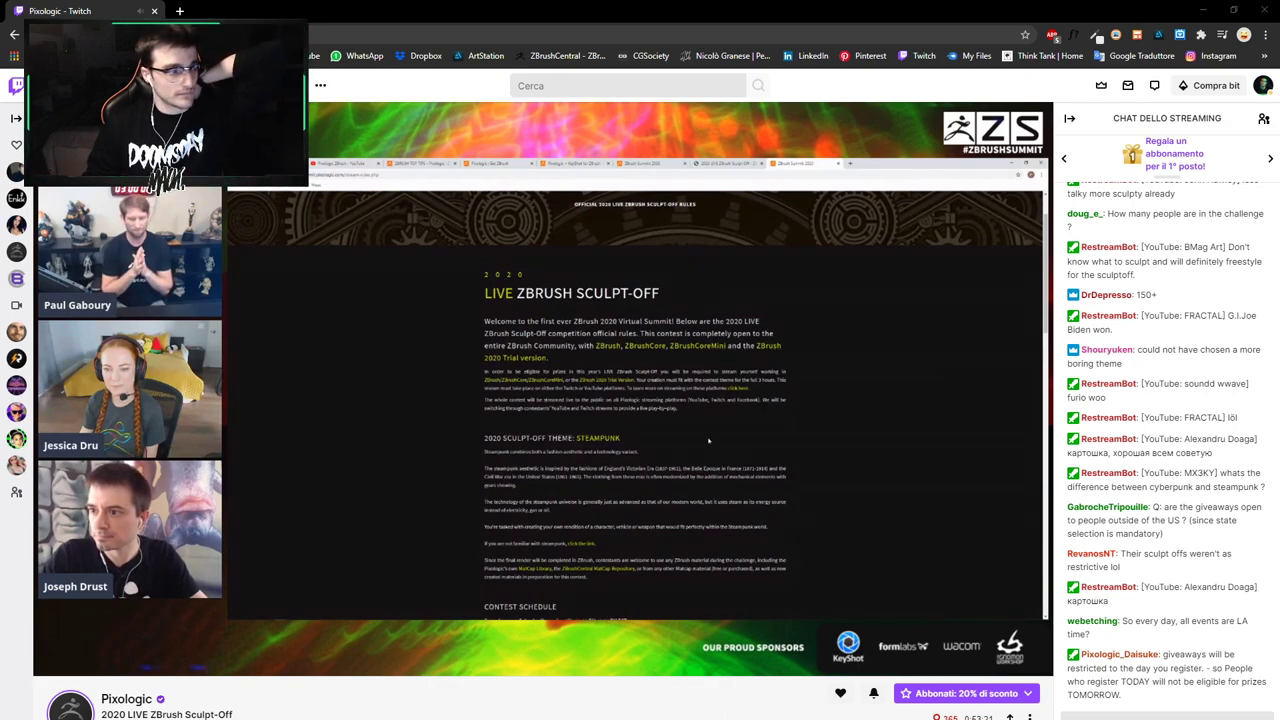
{"action": "key", "text": "super+d"}
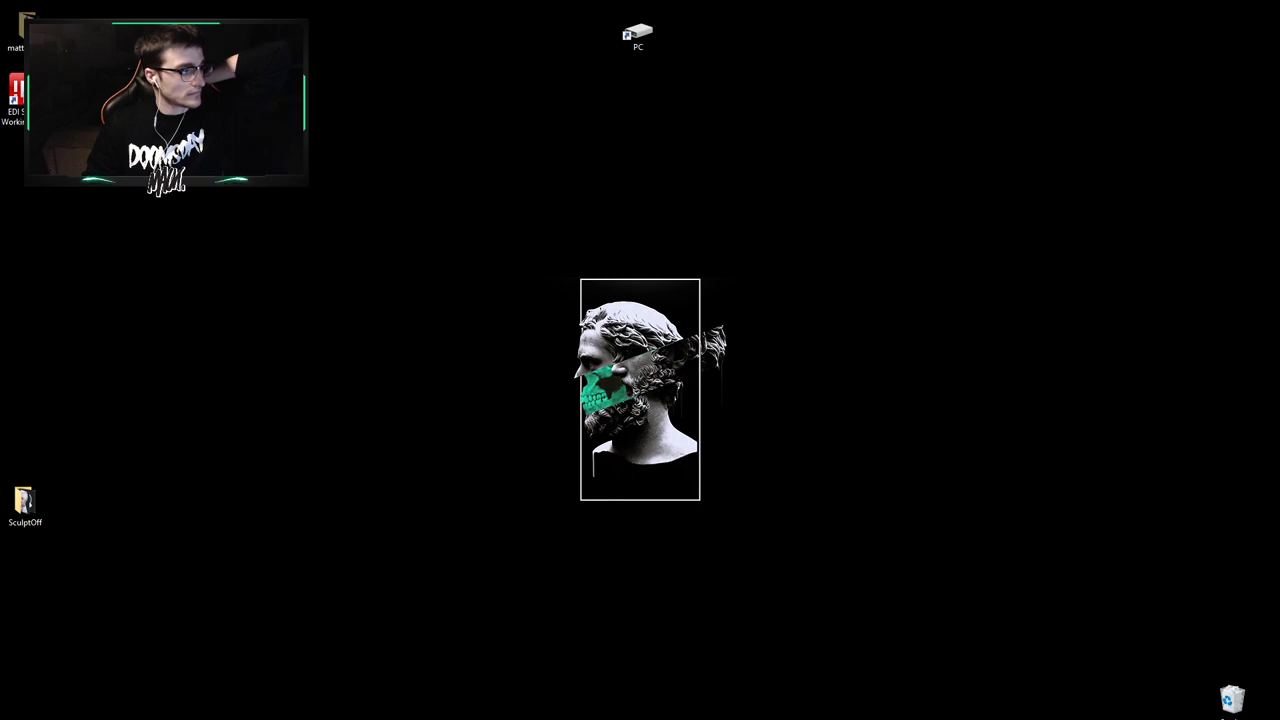
{"action": "key", "text": "super+d"}
{"action": "key", "text": "super+d"}
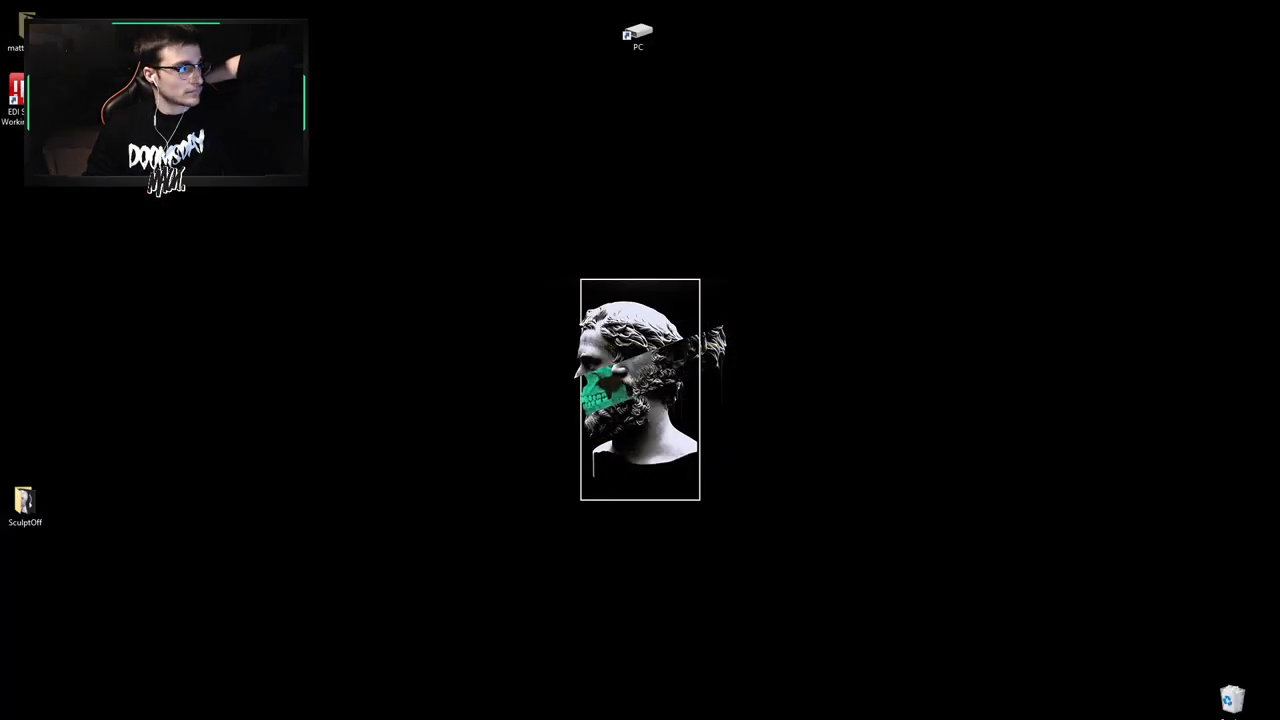
{"action": "key", "text": "super+d"}
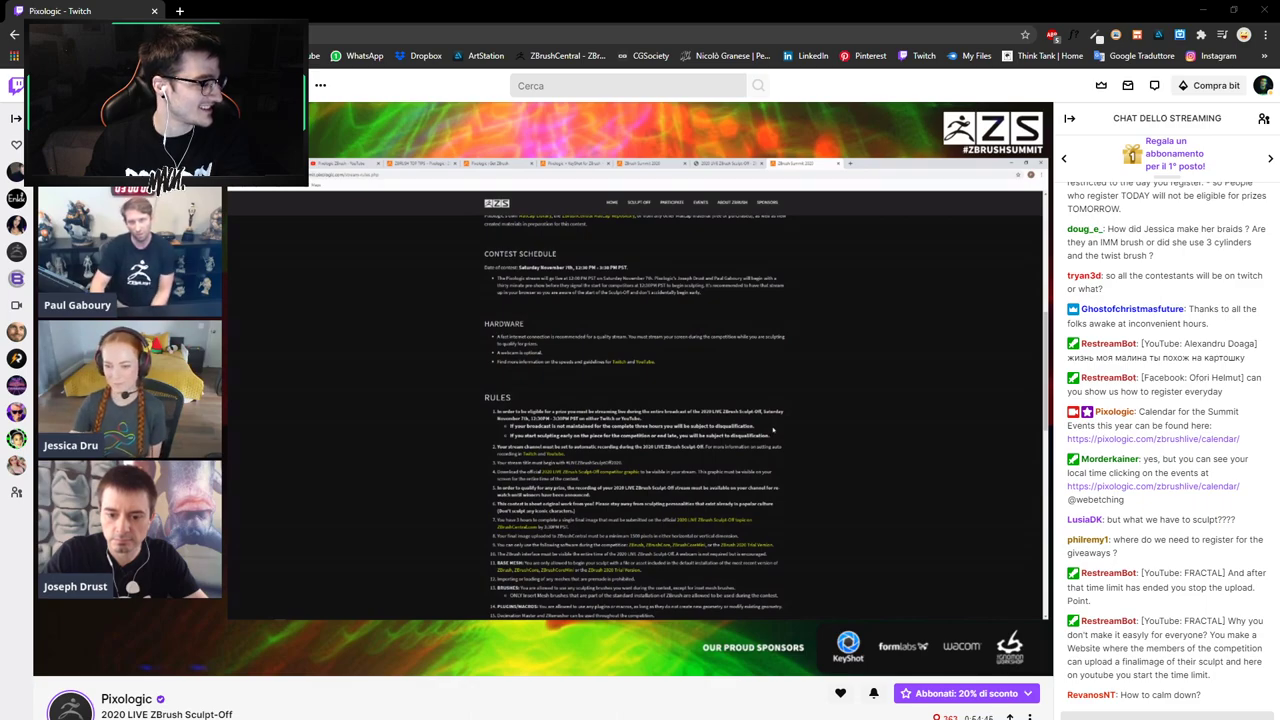
{"action": "key", "text": "super+d"}
{"action": "key", "text": "super+d"}
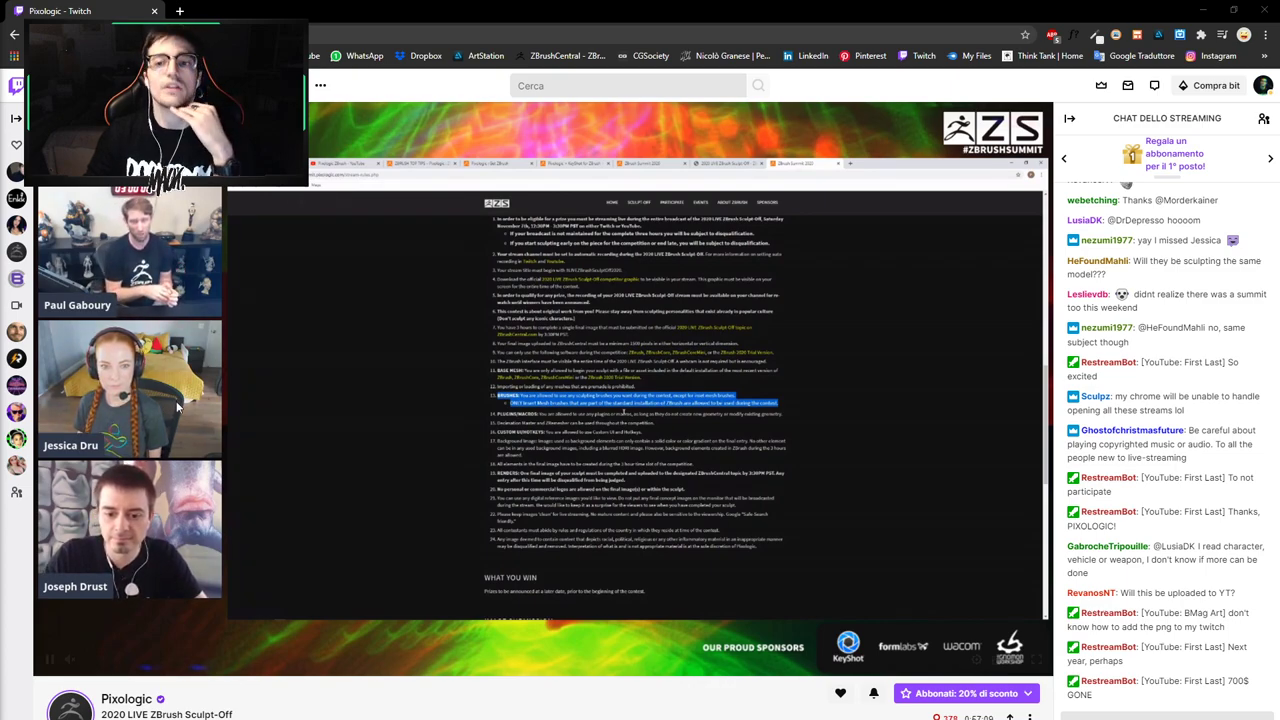
Step: Raise the muted live stream's playback volume slightly
{"action": "mouse_move", "coordinate": [232, 383]}
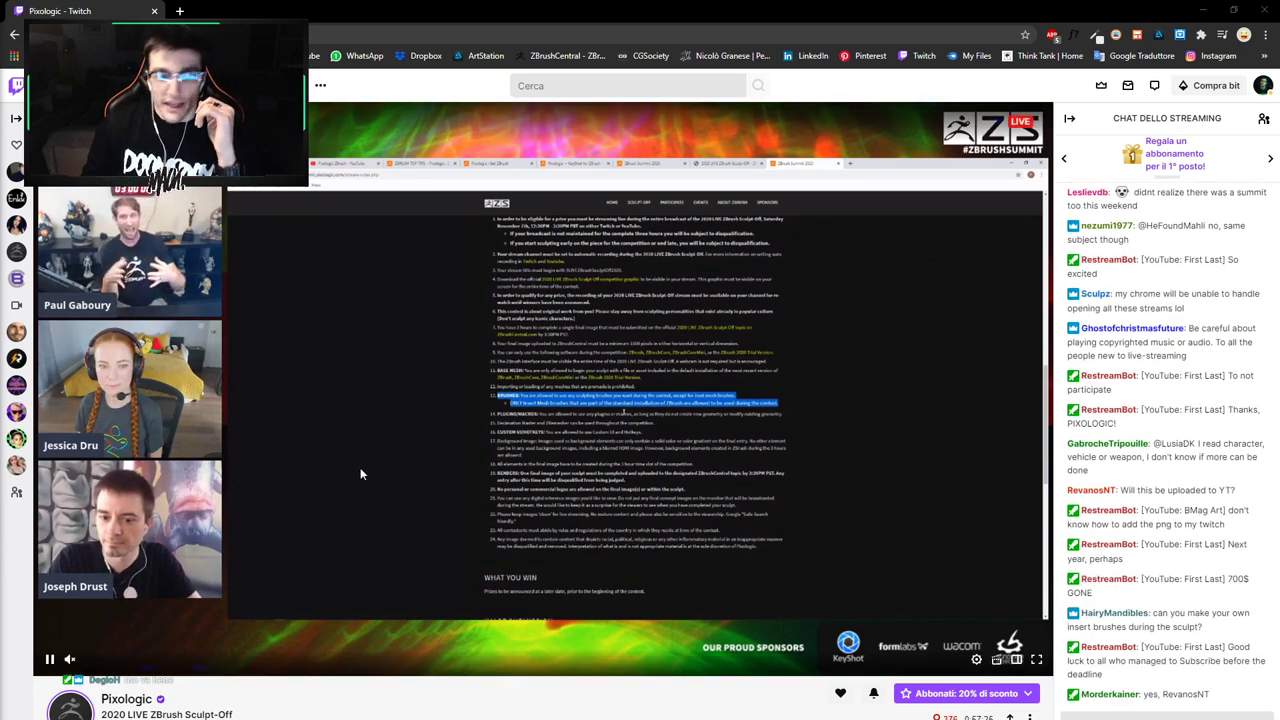
{"action": "mouse_move", "coordinate": [91, 667]}
{"action": "left_click_drag", "start_coordinate": [89, 662], "coordinate": [100, 663]}
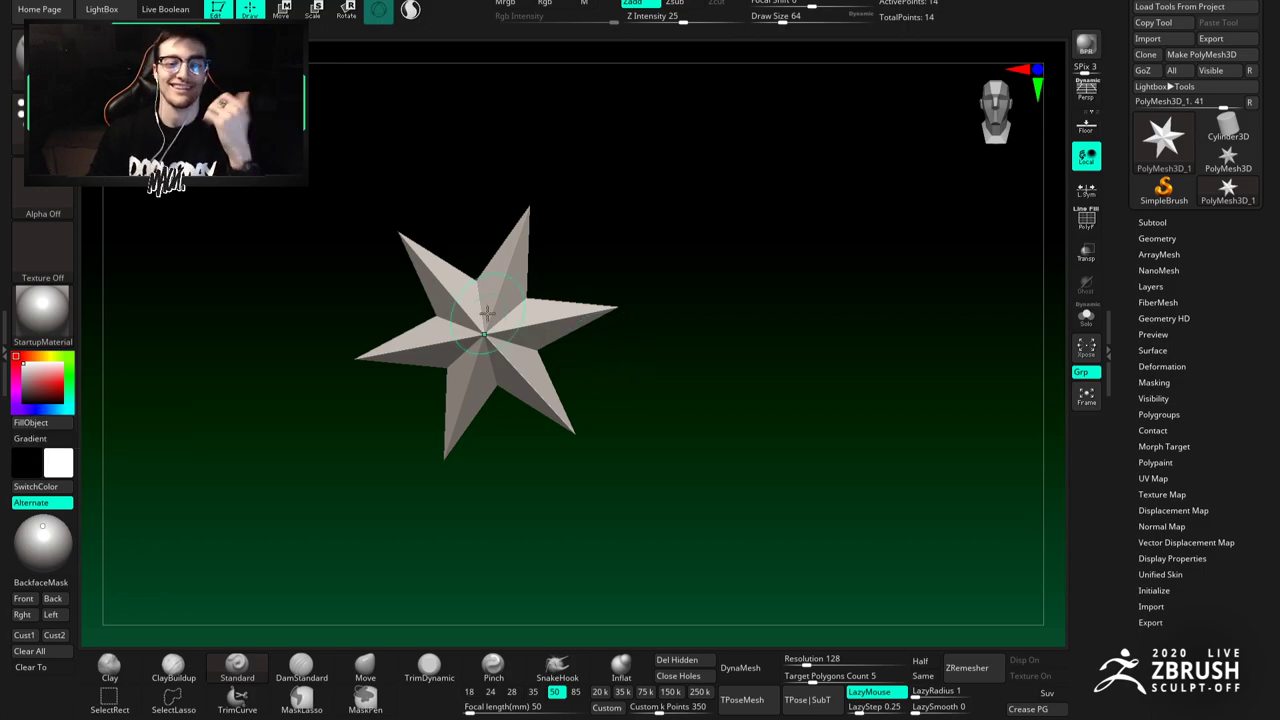
Step: Replace the star with a Sphere3D primitive, cloned and converted into an editable PolyMesh3D
{"action": "left_click_drag", "start_coordinate": [509, 220], "coordinate": [632, 172], "text": "shift"}
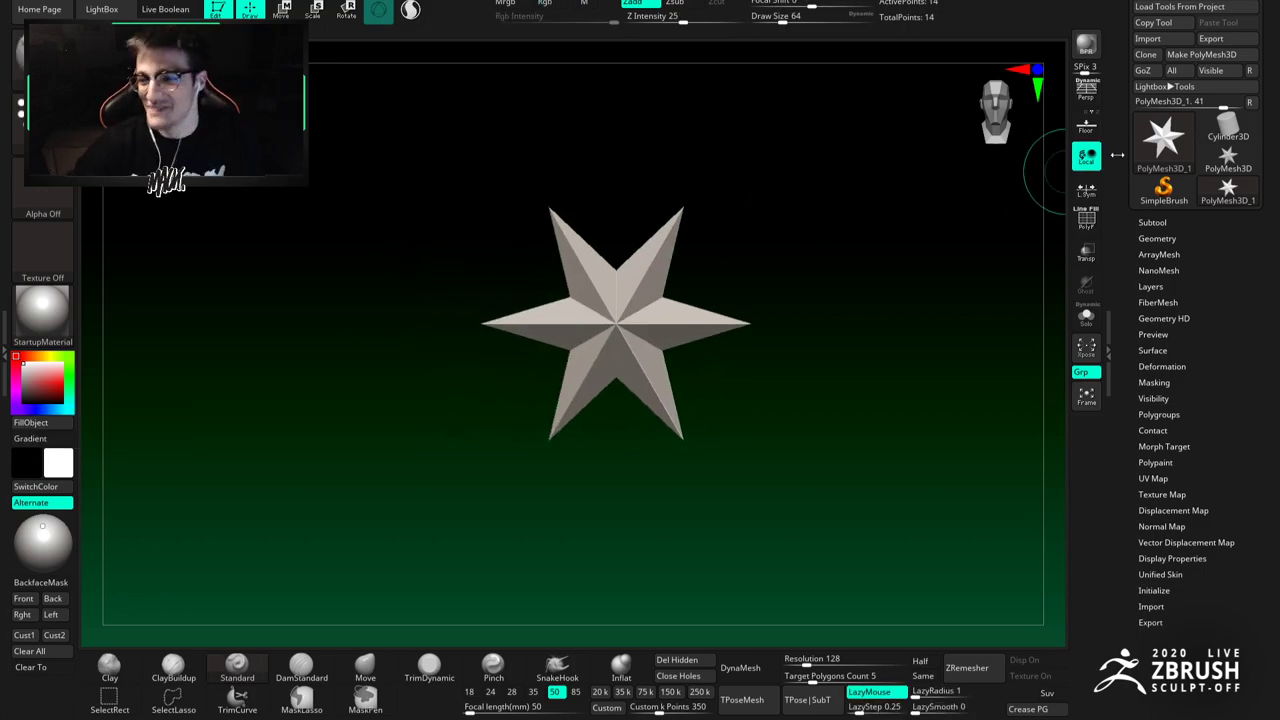
{"action": "left_click", "coordinate": [1160, 145]}
{"action": "left_click", "coordinate": [703, 205]}
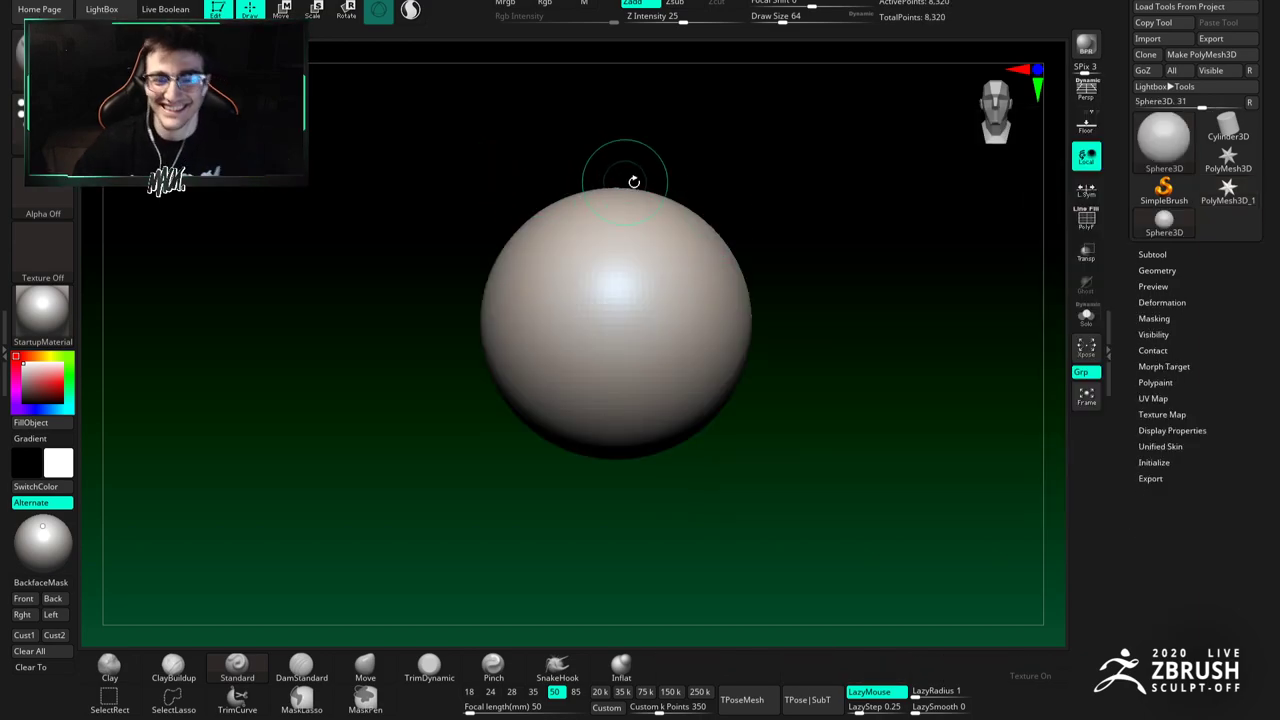
{"action": "left_click", "coordinate": [1158, 56]}
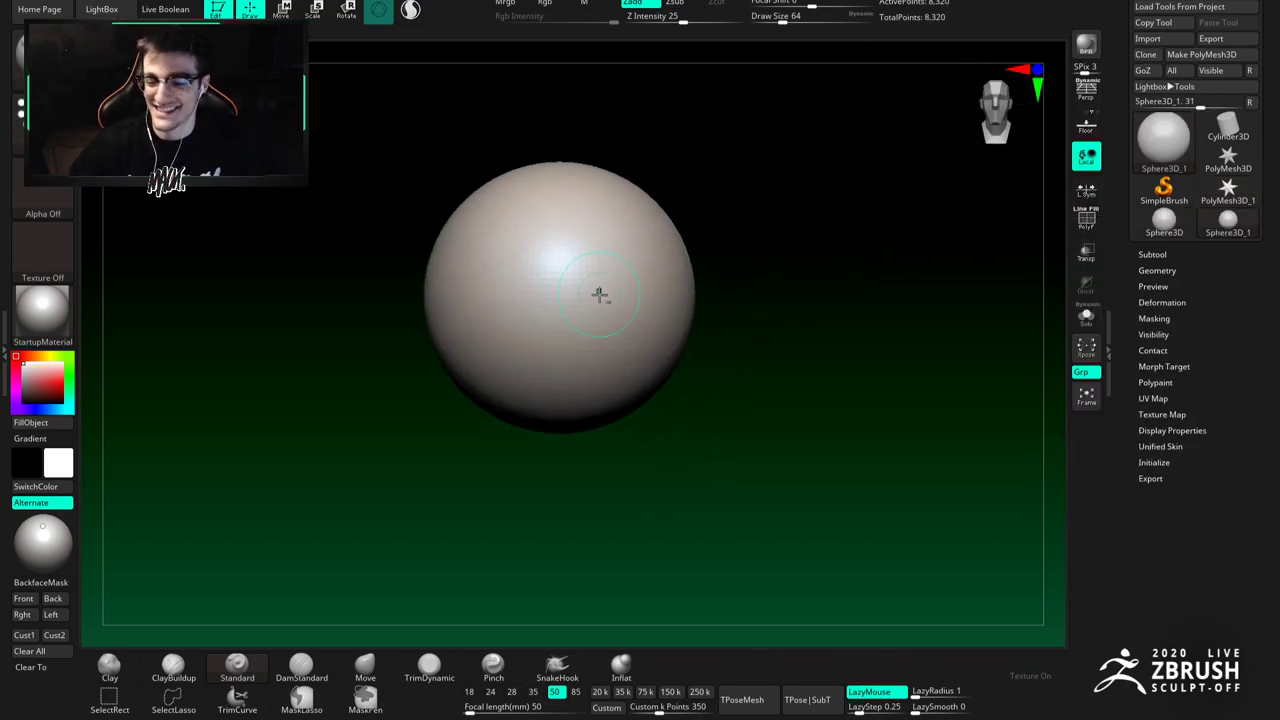
{"action": "left_click", "coordinate": [1200, 54]}
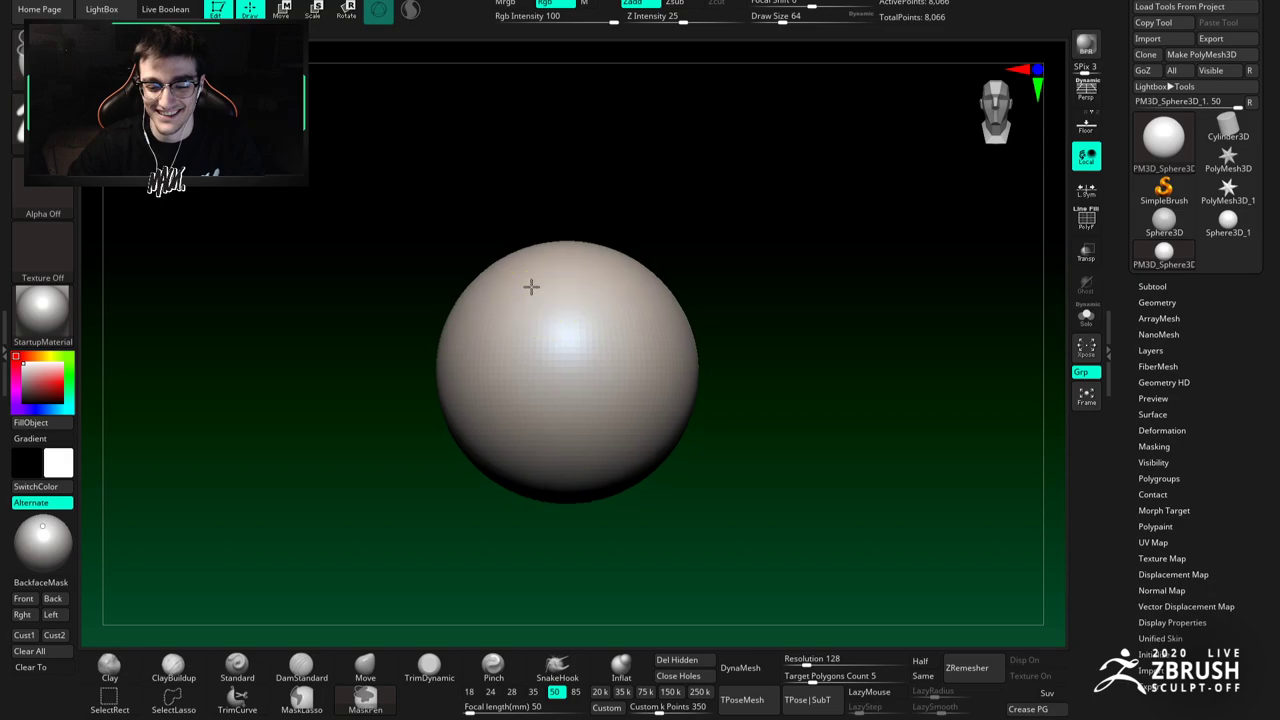
Step: Convert the sphere to DynaMesh at resolution 16
{"action": "left_click_drag", "start_coordinate": [797, 662], "coordinate": [765, 670]}
{"action": "left_click", "coordinate": [763, 671]}
{"action": "mouse_move", "coordinate": [545, 292]}
{"action": "right_mouse_down", "text": "alt"}
{"action": "mouse_move", "coordinate": [549, 306]}
{"action": "mouse_move", "coordinate": [538, 287]}
{"action": "mouse_move", "coordinate": [580, 311]}
{"action": "mouse_move", "coordinate": [601, 302]}
{"action": "mouse_move", "coordinate": [567, 304]}
{"action": "right_mouse_up", "text": "alt"}
Step: Choose the Move brush and adjust its draw size to 77 for shaping the sphere
{"action": "left_click", "coordinate": [365, 667]}
{"action": "key", "text": "space"}
{"action": "left_click", "coordinate": [570, 309]}
{"action": "key", "text": "space"}
{"action": "left_click", "coordinate": [575, 282]}
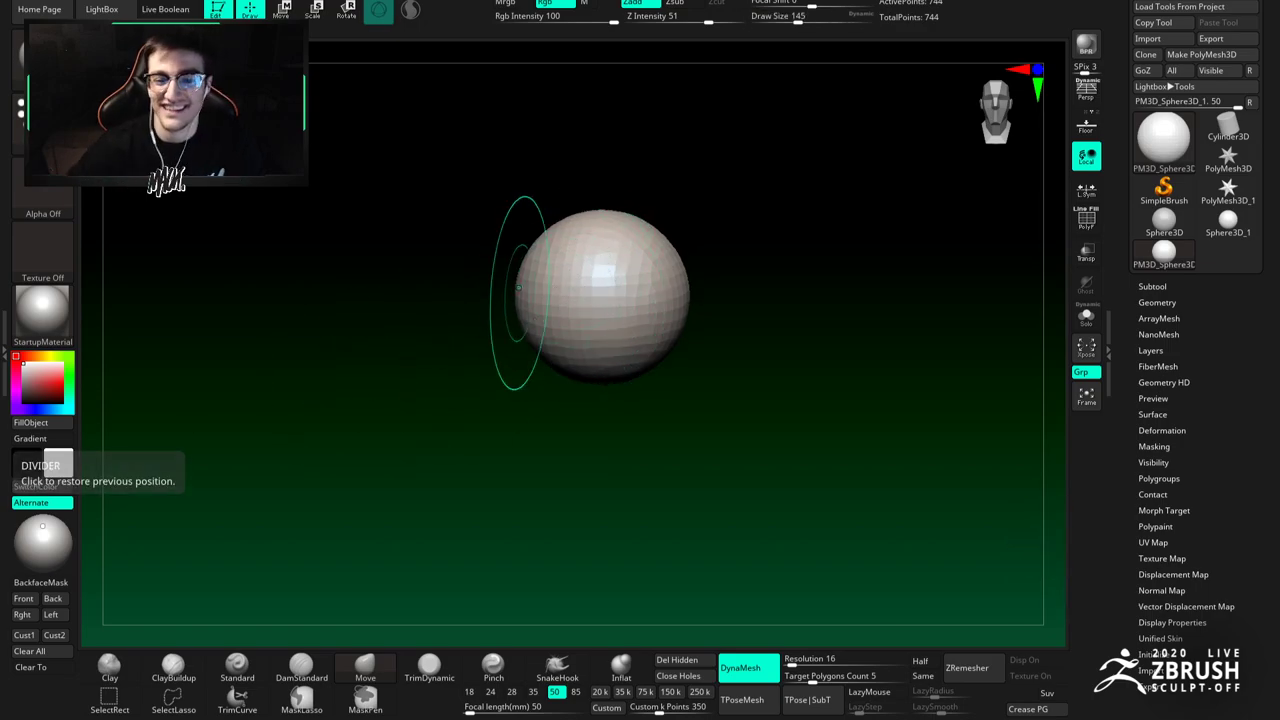
{"action": "right_click_drag", "start_coordinate": [556, 311], "coordinate": [563, 309], "text": "alt"}
{"action": "right_click_drag", "start_coordinate": [590, 248], "coordinate": [526, 220], "text": "alt"}
{"action": "key", "text": "space"}
{"action": "left_click", "coordinate": [462, 258]}
{"action": "mouse_move", "coordinate": [548, 304]}
{"action": "right_mouse_down", "text": "alt"}
{"action": "mouse_move", "coordinate": [580, 306]}
{"action": "mouse_move", "coordinate": [591, 286]}
{"action": "right_mouse_up", "text": "alt"}
{"action": "key", "text": "space"}
{"action": "left_click", "coordinate": [612, 289]}
{"action": "left_click_drag", "start_coordinate": [612, 288], "coordinate": [600, 288]}
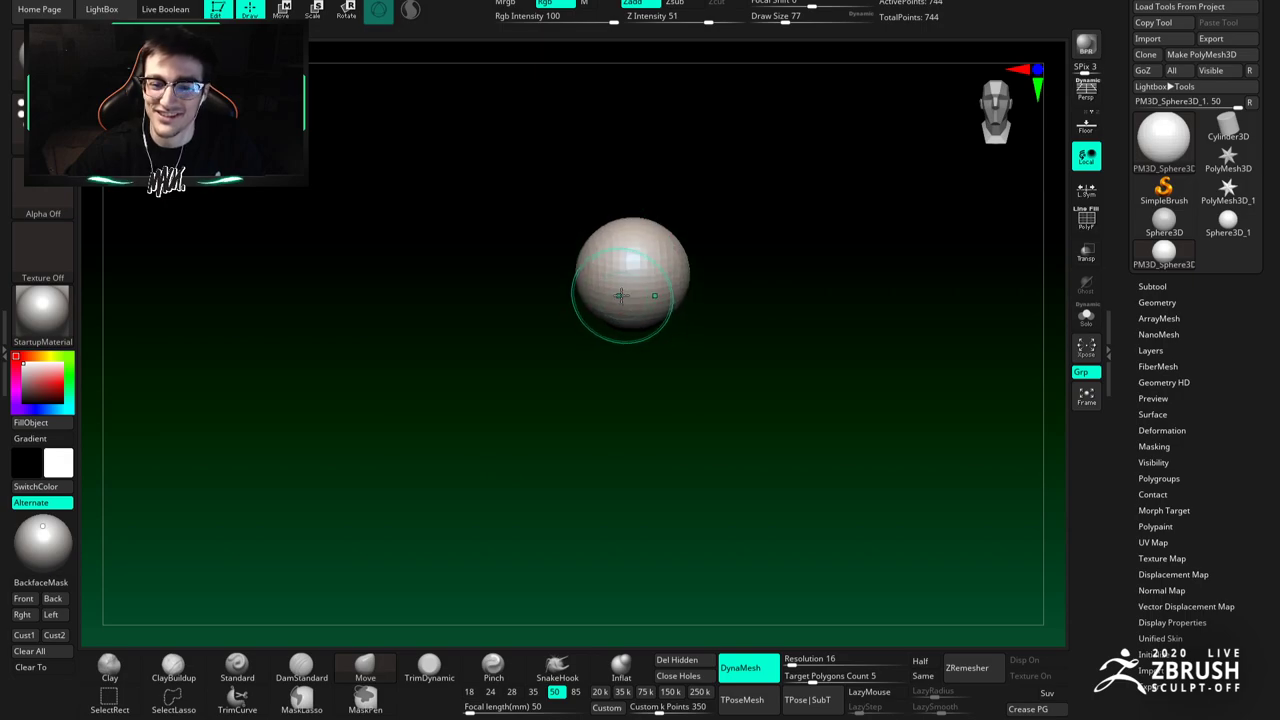
Step: Push and pull the sphere's sides with the Move brush to form a rough head volume
{"action": "right_click_drag", "start_coordinate": [541, 274], "coordinate": [536, 249], "text": "alt"}
{"action": "mouse_move", "coordinate": [536, 249]}
{"action": "right_mouse_down"}
{"action": "mouse_move", "coordinate": [556, 290]}
{"action": "mouse_move", "coordinate": [540, 271]}
{"action": "mouse_move", "coordinate": [518, 274]}
{"action": "right_mouse_up"}
{"action": "key", "text": "space"}
{"action": "left_click_drag", "start_coordinate": [550, 277], "coordinate": [557, 277]}
{"action": "left_click_drag", "start_coordinate": [542, 270], "coordinate": [525, 271]}
{"action": "mouse_move", "coordinate": [560, 331]}
{"action": "left_mouse_down"}
{"action": "mouse_move", "coordinate": [564, 282]}
{"action": "mouse_move", "coordinate": [600, 299]}
{"action": "left_mouse_up"}
{"action": "mouse_move", "coordinate": [600, 299]}
{"action": "right_mouse_down"}
{"action": "mouse_move", "coordinate": [529, 269]}
{"action": "mouse_move", "coordinate": [594, 276]}
{"action": "mouse_move", "coordinate": [553, 286]}
{"action": "right_mouse_up"}
{"action": "left_click_drag", "start_coordinate": [553, 286], "coordinate": [546, 298], "text": "shift"}
{"action": "key", "text": "space"}
{"action": "left_click_drag", "start_coordinate": [543, 298], "coordinate": [577, 286]}
{"action": "key", "text": "space"}
{"action": "right_click_drag", "start_coordinate": [577, 286], "coordinate": [605, 293]}
Step: Stretch the top of the head up and backward into a pointed crest with the Move brush
{"action": "left_click_drag", "start_coordinate": [557, 285], "coordinate": [592, 290], "text": "shift"}
{"action": "mouse_move", "coordinate": [592, 290]}
{"action": "right_mouse_down"}
{"action": "mouse_move", "coordinate": [560, 231]}
{"action": "mouse_move", "coordinate": [596, 233]}
{"action": "right_mouse_up"}
{"action": "key", "text": "space"}
{"action": "mouse_move", "coordinate": [588, 233]}
{"action": "left_mouse_down"}
{"action": "mouse_move", "coordinate": [602, 233]}
{"action": "mouse_move", "coordinate": [586, 312]}
{"action": "left_mouse_up"}
{"action": "key", "text": "space"}
{"action": "mouse_move", "coordinate": [603, 263]}
{"action": "left_mouse_down"}
{"action": "mouse_move", "coordinate": [590, 263]}
{"action": "mouse_move", "coordinate": [655, 238]}
{"action": "mouse_move", "coordinate": [653, 222]}
{"action": "left_mouse_up"}
{"action": "key", "text": "space"}
{"action": "right_click_drag", "start_coordinate": [645, 250], "coordinate": [669, 150], "text": "alt"}
{"action": "right_click_drag", "start_coordinate": [663, 214], "coordinate": [637, 292], "text": "alt"}
{"action": "mouse_move", "coordinate": [647, 217]}
{"action": "left_mouse_down"}
{"action": "mouse_move", "coordinate": [666, 186]}
{"action": "mouse_move", "coordinate": [640, 214]}
{"action": "left_mouse_up"}
{"action": "mouse_move", "coordinate": [640, 214]}
{"action": "right_mouse_down", "text": "alt"}
{"action": "mouse_move", "coordinate": [620, 280]}
{"action": "mouse_move", "coordinate": [686, 252]}
{"action": "mouse_move", "coordinate": [665, 238]}
{"action": "right_mouse_up", "text": "alt"}
Step: Refine the head and crest silhouette with the Move brush, using a draw size of 97
{"action": "right_click_drag", "start_coordinate": [580, 292], "coordinate": [610, 296]}
{"action": "key", "text": "space"}
{"action": "left_click_drag", "start_coordinate": [606, 298], "coordinate": [592, 298]}
{"action": "mouse_move", "coordinate": [590, 296]}
{"action": "right_mouse_down"}
{"action": "mouse_move", "coordinate": [599, 302]}
{"action": "mouse_move", "coordinate": [602, 270]}
{"action": "mouse_move", "coordinate": [608, 290]}
{"action": "right_mouse_up"}
{"action": "key", "text": "space"}
{"action": "left_click_drag", "start_coordinate": [614, 288], "coordinate": [602, 288]}
{"action": "key", "text": "space"}
{"action": "left_click_drag", "start_coordinate": [624, 229], "coordinate": [637, 227]}
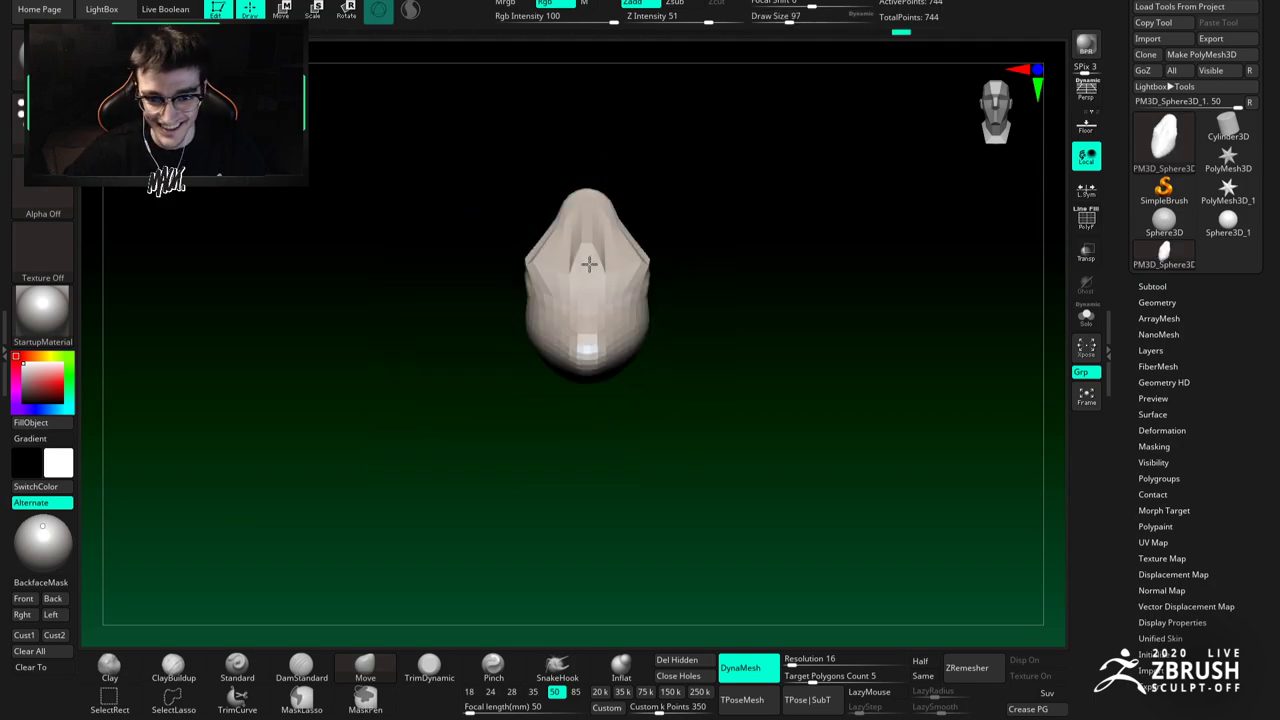
Step: Shape the sides of the head from the front with the Move brush at draw size 74
{"action": "right_click_drag", "start_coordinate": [589, 264], "coordinate": [592, 268]}
{"action": "key", "text": "space"}
{"action": "left_click_drag", "start_coordinate": [592, 272], "coordinate": [584, 272]}
{"action": "right_click_drag", "start_coordinate": [562, 286], "coordinate": [586, 262], "text": "alt"}
{"action": "key", "text": "space"}
{"action": "left_click_drag", "start_coordinate": [584, 262], "coordinate": [576, 264]}
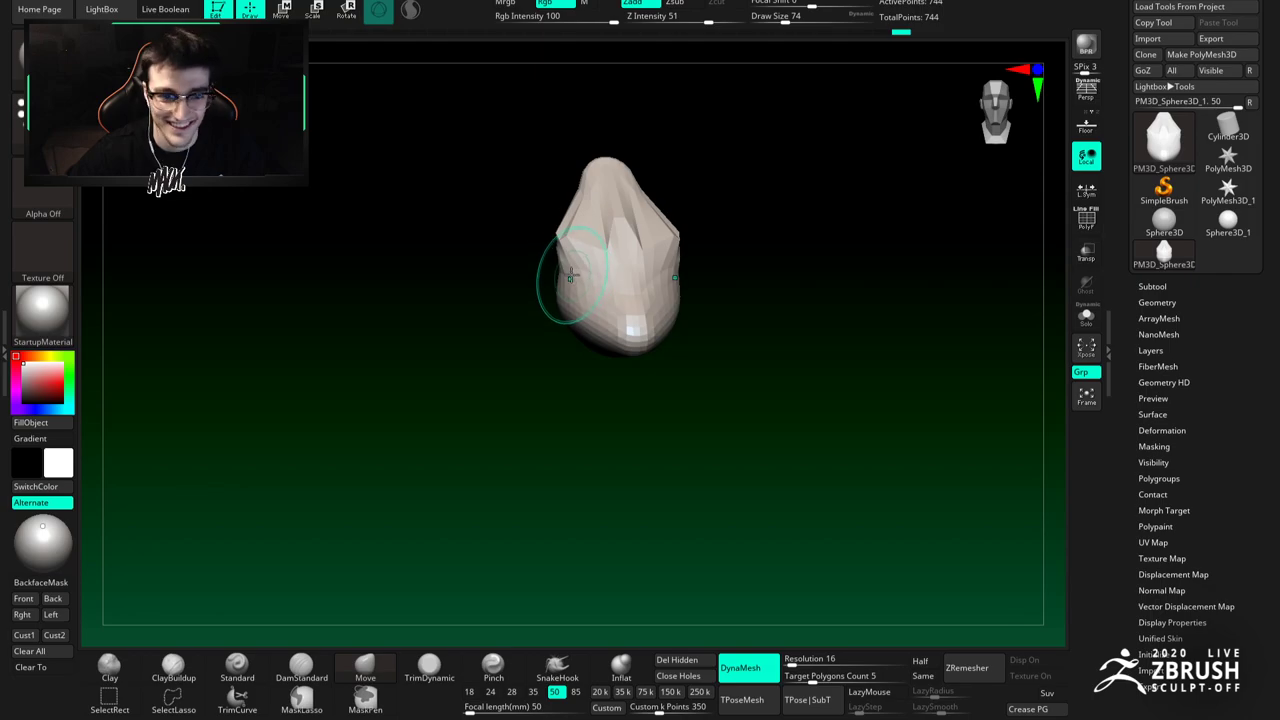
{"action": "right_click_drag", "start_coordinate": [548, 292], "coordinate": [577, 284]}
{"action": "key", "text": "space"}
{"action": "left_click_drag", "start_coordinate": [577, 284], "coordinate": [566, 266]}
{"action": "mouse_move", "coordinate": [562, 268]}
{"action": "right_mouse_down"}
{"action": "mouse_move", "coordinate": [540, 269]}
{"action": "mouse_move", "coordinate": [542, 280]}
{"action": "right_mouse_up"}
Step: Remesh the head with DynaMesh and reshape the crest's profile with the Move brush at draw size 94
{"action": "mouse_move", "coordinate": [650, 262]}
{"action": "left_mouse_down", "text": "shift"}
{"action": "mouse_move", "coordinate": [661, 278]}
{"action": "mouse_move", "coordinate": [736, 298]}
{"action": "left_mouse_up", "text": "shift"}
{"action": "right_click_drag", "start_coordinate": [680, 300], "coordinate": [610, 272]}
{"action": "mouse_move", "coordinate": [610, 272]}
{"action": "right_mouse_down", "text": "alt"}
{"action": "mouse_move", "coordinate": [602, 206]}
{"action": "mouse_move", "coordinate": [626, 258]}
{"action": "right_mouse_up", "text": "alt"}
{"action": "right_click_drag", "start_coordinate": [626, 258], "coordinate": [623, 249], "text": "ctrl"}
{"action": "key", "text": "space"}
{"action": "left_click_drag", "start_coordinate": [614, 244], "coordinate": [623, 244]}
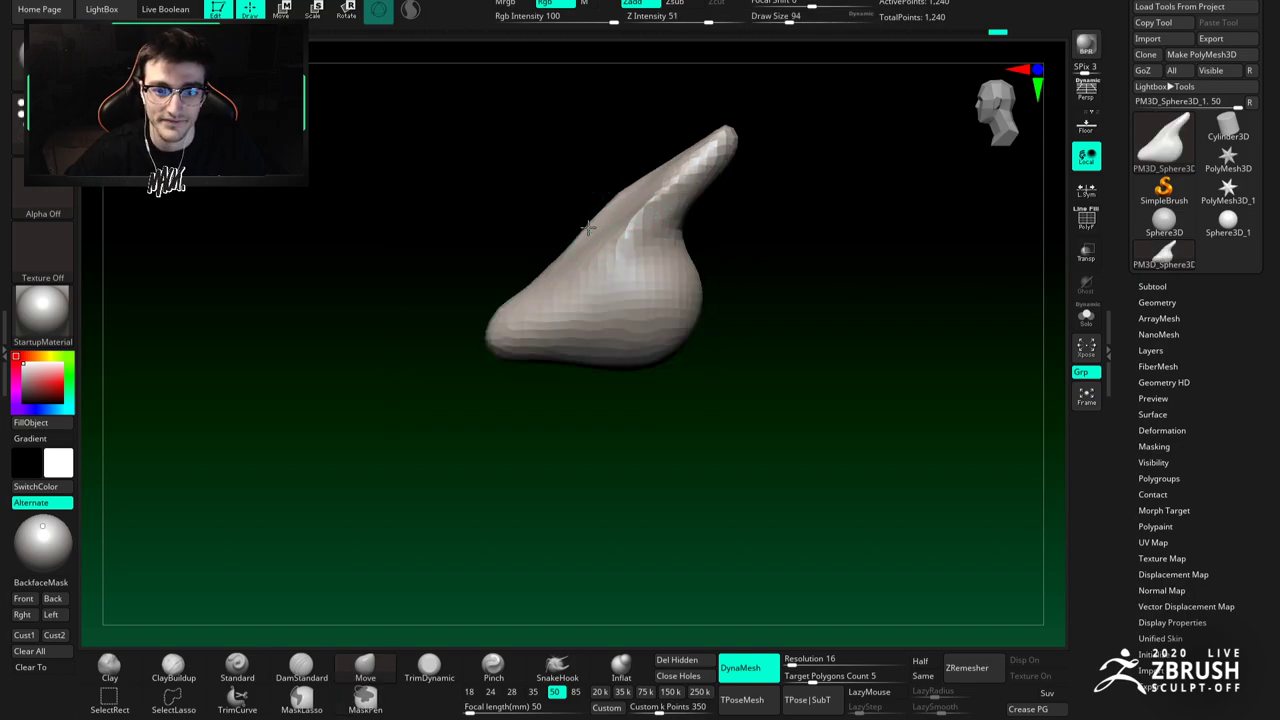
{"action": "mouse_move", "coordinate": [652, 170]}
{"action": "left_mouse_down"}
{"action": "mouse_move", "coordinate": [709, 143]}
{"action": "mouse_move", "coordinate": [692, 162]}
{"action": "left_mouse_up"}
{"action": "mouse_move", "coordinate": [665, 176]}
{"action": "right_mouse_down", "text": "alt"}
{"action": "mouse_move", "coordinate": [671, 201]}
{"action": "mouse_move", "coordinate": [610, 230]}
{"action": "mouse_move", "coordinate": [634, 206]}
{"action": "right_mouse_up", "text": "alt"}
{"action": "left_click_drag", "start_coordinate": [612, 228], "coordinate": [592, 257]}
Step: Carve a crease between the forehead and the beak with the DamStandard brush at draw size 83
{"action": "key", "text": "b"}
{"action": "key", "text": "d"}
{"action": "key", "text": "s"}
{"action": "right_click_drag", "start_coordinate": [600, 263], "coordinate": [621, 312]}
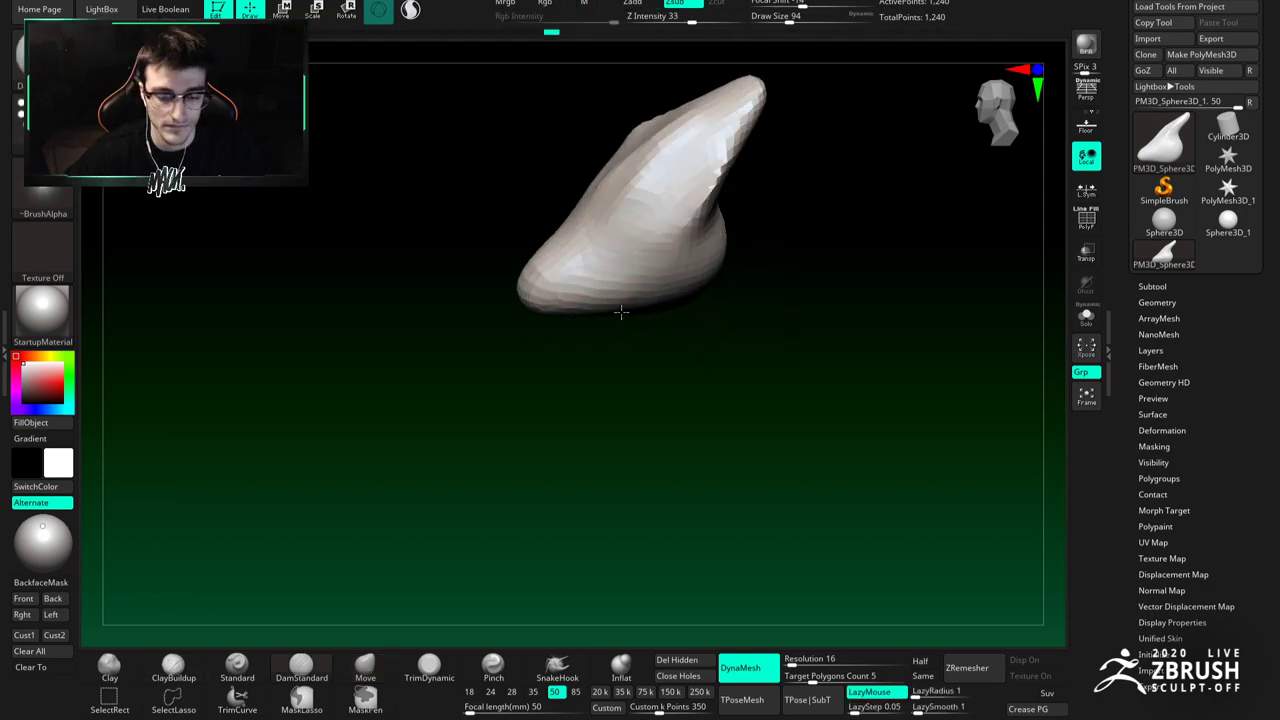
{"action": "key", "text": "space"}
{"action": "left_click", "coordinate": [623, 308]}
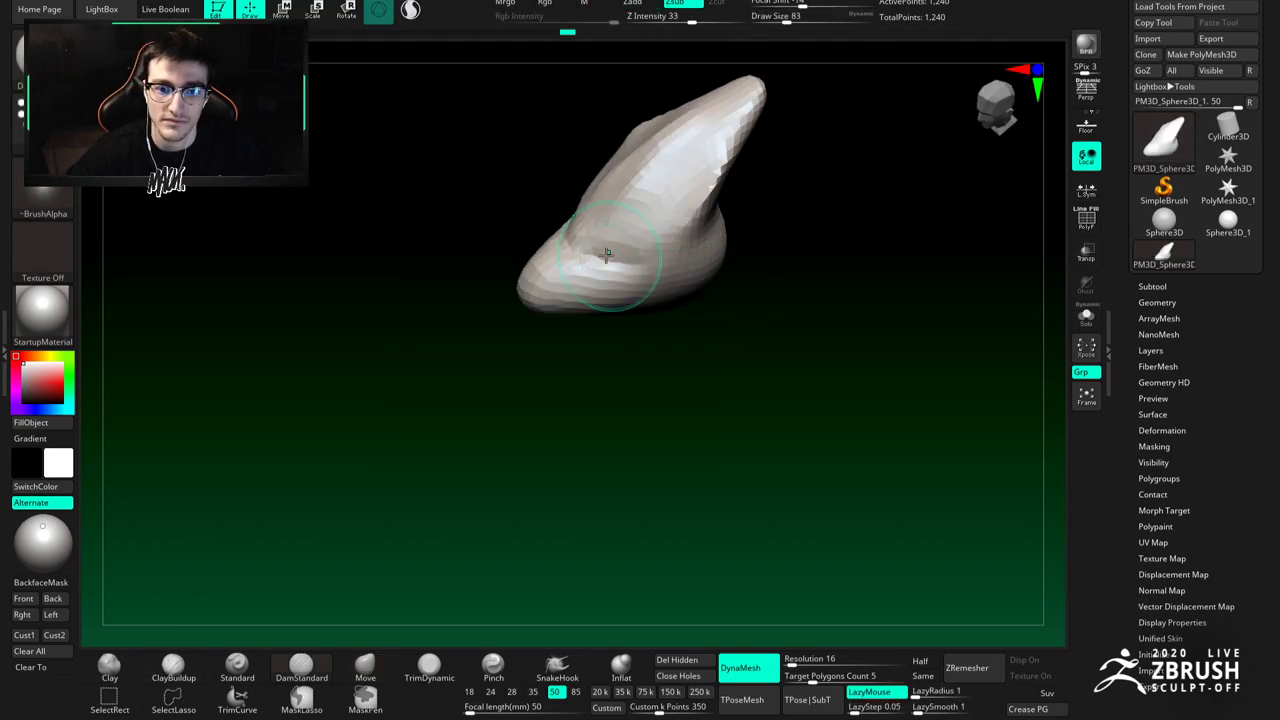
{"action": "mouse_move", "coordinate": [674, 265]}
{"action": "right_mouse_down"}
{"action": "mouse_move", "coordinate": [603, 243]}
{"action": "mouse_move", "coordinate": [627, 194]}
{"action": "mouse_move", "coordinate": [669, 198]}
{"action": "right_mouse_up"}
{"action": "key", "text": "space"}
{"action": "left_click", "coordinate": [619, 218]}
{"action": "left_click_drag", "start_coordinate": [642, 205], "coordinate": [588, 215]}
Step: Build up volume around the beak with the ClayBuildup brush at draw size 62
{"action": "key", "text": "b"}
{"action": "key", "text": "c"}
{"action": "key", "text": "b"}
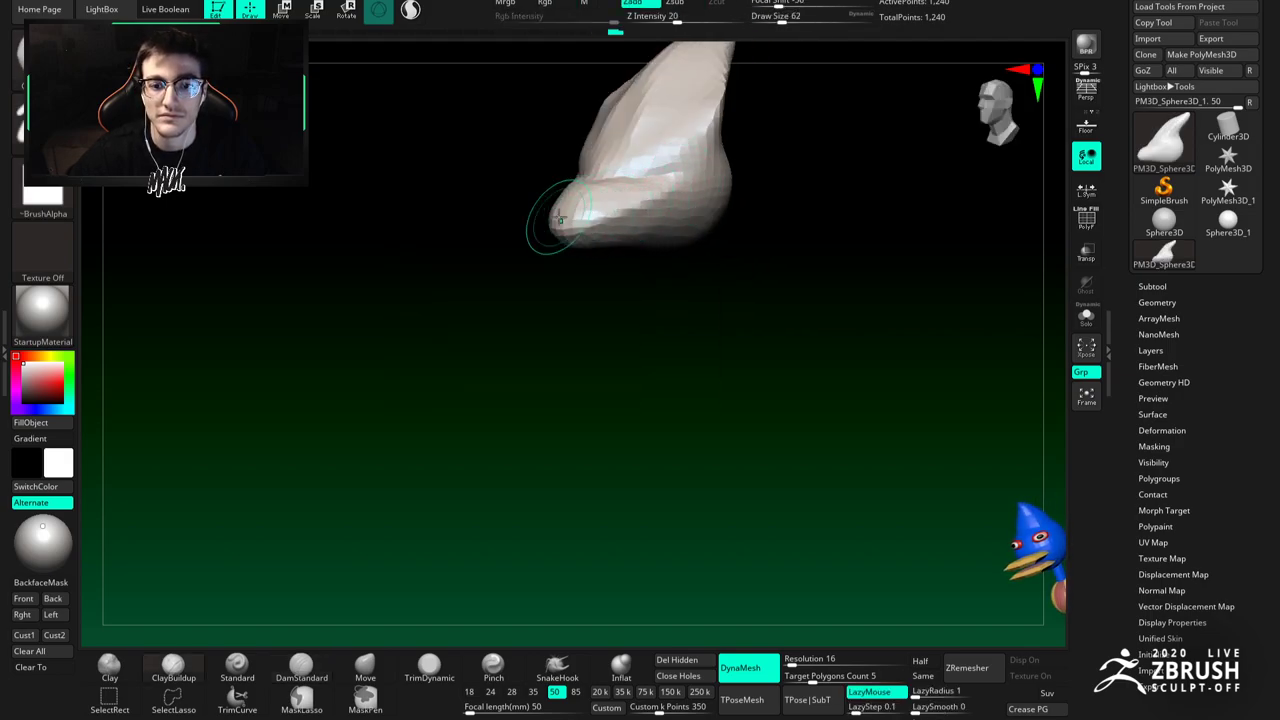
{"action": "right_click_drag", "start_coordinate": [563, 217], "coordinate": [611, 247]}
{"action": "left_click_drag", "start_coordinate": [505, 171], "coordinate": [534, 180]}
{"action": "mouse_move", "coordinate": [640, 258]}
{"action": "right_mouse_down", "text": "shift"}
{"action": "mouse_move", "coordinate": [606, 263]}
{"action": "mouse_move", "coordinate": [687, 337]}
{"action": "mouse_move", "coordinate": [649, 366]}
{"action": "mouse_move", "coordinate": [632, 349]}
{"action": "mouse_move", "coordinate": [674, 337]}
{"action": "right_mouse_up", "text": "shift"}
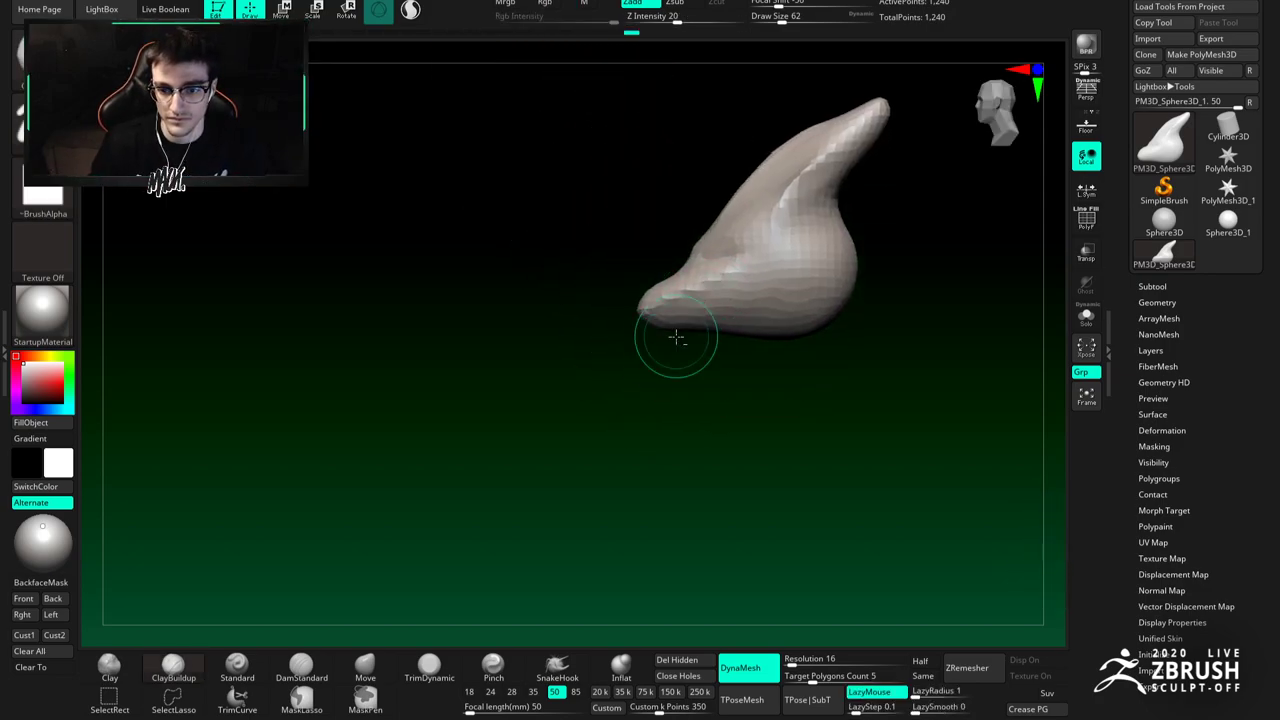
Step: Adjust the beak tip with the Move brush at draw size 108
{"action": "left_click", "coordinate": [365, 665]}
{"action": "key", "text": "s"}
{"action": "left_click", "coordinate": [538, 467]}
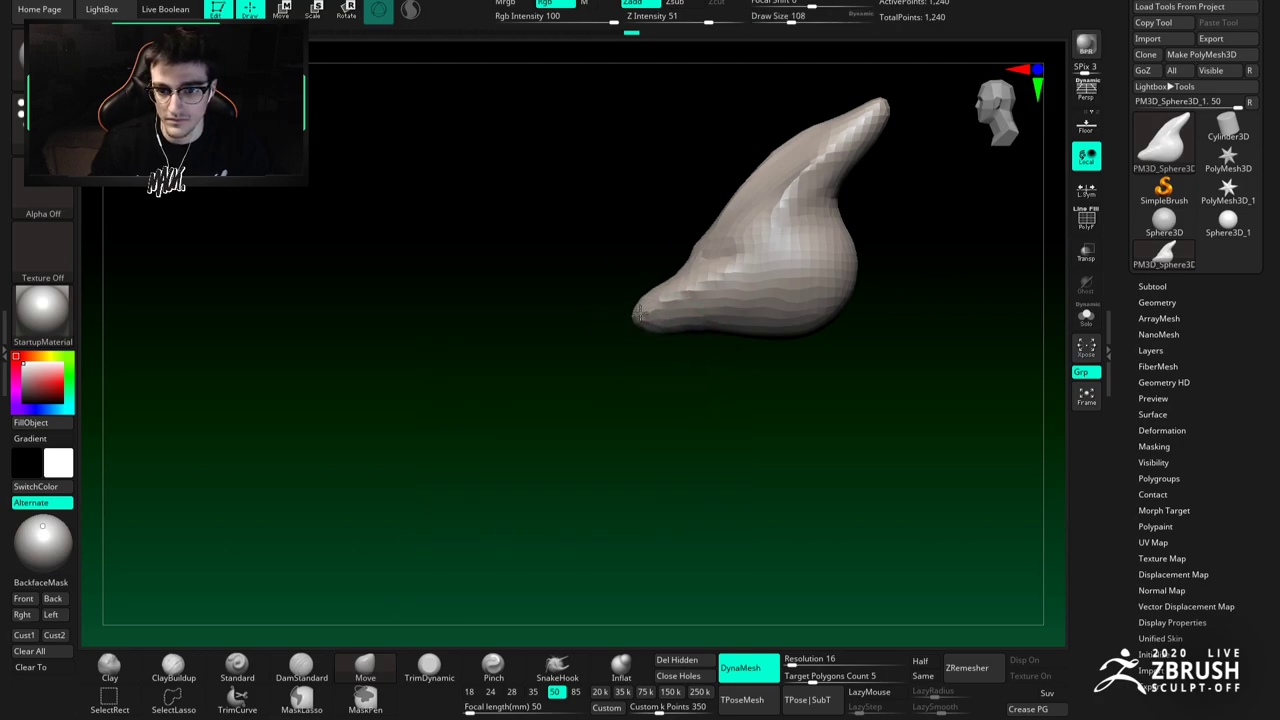
{"action": "right_click", "coordinate": [657, 268]}
{"action": "mouse_move", "coordinate": [657, 268]}
{"action": "right_mouse_down", "text": "alt"}
{"action": "mouse_move", "coordinate": [634, 316]}
{"action": "mouse_move", "coordinate": [677, 290]}
{"action": "right_mouse_up", "text": "alt"}
Step: Add clay strokes along the top of the beak and the forehead with the ClayBuildup brush
{"action": "left_click", "coordinate": [173, 668]}
{"action": "key", "text": "s"}
{"action": "key", "text": "s"}
{"action": "left_click", "coordinate": [690, 294]}
{"action": "mouse_move", "coordinate": [678, 284]}
{"action": "left_mouse_down"}
{"action": "mouse_move", "coordinate": [726, 229]}
{"action": "mouse_move", "coordinate": [676, 270]}
{"action": "left_mouse_up"}
{"action": "mouse_move", "coordinate": [709, 280]}
{"action": "right_mouse_down", "text": "alt"}
{"action": "mouse_move", "coordinate": [697, 308]}
{"action": "mouse_move", "coordinate": [651, 323]}
{"action": "mouse_move", "coordinate": [655, 288]}
{"action": "right_mouse_up", "text": "alt"}
{"action": "left_click_drag", "start_coordinate": [746, 209], "coordinate": [690, 242]}
Step: Sculpt the eye socket and cheek with the ClayBuildup brush, reducing the draw size from 56 to 49
{"action": "key", "text": "space"}
{"action": "mouse_move", "coordinate": [740, 237]}
{"action": "right_mouse_down"}
{"action": "mouse_move", "coordinate": [724, 262]}
{"action": "mouse_move", "coordinate": [718, 348]}
{"action": "mouse_move", "coordinate": [728, 286]}
{"action": "mouse_move", "coordinate": [703, 322]}
{"action": "right_mouse_up"}
{"action": "left_click", "coordinate": [738, 292]}
{"action": "key", "text": "space"}
{"action": "left_click", "coordinate": [726, 341]}
{"action": "key", "text": "space"}
{"action": "left_click", "coordinate": [717, 331]}
{"action": "key", "text": "space"}
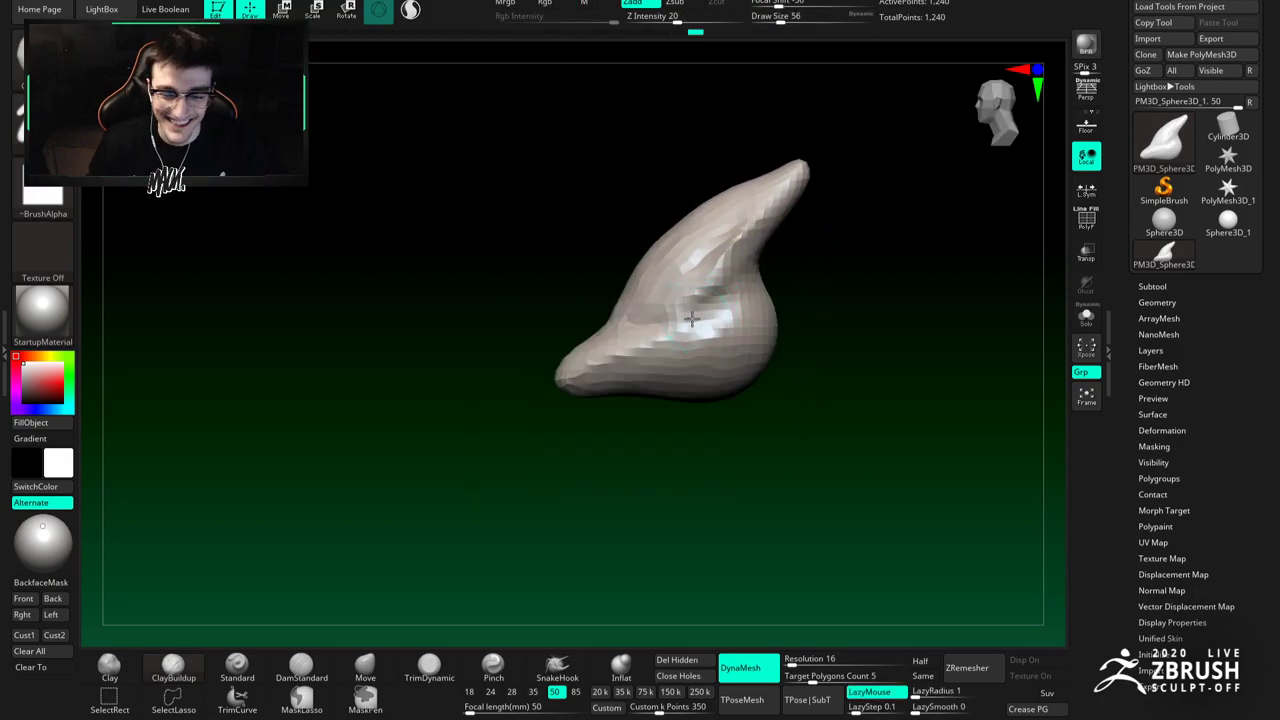
{"action": "mouse_move", "coordinate": [698, 318]}
{"action": "right_mouse_down"}
{"action": "mouse_move", "coordinate": [689, 305]}
{"action": "mouse_move", "coordinate": [692, 339]}
{"action": "right_mouse_up"}
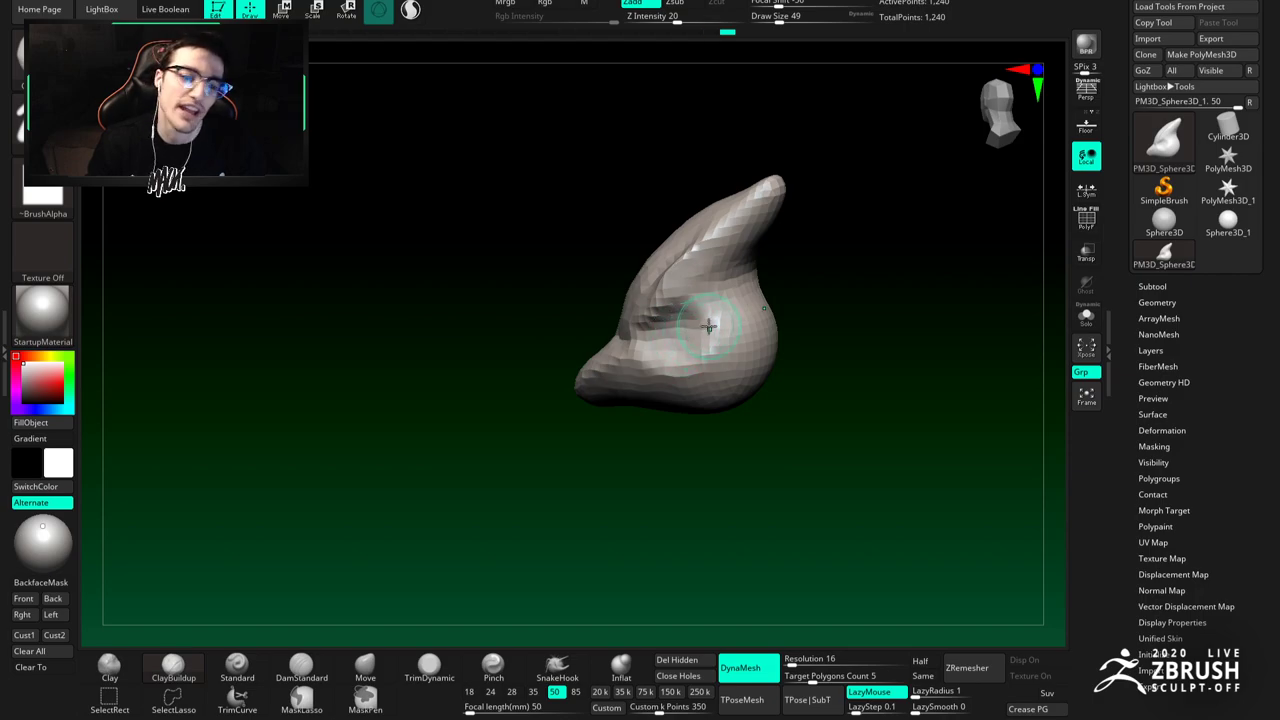
Step: Reshape the beak's profile with the Move brush at draw sizes 71 and 74
{"action": "mouse_move", "coordinate": [697, 337]}
{"action": "right_mouse_down"}
{"action": "mouse_move", "coordinate": [656, 253]}
{"action": "mouse_move", "coordinate": [651, 331]}
{"action": "mouse_move", "coordinate": [674, 271]}
{"action": "mouse_move", "coordinate": [640, 400]}
{"action": "mouse_move", "coordinate": [612, 292]}
{"action": "mouse_move", "coordinate": [675, 220]}
{"action": "mouse_move", "coordinate": [680, 286]}
{"action": "mouse_move", "coordinate": [662, 255]}
{"action": "mouse_move", "coordinate": [635, 272]}
{"action": "mouse_move", "coordinate": [668, 245]}
{"action": "right_mouse_up"}
{"action": "left_click", "coordinate": [365, 668]}
{"action": "key", "text": "space"}
{"action": "left_click_drag", "start_coordinate": [495, 384], "coordinate": [510, 384]}
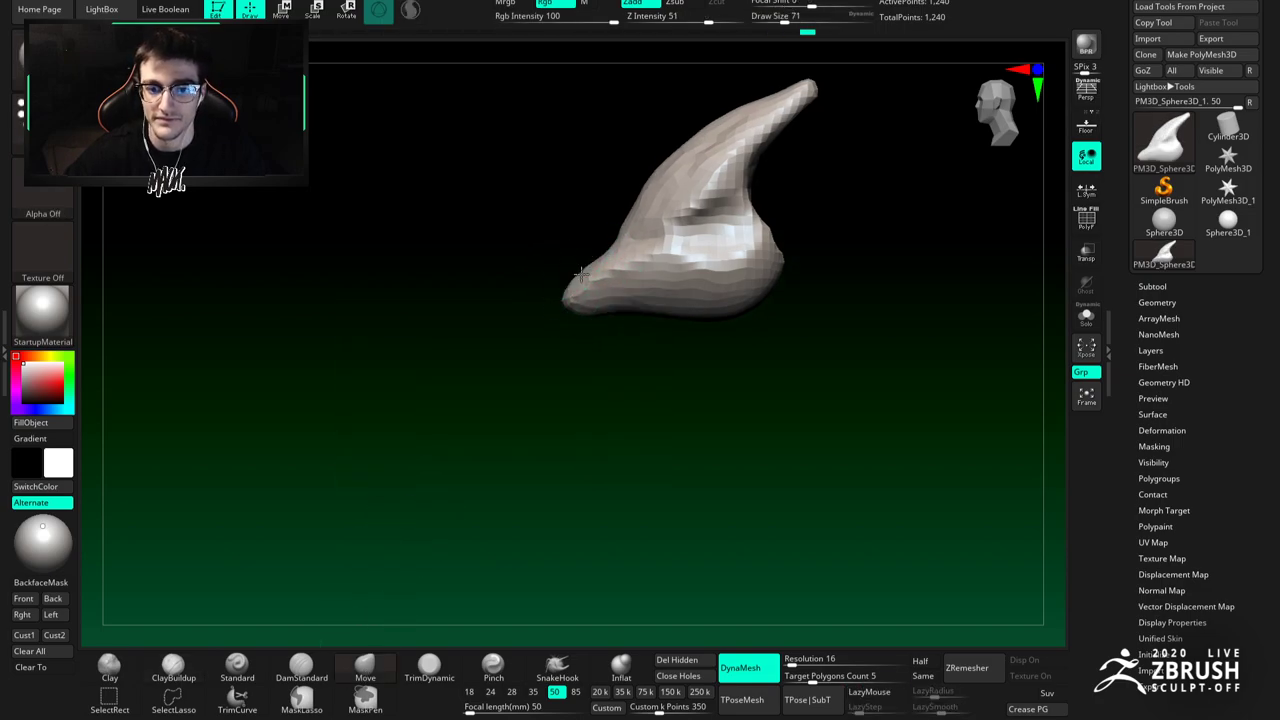
{"action": "right_click_drag", "start_coordinate": [590, 262], "coordinate": [585, 266]}
{"action": "left_click_drag", "start_coordinate": [585, 266], "coordinate": [580, 257]}
{"action": "mouse_move", "coordinate": [580, 257]}
{"action": "right_mouse_down", "text": "alt"}
{"action": "mouse_move", "coordinate": [603, 283]}
{"action": "mouse_move", "coordinate": [617, 276]}
{"action": "mouse_move", "coordinate": [586, 254]}
{"action": "right_mouse_up", "text": "alt"}
{"action": "key", "text": "bracketright"}
{"action": "right_click_drag", "start_coordinate": [611, 301], "coordinate": [589, 277], "text": "alt"}
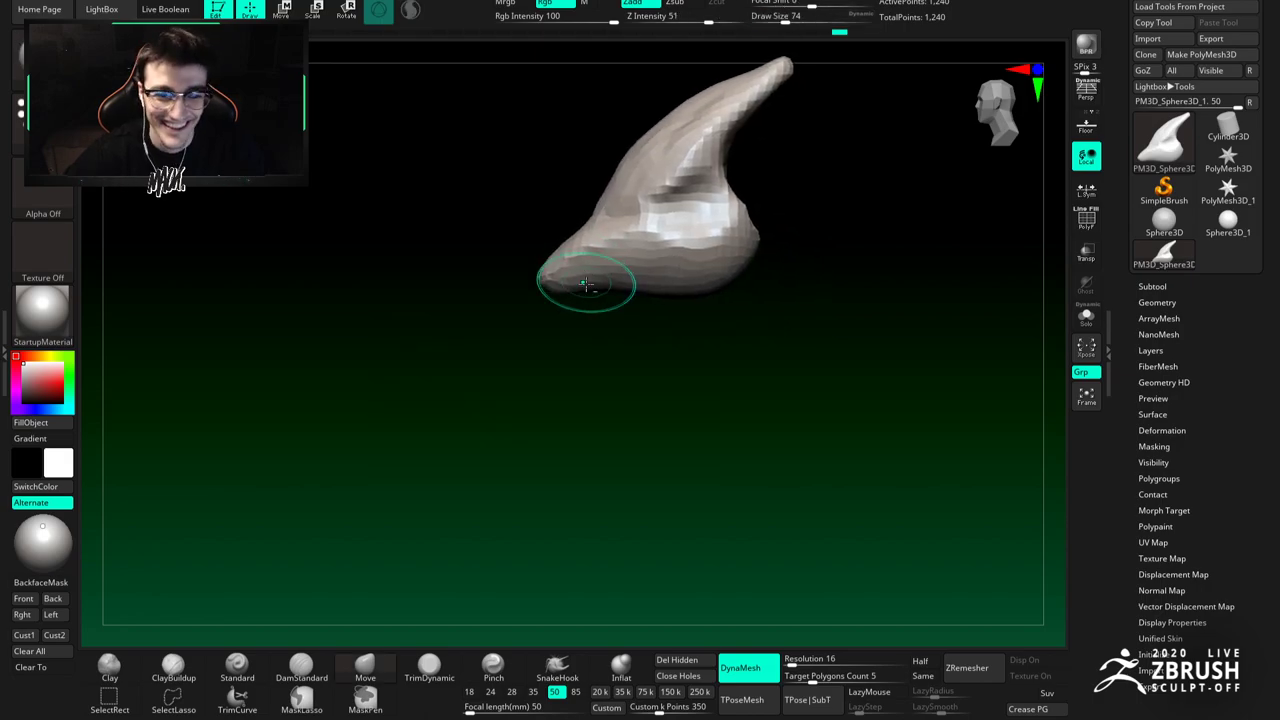
Step: Pull a neck down from the underside of the head with the Move brush at draw size 65
{"action": "left_click", "coordinate": [321, 676]}
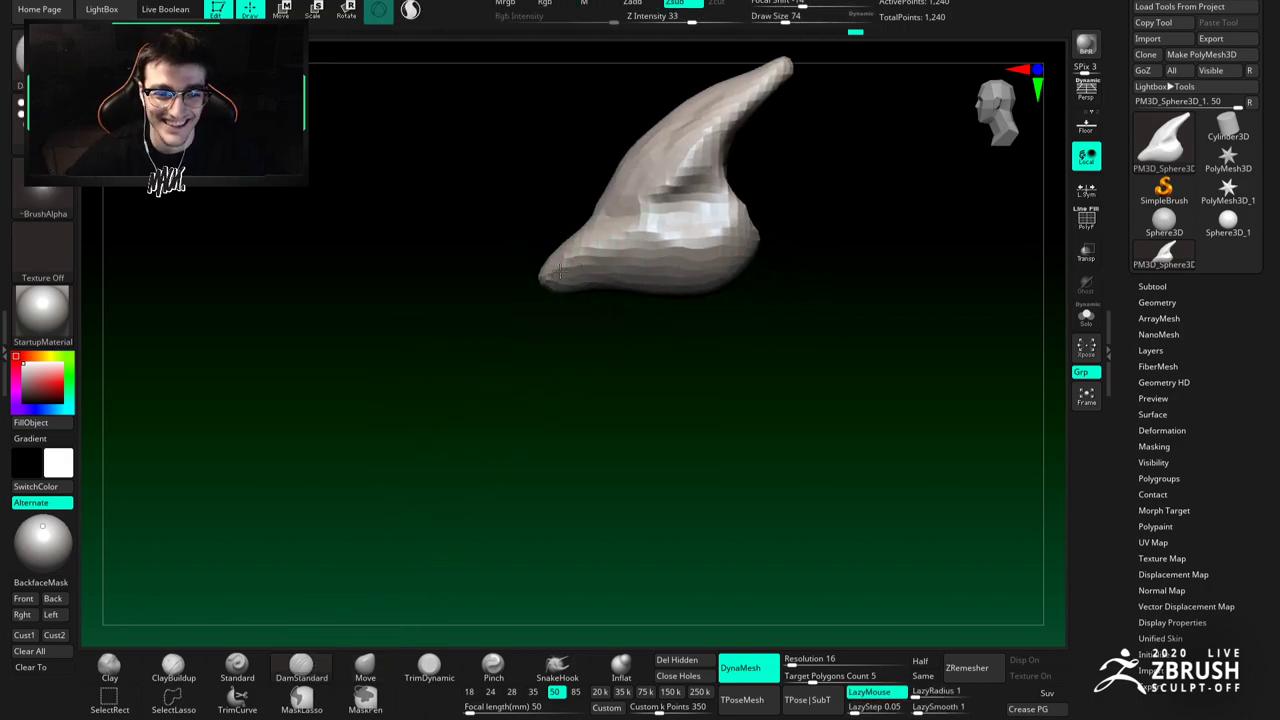
{"action": "mouse_move", "coordinate": [600, 273]}
{"action": "right_mouse_down"}
{"action": "mouse_move", "coordinate": [631, 237]}
{"action": "mouse_move", "coordinate": [597, 186]}
{"action": "right_mouse_up"}
{"action": "left_click", "coordinate": [365, 668]}
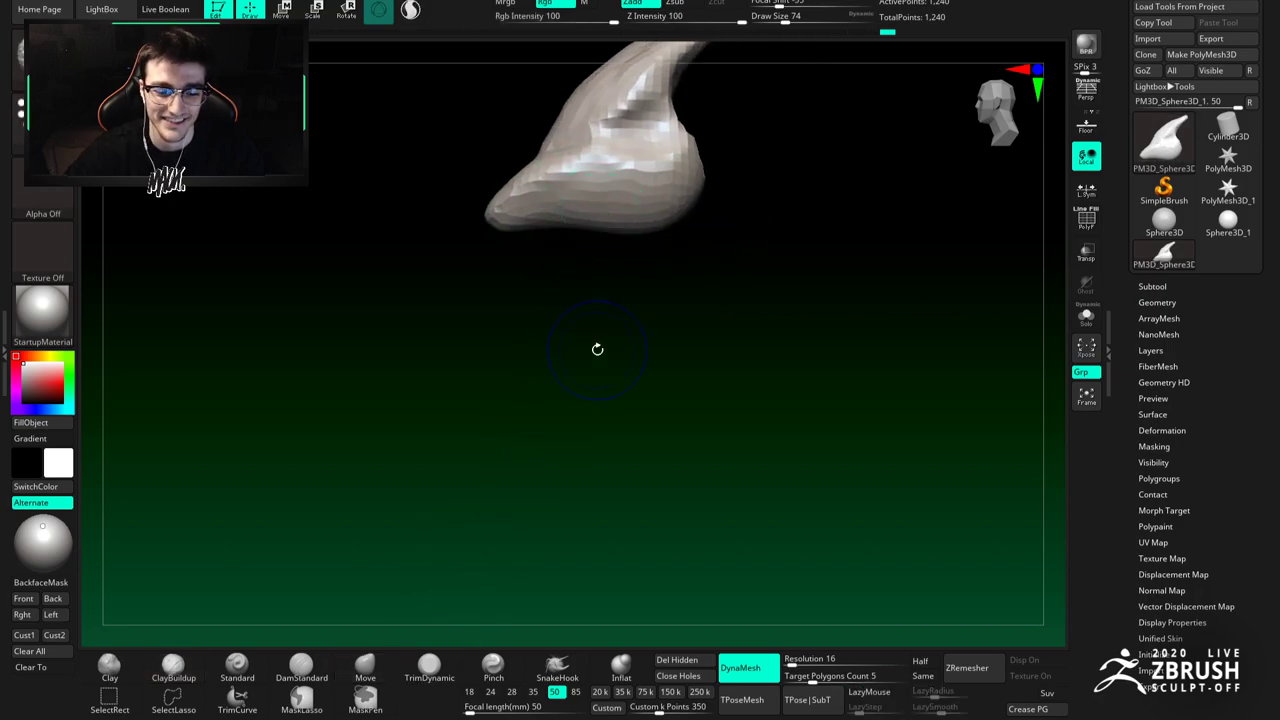
{"action": "right_click_drag", "start_coordinate": [589, 369], "coordinate": [618, 226], "text": "ctrl"}
{"action": "key", "text": "space"}
{"action": "left_click_drag", "start_coordinate": [632, 216], "coordinate": [624, 216]}
{"action": "right_click_drag", "start_coordinate": [617, 226], "coordinate": [629, 222]}
{"action": "left_click_drag", "start_coordinate": [645, 205], "coordinate": [656, 243]}
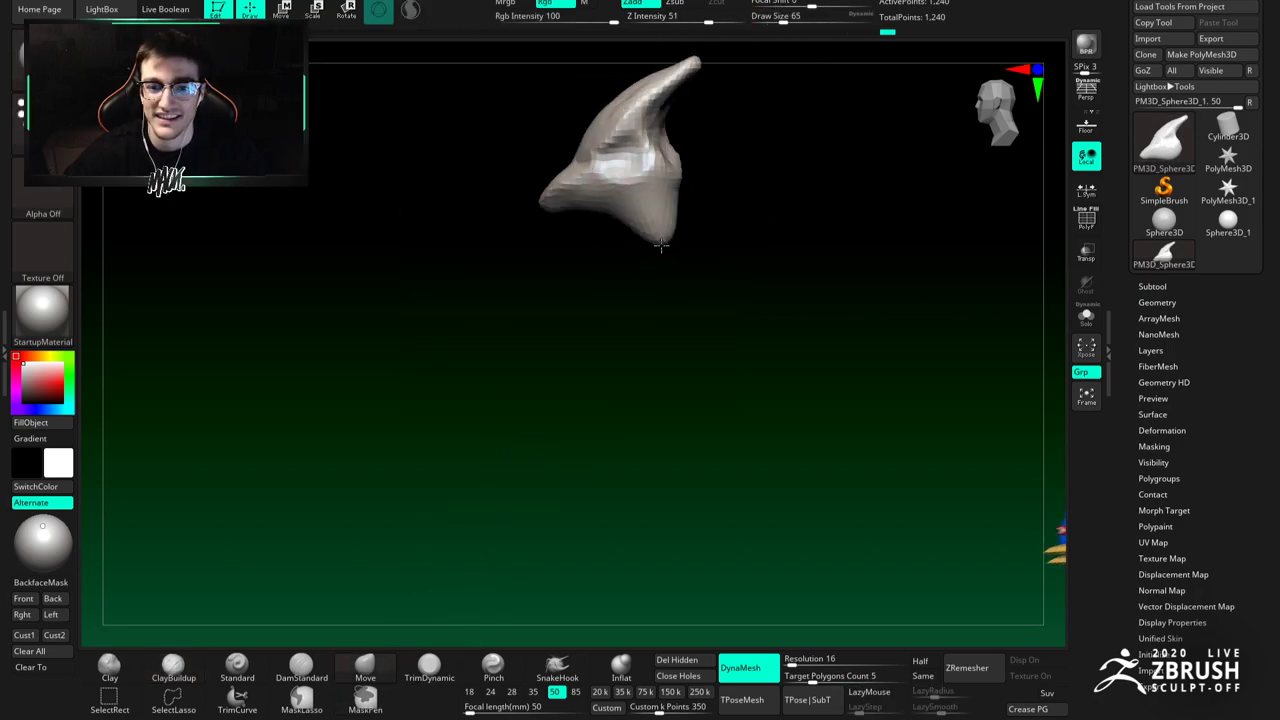
Step: Lengthen and thicken the neck with the Move brush, enlarging its draw size to 207
{"action": "right_click_drag", "start_coordinate": [635, 246], "coordinate": [706, 249]}
{"action": "right_click_drag", "start_coordinate": [597, 275], "coordinate": [611, 294], "text": "alt"}
{"action": "right_click_drag", "start_coordinate": [625, 195], "coordinate": [633, 240], "text": "alt"}
{"action": "right_click_drag", "start_coordinate": [633, 240], "coordinate": [645, 286], "text": "ctrl"}
{"action": "key", "text": "space"}
{"action": "left_click_drag", "start_coordinate": [634, 241], "coordinate": [648, 241]}
{"action": "key", "text": "bracketright"}
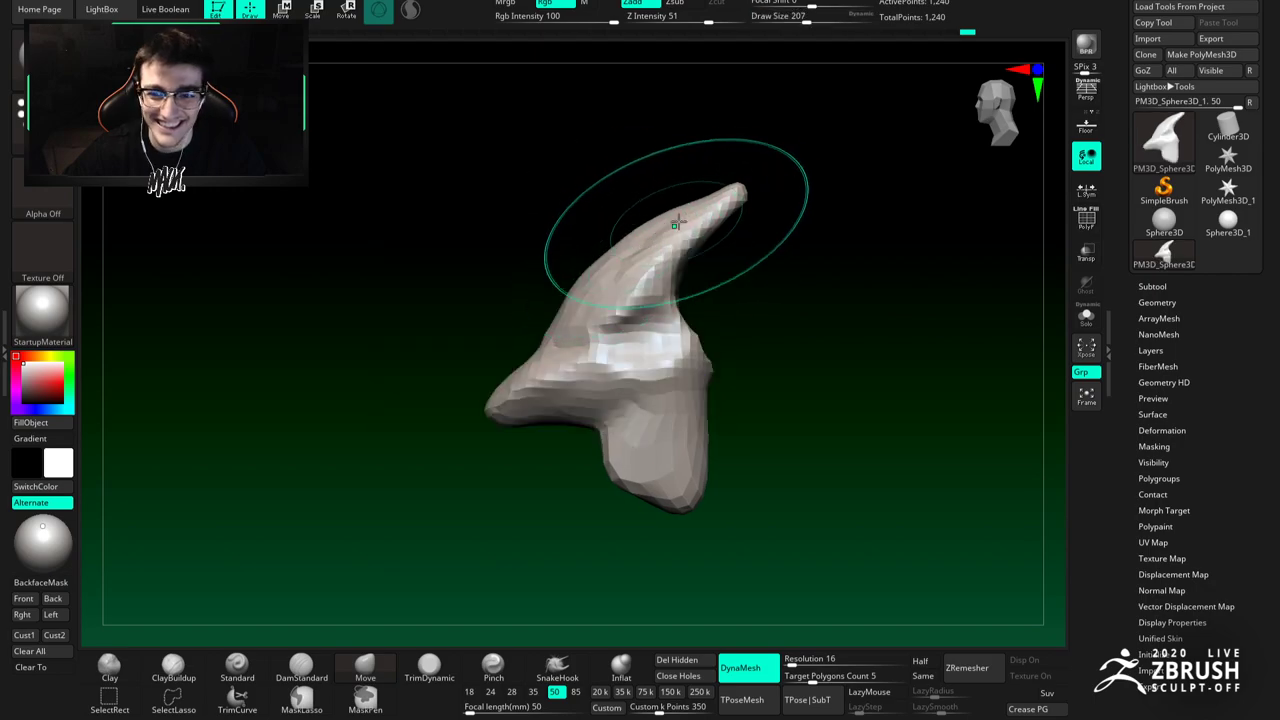
Step: Bend the crest into a smoother backward curve with the Move brush at draw size 116
{"action": "right_click_drag", "start_coordinate": [696, 187], "coordinate": [687, 186], "text": "alt"}
{"action": "key", "text": "space"}
{"action": "left_click_drag", "start_coordinate": [691, 186], "coordinate": [682, 184]}
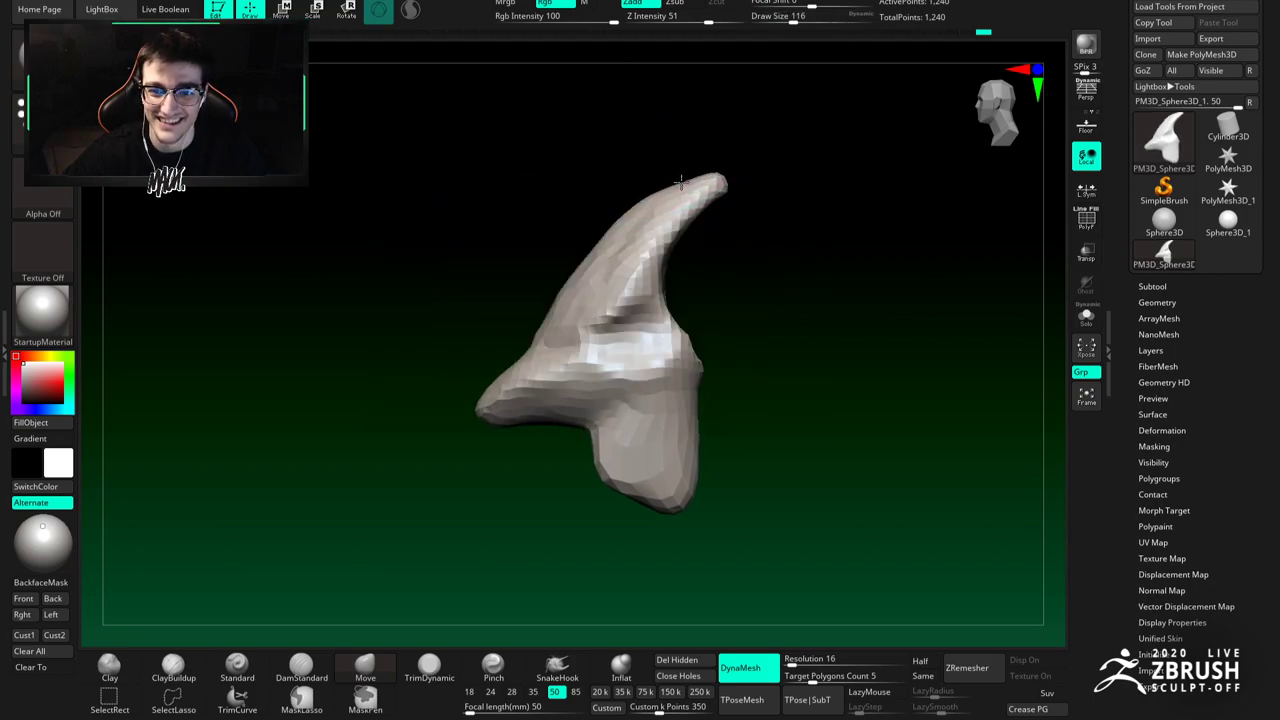
{"action": "left_click_drag", "start_coordinate": [585, 267], "coordinate": [601, 271]}
Step: Adjust the width of the head and crest from the front with the Move brush at draw size 71
{"action": "right_click_drag", "start_coordinate": [601, 271], "coordinate": [664, 284]}
{"action": "key", "text": "space"}
{"action": "left_click_drag", "start_coordinate": [657, 287], "coordinate": [648, 287]}
{"action": "right_click_drag", "start_coordinate": [652, 290], "coordinate": [603, 374]}
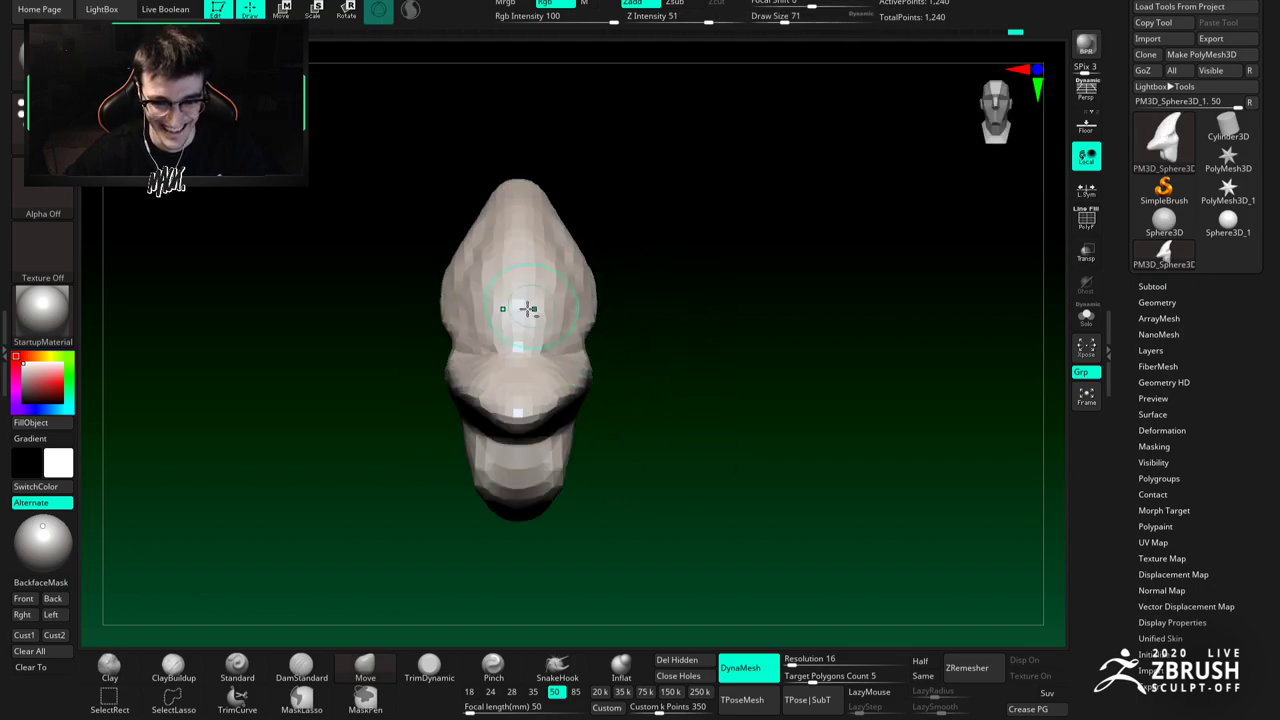
{"action": "right_click_drag", "start_coordinate": [543, 297], "coordinate": [566, 406]}
{"action": "key", "text": "space"}
{"action": "left_click_drag", "start_coordinate": [545, 358], "coordinate": [555, 357]}
{"action": "right_click_drag", "start_coordinate": [555, 357], "coordinate": [566, 350]}
{"action": "key", "text": "space"}
{"action": "left_click_drag", "start_coordinate": [558, 351], "coordinate": [546, 351]}
Step: Refine the head and beak profile from the front and side with the Move brush at about draw size 101
{"action": "key", "text": "space"}
{"action": "left_click_drag", "start_coordinate": [551, 305], "coordinate": [597, 321]}
{"action": "key", "text": "space"}
{"action": "mouse_move", "coordinate": [557, 236]}
{"action": "right_mouse_down", "text": "alt"}
{"action": "mouse_move", "coordinate": [586, 197]}
{"action": "mouse_move", "coordinate": [603, 263]}
{"action": "mouse_move", "coordinate": [604, 221]}
{"action": "right_mouse_up", "text": "alt"}
{"action": "key", "text": "space"}
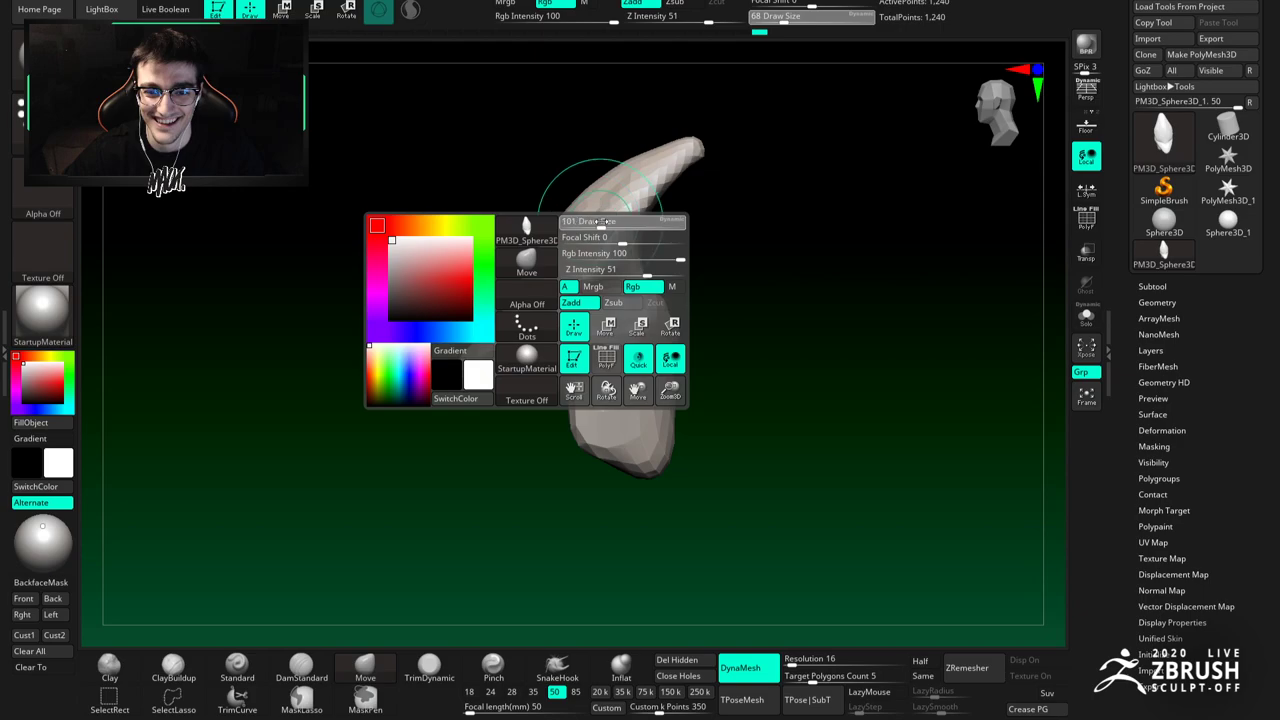
{"action": "left_click_drag", "start_coordinate": [604, 221], "coordinate": [610, 221]}
{"action": "mouse_move", "coordinate": [535, 325]}
{"action": "left_mouse_down"}
{"action": "mouse_move", "coordinate": [560, 254]}
{"action": "mouse_move", "coordinate": [543, 317]}
{"action": "left_mouse_up"}
{"action": "key", "text": "space"}
Step: Carve a crease between the crest and beak with the DamStandard brush at draw size 56, smoothing around the beak
{"action": "left_click", "coordinate": [301, 667]}
{"action": "left_click_drag", "start_coordinate": [473, 473], "coordinate": [512, 445]}
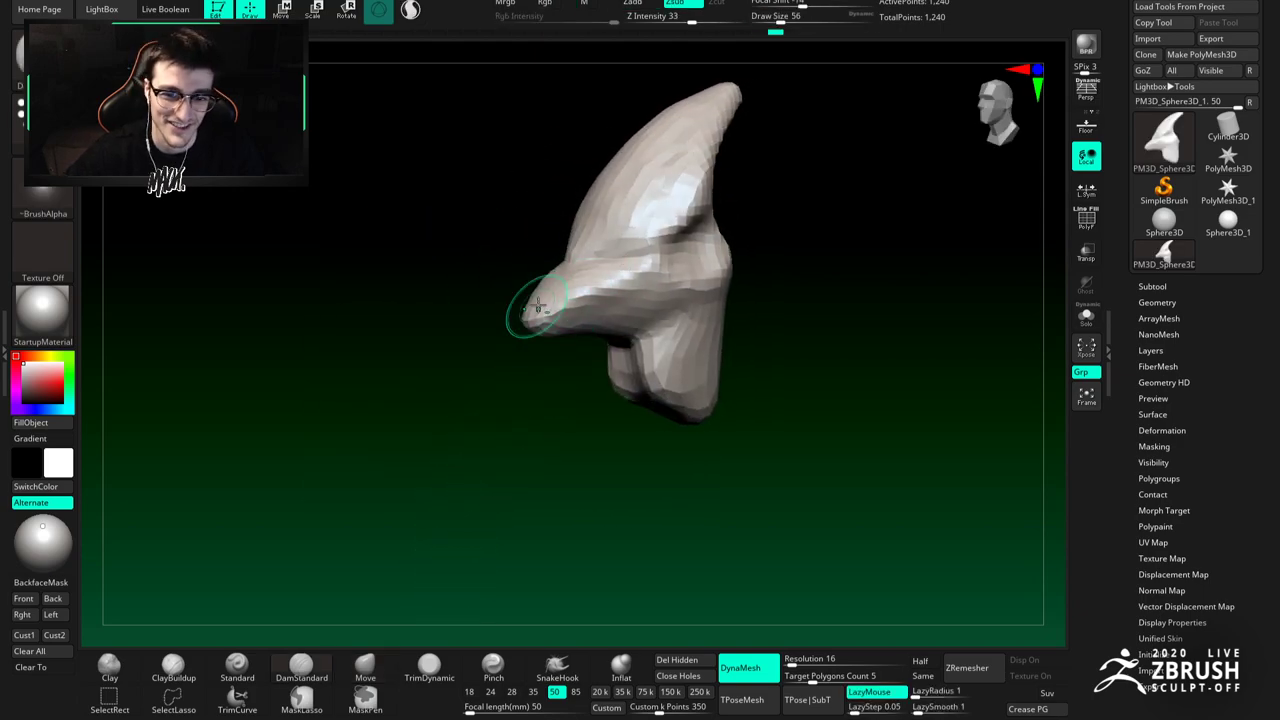
{"action": "left_click_drag", "start_coordinate": [535, 309], "coordinate": [540, 302], "text": "shift"}
{"action": "mouse_move", "coordinate": [440, 410]}
{"action": "left_mouse_down"}
{"action": "mouse_move", "coordinate": [425, 385]}
{"action": "mouse_move", "coordinate": [505, 425]}
{"action": "mouse_move", "coordinate": [560, 420]}
{"action": "left_mouse_up"}
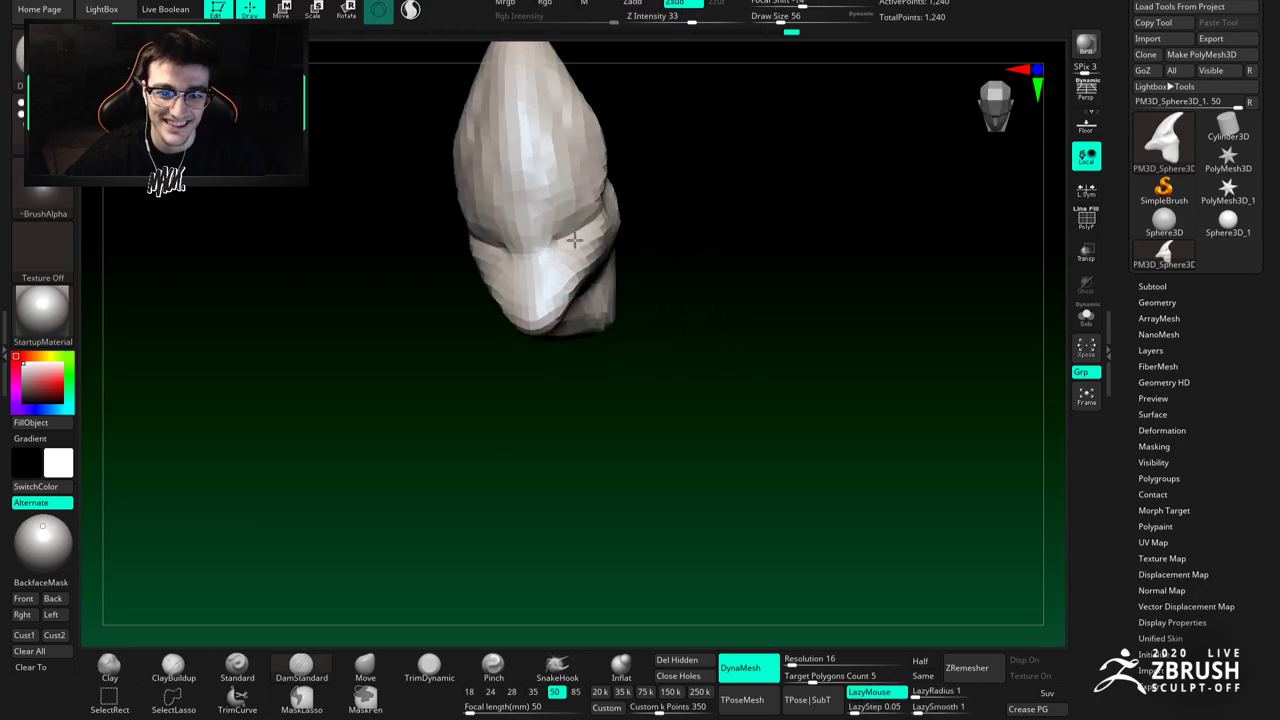
{"action": "mouse_move", "coordinate": [583, 230]}
{"action": "right_mouse_down"}
{"action": "mouse_move", "coordinate": [531, 234]}
{"action": "mouse_move", "coordinate": [651, 249]}
{"action": "mouse_move", "coordinate": [655, 213]}
{"action": "mouse_move", "coordinate": [622, 218]}
{"action": "right_mouse_up"}
Step: Build up the cheek, the side of the beak and the area beneath it with ClayBuildup at draw size 56
{"action": "key", "text": "b"}
{"action": "key", "text": "c"}
{"action": "key", "text": "b"}
{"action": "right_click_drag", "start_coordinate": [608, 215], "coordinate": [636, 260]}
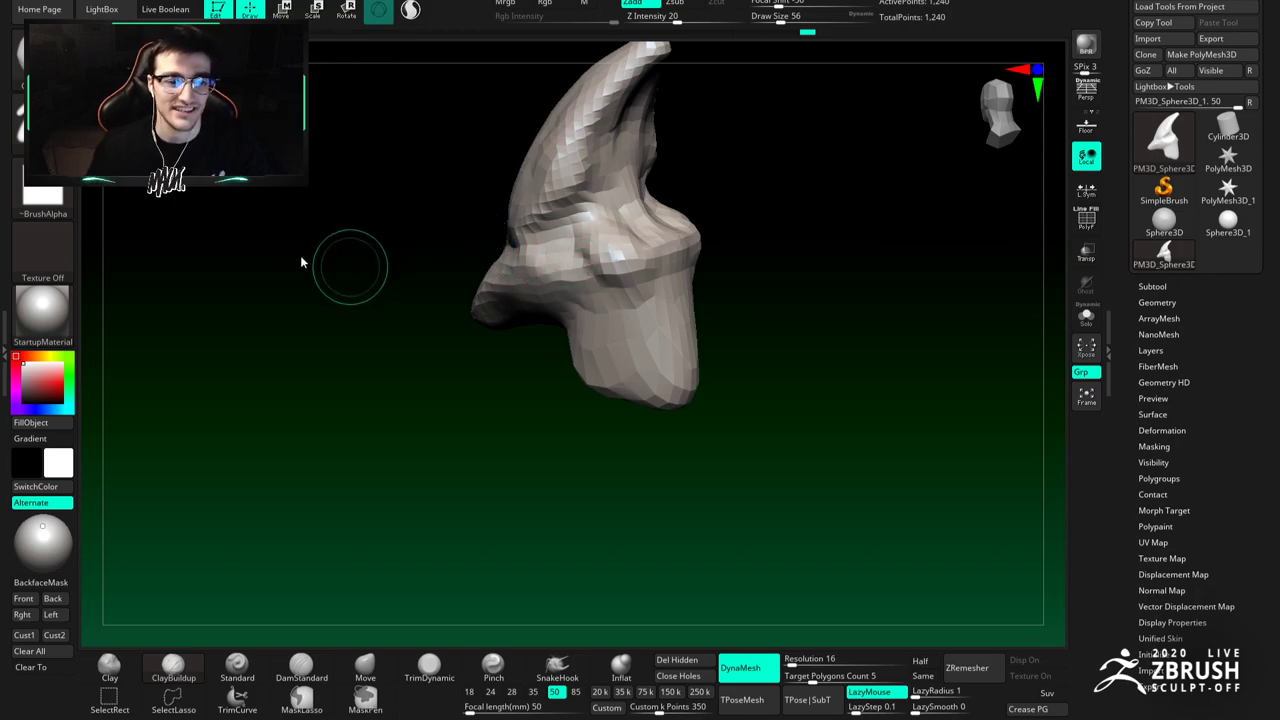
{"action": "mouse_move", "coordinate": [598, 256]}
{"action": "right_mouse_down"}
{"action": "mouse_move", "coordinate": [612, 258]}
{"action": "mouse_move", "coordinate": [604, 210]}
{"action": "mouse_move", "coordinate": [608, 232]}
{"action": "mouse_move", "coordinate": [653, 197]}
{"action": "right_mouse_up"}
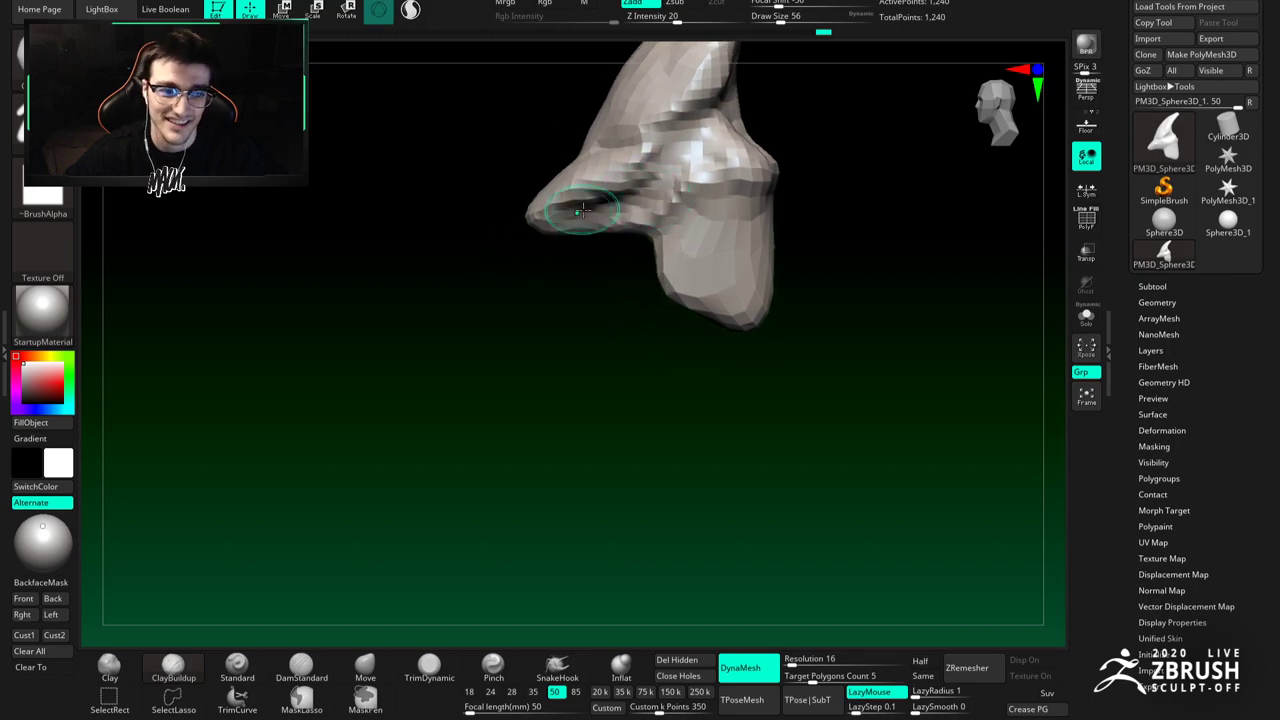
{"action": "right_click_drag", "start_coordinate": [579, 209], "coordinate": [625, 209]}
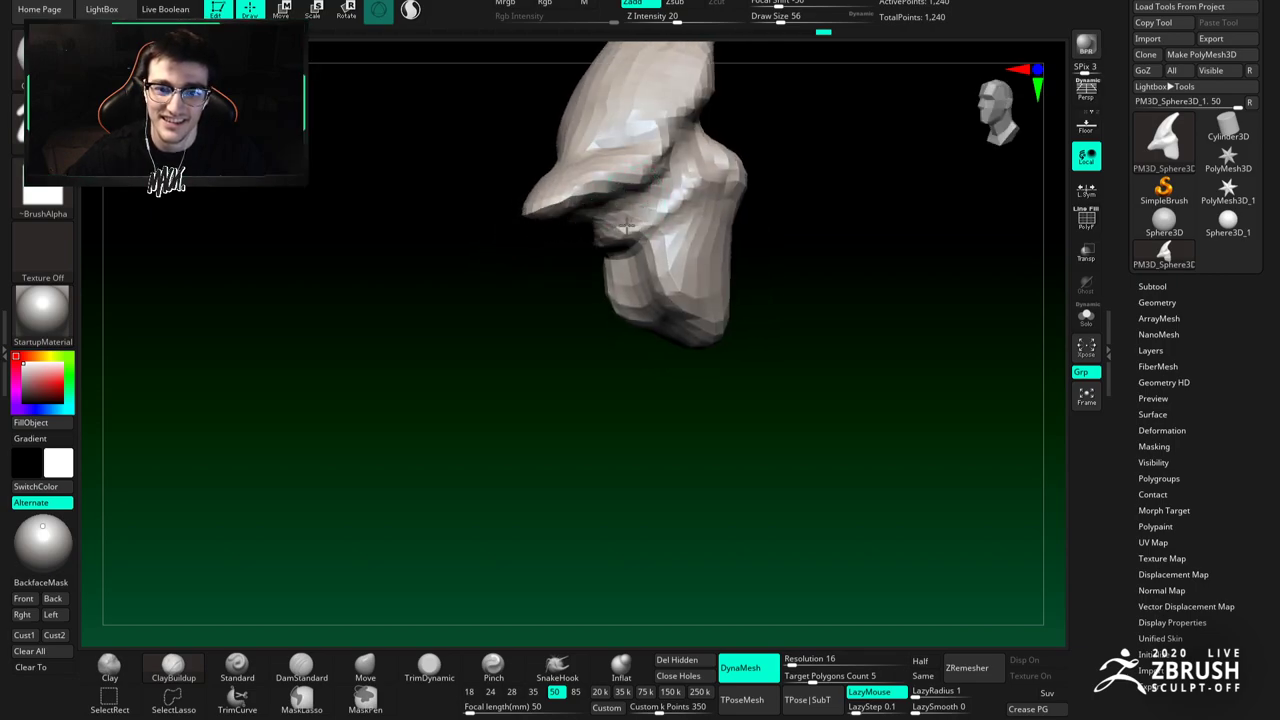
{"action": "right_click_drag", "start_coordinate": [624, 210], "coordinate": [612, 157]}
{"action": "mouse_move", "coordinate": [624, 228]}
{"action": "right_mouse_down"}
{"action": "mouse_move", "coordinate": [626, 171]}
{"action": "mouse_move", "coordinate": [585, 170]}
{"action": "right_mouse_up"}
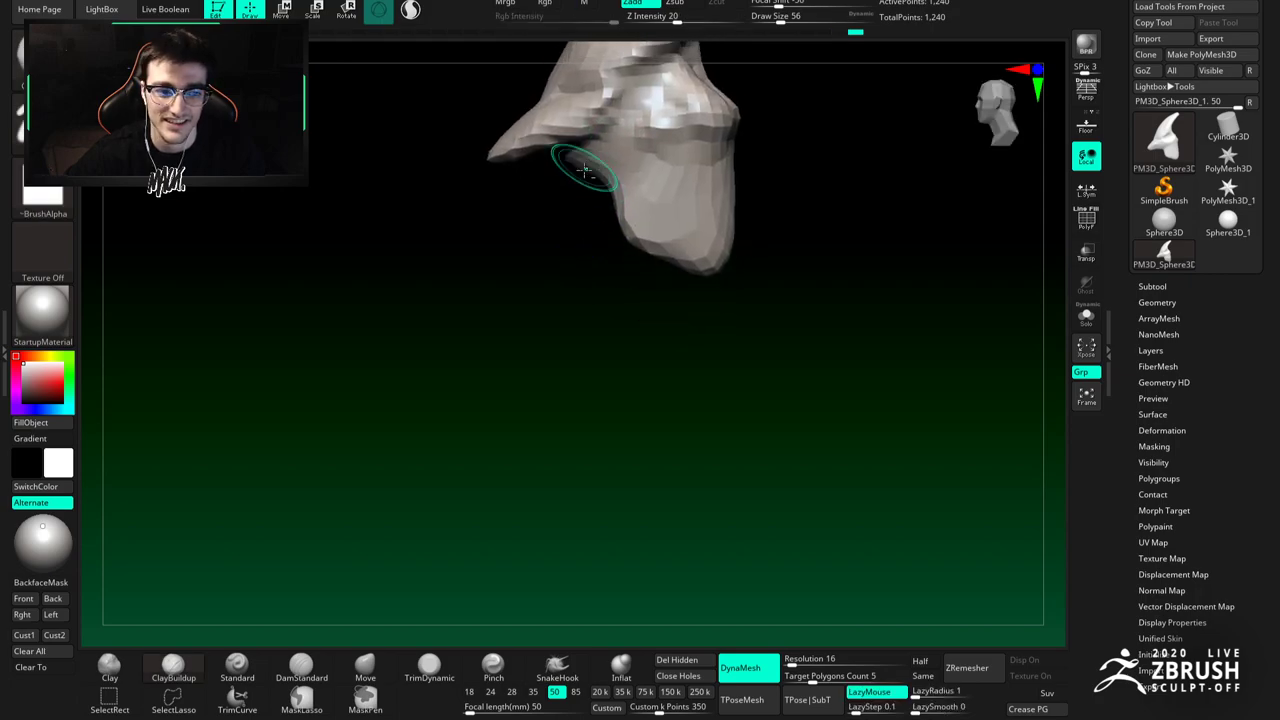
Step: Reshape the neck's lower end from the side and below with the Move brush, using draw sizes 87 and 83
{"action": "left_click", "coordinate": [380, 667]}
{"action": "mouse_move", "coordinate": [648, 285]}
{"action": "right_mouse_down", "text": "ctrl"}
{"action": "mouse_move", "coordinate": [655, 218]}
{"action": "mouse_move", "coordinate": [649, 300]}
{"action": "right_mouse_up", "text": "ctrl"}
{"action": "key", "text": "space"}
{"action": "left_click_drag", "start_coordinate": [630, 286], "coordinate": [638, 286]}
{"action": "left_click_drag", "start_coordinate": [618, 293], "coordinate": [622, 314]}
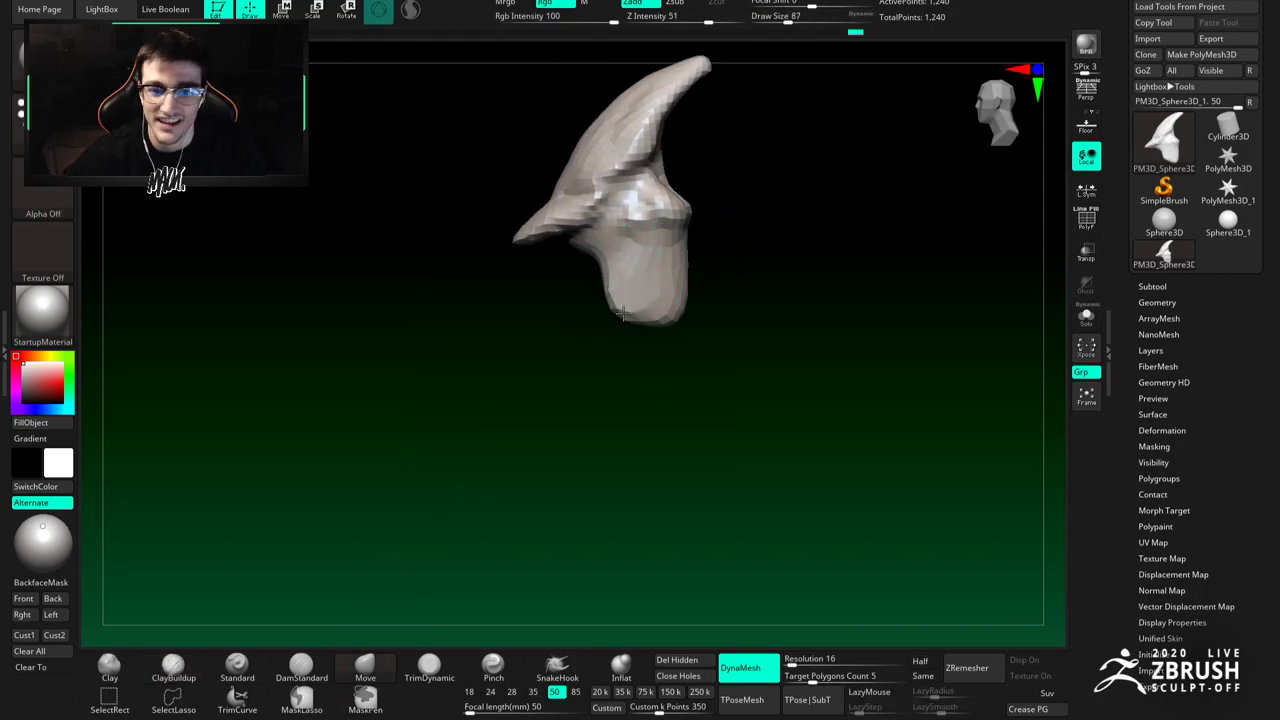
{"action": "mouse_move", "coordinate": [675, 300]}
{"action": "right_mouse_down"}
{"action": "mouse_move", "coordinate": [640, 378]}
{"action": "mouse_move", "coordinate": [626, 280]}
{"action": "mouse_move", "coordinate": [626, 303]}
{"action": "mouse_move", "coordinate": [612, 304]}
{"action": "mouse_move", "coordinate": [634, 337]}
{"action": "right_mouse_up"}
{"action": "key", "text": "space"}
{"action": "left_click_drag", "start_coordinate": [634, 337], "coordinate": [631, 337]}
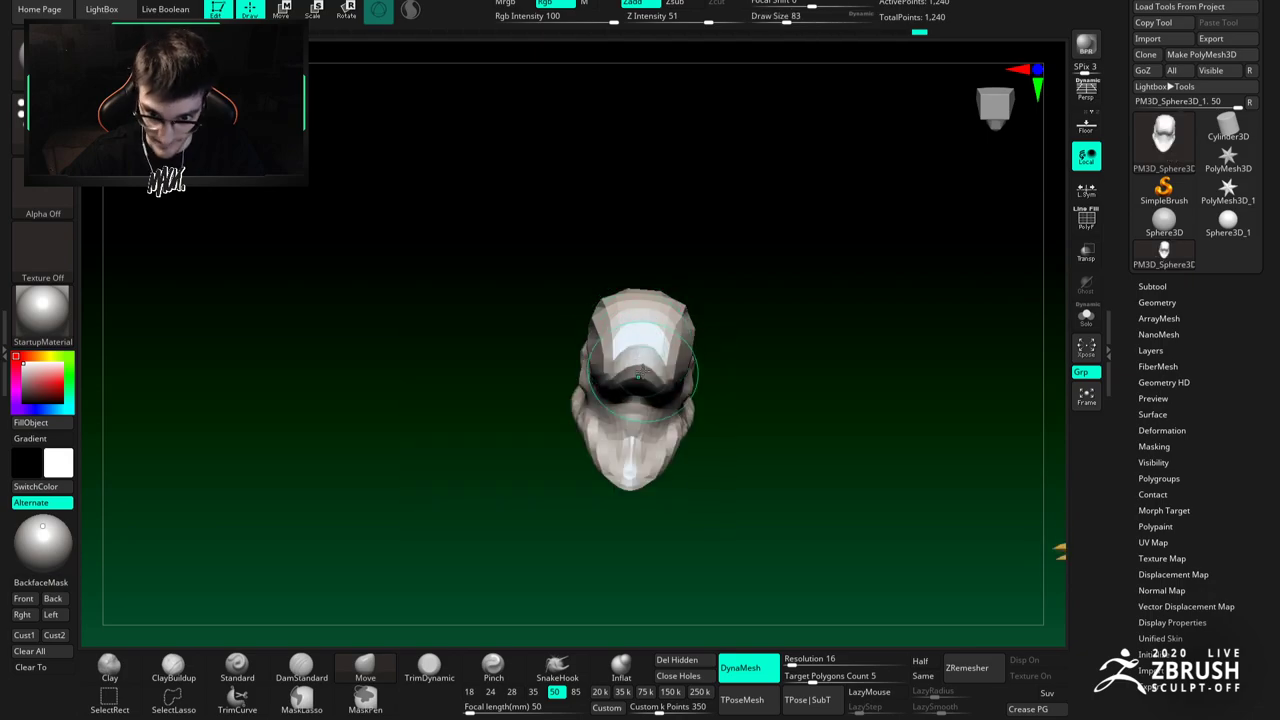
{"action": "mouse_move", "coordinate": [619, 337]}
{"action": "right_mouse_down"}
{"action": "mouse_move", "coordinate": [622, 300]}
{"action": "mouse_move", "coordinate": [634, 398]}
{"action": "mouse_move", "coordinate": [635, 357]}
{"action": "mouse_move", "coordinate": [656, 357]}
{"action": "mouse_move", "coordinate": [629, 314]}
{"action": "mouse_move", "coordinate": [633, 343]}
{"action": "right_mouse_up"}
Step: Add volume to the neck with ClayBuildup and remesh the model with DynaMesh at resolution 16
{"action": "key", "text": "b"}
{"action": "key", "text": "c"}
{"action": "key", "text": "b"}
{"action": "key", "text": "space"}
{"action": "left_click_drag", "start_coordinate": [734, 299], "coordinate": [757, 326], "text": "ctrl"}
{"action": "right_click_drag", "start_coordinate": [653, 327], "coordinate": [697, 341], "text": "alt"}
Step: Push the neck out into a fuller, rounded mass with the Move brush
{"action": "left_click", "coordinate": [365, 668]}
{"action": "key", "text": "space"}
{"action": "key", "text": "space"}
{"action": "left_click_drag", "start_coordinate": [714, 166], "coordinate": [700, 168]}
Step: Deepen the crease between the crest and the side of the head with DamStandard at draw size 62
{"action": "key", "text": "b"}
{"action": "key", "text": "d"}
{"action": "key", "text": "s"}
{"action": "mouse_move", "coordinate": [673, 197]}
{"action": "right_mouse_down"}
{"action": "mouse_move", "coordinate": [743, 211]}
{"action": "mouse_move", "coordinate": [714, 174]}
{"action": "mouse_move", "coordinate": [740, 168]}
{"action": "right_mouse_up"}
{"action": "key", "text": "space"}
{"action": "left_click_drag", "start_coordinate": [740, 166], "coordinate": [730, 163]}
{"action": "mouse_move", "coordinate": [742, 148]}
{"action": "right_mouse_down"}
{"action": "mouse_move", "coordinate": [677, 200]}
{"action": "mouse_move", "coordinate": [762, 162]}
{"action": "mouse_move", "coordinate": [745, 162]}
{"action": "mouse_move", "coordinate": [800, 197]}
{"action": "mouse_move", "coordinate": [666, 234]}
{"action": "mouse_move", "coordinate": [663, 286]}
{"action": "mouse_move", "coordinate": [652, 249]}
{"action": "mouse_move", "coordinate": [692, 285]}
{"action": "right_mouse_up"}
{"action": "key", "text": "space"}
{"action": "left_click_drag", "start_coordinate": [692, 286], "coordinate": [705, 284]}
{"action": "right_click_drag", "start_coordinate": [705, 270], "coordinate": [634, 297], "text": "alt"}
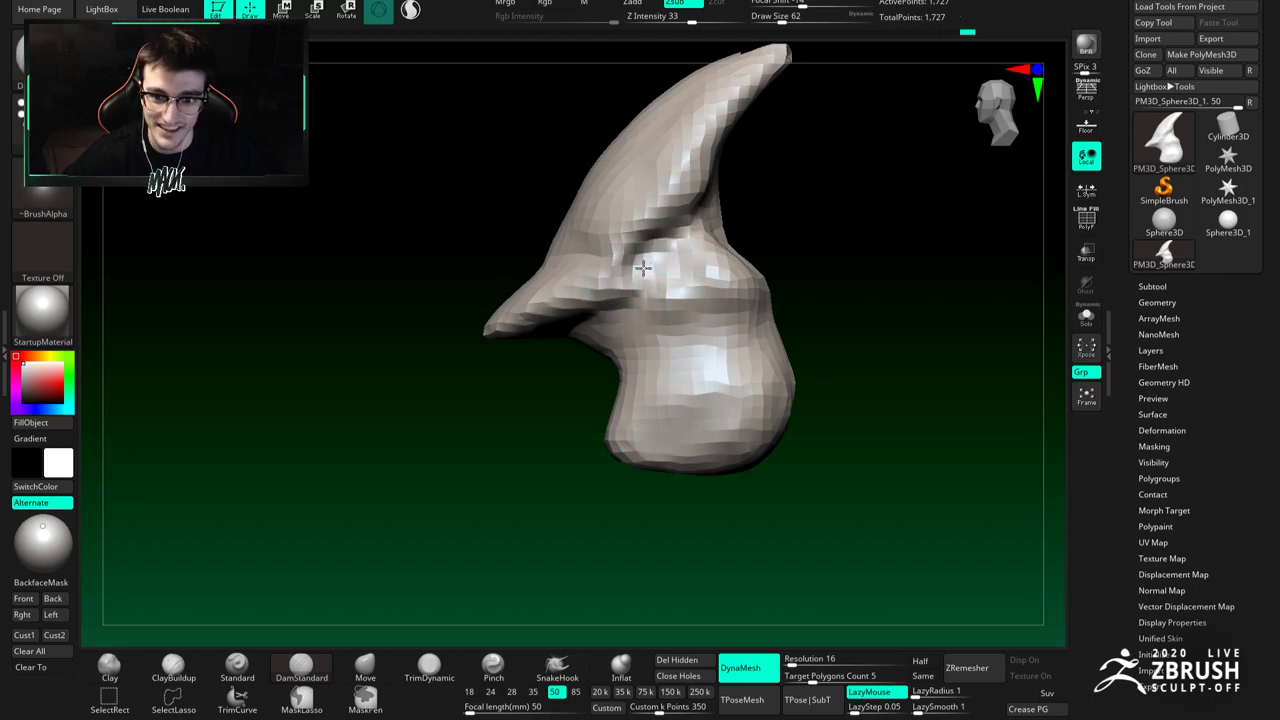
Step: Build up the cheek and the side of the head beneath the crest with ClayBuildup
{"action": "key", "text": "b"}
{"action": "key", "text": "c"}
{"action": "key", "text": "b"}
{"action": "mouse_move", "coordinate": [657, 257]}
{"action": "right_mouse_down"}
{"action": "mouse_move", "coordinate": [638, 281]}
{"action": "mouse_move", "coordinate": [675, 248]}
{"action": "right_mouse_up"}
{"action": "mouse_move", "coordinate": [708, 212]}
{"action": "left_mouse_down"}
{"action": "mouse_move", "coordinate": [692, 168]}
{"action": "mouse_move", "coordinate": [660, 166]}
{"action": "mouse_move", "coordinate": [690, 158]}
{"action": "left_mouse_up"}
{"action": "right_click_drag", "start_coordinate": [690, 195], "coordinate": [640, 240]}
{"action": "mouse_move", "coordinate": [640, 240]}
{"action": "right_mouse_down", "text": "ctrl"}
{"action": "mouse_move", "coordinate": [636, 187]}
{"action": "mouse_move", "coordinate": [660, 163]}
{"action": "right_mouse_up", "text": "ctrl"}
Step: Adjust the crest's curve and the beak's position from the side with the Move brush at draw size 145
{"action": "left_click", "coordinate": [365, 668]}
{"action": "key", "text": "space"}
{"action": "left_click_drag", "start_coordinate": [632, 248], "coordinate": [654, 245]}
{"action": "left_click_drag", "start_coordinate": [696, 150], "coordinate": [697, 159]}
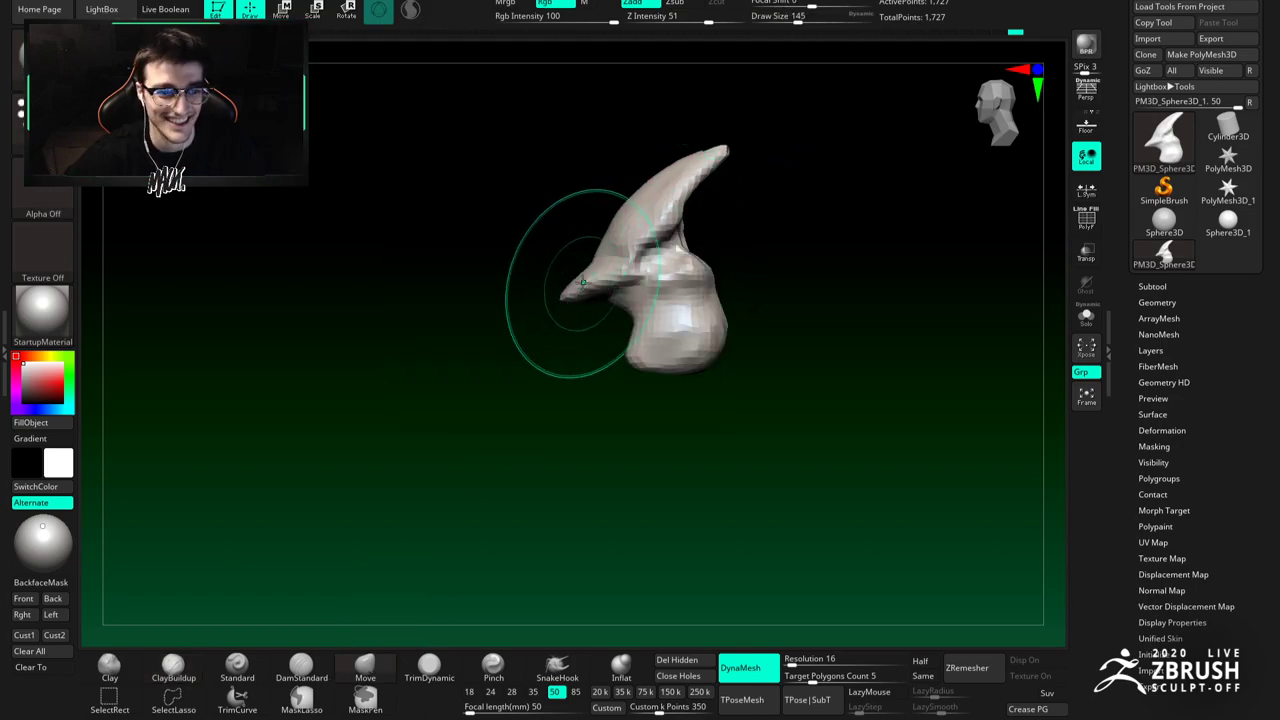
{"action": "right_click_drag", "start_coordinate": [590, 282], "coordinate": [590, 306], "text": "ctrl"}
{"action": "key", "text": "space"}
{"action": "left_click_drag", "start_coordinate": [591, 306], "coordinate": [578, 306]}
{"action": "right_click_drag", "start_coordinate": [723, 266], "coordinate": [631, 291], "text": "alt"}
Step: Add more clay around the brow and cheek with ClayBuildup at a smaller draw size
{"action": "key", "text": "b"}
{"action": "key", "text": "c"}
{"action": "key", "text": "b"}
{"action": "key", "text": "space"}
{"action": "left_click_drag", "start_coordinate": [632, 291], "coordinate": [614, 291]}
{"action": "mouse_move", "coordinate": [614, 286]}
{"action": "right_mouse_down", "text": "ctrl"}
{"action": "mouse_move", "coordinate": [614, 310]}
{"action": "mouse_move", "coordinate": [617, 253]}
{"action": "mouse_move", "coordinate": [626, 280]}
{"action": "mouse_move", "coordinate": [588, 287]}
{"action": "mouse_move", "coordinate": [598, 275]}
{"action": "mouse_move", "coordinate": [565, 252]}
{"action": "mouse_move", "coordinate": [605, 257]}
{"action": "right_mouse_up", "text": "ctrl"}
Step: Cut a crease beneath the cheek, running back from the beak, with DamStandard at draw size 65
{"action": "key", "text": "b"}
{"action": "key", "text": "d"}
{"action": "key", "text": "s"}
{"action": "key", "text": "space"}
{"action": "left_click", "coordinate": [606, 266]}
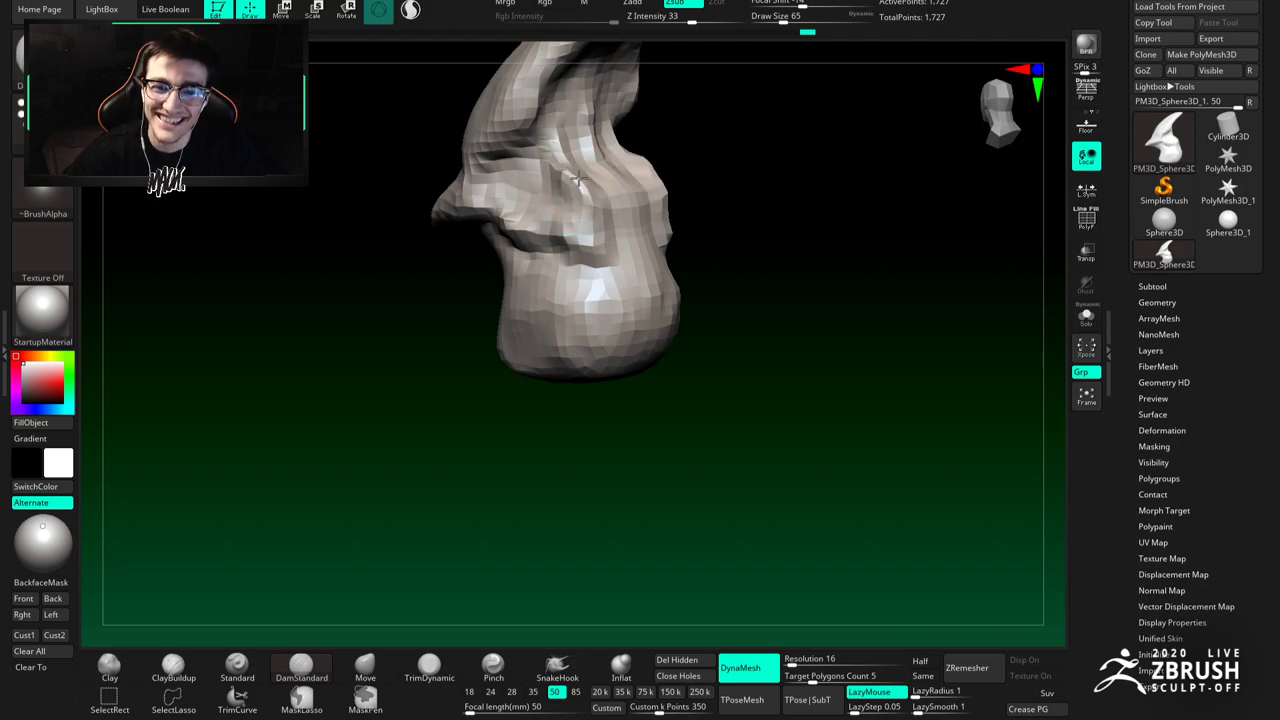
Step: Strengthen the cheek and head planes with ClayBuildup and smooth the transition below the crest
{"action": "key", "text": "b"}
{"action": "key", "text": "c"}
{"action": "key", "text": "b"}
{"action": "mouse_move", "coordinate": [608, 150]}
{"action": "left_mouse_down", "text": "shift"}
{"action": "mouse_move", "coordinate": [594, 171]}
{"action": "mouse_move", "coordinate": [612, 205]}
{"action": "left_mouse_up", "text": "shift"}
{"action": "mouse_move", "coordinate": [607, 246]}
{"action": "right_mouse_down", "text": "alt"}
{"action": "mouse_move", "coordinate": [609, 262]}
{"action": "mouse_move", "coordinate": [590, 181]}
{"action": "right_mouse_up", "text": "alt"}
{"action": "right_click_drag", "start_coordinate": [554, 123], "coordinate": [545, 222]}
{"action": "mouse_move", "coordinate": [590, 156]}
{"action": "right_mouse_down"}
{"action": "mouse_move", "coordinate": [634, 229]}
{"action": "mouse_move", "coordinate": [613, 226]}
{"action": "mouse_move", "coordinate": [660, 238]}
{"action": "right_mouse_up"}
Step: Adjust the head and beak proportions from several angles with the Move brush
{"action": "left_click", "coordinate": [367, 665]}
{"action": "mouse_move", "coordinate": [400, 240]}
{"action": "right_mouse_down", "text": "shift"}
{"action": "mouse_move", "coordinate": [539, 224]}
{"action": "mouse_move", "coordinate": [566, 279]}
{"action": "right_mouse_up", "text": "shift"}
{"action": "key", "text": "space"}
{"action": "left_click_drag", "start_coordinate": [555, 282], "coordinate": [547, 282]}
{"action": "right_click_drag", "start_coordinate": [510, 282], "coordinate": [554, 302]}
{"action": "key", "text": "space"}
{"action": "left_click_drag", "start_coordinate": [552, 309], "coordinate": [546, 311]}
{"action": "key", "text": "space"}
{"action": "mouse_move", "coordinate": [550, 313]}
{"action": "right_mouse_down"}
{"action": "mouse_move", "coordinate": [547, 329]}
{"action": "mouse_move", "coordinate": [550, 290]}
{"action": "mouse_move", "coordinate": [563, 286]}
{"action": "mouse_move", "coordinate": [603, 340]}
{"action": "mouse_move", "coordinate": [683, 298]}
{"action": "mouse_move", "coordinate": [624, 296]}
{"action": "mouse_move", "coordinate": [643, 329]}
{"action": "mouse_move", "coordinate": [612, 302]}
{"action": "right_mouse_up"}
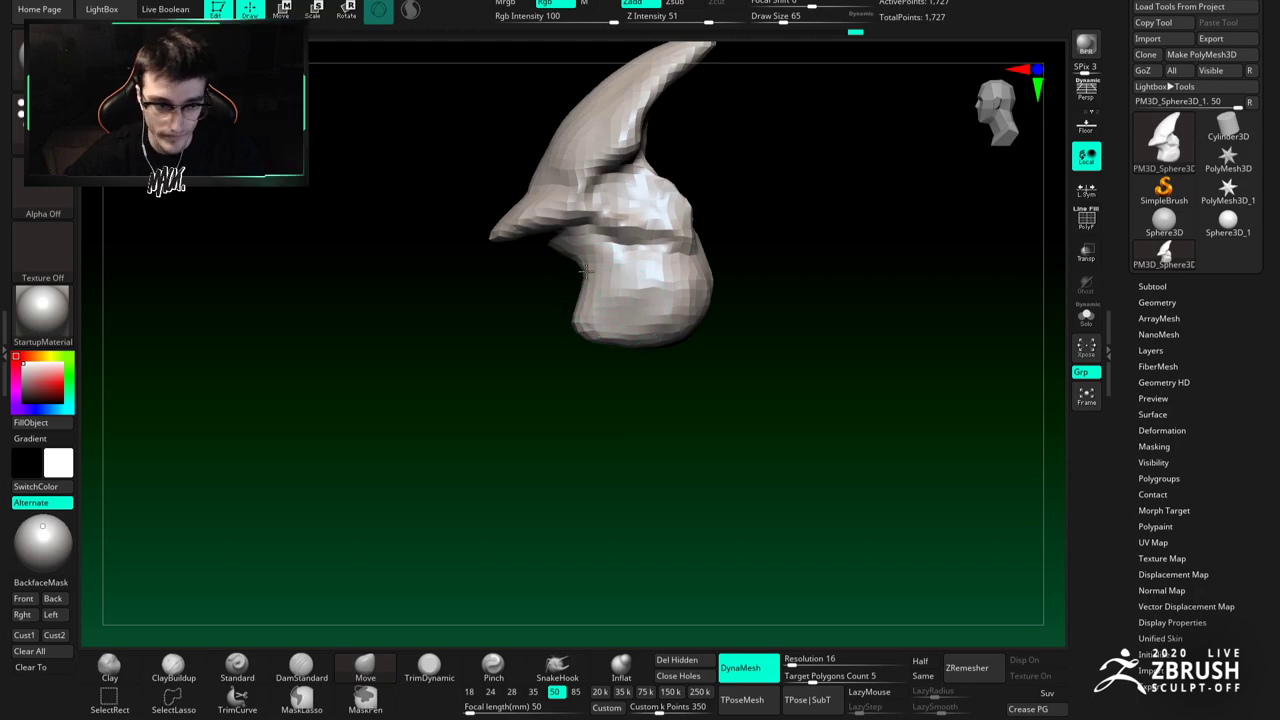
Step: Pull the front of the neck mass downward and refine its silhouette with the Move brush
{"action": "key", "text": "space"}
{"action": "left_click_drag", "start_coordinate": [596, 303], "coordinate": [608, 303]}
{"action": "left_click_drag", "start_coordinate": [617, 341], "coordinate": [620, 351]}
{"action": "right_click_drag", "start_coordinate": [644, 354], "coordinate": [611, 324]}
{"action": "key", "text": "space"}
{"action": "left_click_drag", "start_coordinate": [634, 319], "coordinate": [627, 319]}
{"action": "mouse_move", "coordinate": [633, 319]}
{"action": "right_mouse_down", "text": "alt"}
{"action": "mouse_move", "coordinate": [637, 337]}
{"action": "mouse_move", "coordinate": [623, 274]}
{"action": "mouse_move", "coordinate": [643, 308]}
{"action": "mouse_move", "coordinate": [634, 284]}
{"action": "mouse_move", "coordinate": [616, 332]}
{"action": "right_mouse_up", "text": "alt"}
{"action": "right_click_drag", "start_coordinate": [616, 332], "coordinate": [618, 269], "text": "alt"}
{"action": "mouse_move", "coordinate": [659, 343]}
{"action": "right_mouse_down"}
{"action": "mouse_move", "coordinate": [650, 336]}
{"action": "mouse_move", "coordinate": [700, 323]}
{"action": "mouse_move", "coordinate": [648, 333]}
{"action": "mouse_move", "coordinate": [729, 317]}
{"action": "mouse_move", "coordinate": [718, 382]}
{"action": "right_mouse_up"}
Step: Deepen the crease that separates the cheek from the neck with DamStandard at draw size 65
{"action": "key", "text": "b"}
{"action": "key", "text": "d"}
{"action": "key", "text": "s"}
{"action": "right_click_drag", "start_coordinate": [651, 284], "coordinate": [638, 313], "text": "ctrl"}
{"action": "right_click_drag", "start_coordinate": [638, 313], "coordinate": [620, 280], "text": "alt"}
{"action": "key", "text": "space"}
{"action": "left_click_drag", "start_coordinate": [642, 306], "coordinate": [656, 306]}
{"action": "right_click_drag", "start_coordinate": [633, 348], "coordinate": [603, 296], "text": "alt"}
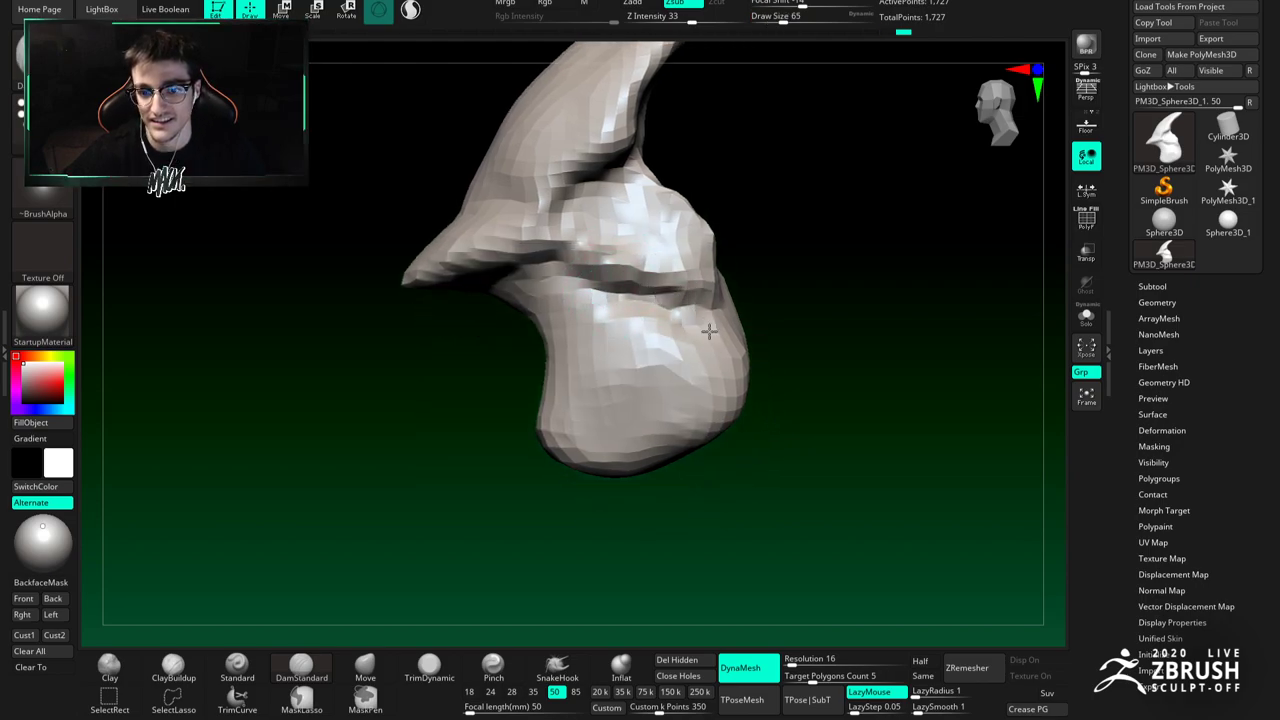
{"action": "right_click_drag", "start_coordinate": [699, 323], "coordinate": [697, 276]}
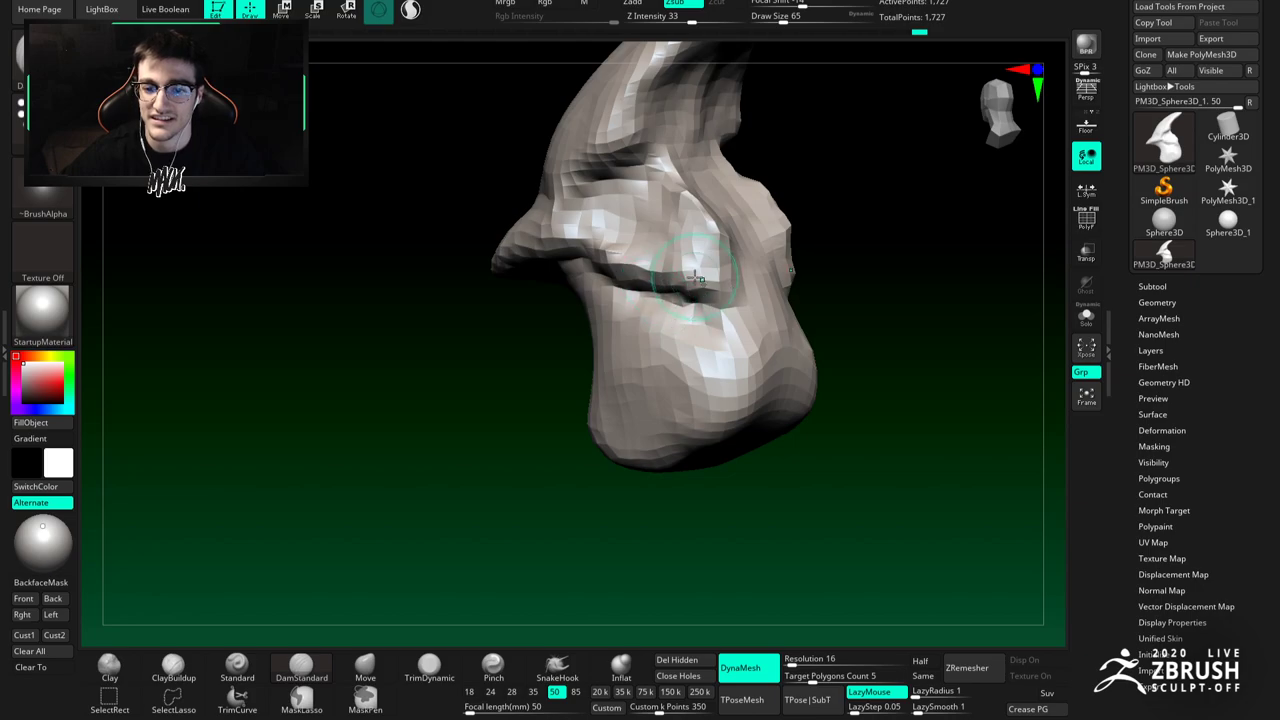
Step: Build up the back of the skull behind the crest with ClayBuildup at draw size 65
{"action": "key", "text": "b"}
{"action": "key", "text": "c"}
{"action": "key", "text": "b"}
{"action": "mouse_move", "coordinate": [786, 229]}
{"action": "right_mouse_down"}
{"action": "mouse_move", "coordinate": [694, 226]}
{"action": "mouse_move", "coordinate": [628, 198]}
{"action": "right_mouse_up"}
{"action": "key", "text": "space"}
{"action": "left_click_drag", "start_coordinate": [626, 197], "coordinate": [633, 197]}
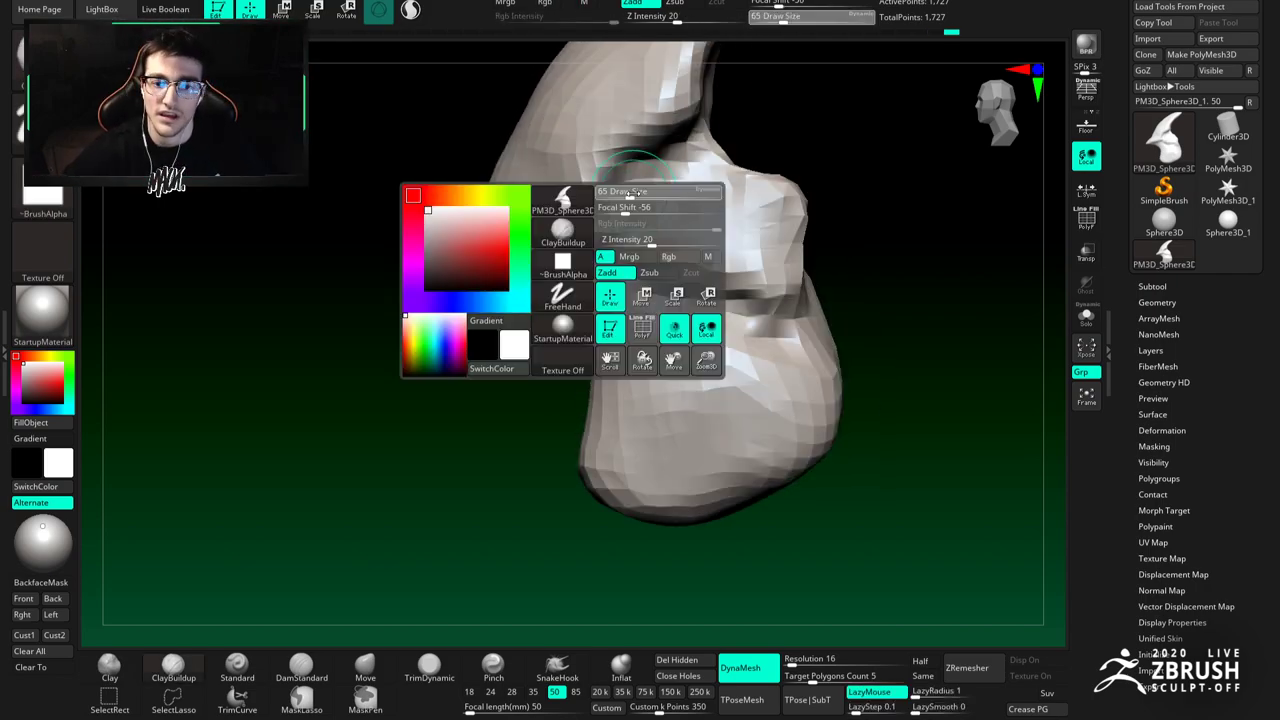
{"action": "mouse_move", "coordinate": [643, 211]}
{"action": "right_mouse_down", "text": "ctrl"}
{"action": "mouse_move", "coordinate": [628, 197]}
{"action": "mouse_move", "coordinate": [650, 232]}
{"action": "right_mouse_up", "text": "ctrl"}
{"action": "key", "text": "space"}
{"action": "left_click_drag", "start_coordinate": [650, 233], "coordinate": [643, 232]}
{"action": "mouse_move", "coordinate": [659, 245]}
{"action": "right_mouse_down", "text": "ctrl"}
{"action": "mouse_move", "coordinate": [666, 237]}
{"action": "mouse_move", "coordinate": [646, 232]}
{"action": "mouse_move", "coordinate": [661, 246]}
{"action": "mouse_move", "coordinate": [694, 243]}
{"action": "mouse_move", "coordinate": [596, 251]}
{"action": "mouse_move", "coordinate": [648, 283]}
{"action": "mouse_move", "coordinate": [593, 270]}
{"action": "mouse_move", "coordinate": [615, 285]}
{"action": "mouse_move", "coordinate": [594, 280]}
{"action": "mouse_move", "coordinate": [584, 313]}
{"action": "right_mouse_up", "text": "ctrl"}
Step: Define the fold between the crest and beak from the front with DamStandard at draw size 65, smoothing the forehead
{"action": "left_click", "coordinate": [302, 664]}
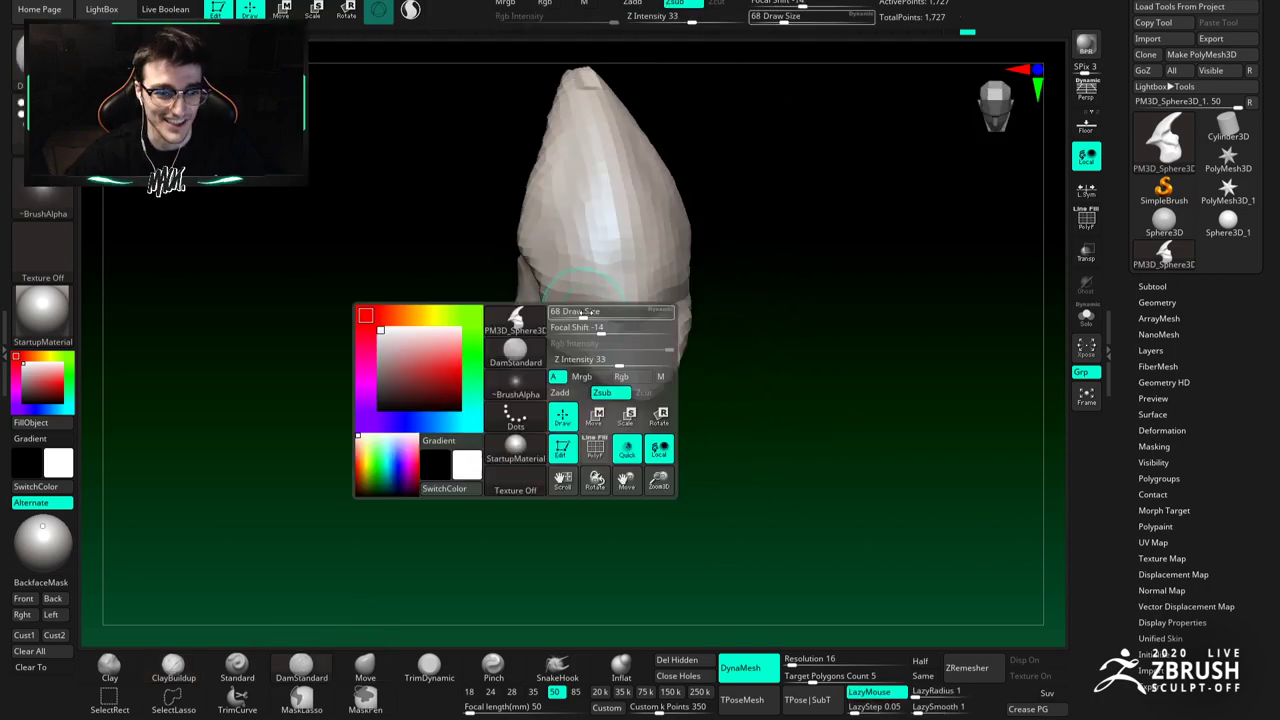
{"action": "left_click", "coordinate": [185, 659]}
{"action": "mouse_move", "coordinate": [562, 285]}
{"action": "left_mouse_down"}
{"action": "mouse_move", "coordinate": [612, 298]}
{"action": "mouse_move", "coordinate": [600, 264]}
{"action": "mouse_move", "coordinate": [602, 286]}
{"action": "left_mouse_up"}
{"action": "key", "text": "space"}
{"action": "left_click", "coordinate": [646, 334]}
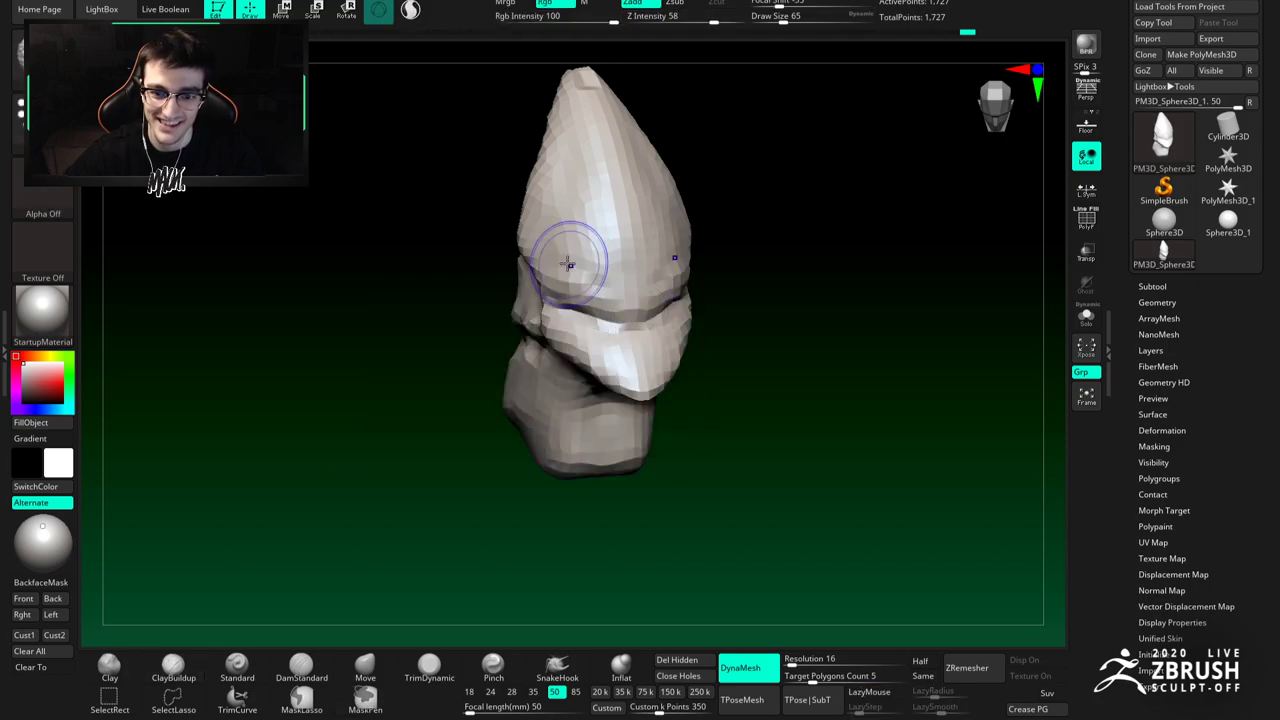
{"action": "key", "text": "b"}
{"action": "key", "text": "c"}
{"action": "key", "text": "b"}
{"action": "key", "text": "b"}
{"action": "key", "text": "d"}
{"action": "key", "text": "s"}
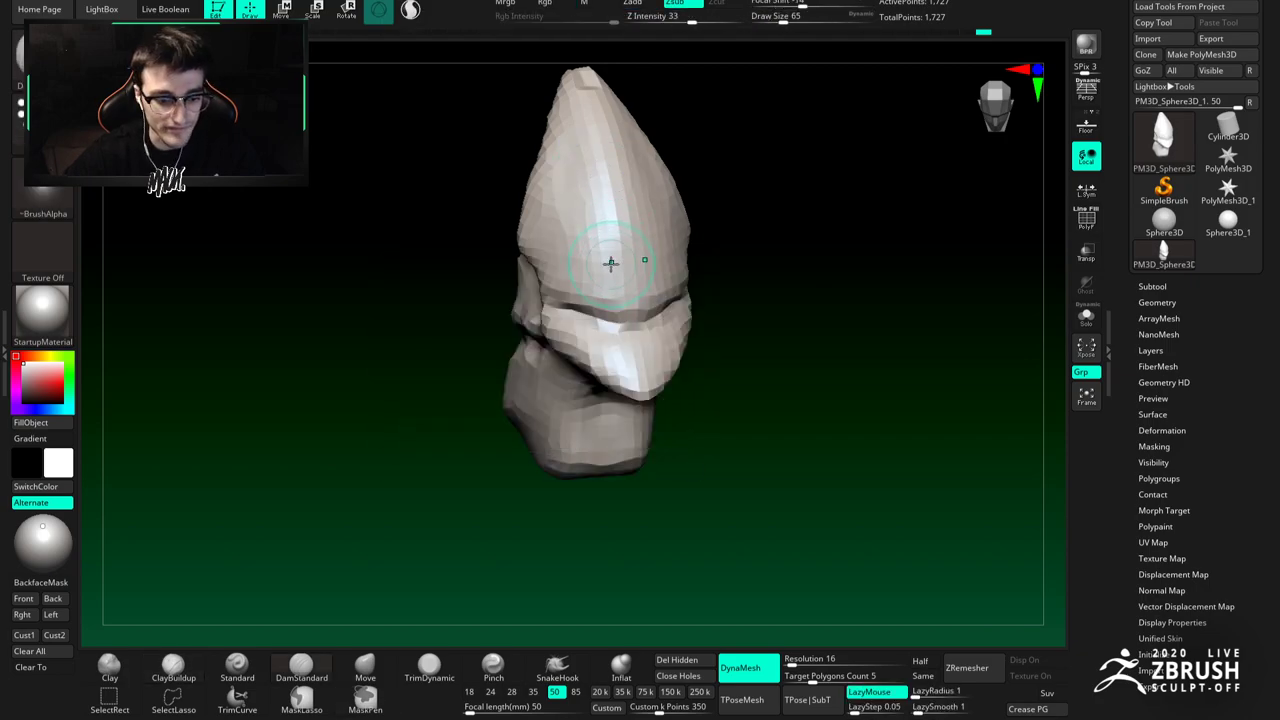
Step: Add volume to the side of the neck below the cheek with ClayBuildup
{"action": "right_click_drag", "start_coordinate": [541, 188], "coordinate": [590, 300]}
{"action": "mouse_move", "coordinate": [590, 300]}
{"action": "right_mouse_down", "text": "ctrl"}
{"action": "mouse_move", "coordinate": [557, 217]}
{"action": "mouse_move", "coordinate": [634, 217]}
{"action": "mouse_move", "coordinate": [634, 294]}
{"action": "mouse_move", "coordinate": [627, 244]}
{"action": "right_mouse_up", "text": "ctrl"}
{"action": "key", "text": "b"}
{"action": "key", "text": "c"}
{"action": "key", "text": "b"}
{"action": "right_click_drag", "start_coordinate": [627, 321], "coordinate": [609, 217], "text": "ctrl"}
Step: Carve slanted creases into the neck with DamStandard at draw size 65 and build up the forms around them with ClayBuildup
{"action": "key", "text": "b"}
{"action": "key", "text": "d"}
{"action": "key", "text": "s"}
{"action": "left_click_drag", "start_coordinate": [588, 224], "coordinate": [633, 210]}
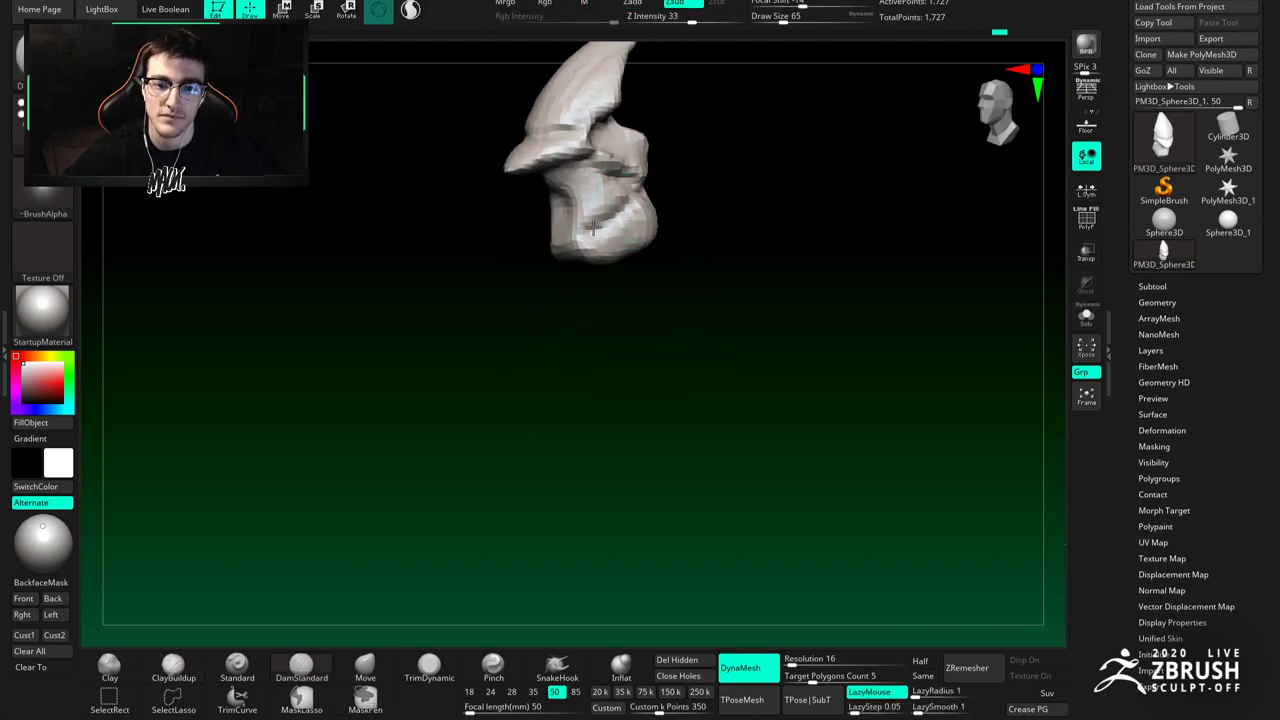
{"action": "mouse_move", "coordinate": [629, 217]}
{"action": "right_mouse_down"}
{"action": "mouse_move", "coordinate": [571, 260]}
{"action": "mouse_move", "coordinate": [606, 243]}
{"action": "mouse_move", "coordinate": [588, 245]}
{"action": "mouse_move", "coordinate": [628, 210]}
{"action": "mouse_move", "coordinate": [565, 242]}
{"action": "mouse_move", "coordinate": [678, 268]}
{"action": "mouse_move", "coordinate": [685, 325]}
{"action": "mouse_move", "coordinate": [670, 345]}
{"action": "right_mouse_up"}
{"action": "key", "text": "b"}
{"action": "key", "text": "c"}
{"action": "key", "text": "b"}
Step: Adjust the crest's tip from the side with the Move brush at draw size 120
{"action": "left_click", "coordinate": [365, 667]}
{"action": "key", "text": "space"}
{"action": "left_click_drag", "start_coordinate": [663, 217], "coordinate": [672, 217]}
{"action": "left_click_drag", "start_coordinate": [681, 168], "coordinate": [675, 170]}
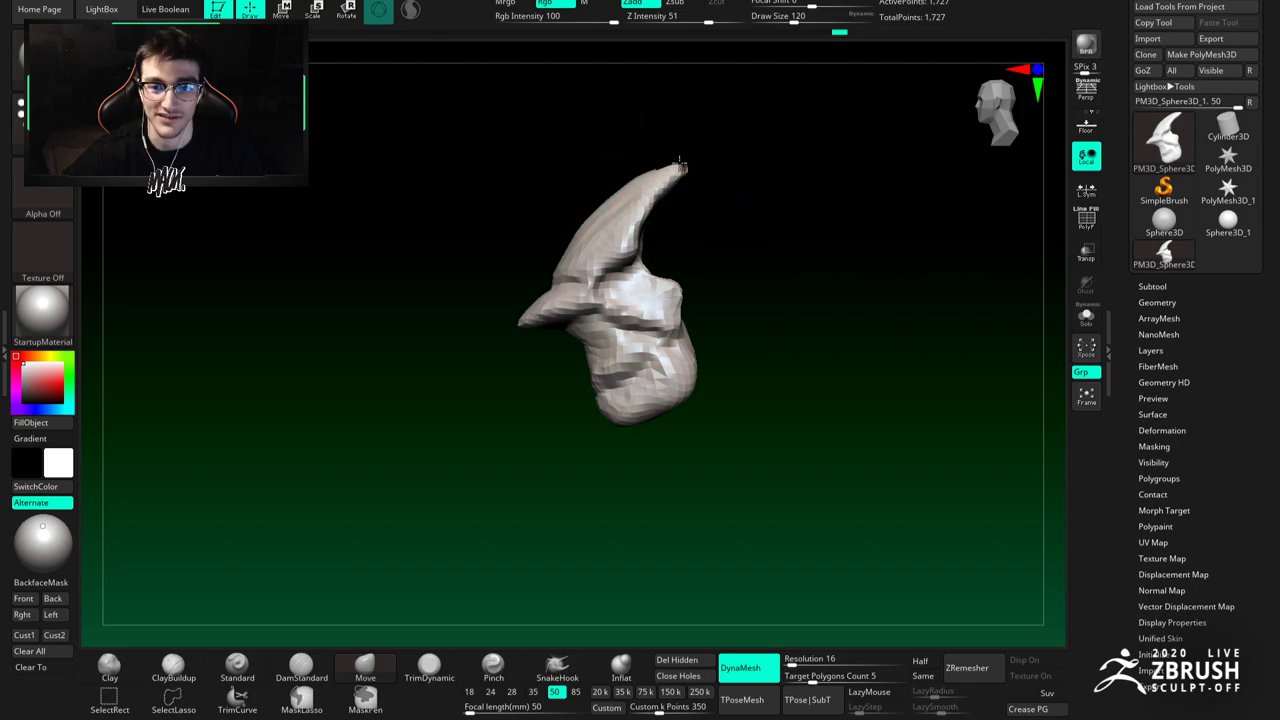
Step: Build up the lower front of the neck from the side with ClayBuildup at draw size 71
{"action": "key", "text": "space"}
{"action": "left_click_drag", "start_coordinate": [663, 180], "coordinate": [655, 180]}
{"action": "mouse_move", "coordinate": [655, 180]}
{"action": "right_mouse_down", "text": "ctrl"}
{"action": "mouse_move", "coordinate": [629, 244]}
{"action": "mouse_move", "coordinate": [612, 236]}
{"action": "right_mouse_up", "text": "ctrl"}
{"action": "right_click_drag", "start_coordinate": [612, 236], "coordinate": [657, 266], "text": "shift"}
{"action": "mouse_move", "coordinate": [556, 261]}
{"action": "right_mouse_down", "text": "alt"}
{"action": "mouse_move", "coordinate": [616, 261]}
{"action": "mouse_move", "coordinate": [536, 281]}
{"action": "mouse_move", "coordinate": [551, 223]}
{"action": "right_mouse_up", "text": "alt"}
{"action": "key", "text": "1"}
{"action": "mouse_move", "coordinate": [589, 274]}
{"action": "right_mouse_down", "text": "shift"}
{"action": "mouse_move", "coordinate": [577, 298]}
{"action": "mouse_move", "coordinate": [578, 186]}
{"action": "right_mouse_up", "text": "shift"}
{"action": "right_click_drag", "start_coordinate": [579, 251], "coordinate": [591, 290], "text": "ctrl"}
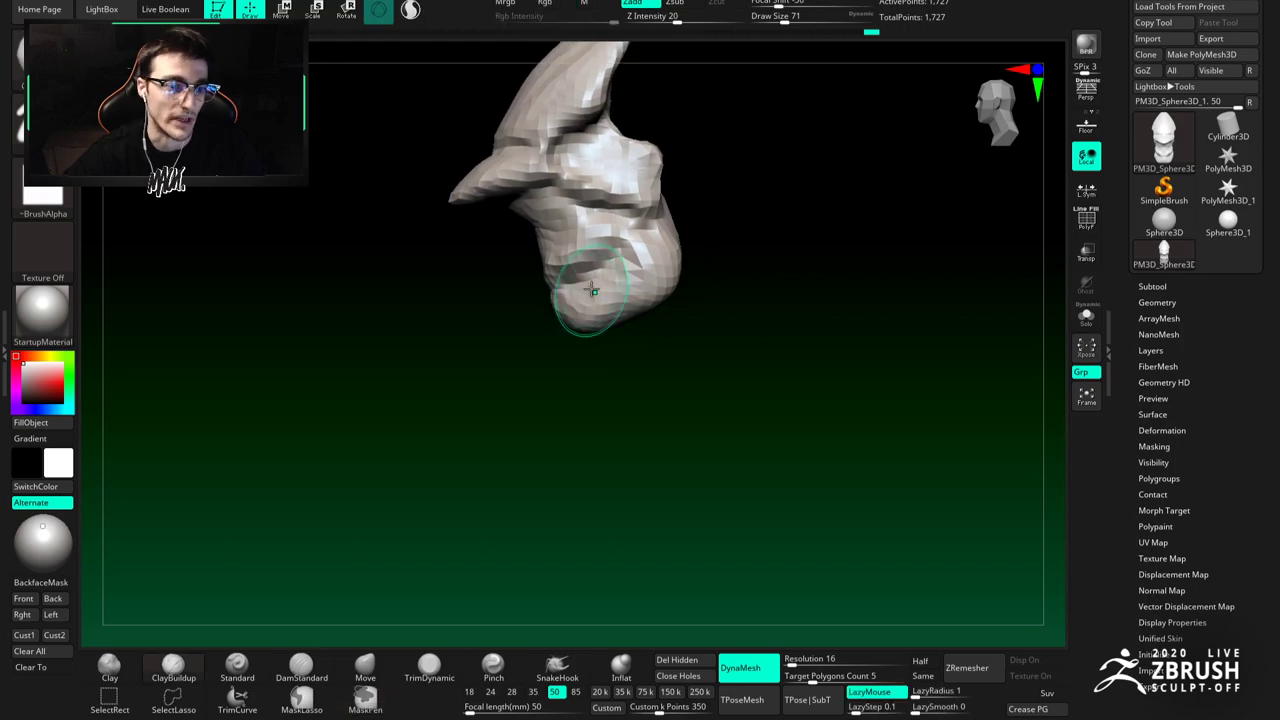
Step: Carve deeper creases across the lower neck with DamStandard at draw size 49
{"action": "left_click", "coordinate": [305, 665]}
{"action": "right_click_drag", "start_coordinate": [549, 349], "coordinate": [548, 334]}
{"action": "key", "text": "space"}
{"action": "left_click_drag", "start_coordinate": [622, 250], "coordinate": [612, 250]}
{"action": "right_click_drag", "start_coordinate": [640, 236], "coordinate": [643, 241]}
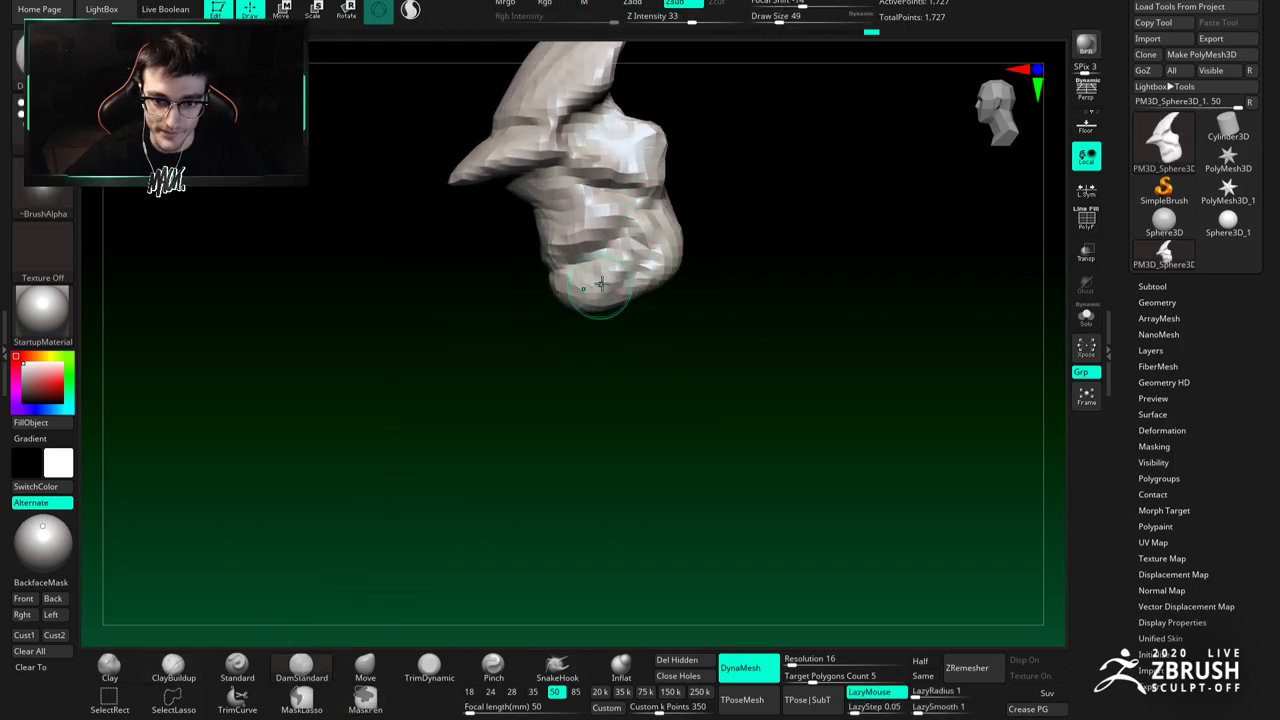
Step: Thicken the neck folds between the carved creases with ClayBuildup, working from side to front
{"action": "key", "text": "1"}
{"action": "mouse_move", "coordinate": [617, 252]}
{"action": "right_mouse_down", "text": "alt"}
{"action": "mouse_move", "coordinate": [605, 206]}
{"action": "mouse_move", "coordinate": [631, 257]}
{"action": "right_mouse_up", "text": "alt"}
{"action": "right_click_drag", "start_coordinate": [545, 268], "coordinate": [670, 232], "text": "alt"}
{"action": "key", "text": "space"}
{"action": "left_click_drag", "start_coordinate": [671, 228], "coordinate": [675, 228]}
{"action": "right_click_drag", "start_coordinate": [660, 232], "coordinate": [680, 266]}
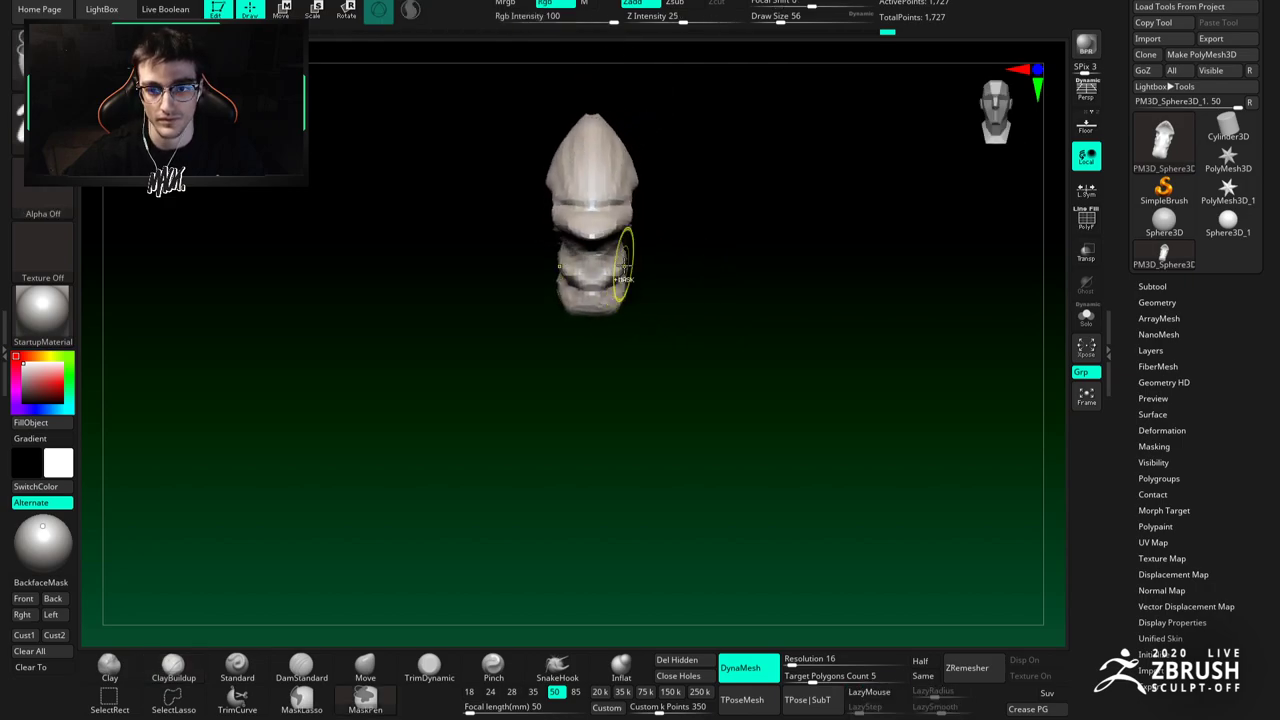
Step: Adjust the cheek and neck contours behind the beak with the Move brush at draw size 62
{"action": "left_click", "coordinate": [364, 668]}
{"action": "mouse_move", "coordinate": [635, 253]}
{"action": "right_mouse_down", "text": "ctrl"}
{"action": "mouse_move", "coordinate": [626, 276]}
{"action": "mouse_move", "coordinate": [578, 290]}
{"action": "right_mouse_up", "text": "ctrl"}
{"action": "key", "text": "space"}
{"action": "key", "text": "space"}
{"action": "left_click_drag", "start_coordinate": [572, 292], "coordinate": [577, 292]}
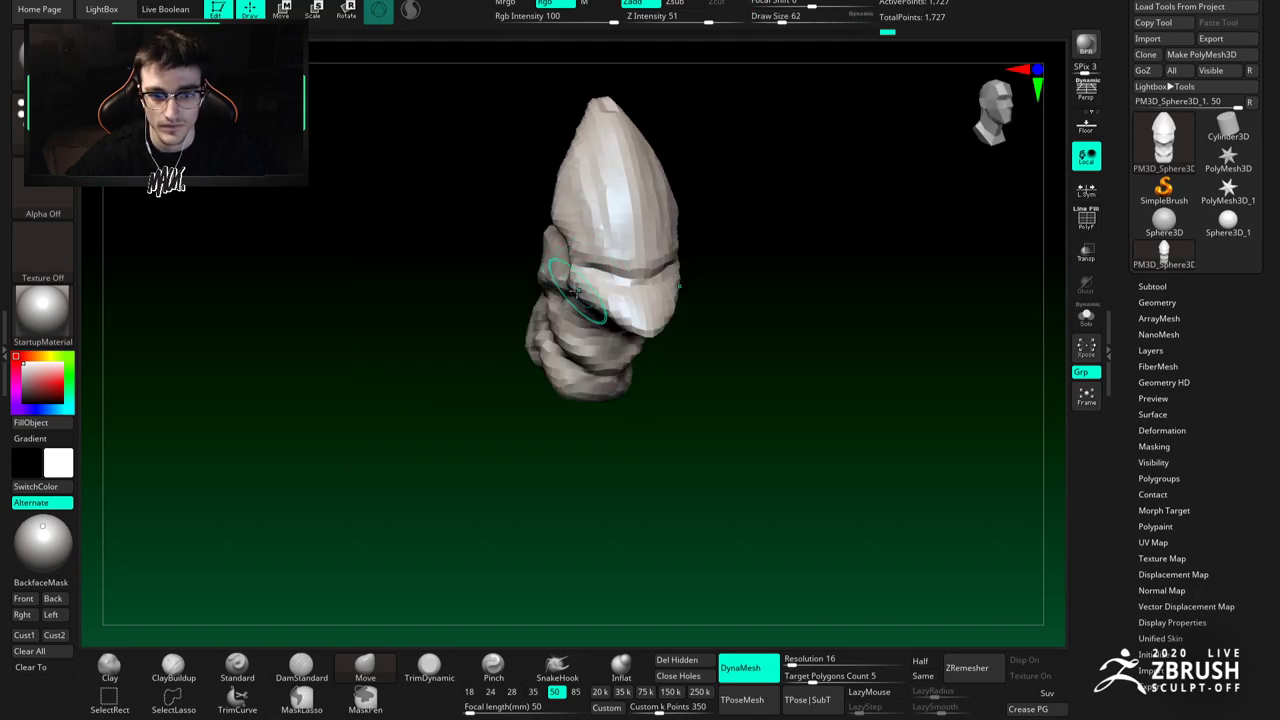
{"action": "mouse_move", "coordinate": [578, 281]}
{"action": "right_mouse_down"}
{"action": "mouse_move", "coordinate": [583, 272]}
{"action": "mouse_move", "coordinate": [586, 292]}
{"action": "mouse_move", "coordinate": [571, 277]}
{"action": "right_mouse_up"}
Step: Refine the corner where the crest, beak and cheek meet with the Move brush at draw size 29
{"action": "key", "text": "space"}
{"action": "left_click_drag", "start_coordinate": [571, 277], "coordinate": [555, 269]}
{"action": "key", "text": "space"}
{"action": "right_click_drag", "start_coordinate": [553, 268], "coordinate": [577, 296]}
{"action": "right_click_drag", "start_coordinate": [662, 277], "coordinate": [654, 277]}
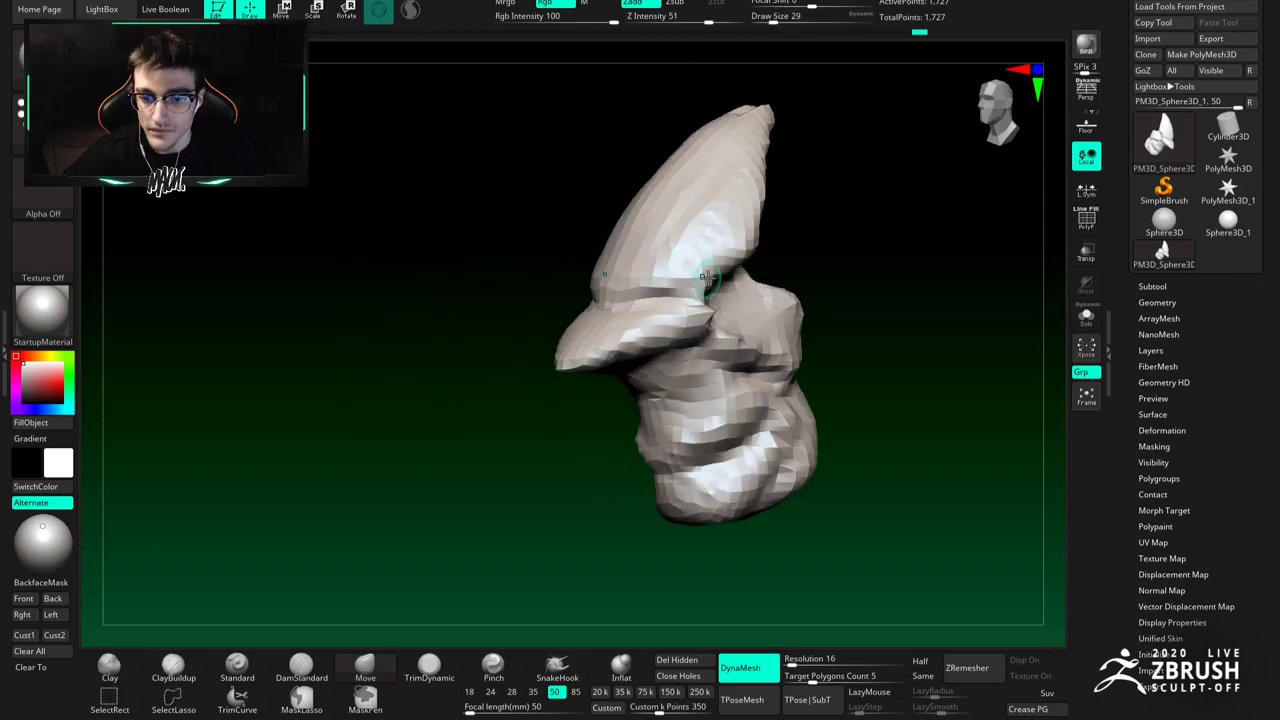
{"action": "left_click_drag", "start_coordinate": [706, 280], "coordinate": [716, 286]}
{"action": "right_click_drag", "start_coordinate": [720, 288], "coordinate": [650, 290], "text": "ctrl"}
{"action": "mouse_move", "coordinate": [650, 290]}
{"action": "right_mouse_down", "text": "ctrl"}
{"action": "mouse_move", "coordinate": [646, 265]}
{"action": "mouse_move", "coordinate": [660, 306]}
{"action": "mouse_move", "coordinate": [663, 278]}
{"action": "mouse_move", "coordinate": [676, 279]}
{"action": "mouse_move", "coordinate": [664, 246]}
{"action": "mouse_move", "coordinate": [640, 275]}
{"action": "mouse_move", "coordinate": [660, 279]}
{"action": "mouse_move", "coordinate": [633, 282]}
{"action": "mouse_move", "coordinate": [591, 354]}
{"action": "mouse_move", "coordinate": [677, 283]}
{"action": "right_mouse_up", "text": "ctrl"}
Step: Reshape the cheek's lower back edge with the Move brush at draw sizes 56 and 49
{"action": "left_click", "coordinate": [365, 665]}
{"action": "key", "text": "space"}
{"action": "left_click_drag", "start_coordinate": [682, 266], "coordinate": [690, 266]}
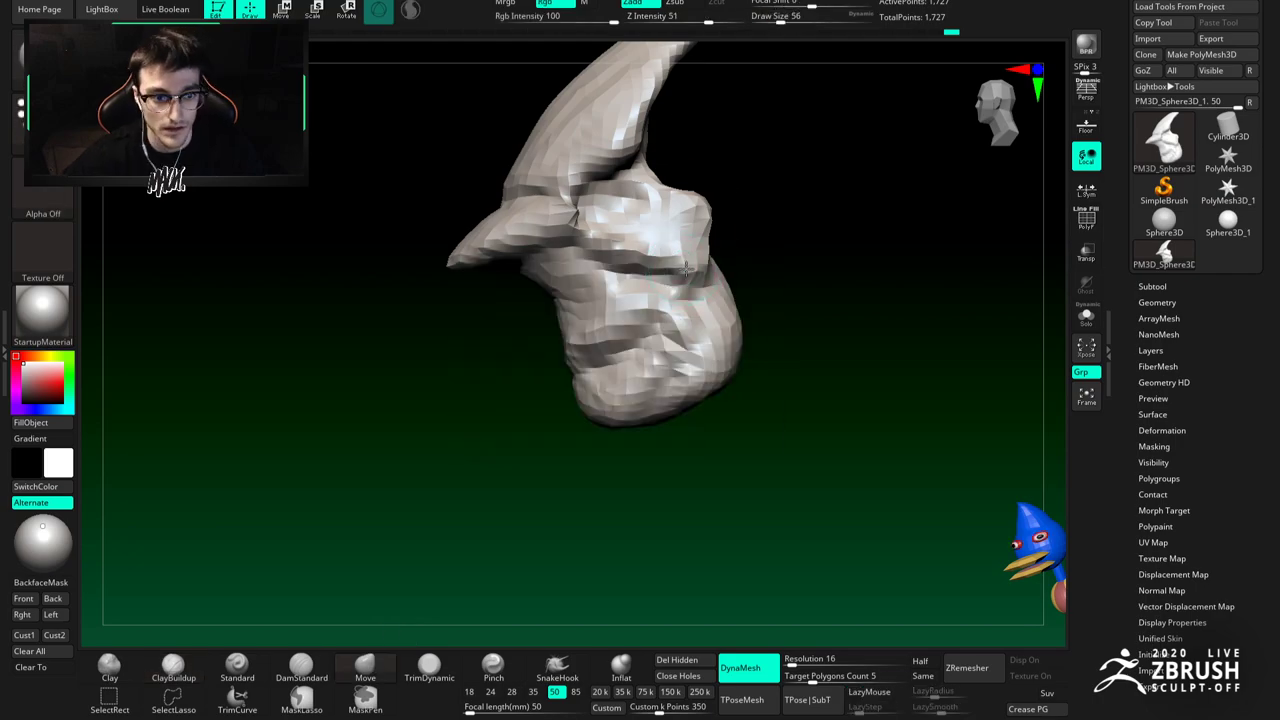
{"action": "right_click_drag", "start_coordinate": [618, 354], "coordinate": [623, 372]}
{"action": "key", "text": "space"}
{"action": "right_click_drag", "start_coordinate": [694, 283], "coordinate": [704, 245]}
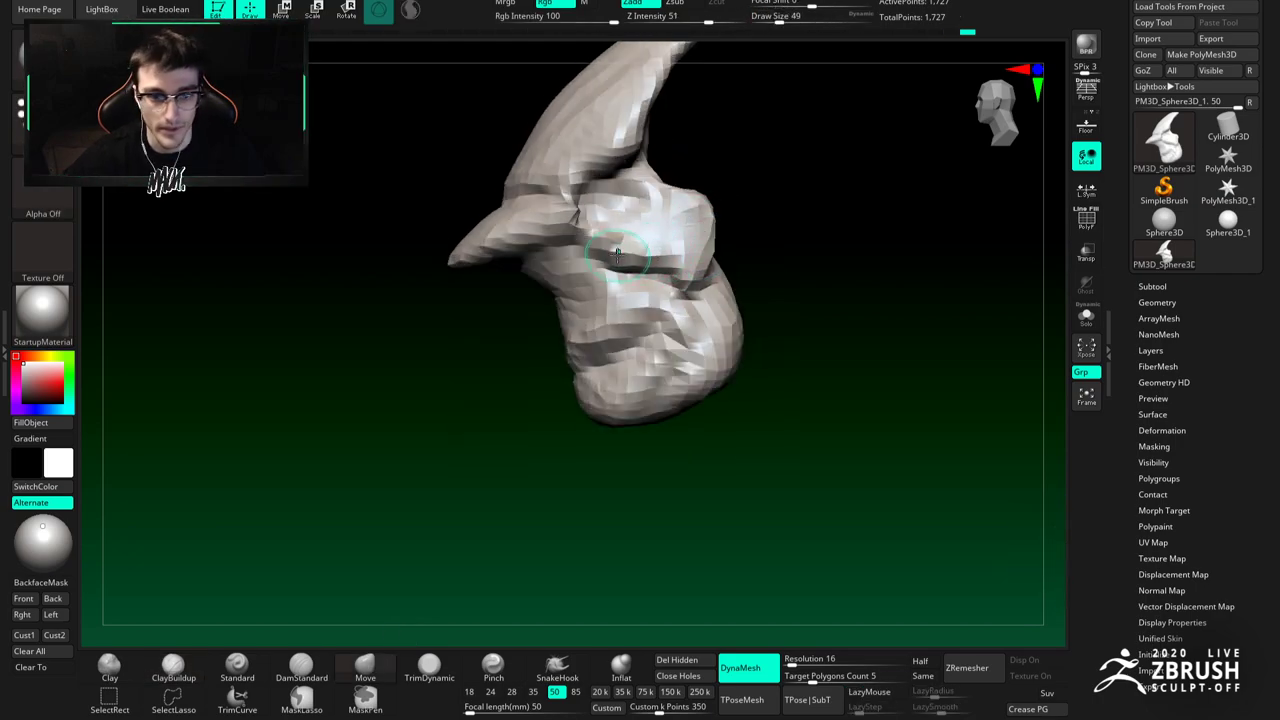
{"action": "mouse_move", "coordinate": [591, 238]}
{"action": "right_mouse_down"}
{"action": "mouse_move", "coordinate": [580, 277]}
{"action": "mouse_move", "coordinate": [611, 287]}
{"action": "right_mouse_up"}
Step: Sharpen the beak's edge and the fold beneath the crest with the Pinch brush at draw size 65
{"action": "key", "text": "b"}
{"action": "key", "text": "d"}
{"action": "key", "text": "s"}
{"action": "key", "text": "space"}
{"action": "left_click_drag", "start_coordinate": [574, 268], "coordinate": [569, 268]}
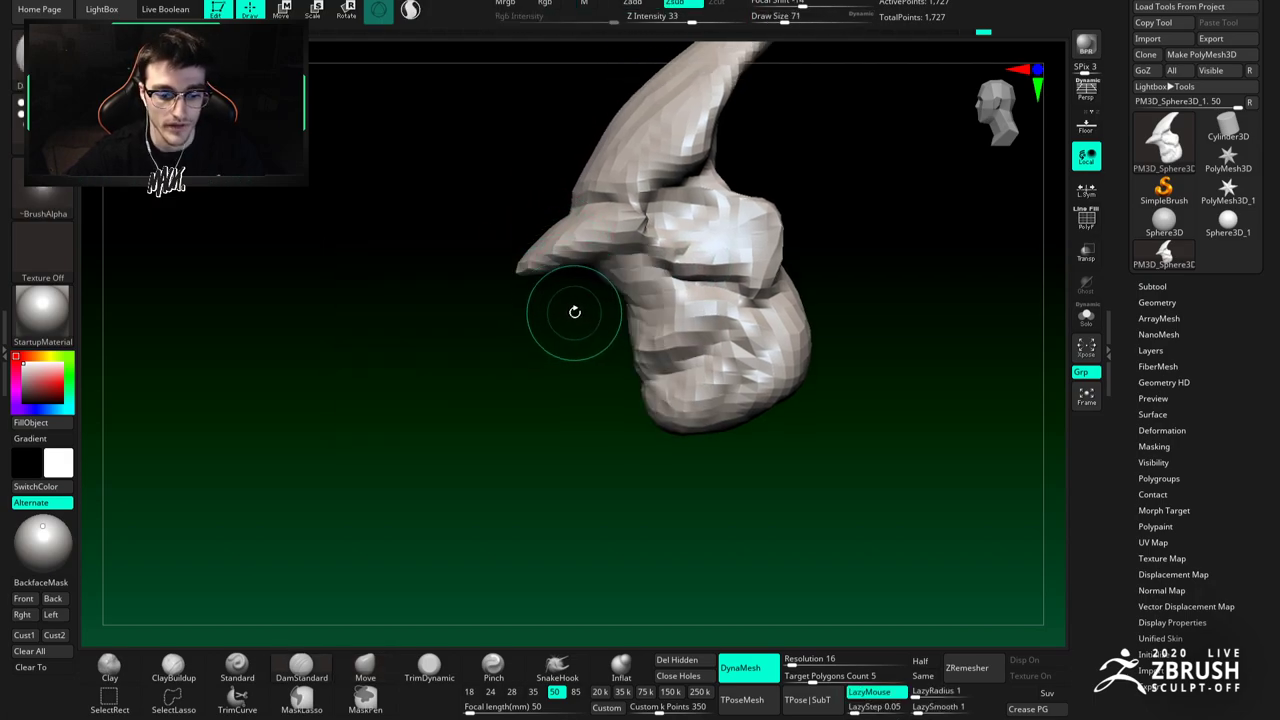
{"action": "left_click", "coordinate": [504, 677]}
{"action": "right_click_drag", "start_coordinate": [540, 330], "coordinate": [610, 250]}
{"action": "key", "text": "space"}
{"action": "left_click_drag", "start_coordinate": [622, 230], "coordinate": [619, 230]}
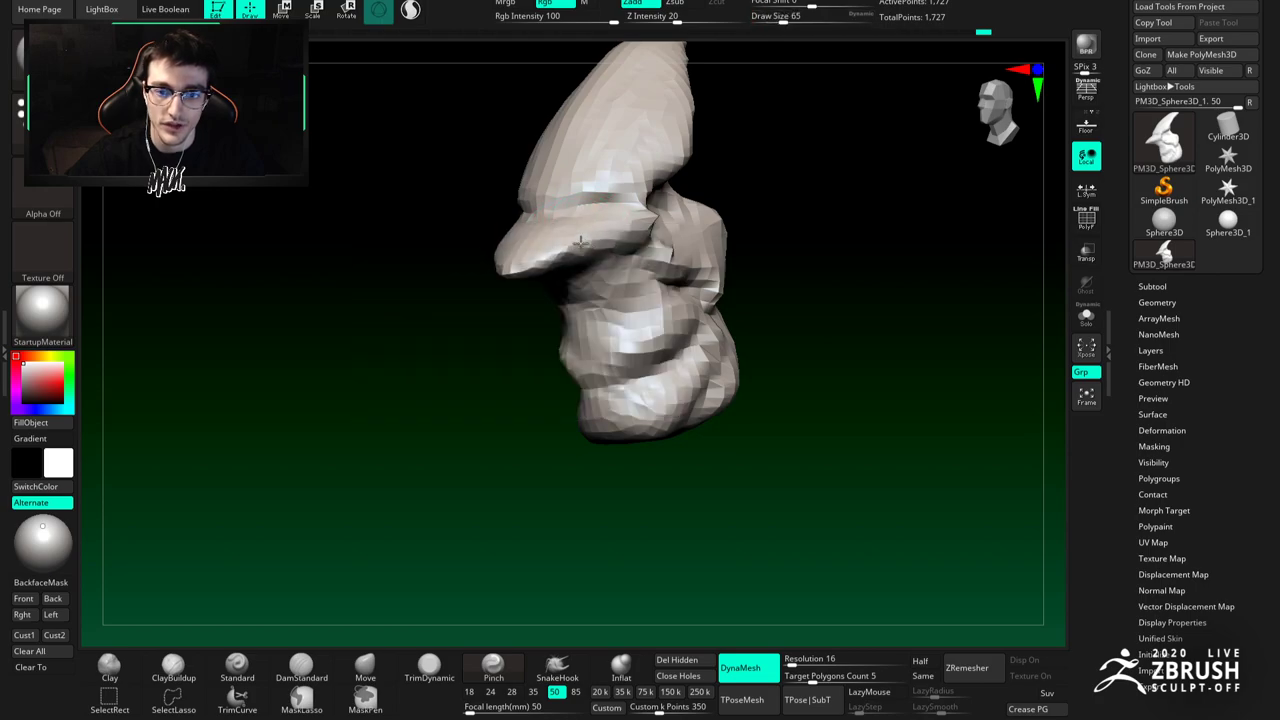
{"action": "right_click_drag", "start_coordinate": [632, 230], "coordinate": [520, 390]}
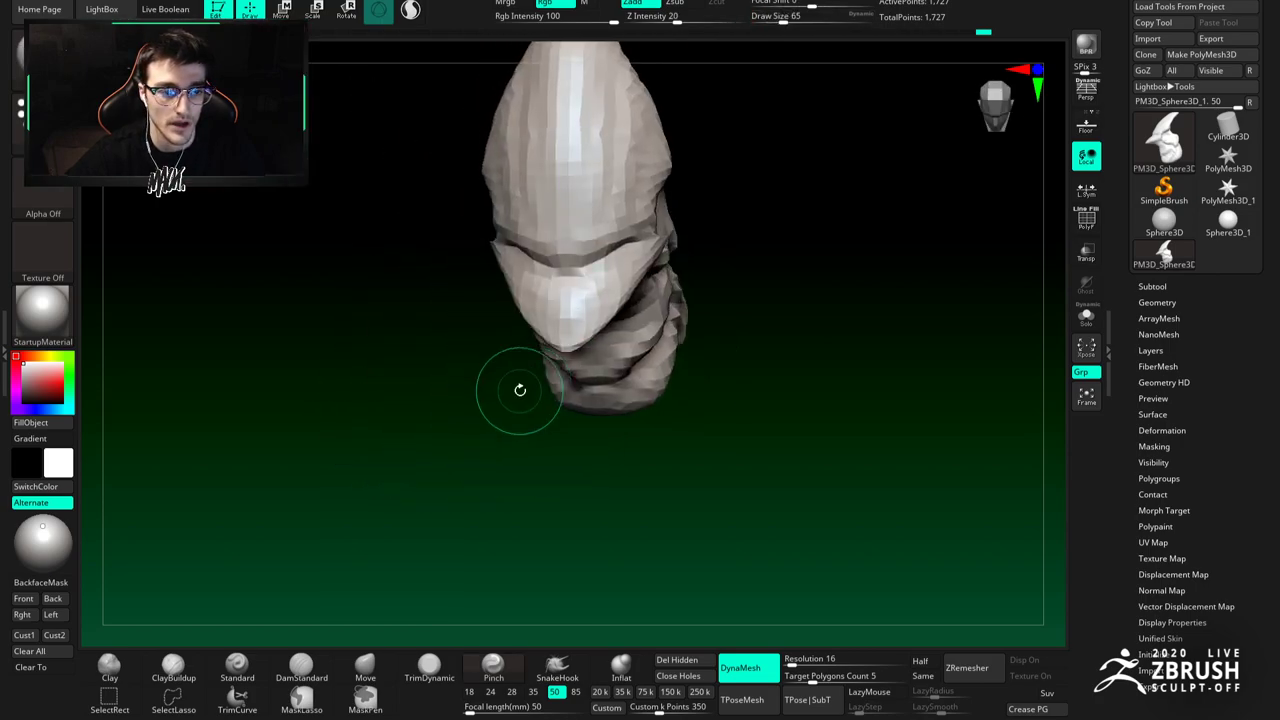
{"action": "mouse_move", "coordinate": [480, 350]}
{"action": "right_mouse_down"}
{"action": "mouse_move", "coordinate": [568, 300]}
{"action": "mouse_move", "coordinate": [586, 314]}
{"action": "mouse_move", "coordinate": [539, 284]}
{"action": "mouse_move", "coordinate": [539, 260]}
{"action": "mouse_move", "coordinate": [491, 289]}
{"action": "mouse_move", "coordinate": [390, 540]}
{"action": "right_mouse_up"}
Step: Fill out the beak's upper profile with the Move brush at draw sizes 83 and 90
{"action": "mouse_move", "coordinate": [557, 300]}
{"action": "right_mouse_down"}
{"action": "mouse_move", "coordinate": [564, 287]}
{"action": "mouse_move", "coordinate": [588, 305]}
{"action": "right_mouse_up"}
{"action": "key", "text": "space"}
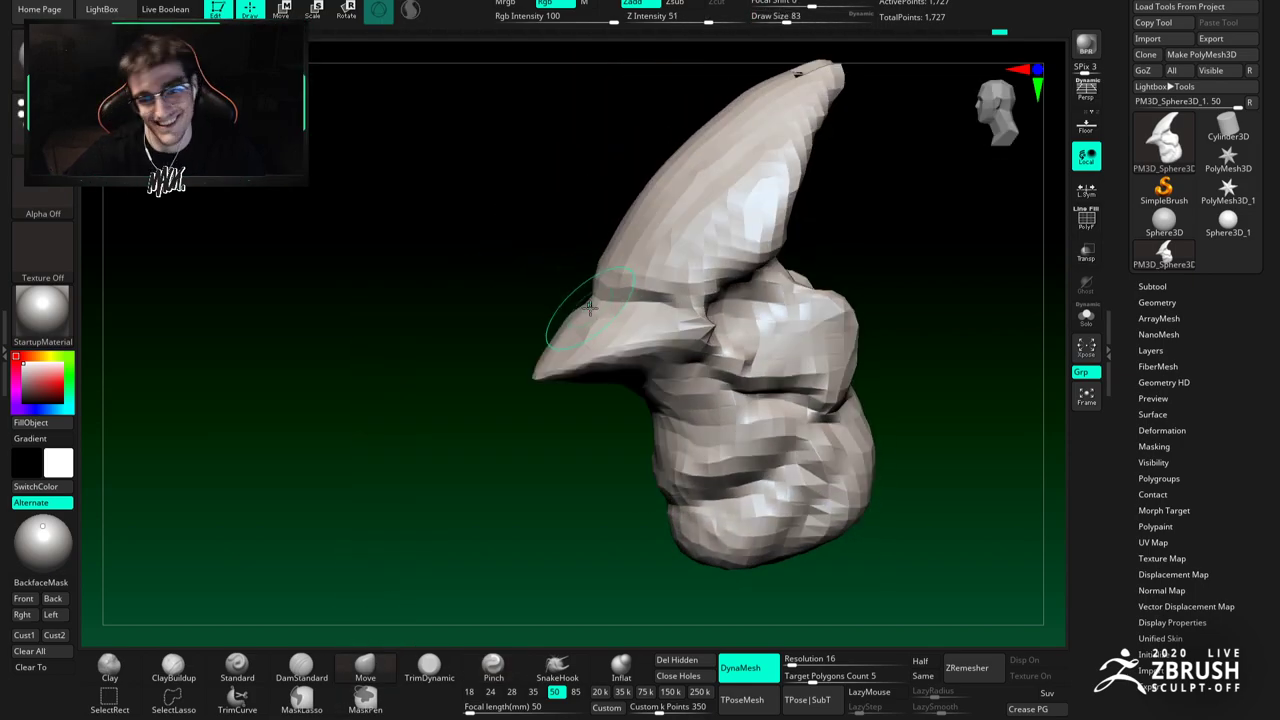
{"action": "left_click_drag", "start_coordinate": [558, 335], "coordinate": [608, 313]}
{"action": "key", "text": "space"}
{"action": "left_click_drag", "start_coordinate": [593, 291], "coordinate": [598, 293]}
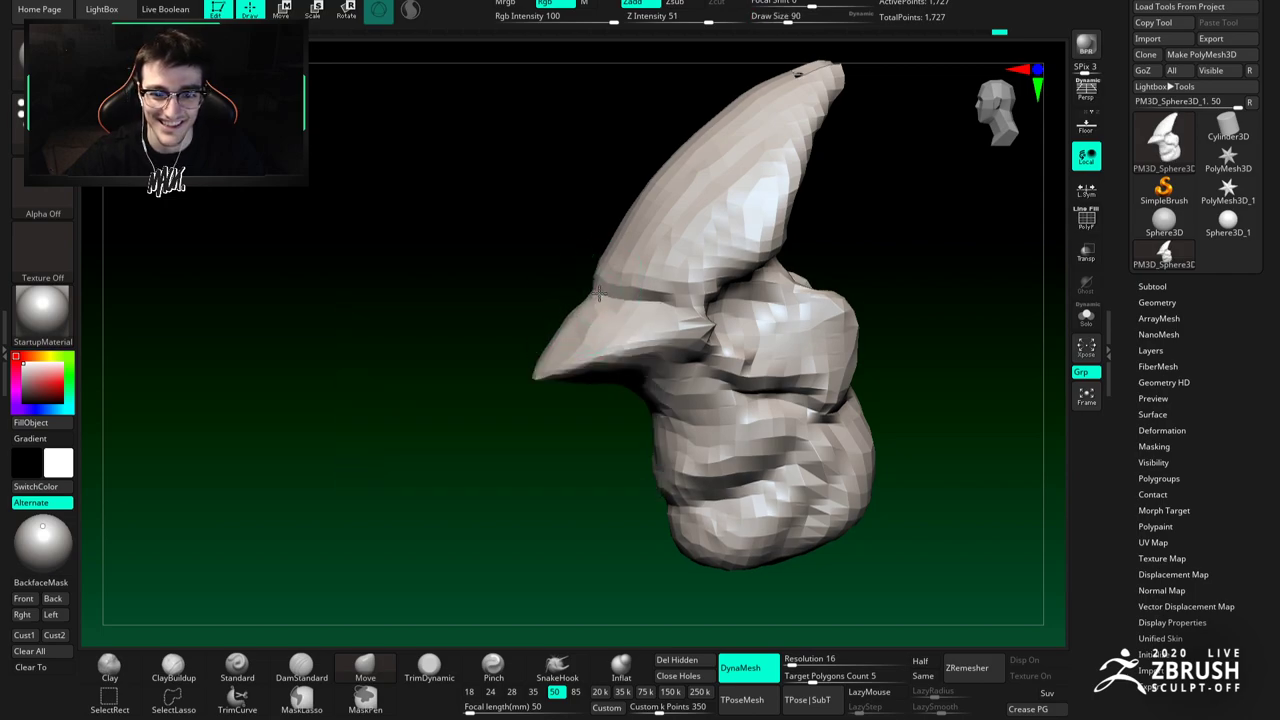
{"action": "right_click_drag", "start_coordinate": [593, 295], "coordinate": [605, 281]}
Step: Adjust the head's overall silhouette around the crest with the Move brush at draw size 124
{"action": "right_click_drag", "start_coordinate": [621, 237], "coordinate": [620, 263]}
{"action": "key", "text": "space"}
{"action": "left_click_drag", "start_coordinate": [621, 263], "coordinate": [637, 258]}
{"action": "key", "text": "space"}
{"action": "mouse_move", "coordinate": [637, 258]}
{"action": "right_mouse_down"}
{"action": "mouse_move", "coordinate": [632, 270]}
{"action": "mouse_move", "coordinate": [585, 193]}
{"action": "right_mouse_up"}
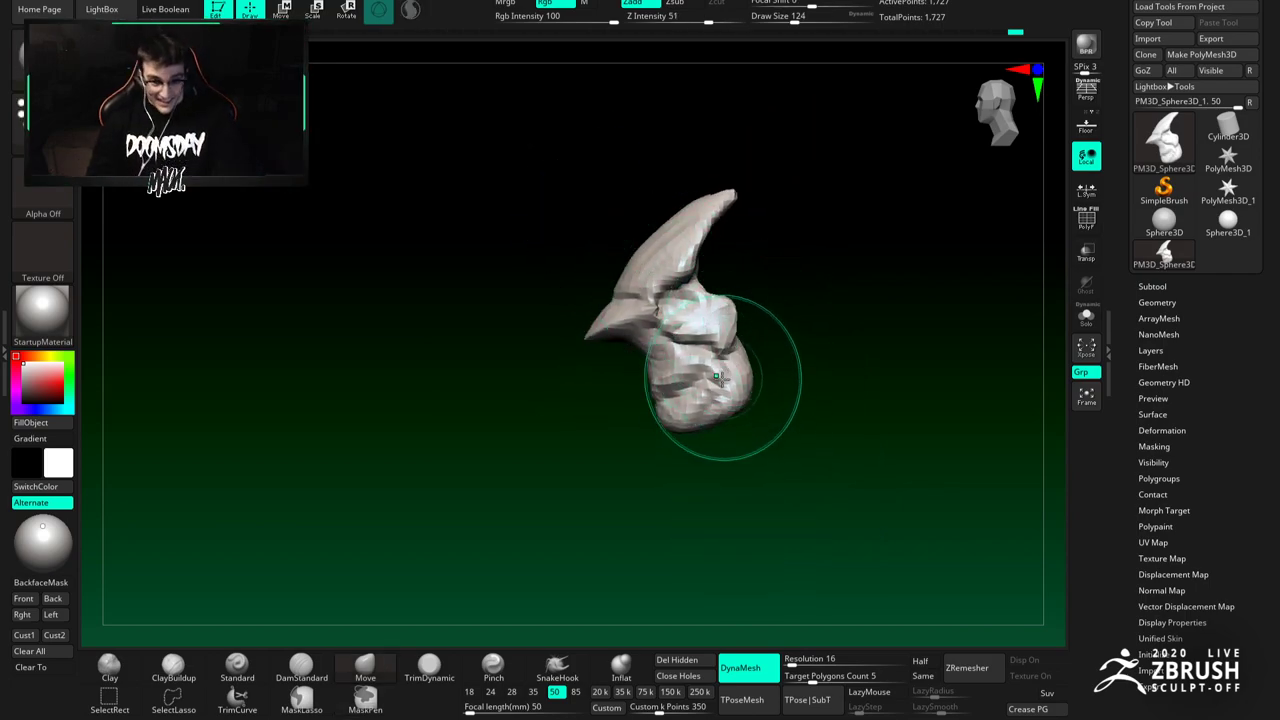
{"action": "right_click_drag", "start_coordinate": [716, 376], "coordinate": [643, 343]}
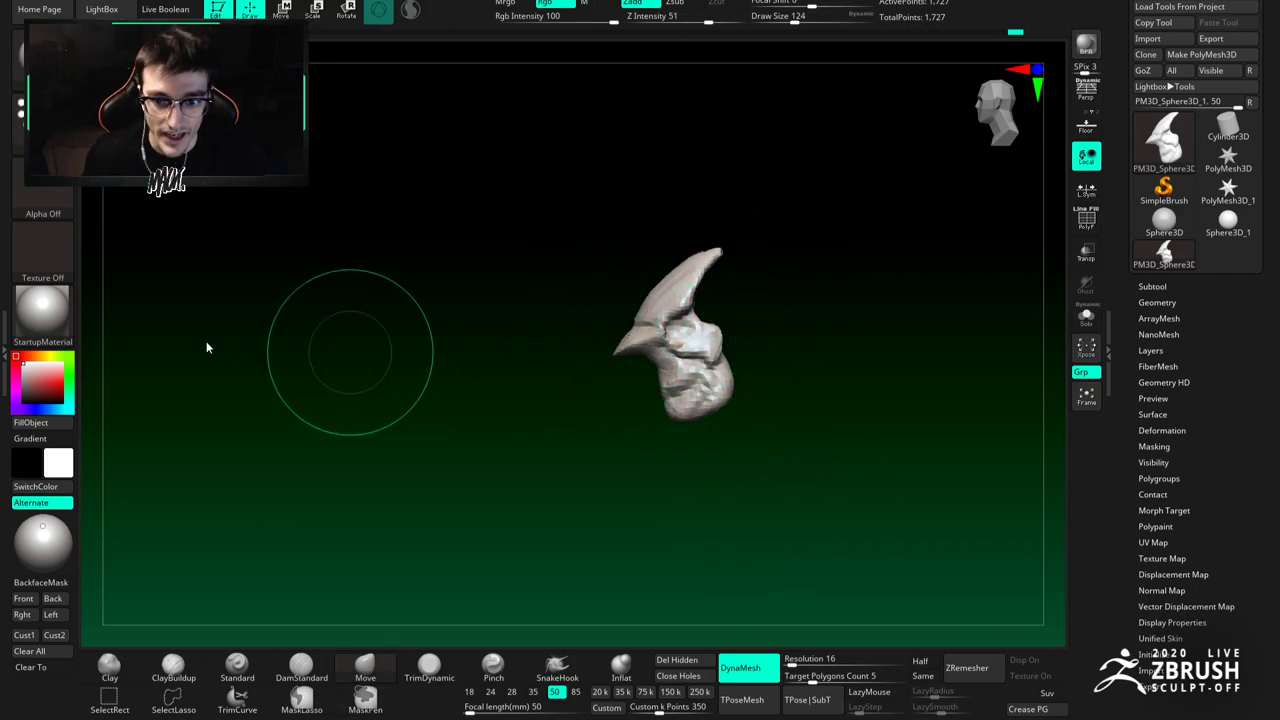
{"action": "mouse_move", "coordinate": [350, 352]}
{"action": "right_mouse_down"}
{"action": "mouse_move", "coordinate": [400, 350]}
{"action": "mouse_move", "coordinate": [370, 258]}
{"action": "right_mouse_up"}
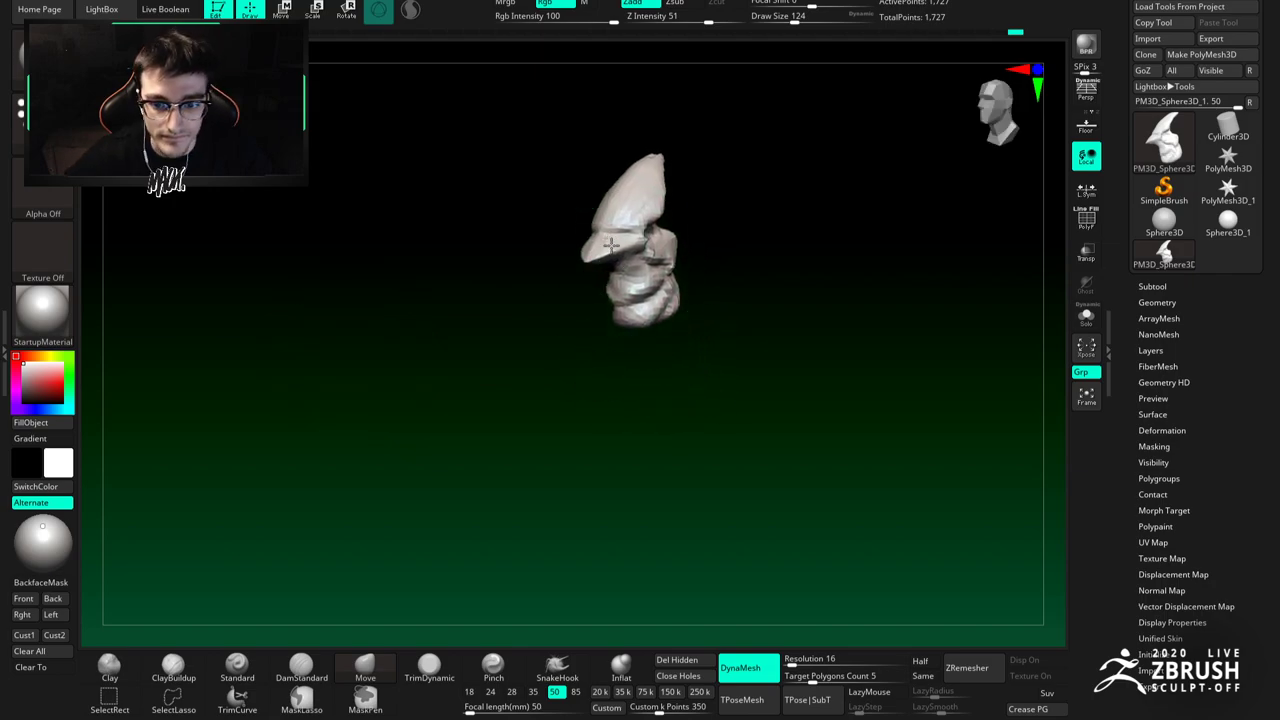
Step: Touch up the neck's volume with ClayBuildup at draw size 74
{"action": "key", "text": "2"}
{"action": "key", "text": "space"}
{"action": "left_click_drag", "start_coordinate": [653, 295], "coordinate": [643, 295]}
{"action": "right_click_drag", "start_coordinate": [680, 320], "coordinate": [570, 288]}
Step: Limit the subtool list to 5 visible entries and insert a sphere as a new subtool
{"action": "left_click", "coordinate": [1152, 286]}
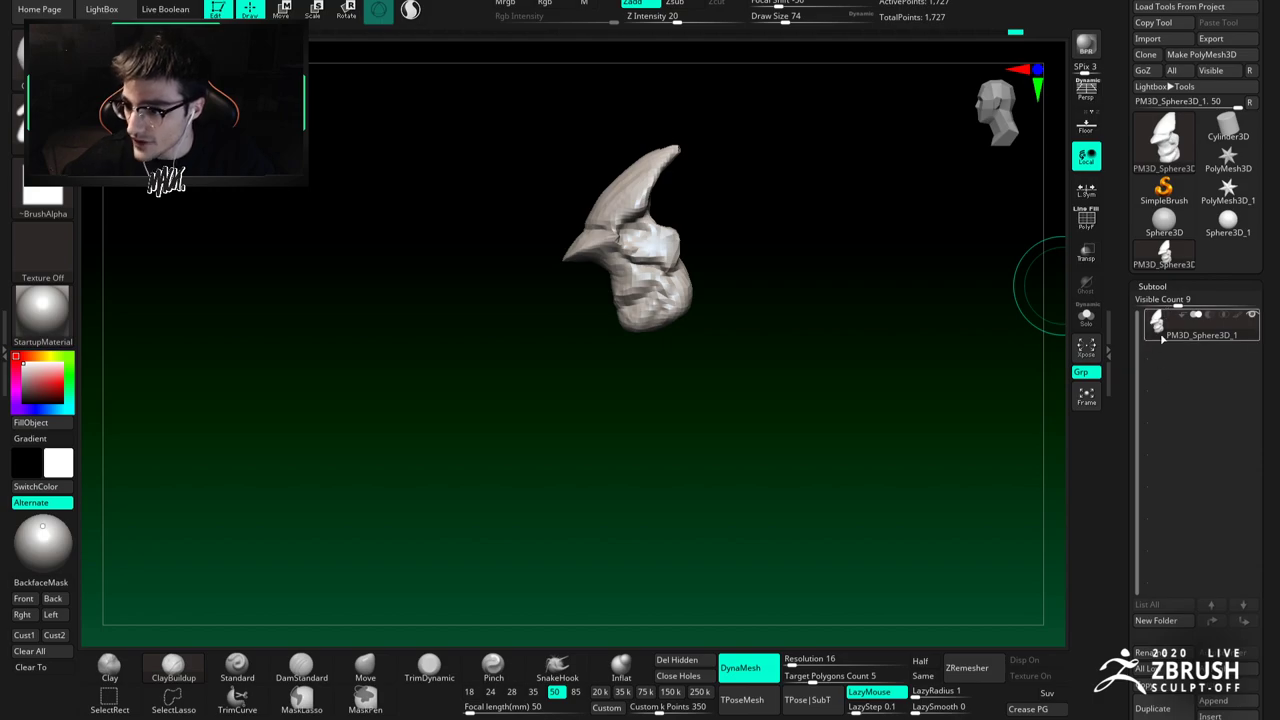
{"action": "left_click_drag", "start_coordinate": [1176, 298], "coordinate": [1158, 300]}
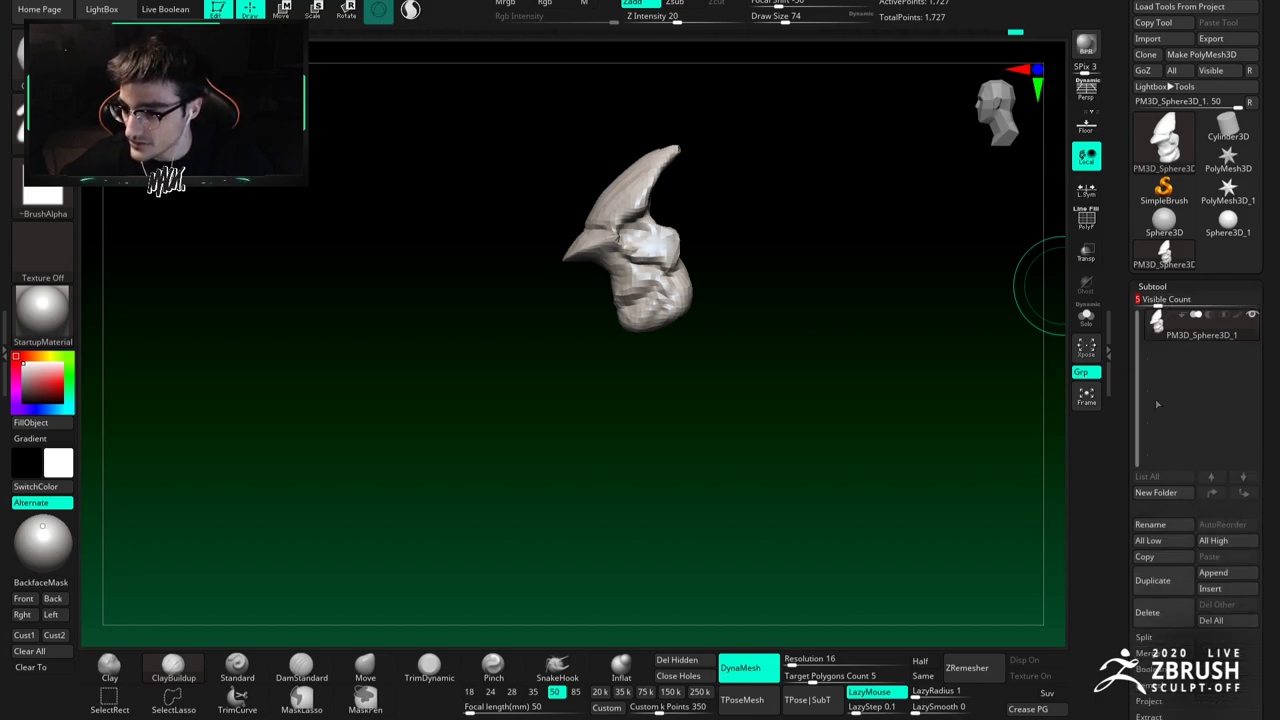
{"action": "left_click", "coordinate": [1224, 589]}
{"action": "left_click", "coordinate": [703, 440]}
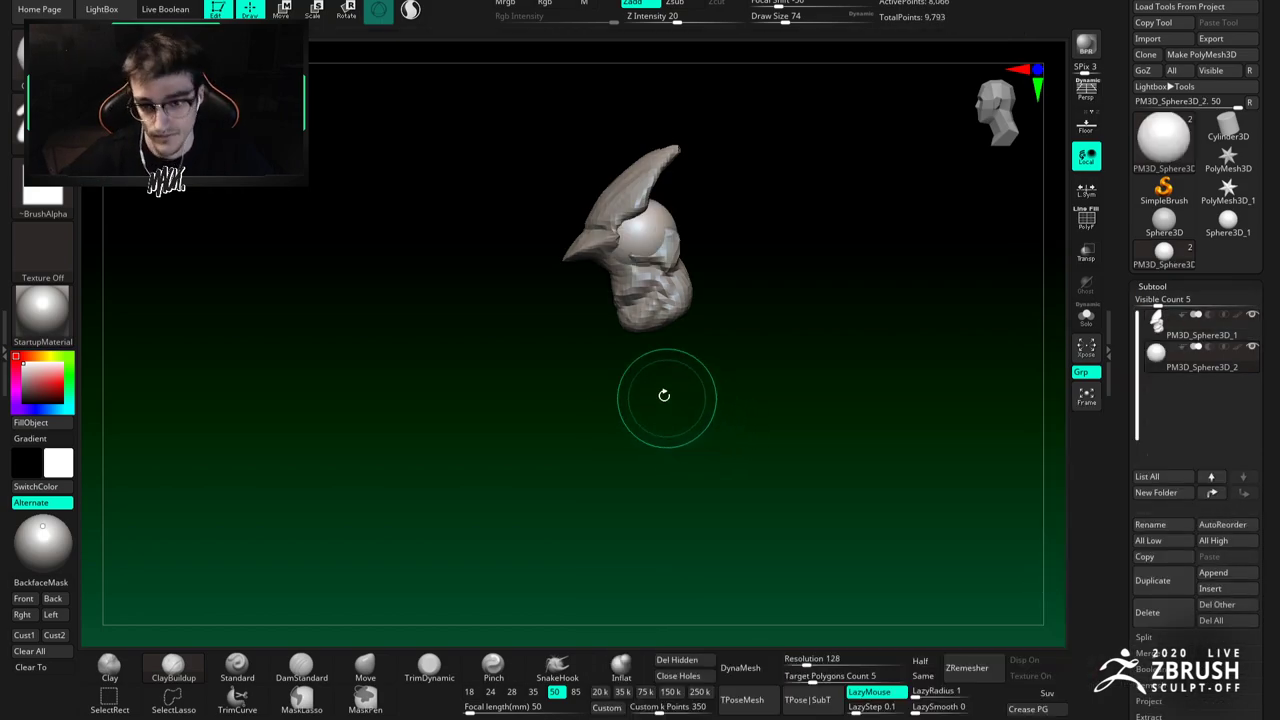
Step: Convert the inserted sphere to a DynaMesh at resolution 16
{"action": "left_click_drag", "start_coordinate": [674, 403], "coordinate": [631, 429], "text": "alt"}
{"action": "left_click", "coordinate": [281, 11]}
{"action": "left_click_drag", "start_coordinate": [648, 338], "coordinate": [648, 358], "text": "alt"}
{"action": "left_click_drag", "start_coordinate": [814, 661], "coordinate": [766, 669]}
{"action": "left_click", "coordinate": [757, 669]}
{"action": "left_click", "coordinate": [251, 12]}
{"action": "left_click_drag", "start_coordinate": [528, 270], "coordinate": [589, 302], "text": "alt"}
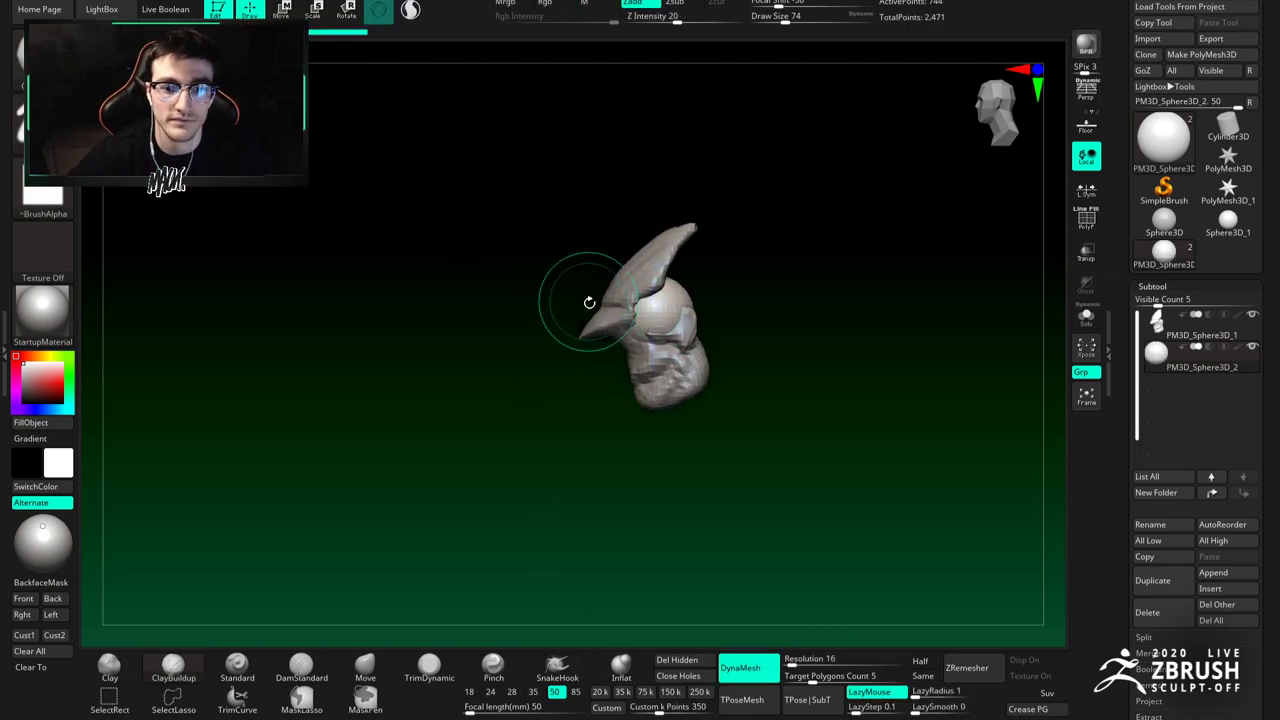
Step: Pull the new sphere down out of the head with the Move brush at draw size 217
{"action": "left_click", "coordinate": [365, 664]}
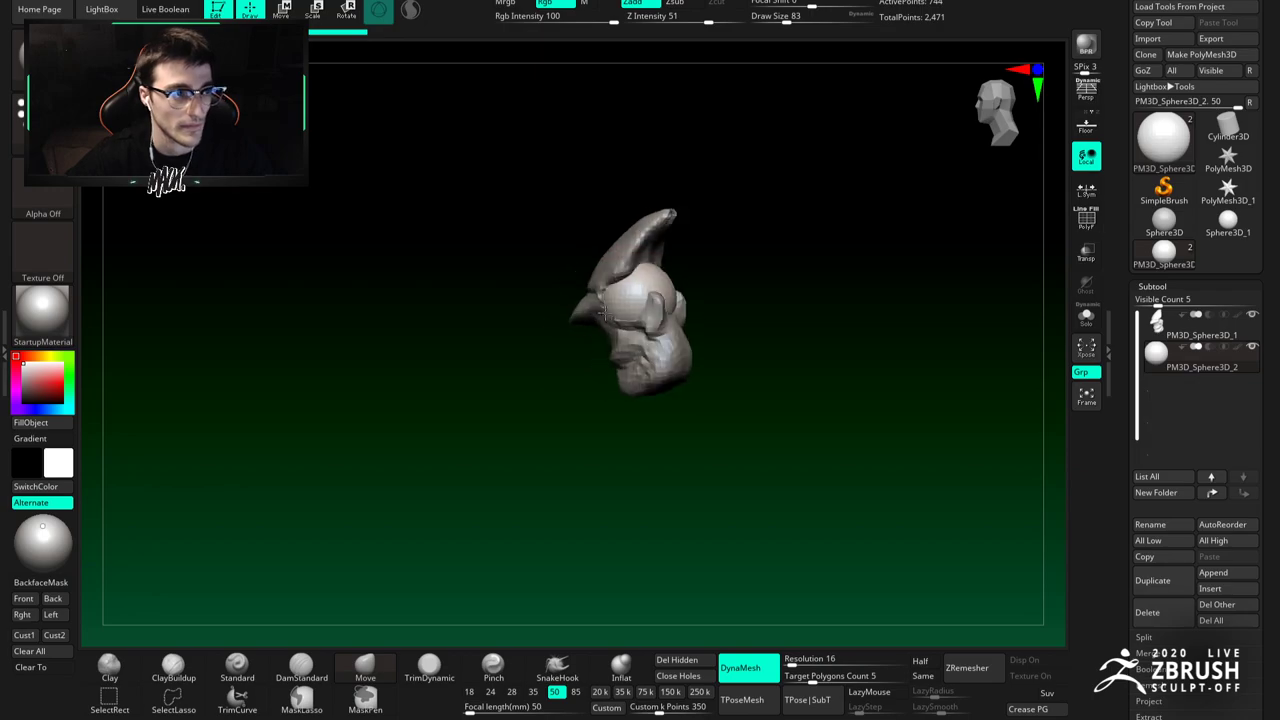
{"action": "key", "text": "space"}
{"action": "left_click_drag", "start_coordinate": [606, 313], "coordinate": [635, 314]}
{"action": "right_click_drag", "start_coordinate": [635, 314], "coordinate": [594, 306]}
{"action": "left_click_drag", "start_coordinate": [594, 306], "coordinate": [623, 362]}
{"action": "mouse_move", "coordinate": [646, 408]}
{"action": "right_mouse_down"}
{"action": "mouse_move", "coordinate": [674, 380]}
{"action": "mouse_move", "coordinate": [637, 380]}
{"action": "right_mouse_up"}
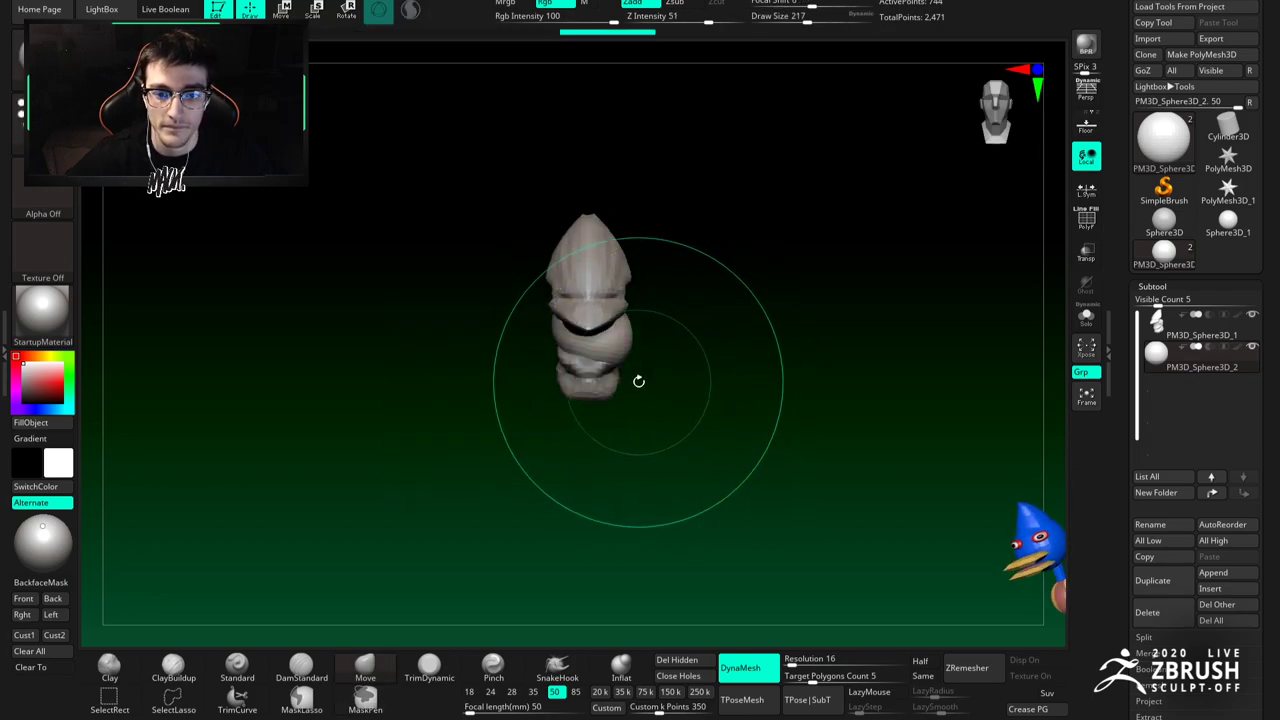
{"action": "left_click_drag", "start_coordinate": [587, 293], "coordinate": [606, 366]}
Step: Shape the sphere into an elongated body below the neck with the Move brush at draw size 80
{"action": "mouse_move", "coordinate": [626, 374]}
{"action": "right_mouse_down", "text": "alt"}
{"action": "mouse_move", "coordinate": [615, 308]}
{"action": "mouse_move", "coordinate": [590, 298]}
{"action": "right_mouse_up", "text": "alt"}
{"action": "key", "text": "space"}
{"action": "left_click", "coordinate": [600, 335]}
{"action": "mouse_move", "coordinate": [583, 293]}
{"action": "left_mouse_down"}
{"action": "mouse_move", "coordinate": [585, 318]}
{"action": "mouse_move", "coordinate": [557, 314]}
{"action": "left_mouse_up"}
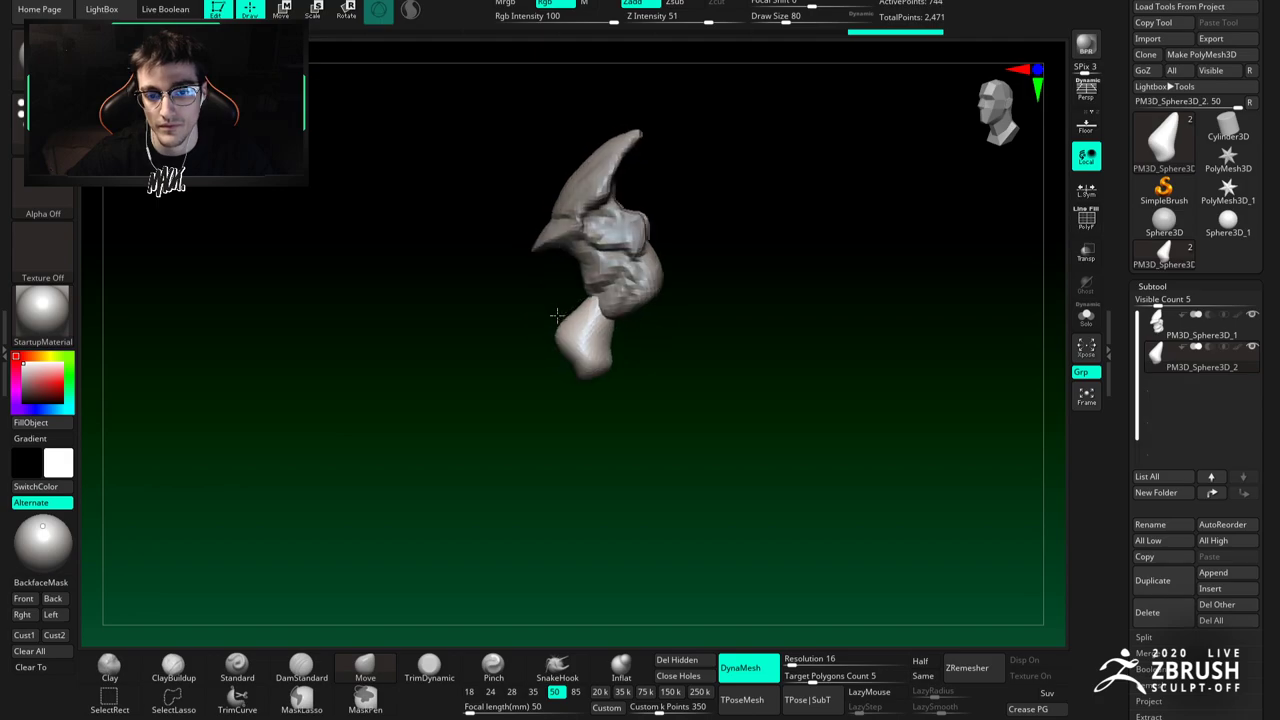
{"action": "right_click_drag", "start_coordinate": [557, 314], "coordinate": [540, 312]}
{"action": "key", "text": "space"}
{"action": "left_click", "coordinate": [572, 303]}
{"action": "left_click_drag", "start_coordinate": [597, 313], "coordinate": [586, 317]}
Step: Lengthen and bend the body mass downward with the Move brush at draw size 132, refining its front profile
{"action": "right_click_drag", "start_coordinate": [587, 329], "coordinate": [577, 291], "text": "alt"}
{"action": "key", "text": "space"}
{"action": "left_click", "coordinate": [585, 345]}
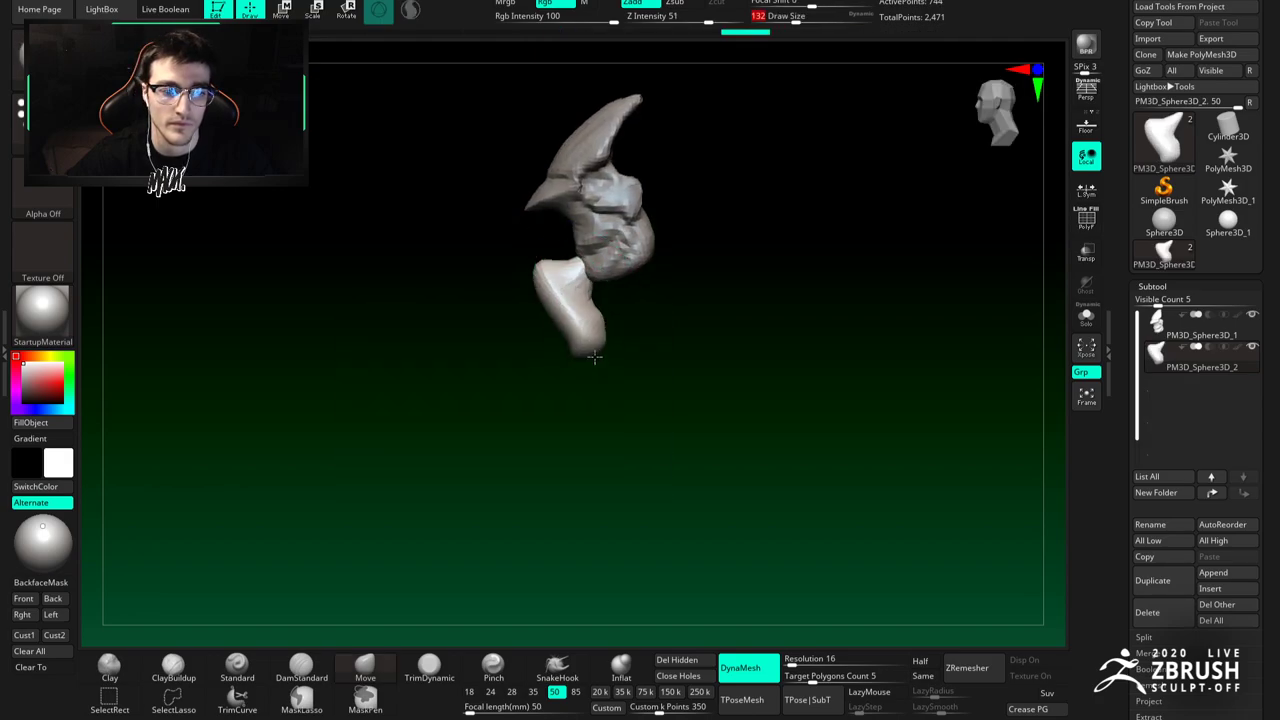
{"action": "key", "text": "space"}
{"action": "left_click", "coordinate": [577, 303]}
{"action": "left_click_drag", "start_coordinate": [580, 322], "coordinate": [562, 318]}
{"action": "mouse_move", "coordinate": [555, 312]}
{"action": "right_mouse_down"}
{"action": "mouse_move", "coordinate": [586, 306]}
{"action": "mouse_move", "coordinate": [565, 392]}
{"action": "mouse_move", "coordinate": [600, 358]}
{"action": "right_mouse_up"}
{"action": "key", "text": "space"}
{"action": "left_click", "coordinate": [574, 283]}
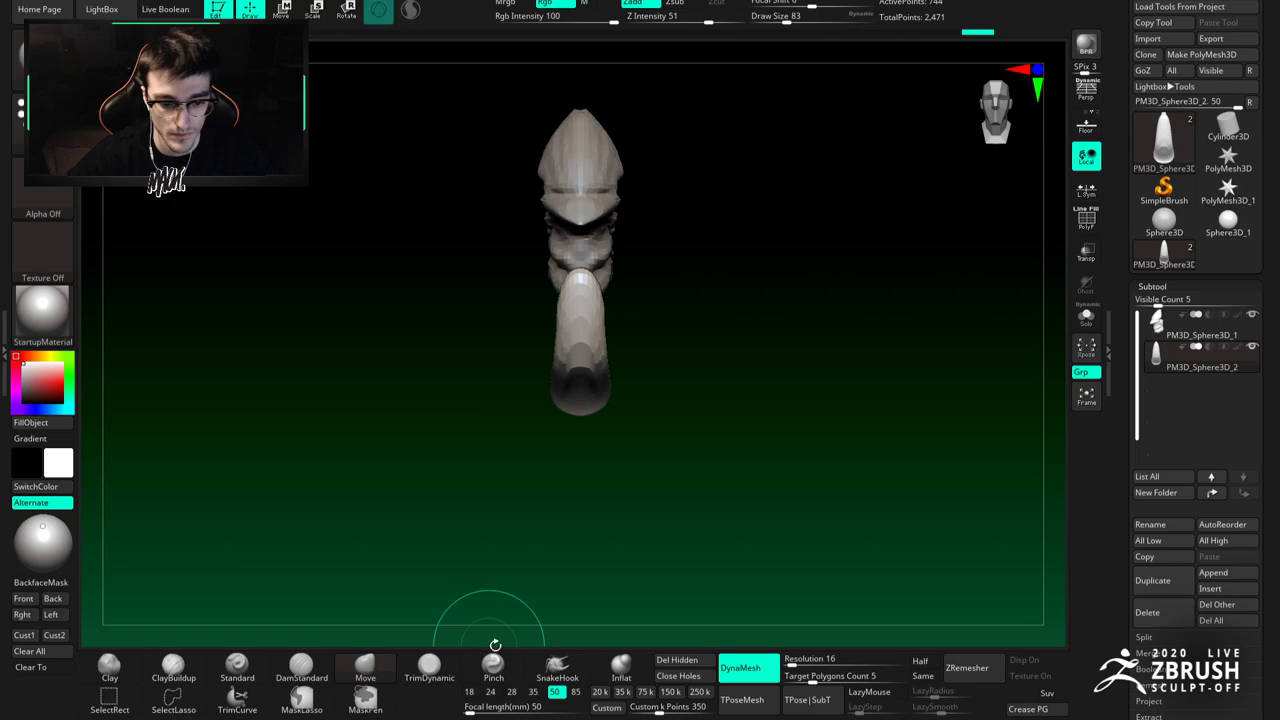
{"action": "key", "text": "w"}
{"action": "left_click_drag", "start_coordinate": [501, 208], "coordinate": [478, 207]}
{"action": "left_click_drag", "start_coordinate": [557, 129], "coordinate": [557, 116]}
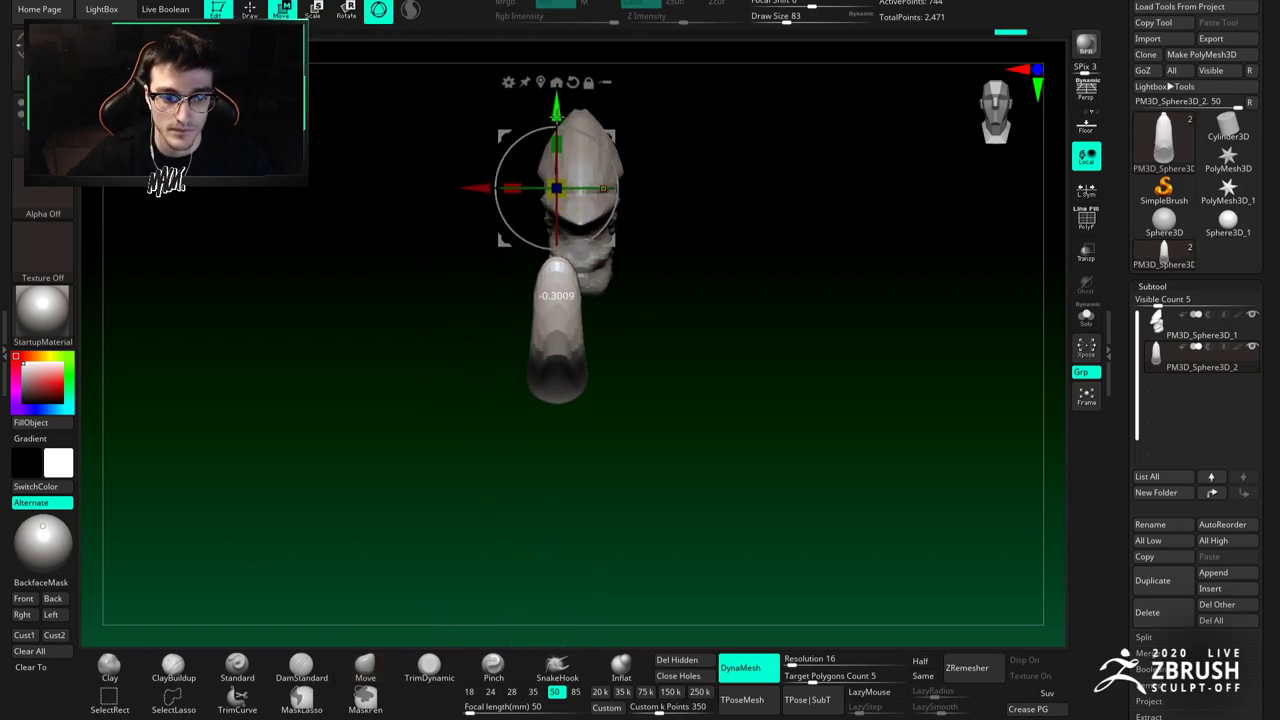
{"action": "key", "text": "ctrl+z"}
{"action": "key", "text": "ctrl+z"}
{"action": "key", "text": "q"}
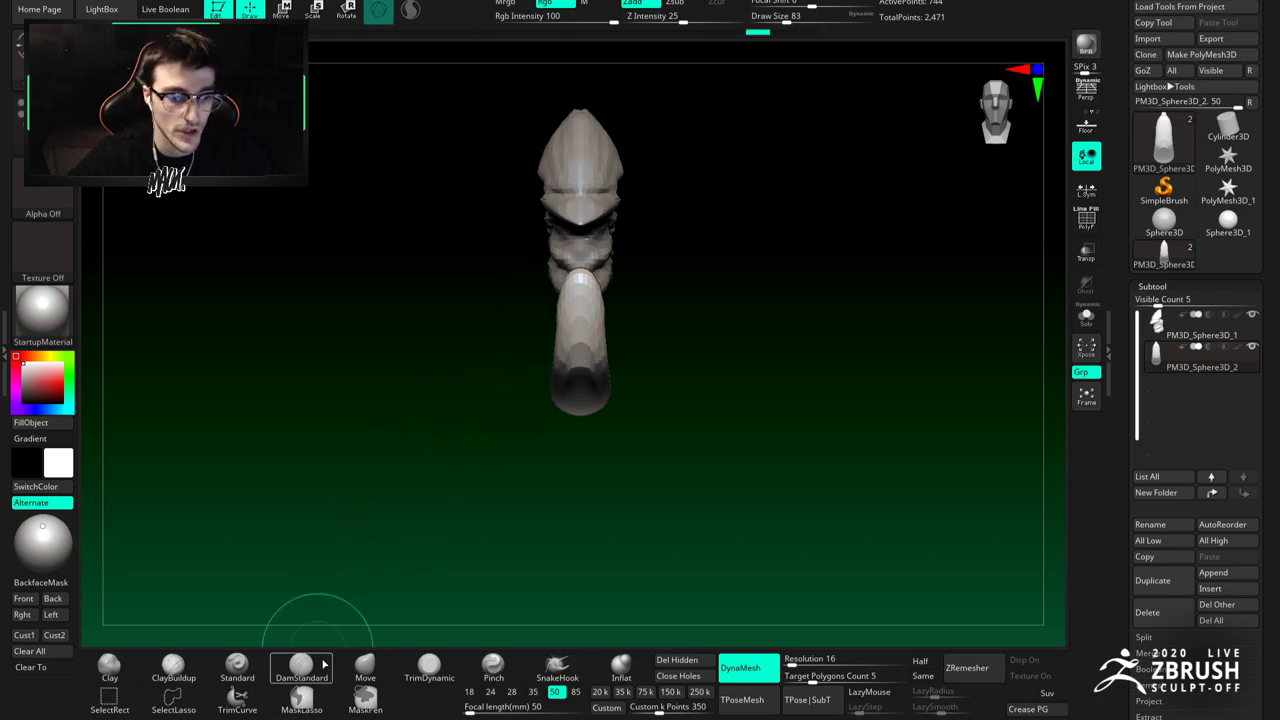
Step: Widen the body's upper end into shoulders with the Move brush at draw size 94
{"action": "right_click_drag", "start_coordinate": [587, 289], "coordinate": [556, 274], "text": "alt"}
{"action": "key", "text": "bracketleft"}
{"action": "left_click_drag", "start_coordinate": [556, 277], "coordinate": [560, 267]}
{"action": "mouse_move", "coordinate": [560, 267]}
{"action": "right_mouse_down"}
{"action": "mouse_move", "coordinate": [534, 272]}
{"action": "mouse_move", "coordinate": [552, 301]}
{"action": "right_mouse_up"}
{"action": "key", "text": "space"}
{"action": "mouse_move", "coordinate": [552, 301]}
{"action": "left_mouse_down"}
{"action": "mouse_move", "coordinate": [586, 271]}
{"action": "mouse_move", "coordinate": [599, 296]}
{"action": "mouse_move", "coordinate": [581, 278]}
{"action": "left_mouse_up"}
{"action": "mouse_move", "coordinate": [583, 283]}
{"action": "right_mouse_down"}
{"action": "mouse_move", "coordinate": [578, 252]}
{"action": "mouse_move", "coordinate": [554, 269]}
{"action": "mouse_move", "coordinate": [595, 299]}
{"action": "right_mouse_up"}
{"action": "left_click", "coordinate": [555, 269]}
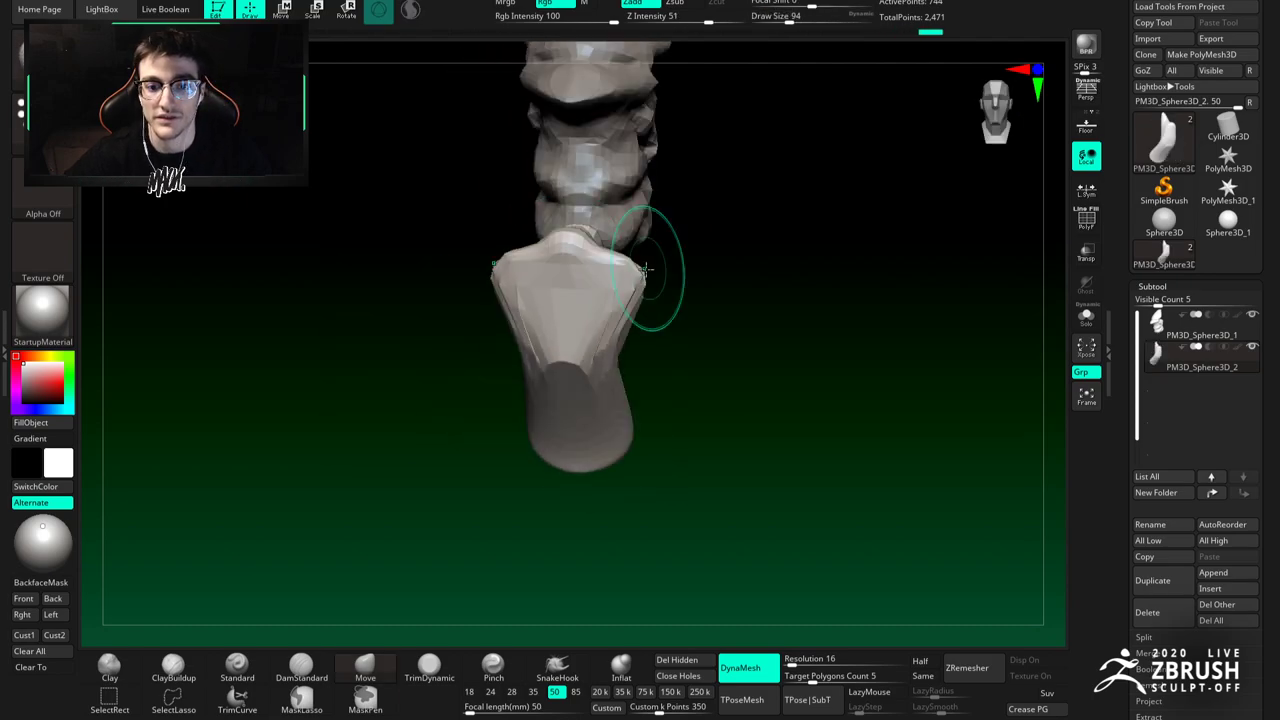
Step: Remesh the body with DynaMesh and pull the shoulders up and outward with the Move brush at draw size 94
{"action": "left_click_drag", "start_coordinate": [766, 241], "coordinate": [801, 301], "text": "ctrl"}
{"action": "right_click_drag", "start_coordinate": [668, 228], "coordinate": [662, 193]}
{"action": "left_click_drag", "start_coordinate": [661, 192], "coordinate": [684, 187]}
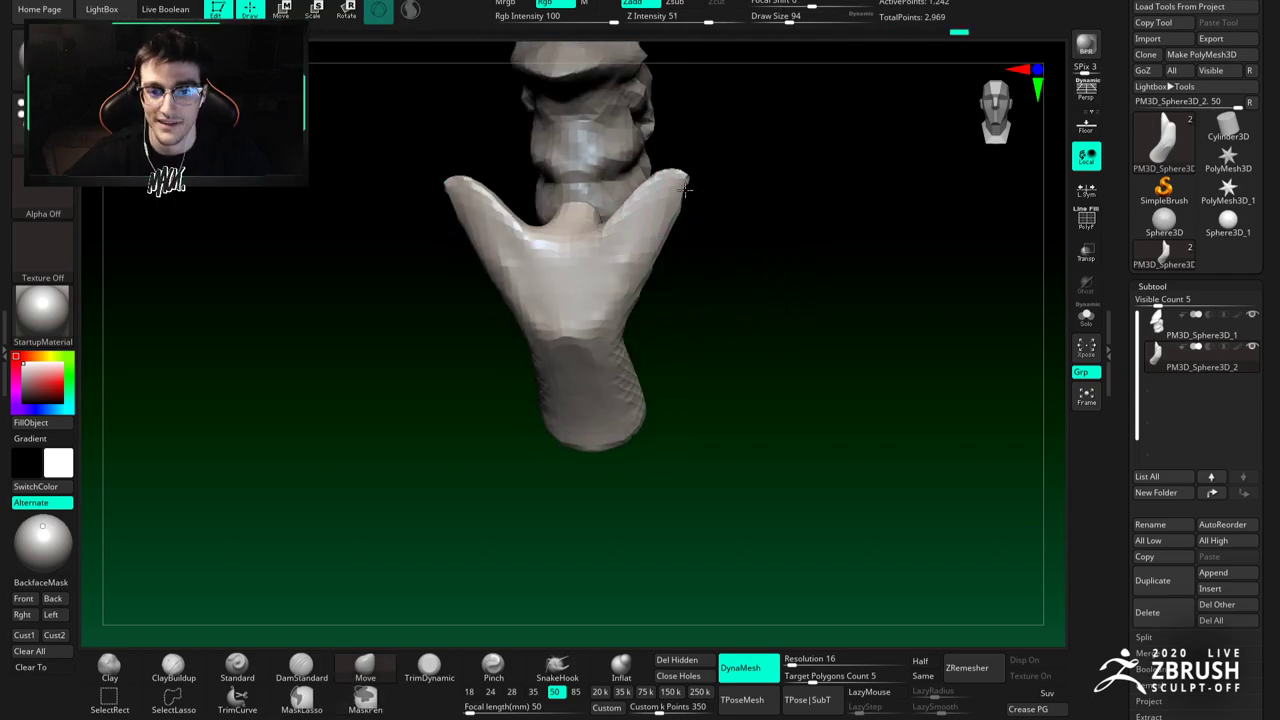
{"action": "right_click_drag", "start_coordinate": [665, 204], "coordinate": [653, 180], "text": "alt"}
Step: Smooth the shoulder tips and adjust their outline with the Move brush at draw size 65
{"action": "key", "text": "space"}
{"action": "left_click_drag", "start_coordinate": [608, 262], "coordinate": [598, 262]}
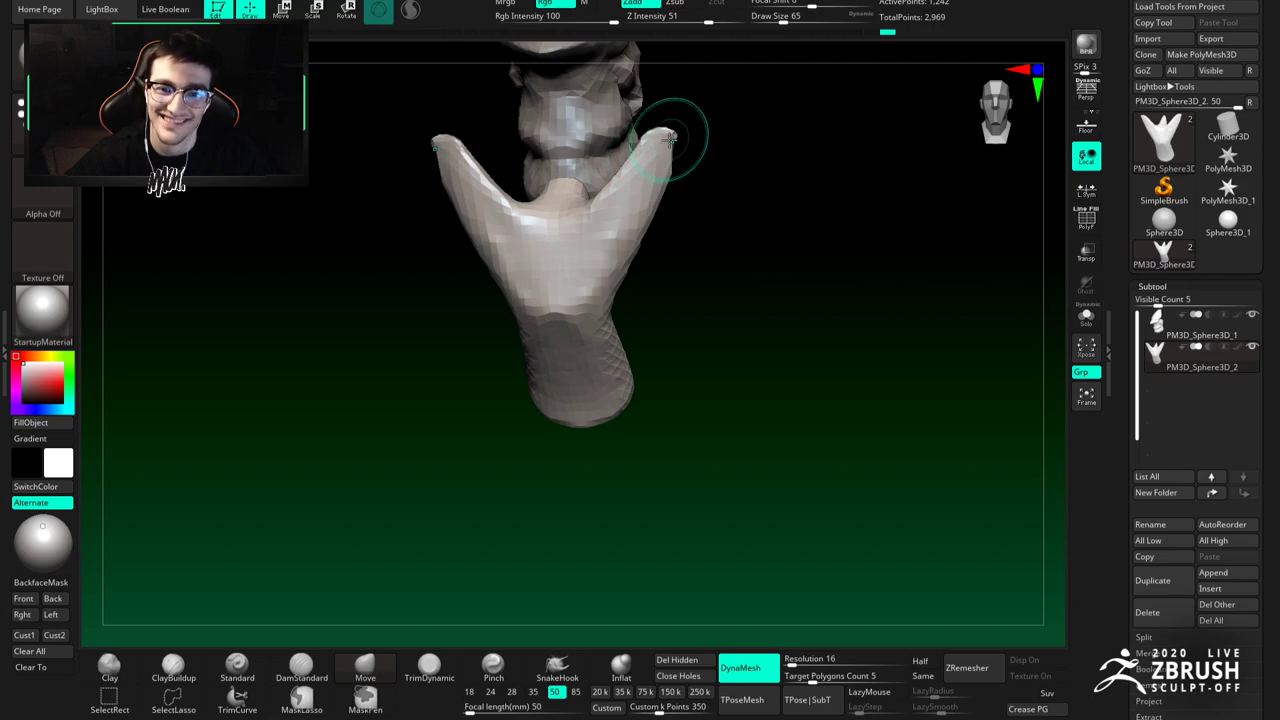
{"action": "left_click_drag", "start_coordinate": [652, 140], "coordinate": [670, 149], "text": "shift"}
{"action": "right_click_drag", "start_coordinate": [671, 166], "coordinate": [663, 162], "text": "alt"}
{"action": "left_click_drag", "start_coordinate": [646, 180], "coordinate": [667, 177]}
{"action": "left_click_drag", "start_coordinate": [650, 236], "coordinate": [656, 243]}
Step: Broaden the shoulders into large peaked forms with the Move brush at draw size 83
{"action": "right_click_drag", "start_coordinate": [630, 225], "coordinate": [603, 170], "text": "alt"}
{"action": "mouse_move", "coordinate": [612, 212]}
{"action": "left_mouse_down"}
{"action": "mouse_move", "coordinate": [648, 234]}
{"action": "mouse_move", "coordinate": [668, 222]}
{"action": "left_mouse_up"}
{"action": "right_click_drag", "start_coordinate": [590, 257], "coordinate": [628, 256]}
{"action": "left_click_drag", "start_coordinate": [588, 248], "coordinate": [580, 257]}
{"action": "mouse_move", "coordinate": [580, 257]}
{"action": "right_mouse_down"}
{"action": "mouse_move", "coordinate": [494, 240]}
{"action": "mouse_move", "coordinate": [508, 242]}
{"action": "right_mouse_up"}
{"action": "right_click_drag", "start_coordinate": [637, 246], "coordinate": [653, 244], "text": "alt"}
{"action": "left_click_drag", "start_coordinate": [670, 220], "coordinate": [656, 244]}
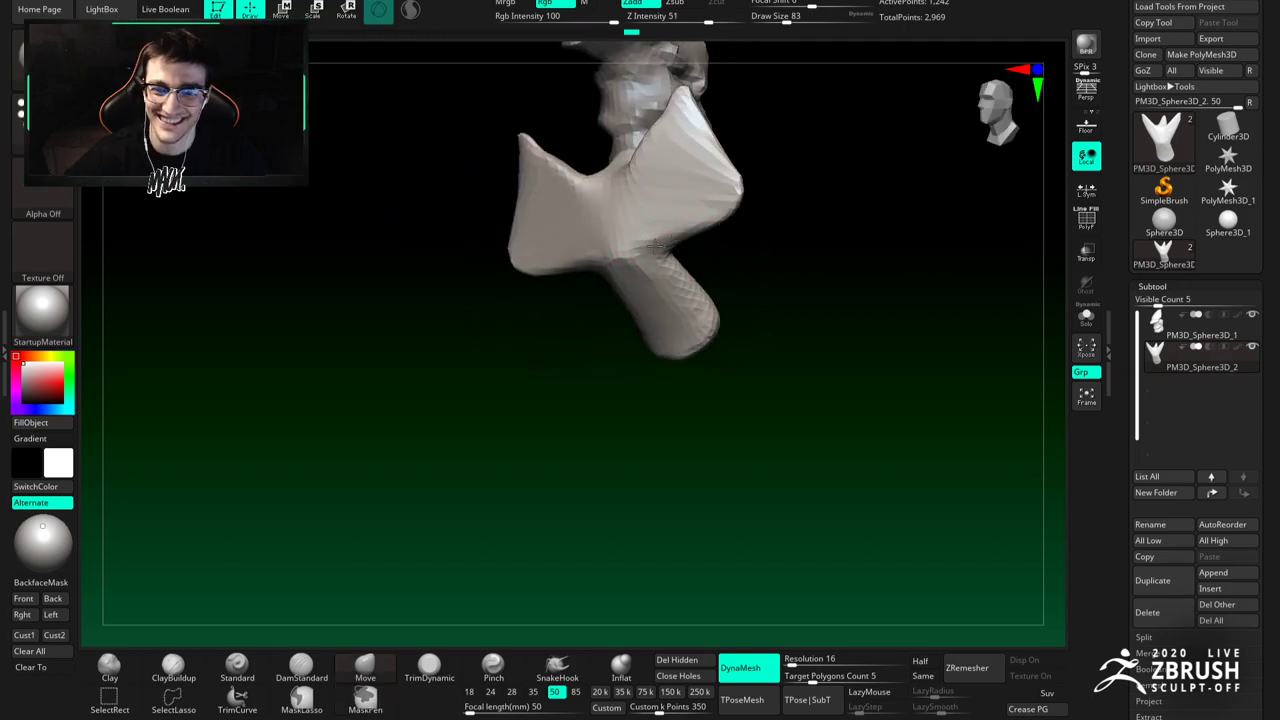
Step: Widen the lower torso with the Move brush at draw size 83, smooth it and remesh it with DynaMesh
{"action": "left_click_drag", "start_coordinate": [734, 314], "coordinate": [710, 283]}
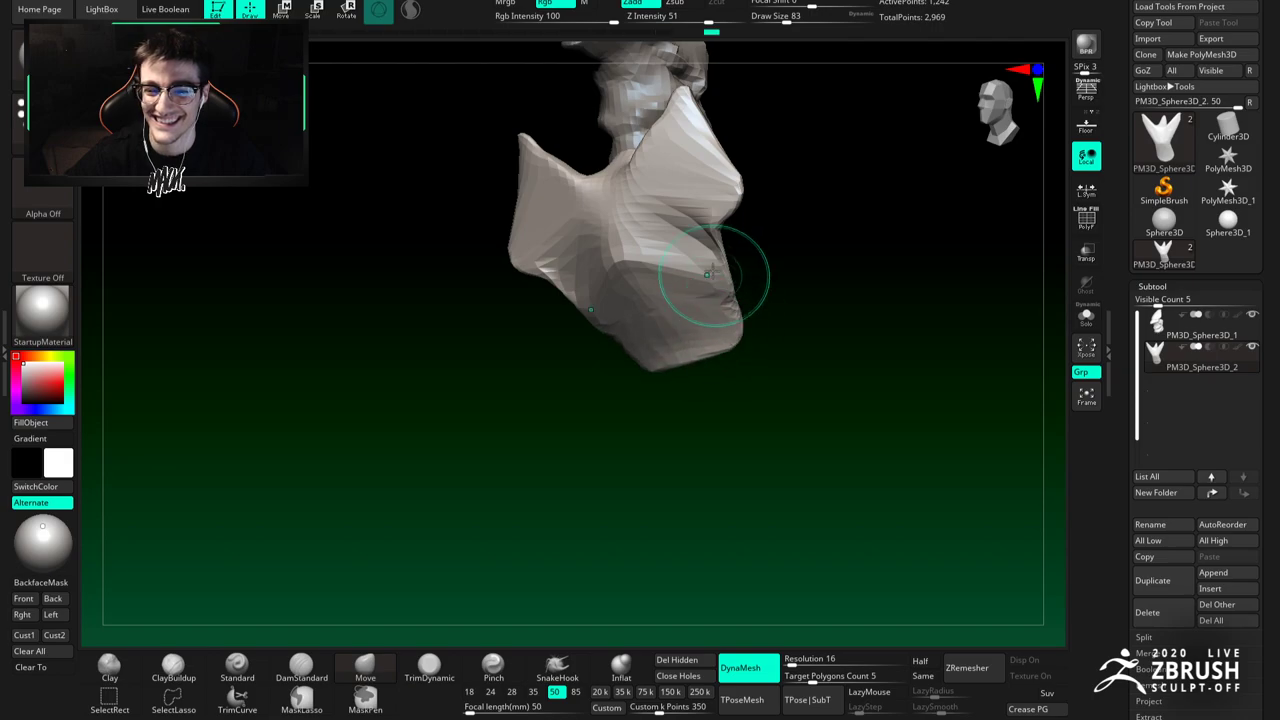
{"action": "left_click_drag", "start_coordinate": [718, 218], "coordinate": [662, 250]}
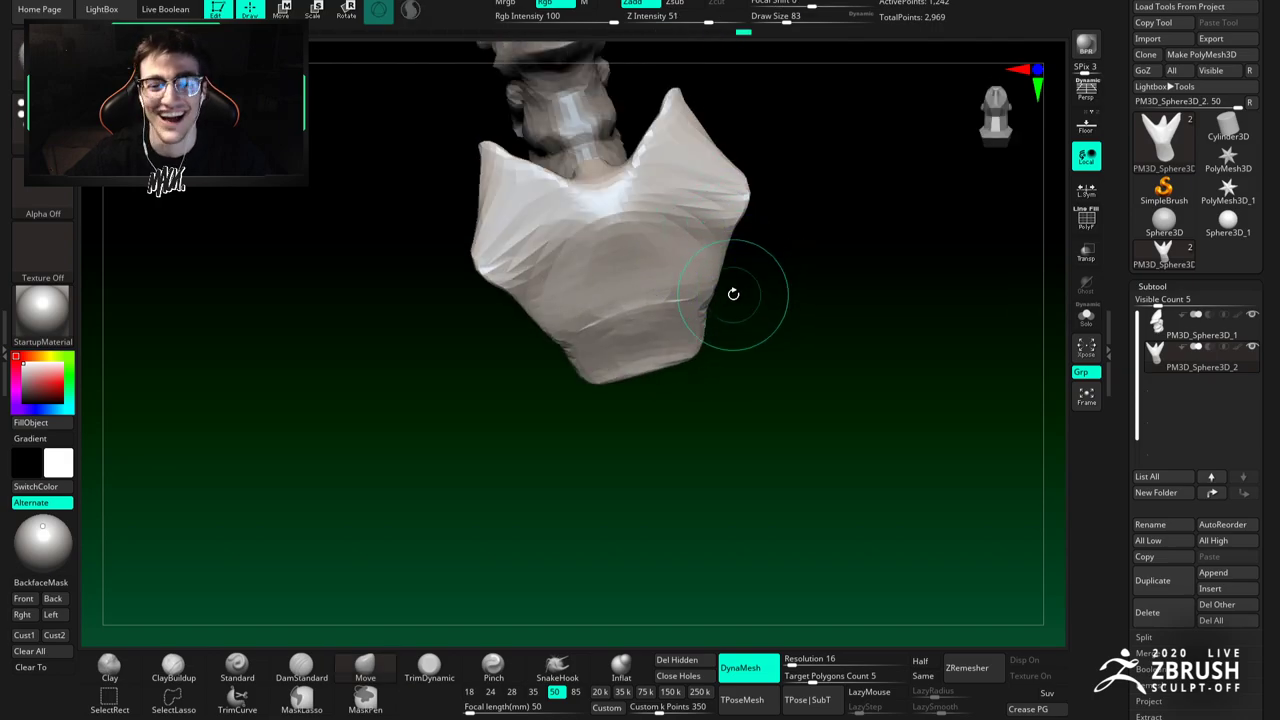
{"action": "left_click_drag", "start_coordinate": [734, 288], "coordinate": [694, 311], "text": "shift"}
{"action": "left_click_drag", "start_coordinate": [784, 263], "coordinate": [796, 272], "text": "ctrl"}
{"action": "right_click_drag", "start_coordinate": [686, 260], "coordinate": [705, 370], "text": "alt"}
{"action": "mouse_move", "coordinate": [705, 370]}
{"action": "right_mouse_down", "text": "ctrl"}
{"action": "mouse_move", "coordinate": [624, 273]}
{"action": "mouse_move", "coordinate": [537, 306]}
{"action": "mouse_move", "coordinate": [589, 266]}
{"action": "mouse_move", "coordinate": [568, 290]}
{"action": "right_mouse_up", "text": "ctrl"}
Step: Adjust the torso's depth and side contours below the shoulders with the Move brush
{"action": "key", "text": "space"}
{"action": "mouse_move", "coordinate": [567, 251]}
{"action": "left_mouse_down"}
{"action": "mouse_move", "coordinate": [578, 251]}
{"action": "mouse_move", "coordinate": [570, 214]}
{"action": "left_mouse_up"}
{"action": "key", "text": "space"}
{"action": "right_click_drag", "start_coordinate": [556, 222], "coordinate": [529, 278]}
{"action": "key", "text": "space"}
{"action": "left_click_drag", "start_coordinate": [550, 286], "coordinate": [506, 293]}
{"action": "key", "text": "space"}
{"action": "left_click_drag", "start_coordinate": [504, 289], "coordinate": [515, 289]}
Step: Pull the torso's lower corners outward into a flared base with the Move brush at draw size 80
{"action": "right_click_drag", "start_coordinate": [525, 318], "coordinate": [531, 243]}
{"action": "key", "text": "space"}
{"action": "mouse_move", "coordinate": [531, 243]}
{"action": "left_mouse_down"}
{"action": "mouse_move", "coordinate": [543, 334]}
{"action": "mouse_move", "coordinate": [523, 351]}
{"action": "mouse_move", "coordinate": [618, 290]}
{"action": "left_mouse_up"}
{"action": "mouse_move", "coordinate": [618, 290]}
{"action": "right_mouse_down"}
{"action": "mouse_move", "coordinate": [646, 240]}
{"action": "mouse_move", "coordinate": [686, 257]}
{"action": "mouse_move", "coordinate": [669, 237]}
{"action": "right_mouse_up"}
{"action": "mouse_move", "coordinate": [668, 236]}
{"action": "left_mouse_down"}
{"action": "mouse_move", "coordinate": [681, 266]}
{"action": "mouse_move", "coordinate": [729, 257]}
{"action": "left_mouse_up"}
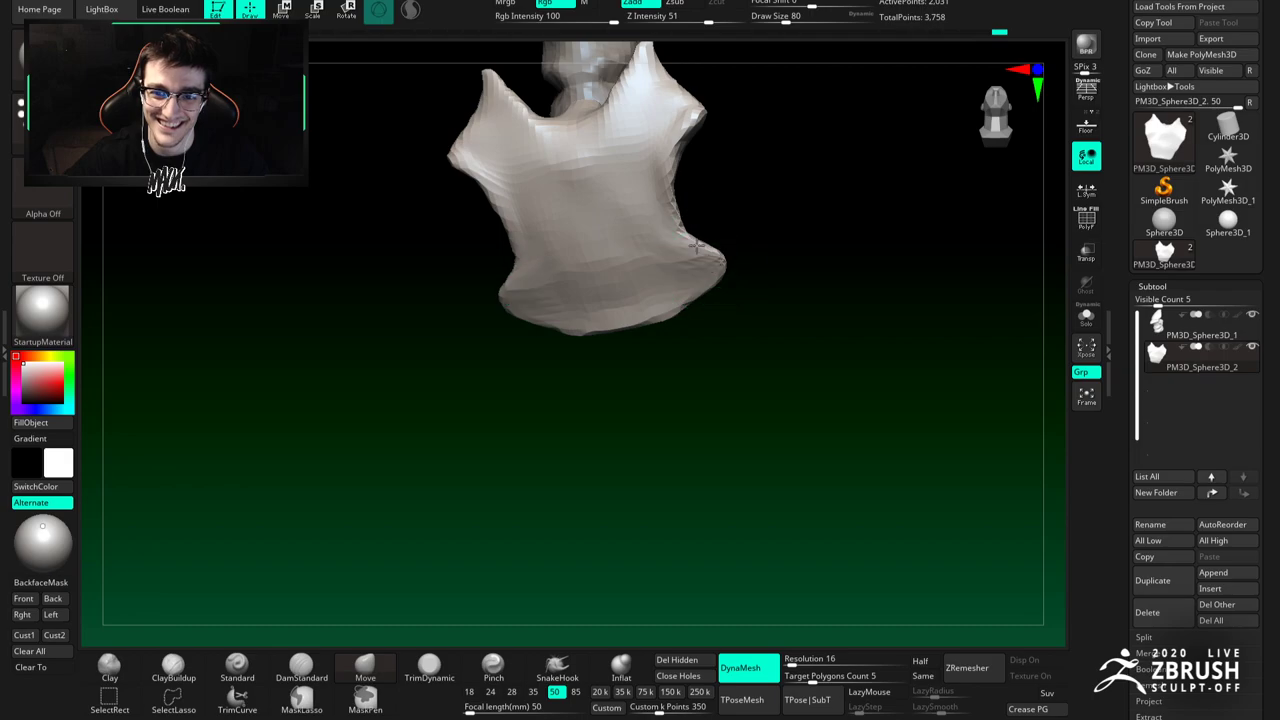
Step: Reshape the underside and edge of the flared base with the Move brush at draw size 80
{"action": "right_click_drag", "start_coordinate": [694, 243], "coordinate": [690, 285]}
{"action": "left_click_drag", "start_coordinate": [677, 332], "coordinate": [634, 337]}
{"action": "mouse_move", "coordinate": [634, 364]}
{"action": "right_mouse_down"}
{"action": "mouse_move", "coordinate": [594, 397]}
{"action": "mouse_move", "coordinate": [611, 360]}
{"action": "mouse_move", "coordinate": [666, 362]}
{"action": "right_mouse_up"}
{"action": "left_click_drag", "start_coordinate": [666, 364], "coordinate": [648, 336]}
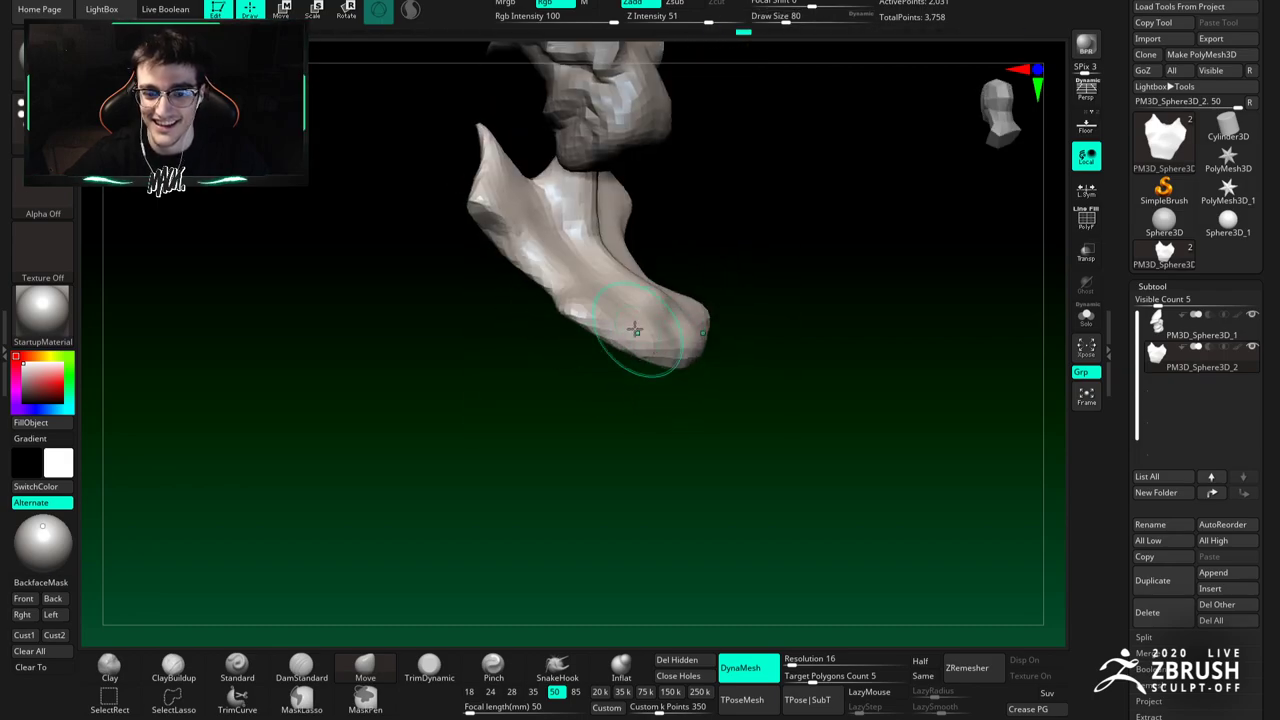
Step: Add clay to the torso's inner surface below the shoulders with the ClayBuildup brush
{"action": "key", "text": "b"}
{"action": "key", "text": "c"}
{"action": "key", "text": "b"}
{"action": "right_click_drag", "start_coordinate": [585, 245], "coordinate": [600, 289]}
{"action": "key", "text": "s"}
{"action": "left_click_drag", "start_coordinate": [600, 289], "coordinate": [588, 288]}
{"action": "left_click_drag", "start_coordinate": [575, 223], "coordinate": [655, 226]}
{"action": "right_click_drag", "start_coordinate": [655, 228], "coordinate": [775, 262]}
Step: Isolate the torso, build up and smooth its inner surface with ClayBuildup at draw size 56, and show all subtools again
{"action": "left_click", "coordinate": [1086, 317]}
{"action": "mouse_move", "coordinate": [585, 222]}
{"action": "right_mouse_down"}
{"action": "mouse_move", "coordinate": [575, 266]}
{"action": "mouse_move", "coordinate": [525, 256]}
{"action": "right_mouse_up"}
{"action": "left_click_drag", "start_coordinate": [590, 186], "coordinate": [597, 200], "text": "shift"}
{"action": "key", "text": "b"}
{"action": "key", "text": "c"}
{"action": "key", "text": "b"}
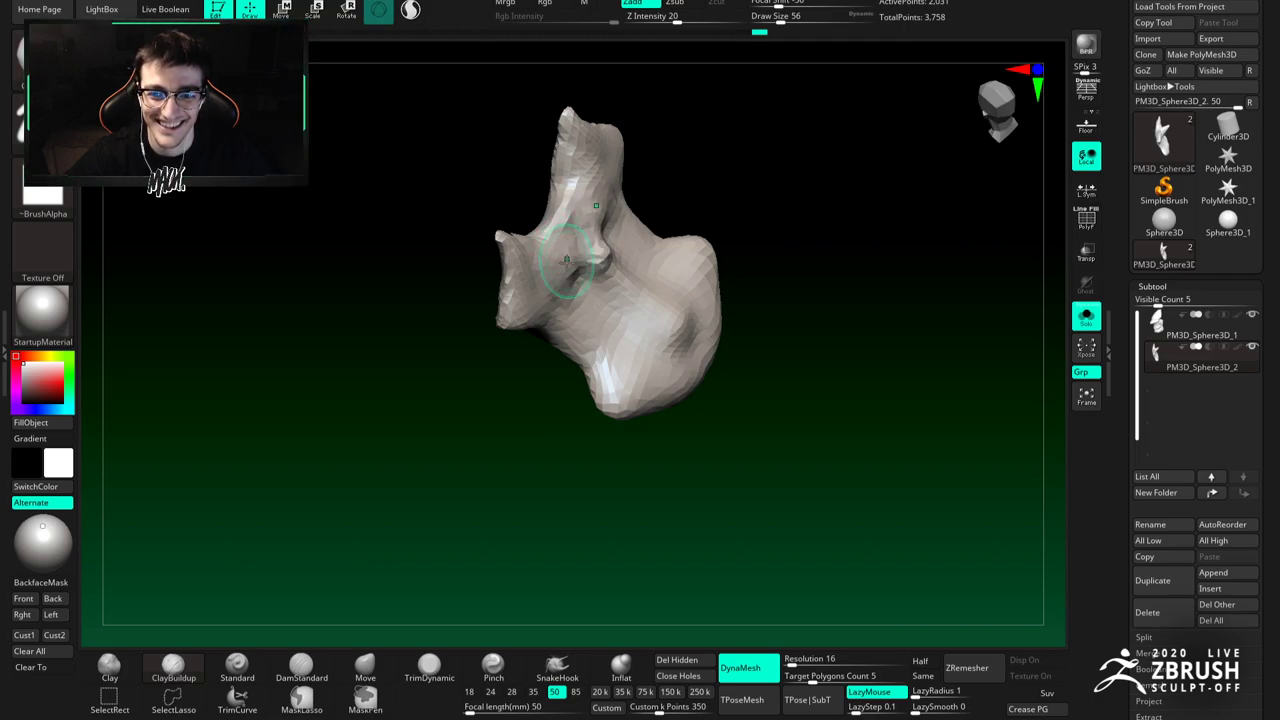
{"action": "right_click_drag", "start_coordinate": [567, 260], "coordinate": [606, 270]}
{"action": "mouse_move", "coordinate": [606, 278]}
{"action": "left_mouse_down"}
{"action": "mouse_move", "coordinate": [612, 292]}
{"action": "mouse_move", "coordinate": [645, 250]}
{"action": "mouse_move", "coordinate": [646, 357]}
{"action": "mouse_move", "coordinate": [623, 343]}
{"action": "mouse_move", "coordinate": [629, 297]}
{"action": "left_mouse_up"}
{"action": "right_click_drag", "start_coordinate": [630, 298], "coordinate": [591, 280]}
{"action": "mouse_move", "coordinate": [591, 280]}
{"action": "left_mouse_down", "text": "shift"}
{"action": "mouse_move", "coordinate": [629, 314]}
{"action": "mouse_move", "coordinate": [595, 282]}
{"action": "left_mouse_up", "text": "shift"}
{"action": "right_click_drag", "start_coordinate": [595, 282], "coordinate": [653, 247]}
{"action": "left_click", "coordinate": [1086, 317]}
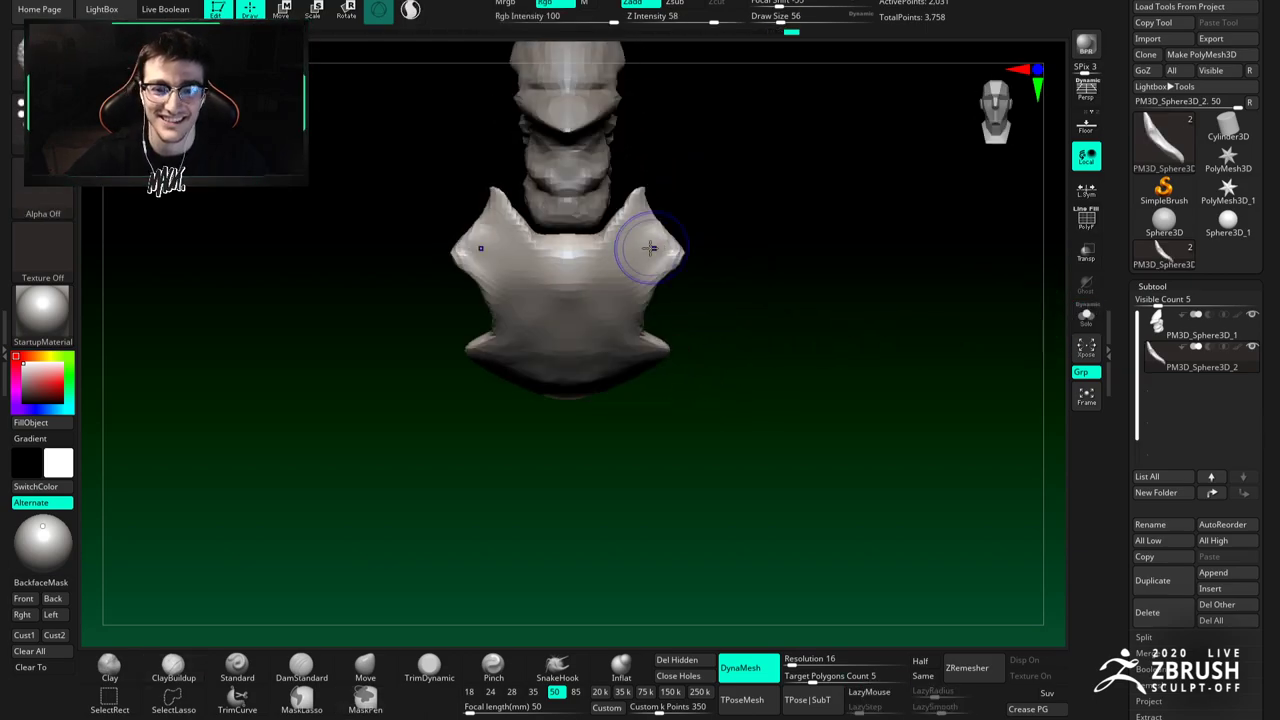
Step: Adjust the torso's pointed shoulder tips with the Move brush at draw size 62
{"action": "left_click", "coordinate": [365, 668]}
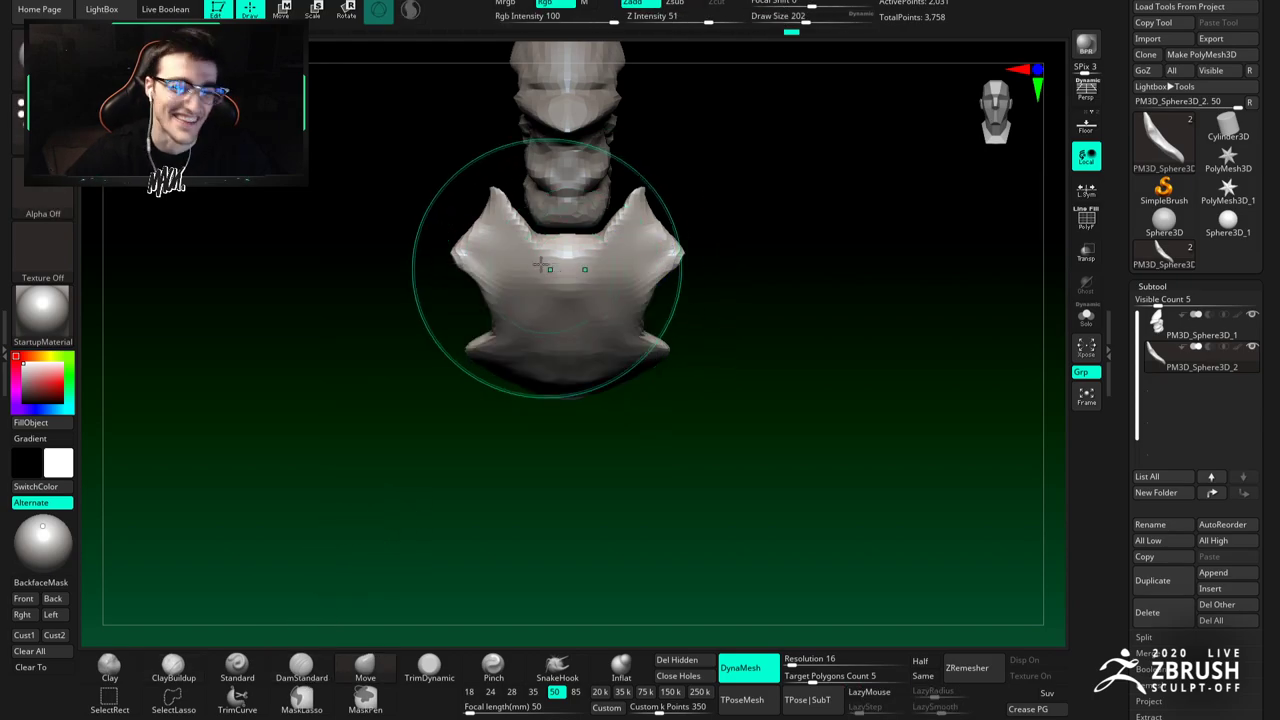
{"action": "right_click_drag", "start_coordinate": [540, 265], "coordinate": [562, 240]}
{"action": "key", "text": "space"}
{"action": "left_click_drag", "start_coordinate": [562, 240], "coordinate": [545, 243]}
{"action": "right_click_drag", "start_coordinate": [548, 243], "coordinate": [570, 236]}
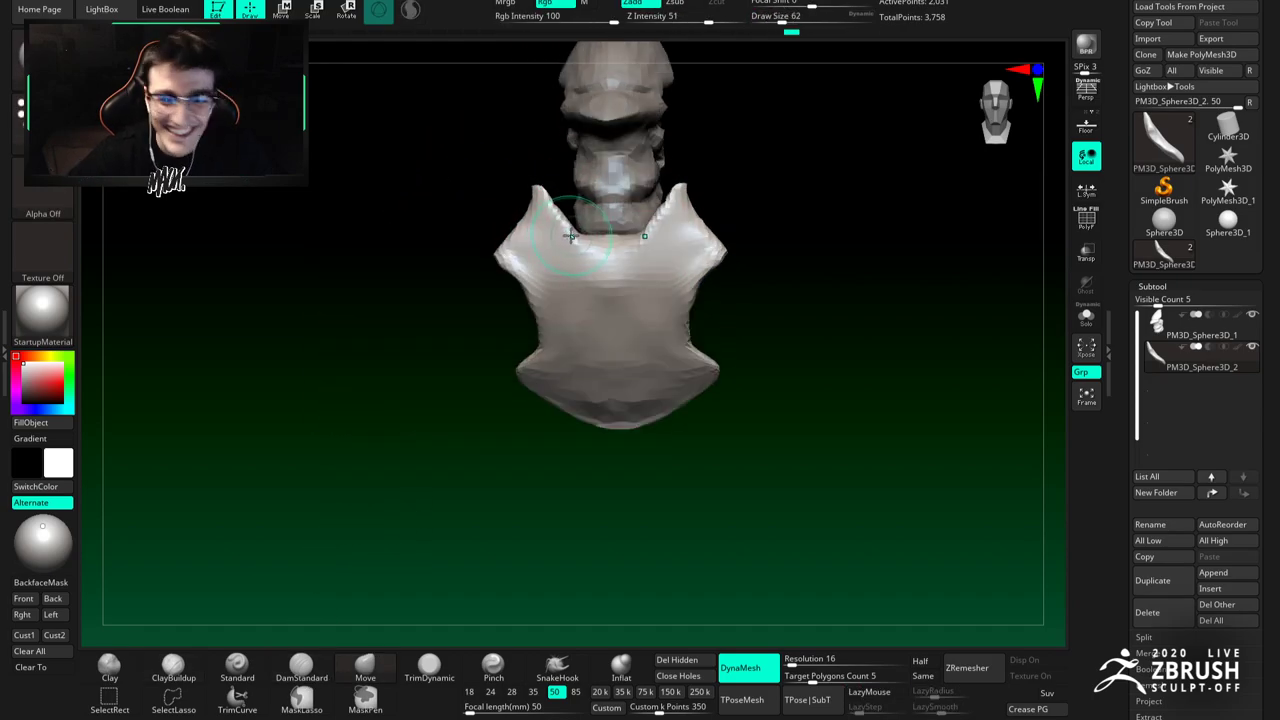
{"action": "left_click_drag", "start_coordinate": [541, 197], "coordinate": [544, 195]}
{"action": "mouse_move", "coordinate": [536, 224]}
{"action": "right_mouse_down"}
{"action": "mouse_move", "coordinate": [551, 251]}
{"action": "mouse_move", "coordinate": [541, 233]}
{"action": "mouse_move", "coordinate": [538, 265]}
{"action": "right_mouse_up"}
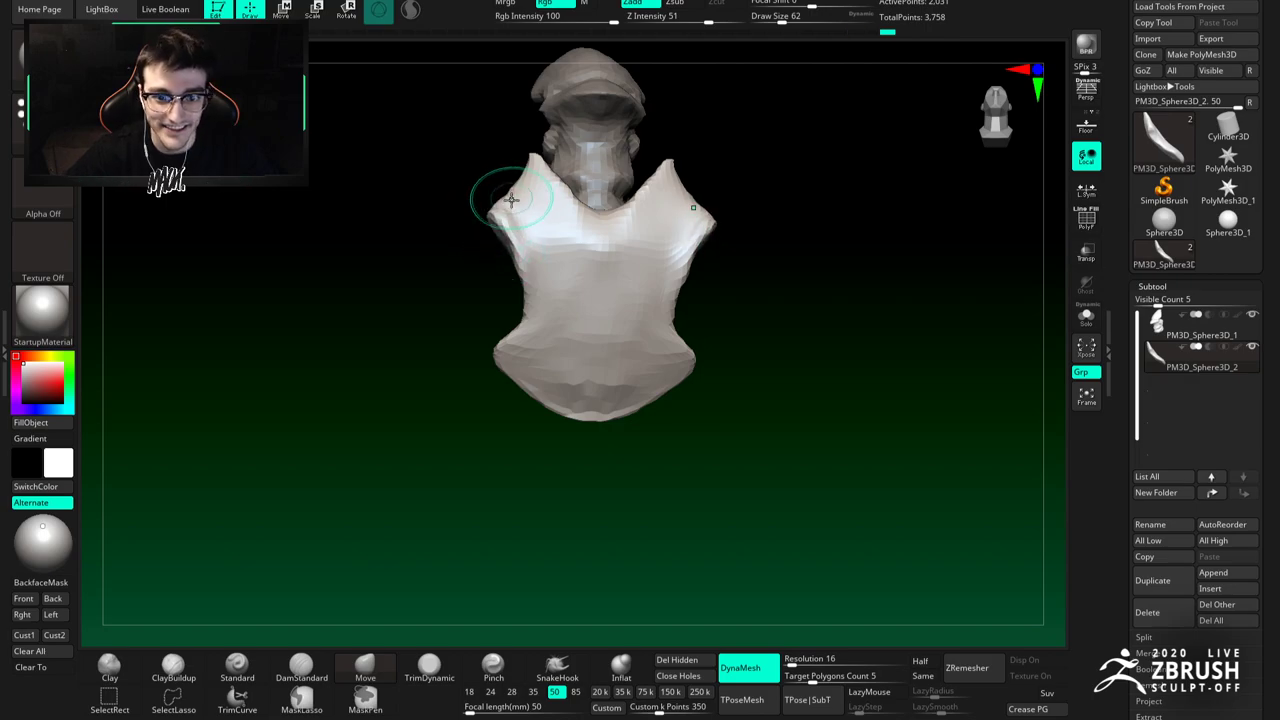
Step: Carve a vertical center groove down the front of the torso with DamStandard at draw size 39
{"action": "right_click_drag", "start_coordinate": [518, 237], "coordinate": [560, 237]}
{"action": "key", "text": "b"}
{"action": "key", "text": "d"}
{"action": "key", "text": "s"}
{"action": "key", "text": "s"}
{"action": "left_click_drag", "start_coordinate": [603, 271], "coordinate": [593, 271]}
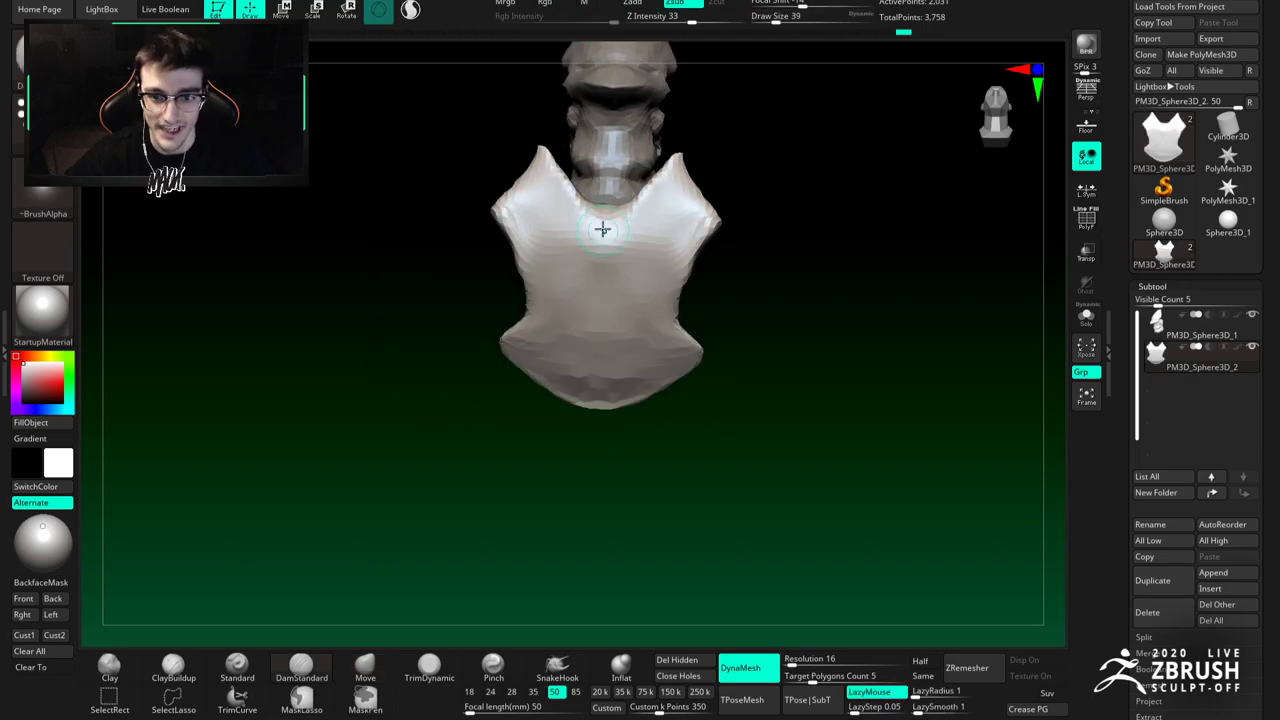
{"action": "right_click_drag", "start_coordinate": [602, 287], "coordinate": [599, 199]}
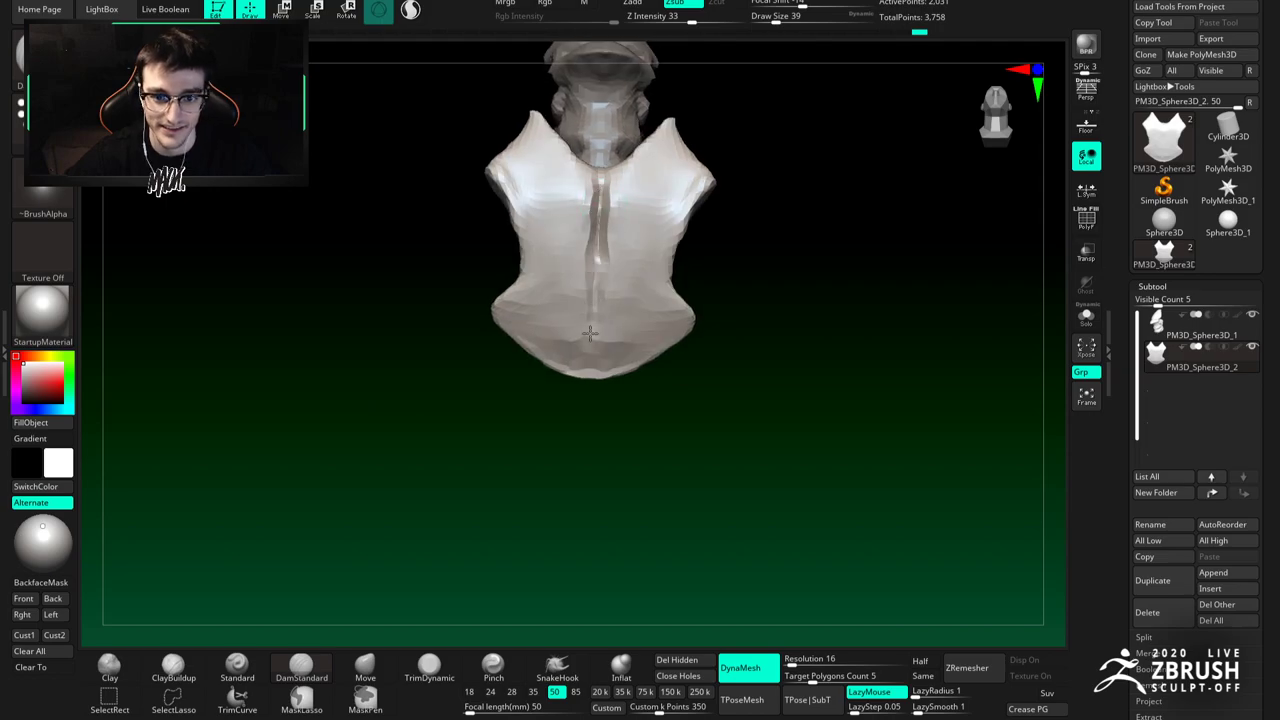
{"action": "right_click_drag", "start_coordinate": [594, 356], "coordinate": [614, 247]}
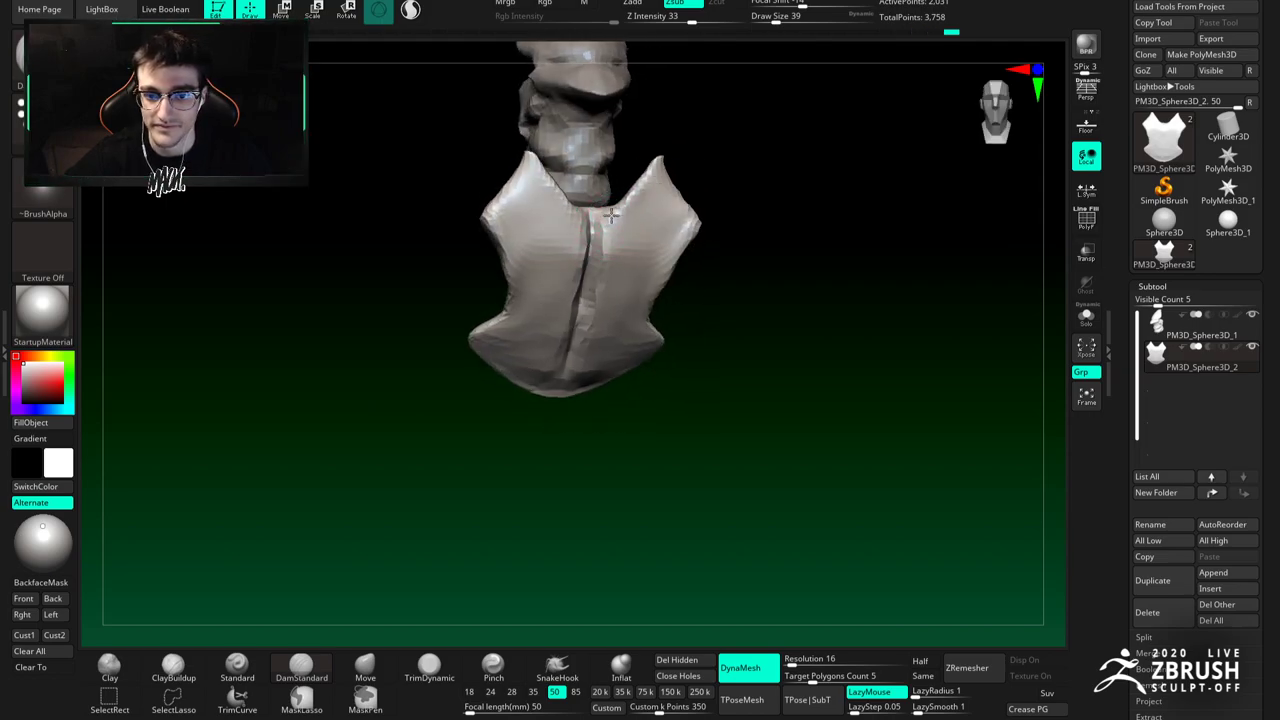
{"action": "mouse_move", "coordinate": [635, 179]}
{"action": "right_mouse_down"}
{"action": "mouse_move", "coordinate": [666, 188]}
{"action": "mouse_move", "coordinate": [655, 191]}
{"action": "right_mouse_up"}
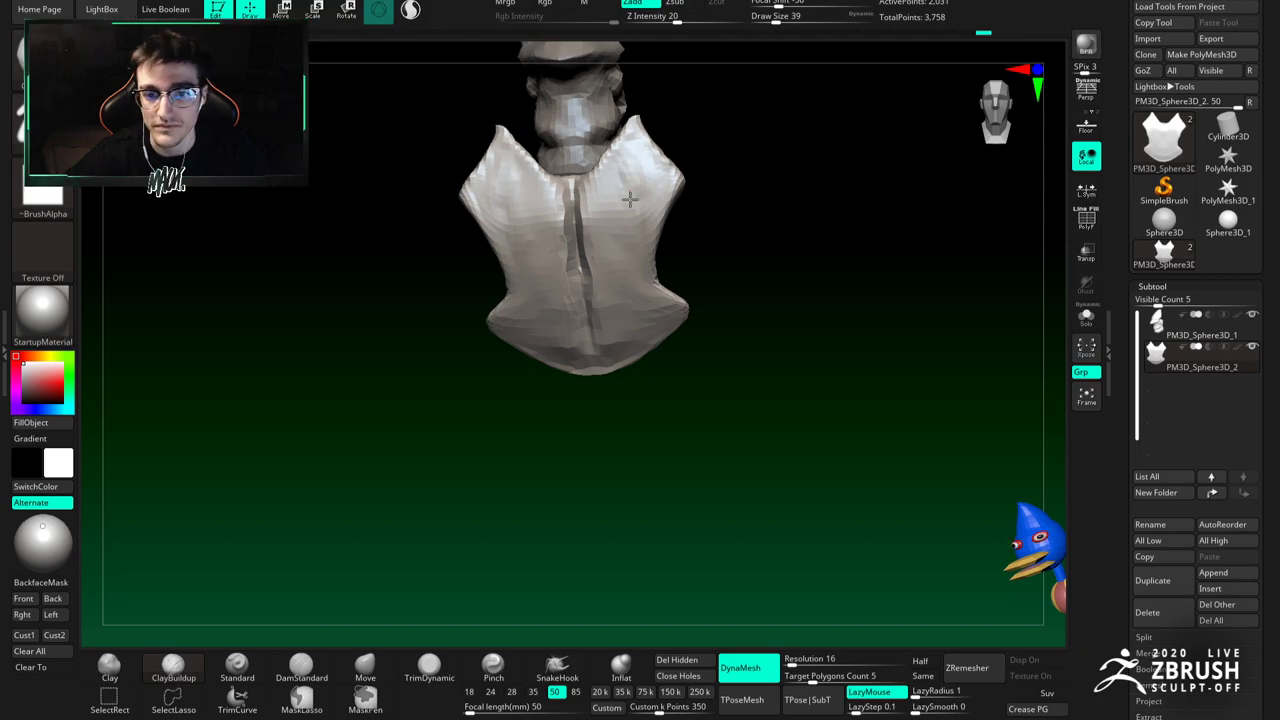
Step: Pull the rear edge of the torso's shoulder outward in profile with the Move brush at draw size 77
{"action": "right_click_drag", "start_coordinate": [629, 290], "coordinate": [490, 378]}
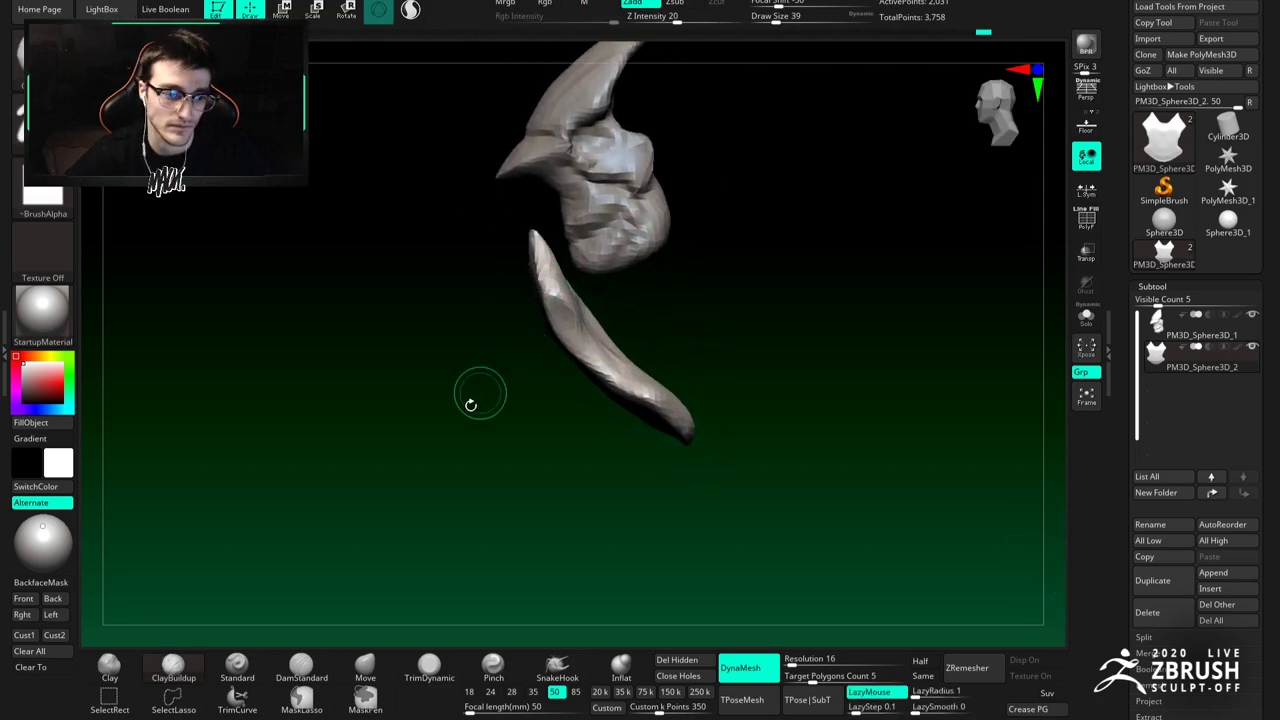
{"action": "left_click", "coordinate": [288, 672]}
{"action": "mouse_move", "coordinate": [566, 311]}
{"action": "right_mouse_down"}
{"action": "mouse_move", "coordinate": [611, 286]}
{"action": "mouse_move", "coordinate": [597, 285]}
{"action": "mouse_move", "coordinate": [651, 303]}
{"action": "mouse_move", "coordinate": [603, 347]}
{"action": "mouse_move", "coordinate": [634, 363]}
{"action": "mouse_move", "coordinate": [677, 355]}
{"action": "right_mouse_up"}
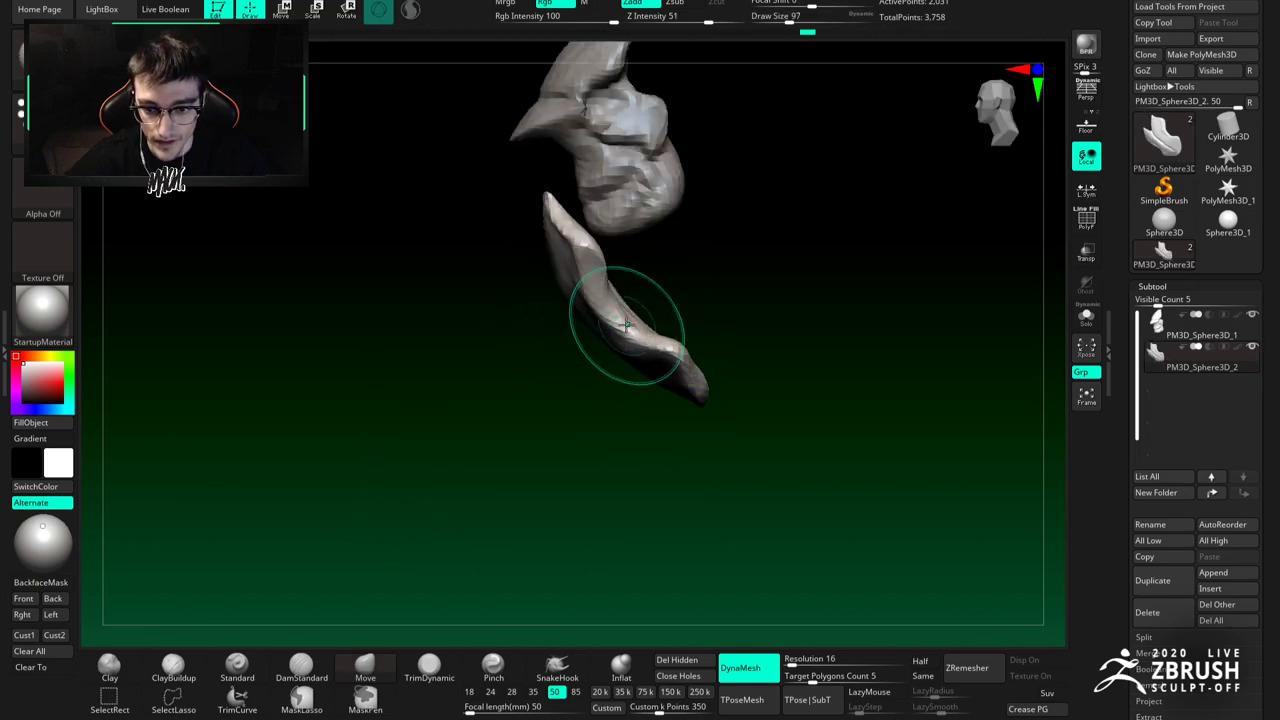
{"action": "key", "text": "space"}
{"action": "left_click_drag", "start_coordinate": [590, 250], "coordinate": [583, 250]}
{"action": "left_click_drag", "start_coordinate": [583, 249], "coordinate": [592, 244]}
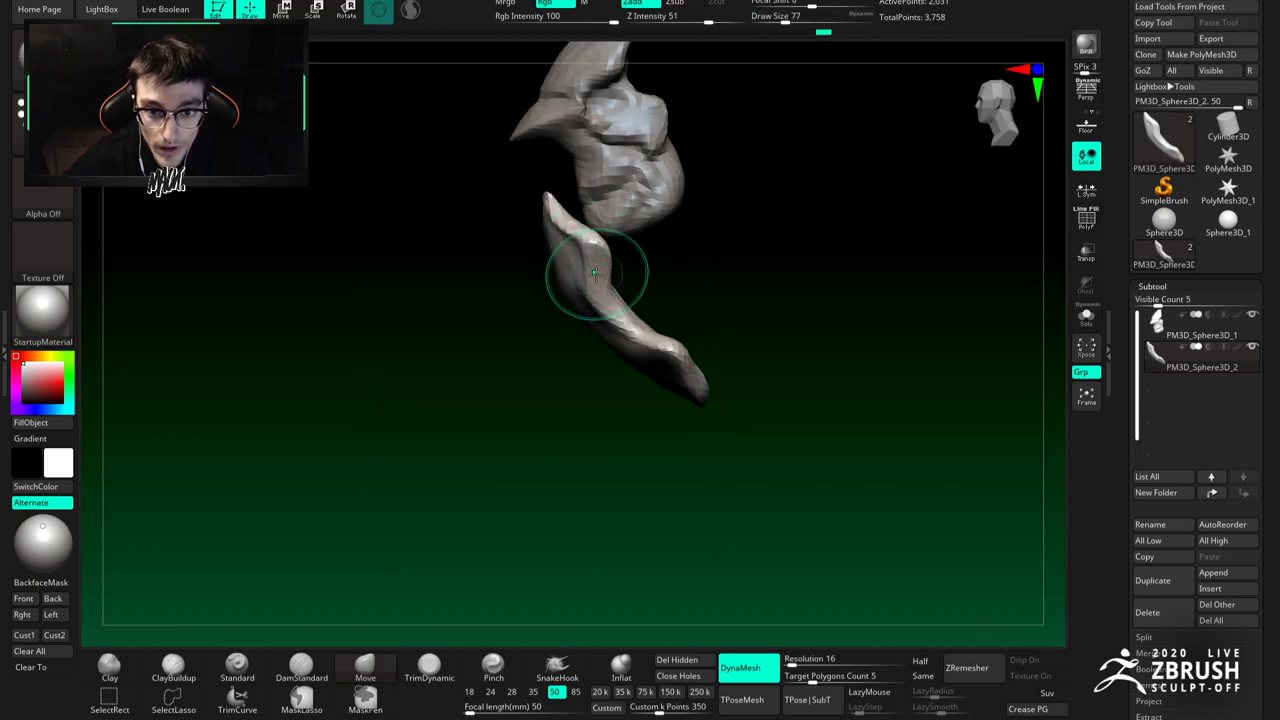
{"action": "right_click_drag", "start_coordinate": [595, 245], "coordinate": [592, 284]}
Step: Adjust the profile of the torso's waist and flared base with the Move brush
{"action": "key", "text": "space"}
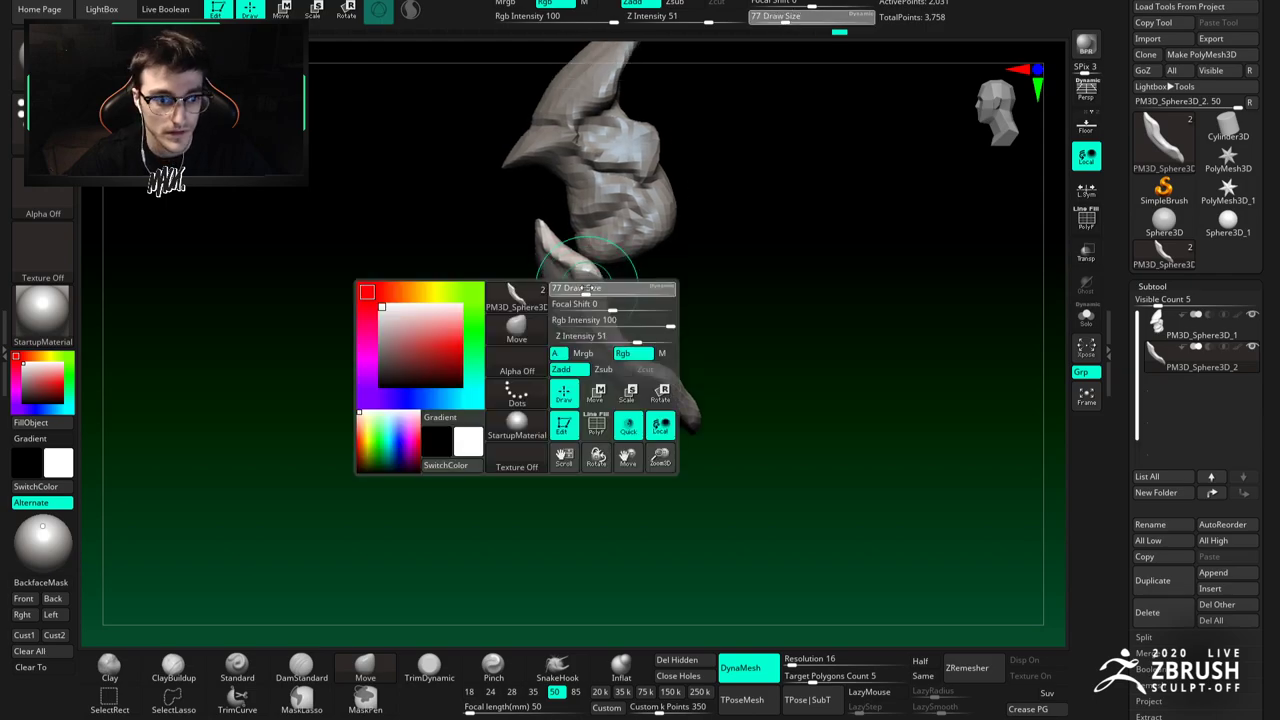
{"action": "key", "text": "space"}
{"action": "mouse_move", "coordinate": [590, 315]}
{"action": "left_mouse_down"}
{"action": "mouse_move", "coordinate": [618, 314]}
{"action": "mouse_move", "coordinate": [607, 325]}
{"action": "left_mouse_up"}
{"action": "key", "text": "space"}
{"action": "key", "text": "space"}
{"action": "left_click_drag", "start_coordinate": [667, 378], "coordinate": [632, 379]}
Step: Refine the outer shoulder corners of the torso with the Move brush at draw size 54
{"action": "mouse_move", "coordinate": [651, 386]}
{"action": "right_mouse_down"}
{"action": "mouse_move", "coordinate": [714, 375]}
{"action": "mouse_move", "coordinate": [504, 271]}
{"action": "mouse_move", "coordinate": [543, 263]}
{"action": "mouse_move", "coordinate": [536, 283]}
{"action": "right_mouse_up"}
{"action": "key", "text": "space"}
{"action": "key", "text": "bracketleft"}
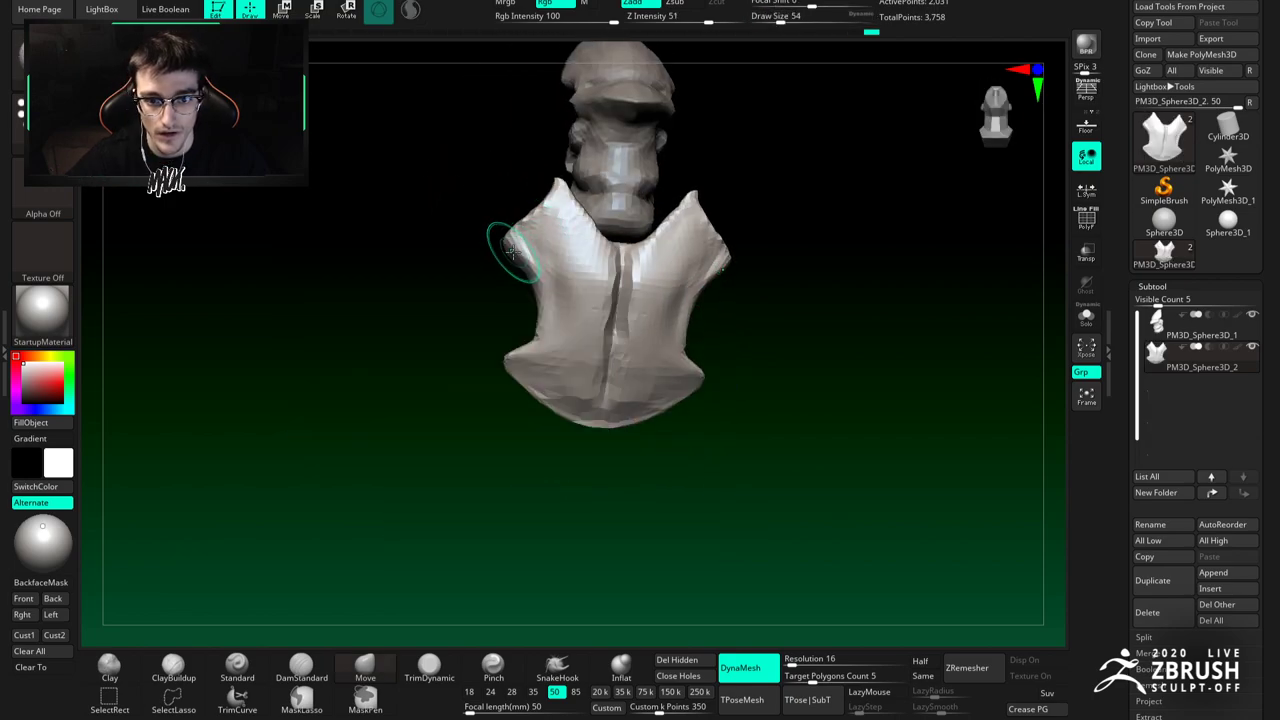
{"action": "mouse_move", "coordinate": [551, 188]}
{"action": "right_mouse_down"}
{"action": "mouse_move", "coordinate": [560, 212]}
{"action": "mouse_move", "coordinate": [550, 206]}
{"action": "mouse_move", "coordinate": [546, 226]}
{"action": "right_mouse_up"}
Step: Build up the chest on both sides of the center groove with ClayBuildup
{"action": "key", "text": "b"}
{"action": "key", "text": "c"}
{"action": "key", "text": "b"}
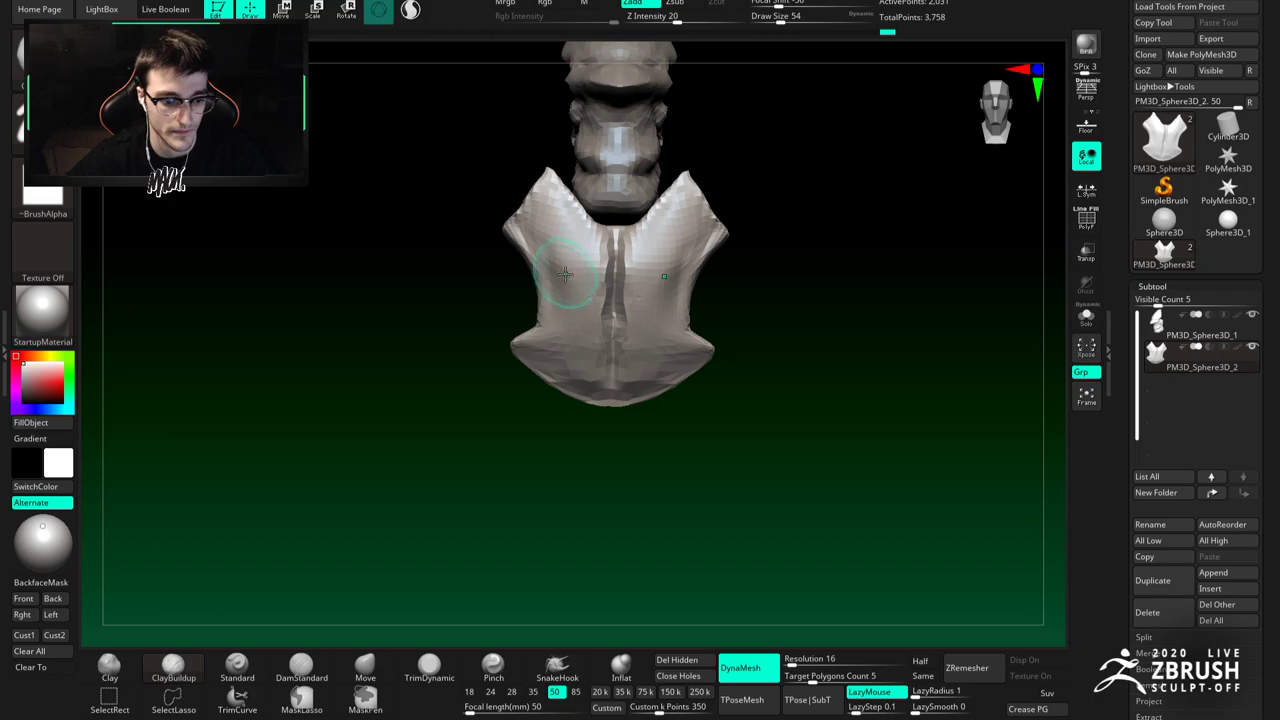
{"action": "right_click_drag", "start_coordinate": [565, 274], "coordinate": [558, 272]}
{"action": "key", "text": "space"}
{"action": "left_click", "coordinate": [573, 261]}
{"action": "left_click_drag", "start_coordinate": [566, 264], "coordinate": [563, 243]}
{"action": "mouse_move", "coordinate": [552, 308]}
{"action": "right_mouse_down"}
{"action": "mouse_move", "coordinate": [547, 280]}
{"action": "mouse_move", "coordinate": [563, 262]}
{"action": "mouse_move", "coordinate": [563, 343]}
{"action": "mouse_move", "coordinate": [586, 366]}
{"action": "mouse_move", "coordinate": [503, 321]}
{"action": "right_mouse_up"}
Step: Sharpen the outer corners of the torso's flared base with the Move brush at draw size 46
{"action": "left_click", "coordinate": [360, 668]}
{"action": "key", "text": "space"}
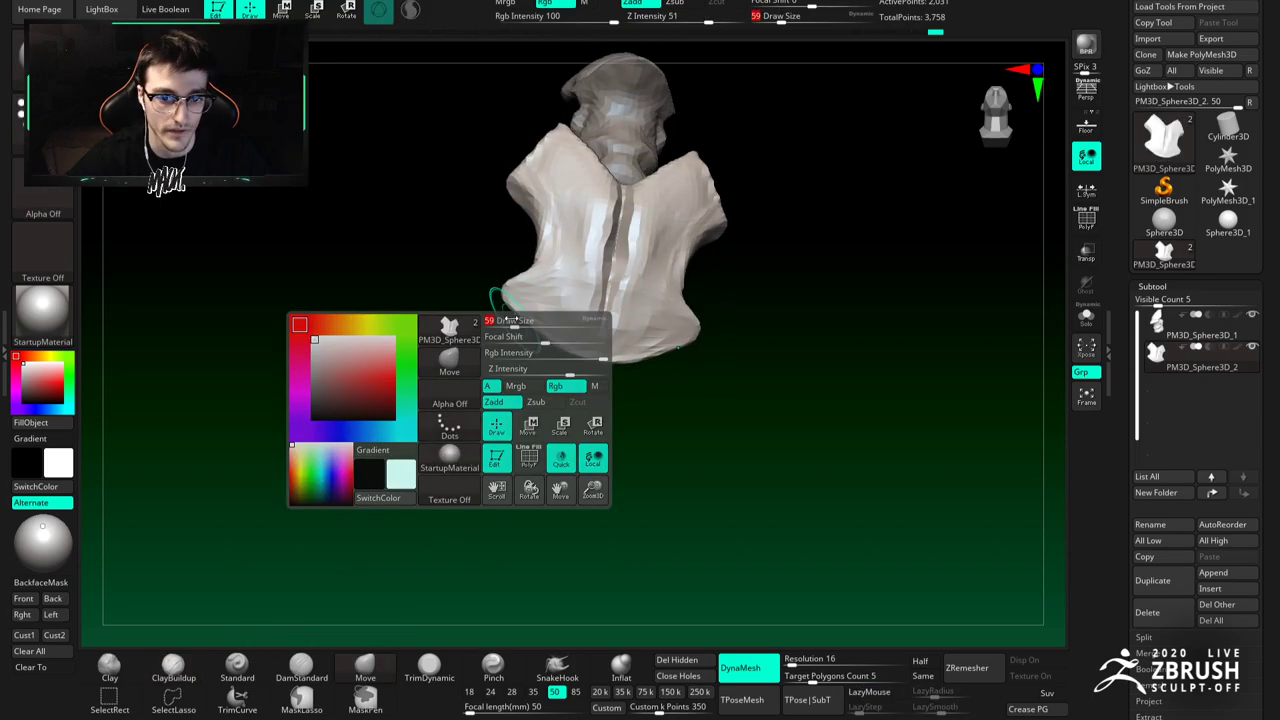
{"action": "left_click_drag", "start_coordinate": [508, 322], "coordinate": [502, 322]}
{"action": "right_click_drag", "start_coordinate": [503, 321], "coordinate": [509, 300]}
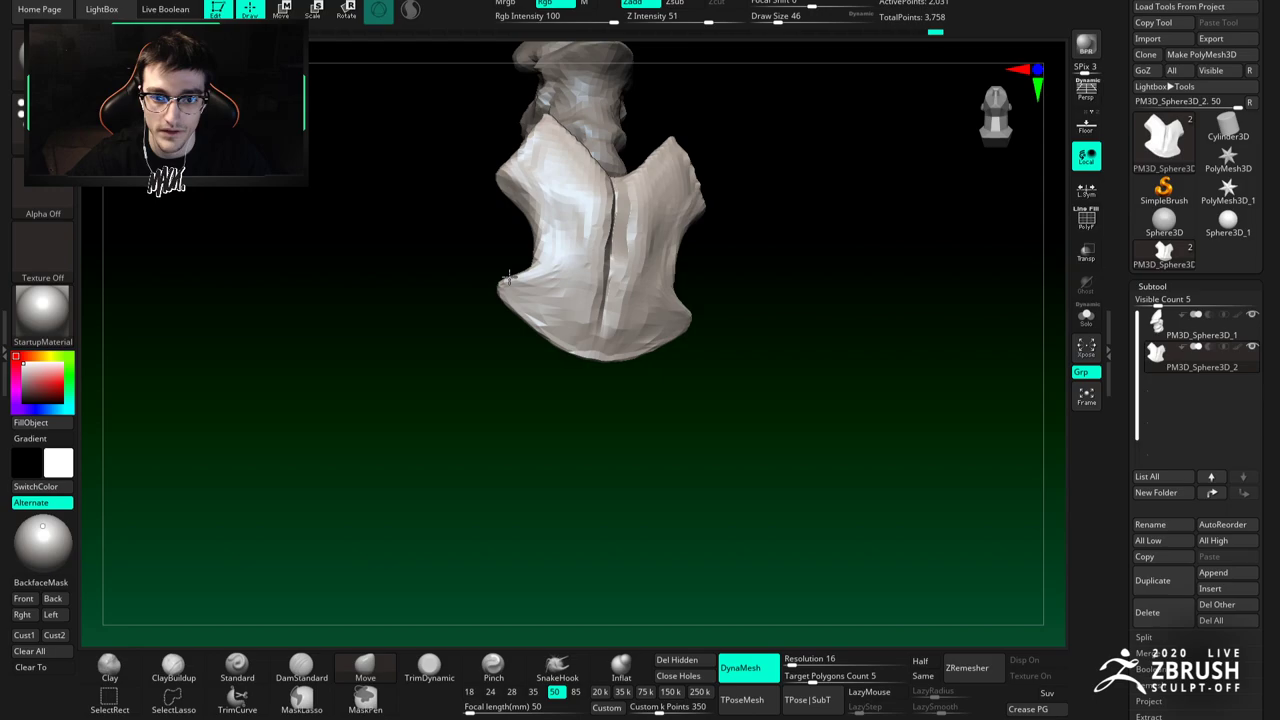
{"action": "right_click_drag", "start_coordinate": [549, 268], "coordinate": [537, 256]}
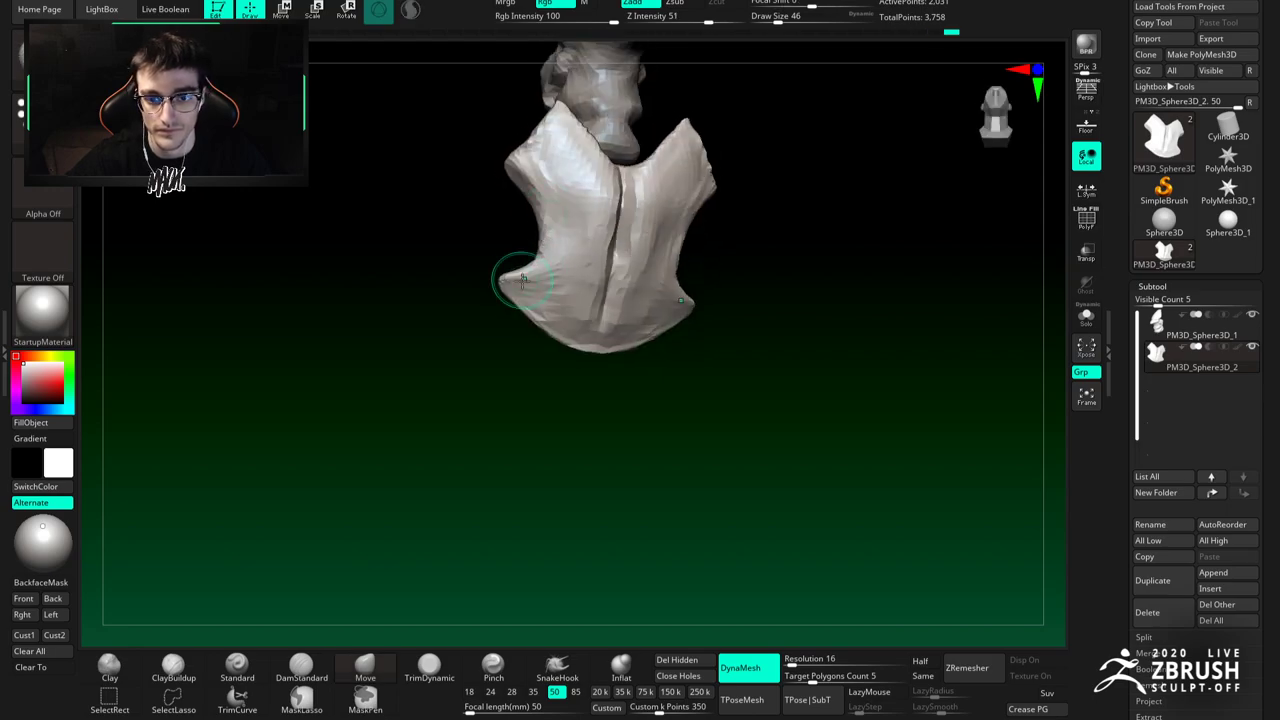
Step: Reshape the lower edge of the torso's base with the Move brush at draw size 51
{"action": "key", "text": "space"}
{"action": "left_click_drag", "start_coordinate": [540, 326], "coordinate": [544, 326]}
{"action": "right_click_drag", "start_coordinate": [543, 327], "coordinate": [530, 332]}
{"action": "left_click_drag", "start_coordinate": [529, 331], "coordinate": [567, 343]}
{"action": "mouse_move", "coordinate": [564, 450]}
{"action": "right_mouse_down"}
{"action": "mouse_move", "coordinate": [551, 314]}
{"action": "mouse_move", "coordinate": [584, 311]}
{"action": "mouse_move", "coordinate": [537, 274]}
{"action": "mouse_move", "coordinate": [603, 253]}
{"action": "mouse_move", "coordinate": [614, 314]}
{"action": "right_mouse_up"}
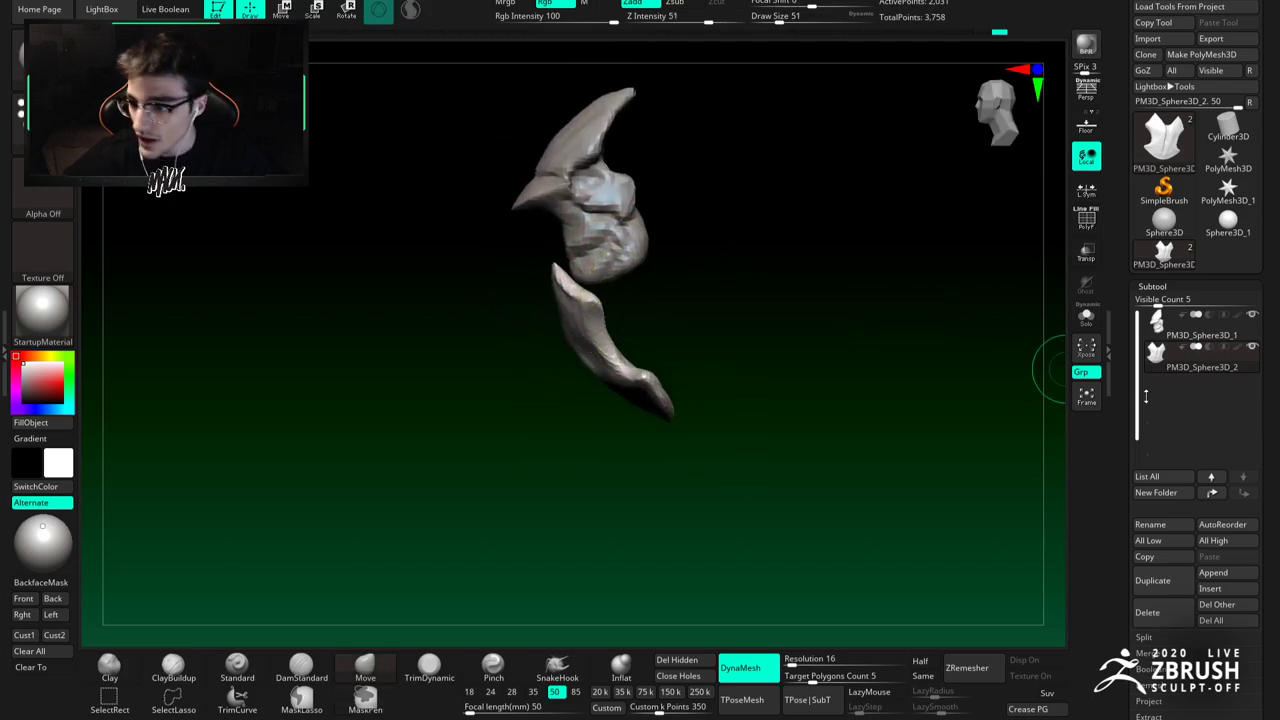
Step: Insert Sphere3D_1 as a new subtool and turn on symmetry, undoing the trial Move strokes on it
{"action": "left_click", "coordinate": [1214, 589]}
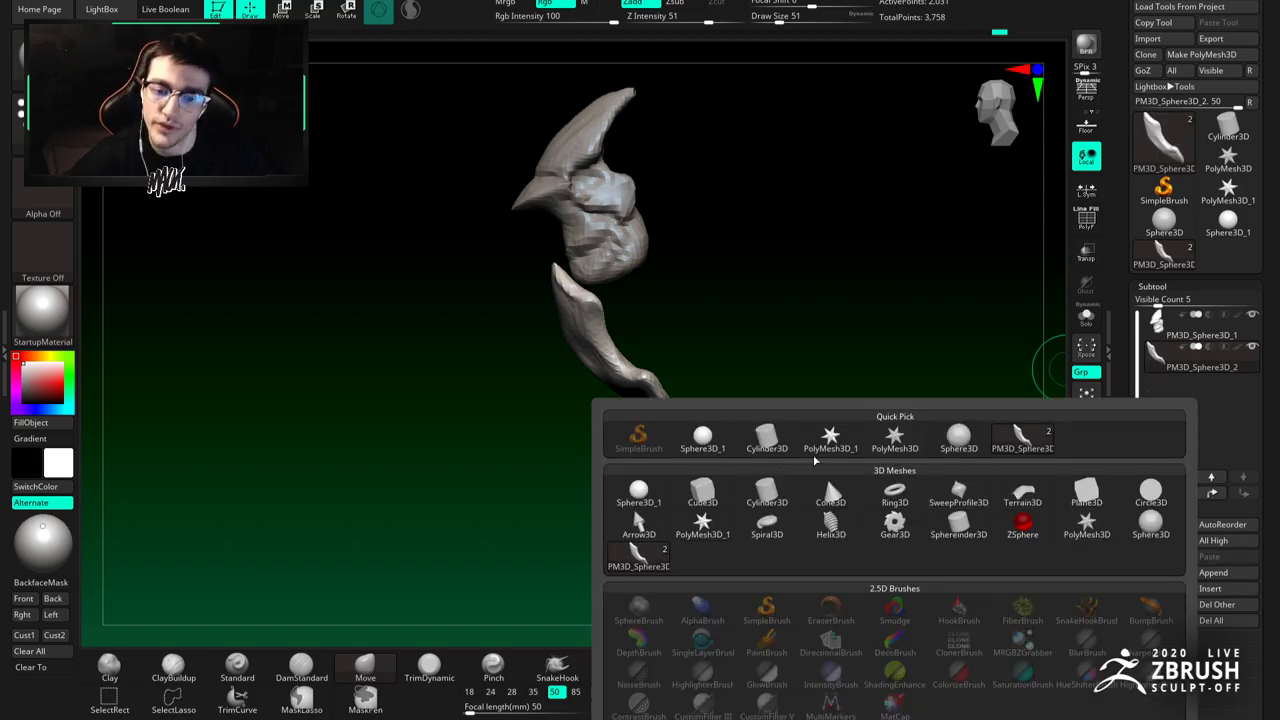
{"action": "left_click", "coordinate": [713, 442]}
{"action": "mouse_move", "coordinate": [601, 292]}
{"action": "right_mouse_down"}
{"action": "mouse_move", "coordinate": [560, 278]}
{"action": "mouse_move", "coordinate": [562, 240]}
{"action": "right_mouse_up"}
{"action": "key", "text": "s"}
{"action": "left_click_drag", "start_coordinate": [456, 340], "coordinate": [478, 340]}
{"action": "key", "text": "ctrl+z"}
{"action": "key", "text": "x"}
{"action": "left_click_drag", "start_coordinate": [534, 223], "coordinate": [546, 217]}
{"action": "key", "text": "ctrl+z"}
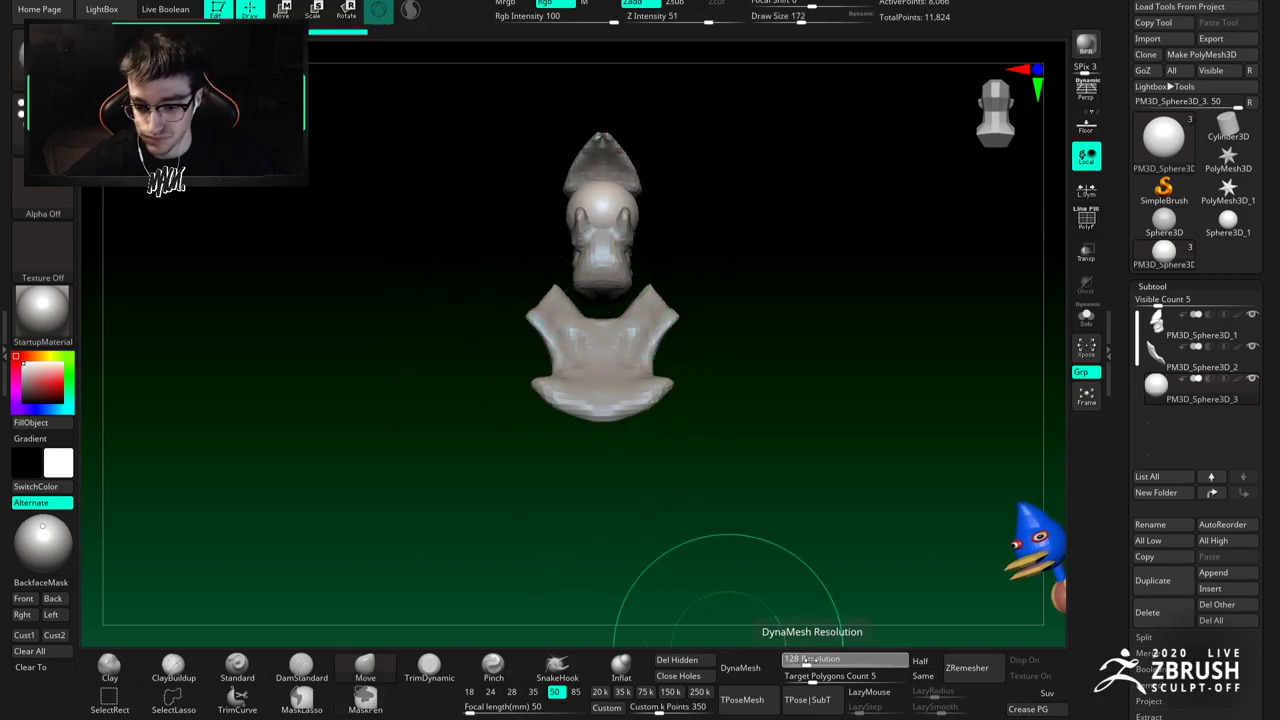
Step: Remesh the new sphere with DynaMesh at resolution 16 and stretch it backward with the Move brush at draw size 172
{"action": "left_click_drag", "start_coordinate": [805, 660], "coordinate": [788, 660]}
{"action": "left_click", "coordinate": [741, 668]}
{"action": "right_click_drag", "start_coordinate": [538, 219], "coordinate": [609, 243]}
{"action": "left_click_drag", "start_coordinate": [640, 310], "coordinate": [652, 345]}
{"action": "right_click_drag", "start_coordinate": [652, 345], "coordinate": [623, 332]}
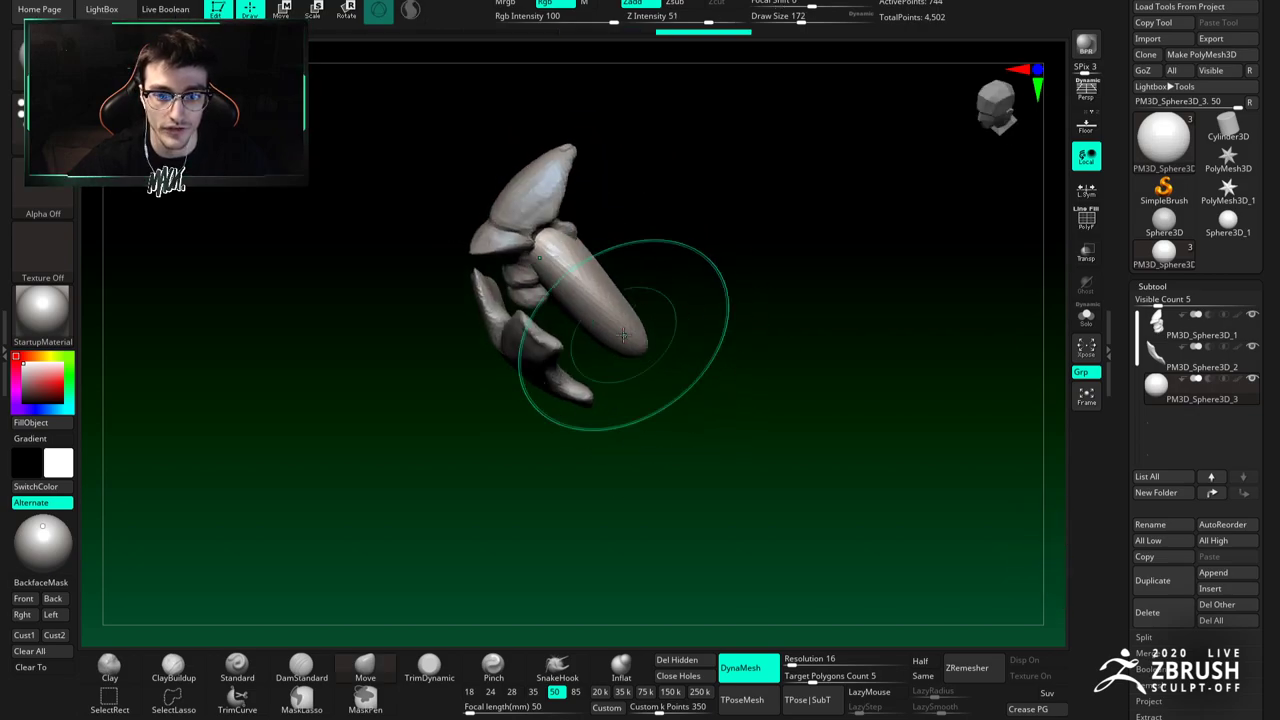
Step: Thicken the stretched sphere into a rounded body behind the neck with the Move brush at draw size 112
{"action": "right_click_drag", "start_coordinate": [566, 263], "coordinate": [583, 246]}
{"action": "key", "text": "space"}
{"action": "left_click_drag", "start_coordinate": [583, 250], "coordinate": [605, 254]}
{"action": "key", "text": "space"}
{"action": "left_click_drag", "start_coordinate": [620, 276], "coordinate": [598, 284]}
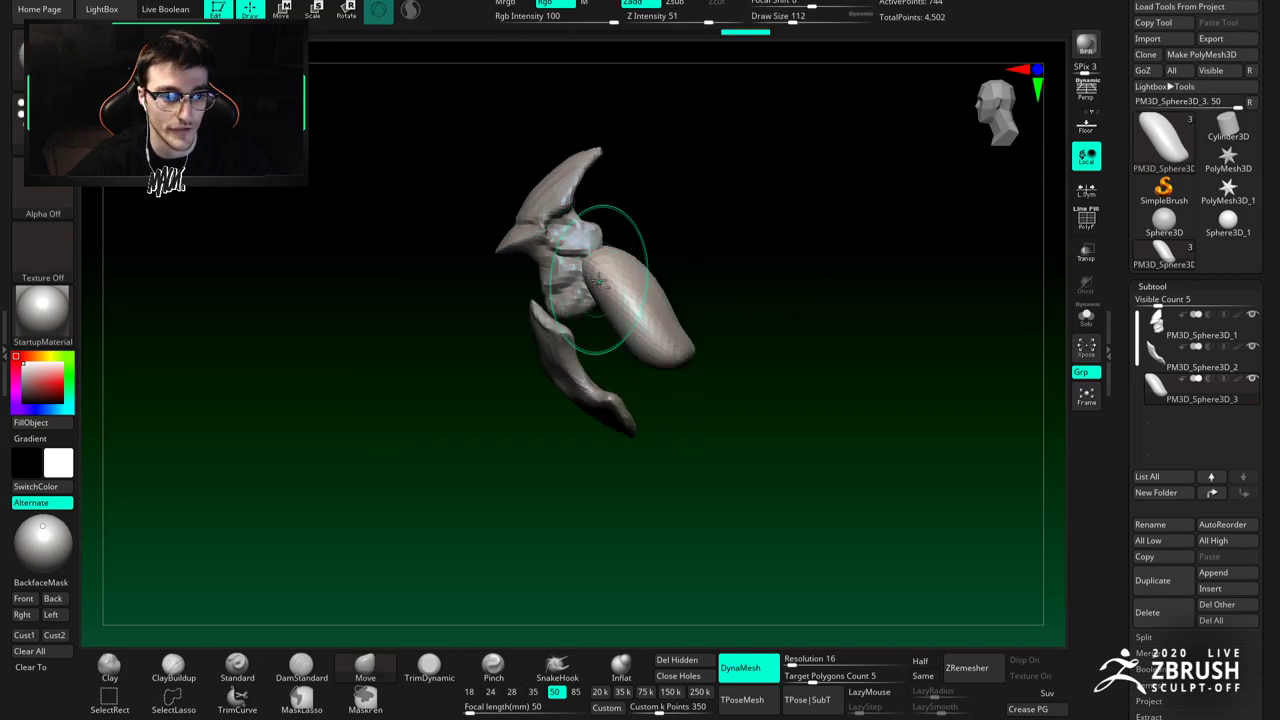
{"action": "mouse_move", "coordinate": [598, 281]}
{"action": "right_mouse_down", "text": "alt"}
{"action": "mouse_move", "coordinate": [592, 249]}
{"action": "mouse_move", "coordinate": [598, 278]}
{"action": "right_mouse_up", "text": "alt"}
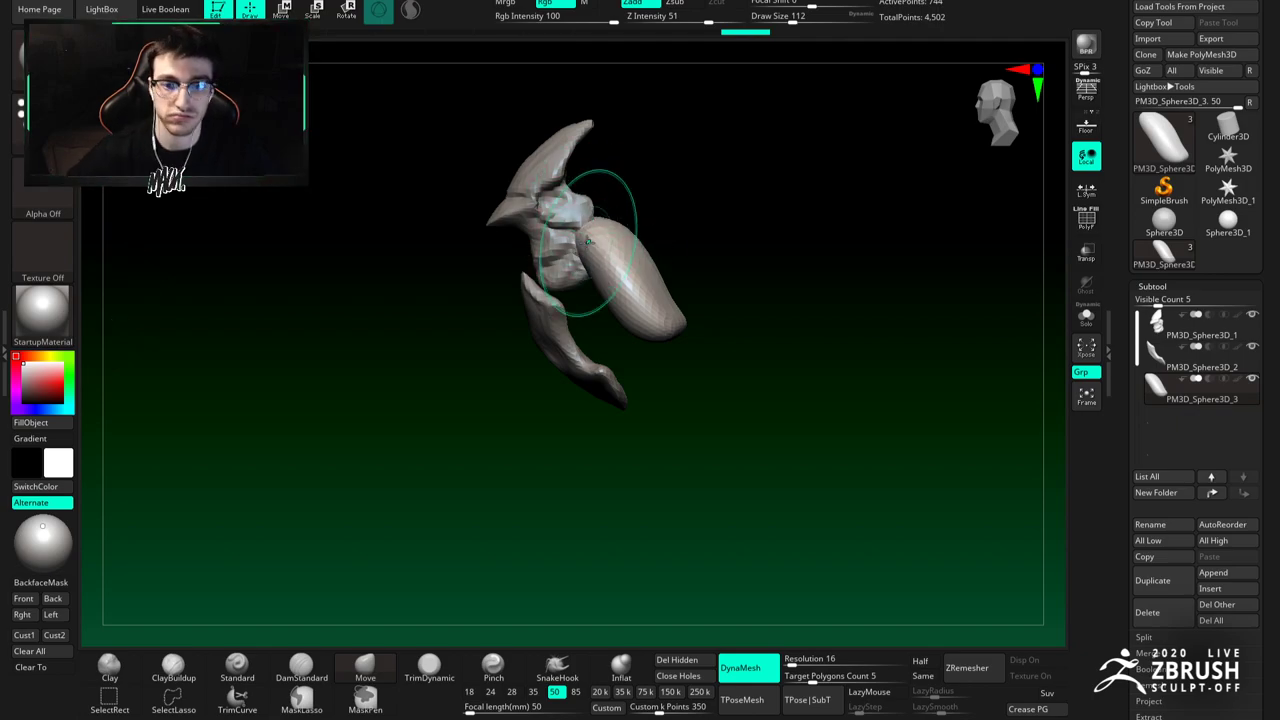
Step: Broaden the front of the body and taper its rear end with the Move brush at draw size 74
{"action": "mouse_move", "coordinate": [601, 249]}
{"action": "right_mouse_down"}
{"action": "mouse_move", "coordinate": [617, 289]}
{"action": "mouse_move", "coordinate": [563, 226]}
{"action": "mouse_move", "coordinate": [588, 277]}
{"action": "right_mouse_up"}
{"action": "mouse_move", "coordinate": [636, 317]}
{"action": "right_mouse_down"}
{"action": "mouse_move", "coordinate": [669, 283]}
{"action": "mouse_move", "coordinate": [655, 285]}
{"action": "right_mouse_up"}
{"action": "key", "text": "space"}
{"action": "left_click_drag", "start_coordinate": [609, 300], "coordinate": [625, 300]}
{"action": "key", "text": "space"}
{"action": "right_click_drag", "start_coordinate": [573, 259], "coordinate": [590, 262], "text": "alt"}
{"action": "key", "text": "space"}
{"action": "left_click_drag", "start_coordinate": [590, 264], "coordinate": [568, 262]}
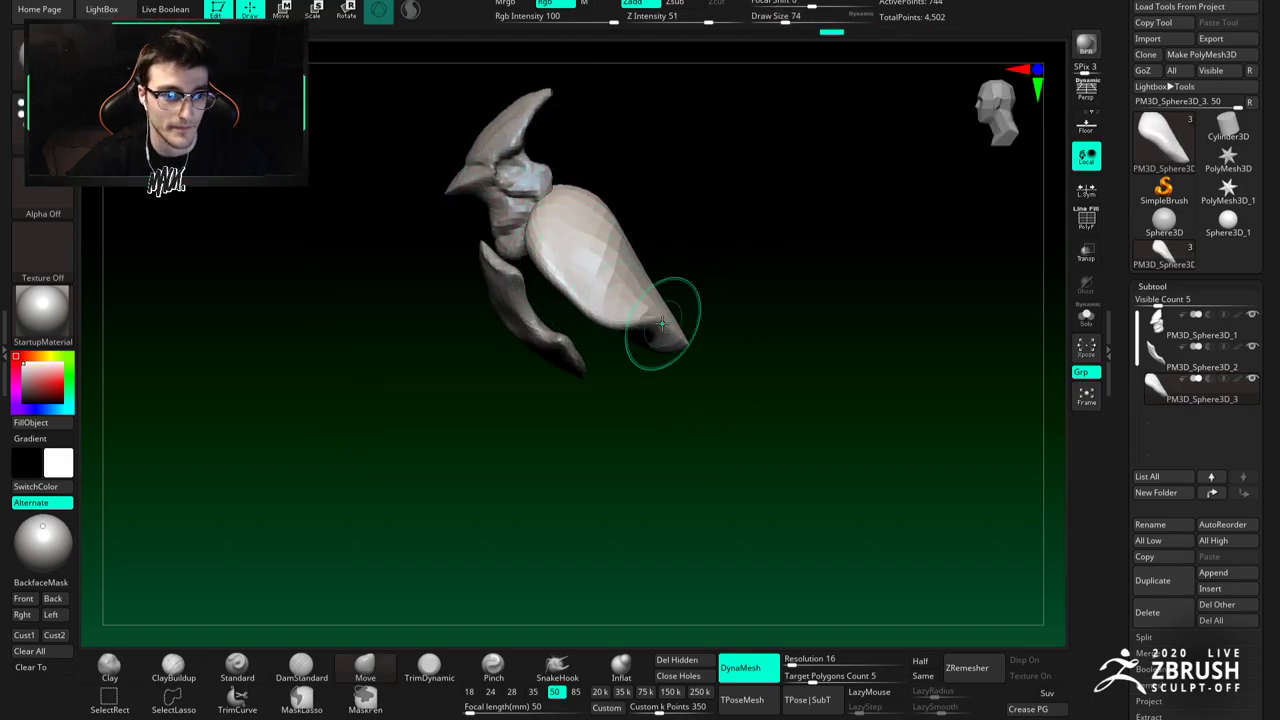
Step: Extend the body's rear tip outward with the Move brush and subdivide the mesh once
{"action": "key", "text": "space"}
{"action": "left_click_drag", "start_coordinate": [678, 337], "coordinate": [684, 337]}
{"action": "left_click_drag", "start_coordinate": [679, 337], "coordinate": [689, 336]}
{"action": "mouse_move", "coordinate": [647, 276]}
{"action": "right_mouse_down"}
{"action": "mouse_move", "coordinate": [655, 285]}
{"action": "mouse_move", "coordinate": [643, 237]}
{"action": "right_mouse_up"}
{"action": "key", "text": "space"}
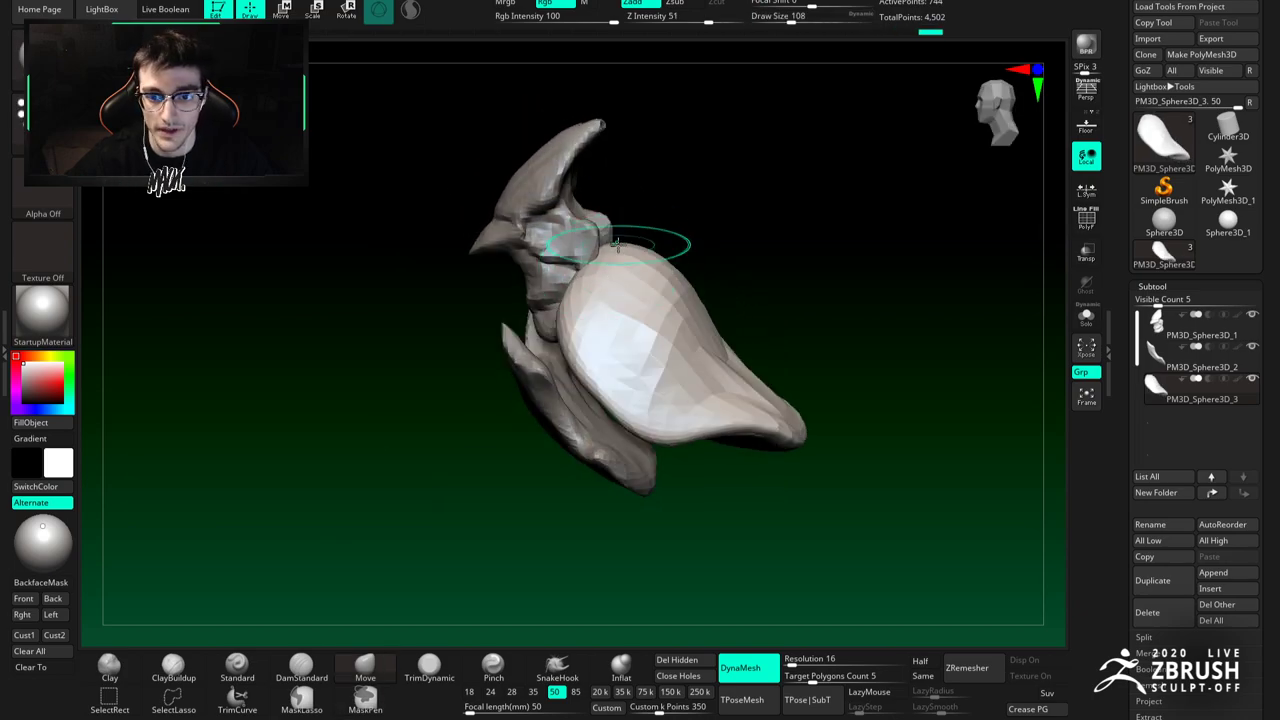
{"action": "left_click_drag", "start_coordinate": [727, 342], "coordinate": [748, 340]}
{"action": "mouse_move", "coordinate": [745, 345]}
{"action": "right_mouse_down"}
{"action": "mouse_move", "coordinate": [714, 366]}
{"action": "mouse_move", "coordinate": [700, 286]}
{"action": "mouse_move", "coordinate": [610, 228]}
{"action": "mouse_move", "coordinate": [625, 268]}
{"action": "mouse_move", "coordinate": [605, 291]}
{"action": "right_mouse_up"}
{"action": "key", "text": "ctrl+d"}
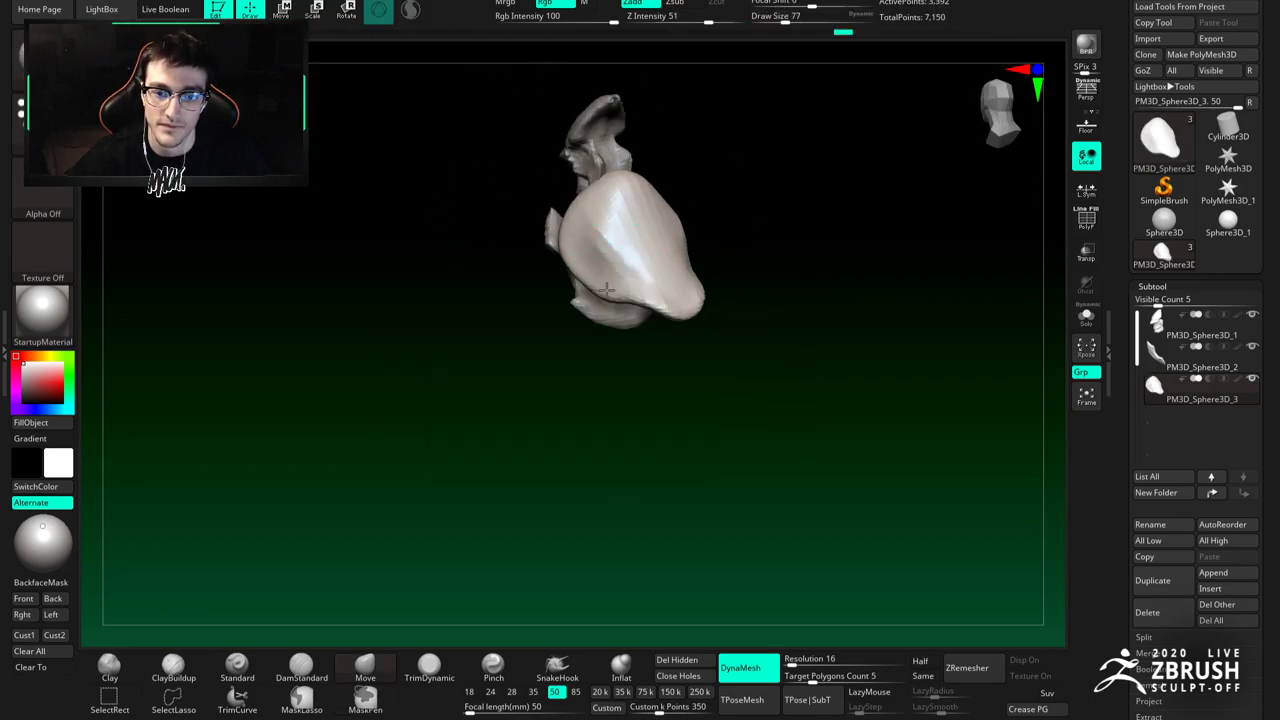
Step: Adjust the subdivided body's side contour with the Move brush at draw size 90
{"action": "key", "text": "space"}
{"action": "left_click_drag", "start_coordinate": [622, 259], "coordinate": [606, 241]}
{"action": "mouse_move", "coordinate": [606, 241]}
{"action": "right_mouse_down"}
{"action": "mouse_move", "coordinate": [619, 241]}
{"action": "mouse_move", "coordinate": [624, 332]}
{"action": "right_mouse_up"}
{"action": "right_click_drag", "start_coordinate": [596, 277], "coordinate": [600, 277]}
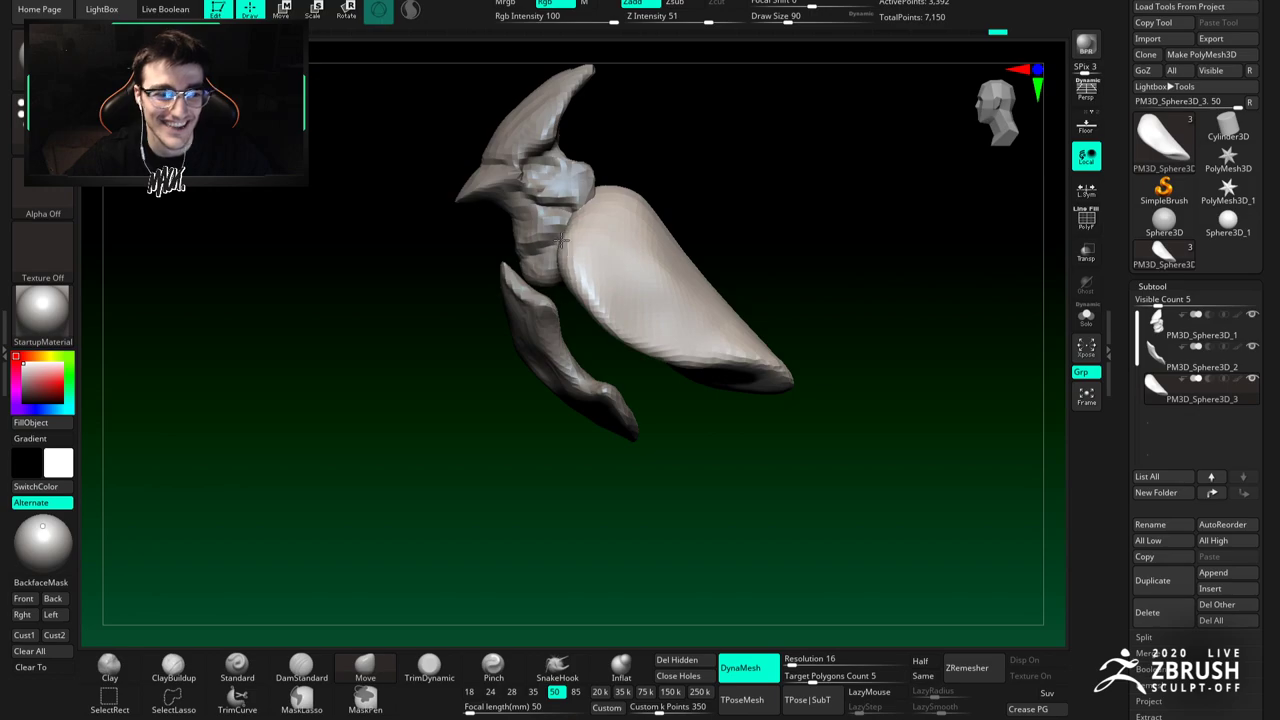
Step: Bend the body's back into a concave slope toward the tail with the Move brush at draw size 163
{"action": "mouse_move", "coordinate": [658, 324]}
{"action": "right_mouse_down", "text": "alt"}
{"action": "mouse_move", "coordinate": [634, 294]}
{"action": "mouse_move", "coordinate": [647, 284]}
{"action": "right_mouse_up", "text": "alt"}
{"action": "key", "text": "space"}
{"action": "mouse_move", "coordinate": [646, 283]}
{"action": "left_mouse_down"}
{"action": "mouse_move", "coordinate": [703, 309]}
{"action": "mouse_move", "coordinate": [697, 291]}
{"action": "mouse_move", "coordinate": [653, 275]}
{"action": "left_mouse_up"}
{"action": "key", "text": "space"}
{"action": "key", "text": "space"}
{"action": "right_click_drag", "start_coordinate": [653, 275], "coordinate": [648, 237], "text": "alt"}
{"action": "right_click_drag", "start_coordinate": [590, 308], "coordinate": [620, 320], "text": "alt"}
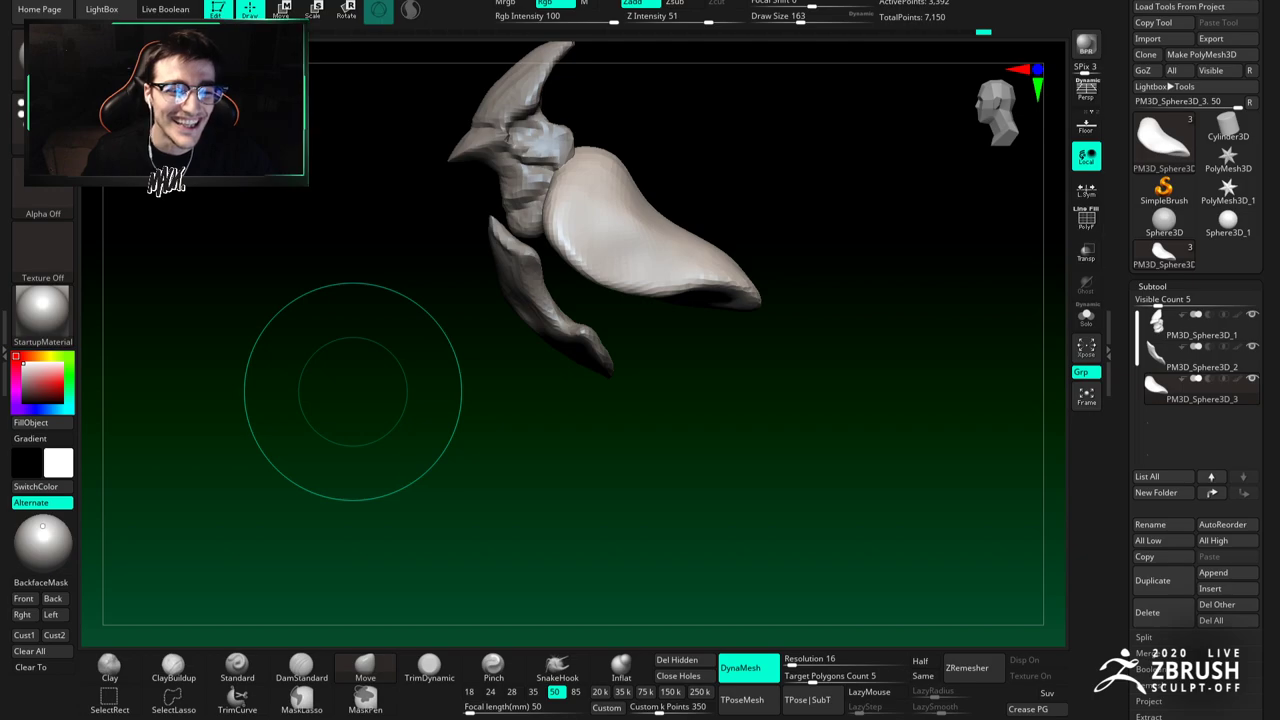
Step: Refine the upper back contour of the body with the Move brush at draw size 132
{"action": "right_click_drag", "start_coordinate": [591, 206], "coordinate": [609, 237], "text": "alt"}
{"action": "key", "text": "space"}
{"action": "left_click_drag", "start_coordinate": [645, 247], "coordinate": [634, 246]}
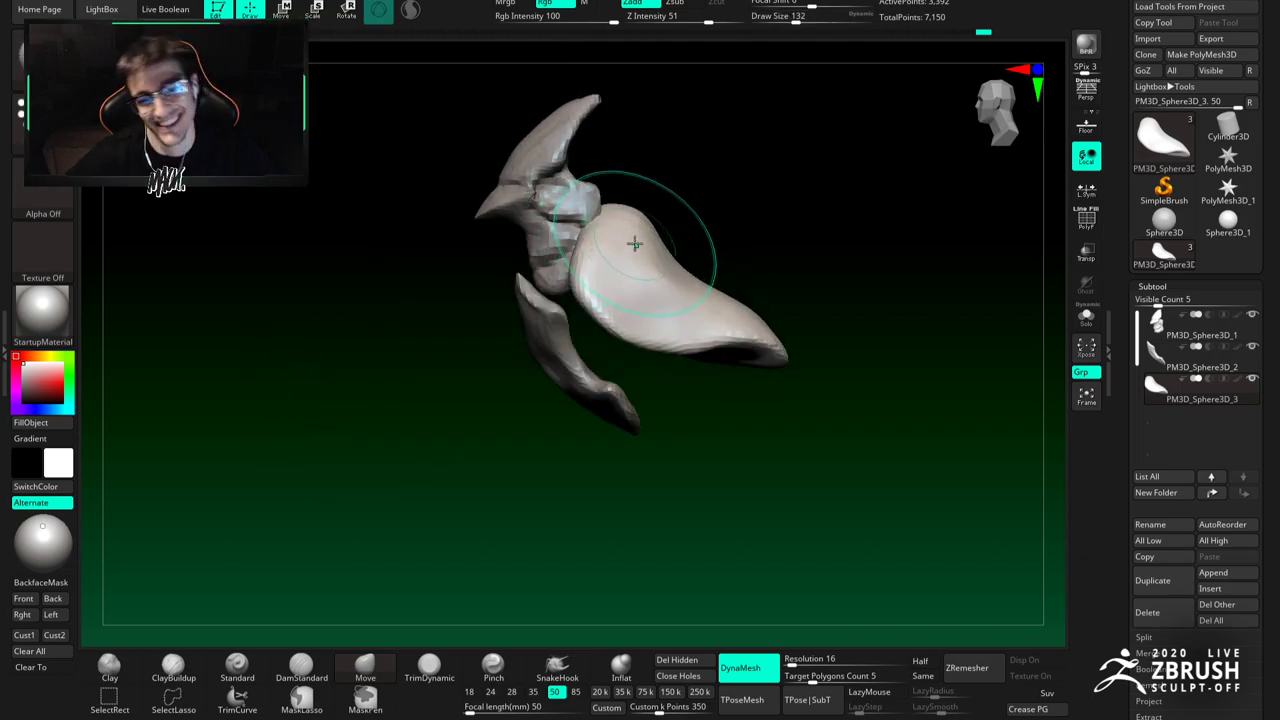
Step: Isolate the body, build up its front surface with ClayBuildup at draw size 62, and show all subtools again
{"action": "key", "text": "b"}
{"action": "key", "text": "c"}
{"action": "key", "text": "b"}
{"action": "left_click", "coordinate": [1084, 319]}
{"action": "mouse_move", "coordinate": [571, 217]}
{"action": "right_mouse_down"}
{"action": "mouse_move", "coordinate": [569, 234]}
{"action": "mouse_move", "coordinate": [604, 241]}
{"action": "mouse_move", "coordinate": [581, 229]}
{"action": "right_mouse_up"}
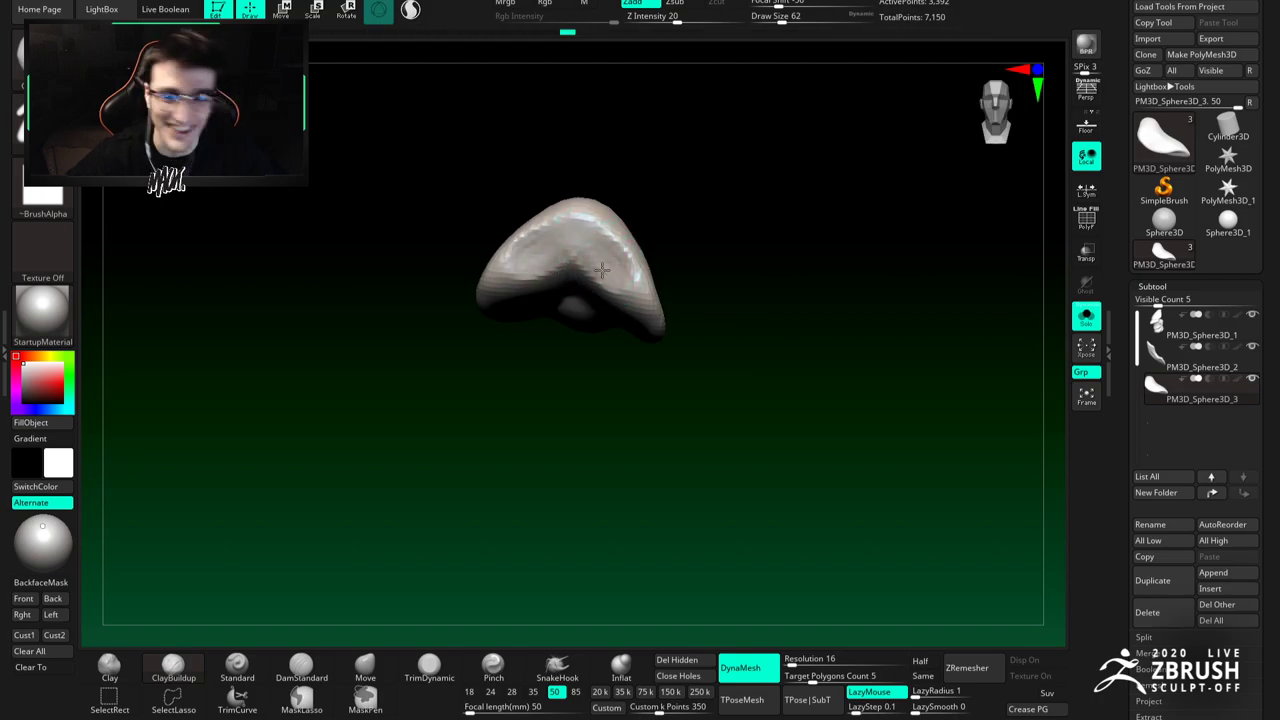
{"action": "right_click_drag", "start_coordinate": [612, 281], "coordinate": [591, 274]}
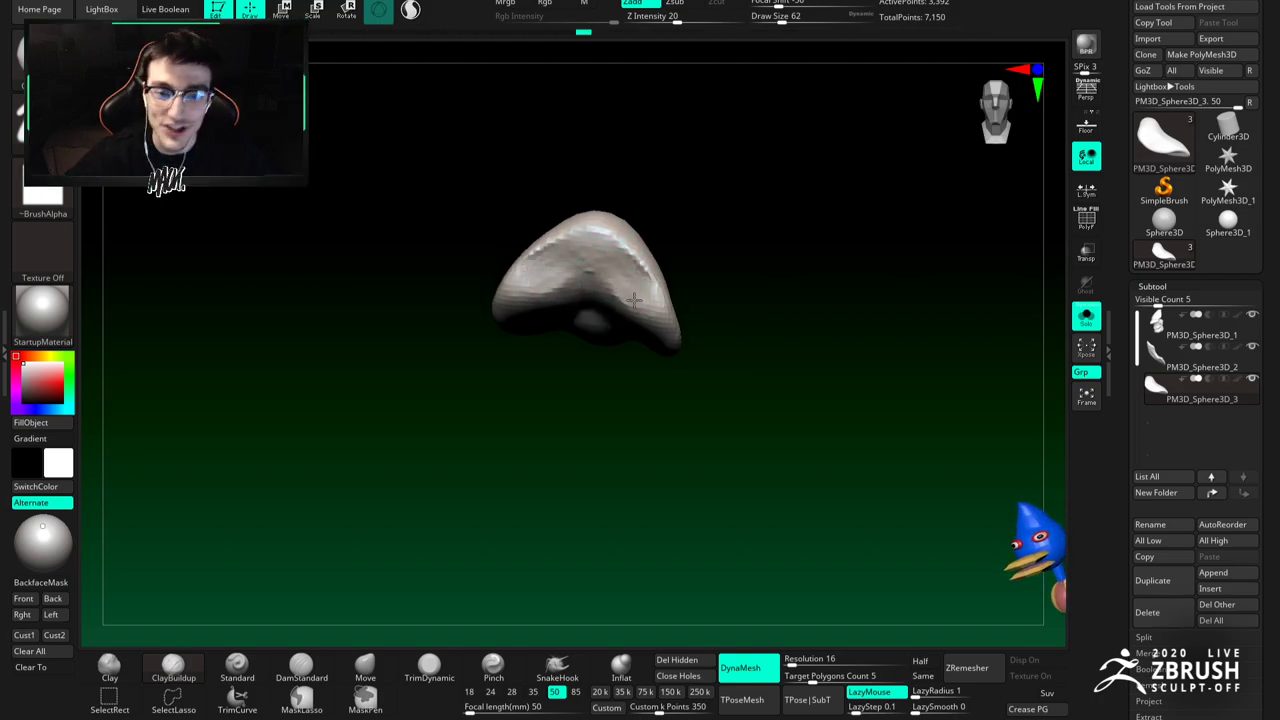
{"action": "mouse_move", "coordinate": [590, 273]}
{"action": "right_mouse_down"}
{"action": "mouse_move", "coordinate": [520, 271]}
{"action": "mouse_move", "coordinate": [685, 282]}
{"action": "right_mouse_up"}
{"action": "left_click", "coordinate": [1086, 317]}
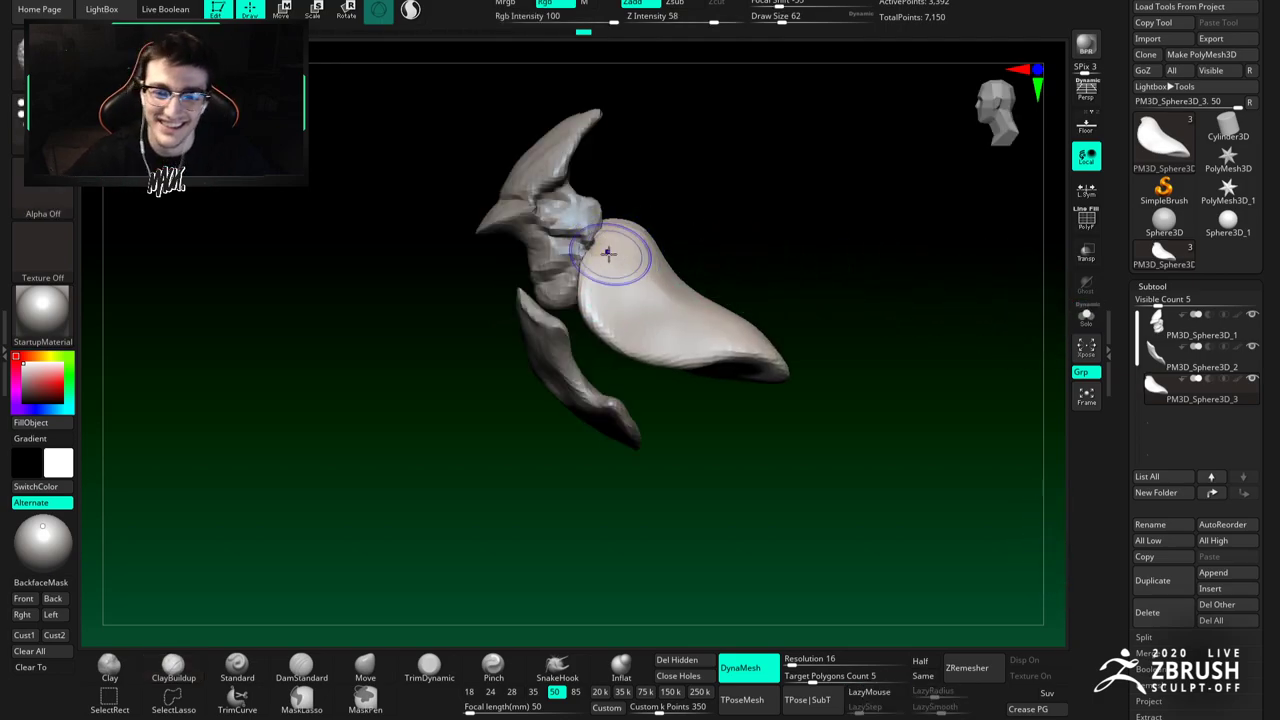
Step: Reshape the top and rear slope of the body behind the neck with the Move brush, starting at draw size 124
{"action": "right_click_drag", "start_coordinate": [591, 237], "coordinate": [580, 270], "text": "alt"}
{"action": "left_click", "coordinate": [373, 667]}
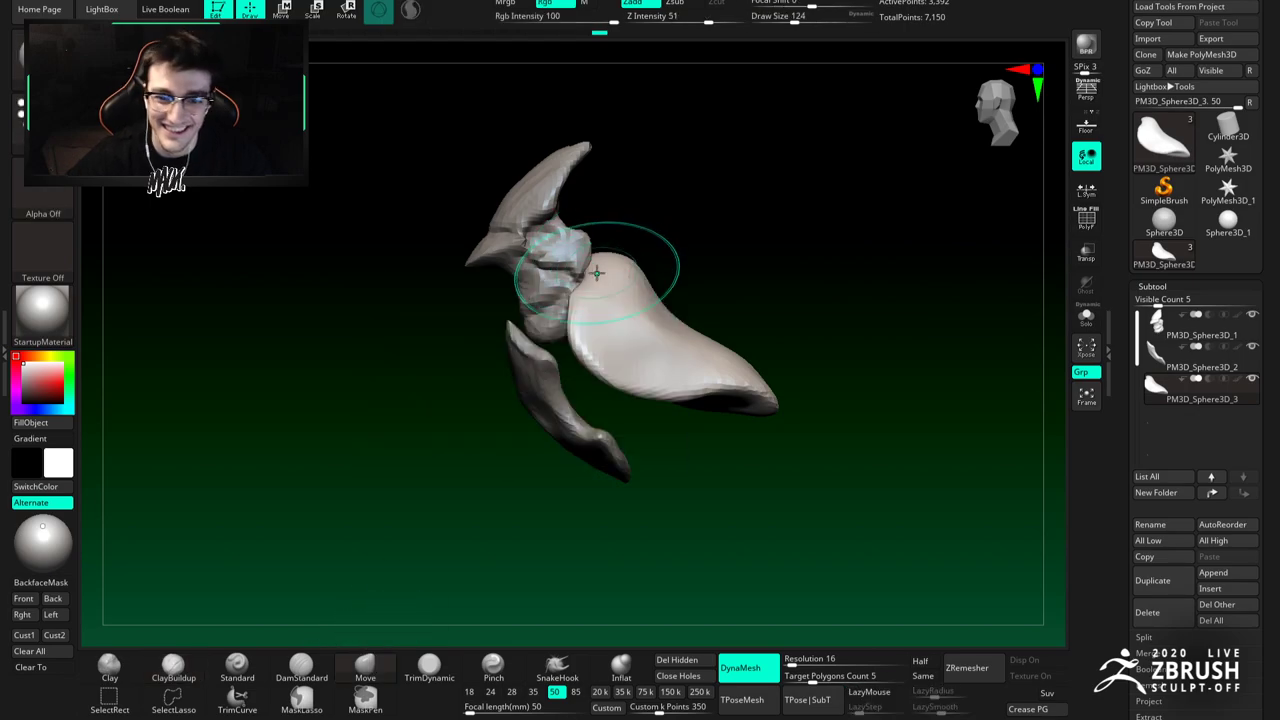
{"action": "mouse_move", "coordinate": [624, 260]}
{"action": "right_mouse_down"}
{"action": "mouse_move", "coordinate": [663, 366]}
{"action": "mouse_move", "coordinate": [629, 249]}
{"action": "mouse_move", "coordinate": [610, 295]}
{"action": "mouse_move", "coordinate": [631, 309]}
{"action": "mouse_move", "coordinate": [631, 206]}
{"action": "mouse_move", "coordinate": [608, 300]}
{"action": "right_mouse_up"}
{"action": "key", "text": "space"}
{"action": "left_click_drag", "start_coordinate": [680, 183], "coordinate": [690, 183]}
{"action": "mouse_move", "coordinate": [672, 270]}
{"action": "right_mouse_down", "text": "ctrl"}
{"action": "mouse_move", "coordinate": [663, 239]}
{"action": "mouse_move", "coordinate": [640, 252]}
{"action": "right_mouse_up", "text": "ctrl"}
{"action": "key", "text": "space"}
{"action": "left_click_drag", "start_coordinate": [680, 256], "coordinate": [656, 260]}
{"action": "key", "text": "space"}
Step: Carve a groove along the centre line of the body's back with DamStandard at draw size 56
{"action": "mouse_move", "coordinate": [588, 268]}
{"action": "right_mouse_down"}
{"action": "mouse_move", "coordinate": [658, 263]}
{"action": "mouse_move", "coordinate": [610, 232]}
{"action": "mouse_move", "coordinate": [677, 240]}
{"action": "mouse_move", "coordinate": [660, 215]}
{"action": "right_mouse_up"}
{"action": "mouse_move", "coordinate": [660, 240]}
{"action": "right_mouse_down"}
{"action": "mouse_move", "coordinate": [570, 222]}
{"action": "mouse_move", "coordinate": [702, 267]}
{"action": "mouse_move", "coordinate": [657, 257]}
{"action": "mouse_move", "coordinate": [702, 197]}
{"action": "right_mouse_up"}
{"action": "key", "text": "b"}
{"action": "key", "text": "c"}
{"action": "key", "text": "b"}
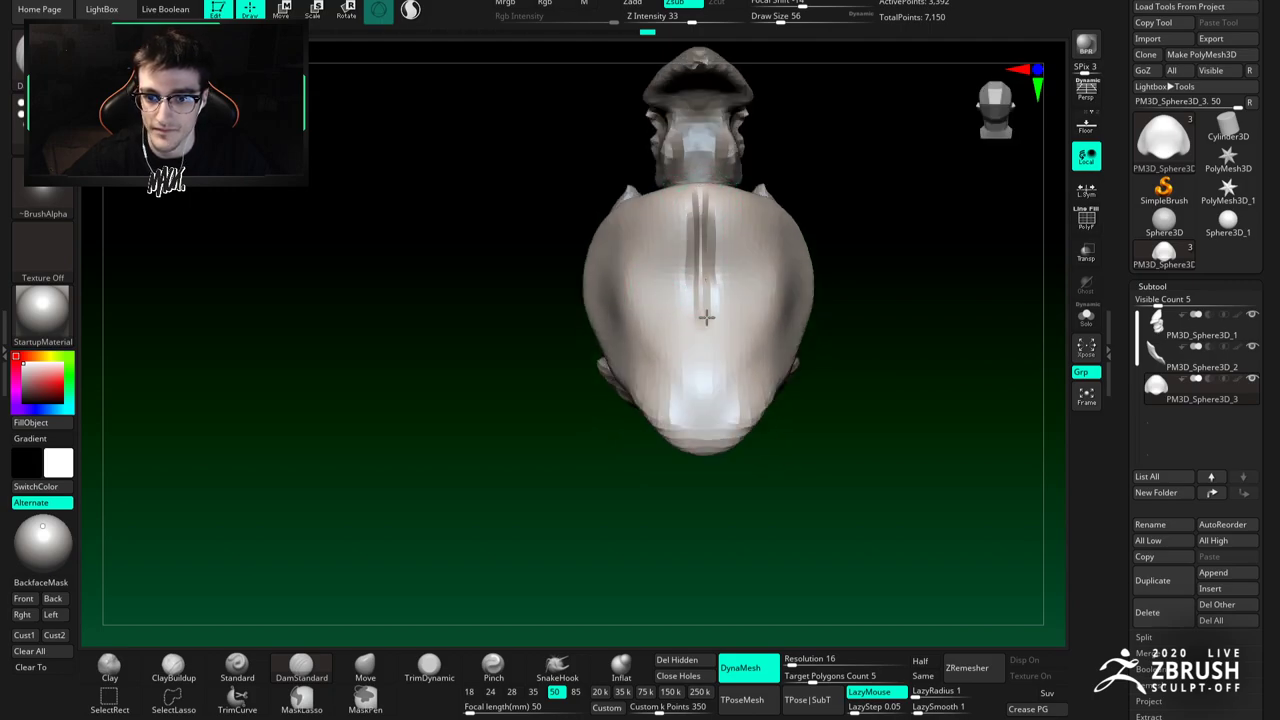
{"action": "left_click_drag", "start_coordinate": [701, 346], "coordinate": [703, 400]}
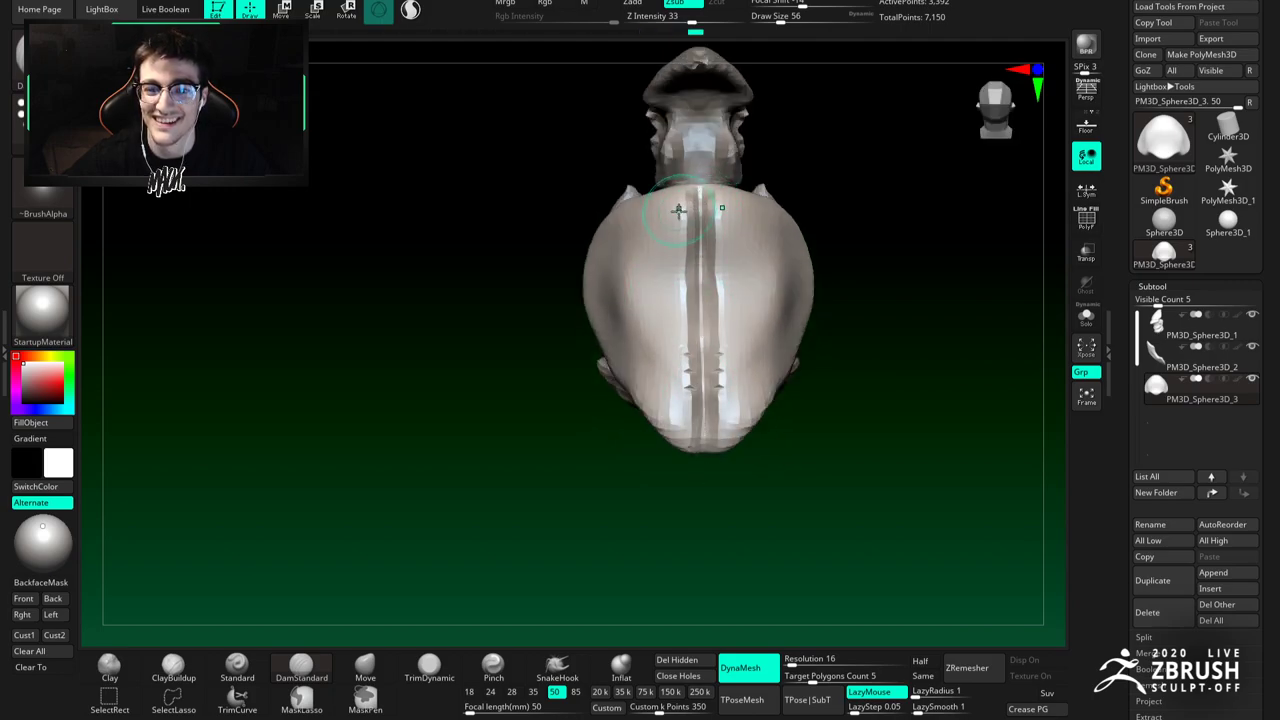
Step: Build up the lower front edge of the body below the neck with ClayBuildup at draw size 56
{"action": "right_click_drag", "start_coordinate": [699, 188], "coordinate": [714, 263]}
{"action": "key", "text": "b"}
{"action": "key", "text": "c"}
{"action": "key", "text": "b"}
{"action": "right_click_drag", "start_coordinate": [584, 264], "coordinate": [642, 205], "text": "alt"}
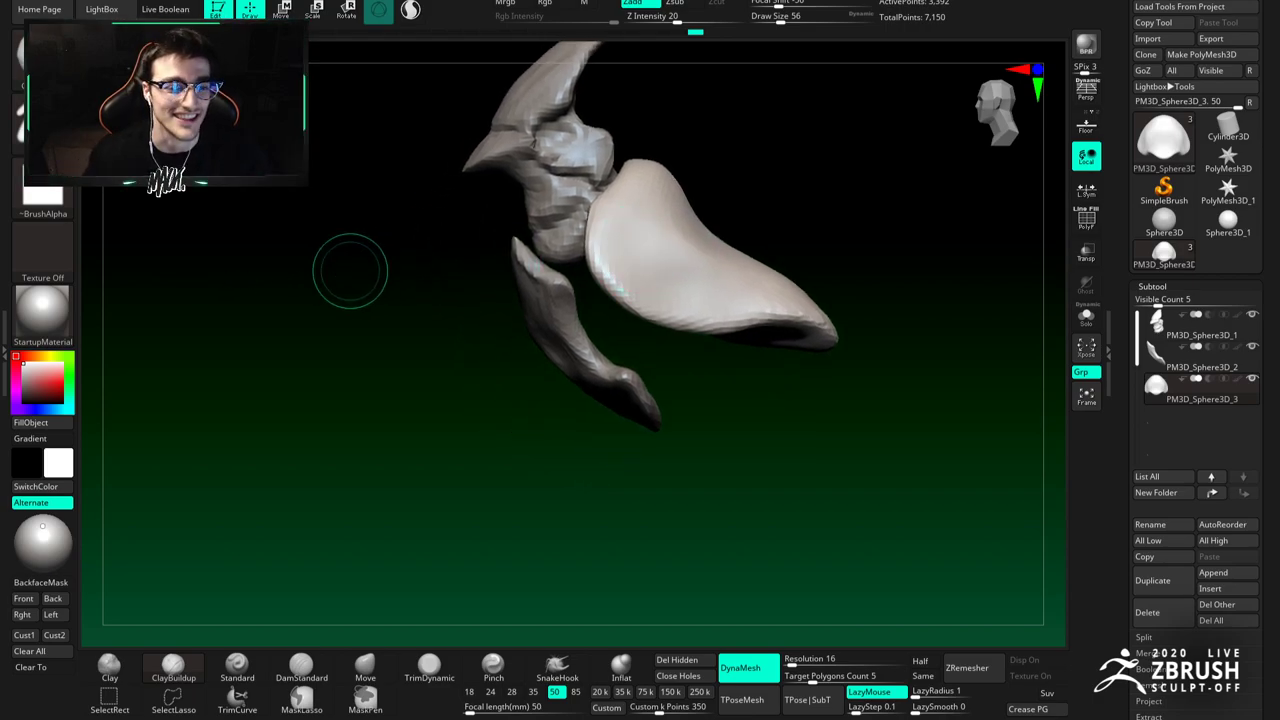
{"action": "right_click_drag", "start_coordinate": [594, 279], "coordinate": [638, 295]}
Step: Crease the lower flank of the body toward the rear with DamStandard, raising the draw size to 71
{"action": "key", "text": "b"}
{"action": "key", "text": "d"}
{"action": "key", "text": "s"}
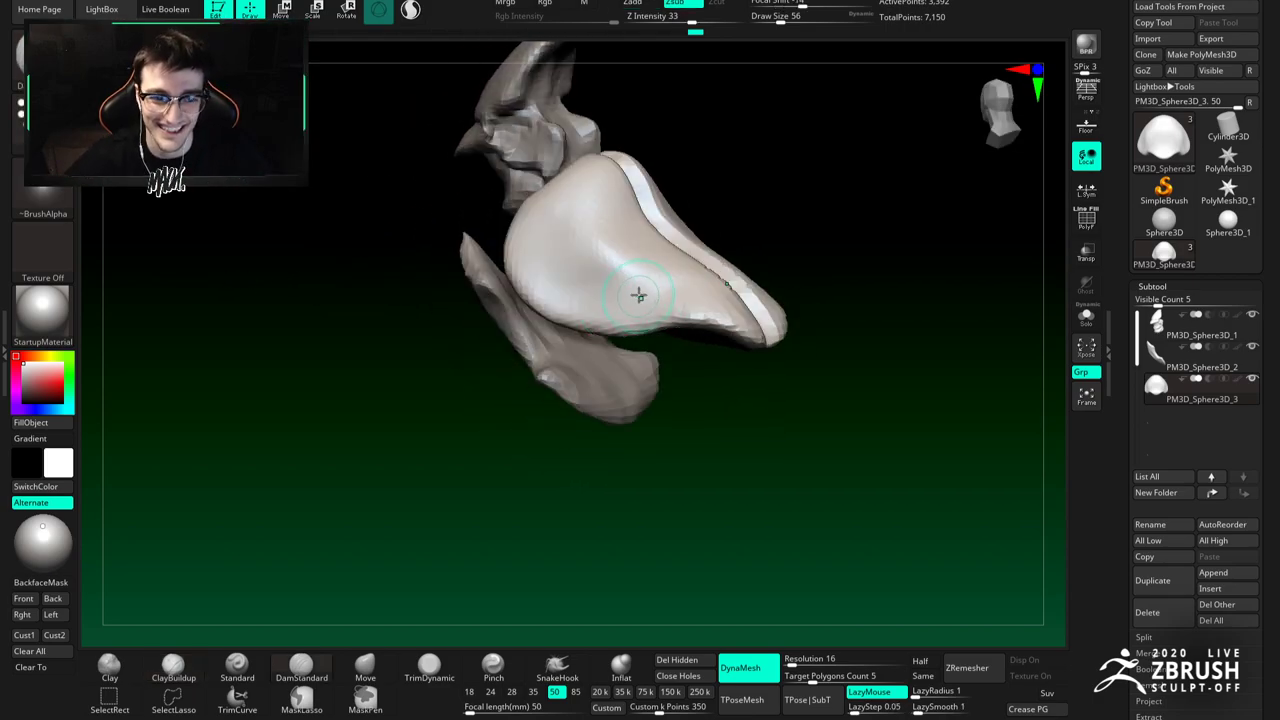
{"action": "mouse_move", "coordinate": [567, 314]}
{"action": "right_mouse_down"}
{"action": "mouse_move", "coordinate": [566, 297]}
{"action": "mouse_move", "coordinate": [521, 304]}
{"action": "right_mouse_up"}
{"action": "key", "text": "space"}
{"action": "left_click_drag", "start_coordinate": [519, 304], "coordinate": [524, 304]}
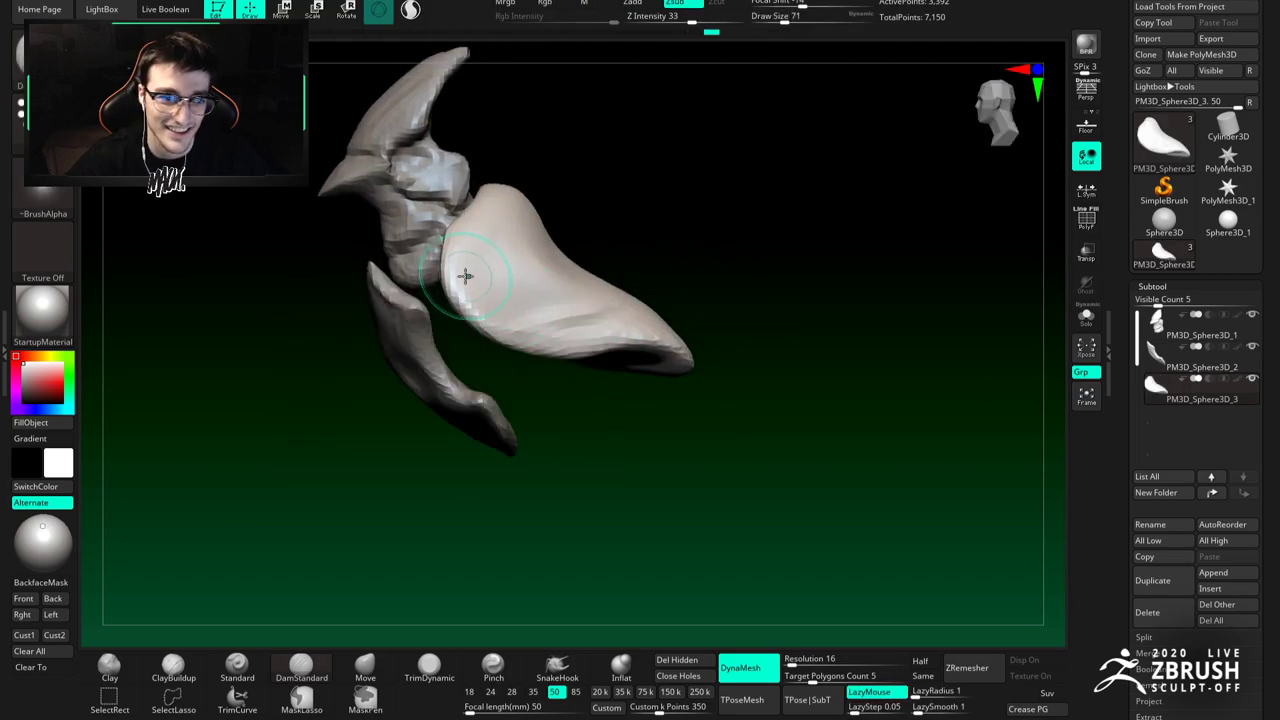
Step: Reshape the front and top contour of the body with ClayBuildup and the Move brush at draw size 62
{"action": "key", "text": "b"}
{"action": "key", "text": "c"}
{"action": "key", "text": "b"}
{"action": "mouse_move", "coordinate": [444, 263]}
{"action": "right_mouse_down"}
{"action": "mouse_move", "coordinate": [480, 277]}
{"action": "mouse_move", "coordinate": [440, 290]}
{"action": "mouse_move", "coordinate": [446, 251]}
{"action": "mouse_move", "coordinate": [500, 271]}
{"action": "mouse_move", "coordinate": [503, 247]}
{"action": "mouse_move", "coordinate": [538, 250]}
{"action": "mouse_move", "coordinate": [526, 271]}
{"action": "mouse_move", "coordinate": [523, 247]}
{"action": "mouse_move", "coordinate": [484, 237]}
{"action": "right_mouse_up"}
{"action": "left_click", "coordinate": [364, 667]}
{"action": "key", "text": "space"}
{"action": "left_click_drag", "start_coordinate": [484, 237], "coordinate": [481, 235]}
{"action": "mouse_move", "coordinate": [493, 230]}
{"action": "right_mouse_down"}
{"action": "mouse_move", "coordinate": [494, 246]}
{"action": "mouse_move", "coordinate": [545, 220]}
{"action": "right_mouse_up"}
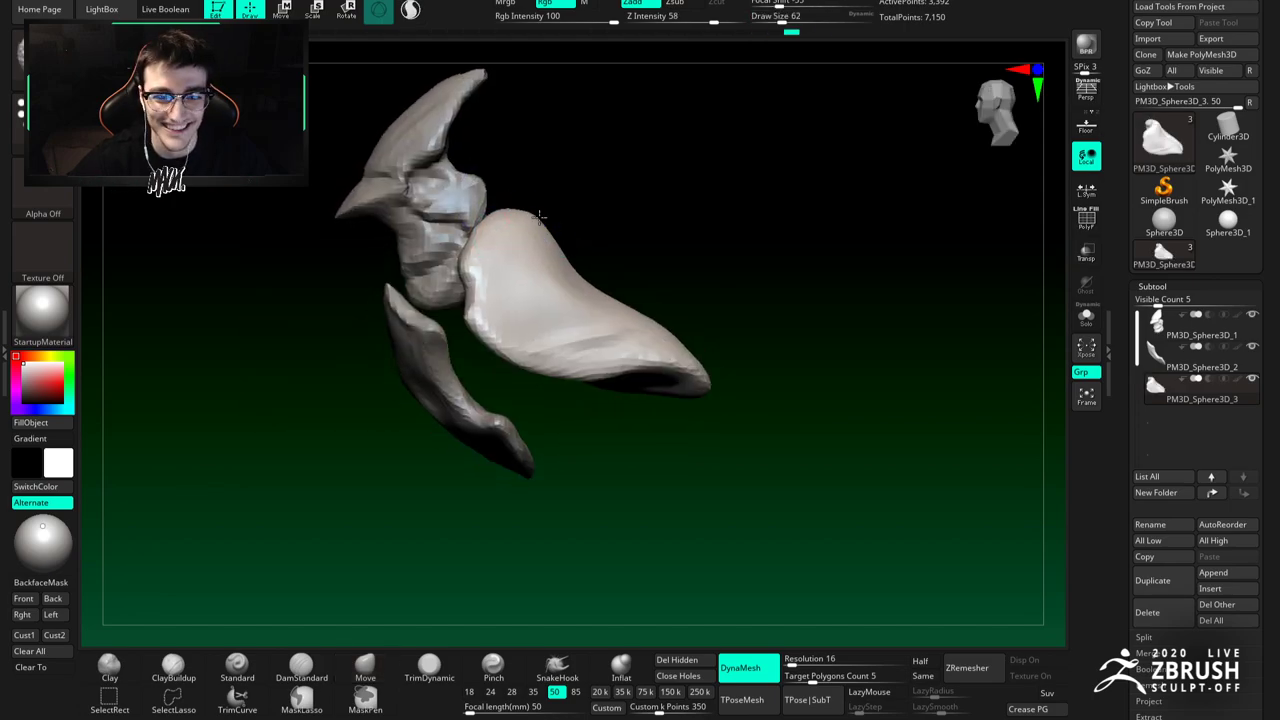
{"action": "left_click_drag", "start_coordinate": [539, 216], "coordinate": [538, 222]}
{"action": "right_click_drag", "start_coordinate": [552, 248], "coordinate": [543, 235], "text": "alt"}
{"action": "key", "text": "space"}
{"action": "left_click_drag", "start_coordinate": [545, 237], "coordinate": [562, 240]}
Step: Deepen the creases on the body with DamStandard and fill out its side with ClayBuildup at draw size 94
{"action": "mouse_move", "coordinate": [588, 290]}
{"action": "right_mouse_down", "text": "alt"}
{"action": "mouse_move", "coordinate": [572, 280]}
{"action": "mouse_move", "coordinate": [529, 294]}
{"action": "right_mouse_up", "text": "alt"}
{"action": "key", "text": "b"}
{"action": "key", "text": "d"}
{"action": "key", "text": "s"}
{"action": "key", "text": "space"}
{"action": "left_click_drag", "start_coordinate": [582, 250], "coordinate": [571, 252]}
{"action": "mouse_move", "coordinate": [567, 257]}
{"action": "right_mouse_down", "text": "alt"}
{"action": "mouse_move", "coordinate": [557, 280]}
{"action": "mouse_move", "coordinate": [596, 303]}
{"action": "mouse_move", "coordinate": [579, 261]}
{"action": "right_mouse_up", "text": "alt"}
{"action": "key", "text": "b"}
{"action": "key", "text": "c"}
{"action": "key", "text": "b"}
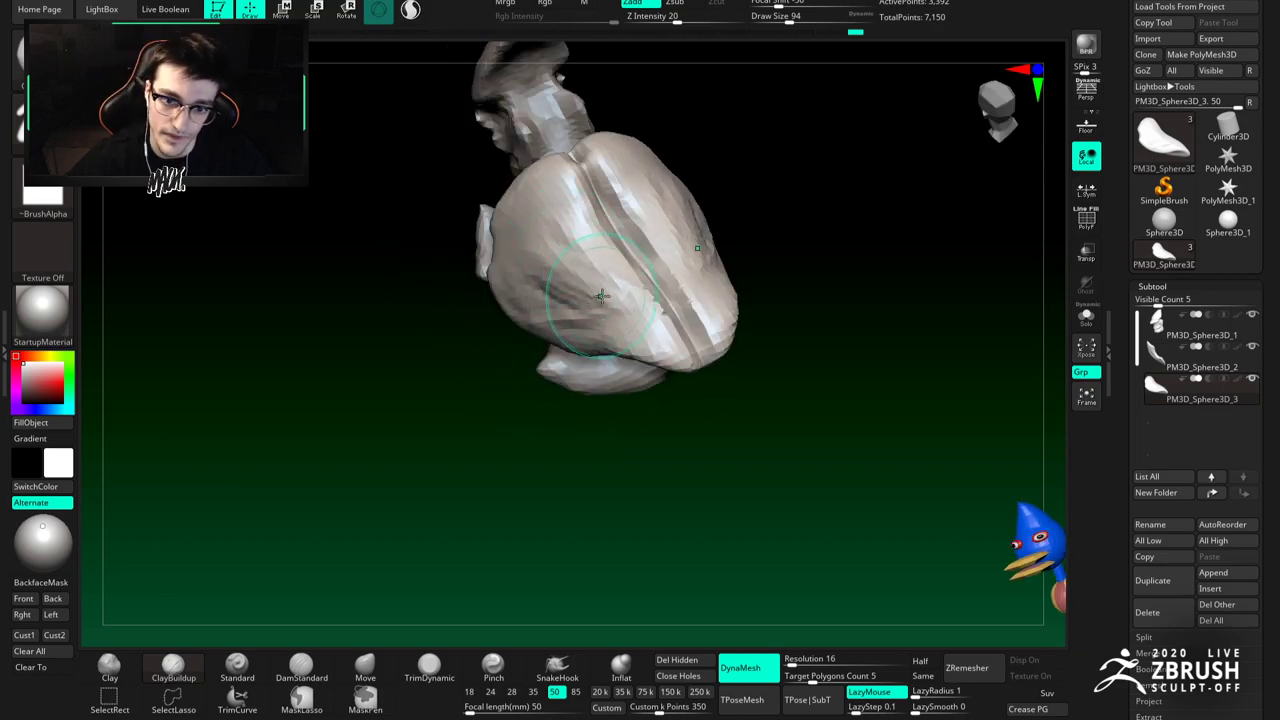
Step: Cut creases into the body's lower flank with DamStandard at draw size 80, reduced to 59
{"action": "key", "text": "b"}
{"action": "key", "text": "d"}
{"action": "key", "text": "s"}
{"action": "key", "text": "space"}
{"action": "left_click_drag", "start_coordinate": [623, 302], "coordinate": [618, 302]}
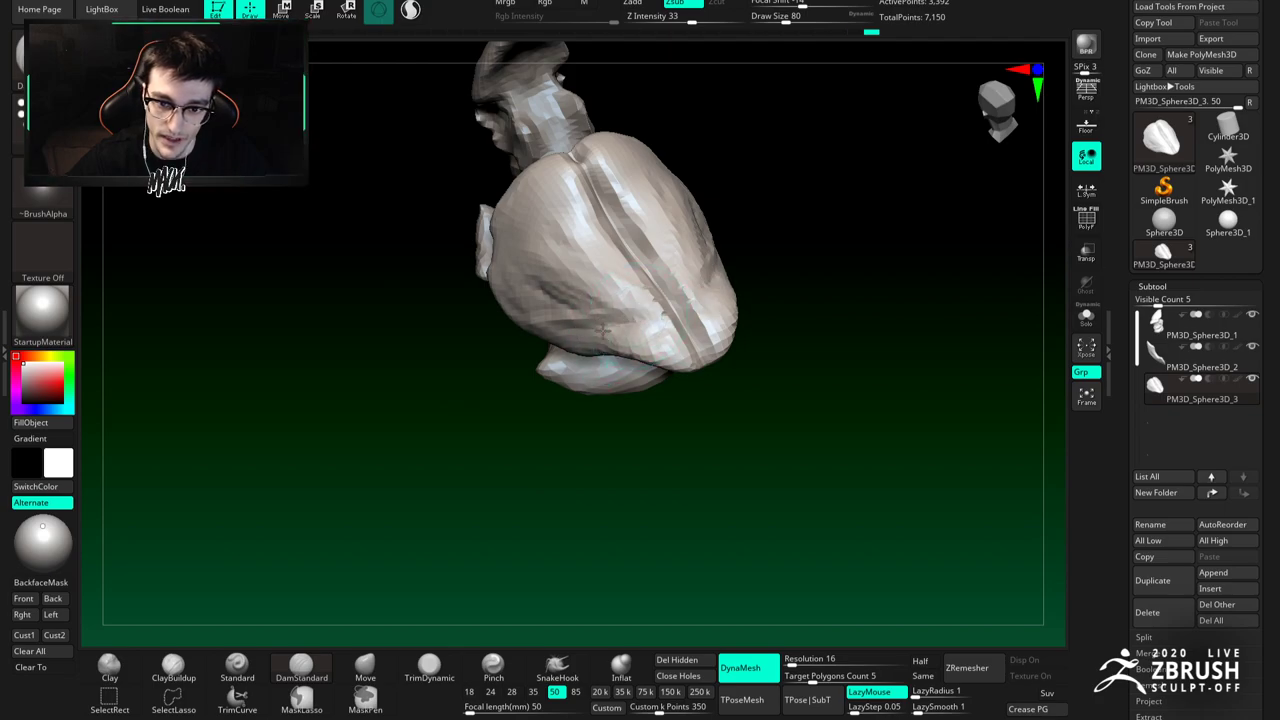
{"action": "mouse_move", "coordinate": [600, 323]}
{"action": "right_mouse_down"}
{"action": "mouse_move", "coordinate": [600, 287]}
{"action": "mouse_move", "coordinate": [605, 306]}
{"action": "mouse_move", "coordinate": [591, 316]}
{"action": "right_mouse_up"}
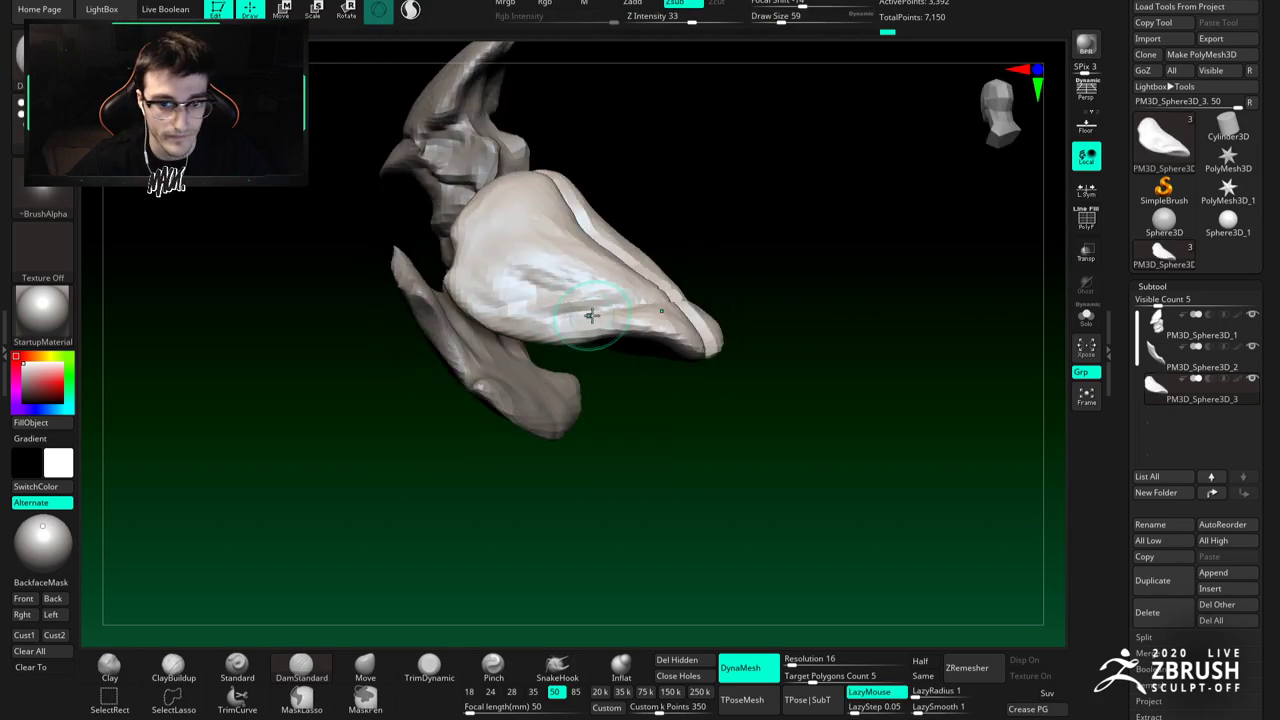
Step: Carve a crease across the lower flank and rear back to separate the tail, using ClayBuildup and DamStandard at draw size 59
{"action": "mouse_move", "coordinate": [507, 326]}
{"action": "right_mouse_down"}
{"action": "mouse_move", "coordinate": [590, 322]}
{"action": "mouse_move", "coordinate": [580, 326]}
{"action": "mouse_move", "coordinate": [574, 290]}
{"action": "mouse_move", "coordinate": [615, 297]}
{"action": "right_mouse_up"}
{"action": "key", "text": "b"}
{"action": "key", "text": "c"}
{"action": "key", "text": "b"}
{"action": "key", "text": "b"}
{"action": "key", "text": "d"}
{"action": "key", "text": "s"}
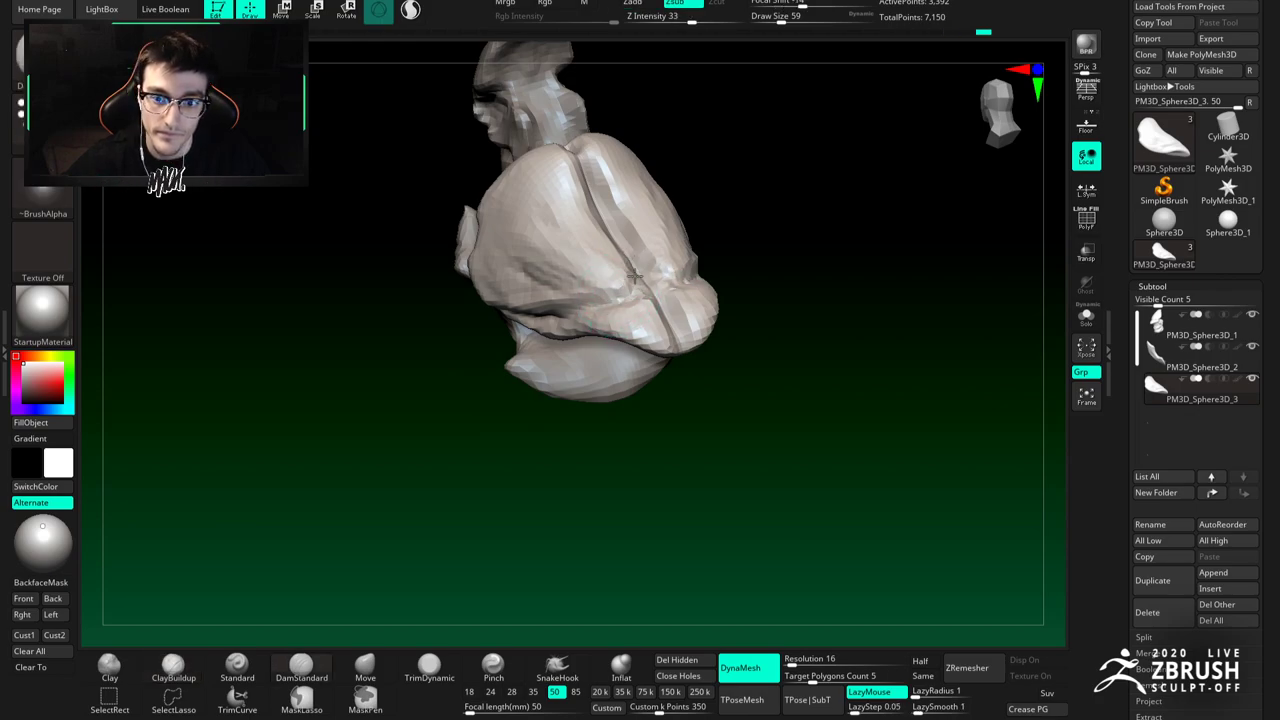
{"action": "right_click_drag", "start_coordinate": [620, 252], "coordinate": [590, 183]}
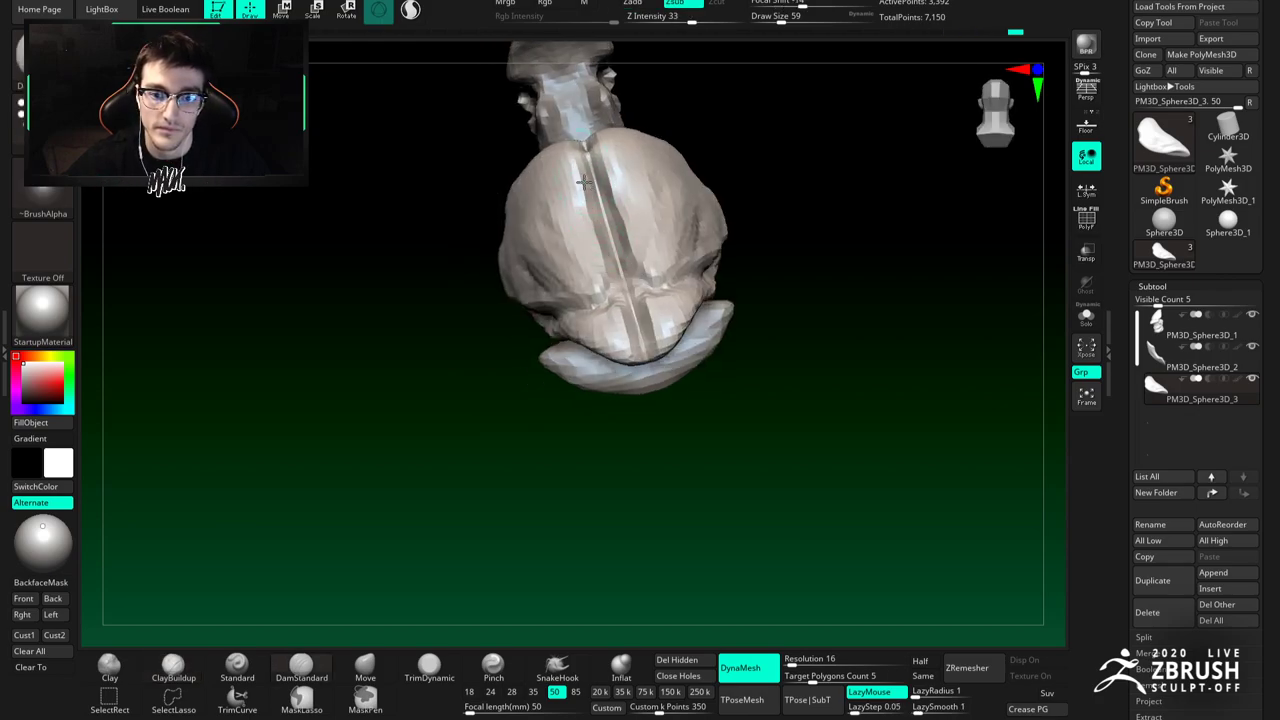
{"action": "mouse_move", "coordinate": [569, 268]}
{"action": "right_mouse_down"}
{"action": "mouse_move", "coordinate": [622, 298]}
{"action": "mouse_move", "coordinate": [651, 280]}
{"action": "mouse_move", "coordinate": [599, 309]}
{"action": "right_mouse_up"}
{"action": "key", "text": "b"}
{"action": "key", "text": "d"}
{"action": "key", "text": "s"}
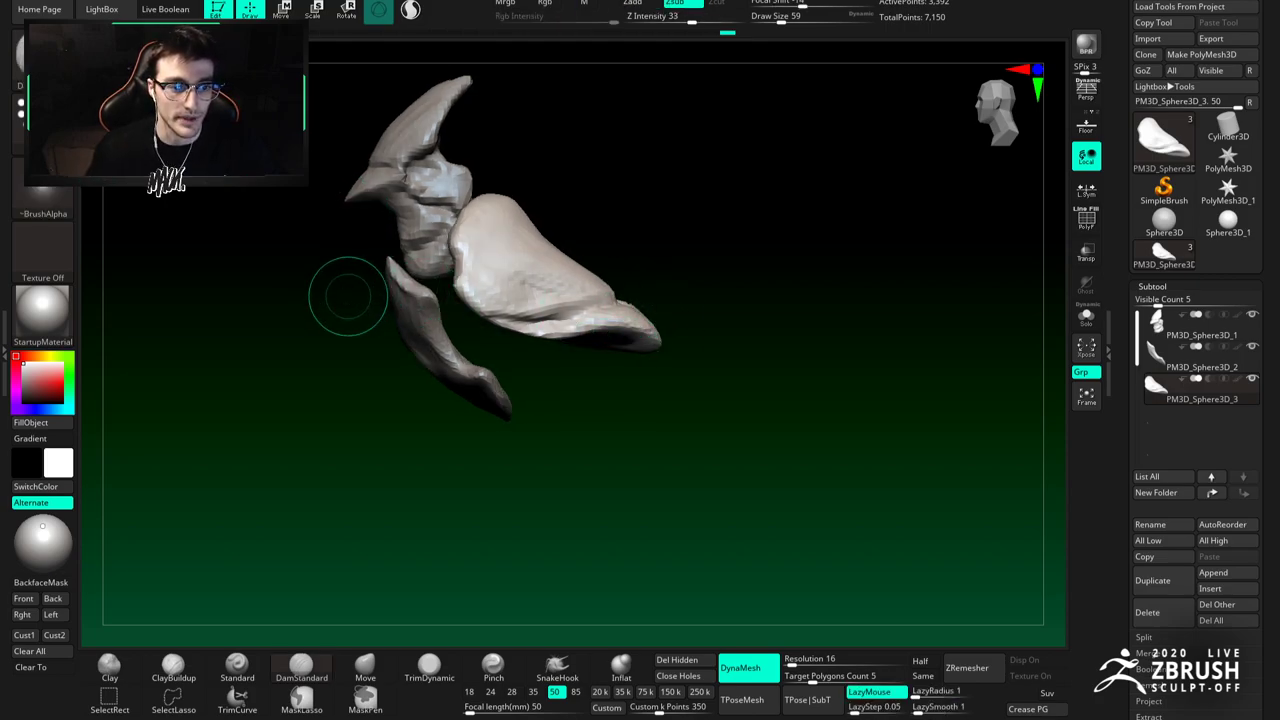
Step: Adjust the rear contour of the body with the Move brush at draw size 112
{"action": "left_click", "coordinate": [365, 665]}
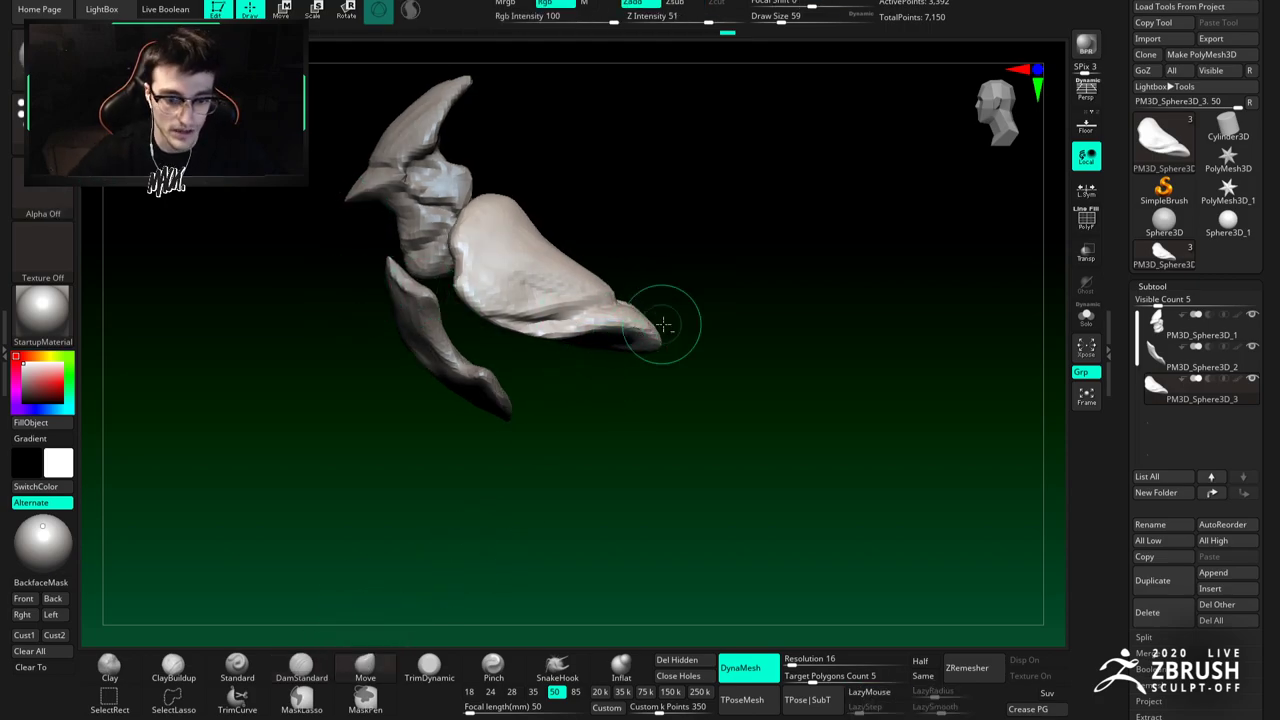
{"action": "right_click_drag", "start_coordinate": [651, 329], "coordinate": [582, 275]}
{"action": "key", "text": "ctrl"}
{"action": "right_click_drag", "start_coordinate": [514, 229], "coordinate": [198, 193]}
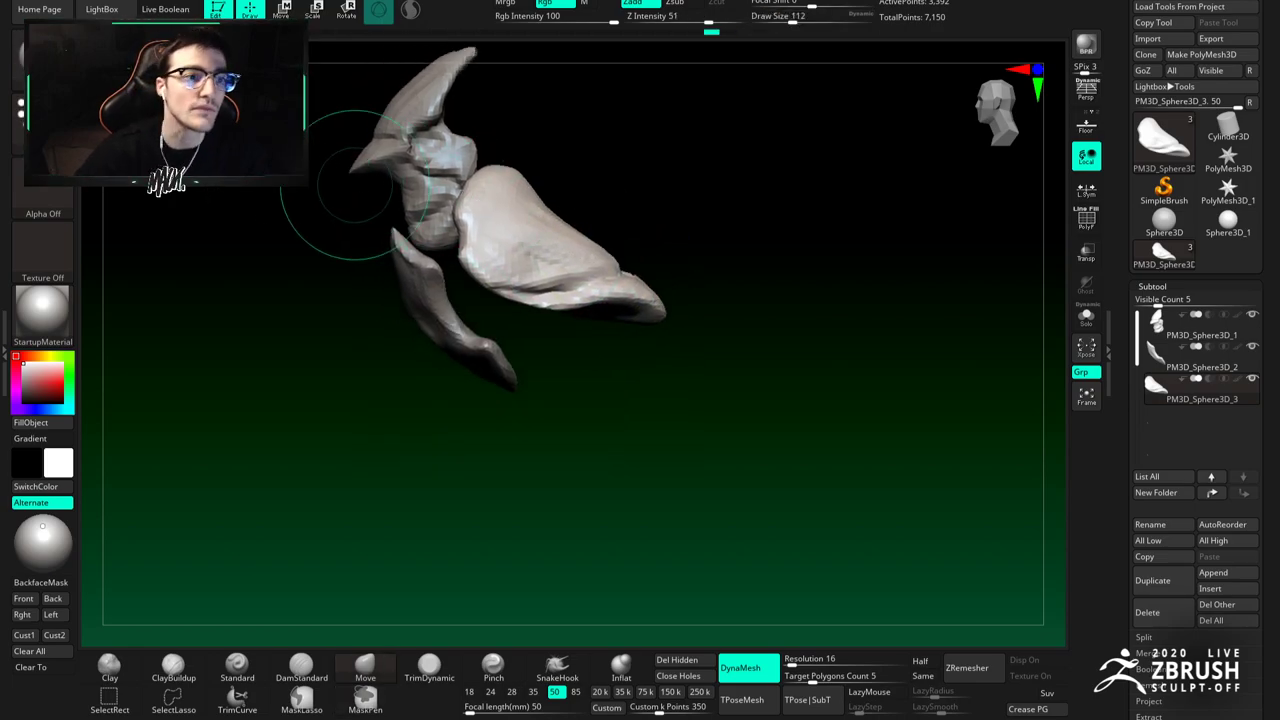
{"action": "key", "text": "b"}
{"action": "key", "text": "m"}
{"action": "key", "text": "v"}
{"action": "right_click_drag", "start_coordinate": [424, 334], "coordinate": [345, 268]}
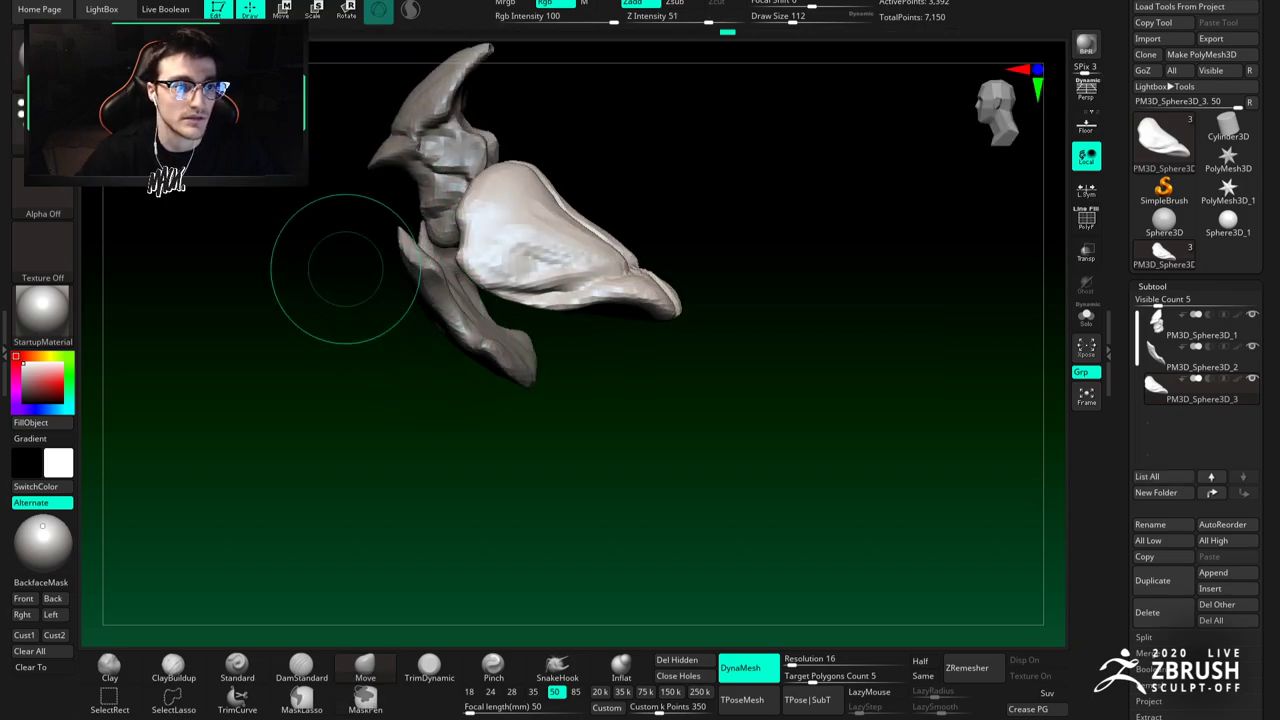
Step: Mask the front of the body with MaskLasso, leaving only the tail section unmasked
{"action": "key", "text": "b"}
{"action": "key", "text": "ctrl+b"}
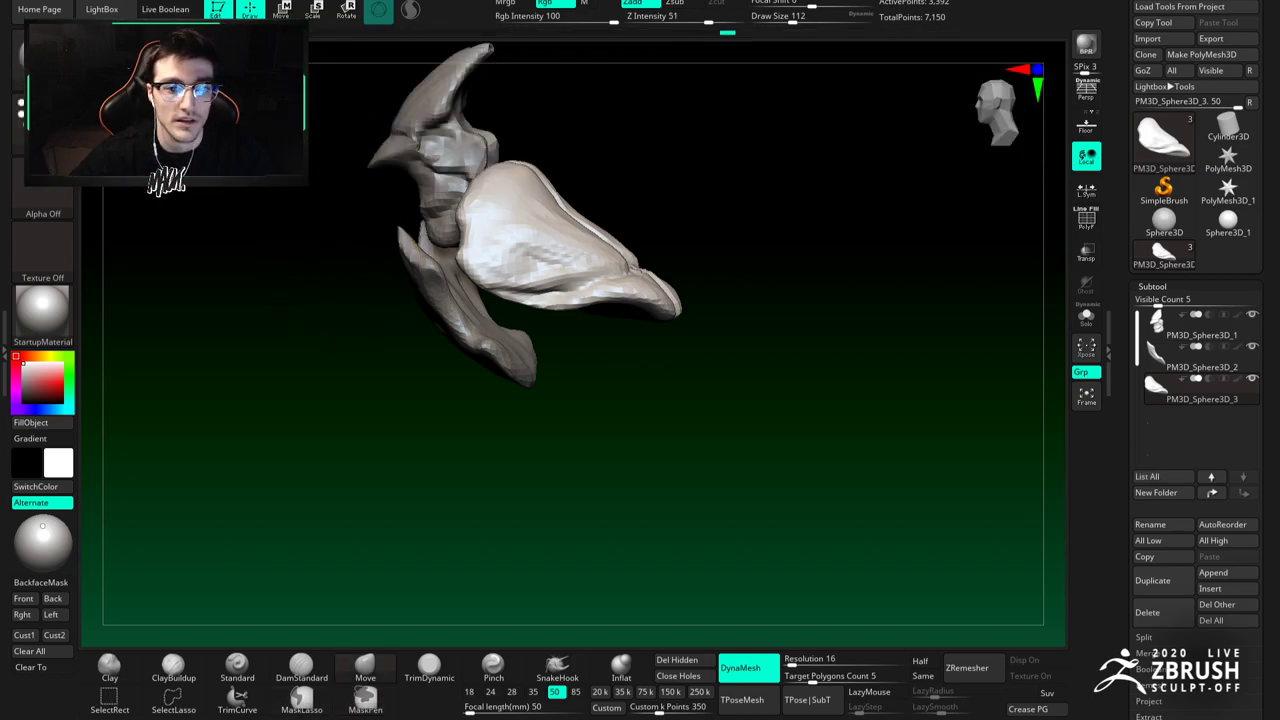
{"action": "right_click_drag", "start_coordinate": [586, 243], "coordinate": [722, 257]}
{"action": "left_click_drag", "start_coordinate": [722, 261], "coordinate": [748, 232]}
{"action": "key", "text": "ctrl"}
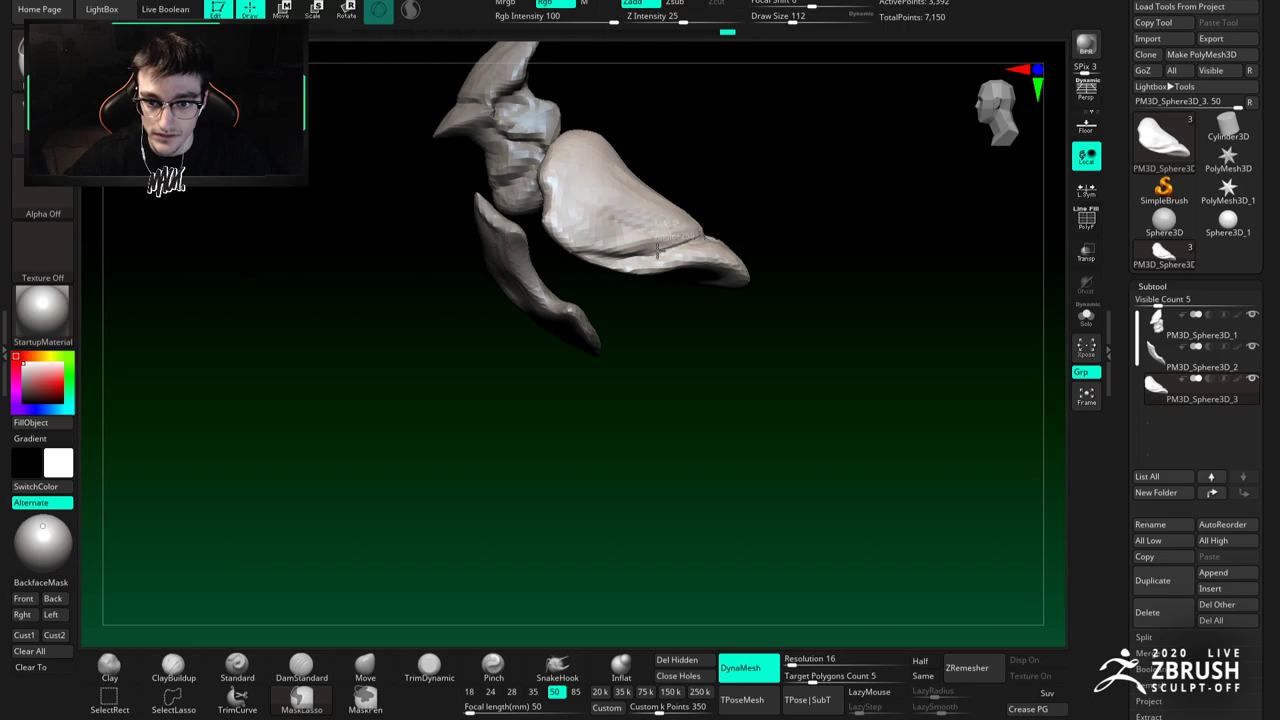
{"action": "mouse_move", "coordinate": [604, 362]}
{"action": "left_mouse_down", "text": "ctrl"}
{"action": "mouse_move", "coordinate": [774, 237]}
{"action": "mouse_move", "coordinate": [658, 196]}
{"action": "left_mouse_up", "text": "ctrl"}
{"action": "left_click", "coordinate": [785, 212], "text": "ctrl"}
Step: Pull the unmasked rear out into a long tail with the Move brush at draw size 136
{"action": "key", "text": "space"}
{"action": "mouse_move", "coordinate": [634, 245]}
{"action": "left_mouse_down"}
{"action": "mouse_move", "coordinate": [686, 286]}
{"action": "mouse_move", "coordinate": [709, 281]}
{"action": "left_mouse_up"}
{"action": "key", "text": "space"}
{"action": "mouse_move", "coordinate": [730, 284]}
{"action": "left_mouse_down"}
{"action": "mouse_move", "coordinate": [745, 255]}
{"action": "mouse_move", "coordinate": [736, 262]}
{"action": "left_mouse_up"}
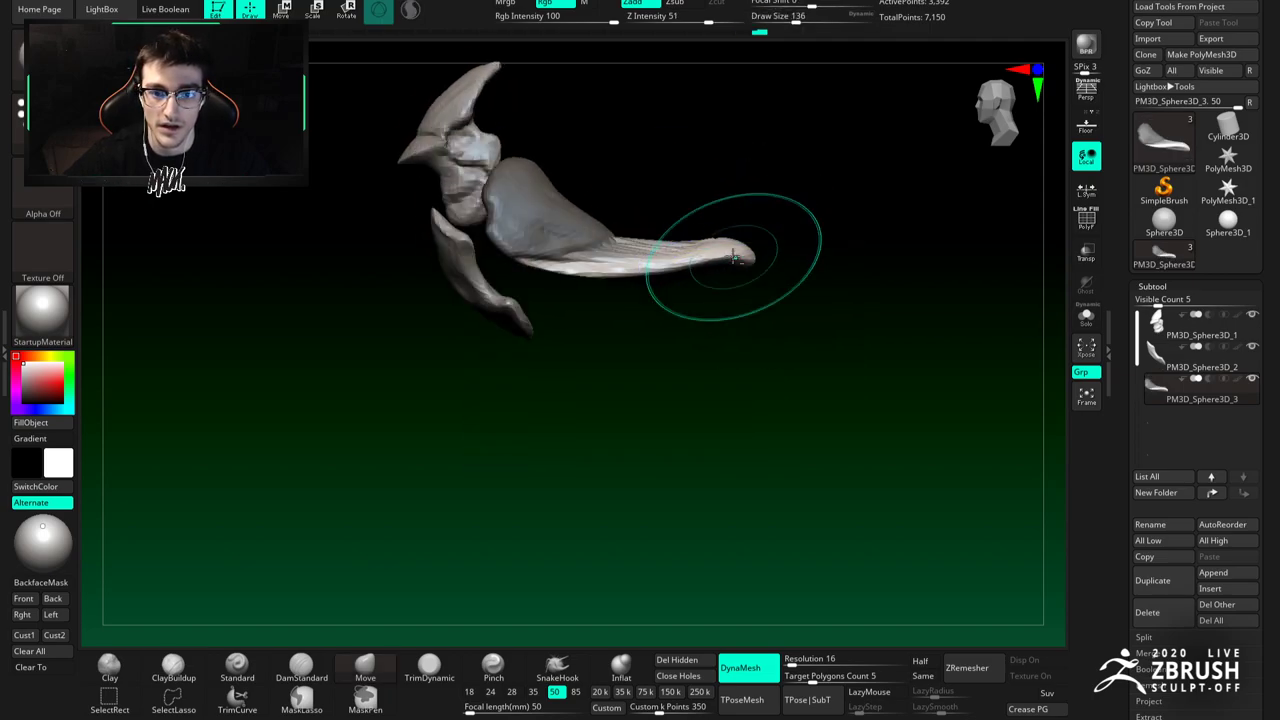
Step: Taper the sides of the tail toward its tip with the Move brush at draw size 87, reduced to 77
{"action": "right_click_drag", "start_coordinate": [735, 257], "coordinate": [725, 241], "text": "alt"}
{"action": "key", "text": "space"}
{"action": "mouse_move", "coordinate": [731, 231]}
{"action": "left_mouse_down"}
{"action": "mouse_move", "coordinate": [680, 229]}
{"action": "mouse_move", "coordinate": [654, 286]}
{"action": "mouse_move", "coordinate": [646, 246]}
{"action": "mouse_move", "coordinate": [587, 181]}
{"action": "mouse_move", "coordinate": [620, 294]}
{"action": "mouse_move", "coordinate": [603, 210]}
{"action": "left_mouse_up"}
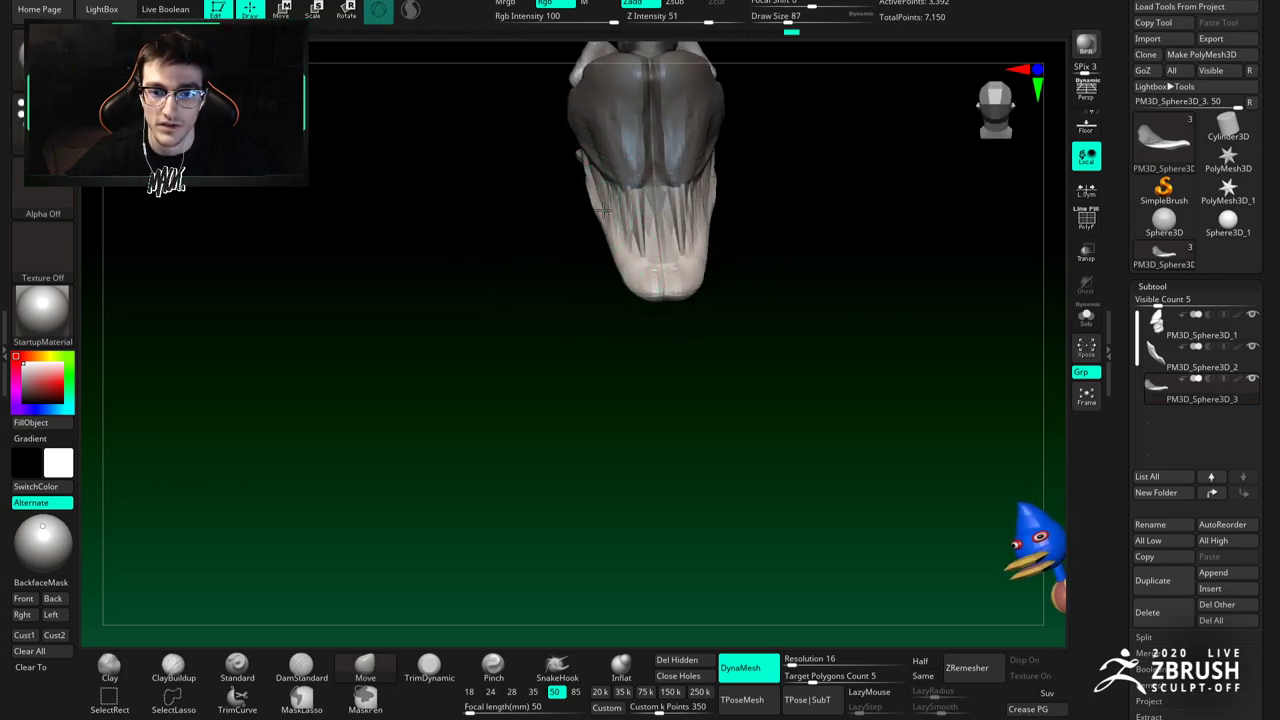
{"action": "key", "text": "space"}
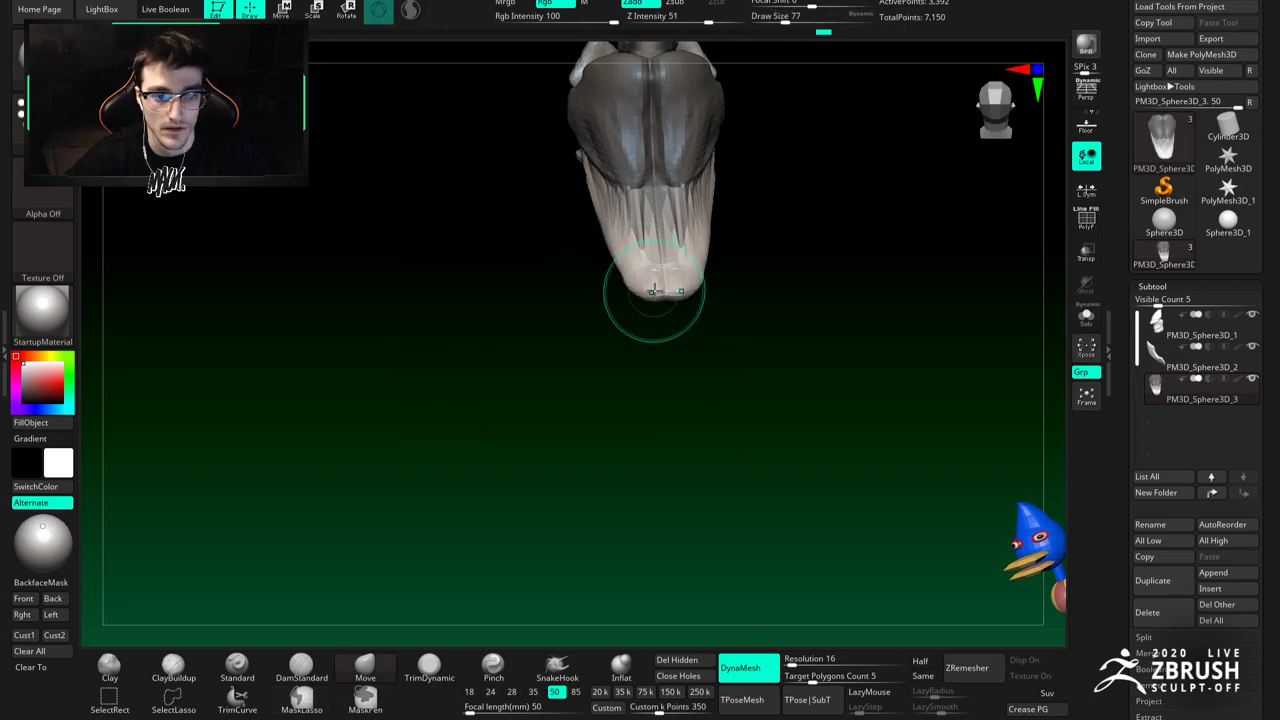
{"action": "key", "text": "ctrl"}
{"action": "right_click_drag", "start_coordinate": [635, 268], "coordinate": [655, 272]}
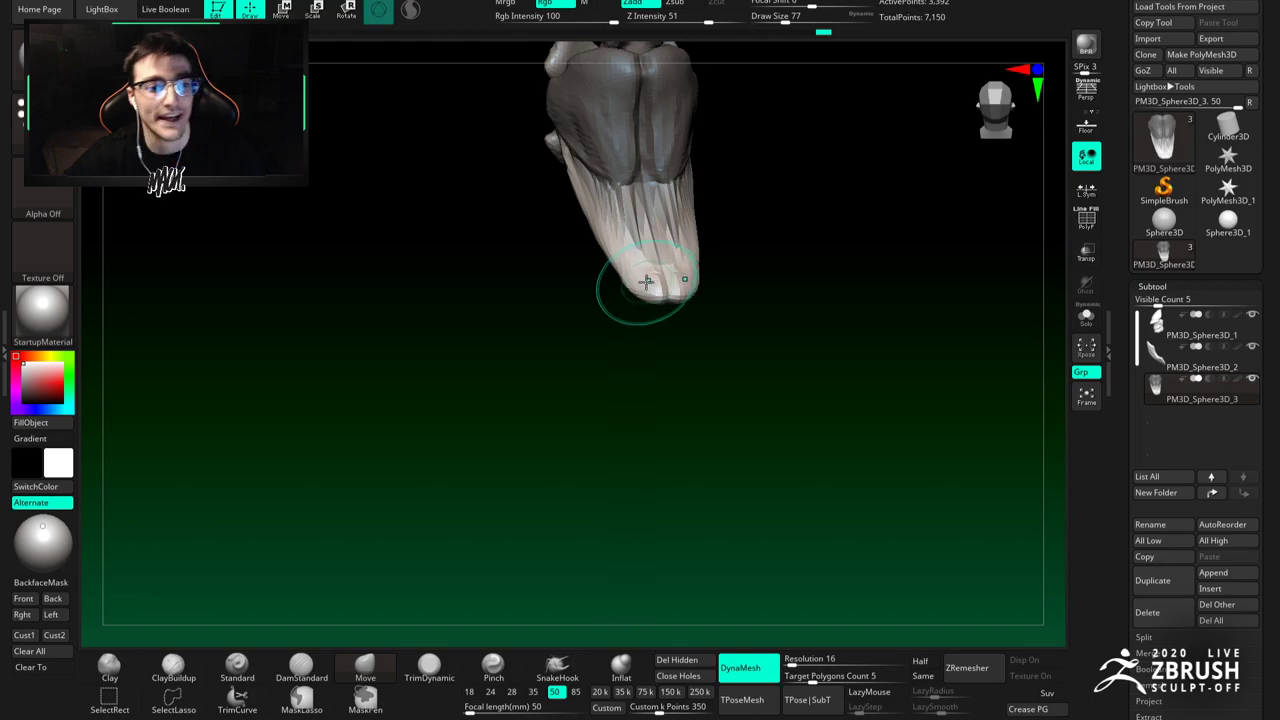
Step: Widen the end of the tail with the Move brush at draw size 116
{"action": "key", "text": "bracketright"}
{"action": "key", "text": "bracketright"}
{"action": "key", "text": "bracketright"}
{"action": "key", "text": "bracketright"}
{"action": "key", "text": "bracketright"}
{"action": "key", "text": "bracketleft"}
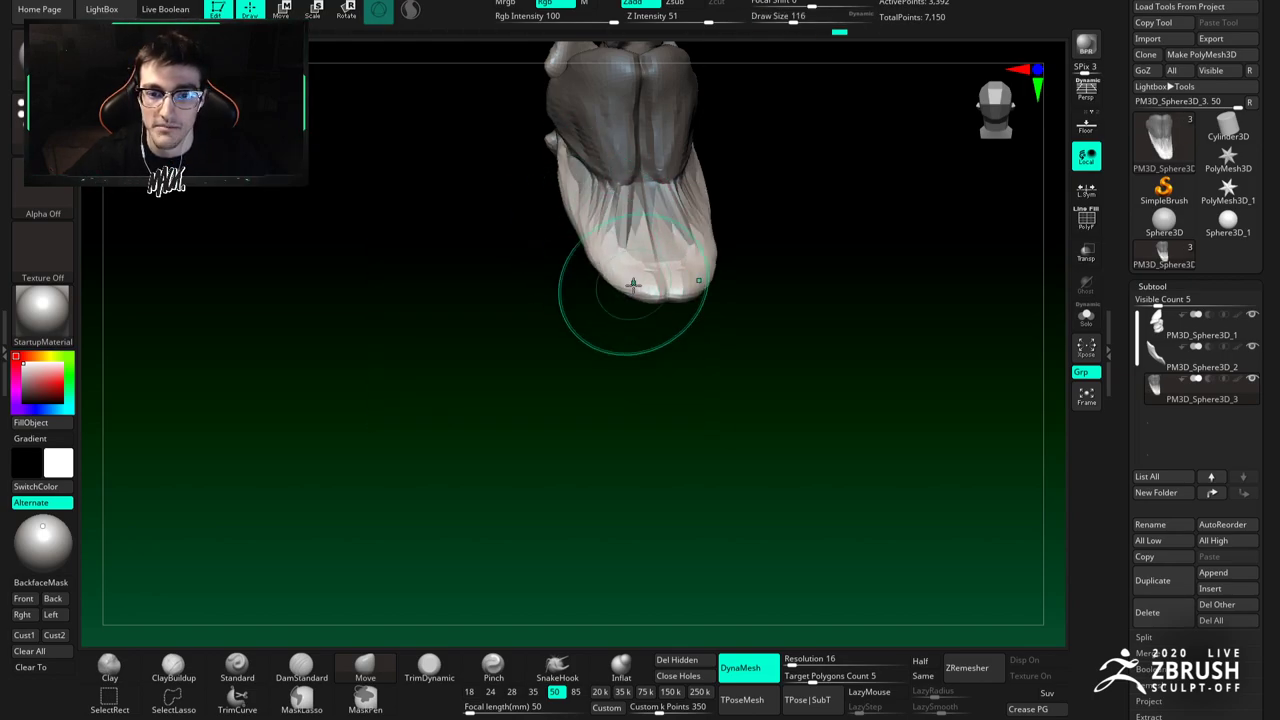
Step: Square off the tail's end and refine its corners with the Move brush at draw sizes 80 and 59
{"action": "right_click_drag", "start_coordinate": [607, 262], "coordinate": [612, 248]}
{"action": "key", "text": "space"}
{"action": "left_click_drag", "start_coordinate": [657, 275], "coordinate": [631, 274]}
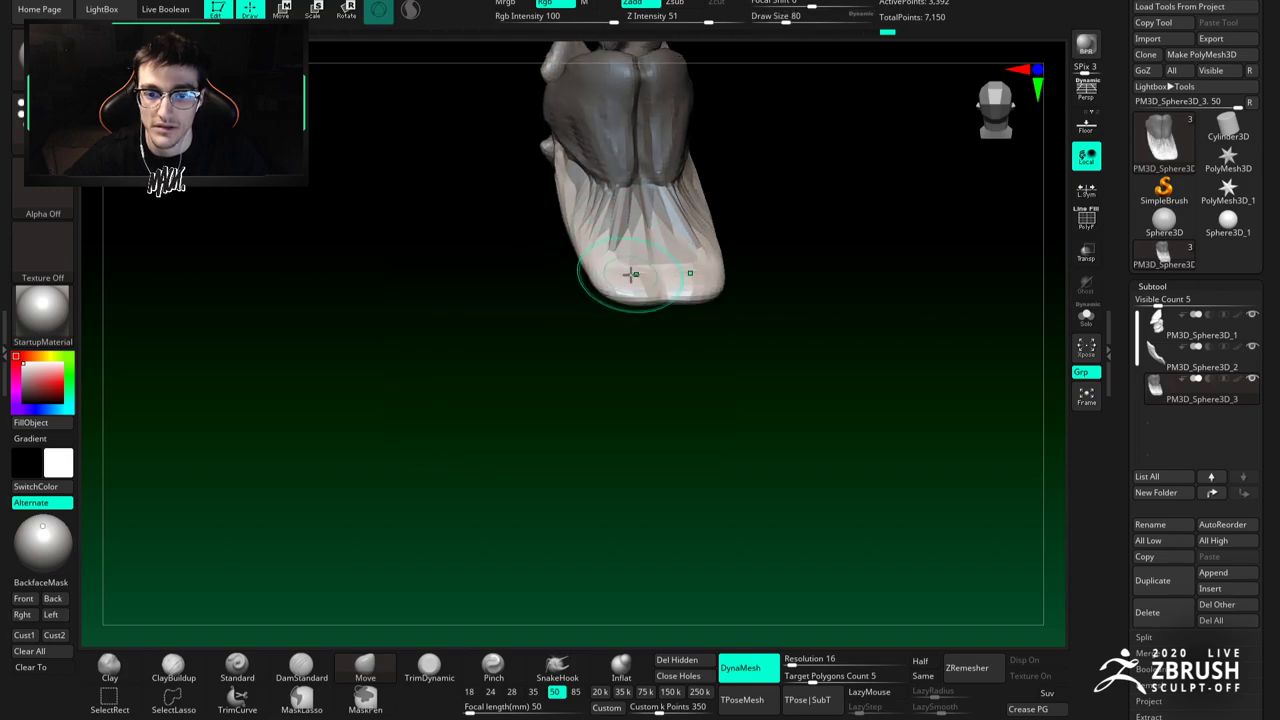
{"action": "right_click_drag", "start_coordinate": [631, 274], "coordinate": [638, 292]}
{"action": "key", "text": "bracketleft"}
{"action": "key", "text": "bracketleft"}
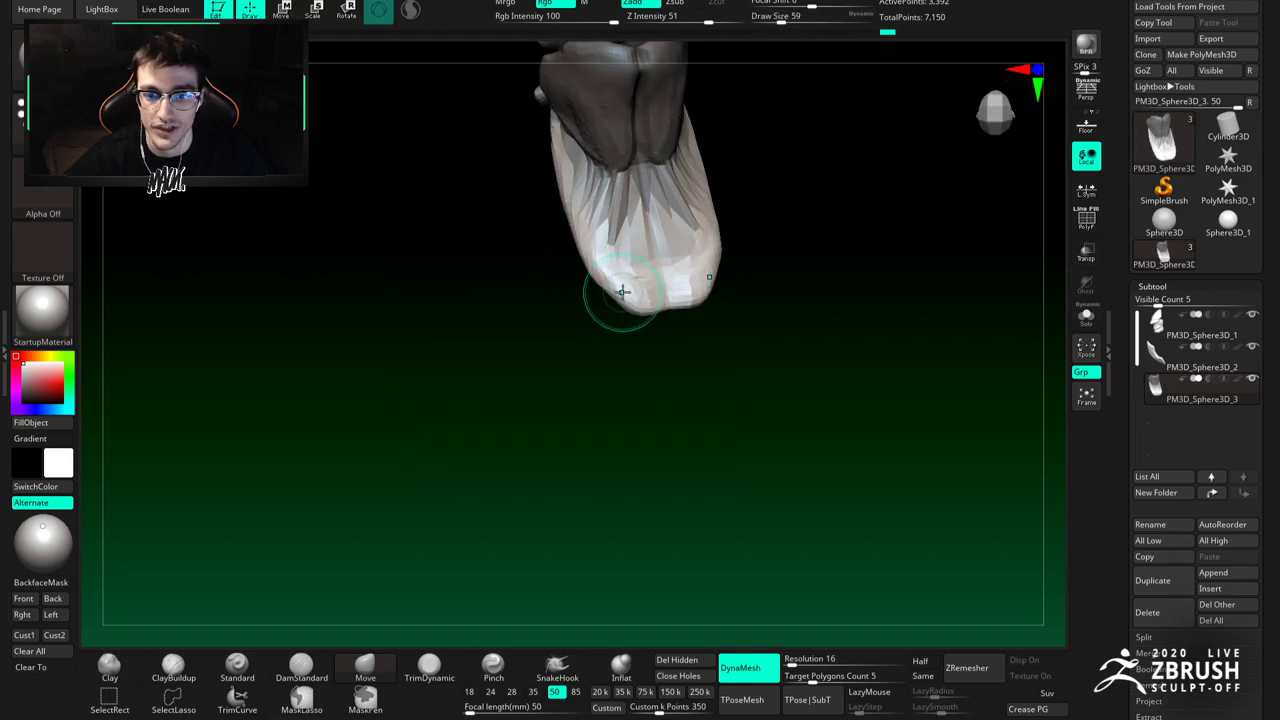
Step: Smooth the side of the tail and clear the mask on the body
{"action": "mouse_move", "coordinate": [587, 254]}
{"action": "right_mouse_down"}
{"action": "mouse_move", "coordinate": [663, 277]}
{"action": "mouse_move", "coordinate": [614, 226]}
{"action": "mouse_move", "coordinate": [600, 237]}
{"action": "right_mouse_up"}
{"action": "left_click_drag", "start_coordinate": [605, 237], "coordinate": [606, 215], "text": "shift"}
{"action": "mouse_move", "coordinate": [603, 225]}
{"action": "right_mouse_down"}
{"action": "mouse_move", "coordinate": [594, 174]}
{"action": "mouse_move", "coordinate": [714, 306]}
{"action": "right_mouse_up"}
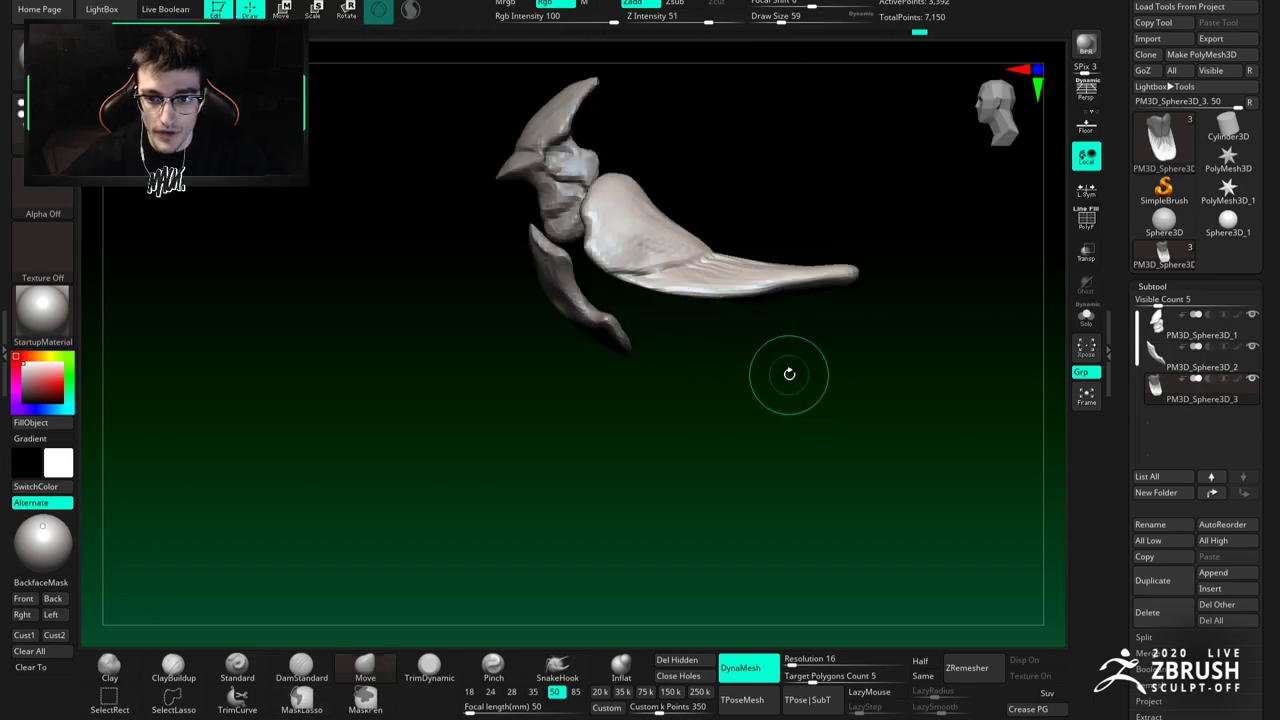
Step: Notch the tail's end into two points with the Move brush at draw size 54 and remesh it with DynaMesh
{"action": "mouse_move", "coordinate": [781, 345]}
{"action": "right_mouse_down", "text": "alt"}
{"action": "mouse_move", "coordinate": [588, 321]}
{"action": "mouse_move", "coordinate": [603, 266]}
{"action": "mouse_move", "coordinate": [571, 429]}
{"action": "right_mouse_up", "text": "alt"}
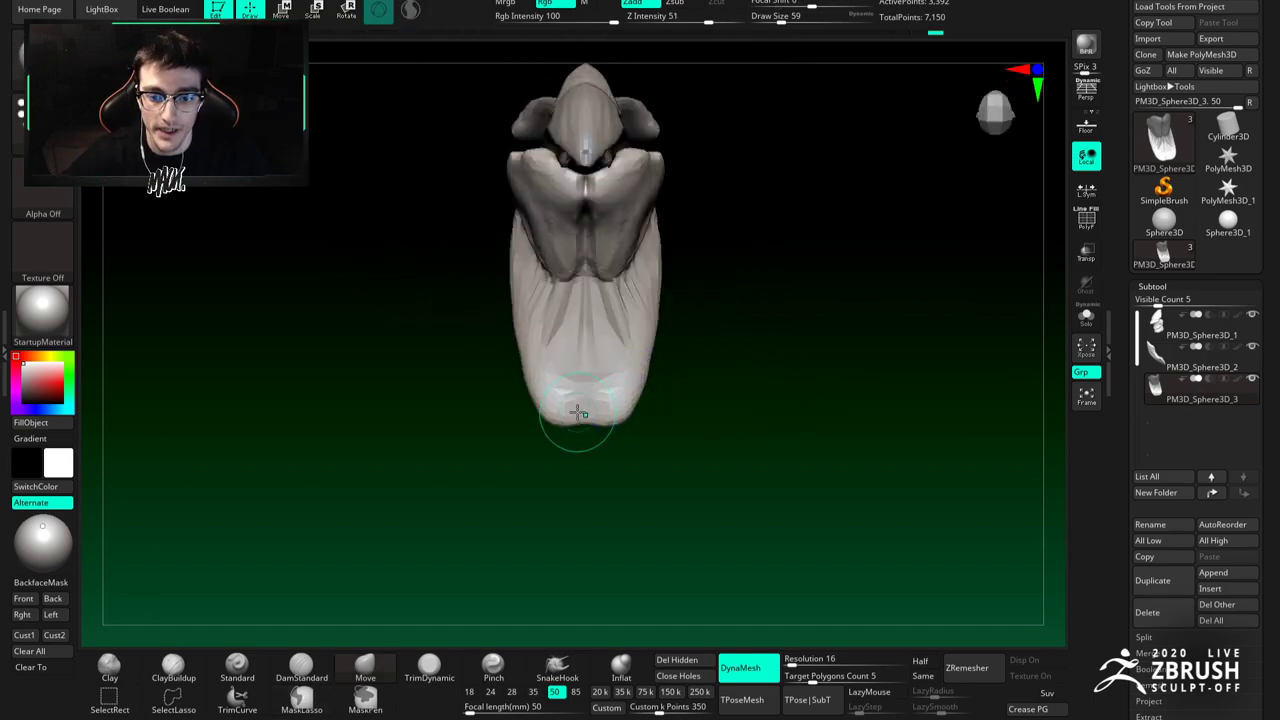
{"action": "key", "text": "bracketleft"}
{"action": "left_click_drag", "start_coordinate": [580, 420], "coordinate": [580, 390]}
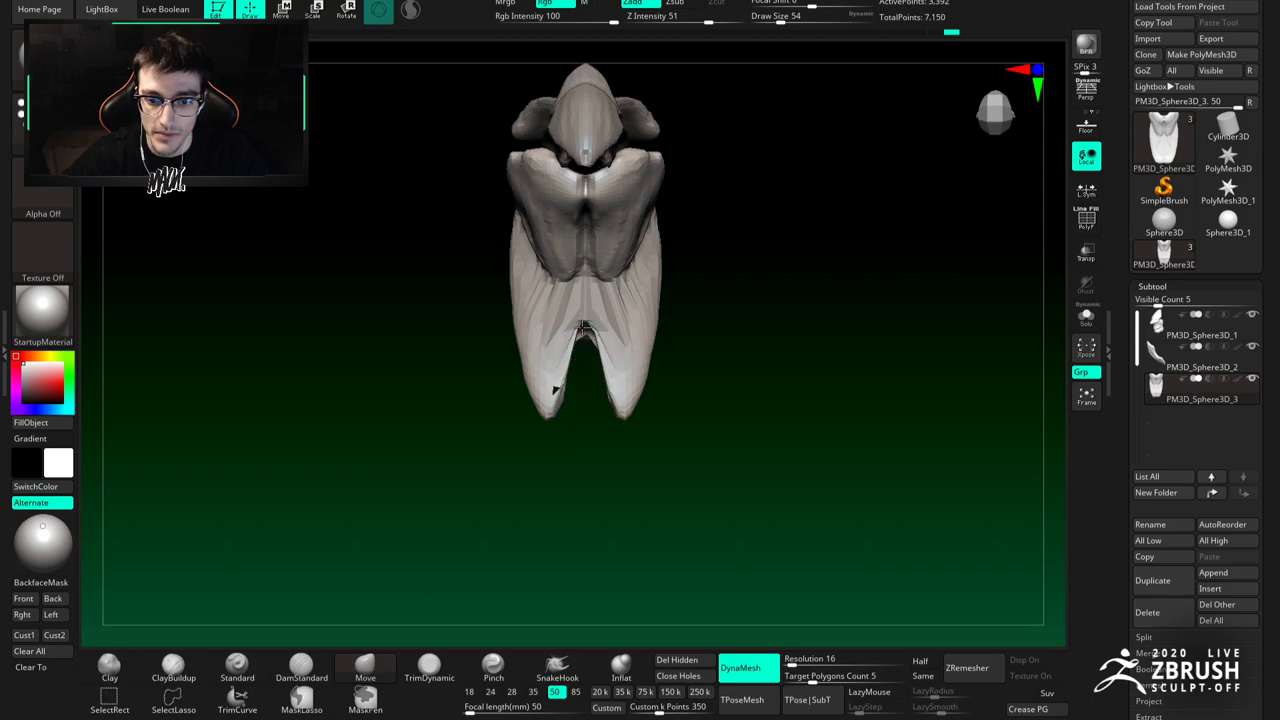
{"action": "left_click_drag", "start_coordinate": [672, 384], "coordinate": [690, 410], "text": "ctrl"}
Step: Refine the profile and tips of the forked tail with the Move brush at draw size 87
{"action": "mouse_move", "coordinate": [660, 366]}
{"action": "right_mouse_down"}
{"action": "mouse_move", "coordinate": [580, 309]}
{"action": "mouse_move", "coordinate": [551, 410]}
{"action": "right_mouse_up"}
{"action": "key", "text": "bracketright"}
{"action": "key", "text": "bracketright"}
{"action": "right_click_drag", "start_coordinate": [547, 366], "coordinate": [592, 311]}
{"action": "key", "text": "space"}
{"action": "left_click_drag", "start_coordinate": [648, 347], "coordinate": [671, 345]}
{"action": "key", "text": "space"}
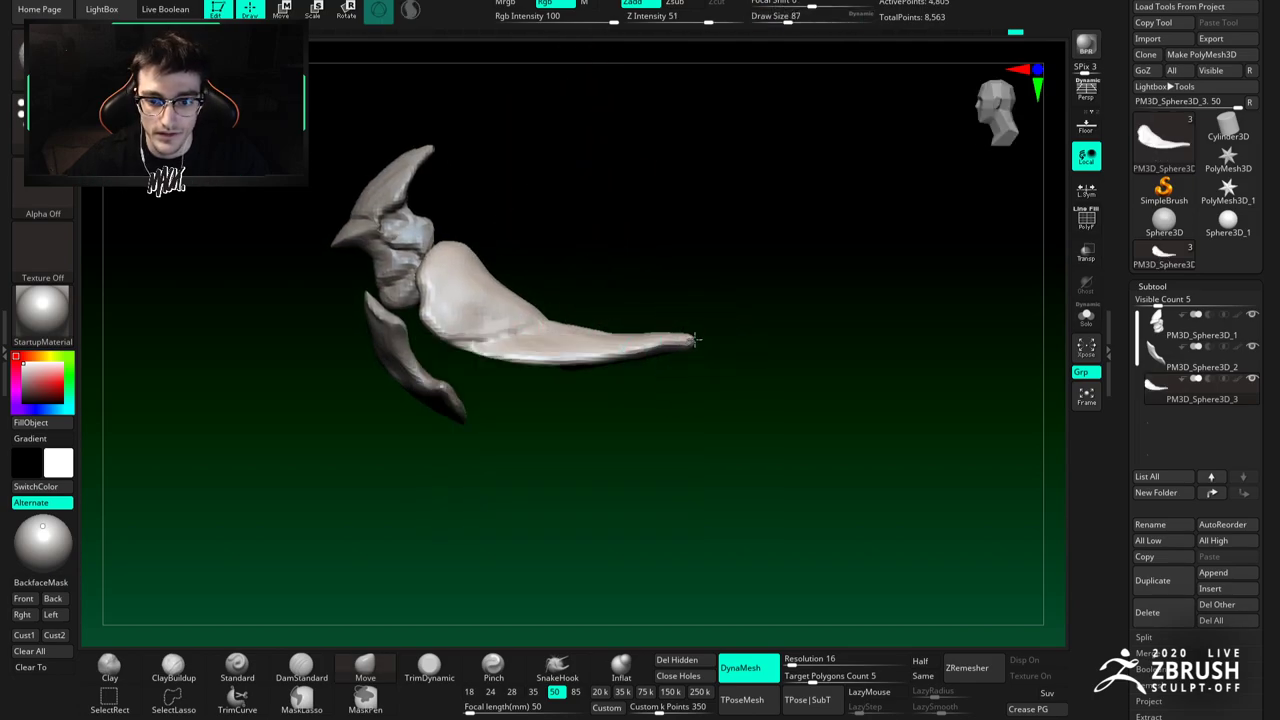
{"action": "mouse_move", "coordinate": [694, 330]}
{"action": "right_mouse_down"}
{"action": "mouse_move", "coordinate": [674, 331]}
{"action": "mouse_move", "coordinate": [700, 275]}
{"action": "mouse_move", "coordinate": [591, 326]}
{"action": "mouse_move", "coordinate": [608, 406]}
{"action": "mouse_move", "coordinate": [620, 317]}
{"action": "right_mouse_up"}
Step: Insert a Sphere3D_1 subtool, position it under the tail and convert it to a DynaMesh at resolution 16
{"action": "left_click", "coordinate": [1210, 589]}
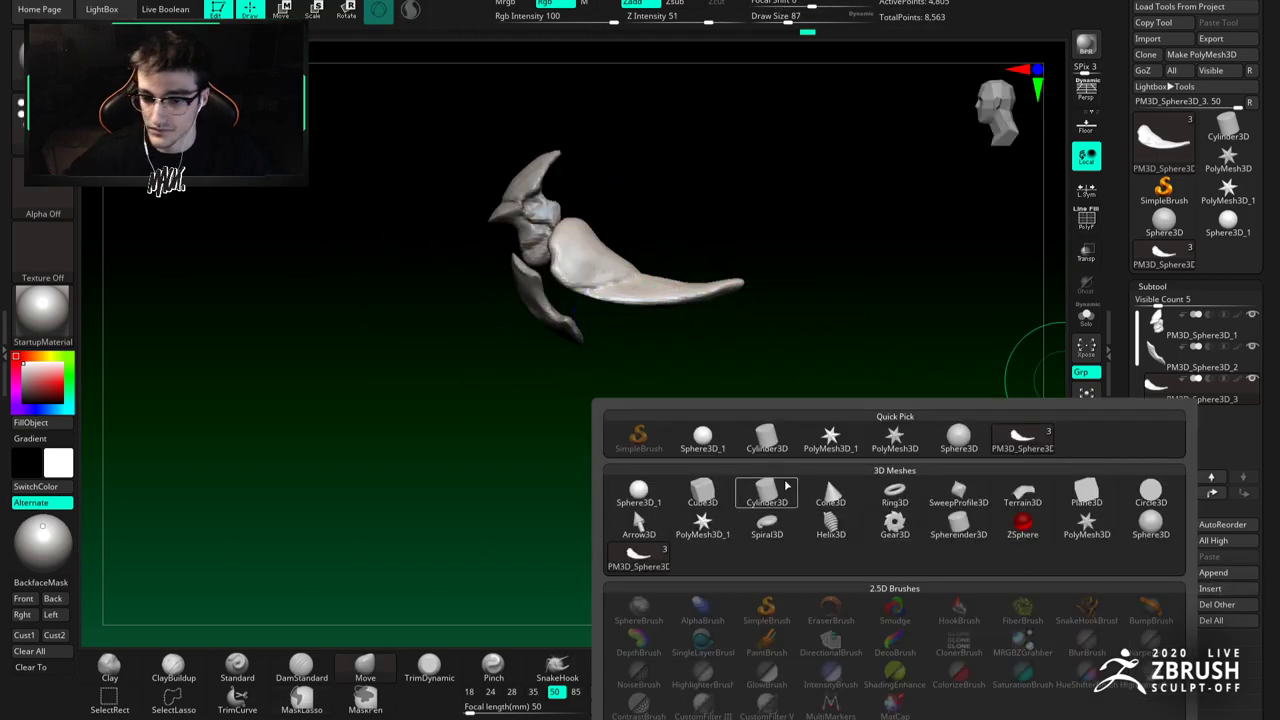
{"action": "left_click", "coordinate": [700, 438]}
{"action": "key", "text": "w"}
{"action": "left_click_drag", "start_coordinate": [502, 219], "coordinate": [592, 300]}
{"action": "left_click", "coordinate": [738, 666]}
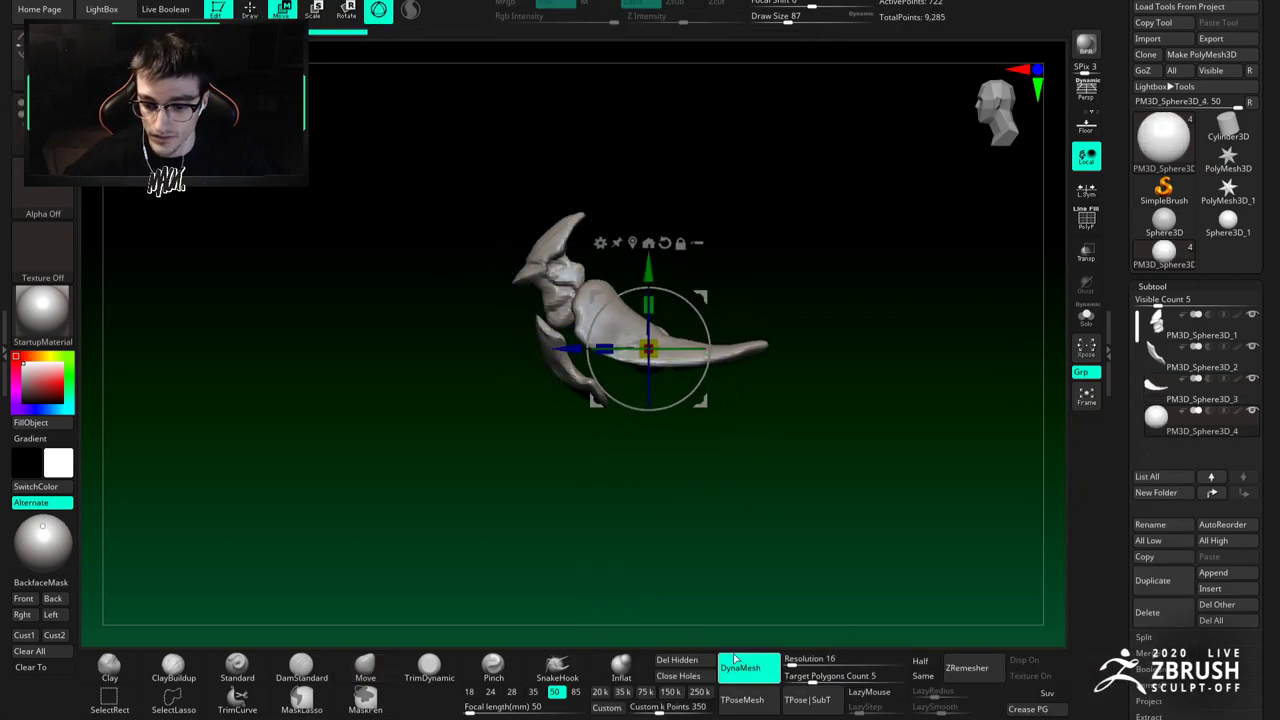
Step: Stretch the new sphere into a long rod beneath the tail with the Move brush at draw size 128
{"action": "left_click", "coordinate": [354, 674]}
{"action": "key", "text": "space"}
{"action": "left_click_drag", "start_coordinate": [650, 373], "coordinate": [660, 373]}
{"action": "mouse_move", "coordinate": [690, 415]}
{"action": "left_mouse_down"}
{"action": "mouse_move", "coordinate": [603, 391]}
{"action": "mouse_move", "coordinate": [610, 430]}
{"action": "left_mouse_up"}
{"action": "left_click_drag", "start_coordinate": [720, 392], "coordinate": [652, 212]}
{"action": "mouse_move", "coordinate": [692, 380]}
{"action": "left_mouse_down"}
{"action": "mouse_move", "coordinate": [686, 305]}
{"action": "mouse_move", "coordinate": [689, 331]}
{"action": "mouse_move", "coordinate": [640, 300]}
{"action": "mouse_move", "coordinate": [686, 423]}
{"action": "mouse_move", "coordinate": [636, 370]}
{"action": "mouse_move", "coordinate": [666, 391]}
{"action": "mouse_move", "coordinate": [643, 480]}
{"action": "mouse_move", "coordinate": [614, 357]}
{"action": "mouse_move", "coordinate": [622, 307]}
{"action": "left_mouse_up"}
{"action": "key", "text": "space"}
{"action": "mouse_move", "coordinate": [708, 333]}
{"action": "left_mouse_down"}
{"action": "mouse_move", "coordinate": [692, 334]}
{"action": "mouse_move", "coordinate": [755, 337]}
{"action": "mouse_move", "coordinate": [621, 323]}
{"action": "left_mouse_up"}
{"action": "key", "text": "space"}
{"action": "key", "text": "space"}
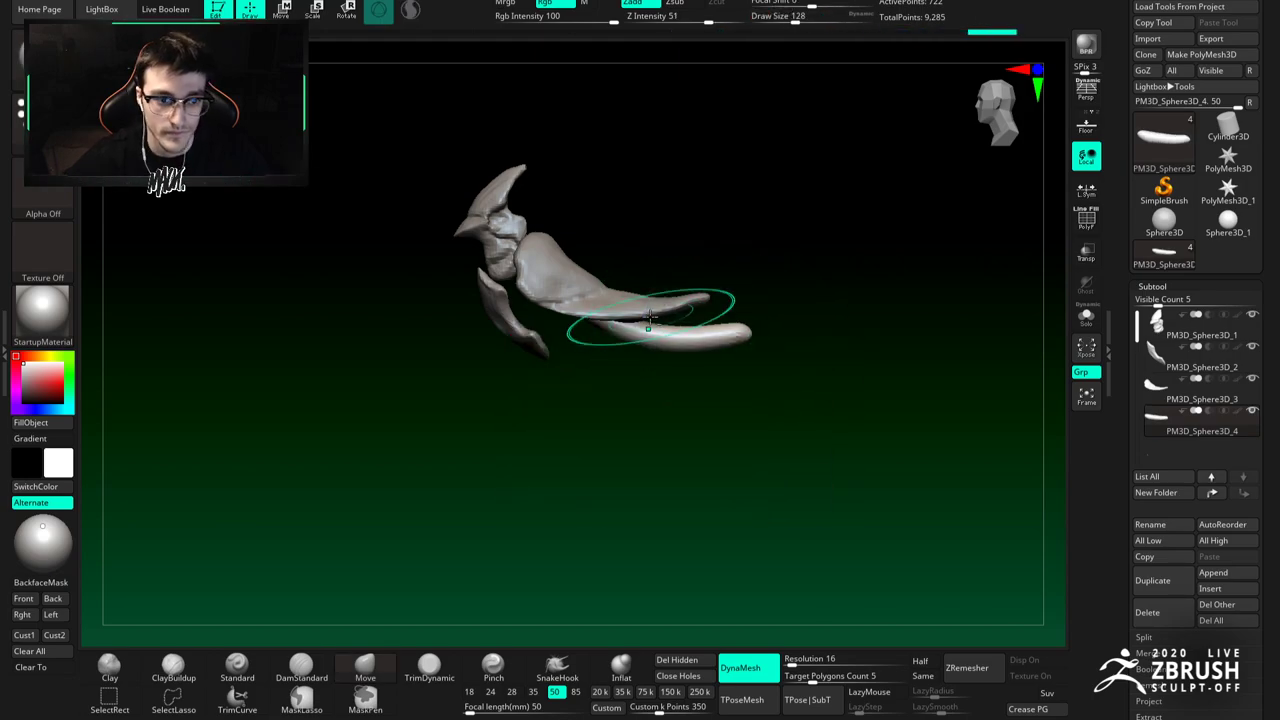
Step: Extend the rod's front end toward the chest piece with the Move brush at draw size 94
{"action": "right_click_drag", "start_coordinate": [630, 320], "coordinate": [636, 332], "text": "ctrl"}
{"action": "right_click_drag", "start_coordinate": [636, 332], "coordinate": [629, 337]}
{"action": "key", "text": "space"}
{"action": "left_click_drag", "start_coordinate": [629, 337], "coordinate": [622, 337]}
{"action": "right_click_drag", "start_coordinate": [606, 342], "coordinate": [592, 347]}
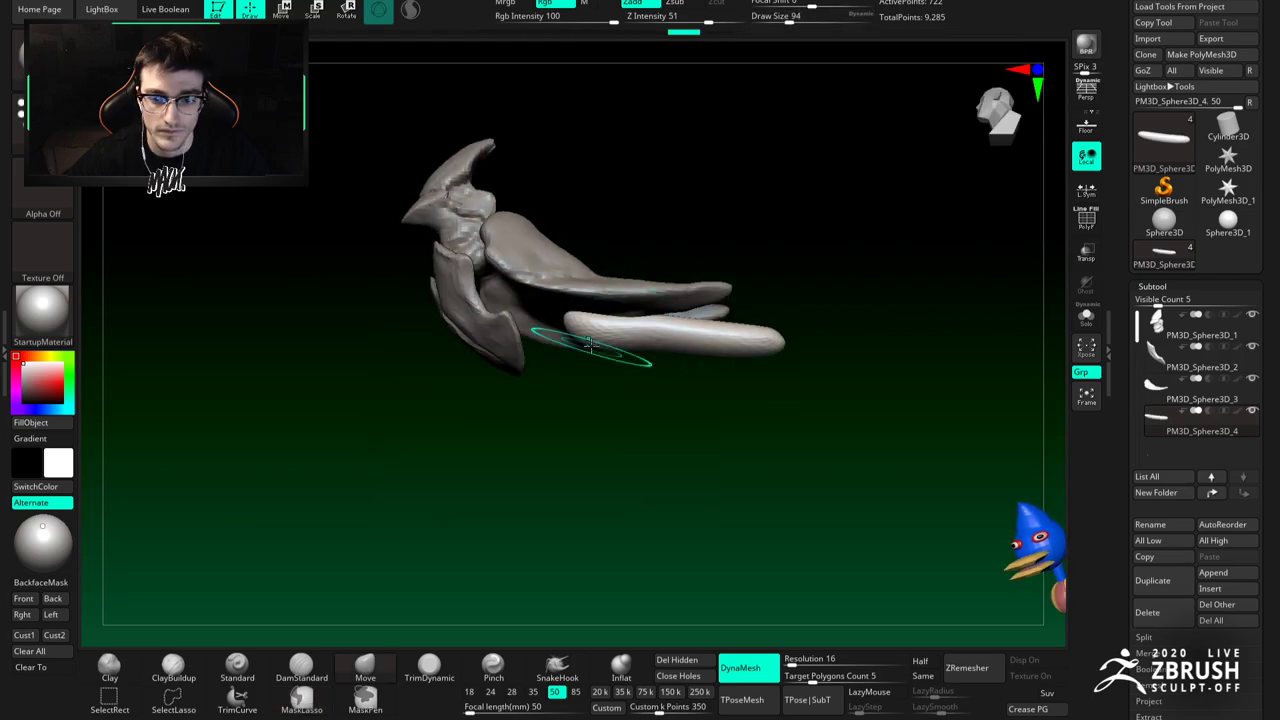
{"action": "left_click_drag", "start_coordinate": [570, 335], "coordinate": [557, 335]}
Step: Bulge the rod's front end under the body with the Move brush at draw size 59 and remesh it with DynaMesh
{"action": "right_click_drag", "start_coordinate": [582, 342], "coordinate": [591, 360]}
{"action": "key", "text": "space"}
{"action": "left_click_drag", "start_coordinate": [583, 355], "coordinate": [545, 329]}
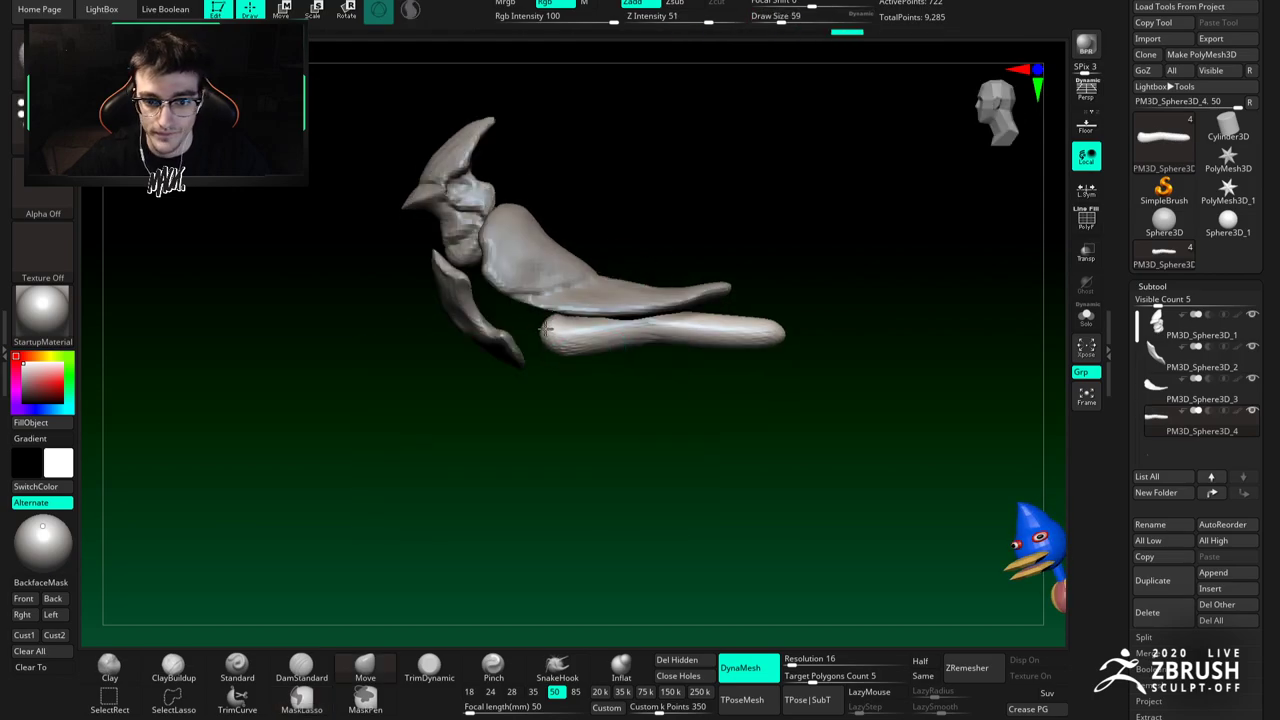
{"action": "mouse_move", "coordinate": [560, 320]}
{"action": "right_mouse_down"}
{"action": "mouse_move", "coordinate": [634, 314]}
{"action": "mouse_move", "coordinate": [588, 312]}
{"action": "right_mouse_up"}
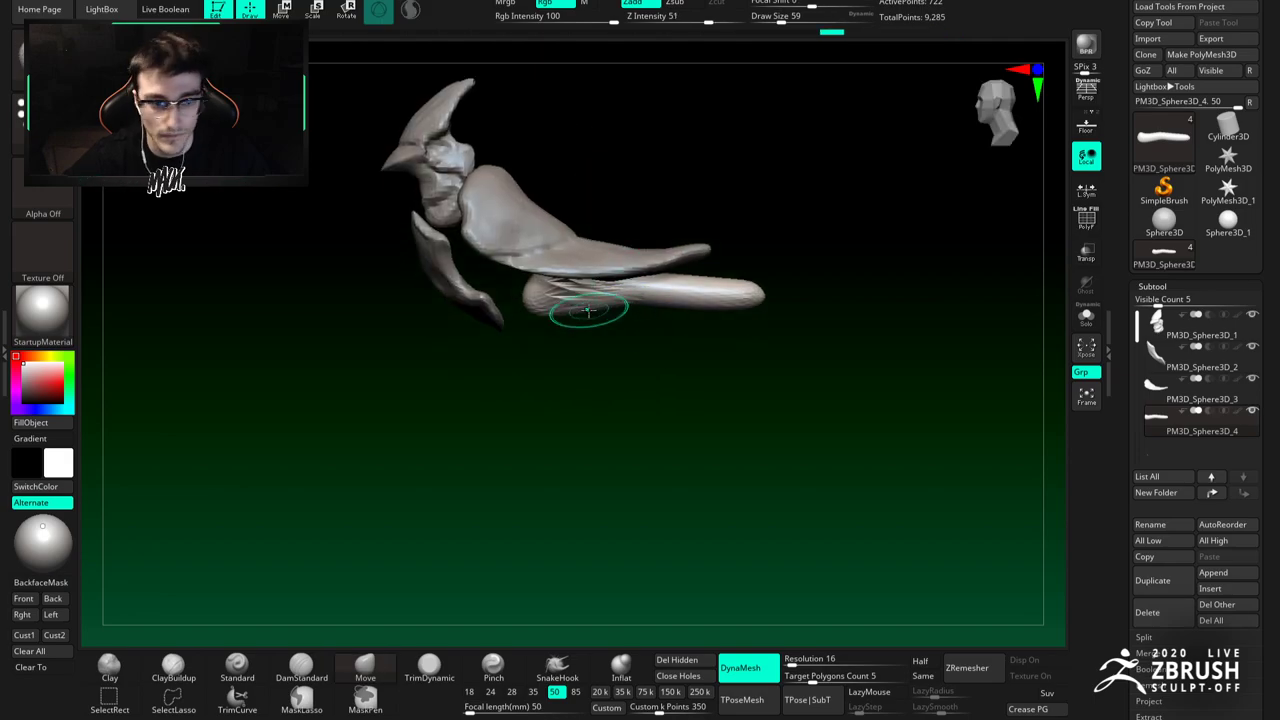
{"action": "left_click_drag", "start_coordinate": [558, 322], "coordinate": [566, 328], "text": "ctrl"}
{"action": "right_click_drag", "start_coordinate": [566, 327], "coordinate": [587, 310], "text": "alt"}
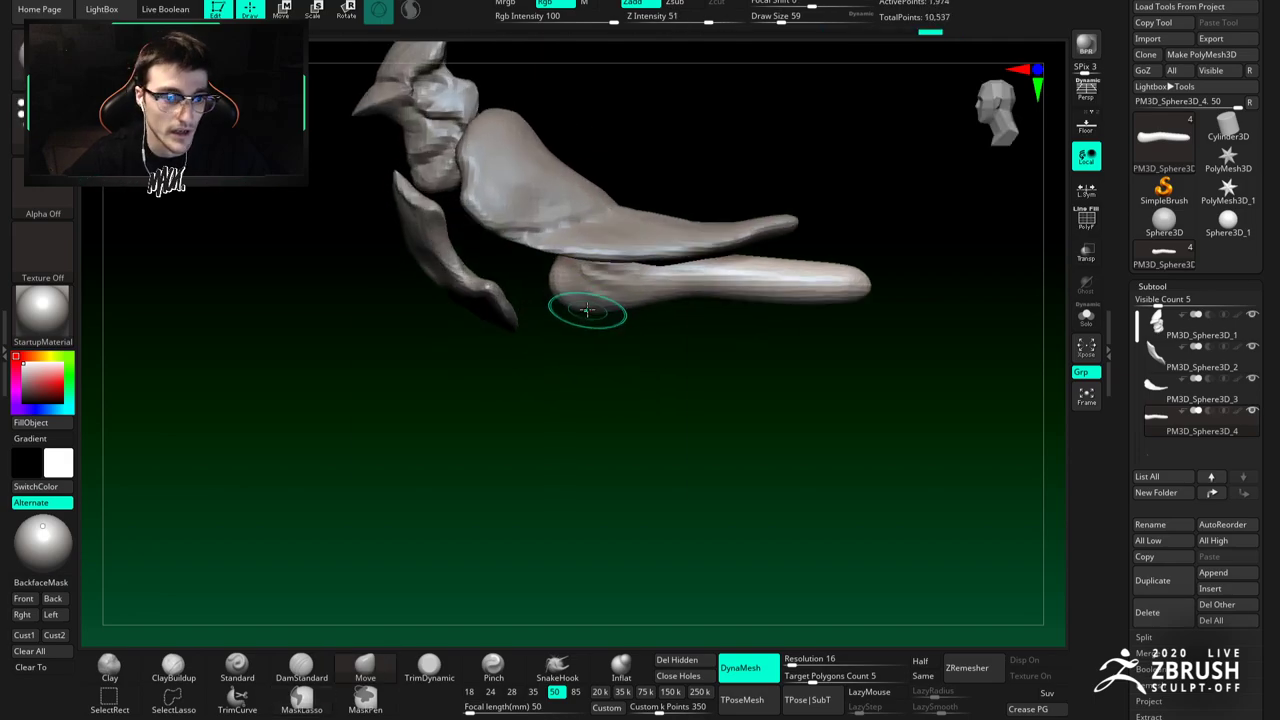
Step: Smooth the rod beneath the tail and carve its rear end with the DamStandard brush at draw size 56
{"action": "right_click_drag", "start_coordinate": [697, 310], "coordinate": [599, 287], "text": "alt"}
{"action": "left_click_drag", "start_coordinate": [756, 266], "coordinate": [672, 272], "text": "shift"}
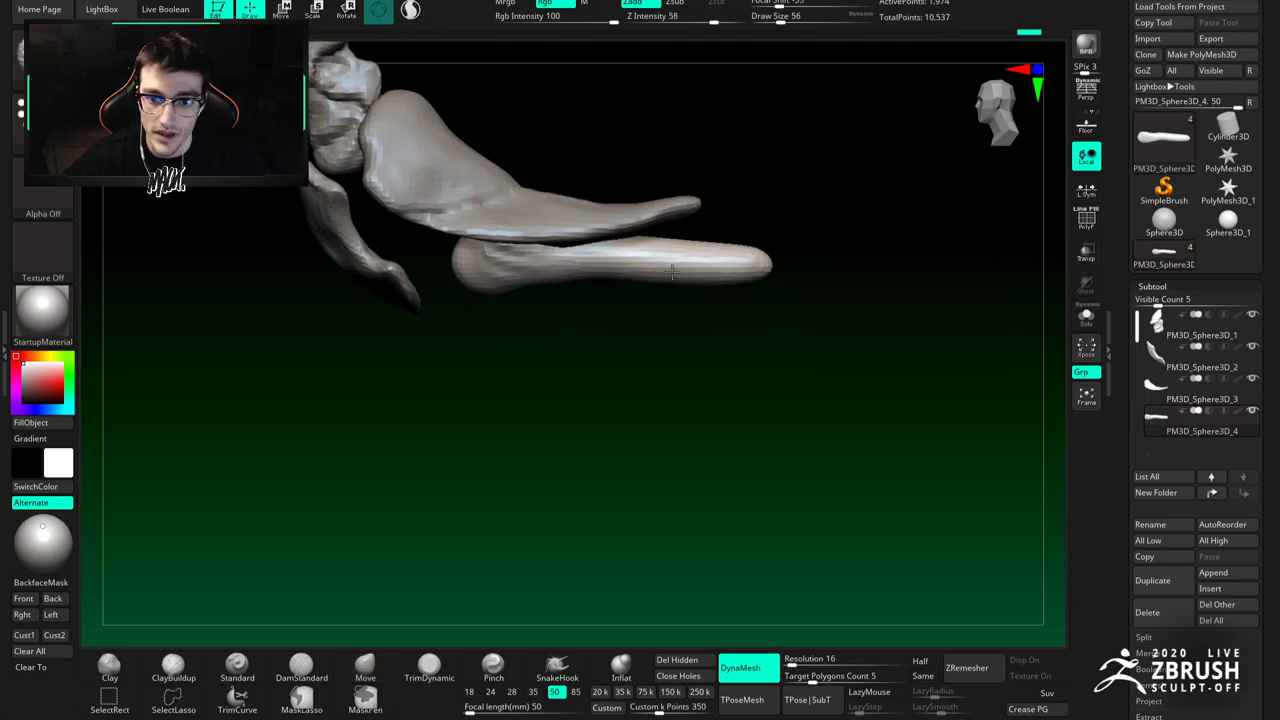
{"action": "right_click_drag", "start_coordinate": [667, 272], "coordinate": [668, 260]}
{"action": "left_click", "coordinate": [376, 660]}
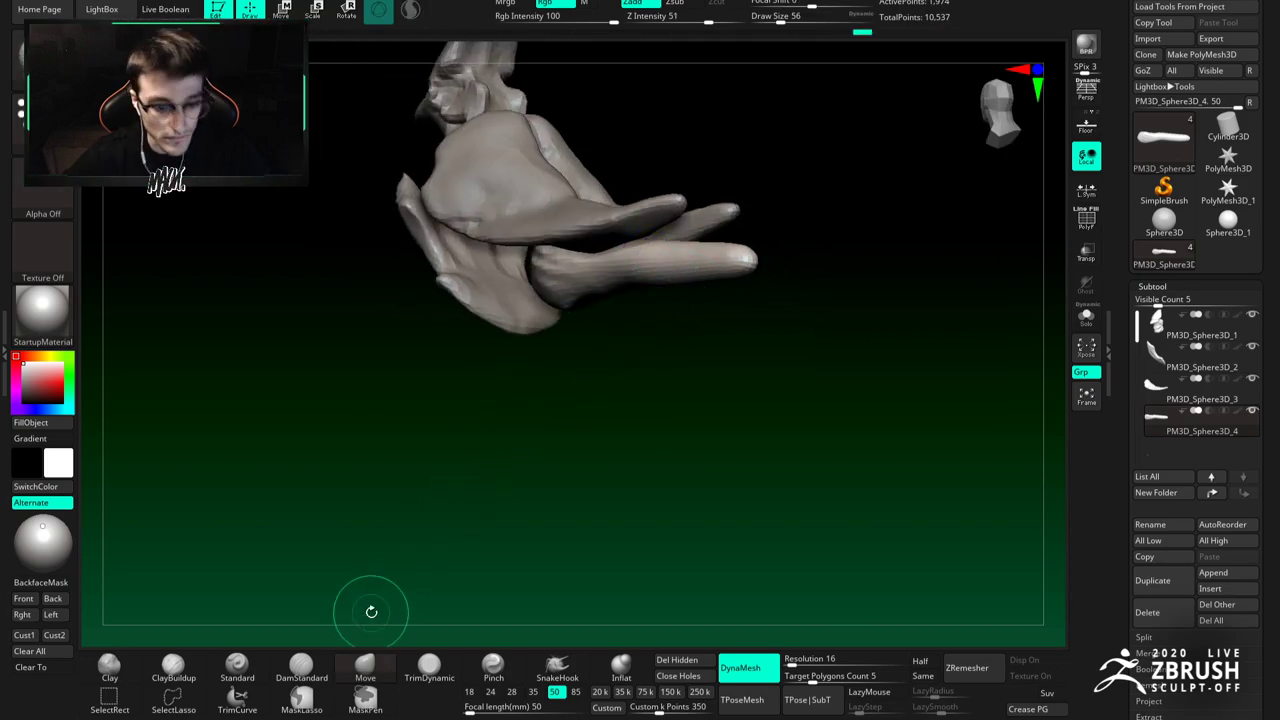
{"action": "left_click", "coordinate": [310, 668]}
{"action": "mouse_move", "coordinate": [668, 294]}
{"action": "right_mouse_down"}
{"action": "mouse_move", "coordinate": [693, 269]}
{"action": "mouse_move", "coordinate": [690, 216]}
{"action": "mouse_move", "coordinate": [669, 250]}
{"action": "right_mouse_up"}
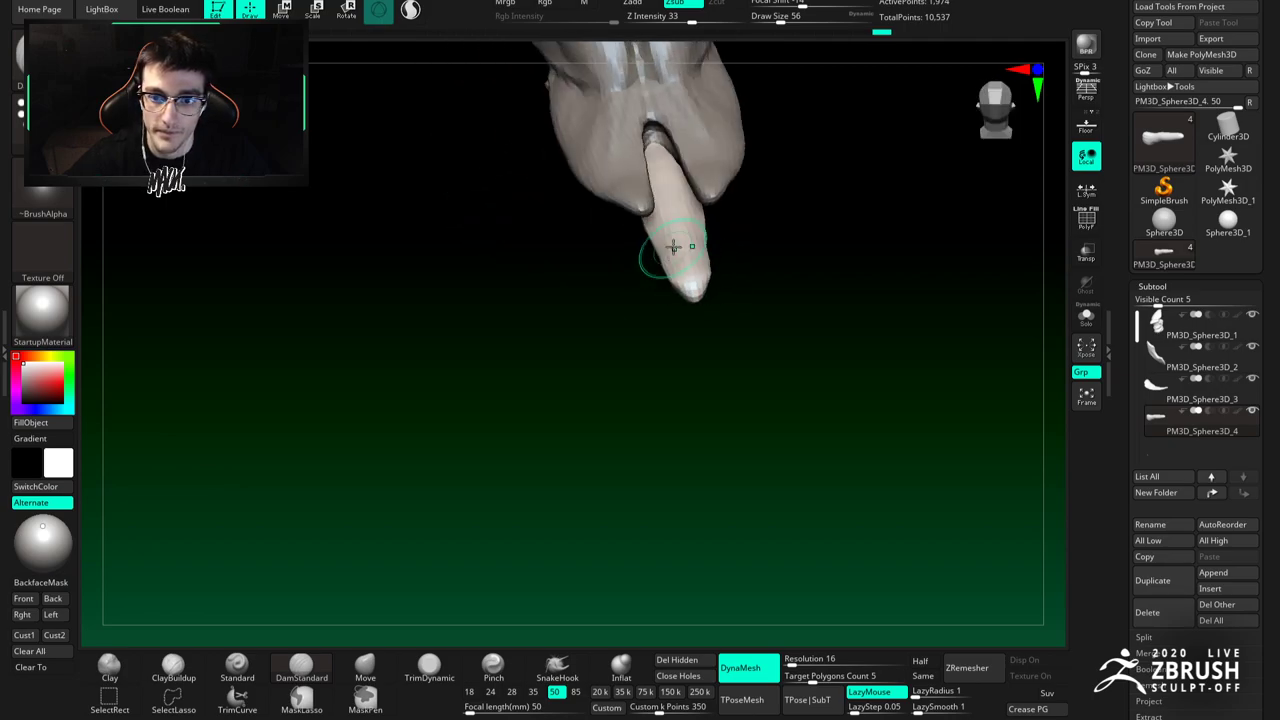
{"action": "mouse_move", "coordinate": [667, 172]}
{"action": "right_mouse_down"}
{"action": "mouse_move", "coordinate": [703, 209]}
{"action": "mouse_move", "coordinate": [539, 293]}
{"action": "right_mouse_up"}
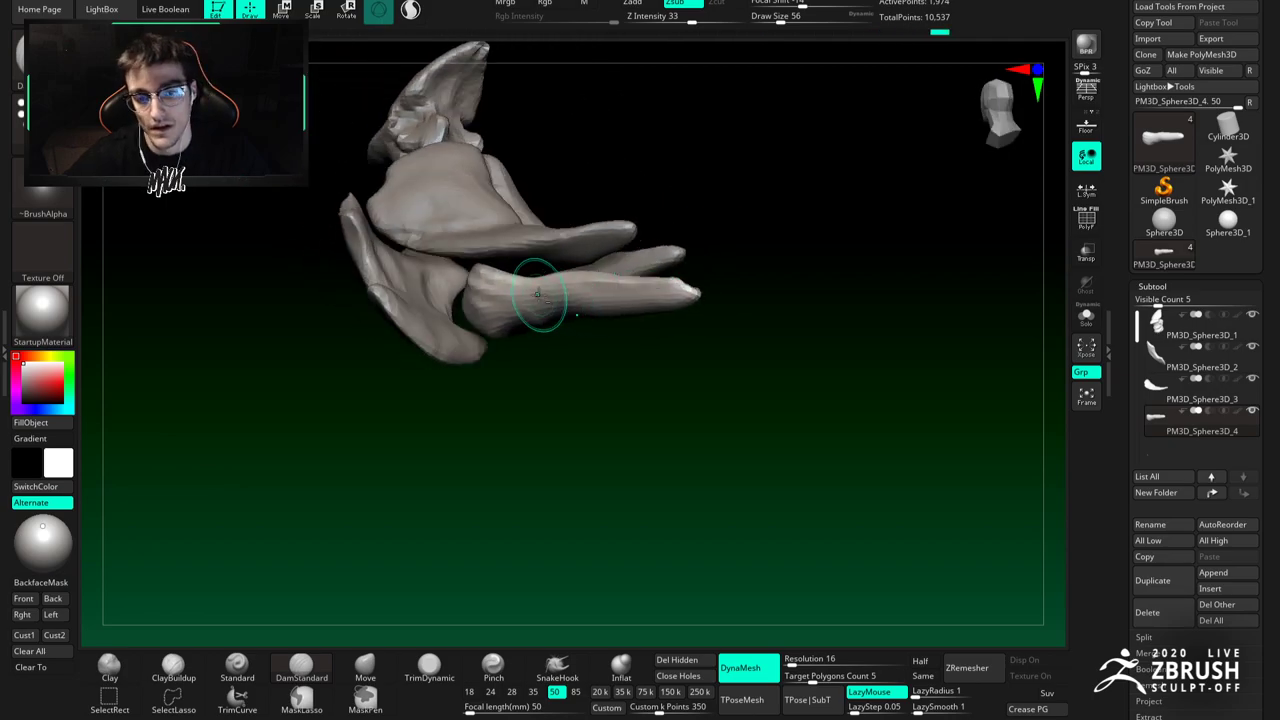
{"action": "mouse_move", "coordinate": [697, 291]}
{"action": "right_mouse_down"}
{"action": "mouse_move", "coordinate": [680, 262]}
{"action": "mouse_move", "coordinate": [642, 296]}
{"action": "right_mouse_up"}
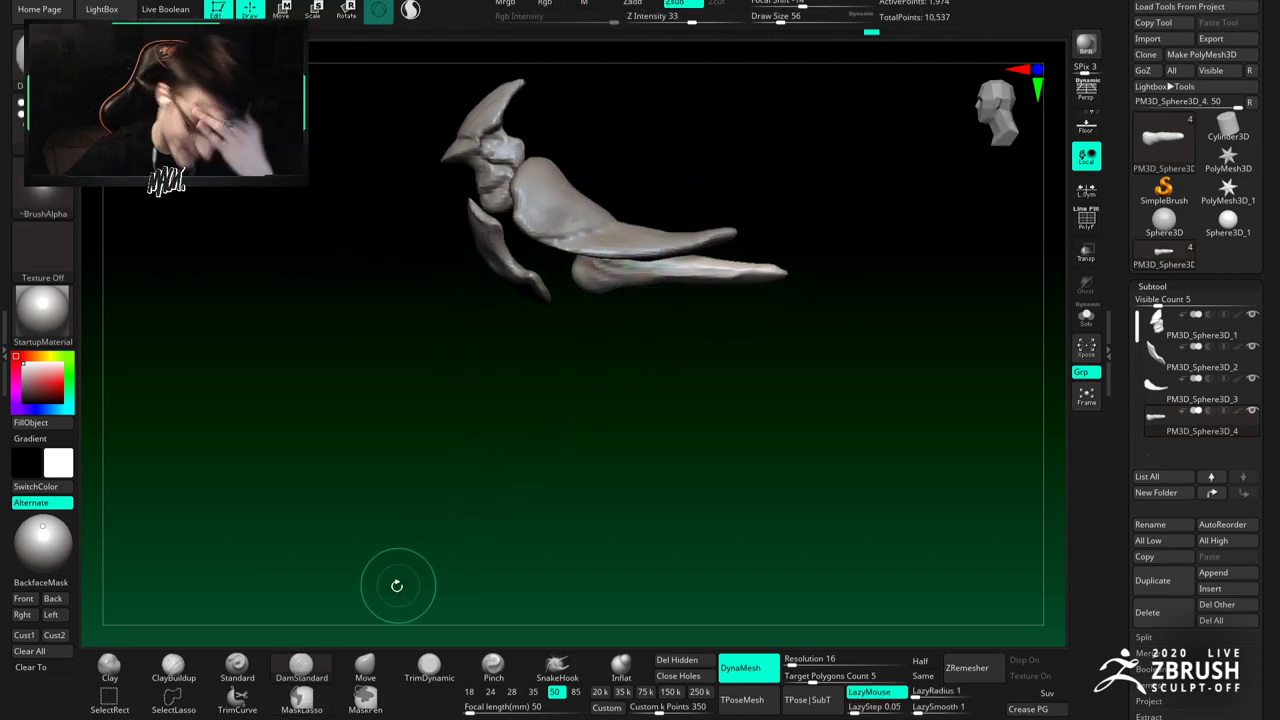
Step: Thin and taper the rear half of the rod with the Move brush at draw size 83
{"action": "left_click", "coordinate": [373, 663]}
{"action": "mouse_move", "coordinate": [711, 266]}
{"action": "right_mouse_down", "text": "alt"}
{"action": "mouse_move", "coordinate": [692, 277]}
{"action": "mouse_move", "coordinate": [728, 295]}
{"action": "right_mouse_up", "text": "alt"}
{"action": "key", "text": "space"}
{"action": "left_click_drag", "start_coordinate": [717, 276], "coordinate": [763, 281]}
{"action": "key", "text": "space"}
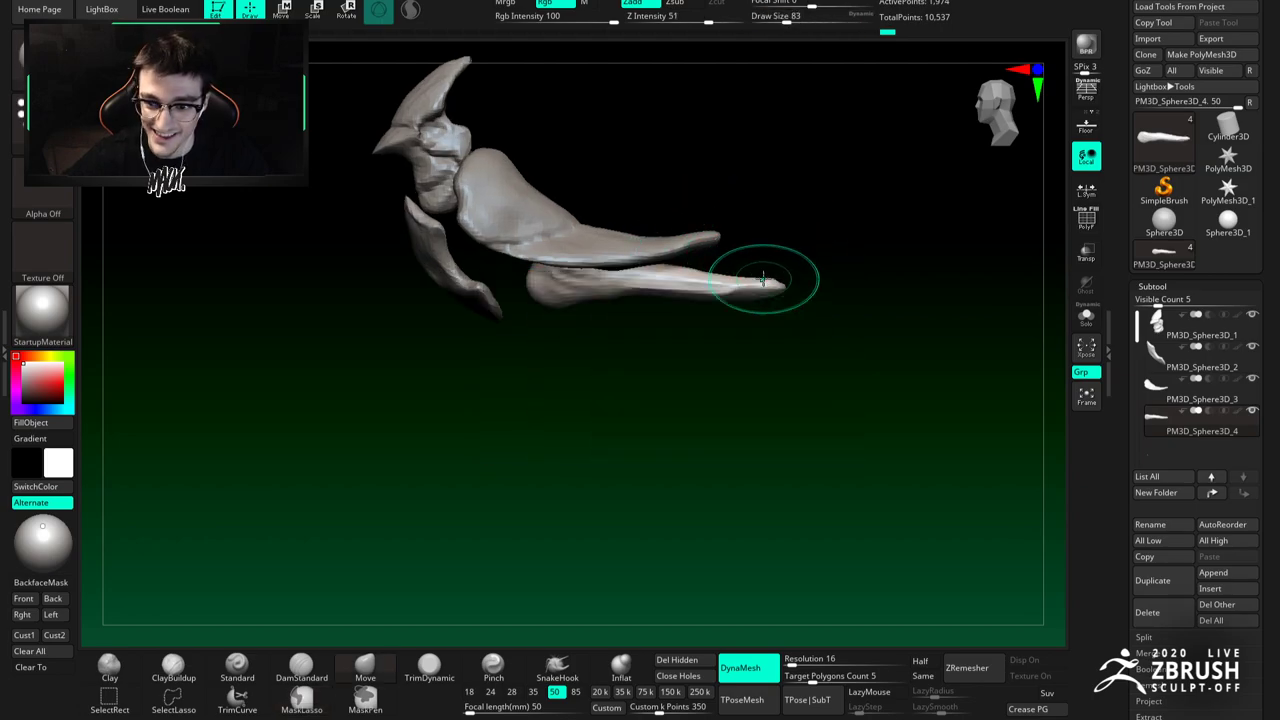
{"action": "right_click_drag", "start_coordinate": [766, 280], "coordinate": [783, 303], "text": "ctrl"}
Step: Pull the rod's rear tip into a small fork with the Move brush at draw size 33
{"action": "key", "text": "space"}
{"action": "left_click_drag", "start_coordinate": [790, 304], "coordinate": [783, 303]}
{"action": "mouse_move", "coordinate": [785, 303]}
{"action": "right_mouse_down"}
{"action": "mouse_move", "coordinate": [807, 300]}
{"action": "mouse_move", "coordinate": [760, 273]}
{"action": "right_mouse_up"}
{"action": "key", "text": "space"}
{"action": "left_click_drag", "start_coordinate": [742, 275], "coordinate": [735, 275]}
{"action": "right_click_drag", "start_coordinate": [735, 275], "coordinate": [738, 288]}
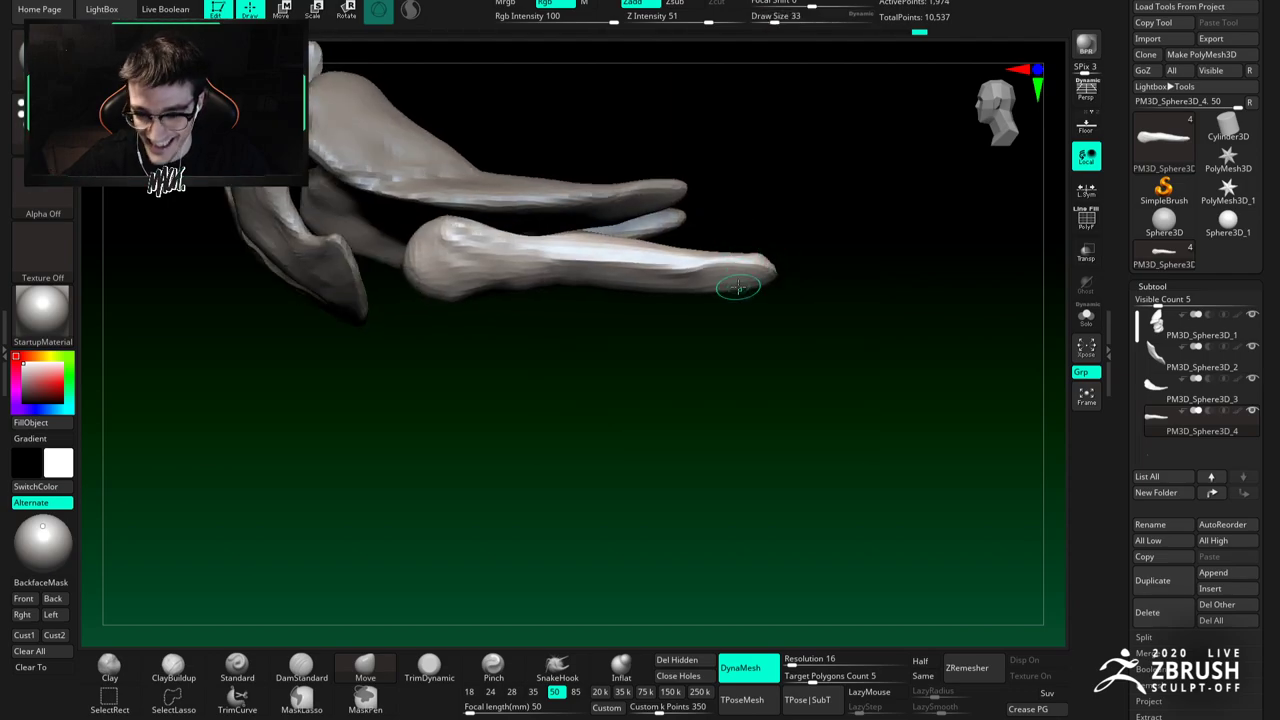
{"action": "mouse_move", "coordinate": [732, 283]}
{"action": "right_mouse_down"}
{"action": "mouse_move", "coordinate": [746, 286]}
{"action": "mouse_move", "coordinate": [705, 273]}
{"action": "right_mouse_up"}
Step: Adjust the rod's profile with the Move brush at draw size 87 and square off its front end, using ClayBuildup as needed
{"action": "key", "text": "space"}
{"action": "left_click_drag", "start_coordinate": [617, 274], "coordinate": [632, 274]}
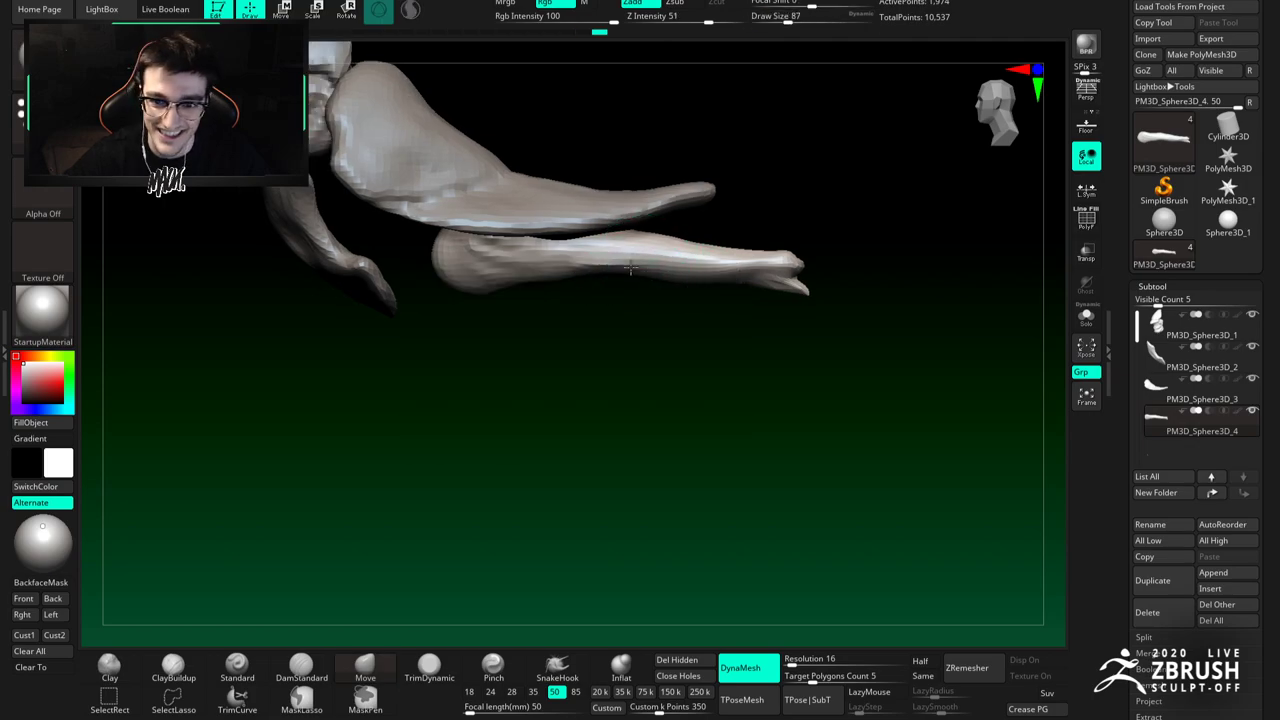
{"action": "mouse_move", "coordinate": [695, 263]}
{"action": "right_mouse_down"}
{"action": "mouse_move", "coordinate": [697, 173]}
{"action": "mouse_move", "coordinate": [737, 217]}
{"action": "mouse_move", "coordinate": [707, 235]}
{"action": "mouse_move", "coordinate": [600, 246]}
{"action": "mouse_move", "coordinate": [661, 254]}
{"action": "mouse_move", "coordinate": [630, 255]}
{"action": "right_mouse_up"}
{"action": "key", "text": "space"}
{"action": "left_click", "coordinate": [640, 264]}
{"action": "left_click_drag", "start_coordinate": [637, 250], "coordinate": [629, 262]}
{"action": "mouse_move", "coordinate": [636, 264]}
{"action": "right_mouse_down"}
{"action": "mouse_move", "coordinate": [602, 254]}
{"action": "mouse_move", "coordinate": [646, 246]}
{"action": "mouse_move", "coordinate": [621, 236]}
{"action": "mouse_move", "coordinate": [630, 275]}
{"action": "mouse_move", "coordinate": [664, 309]}
{"action": "right_mouse_up"}
{"action": "key", "text": "b"}
{"action": "key", "text": "c"}
{"action": "key", "text": "b"}
{"action": "right_click_drag", "start_coordinate": [722, 356], "coordinate": [762, 384]}
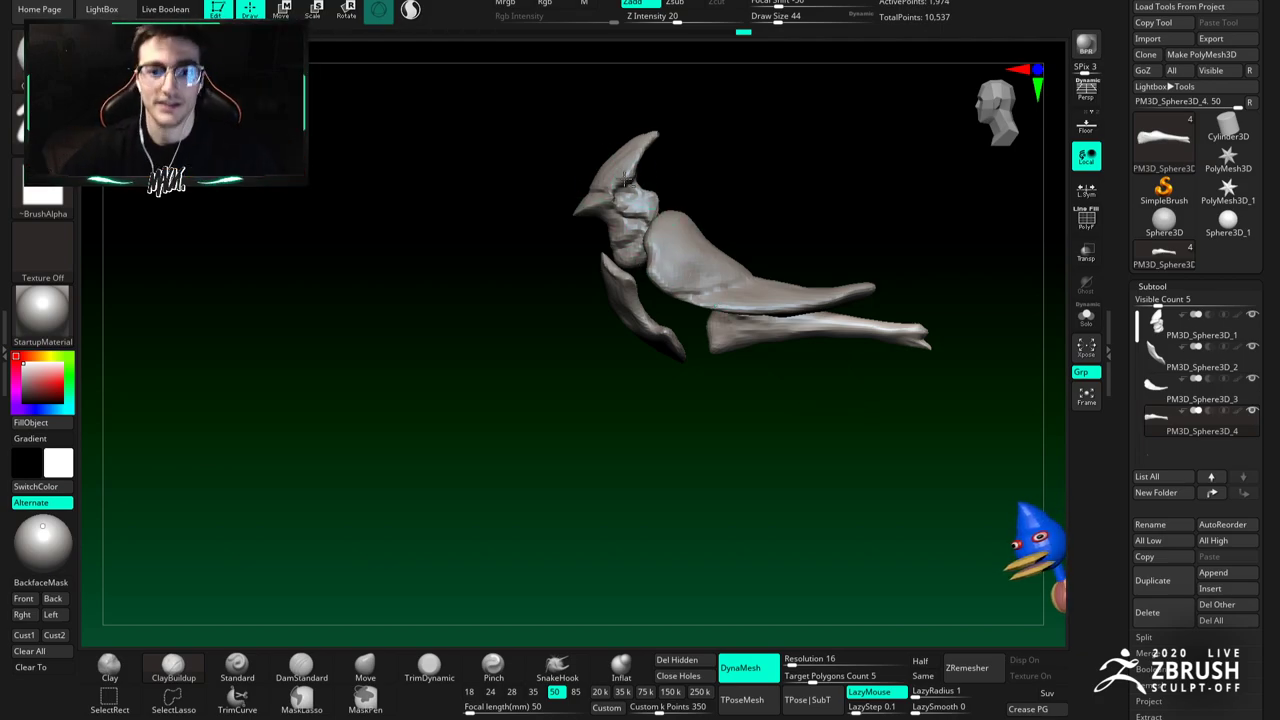
Step: Select the head subtool and reshape its crest and beak with the Move brush at draw sizes 94 and 90
{"action": "left_click", "coordinate": [368, 673]}
{"action": "mouse_move", "coordinate": [615, 150]}
{"action": "right_mouse_down", "text": "alt"}
{"action": "mouse_move", "coordinate": [602, 185]}
{"action": "mouse_move", "coordinate": [630, 205]}
{"action": "right_mouse_up", "text": "alt"}
{"action": "key", "text": "space"}
{"action": "left_click_drag", "start_coordinate": [628, 196], "coordinate": [650, 194]}
{"action": "key", "text": "space"}
{"action": "left_click_drag", "start_coordinate": [626, 163], "coordinate": [636, 162]}
{"action": "key", "text": "space"}
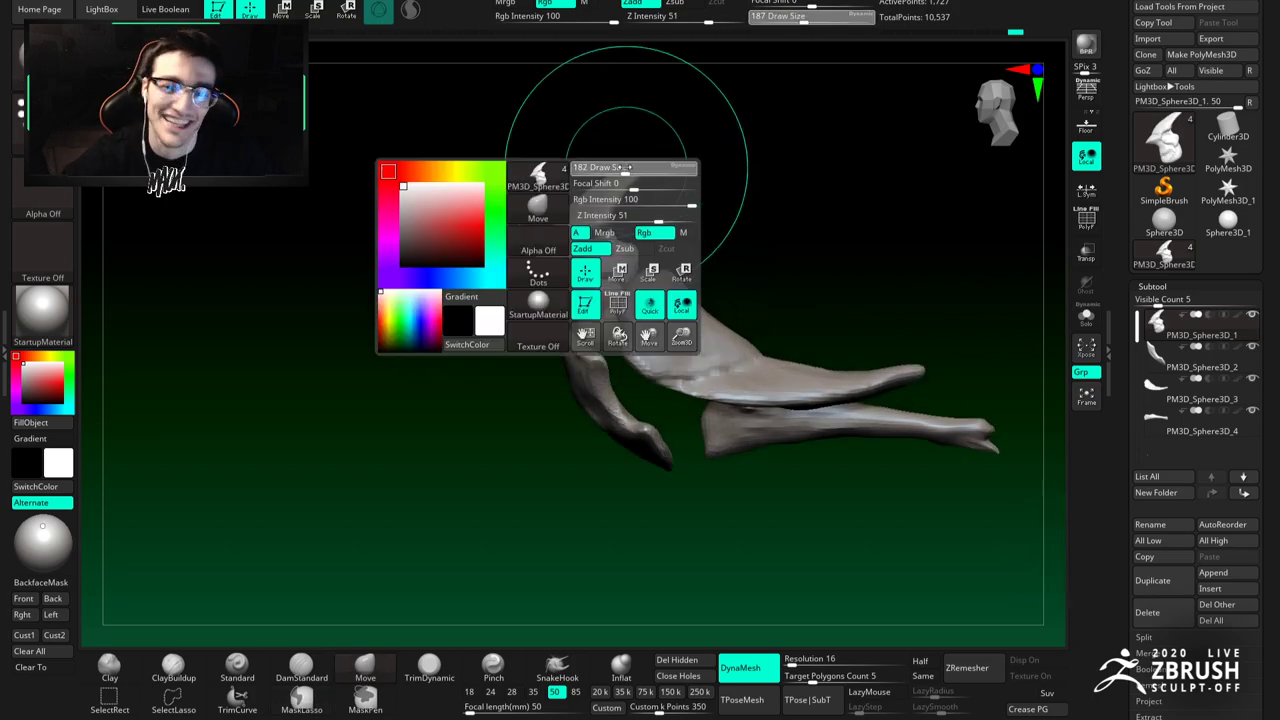
{"action": "left_click_drag", "start_coordinate": [625, 175], "coordinate": [597, 185]}
{"action": "key", "text": "space"}
{"action": "key", "text": "space"}
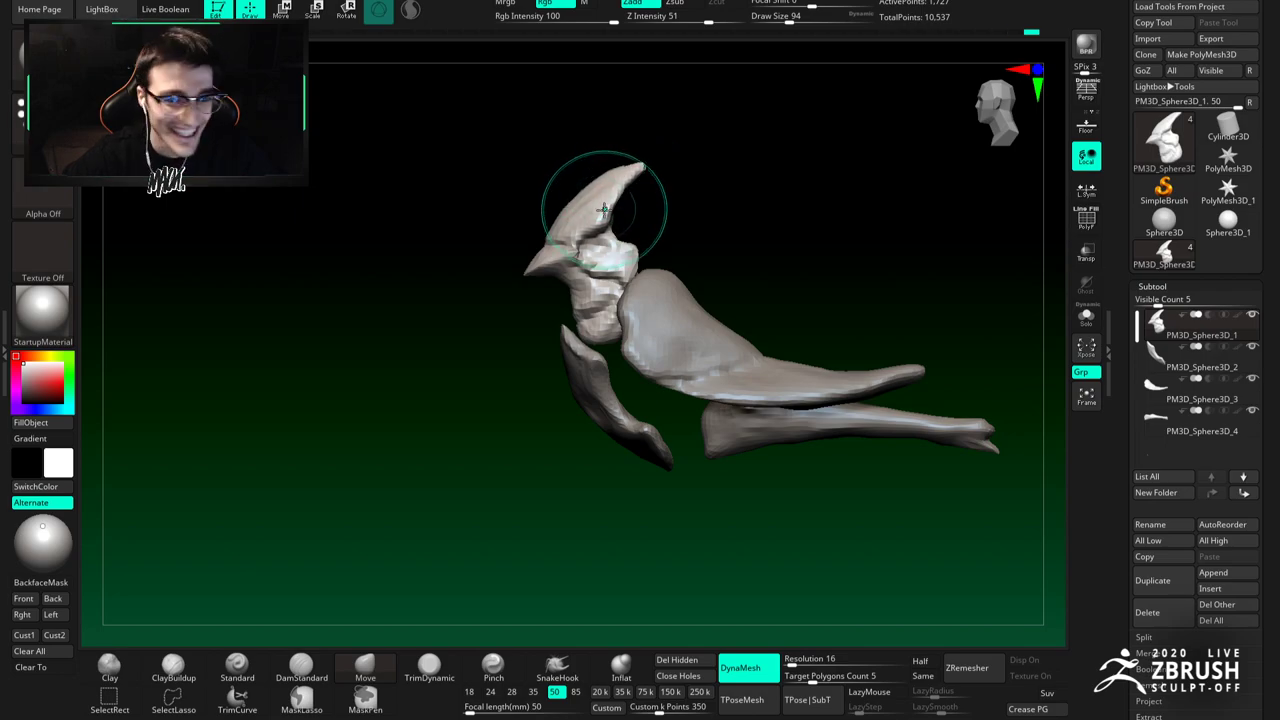
{"action": "right_click_drag", "start_coordinate": [632, 206], "coordinate": [648, 246], "text": "ctrl"}
{"action": "key", "text": "space"}
{"action": "left_click_drag", "start_coordinate": [648, 248], "coordinate": [645, 248]}
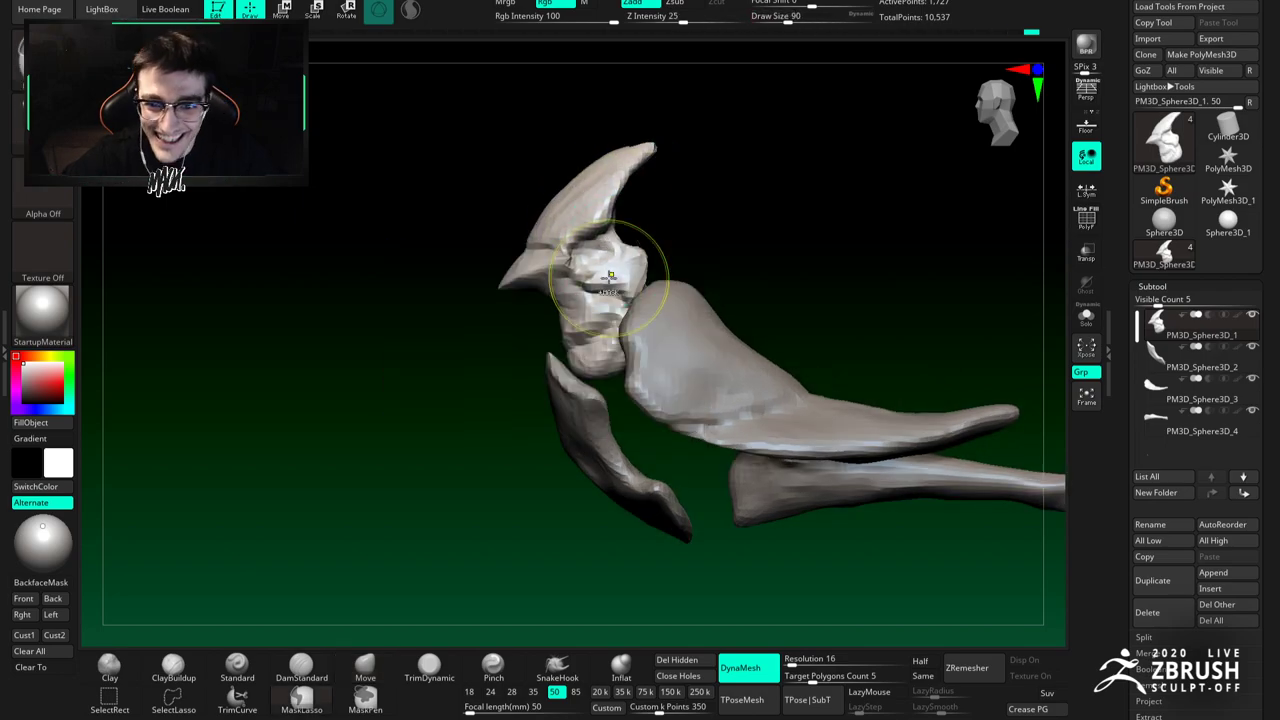
{"action": "right_click_drag", "start_coordinate": [610, 289], "coordinate": [600, 241], "text": "ctrl"}
{"action": "right_click_drag", "start_coordinate": [872, 380], "coordinate": [894, 400], "text": "alt"}
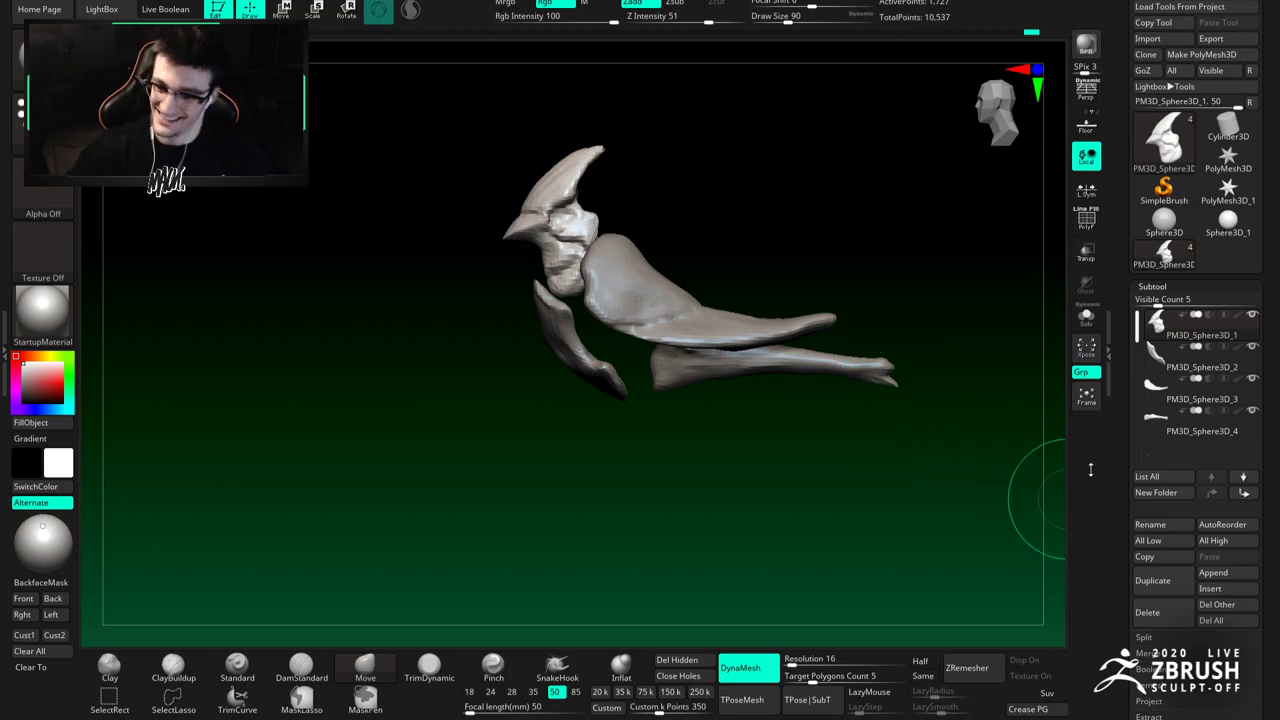
Step: Insert a sphere subtool, position it behind the chest piece and convert it to a DynaMesh at resolution 16
{"action": "left_click", "coordinate": [1213, 572]}
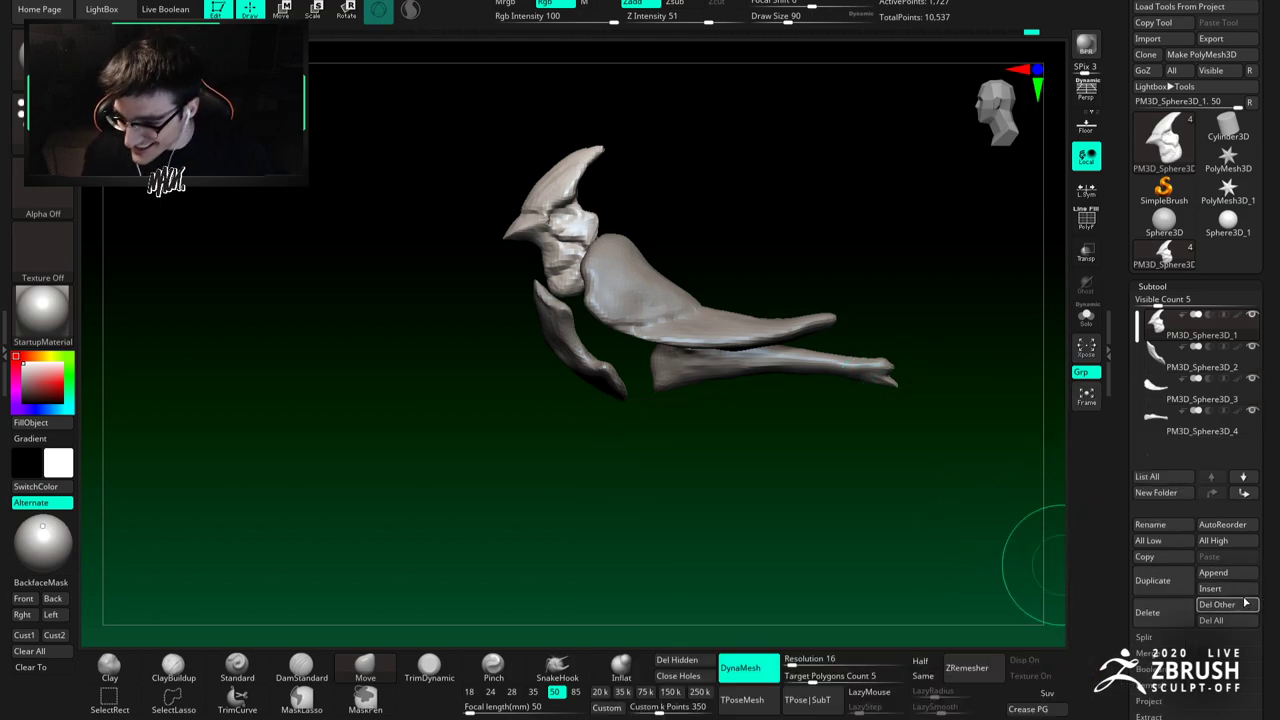
{"action": "left_click", "coordinate": [1246, 604]}
{"action": "left_click", "coordinate": [999, 626]}
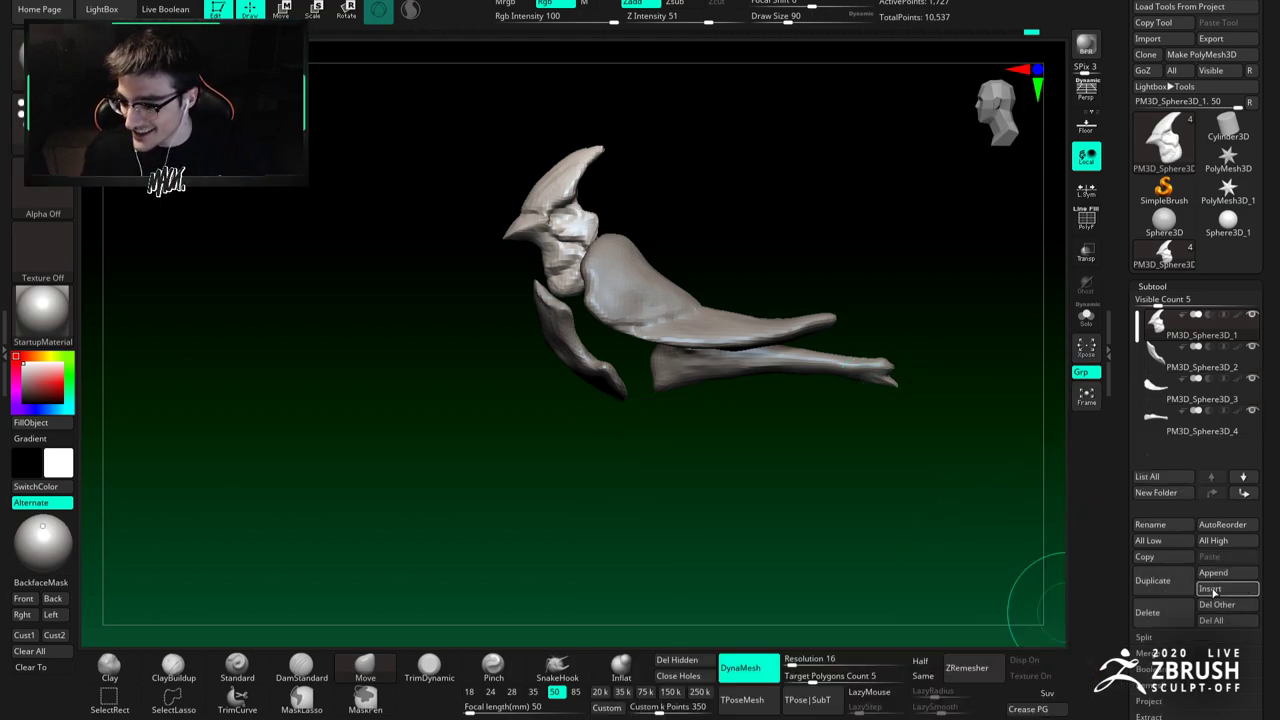
{"action": "left_click", "coordinate": [1213, 572]}
{"action": "left_click", "coordinate": [702, 437]}
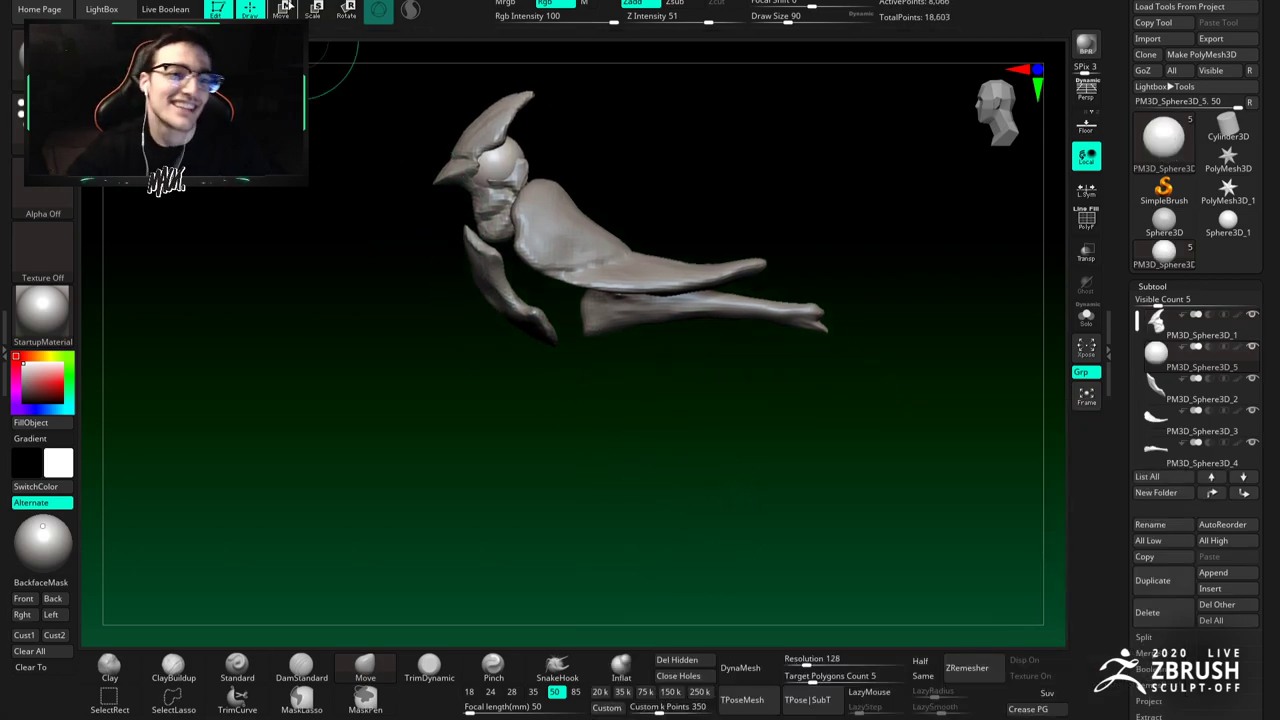
{"action": "left_click_drag", "start_coordinate": [602, 160], "coordinate": [629, 256]}
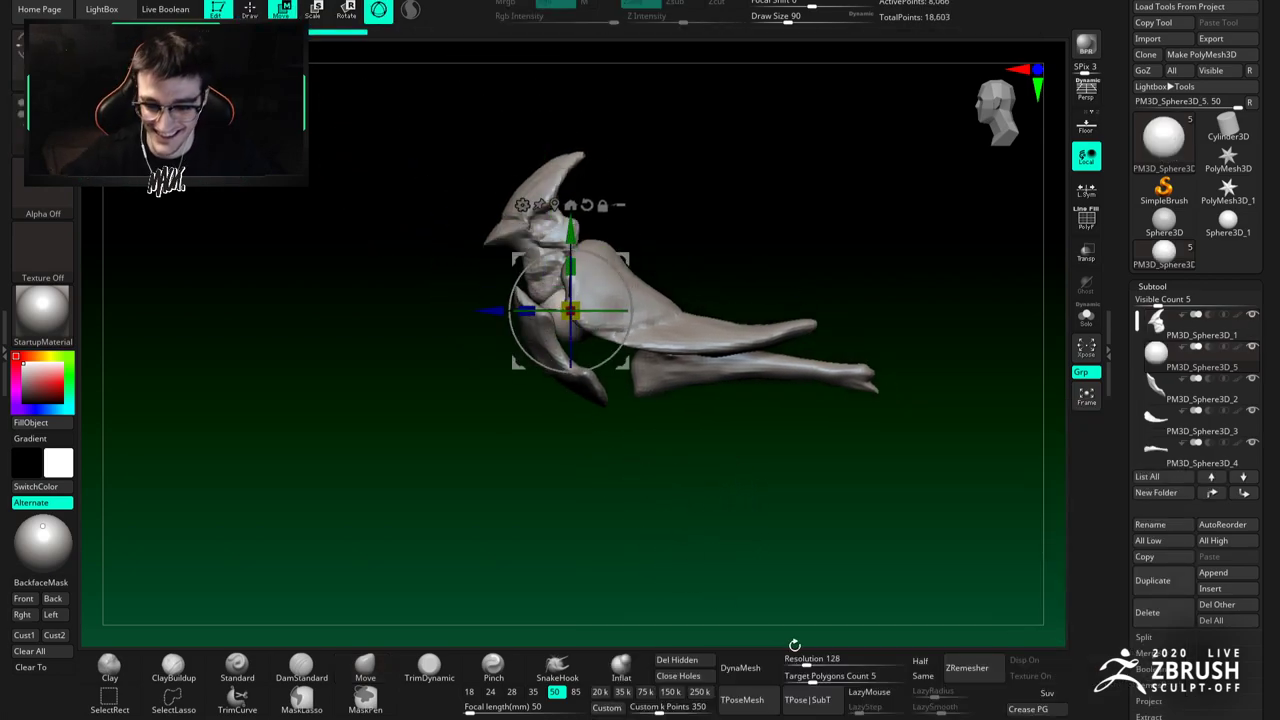
{"action": "left_click", "coordinate": [792, 662]}
{"action": "left_click", "coordinate": [748, 665]}
Step: Stretch the new sphere into a torso between the chest piece and the body with the Move brush
{"action": "left_click_drag", "start_coordinate": [610, 480], "coordinate": [628, 494], "text": "alt"}
{"action": "left_click", "coordinate": [365, 667]}
{"action": "left_click_drag", "start_coordinate": [517, 353], "coordinate": [608, 298]}
{"action": "right_click_drag", "start_coordinate": [590, 277], "coordinate": [600, 283], "text": "ctrl"}
{"action": "key", "text": "space"}
{"action": "mouse_move", "coordinate": [600, 280]}
{"action": "left_mouse_down"}
{"action": "mouse_move", "coordinate": [597, 312]}
{"action": "mouse_move", "coordinate": [589, 300]}
{"action": "left_mouse_up"}
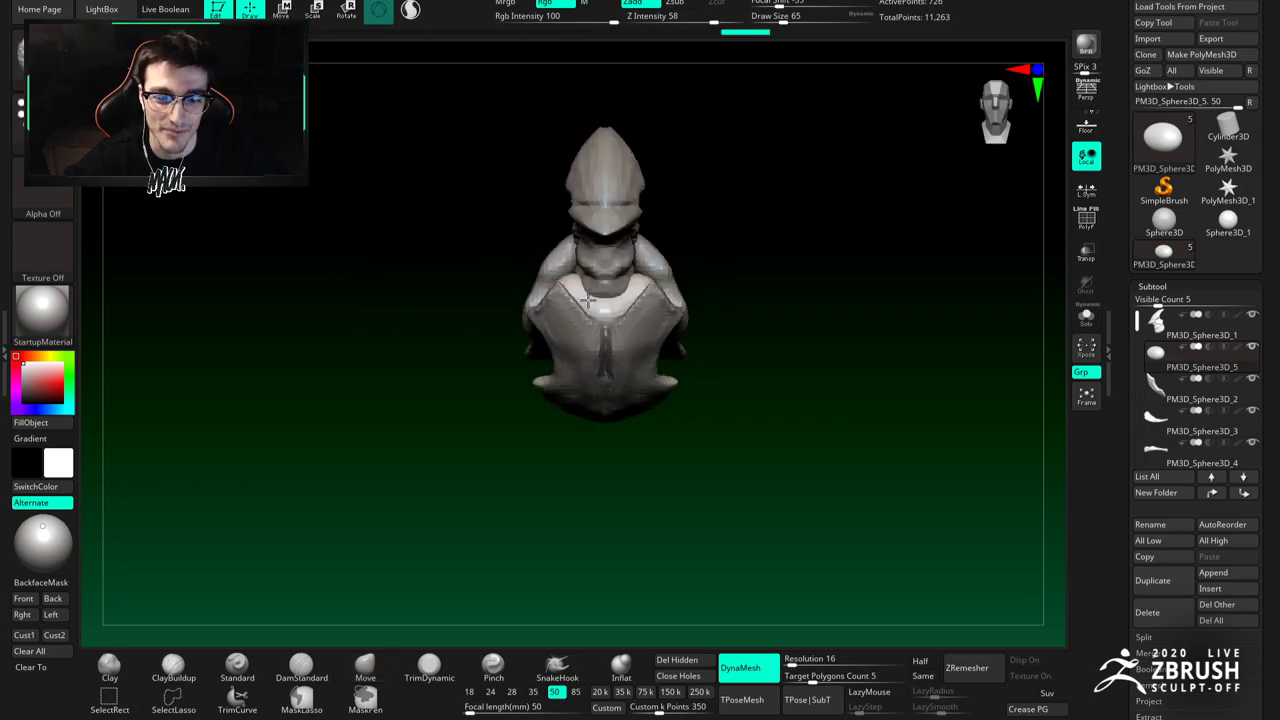
Step: Extend the torso from the neck down to the rod's front end with the Move brush at draw size 116
{"action": "right_click_drag", "start_coordinate": [604, 321], "coordinate": [598, 292]}
{"action": "key", "text": "b"}
{"action": "key", "text": "m"}
{"action": "key", "text": "v"}
{"action": "key", "text": "space"}
{"action": "left_click_drag", "start_coordinate": [600, 294], "coordinate": [608, 296]}
{"action": "right_click_drag", "start_coordinate": [608, 296], "coordinate": [622, 294]}
{"action": "left_click_drag", "start_coordinate": [633, 302], "coordinate": [602, 287]}
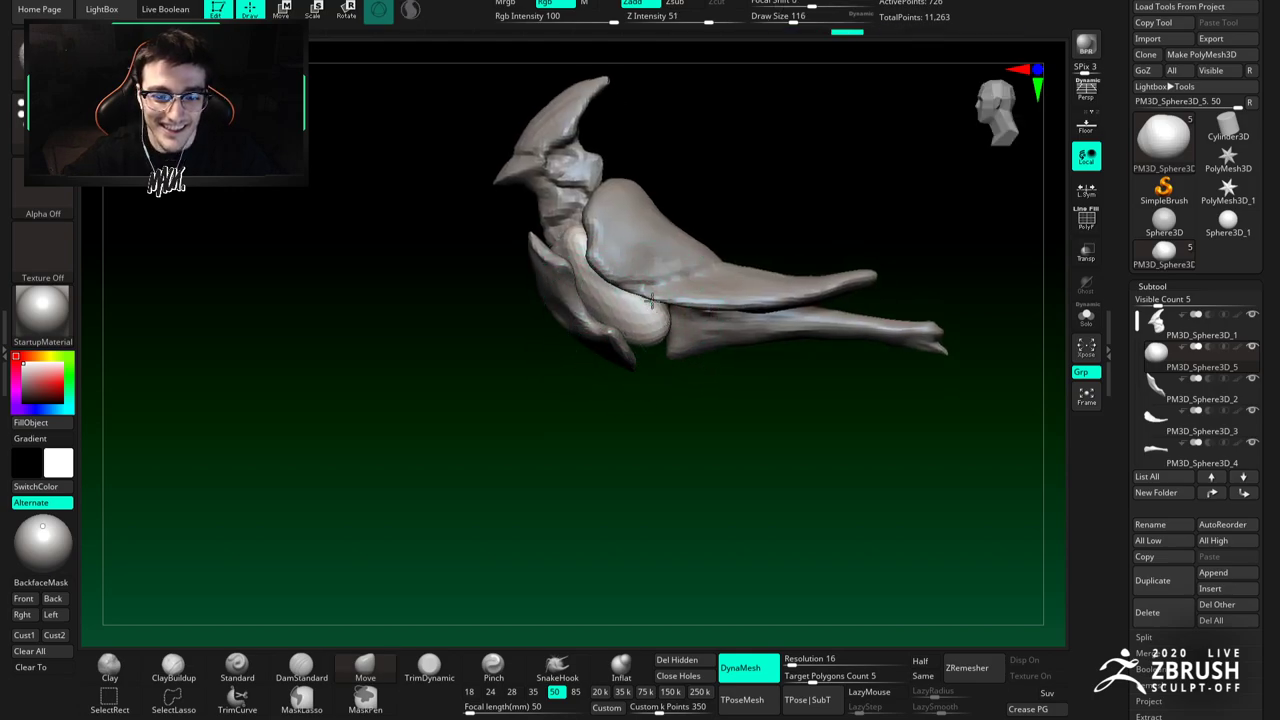
{"action": "left_click_drag", "start_coordinate": [652, 344], "coordinate": [660, 300]}
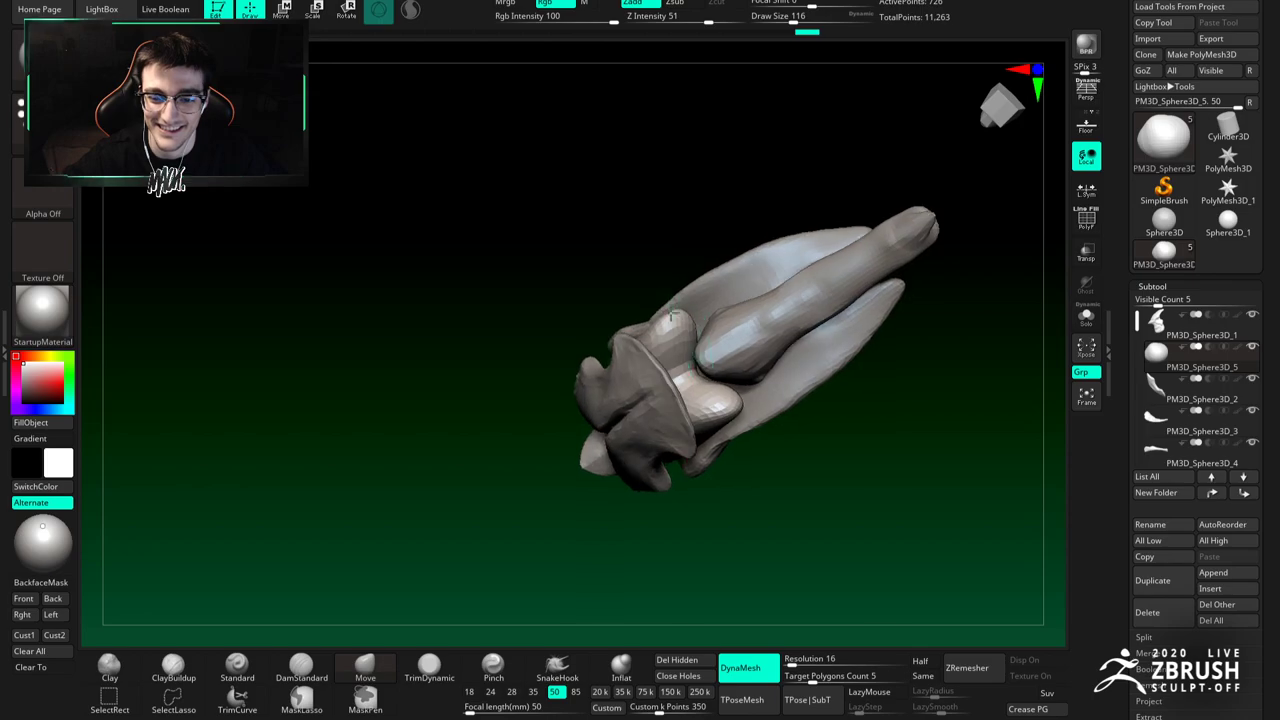
Step: Isolate the torso, round out its notched rear end with the Move brush at draw size 77, and show all subtools again
{"action": "left_click", "coordinate": [1086, 316]}
{"action": "left_click_drag", "start_coordinate": [632, 404], "coordinate": [568, 430]}
{"action": "key", "text": "space"}
{"action": "left_click_drag", "start_coordinate": [696, 356], "coordinate": [687, 355]}
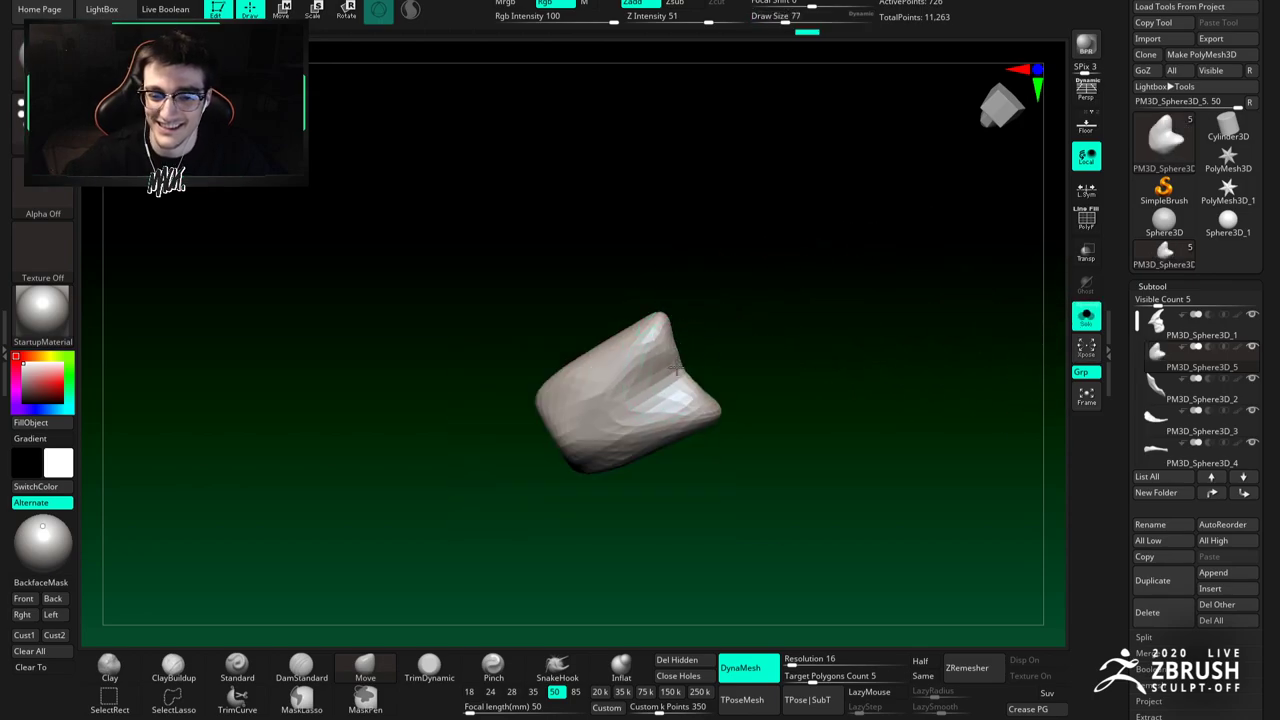
{"action": "key", "text": "b"}
{"action": "key", "text": "m"}
{"action": "key", "text": "v"}
{"action": "right_click_drag", "start_coordinate": [665, 381], "coordinate": [676, 480]}
{"action": "right_click_drag", "start_coordinate": [655, 335], "coordinate": [657, 250]}
{"action": "right_click_drag", "start_coordinate": [712, 332], "coordinate": [684, 347]}
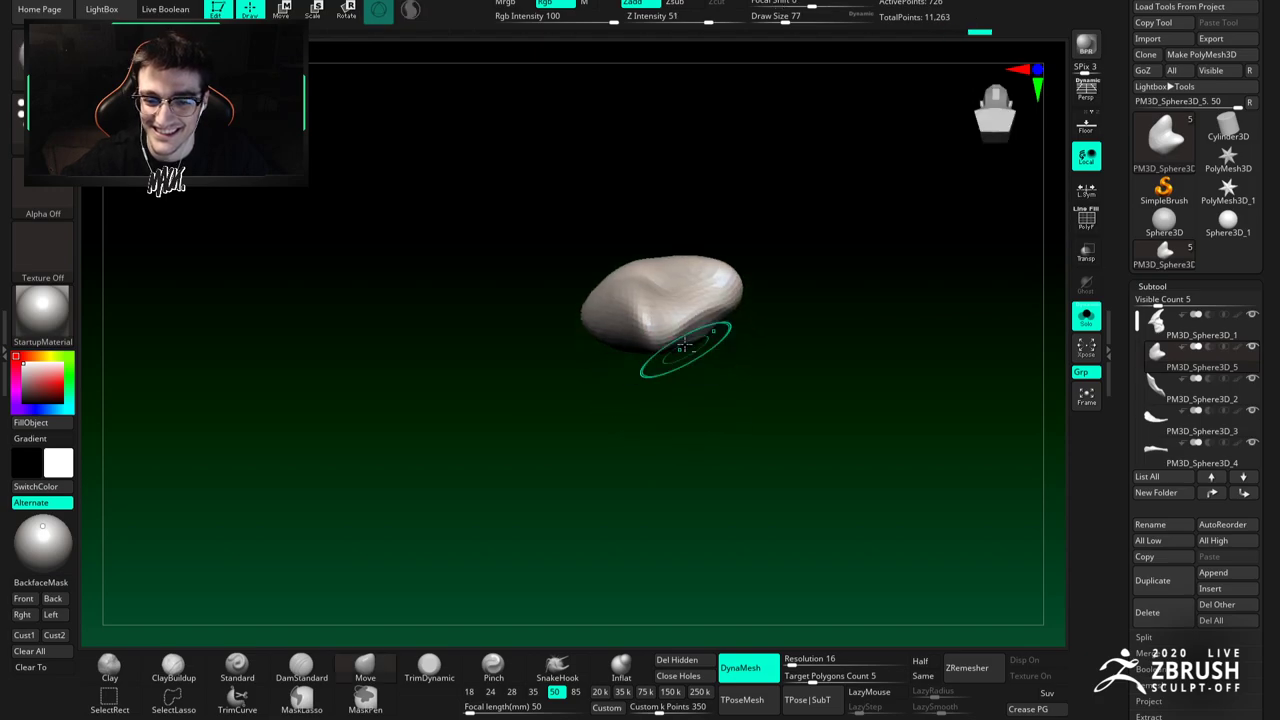
{"action": "right_click_drag", "start_coordinate": [644, 275], "coordinate": [781, 328]}
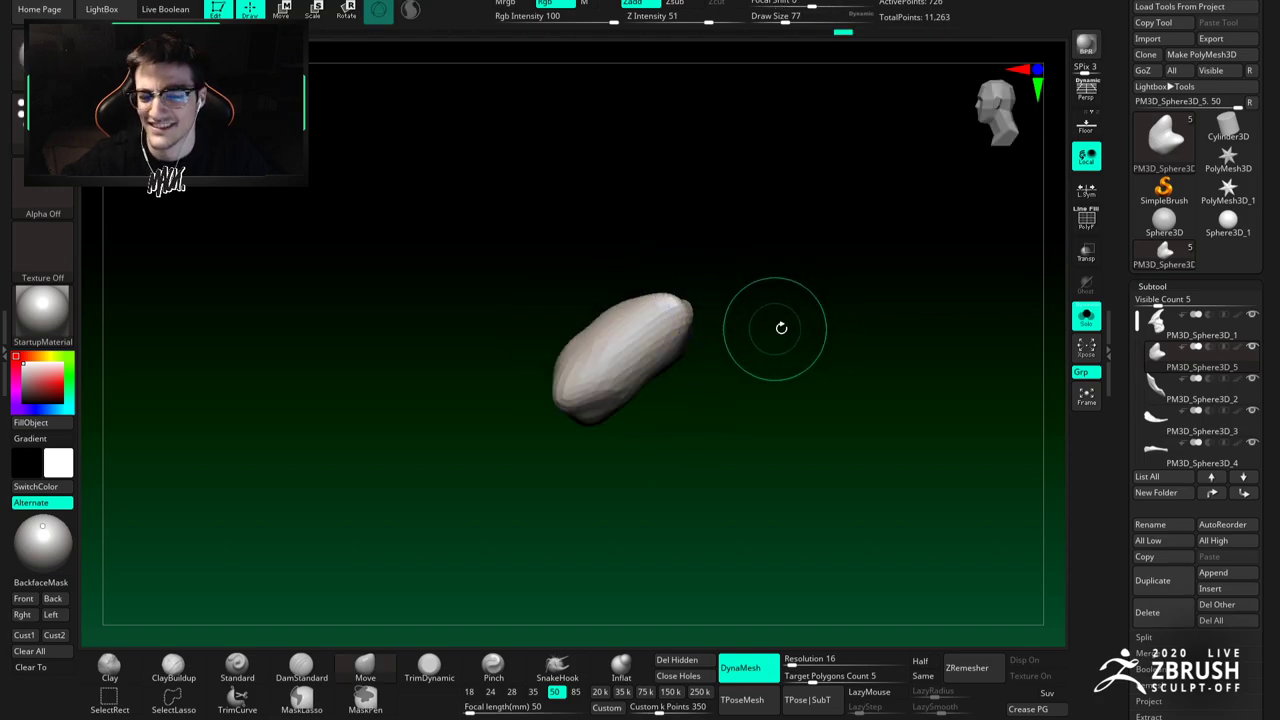
{"action": "left_click", "coordinate": [1085, 318]}
Step: Build up the torso's rear underside with ClayBuildup at draw size 71 and smooth the added volume
{"action": "right_click_drag", "start_coordinate": [640, 360], "coordinate": [638, 245]}
{"action": "mouse_move", "coordinate": [576, 278]}
{"action": "right_mouse_down"}
{"action": "mouse_move", "coordinate": [614, 271]}
{"action": "mouse_move", "coordinate": [629, 220]}
{"action": "mouse_move", "coordinate": [652, 280]}
{"action": "right_mouse_up"}
{"action": "key", "text": "b"}
{"action": "key", "text": "c"}
{"action": "key", "text": "b"}
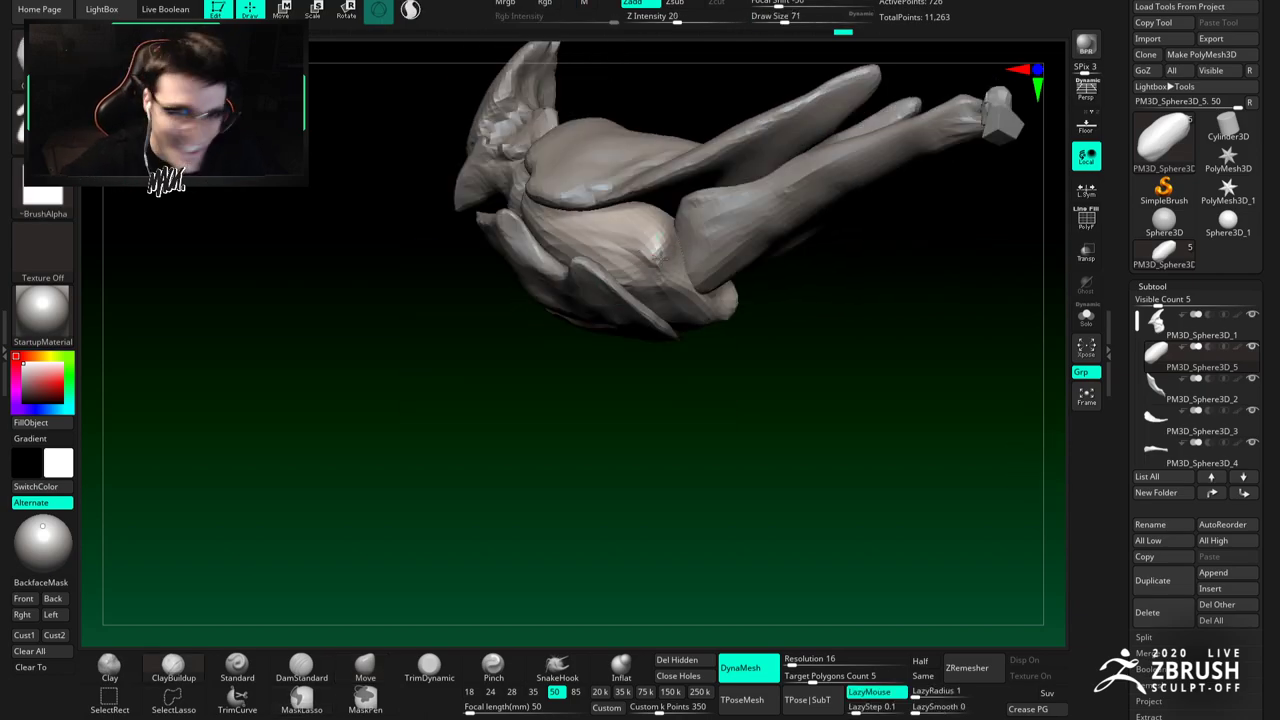
{"action": "mouse_move", "coordinate": [658, 232]}
{"action": "left_mouse_down"}
{"action": "mouse_move", "coordinate": [657, 252]}
{"action": "mouse_move", "coordinate": [651, 225]}
{"action": "left_mouse_up"}
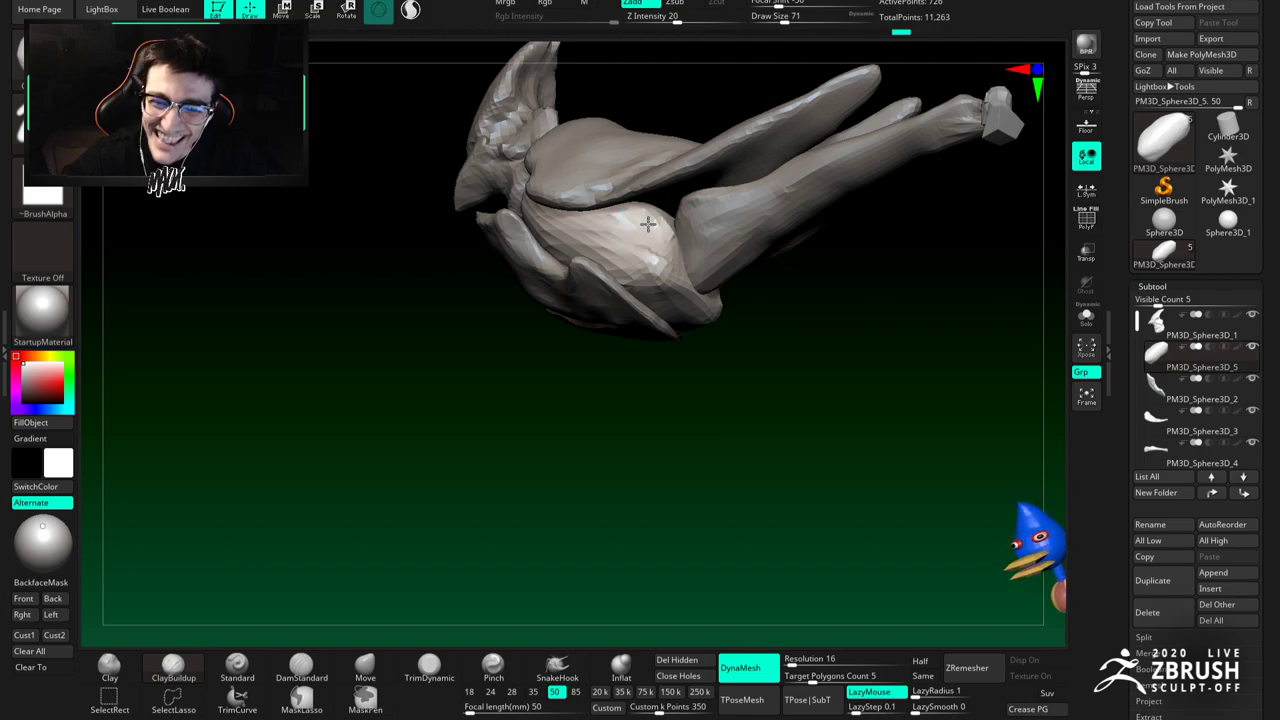
{"action": "right_click_drag", "start_coordinate": [658, 207], "coordinate": [657, 249]}
{"action": "mouse_move", "coordinate": [651, 240]}
{"action": "left_mouse_down"}
{"action": "mouse_move", "coordinate": [660, 222]}
{"action": "mouse_move", "coordinate": [655, 240]}
{"action": "left_mouse_up"}
{"action": "mouse_move", "coordinate": [655, 240]}
{"action": "left_mouse_down", "text": "shift"}
{"action": "mouse_move", "coordinate": [652, 228]}
{"action": "mouse_move", "coordinate": [655, 240]}
{"action": "left_mouse_up", "text": "shift"}
{"action": "right_click_drag", "start_coordinate": [655, 240], "coordinate": [638, 220]}
{"action": "left_click_drag", "start_coordinate": [638, 220], "coordinate": [638, 245], "text": "shift"}
{"action": "mouse_move", "coordinate": [635, 290]}
{"action": "right_mouse_down", "text": "ctrl"}
{"action": "mouse_move", "coordinate": [605, 350]}
{"action": "mouse_move", "coordinate": [565, 375]}
{"action": "right_mouse_up", "text": "ctrl"}
Step: Select the chest piece and reshape its side profile and upper points with the Move brush at draw size 128
{"action": "mouse_move", "coordinate": [437, 580]}
{"action": "right_mouse_down"}
{"action": "mouse_move", "coordinate": [620, 272]}
{"action": "mouse_move", "coordinate": [651, 274]}
{"action": "mouse_move", "coordinate": [627, 302]}
{"action": "right_mouse_up"}
{"action": "left_click", "coordinate": [376, 667]}
{"action": "left_click_drag", "start_coordinate": [420, 490], "coordinate": [420, 545], "text": "alt"}
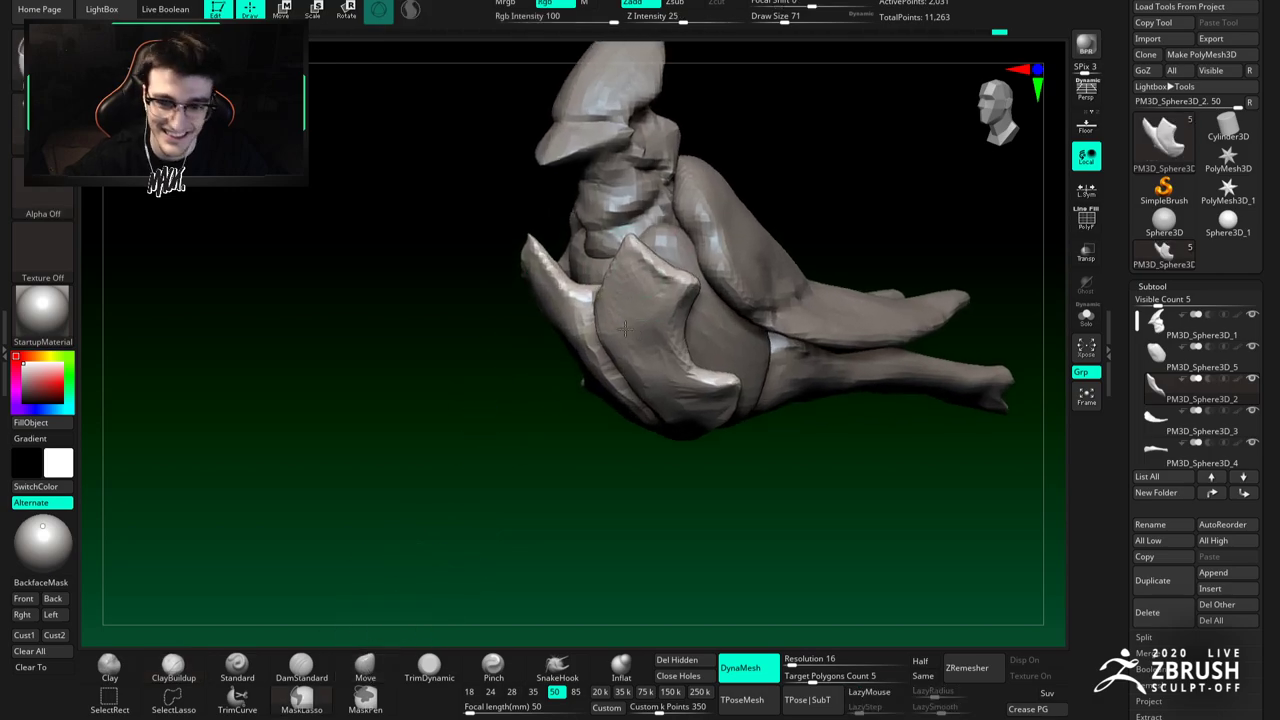
{"action": "left_click_drag", "start_coordinate": [480, 500], "coordinate": [430, 500]}
{"action": "key", "text": "space"}
{"action": "mouse_move", "coordinate": [630, 279]}
{"action": "left_mouse_down"}
{"action": "mouse_move", "coordinate": [646, 279]}
{"action": "mouse_move", "coordinate": [648, 248]}
{"action": "left_mouse_up"}
{"action": "key", "text": "space"}
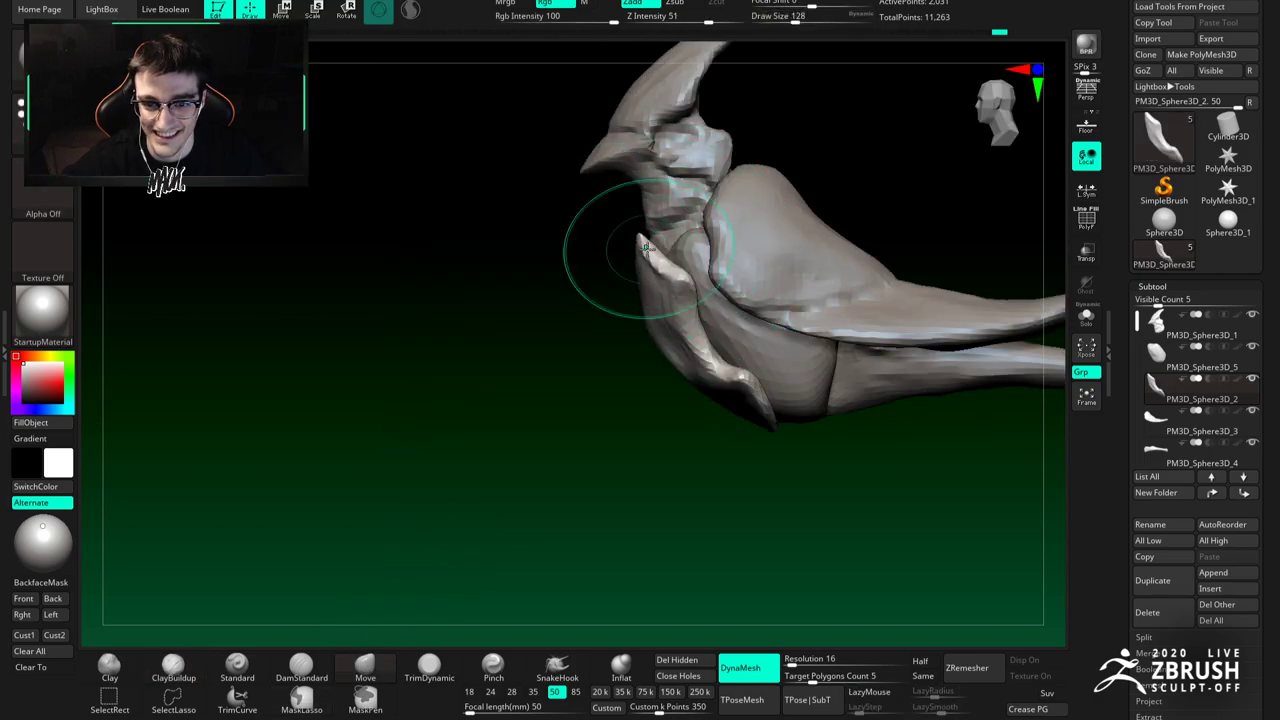
{"action": "right_click_drag", "start_coordinate": [637, 310], "coordinate": [650, 320]}
Step: Refine the chest piece's front face and upper points with ClayBuildup and the Move brush at draw size 71
{"action": "key", "text": "space"}
{"action": "left_click_drag", "start_coordinate": [646, 341], "coordinate": [637, 341]}
{"action": "mouse_move", "coordinate": [634, 344]}
{"action": "right_mouse_down"}
{"action": "mouse_move", "coordinate": [650, 357]}
{"action": "mouse_move", "coordinate": [630, 340]}
{"action": "mouse_move", "coordinate": [586, 355]}
{"action": "mouse_move", "coordinate": [586, 305]}
{"action": "mouse_move", "coordinate": [586, 329]}
{"action": "right_mouse_up"}
{"action": "key", "text": "b"}
{"action": "key", "text": "c"}
{"action": "key", "text": "b"}
{"action": "left_click", "coordinate": [366, 667]}
{"action": "mouse_move", "coordinate": [716, 262]}
{"action": "right_mouse_down"}
{"action": "mouse_move", "coordinate": [734, 275]}
{"action": "mouse_move", "coordinate": [716, 252]}
{"action": "right_mouse_up"}
{"action": "left_click_drag", "start_coordinate": [716, 252], "coordinate": [714, 239]}
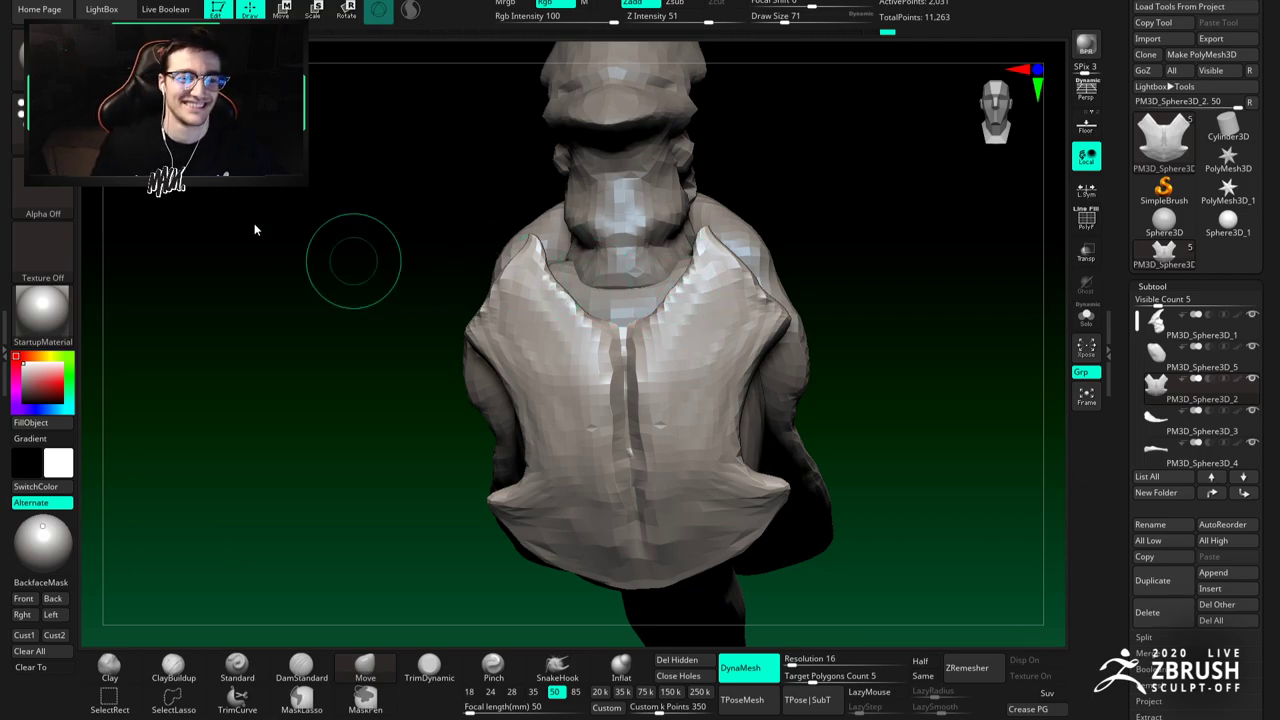
Step: Select and isolate the body subtool and build up its hollow front side with ClayBuildup at draw size 71
{"action": "mouse_move", "coordinate": [634, 330]}
{"action": "right_mouse_down"}
{"action": "mouse_move", "coordinate": [679, 245]}
{"action": "mouse_move", "coordinate": [655, 240]}
{"action": "right_mouse_up"}
{"action": "left_click", "coordinate": [571, 257], "text": "alt"}
{"action": "mouse_move", "coordinate": [571, 257]}
{"action": "right_mouse_down", "text": "alt"}
{"action": "mouse_move", "coordinate": [649, 240]}
{"action": "mouse_move", "coordinate": [654, 308]}
{"action": "mouse_move", "coordinate": [588, 266]}
{"action": "right_mouse_up", "text": "alt"}
{"action": "key", "text": "b"}
{"action": "key", "text": "c"}
{"action": "key", "text": "b"}
{"action": "left_click", "coordinate": [1083, 320]}
{"action": "left_click_drag", "start_coordinate": [680, 284], "coordinate": [696, 257]}
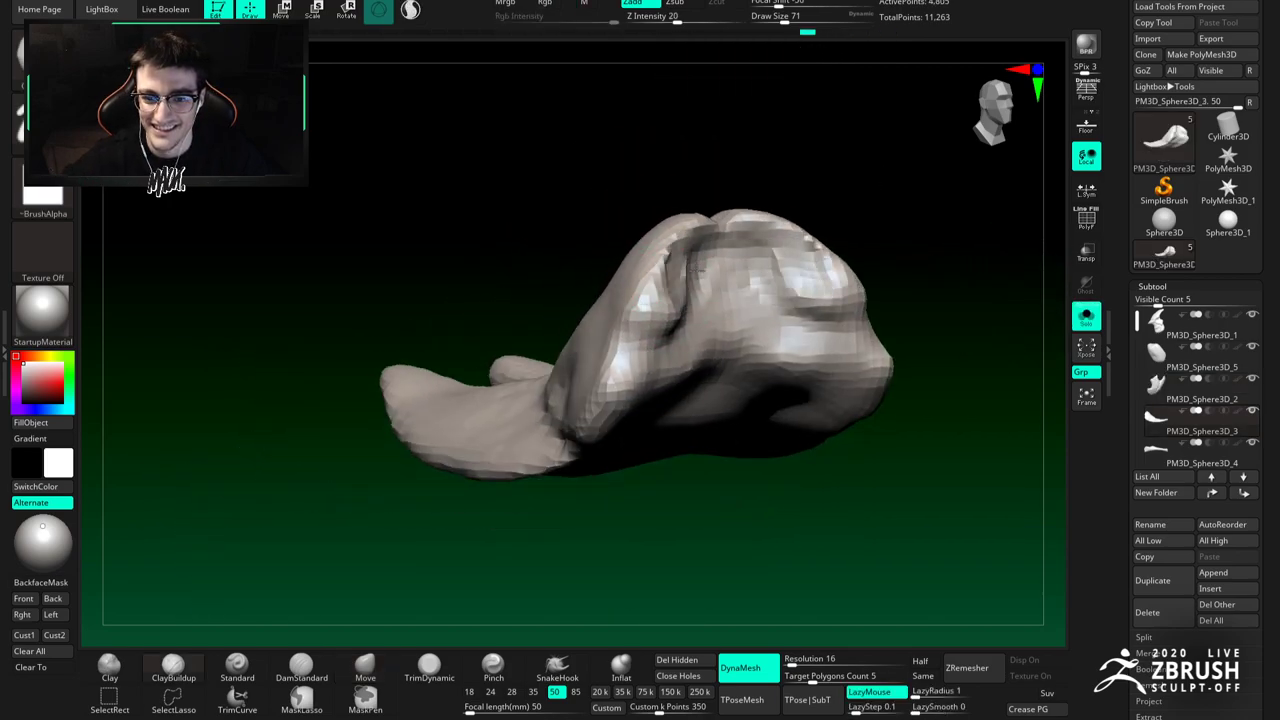
Step: Carve a crease where the isolated body meets the forked tail with DamStandard at draw size 71
{"action": "mouse_move", "coordinate": [674, 296]}
{"action": "right_mouse_down"}
{"action": "mouse_move", "coordinate": [640, 308]}
{"action": "mouse_move", "coordinate": [660, 228]}
{"action": "right_mouse_up"}
{"action": "mouse_move", "coordinate": [619, 305]}
{"action": "right_mouse_down"}
{"action": "mouse_move", "coordinate": [623, 280]}
{"action": "mouse_move", "coordinate": [600, 300]}
{"action": "mouse_move", "coordinate": [586, 277]}
{"action": "mouse_move", "coordinate": [673, 371]}
{"action": "right_mouse_up"}
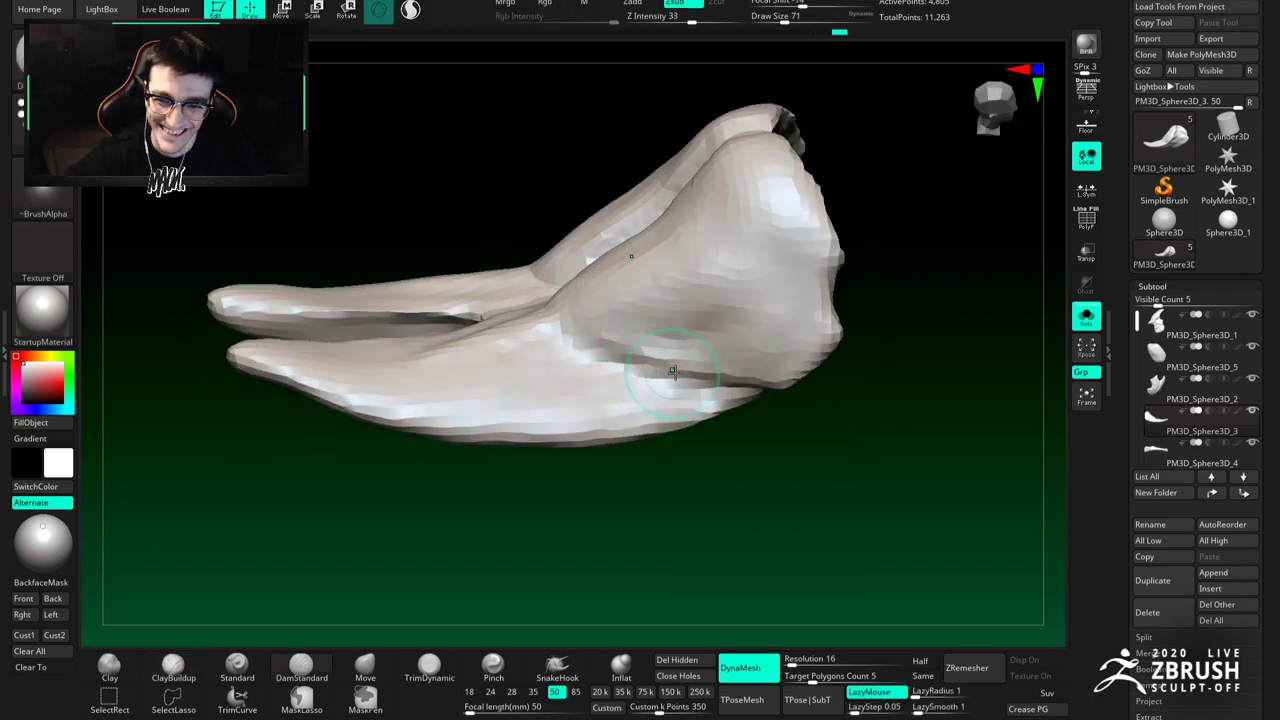
{"action": "mouse_move", "coordinate": [570, 356]}
{"action": "right_mouse_down"}
{"action": "mouse_move", "coordinate": [541, 335]}
{"action": "mouse_move", "coordinate": [571, 257]}
{"action": "mouse_move", "coordinate": [551, 273]}
{"action": "right_mouse_up"}
Step: Add clay inside the body's front rim with ClayBuildup, show all subtools again and smooth the body
{"action": "key", "text": "b"}
{"action": "key", "text": "c"}
{"action": "key", "text": "b"}
{"action": "mouse_move", "coordinate": [624, 259]}
{"action": "right_mouse_down"}
{"action": "mouse_move", "coordinate": [580, 234]}
{"action": "mouse_move", "coordinate": [692, 261]}
{"action": "right_mouse_up"}
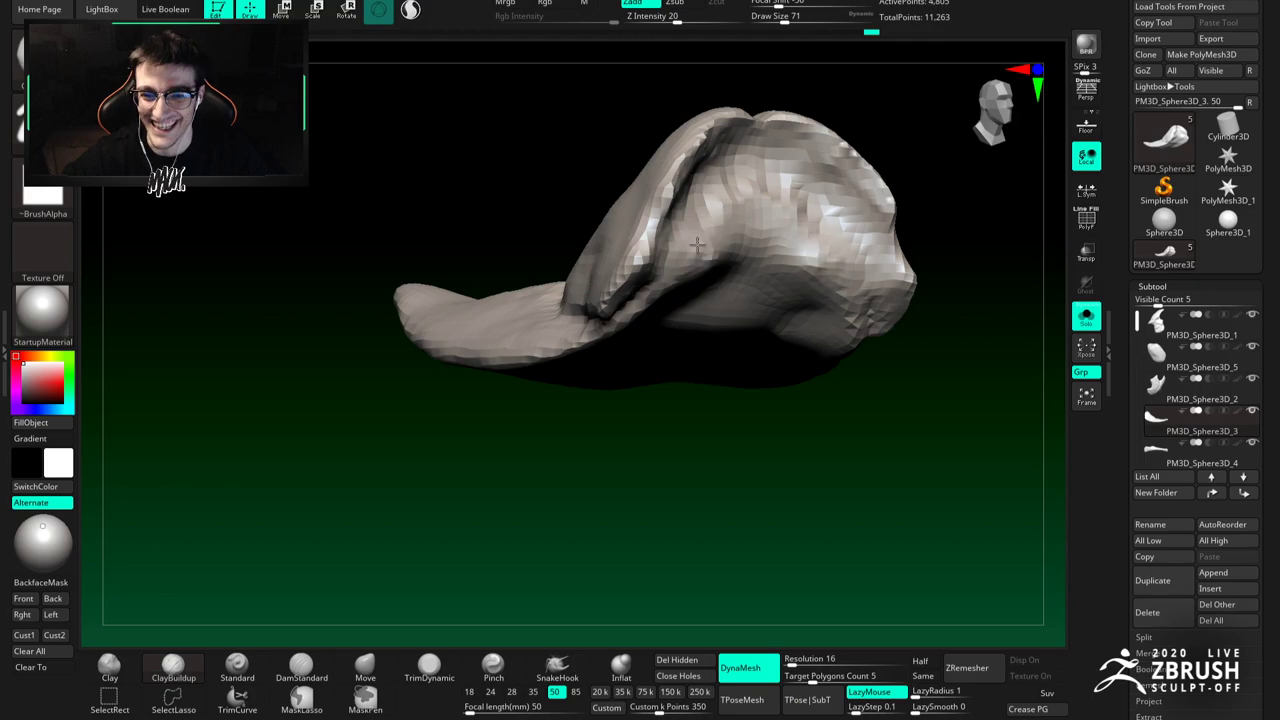
{"action": "left_click", "coordinate": [1088, 320]}
{"action": "mouse_move", "coordinate": [660, 305]}
{"action": "right_mouse_down"}
{"action": "mouse_move", "coordinate": [555, 303]}
{"action": "mouse_move", "coordinate": [647, 299]}
{"action": "right_mouse_up"}
{"action": "mouse_move", "coordinate": [654, 239]}
{"action": "right_mouse_down"}
{"action": "mouse_move", "coordinate": [669, 286]}
{"action": "mouse_move", "coordinate": [620, 221]}
{"action": "right_mouse_up"}
{"action": "left_click_drag", "start_coordinate": [620, 221], "coordinate": [611, 244], "text": "shift"}
Step: Deepen the crease between the body and the tail with DamStandard at draw sizes 71 and 54
{"action": "mouse_move", "coordinate": [611, 246]}
{"action": "right_mouse_down"}
{"action": "mouse_move", "coordinate": [631, 254]}
{"action": "mouse_move", "coordinate": [603, 274]}
{"action": "mouse_move", "coordinate": [626, 316]}
{"action": "mouse_move", "coordinate": [586, 298]}
{"action": "mouse_move", "coordinate": [627, 328]}
{"action": "mouse_move", "coordinate": [565, 368]}
{"action": "right_mouse_up"}
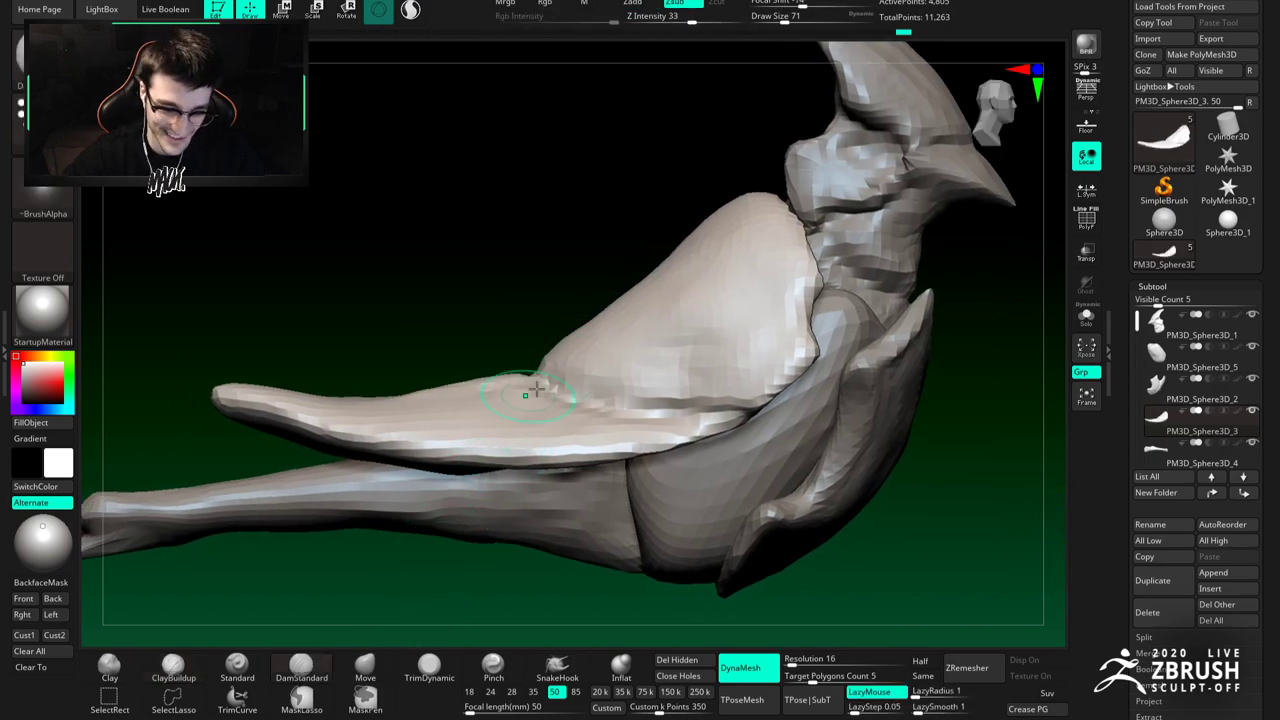
{"action": "right_click_drag", "start_coordinate": [509, 414], "coordinate": [676, 400]}
{"action": "mouse_move", "coordinate": [540, 354]}
{"action": "right_mouse_down", "text": "ctrl"}
{"action": "mouse_move", "coordinate": [634, 297]}
{"action": "mouse_move", "coordinate": [615, 320]}
{"action": "mouse_move", "coordinate": [634, 315]}
{"action": "mouse_move", "coordinate": [649, 374]}
{"action": "mouse_move", "coordinate": [626, 309]}
{"action": "mouse_move", "coordinate": [631, 349]}
{"action": "mouse_move", "coordinate": [566, 314]}
{"action": "right_mouse_up", "text": "ctrl"}
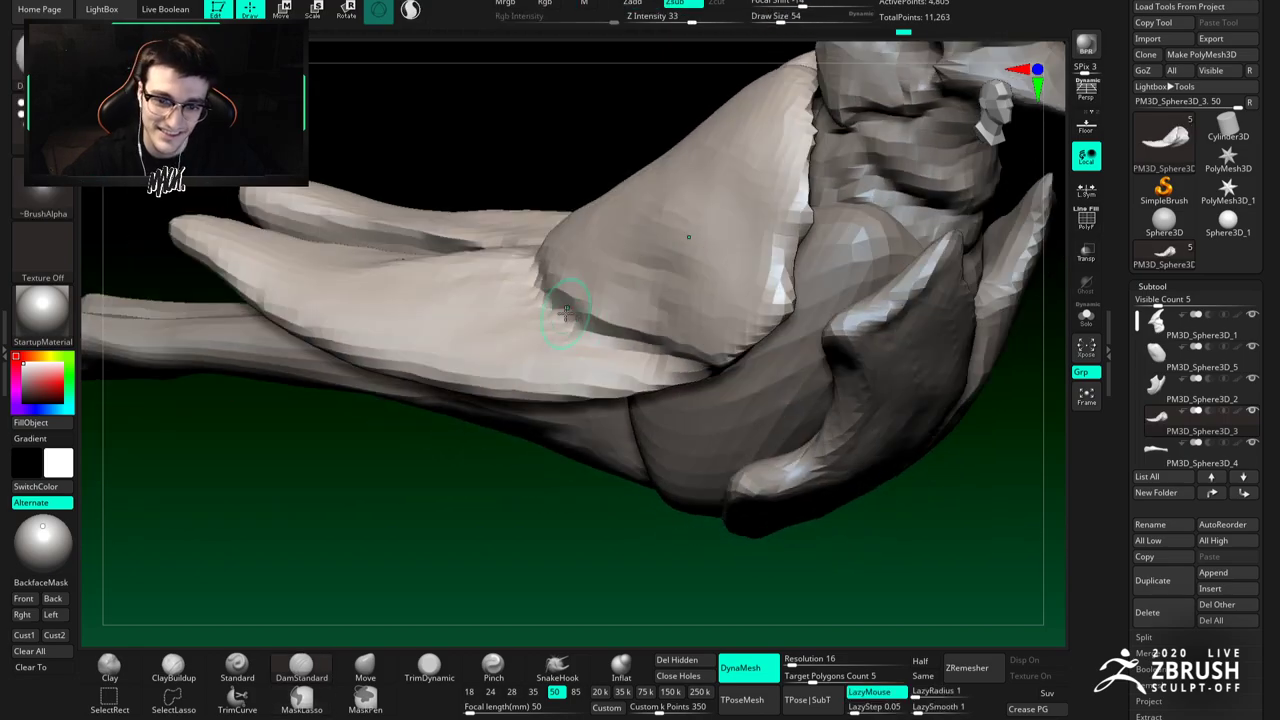
Step: Build up the body's surface around the tail crease with the ClayBuildup brush
{"action": "key", "text": "b"}
{"action": "key", "text": "c"}
{"action": "key", "text": "b"}
{"action": "mouse_move", "coordinate": [623, 294]}
{"action": "left_mouse_down"}
{"action": "mouse_move", "coordinate": [640, 262]}
{"action": "mouse_move", "coordinate": [629, 274]}
{"action": "left_mouse_up"}
{"action": "mouse_move", "coordinate": [629, 274]}
{"action": "right_mouse_down"}
{"action": "mouse_move", "coordinate": [681, 305]}
{"action": "mouse_move", "coordinate": [643, 205]}
{"action": "mouse_move", "coordinate": [660, 165]}
{"action": "right_mouse_up"}
Step: Select the torso and pull its upper part toward the neck with the Move brush at draw size 124
{"action": "left_click", "coordinate": [729, 266], "text": "alt"}
{"action": "mouse_move", "coordinate": [729, 266]}
{"action": "right_mouse_down", "text": "alt"}
{"action": "mouse_move", "coordinate": [718, 342]}
{"action": "mouse_move", "coordinate": [735, 253]}
{"action": "right_mouse_up", "text": "alt"}
{"action": "left_click", "coordinate": [366, 668]}
{"action": "key", "text": "space"}
{"action": "key", "text": "space"}
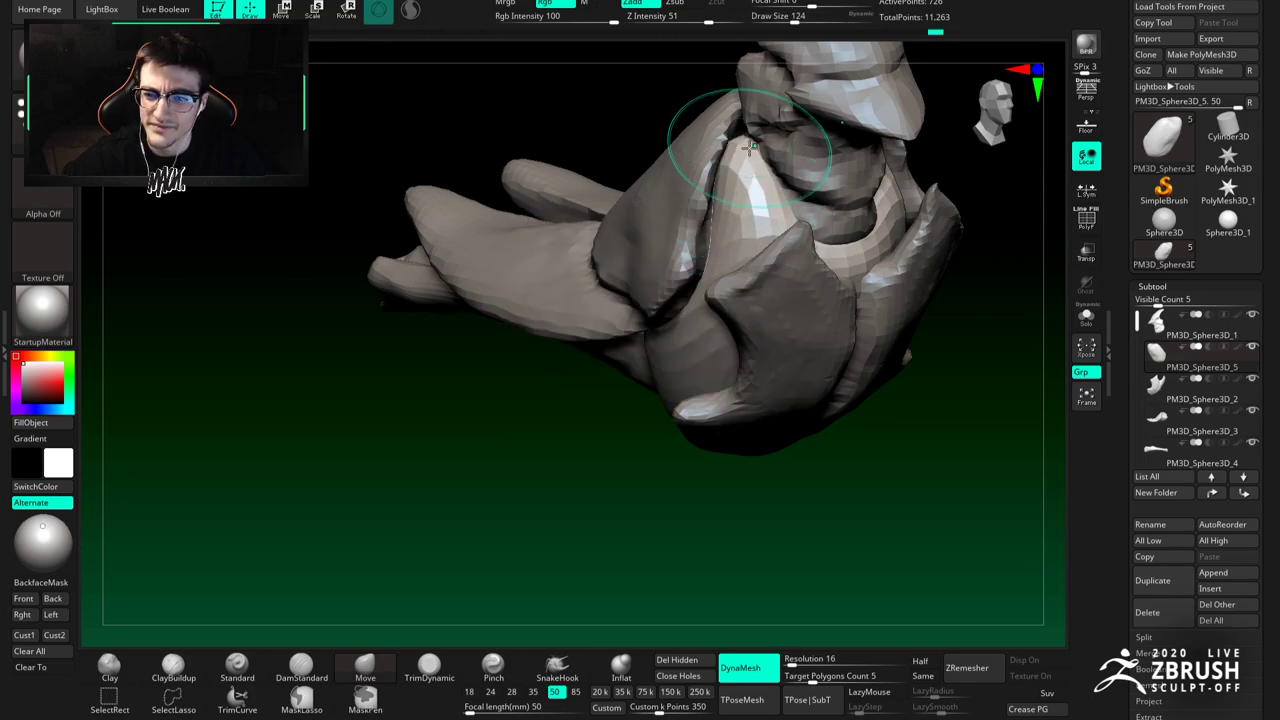
{"action": "mouse_move", "coordinate": [757, 170]}
{"action": "right_mouse_down"}
{"action": "mouse_move", "coordinate": [772, 213]}
{"action": "mouse_move", "coordinate": [757, 185]}
{"action": "mouse_move", "coordinate": [738, 208]}
{"action": "right_mouse_up"}
Step: Recalculate the torso's DynaMesh, isolate it and sculpt its lower side with ClayBuildup at draw size 77
{"action": "key", "text": "b"}
{"action": "key", "text": "c"}
{"action": "key", "text": "b"}
{"action": "left_click_drag", "start_coordinate": [908, 508], "coordinate": [955, 455], "text": "ctrl"}
{"action": "left_click", "coordinate": [1085, 318]}
{"action": "key", "text": "space"}
{"action": "left_click_drag", "start_coordinate": [732, 264], "coordinate": [721, 263]}
{"action": "right_click_drag", "start_coordinate": [721, 263], "coordinate": [675, 209], "text": "alt"}
{"action": "right_click_drag", "start_coordinate": [603, 265], "coordinate": [615, 245]}
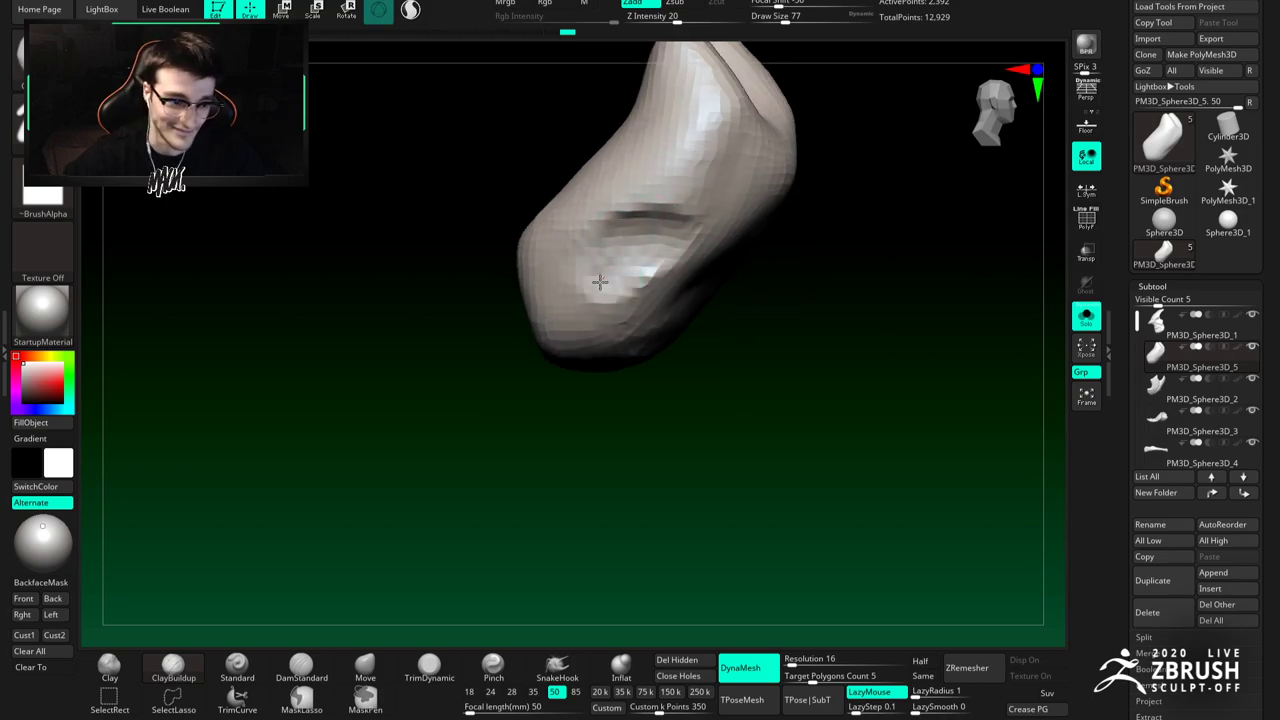
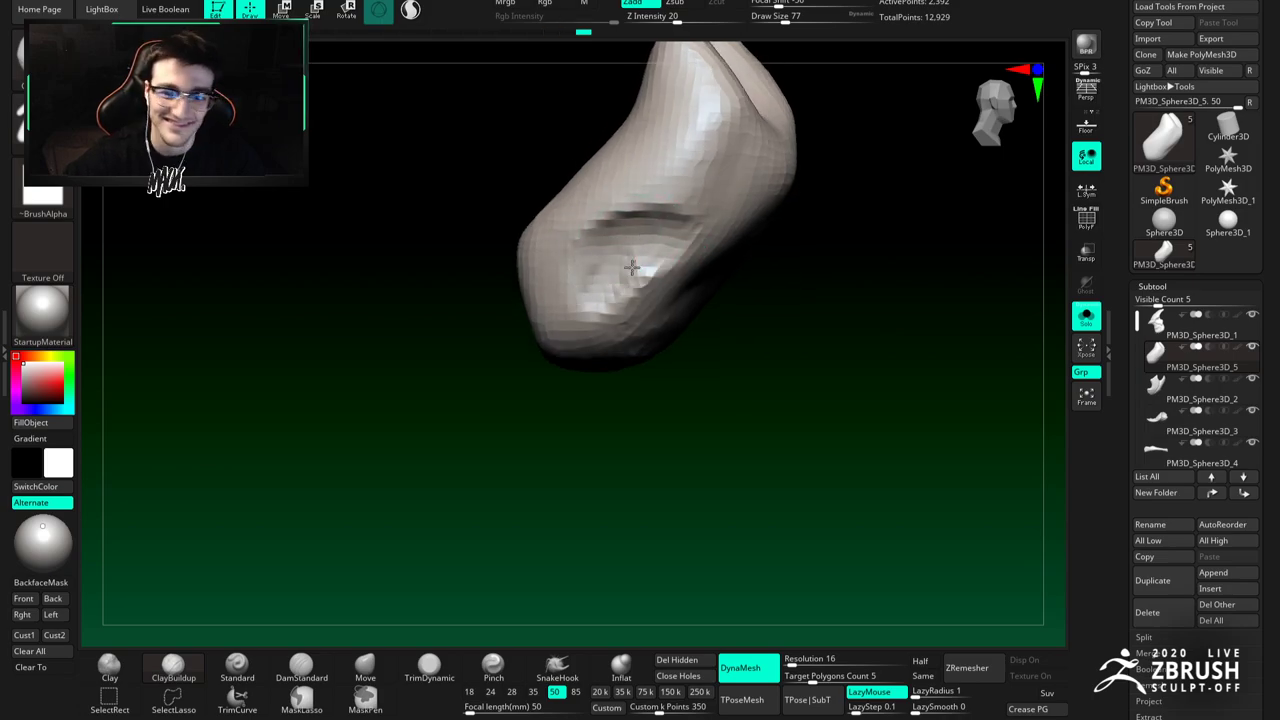
Step: Smooth the torso's upper part and lower side, and show all subtools again
{"action": "mouse_move", "coordinate": [720, 224]}
{"action": "right_mouse_down"}
{"action": "mouse_move", "coordinate": [668, 240]}
{"action": "mouse_move", "coordinate": [654, 226]}
{"action": "mouse_move", "coordinate": [724, 223]}
{"action": "mouse_move", "coordinate": [721, 172]}
{"action": "right_mouse_up"}
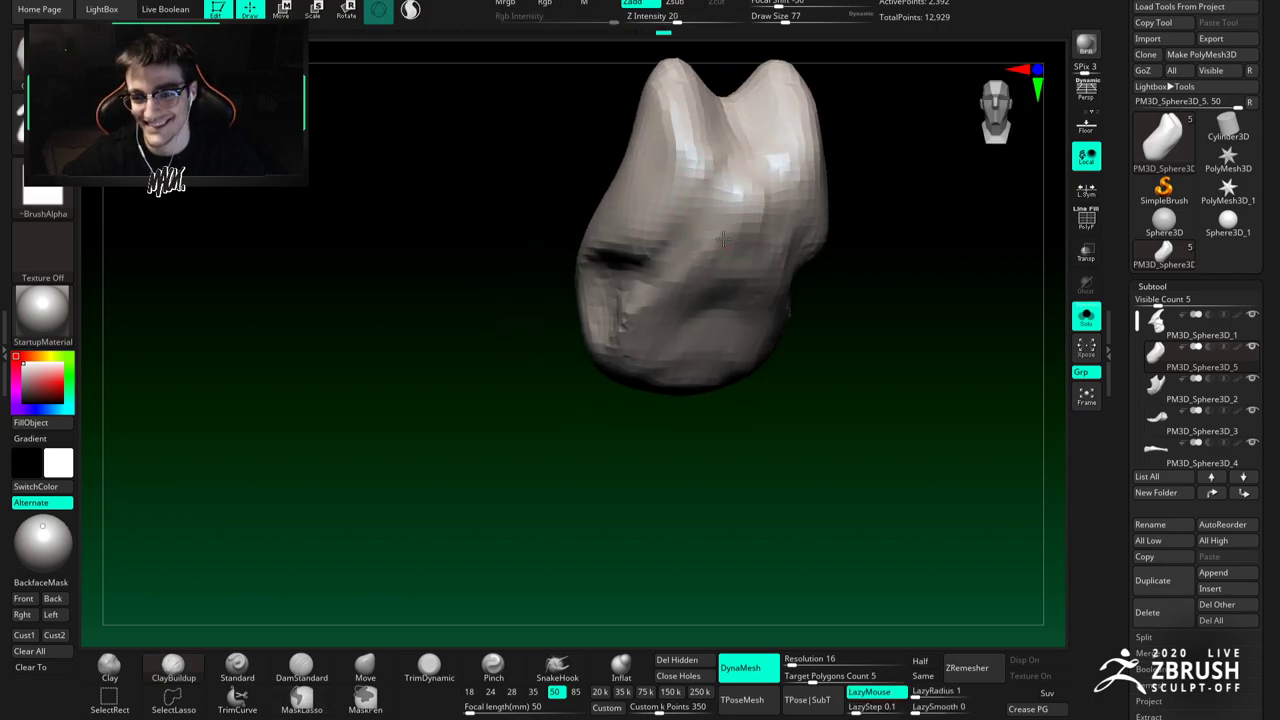
{"action": "right_click_drag", "start_coordinate": [728, 128], "coordinate": [782, 150]}
{"action": "left_click_drag", "start_coordinate": [700, 172], "coordinate": [688, 118], "text": "shift"}
{"action": "mouse_move", "coordinate": [690, 124]}
{"action": "right_mouse_down"}
{"action": "mouse_move", "coordinate": [722, 140]}
{"action": "mouse_move", "coordinate": [690, 190]}
{"action": "right_mouse_up"}
{"action": "left_click_drag", "start_coordinate": [623, 308], "coordinate": [648, 292], "text": "shift"}
{"action": "left_click", "coordinate": [1083, 321]}
{"action": "right_click_drag", "start_coordinate": [664, 220], "coordinate": [662, 323]}
Step: Select the fork-tailed body subtool and isolate it with its front opening in view
{"action": "right_click_drag", "start_coordinate": [594, 346], "coordinate": [596, 430], "text": "ctrl"}
{"action": "left_click", "coordinate": [545, 325], "text": "alt"}
{"action": "right_click_drag", "start_coordinate": [530, 345], "coordinate": [432, 478], "text": "ctrl"}
{"action": "left_click", "coordinate": [303, 667]}
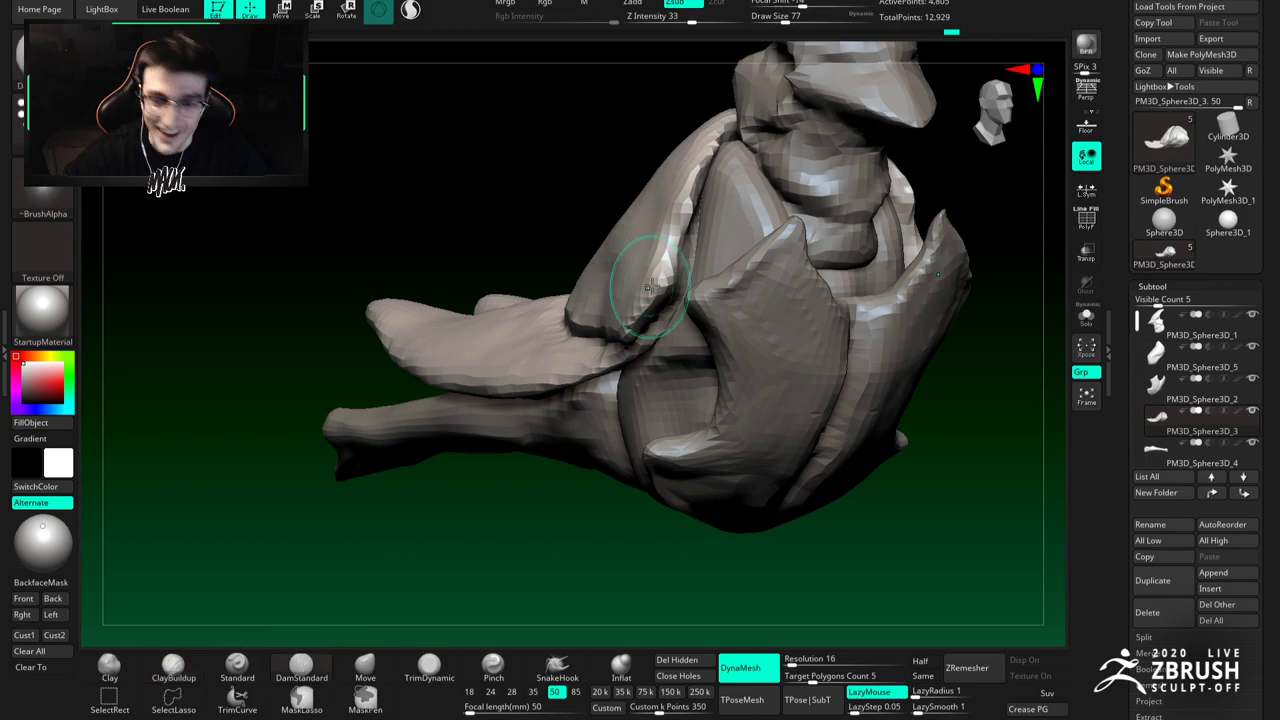
{"action": "right_click_drag", "start_coordinate": [643, 289], "coordinate": [765, 278]}
{"action": "left_click", "coordinate": [1084, 318]}
{"action": "right_click_drag", "start_coordinate": [610, 240], "coordinate": [690, 233]}
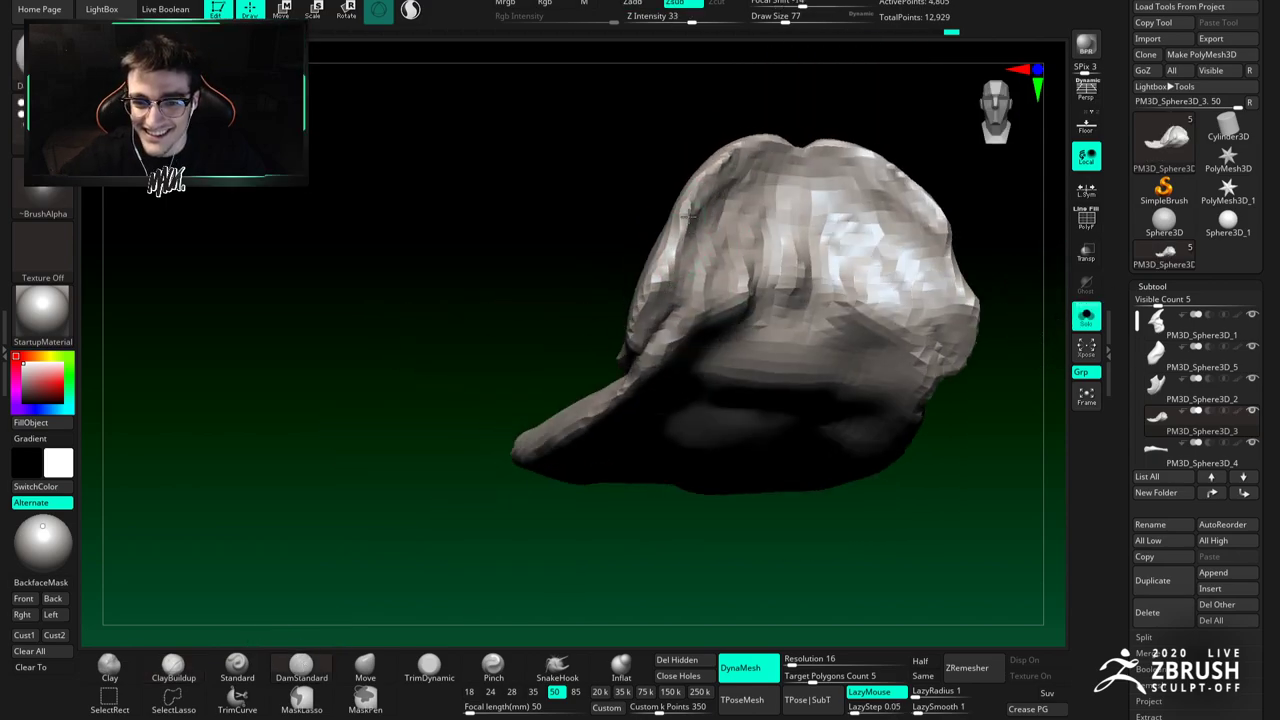
Step: Build up the body's front rim with the ClayBuildup brush at draw sizes 77 and 62
{"action": "key", "text": "b"}
{"action": "key", "text": "c"}
{"action": "key", "text": "b"}
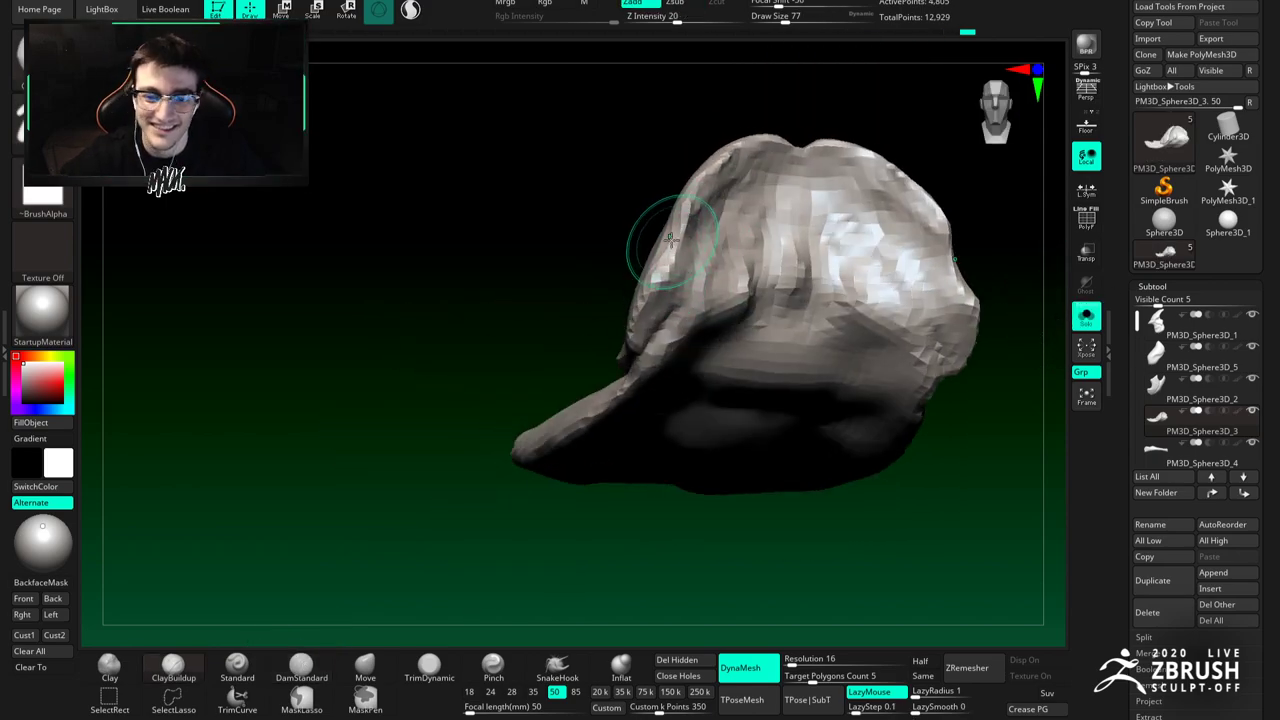
{"action": "left_click_drag", "start_coordinate": [675, 242], "coordinate": [655, 288]}
{"action": "right_click_drag", "start_coordinate": [612, 250], "coordinate": [668, 236]}
{"action": "mouse_move", "coordinate": [668, 240]}
{"action": "left_mouse_down"}
{"action": "mouse_move", "coordinate": [655, 290]}
{"action": "mouse_move", "coordinate": [683, 243]}
{"action": "left_mouse_up"}
{"action": "mouse_move", "coordinate": [722, 262]}
{"action": "right_mouse_down"}
{"action": "mouse_move", "coordinate": [694, 268]}
{"action": "mouse_move", "coordinate": [665, 240]}
{"action": "mouse_move", "coordinate": [683, 212]}
{"action": "right_mouse_up"}
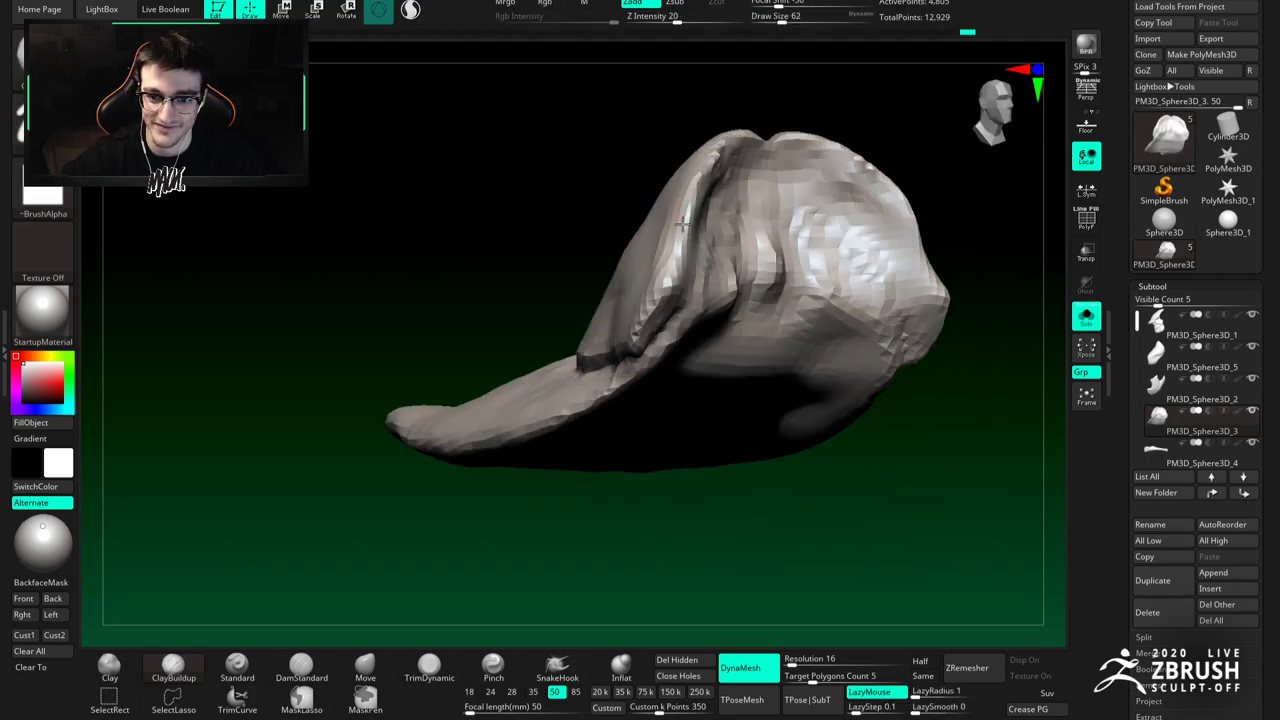
{"action": "mouse_move", "coordinate": [668, 263]}
{"action": "right_mouse_down"}
{"action": "mouse_move", "coordinate": [690, 280]}
{"action": "mouse_move", "coordinate": [686, 256]}
{"action": "right_mouse_up"}
Step: Reshape the body's side and front rim with the Move brush, starting at draw size 104
{"action": "left_click", "coordinate": [366, 667]}
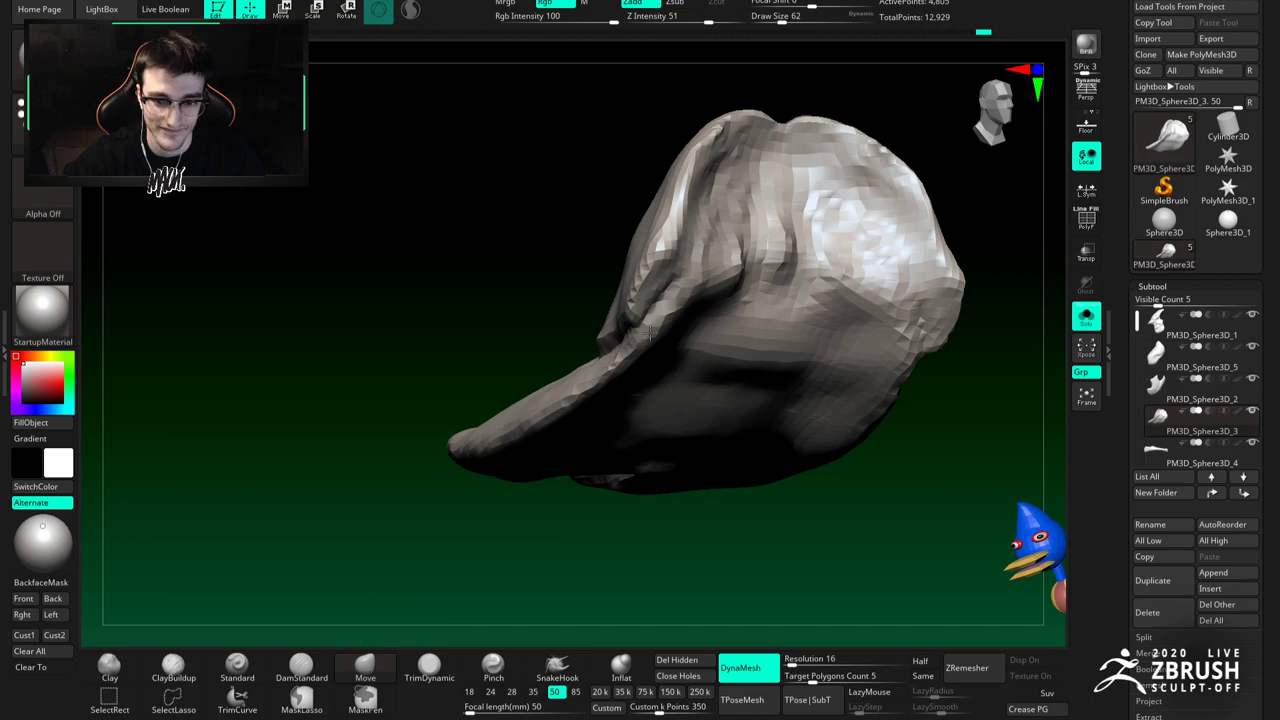
{"action": "right_click_drag", "start_coordinate": [652, 322], "coordinate": [664, 290]}
{"action": "key", "text": "space"}
{"action": "left_click_drag", "start_coordinate": [643, 290], "coordinate": [650, 287]}
{"action": "right_click_drag", "start_coordinate": [639, 263], "coordinate": [654, 262]}
{"action": "right_click", "coordinate": [654, 262]}
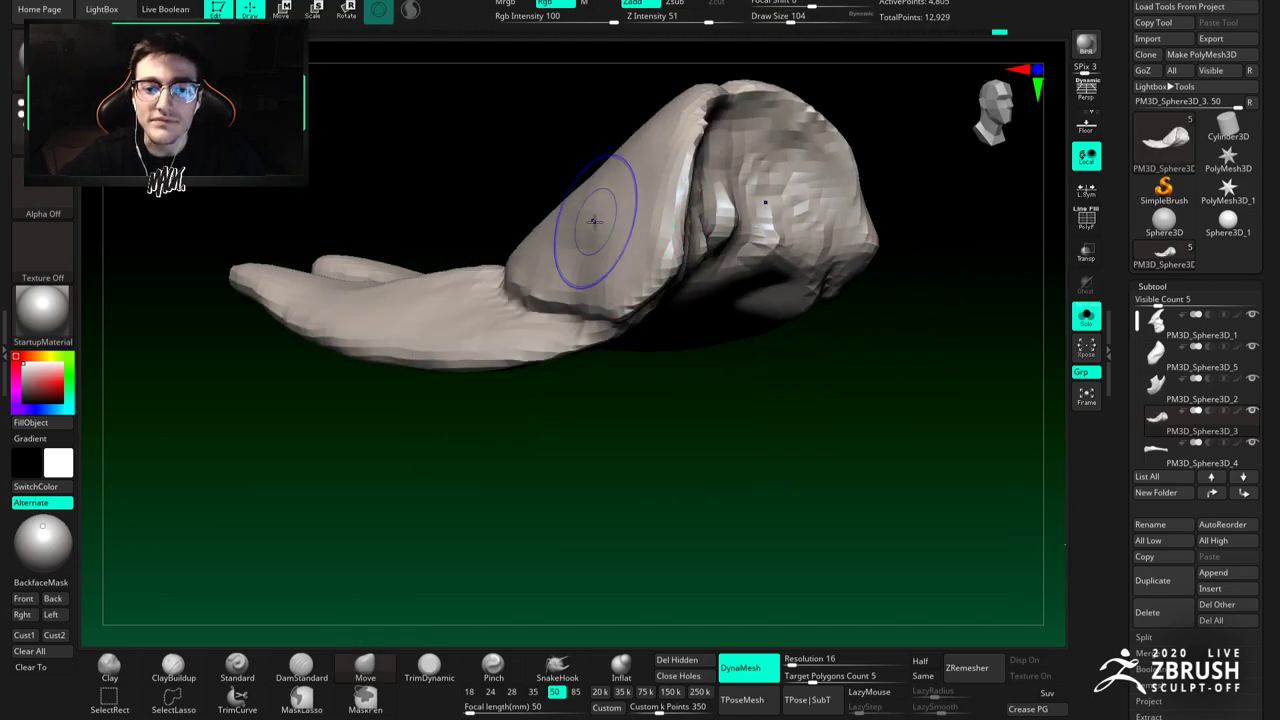
{"action": "right_click_drag", "start_coordinate": [594, 190], "coordinate": [614, 258]}
{"action": "left_click_drag", "start_coordinate": [614, 258], "coordinate": [643, 238]}
{"action": "mouse_move", "coordinate": [690, 220]}
{"action": "right_mouse_down"}
{"action": "mouse_move", "coordinate": [650, 229]}
{"action": "mouse_move", "coordinate": [660, 224]}
{"action": "right_mouse_up"}
{"action": "key", "text": "bracketleft"}
{"action": "key", "text": "bracketleft"}
{"action": "key", "text": "bracketleft"}
{"action": "left_click_drag", "start_coordinate": [694, 195], "coordinate": [689, 177]}
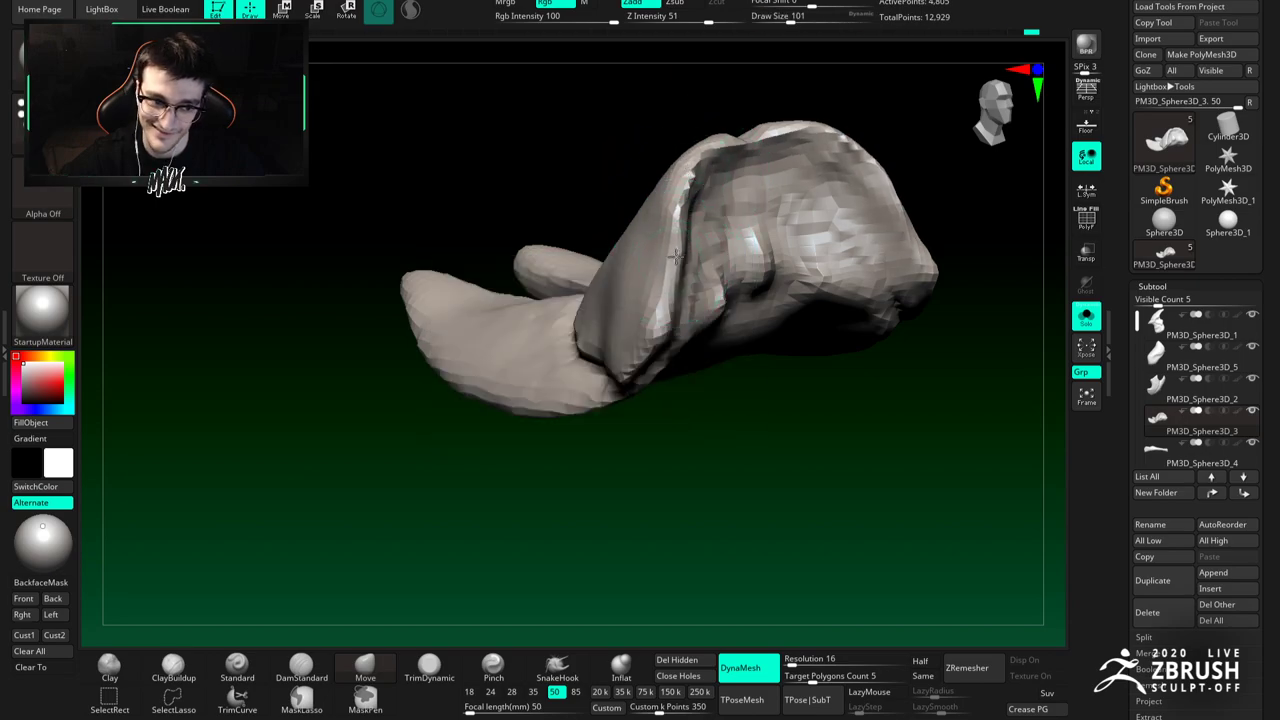
Step: Adjust the Move brush size, refine the lower part of the body's rim and show all subtools again
{"action": "right_click_drag", "start_coordinate": [667, 272], "coordinate": [676, 297]}
{"action": "key", "text": "space"}
{"action": "left_click_drag", "start_coordinate": [676, 297], "coordinate": [672, 296]}
{"action": "mouse_move", "coordinate": [664, 296]}
{"action": "right_mouse_down"}
{"action": "mouse_move", "coordinate": [700, 320]}
{"action": "mouse_move", "coordinate": [642, 270]}
{"action": "mouse_move", "coordinate": [563, 297]}
{"action": "mouse_move", "coordinate": [603, 297]}
{"action": "mouse_move", "coordinate": [626, 331]}
{"action": "mouse_move", "coordinate": [622, 316]}
{"action": "mouse_move", "coordinate": [740, 335]}
{"action": "mouse_move", "coordinate": [652, 295]}
{"action": "mouse_move", "coordinate": [740, 300]}
{"action": "right_mouse_up"}
{"action": "left_click", "coordinate": [1088, 318]}
{"action": "right_click_drag", "start_coordinate": [740, 300], "coordinate": [729, 283]}
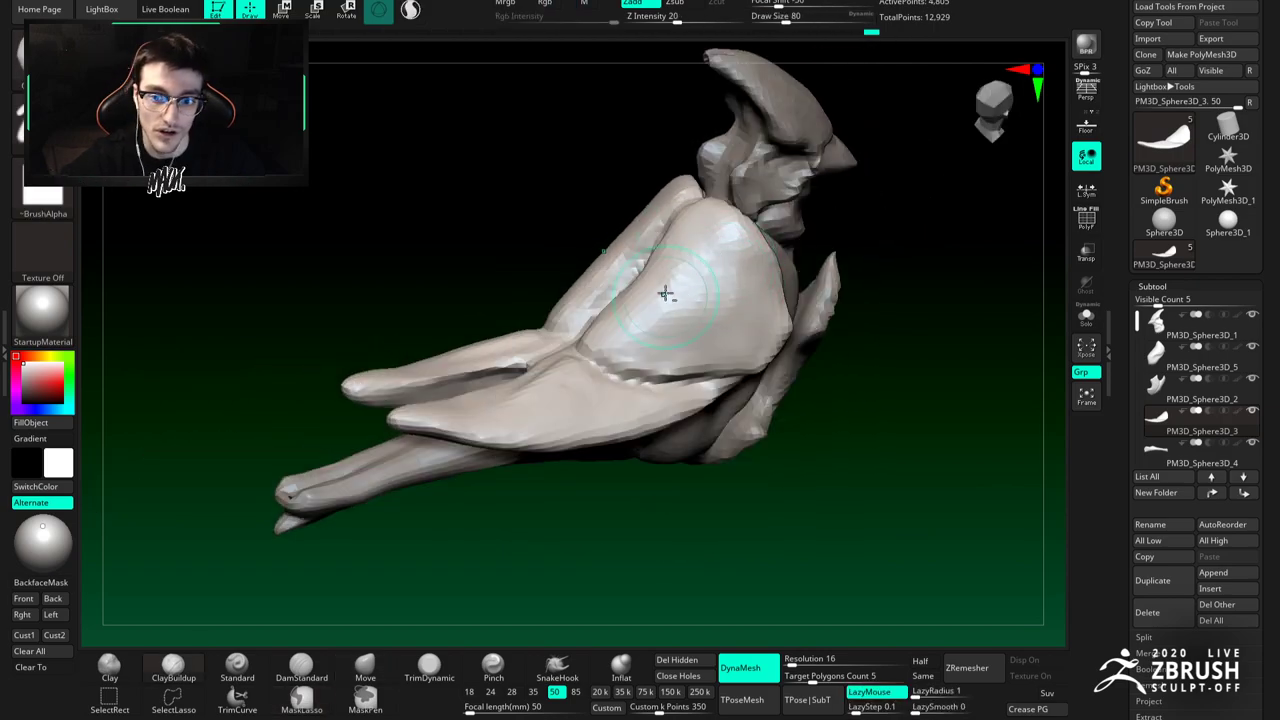
Step: Touch up the body's surface with ClayBuildup at draw size 80 with all subtools visible
{"action": "right_click_drag", "start_coordinate": [725, 265], "coordinate": [680, 275]}
{"action": "right_click_drag", "start_coordinate": [680, 275], "coordinate": [660, 235], "text": "ctrl"}
{"action": "key", "text": "b"}
{"action": "key", "text": "c"}
{"action": "key", "text": "b"}
{"action": "right_click_drag", "start_coordinate": [750, 325], "coordinate": [651, 280], "text": "alt"}
{"action": "right_click_drag", "start_coordinate": [588, 228], "coordinate": [1024, 331]}
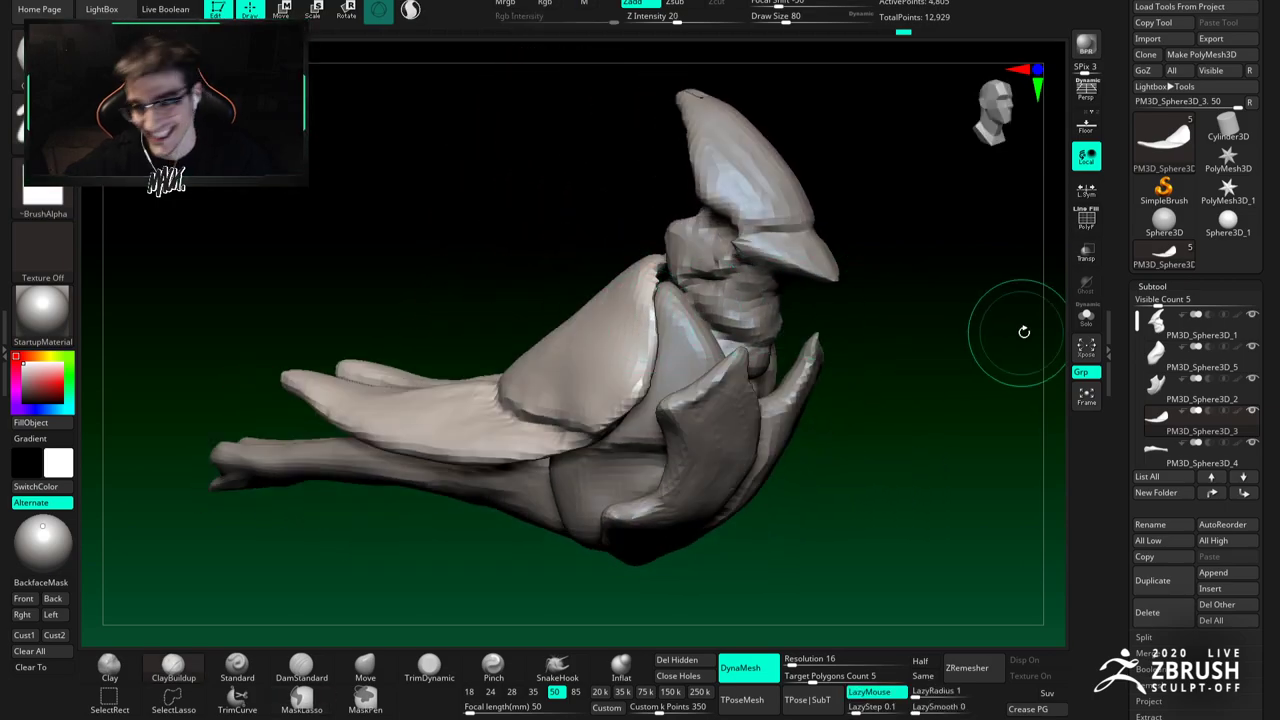
Step: Isolate the body and thicken the edge of its front rim with the Standard brush at draw size 44
{"action": "left_click", "coordinate": [1086, 328]}
{"action": "right_click_drag", "start_coordinate": [760, 262], "coordinate": [654, 300]}
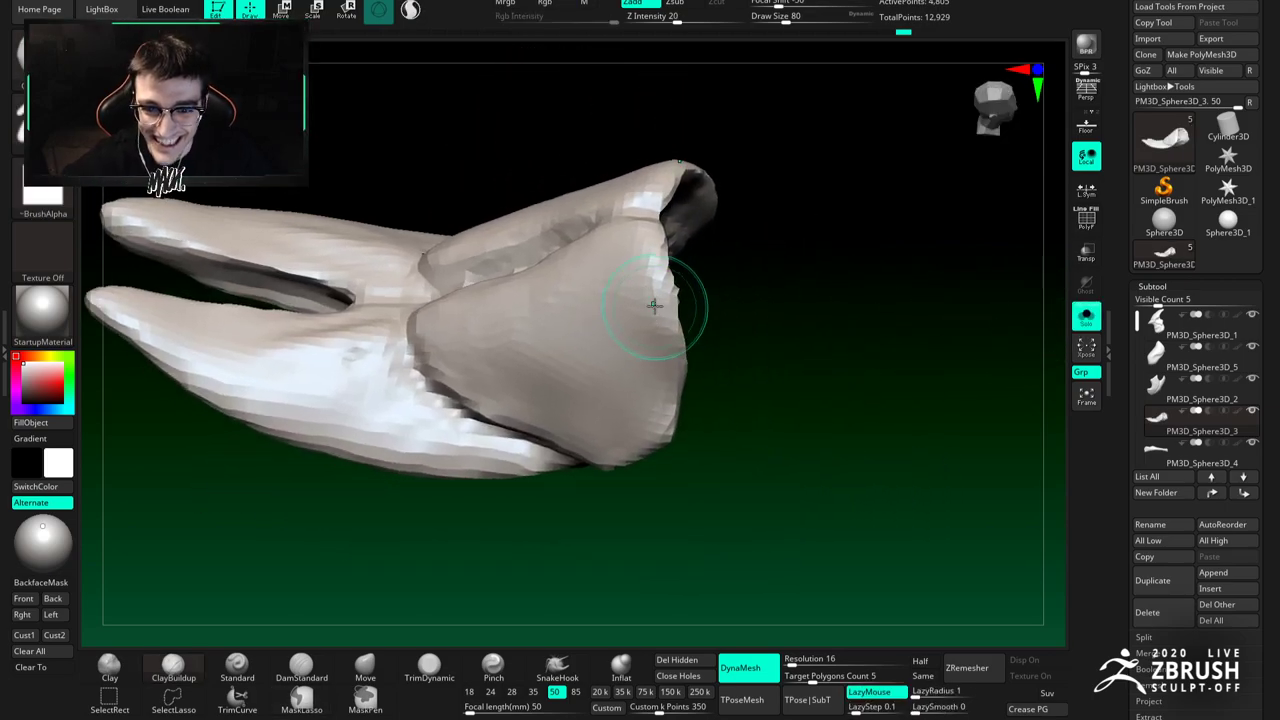
{"action": "left_click", "coordinate": [250, 664]}
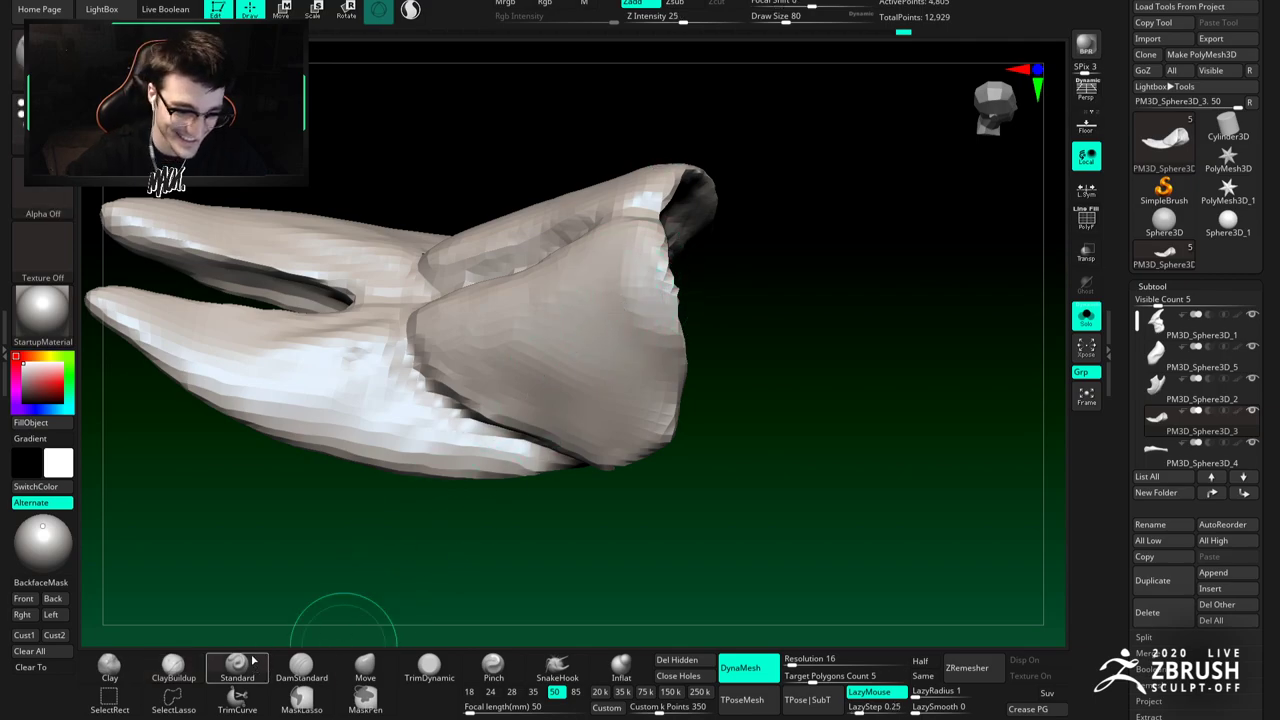
{"action": "right_click_drag", "start_coordinate": [740, 296], "coordinate": [643, 280]}
{"action": "left_click_drag", "start_coordinate": [674, 229], "coordinate": [666, 225]}
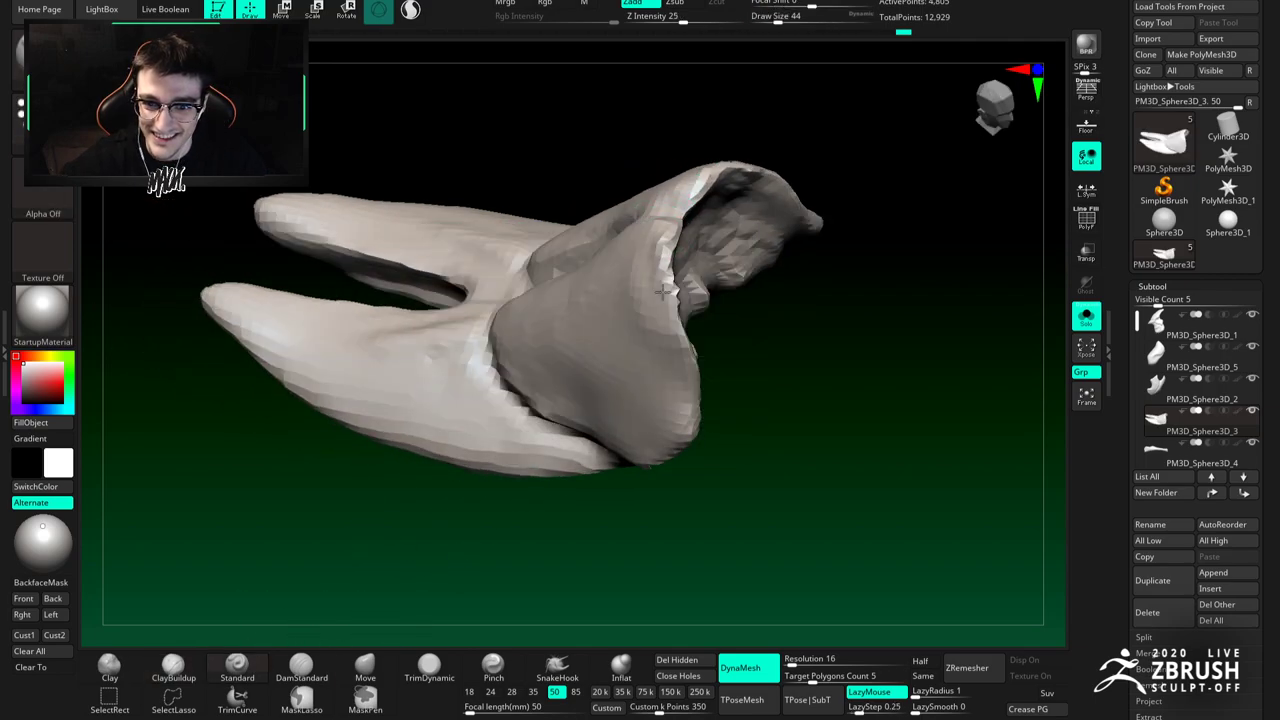
{"action": "right_click_drag", "start_coordinate": [688, 439], "coordinate": [683, 258]}
{"action": "right_click_drag", "start_coordinate": [651, 343], "coordinate": [633, 371]}
{"action": "mouse_move", "coordinate": [683, 330]}
{"action": "right_mouse_down"}
{"action": "mouse_move", "coordinate": [663, 351]}
{"action": "mouse_move", "coordinate": [653, 275]}
{"action": "right_mouse_up"}
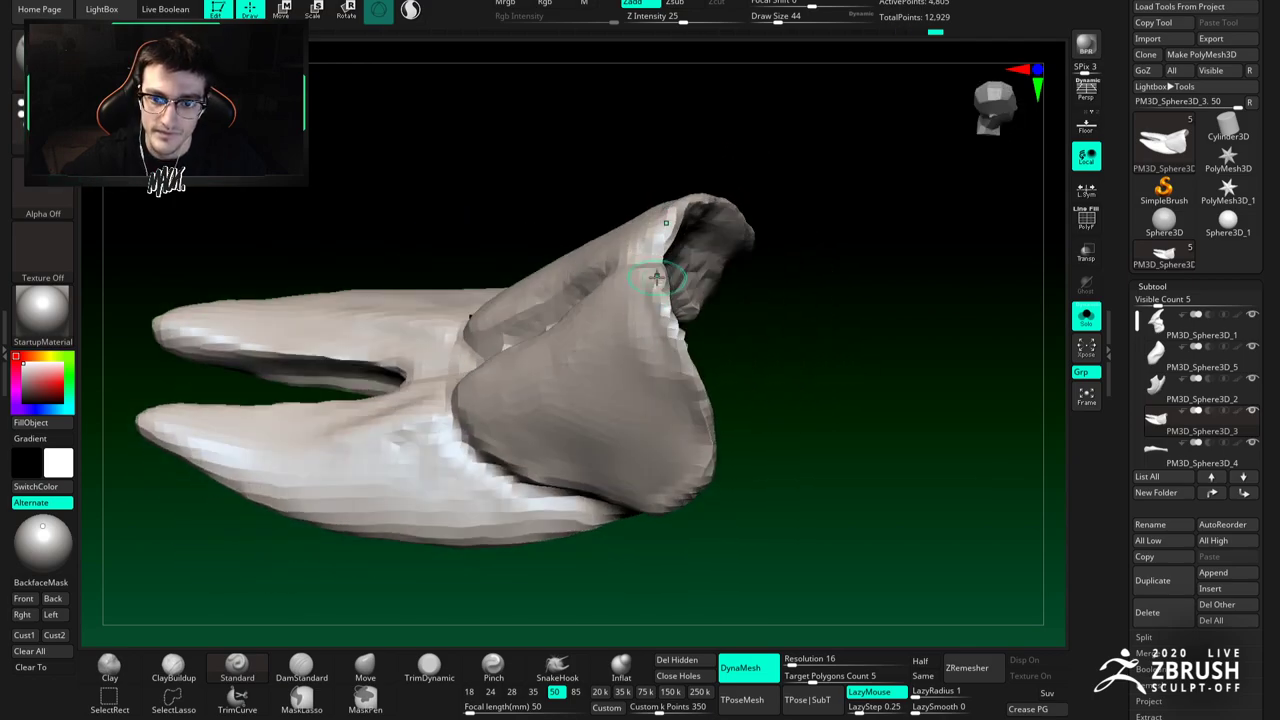
{"action": "mouse_move", "coordinate": [469, 318]}
{"action": "right_mouse_down"}
{"action": "mouse_move", "coordinate": [697, 266]}
{"action": "mouse_move", "coordinate": [619, 247]}
{"action": "right_mouse_up"}
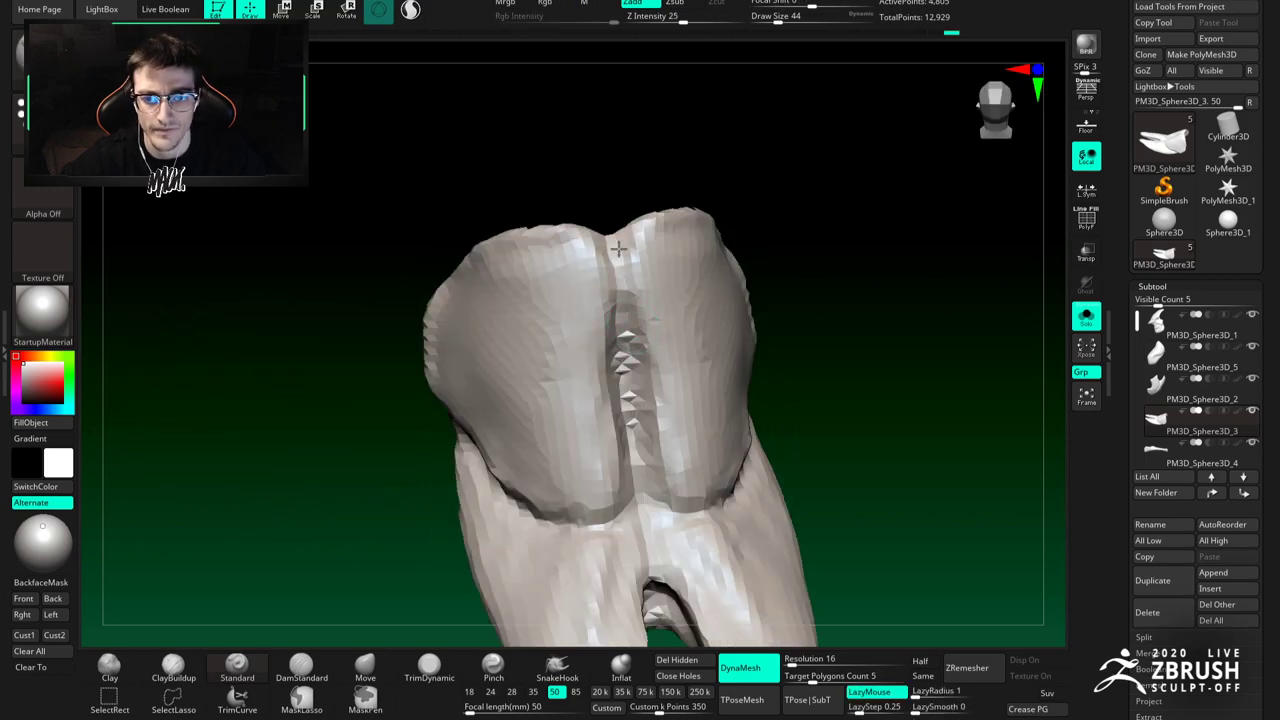
{"action": "mouse_move", "coordinate": [627, 338]}
{"action": "right_mouse_down", "text": "ctrl"}
{"action": "mouse_move", "coordinate": [614, 284]}
{"action": "mouse_move", "coordinate": [627, 336]}
{"action": "right_mouse_up", "text": "ctrl"}
Step: Reshape the body's profile with the Move brush at draw sizes 80 and 71, and check it with all subtools shown
{"action": "left_click", "coordinate": [365, 668]}
{"action": "right_click_drag", "start_coordinate": [491, 414], "coordinate": [524, 456], "text": "ctrl"}
{"action": "mouse_move", "coordinate": [524, 456]}
{"action": "right_mouse_down"}
{"action": "mouse_move", "coordinate": [586, 340]}
{"action": "mouse_move", "coordinate": [600, 350]}
{"action": "mouse_move", "coordinate": [609, 331]}
{"action": "mouse_move", "coordinate": [530, 370]}
{"action": "mouse_move", "coordinate": [474, 362]}
{"action": "right_mouse_up"}
{"action": "key", "text": "s"}
{"action": "left_click_drag", "start_coordinate": [611, 337], "coordinate": [606, 337]}
{"action": "key", "text": "s"}
{"action": "mouse_move", "coordinate": [593, 322]}
{"action": "right_mouse_down"}
{"action": "mouse_move", "coordinate": [542, 320]}
{"action": "mouse_move", "coordinate": [580, 320]}
{"action": "mouse_move", "coordinate": [589, 336]}
{"action": "right_mouse_up"}
{"action": "key", "text": "space"}
{"action": "key", "text": "space"}
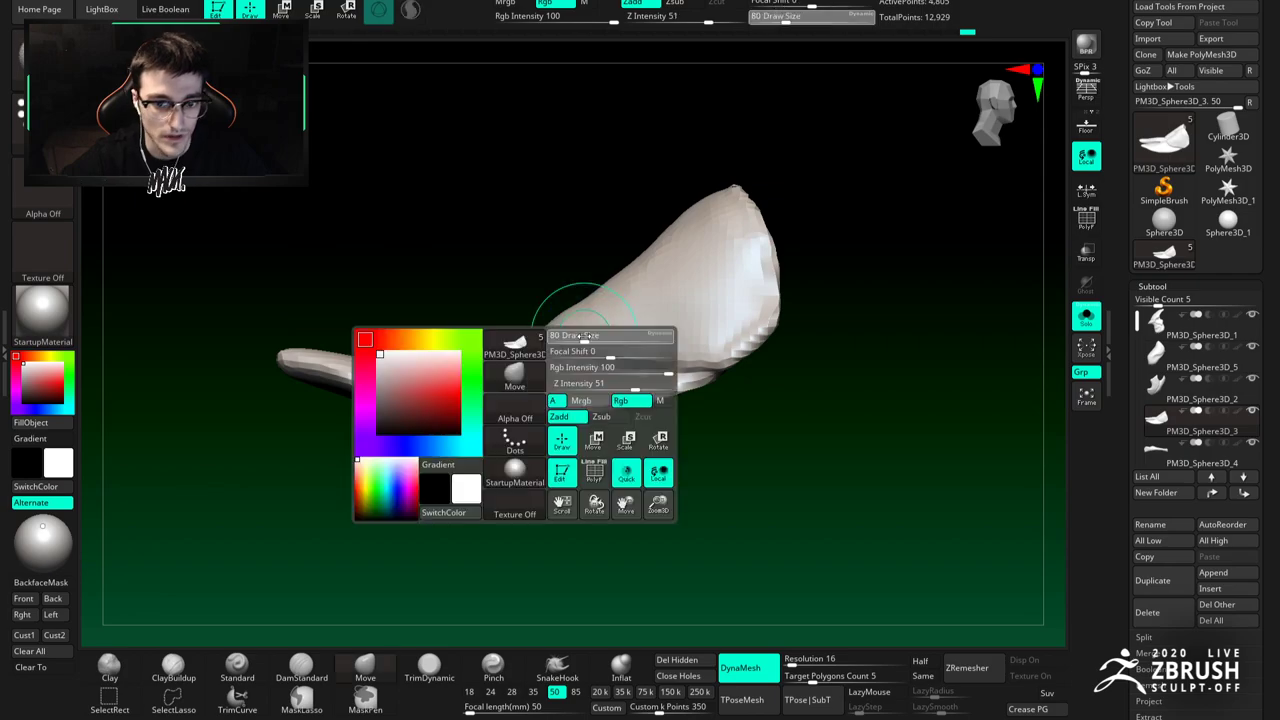
{"action": "left_click_drag", "start_coordinate": [589, 338], "coordinate": [586, 340]}
{"action": "right_click_drag", "start_coordinate": [575, 314], "coordinate": [666, 363]}
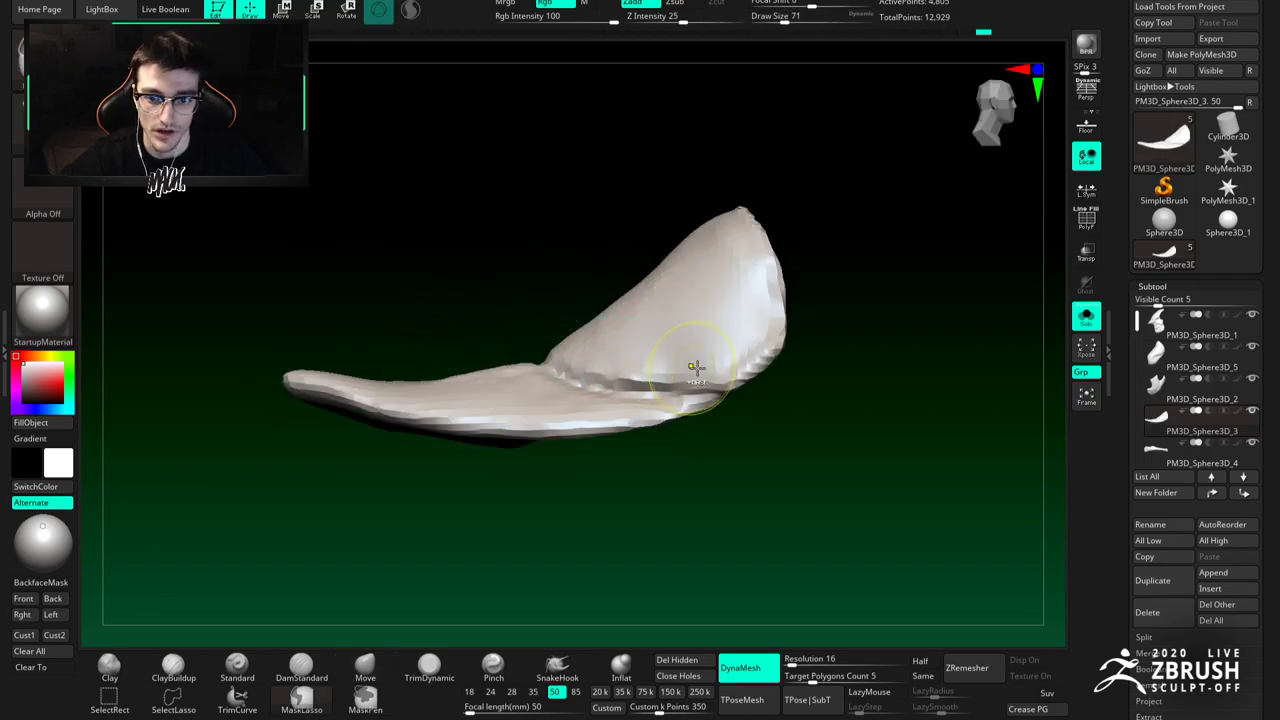
{"action": "left_click", "coordinate": [1086, 316]}
{"action": "right_click_drag", "start_coordinate": [709, 283], "coordinate": [560, 268]}
{"action": "right_click_drag", "start_coordinate": [660, 268], "coordinate": [674, 304]}
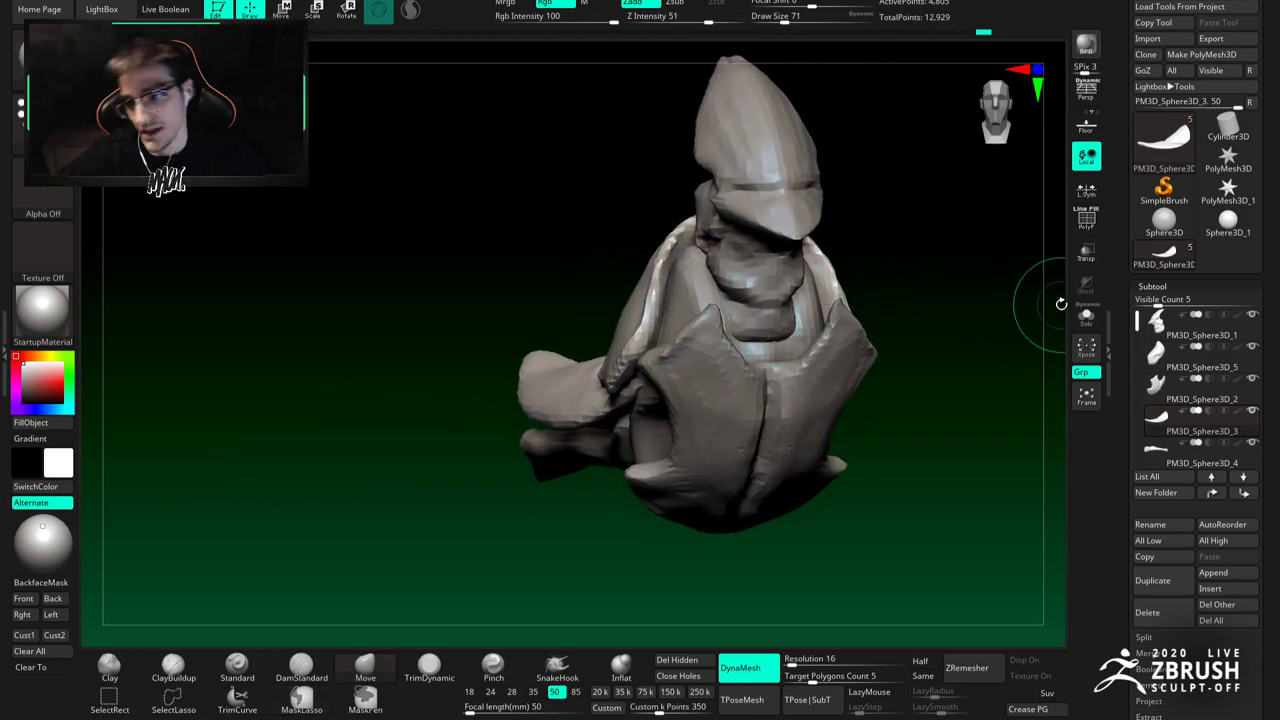
Step: Isolate the body, fill the inside of its front rim with ClayBuildup at draw sizes 56, 22 and 31, and exit solo view
{"action": "left_click", "coordinate": [1086, 317]}
{"action": "right_click_drag", "start_coordinate": [800, 280], "coordinate": [687, 304]}
{"action": "key", "text": "space"}
{"action": "mouse_move", "coordinate": [685, 304]}
{"action": "left_mouse_down"}
{"action": "mouse_move", "coordinate": [668, 304]}
{"action": "mouse_move", "coordinate": [647, 337]}
{"action": "left_mouse_up"}
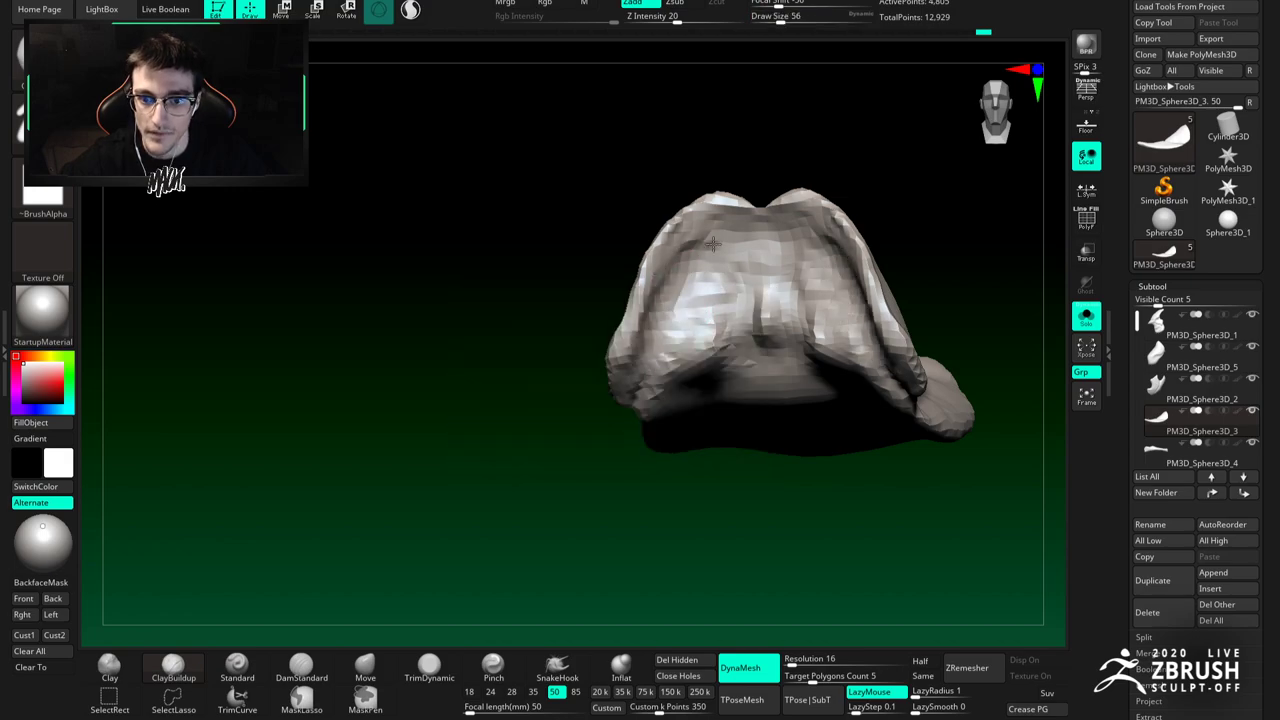
{"action": "right_click_drag", "start_coordinate": [673, 263], "coordinate": [659, 259]}
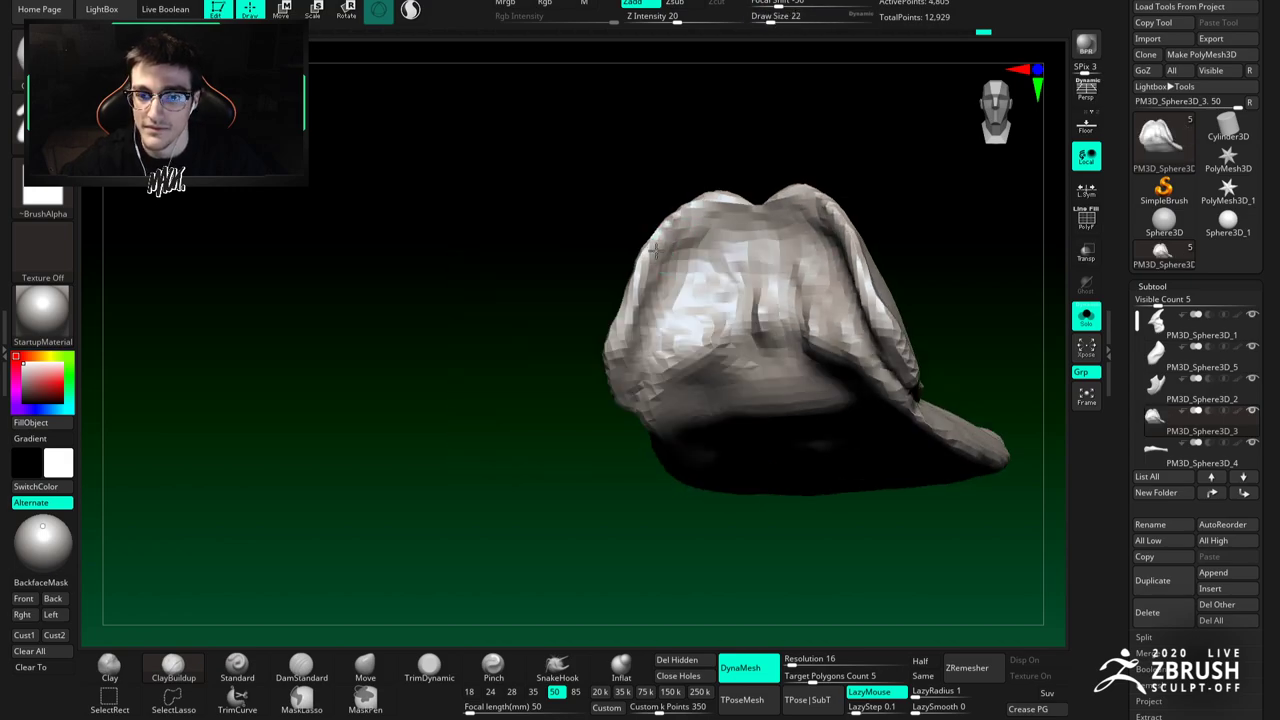
{"action": "mouse_move", "coordinate": [753, 219]}
{"action": "right_mouse_down"}
{"action": "mouse_move", "coordinate": [713, 212]}
{"action": "mouse_move", "coordinate": [701, 181]}
{"action": "mouse_move", "coordinate": [665, 217]}
{"action": "mouse_move", "coordinate": [627, 313]}
{"action": "mouse_move", "coordinate": [620, 298]}
{"action": "right_mouse_up"}
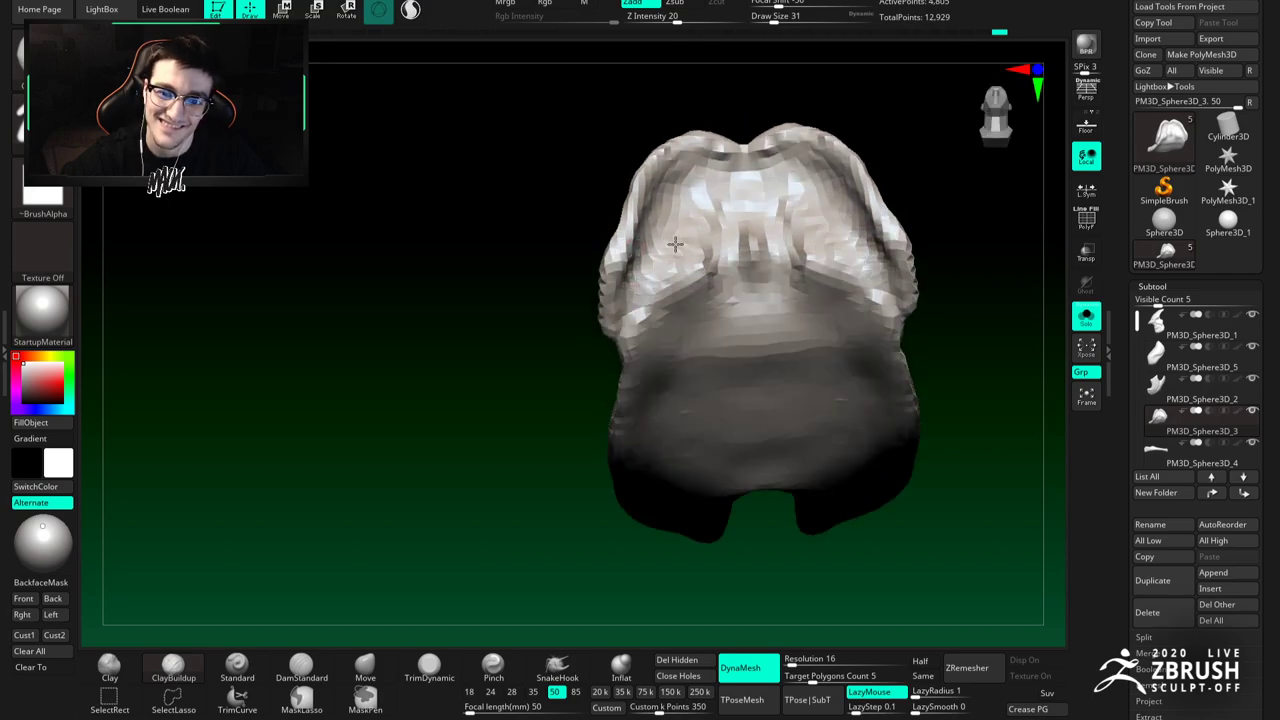
{"action": "left_click", "coordinate": [1086, 320]}
Step: Select the crested head and recalculate its DynaMesh at resolution 32
{"action": "right_click_drag", "start_coordinate": [690, 205], "coordinate": [650, 320]}
{"action": "right_click_drag", "start_coordinate": [689, 271], "coordinate": [663, 261], "text": "ctrl"}
{"action": "right_click_drag", "start_coordinate": [730, 304], "coordinate": [720, 306]}
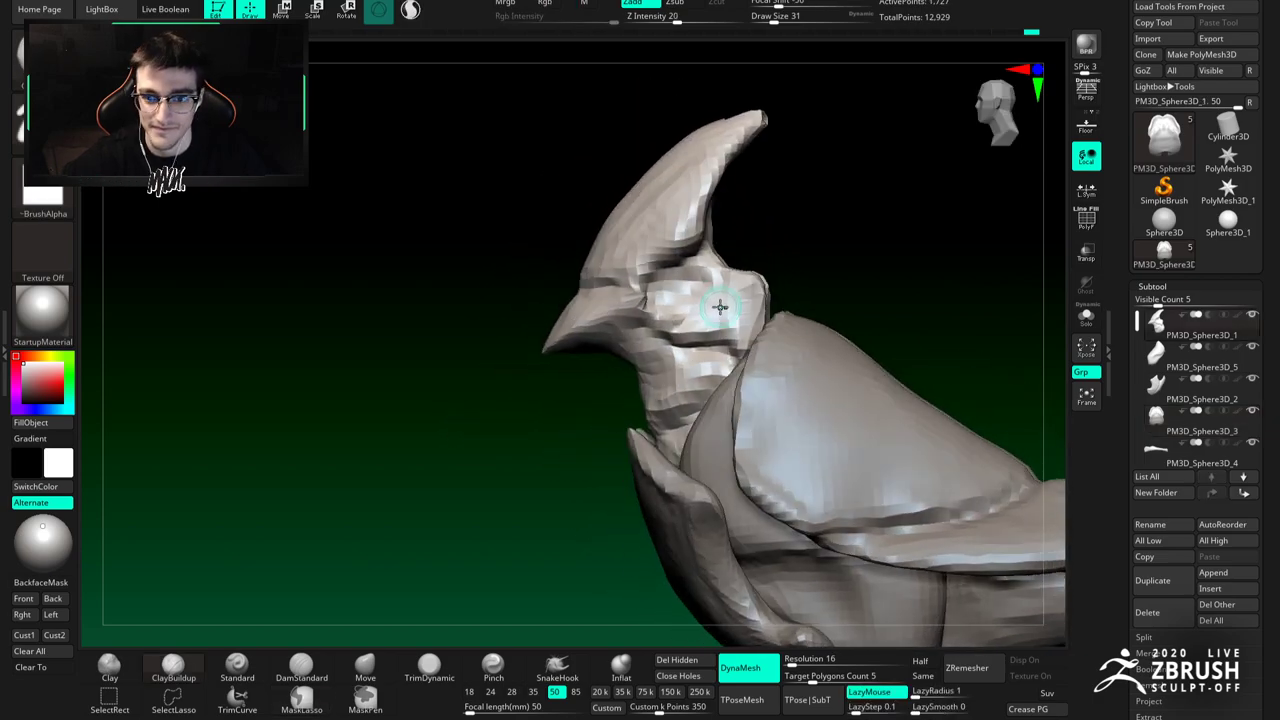
{"action": "left_click_drag", "start_coordinate": [760, 631], "coordinate": [740, 628]}
{"action": "left_click", "coordinate": [794, 664]}
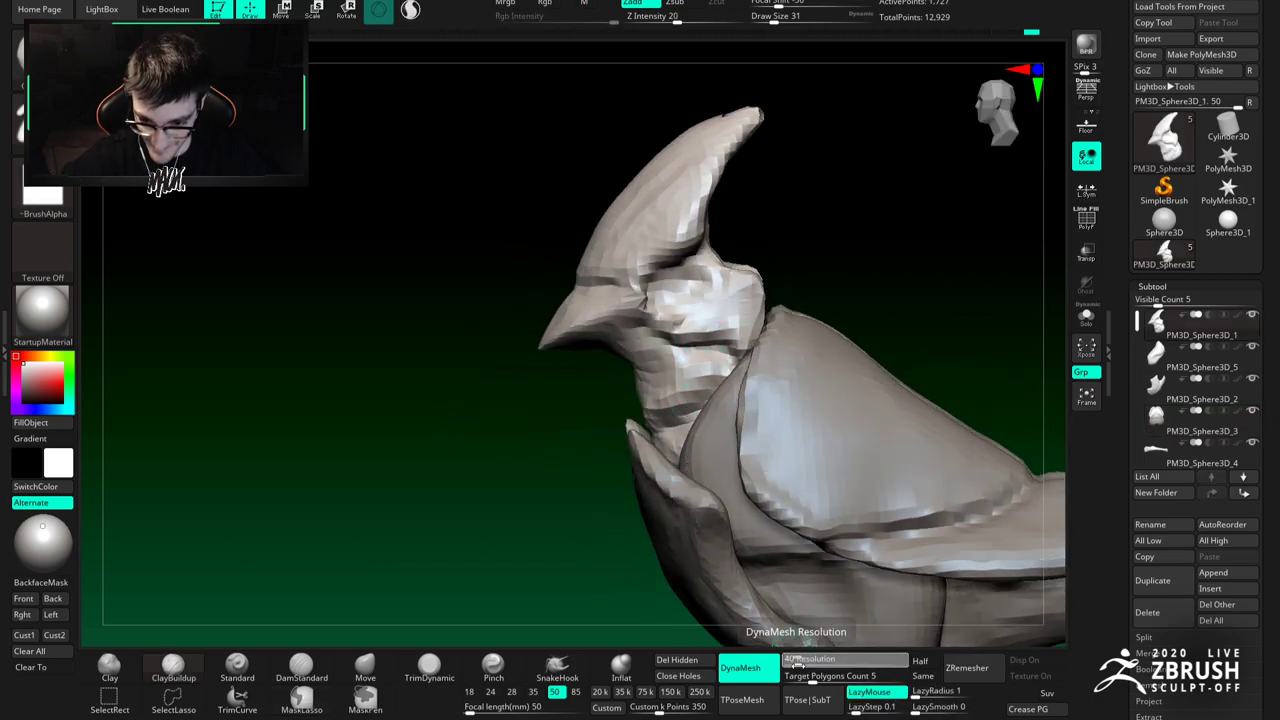
{"action": "left_click", "coordinate": [794, 662]}
{"action": "left_click", "coordinate": [796, 662]}
{"action": "left_click_drag", "start_coordinate": [543, 412], "coordinate": [574, 454], "text": "ctrl"}
Step: Isolate the head, build up the cheek below the crest with ClayBuildup at draw size 49 and smooth it
{"action": "right_click_drag", "start_coordinate": [633, 374], "coordinate": [680, 357], "text": "alt"}
{"action": "left_click", "coordinate": [1086, 318]}
{"action": "right_click_drag", "start_coordinate": [863, 323], "coordinate": [681, 358], "text": "ctrl"}
{"action": "key", "text": "space"}
{"action": "left_click_drag", "start_coordinate": [674, 330], "coordinate": [681, 330]}
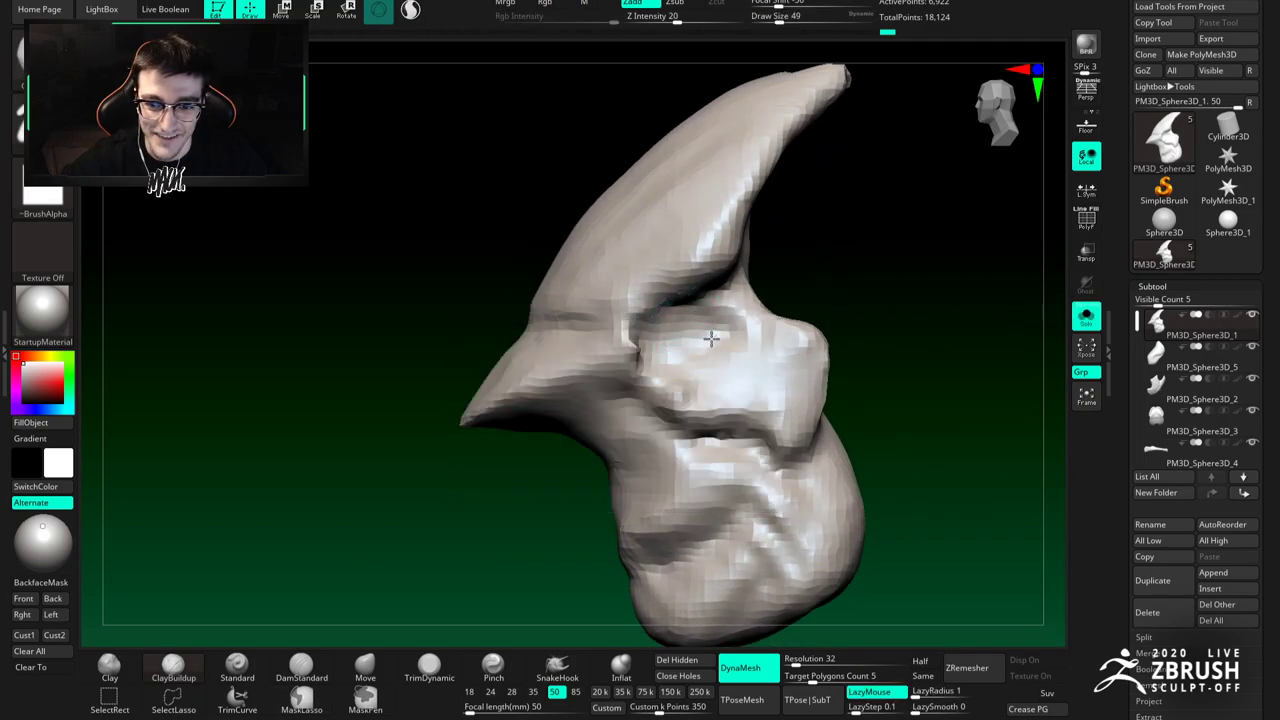
{"action": "right_click_drag", "start_coordinate": [680, 325], "coordinate": [686, 314]}
{"action": "left_click_drag", "start_coordinate": [686, 314], "coordinate": [652, 319], "text": "shift"}
Step: Carve the creases beneath and behind the head's cheek with DamStandard at draw size 49
{"action": "mouse_move", "coordinate": [652, 319]}
{"action": "right_mouse_down"}
{"action": "mouse_move", "coordinate": [669, 351]}
{"action": "mouse_move", "coordinate": [657, 383]}
{"action": "right_mouse_up"}
{"action": "key", "text": "b"}
{"action": "key", "text": "d"}
{"action": "key", "text": "s"}
{"action": "left_click_drag", "start_coordinate": [655, 392], "coordinate": [722, 410]}
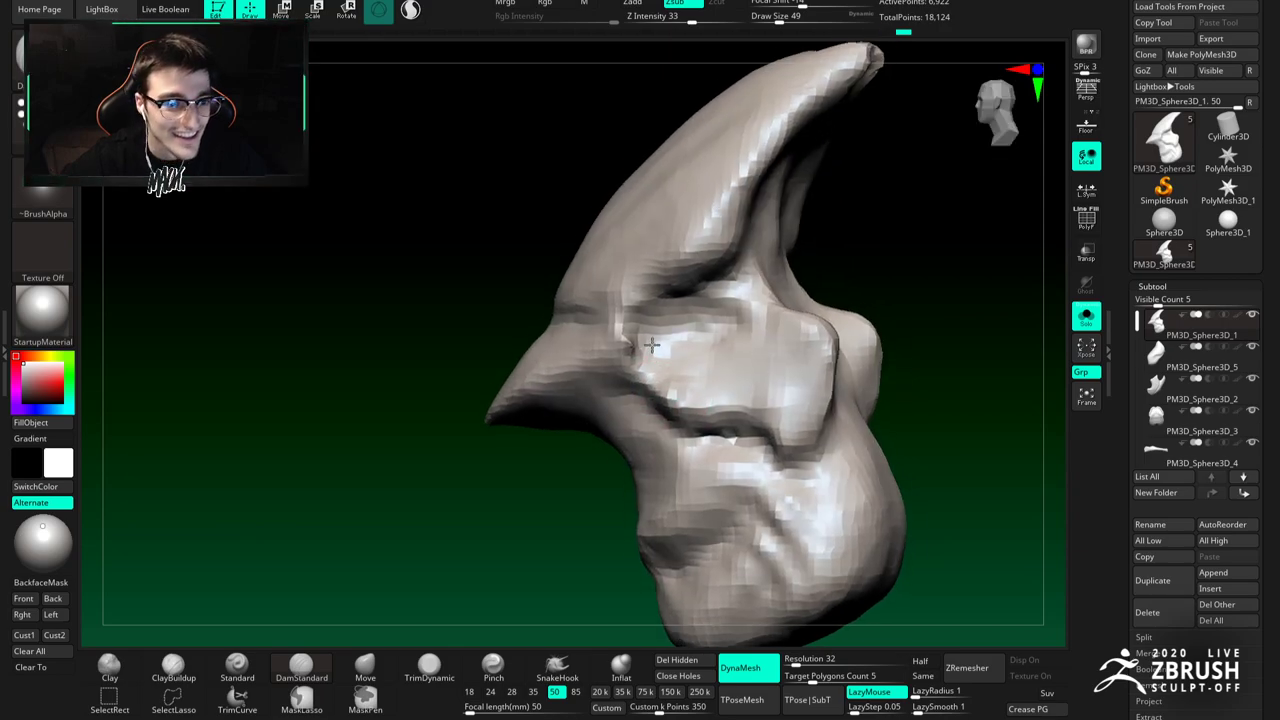
{"action": "right_click_drag", "start_coordinate": [649, 343], "coordinate": [647, 315], "text": "alt"}
{"action": "left_click_drag", "start_coordinate": [641, 354], "coordinate": [727, 379]}
{"action": "right_click_drag", "start_coordinate": [746, 385], "coordinate": [709, 346]}
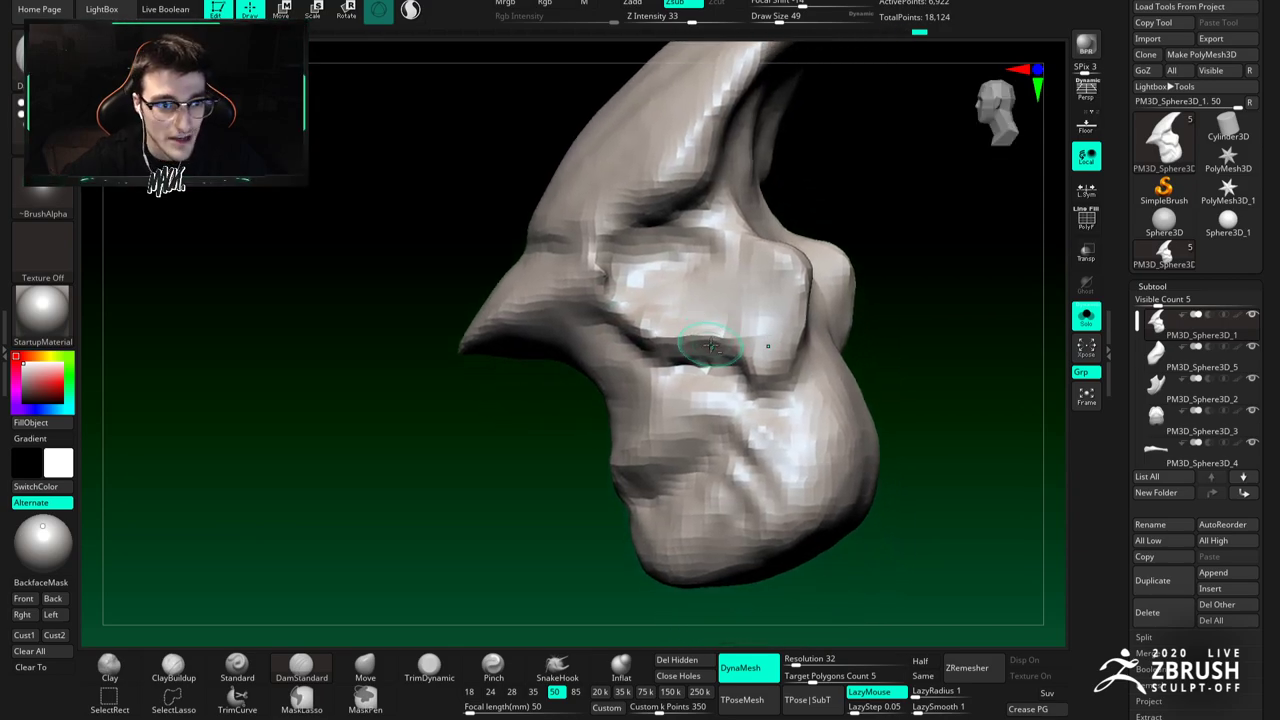
{"action": "right_click_drag", "start_coordinate": [760, 380], "coordinate": [740, 345]}
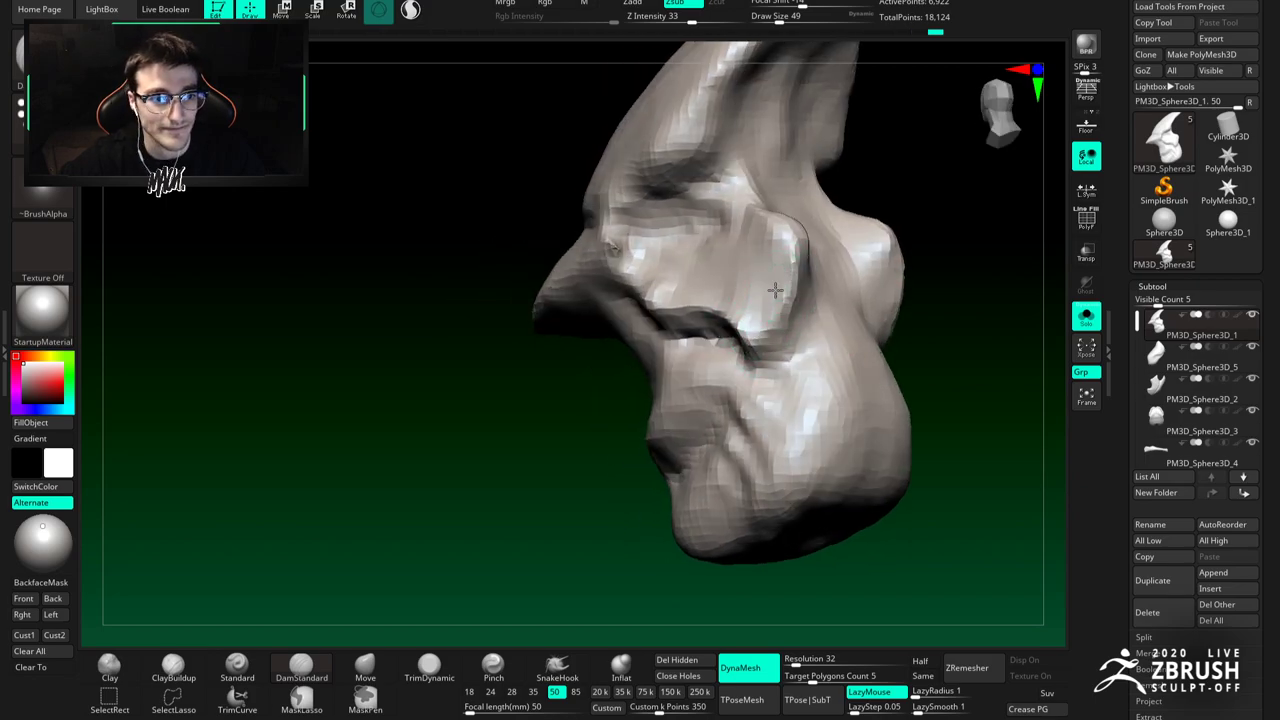
{"action": "left_click_drag", "start_coordinate": [796, 244], "coordinate": [795, 270]}
Step: Add clay along the back edge of the cheek with the ClayBuildup brush
{"action": "right_click_drag", "start_coordinate": [810, 265], "coordinate": [733, 262]}
{"action": "key", "text": "b"}
{"action": "key", "text": "c"}
{"action": "key", "text": "b"}
{"action": "mouse_move", "coordinate": [804, 222]}
{"action": "left_mouse_down"}
{"action": "mouse_move", "coordinate": [798, 238]}
{"action": "mouse_move", "coordinate": [816, 238]}
{"action": "left_mouse_up"}
{"action": "right_click_drag", "start_coordinate": [786, 240], "coordinate": [814, 234]}
{"action": "mouse_move", "coordinate": [812, 238]}
{"action": "left_mouse_down"}
{"action": "mouse_move", "coordinate": [826, 210]}
{"action": "mouse_move", "coordinate": [816, 228]}
{"action": "left_mouse_up"}
Step: Sharpen the crease around the upper back corner of the cheek with the DamStandard brush
{"action": "key", "text": "b"}
{"action": "key", "text": "d"}
{"action": "key", "text": "s"}
{"action": "right_click_drag", "start_coordinate": [800, 237], "coordinate": [858, 226]}
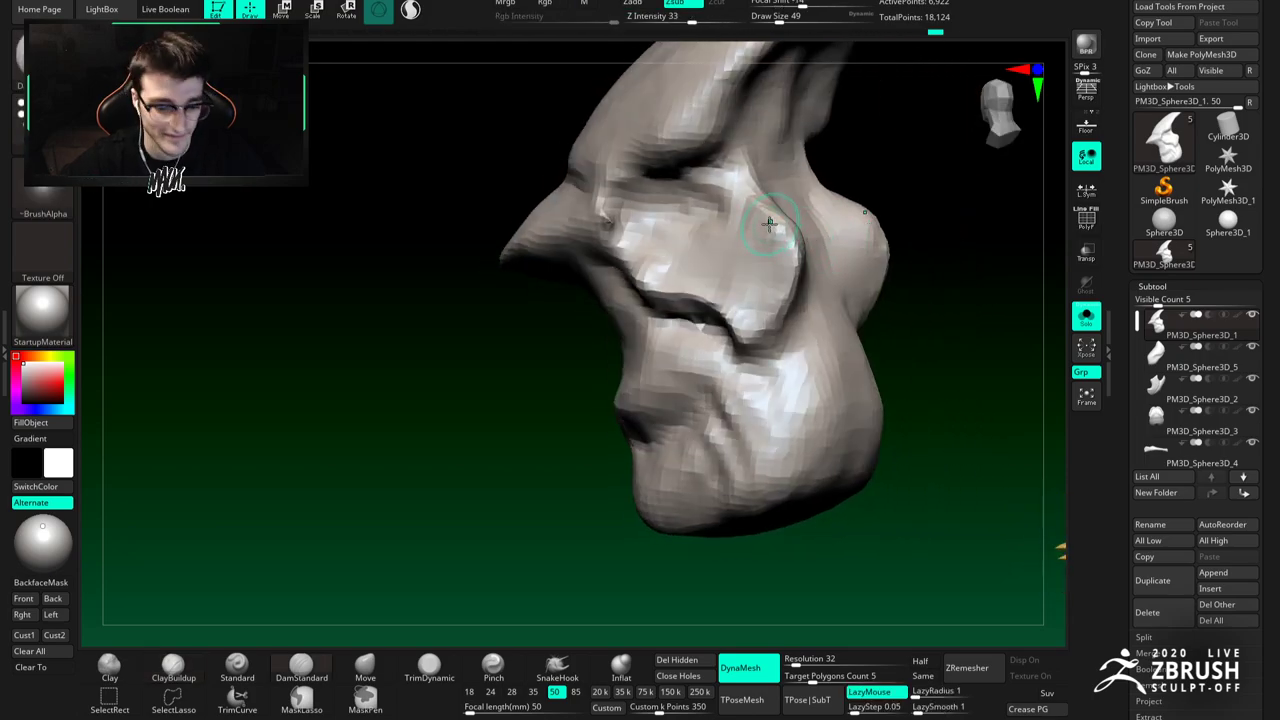
{"action": "mouse_move", "coordinate": [765, 219]}
{"action": "right_mouse_down"}
{"action": "mouse_move", "coordinate": [742, 200]}
{"action": "mouse_move", "coordinate": [748, 218]}
{"action": "right_mouse_up"}
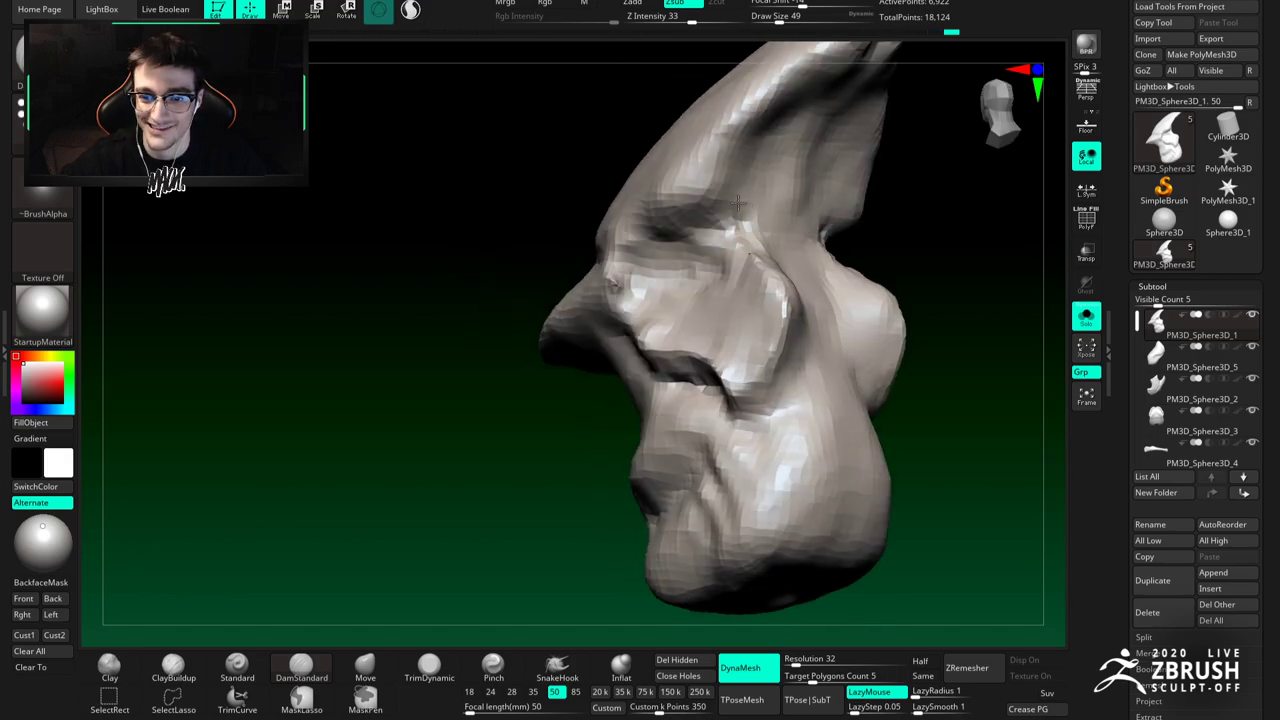
Step: Raise a sharp ridge along the crest's edges and the beak line with inverted DamStandard at draw sizes 80 and 59
{"action": "mouse_move", "coordinate": [760, 149]}
{"action": "right_mouse_down", "text": "alt"}
{"action": "mouse_move", "coordinate": [743, 257]}
{"action": "mouse_move", "coordinate": [732, 242]}
{"action": "right_mouse_up", "text": "alt"}
{"action": "key", "text": "space"}
{"action": "left_click_drag", "start_coordinate": [736, 248], "coordinate": [747, 248]}
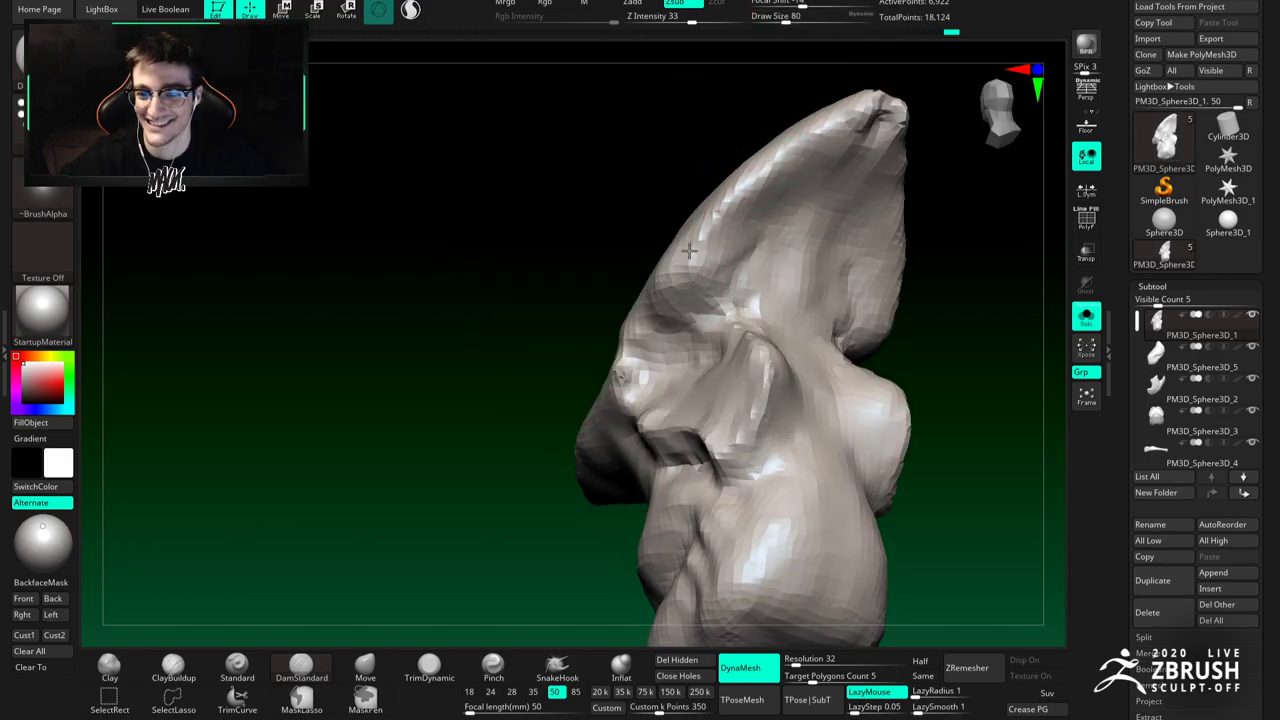
{"action": "left_click_drag", "start_coordinate": [824, 124], "coordinate": [733, 188], "text": "alt"}
{"action": "key", "text": "space"}
{"action": "left_click_drag", "start_coordinate": [726, 225], "coordinate": [707, 218]}
{"action": "mouse_move", "coordinate": [695, 245]}
{"action": "right_mouse_down"}
{"action": "mouse_move", "coordinate": [754, 249]}
{"action": "mouse_move", "coordinate": [695, 228]}
{"action": "mouse_move", "coordinate": [718, 214]}
{"action": "mouse_move", "coordinate": [634, 272]}
{"action": "right_mouse_up"}
{"action": "left_click_drag", "start_coordinate": [617, 285], "coordinate": [670, 256], "text": "alt"}
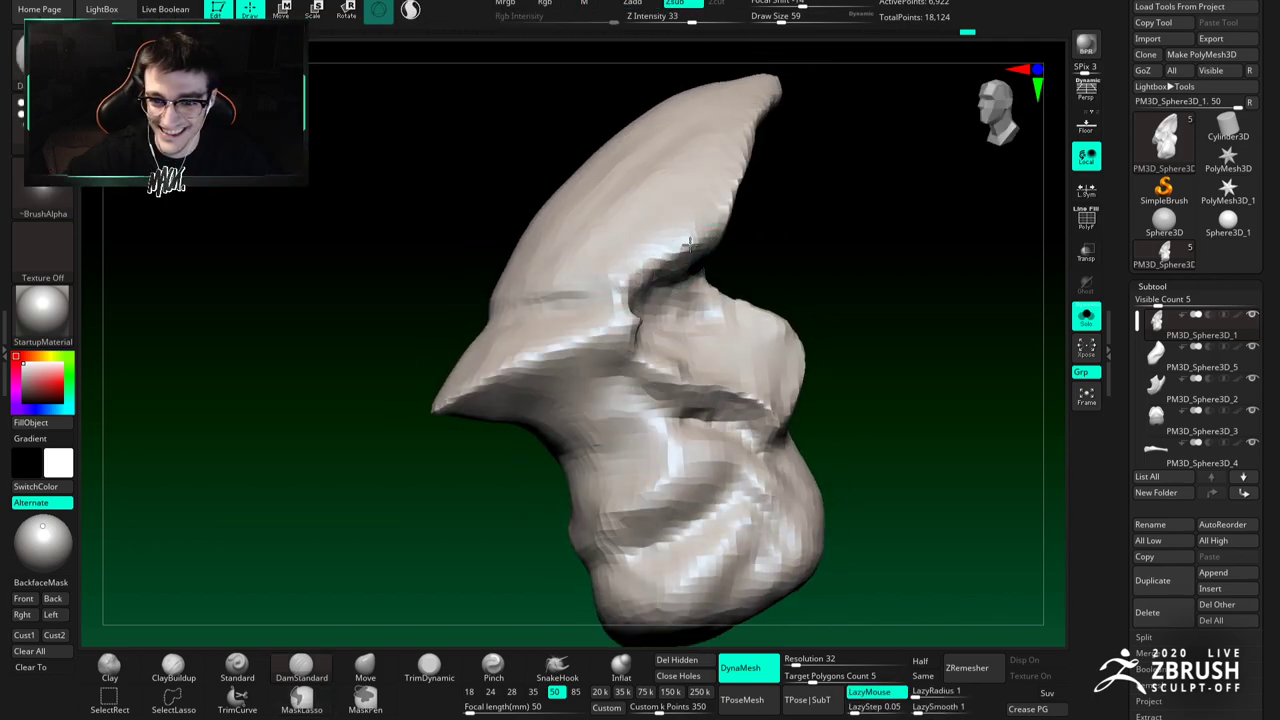
Step: Reshape the crest's lower sides above the cheeks with the Move brush at draw size 56
{"action": "mouse_move", "coordinate": [735, 233]}
{"action": "right_mouse_down"}
{"action": "mouse_move", "coordinate": [720, 228]}
{"action": "mouse_move", "coordinate": [760, 251]}
{"action": "mouse_move", "coordinate": [714, 251]}
{"action": "right_mouse_up"}
{"action": "key", "text": "b"}
{"action": "key", "text": "m"}
{"action": "key", "text": "v"}
{"action": "mouse_move", "coordinate": [640, 280]}
{"action": "right_mouse_down"}
{"action": "mouse_move", "coordinate": [674, 267]}
{"action": "mouse_move", "coordinate": [682, 247]}
{"action": "right_mouse_up"}
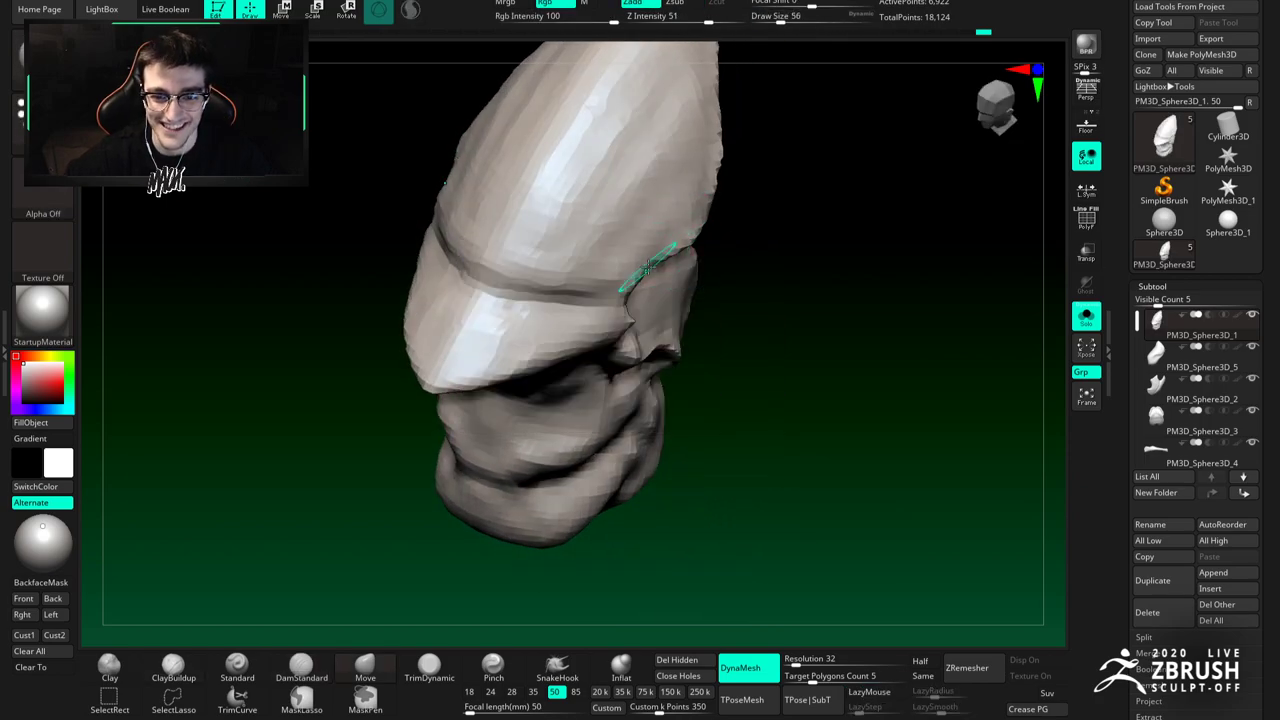
{"action": "mouse_move", "coordinate": [635, 262]}
{"action": "right_mouse_down"}
{"action": "mouse_move", "coordinate": [650, 275]}
{"action": "mouse_move", "coordinate": [622, 192]}
{"action": "mouse_move", "coordinate": [588, 235]}
{"action": "mouse_move", "coordinate": [648, 262]}
{"action": "mouse_move", "coordinate": [649, 345]}
{"action": "right_mouse_up"}
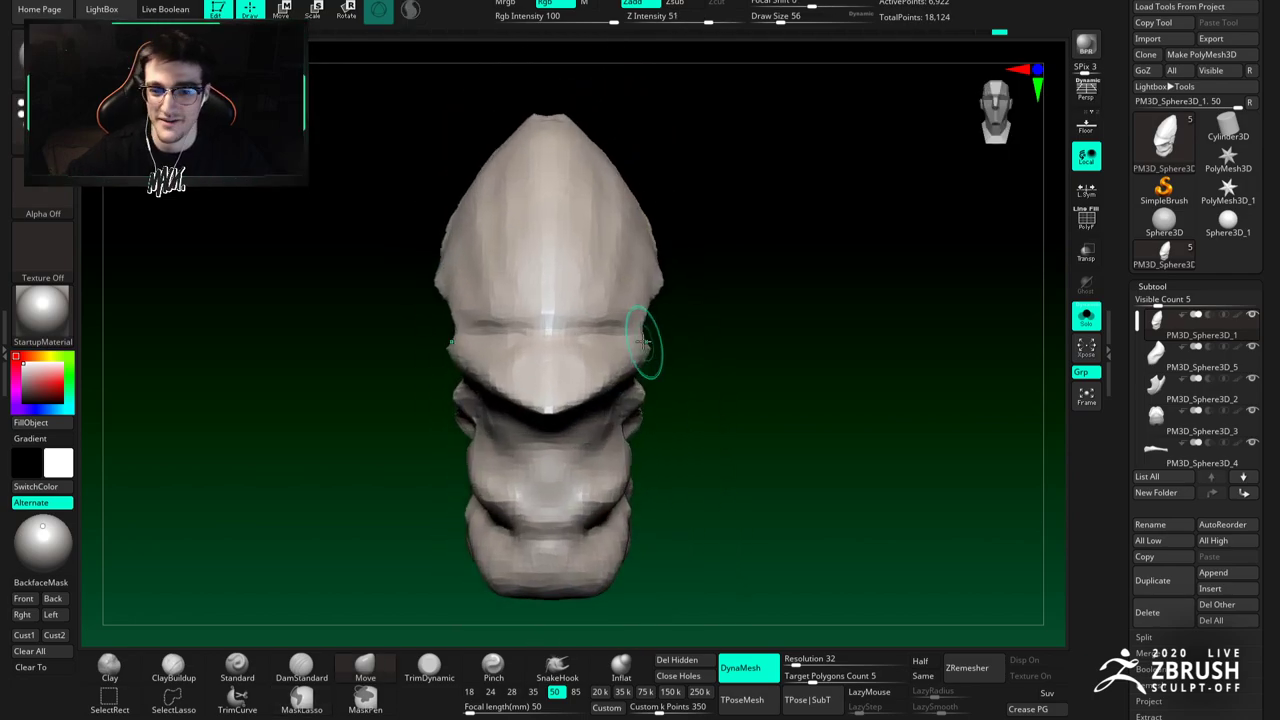
Step: Reshape the beak and the brow area beside it with the Move brush at draw sizes 145 and 108
{"action": "key", "text": "s"}
{"action": "left_click_drag", "start_coordinate": [649, 345], "coordinate": [665, 345]}
{"action": "right_click_drag", "start_coordinate": [643, 300], "coordinate": [632, 294]}
{"action": "mouse_move", "coordinate": [632, 294]}
{"action": "right_mouse_down", "text": "ctrl"}
{"action": "mouse_move", "coordinate": [634, 314]}
{"action": "mouse_move", "coordinate": [586, 380]}
{"action": "mouse_move", "coordinate": [600, 366]}
{"action": "right_mouse_up", "text": "ctrl"}
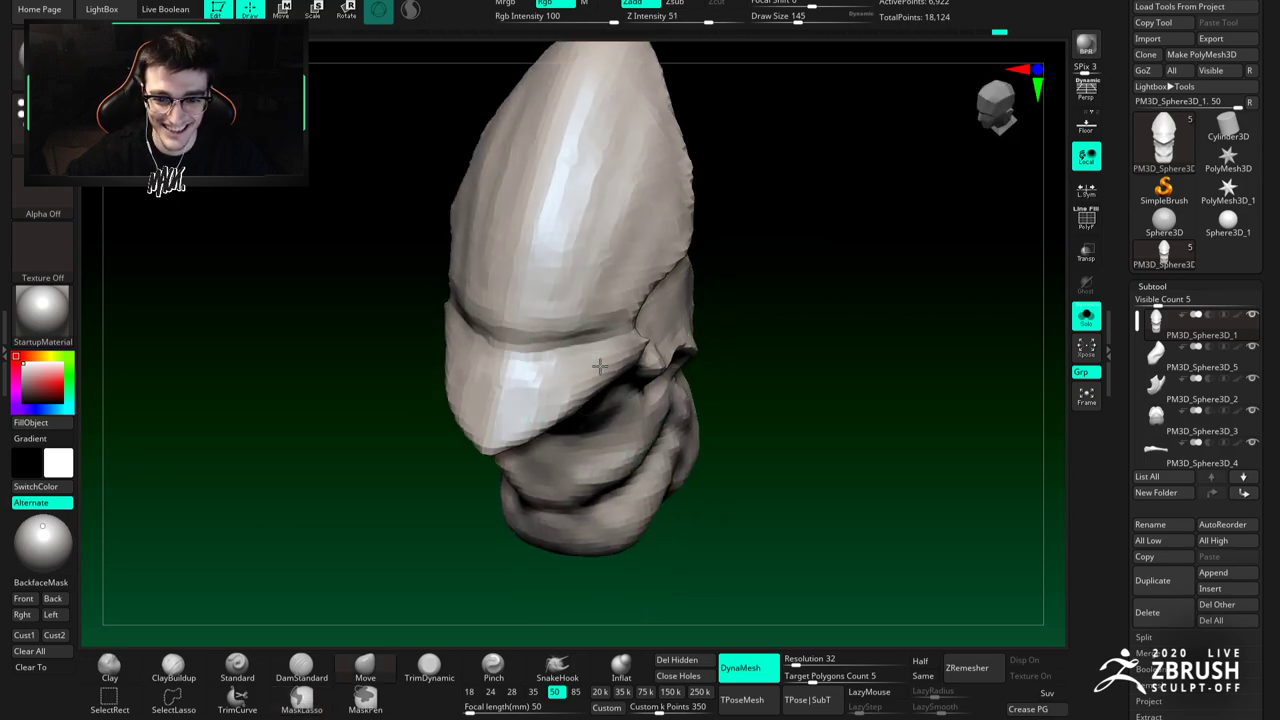
{"action": "key", "text": "space"}
{"action": "left_click_drag", "start_coordinate": [579, 383], "coordinate": [534, 419]}
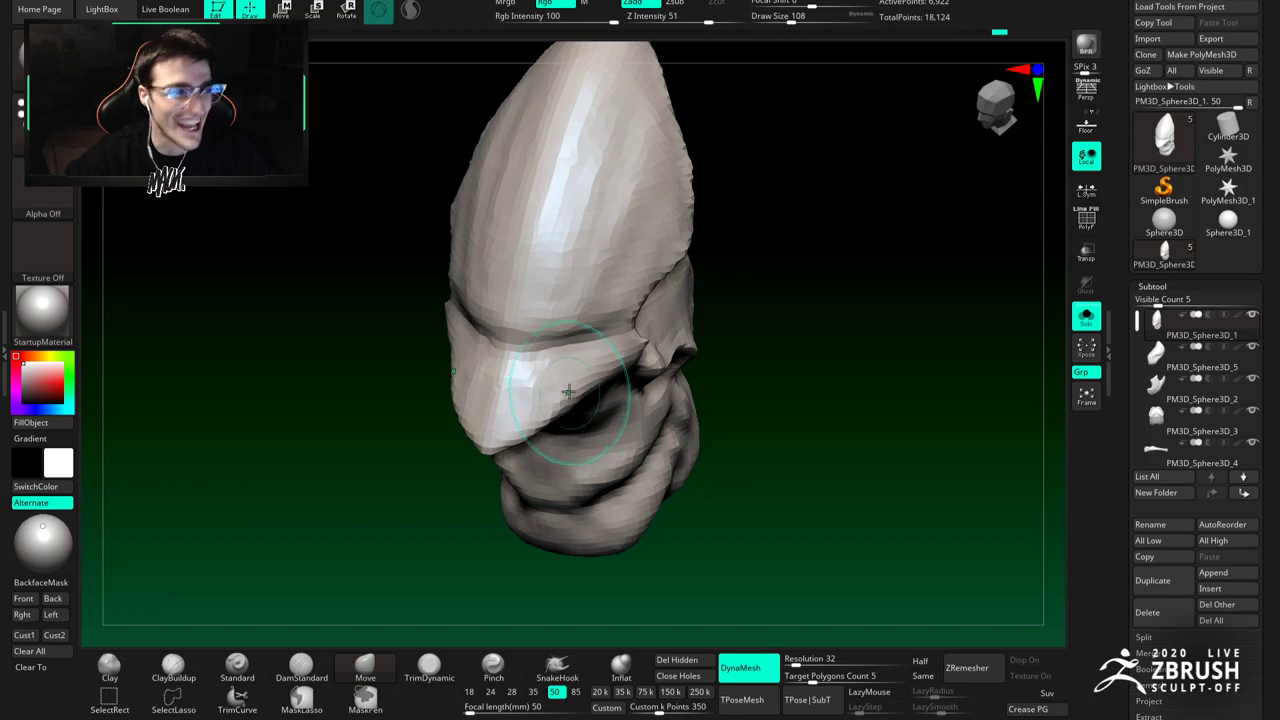
{"action": "right_click_drag", "start_coordinate": [583, 400], "coordinate": [567, 386]}
{"action": "key", "text": "space"}
{"action": "left_click_drag", "start_coordinate": [636, 342], "coordinate": [627, 344]}
{"action": "mouse_move", "coordinate": [608, 371]}
{"action": "right_mouse_down", "text": "shift"}
{"action": "mouse_move", "coordinate": [628, 340]}
{"action": "mouse_move", "coordinate": [530, 338]}
{"action": "right_mouse_up", "text": "shift"}
Step: Build up clay along the crest's back edge with the ClayBuildup brush at draw size 62
{"action": "key", "text": "b"}
{"action": "key", "text": "c"}
{"action": "key", "text": "b"}
{"action": "key", "text": "space"}
{"action": "left_click_drag", "start_coordinate": [672, 324], "coordinate": [664, 324]}
{"action": "mouse_move", "coordinate": [677, 323]}
{"action": "right_mouse_down"}
{"action": "mouse_move", "coordinate": [642, 322]}
{"action": "mouse_move", "coordinate": [630, 287]}
{"action": "right_mouse_up"}
{"action": "mouse_move", "coordinate": [672, 238]}
{"action": "left_mouse_down"}
{"action": "mouse_move", "coordinate": [752, 126]}
{"action": "mouse_move", "coordinate": [707, 161]}
{"action": "mouse_move", "coordinate": [724, 145]}
{"action": "left_mouse_up"}
{"action": "mouse_move", "coordinate": [712, 142]}
{"action": "right_mouse_down"}
{"action": "mouse_move", "coordinate": [726, 190]}
{"action": "mouse_move", "coordinate": [661, 304]}
{"action": "right_mouse_up"}
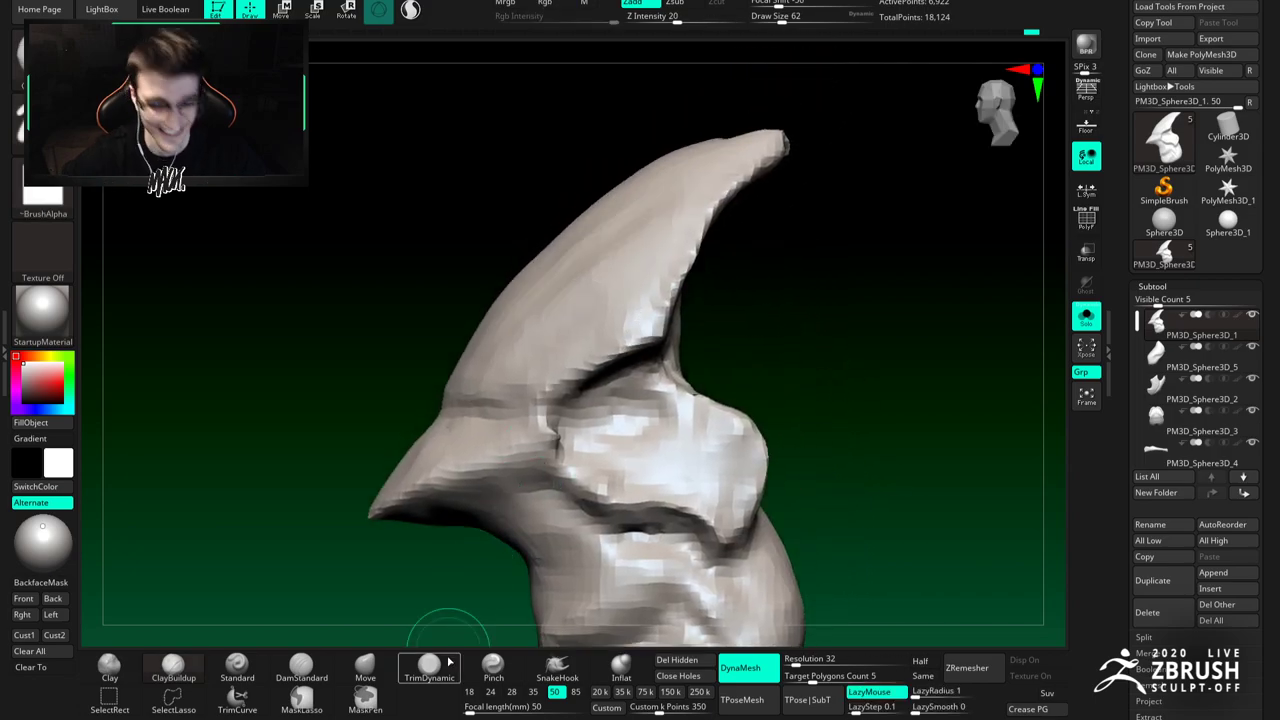
Step: Adjust the crest's tip and back profile with the Move brush
{"action": "left_click", "coordinate": [369, 665]}
{"action": "right_click_drag", "start_coordinate": [678, 238], "coordinate": [695, 247]}
{"action": "mouse_move", "coordinate": [719, 171]}
{"action": "right_mouse_down"}
{"action": "mouse_move", "coordinate": [745, 205]}
{"action": "mouse_move", "coordinate": [724, 178]}
{"action": "mouse_move", "coordinate": [680, 330]}
{"action": "right_mouse_up"}
{"action": "right_click_drag", "start_coordinate": [680, 330], "coordinate": [629, 286], "text": "ctrl"}
{"action": "mouse_move", "coordinate": [682, 436]}
{"action": "right_mouse_down", "text": "alt"}
{"action": "mouse_move", "coordinate": [663, 323]}
{"action": "mouse_move", "coordinate": [630, 282]}
{"action": "mouse_move", "coordinate": [660, 275]}
{"action": "right_mouse_up", "text": "alt"}
Step: Build up the eye form beneath the brow with the ClayBuildup brush at draw size 46
{"action": "key", "text": "b"}
{"action": "key", "text": "c"}
{"action": "key", "text": "b"}
{"action": "key", "text": "space"}
{"action": "left_click_drag", "start_coordinate": [648, 289], "coordinate": [642, 289]}
{"action": "mouse_move", "coordinate": [680, 260]}
{"action": "right_mouse_down", "text": "ctrl"}
{"action": "mouse_move", "coordinate": [668, 325]}
{"action": "mouse_move", "coordinate": [612, 274]}
{"action": "mouse_move", "coordinate": [636, 276]}
{"action": "right_mouse_up", "text": "ctrl"}
{"action": "key", "text": "space"}
{"action": "key", "text": "space"}
{"action": "left_click_drag", "start_coordinate": [650, 277], "coordinate": [620, 280]}
{"action": "key", "text": "space"}
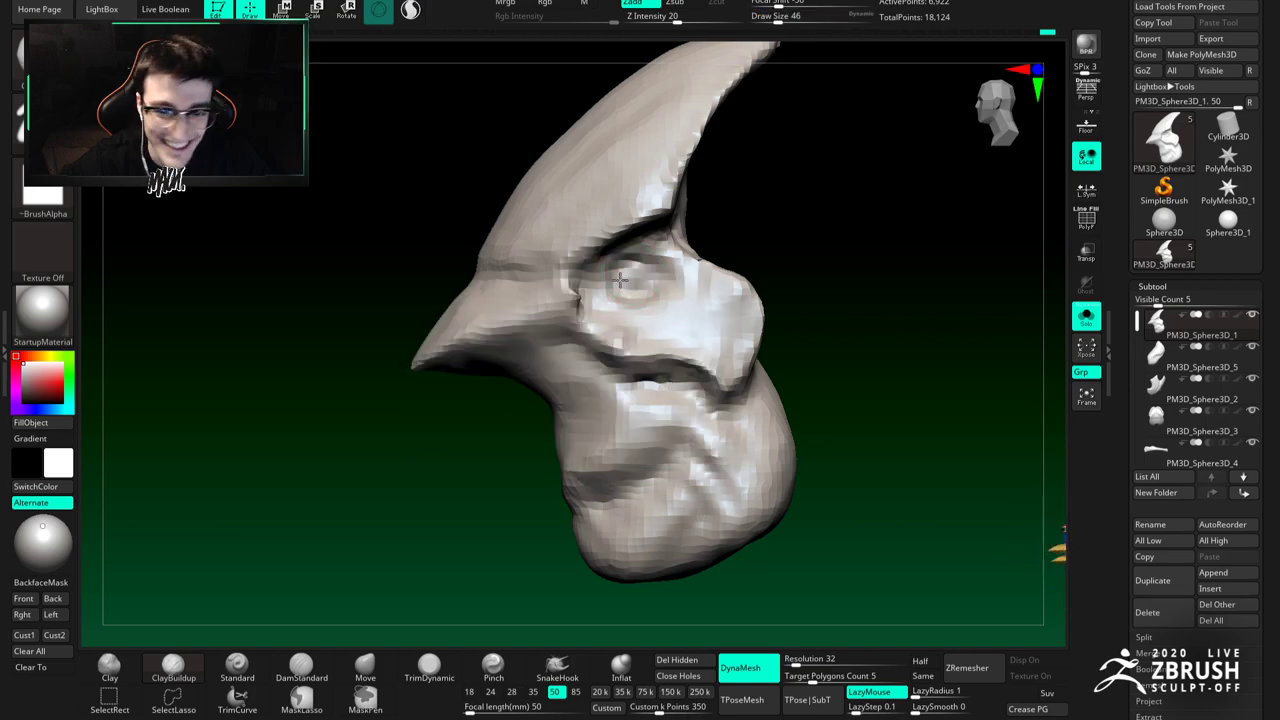
Step: Carve creases around the eye with DamStandard and refine the cheek with ClayBuildup and smoothing at draw size 46
{"action": "key", "text": "b"}
{"action": "key", "text": "d"}
{"action": "key", "text": "s"}
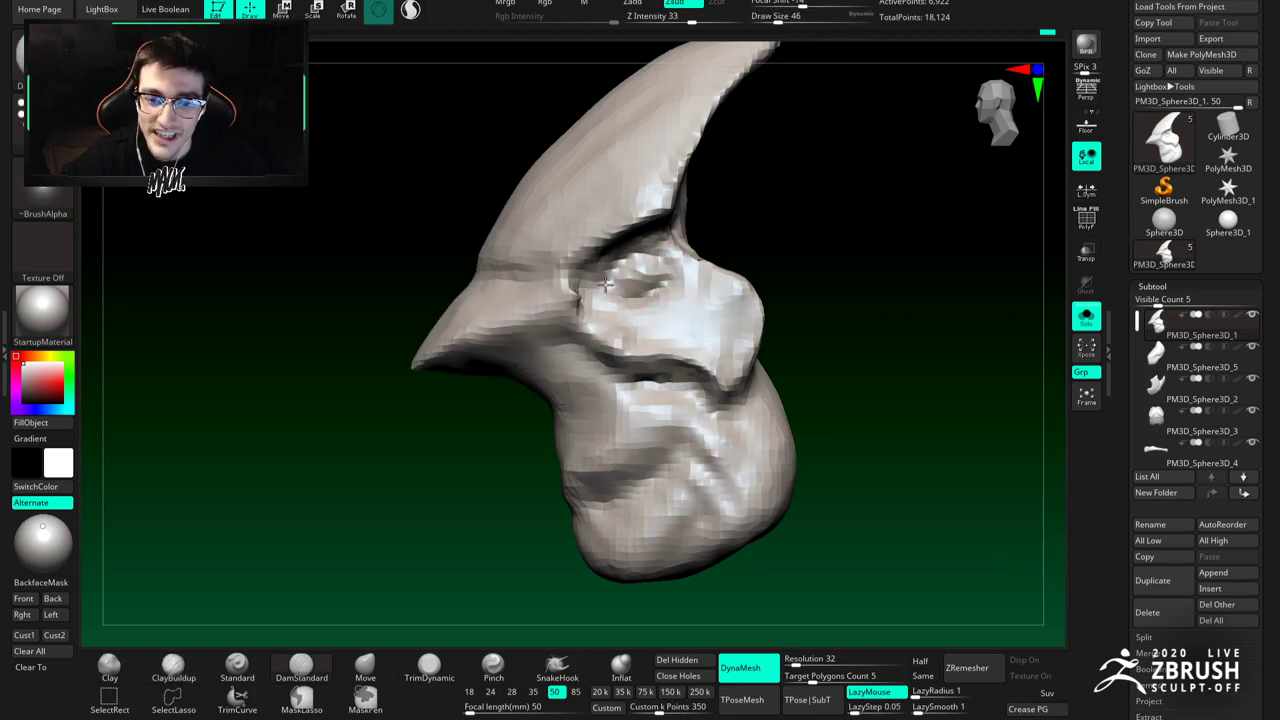
{"action": "mouse_move", "coordinate": [616, 290]}
{"action": "right_mouse_down"}
{"action": "mouse_move", "coordinate": [641, 303]}
{"action": "mouse_move", "coordinate": [566, 374]}
{"action": "mouse_move", "coordinate": [590, 330]}
{"action": "mouse_move", "coordinate": [652, 342]}
{"action": "mouse_move", "coordinate": [720, 318]}
{"action": "mouse_move", "coordinate": [657, 309]}
{"action": "mouse_move", "coordinate": [680, 350]}
{"action": "right_mouse_up"}
{"action": "right_click_drag", "start_coordinate": [680, 350], "coordinate": [640, 326], "text": "alt"}
{"action": "left_click_drag", "start_coordinate": [660, 326], "coordinate": [692, 315], "text": "shift"}
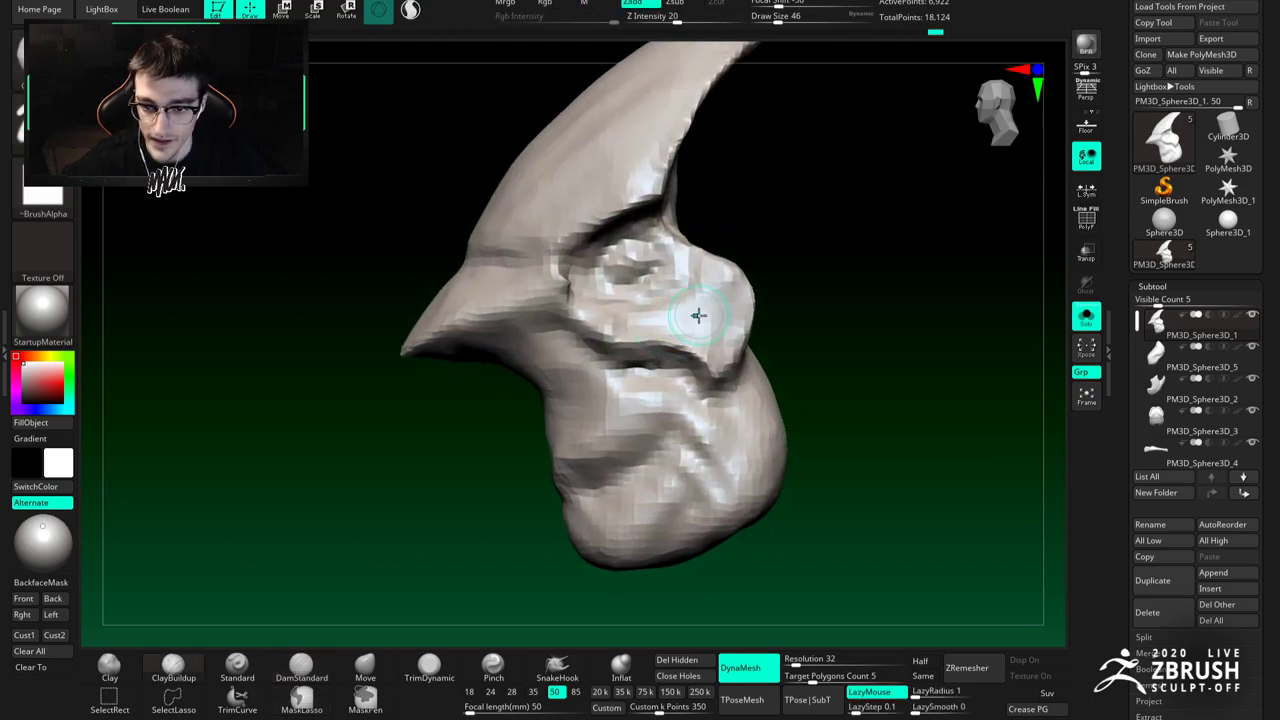
{"action": "right_click_drag", "start_coordinate": [697, 314], "coordinate": [709, 303]}
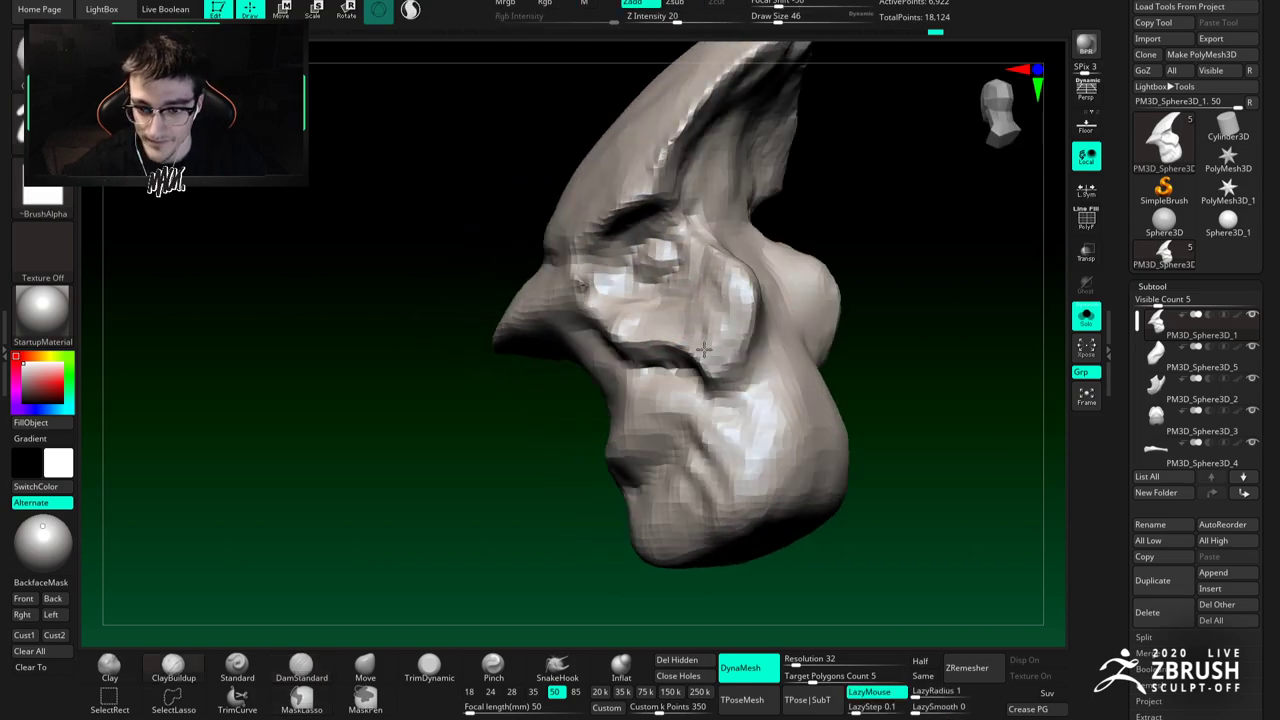
{"action": "mouse_move", "coordinate": [712, 316]}
{"action": "right_mouse_down", "text": "ctrl"}
{"action": "mouse_move", "coordinate": [731, 323]}
{"action": "mouse_move", "coordinate": [683, 322]}
{"action": "mouse_move", "coordinate": [674, 300]}
{"action": "mouse_move", "coordinate": [670, 408]}
{"action": "mouse_move", "coordinate": [634, 351]}
{"action": "mouse_move", "coordinate": [623, 294]}
{"action": "right_mouse_up", "text": "ctrl"}
{"action": "mouse_move", "coordinate": [640, 374]}
{"action": "right_mouse_down", "text": "alt"}
{"action": "mouse_move", "coordinate": [634, 300]}
{"action": "mouse_move", "coordinate": [634, 345]}
{"action": "right_mouse_up", "text": "alt"}
Step: Adjust the contour between eye, cheek and crest base with the Move brush at draw size 54
{"action": "left_click", "coordinate": [376, 664]}
{"action": "right_click_drag", "start_coordinate": [604, 280], "coordinate": [640, 277]}
{"action": "key", "text": "space"}
{"action": "key", "text": "space"}
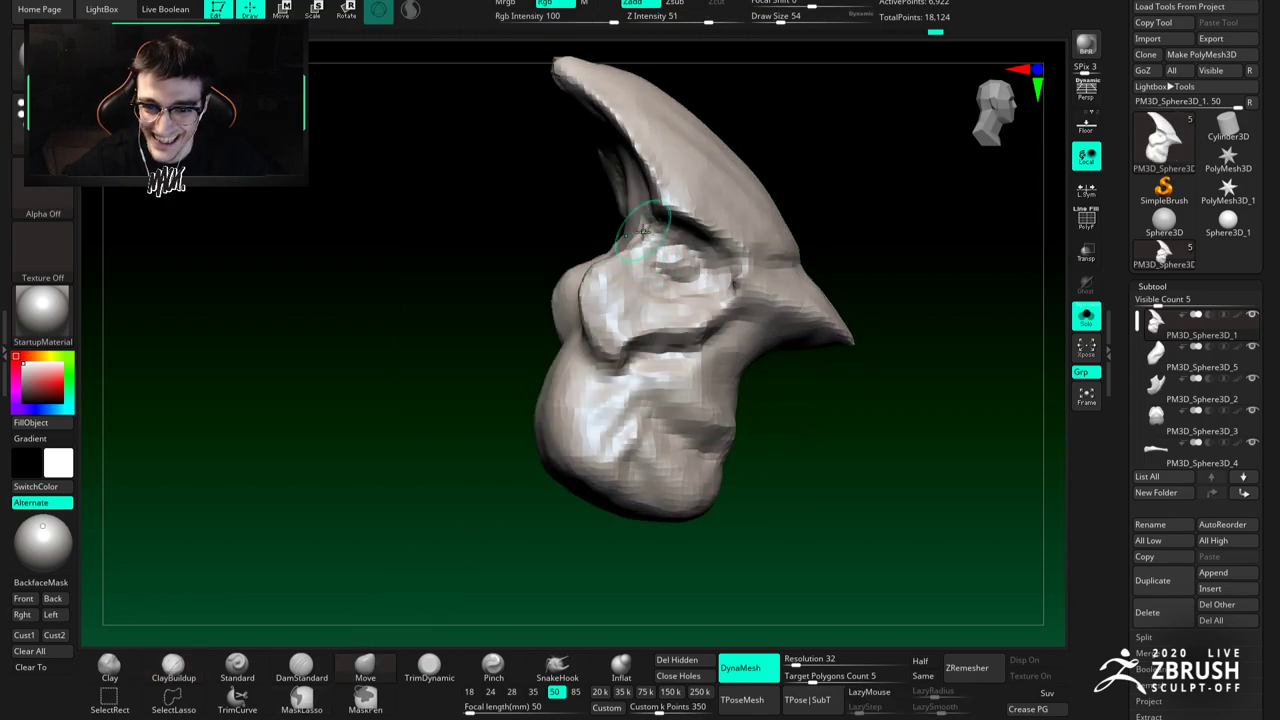
{"action": "right_click_drag", "start_coordinate": [656, 297], "coordinate": [645, 318], "text": "ctrl"}
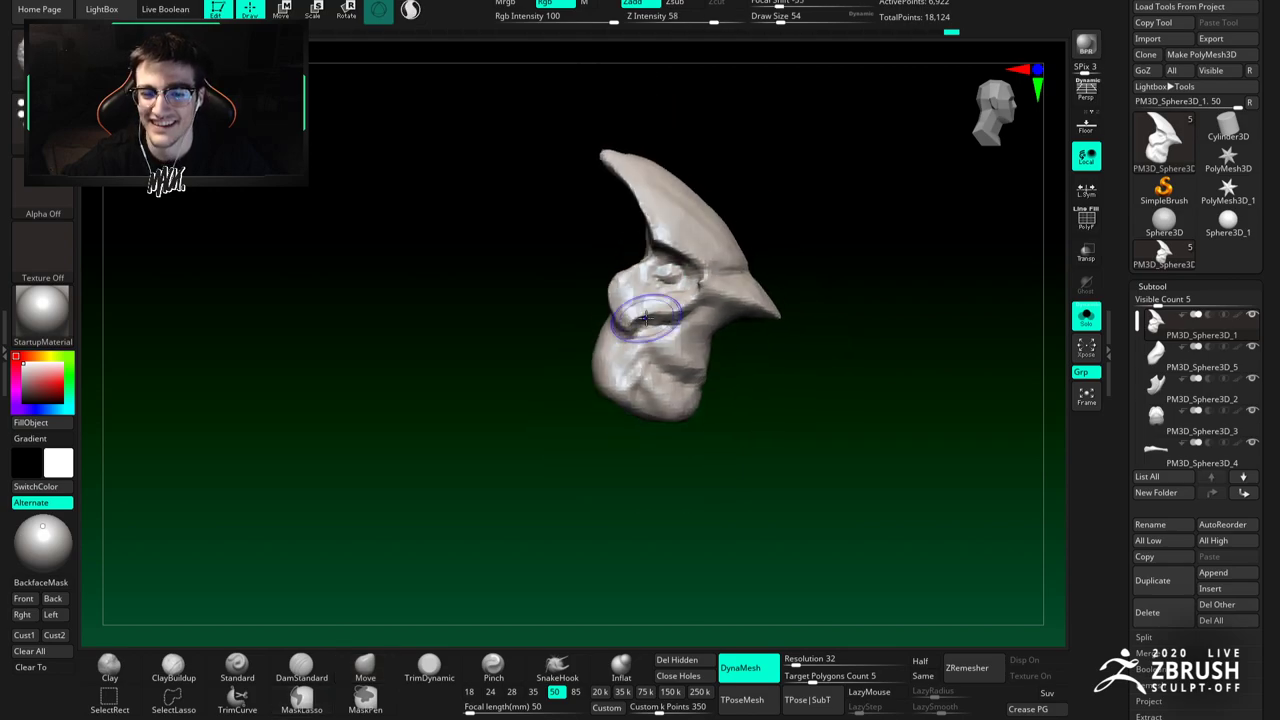
Step: Show all subtools, select the chest piece and reshape its upper points with the Move brush at draw sizes 83 and 158
{"action": "left_click", "coordinate": [1091, 316]}
{"action": "right_click_drag", "start_coordinate": [735, 325], "coordinate": [560, 312], "text": "ctrl"}
{"action": "right_click_drag", "start_coordinate": [643, 320], "coordinate": [590, 286], "text": "alt"}
{"action": "mouse_move", "coordinate": [590, 286]}
{"action": "right_mouse_down", "text": "ctrl"}
{"action": "mouse_move", "coordinate": [676, 320]}
{"action": "mouse_move", "coordinate": [613, 312]}
{"action": "mouse_move", "coordinate": [630, 326]}
{"action": "mouse_move", "coordinate": [618, 330]}
{"action": "mouse_move", "coordinate": [650, 337]}
{"action": "mouse_move", "coordinate": [640, 330]}
{"action": "mouse_move", "coordinate": [658, 322]}
{"action": "right_mouse_up", "text": "ctrl"}
{"action": "left_click", "coordinate": [657, 337], "text": "alt"}
{"action": "left_click", "coordinate": [658, 320], "text": "alt"}
{"action": "key", "text": "space"}
{"action": "left_click", "coordinate": [667, 350]}
{"action": "right_click_drag", "start_coordinate": [687, 402], "coordinate": [700, 372], "text": "shift"}
{"action": "mouse_move", "coordinate": [560, 340]}
{"action": "right_mouse_down"}
{"action": "mouse_move", "coordinate": [612, 306]}
{"action": "mouse_move", "coordinate": [585, 302]}
{"action": "right_mouse_up"}
{"action": "key", "text": "space"}
{"action": "left_click", "coordinate": [585, 293]}
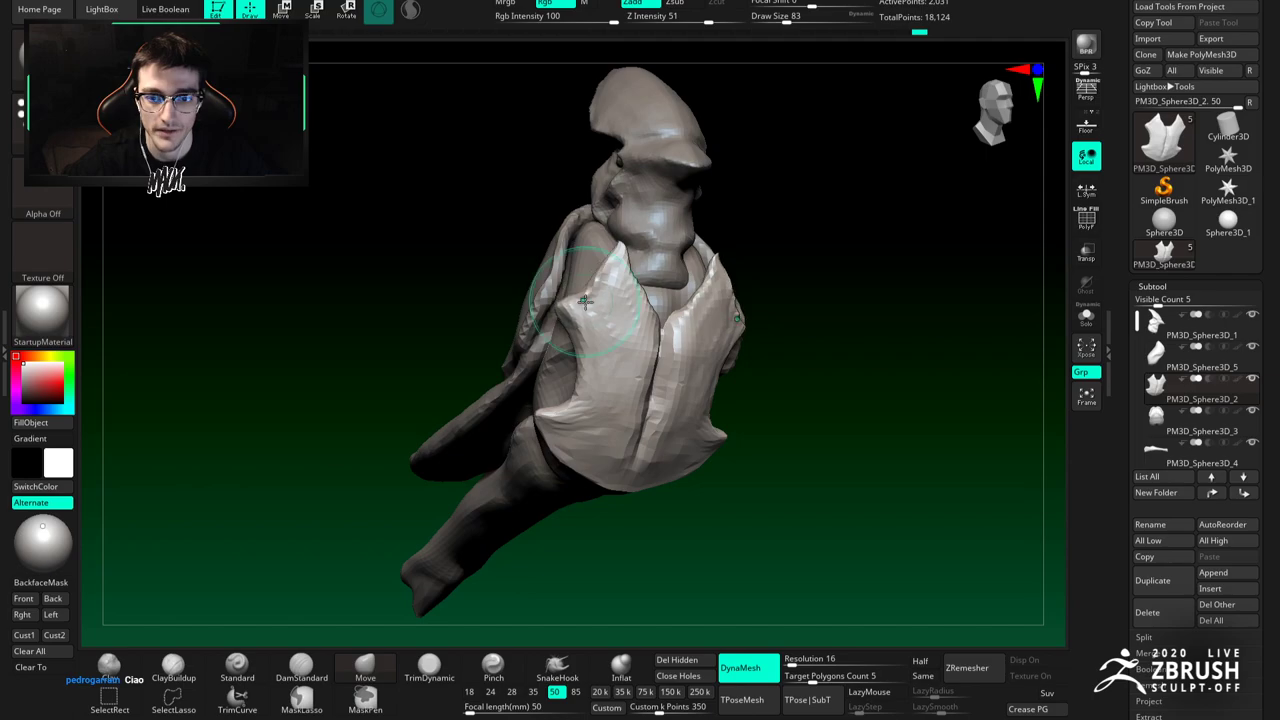
{"action": "key", "text": "space"}
{"action": "left_click", "coordinate": [597, 303]}
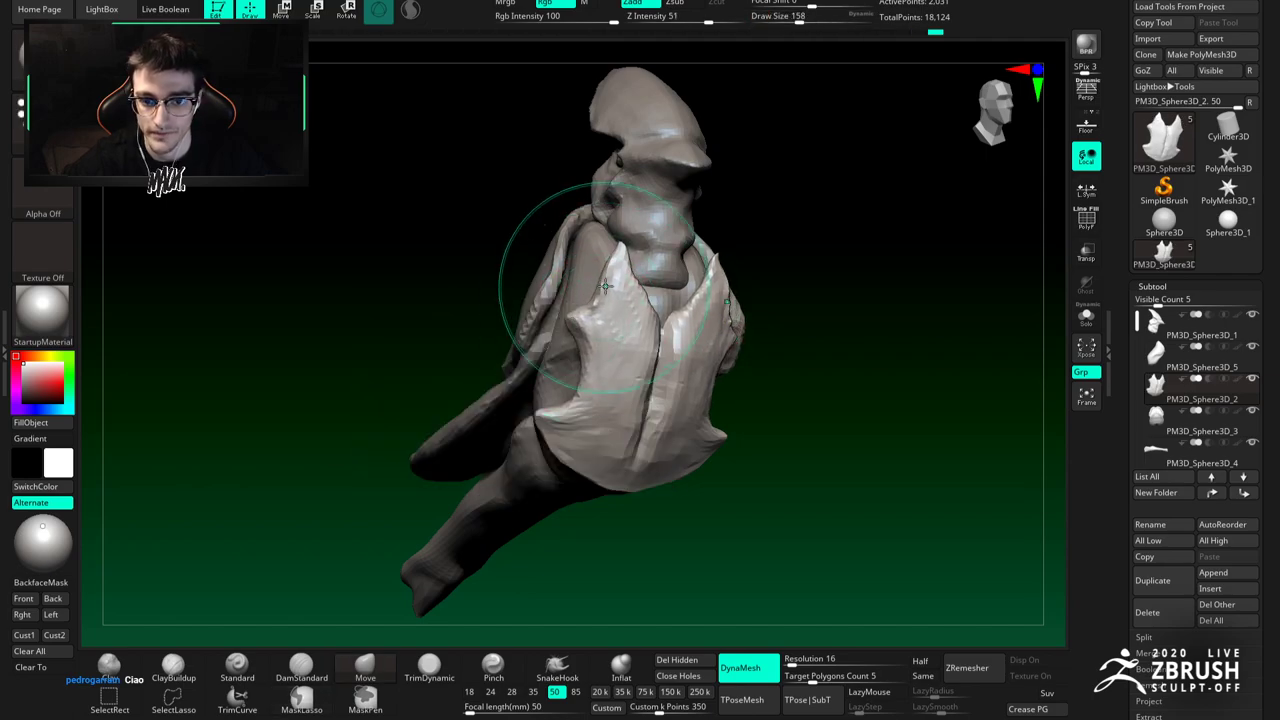
{"action": "key", "text": "space"}
{"action": "left_click", "coordinate": [604, 312]}
Step: Reshape the chest piece's lower corners and lower edge with the Move brush at draw sizes 68 and 62
{"action": "mouse_move", "coordinate": [569, 333]}
{"action": "right_mouse_down"}
{"action": "mouse_move", "coordinate": [548, 350]}
{"action": "mouse_move", "coordinate": [606, 312]}
{"action": "mouse_move", "coordinate": [615, 276]}
{"action": "mouse_move", "coordinate": [575, 268]}
{"action": "mouse_move", "coordinate": [590, 277]}
{"action": "right_mouse_up"}
{"action": "key", "text": "space"}
{"action": "left_click", "coordinate": [609, 303]}
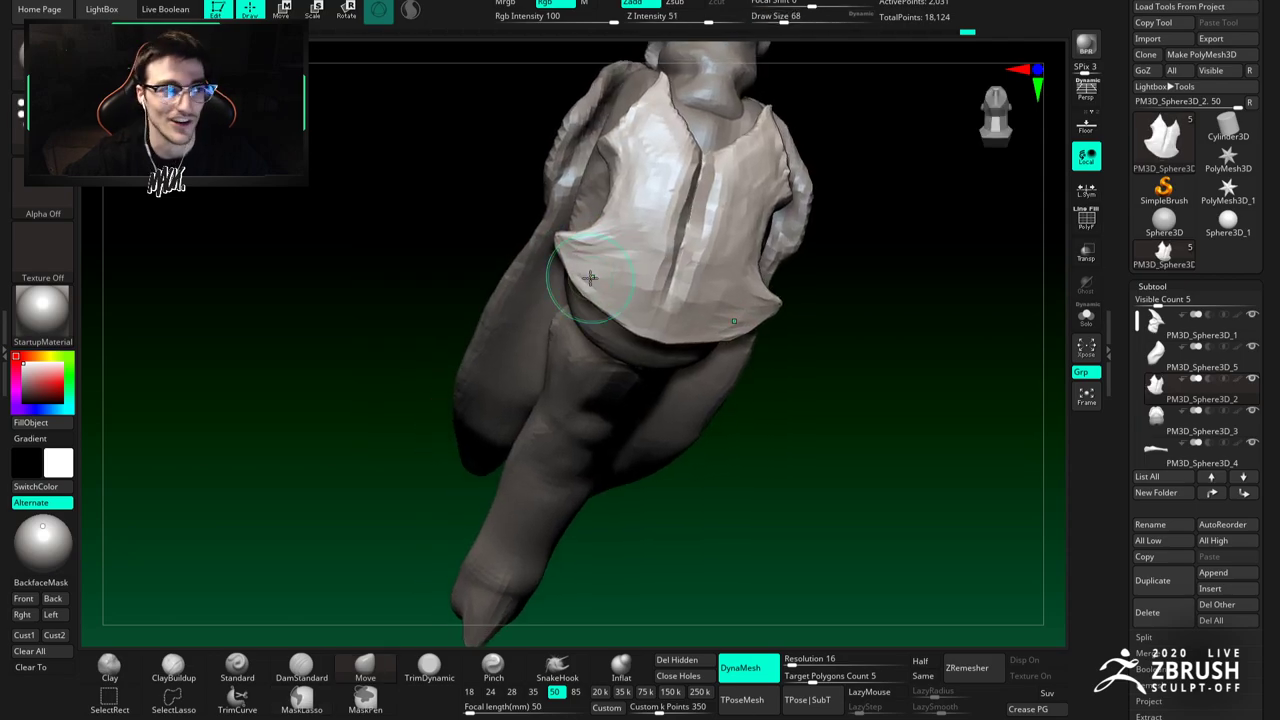
{"action": "key", "text": "space"}
{"action": "left_click_drag", "start_coordinate": [567, 250], "coordinate": [580, 257]}
{"action": "right_click_drag", "start_coordinate": [580, 257], "coordinate": [565, 250]}
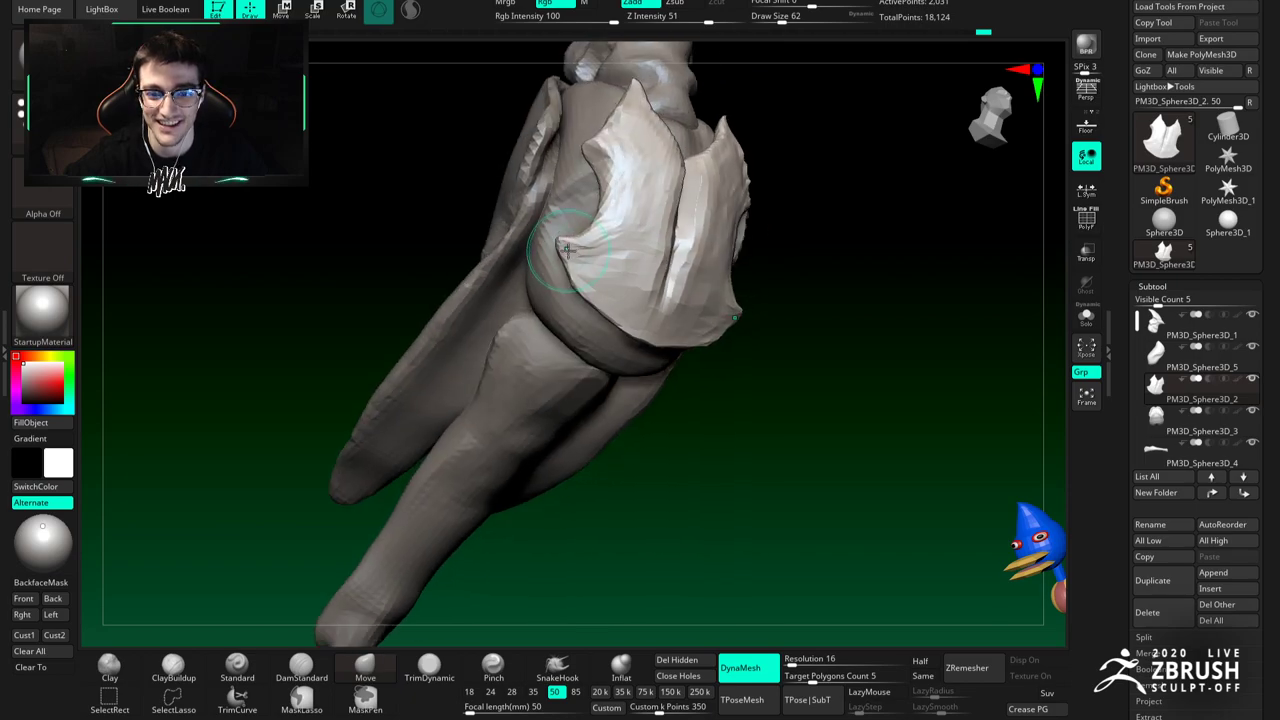
{"action": "mouse_move", "coordinate": [641, 332]}
{"action": "right_mouse_down"}
{"action": "mouse_move", "coordinate": [677, 360]}
{"action": "mouse_move", "coordinate": [619, 343]}
{"action": "mouse_move", "coordinate": [636, 322]}
{"action": "mouse_move", "coordinate": [600, 290]}
{"action": "mouse_move", "coordinate": [630, 274]}
{"action": "right_mouse_up"}
{"action": "key", "text": "space"}
{"action": "left_click_drag", "start_coordinate": [636, 275], "coordinate": [629, 275]}
{"action": "mouse_move", "coordinate": [629, 272]}
{"action": "right_mouse_down"}
{"action": "mouse_move", "coordinate": [640, 239]}
{"action": "mouse_move", "coordinate": [674, 272]}
{"action": "mouse_move", "coordinate": [686, 253]}
{"action": "mouse_move", "coordinate": [701, 274]}
{"action": "mouse_move", "coordinate": [663, 266]}
{"action": "mouse_move", "coordinate": [654, 238]}
{"action": "right_mouse_up"}
{"action": "key", "text": "space"}
{"action": "left_click_drag", "start_coordinate": [655, 234], "coordinate": [648, 233]}
Step: Refine the chest piece's upper points with the DamStandard and ClayBuildup brushes at draw size 49
{"action": "key", "text": "b"}
{"action": "key", "text": "d"}
{"action": "key", "text": "s"}
{"action": "mouse_move", "coordinate": [648, 233]}
{"action": "right_mouse_down"}
{"action": "mouse_move", "coordinate": [611, 228]}
{"action": "mouse_move", "coordinate": [611, 265]}
{"action": "right_mouse_up"}
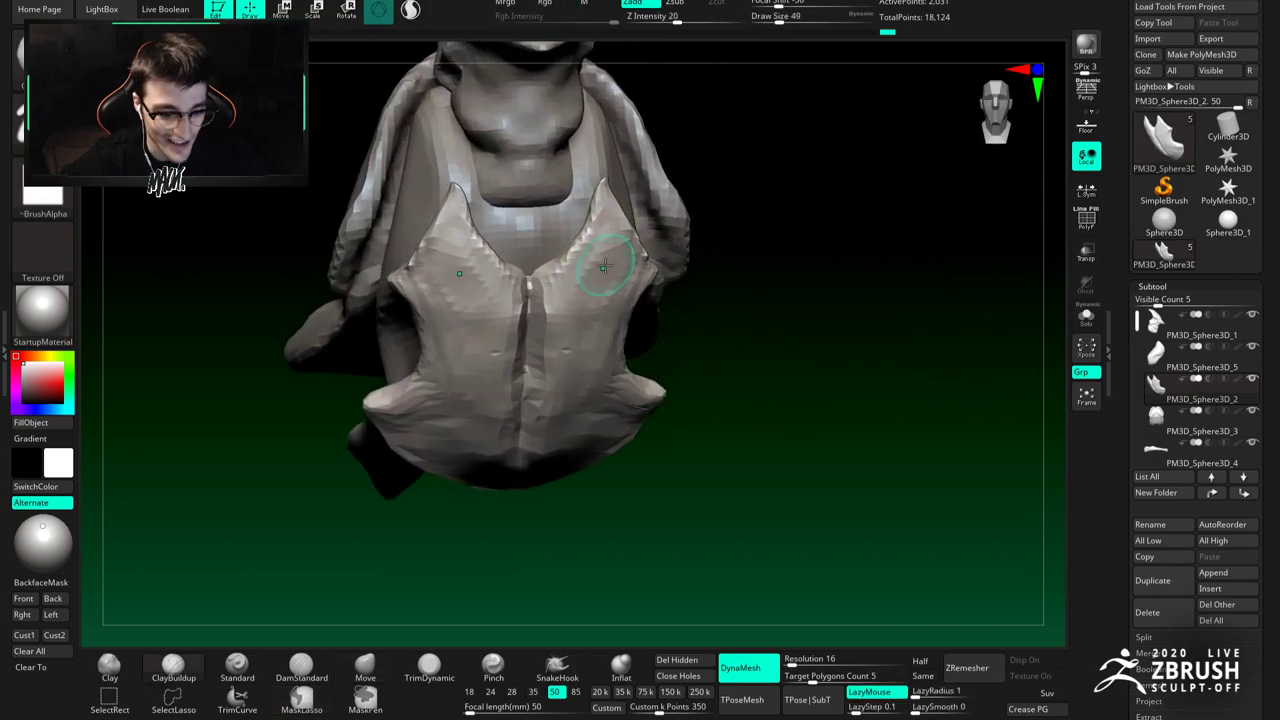
{"action": "left_click_drag", "start_coordinate": [611, 265], "coordinate": [606, 257]}
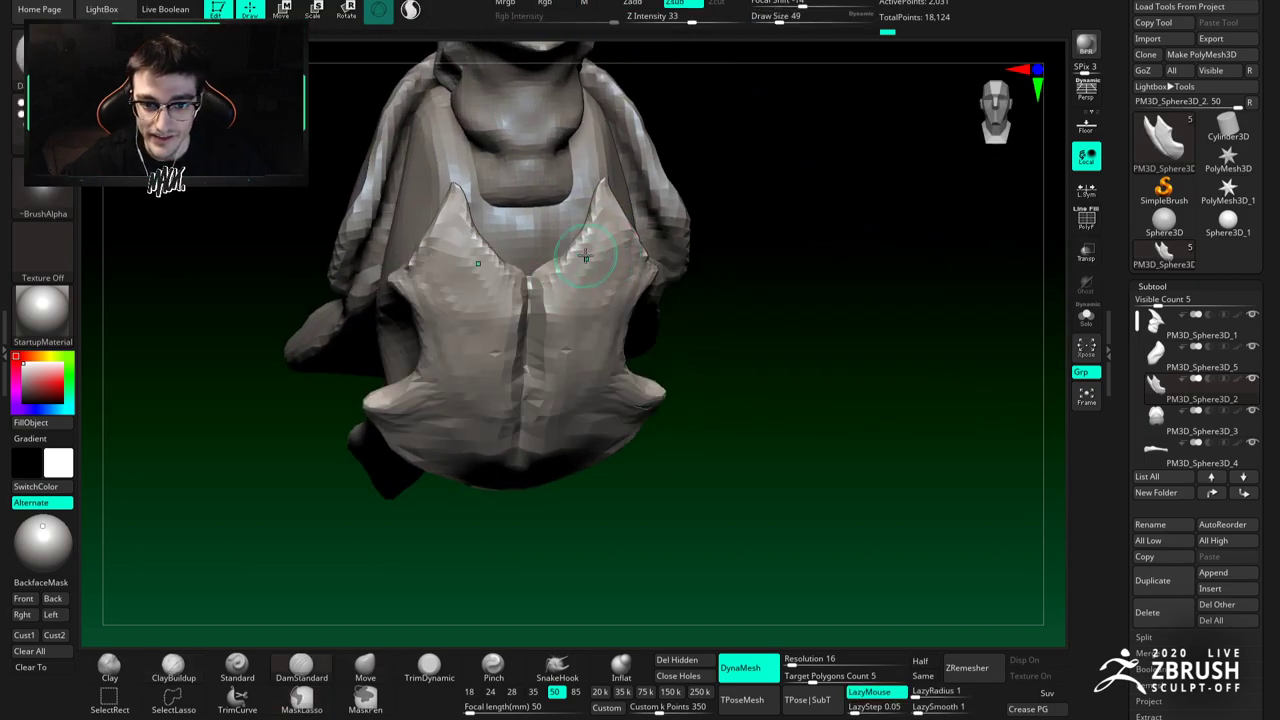
{"action": "key", "text": "b"}
{"action": "key", "text": "c"}
{"action": "key", "text": "b"}
{"action": "mouse_move", "coordinate": [611, 216]}
{"action": "right_mouse_down"}
{"action": "mouse_move", "coordinate": [673, 326]}
{"action": "mouse_move", "coordinate": [632, 325]}
{"action": "mouse_move", "coordinate": [646, 283]}
{"action": "right_mouse_up"}
Step: Reshape the chest piece's side contour against the torso with the Move brush, starting at draw size 83
{"action": "left_click", "coordinate": [644, 293], "text": "alt"}
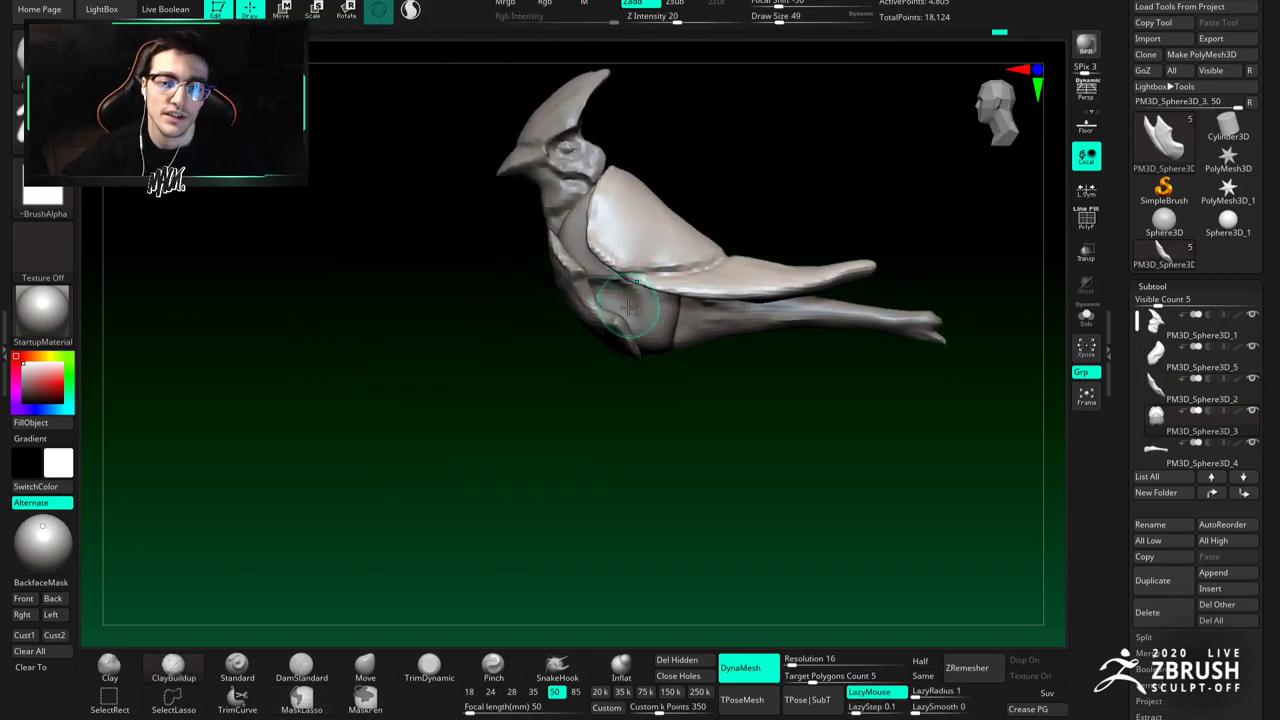
{"action": "left_click", "coordinate": [367, 667]}
{"action": "left_click", "coordinate": [588, 290], "text": "alt"}
{"action": "key", "text": "space"}
{"action": "left_click_drag", "start_coordinate": [586, 289], "coordinate": [594, 289]}
{"action": "key", "text": "space"}
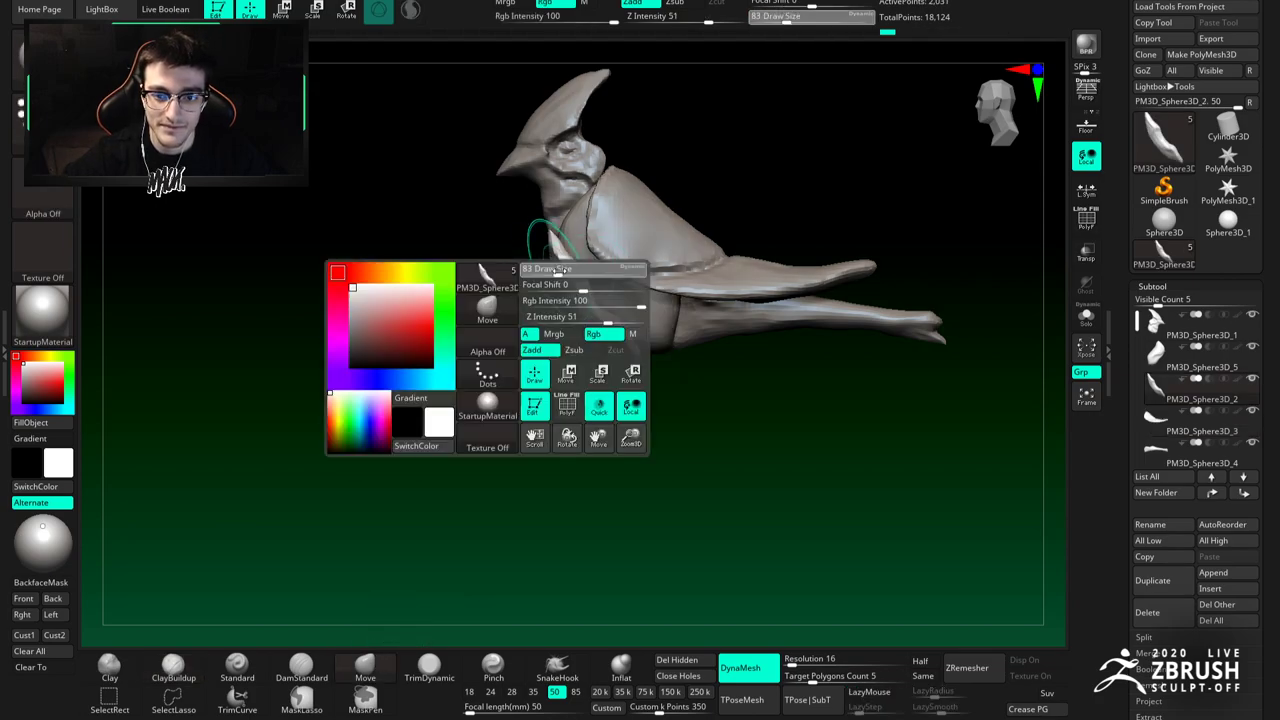
{"action": "right_click_drag", "start_coordinate": [578, 302], "coordinate": [596, 337], "text": "alt"}
{"action": "key", "text": "space"}
{"action": "left_click_drag", "start_coordinate": [595, 330], "coordinate": [590, 330]}
{"action": "mouse_move", "coordinate": [588, 262]}
{"action": "right_mouse_down", "text": "alt"}
{"action": "mouse_move", "coordinate": [626, 264]}
{"action": "mouse_move", "coordinate": [591, 236]}
{"action": "mouse_move", "coordinate": [610, 244]}
{"action": "mouse_move", "coordinate": [614, 232]}
{"action": "right_mouse_up", "text": "alt"}
Step: Select the head and refine the throat folds below the beak with DamStandard and ClayBuildup at draw size 59
{"action": "left_click", "coordinate": [591, 236], "text": "alt"}
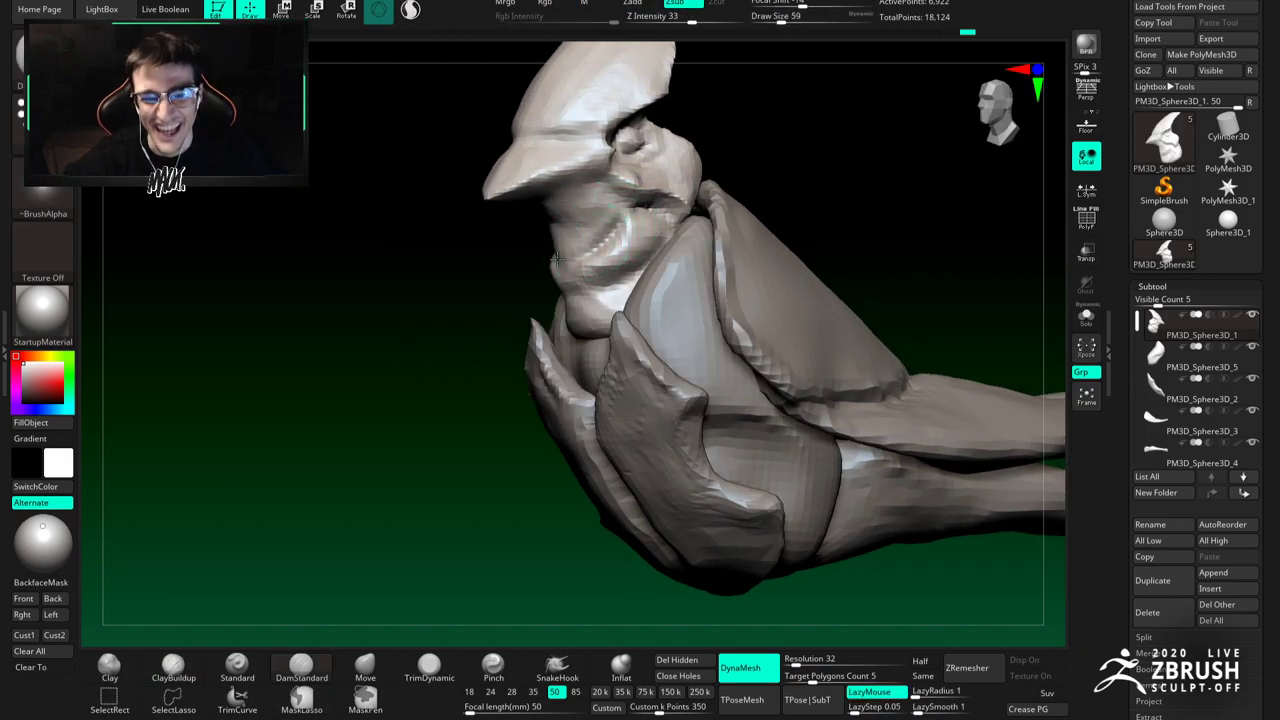
{"action": "key", "text": "b"}
{"action": "key", "text": "c"}
{"action": "key", "text": "b"}
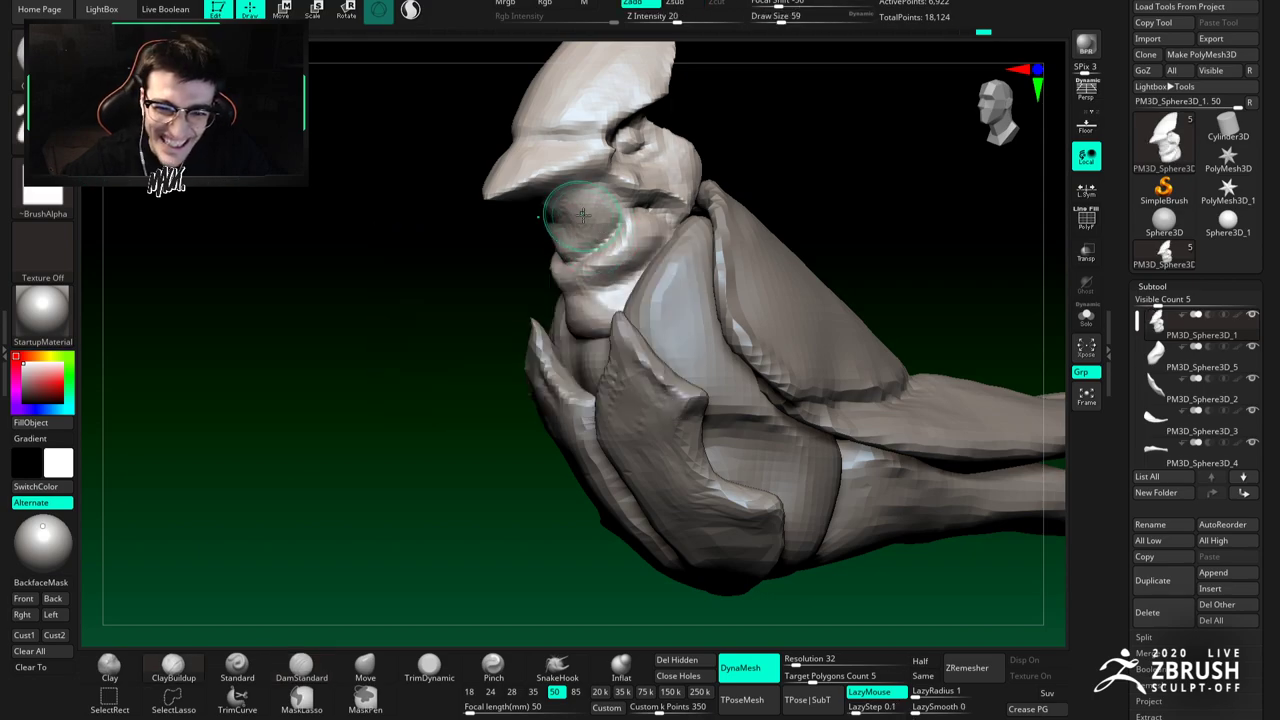
{"action": "key", "text": "b"}
{"action": "key", "text": "d"}
{"action": "key", "text": "s"}
{"action": "mouse_move", "coordinate": [574, 207]}
{"action": "right_mouse_down"}
{"action": "mouse_move", "coordinate": [543, 174]}
{"action": "mouse_move", "coordinate": [480, 190]}
{"action": "right_mouse_up"}
{"action": "key", "text": "b"}
{"action": "key", "text": "c"}
{"action": "key", "text": "b"}
Step: Rework the torso's lower rear with ClayBuildup at draw size 59, isolating it for the edit and restoring all subtools
{"action": "mouse_move", "coordinate": [794, 380]}
{"action": "right_mouse_down", "text": "alt"}
{"action": "mouse_move", "coordinate": [735, 288]}
{"action": "mouse_move", "coordinate": [683, 251]}
{"action": "mouse_move", "coordinate": [671, 323]}
{"action": "mouse_move", "coordinate": [628, 324]}
{"action": "mouse_move", "coordinate": [683, 300]}
{"action": "right_mouse_up", "text": "alt"}
{"action": "left_click", "coordinate": [652, 282], "text": "alt"}
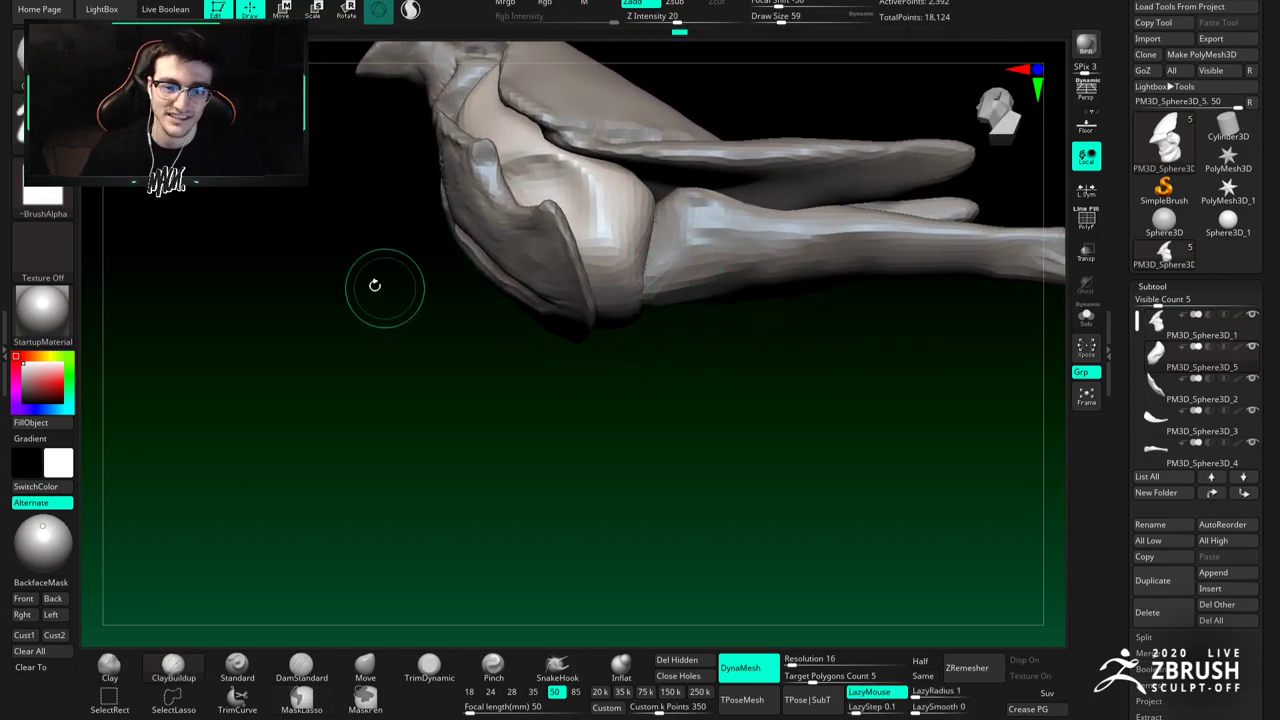
{"action": "right_click_drag", "start_coordinate": [646, 229], "coordinate": [648, 298]}
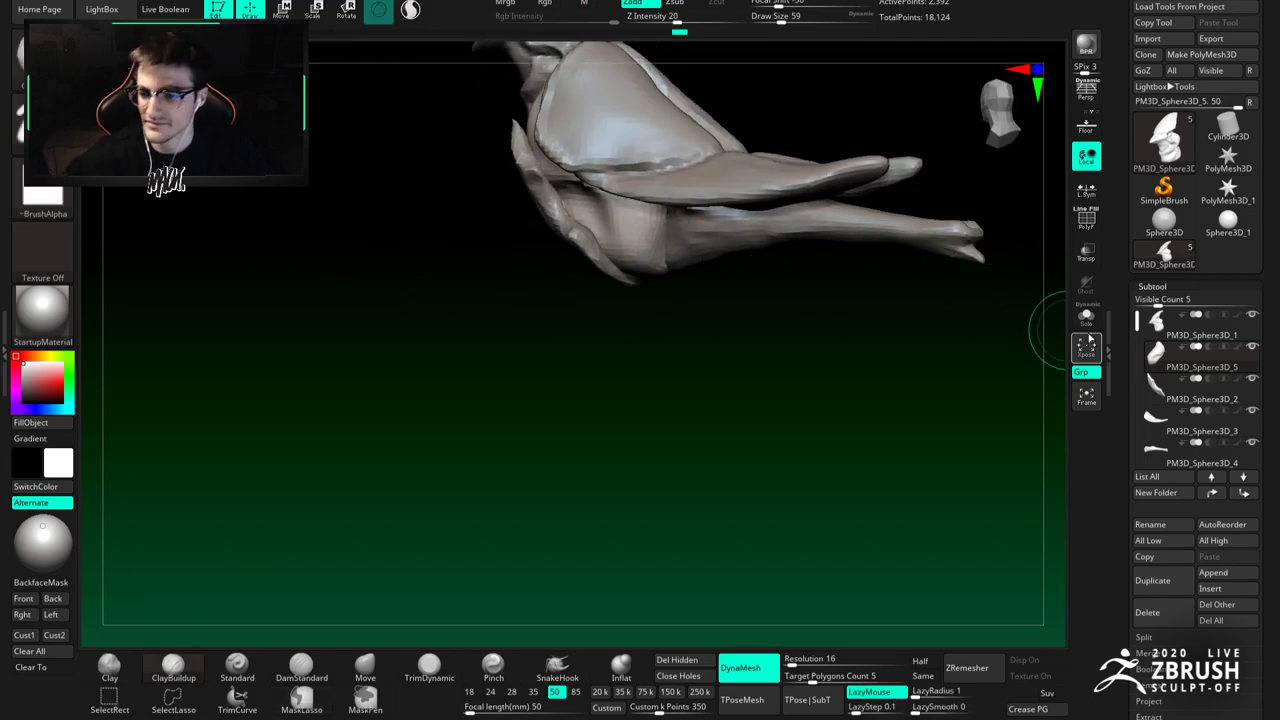
{"action": "left_click", "coordinate": [1085, 320]}
{"action": "right_click_drag", "start_coordinate": [729, 257], "coordinate": [632, 268]}
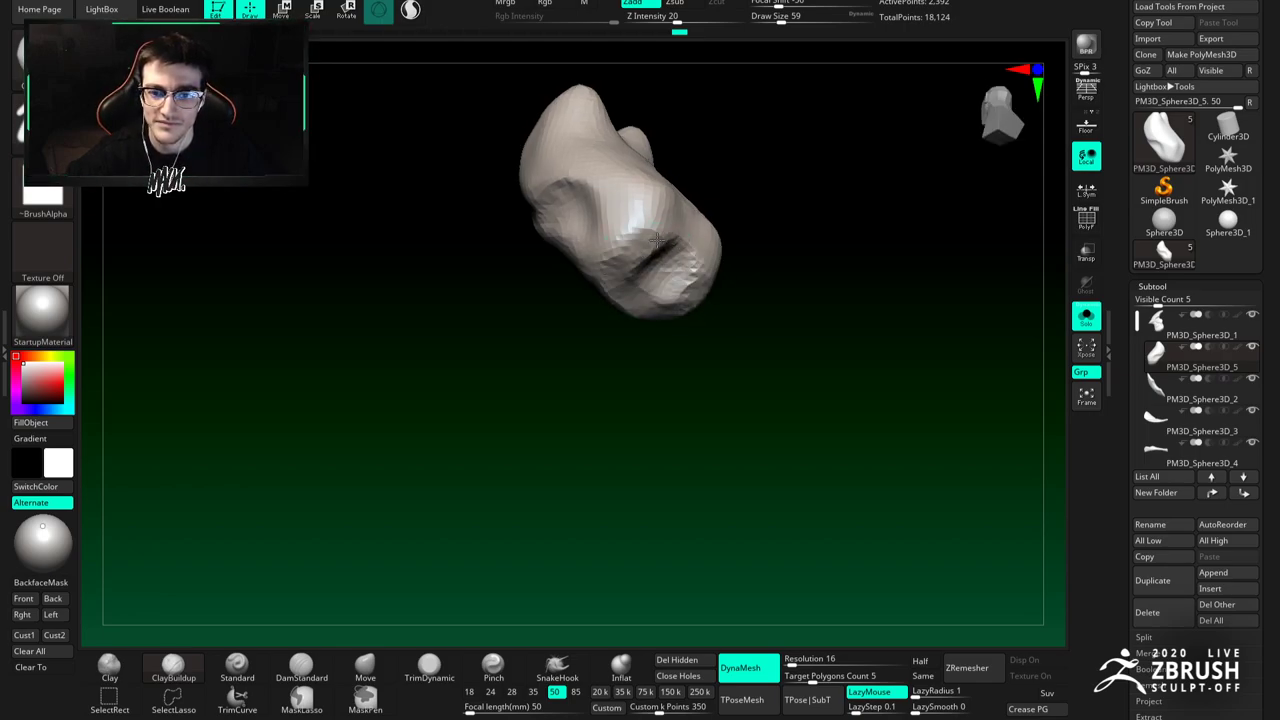
{"action": "right_click_drag", "start_coordinate": [679, 207], "coordinate": [635, 309]}
{"action": "left_click", "coordinate": [1086, 316]}
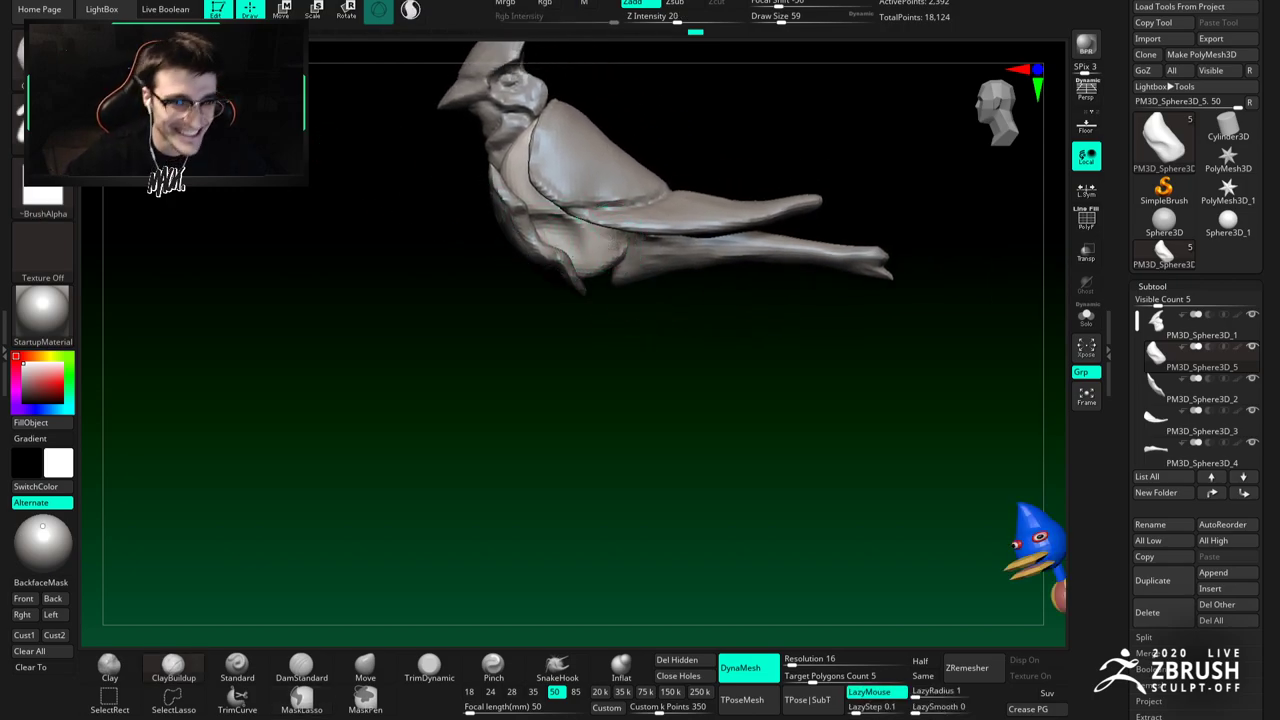
Step: Duplicate the torso piece with the gizmo and place a scaled-down copy below the body
{"action": "key", "text": "w"}
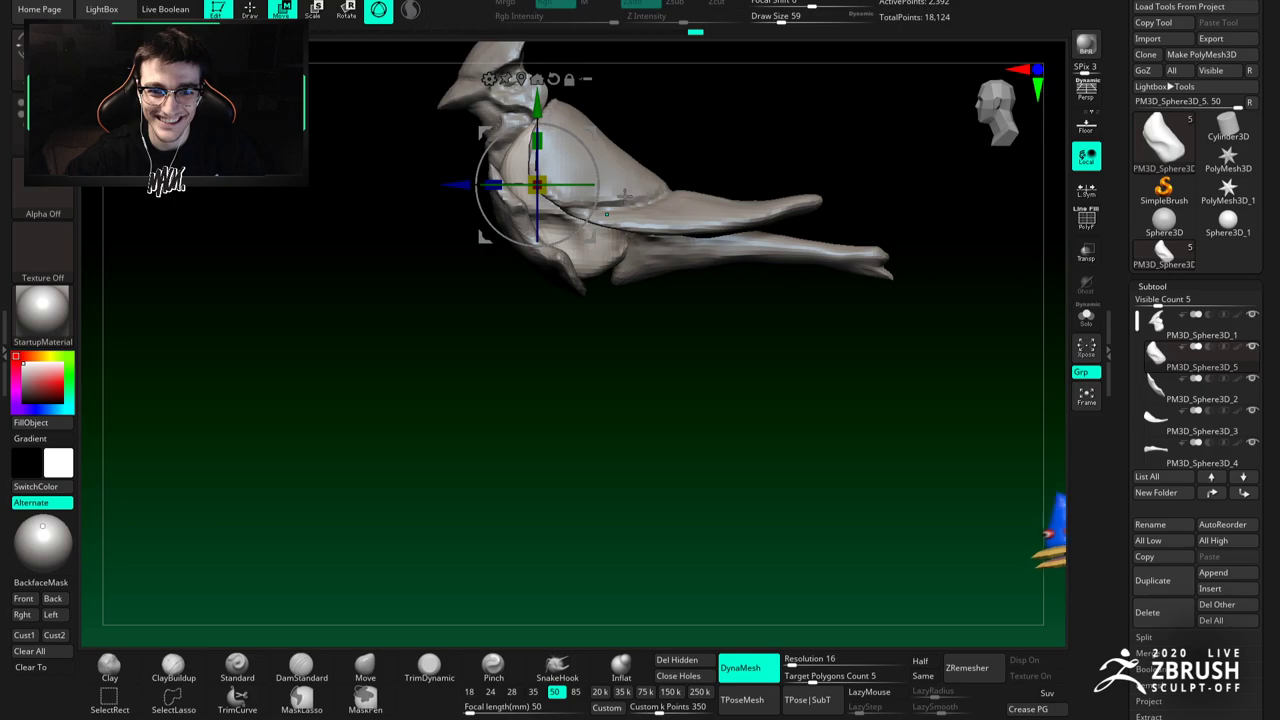
{"action": "left_click_drag", "start_coordinate": [537, 185], "coordinate": [541, 284], "text": "ctrl"}
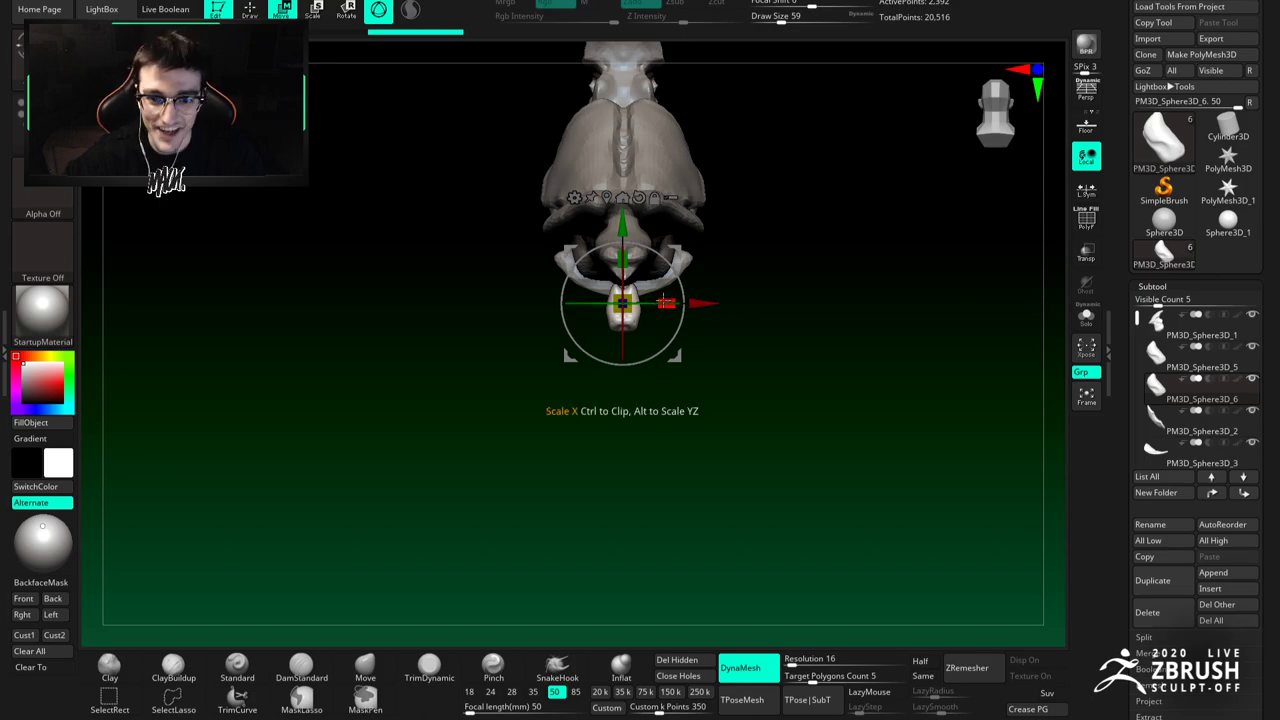
{"action": "right_click_drag", "start_coordinate": [666, 303], "coordinate": [745, 303], "text": "shift"}
{"action": "right_click_drag", "start_coordinate": [660, 303], "coordinate": [656, 276], "text": "alt"}
Step: Narrow the small duplicated piece from both sides with the Move brush at draw sizes 104 and 74
{"action": "left_click", "coordinate": [366, 668]}
{"action": "mouse_move", "coordinate": [573, 318]}
{"action": "right_mouse_down", "text": "shift"}
{"action": "mouse_move", "coordinate": [631, 323]}
{"action": "mouse_move", "coordinate": [631, 350]}
{"action": "mouse_move", "coordinate": [620, 300]}
{"action": "right_mouse_up", "text": "shift"}
{"action": "key", "text": "space"}
{"action": "left_click_drag", "start_coordinate": [615, 290], "coordinate": [629, 288]}
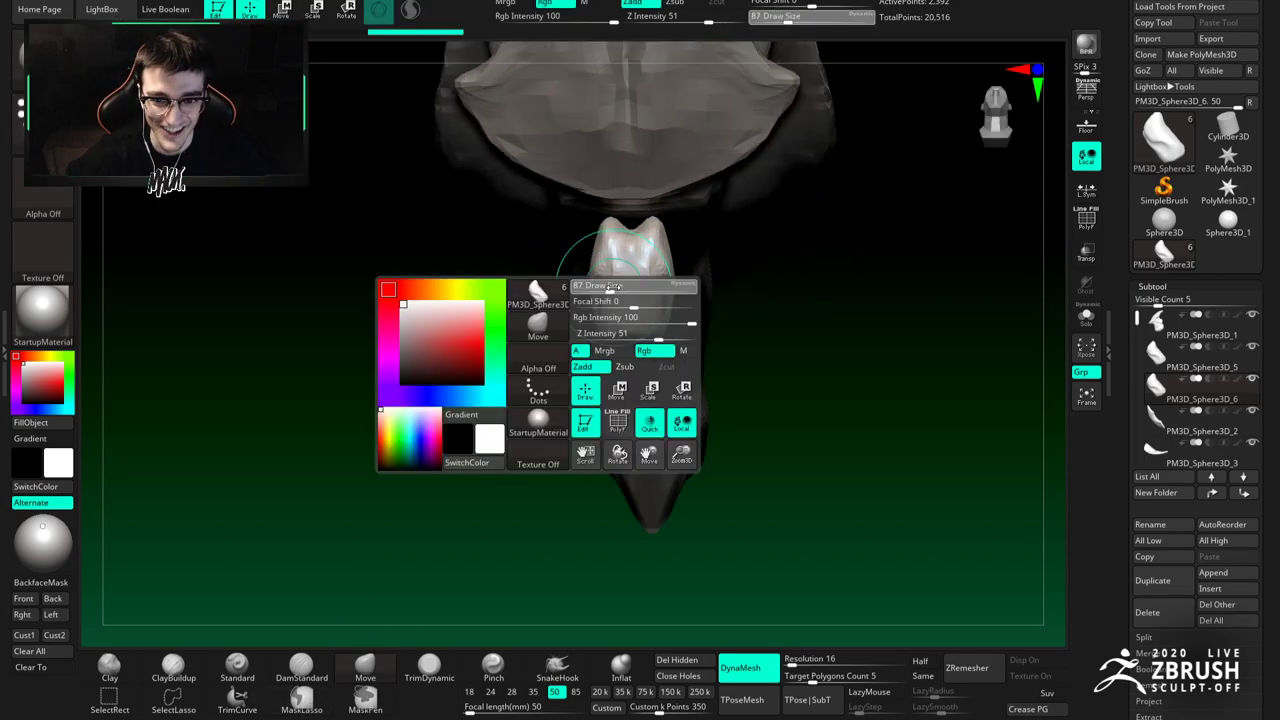
{"action": "right_click_drag", "start_coordinate": [629, 288], "coordinate": [603, 279]}
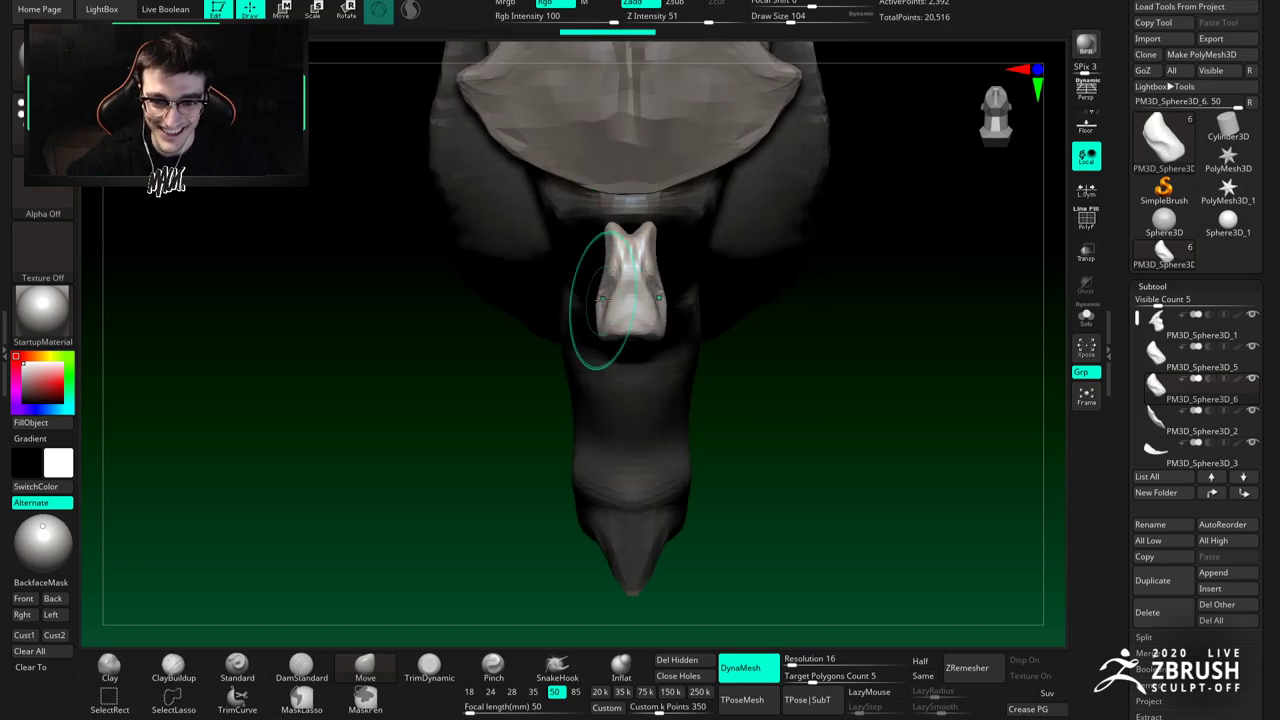
{"action": "left_click_drag", "start_coordinate": [610, 318], "coordinate": [613, 314]}
{"action": "key", "text": "space"}
{"action": "left_click_drag", "start_coordinate": [626, 278], "coordinate": [616, 278]}
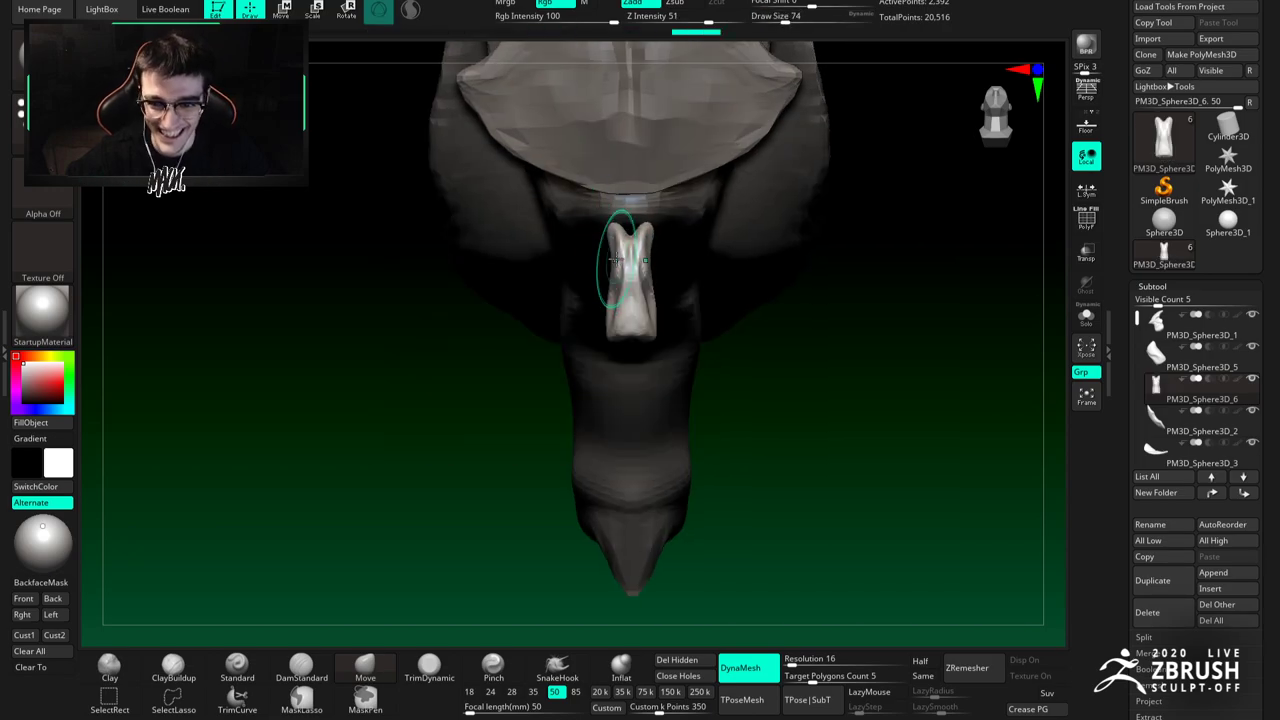
{"action": "mouse_move", "coordinate": [618, 318]}
{"action": "right_mouse_down"}
{"action": "mouse_move", "coordinate": [574, 400]}
{"action": "mouse_move", "coordinate": [574, 345]}
{"action": "right_mouse_up"}
{"action": "left_click_drag", "start_coordinate": [614, 340], "coordinate": [612, 328]}
Step: Bend and taper the small piece in side view with the Move brush at draw sizes 97, 83 and 62
{"action": "key", "text": "space"}
{"action": "left_click_drag", "start_coordinate": [651, 286], "coordinate": [577, 232]}
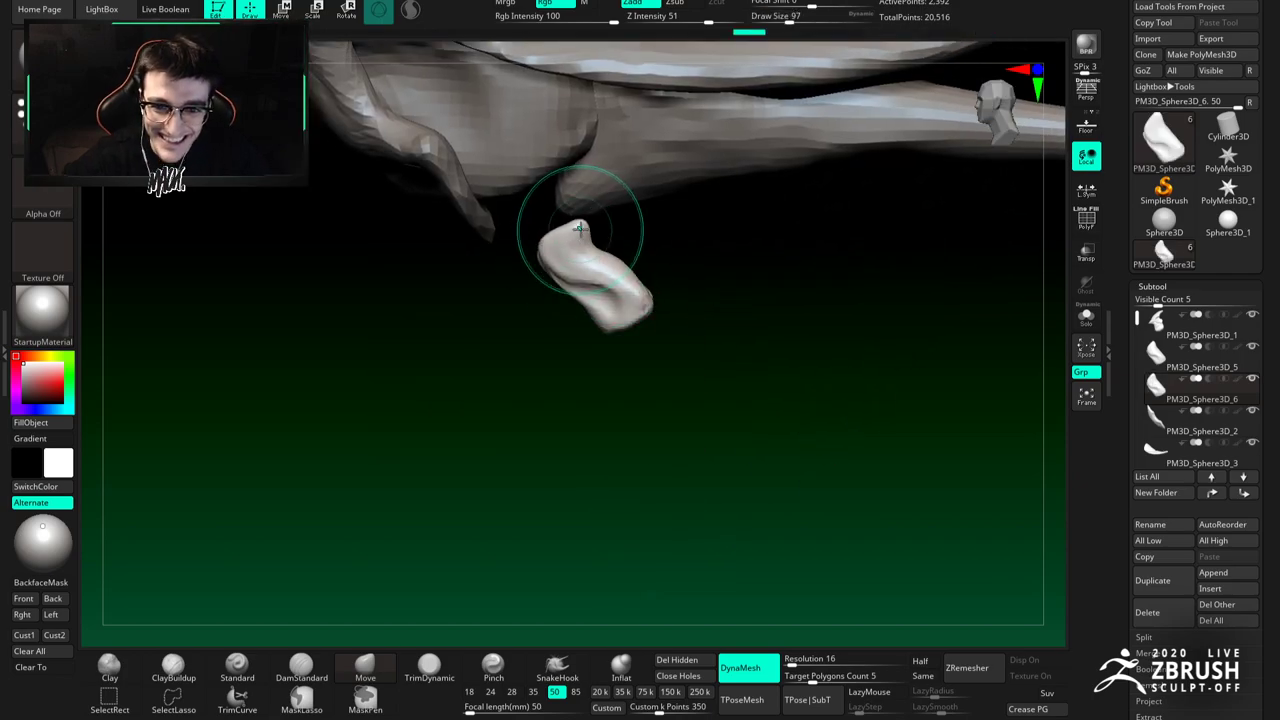
{"action": "right_click_drag", "start_coordinate": [615, 284], "coordinate": [597, 262], "text": "alt"}
{"action": "key", "text": "space"}
{"action": "left_click_drag", "start_coordinate": [606, 249], "coordinate": [601, 248]}
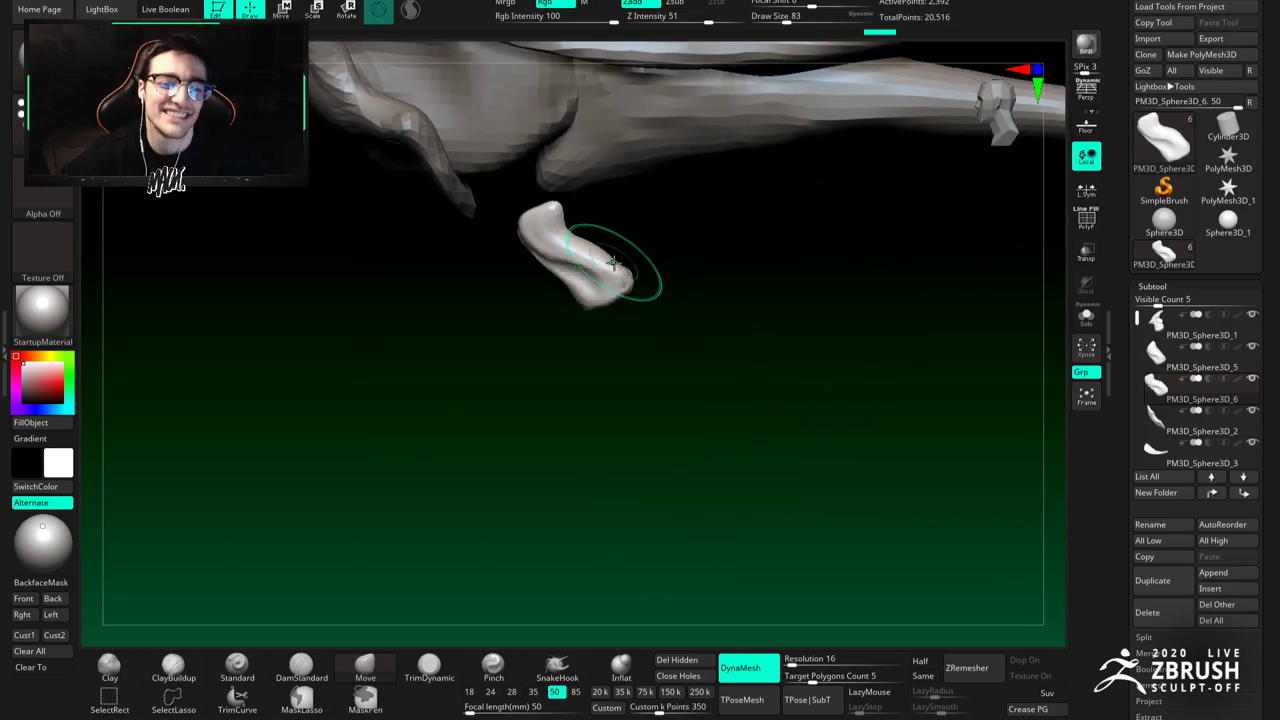
{"action": "right_click_drag", "start_coordinate": [612, 260], "coordinate": [613, 282]}
{"action": "key", "text": "space"}
{"action": "left_click_drag", "start_coordinate": [629, 262], "coordinate": [622, 263]}
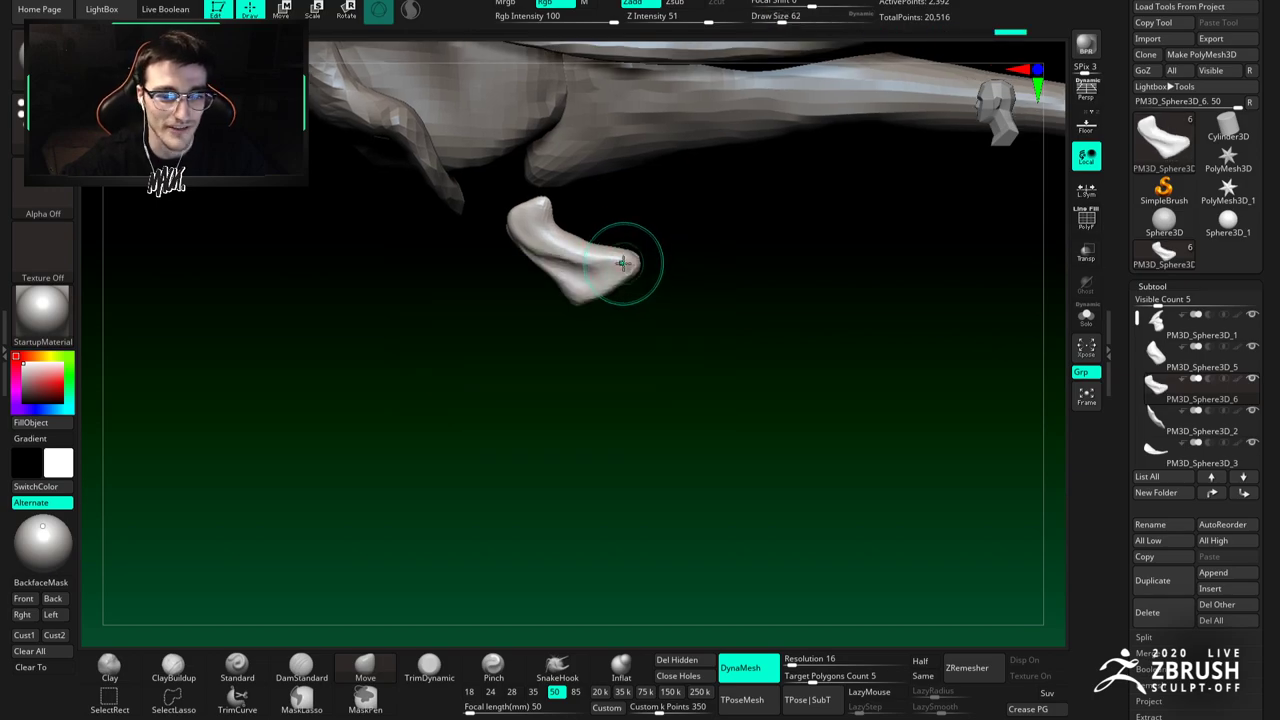
{"action": "mouse_move", "coordinate": [617, 240]}
{"action": "right_mouse_down", "text": "alt"}
{"action": "mouse_move", "coordinate": [599, 226]}
{"action": "mouse_move", "coordinate": [606, 254]}
{"action": "mouse_move", "coordinate": [618, 221]}
{"action": "right_mouse_up", "text": "alt"}
Step: Add clay to the rear end of the small piece with the ClayBuildup brush
{"action": "key", "text": "b"}
{"action": "key", "text": "c"}
{"action": "key", "text": "b"}
{"action": "mouse_move", "coordinate": [622, 220]}
{"action": "left_mouse_down"}
{"action": "mouse_move", "coordinate": [646, 251]}
{"action": "mouse_move", "coordinate": [630, 300]}
{"action": "left_mouse_up"}
{"action": "left_click", "coordinate": [365, 665]}
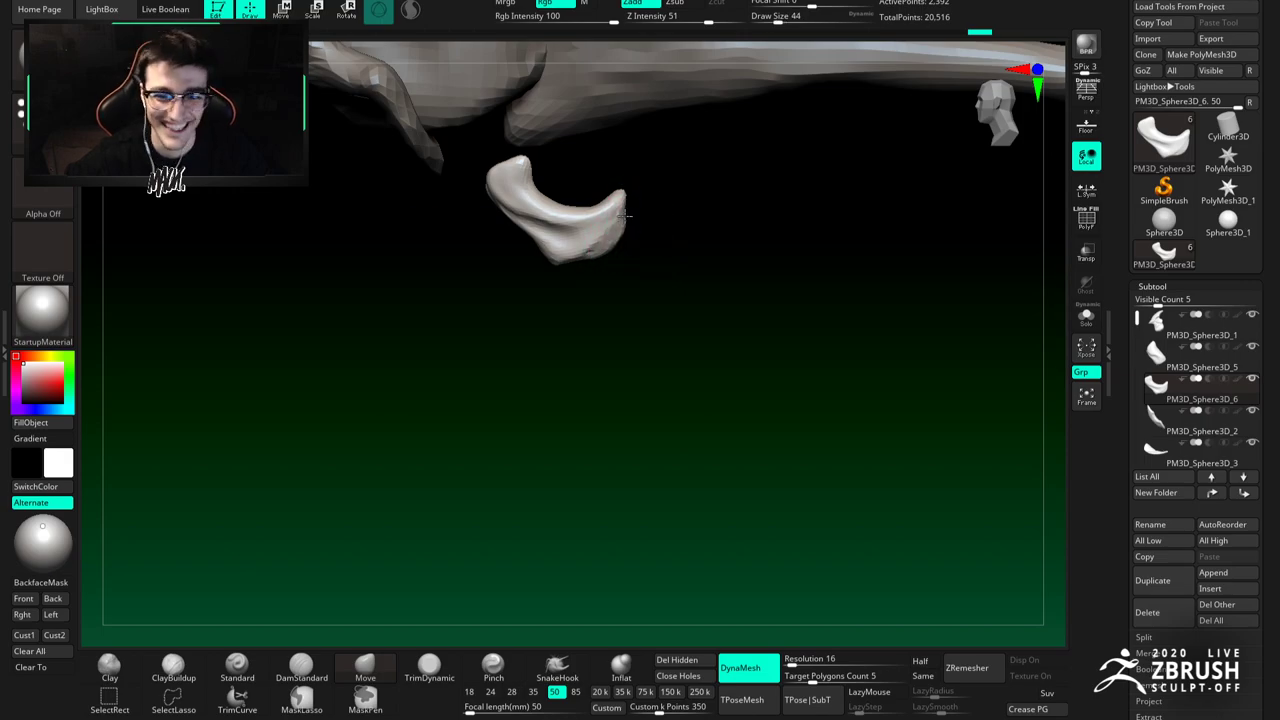
Step: Pull the rear end of the small piece down into a point with the Move brush at draw sizes 51 and 65
{"action": "key", "text": "space"}
{"action": "left_click_drag", "start_coordinate": [624, 220], "coordinate": [628, 218]}
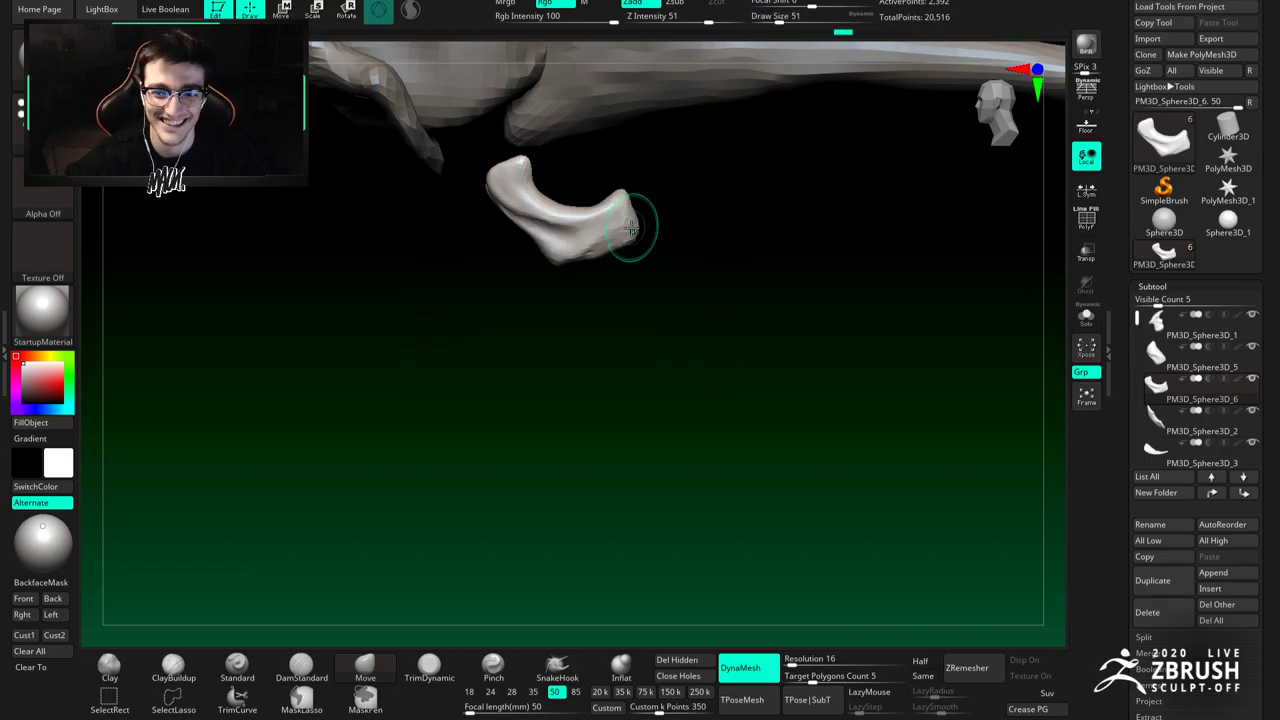
{"action": "left_click_drag", "start_coordinate": [620, 276], "coordinate": [618, 270]}
{"action": "mouse_move", "coordinate": [595, 257]}
{"action": "right_mouse_down", "text": "alt"}
{"action": "mouse_move", "coordinate": [645, 311]}
{"action": "mouse_move", "coordinate": [641, 268]}
{"action": "right_mouse_up", "text": "alt"}
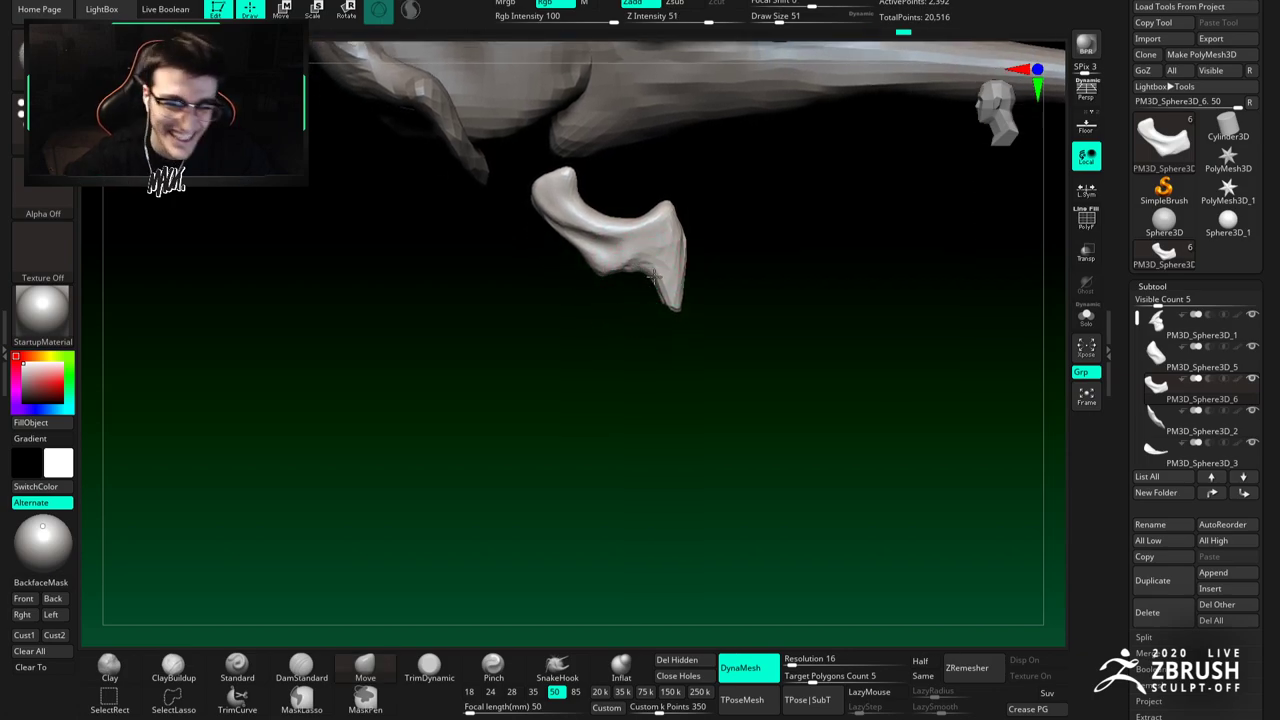
{"action": "key", "text": "space"}
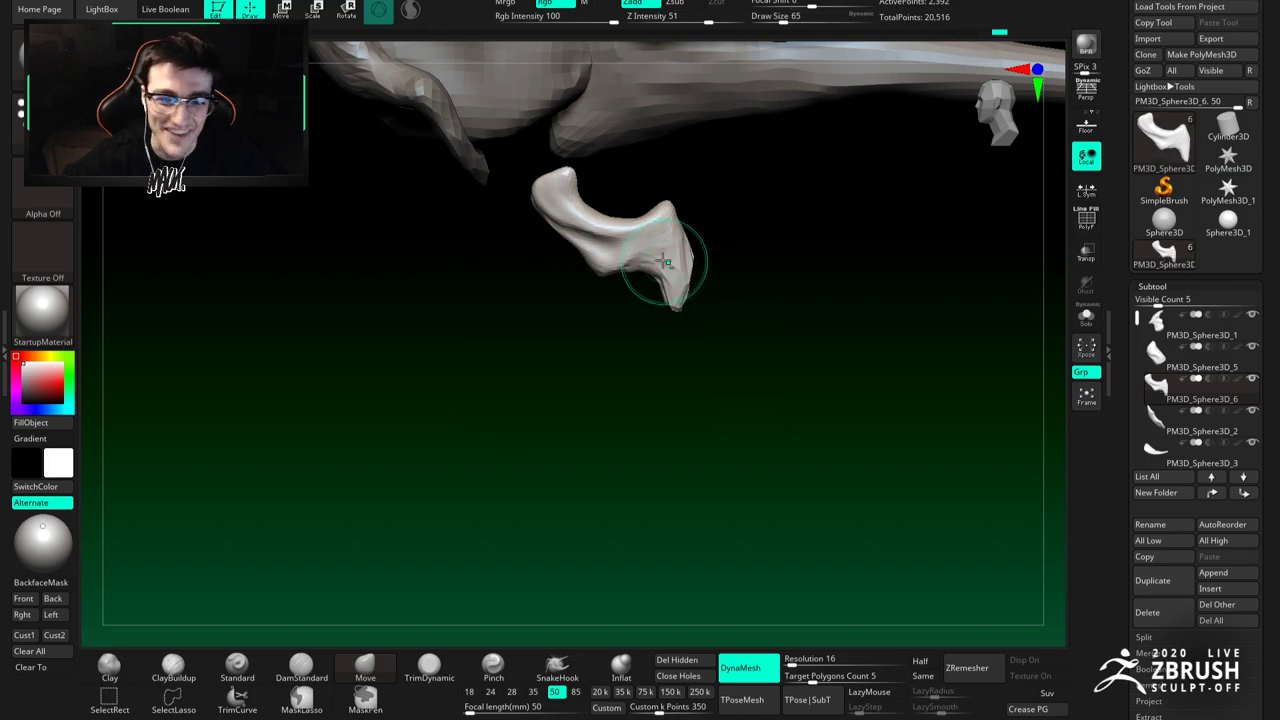
{"action": "left_click_drag", "start_coordinate": [667, 262], "coordinate": [641, 257]}
{"action": "mouse_move", "coordinate": [679, 284]}
{"action": "right_mouse_down"}
{"action": "mouse_move", "coordinate": [632, 263]}
{"action": "mouse_move", "coordinate": [634, 246]}
{"action": "mouse_move", "coordinate": [614, 257]}
{"action": "mouse_move", "coordinate": [630, 269]}
{"action": "mouse_move", "coordinate": [608, 230]}
{"action": "right_mouse_up"}
Step: Remesh the small piece with DynaMesh at resolution 40
{"action": "key", "text": "b"}
{"action": "key", "text": "c"}
{"action": "key", "text": "b"}
{"action": "right_click_drag", "start_coordinate": [717, 311], "coordinate": [686, 362], "text": "alt"}
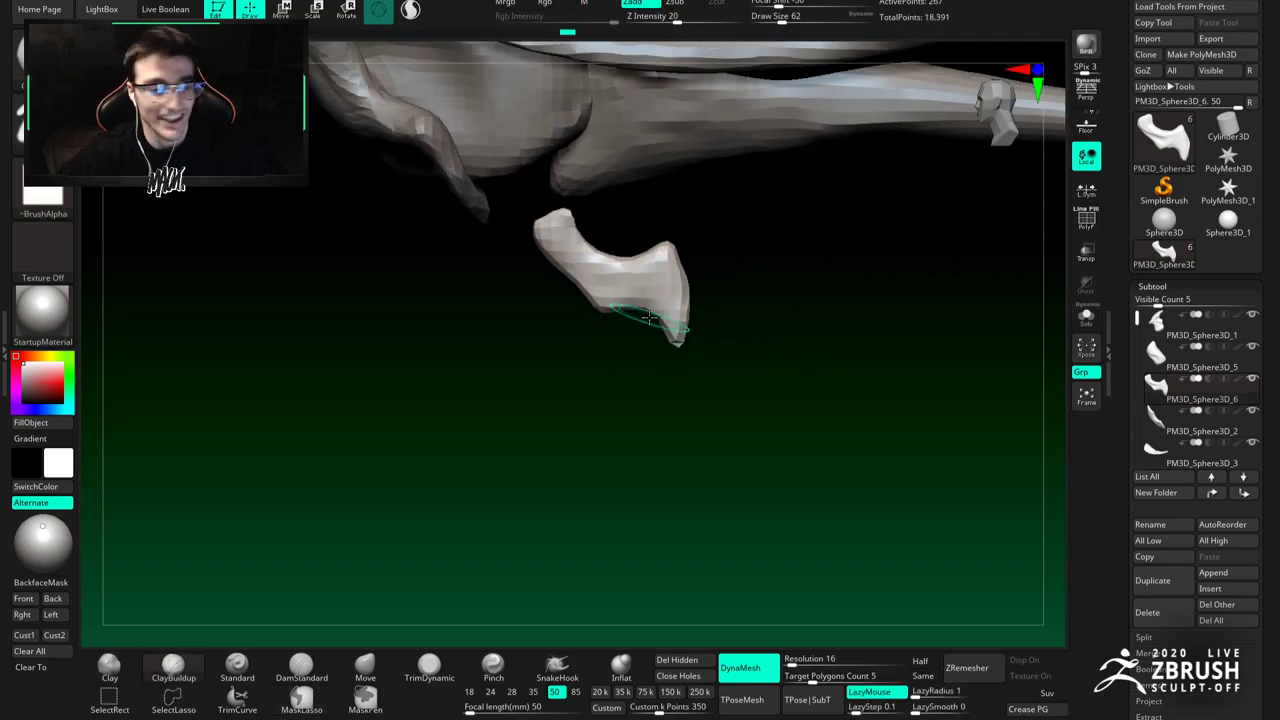
{"action": "left_click", "coordinate": [788, 660]}
{"action": "left_click", "coordinate": [791, 660]}
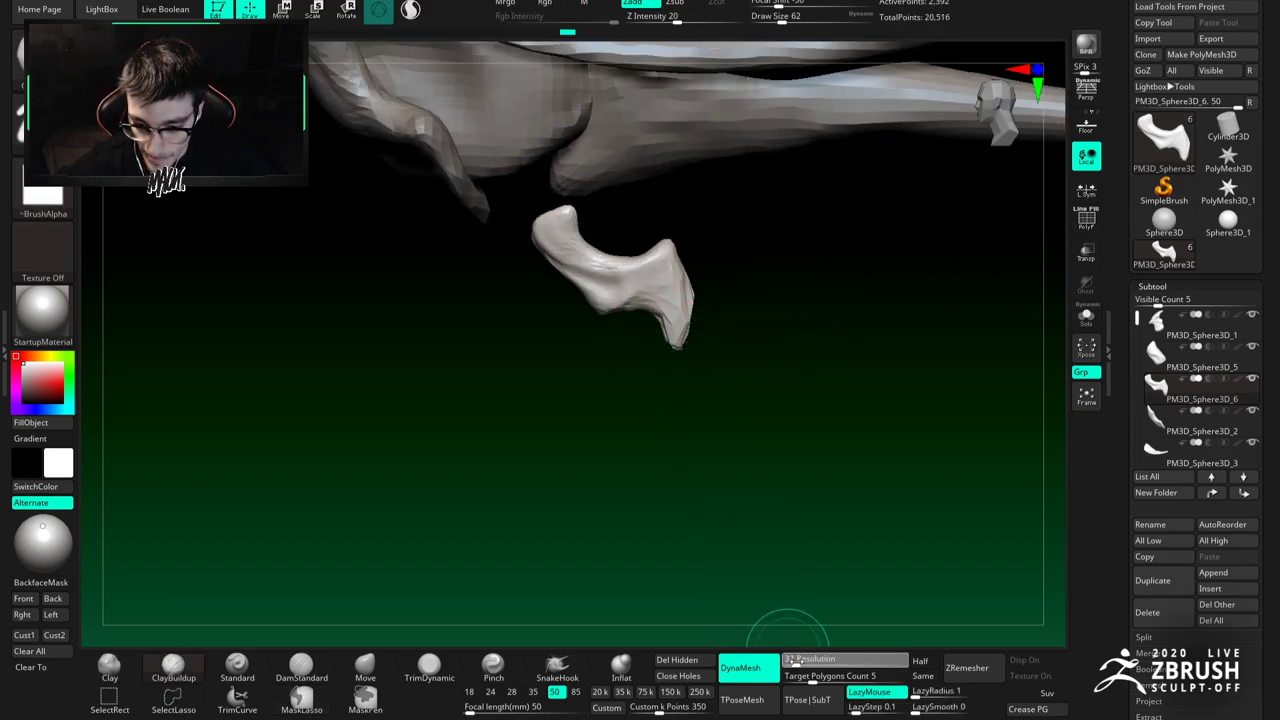
{"action": "left_click_drag", "start_coordinate": [795, 661], "coordinate": [797, 661]}
{"action": "left_click_drag", "start_coordinate": [717, 495], "coordinate": [758, 537], "text": "ctrl"}
Step: Carve into the small piece's surface with the DamStandard brush
{"action": "mouse_move", "coordinate": [586, 312]}
{"action": "right_mouse_down"}
{"action": "mouse_move", "coordinate": [574, 294]}
{"action": "mouse_move", "coordinate": [611, 307]}
{"action": "mouse_move", "coordinate": [628, 277]}
{"action": "mouse_move", "coordinate": [660, 312]}
{"action": "right_mouse_up"}
{"action": "key", "text": "b"}
{"action": "key", "text": "d"}
{"action": "key", "text": "s"}
{"action": "key", "text": "space"}
{"action": "left_click_drag", "start_coordinate": [630, 261], "coordinate": [622, 261]}
{"action": "right_click_drag", "start_coordinate": [622, 262], "coordinate": [680, 290]}
{"action": "mouse_move", "coordinate": [680, 290]}
{"action": "right_mouse_down", "text": "ctrl"}
{"action": "mouse_move", "coordinate": [686, 332]}
{"action": "mouse_move", "coordinate": [677, 309]}
{"action": "mouse_move", "coordinate": [640, 309]}
{"action": "mouse_move", "coordinate": [627, 253]}
{"action": "right_mouse_up", "text": "ctrl"}
Step: Isolate the small piece, square off its front end with the Move brush at draw size 41, and show the other subtools again
{"action": "left_click", "coordinate": [1086, 317]}
{"action": "right_click_drag", "start_coordinate": [671, 312], "coordinate": [631, 245]}
{"action": "mouse_move", "coordinate": [659, 293]}
{"action": "right_mouse_down"}
{"action": "mouse_move", "coordinate": [752, 334]}
{"action": "mouse_move", "coordinate": [708, 351]}
{"action": "mouse_move", "coordinate": [674, 314]}
{"action": "mouse_move", "coordinate": [603, 348]}
{"action": "mouse_move", "coordinate": [606, 320]}
{"action": "right_mouse_up"}
{"action": "left_click", "coordinate": [365, 667]}
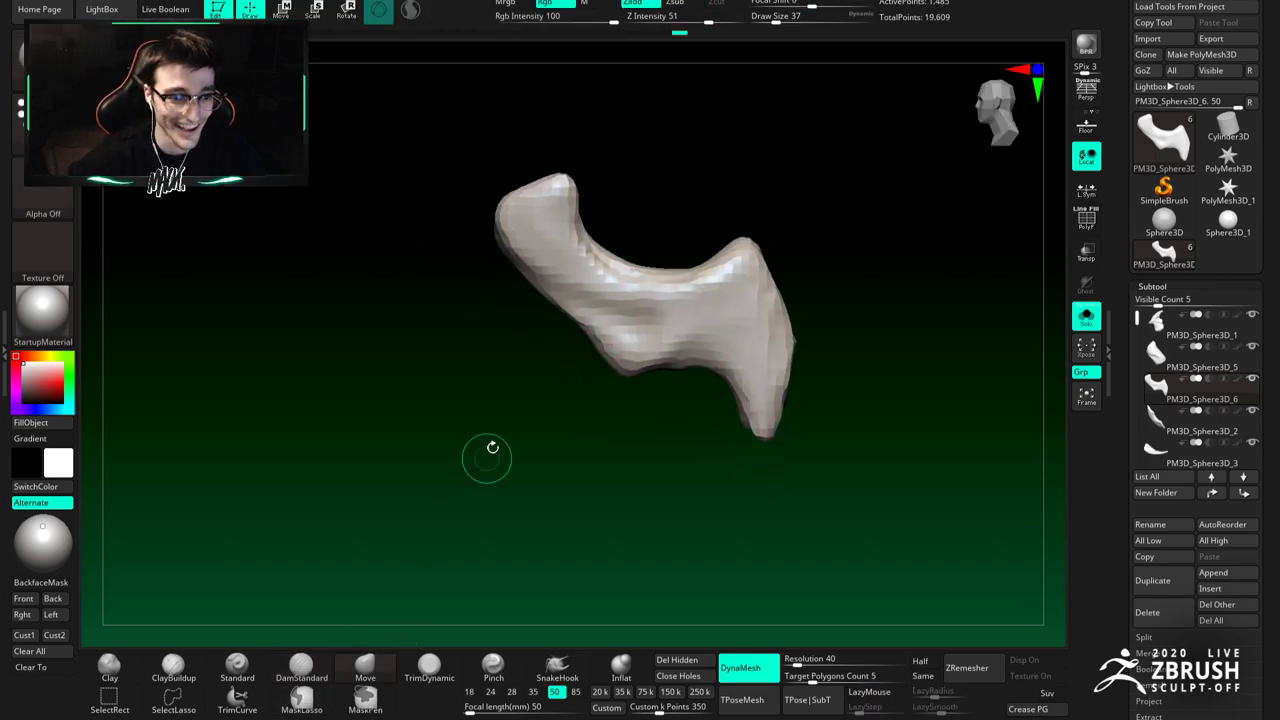
{"action": "right_click_drag", "start_coordinate": [488, 456], "coordinate": [492, 426], "text": "alt"}
{"action": "key", "text": "space"}
{"action": "left_click", "coordinate": [574, 282]}
{"action": "right_click_drag", "start_coordinate": [510, 217], "coordinate": [535, 247], "text": "alt"}
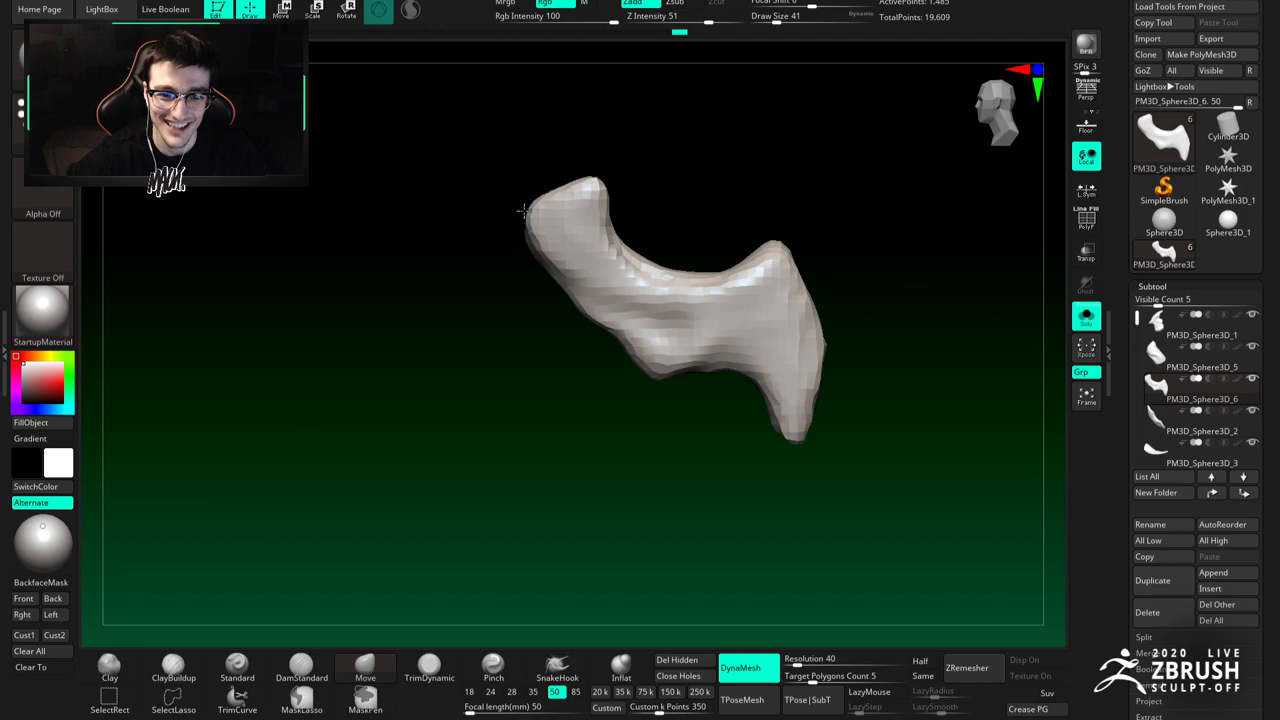
{"action": "mouse_move", "coordinate": [555, 193]}
{"action": "right_mouse_down"}
{"action": "mouse_move", "coordinate": [509, 209]}
{"action": "mouse_move", "coordinate": [474, 251]}
{"action": "mouse_move", "coordinate": [531, 214]}
{"action": "right_mouse_up"}
{"action": "left_click", "coordinate": [1086, 315]}
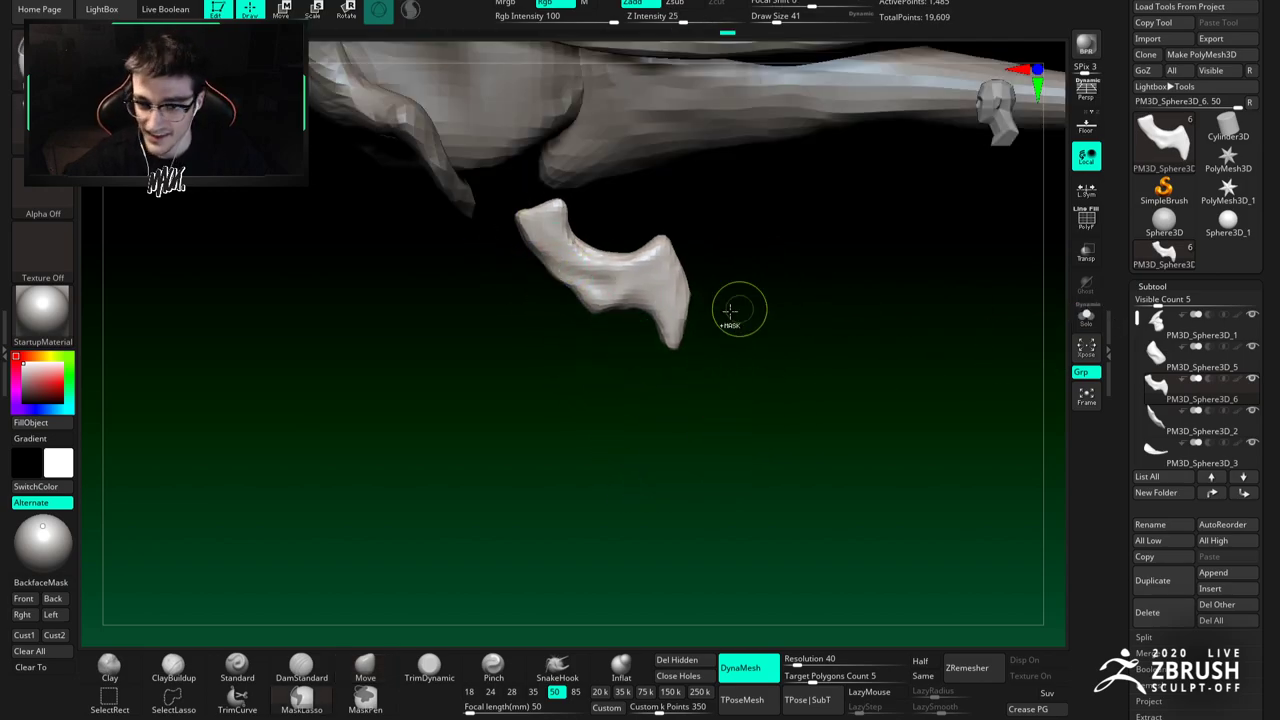
Step: Duplicate the small leg piece and place the rotated copy upright below it as the lower leg
{"action": "right_click_drag", "start_coordinate": [763, 306], "coordinate": [740, 200], "text": "ctrl"}
{"action": "right_click_drag", "start_coordinate": [665, 305], "coordinate": [560, 383], "text": "alt"}
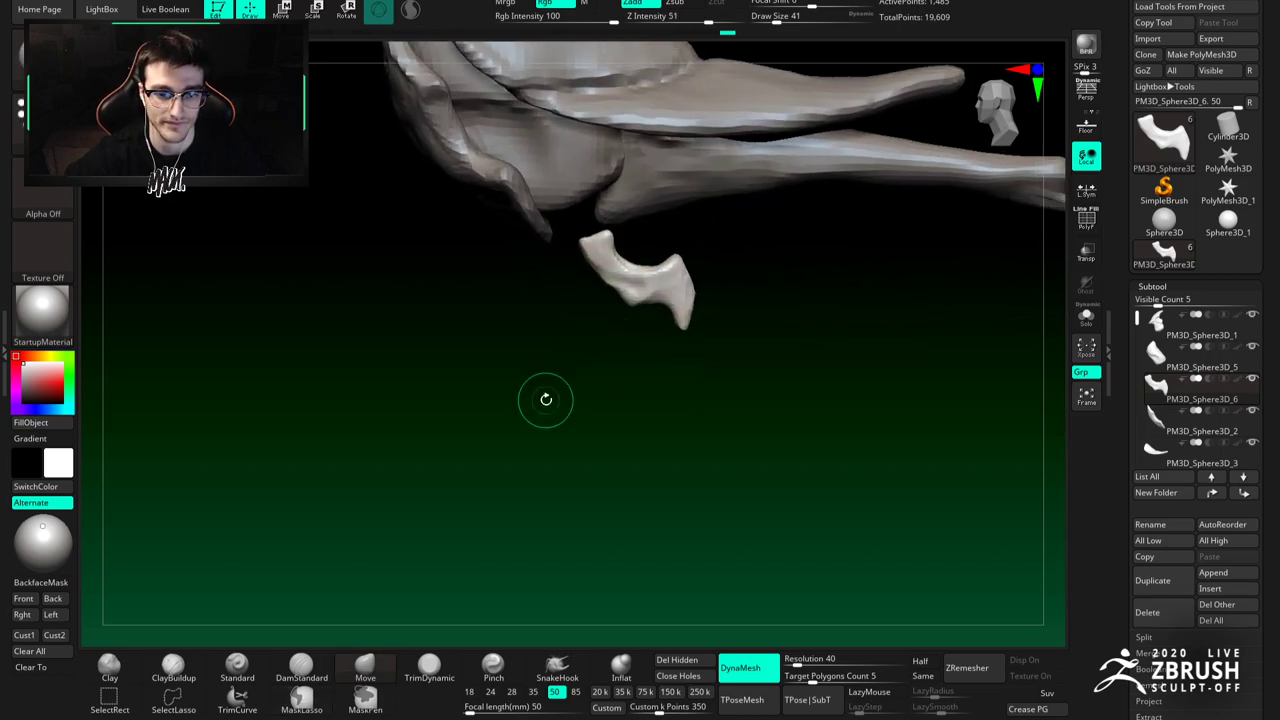
{"action": "key", "text": "ctrl+shift+d"}
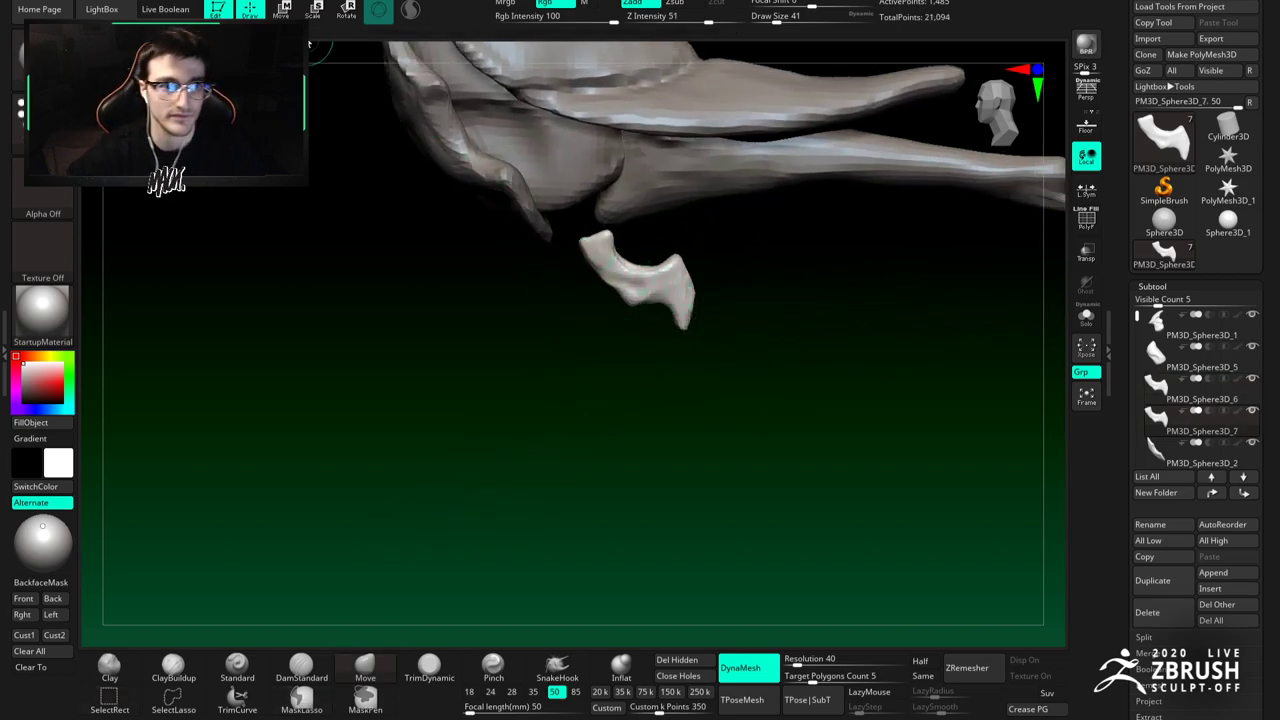
{"action": "key", "text": "w"}
{"action": "left_click_drag", "start_coordinate": [641, 281], "coordinate": [646, 276]}
{"action": "left_click_drag", "start_coordinate": [672, 205], "coordinate": [673, 220]}
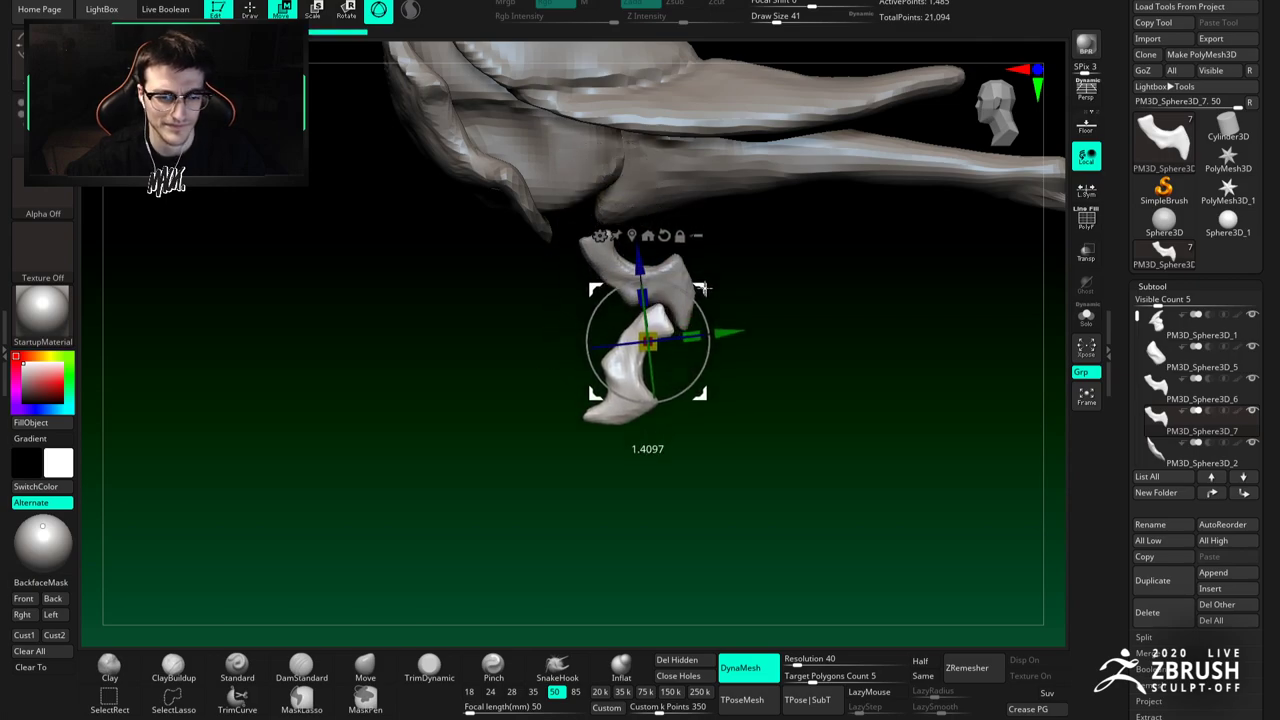
{"action": "left_click_drag", "start_coordinate": [698, 276], "coordinate": [633, 304]}
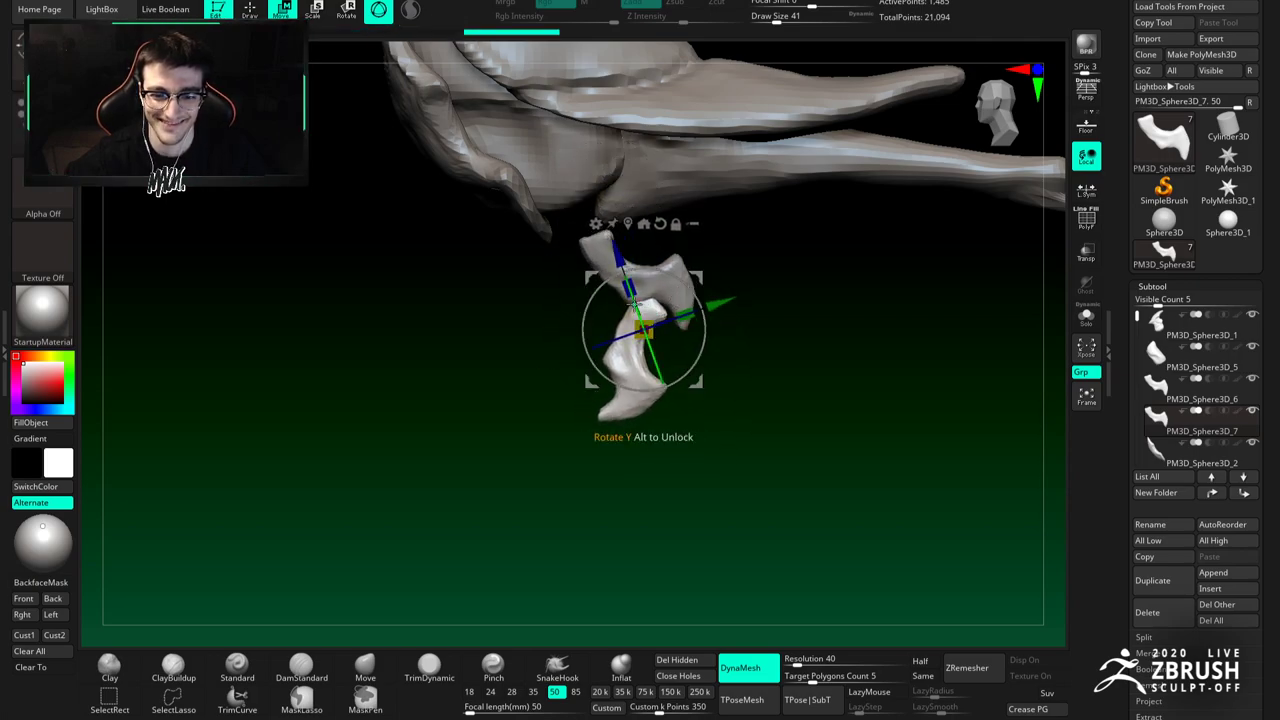
Step: Reshape the upper end of the lower leg piece around the joint with the Move brush at draw size 136
{"action": "key", "text": "q"}
{"action": "left_click", "coordinate": [366, 667]}
{"action": "left_click_drag", "start_coordinate": [491, 471], "coordinate": [589, 426], "text": "alt"}
{"action": "key", "text": "space"}
{"action": "left_click", "coordinate": [670, 340]}
{"action": "right_click_drag", "start_coordinate": [669, 294], "coordinate": [642, 251], "text": "alt"}
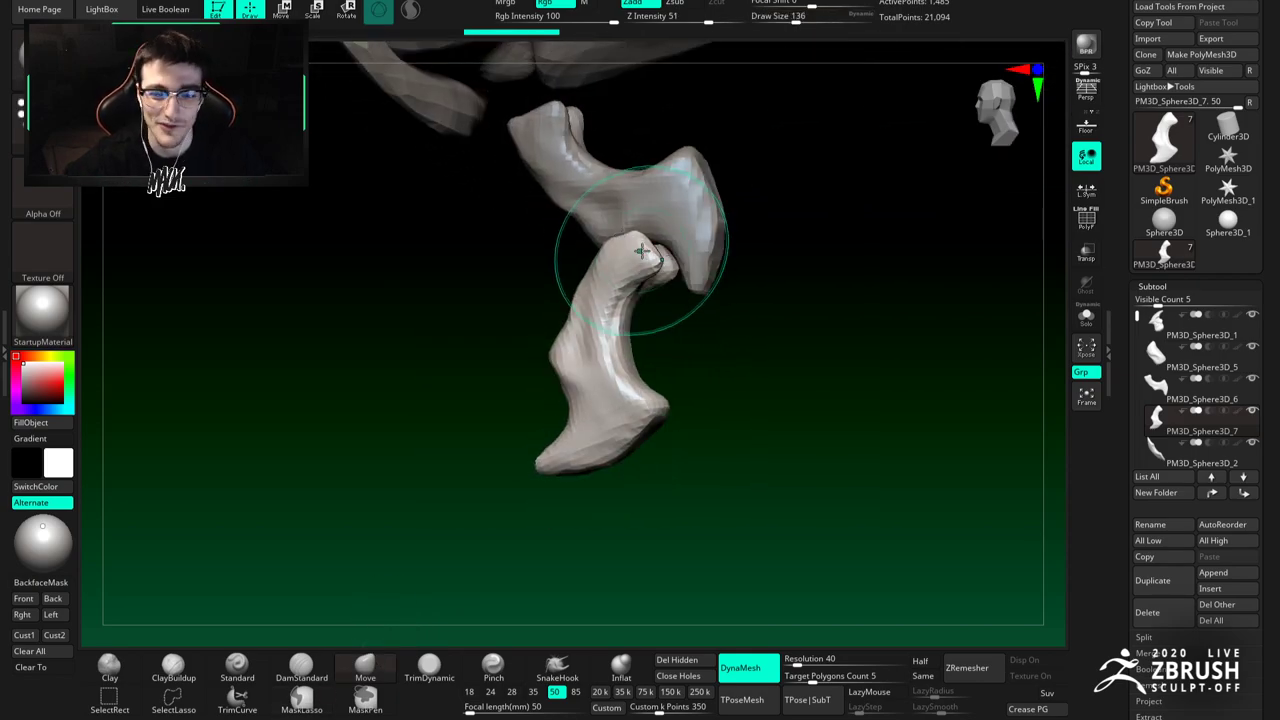
{"action": "left_click_drag", "start_coordinate": [654, 250], "coordinate": [666, 256]}
{"action": "right_click_drag", "start_coordinate": [666, 256], "coordinate": [606, 232]}
{"action": "left_click_drag", "start_coordinate": [640, 232], "coordinate": [632, 240]}
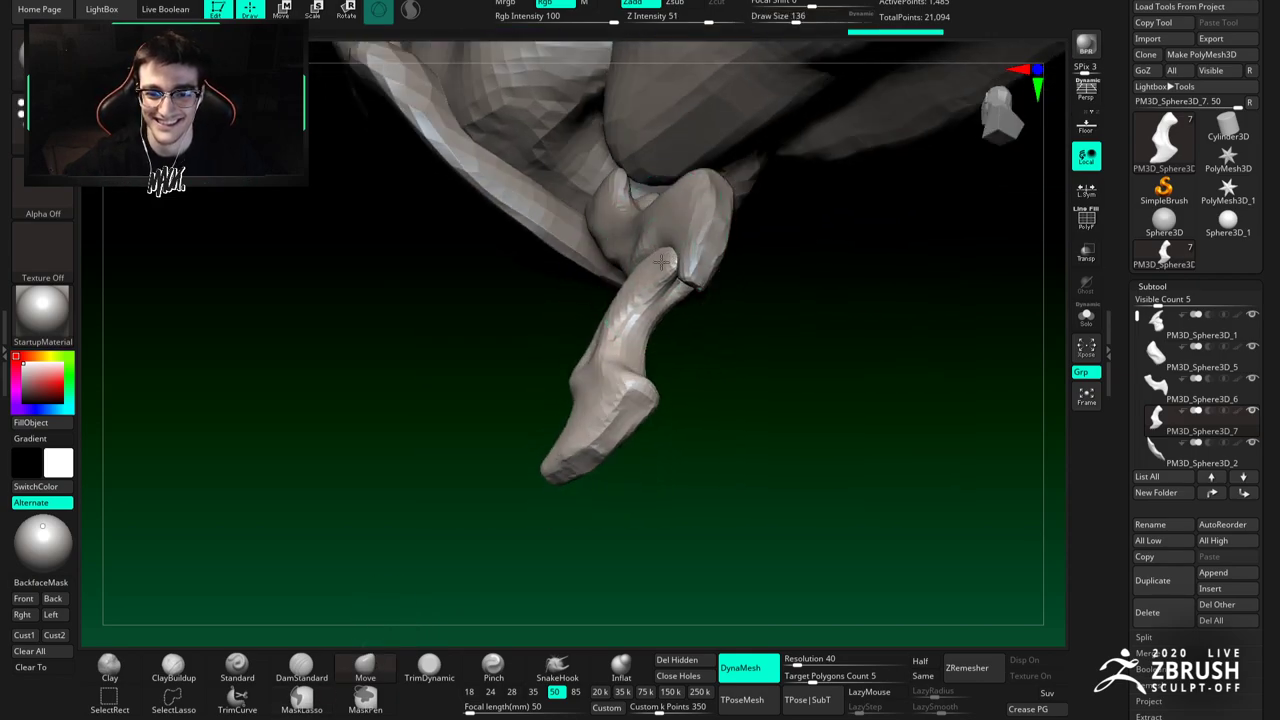
Step: Adjust the lower leg's joint end with the Move brush at draw size 97 and remesh the piece with DynaMesh
{"action": "right_click_drag", "start_coordinate": [632, 240], "coordinate": [650, 273]}
{"action": "key", "text": "space"}
{"action": "left_click", "coordinate": [687, 272]}
{"action": "left_click_drag", "start_coordinate": [688, 275], "coordinate": [668, 268]}
{"action": "mouse_move", "coordinate": [656, 274]}
{"action": "right_mouse_down"}
{"action": "mouse_move", "coordinate": [684, 270]}
{"action": "mouse_move", "coordinate": [672, 268]}
{"action": "right_mouse_up"}
{"action": "key", "text": "space"}
{"action": "left_click_drag", "start_coordinate": [672, 270], "coordinate": [674, 272]}
{"action": "left_click_drag", "start_coordinate": [720, 360], "coordinate": [750, 378], "text": "ctrl"}
{"action": "left_click_drag", "start_coordinate": [668, 283], "coordinate": [676, 287]}
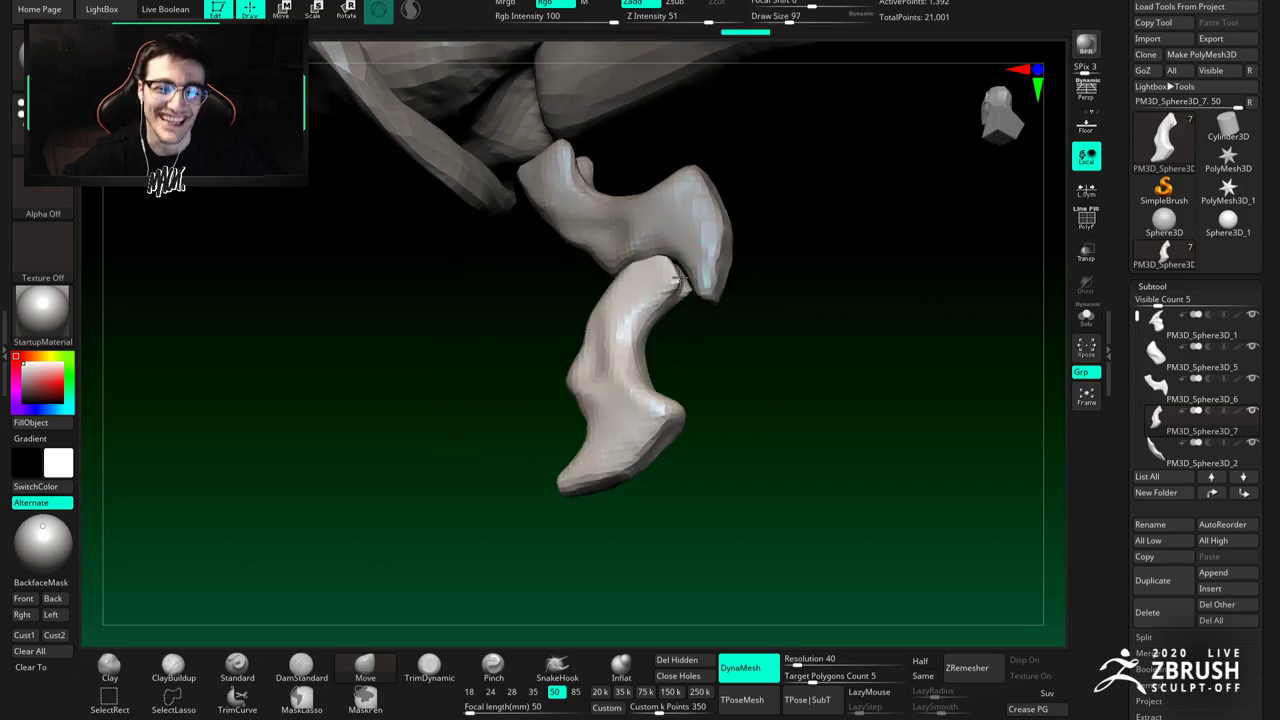
Step: Narrow the lower leg's upper shaft and pull a thin prong up from its front edge with the Move brush
{"action": "right_click_drag", "start_coordinate": [683, 324], "coordinate": [672, 330]}
{"action": "left_click_drag", "start_coordinate": [648, 292], "coordinate": [631, 297]}
{"action": "right_click_drag", "start_coordinate": [631, 297], "coordinate": [620, 268], "text": "alt"}
{"action": "key", "text": "space"}
{"action": "left_click_drag", "start_coordinate": [618, 258], "coordinate": [600, 278]}
{"action": "key", "text": "space"}
{"action": "right_click_drag", "start_coordinate": [602, 270], "coordinate": [600, 288]}
{"action": "mouse_move", "coordinate": [599, 318]}
{"action": "left_mouse_down"}
{"action": "mouse_move", "coordinate": [602, 266]}
{"action": "mouse_move", "coordinate": [614, 261]}
{"action": "left_mouse_up"}
Step: Lengthen the front prong toward the upper leg piece and shape the fork beside it at draw size 39
{"action": "right_click_drag", "start_coordinate": [600, 248], "coordinate": [605, 251], "text": "alt"}
{"action": "key", "text": "space"}
{"action": "left_click_drag", "start_coordinate": [592, 246], "coordinate": [595, 246]}
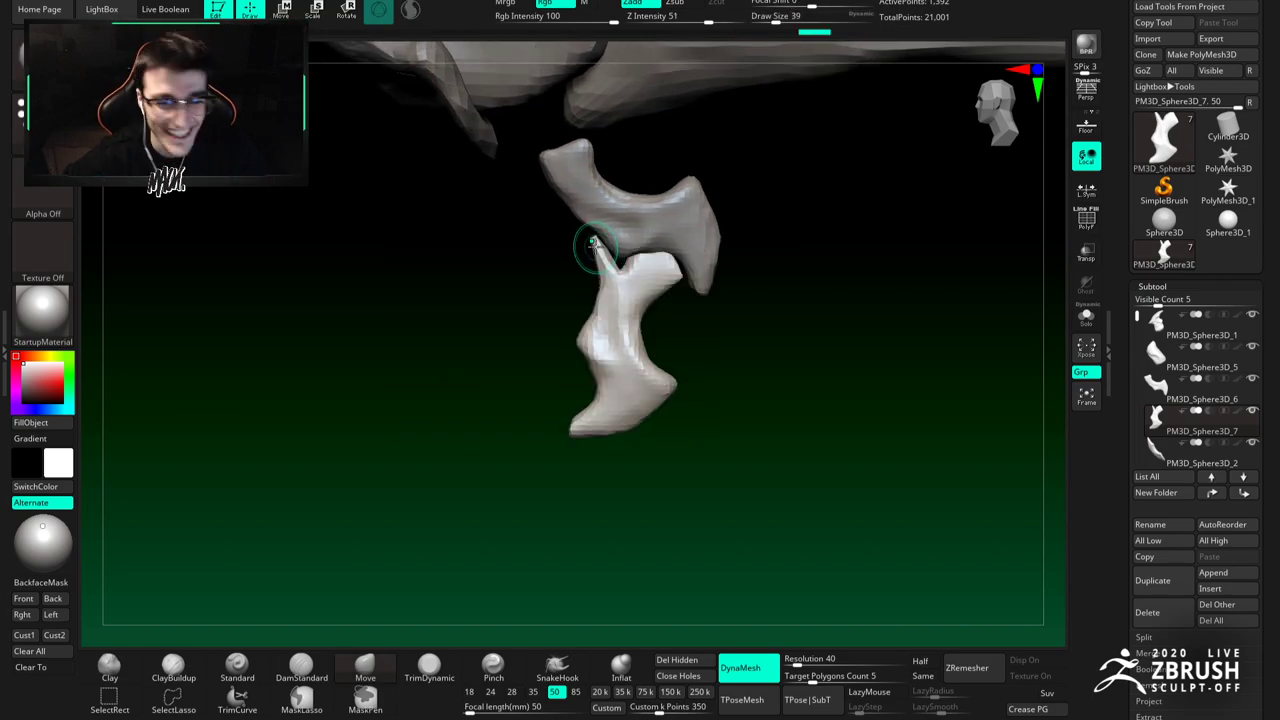
{"action": "right_click_drag", "start_coordinate": [632, 275], "coordinate": [620, 243], "text": "alt"}
{"action": "left_click_drag", "start_coordinate": [615, 236], "coordinate": [610, 227]}
{"action": "right_click_drag", "start_coordinate": [623, 237], "coordinate": [628, 200], "text": "alt"}
{"action": "left_click_drag", "start_coordinate": [642, 226], "coordinate": [634, 237]}
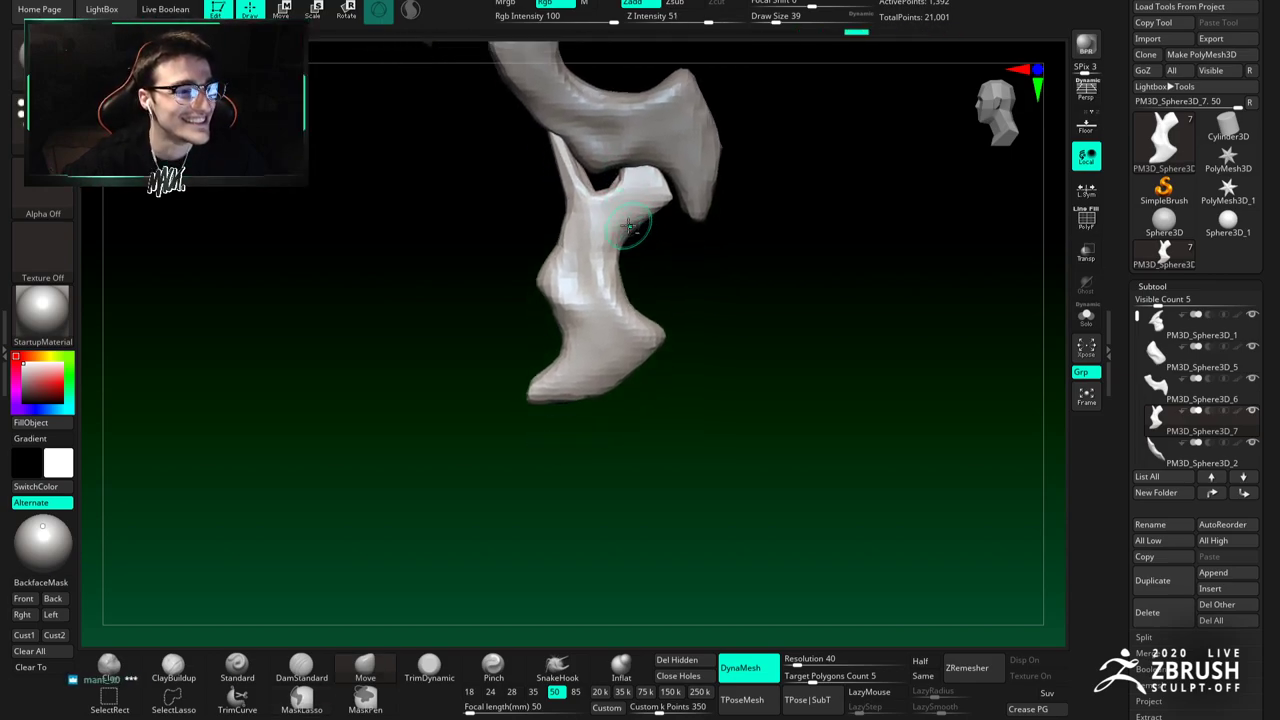
Step: Slim the lower leg's shaft and hooked bottom end with the Move brush at draw size 90
{"action": "right_click_drag", "start_coordinate": [622, 220], "coordinate": [630, 226], "text": "alt"}
{"action": "key", "text": "s"}
{"action": "left_click_drag", "start_coordinate": [630, 226], "coordinate": [648, 232]}
{"action": "right_click_drag", "start_coordinate": [605, 251], "coordinate": [606, 228], "text": "alt"}
{"action": "key", "text": "space"}
{"action": "left_click_drag", "start_coordinate": [683, 168], "coordinate": [689, 167]}
{"action": "left_click_drag", "start_coordinate": [688, 165], "coordinate": [677, 162]}
{"action": "right_click_drag", "start_coordinate": [661, 198], "coordinate": [609, 193]}
{"action": "left_click_drag", "start_coordinate": [673, 225], "coordinate": [642, 236]}
{"action": "right_click_drag", "start_coordinate": [616, 231], "coordinate": [648, 225]}
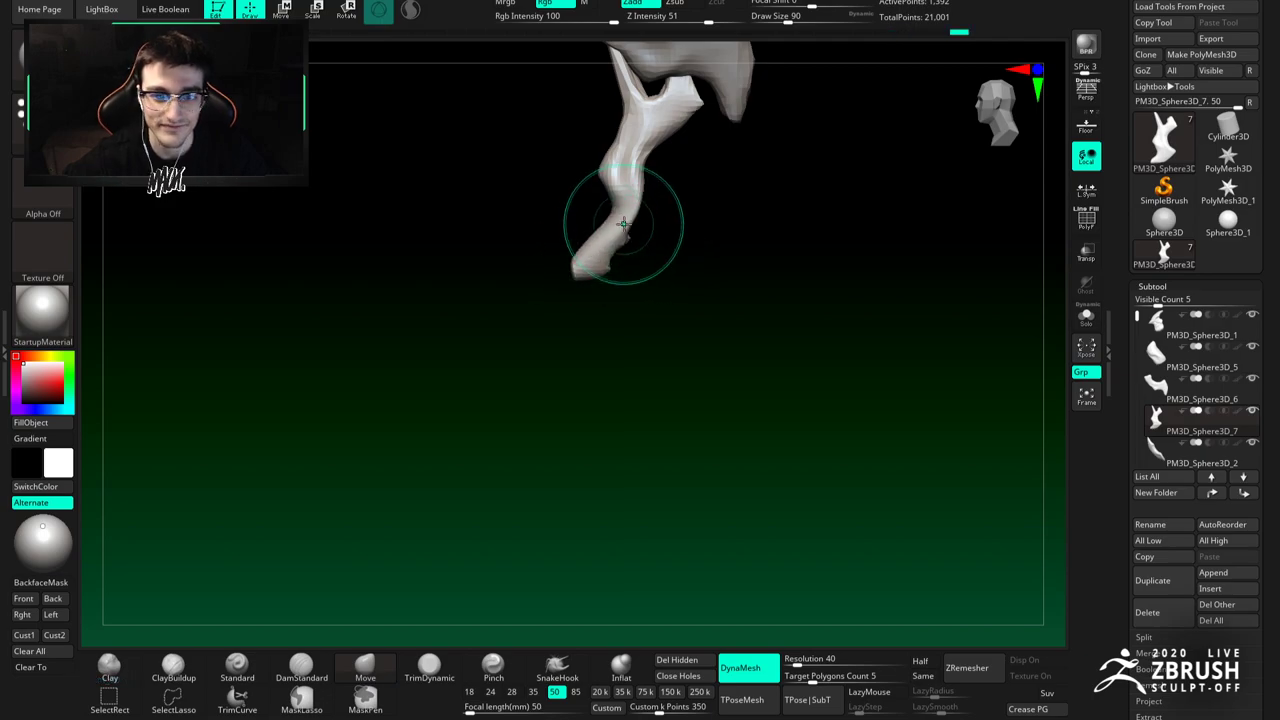
Step: Straighten the bend in the lower leg's shaft with the Move brush at draw sizes 71 and 59
{"action": "right_click_drag", "start_coordinate": [610, 210], "coordinate": [626, 212]}
{"action": "key", "text": "space"}
{"action": "left_click_drag", "start_coordinate": [606, 197], "coordinate": [622, 201]}
{"action": "key", "text": "space"}
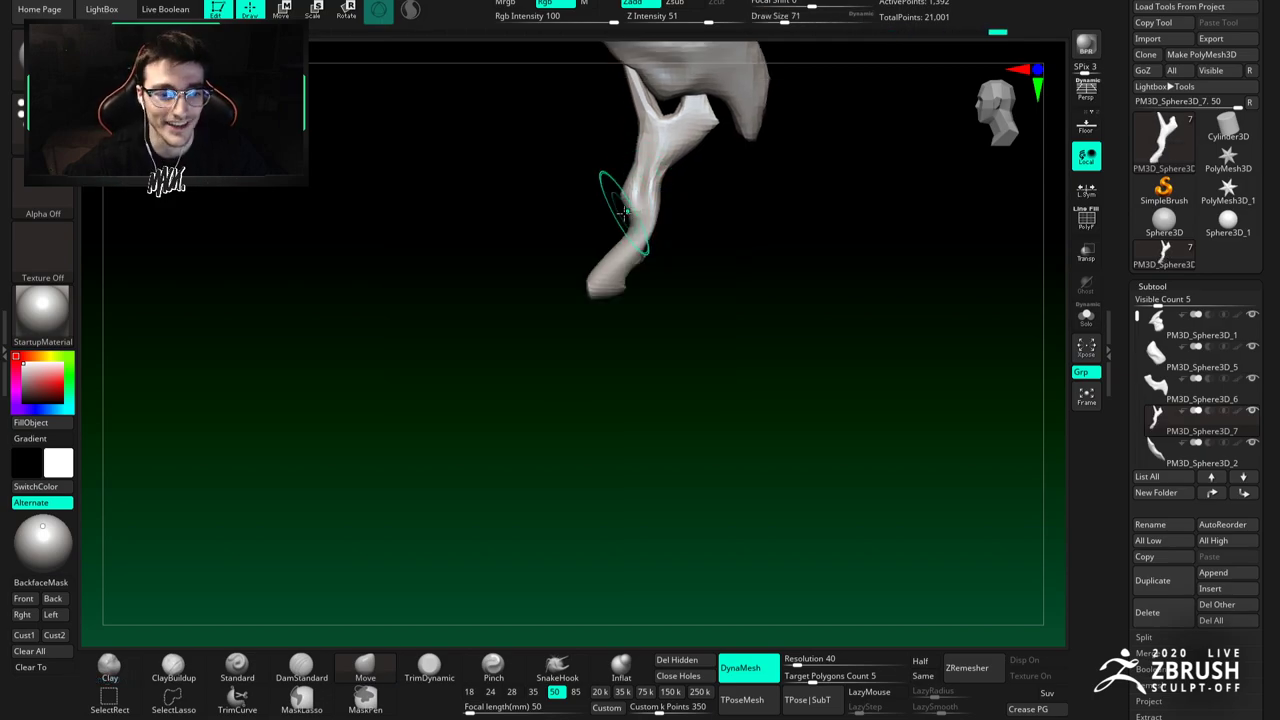
{"action": "right_click_drag", "start_coordinate": [652, 228], "coordinate": [660, 201]}
{"action": "left_click_drag", "start_coordinate": [657, 208], "coordinate": [643, 203]}
{"action": "key", "text": "space"}
{"action": "right_click_drag", "start_coordinate": [658, 174], "coordinate": [646, 249]}
Step: Smooth the lower leg's bottom end and stretch the shaft down into a long, thin shin
{"action": "left_click_drag", "start_coordinate": [645, 251], "coordinate": [632, 264], "text": "shift"}
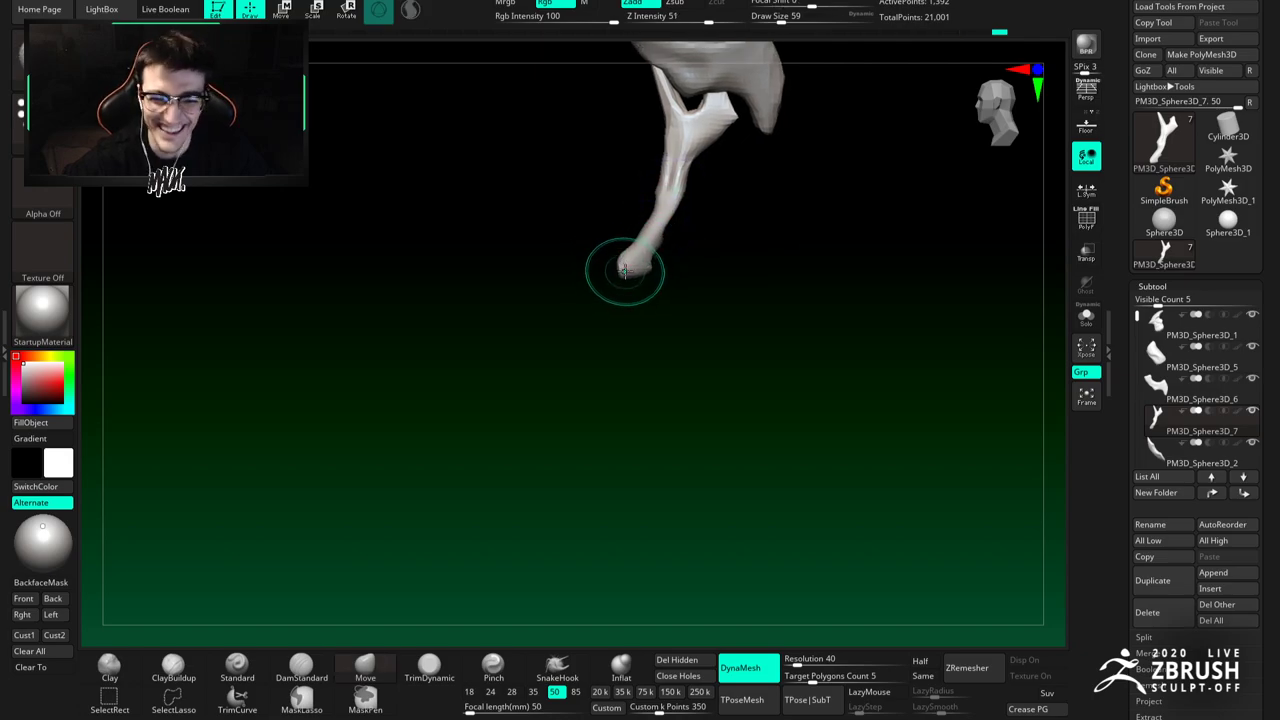
{"action": "left_click_drag", "start_coordinate": [598, 309], "coordinate": [602, 320]}
{"action": "left_click_drag", "start_coordinate": [602, 315], "coordinate": [612, 300], "text": "shift"}
{"action": "mouse_move", "coordinate": [610, 250]}
{"action": "right_mouse_down", "text": "ctrl"}
{"action": "mouse_move", "coordinate": [609, 197]}
{"action": "mouse_move", "coordinate": [591, 266]}
{"action": "mouse_move", "coordinate": [608, 313]}
{"action": "right_mouse_up", "text": "ctrl"}
{"action": "left_click_drag", "start_coordinate": [602, 309], "coordinate": [650, 248]}
{"action": "key", "text": "space"}
{"action": "key", "text": "space"}
Step: Refine the contour of the shin just below the fork with the Move brush at draw sizes 56 and 51, smoothing the surface
{"action": "right_click_drag", "start_coordinate": [665, 224], "coordinate": [665, 235], "text": "ctrl"}
{"action": "key", "text": "space"}
{"action": "left_click_drag", "start_coordinate": [664, 217], "coordinate": [661, 217]}
{"action": "left_click_drag", "start_coordinate": [659, 212], "coordinate": [666, 211]}
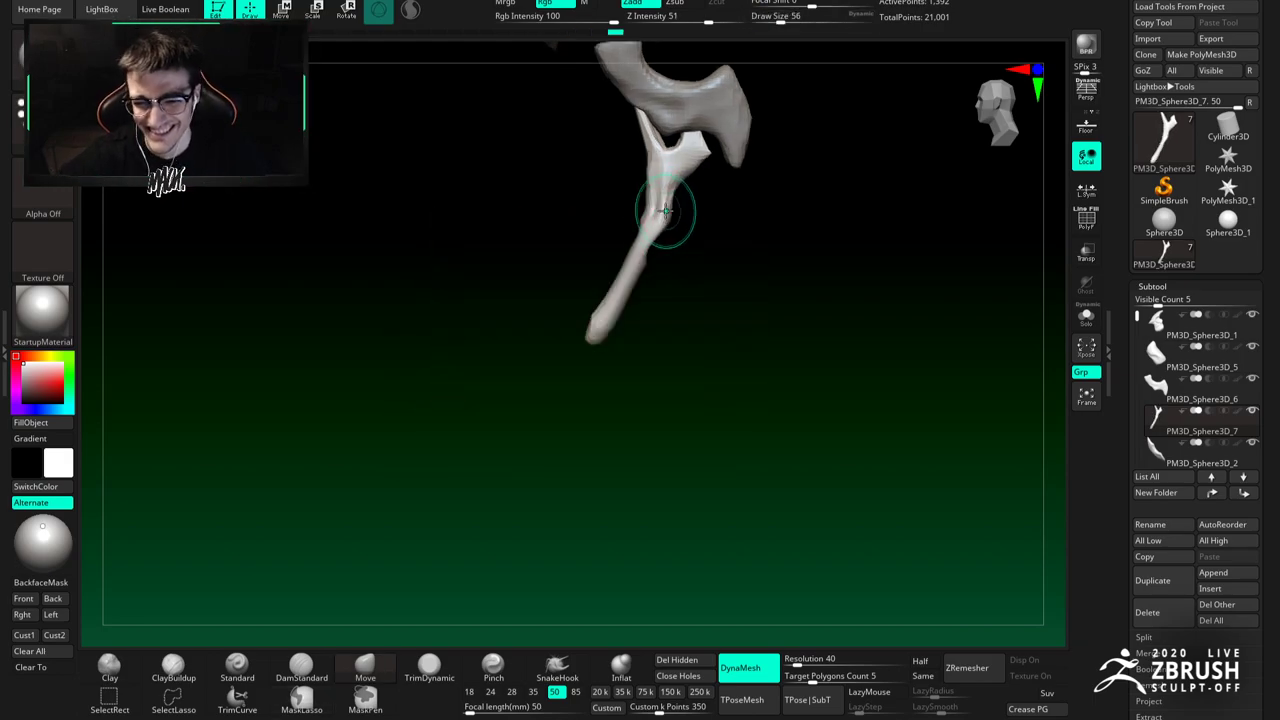
{"action": "right_click_drag", "start_coordinate": [659, 229], "coordinate": [662, 243]}
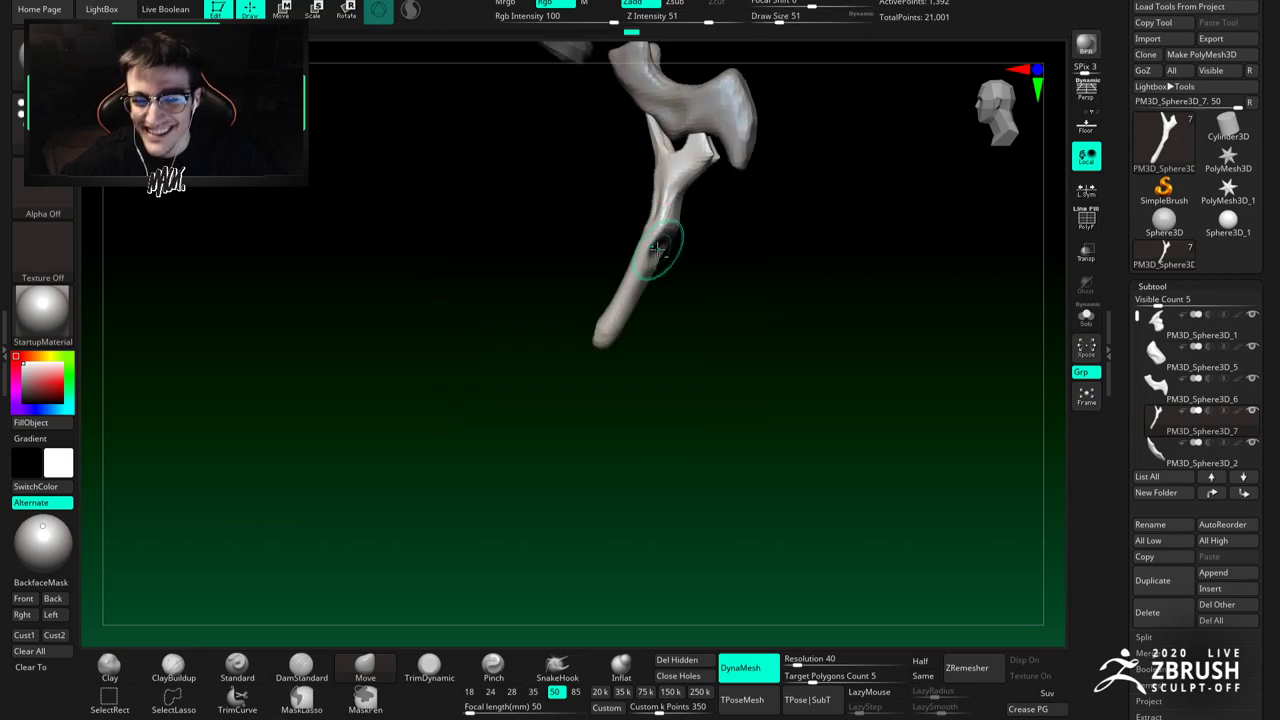
{"action": "key", "text": "space"}
{"action": "left_click_drag", "start_coordinate": [661, 252], "coordinate": [655, 249]}
{"action": "right_click_drag", "start_coordinate": [656, 250], "coordinate": [653, 232]}
{"action": "key", "text": "space"}
{"action": "left_click_drag", "start_coordinate": [653, 232], "coordinate": [656, 222], "text": "shift"}
{"action": "mouse_move", "coordinate": [656, 222]}
{"action": "right_mouse_down", "text": "ctrl"}
{"action": "mouse_move", "coordinate": [649, 237]}
{"action": "mouse_move", "coordinate": [643, 220]}
{"action": "right_mouse_up", "text": "ctrl"}
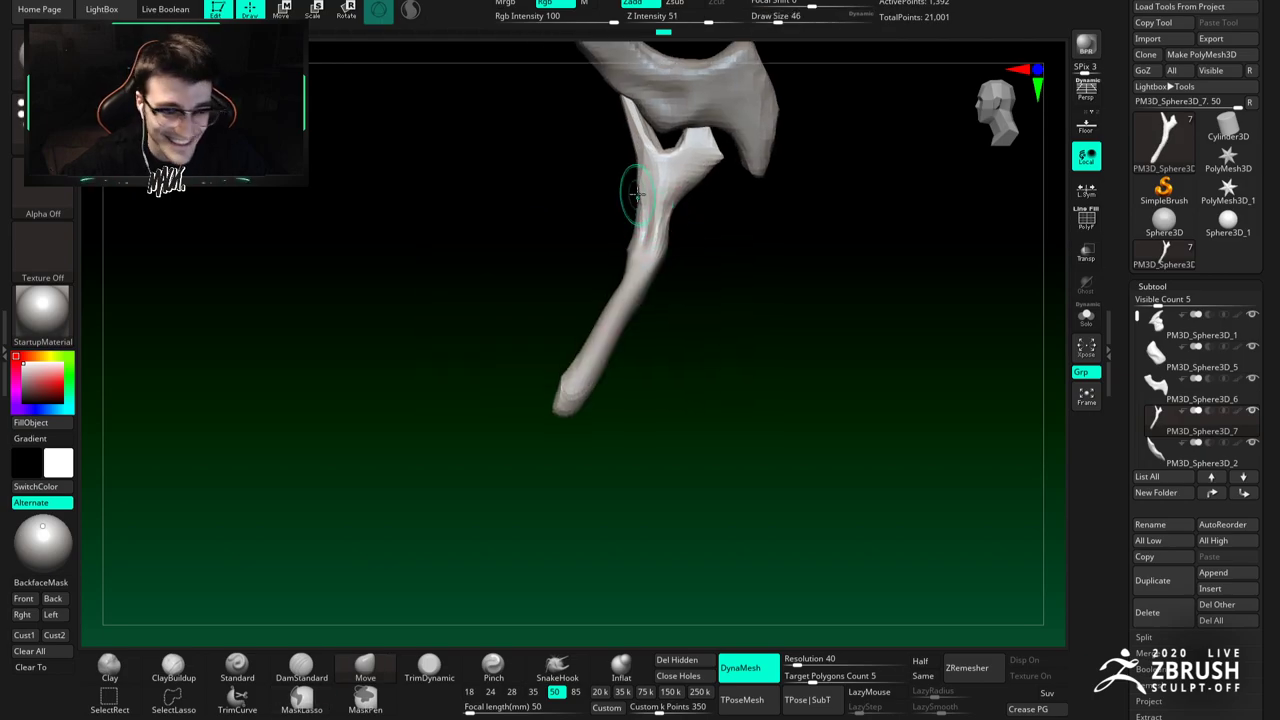
Step: Adjust the fork and the front edge of the upper shin with the Move brush at draw sizes 46 and 71
{"action": "key", "text": "space"}
{"action": "mouse_move", "coordinate": [636, 193]}
{"action": "left_mouse_down"}
{"action": "mouse_move", "coordinate": [691, 188]}
{"action": "mouse_move", "coordinate": [703, 156]}
{"action": "left_mouse_up"}
{"action": "key", "text": "space"}
{"action": "key", "text": "space"}
{"action": "left_click_drag", "start_coordinate": [641, 207], "coordinate": [617, 205]}
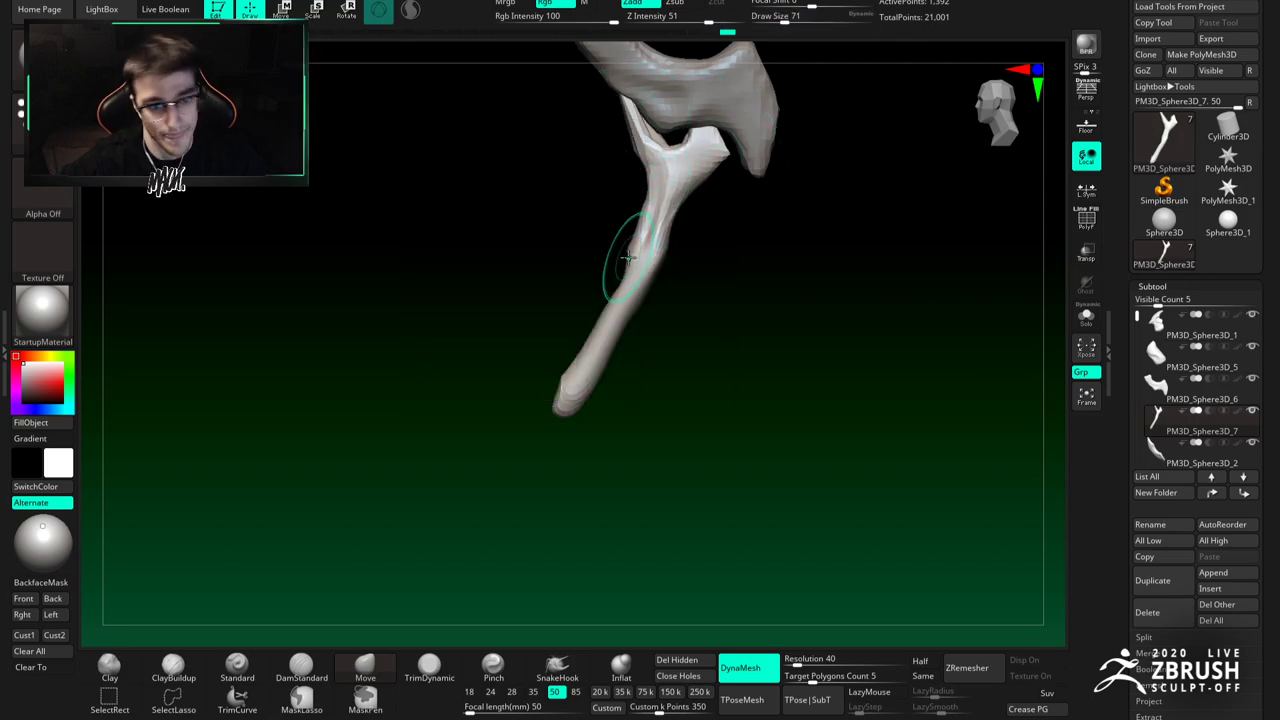
{"action": "right_click_drag", "start_coordinate": [622, 276], "coordinate": [634, 260]}
Step: Build up the middle of the shin with the ClayBuildup brush and smooth the strokes
{"action": "key", "text": "b"}
{"action": "key", "text": "c"}
{"action": "key", "text": "b"}
{"action": "key", "text": "space"}
{"action": "mouse_move", "coordinate": [634, 274]}
{"action": "left_mouse_down"}
{"action": "mouse_move", "coordinate": [616, 275]}
{"action": "mouse_move", "coordinate": [623, 264]}
{"action": "left_mouse_up"}
{"action": "right_click_drag", "start_coordinate": [623, 264], "coordinate": [626, 280]}
{"action": "left_click_drag", "start_coordinate": [626, 280], "coordinate": [622, 266], "text": "shift"}
{"action": "mouse_move", "coordinate": [622, 266]}
{"action": "right_mouse_down"}
{"action": "mouse_move", "coordinate": [637, 286]}
{"action": "mouse_move", "coordinate": [630, 272]}
{"action": "right_mouse_up"}
{"action": "left_click_drag", "start_coordinate": [630, 272], "coordinate": [618, 249], "text": "shift"}
{"action": "mouse_move", "coordinate": [618, 249]}
{"action": "right_mouse_down", "text": "ctrl"}
{"action": "mouse_move", "coordinate": [591, 203]}
{"action": "mouse_move", "coordinate": [617, 352]}
{"action": "mouse_move", "coordinate": [609, 283]}
{"action": "mouse_move", "coordinate": [591, 260]}
{"action": "mouse_move", "coordinate": [609, 266]}
{"action": "right_mouse_up", "text": "ctrl"}
Step: Work on the front of the shin with the Standard brush
{"action": "key", "text": "b"}
{"action": "key", "text": "s"}
{"action": "key", "text": "t"}
{"action": "mouse_move", "coordinate": [642, 313]}
{"action": "right_mouse_down", "text": "ctrl"}
{"action": "mouse_move", "coordinate": [626, 320]}
{"action": "mouse_move", "coordinate": [631, 337]}
{"action": "mouse_move", "coordinate": [628, 327]}
{"action": "mouse_move", "coordinate": [746, 349]}
{"action": "mouse_move", "coordinate": [651, 309]}
{"action": "right_mouse_up", "text": "ctrl"}
{"action": "left_click", "coordinate": [626, 320], "text": "alt"}
{"action": "left_click", "coordinate": [365, 665]}
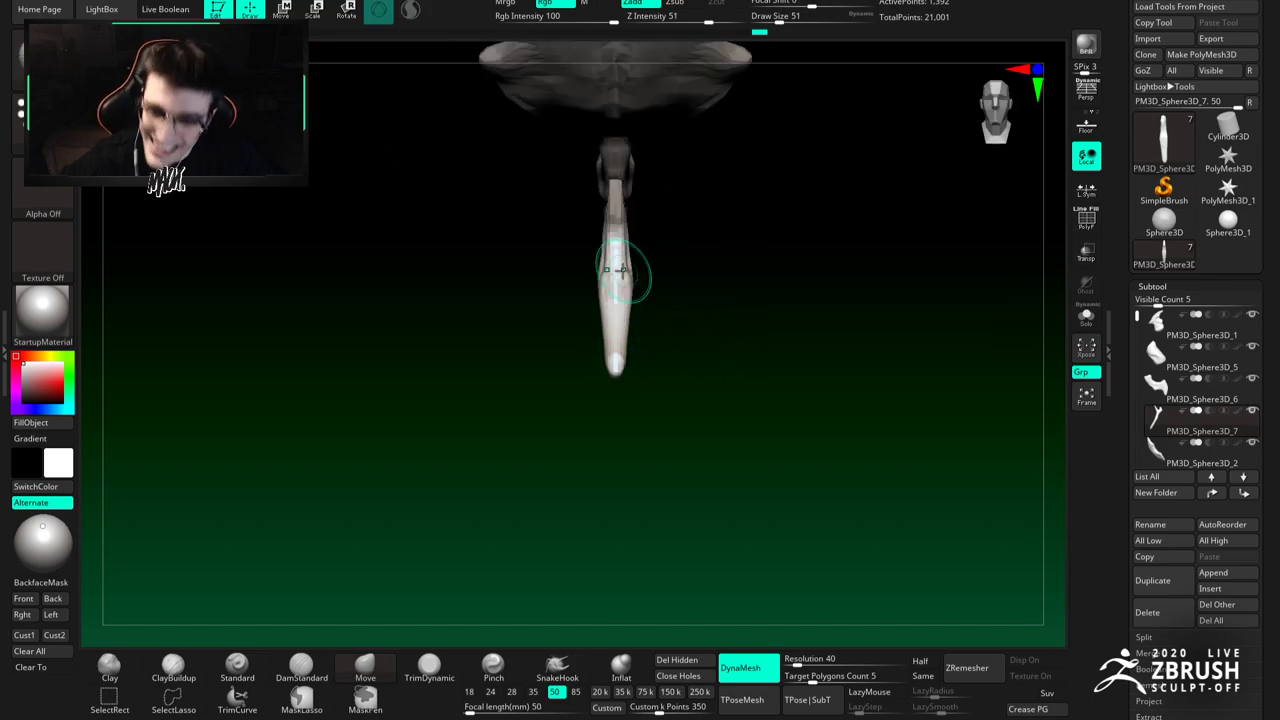
Step: Add clay along the shin with the ClayBuildup brush at draw size 41 and smooth it
{"action": "key", "text": "b"}
{"action": "key", "text": "c"}
{"action": "key", "text": "b"}
{"action": "key", "text": "space"}
{"action": "mouse_move", "coordinate": [626, 268]}
{"action": "right_mouse_down", "text": "ctrl"}
{"action": "mouse_move", "coordinate": [652, 290]}
{"action": "mouse_move", "coordinate": [622, 268]}
{"action": "right_mouse_up", "text": "ctrl"}
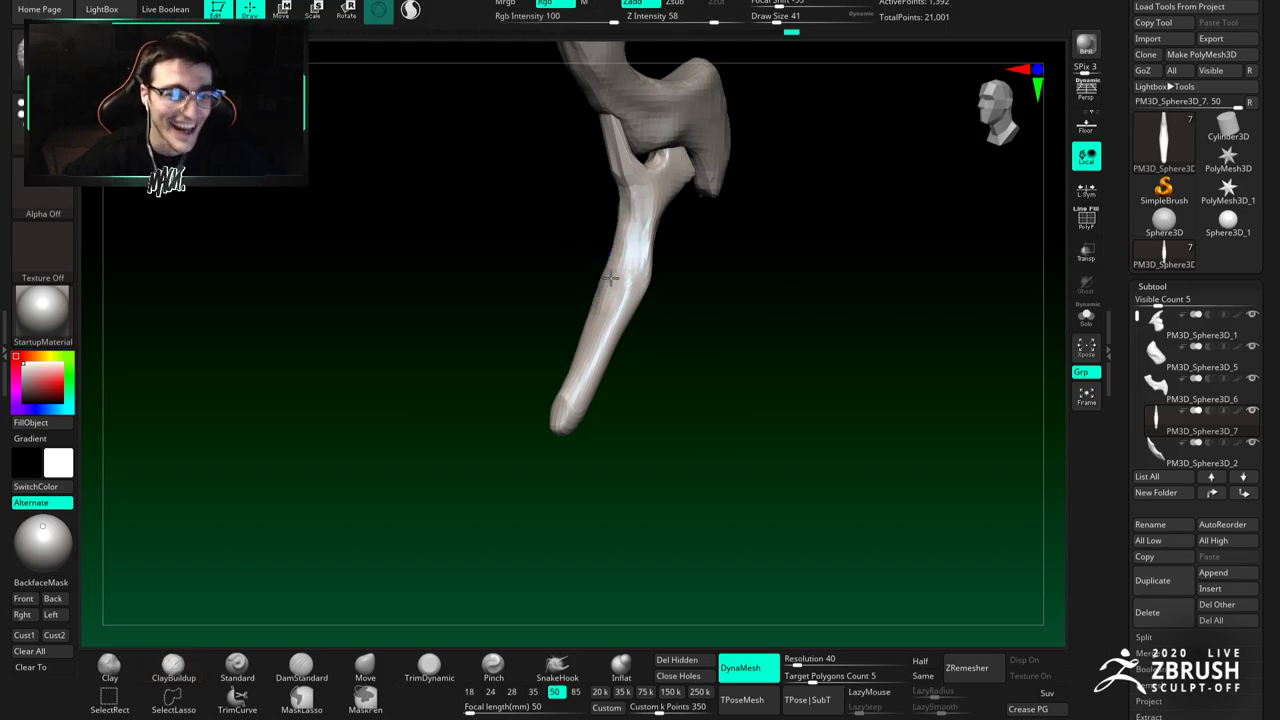
{"action": "right_click_drag", "start_coordinate": [625, 283], "coordinate": [616, 337]}
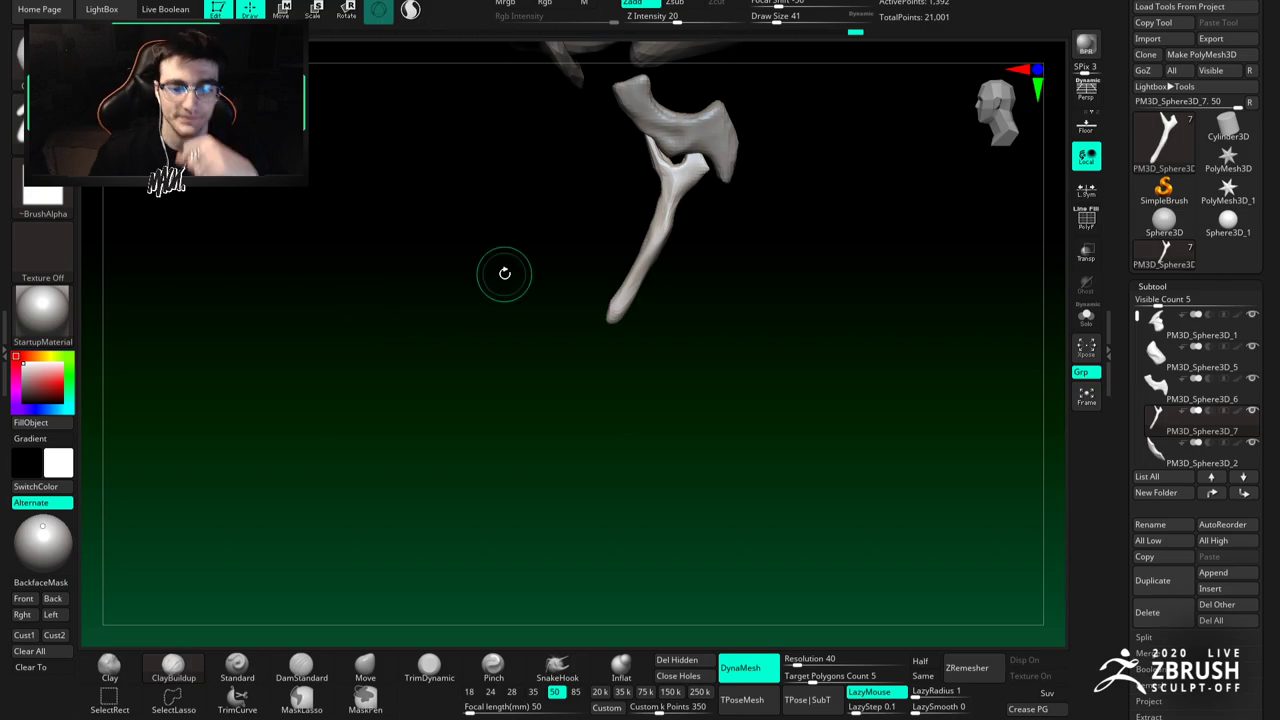
Step: Try to reshape the bottom tip of the lower leg with the Move brush at draw size 27
{"action": "left_click", "coordinate": [365, 666]}
{"action": "key", "text": "space"}
{"action": "mouse_move", "coordinate": [605, 294]}
{"action": "left_mouse_down"}
{"action": "mouse_move", "coordinate": [605, 328]}
{"action": "mouse_move", "coordinate": [612, 298]}
{"action": "left_mouse_up"}
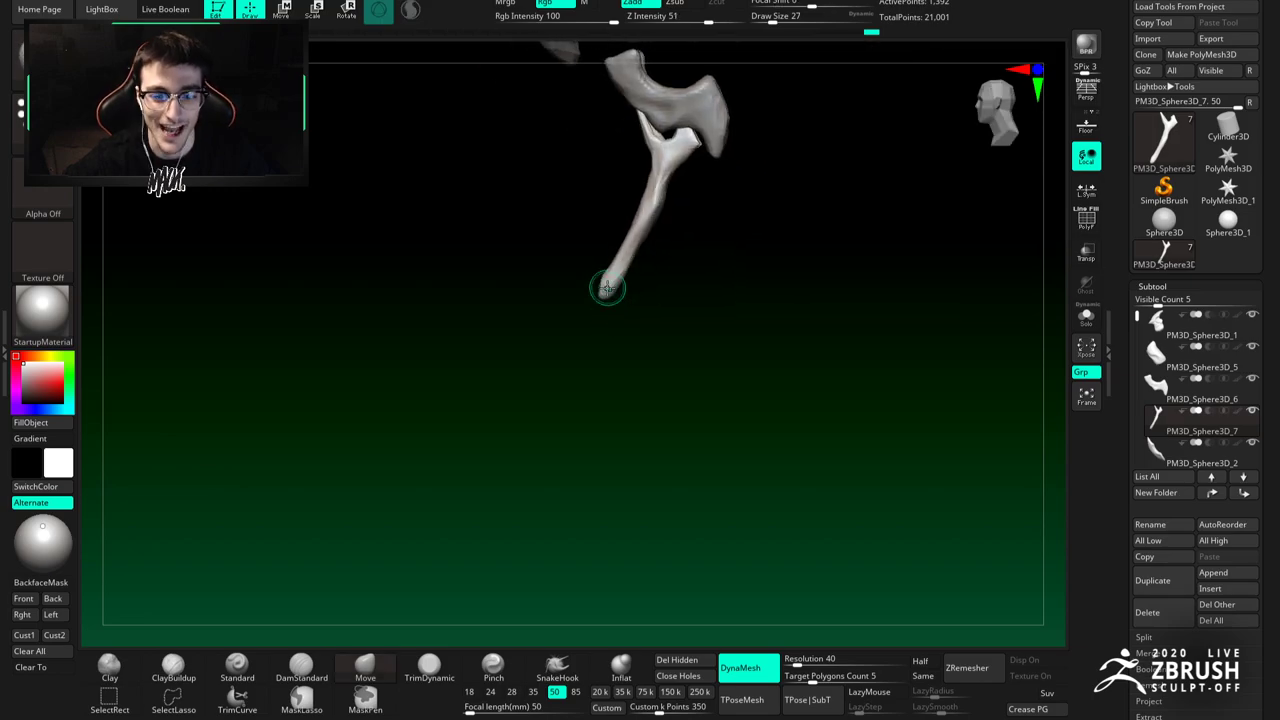
{"action": "mouse_move", "coordinate": [627, 296]}
{"action": "right_mouse_down"}
{"action": "mouse_move", "coordinate": [622, 287]}
{"action": "mouse_move", "coordinate": [643, 314]}
{"action": "right_mouse_up"}
{"action": "key", "text": "ctrl+z"}
{"action": "key", "text": "ctrl+z"}
Step: Shape a heel at the lower leg's bottom end and pull a thin rear toe out of it at draw size 31
{"action": "key", "text": "space"}
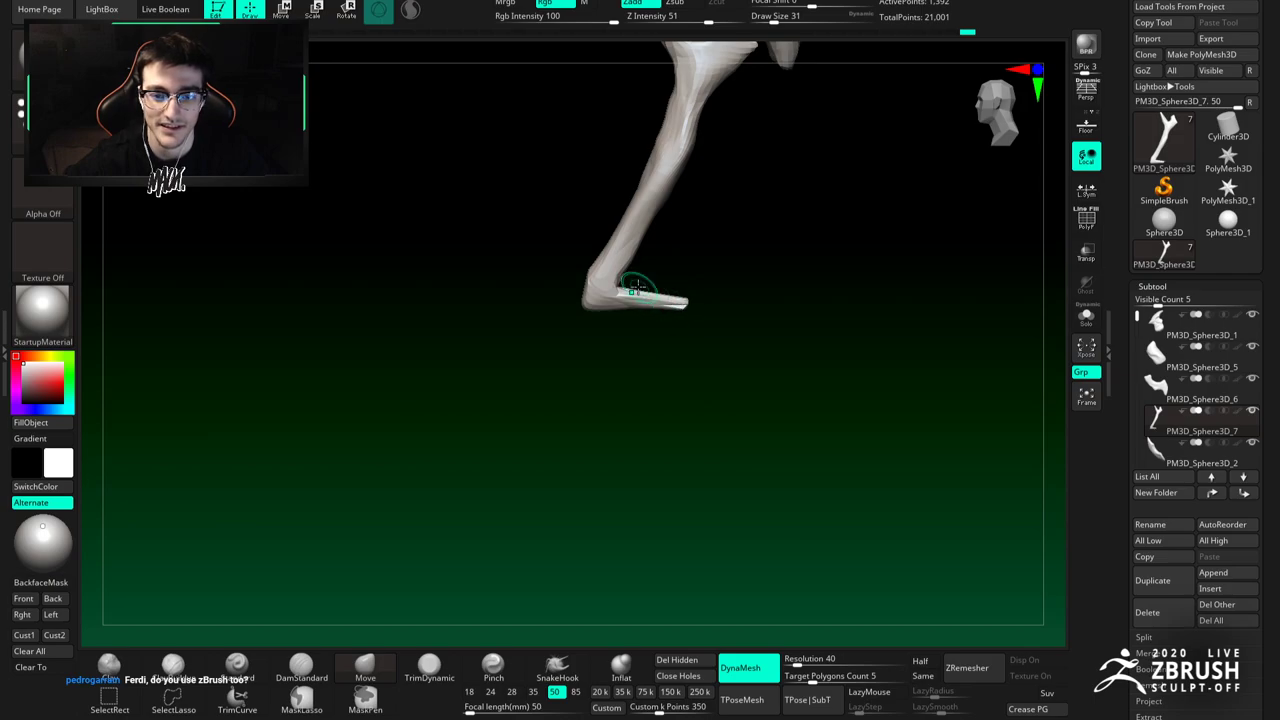
{"action": "right_click_drag", "start_coordinate": [590, 268], "coordinate": [682, 282], "text": "alt"}
{"action": "right_click_drag", "start_coordinate": [608, 296], "coordinate": [660, 403]}
{"action": "right_click_drag", "start_coordinate": [677, 329], "coordinate": [629, 275]}
{"action": "left_click_drag", "start_coordinate": [645, 354], "coordinate": [666, 366], "text": "ctrl"}
{"action": "mouse_move", "coordinate": [653, 322]}
{"action": "right_mouse_down"}
{"action": "mouse_move", "coordinate": [654, 343]}
{"action": "mouse_move", "coordinate": [634, 357]}
{"action": "mouse_move", "coordinate": [668, 297]}
{"action": "mouse_move", "coordinate": [629, 337]}
{"action": "mouse_move", "coordinate": [651, 302]}
{"action": "mouse_move", "coordinate": [683, 326]}
{"action": "mouse_move", "coordinate": [653, 315]}
{"action": "mouse_move", "coordinate": [649, 343]}
{"action": "mouse_move", "coordinate": [662, 338]}
{"action": "right_mouse_up"}
{"action": "left_click", "coordinate": [680, 333], "text": "ctrl+shift"}
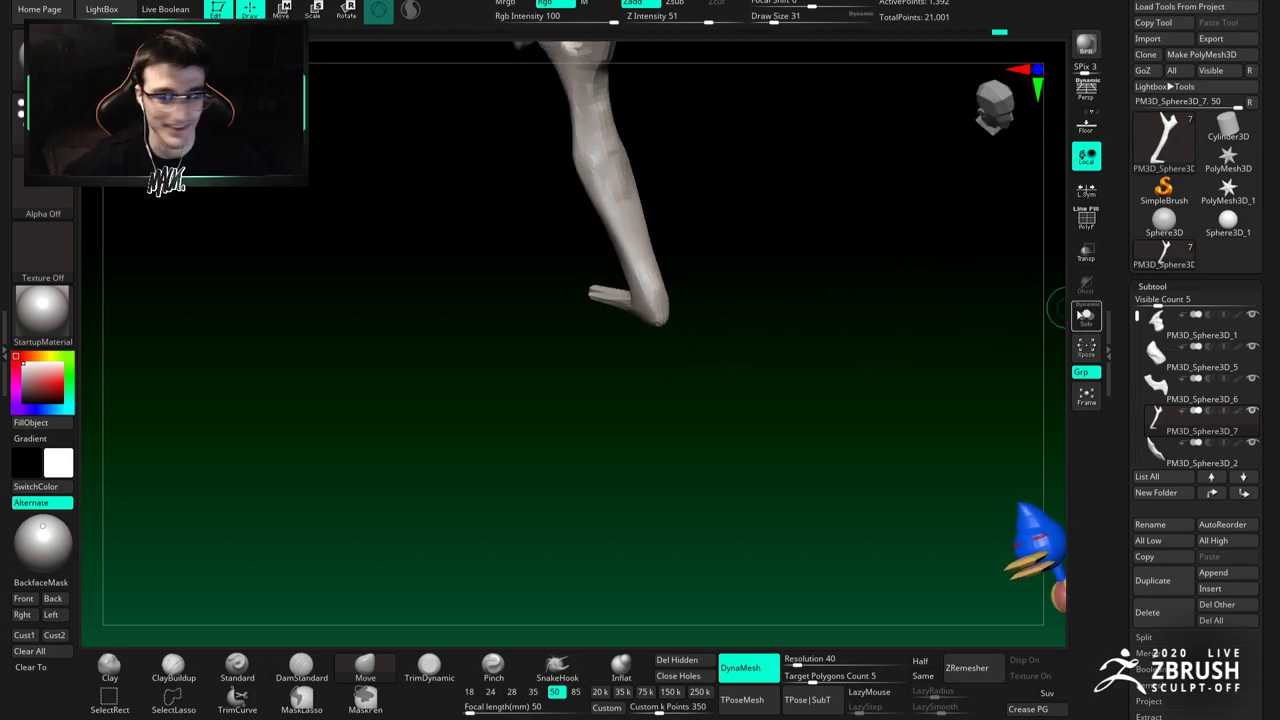
Step: Isolate the lower leg and pull two thin front toes out of its foot with the Move brush at draw size 27
{"action": "left_click", "coordinate": [1086, 316]}
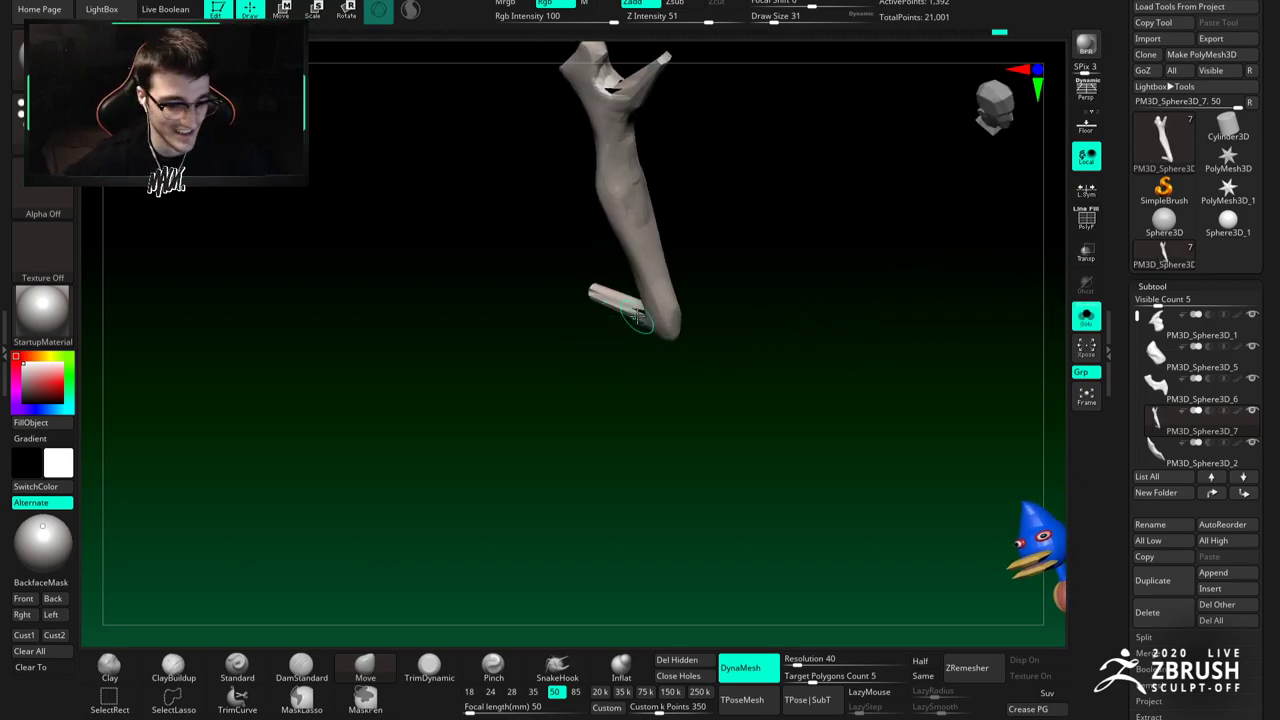
{"action": "right_click_drag", "start_coordinate": [638, 324], "coordinate": [658, 323]}
{"action": "key", "text": "space"}
{"action": "left_click_drag", "start_coordinate": [658, 322], "coordinate": [655, 322]}
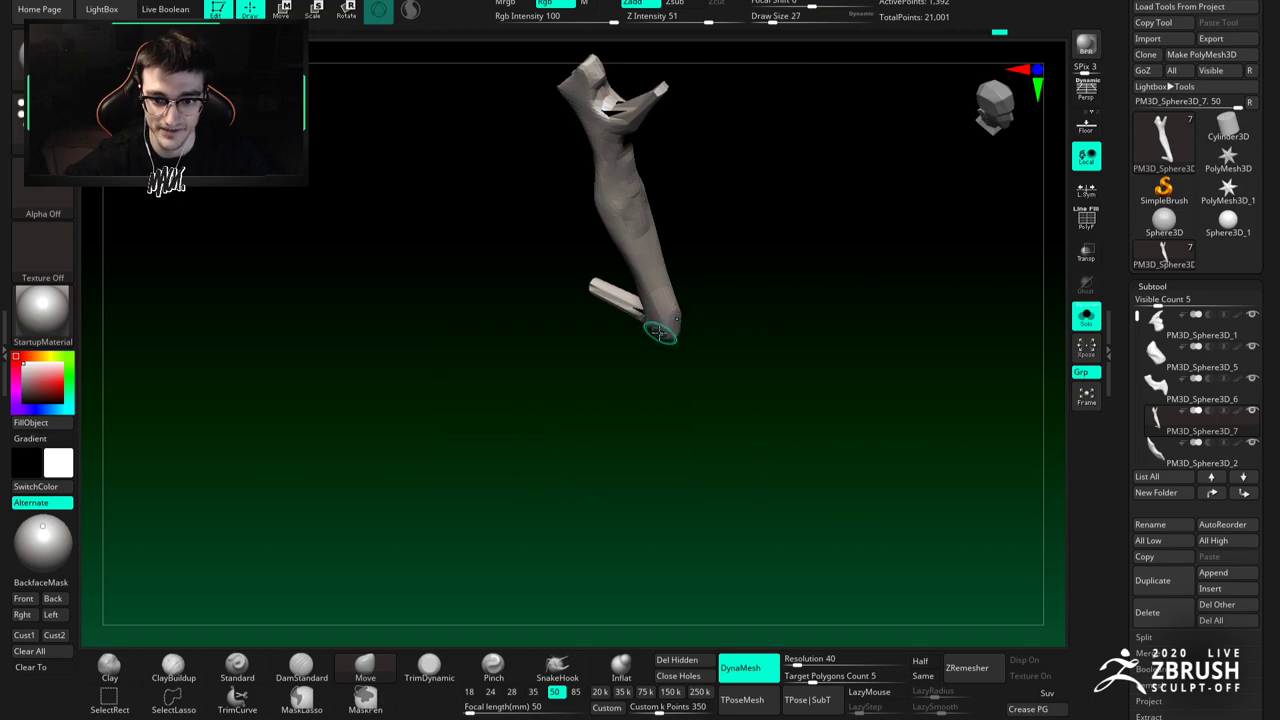
{"action": "mouse_move", "coordinate": [660, 332]}
{"action": "right_mouse_down"}
{"action": "mouse_move", "coordinate": [649, 326]}
{"action": "mouse_move", "coordinate": [660, 300]}
{"action": "mouse_move", "coordinate": [634, 303]}
{"action": "mouse_move", "coordinate": [654, 328]}
{"action": "mouse_move", "coordinate": [648, 347]}
{"action": "right_mouse_up"}
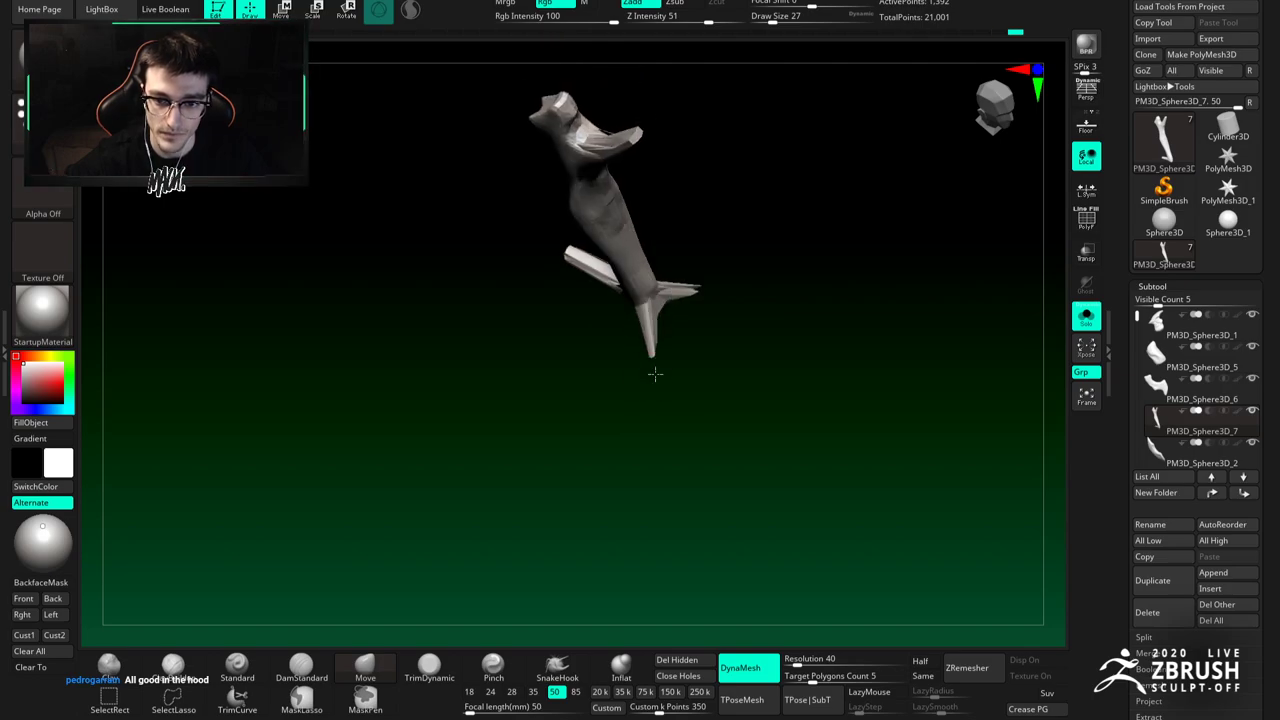
{"action": "mouse_move", "coordinate": [664, 390]}
{"action": "right_mouse_down"}
{"action": "mouse_move", "coordinate": [691, 409]}
{"action": "mouse_move", "coordinate": [657, 277]}
{"action": "mouse_move", "coordinate": [666, 366]}
{"action": "right_mouse_up"}
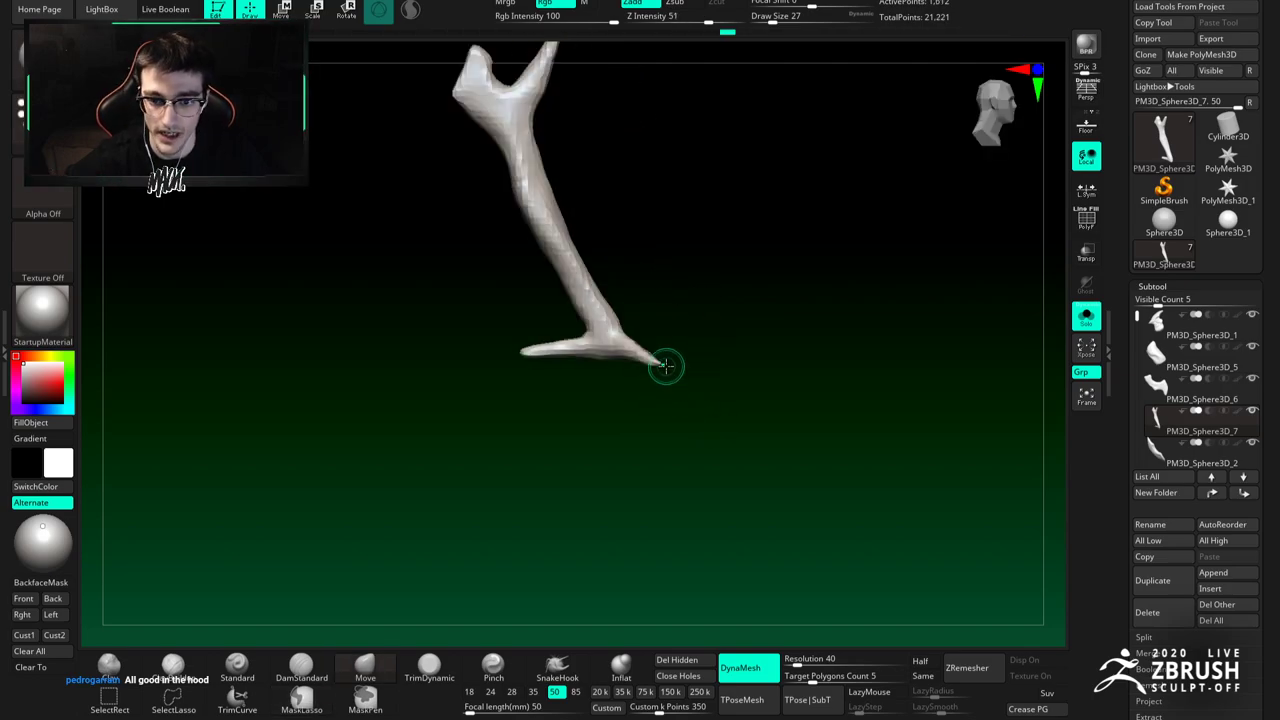
Step: Reshape the front toes of the lower leg's foot with the Move brush at draw size 18
{"action": "key", "text": "space"}
{"action": "left_click_drag", "start_coordinate": [648, 360], "coordinate": [643, 360]}
{"action": "right_click_drag", "start_coordinate": [655, 358], "coordinate": [691, 372]}
{"action": "left_click_drag", "start_coordinate": [691, 372], "coordinate": [698, 378]}
{"action": "right_click_drag", "start_coordinate": [698, 378], "coordinate": [598, 335]}
{"action": "left_click_drag", "start_coordinate": [583, 355], "coordinate": [622, 294]}
{"action": "key", "text": "space"}
{"action": "mouse_move", "coordinate": [650, 358]}
{"action": "right_mouse_down"}
{"action": "mouse_move", "coordinate": [643, 236]}
{"action": "mouse_move", "coordinate": [649, 303]}
{"action": "right_mouse_up"}
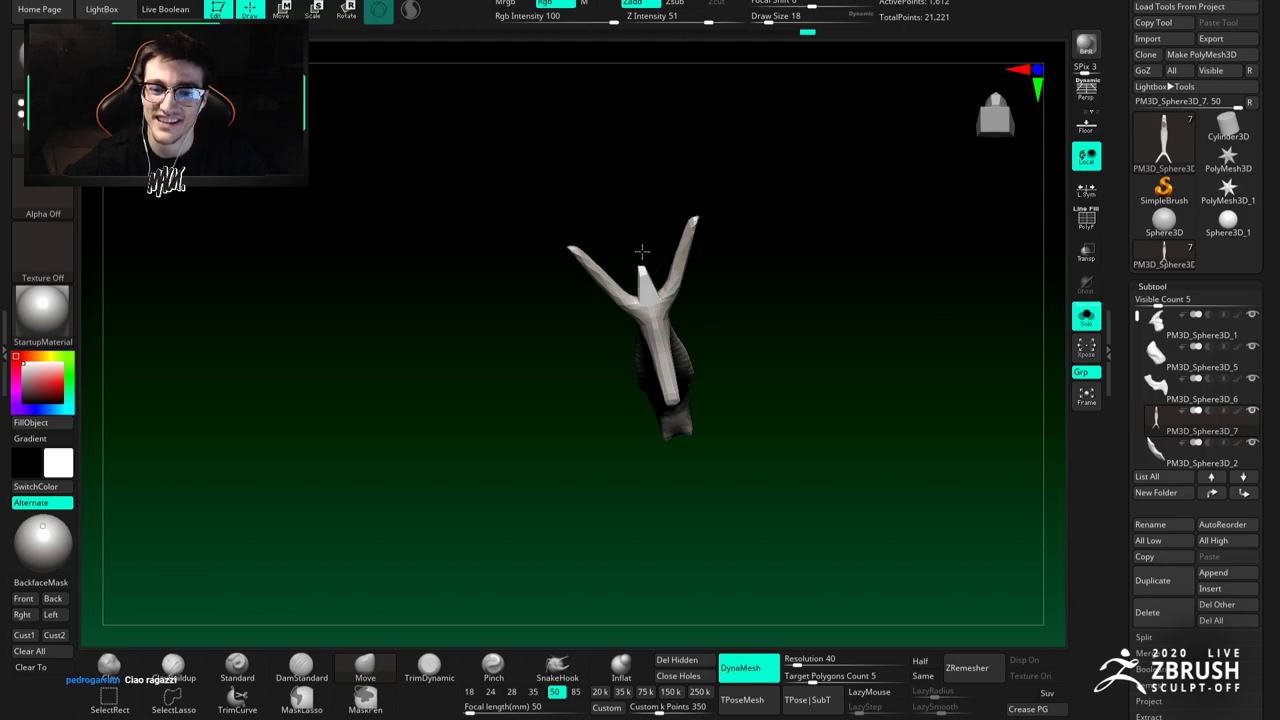
Step: Extend the middle front toe with the Move brush at draw size 41 and thicken the toe tips with the Inflat brush at draw size 80
{"action": "right_click_drag", "start_coordinate": [636, 231], "coordinate": [688, 279]}
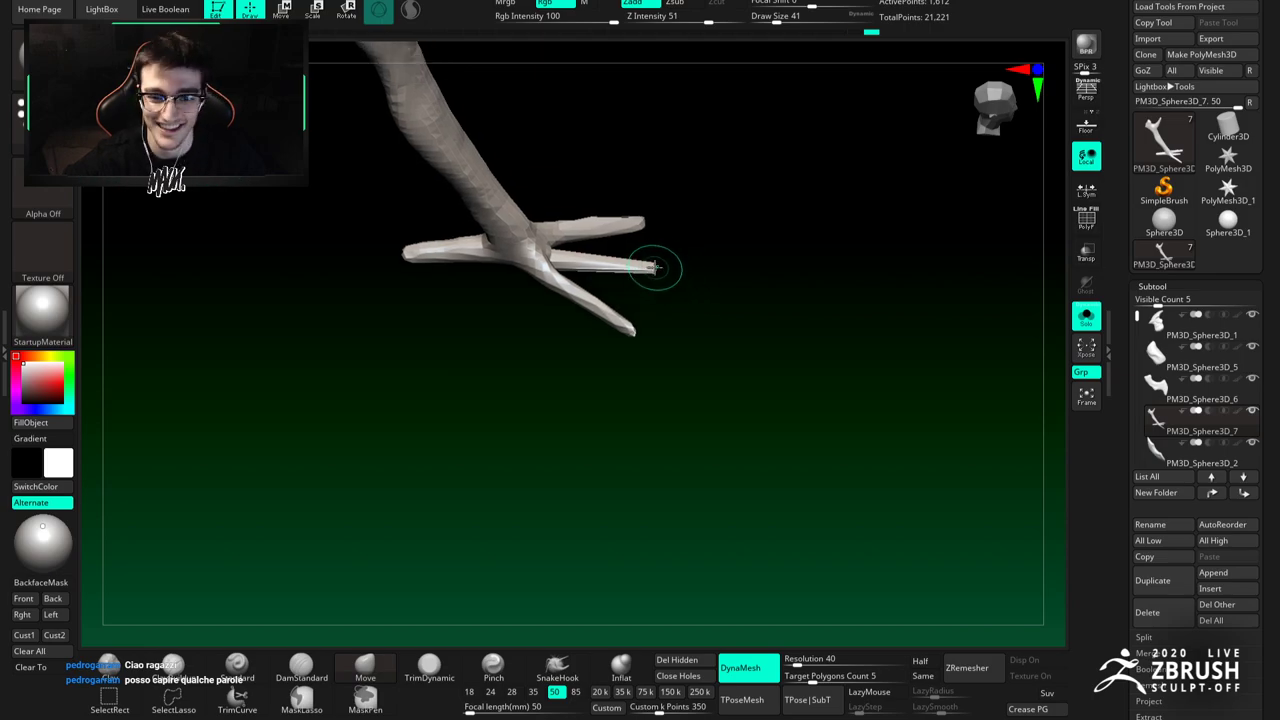
{"action": "key", "text": "space"}
{"action": "left_click", "coordinate": [677, 277]}
{"action": "mouse_move", "coordinate": [667, 274]}
{"action": "left_mouse_down"}
{"action": "mouse_move", "coordinate": [700, 281]}
{"action": "mouse_move", "coordinate": [703, 340]}
{"action": "left_mouse_up"}
{"action": "mouse_move", "coordinate": [703, 340]}
{"action": "right_mouse_down", "text": "ctrl"}
{"action": "mouse_move", "coordinate": [633, 248]}
{"action": "mouse_move", "coordinate": [632, 307]}
{"action": "mouse_move", "coordinate": [590, 307]}
{"action": "mouse_move", "coordinate": [689, 296]}
{"action": "mouse_move", "coordinate": [675, 310]}
{"action": "right_mouse_up", "text": "ctrl"}
{"action": "right_click_drag", "start_coordinate": [605, 600], "coordinate": [660, 350], "text": "ctrl"}
{"action": "right_click_drag", "start_coordinate": [660, 350], "coordinate": [620, 369]}
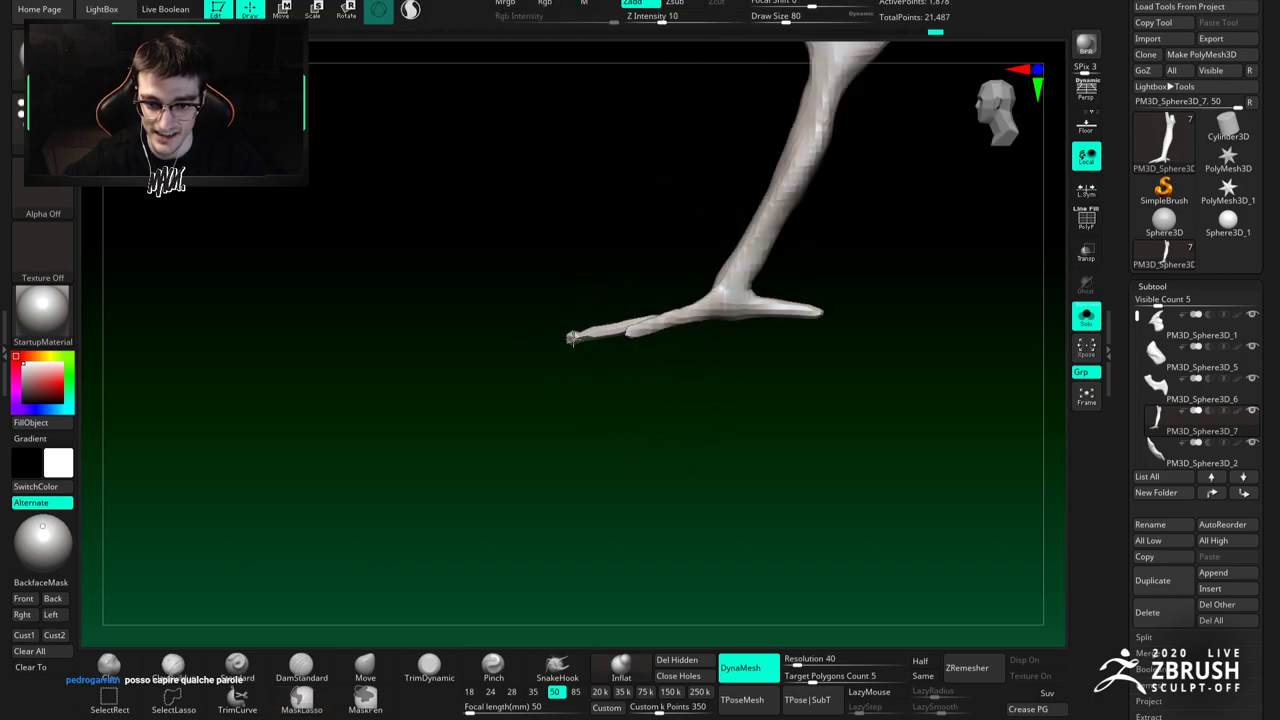
{"action": "right_click_drag", "start_coordinate": [642, 415], "coordinate": [647, 333]}
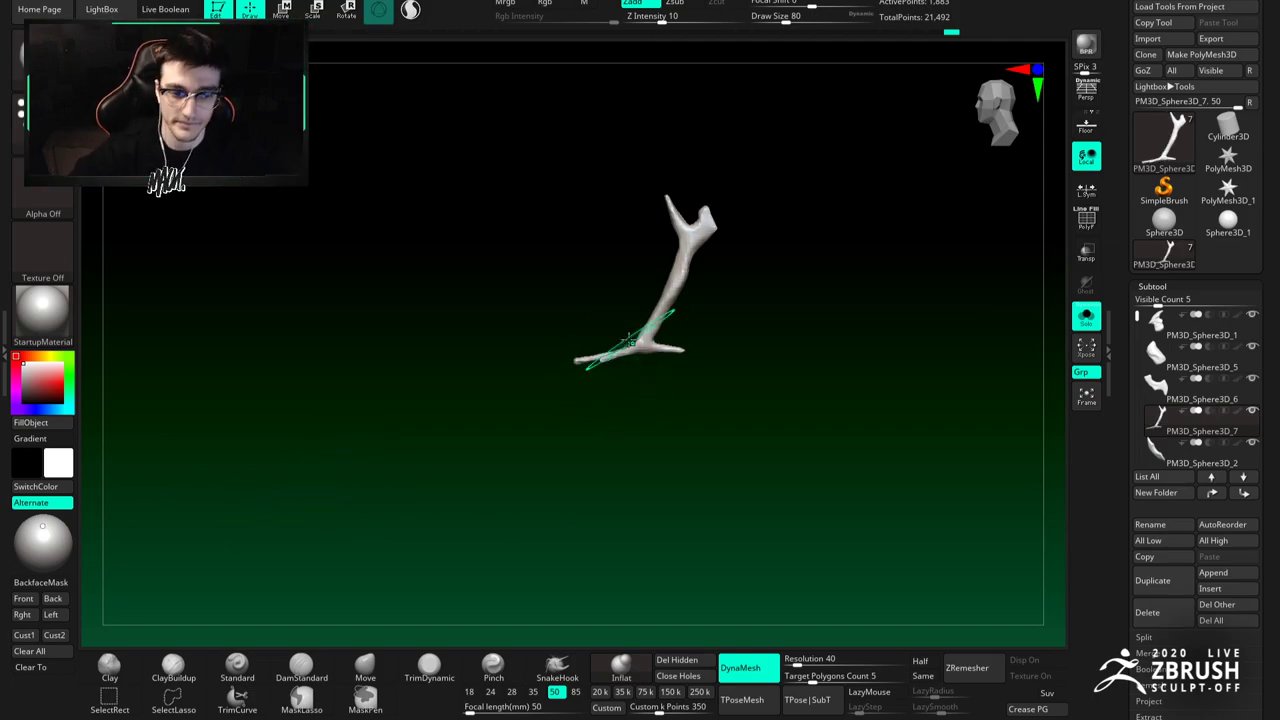
Step: Build up the back of the ankle above the rear toe with the ClayBuildup brush at draw size 29
{"action": "key", "text": "b"}
{"action": "key", "text": "c"}
{"action": "key", "text": "b"}
{"action": "key", "text": "space"}
{"action": "left_click_drag", "start_coordinate": [700, 333], "coordinate": [684, 345]}
{"action": "mouse_move", "coordinate": [664, 343]}
{"action": "right_mouse_down", "text": "alt"}
{"action": "mouse_move", "coordinate": [671, 325]}
{"action": "mouse_move", "coordinate": [660, 337]}
{"action": "mouse_move", "coordinate": [643, 314]}
{"action": "mouse_move", "coordinate": [649, 334]}
{"action": "right_mouse_up", "text": "alt"}
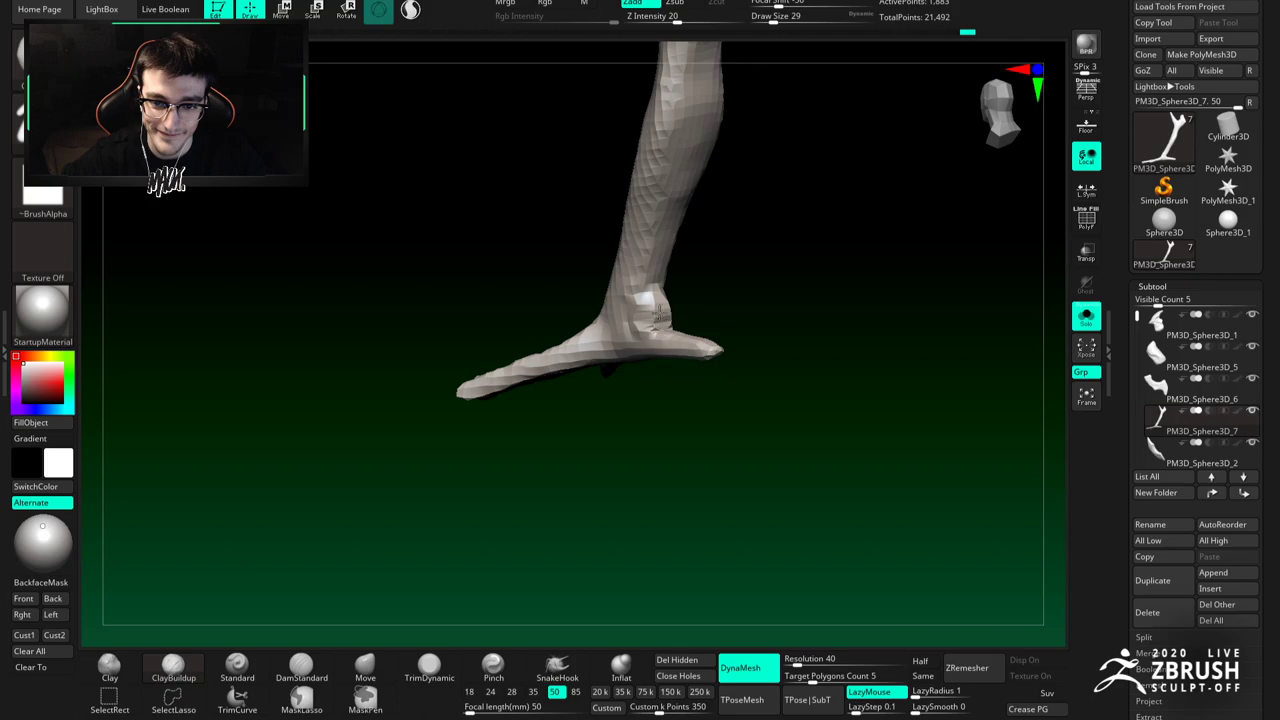
{"action": "mouse_move", "coordinate": [691, 297]}
{"action": "right_mouse_down"}
{"action": "mouse_move", "coordinate": [697, 320]}
{"action": "mouse_move", "coordinate": [740, 326]}
{"action": "mouse_move", "coordinate": [660, 323]}
{"action": "right_mouse_up"}
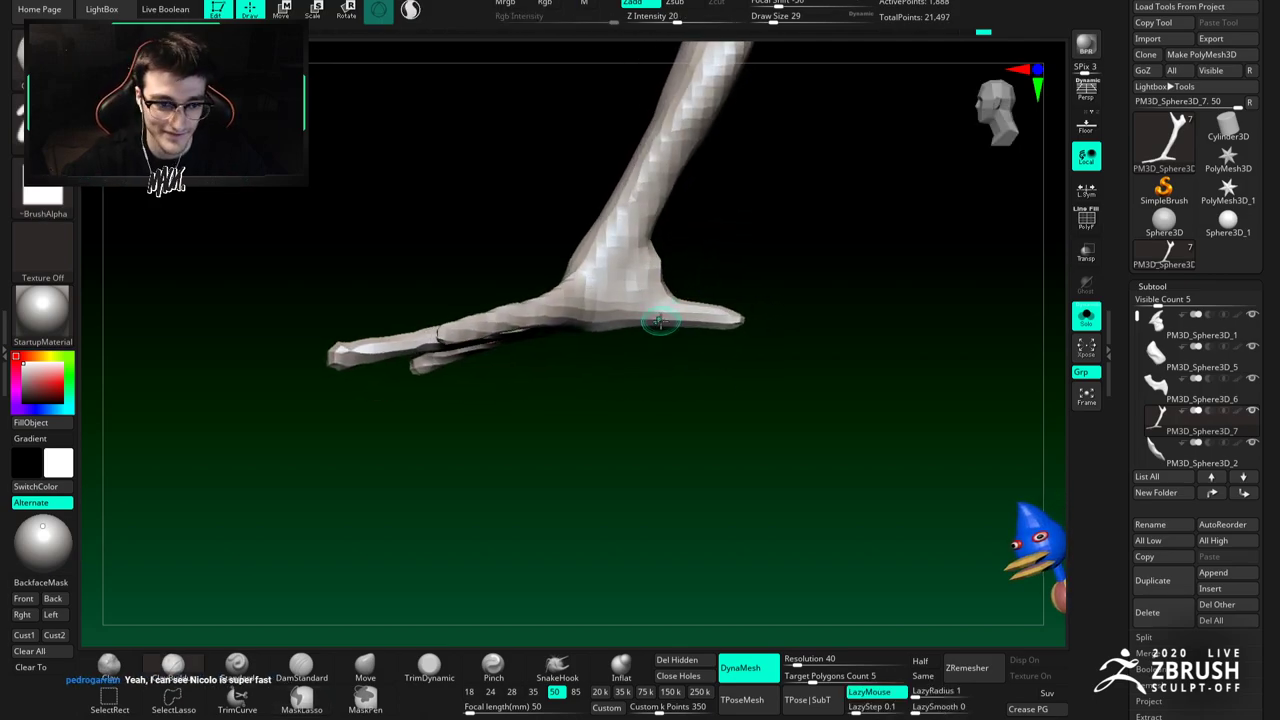
Step: Crease the base of the rear toe with DamStandard and bend its tip down into a hooked claw with the Move brush
{"action": "key", "text": "b"}
{"action": "key", "text": "d"}
{"action": "key", "text": "s"}
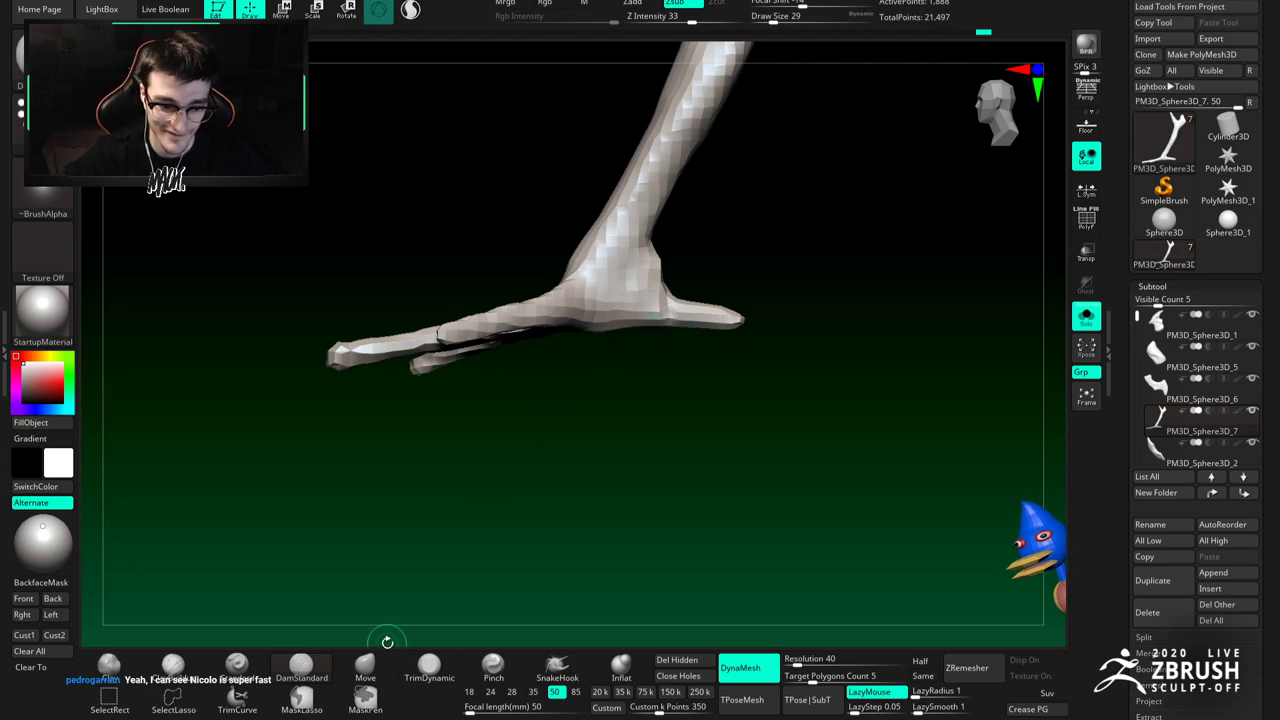
{"action": "left_click", "coordinate": [365, 665]}
{"action": "mouse_move", "coordinate": [735, 343]}
{"action": "right_mouse_down"}
{"action": "mouse_move", "coordinate": [677, 314]}
{"action": "mouse_move", "coordinate": [543, 300]}
{"action": "mouse_move", "coordinate": [542, 286]}
{"action": "mouse_move", "coordinate": [737, 298]}
{"action": "mouse_move", "coordinate": [696, 310]}
{"action": "mouse_move", "coordinate": [751, 310]}
{"action": "right_mouse_up"}
{"action": "key", "text": "space"}
{"action": "left_click_drag", "start_coordinate": [750, 311], "coordinate": [764, 354]}
{"action": "right_click_drag", "start_coordinate": [764, 350], "coordinate": [661, 313]}
Step: Refine the ankle with the ClayBuildup and DamStandard brushes at draw size 41 and remesh the lower leg
{"action": "key", "text": "b"}
{"action": "key", "text": "c"}
{"action": "key", "text": "b"}
{"action": "key", "text": "space"}
{"action": "left_click_drag", "start_coordinate": [634, 297], "coordinate": [639, 288]}
{"action": "key", "text": "space"}
{"action": "right_click_drag", "start_coordinate": [640, 289], "coordinate": [638, 300]}
{"action": "key", "text": "b"}
{"action": "key", "text": "d"}
{"action": "key", "text": "s"}
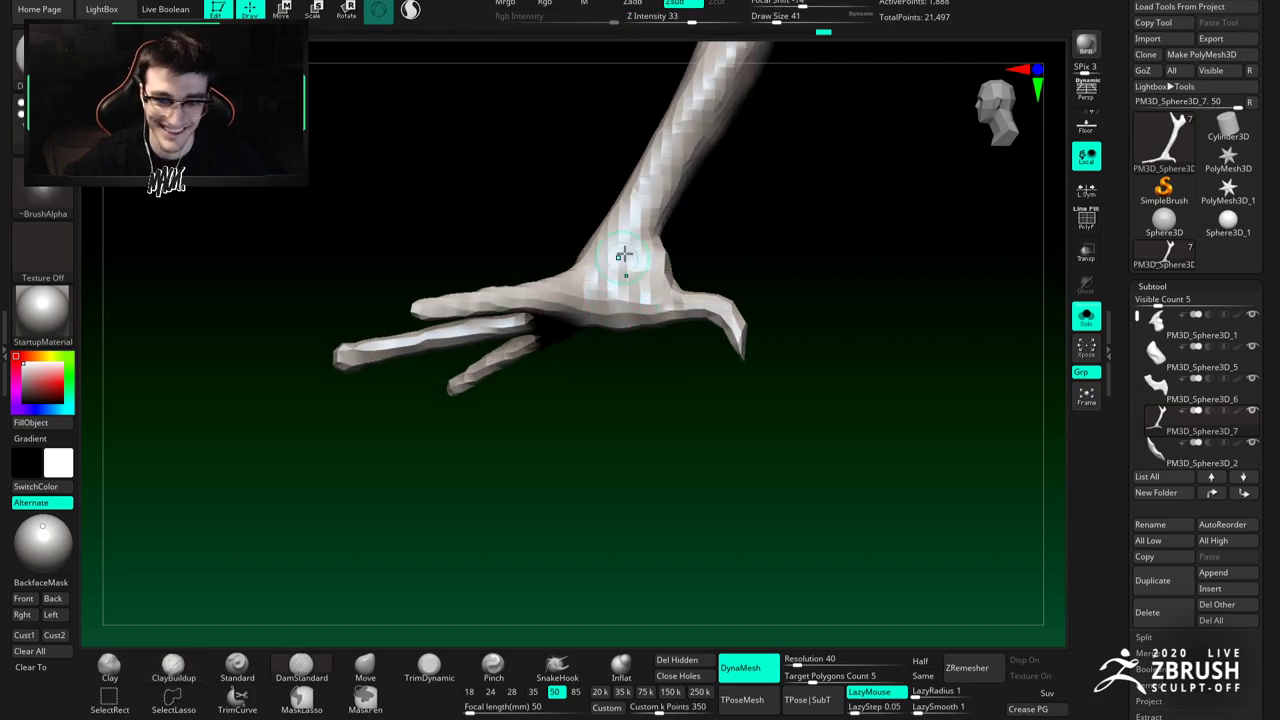
{"action": "right_click_drag", "start_coordinate": [605, 312], "coordinate": [632, 302], "text": "ctrl"}
{"action": "left_click_drag", "start_coordinate": [663, 403], "coordinate": [672, 416], "text": "ctrl"}
{"action": "right_click_drag", "start_coordinate": [656, 402], "coordinate": [628, 396]}
Step: Thicken and reshape the hooked rear toe with the Move brush at draw size 49
{"action": "left_click", "coordinate": [364, 661]}
{"action": "right_click_drag", "start_coordinate": [683, 332], "coordinate": [692, 362], "text": "ctrl"}
{"action": "key", "text": "space"}
{"action": "left_click_drag", "start_coordinate": [692, 345], "coordinate": [700, 340]}
{"action": "mouse_move", "coordinate": [700, 336]}
{"action": "right_mouse_down", "text": "ctrl"}
{"action": "mouse_move", "coordinate": [679, 358]}
{"action": "mouse_move", "coordinate": [670, 330]}
{"action": "mouse_move", "coordinate": [642, 318]}
{"action": "mouse_move", "coordinate": [663, 397]}
{"action": "mouse_move", "coordinate": [636, 338]}
{"action": "right_mouse_up", "text": "ctrl"}
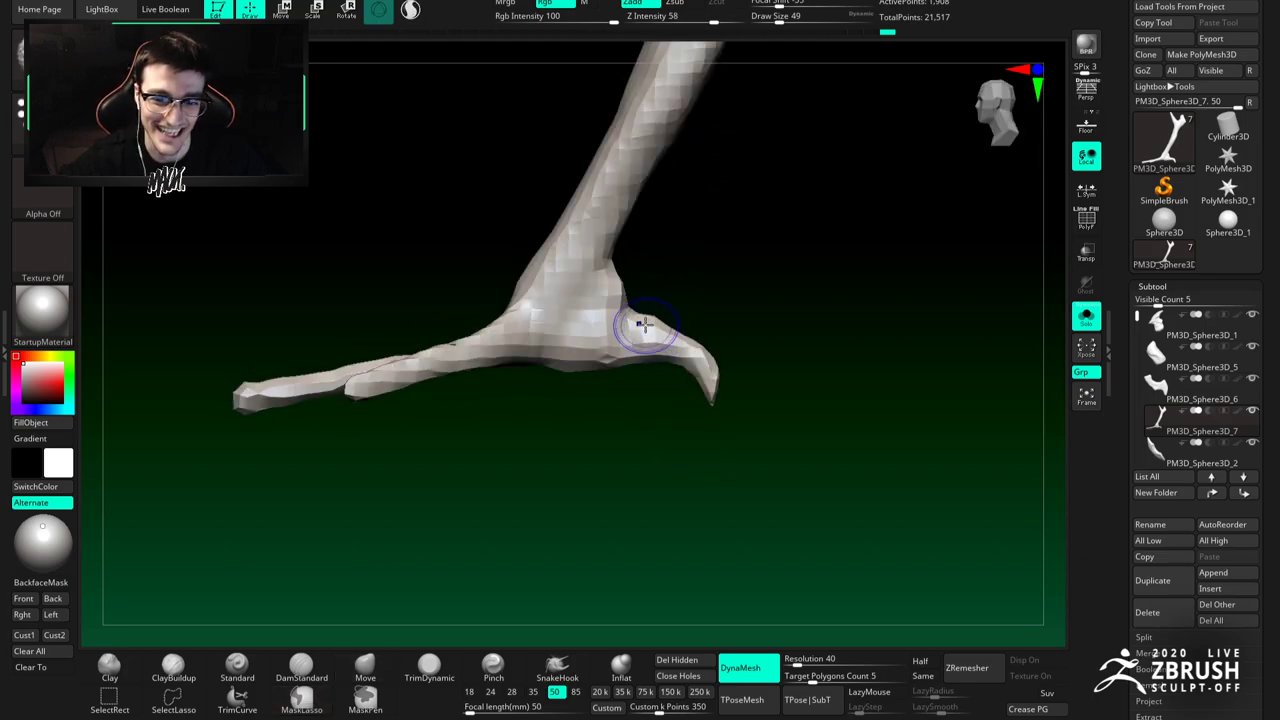
{"action": "right_click_drag", "start_coordinate": [718, 375], "coordinate": [676, 362]}
Step: Show the whole bird again and sculpt ridges along the upper leg with the ClayBuildup brush at draw size 37
{"action": "left_click", "coordinate": [1086, 317]}
{"action": "right_click_drag", "start_coordinate": [722, 255], "coordinate": [708, 394], "text": "ctrl"}
{"action": "left_click", "coordinate": [694, 337], "text": "alt"}
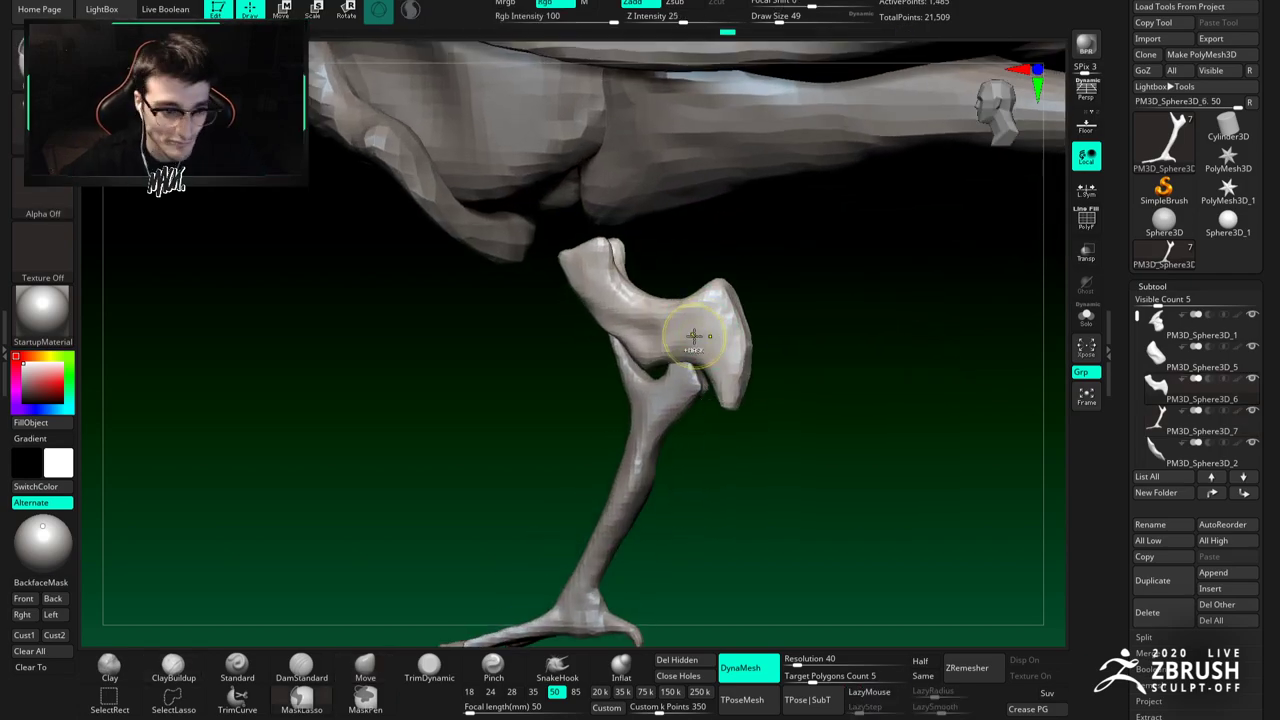
{"action": "mouse_move", "coordinate": [668, 306]}
{"action": "right_mouse_down"}
{"action": "mouse_move", "coordinate": [650, 298]}
{"action": "mouse_move", "coordinate": [641, 315]}
{"action": "mouse_move", "coordinate": [654, 289]}
{"action": "mouse_move", "coordinate": [639, 305]}
{"action": "mouse_move", "coordinate": [655, 316]}
{"action": "right_mouse_up"}
{"action": "key", "text": "space"}
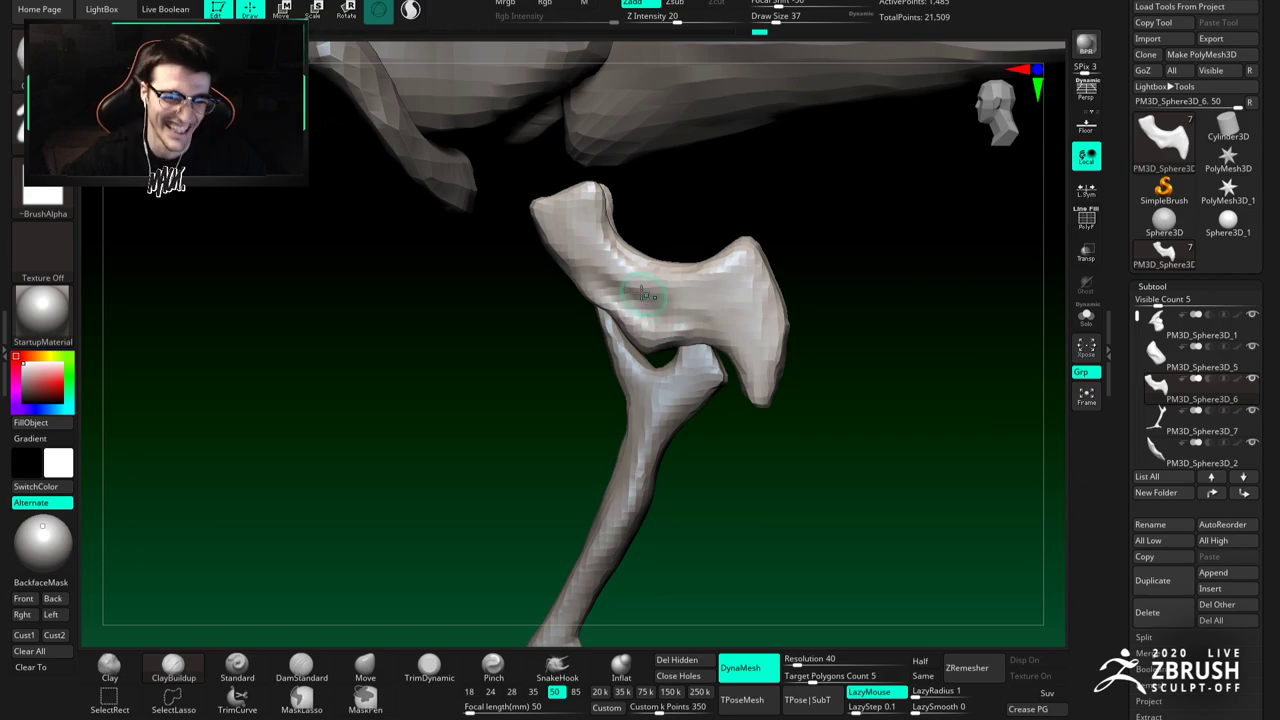
{"action": "right_click_drag", "start_coordinate": [676, 307], "coordinate": [679, 289]}
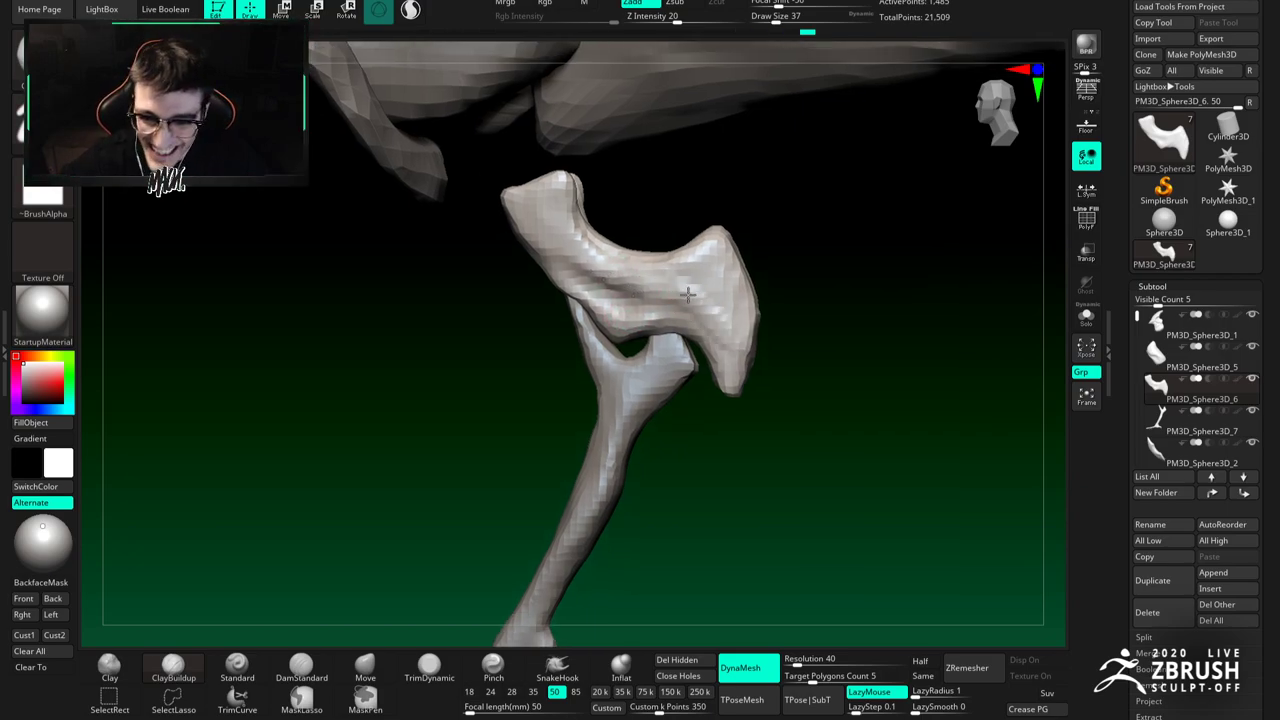
{"action": "mouse_move", "coordinate": [732, 381]}
{"action": "right_mouse_down"}
{"action": "mouse_move", "coordinate": [721, 253]}
{"action": "mouse_move", "coordinate": [673, 266]}
{"action": "mouse_move", "coordinate": [687, 270]}
{"action": "right_mouse_up"}
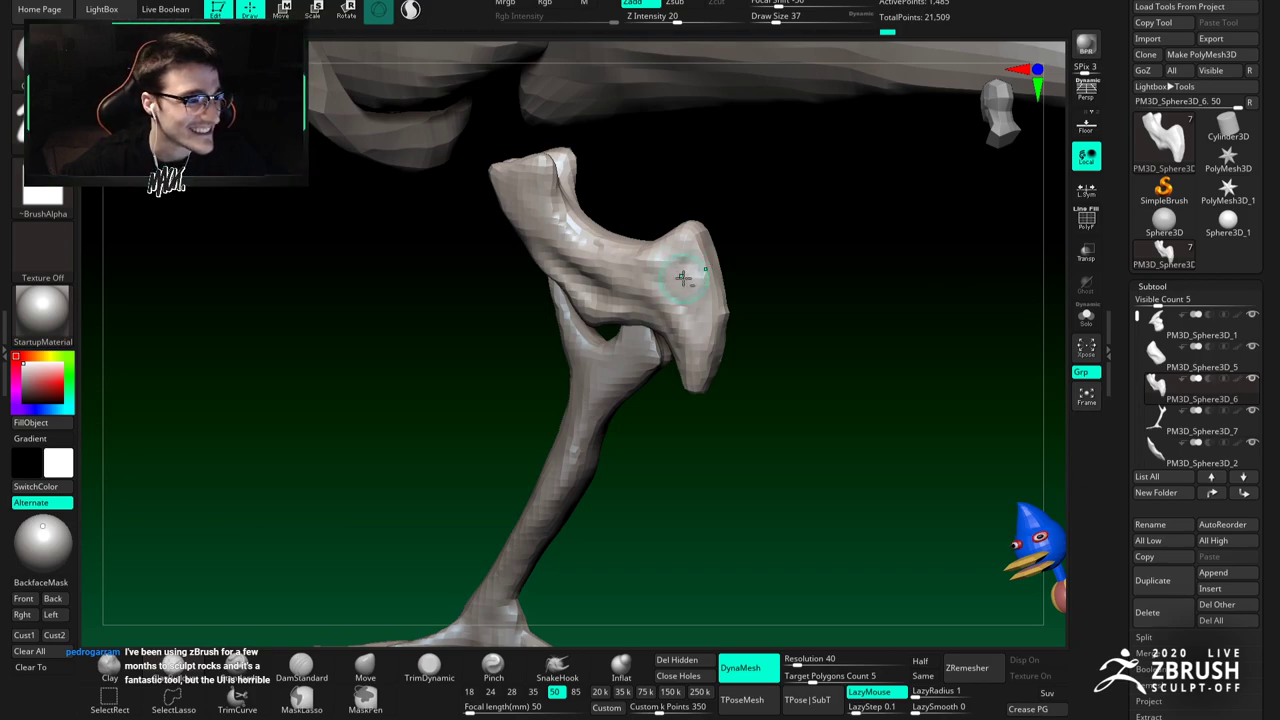
Step: Add clay to the flared rear end of the upper leg at draw size 37 and smooth it
{"action": "right_click_drag", "start_coordinate": [686, 307], "coordinate": [648, 271]}
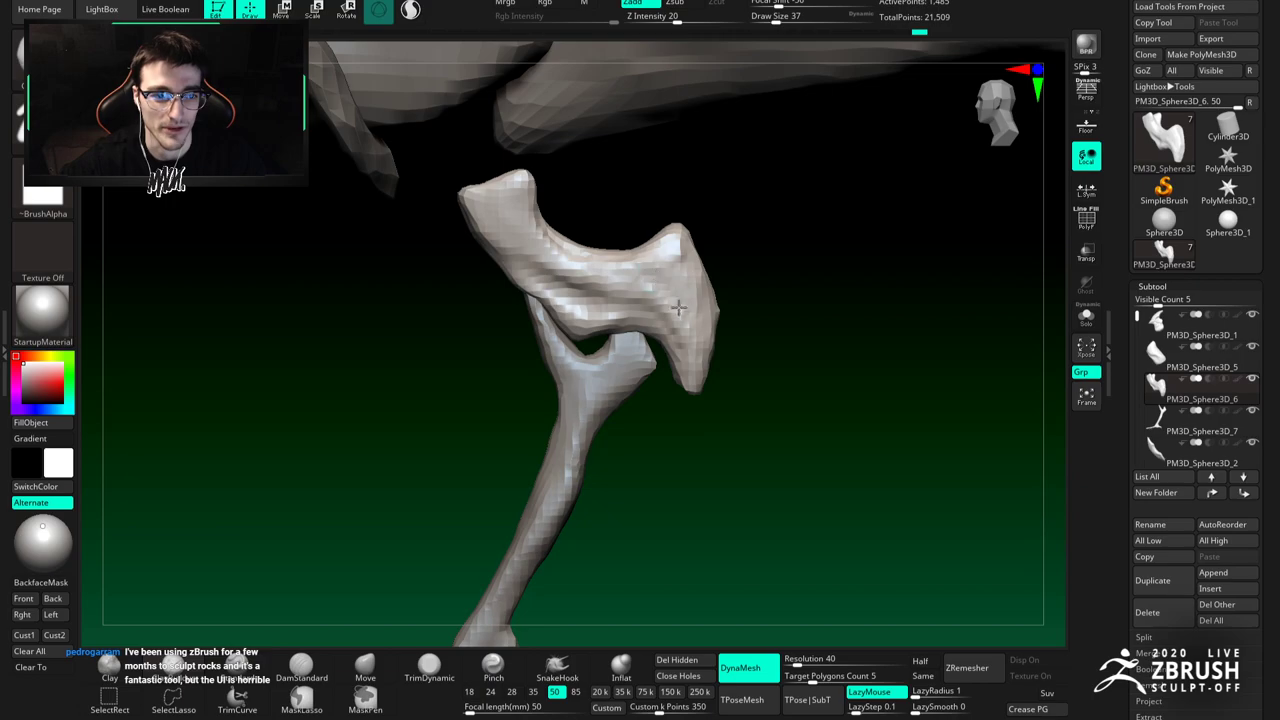
{"action": "mouse_move", "coordinate": [692, 285]}
{"action": "right_mouse_down"}
{"action": "mouse_move", "coordinate": [690, 240]}
{"action": "mouse_move", "coordinate": [690, 289]}
{"action": "right_mouse_up"}
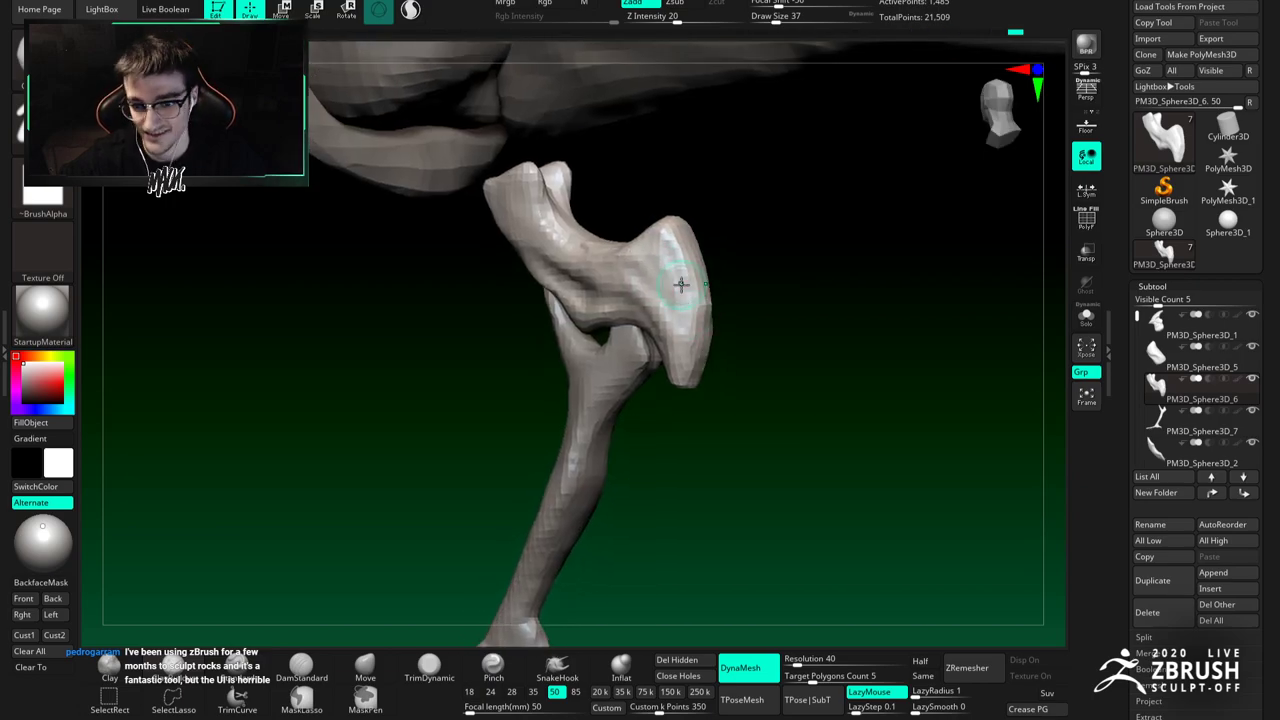
{"action": "right_click_drag", "start_coordinate": [651, 262], "coordinate": [627, 229]}
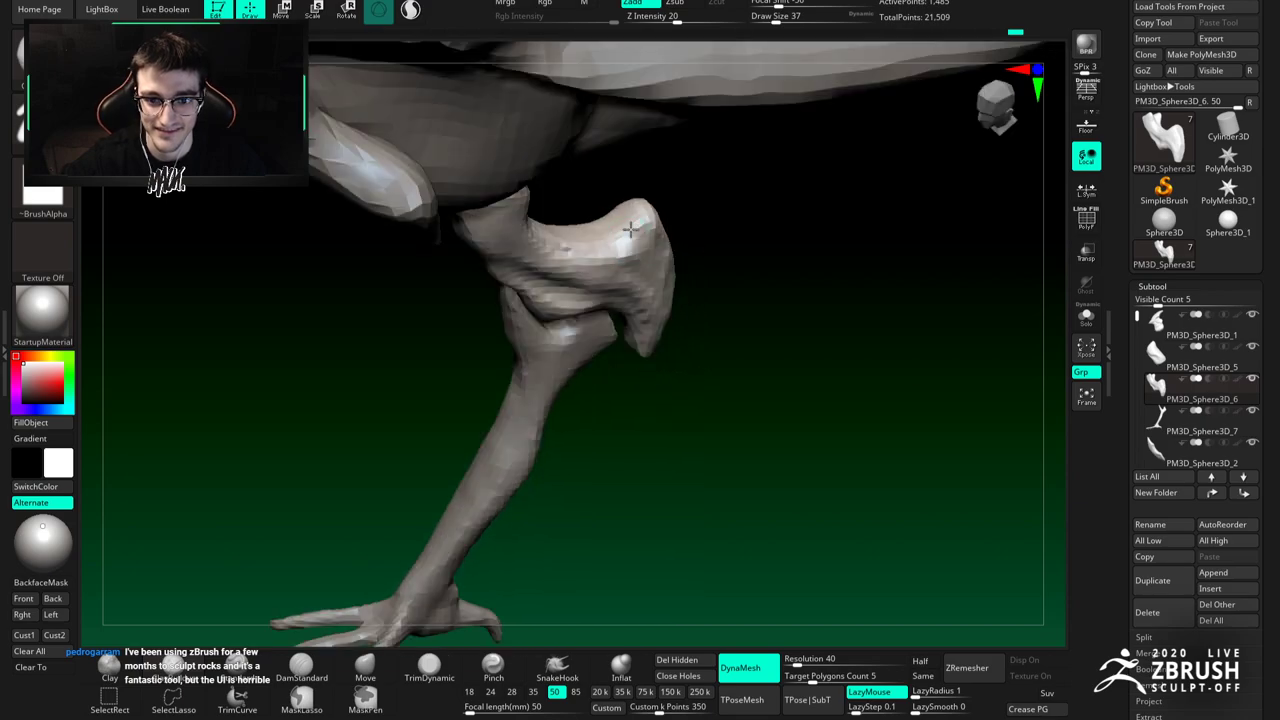
{"action": "right_click_drag", "start_coordinate": [629, 225], "coordinate": [655, 219]}
{"action": "left_click_drag", "start_coordinate": [643, 223], "coordinate": [655, 268], "text": "shift"}
{"action": "right_click_drag", "start_coordinate": [655, 268], "coordinate": [646, 372]}
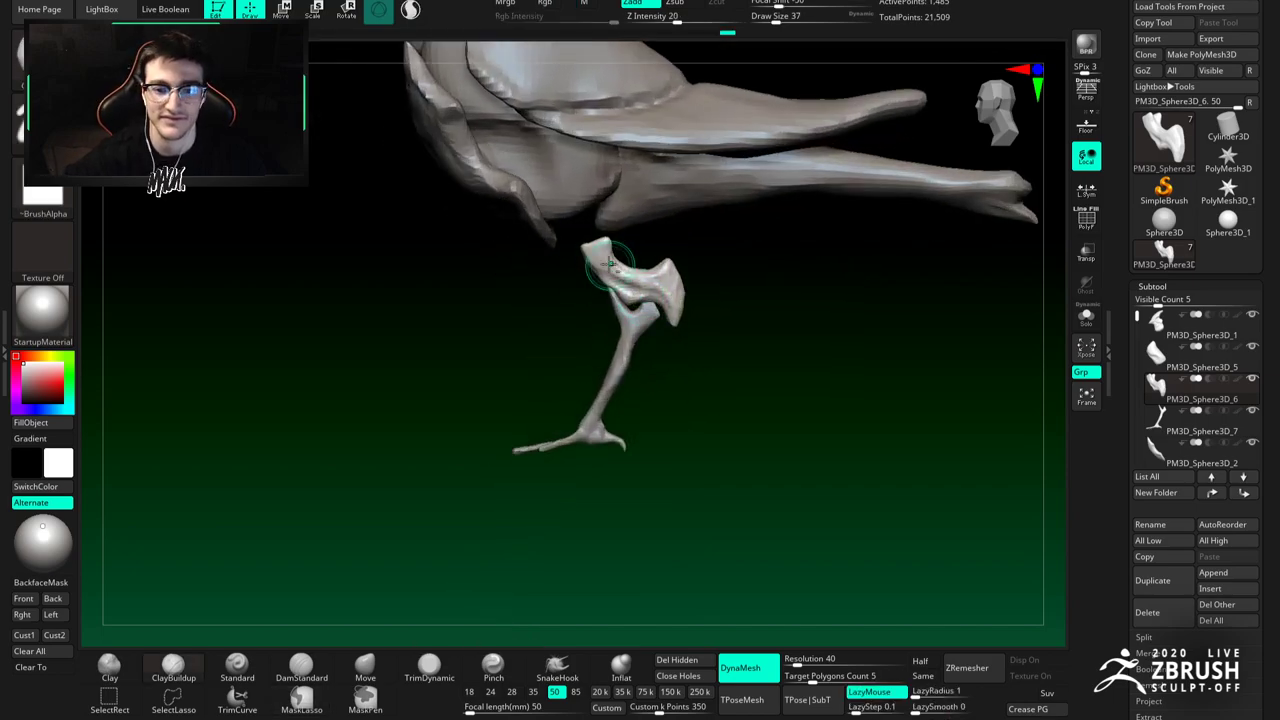
Step: Reshape the top end of the upper leg with the Move brush at draw size 56
{"action": "right_click_drag", "start_coordinate": [640, 285], "coordinate": [640, 335], "text": "ctrl"}
{"action": "left_click", "coordinate": [366, 664]}
{"action": "key", "text": "space"}
{"action": "left_click_drag", "start_coordinate": [570, 259], "coordinate": [585, 226]}
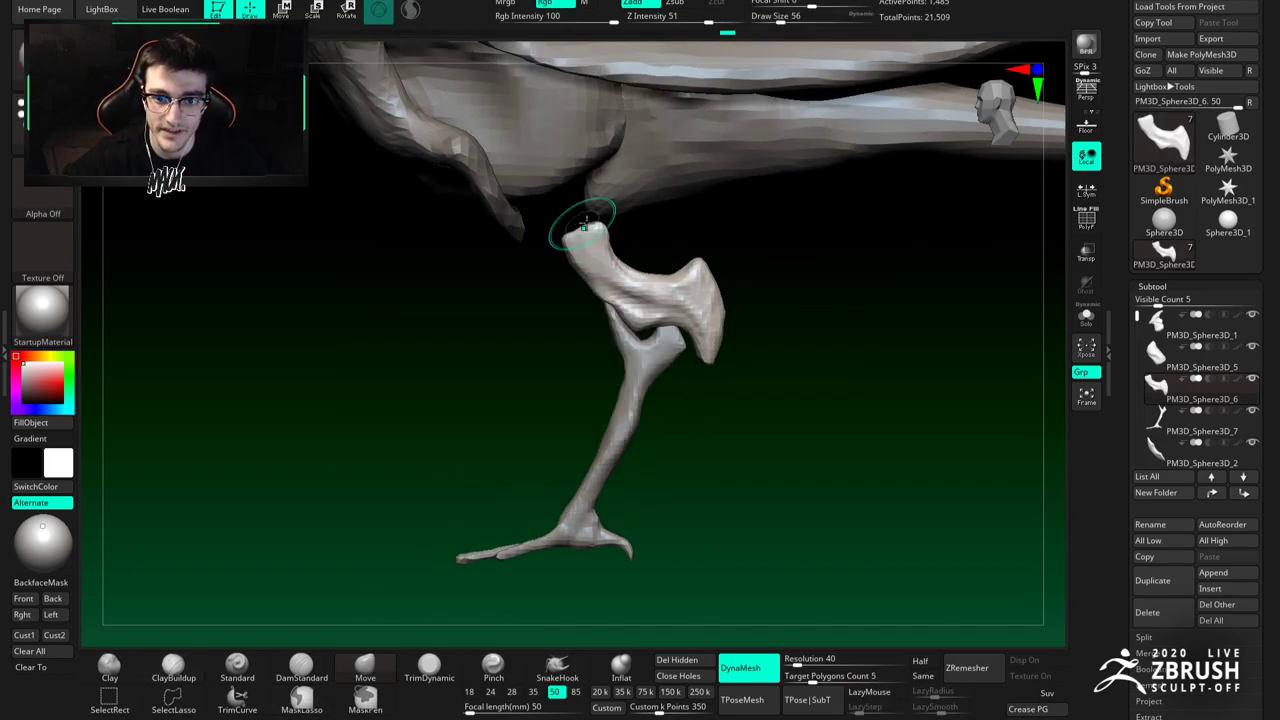
{"action": "mouse_move", "coordinate": [568, 232]}
{"action": "right_mouse_down"}
{"action": "mouse_move", "coordinate": [663, 314]}
{"action": "mouse_move", "coordinate": [643, 437]}
{"action": "mouse_move", "coordinate": [582, 440]}
{"action": "mouse_move", "coordinate": [594, 340]}
{"action": "mouse_move", "coordinate": [623, 289]}
{"action": "mouse_move", "coordinate": [607, 324]}
{"action": "right_mouse_up"}
{"action": "right_click_drag", "start_coordinate": [634, 388], "coordinate": [608, 366]}
{"action": "mouse_move", "coordinate": [608, 250]}
{"action": "right_mouse_down"}
{"action": "mouse_move", "coordinate": [614, 270]}
{"action": "mouse_move", "coordinate": [666, 263]}
{"action": "mouse_move", "coordinate": [651, 294]}
{"action": "mouse_move", "coordinate": [634, 283]}
{"action": "right_mouse_up"}
Step: Refine the surface of the upper leg with the ClayBuildup and DamStandard brushes
{"action": "key", "text": "b"}
{"action": "key", "text": "c"}
{"action": "key", "text": "b"}
{"action": "key", "text": "b"}
{"action": "key", "text": "d"}
{"action": "key", "text": "s"}
Step: Adjust the forked upper end of the lower leg with the Move brush at draw size 62
{"action": "key", "text": "b"}
{"action": "key", "text": "m"}
{"action": "key", "text": "v"}
{"action": "mouse_move", "coordinate": [603, 354]}
{"action": "right_mouse_down"}
{"action": "mouse_move", "coordinate": [643, 294]}
{"action": "mouse_move", "coordinate": [626, 263]}
{"action": "mouse_move", "coordinate": [647, 215]}
{"action": "mouse_move", "coordinate": [647, 228]}
{"action": "right_mouse_up"}
{"action": "key", "text": "space"}
{"action": "left_click", "coordinate": [658, 229]}
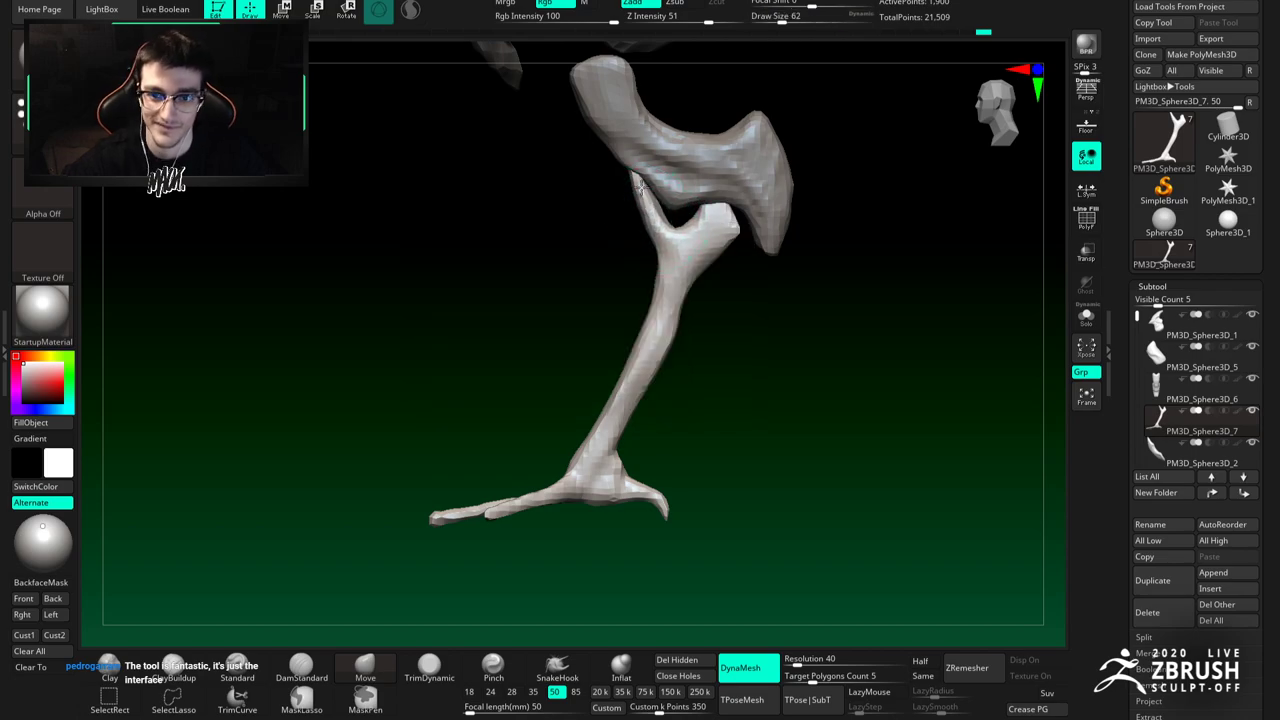
Step: Carve creases from the lower leg's fork down the shin with the DamStandard brush at draw size 46
{"action": "key", "text": "b"}
{"action": "key", "text": "d"}
{"action": "key", "text": "s"}
{"action": "key", "text": "space"}
{"action": "left_click", "coordinate": [655, 250]}
{"action": "right_click_drag", "start_coordinate": [652, 248], "coordinate": [673, 237]}
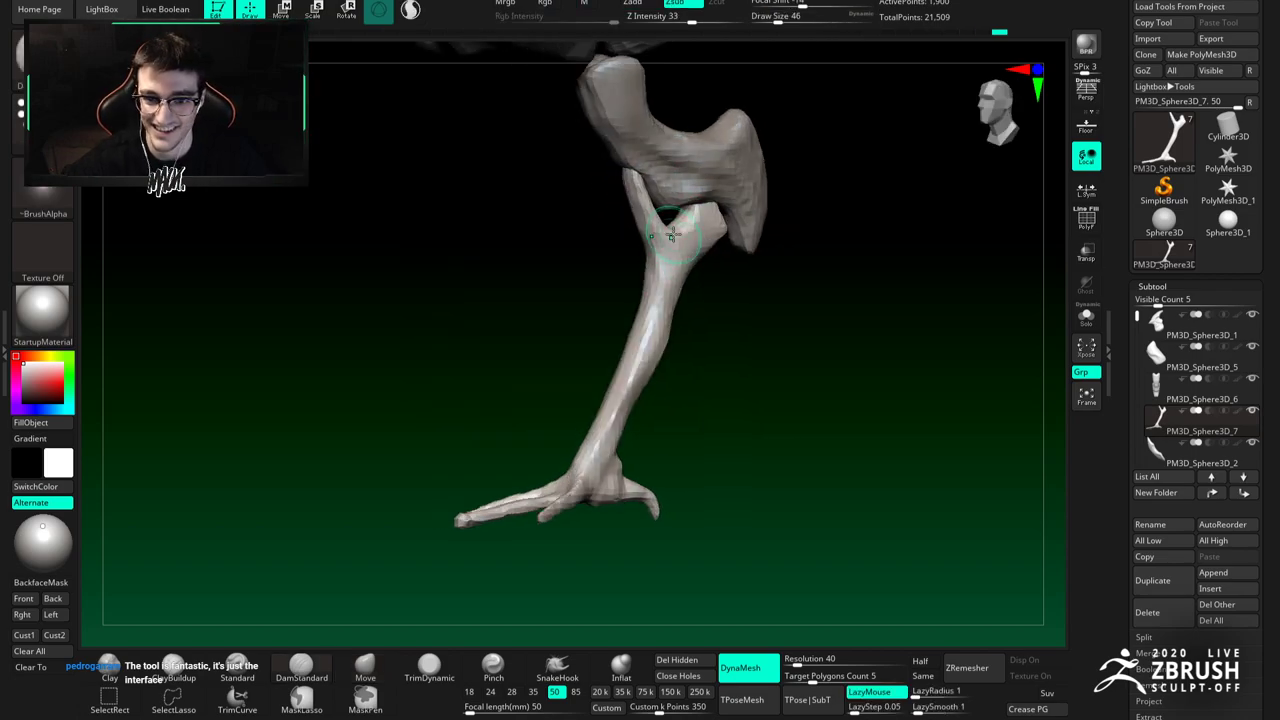
{"action": "mouse_move", "coordinate": [666, 270]}
{"action": "right_mouse_down"}
{"action": "mouse_move", "coordinate": [652, 294]}
{"action": "mouse_move", "coordinate": [663, 266]}
{"action": "mouse_move", "coordinate": [646, 251]}
{"action": "mouse_move", "coordinate": [663, 271]}
{"action": "mouse_move", "coordinate": [642, 384]}
{"action": "right_mouse_up"}
Step: Add clay to the upper shin with ClayBuildup and adjust its shape with the Move brush at draw size 46
{"action": "key", "text": "b"}
{"action": "key", "text": "c"}
{"action": "key", "text": "b"}
{"action": "left_click", "coordinate": [368, 678]}
{"action": "right_click_drag", "start_coordinate": [658, 294], "coordinate": [662, 291]}
{"action": "left_click_drag", "start_coordinate": [662, 291], "coordinate": [668, 276]}
{"action": "right_click_drag", "start_coordinate": [668, 276], "coordinate": [670, 269], "text": "shift"}
{"action": "right_click_drag", "start_coordinate": [660, 319], "coordinate": [620, 222], "text": "ctrl"}
{"action": "right_click_drag", "start_coordinate": [620, 222], "coordinate": [697, 371], "text": "alt"}
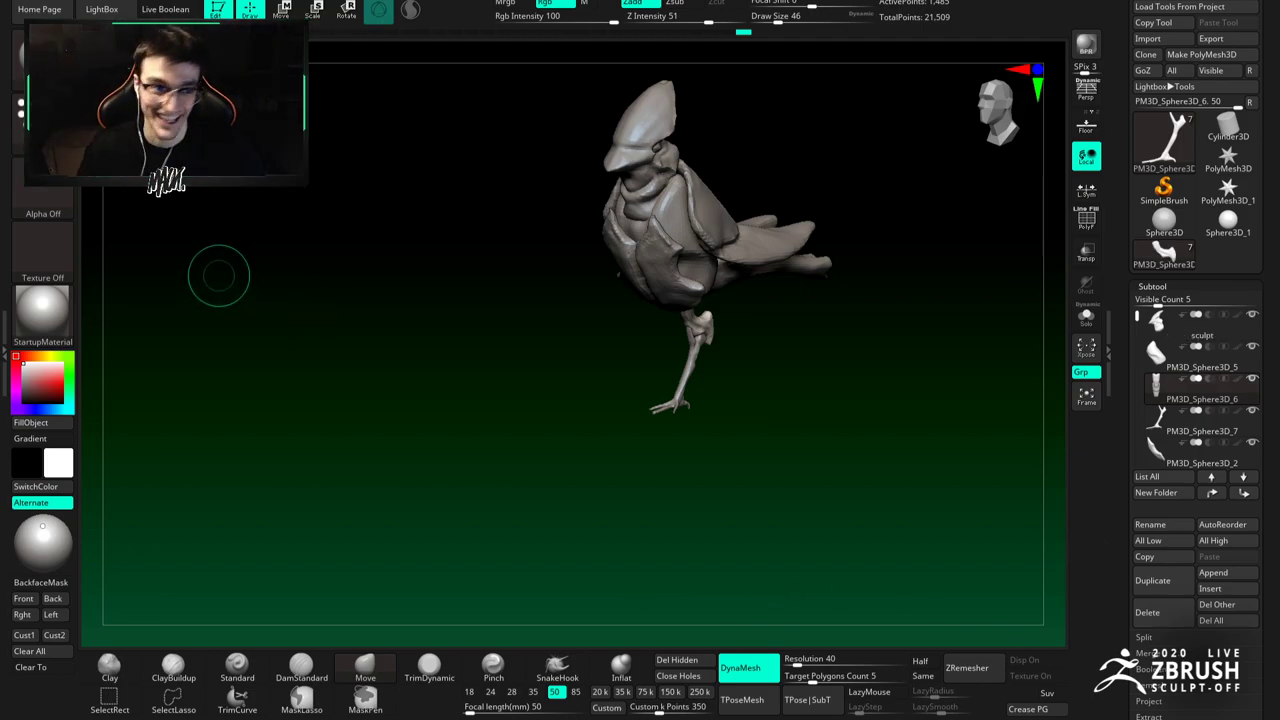
Step: Merge the upper leg subtool PM3D_Sphere3D_6 down with the lower leg subtool PM3D_Sphere3D_7
{"action": "left_click_drag", "start_coordinate": [260, 120], "coordinate": [412, 97]}
{"action": "left_click", "coordinate": [284, 12]}
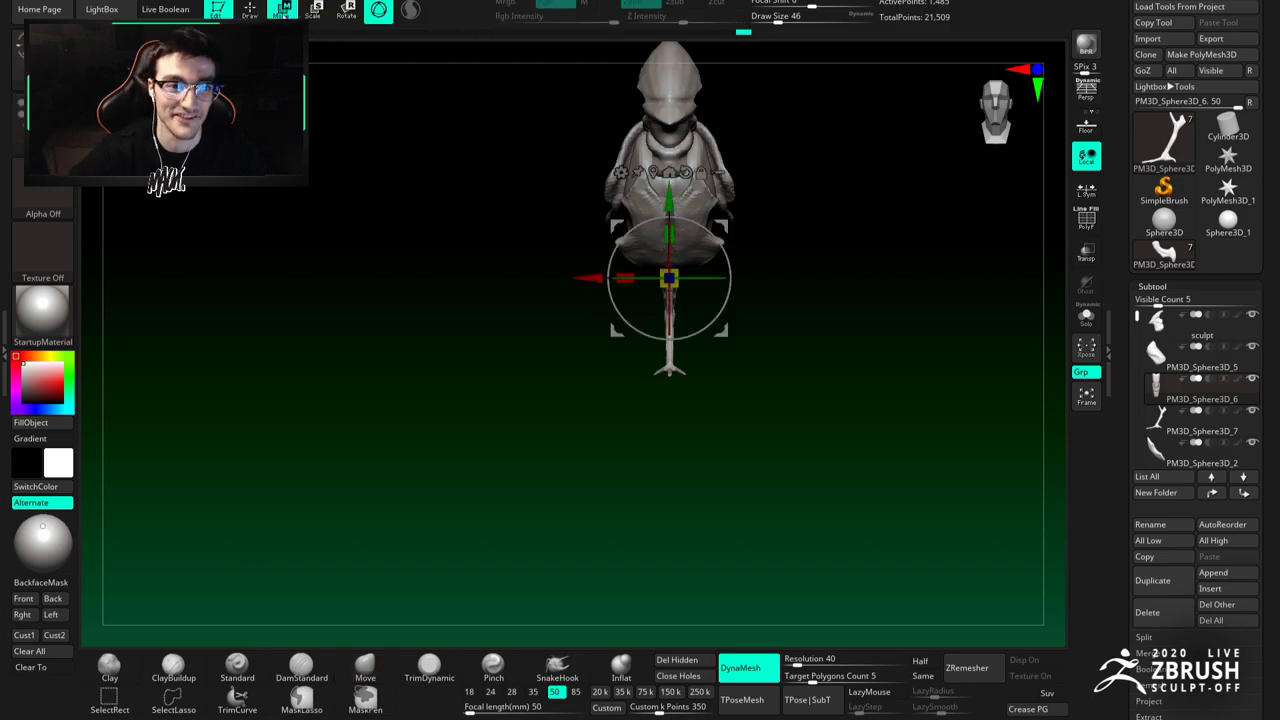
{"action": "left_click", "coordinate": [1096, 328]}
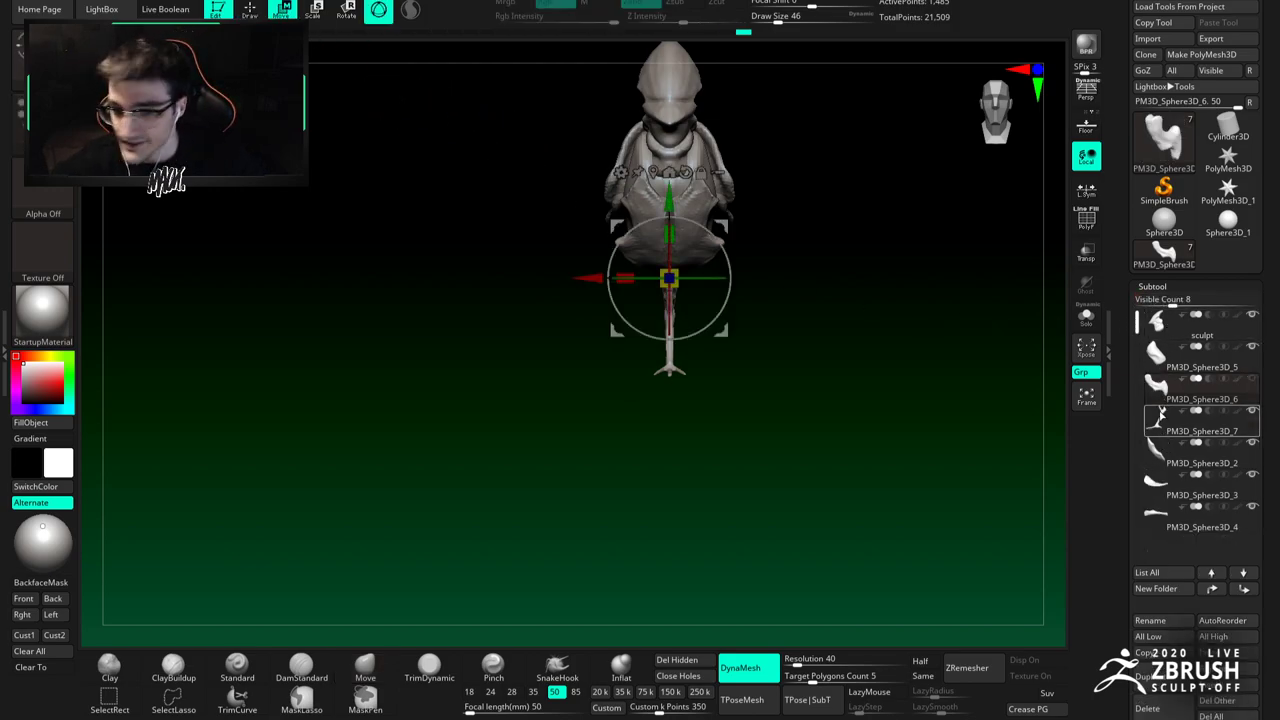
{"action": "left_click", "coordinate": [1190, 421]}
{"action": "left_click_drag", "start_coordinate": [803, 376], "coordinate": [958, 428]}
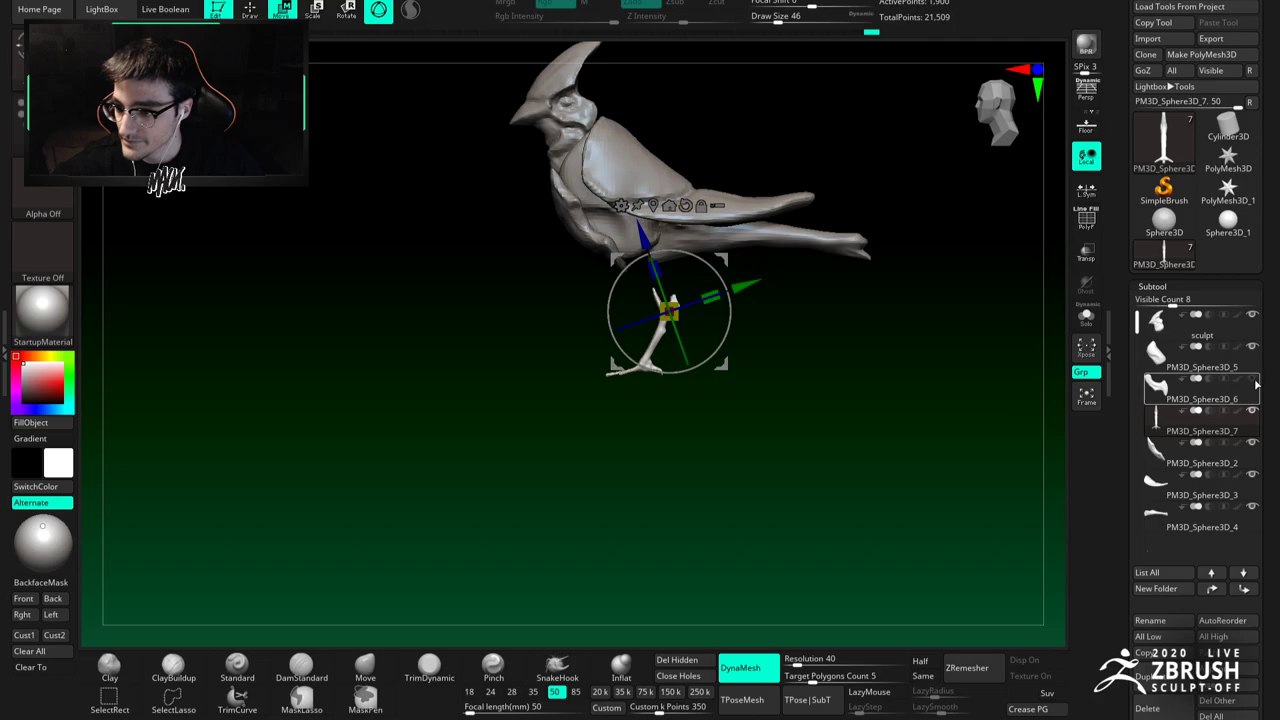
{"action": "left_click", "coordinate": [1163, 413]}
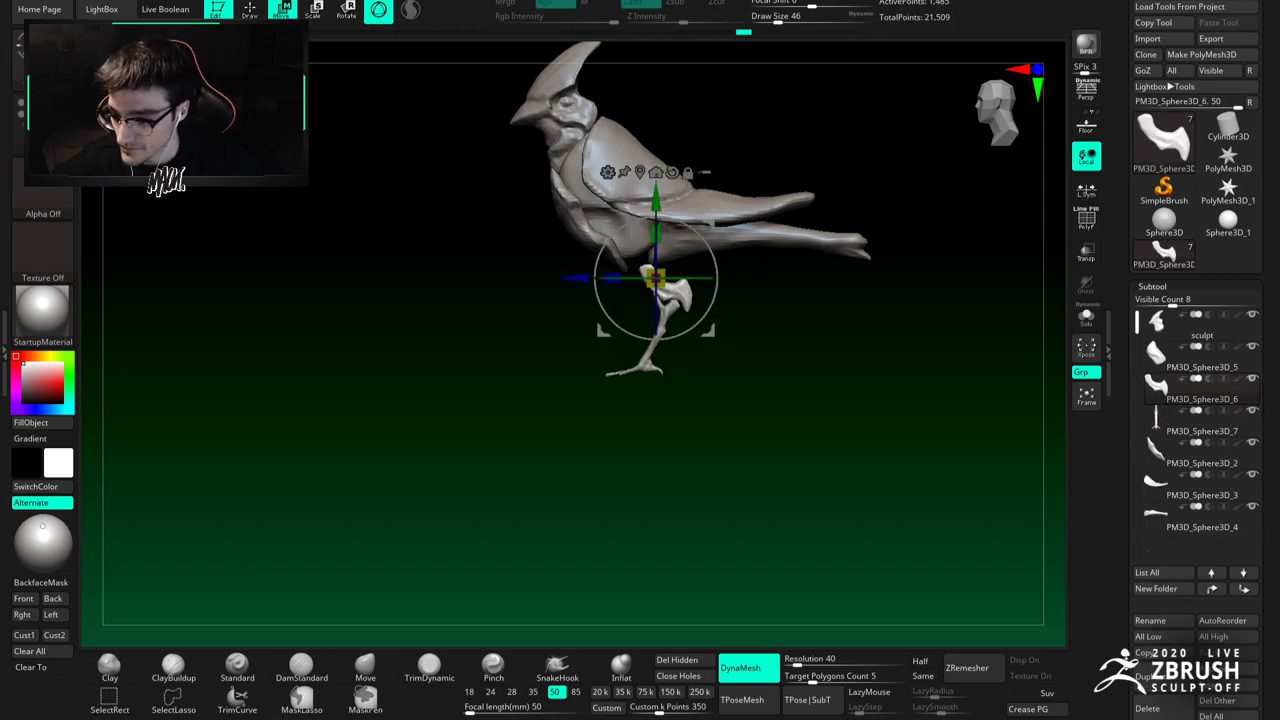
{"action": "scroll", "coordinate": [1157, 534], "scroll_direction": "down", "scroll_amount": 5}
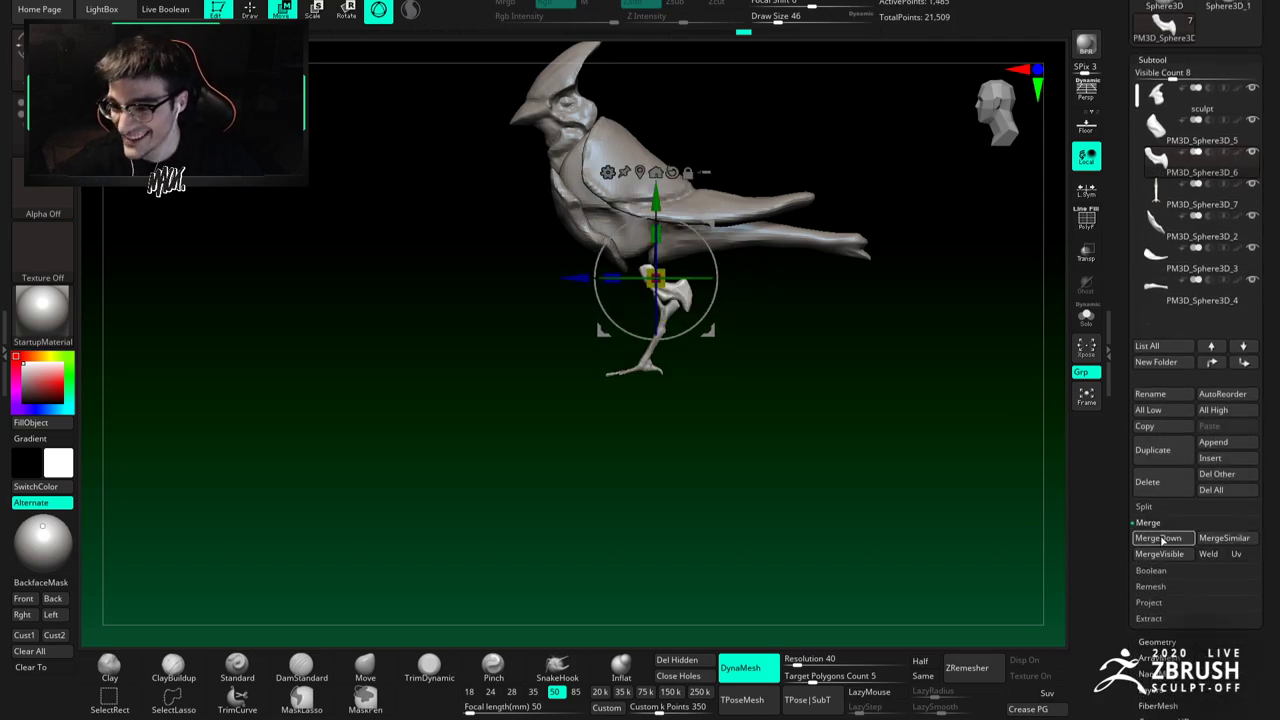
{"action": "left_click", "coordinate": [1160, 540]}
{"action": "left_click", "coordinate": [1038, 561]}
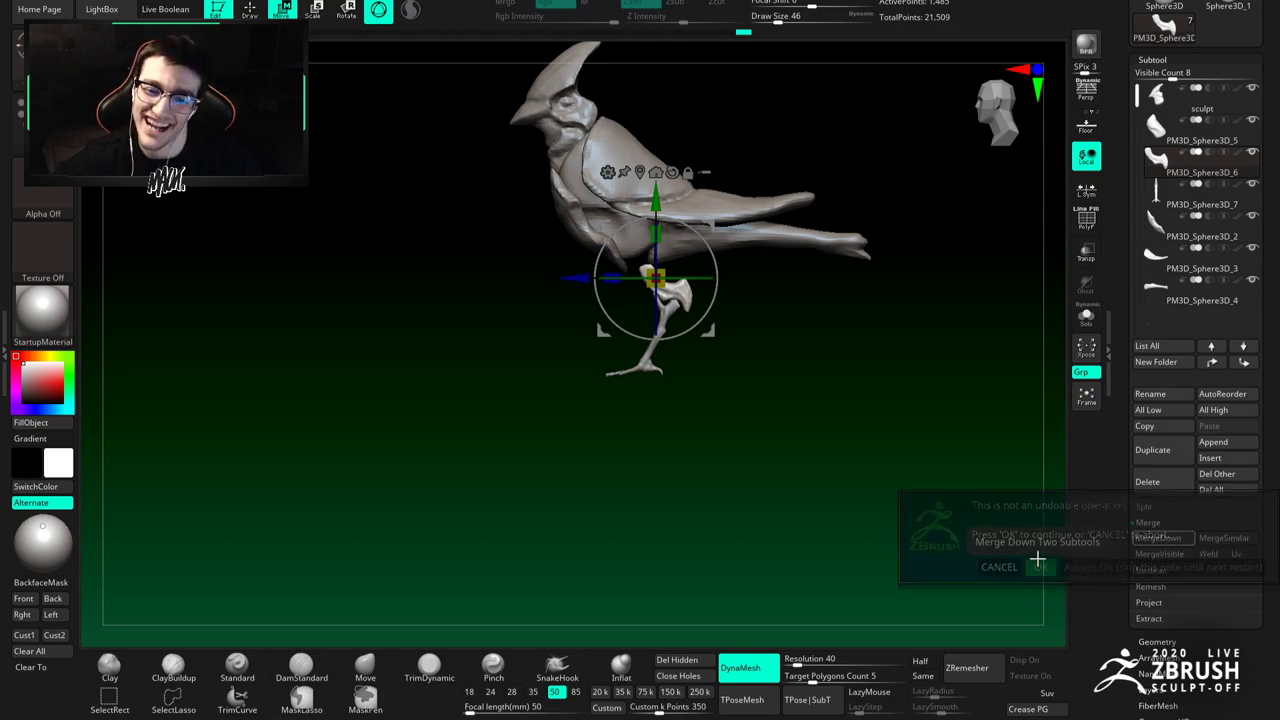
Step: Move the merged leg sideways off the bird's centreline along X with the gizmo
{"action": "right_click_drag", "start_coordinate": [586, 306], "coordinate": [603, 370], "text": "shift"}
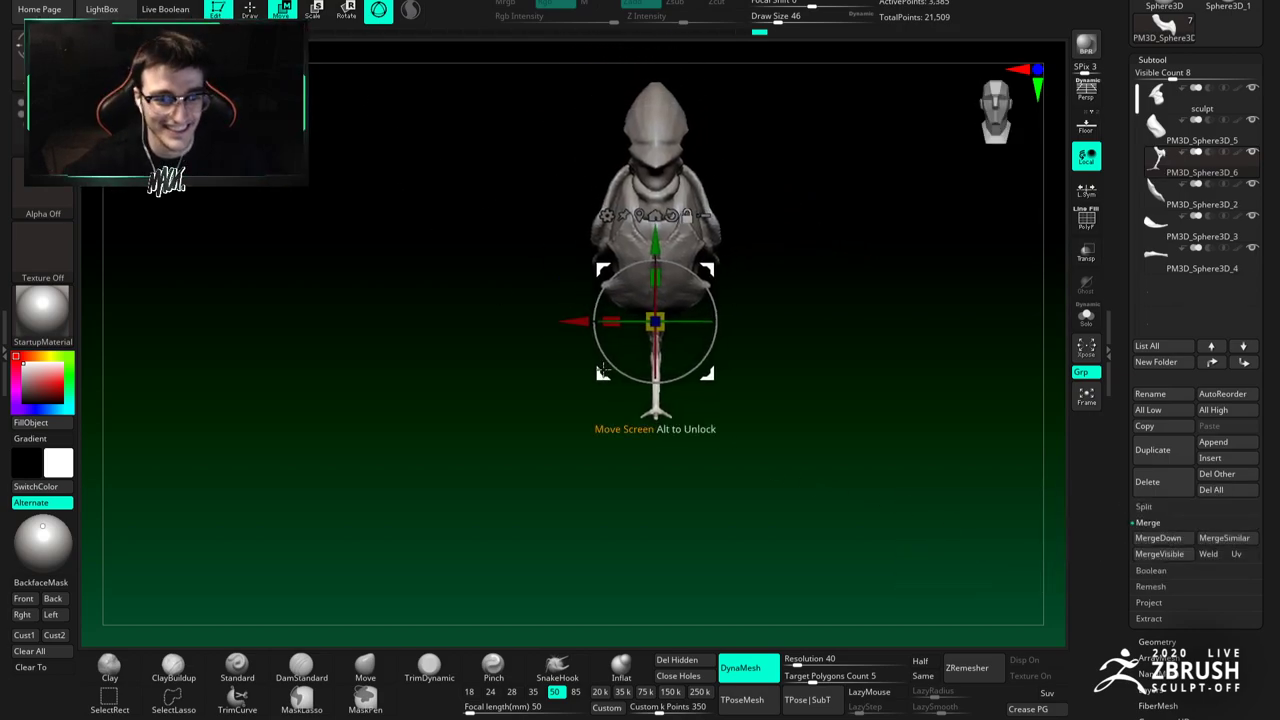
{"action": "left_click_drag", "start_coordinate": [595, 325], "coordinate": [596, 325]}
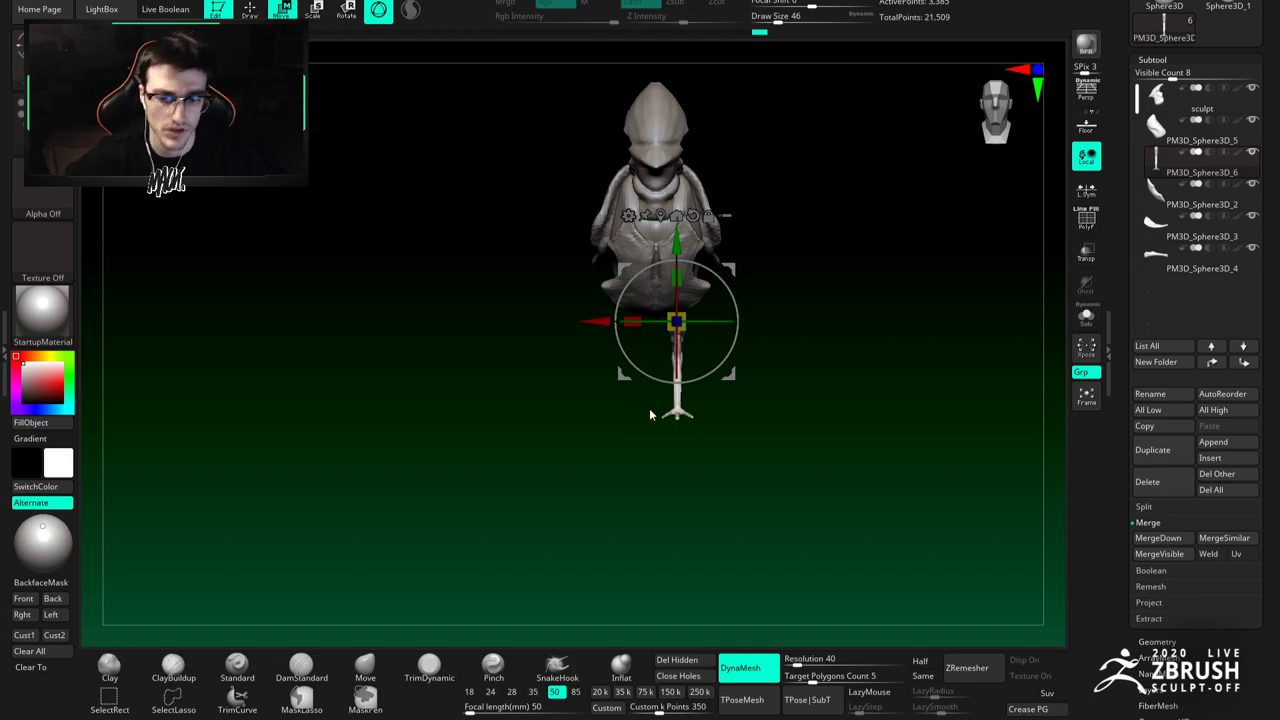
{"action": "left_click_drag", "start_coordinate": [604, 323], "coordinate": [581, 403]}
{"action": "left_click_drag", "start_coordinate": [715, 259], "coordinate": [696, 235]}
{"action": "left_click_drag", "start_coordinate": [685, 440], "coordinate": [640, 385]}
Step: Duplicate the leg and place the two copies on opposite sides of the bird's centreline
{"action": "key", "text": "ctrl+shift+d"}
{"action": "left_click_drag", "start_coordinate": [725, 287], "coordinate": [770, 287]}
{"action": "left_click_drag", "start_coordinate": [763, 369], "coordinate": [673, 403]}
{"action": "key", "text": "q"}
{"action": "mouse_move", "coordinate": [391, 143]}
{"action": "left_mouse_down"}
{"action": "mouse_move", "coordinate": [594, 309]}
{"action": "mouse_move", "coordinate": [634, 314]}
{"action": "mouse_move", "coordinate": [631, 385]}
{"action": "mouse_move", "coordinate": [580, 343]}
{"action": "mouse_move", "coordinate": [674, 314]}
{"action": "mouse_move", "coordinate": [651, 306]}
{"action": "mouse_move", "coordinate": [677, 360]}
{"action": "mouse_move", "coordinate": [617, 363]}
{"action": "mouse_move", "coordinate": [678, 358]}
{"action": "mouse_move", "coordinate": [651, 309]}
{"action": "mouse_move", "coordinate": [651, 343]}
{"action": "mouse_move", "coordinate": [646, 329]}
{"action": "mouse_move", "coordinate": [727, 349]}
{"action": "mouse_move", "coordinate": [763, 374]}
{"action": "left_mouse_up"}
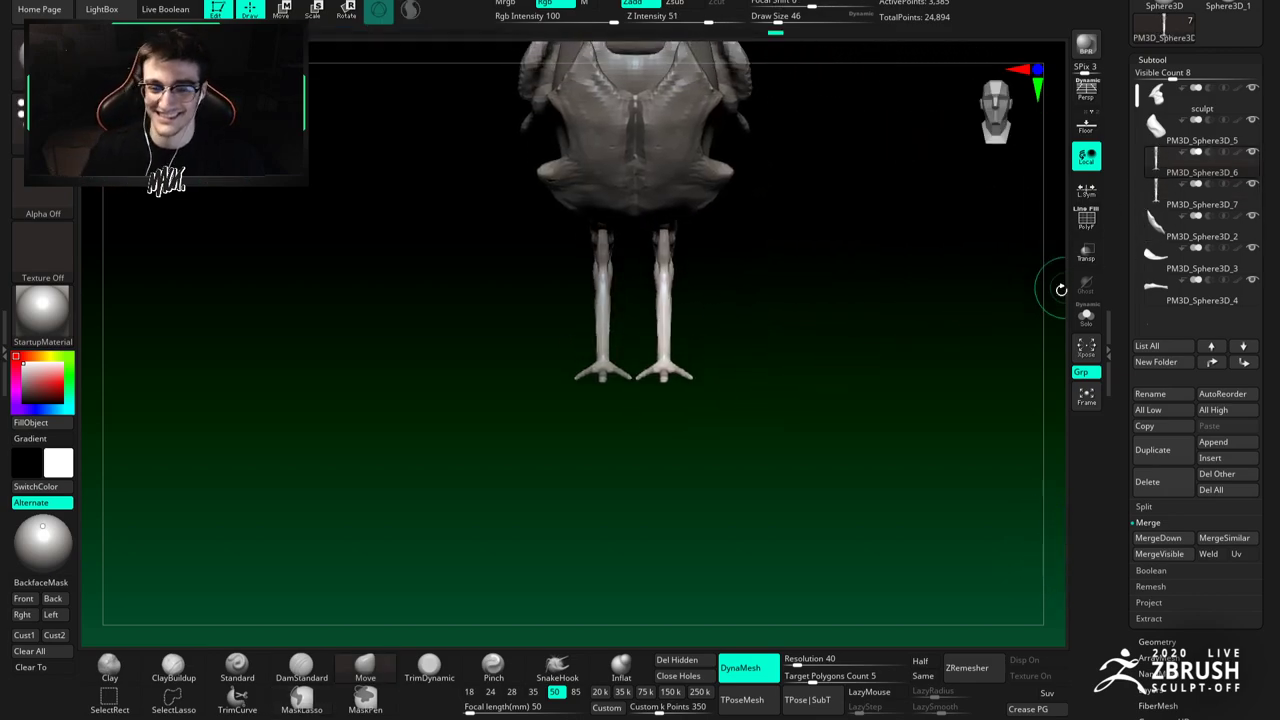
{"action": "left_click", "coordinate": [281, 10]}
{"action": "left_click_drag", "start_coordinate": [576, 205], "coordinate": [585, 207]}
{"action": "key", "text": "ctrl+z"}
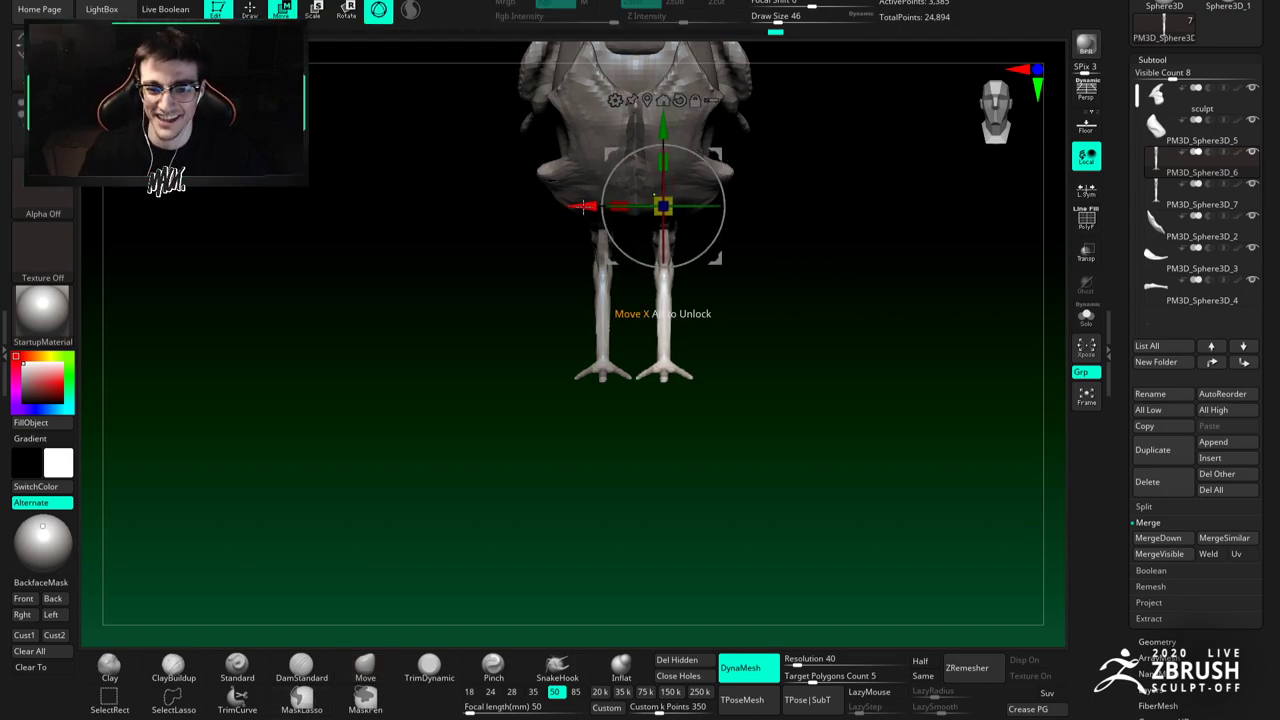
Step: Turn on the floor grid and shift the leg PM3D_Sphere3D_7 slightly toward the centreline along X
{"action": "left_click", "coordinate": [1172, 193]}
{"action": "left_click_drag", "start_coordinate": [647, 301], "coordinate": [687, 400], "text": "alt"}
{"action": "left_click_drag", "start_coordinate": [540, 196], "coordinate": [542, 196]}
{"action": "key", "text": "ctrl+z"}
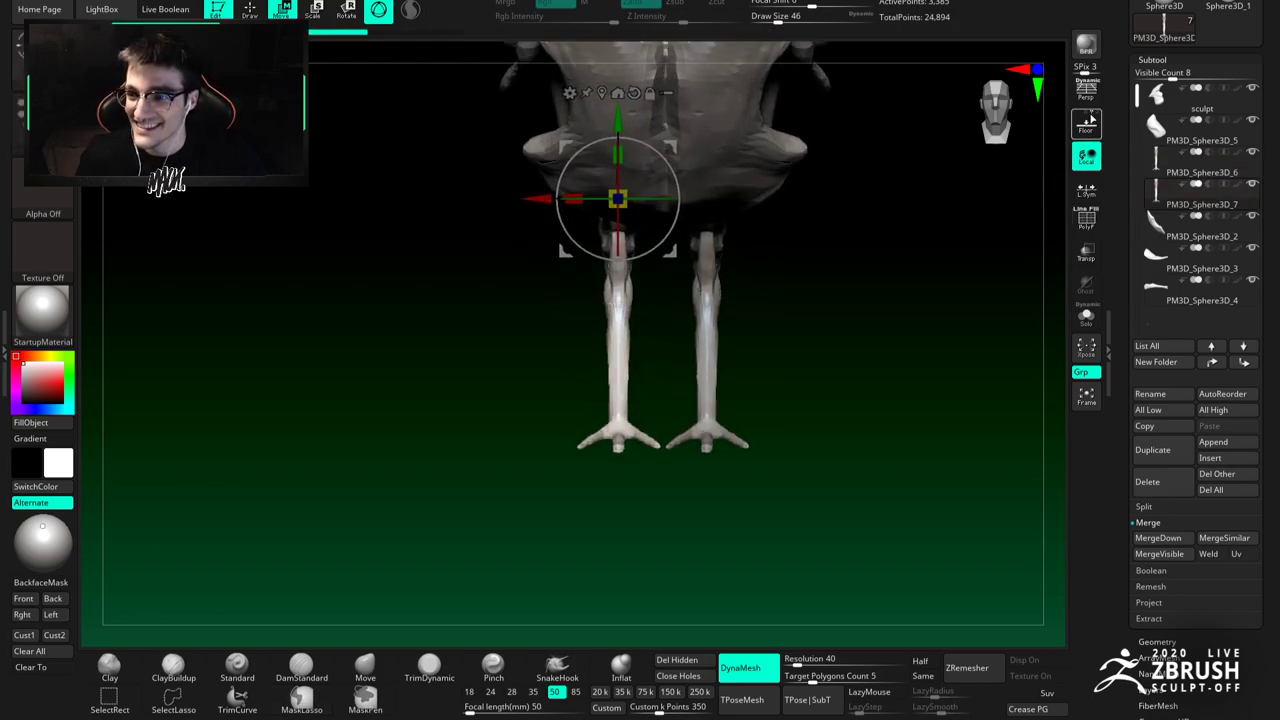
{"action": "left_click", "coordinate": [1086, 125]}
{"action": "left_click_drag", "start_coordinate": [537, 199], "coordinate": [541, 196]}
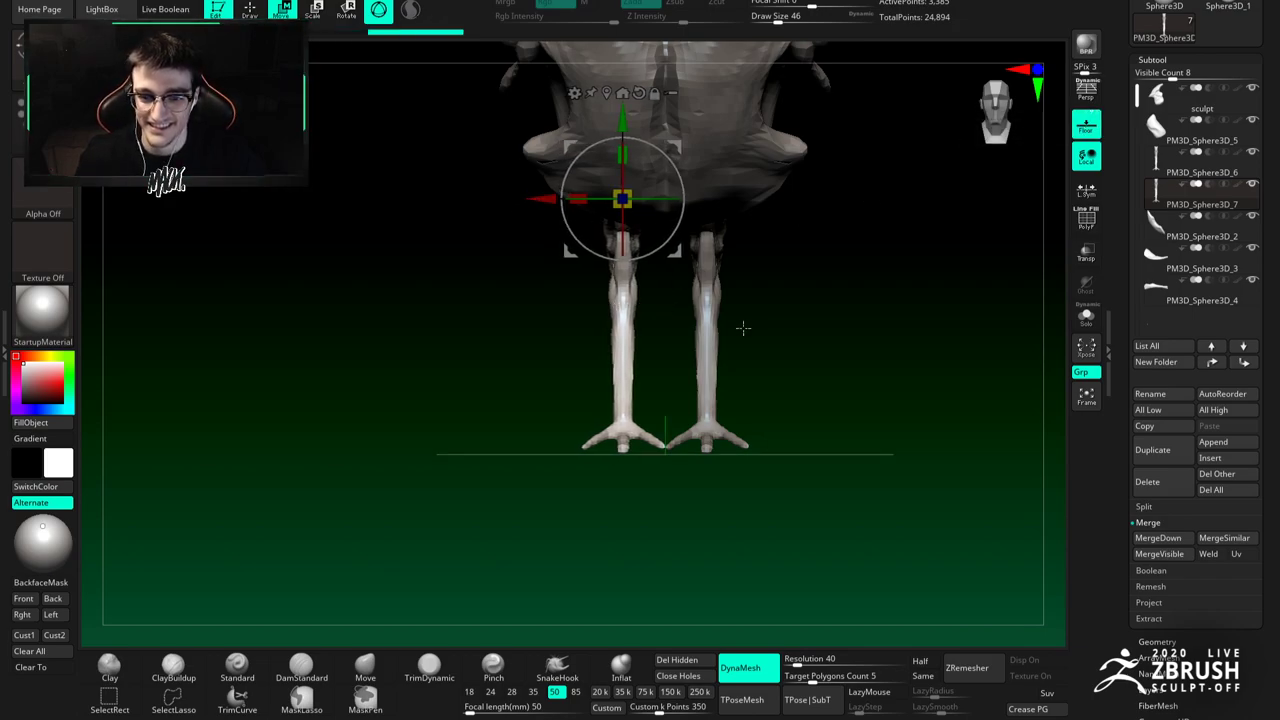
Step: Merge the two leg subtools into one by merging PM3D_Sphere3D_6 down
{"action": "left_click", "coordinate": [1170, 168]}
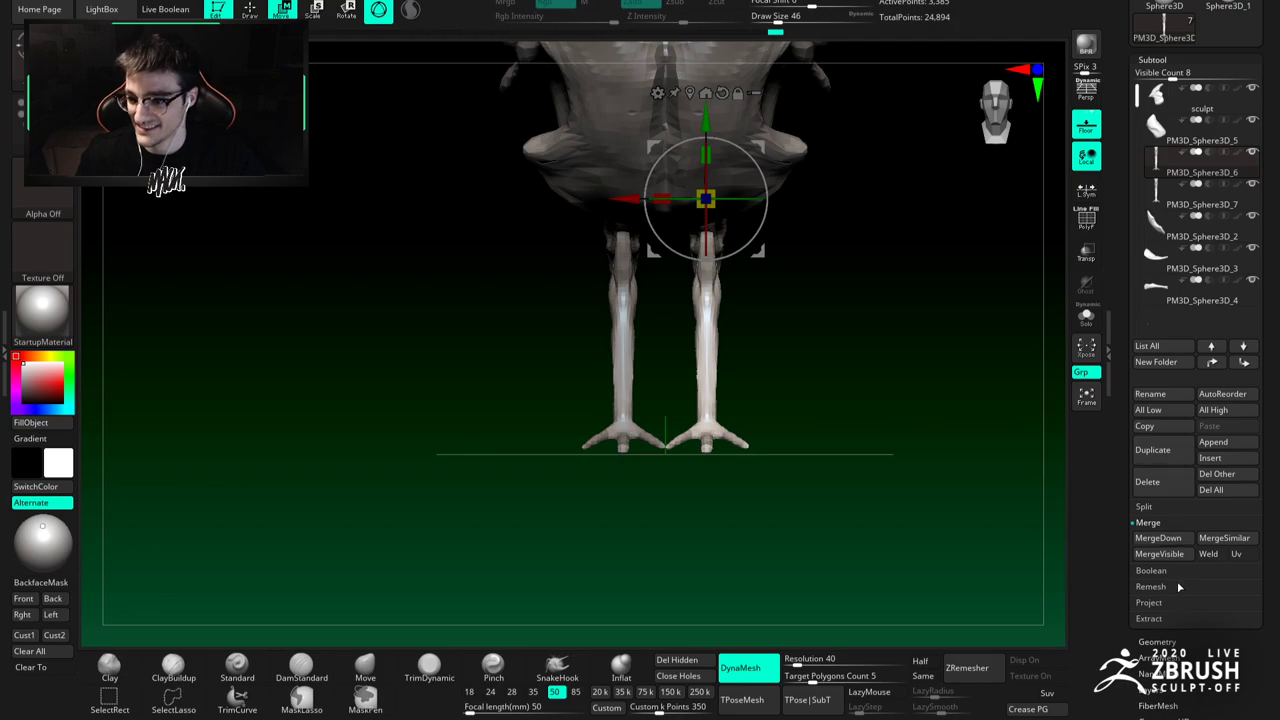
{"action": "left_click", "coordinate": [1160, 538]}
{"action": "left_click", "coordinate": [1040, 570]}
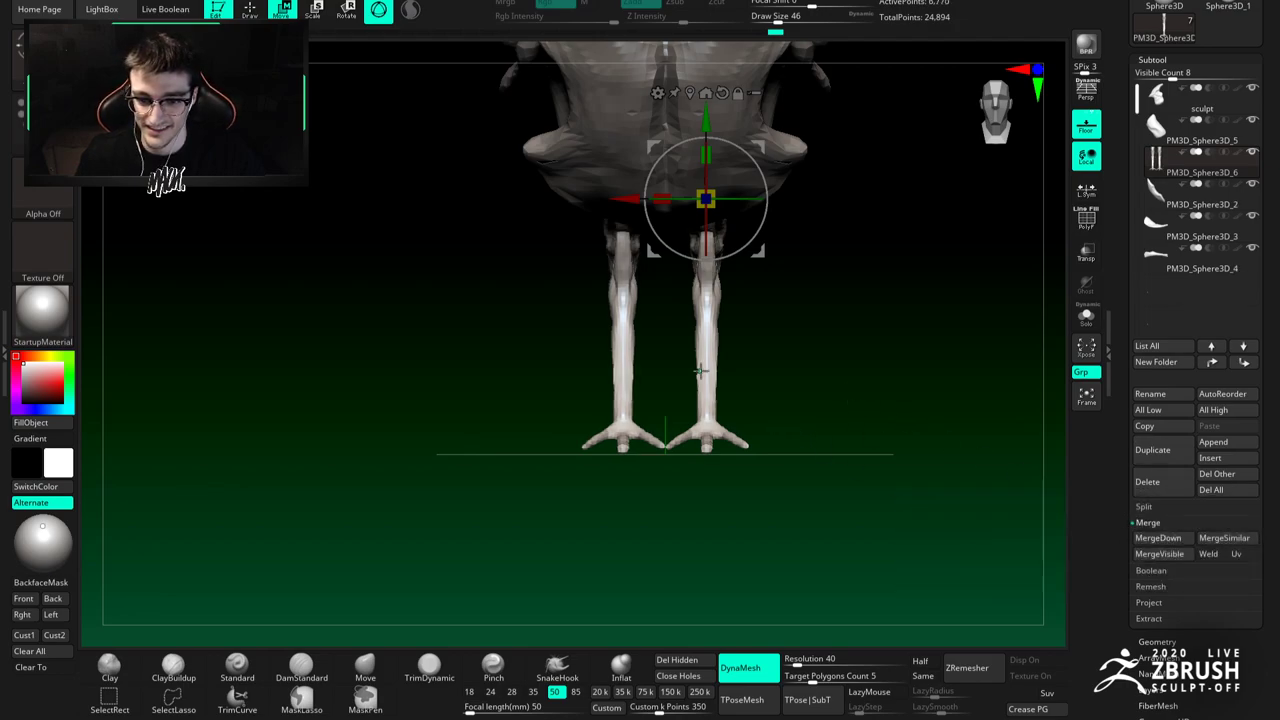
Step: Nudge the merged legs slightly sideways along X under the bird's body, then leave the gizmo
{"action": "left_click", "coordinate": [623, 200]}
{"action": "left_click", "coordinate": [706, 199]}
{"action": "left_click_drag", "start_coordinate": [640, 199], "coordinate": [649, 197]}
{"action": "left_click_drag", "start_coordinate": [642, 287], "coordinate": [672, 228]}
{"action": "left_click_drag", "start_coordinate": [731, 199], "coordinate": [740, 200]}
{"action": "left_click_drag", "start_coordinate": [639, 198], "coordinate": [636, 197]}
{"action": "key", "text": "q"}
{"action": "mouse_move", "coordinate": [640, 285]}
{"action": "left_mouse_down", "text": "shift"}
{"action": "mouse_move", "coordinate": [572, 303]}
{"action": "mouse_move", "coordinate": [691, 153]}
{"action": "mouse_move", "coordinate": [641, 364]}
{"action": "left_mouse_up", "text": "shift"}
{"action": "left_click_drag", "start_coordinate": [618, 316], "coordinate": [650, 288]}
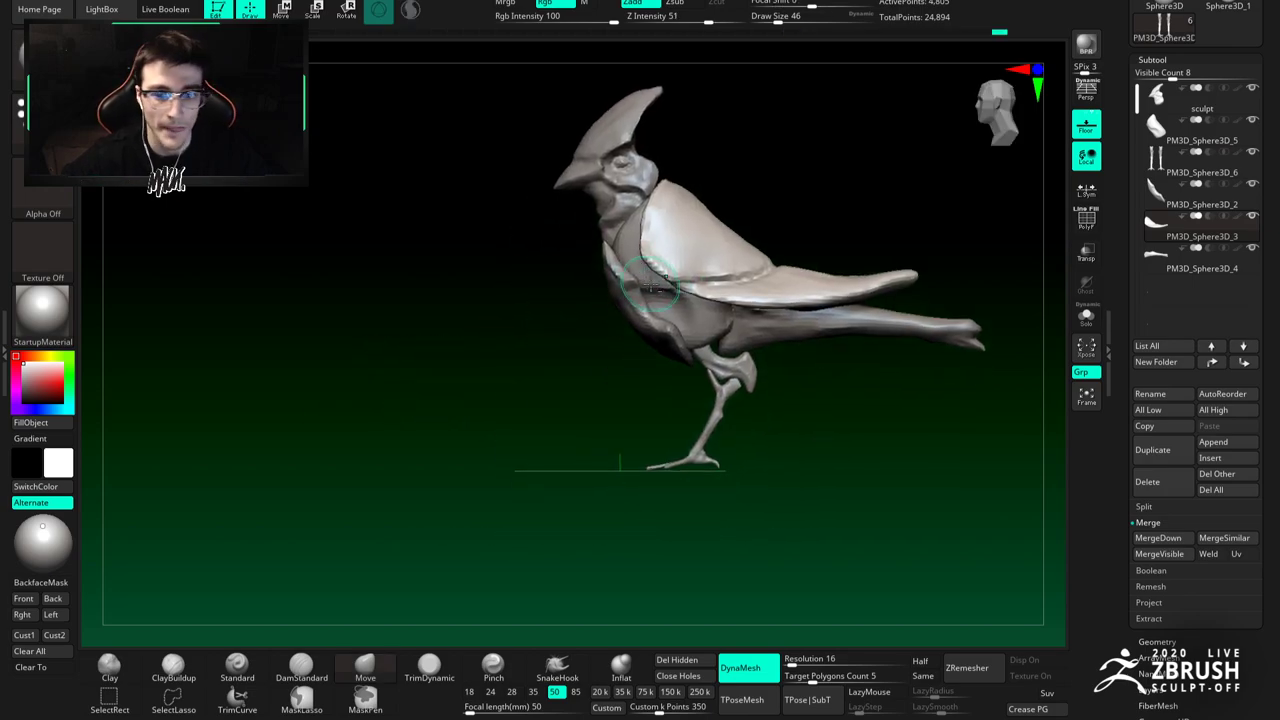
Step: Reshape the wings' front edge between neck and chest with the Move brush at draw size 74
{"action": "left_click", "coordinate": [384, 669]}
{"action": "mouse_move", "coordinate": [668, 282]}
{"action": "right_mouse_down"}
{"action": "mouse_move", "coordinate": [679, 300]}
{"action": "mouse_move", "coordinate": [690, 226]}
{"action": "mouse_move", "coordinate": [681, 265]}
{"action": "right_mouse_up"}
{"action": "key", "text": "bracketright"}
{"action": "key", "text": "bracketright"}
{"action": "mouse_move", "coordinate": [645, 265]}
{"action": "left_mouse_down"}
{"action": "mouse_move", "coordinate": [669, 234]}
{"action": "mouse_move", "coordinate": [630, 210]}
{"action": "left_mouse_up"}
{"action": "key", "text": "space"}
{"action": "right_click_drag", "start_coordinate": [618, 210], "coordinate": [630, 206]}
{"action": "key", "text": "space"}
{"action": "left_click_drag", "start_coordinate": [640, 214], "coordinate": [632, 214]}
{"action": "mouse_move", "coordinate": [610, 206]}
{"action": "right_mouse_down"}
{"action": "mouse_move", "coordinate": [690, 200]}
{"action": "mouse_move", "coordinate": [618, 203]}
{"action": "right_mouse_up"}
{"action": "left_click_drag", "start_coordinate": [622, 195], "coordinate": [657, 262]}
{"action": "mouse_move", "coordinate": [658, 269]}
{"action": "right_mouse_down", "text": "shift"}
{"action": "mouse_move", "coordinate": [662, 250]}
{"action": "mouse_move", "coordinate": [652, 272]}
{"action": "right_mouse_up", "text": "shift"}
{"action": "left_click_drag", "start_coordinate": [652, 272], "coordinate": [690, 253]}
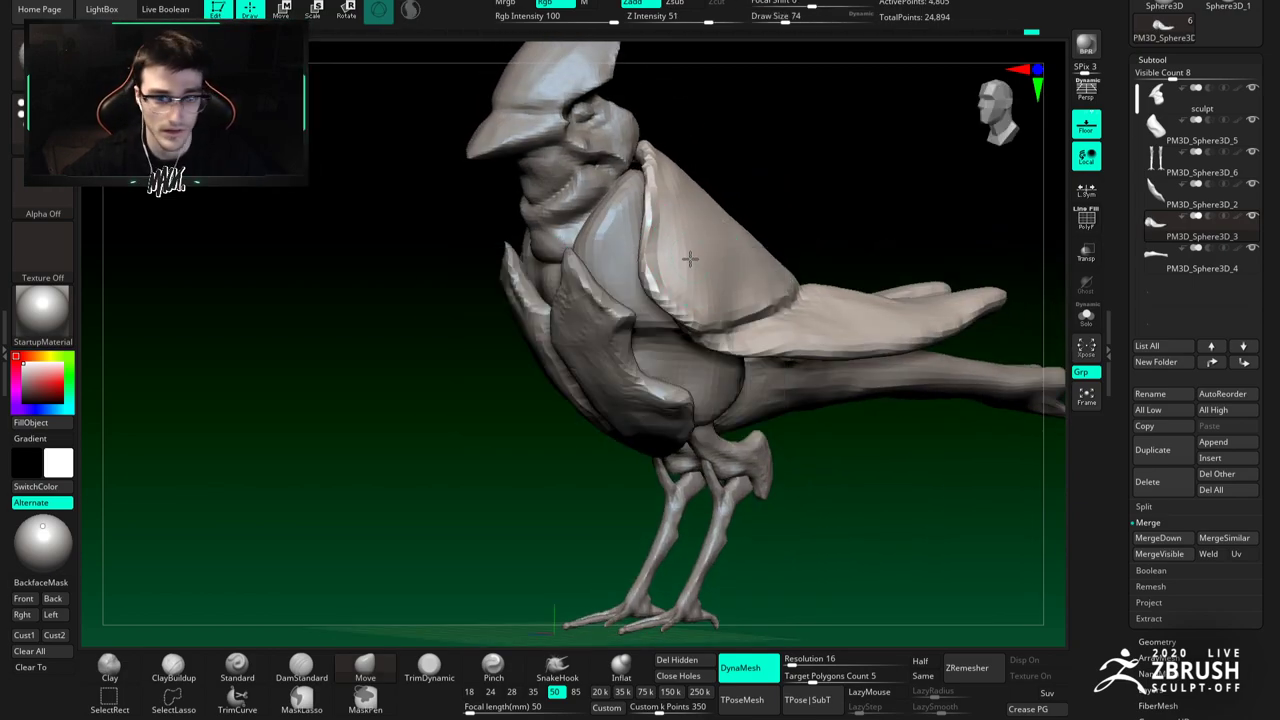
Step: Adjust the wing shoulders' outline against the torso in the front view with the Move brush
{"action": "mouse_move", "coordinate": [691, 250]}
{"action": "right_mouse_down"}
{"action": "mouse_move", "coordinate": [735, 252]}
{"action": "mouse_move", "coordinate": [665, 217]}
{"action": "right_mouse_up"}
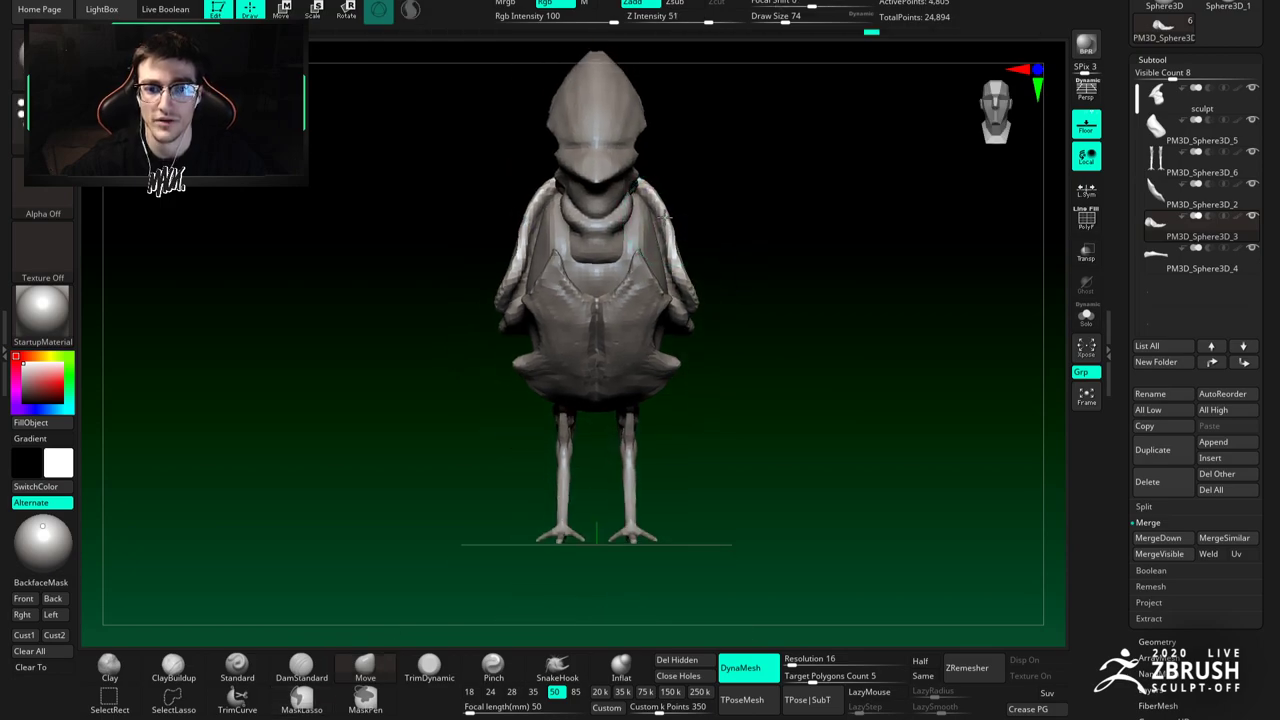
{"action": "left_click_drag", "start_coordinate": [668, 240], "coordinate": [667, 260]}
{"action": "mouse_move", "coordinate": [667, 260]}
{"action": "right_mouse_down", "text": "ctrl"}
{"action": "mouse_move", "coordinate": [655, 240]}
{"action": "mouse_move", "coordinate": [680, 254]}
{"action": "right_mouse_up", "text": "ctrl"}
{"action": "left_click_drag", "start_coordinate": [680, 253], "coordinate": [590, 300]}
{"action": "right_click_drag", "start_coordinate": [590, 300], "coordinate": [515, 290], "text": "alt"}
Step: Select the tail subtool PM3D_Sphere3D_4 and try reshaping its outline with the Move brush at draw size 87
{"action": "right_click_drag", "start_coordinate": [702, 322], "coordinate": [690, 283], "text": "alt"}
{"action": "left_click", "coordinate": [703, 316], "text": "alt"}
{"action": "left_click_drag", "start_coordinate": [690, 283], "coordinate": [689, 360]}
{"action": "mouse_move", "coordinate": [689, 360]}
{"action": "right_mouse_down"}
{"action": "mouse_move", "coordinate": [665, 378]}
{"action": "mouse_move", "coordinate": [680, 300]}
{"action": "right_mouse_up"}
{"action": "left_click", "coordinate": [366, 668]}
{"action": "key", "text": "space"}
{"action": "mouse_move", "coordinate": [679, 290]}
{"action": "left_mouse_down"}
{"action": "mouse_move", "coordinate": [700, 290]}
{"action": "mouse_move", "coordinate": [686, 269]}
{"action": "mouse_move", "coordinate": [629, 300]}
{"action": "mouse_move", "coordinate": [726, 333]}
{"action": "left_mouse_up"}
{"action": "mouse_move", "coordinate": [716, 335]}
{"action": "right_mouse_down"}
{"action": "mouse_move", "coordinate": [734, 294]}
{"action": "mouse_move", "coordinate": [729, 343]}
{"action": "mouse_move", "coordinate": [711, 343]}
{"action": "mouse_move", "coordinate": [708, 283]}
{"action": "mouse_move", "coordinate": [716, 304]}
{"action": "right_mouse_up"}
Step: Undo the last tail edits
{"action": "key", "text": "ctrl+z"}
{"action": "key", "text": "ctrl+z"}
{"action": "key", "text": "ctrl+z"}
{"action": "key", "text": "ctrl+z"}
{"action": "key", "text": "ctrl+z"}
{"action": "key", "text": "ctrl+z"}
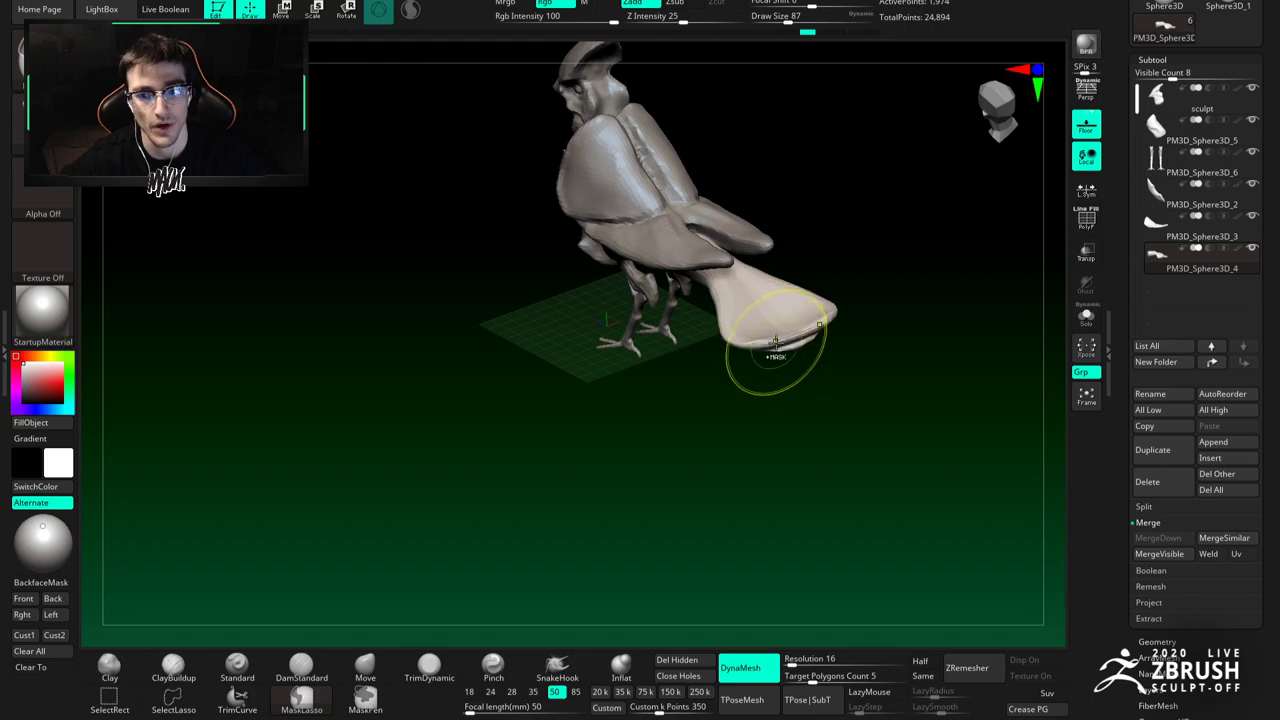
Step: Select the head subtool and ready the DamStandard brush at draw size 46 for the face and neck
{"action": "mouse_move", "coordinate": [777, 345]}
{"action": "right_mouse_down"}
{"action": "mouse_move", "coordinate": [750, 281]}
{"action": "mouse_move", "coordinate": [749, 340]}
{"action": "mouse_move", "coordinate": [657, 268]}
{"action": "mouse_move", "coordinate": [643, 310]}
{"action": "mouse_move", "coordinate": [590, 207]}
{"action": "right_mouse_up"}
{"action": "left_click", "coordinate": [513, 127], "text": "alt"}
{"action": "right_click_drag", "start_coordinate": [621, 251], "coordinate": [665, 300], "text": "alt"}
{"action": "key", "text": "b"}
{"action": "key", "text": "d"}
{"action": "key", "text": "s"}
{"action": "key", "text": "space"}
{"action": "mouse_move", "coordinate": [585, 150]}
{"action": "right_mouse_down", "text": "alt"}
{"action": "mouse_move", "coordinate": [630, 205]}
{"action": "mouse_move", "coordinate": [686, 230]}
{"action": "mouse_move", "coordinate": [668, 262]}
{"action": "mouse_move", "coordinate": [681, 240]}
{"action": "right_mouse_up", "text": "alt"}
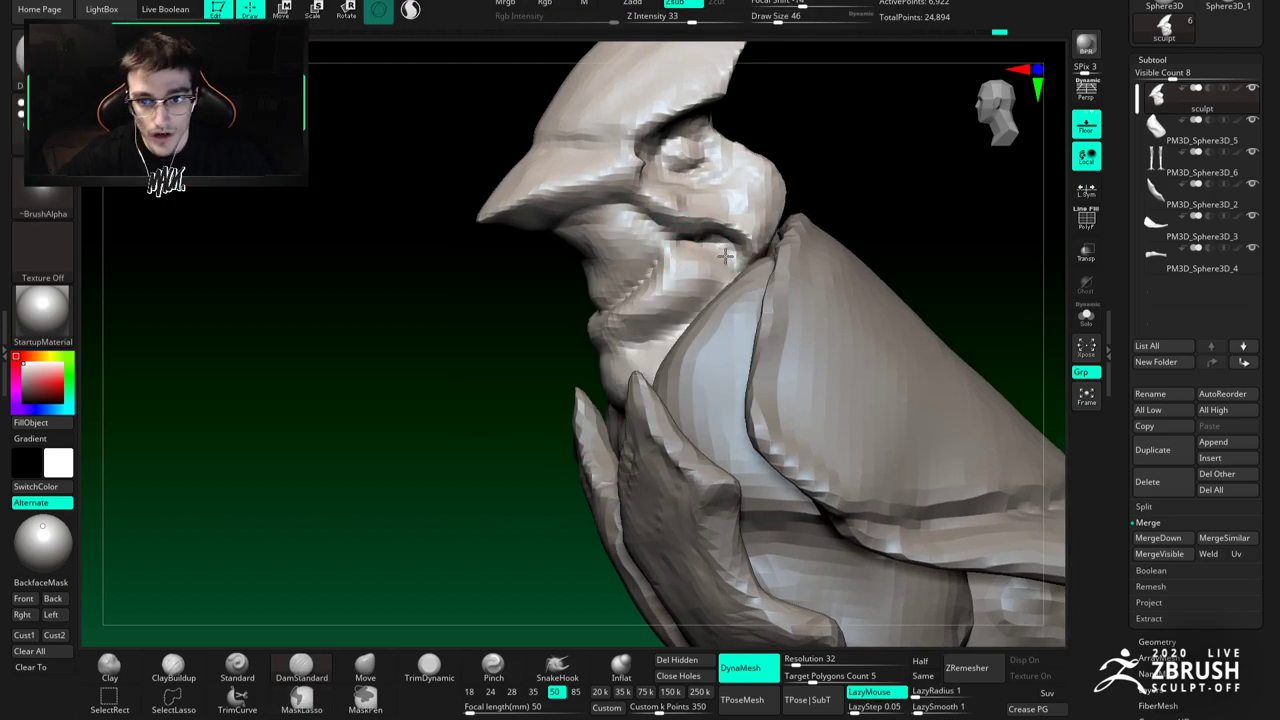
Step: Isolate the head and deepen the diagonal neck crease below the jaw with the DamStandard brush
{"action": "key", "text": "b"}
{"action": "key", "text": "c"}
{"action": "key", "text": "b"}
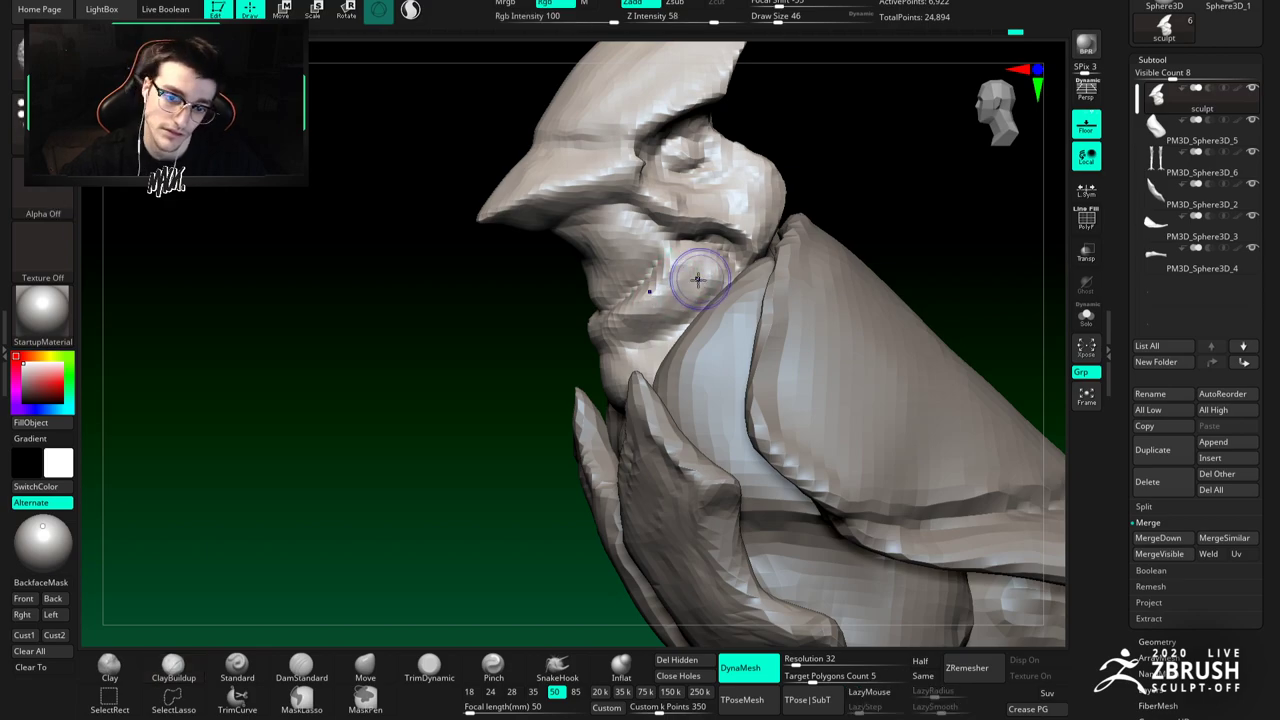
{"action": "right_click_drag", "start_coordinate": [692, 264], "coordinate": [550, 290]}
{"action": "key", "text": "b"}
{"action": "key", "text": "d"}
{"action": "key", "text": "s"}
{"action": "left_click", "coordinate": [1084, 317]}
{"action": "right_click_drag", "start_coordinate": [688, 314], "coordinate": [706, 275]}
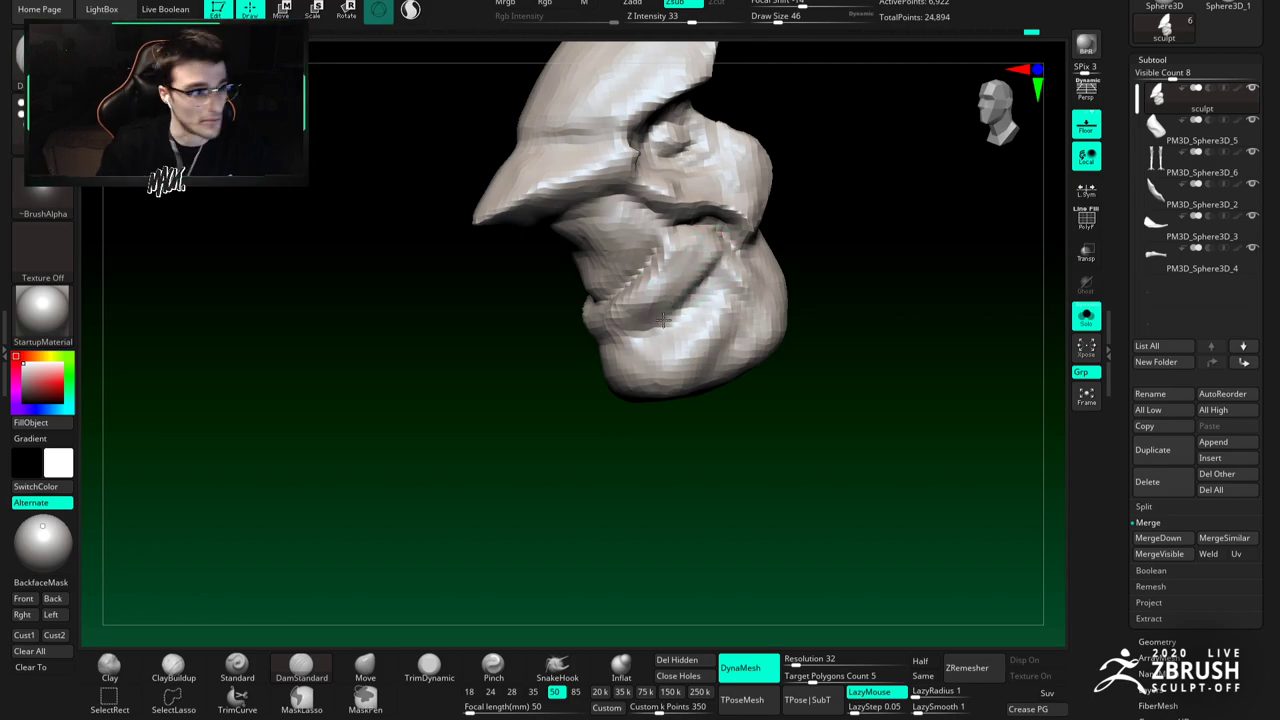
{"action": "right_click_drag", "start_coordinate": [660, 318], "coordinate": [689, 254]}
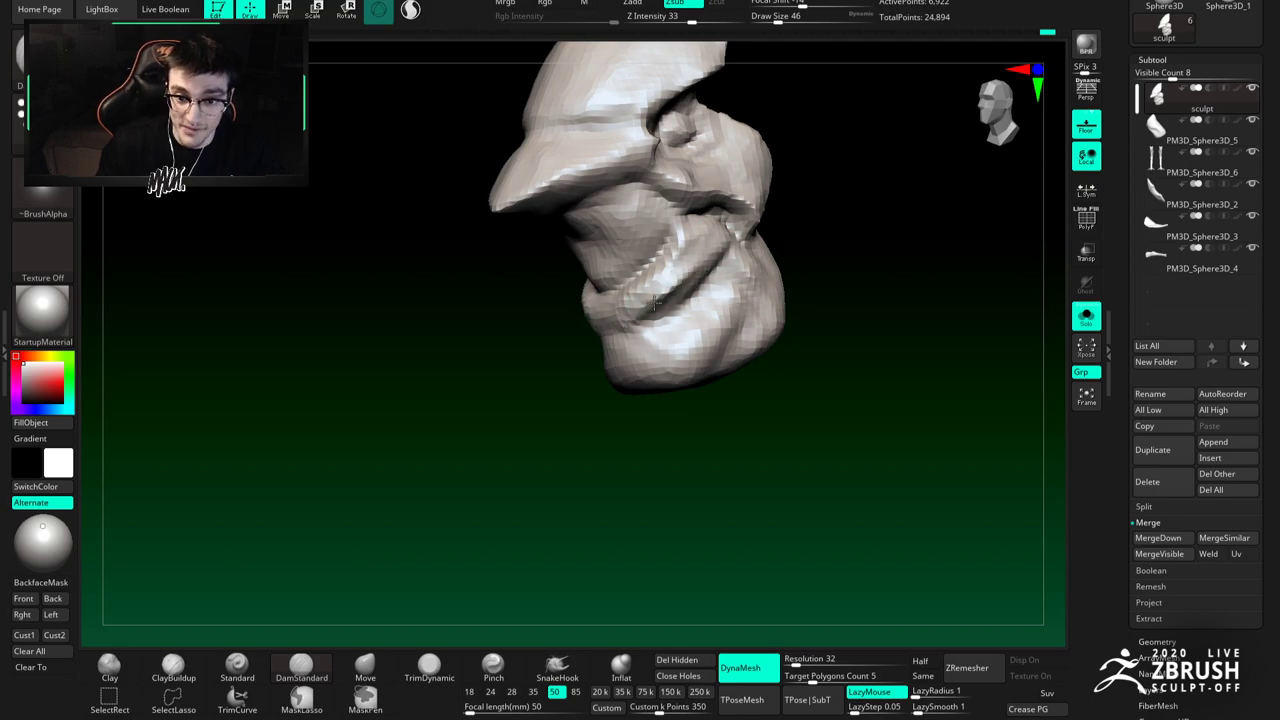
{"action": "mouse_move", "coordinate": [666, 290]}
{"action": "right_mouse_down"}
{"action": "mouse_move", "coordinate": [698, 281]}
{"action": "mouse_move", "coordinate": [649, 279]}
{"action": "mouse_move", "coordinate": [655, 263]}
{"action": "right_mouse_up"}
Step: Refine the neck folds under the beak with the ClayBuildup and DamStandard brushes at draw size 44
{"action": "key", "text": "b"}
{"action": "key", "text": "c"}
{"action": "key", "text": "b"}
{"action": "key", "text": "space"}
{"action": "left_click_drag", "start_coordinate": [655, 263], "coordinate": [661, 263]}
{"action": "mouse_move", "coordinate": [675, 250]}
{"action": "right_mouse_down"}
{"action": "mouse_move", "coordinate": [649, 232]}
{"action": "mouse_move", "coordinate": [668, 200]}
{"action": "mouse_move", "coordinate": [659, 188]}
{"action": "right_mouse_up"}
{"action": "mouse_move", "coordinate": [661, 256]}
{"action": "right_mouse_down"}
{"action": "mouse_move", "coordinate": [609, 244]}
{"action": "mouse_move", "coordinate": [680, 258]}
{"action": "mouse_move", "coordinate": [676, 228]}
{"action": "right_mouse_up"}
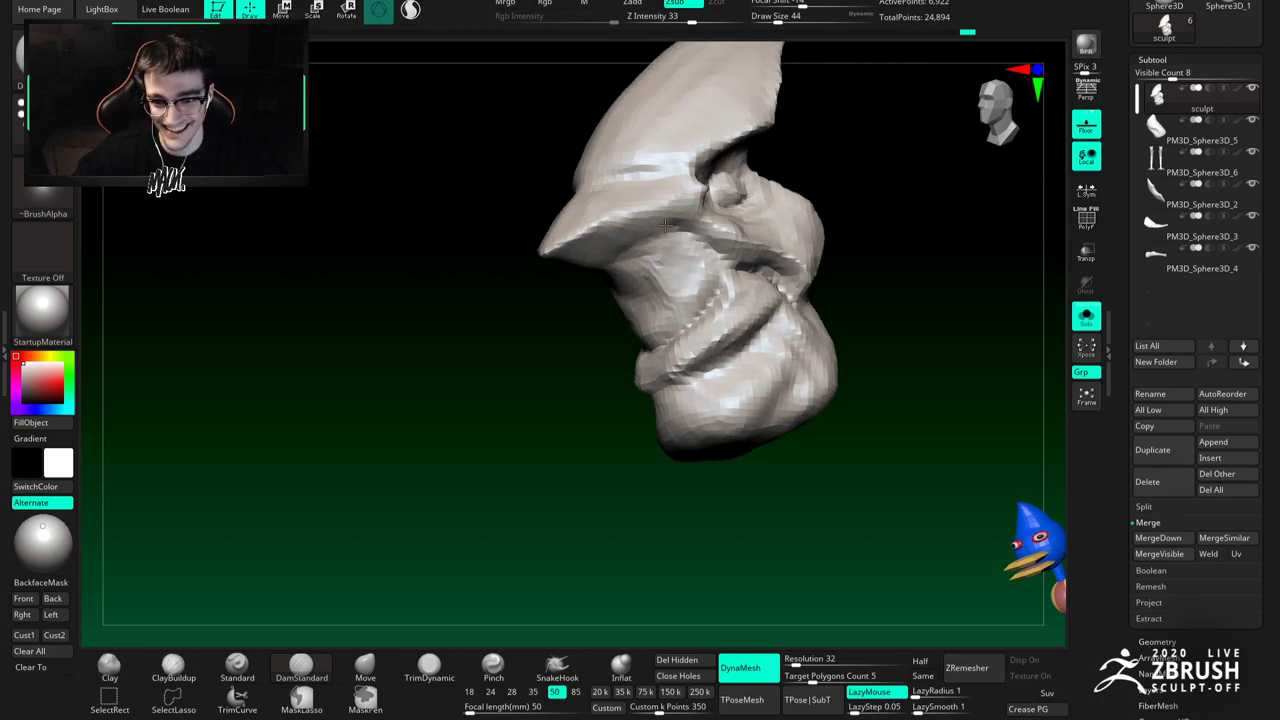
Step: Push the crest and forehead silhouette into shape with the Move brush, enlarging its draw size up to 154
{"action": "mouse_move", "coordinate": [583, 233]}
{"action": "right_mouse_down"}
{"action": "mouse_move", "coordinate": [625, 234]}
{"action": "mouse_move", "coordinate": [611, 314]}
{"action": "mouse_move", "coordinate": [654, 271]}
{"action": "mouse_move", "coordinate": [638, 283]}
{"action": "mouse_move", "coordinate": [688, 329]}
{"action": "right_mouse_up"}
{"action": "mouse_move", "coordinate": [651, 280]}
{"action": "right_mouse_down", "text": "alt"}
{"action": "mouse_move", "coordinate": [671, 263]}
{"action": "mouse_move", "coordinate": [700, 310]}
{"action": "right_mouse_up", "text": "alt"}
{"action": "left_click", "coordinate": [363, 662]}
{"action": "key", "text": "space"}
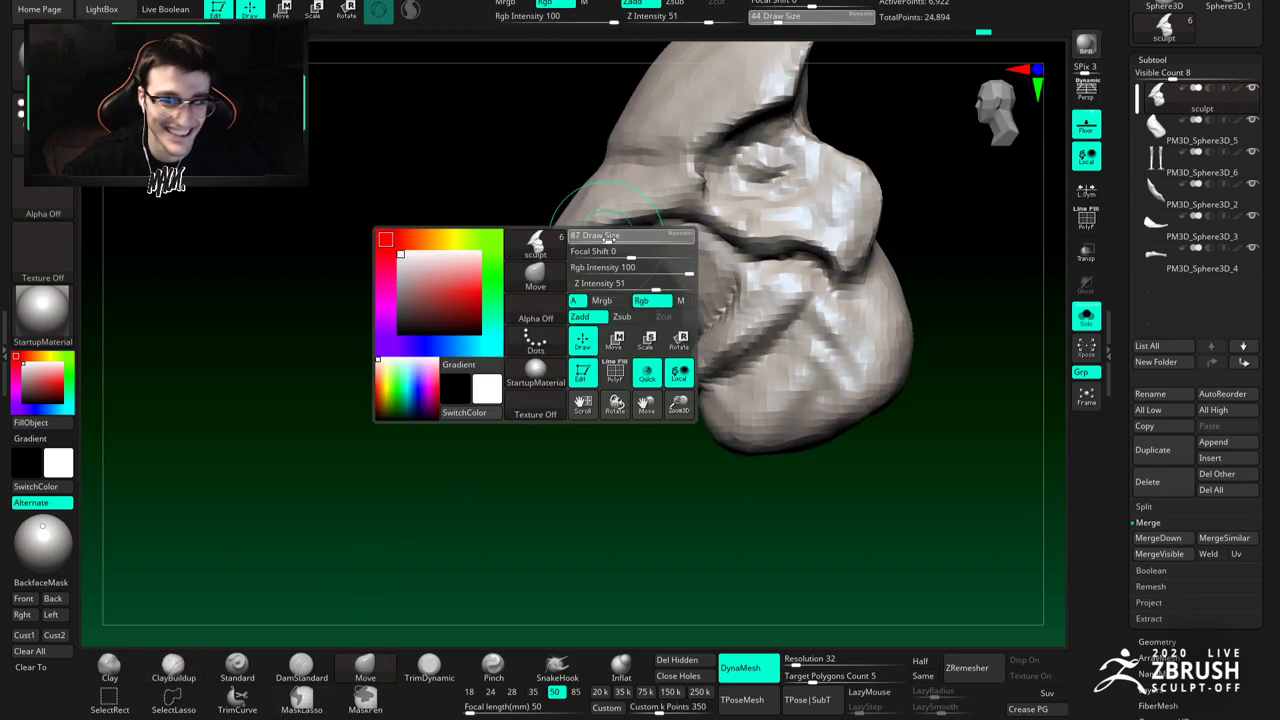
{"action": "left_click_drag", "start_coordinate": [606, 239], "coordinate": [629, 239]}
{"action": "right_click_drag", "start_coordinate": [612, 160], "coordinate": [622, 224], "text": "alt"}
{"action": "right_click_drag", "start_coordinate": [656, 164], "coordinate": [635, 251], "text": "alt"}
{"action": "key", "text": "space"}
{"action": "left_click_drag", "start_coordinate": [663, 206], "coordinate": [650, 206]}
{"action": "right_click_drag", "start_coordinate": [657, 285], "coordinate": [640, 254], "text": "ctrl"}
{"action": "key", "text": "space"}
{"action": "left_click_drag", "start_coordinate": [638, 256], "coordinate": [651, 228]}
{"action": "key", "text": "space"}
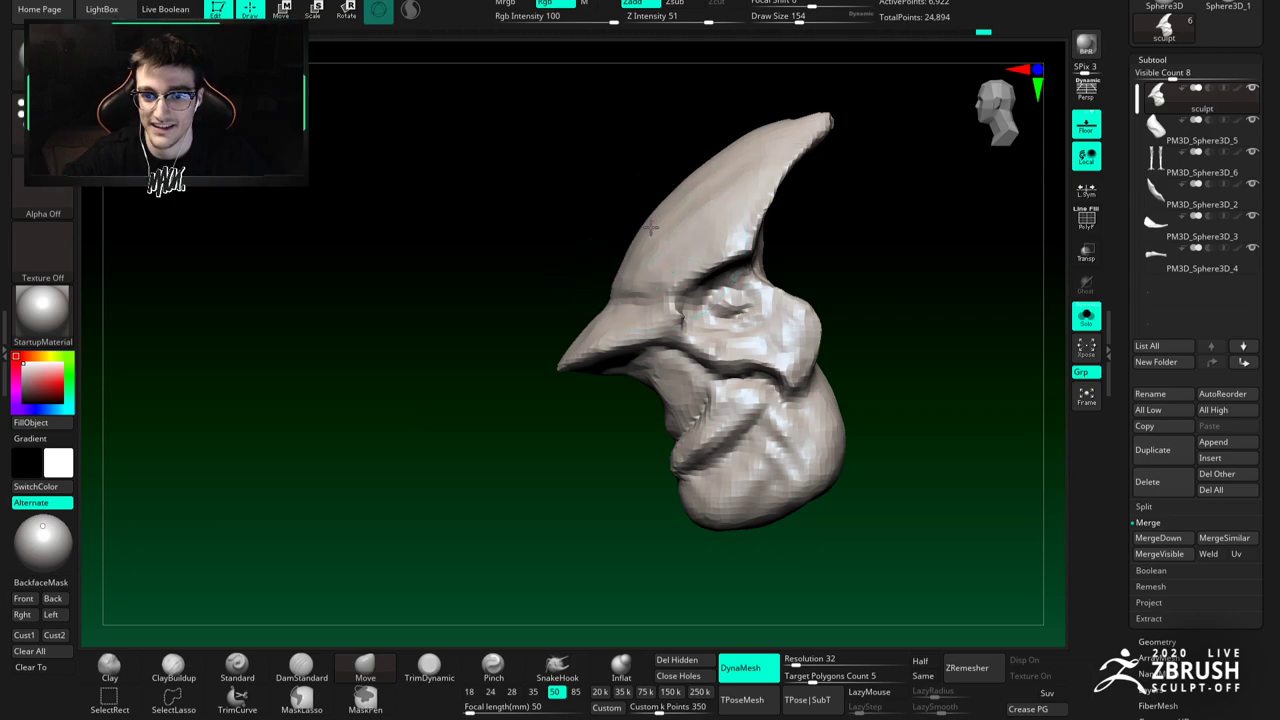
Step: Adjust the beak's profile below the forehead with the Move brush at draw size 74
{"action": "right_click_drag", "start_coordinate": [616, 275], "coordinate": [630, 245], "text": "alt"}
{"action": "key", "text": "space"}
{"action": "left_click_drag", "start_coordinate": [628, 264], "coordinate": [588, 299]}
{"action": "key", "text": "space"}
{"action": "mouse_move", "coordinate": [594, 285]}
{"action": "right_mouse_down", "text": "ctrl"}
{"action": "mouse_move", "coordinate": [600, 305]}
{"action": "mouse_move", "coordinate": [643, 275]}
{"action": "mouse_move", "coordinate": [578, 294]}
{"action": "right_mouse_up", "text": "ctrl"}
Step: Define the top of the beak below the brow with DamStandard and ClayBuildup, smoothing its surface
{"action": "key", "text": "b"}
{"action": "key", "text": "d"}
{"action": "key", "text": "s"}
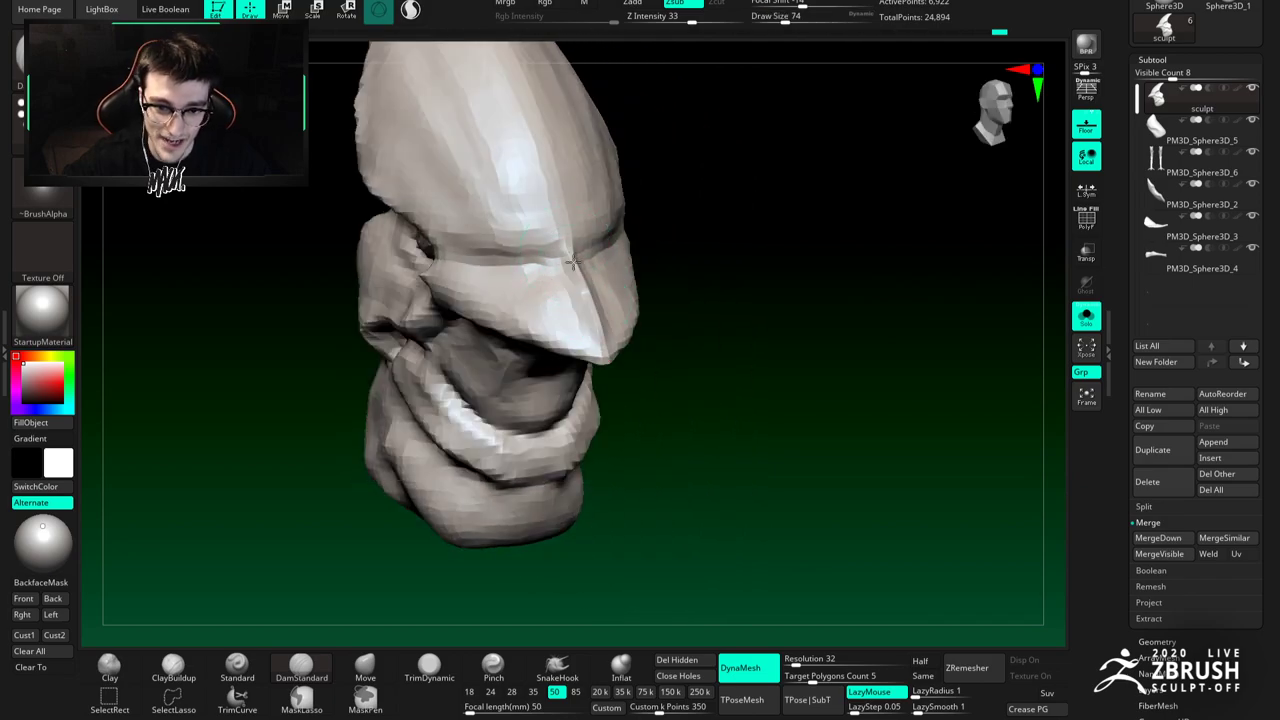
{"action": "mouse_move", "coordinate": [572, 293]}
{"action": "right_mouse_down"}
{"action": "mouse_move", "coordinate": [620, 286]}
{"action": "mouse_move", "coordinate": [622, 330]}
{"action": "mouse_move", "coordinate": [620, 314]}
{"action": "mouse_move", "coordinate": [580, 331]}
{"action": "mouse_move", "coordinate": [600, 324]}
{"action": "right_mouse_up"}
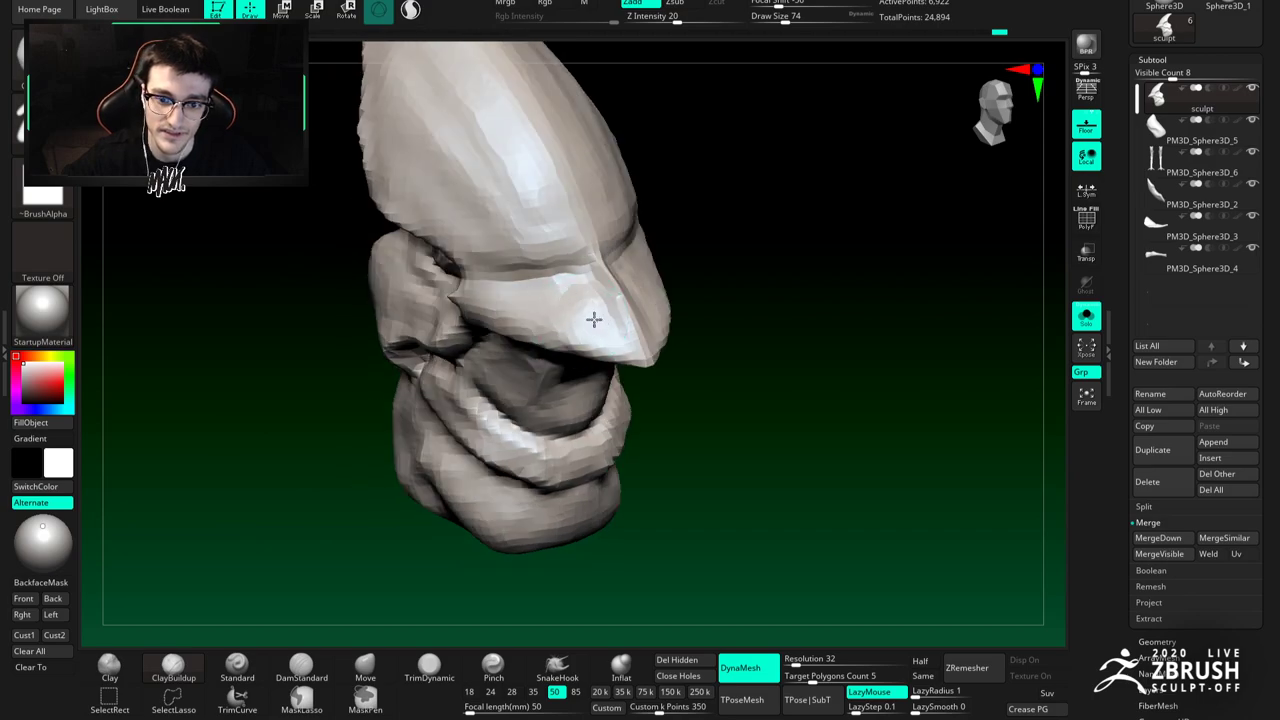
{"action": "left_click_drag", "start_coordinate": [617, 341], "coordinate": [563, 286], "text": "shift"}
{"action": "mouse_move", "coordinate": [620, 290]}
{"action": "right_mouse_down"}
{"action": "mouse_move", "coordinate": [566, 291]}
{"action": "mouse_move", "coordinate": [622, 288]}
{"action": "right_mouse_up"}
{"action": "right_click", "coordinate": [562, 293]}
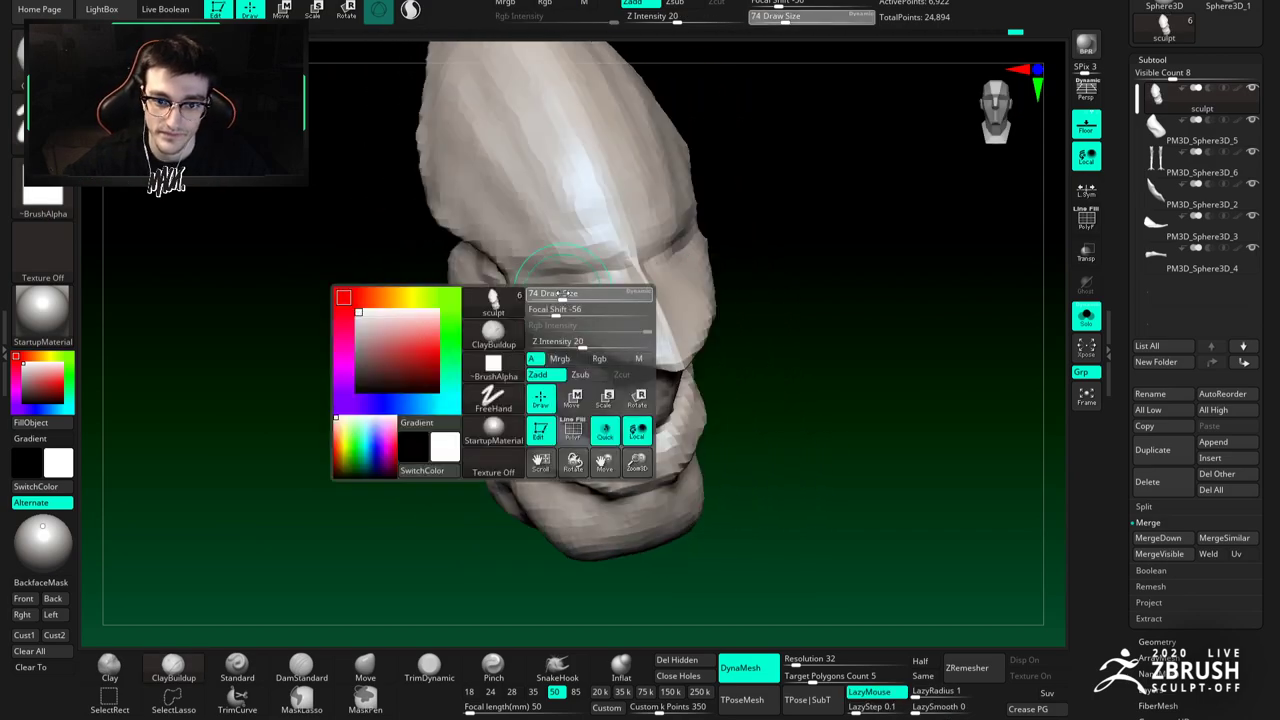
Step: Carve the crease between the forehead and the beak's base with the DamStandard brush at draw size 51
{"action": "key", "text": "b"}
{"action": "key", "text": "d"}
{"action": "key", "text": "s"}
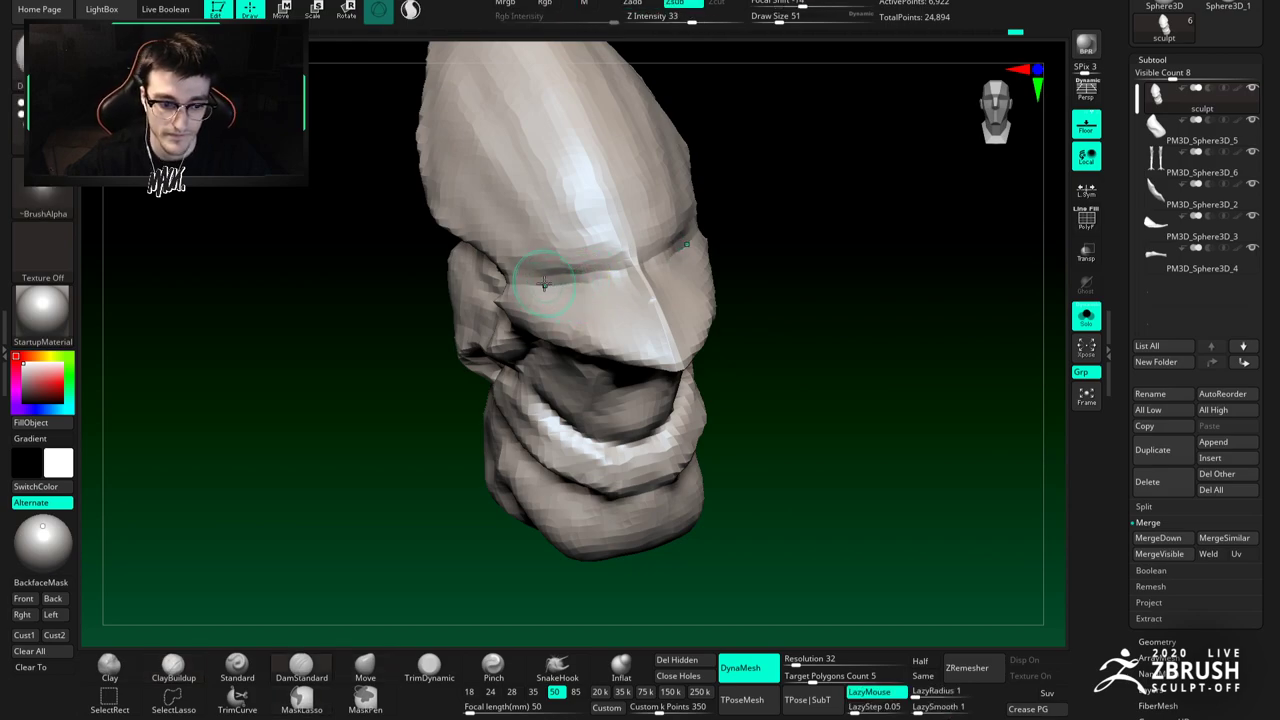
{"action": "mouse_move", "coordinate": [577, 291]}
{"action": "right_mouse_down", "text": "ctrl"}
{"action": "mouse_move", "coordinate": [578, 265]}
{"action": "mouse_move", "coordinate": [585, 311]}
{"action": "mouse_move", "coordinate": [592, 282]}
{"action": "mouse_move", "coordinate": [590, 306]}
{"action": "mouse_move", "coordinate": [648, 275]}
{"action": "right_mouse_up", "text": "ctrl"}
{"action": "mouse_move", "coordinate": [634, 278]}
{"action": "left_mouse_down"}
{"action": "mouse_move", "coordinate": [654, 240]}
{"action": "mouse_move", "coordinate": [631, 234]}
{"action": "left_mouse_up"}
{"action": "right_click_drag", "start_coordinate": [631, 234], "coordinate": [625, 215], "text": "ctrl"}
{"action": "mouse_move", "coordinate": [625, 215]}
{"action": "right_mouse_down"}
{"action": "mouse_move", "coordinate": [611, 266]}
{"action": "mouse_move", "coordinate": [626, 255]}
{"action": "mouse_move", "coordinate": [629, 237]}
{"action": "mouse_move", "coordinate": [596, 238]}
{"action": "right_mouse_up"}
{"action": "mouse_move", "coordinate": [596, 238]}
{"action": "right_mouse_down", "text": "ctrl"}
{"action": "mouse_move", "coordinate": [610, 270]}
{"action": "mouse_move", "coordinate": [654, 257]}
{"action": "mouse_move", "coordinate": [661, 281]}
{"action": "mouse_move", "coordinate": [643, 272]}
{"action": "mouse_move", "coordinate": [652, 254]}
{"action": "mouse_move", "coordinate": [630, 258]}
{"action": "right_mouse_up", "text": "ctrl"}
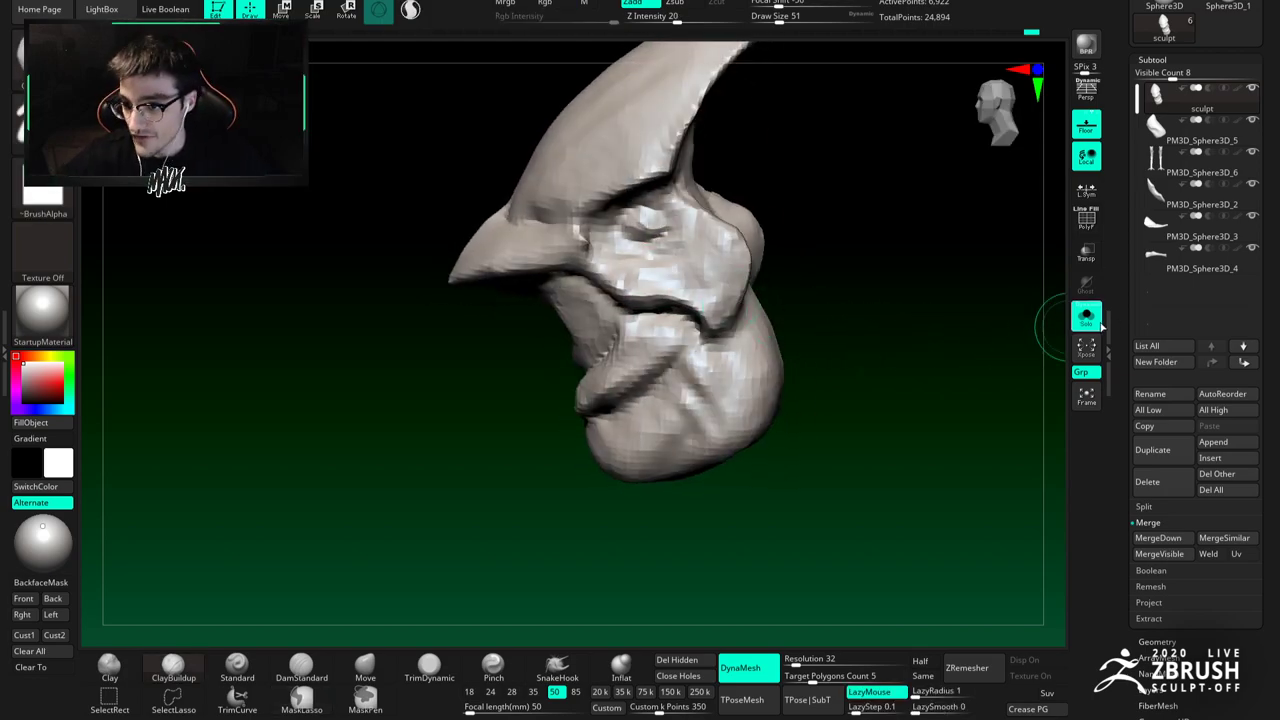
Step: Check the head against the whole bird, isolate it again and work on the eye area with ClayBuildup
{"action": "left_click", "coordinate": [1090, 316]}
{"action": "left_click", "coordinate": [1087, 317]}
{"action": "mouse_move", "coordinate": [929, 323]}
{"action": "left_mouse_down"}
{"action": "mouse_move", "coordinate": [631, 286]}
{"action": "mouse_move", "coordinate": [650, 206]}
{"action": "mouse_move", "coordinate": [628, 213]}
{"action": "left_mouse_up"}
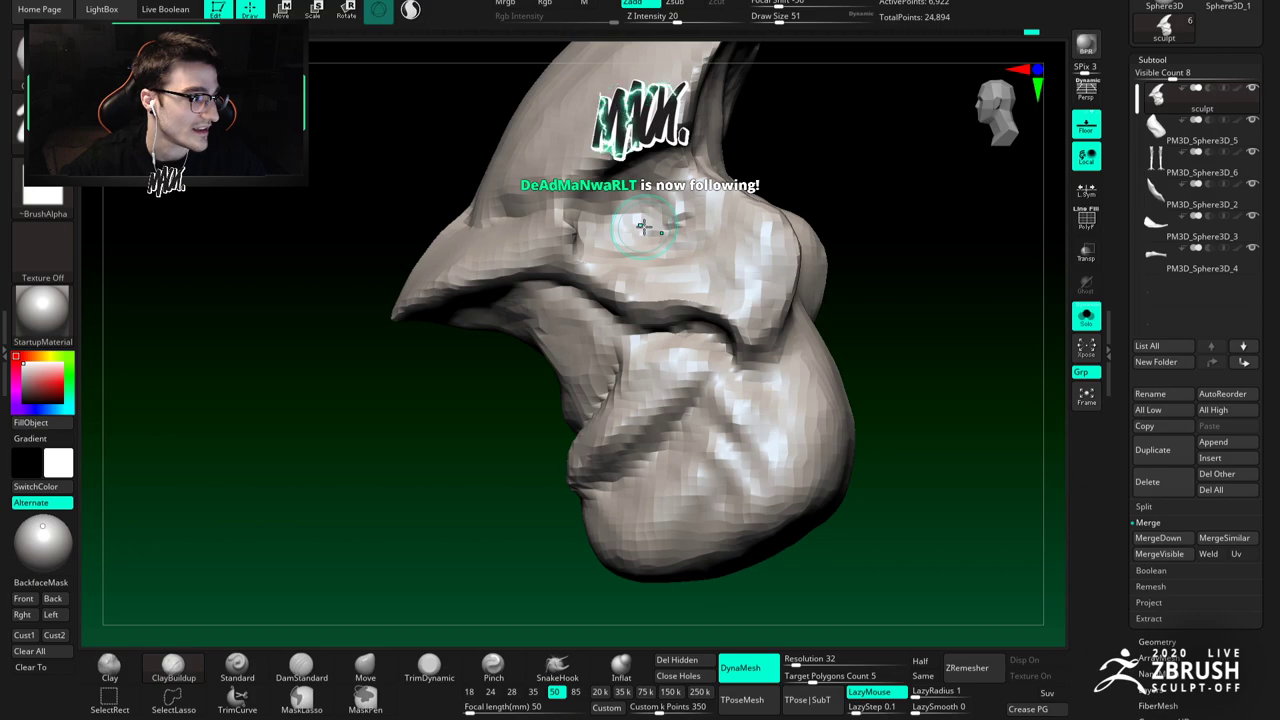
Step: Insert a sphere subtool for the eye and show it together with the rest of the bird model
{"action": "right_click_drag", "start_coordinate": [648, 220], "coordinate": [643, 217]}
{"action": "mouse_move", "coordinate": [641, 214]}
{"action": "left_mouse_down"}
{"action": "mouse_move", "coordinate": [675, 228]}
{"action": "mouse_move", "coordinate": [632, 210]}
{"action": "mouse_move", "coordinate": [630, 240]}
{"action": "mouse_move", "coordinate": [658, 249]}
{"action": "left_mouse_up"}
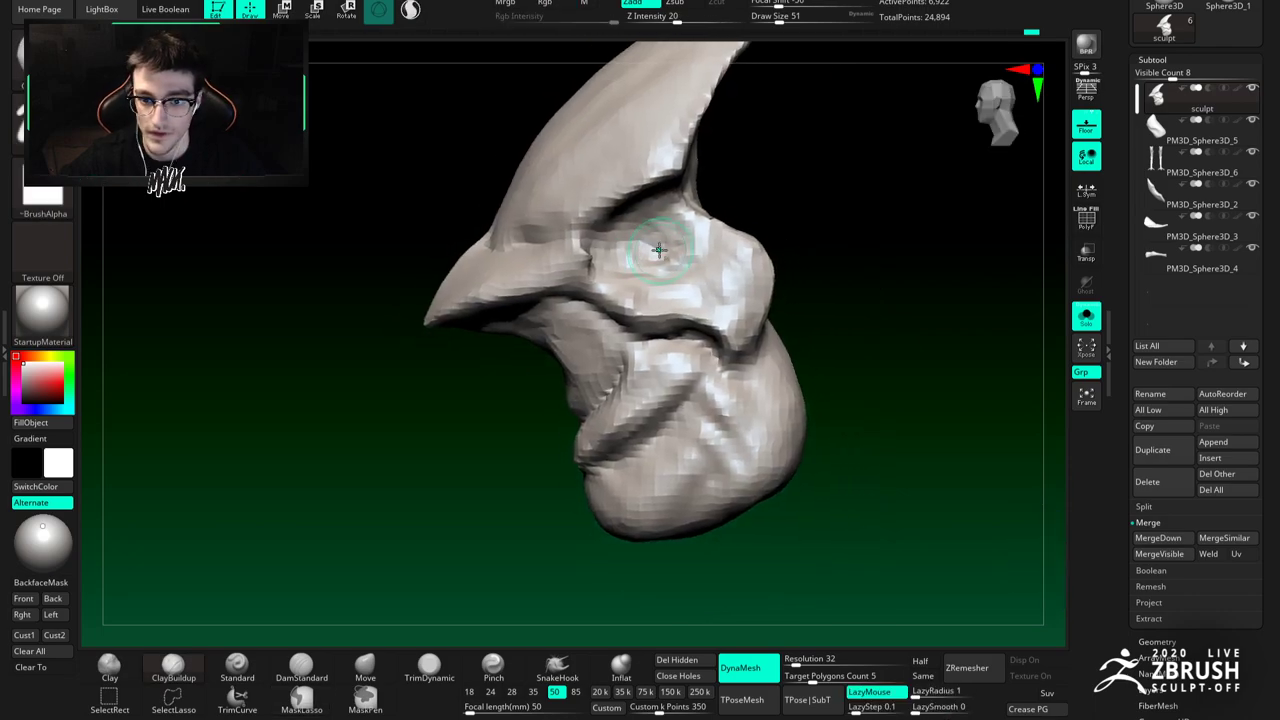
{"action": "left_click", "coordinate": [1210, 458]}
{"action": "left_click", "coordinate": [702, 437]}
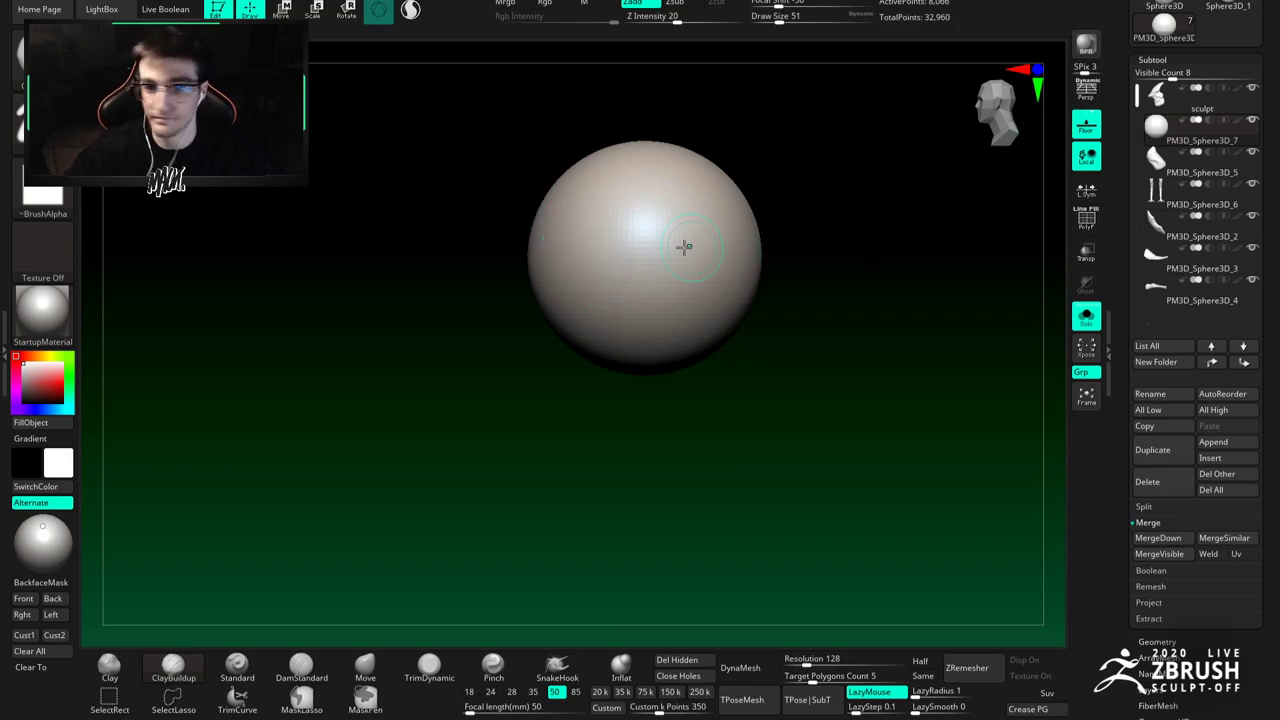
{"action": "left_click", "coordinate": [1086, 317]}
Step: Move the sphere outward to the side of the head and scale it down to eyeball size in the socket
{"action": "left_click", "coordinate": [288, 9]}
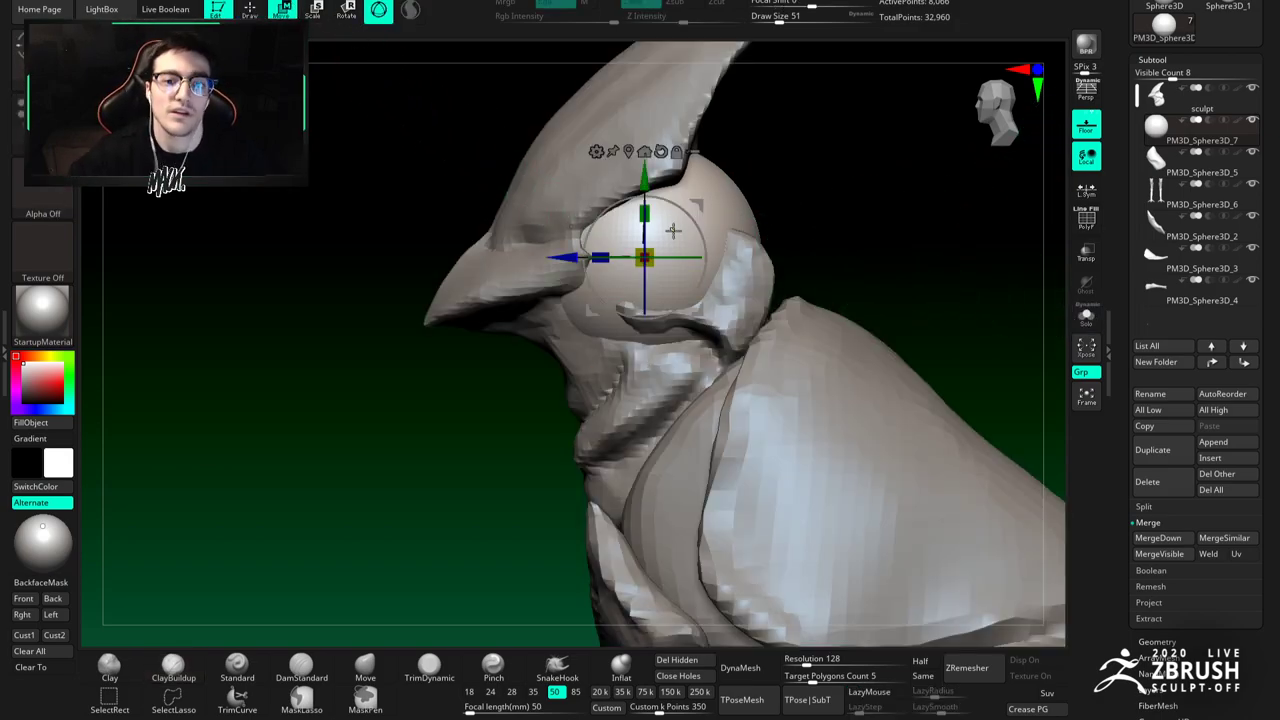
{"action": "left_click_drag", "start_coordinate": [652, 243], "coordinate": [568, 251]}
{"action": "right_click_drag", "start_coordinate": [563, 273], "coordinate": [515, 266]}
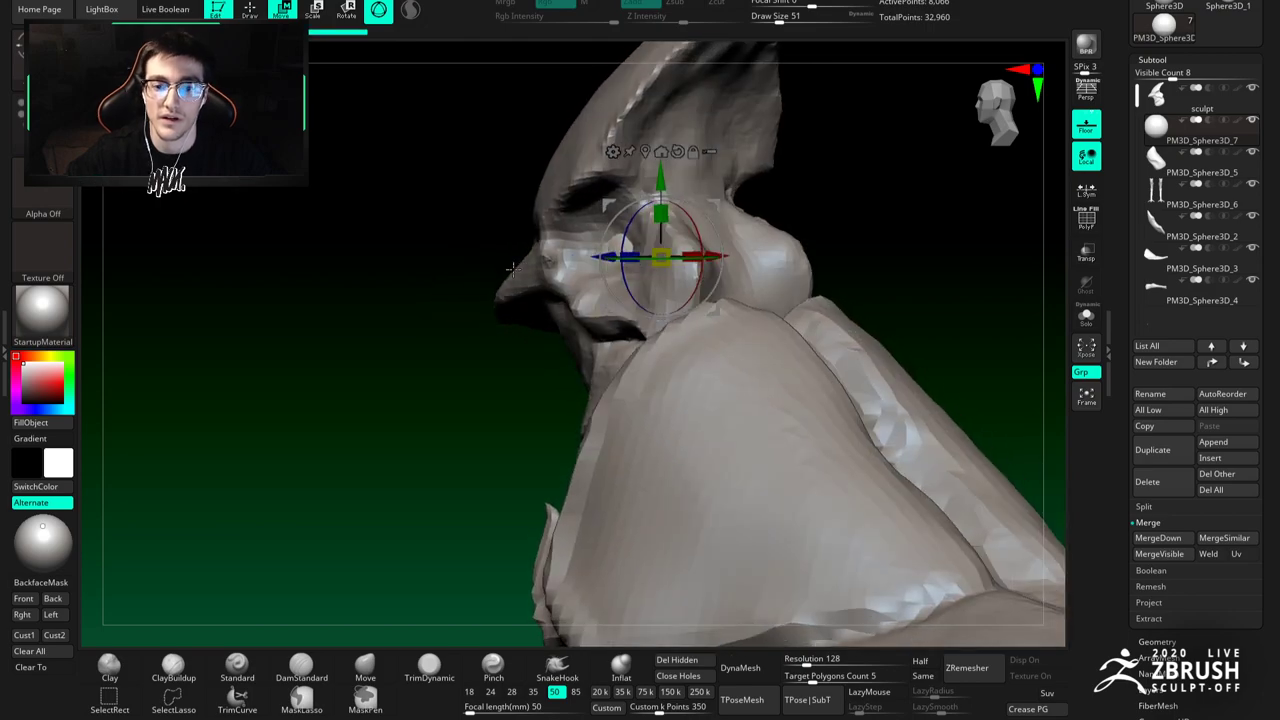
{"action": "right_click_drag", "start_coordinate": [588, 336], "coordinate": [722, 234]}
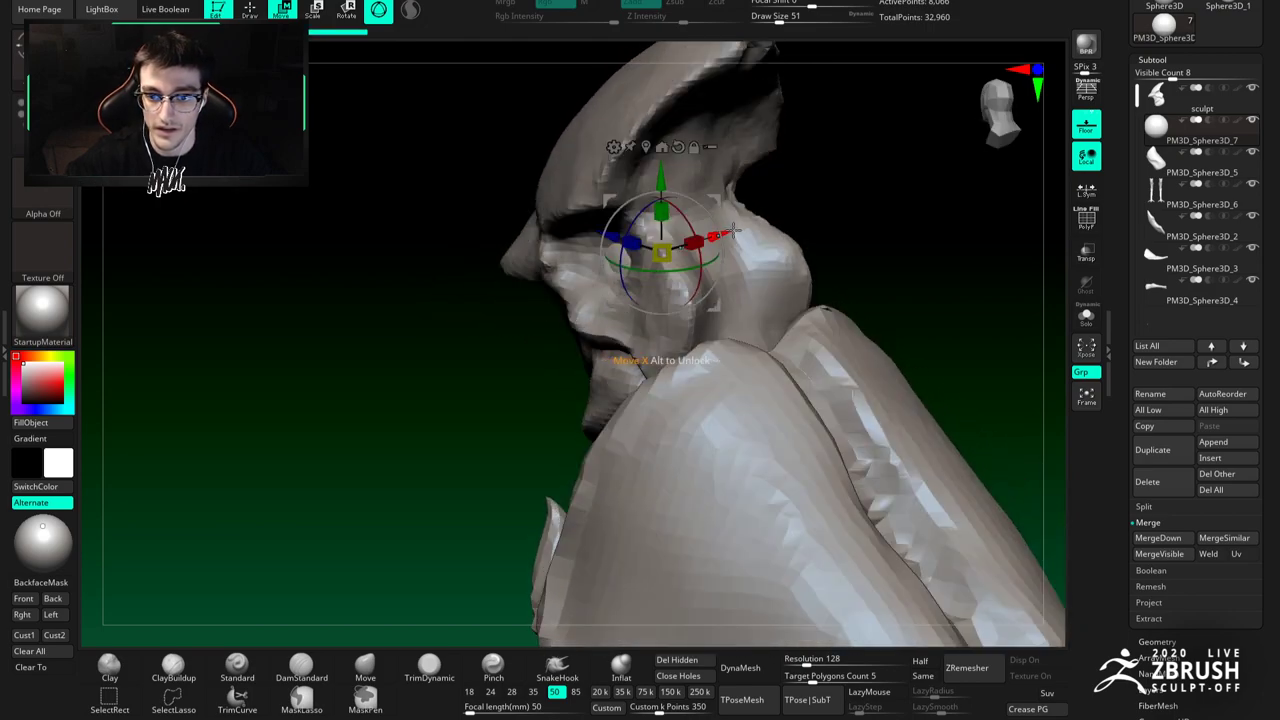
{"action": "left_click_drag", "start_coordinate": [731, 231], "coordinate": [661, 254]}
{"action": "right_click_drag", "start_coordinate": [520, 305], "coordinate": [598, 280]}
{"action": "left_click_drag", "start_coordinate": [589, 284], "coordinate": [522, 286]}
{"action": "right_click_drag", "start_coordinate": [594, 227], "coordinate": [631, 246], "text": "alt"}
{"action": "left_click_drag", "start_coordinate": [671, 255], "coordinate": [683, 237]}
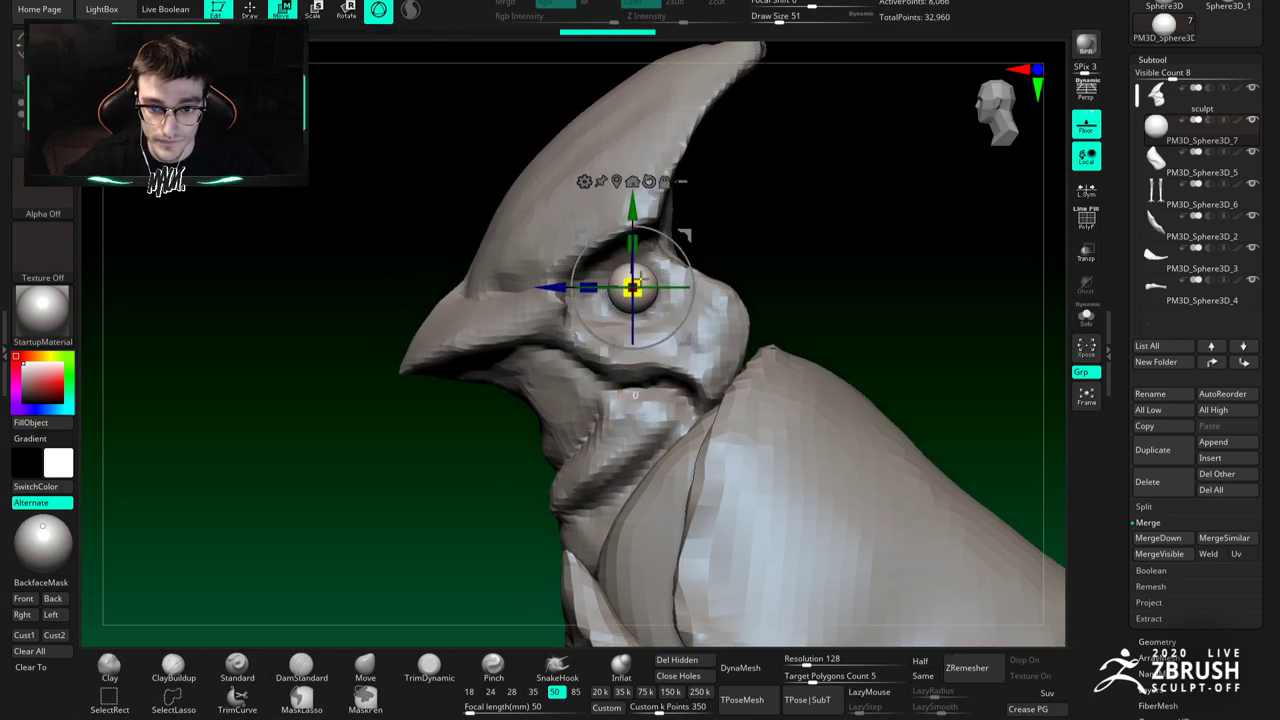
Step: Fine-tune the eyeball's position in the socket, judging its fit from the front and the side
{"action": "left_click_drag", "start_coordinate": [552, 286], "coordinate": [552, 285]}
{"action": "right_click_drag", "start_coordinate": [552, 283], "coordinate": [590, 281]}
{"action": "left_click_drag", "start_coordinate": [572, 277], "coordinate": [562, 275]}
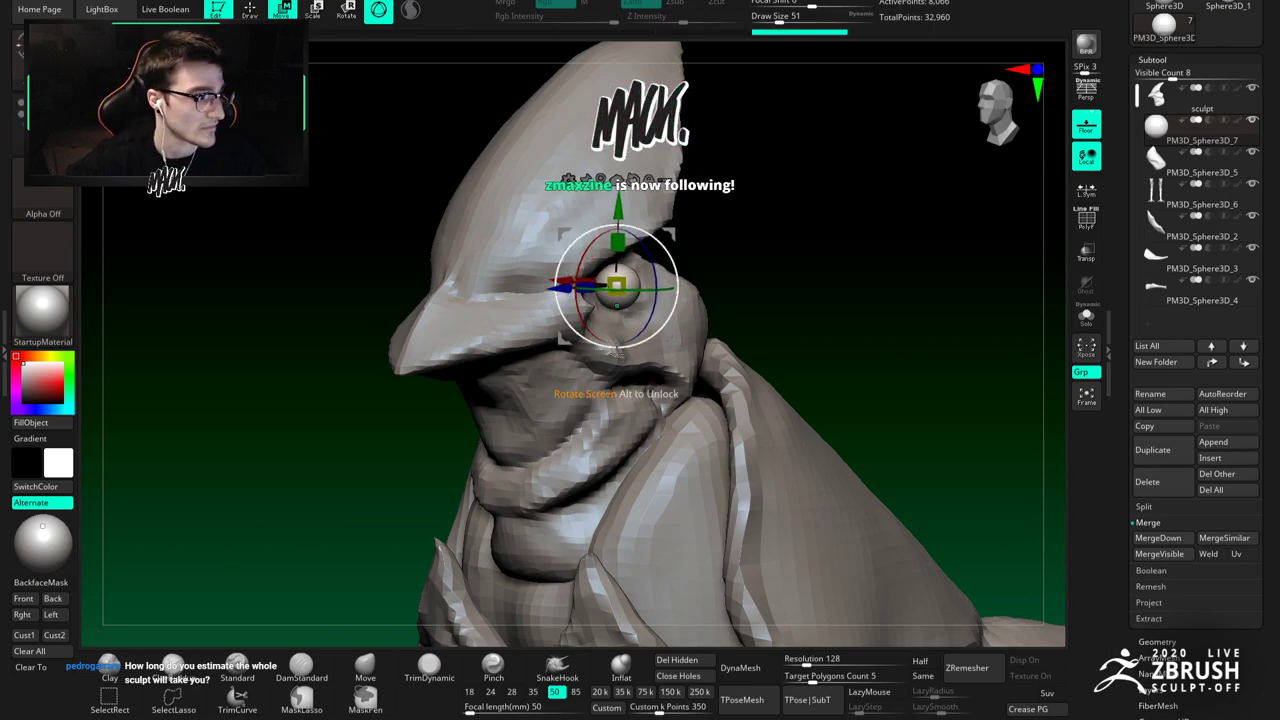
{"action": "right_click_drag", "start_coordinate": [666, 445], "coordinate": [675, 428]}
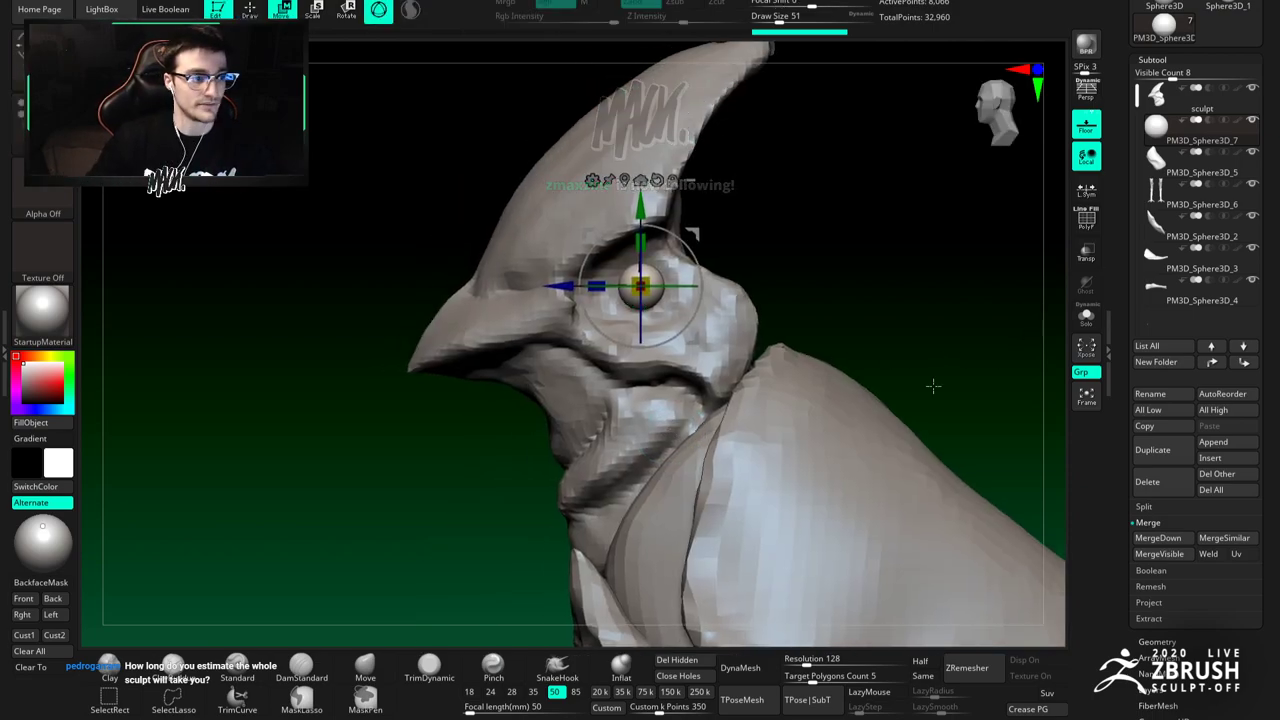
Step: Return to sculpting with the Move brush and remesh the eyeball with DynaMesh at resolution 24
{"action": "left_click", "coordinate": [251, 9]}
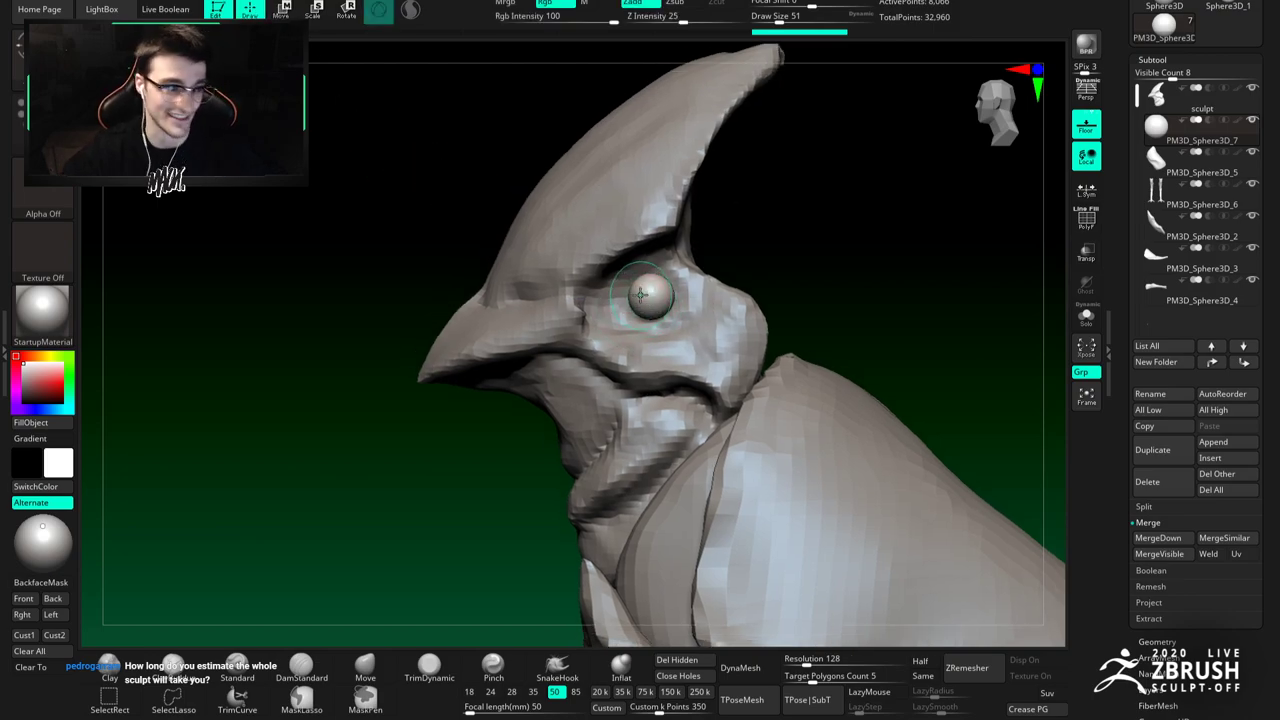
{"action": "left_click", "coordinate": [365, 663]}
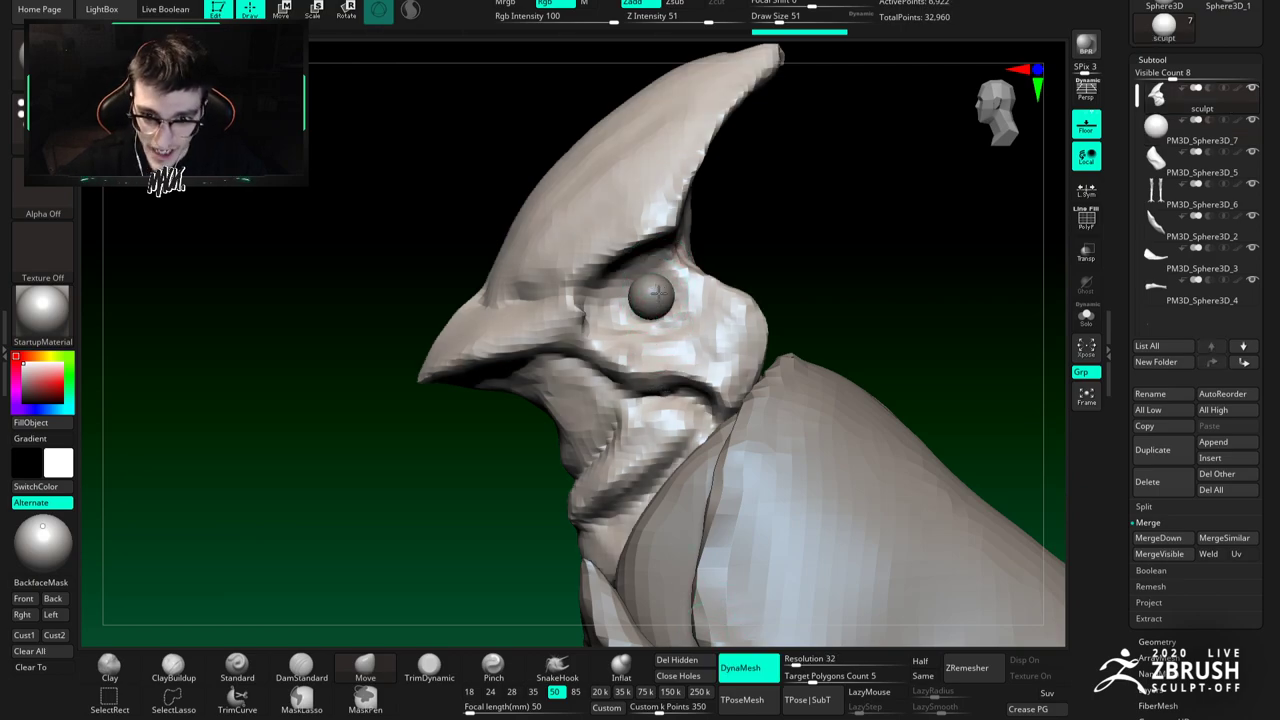
{"action": "left_click", "coordinate": [752, 668]}
{"action": "right_click_drag", "start_coordinate": [665, 351], "coordinate": [665, 375], "text": "alt"}
{"action": "key", "text": "ctrl+z"}
{"action": "left_click", "coordinate": [797, 660]}
{"action": "type", "text": "40"}
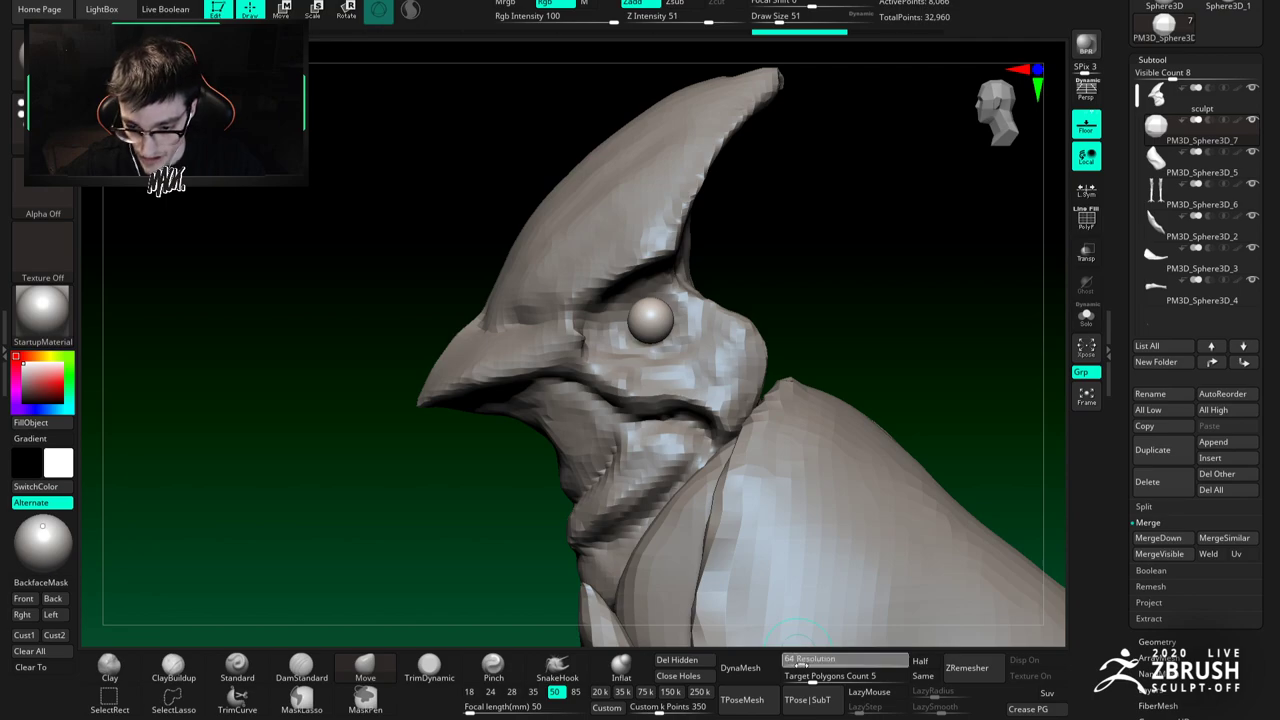
{"action": "key", "text": "Return"}
{"action": "left_click", "coordinate": [740, 667]}
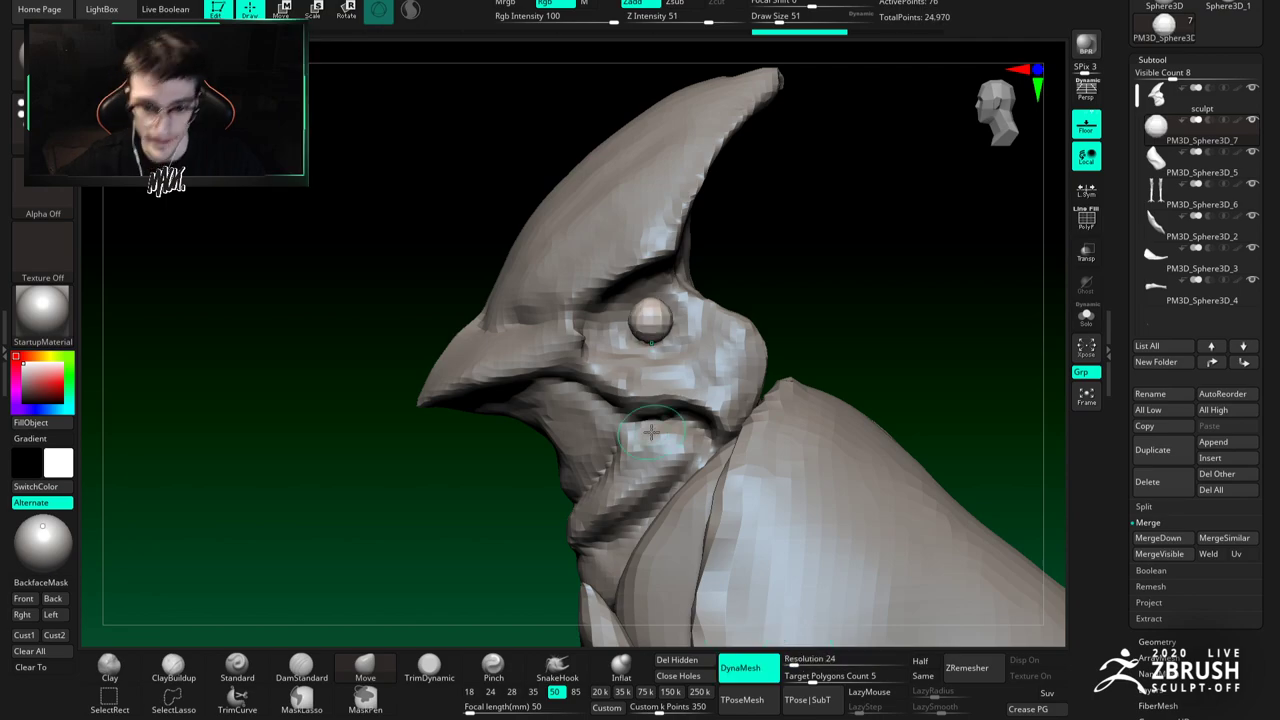
Step: Nudge the eyeball's shape with an enlarged Move brush, ending at draw size 83
{"action": "key", "text": "space"}
{"action": "left_click", "coordinate": [657, 306]}
{"action": "left_click_drag", "start_coordinate": [643, 313], "coordinate": [646, 315]}
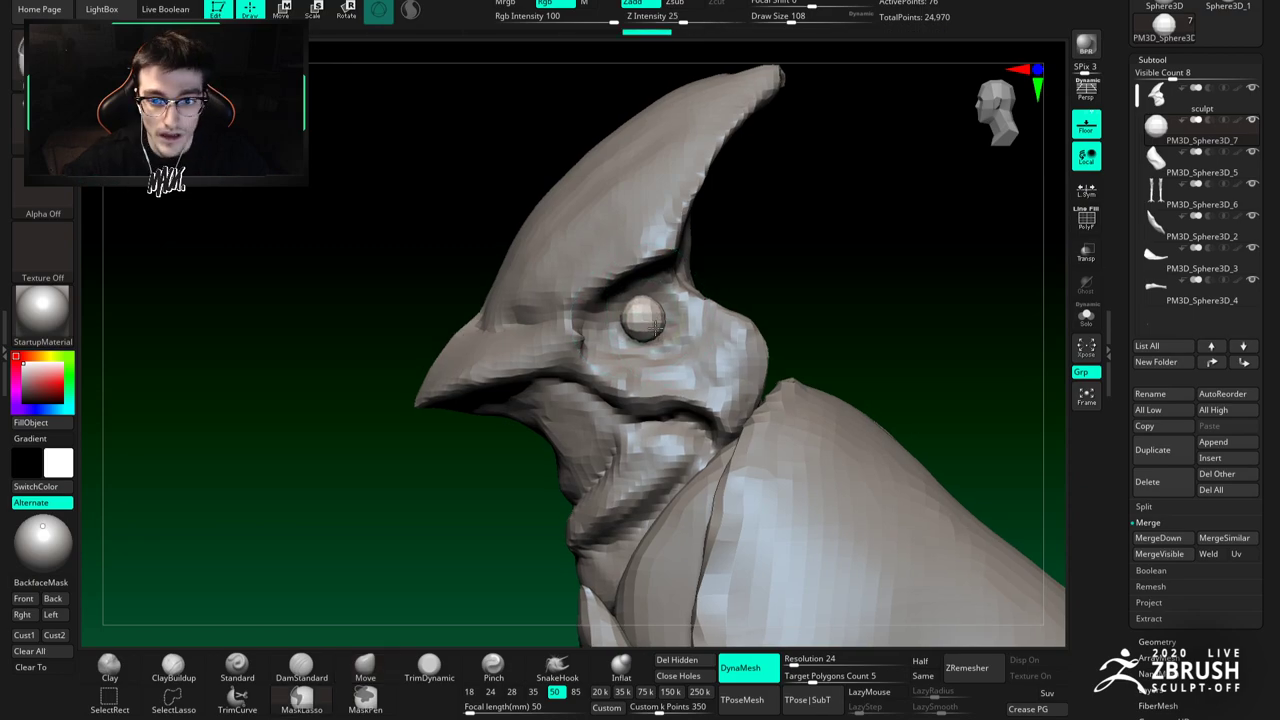
{"action": "right_click_drag", "start_coordinate": [646, 316], "coordinate": [584, 374], "text": "ctrl"}
{"action": "key", "text": "space"}
{"action": "left_click", "coordinate": [651, 312]}
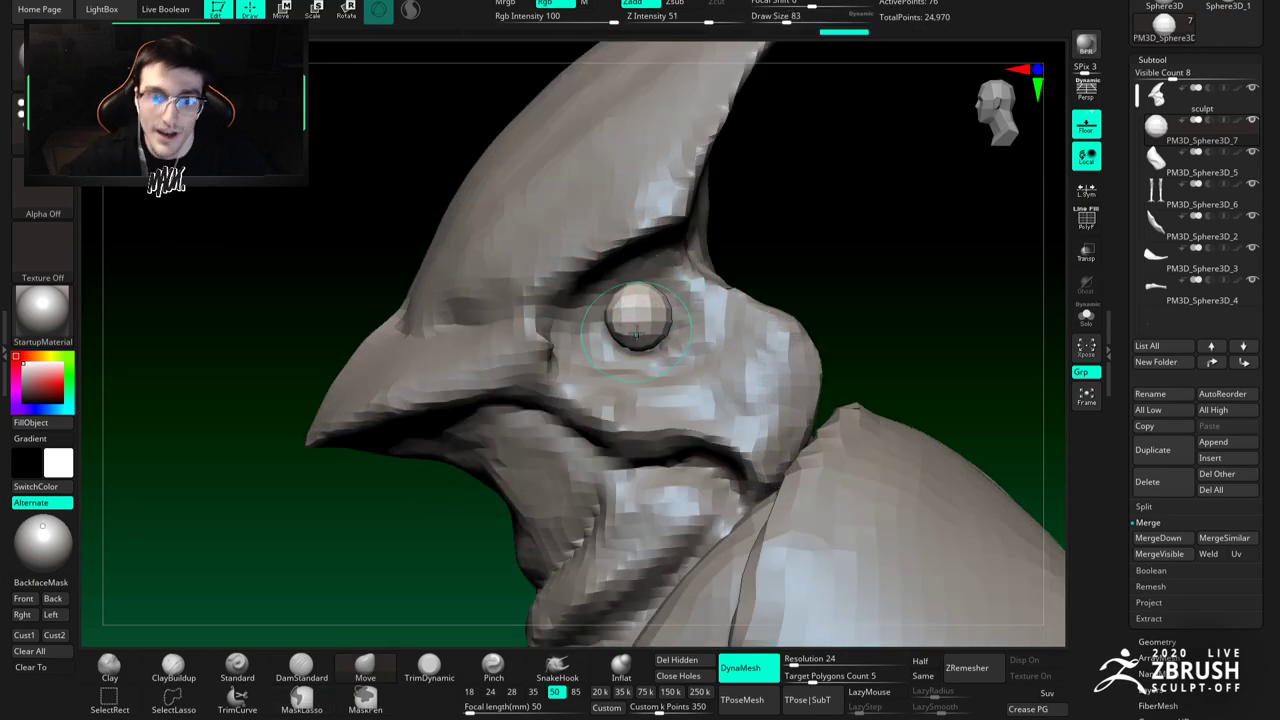
Step: Remesh the eyeball with DynaMesh at resolution 48 and adjust its shape using a slightly smaller Move brush
{"action": "left_click", "coordinate": [792, 660]}
{"action": "type", "text": "48"}
{"action": "key", "text": "Return"}
{"action": "right_click", "coordinate": [643, 310]}
{"action": "left_click_drag", "start_coordinate": [645, 308], "coordinate": [643, 308]}
{"action": "mouse_move", "coordinate": [638, 340]}
{"action": "right_mouse_down", "text": "ctrl"}
{"action": "mouse_move", "coordinate": [644, 318]}
{"action": "mouse_move", "coordinate": [659, 330]}
{"action": "right_mouse_up", "text": "ctrl"}
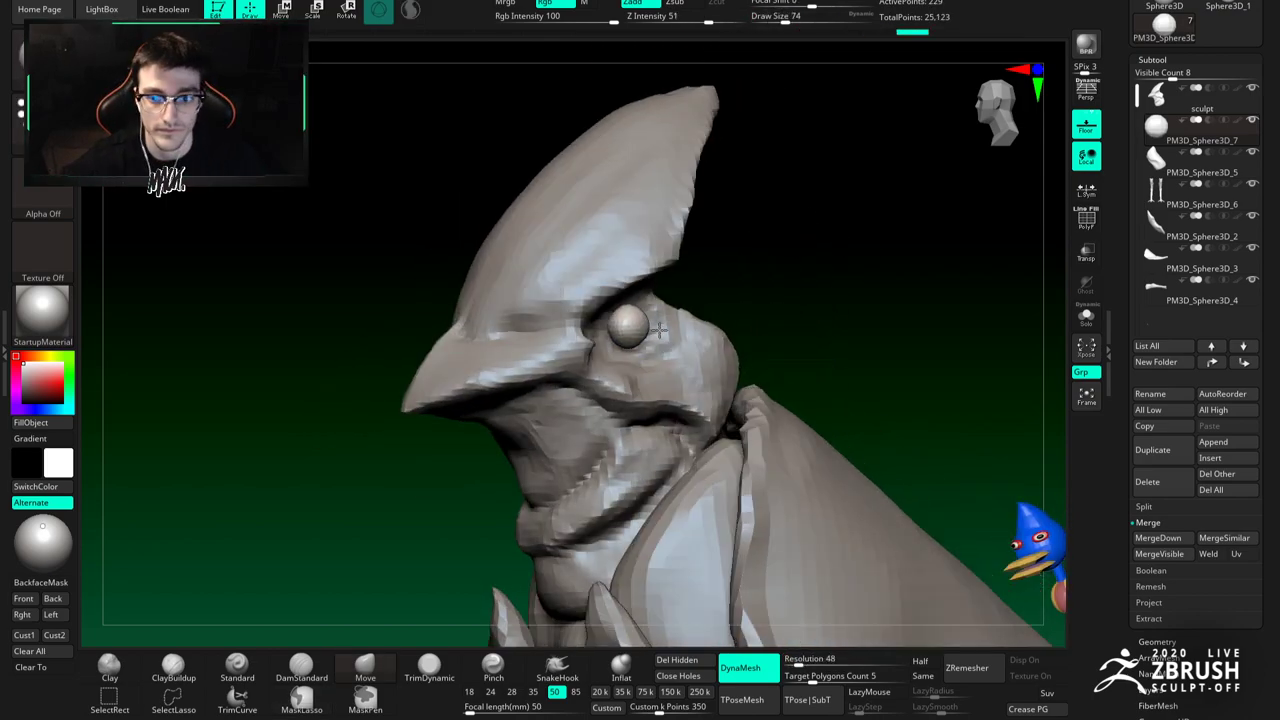
Step: Select the head subtool and sculpt the area beneath the eyeball with ClayBuildup at draw size 59, smoothing the strokes
{"action": "left_click", "coordinate": [655, 380], "text": "alt"}
{"action": "left_click", "coordinate": [173, 668]}
{"action": "right_click", "coordinate": [585, 435]}
{"action": "left_click_drag", "start_coordinate": [650, 397], "coordinate": [642, 397]}
{"action": "right_click_drag", "start_coordinate": [620, 440], "coordinate": [589, 471]}
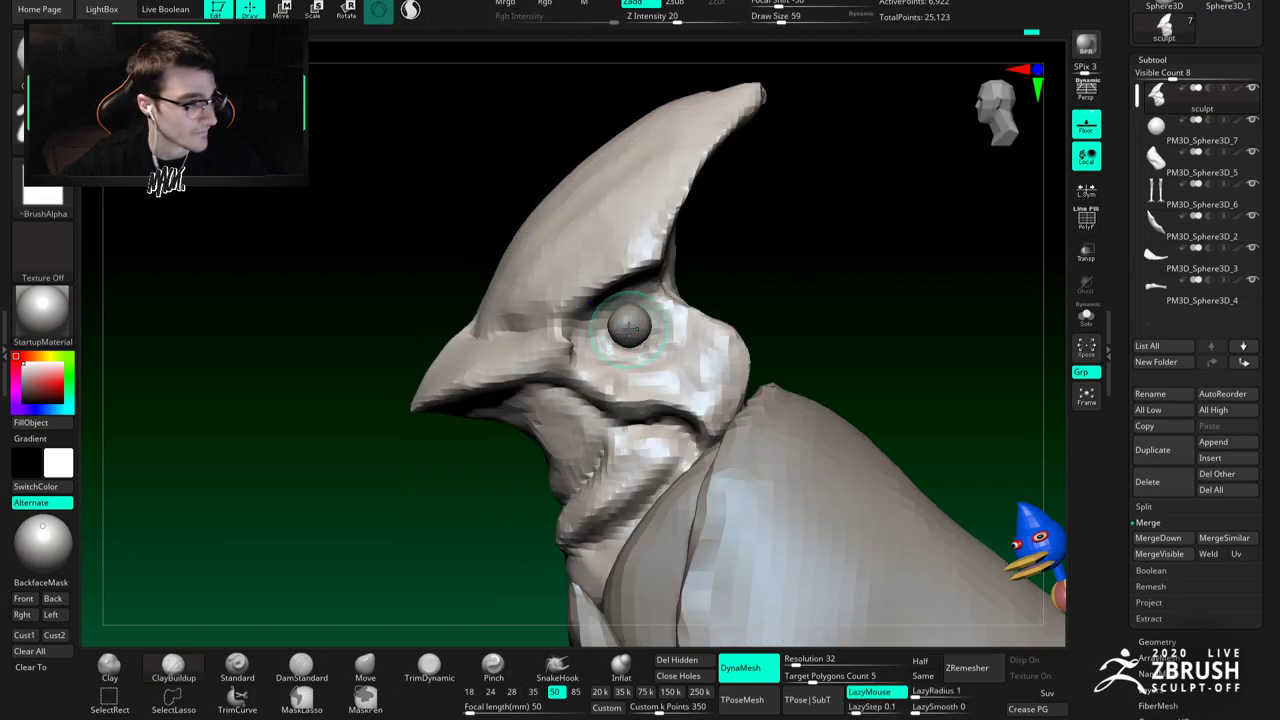
{"action": "left_click_drag", "start_coordinate": [664, 334], "coordinate": [634, 346], "text": "shift"}
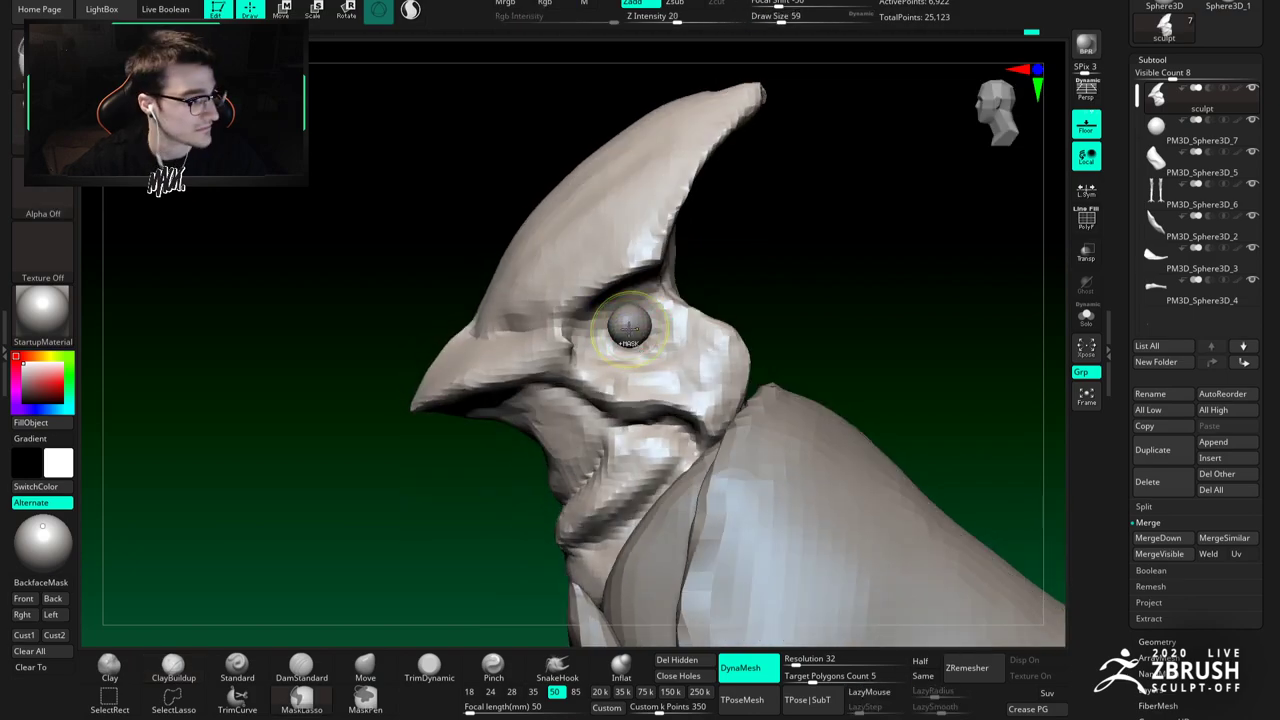
Step: Build up the eyelid rim around the eyeball with a smaller ClayBuildup brush, finishing at draw size 46
{"action": "right_click_drag", "start_coordinate": [628, 352], "coordinate": [590, 410], "text": "ctrl"}
{"action": "right_click", "coordinate": [564, 432]}
{"action": "left_click_drag", "start_coordinate": [632, 351], "coordinate": [624, 351]}
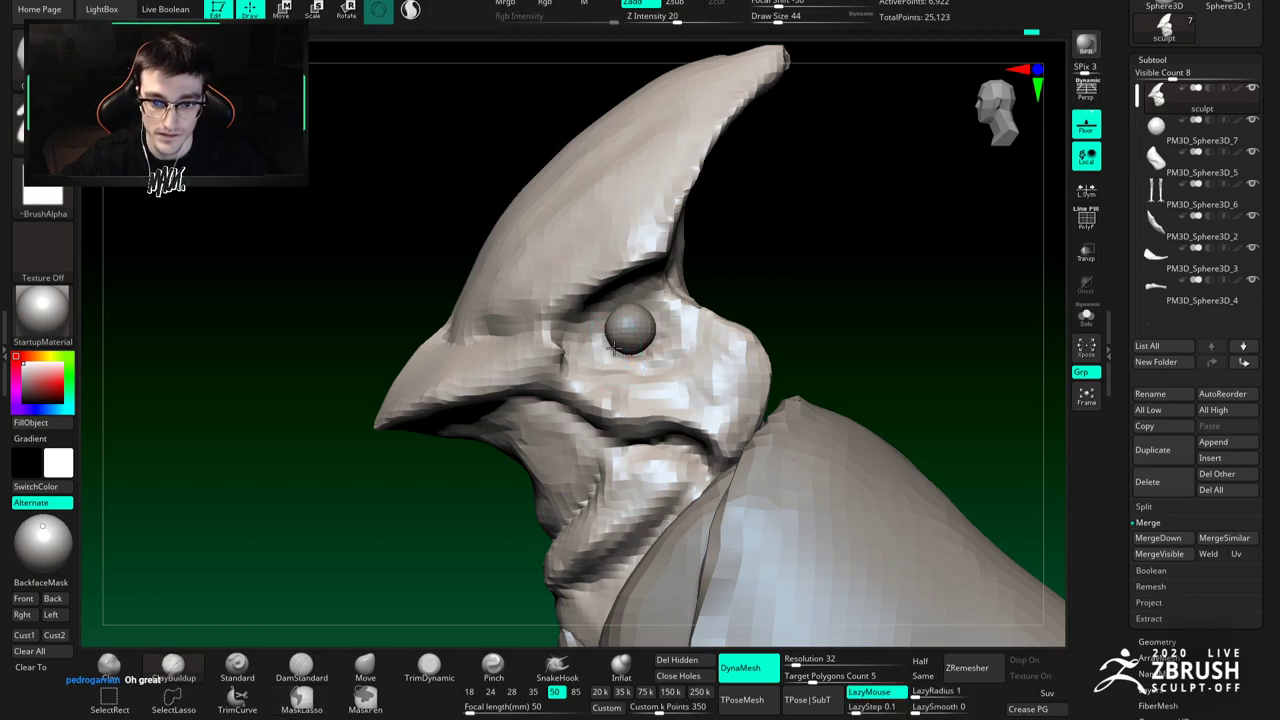
{"action": "key", "text": "]"}
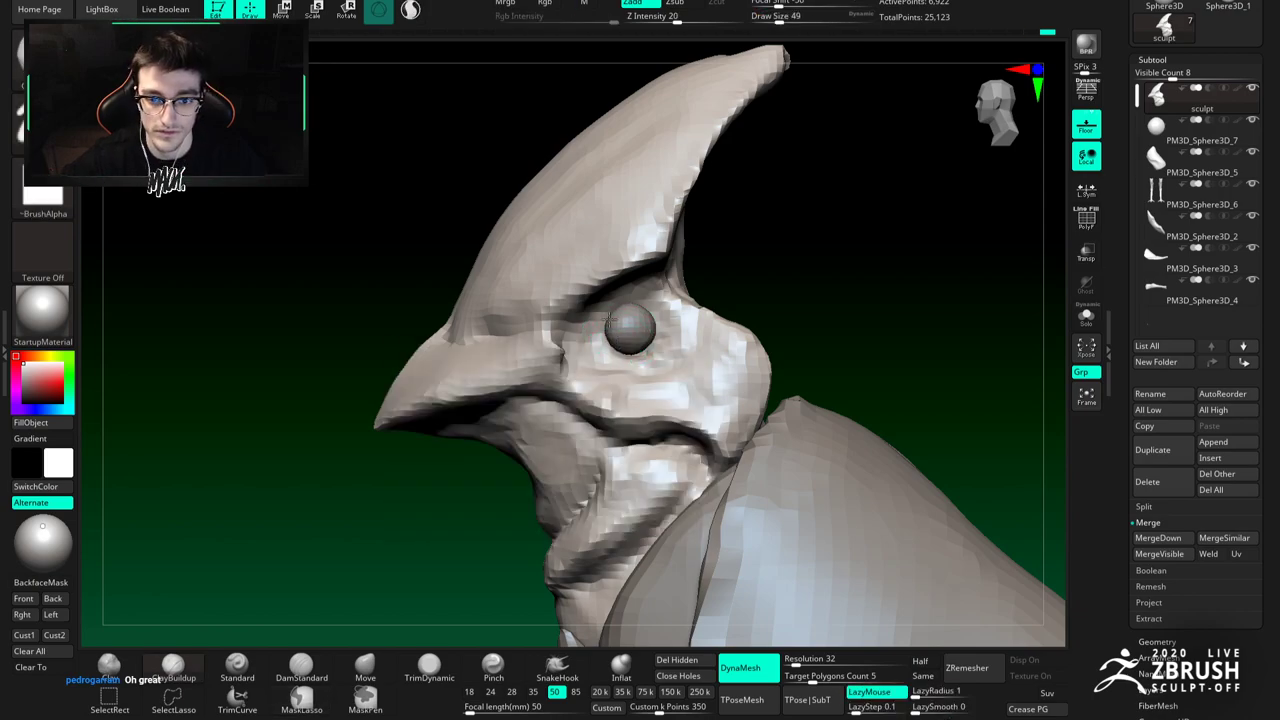
{"action": "right_click", "coordinate": [612, 362]}
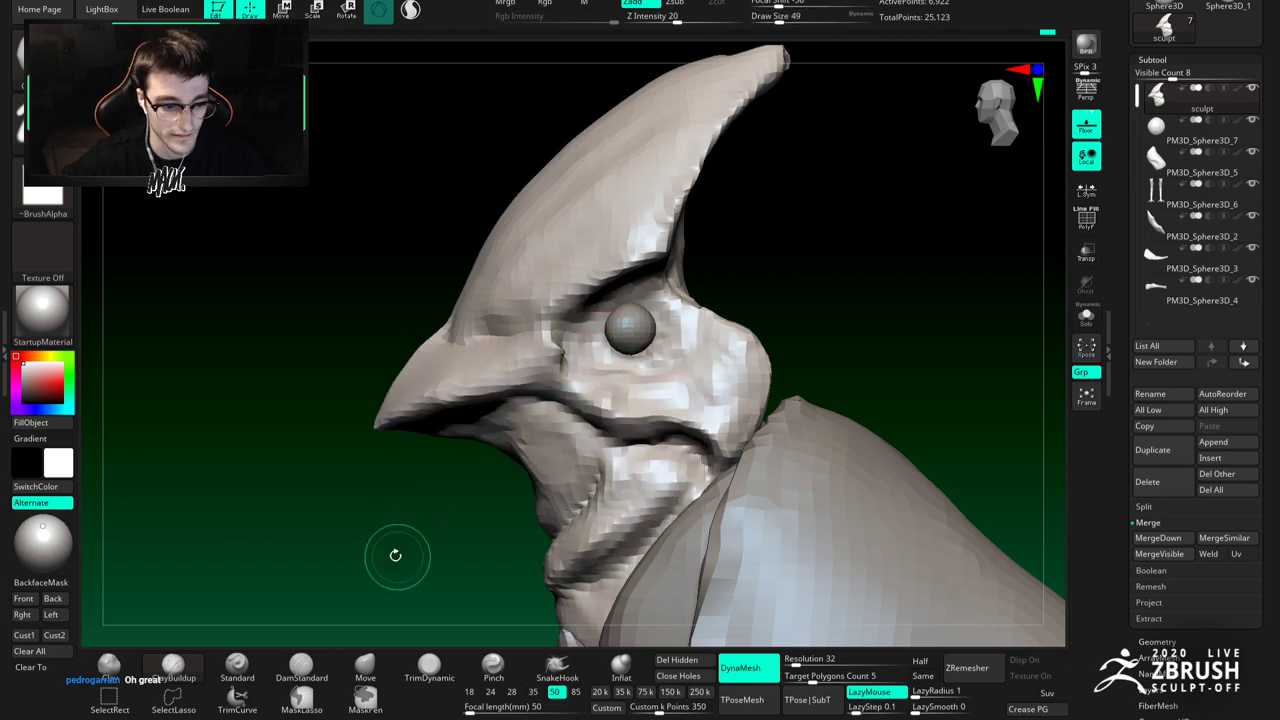
{"action": "mouse_move", "coordinate": [638, 324]}
{"action": "right_mouse_down"}
{"action": "mouse_move", "coordinate": [560, 328]}
{"action": "mouse_move", "coordinate": [594, 328]}
{"action": "mouse_move", "coordinate": [606, 308]}
{"action": "mouse_move", "coordinate": [630, 367]}
{"action": "right_mouse_up"}
{"action": "right_click", "coordinate": [624, 300]}
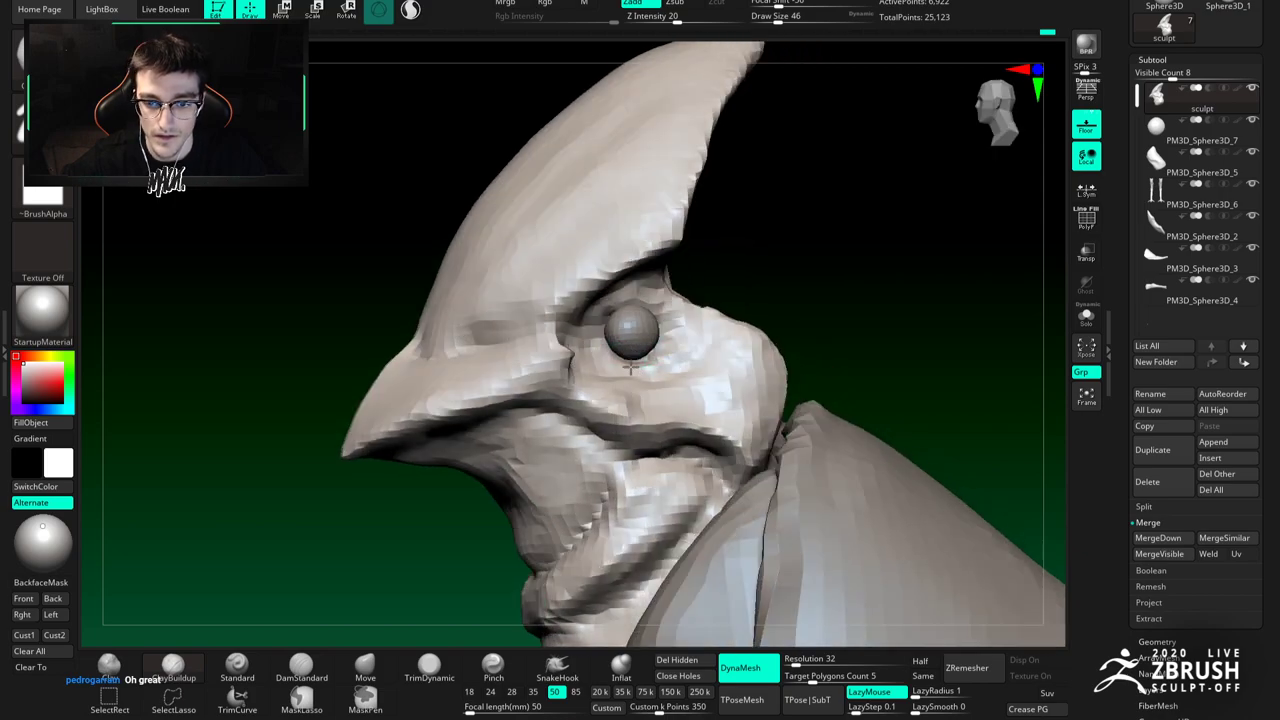
Step: Isolate the head, rework the inside of the eye socket with ClayBuildup, and show the other subtools again
{"action": "left_click", "coordinate": [1086, 315]}
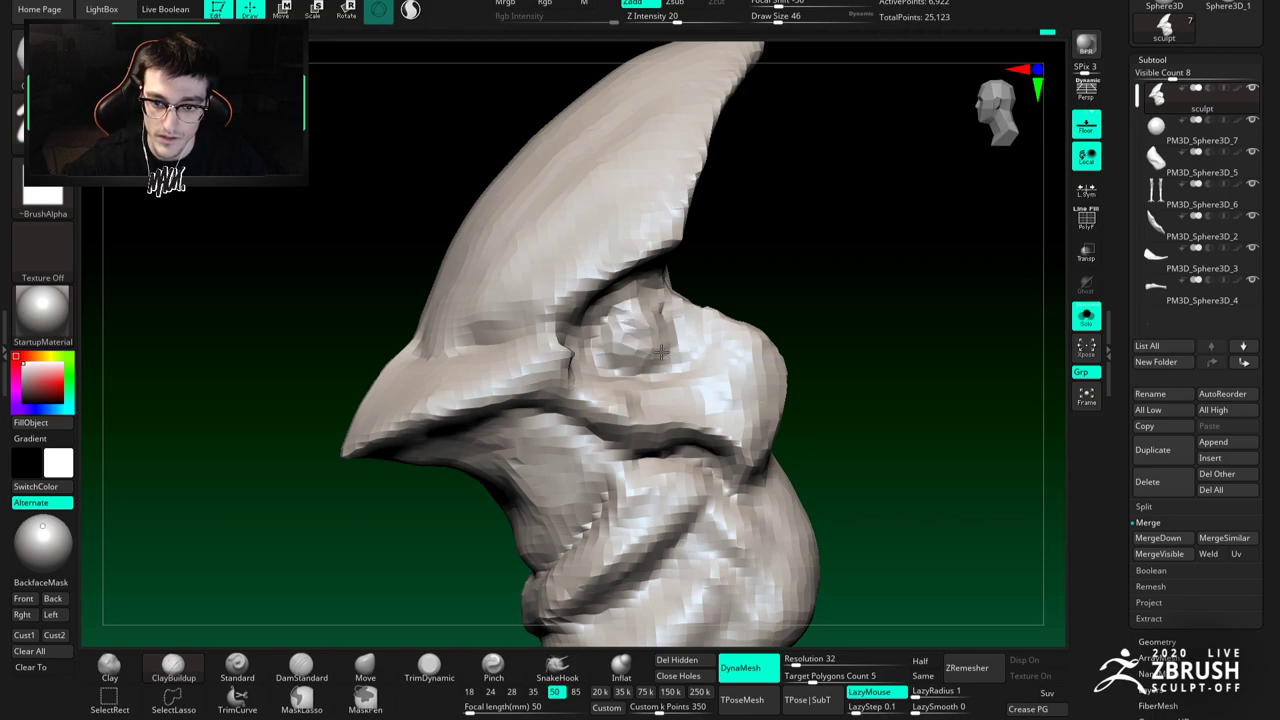
{"action": "mouse_move", "coordinate": [624, 338]}
{"action": "left_mouse_down"}
{"action": "mouse_move", "coordinate": [652, 340]}
{"action": "mouse_move", "coordinate": [636, 346]}
{"action": "left_mouse_up"}
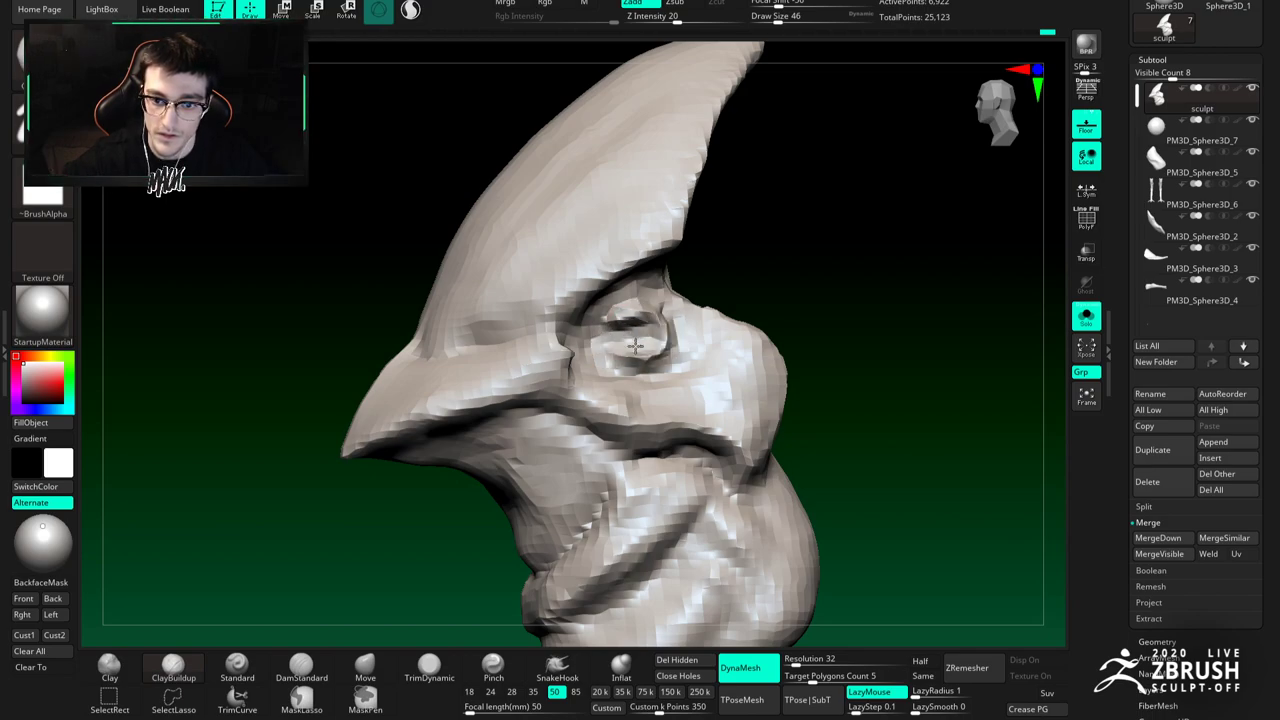
{"action": "right_click_drag", "start_coordinate": [623, 355], "coordinate": [621, 348]}
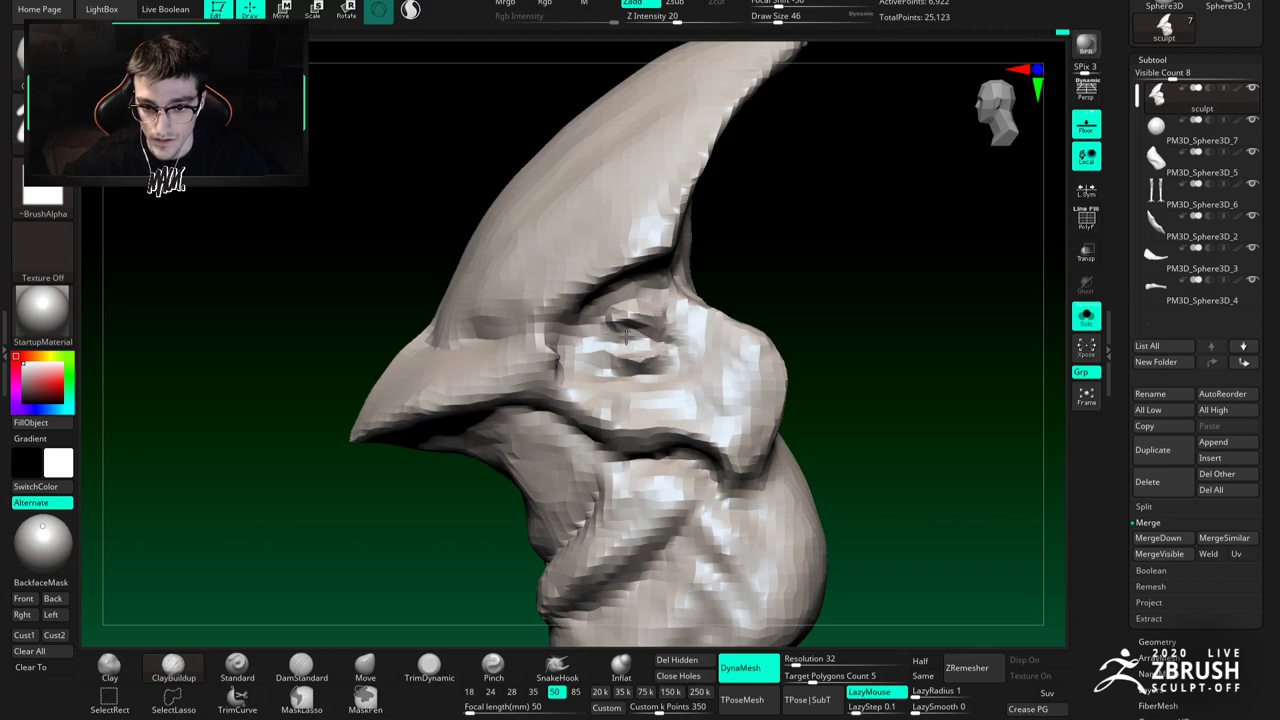
{"action": "right_click_drag", "start_coordinate": [642, 325], "coordinate": [645, 290], "text": "ctrl"}
{"action": "right_click_drag", "start_coordinate": [645, 290], "coordinate": [725, 395]}
{"action": "left_click", "coordinate": [1086, 317]}
Step: With the Move brush at draw size 97, push the head surface above the eyeball into place
{"action": "left_click", "coordinate": [645, 347], "text": "alt"}
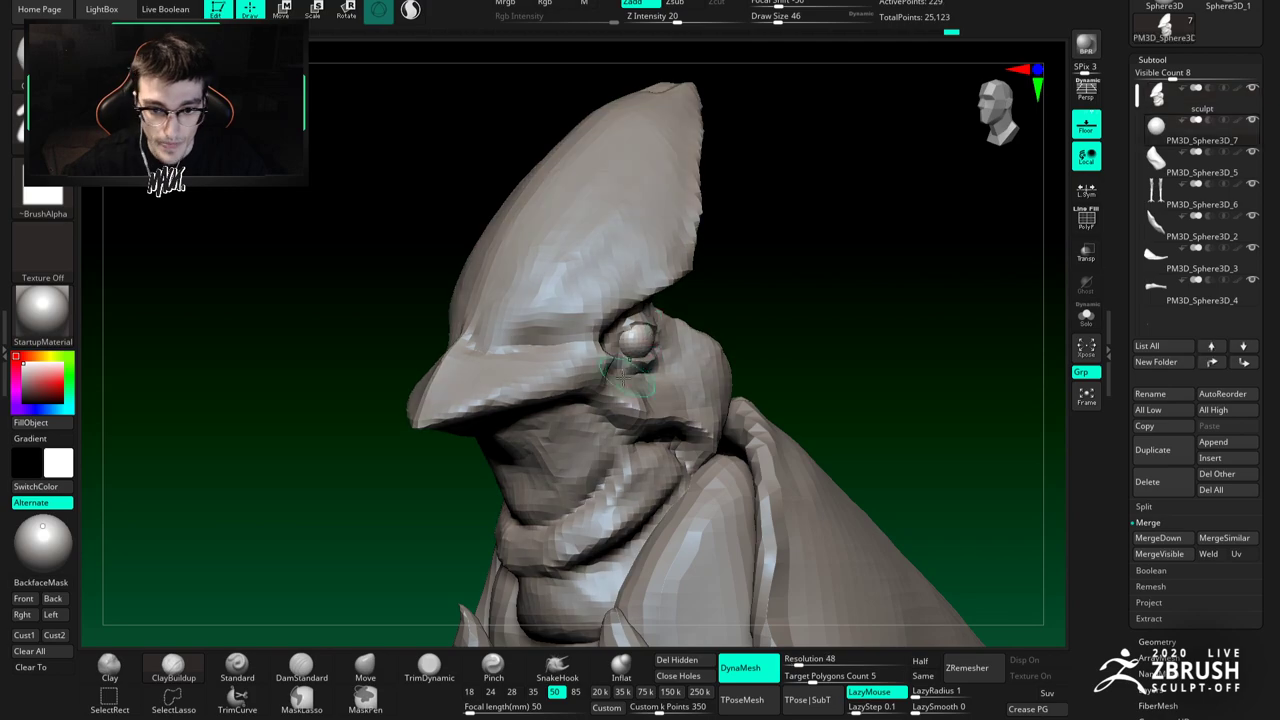
{"action": "left_click", "coordinate": [374, 668]}
{"action": "mouse_move", "coordinate": [500, 320]}
{"action": "right_mouse_down", "text": "shift"}
{"action": "mouse_move", "coordinate": [589, 343]}
{"action": "mouse_move", "coordinate": [440, 347]}
{"action": "mouse_move", "coordinate": [442, 380]}
{"action": "right_mouse_up", "text": "shift"}
{"action": "left_click", "coordinate": [525, 378], "text": "alt"}
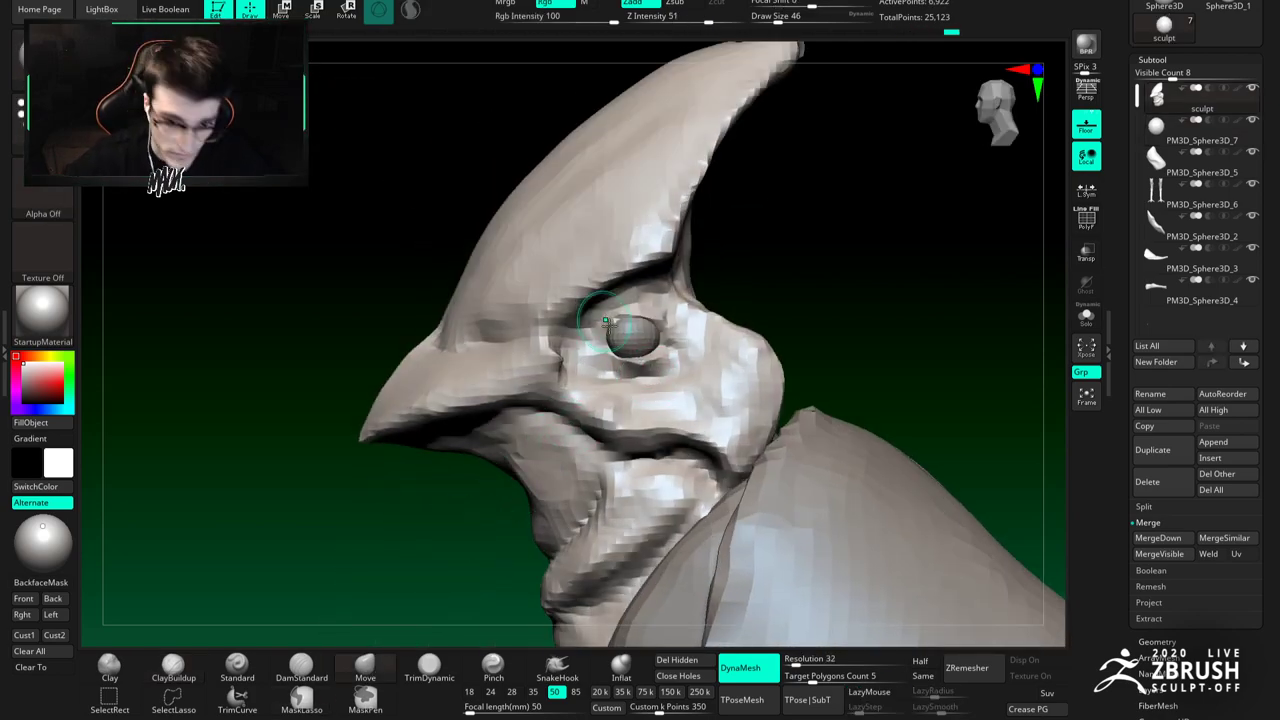
{"action": "right_click_drag", "start_coordinate": [605, 320], "coordinate": [697, 288]}
{"action": "right_click_drag", "start_coordinate": [612, 320], "coordinate": [550, 312]}
{"action": "key", "text": "space"}
{"action": "left_click_drag", "start_coordinate": [602, 316], "coordinate": [616, 314]}
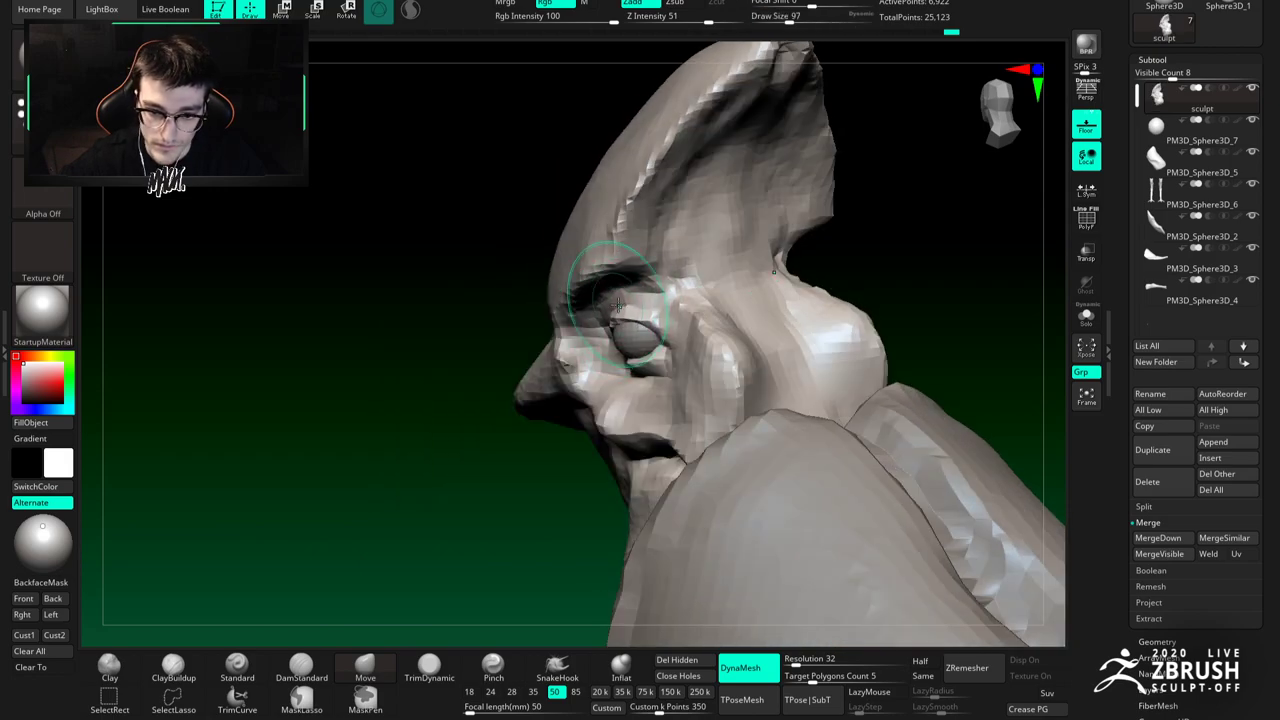
Step: Shape the eyelids closely around the eyeball with the Move brush, reducing the draw size to 49
{"action": "right_click_drag", "start_coordinate": [616, 323], "coordinate": [682, 316]}
{"action": "key", "text": "space"}
{"action": "key", "text": "space"}
{"action": "left_click_drag", "start_coordinate": [626, 316], "coordinate": [606, 319]}
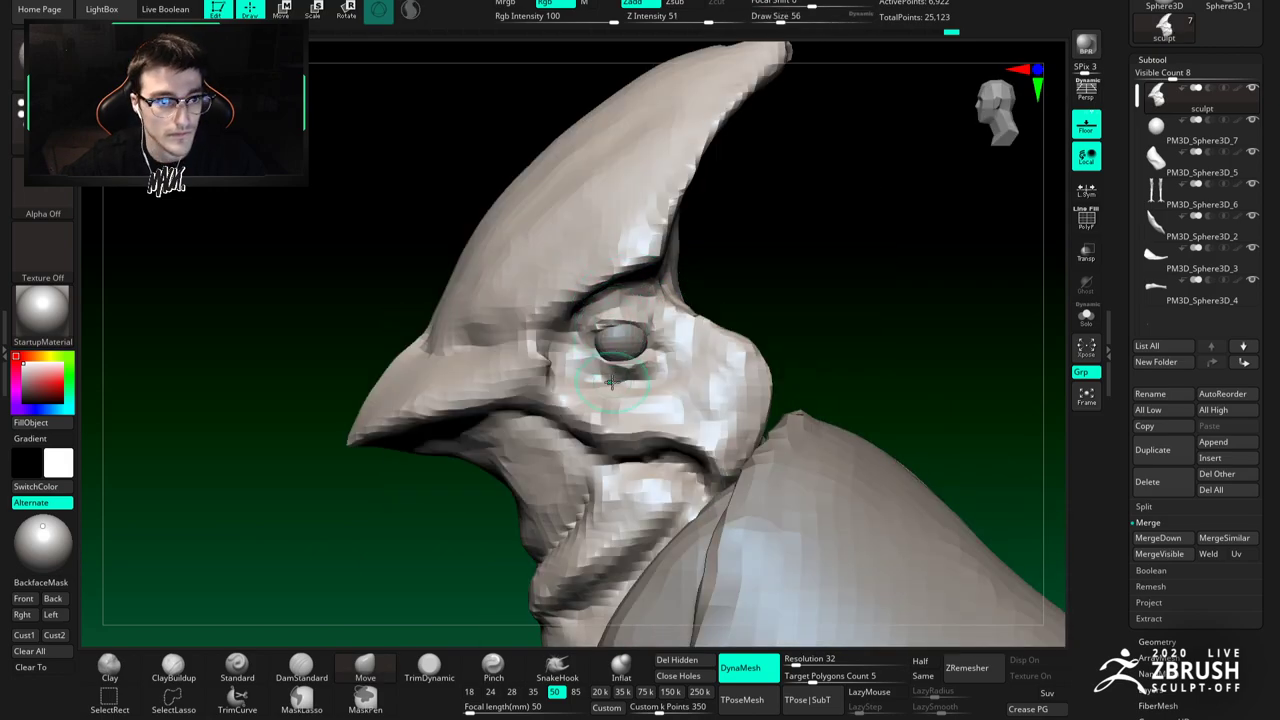
{"action": "mouse_move", "coordinate": [600, 357]}
{"action": "right_mouse_down"}
{"action": "mouse_move", "coordinate": [578, 370]}
{"action": "mouse_move", "coordinate": [634, 338]}
{"action": "right_mouse_up"}
{"action": "key", "text": "space"}
{"action": "left_click_drag", "start_coordinate": [615, 336], "coordinate": [611, 336]}
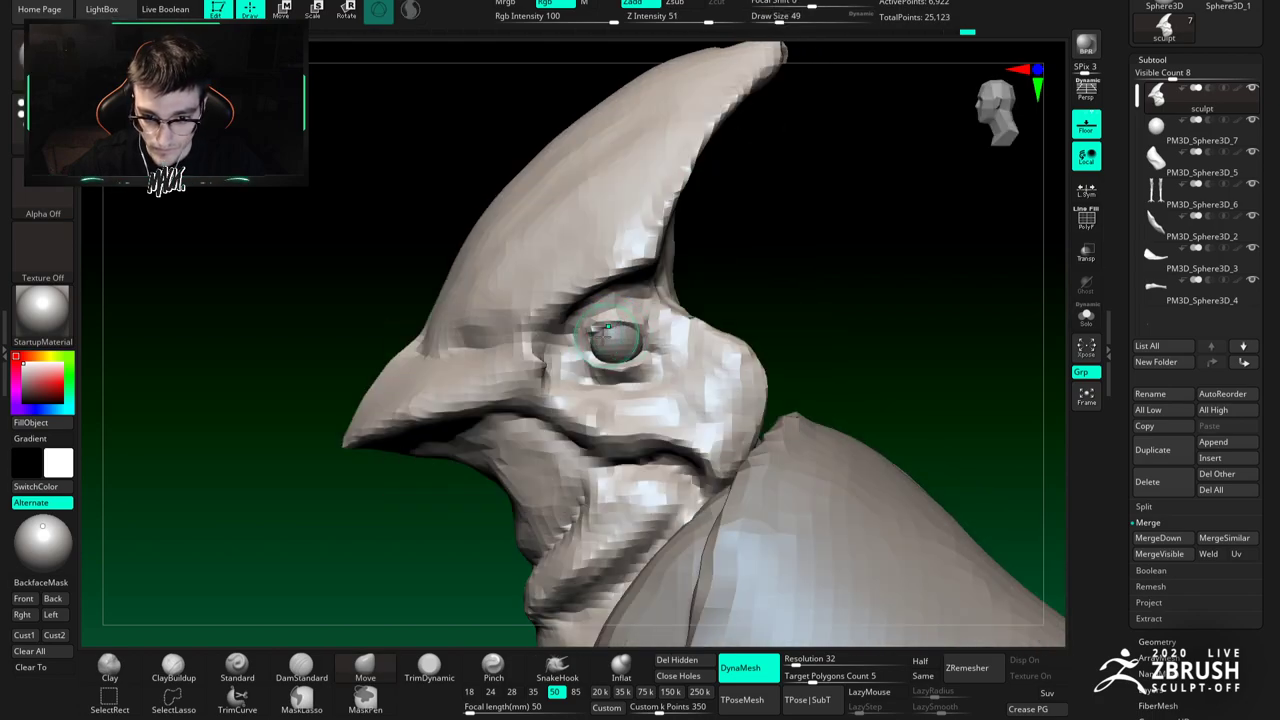
Step: Refine the lower eyelid's contour below the eyeball with the Move brush at a draw size of about 46
{"action": "mouse_move", "coordinate": [586, 349]}
{"action": "right_mouse_down"}
{"action": "mouse_move", "coordinate": [568, 352]}
{"action": "mouse_move", "coordinate": [566, 277]}
{"action": "right_mouse_up"}
{"action": "mouse_move", "coordinate": [624, 336]}
{"action": "right_mouse_down"}
{"action": "mouse_move", "coordinate": [597, 342]}
{"action": "mouse_move", "coordinate": [620, 345]}
{"action": "right_mouse_up"}
{"action": "right_click_drag", "start_coordinate": [606, 345], "coordinate": [607, 369], "text": "ctrl"}
{"action": "key", "text": "space"}
{"action": "left_click_drag", "start_coordinate": [608, 370], "coordinate": [605, 370]}
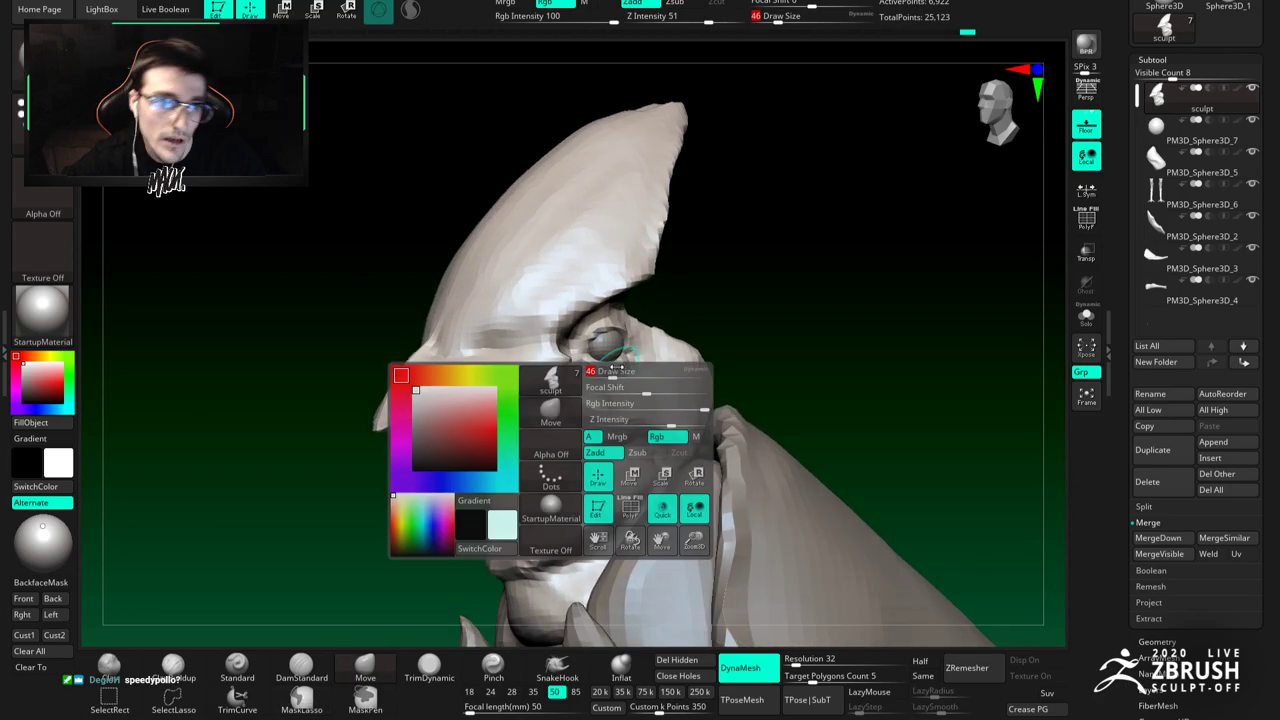
{"action": "right_click_drag", "start_coordinate": [590, 364], "coordinate": [606, 362]}
{"action": "left_click_drag", "start_coordinate": [637, 341], "coordinate": [598, 351]}
Step: Thicken the lower eyelid and inner eye corner with ClayBuildup at draw size 35
{"action": "key", "text": "b"}
{"action": "key", "text": "c"}
{"action": "key", "text": "b"}
{"action": "key", "text": "space"}
{"action": "right_click_drag", "start_coordinate": [595, 355], "coordinate": [592, 366], "text": "ctrl"}
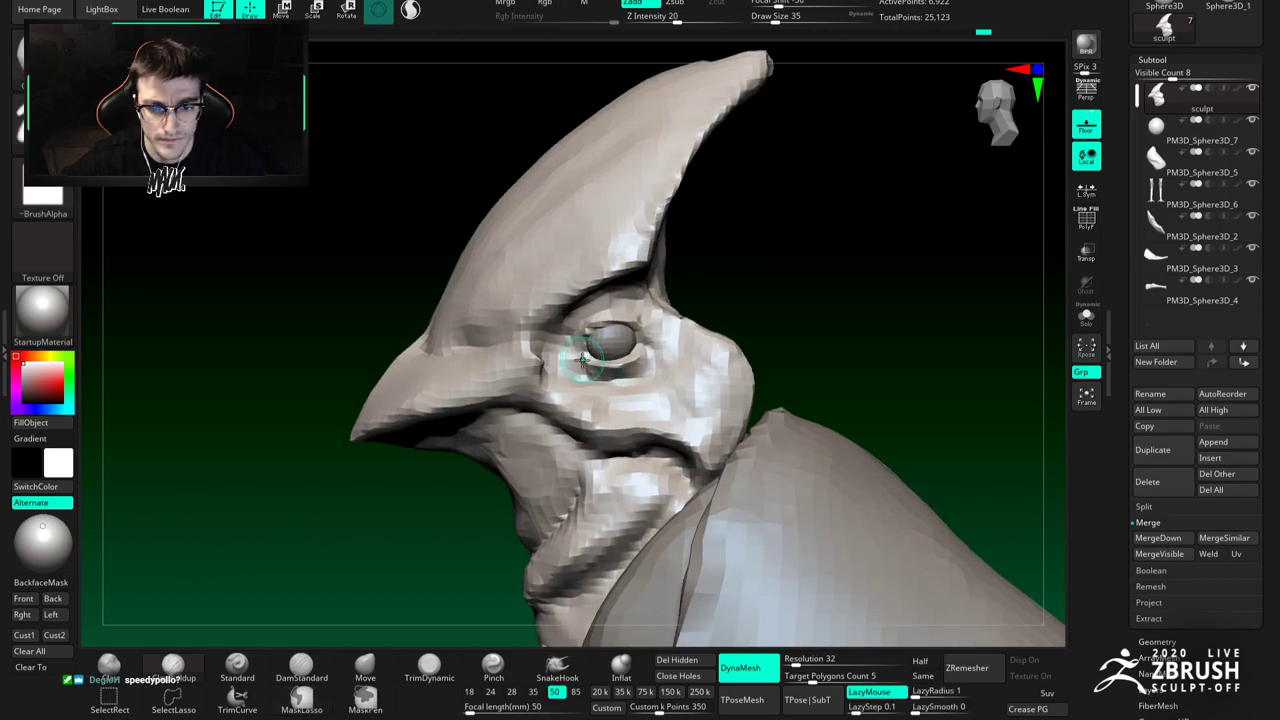
Step: Carve a crease along the inner eye corner and lower eyelid with DamStandard at draw size 31
{"action": "key", "text": "b"}
{"action": "key", "text": "d"}
{"action": "key", "text": "s"}
{"action": "key", "text": "space"}
{"action": "left_click", "coordinate": [595, 361]}
{"action": "key", "text": "space"}
{"action": "left_click_drag", "start_coordinate": [591, 361], "coordinate": [583, 360]}
{"action": "right_click_drag", "start_coordinate": [575, 357], "coordinate": [585, 349]}
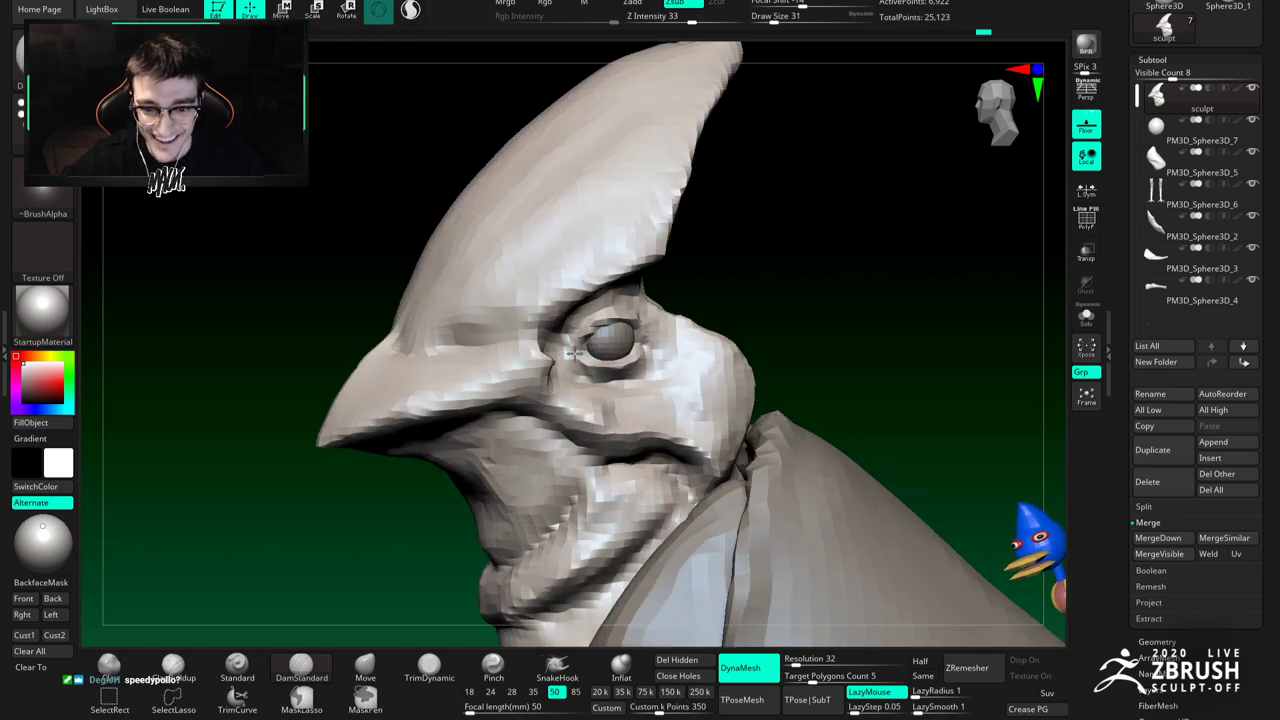
{"action": "right_click_drag", "start_coordinate": [573, 356], "coordinate": [590, 352]}
Step: Isolate the head and sculpt the inside of the eye opening with ClayBuildup at draw size 31
{"action": "left_click", "coordinate": [1086, 316]}
{"action": "mouse_move", "coordinate": [774, 334]}
{"action": "right_mouse_down", "text": "ctrl"}
{"action": "mouse_move", "coordinate": [632, 348]}
{"action": "mouse_move", "coordinate": [655, 341]}
{"action": "right_mouse_up", "text": "ctrl"}
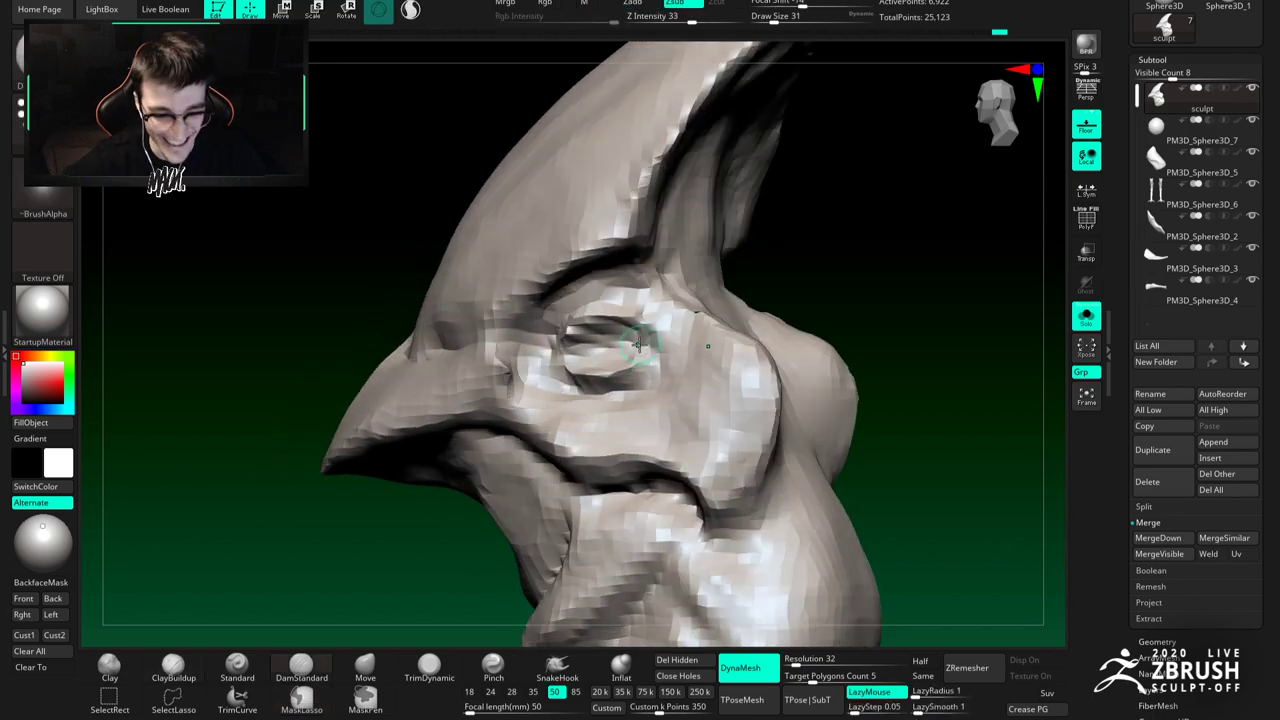
{"action": "key", "text": "b"}
{"action": "key", "text": "c"}
{"action": "key", "text": "b"}
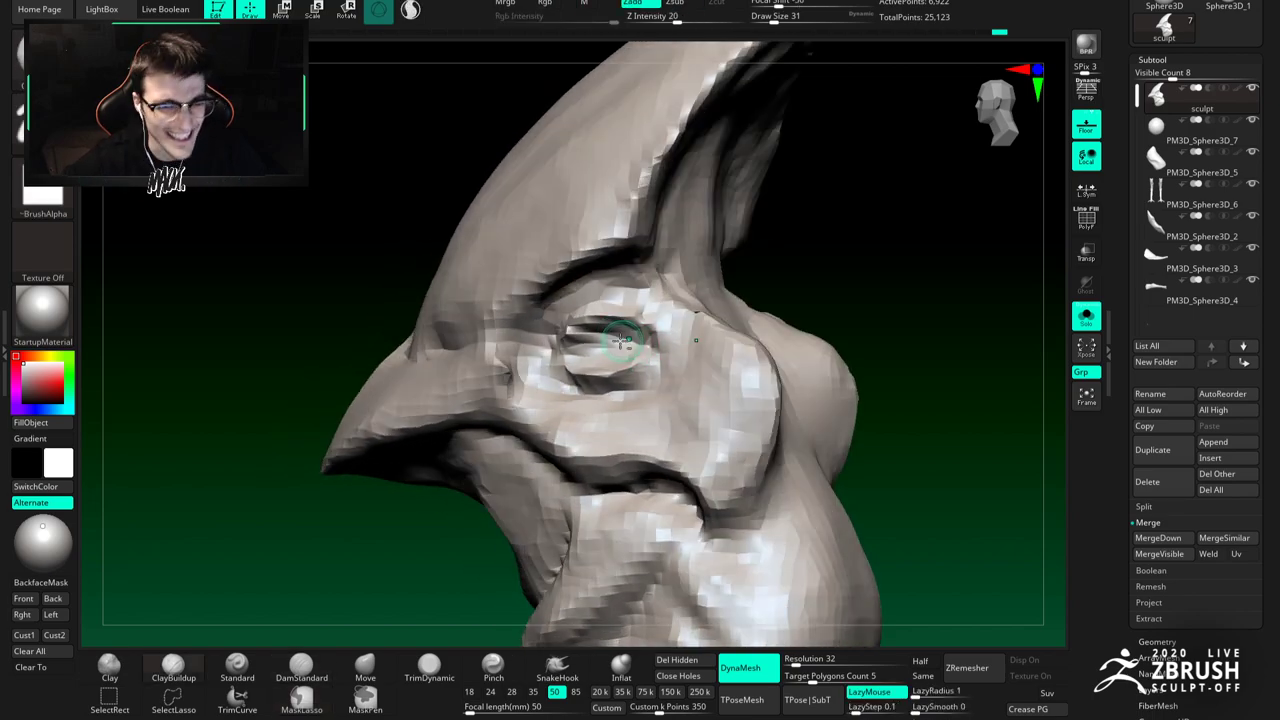
{"action": "left_click_drag", "start_coordinate": [593, 348], "coordinate": [657, 370]}
Step: Remesh the head with DynaMesh at resolution 64
{"action": "right_click_drag", "start_coordinate": [657, 370], "coordinate": [763, 364], "text": "ctrl"}
{"action": "left_click_drag", "start_coordinate": [796, 661], "coordinate": [800, 661]}
{"action": "left_click_drag", "start_coordinate": [754, 400], "coordinate": [772, 430], "text": "ctrl"}
{"action": "mouse_move", "coordinate": [754, 400]}
{"action": "right_mouse_down", "text": "ctrl"}
{"action": "mouse_move", "coordinate": [643, 353]}
{"action": "mouse_move", "coordinate": [637, 371]}
{"action": "mouse_move", "coordinate": [590, 366]}
{"action": "right_mouse_up", "text": "ctrl"}
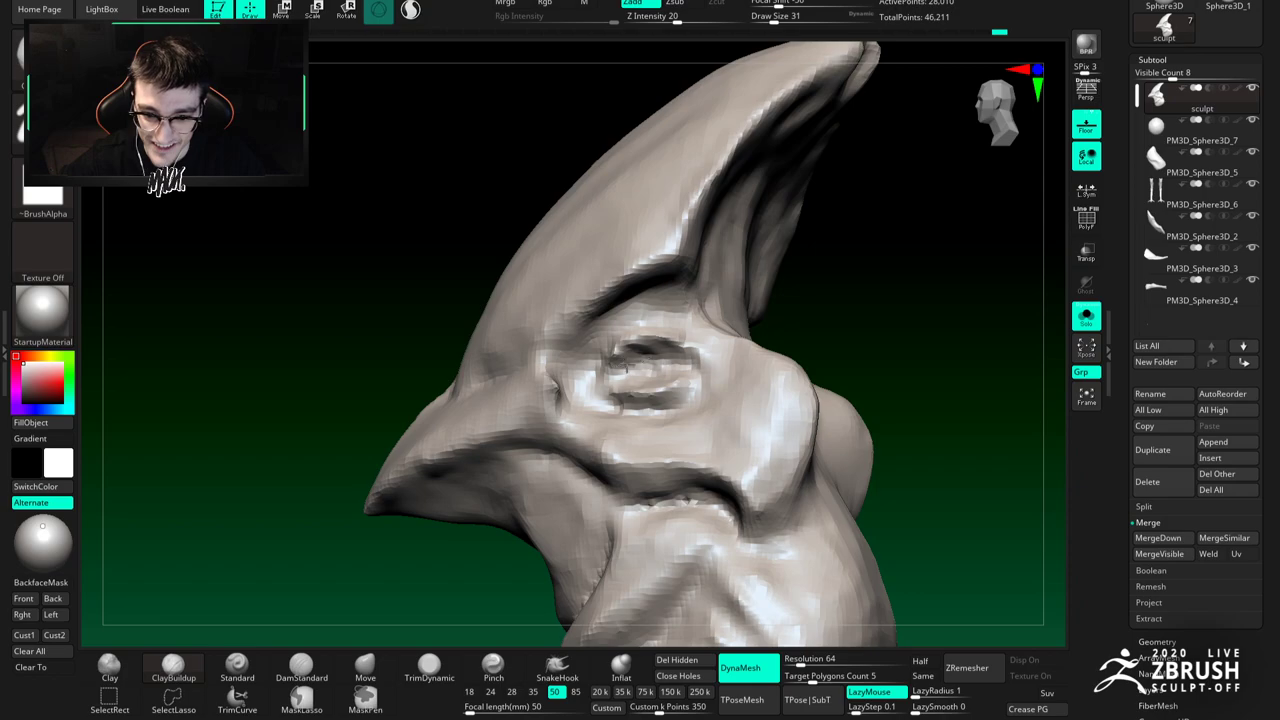
Step: Smooth the surface inside the eye opening and show the whole bird again
{"action": "left_click_drag", "start_coordinate": [637, 349], "coordinate": [683, 373], "text": "shift"}
{"action": "right_click_drag", "start_coordinate": [683, 373], "coordinate": [733, 366], "text": "ctrl"}
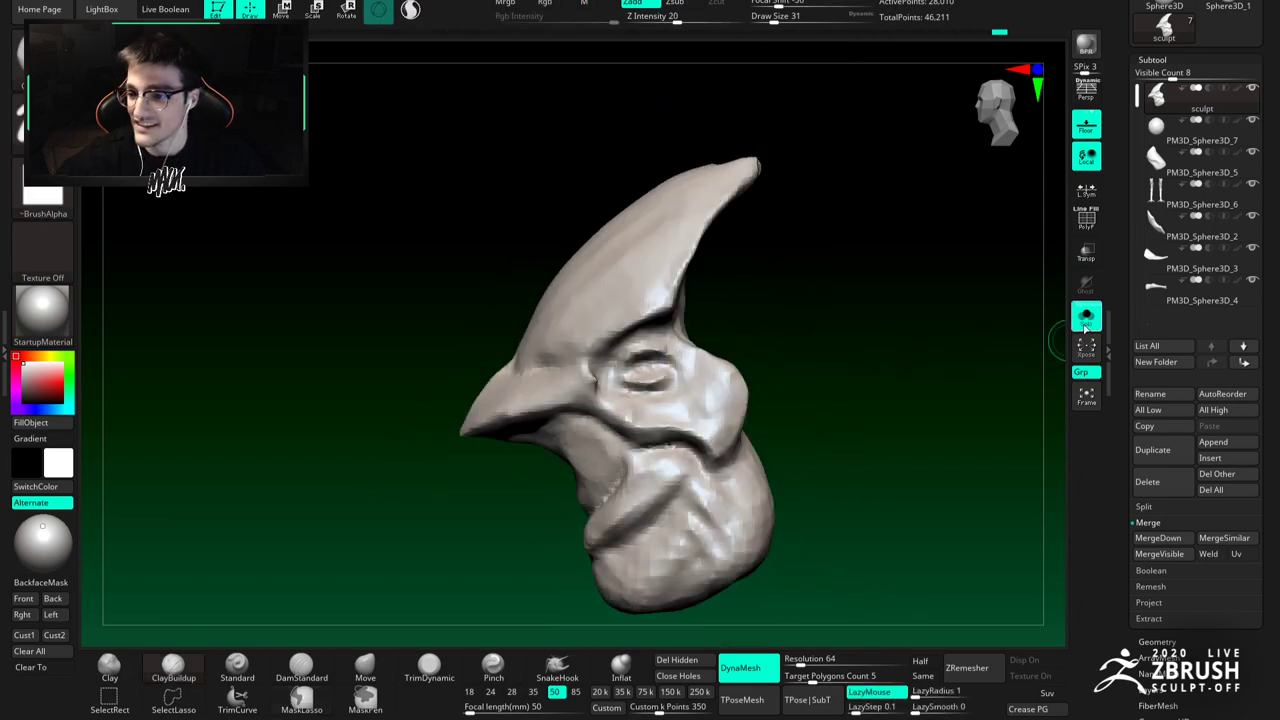
{"action": "left_click", "coordinate": [1086, 318]}
{"action": "mouse_move", "coordinate": [580, 280]}
{"action": "right_mouse_down", "text": "ctrl"}
{"action": "mouse_move", "coordinate": [656, 304]}
{"action": "mouse_move", "coordinate": [642, 244]}
{"action": "right_mouse_up", "text": "ctrl"}
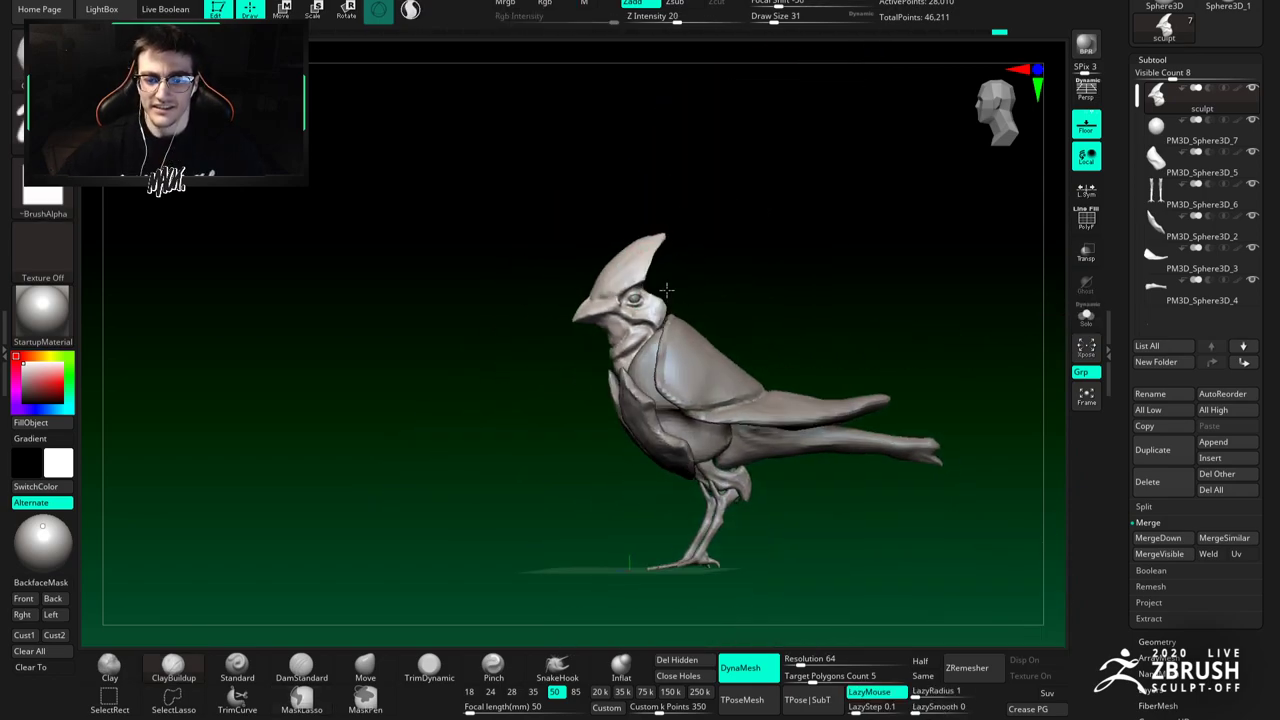
Step: Adjust the eye area with the Move brush and build up the brow around the eye with ClayBuildup at draw size 37
{"action": "left_click", "coordinate": [365, 667]}
{"action": "mouse_move", "coordinate": [611, 285]}
{"action": "right_mouse_down", "text": "ctrl"}
{"action": "mouse_move", "coordinate": [645, 335]}
{"action": "mouse_move", "coordinate": [640, 360]}
{"action": "right_mouse_up", "text": "ctrl"}
{"action": "key", "text": "space"}
{"action": "left_click_drag", "start_coordinate": [620, 345], "coordinate": [677, 328]}
{"action": "key", "text": "space"}
{"action": "key", "text": "b"}
{"action": "key", "text": "c"}
{"action": "key", "text": "b"}
{"action": "right_click_drag", "start_coordinate": [686, 333], "coordinate": [645, 328]}
{"action": "mouse_move", "coordinate": [645, 328]}
{"action": "right_mouse_down", "text": "ctrl"}
{"action": "mouse_move", "coordinate": [672, 345]}
{"action": "mouse_move", "coordinate": [668, 303]}
{"action": "right_mouse_up", "text": "ctrl"}
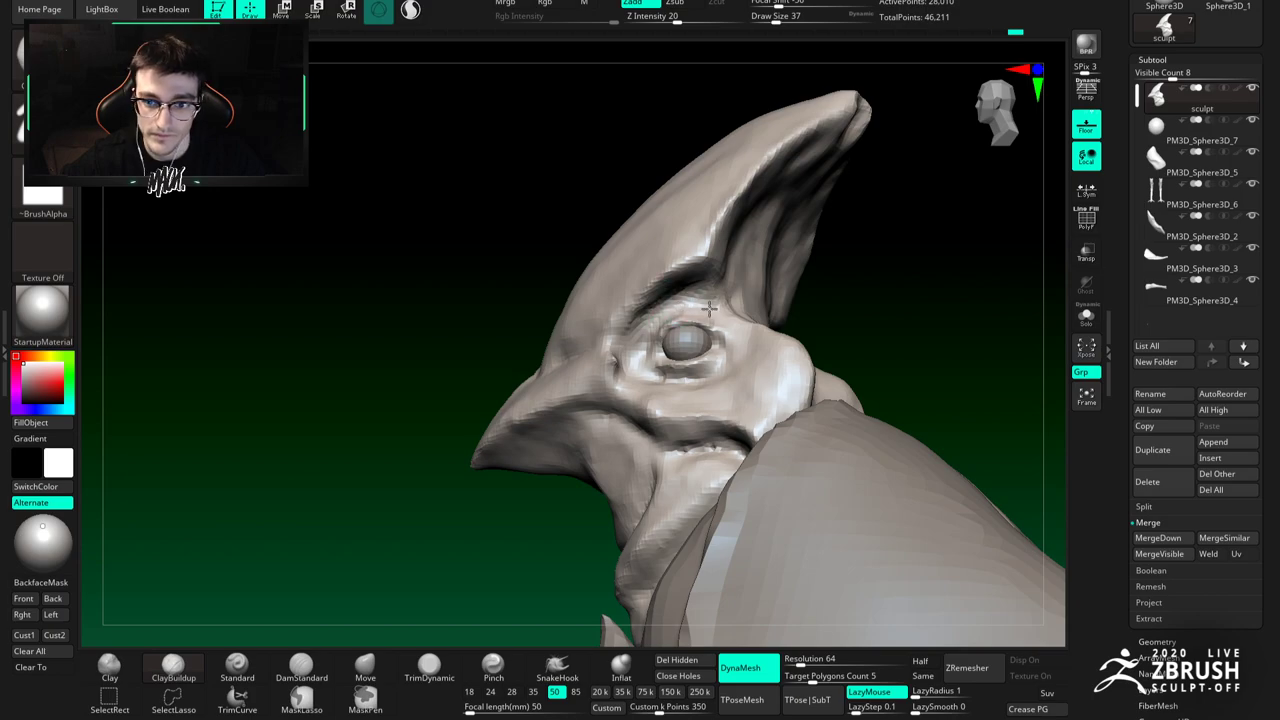
Step: Carve a feather groove along the side of the crest above the eye with DamStandard at draw size 37
{"action": "mouse_move", "coordinate": [628, 322]}
{"action": "right_mouse_down"}
{"action": "mouse_move", "coordinate": [636, 296]}
{"action": "mouse_move", "coordinate": [599, 335]}
{"action": "mouse_move", "coordinate": [566, 304]}
{"action": "mouse_move", "coordinate": [594, 303]}
{"action": "right_mouse_up"}
{"action": "key", "text": "b"}
{"action": "key", "text": "d"}
{"action": "key", "text": "s"}
{"action": "key", "text": "b"}
{"action": "key", "text": "c"}
{"action": "key", "text": "b"}
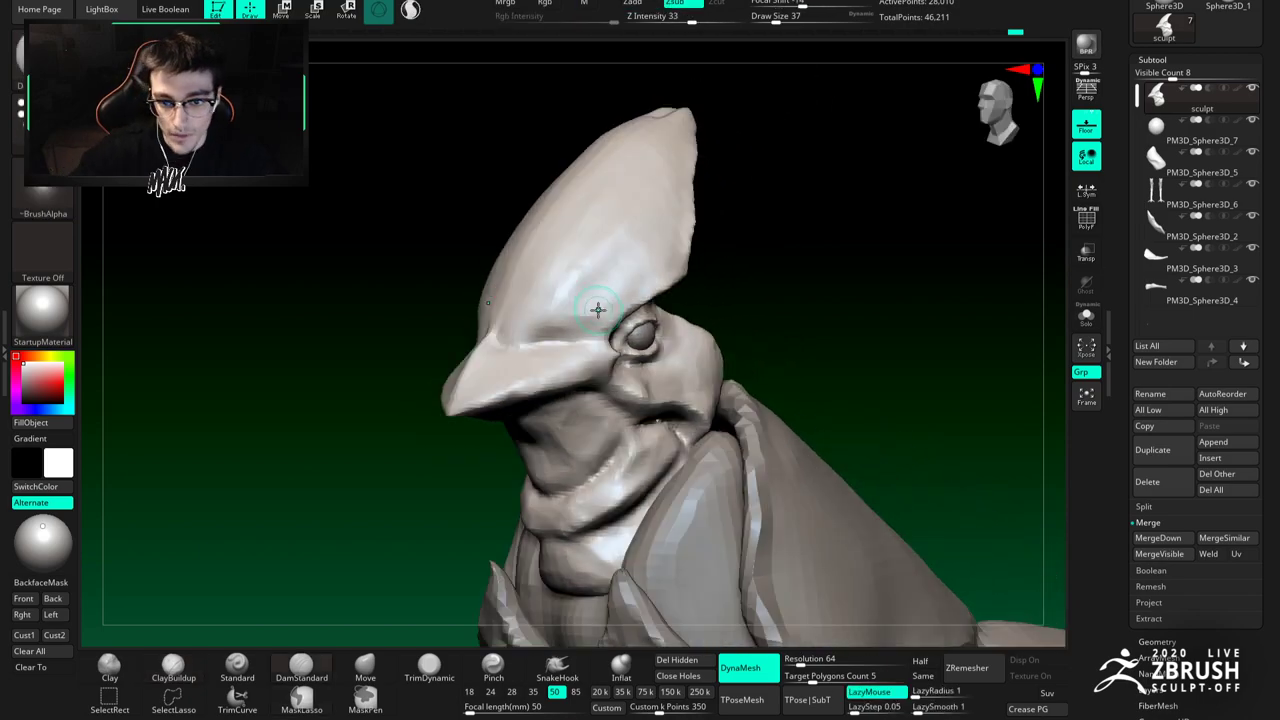
{"action": "key", "text": "b"}
{"action": "key", "text": "d"}
{"action": "key", "text": "s"}
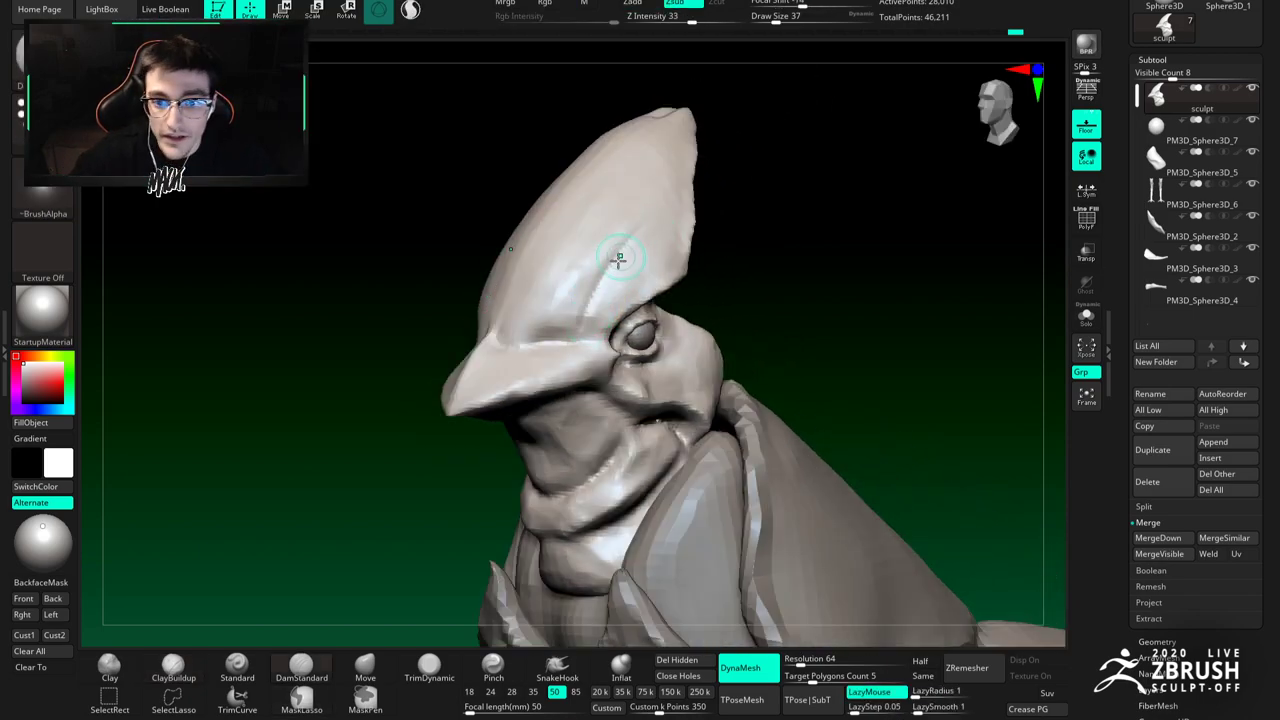
{"action": "key", "text": "b"}
{"action": "key", "text": "s"}
{"action": "key", "text": "t"}
{"action": "key", "text": "b"}
{"action": "key", "text": "d"}
{"action": "key", "text": "s"}
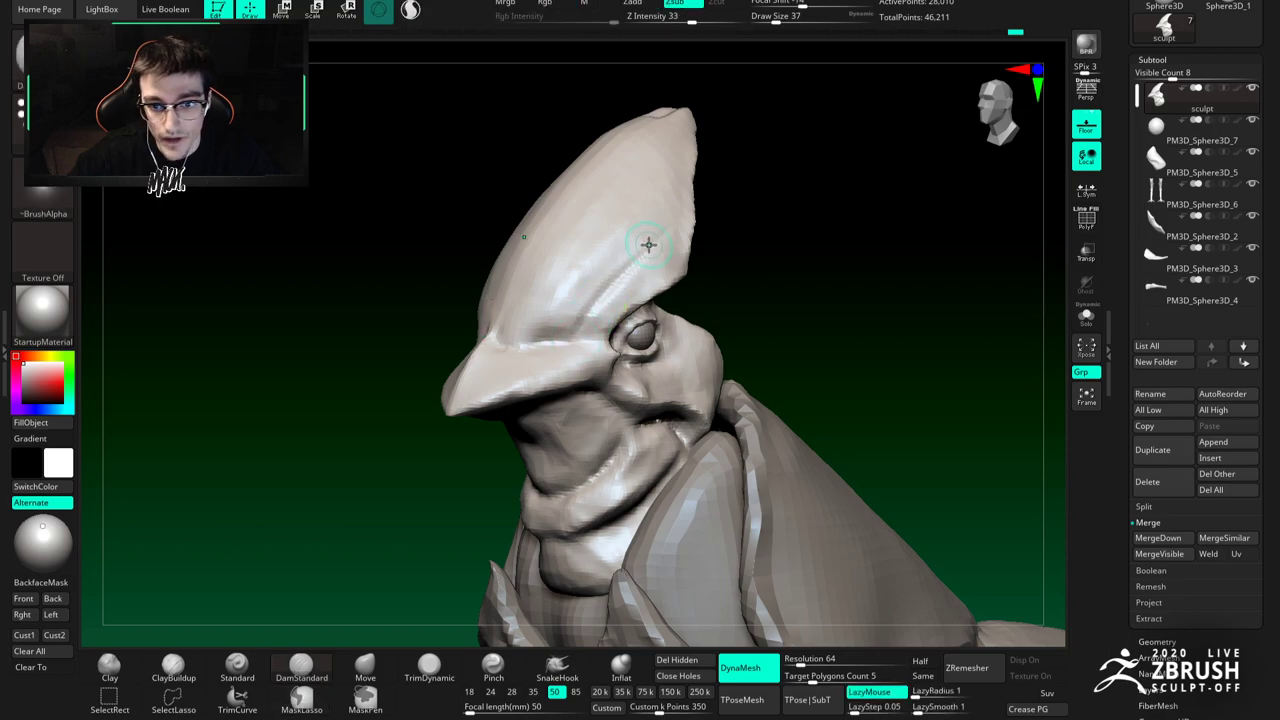
{"action": "mouse_move", "coordinate": [669, 222]}
{"action": "right_mouse_down"}
{"action": "mouse_move", "coordinate": [591, 249]}
{"action": "mouse_move", "coordinate": [580, 337]}
{"action": "mouse_move", "coordinate": [541, 373]}
{"action": "right_mouse_up"}
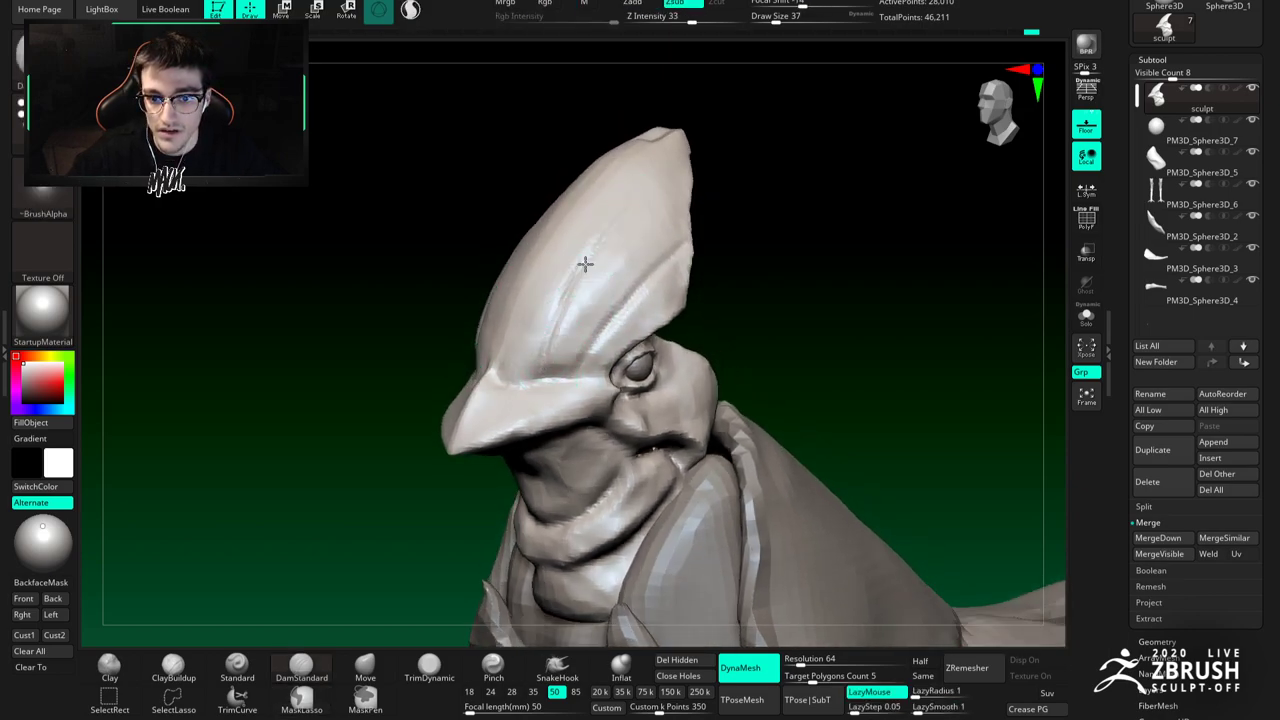
Step: Carve long grooves down the crest from its tip to the base of the beak with DamStandard
{"action": "left_click_drag", "start_coordinate": [591, 254], "coordinate": [540, 373]}
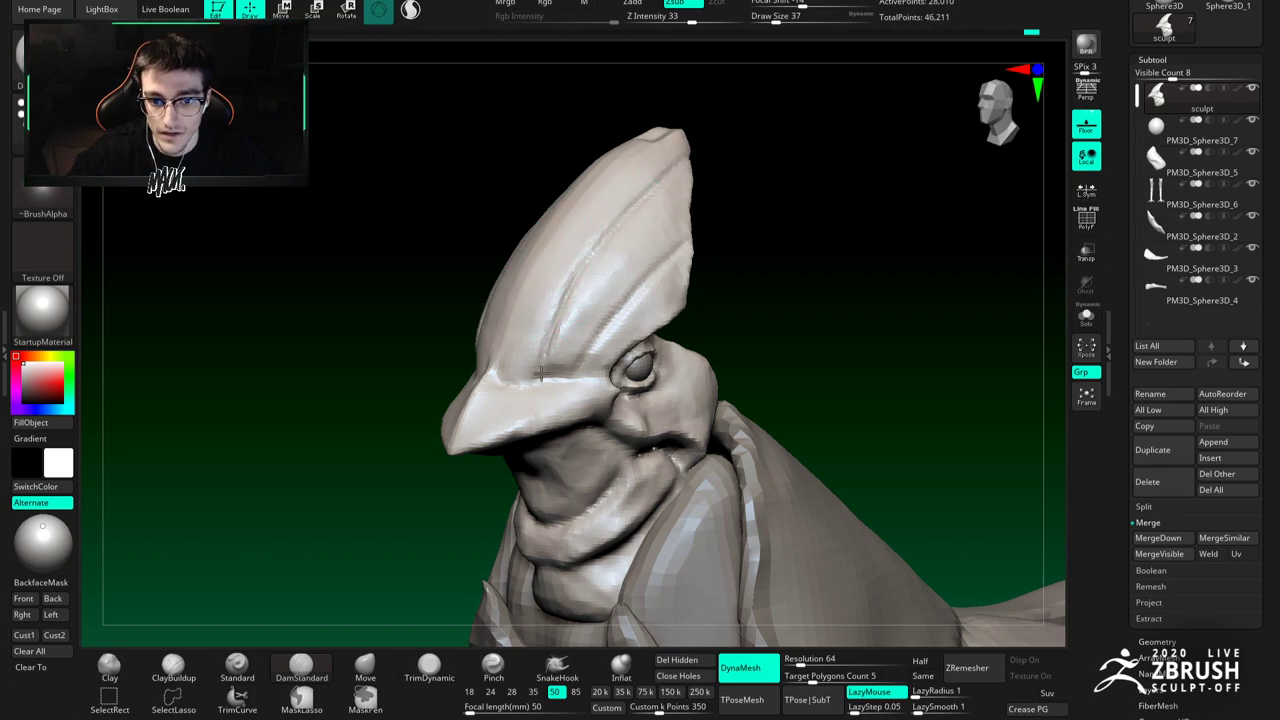
{"action": "left_click_drag", "start_coordinate": [537, 357], "coordinate": [524, 374]}
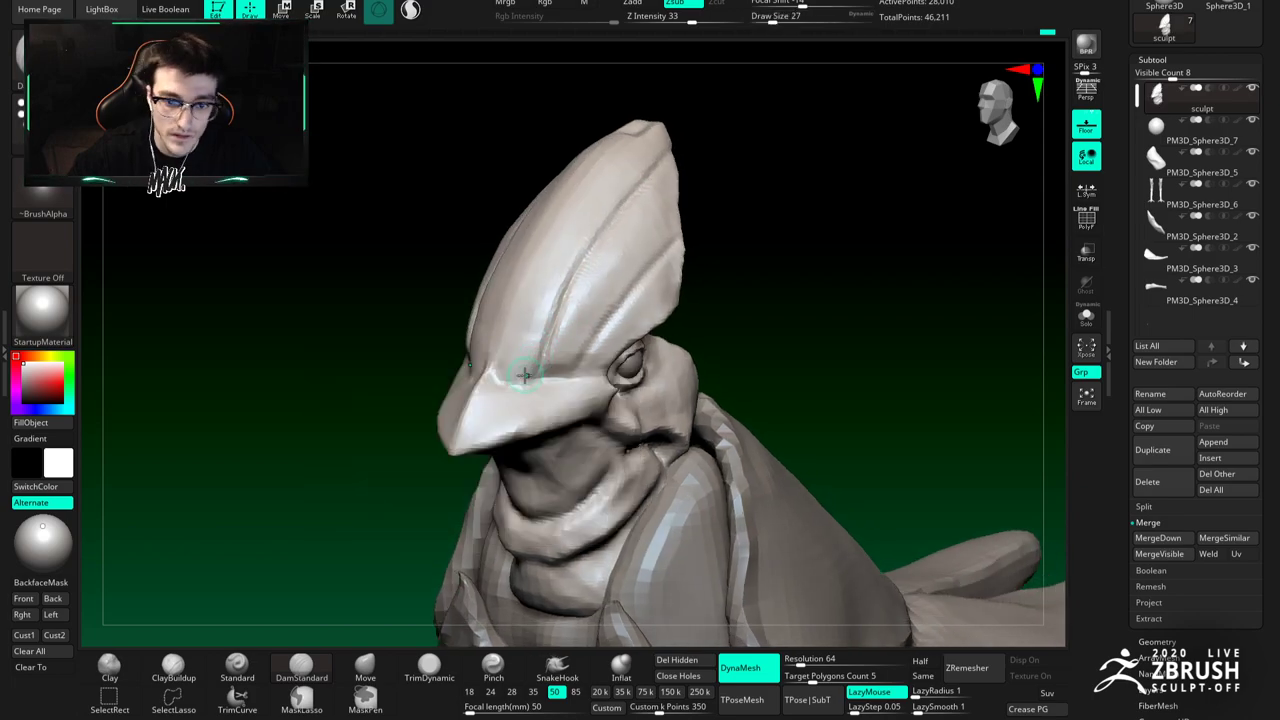
{"action": "right_click_drag", "start_coordinate": [535, 370], "coordinate": [491, 360]}
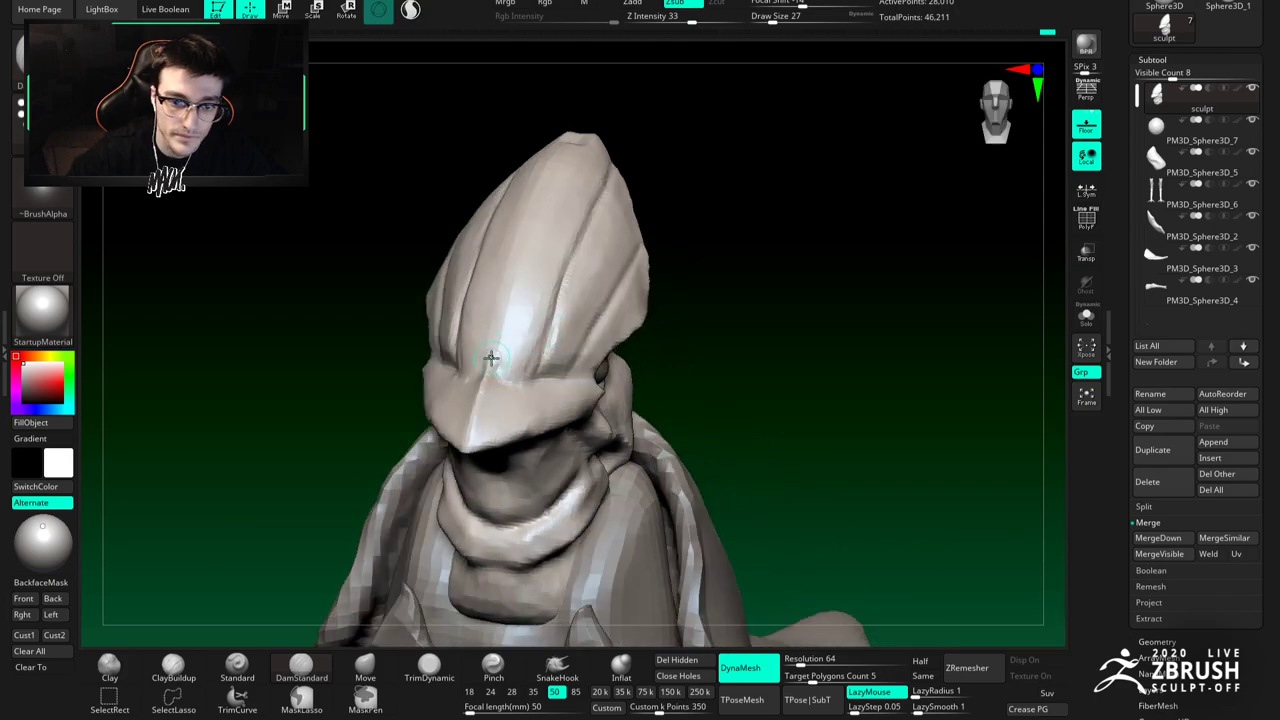
{"action": "mouse_move", "coordinate": [531, 210]}
{"action": "right_mouse_down"}
{"action": "mouse_move", "coordinate": [523, 203]}
{"action": "mouse_move", "coordinate": [545, 309]}
{"action": "right_mouse_up"}
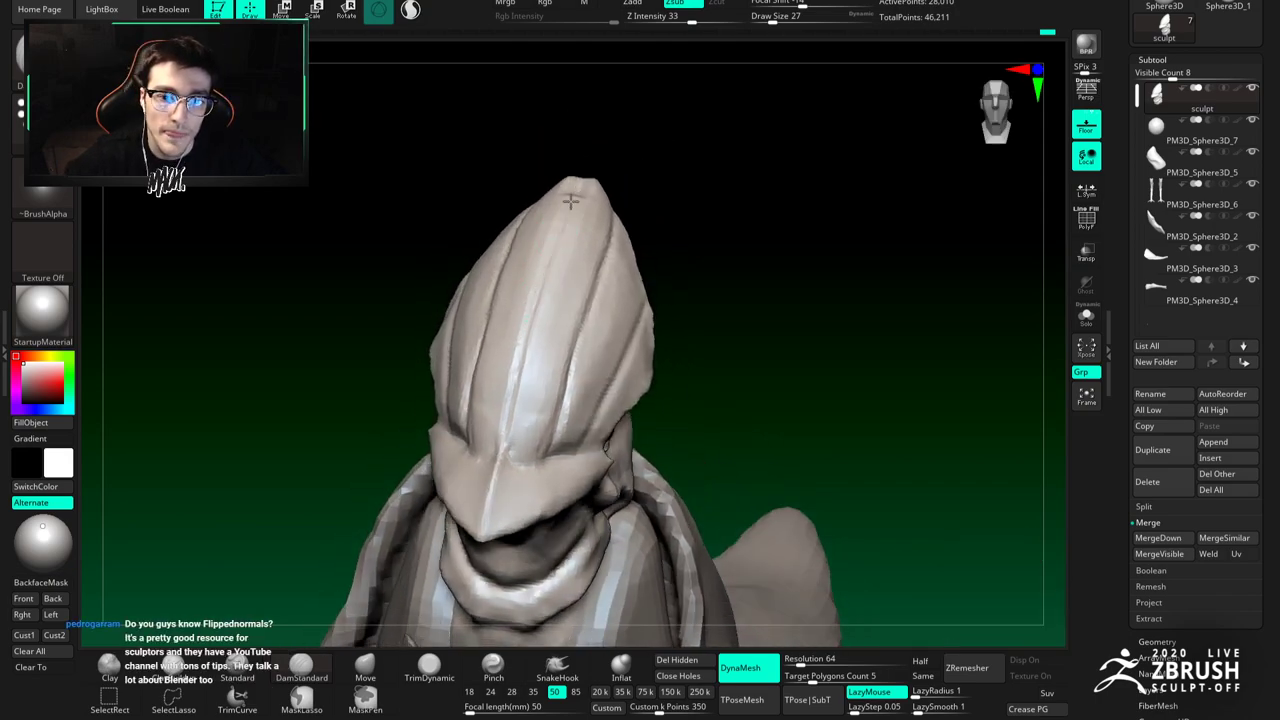
Step: Sharpen the crease between the crest and the base of the beak with DamStandard at draw size 27
{"action": "mouse_move", "coordinate": [500, 393]}
{"action": "right_mouse_down"}
{"action": "mouse_move", "coordinate": [551, 346]}
{"action": "mouse_move", "coordinate": [565, 400]}
{"action": "right_mouse_up"}
{"action": "key", "text": "b"}
{"action": "key", "text": "d"}
{"action": "key", "text": "s"}
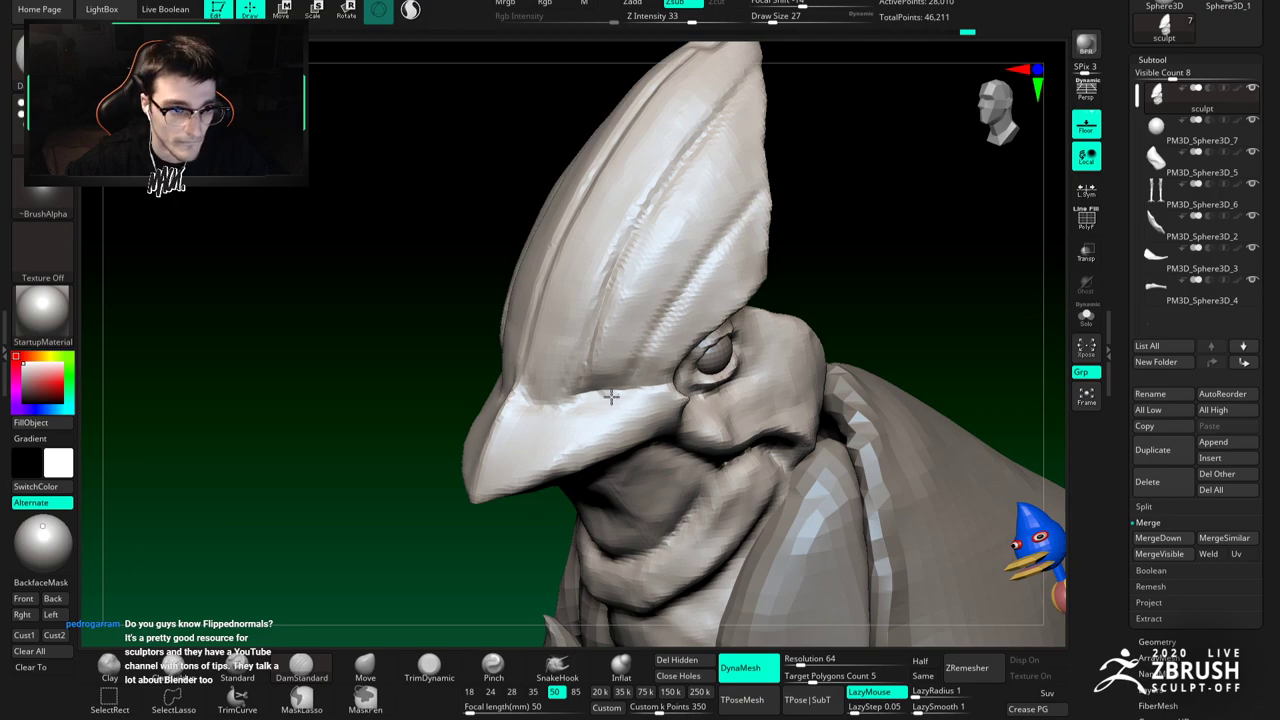
{"action": "mouse_move", "coordinate": [526, 401]}
{"action": "right_mouse_down"}
{"action": "mouse_move", "coordinate": [526, 354]}
{"action": "mouse_move", "coordinate": [548, 363]}
{"action": "right_mouse_up"}
Step: Reshape the forehead and the base of the beak with the Move brush, using draw sizes 128 and 112
{"action": "left_click", "coordinate": [365, 667]}
{"action": "key", "text": "space"}
{"action": "key", "text": "space"}
{"action": "mouse_move", "coordinate": [500, 424]}
{"action": "left_mouse_down"}
{"action": "mouse_move", "coordinate": [493, 410]}
{"action": "mouse_move", "coordinate": [560, 397]}
{"action": "left_mouse_up"}
{"action": "key", "text": "space"}
{"action": "key", "text": "space"}
{"action": "left_click_drag", "start_coordinate": [565, 328], "coordinate": [553, 330]}
{"action": "key", "text": "space"}
{"action": "right_click_drag", "start_coordinate": [583, 318], "coordinate": [618, 363]}
{"action": "key", "text": "space"}
{"action": "left_click_drag", "start_coordinate": [606, 354], "coordinate": [600, 354]}
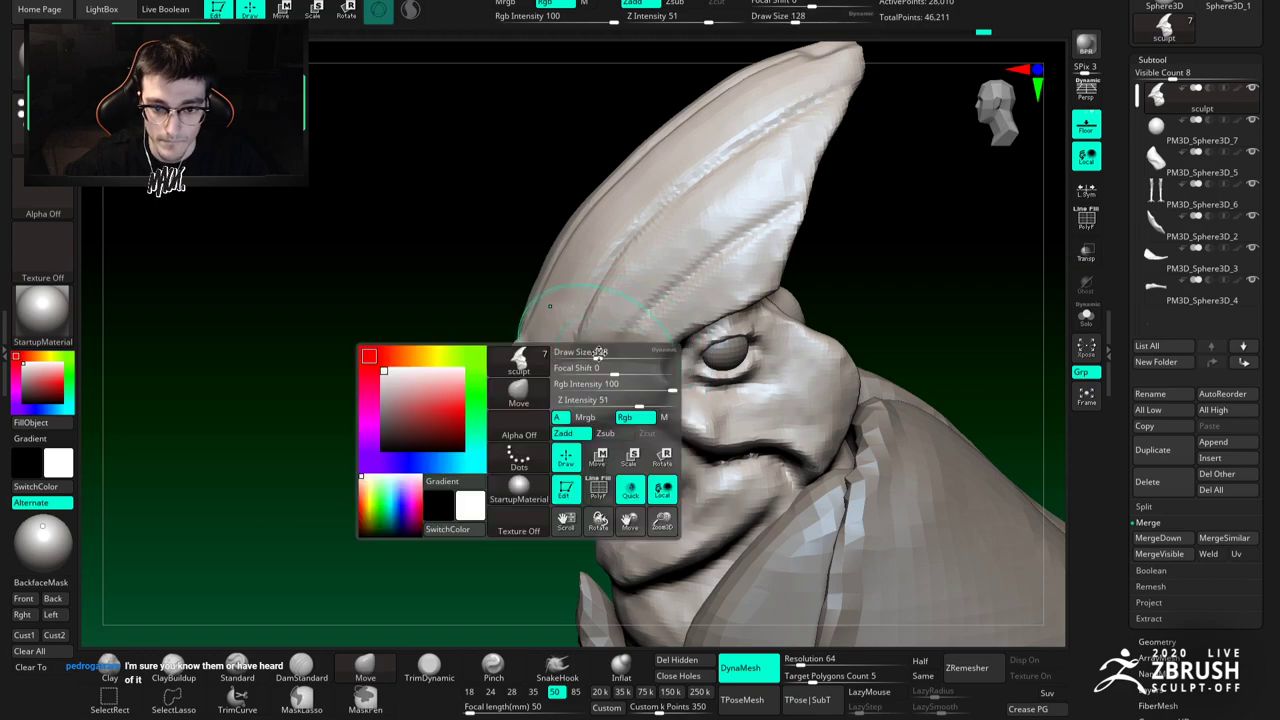
{"action": "right_click_drag", "start_coordinate": [588, 318], "coordinate": [592, 350]}
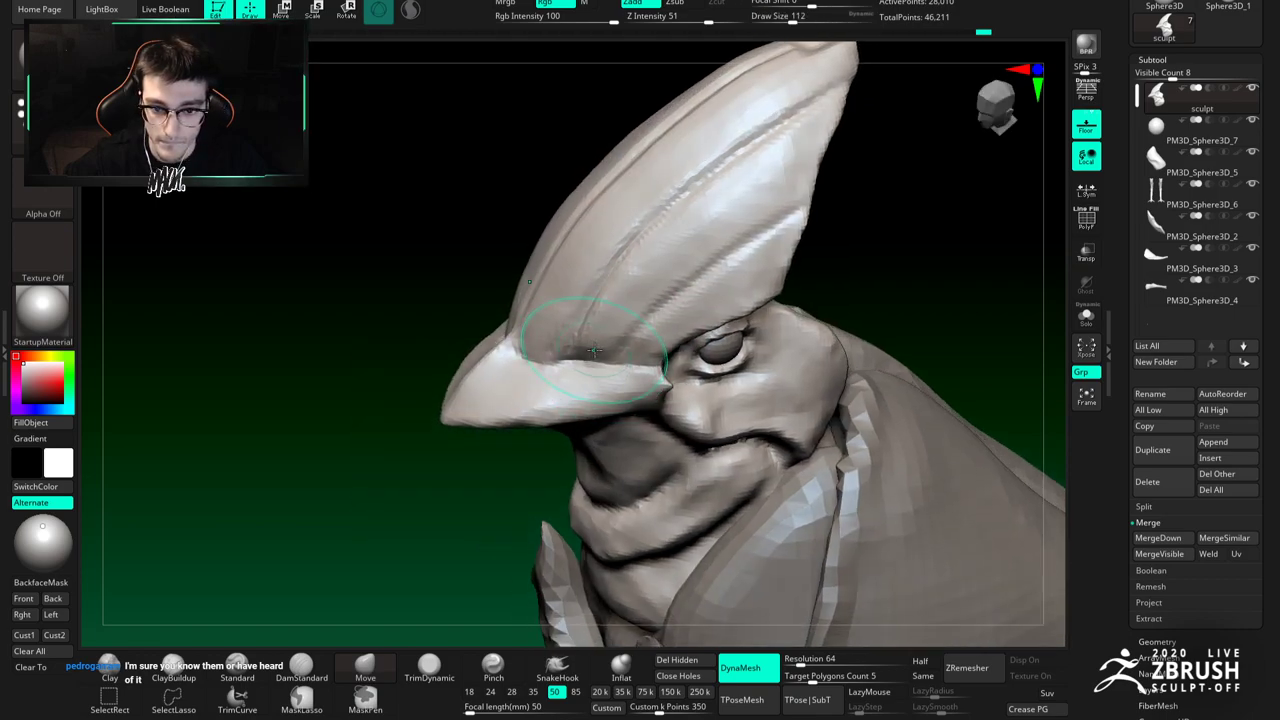
{"action": "right_click_drag", "start_coordinate": [562, 381], "coordinate": [612, 384]}
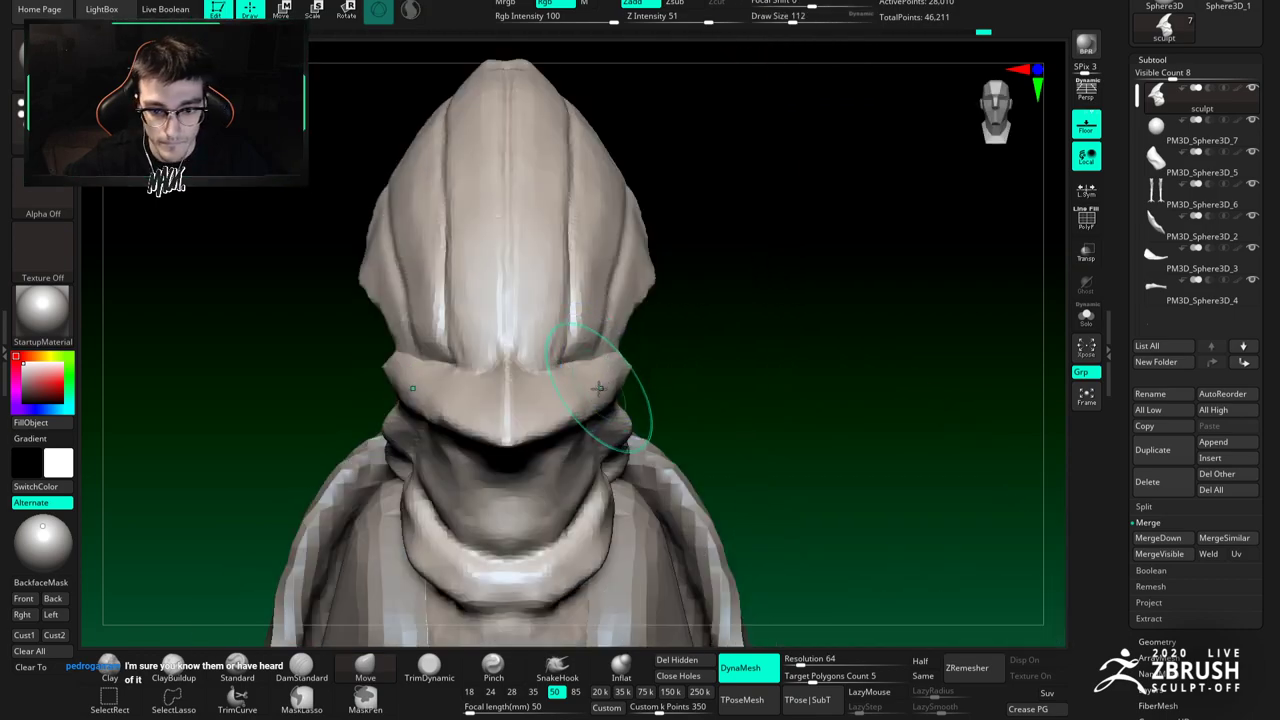
Step: Define the beak's ridge and lower edge with DamStandard at draw size 44
{"action": "key", "text": "b"}
{"action": "key", "text": "d"}
{"action": "key", "text": "s"}
{"action": "key", "text": "space"}
{"action": "left_click_drag", "start_coordinate": [613, 386], "coordinate": [605, 387]}
{"action": "right_click_drag", "start_coordinate": [632, 390], "coordinate": [603, 396]}
{"action": "key", "text": "space"}
{"action": "left_click_drag", "start_coordinate": [603, 396], "coordinate": [596, 396]}
{"action": "left_click_drag", "start_coordinate": [510, 431], "coordinate": [642, 371]}
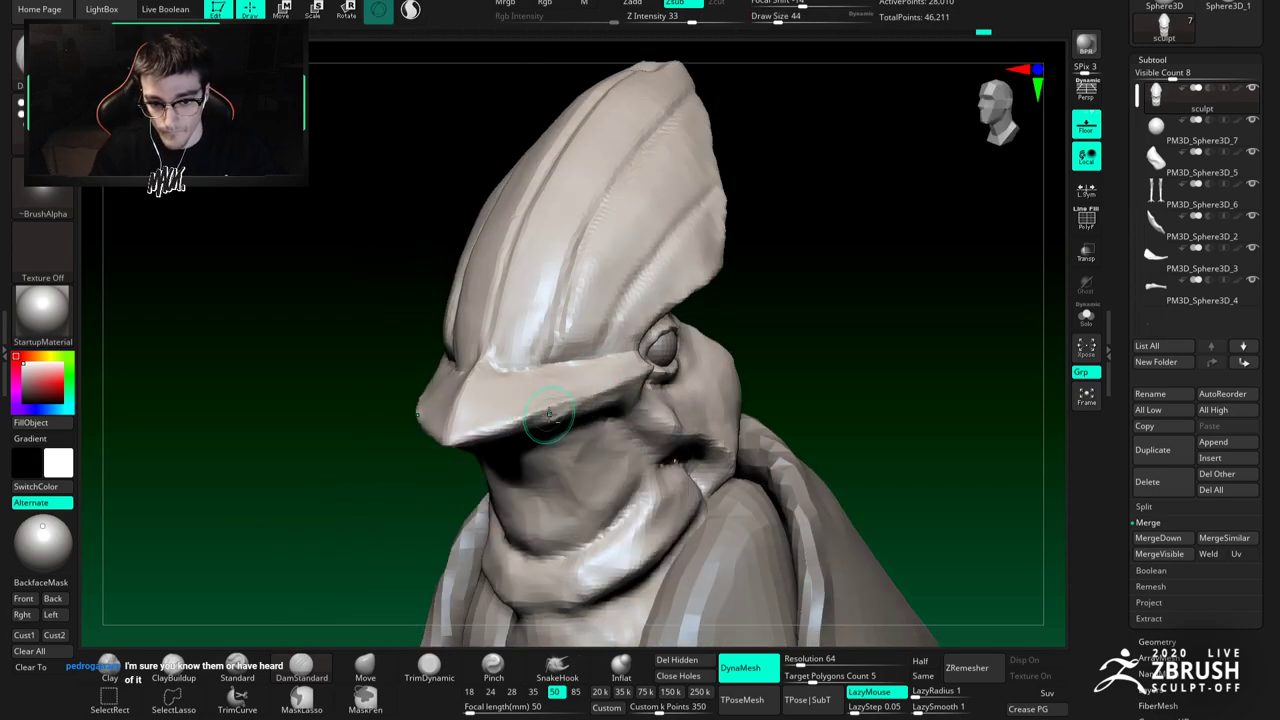
Step: Adjust the beak with the Move brush and flatten its side with TrimDynamic at draw size 44
{"action": "key", "text": "b"}
{"action": "key", "text": "m"}
{"action": "key", "text": "v"}
{"action": "right_click_drag", "start_coordinate": [607, 418], "coordinate": [664, 366], "text": "alt"}
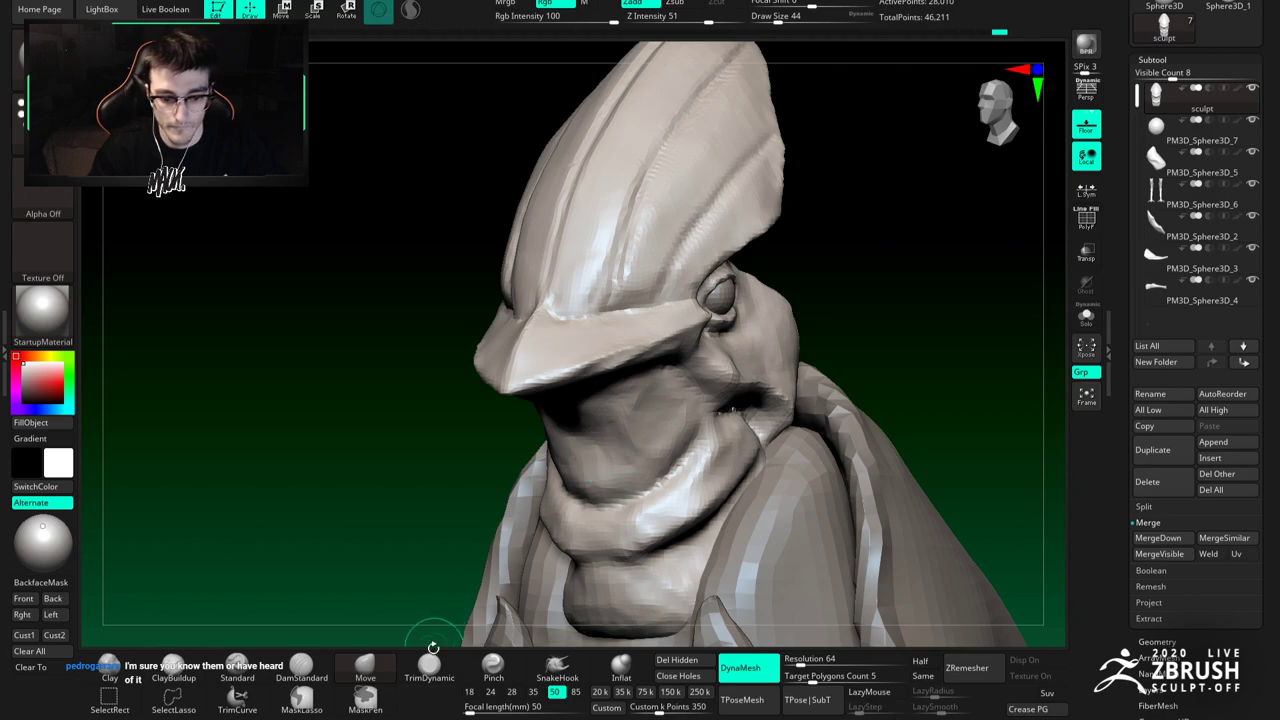
{"action": "left_click", "coordinate": [430, 665]}
{"action": "right_click_drag", "start_coordinate": [560, 380], "coordinate": [581, 360]}
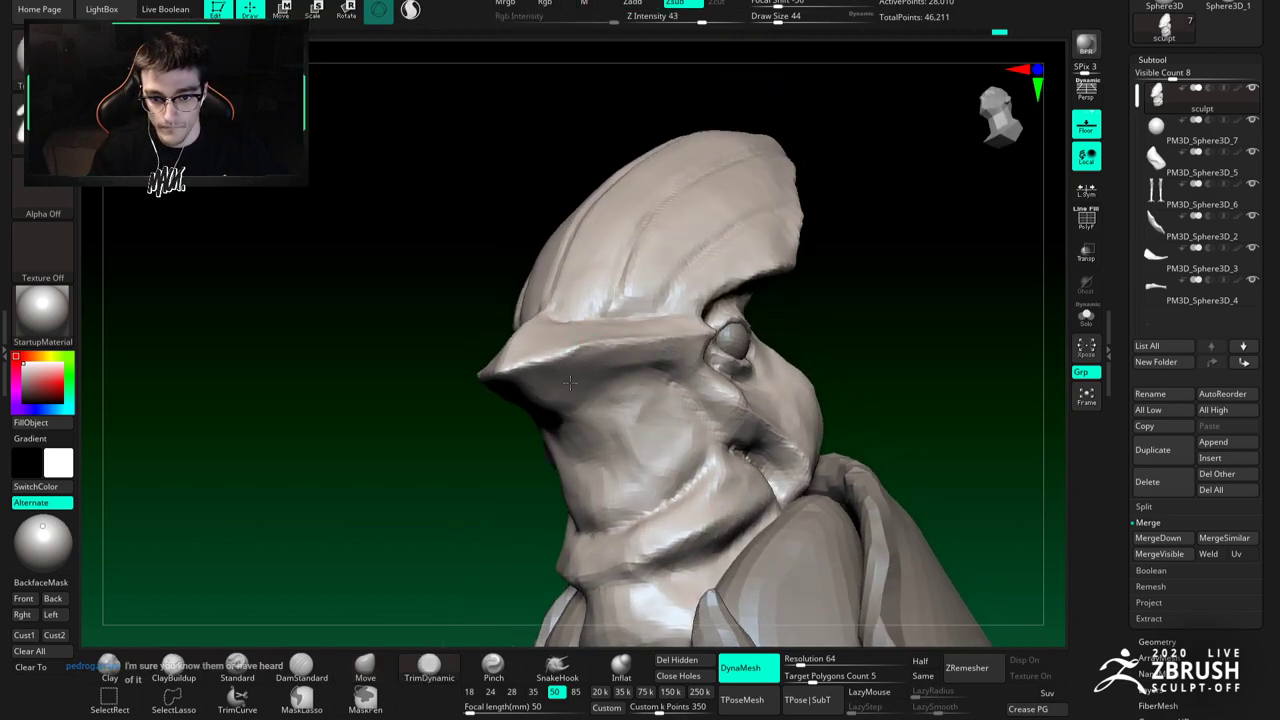
Step: Build up the side of the beak with ClayBuildup and smooth it back toward the eye
{"action": "key", "text": "b"}
{"action": "key", "text": "c"}
{"action": "key", "text": "b"}
{"action": "left_click", "coordinate": [301, 665]}
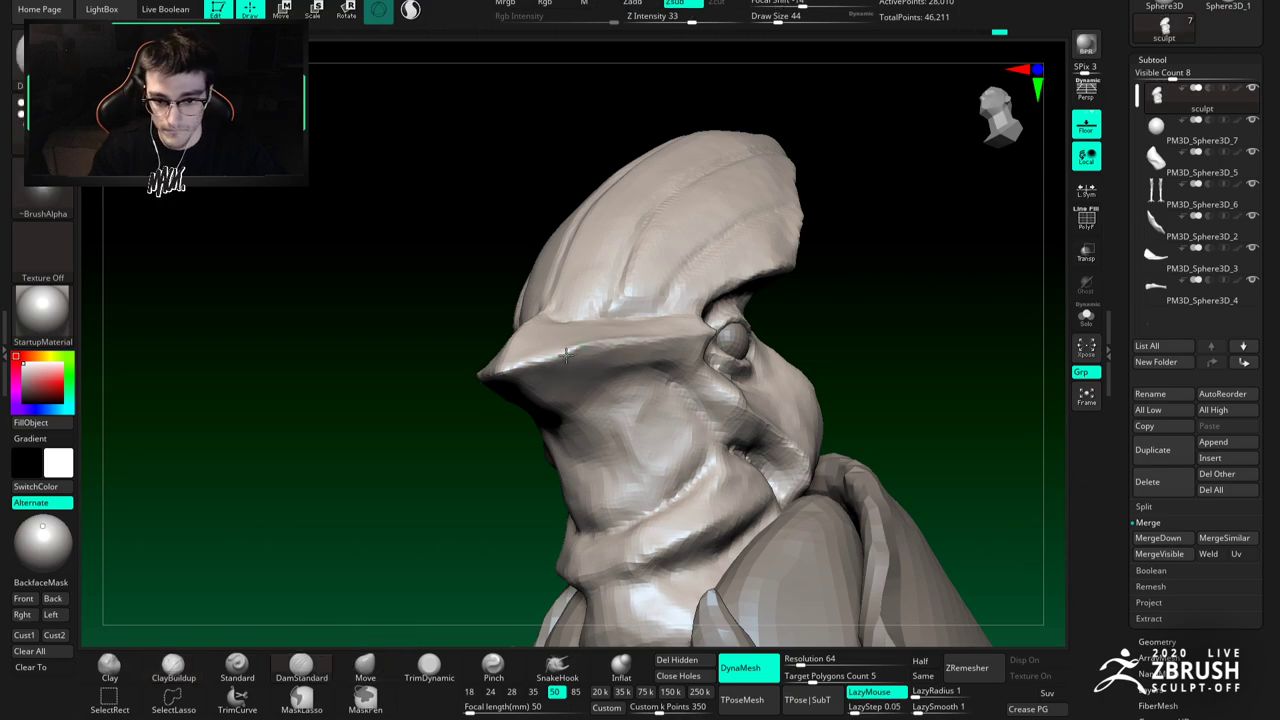
{"action": "key", "text": "b"}
{"action": "key", "text": "c"}
{"action": "key", "text": "b"}
{"action": "right_click_drag", "start_coordinate": [582, 365], "coordinate": [565, 365]}
{"action": "left_click_drag", "start_coordinate": [593, 345], "coordinate": [552, 363]}
{"action": "mouse_move", "coordinate": [575, 350]}
{"action": "left_mouse_down", "text": "shift"}
{"action": "mouse_move", "coordinate": [614, 328]}
{"action": "mouse_move", "coordinate": [560, 360]}
{"action": "mouse_move", "coordinate": [637, 317]}
{"action": "mouse_move", "coordinate": [652, 322]}
{"action": "left_mouse_up", "text": "shift"}
{"action": "mouse_move", "coordinate": [618, 366]}
{"action": "right_mouse_down"}
{"action": "mouse_move", "coordinate": [645, 341]}
{"action": "mouse_move", "coordinate": [614, 358]}
{"action": "mouse_move", "coordinate": [569, 310]}
{"action": "right_mouse_up"}
{"action": "left_click_drag", "start_coordinate": [587, 314], "coordinate": [620, 308], "text": "shift"}
Step: Carve the rear corner of the beak and the fold below the cheek with DamStandard at draw size 41
{"action": "key", "text": "b"}
{"action": "key", "text": "d"}
{"action": "key", "text": "s"}
{"action": "right_click_drag", "start_coordinate": [677, 300], "coordinate": [687, 280]}
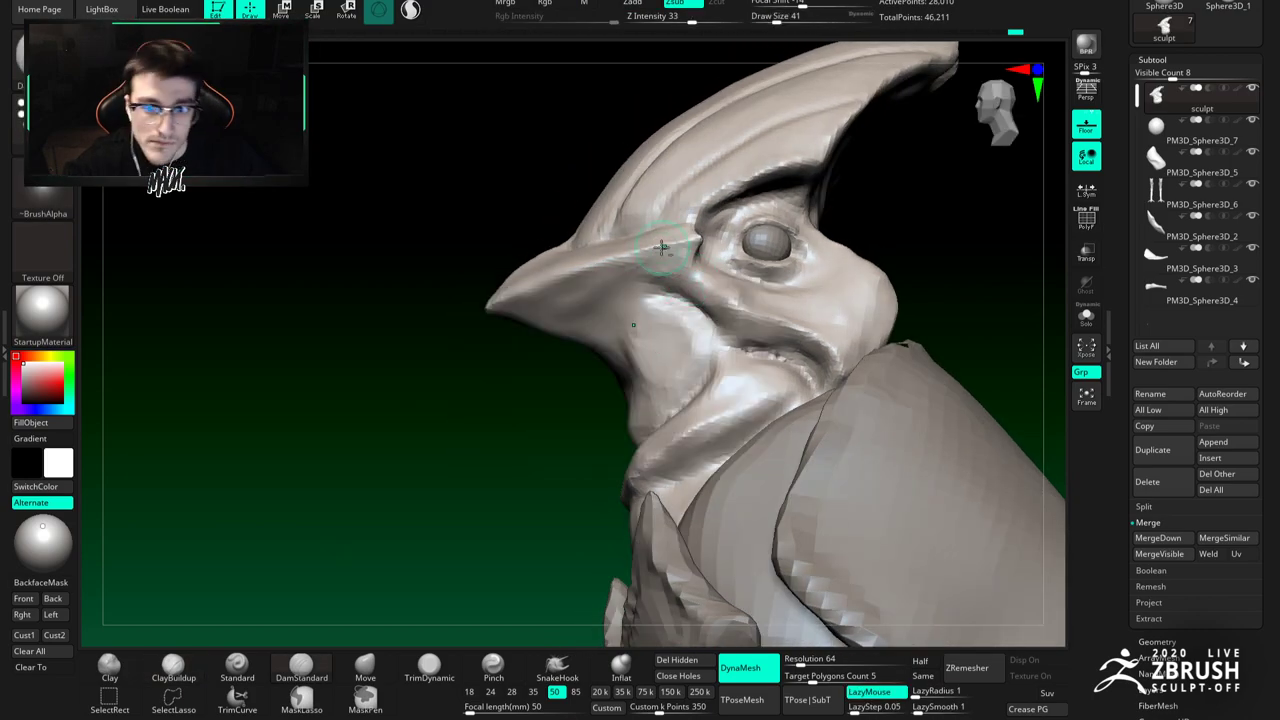
{"action": "right_click_drag", "start_coordinate": [728, 300], "coordinate": [672, 286]}
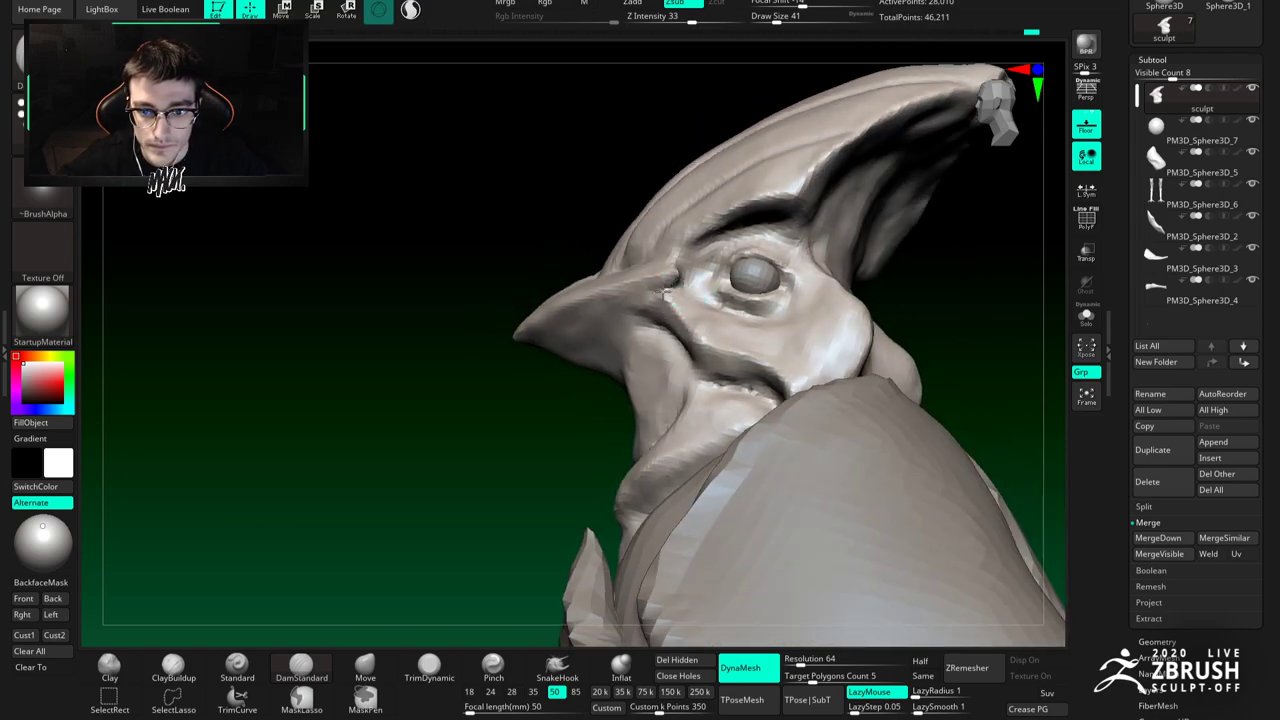
{"action": "right_click_drag", "start_coordinate": [674, 305], "coordinate": [680, 305]}
{"action": "left_click_drag", "start_coordinate": [686, 330], "coordinate": [742, 370]}
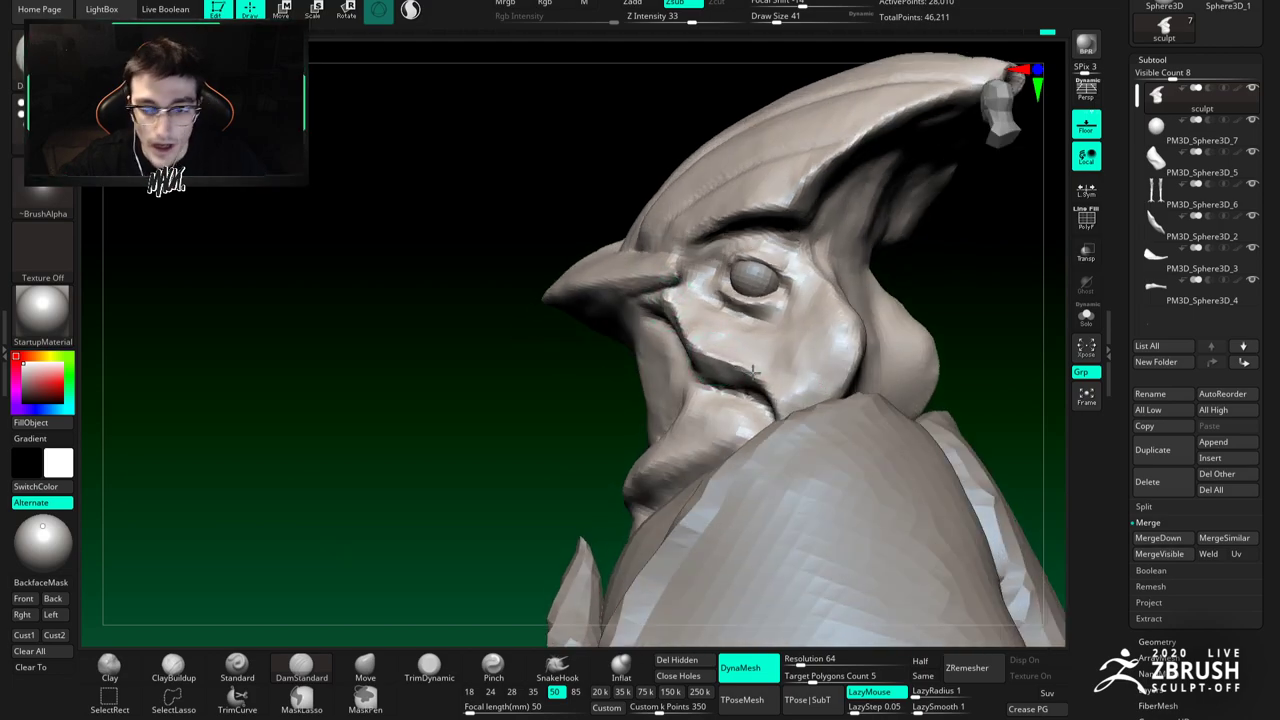
{"action": "mouse_move", "coordinate": [758, 400]}
{"action": "right_mouse_down"}
{"action": "mouse_move", "coordinate": [664, 349]}
{"action": "mouse_move", "coordinate": [654, 358]}
{"action": "right_mouse_up"}
Step: Isolate the head and build up the cheek below the eye with ClayBuildup at draw size 41
{"action": "key", "text": "b"}
{"action": "key", "text": "c"}
{"action": "key", "text": "b"}
{"action": "right_click", "coordinate": [654, 358]}
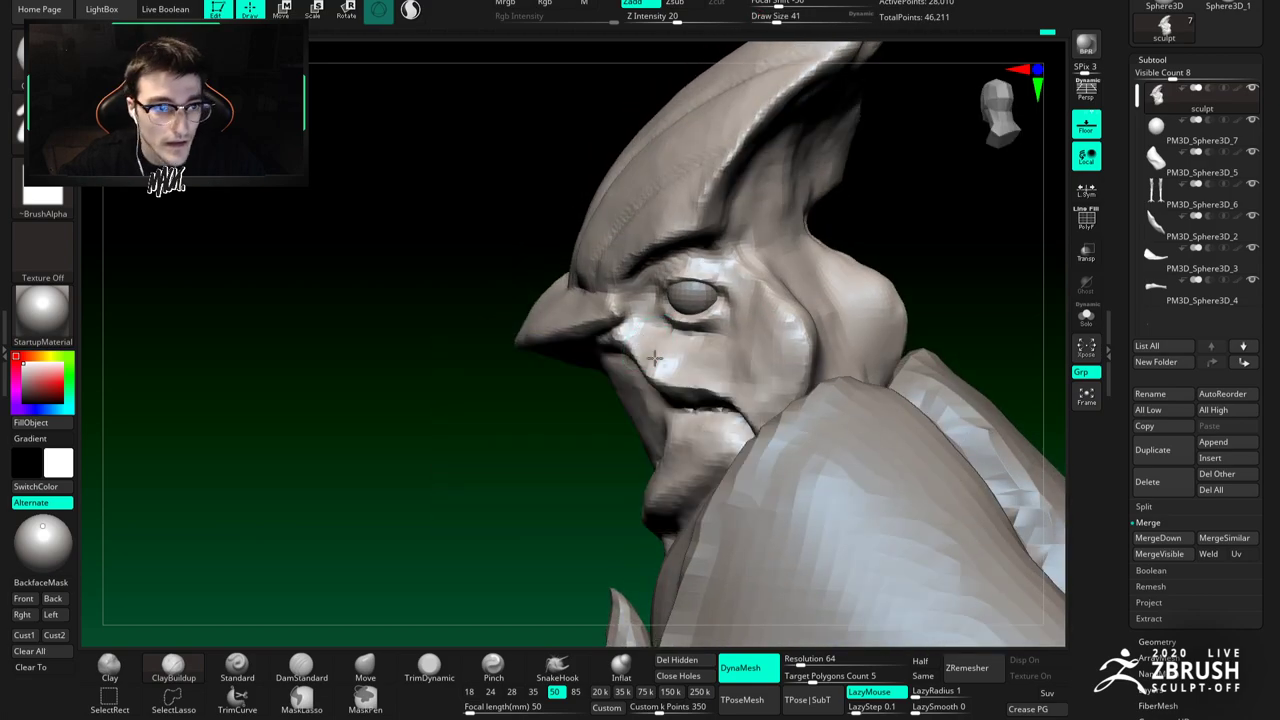
{"action": "left_click", "coordinate": [1086, 317]}
{"action": "right_click_drag", "start_coordinate": [700, 300], "coordinate": [644, 337]}
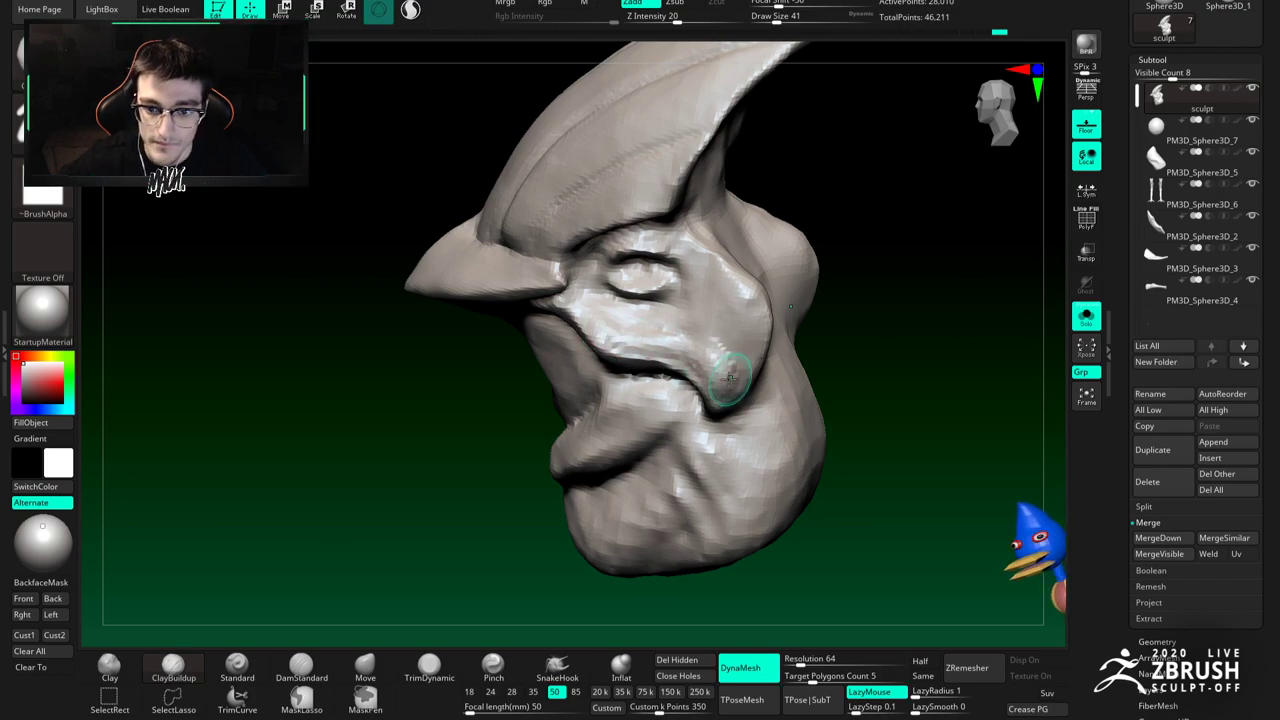
Step: Carve a crease from behind the eye across the cheek with DamStandard at draw size 33
{"action": "key", "text": "b"}
{"action": "key", "text": "d"}
{"action": "key", "text": "s"}
{"action": "key", "text": "space"}
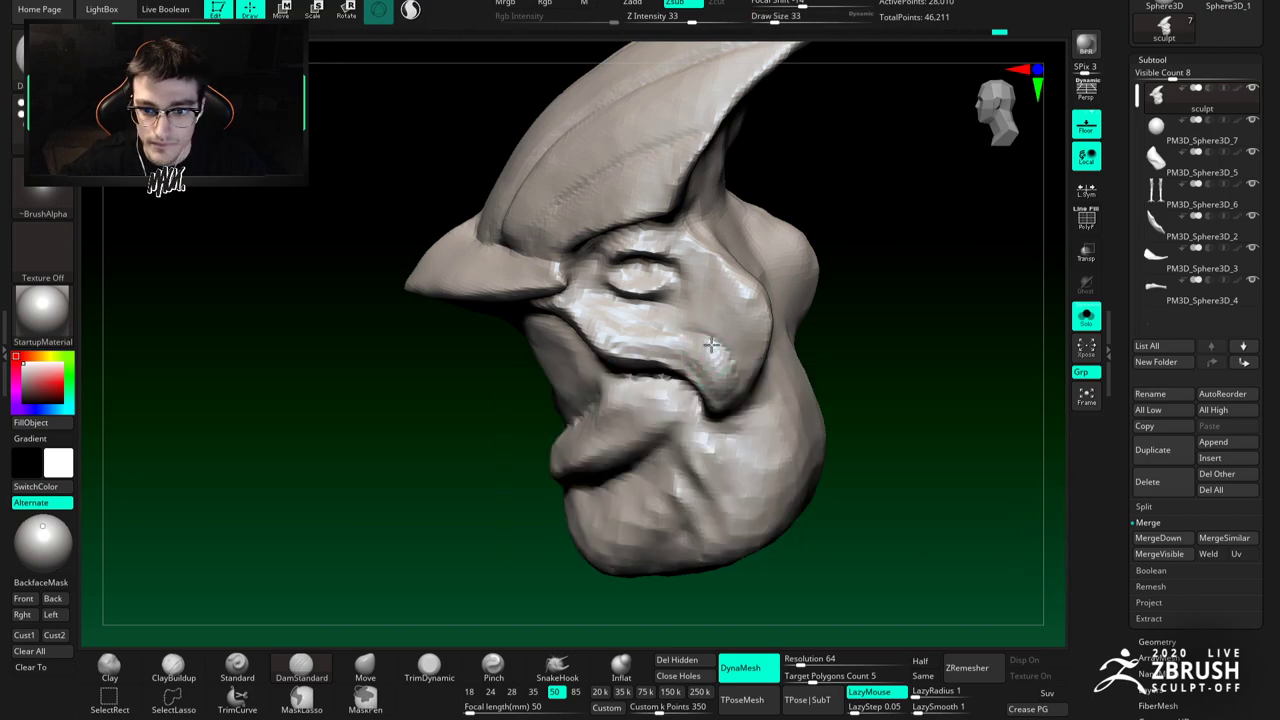
{"action": "mouse_move", "coordinate": [740, 378]}
{"action": "right_mouse_down"}
{"action": "mouse_move", "coordinate": [703, 349]}
{"action": "mouse_move", "coordinate": [663, 349]}
{"action": "mouse_move", "coordinate": [642, 369]}
{"action": "mouse_move", "coordinate": [566, 339]}
{"action": "right_mouse_up"}
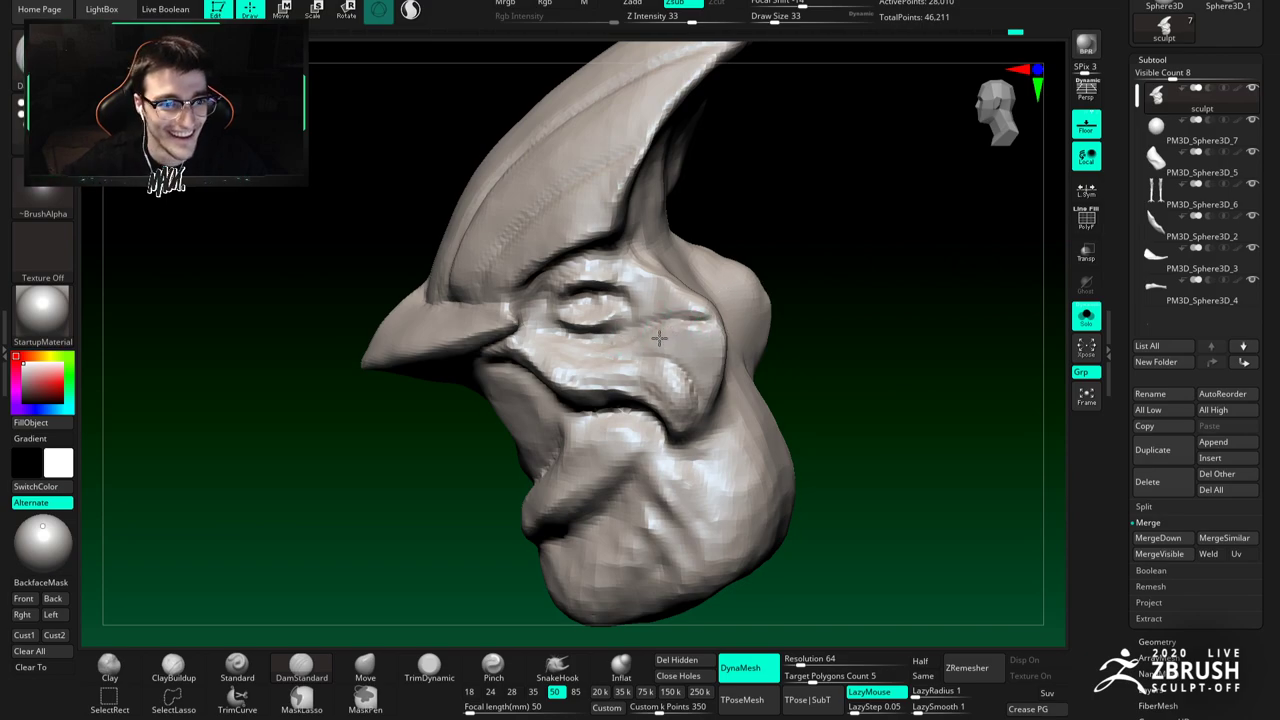
{"action": "right_click_drag", "start_coordinate": [659, 338], "coordinate": [633, 342], "text": "alt"}
Step: Build up the cheek around the crease behind the eye with ClayBuildup at draw size 33
{"action": "key", "text": "b"}
{"action": "key", "text": "c"}
{"action": "key", "text": "b"}
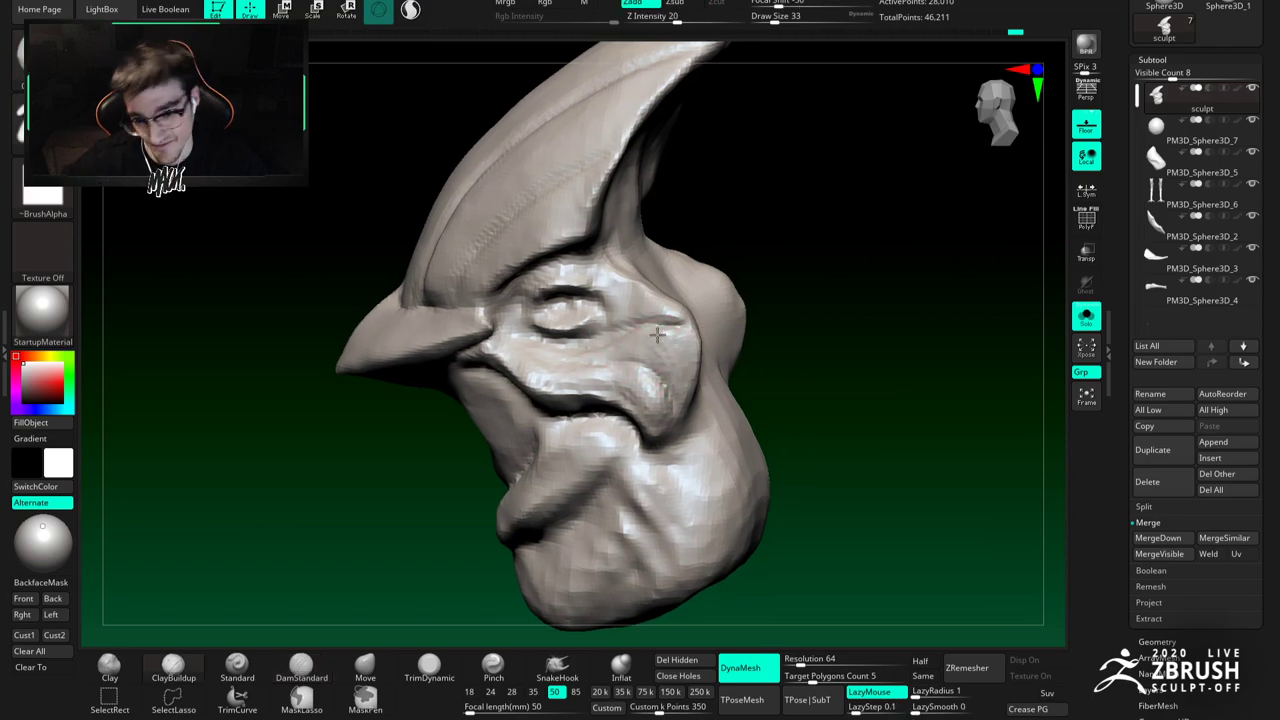
{"action": "mouse_move", "coordinate": [639, 348]}
{"action": "right_mouse_down"}
{"action": "mouse_move", "coordinate": [663, 363]}
{"action": "mouse_move", "coordinate": [674, 283]}
{"action": "mouse_move", "coordinate": [634, 336]}
{"action": "right_mouse_up"}
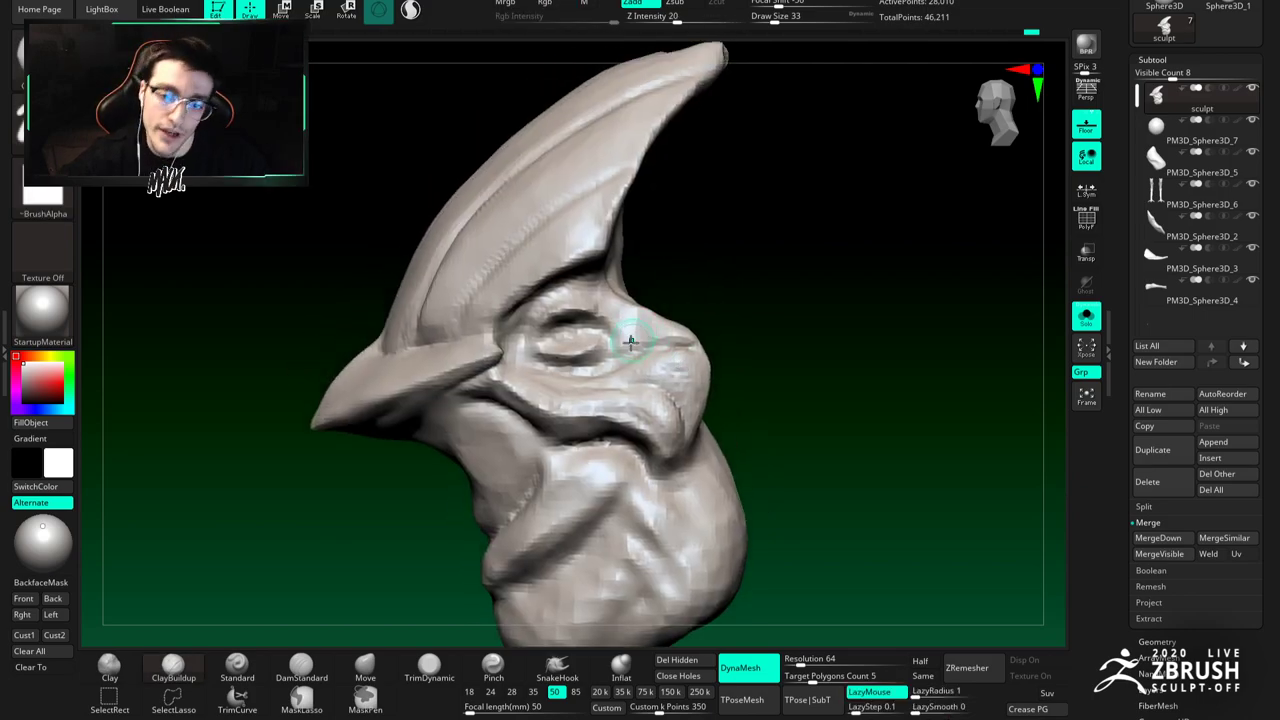
Step: Adjust the contour of the head behind the eye with the Move brush at draw size 49
{"action": "key", "text": "b"}
{"action": "key", "text": "m"}
{"action": "key", "text": "v"}
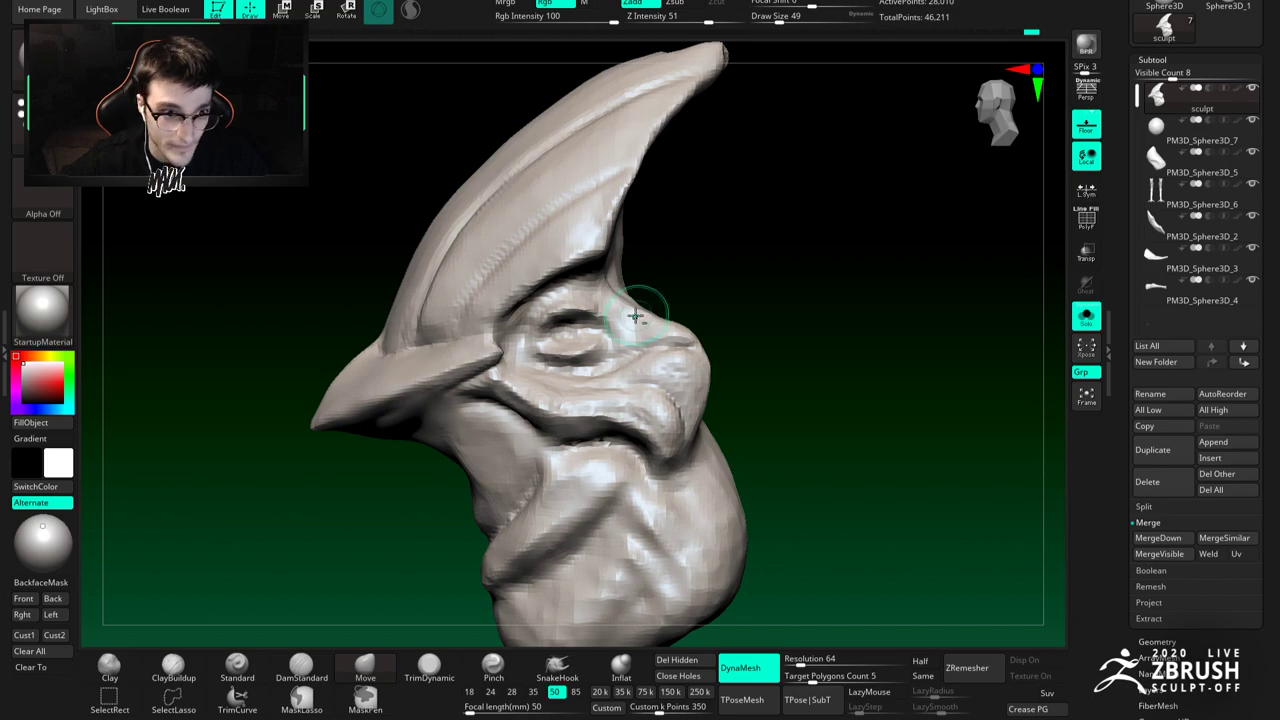
{"action": "right_click_drag", "start_coordinate": [636, 316], "coordinate": [634, 328]}
Step: Refine the overall curve of the crest with the Move brush at draw size 187
{"action": "key", "text": "s"}
{"action": "left_click", "coordinate": [605, 286]}
{"action": "right_click_drag", "start_coordinate": [597, 237], "coordinate": [545, 250], "text": "ctrl"}
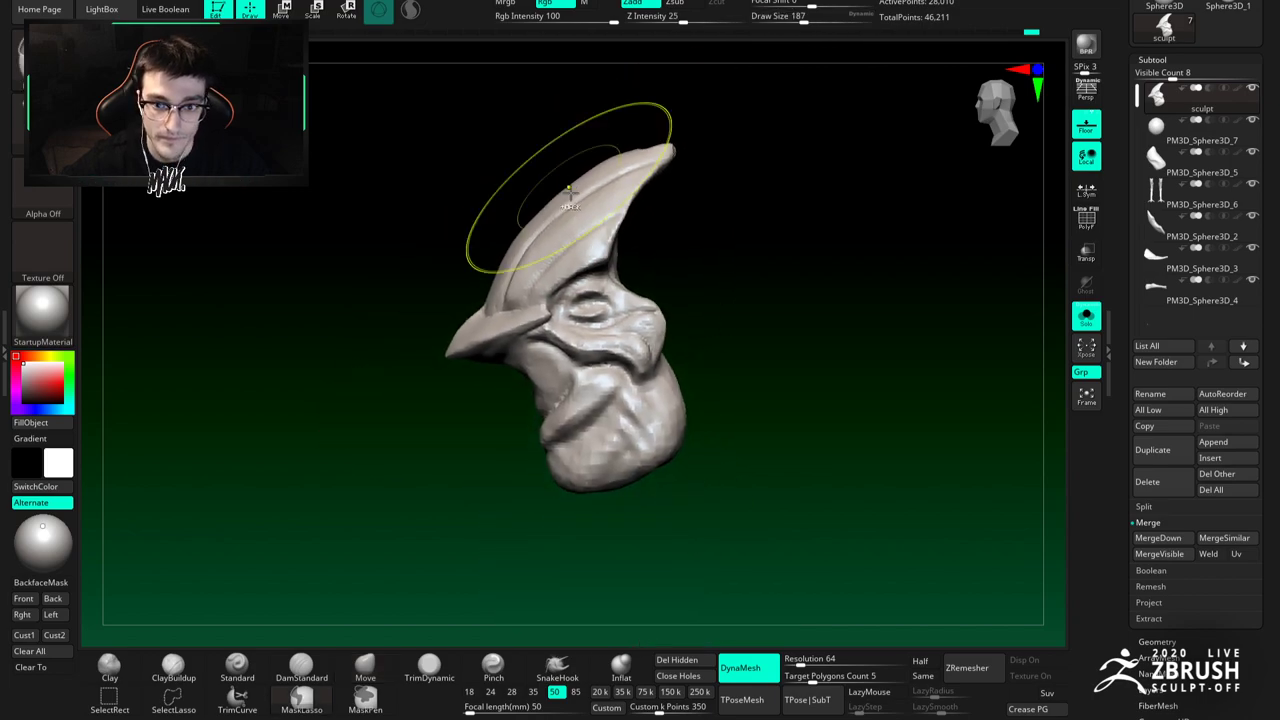
{"action": "left_click_drag", "start_coordinate": [608, 171], "coordinate": [613, 180]}
{"action": "key", "text": "space"}
{"action": "left_click", "coordinate": [608, 215]}
{"action": "key", "text": "space"}
{"action": "left_click", "coordinate": [573, 238]}
{"action": "key", "text": "space"}
{"action": "left_click", "coordinate": [628, 155]}
{"action": "left_click_drag", "start_coordinate": [621, 158], "coordinate": [624, 166]}
{"action": "right_click_drag", "start_coordinate": [601, 256], "coordinate": [609, 320]}
Step: Refine the shape of the eye opening with ClayBuildup and the Move brush at draw size 46
{"action": "key", "text": "bracketleft"}
{"action": "key", "text": "bracketleft"}
{"action": "key", "text": "b"}
{"action": "key", "text": "c"}
{"action": "key", "text": "b"}
{"action": "key", "text": "space"}
{"action": "left_click", "coordinate": [604, 330]}
{"action": "left_click", "coordinate": [387, 677]}
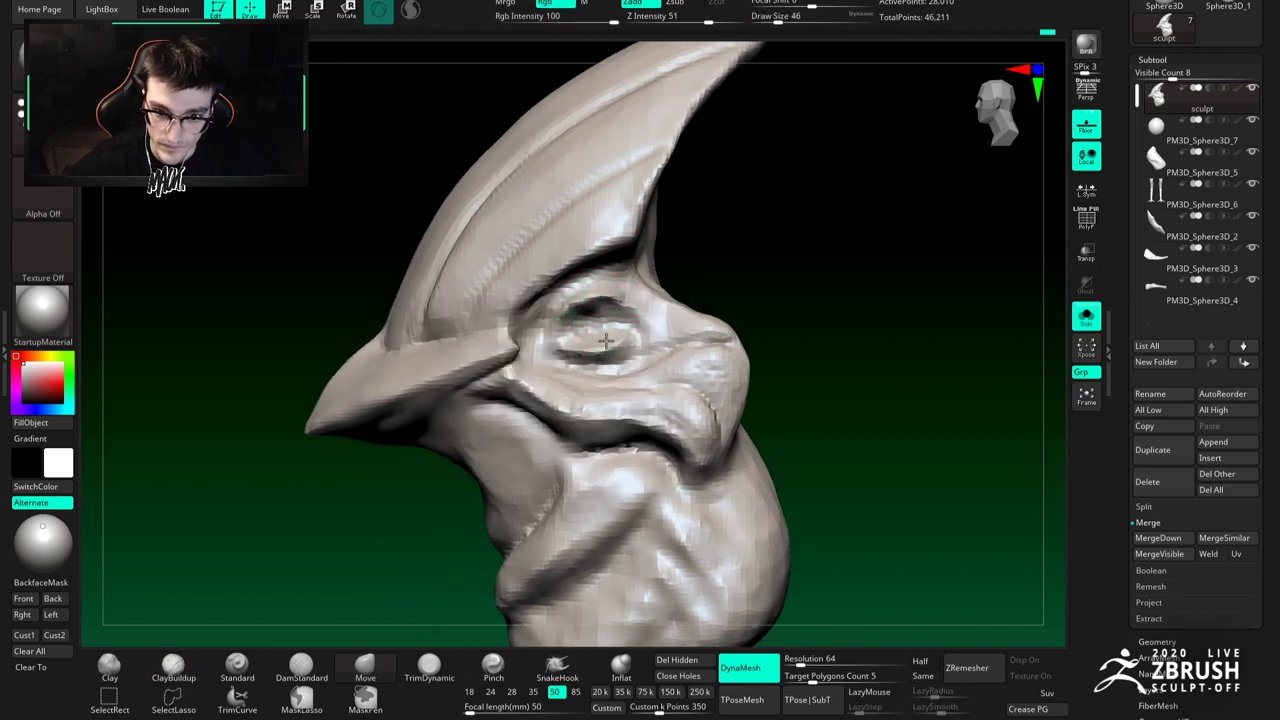
{"action": "key", "text": "space"}
{"action": "left_click", "coordinate": [605, 341]}
Step: Carve the inner corner of the eye opening with DamStandard at draw size 33
{"action": "key", "text": "b"}
{"action": "key", "text": "d"}
{"action": "key", "text": "s"}
{"action": "key", "text": "space"}
{"action": "left_click", "coordinate": [586, 341]}
{"action": "right_click_drag", "start_coordinate": [580, 327], "coordinate": [602, 321], "text": "alt"}
{"action": "key", "text": "space"}
{"action": "left_click", "coordinate": [602, 321]}
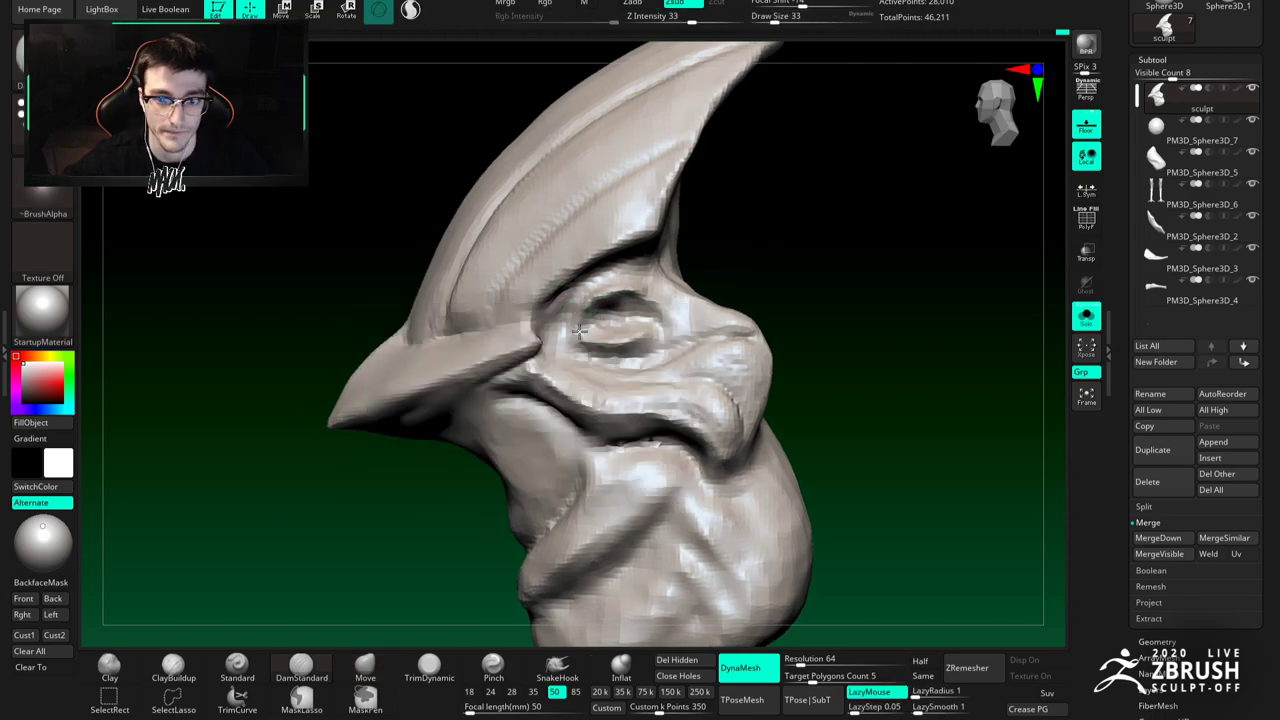
Step: Build up the area between the inner eye corner and the beak with ClayBuildup at draw size 33
{"action": "right_click_drag", "start_coordinate": [590, 323], "coordinate": [563, 306], "text": "alt"}
{"action": "key", "text": "b"}
{"action": "key", "text": "c"}
{"action": "key", "text": "b"}
{"action": "key", "text": "b"}
{"action": "key", "text": "d"}
{"action": "key", "text": "s"}
{"action": "key", "text": "b"}
{"action": "key", "text": "c"}
{"action": "key", "text": "b"}
{"action": "left_click_drag", "start_coordinate": [563, 306], "coordinate": [560, 346]}
{"action": "right_click_drag", "start_coordinate": [560, 346], "coordinate": [551, 332]}
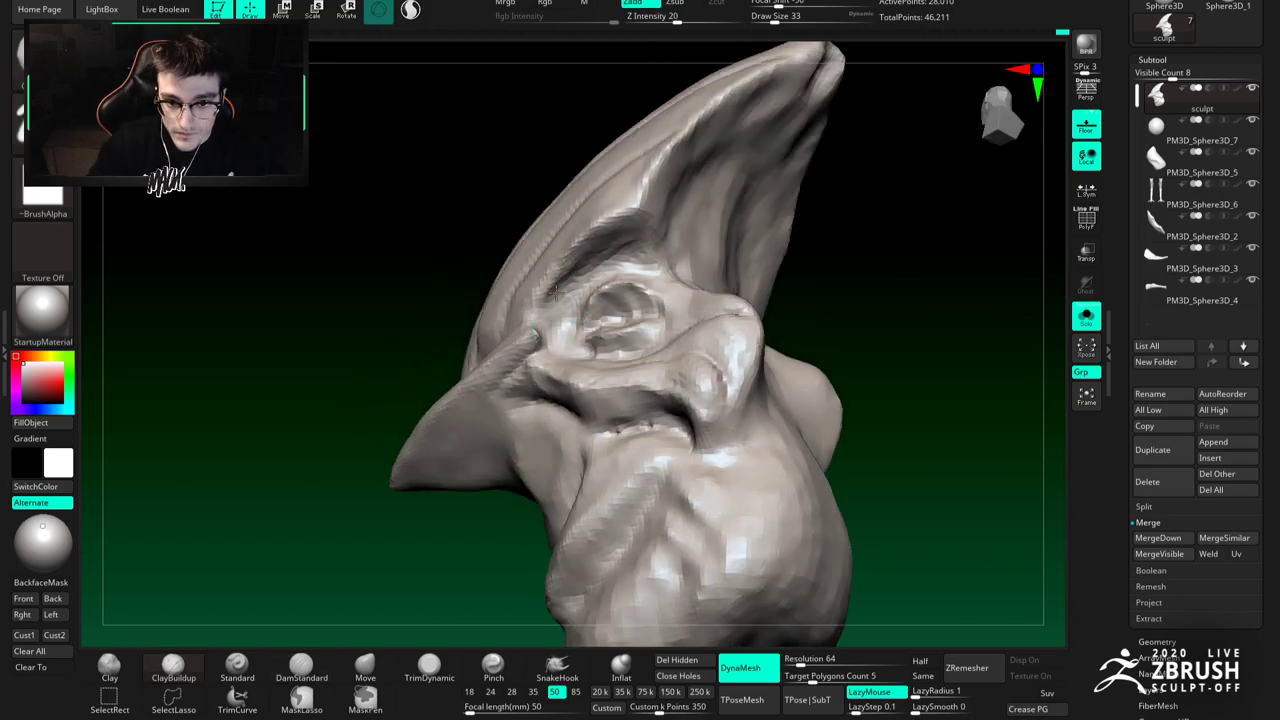
Step: Adjust the brow edge above the eye with the Move brush at draw size 46
{"action": "mouse_move", "coordinate": [540, 297]}
{"action": "right_mouse_down"}
{"action": "mouse_move", "coordinate": [520, 284]}
{"action": "mouse_move", "coordinate": [580, 229]}
{"action": "mouse_move", "coordinate": [532, 228]}
{"action": "right_mouse_up"}
{"action": "left_click", "coordinate": [380, 660]}
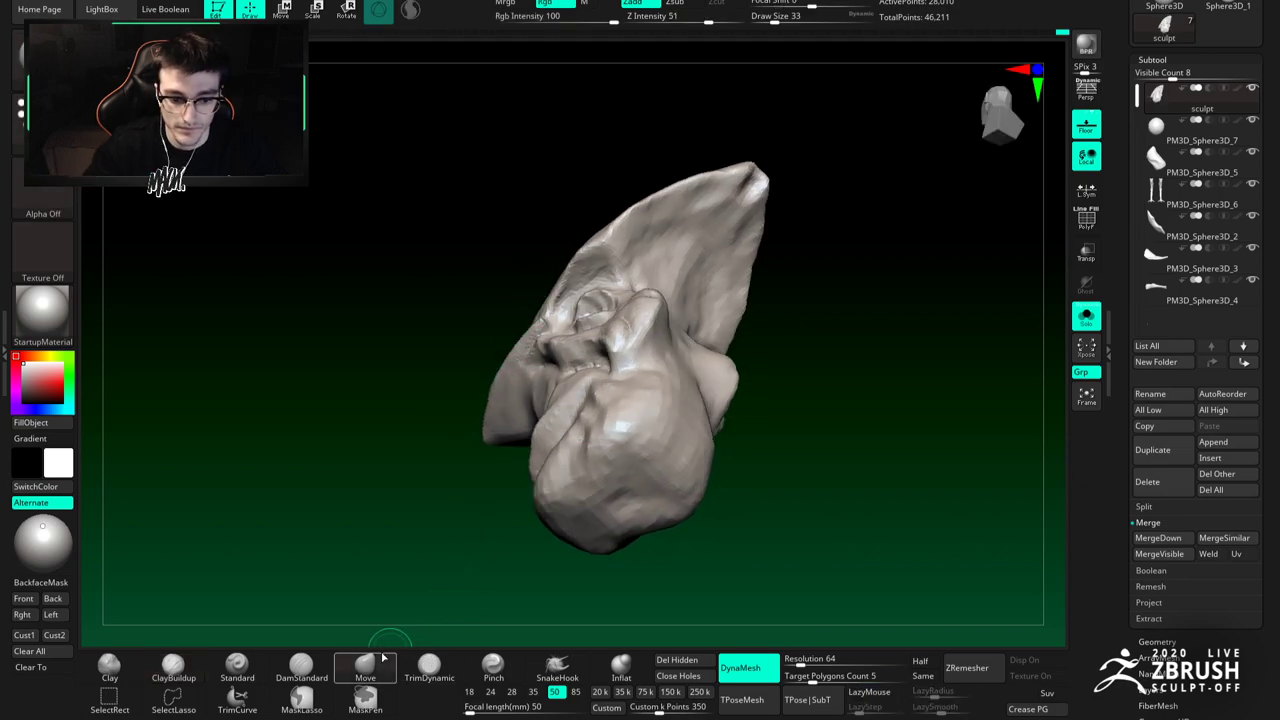
{"action": "key", "text": "space"}
{"action": "left_click", "coordinate": [563, 286]}
{"action": "key", "text": "space"}
{"action": "right_click_drag", "start_coordinate": [564, 286], "coordinate": [569, 286], "text": "alt"}
{"action": "key", "text": "space"}
{"action": "left_click_drag", "start_coordinate": [566, 287], "coordinate": [575, 288]}
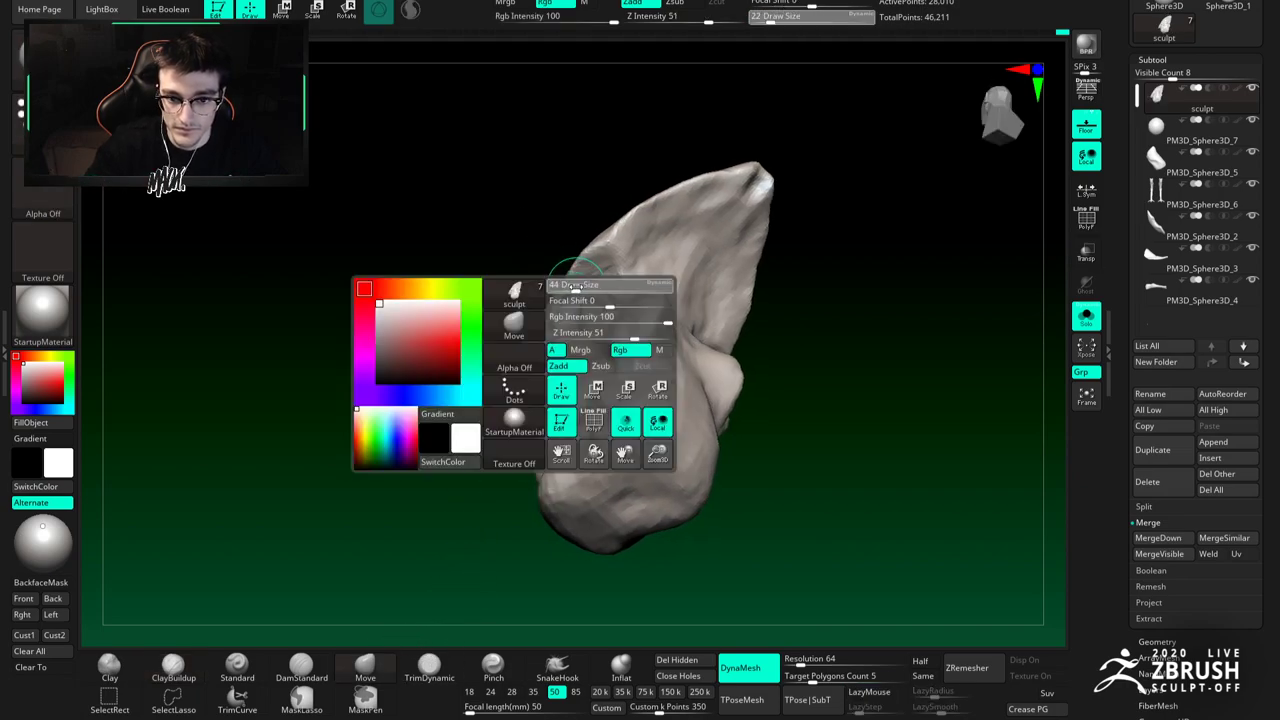
{"action": "mouse_move", "coordinate": [564, 278]}
{"action": "right_mouse_down"}
{"action": "mouse_move", "coordinate": [568, 292]}
{"action": "mouse_move", "coordinate": [566, 252]}
{"action": "mouse_move", "coordinate": [689, 366]}
{"action": "right_mouse_up"}
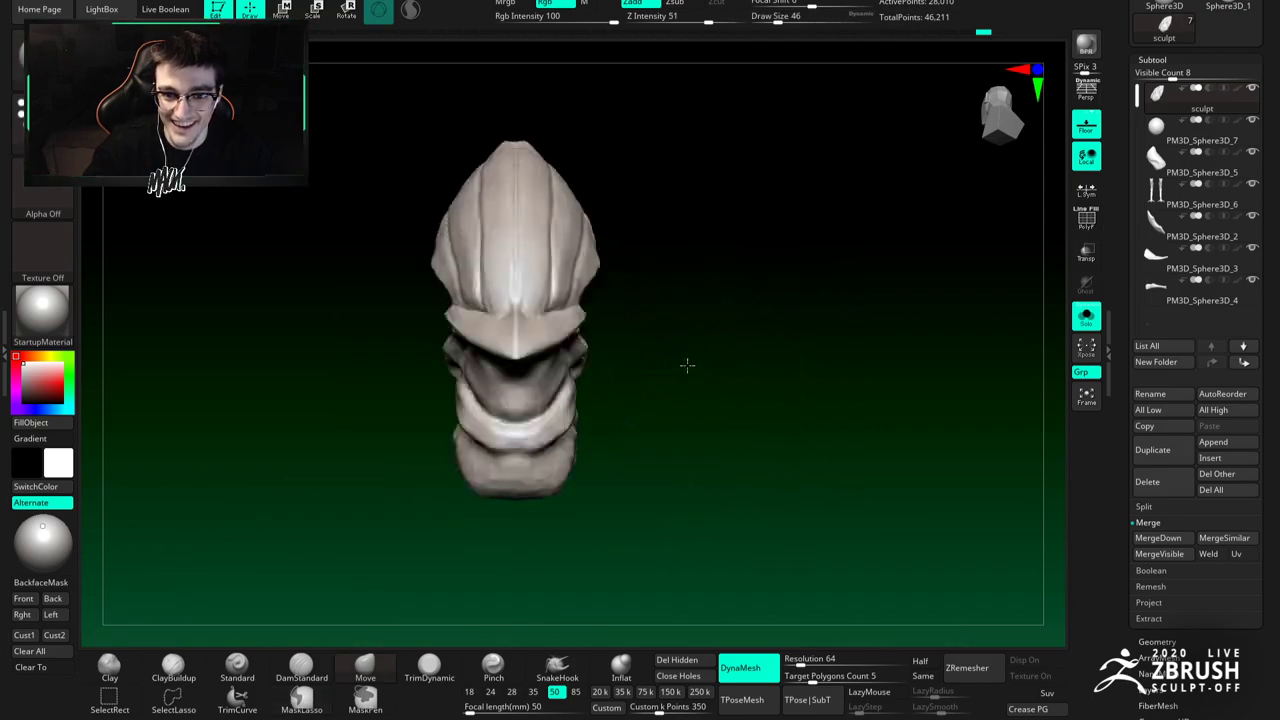
Step: Refine the crest's silhouette toward its tip with the Move brush, starting at draw size 120
{"action": "right_click_drag", "start_coordinate": [623, 246], "coordinate": [622, 325], "text": "ctrl"}
{"action": "mouse_move", "coordinate": [622, 325]}
{"action": "right_mouse_down"}
{"action": "mouse_move", "coordinate": [596, 335]}
{"action": "mouse_move", "coordinate": [594, 278]}
{"action": "mouse_move", "coordinate": [577, 254]}
{"action": "mouse_move", "coordinate": [586, 225]}
{"action": "mouse_move", "coordinate": [568, 185]}
{"action": "mouse_move", "coordinate": [584, 155]}
{"action": "mouse_move", "coordinate": [623, 251]}
{"action": "mouse_move", "coordinate": [629, 171]}
{"action": "mouse_move", "coordinate": [651, 417]}
{"action": "mouse_move", "coordinate": [644, 345]}
{"action": "mouse_move", "coordinate": [757, 343]}
{"action": "mouse_move", "coordinate": [740, 372]}
{"action": "mouse_move", "coordinate": [690, 345]}
{"action": "mouse_move", "coordinate": [545, 360]}
{"action": "right_mouse_up"}
{"action": "key", "text": "space"}
{"action": "mouse_move", "coordinate": [603, 270]}
{"action": "left_mouse_down"}
{"action": "mouse_move", "coordinate": [618, 269]}
{"action": "mouse_move", "coordinate": [593, 241]}
{"action": "mouse_move", "coordinate": [570, 242]}
{"action": "left_mouse_up"}
{"action": "key", "text": "space"}
{"action": "key", "text": "space"}
{"action": "right_click_drag", "start_coordinate": [690, 160], "coordinate": [670, 171], "text": "alt"}
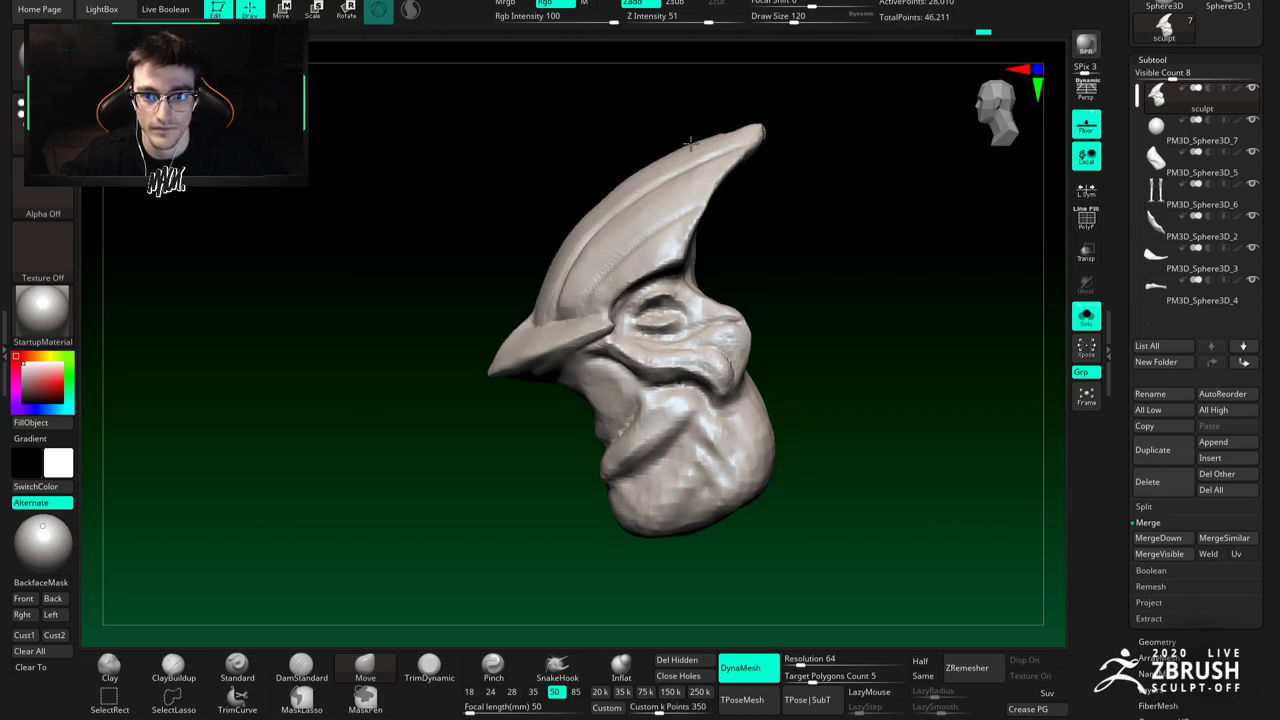
{"action": "key", "text": "space"}
{"action": "left_click_drag", "start_coordinate": [750, 150], "coordinate": [740, 148]}
{"action": "right_click_drag", "start_coordinate": [743, 131], "coordinate": [710, 133]}
{"action": "mouse_move", "coordinate": [710, 133]}
{"action": "right_mouse_down", "text": "alt"}
{"action": "mouse_move", "coordinate": [718, 198]}
{"action": "mouse_move", "coordinate": [751, 209]}
{"action": "right_mouse_up", "text": "alt"}
Step: Build up the rear edge of the crest near its tip with ClayBuildup at draw size 41
{"action": "key", "text": "b"}
{"action": "key", "text": "d"}
{"action": "key", "text": "s"}
{"action": "key", "text": "b"}
{"action": "key", "text": "c"}
{"action": "key", "text": "b"}
{"action": "key", "text": "space"}
{"action": "left_click_drag", "start_coordinate": [751, 209], "coordinate": [744, 207]}
{"action": "right_click_drag", "start_coordinate": [744, 200], "coordinate": [746, 222], "text": "ctrl"}
{"action": "right_click_drag", "start_coordinate": [746, 222], "coordinate": [716, 203]}
{"action": "left_click_drag", "start_coordinate": [716, 202], "coordinate": [694, 240]}
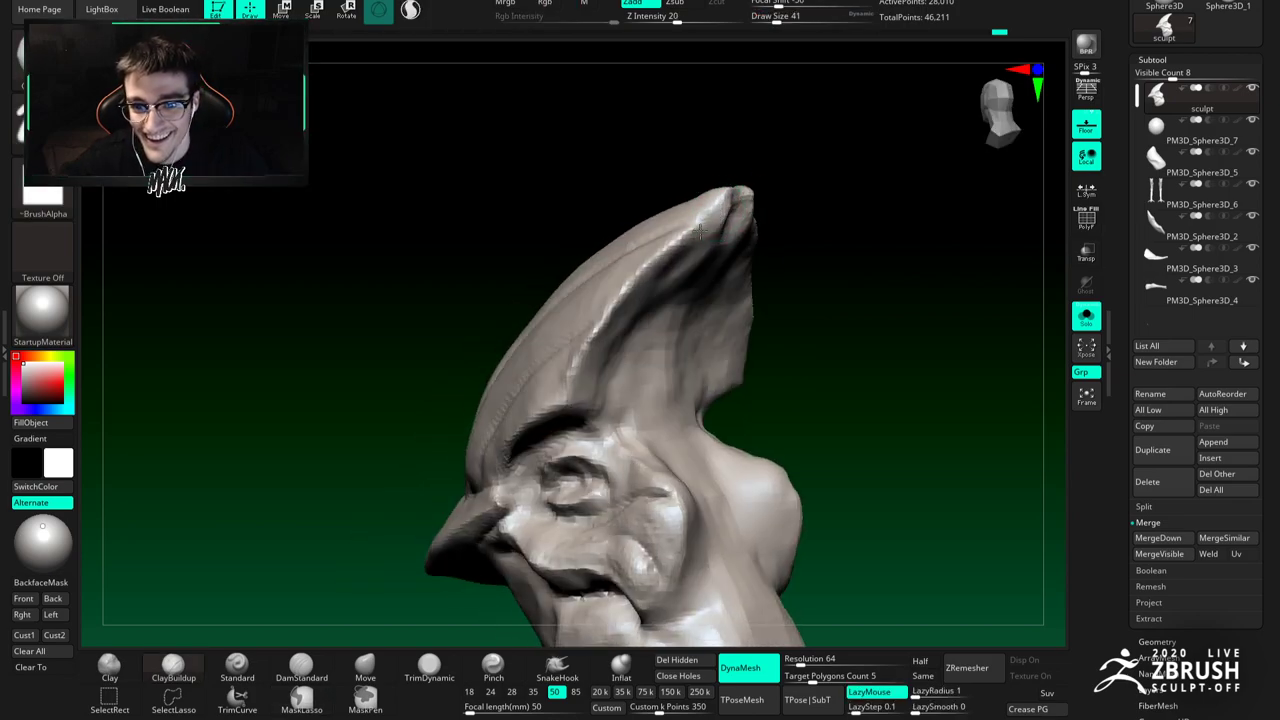
{"action": "right_click_drag", "start_coordinate": [699, 223], "coordinate": [721, 187]}
Step: Show the whole bird around the head and make the head the active subtool again
{"action": "mouse_move", "coordinate": [648, 283]}
{"action": "right_mouse_down", "text": "ctrl"}
{"action": "mouse_move", "coordinate": [631, 288]}
{"action": "mouse_move", "coordinate": [660, 400]}
{"action": "mouse_move", "coordinate": [665, 380]}
{"action": "right_mouse_up", "text": "ctrl"}
{"action": "mouse_move", "coordinate": [665, 380]}
{"action": "right_mouse_down"}
{"action": "mouse_move", "coordinate": [720, 494]}
{"action": "mouse_move", "coordinate": [844, 396]}
{"action": "right_mouse_up"}
{"action": "left_click", "coordinate": [1086, 318]}
{"action": "mouse_move", "coordinate": [671, 343]}
{"action": "right_mouse_down", "text": "alt"}
{"action": "mouse_move", "coordinate": [631, 254]}
{"action": "mouse_move", "coordinate": [625, 285]}
{"action": "mouse_move", "coordinate": [691, 335]}
{"action": "mouse_move", "coordinate": [655, 335]}
{"action": "mouse_move", "coordinate": [667, 359]}
{"action": "right_mouse_up", "text": "alt"}
{"action": "left_click", "coordinate": [668, 365], "text": "alt"}
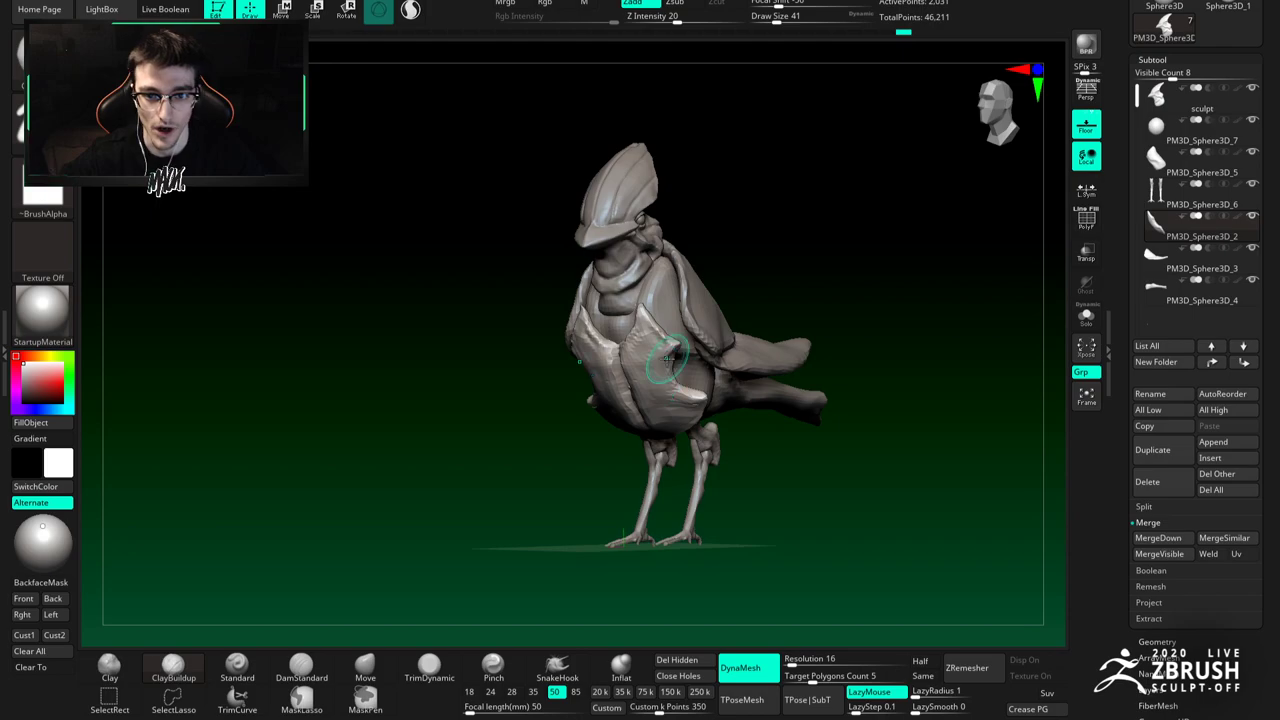
{"action": "left_click", "coordinate": [611, 236], "text": "alt"}
{"action": "right_click_drag", "start_coordinate": [610, 230], "coordinate": [602, 292], "text": "ctrl"}
Step: Adjust the lower jaw and throat below the beak with the Move brush
{"action": "left_click", "coordinate": [363, 663]}
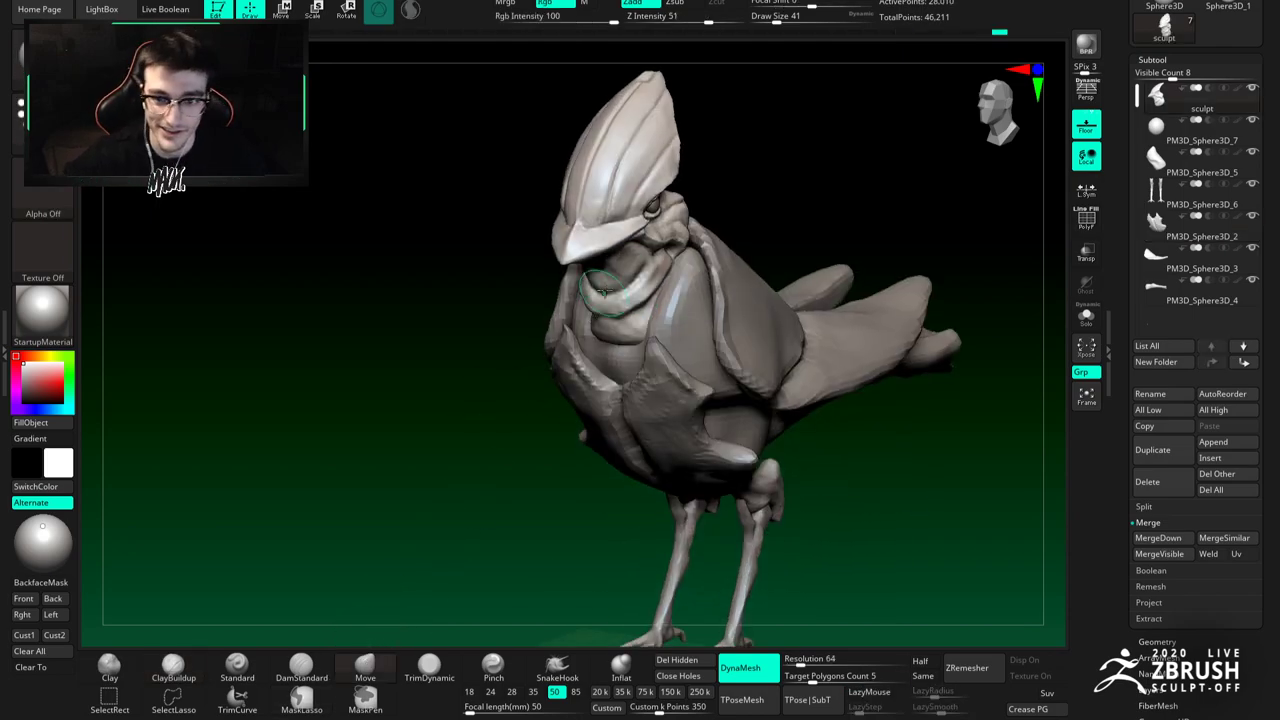
{"action": "key", "text": "space"}
{"action": "left_click_drag", "start_coordinate": [621, 265], "coordinate": [632, 265]}
{"action": "right_click_drag", "start_coordinate": [643, 208], "coordinate": [636, 234], "text": "ctrl"}
{"action": "key", "text": "space"}
{"action": "left_click_drag", "start_coordinate": [635, 234], "coordinate": [629, 233]}
Step: Build up and smooth the throat below the beak with ClayBuildup at draw size 62
{"action": "right_click_drag", "start_coordinate": [594, 289], "coordinate": [630, 290]}
{"action": "right_click_drag", "start_coordinate": [630, 290], "coordinate": [634, 358], "text": "ctrl"}
{"action": "key", "text": "space"}
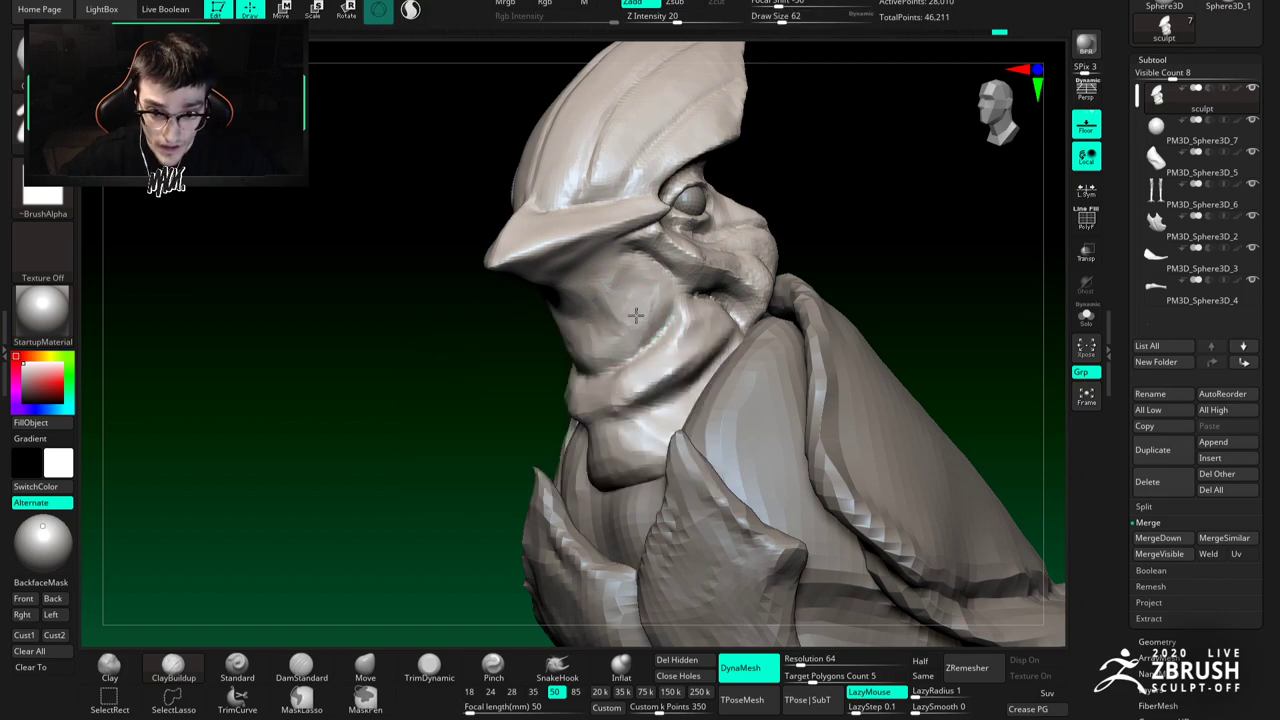
{"action": "mouse_move", "coordinate": [613, 337]}
{"action": "left_mouse_down", "text": "shift"}
{"action": "mouse_move", "coordinate": [642, 306]}
{"action": "mouse_move", "coordinate": [598, 306]}
{"action": "left_mouse_up", "text": "shift"}
{"action": "right_click_drag", "start_coordinate": [625, 292], "coordinate": [616, 212], "text": "alt"}
Step: Isolate the head and shape the upper neck fold below the jaw with ClayBuildup at draw size 59
{"action": "left_click", "coordinate": [1086, 317]}
{"action": "mouse_move", "coordinate": [640, 328]}
{"action": "right_mouse_down"}
{"action": "mouse_move", "coordinate": [683, 334]}
{"action": "mouse_move", "coordinate": [668, 313]}
{"action": "right_mouse_up"}
{"action": "right_click", "coordinate": [683, 334]}
{"action": "left_click_drag", "start_coordinate": [672, 283], "coordinate": [640, 317]}
{"action": "mouse_move", "coordinate": [667, 309]}
{"action": "right_mouse_down", "text": "alt"}
{"action": "mouse_move", "coordinate": [693, 281]}
{"action": "mouse_move", "coordinate": [707, 278]}
{"action": "mouse_move", "coordinate": [725, 303]}
{"action": "mouse_move", "coordinate": [719, 274]}
{"action": "mouse_move", "coordinate": [718, 290]}
{"action": "right_mouse_up", "text": "alt"}
{"action": "right_click", "coordinate": [684, 288]}
{"action": "key", "text": "space"}
{"action": "left_click_drag", "start_coordinate": [719, 279], "coordinate": [716, 278]}
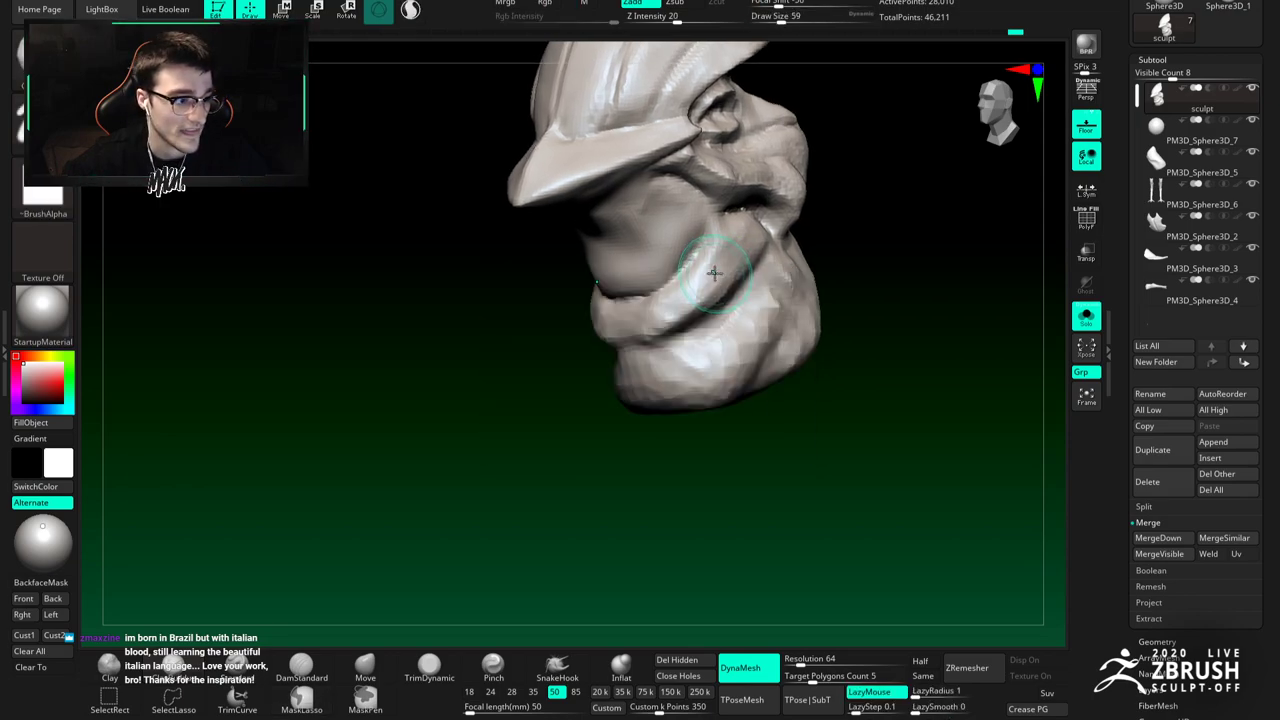
Step: Carve the crease between the throat and the upper neck fold with DamStandard at draw size 49
{"action": "right_click_drag", "start_coordinate": [709, 271], "coordinate": [711, 287]}
{"action": "key", "text": "space"}
{"action": "left_click_drag", "start_coordinate": [711, 287], "coordinate": [702, 285]}
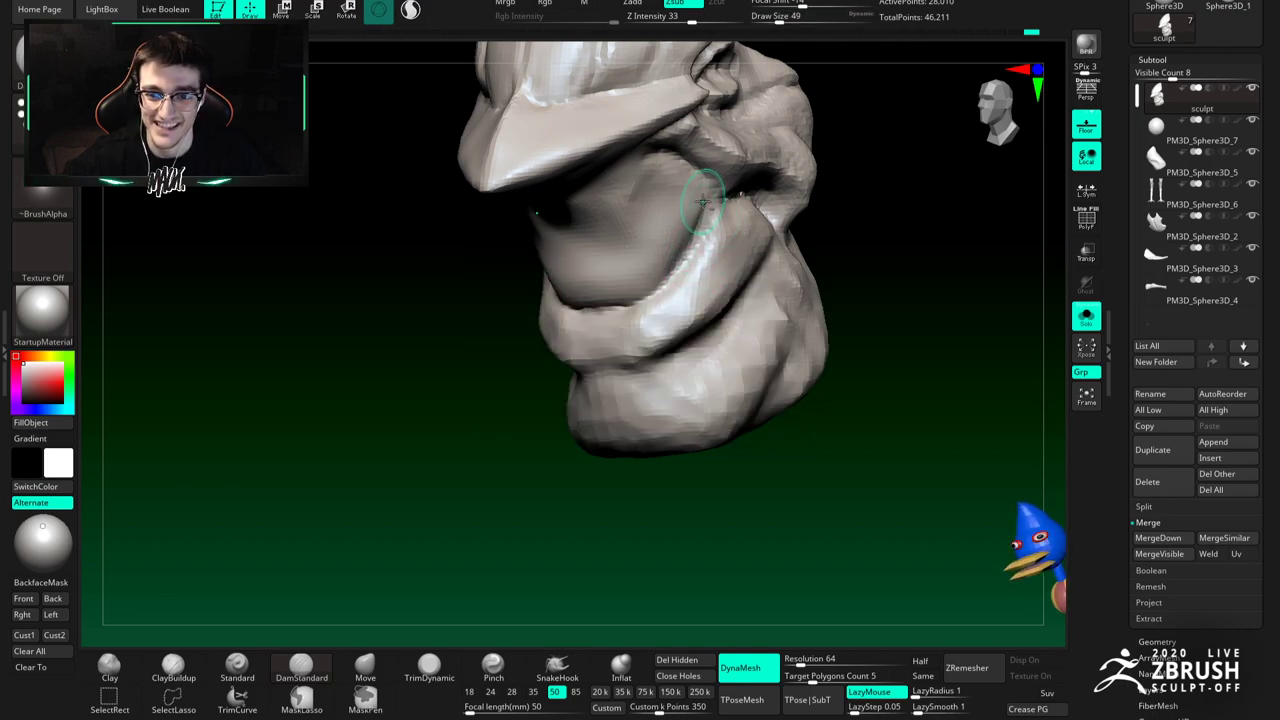
{"action": "mouse_move", "coordinate": [610, 283]}
{"action": "right_mouse_down"}
{"action": "mouse_move", "coordinate": [690, 236]}
{"action": "mouse_move", "coordinate": [671, 214]}
{"action": "right_mouse_up"}
Step: Refine the front curve of the upper neck fold with ClayBuildup and the Move brush
{"action": "key", "text": "b"}
{"action": "key", "text": "c"}
{"action": "key", "text": "b"}
{"action": "right_click_drag", "start_coordinate": [629, 260], "coordinate": [636, 238], "text": "shift"}
{"action": "left_click", "coordinate": [368, 665]}
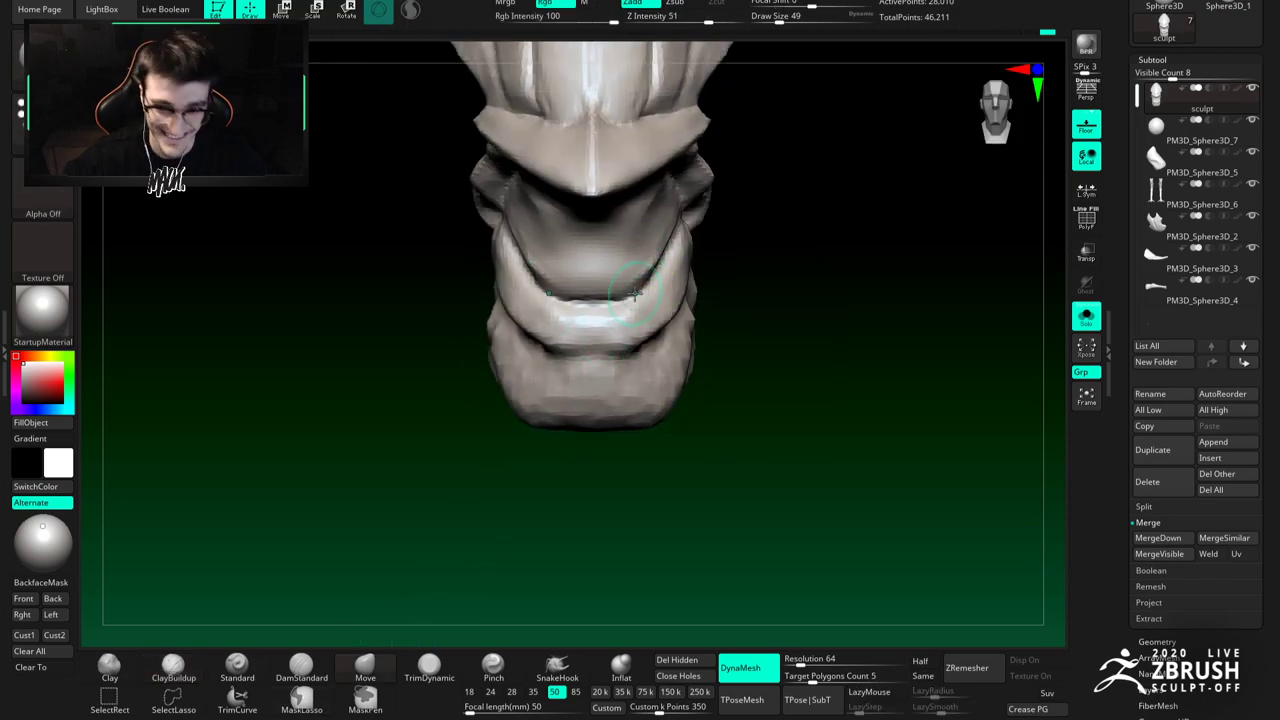
{"action": "right_click_drag", "start_coordinate": [690, 270], "coordinate": [650, 285]}
{"action": "key", "text": "space"}
{"action": "left_click_drag", "start_coordinate": [650, 285], "coordinate": [665, 284]}
{"action": "mouse_move", "coordinate": [663, 245]}
{"action": "right_mouse_down"}
{"action": "mouse_move", "coordinate": [607, 279]}
{"action": "mouse_move", "coordinate": [640, 283]}
{"action": "right_mouse_up"}
Step: Refine the side of the upper neck fold with DamStandard, TrimDynamic and ClayBuildup at draw size 56
{"action": "left_click", "coordinate": [301, 666]}
{"action": "key", "text": "space"}
{"action": "left_click_drag", "start_coordinate": [686, 300], "coordinate": [705, 285]}
{"action": "left_click", "coordinate": [422, 678]}
{"action": "mouse_move", "coordinate": [700, 258]}
{"action": "right_mouse_down"}
{"action": "mouse_move", "coordinate": [720, 237]}
{"action": "mouse_move", "coordinate": [711, 266]}
{"action": "right_mouse_up"}
{"action": "left_click", "coordinate": [173, 667]}
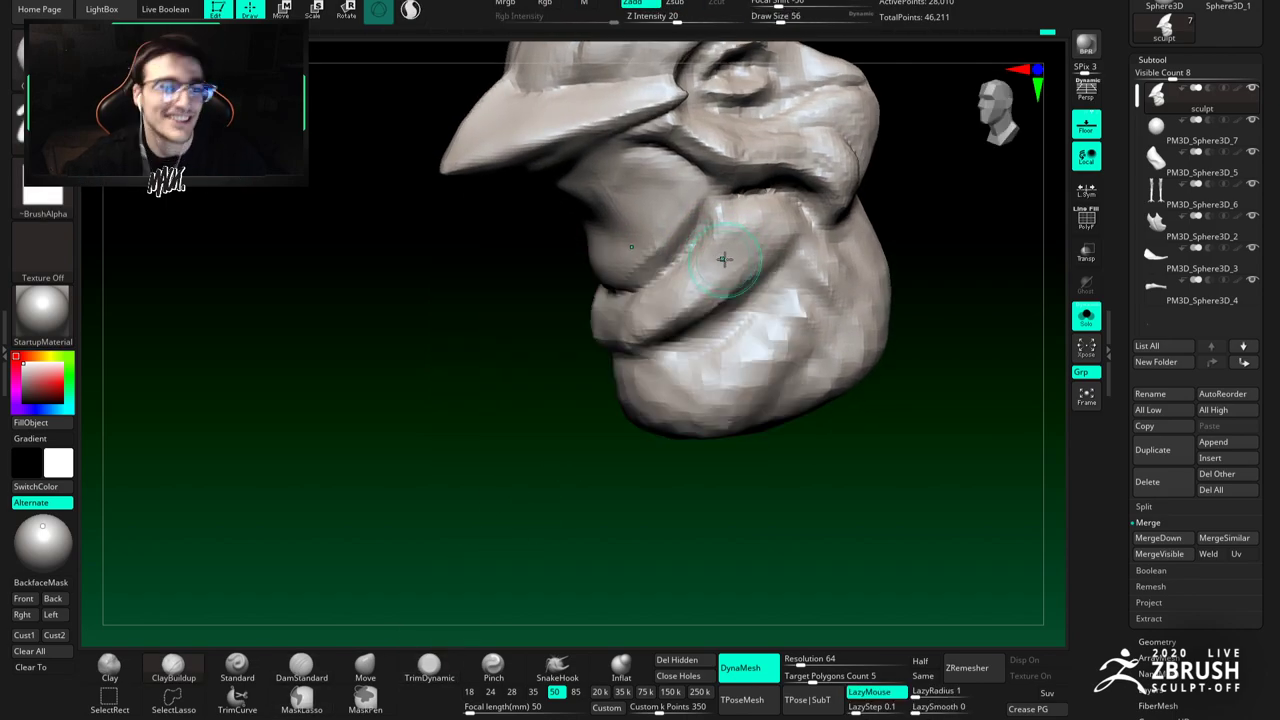
Step: Sharpen the crease above the upper neck fold with DamStandard at draw size 27
{"action": "left_click", "coordinate": [301, 667]}
{"action": "right_click_drag", "start_coordinate": [704, 213], "coordinate": [735, 209]}
{"action": "right_click_drag", "start_coordinate": [720, 236], "coordinate": [710, 192], "text": "alt"}
{"action": "key", "text": "space"}
{"action": "left_click_drag", "start_coordinate": [686, 206], "coordinate": [618, 240]}
{"action": "mouse_move", "coordinate": [592, 240]}
{"action": "right_mouse_down"}
{"action": "mouse_move", "coordinate": [638, 210]}
{"action": "mouse_move", "coordinate": [628, 237]}
{"action": "right_mouse_up"}
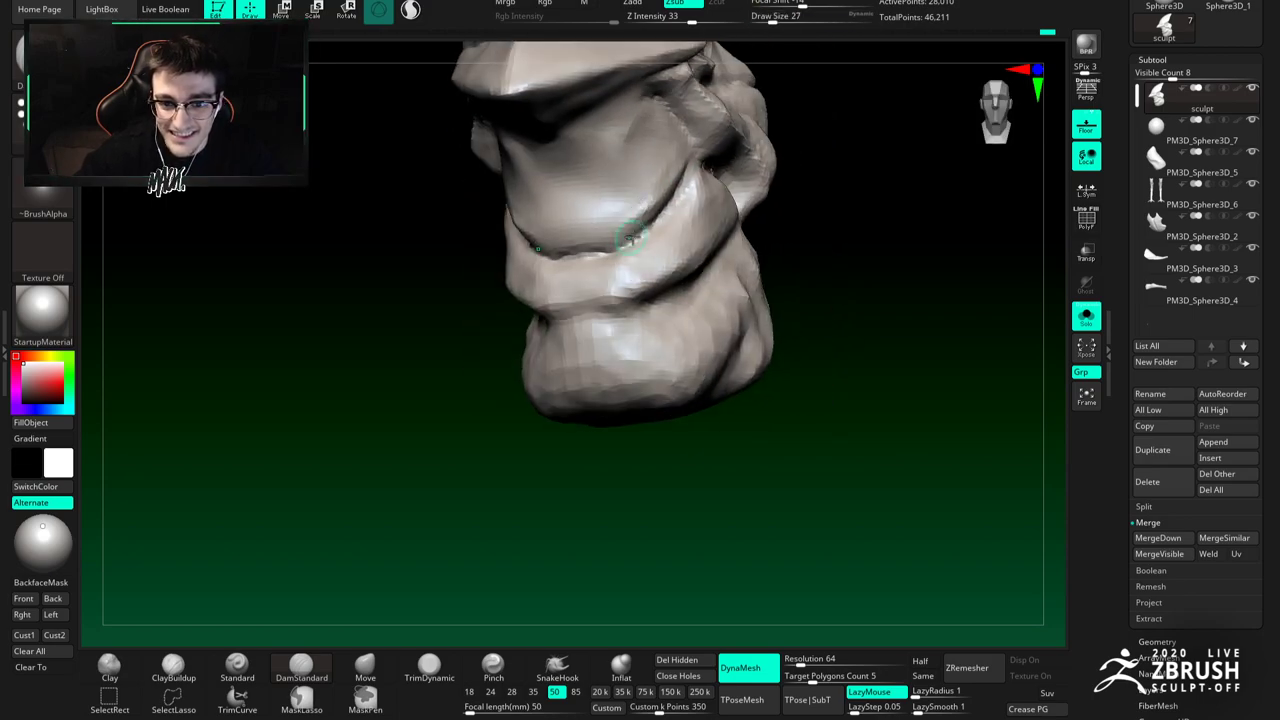
{"action": "right_click_drag", "start_coordinate": [553, 268], "coordinate": [535, 230]}
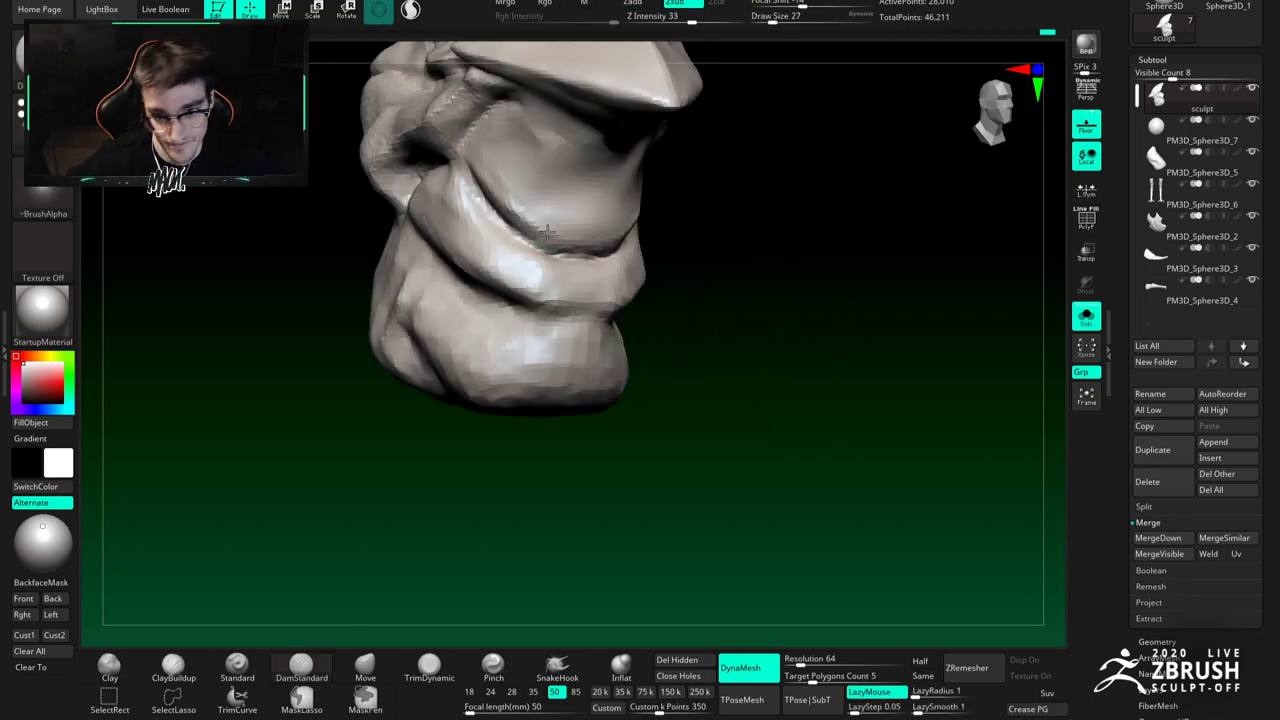
{"action": "mouse_move", "coordinate": [585, 253]}
{"action": "right_mouse_down"}
{"action": "mouse_move", "coordinate": [640, 255]}
{"action": "mouse_move", "coordinate": [641, 193]}
{"action": "right_mouse_up"}
Step: Deepen the creases around the upper neck fold with DamStandard at draw size 41
{"action": "key", "text": "space"}
{"action": "left_click_drag", "start_coordinate": [642, 193], "coordinate": [648, 193]}
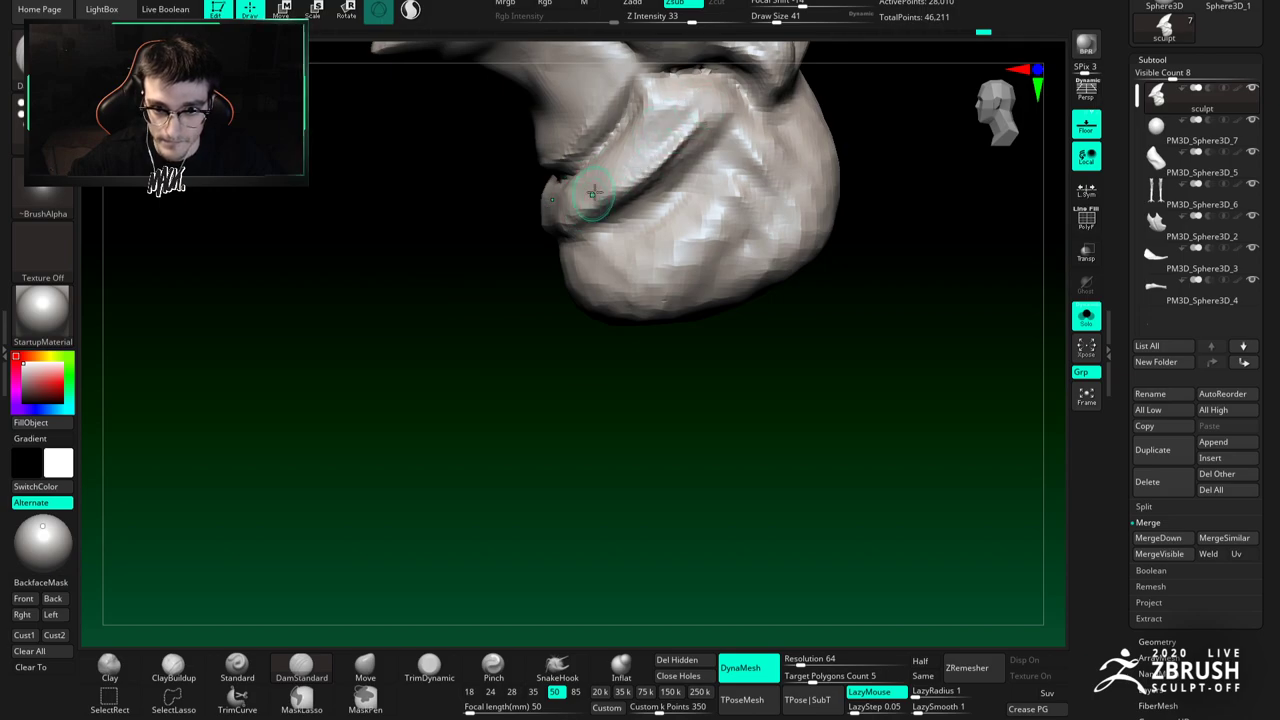
{"action": "right_click_drag", "start_coordinate": [605, 192], "coordinate": [603, 210]}
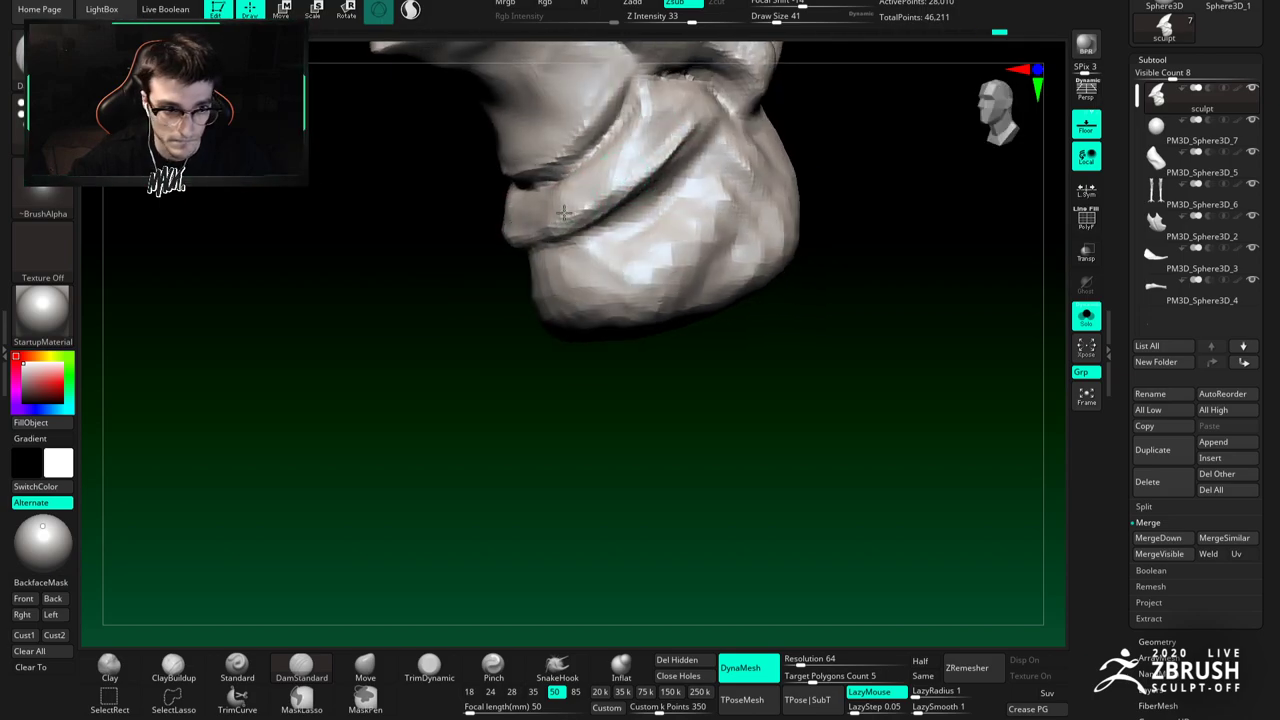
Step: Add volume along the upper neck fold with ClayBuildup at draw size 41
{"action": "key", "text": "b"}
{"action": "key", "text": "c"}
{"action": "key", "text": "b"}
{"action": "right_click_drag", "start_coordinate": [557, 174], "coordinate": [542, 203]}
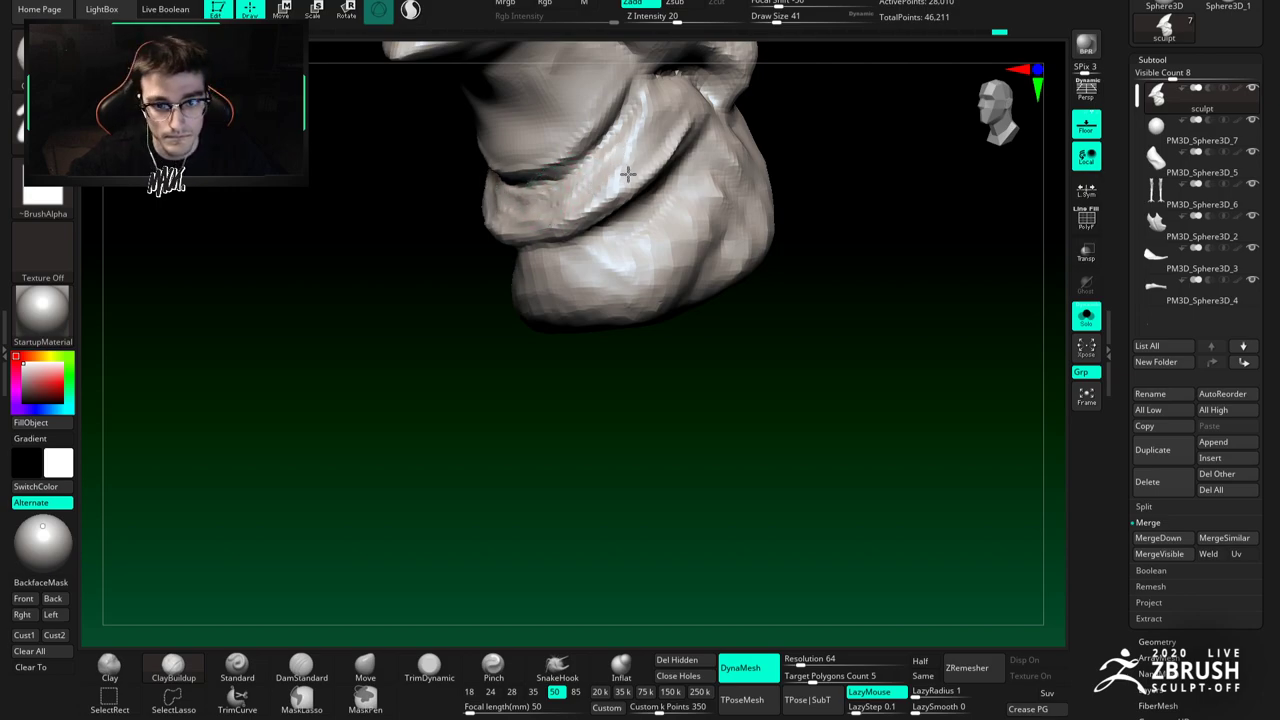
{"action": "mouse_move", "coordinate": [608, 163]}
{"action": "right_mouse_down"}
{"action": "mouse_move", "coordinate": [617, 157]}
{"action": "mouse_move", "coordinate": [638, 196]}
{"action": "mouse_move", "coordinate": [638, 157]}
{"action": "right_mouse_up"}
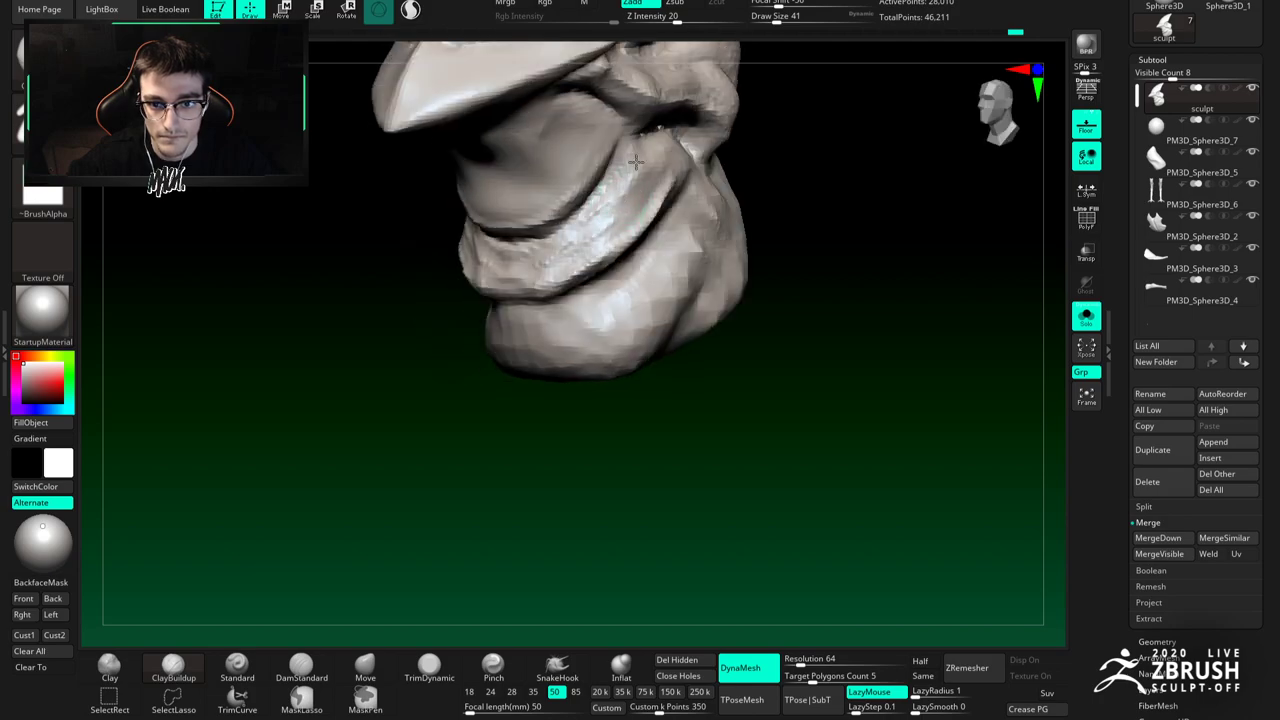
{"action": "mouse_move", "coordinate": [624, 209]}
{"action": "right_mouse_down"}
{"action": "mouse_move", "coordinate": [630, 166]}
{"action": "mouse_move", "coordinate": [656, 160]}
{"action": "mouse_move", "coordinate": [659, 122]}
{"action": "mouse_move", "coordinate": [650, 130]}
{"action": "right_mouse_up"}
Step: Carve the crease below the upper neck fold with DamStandard, raising the draw size to 59
{"action": "key", "text": "b"}
{"action": "key", "text": "d"}
{"action": "key", "text": "s"}
{"action": "left_click_drag", "start_coordinate": [688, 146], "coordinate": [647, 214]}
{"action": "key", "text": "space"}
{"action": "left_click_drag", "start_coordinate": [613, 238], "coordinate": [619, 238]}
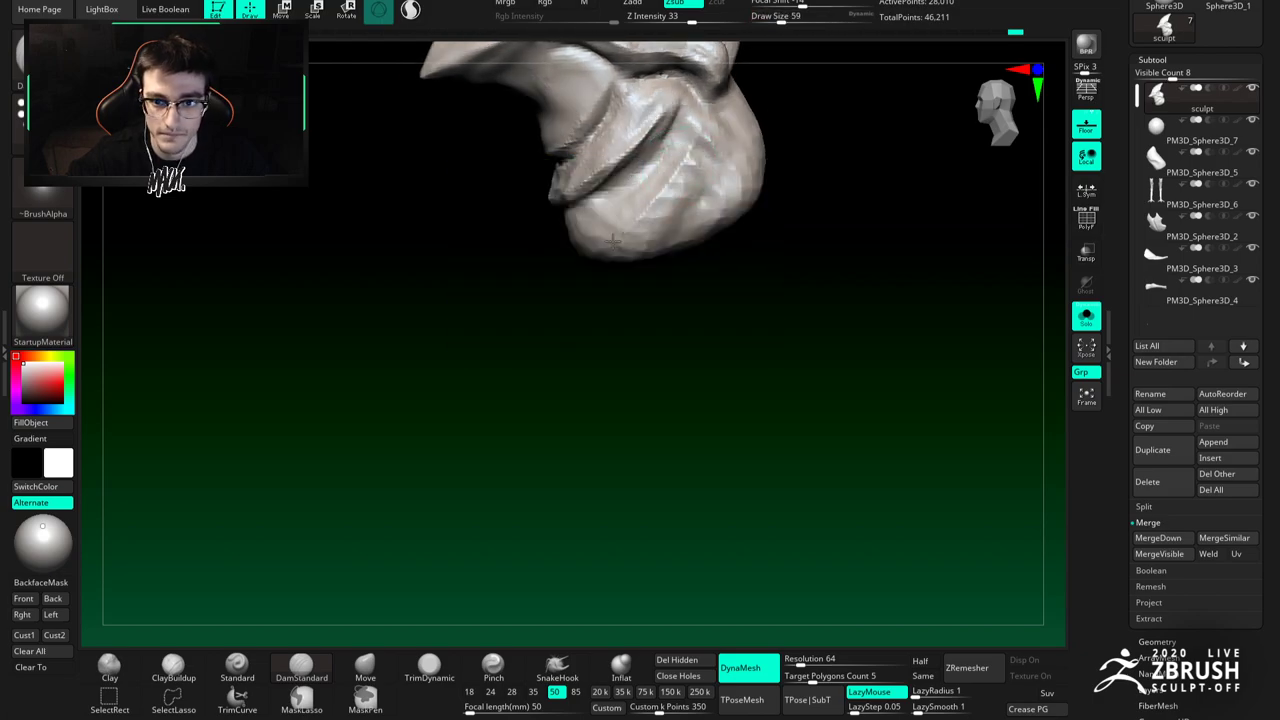
Step: Build up a second fold on the lower neck with ClayBuildup at draw size 44
{"action": "mouse_move", "coordinate": [611, 199]}
{"action": "right_mouse_down"}
{"action": "mouse_move", "coordinate": [623, 214]}
{"action": "mouse_move", "coordinate": [623, 197]}
{"action": "right_mouse_up"}
{"action": "key", "text": "s"}
{"action": "key", "text": "b"}
{"action": "key", "text": "c"}
{"action": "key", "text": "b"}
{"action": "key", "text": "s"}
{"action": "left_click_drag", "start_coordinate": [622, 195], "coordinate": [616, 195]}
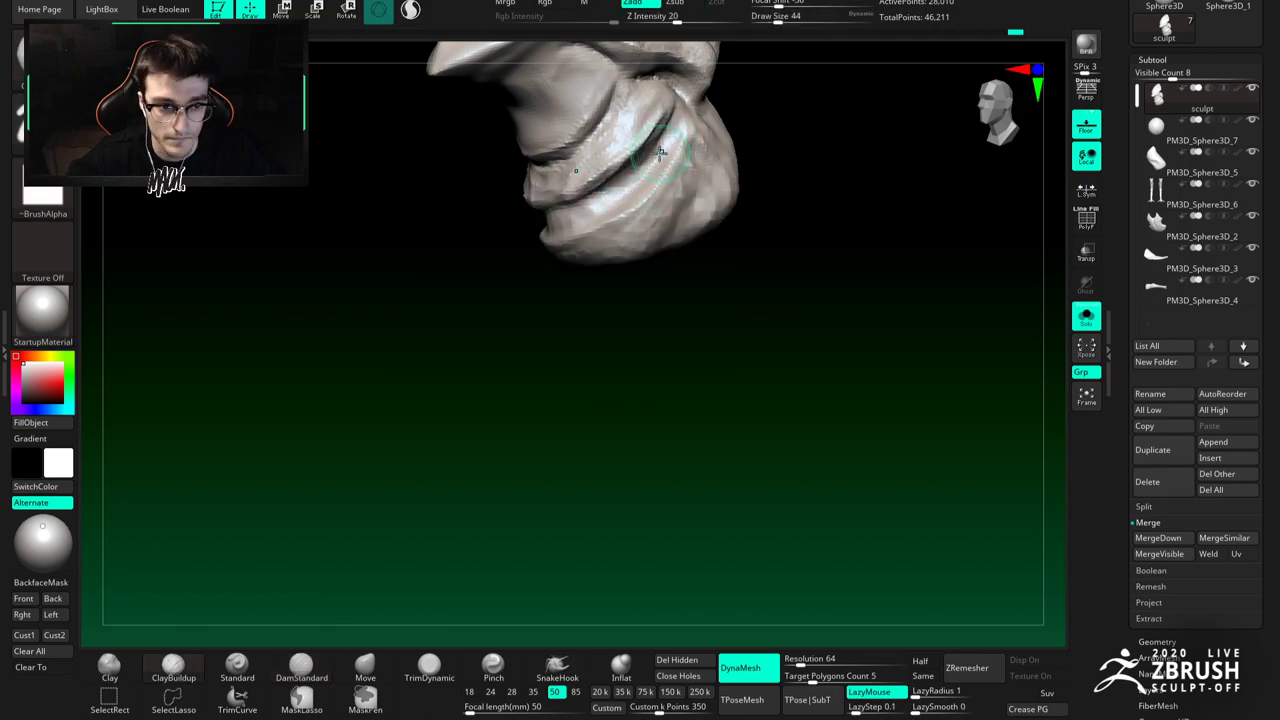
{"action": "left_click_drag", "start_coordinate": [660, 153], "coordinate": [653, 158]}
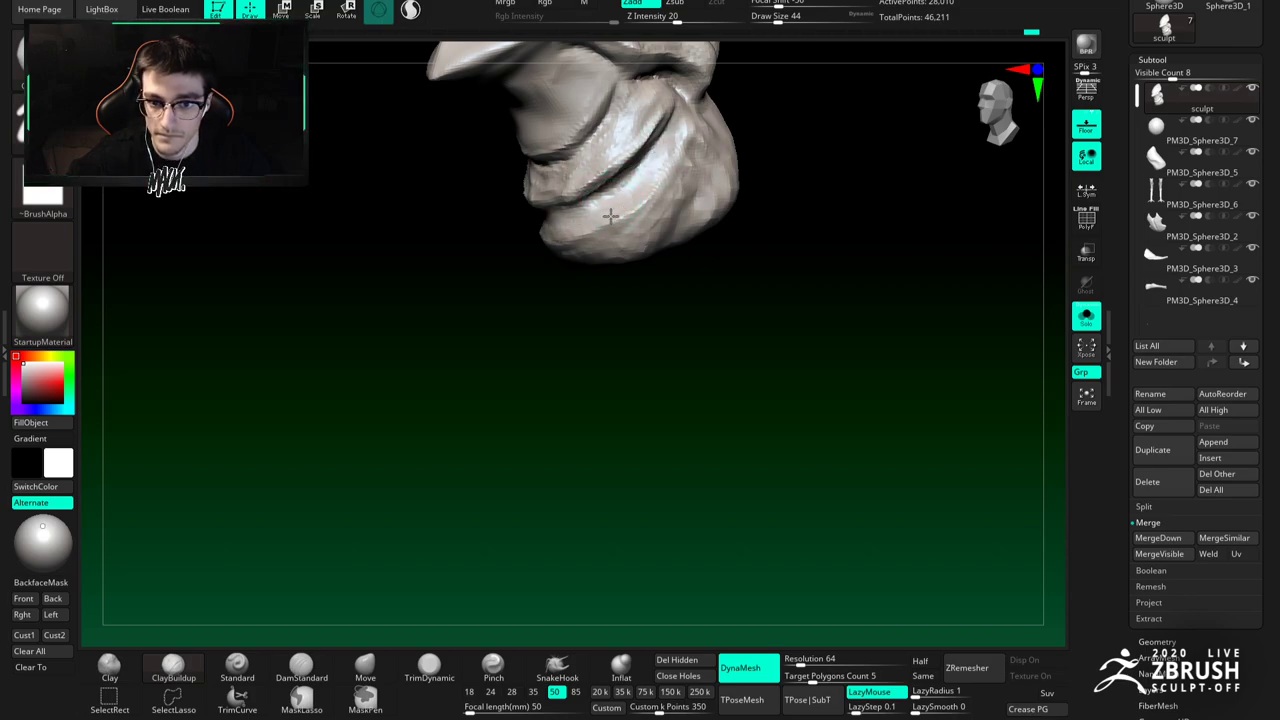
Step: Define the edges of the lower neck fold with DamStandard at draw size 44
{"action": "key", "text": "b"}
{"action": "key", "text": "d"}
{"action": "key", "text": "s"}
{"action": "right_click_drag", "start_coordinate": [561, 212], "coordinate": [575, 214]}
{"action": "mouse_move", "coordinate": [644, 176]}
{"action": "right_mouse_down", "text": "shift"}
{"action": "mouse_move", "coordinate": [603, 209]}
{"action": "mouse_move", "coordinate": [614, 201]}
{"action": "right_mouse_up", "text": "shift"}
Step: Add more volume along the lower neck fold with ClayBuildup at draw size 44
{"action": "key", "text": "b"}
{"action": "key", "text": "c"}
{"action": "key", "text": "b"}
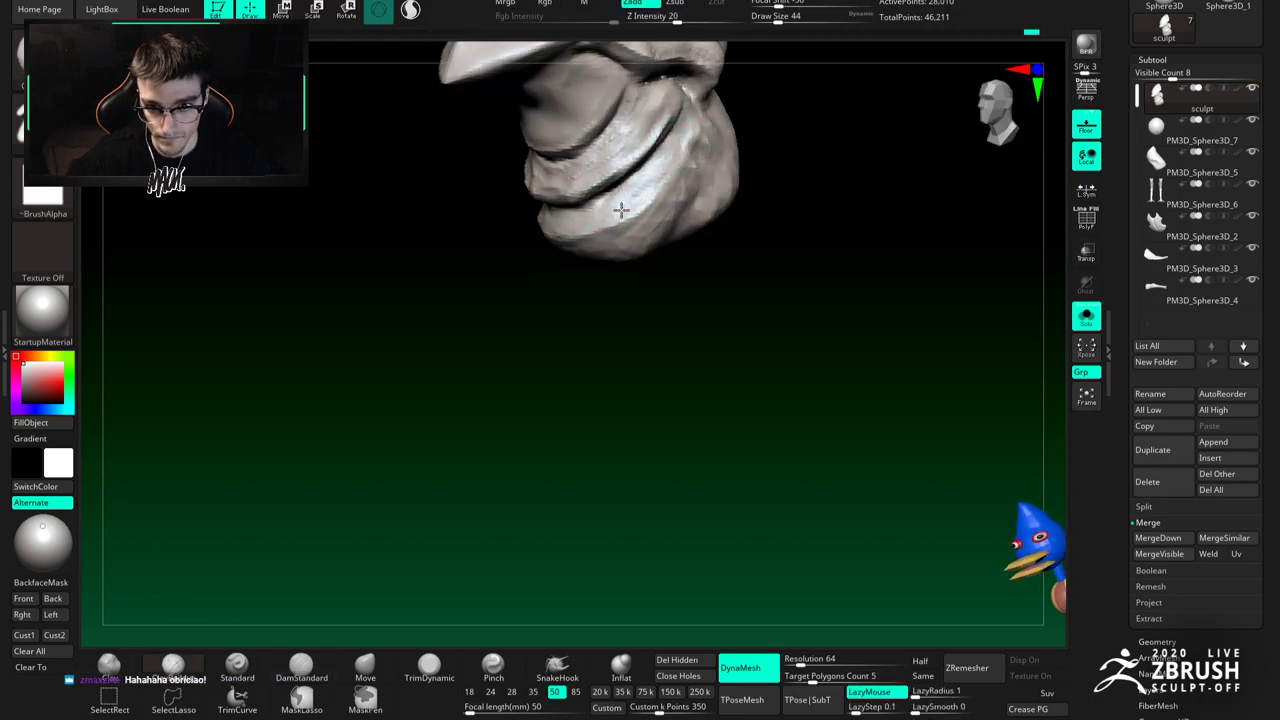
{"action": "left_click_drag", "start_coordinate": [643, 178], "coordinate": [623, 203]}
{"action": "mouse_move", "coordinate": [623, 203]}
{"action": "right_mouse_down"}
{"action": "mouse_move", "coordinate": [609, 177]}
{"action": "mouse_move", "coordinate": [630, 260]}
{"action": "right_mouse_up"}
Step: Show the whole bird, select the body subtool PM3D_Sphere3D_5 and isolate it
{"action": "left_click", "coordinate": [1084, 316]}
{"action": "mouse_move", "coordinate": [494, 349]}
{"action": "right_mouse_down"}
{"action": "mouse_move", "coordinate": [584, 326]}
{"action": "mouse_move", "coordinate": [641, 277]}
{"action": "right_mouse_up"}
{"action": "left_click", "coordinate": [641, 277], "text": "alt"}
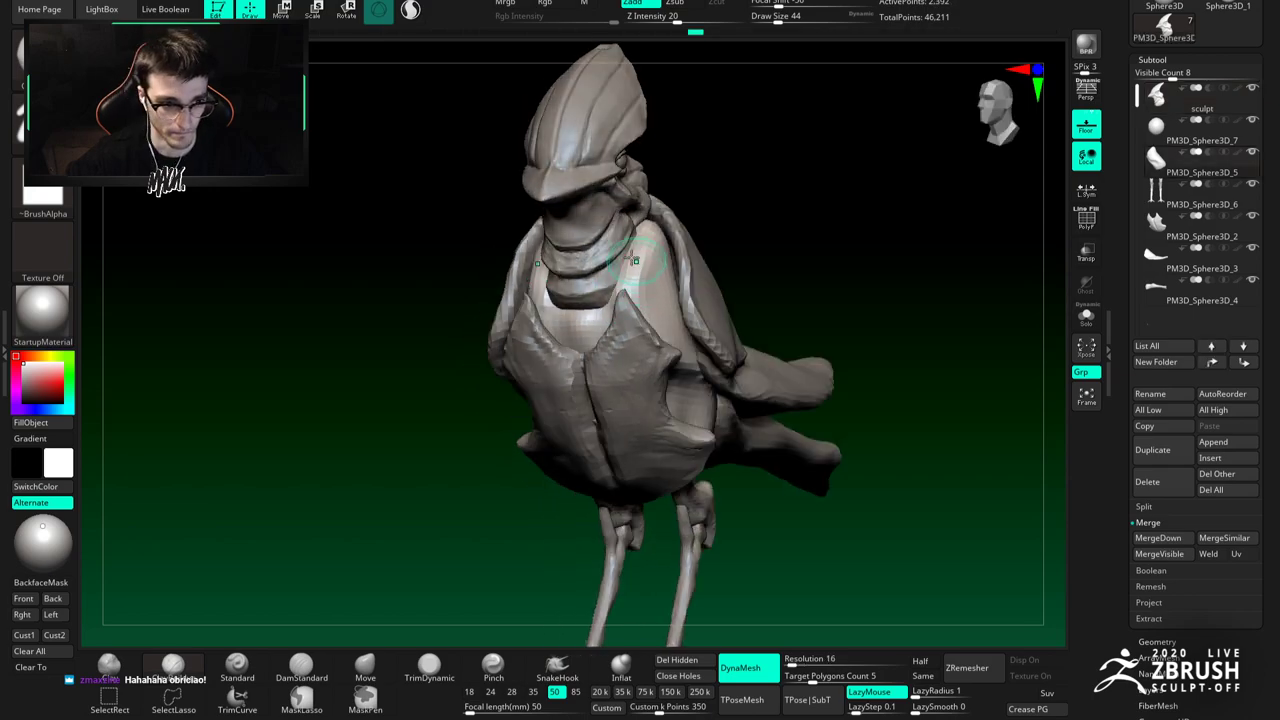
{"action": "left_click", "coordinate": [1084, 314]}
Step: Fill the recess between the two chest lobes of the body with ClayBuildup at draw size 56
{"action": "right_click_drag", "start_coordinate": [620, 288], "coordinate": [592, 334]}
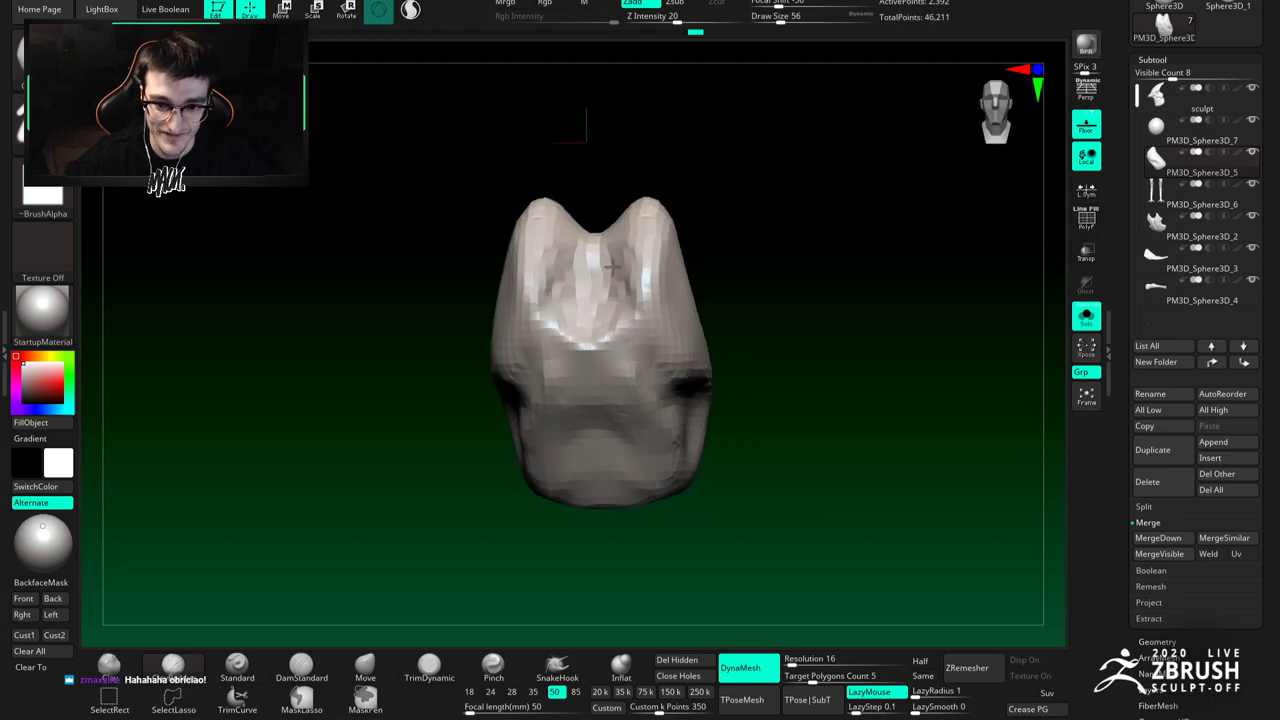
{"action": "right_click_drag", "start_coordinate": [613, 288], "coordinate": [609, 301]}
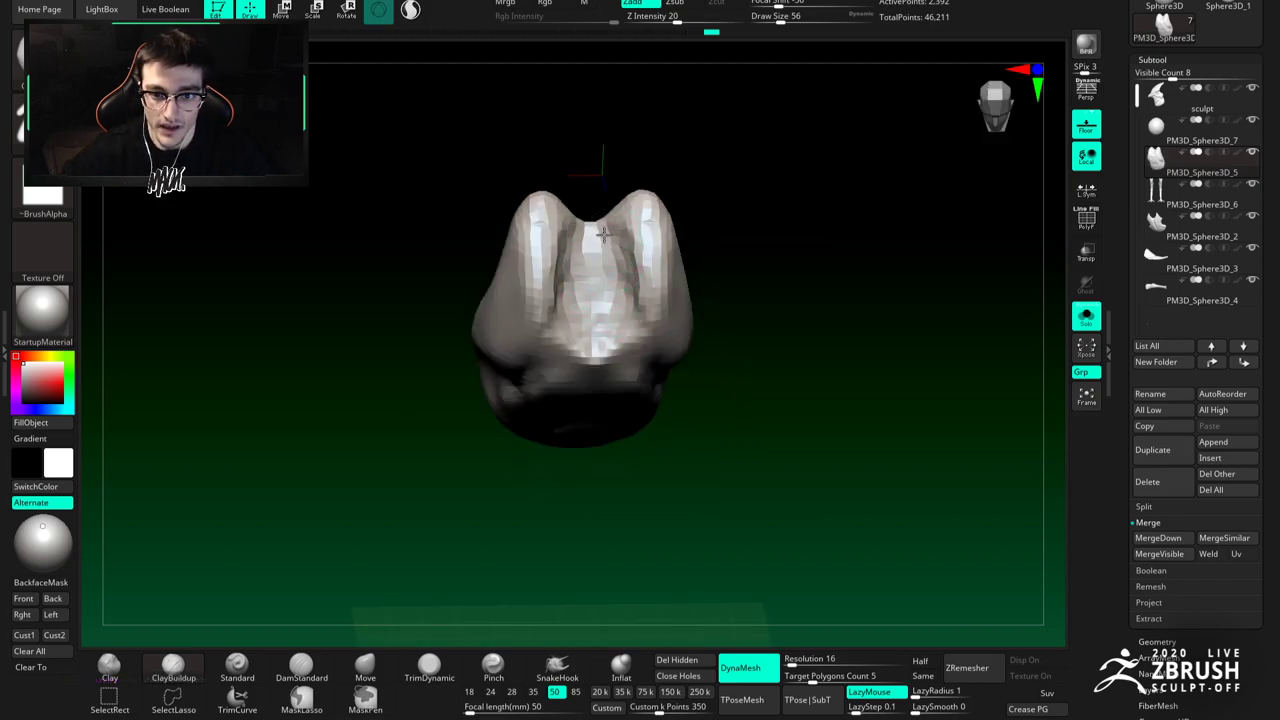
{"action": "right_click_drag", "start_coordinate": [597, 329], "coordinate": [613, 282]}
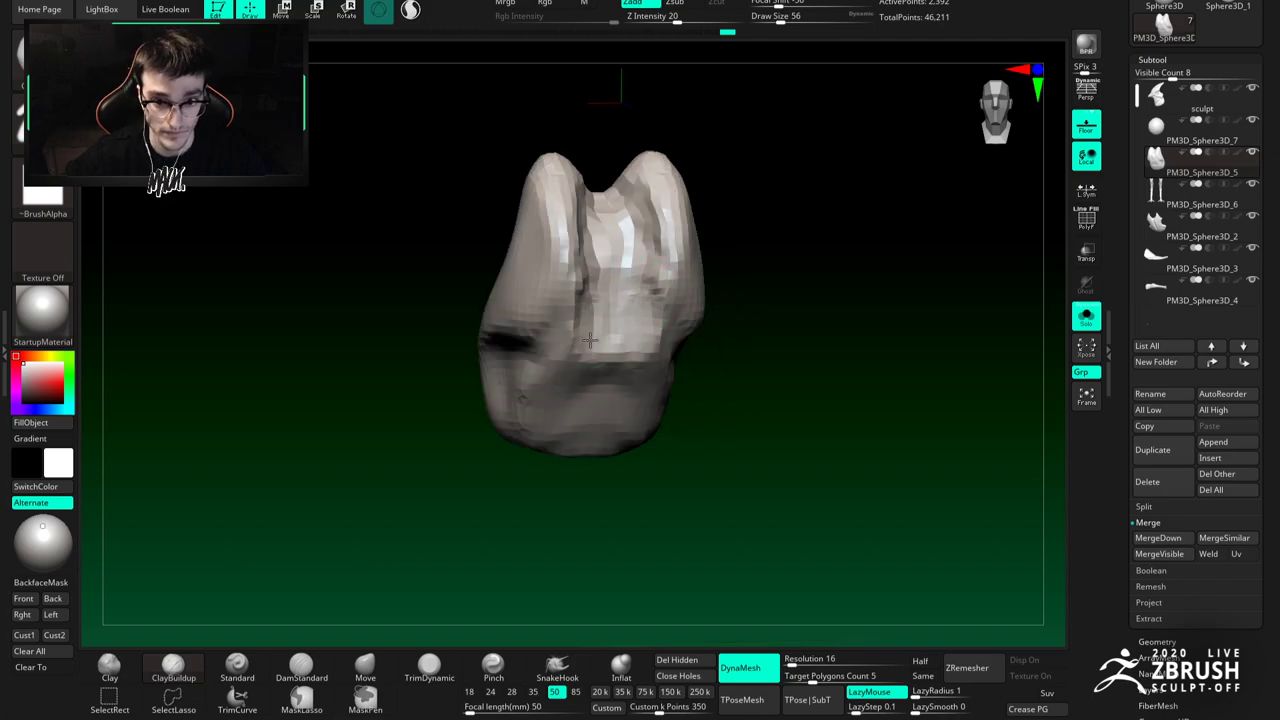
{"action": "left_click", "coordinate": [1086, 315]}
{"action": "left_click", "coordinate": [1086, 315]}
Step: Build up the side of the body's chest lobe with ClayBuildup, using draw sizes 56 to 83
{"action": "right_click_drag", "start_coordinate": [605, 315], "coordinate": [620, 226]}
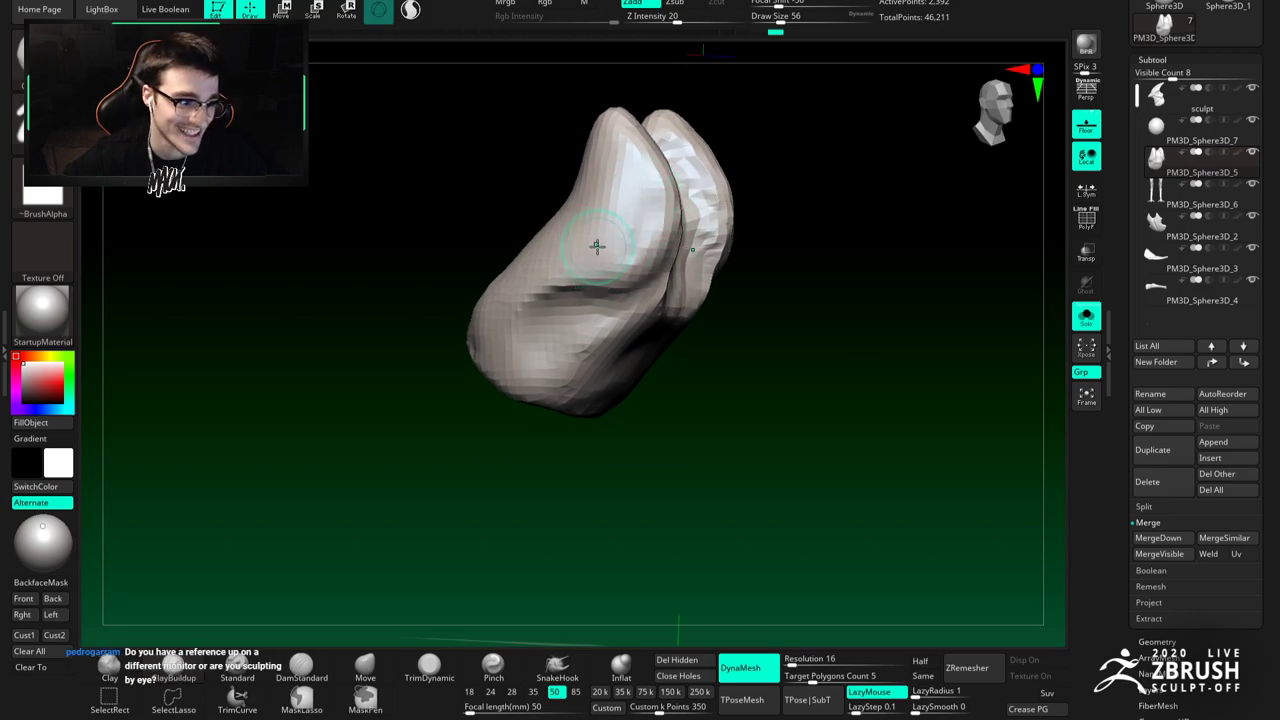
{"action": "right_click_drag", "start_coordinate": [605, 247], "coordinate": [651, 212]}
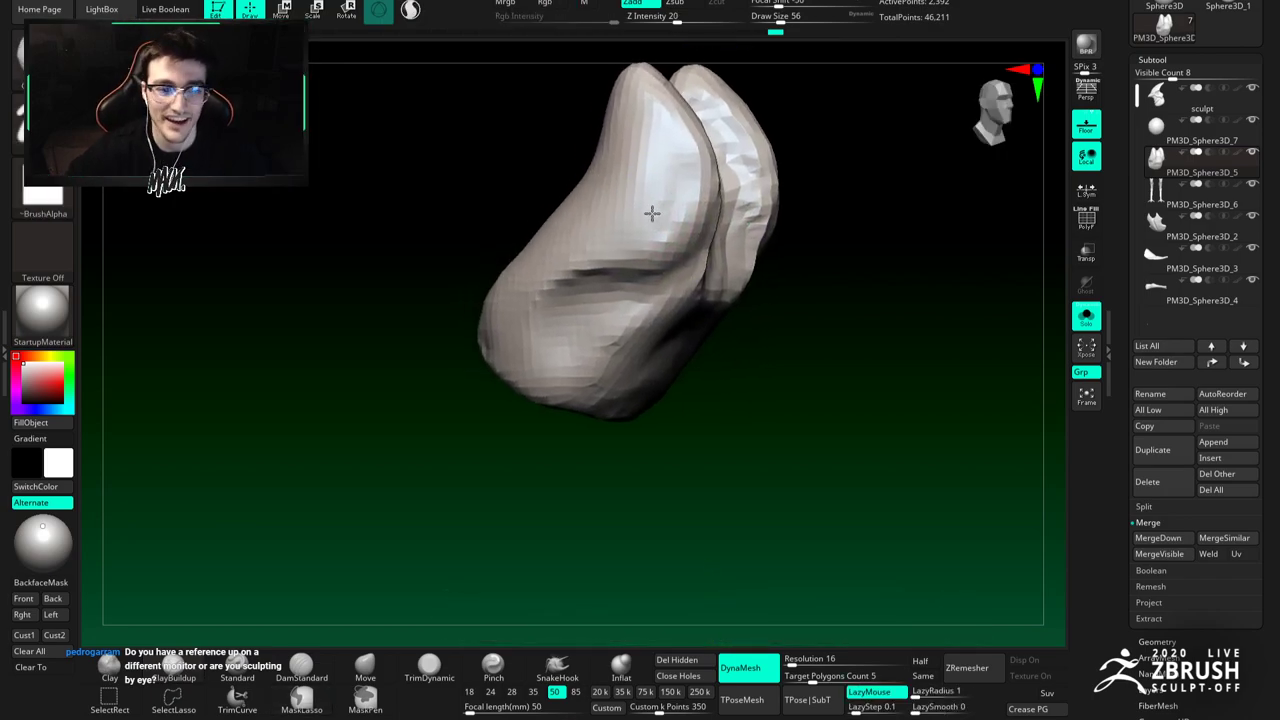
{"action": "key", "text": "space"}
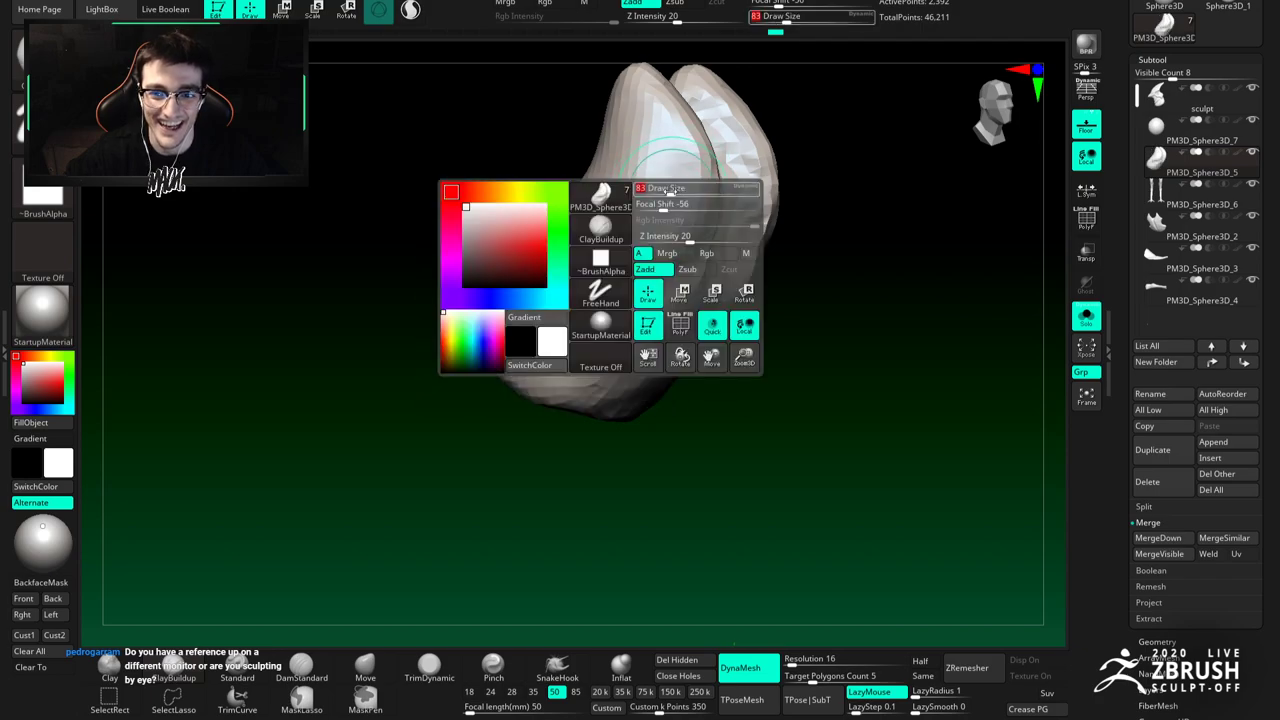
{"action": "left_click", "coordinate": [1086, 316]}
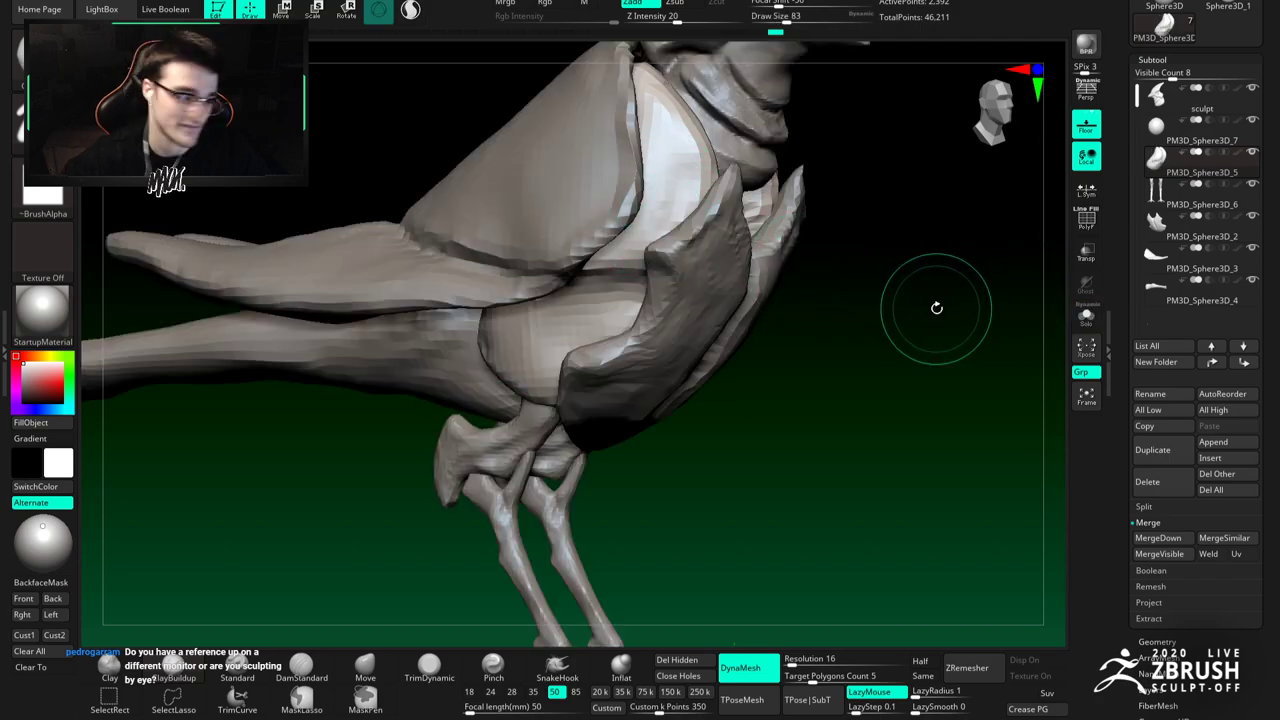
{"action": "left_click", "coordinate": [1086, 316]}
{"action": "right_click_drag", "start_coordinate": [678, 242], "coordinate": [657, 240]}
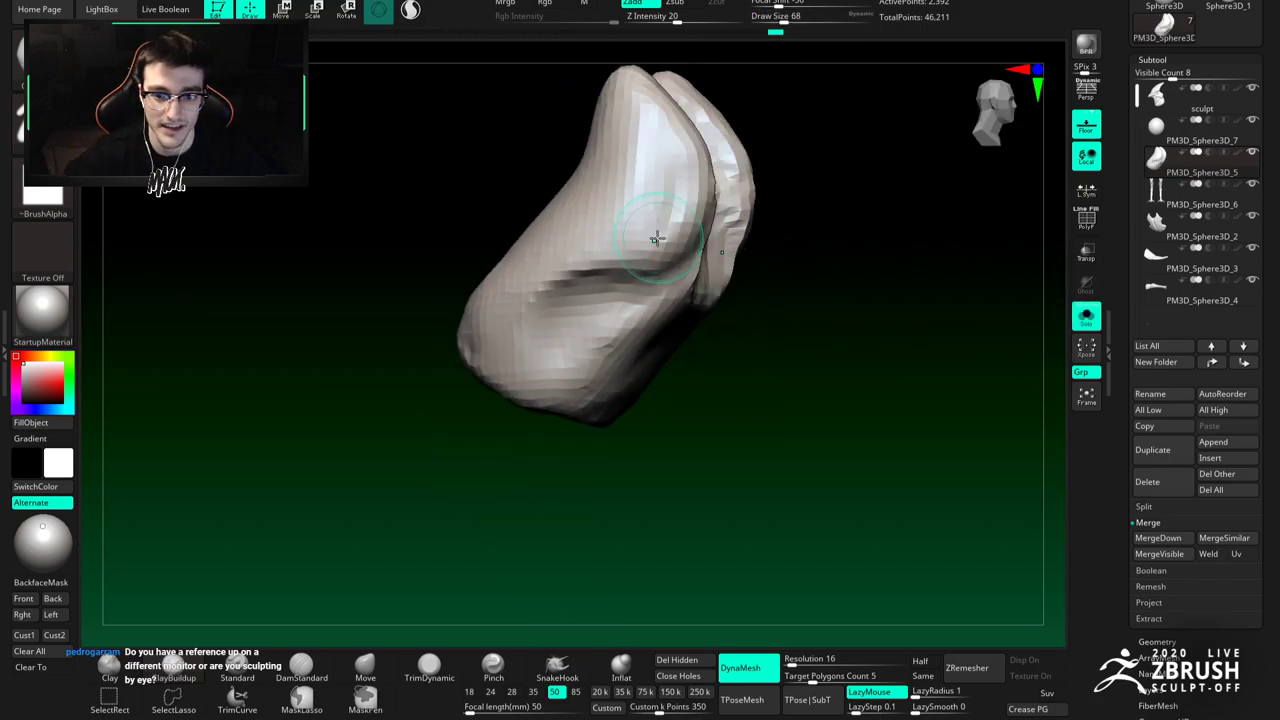
Step: Carve along the crease on the side of the body with DamStandard at draw size 59
{"action": "left_click", "coordinate": [301, 668]}
{"action": "key", "text": "space"}
{"action": "left_click_drag", "start_coordinate": [562, 315], "coordinate": [547, 315]}
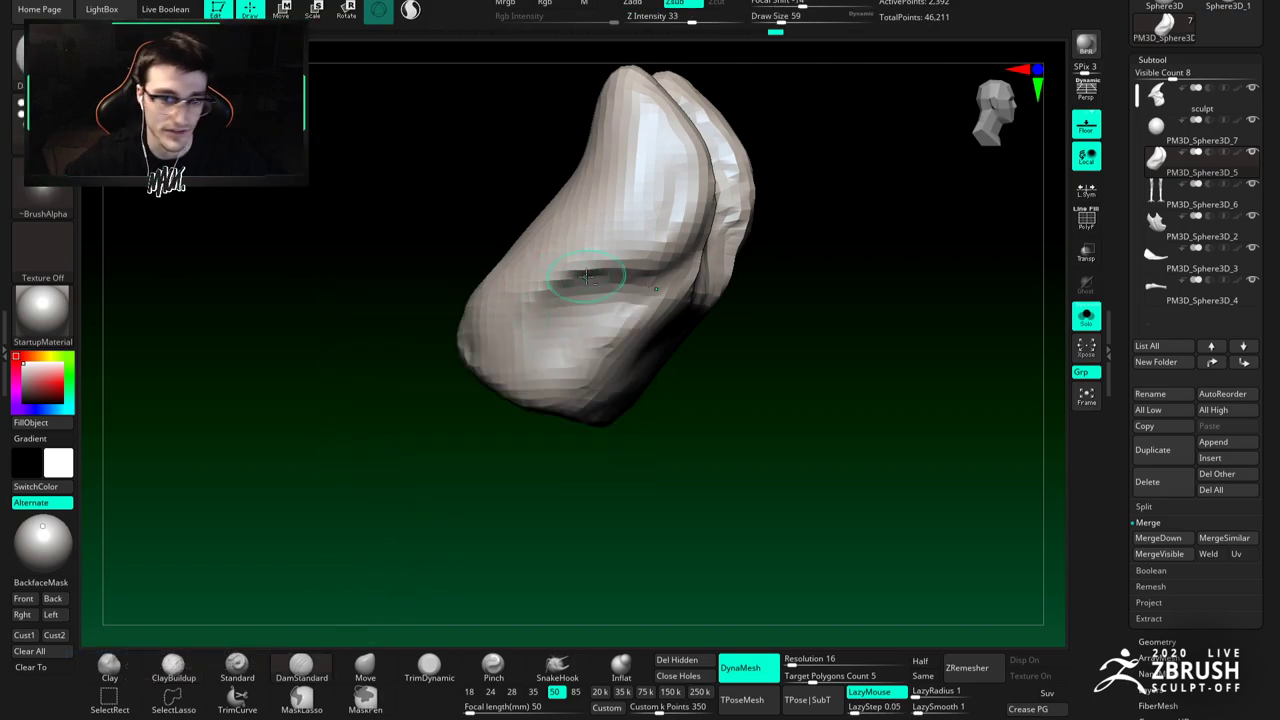
Step: Shape the outer surface of the body's chest lobe with ClayBuildup at draw size 59
{"action": "key", "text": "b"}
{"action": "key", "text": "c"}
{"action": "key", "text": "b"}
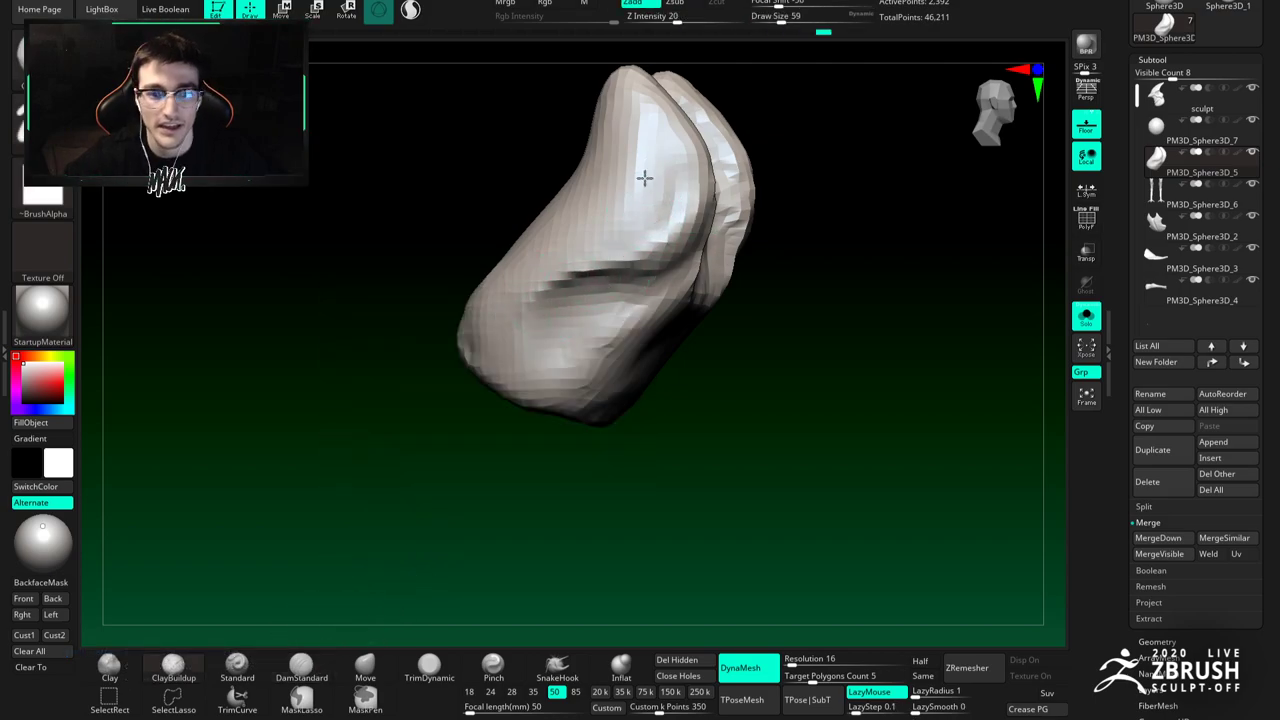
{"action": "right_click_drag", "start_coordinate": [618, 164], "coordinate": [609, 157]}
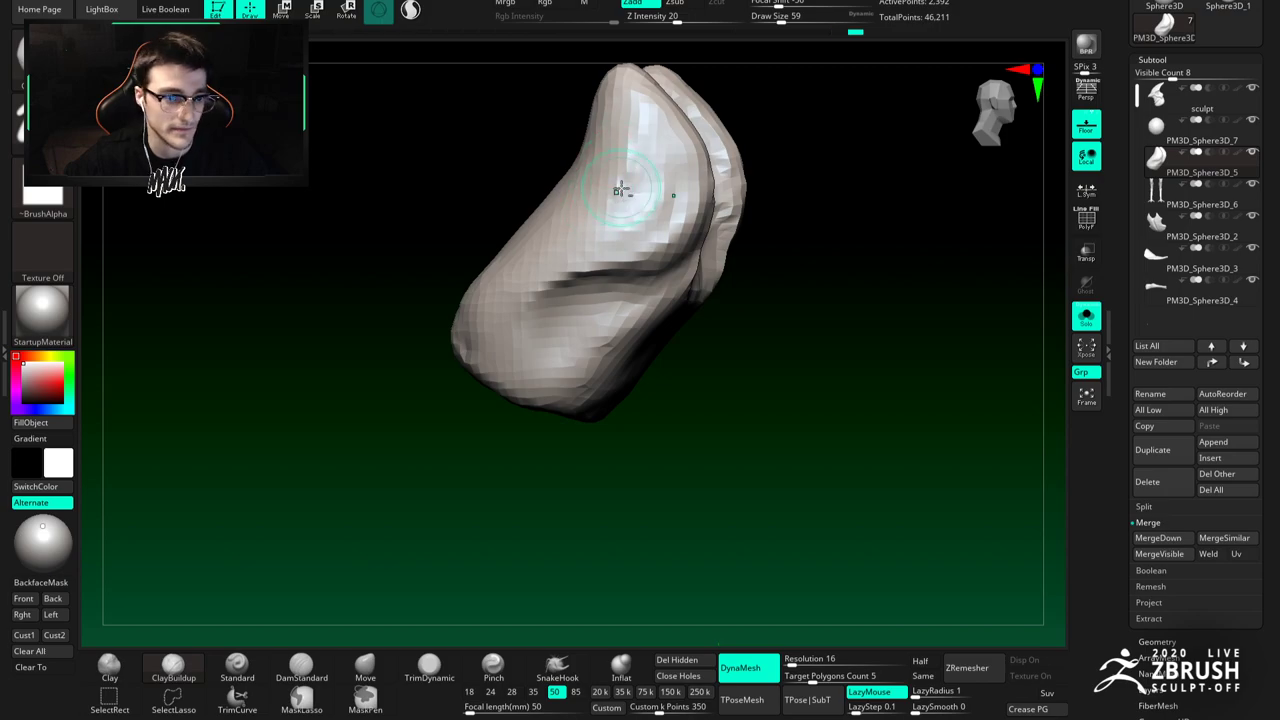
{"action": "right_click_drag", "start_coordinate": [649, 241], "coordinate": [666, 193]}
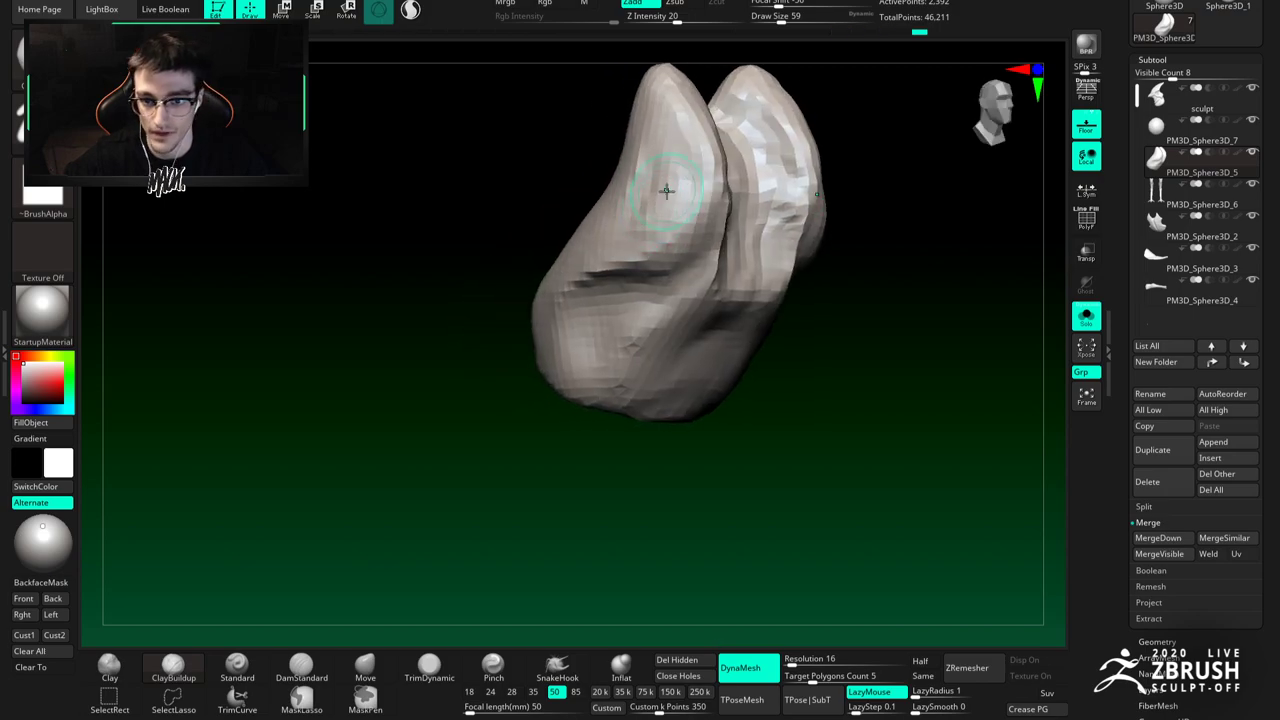
Step: Define the crease across the body's lower side, alternating DamStandard and ClayBuildup at draw size 59
{"action": "mouse_move", "coordinate": [614, 143]}
{"action": "right_mouse_down"}
{"action": "mouse_move", "coordinate": [643, 251]}
{"action": "mouse_move", "coordinate": [628, 212]}
{"action": "right_mouse_up"}
{"action": "key", "text": "b"}
{"action": "key", "text": "d"}
{"action": "key", "text": "s"}
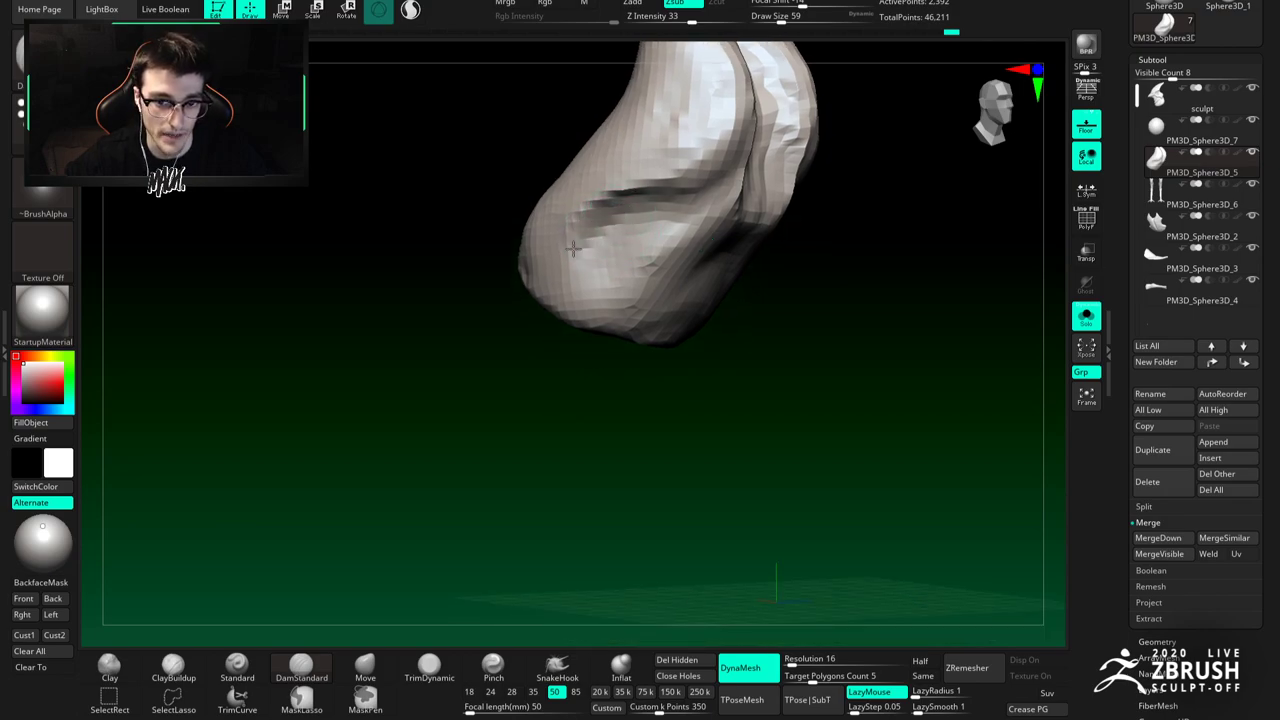
{"action": "key", "text": "b"}
{"action": "key", "text": "c"}
{"action": "key", "text": "b"}
{"action": "right_click_drag", "start_coordinate": [603, 246], "coordinate": [619, 221]}
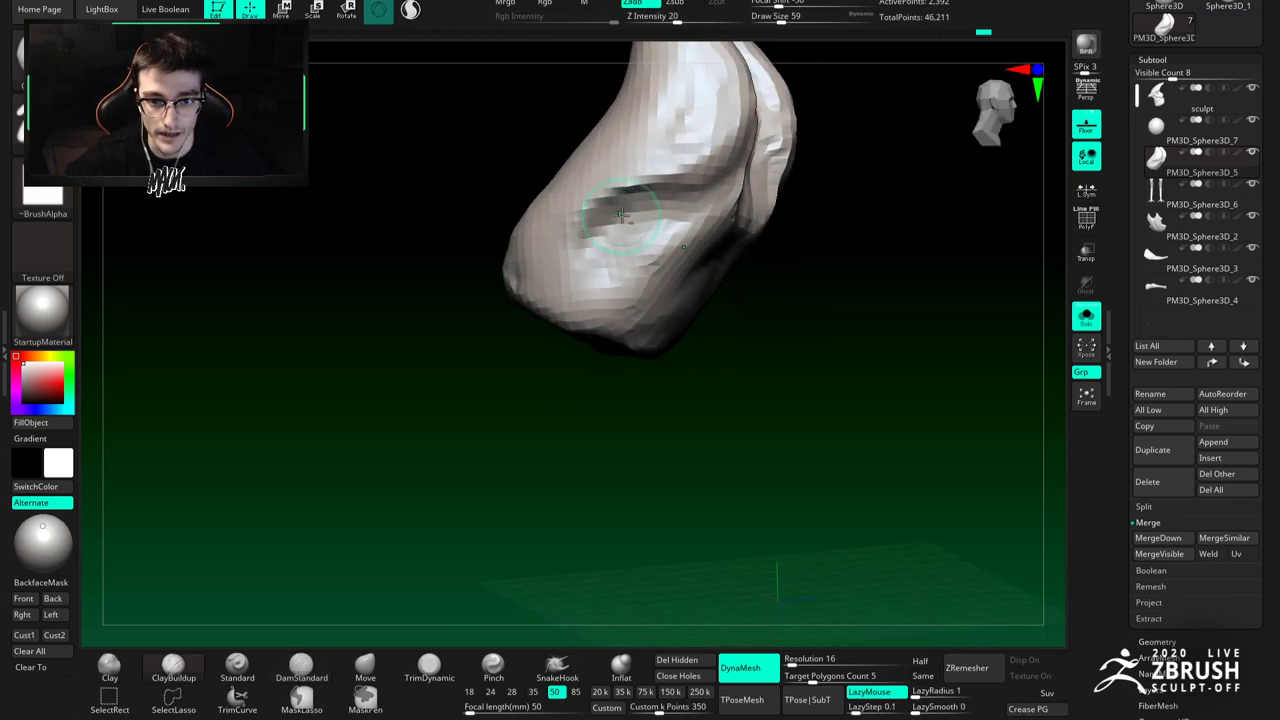
{"action": "key", "text": "b"}
{"action": "key", "text": "d"}
{"action": "key", "text": "s"}
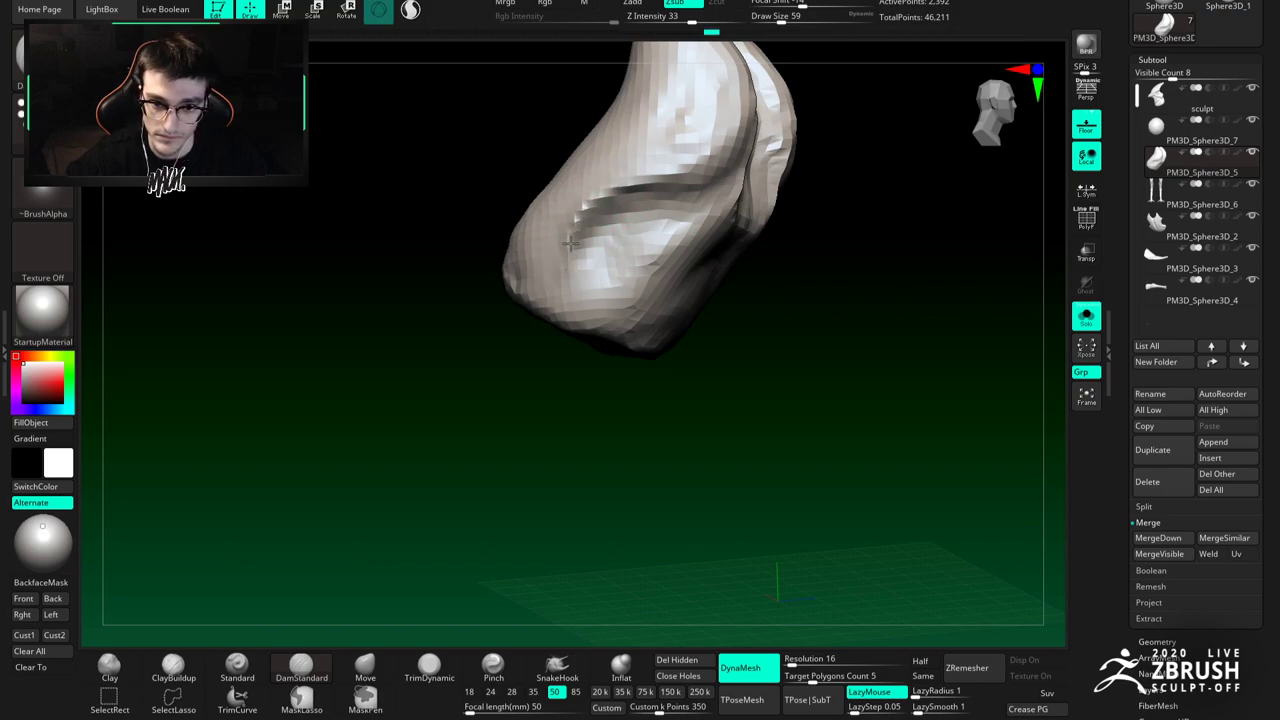
{"action": "right_click_drag", "start_coordinate": [594, 237], "coordinate": [634, 220]}
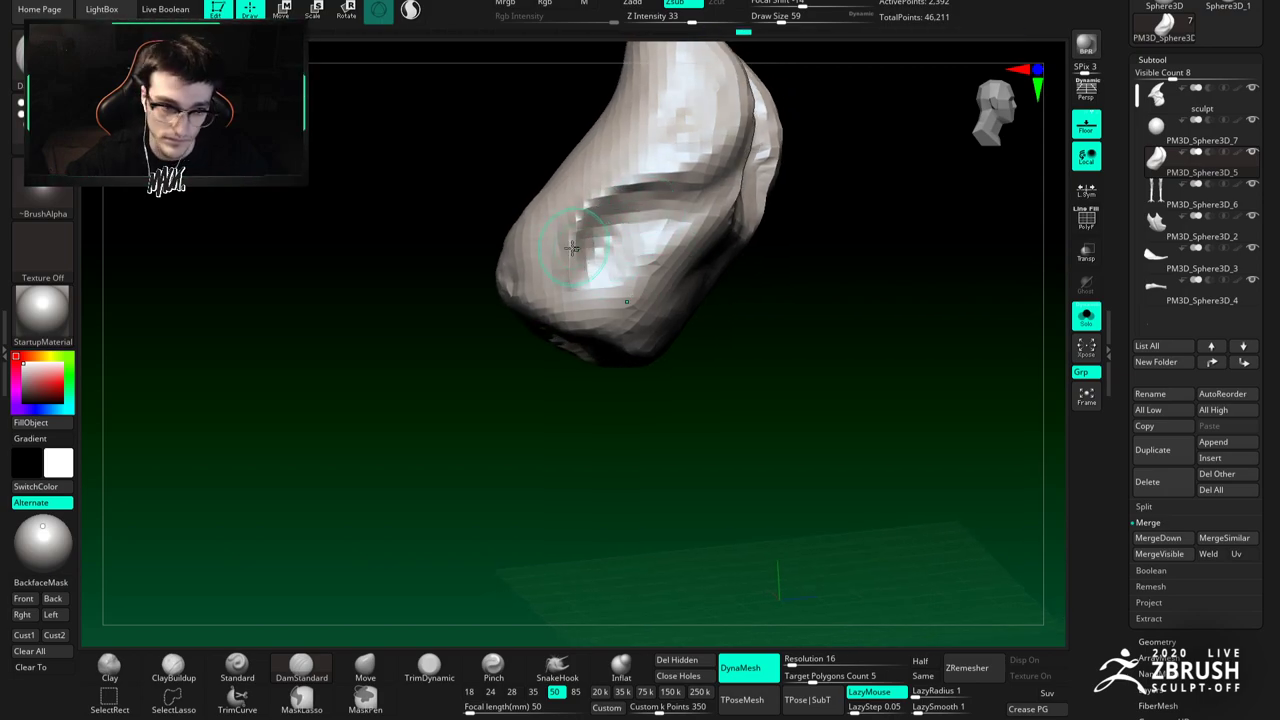
Step: Shape the lower end of the body with ClayBuildup at draw size 59 and show all parts of the bird again
{"action": "key", "text": "b"}
{"action": "key", "text": "c"}
{"action": "key", "text": "b"}
{"action": "right_click_drag", "start_coordinate": [557, 245], "coordinate": [530, 230]}
{"action": "left_click_drag", "start_coordinate": [522, 182], "coordinate": [526, 206]}
{"action": "right_click_drag", "start_coordinate": [526, 206], "coordinate": [512, 250]}
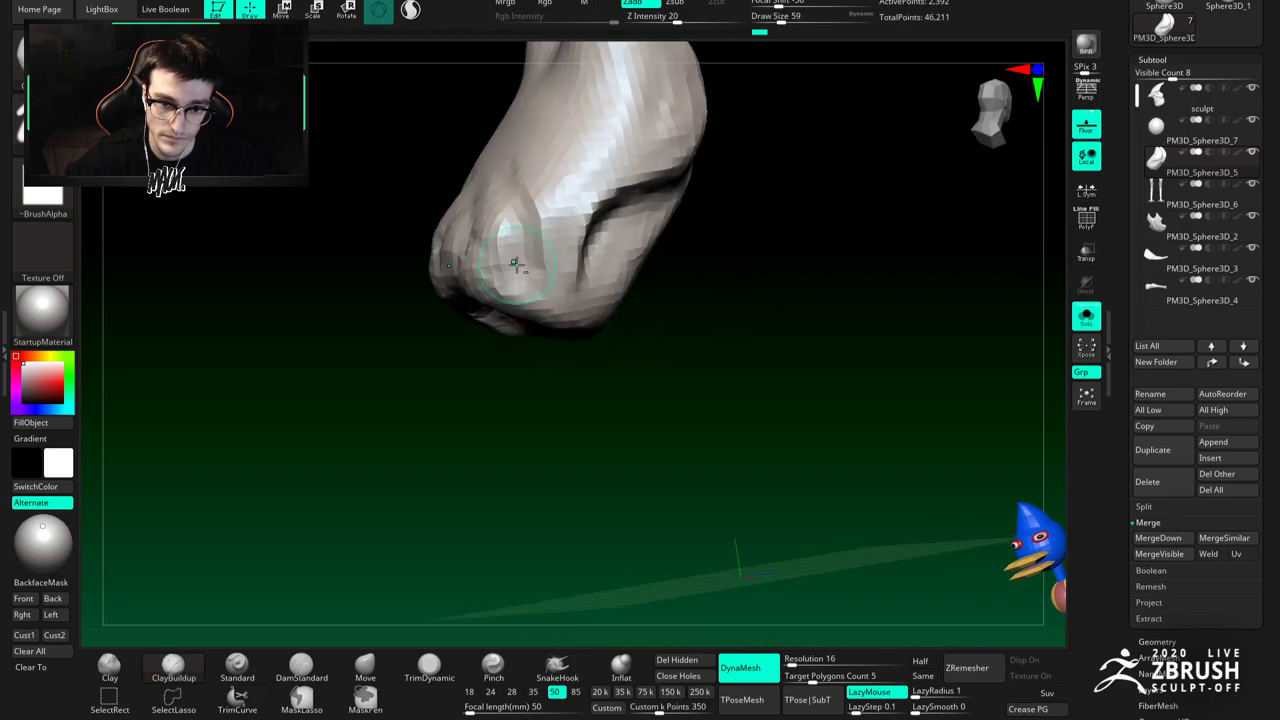
{"action": "mouse_move", "coordinate": [503, 222]}
{"action": "left_mouse_down", "text": "alt"}
{"action": "mouse_move", "coordinate": [486, 263]}
{"action": "mouse_move", "coordinate": [492, 230]}
{"action": "left_mouse_up", "text": "alt"}
{"action": "right_click_drag", "start_coordinate": [508, 243], "coordinate": [482, 225]}
{"action": "mouse_move", "coordinate": [480, 225]}
{"action": "left_mouse_down"}
{"action": "mouse_move", "coordinate": [459, 258]}
{"action": "mouse_move", "coordinate": [526, 282]}
{"action": "left_mouse_up"}
{"action": "right_click_drag", "start_coordinate": [542, 220], "coordinate": [550, 304]}
{"action": "left_click_drag", "start_coordinate": [548, 206], "coordinate": [526, 206]}
{"action": "mouse_move", "coordinate": [526, 206]}
{"action": "right_mouse_down"}
{"action": "mouse_move", "coordinate": [520, 300]}
{"action": "mouse_move", "coordinate": [590, 205]}
{"action": "right_mouse_up"}
{"action": "left_click", "coordinate": [1085, 317]}
Step: Select the chest plate and reshape its lower edge and corners with Move at draw sizes 77 and 68
{"action": "right_click_drag", "start_coordinate": [640, 310], "coordinate": [632, 250], "text": "ctrl"}
{"action": "right_click_drag", "start_coordinate": [632, 250], "coordinate": [548, 262]}
{"action": "mouse_move", "coordinate": [637, 200]}
{"action": "right_mouse_down", "text": "alt"}
{"action": "mouse_move", "coordinate": [645, 288]}
{"action": "mouse_move", "coordinate": [638, 268]}
{"action": "mouse_move", "coordinate": [666, 290]}
{"action": "mouse_move", "coordinate": [655, 256]}
{"action": "right_mouse_up", "text": "alt"}
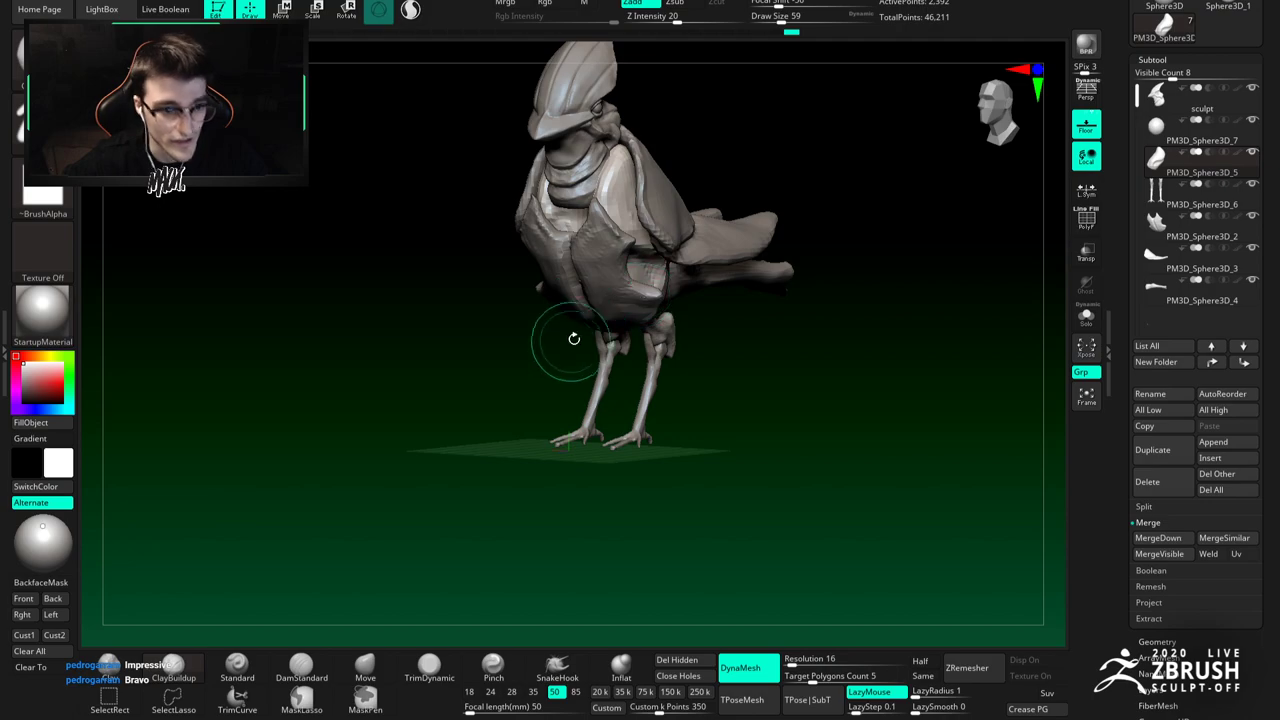
{"action": "left_click", "coordinate": [578, 285], "text": "alt"}
{"action": "left_click", "coordinate": [371, 660]}
{"action": "mouse_move", "coordinate": [612, 270]}
{"action": "right_mouse_down", "text": "ctrl"}
{"action": "mouse_move", "coordinate": [643, 332]}
{"action": "mouse_move", "coordinate": [674, 285]}
{"action": "right_mouse_up", "text": "ctrl"}
{"action": "key", "text": "space"}
{"action": "left_click_drag", "start_coordinate": [674, 285], "coordinate": [680, 285]}
{"action": "mouse_move", "coordinate": [680, 285]}
{"action": "right_mouse_down"}
{"action": "mouse_move", "coordinate": [677, 263]}
{"action": "mouse_move", "coordinate": [703, 240]}
{"action": "right_mouse_up"}
{"action": "key", "text": "space"}
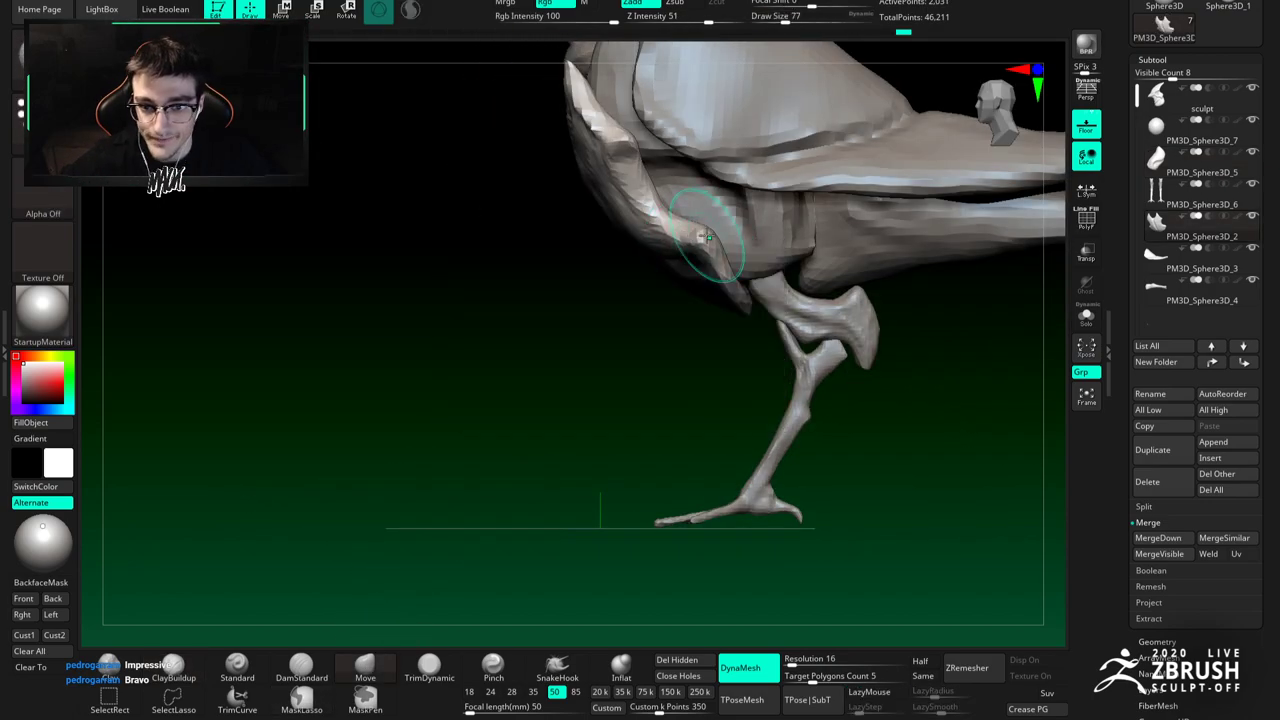
{"action": "right_click_drag", "start_coordinate": [736, 298], "coordinate": [775, 292]}
{"action": "mouse_move", "coordinate": [690, 282]}
{"action": "right_mouse_down"}
{"action": "mouse_move", "coordinate": [720, 289]}
{"action": "mouse_move", "coordinate": [710, 275]}
{"action": "mouse_move", "coordinate": [629, 333]}
{"action": "right_mouse_up"}
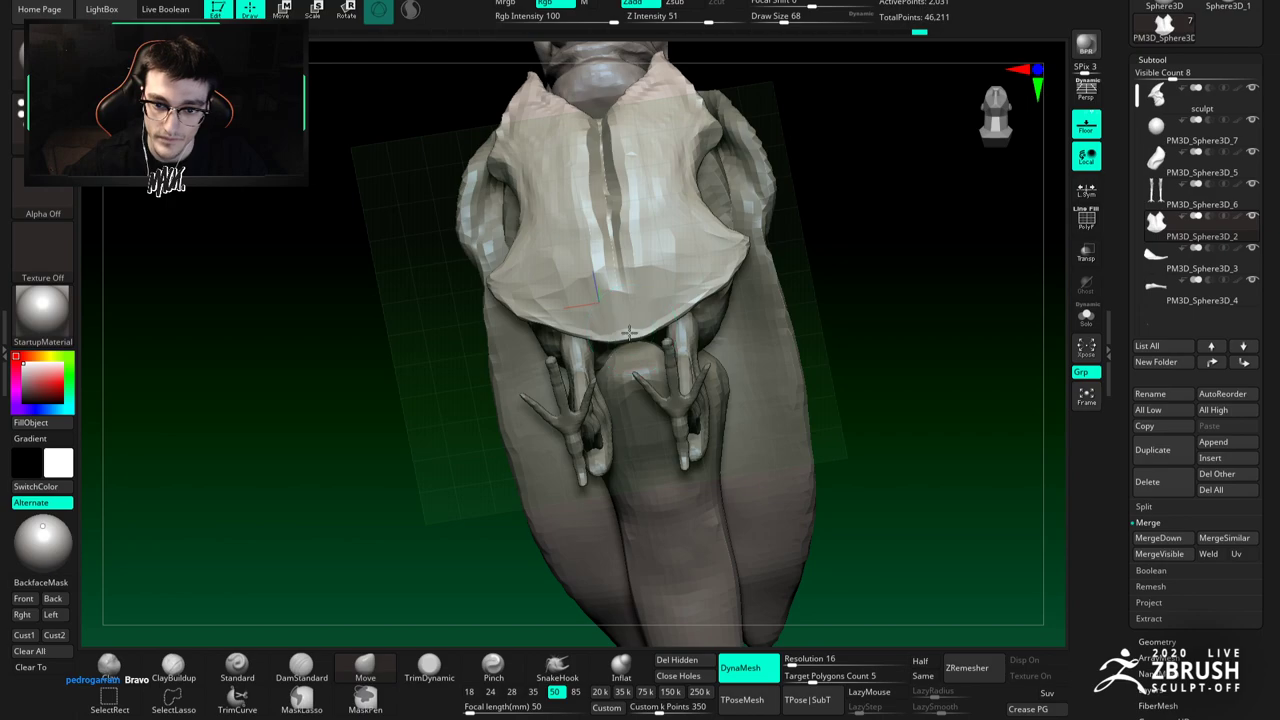
Step: Carve and build up the chest plate's central groove and rim with DamStandard and ClayBuildup, using DamStandard at draw size 37
{"action": "right_click_drag", "start_coordinate": [728, 249], "coordinate": [672, 236]}
{"action": "key", "text": "b"}
{"action": "key", "text": "d"}
{"action": "key", "text": "s"}
{"action": "key", "text": "space"}
{"action": "left_click_drag", "start_coordinate": [620, 254], "coordinate": [611, 255]}
{"action": "mouse_move", "coordinate": [610, 191]}
{"action": "right_mouse_down"}
{"action": "mouse_move", "coordinate": [613, 275]}
{"action": "mouse_move", "coordinate": [650, 244]}
{"action": "right_mouse_up"}
{"action": "left_click_drag", "start_coordinate": [611, 228], "coordinate": [606, 322]}
{"action": "key", "text": "b"}
{"action": "key", "text": "c"}
{"action": "key", "text": "b"}
{"action": "mouse_move", "coordinate": [611, 268]}
{"action": "right_mouse_down", "text": "ctrl"}
{"action": "mouse_move", "coordinate": [613, 216]}
{"action": "mouse_move", "coordinate": [647, 231]}
{"action": "mouse_move", "coordinate": [658, 197]}
{"action": "mouse_move", "coordinate": [668, 250]}
{"action": "right_mouse_up", "text": "ctrl"}
{"action": "key", "text": "b"}
{"action": "key", "text": "d"}
{"action": "key", "text": "s"}
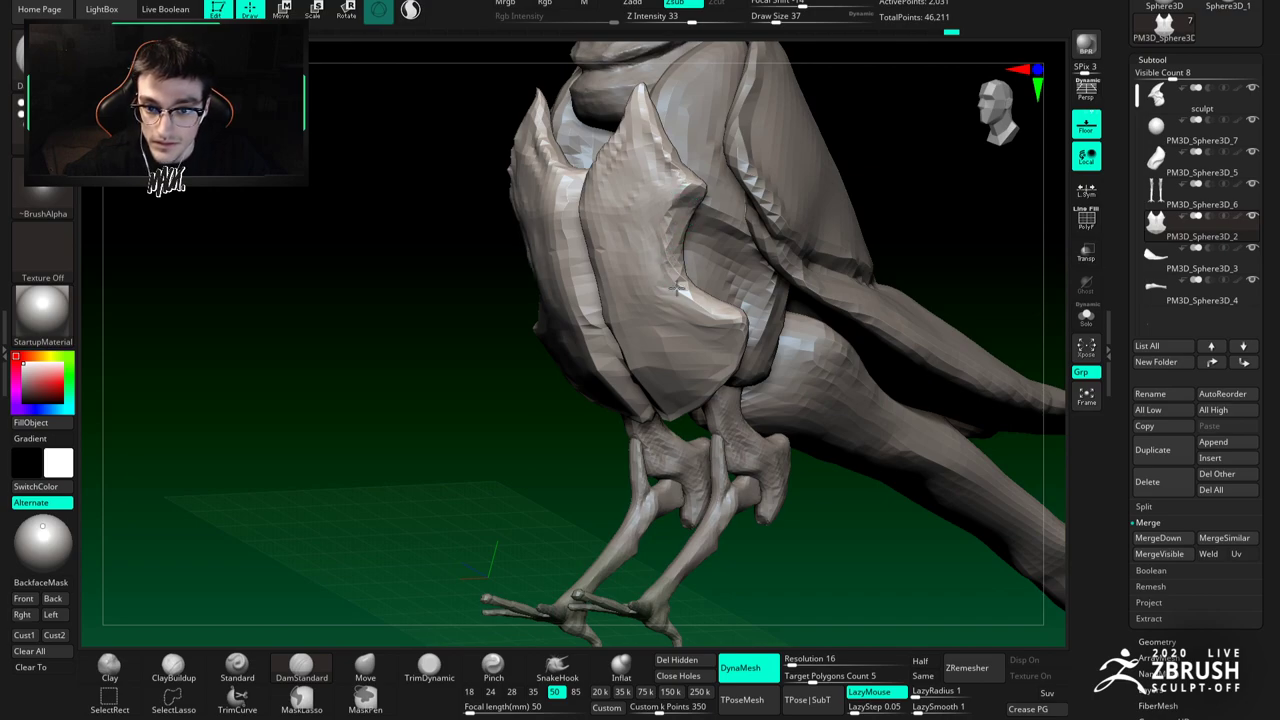
Step: Remesh the chest plate with DynaMesh at resolution 56 and sharpen its rim with DamStandard at draw size 37
{"action": "right_click_drag", "start_coordinate": [708, 309], "coordinate": [699, 245], "text": "ctrl"}
{"action": "right_click_drag", "start_coordinate": [557, 320], "coordinate": [552, 339]}
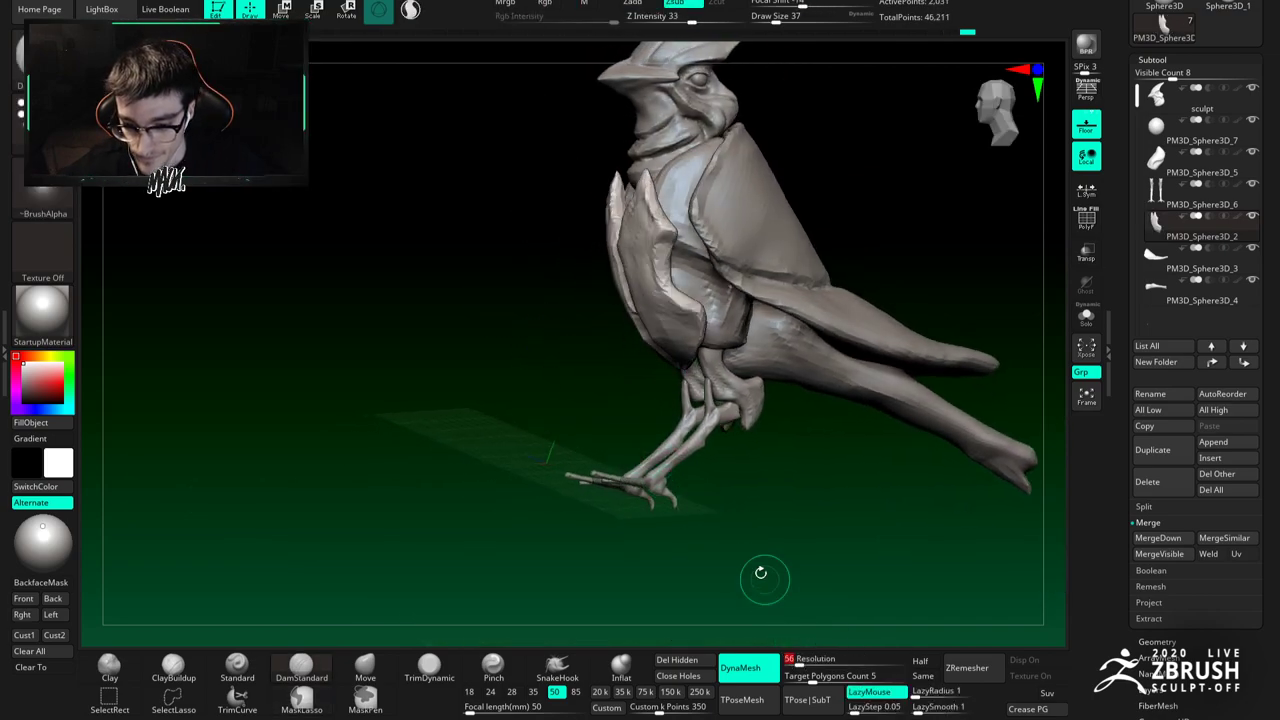
{"action": "right_click_drag", "start_coordinate": [551, 263], "coordinate": [690, 250]}
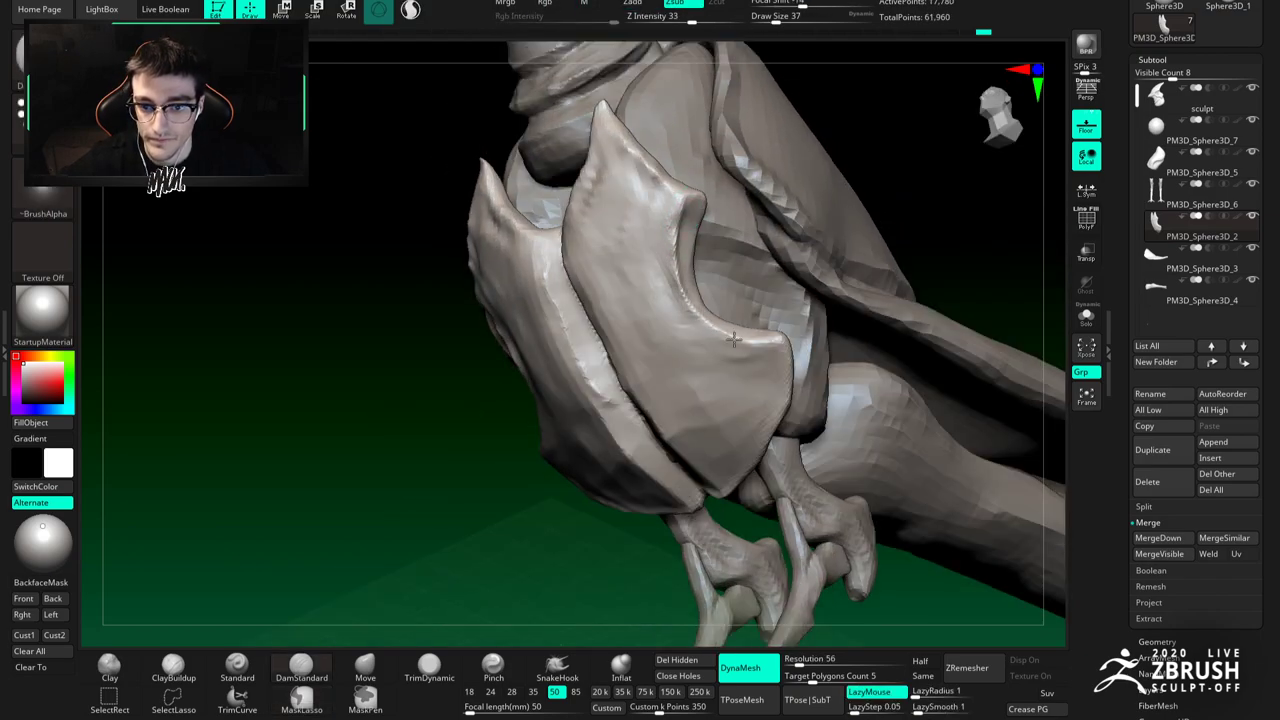
{"action": "right_click_drag", "start_coordinate": [624, 264], "coordinate": [640, 372], "text": "shift"}
{"action": "right_click_drag", "start_coordinate": [640, 372], "coordinate": [941, 361], "text": "ctrl"}
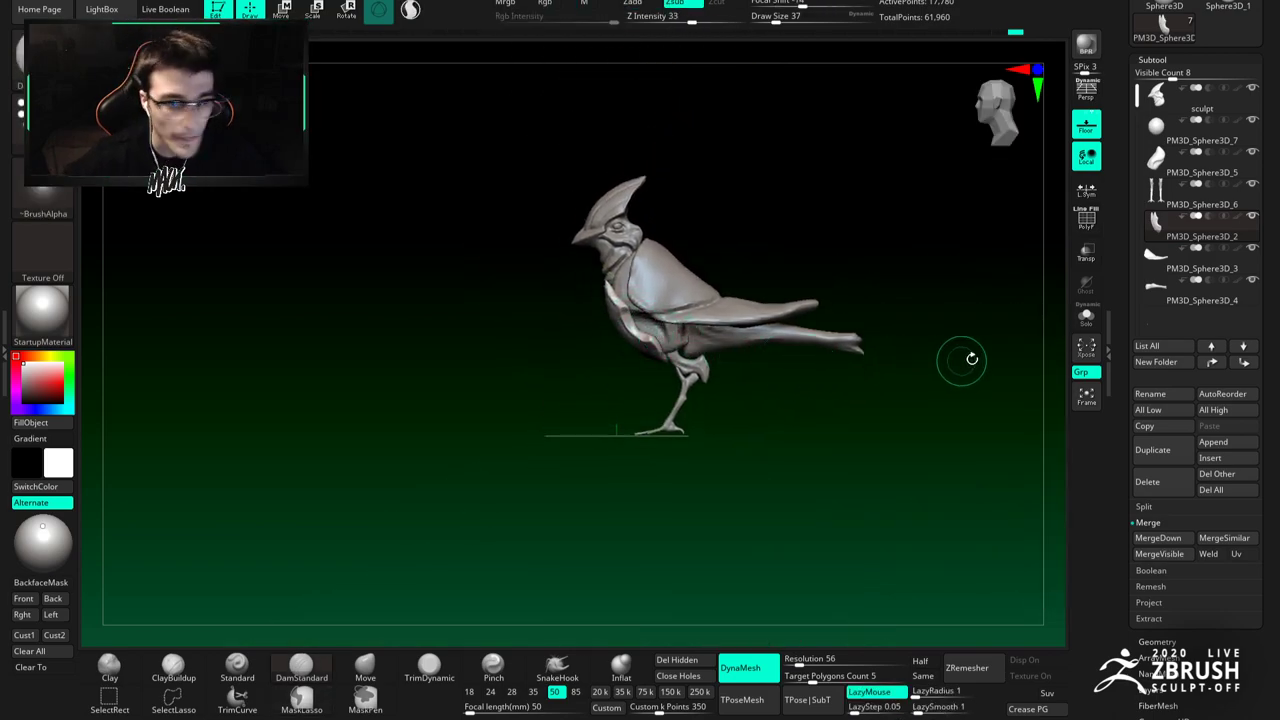
Step: Isolate the chest plate and build up the inside of its upper points with Inflat and ClayBuildup, using ClayBuildup at draw size 41
{"action": "left_click", "coordinate": [1081, 327]}
{"action": "right_click_drag", "start_coordinate": [634, 332], "coordinate": [625, 300], "text": "ctrl"}
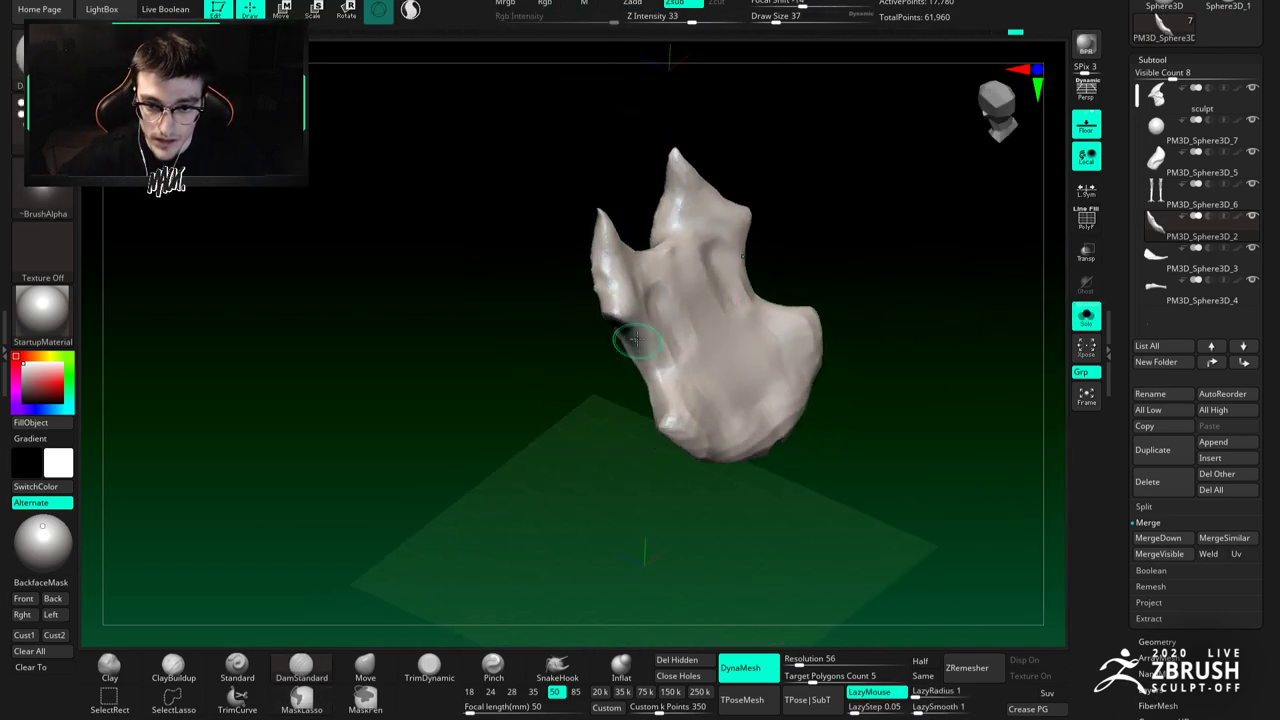
{"action": "left_click", "coordinate": [622, 669]}
{"action": "mouse_move", "coordinate": [592, 180]}
{"action": "right_mouse_down"}
{"action": "mouse_move", "coordinate": [612, 267]}
{"action": "mouse_move", "coordinate": [638, 264]}
{"action": "right_mouse_up"}
{"action": "left_click", "coordinate": [173, 669]}
{"action": "left_click_drag", "start_coordinate": [604, 233], "coordinate": [664, 211]}
{"action": "mouse_move", "coordinate": [591, 234]}
{"action": "right_mouse_down"}
{"action": "mouse_move", "coordinate": [588, 222]}
{"action": "mouse_move", "coordinate": [614, 257]}
{"action": "right_mouse_up"}
{"action": "mouse_move", "coordinate": [606, 258]}
{"action": "left_mouse_down"}
{"action": "mouse_move", "coordinate": [614, 342]}
{"action": "mouse_move", "coordinate": [614, 326]}
{"action": "left_mouse_up"}
{"action": "key", "text": "space"}
{"action": "left_click_drag", "start_coordinate": [630, 320], "coordinate": [636, 320]}
{"action": "mouse_move", "coordinate": [640, 276]}
{"action": "right_mouse_down"}
{"action": "mouse_move", "coordinate": [620, 232]}
{"action": "mouse_move", "coordinate": [592, 258]}
{"action": "right_mouse_up"}
{"action": "left_click_drag", "start_coordinate": [592, 250], "coordinate": [596, 269]}
{"action": "mouse_move", "coordinate": [566, 205]}
{"action": "right_mouse_down"}
{"action": "mouse_move", "coordinate": [623, 217]}
{"action": "mouse_move", "coordinate": [591, 203]}
{"action": "mouse_move", "coordinate": [558, 211]}
{"action": "mouse_move", "coordinate": [643, 200]}
{"action": "mouse_move", "coordinate": [571, 203]}
{"action": "mouse_move", "coordinate": [600, 212]}
{"action": "mouse_move", "coordinate": [590, 205]}
{"action": "mouse_move", "coordinate": [608, 276]}
{"action": "right_mouse_up"}
{"action": "left_click_drag", "start_coordinate": [690, 104], "coordinate": [704, 228]}
{"action": "left_click_drag", "start_coordinate": [724, 134], "coordinate": [671, 261]}
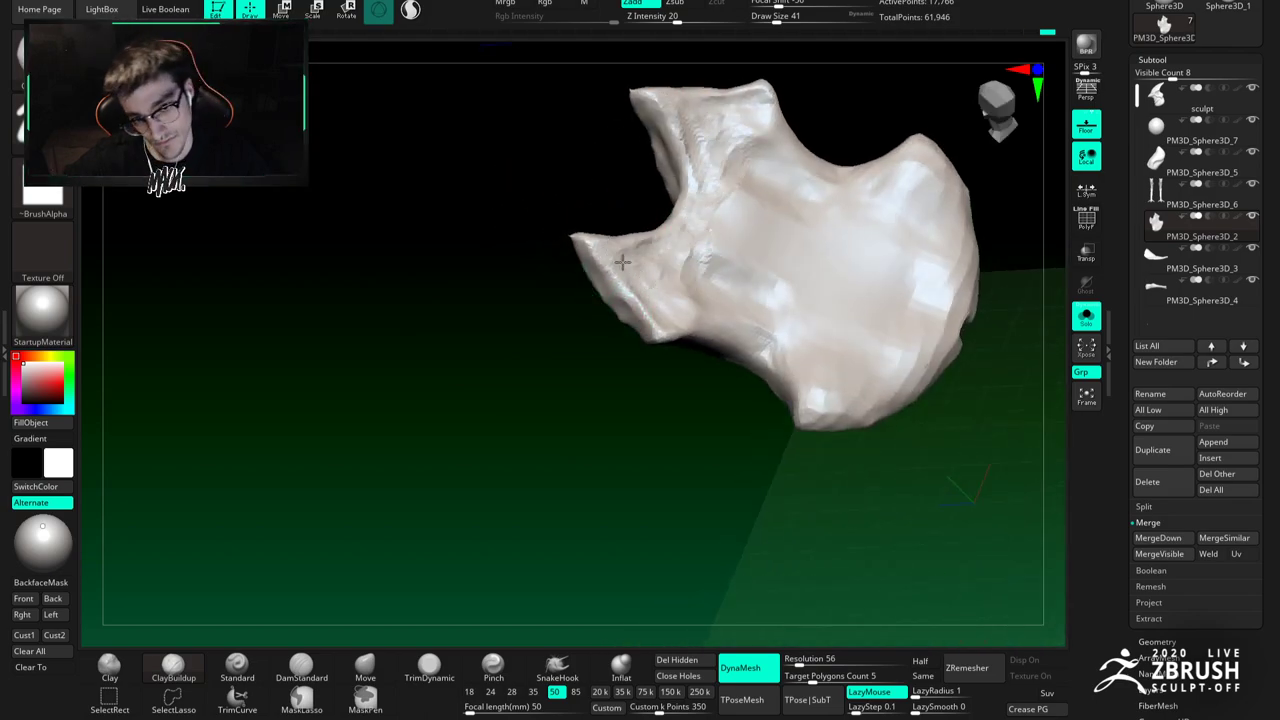
Step: Show the whole bird again and duplicate the eye sphere subtool
{"action": "right_click_drag", "start_coordinate": [648, 306], "coordinate": [620, 200], "text": "ctrl"}
{"action": "right_click_drag", "start_coordinate": [620, 200], "coordinate": [690, 190]}
{"action": "left_click", "coordinate": [1086, 317]}
{"action": "mouse_move", "coordinate": [640, 335]}
{"action": "right_mouse_down", "text": "ctrl"}
{"action": "mouse_move", "coordinate": [609, 268]}
{"action": "mouse_move", "coordinate": [767, 283]}
{"action": "mouse_move", "coordinate": [616, 274]}
{"action": "mouse_move", "coordinate": [619, 124]}
{"action": "mouse_move", "coordinate": [741, 322]}
{"action": "mouse_move", "coordinate": [766, 323]}
{"action": "right_mouse_up", "text": "ctrl"}
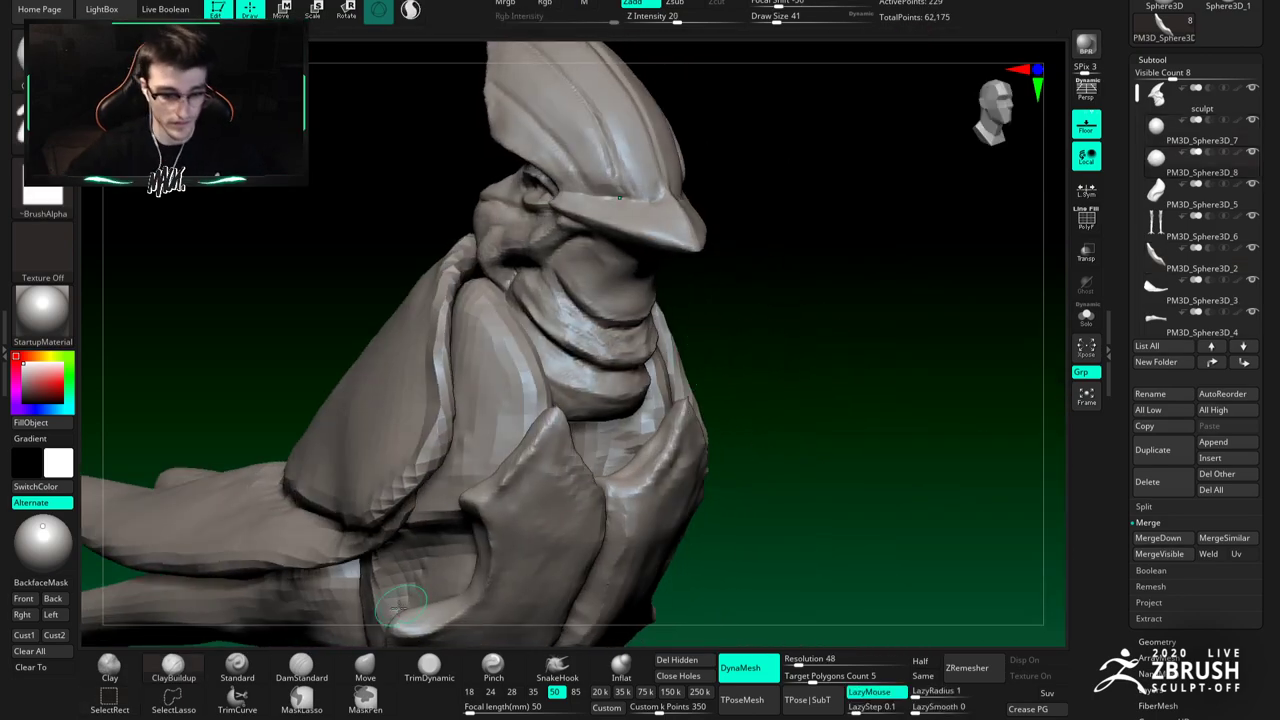
{"action": "right_click_drag", "start_coordinate": [700, 210], "coordinate": [702, 310], "text": "ctrl"}
{"action": "mouse_move", "coordinate": [702, 310]}
{"action": "right_mouse_down"}
{"action": "mouse_move", "coordinate": [567, 309]}
{"action": "mouse_move", "coordinate": [588, 275]}
{"action": "mouse_move", "coordinate": [594, 315]}
{"action": "right_mouse_up"}
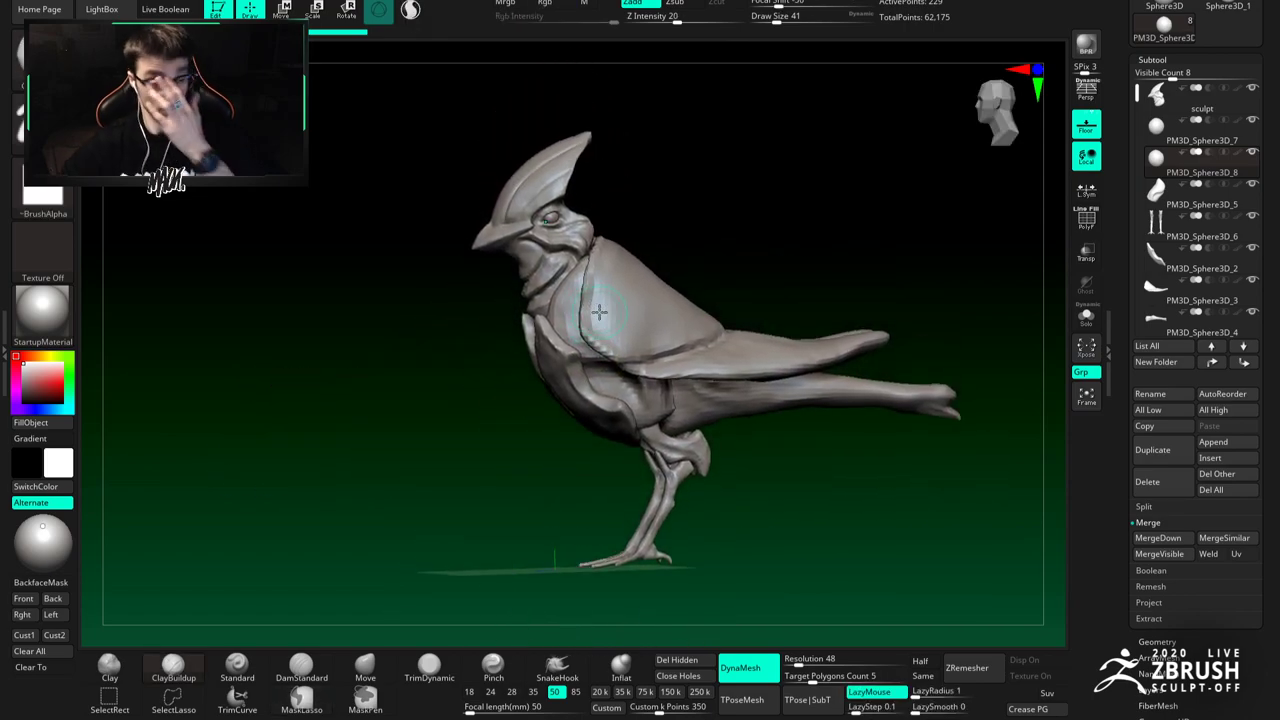
Step: Select the wing subtool and refine its upper surface with ClayBuildup at draw size 56
{"action": "left_click", "coordinate": [599, 295], "text": "alt"}
{"action": "right_click_drag", "start_coordinate": [597, 294], "coordinate": [633, 366]}
{"action": "key", "text": "space"}
{"action": "left_click_drag", "start_coordinate": [606, 310], "coordinate": [623, 291]}
{"action": "mouse_move", "coordinate": [623, 291]}
{"action": "right_mouse_down", "text": "ctrl"}
{"action": "mouse_move", "coordinate": [614, 323]}
{"action": "mouse_move", "coordinate": [579, 269]}
{"action": "mouse_move", "coordinate": [545, 263]}
{"action": "right_mouse_up", "text": "ctrl"}
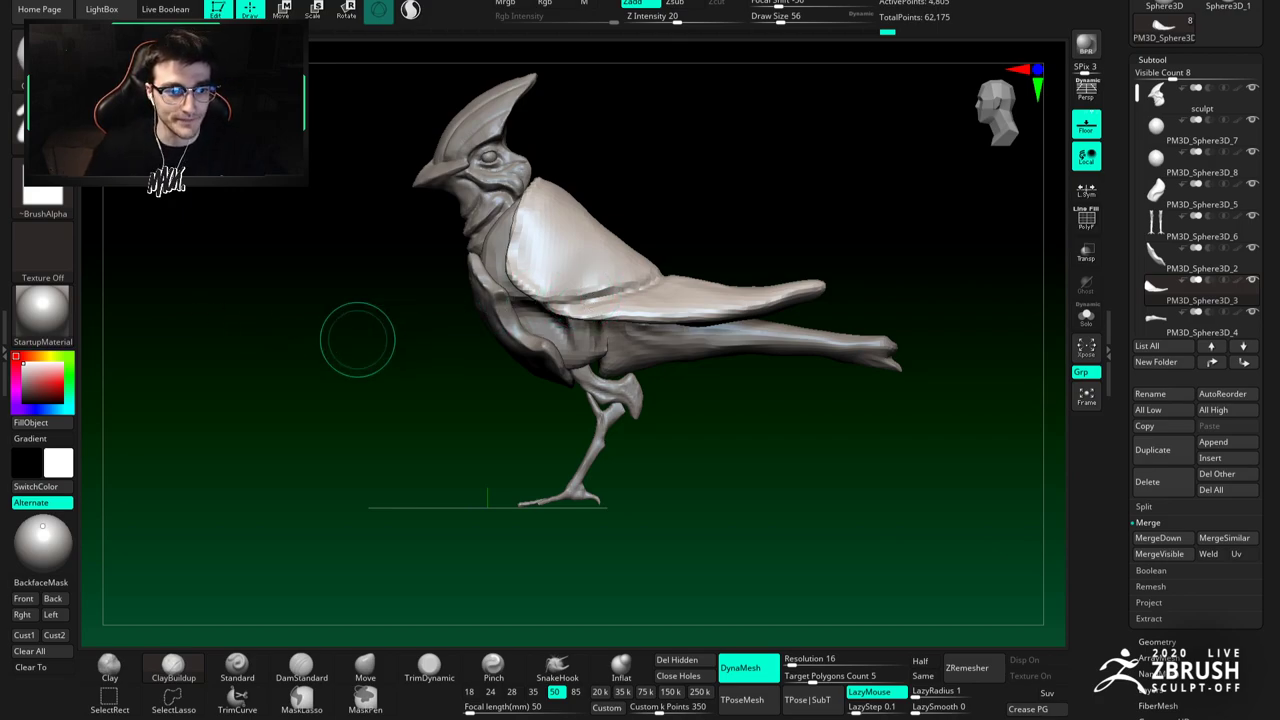
Step: Adjust the outline of the wing's upper section with Move at draw size 51
{"action": "right_click_drag", "start_coordinate": [748, 257], "coordinate": [747, 276], "text": "alt"}
{"action": "left_click", "coordinate": [363, 662]}
{"action": "mouse_move", "coordinate": [585, 270]}
{"action": "right_mouse_down"}
{"action": "mouse_move", "coordinate": [603, 294]}
{"action": "mouse_move", "coordinate": [577, 263]}
{"action": "mouse_move", "coordinate": [588, 324]}
{"action": "right_mouse_up"}
{"action": "key", "text": "space"}
{"action": "left_click_drag", "start_coordinate": [556, 321], "coordinate": [543, 321]}
{"action": "key", "text": "space"}
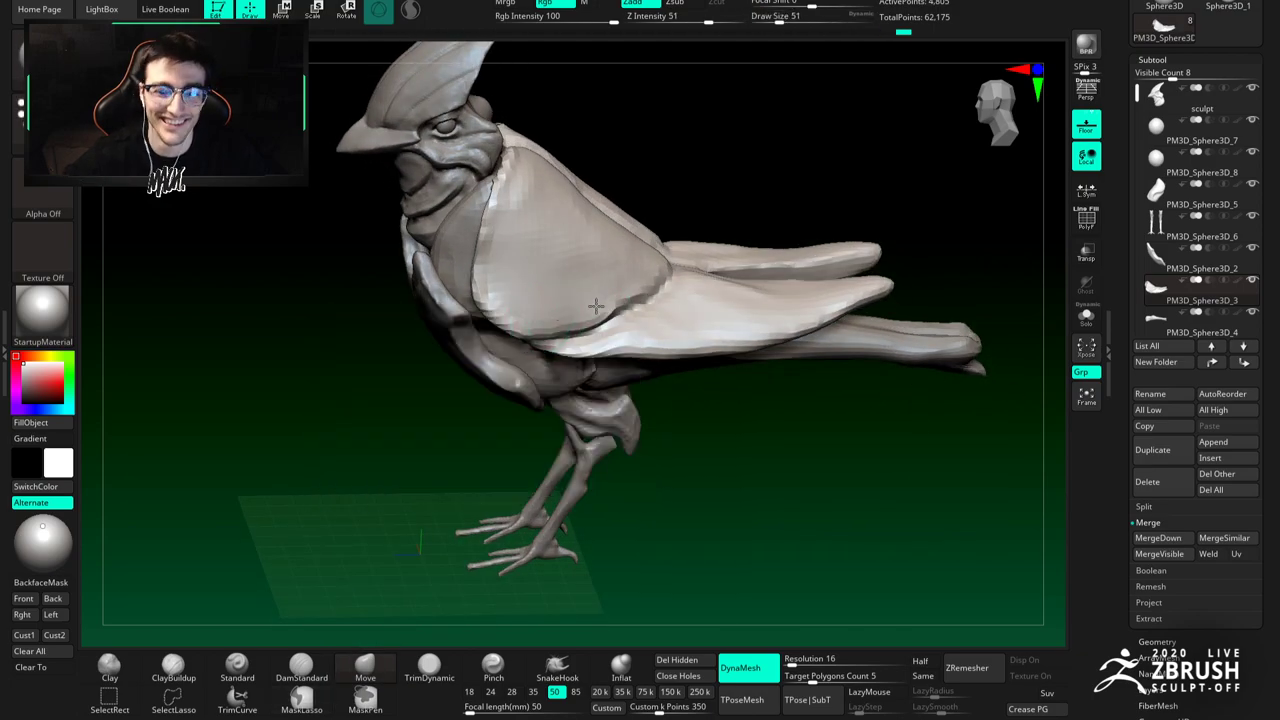
{"action": "mouse_move", "coordinate": [597, 305]}
{"action": "right_mouse_down"}
{"action": "mouse_move", "coordinate": [640, 286]}
{"action": "mouse_move", "coordinate": [571, 314]}
{"action": "mouse_move", "coordinate": [569, 300]}
{"action": "mouse_move", "coordinate": [597, 312]}
{"action": "right_mouse_up"}
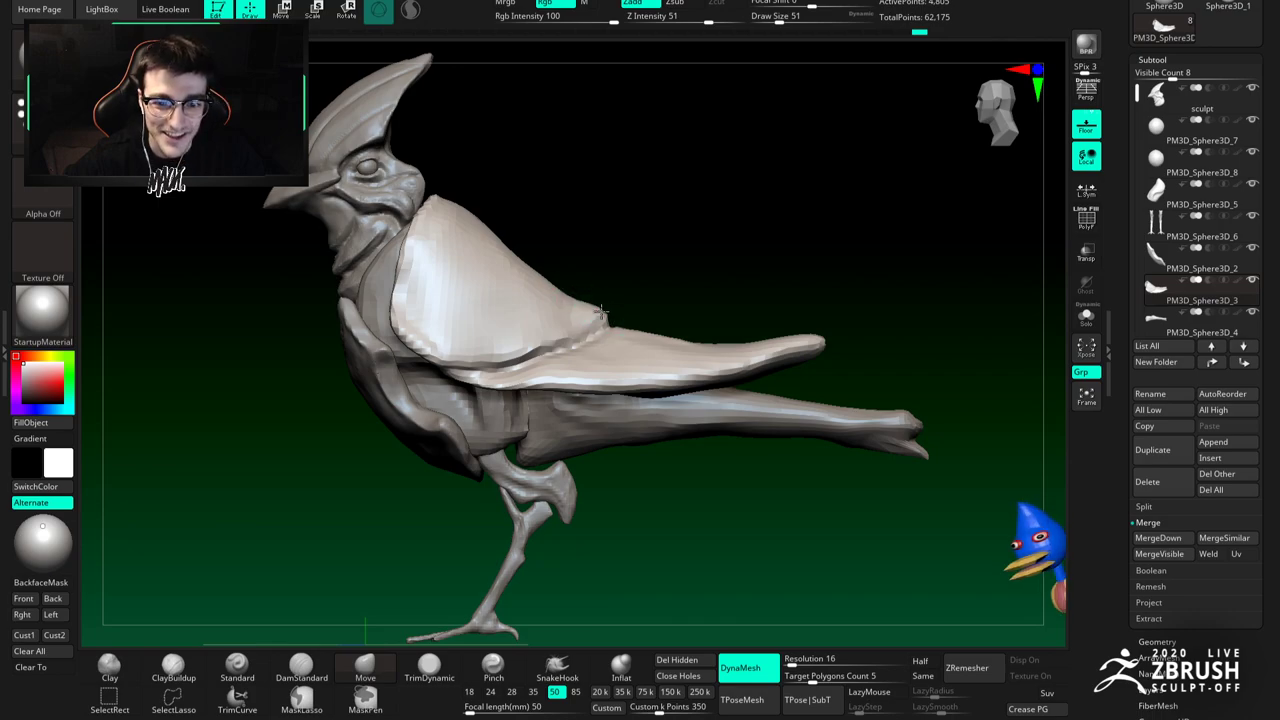
{"action": "mouse_move", "coordinate": [503, 247]}
{"action": "right_mouse_down", "text": "alt"}
{"action": "mouse_move", "coordinate": [554, 297]}
{"action": "mouse_move", "coordinate": [548, 345]}
{"action": "mouse_move", "coordinate": [590, 378]}
{"action": "mouse_move", "coordinate": [556, 373]}
{"action": "mouse_move", "coordinate": [591, 329]}
{"action": "right_mouse_up", "text": "alt"}
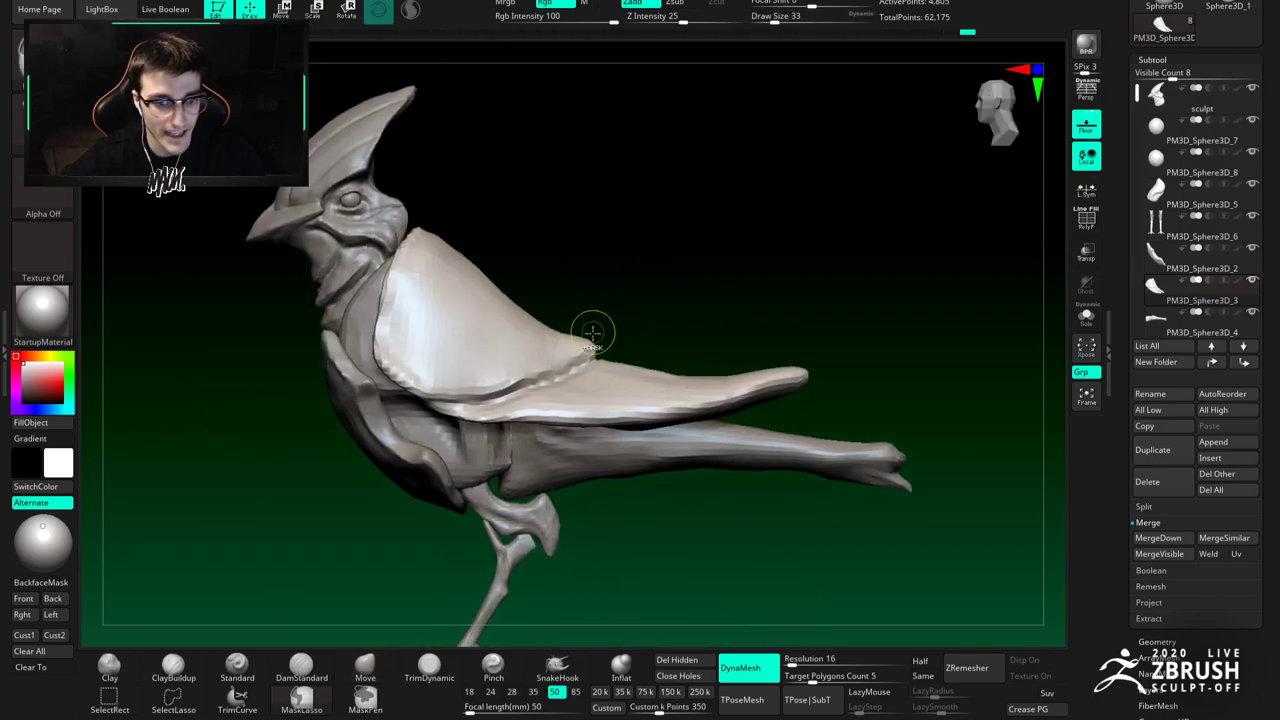
Step: Refine the wing's rear section with DamStandard at draw size 33 and Move at draw size 62
{"action": "key", "text": "b"}
{"action": "key", "text": "d"}
{"action": "key", "text": "s"}
{"action": "right_click_drag", "start_coordinate": [718, 395], "coordinate": [788, 374], "text": "alt"}
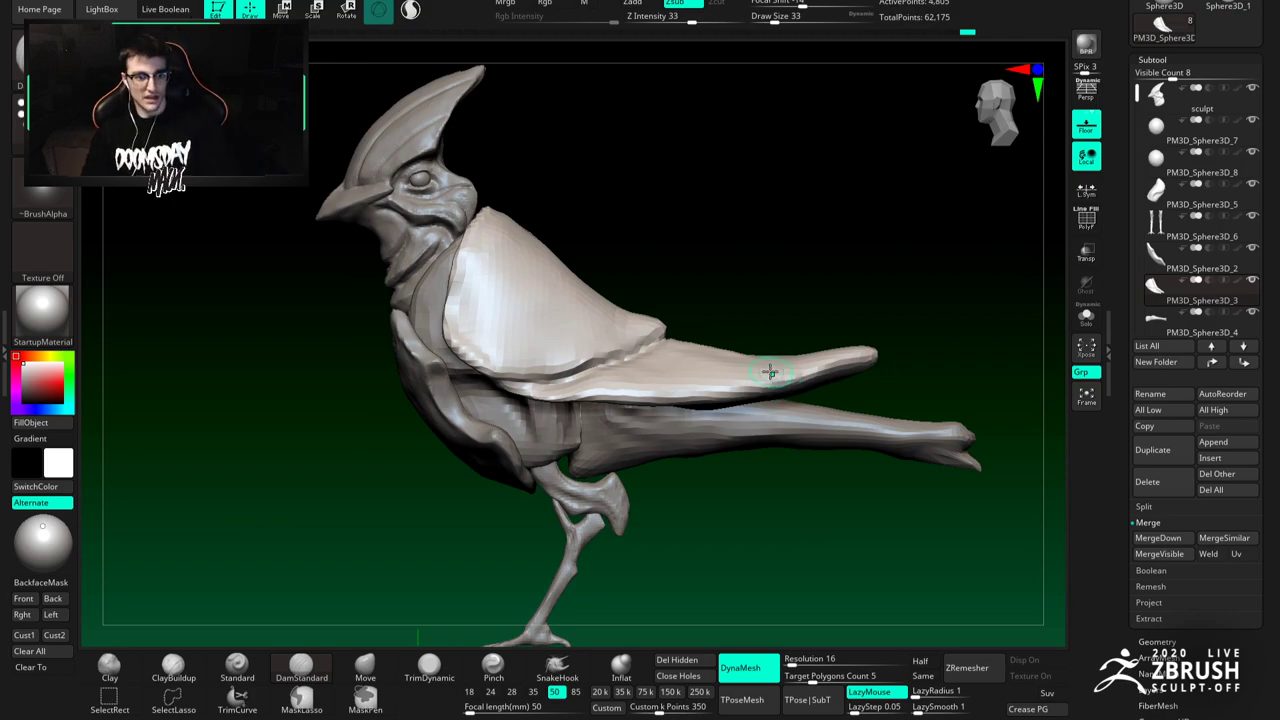
{"action": "left_click", "coordinate": [368, 666]}
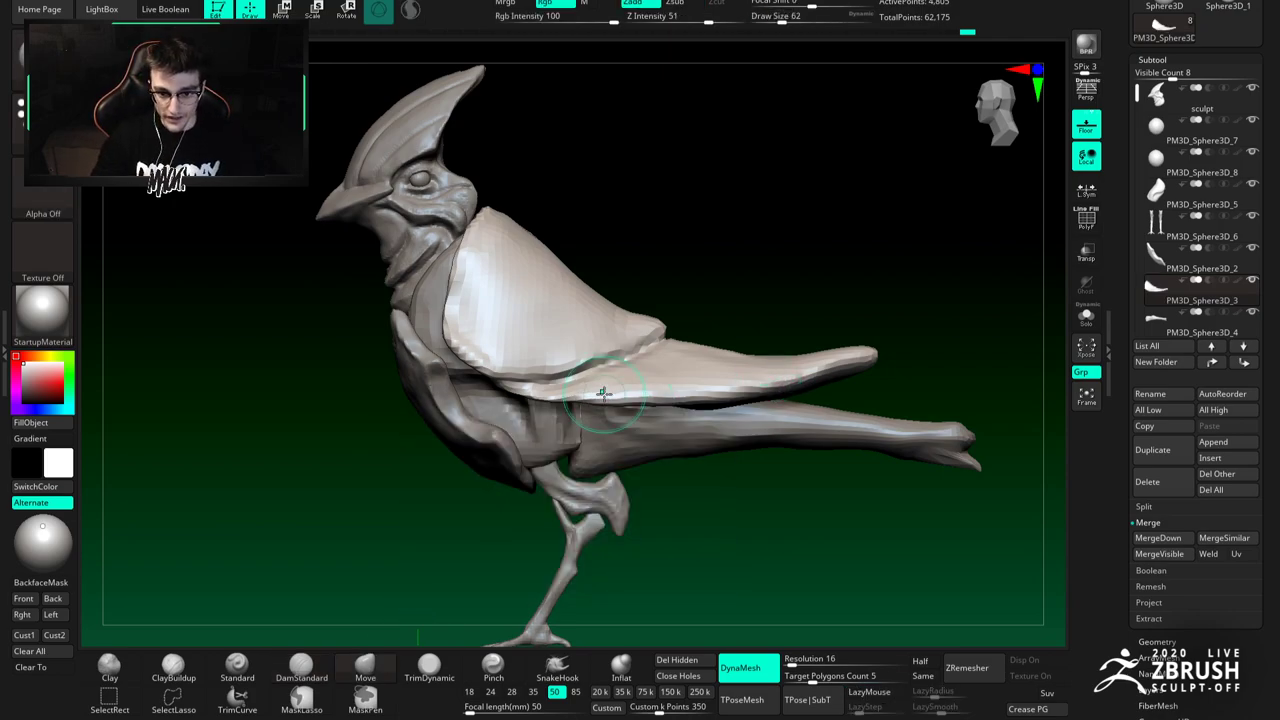
{"action": "right_click_drag", "start_coordinate": [623, 403], "coordinate": [651, 420], "text": "ctrl"}
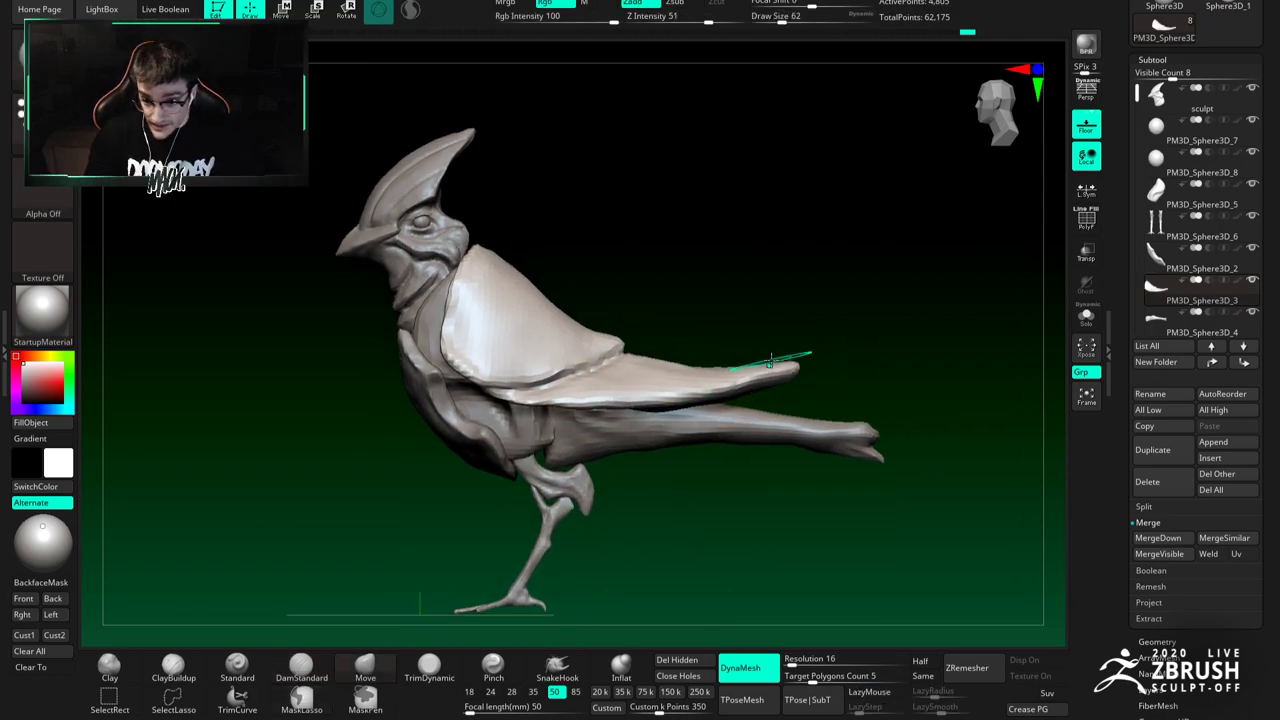
Step: Isolate the wing, lasso-mask its upper section and assign the masked area to a separate polygroup
{"action": "left_click", "coordinate": [1086, 316]}
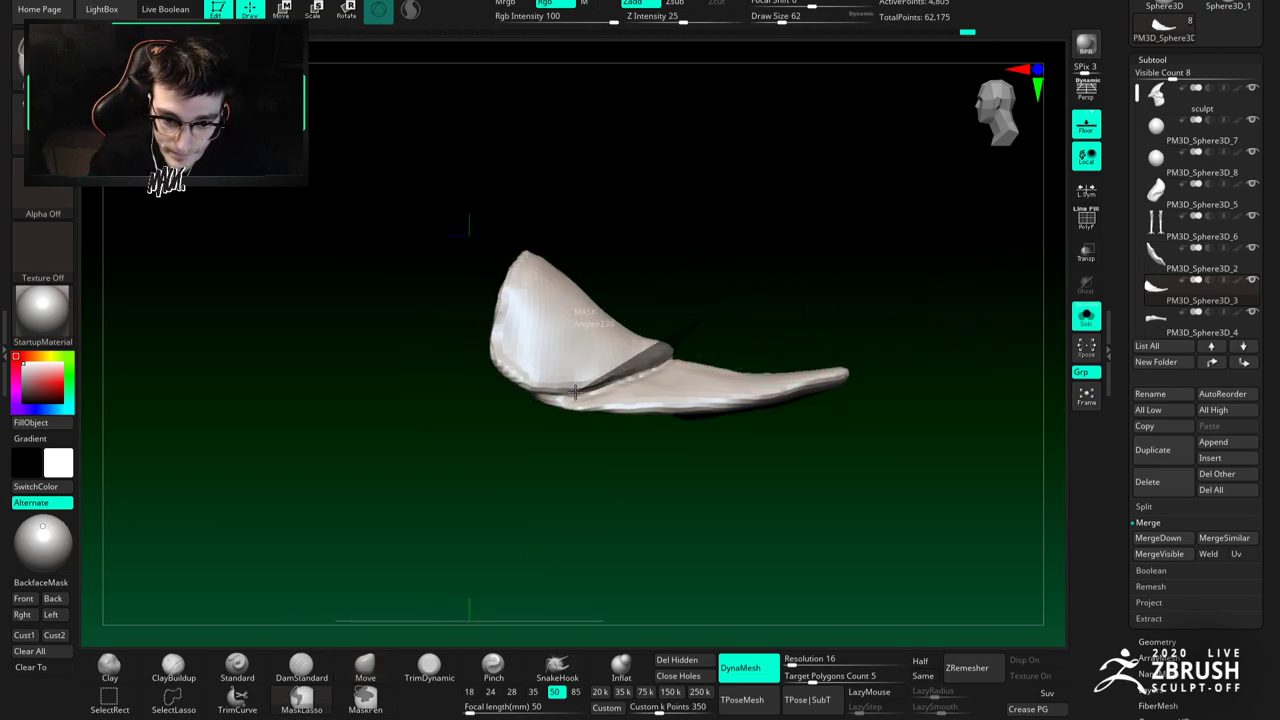
{"action": "mouse_move", "coordinate": [498, 419]}
{"action": "left_mouse_down", "text": "ctrl"}
{"action": "mouse_move", "coordinate": [917, 266]}
{"action": "mouse_move", "coordinate": [900, 272]}
{"action": "left_mouse_up", "text": "ctrl"}
{"action": "left_click", "coordinate": [786, 312], "text": "ctrl"}
{"action": "mouse_move", "coordinate": [694, 427]}
{"action": "left_mouse_down"}
{"action": "mouse_move", "coordinate": [703, 467]}
{"action": "mouse_move", "coordinate": [658, 528]}
{"action": "left_mouse_up"}
{"action": "mouse_move", "coordinate": [694, 457]}
{"action": "left_mouse_down", "text": "ctrl"}
{"action": "mouse_move", "coordinate": [750, 379]}
{"action": "mouse_move", "coordinate": [712, 446]}
{"action": "left_mouse_up", "text": "ctrl"}
{"action": "left_click", "coordinate": [1083, 314]}
Step: Check the wing's polygroups in wireframe display and separate its upper and lower sections into individual subtools with Groups Split
{"action": "left_click_drag", "start_coordinate": [987, 298], "coordinate": [1007, 244]}
{"action": "left_click", "coordinate": [1086, 218]}
{"action": "left_click", "coordinate": [680, 393], "text": "ctrl+shift"}
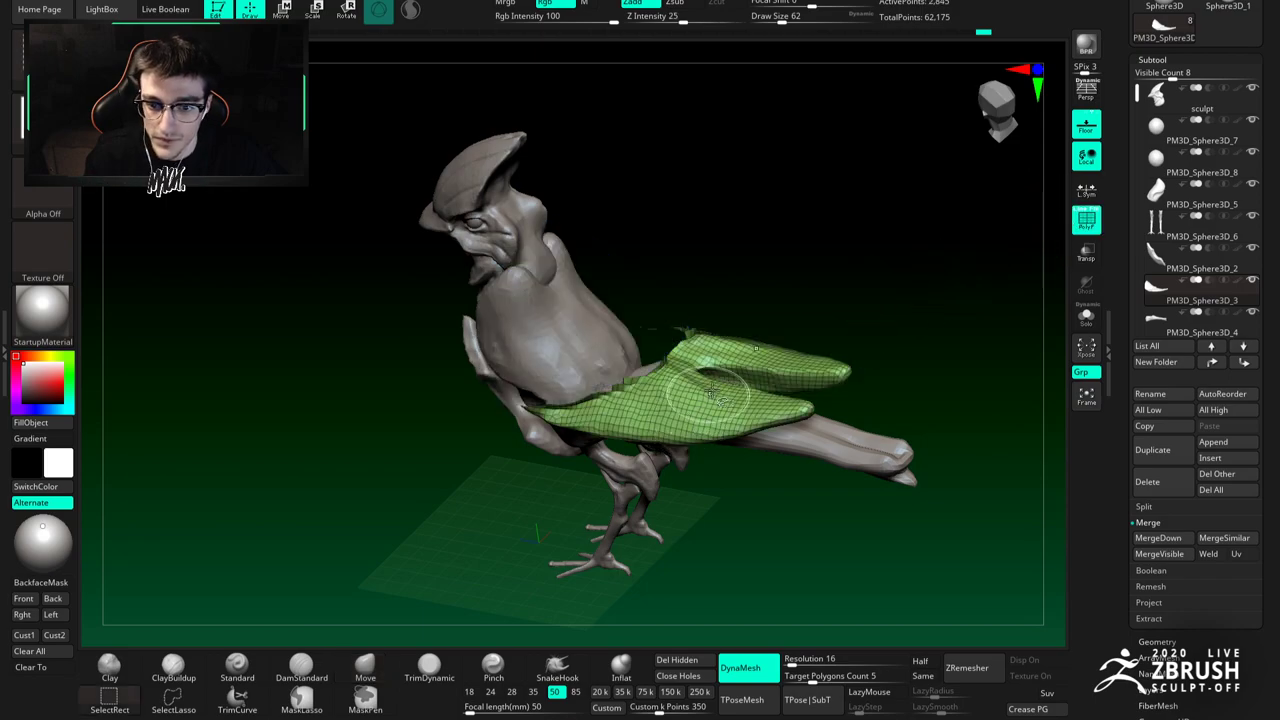
{"action": "left_click_drag", "start_coordinate": [967, 304], "coordinate": [1037, 309]}
{"action": "left_click", "coordinate": [1087, 222]}
{"action": "left_click", "coordinate": [843, 291], "text": "ctrl+shift"}
{"action": "left_click_drag", "start_coordinate": [843, 291], "coordinate": [931, 286]}
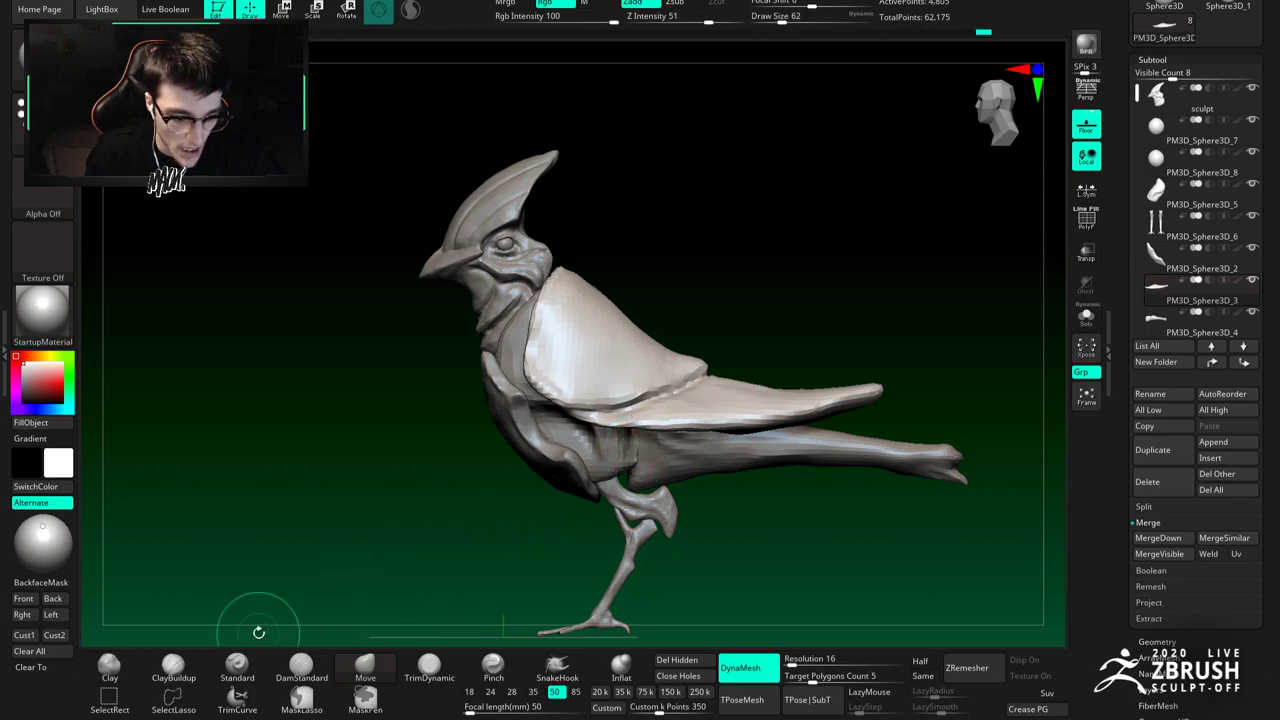
{"action": "left_click", "coordinate": [241, 718]}
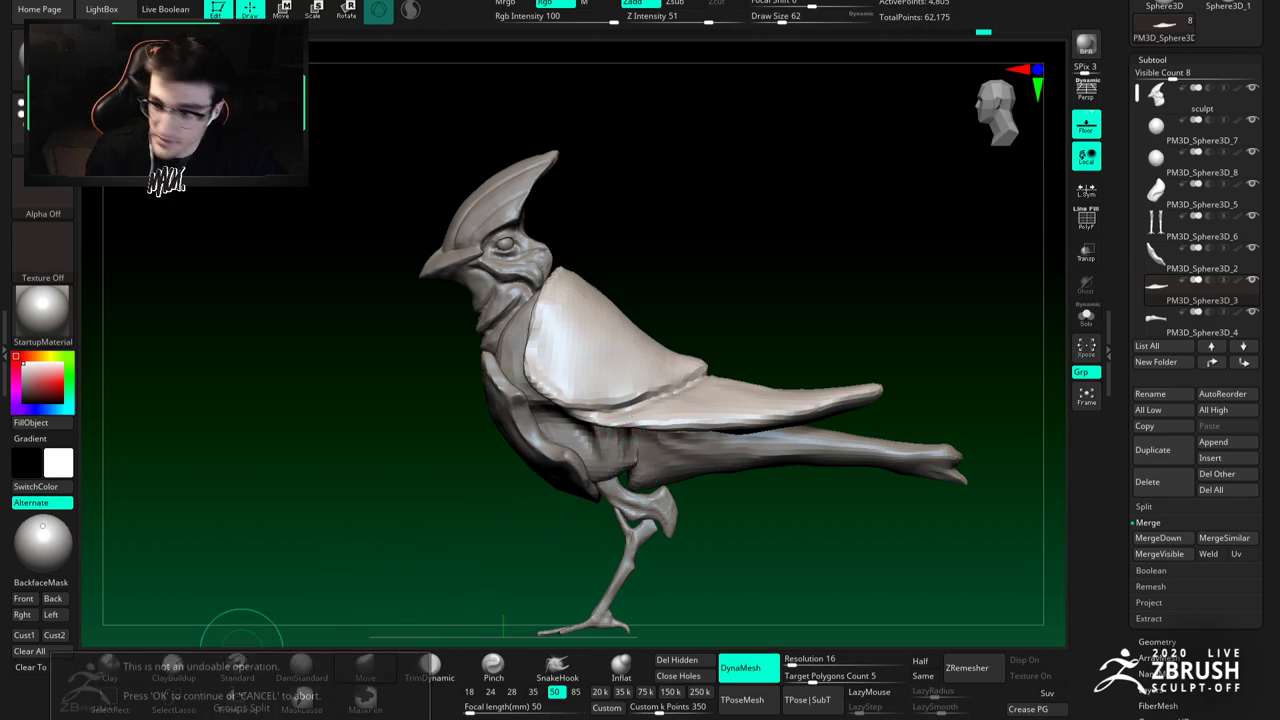
{"action": "left_click", "coordinate": [201, 717]}
{"action": "left_click", "coordinate": [200, 715]}
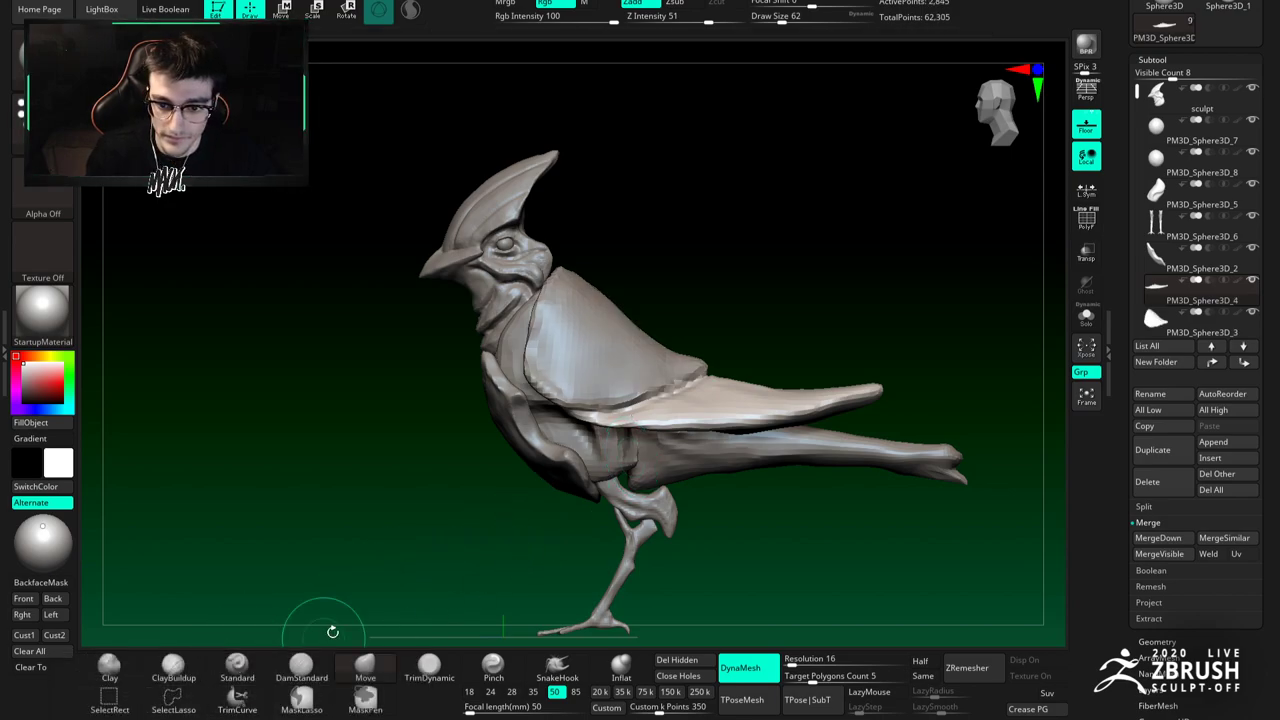
Step: Remesh the split upper and lower wing pieces with DynaMesh at resolution 16, isolating each piece in turn
{"action": "left_click", "coordinate": [634, 385], "text": "alt"}
{"action": "left_click", "coordinate": [1086, 318]}
{"action": "left_click_drag", "start_coordinate": [726, 251], "coordinate": [790, 342]}
{"action": "left_click", "coordinate": [1086, 318]}
{"action": "left_click", "coordinate": [693, 347], "text": "alt"}
{"action": "left_click", "coordinate": [1086, 318]}
{"action": "left_click_drag", "start_coordinate": [737, 200], "coordinate": [843, 266]}
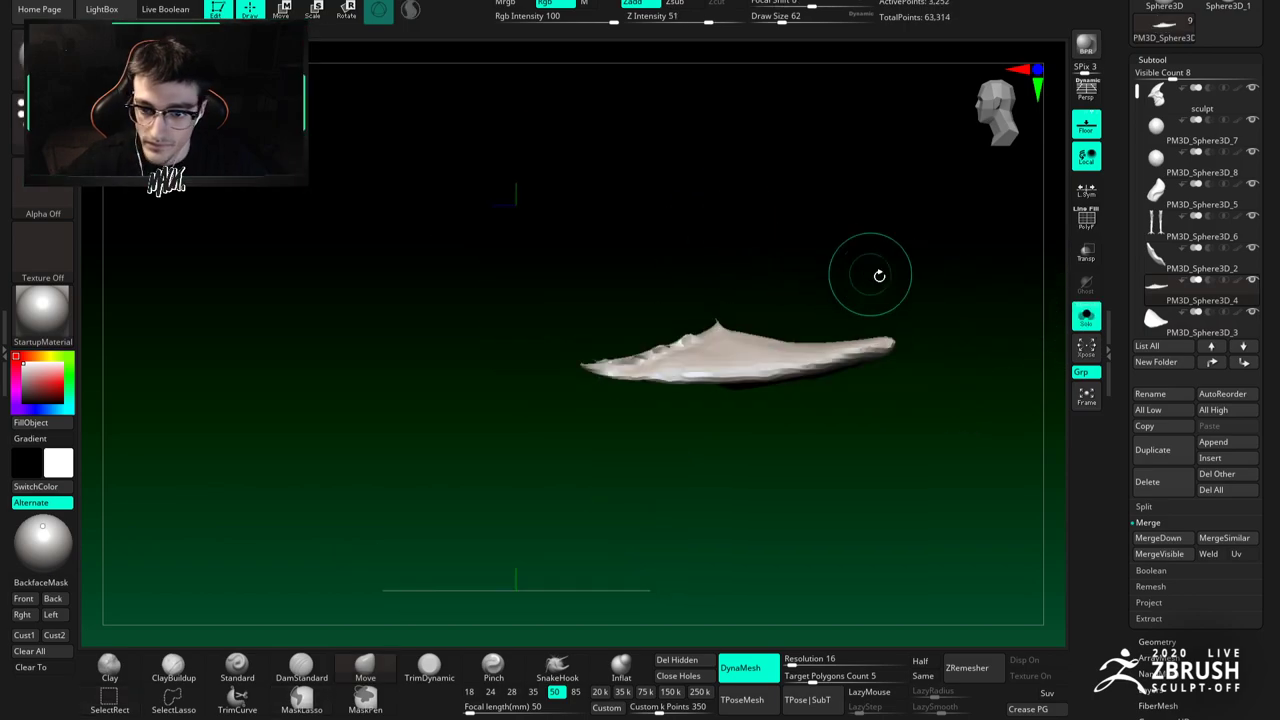
{"action": "left_click", "coordinate": [1086, 316]}
Step: Pull the lower wing piece's front edge beneath the upper wing with Move at draw sizes 62 and 104
{"action": "right_click_drag", "start_coordinate": [599, 278], "coordinate": [583, 297]}
{"action": "right_click_drag", "start_coordinate": [555, 230], "coordinate": [519, 318], "text": "ctrl"}
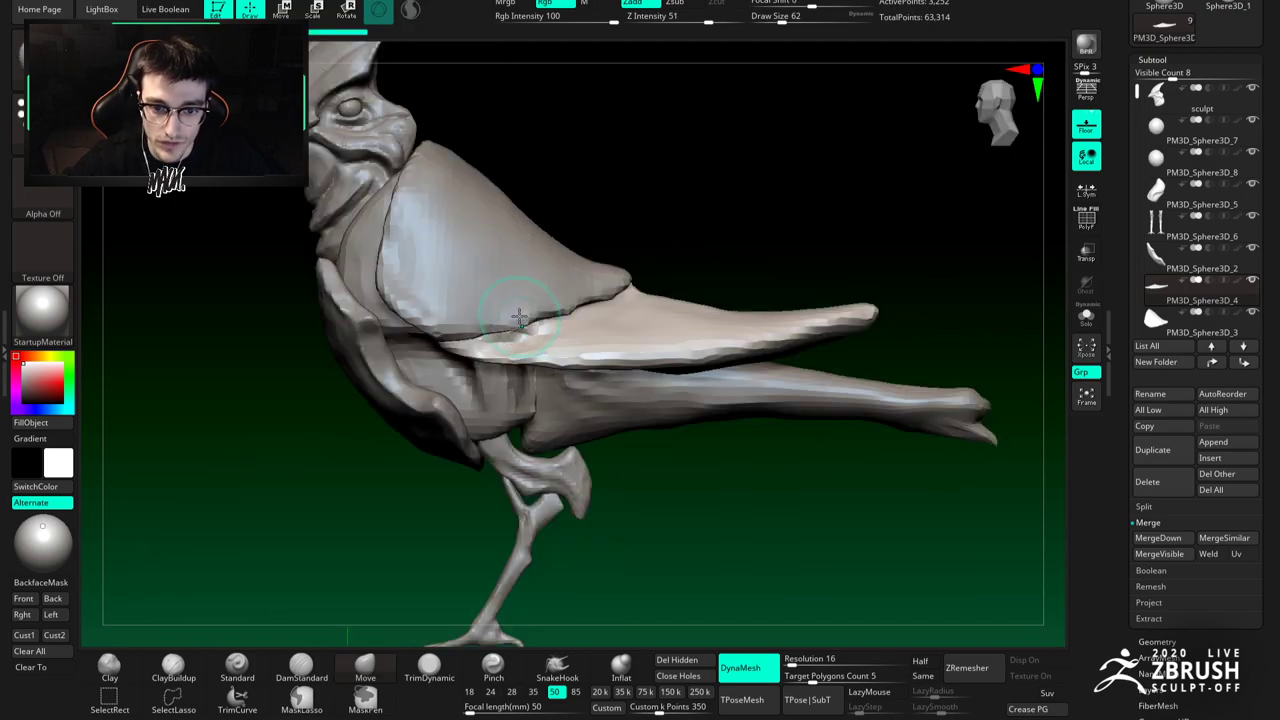
{"action": "mouse_move", "coordinate": [519, 327]}
{"action": "left_mouse_down"}
{"action": "mouse_move", "coordinate": [480, 340]}
{"action": "mouse_move", "coordinate": [464, 329]}
{"action": "left_mouse_up"}
{"action": "key", "text": "space"}
{"action": "left_click_drag", "start_coordinate": [465, 344], "coordinate": [467, 349]}
{"action": "mouse_move", "coordinate": [546, 283]}
{"action": "right_mouse_down"}
{"action": "mouse_move", "coordinate": [623, 262]}
{"action": "mouse_move", "coordinate": [686, 294]}
{"action": "mouse_move", "coordinate": [630, 303]}
{"action": "mouse_move", "coordinate": [670, 297]}
{"action": "right_mouse_up"}
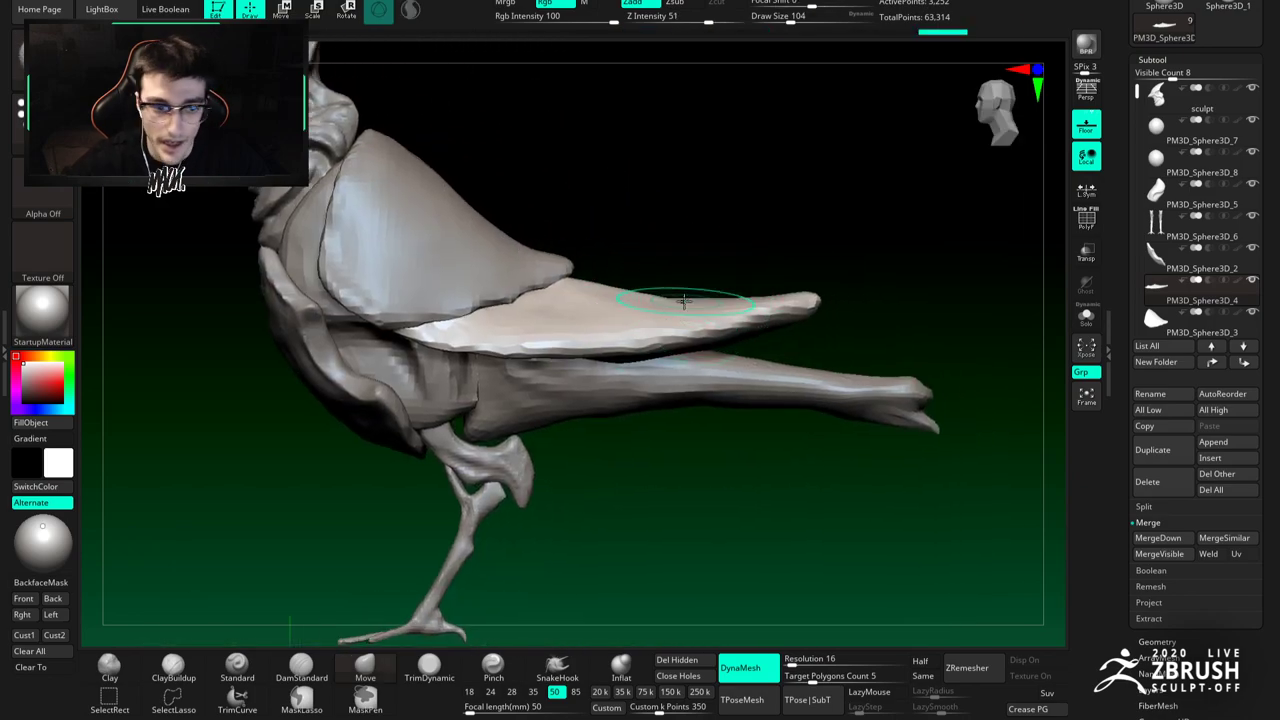
Step: Reshape the lower wing's tips and bring them closer to the tail with Move at draw size 112
{"action": "key", "text": "s"}
{"action": "left_click_drag", "start_coordinate": [798, 292], "coordinate": [816, 290]}
{"action": "right_click_drag", "start_coordinate": [740, 288], "coordinate": [700, 350]}
{"action": "key", "text": "s"}
{"action": "left_click_drag", "start_coordinate": [700, 350], "coordinate": [692, 350]}
{"action": "left_click_drag", "start_coordinate": [692, 222], "coordinate": [677, 266], "text": "shift"}
{"action": "mouse_move", "coordinate": [677, 266]}
{"action": "right_mouse_down", "text": "shift"}
{"action": "mouse_move", "coordinate": [650, 207]}
{"action": "mouse_move", "coordinate": [666, 309]}
{"action": "mouse_move", "coordinate": [677, 214]}
{"action": "right_mouse_up", "text": "shift"}
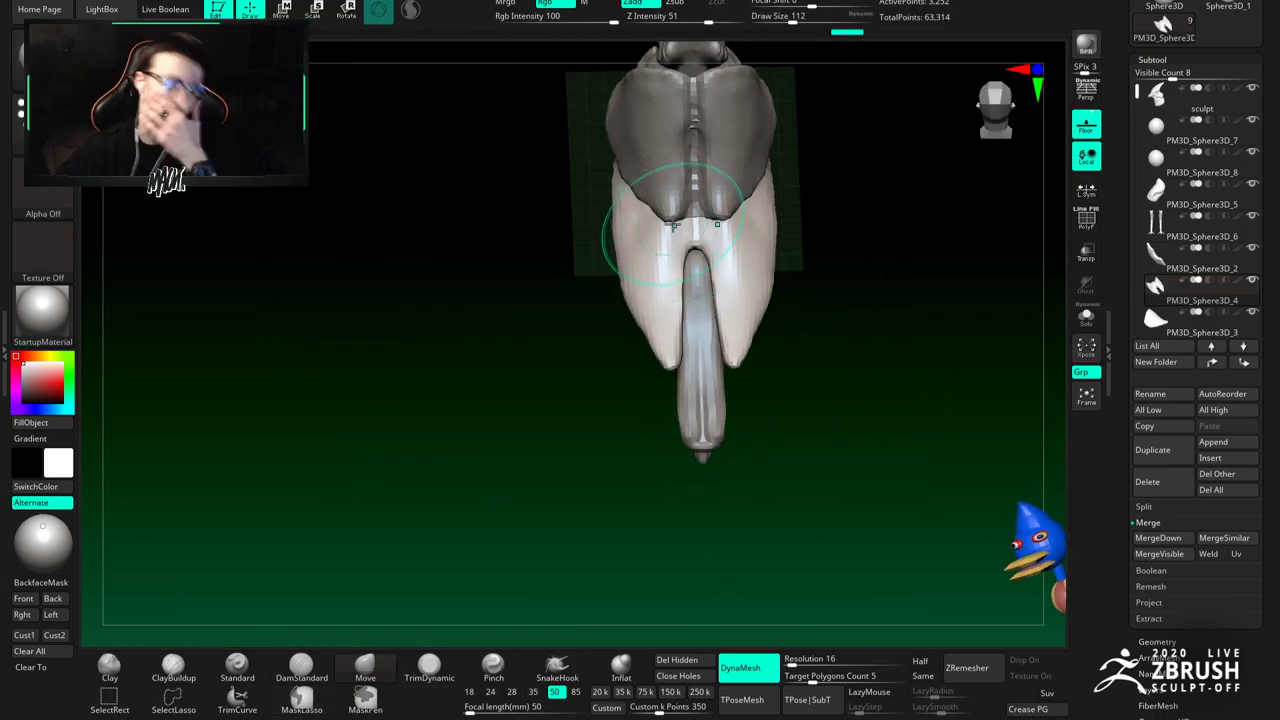
{"action": "right_click_drag", "start_coordinate": [628, 305], "coordinate": [645, 352]}
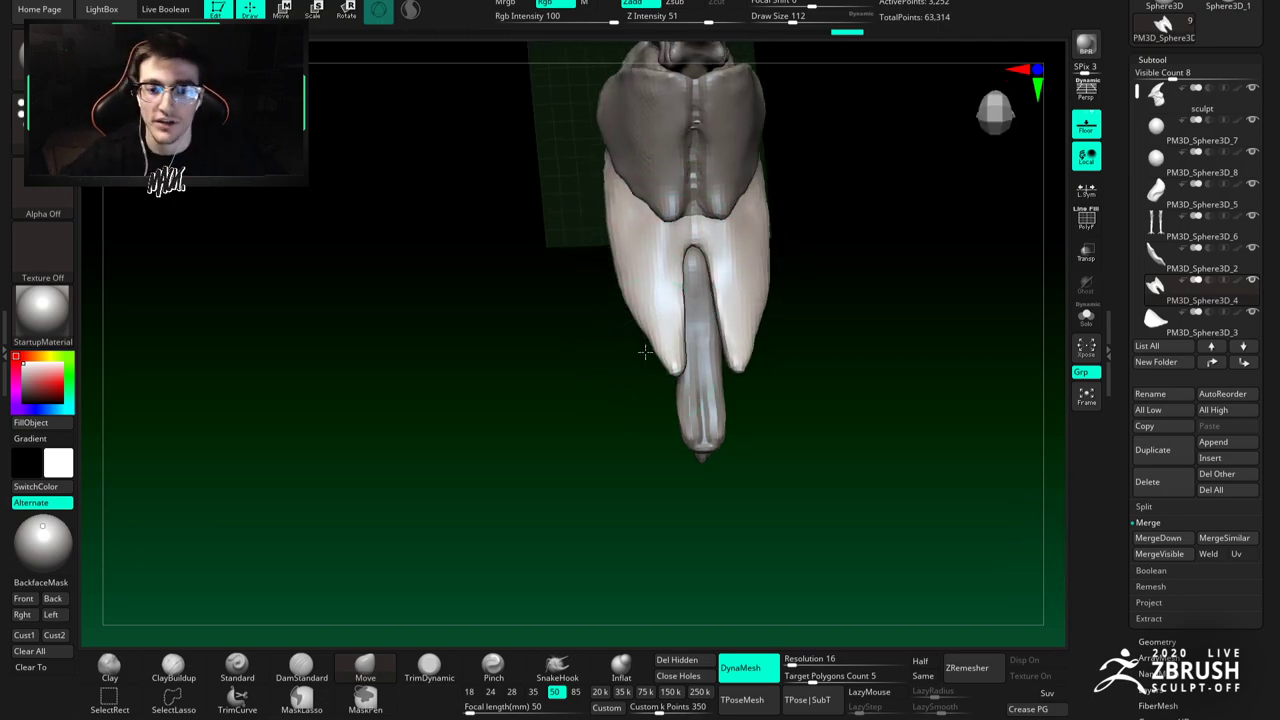
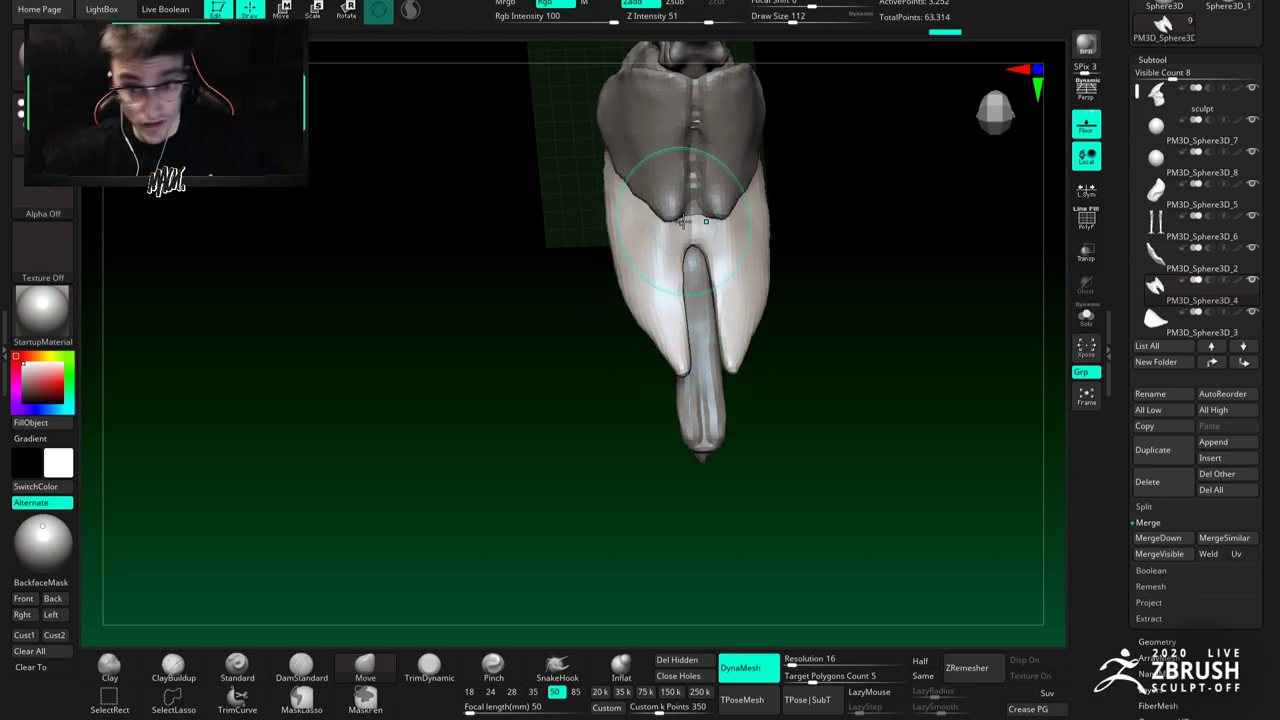
Step: Narrow the gap between the two lower wing halves above the tail with Move at draw sizes 49 and 65
{"action": "key", "text": "space"}
{"action": "left_click_drag", "start_coordinate": [671, 216], "coordinate": [666, 216]}
{"action": "key", "text": "space"}
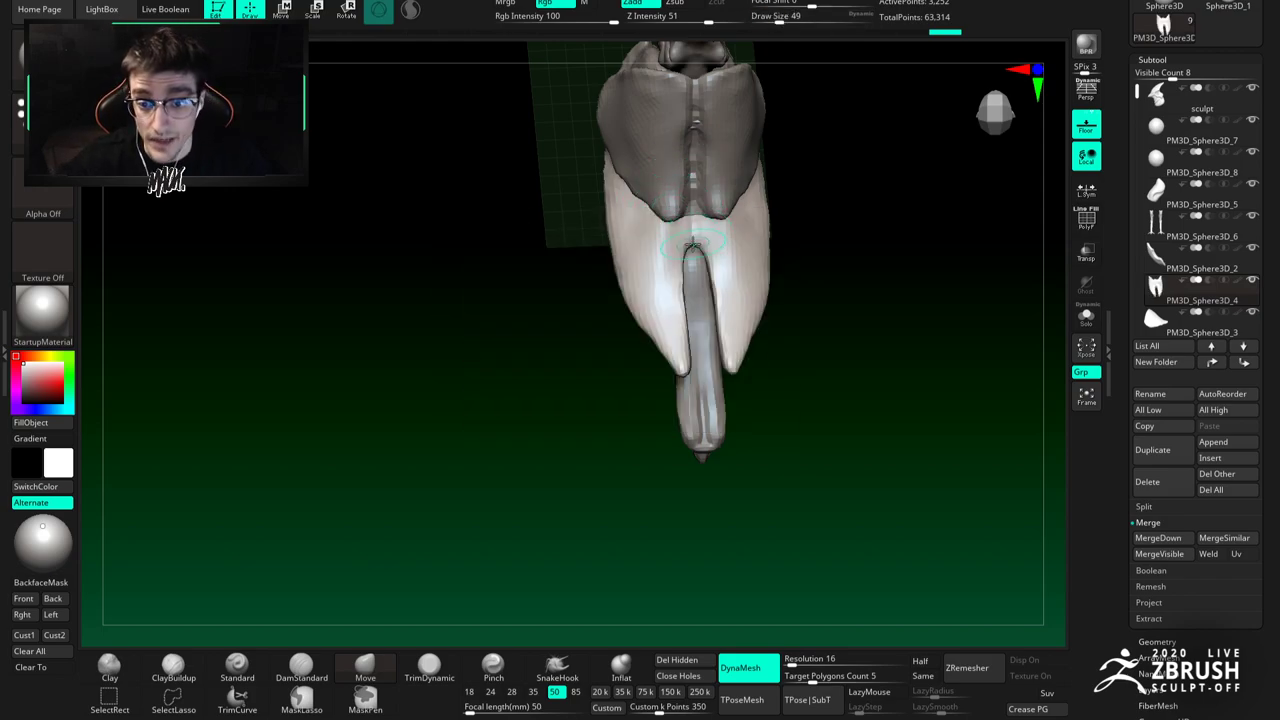
{"action": "key", "text": "space"}
{"action": "mouse_move", "coordinate": [676, 279]}
{"action": "left_mouse_down"}
{"action": "mouse_move", "coordinate": [690, 279]}
{"action": "mouse_move", "coordinate": [666, 264]}
{"action": "left_mouse_up"}
{"action": "key", "text": "space"}
{"action": "mouse_move", "coordinate": [668, 258]}
{"action": "right_mouse_down"}
{"action": "mouse_move", "coordinate": [697, 124]}
{"action": "mouse_move", "coordinate": [686, 260]}
{"action": "right_mouse_up"}
{"action": "key", "text": "space"}
{"action": "left_click_drag", "start_coordinate": [688, 268], "coordinate": [682, 268]}
{"action": "mouse_move", "coordinate": [684, 262]}
{"action": "right_mouse_down"}
{"action": "mouse_move", "coordinate": [698, 242]}
{"action": "mouse_move", "coordinate": [681, 239]}
{"action": "right_mouse_up"}
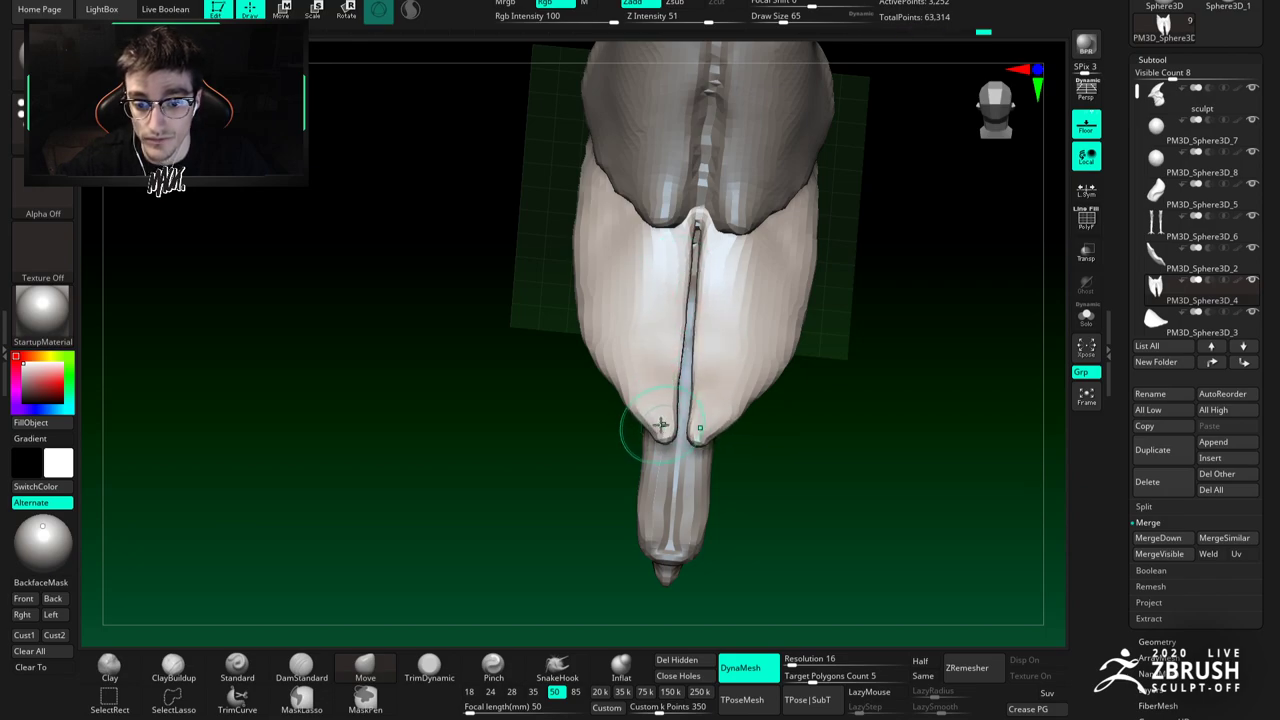
{"action": "left_click_drag", "start_coordinate": [636, 404], "coordinate": [646, 407]}
{"action": "right_click_drag", "start_coordinate": [629, 377], "coordinate": [660, 397], "text": "shift"}
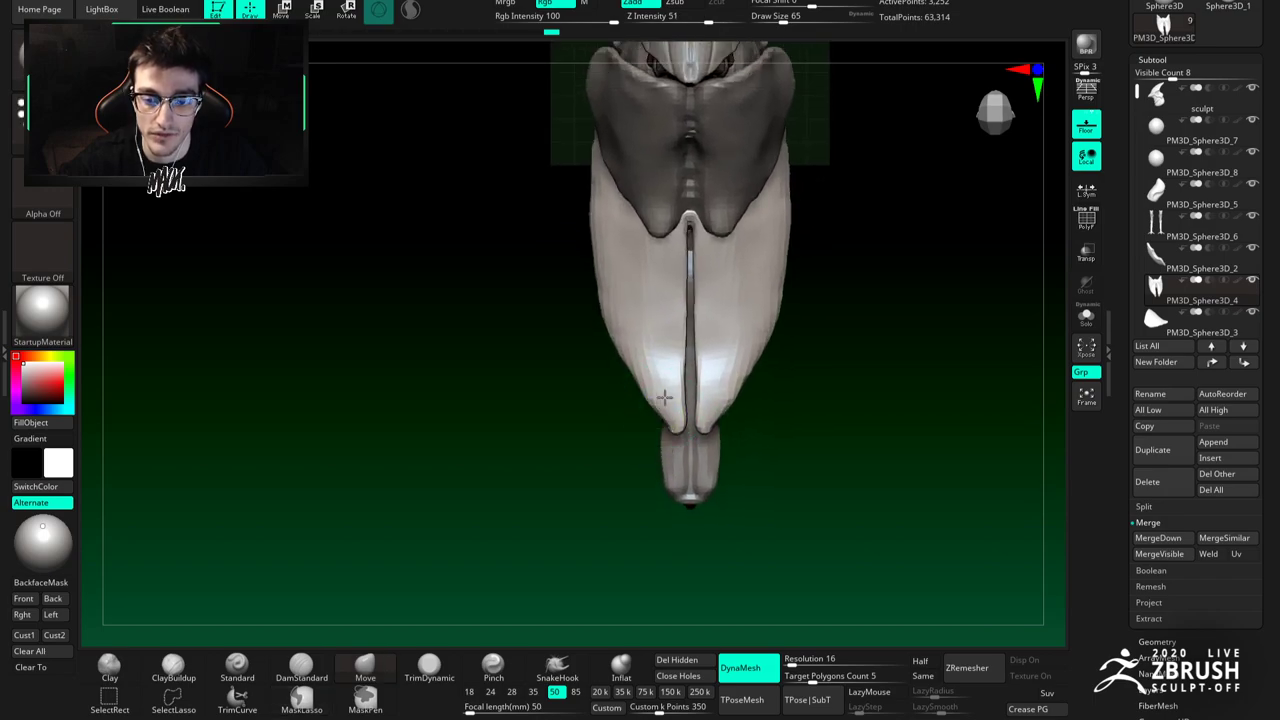
Step: Try to refine the lower wing halves along their central gap at draw size 51, then undo the latest changes
{"action": "key", "text": "["}
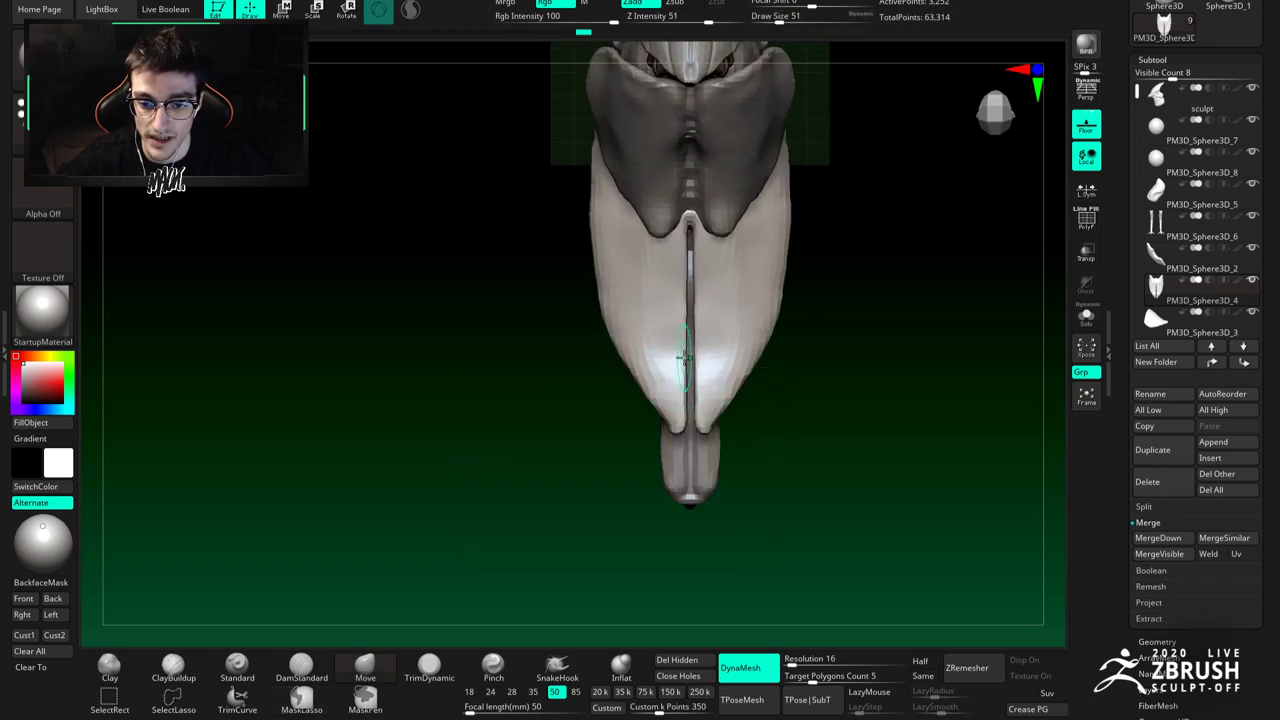
{"action": "mouse_move", "coordinate": [689, 351]}
{"action": "right_mouse_down", "text": "ctrl"}
{"action": "mouse_move", "coordinate": [683, 371]}
{"action": "mouse_move", "coordinate": [696, 357]}
{"action": "right_mouse_up", "text": "ctrl"}
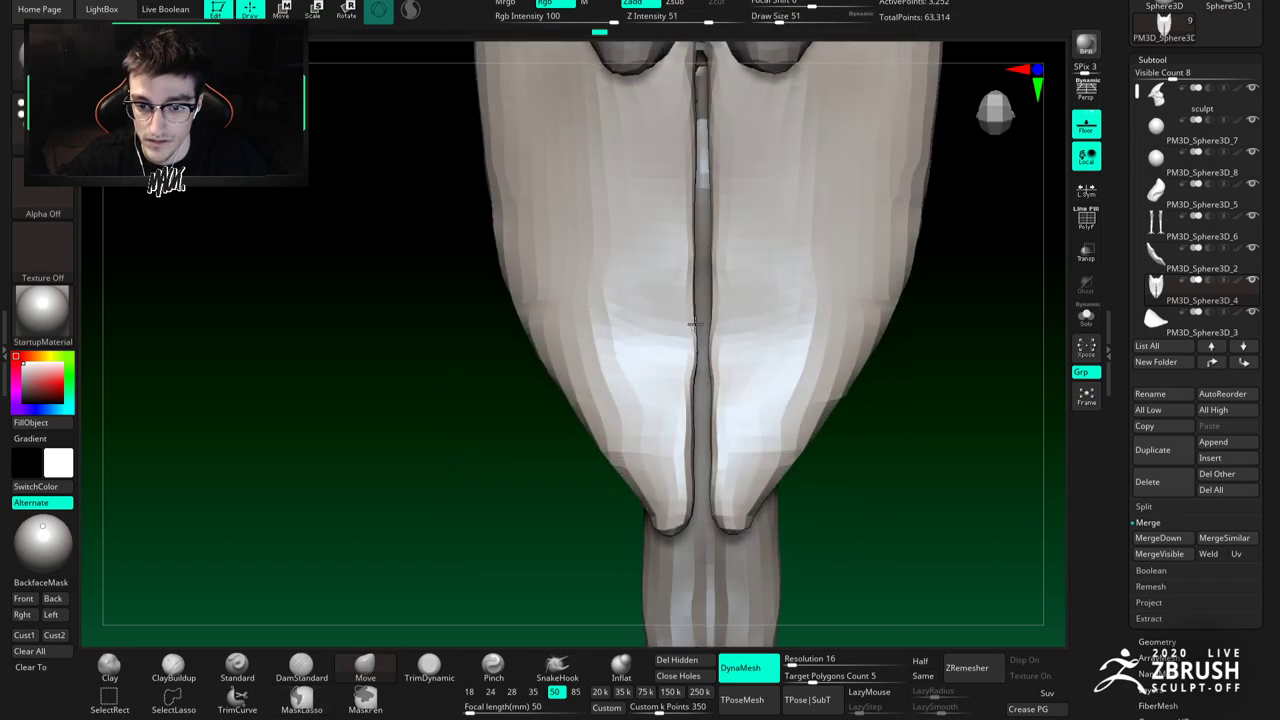
{"action": "right_click_drag", "start_coordinate": [696, 212], "coordinate": [634, 229], "text": "ctrl"}
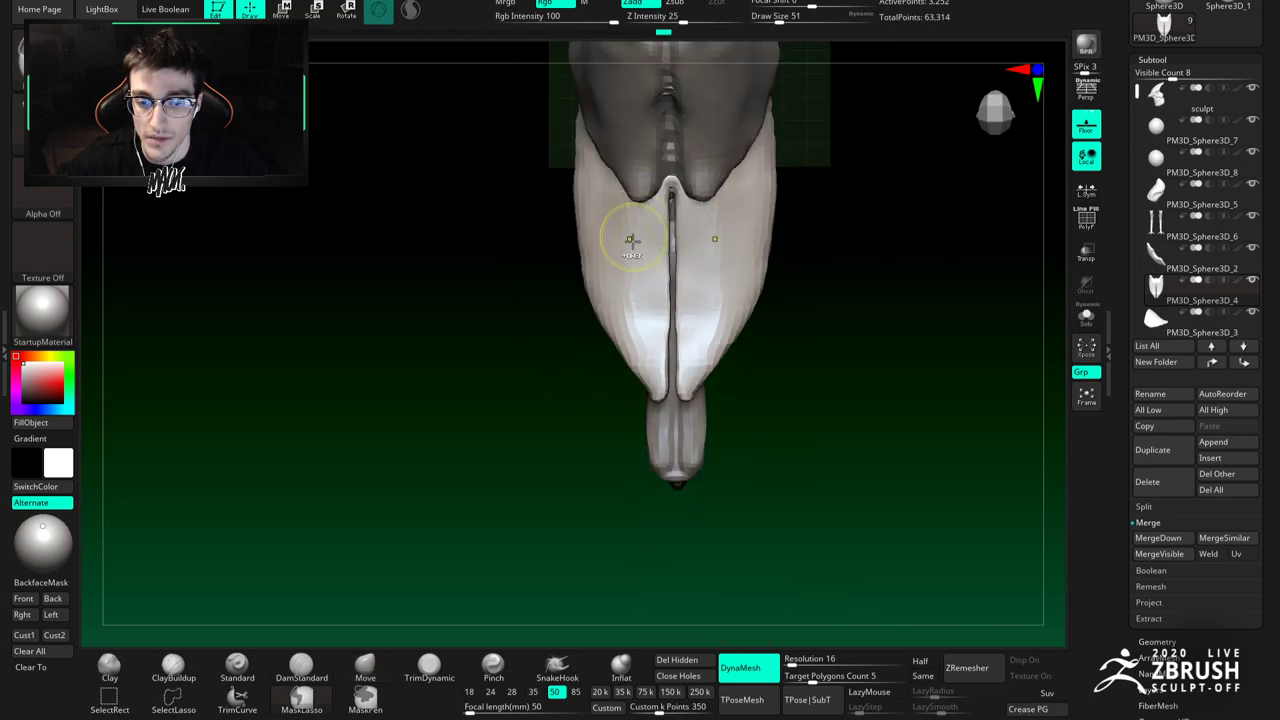
{"action": "left_click_drag", "start_coordinate": [543, 379], "coordinate": [589, 420], "text": "ctrl"}
{"action": "key", "text": "ctrl+z"}
{"action": "right_click_drag", "start_coordinate": [613, 323], "coordinate": [664, 319]}
{"action": "scroll", "coordinate": [663, 318], "scroll_direction": "up", "scroll_amount": 3}
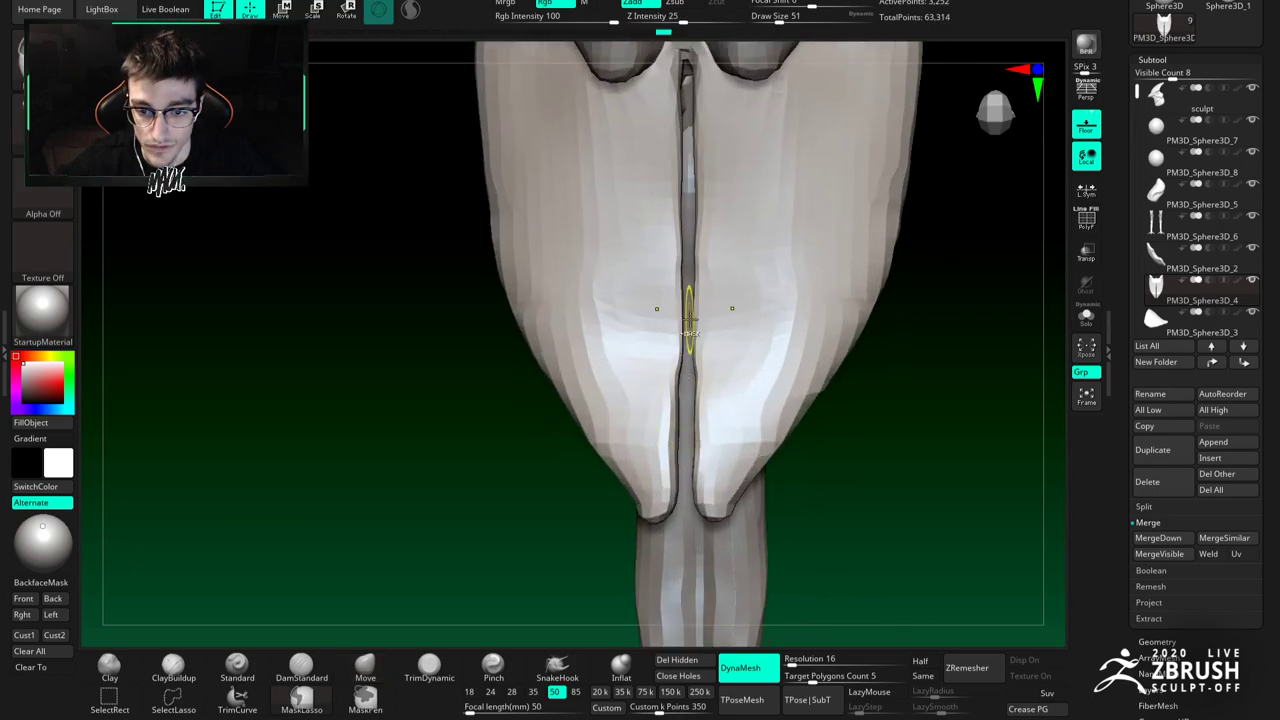
{"action": "scroll", "coordinate": [669, 344], "scroll_direction": "down", "scroll_amount": 3}
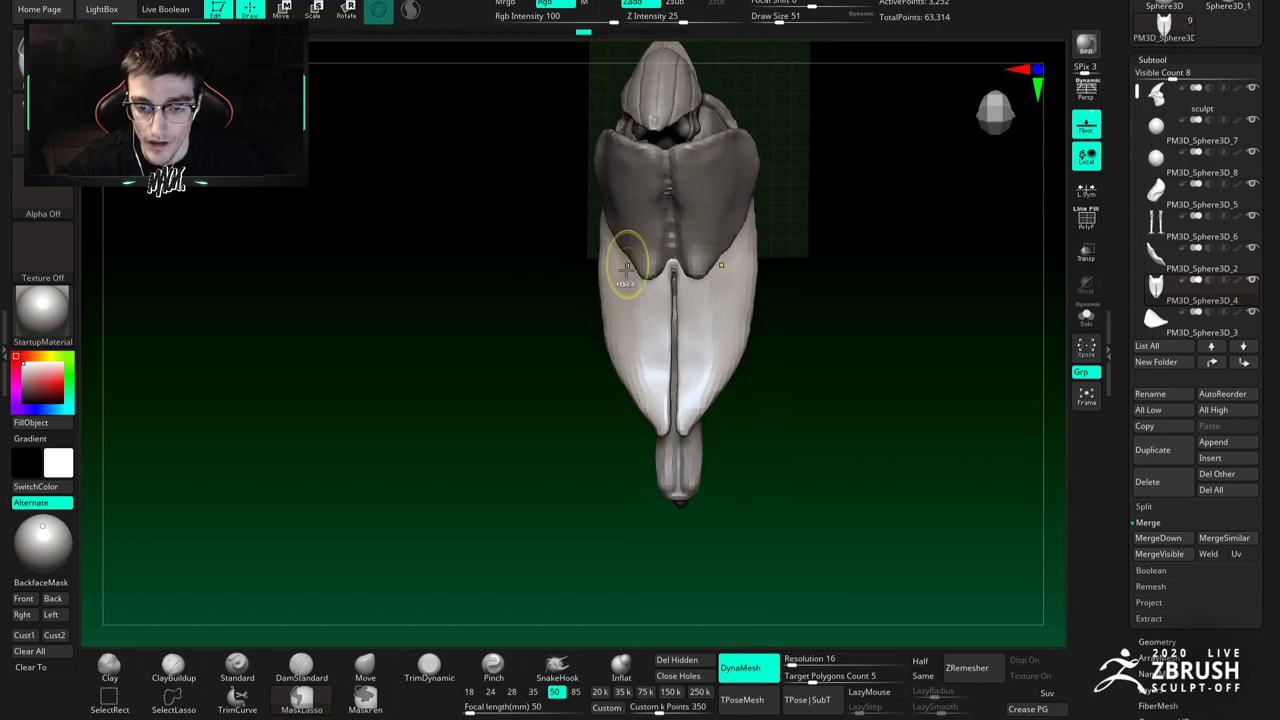
{"action": "right_click_drag", "start_coordinate": [679, 422], "coordinate": [670, 347]}
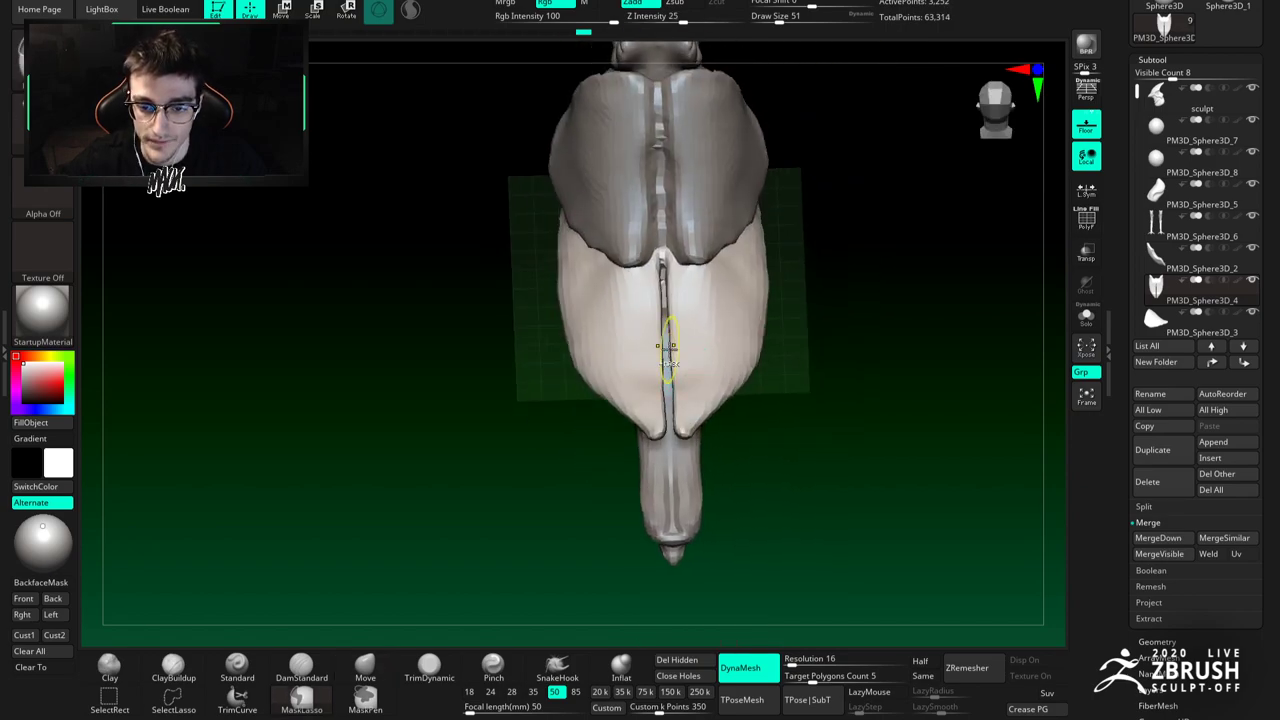
{"action": "key", "text": "ctrl+z"}
{"action": "key", "text": "ctrl+z"}
{"action": "key", "text": "ctrl+z"}
Step: Define the lower wing's long edges with DamStandard at draw sizes 68 and 54
{"action": "right_click_drag", "start_coordinate": [760, 453], "coordinate": [671, 243]}
{"action": "right_click_drag", "start_coordinate": [668, 304], "coordinate": [694, 341], "text": "ctrl"}
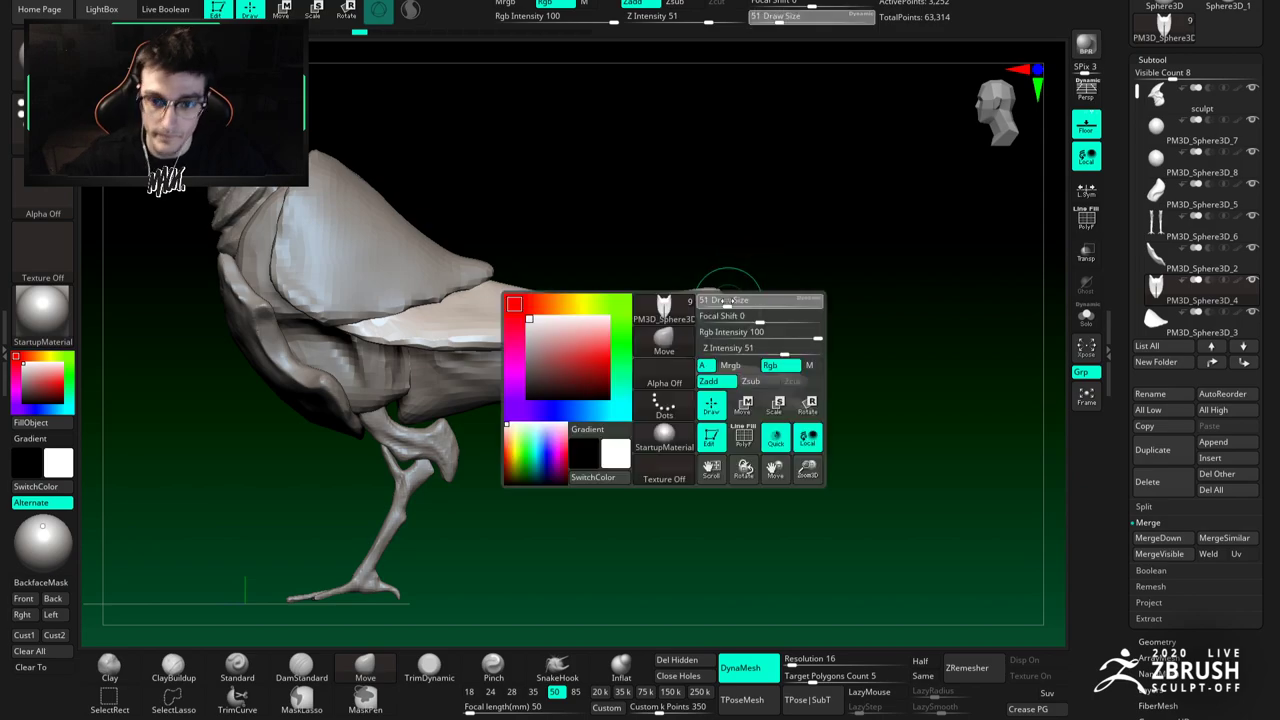
{"action": "key", "text": "space"}
{"action": "left_click", "coordinate": [728, 297]}
{"action": "left_click", "coordinate": [721, 297]}
{"action": "key", "text": "Return"}
{"action": "key", "text": "b"}
{"action": "key", "text": "d"}
{"action": "key", "text": "s"}
{"action": "key", "text": "space"}
{"action": "left_click", "coordinate": [697, 318]}
{"action": "right_click_drag", "start_coordinate": [688, 278], "coordinate": [566, 326]}
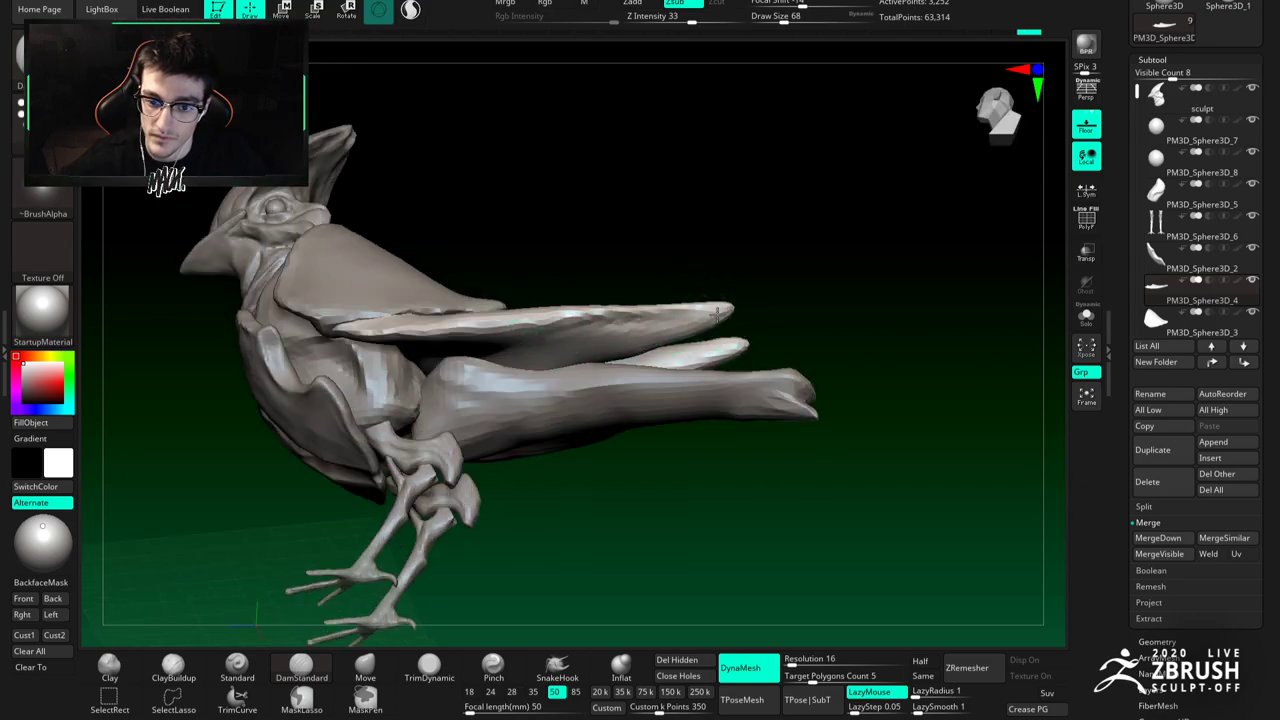
{"action": "mouse_move", "coordinate": [618, 340]}
{"action": "right_mouse_down"}
{"action": "mouse_move", "coordinate": [623, 400]}
{"action": "mouse_move", "coordinate": [605, 390]}
{"action": "mouse_move", "coordinate": [628, 355]}
{"action": "right_mouse_up"}
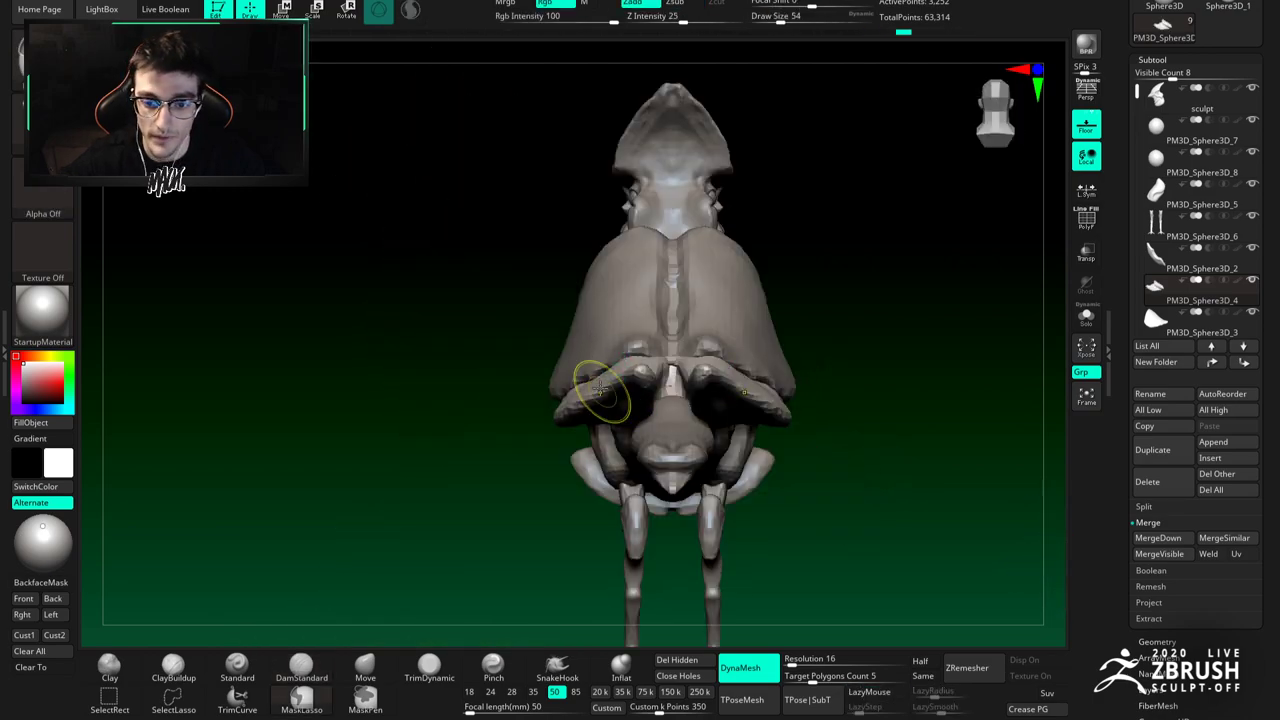
{"action": "right_click_drag", "start_coordinate": [600, 389], "coordinate": [602, 350], "text": "ctrl"}
{"action": "mouse_move", "coordinate": [602, 350]}
{"action": "right_mouse_down"}
{"action": "mouse_move", "coordinate": [649, 349]}
{"action": "mouse_move", "coordinate": [595, 342]}
{"action": "mouse_move", "coordinate": [631, 330]}
{"action": "mouse_move", "coordinate": [600, 365]}
{"action": "mouse_move", "coordinate": [580, 362]}
{"action": "mouse_move", "coordinate": [627, 353]}
{"action": "mouse_move", "coordinate": [603, 386]}
{"action": "mouse_move", "coordinate": [652, 384]}
{"action": "mouse_move", "coordinate": [640, 357]}
{"action": "mouse_move", "coordinate": [682, 330]}
{"action": "mouse_move", "coordinate": [750, 343]}
{"action": "right_mouse_up"}
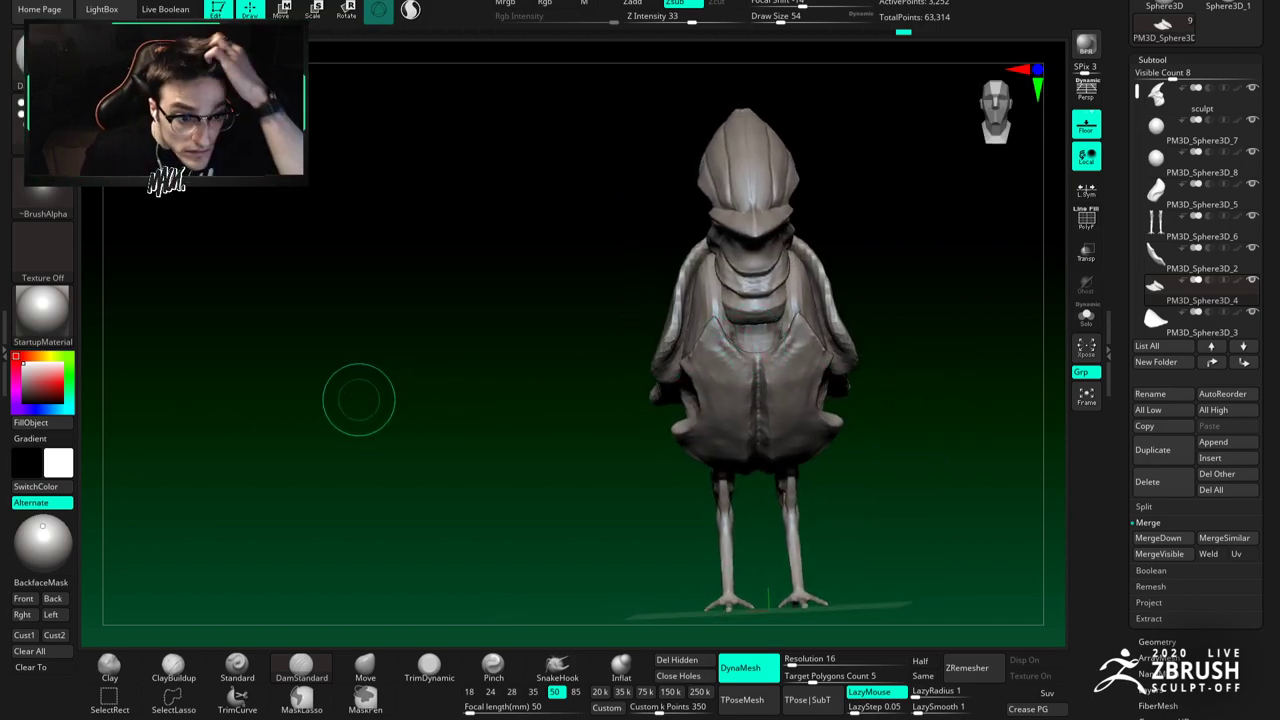
Step: Isolate the torso subtool and build up its shoulder forms with ClayBuildup at draw size 59
{"action": "left_click", "coordinate": [710, 298], "text": "alt"}
{"action": "right_click_drag", "start_coordinate": [710, 298], "coordinate": [740, 300]}
{"action": "key", "text": "b"}
{"action": "key", "text": "c"}
{"action": "key", "text": "b"}
{"action": "right_click_drag", "start_coordinate": [740, 300], "coordinate": [711, 322], "text": "ctrl"}
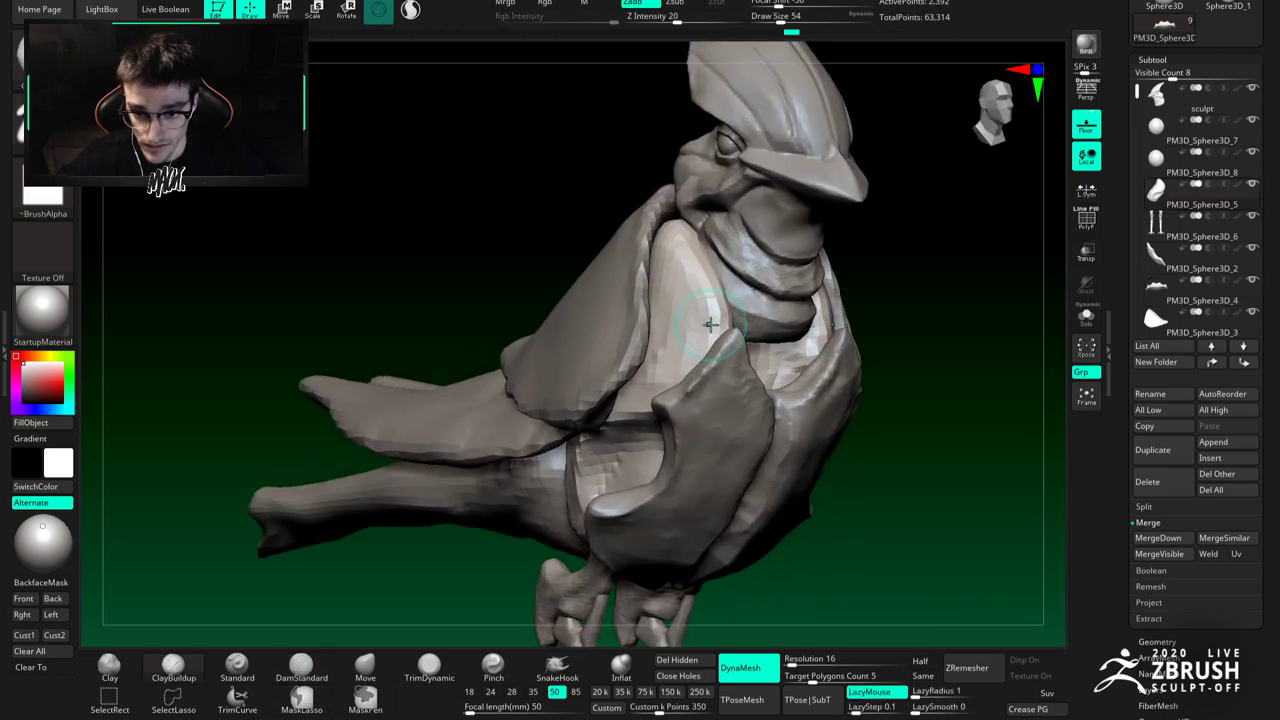
{"action": "left_click", "coordinate": [1088, 318]}
{"action": "mouse_move", "coordinate": [688, 269]}
{"action": "right_mouse_down"}
{"action": "mouse_move", "coordinate": [686, 294]}
{"action": "mouse_move", "coordinate": [720, 282]}
{"action": "mouse_move", "coordinate": [714, 262]}
{"action": "mouse_move", "coordinate": [690, 254]}
{"action": "mouse_move", "coordinate": [685, 276]}
{"action": "right_mouse_up"}
{"action": "key", "text": "space"}
{"action": "left_click_drag", "start_coordinate": [685, 262], "coordinate": [690, 262]}
{"action": "right_click_drag", "start_coordinate": [684, 264], "coordinate": [694, 282]}
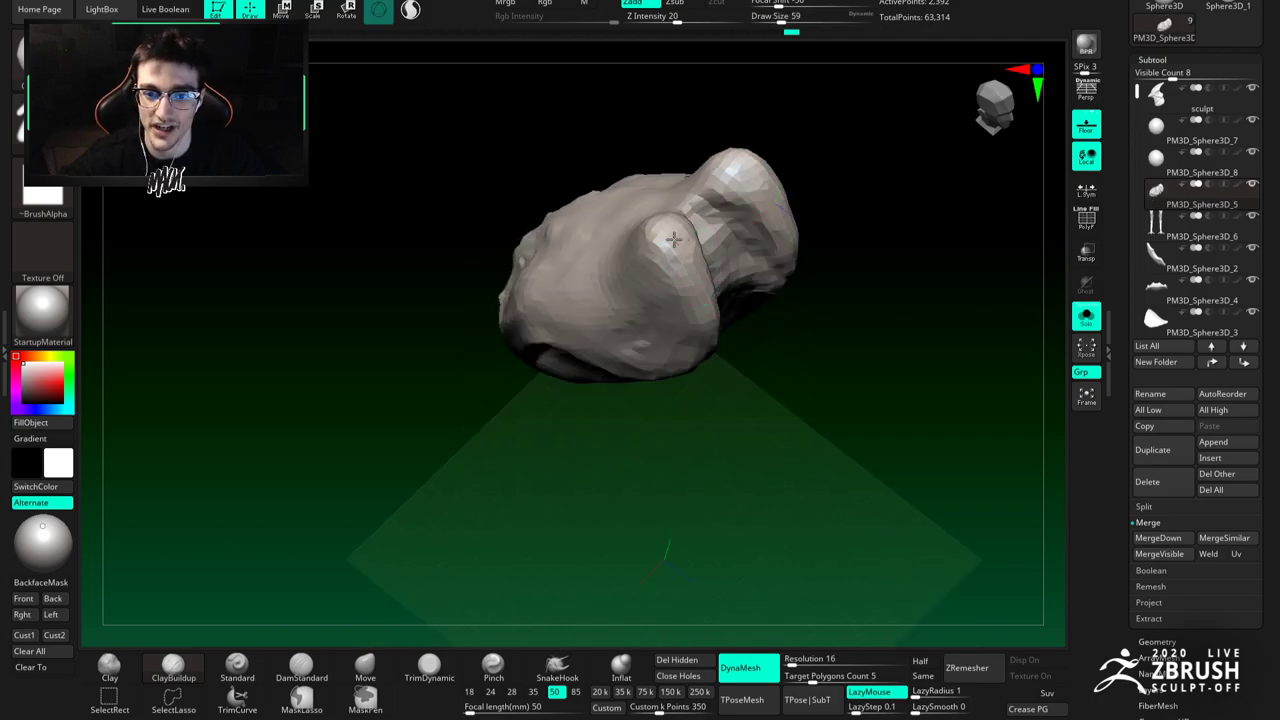
{"action": "right_click_drag", "start_coordinate": [726, 328], "coordinate": [576, 259]}
{"action": "right_click_drag", "start_coordinate": [570, 450], "coordinate": [632, 554]}
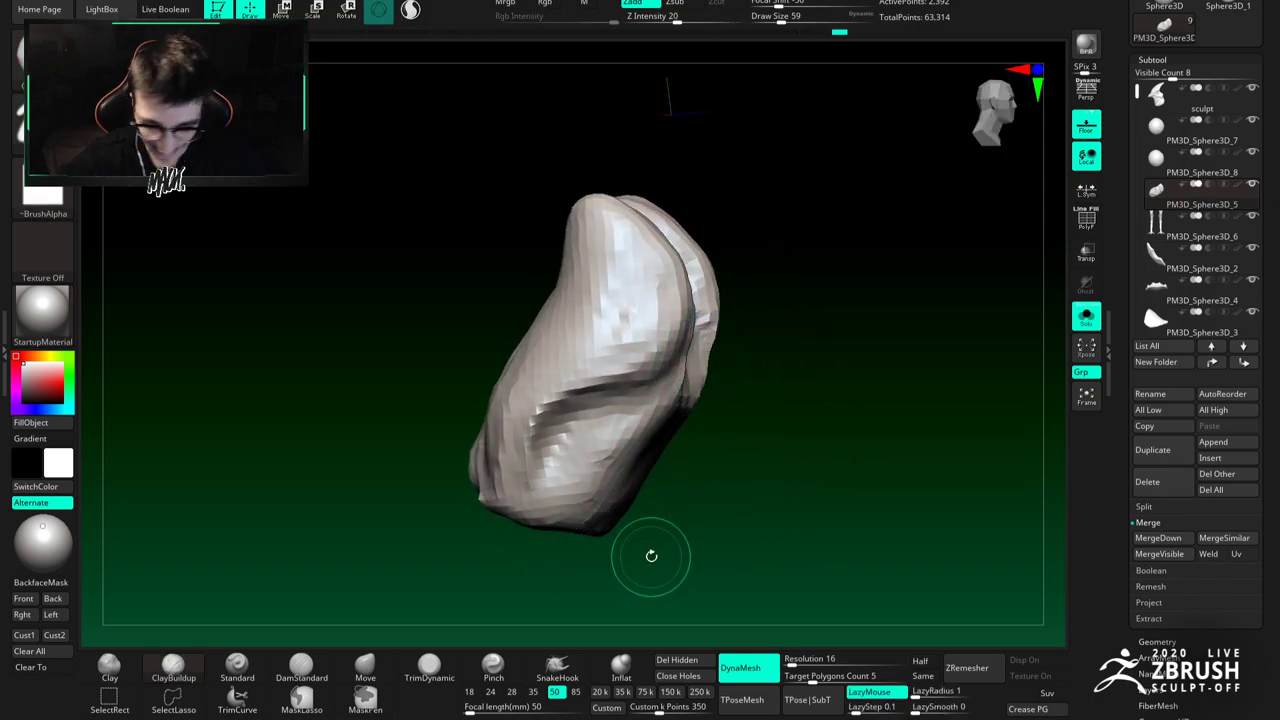
Step: Remesh the torso with DynaMesh at resolution 32
{"action": "left_click", "coordinate": [818, 658]}
{"action": "type", "text": "32"}
{"action": "key", "text": "Return"}
{"action": "left_click_drag", "start_coordinate": [756, 519], "coordinate": [744, 528], "text": "ctrl"}
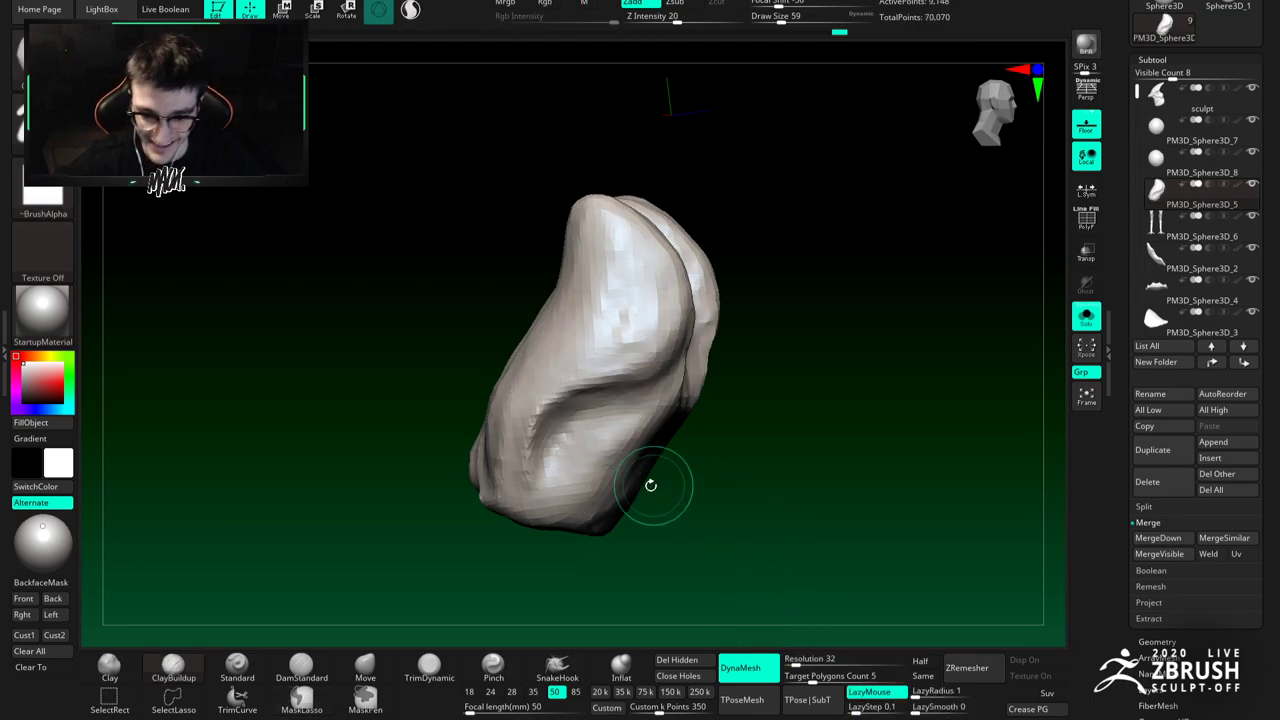
Step: Deepen the crease beneath the torso's shoulder with DamStandard at draw size 59
{"action": "left_click", "coordinate": [323, 675]}
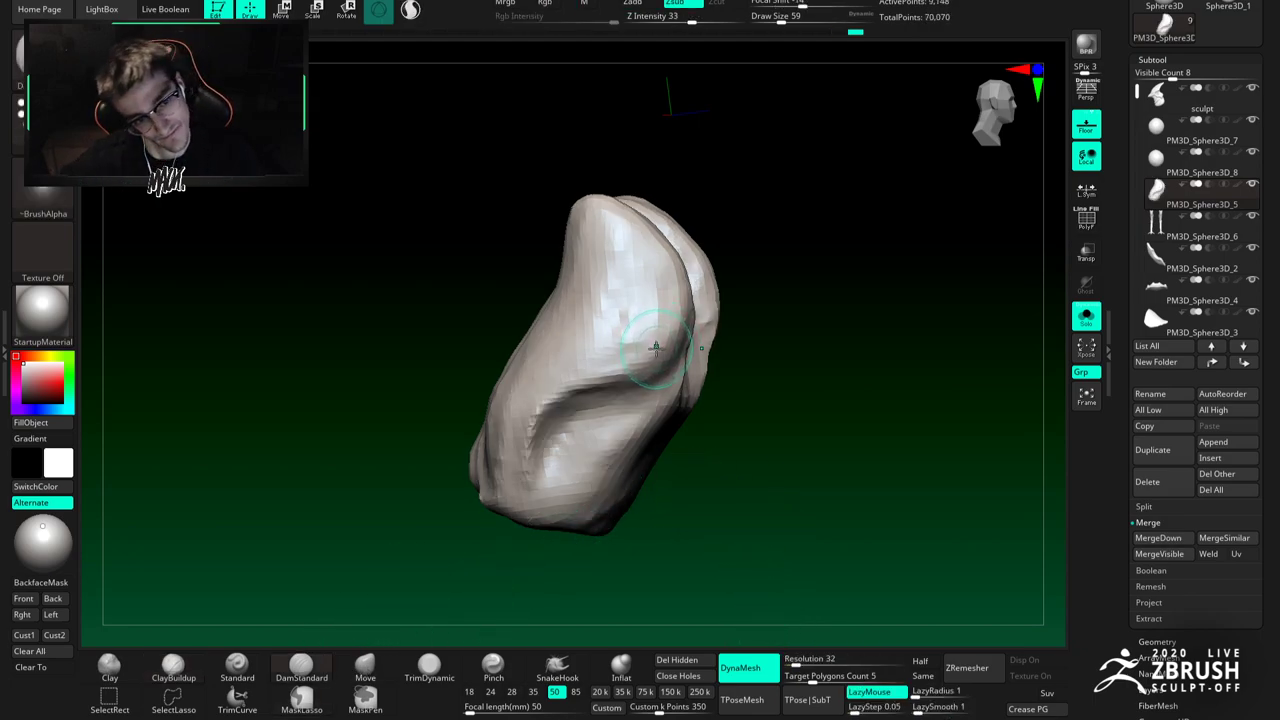
{"action": "mouse_move", "coordinate": [674, 328]}
{"action": "right_mouse_down"}
{"action": "mouse_move", "coordinate": [646, 314]}
{"action": "mouse_move", "coordinate": [646, 297]}
{"action": "right_mouse_up"}
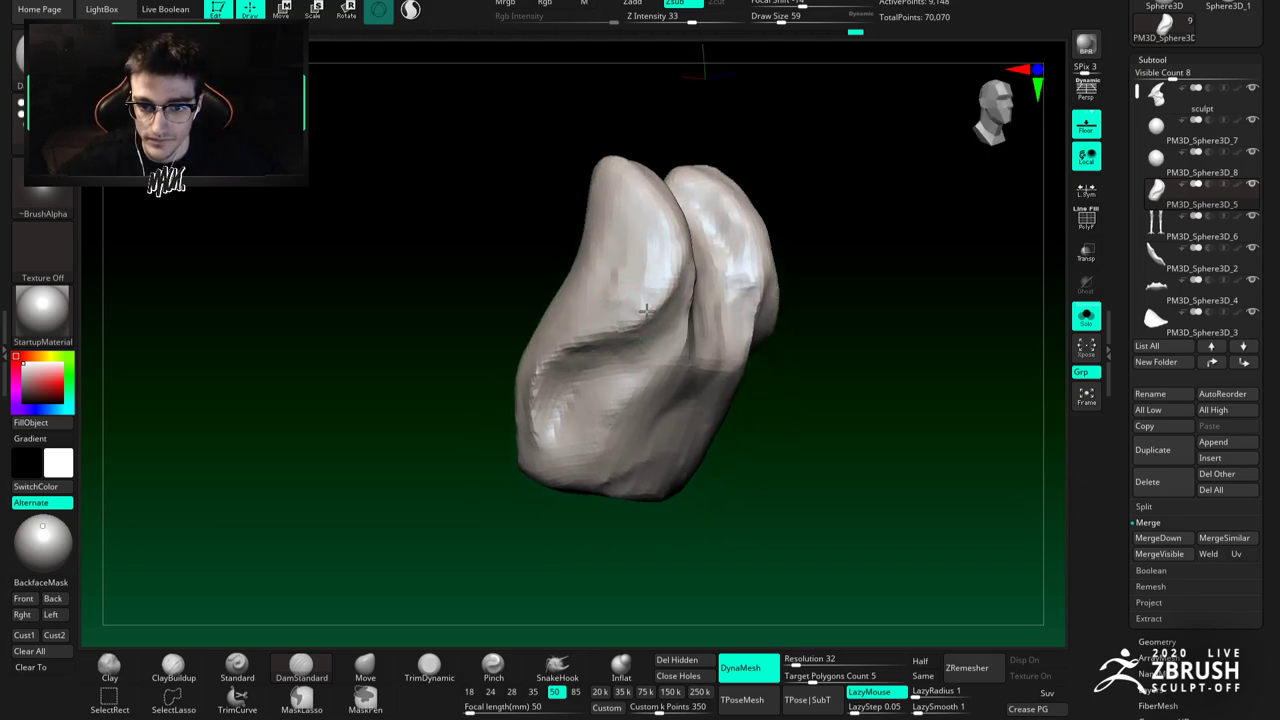
{"action": "mouse_move", "coordinate": [646, 312]}
{"action": "right_mouse_down"}
{"action": "mouse_move", "coordinate": [659, 223]}
{"action": "mouse_move", "coordinate": [643, 197]}
{"action": "right_mouse_up"}
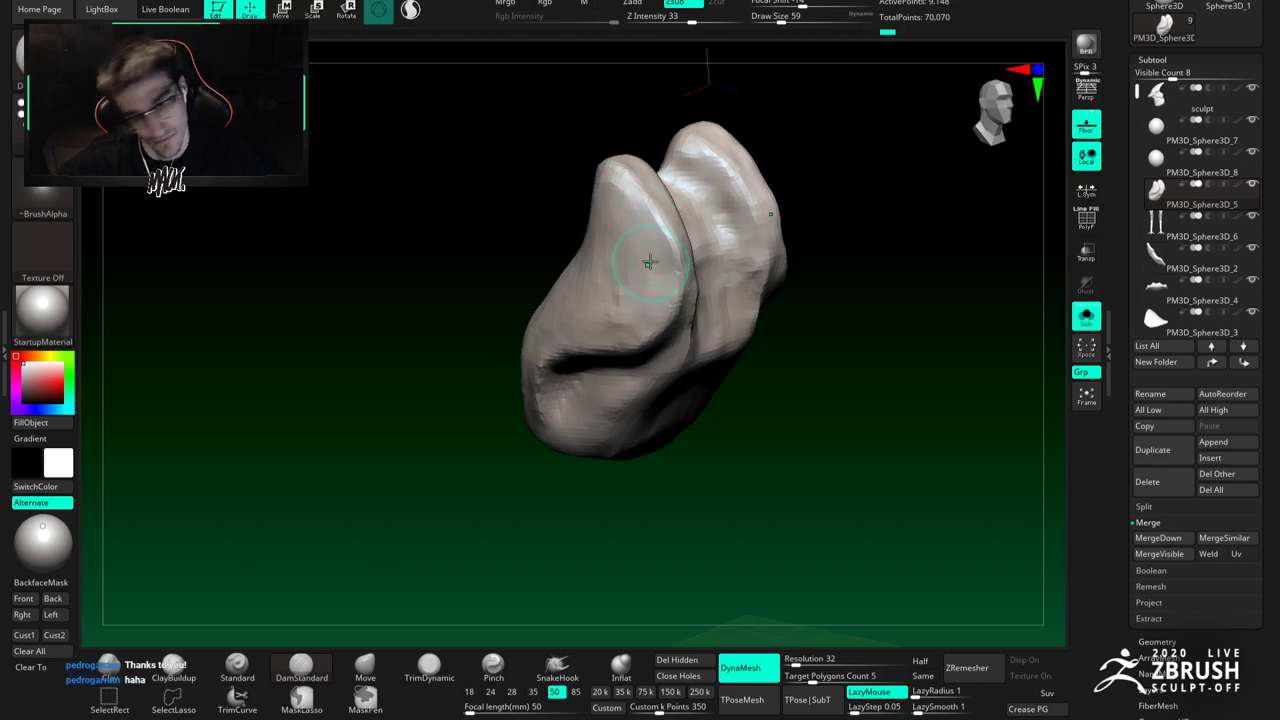
{"action": "right_click_drag", "start_coordinate": [649, 262], "coordinate": [609, 251]}
Step: Fill out the shoulder's upper side with ClayBuildup at draw sizes 59 and 71
{"action": "mouse_move", "coordinate": [571, 303]}
{"action": "right_mouse_down"}
{"action": "mouse_move", "coordinate": [560, 295]}
{"action": "mouse_move", "coordinate": [646, 286]}
{"action": "mouse_move", "coordinate": [609, 257]}
{"action": "mouse_move", "coordinate": [660, 230]}
{"action": "right_mouse_up"}
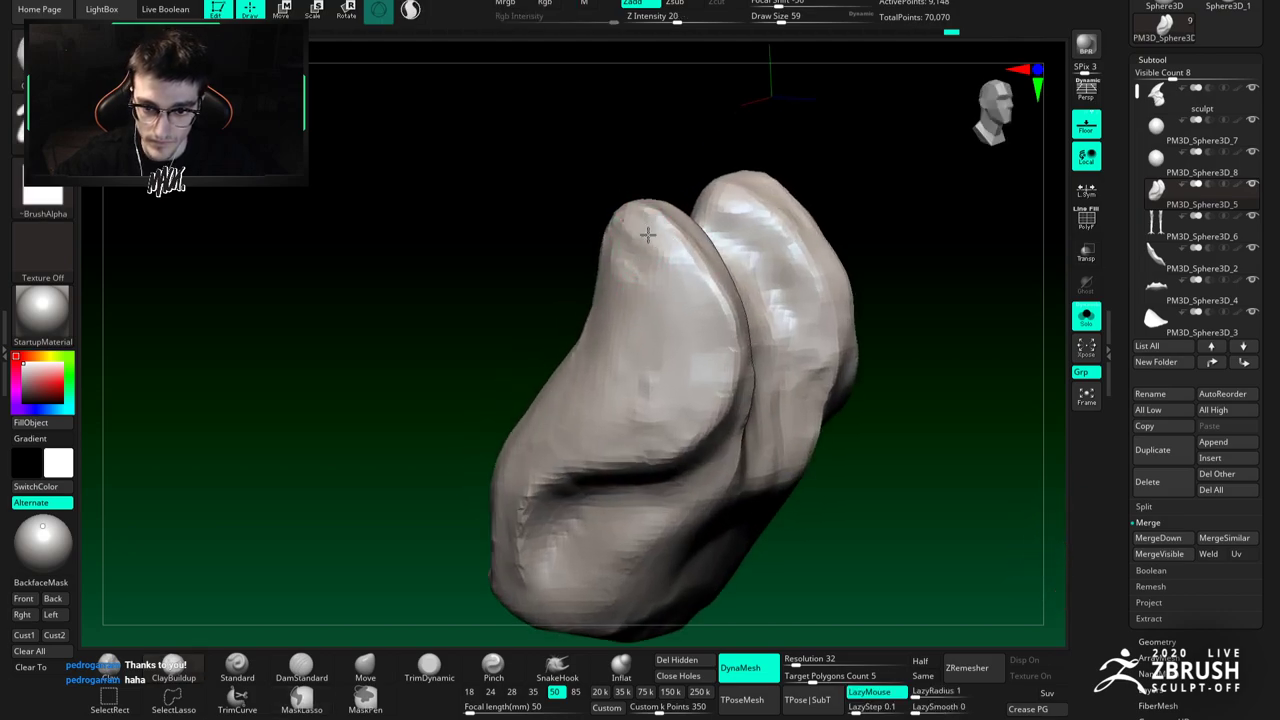
{"action": "right_click_drag", "start_coordinate": [635, 258], "coordinate": [604, 266]}
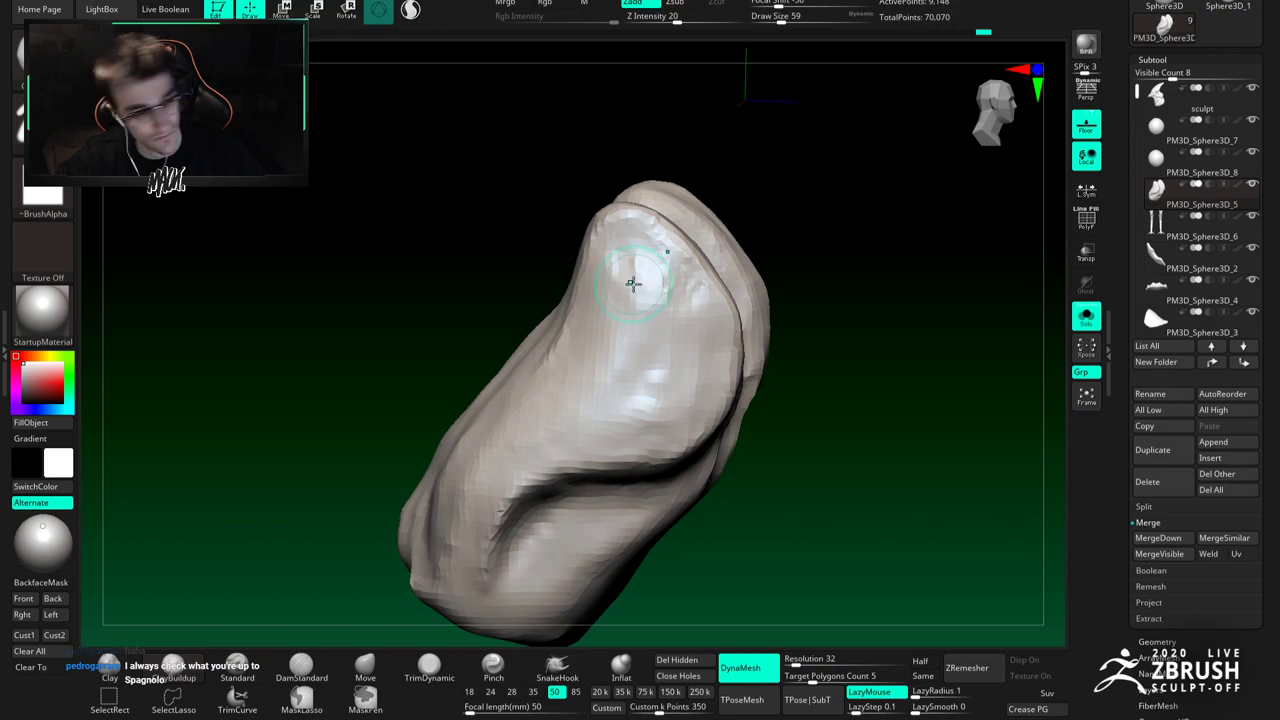
{"action": "right_click_drag", "start_coordinate": [643, 290], "coordinate": [648, 261], "text": "alt"}
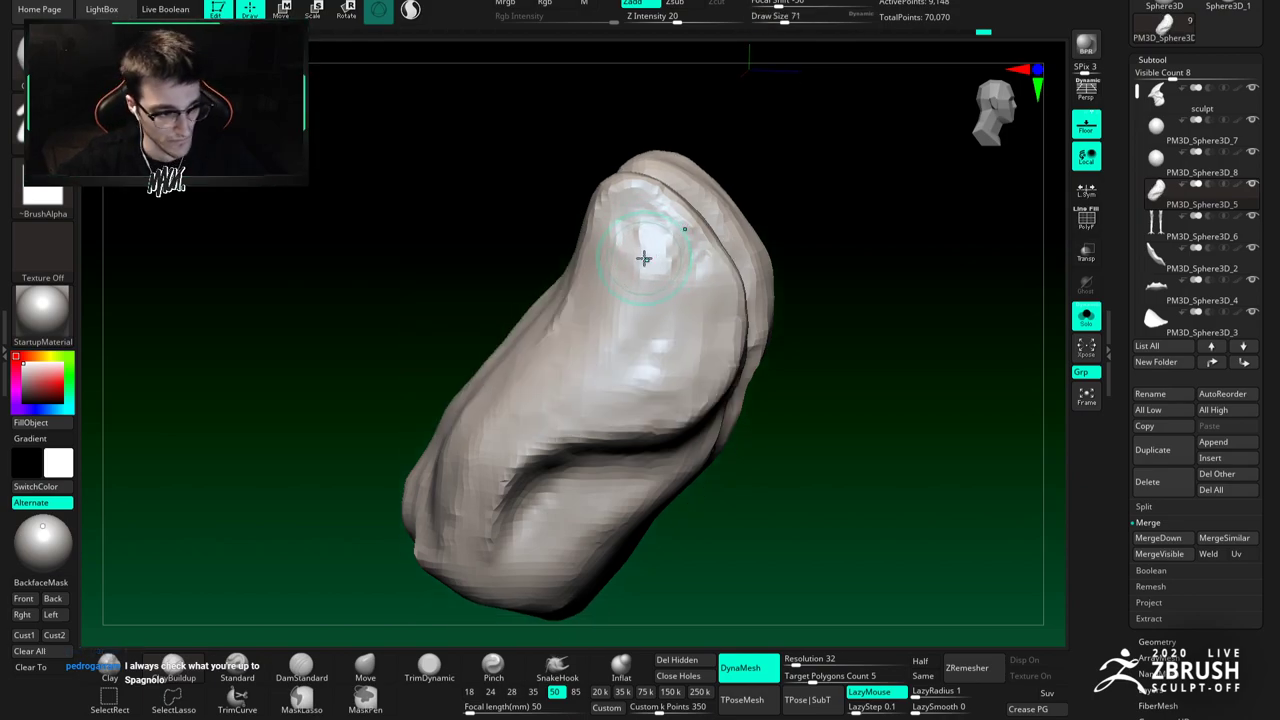
{"action": "mouse_move", "coordinate": [636, 231]}
{"action": "right_mouse_down"}
{"action": "mouse_move", "coordinate": [663, 251]}
{"action": "mouse_move", "coordinate": [691, 319]}
{"action": "mouse_move", "coordinate": [661, 266]}
{"action": "right_mouse_up"}
{"action": "right_click_drag", "start_coordinate": [709, 318], "coordinate": [602, 404]}
Step: Adjust the shoulder with Move and broaden its outer surface toward the flank with ClayBuildup at draw size 71
{"action": "left_click", "coordinate": [355, 668]}
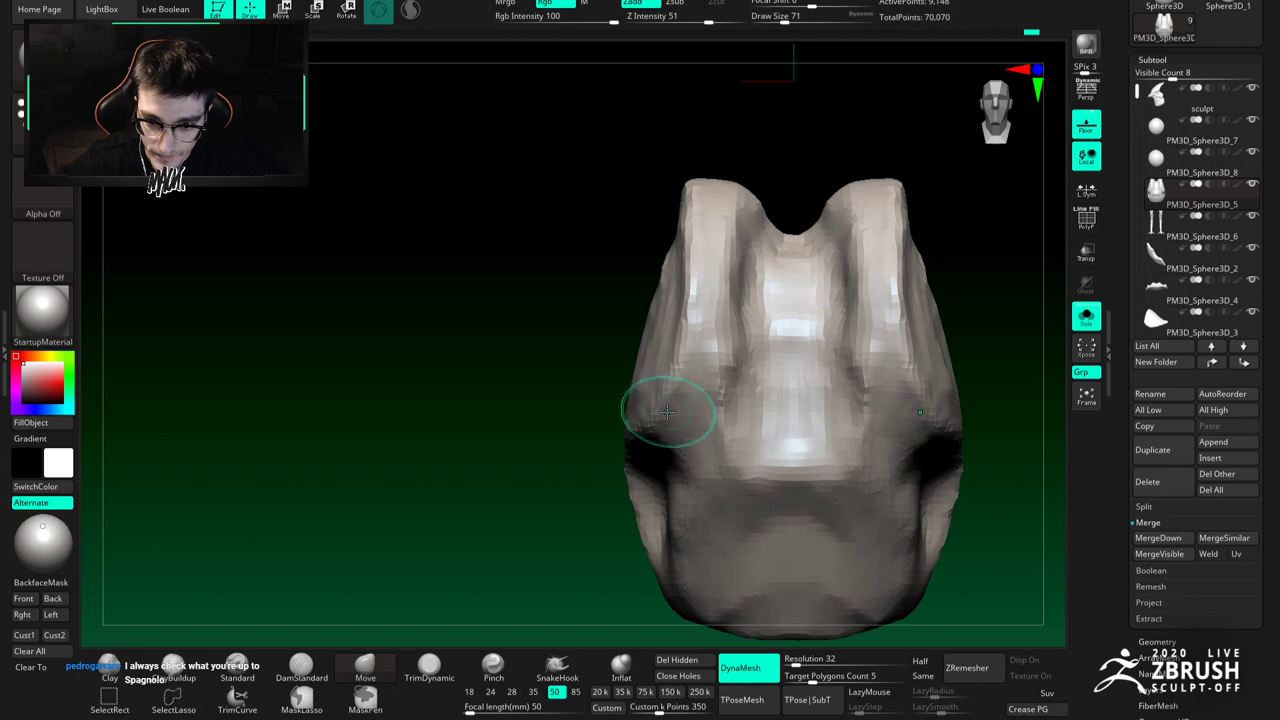
{"action": "key", "text": "b"}
{"action": "key", "text": "c"}
{"action": "key", "text": "b"}
{"action": "right_click_drag", "start_coordinate": [668, 286], "coordinate": [750, 288]}
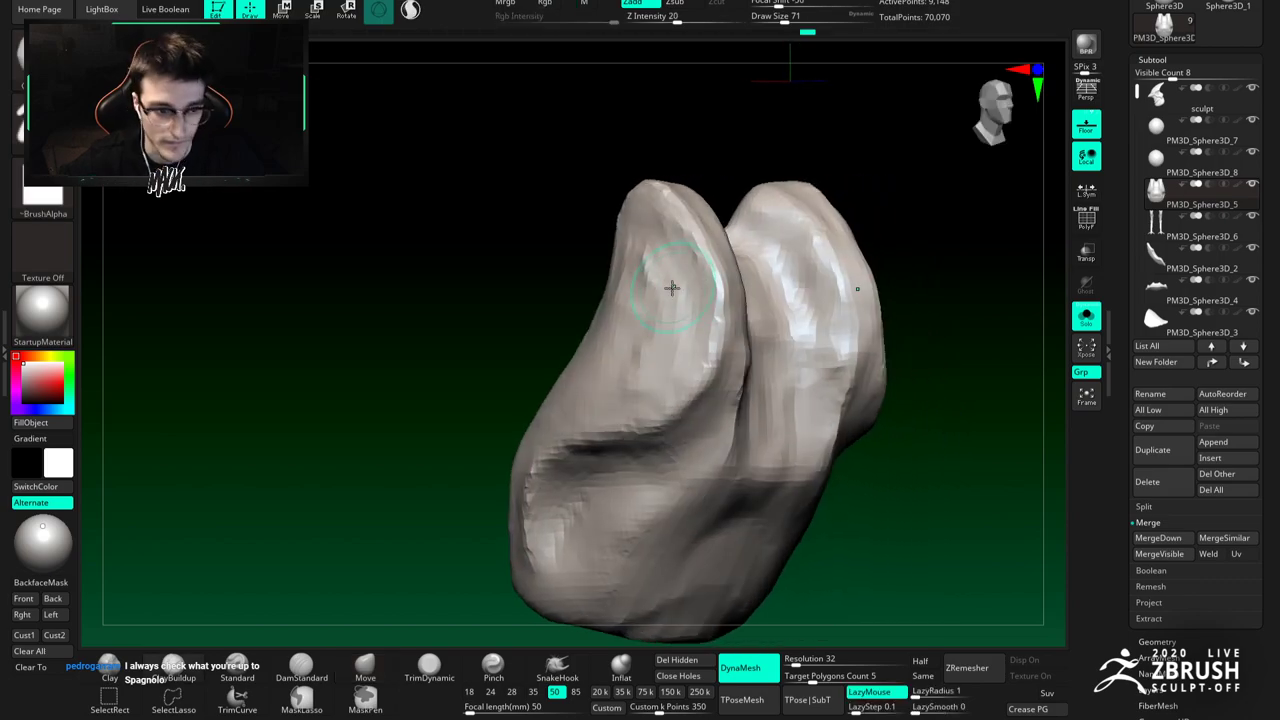
{"action": "mouse_move", "coordinate": [643, 316]}
{"action": "right_mouse_down"}
{"action": "mouse_move", "coordinate": [666, 277]}
{"action": "mouse_move", "coordinate": [652, 241]}
{"action": "mouse_move", "coordinate": [657, 263]}
{"action": "right_mouse_up"}
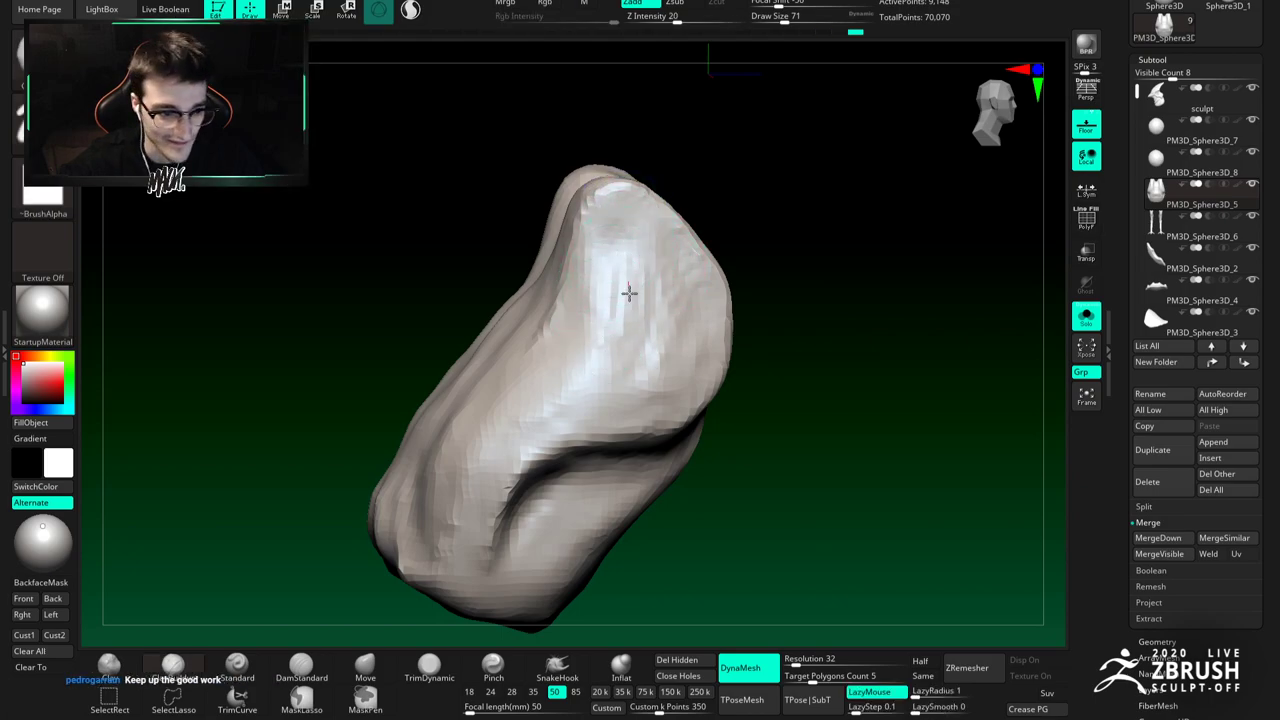
{"action": "mouse_move", "coordinate": [593, 352]}
{"action": "right_mouse_down"}
{"action": "mouse_move", "coordinate": [643, 309]}
{"action": "mouse_move", "coordinate": [627, 314]}
{"action": "right_mouse_up"}
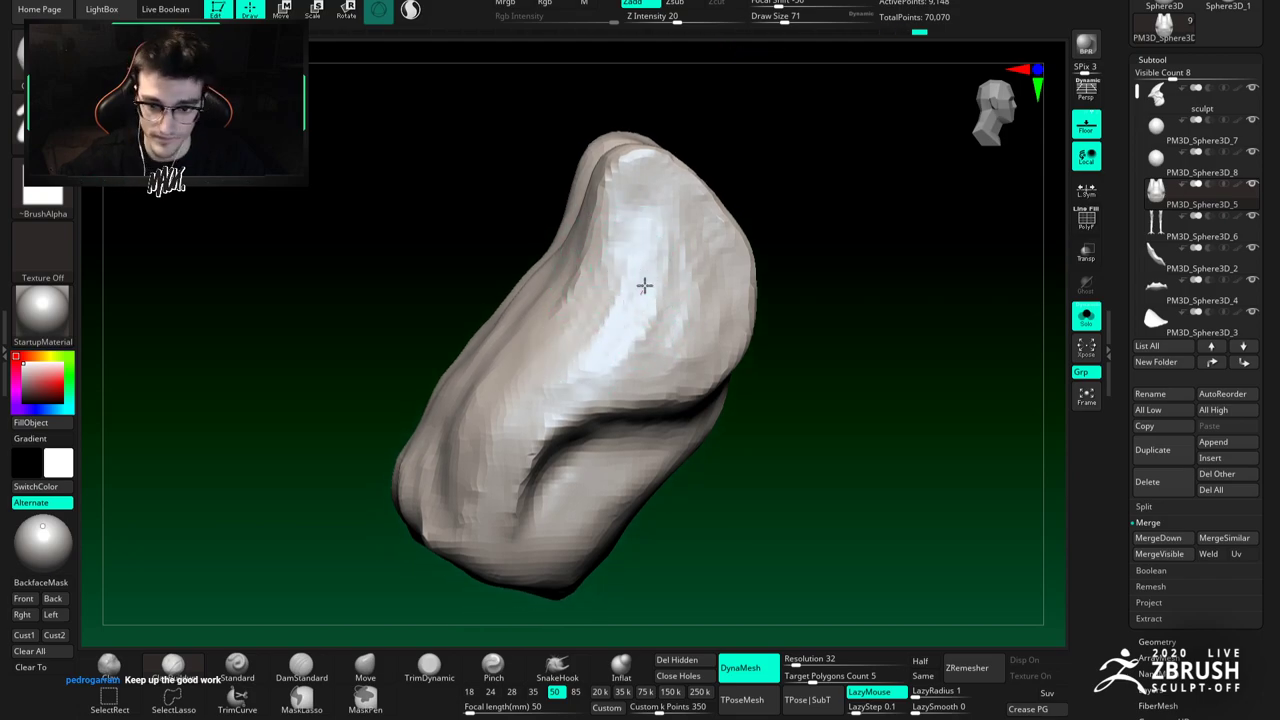
{"action": "right_click_drag", "start_coordinate": [680, 251], "coordinate": [611, 283]}
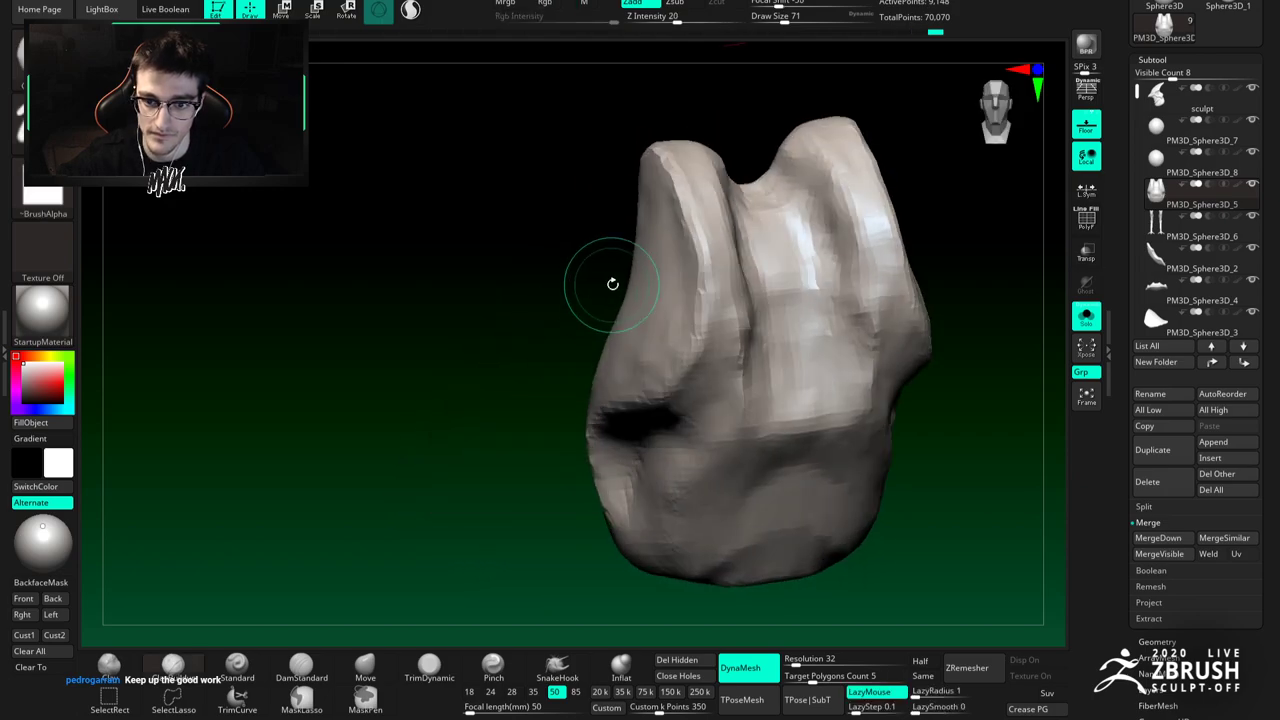
Step: Sharpen the shoulder's front rim and lower fold with DamStandard at draw size 80
{"action": "key", "text": "b"}
{"action": "key", "text": "d"}
{"action": "key", "text": "s"}
{"action": "mouse_move", "coordinate": [617, 377]}
{"action": "right_mouse_down"}
{"action": "mouse_move", "coordinate": [708, 300]}
{"action": "mouse_move", "coordinate": [698, 262]}
{"action": "right_mouse_up"}
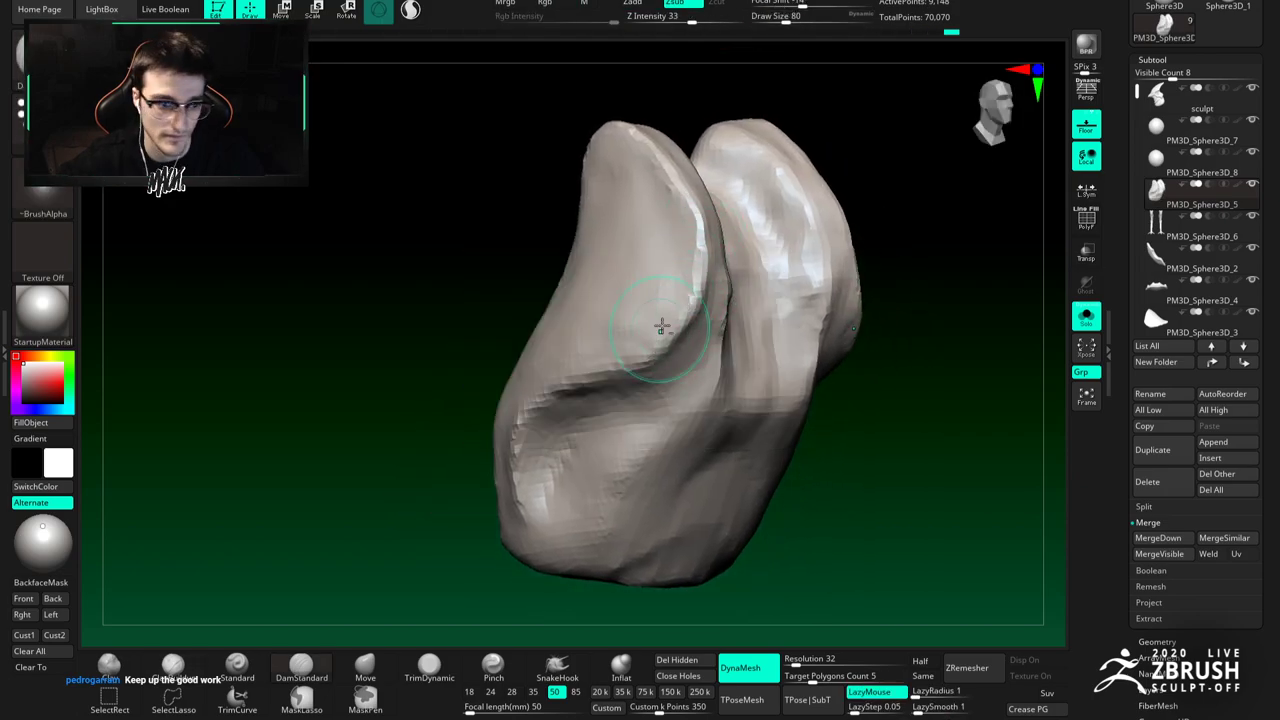
{"action": "mouse_move", "coordinate": [667, 349]}
{"action": "right_mouse_down"}
{"action": "mouse_move", "coordinate": [606, 326]}
{"action": "mouse_move", "coordinate": [516, 440]}
{"action": "right_mouse_up"}
Step: Pull the shoulder fold and the torso's rear flank into shape with the Move brush
{"action": "left_click", "coordinate": [362, 667]}
{"action": "mouse_move", "coordinate": [625, 280]}
{"action": "left_mouse_down"}
{"action": "mouse_move", "coordinate": [607, 273]}
{"action": "mouse_move", "coordinate": [551, 296]}
{"action": "mouse_move", "coordinate": [524, 322]}
{"action": "left_mouse_up"}
{"action": "key", "text": "space"}
{"action": "left_click", "coordinate": [611, 275]}
{"action": "key", "text": "space"}
{"action": "key", "text": "space"}
{"action": "left_click_drag", "start_coordinate": [497, 365], "coordinate": [500, 412]}
{"action": "mouse_move", "coordinate": [508, 408]}
{"action": "right_mouse_down"}
{"action": "mouse_move", "coordinate": [578, 324]}
{"action": "mouse_move", "coordinate": [598, 320]}
{"action": "right_mouse_up"}
Step: Rework the chest area between and below the shoulders with ClayBuildup at draw sizes 101 and 65
{"action": "left_click", "coordinate": [173, 667]}
{"action": "right_click_drag", "start_coordinate": [654, 283], "coordinate": [606, 280]}
{"action": "mouse_move", "coordinate": [690, 255]}
{"action": "left_mouse_down"}
{"action": "mouse_move", "coordinate": [622, 338]}
{"action": "mouse_move", "coordinate": [648, 312]}
{"action": "left_mouse_up"}
{"action": "right_click_drag", "start_coordinate": [770, 252], "coordinate": [698, 244]}
{"action": "key", "text": "space"}
{"action": "left_click_drag", "start_coordinate": [698, 244], "coordinate": [692, 244]}
{"action": "left_click_drag", "start_coordinate": [740, 240], "coordinate": [736, 168]}
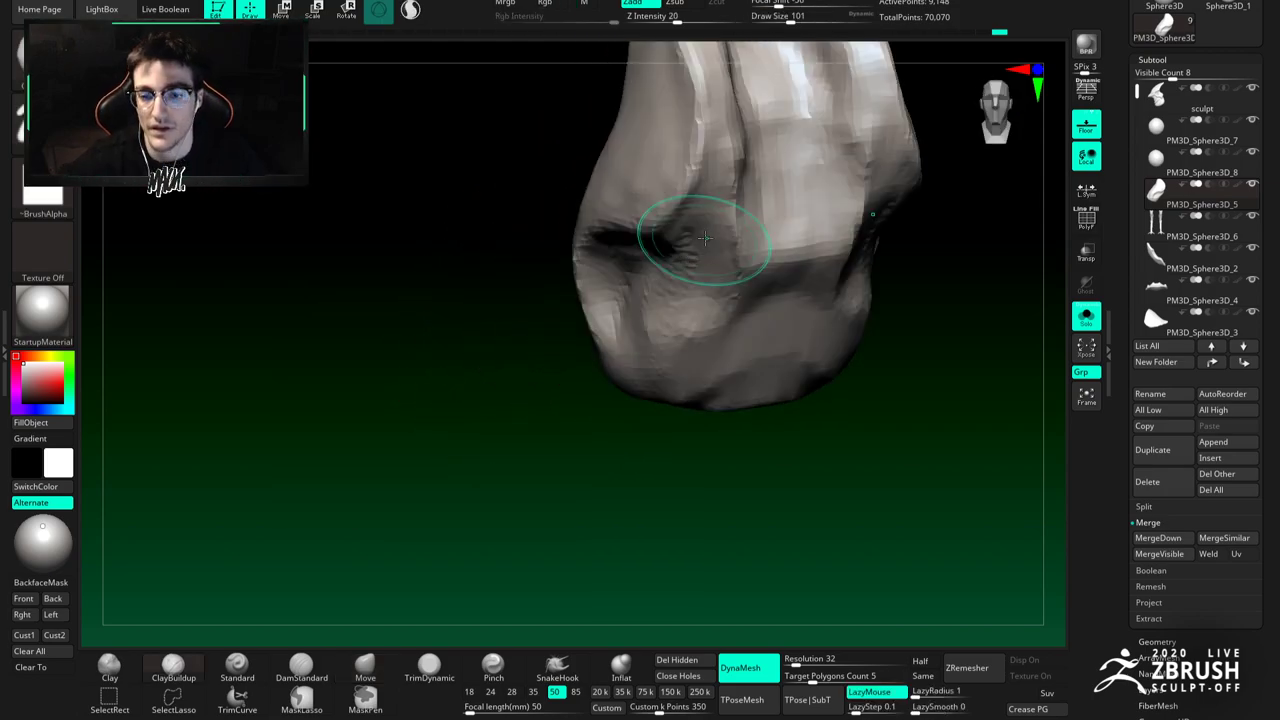
{"action": "left_click_drag", "start_coordinate": [733, 110], "coordinate": [740, 230]}
{"action": "right_click_drag", "start_coordinate": [730, 125], "coordinate": [690, 232], "text": "alt"}
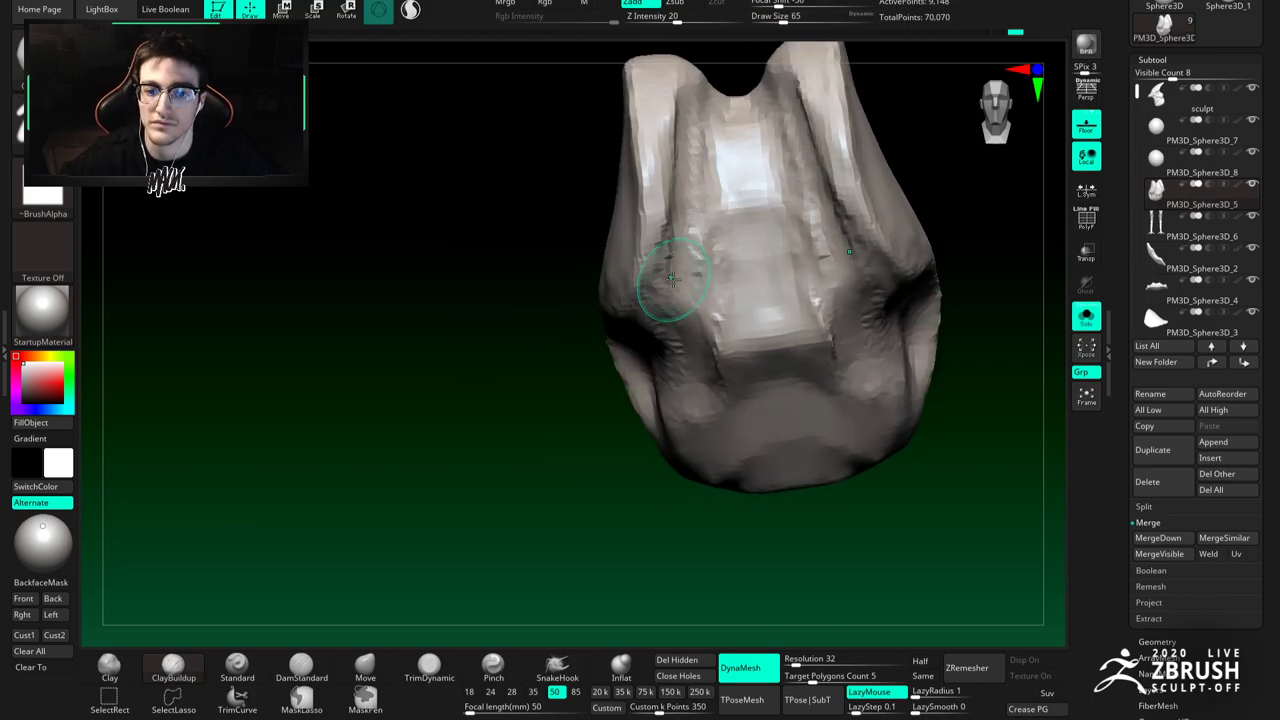
Step: Build up the torso's chest and lower front between the shoulders with ClayBuildup at draw size 65
{"action": "left_click", "coordinate": [1086, 315]}
{"action": "mouse_move", "coordinate": [708, 250]}
{"action": "right_mouse_down"}
{"action": "mouse_move", "coordinate": [655, 250]}
{"action": "mouse_move", "coordinate": [748, 266]}
{"action": "mouse_move", "coordinate": [734, 274]}
{"action": "right_mouse_up"}
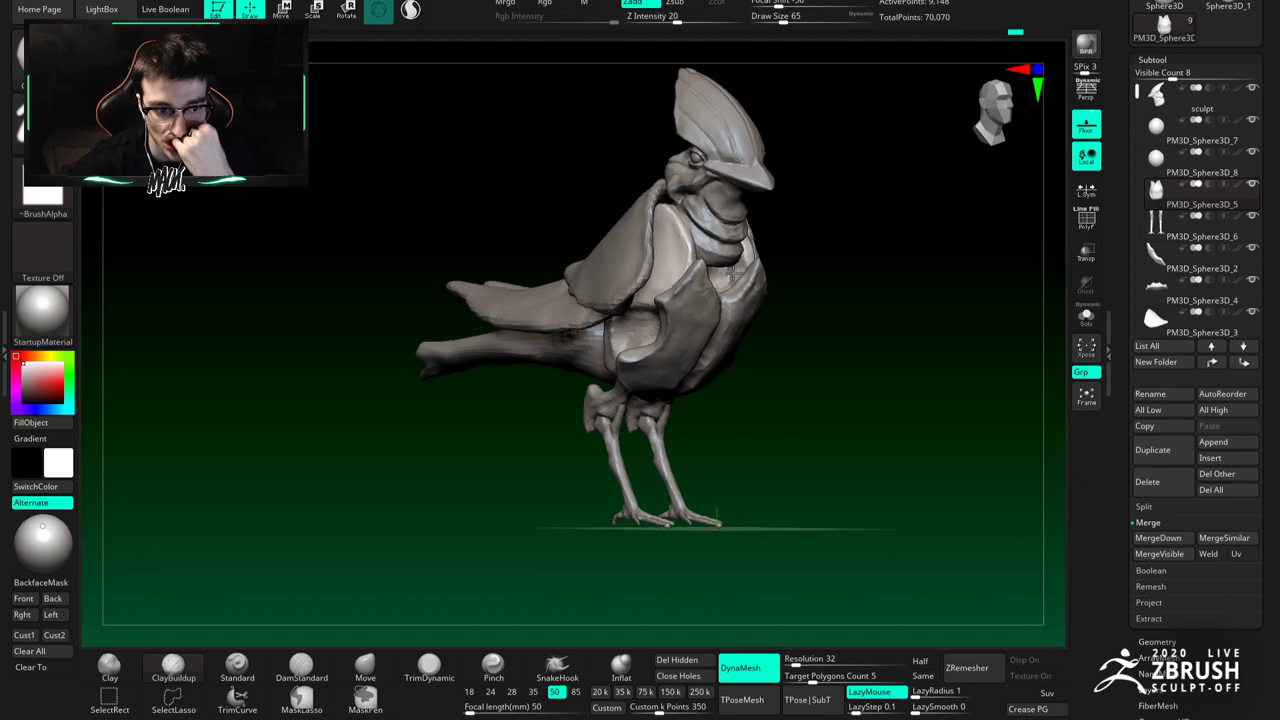
{"action": "right_click_drag", "start_coordinate": [732, 273], "coordinate": [686, 345]}
{"action": "right_click_drag", "start_coordinate": [689, 203], "coordinate": [701, 284]}
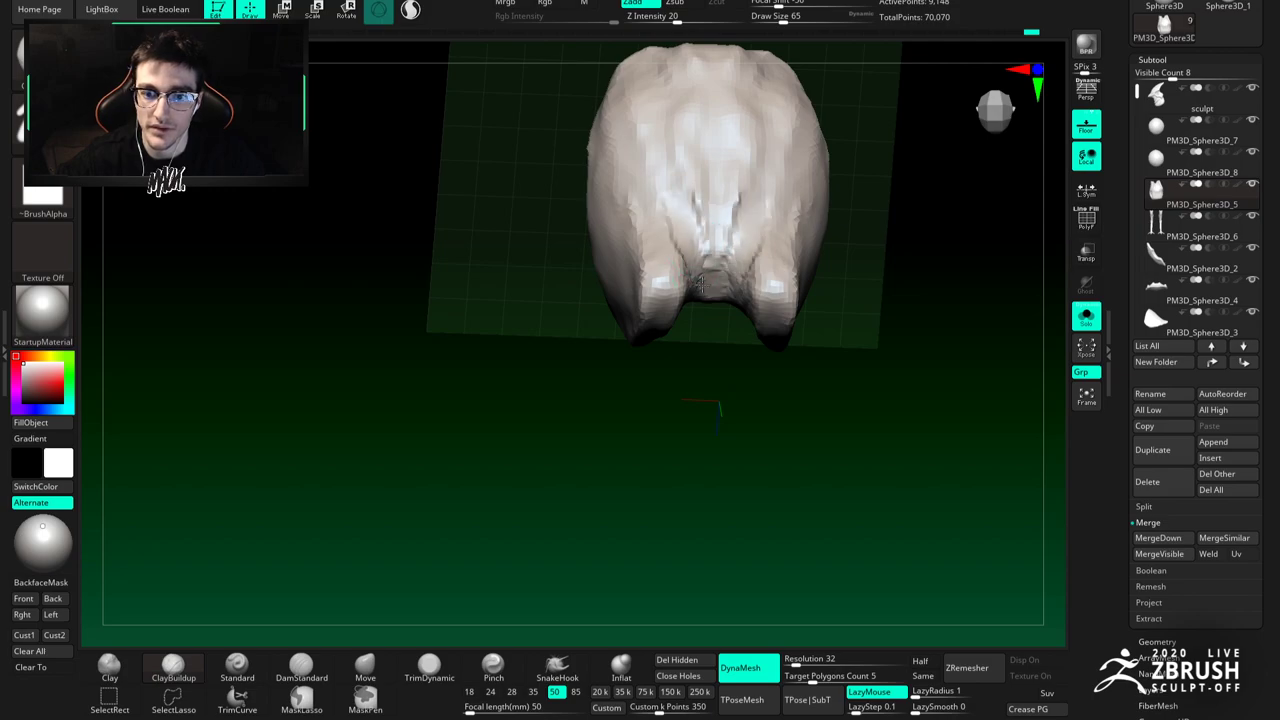
{"action": "mouse_move", "coordinate": [691, 203]}
{"action": "right_mouse_down"}
{"action": "mouse_move", "coordinate": [684, 282]}
{"action": "mouse_move", "coordinate": [697, 205]}
{"action": "right_mouse_up"}
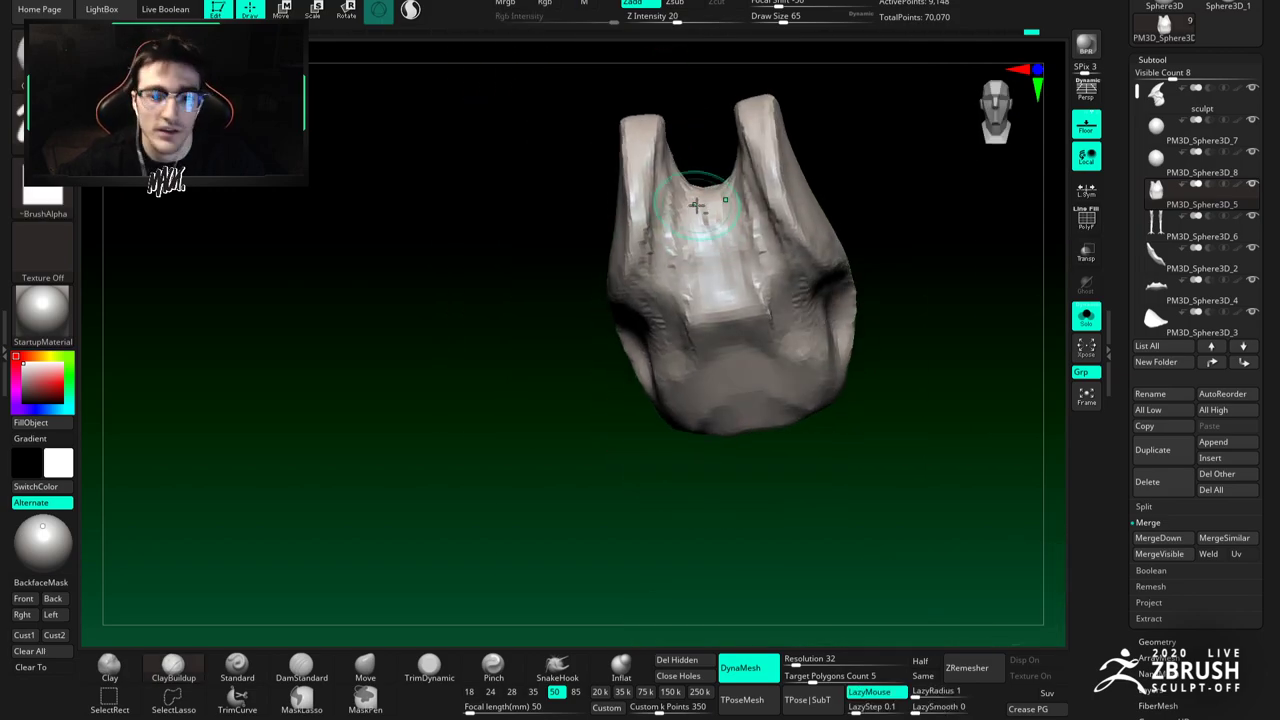
{"action": "right_click_drag", "start_coordinate": [688, 337], "coordinate": [684, 258]}
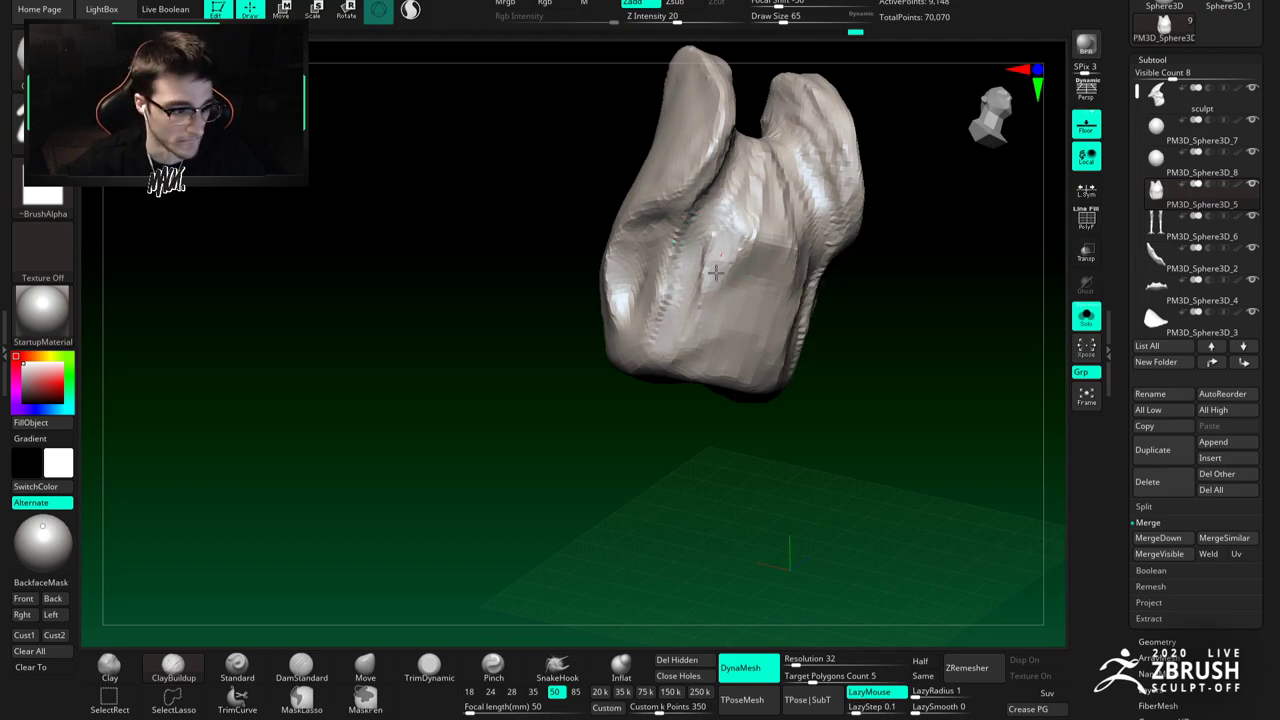
{"action": "right_click_drag", "start_coordinate": [694, 283], "coordinate": [668, 300]}
{"action": "mouse_move", "coordinate": [678, 296]}
{"action": "left_mouse_down"}
{"action": "mouse_move", "coordinate": [684, 262]}
{"action": "mouse_move", "coordinate": [669, 292]}
{"action": "left_mouse_up"}
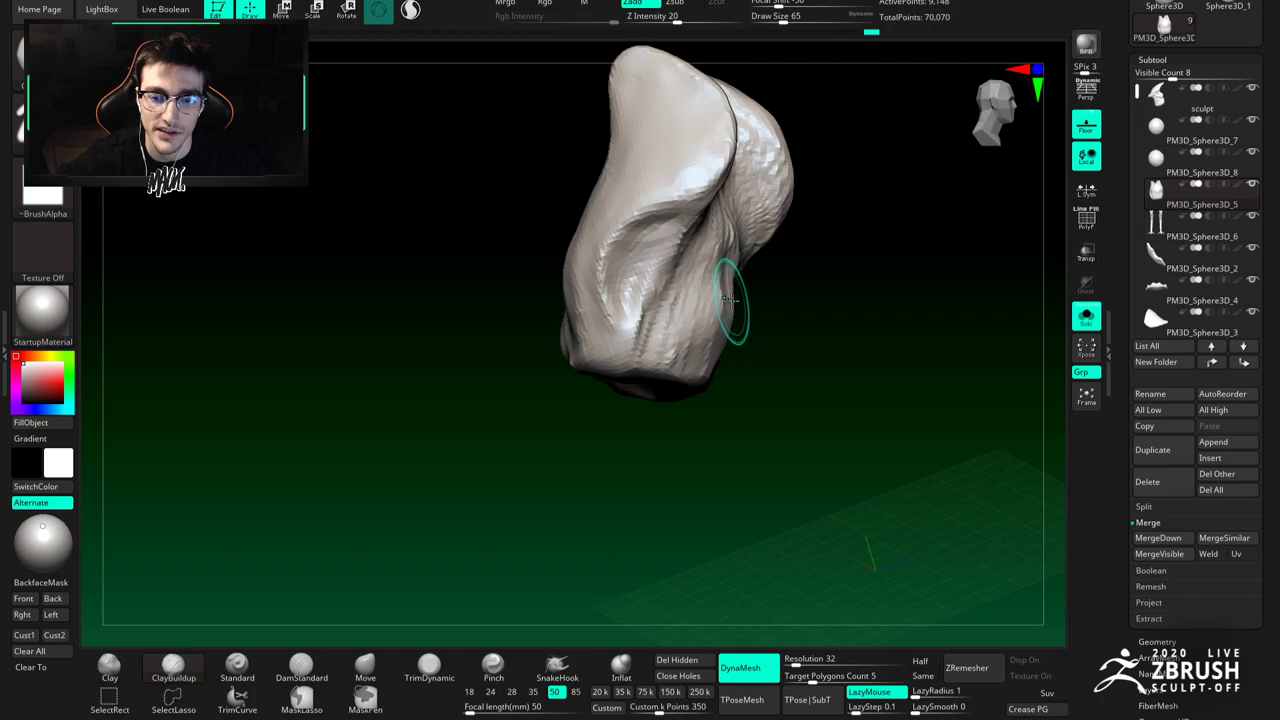
{"action": "right_click_drag", "start_coordinate": [729, 299], "coordinate": [693, 221]}
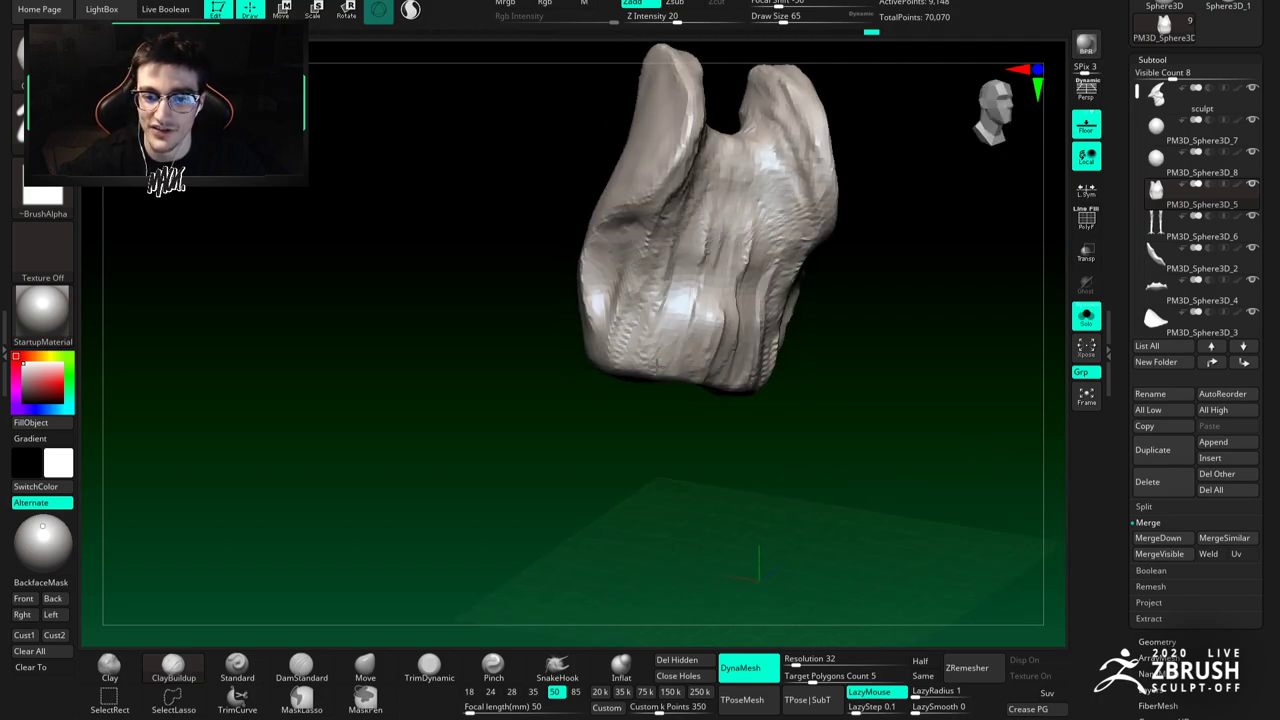
{"action": "mouse_move", "coordinate": [725, 304]}
{"action": "left_mouse_down"}
{"action": "mouse_move", "coordinate": [738, 245]}
{"action": "mouse_move", "coordinate": [668, 271]}
{"action": "left_mouse_up"}
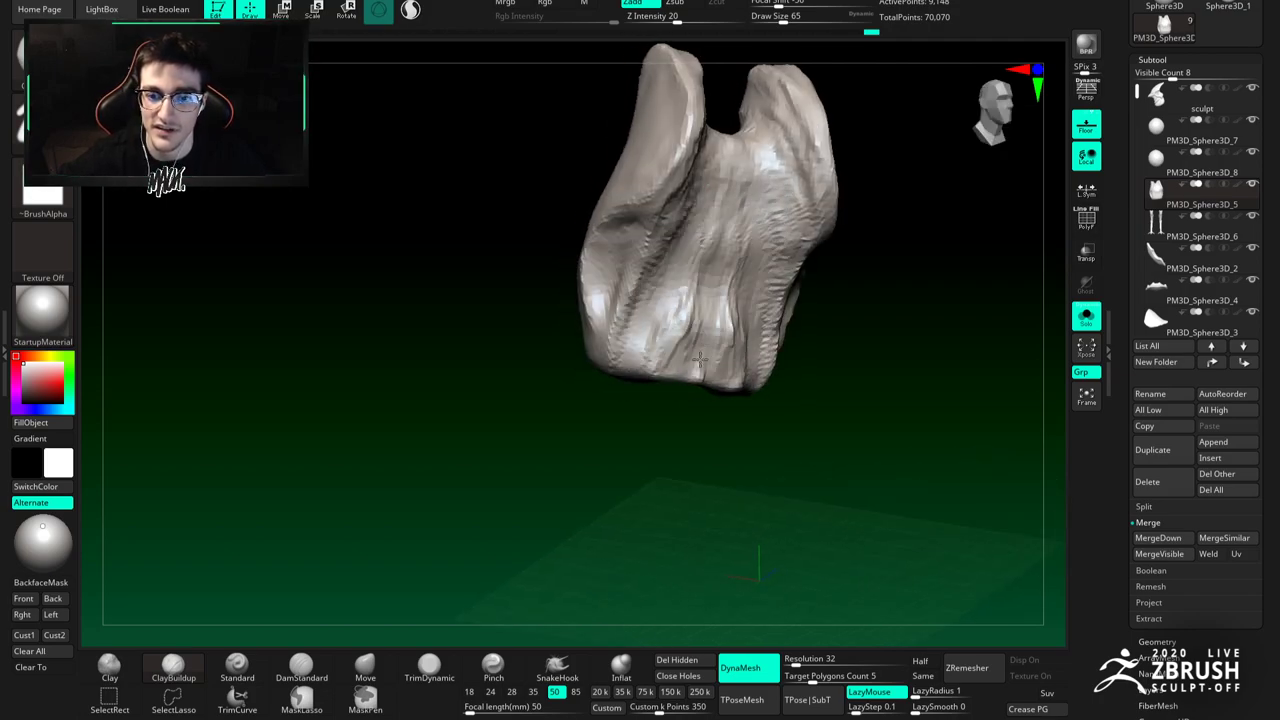
{"action": "mouse_move", "coordinate": [677, 335]}
{"action": "right_mouse_down"}
{"action": "mouse_move", "coordinate": [737, 309]}
{"action": "mouse_move", "coordinate": [655, 300]}
{"action": "mouse_move", "coordinate": [618, 222]}
{"action": "mouse_move", "coordinate": [643, 300]}
{"action": "right_mouse_up"}
{"action": "mouse_move", "coordinate": [643, 300]}
{"action": "left_mouse_down"}
{"action": "mouse_move", "coordinate": [600, 246]}
{"action": "mouse_move", "coordinate": [576, 371]}
{"action": "left_mouse_up"}
{"action": "right_click_drag", "start_coordinate": [576, 370], "coordinate": [591, 366]}
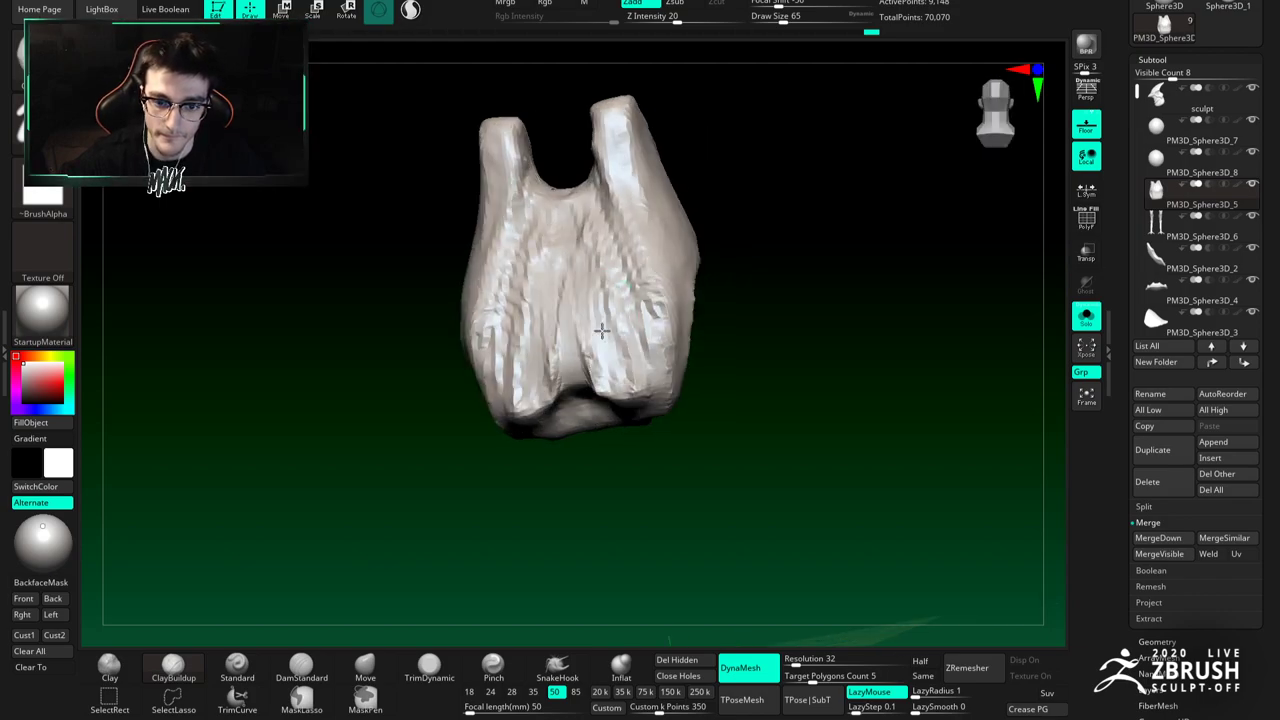
Step: Mask both shoulders, isolate them from the chest and delete the hidden chest geometry
{"action": "mouse_move", "coordinate": [614, 340]}
{"action": "right_mouse_down"}
{"action": "mouse_move", "coordinate": [620, 411]}
{"action": "mouse_move", "coordinate": [646, 286]}
{"action": "mouse_move", "coordinate": [571, 380]}
{"action": "mouse_move", "coordinate": [643, 366]}
{"action": "mouse_move", "coordinate": [641, 236]}
{"action": "mouse_move", "coordinate": [630, 240]}
{"action": "mouse_move", "coordinate": [651, 206]}
{"action": "mouse_move", "coordinate": [714, 220]}
{"action": "mouse_move", "coordinate": [660, 150]}
{"action": "right_mouse_up"}
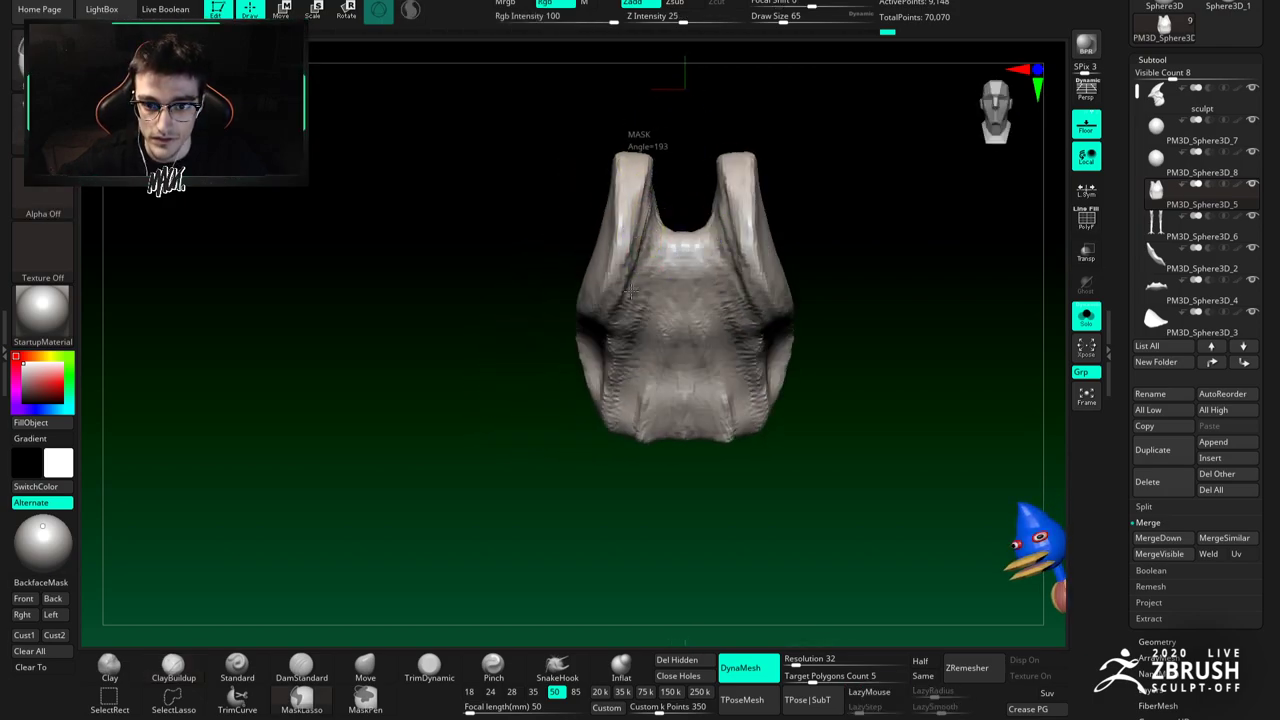
{"action": "mouse_move", "coordinate": [615, 368]}
{"action": "left_mouse_down", "text": "ctrl"}
{"action": "mouse_move", "coordinate": [523, 443]}
{"action": "mouse_move", "coordinate": [565, 215]}
{"action": "left_mouse_up", "text": "ctrl"}
{"action": "mouse_move", "coordinate": [590, 280]}
{"action": "right_mouse_down"}
{"action": "mouse_move", "coordinate": [682, 265]}
{"action": "mouse_move", "coordinate": [723, 274]}
{"action": "mouse_move", "coordinate": [709, 297]}
{"action": "mouse_move", "coordinate": [617, 328]}
{"action": "mouse_move", "coordinate": [620, 374]}
{"action": "right_mouse_up"}
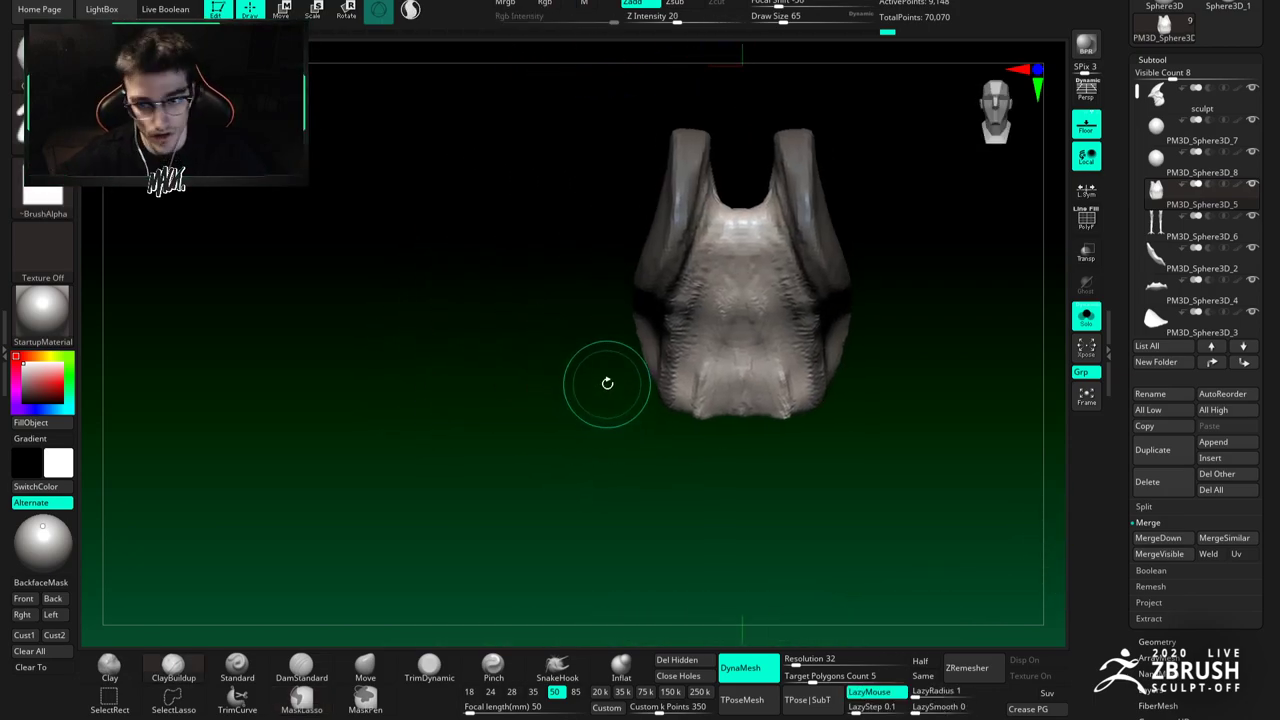
{"action": "left_click", "coordinate": [746, 288], "text": "ctrl+shift"}
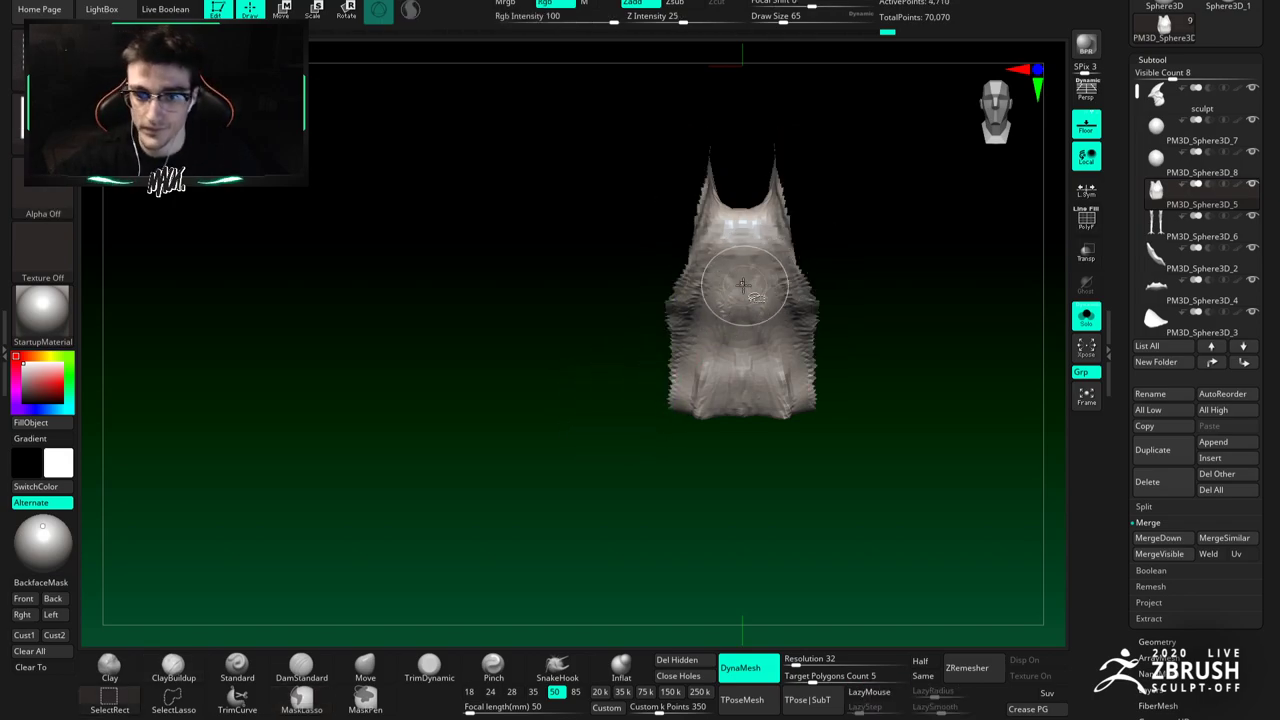
{"action": "left_click", "coordinate": [742, 290], "text": "ctrl+shift"}
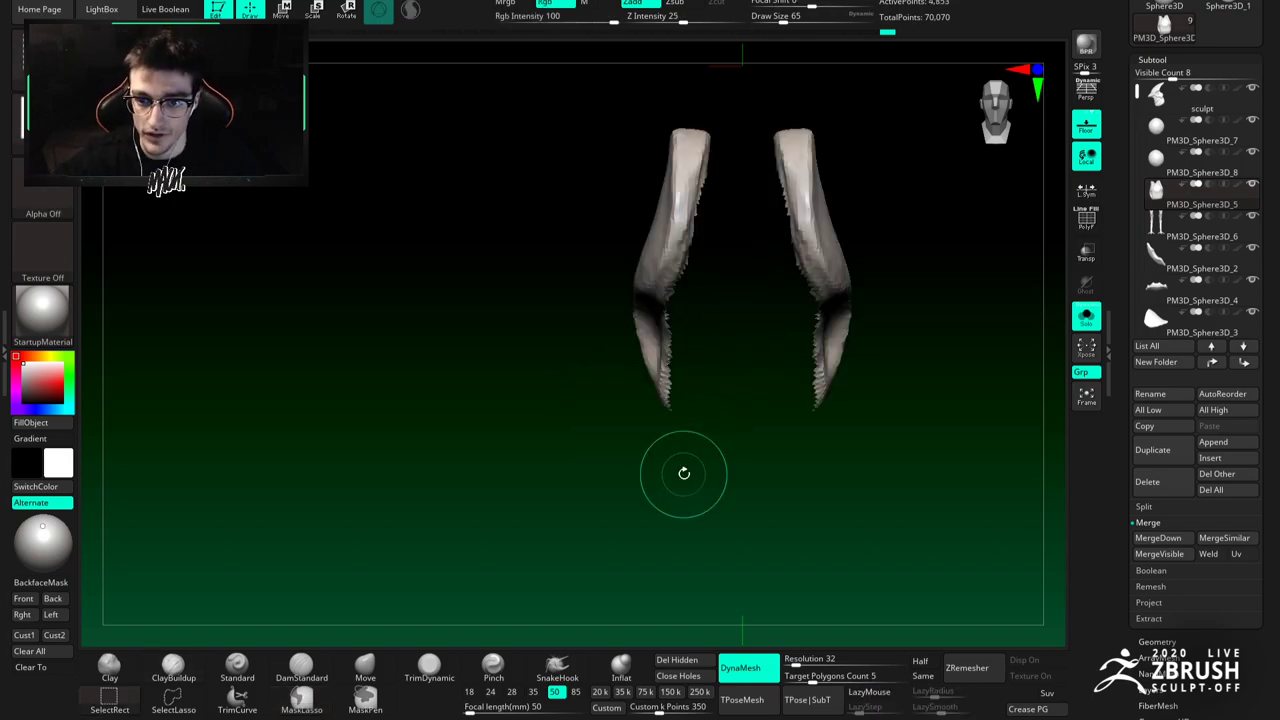
{"action": "left_click", "coordinate": [676, 662]}
{"action": "right_click_drag", "start_coordinate": [714, 391], "coordinate": [730, 362]}
{"action": "left_click", "coordinate": [1086, 316]}
{"action": "right_click_drag", "start_coordinate": [690, 320], "coordinate": [760, 333]}
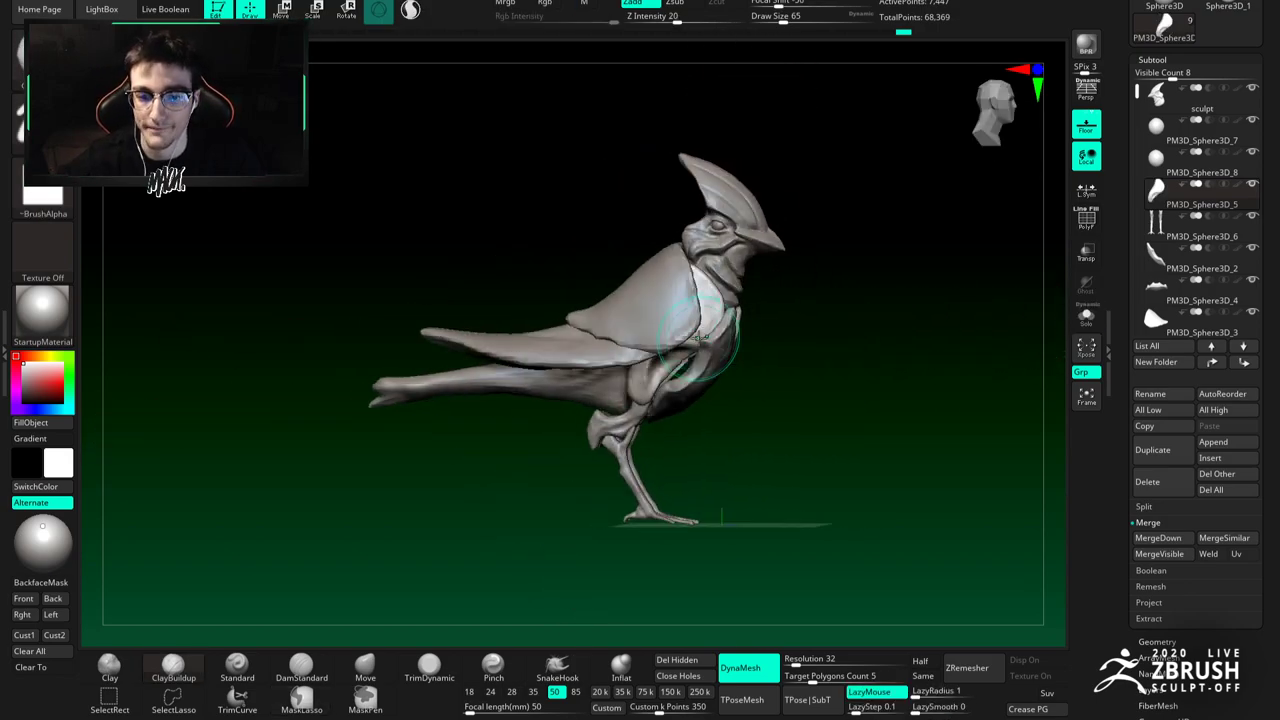
{"action": "left_click", "coordinate": [1086, 316]}
Step: Refine the rear edge of the isolated shoulders and define it with DamStandard at draw size 35
{"action": "right_click_drag", "start_coordinate": [615, 273], "coordinate": [590, 370], "text": "ctrl"}
{"action": "key", "text": "space"}
{"action": "left_click_drag", "start_coordinate": [672, 290], "coordinate": [655, 290]}
{"action": "mouse_move", "coordinate": [690, 290]}
{"action": "right_mouse_down"}
{"action": "mouse_move", "coordinate": [624, 282]}
{"action": "mouse_move", "coordinate": [582, 296]}
{"action": "right_mouse_up"}
{"action": "mouse_move", "coordinate": [599, 240]}
{"action": "left_mouse_down"}
{"action": "mouse_move", "coordinate": [590, 312]}
{"action": "mouse_move", "coordinate": [598, 278]}
{"action": "left_mouse_up"}
{"action": "key", "text": "b"}
{"action": "key", "text": "d"}
{"action": "key", "text": "s"}
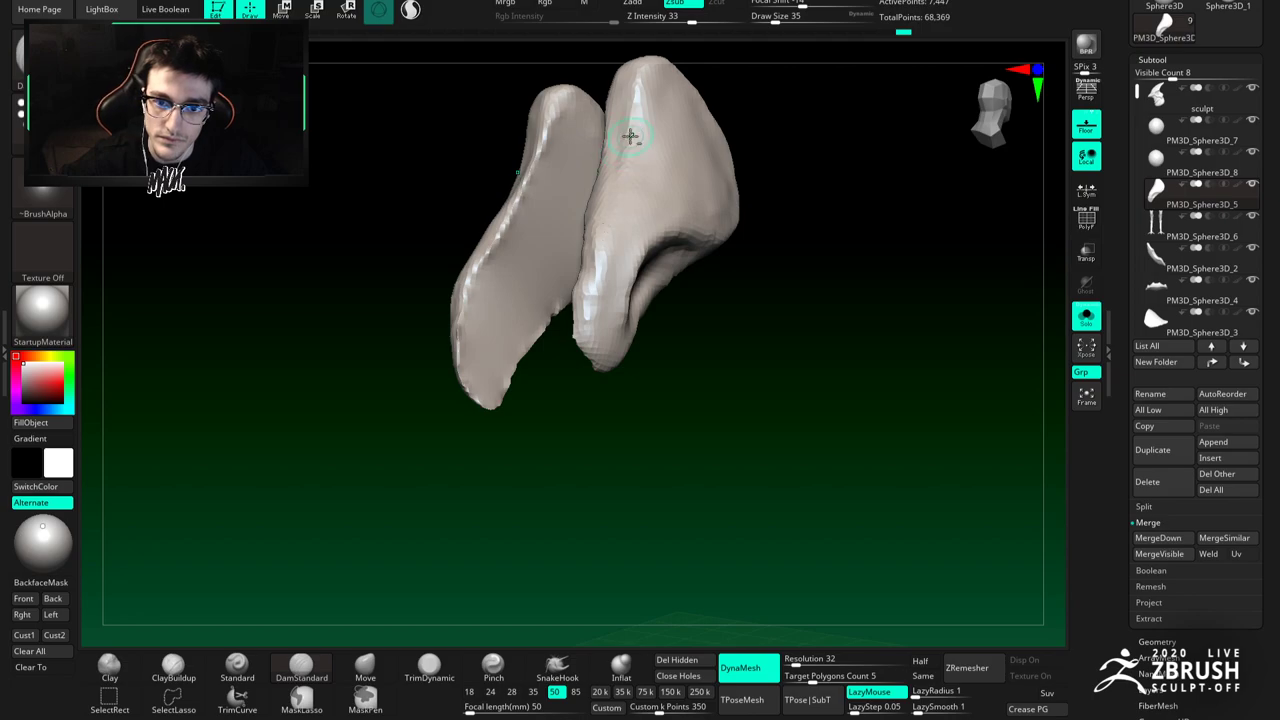
{"action": "left_click_drag", "start_coordinate": [595, 333], "coordinate": [594, 361]}
Step: Smooth the jagged cut edge along the rear of both shoulders
{"action": "right_click_drag", "start_coordinate": [580, 357], "coordinate": [660, 345]}
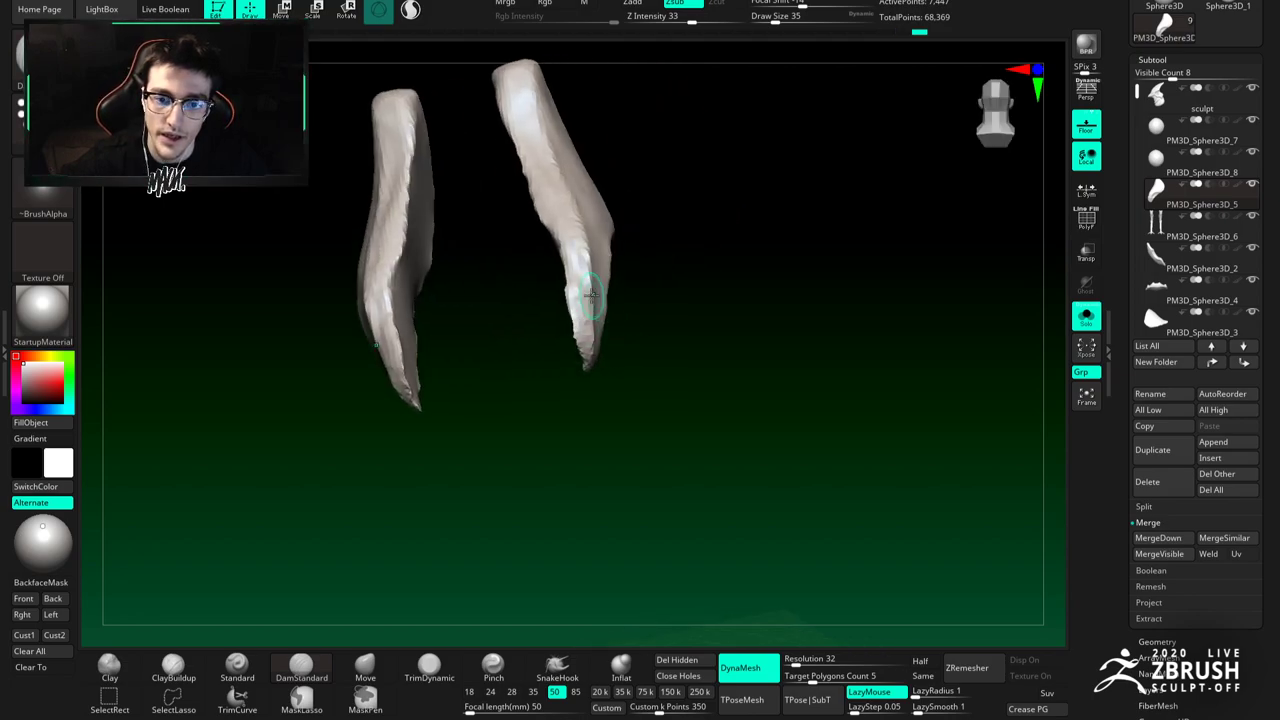
{"action": "key", "text": "b"}
{"action": "key", "text": "c"}
{"action": "key", "text": "b"}
{"action": "left_click_drag", "start_coordinate": [551, 237], "coordinate": [526, 177], "text": "shift"}
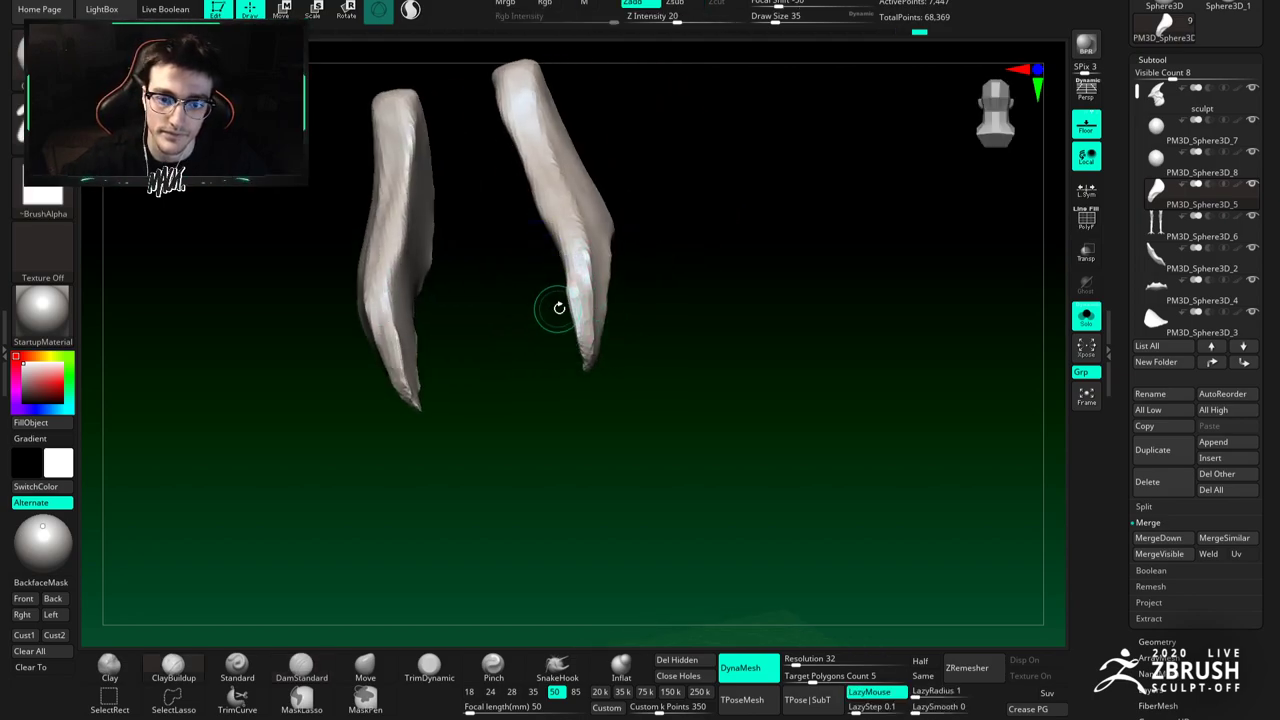
{"action": "mouse_move", "coordinate": [560, 306]}
{"action": "right_mouse_down"}
{"action": "mouse_move", "coordinate": [572, 311]}
{"action": "mouse_move", "coordinate": [563, 300]}
{"action": "mouse_move", "coordinate": [565, 363]}
{"action": "mouse_move", "coordinate": [600, 362]}
{"action": "mouse_move", "coordinate": [591, 371]}
{"action": "right_mouse_up"}
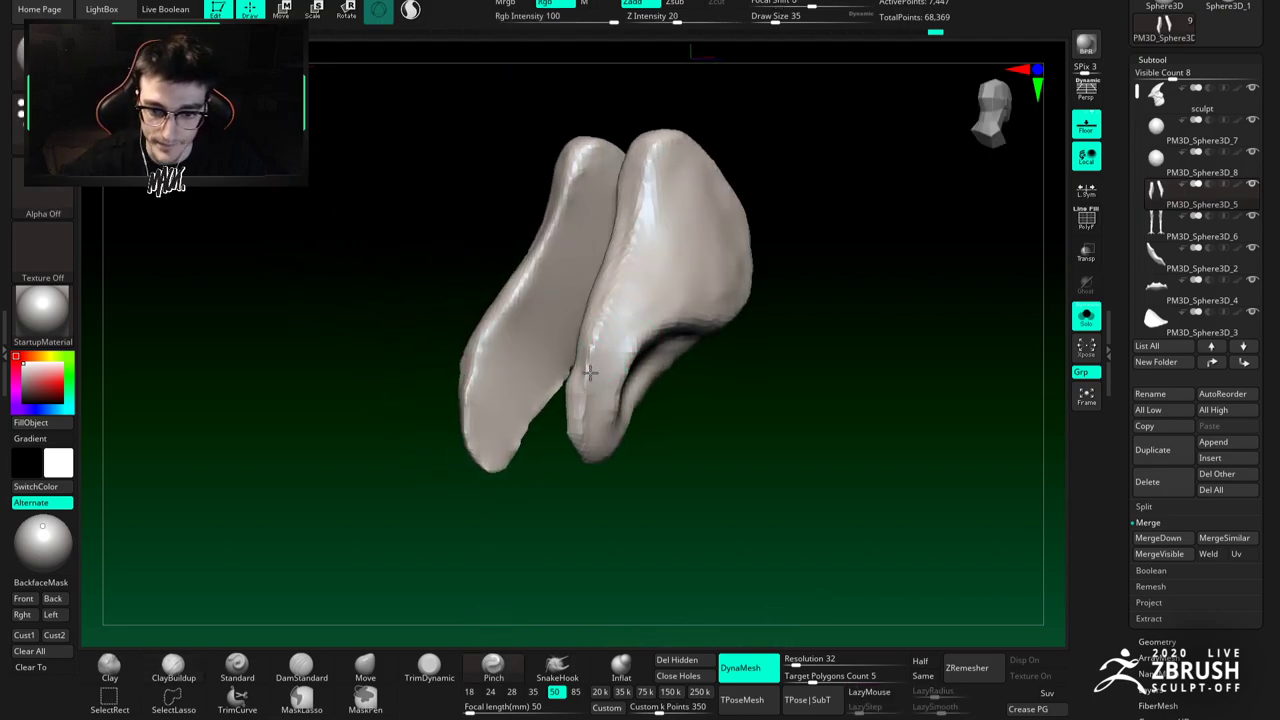
Step: Adjust the overall silhouette of the shoulders with the Move brush
{"action": "right_click_drag", "start_coordinate": [645, 280], "coordinate": [665, 229]}
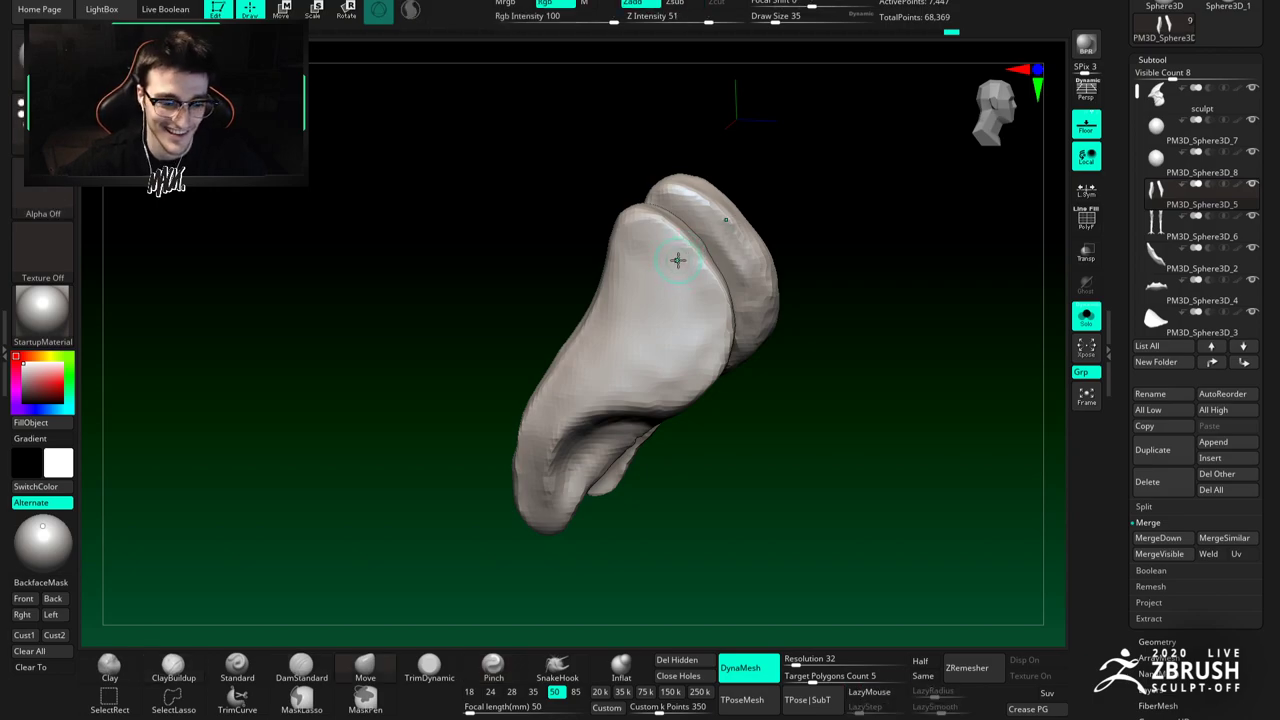
{"action": "mouse_move", "coordinate": [548, 440]}
{"action": "right_mouse_down"}
{"action": "mouse_move", "coordinate": [666, 242]}
{"action": "mouse_move", "coordinate": [615, 249]}
{"action": "mouse_move", "coordinate": [629, 209]}
{"action": "mouse_move", "coordinate": [600, 284]}
{"action": "mouse_move", "coordinate": [591, 252]}
{"action": "right_mouse_up"}
{"action": "key", "text": "space"}
{"action": "left_click", "coordinate": [592, 254]}
{"action": "right_click_drag", "start_coordinate": [591, 373], "coordinate": [607, 283], "text": "shift"}
Step: Sharpen the shoulders' rear and inner rims down toward the lower tips with DamStandard at draw size 51
{"action": "key", "text": "b"}
{"action": "key", "text": "d"}
{"action": "key", "text": "s"}
{"action": "right_click_drag", "start_coordinate": [571, 360], "coordinate": [587, 379], "text": "alt"}
{"action": "key", "text": "space"}
{"action": "left_click_drag", "start_coordinate": [611, 328], "coordinate": [606, 328]}
{"action": "right_click_drag", "start_coordinate": [555, 312], "coordinate": [612, 292]}
{"action": "key", "text": "space"}
{"action": "left_click_drag", "start_coordinate": [598, 310], "coordinate": [592, 310]}
{"action": "left_click_drag", "start_coordinate": [551, 198], "coordinate": [610, 346]}
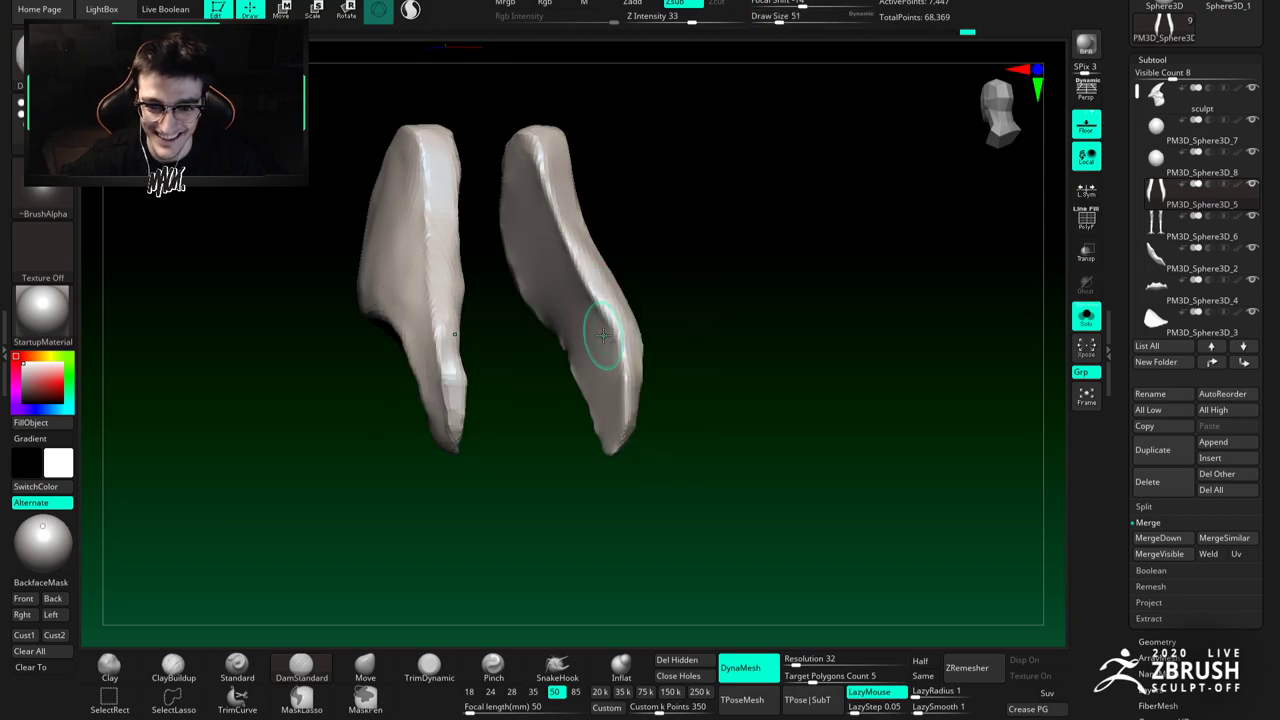
{"action": "right_click_drag", "start_coordinate": [600, 408], "coordinate": [637, 147]}
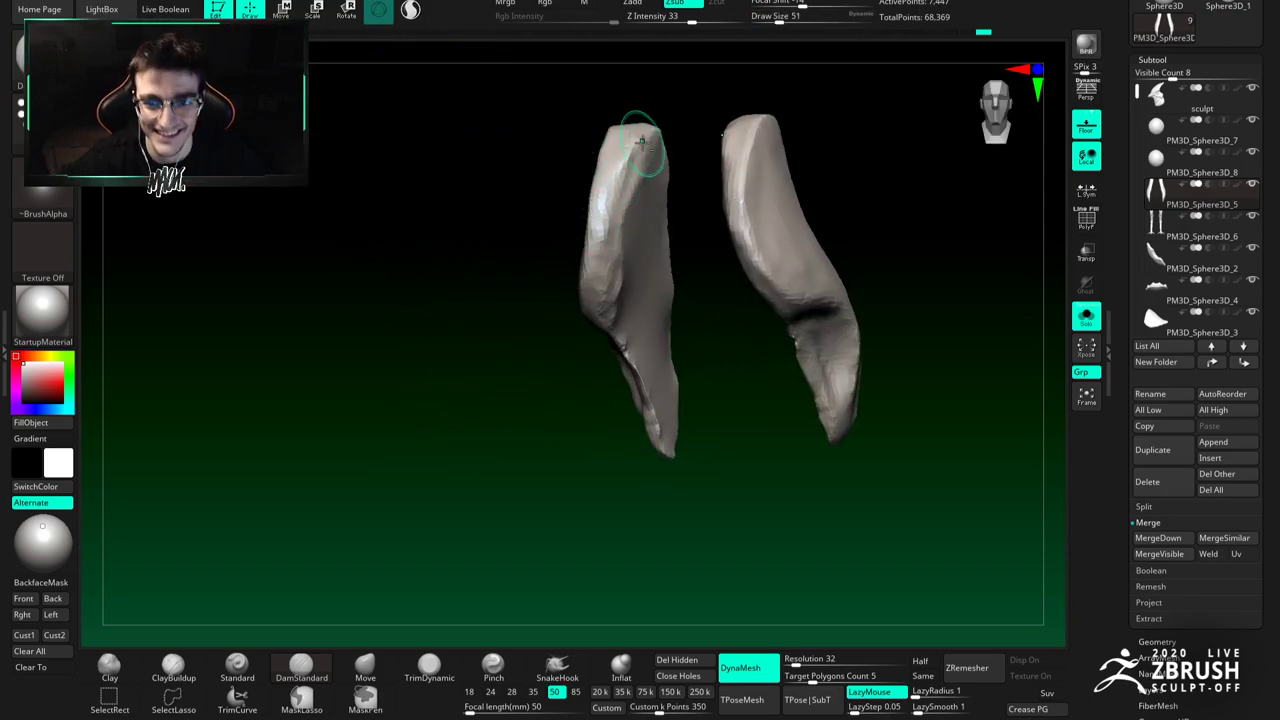
Step: Fill out and smooth the shoulders' thin lower ends with ClayBuildup at draw size 51 and Inflat at draw size 62
{"action": "right_click_drag", "start_coordinate": [597, 289], "coordinate": [632, 303]}
{"action": "left_click_drag", "start_coordinate": [632, 303], "coordinate": [629, 293], "text": "shift"}
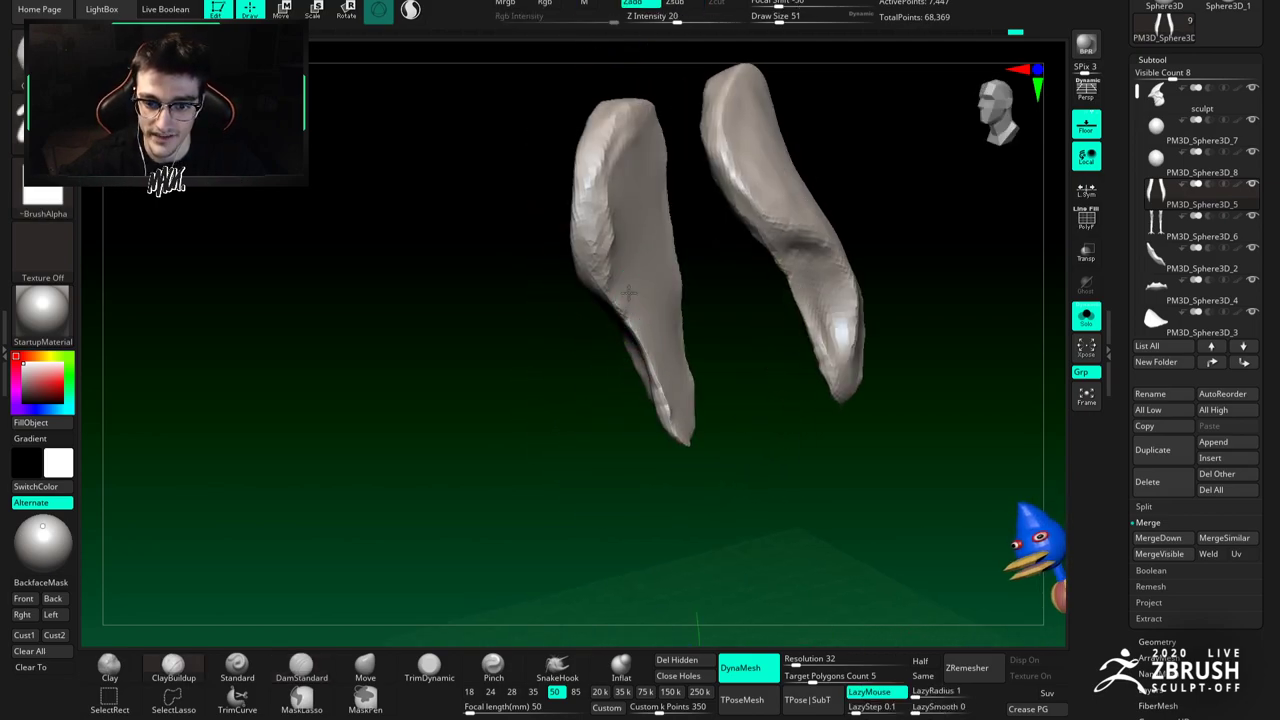
{"action": "left_click_drag", "start_coordinate": [663, 385], "coordinate": [668, 402]}
{"action": "mouse_move", "coordinate": [645, 345]}
{"action": "left_mouse_down", "text": "shift"}
{"action": "mouse_move", "coordinate": [651, 374]}
{"action": "mouse_move", "coordinate": [640, 340]}
{"action": "left_mouse_up", "text": "shift"}
{"action": "left_click", "coordinate": [621, 668]}
{"action": "key", "text": "space"}
{"action": "left_click_drag", "start_coordinate": [640, 446], "coordinate": [644, 446]}
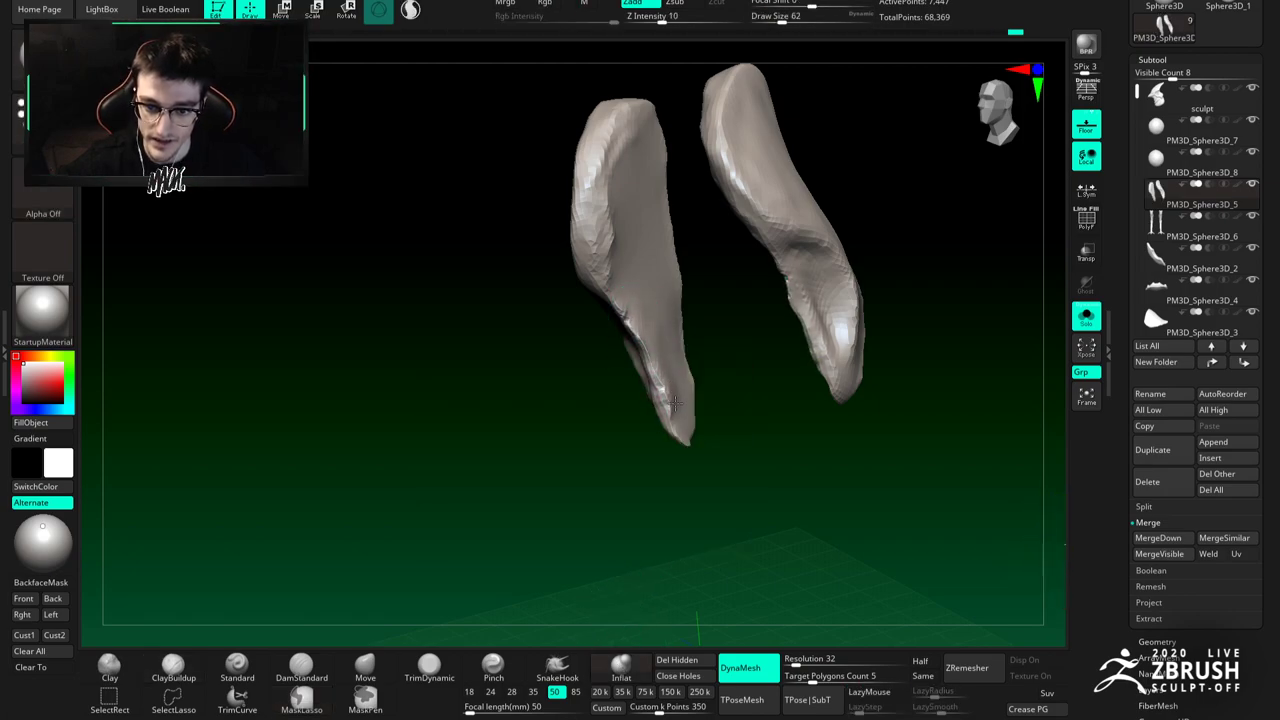
Step: Remesh the shoulders with DynaMesh and thicken the inner side of their lower ends with ClayBuildup at draw size 77
{"action": "key", "text": "b"}
{"action": "key", "text": "d"}
{"action": "key", "text": "s"}
{"action": "left_click_drag", "start_coordinate": [712, 360], "coordinate": [732, 376], "text": "ctrl"}
{"action": "mouse_move", "coordinate": [660, 340]}
{"action": "right_mouse_down"}
{"action": "mouse_move", "coordinate": [697, 345]}
{"action": "mouse_move", "coordinate": [647, 344]}
{"action": "right_mouse_up"}
{"action": "key", "text": "space"}
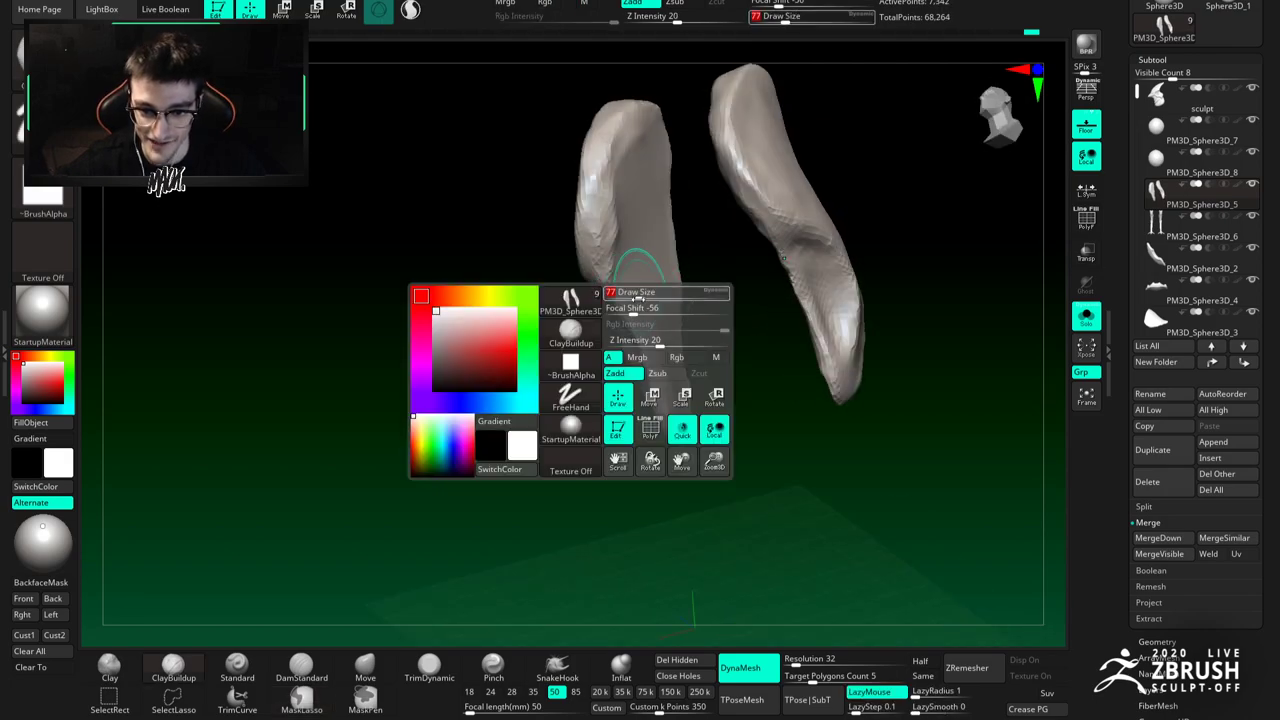
{"action": "left_click_drag", "start_coordinate": [634, 296], "coordinate": [639, 296]}
{"action": "right_click_drag", "start_coordinate": [640, 344], "coordinate": [663, 345]}
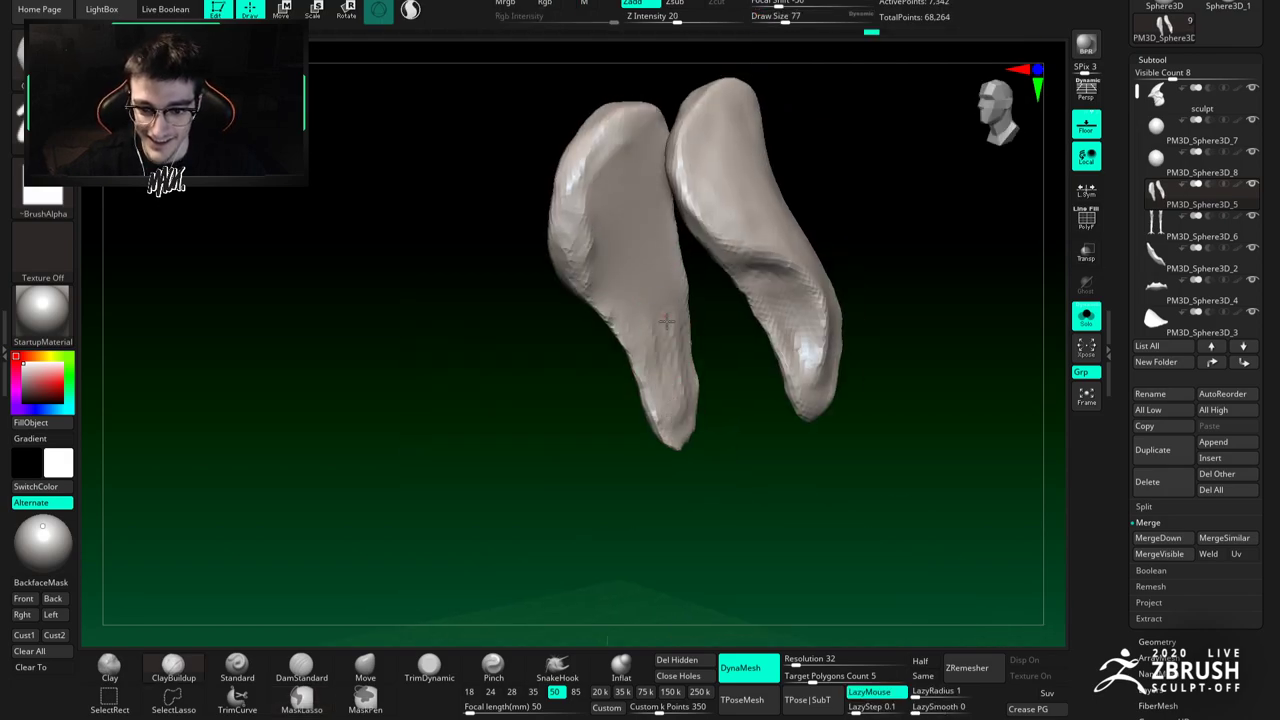
{"action": "left_click_drag", "start_coordinate": [651, 371], "coordinate": [757, 376]}
Step: Reshape the shoulders' lower fold and tip to suit the full bird with Move at draw sizes 116 and 77
{"action": "left_click", "coordinate": [1086, 316]}
{"action": "right_click_drag", "start_coordinate": [737, 366], "coordinate": [626, 381], "text": "alt"}
{"action": "left_click", "coordinate": [1086, 316]}
{"action": "left_click", "coordinate": [365, 668]}
{"action": "key", "text": "space"}
{"action": "left_click_drag", "start_coordinate": [580, 356], "coordinate": [593, 357]}
{"action": "key", "text": "space"}
{"action": "mouse_move", "coordinate": [648, 292]}
{"action": "left_mouse_down"}
{"action": "mouse_move", "coordinate": [663, 294]}
{"action": "mouse_move", "coordinate": [673, 263]}
{"action": "mouse_move", "coordinate": [643, 260]}
{"action": "left_mouse_up"}
{"action": "key", "text": "space"}
{"action": "key", "text": "space"}
{"action": "key", "text": "space"}
{"action": "key", "text": "space"}
{"action": "key", "text": "space"}
{"action": "left_click_drag", "start_coordinate": [700, 194], "coordinate": [690, 190]}
{"action": "left_click_drag", "start_coordinate": [693, 195], "coordinate": [676, 184]}
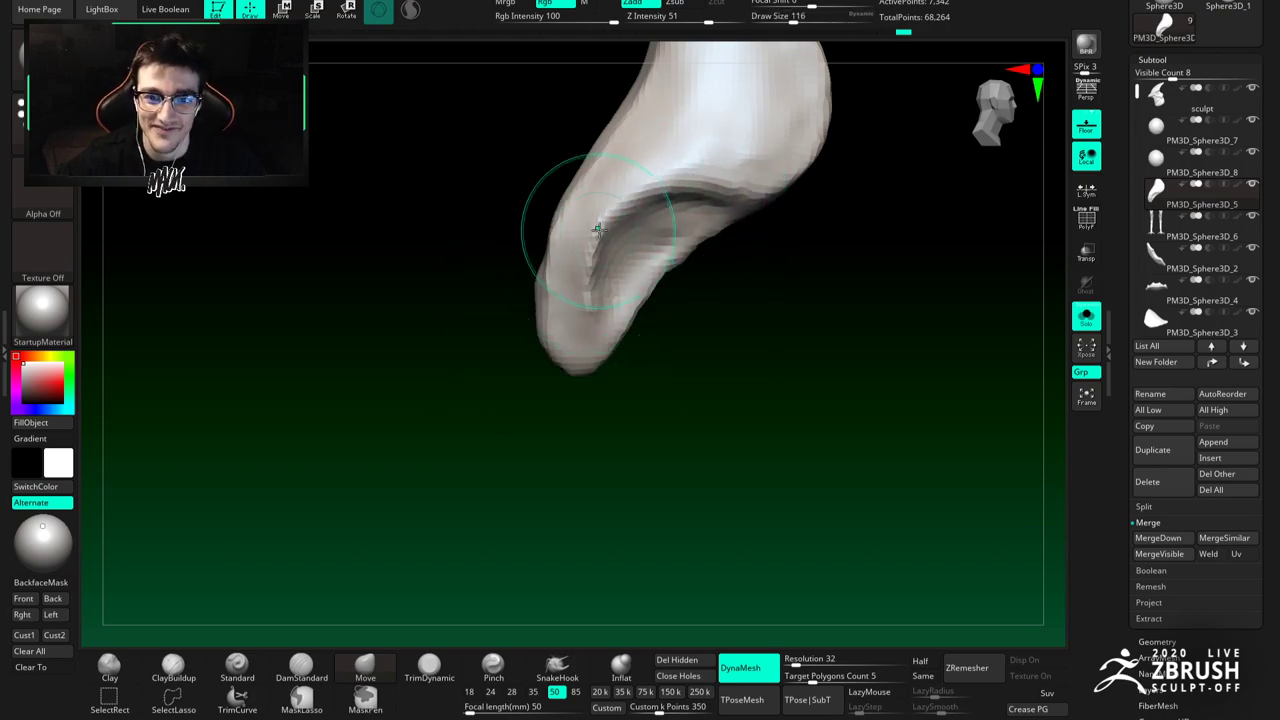
{"action": "right_click_drag", "start_coordinate": [692, 214], "coordinate": [660, 229]}
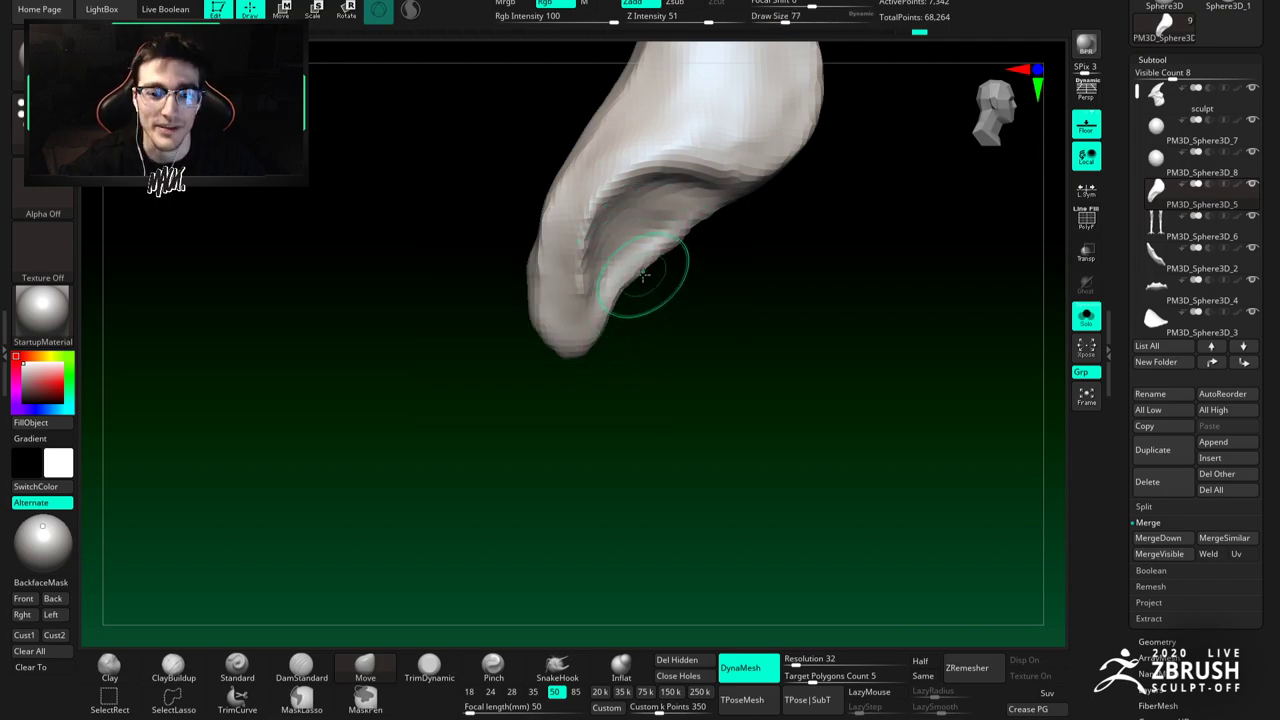
Step: Cut the crease inside the shoulder's lower fold with DamStandard at draw size 77
{"action": "key", "text": "b"}
{"action": "key", "text": "d"}
{"action": "key", "text": "s"}
{"action": "right_click_drag", "start_coordinate": [598, 300], "coordinate": [596, 238]}
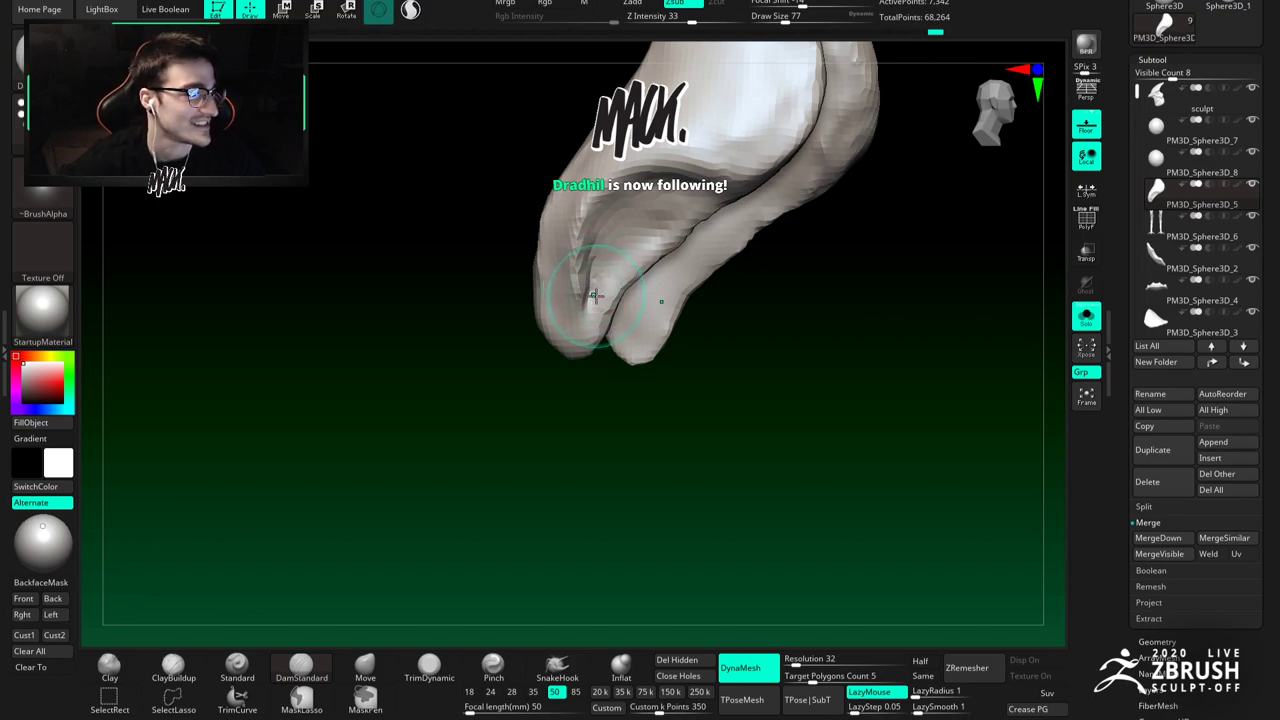
Step: Build up and narrow the rear edge of the shoulders' lower tips with ClayBuildup at draw size 54
{"action": "key", "text": "b"}
{"action": "key", "text": "c"}
{"action": "key", "text": "b"}
{"action": "right_click", "coordinate": [584, 292]}
{"action": "mouse_move", "coordinate": [560, 280]}
{"action": "right_mouse_down", "text": "alt"}
{"action": "mouse_move", "coordinate": [578, 294]}
{"action": "mouse_move", "coordinate": [557, 256]}
{"action": "mouse_move", "coordinate": [577, 286]}
{"action": "mouse_move", "coordinate": [567, 331]}
{"action": "right_mouse_up", "text": "alt"}
{"action": "left_click_drag", "start_coordinate": [564, 290], "coordinate": [567, 288]}
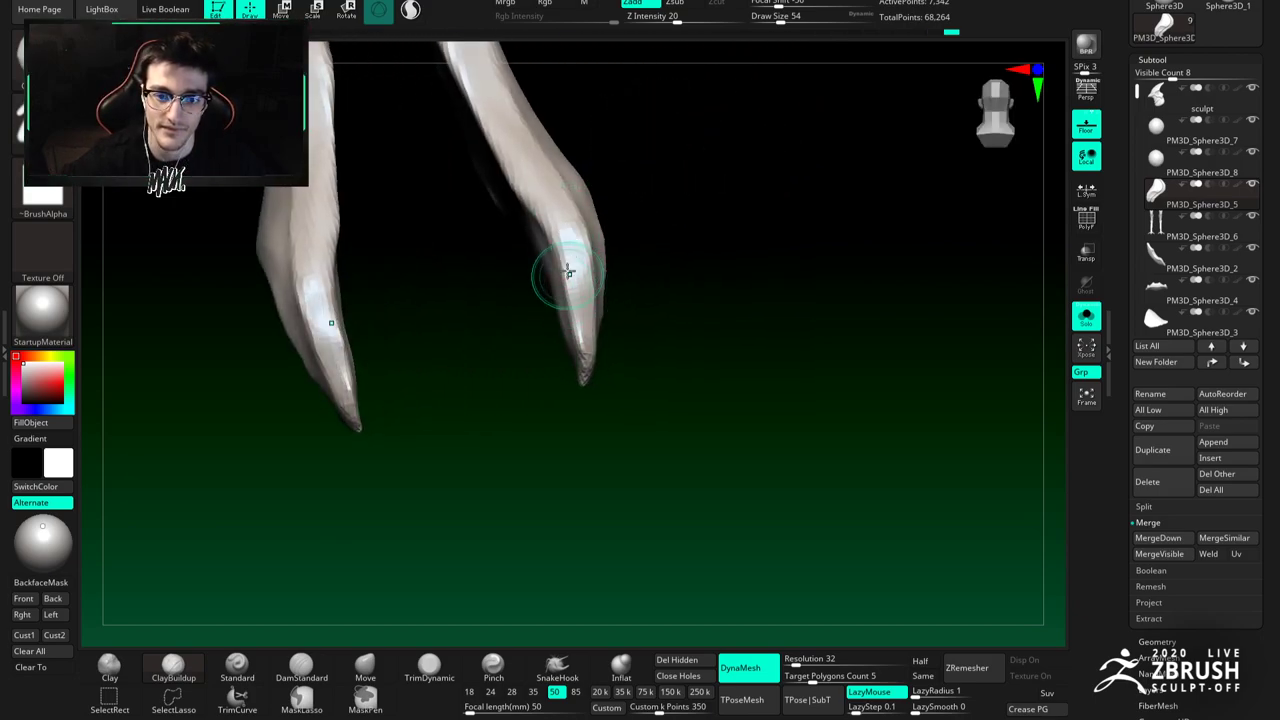
{"action": "right_click_drag", "start_coordinate": [566, 259], "coordinate": [565, 203]}
{"action": "right_click_drag", "start_coordinate": [554, 249], "coordinate": [569, 336]}
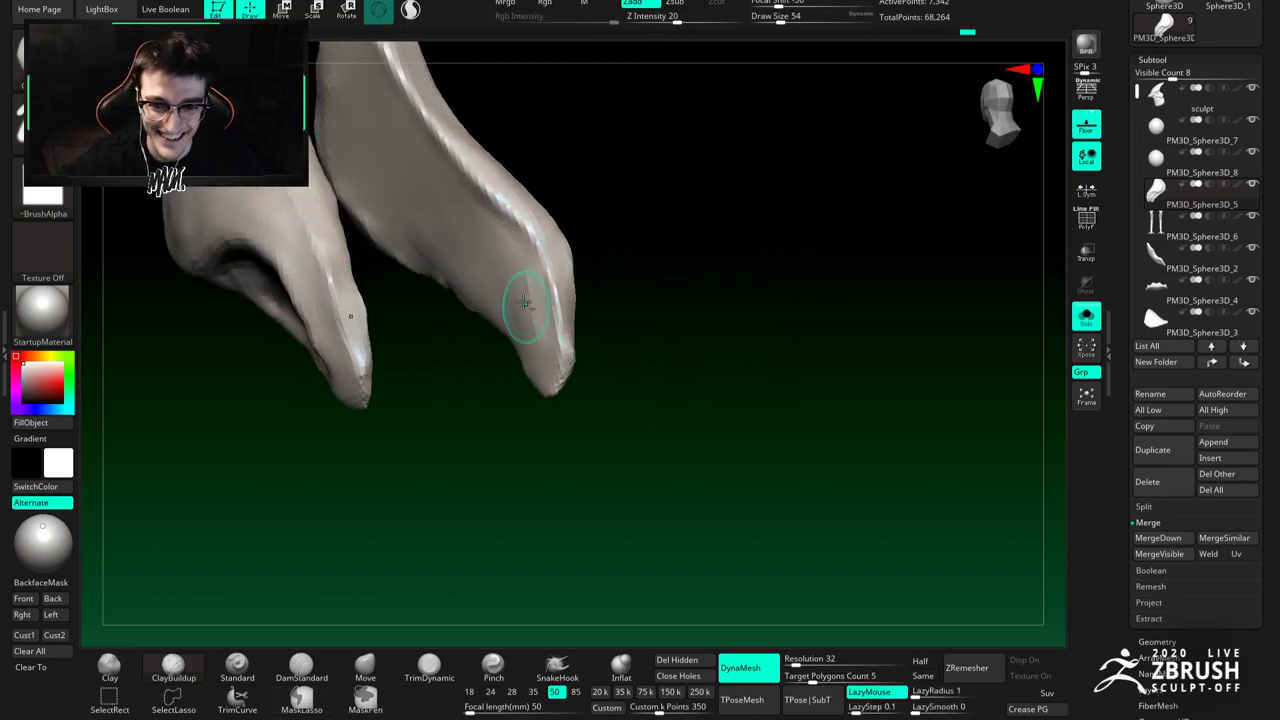
Step: Shape the hollow and underside of the shoulders' lower tips into a tapered end with ClayBuildup at draw size 54
{"action": "mouse_move", "coordinate": [535, 300]}
{"action": "right_mouse_down"}
{"action": "mouse_move", "coordinate": [566, 220]}
{"action": "mouse_move", "coordinate": [549, 280]}
{"action": "mouse_move", "coordinate": [523, 300]}
{"action": "mouse_move", "coordinate": [600, 222]}
{"action": "mouse_move", "coordinate": [590, 250]}
{"action": "mouse_move", "coordinate": [582, 225]}
{"action": "mouse_move", "coordinate": [585, 295]}
{"action": "mouse_move", "coordinate": [572, 245]}
{"action": "mouse_move", "coordinate": [550, 225]}
{"action": "mouse_move", "coordinate": [566, 224]}
{"action": "right_mouse_up"}
{"action": "mouse_move", "coordinate": [591, 223]}
{"action": "left_mouse_down"}
{"action": "mouse_move", "coordinate": [640, 194]}
{"action": "mouse_move", "coordinate": [587, 236]}
{"action": "left_mouse_up"}
{"action": "key", "text": "b"}
{"action": "key", "text": "c"}
{"action": "key", "text": "b"}
{"action": "mouse_move", "coordinate": [565, 235]}
{"action": "right_mouse_down"}
{"action": "mouse_move", "coordinate": [555, 268]}
{"action": "mouse_move", "coordinate": [525, 275]}
{"action": "right_mouse_up"}
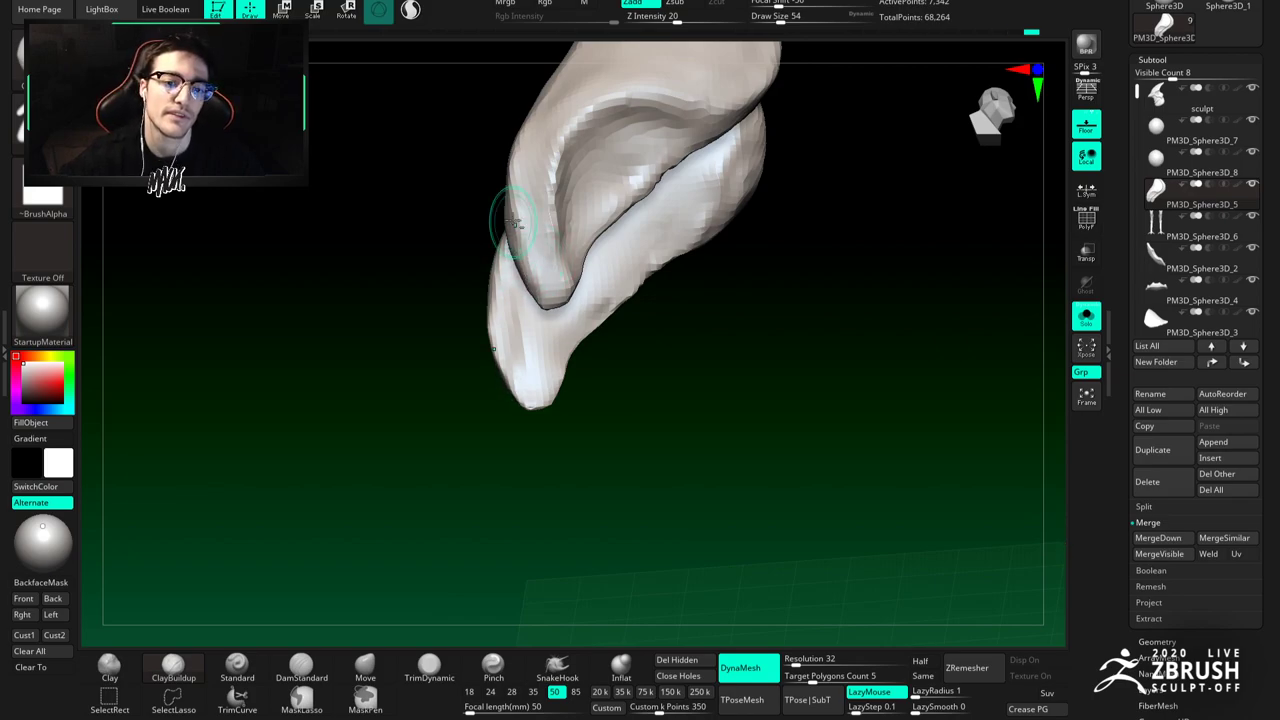
{"action": "mouse_move", "coordinate": [551, 329]}
{"action": "right_mouse_down"}
{"action": "mouse_move", "coordinate": [540, 300]}
{"action": "mouse_move", "coordinate": [534, 415]}
{"action": "mouse_move", "coordinate": [543, 329]}
{"action": "mouse_move", "coordinate": [528, 304]}
{"action": "mouse_move", "coordinate": [543, 342]}
{"action": "right_mouse_up"}
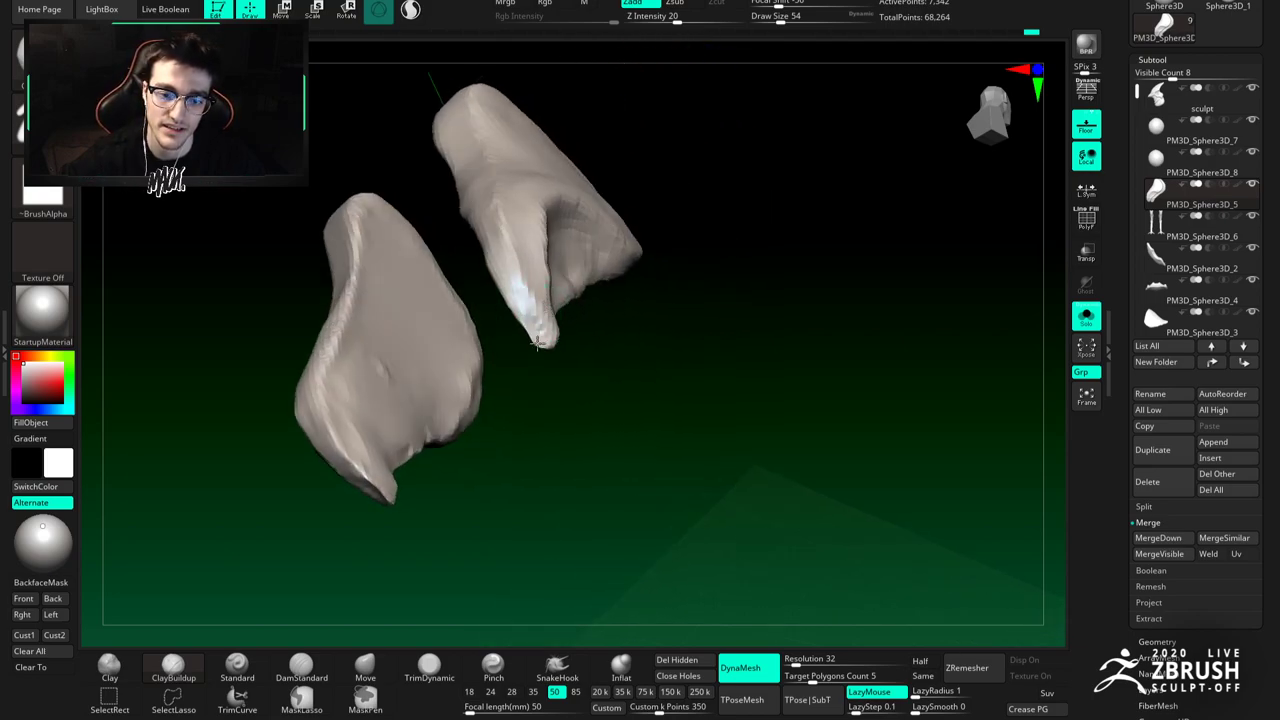
{"action": "left_click_drag", "start_coordinate": [498, 269], "coordinate": [506, 304]}
{"action": "mouse_move", "coordinate": [506, 304]}
{"action": "right_mouse_down"}
{"action": "mouse_move", "coordinate": [509, 334]}
{"action": "mouse_move", "coordinate": [523, 280]}
{"action": "mouse_move", "coordinate": [556, 303]}
{"action": "right_mouse_up"}
Step: Define the crease around the shoulder's lower hollow with DamStandard at draw size 54
{"action": "key", "text": "b"}
{"action": "key", "text": "d"}
{"action": "key", "text": "s"}
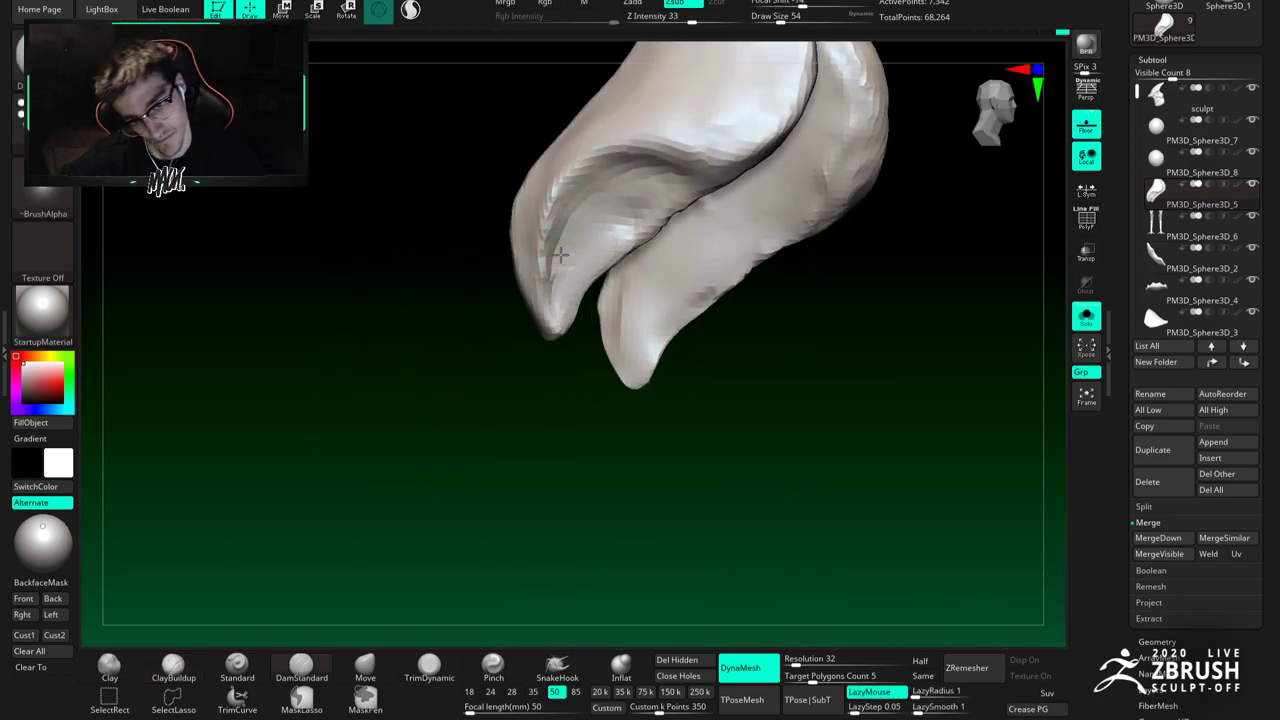
{"action": "right_click_drag", "start_coordinate": [610, 188], "coordinate": [660, 425]}
Step: Show the whole bird, make the crested head the active subtool and isolate it
{"action": "left_click", "coordinate": [1086, 316]}
{"action": "right_click_drag", "start_coordinate": [762, 373], "coordinate": [636, 350]}
{"action": "mouse_move", "coordinate": [667, 247]}
{"action": "right_mouse_down", "text": "alt"}
{"action": "mouse_move", "coordinate": [660, 357]}
{"action": "mouse_move", "coordinate": [677, 386]}
{"action": "mouse_move", "coordinate": [569, 397]}
{"action": "mouse_move", "coordinate": [678, 375]}
{"action": "mouse_move", "coordinate": [664, 340]}
{"action": "mouse_move", "coordinate": [694, 352]}
{"action": "mouse_move", "coordinate": [645, 289]}
{"action": "right_mouse_up", "text": "alt"}
{"action": "left_click", "coordinate": [678, 376], "text": "alt"}
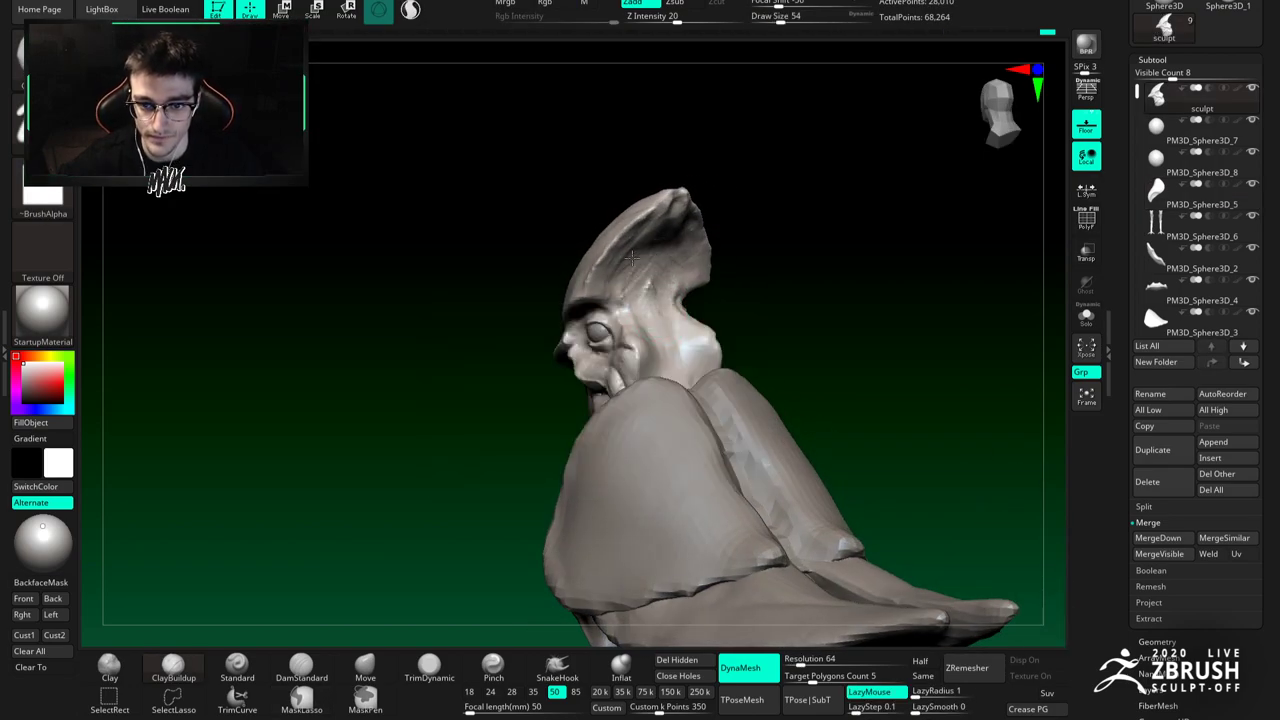
{"action": "right_click_drag", "start_coordinate": [637, 303], "coordinate": [600, 268]}
{"action": "left_click", "coordinate": [1084, 318]}
Step: Carve the creases around the head's cheek with DamStandard at draw size 54
{"action": "left_click_drag", "start_coordinate": [612, 300], "coordinate": [593, 194]}
{"action": "mouse_move", "coordinate": [610, 271]}
{"action": "right_mouse_down", "text": "alt"}
{"action": "mouse_move", "coordinate": [602, 241]}
{"action": "mouse_move", "coordinate": [612, 331]}
{"action": "mouse_move", "coordinate": [621, 256]}
{"action": "mouse_move", "coordinate": [614, 285]}
{"action": "mouse_move", "coordinate": [590, 272]}
{"action": "right_mouse_up", "text": "alt"}
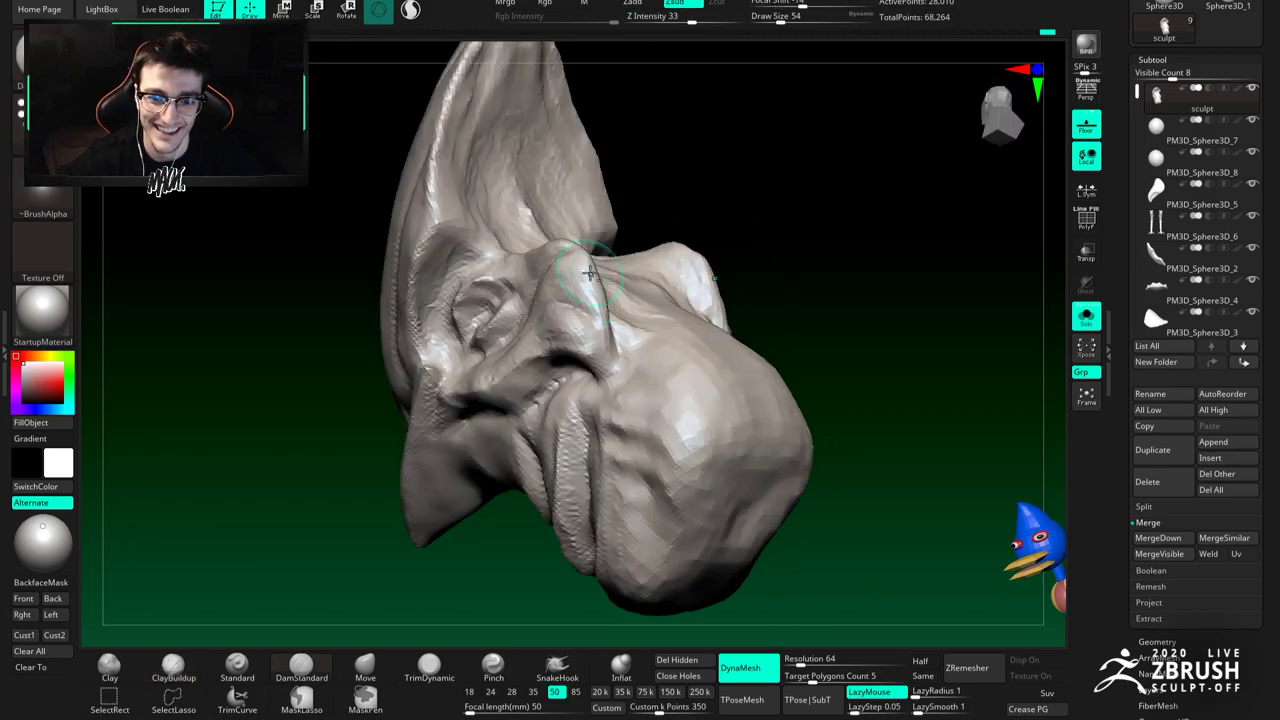
{"action": "right_click_drag", "start_coordinate": [597, 342], "coordinate": [548, 420]}
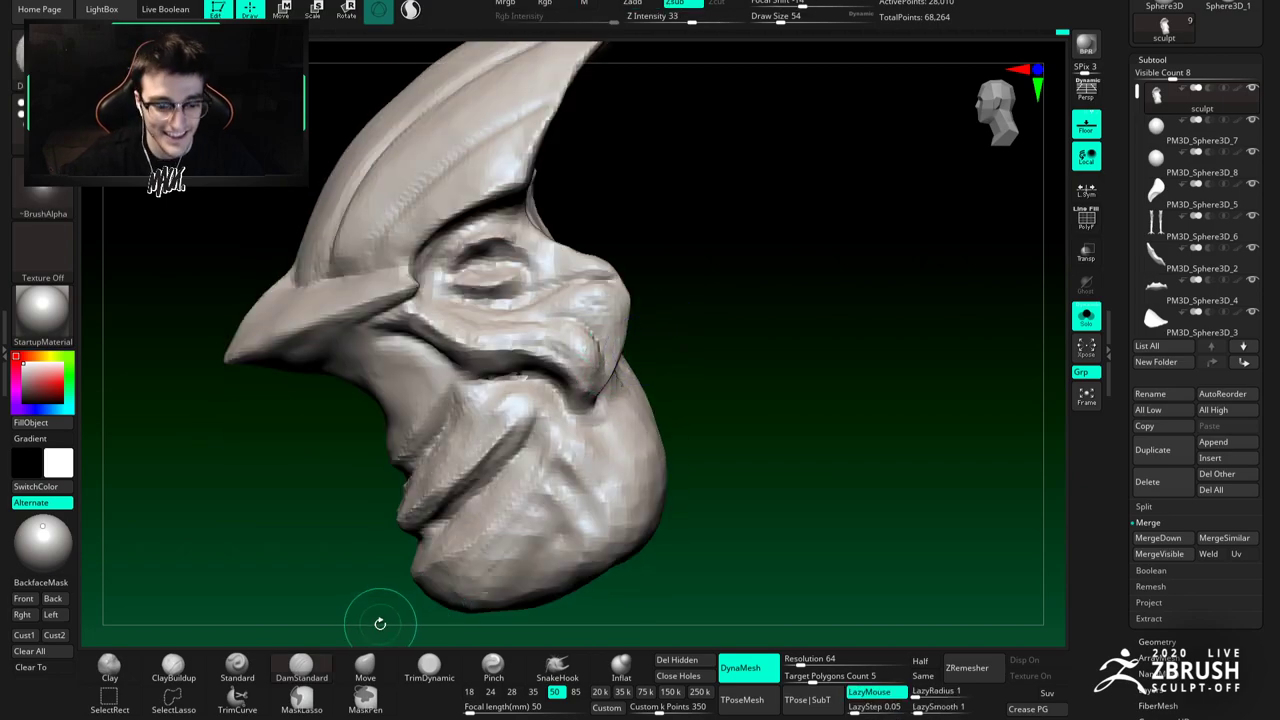
Step: Adjust the rear contour of the cheek with the Move brush, reducing the draw size from 97 to 49
{"action": "left_click", "coordinate": [365, 667]}
{"action": "key", "text": "space"}
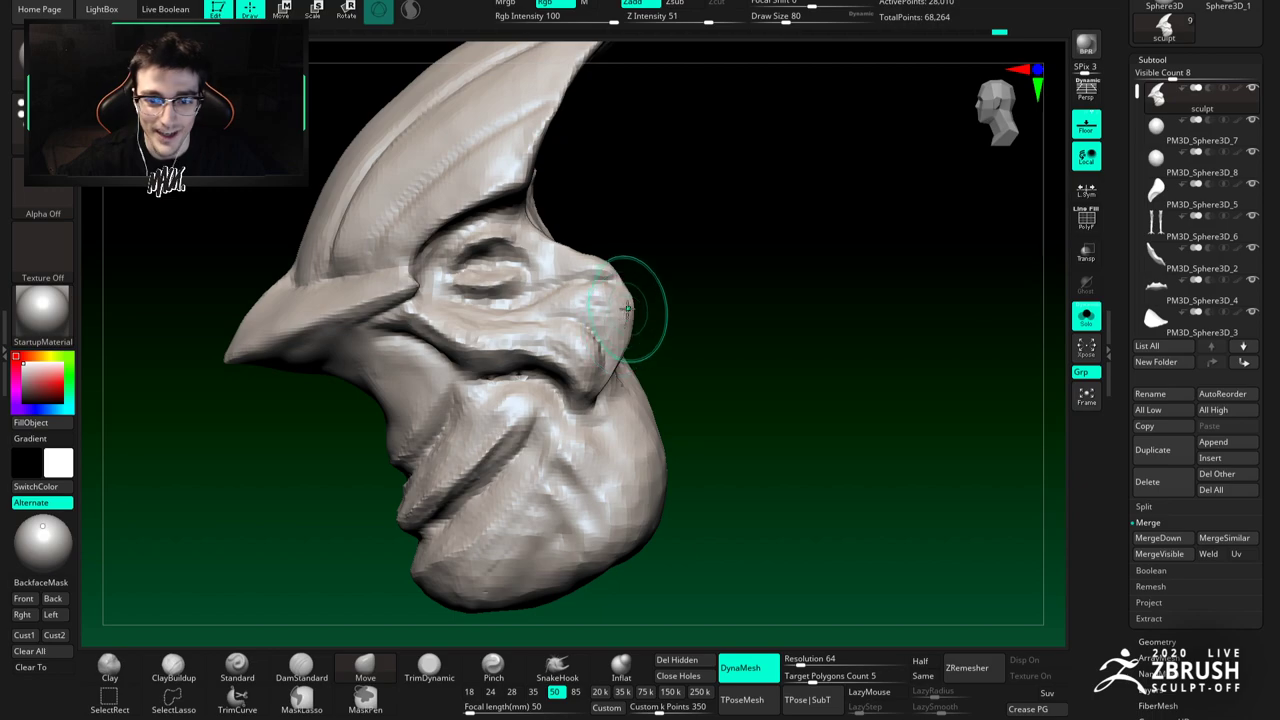
{"action": "key", "text": "space"}
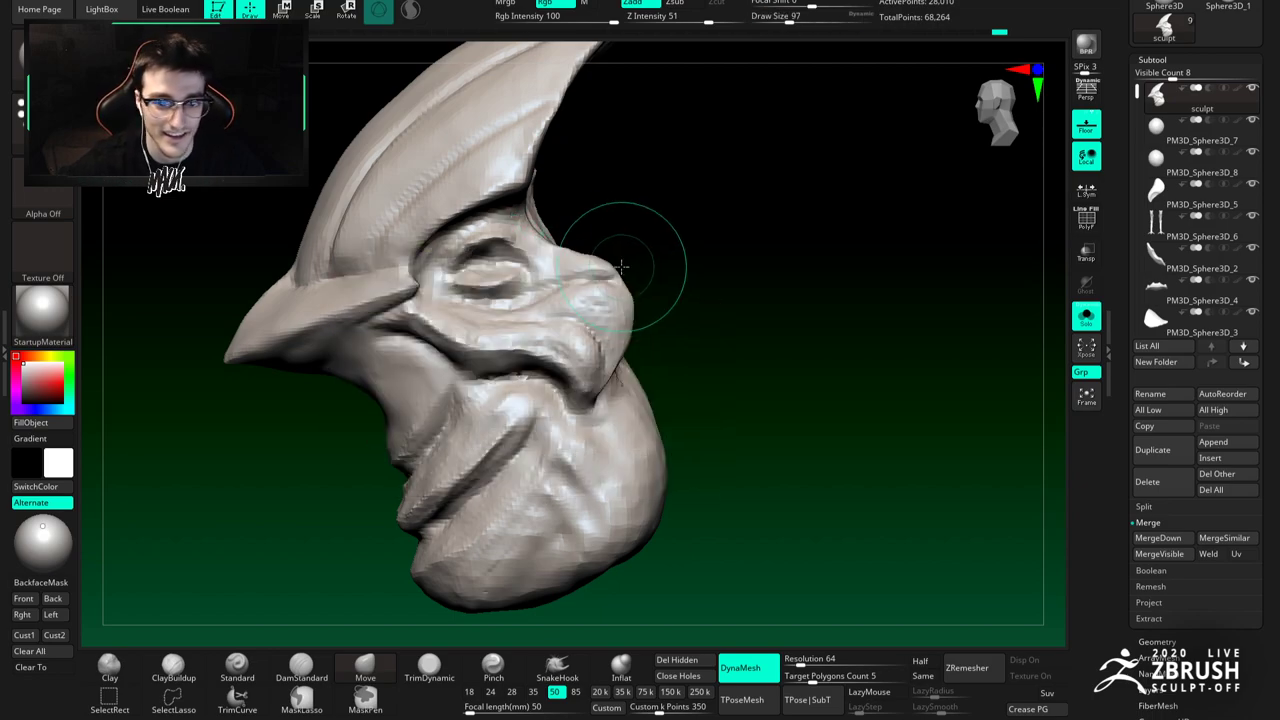
{"action": "key", "text": "space"}
{"action": "key", "text": "space"}
{"action": "left_click", "coordinate": [625, 283]}
{"action": "key", "text": "space"}
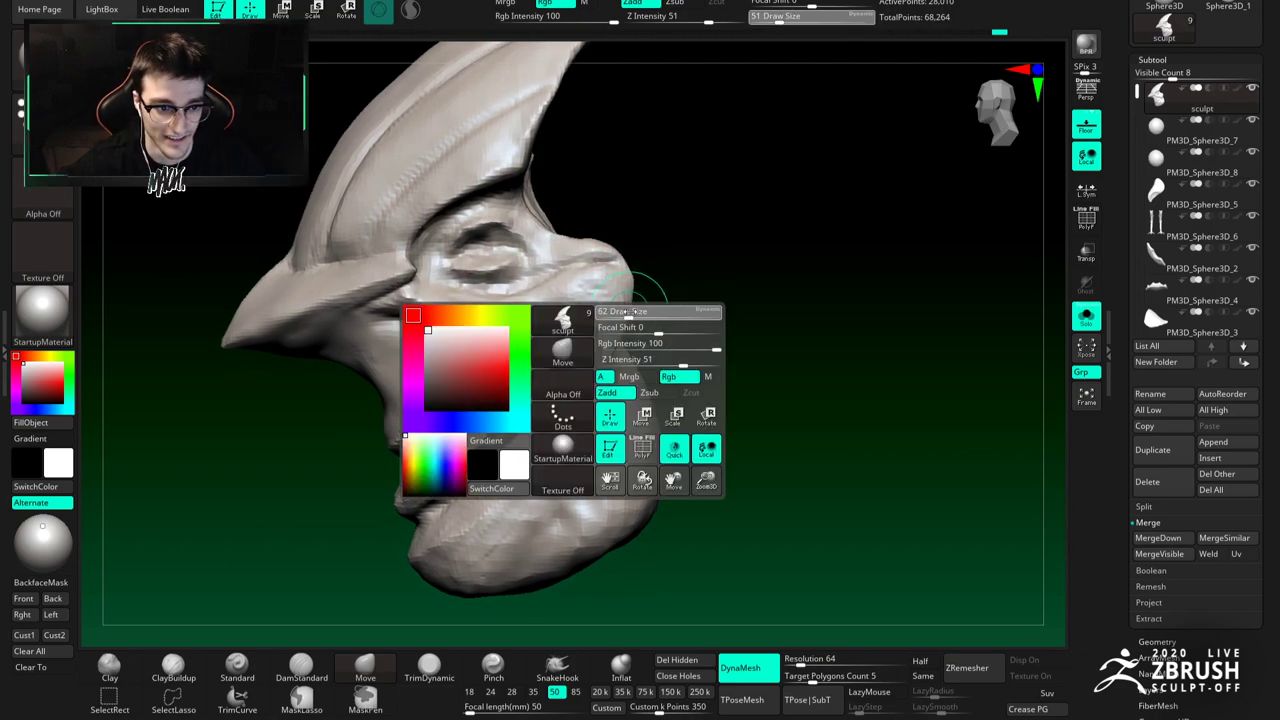
{"action": "key", "text": "space"}
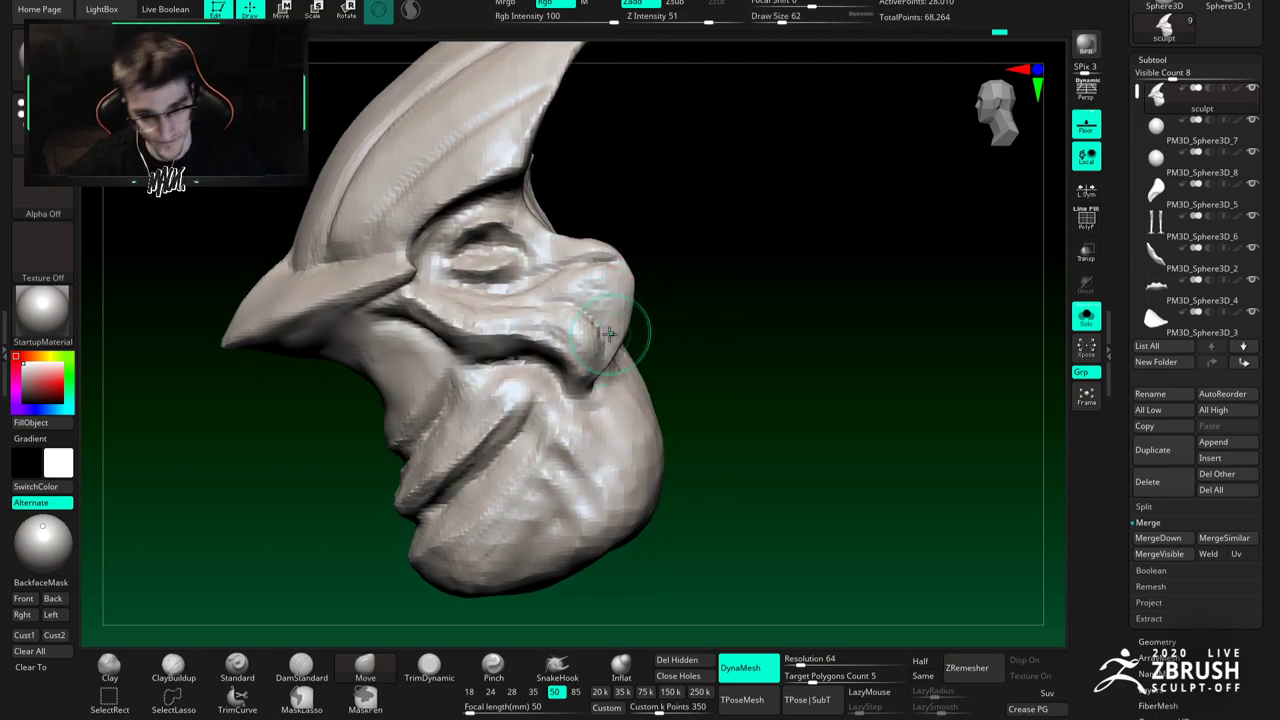
{"action": "right_click_drag", "start_coordinate": [611, 333], "coordinate": [641, 305], "text": "alt"}
{"action": "key", "text": "space"}
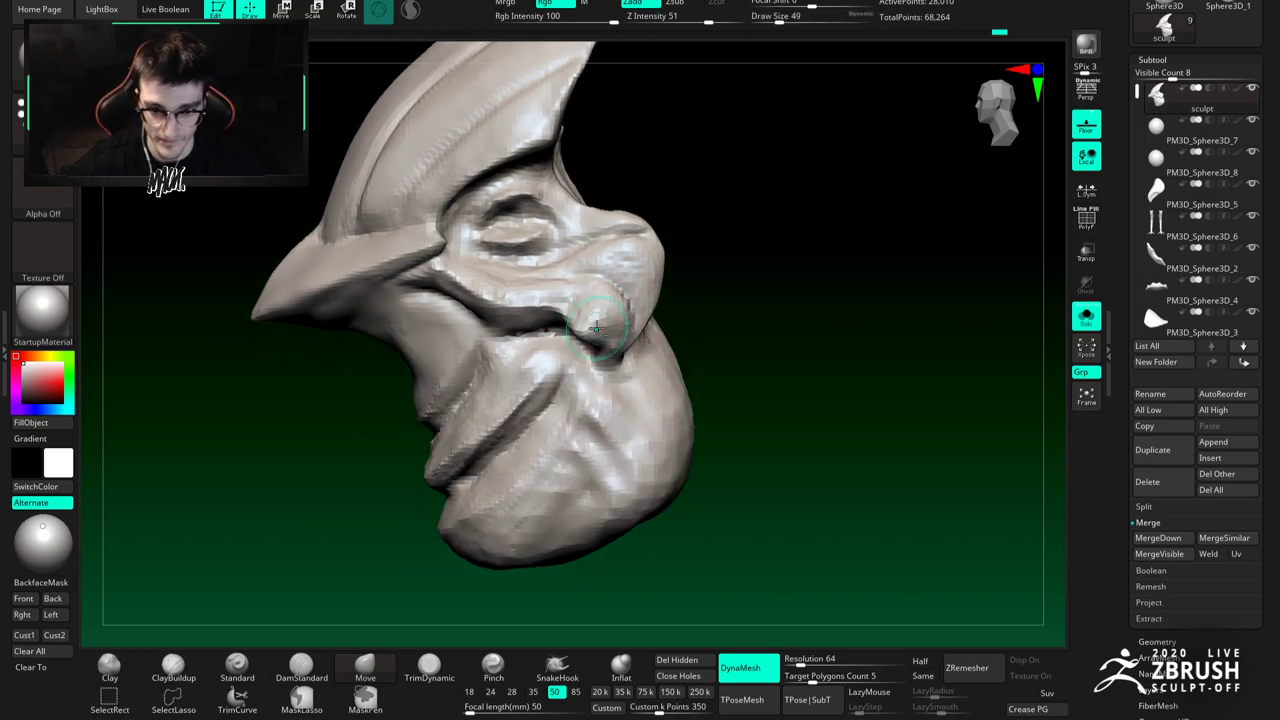
Step: Sharpen the crease behind the cheek with DamStandard at draw size 54 and add volume beside it with ClayBuildup
{"action": "key", "text": "b"}
{"action": "key", "text": "d"}
{"action": "key", "text": "s"}
{"action": "key", "text": "space"}
{"action": "mouse_move", "coordinate": [614, 335]}
{"action": "right_mouse_down"}
{"action": "mouse_move", "coordinate": [586, 298]}
{"action": "mouse_move", "coordinate": [617, 357]}
{"action": "right_mouse_up"}
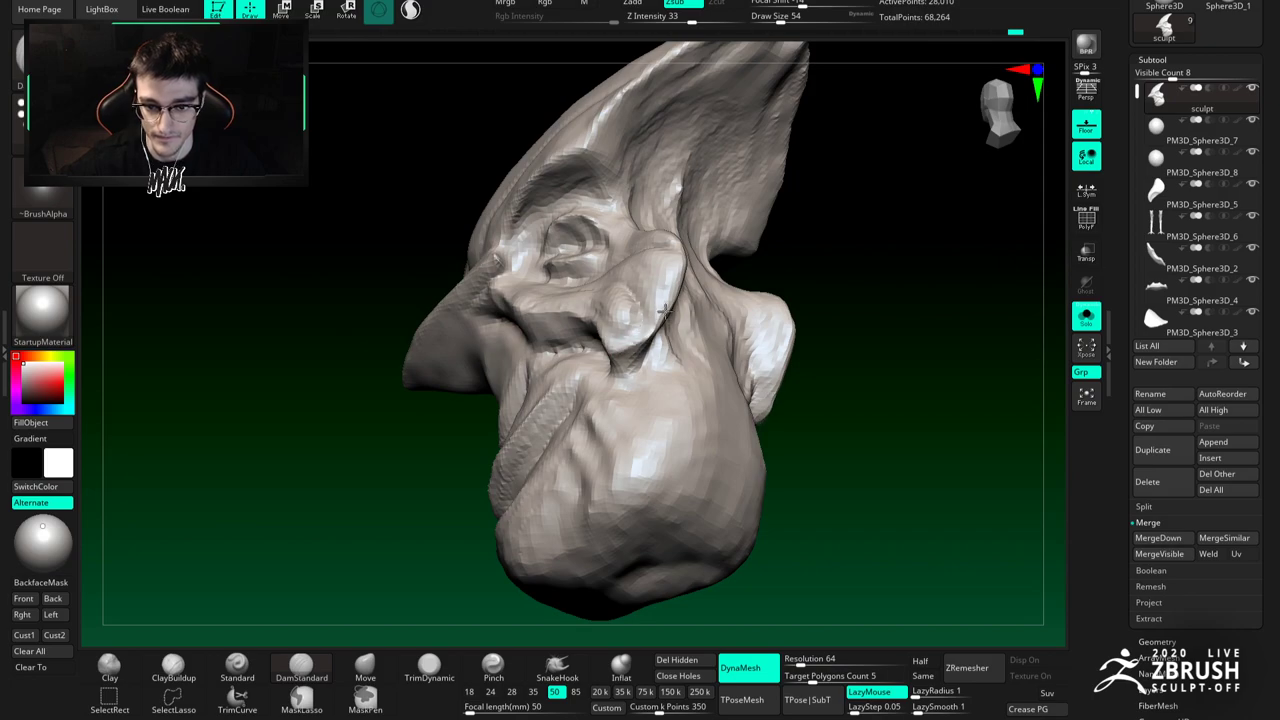
{"action": "key", "text": "b"}
{"action": "key", "text": "c"}
{"action": "key", "text": "b"}
{"action": "mouse_move", "coordinate": [622, 325]}
{"action": "right_mouse_down"}
{"action": "mouse_move", "coordinate": [596, 328]}
{"action": "mouse_move", "coordinate": [655, 318]}
{"action": "mouse_move", "coordinate": [673, 278]}
{"action": "mouse_move", "coordinate": [625, 316]}
{"action": "mouse_move", "coordinate": [622, 345]}
{"action": "mouse_move", "coordinate": [594, 310]}
{"action": "mouse_move", "coordinate": [609, 222]}
{"action": "mouse_move", "coordinate": [575, 275]}
{"action": "mouse_move", "coordinate": [592, 255]}
{"action": "right_mouse_up"}
Step: Refine the rear cheek folds and their transition into the neck, using DamStandard for creases and ClayBuildup for volume
{"action": "key", "text": "b"}
{"action": "key", "text": "d"}
{"action": "key", "text": "s"}
{"action": "key", "text": "b"}
{"action": "key", "text": "c"}
{"action": "key", "text": "b"}
{"action": "key", "text": "s"}
{"action": "mouse_move", "coordinate": [680, 305]}
{"action": "right_mouse_down"}
{"action": "mouse_move", "coordinate": [732, 312]}
{"action": "mouse_move", "coordinate": [624, 309]}
{"action": "right_mouse_up"}
{"action": "key", "text": "space"}
{"action": "left_click_drag", "start_coordinate": [624, 309], "coordinate": [636, 310]}
Step: Duplicate the head, show the whole bird, and shrink and move the copy behind the crest
{"action": "right_click_drag", "start_coordinate": [620, 286], "coordinate": [674, 303], "text": "shift"}
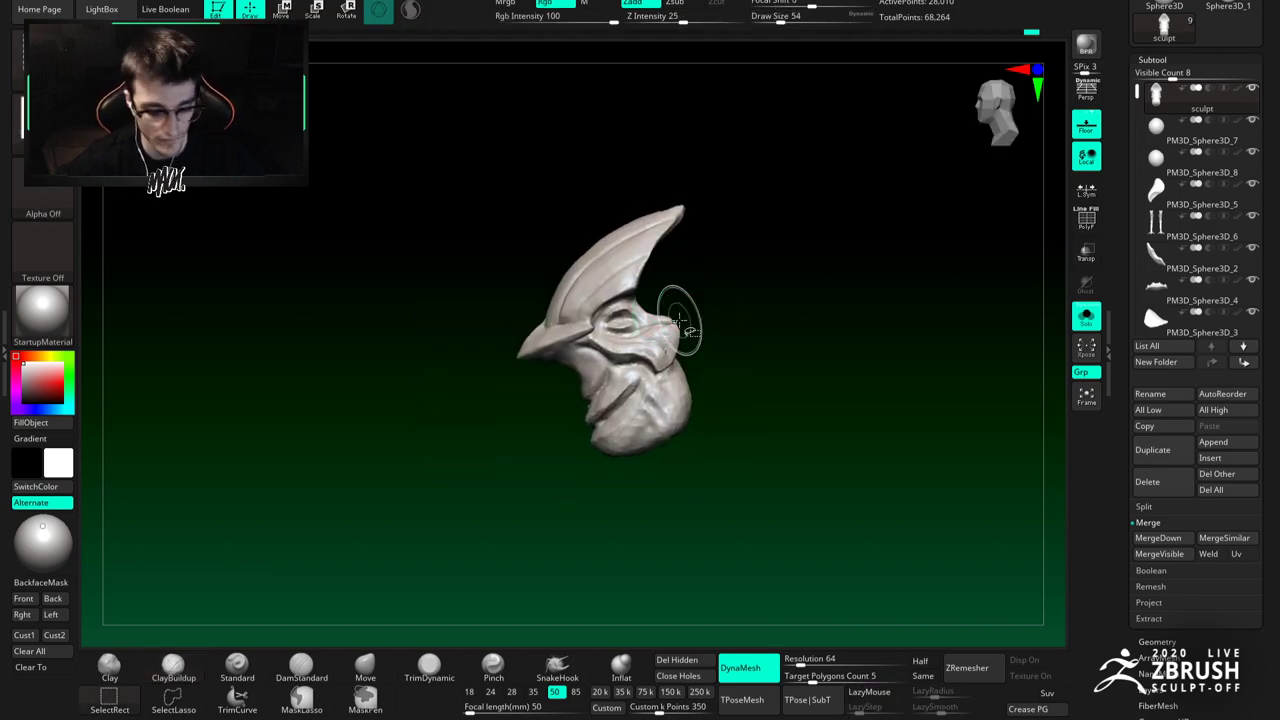
{"action": "key", "text": "ctrl+shift+d"}
{"action": "key", "text": "w"}
{"action": "left_click", "coordinate": [1086, 316]}
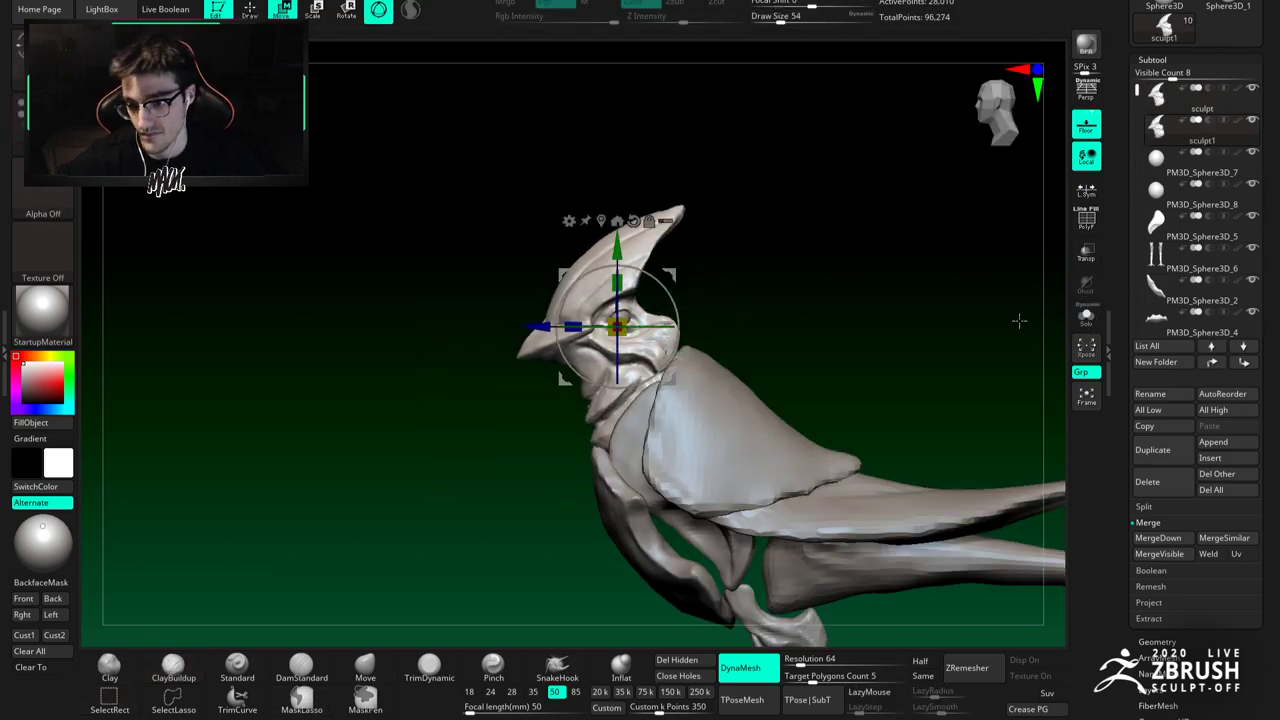
{"action": "right_click_drag", "start_coordinate": [667, 294], "coordinate": [641, 285], "text": "alt"}
{"action": "left_click_drag", "start_coordinate": [644, 267], "coordinate": [741, 231]}
{"action": "left_click_drag", "start_coordinate": [688, 283], "coordinate": [609, 268]}
{"action": "left_click_drag", "start_coordinate": [730, 239], "coordinate": [697, 219]}
Step: Remesh the small head copy with DynaMesh at resolution 64 and bend its crest forward with the Move brush
{"action": "left_click", "coordinate": [250, 10]}
{"action": "right_click_drag", "start_coordinate": [672, 205], "coordinate": [688, 289], "text": "ctrl"}
{"action": "left_click_drag", "start_coordinate": [688, 289], "coordinate": [697, 298], "text": "ctrl"}
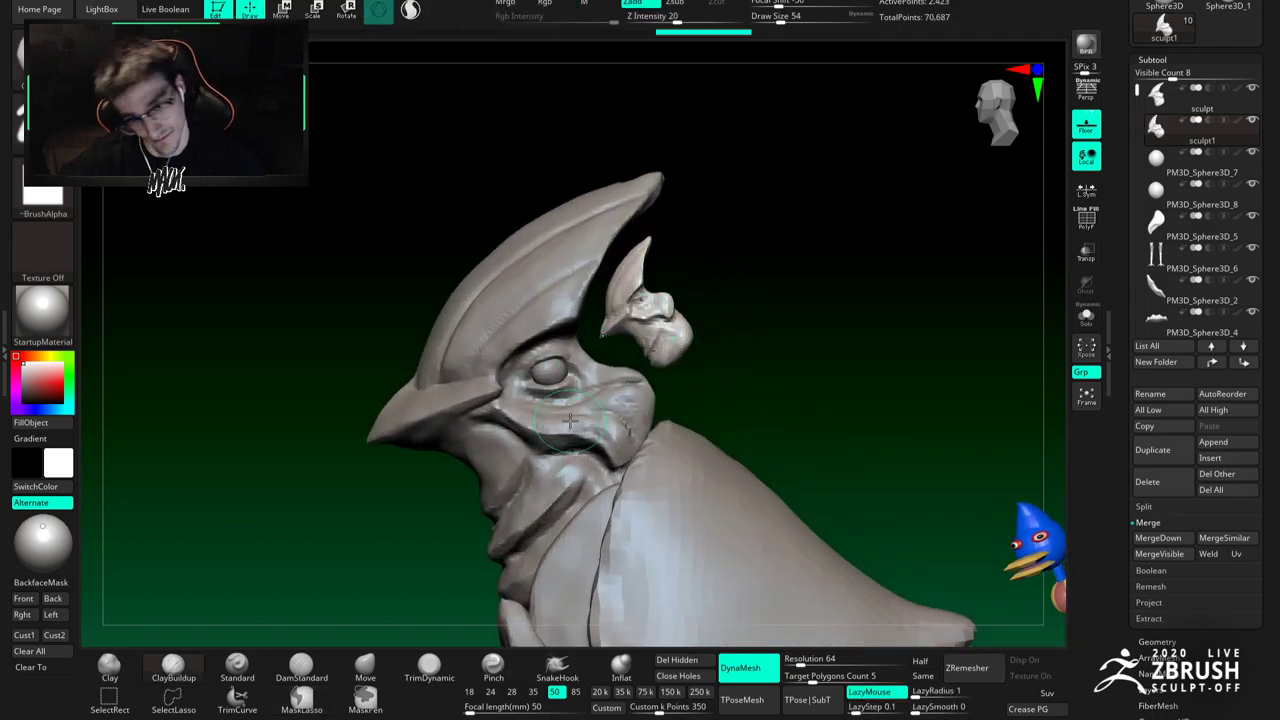
{"action": "left_click", "coordinate": [365, 670]}
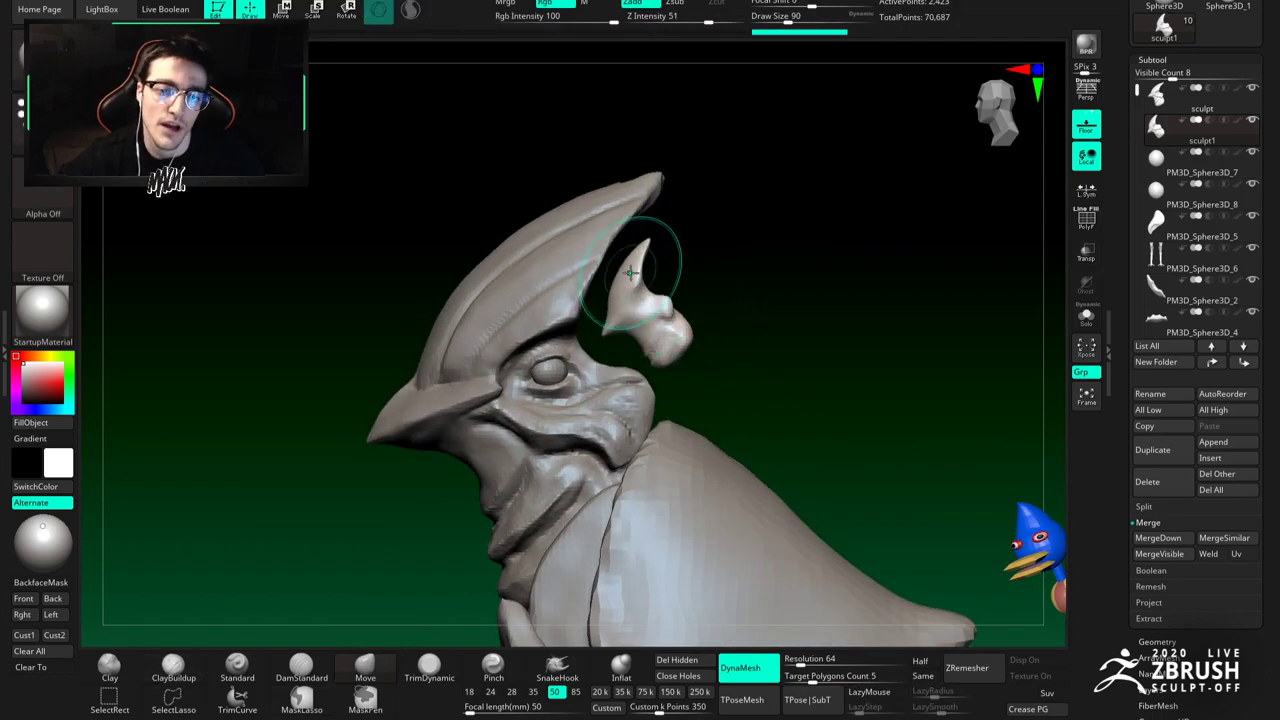
{"action": "left_click_drag", "start_coordinate": [624, 291], "coordinate": [603, 269]}
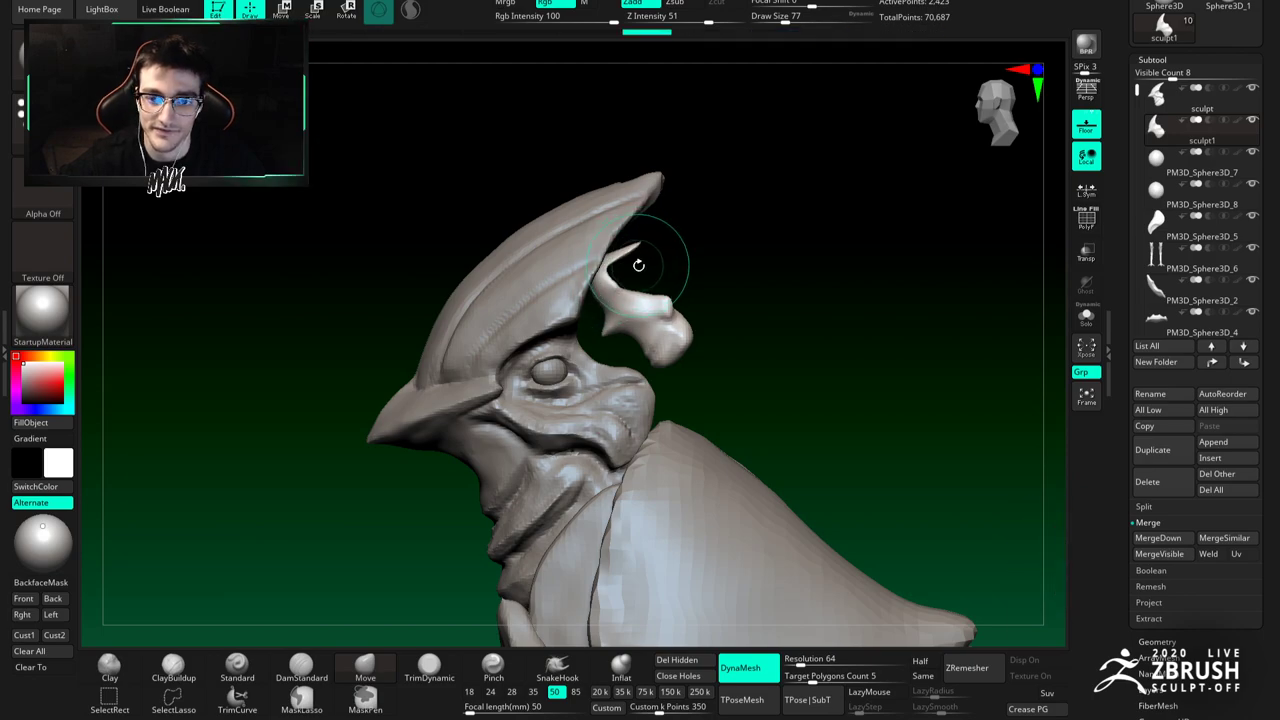
Step: Remesh the copy at DynaMesh resolution 16 and pull it into a curved strut from the crest to the neck
{"action": "left_click_drag", "start_coordinate": [800, 661], "coordinate": [782, 660]}
{"action": "left_click_drag", "start_coordinate": [729, 401], "coordinate": [724, 365], "text": "ctrl"}
{"action": "mouse_move", "coordinate": [715, 262]}
{"action": "left_mouse_down"}
{"action": "mouse_move", "coordinate": [634, 252]}
{"action": "mouse_move", "coordinate": [595, 270]}
{"action": "left_mouse_up"}
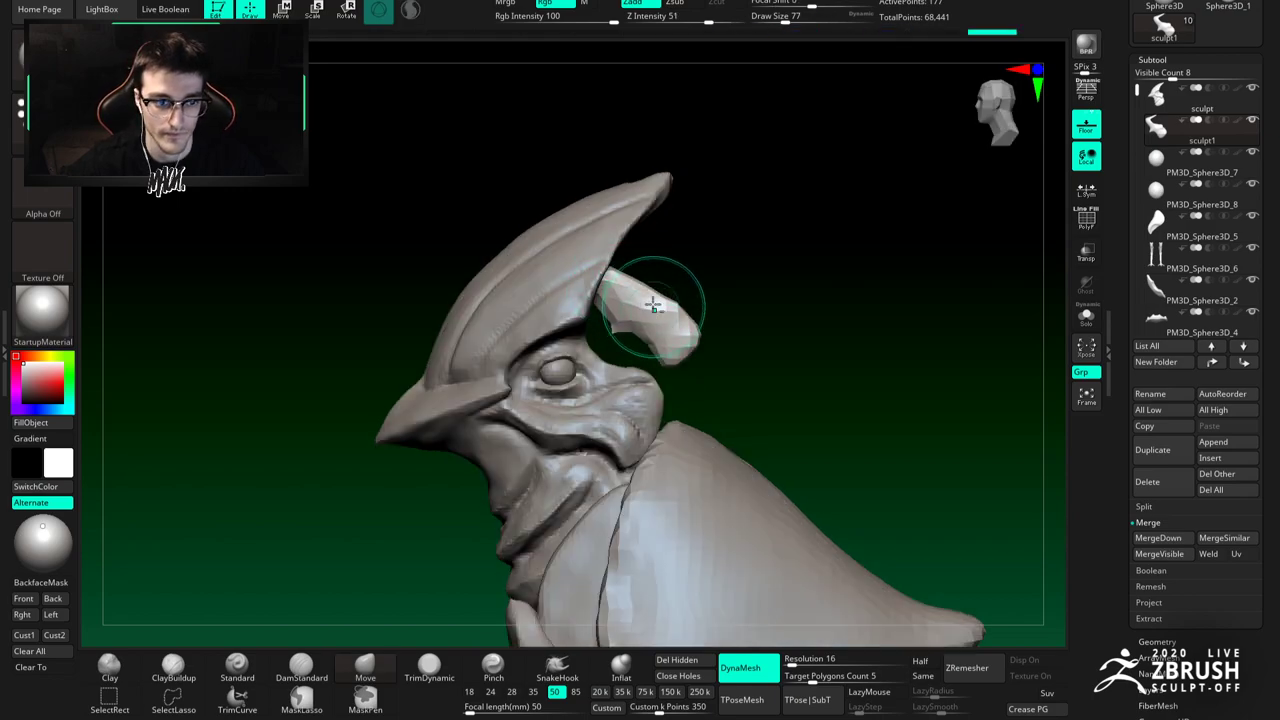
{"action": "right_click_drag", "start_coordinate": [690, 309], "coordinate": [677, 284], "text": "alt"}
{"action": "key", "text": "space"}
{"action": "left_click_drag", "start_coordinate": [658, 303], "coordinate": [668, 303]}
{"action": "mouse_move", "coordinate": [671, 323]}
{"action": "right_mouse_down", "text": "ctrl"}
{"action": "mouse_move", "coordinate": [654, 270]}
{"action": "mouse_move", "coordinate": [640, 290]}
{"action": "mouse_move", "coordinate": [663, 311]}
{"action": "right_mouse_up", "text": "ctrl"}
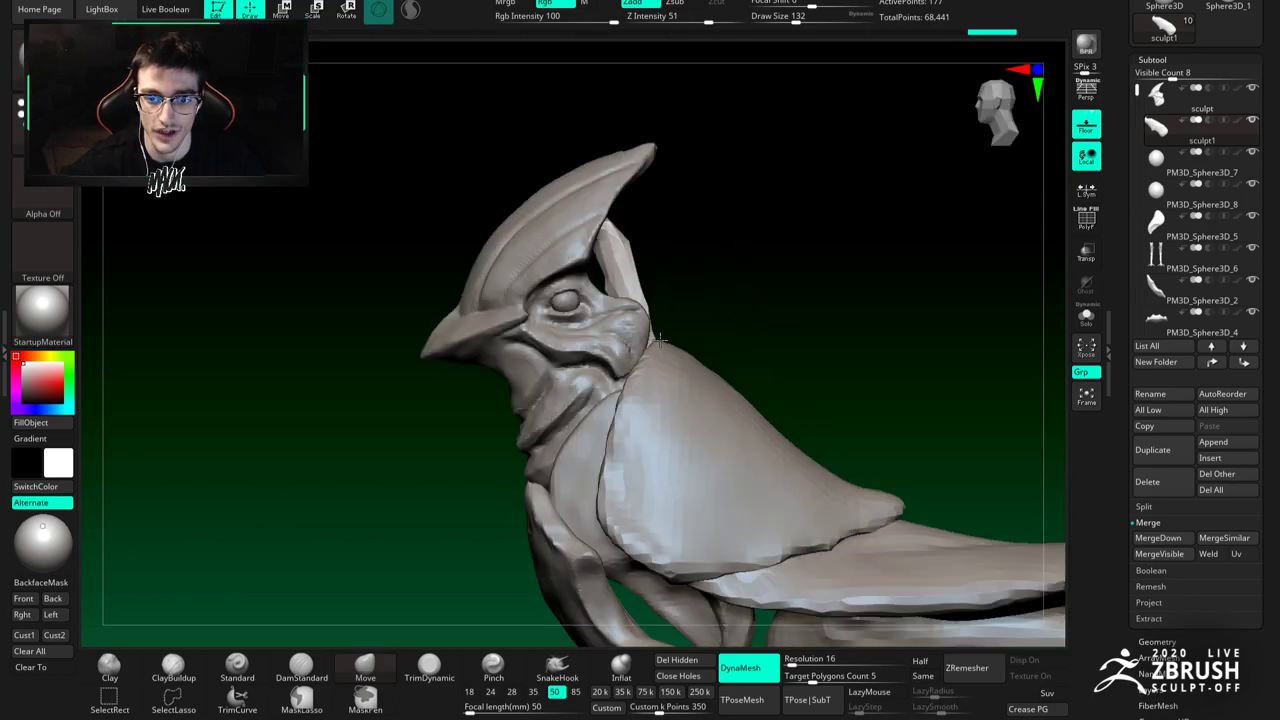
{"action": "mouse_move", "coordinate": [636, 275]}
{"action": "left_mouse_down"}
{"action": "mouse_move", "coordinate": [660, 278]}
{"action": "mouse_move", "coordinate": [630, 286]}
{"action": "left_mouse_up"}
{"action": "key", "text": "space"}
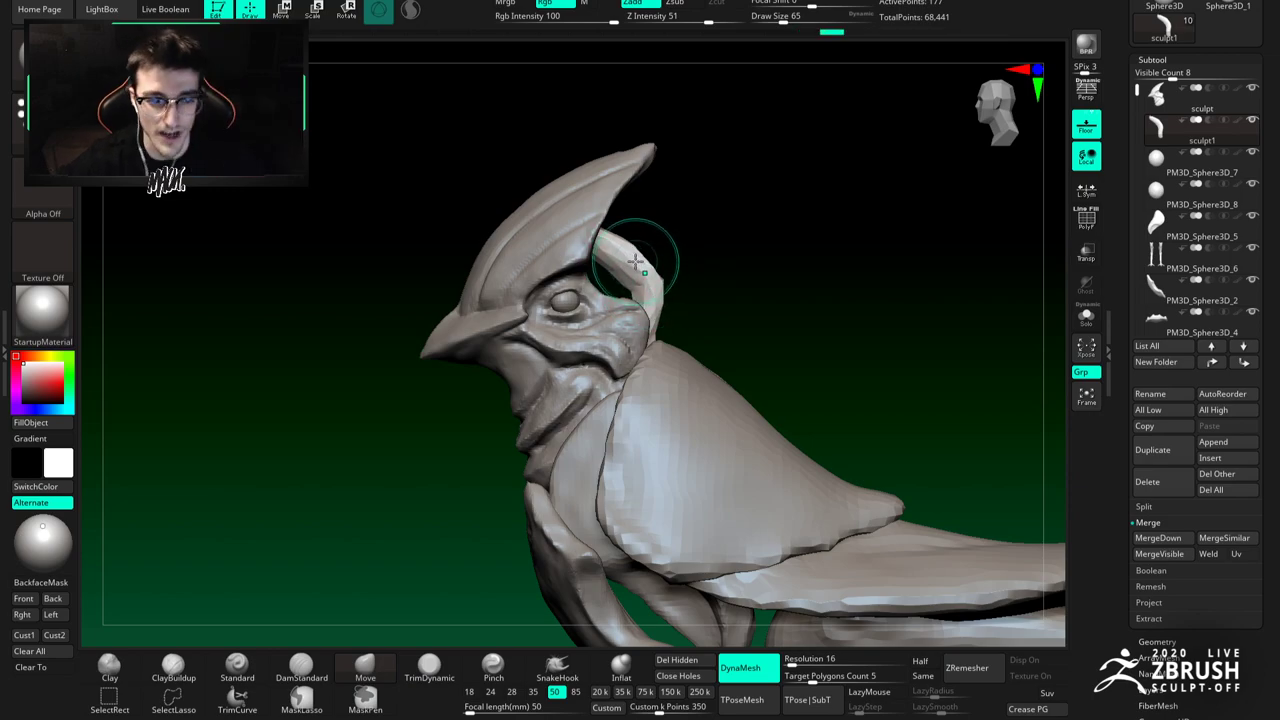
Step: Build up the outer side of the curved strut behind the head with ClayBuildup at draw size 44
{"action": "mouse_move", "coordinate": [624, 254]}
{"action": "right_mouse_down"}
{"action": "mouse_move", "coordinate": [703, 320]}
{"action": "mouse_move", "coordinate": [670, 270]}
{"action": "right_mouse_up"}
{"action": "key", "text": "b"}
{"action": "key", "text": "c"}
{"action": "key", "text": "b"}
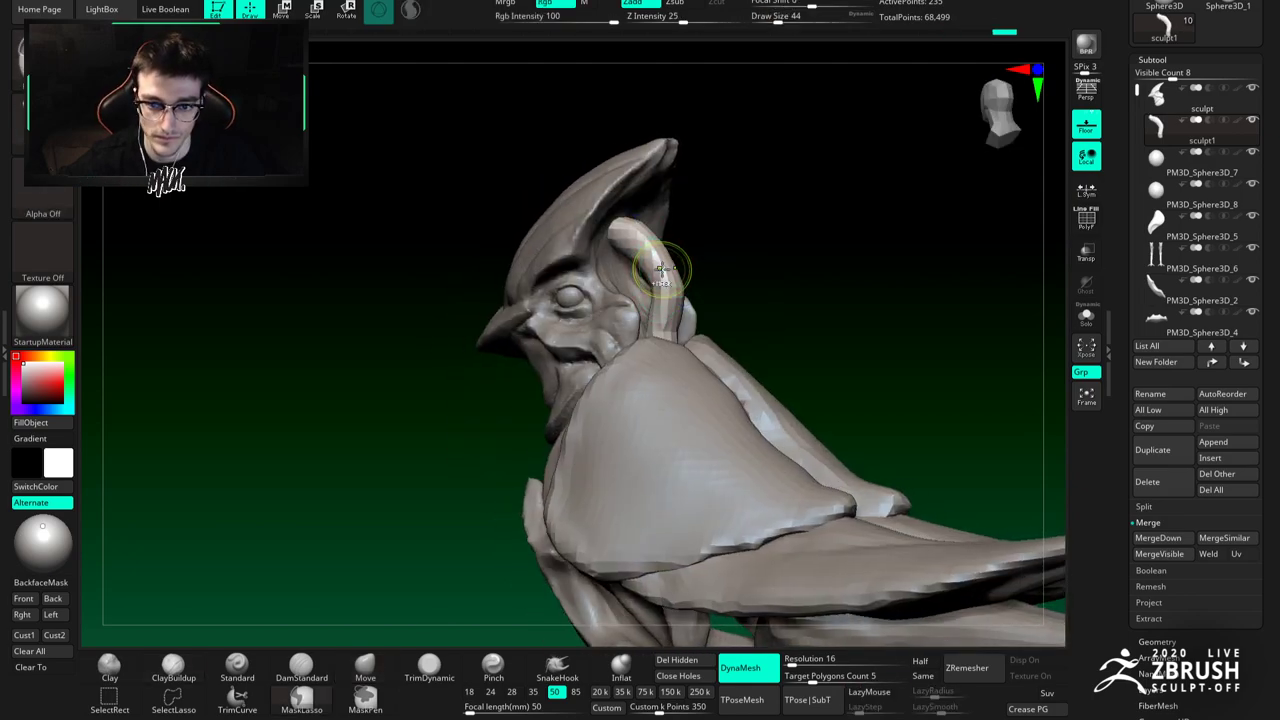
{"action": "key", "text": "b"}
{"action": "key", "text": "d"}
{"action": "key", "text": "s"}
{"action": "key", "text": "b"}
{"action": "key", "text": "c"}
{"action": "key", "text": "b"}
{"action": "right_click_drag", "start_coordinate": [660, 250], "coordinate": [666, 257]}
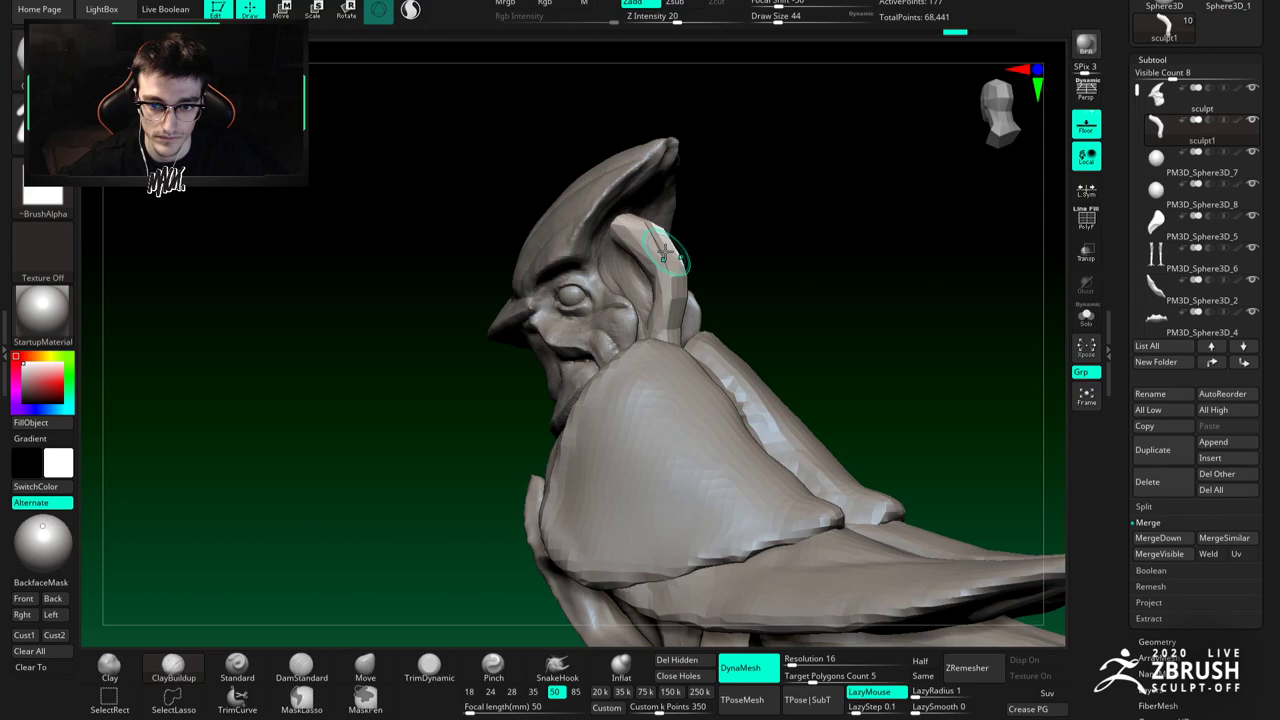
{"action": "left_click_drag", "start_coordinate": [670, 255], "coordinate": [690, 310]}
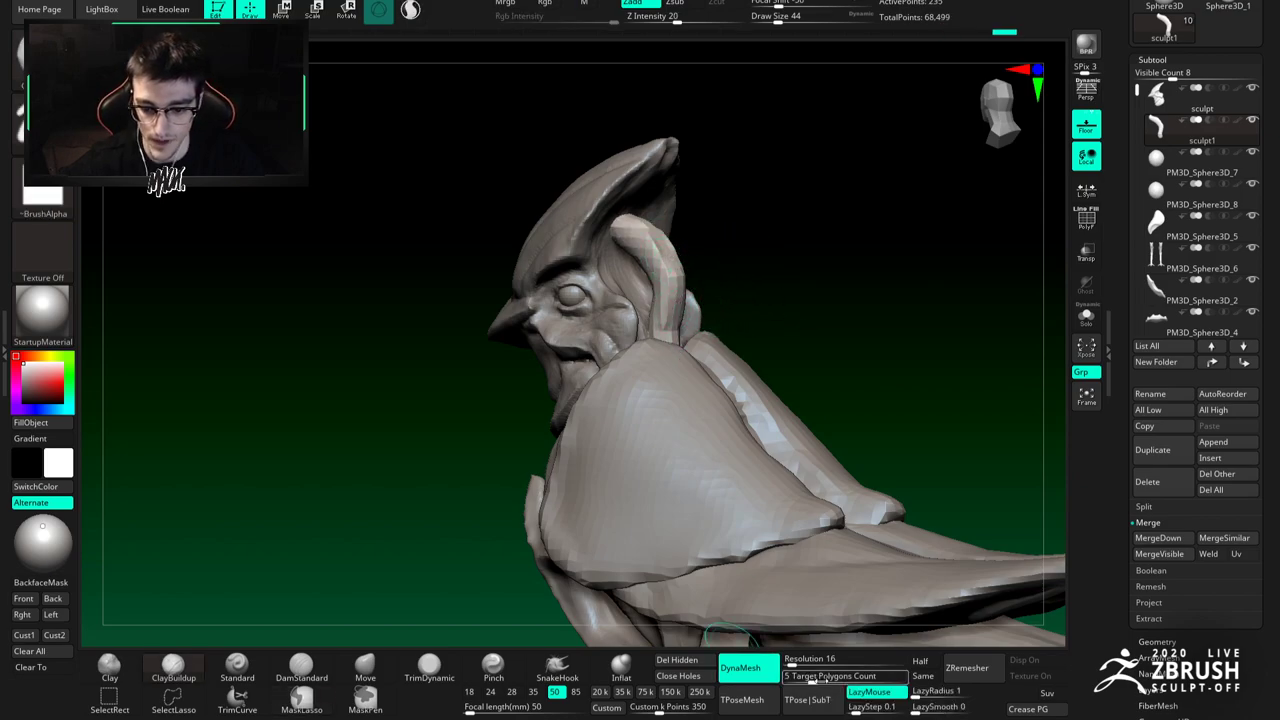
Step: Remesh the curved strut with DynaMesh at resolution 24
{"action": "left_click", "coordinate": [820, 660]}
{"action": "type", "text": "24"}
{"action": "key", "text": "Return"}
{"action": "left_click_drag", "start_coordinate": [748, 277], "coordinate": [778, 316], "text": "ctrl"}
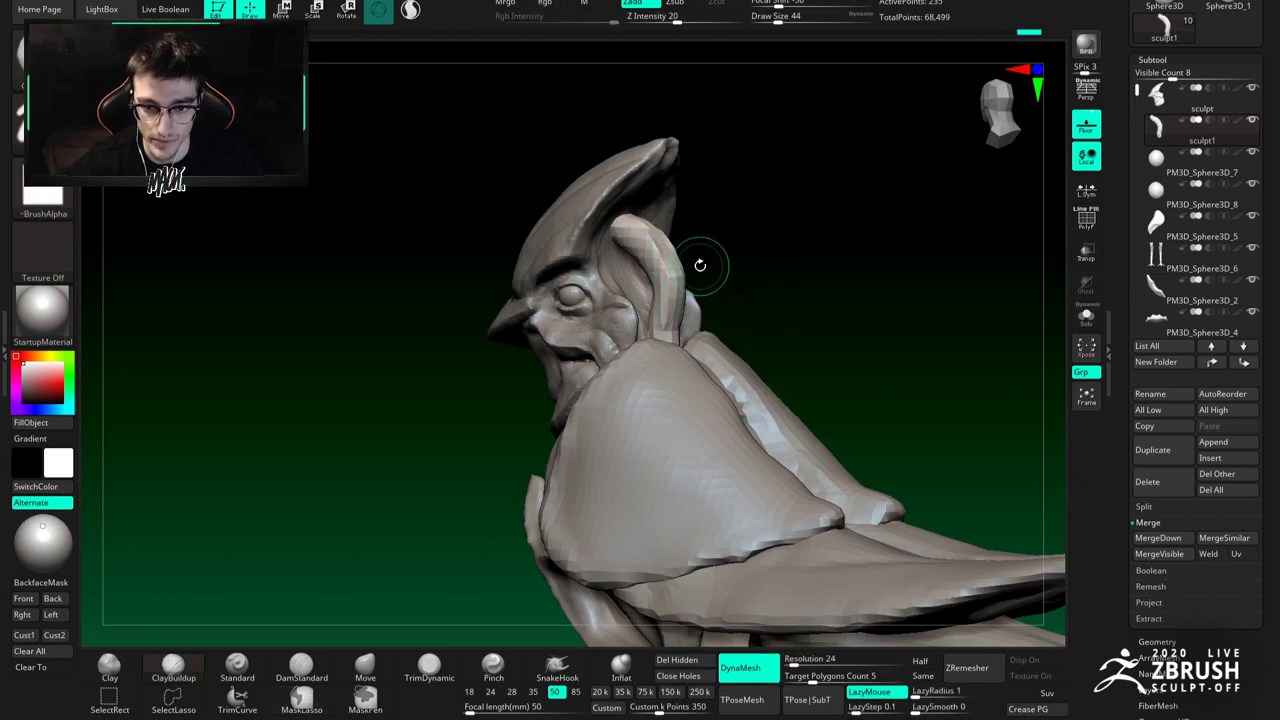
Step: Remesh the strut at DynaMesh resolution 32 and thicken its outer bend with ClayBuildup at draw size 44
{"action": "key", "text": "Return"}
{"action": "left_click_drag", "start_coordinate": [760, 289], "coordinate": [738, 300], "text": "ctrl"}
{"action": "left_click_drag", "start_coordinate": [663, 252], "coordinate": [678, 285]}
{"action": "left_click_drag", "start_coordinate": [711, 234], "coordinate": [722, 297], "text": "ctrl"}
{"action": "left_click_drag", "start_coordinate": [670, 259], "coordinate": [677, 284]}
{"action": "right_click_drag", "start_coordinate": [714, 262], "coordinate": [645, 248]}
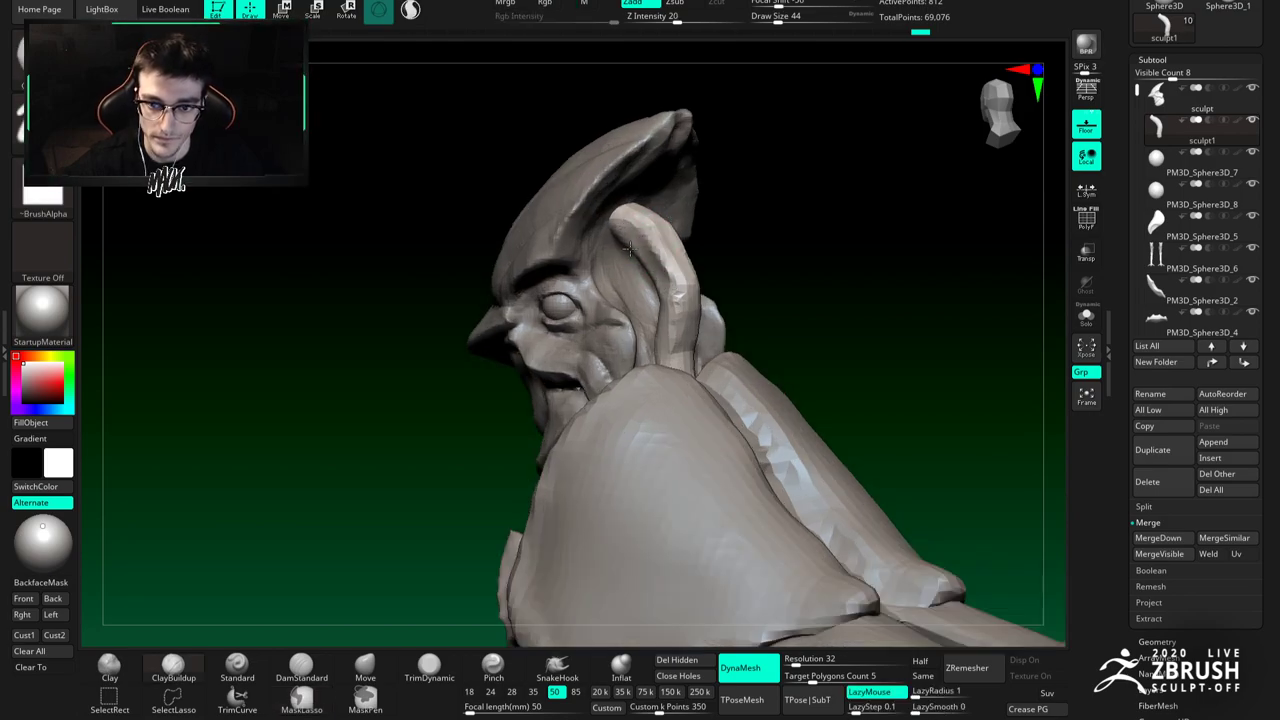
Step: Isolate the curved strut and flatten its surfaces with TrimDynamic at draw size 44
{"action": "mouse_move", "coordinate": [668, 292]}
{"action": "right_mouse_down"}
{"action": "mouse_move", "coordinate": [676, 284]}
{"action": "mouse_move", "coordinate": [651, 271]}
{"action": "mouse_move", "coordinate": [680, 250]}
{"action": "right_mouse_up"}
{"action": "left_click", "coordinate": [1086, 316]}
{"action": "right_click", "coordinate": [628, 322]}
{"action": "left_click", "coordinate": [429, 667]}
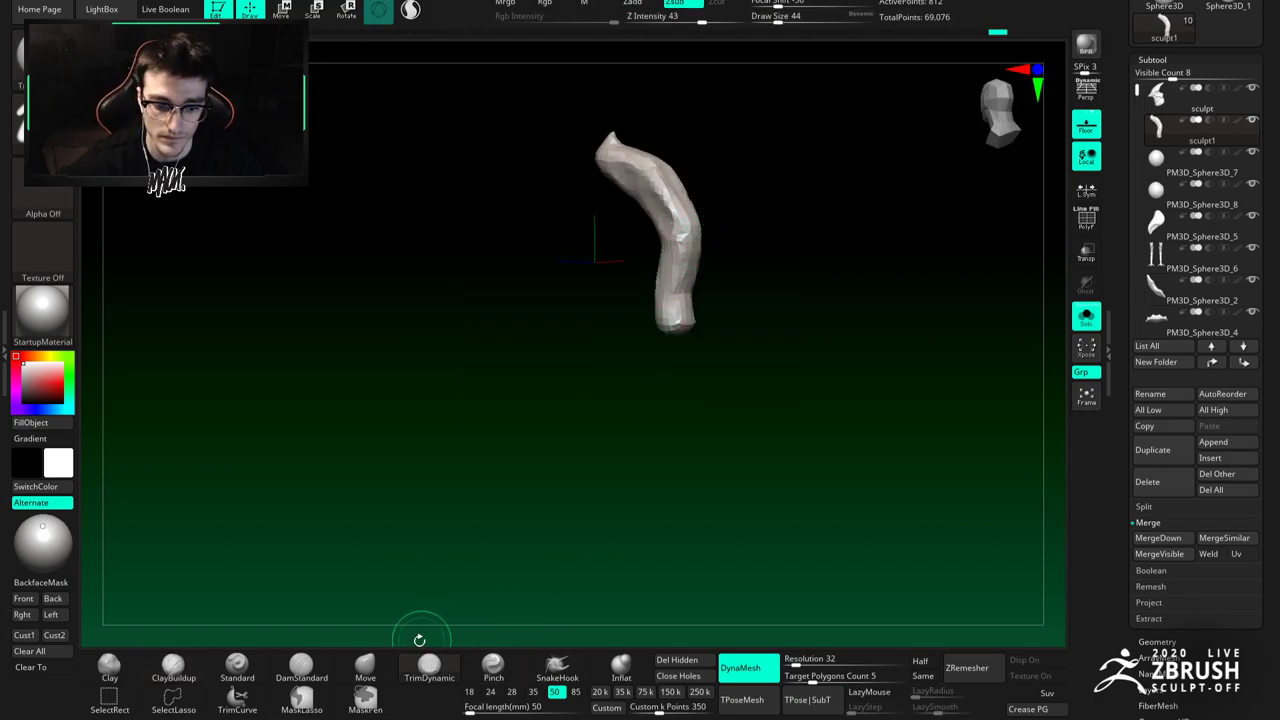
{"action": "right_click_drag", "start_coordinate": [645, 315], "coordinate": [617, 321]}
Step: Pull a short spur out of the strut's rear bend with the Move brush, using draw sizes 31 and 62
{"action": "key", "text": "b"}
{"action": "key", "text": "m"}
{"action": "key", "text": "v"}
{"action": "key", "text": "space"}
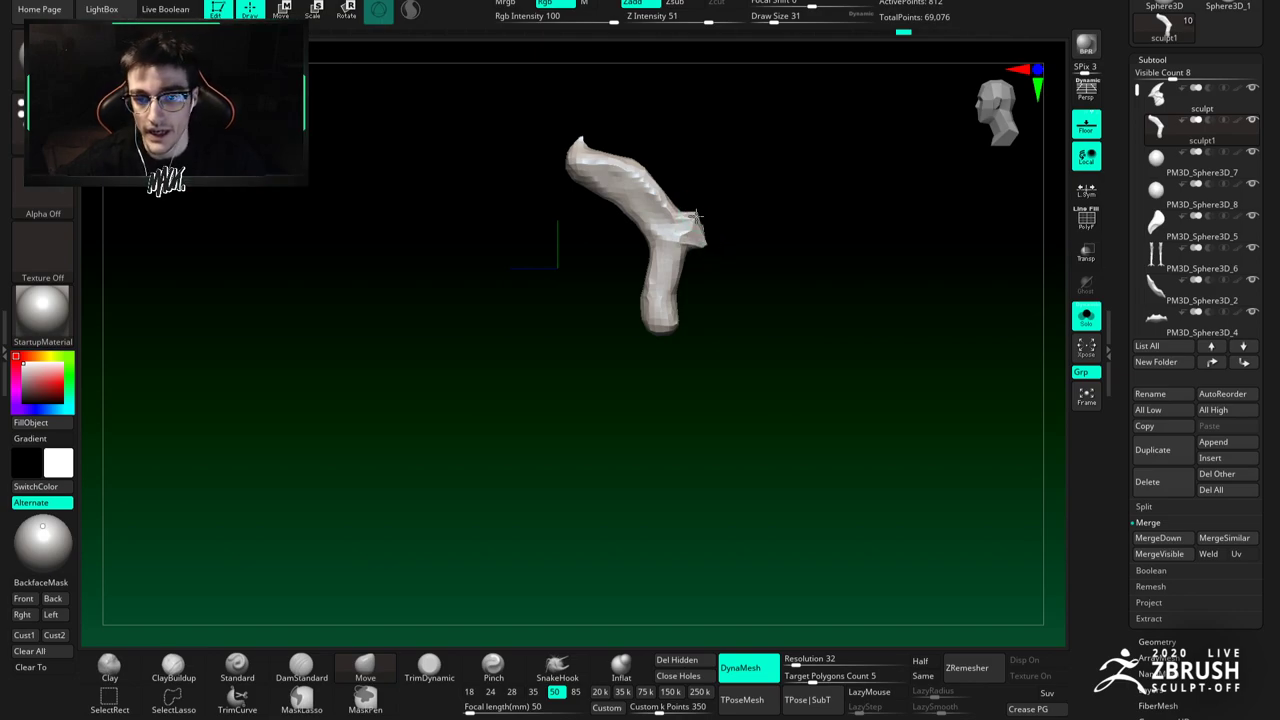
{"action": "key", "text": "space"}
{"action": "mouse_move", "coordinate": [706, 238]}
{"action": "right_mouse_down"}
{"action": "mouse_move", "coordinate": [714, 226]}
{"action": "mouse_move", "coordinate": [655, 257]}
{"action": "mouse_move", "coordinate": [643, 237]}
{"action": "mouse_move", "coordinate": [678, 220]}
{"action": "mouse_move", "coordinate": [717, 243]}
{"action": "right_mouse_up"}
{"action": "key", "text": "space"}
{"action": "left_click_drag", "start_coordinate": [667, 219], "coordinate": [663, 219]}
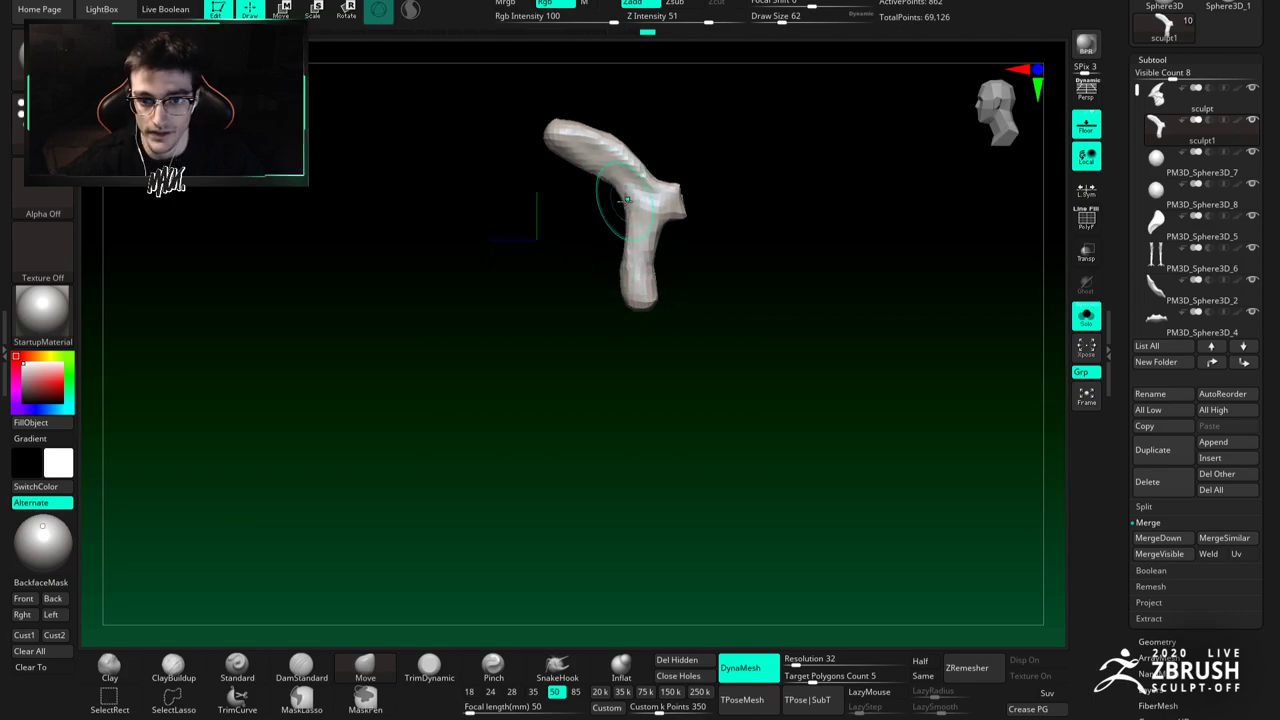
Step: Show the whole bird and pull the strut's spur into a downward hooked tip with Move at draw size 29
{"action": "left_click", "coordinate": [1087, 318]}
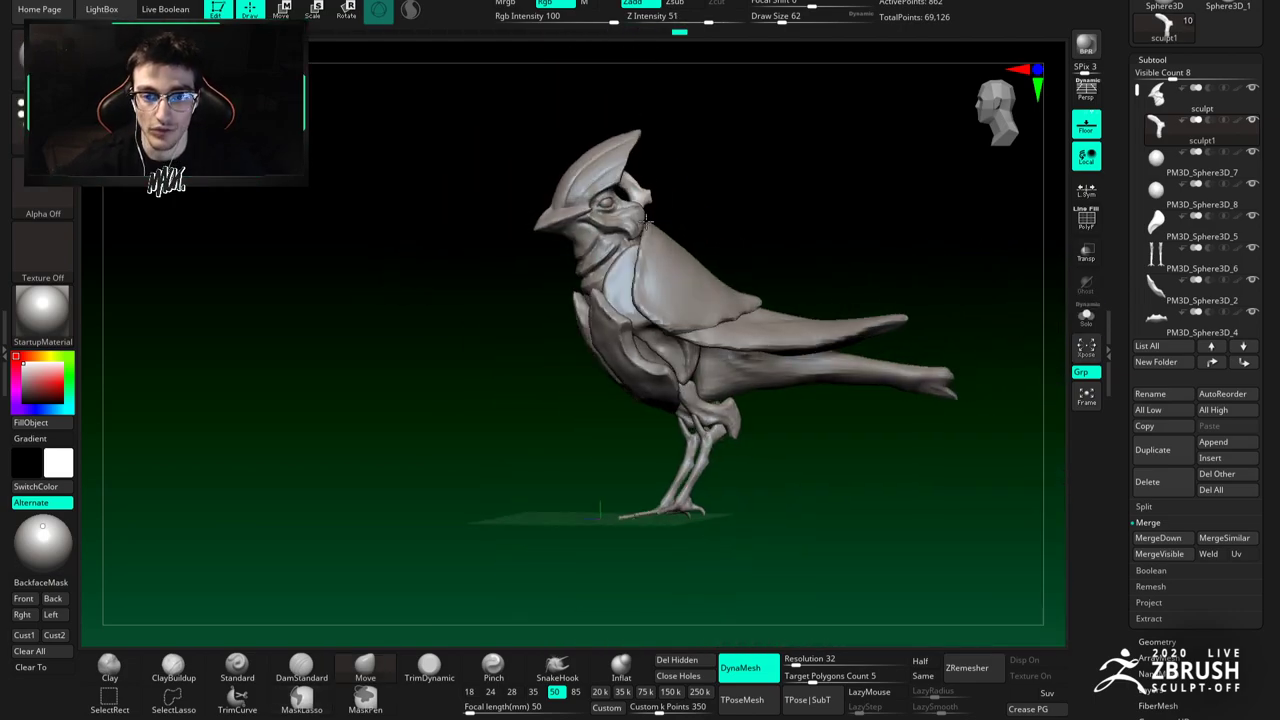
{"action": "mouse_move", "coordinate": [633, 230]}
{"action": "right_mouse_down"}
{"action": "mouse_move", "coordinate": [690, 234]}
{"action": "mouse_move", "coordinate": [618, 223]}
{"action": "mouse_move", "coordinate": [647, 227]}
{"action": "mouse_move", "coordinate": [660, 260]}
{"action": "mouse_move", "coordinate": [663, 246]}
{"action": "mouse_move", "coordinate": [615, 252]}
{"action": "mouse_move", "coordinate": [580, 229]}
{"action": "right_mouse_up"}
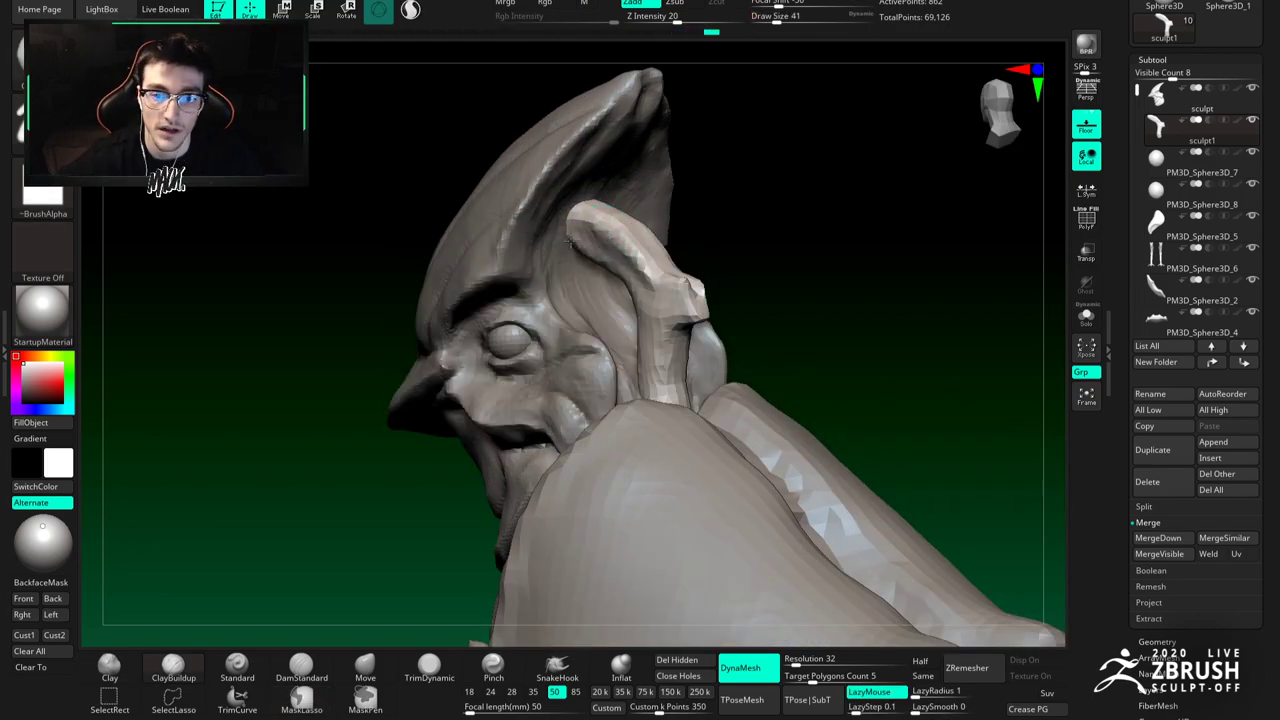
{"action": "right_click_drag", "start_coordinate": [633, 259], "coordinate": [700, 385]}
{"action": "right_click_drag", "start_coordinate": [700, 385], "coordinate": [643, 286], "text": "alt"}
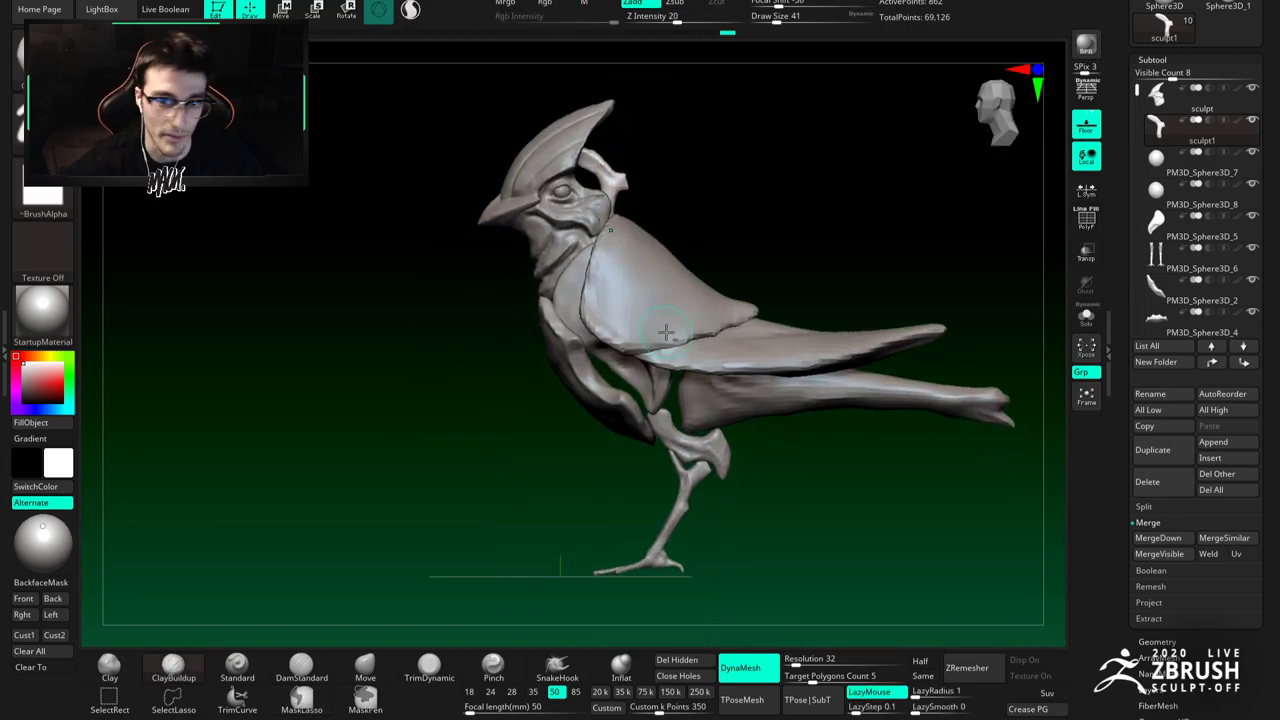
{"action": "right_click_drag", "start_coordinate": [664, 331], "coordinate": [672, 351], "text": "alt"}
{"action": "left_click", "coordinate": [365, 668]}
{"action": "right_click_drag", "start_coordinate": [520, 440], "coordinate": [586, 273], "text": "ctrl"}
{"action": "right_click", "coordinate": [586, 273]}
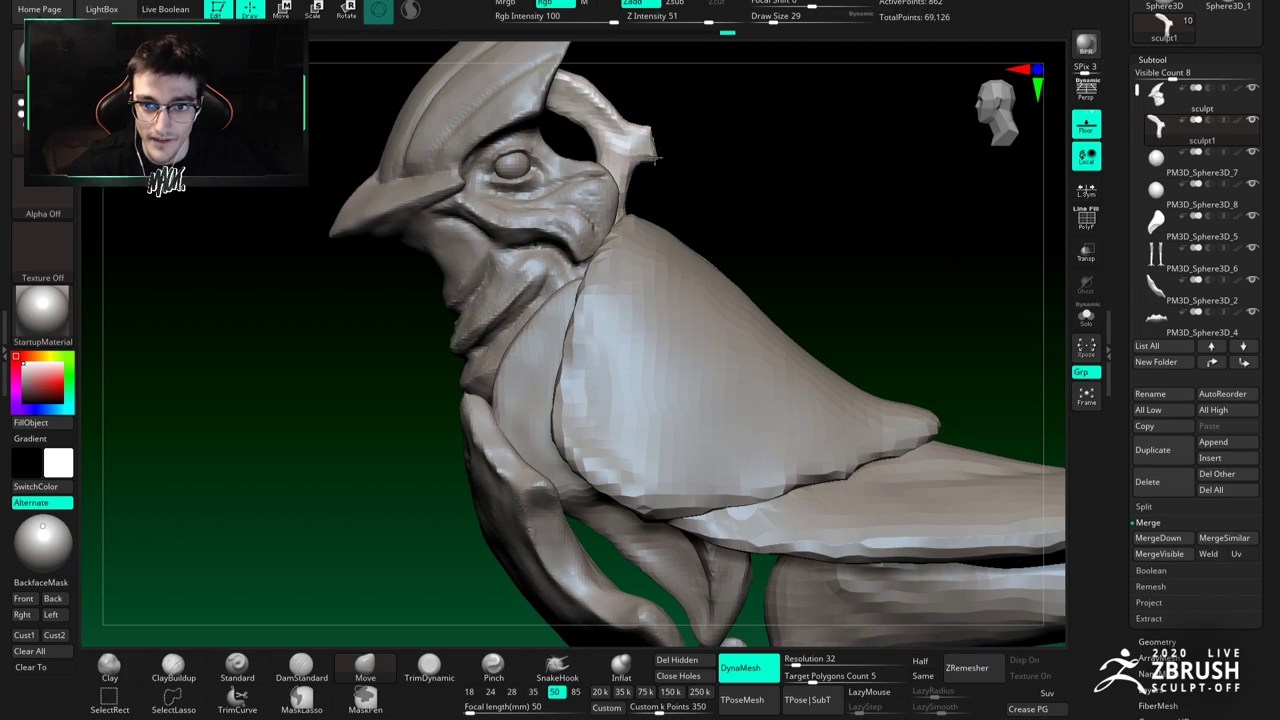
{"action": "left_click_drag", "start_coordinate": [637, 165], "coordinate": [628, 188]}
{"action": "right_click", "coordinate": [635, 174]}
{"action": "key", "text": "space"}
{"action": "left_click_drag", "start_coordinate": [592, 141], "coordinate": [599, 141]}
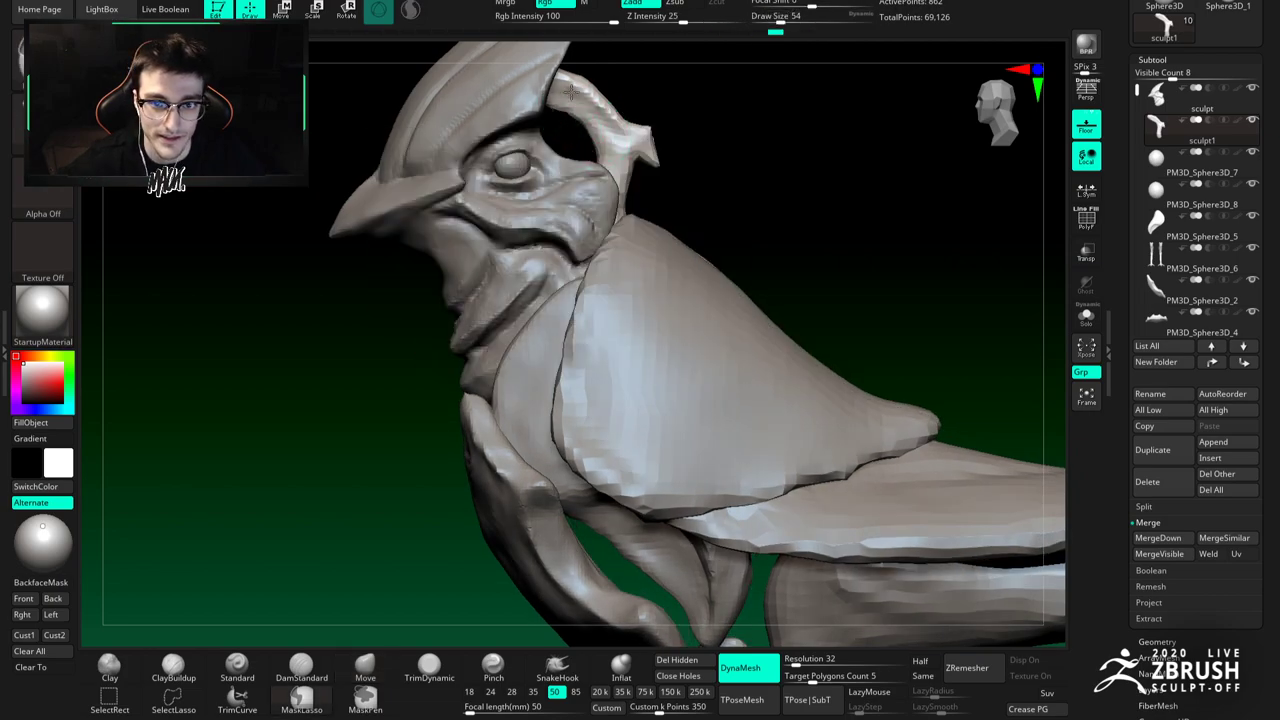
Step: Hide the front chest piece and make the lower tail piece the active subtool
{"action": "key", "text": "f"}
{"action": "left_click", "coordinate": [640, 255], "text": "alt"}
{"action": "mouse_move", "coordinate": [640, 255]}
{"action": "right_mouse_down"}
{"action": "mouse_move", "coordinate": [666, 258]}
{"action": "mouse_move", "coordinate": [686, 316]}
{"action": "mouse_move", "coordinate": [680, 294]}
{"action": "mouse_move", "coordinate": [645, 273]}
{"action": "mouse_move", "coordinate": [686, 281]}
{"action": "mouse_move", "coordinate": [661, 283]}
{"action": "mouse_move", "coordinate": [674, 305]}
{"action": "mouse_move", "coordinate": [749, 271]}
{"action": "mouse_move", "coordinate": [666, 280]}
{"action": "mouse_move", "coordinate": [695, 255]}
{"action": "mouse_move", "coordinate": [677, 277]}
{"action": "mouse_move", "coordinate": [723, 280]}
{"action": "mouse_move", "coordinate": [715, 303]}
{"action": "mouse_move", "coordinate": [660, 312]}
{"action": "mouse_move", "coordinate": [767, 319]}
{"action": "mouse_move", "coordinate": [645, 330]}
{"action": "mouse_move", "coordinate": [697, 290]}
{"action": "mouse_move", "coordinate": [630, 360]}
{"action": "right_mouse_up"}
{"action": "key", "text": "b"}
{"action": "key", "text": "c"}
{"action": "key", "text": "b"}
{"action": "left_click", "coordinate": [1086, 316]}
{"action": "left_click", "coordinate": [1086, 316]}
{"action": "right_click_drag", "start_coordinate": [630, 360], "coordinate": [712, 340]}
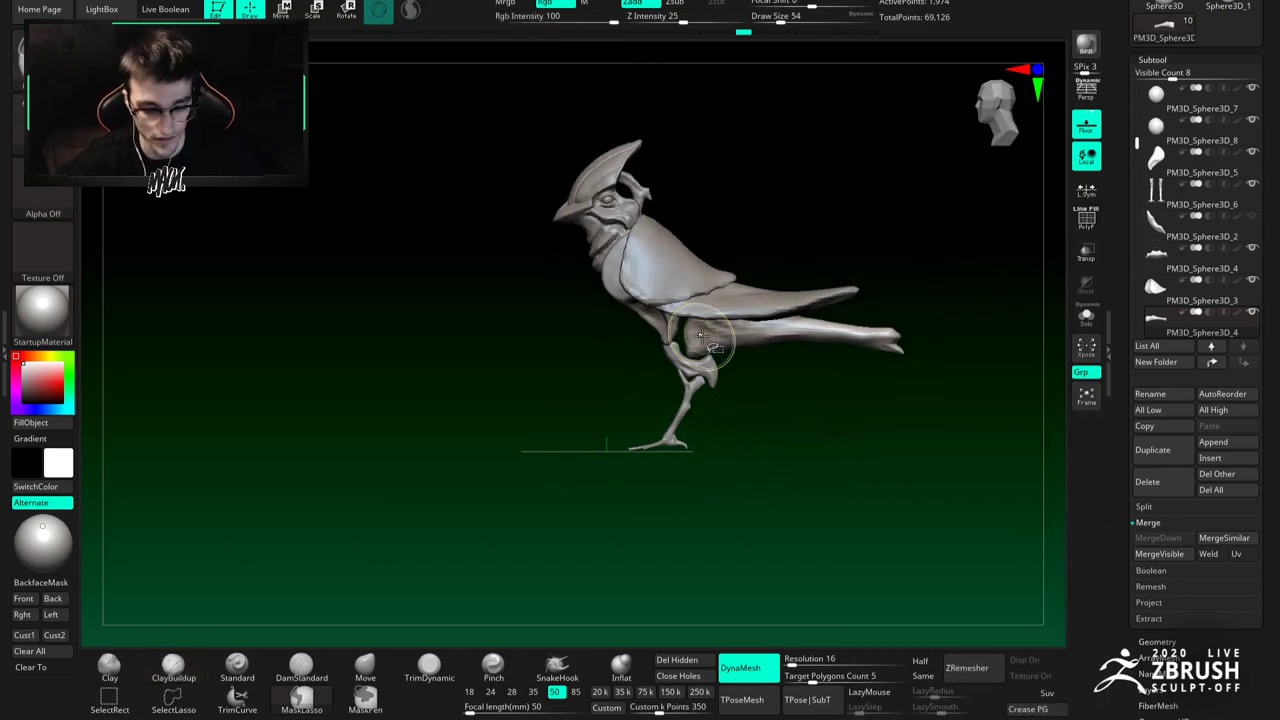
Step: Duplicate the lower tail piece, then move and rotate the copy diagonally in front of the chest
{"action": "key", "text": "ctrl+shift+d"}
{"action": "key", "text": "w"}
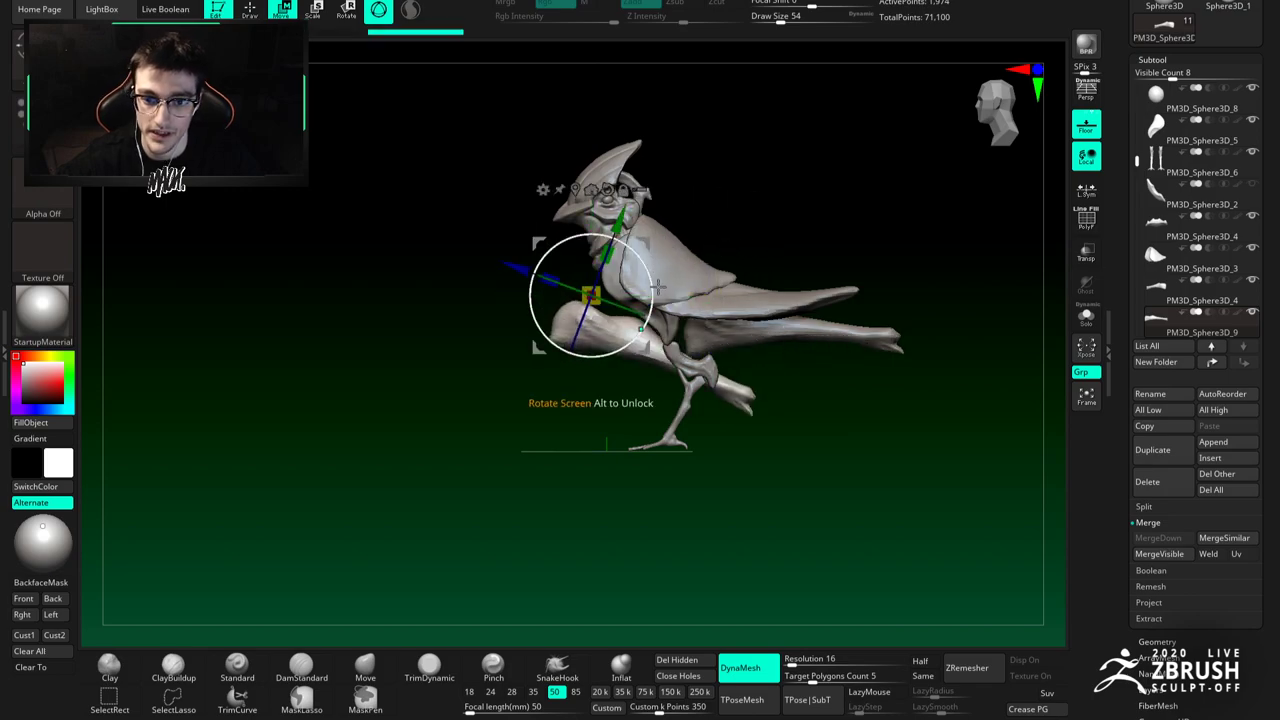
{"action": "left_click_drag", "start_coordinate": [643, 247], "coordinate": [631, 222]}
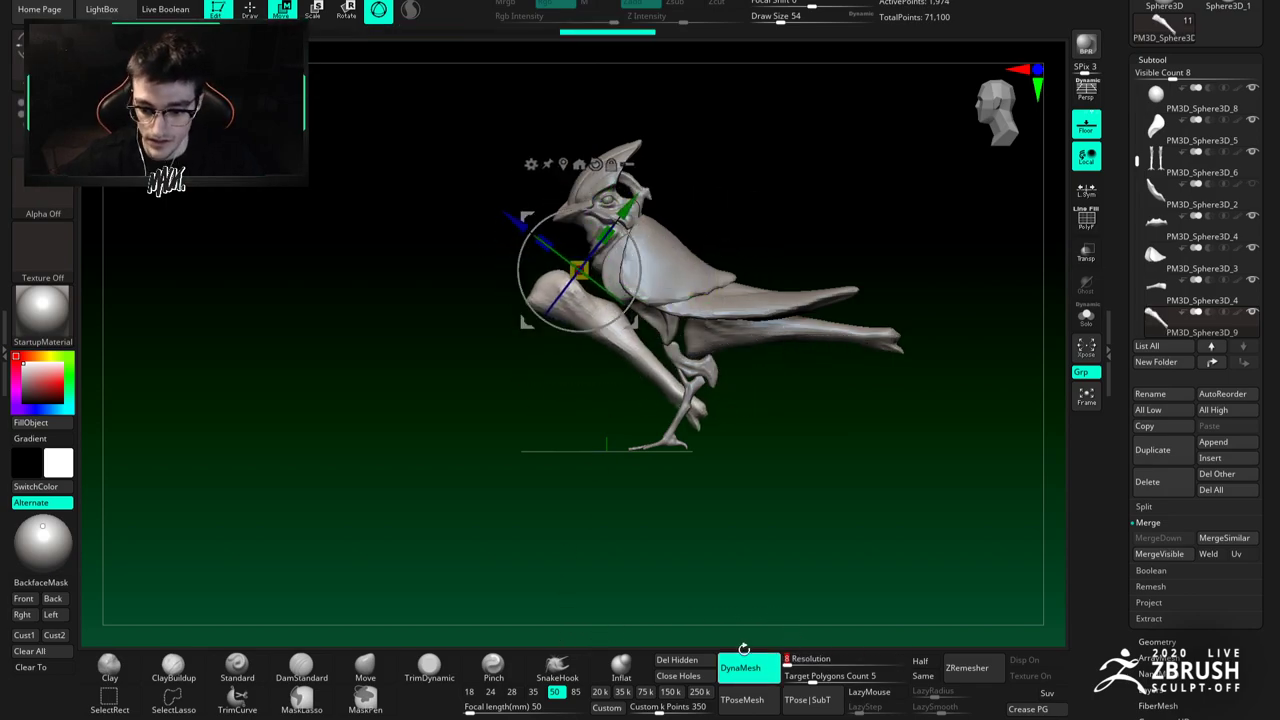
Step: Remesh the tail copy with DynaMesh at resolution 16 and shorten its narrow end with Move at draw size 202
{"action": "key", "text": "q"}
{"action": "key", "text": "space"}
{"action": "left_click_drag", "start_coordinate": [550, 325], "coordinate": [580, 325]}
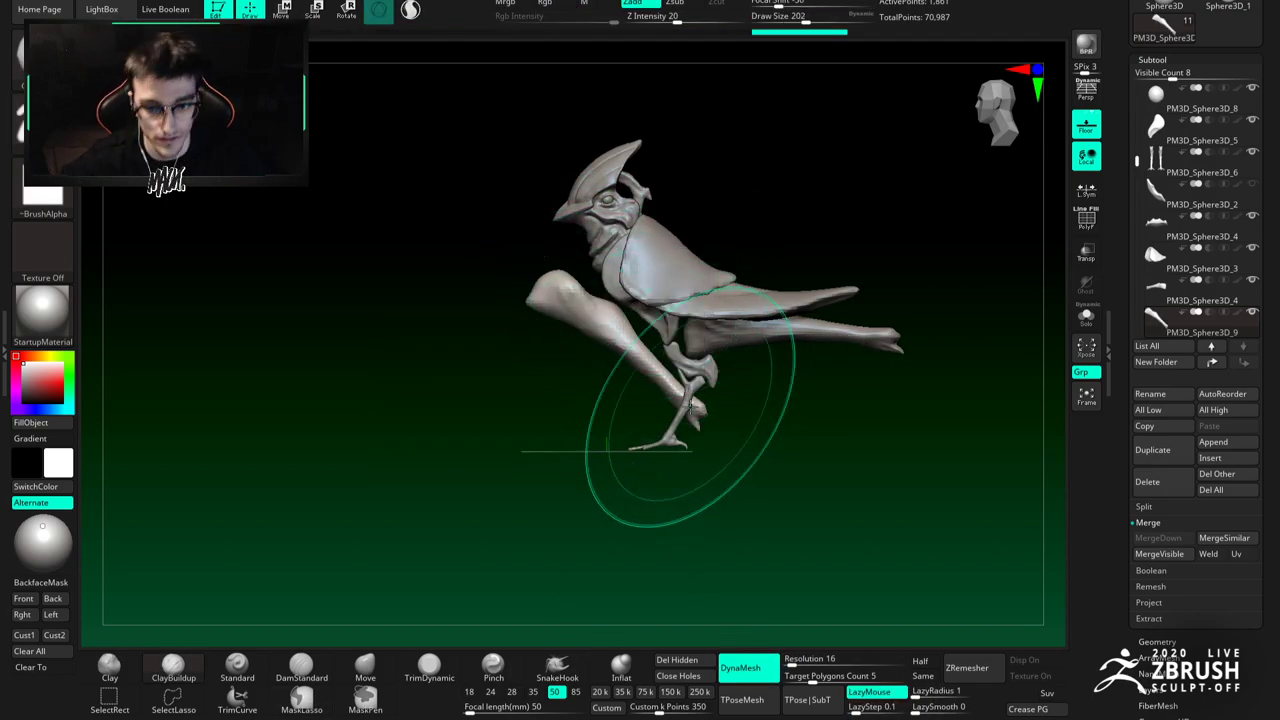
{"action": "key", "text": "b"}
{"action": "key", "text": "m"}
{"action": "key", "text": "v"}
{"action": "mouse_move", "coordinate": [705, 432]}
{"action": "left_mouse_down"}
{"action": "mouse_move", "coordinate": [641, 367]}
{"action": "mouse_move", "coordinate": [650, 380]}
{"action": "left_mouse_up"}
{"action": "left_click_drag", "start_coordinate": [505, 370], "coordinate": [632, 490], "text": "ctrl"}
Step: Pull the shortened copy into a curved breast piece along the front of the torso with the Move brush
{"action": "left_click_drag", "start_coordinate": [617, 337], "coordinate": [640, 357]}
{"action": "left_click_drag", "start_coordinate": [573, 316], "coordinate": [613, 305]}
{"action": "right_click_drag", "start_coordinate": [637, 308], "coordinate": [627, 362]}
{"action": "right_click", "coordinate": [648, 309]}
{"action": "right_click", "coordinate": [520, 487]}
{"action": "left_click_drag", "start_coordinate": [602, 397], "coordinate": [588, 397]}
{"action": "mouse_move", "coordinate": [588, 386]}
{"action": "right_mouse_down"}
{"action": "mouse_move", "coordinate": [558, 378]}
{"action": "mouse_move", "coordinate": [581, 364]}
{"action": "right_mouse_up"}
{"action": "mouse_move", "coordinate": [581, 366]}
{"action": "left_mouse_down"}
{"action": "mouse_move", "coordinate": [573, 397]}
{"action": "mouse_move", "coordinate": [670, 382]}
{"action": "mouse_move", "coordinate": [591, 372]}
{"action": "left_mouse_up"}
Step: Fit the breast piece's outline between the neck and the thigh with Move, starting at draw size 132
{"action": "key", "text": "space"}
{"action": "right_click_drag", "start_coordinate": [594, 375], "coordinate": [590, 335], "text": "shift"}
{"action": "key", "text": "space"}
{"action": "left_click_drag", "start_coordinate": [590, 336], "coordinate": [595, 335]}
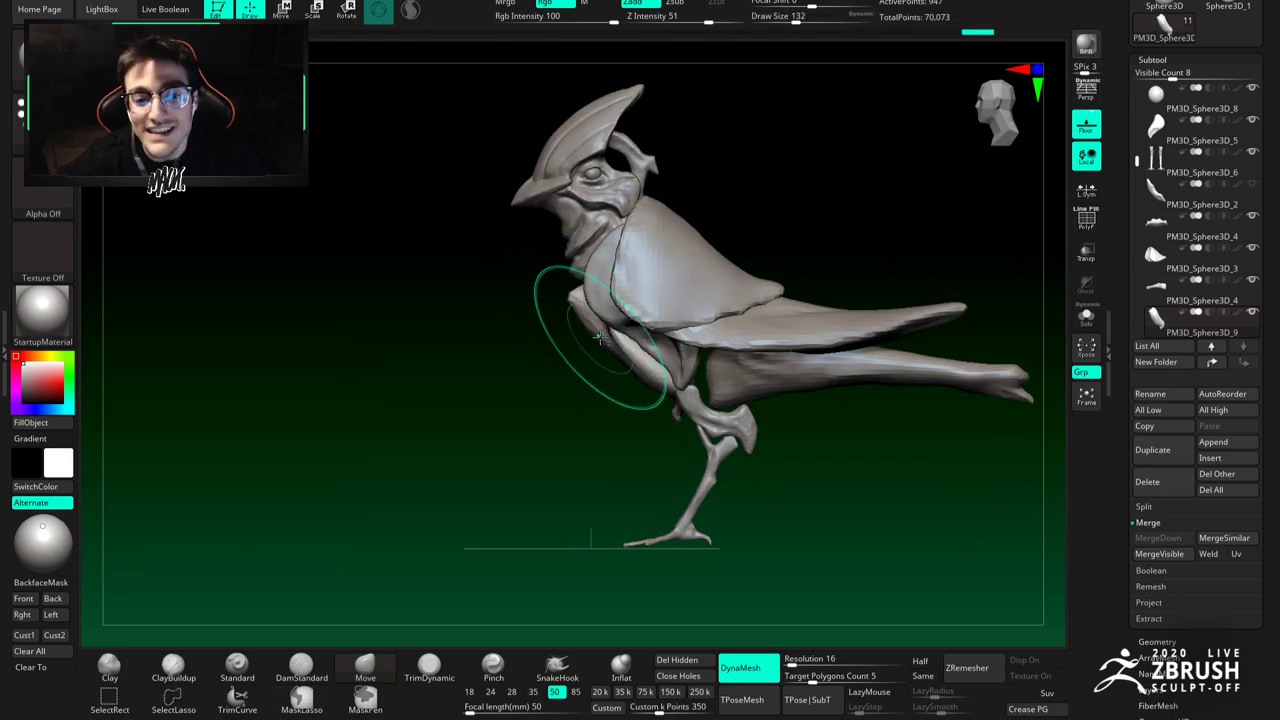
{"action": "right_click_drag", "start_coordinate": [598, 337], "coordinate": [606, 336]}
{"action": "key", "text": "space"}
{"action": "left_click_drag", "start_coordinate": [606, 336], "coordinate": [602, 336]}
{"action": "right_click_drag", "start_coordinate": [602, 336], "coordinate": [618, 343]}
{"action": "left_click_drag", "start_coordinate": [615, 357], "coordinate": [620, 313], "text": "shift"}
{"action": "right_click_drag", "start_coordinate": [620, 313], "coordinate": [630, 326]}
{"action": "key", "text": "space"}
{"action": "left_click_drag", "start_coordinate": [630, 326], "coordinate": [613, 323]}
{"action": "key", "text": "space"}
Step: Remesh the breast piece with DynaMesh at resolution 16 and build up its isolated surface with ClayBuildup at draw size 62
{"action": "right_click_drag", "start_coordinate": [613, 323], "coordinate": [635, 370], "text": "ctrl"}
{"action": "left_click", "coordinate": [1086, 318]}
{"action": "left_click_drag", "start_coordinate": [757, 372], "coordinate": [773, 420], "text": "ctrl"}
{"action": "right_click_drag", "start_coordinate": [630, 345], "coordinate": [590, 367]}
{"action": "key", "text": "bracketleft"}
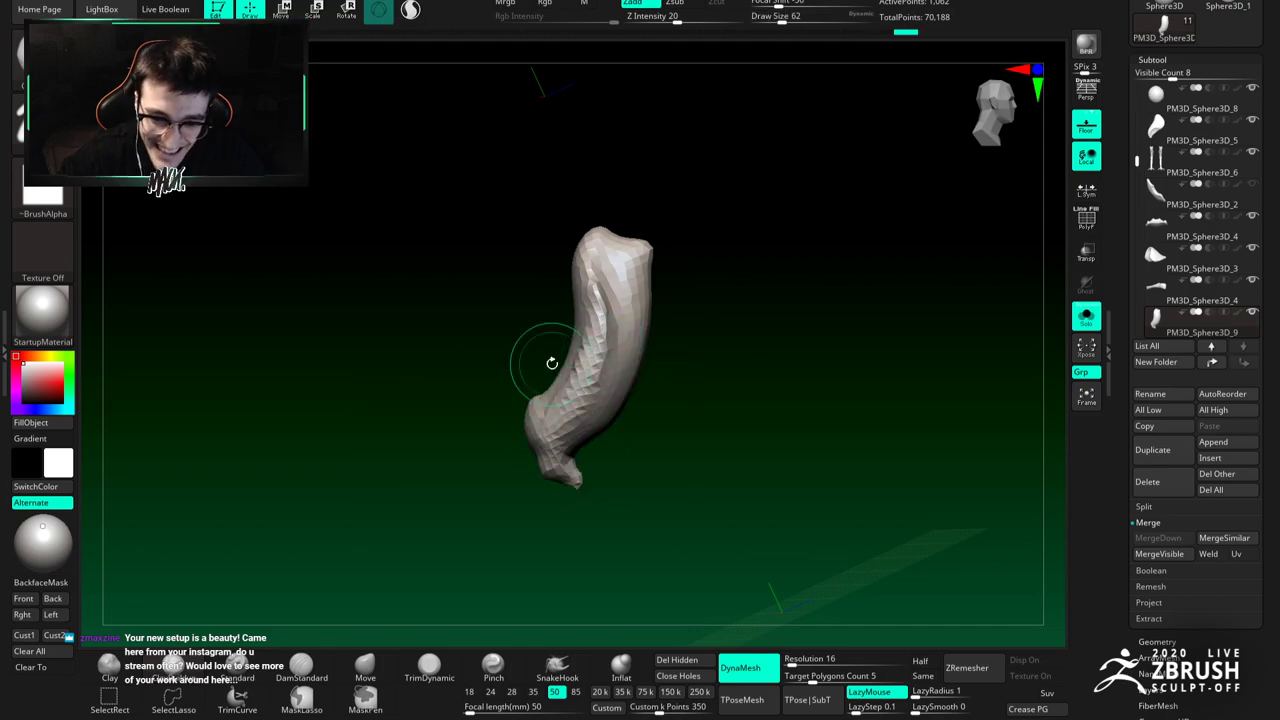
{"action": "left_click_drag", "start_coordinate": [546, 372], "coordinate": [535, 401]}
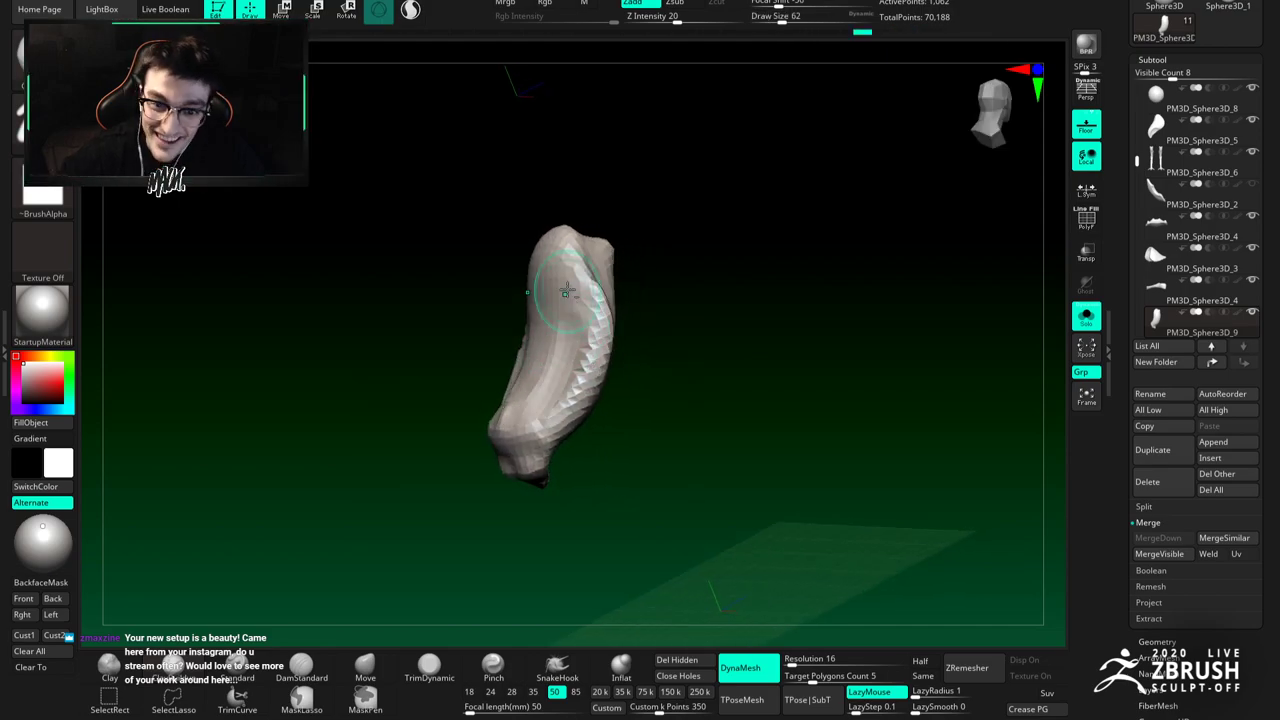
{"action": "left_click_drag", "start_coordinate": [555, 297], "coordinate": [538, 325]}
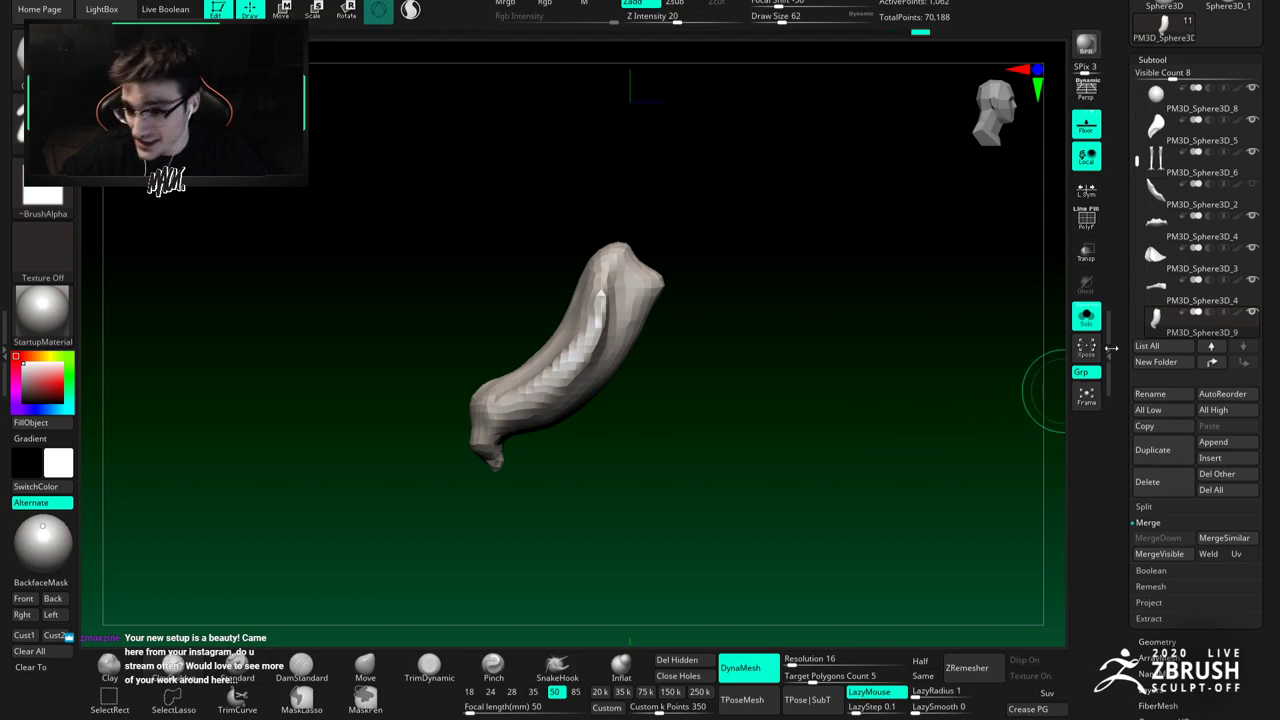
Step: Narrow and square off the breast piece's upper end against the neck with Move, reducing the draw size from 101 to 71
{"action": "left_click", "coordinate": [1086, 316]}
{"action": "left_click_drag", "start_coordinate": [820, 306], "coordinate": [614, 298]}
{"action": "mouse_move", "coordinate": [615, 298]}
{"action": "right_mouse_down"}
{"action": "mouse_move", "coordinate": [651, 280]}
{"action": "mouse_move", "coordinate": [655, 300]}
{"action": "mouse_move", "coordinate": [685, 318]}
{"action": "right_mouse_up"}
{"action": "left_click", "coordinate": [367, 668]}
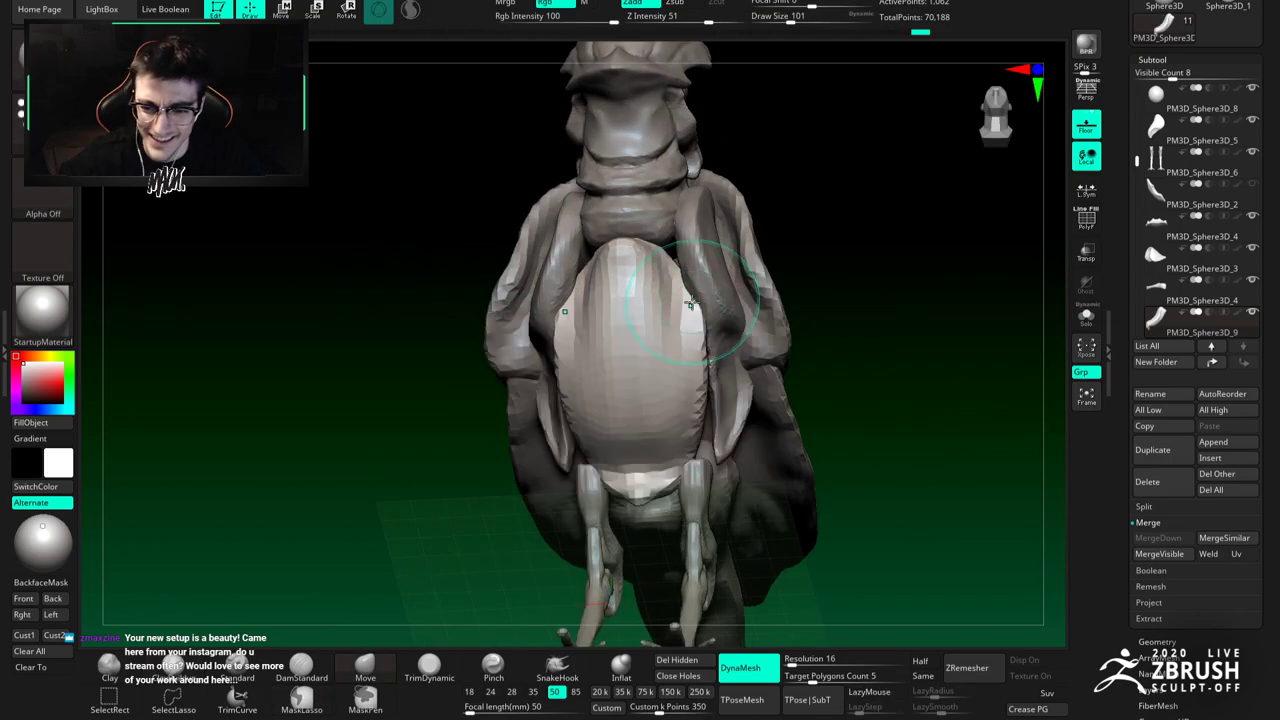
{"action": "left_click_drag", "start_coordinate": [682, 297], "coordinate": [692, 297]}
{"action": "key", "text": "space"}
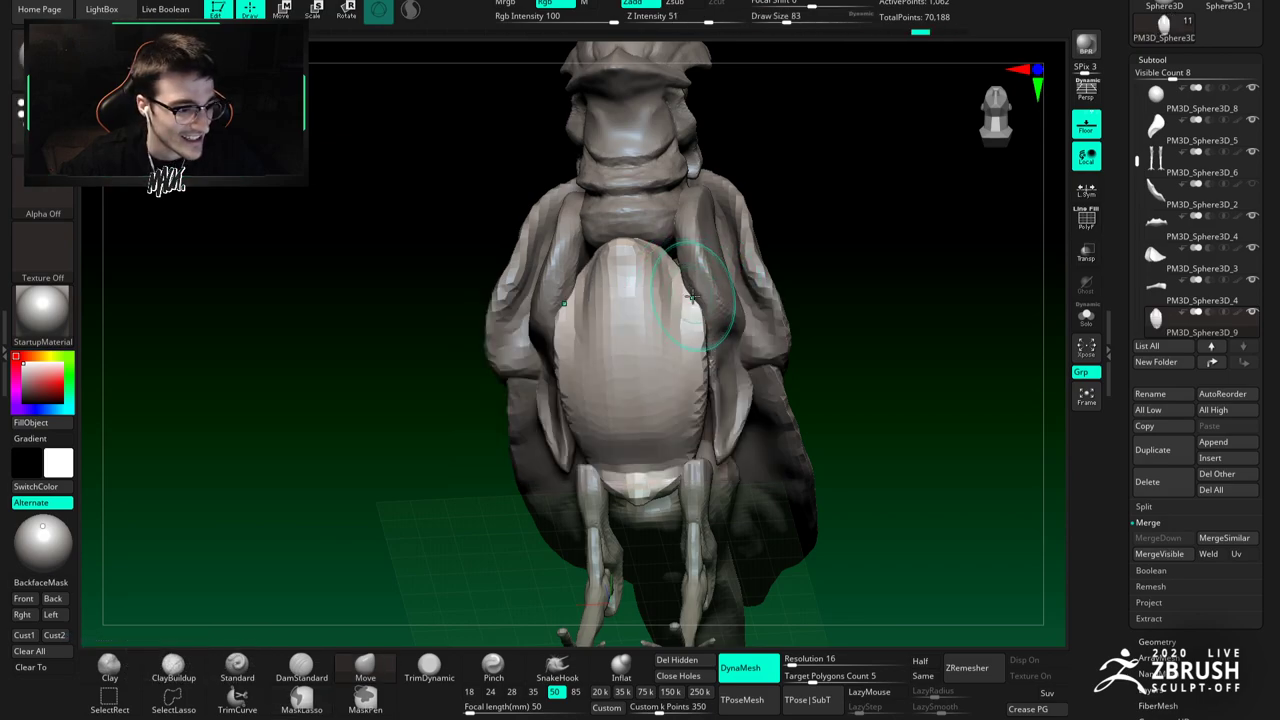
{"action": "key", "text": "["}
{"action": "key", "text": "space"}
{"action": "mouse_move", "coordinate": [682, 281]}
{"action": "right_mouse_down"}
{"action": "mouse_move", "coordinate": [685, 292]}
{"action": "mouse_move", "coordinate": [595, 258]}
{"action": "right_mouse_up"}
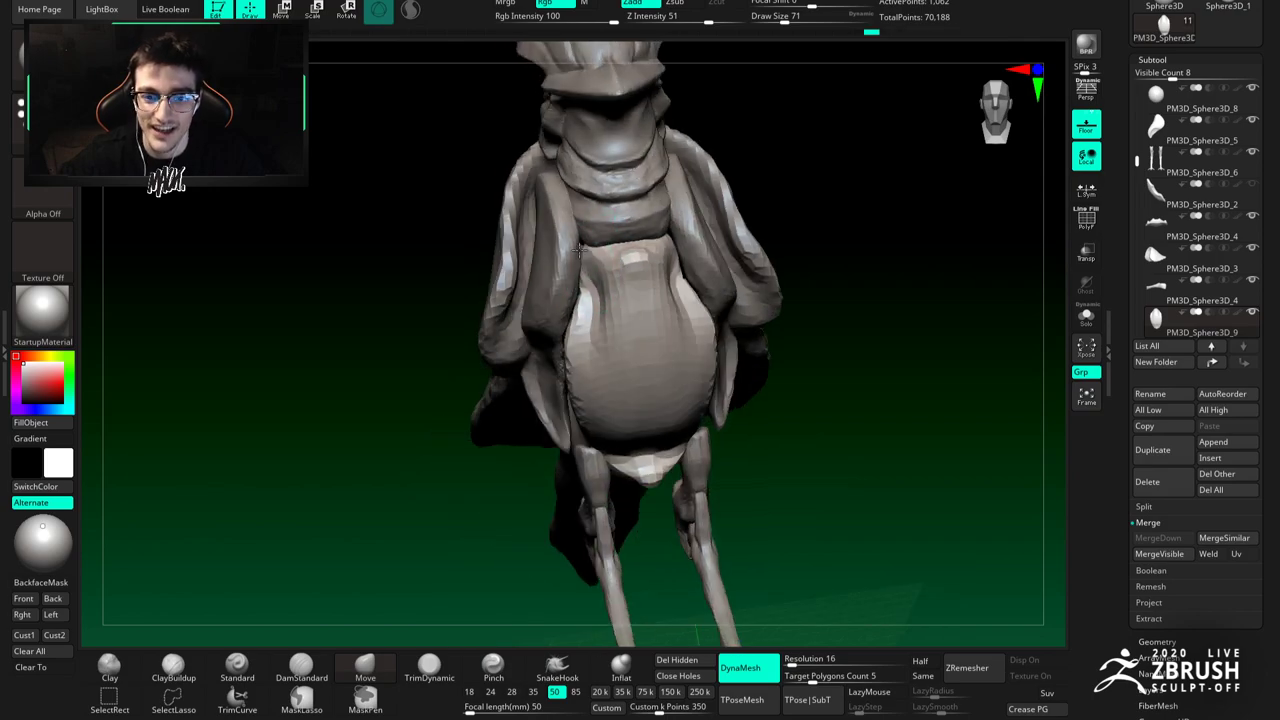
Step: Isolate the breast piece and build up its front planes and upper rim with ClayBuildup at draw size 49
{"action": "mouse_move", "coordinate": [594, 284]}
{"action": "right_mouse_down"}
{"action": "mouse_move", "coordinate": [613, 303]}
{"action": "mouse_move", "coordinate": [708, 285]}
{"action": "mouse_move", "coordinate": [635, 296]}
{"action": "mouse_move", "coordinate": [635, 315]}
{"action": "mouse_move", "coordinate": [697, 277]}
{"action": "mouse_move", "coordinate": [669, 303]}
{"action": "mouse_move", "coordinate": [623, 283]}
{"action": "mouse_move", "coordinate": [625, 343]}
{"action": "right_mouse_up"}
{"action": "left_click", "coordinate": [1090, 319]}
{"action": "key", "text": "b"}
{"action": "key", "text": "c"}
{"action": "key", "text": "b"}
{"action": "key", "text": "b"}
{"action": "key", "text": "c"}
{"action": "key", "text": "b"}
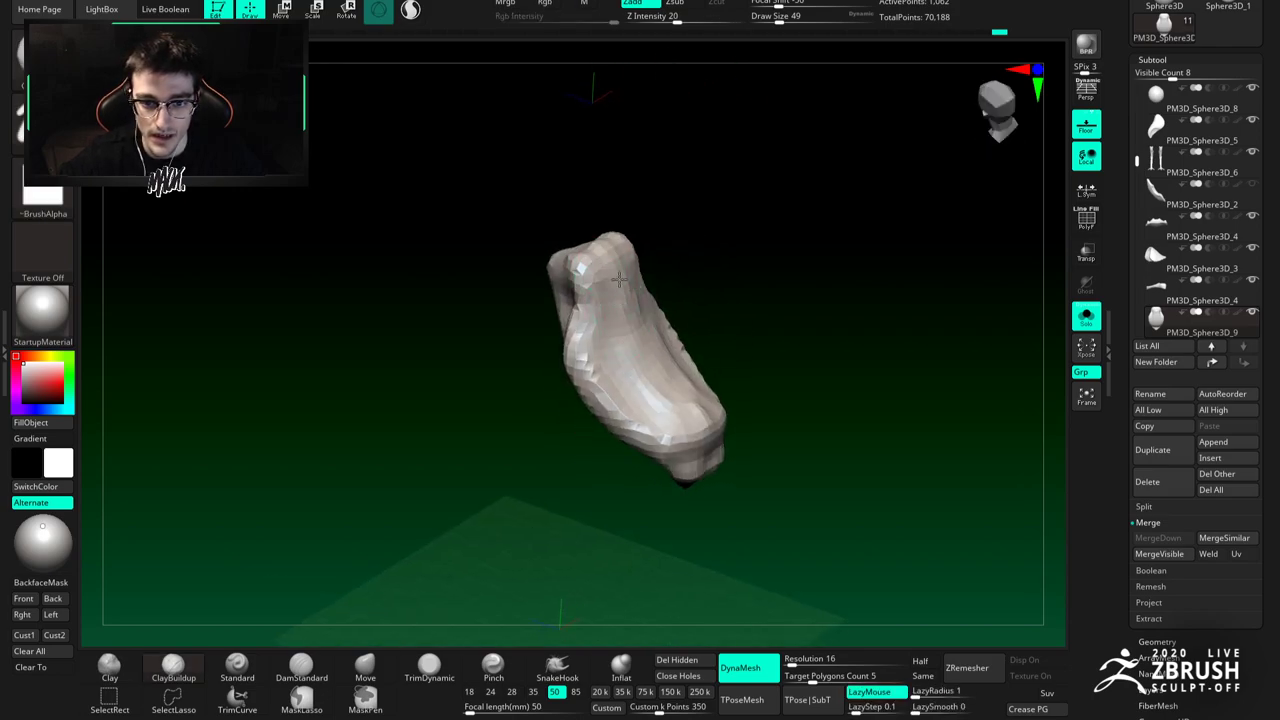
{"action": "right_click_drag", "start_coordinate": [611, 260], "coordinate": [612, 252]}
Step: Carve creases along the breast piece's surface with the DamStandard brush
{"action": "mouse_move", "coordinate": [617, 330]}
{"action": "right_mouse_down"}
{"action": "mouse_move", "coordinate": [609, 357]}
{"action": "mouse_move", "coordinate": [607, 284]}
{"action": "mouse_move", "coordinate": [564, 276]}
{"action": "mouse_move", "coordinate": [595, 338]}
{"action": "mouse_move", "coordinate": [717, 371]}
{"action": "mouse_move", "coordinate": [780, 366]}
{"action": "right_mouse_up"}
{"action": "key", "text": "b"}
{"action": "key", "text": "d"}
{"action": "key", "text": "s"}
Step: Show the whole bird and reshape the breast piece's side profile with Move at draw size 124
{"action": "left_click", "coordinate": [1086, 315]}
{"action": "right_click_drag", "start_coordinate": [642, 371], "coordinate": [653, 338], "text": "alt"}
{"action": "left_click", "coordinate": [367, 666]}
{"action": "mouse_move", "coordinate": [526, 494]}
{"action": "right_mouse_down", "text": "ctrl"}
{"action": "mouse_move", "coordinate": [512, 450]}
{"action": "mouse_move", "coordinate": [500, 560]}
{"action": "right_mouse_up", "text": "ctrl"}
{"action": "key", "text": "space"}
{"action": "left_click_drag", "start_coordinate": [545, 320], "coordinate": [563, 319]}
{"action": "right_click_drag", "start_coordinate": [563, 319], "coordinate": [600, 319], "text": "alt"}
{"action": "key", "text": "s"}
{"action": "left_click_drag", "start_coordinate": [584, 311], "coordinate": [577, 310]}
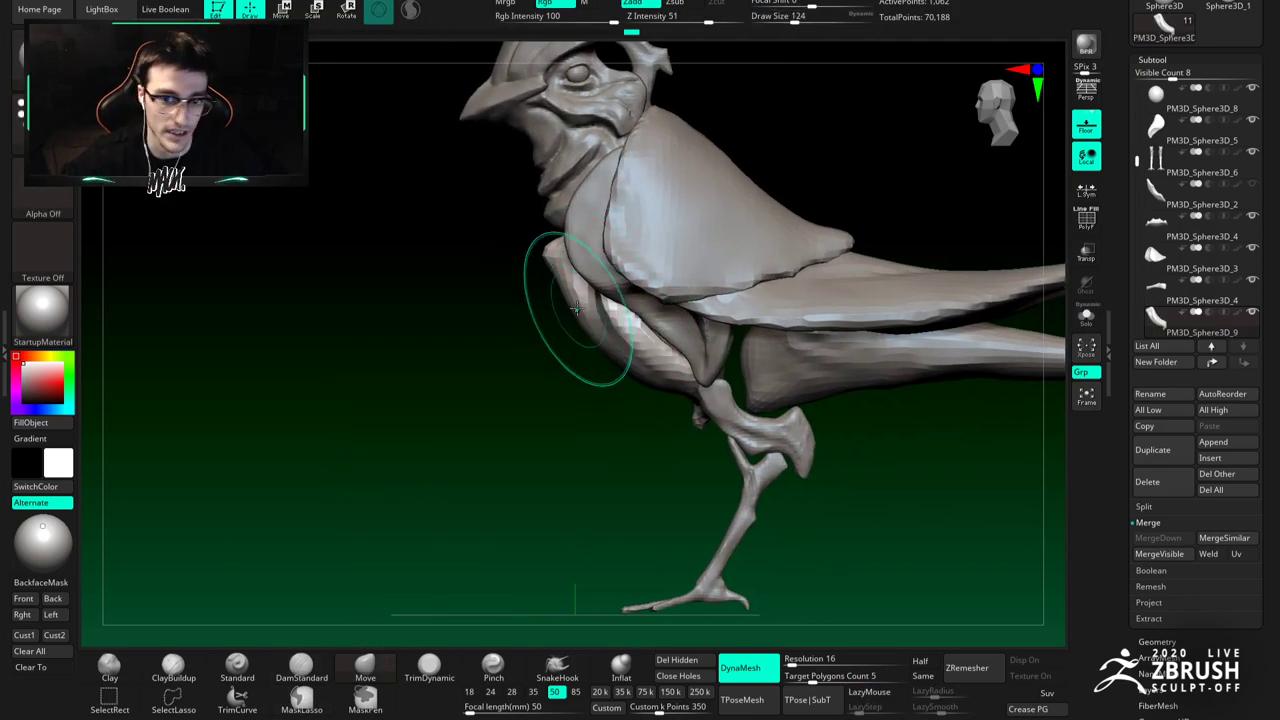
Step: Adjust the breast piece's upper tip below the neck with Move at draw sizes 104 and 112
{"action": "key", "text": "space"}
{"action": "left_click_drag", "start_coordinate": [556, 262], "coordinate": [552, 260]}
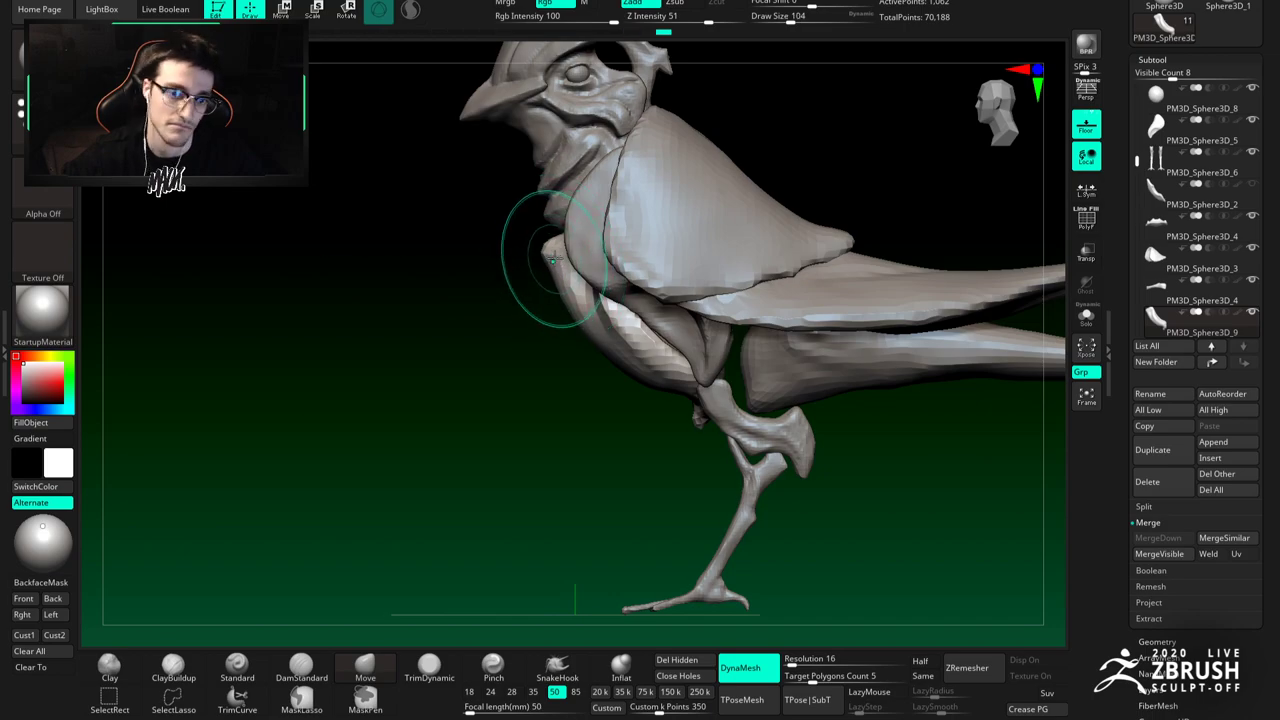
{"action": "right_click_drag", "start_coordinate": [545, 260], "coordinate": [559, 260]}
{"action": "key", "text": "s"}
{"action": "left_click_drag", "start_coordinate": [558, 260], "coordinate": [553, 260]}
{"action": "right_click_drag", "start_coordinate": [543, 248], "coordinate": [582, 282]}
{"action": "key", "text": "s"}
{"action": "left_click_drag", "start_coordinate": [582, 283], "coordinate": [586, 283]}
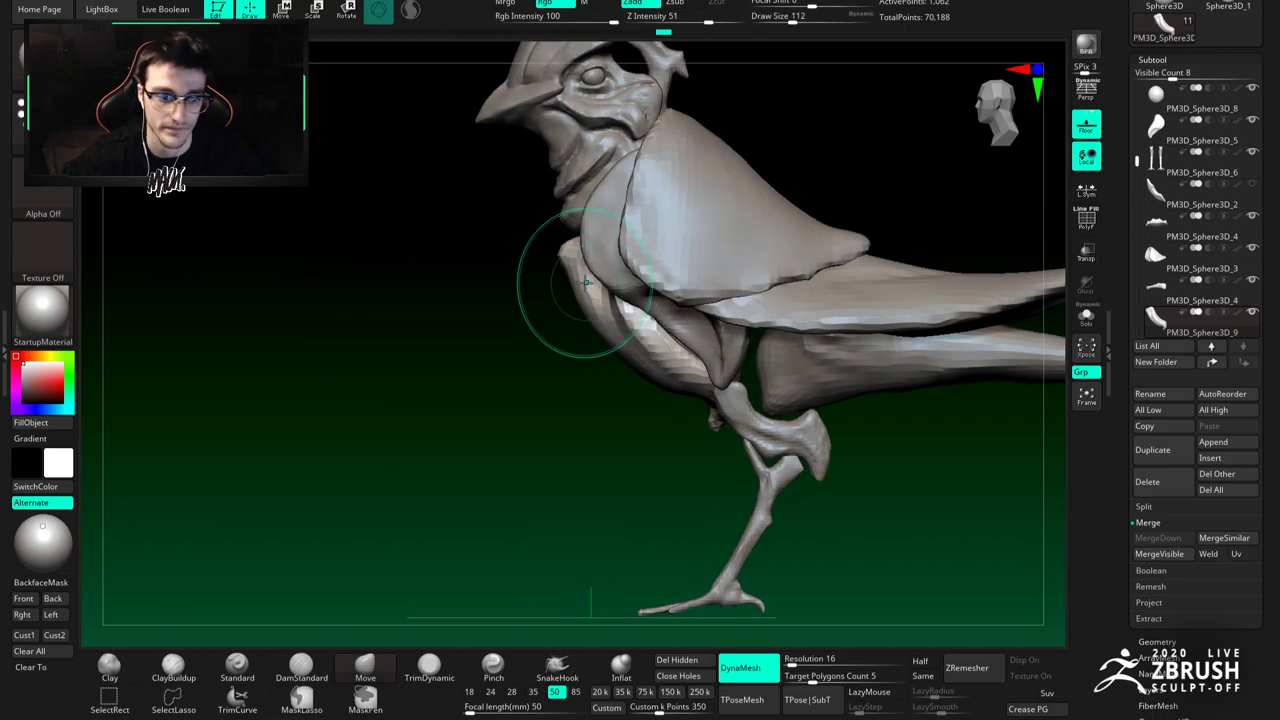
Step: Fit the breast piece's lower edge and belly around the thighs with Move at draw sizes 167 and 128
{"action": "mouse_move", "coordinate": [626, 343]}
{"action": "right_mouse_down"}
{"action": "mouse_move", "coordinate": [713, 360]}
{"action": "mouse_move", "coordinate": [710, 376]}
{"action": "right_mouse_up"}
{"action": "key", "text": "space"}
{"action": "left_click_drag", "start_coordinate": [710, 376], "coordinate": [701, 376]}
{"action": "right_click_drag", "start_coordinate": [640, 365], "coordinate": [735, 330]}
{"action": "mouse_move", "coordinate": [600, 290]}
{"action": "right_mouse_down", "text": "ctrl"}
{"action": "mouse_move", "coordinate": [598, 325]}
{"action": "mouse_move", "coordinate": [652, 308]}
{"action": "mouse_move", "coordinate": [657, 275]}
{"action": "right_mouse_up", "text": "ctrl"}
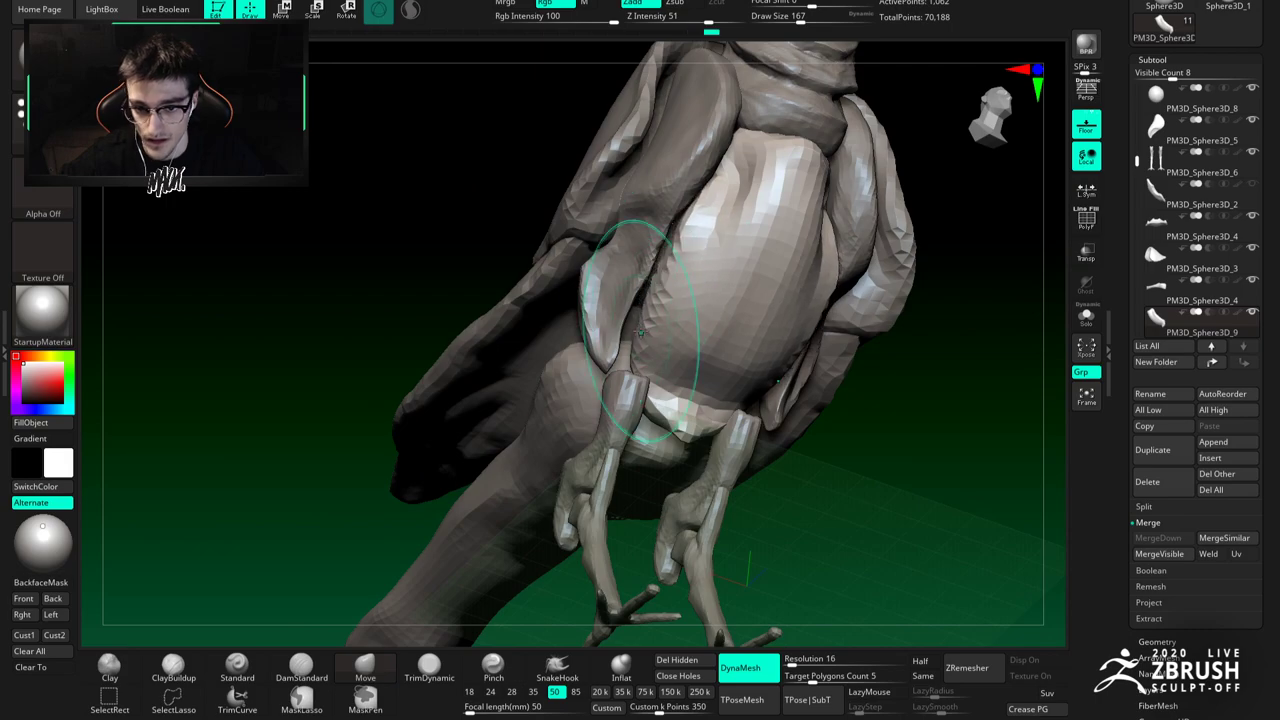
{"action": "mouse_move", "coordinate": [628, 327]}
{"action": "right_mouse_down", "text": "ctrl"}
{"action": "mouse_move", "coordinate": [640, 300]}
{"action": "mouse_move", "coordinate": [660, 318]}
{"action": "mouse_move", "coordinate": [640, 345]}
{"action": "right_mouse_up", "text": "ctrl"}
{"action": "key", "text": "space"}
{"action": "left_click_drag", "start_coordinate": [640, 334], "coordinate": [626, 334]}
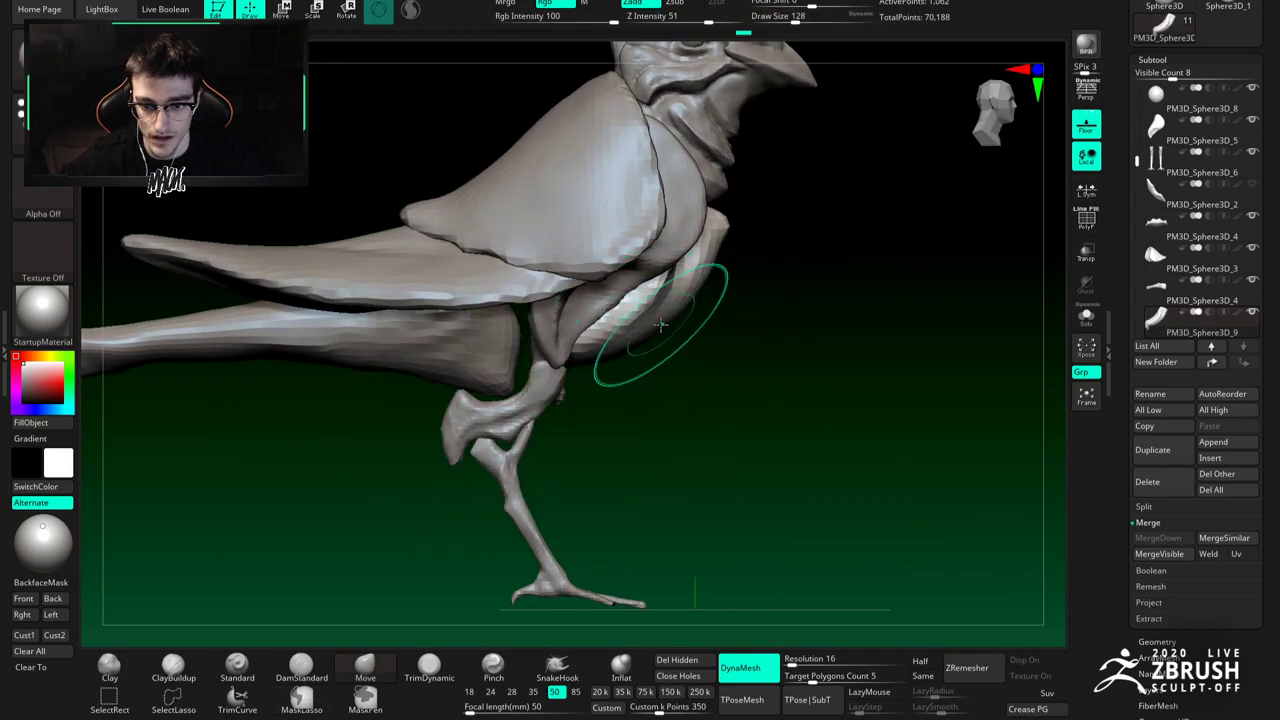
Step: Build up the isolated breast piece with ClayBuildup at draw size 71 and remesh it with DynaMesh at resolution 24
{"action": "key", "text": "b"}
{"action": "key", "text": "c"}
{"action": "key", "text": "b"}
{"action": "right_click_drag", "start_coordinate": [652, 308], "coordinate": [612, 302]}
{"action": "left_click", "coordinate": [1086, 316]}
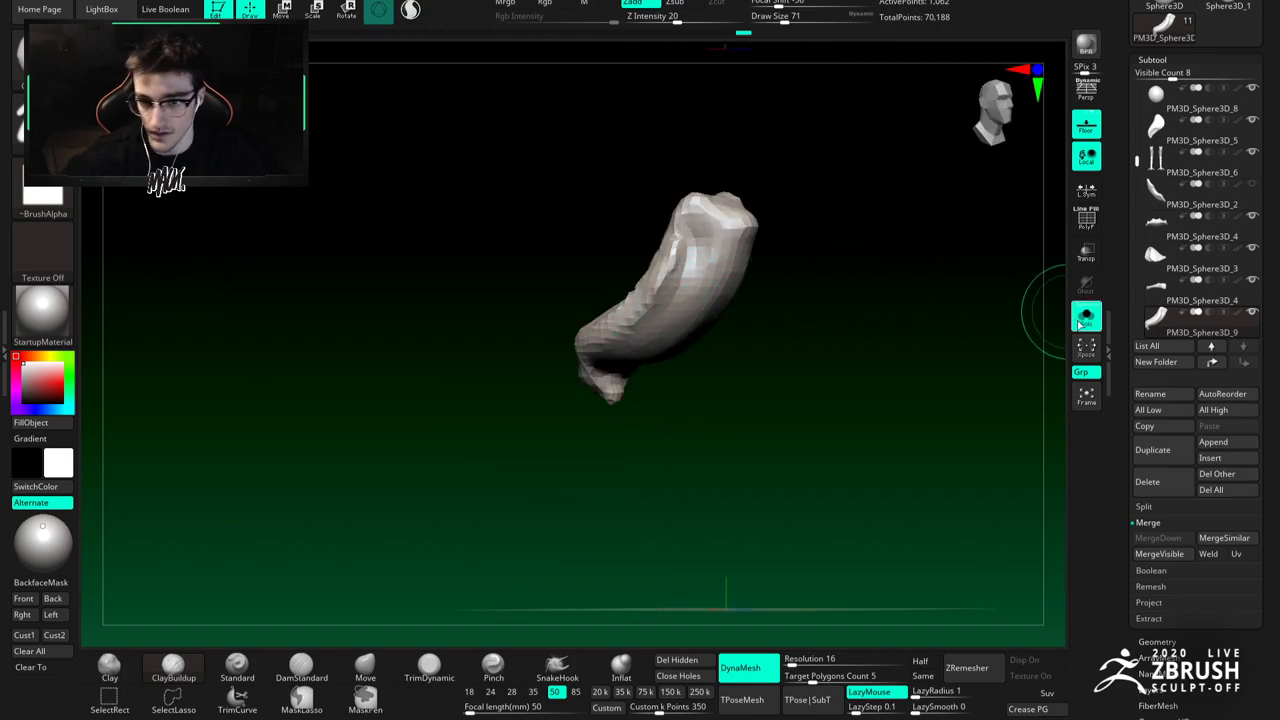
{"action": "right_click_drag", "start_coordinate": [680, 262], "coordinate": [695, 237]}
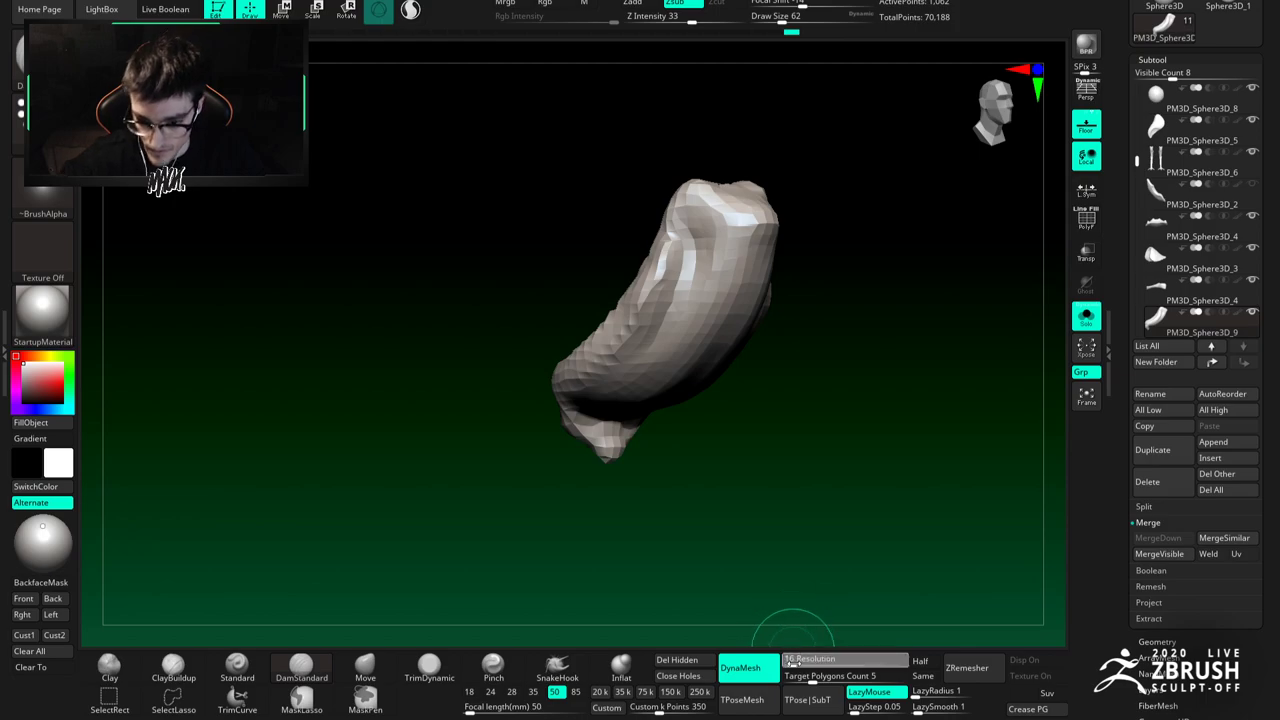
{"action": "left_click_drag", "start_coordinate": [799, 624], "coordinate": [815, 594], "text": "ctrl"}
Step: Smooth out the breast piece's form with ClayBuildup at draw size 62 and turn off the floor grid
{"action": "right_click_drag", "start_coordinate": [774, 323], "coordinate": [695, 283]}
{"action": "left_click", "coordinate": [1086, 317]}
{"action": "mouse_move", "coordinate": [775, 375]}
{"action": "right_mouse_down", "text": "ctrl"}
{"action": "mouse_move", "coordinate": [745, 340]}
{"action": "mouse_move", "coordinate": [709, 337]}
{"action": "mouse_move", "coordinate": [823, 343]}
{"action": "right_mouse_up", "text": "ctrl"}
{"action": "right_click_drag", "start_coordinate": [744, 320], "coordinate": [772, 351], "text": "alt"}
{"action": "mouse_move", "coordinate": [772, 351]}
{"action": "right_mouse_down"}
{"action": "mouse_move", "coordinate": [738, 340]}
{"action": "mouse_move", "coordinate": [780, 360]}
{"action": "right_mouse_up"}
{"action": "left_click", "coordinate": [1086, 318]}
{"action": "mouse_move", "coordinate": [805, 316]}
{"action": "right_mouse_down"}
{"action": "mouse_move", "coordinate": [746, 294]}
{"action": "mouse_move", "coordinate": [737, 255]}
{"action": "mouse_move", "coordinate": [753, 281]}
{"action": "mouse_move", "coordinate": [722, 291]}
{"action": "mouse_move", "coordinate": [708, 237]}
{"action": "mouse_move", "coordinate": [709, 374]}
{"action": "mouse_move", "coordinate": [740, 343]}
{"action": "mouse_move", "coordinate": [682, 304]}
{"action": "mouse_move", "coordinate": [764, 364]}
{"action": "mouse_move", "coordinate": [729, 308]}
{"action": "right_mouse_up"}
{"action": "left_click", "coordinate": [1085, 128]}
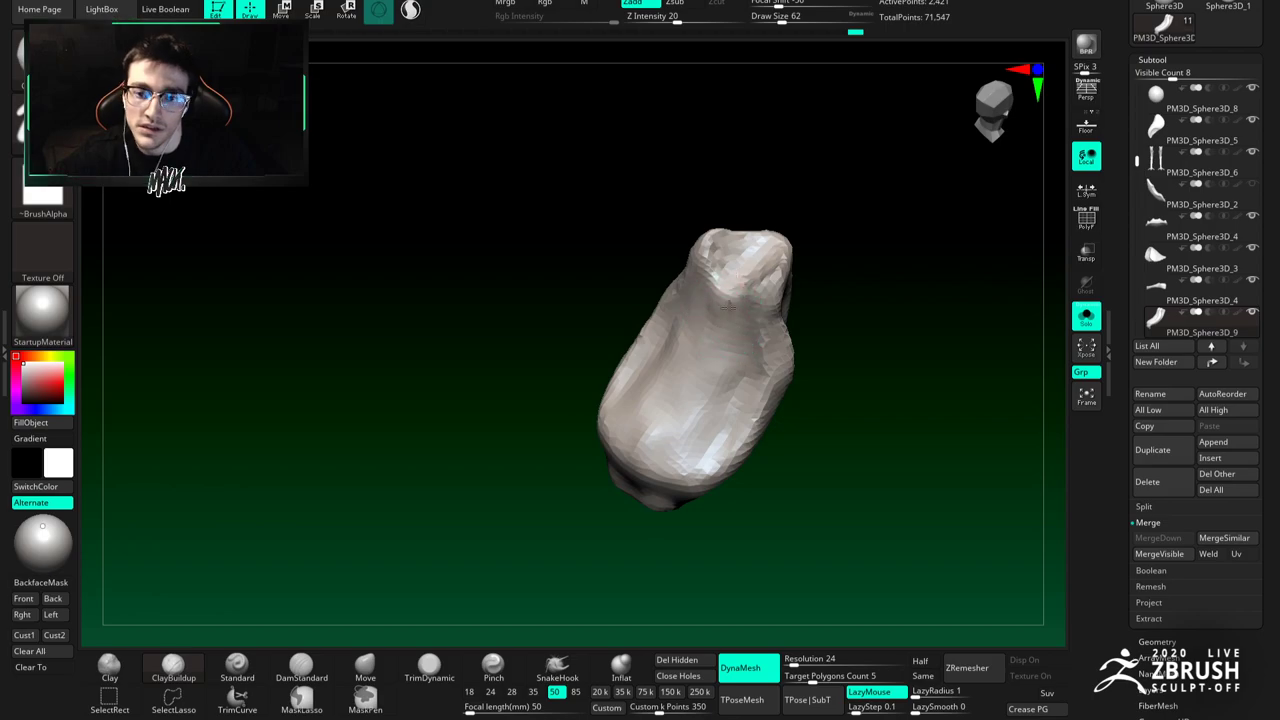
Step: Sharpen the creases around the breast piece's upper end with the DamStandard brush
{"action": "mouse_move", "coordinate": [719, 257]}
{"action": "right_mouse_down"}
{"action": "mouse_move", "coordinate": [744, 281]}
{"action": "mouse_move", "coordinate": [795, 268]}
{"action": "mouse_move", "coordinate": [772, 308]}
{"action": "right_mouse_up"}
{"action": "key", "text": "b"}
{"action": "key", "text": "d"}
{"action": "key", "text": "s"}
{"action": "key", "text": "space"}
{"action": "left_click", "coordinate": [758, 278]}
{"action": "right_click_drag", "start_coordinate": [732, 242], "coordinate": [729, 203]}
Step: Fill out the breast piece's central plane and sides with ClayBuildup at draw size 49, then show the whole bird
{"action": "key", "text": "b"}
{"action": "key", "text": "c"}
{"action": "key", "text": "b"}
{"action": "left_click_drag", "start_coordinate": [662, 342], "coordinate": [690, 375]}
{"action": "right_click_drag", "start_coordinate": [690, 375], "coordinate": [716, 297], "text": "ctrl"}
{"action": "mouse_move", "coordinate": [664, 426]}
{"action": "right_mouse_down"}
{"action": "mouse_move", "coordinate": [686, 374]}
{"action": "mouse_move", "coordinate": [730, 374]}
{"action": "right_mouse_up"}
{"action": "left_click", "coordinate": [1086, 318]}
{"action": "right_click_drag", "start_coordinate": [1012, 333], "coordinate": [1024, 318]}
{"action": "mouse_move", "coordinate": [771, 363]}
{"action": "right_mouse_down"}
{"action": "mouse_move", "coordinate": [782, 336]}
{"action": "mouse_move", "coordinate": [832, 340]}
{"action": "mouse_move", "coordinate": [766, 350]}
{"action": "mouse_move", "coordinate": [745, 376]}
{"action": "right_mouse_up"}
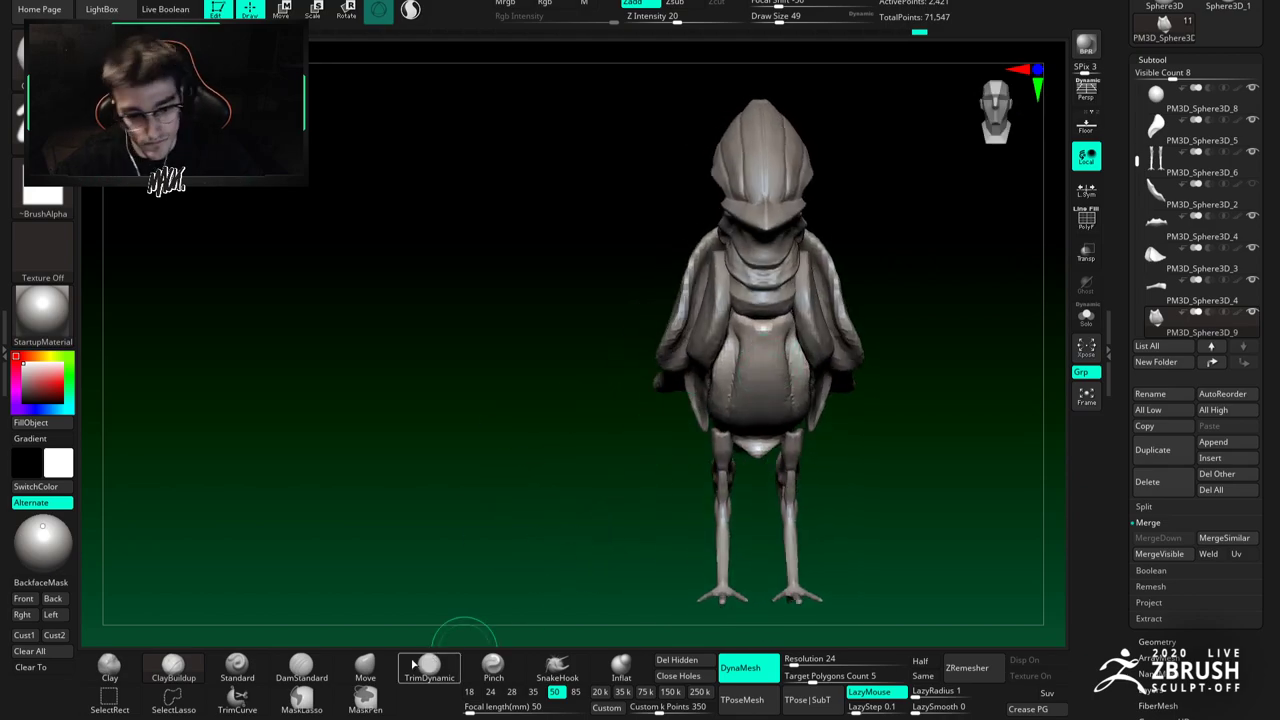
Step: Refine the breast piece's upper corners beneath the neck with Move, starting at draw size 83
{"action": "left_click", "coordinate": [366, 666]}
{"action": "mouse_move", "coordinate": [686, 337]}
{"action": "right_mouse_down", "text": "alt"}
{"action": "mouse_move", "coordinate": [714, 411]}
{"action": "mouse_move", "coordinate": [757, 363]}
{"action": "mouse_move", "coordinate": [736, 296]}
{"action": "mouse_move", "coordinate": [748, 322]}
{"action": "right_mouse_up", "text": "alt"}
{"action": "key", "text": "space"}
{"action": "left_click_drag", "start_coordinate": [748, 322], "coordinate": [743, 322]}
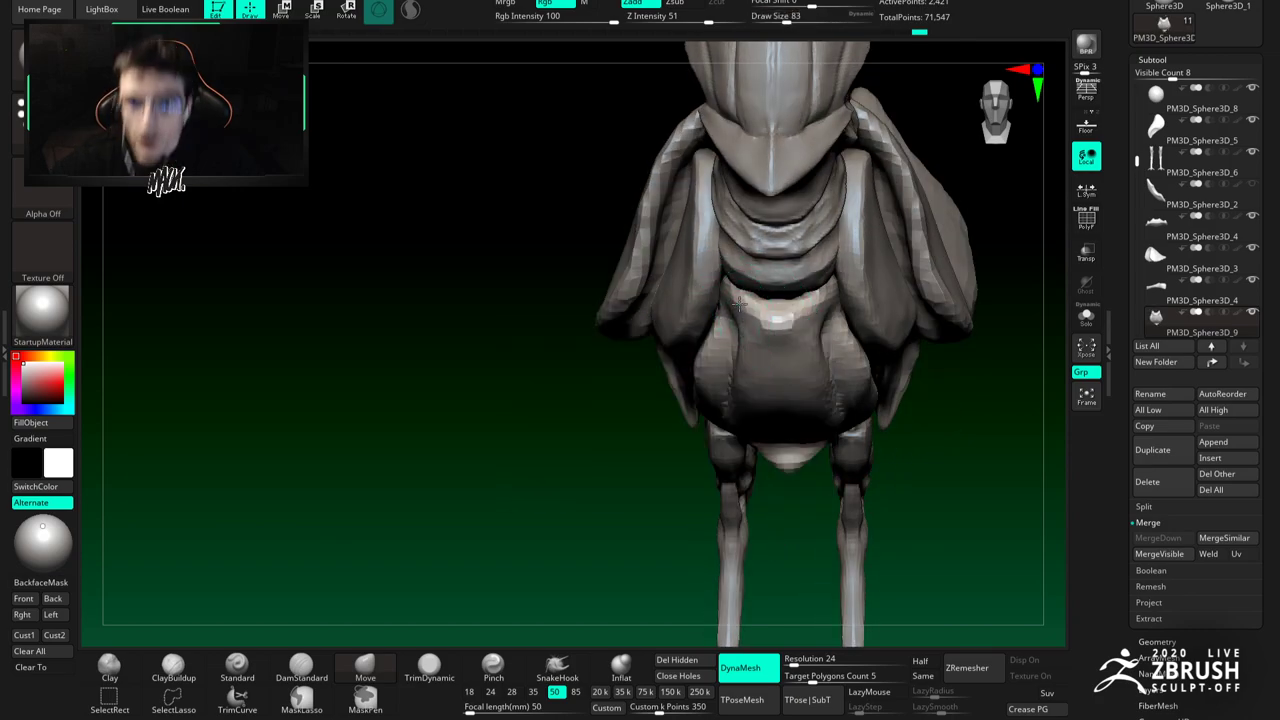
{"action": "mouse_move", "coordinate": [739, 295]}
{"action": "right_mouse_down"}
{"action": "mouse_move", "coordinate": [752, 264]}
{"action": "mouse_move", "coordinate": [752, 279]}
{"action": "right_mouse_up"}
{"action": "key", "text": "space"}
{"action": "left_click_drag", "start_coordinate": [753, 279], "coordinate": [747, 279]}
Step: Select the paired side plates flanking the neck and shift their upper ends with Move at draw sizes 145 and 101
{"action": "mouse_move", "coordinate": [748, 280]}
{"action": "right_mouse_down"}
{"action": "mouse_move", "coordinate": [752, 262]}
{"action": "mouse_move", "coordinate": [744, 294]}
{"action": "mouse_move", "coordinate": [700, 243]}
{"action": "mouse_move", "coordinate": [686, 258]}
{"action": "right_mouse_up"}
{"action": "left_click", "coordinate": [694, 246], "text": "alt"}
{"action": "key", "text": "space"}
{"action": "mouse_move", "coordinate": [684, 258]}
{"action": "left_mouse_down"}
{"action": "mouse_move", "coordinate": [692, 267]}
{"action": "mouse_move", "coordinate": [672, 260]}
{"action": "left_mouse_up"}
{"action": "key", "text": "space"}
{"action": "key", "text": "space"}
{"action": "key", "text": "space"}
{"action": "key", "text": "space"}
{"action": "left_click_drag", "start_coordinate": [699, 170], "coordinate": [688, 170]}
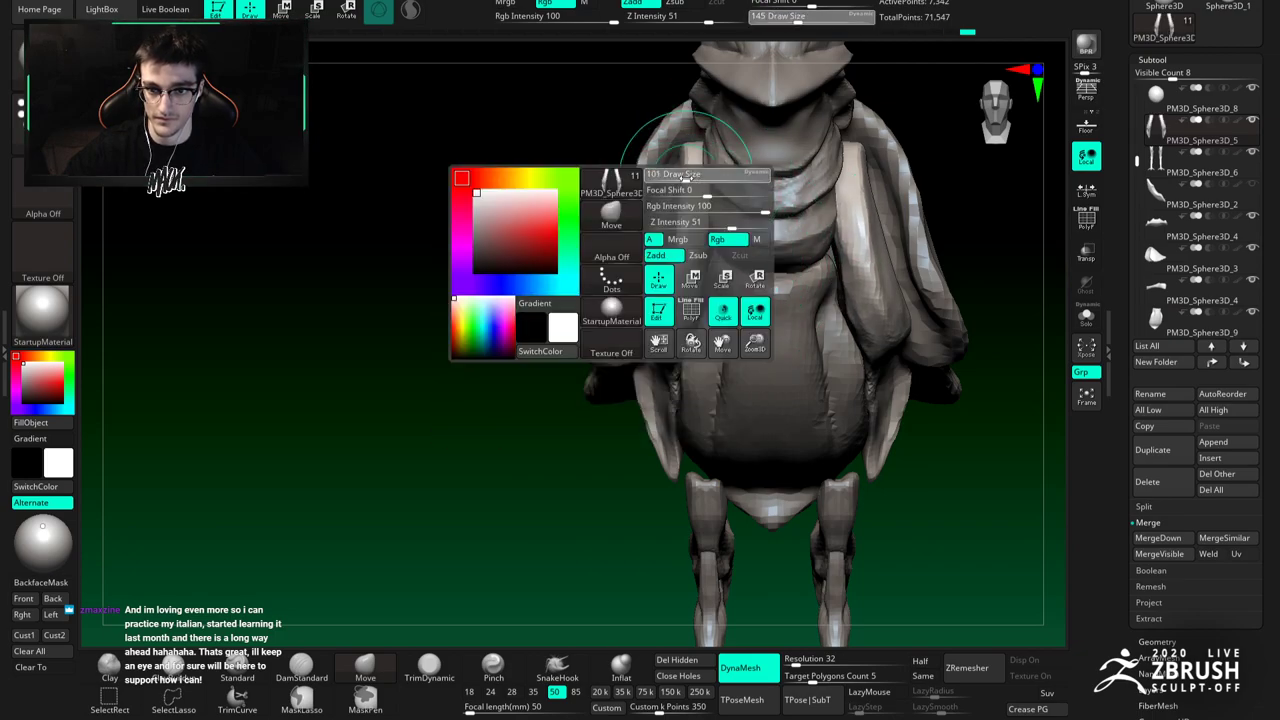
Step: Build up the front edges of the paired side plates with ClayBuildup at draw size 44
{"action": "right_click_drag", "start_coordinate": [702, 254], "coordinate": [711, 242], "text": "ctrl"}
{"action": "key", "text": "b"}
{"action": "key", "text": "c"}
{"action": "key", "text": "b"}
{"action": "key", "text": "space"}
{"action": "left_click_drag", "start_coordinate": [719, 250], "coordinate": [714, 252]}
{"action": "right_click_drag", "start_coordinate": [715, 256], "coordinate": [677, 259]}
{"action": "key", "text": "space"}
{"action": "left_click_drag", "start_coordinate": [717, 277], "coordinate": [710, 277]}
{"action": "mouse_move", "coordinate": [708, 277]}
{"action": "right_mouse_down", "text": "ctrl"}
{"action": "mouse_move", "coordinate": [710, 259]}
{"action": "mouse_move", "coordinate": [714, 280]}
{"action": "mouse_move", "coordinate": [700, 271]}
{"action": "mouse_move", "coordinate": [761, 246]}
{"action": "right_mouse_up", "text": "ctrl"}
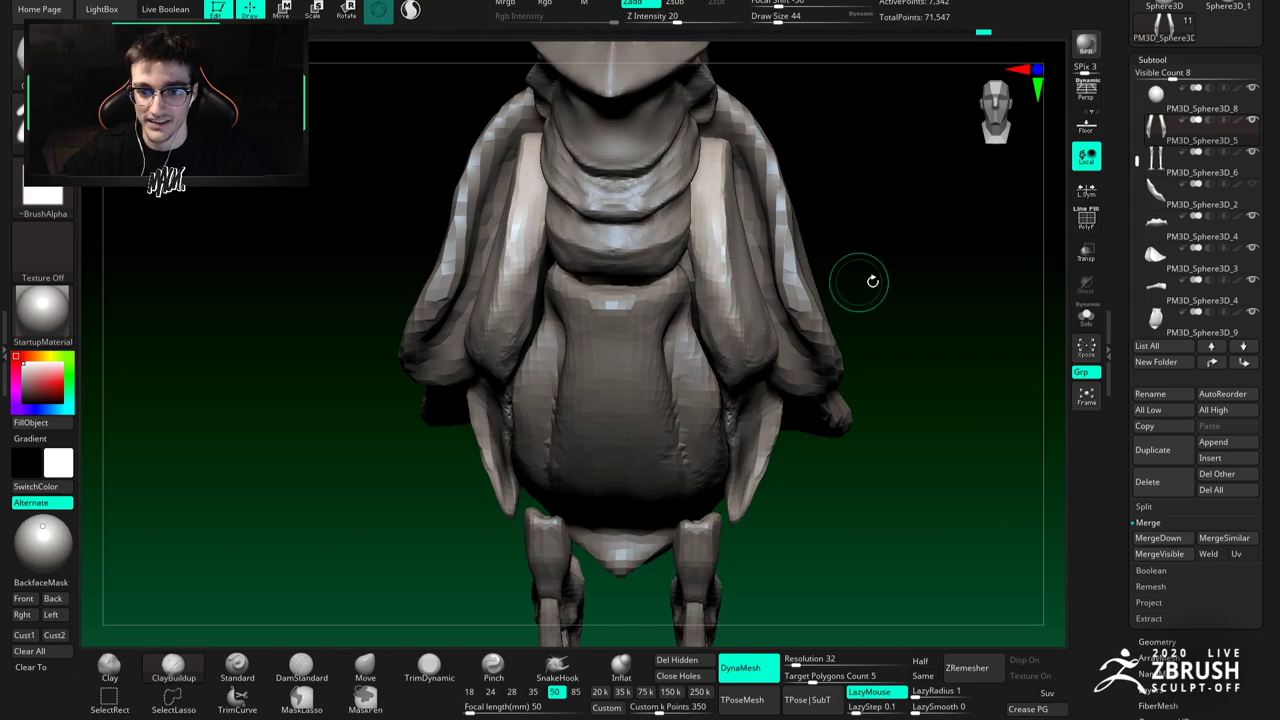
Step: Isolate the paired side plates and strengthen the planes along their outer edges with ClayBuildup
{"action": "right_click_drag", "start_coordinate": [859, 282], "coordinate": [780, 292]}
{"action": "left_click", "coordinate": [1086, 317]}
{"action": "key", "text": "space"}
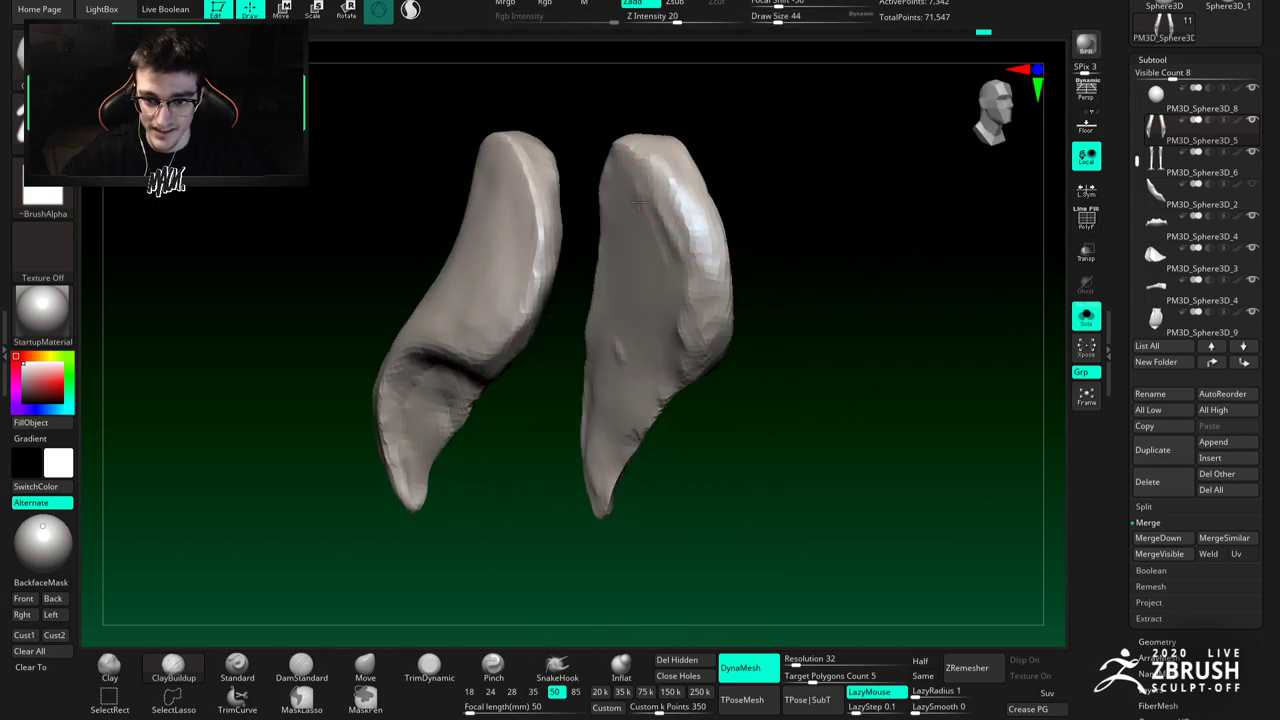
{"action": "mouse_move", "coordinate": [651, 206]}
{"action": "right_mouse_down"}
{"action": "mouse_move", "coordinate": [630, 178]}
{"action": "mouse_move", "coordinate": [660, 205]}
{"action": "mouse_move", "coordinate": [677, 194]}
{"action": "mouse_move", "coordinate": [730, 205]}
{"action": "mouse_move", "coordinate": [709, 175]}
{"action": "right_mouse_up"}
{"action": "right_click_drag", "start_coordinate": [692, 236], "coordinate": [716, 265]}
{"action": "right_click_drag", "start_coordinate": [707, 218], "coordinate": [800, 243]}
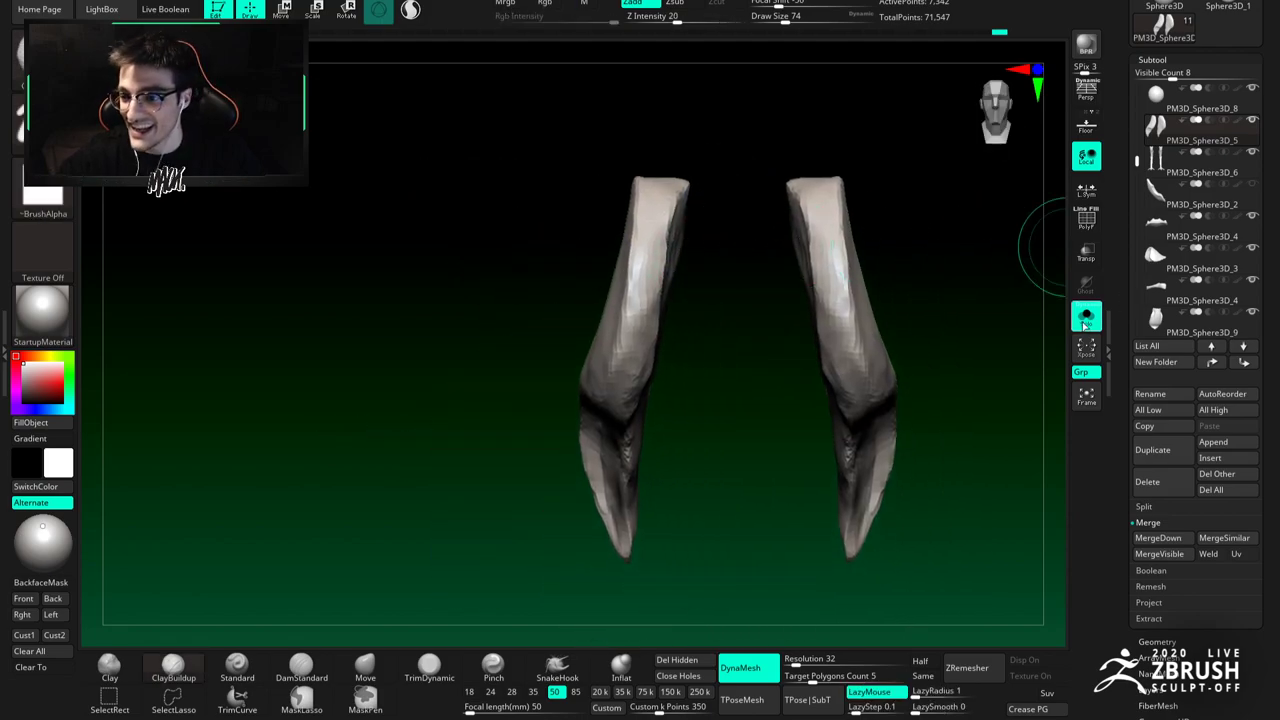
Step: Show the whole bird and fit the side plates' upper ends around the neck with Move at draw size 101
{"action": "left_click", "coordinate": [1086, 318]}
{"action": "left_click", "coordinate": [365, 667]}
{"action": "key", "text": "space"}
{"action": "key", "text": "space"}
{"action": "left_click_drag", "start_coordinate": [646, 266], "coordinate": [634, 277]}
{"action": "key", "text": "space"}
{"action": "right_click_drag", "start_coordinate": [634, 277], "coordinate": [957, 337]}
{"action": "left_click", "coordinate": [1086, 318]}
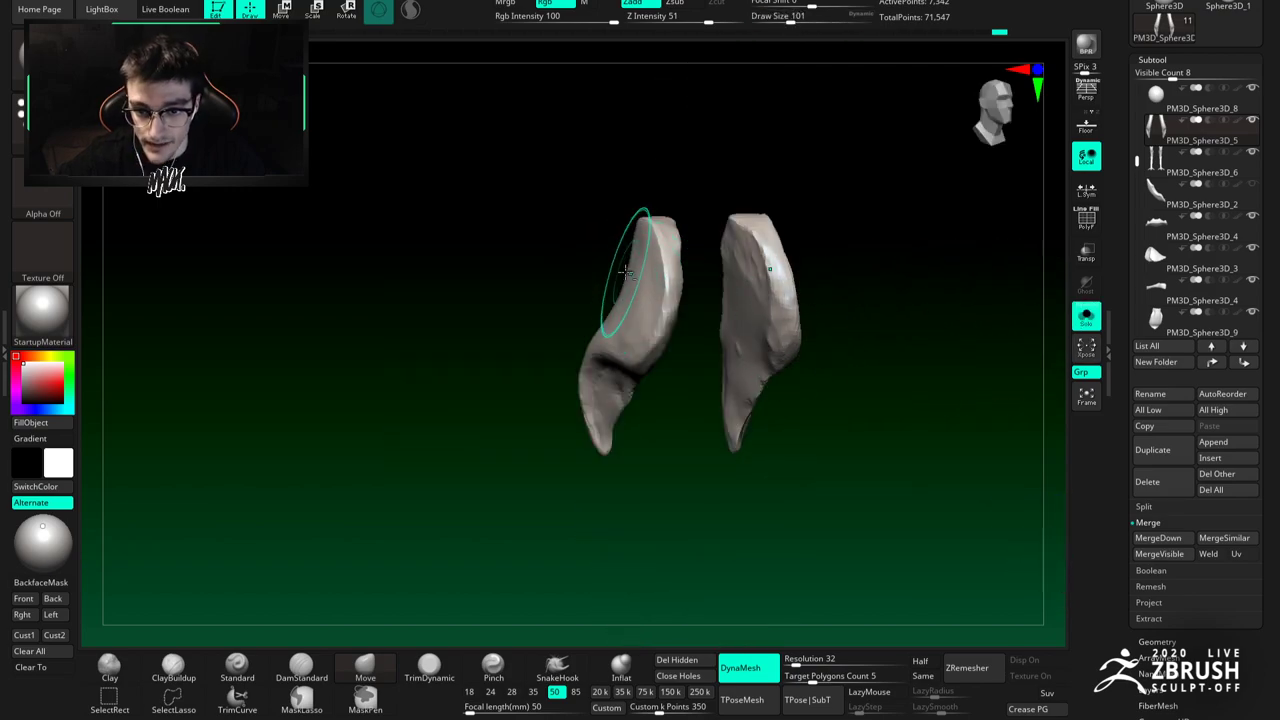
Step: Reshape the upper contour of the isolated side plates with smaller Move strokes
{"action": "right_click_drag", "start_coordinate": [630, 275], "coordinate": [652, 278]}
{"action": "key", "text": "space"}
{"action": "left_click_drag", "start_coordinate": [652, 279], "coordinate": [647, 279]}
{"action": "mouse_move", "coordinate": [637, 257]}
{"action": "right_mouse_down"}
{"action": "mouse_move", "coordinate": [631, 246]}
{"action": "mouse_move", "coordinate": [632, 264]}
{"action": "mouse_move", "coordinate": [663, 274]}
{"action": "mouse_move", "coordinate": [641, 258]}
{"action": "right_mouse_up"}
{"action": "key", "text": "space"}
{"action": "key", "text": "space"}
{"action": "left_click_drag", "start_coordinate": [641, 258], "coordinate": [638, 258]}
{"action": "mouse_move", "coordinate": [638, 262]}
{"action": "right_mouse_down"}
{"action": "mouse_move", "coordinate": [692, 288]}
{"action": "mouse_move", "coordinate": [672, 252]}
{"action": "mouse_move", "coordinate": [683, 261]}
{"action": "mouse_move", "coordinate": [646, 236]}
{"action": "right_mouse_up"}
Step: Define the side plates' edges with DamStandard and build up their faces with ClayBuildup at draw size 65
{"action": "key", "text": "b"}
{"action": "key", "text": "d"}
{"action": "key", "text": "s"}
{"action": "key", "text": "b"}
{"action": "key", "text": "c"}
{"action": "key", "text": "b"}
{"action": "mouse_move", "coordinate": [618, 340]}
{"action": "right_mouse_down"}
{"action": "mouse_move", "coordinate": [683, 366]}
{"action": "mouse_move", "coordinate": [673, 335]}
{"action": "mouse_move", "coordinate": [690, 323]}
{"action": "right_mouse_up"}
{"action": "left_click_drag", "start_coordinate": [684, 328], "coordinate": [663, 314]}
{"action": "right_click_drag", "start_coordinate": [663, 314], "coordinate": [851, 380]}
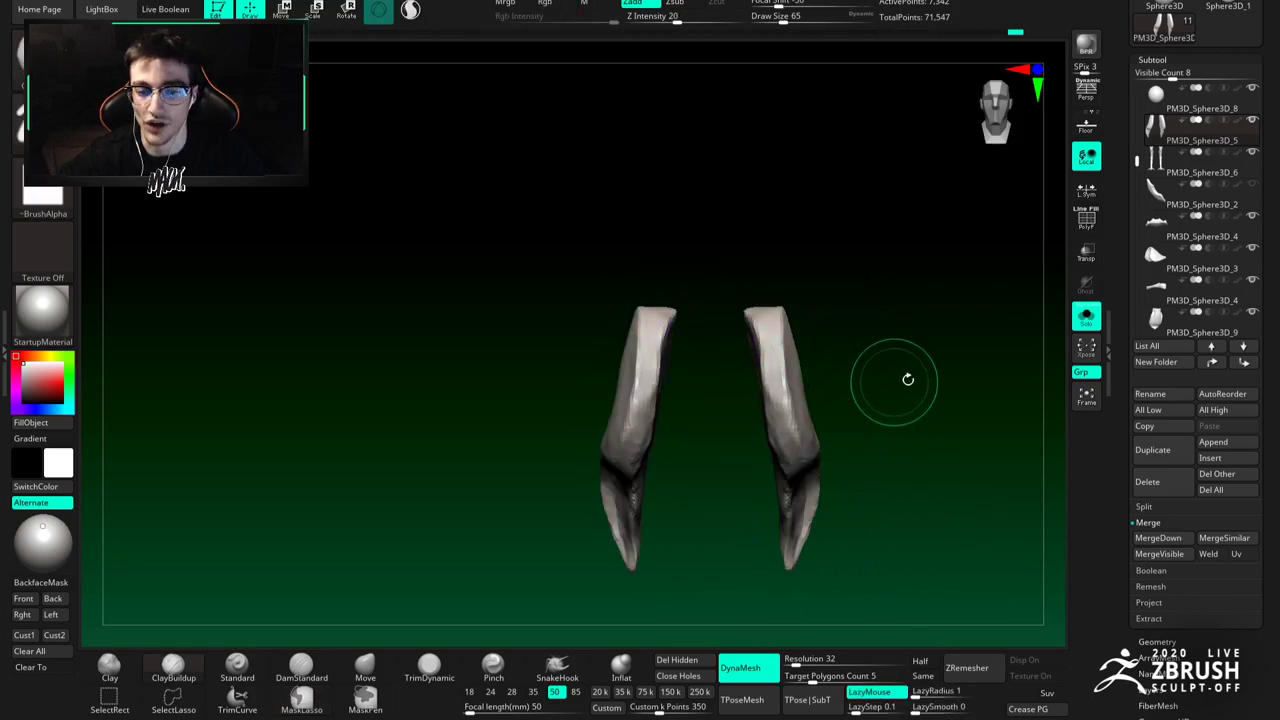
Step: Show the whole bird and adjust the side plates' fit against the neck and torso with Move at draw size 132
{"action": "left_click", "coordinate": [1086, 317]}
{"action": "mouse_move", "coordinate": [720, 345]}
{"action": "right_mouse_down", "text": "ctrl"}
{"action": "mouse_move", "coordinate": [615, 352]}
{"action": "mouse_move", "coordinate": [551, 443]}
{"action": "right_mouse_up", "text": "ctrl"}
{"action": "left_click", "coordinate": [365, 667]}
{"action": "key", "text": "space"}
{"action": "left_click_drag", "start_coordinate": [612, 312], "coordinate": [640, 314]}
{"action": "right_click_drag", "start_coordinate": [644, 312], "coordinate": [650, 380], "text": "ctrl"}
{"action": "key", "text": "space"}
{"action": "key", "text": "space"}
{"action": "left_click_drag", "start_coordinate": [650, 380], "coordinate": [635, 378]}
{"action": "right_click_drag", "start_coordinate": [635, 378], "coordinate": [640, 357]}
{"action": "key", "text": "space"}
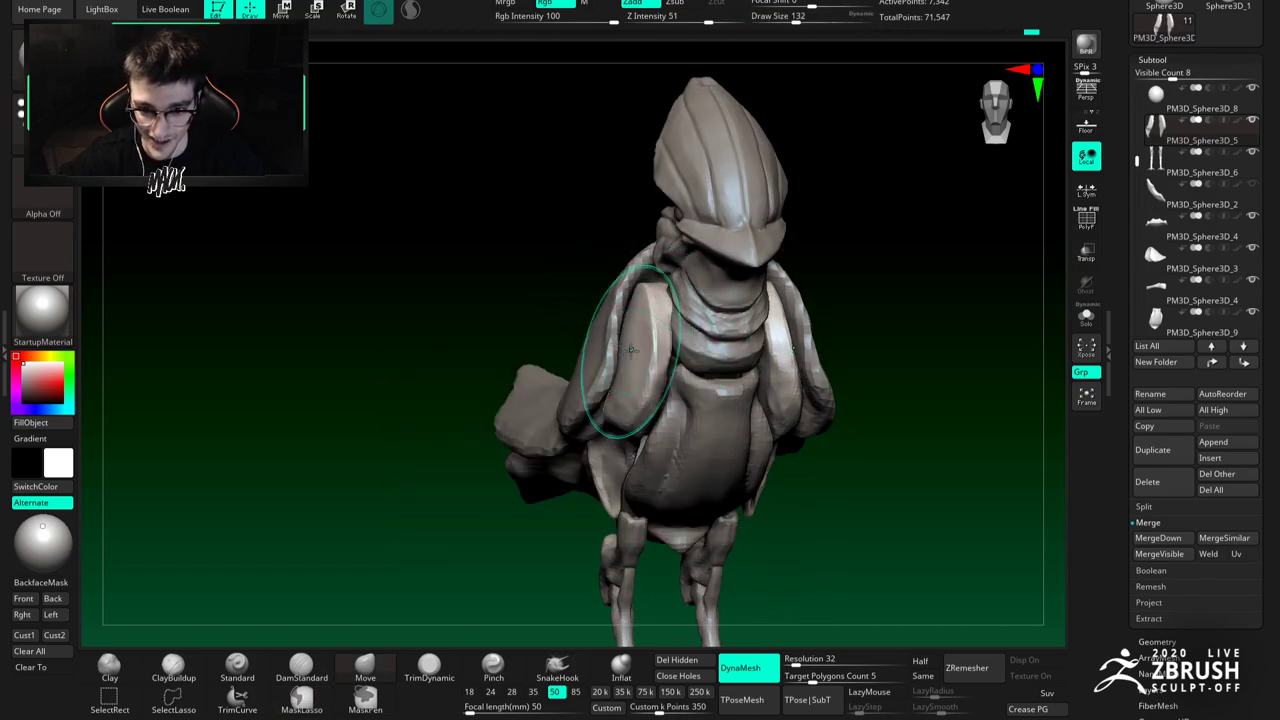
Step: Refine the side plates' outline between the neck, wings and torso with Move at draw size 54
{"action": "right_click_drag", "start_coordinate": [640, 349], "coordinate": [657, 296]}
{"action": "right_click_drag", "start_coordinate": [657, 358], "coordinate": [655, 320], "text": "ctrl"}
{"action": "mouse_move", "coordinate": [655, 320]}
{"action": "right_mouse_down"}
{"action": "mouse_move", "coordinate": [626, 357]}
{"action": "mouse_move", "coordinate": [660, 300]}
{"action": "mouse_move", "coordinate": [668, 372]}
{"action": "mouse_move", "coordinate": [728, 377]}
{"action": "mouse_move", "coordinate": [682, 368]}
{"action": "right_mouse_up"}
{"action": "key", "text": "space"}
{"action": "mouse_move", "coordinate": [682, 368]}
{"action": "left_mouse_down"}
{"action": "mouse_move", "coordinate": [702, 367]}
{"action": "mouse_move", "coordinate": [680, 358]}
{"action": "left_mouse_up"}
{"action": "key", "text": "space"}
{"action": "right_click_drag", "start_coordinate": [680, 345], "coordinate": [684, 373], "text": "ctrl"}
{"action": "key", "text": "space"}
{"action": "left_click_drag", "start_coordinate": [684, 373], "coordinate": [680, 372]}
{"action": "key", "text": "space"}
{"action": "key", "text": "space"}
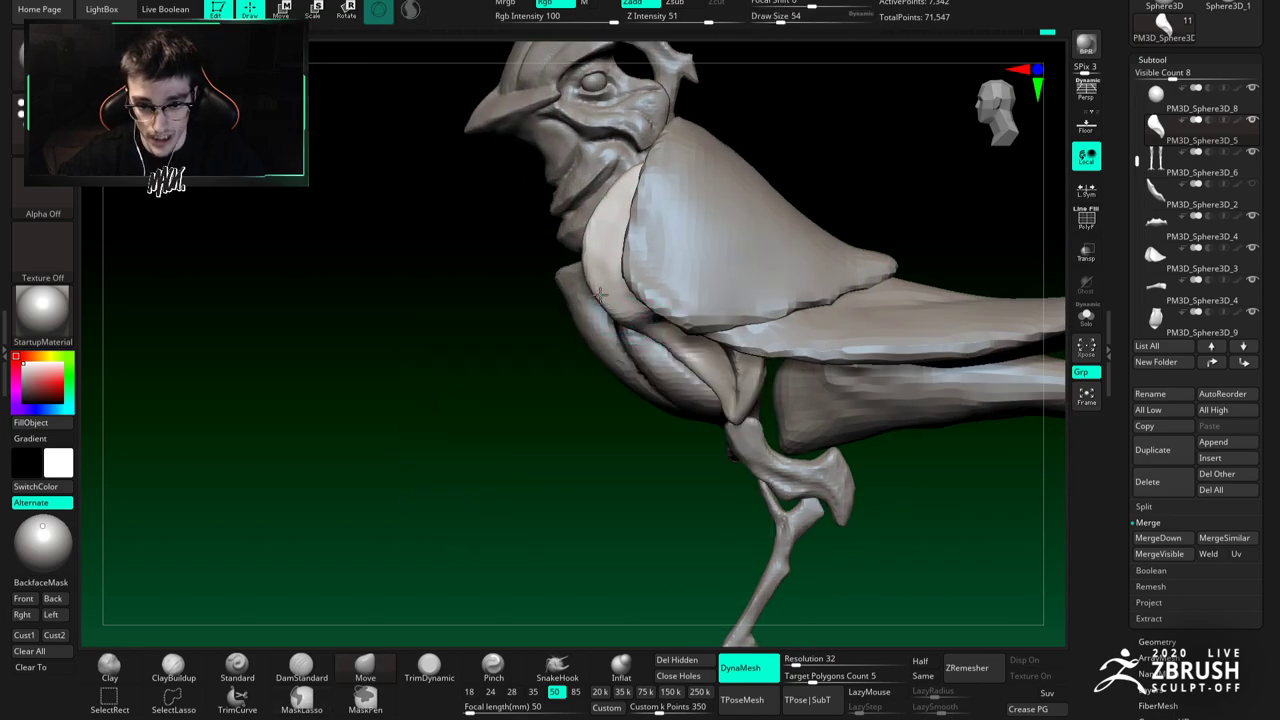
{"action": "right_click_drag", "start_coordinate": [628, 343], "coordinate": [622, 295], "text": "ctrl"}
{"action": "right_click_drag", "start_coordinate": [622, 295], "coordinate": [702, 322]}
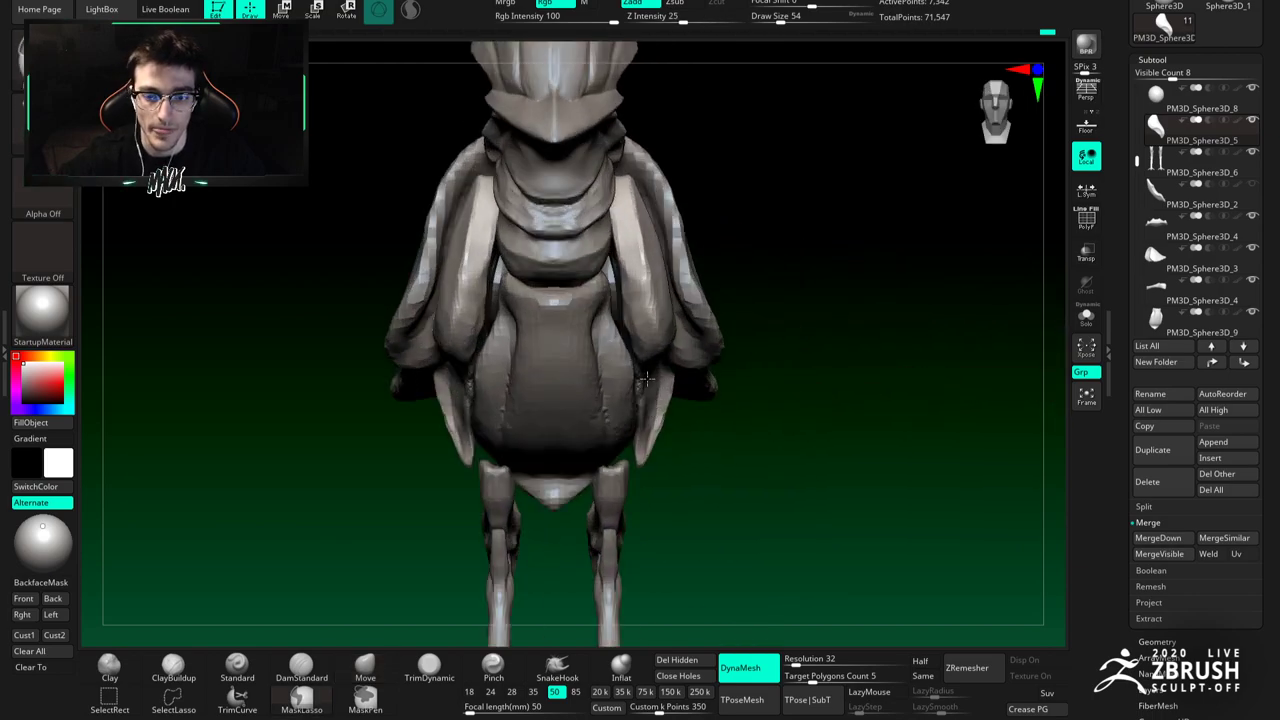
Step: Isolate the head and neck sculpt and flatten the lower neck folds with TrimDynamic at draw size 44
{"action": "right_click_drag", "start_coordinate": [560, 260], "coordinate": [665, 330]}
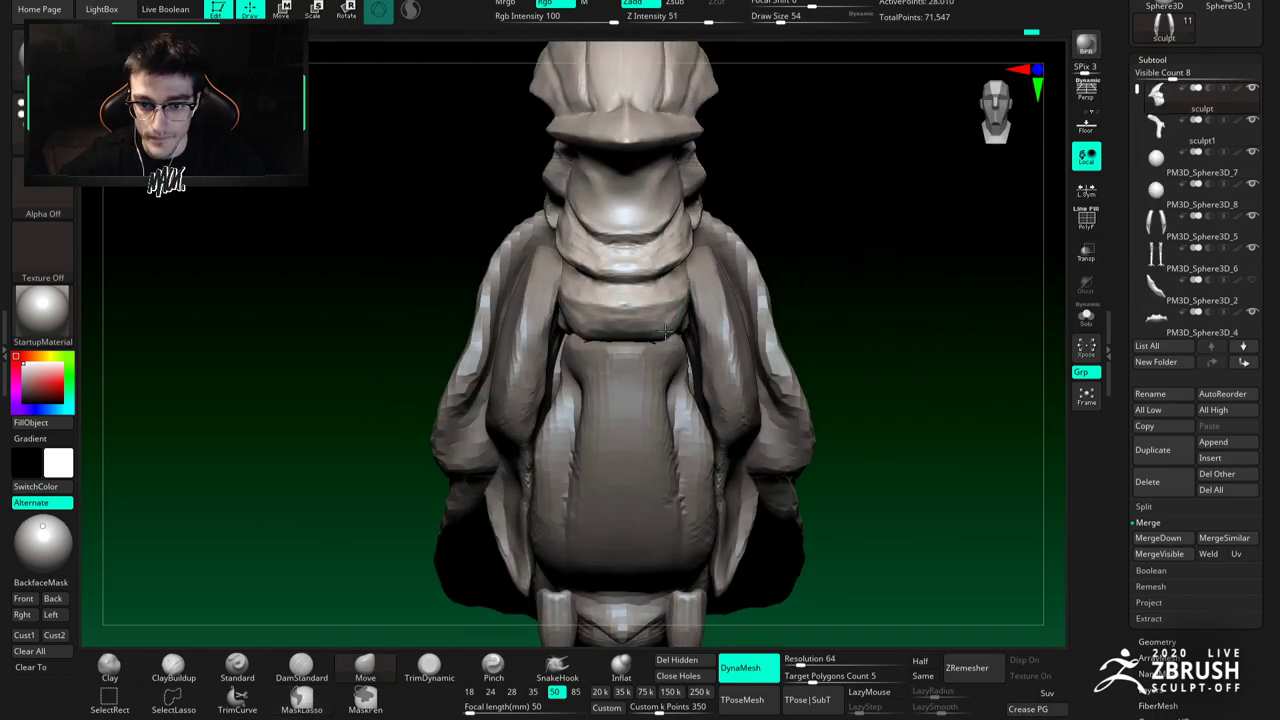
{"action": "left_click", "coordinate": [1086, 316]}
{"action": "mouse_move", "coordinate": [703, 366]}
{"action": "right_mouse_down"}
{"action": "mouse_move", "coordinate": [650, 355]}
{"action": "mouse_move", "coordinate": [686, 337]}
{"action": "mouse_move", "coordinate": [668, 336]}
{"action": "right_mouse_up"}
{"action": "key", "text": "space"}
{"action": "mouse_move", "coordinate": [664, 336]}
{"action": "left_mouse_down"}
{"action": "mouse_move", "coordinate": [690, 325]}
{"action": "mouse_move", "coordinate": [662, 316]}
{"action": "left_mouse_up"}
{"action": "key", "text": "space"}
{"action": "right_click_drag", "start_coordinate": [600, 308], "coordinate": [662, 297]}
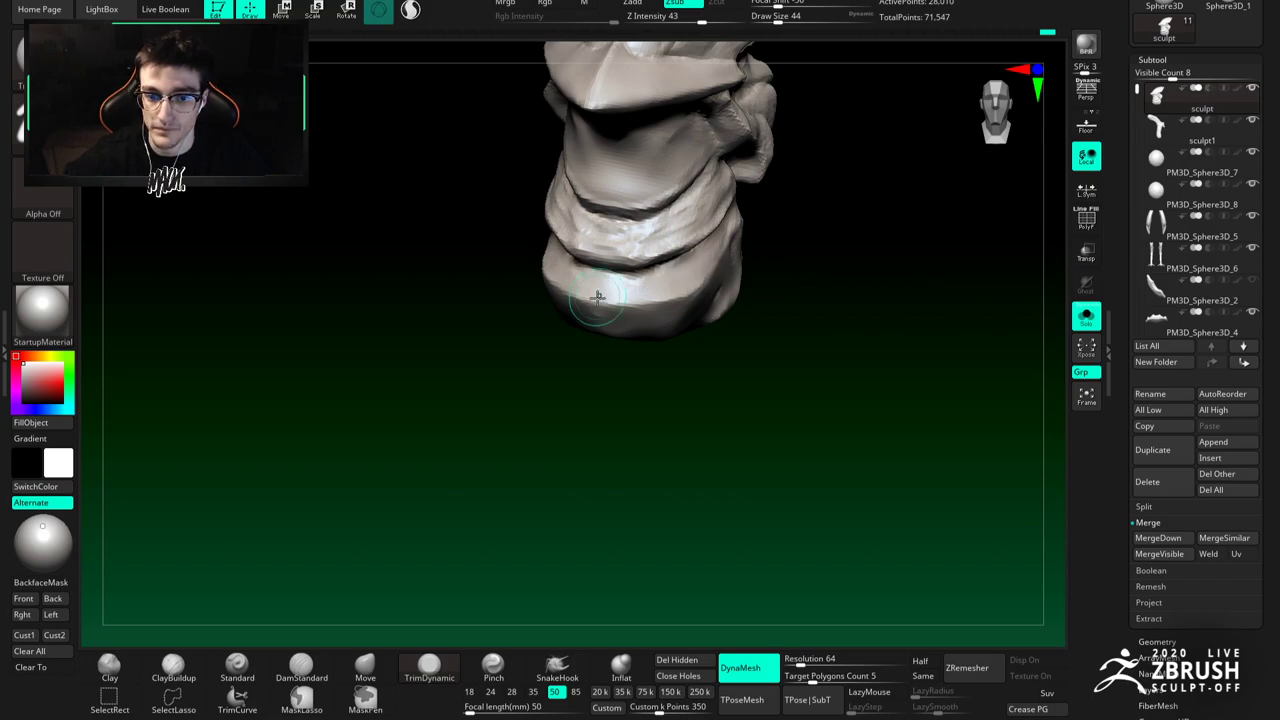
{"action": "right_click_drag", "start_coordinate": [569, 313], "coordinate": [617, 282]}
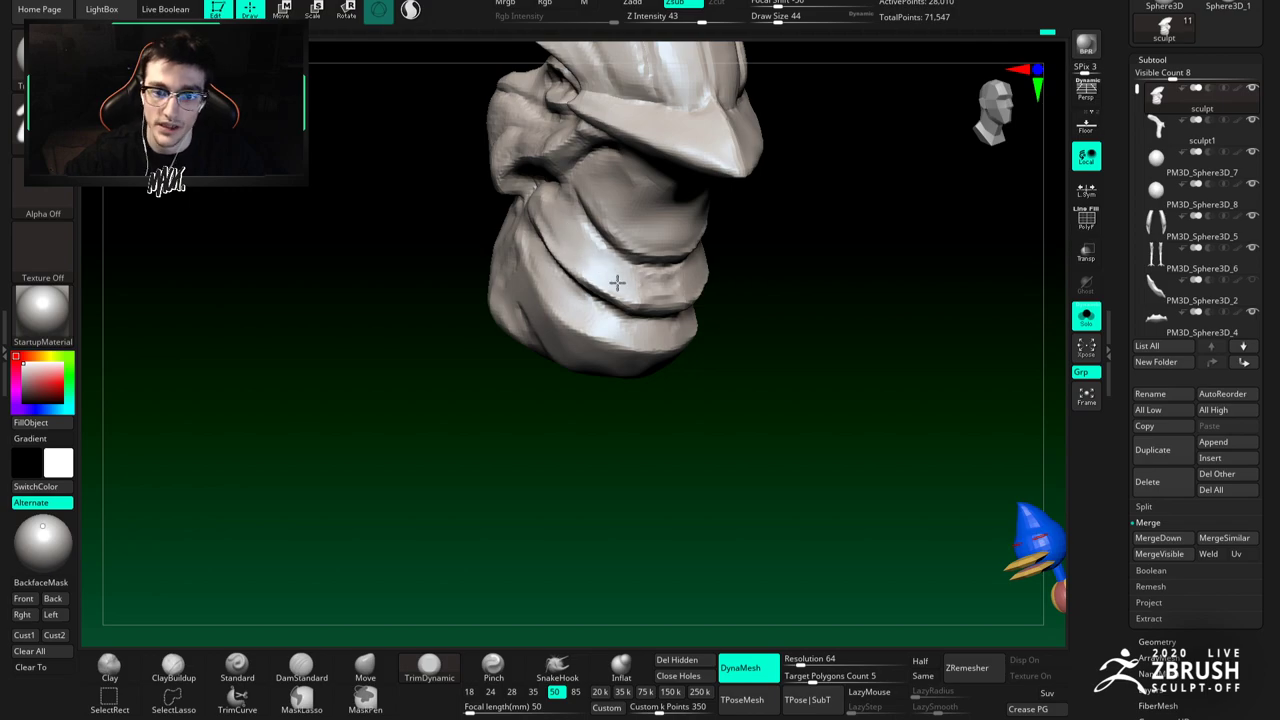
Step: Flatten the sides of the neck folds with TrimDynamic at draw size 33
{"action": "right_click_drag", "start_coordinate": [648, 284], "coordinate": [590, 264]}
{"action": "key", "text": "s"}
{"action": "left_click_drag", "start_coordinate": [592, 279], "coordinate": [586, 279]}
{"action": "mouse_move", "coordinate": [584, 272]}
{"action": "right_mouse_down"}
{"action": "mouse_move", "coordinate": [563, 240]}
{"action": "mouse_move", "coordinate": [533, 239]}
{"action": "right_mouse_up"}
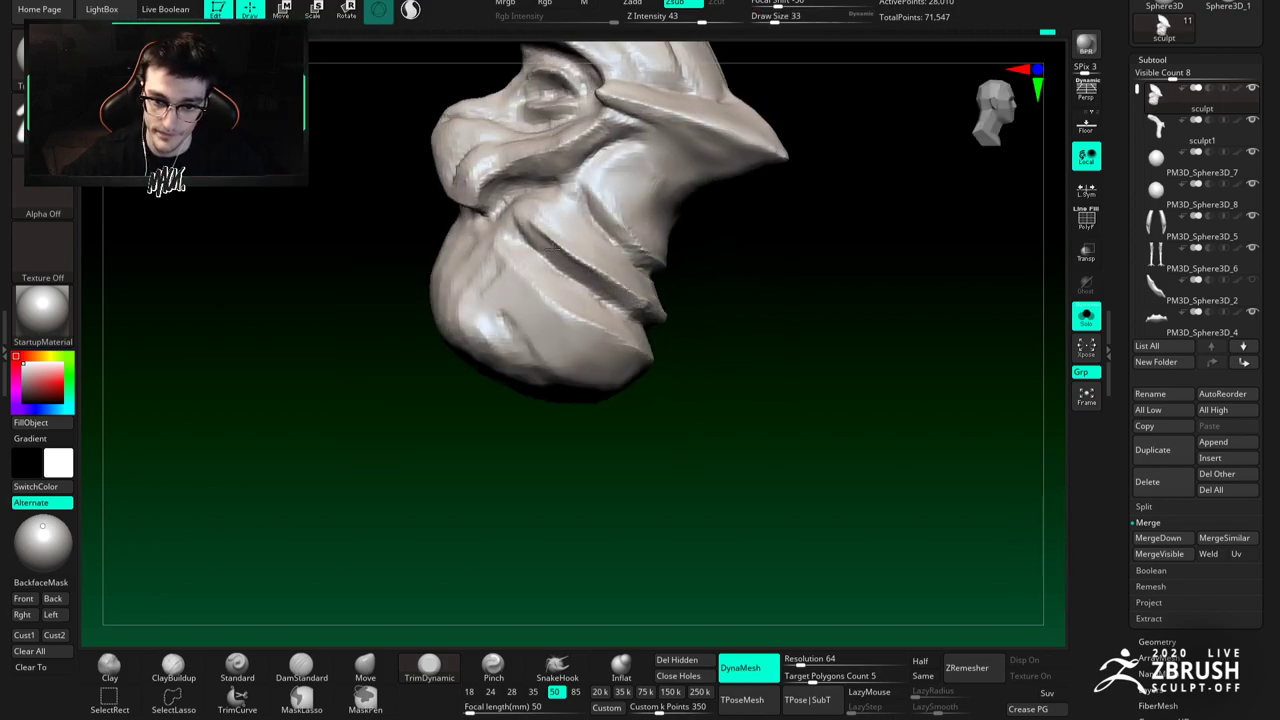
Step: Deepen the grooves between the neck folds and below the cheek with DamStandard at draw size 33
{"action": "key", "text": "b"}
{"action": "key", "text": "d"}
{"action": "key", "text": "s"}
{"action": "right_click_drag", "start_coordinate": [542, 256], "coordinate": [551, 264]}
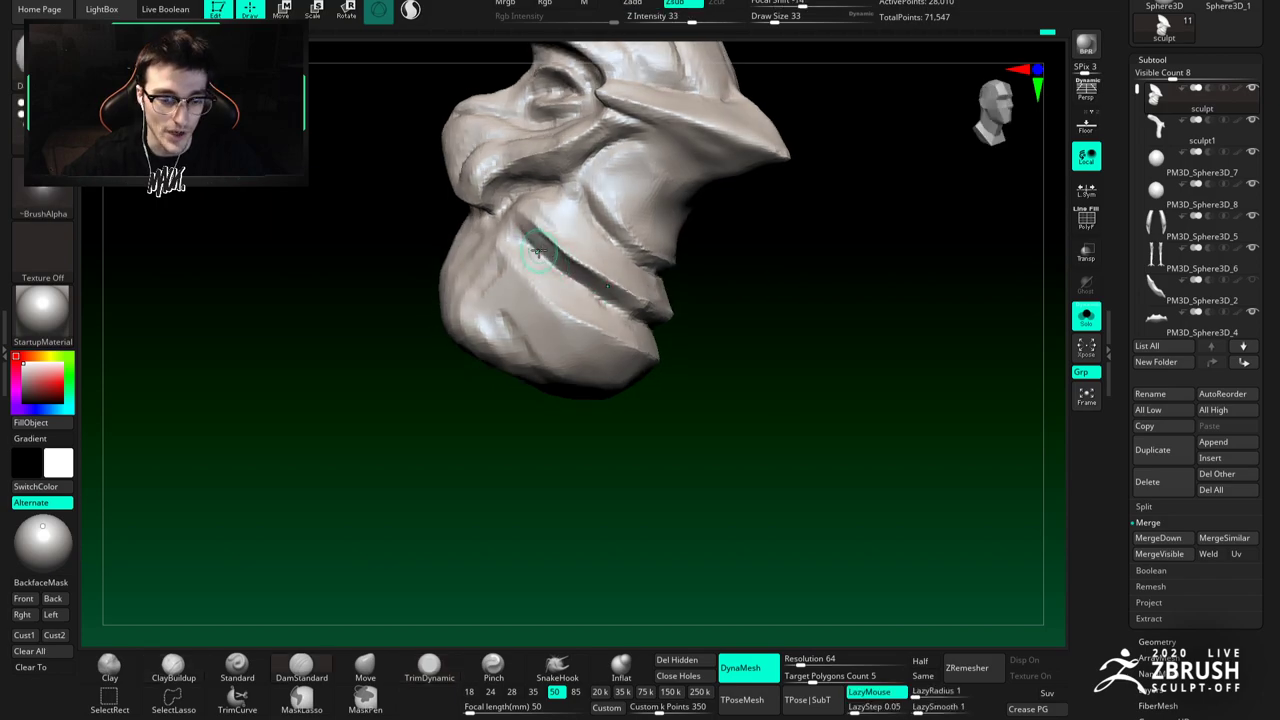
{"action": "mouse_move", "coordinate": [607, 310]}
{"action": "right_mouse_down"}
{"action": "mouse_move", "coordinate": [592, 310]}
{"action": "mouse_move", "coordinate": [594, 280]}
{"action": "mouse_move", "coordinate": [577, 300]}
{"action": "mouse_move", "coordinate": [683, 229]}
{"action": "right_mouse_up"}
{"action": "key", "text": "shift"}
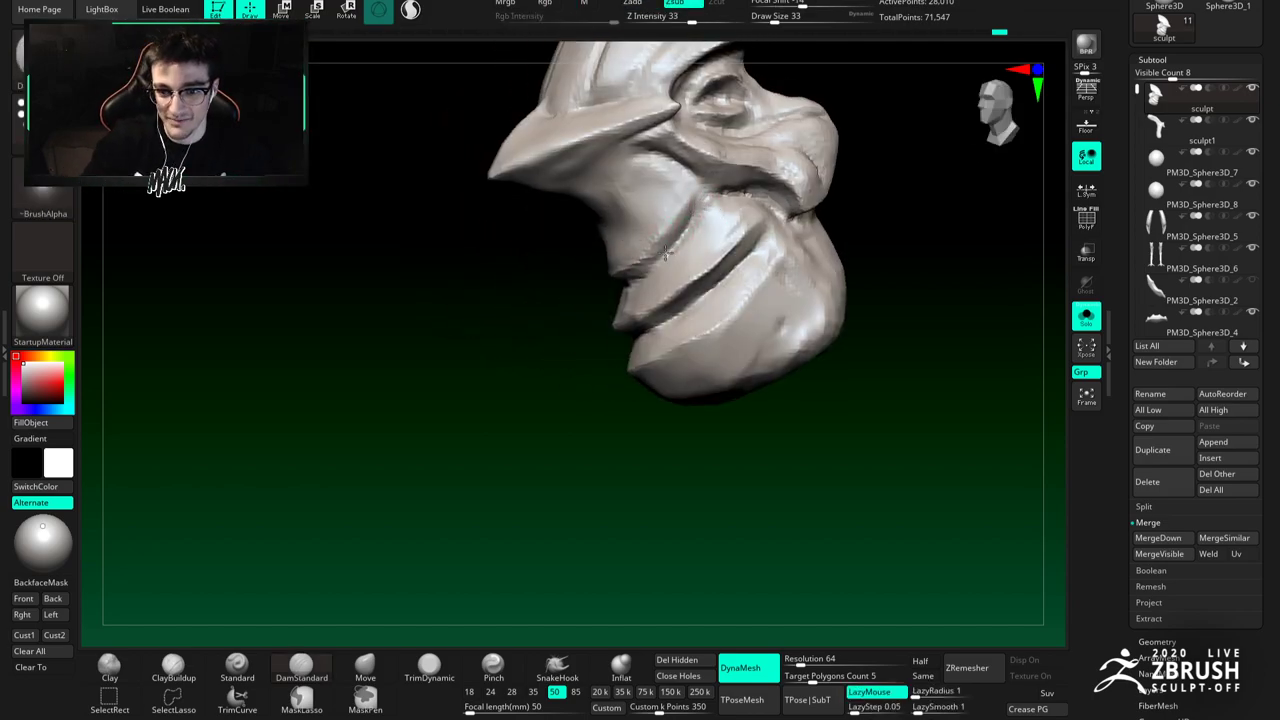
{"action": "right_click_drag", "start_coordinate": [625, 278], "coordinate": [660, 268]}
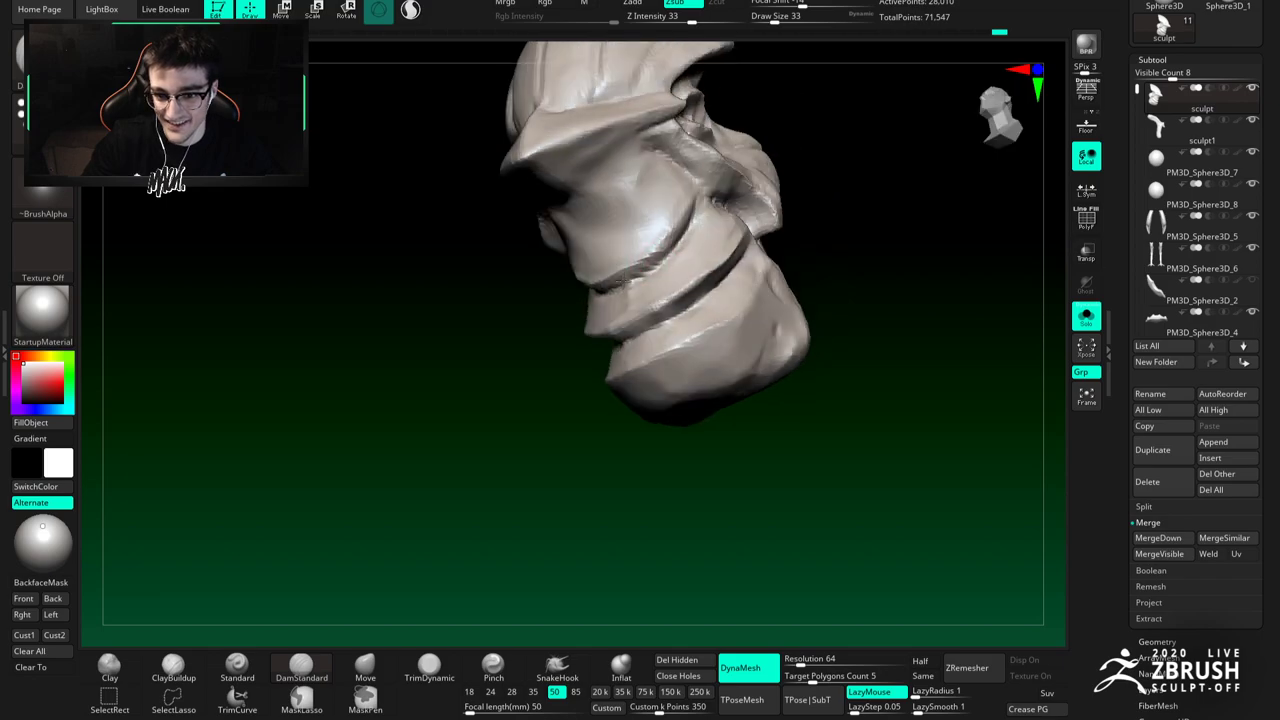
{"action": "right_click_drag", "start_coordinate": [686, 203], "coordinate": [692, 210]}
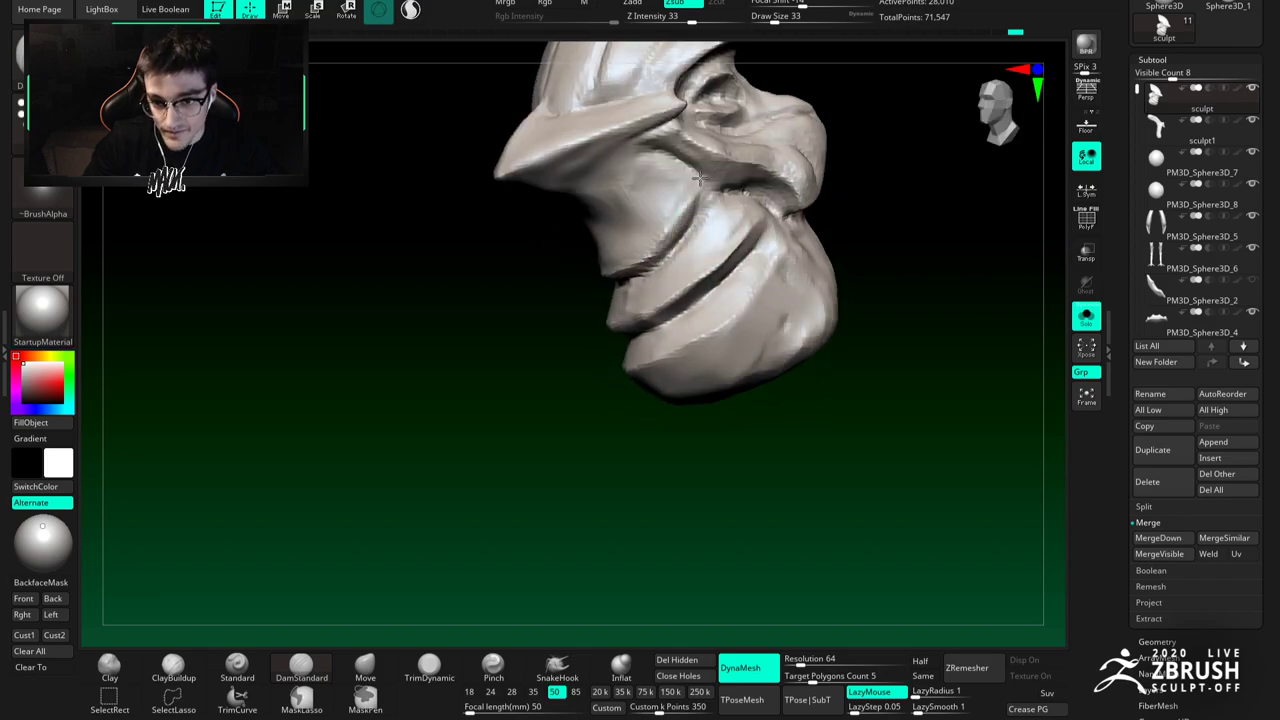
{"action": "mouse_move", "coordinate": [699, 192]}
{"action": "right_mouse_down"}
{"action": "mouse_move", "coordinate": [702, 210]}
{"action": "mouse_move", "coordinate": [607, 237]}
{"action": "right_mouse_up"}
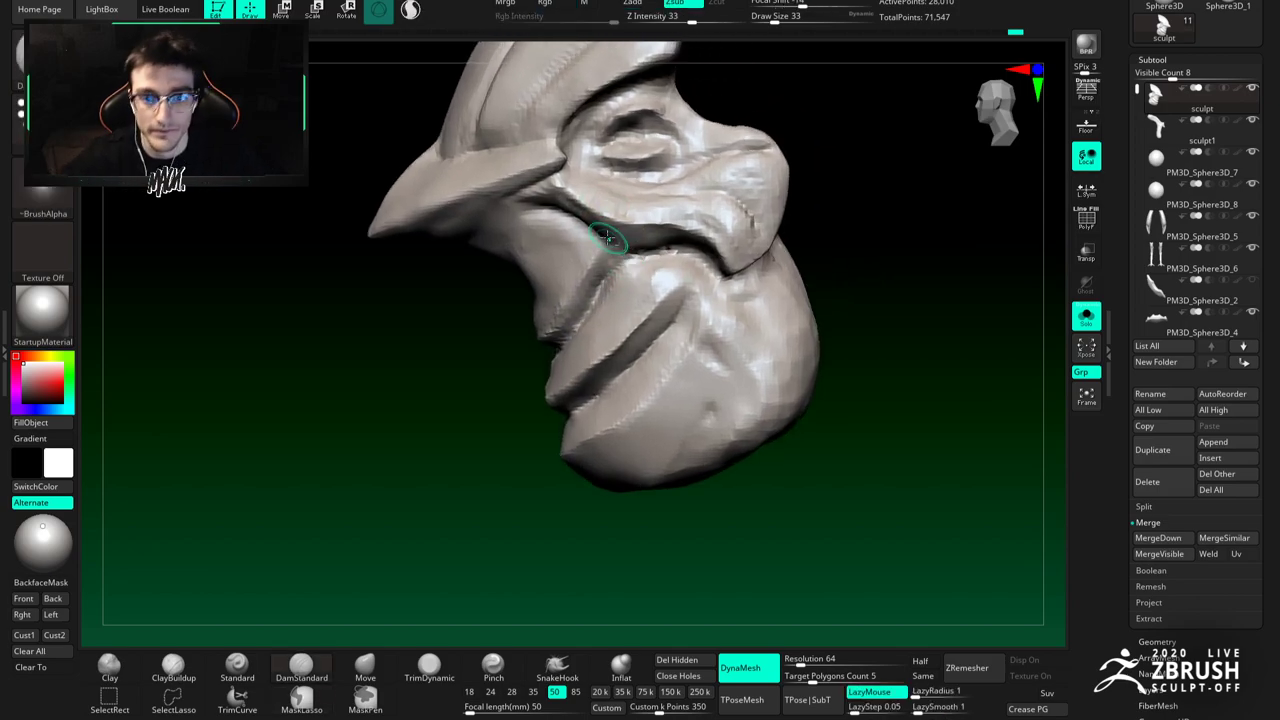
Step: Pull the cheek's lower edge down over the throat near the beak corner with Move at draw size 77
{"action": "left_click", "coordinate": [362, 668]}
{"action": "key", "text": "space"}
{"action": "key", "text": "space"}
{"action": "key", "text": "space"}
{"action": "key", "text": "space"}
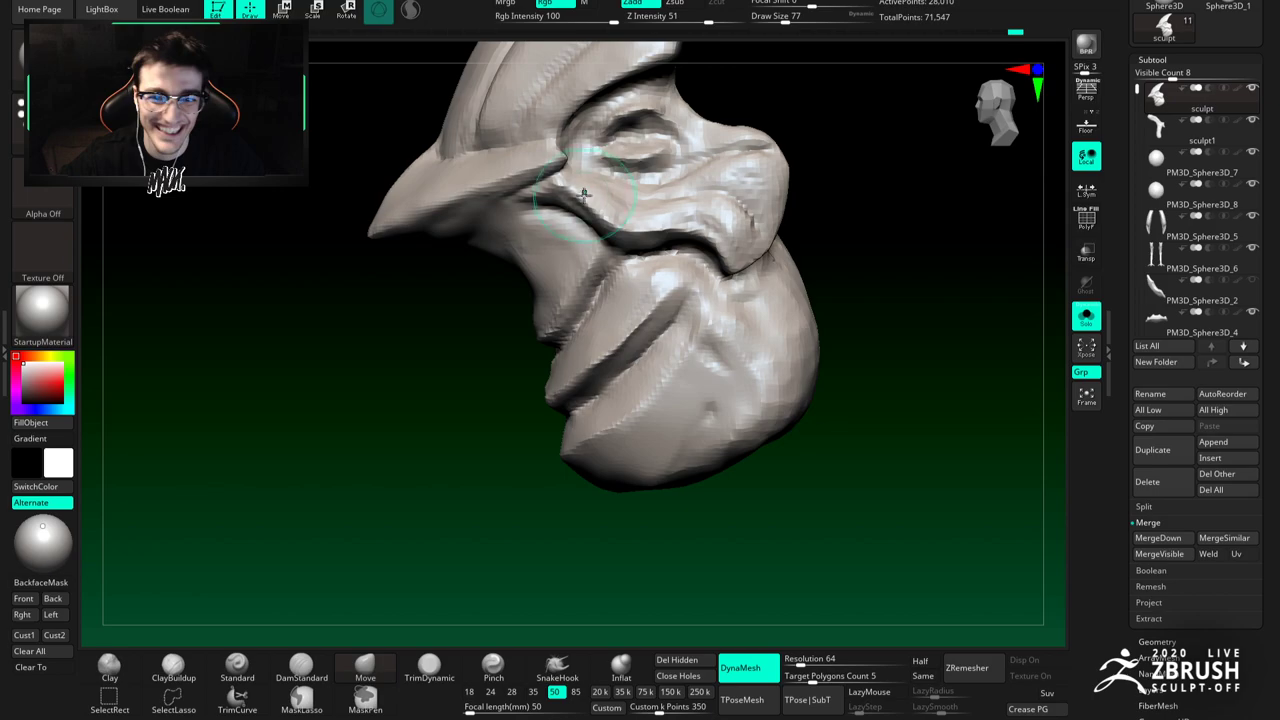
Step: Carve the crease beneath the beak with DamStandard and build up the throat with ClayBuildup at draw size 49
{"action": "key", "text": "b"}
{"action": "key", "text": "d"}
{"action": "key", "text": "s"}
{"action": "key", "text": "space"}
{"action": "mouse_move", "coordinate": [514, 190]}
{"action": "right_mouse_down"}
{"action": "mouse_move", "coordinate": [491, 214]}
{"action": "mouse_move", "coordinate": [628, 188]}
{"action": "mouse_move", "coordinate": [589, 183]}
{"action": "mouse_move", "coordinate": [589, 200]}
{"action": "right_mouse_up"}
{"action": "key", "text": "space"}
{"action": "key", "text": "b"}
{"action": "key", "text": "c"}
{"action": "key", "text": "b"}
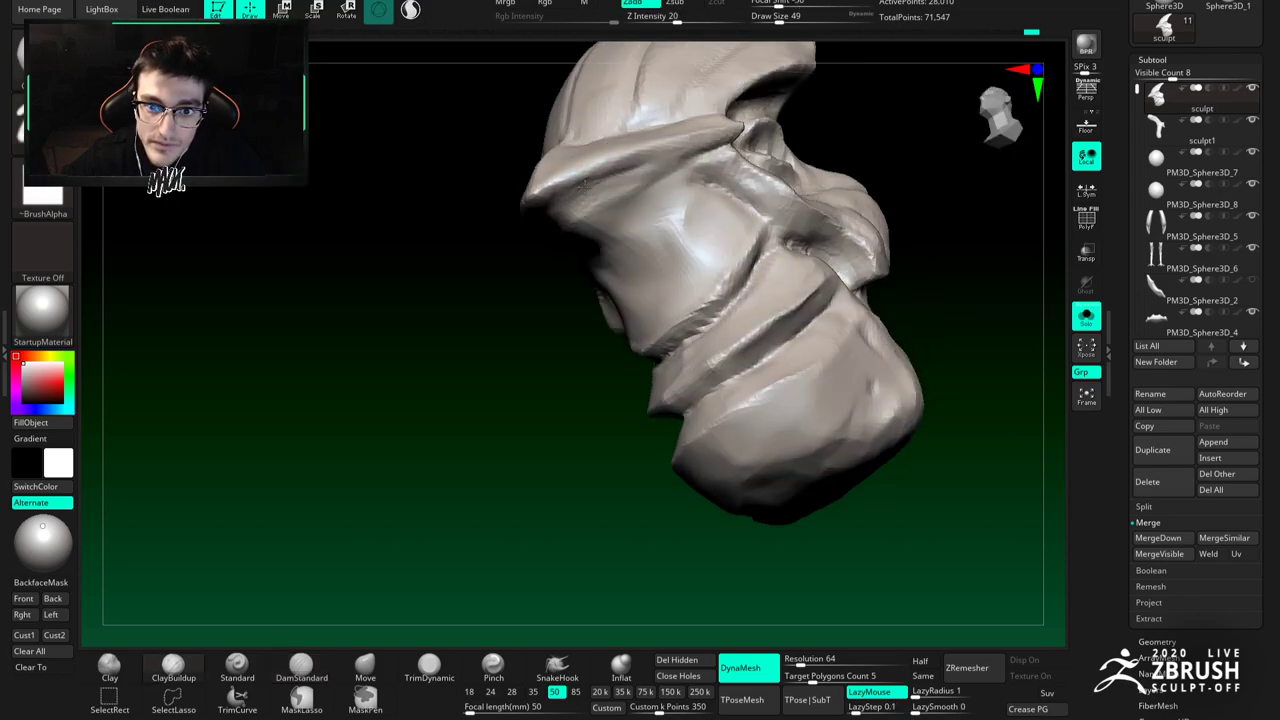
{"action": "mouse_move", "coordinate": [590, 206]}
{"action": "right_mouse_down"}
{"action": "mouse_move", "coordinate": [570, 213]}
{"action": "mouse_move", "coordinate": [580, 218]}
{"action": "right_mouse_up"}
Step: Sharpen the beak's underside with DamStandard and add volume to the ridge below it with ClayBuildup
{"action": "key", "text": "b"}
{"action": "key", "text": "d"}
{"action": "key", "text": "s"}
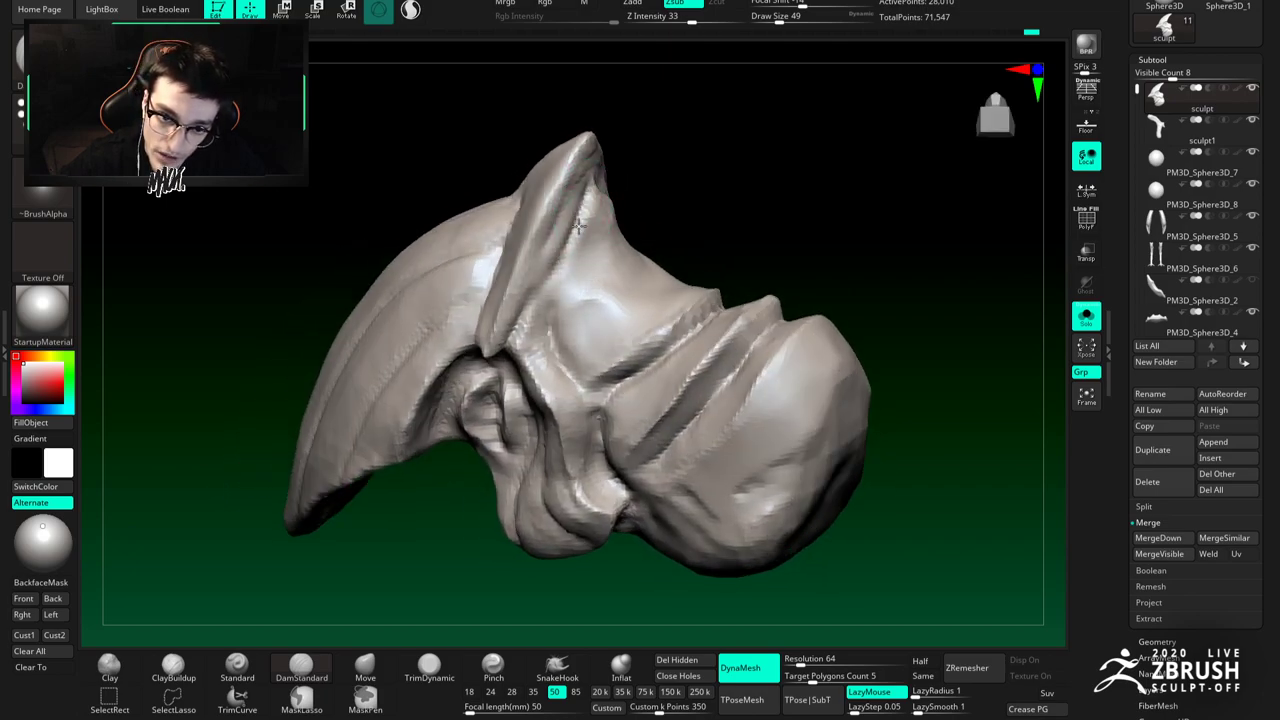
{"action": "mouse_move", "coordinate": [559, 233]}
{"action": "right_mouse_down"}
{"action": "mouse_move", "coordinate": [584, 285]}
{"action": "mouse_move", "coordinate": [614, 205]}
{"action": "right_mouse_up"}
{"action": "key", "text": "b"}
{"action": "key", "text": "c"}
{"action": "key", "text": "b"}
Step: Cut the crease between the beak and throat with DamStandard and smooth the throat surface
{"action": "key", "text": "b"}
{"action": "key", "text": "d"}
{"action": "key", "text": "s"}
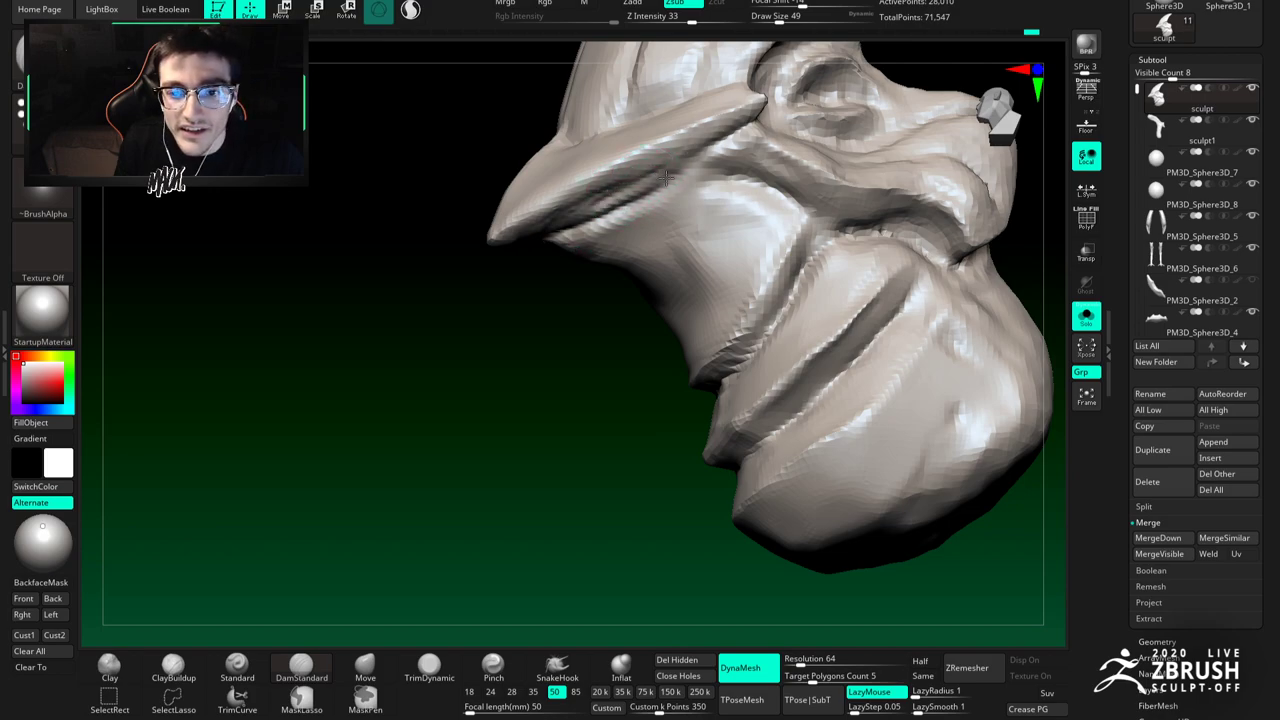
{"action": "mouse_move", "coordinate": [598, 208]}
{"action": "right_mouse_down"}
{"action": "mouse_move", "coordinate": [597, 232]}
{"action": "mouse_move", "coordinate": [682, 196]}
{"action": "right_mouse_up"}
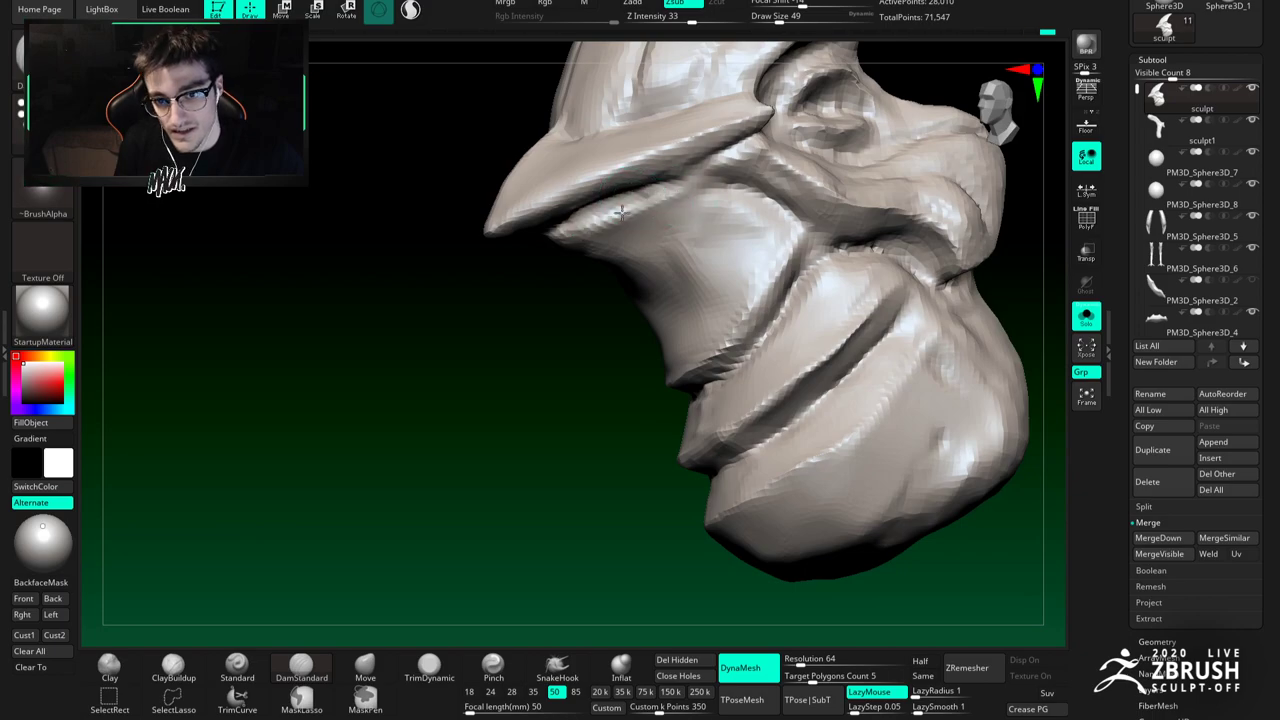
{"action": "mouse_move", "coordinate": [617, 205]}
{"action": "left_mouse_down"}
{"action": "mouse_move", "coordinate": [562, 230]}
{"action": "mouse_move", "coordinate": [593, 232]}
{"action": "left_mouse_up"}
{"action": "right_click_drag", "start_coordinate": [661, 215], "coordinate": [600, 207]}
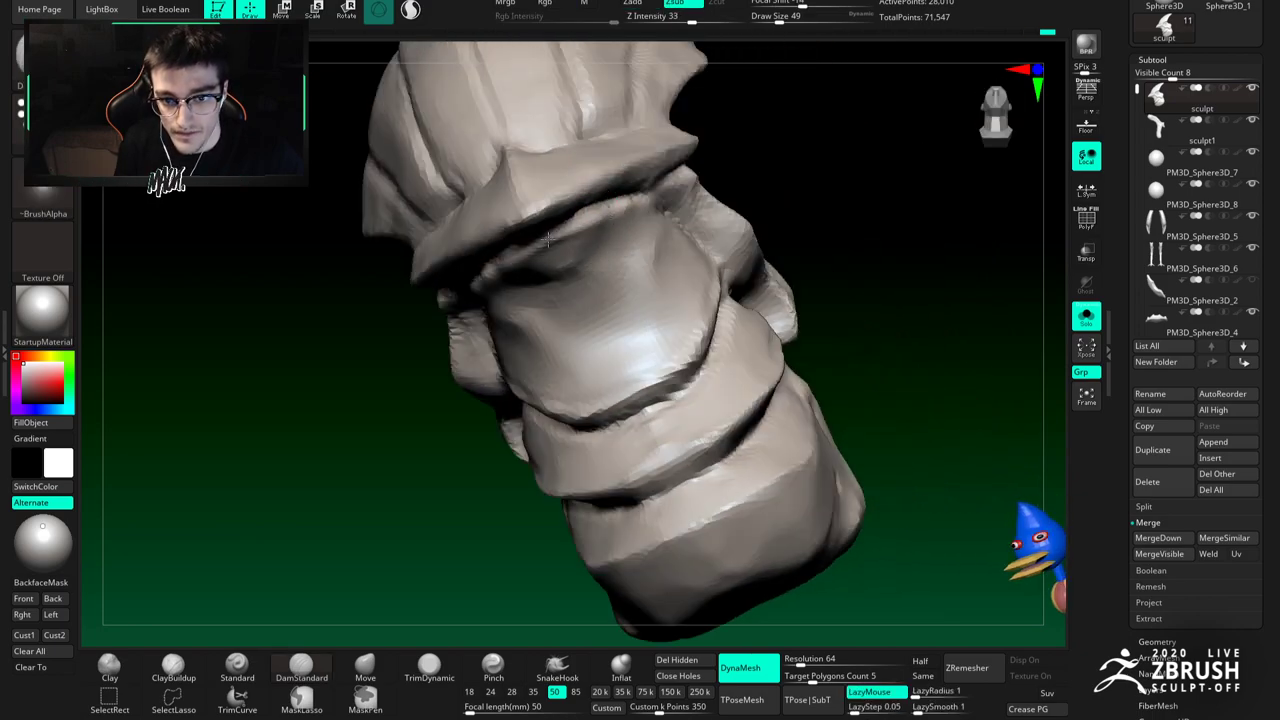
{"action": "right_click_drag", "start_coordinate": [547, 240], "coordinate": [570, 275]}
{"action": "left_click_drag", "start_coordinate": [570, 275], "coordinate": [586, 317], "text": "shift"}
{"action": "mouse_move", "coordinate": [586, 317]}
{"action": "right_mouse_down"}
{"action": "mouse_move", "coordinate": [536, 401]}
{"action": "mouse_move", "coordinate": [557, 397]}
{"action": "right_mouse_up"}
{"action": "right_click_drag", "start_coordinate": [557, 397], "coordinate": [634, 355], "text": "ctrl"}
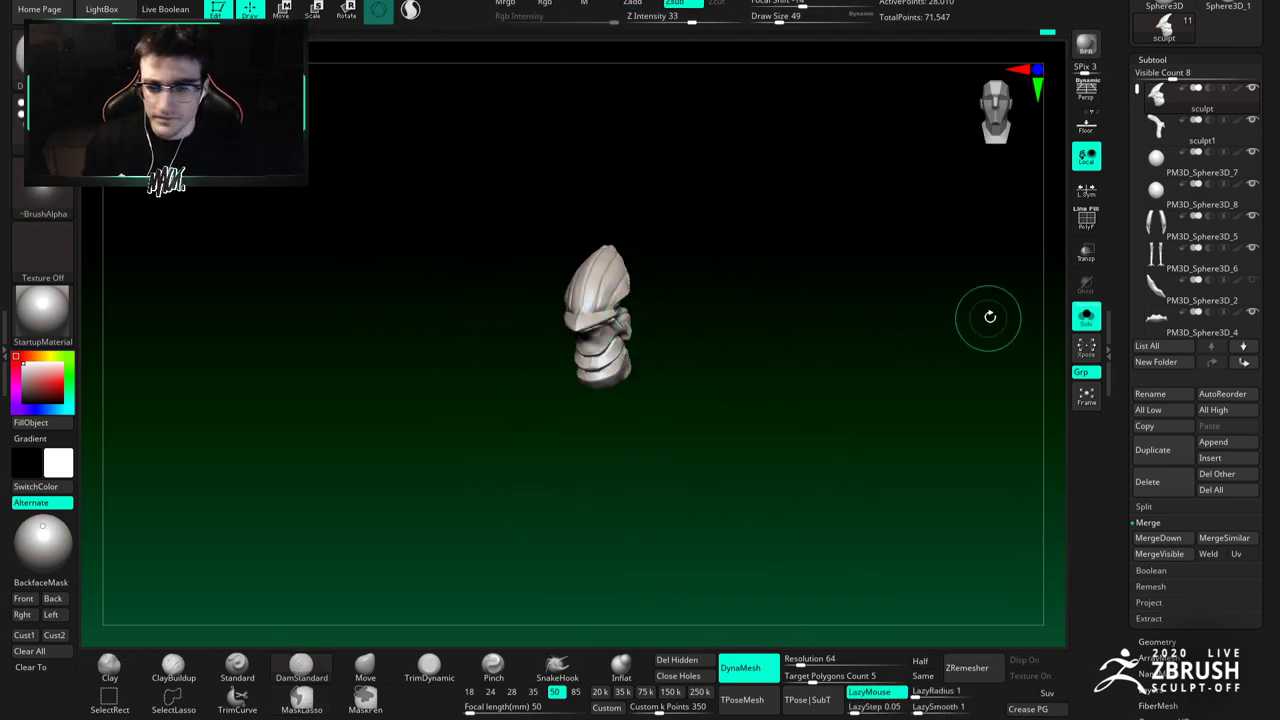
Step: Show the whole bird with its front breast plate and select the inner torso piece
{"action": "left_click", "coordinate": [1085, 317]}
{"action": "right_click_drag", "start_coordinate": [712, 440], "coordinate": [715, 500], "text": "ctrl"}
{"action": "right_click_drag", "start_coordinate": [660, 420], "coordinate": [686, 434]}
{"action": "left_click", "coordinate": [650, 357], "text": "alt"}
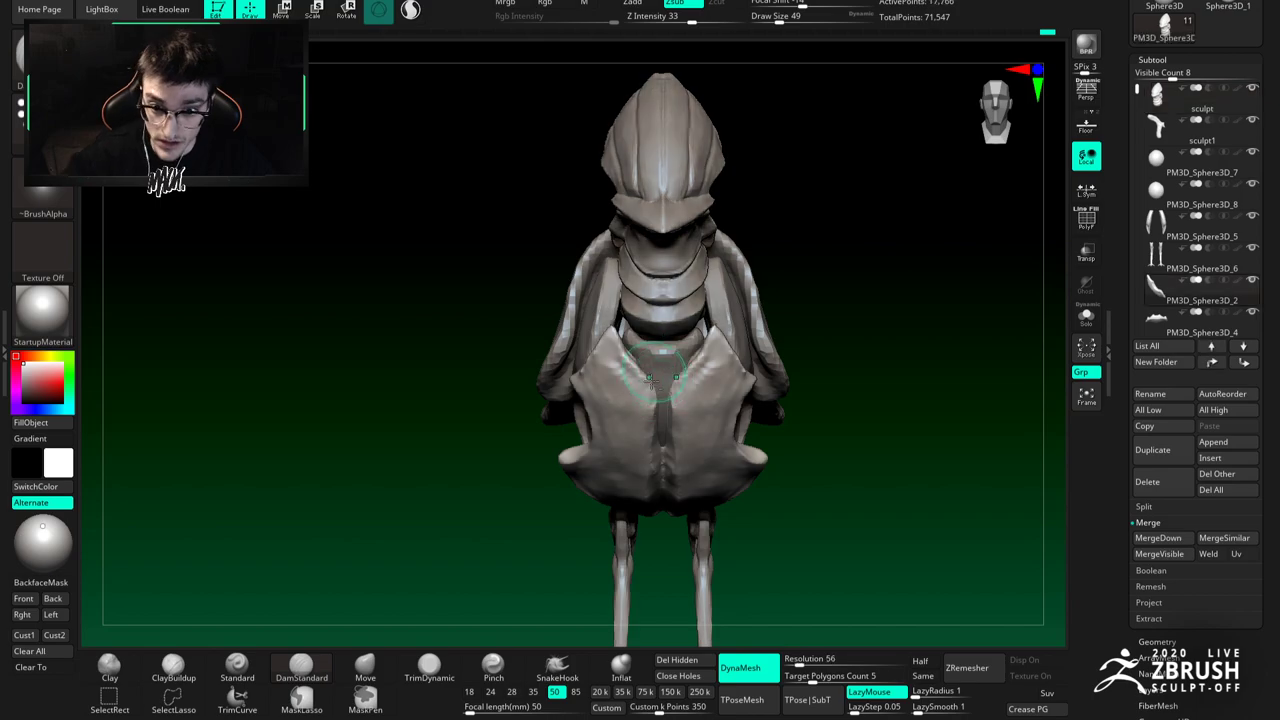
{"action": "left_click", "coordinate": [436, 665]}
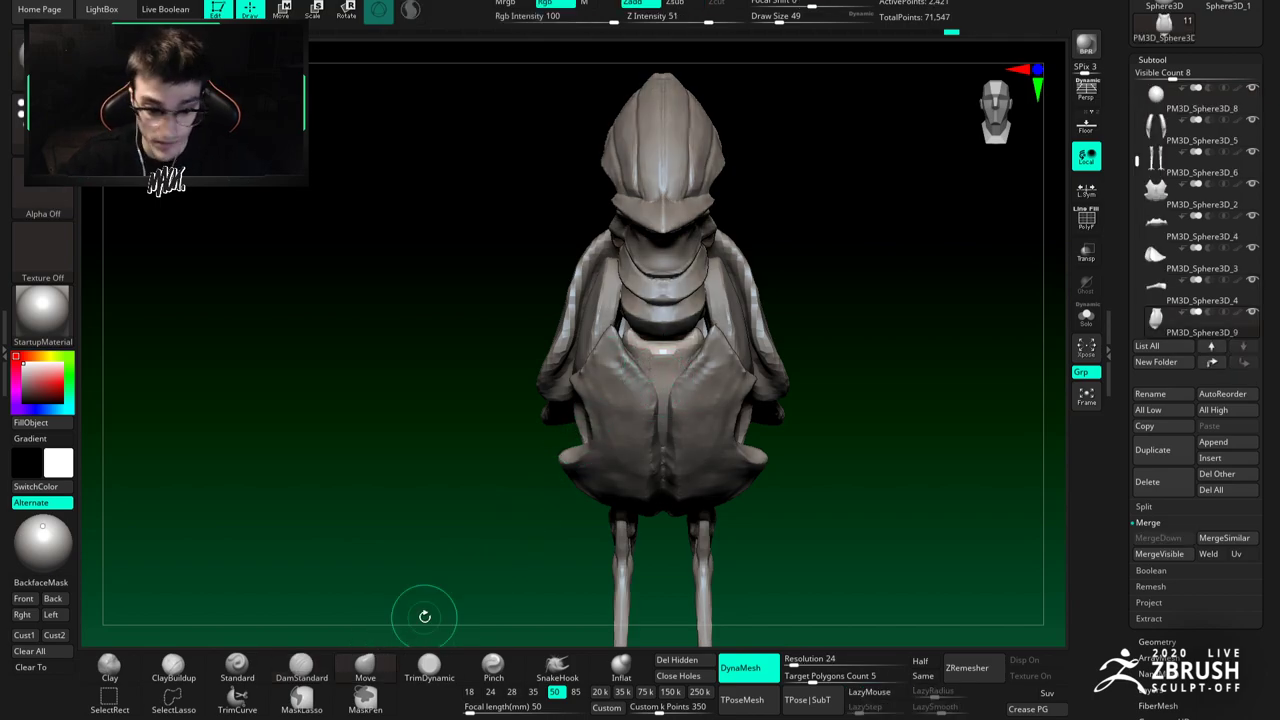
Step: Isolate the torso piece and pull its upper corners into raised points with Move, starting at draw size 104
{"action": "left_click", "coordinate": [1088, 325]}
{"action": "right_click_drag", "start_coordinate": [690, 335], "coordinate": [652, 382]}
{"action": "key", "text": "space"}
{"action": "left_click_drag", "start_coordinate": [637, 357], "coordinate": [646, 357]}
{"action": "right_click_drag", "start_coordinate": [580, 350], "coordinate": [641, 322]}
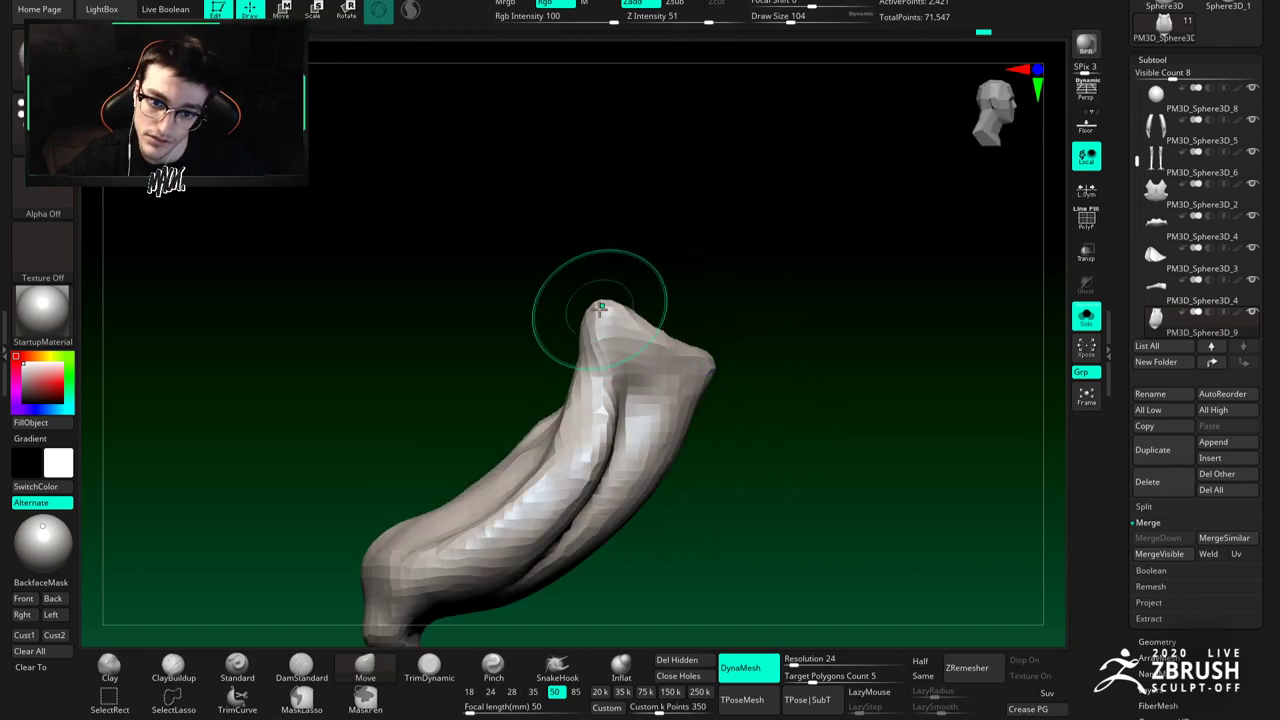
{"action": "left_click_drag", "start_coordinate": [598, 310], "coordinate": [586, 306]}
{"action": "mouse_move", "coordinate": [586, 306]}
{"action": "right_mouse_down", "text": "ctrl"}
{"action": "mouse_move", "coordinate": [557, 351]}
{"action": "mouse_move", "coordinate": [580, 325]}
{"action": "right_mouse_up", "text": "ctrl"}
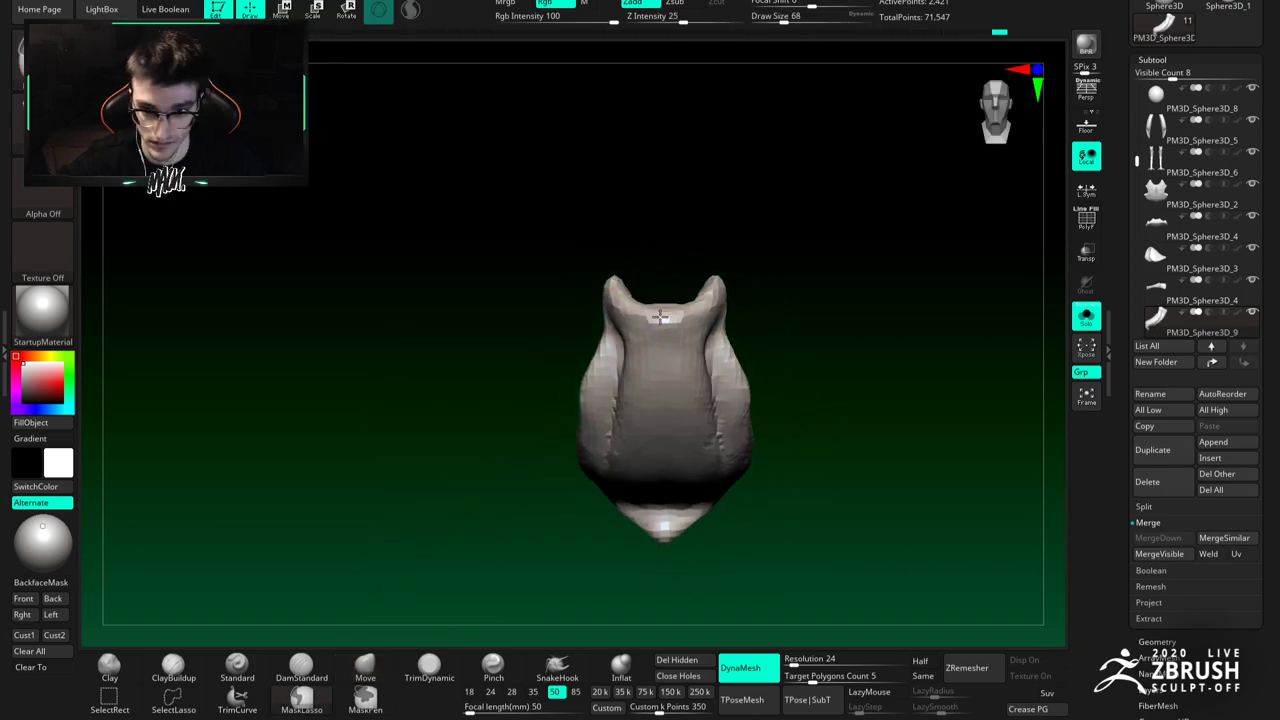
{"action": "right_click_drag", "start_coordinate": [657, 310], "coordinate": [652, 326], "text": "ctrl"}
{"action": "key", "text": "space"}
{"action": "left_click_drag", "start_coordinate": [663, 337], "coordinate": [645, 336]}
{"action": "right_click_drag", "start_coordinate": [645, 314], "coordinate": [641, 335]}
Step: Set the draw size to 33 and remesh the torso piece with DynaMesh at resolution 48
{"action": "key", "text": "space"}
{"action": "left_click_drag", "start_coordinate": [632, 334], "coordinate": [614, 334]}
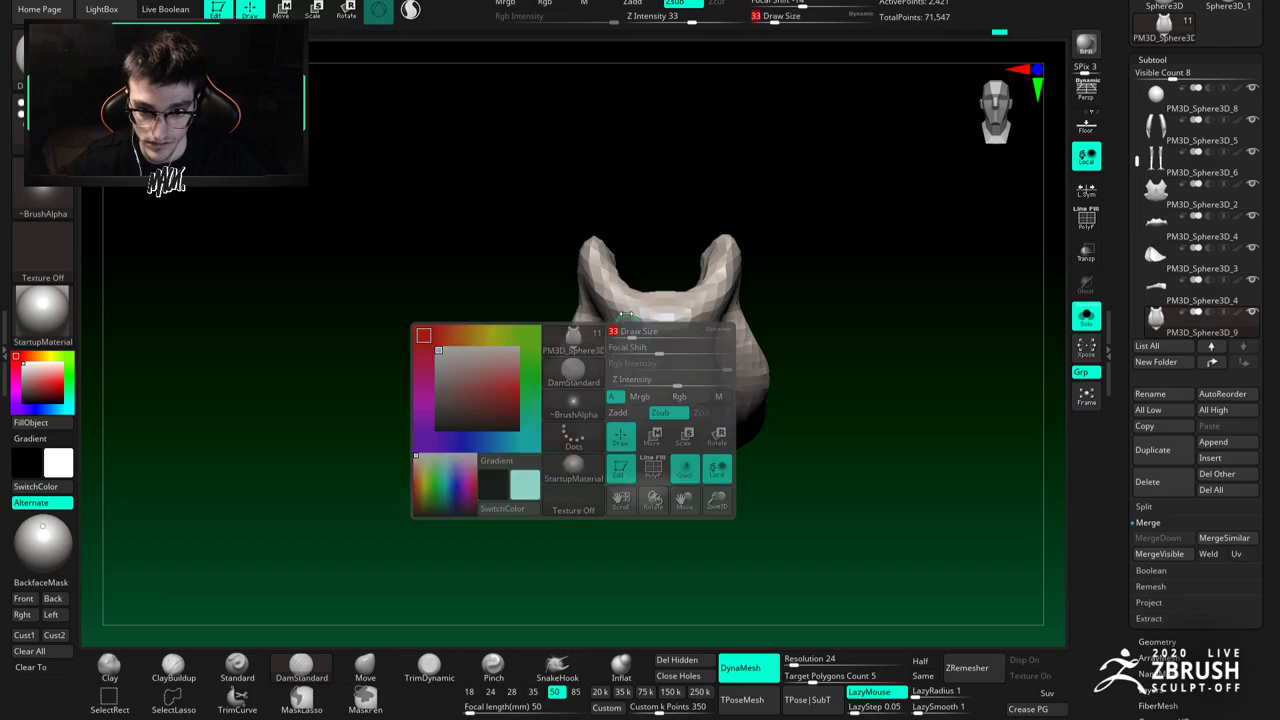
{"action": "left_click_drag", "start_coordinate": [797, 661], "coordinate": [800, 662]}
{"action": "left_click_drag", "start_coordinate": [817, 563], "coordinate": [806, 552], "text": "ctrl"}
{"action": "mouse_move", "coordinate": [629, 306]}
{"action": "right_mouse_down"}
{"action": "mouse_move", "coordinate": [645, 320]}
{"action": "mouse_move", "coordinate": [598, 286]}
{"action": "mouse_move", "coordinate": [605, 300]}
{"action": "mouse_move", "coordinate": [589, 295]}
{"action": "mouse_move", "coordinate": [578, 262]}
{"action": "mouse_move", "coordinate": [670, 290]}
{"action": "right_mouse_up"}
Step: Build up the torso's raised upper points with ClayBuildup and smooth the piece's surface
{"action": "key", "text": "b"}
{"action": "key", "text": "c"}
{"action": "key", "text": "b"}
{"action": "right_click", "coordinate": [592, 290]}
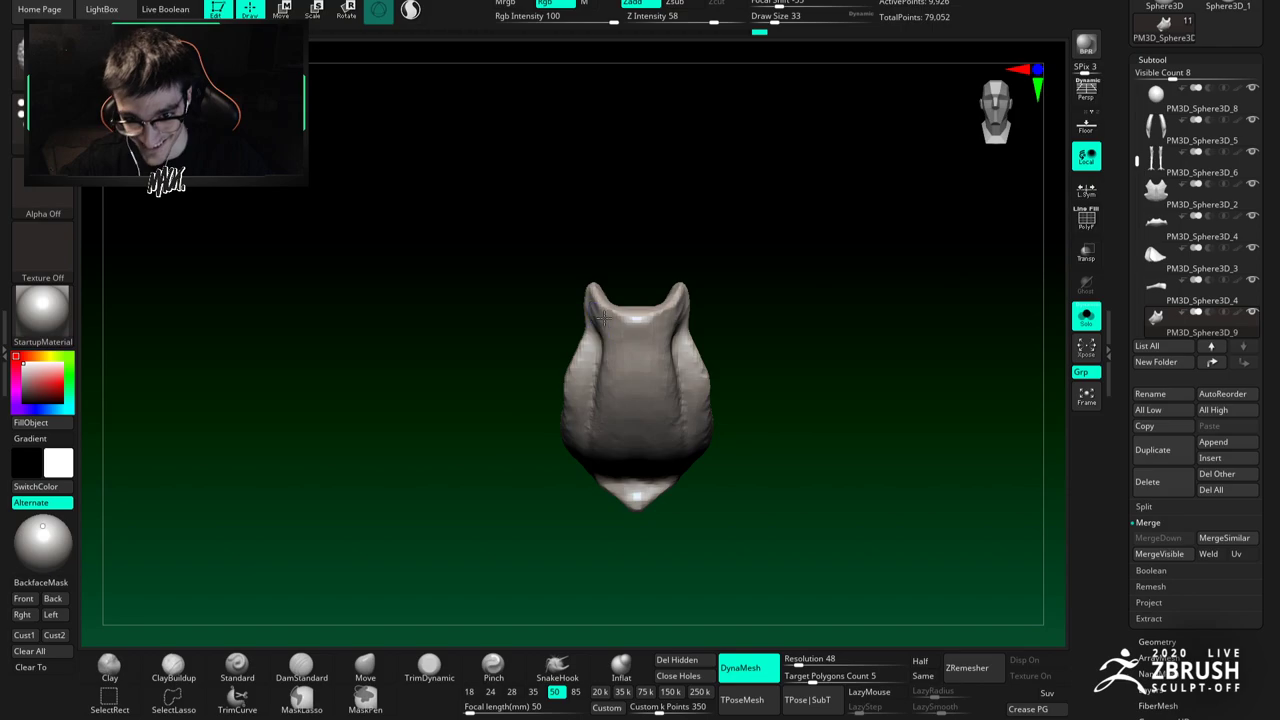
{"action": "left_click_drag", "start_coordinate": [636, 492], "coordinate": [630, 462], "text": "shift"}
Step: Check the torso piece against the whole bird and reshape its isolated neck opening with Move at draw size 51
{"action": "left_click", "coordinate": [1084, 318]}
{"action": "right_click_drag", "start_coordinate": [660, 350], "coordinate": [746, 347]}
{"action": "left_click", "coordinate": [1086, 316]}
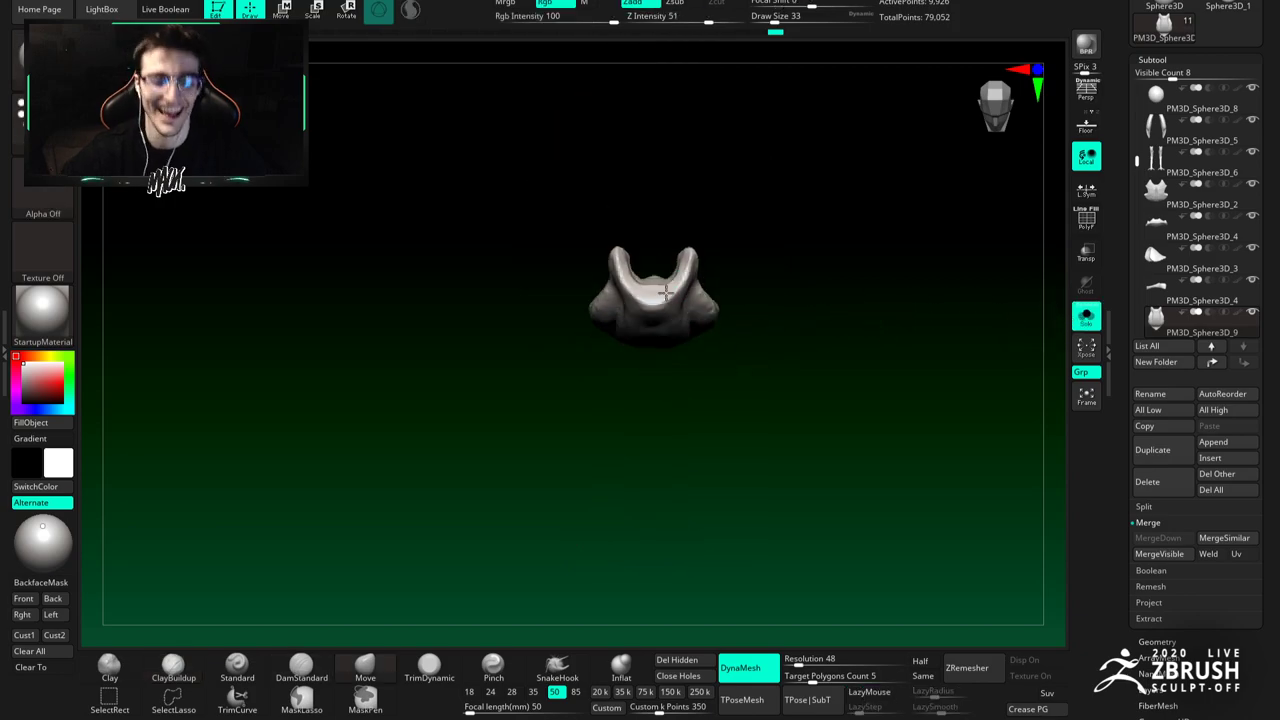
{"action": "key", "text": "space"}
{"action": "left_click_drag", "start_coordinate": [660, 248], "coordinate": [641, 249]}
{"action": "mouse_move", "coordinate": [643, 263]}
{"action": "right_mouse_down"}
{"action": "mouse_move", "coordinate": [643, 280]}
{"action": "mouse_move", "coordinate": [696, 275]}
{"action": "mouse_move", "coordinate": [597, 323]}
{"action": "mouse_move", "coordinate": [631, 258]}
{"action": "mouse_move", "coordinate": [616, 230]}
{"action": "right_mouse_up"}
{"action": "key", "text": "space"}
{"action": "left_click_drag", "start_coordinate": [616, 230], "coordinate": [637, 223]}
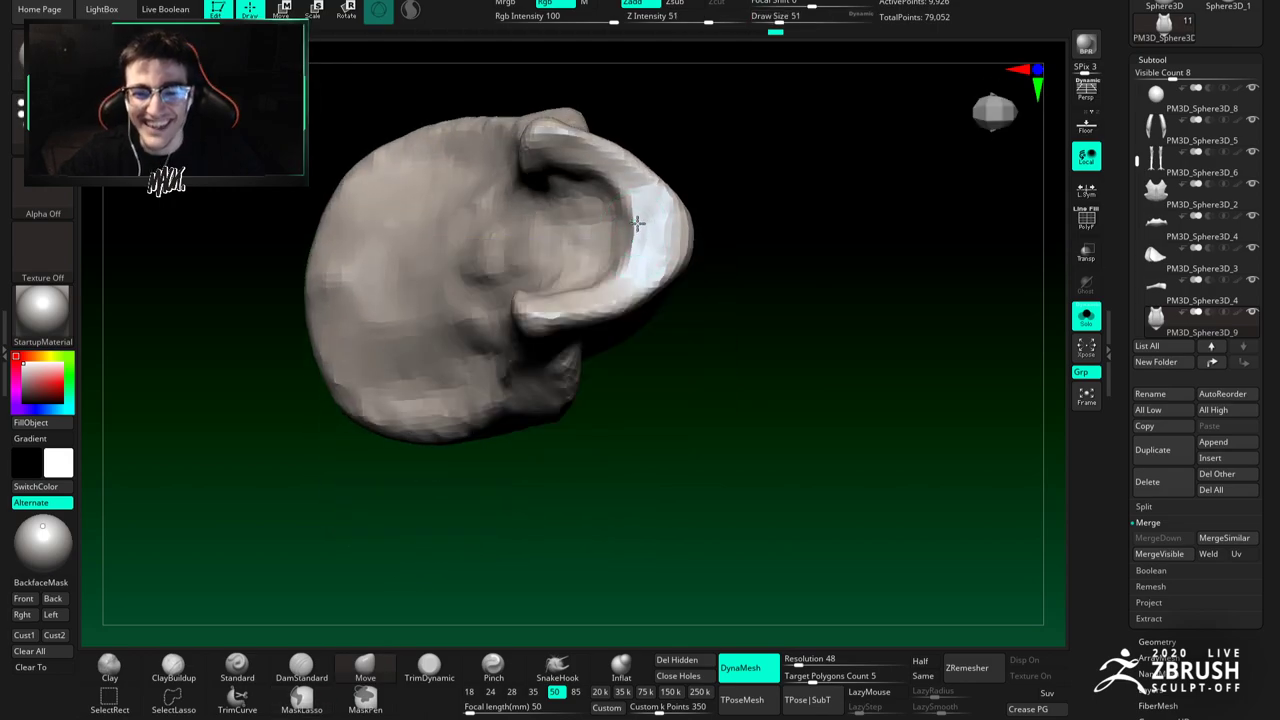
{"action": "left_click_drag", "start_coordinate": [626, 236], "coordinate": [620, 245]}
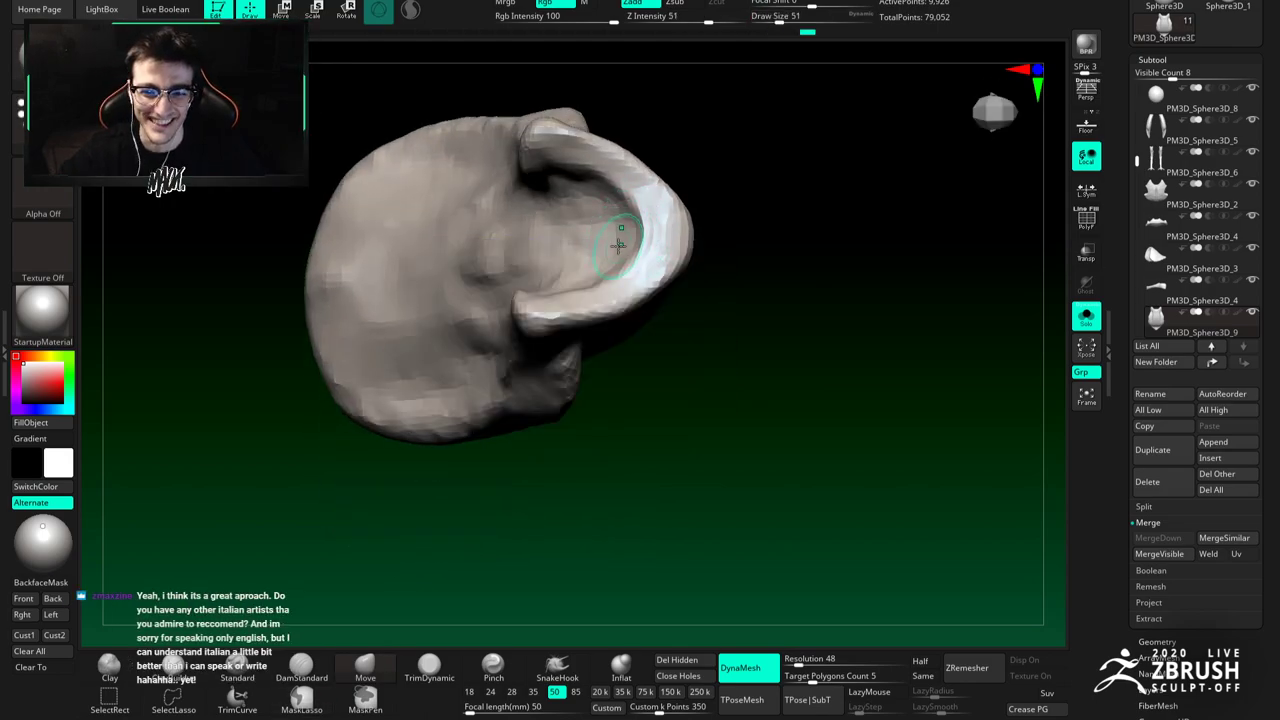
{"action": "mouse_move", "coordinate": [622, 246]}
{"action": "right_mouse_down", "text": "ctrl"}
{"action": "mouse_move", "coordinate": [624, 305]}
{"action": "mouse_move", "coordinate": [629, 217]}
{"action": "mouse_move", "coordinate": [653, 188]}
{"action": "mouse_move", "coordinate": [666, 251]}
{"action": "mouse_move", "coordinate": [638, 270]}
{"action": "right_mouse_up", "text": "ctrl"}
Step: Show the whole bird and fit the torso's upper rim around the lowest neck fold with Move at draw size 71
{"action": "left_click", "coordinate": [1086, 316]}
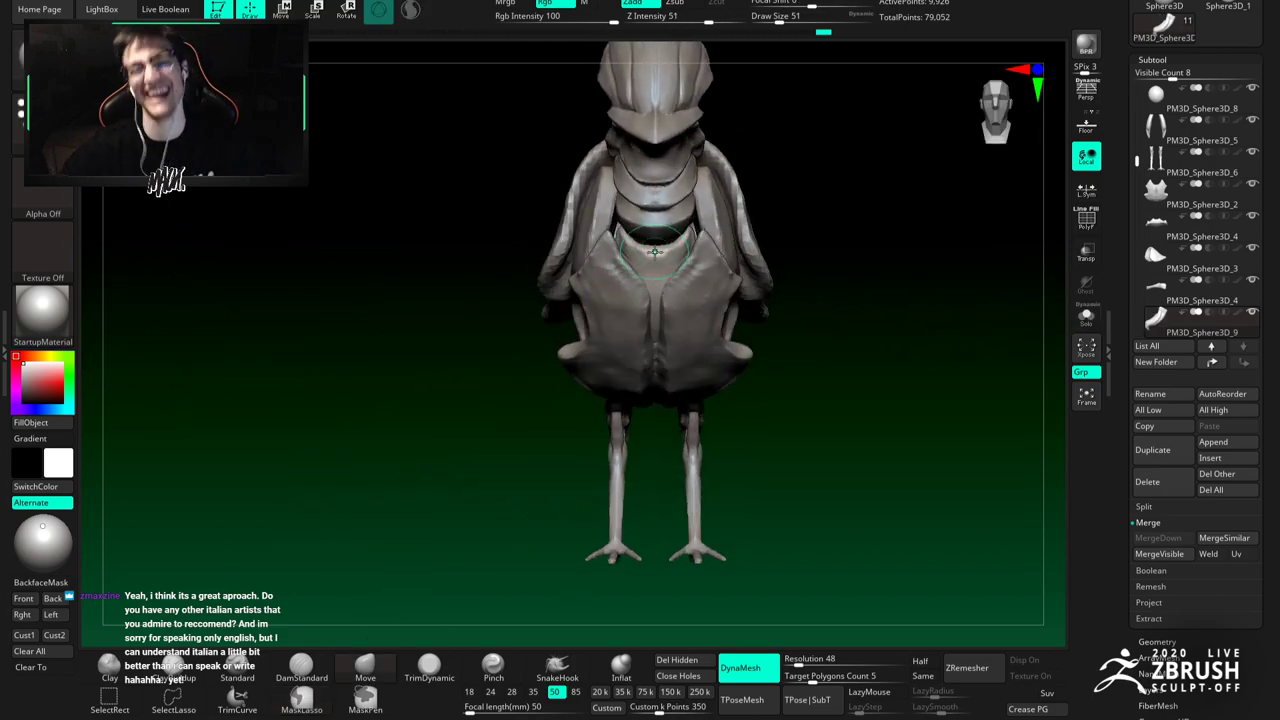
{"action": "key", "text": "space"}
{"action": "left_click_drag", "start_coordinate": [647, 263], "coordinate": [653, 263]}
{"action": "right_click_drag", "start_coordinate": [636, 300], "coordinate": [622, 248], "text": "ctrl"}
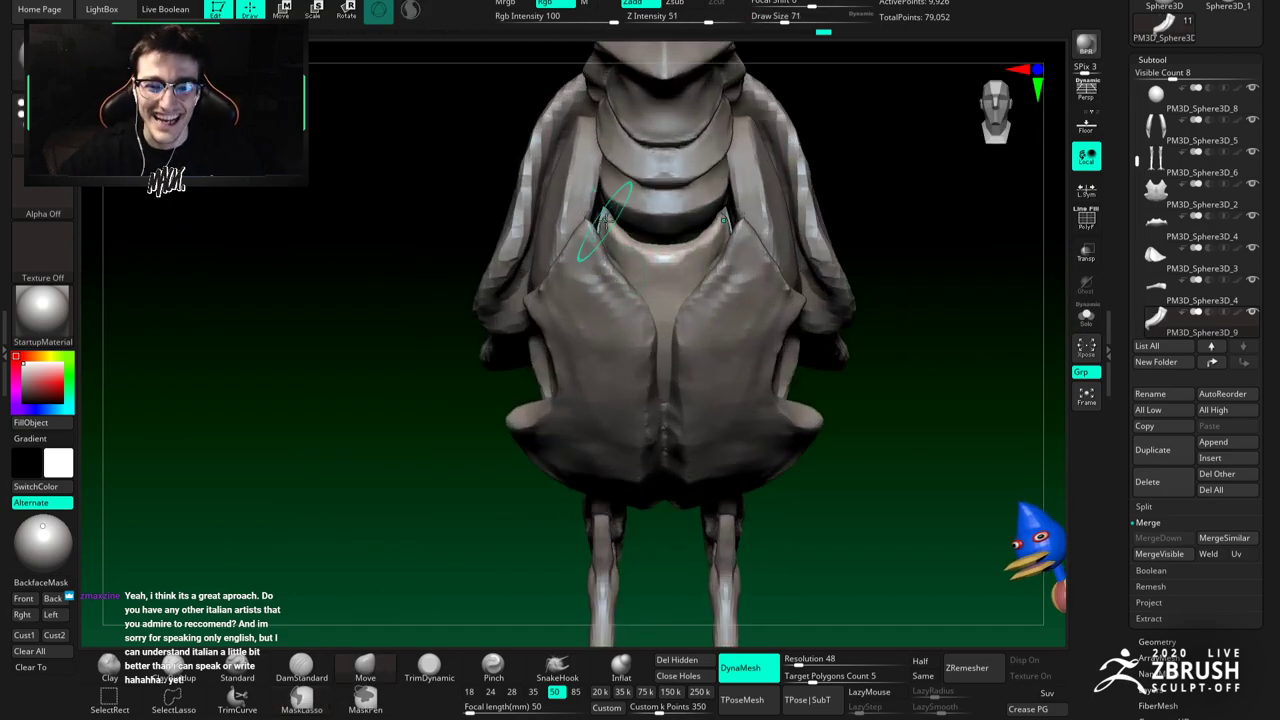
{"action": "right_click_drag", "start_coordinate": [638, 218], "coordinate": [632, 264]}
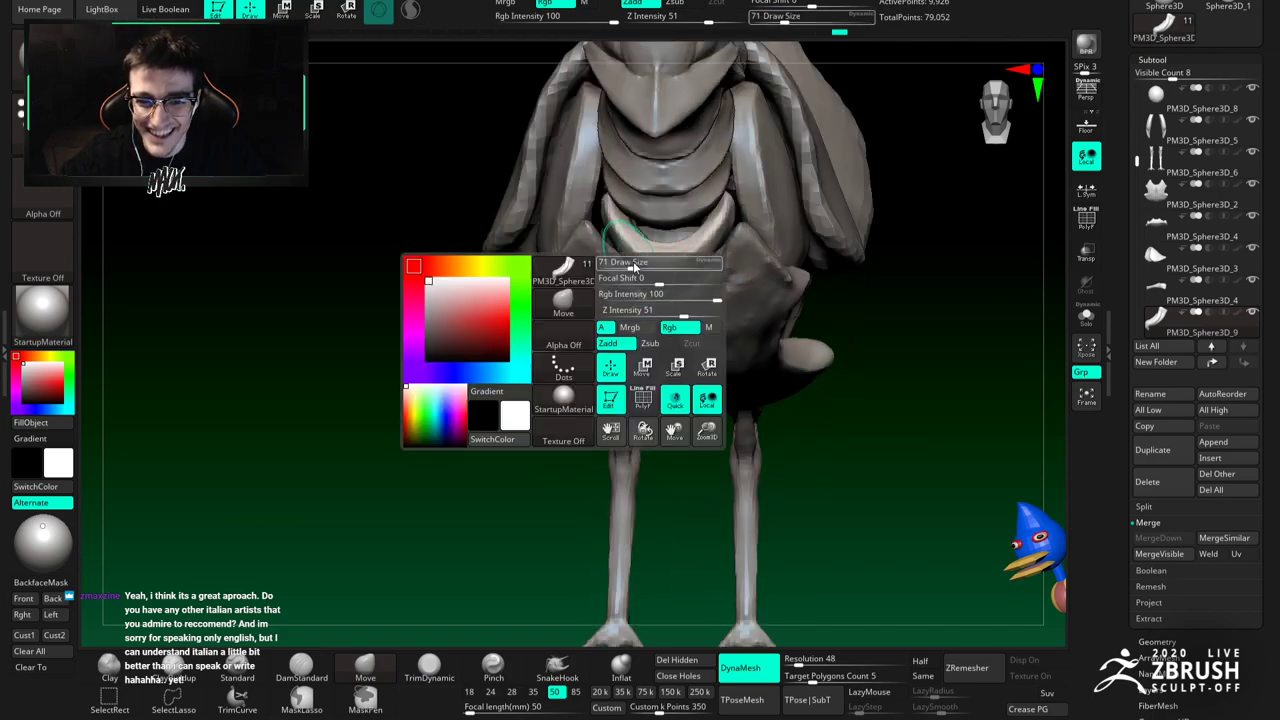
Step: Isolate the torso piece and build up its front planes with ClayBuildup at draw size 62
{"action": "mouse_move", "coordinate": [646, 322]}
{"action": "right_mouse_down"}
{"action": "mouse_move", "coordinate": [660, 277]}
{"action": "mouse_move", "coordinate": [669, 291]}
{"action": "mouse_move", "coordinate": [645, 279]}
{"action": "right_mouse_up"}
{"action": "left_click", "coordinate": [1086, 316]}
{"action": "key", "text": "b"}
{"action": "key", "text": "c"}
{"action": "key", "text": "b"}
{"action": "key", "text": "space"}
{"action": "left_click_drag", "start_coordinate": [645, 279], "coordinate": [633, 278]}
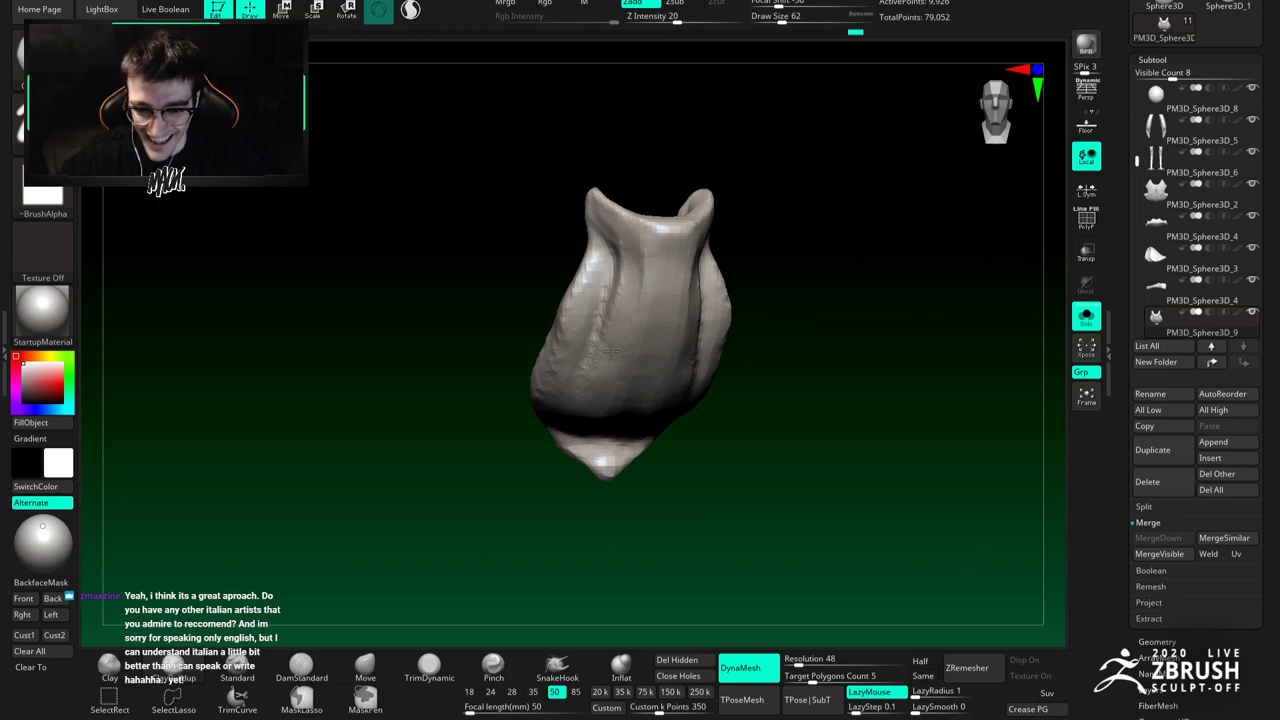
{"action": "right_click_drag", "start_coordinate": [612, 348], "coordinate": [640, 314]}
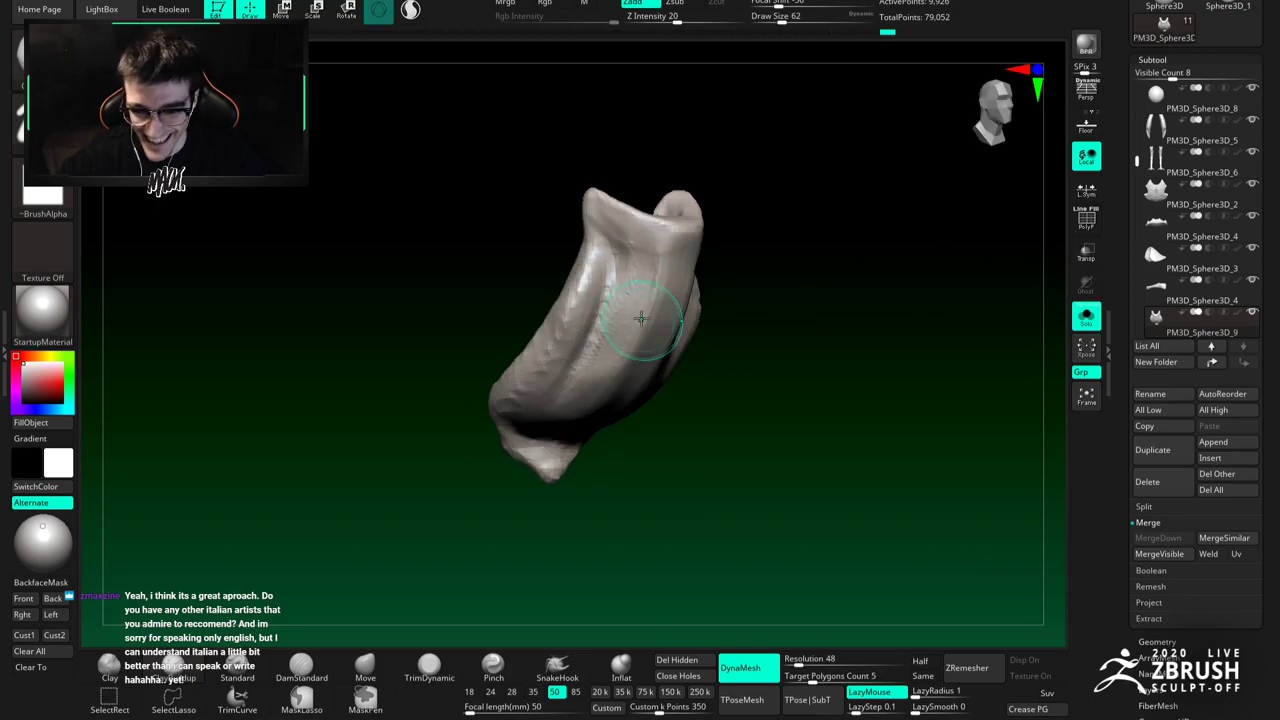
Step: Define the torso's rim and front edges with DamStandard at draw size 62 and smooth the strokes
{"action": "key", "text": "b"}
{"action": "key", "text": "d"}
{"action": "key", "text": "s"}
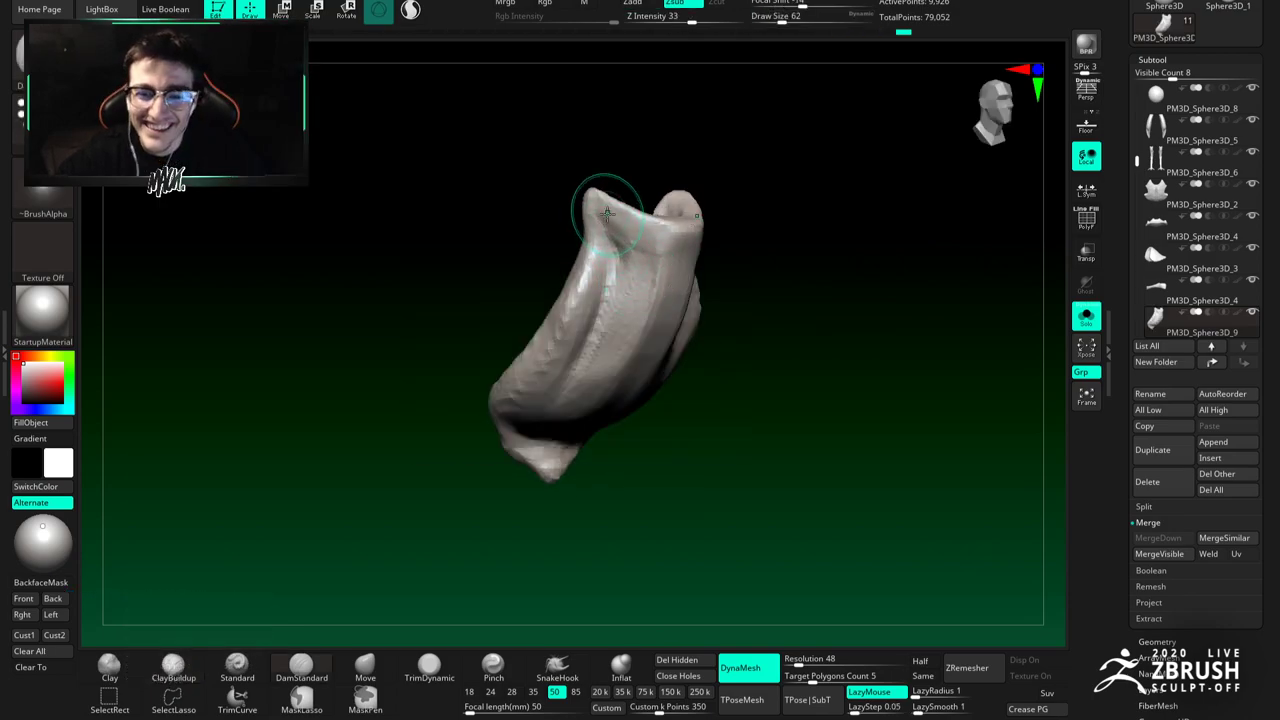
{"action": "mouse_move", "coordinate": [657, 267]}
{"action": "right_mouse_down"}
{"action": "mouse_move", "coordinate": [600, 280]}
{"action": "mouse_move", "coordinate": [657, 246]}
{"action": "right_mouse_up"}
{"action": "left_click_drag", "start_coordinate": [657, 246], "coordinate": [640, 345]}
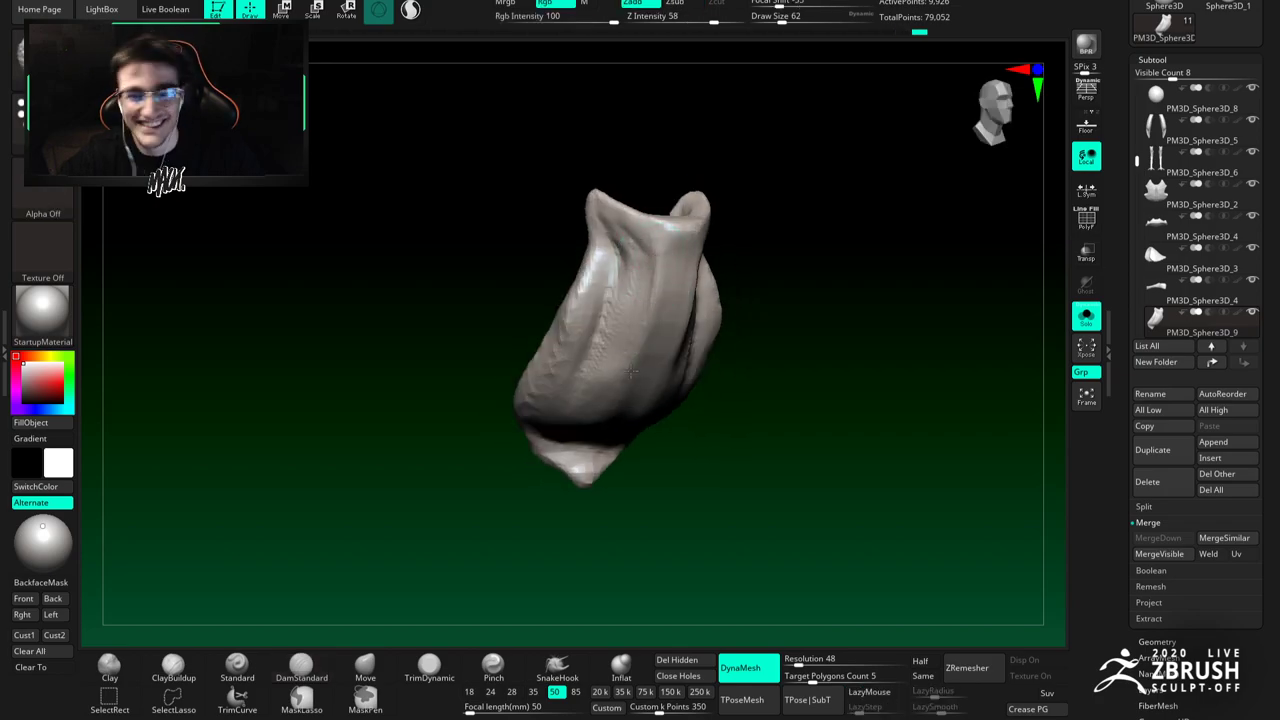
Step: Show the whole bird, select the chest plate and adjust its upper points and inner edges with Move at draw size 27
{"action": "right_click_drag", "start_coordinate": [640, 345], "coordinate": [645, 310], "text": "ctrl"}
{"action": "left_click", "coordinate": [1085, 318]}
{"action": "mouse_move", "coordinate": [715, 340]}
{"action": "right_mouse_down", "text": "ctrl"}
{"action": "mouse_move", "coordinate": [712, 290]}
{"action": "mouse_move", "coordinate": [606, 297]}
{"action": "mouse_move", "coordinate": [644, 332]}
{"action": "mouse_move", "coordinate": [641, 320]}
{"action": "mouse_move", "coordinate": [695, 302]}
{"action": "mouse_move", "coordinate": [690, 400]}
{"action": "right_mouse_up", "text": "ctrl"}
{"action": "left_click", "coordinate": [641, 287], "text": "alt"}
{"action": "mouse_move", "coordinate": [690, 400]}
{"action": "right_mouse_down"}
{"action": "mouse_move", "coordinate": [664, 345]}
{"action": "mouse_move", "coordinate": [656, 352]}
{"action": "right_mouse_up"}
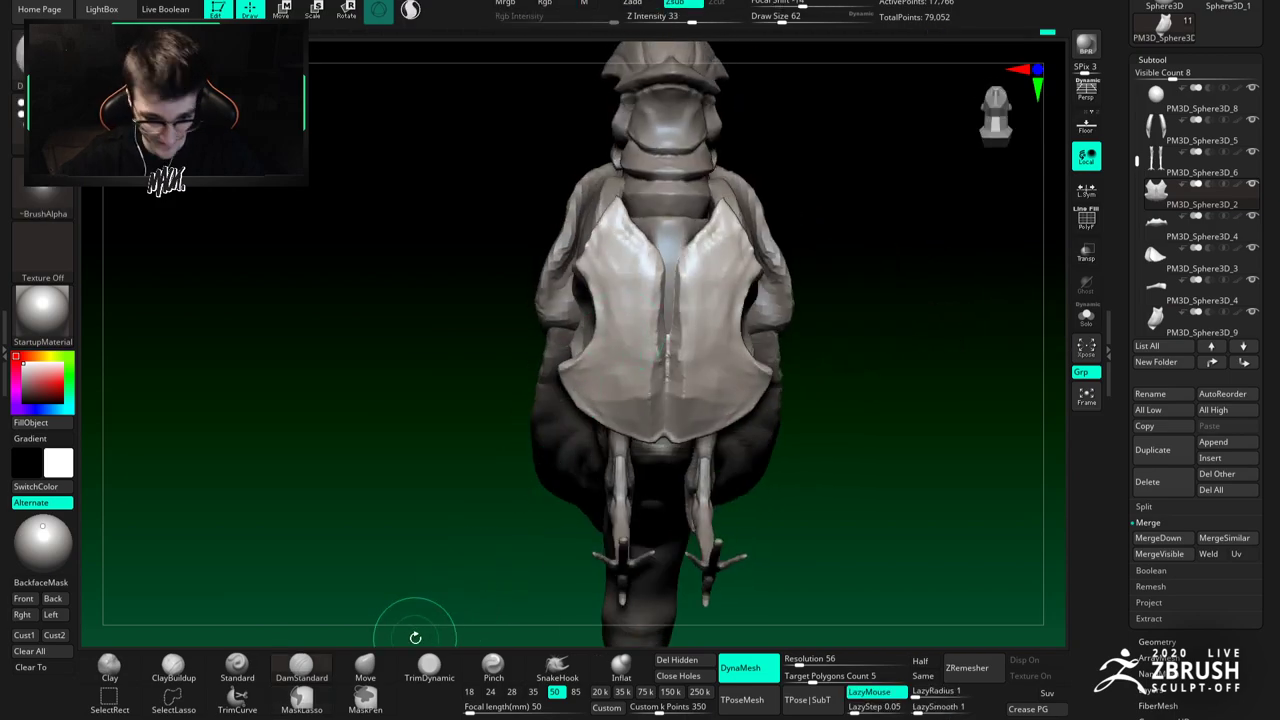
{"action": "left_click", "coordinate": [366, 667]}
{"action": "right_click_drag", "start_coordinate": [660, 300], "coordinate": [643, 260]}
{"action": "key", "text": "bracketright"}
{"action": "mouse_move", "coordinate": [643, 260]}
{"action": "left_mouse_down"}
{"action": "mouse_move", "coordinate": [646, 246]}
{"action": "mouse_move", "coordinate": [584, 260]}
{"action": "left_mouse_up"}
{"action": "key", "text": "space"}
{"action": "mouse_move", "coordinate": [604, 229]}
{"action": "right_mouse_down", "text": "shift"}
{"action": "mouse_move", "coordinate": [612, 296]}
{"action": "mouse_move", "coordinate": [612, 274]}
{"action": "right_mouse_up", "text": "shift"}
{"action": "key", "text": "space"}
{"action": "left_click_drag", "start_coordinate": [612, 274], "coordinate": [590, 274]}
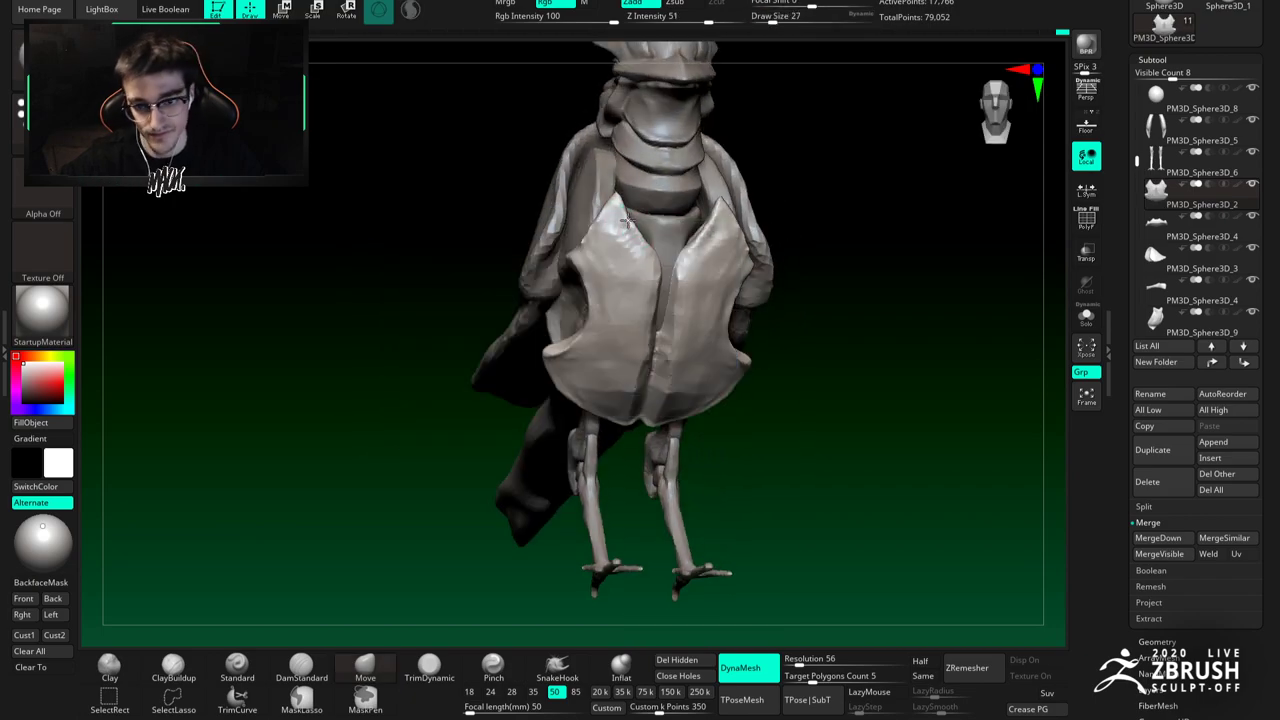
Step: Isolate the chest plate and carve its neckline and central seam edges with DamStandard at draw size 31
{"action": "mouse_move", "coordinate": [656, 262]}
{"action": "right_mouse_down"}
{"action": "mouse_move", "coordinate": [668, 296]}
{"action": "mouse_move", "coordinate": [654, 283]}
{"action": "mouse_move", "coordinate": [674, 285]}
{"action": "mouse_move", "coordinate": [676, 250]}
{"action": "right_mouse_up"}
{"action": "left_click", "coordinate": [1086, 315]}
{"action": "mouse_move", "coordinate": [686, 300]}
{"action": "right_mouse_down"}
{"action": "mouse_move", "coordinate": [686, 243]}
{"action": "mouse_move", "coordinate": [677, 389]}
{"action": "mouse_move", "coordinate": [692, 264]}
{"action": "mouse_move", "coordinate": [684, 310]}
{"action": "right_mouse_up"}
{"action": "left_click", "coordinate": [304, 670]}
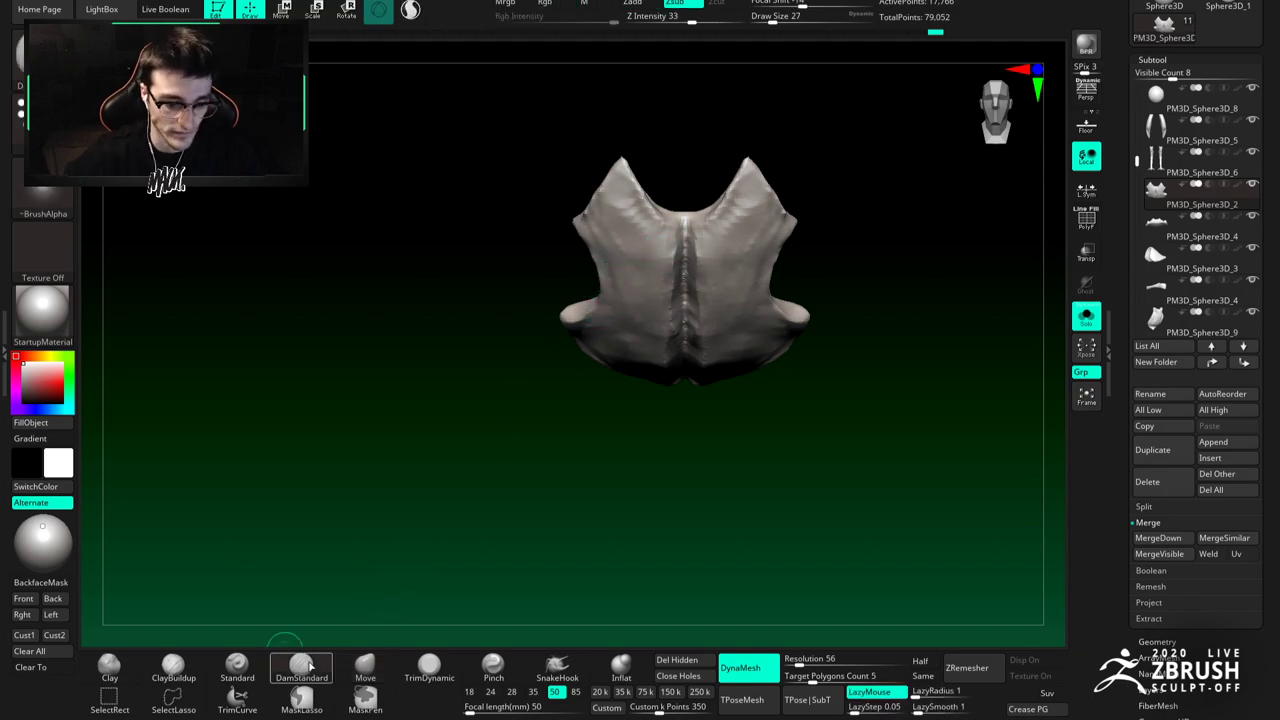
{"action": "mouse_move", "coordinate": [547, 358]}
{"action": "right_mouse_down", "text": "alt"}
{"action": "mouse_move", "coordinate": [632, 222]}
{"action": "mouse_move", "coordinate": [624, 200]}
{"action": "right_mouse_up", "text": "alt"}
{"action": "key", "text": "space"}
{"action": "left_click_drag", "start_coordinate": [624, 200], "coordinate": [616, 200]}
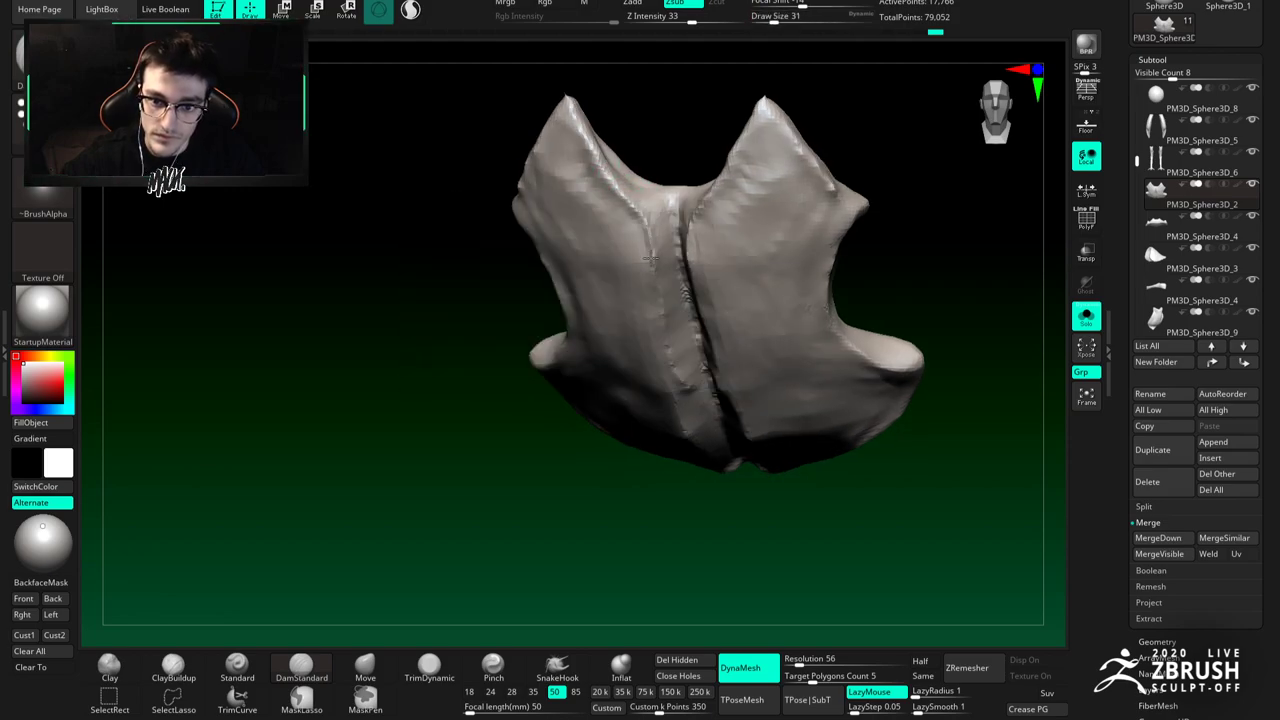
{"action": "right_click_drag", "start_coordinate": [634, 240], "coordinate": [641, 187]}
{"action": "right_click_drag", "start_coordinate": [630, 263], "coordinate": [645, 155]}
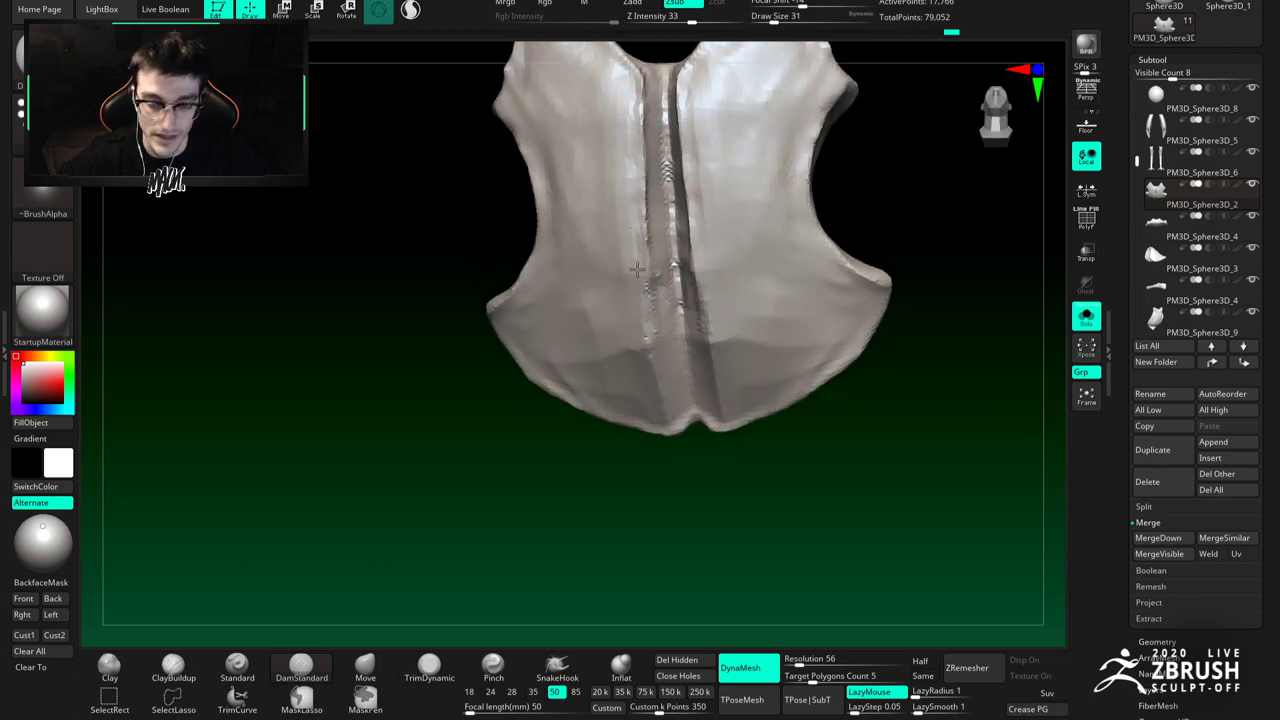
{"action": "right_click_drag", "start_coordinate": [636, 268], "coordinate": [643, 266]}
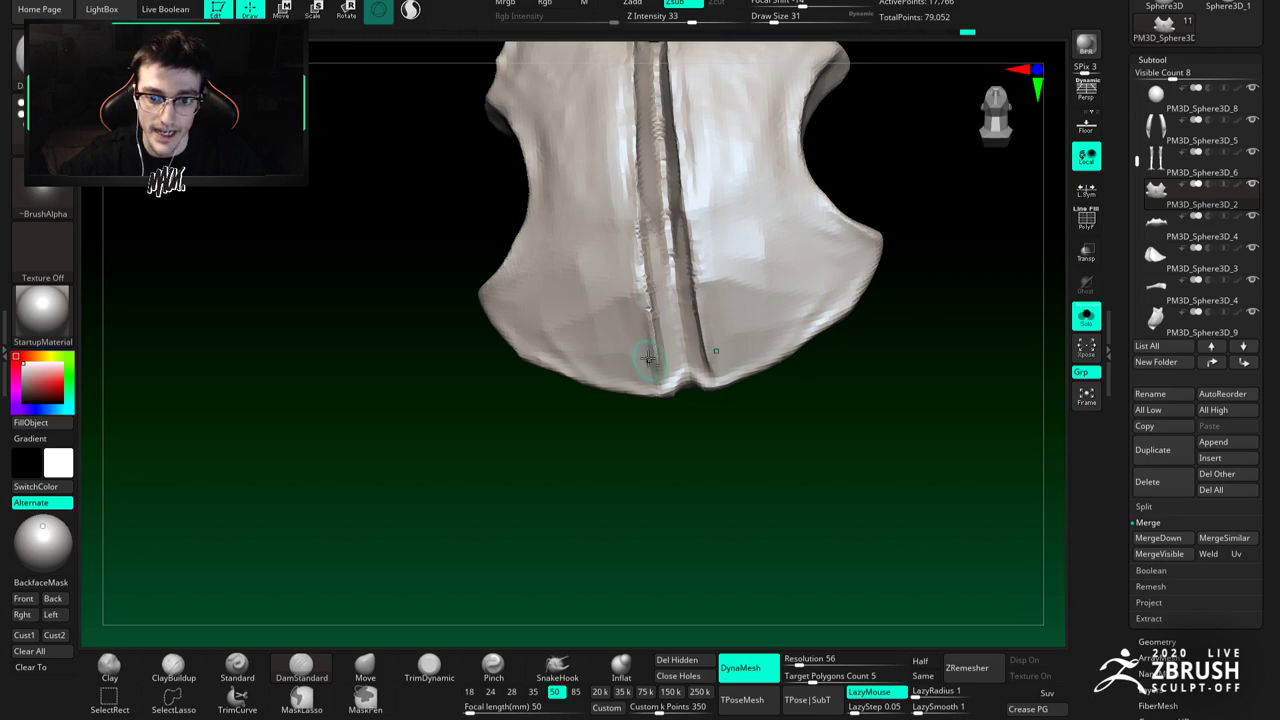
{"action": "right_click_drag", "start_coordinate": [646, 357], "coordinate": [645, 356]}
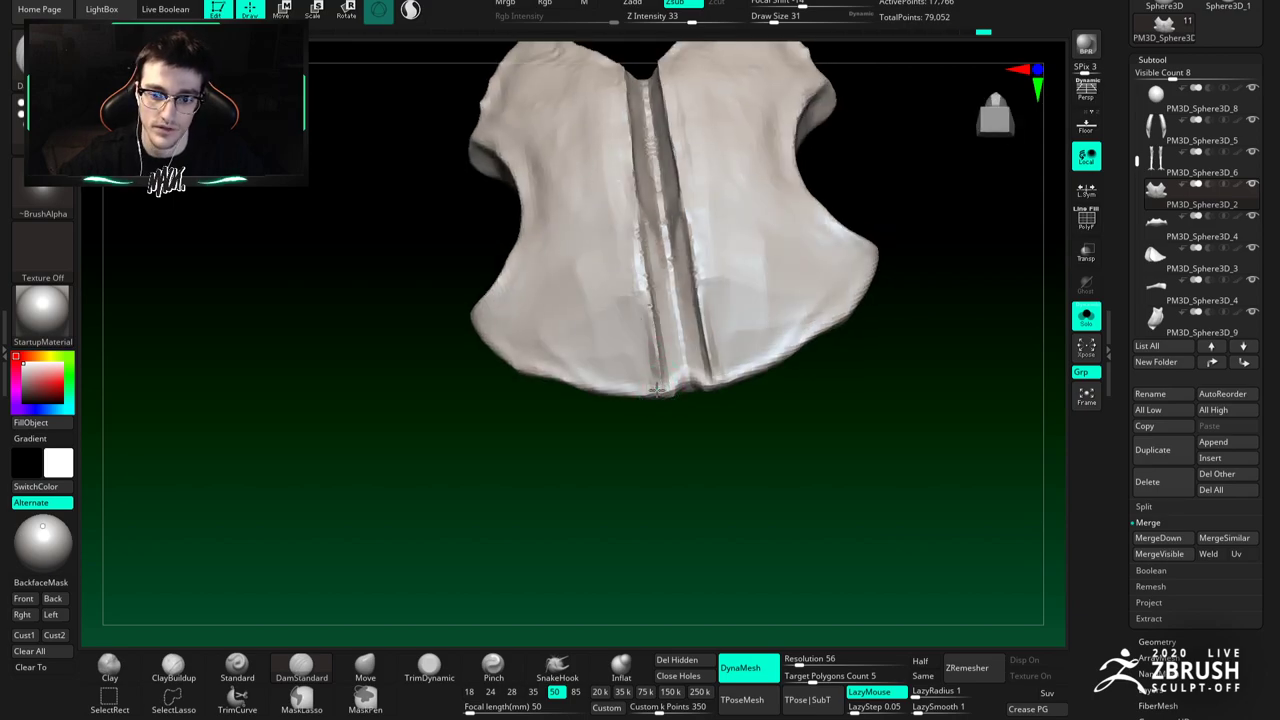
Step: Deepen the chest plate's central channel and build up its middle strip at draw size 41
{"action": "mouse_move", "coordinate": [679, 341]}
{"action": "right_mouse_down"}
{"action": "mouse_move", "coordinate": [651, 262]}
{"action": "mouse_move", "coordinate": [652, 321]}
{"action": "mouse_move", "coordinate": [650, 150]}
{"action": "right_mouse_up"}
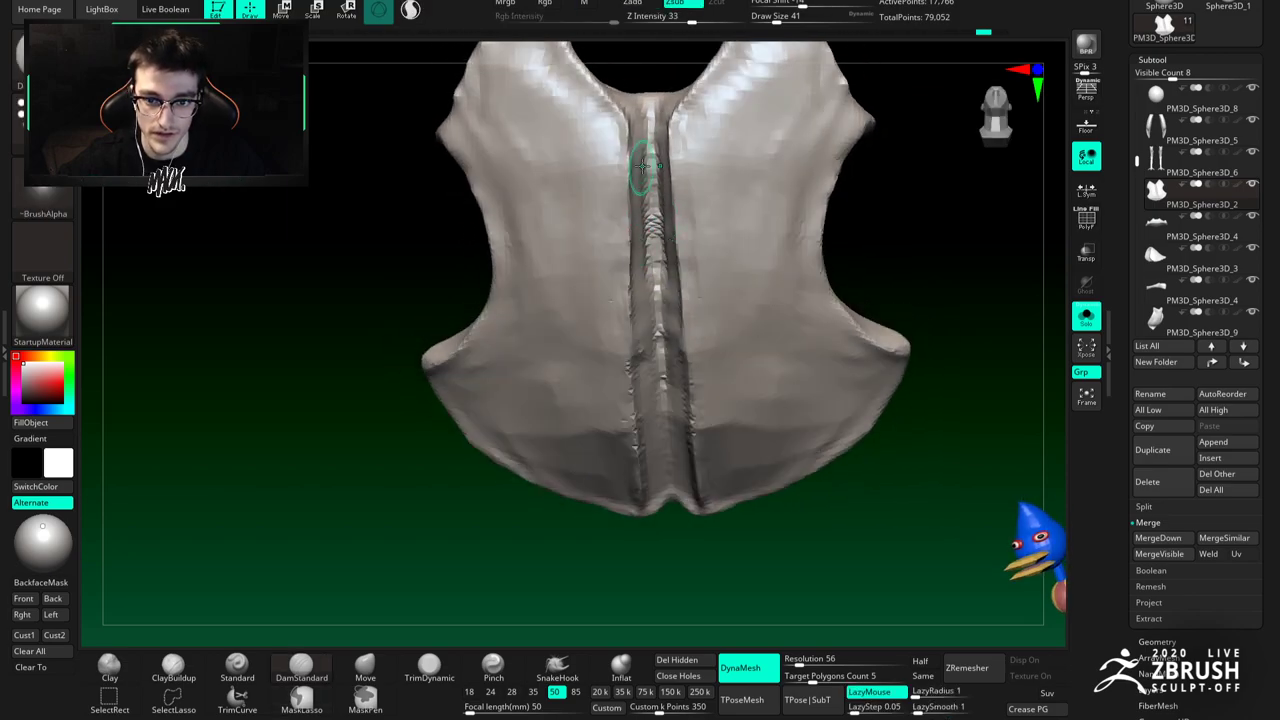
{"action": "right_click_drag", "start_coordinate": [638, 280], "coordinate": [648, 202]}
{"action": "right_click_drag", "start_coordinate": [652, 340], "coordinate": [646, 232]}
{"action": "mouse_move", "coordinate": [655, 343]}
{"action": "right_mouse_down"}
{"action": "mouse_move", "coordinate": [665, 316]}
{"action": "mouse_move", "coordinate": [643, 278]}
{"action": "mouse_move", "coordinate": [642, 308]}
{"action": "mouse_move", "coordinate": [634, 294]}
{"action": "mouse_move", "coordinate": [657, 203]}
{"action": "right_mouse_up"}
{"action": "key", "text": "b"}
{"action": "key", "text": "c"}
{"action": "key", "text": "b"}
{"action": "right_click_drag", "start_coordinate": [666, 152], "coordinate": [651, 168]}
{"action": "key", "text": "b"}
{"action": "key", "text": "d"}
{"action": "key", "text": "s"}
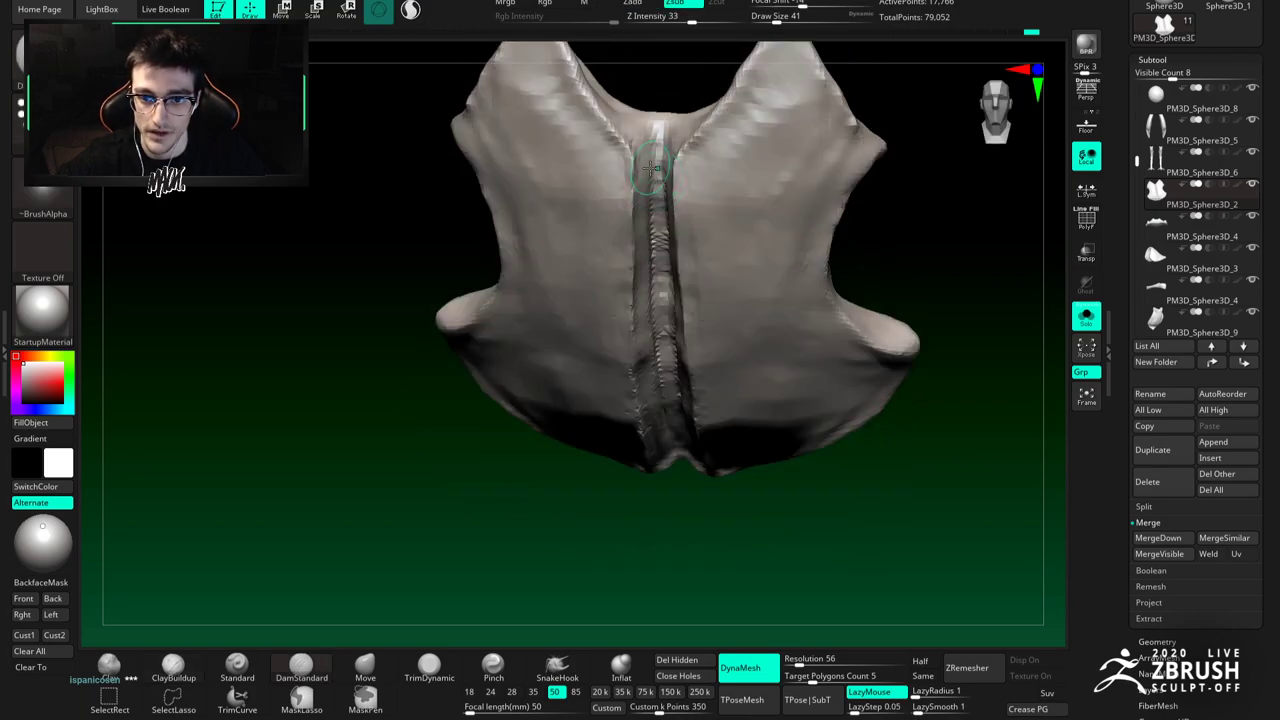
Step: Smooth the top of the central channel and sharpen its borders with DamStandard at draw size 29
{"action": "right_click_drag", "start_coordinate": [653, 117], "coordinate": [655, 145], "text": "shift"}
{"action": "mouse_move", "coordinate": [656, 228]}
{"action": "right_mouse_down", "text": "ctrl"}
{"action": "mouse_move", "coordinate": [663, 186]}
{"action": "mouse_move", "coordinate": [672, 236]}
{"action": "mouse_move", "coordinate": [656, 290]}
{"action": "mouse_move", "coordinate": [653, 218]}
{"action": "mouse_move", "coordinate": [674, 172]}
{"action": "mouse_move", "coordinate": [690, 186]}
{"action": "mouse_move", "coordinate": [686, 146]}
{"action": "mouse_move", "coordinate": [700, 186]}
{"action": "mouse_move", "coordinate": [688, 172]}
{"action": "right_mouse_up", "text": "ctrl"}
{"action": "key", "text": "b"}
{"action": "key", "text": "d"}
{"action": "key", "text": "s"}
{"action": "key", "text": "space"}
{"action": "key", "text": "b"}
{"action": "key", "text": "d"}
{"action": "key", "text": "s"}
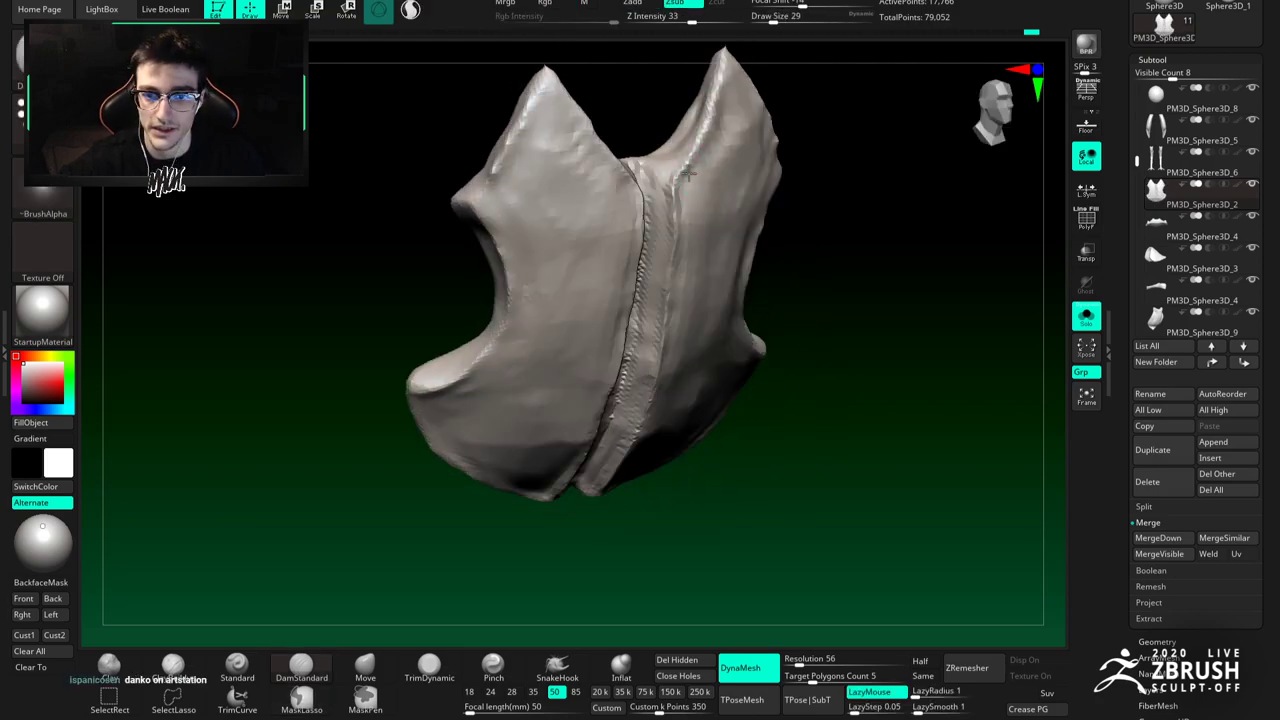
Step: Define the chest plate's upper points and outer side edges with DamStandard at draw size 29 and smooth the strokes
{"action": "right_click_drag", "start_coordinate": [713, 105], "coordinate": [675, 218]}
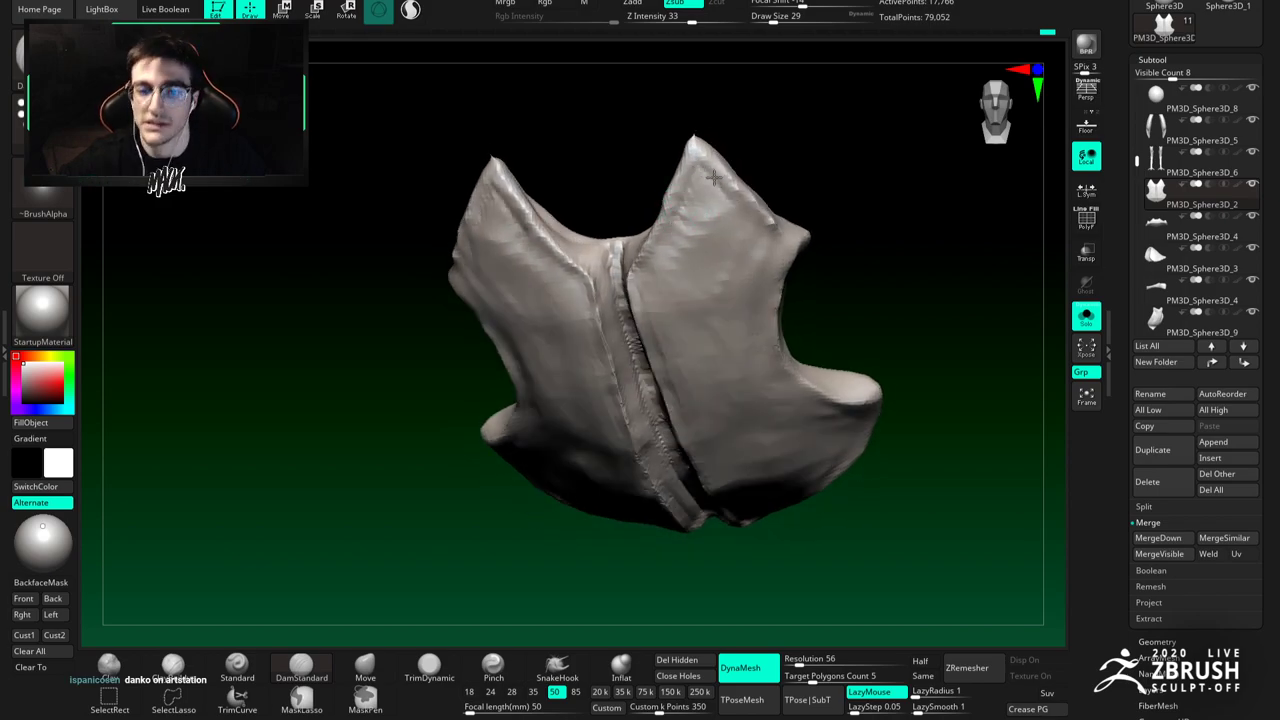
{"action": "right_click_drag", "start_coordinate": [779, 240], "coordinate": [748, 180]}
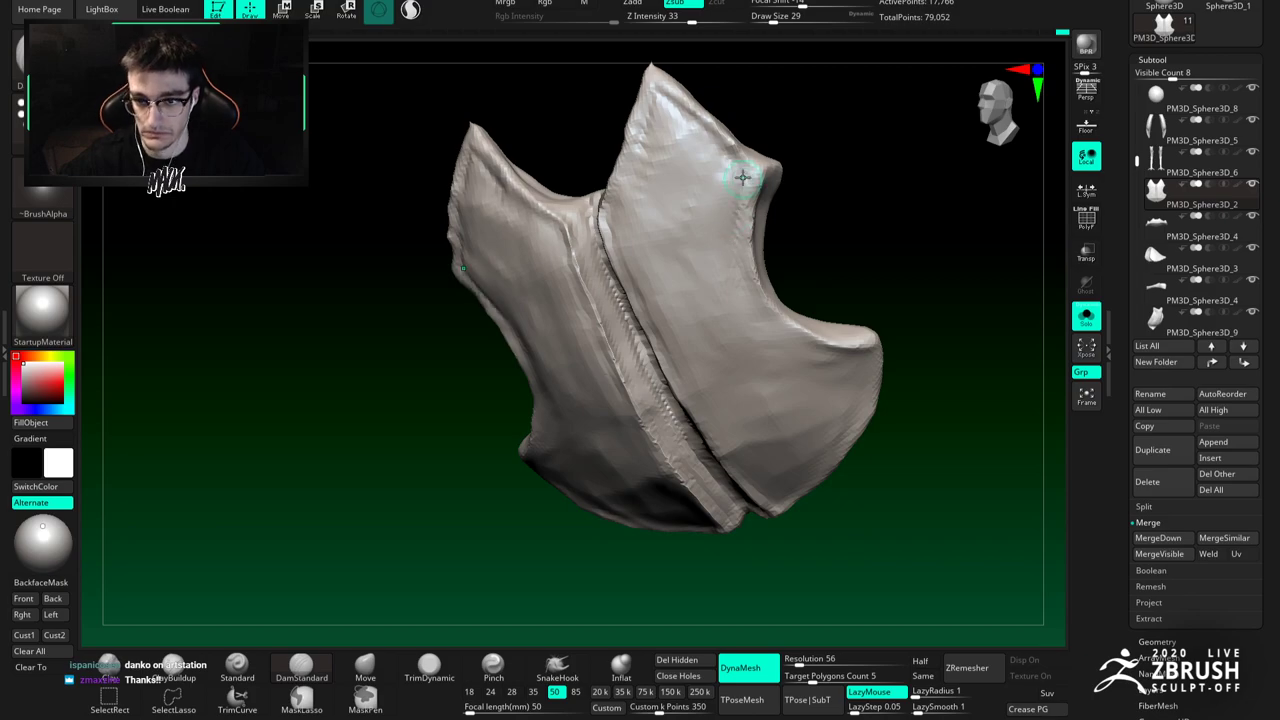
{"action": "mouse_move", "coordinate": [725, 154]}
{"action": "right_mouse_down", "text": "alt"}
{"action": "mouse_move", "coordinate": [712, 228]}
{"action": "mouse_move", "coordinate": [709, 203]}
{"action": "right_mouse_up", "text": "alt"}
{"action": "mouse_move", "coordinate": [709, 203]}
{"action": "left_mouse_down", "text": "shift"}
{"action": "mouse_move", "coordinate": [721, 204]}
{"action": "mouse_move", "coordinate": [677, 158]}
{"action": "left_mouse_up", "text": "shift"}
{"action": "mouse_move", "coordinate": [676, 147]}
{"action": "right_mouse_down", "text": "shift"}
{"action": "mouse_move", "coordinate": [700, 157]}
{"action": "mouse_move", "coordinate": [663, 195]}
{"action": "mouse_move", "coordinate": [624, 187]}
{"action": "right_mouse_up", "text": "shift"}
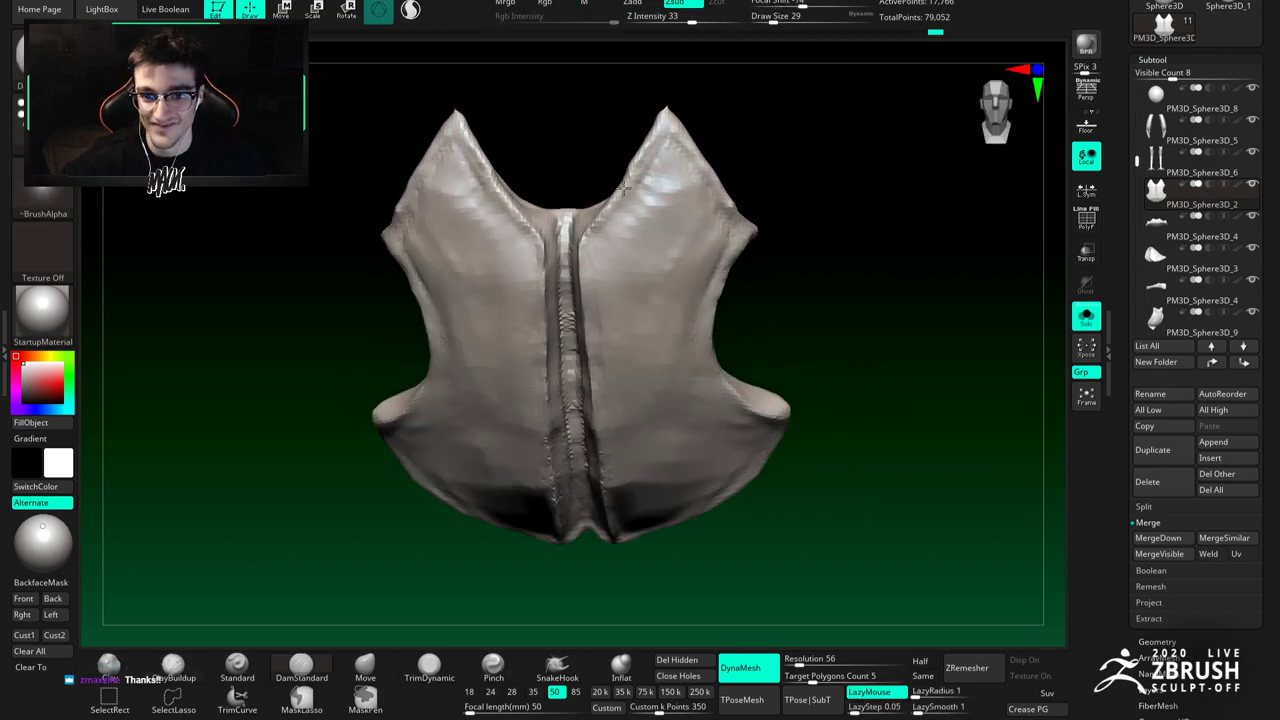
Step: Carve a border line inside the chest plate's neckline and down along the central channel to the lower rim
{"action": "left_click_drag", "start_coordinate": [657, 153], "coordinate": [601, 237]}
{"action": "right_click_drag", "start_coordinate": [598, 231], "coordinate": [635, 162], "text": "alt"}
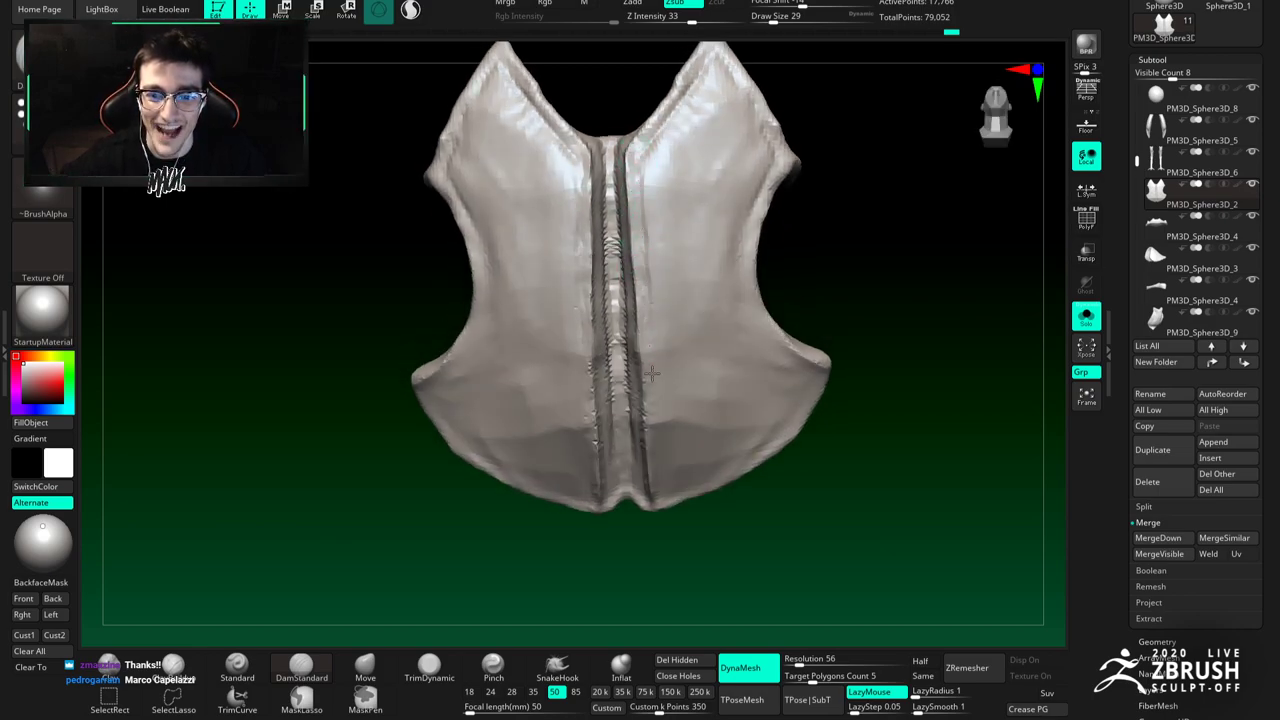
{"action": "right_click_drag", "start_coordinate": [656, 438], "coordinate": [653, 323], "text": "alt"}
{"action": "mouse_move", "coordinate": [631, 387]}
{"action": "right_mouse_down"}
{"action": "mouse_move", "coordinate": [629, 347]}
{"action": "mouse_move", "coordinate": [622, 360]}
{"action": "right_mouse_up"}
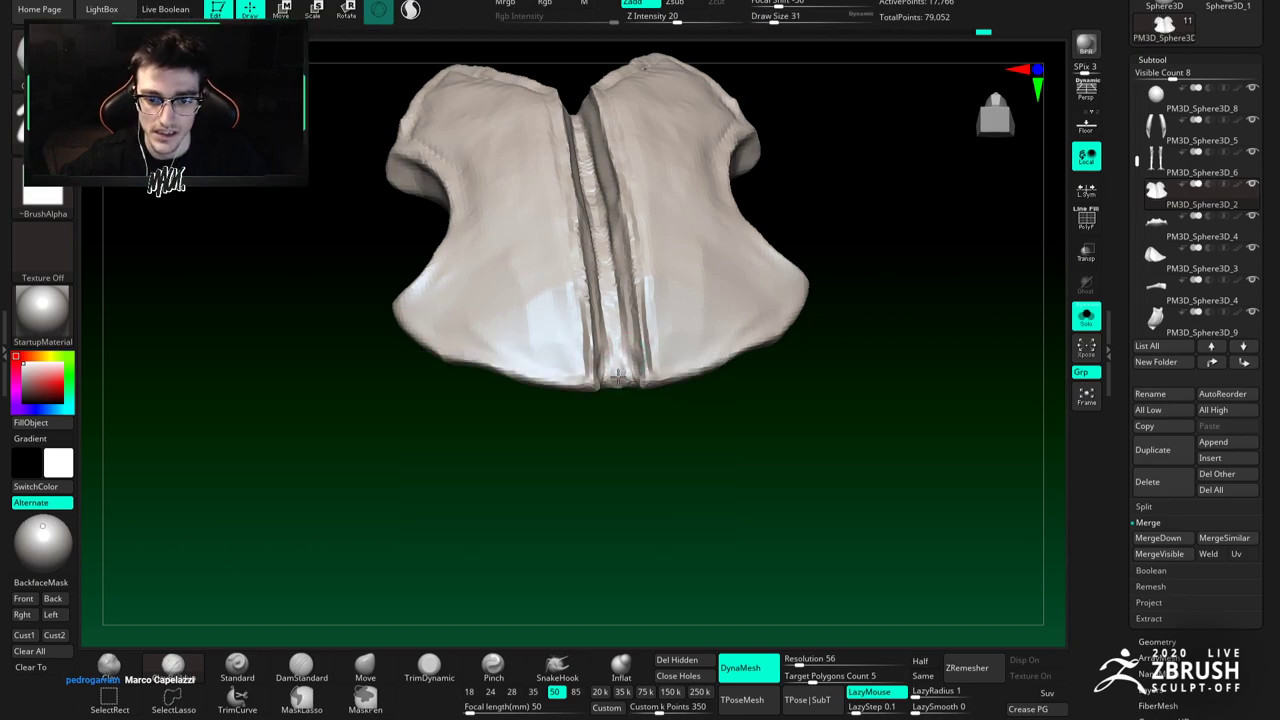
Step: Refine the central channel with ClayBuildup and adjust the neckline edges with Move at draw size 33
{"action": "mouse_move", "coordinate": [612, 265]}
{"action": "right_mouse_down"}
{"action": "mouse_move", "coordinate": [623, 334]}
{"action": "mouse_move", "coordinate": [624, 272]}
{"action": "right_mouse_up"}
{"action": "left_click", "coordinate": [365, 667]}
{"action": "mouse_move", "coordinate": [557, 313]}
{"action": "right_mouse_down", "text": "alt"}
{"action": "mouse_move", "coordinate": [573, 309]}
{"action": "mouse_move", "coordinate": [606, 213]}
{"action": "mouse_move", "coordinate": [622, 266]}
{"action": "mouse_move", "coordinate": [632, 238]}
{"action": "mouse_move", "coordinate": [613, 208]}
{"action": "mouse_move", "coordinate": [646, 160]}
{"action": "mouse_move", "coordinate": [643, 206]}
{"action": "mouse_move", "coordinate": [652, 200]}
{"action": "mouse_move", "coordinate": [638, 232]}
{"action": "right_mouse_up", "text": "alt"}
{"action": "key", "text": "b"}
{"action": "key", "text": "c"}
{"action": "key", "text": "b"}
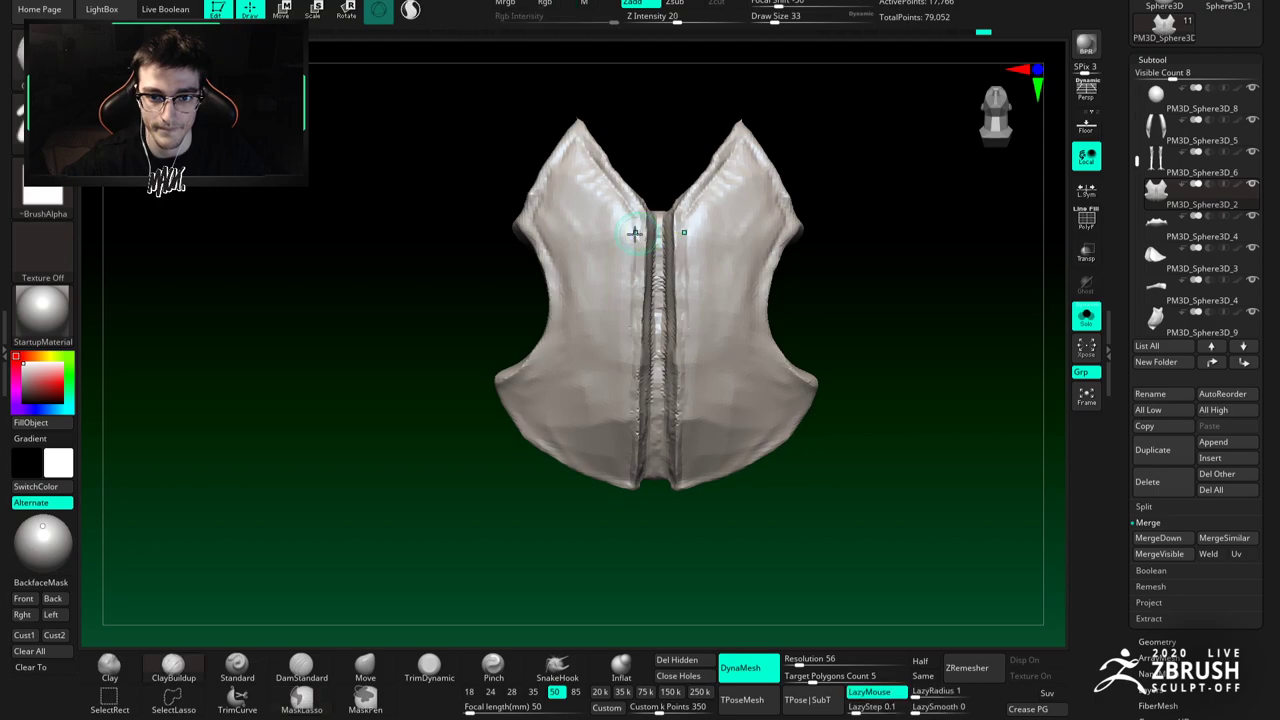
{"action": "left_click", "coordinate": [365, 668]}
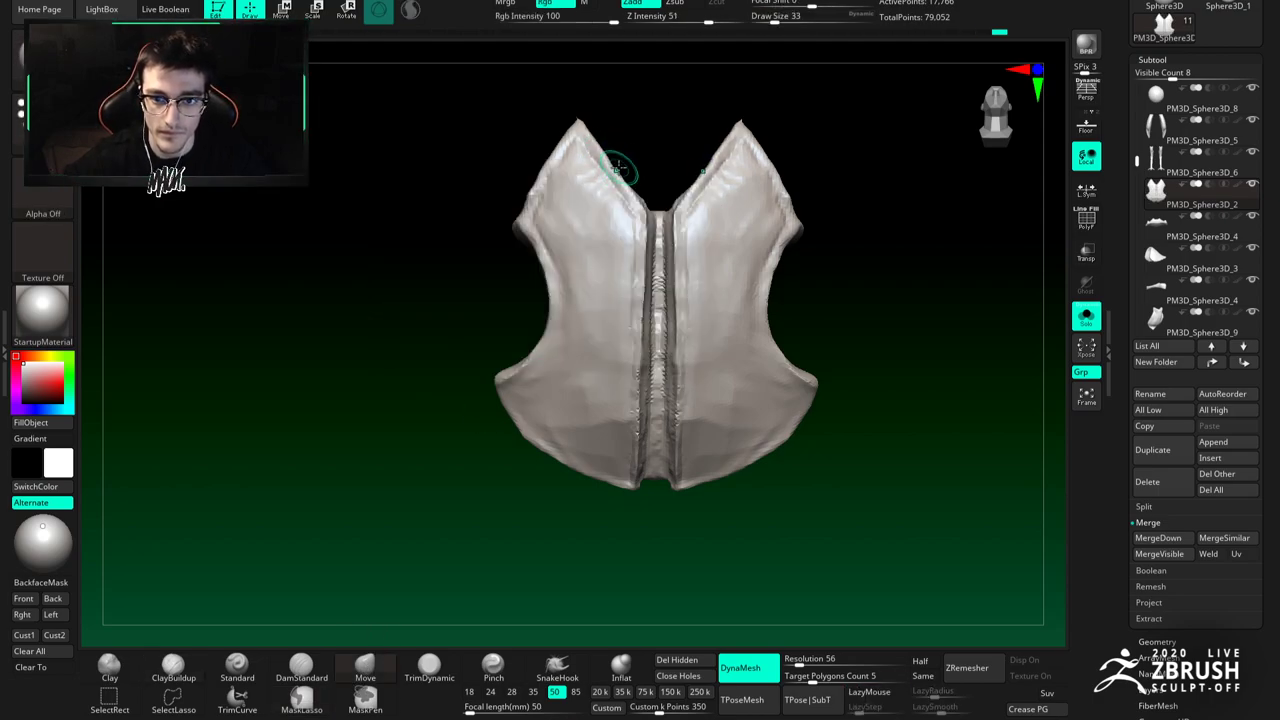
{"action": "right_click_drag", "start_coordinate": [602, 238], "coordinate": [603, 212], "text": "ctrl"}
{"action": "right_click_drag", "start_coordinate": [603, 260], "coordinate": [600, 310]}
Step: Check the plate against the whole bird, isolate it and straighten the central channel's edges with Move at draw size 74
{"action": "left_click", "coordinate": [1086, 316]}
{"action": "right_click_drag", "start_coordinate": [700, 250], "coordinate": [687, 290]}
{"action": "left_click", "coordinate": [700, 237], "text": "alt"}
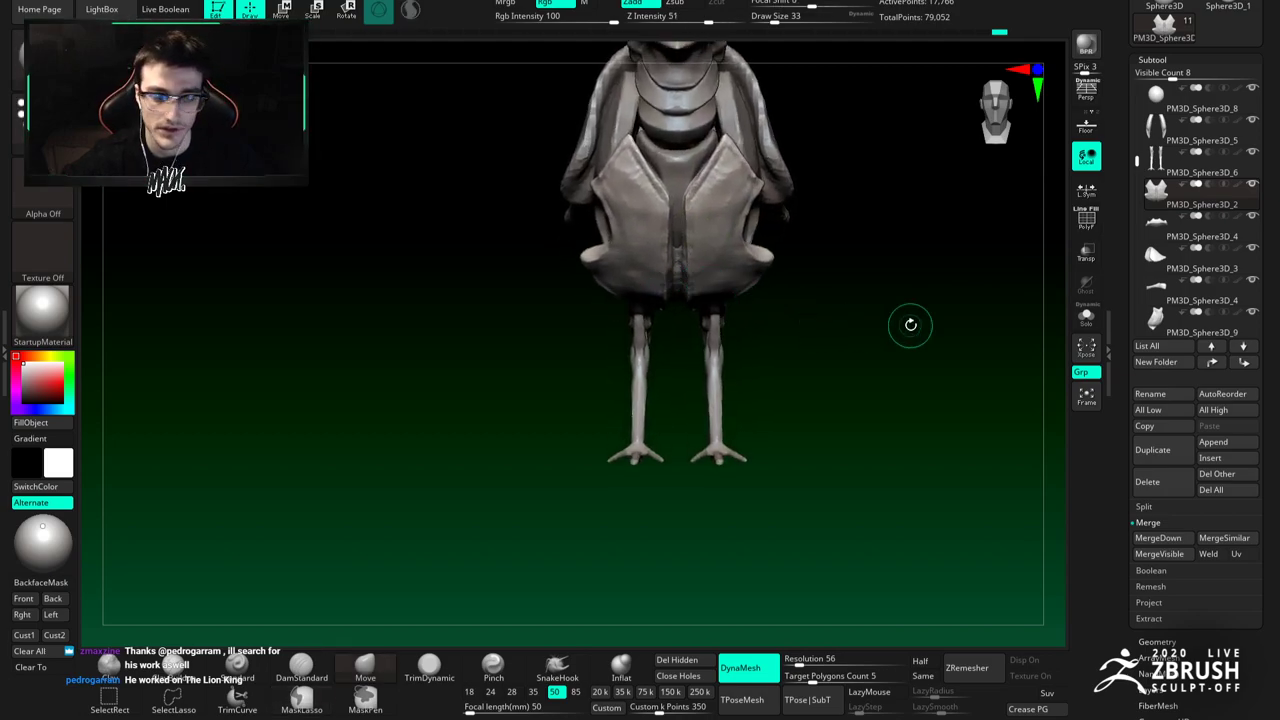
{"action": "left_click", "coordinate": [1086, 316]}
{"action": "mouse_move", "coordinate": [677, 240]}
{"action": "right_mouse_down", "text": "alt"}
{"action": "mouse_move", "coordinate": [686, 229]}
{"action": "mouse_move", "coordinate": [684, 312]}
{"action": "mouse_move", "coordinate": [655, 257]}
{"action": "mouse_move", "coordinate": [663, 247]}
{"action": "right_mouse_up", "text": "alt"}
{"action": "key", "text": "space"}
{"action": "left_click", "coordinate": [667, 243]}
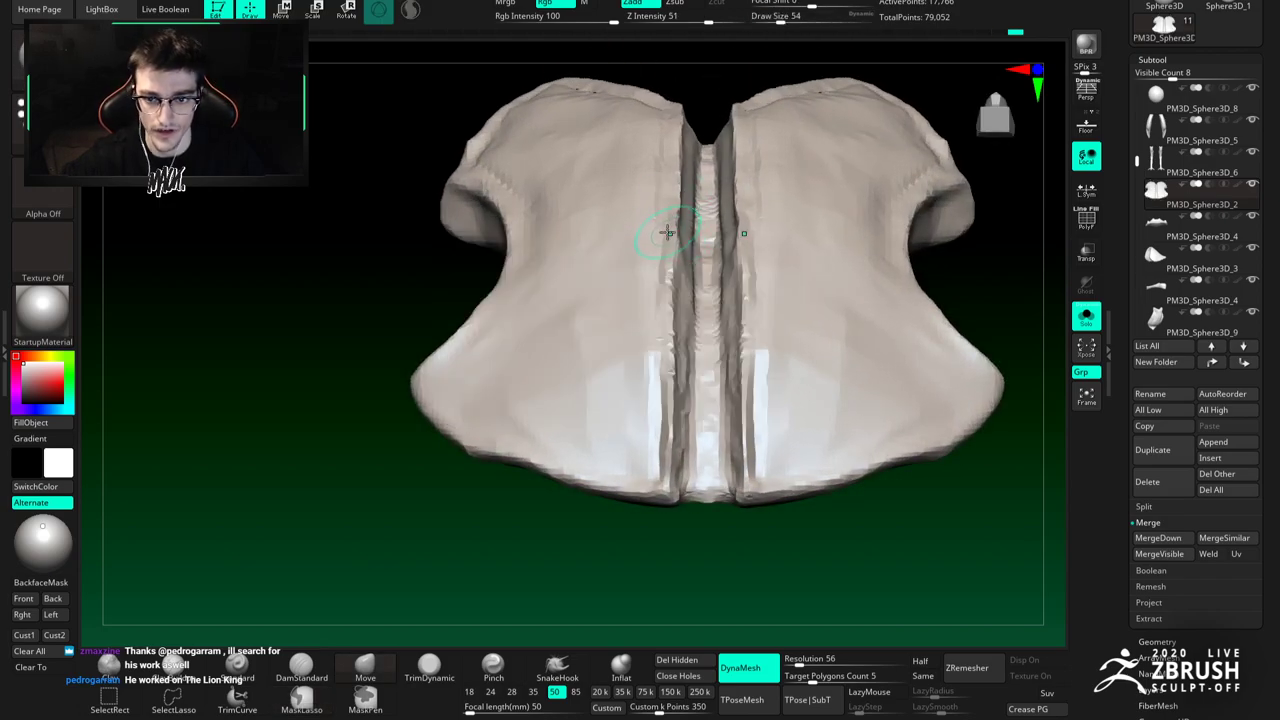
{"action": "key", "text": "space"}
{"action": "left_click_drag", "start_coordinate": [667, 232], "coordinate": [675, 220]}
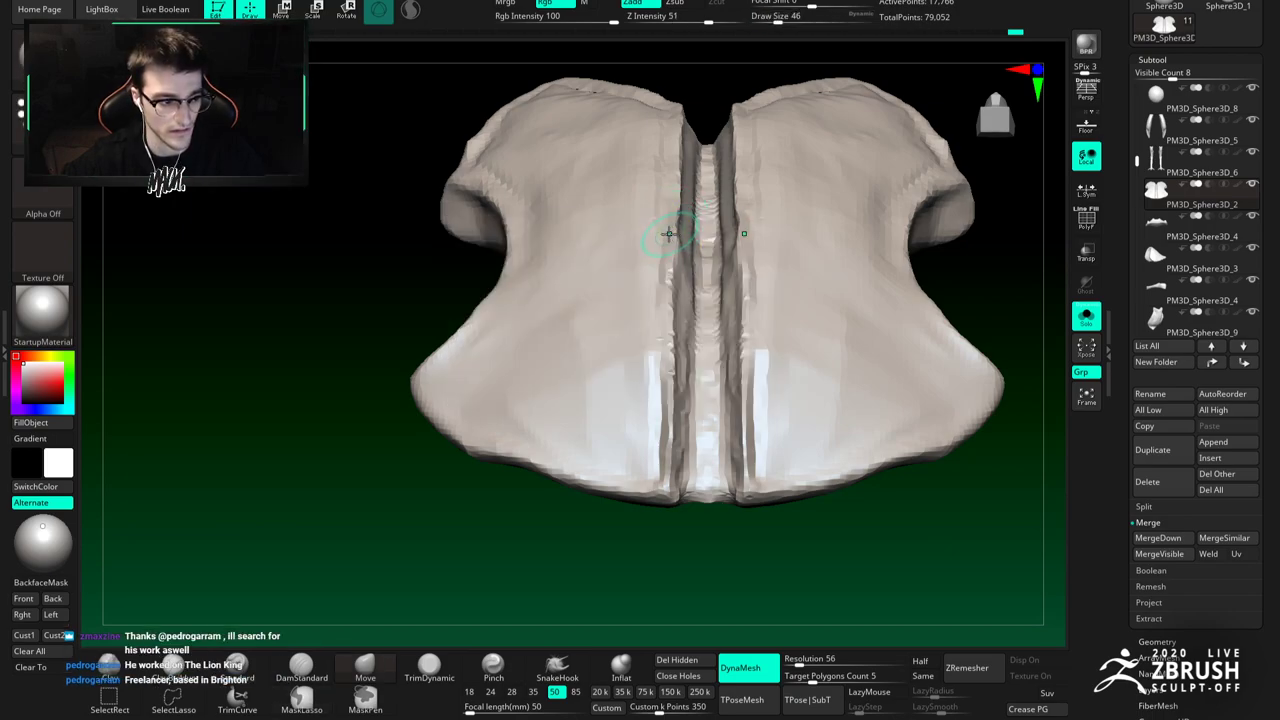
{"action": "key", "text": "space"}
{"action": "left_click", "coordinate": [679, 222]}
{"action": "left_click_drag", "start_coordinate": [677, 267], "coordinate": [667, 284]}
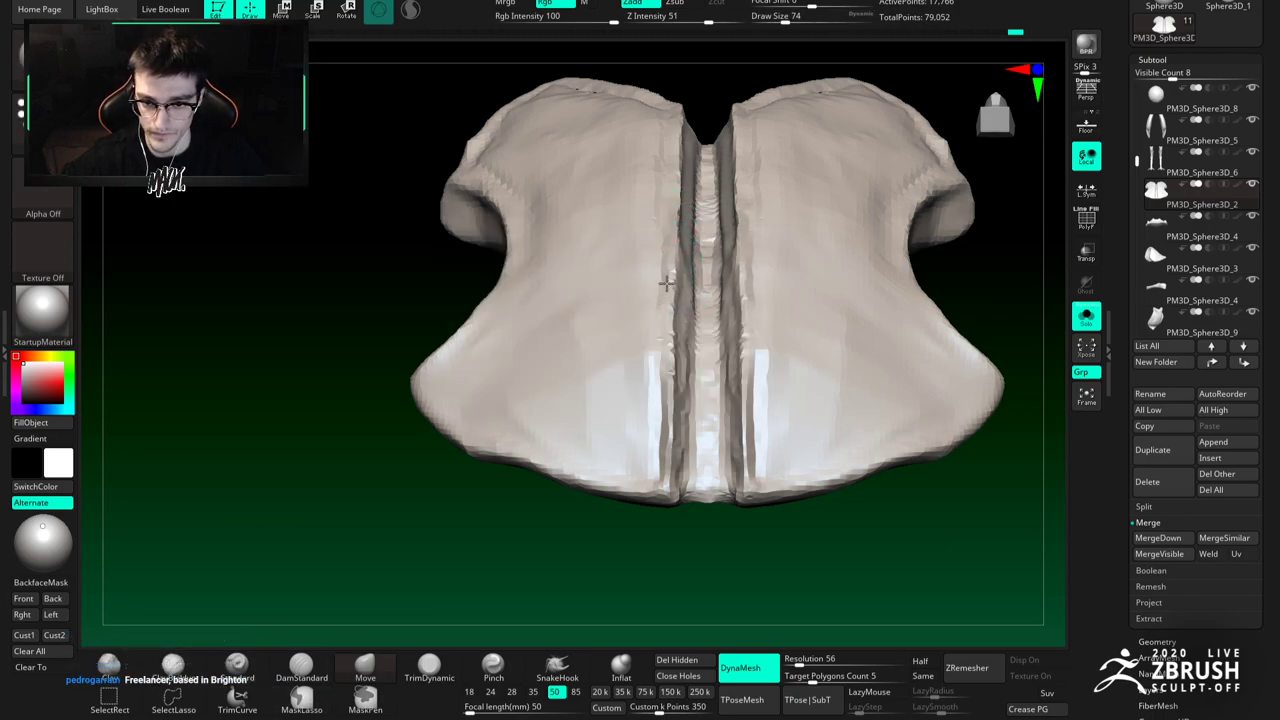
{"action": "left_click_drag", "start_coordinate": [667, 345], "coordinate": [665, 372]}
{"action": "left_click_drag", "start_coordinate": [663, 460], "coordinate": [664, 482]}
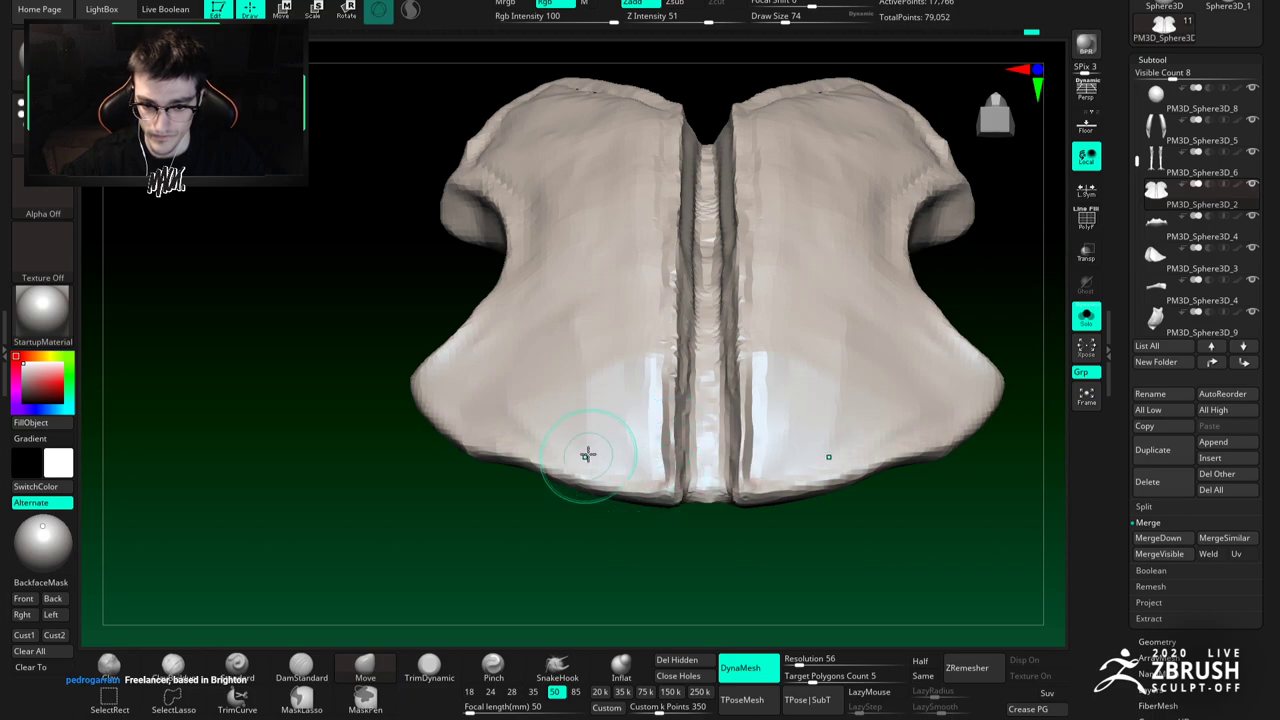
Step: Reshape the chest plate's lower rim with Move at draw size 71
{"action": "right_click_drag", "start_coordinate": [556, 433], "coordinate": [553, 470]}
{"action": "left_click_drag", "start_coordinate": [531, 457], "coordinate": [503, 456]}
{"action": "right_click_drag", "start_coordinate": [503, 456], "coordinate": [482, 438]}
{"action": "key", "text": "space"}
{"action": "left_click", "coordinate": [488, 436]}
{"action": "left_click_drag", "start_coordinate": [490, 438], "coordinate": [471, 437]}
{"action": "mouse_move", "coordinate": [508, 437]}
{"action": "right_mouse_down", "text": "ctrl"}
{"action": "mouse_move", "coordinate": [607, 341]}
{"action": "mouse_move", "coordinate": [592, 420]}
{"action": "mouse_move", "coordinate": [578, 375]}
{"action": "right_mouse_up", "text": "ctrl"}
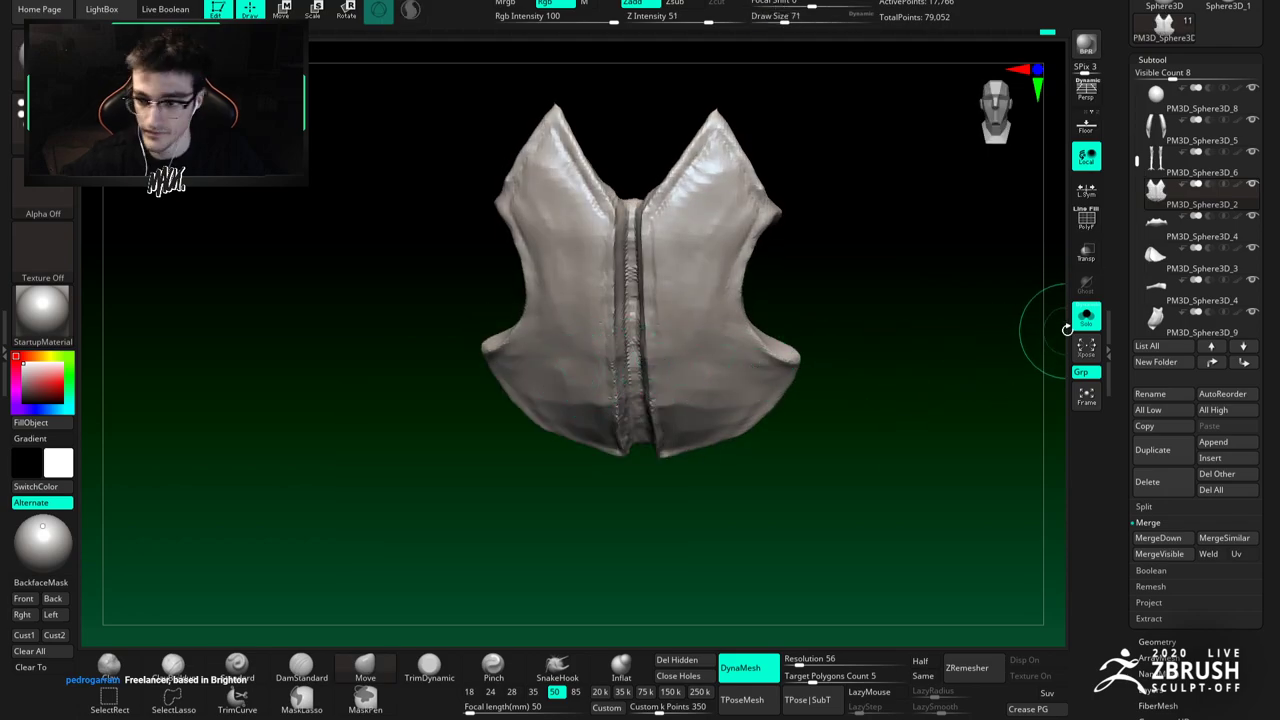
Step: Show the whole bird and shape the chest plate's upper points around the neck with Move at draw size 104
{"action": "left_click", "coordinate": [1085, 318]}
{"action": "mouse_move", "coordinate": [731, 333]}
{"action": "right_mouse_down", "text": "ctrl"}
{"action": "mouse_move", "coordinate": [682, 250]}
{"action": "mouse_move", "coordinate": [667, 330]}
{"action": "mouse_move", "coordinate": [648, 240]}
{"action": "mouse_move", "coordinate": [643, 284]}
{"action": "right_mouse_up", "text": "ctrl"}
{"action": "key", "text": "space"}
{"action": "left_click_drag", "start_coordinate": [643, 284], "coordinate": [650, 284]}
{"action": "right_click_drag", "start_coordinate": [629, 280], "coordinate": [634, 345], "text": "ctrl"}
{"action": "right_click_drag", "start_coordinate": [634, 345], "coordinate": [630, 249]}
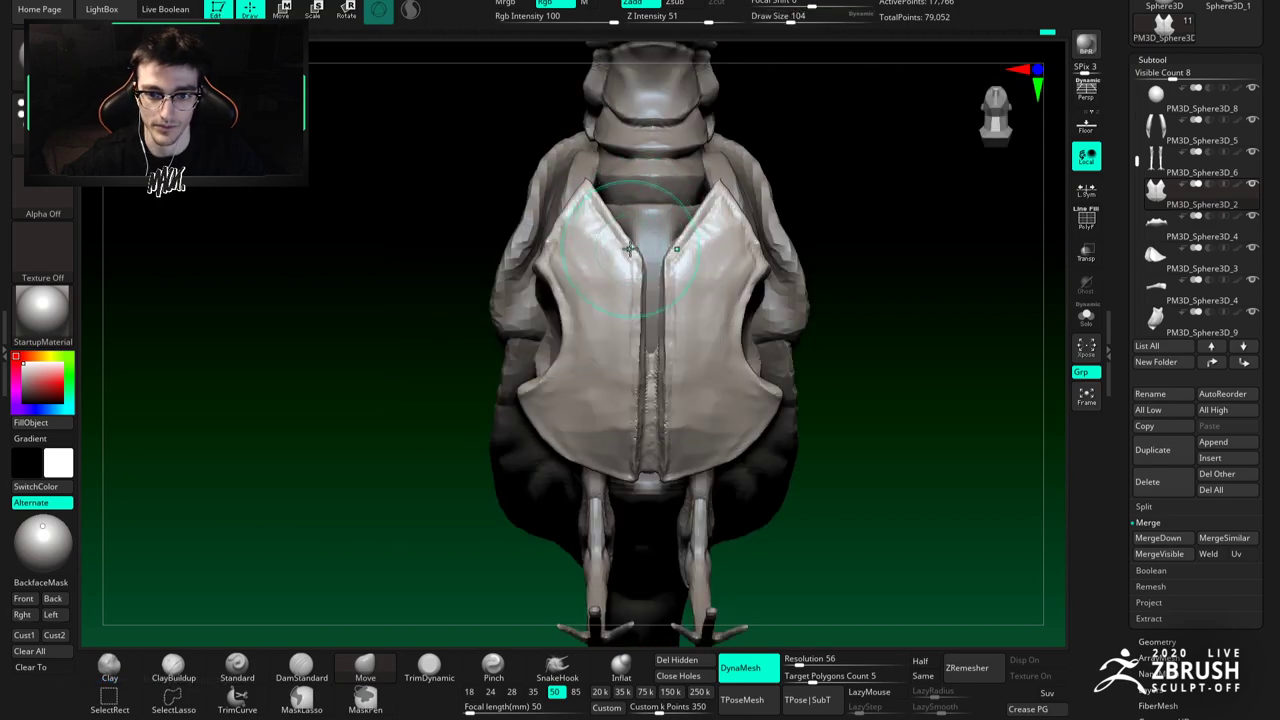
{"action": "left_click_drag", "start_coordinate": [594, 200], "coordinate": [611, 231]}
{"action": "key", "text": "space"}
{"action": "key", "text": "space"}
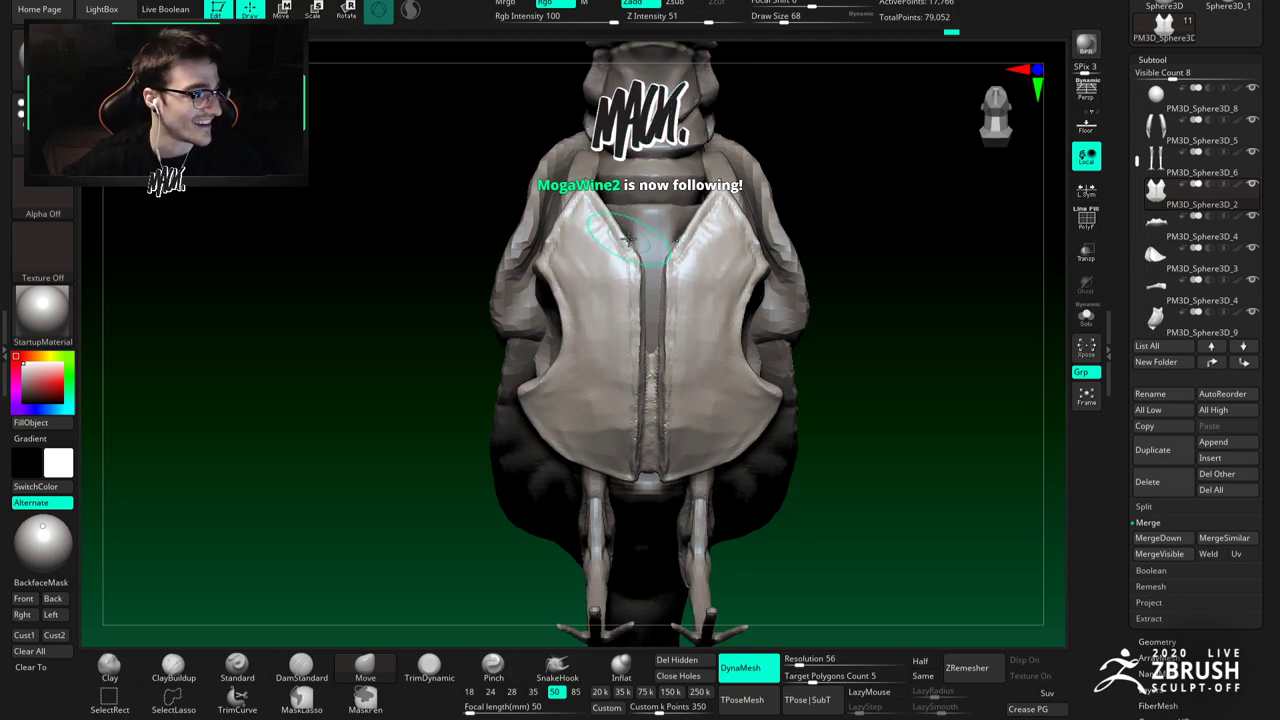
Step: Refine the chest plate's neckline from several angles with Move at draw size 71 and a smaller brush at draw size 46
{"action": "mouse_move", "coordinate": [608, 232]}
{"action": "right_mouse_down"}
{"action": "mouse_move", "coordinate": [646, 244]}
{"action": "mouse_move", "coordinate": [628, 268]}
{"action": "mouse_move", "coordinate": [617, 225]}
{"action": "right_mouse_up"}
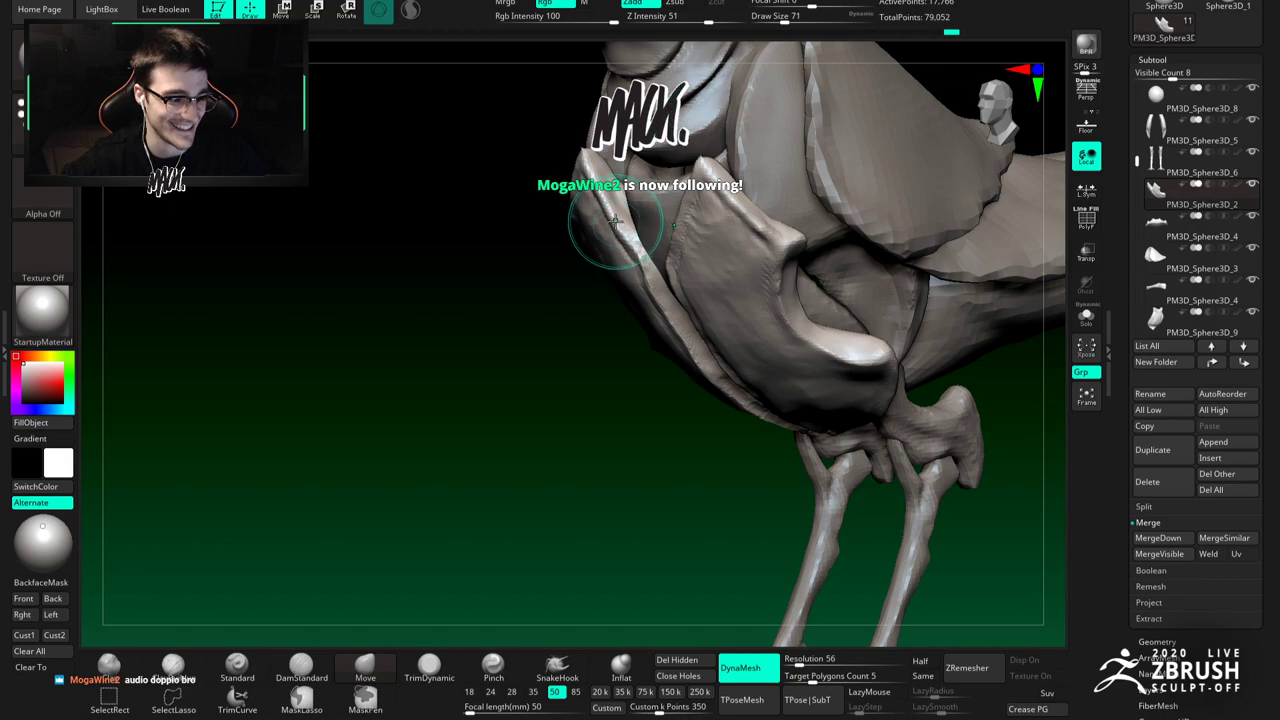
{"action": "right_click_drag", "start_coordinate": [623, 232], "coordinate": [633, 245]}
{"action": "key", "text": "["}
{"action": "key", "text": "space"}
{"action": "left_click_drag", "start_coordinate": [636, 261], "coordinate": [630, 262]}
{"action": "right_click_drag", "start_coordinate": [640, 266], "coordinate": [656, 262], "text": "shift"}
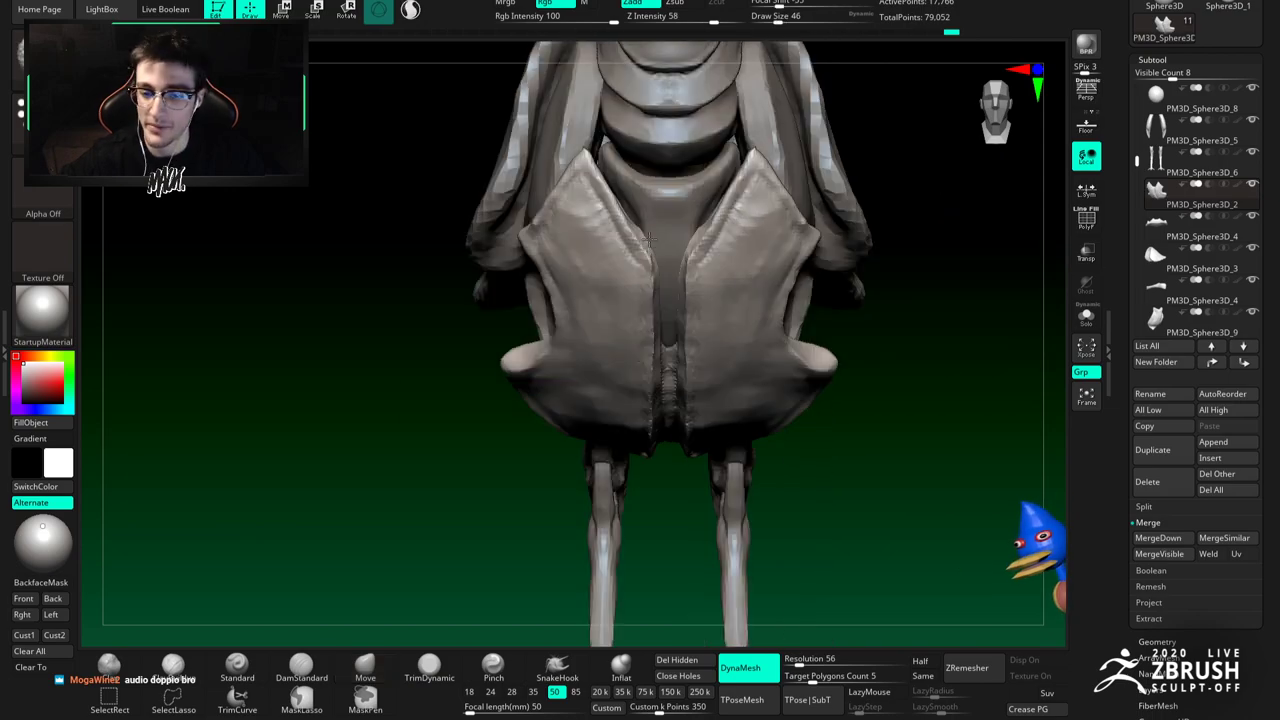
Step: Define the chest plate's curved side edges with DamStandard at draw size 31
{"action": "mouse_move", "coordinate": [582, 246]}
{"action": "right_mouse_down", "text": "alt"}
{"action": "mouse_move", "coordinate": [634, 256]}
{"action": "mouse_move", "coordinate": [636, 201]}
{"action": "right_mouse_up", "text": "alt"}
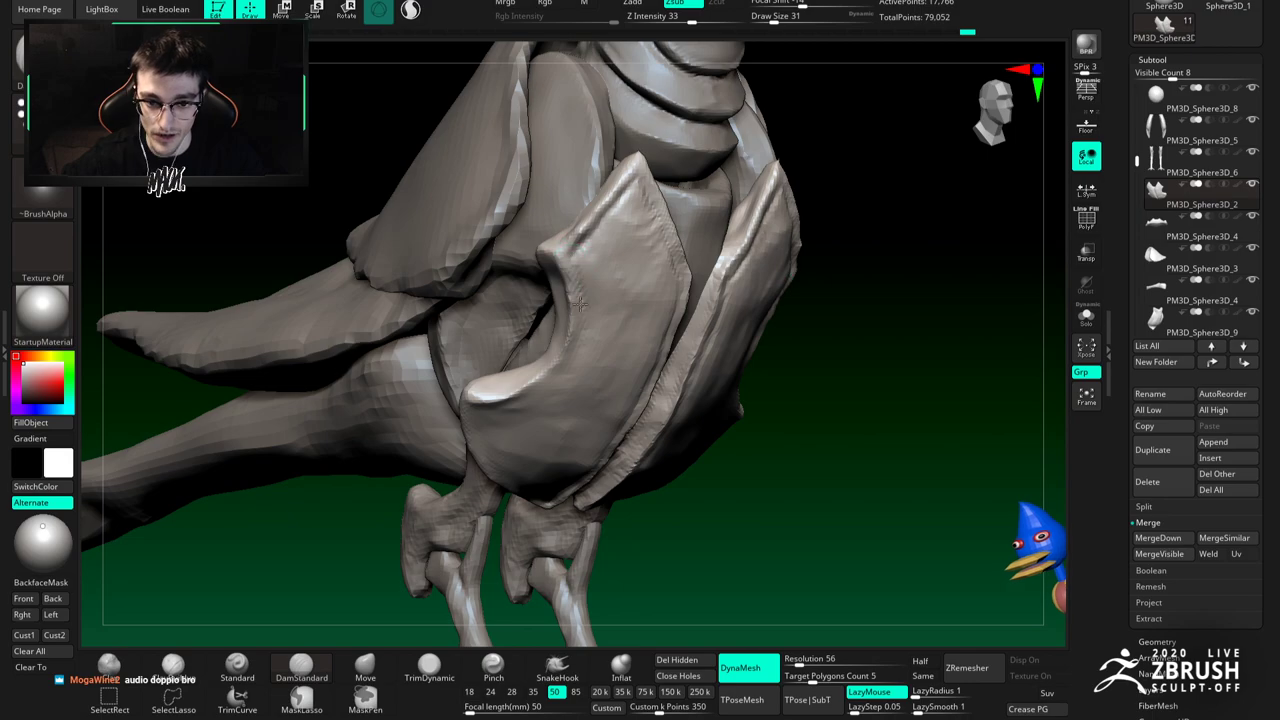
{"action": "right_click_drag", "start_coordinate": [579, 304], "coordinate": [630, 235]}
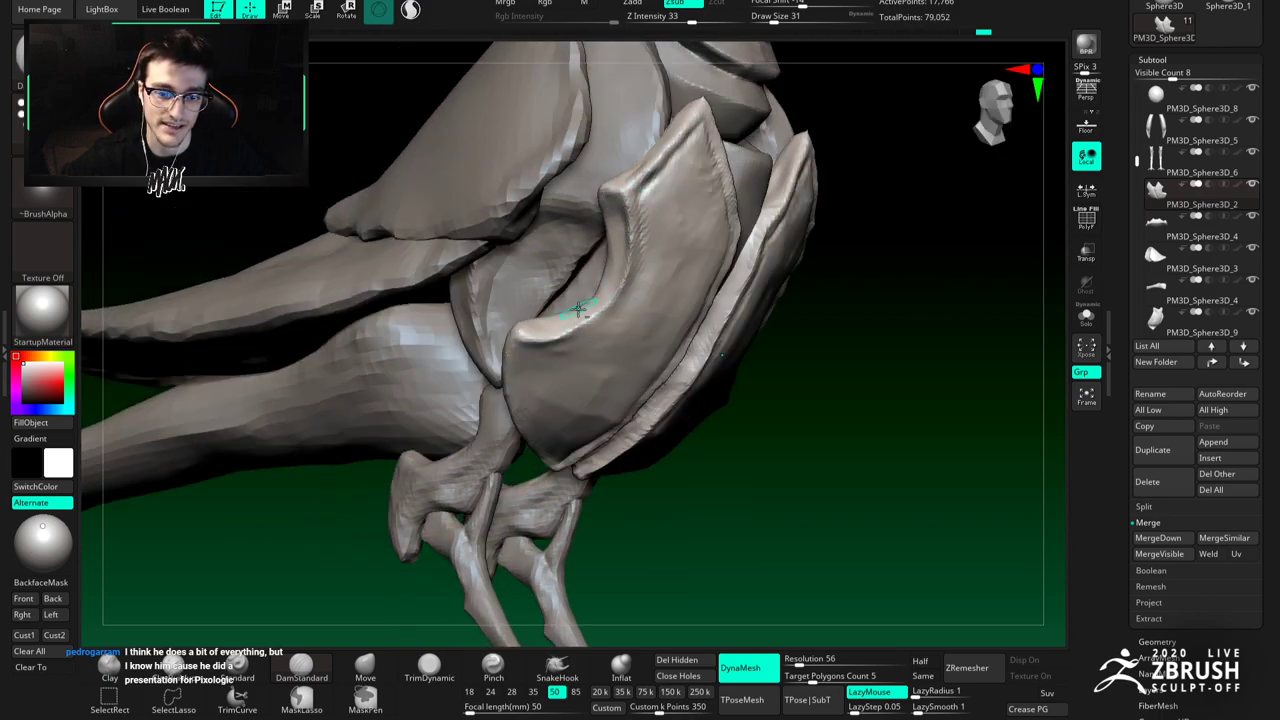
{"action": "right_click_drag", "start_coordinate": [609, 243], "coordinate": [618, 142], "text": "ctrl"}
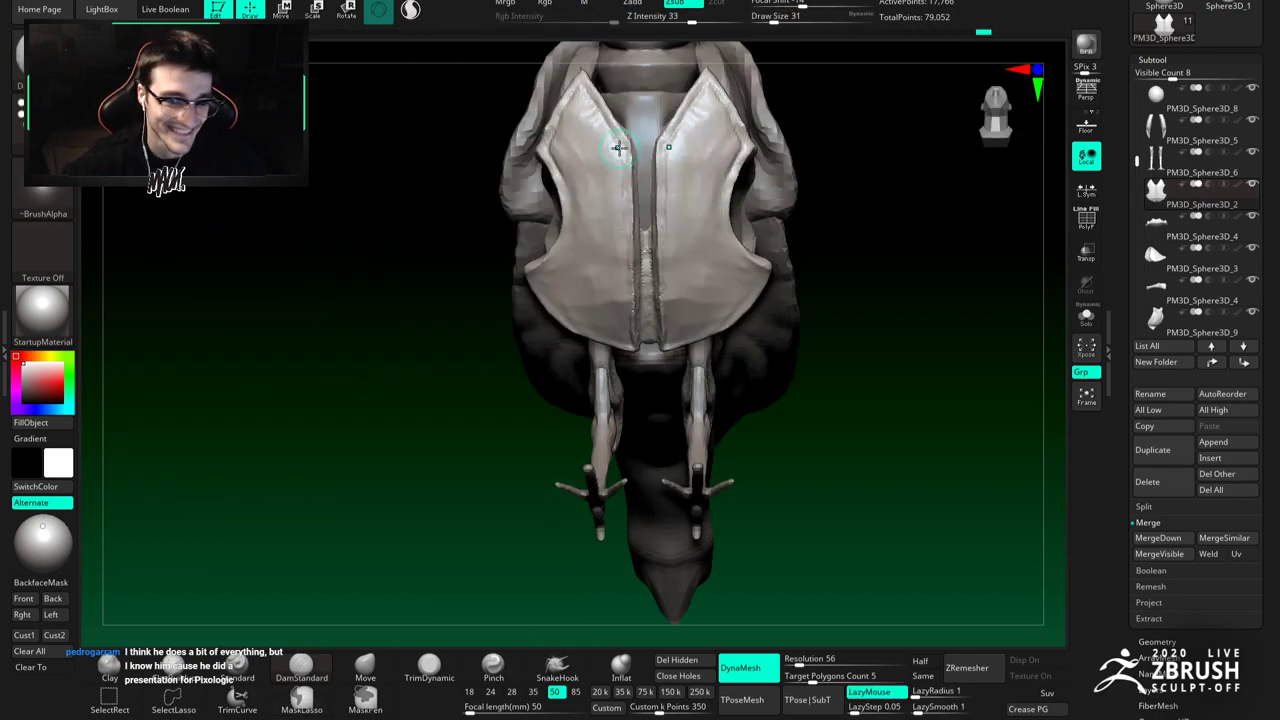
{"action": "right_click_drag", "start_coordinate": [623, 346], "coordinate": [612, 312], "text": "ctrl"}
{"action": "right_click_drag", "start_coordinate": [612, 312], "coordinate": [668, 293]}
Step: Isolate the chest plate, lasso-mask both of its halves and invert the mask onto the central strip
{"action": "left_click", "coordinate": [1086, 316]}
{"action": "left_click", "coordinate": [1086, 316]}
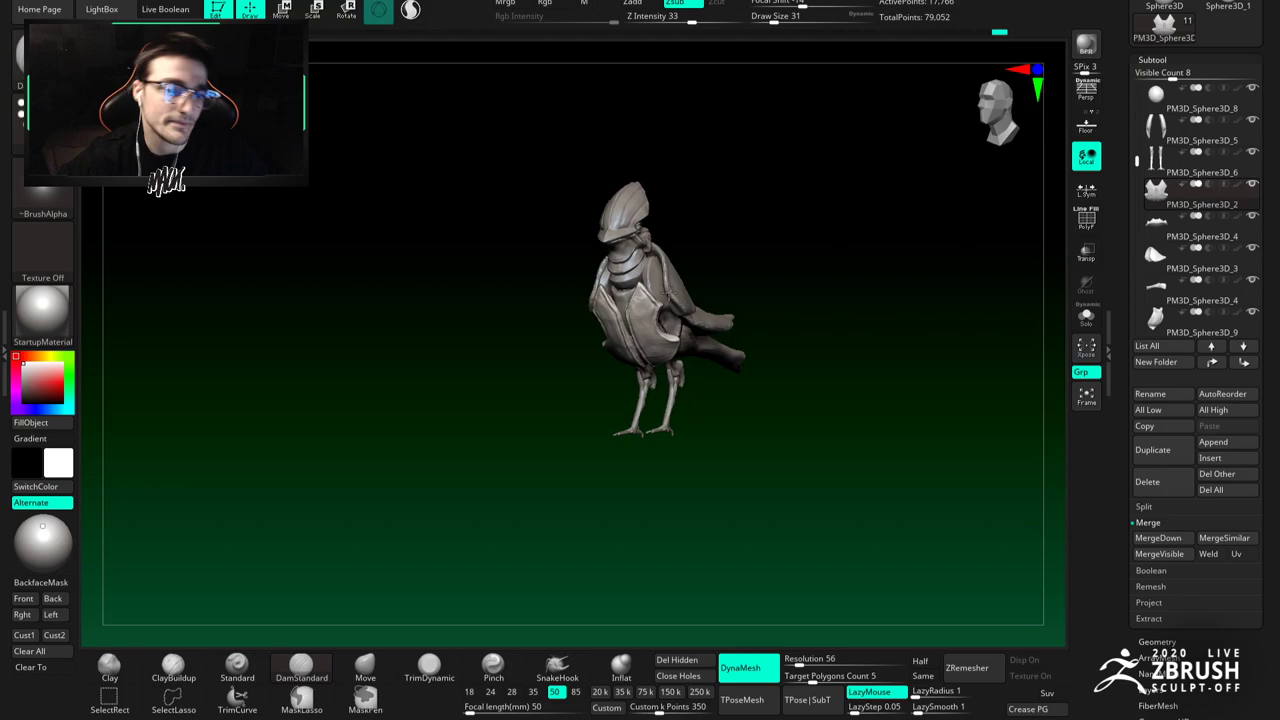
{"action": "left_click_drag", "start_coordinate": [666, 289], "coordinate": [1072, 282]}
{"action": "left_click", "coordinate": [1086, 316]}
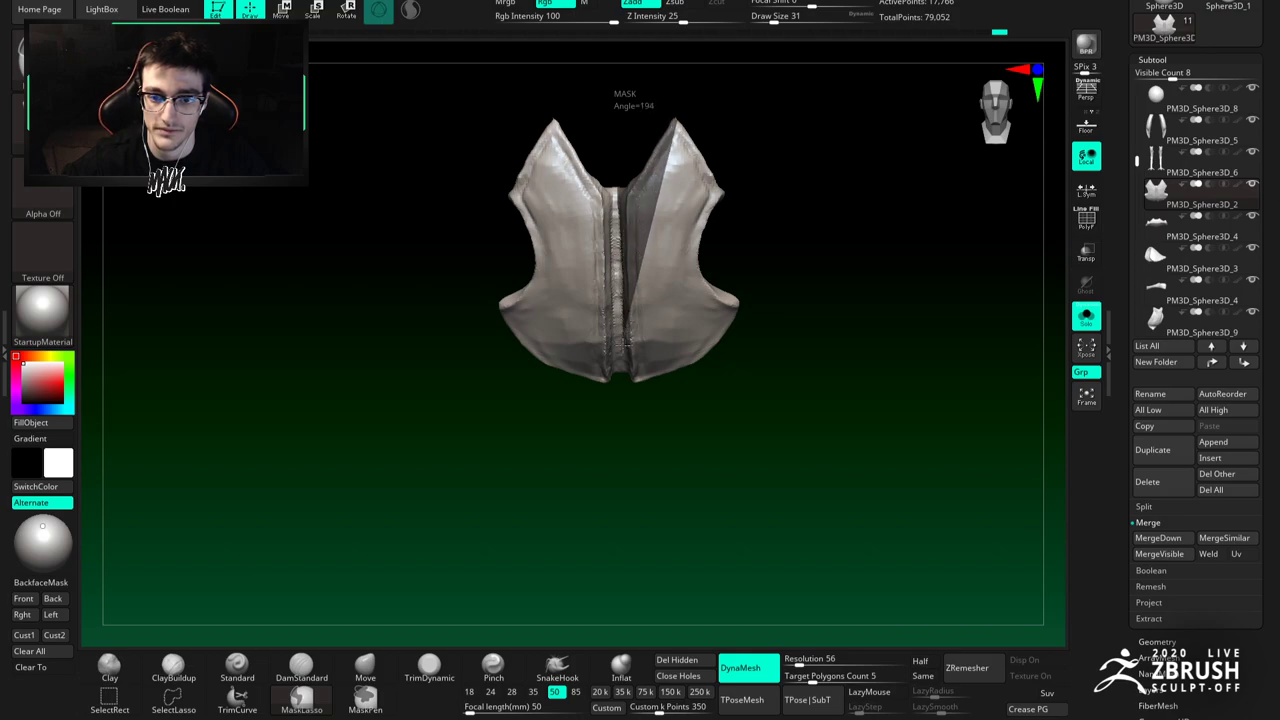
{"action": "mouse_move", "coordinate": [631, 394]}
{"action": "left_mouse_down", "text": "ctrl"}
{"action": "mouse_move", "coordinate": [789, 214]}
{"action": "mouse_move", "coordinate": [760, 160]}
{"action": "left_mouse_up", "text": "ctrl"}
{"action": "mouse_move", "coordinate": [660, 257]}
{"action": "right_mouse_down"}
{"action": "mouse_move", "coordinate": [648, 218]}
{"action": "mouse_move", "coordinate": [664, 140]}
{"action": "right_mouse_up"}
{"action": "mouse_move", "coordinate": [664, 140]}
{"action": "left_mouse_down"}
{"action": "mouse_move", "coordinate": [663, 446]}
{"action": "mouse_move", "coordinate": [654, 340]}
{"action": "mouse_move", "coordinate": [661, 392]}
{"action": "left_mouse_up"}
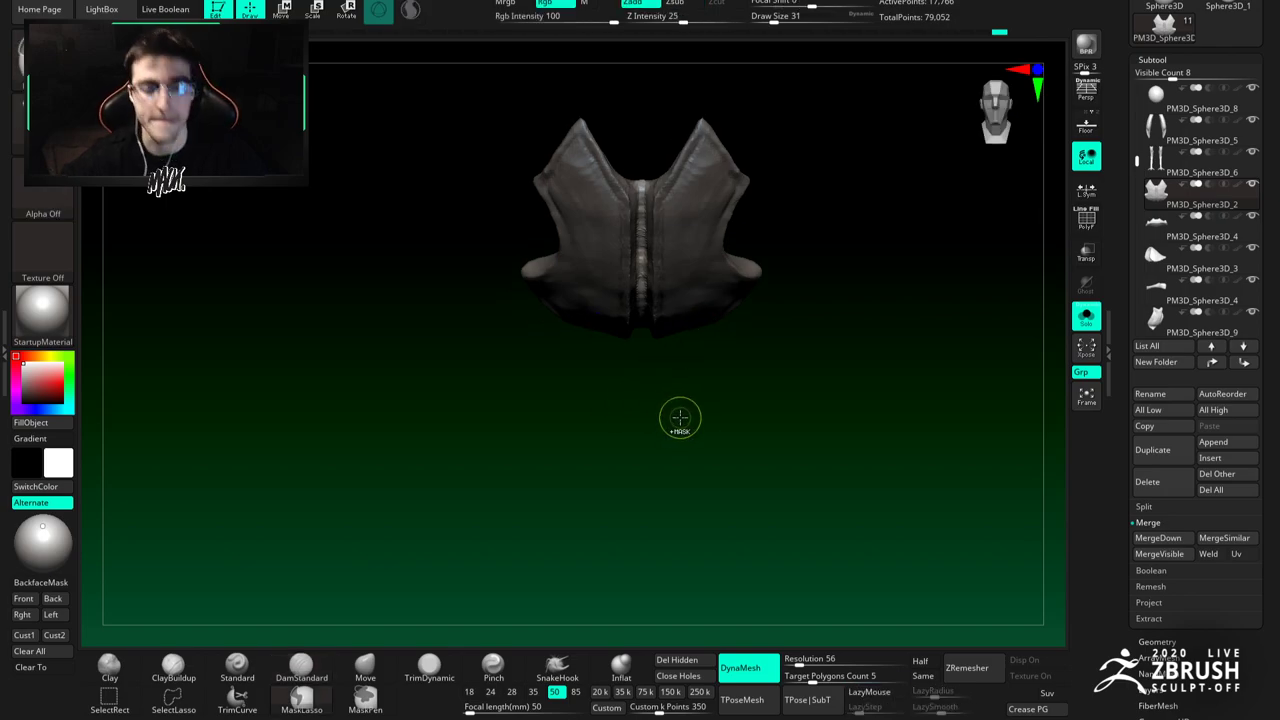
{"action": "left_click", "coordinate": [677, 405], "text": "ctrl"}
{"action": "left_click", "coordinate": [684, 402], "text": "ctrl"}
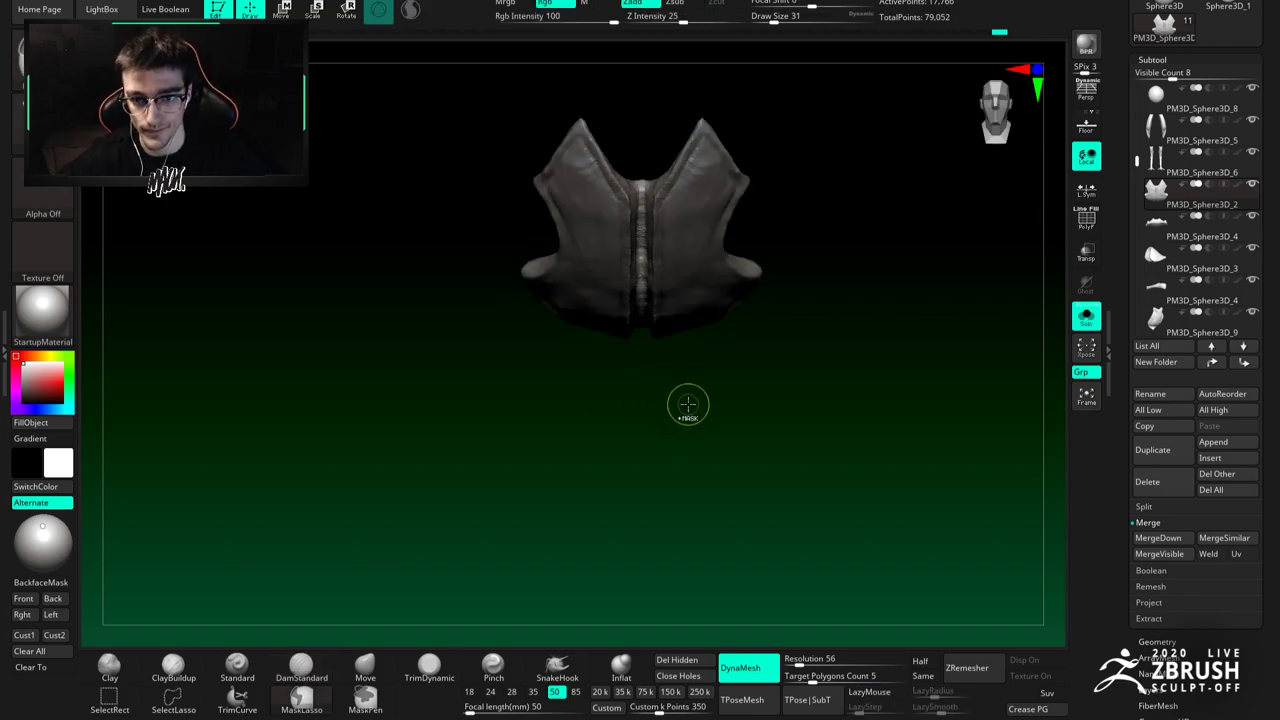
{"action": "left_click", "coordinate": [683, 403], "text": "ctrl"}
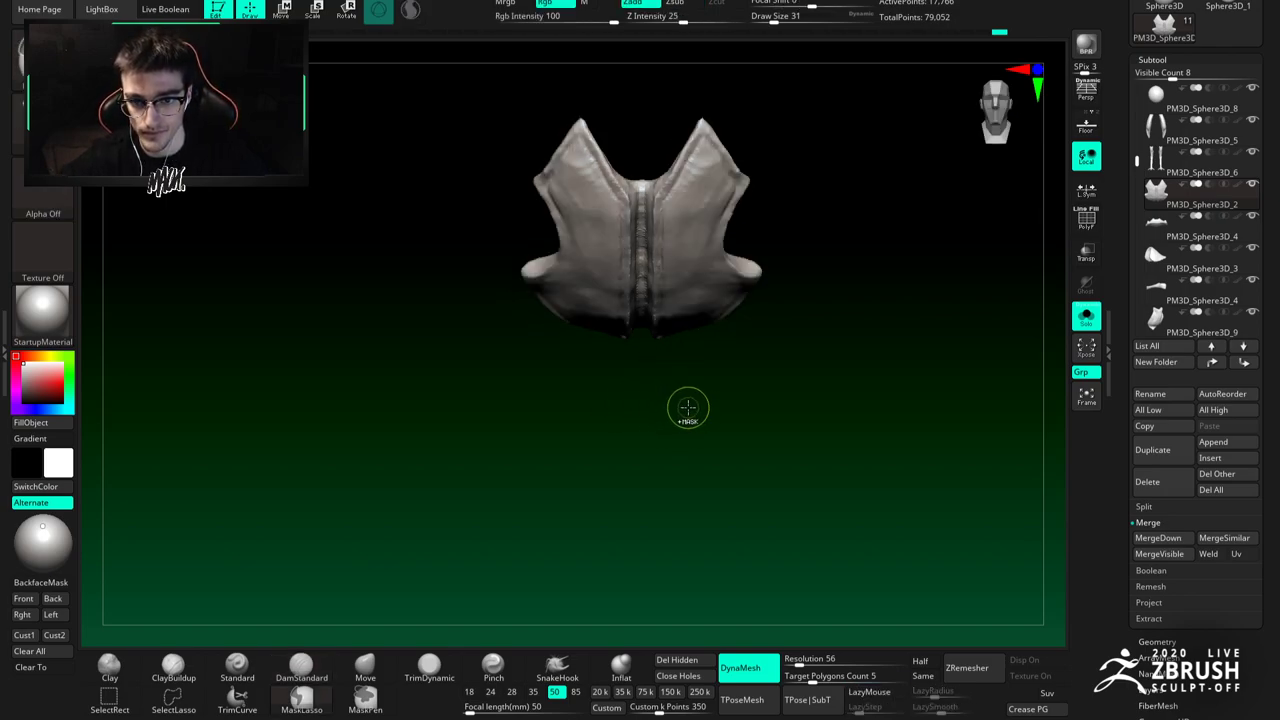
Step: Show the chest plate's polygon wireframe and lasso-mask the narrow strip between its two halves
{"action": "left_click", "coordinate": [1086, 316]}
{"action": "left_click", "coordinate": [1086, 316]}
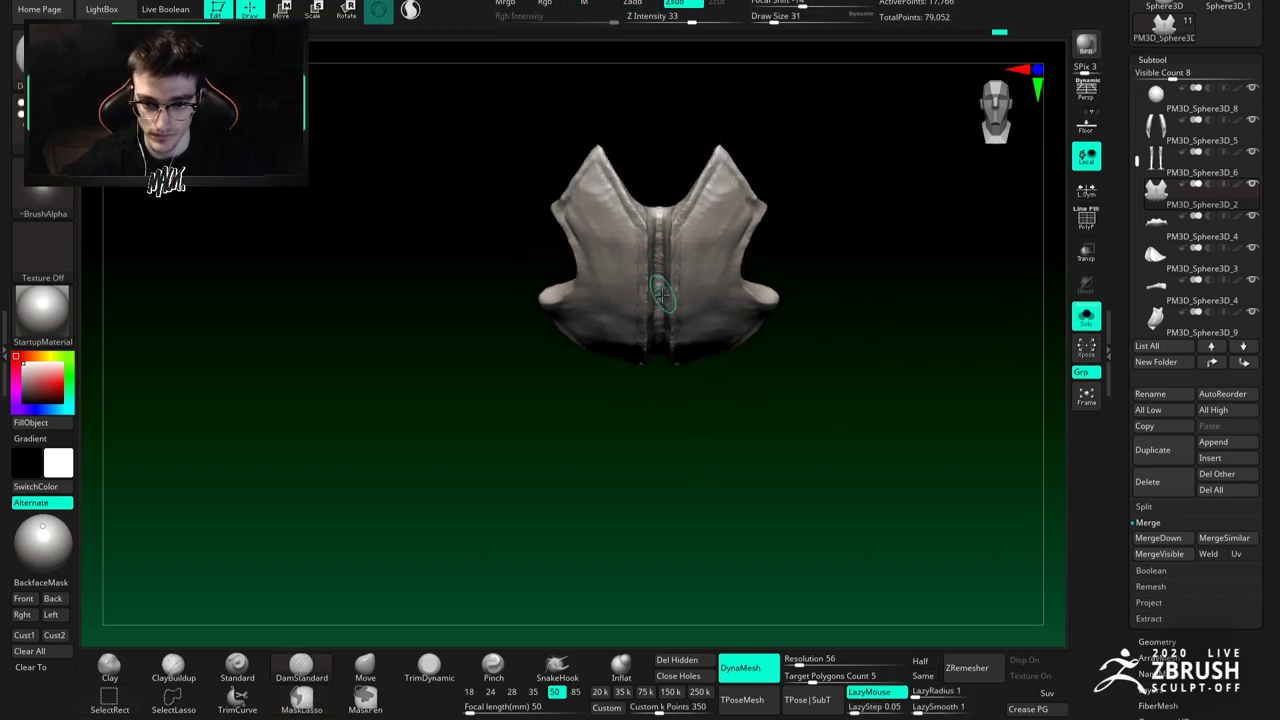
{"action": "left_click", "coordinate": [183, 664]}
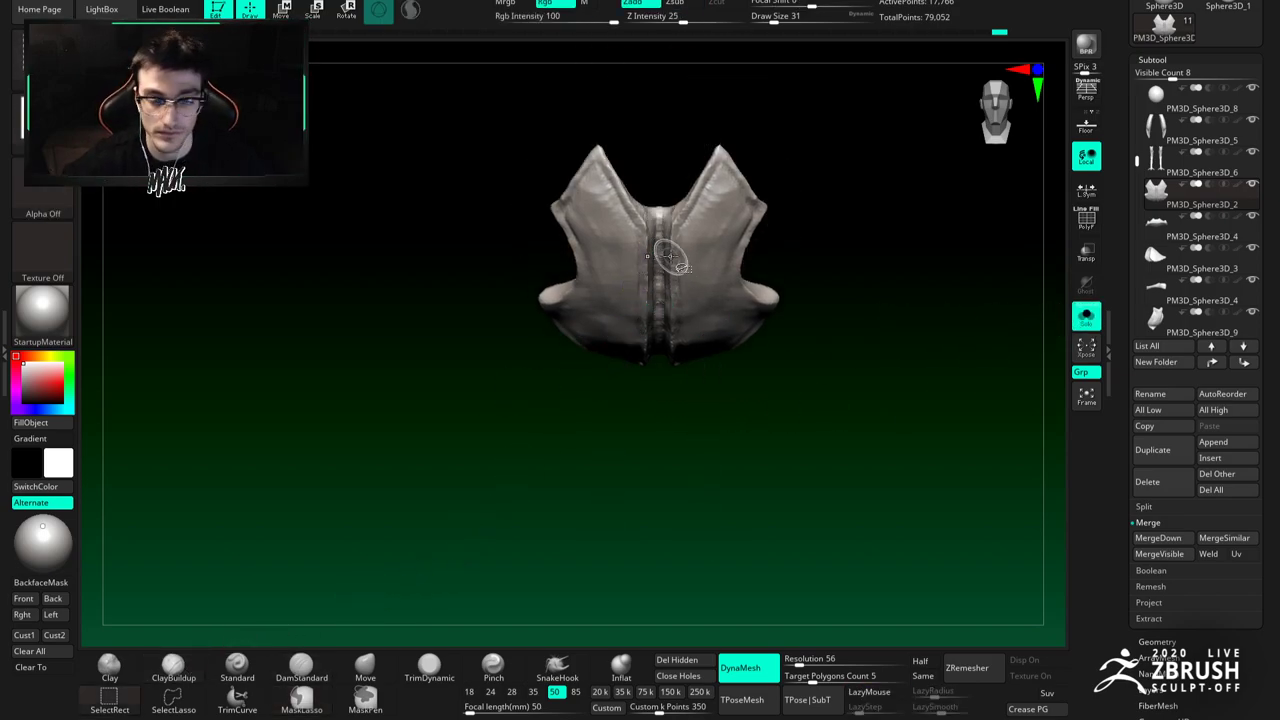
{"action": "key", "text": "ctrl+z"}
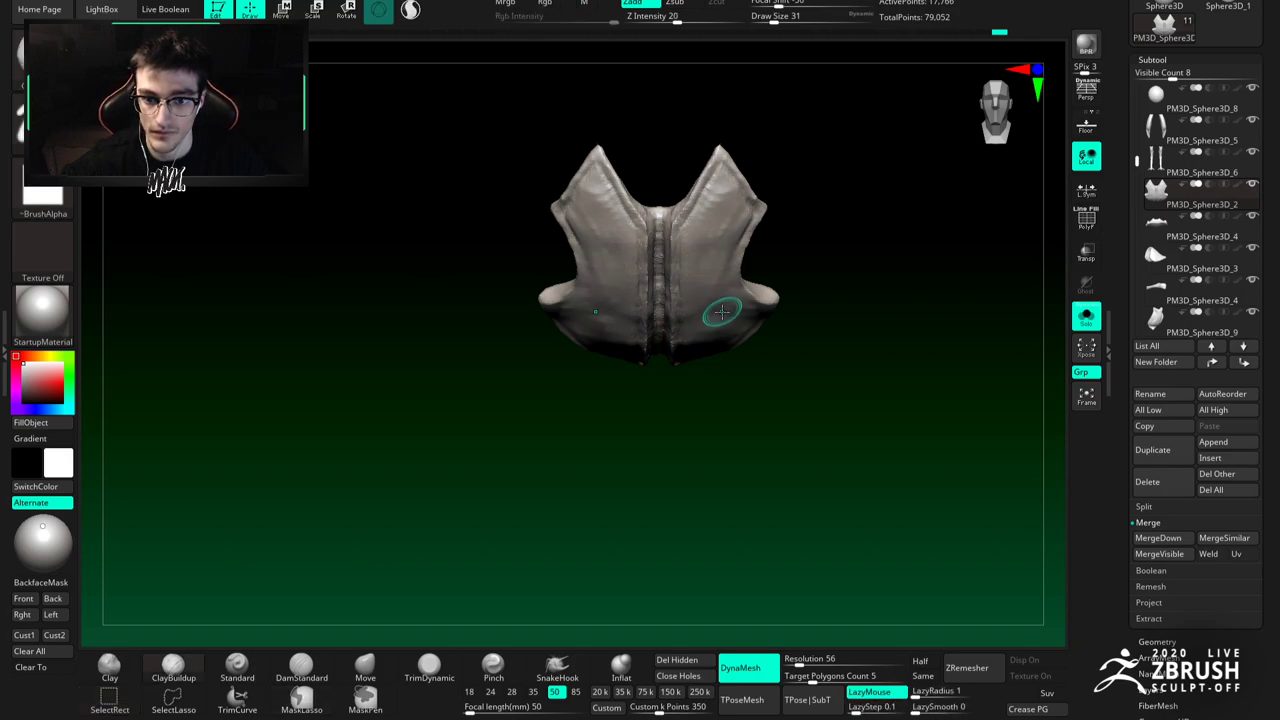
{"action": "left_click", "coordinate": [1086, 218]}
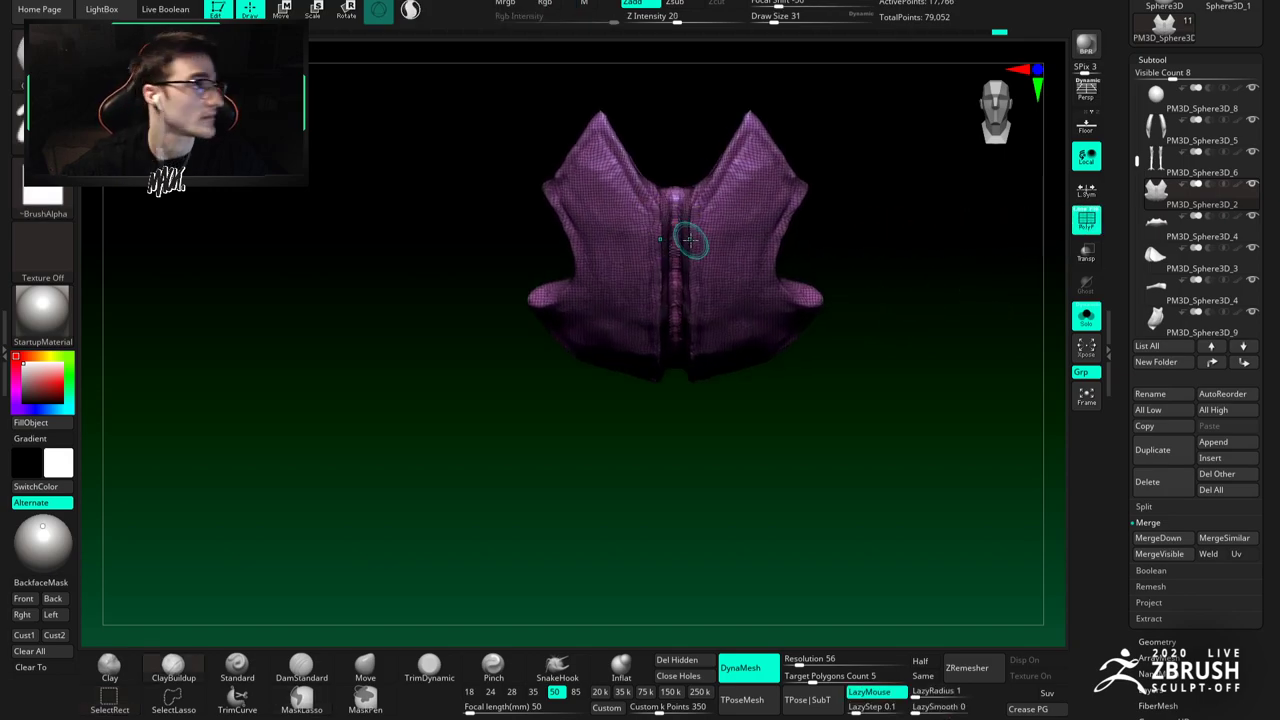
{"action": "right_click_drag", "start_coordinate": [709, 248], "coordinate": [719, 279]}
{"action": "right_click_drag", "start_coordinate": [672, 195], "coordinate": [667, 189], "text": "alt"}
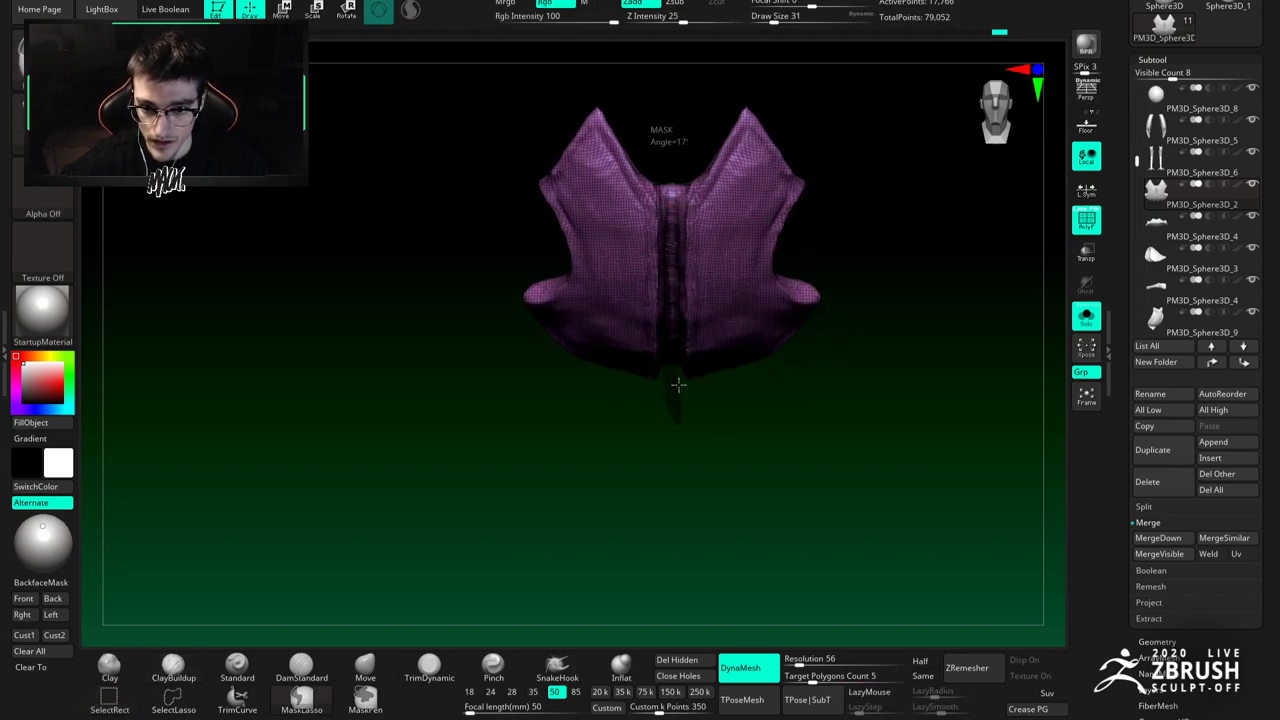
{"action": "left_click_drag", "start_coordinate": [679, 180], "coordinate": [681, 183], "text": "ctrl"}
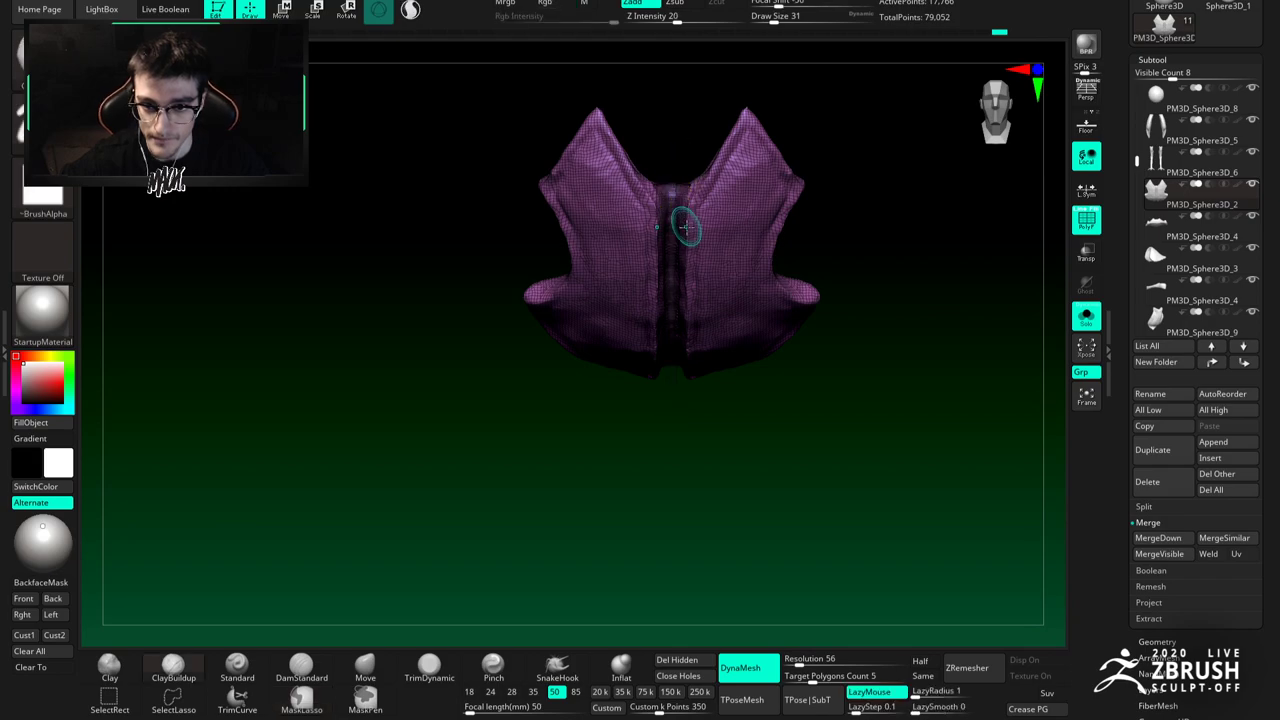
Step: Hide the central strip between the chest plate's halves and delete its hidden geometry
{"action": "left_click", "coordinate": [672, 176], "text": "ctrl+shift"}
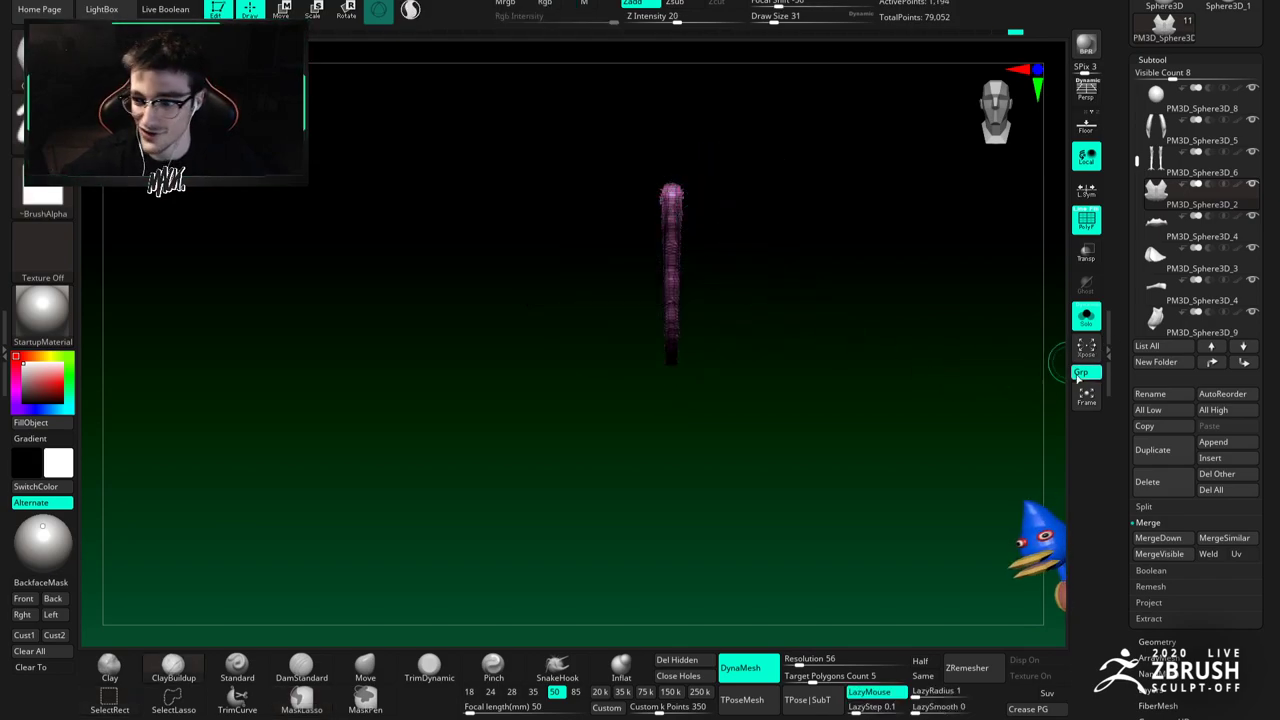
{"action": "left_click", "coordinate": [636, 524], "text": "ctrl+shift"}
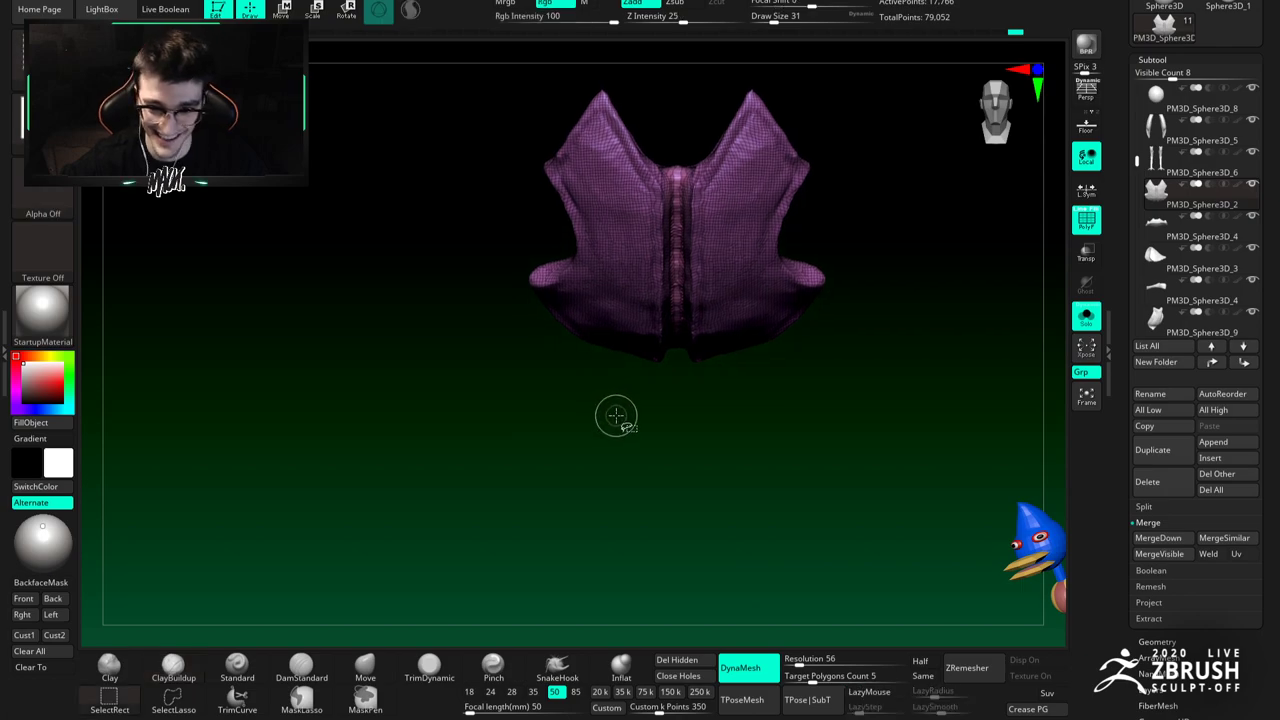
{"action": "left_click", "coordinate": [672, 178], "text": "ctrl+shift"}
{"action": "left_click", "coordinate": [678, 215], "text": "ctrl+shift"}
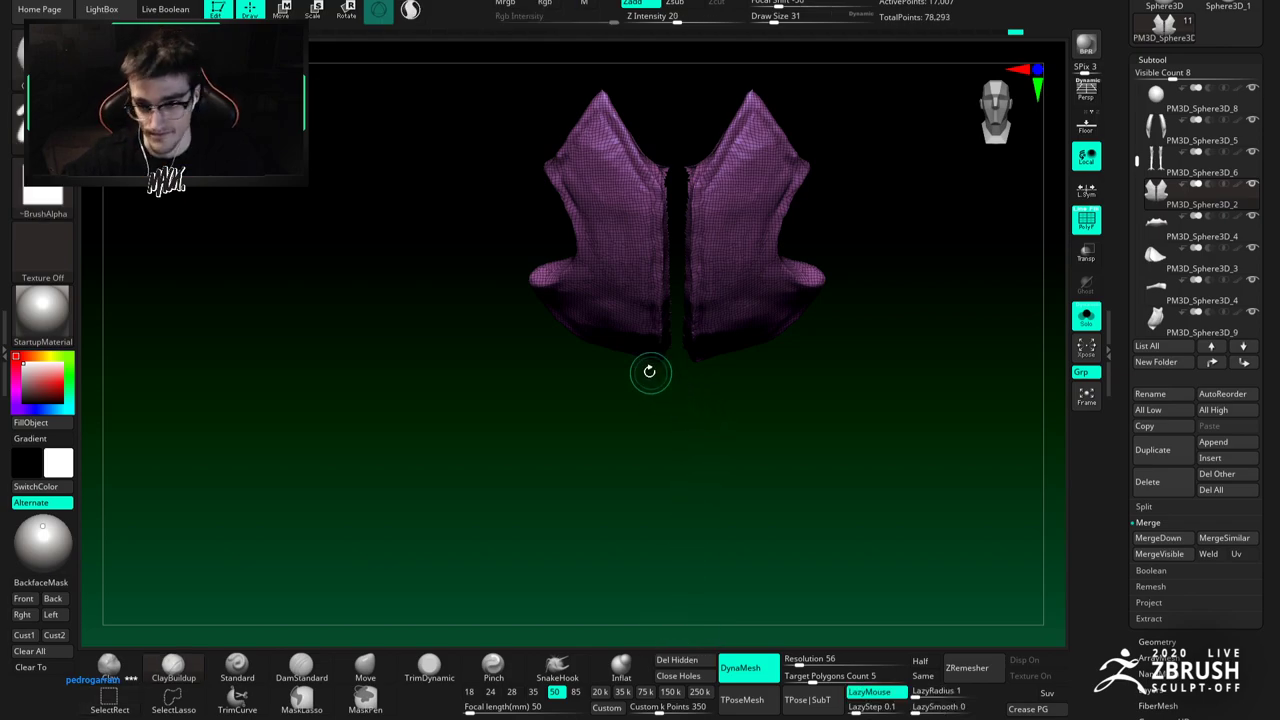
{"action": "left_click_drag", "start_coordinate": [649, 371], "coordinate": [635, 402], "text": "alt"}
Step: Remesh the split chest plate with DynaMesh at resolution 56, compare it with the whole bird and isolate it without wireframe
{"action": "left_click", "coordinate": [1086, 316]}
{"action": "left_click_drag", "start_coordinate": [1005, 323], "coordinate": [950, 330]}
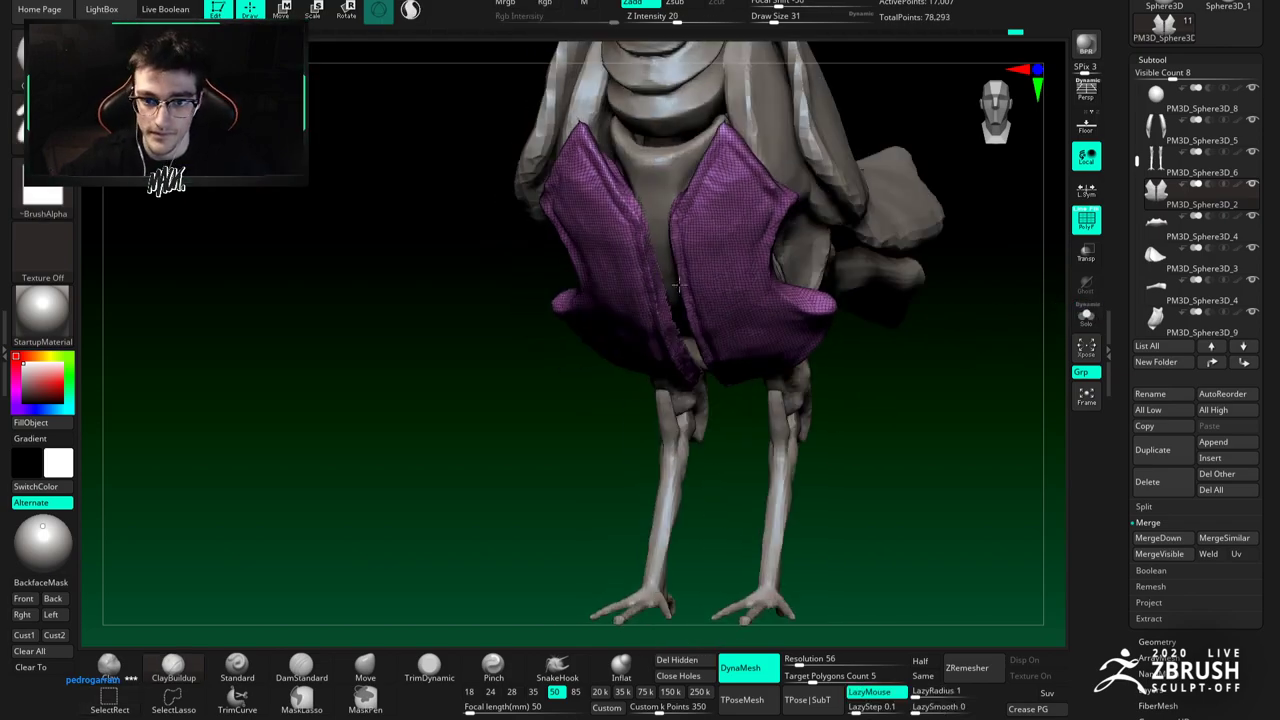
{"action": "left_click", "coordinate": [1086, 316]}
{"action": "mouse_move", "coordinate": [908, 417]}
{"action": "left_mouse_down", "text": "shift"}
{"action": "mouse_move", "coordinate": [791, 380]}
{"action": "mouse_move", "coordinate": [697, 307]}
{"action": "left_mouse_up", "text": "shift"}
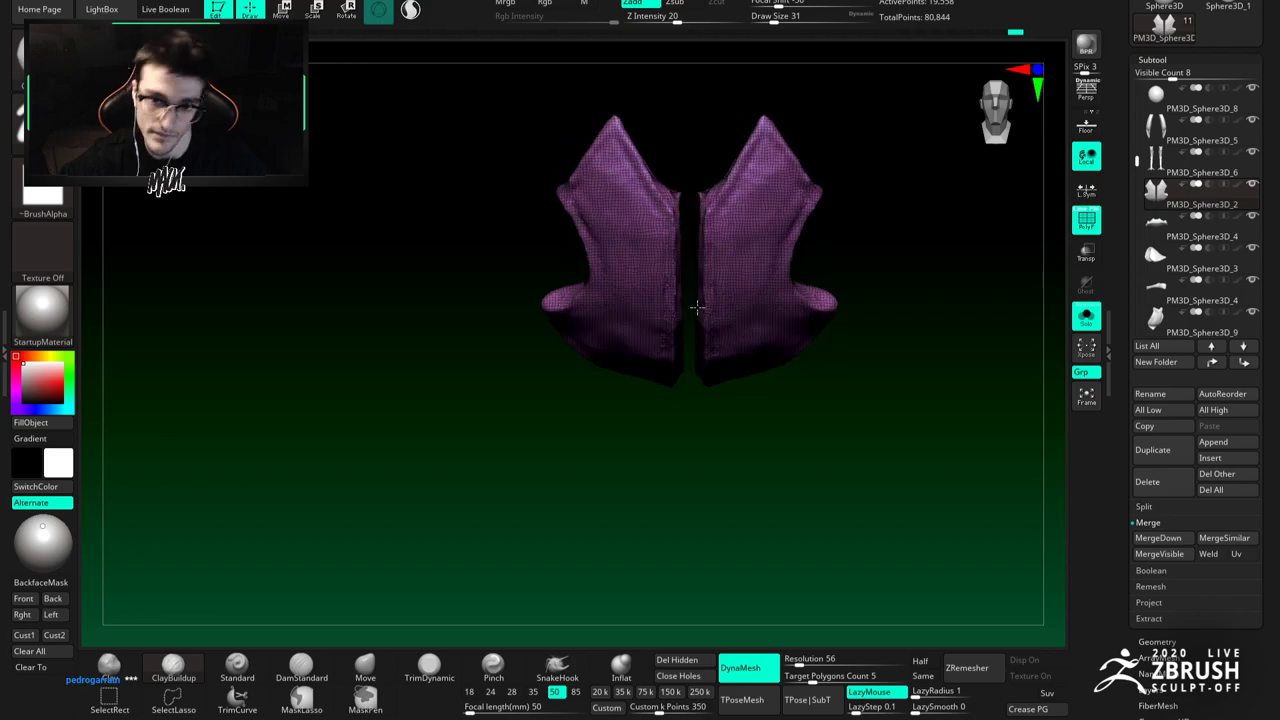
{"action": "left_click", "coordinate": [1086, 316]}
{"action": "left_click_drag", "start_coordinate": [1040, 318], "coordinate": [607, 306]}
{"action": "left_click", "coordinate": [1086, 316]}
{"action": "left_click", "coordinate": [1086, 222]}
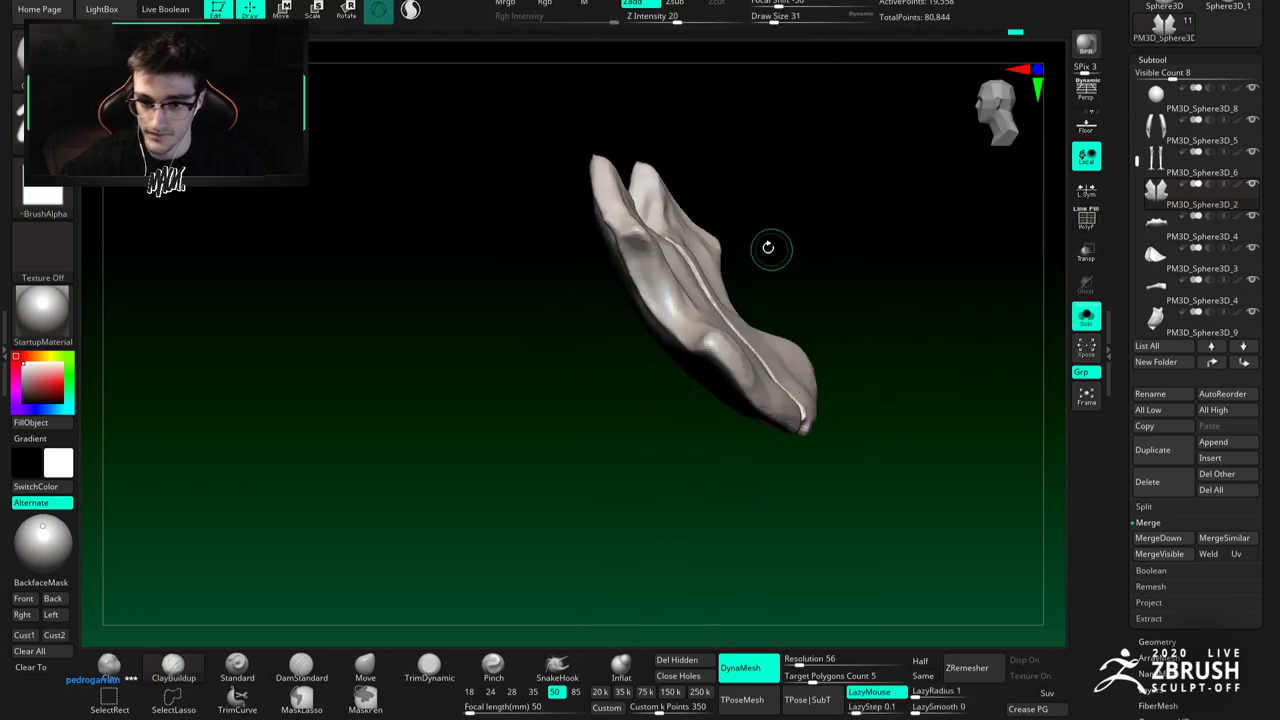
Step: Build up the back surface of the chest plate's halves with ClayBuildup at draw size 56
{"action": "left_click_drag", "start_coordinate": [780, 249], "coordinate": [660, 318]}
{"action": "key", "text": "space"}
{"action": "left_click_drag", "start_coordinate": [628, 263], "coordinate": [640, 263]}
{"action": "mouse_move", "coordinate": [640, 263]}
{"action": "right_mouse_down"}
{"action": "mouse_move", "coordinate": [622, 235]}
{"action": "mouse_move", "coordinate": [637, 262]}
{"action": "right_mouse_up"}
{"action": "left_click_drag", "start_coordinate": [560, 207], "coordinate": [646, 258]}
{"action": "mouse_move", "coordinate": [682, 320]}
{"action": "left_mouse_down"}
{"action": "mouse_move", "coordinate": [700, 360]}
{"action": "mouse_move", "coordinate": [642, 304]}
{"action": "mouse_move", "coordinate": [662, 304]}
{"action": "mouse_move", "coordinate": [702, 390]}
{"action": "mouse_move", "coordinate": [680, 330]}
{"action": "left_mouse_up"}
{"action": "mouse_move", "coordinate": [630, 320]}
{"action": "right_mouse_down", "text": "shift"}
{"action": "mouse_move", "coordinate": [618, 263]}
{"action": "mouse_move", "coordinate": [648, 224]}
{"action": "mouse_move", "coordinate": [623, 201]}
{"action": "right_mouse_up", "text": "shift"}
{"action": "right_click_drag", "start_coordinate": [580, 280], "coordinate": [600, 286]}
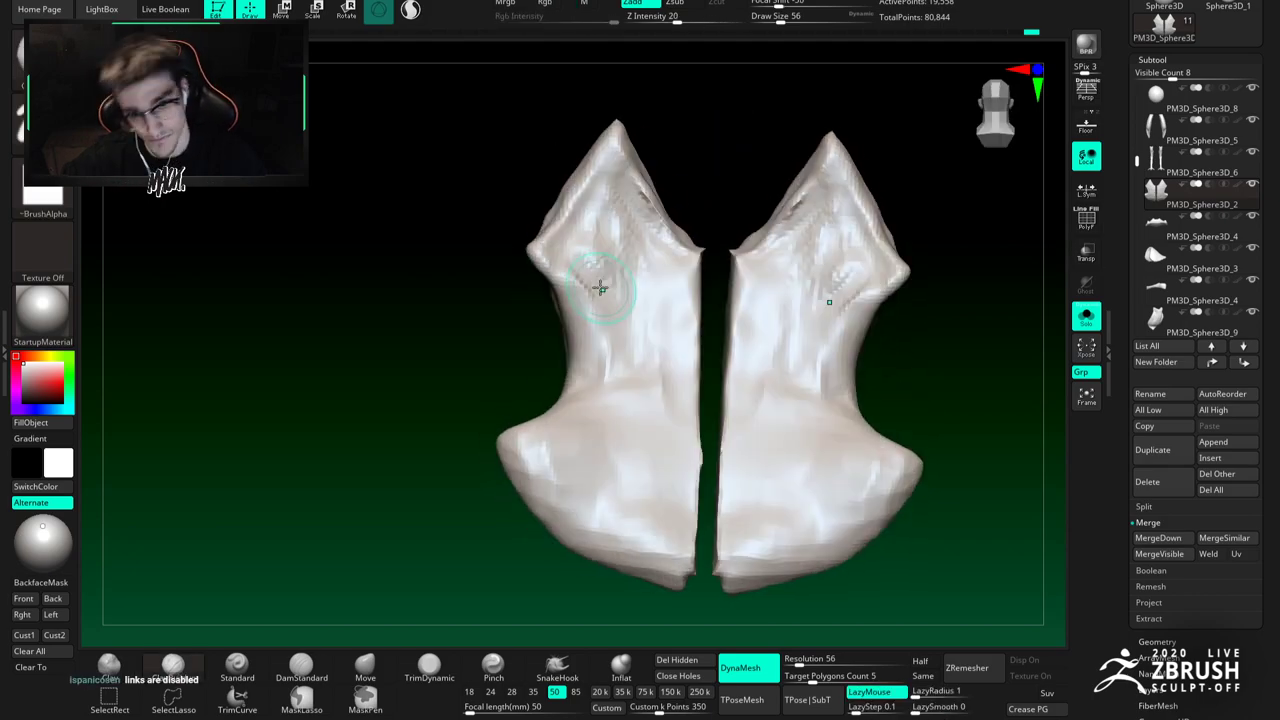
Step: Sculpt along the side edge of the breast plates with the brush's draw size at 37
{"action": "key", "text": "b"}
{"action": "key", "text": "d"}
{"action": "key", "text": "s"}
{"action": "key", "text": "space"}
{"action": "left_click_drag", "start_coordinate": [598, 286], "coordinate": [582, 286]}
{"action": "right_click_drag", "start_coordinate": [520, 290], "coordinate": [548, 276]}
{"action": "mouse_move", "coordinate": [578, 353]}
{"action": "right_mouse_down"}
{"action": "mouse_move", "coordinate": [556, 340]}
{"action": "mouse_move", "coordinate": [548, 310]}
{"action": "mouse_move", "coordinate": [570, 387]}
{"action": "mouse_move", "coordinate": [549, 296]}
{"action": "right_mouse_up"}
{"action": "right_click_drag", "start_coordinate": [563, 386], "coordinate": [562, 363]}
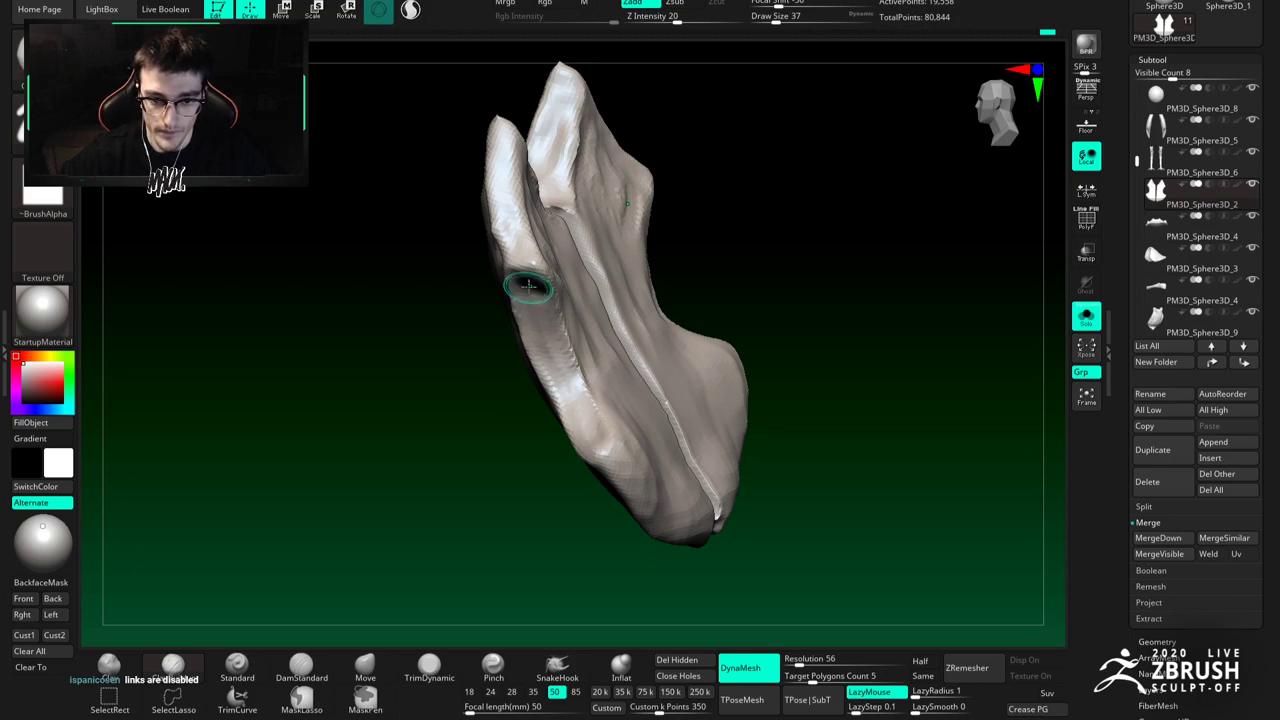
{"action": "right_click_drag", "start_coordinate": [526, 289], "coordinate": [540, 257]}
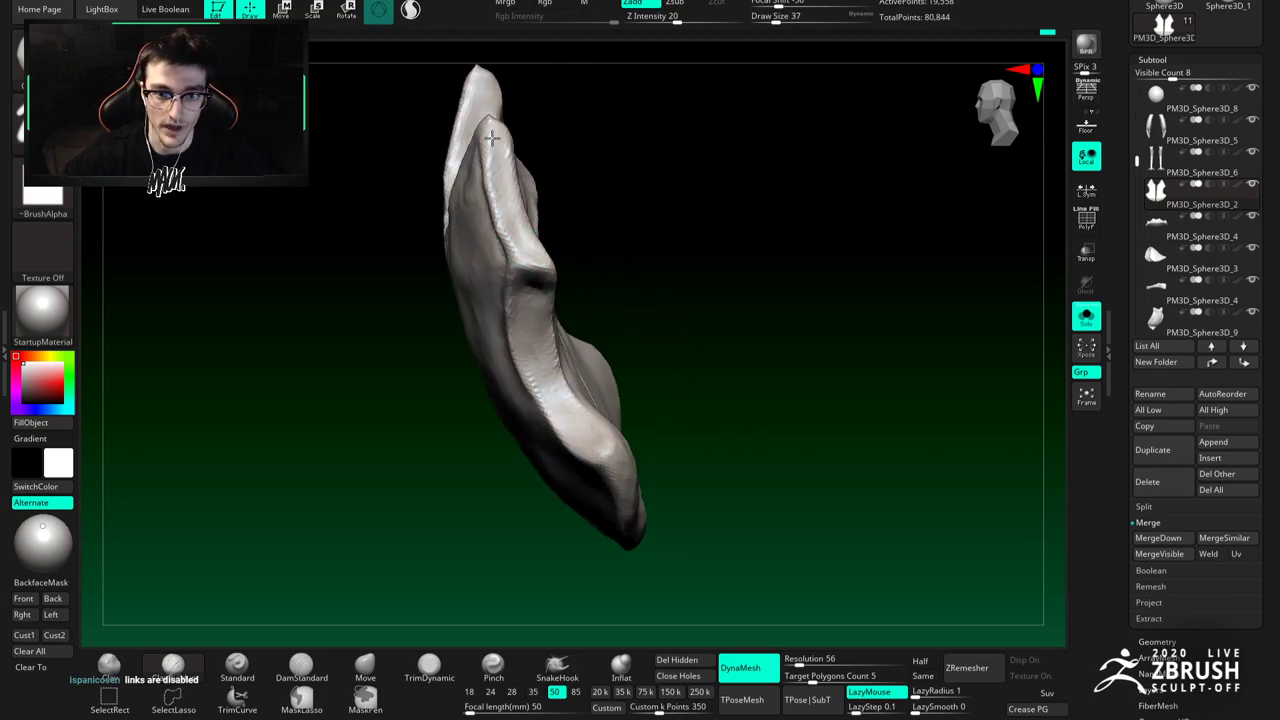
{"action": "left_click_drag", "start_coordinate": [492, 138], "coordinate": [502, 216]}
Step: Refine the lower and inner surfaces of the breast plates and smooth them, bringing the draw size to 65
{"action": "right_click_drag", "start_coordinate": [505, 222], "coordinate": [530, 280]}
{"action": "mouse_move", "coordinate": [530, 280]}
{"action": "right_mouse_down", "text": "ctrl"}
{"action": "mouse_move", "coordinate": [514, 240]}
{"action": "mouse_move", "coordinate": [591, 249]}
{"action": "mouse_move", "coordinate": [604, 343]}
{"action": "mouse_move", "coordinate": [595, 290]}
{"action": "right_mouse_up", "text": "ctrl"}
{"action": "right_click_drag", "start_coordinate": [585, 212], "coordinate": [607, 285]}
{"action": "mouse_move", "coordinate": [540, 167]}
{"action": "left_mouse_down"}
{"action": "mouse_move", "coordinate": [495, 92]}
{"action": "mouse_move", "coordinate": [538, 175]}
{"action": "left_mouse_up"}
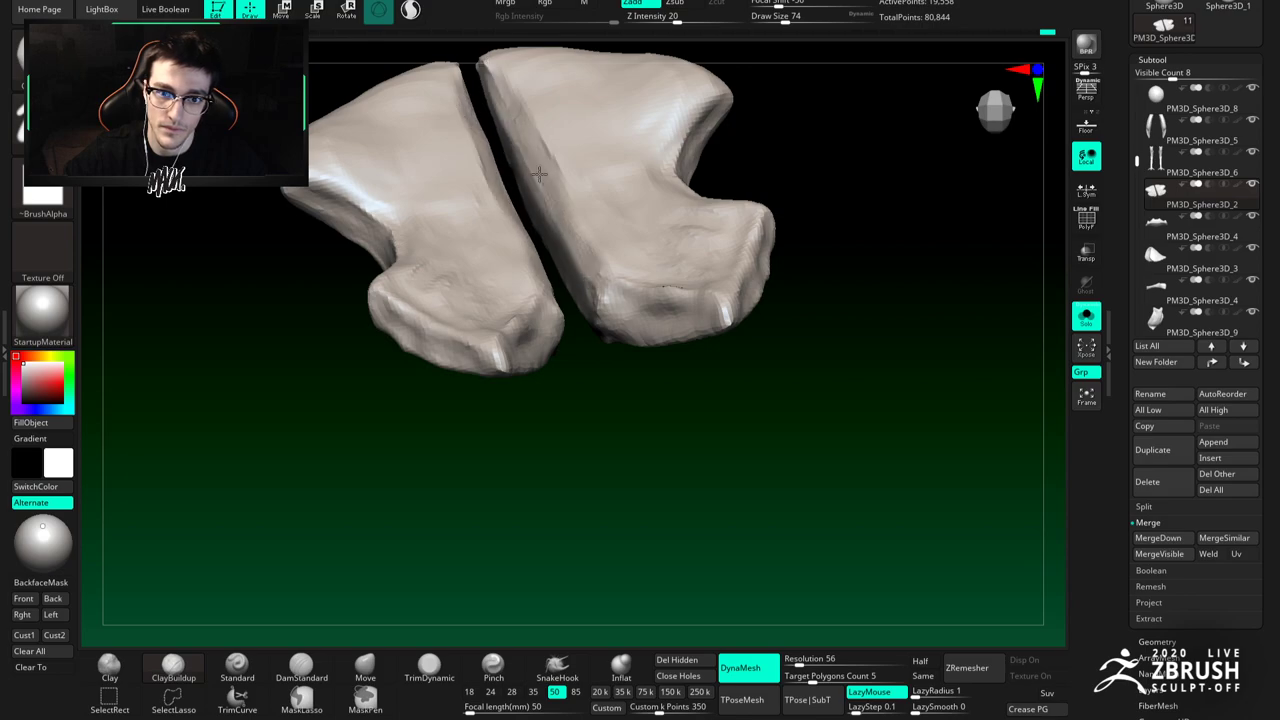
{"action": "right_click_drag", "start_coordinate": [592, 306], "coordinate": [610, 272]}
{"action": "key", "text": "space"}
{"action": "left_click_drag", "start_coordinate": [617, 293], "coordinate": [612, 293]}
{"action": "right_click_drag", "start_coordinate": [612, 320], "coordinate": [614, 289]}
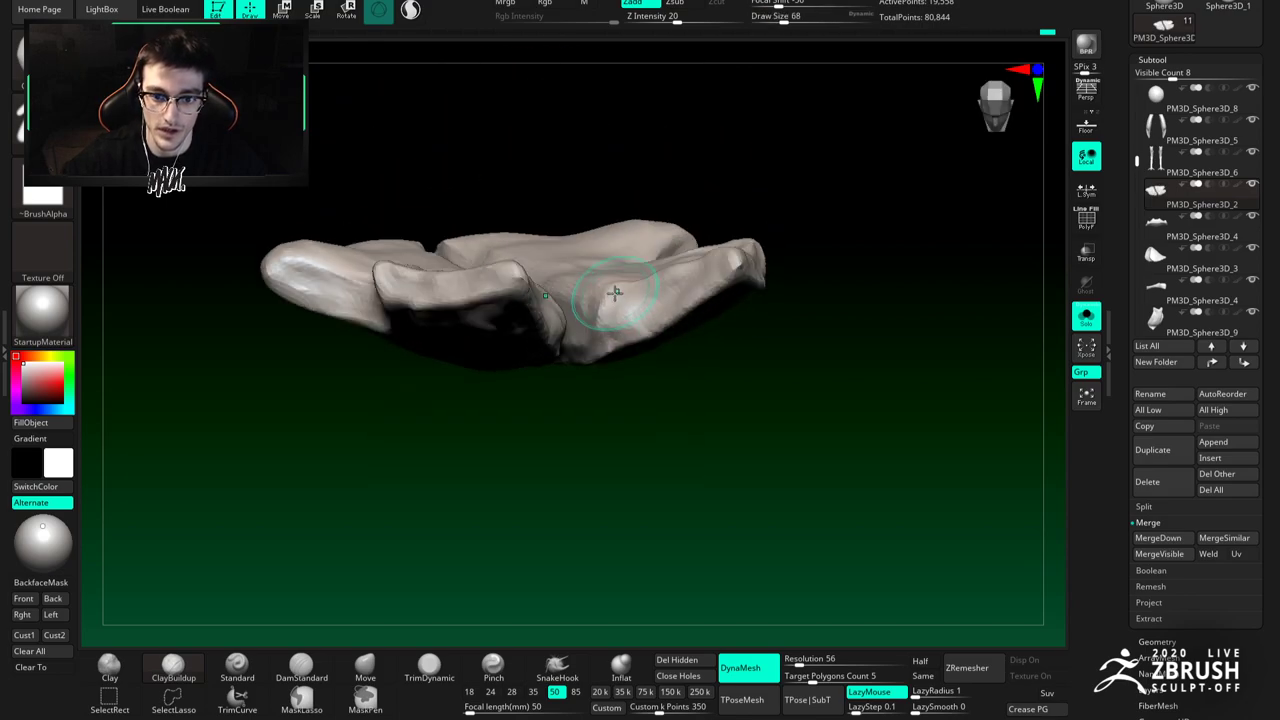
{"action": "right_click_drag", "start_coordinate": [585, 335], "coordinate": [583, 191]}
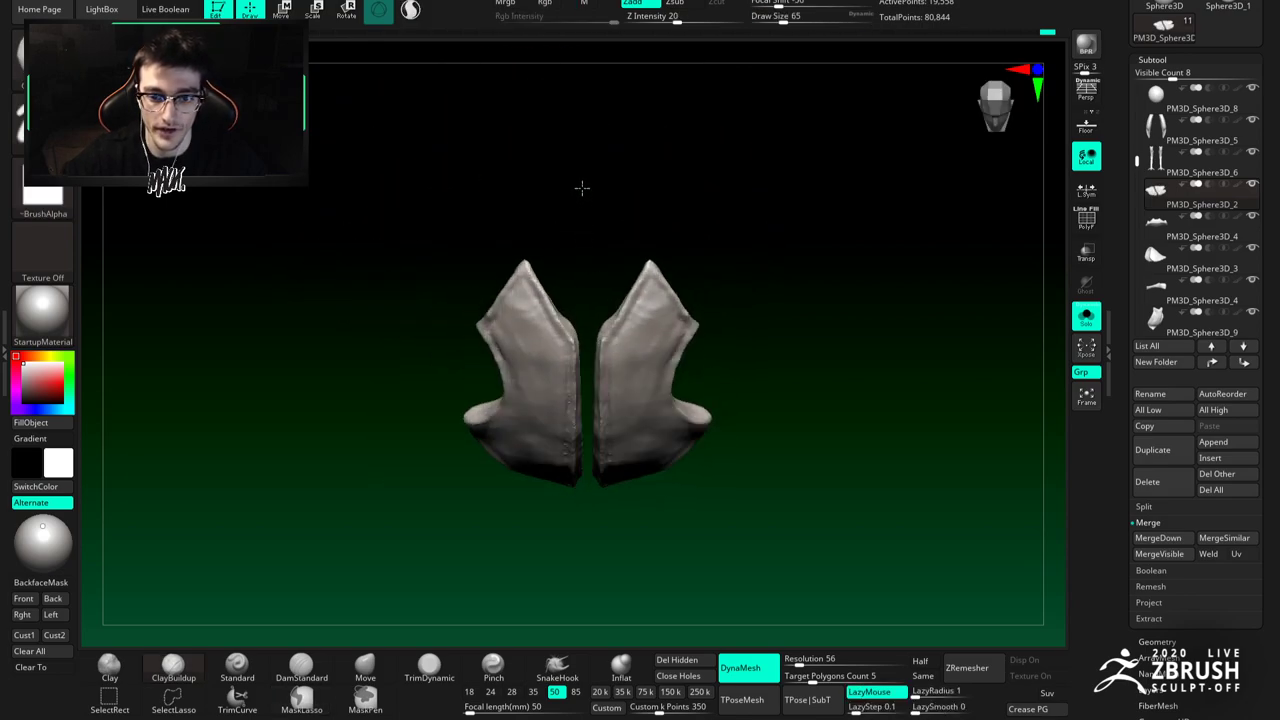
{"action": "mouse_move", "coordinate": [636, 258]}
{"action": "right_mouse_down"}
{"action": "mouse_move", "coordinate": [623, 214]}
{"action": "mouse_move", "coordinate": [643, 234]}
{"action": "right_mouse_up"}
{"action": "left_click_drag", "start_coordinate": [624, 259], "coordinate": [610, 272], "text": "shift"}
{"action": "right_click_drag", "start_coordinate": [610, 272], "coordinate": [622, 225], "text": "ctrl"}
{"action": "right_click_drag", "start_coordinate": [622, 225], "coordinate": [668, 261]}
Step: Show the whole bird again and ready the Move brush at draw size 108 for the breast plates
{"action": "left_click", "coordinate": [1088, 320]}
{"action": "right_click_drag", "start_coordinate": [700, 345], "coordinate": [622, 335], "text": "ctrl"}
{"action": "left_click", "coordinate": [365, 667]}
{"action": "right_click_drag", "start_coordinate": [462, 520], "coordinate": [432, 520]}
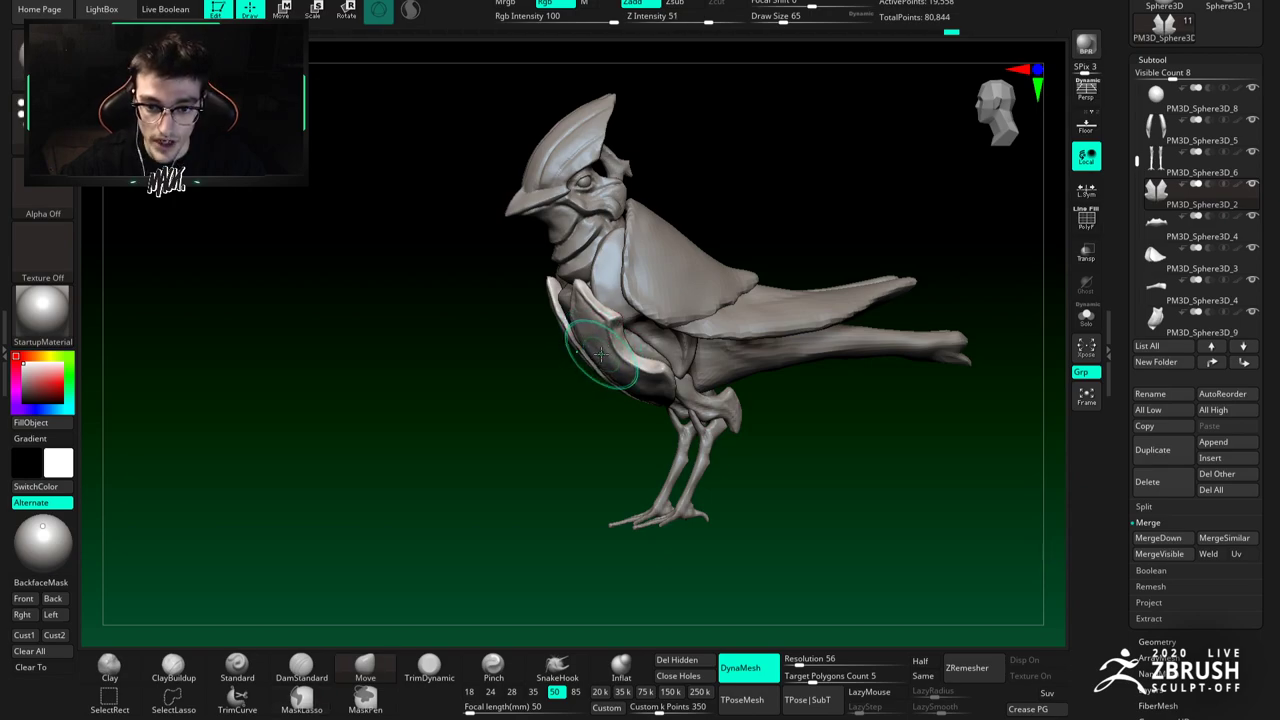
{"action": "right_click_drag", "start_coordinate": [594, 356], "coordinate": [616, 345]}
{"action": "key", "text": "space"}
{"action": "left_click_drag", "start_coordinate": [592, 370], "coordinate": [604, 373]}
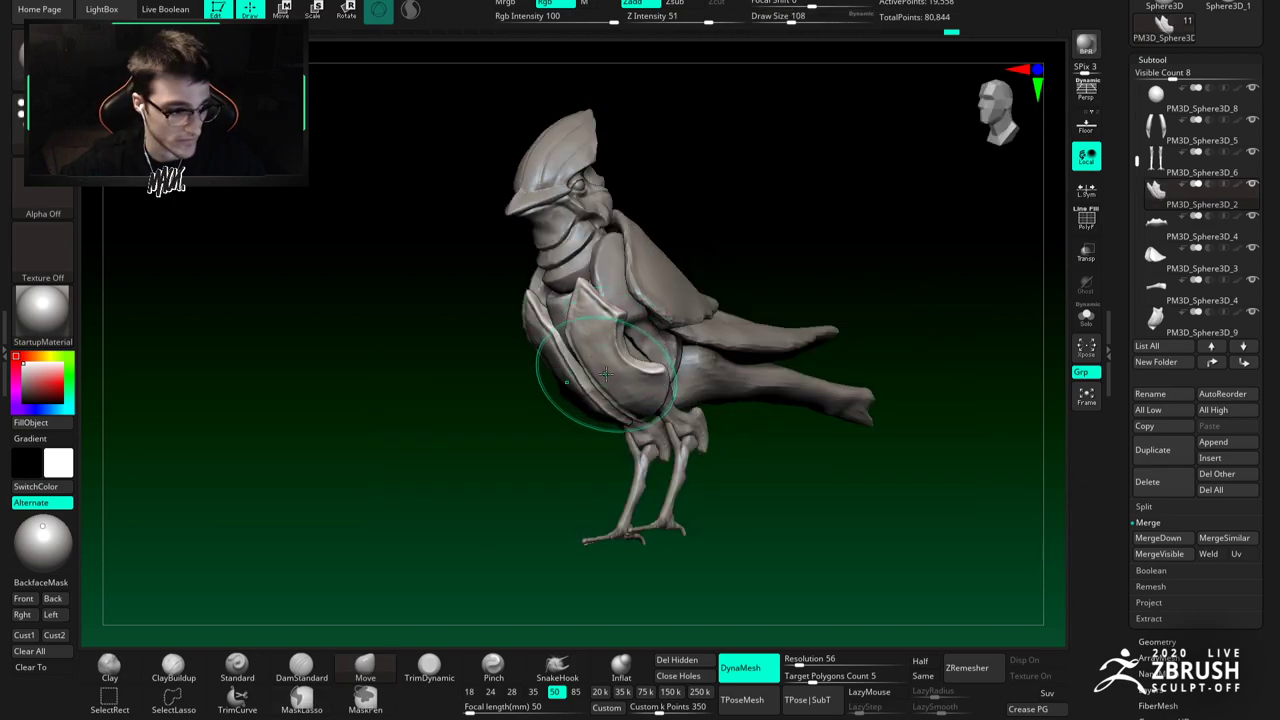
Step: Fit the breast plates to the body with the Move brush, resizing the brush and working from several angles
{"action": "right_click_drag", "start_coordinate": [613, 357], "coordinate": [598, 355]}
{"action": "mouse_move", "coordinate": [598, 355]}
{"action": "right_mouse_down", "text": "alt"}
{"action": "mouse_move", "coordinate": [596, 335]}
{"action": "mouse_move", "coordinate": [622, 322]}
{"action": "right_mouse_up", "text": "alt"}
{"action": "key", "text": "space"}
{"action": "left_click_drag", "start_coordinate": [595, 333], "coordinate": [604, 333]}
{"action": "mouse_move", "coordinate": [622, 338]}
{"action": "right_mouse_down"}
{"action": "mouse_move", "coordinate": [594, 362]}
{"action": "mouse_move", "coordinate": [606, 368]}
{"action": "right_mouse_up"}
{"action": "key", "text": "space"}
{"action": "left_click_drag", "start_coordinate": [606, 376], "coordinate": [599, 376]}
Step: Make the upper wing covers the active subtool and set the Move brush's draw size to 80
{"action": "right_click_drag", "start_coordinate": [606, 336], "coordinate": [649, 320]}
{"action": "left_click", "coordinate": [648, 320], "text": "alt"}
{"action": "key", "text": "space"}
{"action": "left_click", "coordinate": [649, 321]}
{"action": "key", "text": "space"}
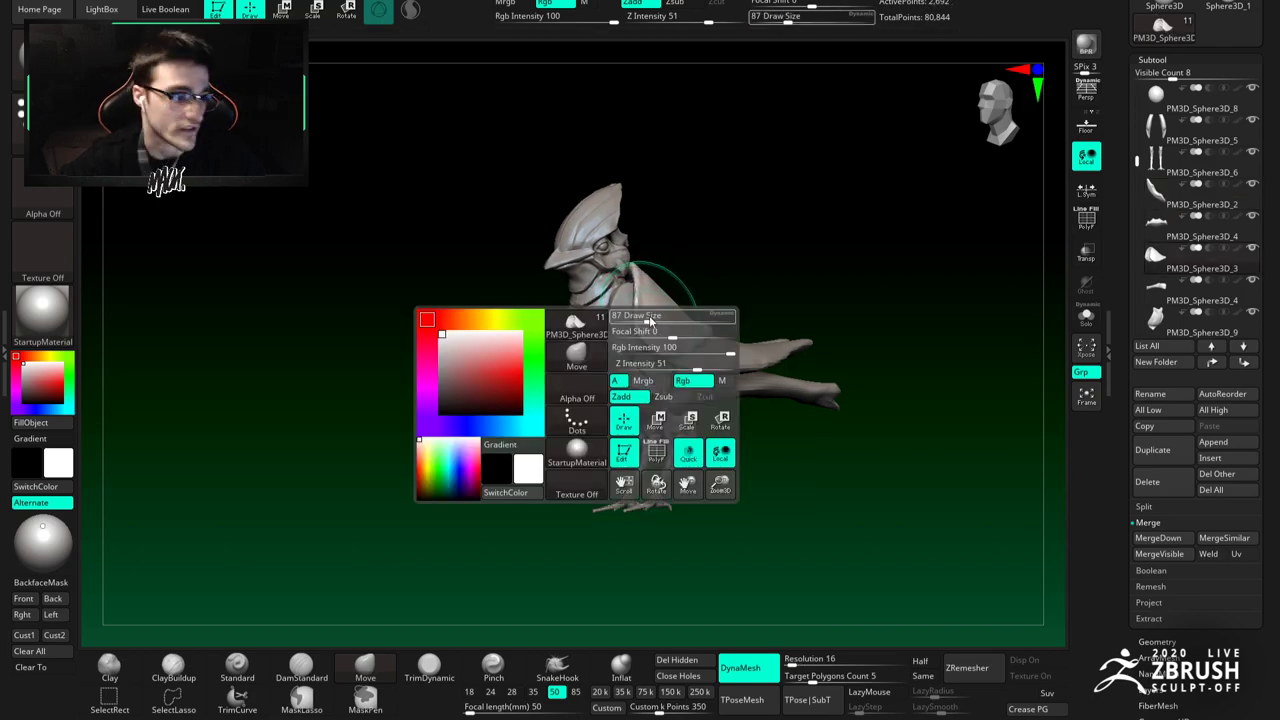
{"action": "right_click_drag", "start_coordinate": [646, 317], "coordinate": [651, 318]}
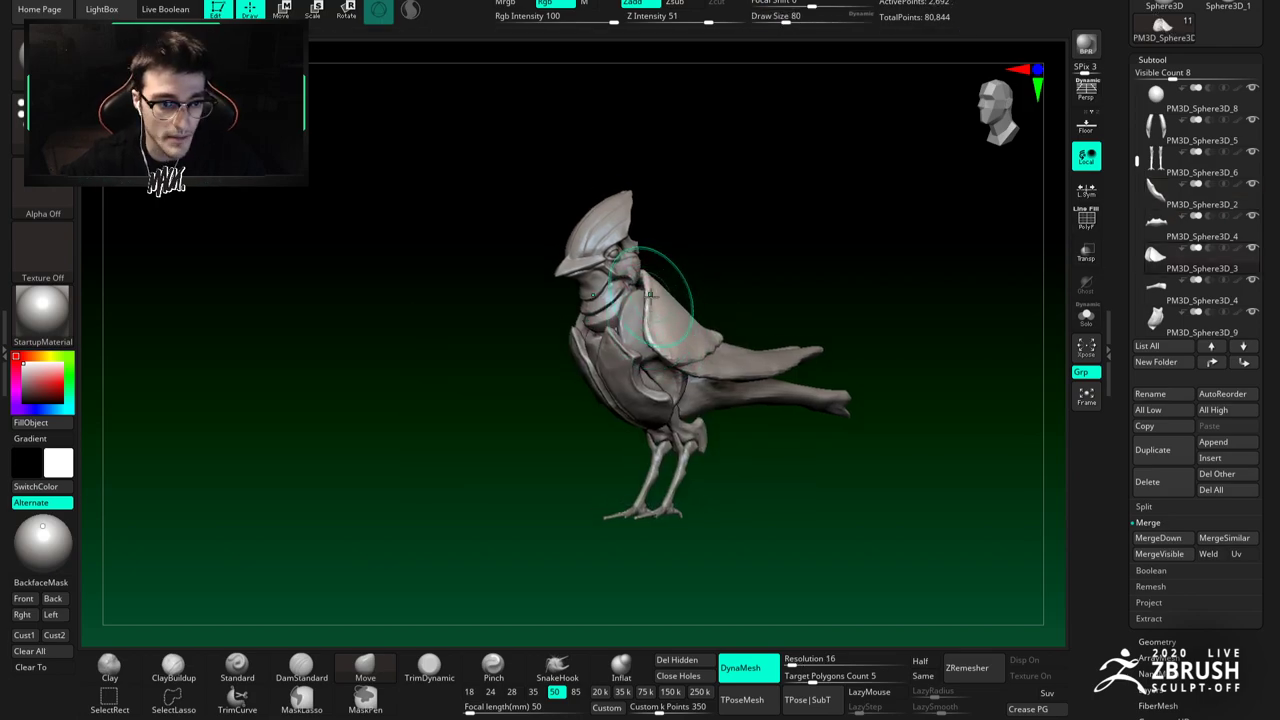
{"action": "right_click_drag", "start_coordinate": [625, 320], "coordinate": [651, 340]}
Step: Isolate the torso piece for work with ClayBuildup at draw size 46, and bring back the whole bird
{"action": "left_click", "coordinate": [682, 362], "text": "alt"}
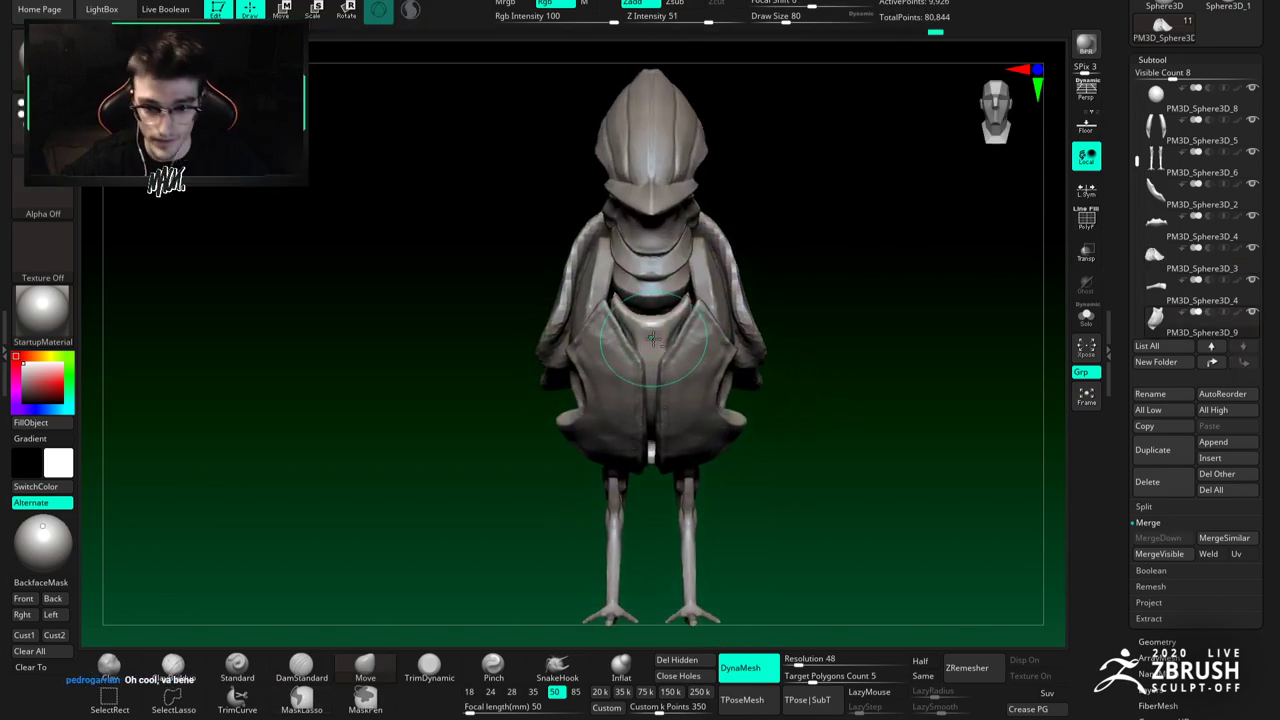
{"action": "left_click", "coordinate": [1086, 314]}
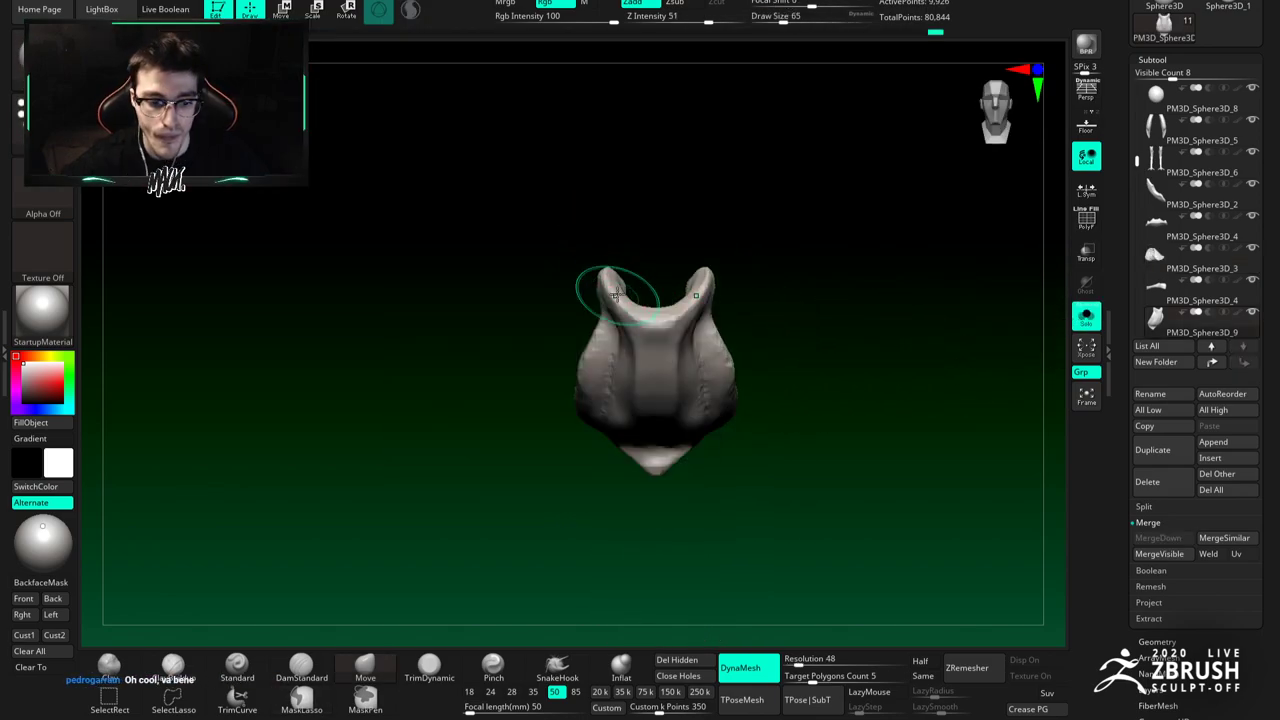
{"action": "key", "text": "b"}
{"action": "key", "text": "c"}
{"action": "key", "text": "b"}
{"action": "right_click_drag", "start_coordinate": [625, 275], "coordinate": [606, 295]}
{"action": "mouse_move", "coordinate": [606, 295]}
{"action": "right_mouse_down", "text": "ctrl"}
{"action": "mouse_move", "coordinate": [630, 306]}
{"action": "mouse_move", "coordinate": [633, 325]}
{"action": "mouse_move", "coordinate": [627, 277]}
{"action": "right_mouse_up", "text": "ctrl"}
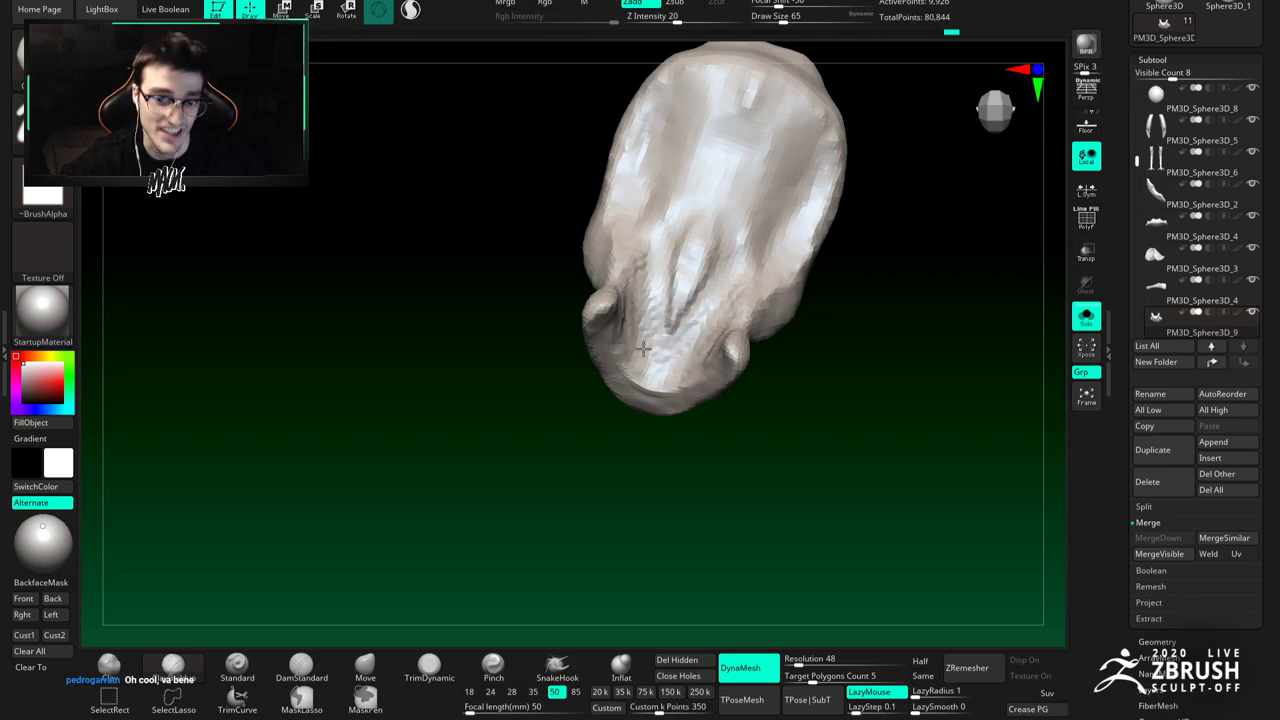
{"action": "mouse_move", "coordinate": [632, 352]}
{"action": "right_mouse_down"}
{"action": "mouse_move", "coordinate": [605, 330]}
{"action": "mouse_move", "coordinate": [607, 295]}
{"action": "mouse_move", "coordinate": [643, 171]}
{"action": "mouse_move", "coordinate": [603, 298]}
{"action": "mouse_move", "coordinate": [581, 291]}
{"action": "mouse_move", "coordinate": [691, 324]}
{"action": "right_mouse_up"}
{"action": "key", "text": "bracketleft"}
{"action": "left_click", "coordinate": [1085, 317]}
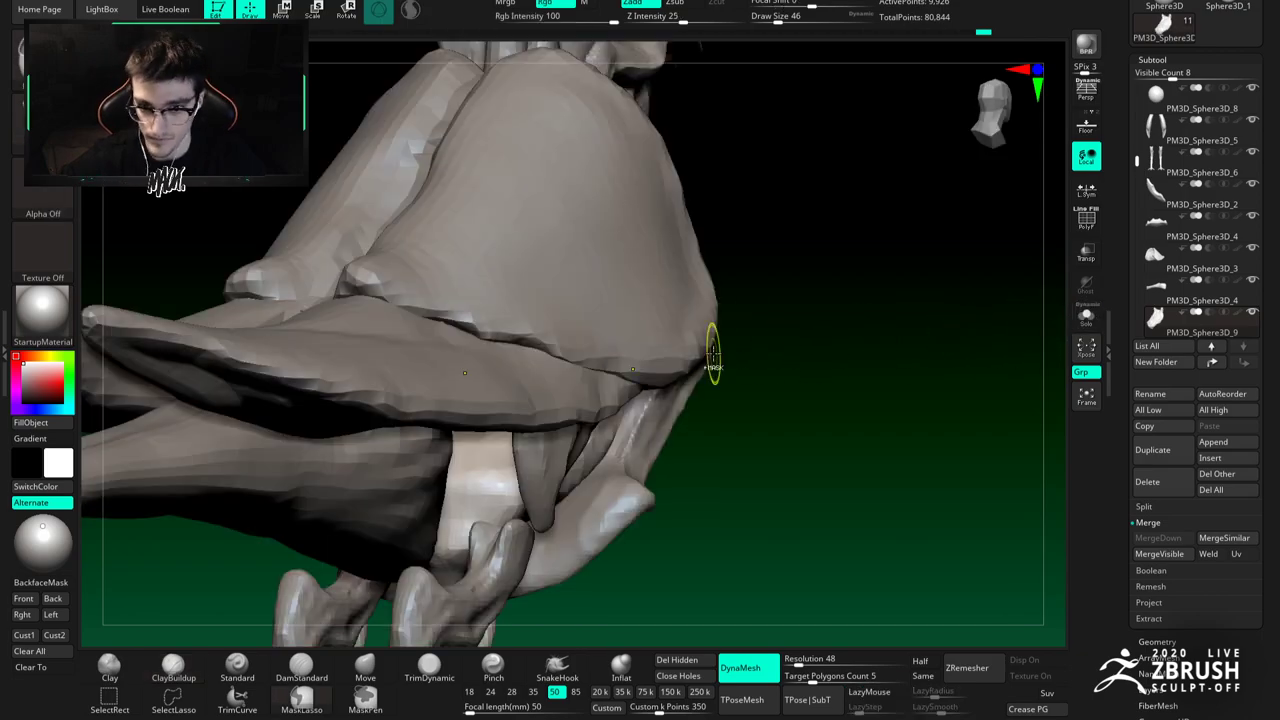
Step: Make the lower wing feathers active with the DamStandard brush and set their DynaMesh resolution to 56
{"action": "mouse_move", "coordinate": [757, 355]}
{"action": "right_mouse_down"}
{"action": "mouse_move", "coordinate": [672, 290]}
{"action": "mouse_move", "coordinate": [731, 283]}
{"action": "mouse_move", "coordinate": [711, 327]}
{"action": "mouse_move", "coordinate": [670, 262]}
{"action": "mouse_move", "coordinate": [664, 307]}
{"action": "mouse_move", "coordinate": [678, 297]}
{"action": "mouse_move", "coordinate": [677, 250]}
{"action": "mouse_move", "coordinate": [690, 365]}
{"action": "mouse_move", "coordinate": [664, 308]}
{"action": "mouse_move", "coordinate": [732, 334]}
{"action": "mouse_move", "coordinate": [671, 329]}
{"action": "right_mouse_up"}
{"action": "left_click", "coordinate": [635, 284], "text": "alt"}
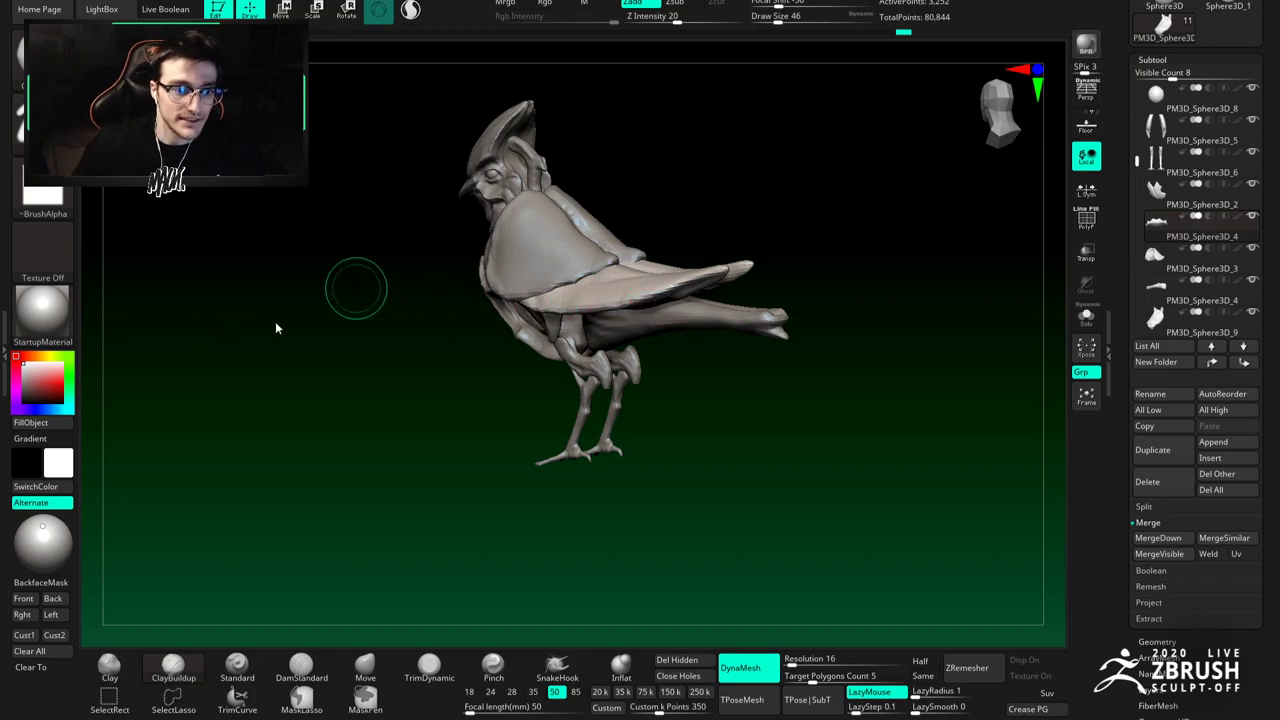
{"action": "mouse_move", "coordinate": [616, 284]}
{"action": "right_mouse_down"}
{"action": "mouse_move", "coordinate": [631, 296]}
{"action": "mouse_move", "coordinate": [563, 257]}
{"action": "mouse_move", "coordinate": [626, 314]}
{"action": "mouse_move", "coordinate": [582, 334]}
{"action": "mouse_move", "coordinate": [660, 349]}
{"action": "mouse_move", "coordinate": [791, 489]}
{"action": "right_mouse_up"}
{"action": "key", "text": "b"}
{"action": "key", "text": "d"}
{"action": "key", "text": "s"}
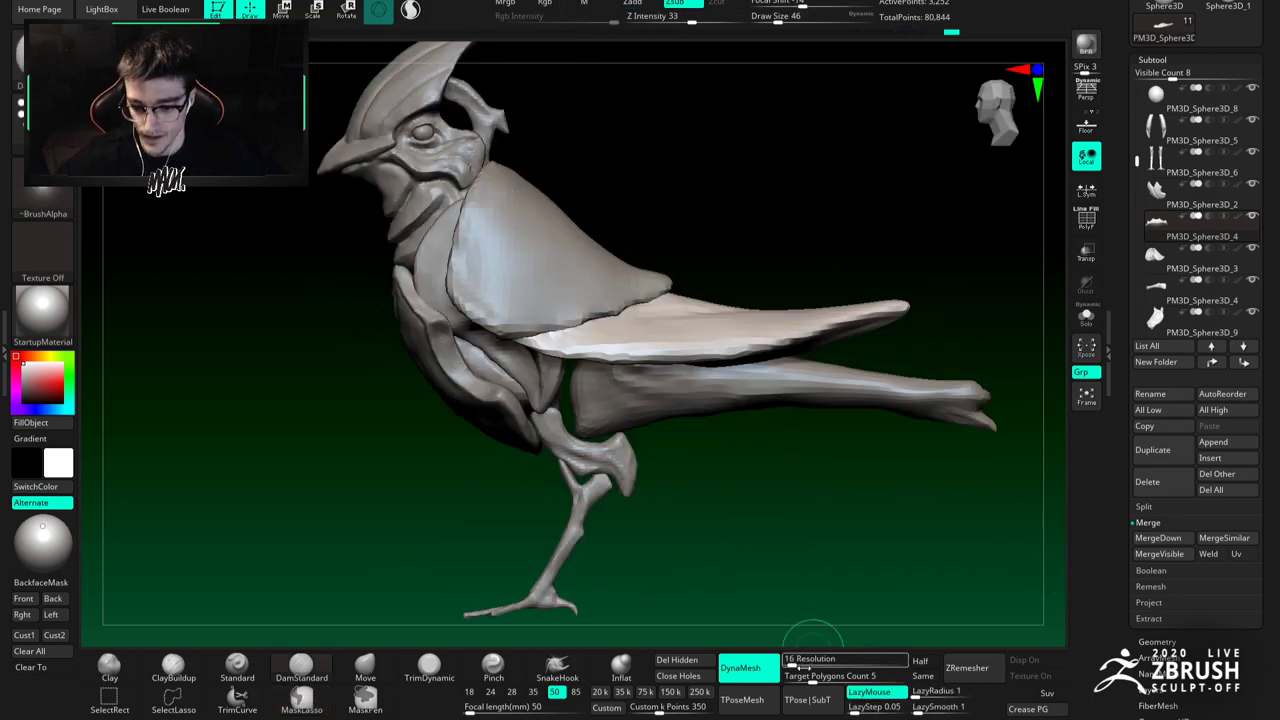
{"action": "right_click_drag", "start_coordinate": [770, 520], "coordinate": [600, 430]}
{"action": "right_click_drag", "start_coordinate": [814, 363], "coordinate": [850, 325]}
{"action": "left_click_drag", "start_coordinate": [856, 321], "coordinate": [822, 310], "text": "ctrl"}
{"action": "right_click_drag", "start_coordinate": [817, 308], "coordinate": [950, 370]}
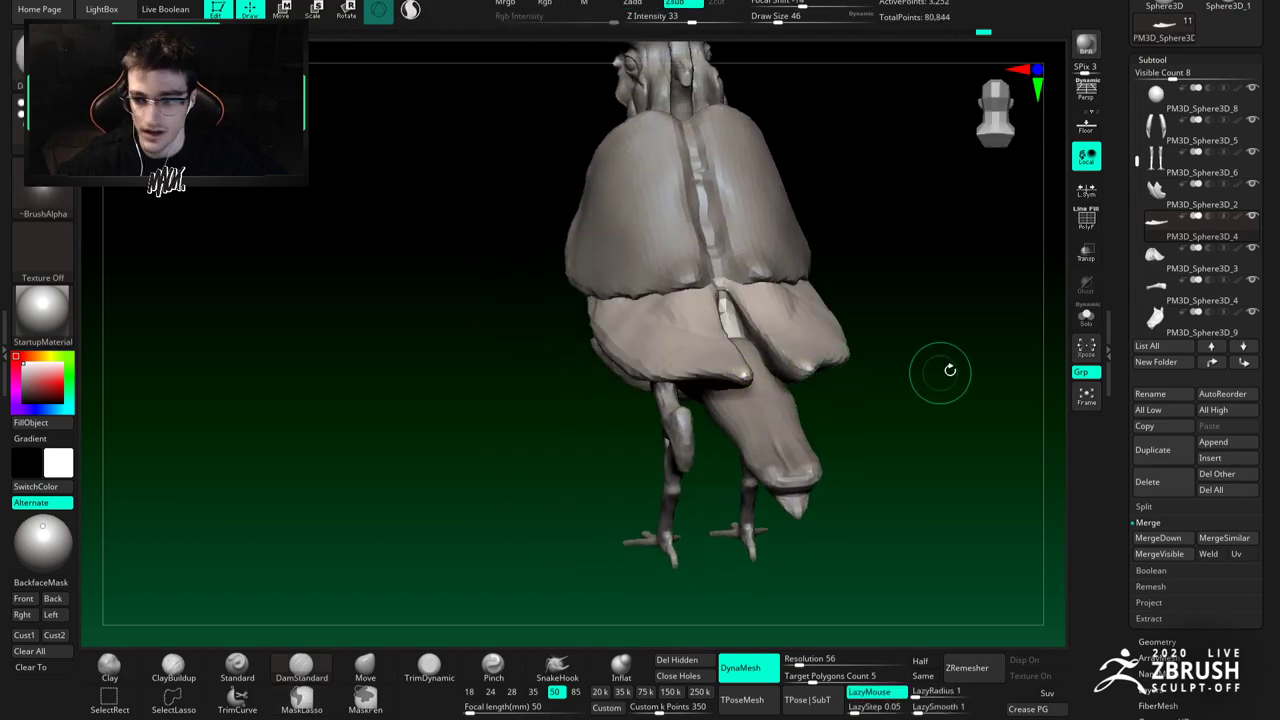
Step: Try to remesh the lower wing feathers with DynaMesh as a single polygroup
{"action": "left_click", "coordinate": [1088, 235]}
{"action": "right_click_drag", "start_coordinate": [815, 295], "coordinate": [794, 337]}
{"action": "key", "text": "ctrl+w"}
{"action": "left_click_drag", "start_coordinate": [911, 323], "coordinate": [911, 328], "text": "ctrl"}
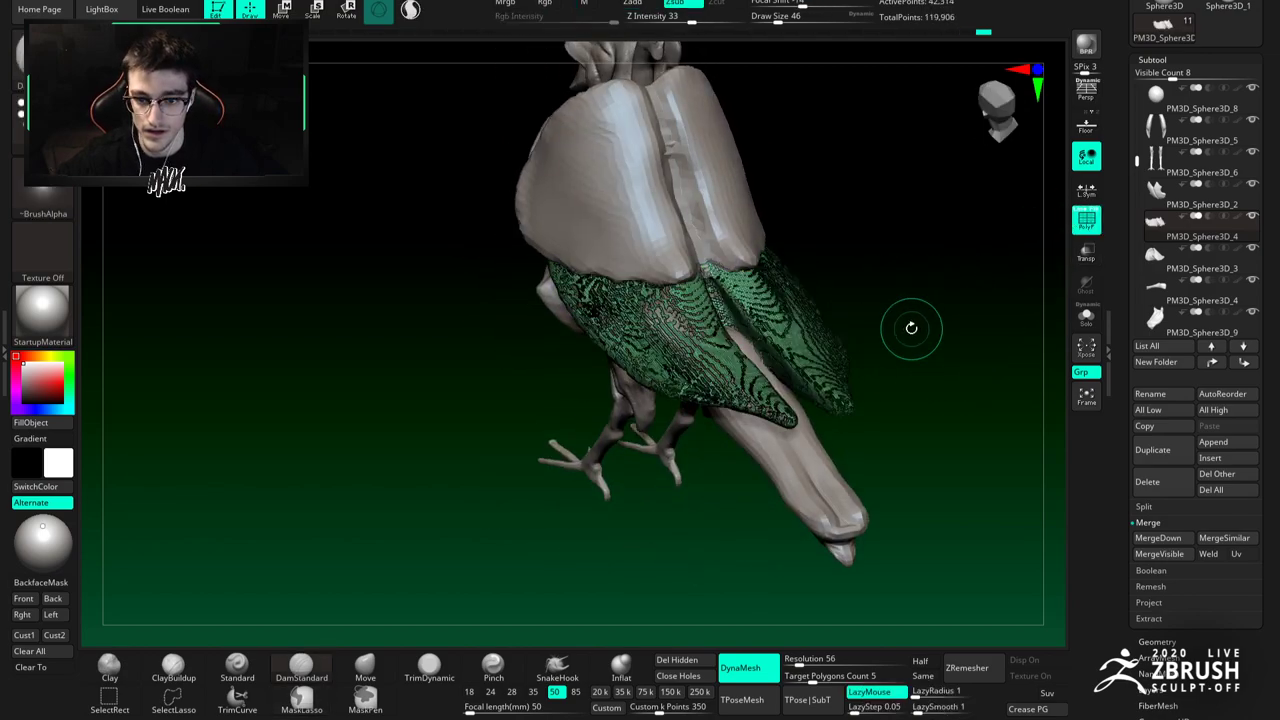
{"action": "key", "text": "ctrl+z"}
{"action": "left_click", "coordinate": [1086, 222]}
{"action": "mouse_move", "coordinate": [931, 284]}
{"action": "right_mouse_down"}
{"action": "mouse_move", "coordinate": [763, 297]}
{"action": "mouse_move", "coordinate": [780, 302]}
{"action": "mouse_move", "coordinate": [682, 283]}
{"action": "right_mouse_up"}
{"action": "right_click_drag", "start_coordinate": [808, 414], "coordinate": [1097, 372]}
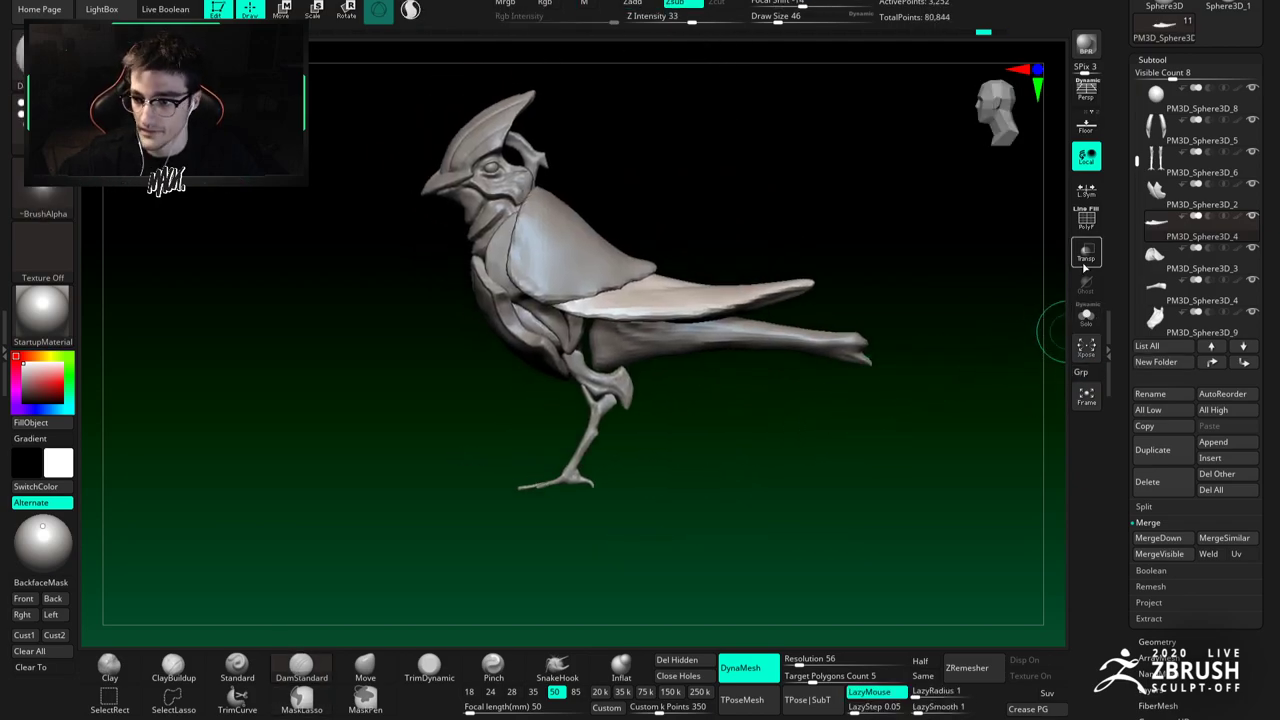
Step: Isolate the lower wing feathers and ready the Inflat brush at draw size 90
{"action": "left_click", "coordinate": [1086, 315]}
{"action": "mouse_move", "coordinate": [762, 339]}
{"action": "right_mouse_down"}
{"action": "mouse_move", "coordinate": [680, 297]}
{"action": "mouse_move", "coordinate": [718, 342]}
{"action": "mouse_move", "coordinate": [722, 385]}
{"action": "right_mouse_up"}
{"action": "left_click", "coordinate": [621, 668]}
{"action": "key", "text": "space"}
{"action": "key", "text": "space"}
{"action": "left_click_drag", "start_coordinate": [592, 340], "coordinate": [604, 340]}
{"action": "right_click_drag", "start_coordinate": [610, 310], "coordinate": [606, 357]}
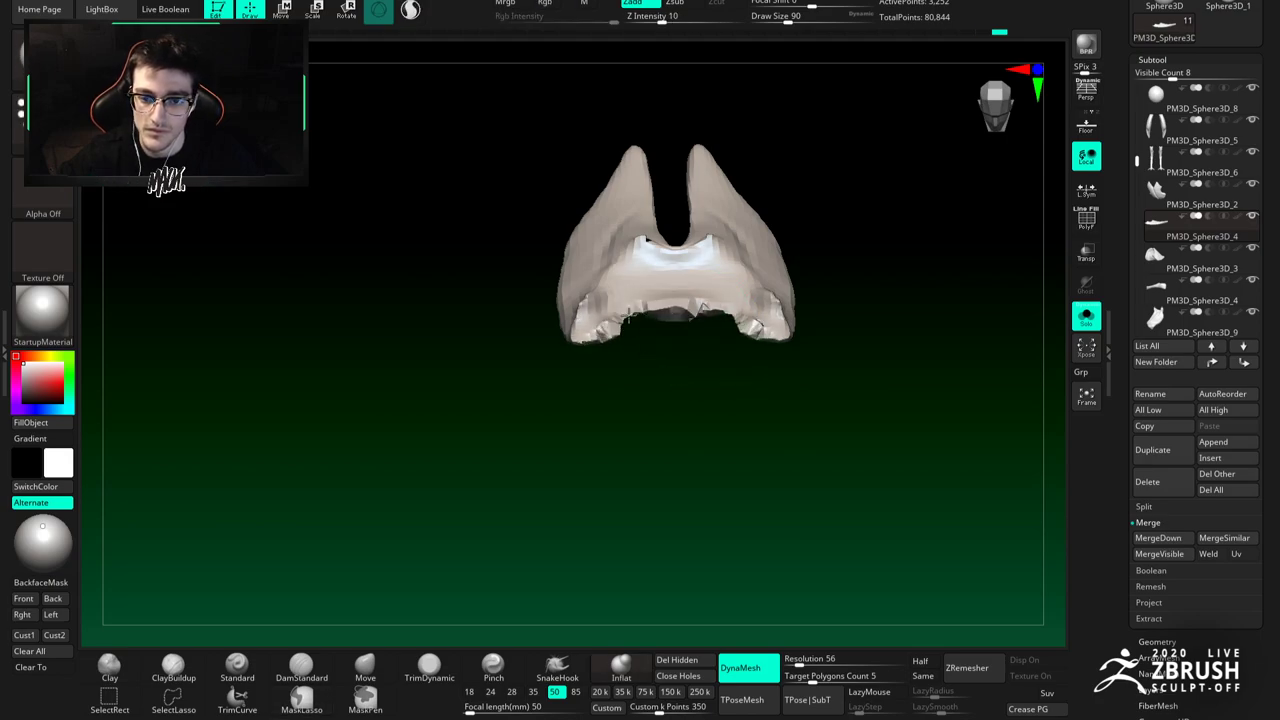
{"action": "right_click_drag", "start_coordinate": [694, 371], "coordinate": [1018, 337]}
Step: Duplicate the lower wing feathers, delete the original subtool and show the whole bird
{"action": "left_click", "coordinate": [1152, 450]}
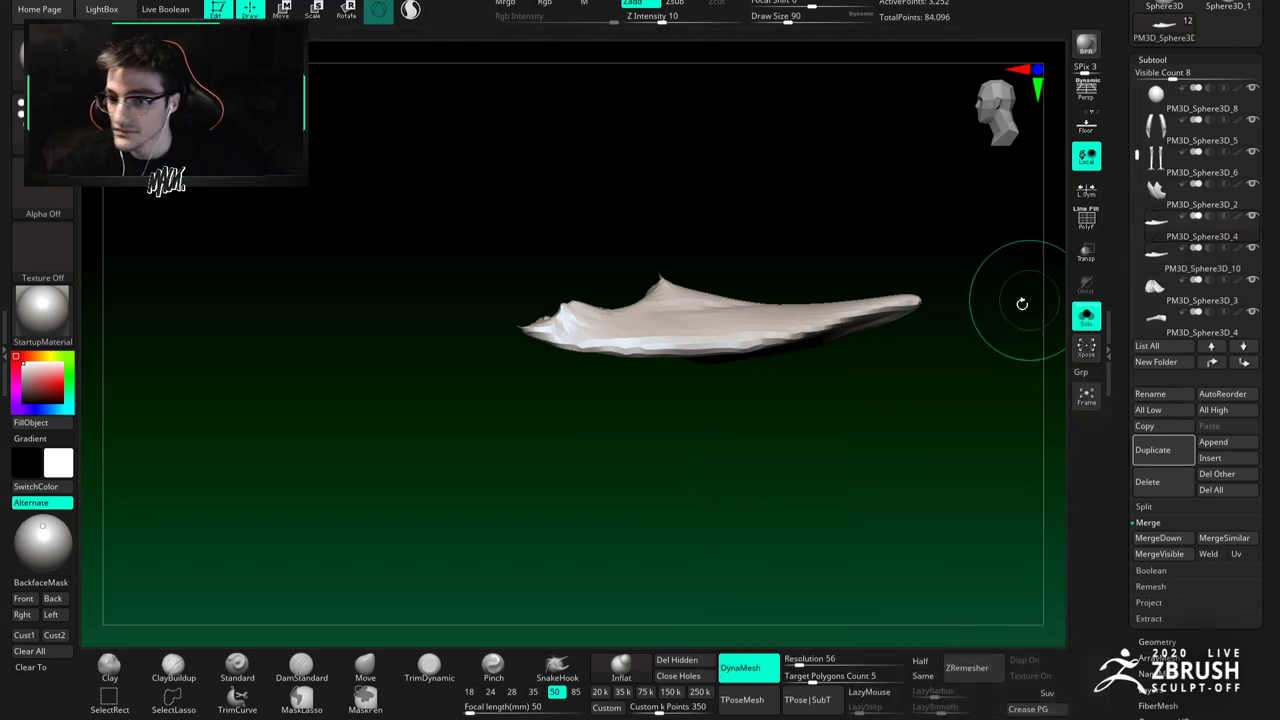
{"action": "key", "text": "shift+f"}
{"action": "key", "text": "shift+f"}
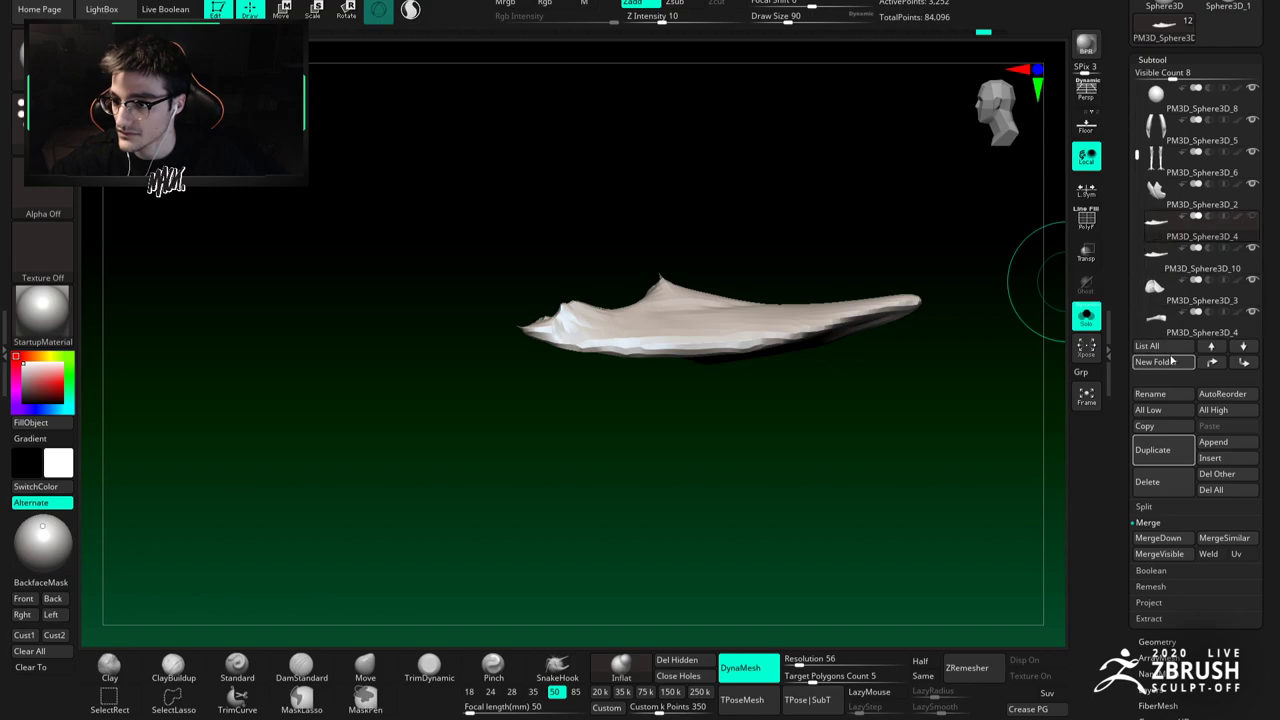
{"action": "left_click", "coordinate": [1136, 486]}
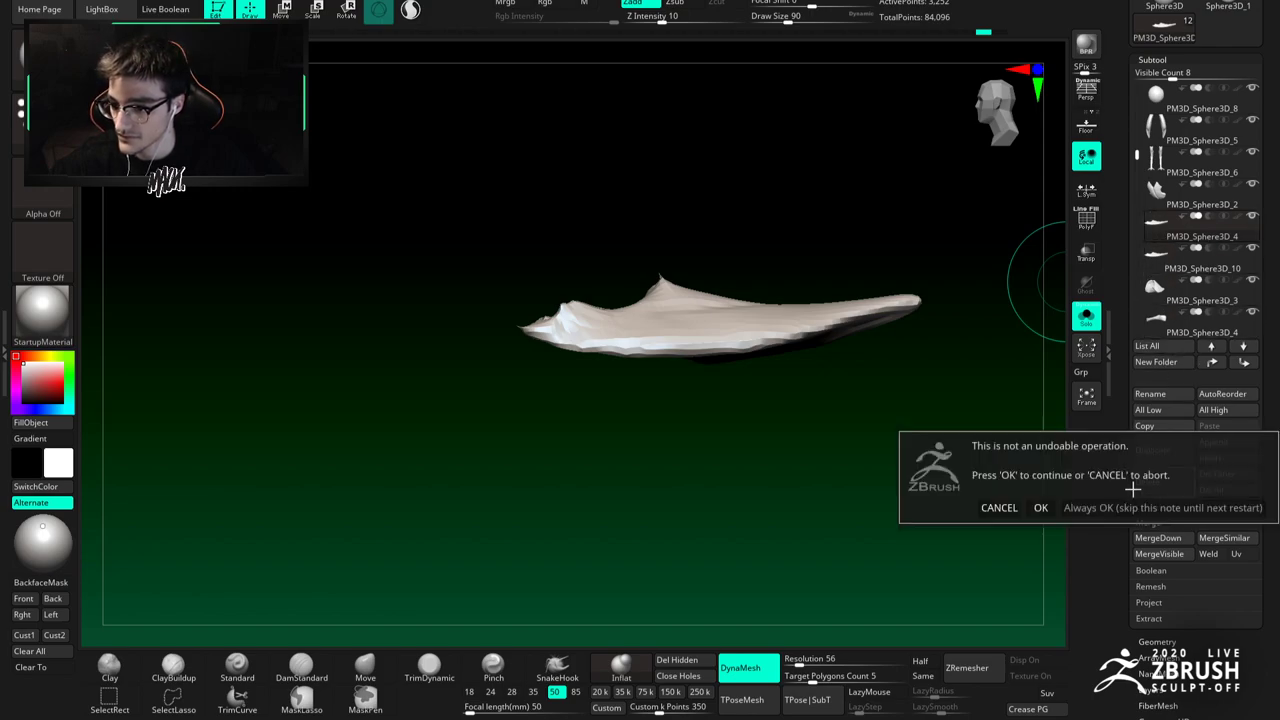
{"action": "left_click", "coordinate": [1043, 507]}
{"action": "left_click", "coordinate": [1086, 315]}
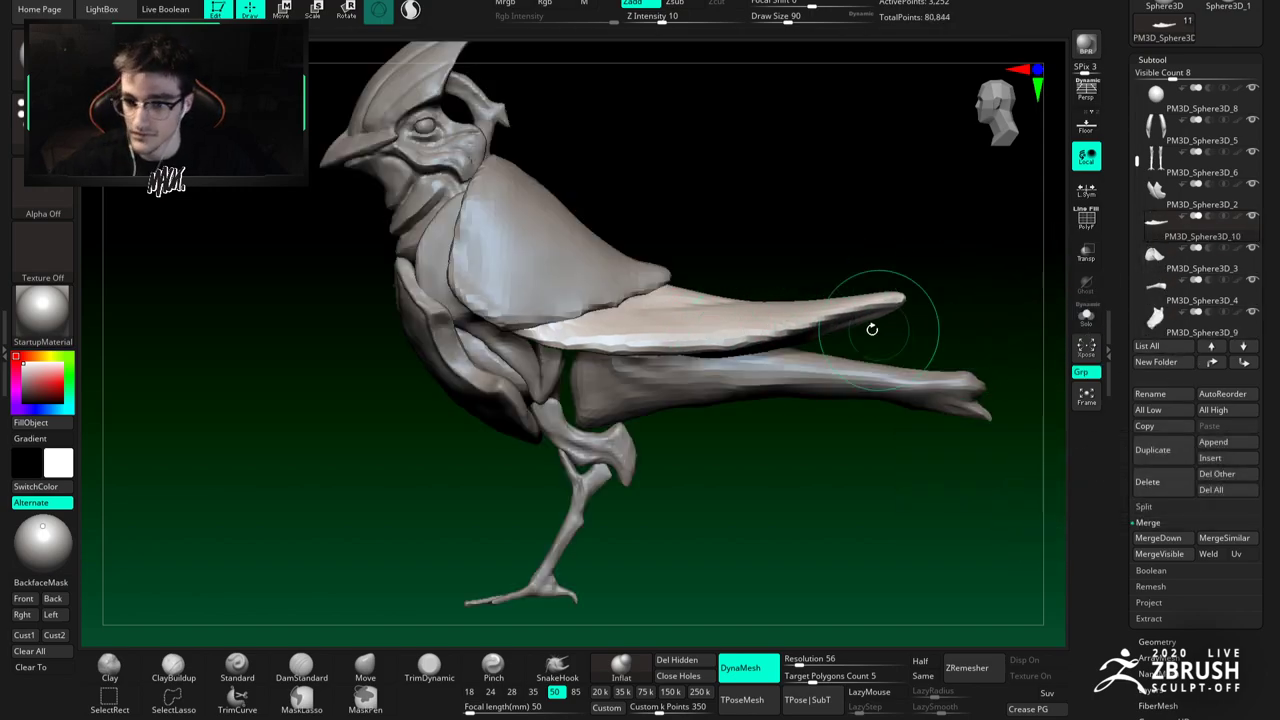
Step: Isolate the duplicated lower wing feathers, reduce the draw size to 35 and try masking the strip between the halves
{"action": "left_click_drag", "start_coordinate": [872, 329], "coordinate": [690, 400]}
{"action": "key", "text": "space"}
{"action": "left_click_drag", "start_coordinate": [752, 325], "coordinate": [738, 325]}
{"action": "left_click_drag", "start_coordinate": [990, 360], "coordinate": [885, 342]}
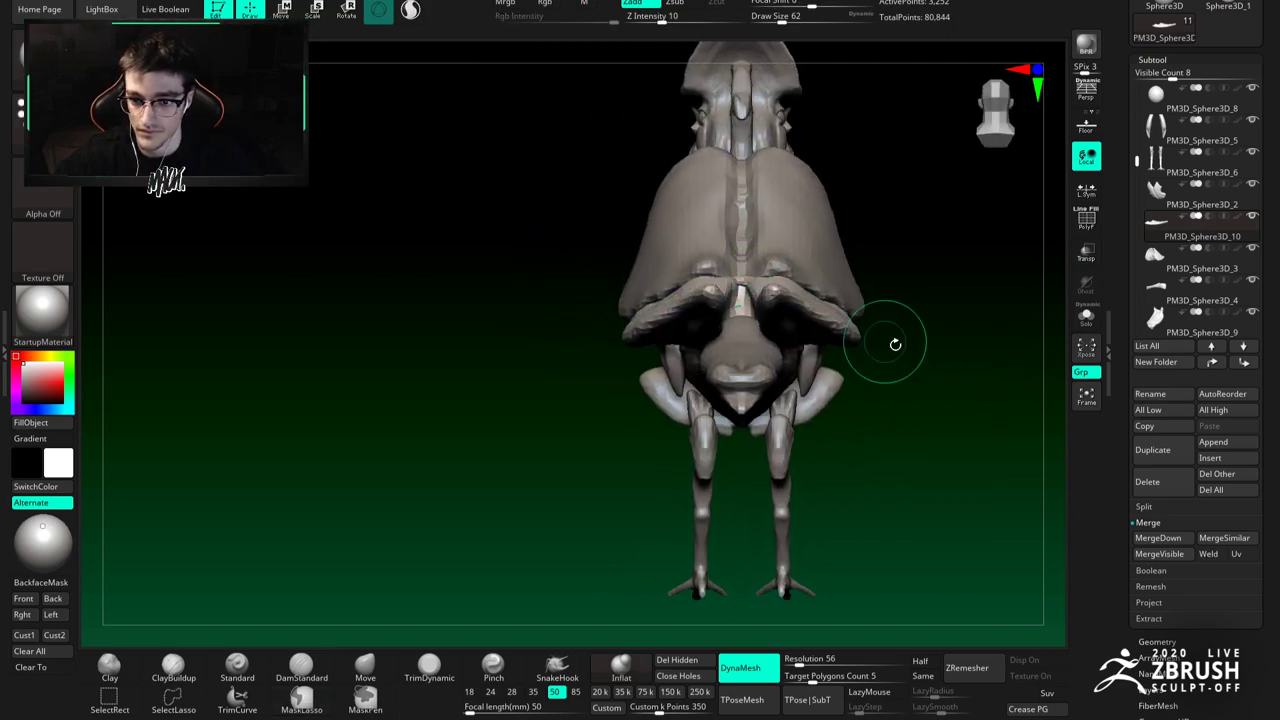
{"action": "left_click", "coordinate": [1086, 315]}
{"action": "left_click_drag", "start_coordinate": [771, 413], "coordinate": [838, 220], "text": "ctrl"}
{"action": "left_click", "coordinate": [822, 238], "text": "ctrl"}
{"action": "left_click_drag", "start_coordinate": [751, 246], "coordinate": [756, 268]}
{"action": "key", "text": "space"}
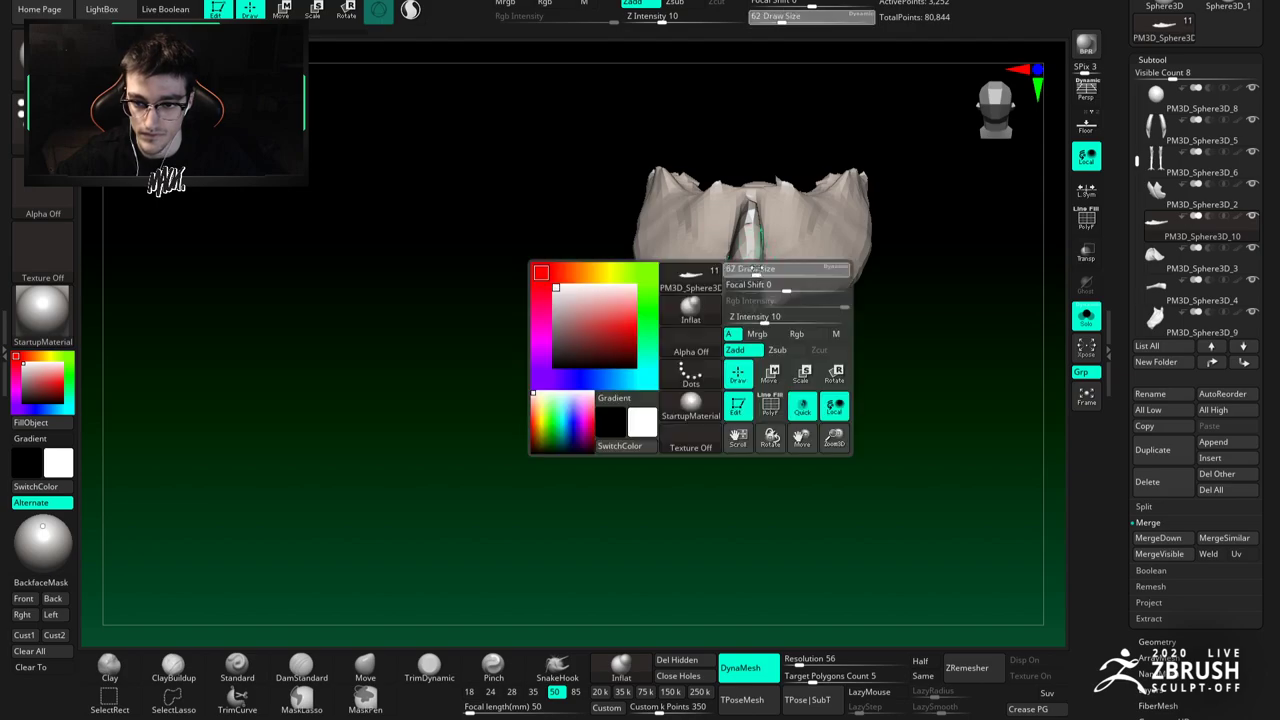
{"action": "left_click_drag", "start_coordinate": [769, 175], "coordinate": [749, 163]}
{"action": "mouse_move", "coordinate": [751, 317]}
{"action": "left_mouse_down", "text": "ctrl"}
{"action": "mouse_move", "coordinate": [837, 117]}
{"action": "mouse_move", "coordinate": [818, 124]}
{"action": "left_mouse_up", "text": "ctrl"}
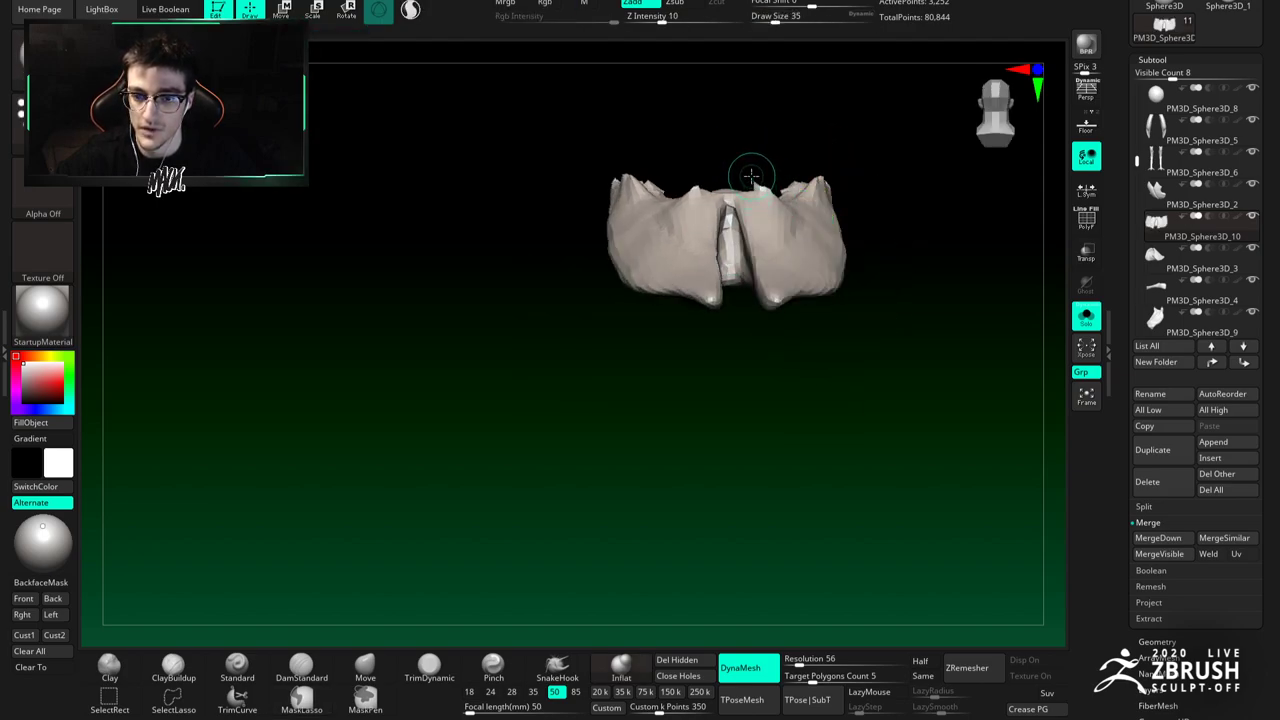
Step: Mask everything except the strip joining the two wing halves and isolate that strip as its own polygroup
{"action": "left_click_drag", "start_coordinate": [749, 335], "coordinate": [822, 135], "text": "ctrl"}
{"action": "left_click", "coordinate": [902, 419], "text": "ctrl"}
{"action": "left_click", "coordinate": [850, 373], "text": "ctrl"}
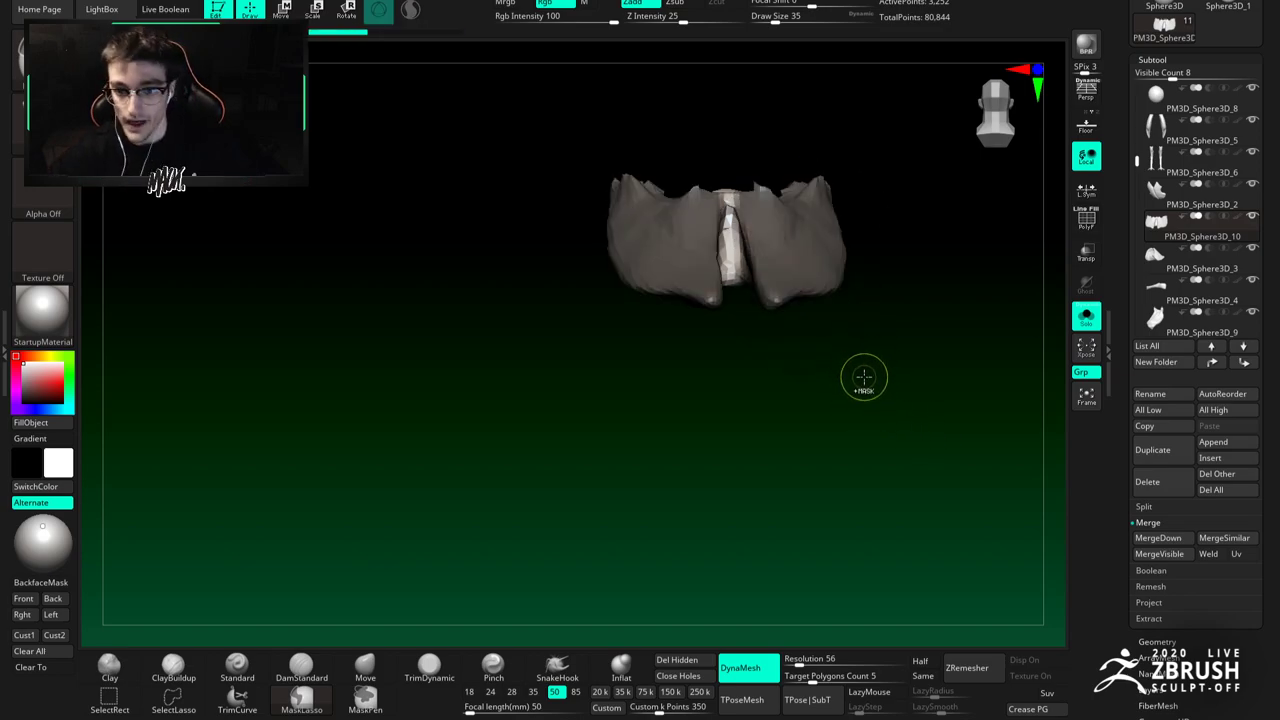
{"action": "left_click", "coordinate": [742, 270], "text": "ctrl+shift"}
{"action": "mouse_move", "coordinate": [756, 346]}
{"action": "left_mouse_down", "text": "ctrl+shift"}
{"action": "mouse_move", "coordinate": [776, 384]}
{"action": "mouse_move", "coordinate": [771, 292]}
{"action": "mouse_move", "coordinate": [777, 408]}
{"action": "left_mouse_up", "text": "ctrl+shift"}
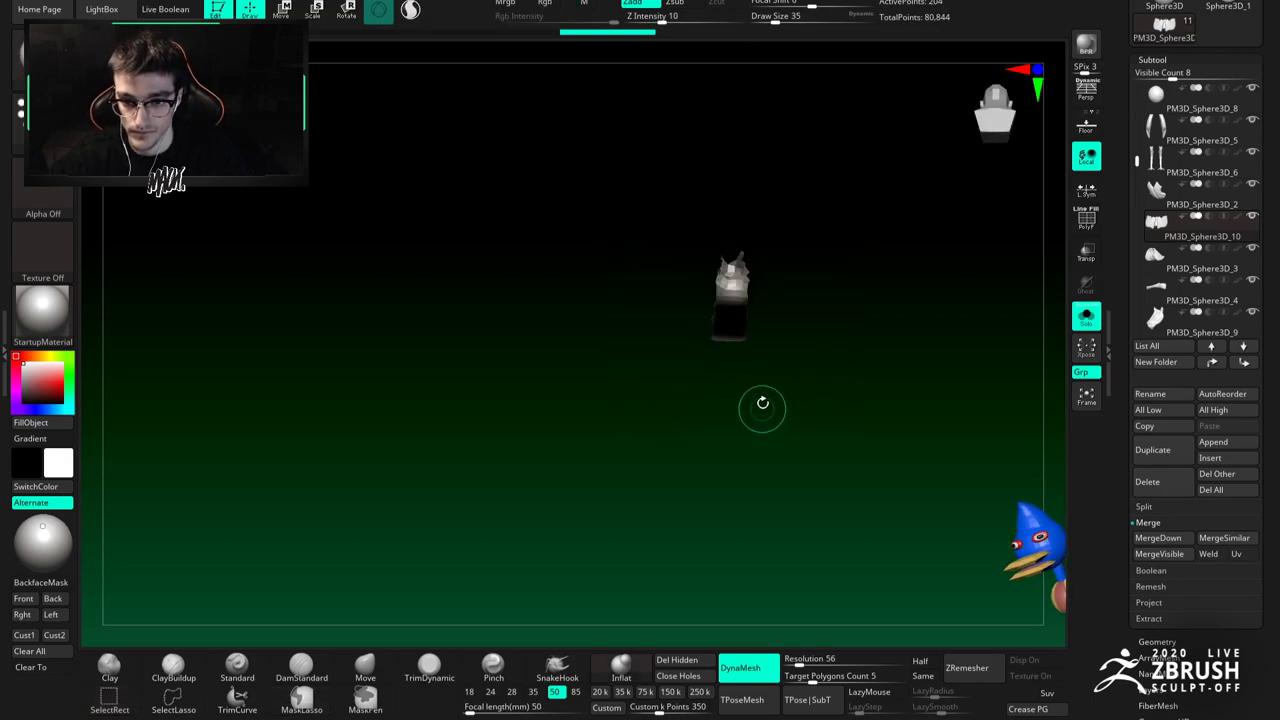
{"action": "key", "text": "ctrl+z"}
{"action": "left_click", "coordinate": [765, 424], "text": "ctrl+shift"}
Step: Mask the wing halves again from above, leaving the joining strip free, and separate the strip into a polygroup
{"action": "left_click_drag", "start_coordinate": [756, 455], "coordinate": [930, 440]}
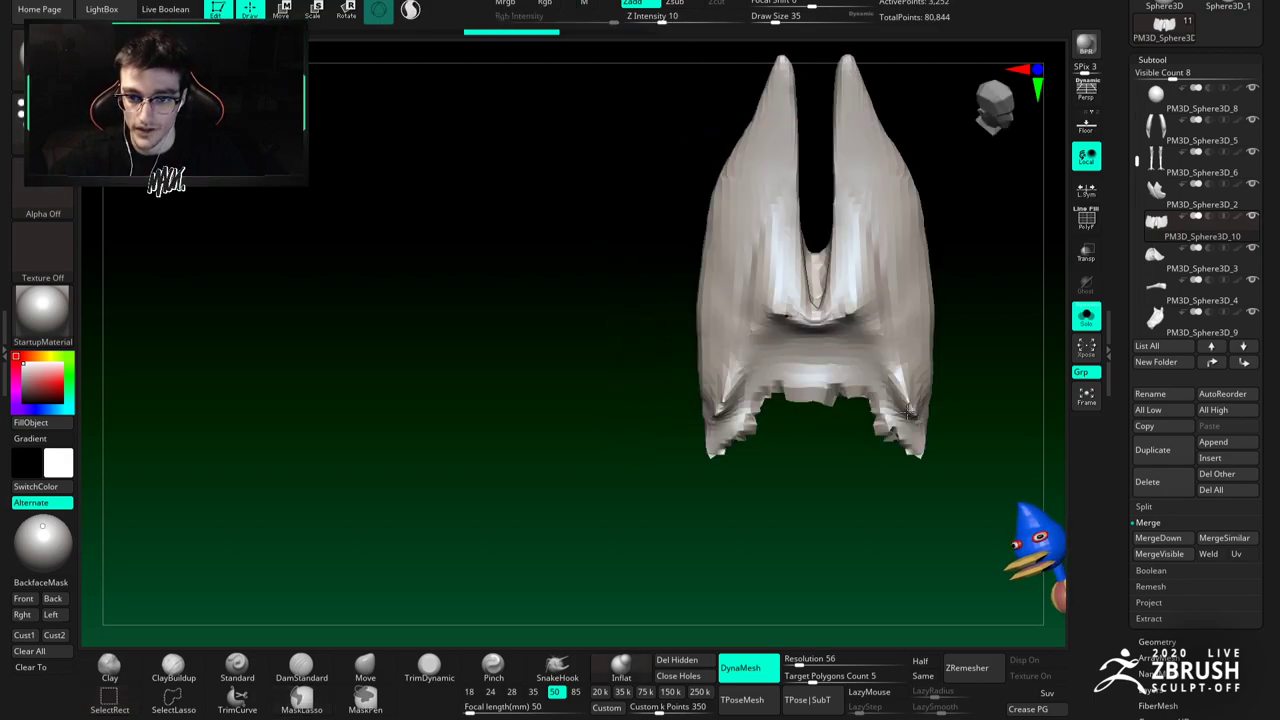
{"action": "key", "text": "ctrl+z"}
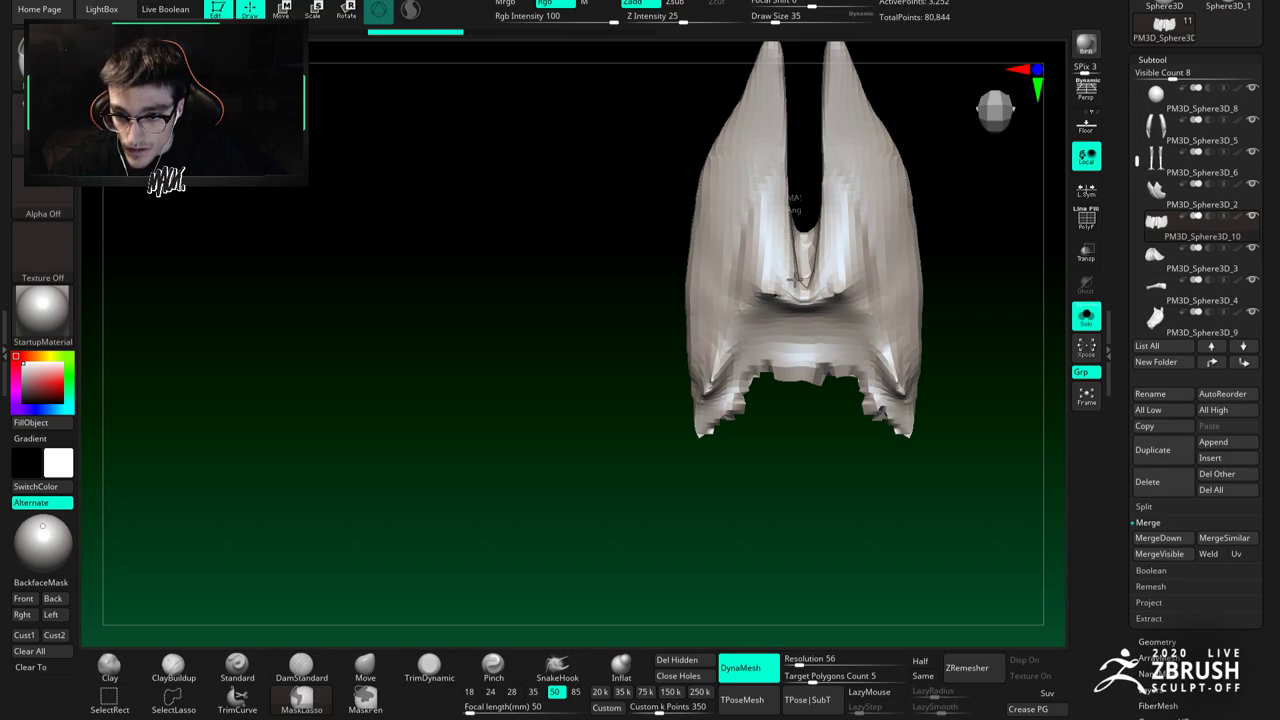
{"action": "mouse_move", "coordinate": [757, 474]}
{"action": "left_mouse_down", "text": "ctrl"}
{"action": "mouse_move", "coordinate": [729, 522]}
{"action": "mouse_move", "coordinate": [750, 60]}
{"action": "mouse_move", "coordinate": [798, 45]}
{"action": "mouse_move", "coordinate": [770, 315]}
{"action": "mouse_move", "coordinate": [754, 230]}
{"action": "left_mouse_up", "text": "ctrl"}
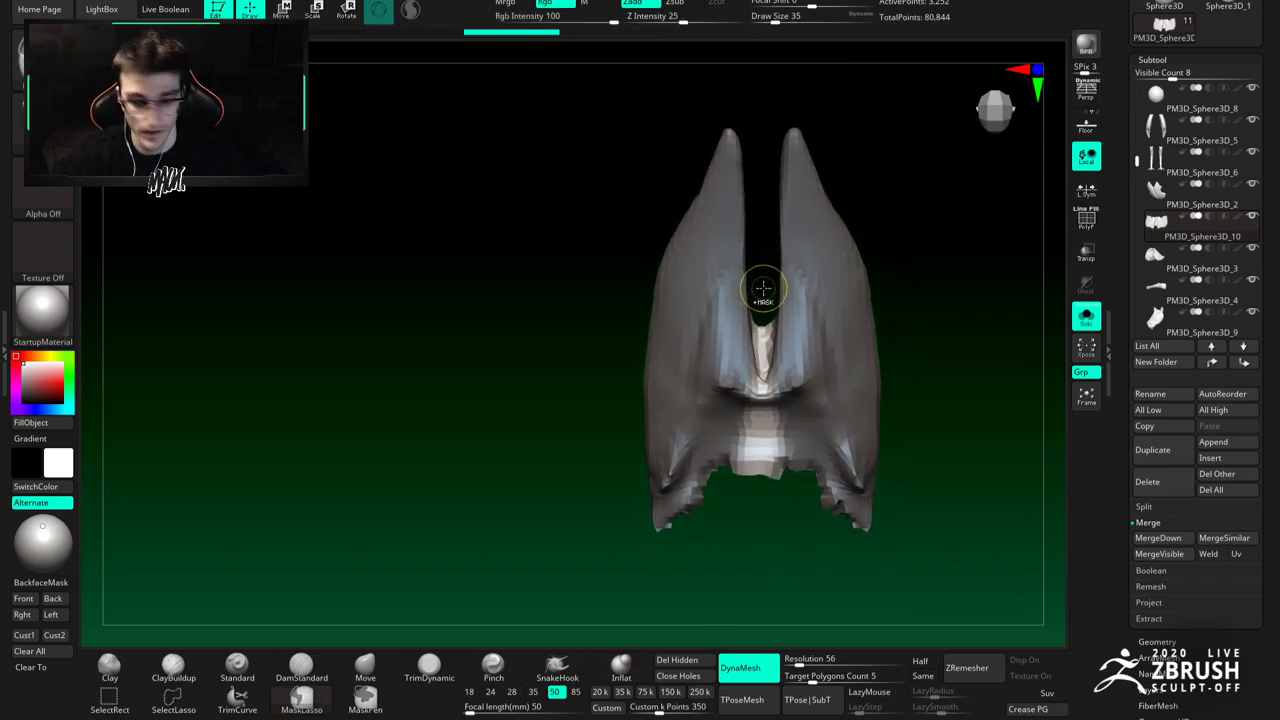
{"action": "left_click_drag", "start_coordinate": [763, 286], "coordinate": [768, 297], "text": "ctrl"}
{"action": "left_click", "coordinate": [762, 352], "text": "ctrl+shift"}
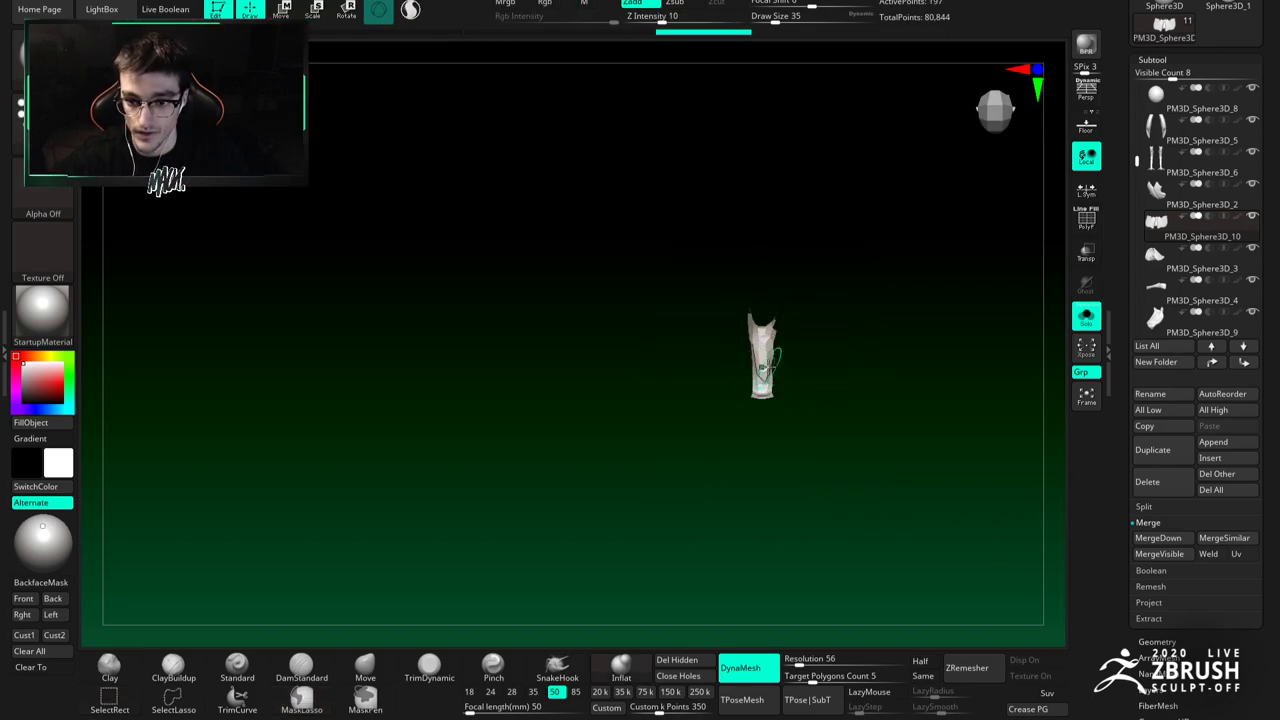
{"action": "left_click", "coordinate": [790, 330], "text": "ctrl+shift"}
Step: Display the polygroups in wireframe and hide the joining strip so only the two wing halves remain visible
{"action": "key", "text": "shift+f"}
{"action": "right_click_drag", "start_coordinate": [797, 372], "coordinate": [772, 297], "text": "alt"}
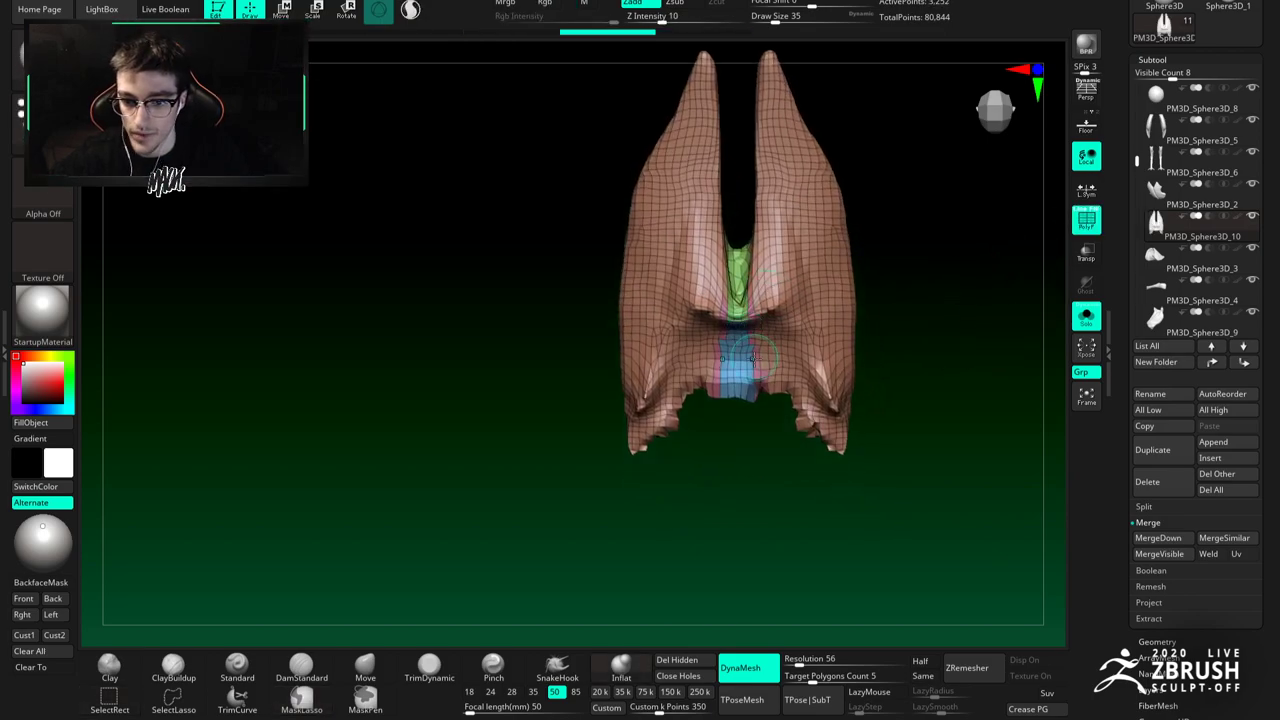
{"action": "left_click", "coordinate": [670, 280], "text": "ctrl+shift"}
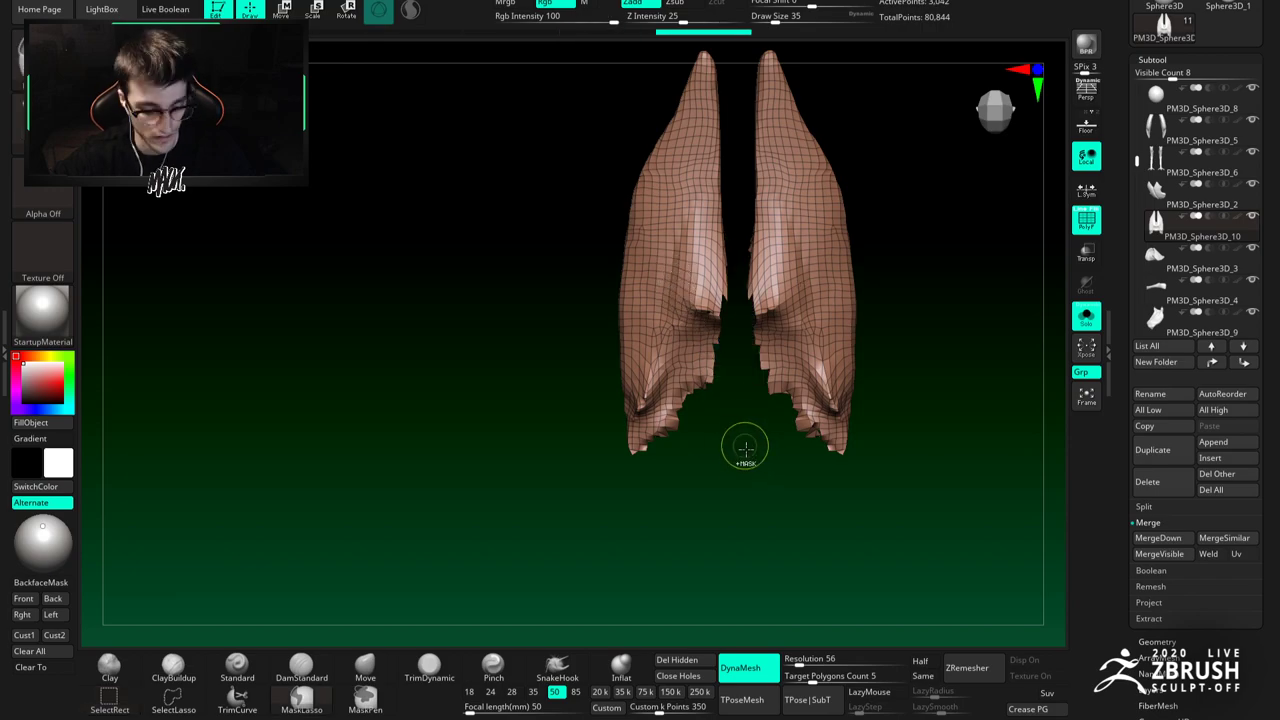
{"action": "left_click_drag", "start_coordinate": [740, 443], "coordinate": [777, 500], "text": "ctrl+shift"}
{"action": "left_click", "coordinate": [755, 485], "text": "ctrl+shift"}
{"action": "left_click", "coordinate": [740, 367], "text": "ctrl+shift"}
{"action": "left_click", "coordinate": [745, 378], "text": "ctrl+shift"}
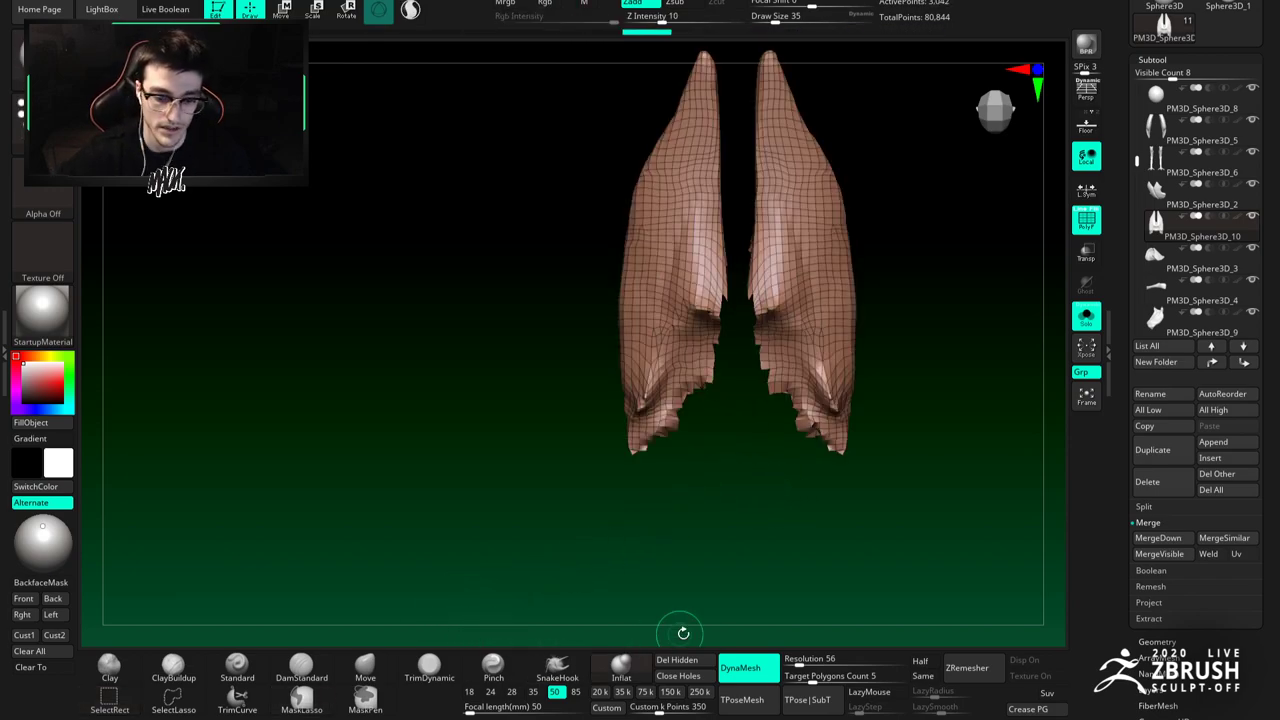
Step: Delete the hidden joining strip, remesh the two wing halves with DynaMesh at resolution 56 and show the whole bird without wireframe
{"action": "left_click", "coordinate": [683, 666]}
{"action": "left_click_drag", "start_coordinate": [748, 486], "coordinate": [752, 484], "text": "ctrl"}
{"action": "right_click_drag", "start_coordinate": [722, 468], "coordinate": [776, 358]}
{"action": "left_click", "coordinate": [1086, 316]}
{"action": "left_click_drag", "start_coordinate": [1064, 318], "coordinate": [1055, 251]}
{"action": "left_click_drag", "start_coordinate": [766, 300], "coordinate": [700, 293]}
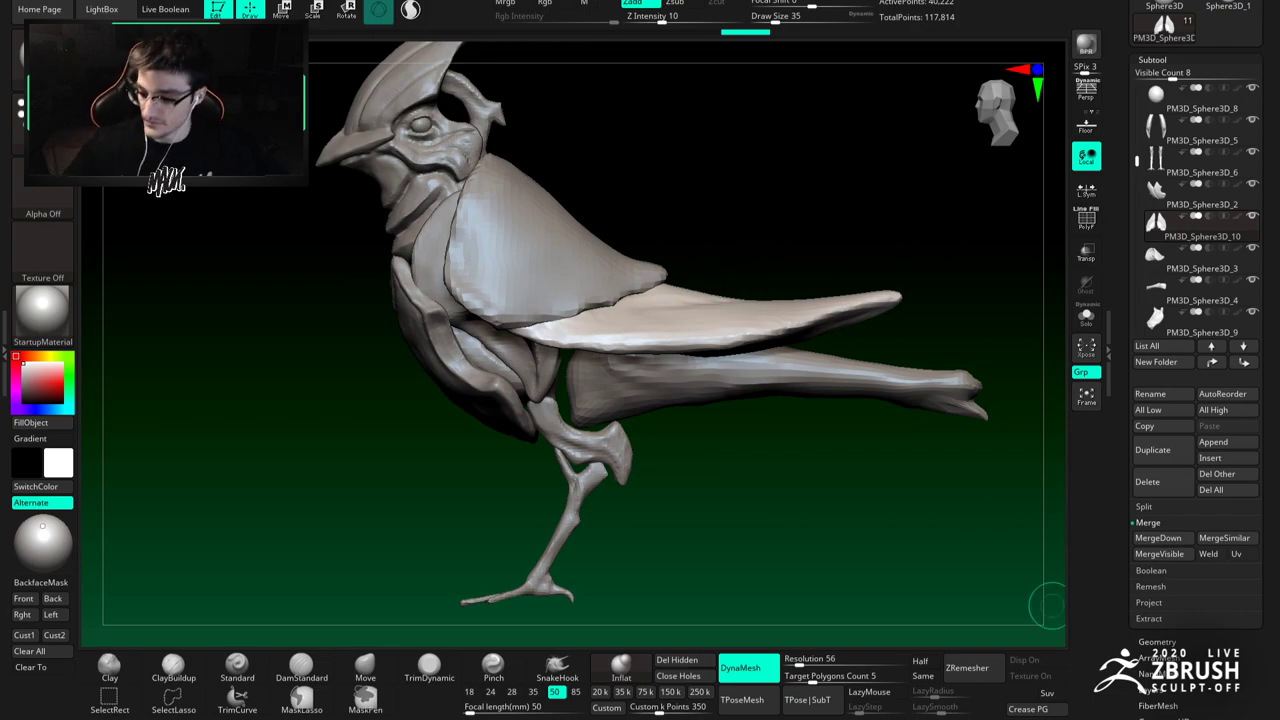
Step: Try carving a feather groove into the lower wing feathers with the DamStandard brush at draw size 44
{"action": "key", "text": "b"}
{"action": "key", "text": "d"}
{"action": "key", "text": "s"}
{"action": "mouse_move", "coordinate": [671, 360]}
{"action": "right_mouse_down"}
{"action": "mouse_move", "coordinate": [652, 343]}
{"action": "mouse_move", "coordinate": [606, 341]}
{"action": "right_mouse_up"}
{"action": "key", "text": "]"}
{"action": "key", "text": "ctrl+z"}
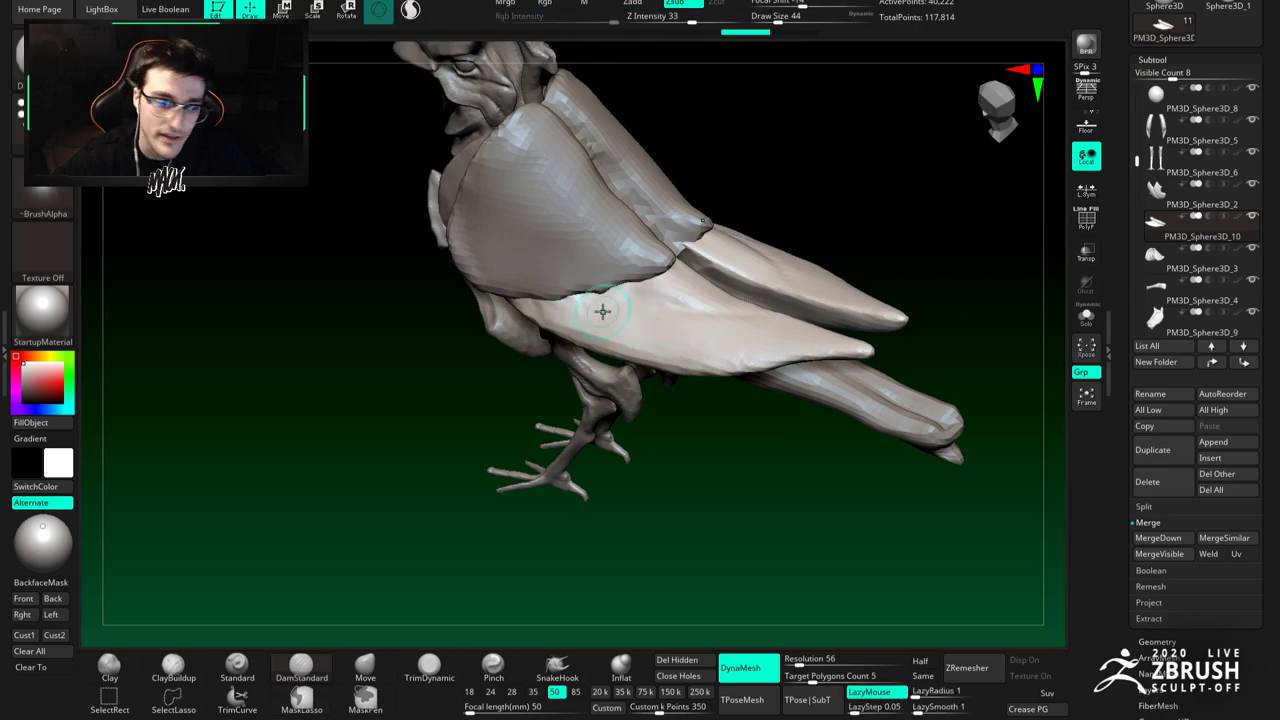
{"action": "right_click_drag", "start_coordinate": [565, 314], "coordinate": [549, 300]}
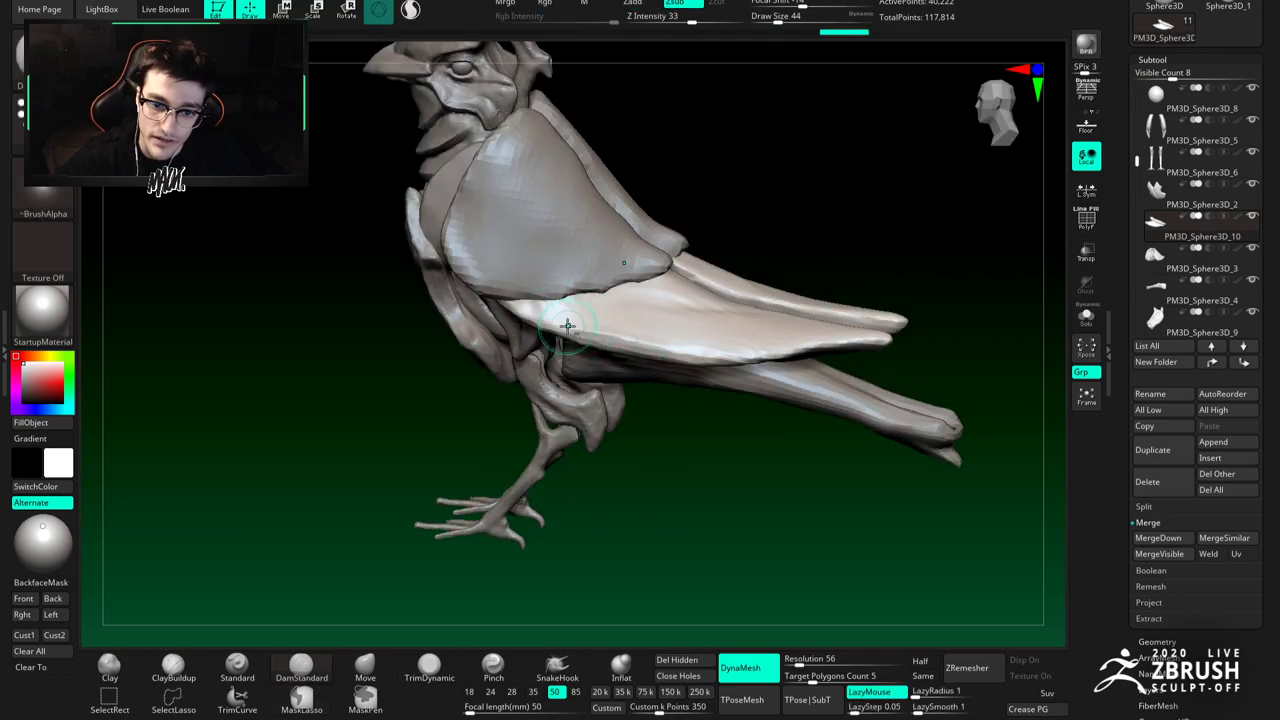
{"action": "right_click_drag", "start_coordinate": [615, 365], "coordinate": [533, 310]}
Step: Flatten the lower edge and underside of the lower wing feathers with the TrimDynamic brush
{"action": "key", "text": "l"}
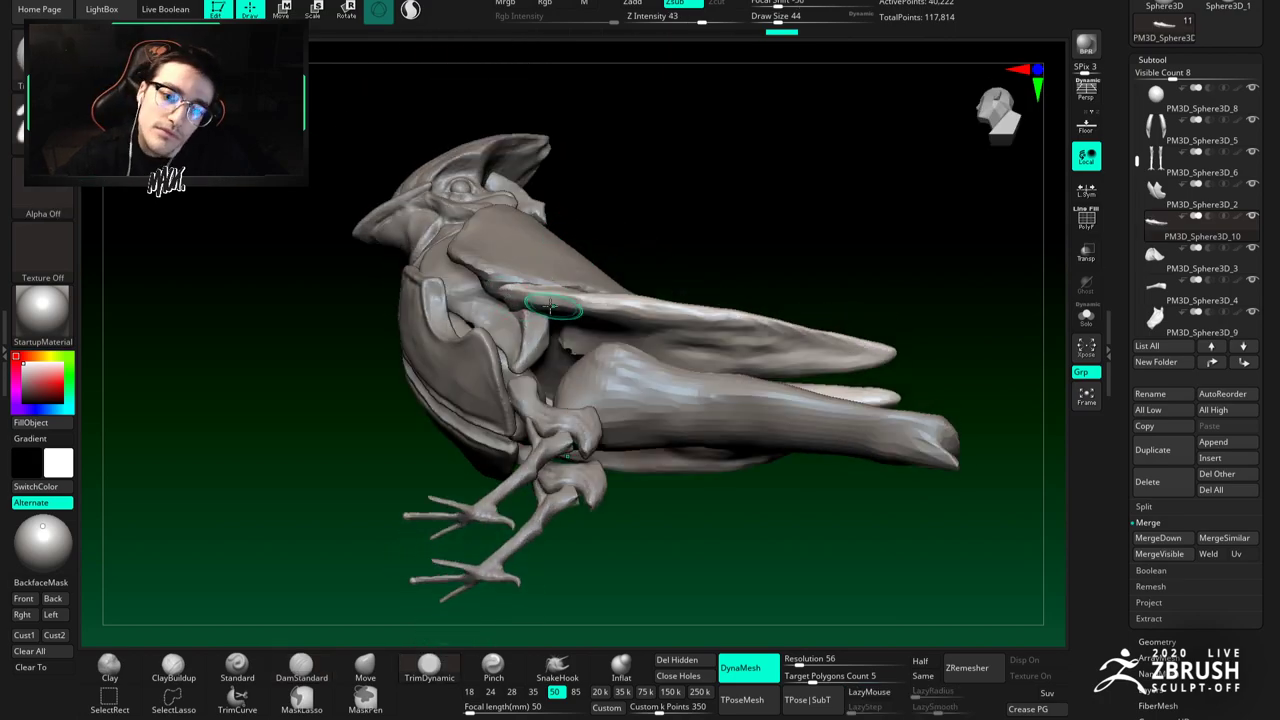
{"action": "right_click_drag", "start_coordinate": [645, 325], "coordinate": [537, 307]}
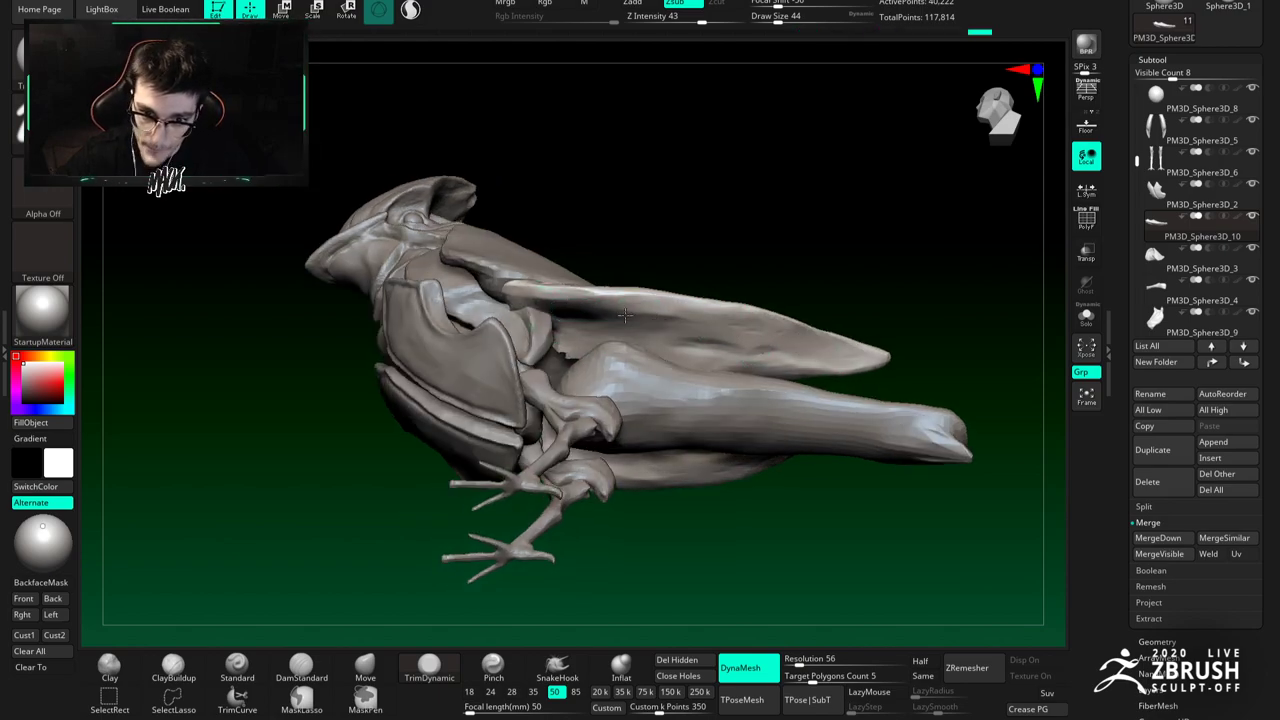
{"action": "mouse_move", "coordinate": [599, 332]}
{"action": "right_mouse_down"}
{"action": "mouse_move", "coordinate": [598, 367]}
{"action": "mouse_move", "coordinate": [568, 366]}
{"action": "mouse_move", "coordinate": [577, 349]}
{"action": "mouse_move", "coordinate": [525, 330]}
{"action": "mouse_move", "coordinate": [483, 337]}
{"action": "right_mouse_up"}
Step: Try DamStandard strokes along the lower front edge of the wing feathers and undo them
{"action": "key", "text": "b"}
{"action": "key", "text": "d"}
{"action": "key", "text": "s"}
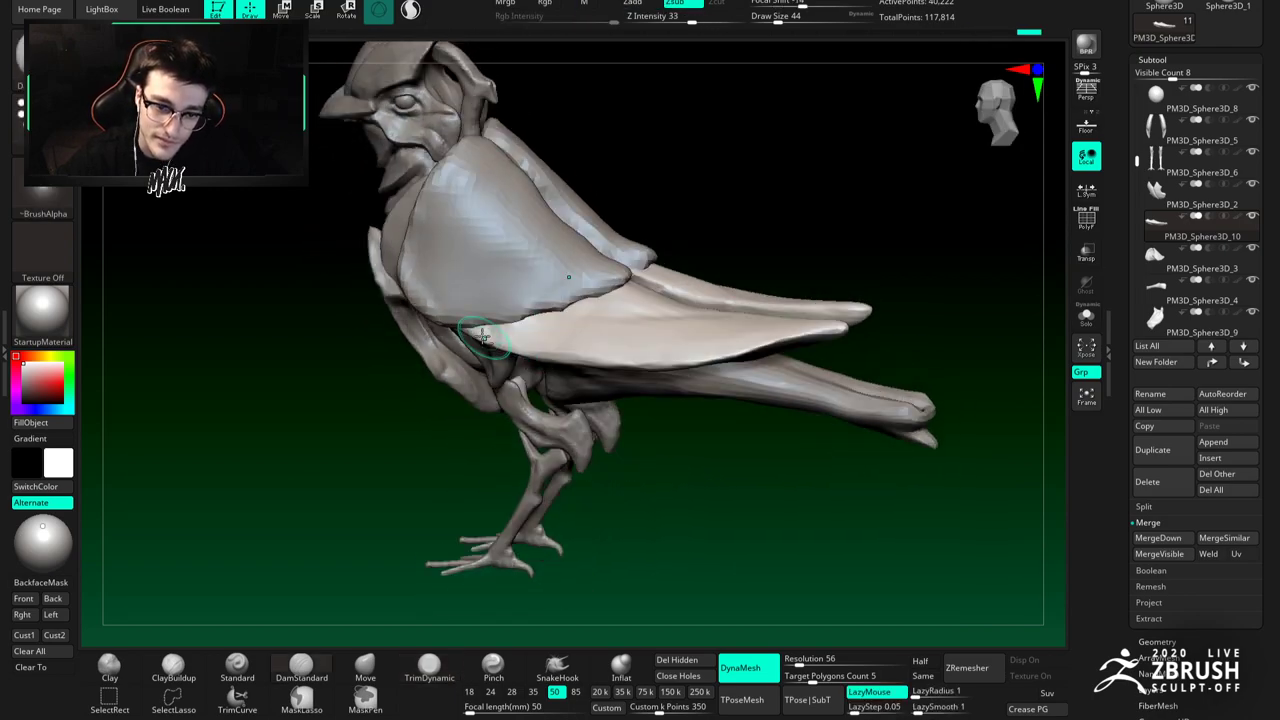
{"action": "left_click_drag", "start_coordinate": [483, 334], "coordinate": [556, 353], "text": "alt"}
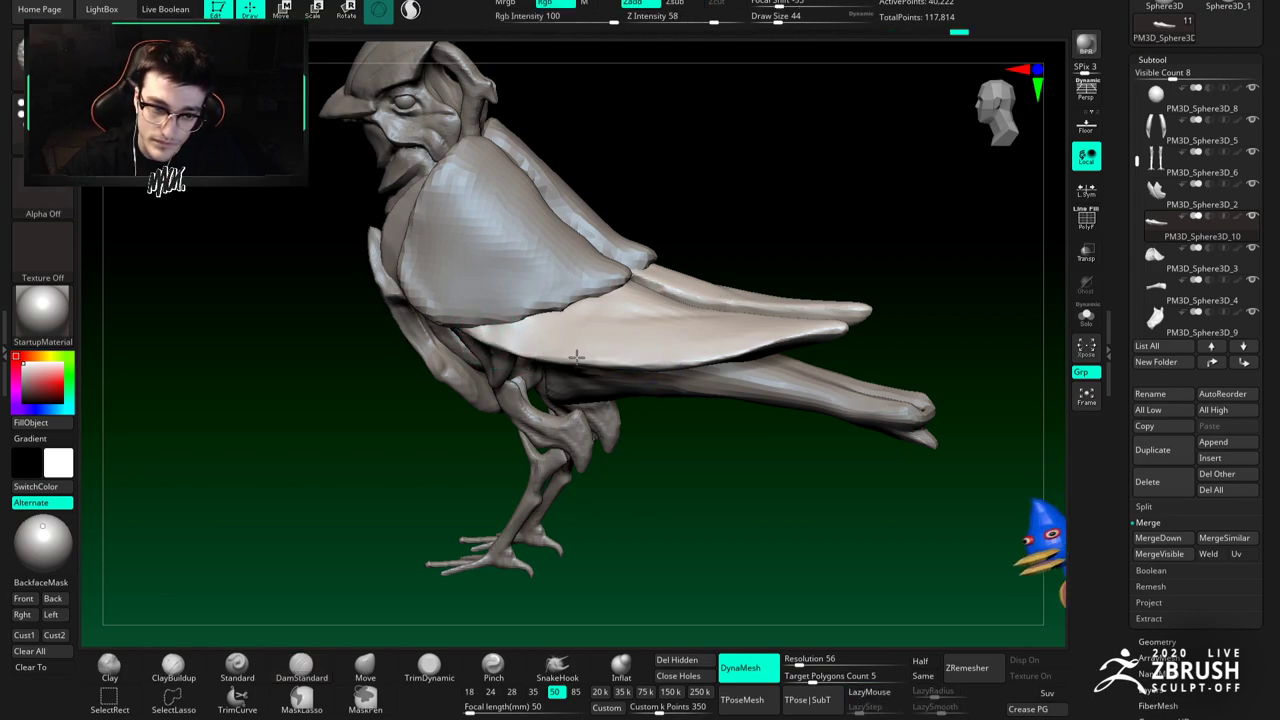
{"action": "key", "text": "ctrl+z"}
{"action": "key", "text": "ctrl+z"}
{"action": "left_click_drag", "start_coordinate": [483, 337], "coordinate": [550, 352], "text": "alt"}
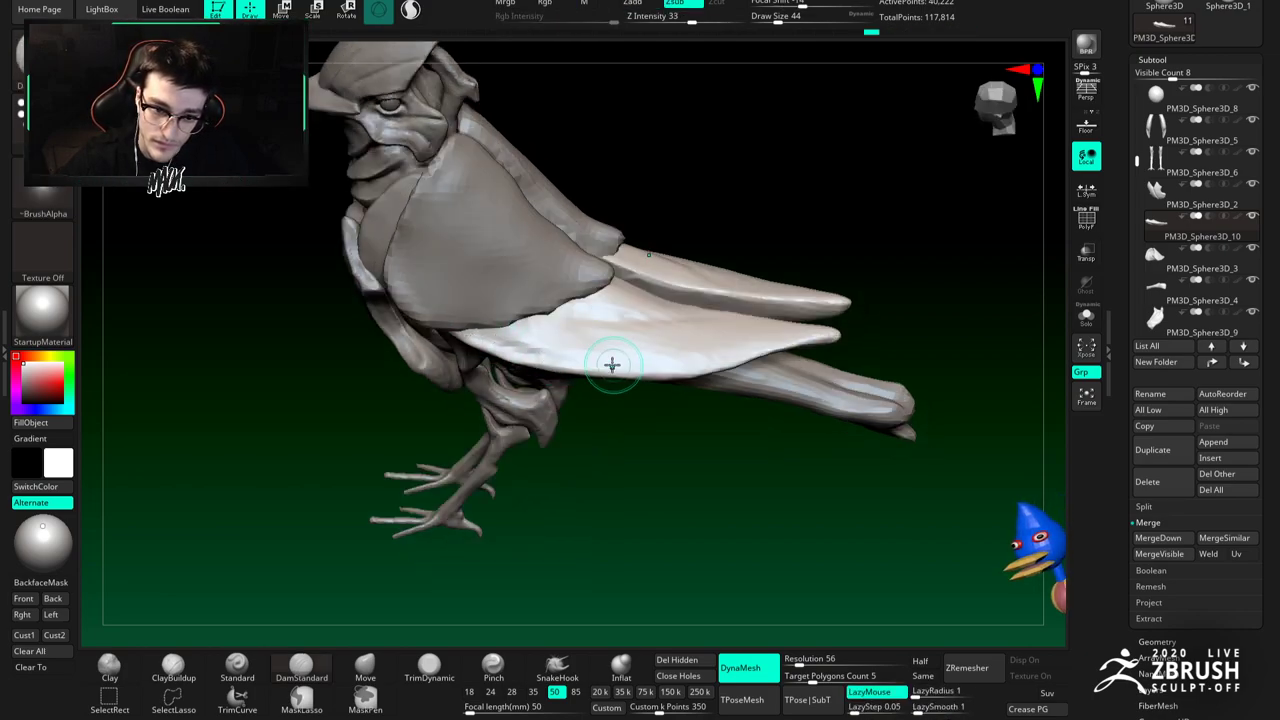
{"action": "key", "text": "ctrl+z"}
{"action": "key", "text": "ctrl+z"}
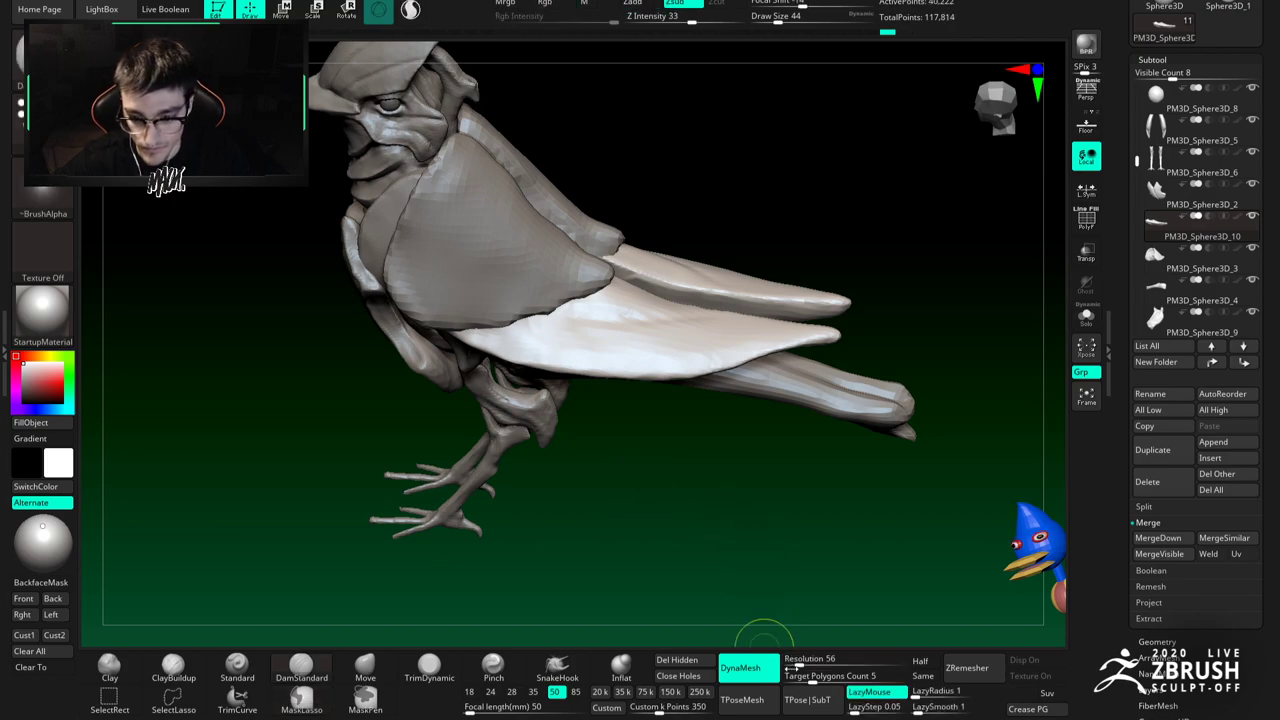
Step: Raise the DynaMesh resolution to 104 and remesh the lower wing feathers
{"action": "left_click_drag", "start_coordinate": [799, 661], "coordinate": [805, 661]}
{"action": "left_click_drag", "start_coordinate": [708, 514], "coordinate": [660, 480], "text": "ctrl"}
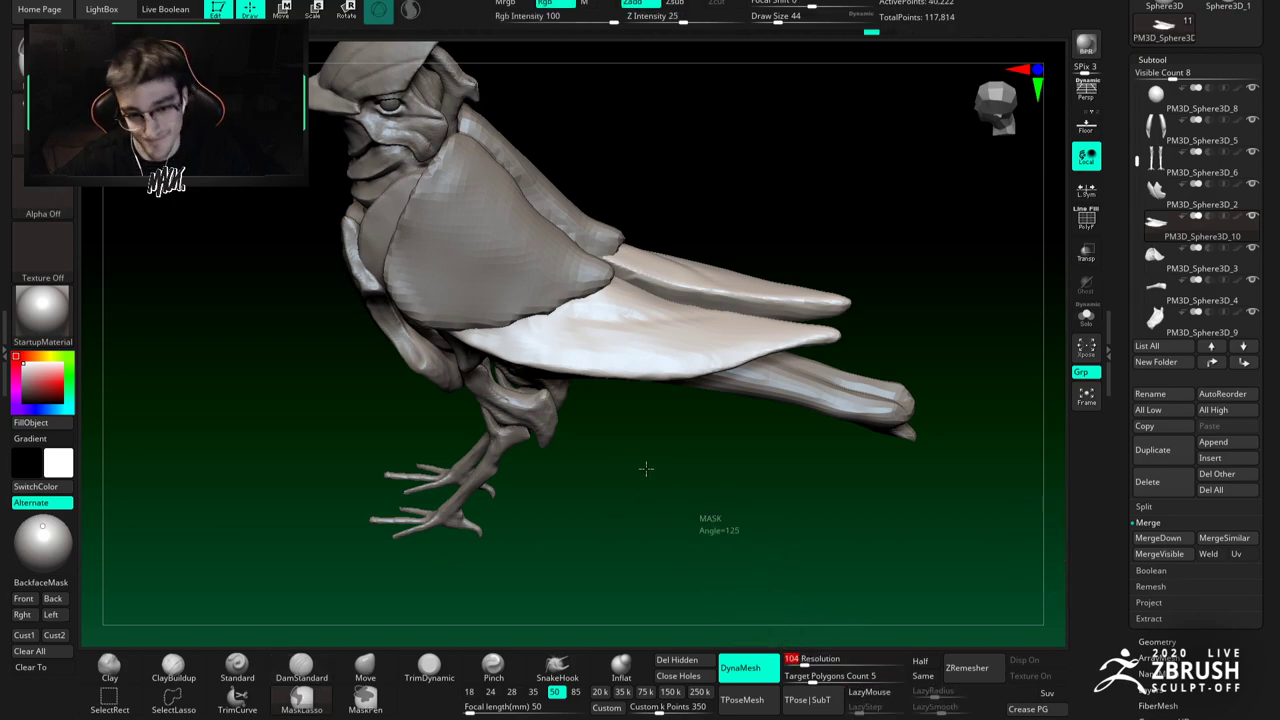
{"action": "key", "text": "space"}
{"action": "key", "text": "ctrl+shift+z"}
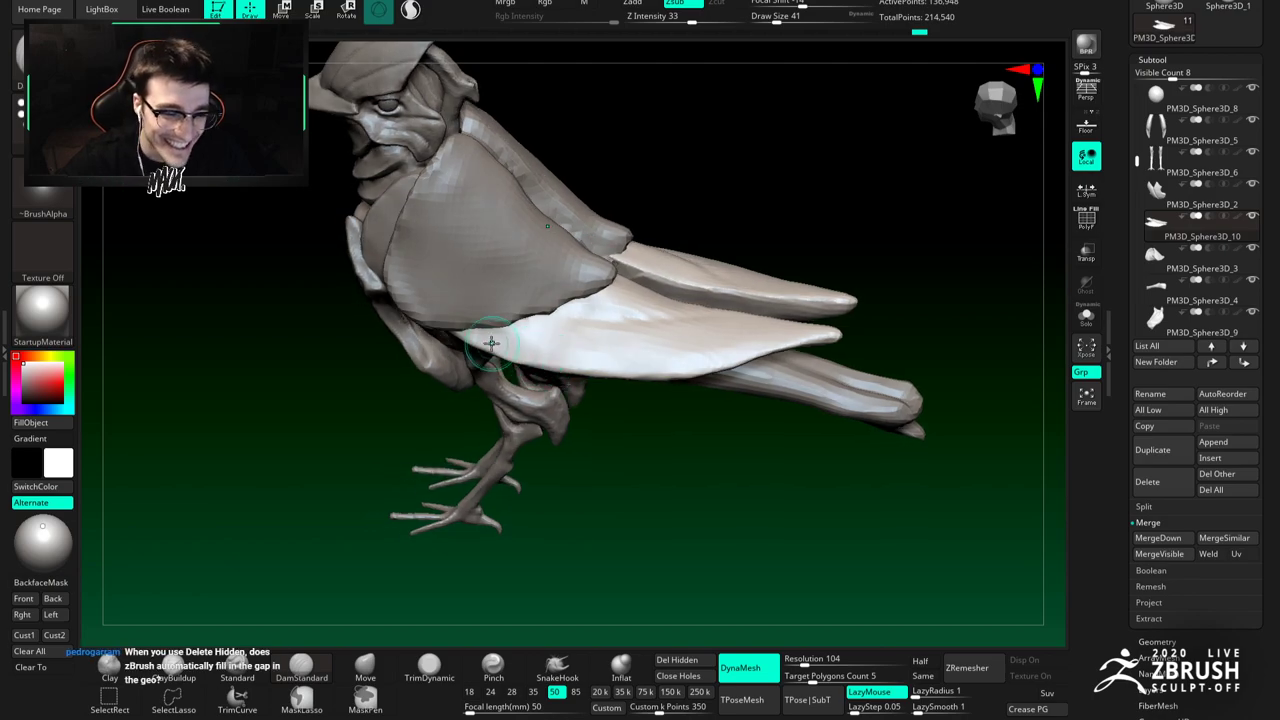
Step: Carve several long feather grooves from the base toward the tips of the lower wing feathers with DamStandard at draw size 41, smoothing where needed
{"action": "right_click_drag", "start_coordinate": [582, 355], "coordinate": [524, 360], "text": "shift"}
{"action": "right_click_drag", "start_coordinate": [572, 304], "coordinate": [510, 265]}
{"action": "left_click_drag", "start_coordinate": [520, 280], "coordinate": [667, 405]}
{"action": "right_click_drag", "start_coordinate": [597, 354], "coordinate": [575, 340], "text": "alt"}
{"action": "left_click_drag", "start_coordinate": [575, 338], "coordinate": [479, 209]}
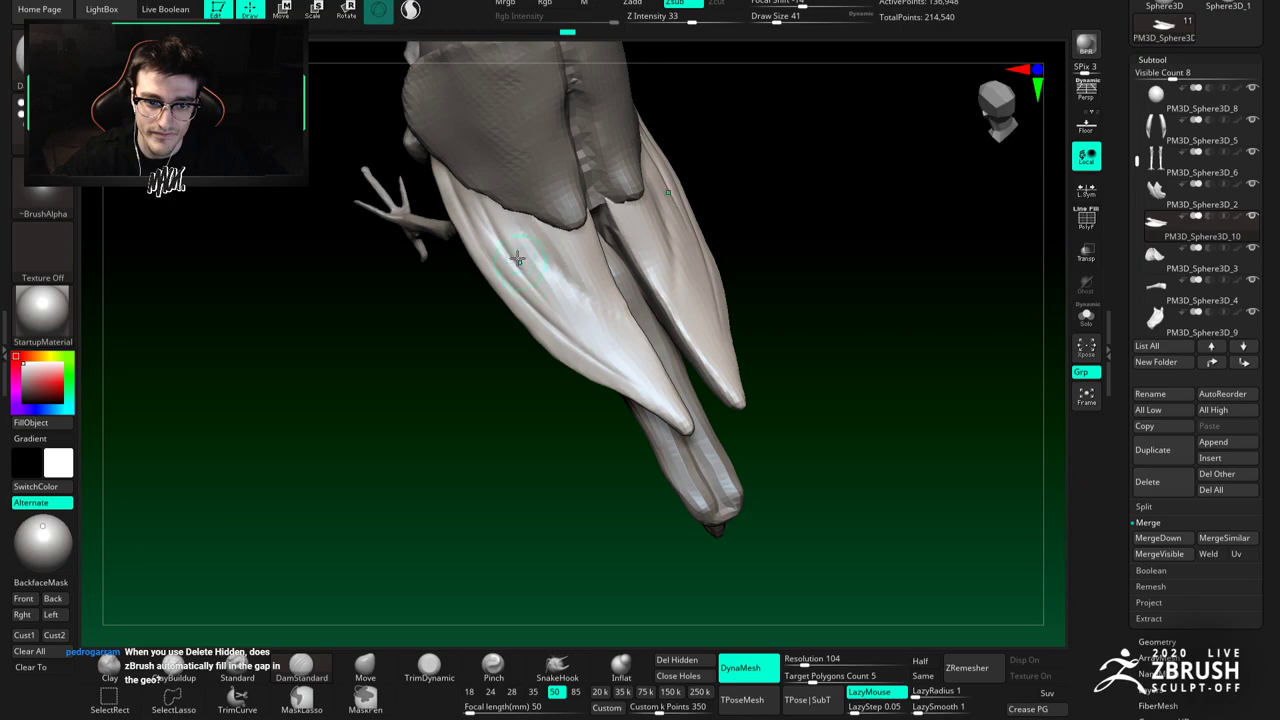
{"action": "right_click_drag", "start_coordinate": [567, 273], "coordinate": [563, 263]}
{"action": "left_click_drag", "start_coordinate": [563, 263], "coordinate": [557, 277], "text": "shift"}
{"action": "right_click_drag", "start_coordinate": [557, 277], "coordinate": [515, 245]}
{"action": "left_click_drag", "start_coordinate": [510, 240], "coordinate": [563, 296]}
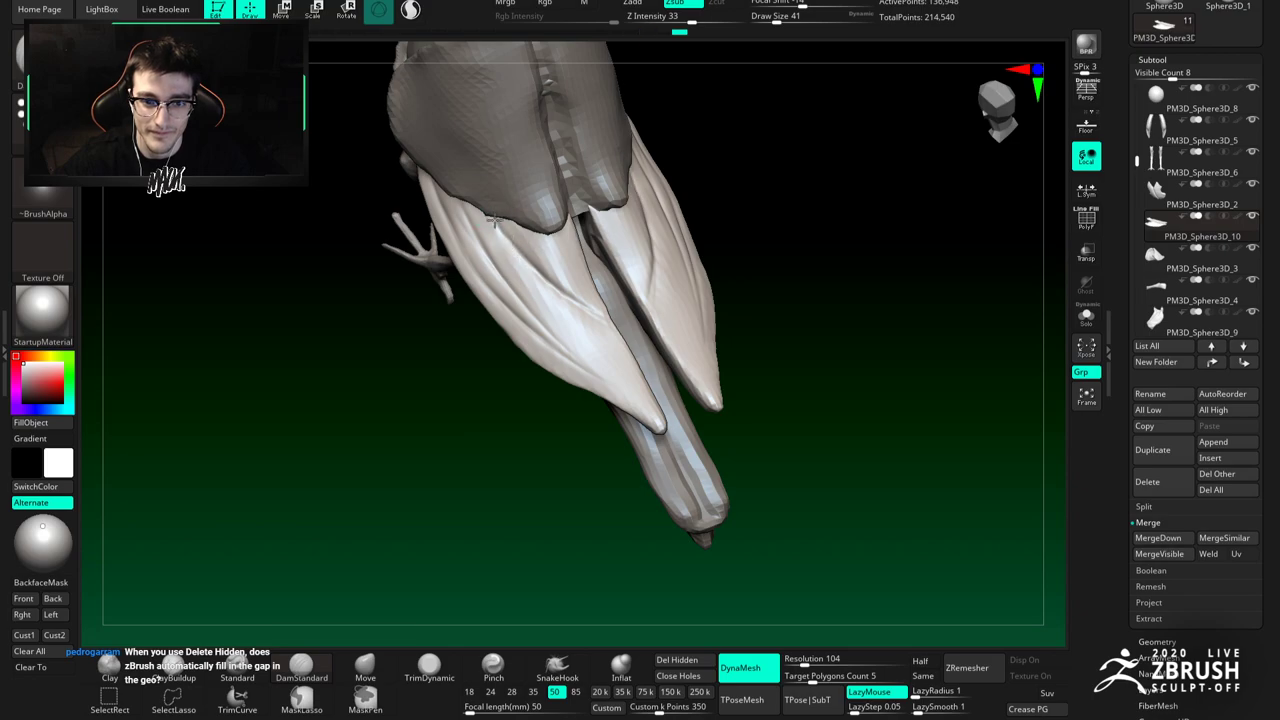
{"action": "left_click_drag", "start_coordinate": [497, 239], "coordinate": [628, 380]}
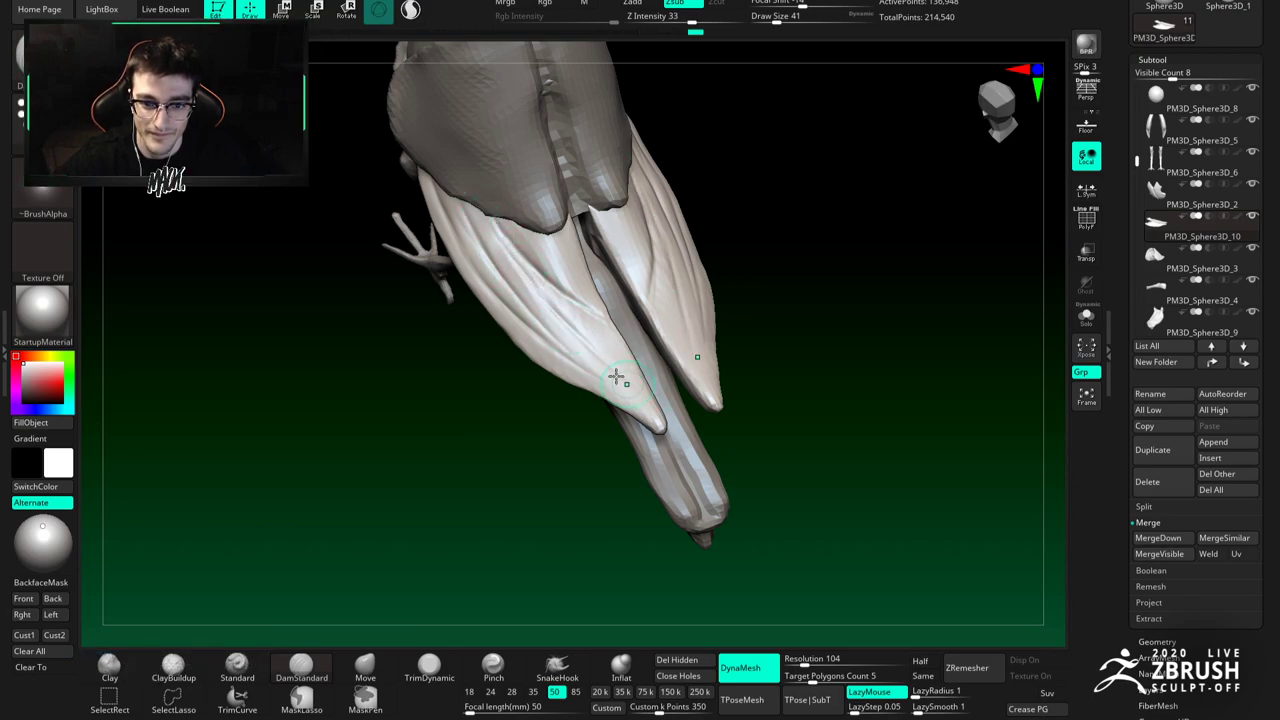
{"action": "right_click_drag", "start_coordinate": [648, 407], "coordinate": [748, 310]}
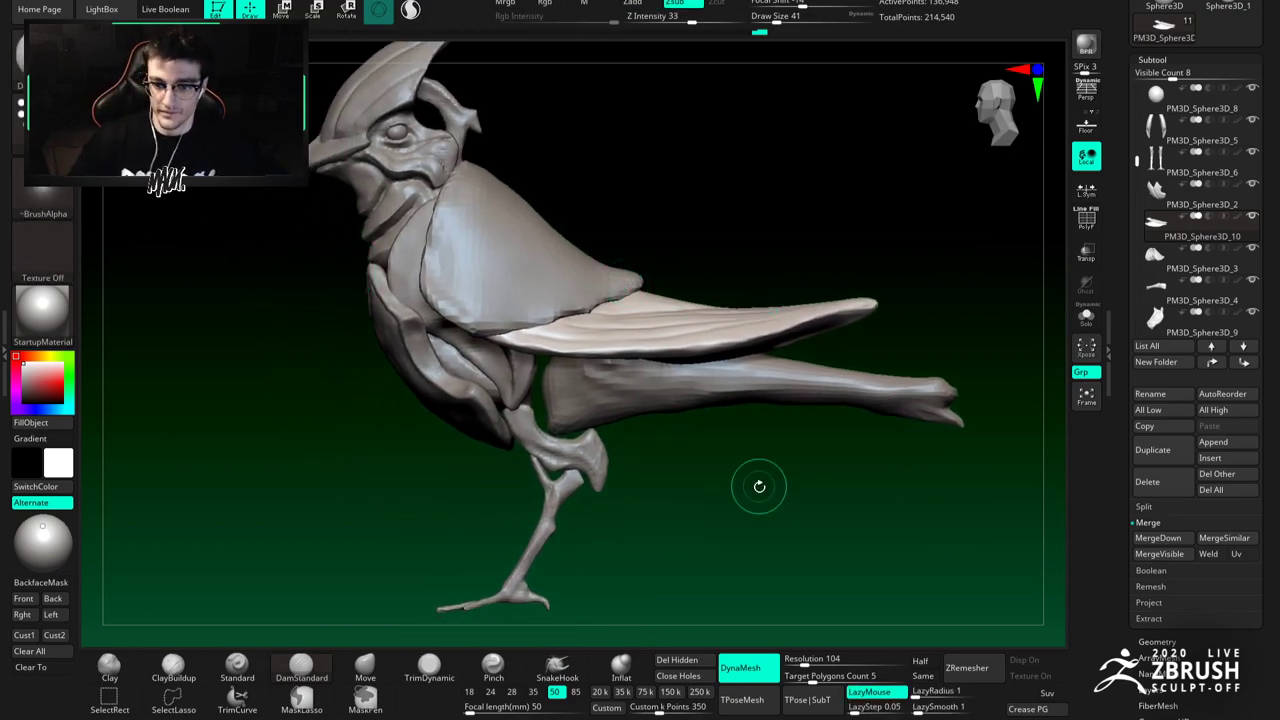
Step: Adjust the side profile and tip of the lower wing feathers with the Move brush, ending at draw size 68
{"action": "left_click_drag", "start_coordinate": [759, 486], "coordinate": [678, 489], "text": "alt"}
{"action": "left_click", "coordinate": [369, 667]}
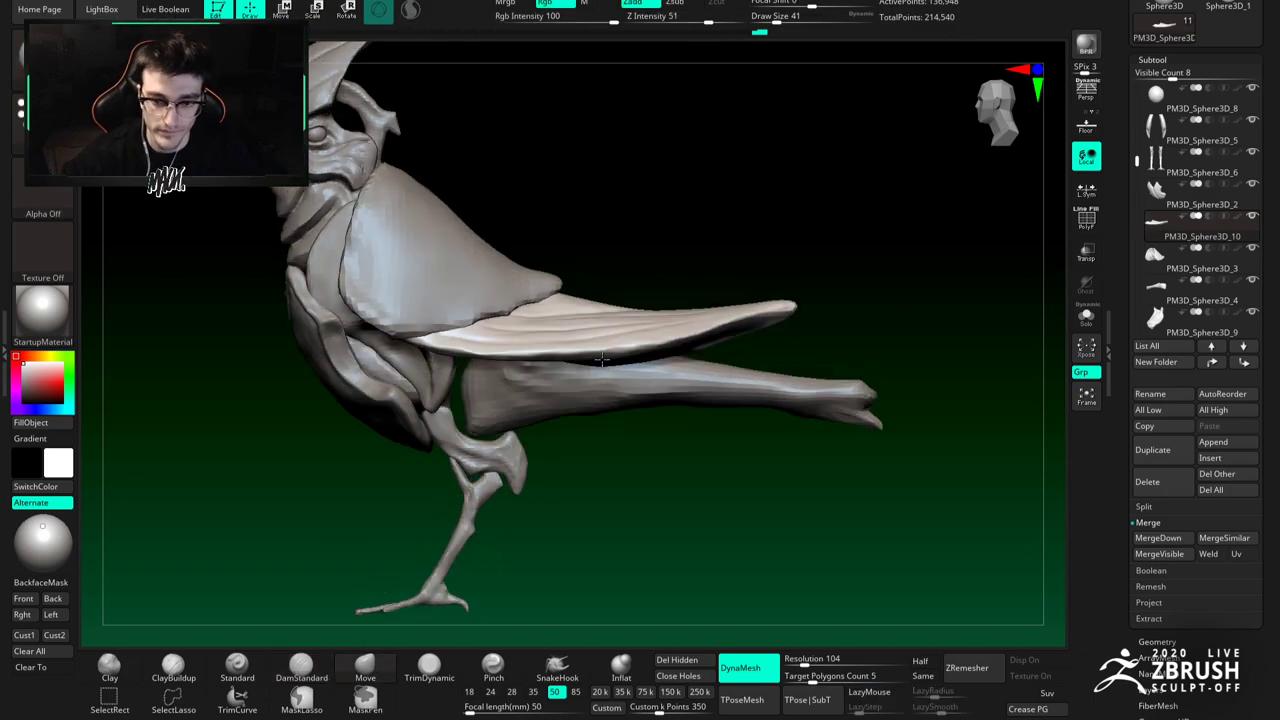
{"action": "right_click_drag", "start_coordinate": [602, 359], "coordinate": [595, 349]}
{"action": "key", "text": "space"}
{"action": "left_click_drag", "start_coordinate": [595, 349], "coordinate": [610, 349]}
{"action": "right_click_drag", "start_coordinate": [583, 309], "coordinate": [786, 277], "text": "shift"}
{"action": "key", "text": "space"}
{"action": "left_click_drag", "start_coordinate": [807, 297], "coordinate": [799, 297]}
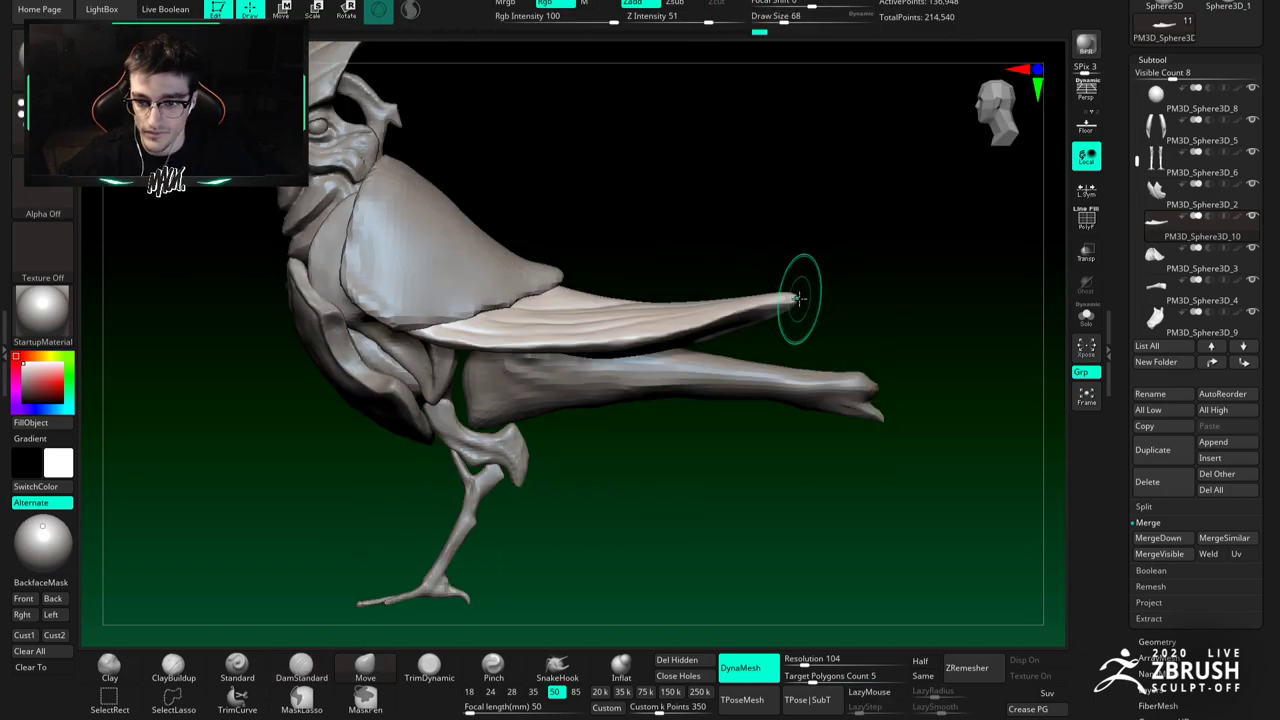
Step: Isolate the lower wing feathers and carve a groove along their tips with DamStandard at draw size 41
{"action": "right_click_drag", "start_coordinate": [794, 286], "coordinate": [729, 292], "text": "alt"}
{"action": "left_click", "coordinate": [1088, 316]}
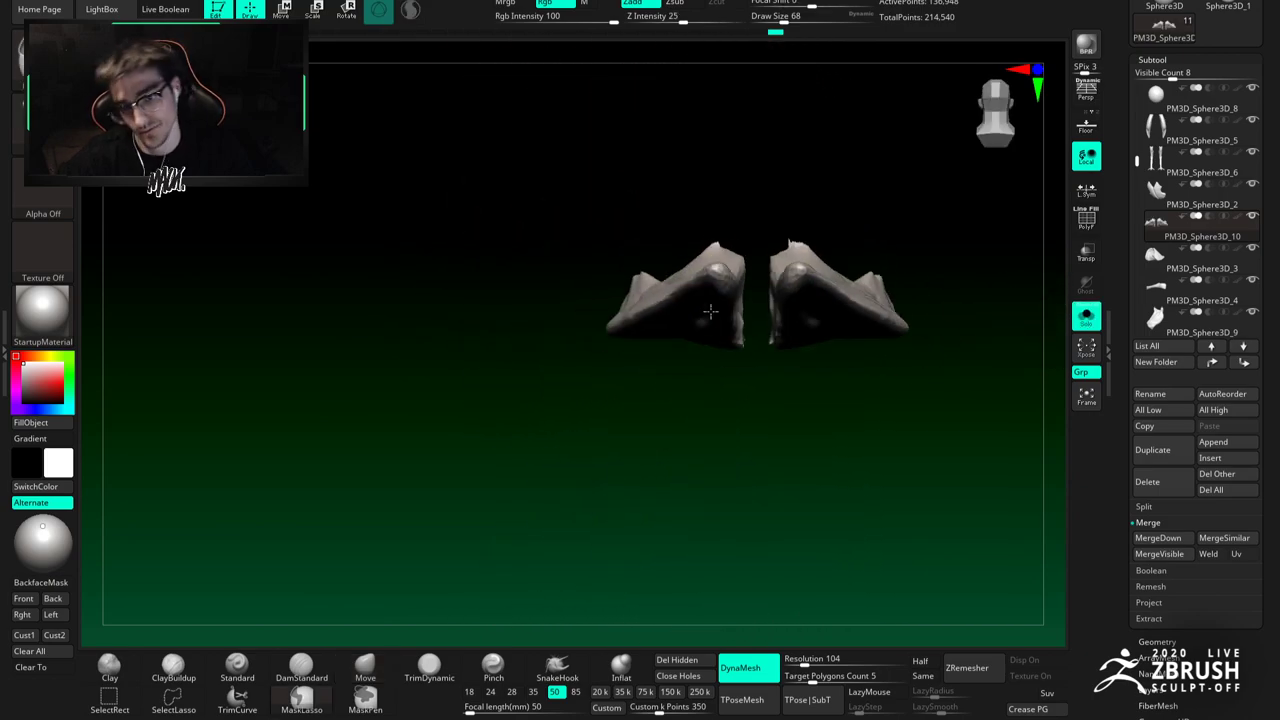
{"action": "mouse_move", "coordinate": [746, 277]}
{"action": "right_mouse_down"}
{"action": "mouse_move", "coordinate": [831, 246]}
{"action": "mouse_move", "coordinate": [728, 275]}
{"action": "right_mouse_up"}
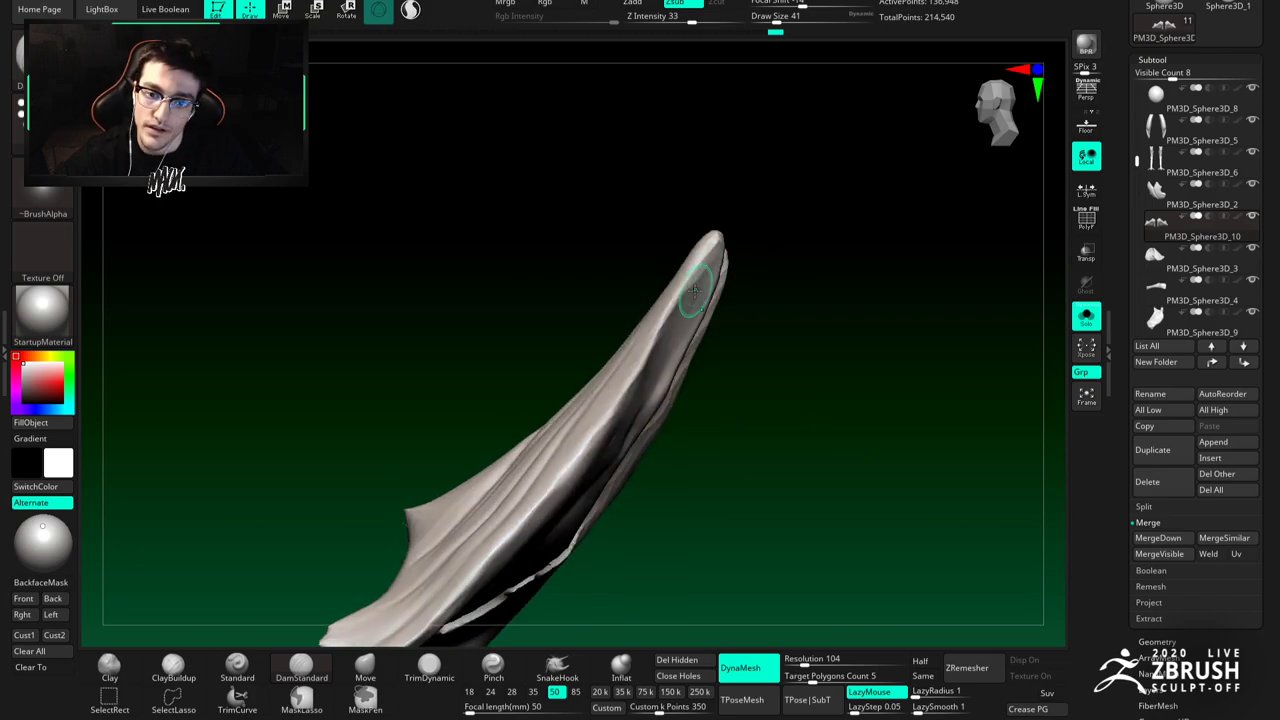
{"action": "left_click_drag", "start_coordinate": [707, 261], "coordinate": [677, 328]}
{"action": "right_click_drag", "start_coordinate": [680, 326], "coordinate": [720, 258]}
Step: Build up the underside of the feather tips with ClayBuildup and smooth the strokes
{"action": "key", "text": "b"}
{"action": "key", "text": "c"}
{"action": "key", "text": "b"}
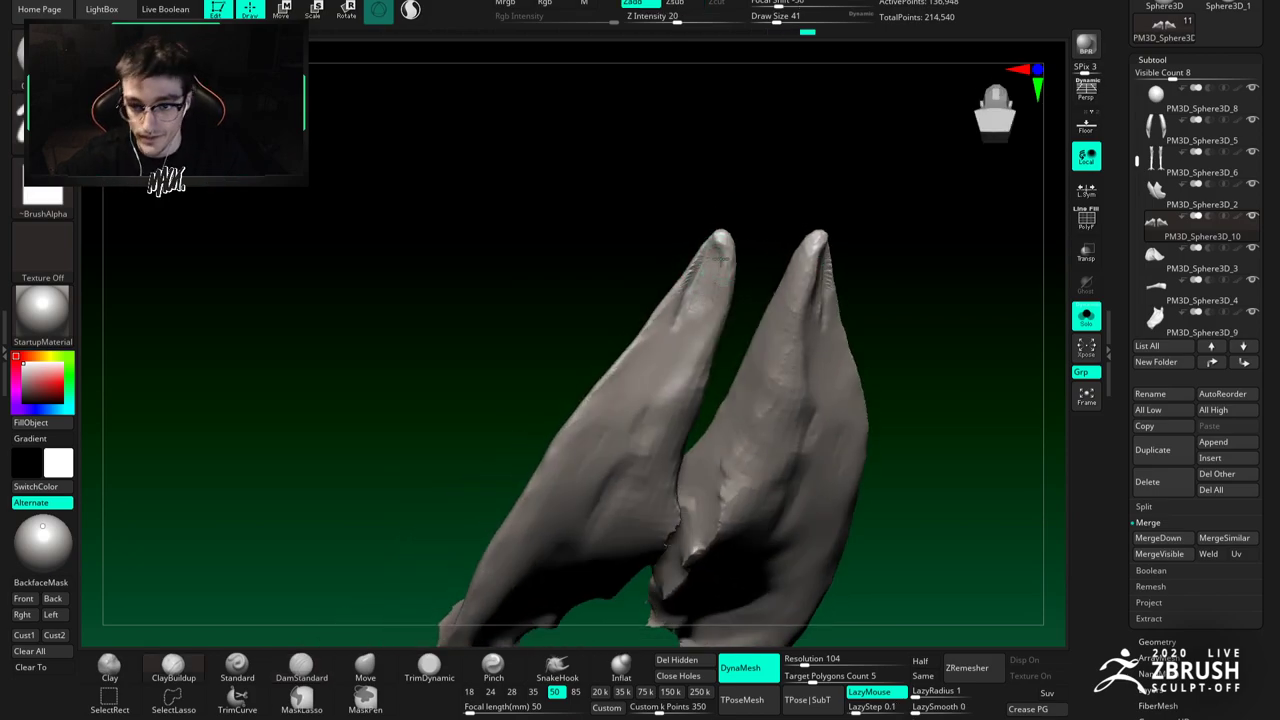
{"action": "right_click_drag", "start_coordinate": [728, 302], "coordinate": [712, 258]}
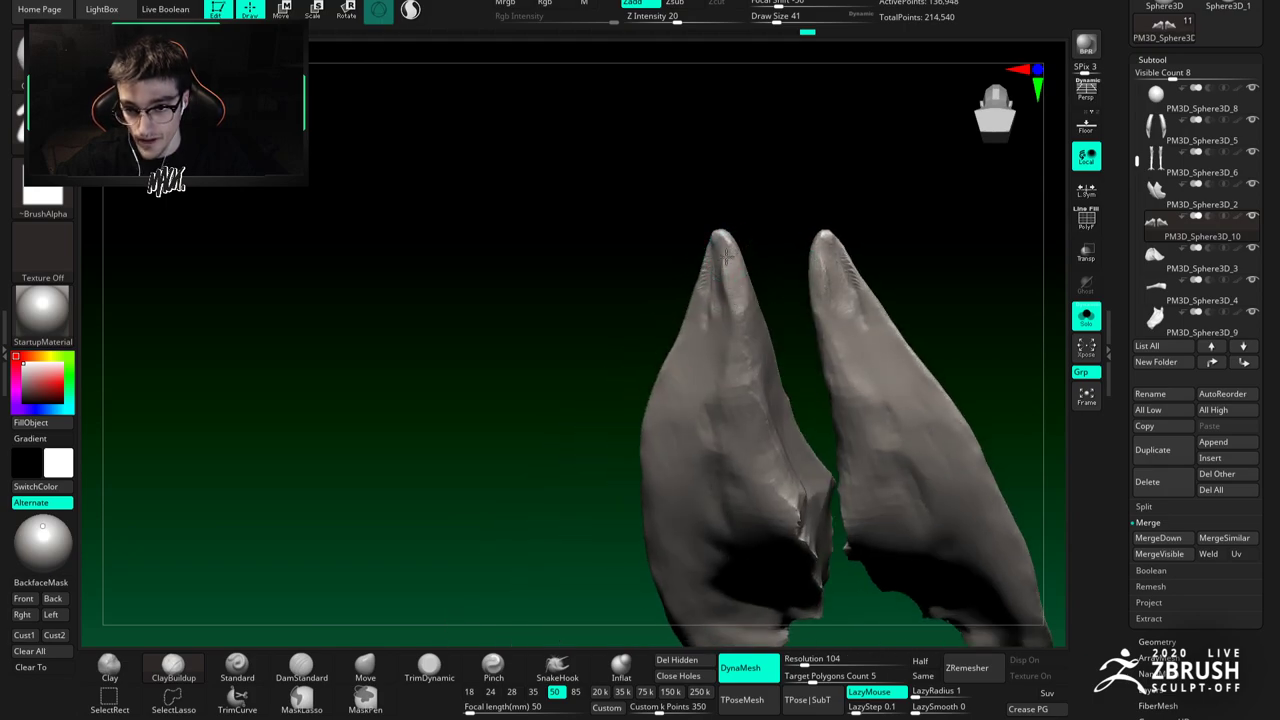
{"action": "left_click_drag", "start_coordinate": [729, 300], "coordinate": [734, 330]}
{"action": "right_click_drag", "start_coordinate": [734, 326], "coordinate": [723, 220]}
{"action": "left_click_drag", "start_coordinate": [734, 246], "coordinate": [741, 258], "text": "shift"}
Step: Refine the pointed tips of the lower wing feathers with the Move brush, enlarging the draw size to 65
{"action": "left_click", "coordinate": [366, 666]}
{"action": "right_click_drag", "start_coordinate": [711, 243], "coordinate": [737, 228]}
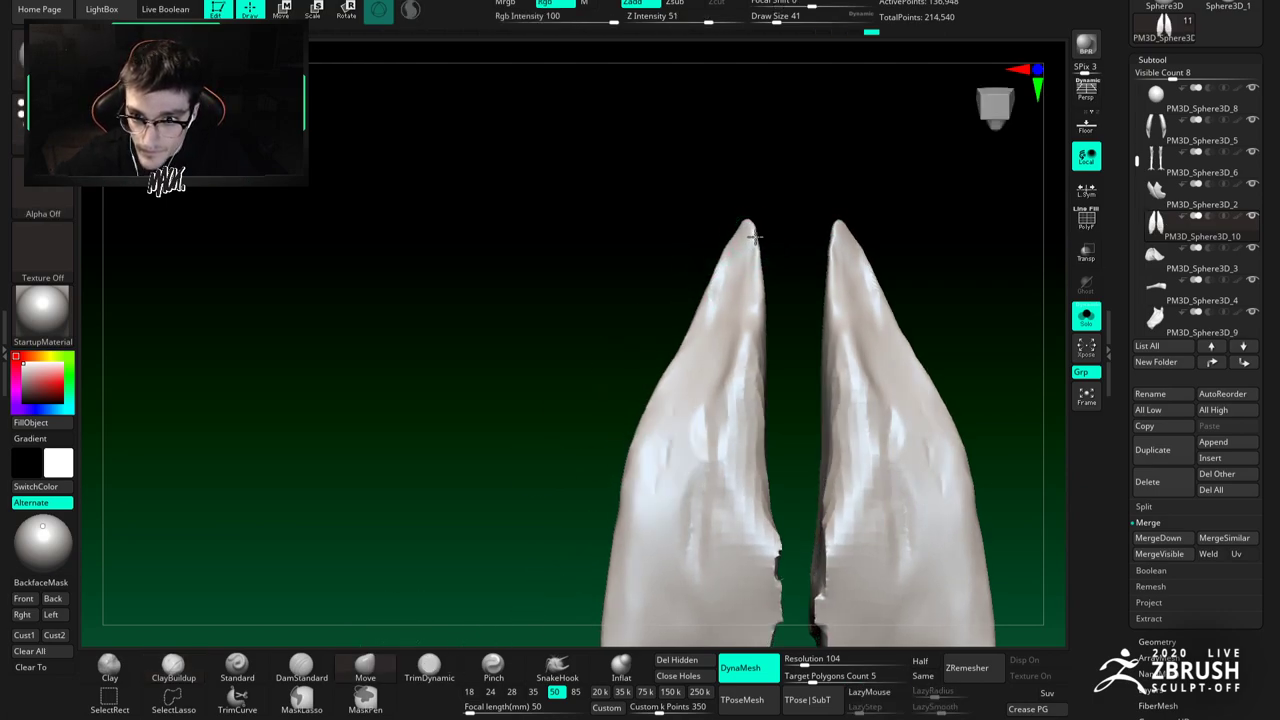
{"action": "right_click_drag", "start_coordinate": [734, 249], "coordinate": [786, 257]}
{"action": "key", "text": "space"}
{"action": "left_click", "coordinate": [748, 251]}
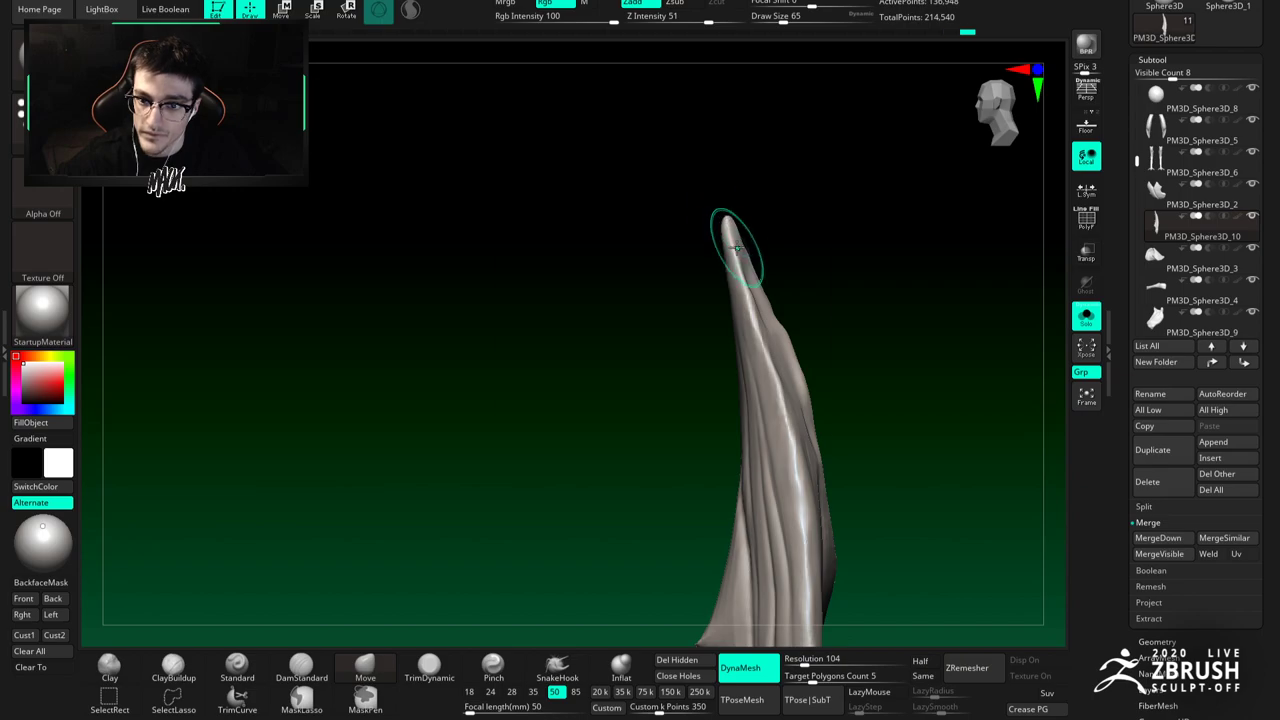
Step: Reshape the curve of the isolated wing feathers in side view with the Move brush at draw size 132
{"action": "key", "text": "space"}
{"action": "left_click", "coordinate": [722, 231]}
{"action": "mouse_move", "coordinate": [723, 232]}
{"action": "right_mouse_down", "text": "ctrl"}
{"action": "mouse_move", "coordinate": [766, 298]}
{"action": "mouse_move", "coordinate": [777, 371]}
{"action": "right_mouse_up", "text": "ctrl"}
{"action": "key", "text": "space"}
{"action": "left_click", "coordinate": [757, 317]}
{"action": "key", "text": "space"}
{"action": "left_click", "coordinate": [766, 333]}
{"action": "left_click_drag", "start_coordinate": [746, 366], "coordinate": [745, 341]}
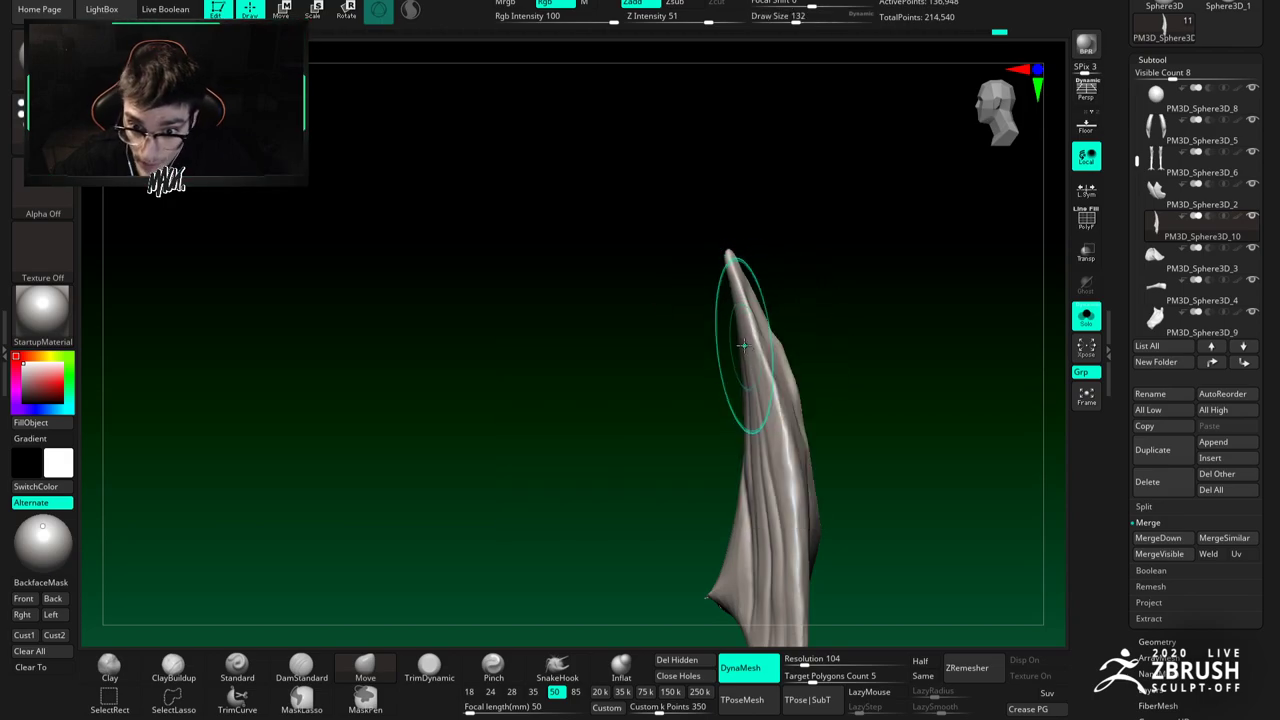
Step: Show the whole bird and adjust the outer contour of the lower wing feathers from above with the Move brush, ending at draw size 74
{"action": "right_click_drag", "start_coordinate": [765, 398], "coordinate": [755, 290], "text": "alt"}
{"action": "left_click", "coordinate": [1086, 316]}
{"action": "mouse_move", "coordinate": [757, 375]}
{"action": "right_mouse_down", "text": "ctrl"}
{"action": "mouse_move", "coordinate": [745, 322]}
{"action": "mouse_move", "coordinate": [766, 470]}
{"action": "right_mouse_up", "text": "ctrl"}
{"action": "key", "text": "space"}
{"action": "left_click", "coordinate": [742, 296]}
{"action": "right_click_drag", "start_coordinate": [745, 305], "coordinate": [745, 342], "text": "ctrl"}
{"action": "key", "text": "space"}
{"action": "left_click", "coordinate": [732, 331]}
{"action": "key", "text": "]"}
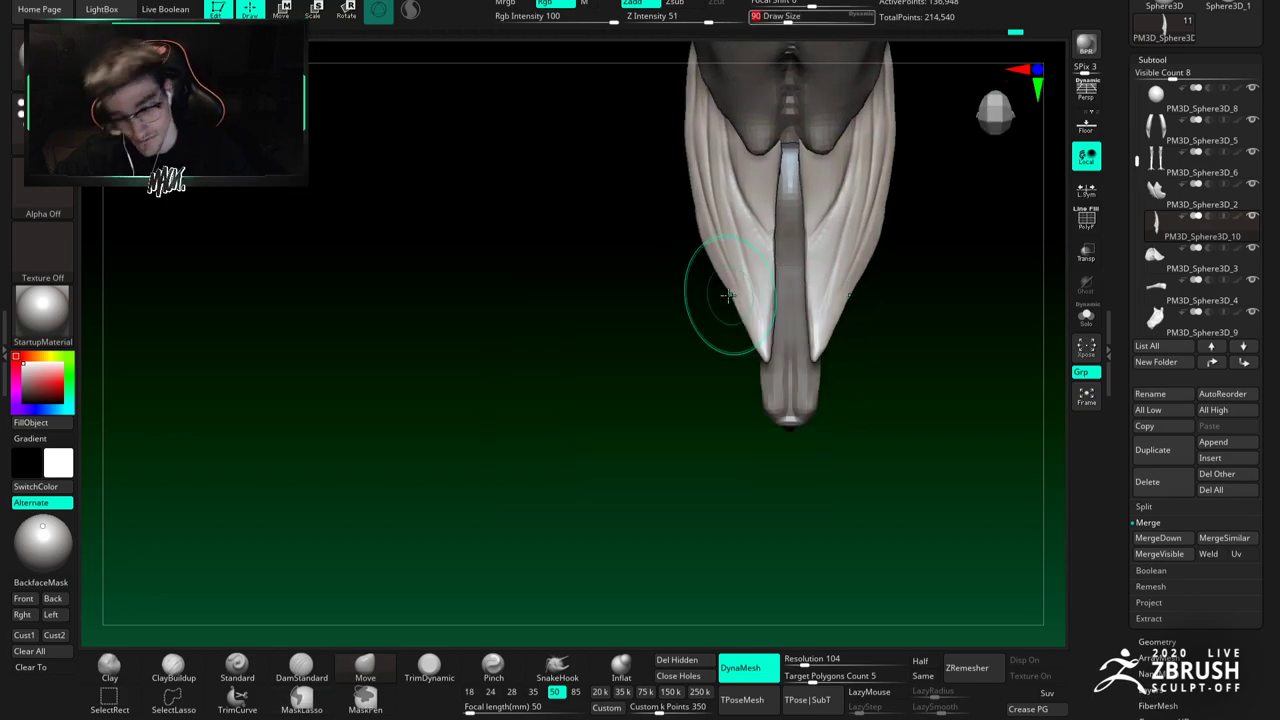
{"action": "left_click_drag", "start_coordinate": [727, 292], "coordinate": [728, 293]}
{"action": "key", "text": "space"}
{"action": "left_click", "coordinate": [730, 297]}
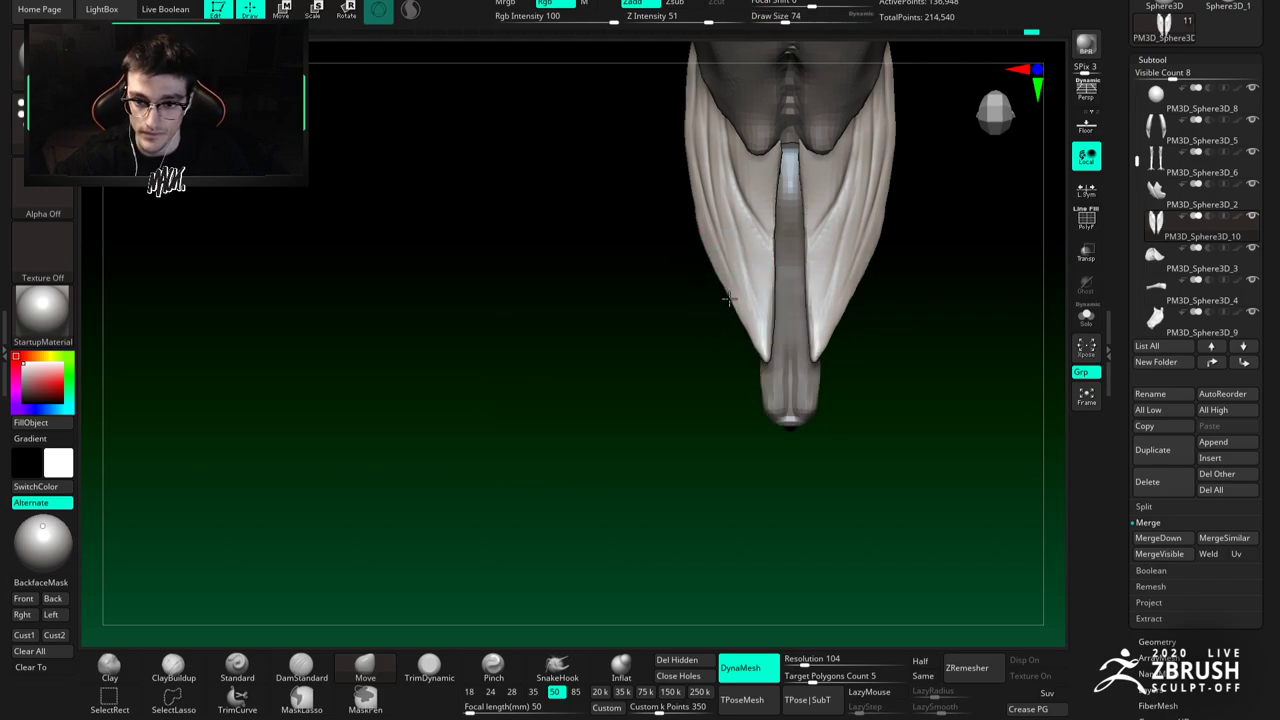
Step: Add volume along the inner edges of the lower wing feathers above the tail with ClayBuildup at draw size 62
{"action": "mouse_move", "coordinate": [724, 292]}
{"action": "right_mouse_down", "text": "alt"}
{"action": "mouse_move", "coordinate": [727, 309]}
{"action": "mouse_move", "coordinate": [711, 299]}
{"action": "mouse_move", "coordinate": [711, 251]}
{"action": "mouse_move", "coordinate": [804, 272]}
{"action": "mouse_move", "coordinate": [737, 237]}
{"action": "mouse_move", "coordinate": [803, 325]}
{"action": "right_mouse_up", "text": "alt"}
{"action": "right_click_drag", "start_coordinate": [792, 401], "coordinate": [791, 354]}
{"action": "key", "text": "b"}
{"action": "key", "text": "c"}
{"action": "key", "text": "b"}
{"action": "mouse_move", "coordinate": [771, 302]}
{"action": "right_mouse_down"}
{"action": "mouse_move", "coordinate": [770, 287]}
{"action": "mouse_move", "coordinate": [790, 330]}
{"action": "mouse_move", "coordinate": [750, 312]}
{"action": "mouse_move", "coordinate": [737, 337]}
{"action": "mouse_move", "coordinate": [735, 319]}
{"action": "right_mouse_up"}
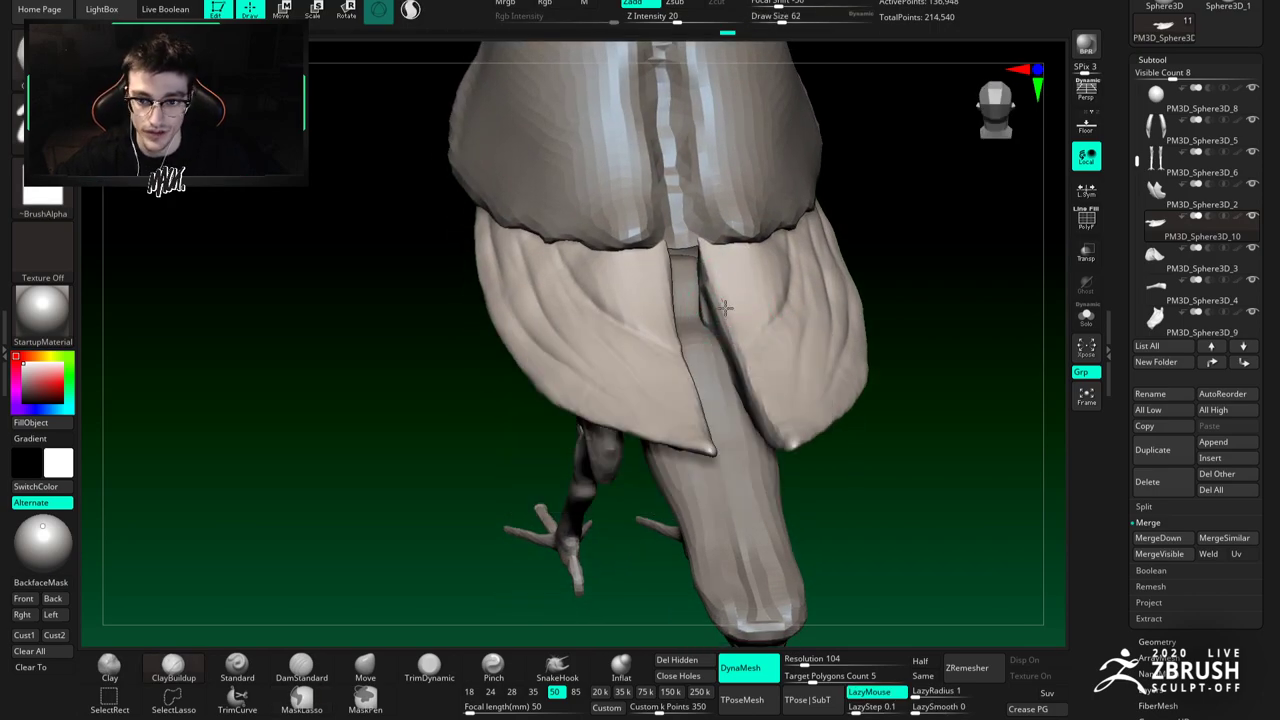
{"action": "right_click_drag", "start_coordinate": [748, 390], "coordinate": [733, 333]}
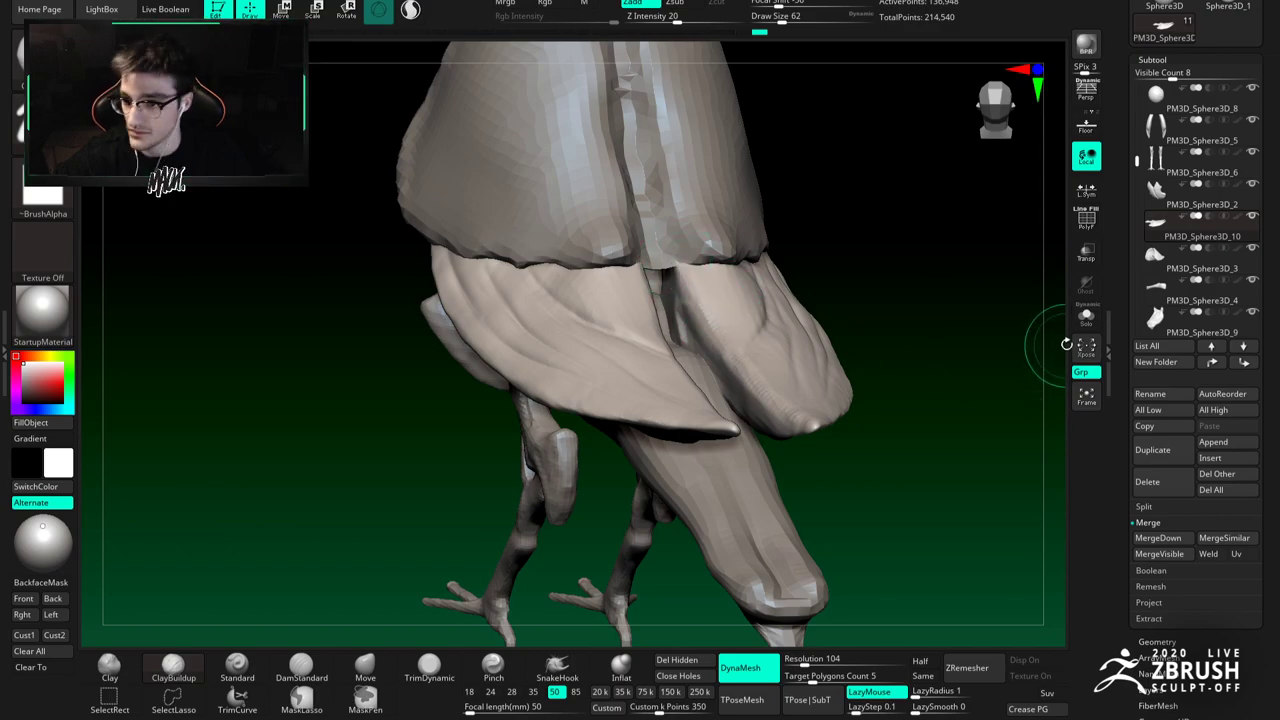
Step: Isolate the lower wing feathers and smooth their ragged base edges and upper surface
{"action": "left_click", "coordinate": [1086, 316]}
{"action": "left_click_drag", "start_coordinate": [685, 230], "coordinate": [706, 227]}
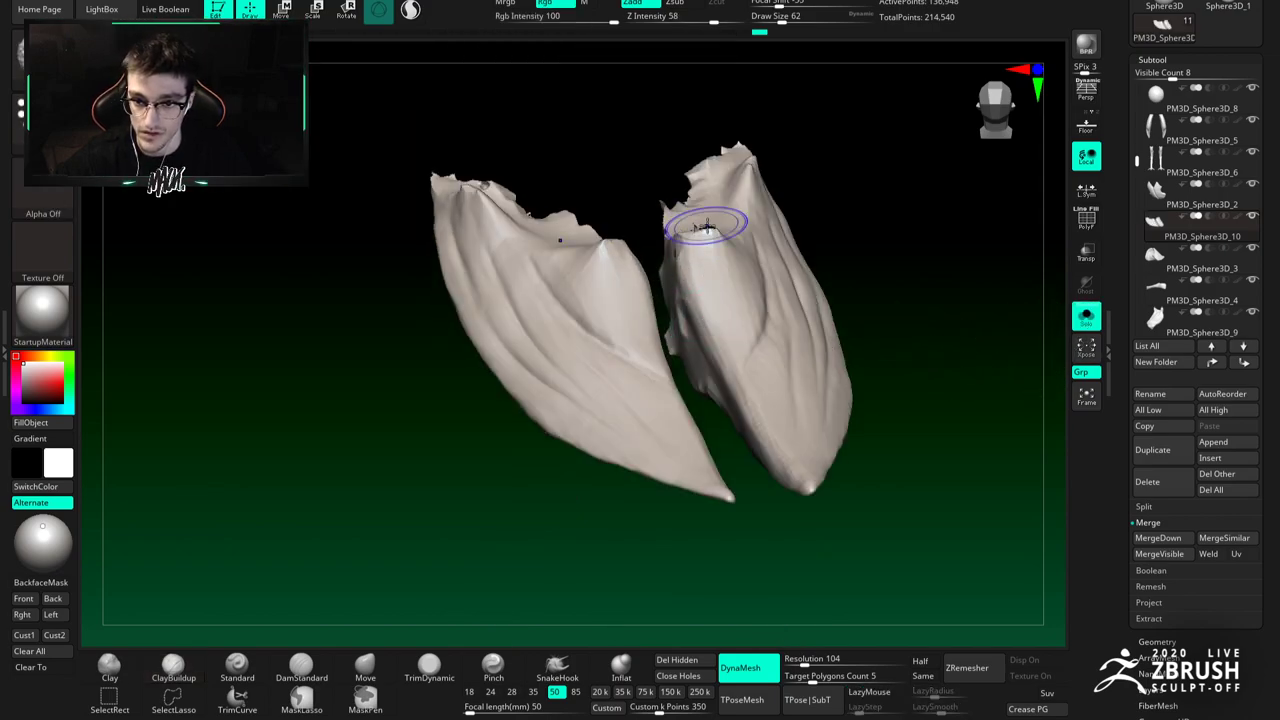
{"action": "right_click_drag", "start_coordinate": [700, 222], "coordinate": [692, 247]}
{"action": "key", "text": "shift"}
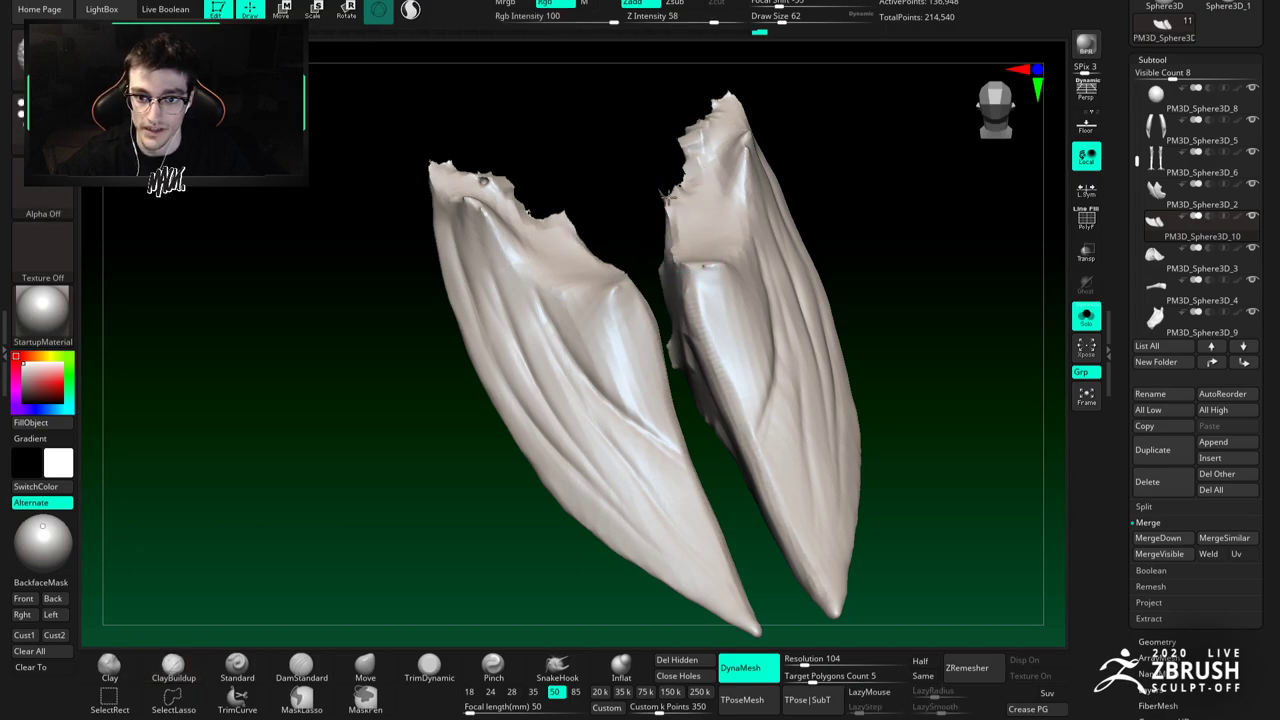
{"action": "left_click_drag", "start_coordinate": [717, 107], "coordinate": [736, 104], "text": "shift"}
{"action": "right_click_drag", "start_coordinate": [733, 184], "coordinate": [712, 211]}
{"action": "left_click_drag", "start_coordinate": [738, 262], "coordinate": [688, 270], "text": "shift"}
{"action": "mouse_move", "coordinate": [686, 311]}
{"action": "right_mouse_down"}
{"action": "mouse_move", "coordinate": [679, 321]}
{"action": "mouse_move", "coordinate": [692, 296]}
{"action": "right_mouse_up"}
{"action": "right_click_drag", "start_coordinate": [692, 296], "coordinate": [735, 245]}
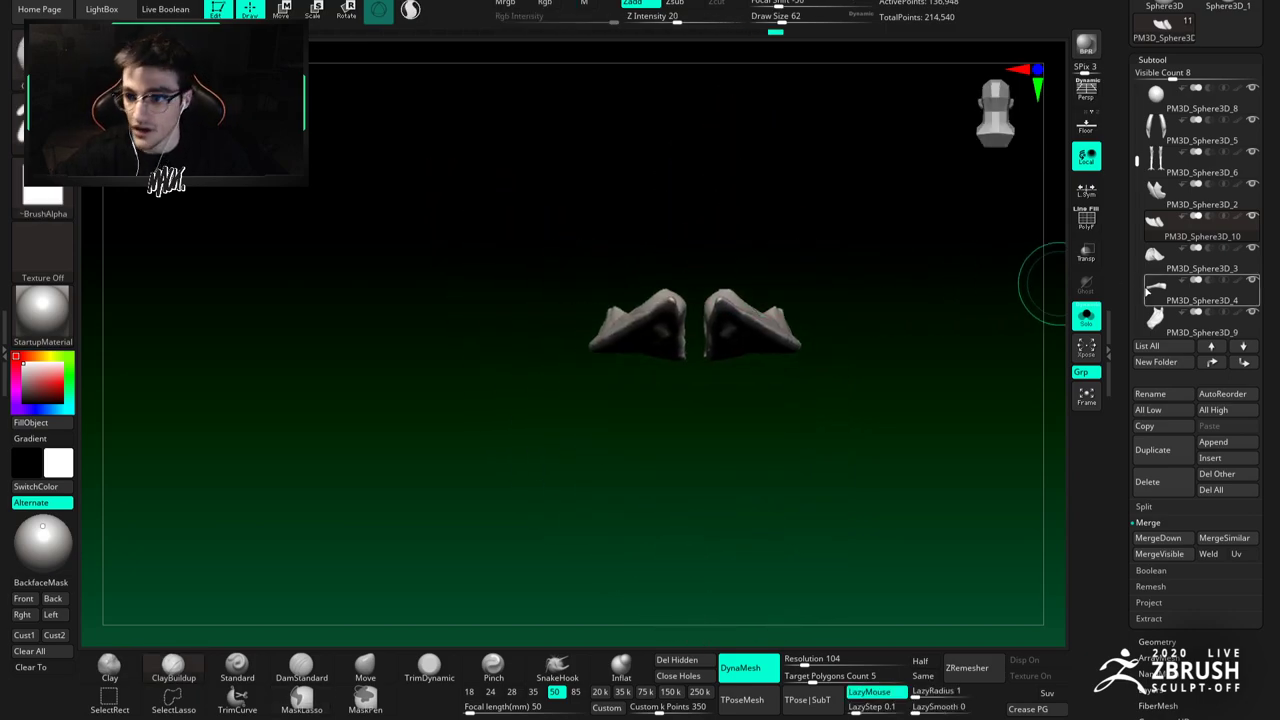
Step: Show the whole bird, select the tail and pull its base toward the body with a draw size of 128
{"action": "left_click", "coordinate": [1086, 316]}
{"action": "right_click_drag", "start_coordinate": [1018, 345], "coordinate": [711, 278]}
{"action": "mouse_move", "coordinate": [657, 341]}
{"action": "right_mouse_down", "text": "alt"}
{"action": "mouse_move", "coordinate": [697, 303]}
{"action": "mouse_move", "coordinate": [753, 298]}
{"action": "right_mouse_up", "text": "alt"}
{"action": "mouse_move", "coordinate": [657, 398]}
{"action": "right_mouse_down", "text": "alt"}
{"action": "mouse_move", "coordinate": [729, 352]}
{"action": "mouse_move", "coordinate": [749, 303]}
{"action": "mouse_move", "coordinate": [735, 283]}
{"action": "mouse_move", "coordinate": [747, 284]}
{"action": "right_mouse_up", "text": "alt"}
{"action": "key", "text": "space"}
{"action": "left_click_drag", "start_coordinate": [726, 289], "coordinate": [738, 288]}
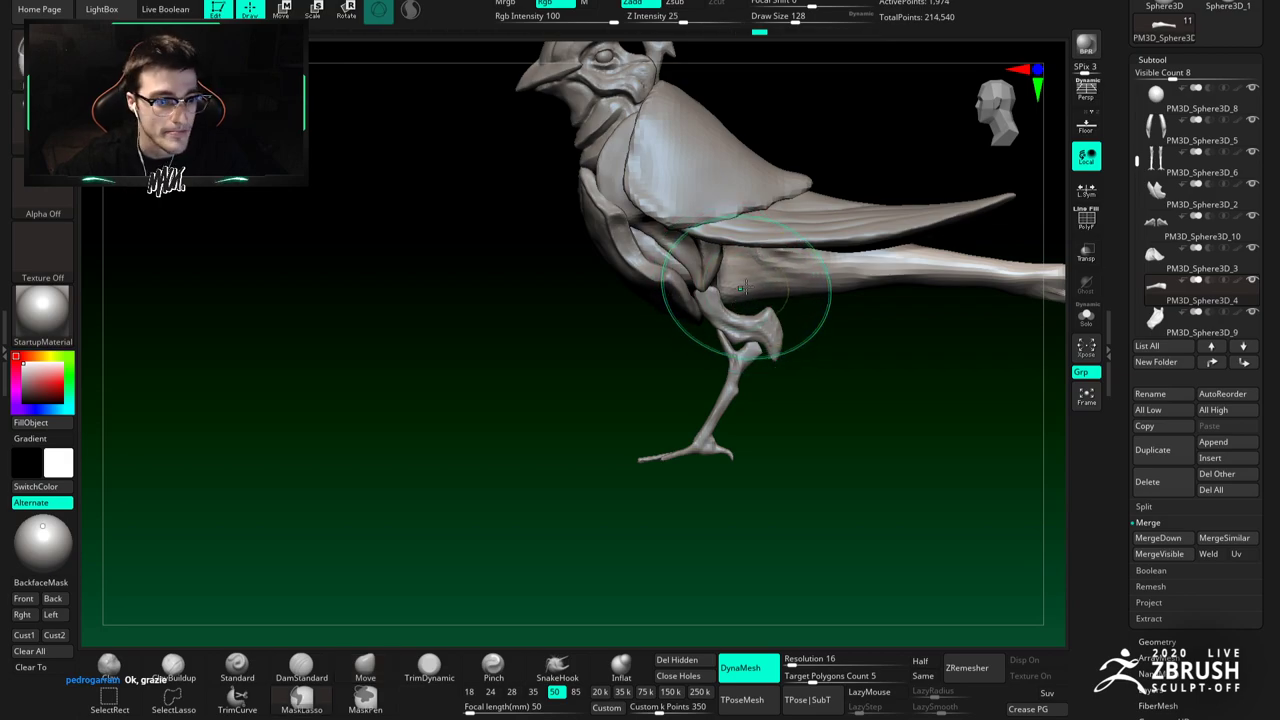
{"action": "mouse_move", "coordinate": [735, 279]}
{"action": "right_mouse_down"}
{"action": "mouse_move", "coordinate": [823, 282]}
{"action": "mouse_move", "coordinate": [852, 302]}
{"action": "mouse_move", "coordinate": [743, 362]}
{"action": "right_mouse_up"}
Step: Slim the tail's base where it meets the body with the Move brush at draw size 56 and check the tail isolated
{"action": "key", "text": "space"}
{"action": "mouse_move", "coordinate": [823, 279]}
{"action": "right_mouse_down", "text": "ctrl"}
{"action": "mouse_move", "coordinate": [771, 257]}
{"action": "mouse_move", "coordinate": [708, 358]}
{"action": "right_mouse_up", "text": "ctrl"}
{"action": "key", "text": "space"}
{"action": "left_click", "coordinate": [771, 270]}
{"action": "mouse_move", "coordinate": [765, 277]}
{"action": "right_mouse_down"}
{"action": "mouse_move", "coordinate": [800, 289]}
{"action": "mouse_move", "coordinate": [786, 266]}
{"action": "mouse_move", "coordinate": [809, 294]}
{"action": "mouse_move", "coordinate": [768, 290]}
{"action": "right_mouse_up"}
{"action": "right_click_drag", "start_coordinate": [768, 290], "coordinate": [761, 255], "text": "ctrl"}
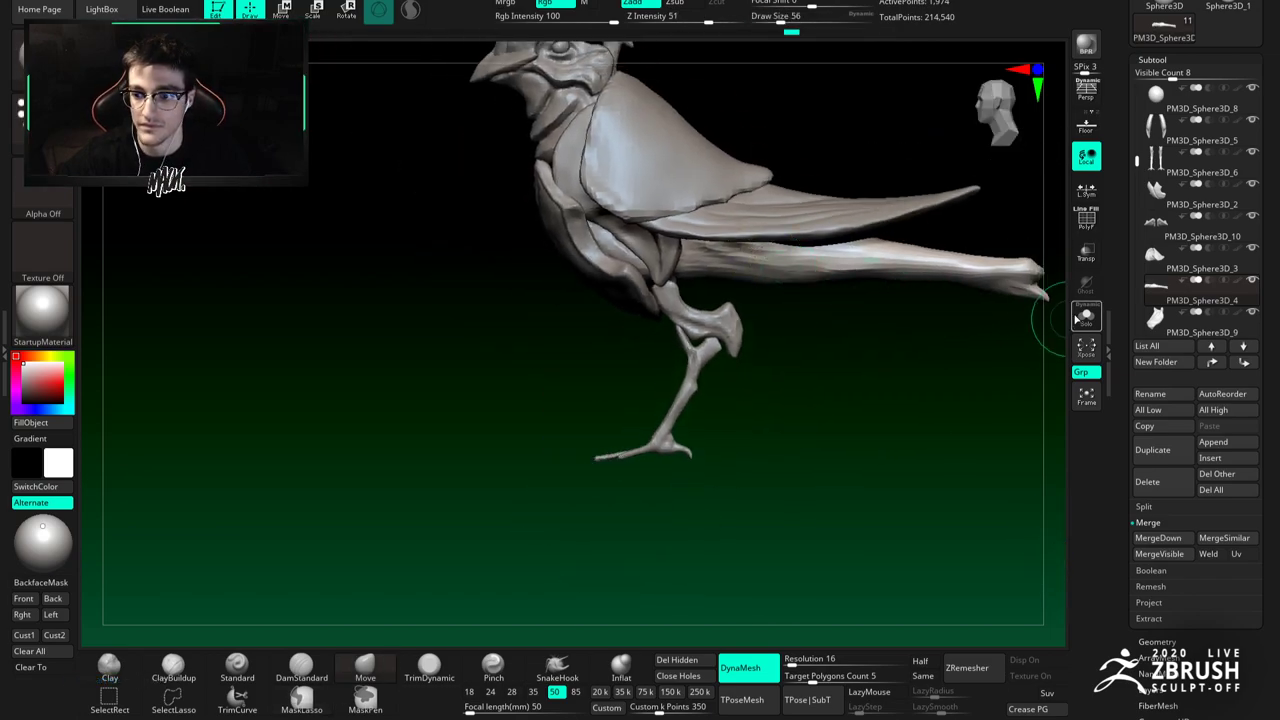
{"action": "left_click", "coordinate": [1086, 314]}
{"action": "left_click", "coordinate": [1086, 314]}
Step: Select the body piece in front of the wing and adjust its outline with the Move brush at varying draw sizes
{"action": "mouse_move", "coordinate": [1139, 160]}
{"action": "left_mouse_down"}
{"action": "mouse_move", "coordinate": [1131, 99]}
{"action": "mouse_move", "coordinate": [1134, 196]}
{"action": "mouse_move", "coordinate": [1137, 161]}
{"action": "left_mouse_up"}
{"action": "right_click_drag", "start_coordinate": [636, 286], "coordinate": [793, 335], "text": "alt"}
{"action": "mouse_move", "coordinate": [761, 338]}
{"action": "right_mouse_down", "text": "shift"}
{"action": "mouse_move", "coordinate": [677, 217]}
{"action": "mouse_move", "coordinate": [681, 245]}
{"action": "mouse_move", "coordinate": [677, 222]}
{"action": "right_mouse_up", "text": "shift"}
{"action": "left_click", "coordinate": [677, 217], "text": "alt"}
{"action": "key", "text": "space"}
{"action": "left_click_drag", "start_coordinate": [677, 222], "coordinate": [632, 192]}
{"action": "key", "text": "space"}
{"action": "key", "text": "space"}
{"action": "key", "text": "space"}
{"action": "left_click_drag", "start_coordinate": [700, 222], "coordinate": [695, 222]}
{"action": "mouse_move", "coordinate": [696, 236]}
{"action": "right_mouse_down"}
{"action": "mouse_move", "coordinate": [691, 205]}
{"action": "mouse_move", "coordinate": [682, 231]}
{"action": "right_mouse_up"}
{"action": "key", "text": "space"}
{"action": "left_click_drag", "start_coordinate": [648, 214], "coordinate": [656, 204]}
{"action": "mouse_move", "coordinate": [657, 215]}
{"action": "right_mouse_down", "text": "ctrl"}
{"action": "mouse_move", "coordinate": [655, 185]}
{"action": "mouse_move", "coordinate": [645, 205]}
{"action": "right_mouse_up", "text": "ctrl"}
{"action": "right_click_drag", "start_coordinate": [610, 158], "coordinate": [651, 198], "text": "alt"}
Step: Reshape the side torso pieces between the wings and the neck with the Move brush, ending at draw size 83
{"action": "left_click", "coordinate": [655, 198], "text": "alt"}
{"action": "key", "text": "space"}
{"action": "left_click_drag", "start_coordinate": [651, 205], "coordinate": [656, 205]}
{"action": "right_click_drag", "start_coordinate": [685, 200], "coordinate": [660, 198]}
{"action": "key", "text": "space"}
{"action": "left_click_drag", "start_coordinate": [672, 171], "coordinate": [669, 171]}
{"action": "right_click_drag", "start_coordinate": [670, 175], "coordinate": [671, 204], "text": "shift"}
{"action": "key", "text": "space"}
{"action": "left_click_drag", "start_coordinate": [673, 203], "coordinate": [671, 202]}
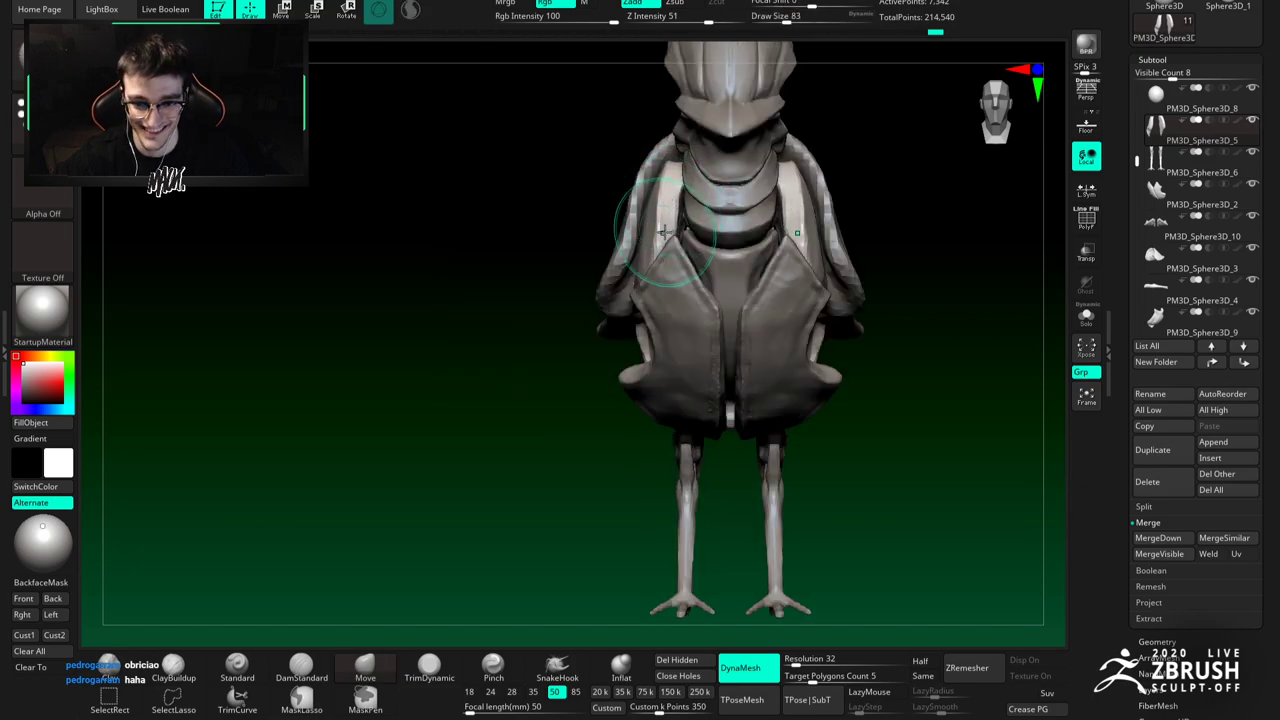
Step: Refine the edges of the side torso piece in front of the wing with the Move brush at draw sizes 44 and 33
{"action": "mouse_move", "coordinate": [664, 248]}
{"action": "right_mouse_down"}
{"action": "mouse_move", "coordinate": [692, 236]}
{"action": "mouse_move", "coordinate": [701, 193]}
{"action": "right_mouse_up"}
{"action": "key", "text": "space"}
{"action": "left_click_drag", "start_coordinate": [700, 192], "coordinate": [692, 192]}
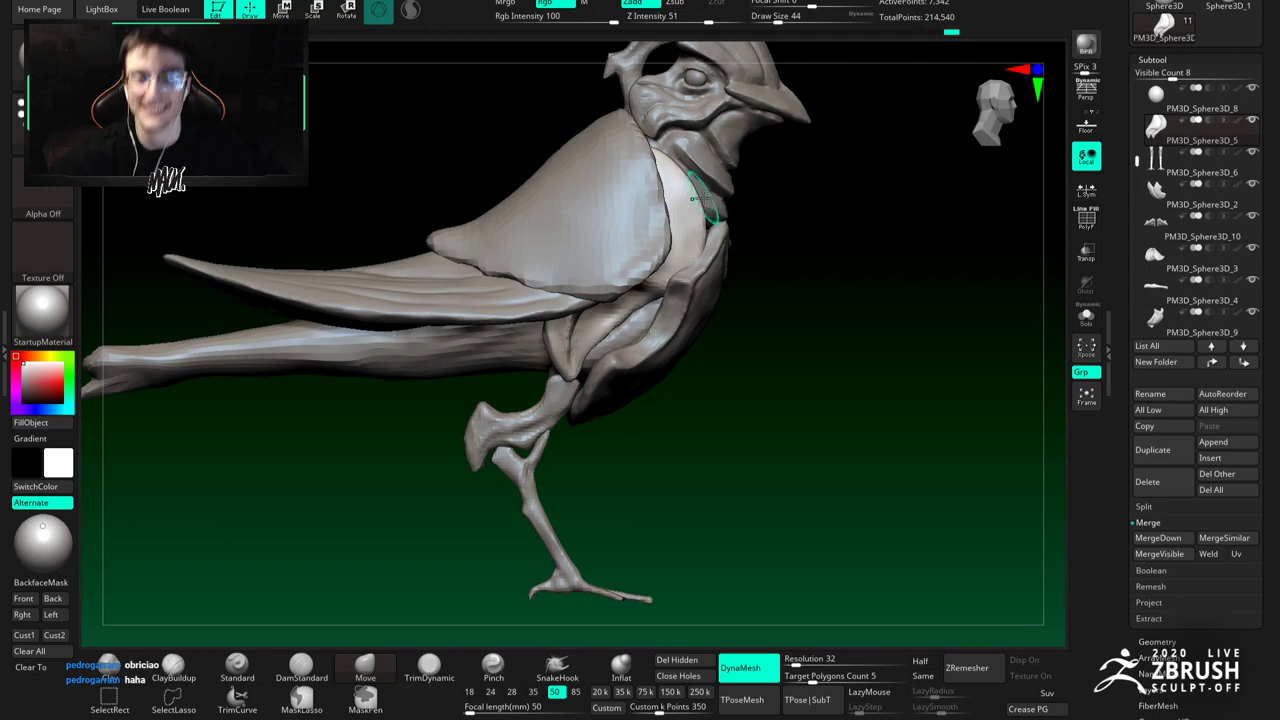
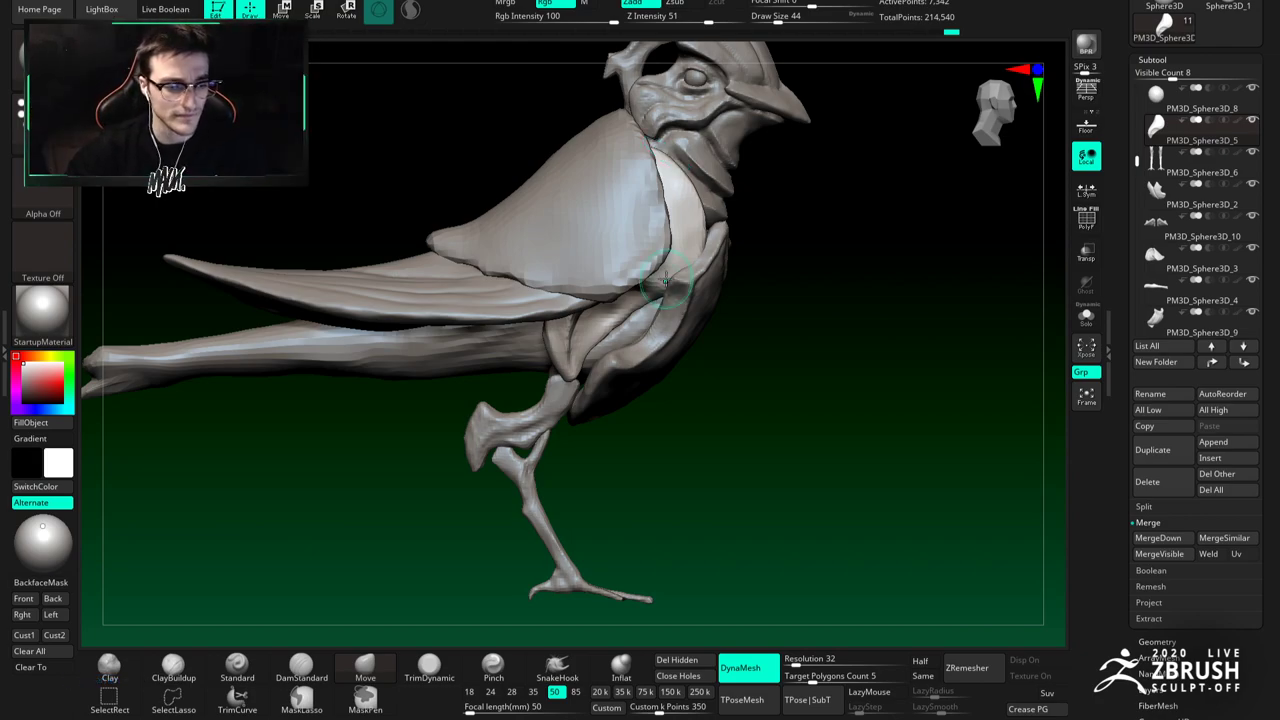
{"action": "mouse_move", "coordinate": [516, 386]}
{"action": "right_mouse_down", "text": "alt"}
{"action": "mouse_move", "coordinate": [591, 258]}
{"action": "mouse_move", "coordinate": [563, 331]}
{"action": "right_mouse_up", "text": "alt"}
{"action": "key", "text": "space"}
{"action": "left_click_drag", "start_coordinate": [547, 340], "coordinate": [540, 340]}
Step: Select the legs and isolate them from the rest of the bird
{"action": "left_click", "coordinate": [540, 340], "text": "alt"}
{"action": "right_click_drag", "start_coordinate": [532, 343], "coordinate": [607, 312], "text": "alt"}
{"action": "left_click", "coordinate": [1090, 316]}
{"action": "right_click_drag", "start_coordinate": [597, 367], "coordinate": [641, 333]}
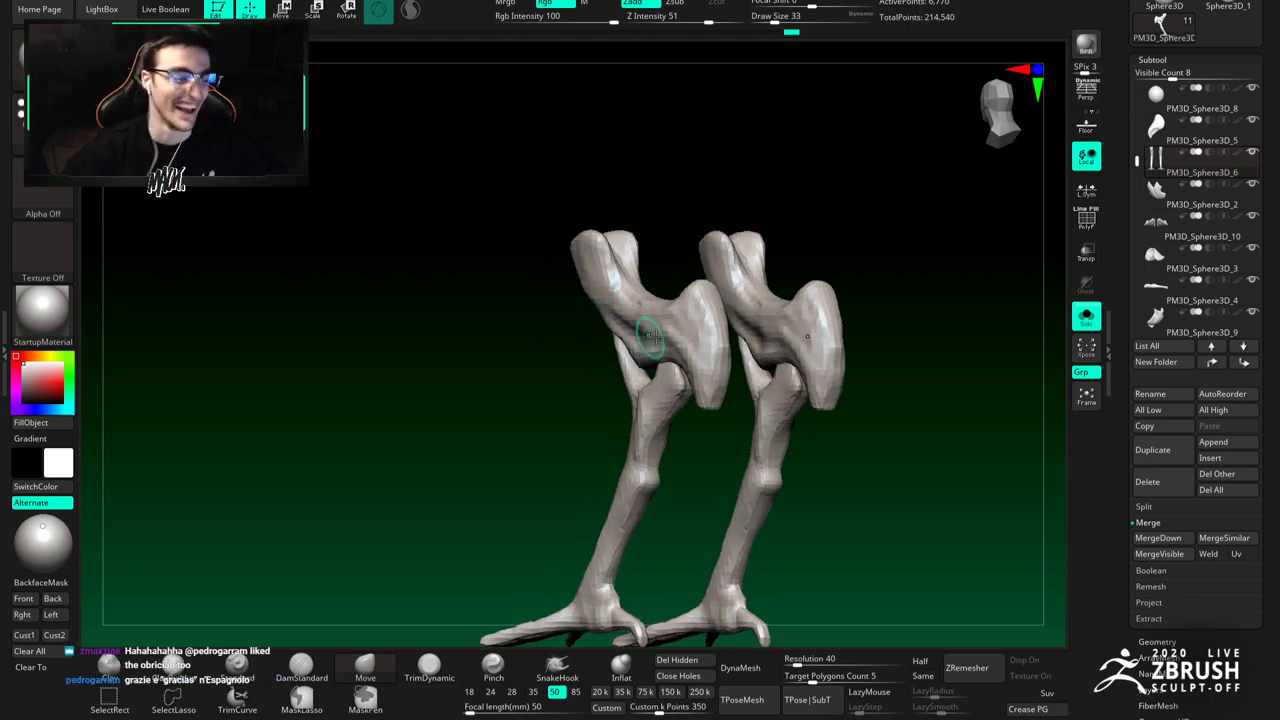
Step: Show the legs' wireframe and give each separate leg part its own polygroup
{"action": "left_click", "coordinate": [1153, 60]}
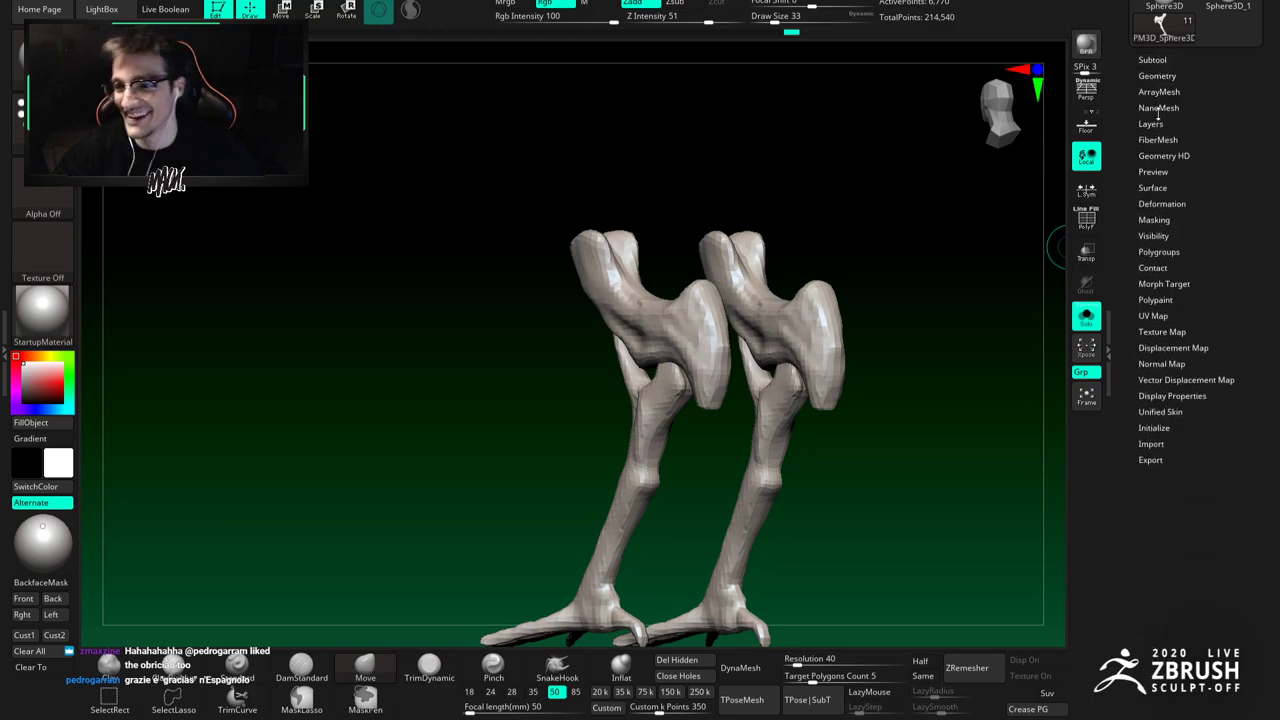
{"action": "left_click", "coordinate": [1157, 78]}
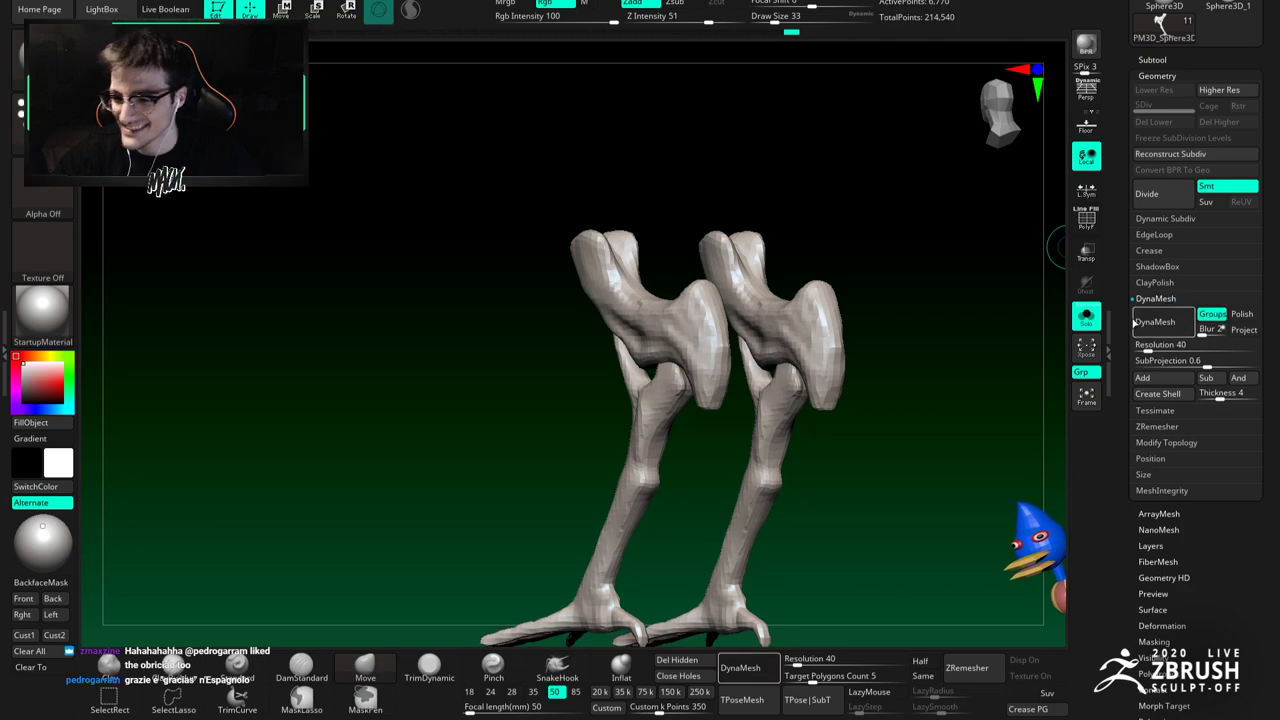
{"action": "left_click", "coordinate": [1150, 322]}
{"action": "left_click", "coordinate": [1086, 220]}
{"action": "left_click_drag", "start_coordinate": [960, 238], "coordinate": [777, 241]}
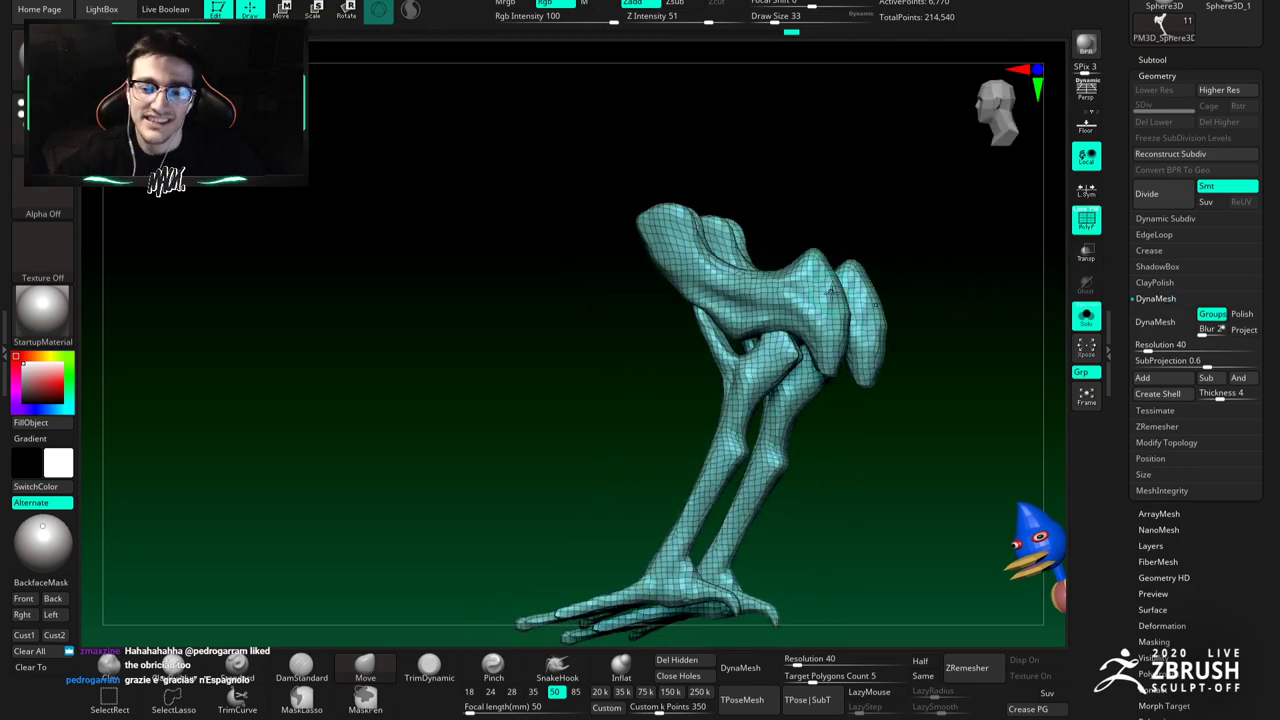
{"action": "key", "text": "ctrl+w"}
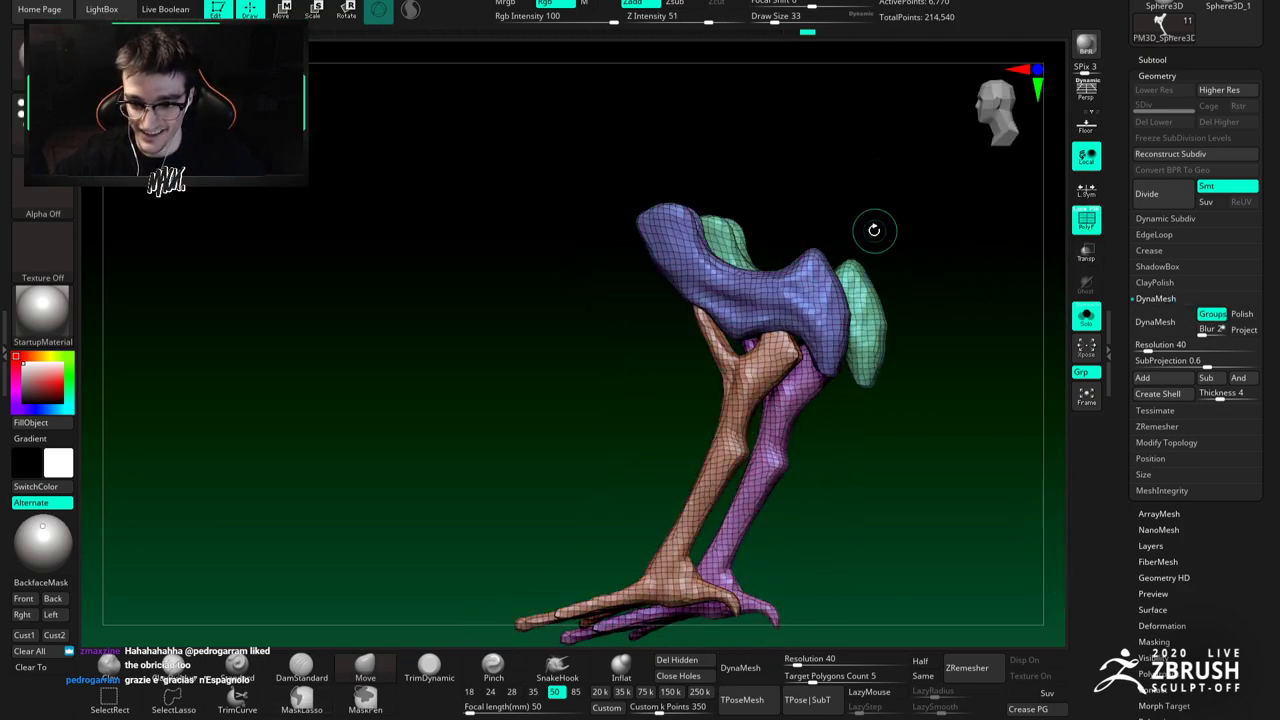
Step: Try to remesh the isolated legs with DynaMesh at resolution 40
{"action": "left_click_drag", "start_coordinate": [838, 243], "coordinate": [774, 246], "text": "alt"}
{"action": "left_click", "coordinate": [750, 671]}
{"action": "key", "text": "ctrl+z"}
{"action": "left_click_drag", "start_coordinate": [778, 398], "coordinate": [739, 371], "text": "shift"}
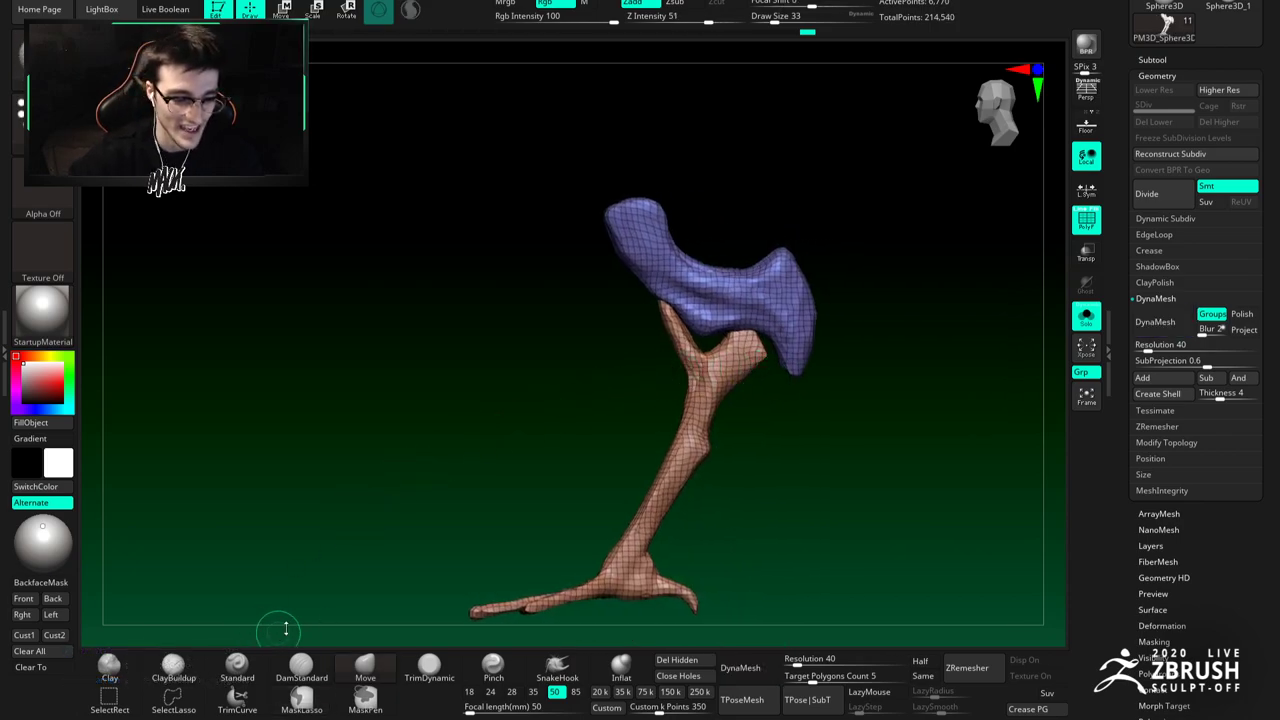
Step: Duplicate the legs subtool and activate the move gizmo on the copy
{"action": "right_click_drag", "start_coordinate": [839, 272], "coordinate": [765, 266], "text": "alt"}
{"action": "mouse_move", "coordinate": [765, 266]}
{"action": "right_mouse_down"}
{"action": "mouse_move", "coordinate": [722, 310]}
{"action": "mouse_move", "coordinate": [740, 352]}
{"action": "mouse_move", "coordinate": [710, 345]}
{"action": "mouse_move", "coordinate": [755, 360]}
{"action": "mouse_move", "coordinate": [733, 363]}
{"action": "right_mouse_up"}
{"action": "left_click", "coordinate": [733, 362], "text": "ctrl+shift"}
{"action": "left_click_drag", "start_coordinate": [733, 362], "coordinate": [745, 343]}
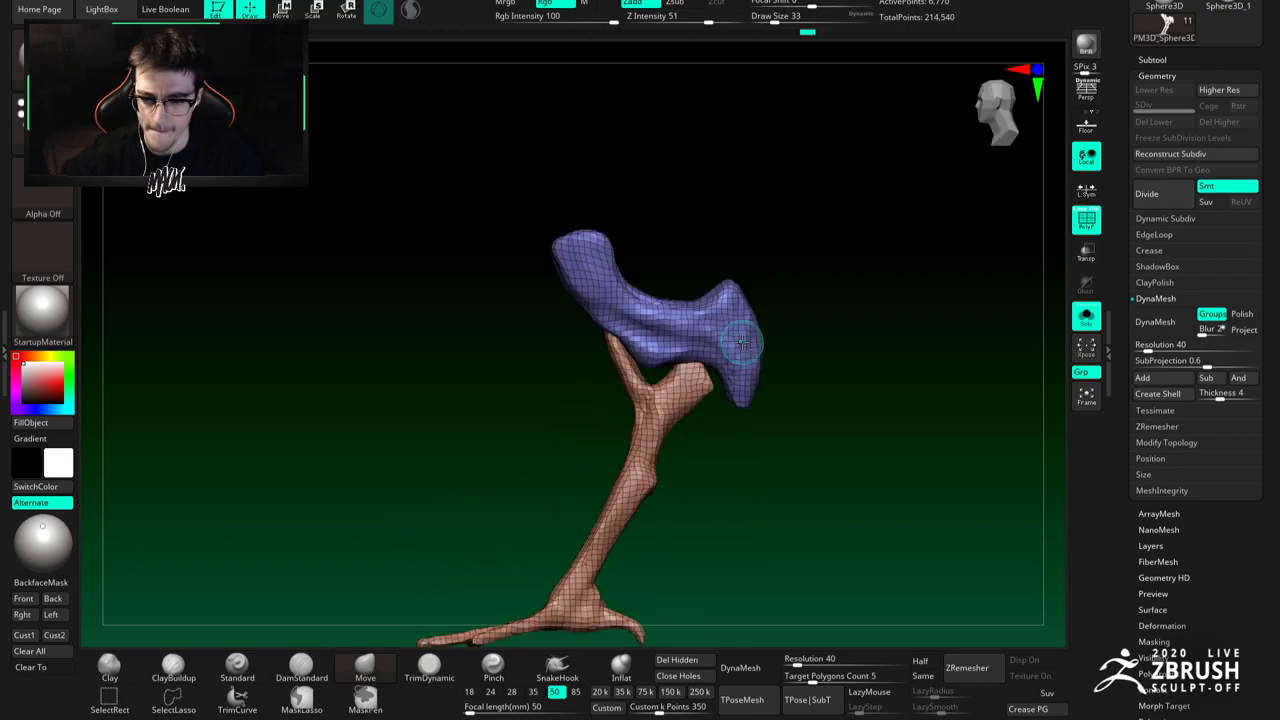
{"action": "left_click", "coordinate": [295, 10]}
{"action": "mouse_move", "coordinate": [683, 290]}
{"action": "left_mouse_down"}
{"action": "mouse_move", "coordinate": [700, 313]}
{"action": "mouse_move", "coordinate": [673, 286]}
{"action": "left_mouse_up"}
{"action": "key", "text": "ctrl+z"}
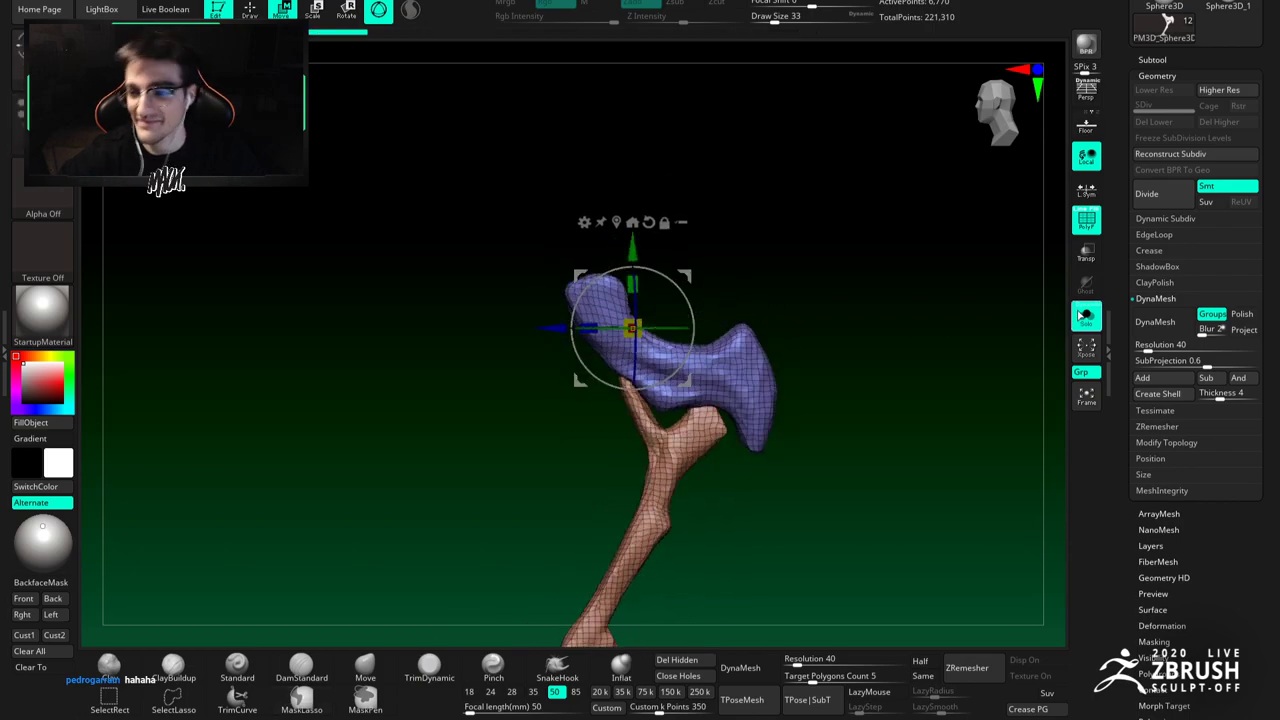
Step: Show the whole bird, shrink the copied legs with the gizmo and place them behind the thighs, below the tail
{"action": "left_click", "coordinate": [1085, 316]}
{"action": "left_click_drag", "start_coordinate": [685, 270], "coordinate": [738, 246]}
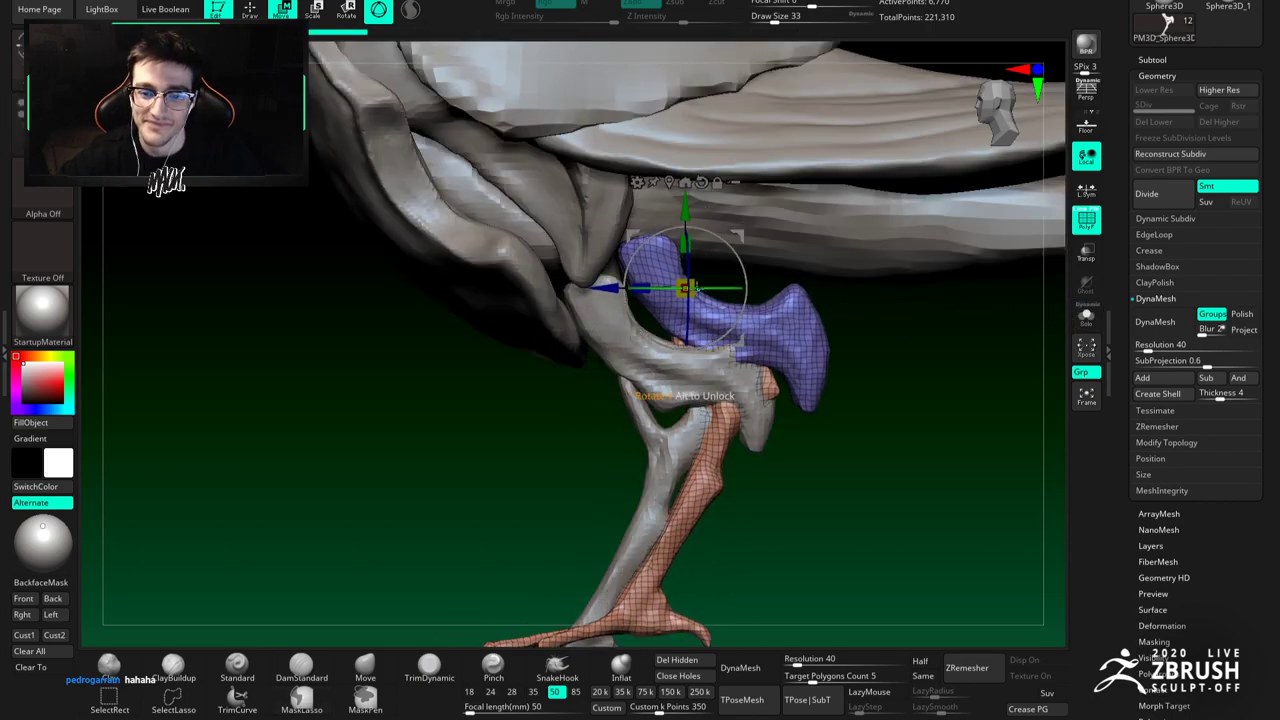
{"action": "left_click_drag", "start_coordinate": [691, 288], "coordinate": [671, 290]}
{"action": "right_click_drag", "start_coordinate": [694, 277], "coordinate": [683, 327], "text": "alt"}
{"action": "left_click_drag", "start_coordinate": [730, 287], "coordinate": [689, 243]}
{"action": "mouse_move", "coordinate": [733, 338]}
{"action": "left_mouse_down"}
{"action": "mouse_move", "coordinate": [745, 305]}
{"action": "mouse_move", "coordinate": [887, 315]}
{"action": "left_mouse_up"}
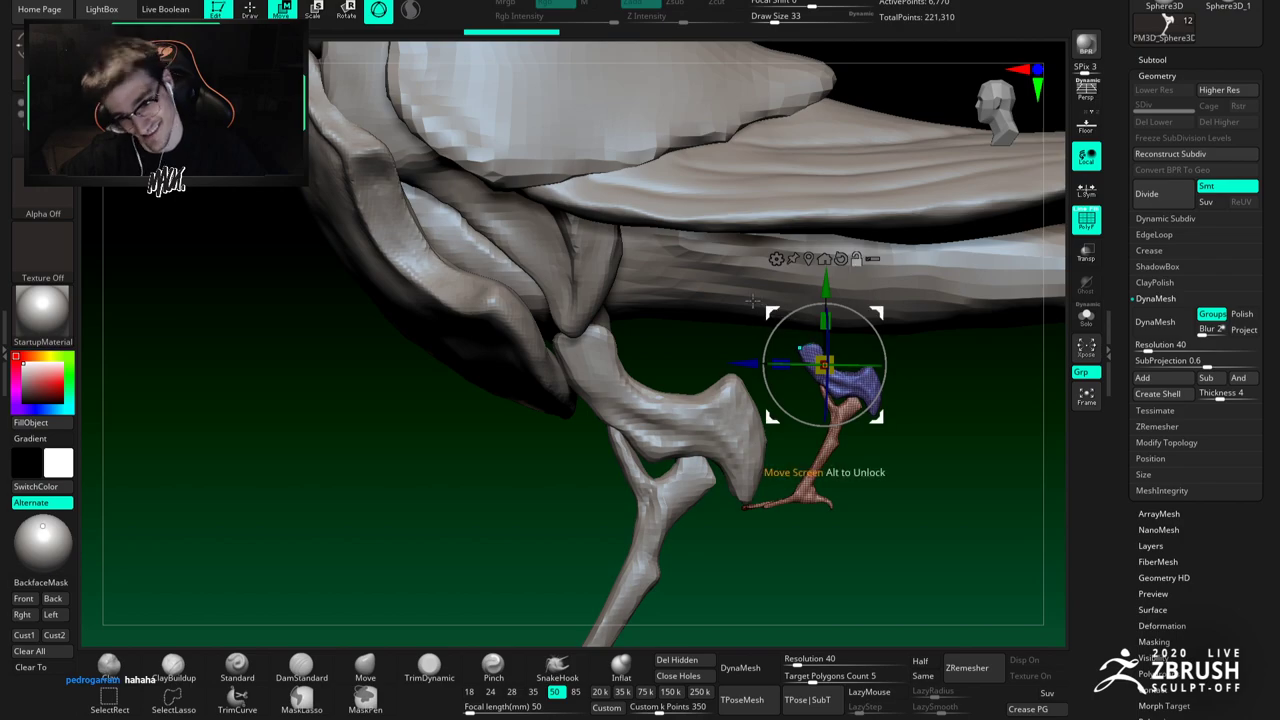
{"action": "right_click_drag", "start_coordinate": [887, 315], "coordinate": [852, 300], "text": "alt"}
Step: Hide the thigh parts of the small leg copy and delete them, keeping only the lower legs
{"action": "left_click", "coordinate": [257, 9]}
{"action": "right_click_drag", "start_coordinate": [748, 307], "coordinate": [706, 293], "text": "alt"}
{"action": "right_click", "coordinate": [704, 294]}
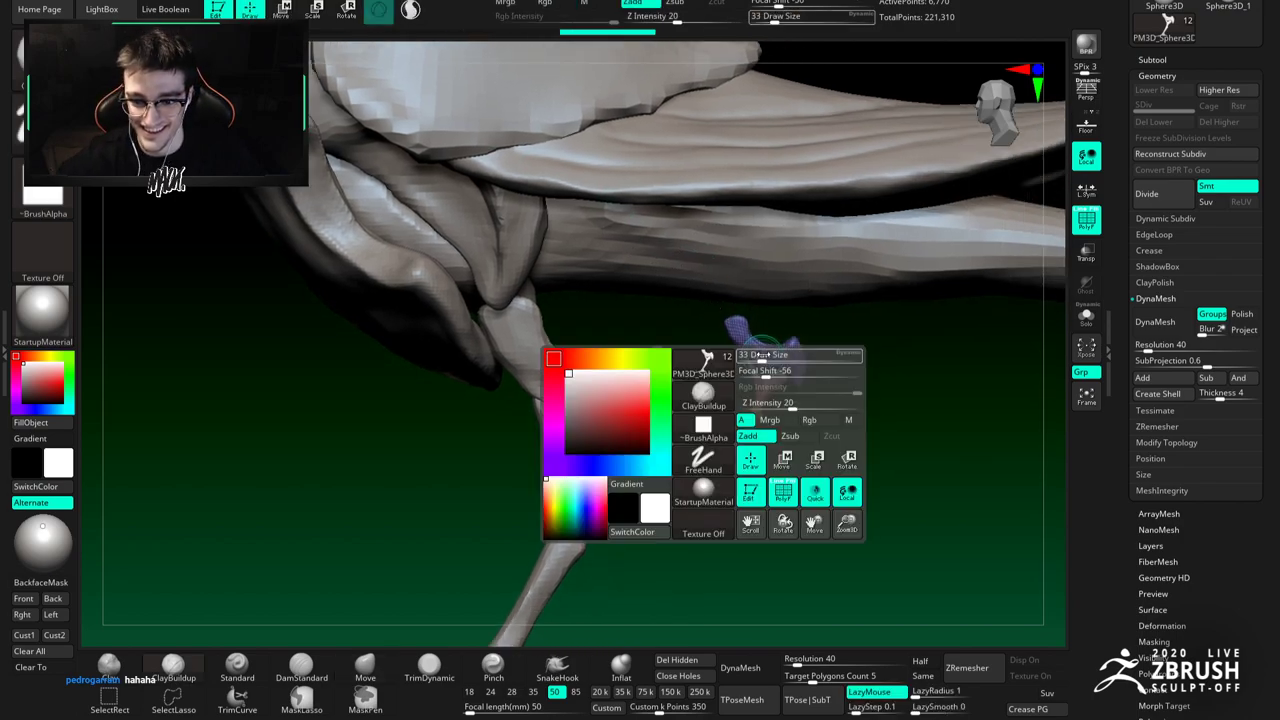
{"action": "left_click", "coordinate": [771, 357], "text": "ctrl+shift"}
{"action": "left_click", "coordinate": [771, 357], "text": "ctrl+shift"}
{"action": "right_click_drag", "start_coordinate": [808, 382], "coordinate": [757, 380]}
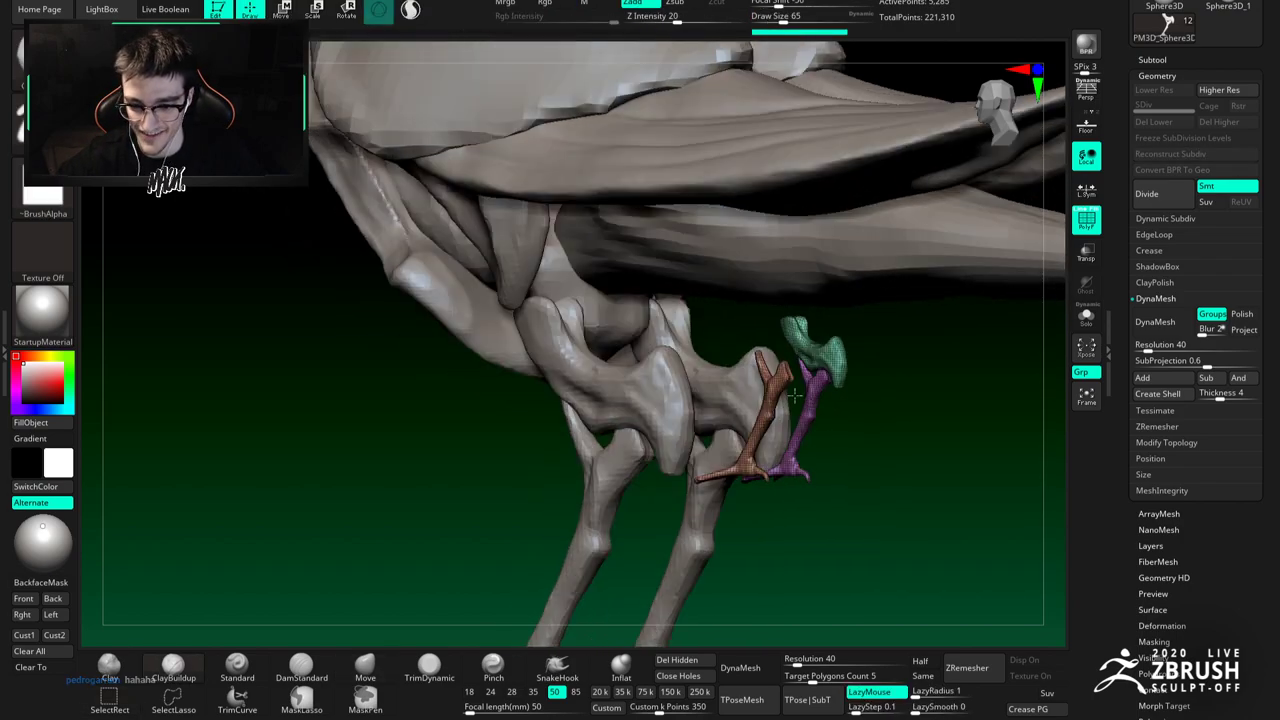
{"action": "left_click", "coordinate": [826, 352], "text": "ctrl+shift"}
{"action": "mouse_move", "coordinate": [836, 400]}
{"action": "right_mouse_down", "text": "shift"}
{"action": "mouse_move", "coordinate": [831, 374]}
{"action": "mouse_move", "coordinate": [840, 395]}
{"action": "right_mouse_up", "text": "shift"}
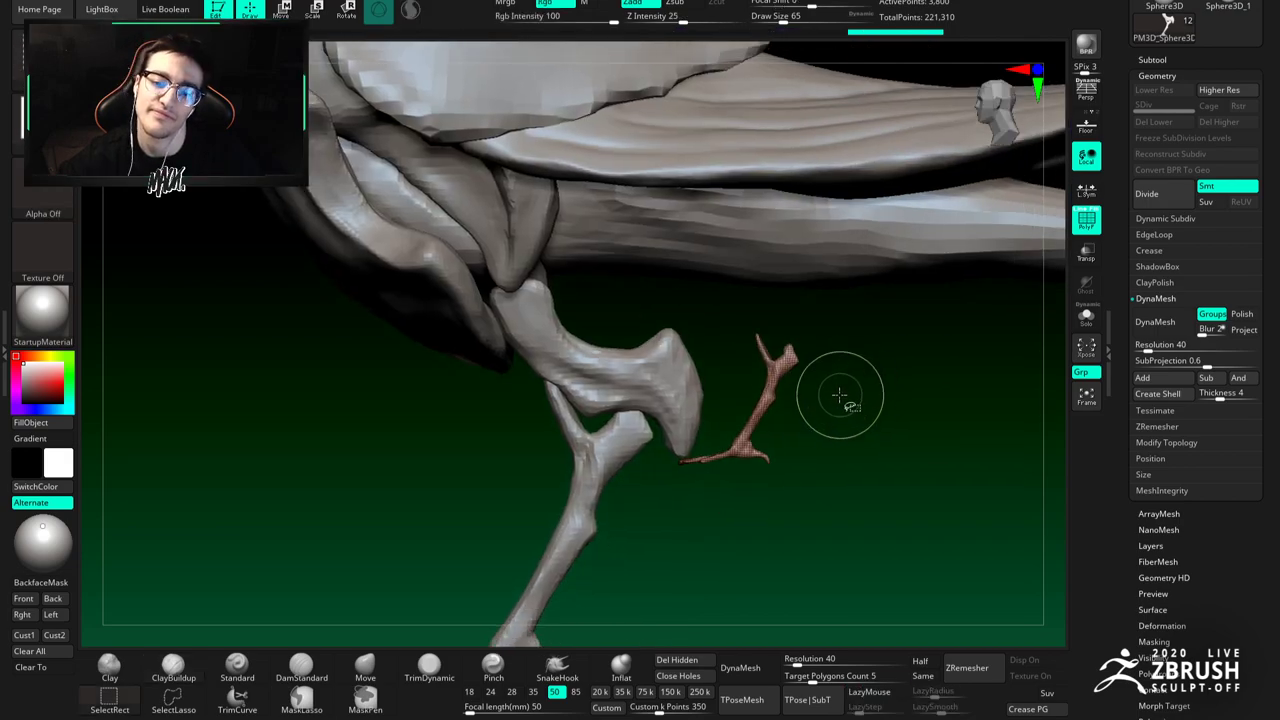
{"action": "left_click", "coordinate": [675, 661]}
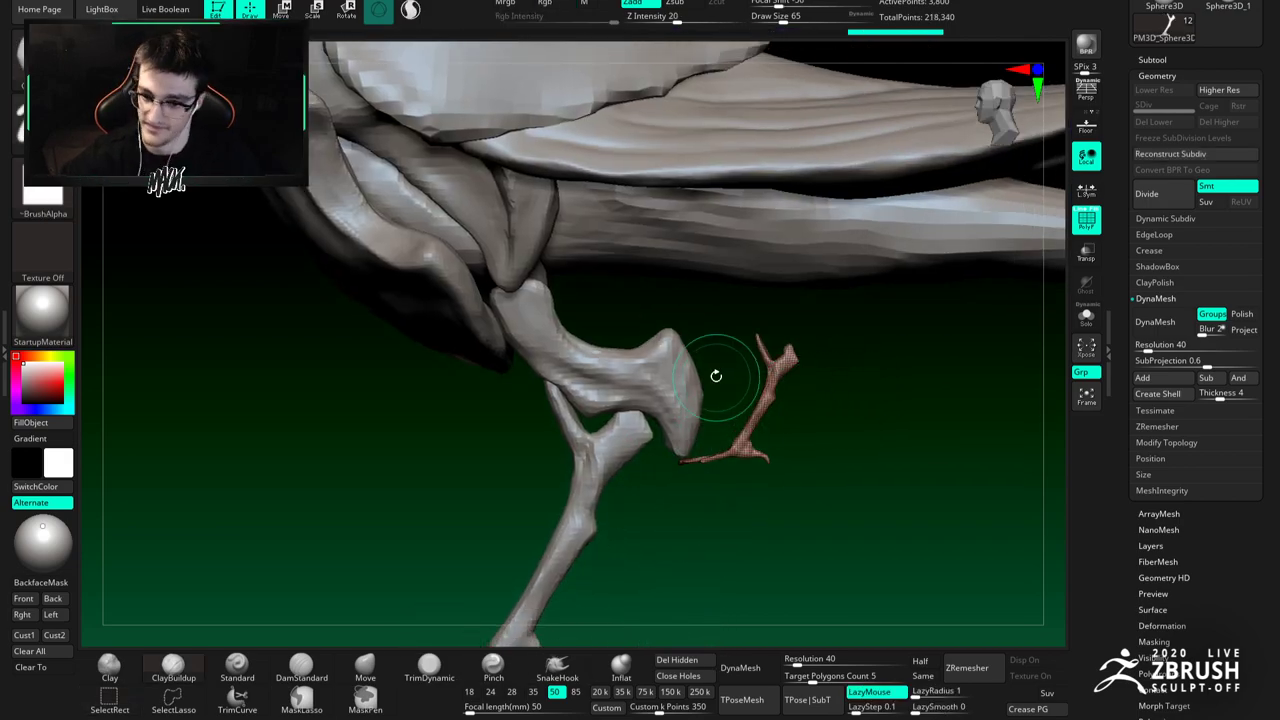
Step: Rotate and move the small lower-leg copies with the gizmo to stand between the tail and the rear of the thighs
{"action": "right_click_drag", "start_coordinate": [788, 401], "coordinate": [767, 406], "text": "alt"}
{"action": "key", "text": "w"}
{"action": "left_click_drag", "start_coordinate": [803, 337], "coordinate": [584, 206]}
{"action": "mouse_move", "coordinate": [624, 338]}
{"action": "right_mouse_down"}
{"action": "mouse_move", "coordinate": [600, 340]}
{"action": "mouse_move", "coordinate": [611, 346]}
{"action": "right_mouse_up"}
{"action": "left_click_drag", "start_coordinate": [680, 260], "coordinate": [617, 254]}
{"action": "right_click_drag", "start_coordinate": [615, 300], "coordinate": [646, 298]}
{"action": "left_click_drag", "start_coordinate": [641, 258], "coordinate": [641, 250]}
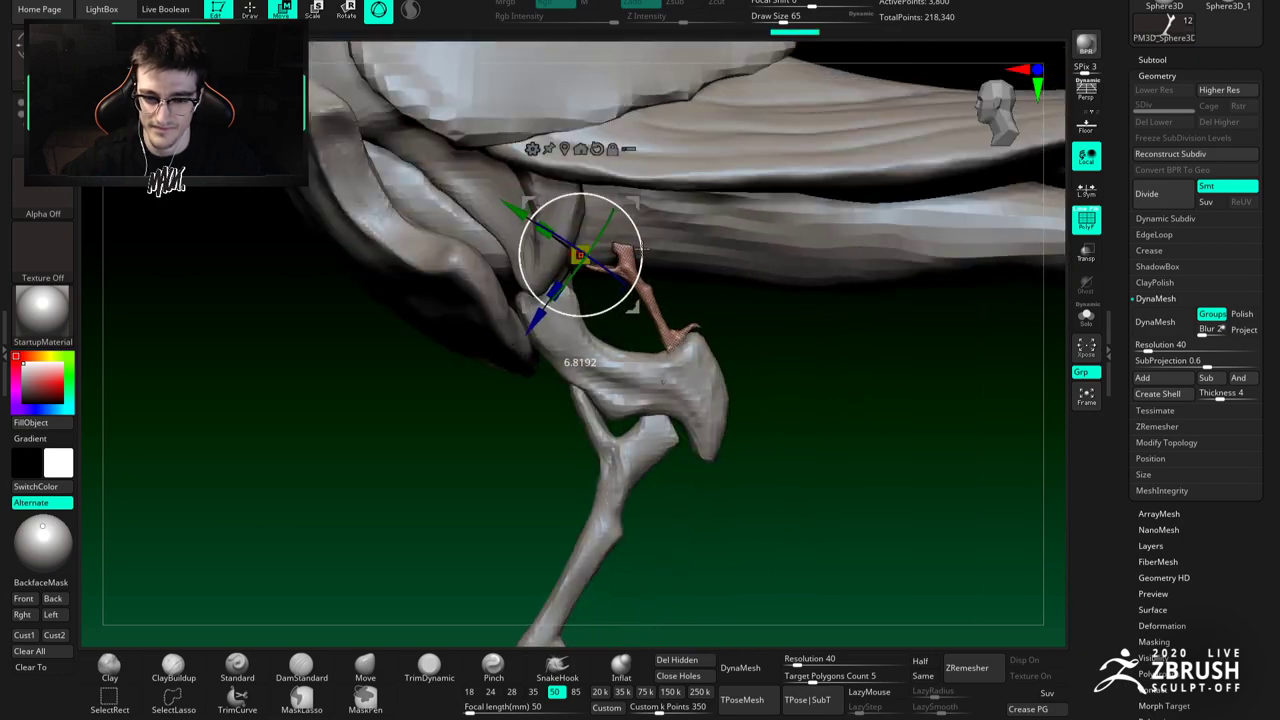
{"action": "left_click_drag", "start_coordinate": [635, 204], "coordinate": [645, 220]}
{"action": "mouse_move", "coordinate": [700, 358]}
{"action": "right_mouse_down"}
{"action": "mouse_move", "coordinate": [672, 380]}
{"action": "mouse_move", "coordinate": [728, 363]}
{"action": "mouse_move", "coordinate": [697, 363]}
{"action": "right_mouse_up"}
Step: Isolate the small leg copies and smooth away their toes and branching ends
{"action": "key", "text": "q"}
{"action": "right_click_drag", "start_coordinate": [566, 439], "coordinate": [592, 474], "text": "alt"}
{"action": "left_click", "coordinate": [1086, 314]}
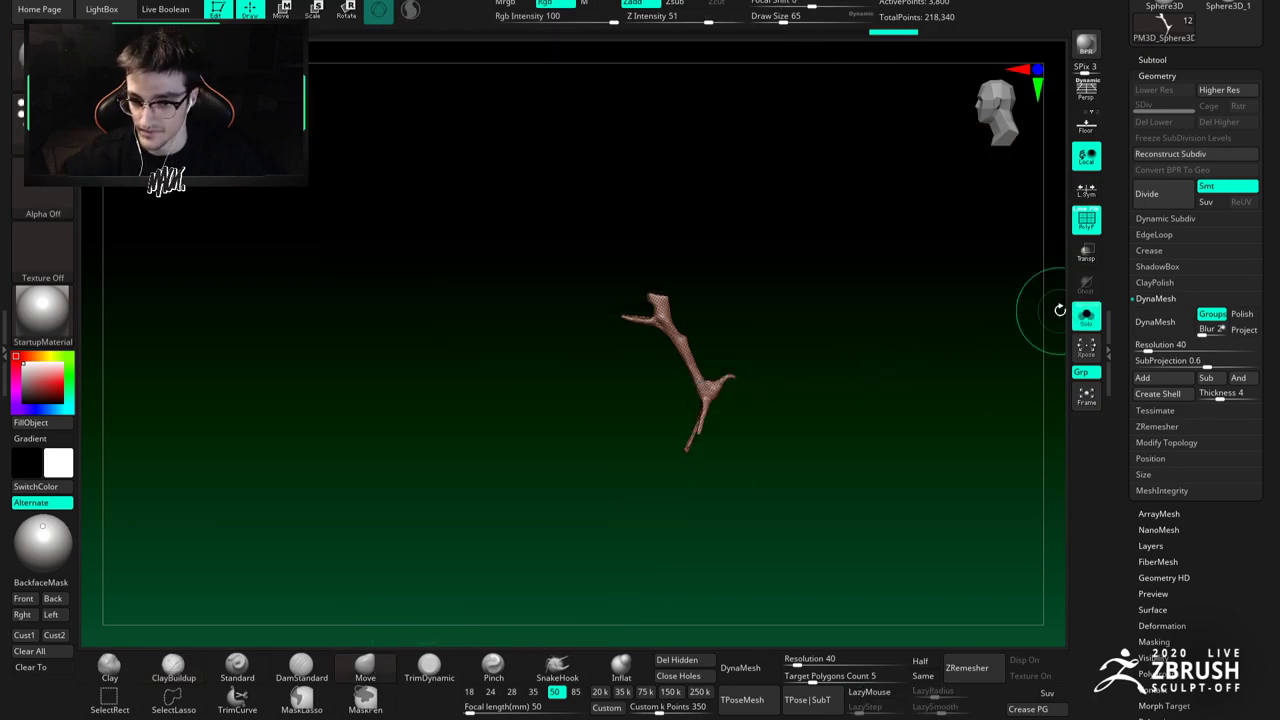
{"action": "left_click_drag", "start_coordinate": [652, 313], "coordinate": [650, 317], "text": "shift"}
{"action": "left_click_drag", "start_coordinate": [723, 391], "coordinate": [693, 432], "text": "shift"}
{"action": "left_click", "coordinate": [717, 456], "text": "ctrl+shift"}
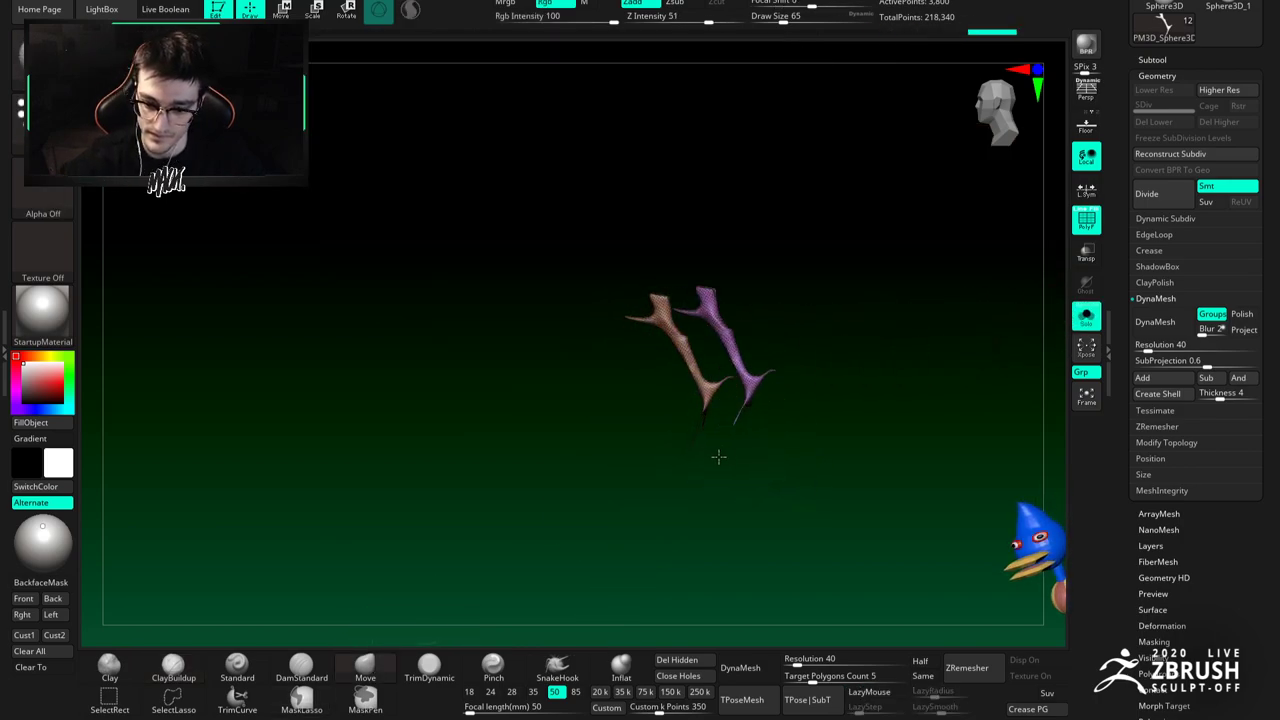
Step: Remesh the small leg copies with DynaMesh at resolution 40 and thicken them with the Inflat brush
{"action": "left_click", "coordinate": [744, 669]}
{"action": "left_click_drag", "start_coordinate": [714, 399], "coordinate": [716, 402], "text": "shift"}
{"action": "key", "text": "ctrl+z"}
{"action": "left_click", "coordinate": [620, 666]}
{"action": "right_click_drag", "start_coordinate": [640, 480], "coordinate": [681, 384]}
{"action": "mouse_move", "coordinate": [606, 410]}
{"action": "right_mouse_down"}
{"action": "mouse_move", "coordinate": [657, 389]}
{"action": "mouse_move", "coordinate": [623, 386]}
{"action": "mouse_move", "coordinate": [677, 391]}
{"action": "mouse_move", "coordinate": [672, 415]}
{"action": "mouse_move", "coordinate": [714, 434]}
{"action": "mouse_move", "coordinate": [673, 413]}
{"action": "mouse_move", "coordinate": [651, 434]}
{"action": "mouse_move", "coordinate": [669, 414]}
{"action": "mouse_move", "coordinate": [715, 420]}
{"action": "mouse_move", "coordinate": [668, 318]}
{"action": "right_mouse_up"}
{"action": "left_click_drag", "start_coordinate": [638, 315], "coordinate": [637, 315]}
{"action": "right_click_drag", "start_coordinate": [643, 325], "coordinate": [657, 355], "text": "alt"}
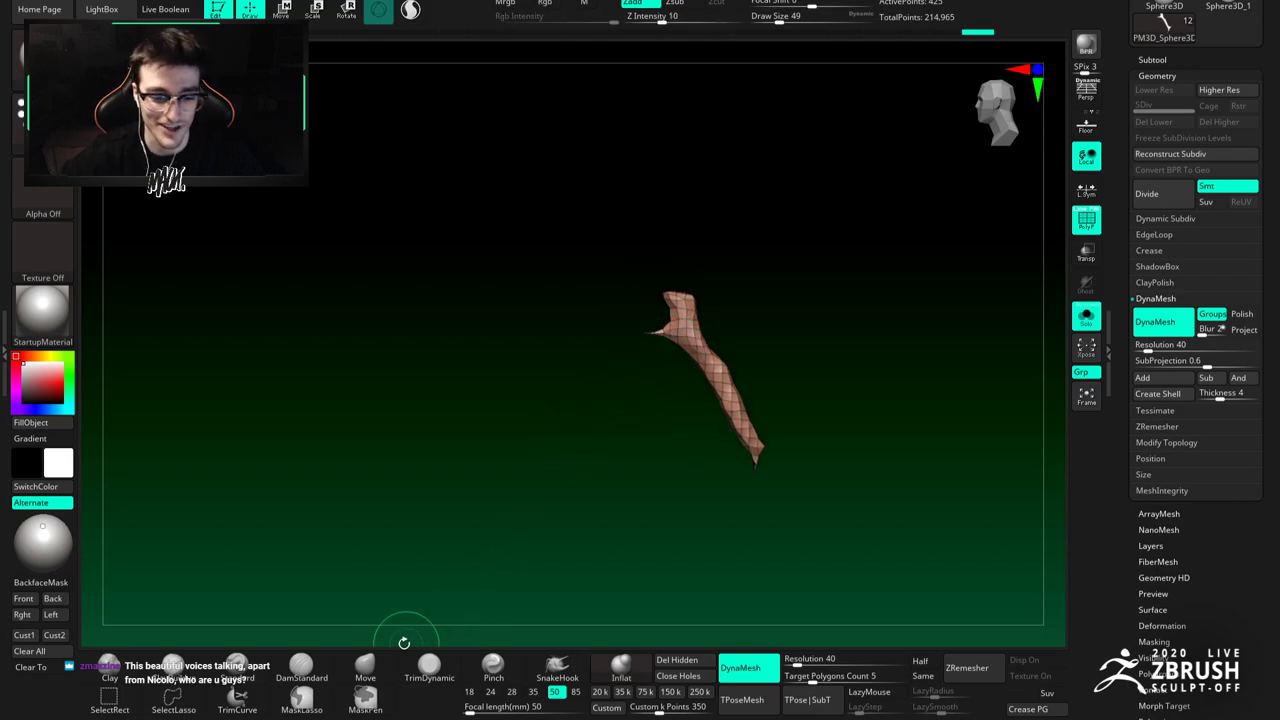
Step: Show the whole bird and pull the strut's upper end toward the body with the Move brush at draw sizes 163 and 83
{"action": "left_click", "coordinate": [365, 668]}
{"action": "left_click", "coordinate": [1086, 315]}
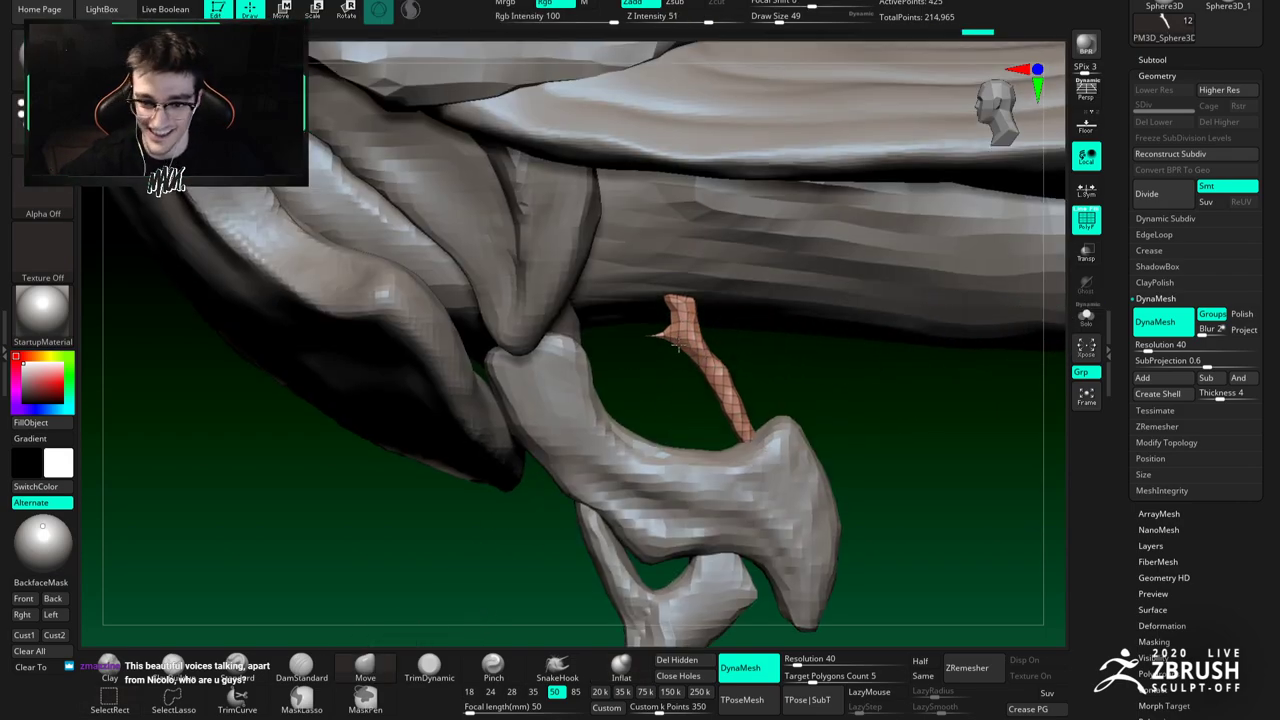
{"action": "key", "text": "space"}
{"action": "mouse_move", "coordinate": [682, 331]}
{"action": "left_mouse_down"}
{"action": "mouse_move", "coordinate": [703, 320]}
{"action": "mouse_move", "coordinate": [652, 314]}
{"action": "left_mouse_up"}
{"action": "key", "text": "space"}
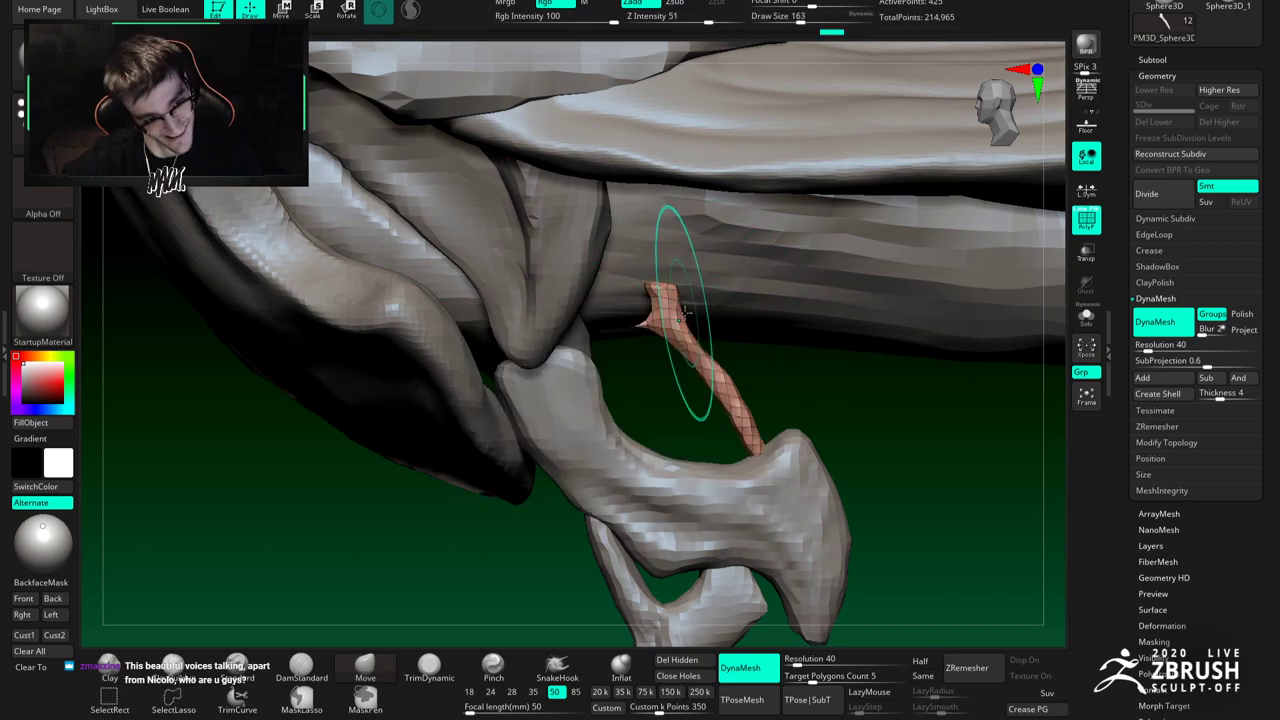
{"action": "key", "text": "space"}
{"action": "left_click_drag", "start_coordinate": [655, 304], "coordinate": [642, 303]}
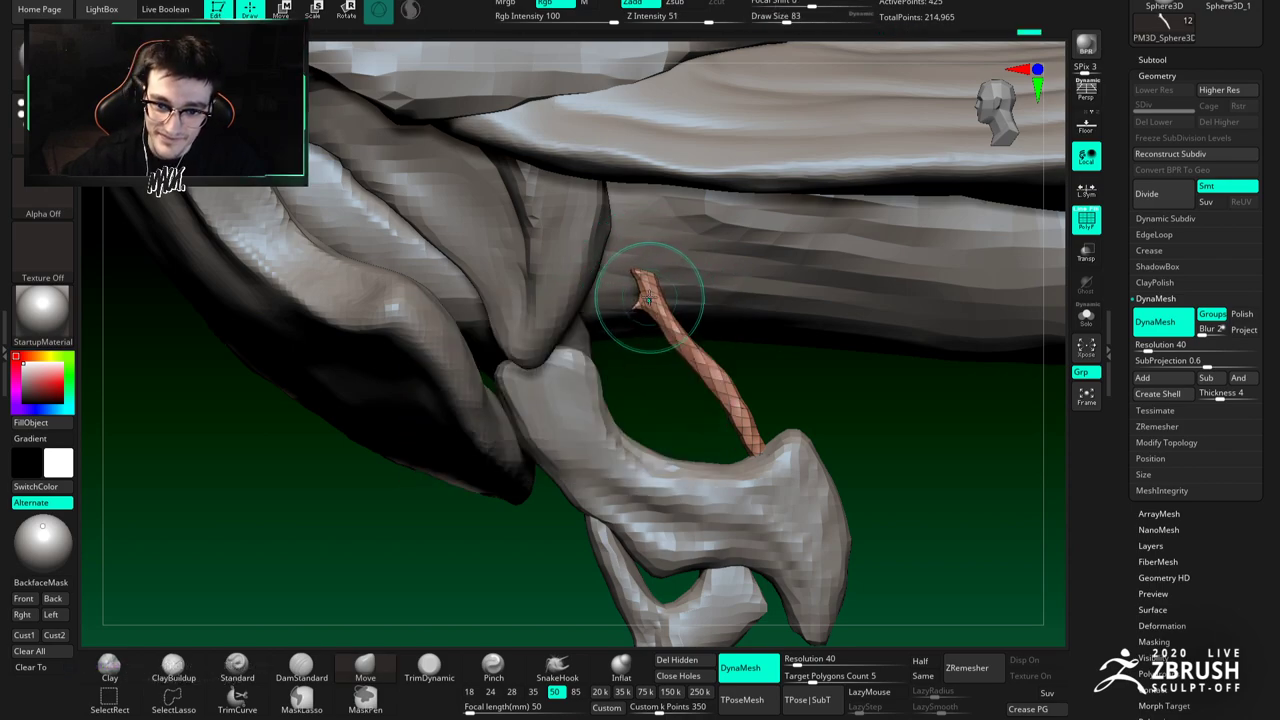
Step: Adjust the curve of the strut's upper and middle part with the Move brush at draw sizes 54 and 68
{"action": "key", "text": "space"}
{"action": "key", "text": "space"}
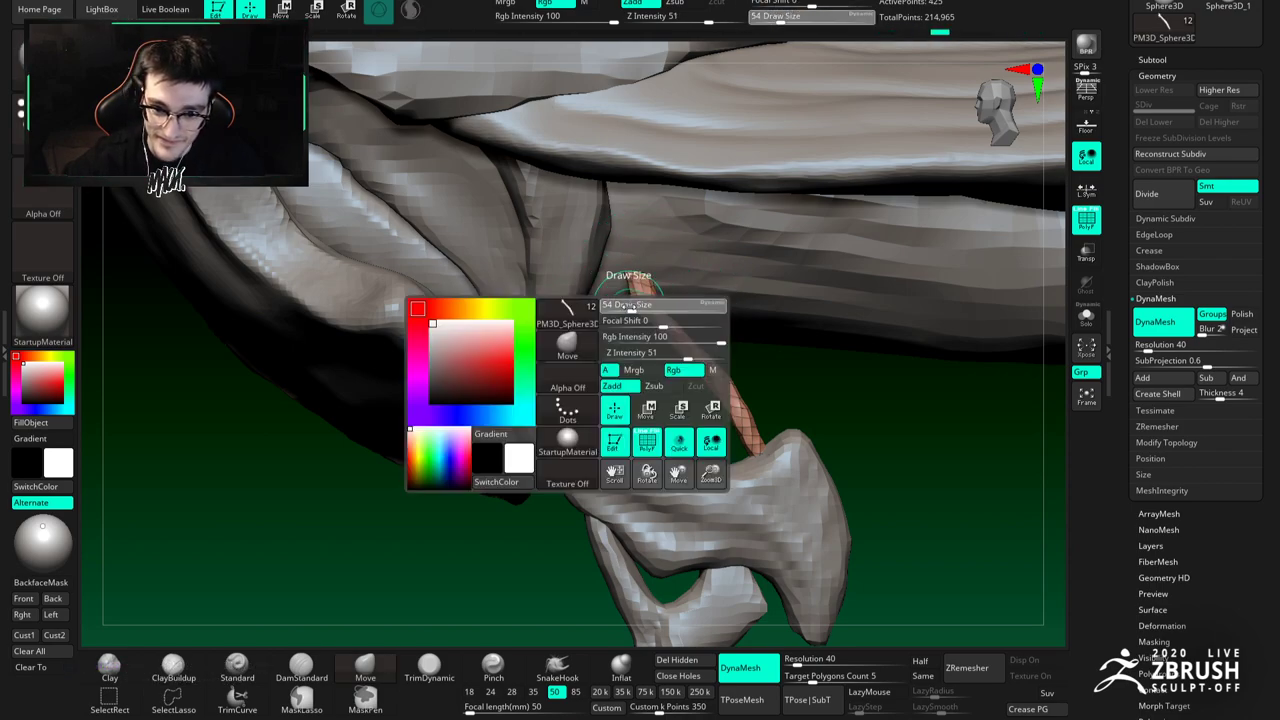
{"action": "right_click_drag", "start_coordinate": [627, 307], "coordinate": [664, 319]}
{"action": "key", "text": "b"}
{"action": "key", "text": "m"}
{"action": "key", "text": "v"}
{"action": "key", "text": "space"}
{"action": "key", "text": "space"}
{"action": "left_click_drag", "start_coordinate": [665, 318], "coordinate": [676, 318]}
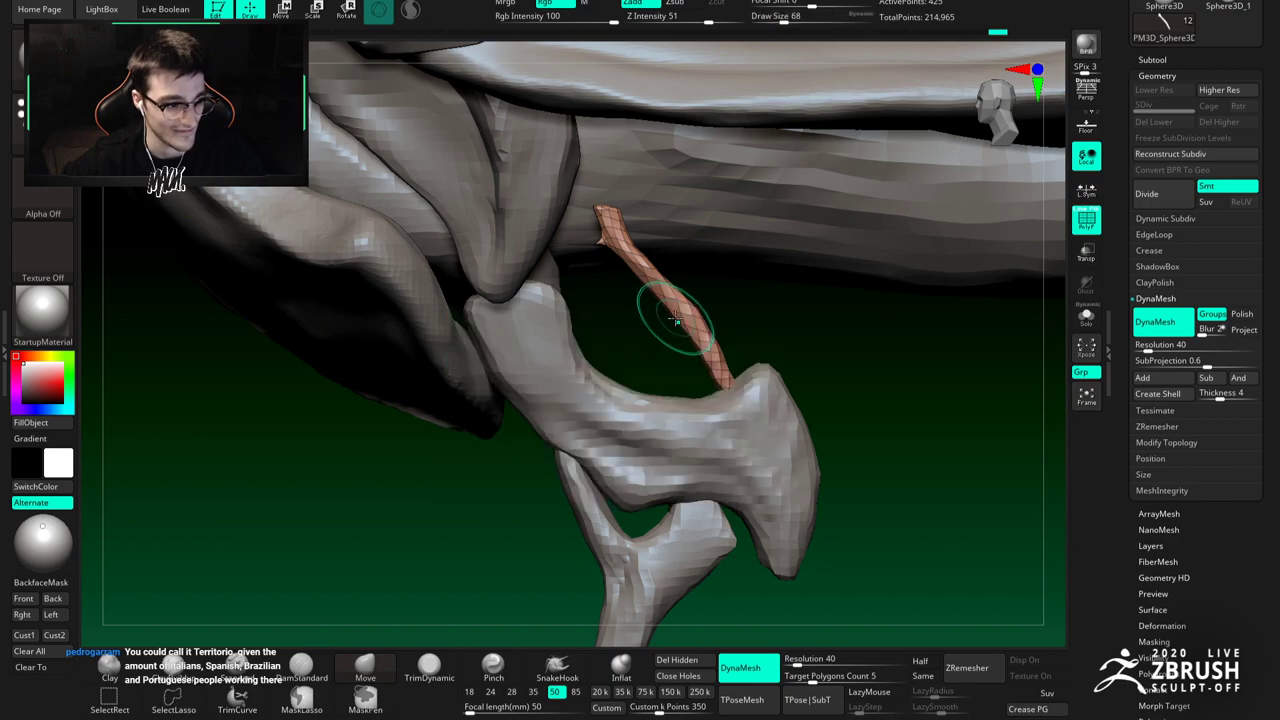
Step: Position the whole strut against the rear of the thigh with the Move brush, starting at draw size 132
{"action": "mouse_move", "coordinate": [667, 312]}
{"action": "right_mouse_down", "text": "ctrl"}
{"action": "mouse_move", "coordinate": [646, 260]}
{"action": "mouse_move", "coordinate": [681, 319]}
{"action": "right_mouse_up", "text": "ctrl"}
{"action": "key", "text": "space"}
{"action": "left_click_drag", "start_coordinate": [681, 322], "coordinate": [693, 327]}
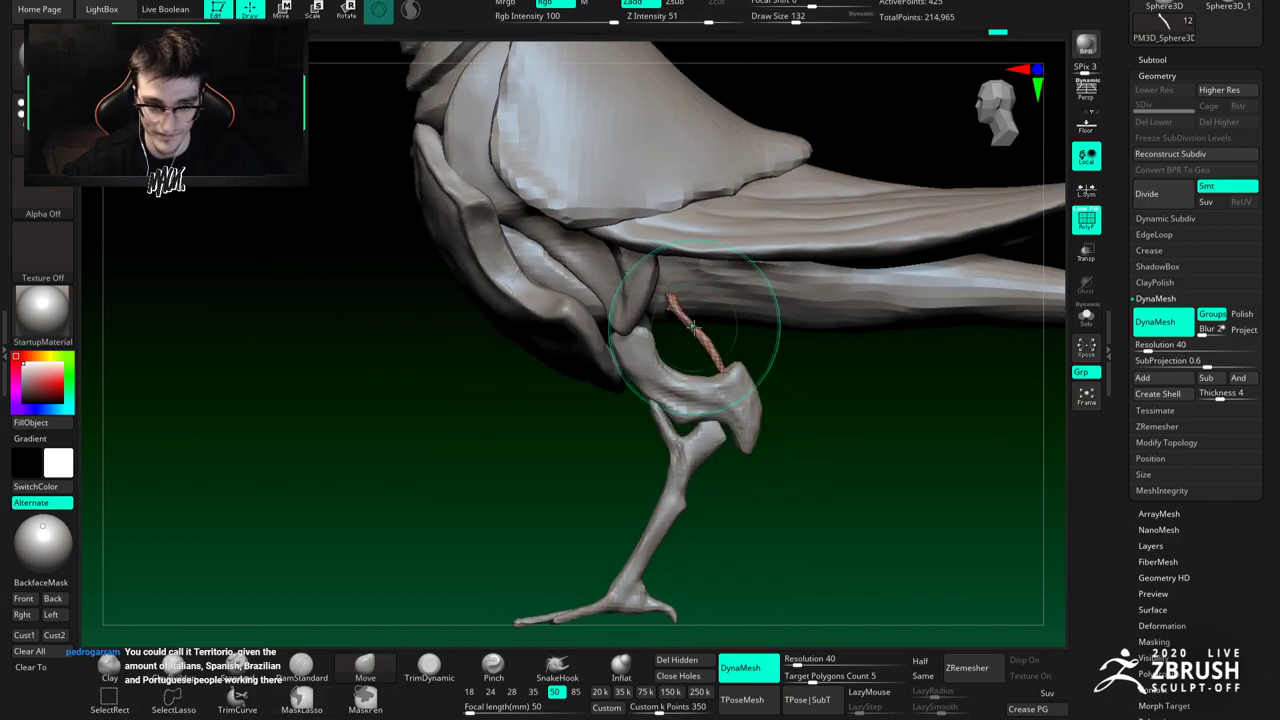
{"action": "key", "text": "space"}
{"action": "left_click_drag", "start_coordinate": [726, 362], "coordinate": [726, 372]}
{"action": "key", "text": "space"}
{"action": "left_click_drag", "start_coordinate": [717, 361], "coordinate": [709, 361]}
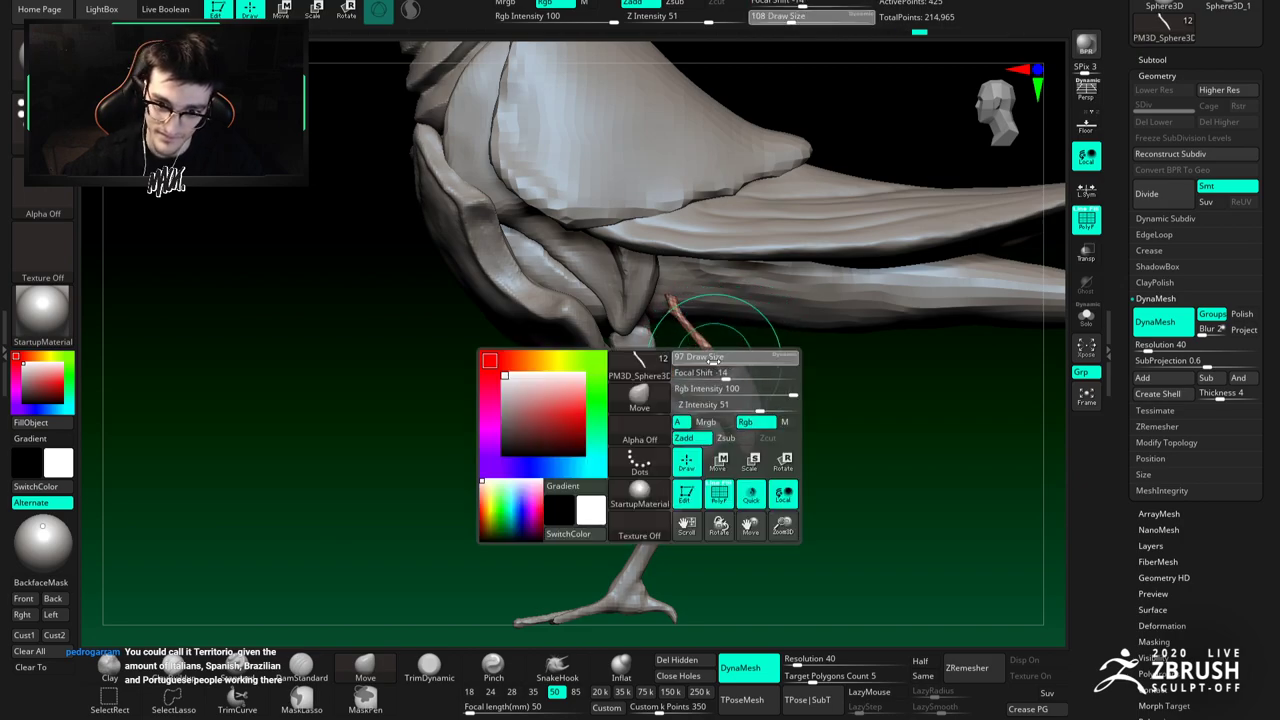
{"action": "mouse_move", "coordinate": [677, 316]}
{"action": "right_mouse_down"}
{"action": "mouse_move", "coordinate": [600, 320]}
{"action": "mouse_move", "coordinate": [630, 285]}
{"action": "mouse_move", "coordinate": [670, 324]}
{"action": "right_mouse_up"}
Step: Select the tail, reshape its base with the Move brush at draw size 128 and remesh it at DynaMesh resolution 16
{"action": "left_click", "coordinate": [687, 301], "text": "alt"}
{"action": "key", "text": "space"}
{"action": "left_click_drag", "start_coordinate": [667, 307], "coordinate": [678, 308]}
{"action": "right_click_drag", "start_coordinate": [680, 308], "coordinate": [652, 275]}
{"action": "left_click_drag", "start_coordinate": [655, 280], "coordinate": [648, 285]}
{"action": "right_click_drag", "start_coordinate": [650, 284], "coordinate": [640, 278]}
{"action": "left_click_drag", "start_coordinate": [652, 280], "coordinate": [642, 287]}
{"action": "mouse_move", "coordinate": [642, 287]}
{"action": "right_mouse_down"}
{"action": "mouse_move", "coordinate": [655, 270]}
{"action": "mouse_move", "coordinate": [625, 313]}
{"action": "mouse_move", "coordinate": [670, 290]}
{"action": "mouse_move", "coordinate": [758, 288]}
{"action": "mouse_move", "coordinate": [738, 290]}
{"action": "right_mouse_up"}
{"action": "left_click_drag", "start_coordinate": [951, 390], "coordinate": [978, 418], "text": "ctrl"}
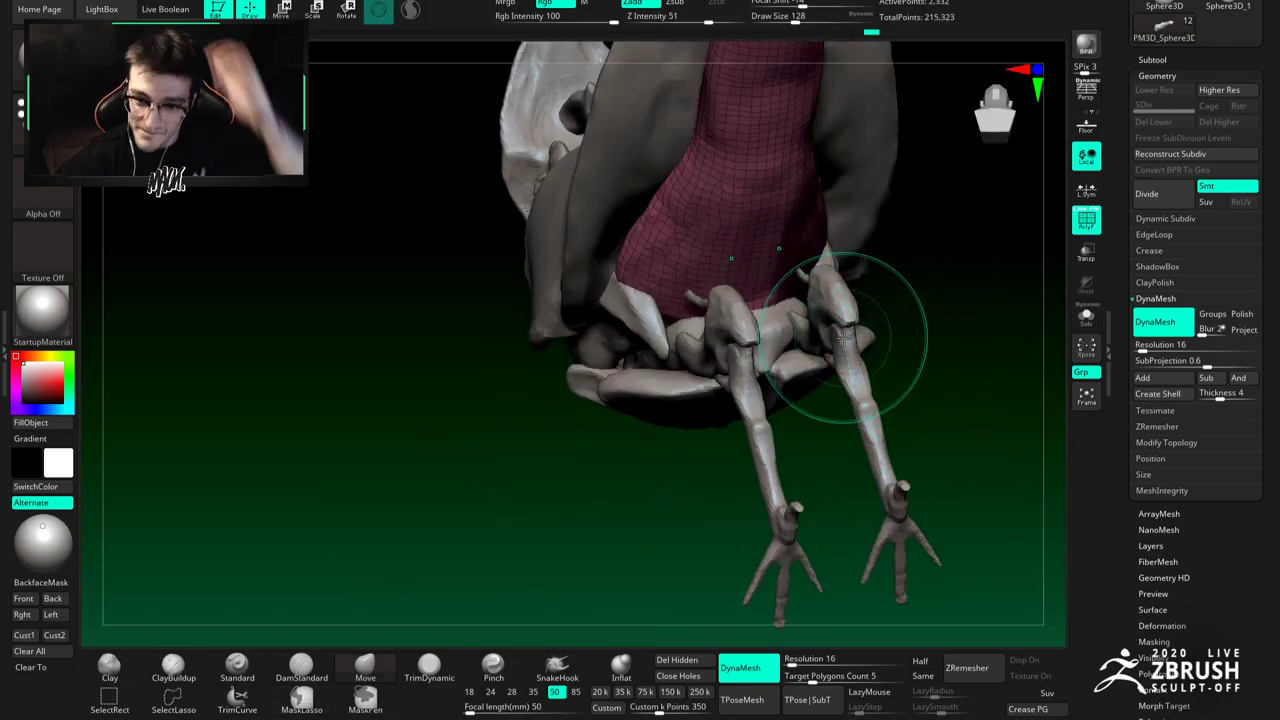
Step: Examine the tail's base from below and from the side, both isolated and together with the whole bird
{"action": "right_click_drag", "start_coordinate": [790, 280], "coordinate": [619, 282]}
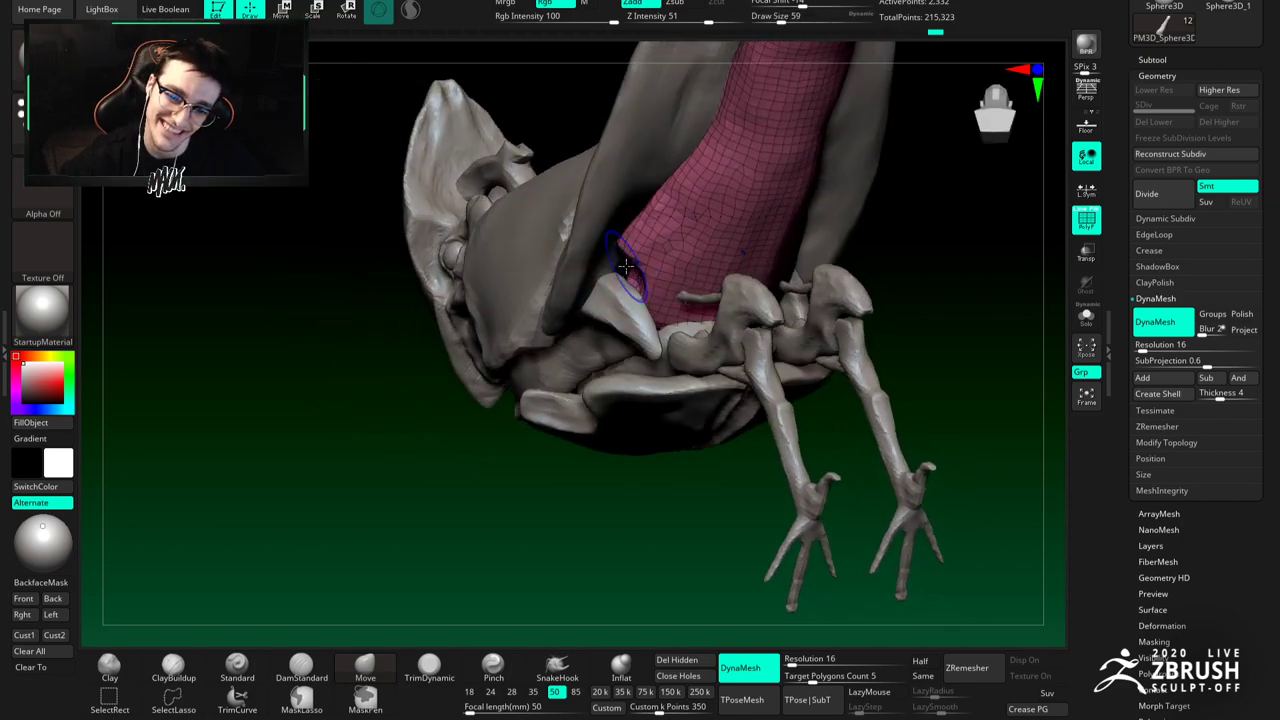
{"action": "mouse_move", "coordinate": [641, 285]}
{"action": "right_mouse_down"}
{"action": "mouse_move", "coordinate": [652, 228]}
{"action": "mouse_move", "coordinate": [648, 325]}
{"action": "mouse_move", "coordinate": [770, 315]}
{"action": "mouse_move", "coordinate": [662, 222]}
{"action": "right_mouse_up"}
{"action": "mouse_move", "coordinate": [662, 222]}
{"action": "right_mouse_down", "text": "ctrl"}
{"action": "mouse_move", "coordinate": [663, 281]}
{"action": "mouse_move", "coordinate": [660, 254]}
{"action": "mouse_move", "coordinate": [734, 312]}
{"action": "mouse_move", "coordinate": [668, 288]}
{"action": "right_mouse_up", "text": "ctrl"}
{"action": "left_click", "coordinate": [1086, 315]}
{"action": "mouse_move", "coordinate": [807, 311]}
{"action": "right_mouse_down"}
{"action": "mouse_move", "coordinate": [674, 300]}
{"action": "mouse_move", "coordinate": [695, 318]}
{"action": "right_mouse_up"}
{"action": "left_click", "coordinate": [1088, 320]}
{"action": "mouse_move", "coordinate": [600, 322]}
{"action": "right_mouse_down"}
{"action": "mouse_move", "coordinate": [694, 334]}
{"action": "mouse_move", "coordinate": [724, 367]}
{"action": "mouse_move", "coordinate": [745, 368]}
{"action": "mouse_move", "coordinate": [720, 345]}
{"action": "mouse_move", "coordinate": [730, 325]}
{"action": "right_mouse_up"}
{"action": "left_click", "coordinate": [1080, 330]}
{"action": "right_click_drag", "start_coordinate": [1011, 331], "coordinate": [990, 333]}
{"action": "mouse_move", "coordinate": [708, 337]}
{"action": "right_mouse_down", "text": "ctrl"}
{"action": "mouse_move", "coordinate": [708, 354]}
{"action": "mouse_move", "coordinate": [678, 342]}
{"action": "mouse_move", "coordinate": [703, 325]}
{"action": "right_mouse_up", "text": "ctrl"}
Step: Choose the ClayBuildup brush, show the whole bird and remesh the tail with DynaMesh at resolution 24
{"action": "key", "text": "b"}
{"action": "key", "text": "c"}
{"action": "key", "text": "b"}
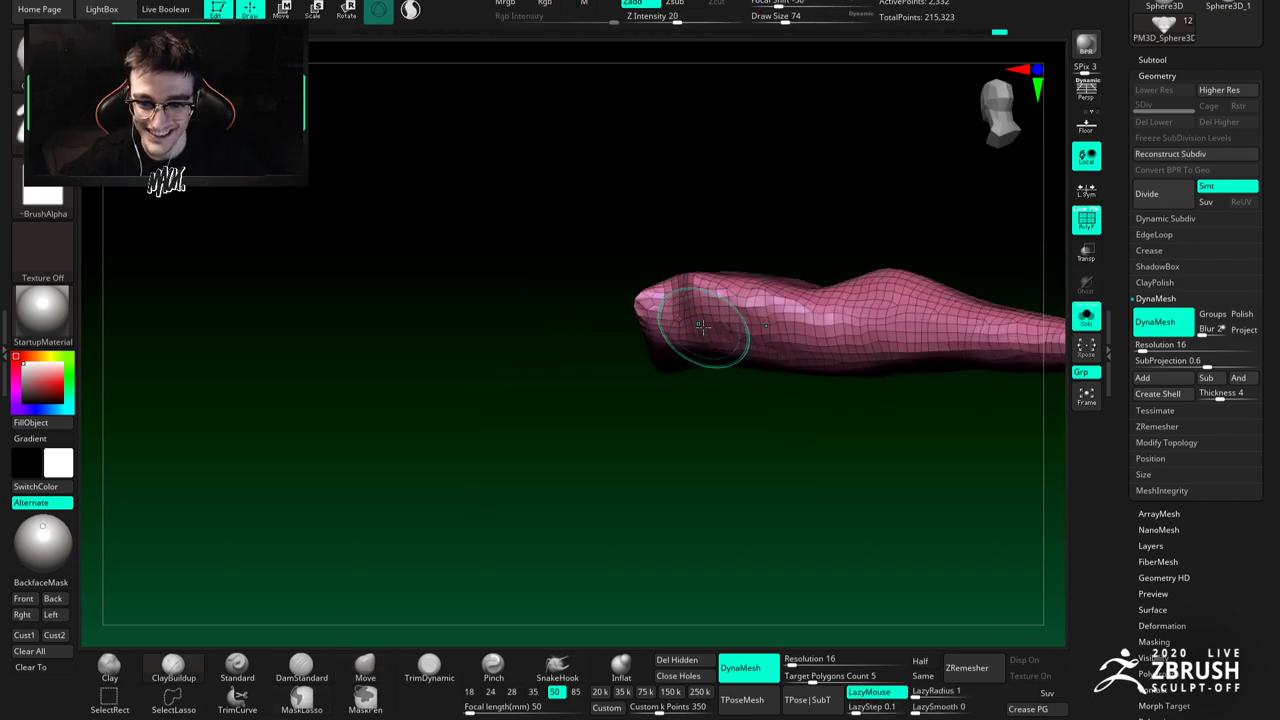
{"action": "left_click", "coordinate": [1086, 315]}
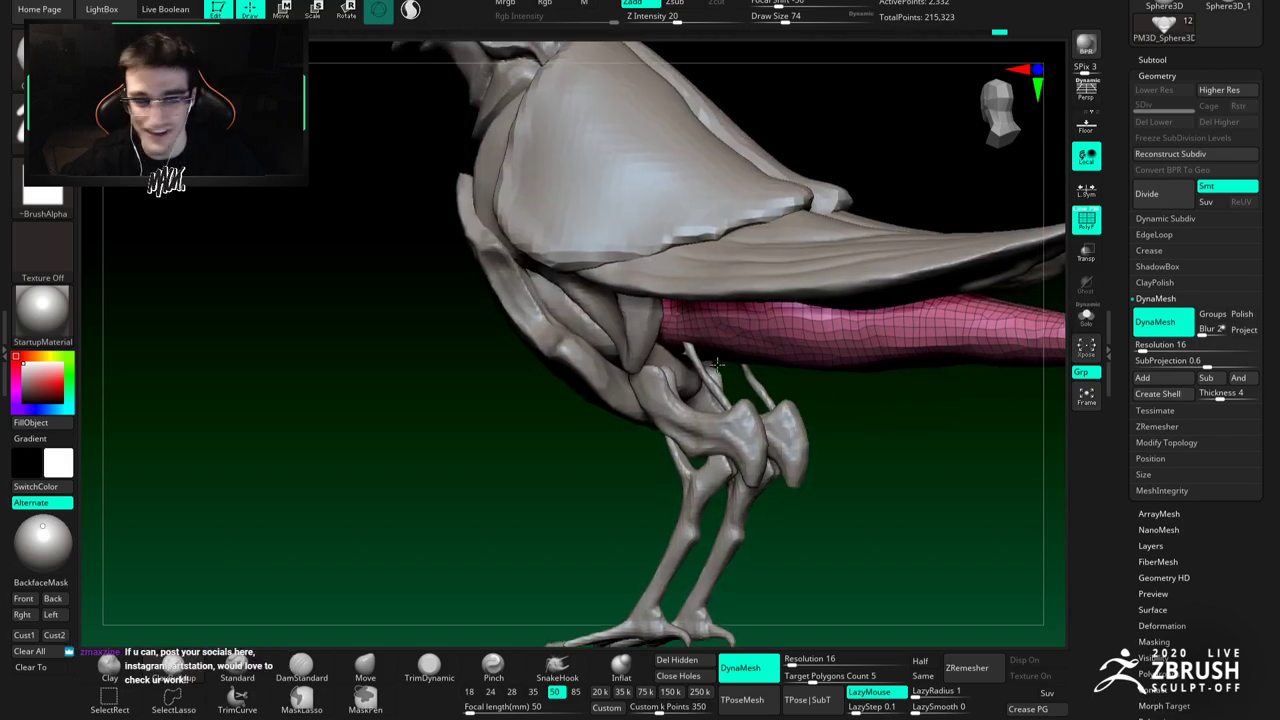
{"action": "left_click", "coordinate": [811, 660]}
{"action": "type", "text": "24"}
{"action": "key", "text": "Return"}
{"action": "left_click_drag", "start_coordinate": [862, 512], "coordinate": [887, 478], "text": "ctrl"}
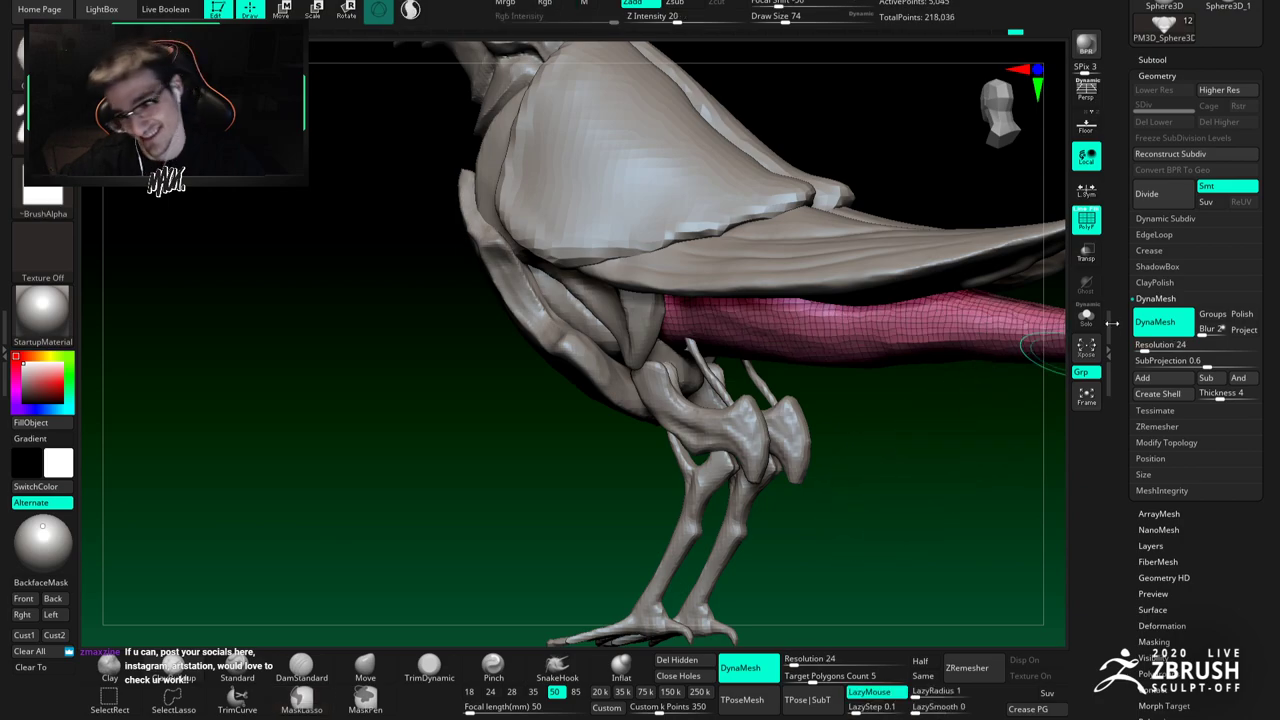
Step: Isolate the tail, add volume near its base with ClayBuildup at draw size 59 and turn off the wireframe display
{"action": "left_click", "coordinate": [1086, 315]}
{"action": "key", "text": "space"}
{"action": "key", "text": "space"}
{"action": "left_click_drag", "start_coordinate": [689, 307], "coordinate": [701, 303]}
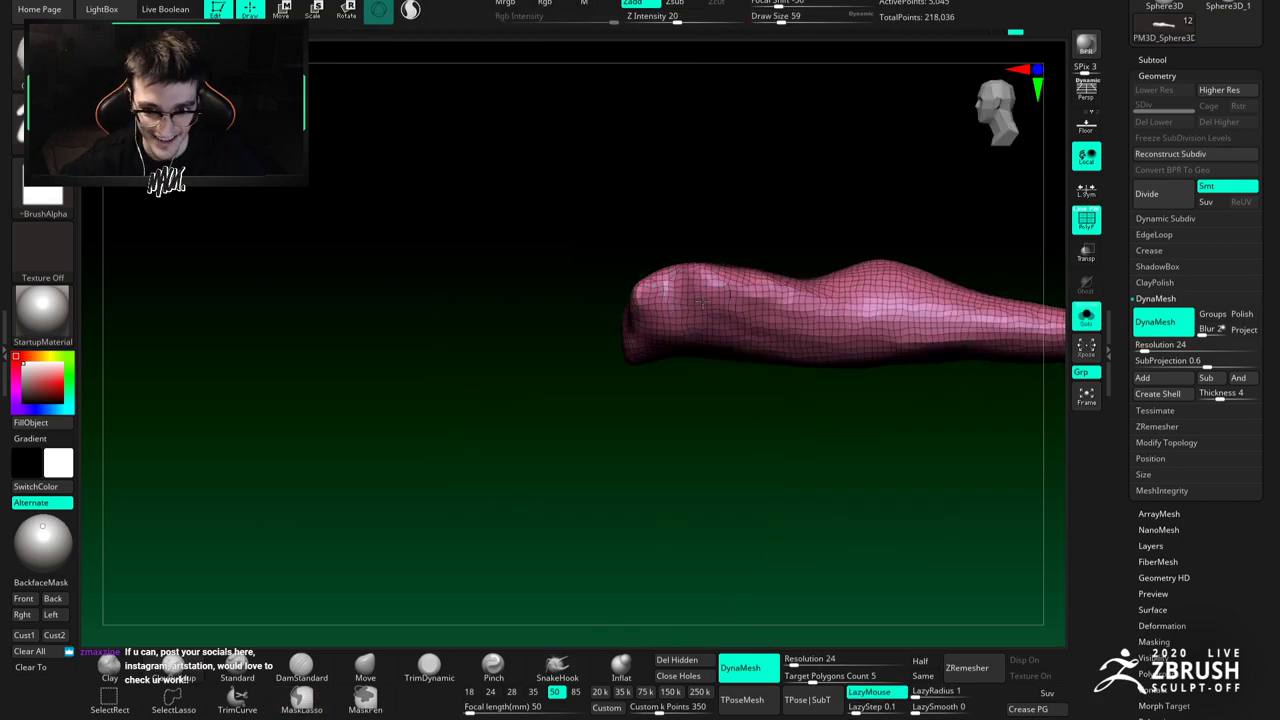
{"action": "key", "text": "shift+f"}
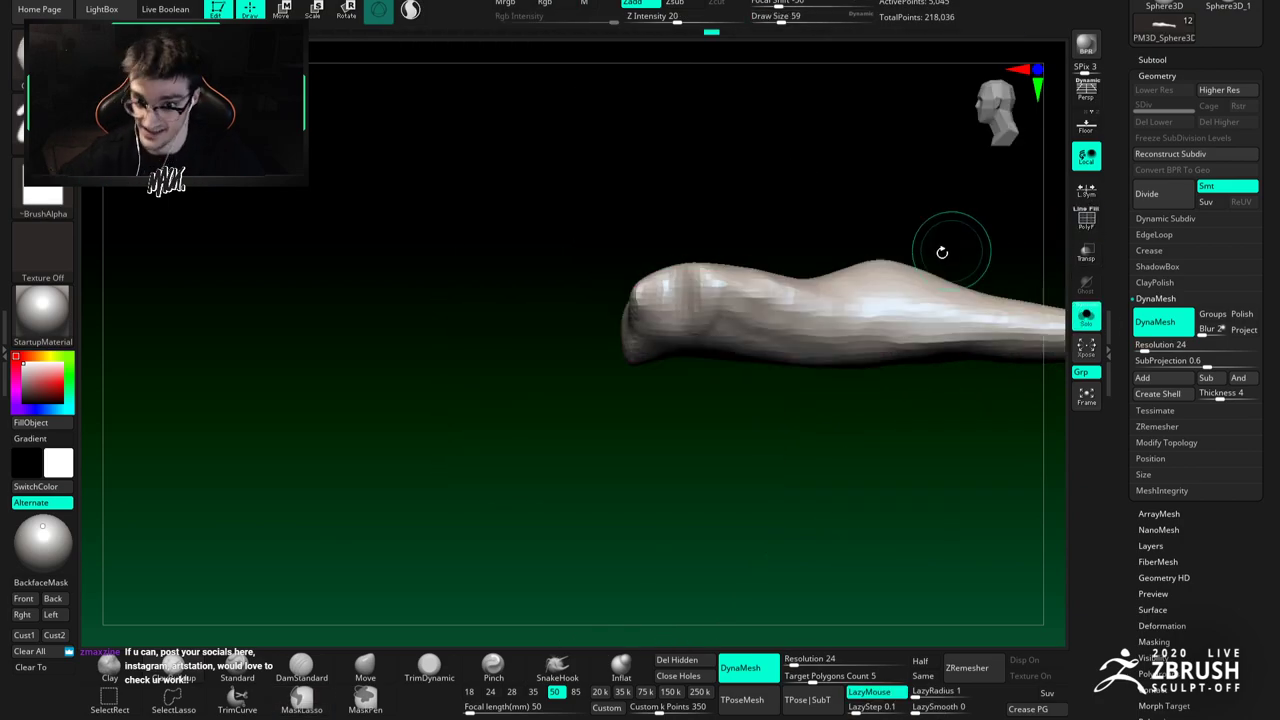
Step: Carve a groove along the side of the tail's base with the DamStandard brush and show the whole bird again
{"action": "right_click_drag", "start_coordinate": [714, 311], "coordinate": [664, 312]}
{"action": "key", "text": "b"}
{"action": "key", "text": "d"}
{"action": "key", "text": "s"}
{"action": "left_click_drag", "start_coordinate": [668, 314], "coordinate": [814, 352]}
{"action": "mouse_move", "coordinate": [794, 357]}
{"action": "right_mouse_down"}
{"action": "mouse_move", "coordinate": [726, 329]}
{"action": "mouse_move", "coordinate": [758, 295]}
{"action": "mouse_move", "coordinate": [746, 314]}
{"action": "mouse_move", "coordinate": [768, 317]}
{"action": "mouse_move", "coordinate": [677, 314]}
{"action": "mouse_move", "coordinate": [509, 494]}
{"action": "right_mouse_up"}
{"action": "left_click", "coordinate": [1084, 316]}
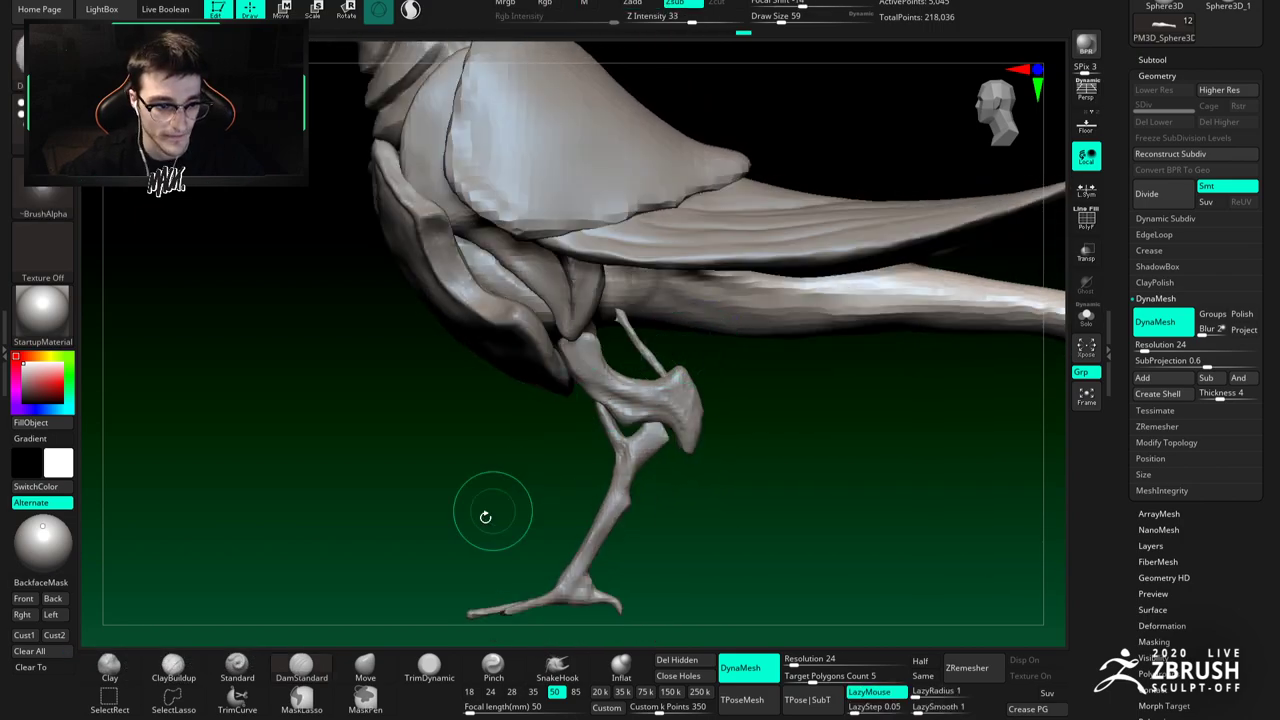
Step: Pull a pointed bump down from the underside of the tail's base with the Move brush, refining it at draw sizes 71 and 51
{"action": "left_click", "coordinate": [364, 665]}
{"action": "right_click_drag", "start_coordinate": [678, 311], "coordinate": [631, 299], "text": "alt"}
{"action": "mouse_move", "coordinate": [717, 318]}
{"action": "right_mouse_down"}
{"action": "mouse_move", "coordinate": [663, 300]}
{"action": "mouse_move", "coordinate": [701, 282]}
{"action": "mouse_move", "coordinate": [641, 302]}
{"action": "mouse_move", "coordinate": [625, 286]}
{"action": "right_mouse_up"}
{"action": "key", "text": "space"}
{"action": "left_click_drag", "start_coordinate": [625, 286], "coordinate": [637, 287]}
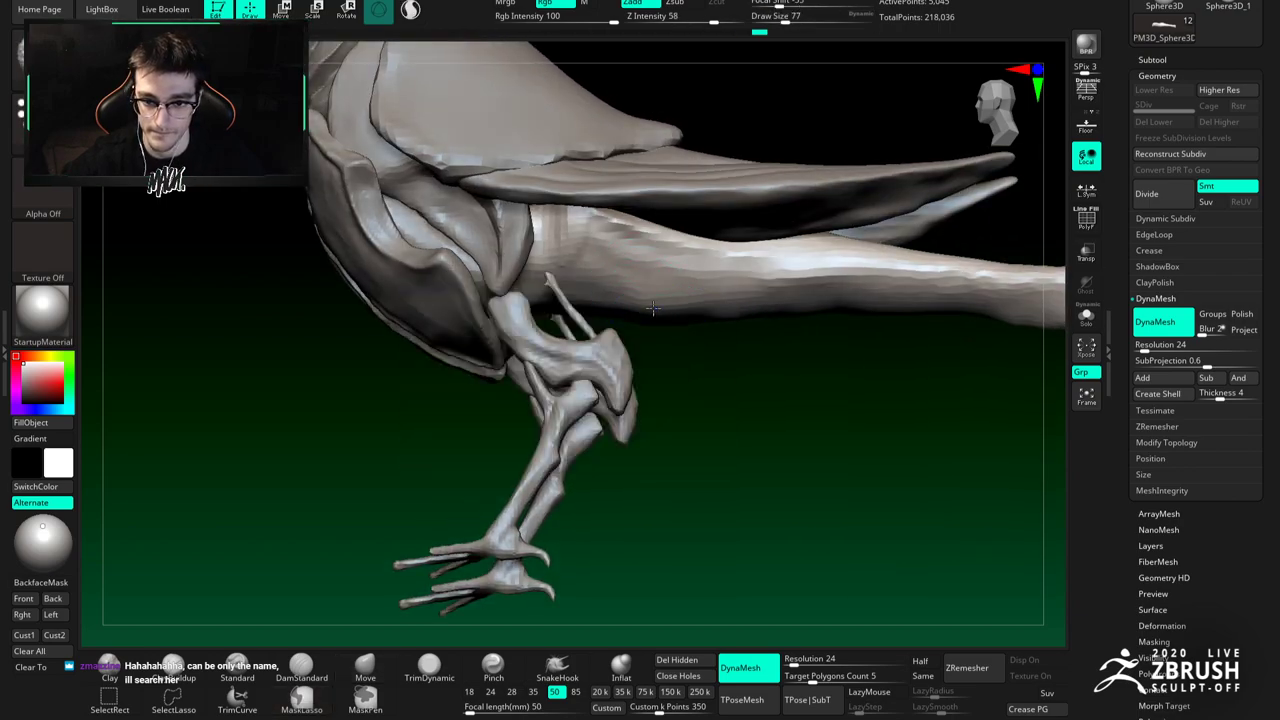
{"action": "right_click_drag", "start_coordinate": [664, 306], "coordinate": [668, 305], "text": "shift"}
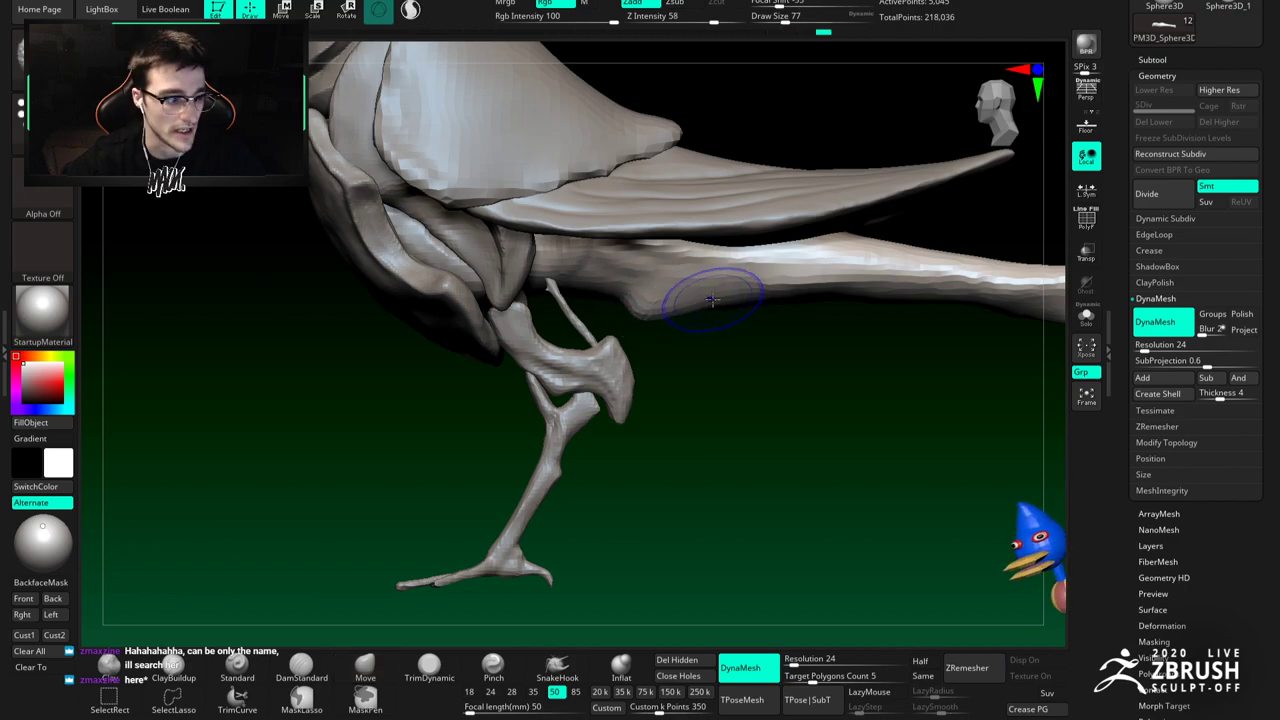
{"action": "key", "text": "space"}
{"action": "left_click_drag", "start_coordinate": [718, 303], "coordinate": [714, 303]}
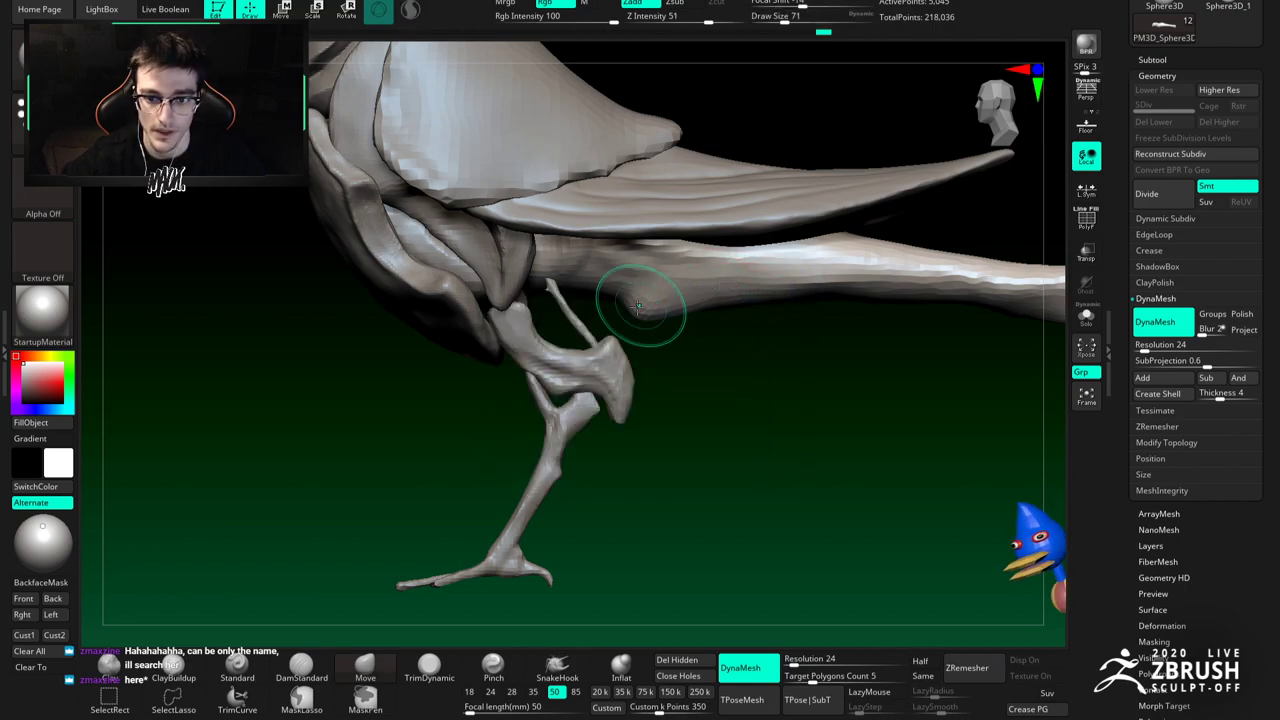
{"action": "key", "text": "bracketleft"}
{"action": "key", "text": "bracketleft"}
{"action": "left_click_drag", "start_coordinate": [646, 305], "coordinate": [654, 317]}
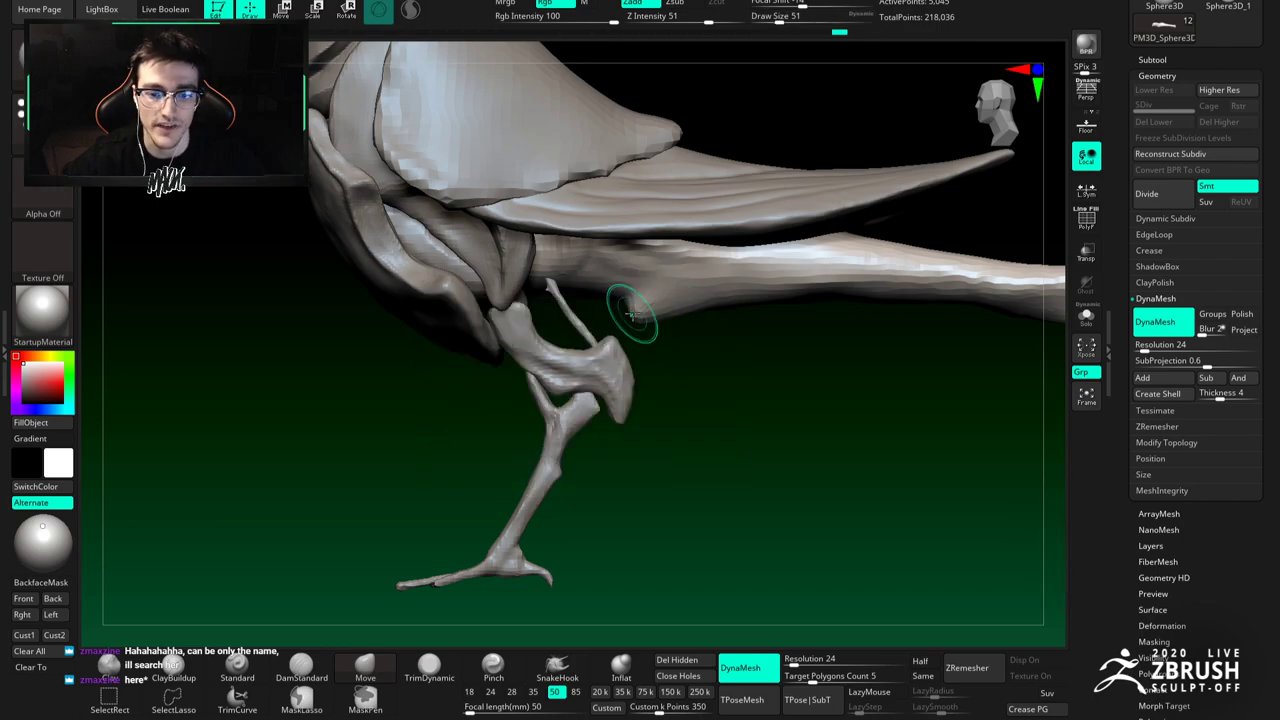
Step: Add volume on the bump under the tail's base with ClayBuildup and carve creases around it with DamStandard
{"action": "key", "text": "b"}
{"action": "key", "text": "c"}
{"action": "key", "text": "b"}
{"action": "mouse_move", "coordinate": [654, 300]}
{"action": "right_mouse_down"}
{"action": "mouse_move", "coordinate": [640, 303]}
{"action": "mouse_move", "coordinate": [666, 297]}
{"action": "mouse_move", "coordinate": [668, 281]}
{"action": "mouse_move", "coordinate": [662, 290]}
{"action": "mouse_move", "coordinate": [679, 292]}
{"action": "mouse_move", "coordinate": [648, 291]}
{"action": "right_mouse_up"}
{"action": "key", "text": "b"}
{"action": "key", "text": "d"}
{"action": "key", "text": "s"}
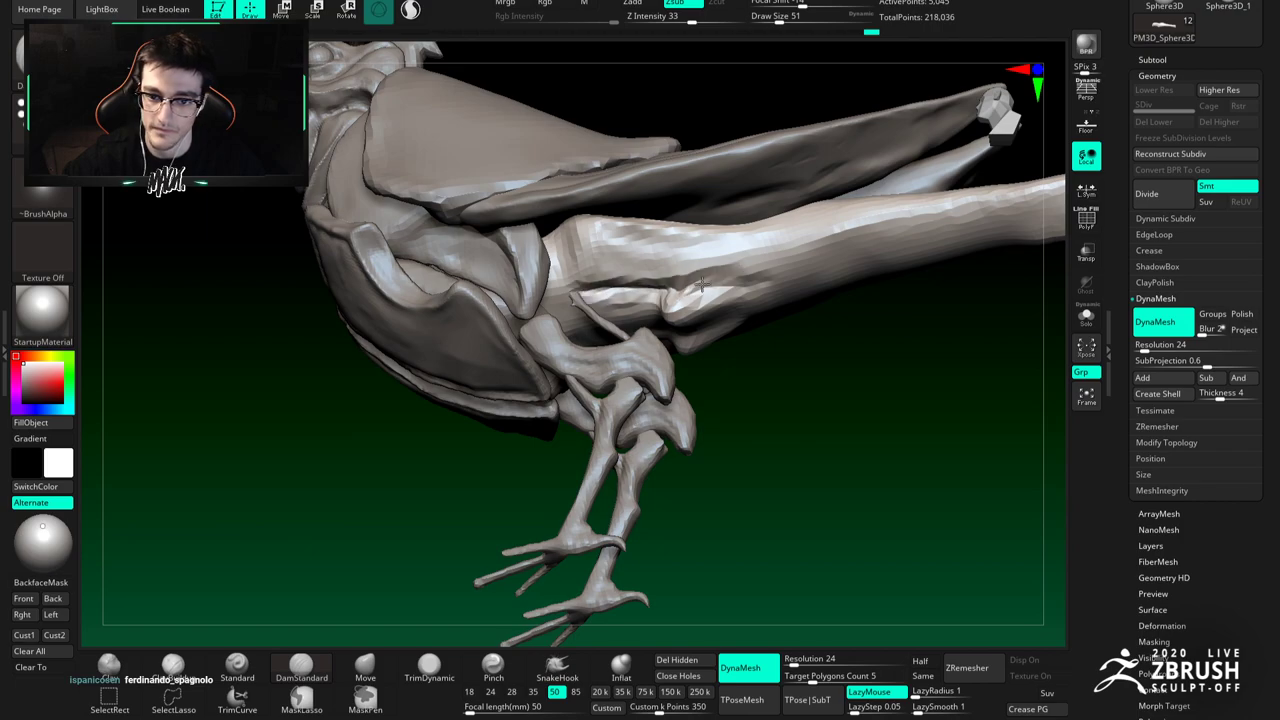
{"action": "mouse_move", "coordinate": [753, 284]}
{"action": "right_mouse_down"}
{"action": "mouse_move", "coordinate": [744, 315]}
{"action": "mouse_move", "coordinate": [734, 307]}
{"action": "mouse_move", "coordinate": [712, 335]}
{"action": "mouse_move", "coordinate": [731, 331]}
{"action": "mouse_move", "coordinate": [708, 340]}
{"action": "mouse_move", "coordinate": [694, 258]}
{"action": "right_mouse_up"}
Step: Adjust the shape of the tail's base above the bump with the Move brush at draw size 77
{"action": "left_click", "coordinate": [375, 661]}
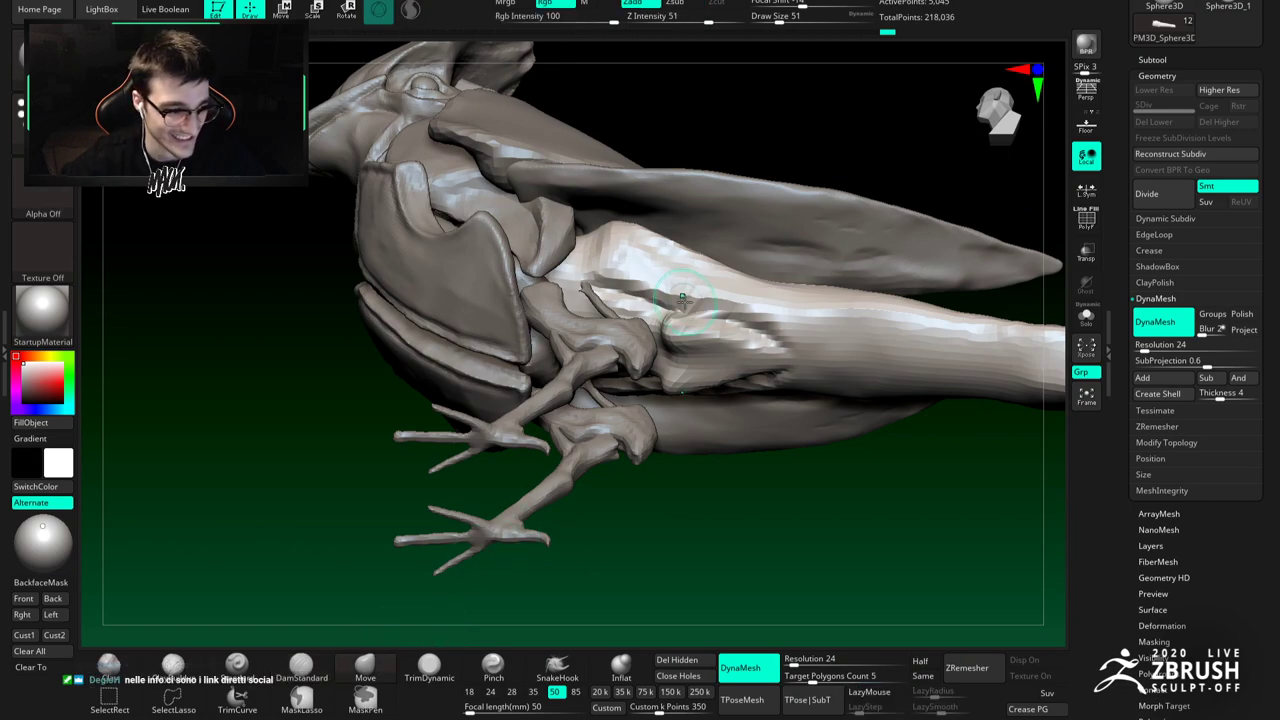
{"action": "mouse_move", "coordinate": [675, 323]}
{"action": "right_mouse_down"}
{"action": "mouse_move", "coordinate": [632, 306]}
{"action": "mouse_move", "coordinate": [682, 358]}
{"action": "mouse_move", "coordinate": [677, 334]}
{"action": "mouse_move", "coordinate": [718, 412]}
{"action": "mouse_move", "coordinate": [717, 363]}
{"action": "right_mouse_up"}
{"action": "right_click", "coordinate": [677, 334]}
{"action": "right_click", "coordinate": [697, 357]}
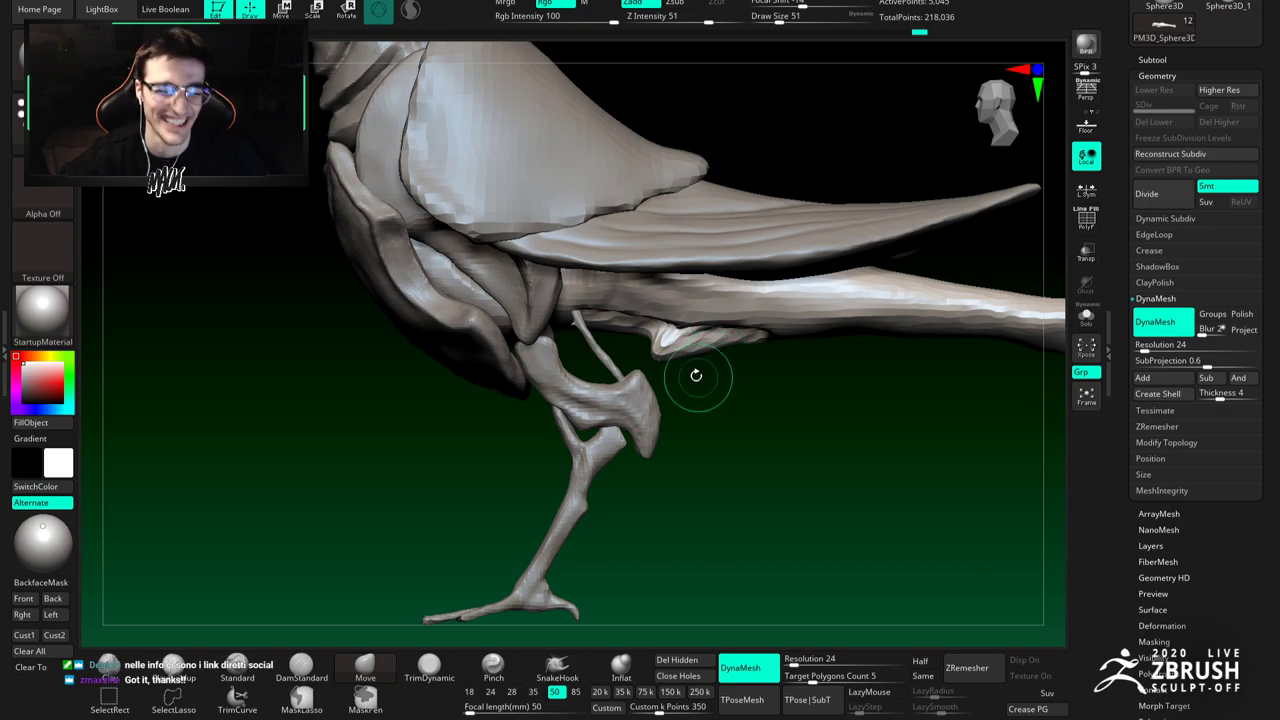
{"action": "key", "text": "space"}
{"action": "mouse_move", "coordinate": [606, 320]}
{"action": "left_mouse_down"}
{"action": "mouse_move", "coordinate": [590, 323]}
{"action": "mouse_move", "coordinate": [614, 318]}
{"action": "mouse_move", "coordinate": [621, 292]}
{"action": "left_mouse_up"}
{"action": "key", "text": "space"}
{"action": "key", "text": "space"}
{"action": "key", "text": "space"}
{"action": "key", "text": "space"}
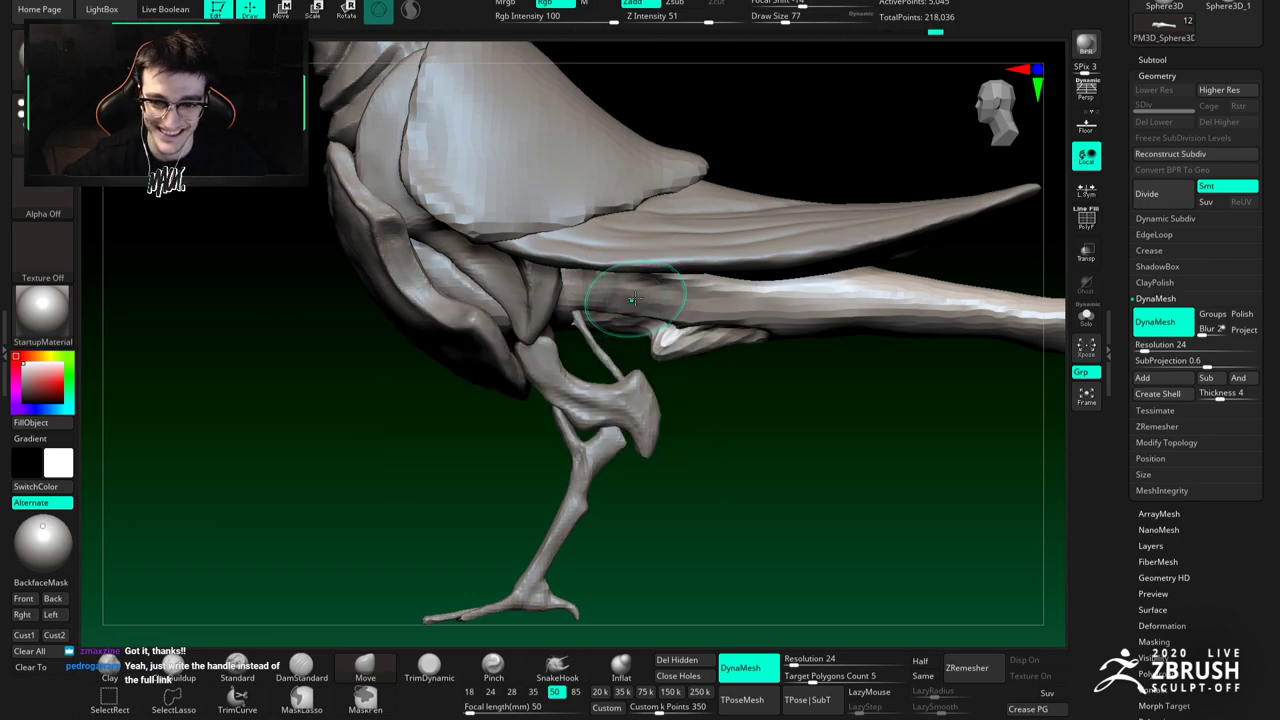
Step: Carve a groove along the upper side of the tail's base with DamStandard at draw size 54
{"action": "key", "text": "b"}
{"action": "key", "text": "d"}
{"action": "key", "text": "s"}
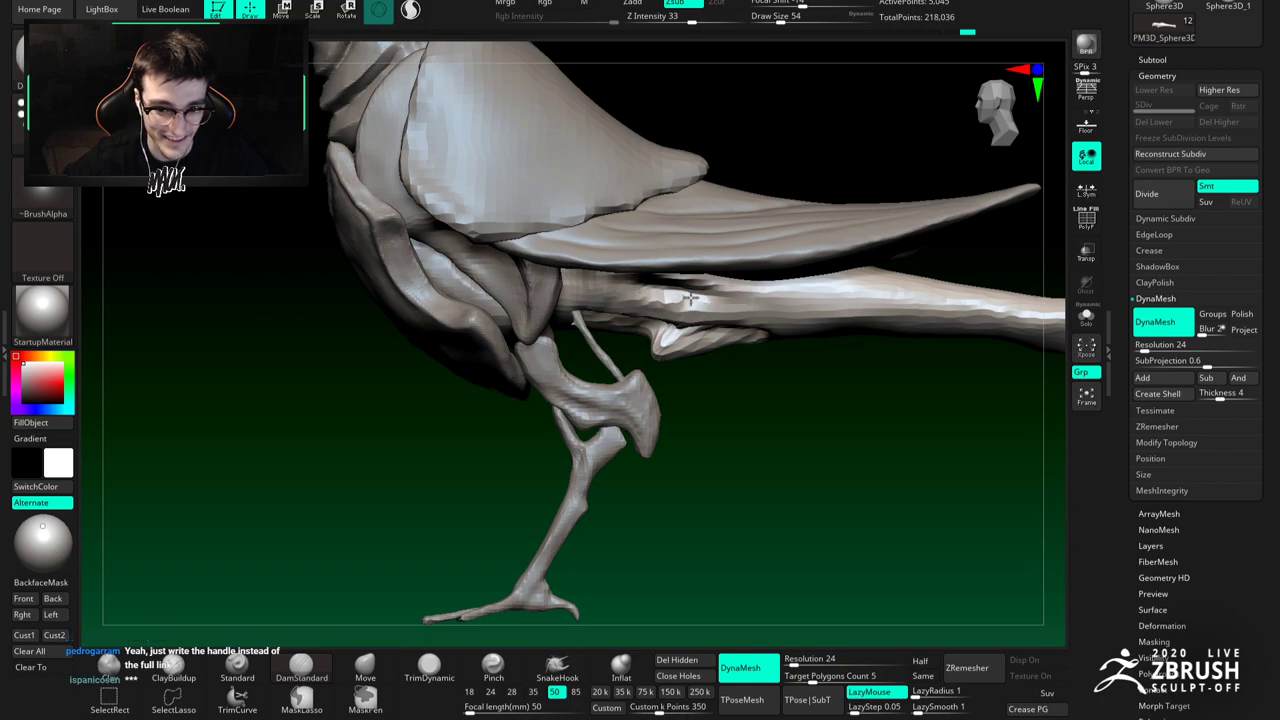
{"action": "right_click_drag", "start_coordinate": [722, 312], "coordinate": [718, 307], "text": "alt"}
Step: Add volume along the side of the tail behind its base with ClayBuildup and isolate the tail
{"action": "key", "text": "b"}
{"action": "key", "text": "c"}
{"action": "key", "text": "b"}
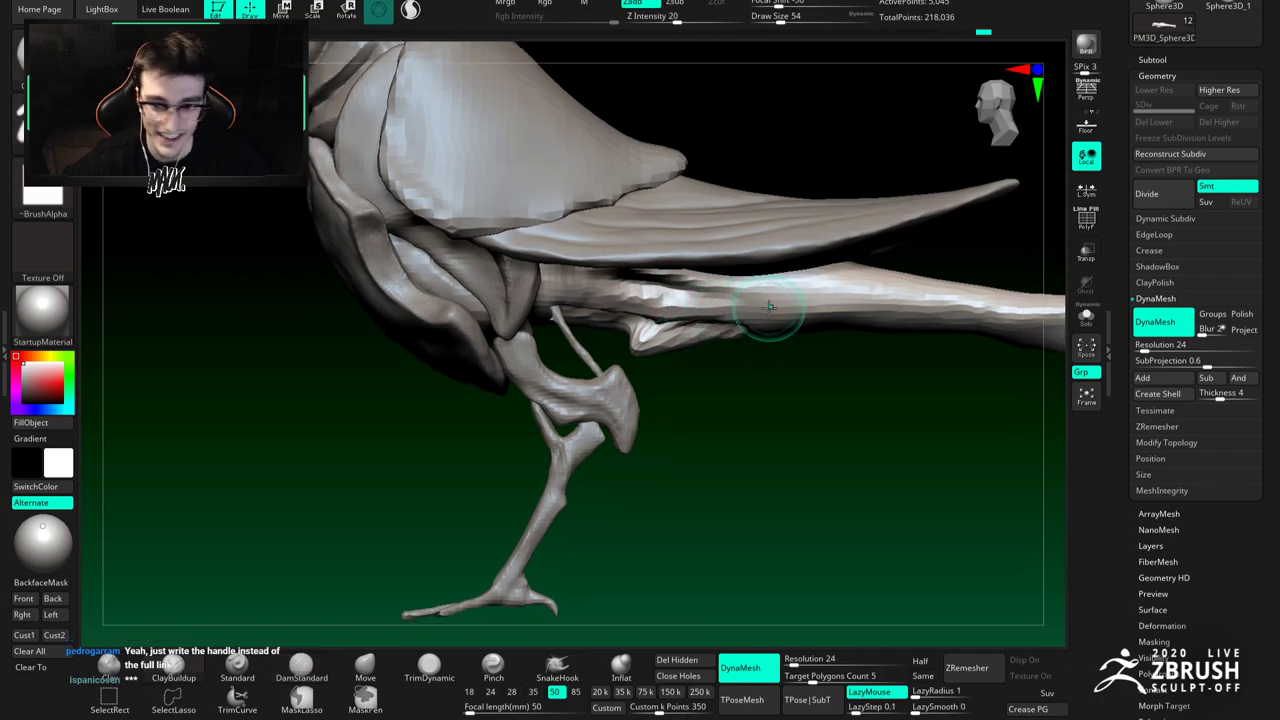
{"action": "right_click_drag", "start_coordinate": [757, 302], "coordinate": [742, 306]}
{"action": "left_click", "coordinate": [1086, 317]}
{"action": "mouse_move", "coordinate": [826, 292]}
{"action": "right_mouse_down"}
{"action": "mouse_move", "coordinate": [790, 310]}
{"action": "mouse_move", "coordinate": [760, 292]}
{"action": "right_mouse_up"}
Step: Extend the side groove toward the middle of the isolated tail with DamStandard and show the whole bird again
{"action": "key", "text": "b"}
{"action": "key", "text": "d"}
{"action": "key", "text": "s"}
{"action": "left_click_drag", "start_coordinate": [714, 268], "coordinate": [728, 276]}
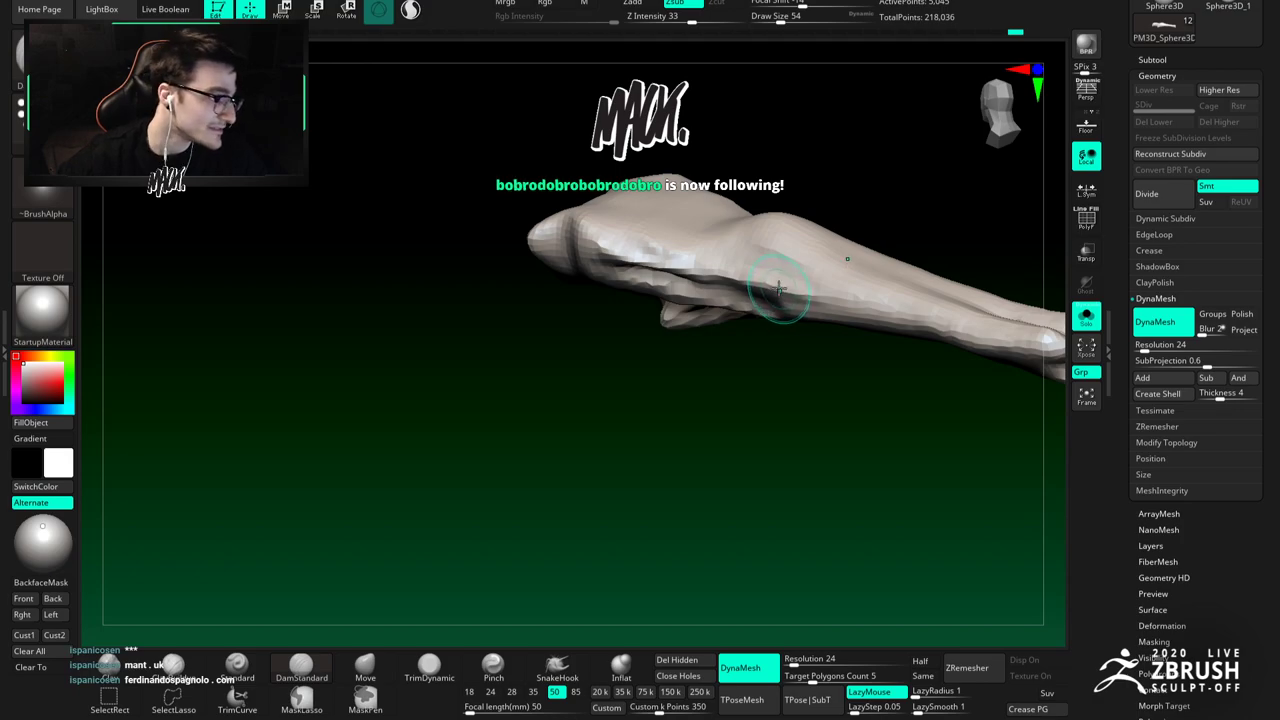
{"action": "mouse_move", "coordinate": [778, 281]}
{"action": "right_mouse_down", "text": "alt"}
{"action": "mouse_move", "coordinate": [725, 318]}
{"action": "mouse_move", "coordinate": [707, 308]}
{"action": "mouse_move", "coordinate": [709, 321]}
{"action": "mouse_move", "coordinate": [752, 316]}
{"action": "right_mouse_up", "text": "alt"}
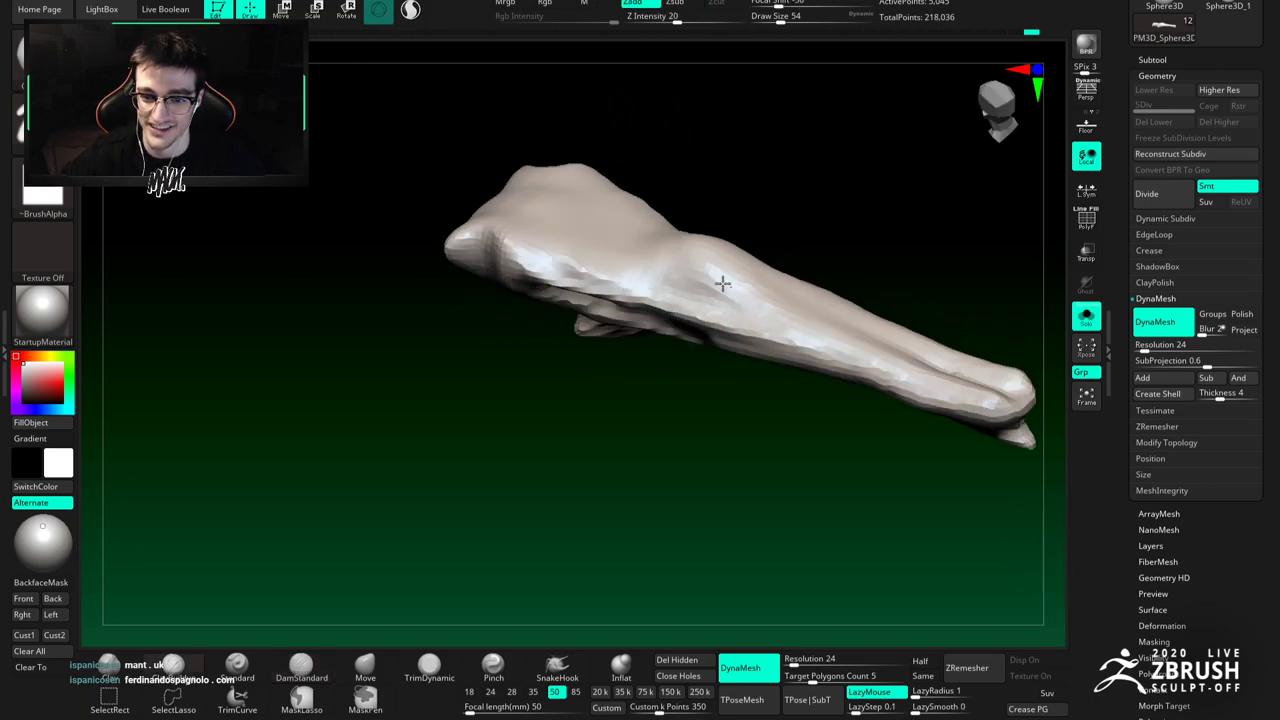
{"action": "mouse_move", "coordinate": [663, 286]}
{"action": "right_mouse_down"}
{"action": "mouse_move", "coordinate": [686, 266]}
{"action": "mouse_move", "coordinate": [663, 303]}
{"action": "mouse_move", "coordinate": [749, 341]}
{"action": "right_mouse_up"}
{"action": "left_click", "coordinate": [1086, 316]}
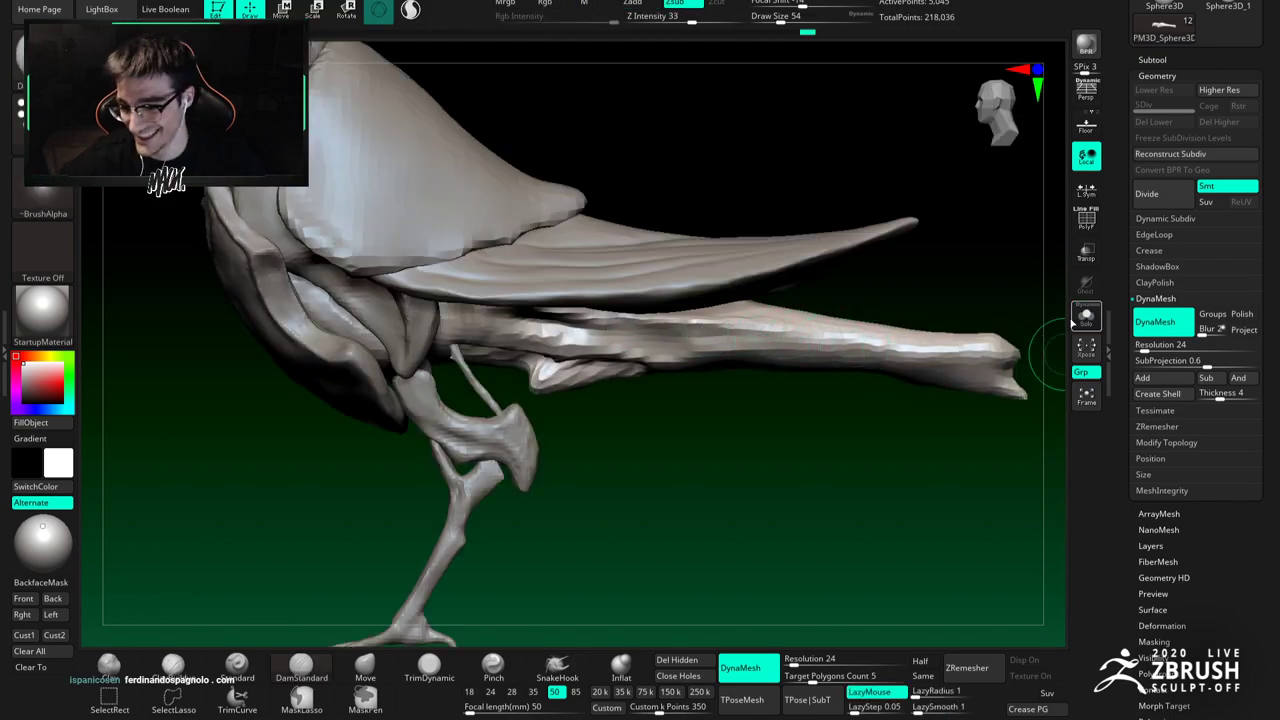
Step: Isolate the tail and shape muscle-like strands along the side of its base with ClayBuildup and DamStandard
{"action": "right_click_drag", "start_coordinate": [706, 360], "coordinate": [615, 358]}
{"action": "left_click", "coordinate": [1086, 316]}
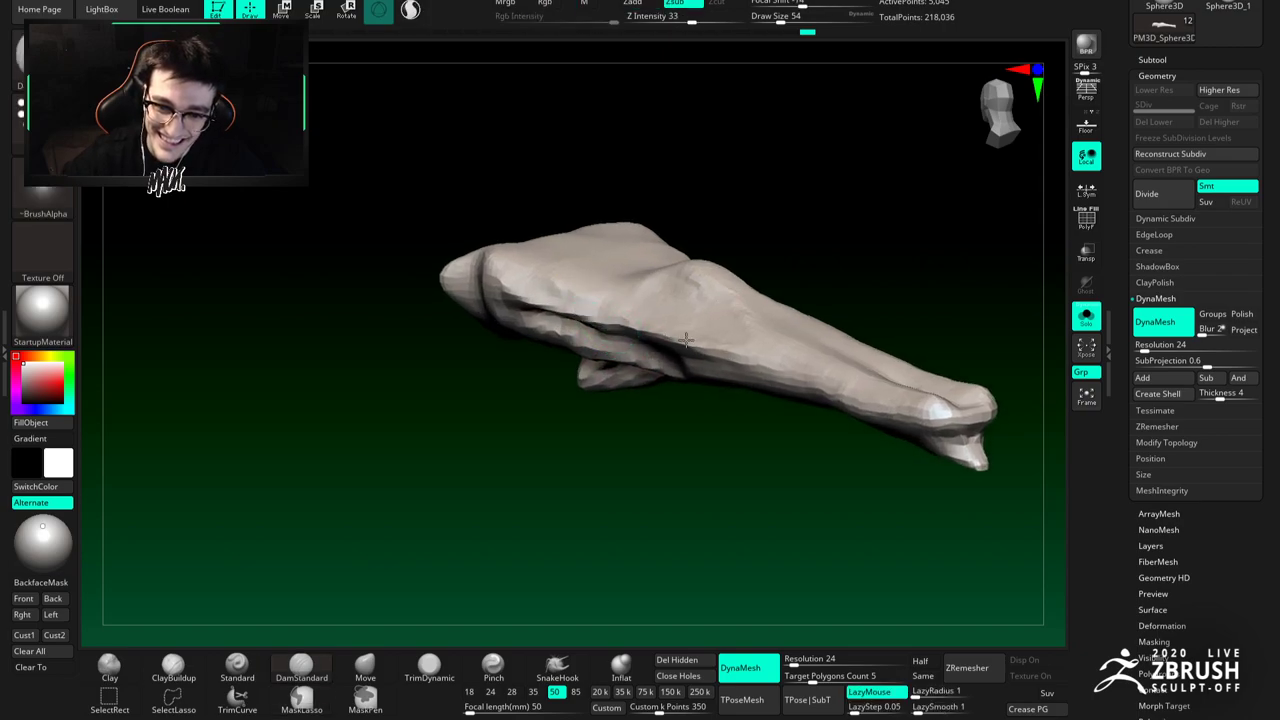
{"action": "mouse_move", "coordinate": [651, 347]}
{"action": "right_mouse_down"}
{"action": "mouse_move", "coordinate": [680, 340]}
{"action": "mouse_move", "coordinate": [666, 366]}
{"action": "mouse_move", "coordinate": [711, 353]}
{"action": "right_mouse_up"}
{"action": "key", "text": "b"}
{"action": "key", "text": "c"}
{"action": "key", "text": "b"}
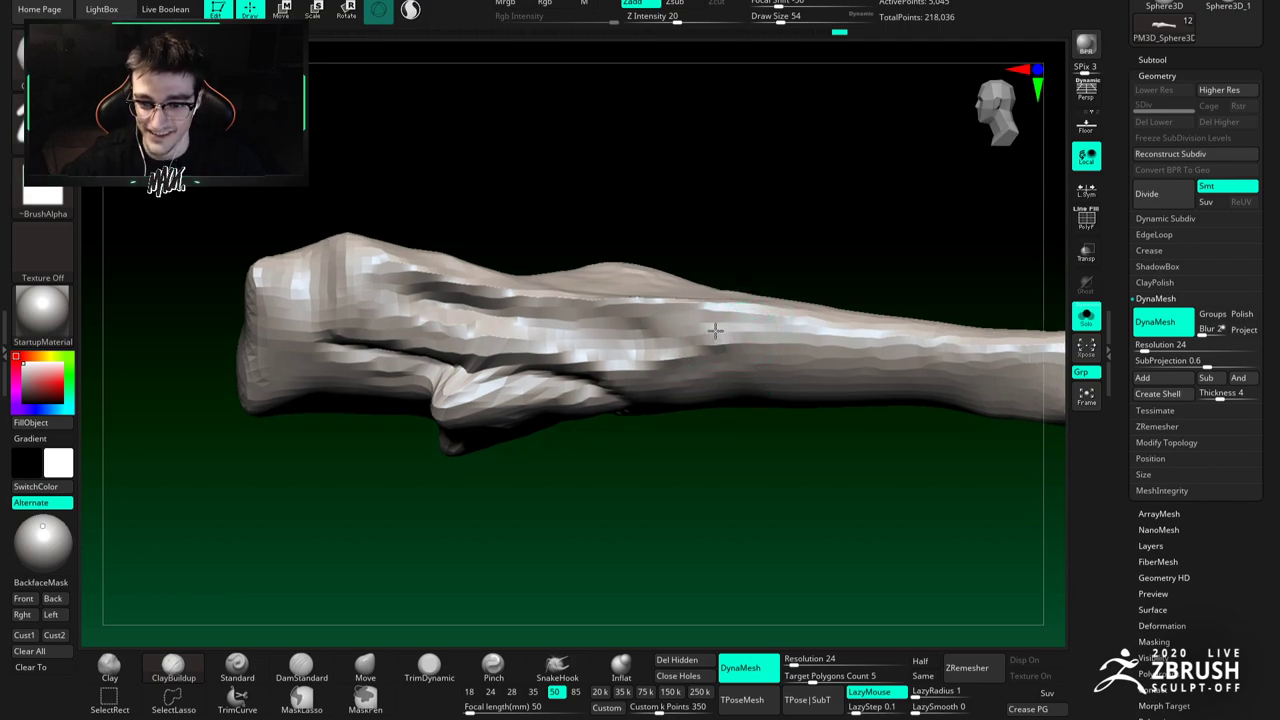
{"action": "key", "text": "b"}
{"action": "key", "text": "d"}
{"action": "key", "text": "s"}
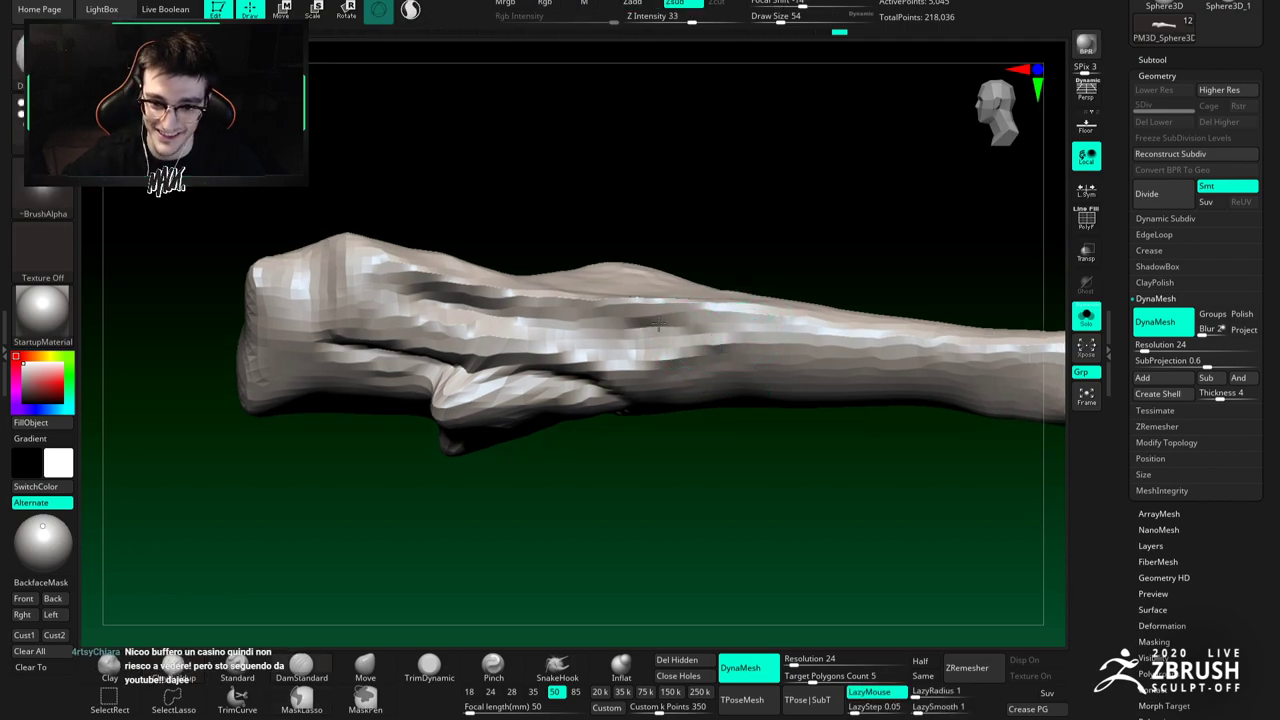
Step: Remesh the isolated tail with DynaMesh at resolution 48
{"action": "right_click_drag", "start_coordinate": [651, 333], "coordinate": [735, 395], "text": "ctrl"}
{"action": "left_click_drag", "start_coordinate": [793, 660], "coordinate": [800, 660]}
{"action": "left_click_drag", "start_coordinate": [767, 472], "coordinate": [784, 501], "text": "ctrl"}
Step: Deepen and lengthen the side grooves between the strands of the tail's base with DamStandard
{"action": "right_click_drag", "start_coordinate": [722, 379], "coordinate": [628, 342], "text": "alt"}
{"action": "mouse_move", "coordinate": [628, 342]}
{"action": "right_mouse_down"}
{"action": "mouse_move", "coordinate": [594, 327]}
{"action": "mouse_move", "coordinate": [617, 326]}
{"action": "right_mouse_up"}
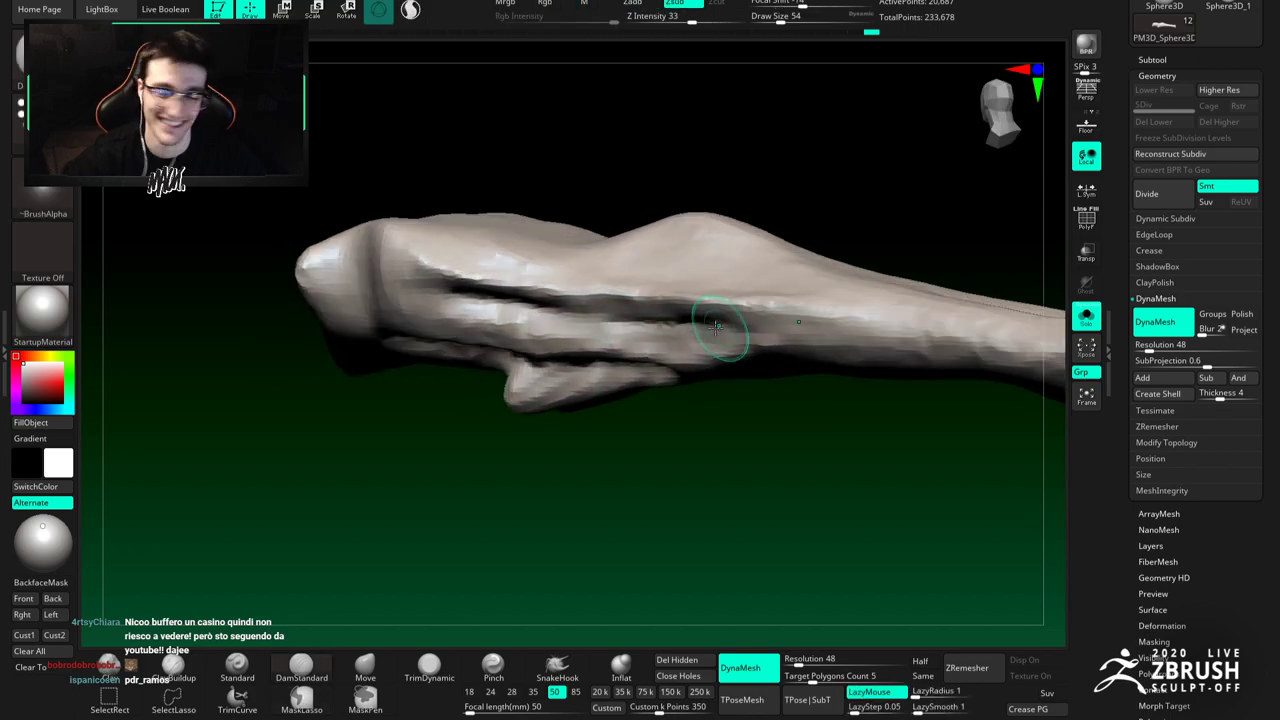
{"action": "mouse_move", "coordinate": [718, 320]}
{"action": "right_mouse_down"}
{"action": "mouse_move", "coordinate": [700, 337]}
{"action": "mouse_move", "coordinate": [697, 324]}
{"action": "right_mouse_up"}
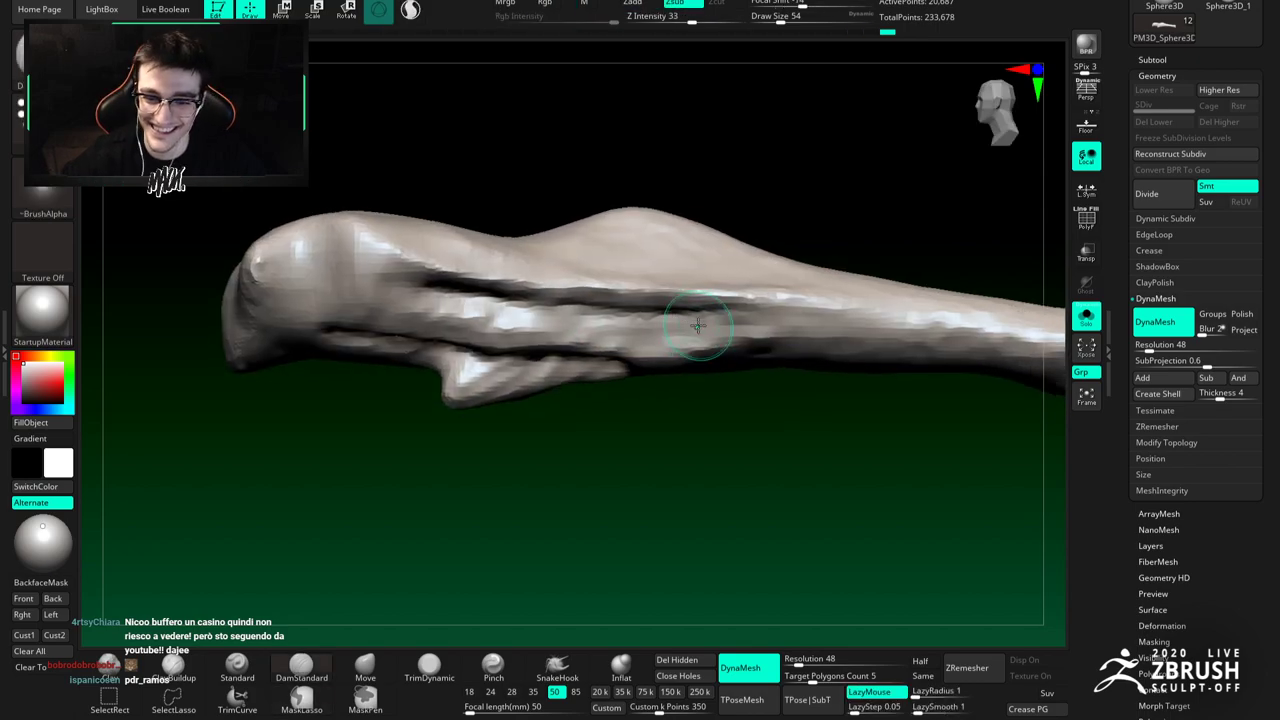
{"action": "left_click_drag", "start_coordinate": [686, 309], "coordinate": [816, 321]}
{"action": "right_click_drag", "start_coordinate": [693, 312], "coordinate": [675, 292], "text": "alt"}
Step: Build up the strands between the side grooves with ClayBuildup at draw size 39, sharpening their edges with DamStandard
{"action": "left_click", "coordinate": [173, 668]}
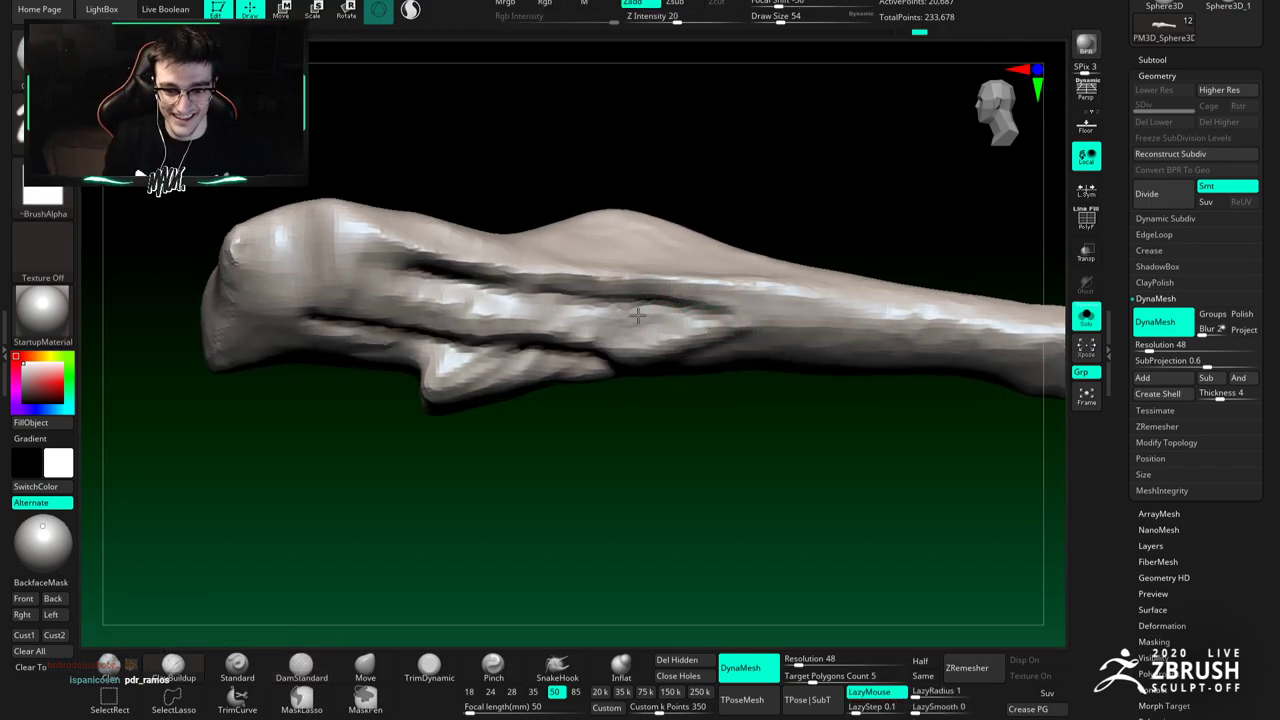
{"action": "right_click_drag", "start_coordinate": [651, 331], "coordinate": [636, 318]}
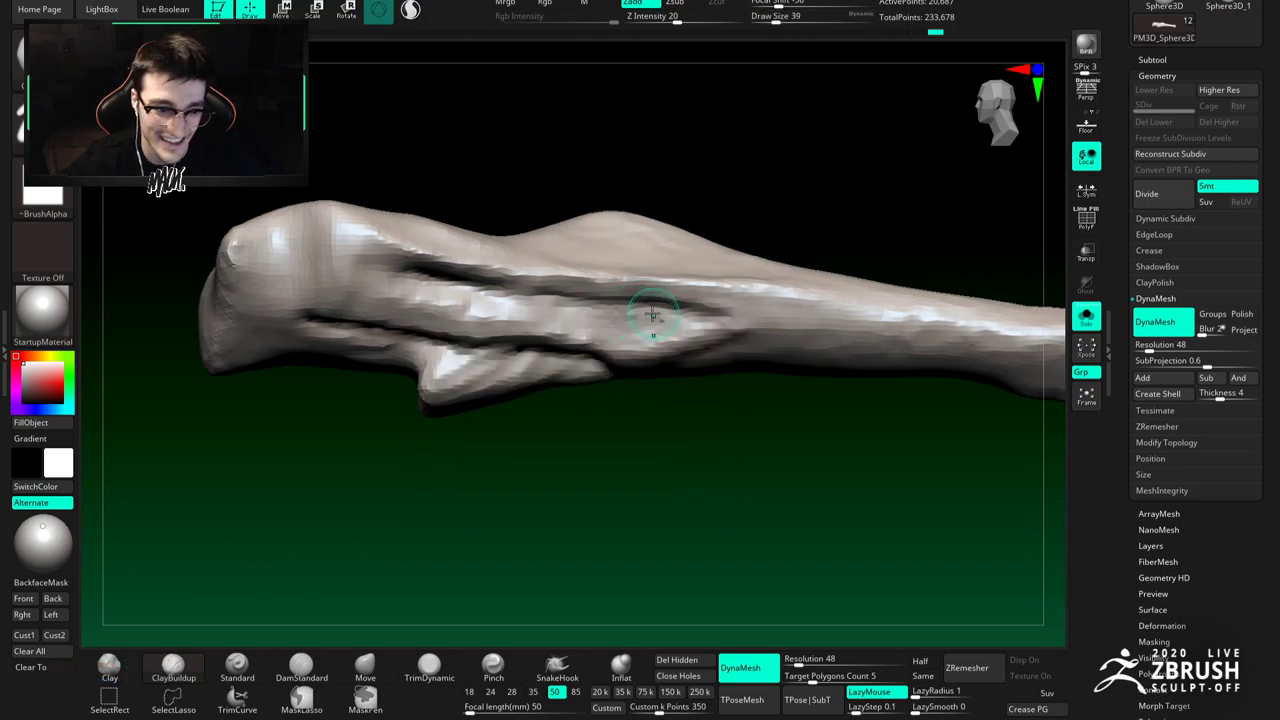
{"action": "left_click_drag", "start_coordinate": [626, 309], "coordinate": [645, 321]}
{"action": "key", "text": "b"}
{"action": "key", "text": "d"}
{"action": "key", "text": "s"}
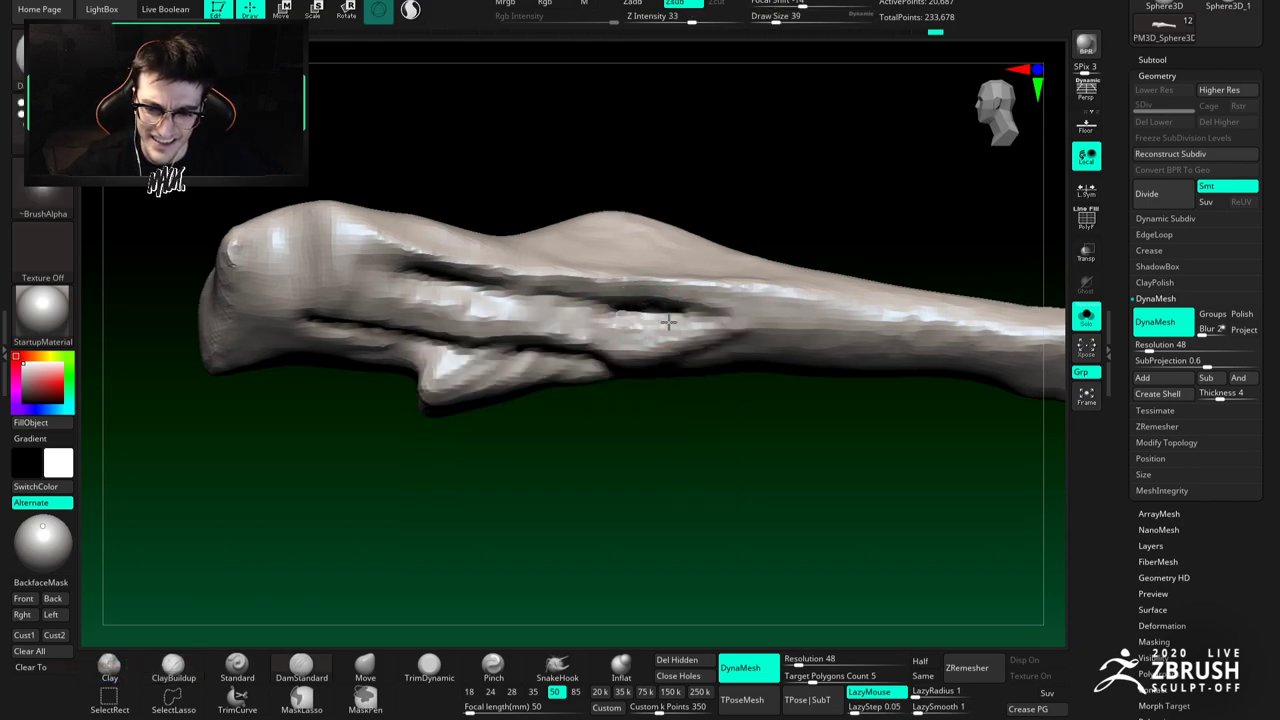
{"action": "key", "text": "b"}
{"action": "key", "text": "c"}
{"action": "key", "text": "b"}
{"action": "left_click_drag", "start_coordinate": [599, 328], "coordinate": [589, 320]}
Step: Carve finer creases across the strands above the underside bump with DamStandard at draw size 39
{"action": "key", "text": "b"}
{"action": "key", "text": "d"}
{"action": "key", "text": "s"}
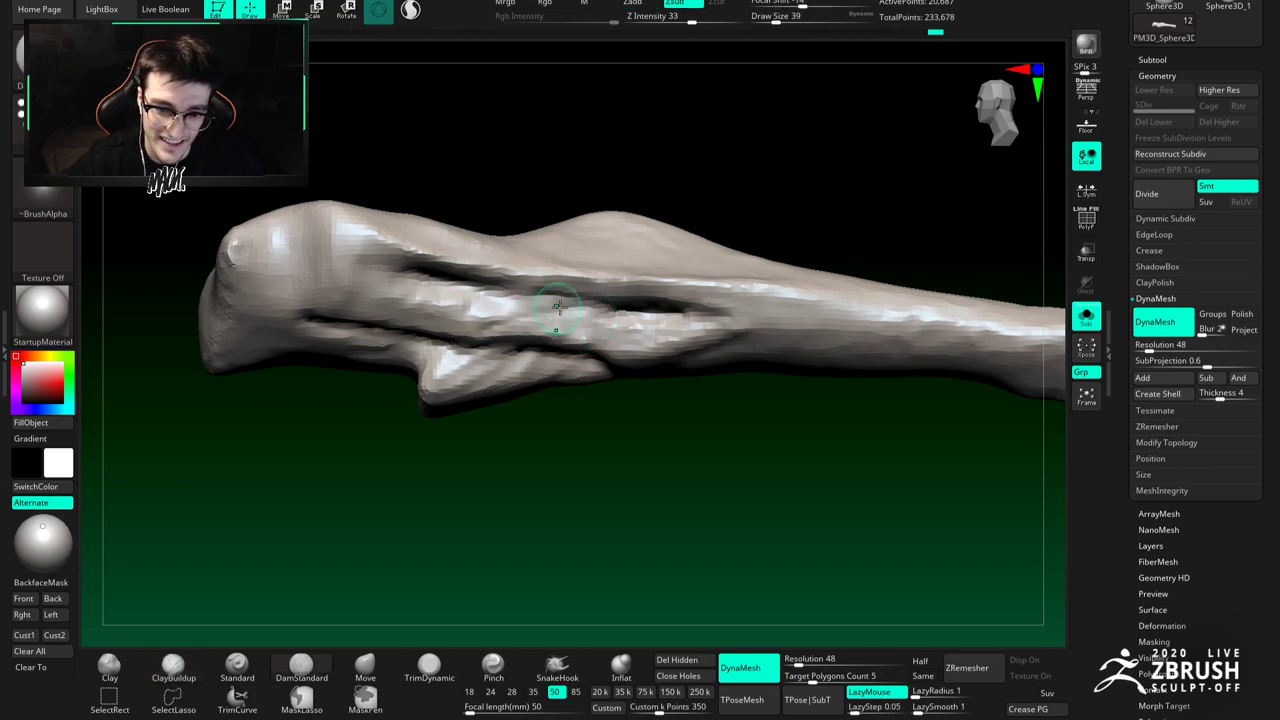
{"action": "left_click_drag", "start_coordinate": [440, 323], "coordinate": [559, 306]}
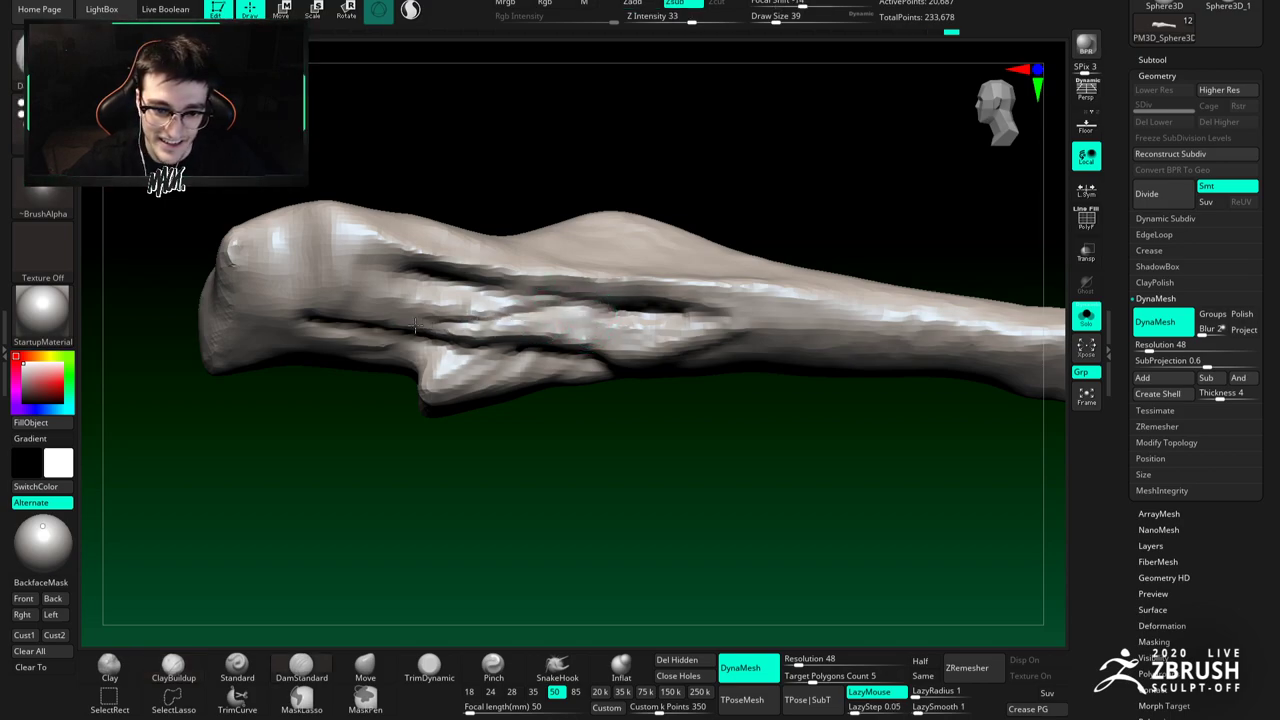
{"action": "left_click_drag", "start_coordinate": [445, 320], "coordinate": [500, 318]}
{"action": "mouse_move", "coordinate": [470, 425]}
{"action": "left_mouse_down", "text": "shift"}
{"action": "mouse_move", "coordinate": [470, 392]}
{"action": "mouse_move", "coordinate": [574, 361]}
{"action": "left_mouse_up", "text": "shift"}
Step: Nudge the underside bump and the rear end of the strands into shape with the Move brush
{"action": "left_click", "coordinate": [365, 667]}
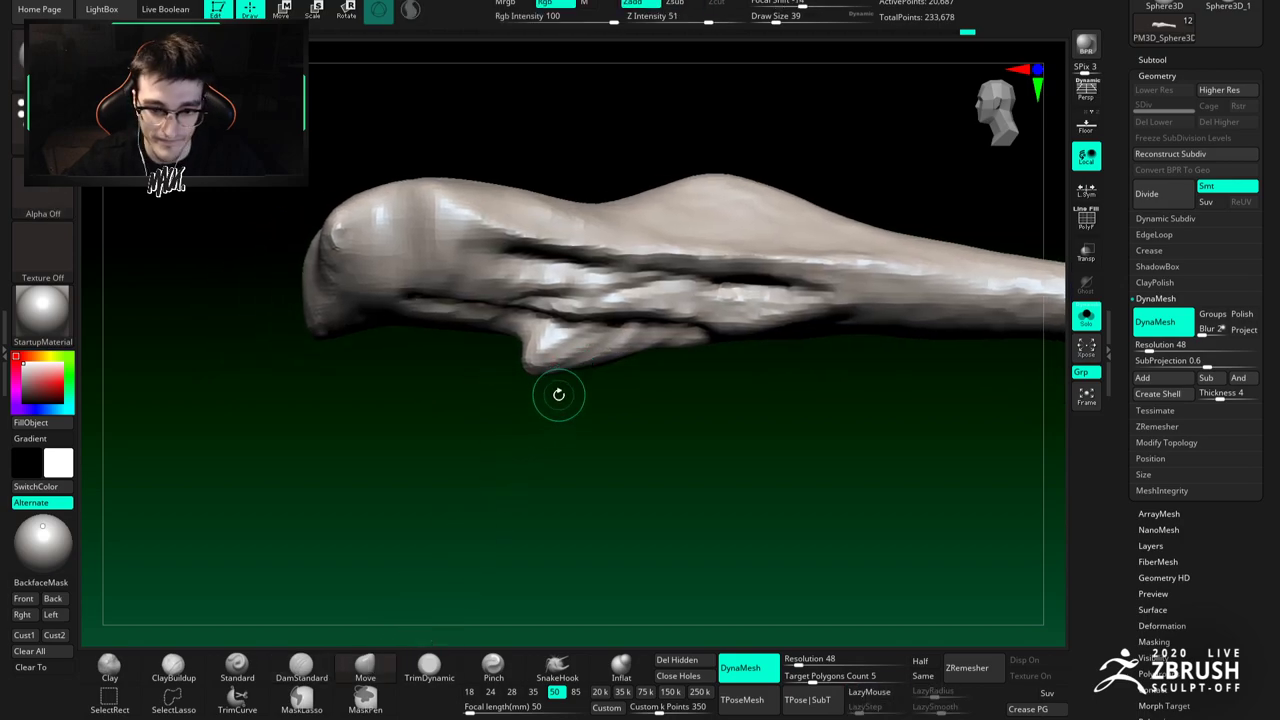
{"action": "left_click_drag", "start_coordinate": [578, 368], "coordinate": [626, 357]}
{"action": "key", "text": "space"}
{"action": "left_click_drag", "start_coordinate": [735, 304], "coordinate": [740, 304]}
{"action": "left_click_drag", "start_coordinate": [734, 320], "coordinate": [738, 311]}
Step: Adjust the overall profile of the tail's shaft with the Move brush at draw sizes 108 and 158
{"action": "right_click_drag", "start_coordinate": [750, 310], "coordinate": [560, 246], "text": "alt"}
{"action": "right_click_drag", "start_coordinate": [560, 246], "coordinate": [655, 261], "text": "ctrl"}
{"action": "key", "text": "space"}
{"action": "mouse_move", "coordinate": [656, 267]}
{"action": "left_mouse_down"}
{"action": "mouse_move", "coordinate": [668, 267]}
{"action": "mouse_move", "coordinate": [645, 275]}
{"action": "left_mouse_up"}
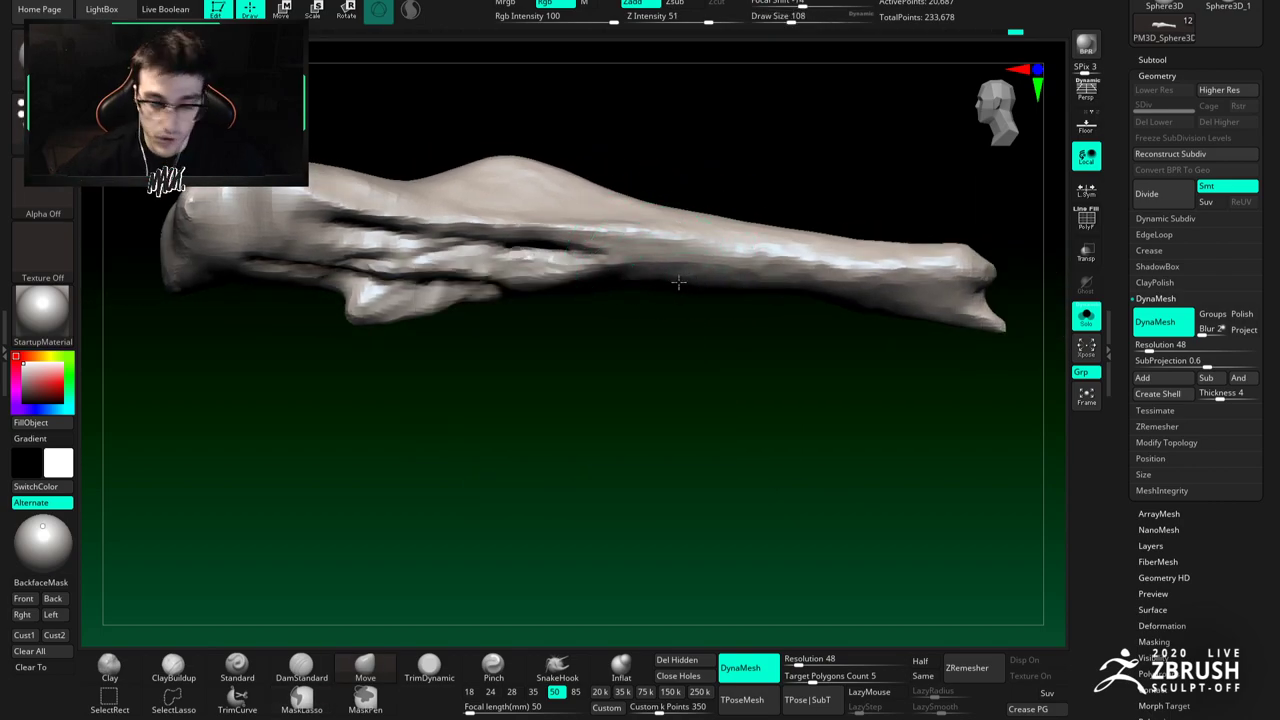
{"action": "right_click_drag", "start_coordinate": [673, 271], "coordinate": [686, 251]}
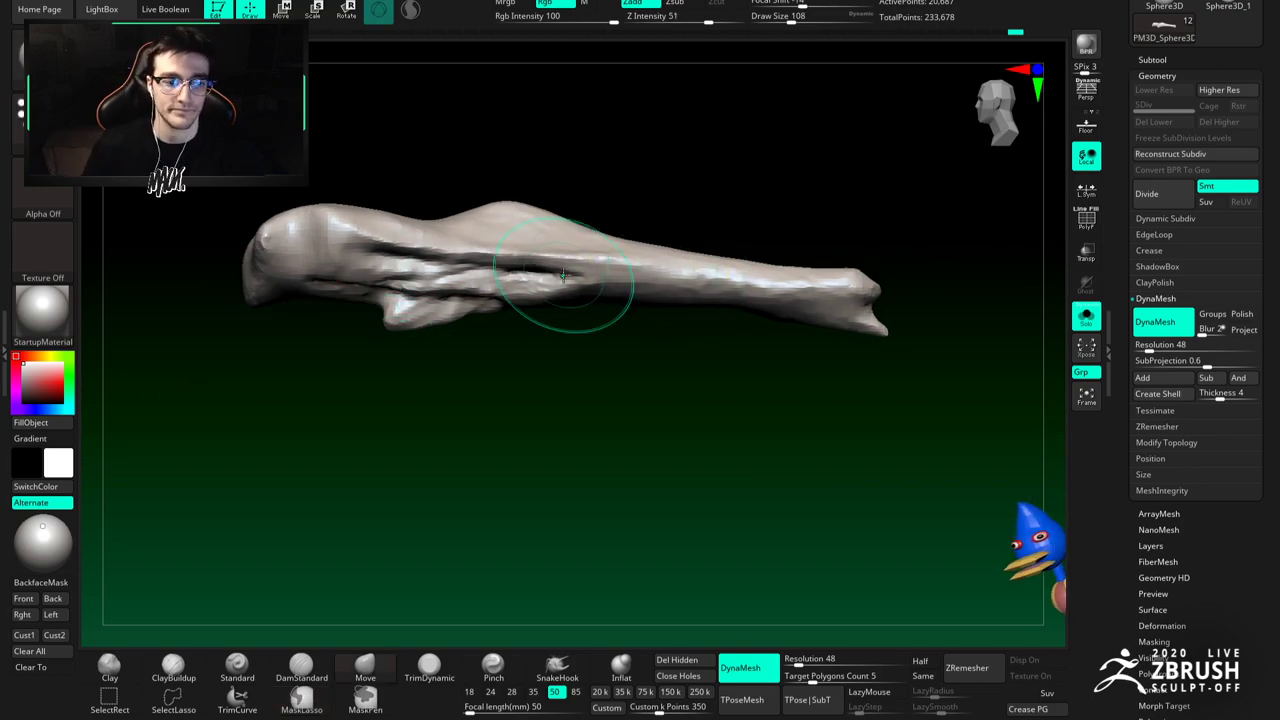
{"action": "key", "text": "space"}
{"action": "left_click_drag", "start_coordinate": [650, 283], "coordinate": [656, 283]}
{"action": "key", "text": "]"}
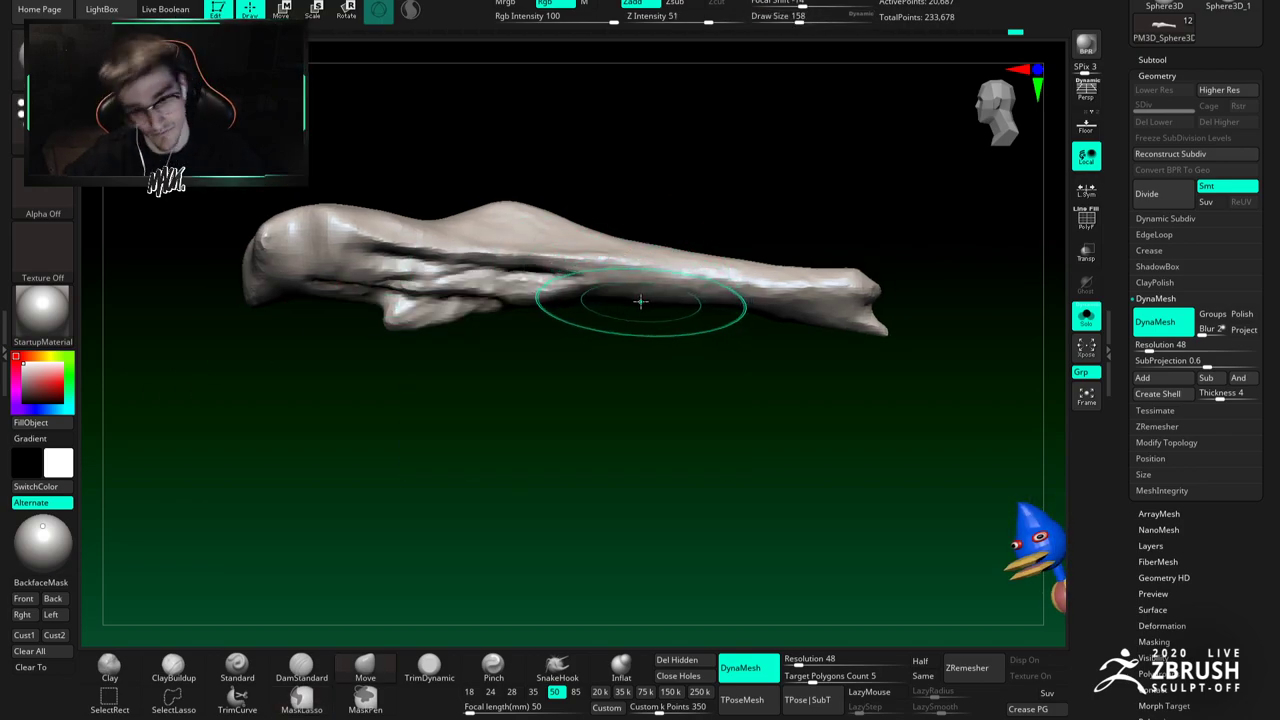
{"action": "right_click_drag", "start_coordinate": [808, 296], "coordinate": [790, 295], "text": "alt"}
{"action": "key", "text": "space"}
{"action": "left_click_drag", "start_coordinate": [796, 295], "coordinate": [780, 295]}
{"action": "mouse_move", "coordinate": [762, 297]}
{"action": "right_mouse_down", "text": "alt"}
{"action": "mouse_move", "coordinate": [735, 287]}
{"action": "mouse_move", "coordinate": [754, 309]}
{"action": "right_mouse_up", "text": "alt"}
Step: Carve fine lines along the side of the tail's shaft with DamStandard at draw size 23
{"action": "key", "text": "b"}
{"action": "key", "text": "d"}
{"action": "key", "text": "s"}
{"action": "right_click_drag", "start_coordinate": [625, 273], "coordinate": [679, 297], "text": "alt"}
{"action": "key", "text": "space"}
{"action": "left_click_drag", "start_coordinate": [675, 297], "coordinate": [646, 292]}
{"action": "key", "text": "space"}
{"action": "right_click_drag", "start_coordinate": [680, 296], "coordinate": [652, 302]}
{"action": "key", "text": "space"}
{"action": "left_click_drag", "start_coordinate": [645, 298], "coordinate": [622, 293]}
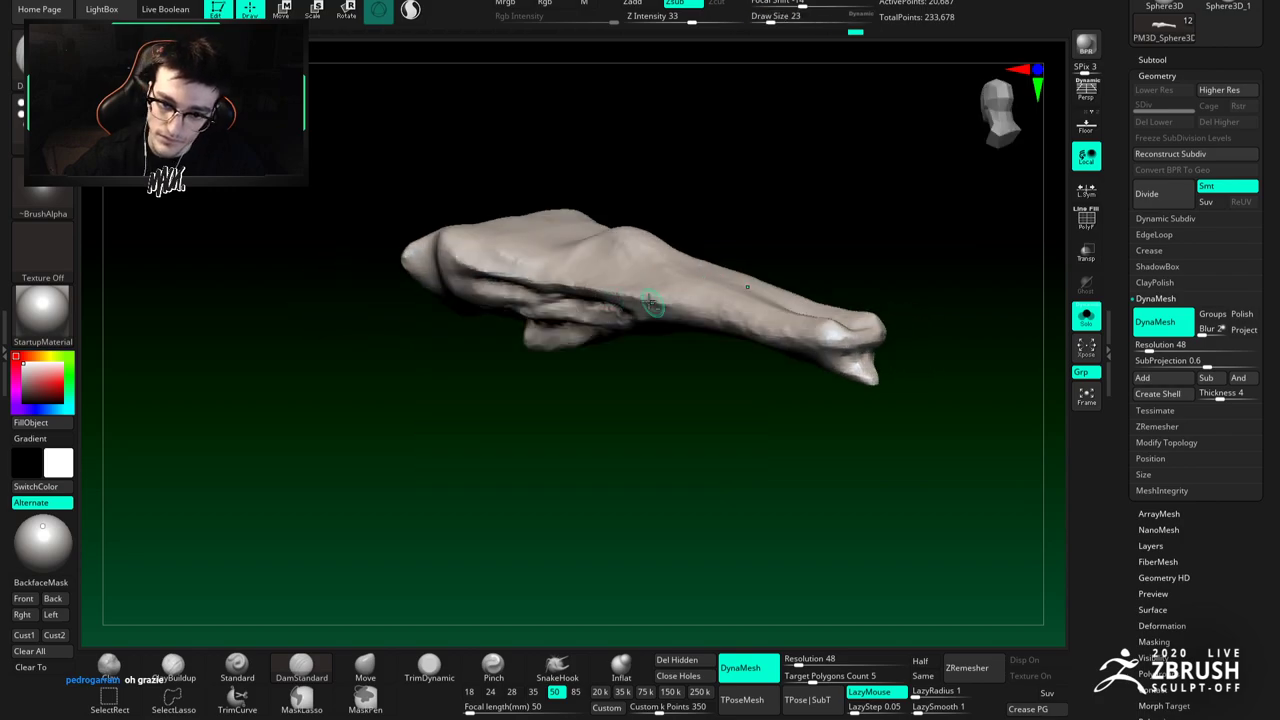
{"action": "right_click_drag", "start_coordinate": [680, 289], "coordinate": [681, 299]}
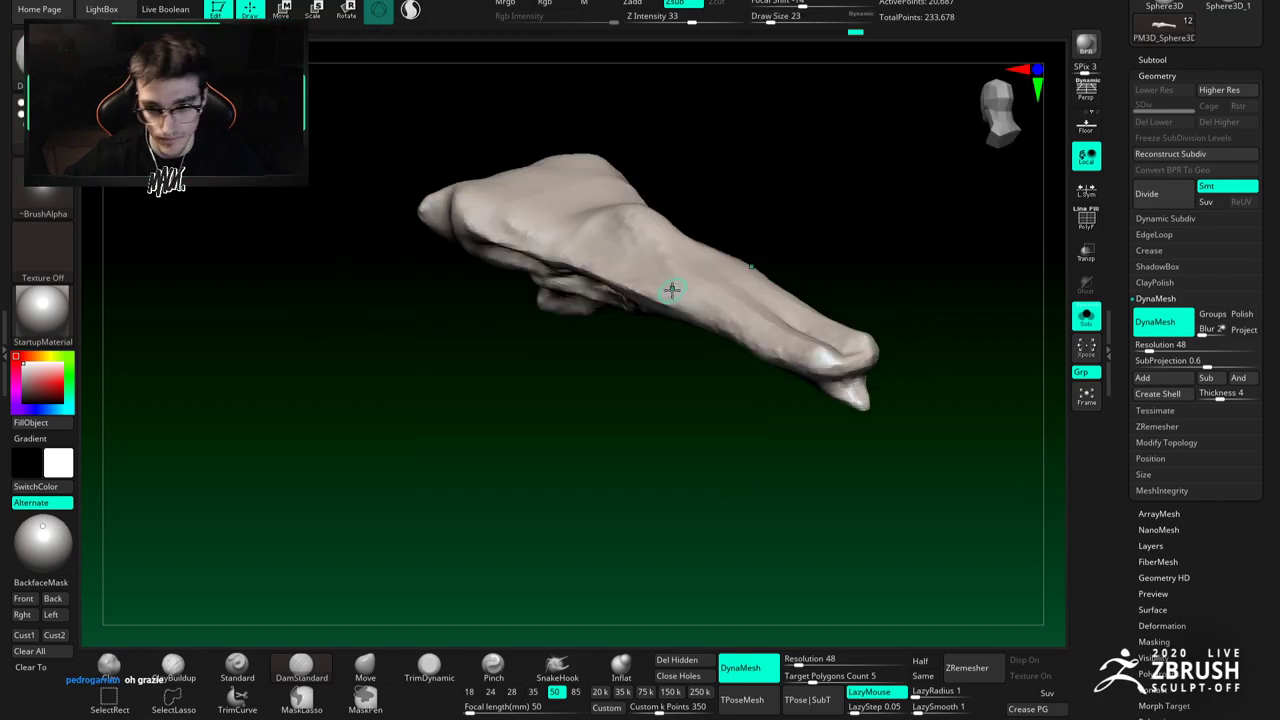
Step: Flatten the upper side surfaces of the tail's shaft with TrimDynamic at draw size 44
{"action": "left_click", "coordinate": [429, 666]}
{"action": "key", "text": "space"}
{"action": "left_click_drag", "start_coordinate": [655, 284], "coordinate": [669, 280]}
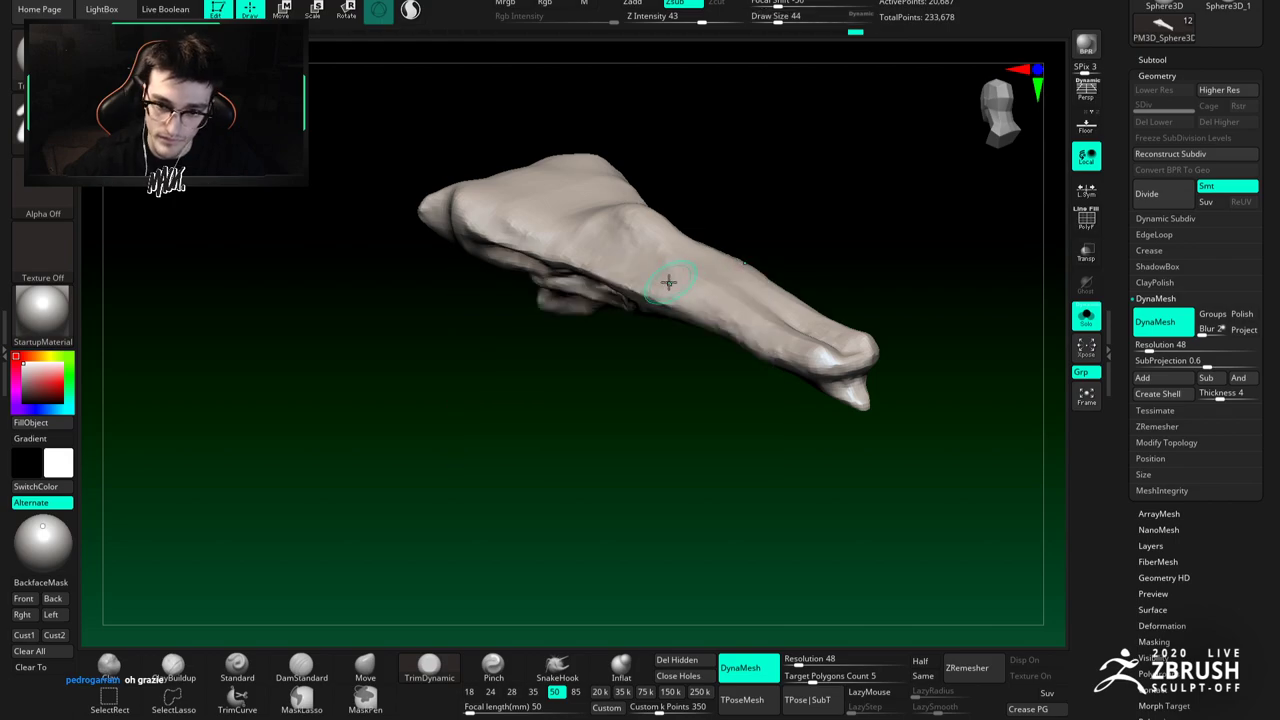
{"action": "right_click_drag", "start_coordinate": [669, 280], "coordinate": [654, 283]}
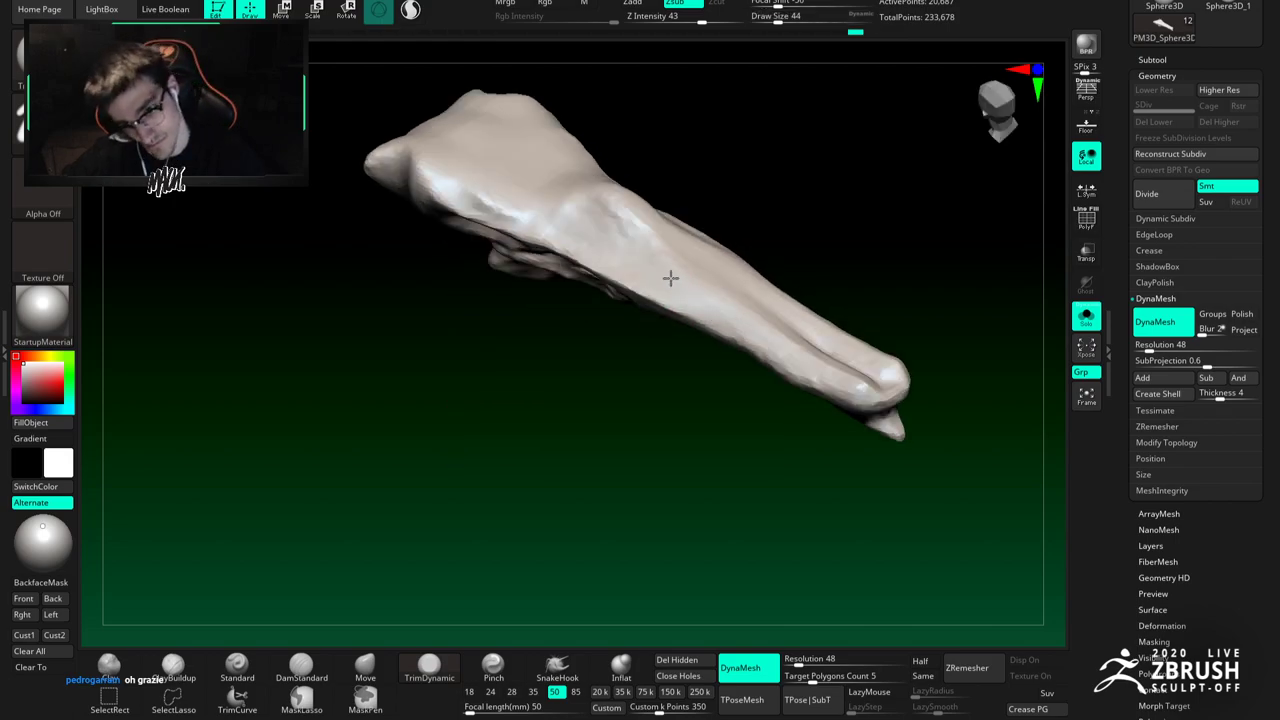
{"action": "right_click_drag", "start_coordinate": [733, 329], "coordinate": [705, 321], "text": "alt"}
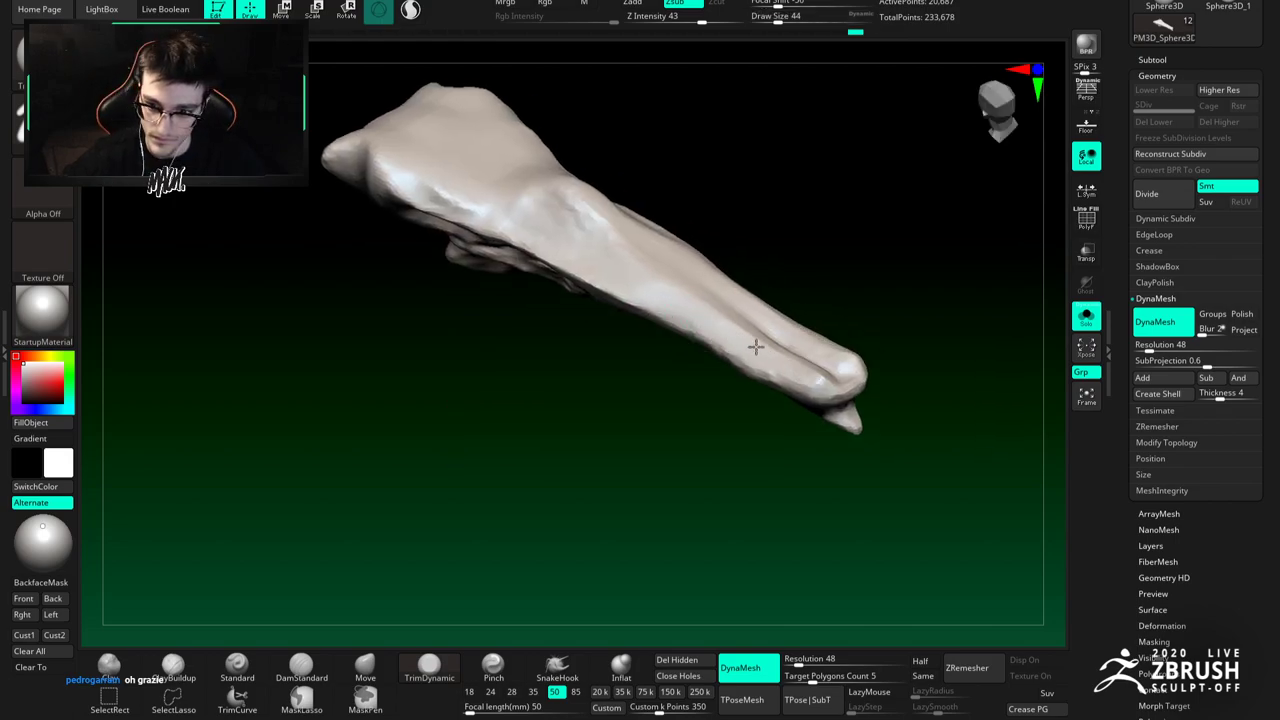
Step: Build up the end of the tail into squarer, blockier tips with ClayBuildup at draw size 29 and smooth its side
{"action": "right_click_drag", "start_coordinate": [795, 378], "coordinate": [773, 356]}
{"action": "key", "text": "b"}
{"action": "key", "text": "c"}
{"action": "key", "text": "b"}
{"action": "key", "text": "space"}
{"action": "left_click_drag", "start_coordinate": [773, 356], "coordinate": [766, 354]}
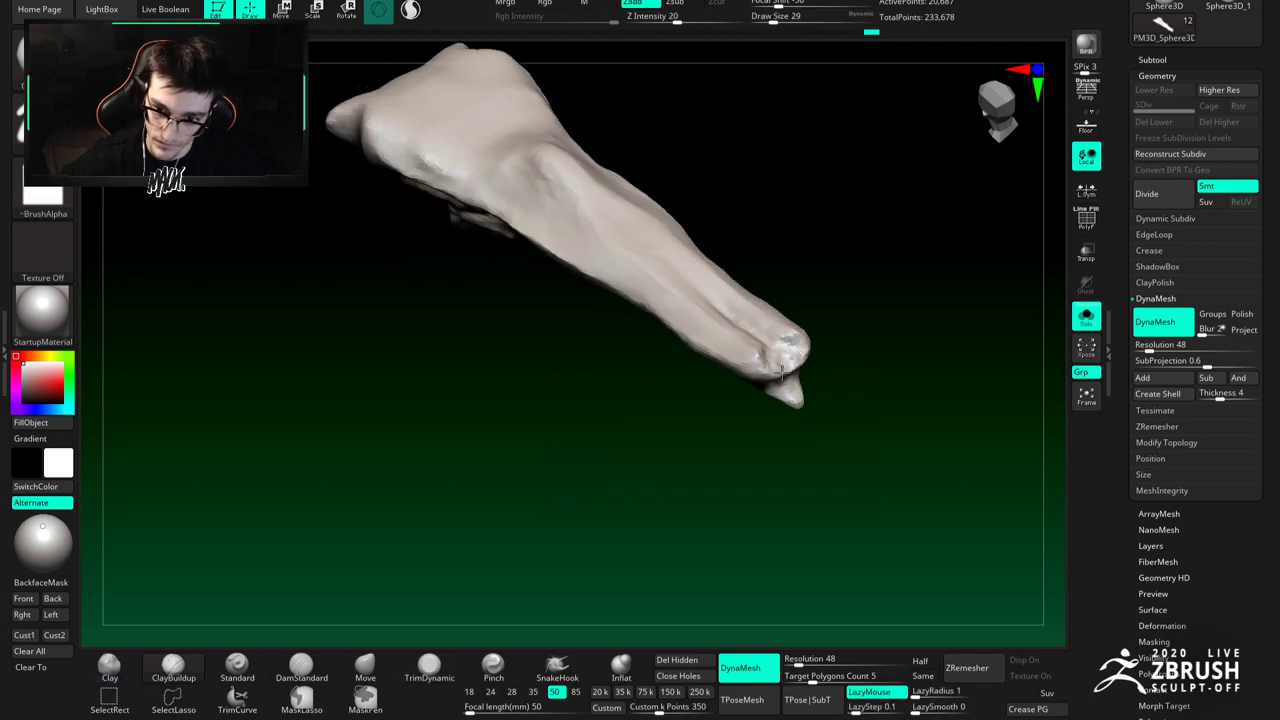
{"action": "right_click_drag", "start_coordinate": [772, 362], "coordinate": [684, 310]}
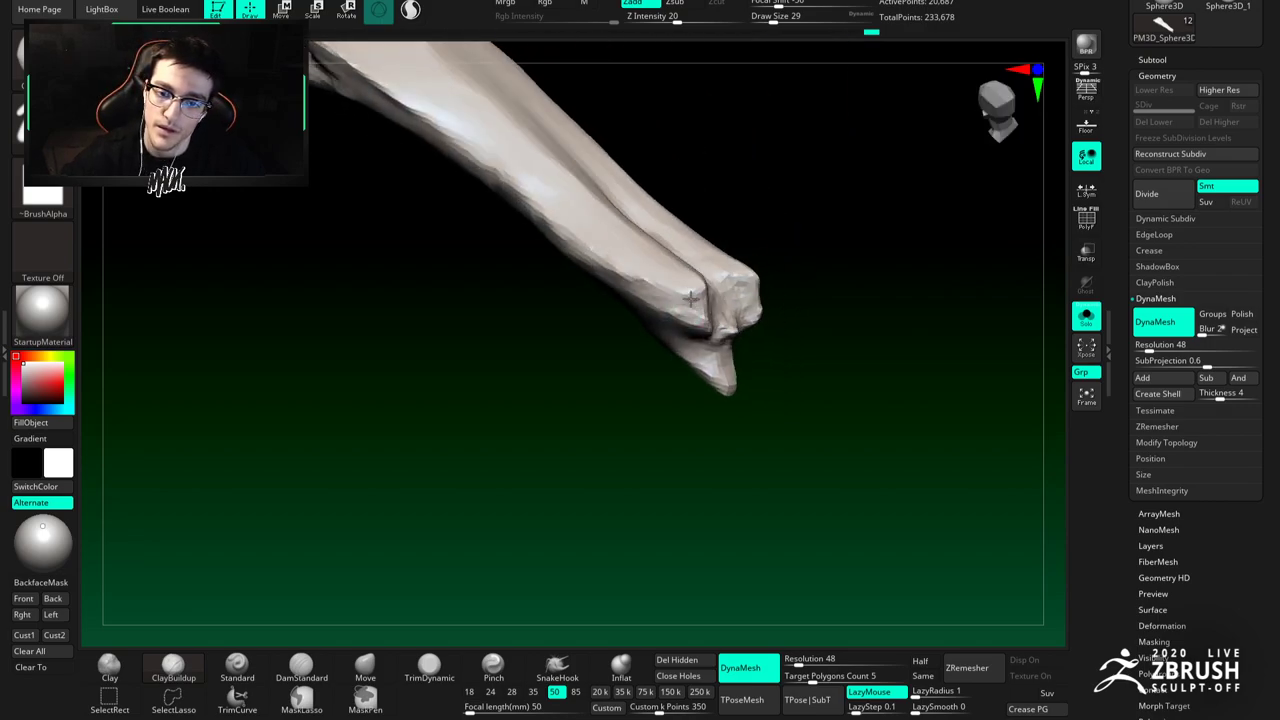
{"action": "right_click_drag", "start_coordinate": [621, 271], "coordinate": [636, 282]}
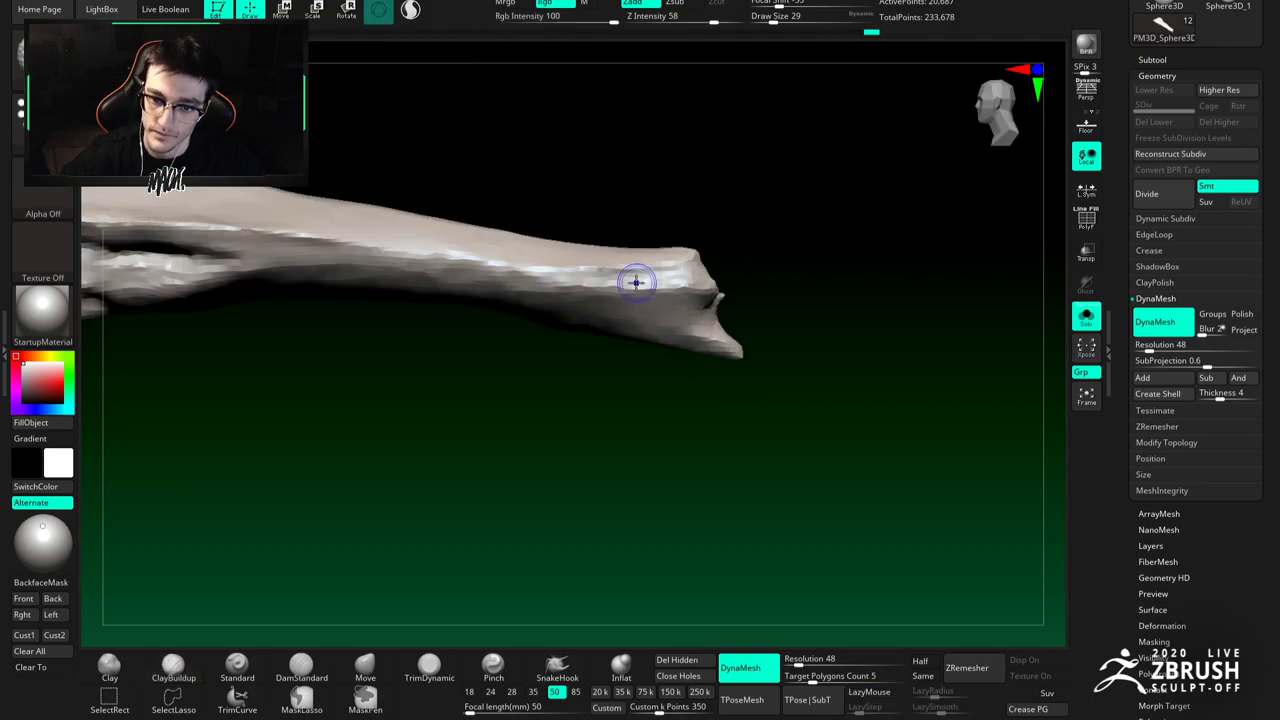
Step: Smooth the upper side surface of the tail's shaft just before its tip
{"action": "left_click_drag", "start_coordinate": [677, 287], "coordinate": [708, 289], "text": "shift"}
{"action": "key", "text": "space"}
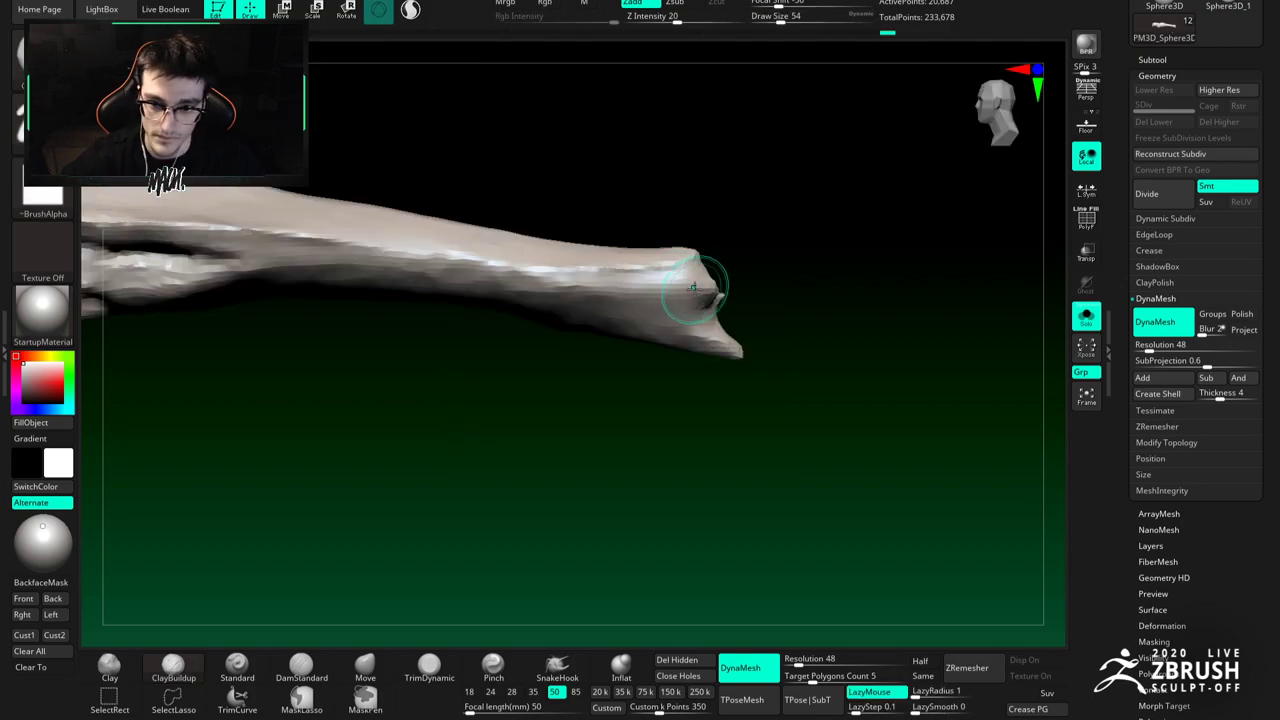
{"action": "right_click_drag", "start_coordinate": [692, 287], "coordinate": [717, 287]}
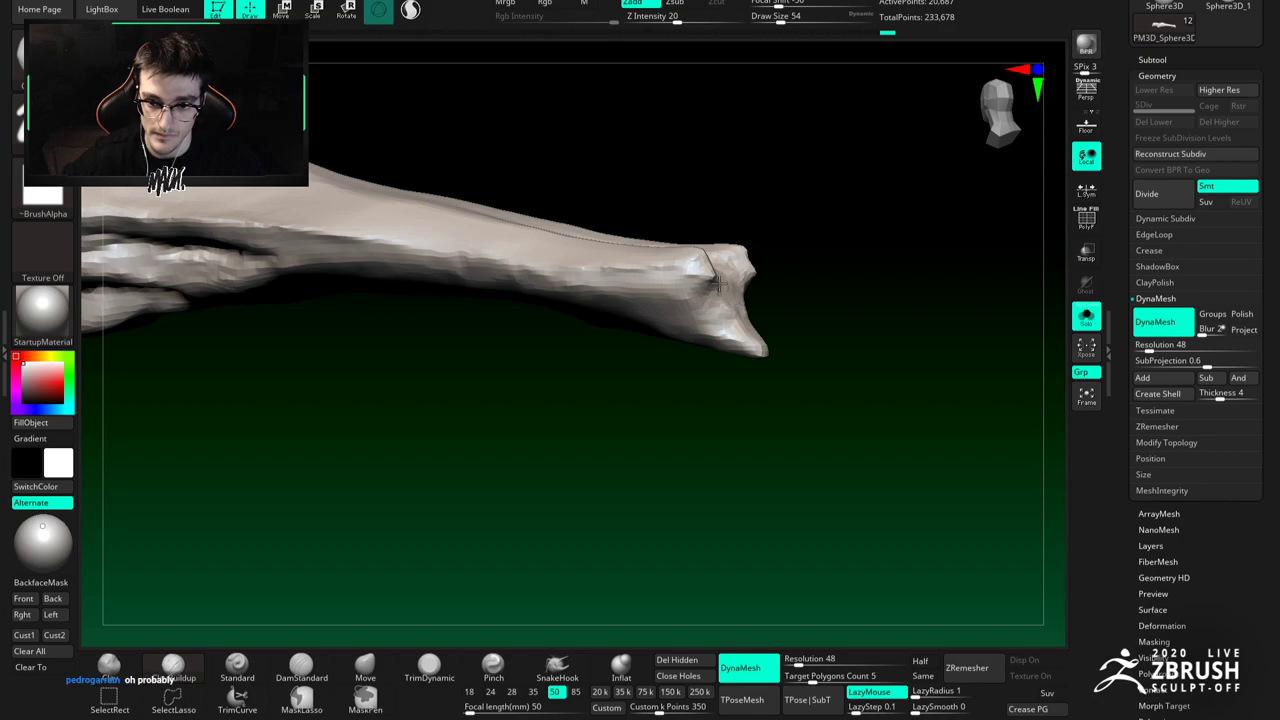
Step: Carve a deep groove along the side of the tail's shaft up to its tip with DamStandard at draw size 54
{"action": "key", "text": "b"}
{"action": "key", "text": "d"}
{"action": "key", "text": "s"}
{"action": "key", "text": "space"}
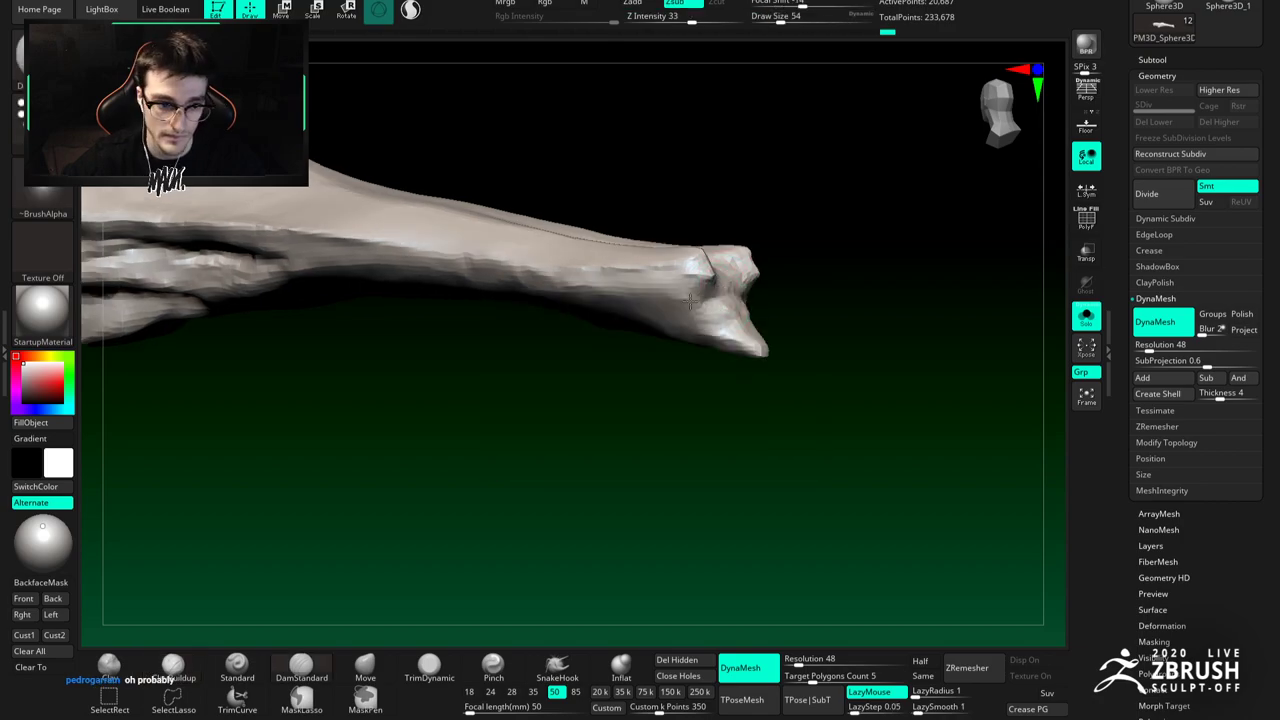
{"action": "left_click_drag", "start_coordinate": [643, 299], "coordinate": [634, 300]}
{"action": "mouse_move", "coordinate": [634, 300]}
{"action": "right_mouse_down"}
{"action": "mouse_move", "coordinate": [586, 289]}
{"action": "mouse_move", "coordinate": [606, 297]}
{"action": "right_mouse_up"}
{"action": "right_click_drag", "start_coordinate": [733, 310], "coordinate": [826, 312]}
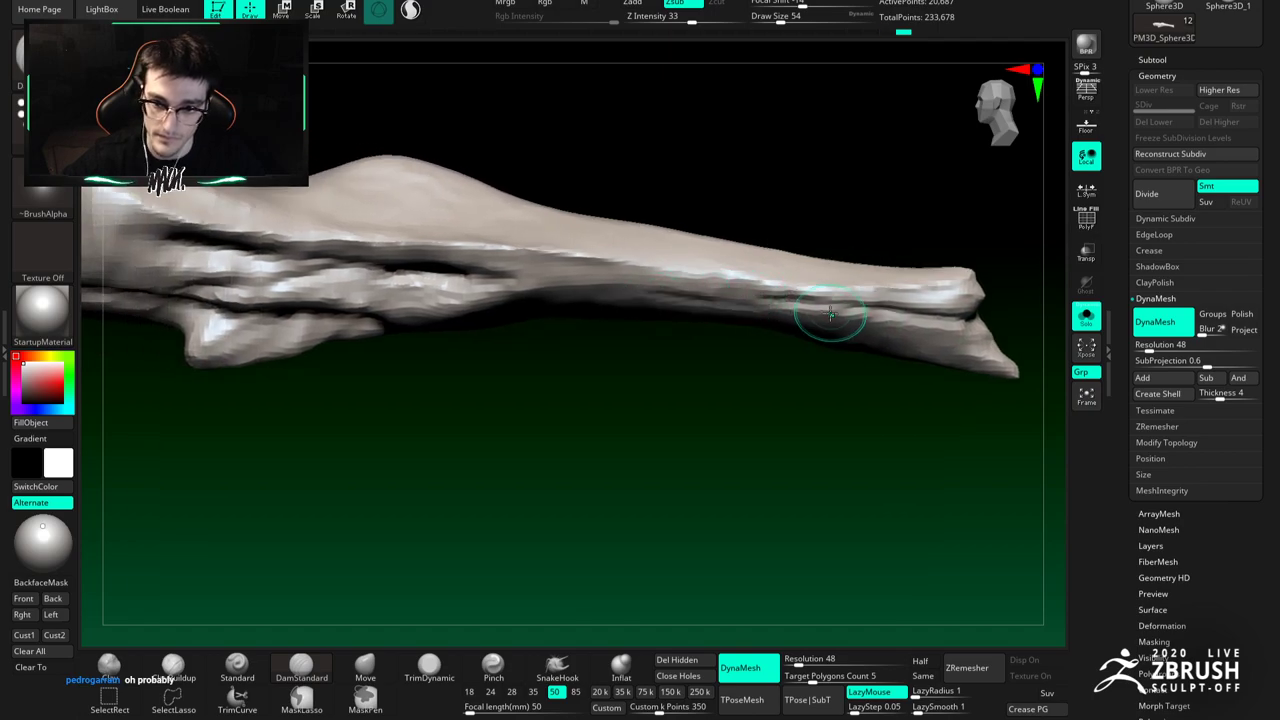
{"action": "left_click_drag", "start_coordinate": [703, 309], "coordinate": [776, 325]}
{"action": "right_click_drag", "start_coordinate": [776, 325], "coordinate": [704, 307], "text": "alt"}
{"action": "mouse_move", "coordinate": [584, 284]}
{"action": "left_mouse_down"}
{"action": "mouse_move", "coordinate": [737, 303]}
{"action": "mouse_move", "coordinate": [690, 296]}
{"action": "left_mouse_up"}
{"action": "mouse_move", "coordinate": [721, 294]}
{"action": "right_mouse_down", "text": "alt"}
{"action": "mouse_move", "coordinate": [671, 286]}
{"action": "mouse_move", "coordinate": [717, 293]}
{"action": "right_mouse_up", "text": "alt"}
Step: Refine the blocky lobes of the tail's tip with ClayBuildup and DamStandard at draw size 44
{"action": "key", "text": "b"}
{"action": "key", "text": "c"}
{"action": "key", "text": "b"}
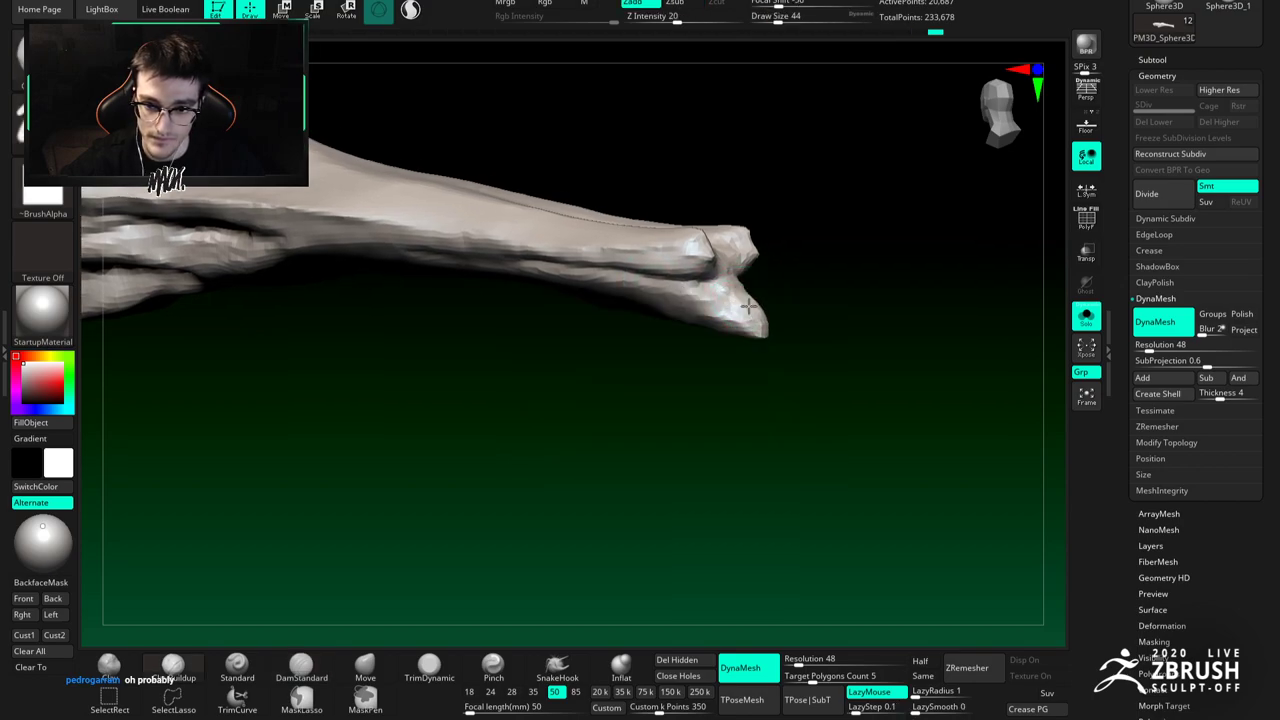
{"action": "right_click_drag", "start_coordinate": [730, 305], "coordinate": [724, 243]}
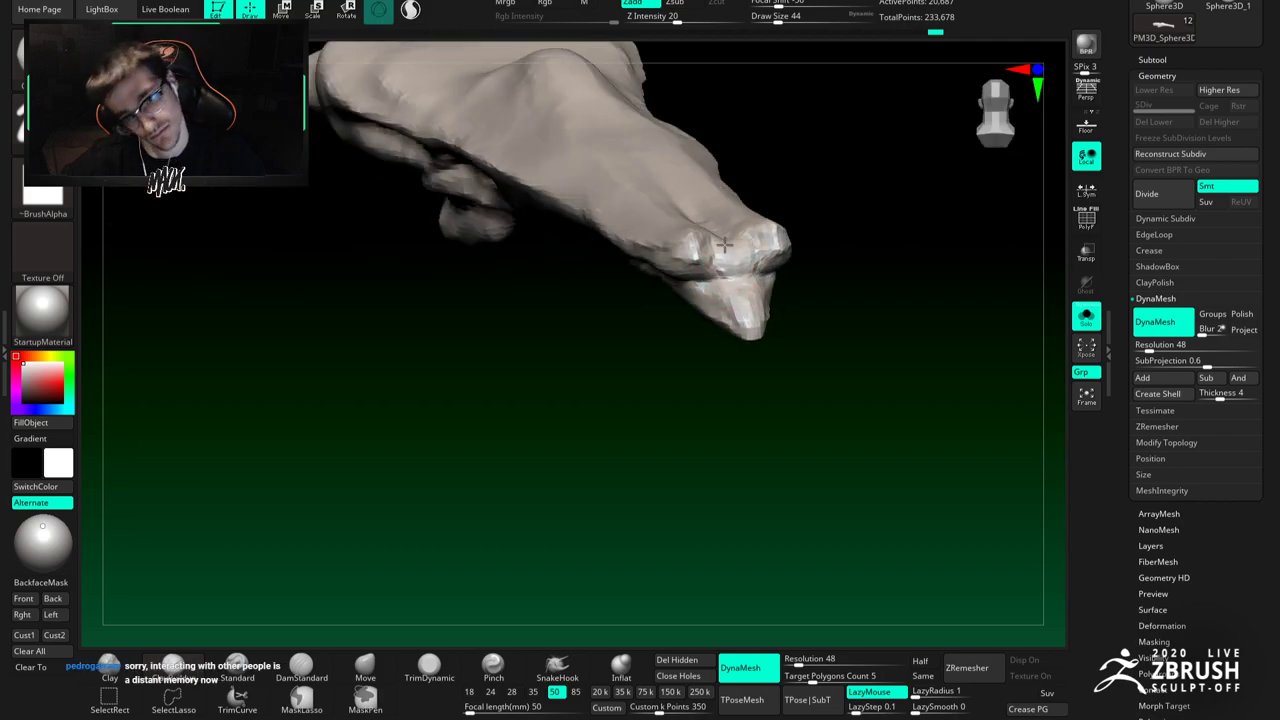
{"action": "key", "text": "b"}
{"action": "key", "text": "d"}
{"action": "key", "text": "s"}
{"action": "mouse_move", "coordinate": [720, 256]}
{"action": "right_mouse_down"}
{"action": "mouse_move", "coordinate": [681, 281]}
{"action": "mouse_move", "coordinate": [686, 292]}
{"action": "mouse_move", "coordinate": [717, 220]}
{"action": "right_mouse_up"}
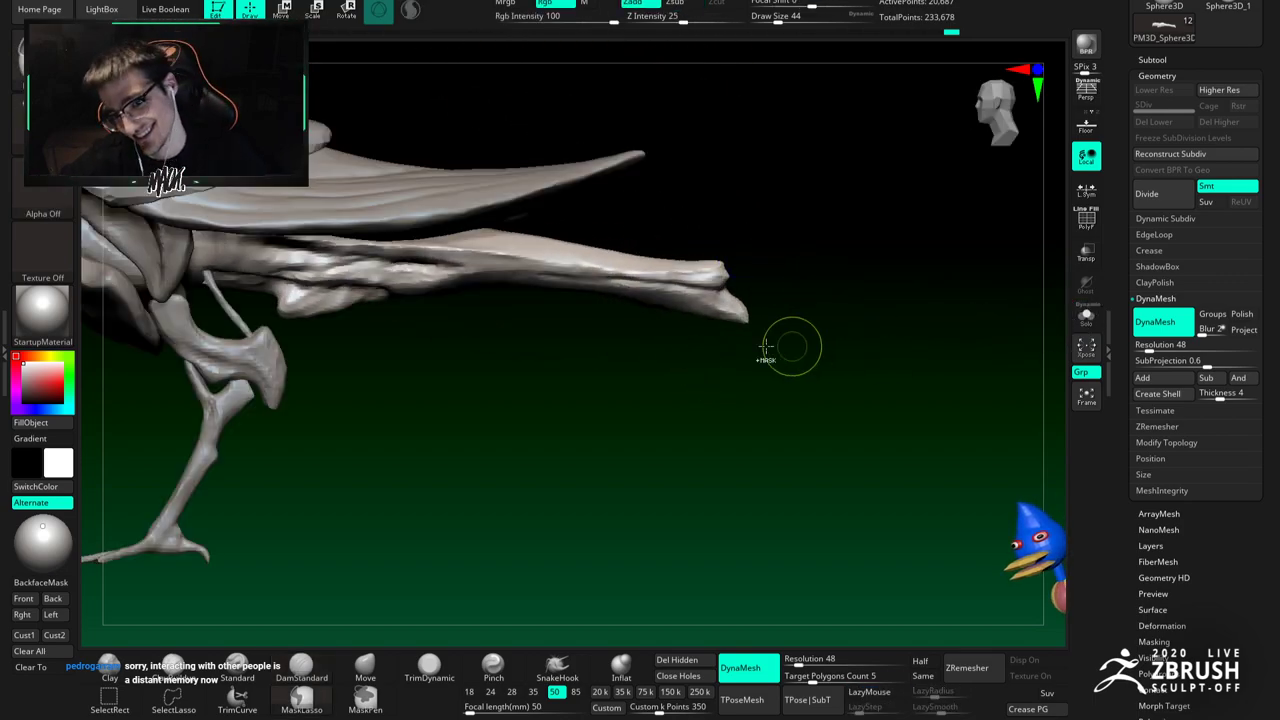
Step: Examine the detailed tail against the whole bird, including the tail base behind the legs
{"action": "right_click_drag", "start_coordinate": [765, 347], "coordinate": [797, 280]}
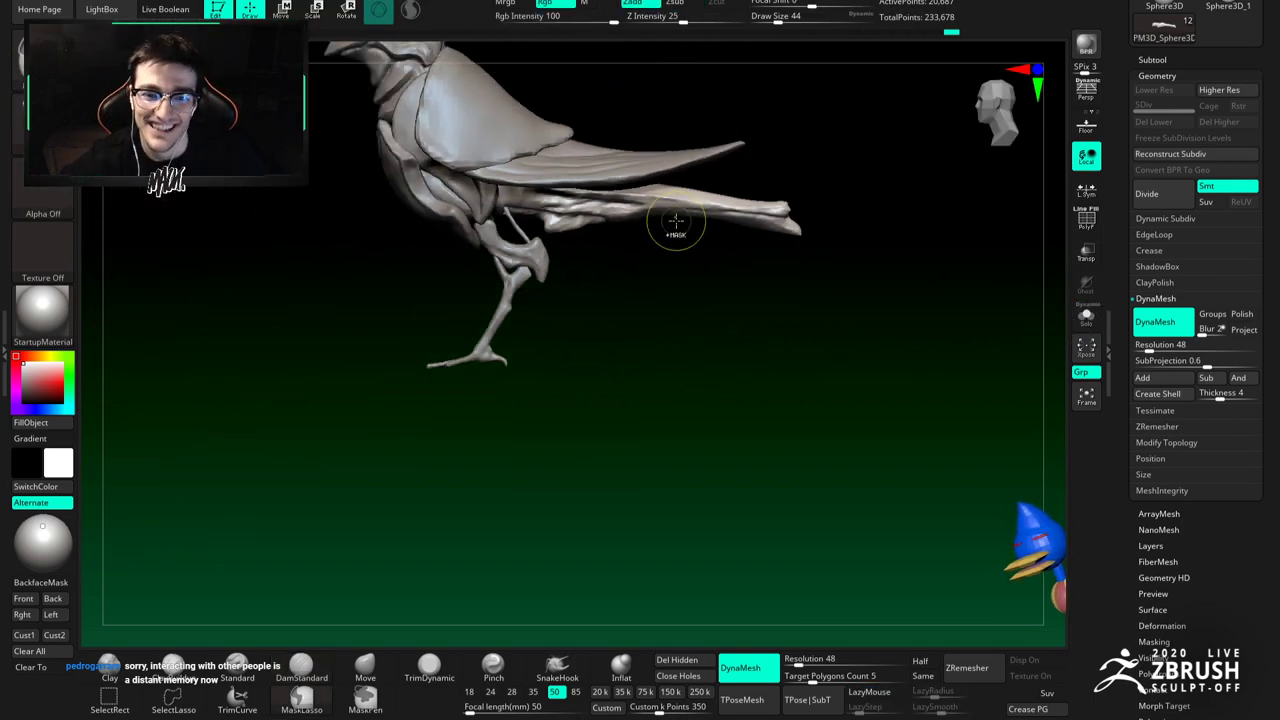
{"action": "mouse_move", "coordinate": [674, 223]}
{"action": "right_mouse_down"}
{"action": "mouse_move", "coordinate": [717, 263]}
{"action": "mouse_move", "coordinate": [689, 283]}
{"action": "mouse_move", "coordinate": [728, 281]}
{"action": "mouse_move", "coordinate": [590, 245]}
{"action": "mouse_move", "coordinate": [700, 268]}
{"action": "right_mouse_up"}
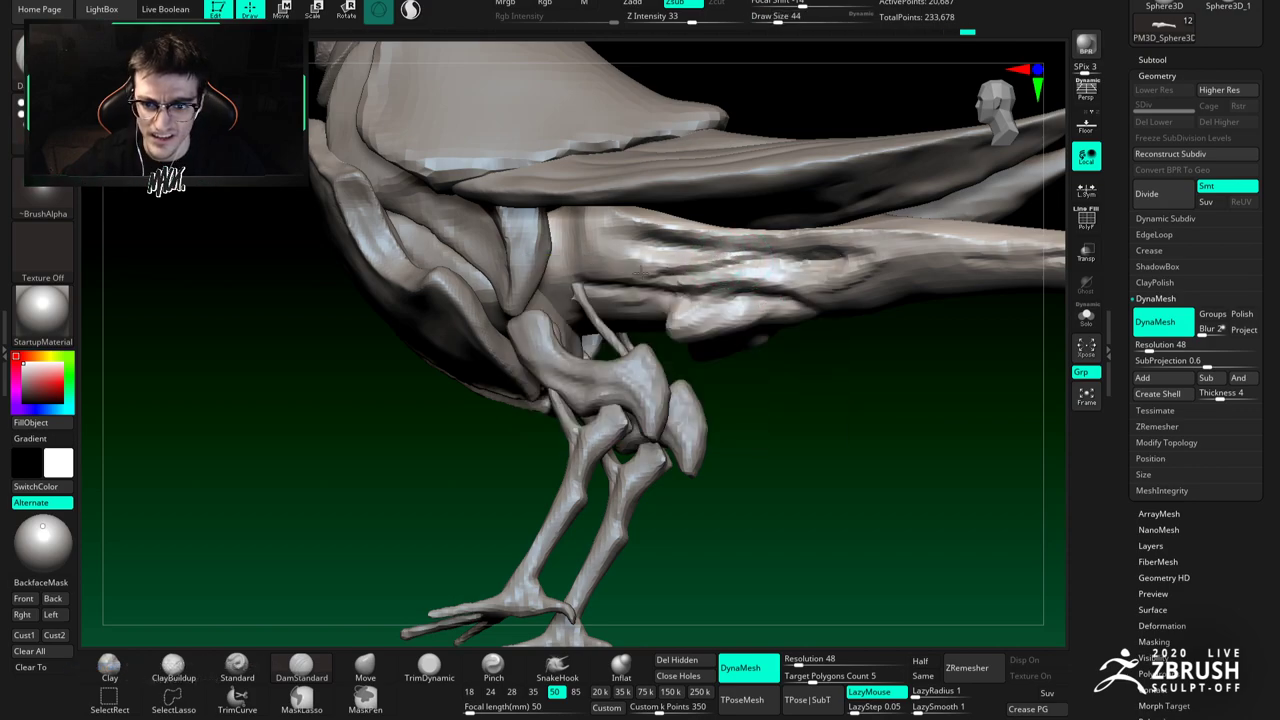
{"action": "key", "text": "b"}
{"action": "key", "text": "c"}
{"action": "key", "text": "b"}
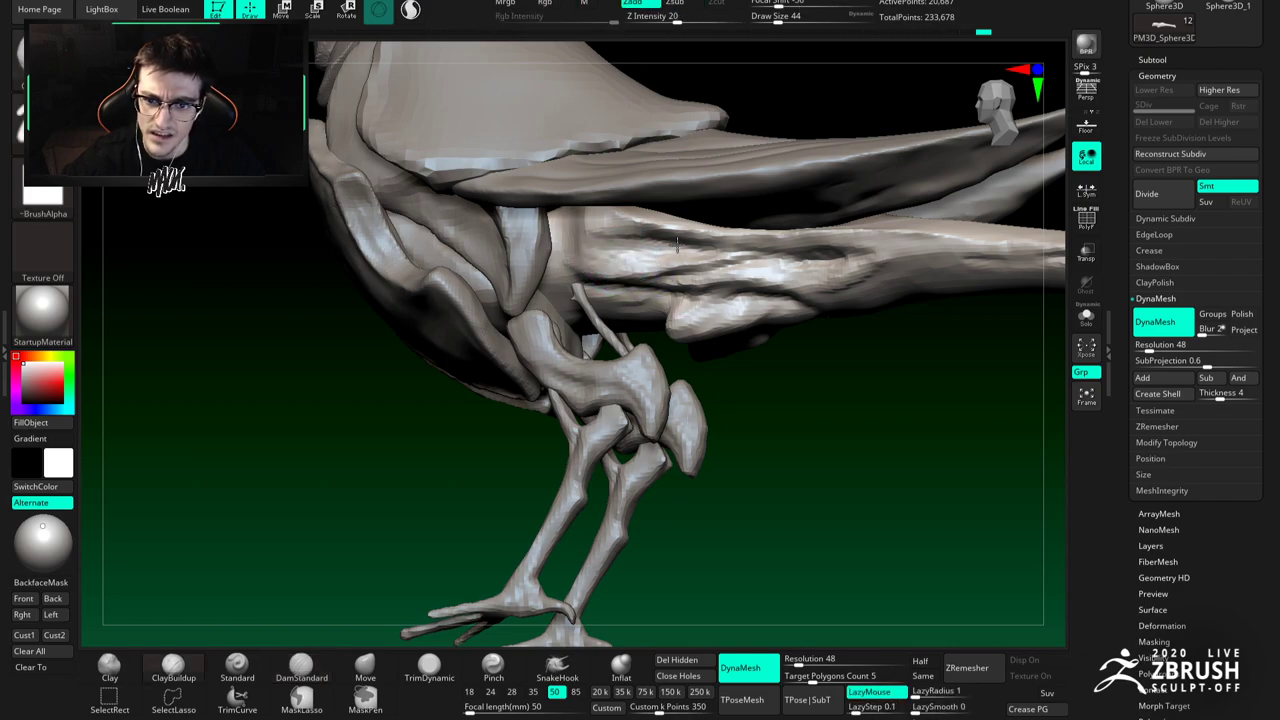
{"action": "right_click_drag", "start_coordinate": [626, 260], "coordinate": [635, 316], "text": "ctrl"}
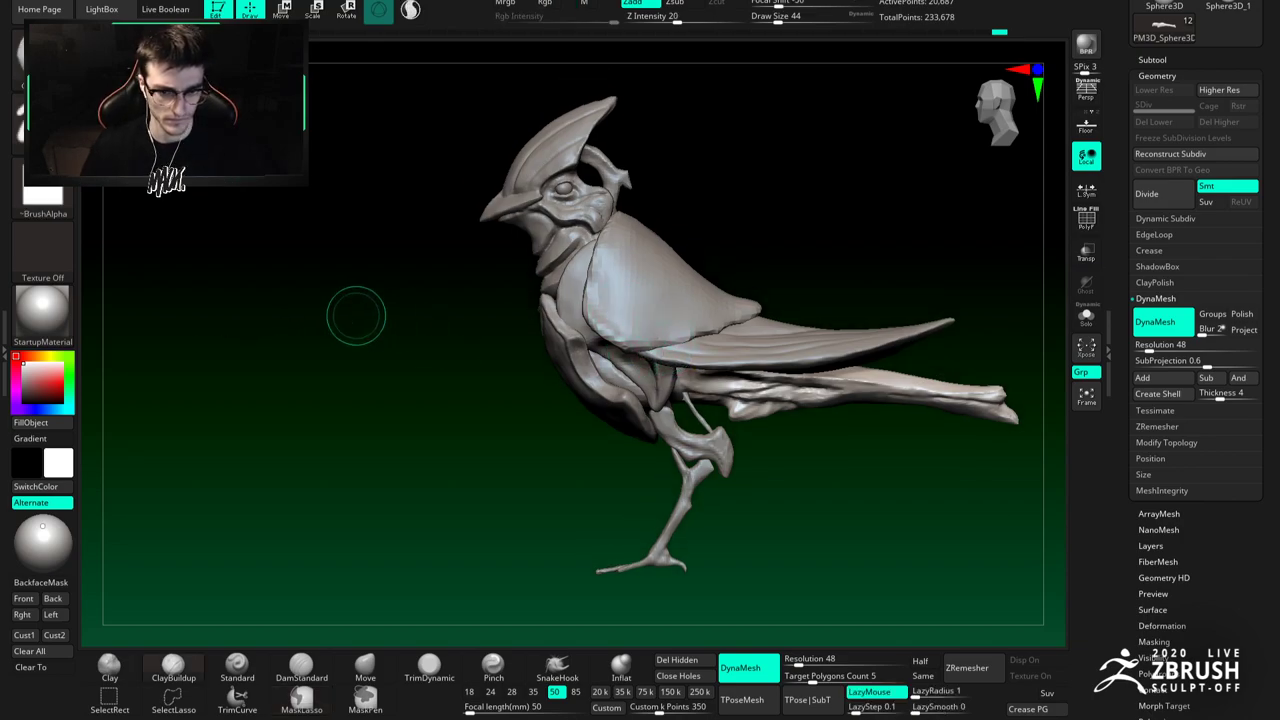
Step: Make the shoulder plate above the wing the active piece and reshape its front edge with the Move brush at draw size 116
{"action": "left_click", "coordinate": [367, 667]}
{"action": "right_click_drag", "start_coordinate": [565, 390], "coordinate": [589, 289], "text": "ctrl"}
{"action": "key", "text": "bracketright"}
{"action": "right_click_drag", "start_coordinate": [566, 246], "coordinate": [593, 269], "text": "ctrl"}
{"action": "key", "text": "space"}
{"action": "left_click_drag", "start_coordinate": [593, 269], "coordinate": [577, 261]}
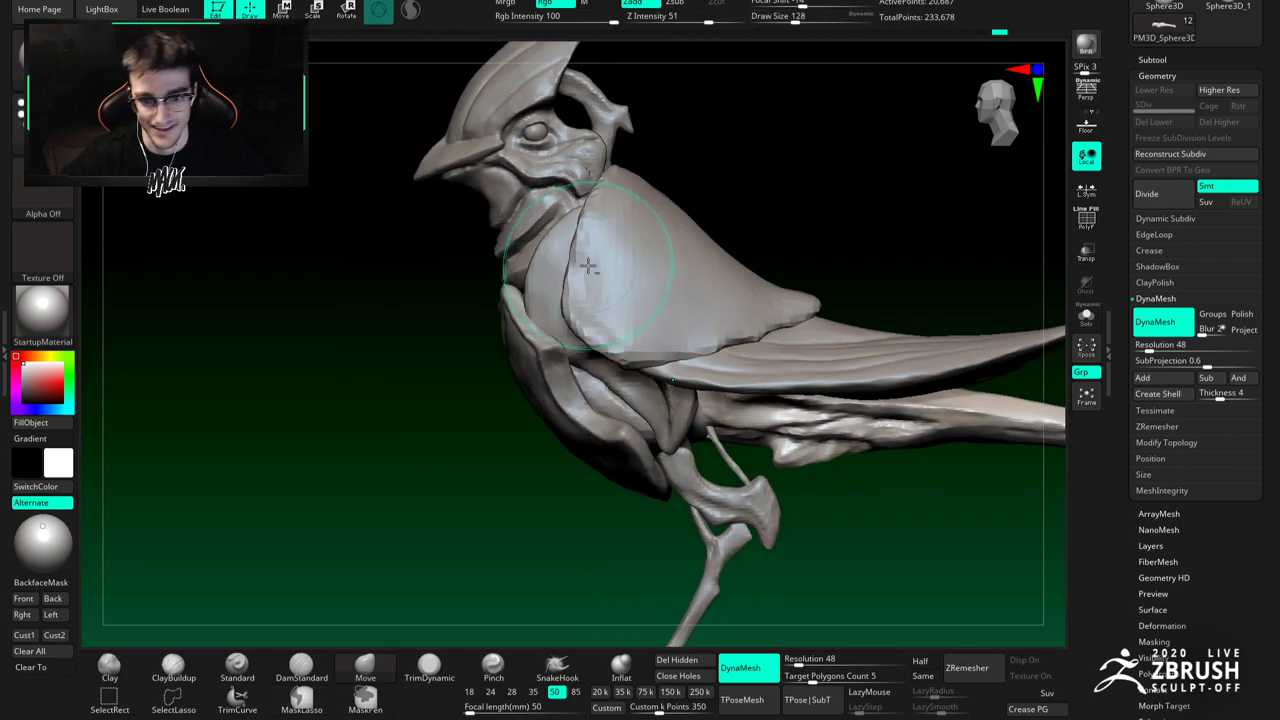
{"action": "key", "text": "bracketleft"}
{"action": "left_click", "coordinate": [577, 267], "text": "alt"}
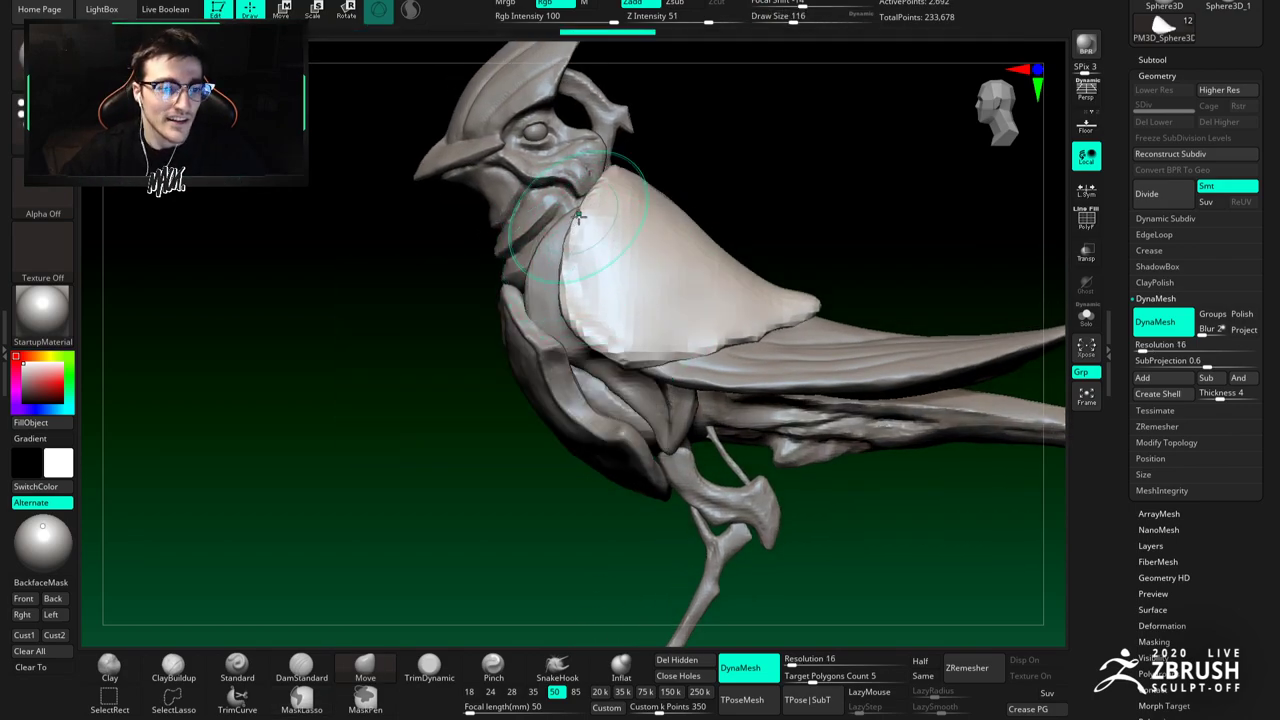
{"action": "key", "text": "space"}
{"action": "left_click_drag", "start_coordinate": [580, 287], "coordinate": [566, 280]}
Step: Adjust the shoulder plate's lower edge and rear point with the Move brush, going from draw size 158 down to 62
{"action": "mouse_move", "coordinate": [566, 268]}
{"action": "right_mouse_down", "text": "alt"}
{"action": "mouse_move", "coordinate": [577, 300]}
{"action": "mouse_move", "coordinate": [634, 257]}
{"action": "mouse_move", "coordinate": [512, 276]}
{"action": "right_mouse_up", "text": "alt"}
{"action": "key", "text": "space"}
{"action": "left_click_drag", "start_coordinate": [703, 336], "coordinate": [717, 336]}
{"action": "right_click_drag", "start_coordinate": [674, 317], "coordinate": [675, 283]}
{"action": "right_click_drag", "start_coordinate": [683, 366], "coordinate": [684, 300]}
{"action": "right_click_drag", "start_coordinate": [657, 382], "coordinate": [677, 366]}
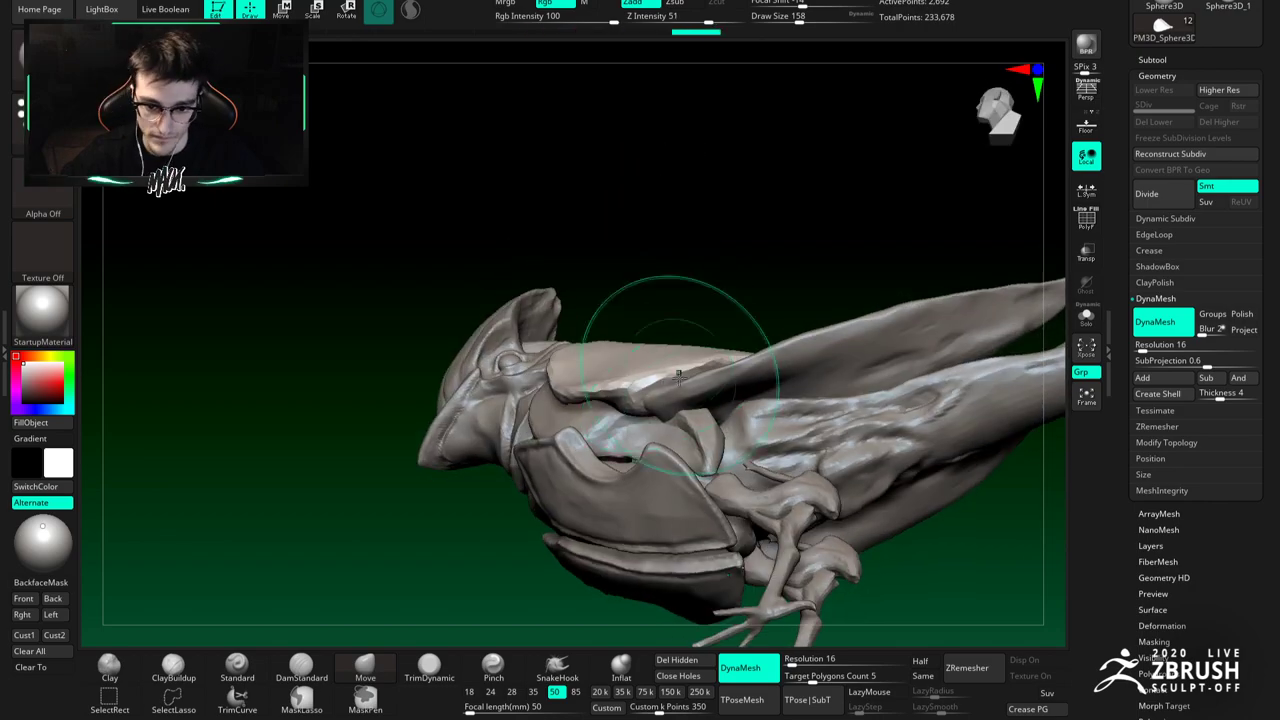
{"action": "key", "text": "space"}
{"action": "left_click_drag", "start_coordinate": [660, 402], "coordinate": [655, 395]}
{"action": "right_click_drag", "start_coordinate": [652, 391], "coordinate": [758, 328]}
{"action": "key", "text": "space"}
{"action": "left_click_drag", "start_coordinate": [763, 327], "coordinate": [748, 326]}
{"action": "right_click_drag", "start_coordinate": [735, 325], "coordinate": [783, 303]}
{"action": "key", "text": "space"}
{"action": "left_click_drag", "start_coordinate": [783, 303], "coordinate": [776, 300]}
{"action": "mouse_move", "coordinate": [746, 291]}
{"action": "right_mouse_down"}
{"action": "mouse_move", "coordinate": [763, 245]}
{"action": "mouse_move", "coordinate": [755, 321]}
{"action": "mouse_move", "coordinate": [740, 337]}
{"action": "mouse_move", "coordinate": [780, 323]}
{"action": "mouse_move", "coordinate": [754, 329]}
{"action": "right_mouse_up"}
Step: Isolate the shoulder plate and build up thickness along its inner rim with ClayBuildup at draw size 54
{"action": "left_click", "coordinate": [1086, 318]}
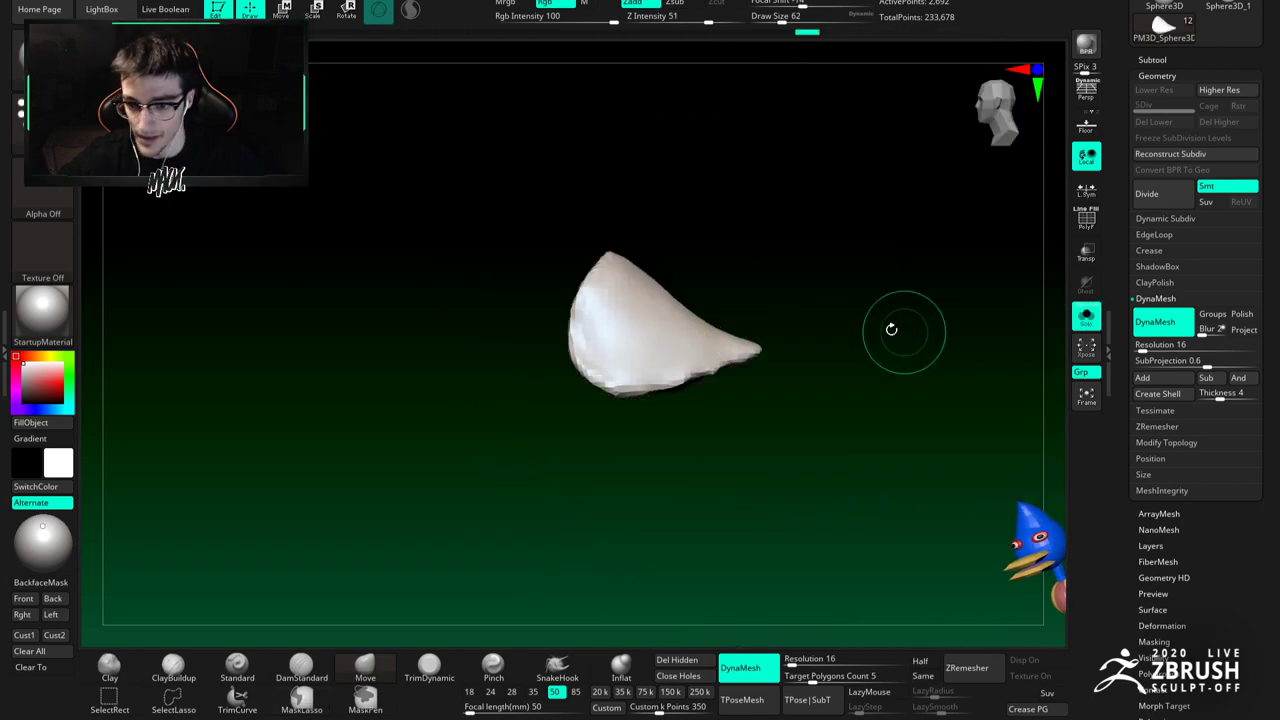
{"action": "right_click_drag", "start_coordinate": [891, 330], "coordinate": [880, 318]}
{"action": "key", "text": "b"}
{"action": "key", "text": "c"}
{"action": "key", "text": "b"}
{"action": "right_click_drag", "start_coordinate": [640, 337], "coordinate": [622, 345], "text": "ctrl"}
{"action": "right_click_drag", "start_coordinate": [622, 345], "coordinate": [586, 250]}
{"action": "key", "text": "space"}
{"action": "left_click_drag", "start_coordinate": [577, 322], "coordinate": [565, 321]}
{"action": "right_click_drag", "start_coordinate": [565, 321], "coordinate": [568, 338]}
{"action": "left_click_drag", "start_coordinate": [568, 338], "coordinate": [638, 346]}
{"action": "right_click_drag", "start_coordinate": [638, 346], "coordinate": [638, 336]}
{"action": "left_click_drag", "start_coordinate": [638, 337], "coordinate": [808, 363]}
{"action": "right_click_drag", "start_coordinate": [714, 346], "coordinate": [694, 326], "text": "alt"}
{"action": "left_click_drag", "start_coordinate": [693, 325], "coordinate": [750, 341]}
{"action": "right_click_drag", "start_coordinate": [778, 342], "coordinate": [792, 349]}
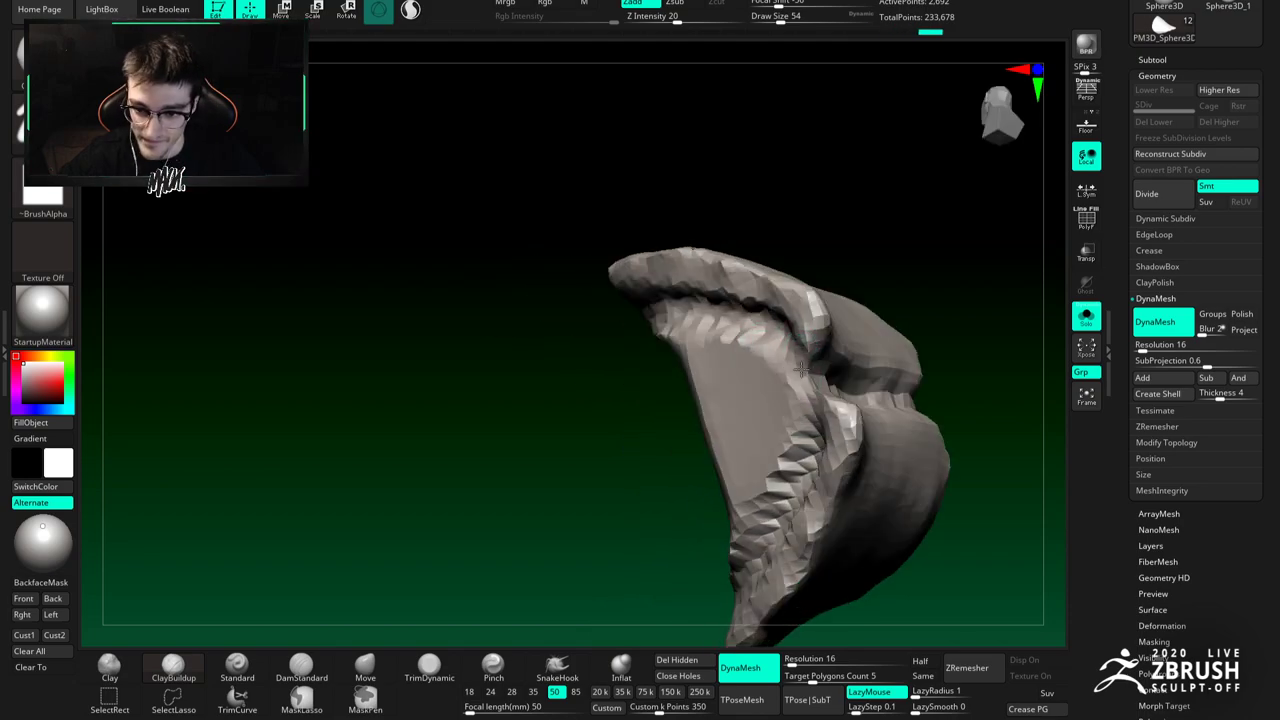
{"action": "mouse_move", "coordinate": [752, 357]}
{"action": "right_mouse_down"}
{"action": "mouse_move", "coordinate": [663, 271]}
{"action": "mouse_move", "coordinate": [685, 298]}
{"action": "right_mouse_up"}
{"action": "mouse_move", "coordinate": [685, 298]}
{"action": "left_mouse_down"}
{"action": "mouse_move", "coordinate": [714, 266]}
{"action": "mouse_move", "coordinate": [690, 292]}
{"action": "left_mouse_up"}
{"action": "right_click_drag", "start_coordinate": [690, 292], "coordinate": [630, 400]}
Step: Fill the hollow on the shoulder plate's inner side with ClayBuildup at draw size 87 and smooth it
{"action": "key", "text": "space"}
{"action": "left_click_drag", "start_coordinate": [700, 348], "coordinate": [718, 348]}
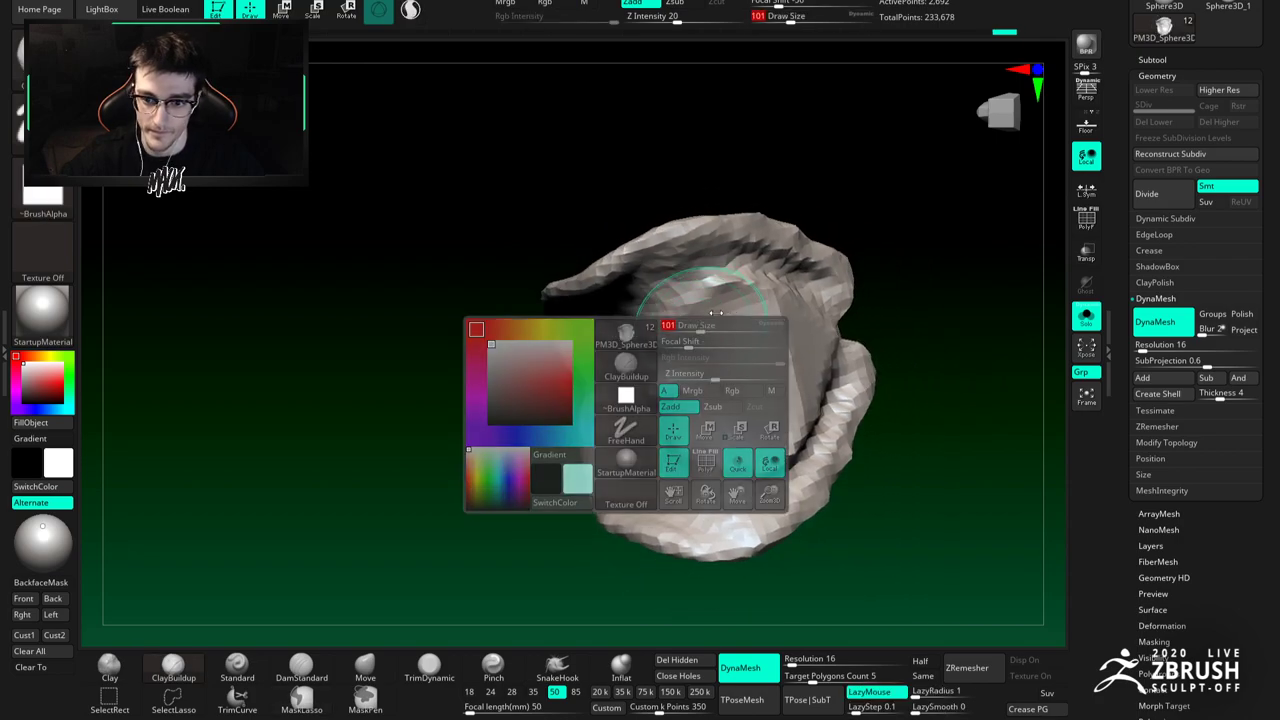
{"action": "right_click_drag", "start_coordinate": [718, 348], "coordinate": [726, 306]}
{"action": "left_click_drag", "start_coordinate": [726, 306], "coordinate": [790, 302]}
{"action": "right_click_drag", "start_coordinate": [804, 322], "coordinate": [752, 311]}
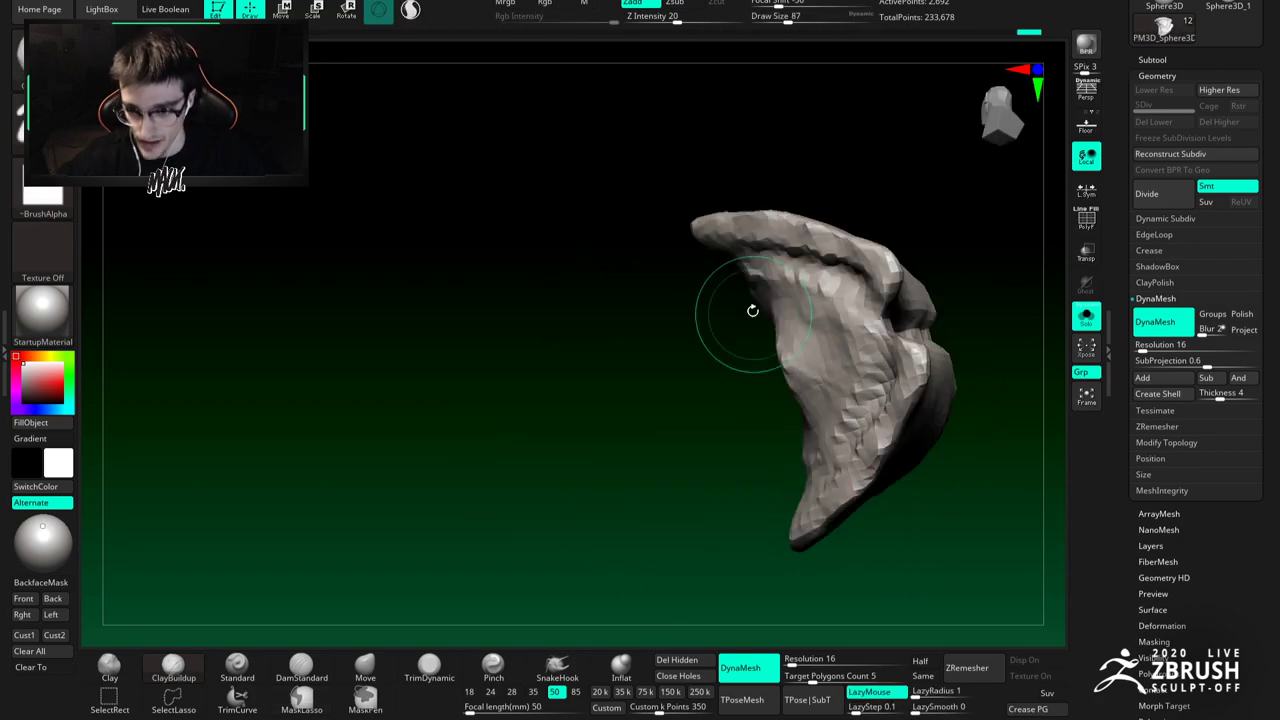
{"action": "left_click_drag", "start_coordinate": [804, 299], "coordinate": [835, 323], "text": "shift"}
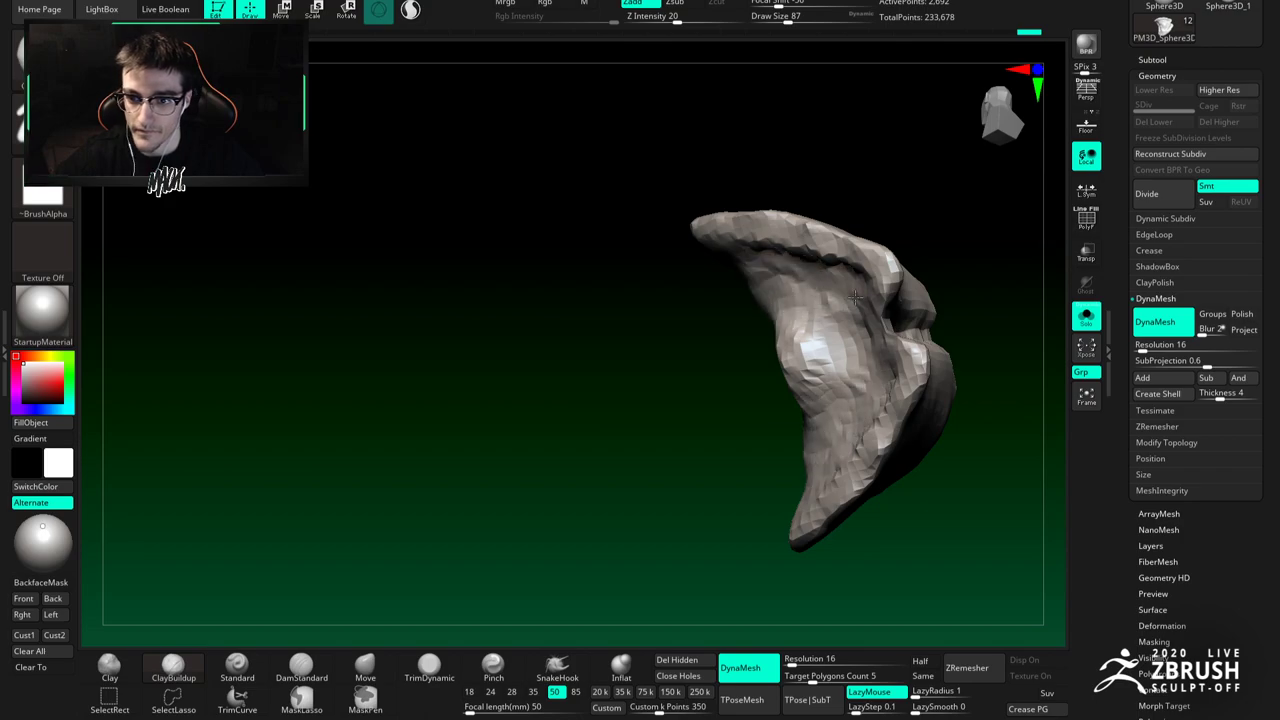
Step: Build up and smooth the centre of the plate's inner surface with ClayBuildup at draw sizes 68 and 71
{"action": "right_click_drag", "start_coordinate": [820, 292], "coordinate": [780, 285]}
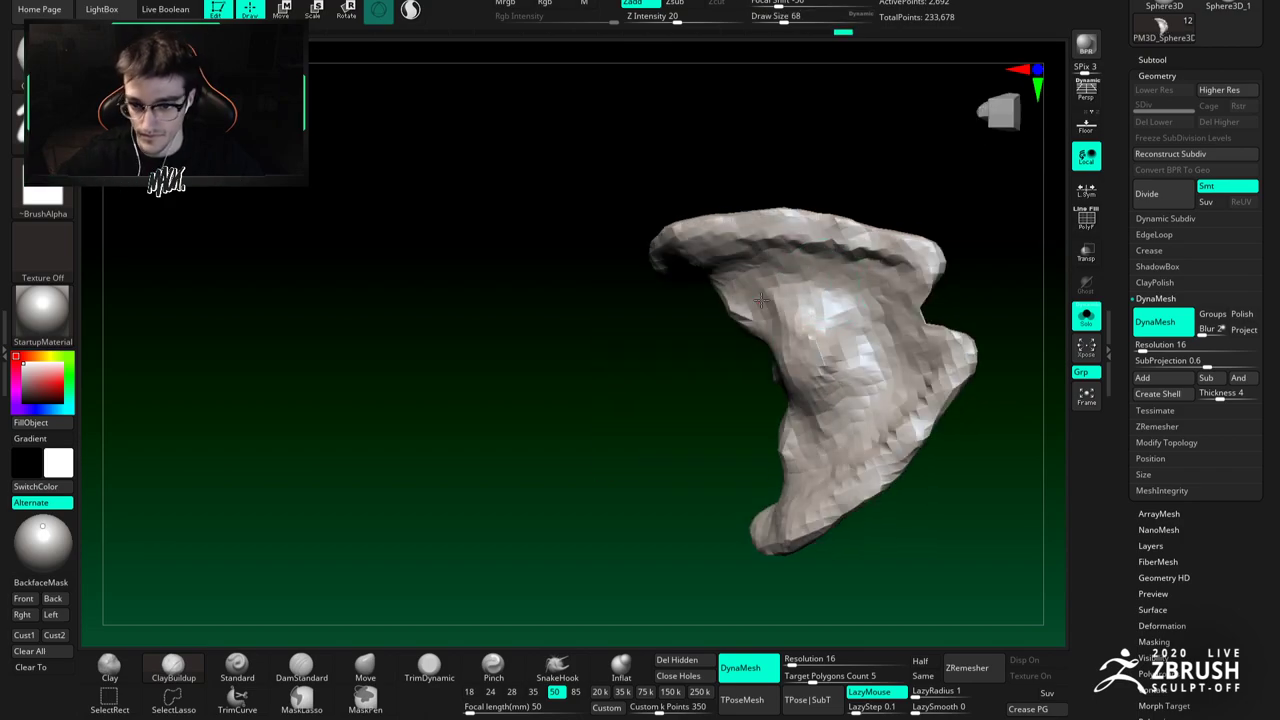
{"action": "right_click_drag", "start_coordinate": [817, 342], "coordinate": [786, 302]}
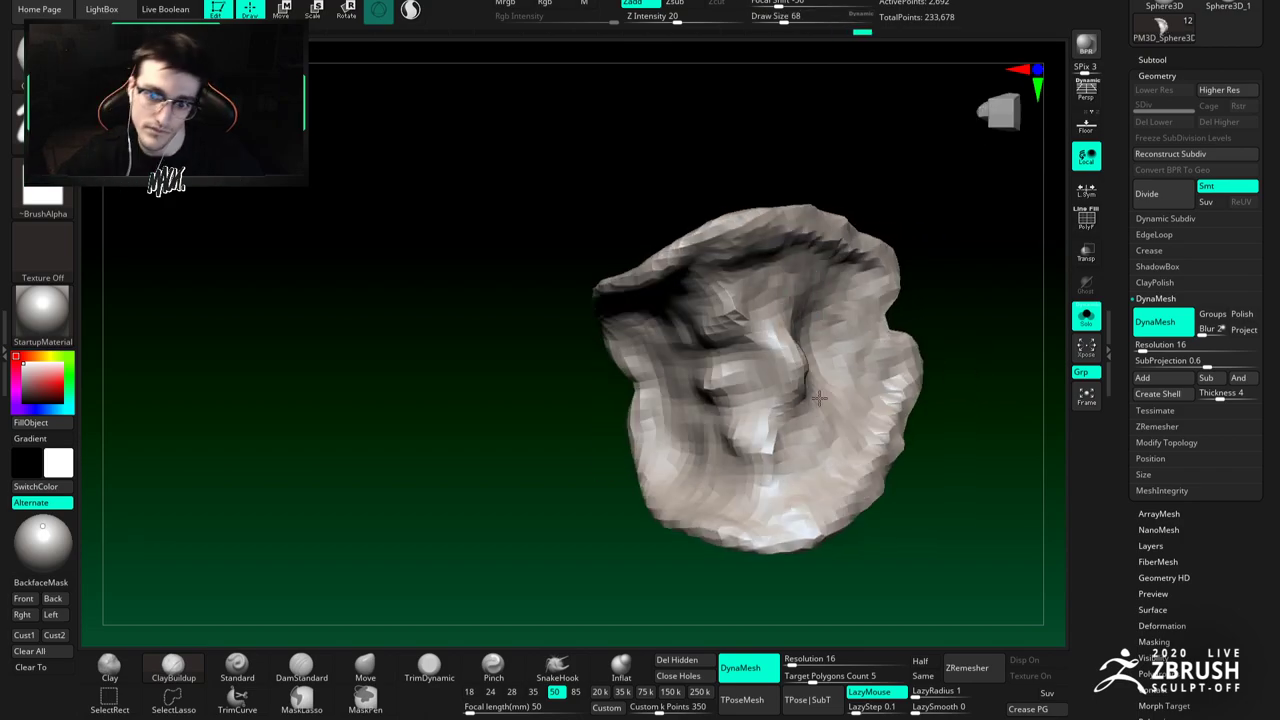
{"action": "mouse_move", "coordinate": [724, 344]}
{"action": "left_mouse_down", "text": "shift"}
{"action": "mouse_move", "coordinate": [720, 420]}
{"action": "mouse_move", "coordinate": [762, 313]}
{"action": "left_mouse_up", "text": "shift"}
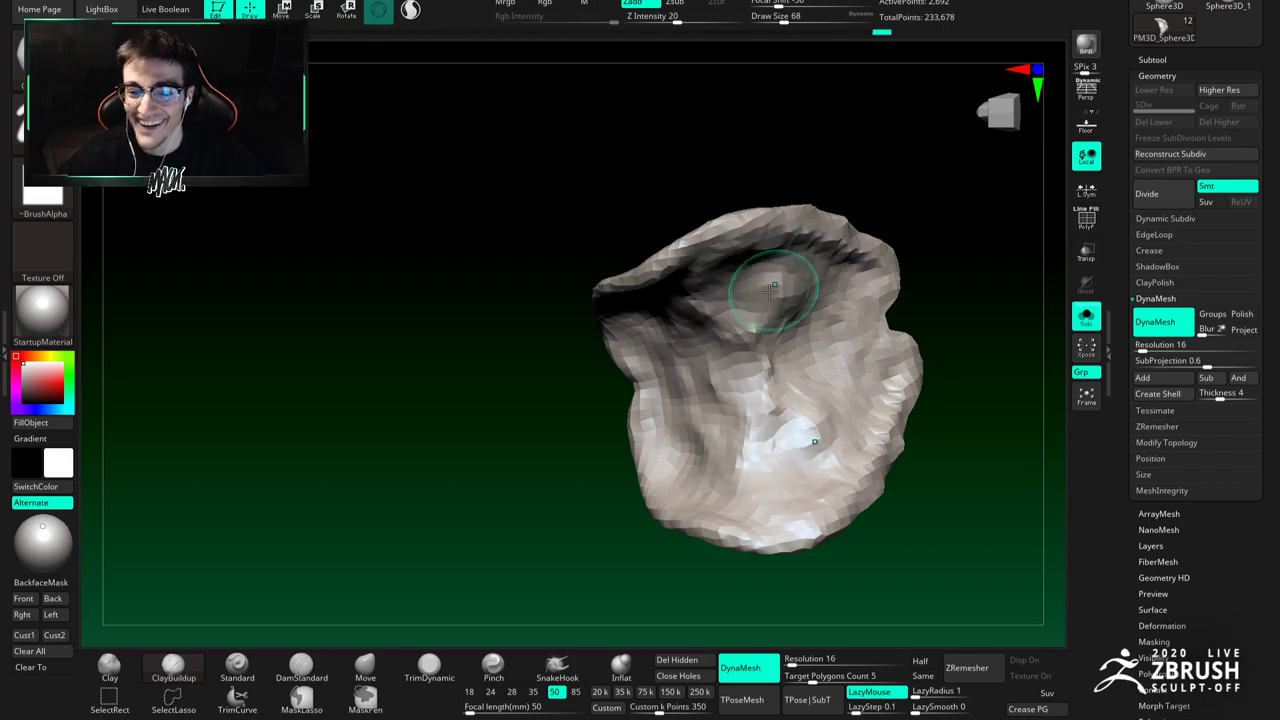
{"action": "right_click_drag", "start_coordinate": [772, 289], "coordinate": [760, 258]}
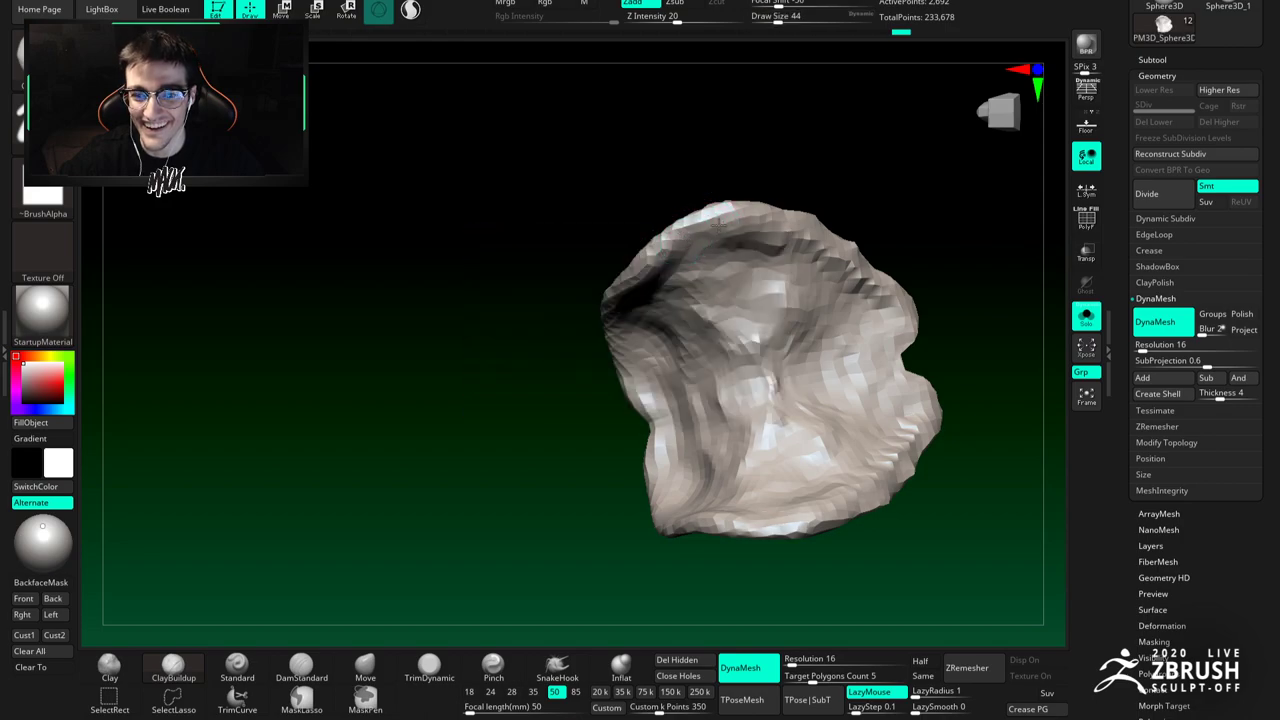
{"action": "key", "text": "space"}
{"action": "left_click_drag", "start_coordinate": [756, 289], "coordinate": [762, 289]}
{"action": "left_click_drag", "start_coordinate": [766, 300], "coordinate": [812, 438]}
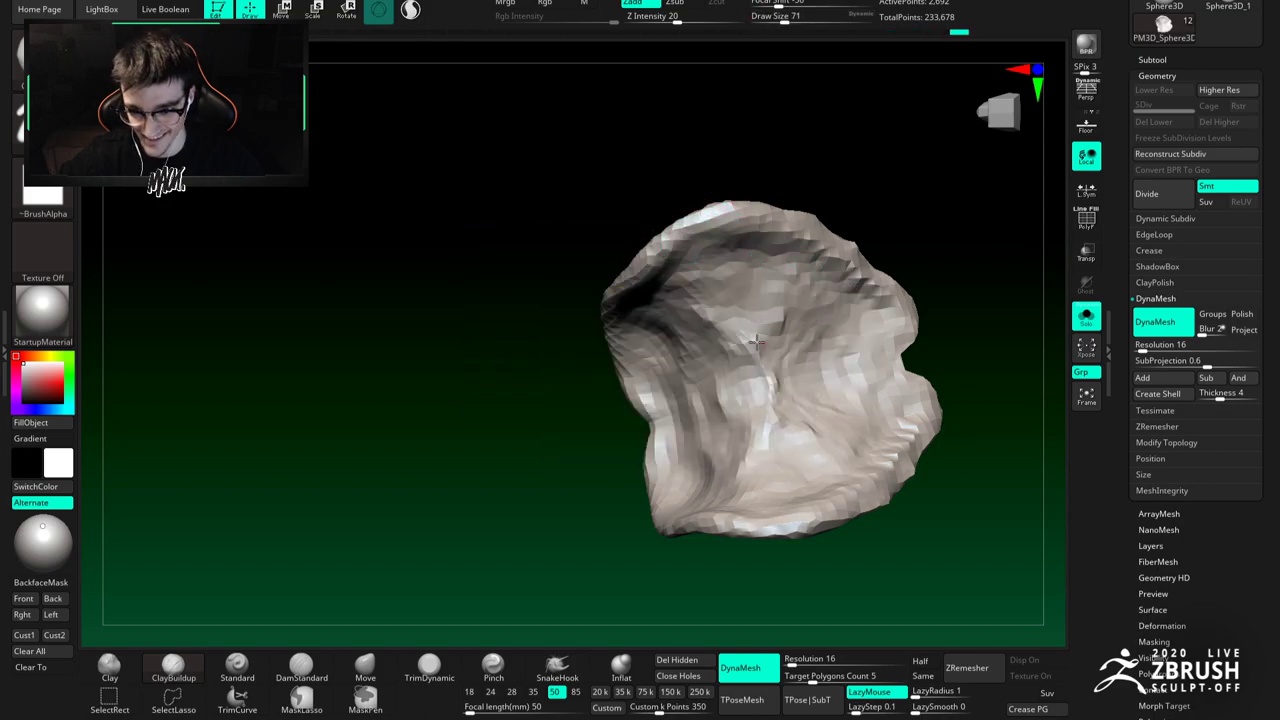
{"action": "left_click_drag", "start_coordinate": [752, 468], "coordinate": [752, 277]}
{"action": "right_click_drag", "start_coordinate": [759, 298], "coordinate": [845, 327]}
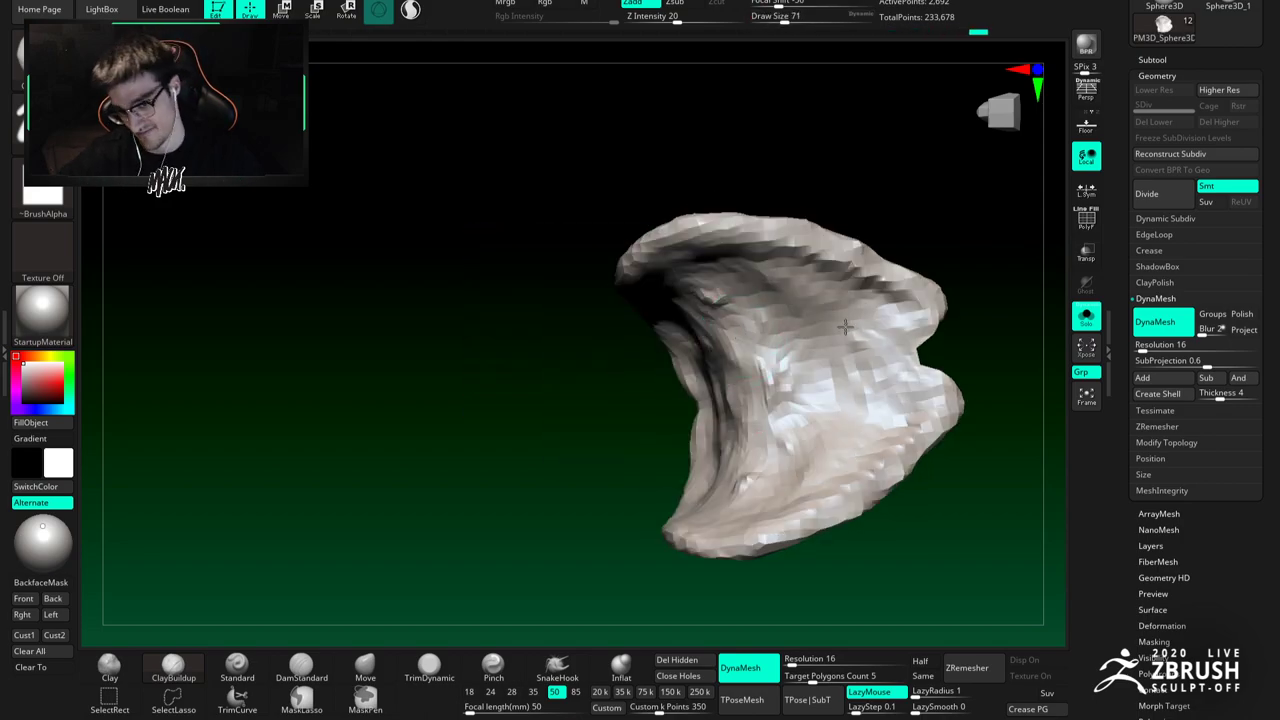
Step: Bring back the whole bird and refine the shoulder plates' lower edges and rear points with the Move brush at draw sizes 54 and 49
{"action": "mouse_move", "coordinate": [733, 348]}
{"action": "right_mouse_down"}
{"action": "mouse_move", "coordinate": [706, 337]}
{"action": "mouse_move", "coordinate": [720, 457]}
{"action": "mouse_move", "coordinate": [749, 363]}
{"action": "mouse_move", "coordinate": [1034, 320]}
{"action": "mouse_move", "coordinate": [963, 303]}
{"action": "mouse_move", "coordinate": [668, 312]}
{"action": "mouse_move", "coordinate": [706, 406]}
{"action": "mouse_move", "coordinate": [688, 354]}
{"action": "mouse_move", "coordinate": [690, 380]}
{"action": "mouse_move", "coordinate": [610, 425]}
{"action": "right_mouse_up"}
{"action": "left_click", "coordinate": [365, 667]}
{"action": "right_click_drag", "start_coordinate": [640, 357], "coordinate": [697, 364]}
{"action": "key", "text": "space"}
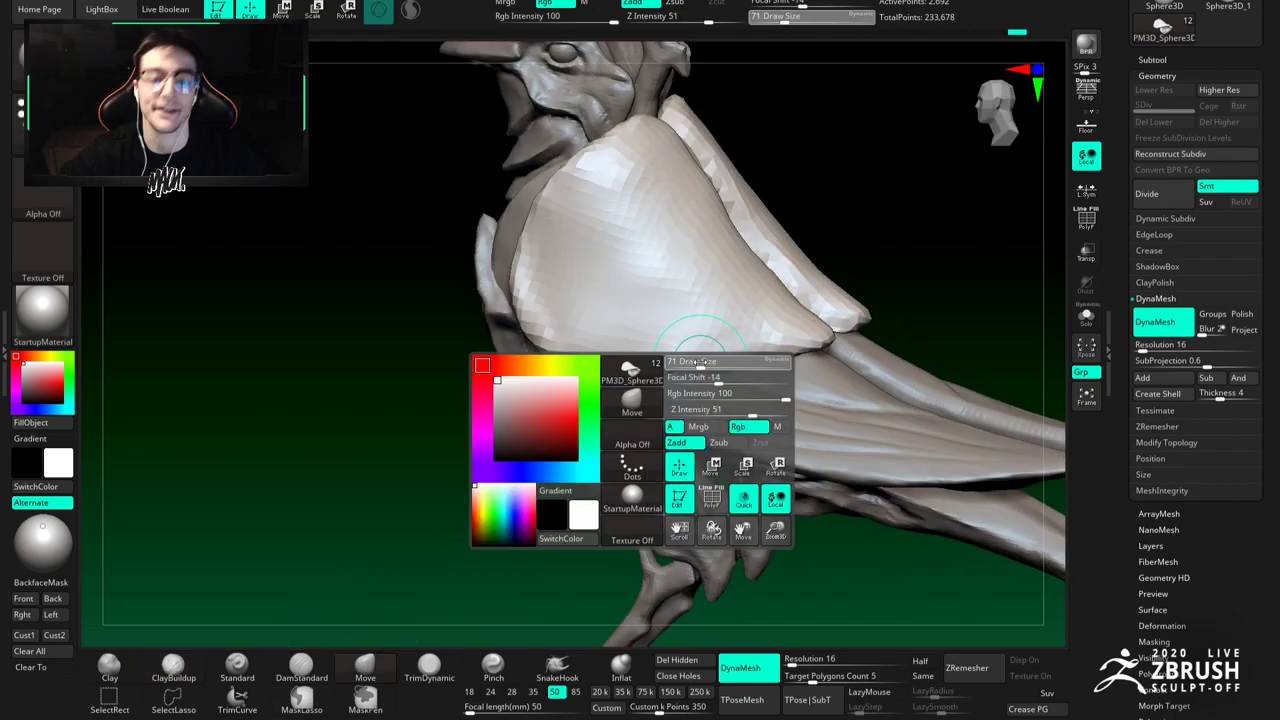
{"action": "left_click_drag", "start_coordinate": [697, 364], "coordinate": [690, 364]}
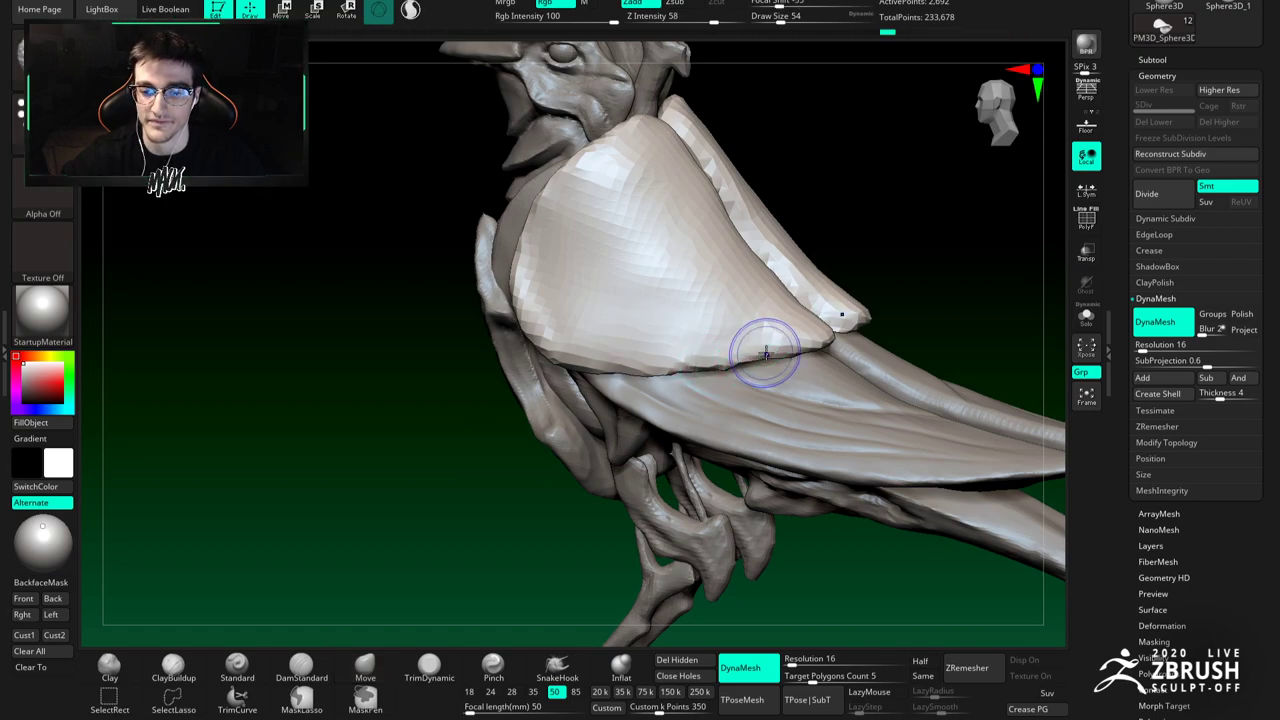
{"action": "mouse_move", "coordinate": [729, 354]}
{"action": "right_mouse_down"}
{"action": "mouse_move", "coordinate": [757, 326]}
{"action": "mouse_move", "coordinate": [740, 355]}
{"action": "mouse_move", "coordinate": [758, 351]}
{"action": "mouse_move", "coordinate": [766, 294]}
{"action": "mouse_move", "coordinate": [762, 310]}
{"action": "mouse_move", "coordinate": [730, 286]}
{"action": "mouse_move", "coordinate": [778, 370]}
{"action": "mouse_move", "coordinate": [720, 264]}
{"action": "mouse_move", "coordinate": [663, 249]}
{"action": "mouse_move", "coordinate": [652, 320]}
{"action": "right_mouse_up"}
{"action": "key", "text": "space"}
{"action": "left_click_drag", "start_coordinate": [708, 248], "coordinate": [701, 249]}
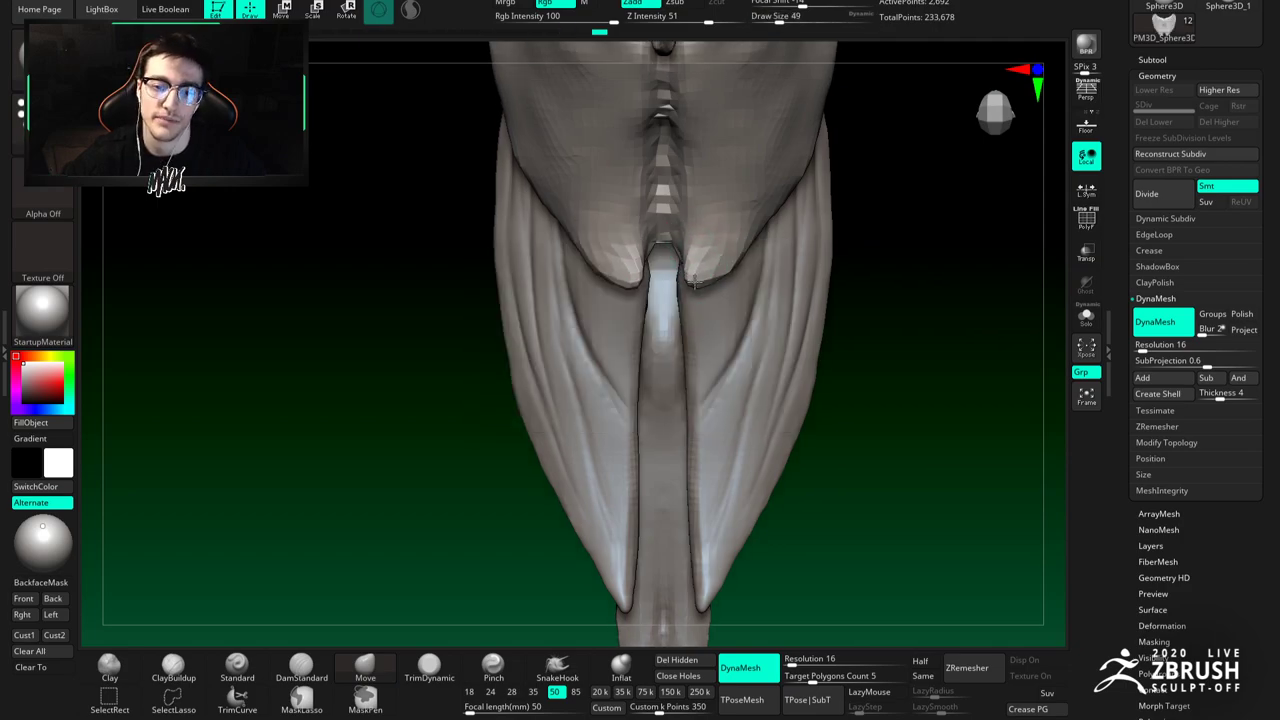
Step: Carve along the central strip between the two shoulder plates with DamStandard at draw size 46
{"action": "mouse_move", "coordinate": [691, 235]}
{"action": "right_mouse_down"}
{"action": "mouse_move", "coordinate": [694, 294]}
{"action": "mouse_move", "coordinate": [664, 212]}
{"action": "right_mouse_up"}
{"action": "key", "text": "b"}
{"action": "key", "text": "d"}
{"action": "key", "text": "s"}
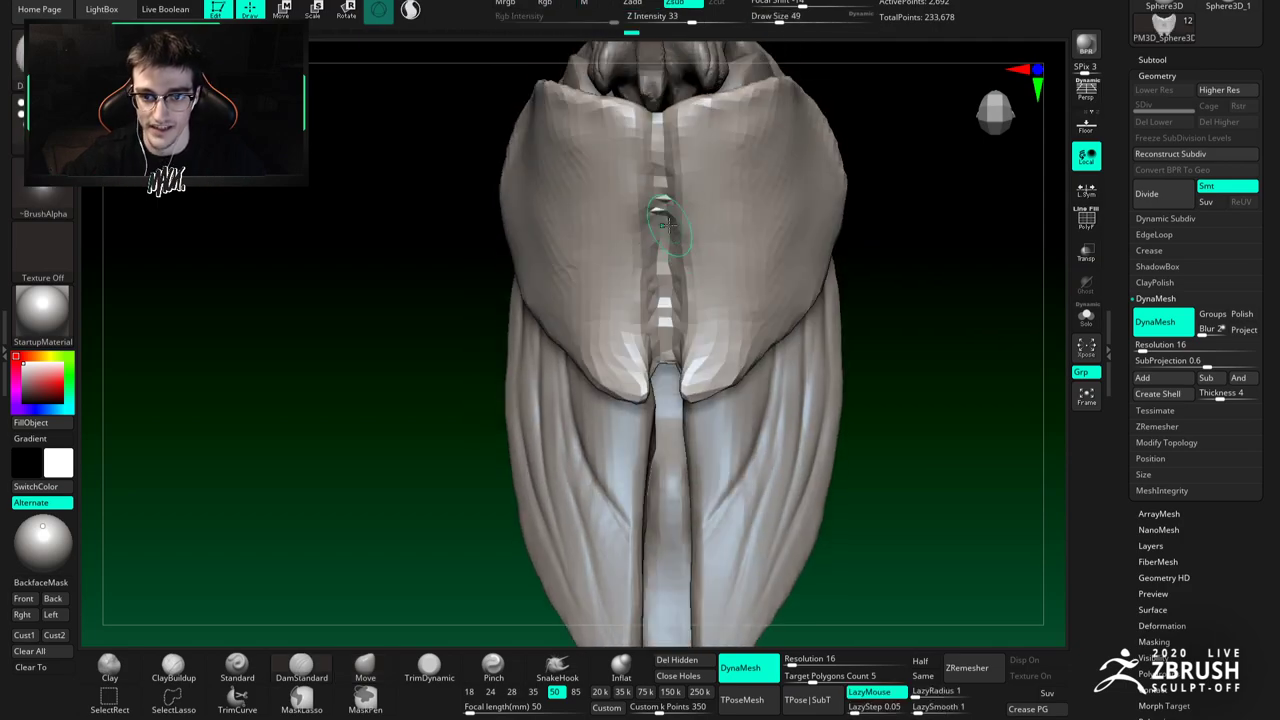
{"action": "key", "text": "space"}
{"action": "left_click_drag", "start_coordinate": [664, 213], "coordinate": [661, 213]}
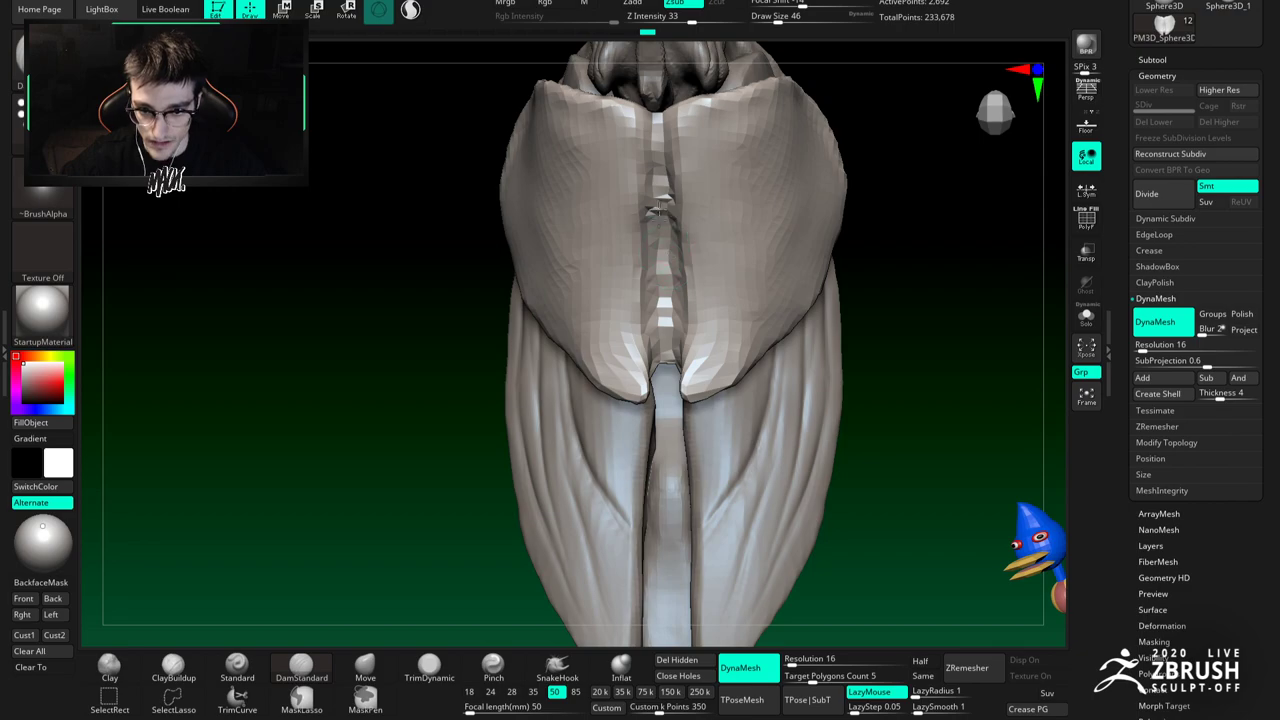
Step: Isolate the shoulder plates and mask both of them, leaving only the central strip between them unmasked
{"action": "key", "text": "b"}
{"action": "key", "text": "c"}
{"action": "key", "text": "b"}
{"action": "right_click_drag", "start_coordinate": [672, 262], "coordinate": [650, 247]}
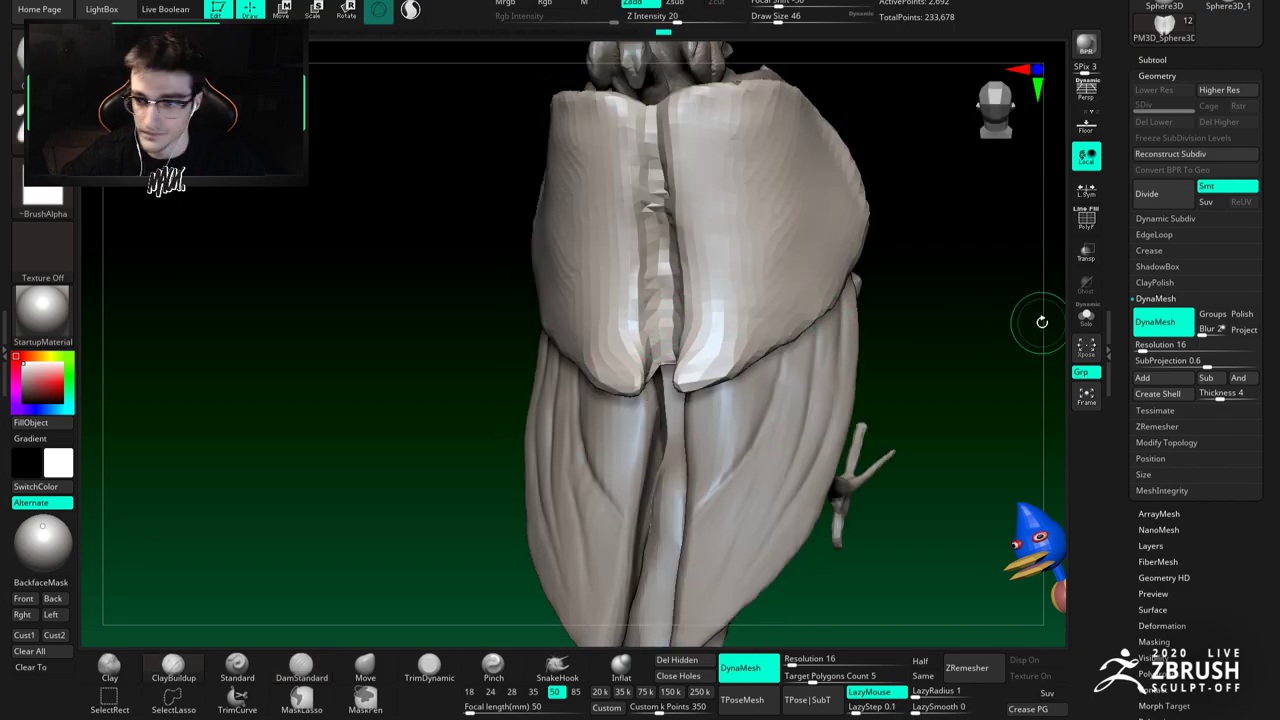
{"action": "left_click", "coordinate": [1086, 315]}
{"action": "mouse_move", "coordinate": [711, 247]}
{"action": "right_mouse_down"}
{"action": "mouse_move", "coordinate": [709, 369]}
{"action": "mouse_move", "coordinate": [686, 257]}
{"action": "right_mouse_up"}
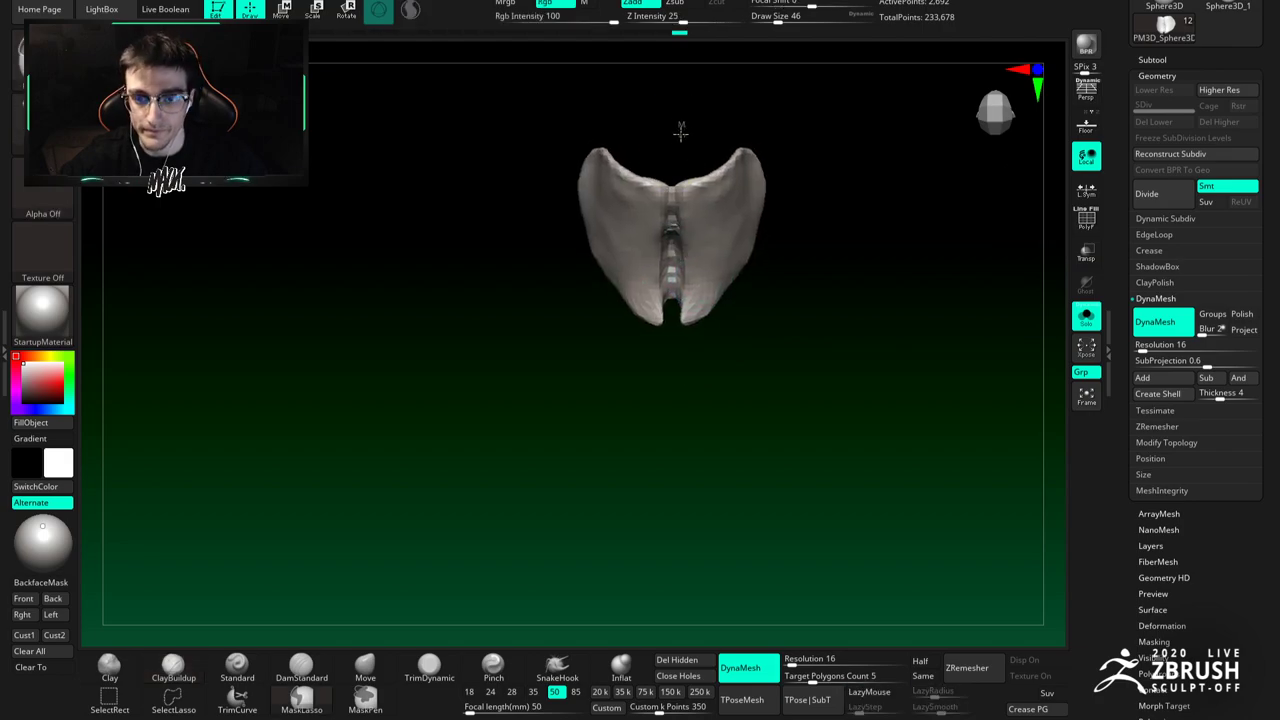
{"action": "mouse_move", "coordinate": [681, 294]}
{"action": "left_mouse_down", "text": "ctrl"}
{"action": "mouse_move", "coordinate": [814, 234]}
{"action": "mouse_move", "coordinate": [776, 150]}
{"action": "left_mouse_up", "text": "ctrl"}
{"action": "mouse_move", "coordinate": [752, 396]}
{"action": "right_mouse_down"}
{"action": "mouse_move", "coordinate": [738, 138]}
{"action": "mouse_move", "coordinate": [749, 351]}
{"action": "mouse_move", "coordinate": [809, 349]}
{"action": "right_mouse_up"}
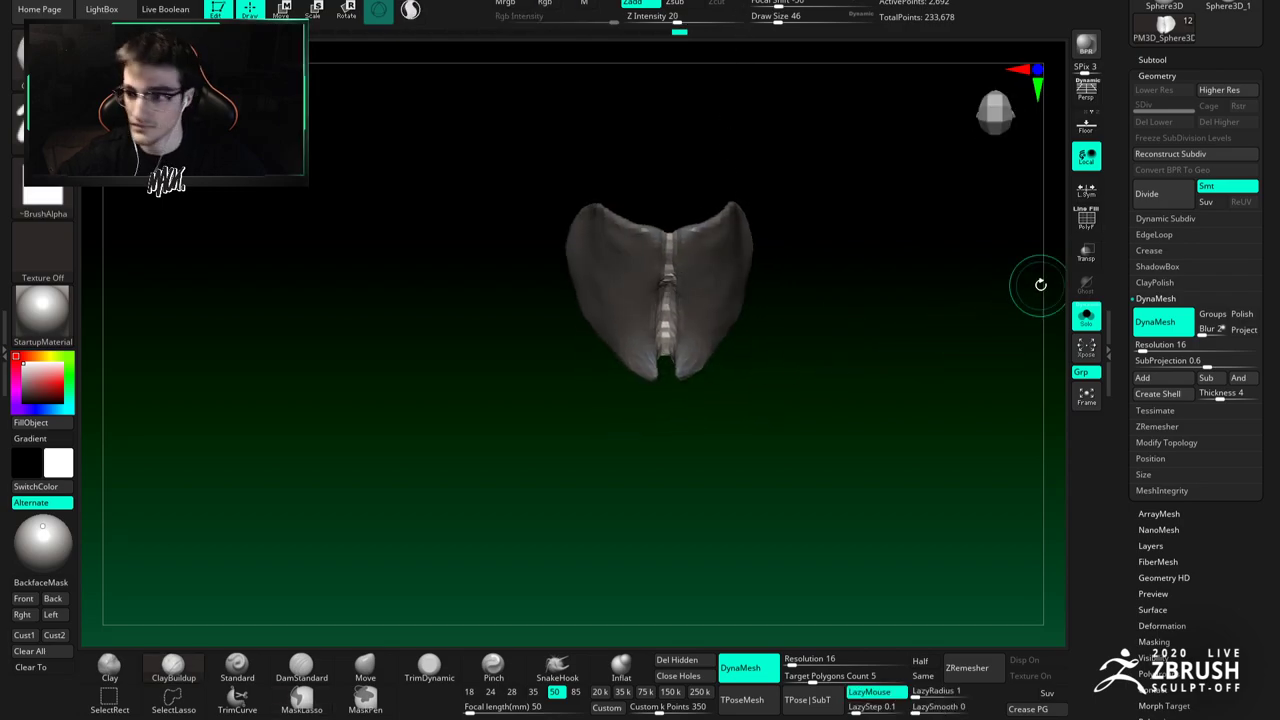
Step: Turn on the polyframe display and hide the central strip so only the two separate shoulder plates are shown
{"action": "key", "text": "shift+f"}
{"action": "key", "text": "b"}
{"action": "key", "text": "s"}
{"action": "key", "text": "t"}
{"action": "left_click", "coordinate": [743, 334], "text": "ctrl+shift"}
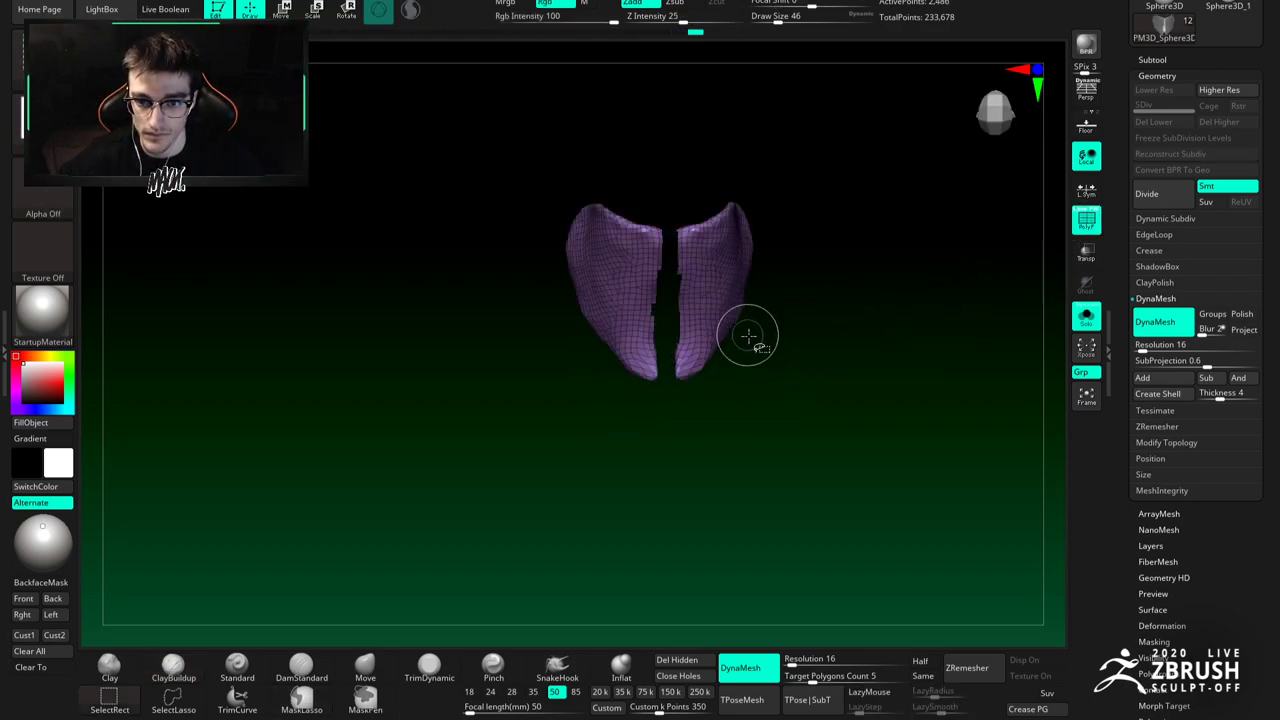
{"action": "left_click_drag", "start_coordinate": [791, 367], "coordinate": [791, 385], "text": "ctrl+shift"}
{"action": "mouse_move", "coordinate": [784, 374]}
{"action": "right_mouse_down"}
{"action": "mouse_move", "coordinate": [714, 346]}
{"action": "mouse_move", "coordinate": [643, 366]}
{"action": "mouse_move", "coordinate": [772, 364]}
{"action": "mouse_move", "coordinate": [634, 386]}
{"action": "mouse_move", "coordinate": [638, 412]}
{"action": "right_mouse_up"}
{"action": "left_click", "coordinate": [717, 411], "text": "ctrl+shift"}
{"action": "left_click", "coordinate": [744, 342], "text": "ctrl+shift"}
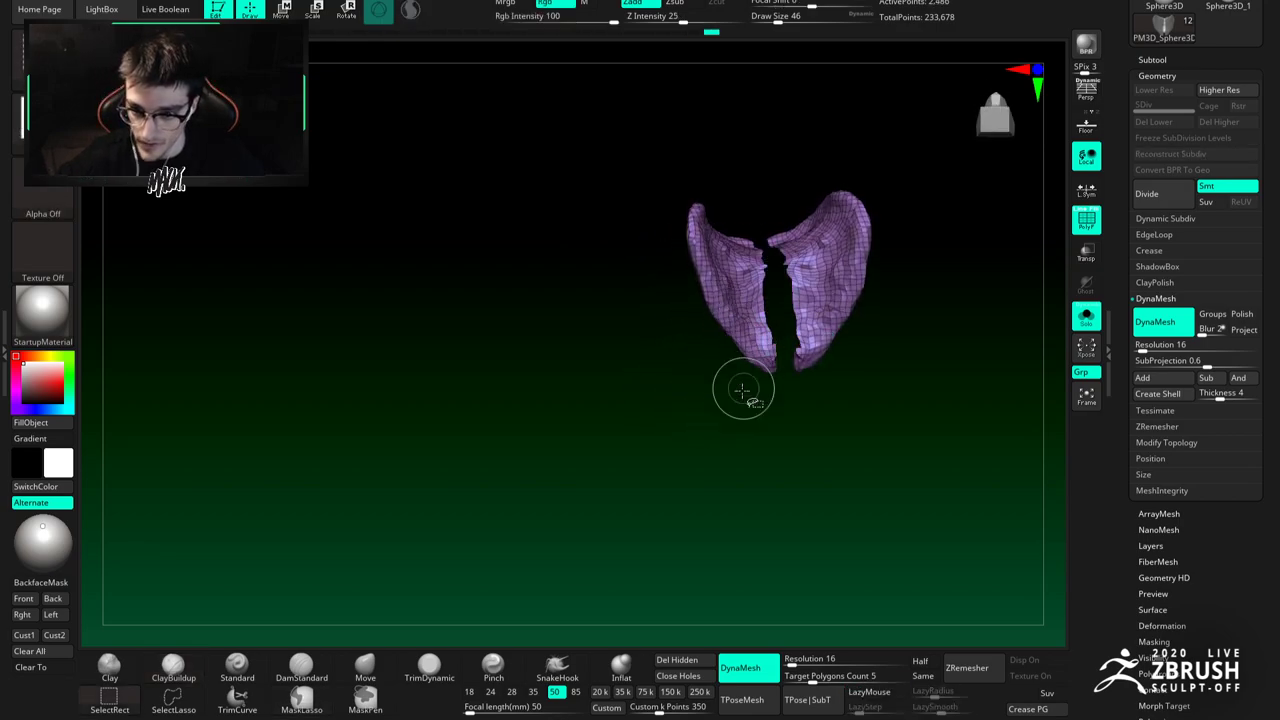
Step: Assign the two visible shoulder plates their own polygroup and delete the central strip between them
{"action": "left_click_drag", "start_coordinate": [745, 400], "coordinate": [761, 444], "text": "ctrl+shift"}
{"action": "key", "text": "ctrl+w"}
{"action": "left_click", "coordinate": [756, 445], "text": "ctrl+shift"}
{"action": "left_click", "coordinate": [776, 310], "text": "ctrl+shift"}
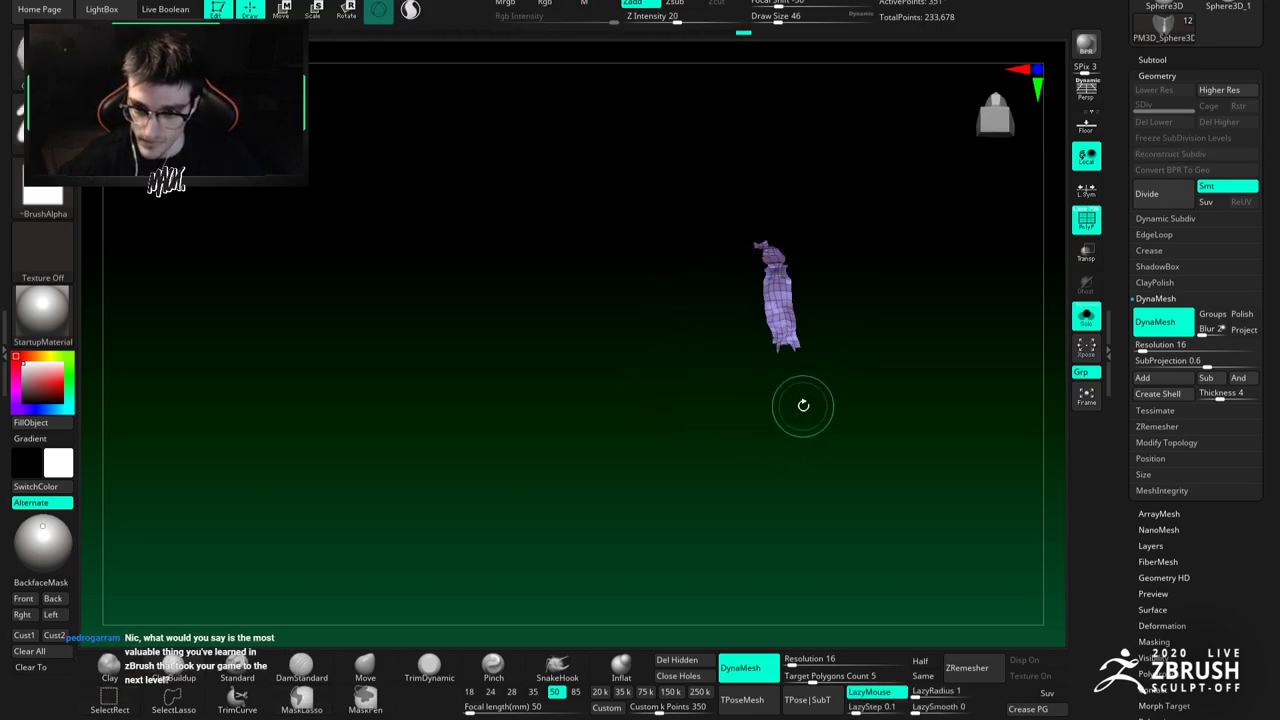
{"action": "left_click_drag", "start_coordinate": [692, 431], "coordinate": [698, 526], "text": "ctrl+shift"}
{"action": "left_click", "coordinate": [676, 659]}
{"action": "left_click", "coordinate": [1086, 316]}
{"action": "right_click_drag", "start_coordinate": [705, 280], "coordinate": [698, 311]}
{"action": "mouse_move", "coordinate": [698, 311]}
{"action": "right_mouse_down", "text": "alt"}
{"action": "mouse_move", "coordinate": [664, 325]}
{"action": "mouse_move", "coordinate": [709, 329]}
{"action": "mouse_move", "coordinate": [685, 326]}
{"action": "right_mouse_up", "text": "alt"}
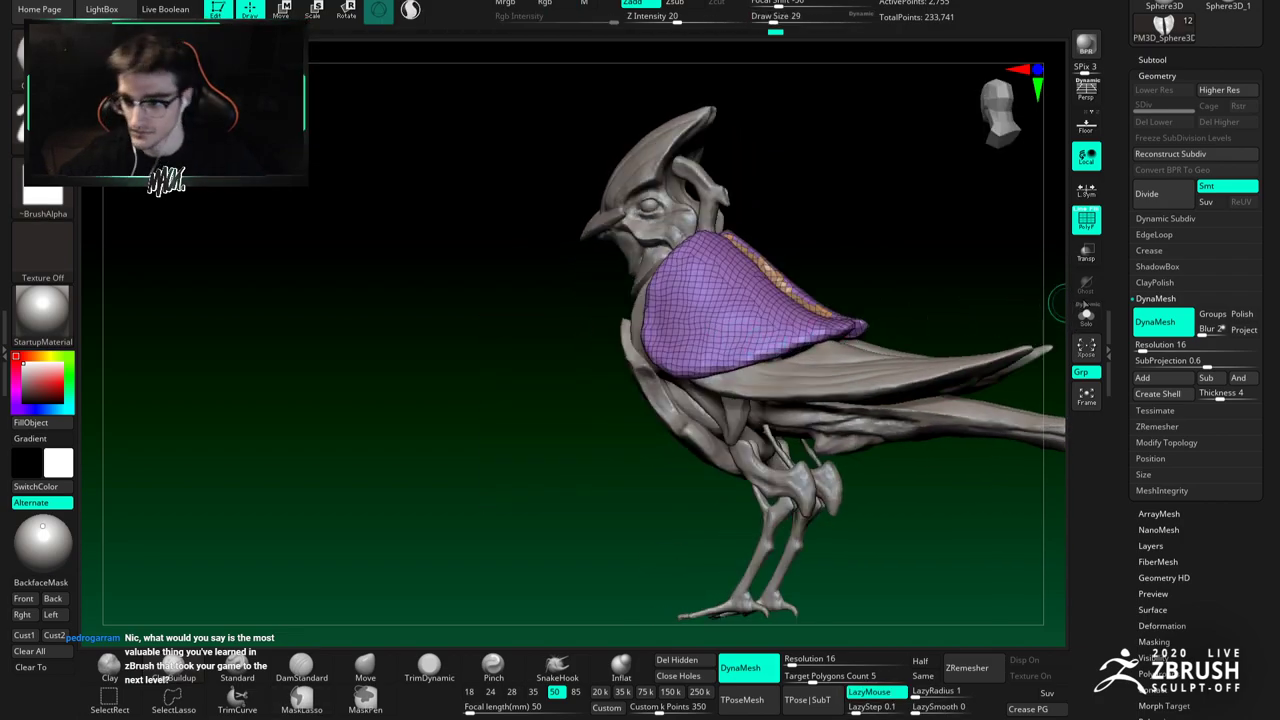
{"action": "left_click", "coordinate": [1087, 318]}
{"action": "left_click", "coordinate": [1087, 318]}
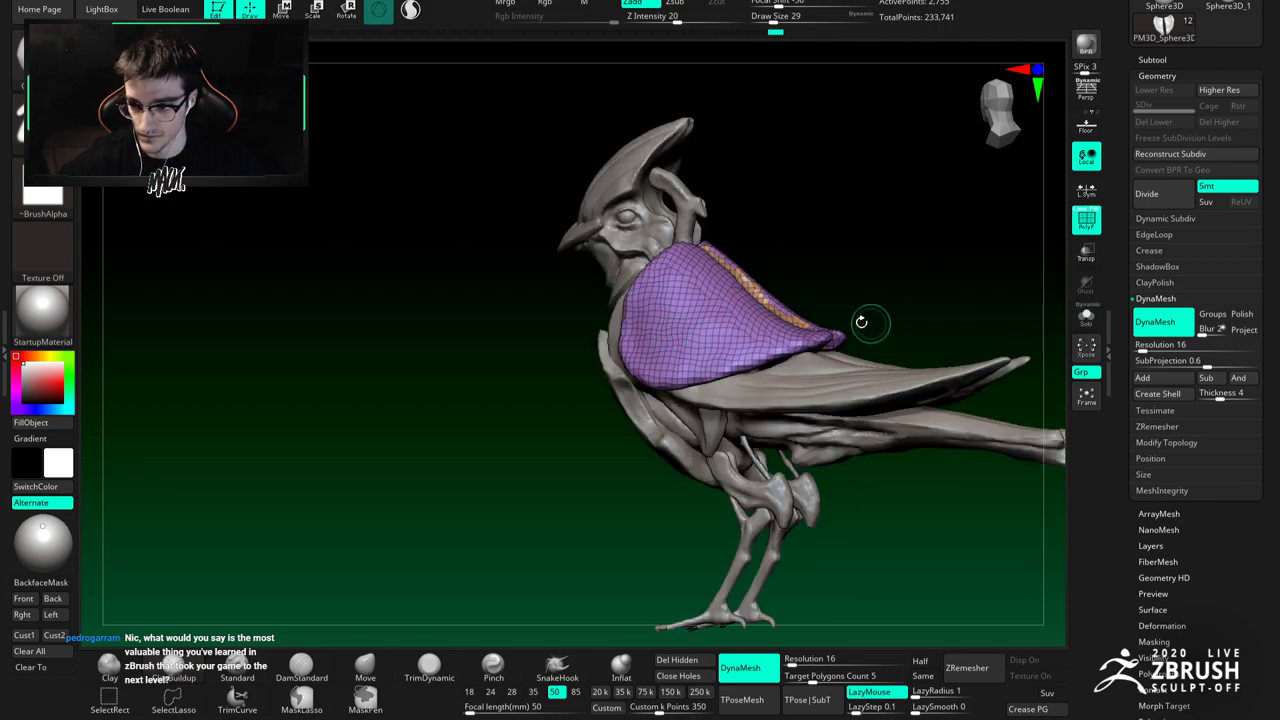
Step: Select and isolate the wing feather piece and adjust its front ends with the Move brush at draw size 90
{"action": "right_click_drag", "start_coordinate": [900, 320], "coordinate": [990, 322]}
{"action": "right_click_drag", "start_coordinate": [731, 303], "coordinate": [763, 338]}
{"action": "left_click", "coordinate": [780, 358], "text": "alt"}
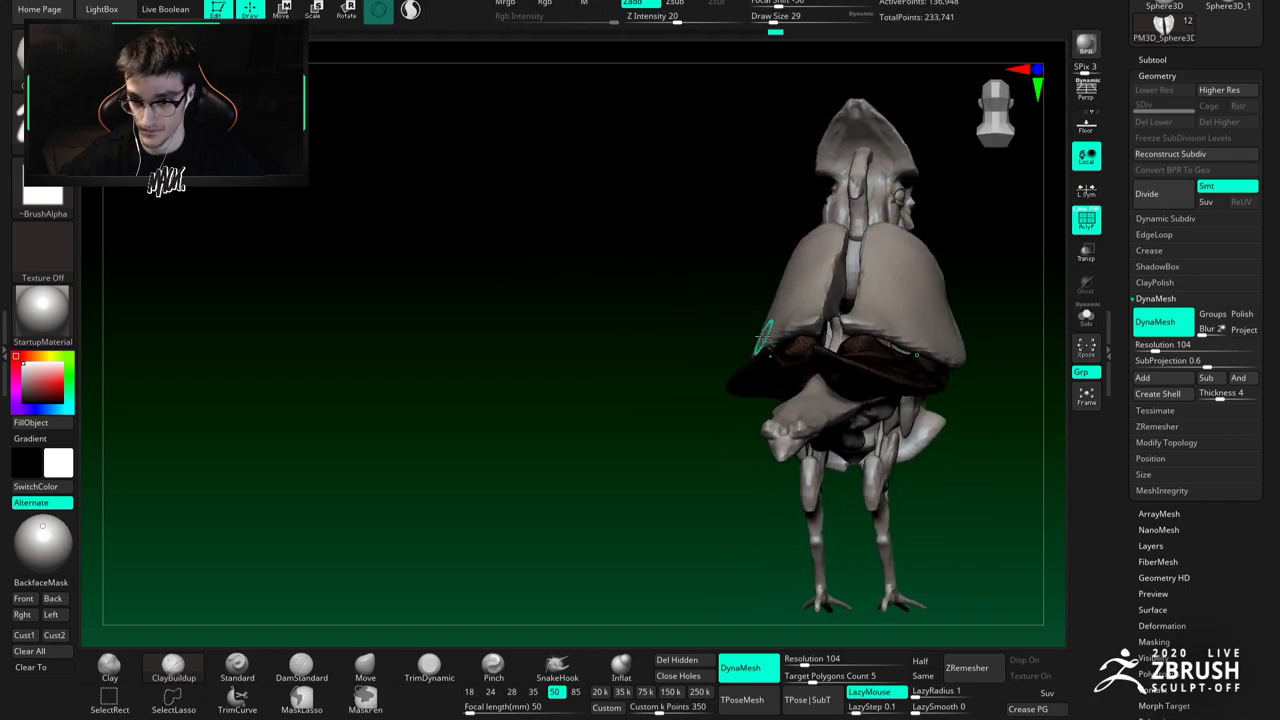
{"action": "left_click", "coordinate": [1087, 318]}
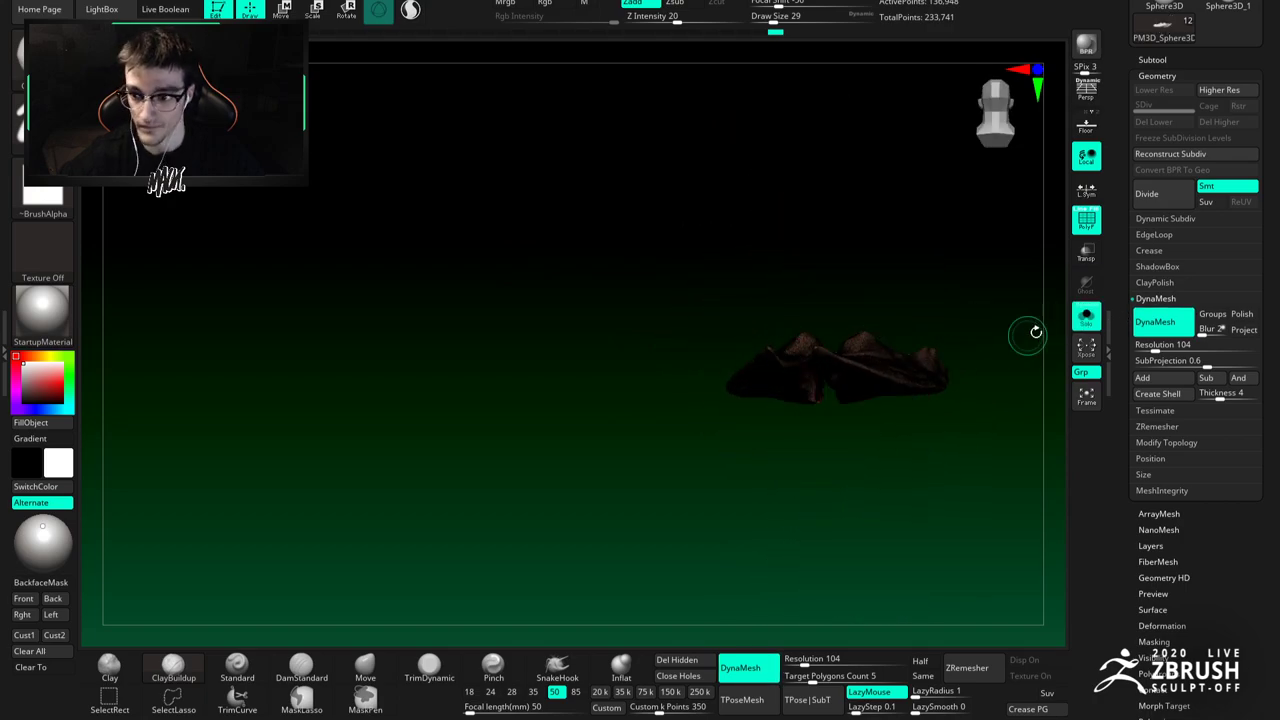
{"action": "left_click", "coordinate": [1087, 318]}
{"action": "mouse_move", "coordinate": [677, 320]}
{"action": "right_mouse_down"}
{"action": "mouse_move", "coordinate": [758, 345]}
{"action": "mouse_move", "coordinate": [790, 334]}
{"action": "mouse_move", "coordinate": [761, 285]}
{"action": "mouse_move", "coordinate": [707, 408]}
{"action": "right_mouse_up"}
{"action": "left_click", "coordinate": [366, 667]}
{"action": "key", "text": "space"}
{"action": "left_click", "coordinate": [795, 326]}
{"action": "right_click_drag", "start_coordinate": [790, 335], "coordinate": [737, 357]}
{"action": "right_click_drag", "start_coordinate": [653, 352], "coordinate": [691, 350], "text": "alt"}
{"action": "left_click_drag", "start_coordinate": [691, 360], "coordinate": [697, 352]}
{"action": "mouse_move", "coordinate": [697, 352]}
{"action": "right_mouse_down"}
{"action": "mouse_move", "coordinate": [725, 368]}
{"action": "mouse_move", "coordinate": [705, 330]}
{"action": "right_mouse_up"}
{"action": "left_click", "coordinate": [1086, 317]}
{"action": "key", "text": "space"}
{"action": "left_click", "coordinate": [702, 367]}
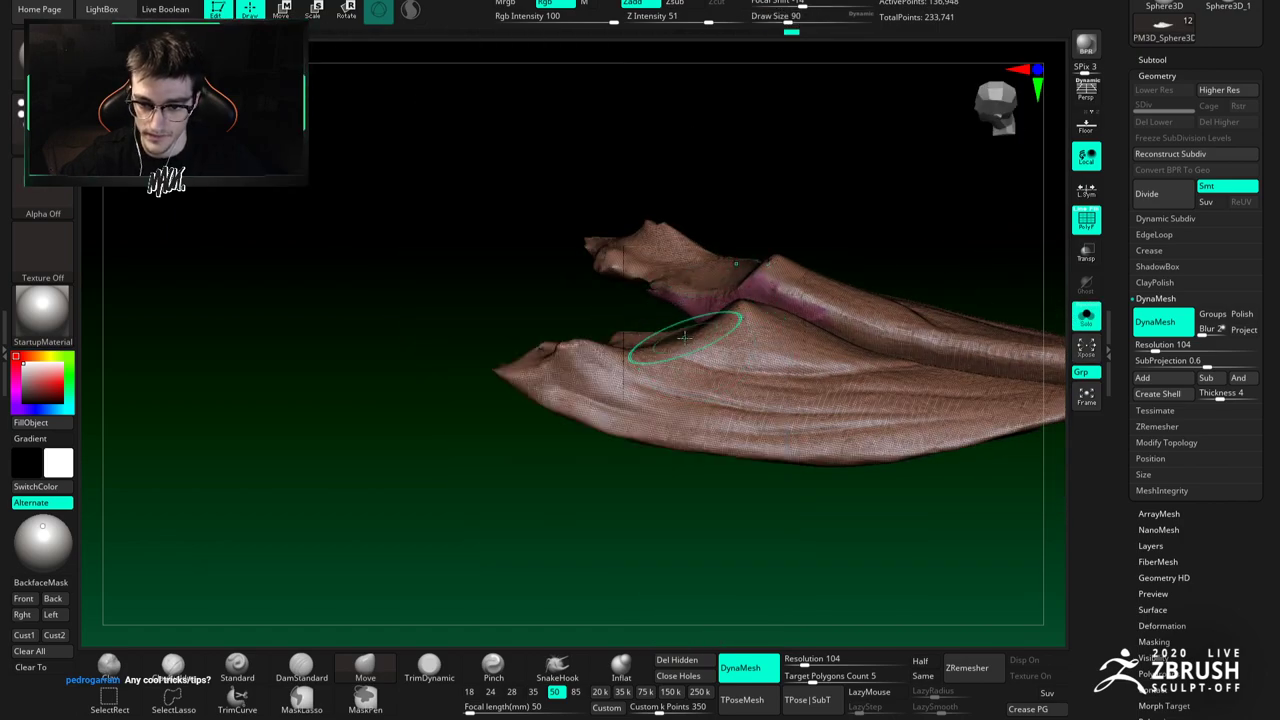
Step: Turn off the polyframe display and reshape the wings' raised front edges with the Move brush at draw size 68
{"action": "left_click", "coordinate": [1086, 222]}
{"action": "key", "text": "space"}
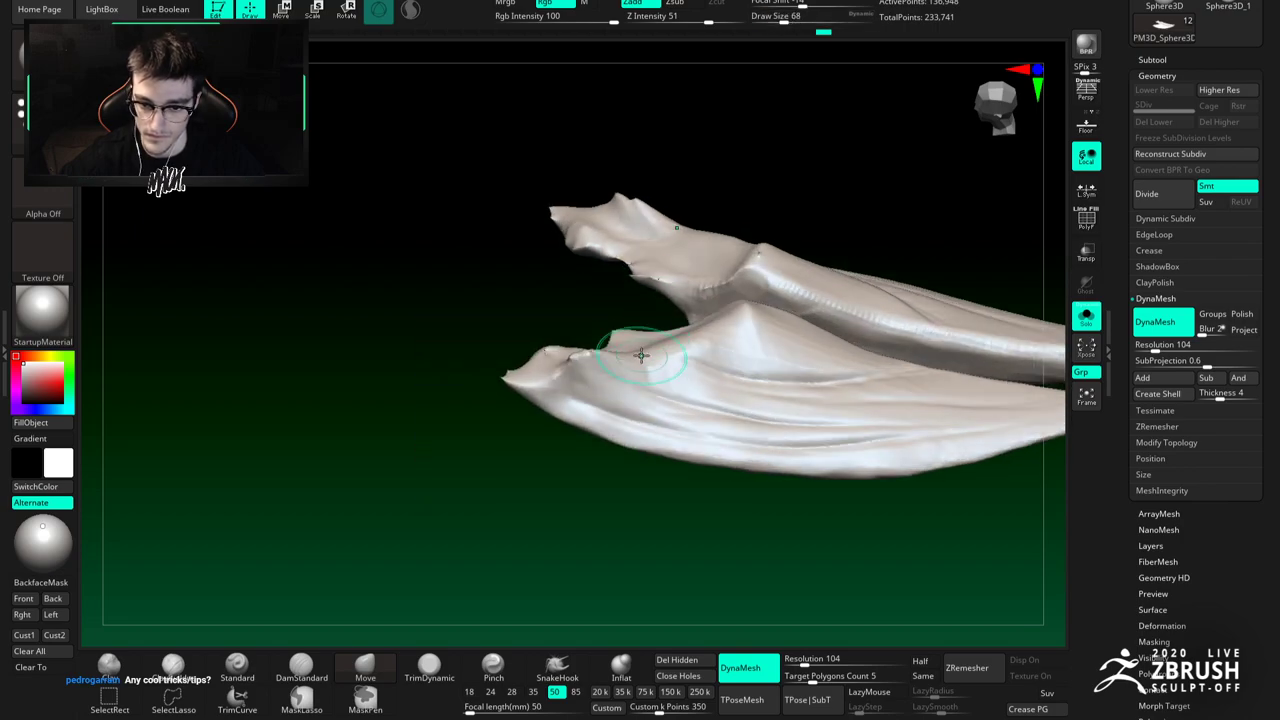
{"action": "mouse_move", "coordinate": [705, 330]}
{"action": "right_mouse_down"}
{"action": "mouse_move", "coordinate": [709, 277]}
{"action": "mouse_move", "coordinate": [737, 349]}
{"action": "mouse_move", "coordinate": [705, 317]}
{"action": "right_mouse_up"}
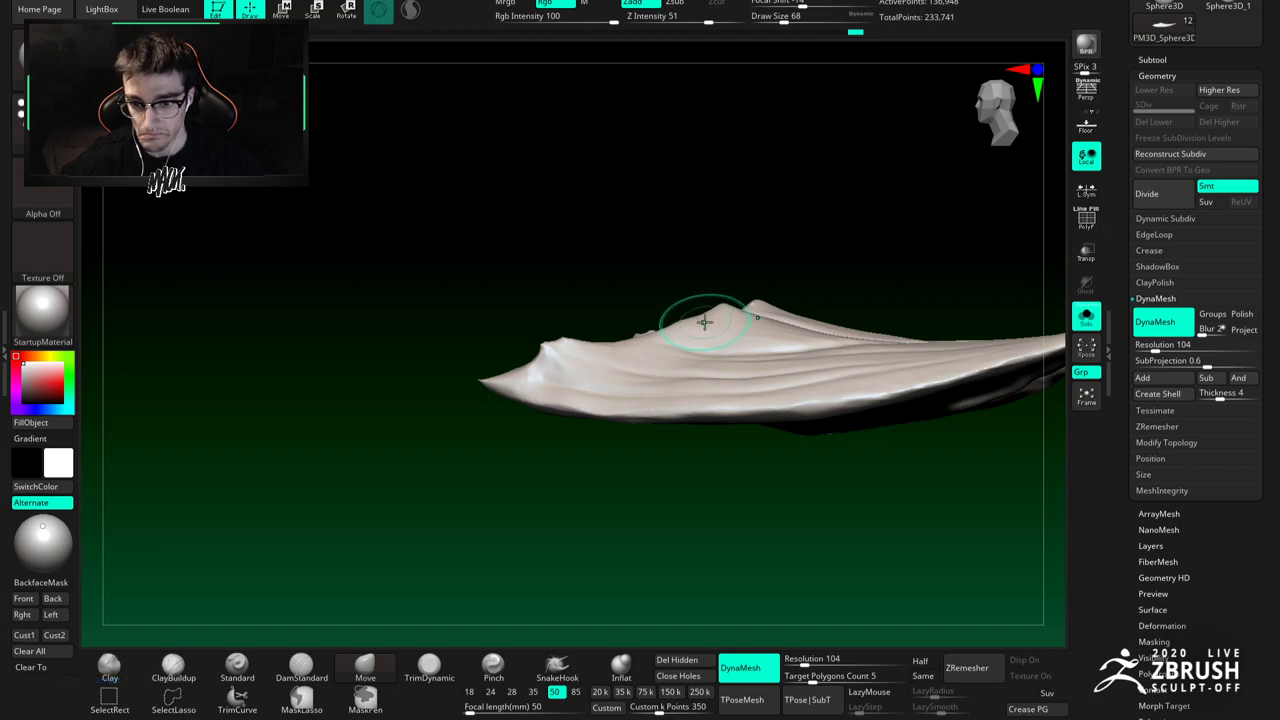
{"action": "left_click_drag", "start_coordinate": [705, 322], "coordinate": [688, 321]}
{"action": "mouse_move", "coordinate": [688, 321]}
{"action": "right_mouse_down"}
{"action": "mouse_move", "coordinate": [712, 316]}
{"action": "mouse_move", "coordinate": [674, 294]}
{"action": "mouse_move", "coordinate": [688, 343]}
{"action": "mouse_move", "coordinate": [688, 283]}
{"action": "mouse_move", "coordinate": [708, 290]}
{"action": "mouse_move", "coordinate": [695, 338]}
{"action": "right_mouse_up"}
{"action": "left_click", "coordinate": [1092, 320]}
Step: Isolate the chest shell and build up its inner surface with ClayBuildup at draw size 71
{"action": "left_click", "coordinate": [704, 322], "text": "alt"}
{"action": "key", "text": "b"}
{"action": "key", "text": "c"}
{"action": "key", "text": "b"}
{"action": "left_click_drag", "start_coordinate": [696, 338], "coordinate": [648, 340]}
{"action": "mouse_move", "coordinate": [648, 340]}
{"action": "right_mouse_down", "text": "ctrl"}
{"action": "mouse_move", "coordinate": [717, 383]}
{"action": "mouse_move", "coordinate": [668, 371]}
{"action": "mouse_move", "coordinate": [691, 372]}
{"action": "mouse_move", "coordinate": [675, 318]}
{"action": "mouse_move", "coordinate": [760, 320]}
{"action": "mouse_move", "coordinate": [700, 320]}
{"action": "mouse_move", "coordinate": [743, 283]}
{"action": "mouse_move", "coordinate": [700, 383]}
{"action": "mouse_move", "coordinate": [749, 380]}
{"action": "mouse_move", "coordinate": [665, 362]}
{"action": "mouse_move", "coordinate": [594, 383]}
{"action": "mouse_move", "coordinate": [666, 354]}
{"action": "mouse_move", "coordinate": [667, 318]}
{"action": "mouse_move", "coordinate": [690, 320]}
{"action": "mouse_move", "coordinate": [708, 352]}
{"action": "mouse_move", "coordinate": [694, 371]}
{"action": "mouse_move", "coordinate": [721, 364]}
{"action": "right_mouse_up", "text": "ctrl"}
{"action": "left_click", "coordinate": [1086, 317]}
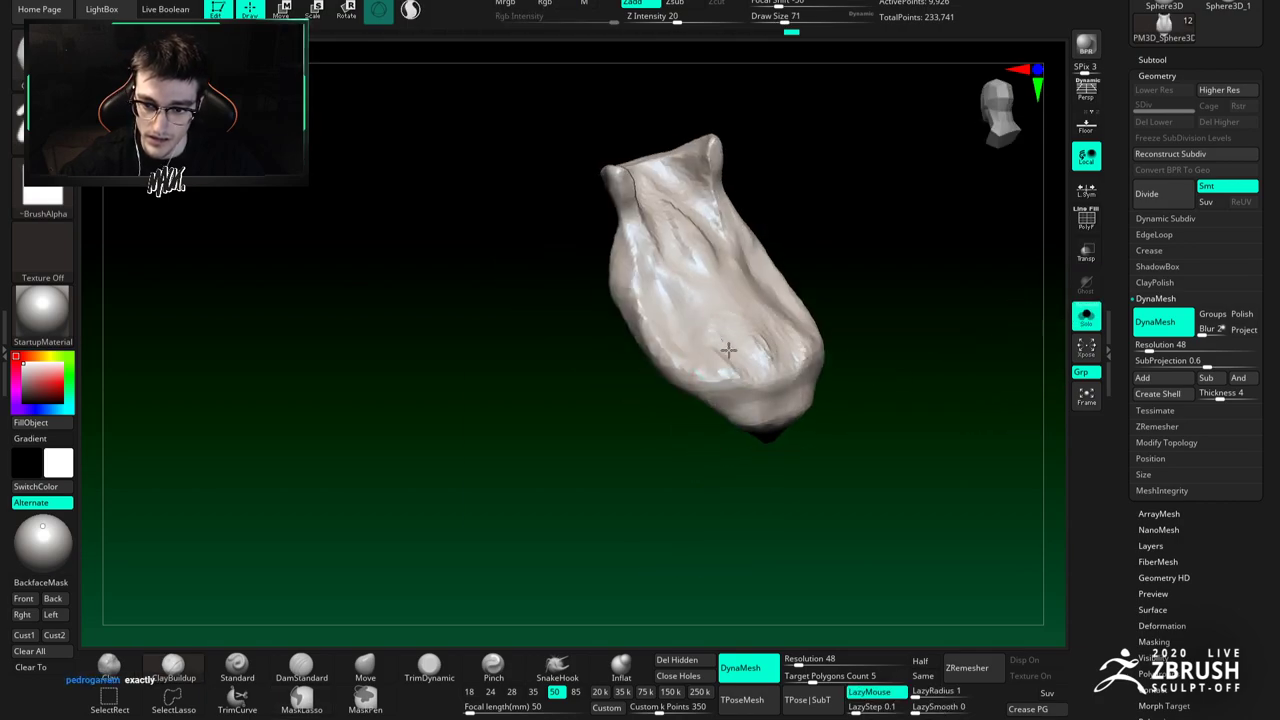
{"action": "right_click_drag", "start_coordinate": [666, 281], "coordinate": [691, 332]}
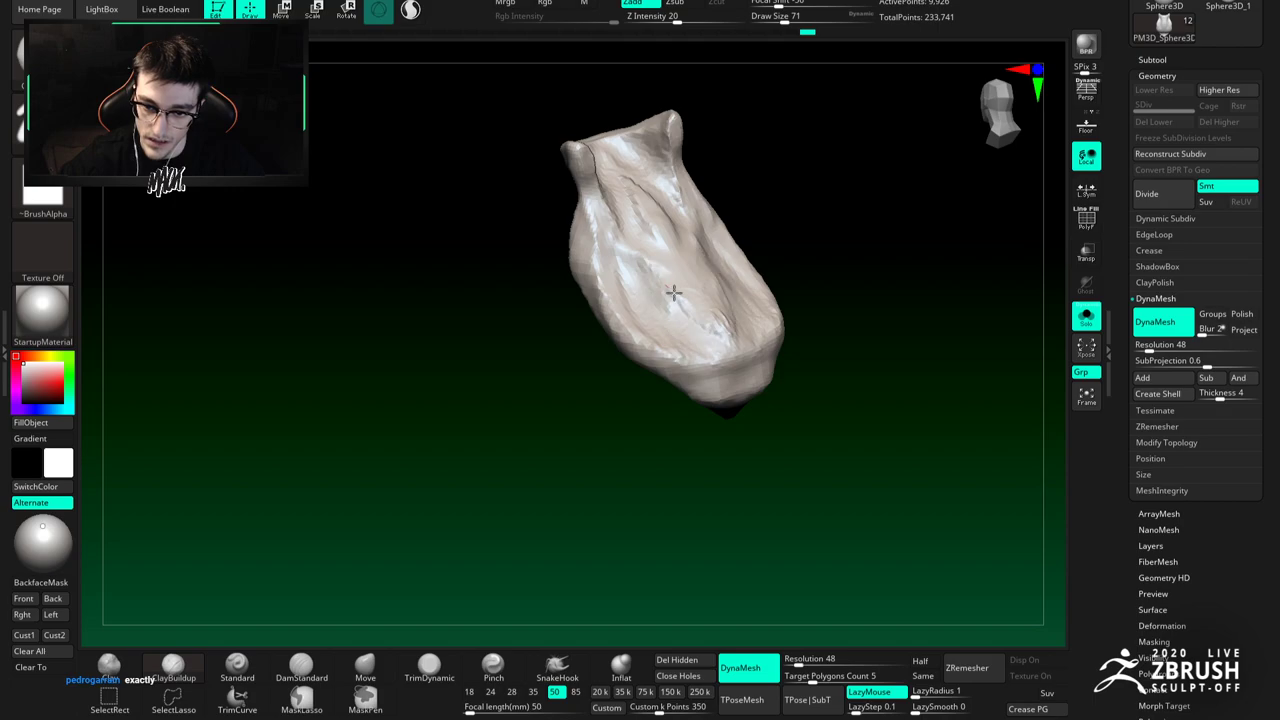
{"action": "right_click_drag", "start_coordinate": [629, 272], "coordinate": [628, 306]}
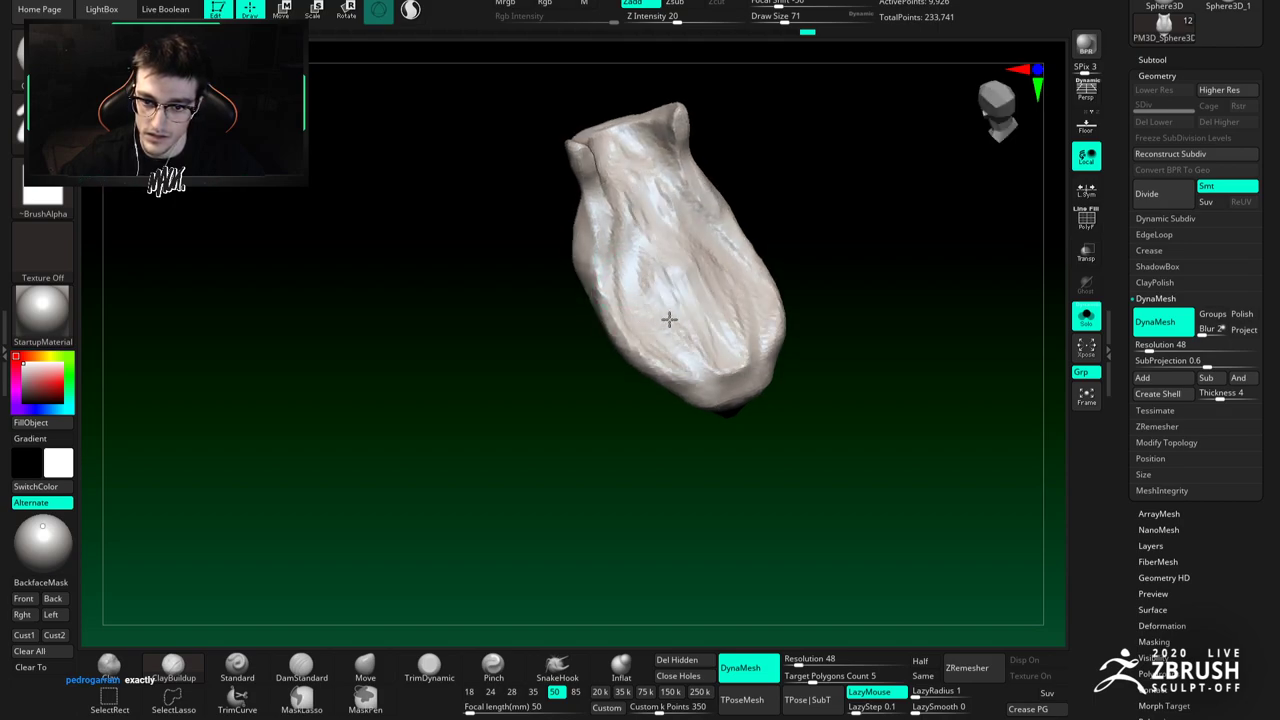
Step: Carve lengthwise grooves inside the chest shell with DamStandard, refilling the forms between them with ClayBuildup
{"action": "key", "text": "b"}
{"action": "key", "text": "d"}
{"action": "key", "text": "s"}
{"action": "right_click_drag", "start_coordinate": [651, 323], "coordinate": [687, 374]}
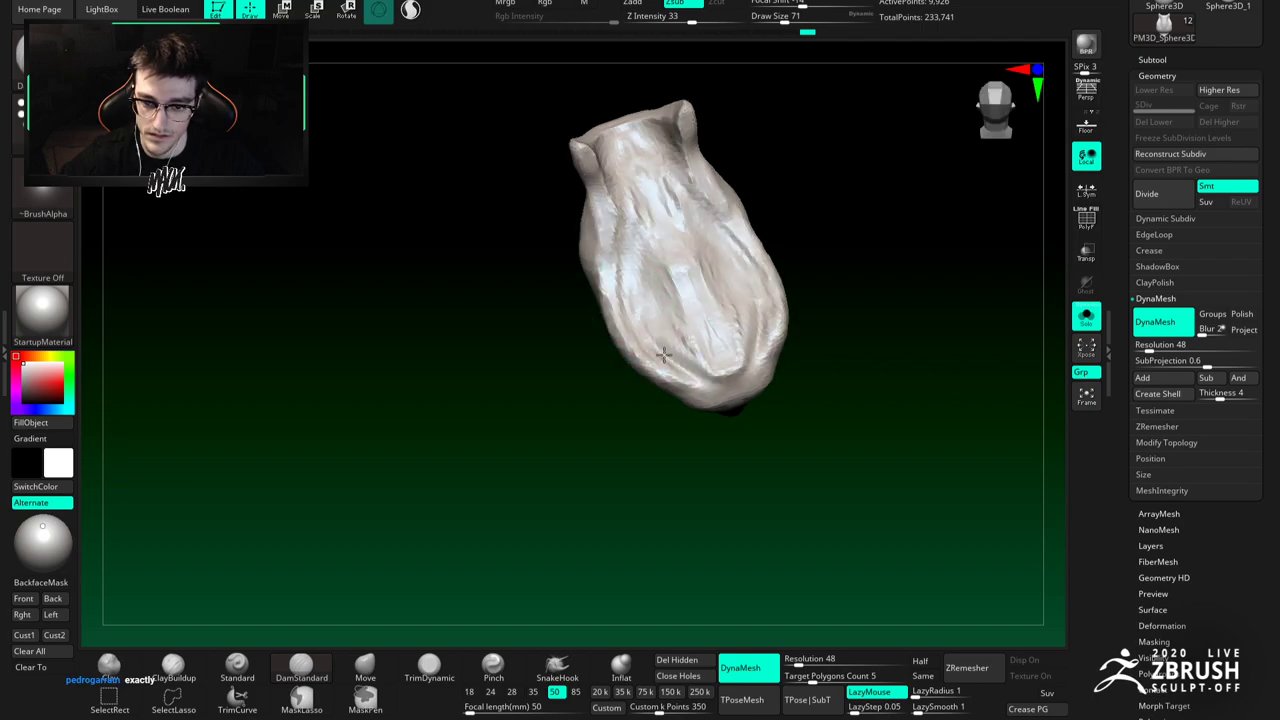
{"action": "key", "text": "b"}
{"action": "key", "text": "c"}
{"action": "key", "text": "b"}
{"action": "mouse_move", "coordinate": [671, 264]}
{"action": "right_mouse_down"}
{"action": "mouse_move", "coordinate": [691, 320]}
{"action": "mouse_move", "coordinate": [651, 380]}
{"action": "right_mouse_up"}
{"action": "right_click_drag", "start_coordinate": [545, 430], "coordinate": [572, 442]}
Step: Carve a crease along the inside of the chest shell's rim with DamStandard at draw size 49
{"action": "key", "text": "b"}
{"action": "key", "text": "d"}
{"action": "key", "text": "s"}
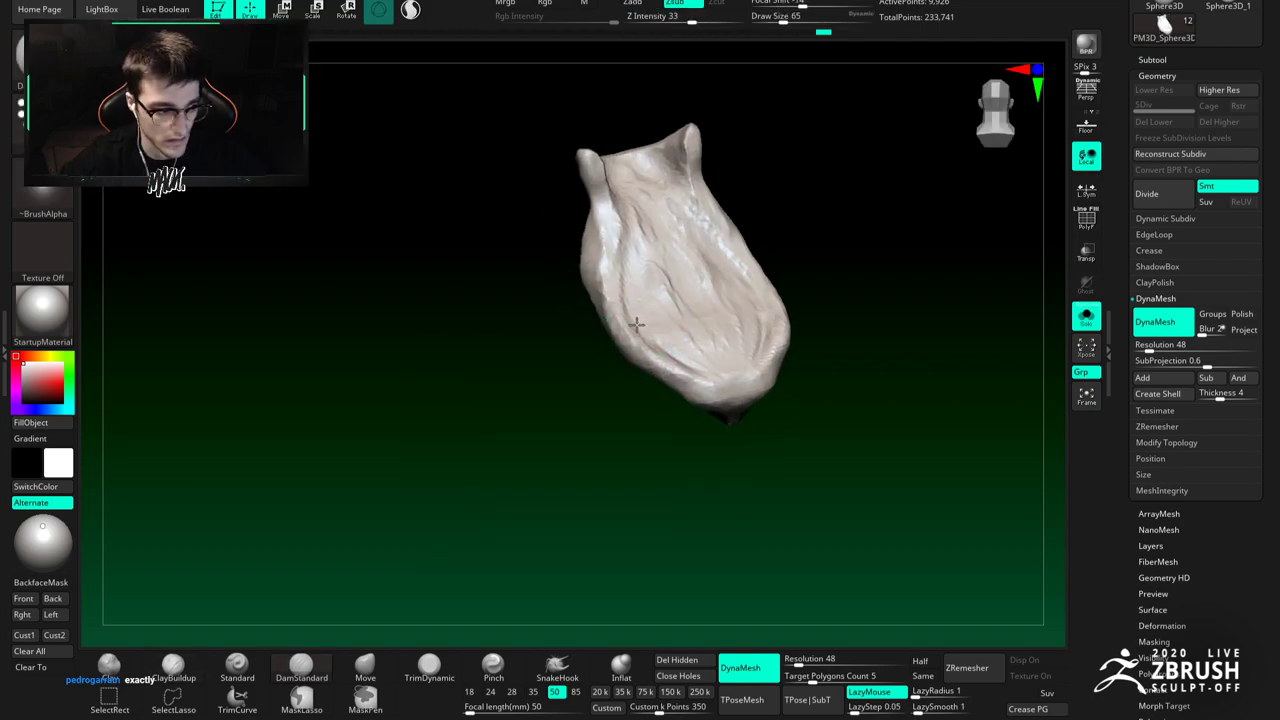
{"action": "right_click_drag", "start_coordinate": [631, 340], "coordinate": [671, 366], "text": "ctrl"}
{"action": "right_click", "coordinate": [690, 388]}
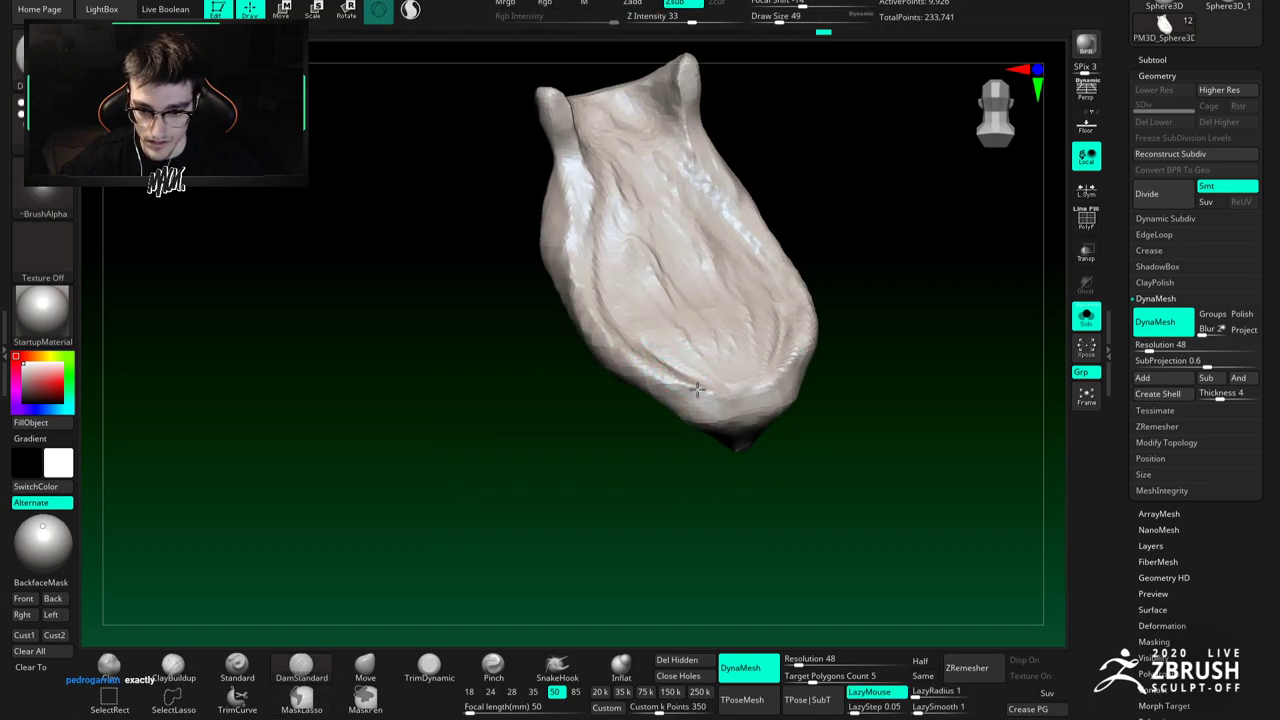
{"action": "right_click_drag", "start_coordinate": [694, 385], "coordinate": [652, 369]}
{"action": "mouse_move", "coordinate": [608, 286]}
{"action": "left_mouse_down"}
{"action": "mouse_move", "coordinate": [634, 254]}
{"action": "mouse_move", "coordinate": [597, 220]}
{"action": "left_mouse_up"}
Step: Thicken the chest shell's outer rim with ClayBuildup at draw size 49 and bring back the whole bird
{"action": "key", "text": "b"}
{"action": "key", "text": "c"}
{"action": "key", "text": "b"}
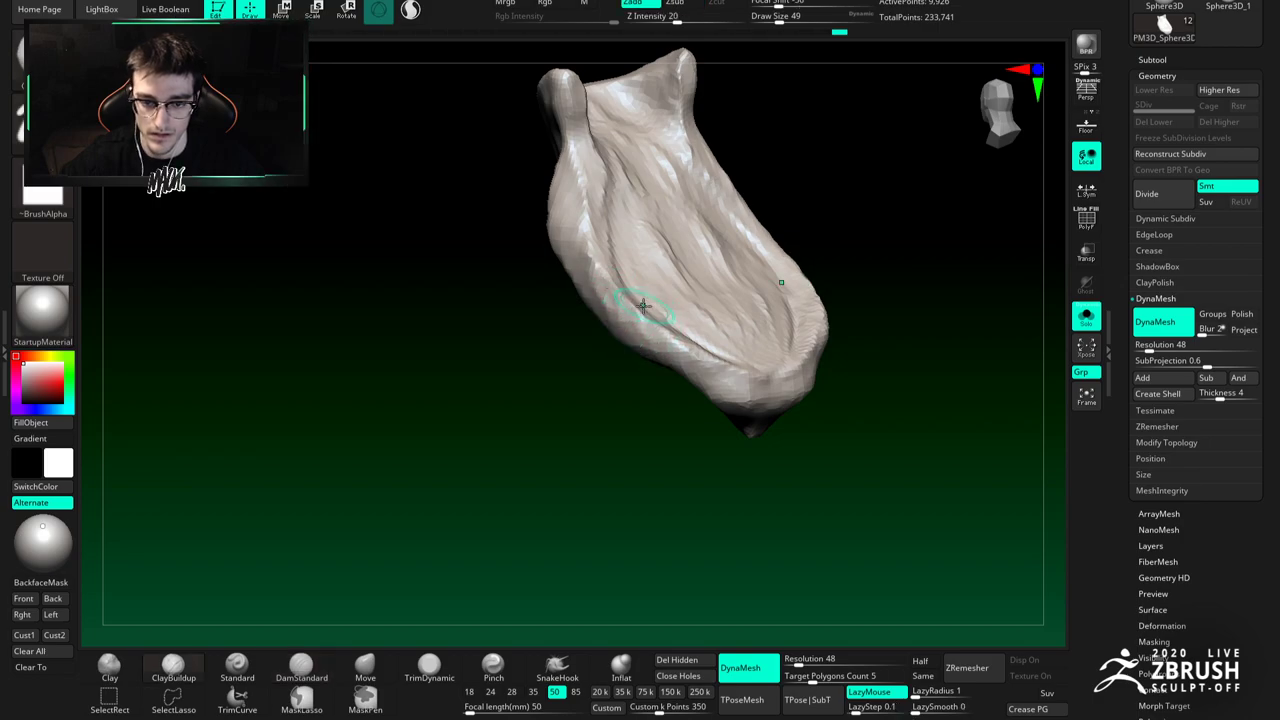
{"action": "right_click_drag", "start_coordinate": [643, 306], "coordinate": [621, 299]}
{"action": "left_click_drag", "start_coordinate": [652, 336], "coordinate": [650, 356]}
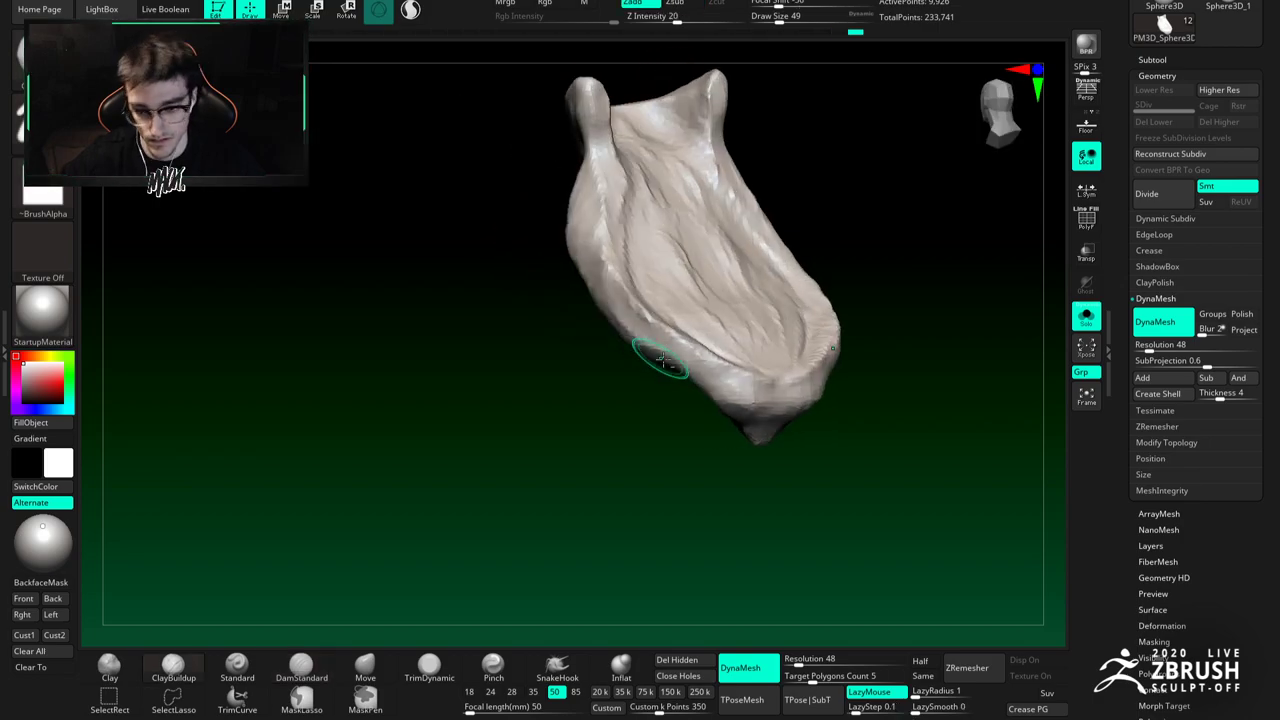
{"action": "left_click_drag", "start_coordinate": [600, 282], "coordinate": [820, 363]}
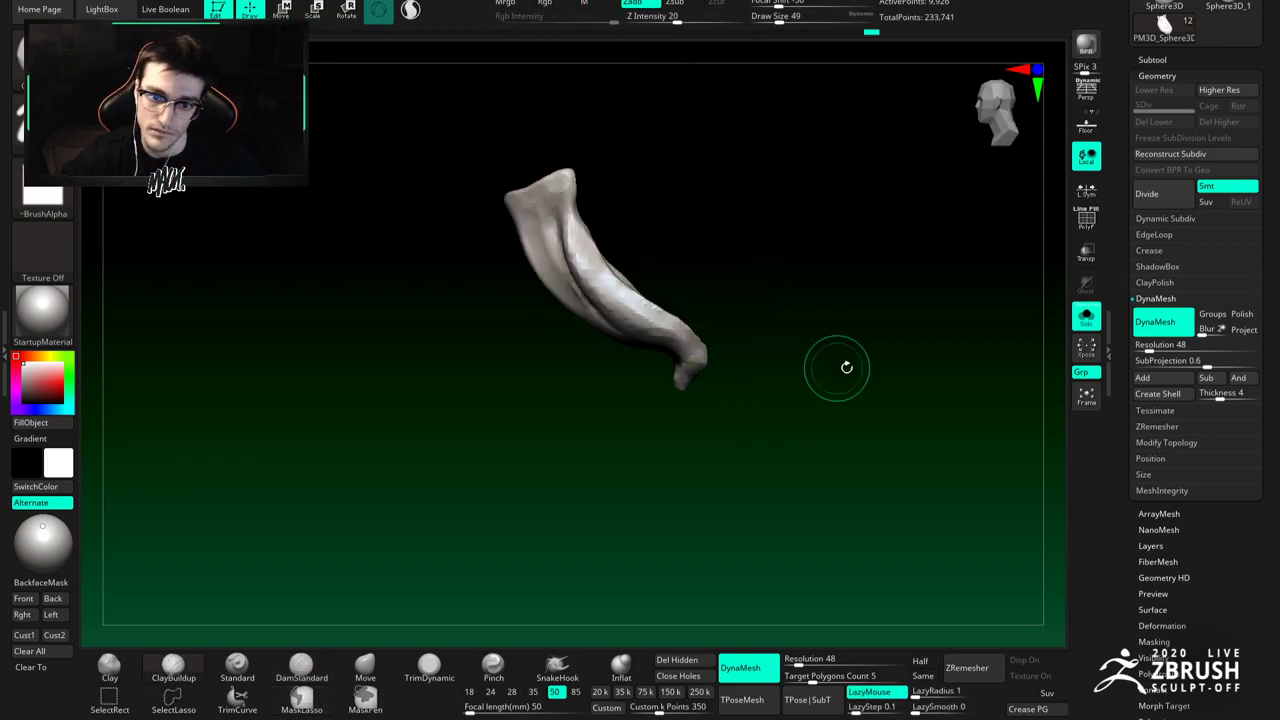
{"action": "left_click", "coordinate": [1086, 316]}
{"action": "right_click_drag", "start_coordinate": [916, 366], "coordinate": [860, 290], "text": "ctrl"}
{"action": "right_click_drag", "start_coordinate": [600, 312], "coordinate": [701, 404]}
{"action": "key", "text": "w"}
{"action": "key", "text": "q"}
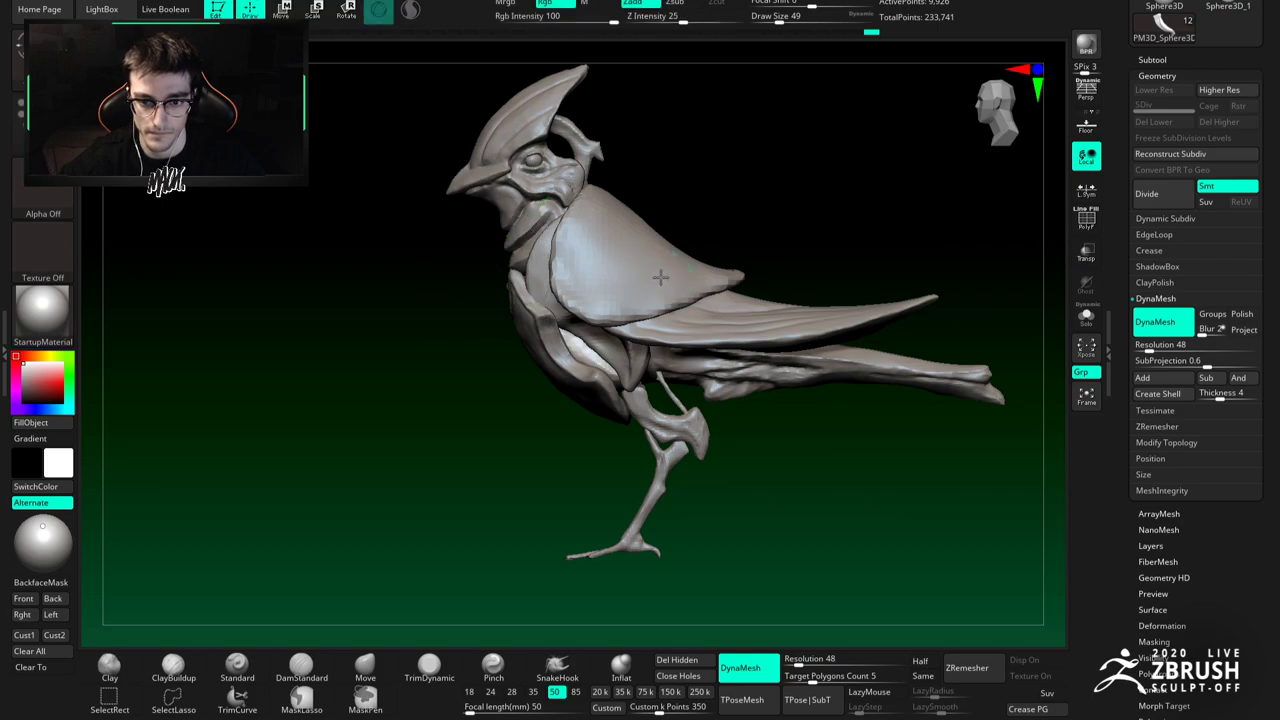
Step: Isolate the shoulder plates and build up their inner sides along the central edges with ClayBuildup at draw size 49
{"action": "left_click", "coordinate": [657, 280], "text": "alt"}
{"action": "left_click", "coordinate": [1086, 316]}
{"action": "mouse_move", "coordinate": [735, 332]}
{"action": "right_mouse_down"}
{"action": "mouse_move", "coordinate": [740, 317]}
{"action": "mouse_move", "coordinate": [778, 316]}
{"action": "right_mouse_up"}
{"action": "key", "text": "b"}
{"action": "key", "text": "c"}
{"action": "key", "text": "b"}
{"action": "right_click_drag", "start_coordinate": [614, 287], "coordinate": [700, 300], "text": "alt"}
{"action": "mouse_move", "coordinate": [700, 300]}
{"action": "right_mouse_down", "text": "ctrl"}
{"action": "mouse_move", "coordinate": [706, 323]}
{"action": "mouse_move", "coordinate": [664, 300]}
{"action": "right_mouse_up", "text": "ctrl"}
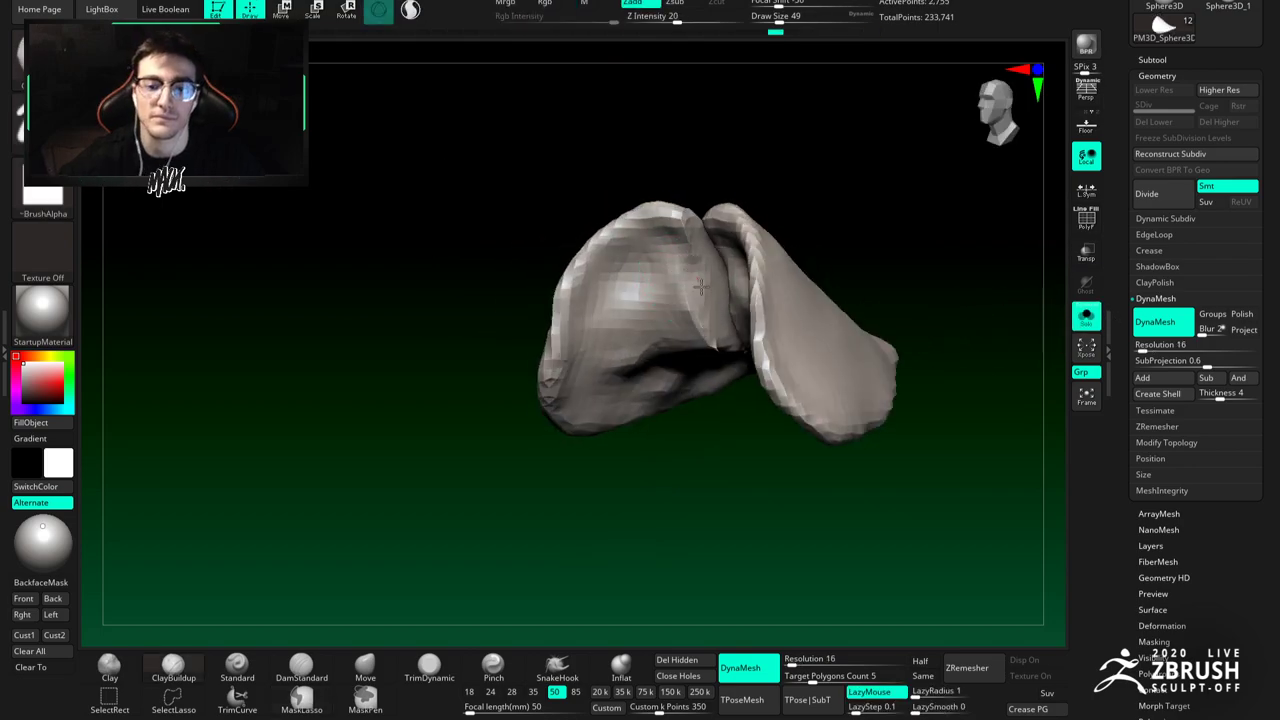
{"action": "left_click_drag", "start_coordinate": [705, 306], "coordinate": [717, 326]}
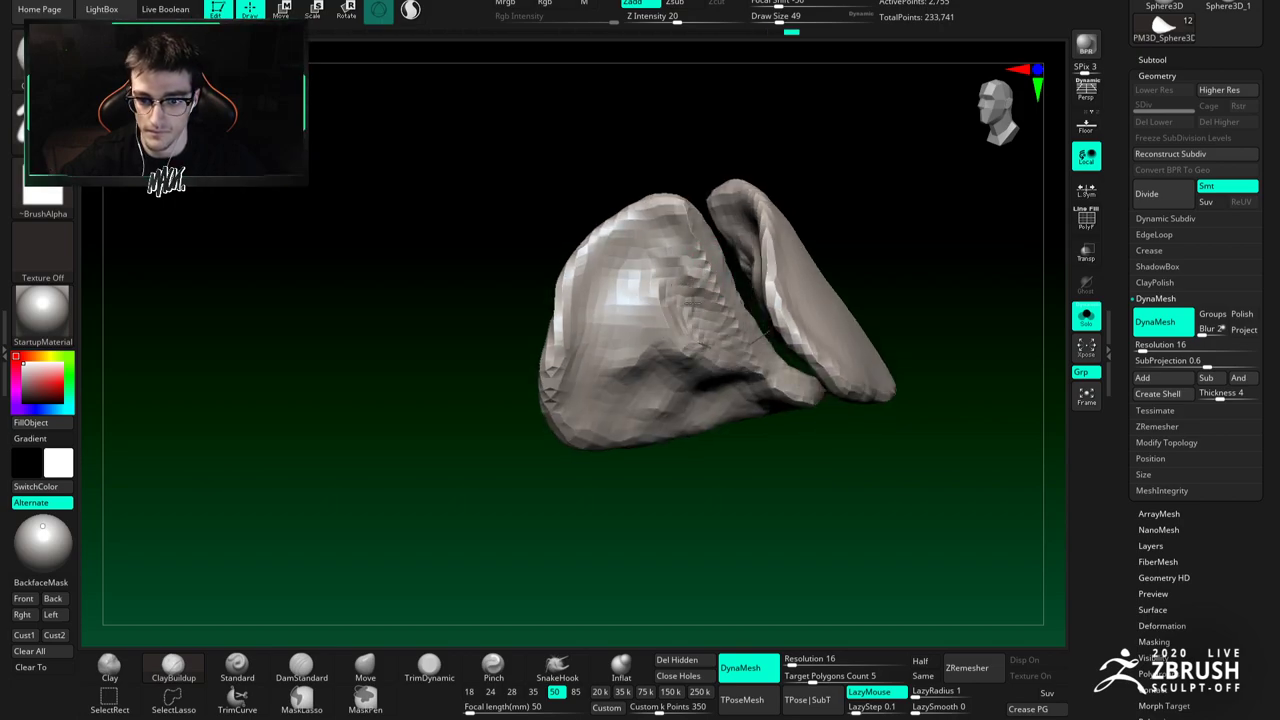
{"action": "left_click_drag", "start_coordinate": [703, 357], "coordinate": [718, 388]}
Step: Fill out the hollow inner surfaces of the shoulder plates with ClayBuildup at draw sizes 83 and 59
{"action": "key", "text": "s"}
{"action": "left_click_drag", "start_coordinate": [571, 412], "coordinate": [587, 412]}
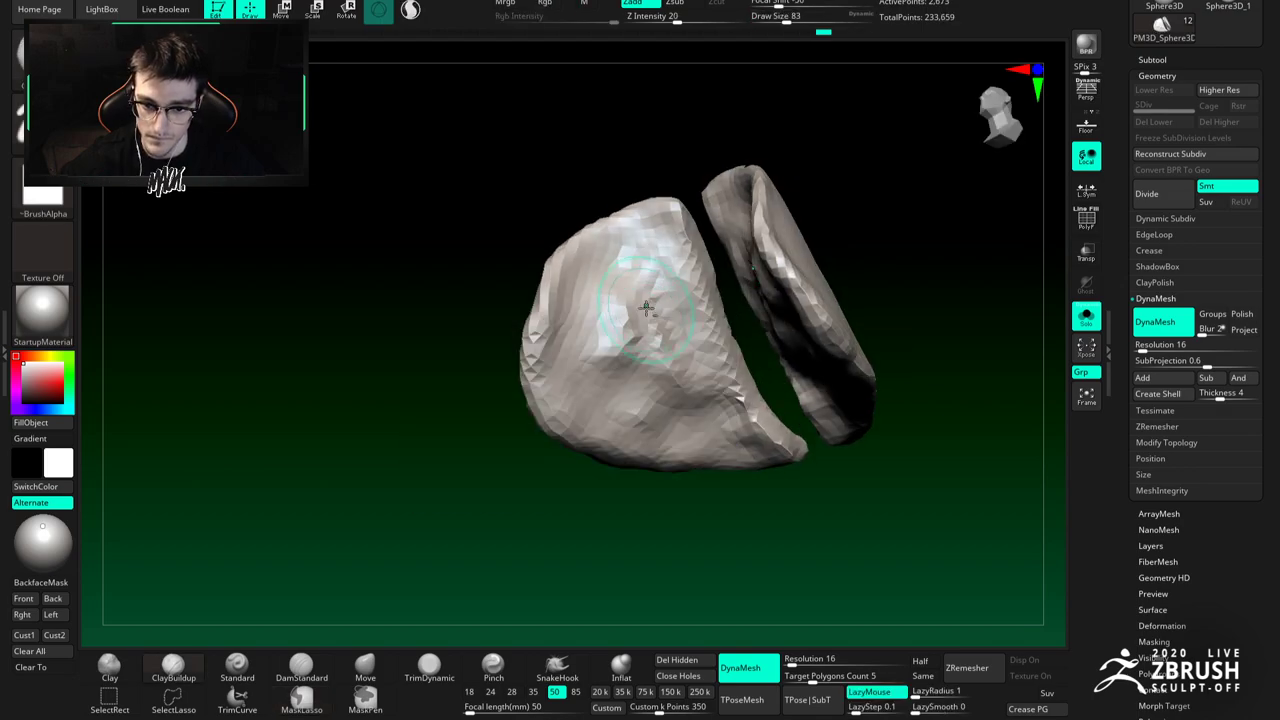
{"action": "left_click_drag", "start_coordinate": [628, 255], "coordinate": [626, 338]}
{"action": "mouse_move", "coordinate": [696, 284]}
{"action": "left_mouse_down"}
{"action": "mouse_move", "coordinate": [711, 280]}
{"action": "mouse_move", "coordinate": [660, 309]}
{"action": "mouse_move", "coordinate": [777, 297]}
{"action": "mouse_move", "coordinate": [680, 272]}
{"action": "left_mouse_up"}
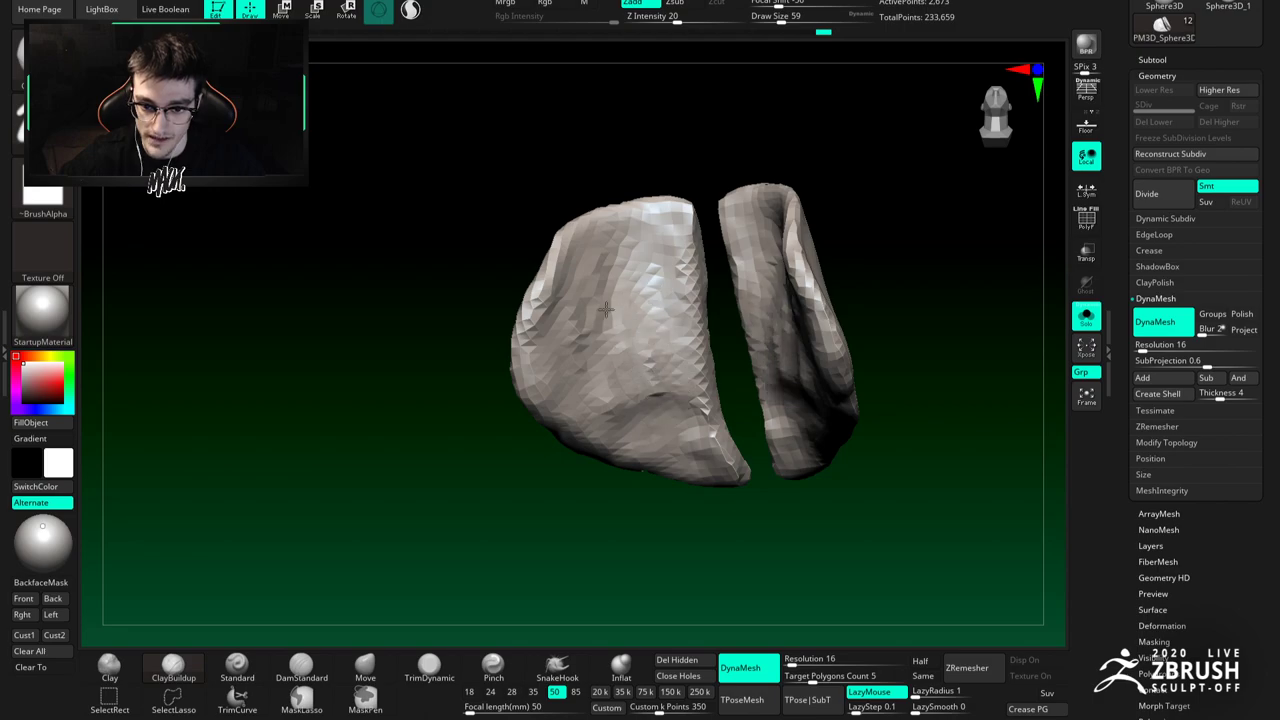
{"action": "left_click_drag", "start_coordinate": [574, 357], "coordinate": [551, 372]}
Step: Carve along the inside of the shoulder plates' outer rims with DamStandard at draw size 41
{"action": "key", "text": "b"}
{"action": "key", "text": "d"}
{"action": "key", "text": "s"}
{"action": "right_click_drag", "start_coordinate": [600, 343], "coordinate": [543, 338]}
{"action": "left_click_drag", "start_coordinate": [541, 340], "coordinate": [533, 341]}
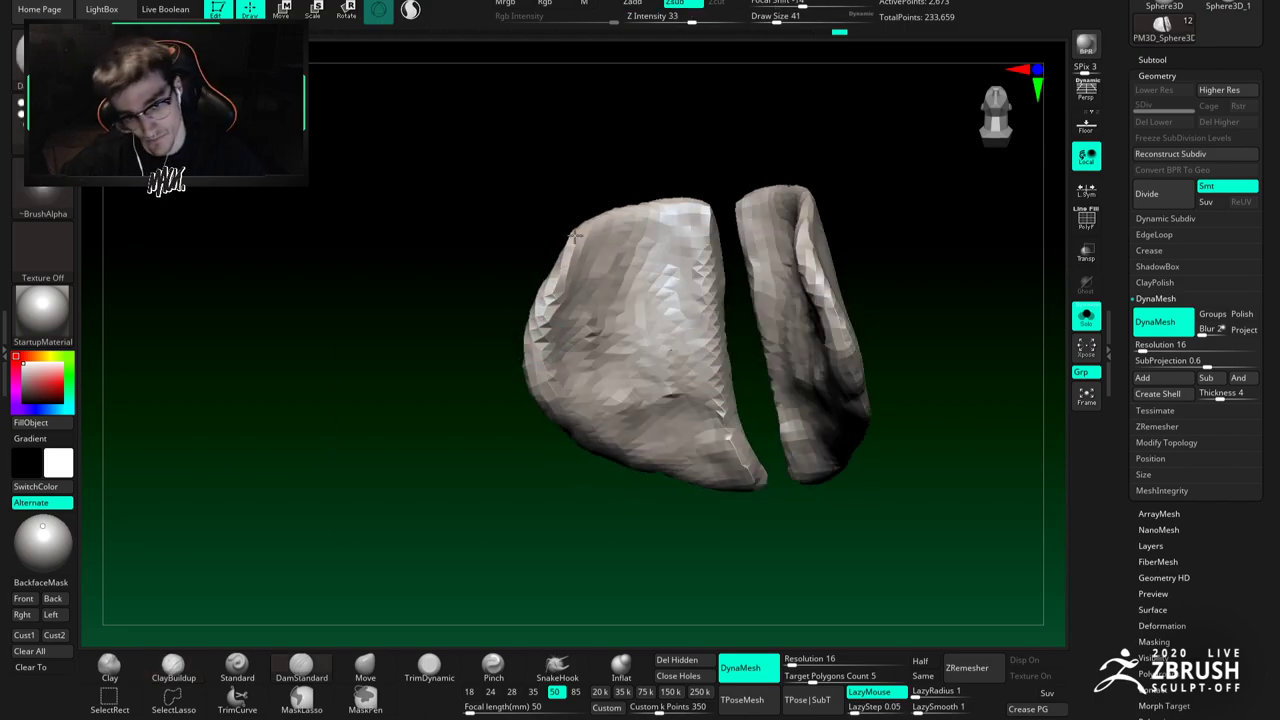
{"action": "right_click_drag", "start_coordinate": [574, 236], "coordinate": [651, 266]}
Step: Refine the inner surfaces and upper edges of the shoulder plates with ClayBuildup at draw sizes 56 and 33
{"action": "key", "text": "b"}
{"action": "key", "text": "c"}
{"action": "key", "text": "b"}
{"action": "right_click", "coordinate": [580, 364]}
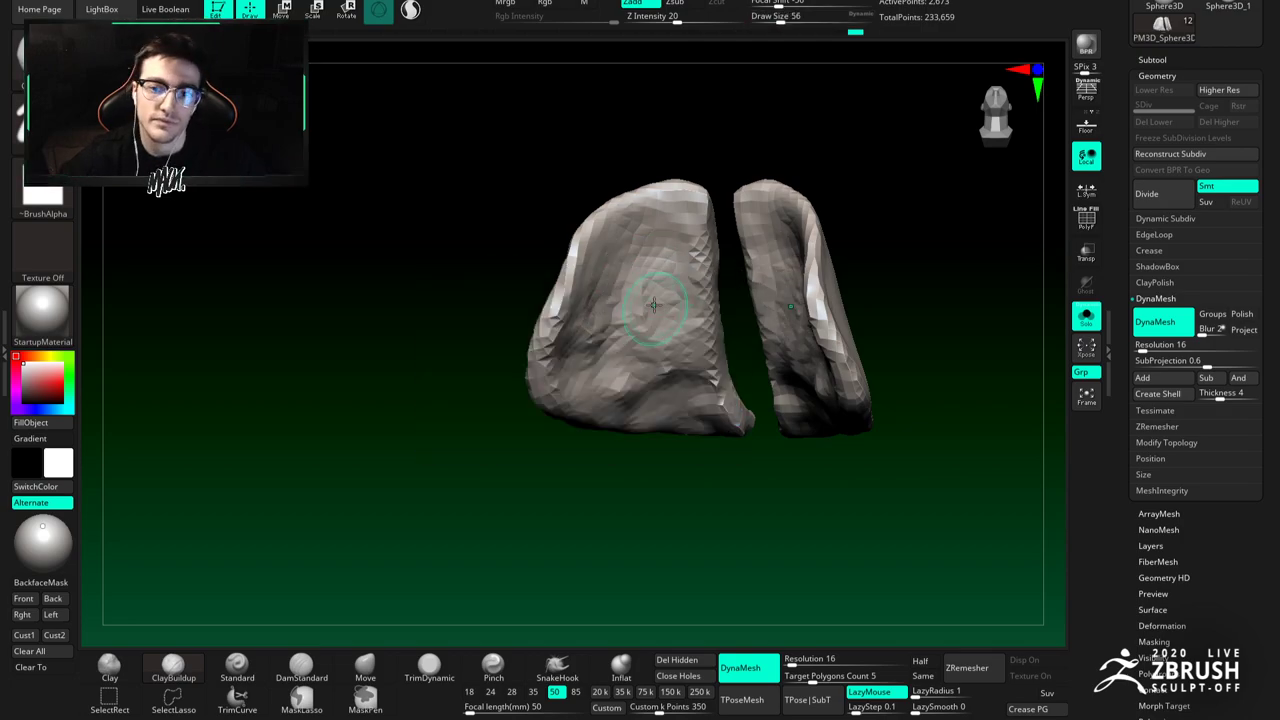
{"action": "left_click_drag", "start_coordinate": [659, 318], "coordinate": [693, 260]}
{"action": "key", "text": "ctrl+z"}
{"action": "key", "text": "space"}
{"action": "left_click_drag", "start_coordinate": [690, 318], "coordinate": [668, 317]}
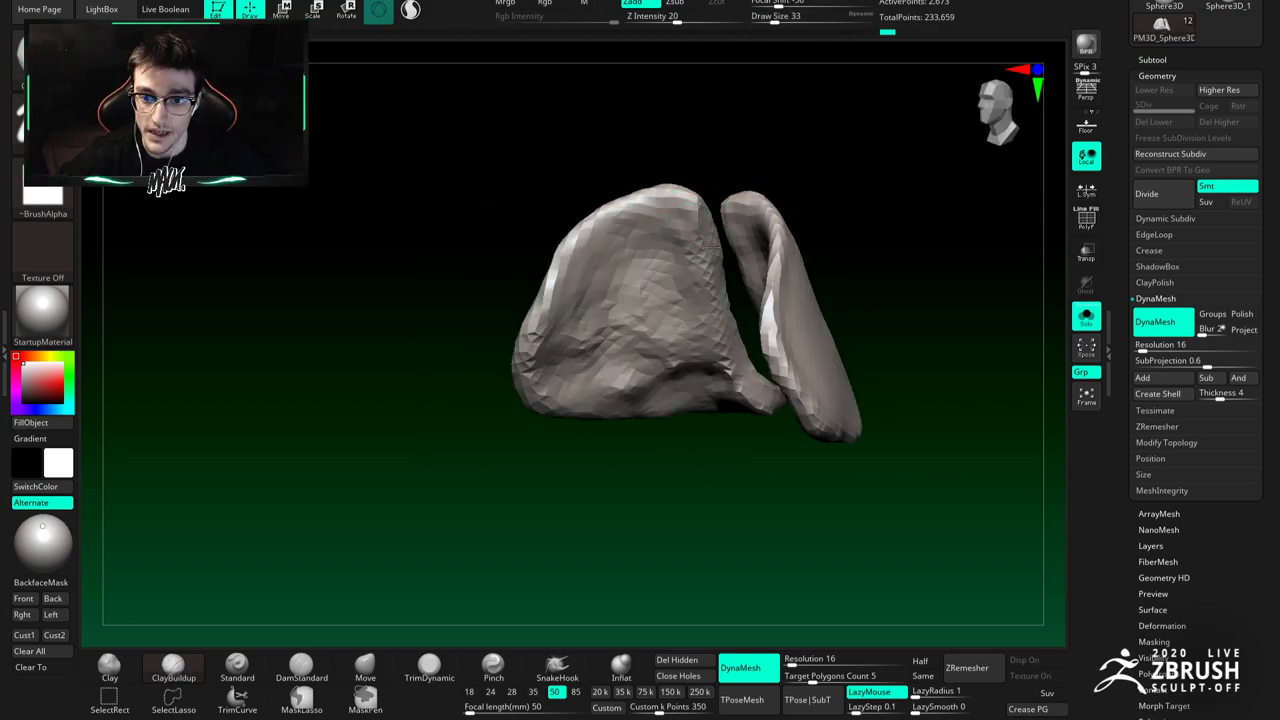
{"action": "right_click_drag", "start_coordinate": [681, 213], "coordinate": [660, 295]}
{"action": "left_click_drag", "start_coordinate": [673, 275], "coordinate": [668, 285]}
{"action": "right_click_drag", "start_coordinate": [665, 270], "coordinate": [686, 257]}
Step: Build up the plates' inner sides beside the central gap with ClayBuildup at draw size 51 and smooth them
{"action": "key", "text": "space"}
{"action": "left_click_drag", "start_coordinate": [660, 278], "coordinate": [677, 277]}
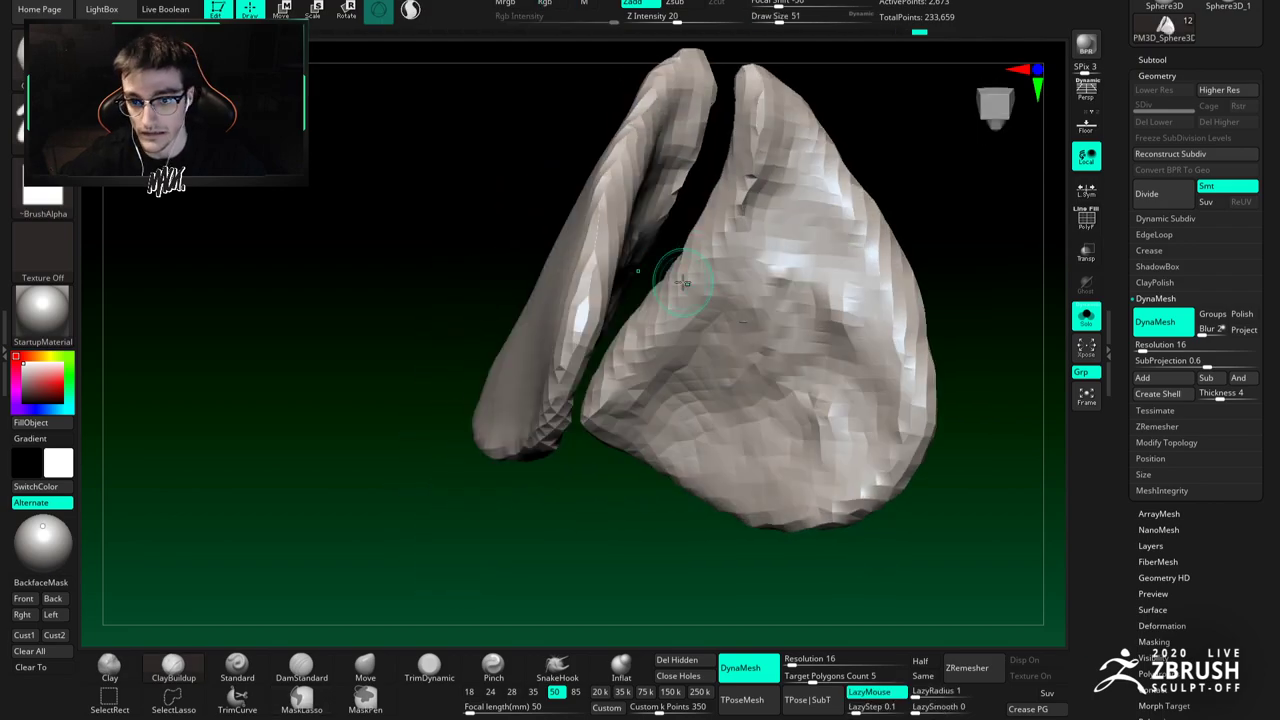
{"action": "left_click_drag", "start_coordinate": [742, 130], "coordinate": [720, 187]}
{"action": "left_click_drag", "start_coordinate": [767, 150], "coordinate": [760, 188]}
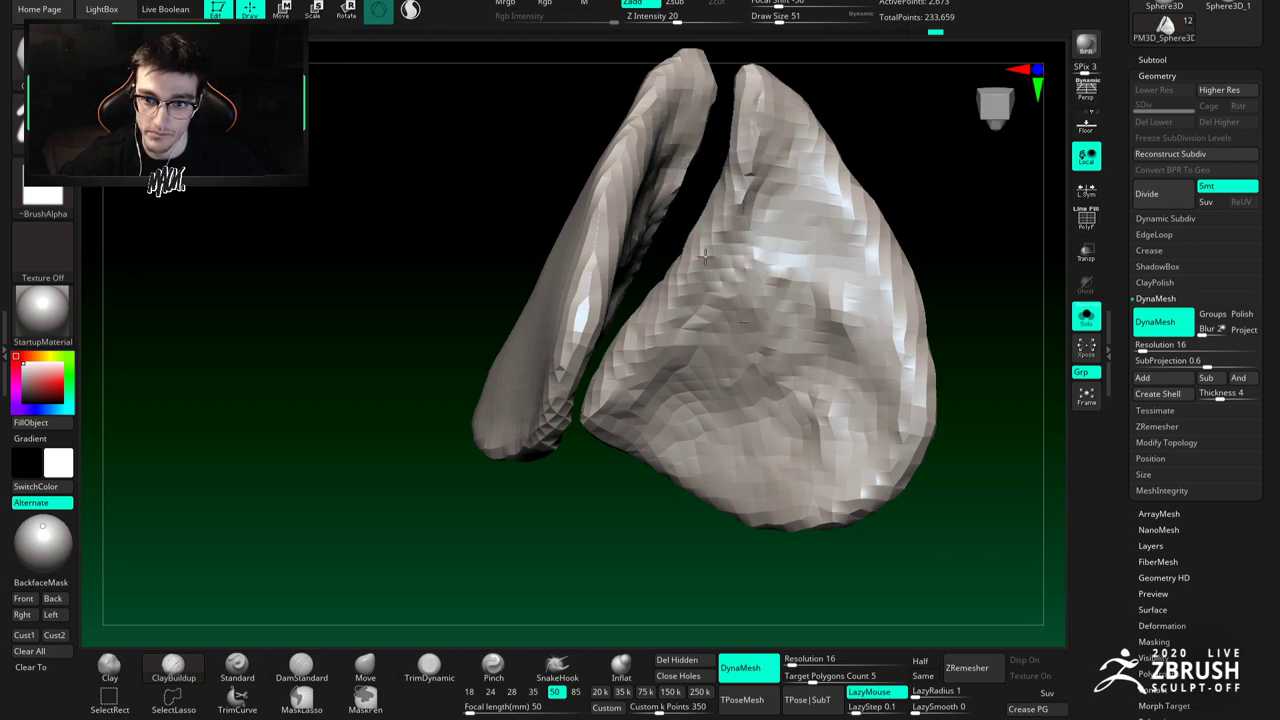
{"action": "mouse_move", "coordinate": [765, 233]}
{"action": "left_mouse_down"}
{"action": "mouse_move", "coordinate": [798, 206]}
{"action": "mouse_move", "coordinate": [775, 155]}
{"action": "left_mouse_up"}
{"action": "right_click_drag", "start_coordinate": [745, 285], "coordinate": [726, 147], "text": "ctrl"}
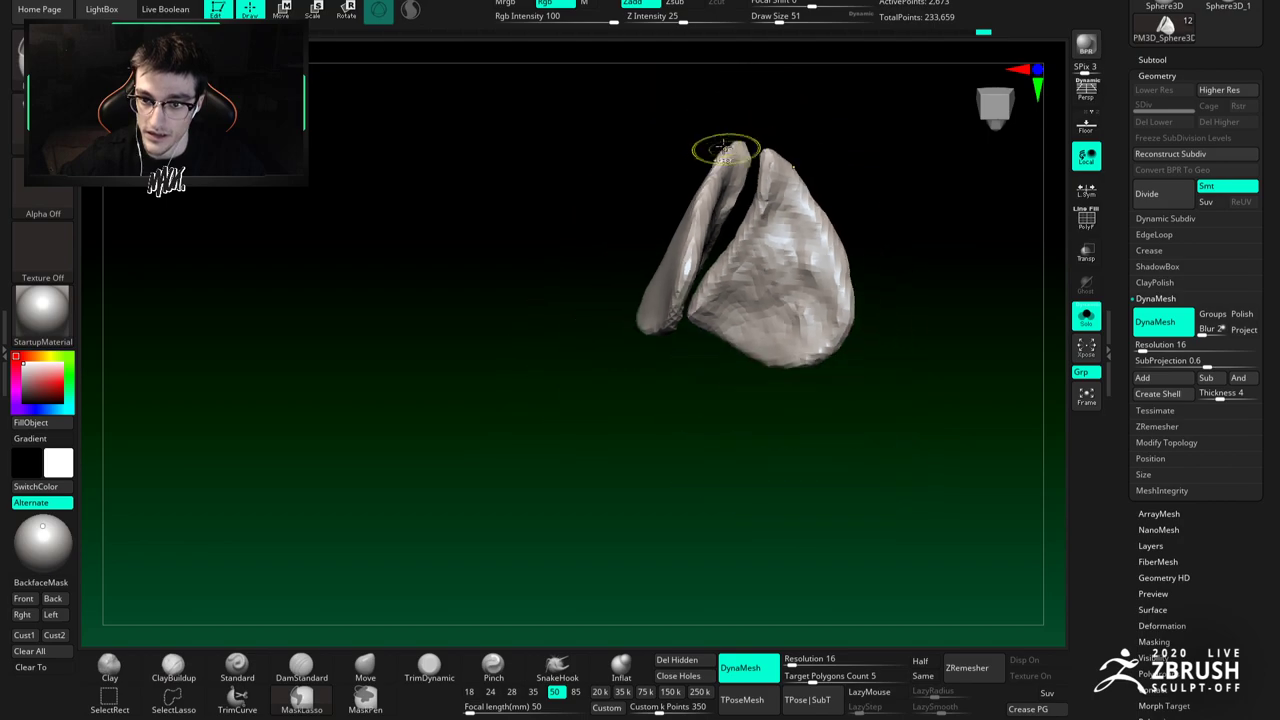
{"action": "left_click_drag", "start_coordinate": [750, 175], "coordinate": [789, 264], "text": "shift"}
{"action": "mouse_move", "coordinate": [805, 313]}
{"action": "right_mouse_down"}
{"action": "mouse_move", "coordinate": [746, 409]}
{"action": "mouse_move", "coordinate": [640, 323]}
{"action": "mouse_move", "coordinate": [789, 306]}
{"action": "mouse_move", "coordinate": [737, 280]}
{"action": "mouse_move", "coordinate": [714, 300]}
{"action": "mouse_move", "coordinate": [795, 312]}
{"action": "right_mouse_up"}
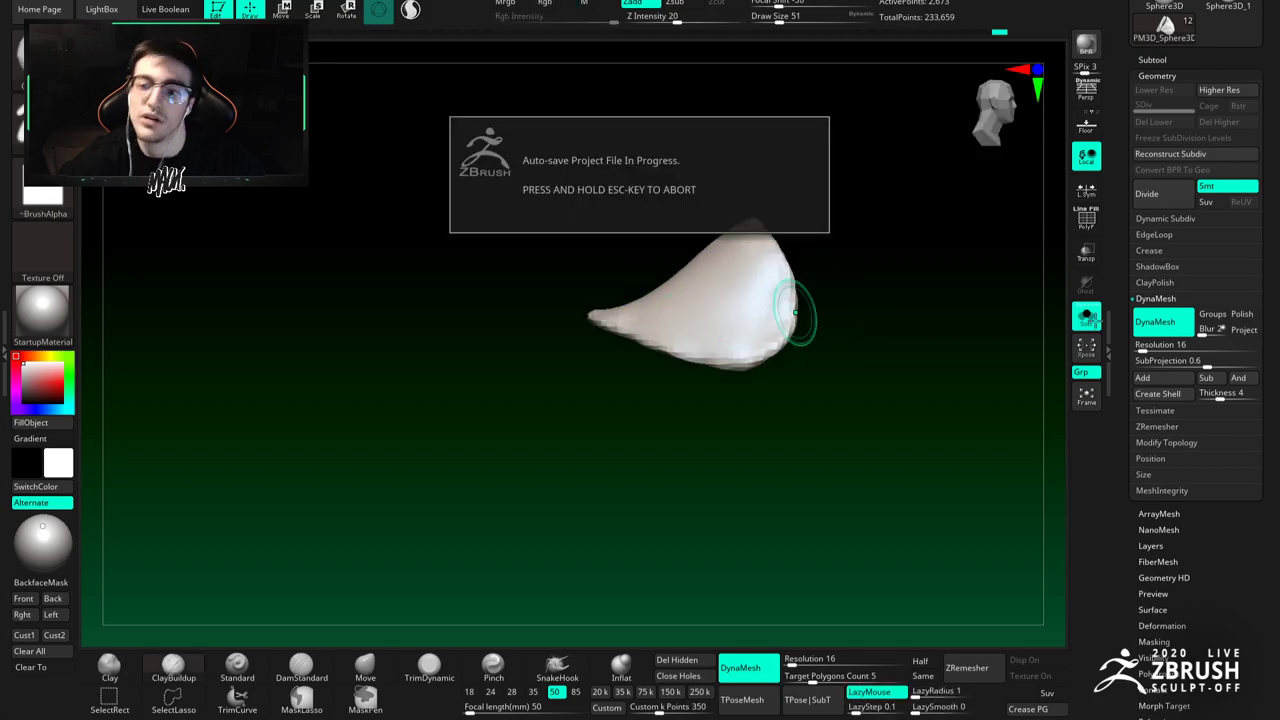
Step: Bring back the whole bird and adjust the shoulder plates' edges along the central gap with the Move brush
{"action": "left_click", "coordinate": [1086, 317]}
{"action": "mouse_move", "coordinate": [801, 357]}
{"action": "right_mouse_down"}
{"action": "mouse_move", "coordinate": [680, 343]}
{"action": "mouse_move", "coordinate": [731, 352]}
{"action": "mouse_move", "coordinate": [846, 320]}
{"action": "right_mouse_up"}
{"action": "mouse_move", "coordinate": [672, 298]}
{"action": "right_mouse_down"}
{"action": "mouse_move", "coordinate": [746, 303]}
{"action": "mouse_move", "coordinate": [692, 352]}
{"action": "right_mouse_up"}
{"action": "left_click", "coordinate": [365, 664]}
{"action": "right_click_drag", "start_coordinate": [690, 255], "coordinate": [693, 285]}
{"action": "key", "text": "space"}
{"action": "left_click_drag", "start_coordinate": [690, 285], "coordinate": [692, 311]}
{"action": "key", "text": "space"}
{"action": "left_click_drag", "start_coordinate": [681, 232], "coordinate": [674, 230]}
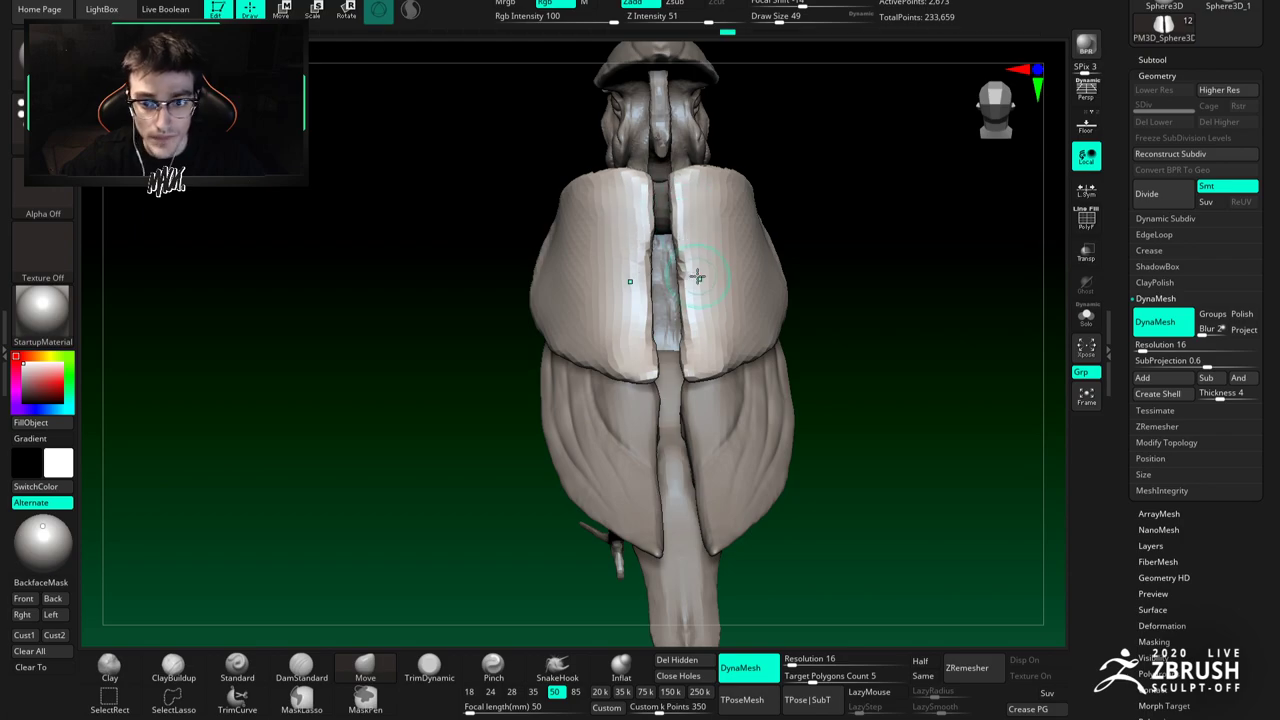
{"action": "right_click_drag", "start_coordinate": [698, 276], "coordinate": [694, 208]}
{"action": "mouse_move", "coordinate": [580, 316]}
{"action": "right_mouse_down"}
{"action": "mouse_move", "coordinate": [682, 317]}
{"action": "mouse_move", "coordinate": [749, 363]}
{"action": "right_mouse_up"}
Step: Build up the shoulder plates' lower edges above the wings with ClayBuildup at draw size 35
{"action": "key", "text": "b"}
{"action": "key", "text": "c"}
{"action": "key", "text": "b"}
{"action": "key", "text": "space"}
{"action": "left_click_drag", "start_coordinate": [692, 334], "coordinate": [685, 334]}
{"action": "right_click_drag", "start_coordinate": [708, 342], "coordinate": [668, 346]}
{"action": "right_click_drag", "start_coordinate": [676, 421], "coordinate": [650, 391], "text": "alt"}
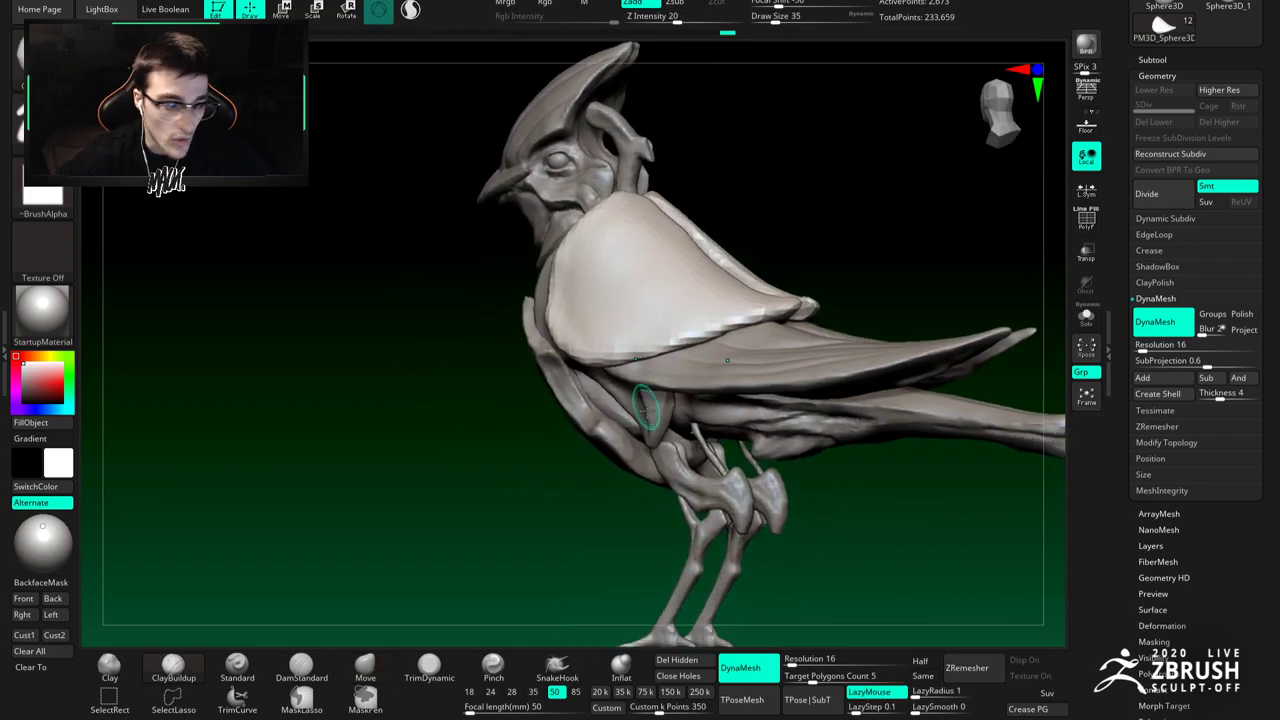
{"action": "left_click_drag", "start_coordinate": [650, 390], "coordinate": [641, 432]}
Step: Duplicate the chest shell and move the copy behind the bird's back
{"action": "left_click", "coordinate": [604, 422], "text": "alt"}
{"action": "right_click_drag", "start_coordinate": [647, 432], "coordinate": [678, 415], "text": "shift"}
{"action": "key", "text": "w"}
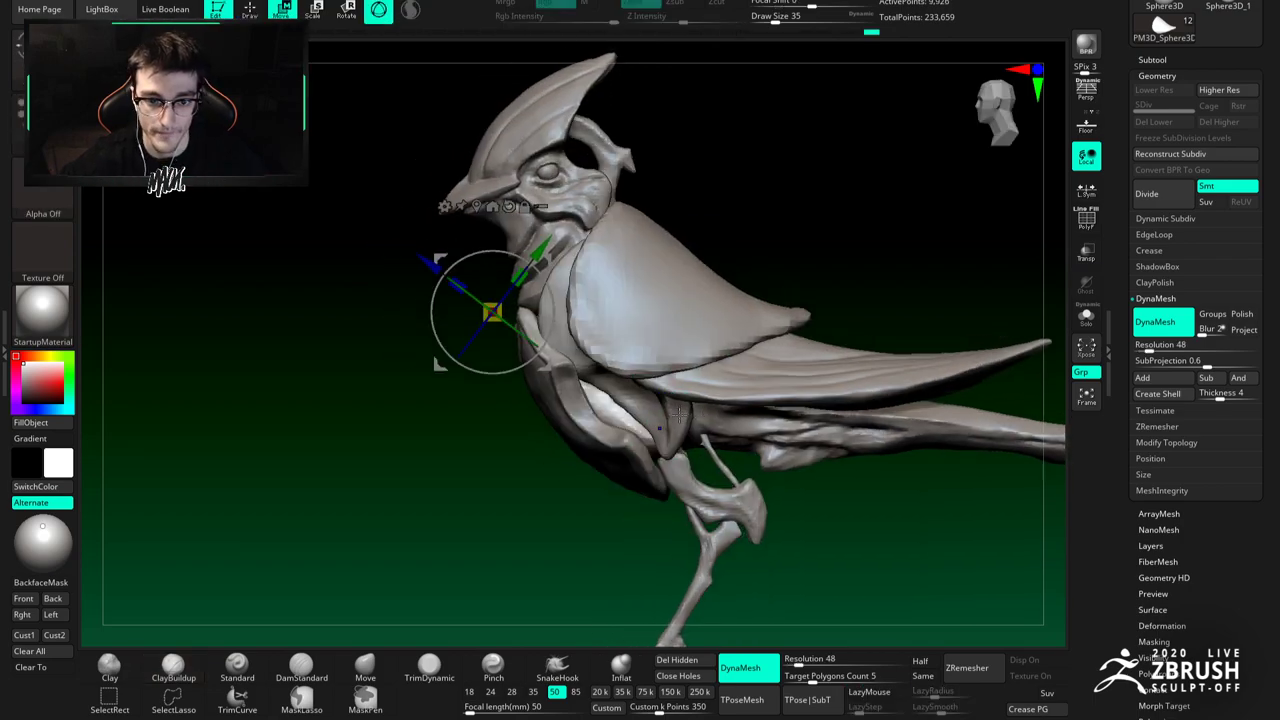
{"action": "mouse_move", "coordinate": [564, 292]}
{"action": "left_mouse_down"}
{"action": "mouse_move", "coordinate": [680, 318]}
{"action": "mouse_move", "coordinate": [620, 329]}
{"action": "mouse_move", "coordinate": [663, 337]}
{"action": "left_mouse_up"}
{"action": "key", "text": "q"}
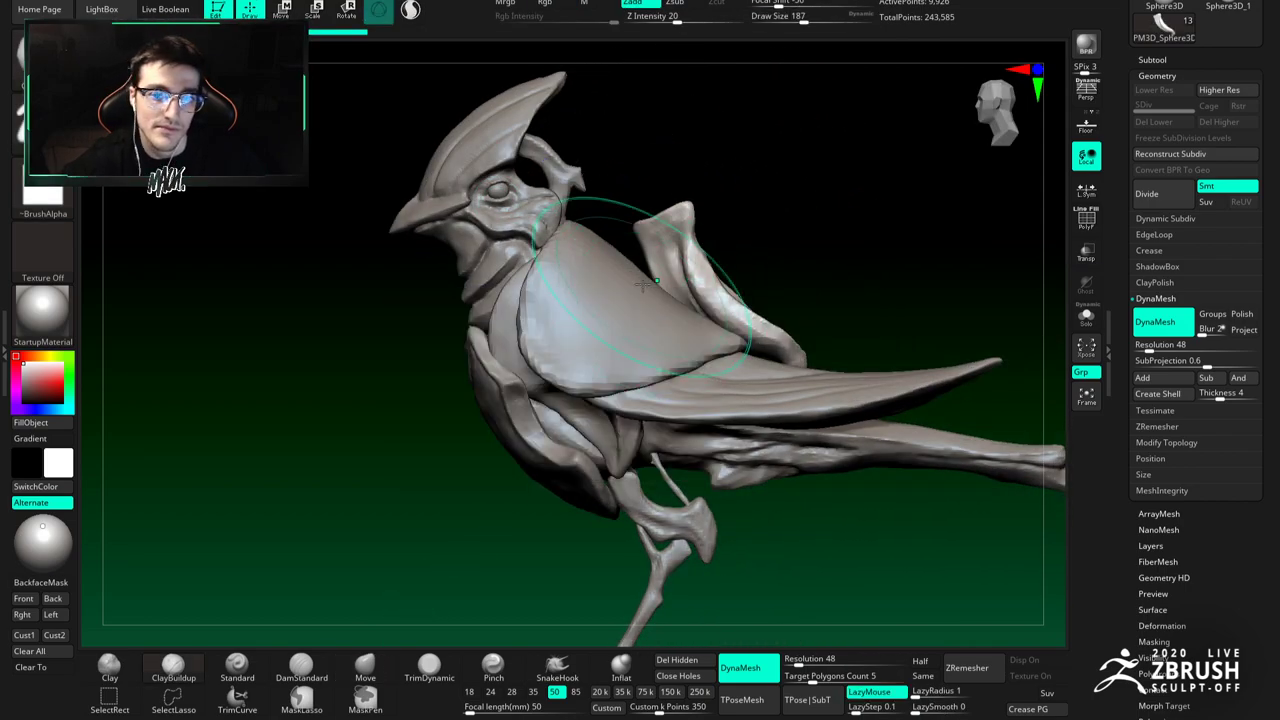
Step: Remesh the copied shell with DynaMesh at resolution 24 and set the brush's draw size to 74
{"action": "type", "text": "24"}
{"action": "key", "text": "Return"}
{"action": "left_click_drag", "start_coordinate": [823, 288], "coordinate": [783, 289], "text": "ctrl"}
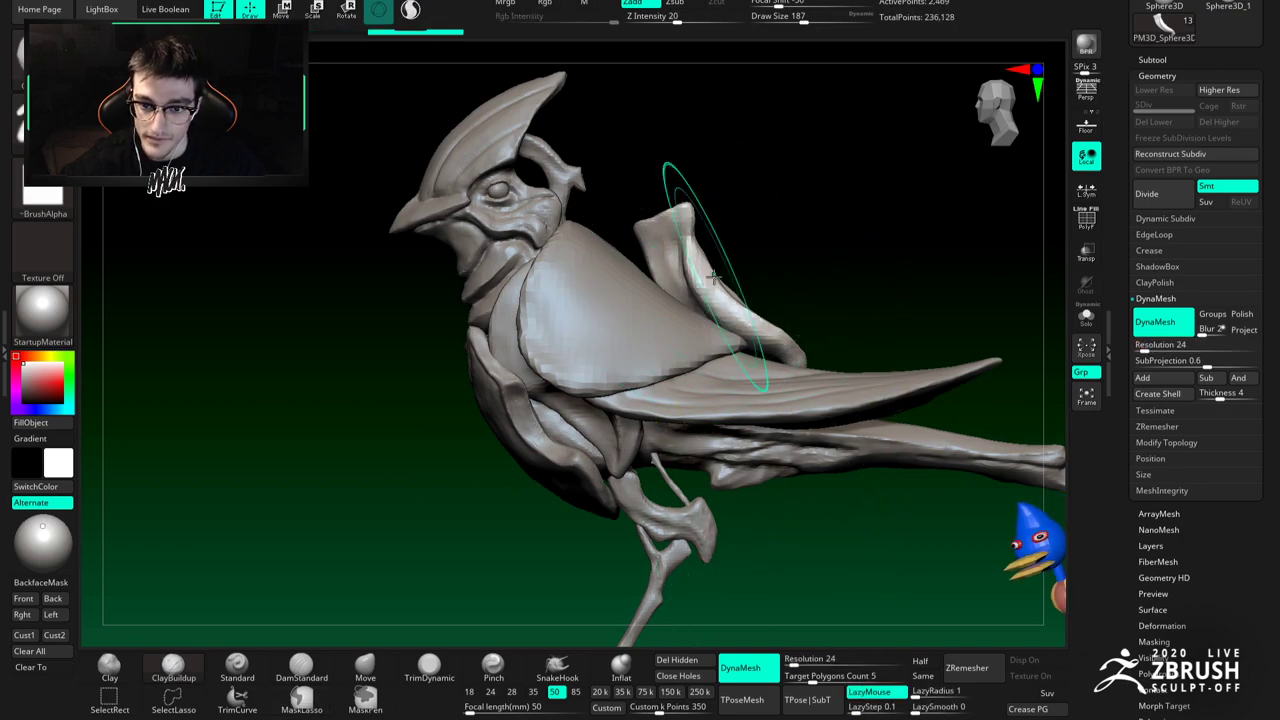
{"action": "key", "text": "space"}
{"action": "left_click_drag", "start_coordinate": [683, 274], "coordinate": [667, 250]}
{"action": "key", "text": "space"}
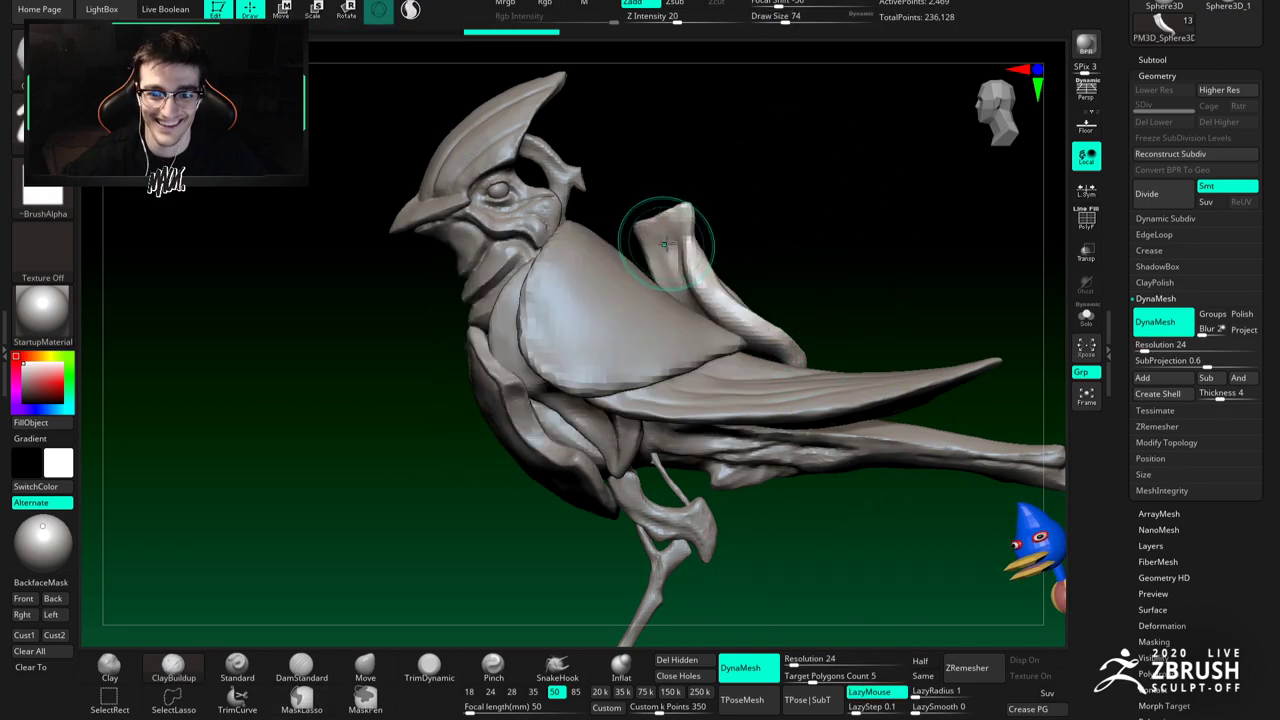
Step: Reshape the copied shell with the Move brush at draw size 90, fitting it into the gap between the shoulder plates
{"action": "key", "text": "bracketright"}
{"action": "key", "text": "bracketright"}
{"action": "key", "text": "bracketright"}
{"action": "key", "text": "bracketright"}
{"action": "key", "text": "bracketright"}
{"action": "key", "text": "w"}
{"action": "key", "text": "q"}
{"action": "key", "text": "ctrl+z"}
{"action": "right_click_drag", "start_coordinate": [688, 278], "coordinate": [612, 264]}
{"action": "mouse_move", "coordinate": [672, 303]}
{"action": "right_mouse_down"}
{"action": "mouse_move", "coordinate": [716, 318]}
{"action": "mouse_move", "coordinate": [735, 300]}
{"action": "mouse_move", "coordinate": [700, 348]}
{"action": "mouse_move", "coordinate": [692, 290]}
{"action": "right_mouse_up"}
{"action": "key", "text": "space"}
{"action": "mouse_move", "coordinate": [640, 286]}
{"action": "left_mouse_down"}
{"action": "mouse_move", "coordinate": [688, 263]}
{"action": "mouse_move", "coordinate": [745, 275]}
{"action": "left_mouse_up"}
{"action": "mouse_move", "coordinate": [820, 252]}
{"action": "right_mouse_down", "text": "shift"}
{"action": "mouse_move", "coordinate": [755, 242]}
{"action": "mouse_move", "coordinate": [722, 280]}
{"action": "right_mouse_up", "text": "shift"}
{"action": "key", "text": "space"}
{"action": "mouse_move", "coordinate": [706, 294]}
{"action": "left_mouse_down"}
{"action": "mouse_move", "coordinate": [737, 246]}
{"action": "mouse_move", "coordinate": [689, 275]}
{"action": "left_mouse_up"}
{"action": "key", "text": "space"}
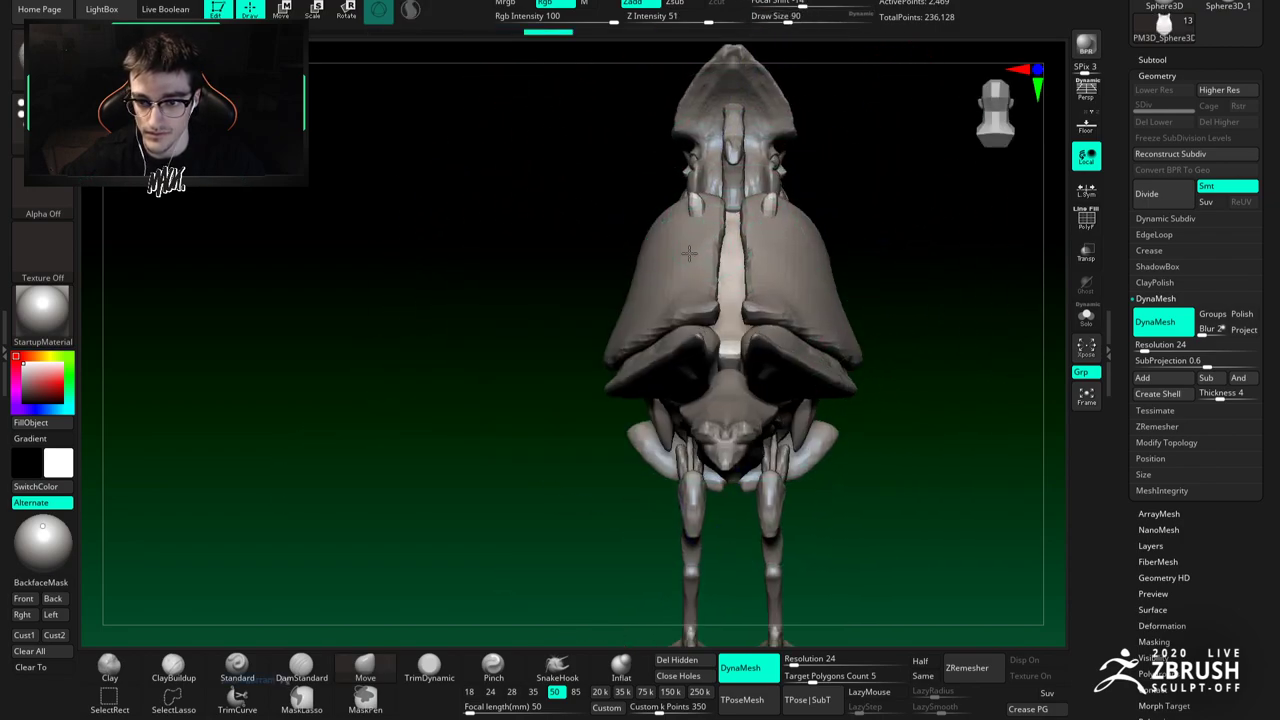
Step: Isolate the copied shell, build up its surface with ClayBuildup at draw size 59, and bring back the whole bird
{"action": "right_click_drag", "start_coordinate": [689, 254], "coordinate": [800, 288]}
{"action": "left_click", "coordinate": [1084, 318]}
{"action": "key", "text": "space"}
{"action": "left_click_drag", "start_coordinate": [687, 252], "coordinate": [678, 251]}
{"action": "key", "text": "b"}
{"action": "key", "text": "c"}
{"action": "key", "text": "b"}
{"action": "mouse_move", "coordinate": [691, 217]}
{"action": "right_mouse_down"}
{"action": "mouse_move", "coordinate": [687, 247]}
{"action": "mouse_move", "coordinate": [734, 237]}
{"action": "mouse_move", "coordinate": [661, 240]}
{"action": "right_mouse_up"}
{"action": "left_click_drag", "start_coordinate": [672, 240], "coordinate": [720, 325]}
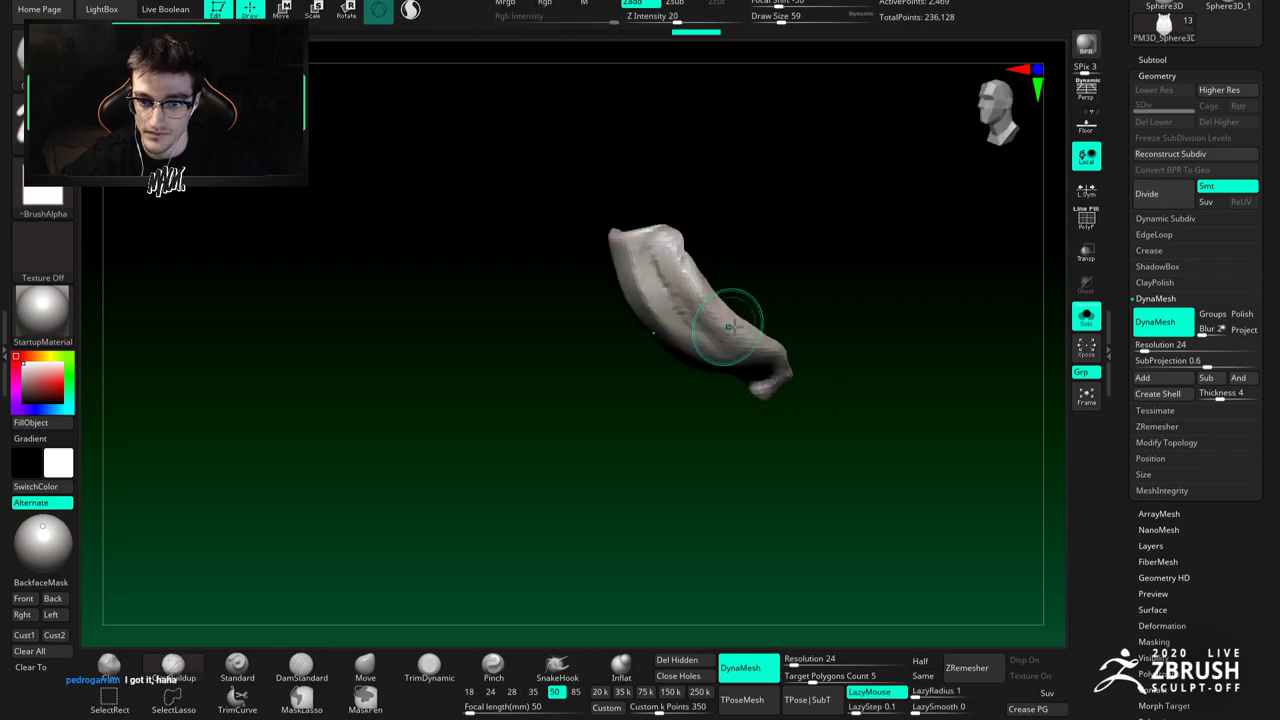
{"action": "left_click", "coordinate": [1080, 326]}
{"action": "mouse_move", "coordinate": [729, 343]}
{"action": "right_mouse_down"}
{"action": "mouse_move", "coordinate": [657, 349]}
{"action": "mouse_move", "coordinate": [695, 381]}
{"action": "mouse_move", "coordinate": [666, 400]}
{"action": "mouse_move", "coordinate": [684, 382]}
{"action": "mouse_move", "coordinate": [680, 363]}
{"action": "right_mouse_up"}
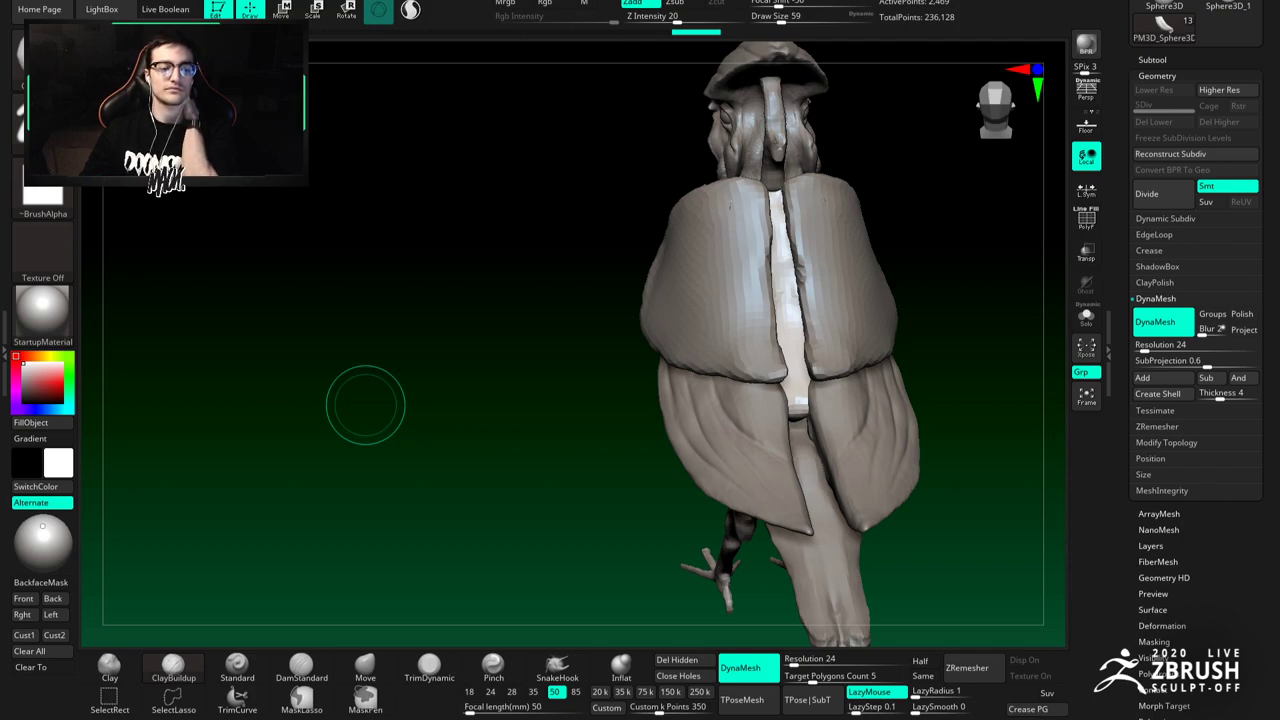
Step: Examine the back piece between the shoulder plates from several angles, both isolated and with the whole bird
{"action": "right_click_drag", "start_coordinate": [742, 366], "coordinate": [754, 251]}
{"action": "left_click_drag", "start_coordinate": [751, 249], "coordinate": [737, 305]}
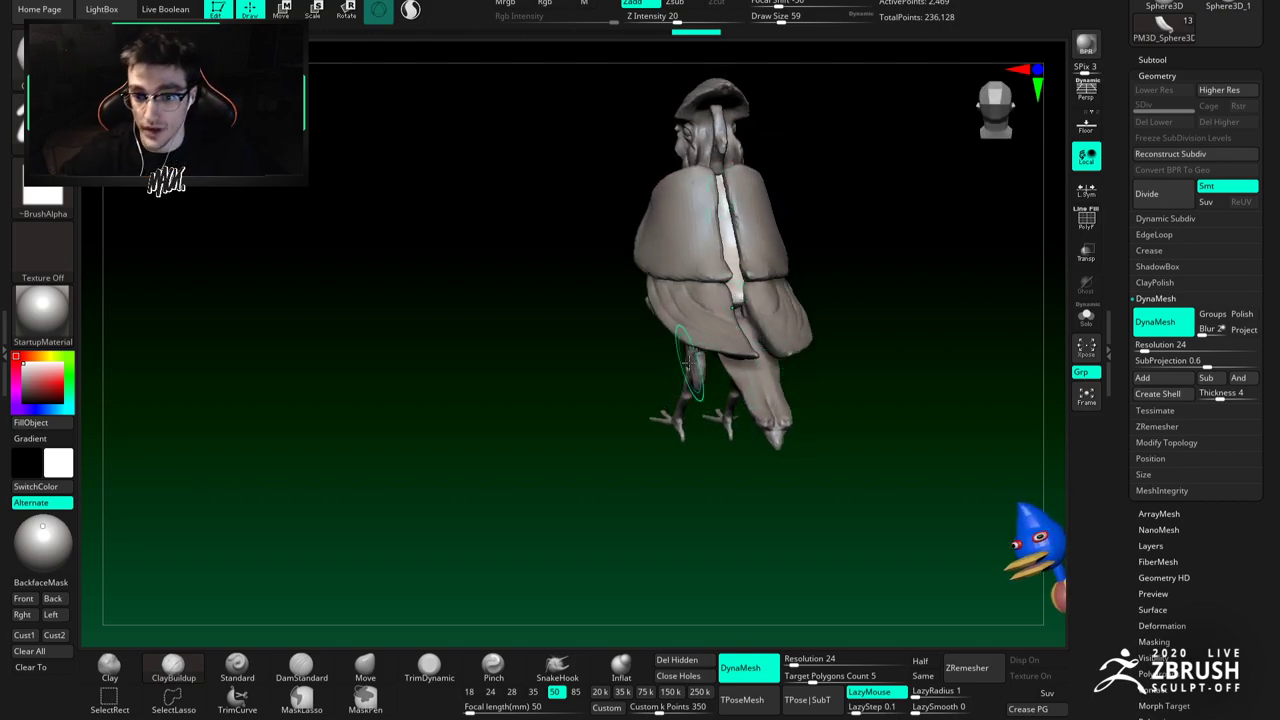
{"action": "left_click_drag", "start_coordinate": [690, 368], "coordinate": [643, 320]}
{"action": "left_click_drag", "start_coordinate": [733, 316], "coordinate": [783, 371]}
{"action": "left_click_drag", "start_coordinate": [1030, 325], "coordinate": [760, 388]}
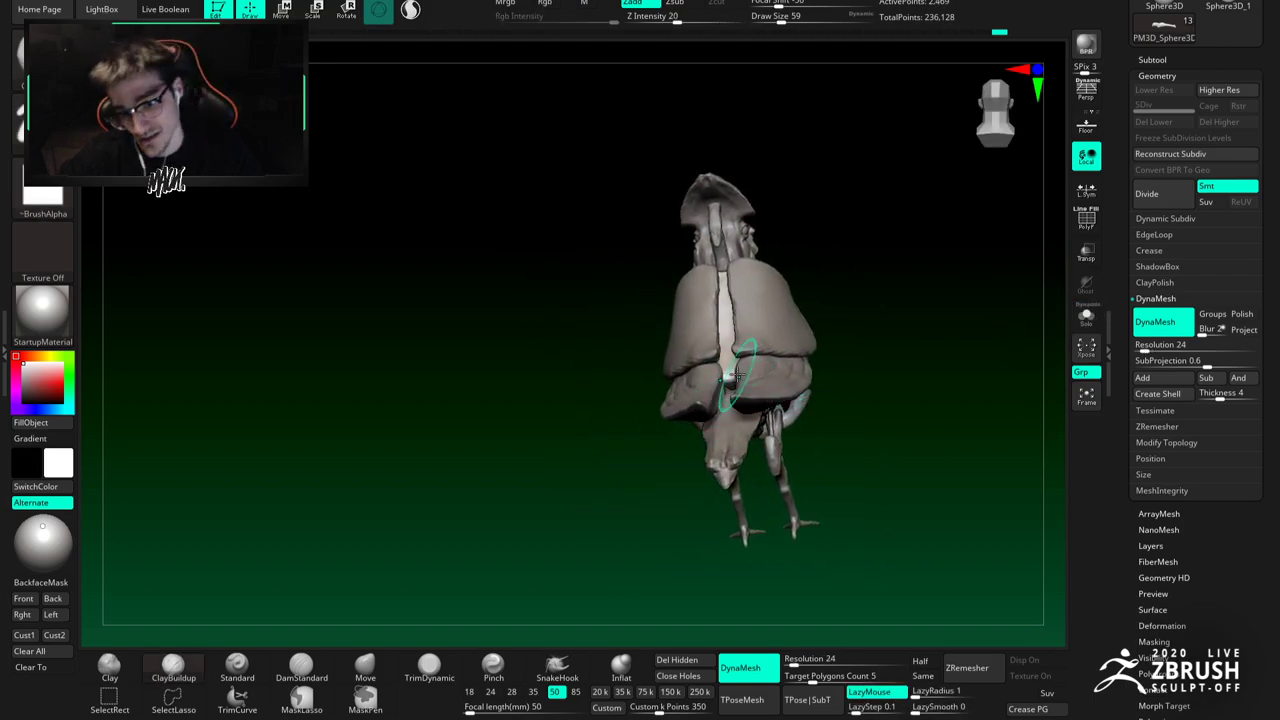
{"action": "right_click_drag", "start_coordinate": [737, 376], "coordinate": [744, 451]}
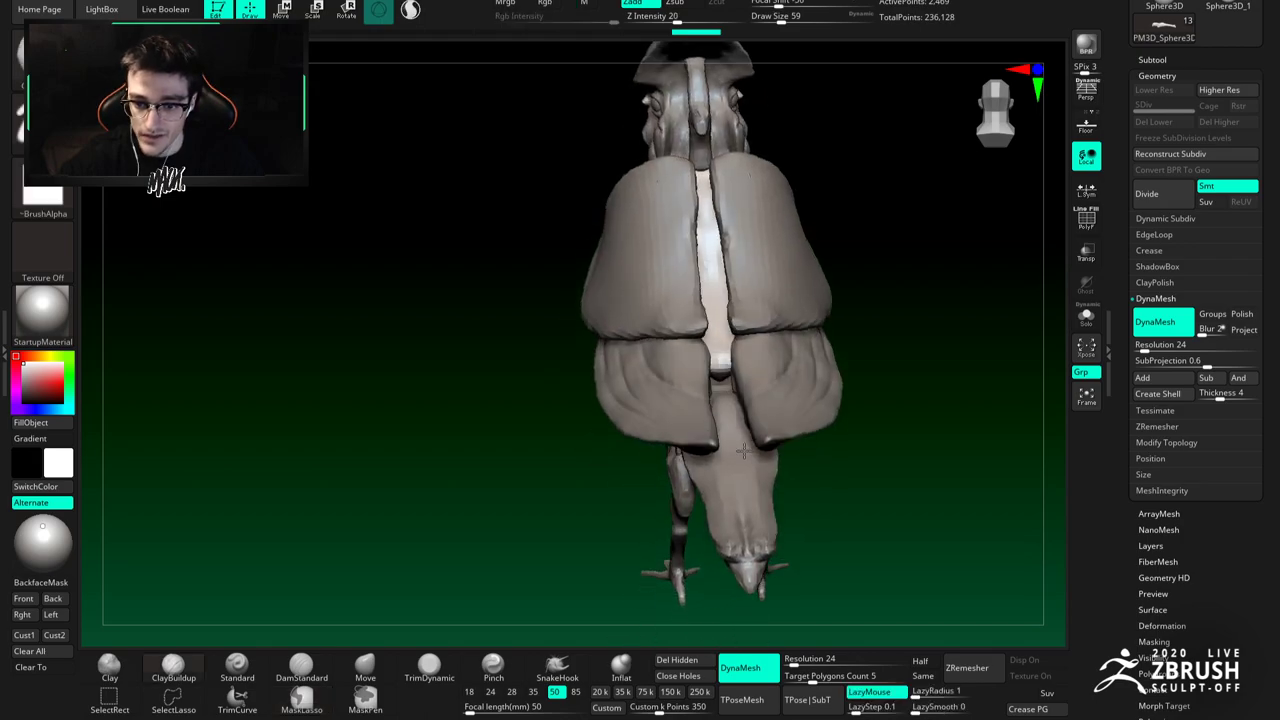
{"action": "left_click", "coordinate": [1086, 315]}
{"action": "left_click_drag", "start_coordinate": [1030, 345], "coordinate": [873, 364]}
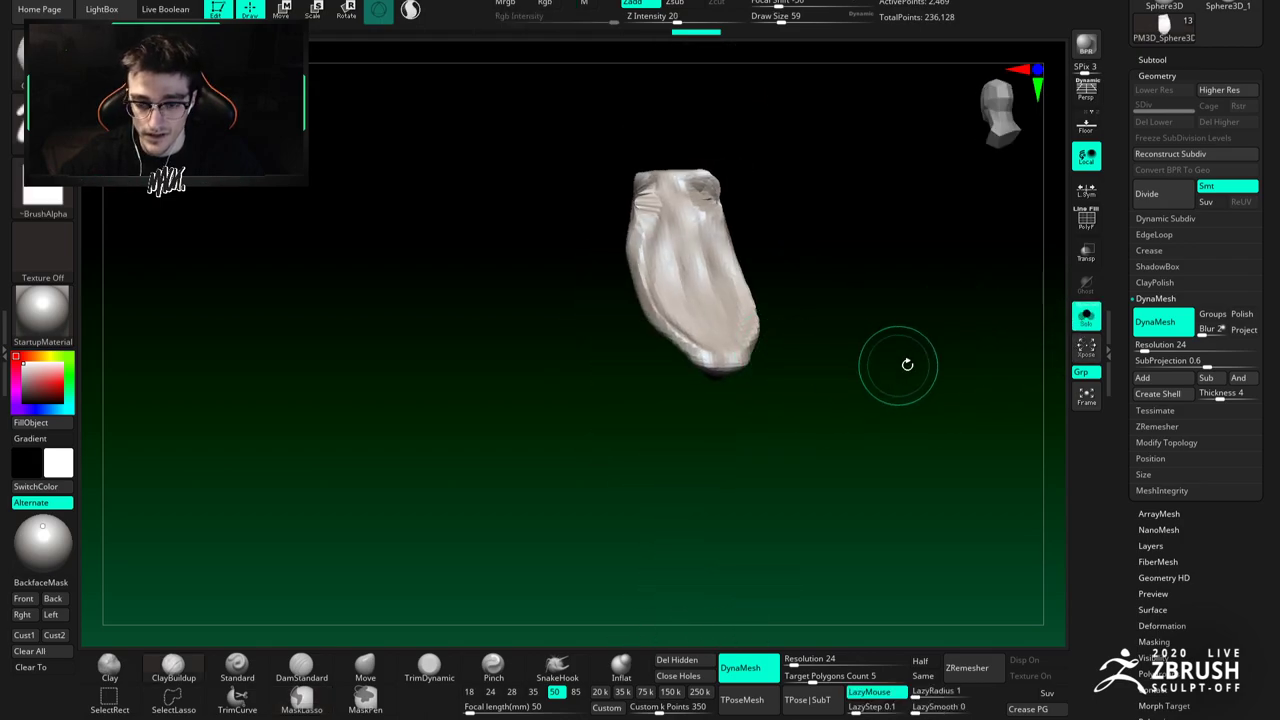
{"action": "left_click", "coordinate": [1078, 322]}
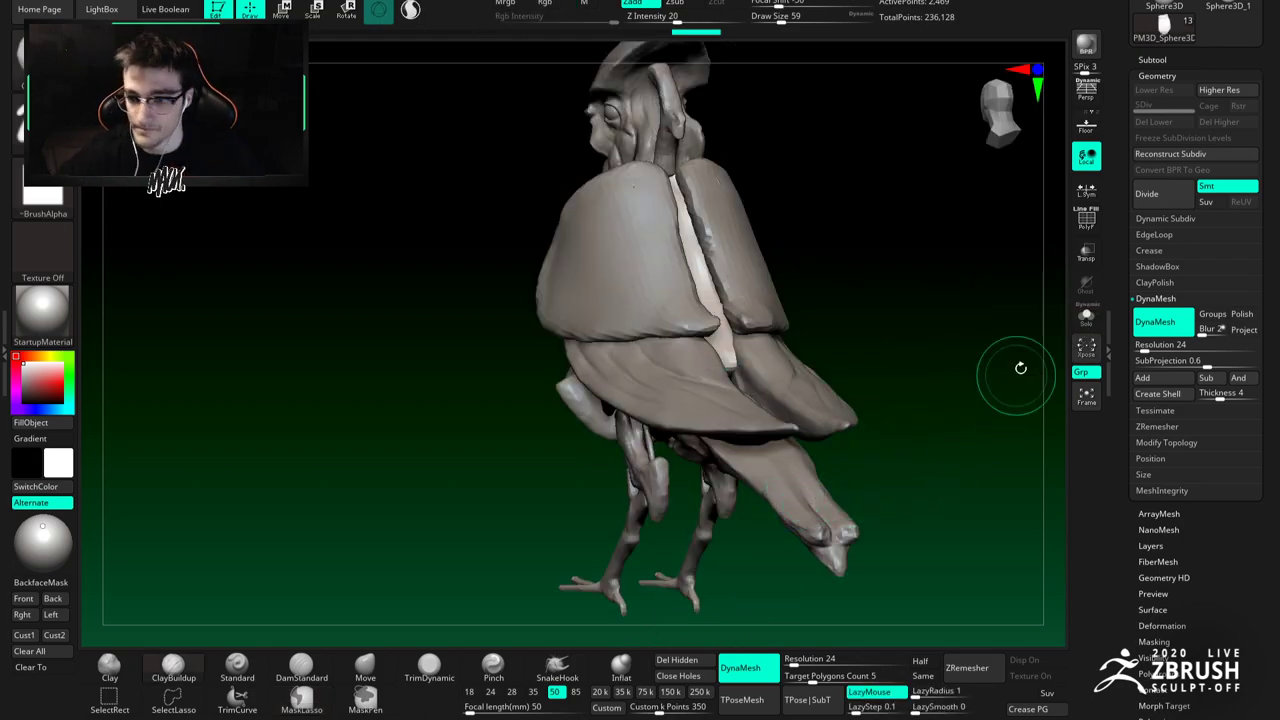
{"action": "mouse_move", "coordinate": [871, 349]}
{"action": "left_mouse_down"}
{"action": "mouse_move", "coordinate": [813, 330]}
{"action": "mouse_move", "coordinate": [748, 368]}
{"action": "mouse_move", "coordinate": [660, 375]}
{"action": "mouse_move", "coordinate": [727, 347]}
{"action": "left_mouse_up"}
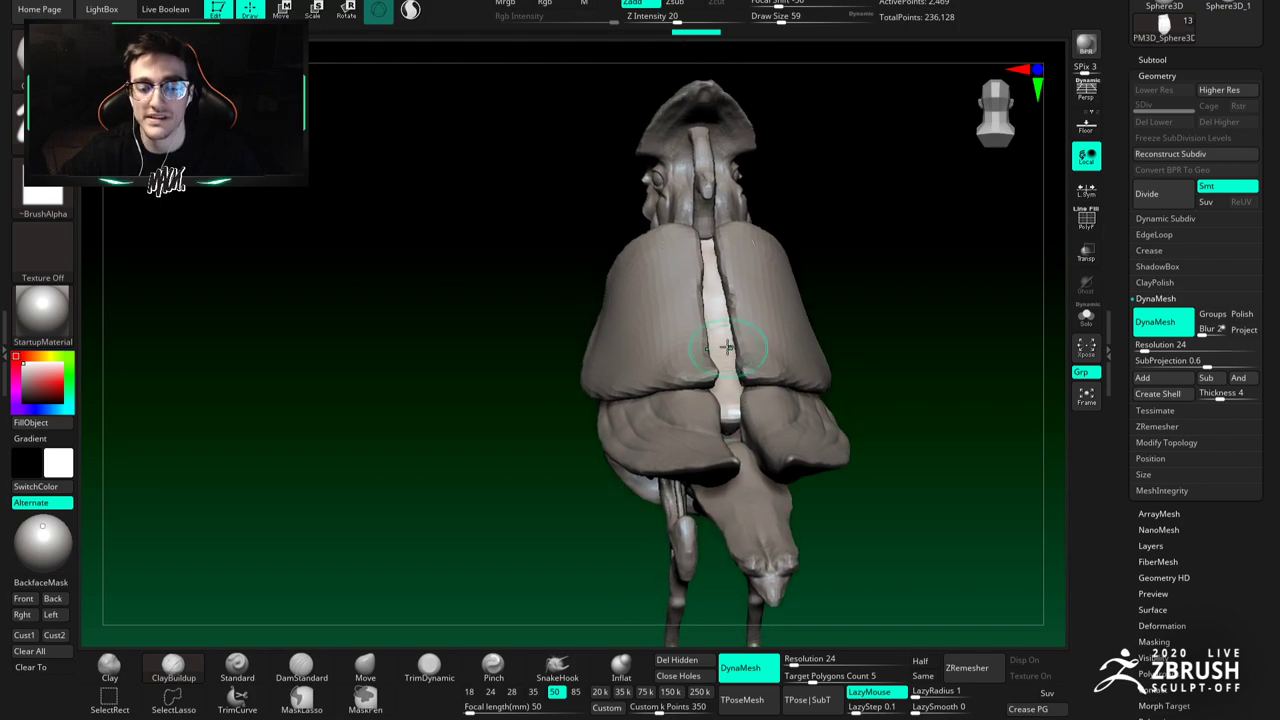
Step: Adjust the back piece's fit under the shoulder plates with an enlarged Move brush
{"action": "left_click", "coordinate": [381, 657]}
{"action": "mouse_move", "coordinate": [705, 325]}
{"action": "right_mouse_down"}
{"action": "mouse_move", "coordinate": [617, 306]}
{"action": "mouse_move", "coordinate": [645, 302]}
{"action": "right_mouse_up"}
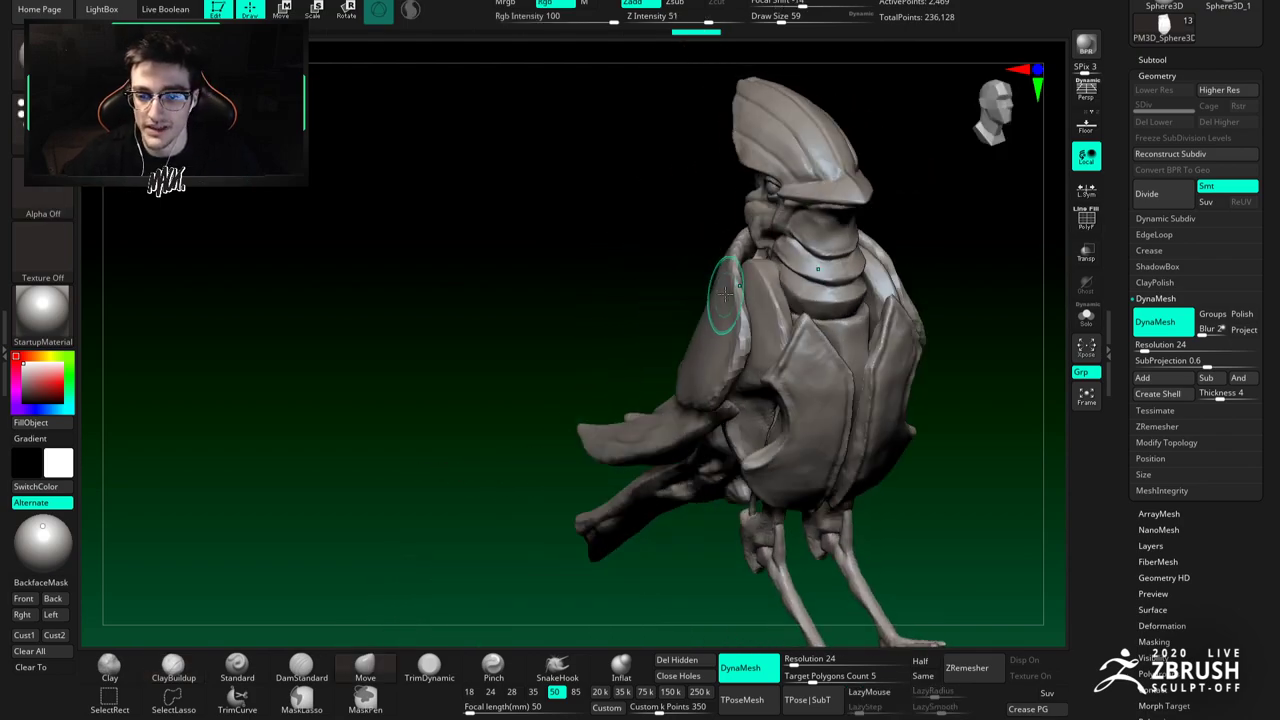
{"action": "key", "text": "bracketright"}
{"action": "right_click_drag", "start_coordinate": [740, 270], "coordinate": [768, 266]}
{"action": "left_click_drag", "start_coordinate": [793, 248], "coordinate": [713, 402]}
{"action": "right_click_drag", "start_coordinate": [713, 402], "coordinate": [686, 458]}
Step: Move the tail subtool to the start of the subtool list and place the back piece directly above it
{"action": "left_click", "coordinate": [686, 450], "text": "alt"}
{"action": "key", "text": "bracketleft"}
{"action": "mouse_move", "coordinate": [681, 412]}
{"action": "right_mouse_down"}
{"action": "mouse_move", "coordinate": [686, 432]}
{"action": "mouse_move", "coordinate": [683, 163]}
{"action": "mouse_move", "coordinate": [675, 177]}
{"action": "mouse_move", "coordinate": [700, 183]}
{"action": "mouse_move", "coordinate": [726, 309]}
{"action": "mouse_move", "coordinate": [728, 417]}
{"action": "mouse_move", "coordinate": [718, 368]}
{"action": "mouse_move", "coordinate": [714, 394]}
{"action": "mouse_move", "coordinate": [695, 405]}
{"action": "right_mouse_up"}
{"action": "left_click", "coordinate": [1153, 60]}
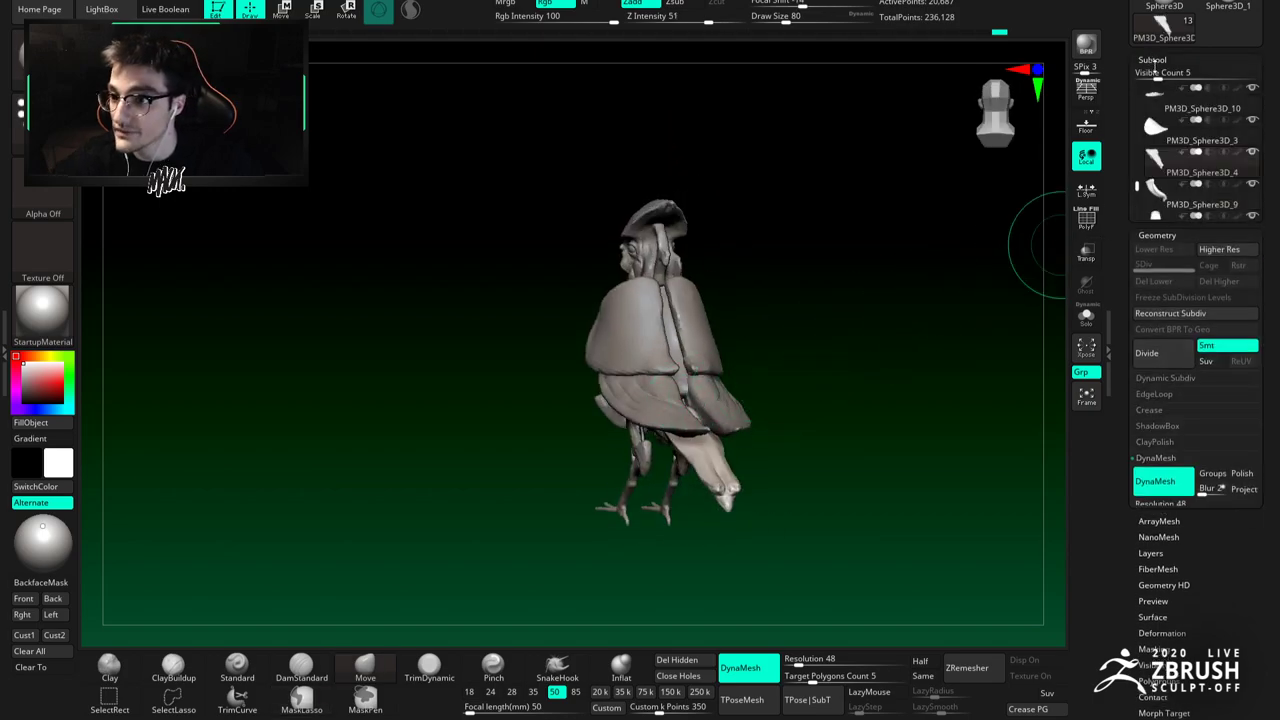
{"action": "left_click_drag", "start_coordinate": [1134, 355], "coordinate": [1134, 241]}
{"action": "right_click_drag", "start_coordinate": [724, 385], "coordinate": [691, 490]}
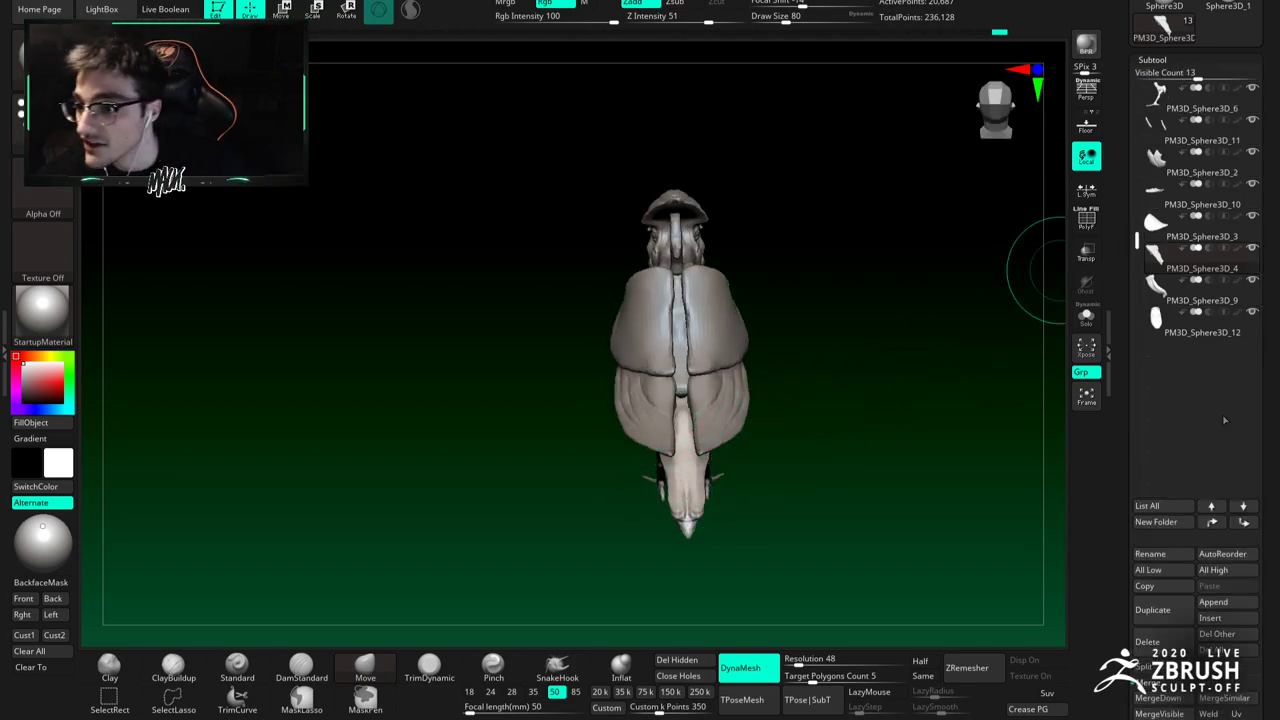
{"action": "left_click", "coordinate": [1210, 507]}
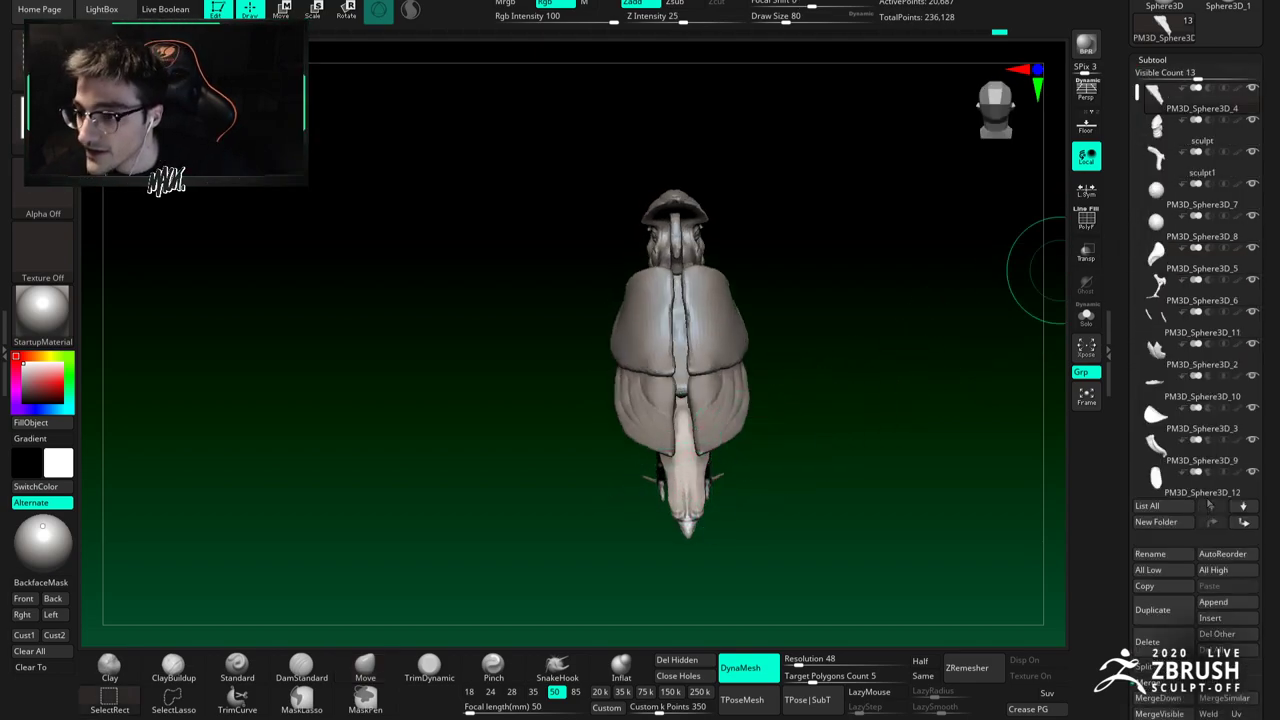
{"action": "left_click", "coordinate": [680, 345], "text": "alt"}
{"action": "left_click", "coordinate": [1212, 523]}
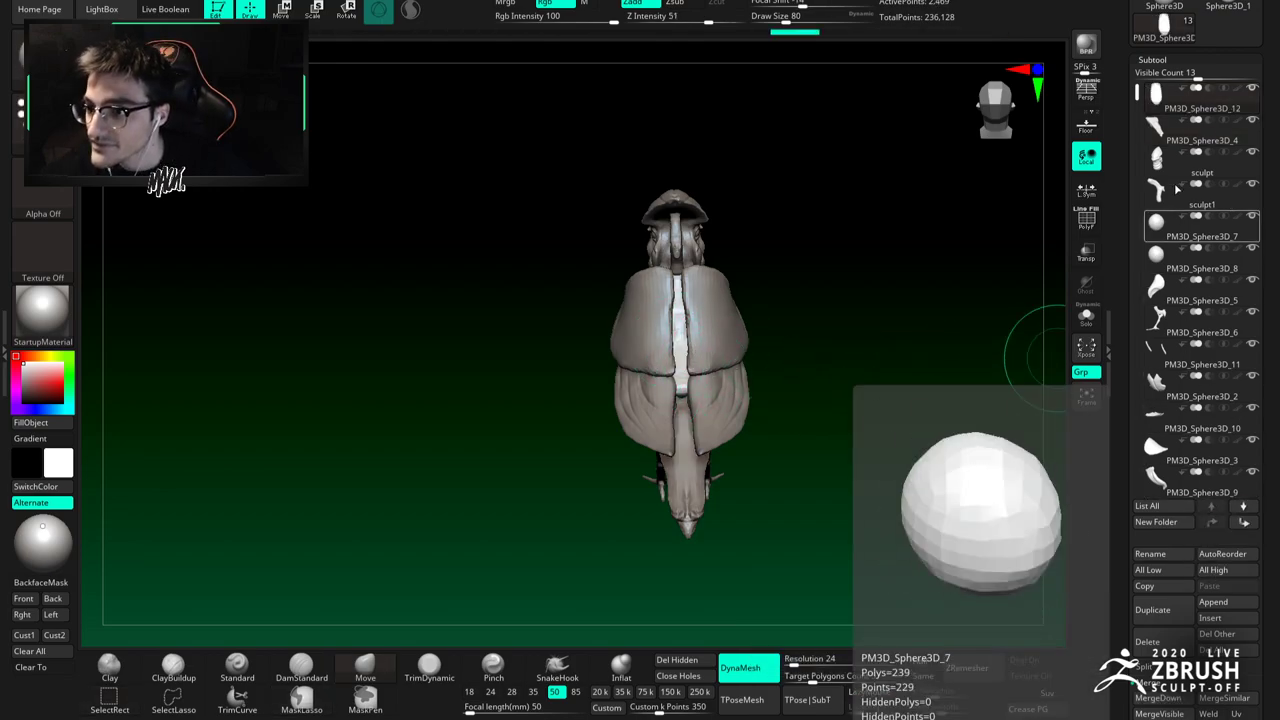
Step: Merge the back piece down into the tail subtool
{"action": "left_click", "coordinate": [1157, 59]}
{"action": "left_click", "coordinate": [1169, 73]}
{"action": "left_click", "coordinate": [1163, 58]}
{"action": "left_click_drag", "start_coordinate": [1194, 71], "coordinate": [1163, 79]}
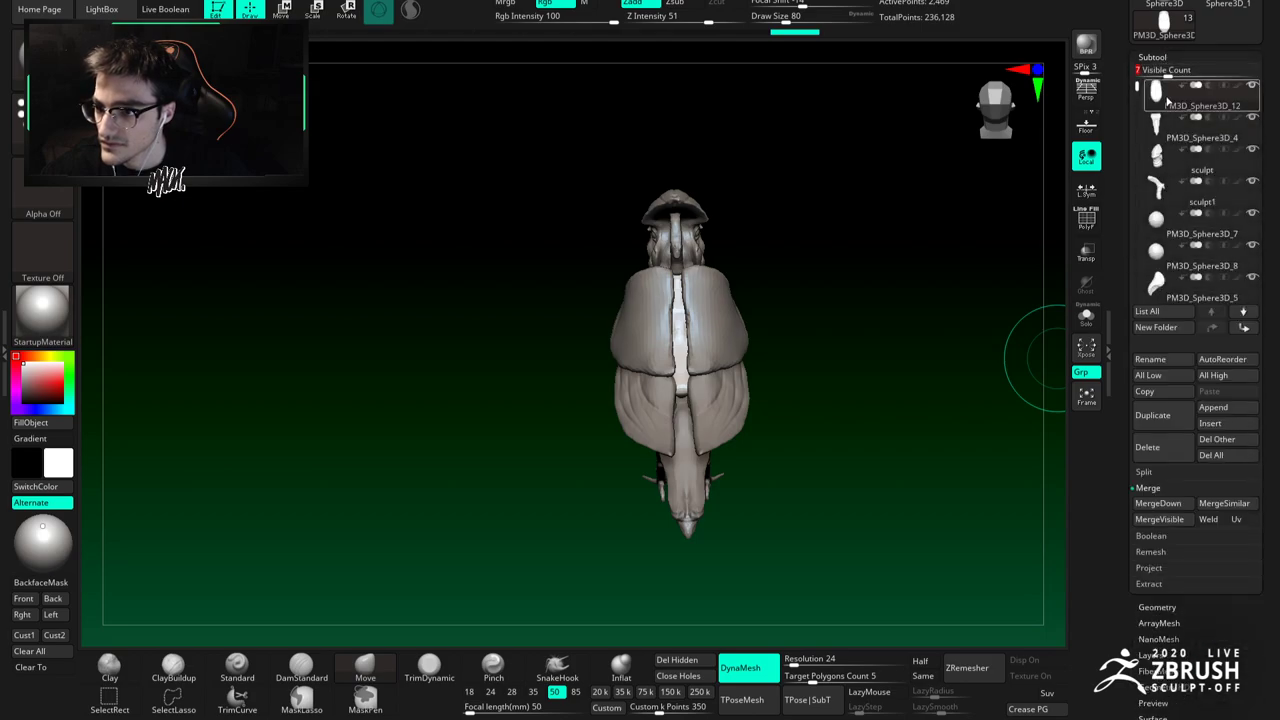
{"action": "left_click", "coordinate": [1158, 503]}
{"action": "left_click", "coordinate": [1034, 534]}
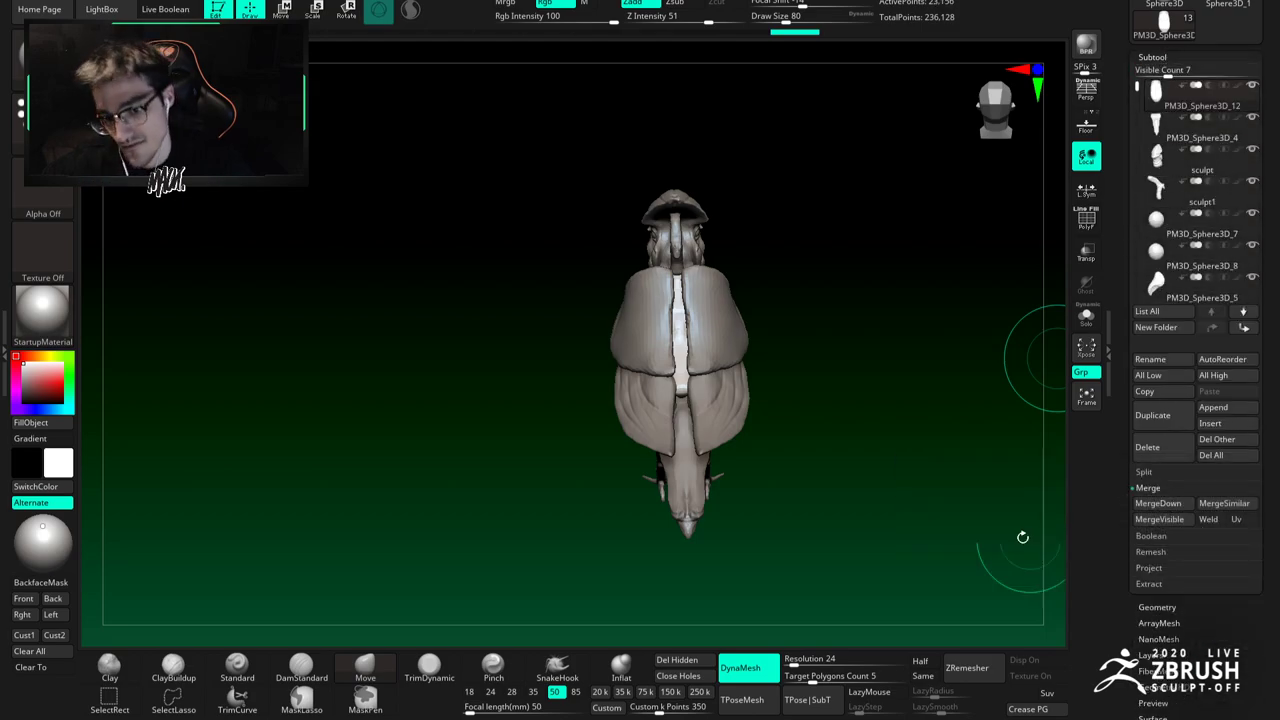
Step: Isolate the merged back and tail piece and check its shape and DynaMesh settings
{"action": "left_click", "coordinate": [1086, 316]}
{"action": "left_click_drag", "start_coordinate": [811, 366], "coordinate": [775, 344]}
{"action": "left_click_drag", "start_coordinate": [445, 557], "coordinate": [447, 608], "text": "alt"}
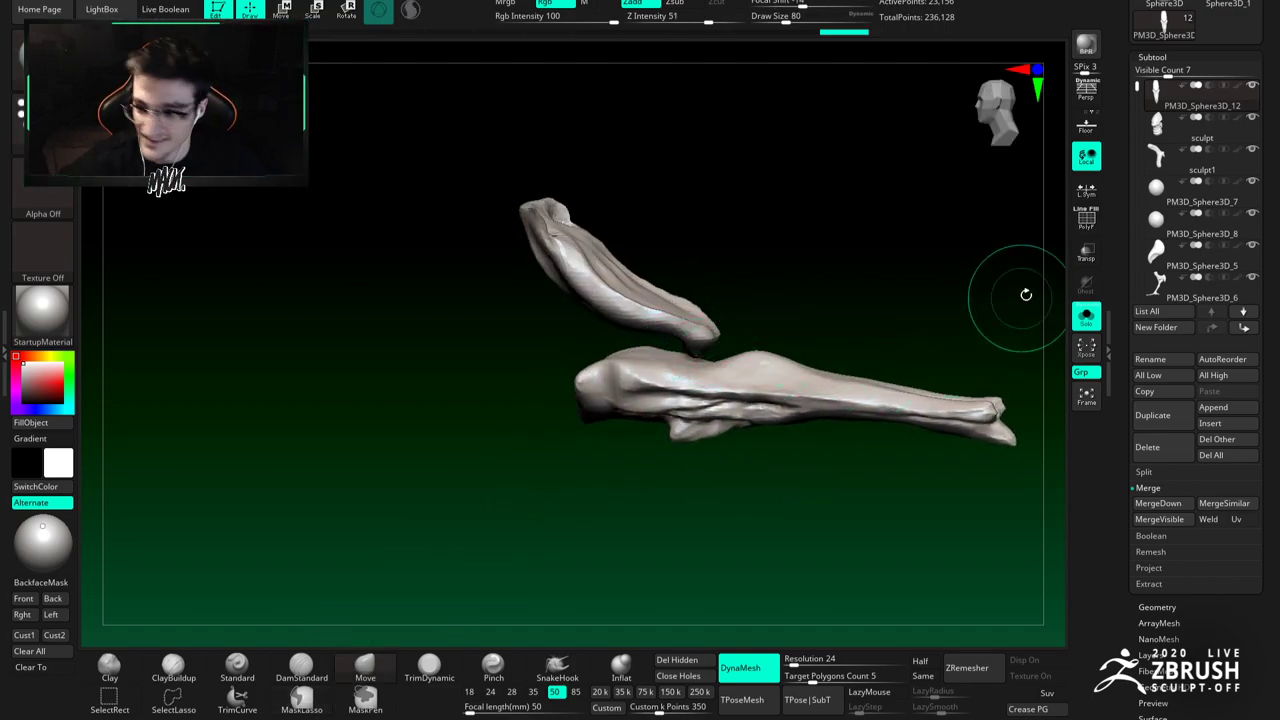
{"action": "left_click", "coordinate": [1152, 57]}
{"action": "left_click", "coordinate": [1157, 73]}
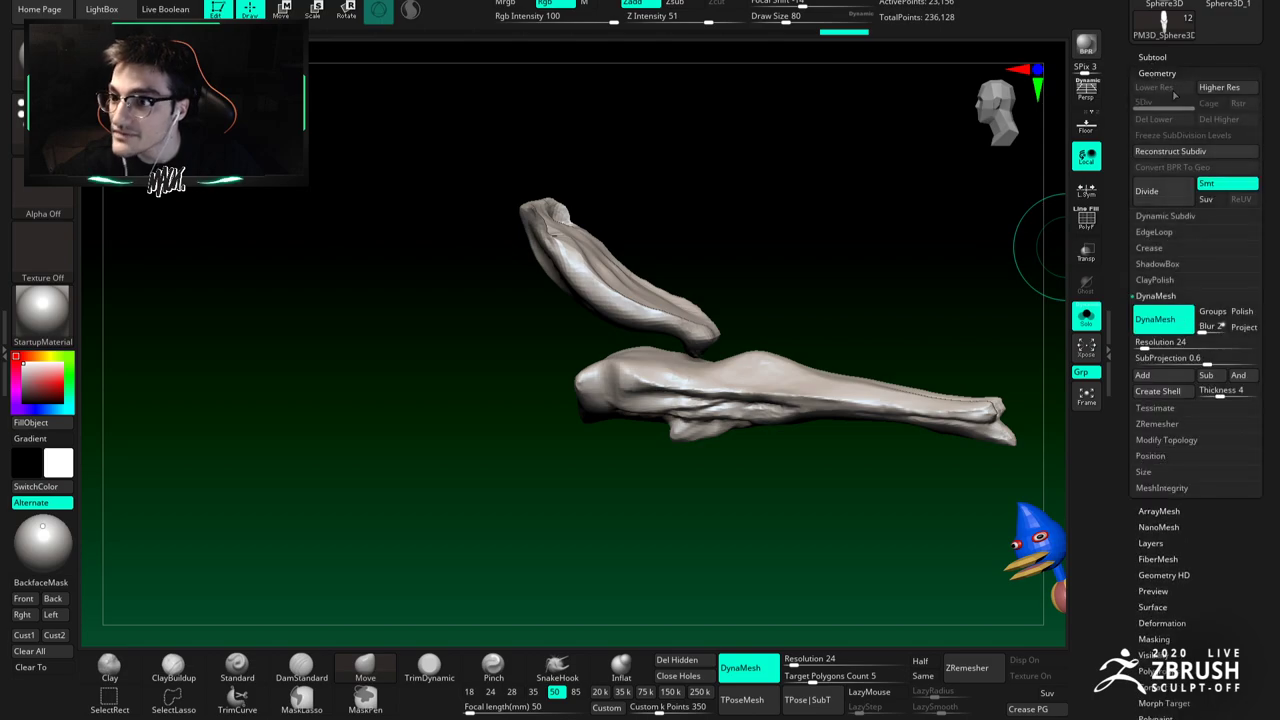
{"action": "left_click", "coordinate": [1158, 73]}
{"action": "left_click", "coordinate": [1158, 74]}
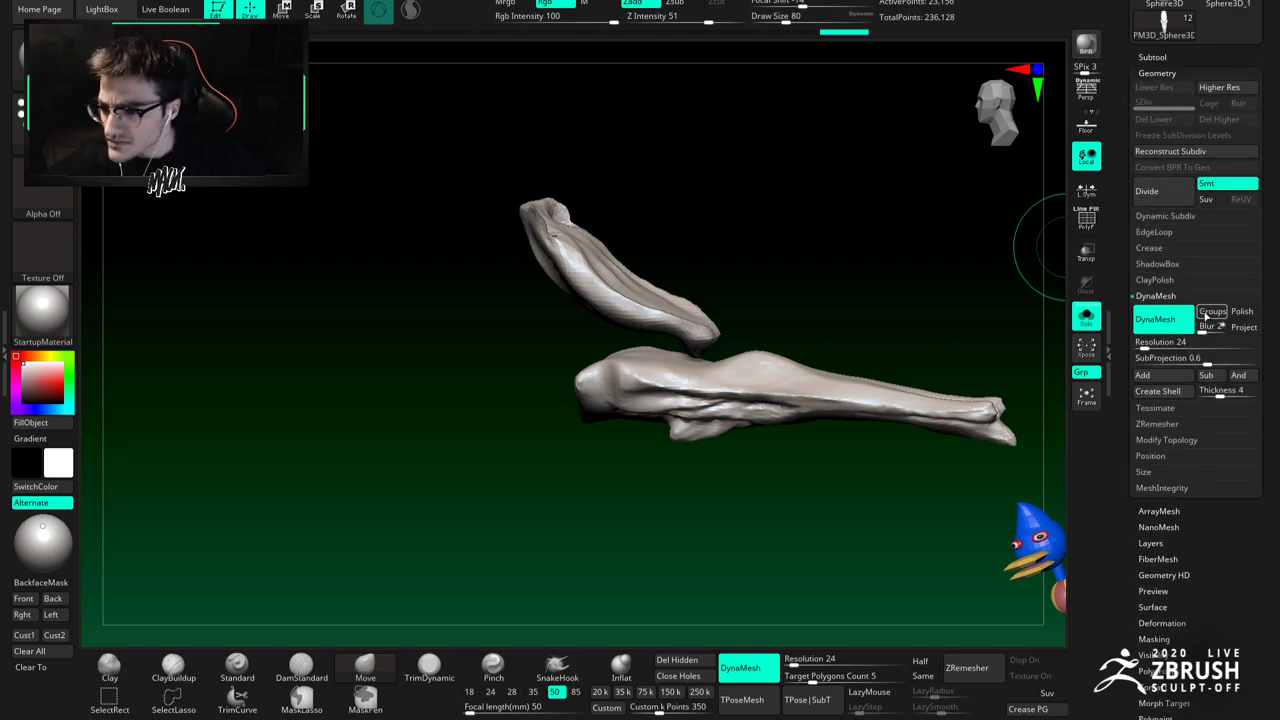
{"action": "left_click", "coordinate": [1086, 316]}
{"action": "left_click", "coordinate": [1086, 316]}
{"action": "left_click_drag", "start_coordinate": [1080, 330], "coordinate": [714, 314]}
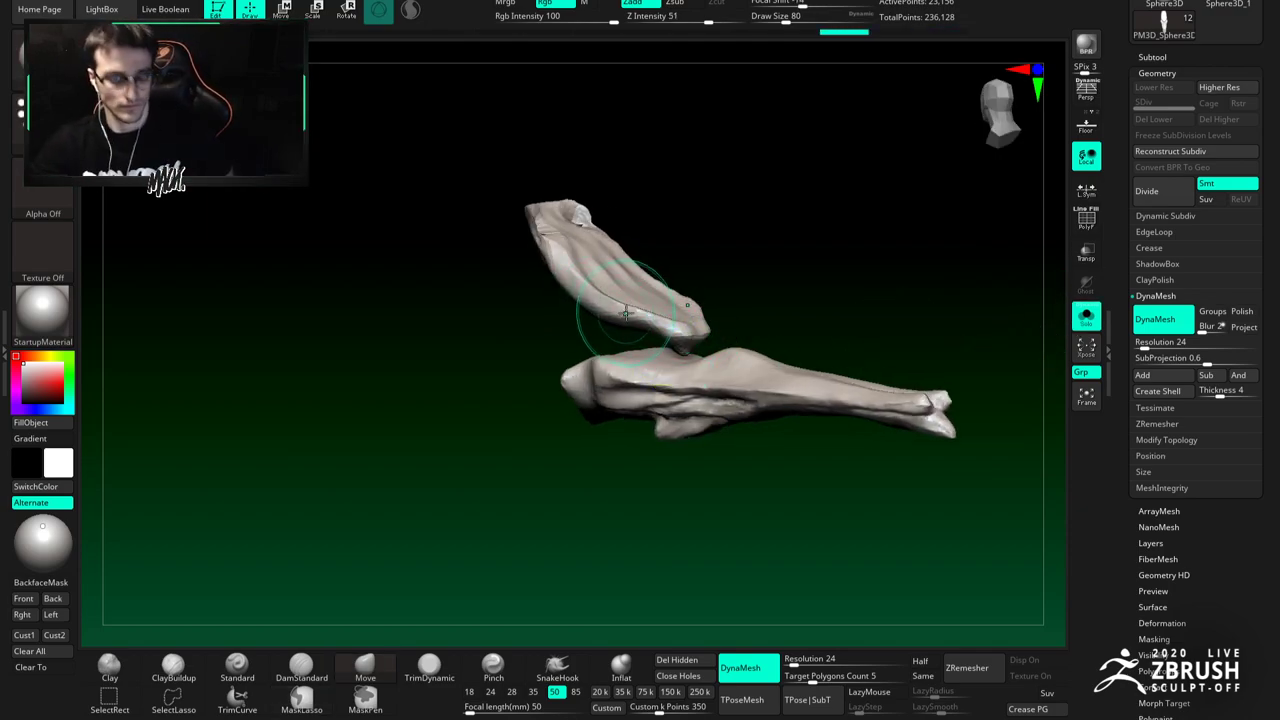
Step: Pull the back section's lower end down toward the tail body with the Move brush
{"action": "key", "text": "b"}
{"action": "key", "text": "m"}
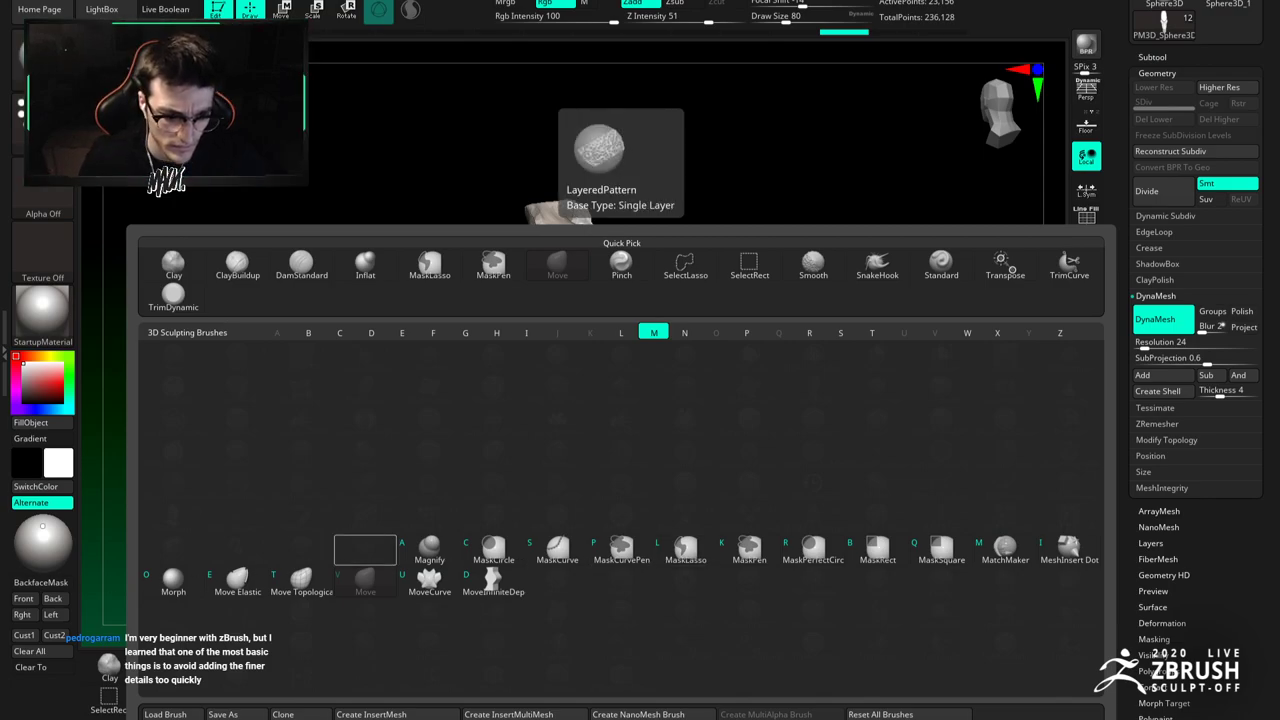
{"action": "key", "text": "v"}
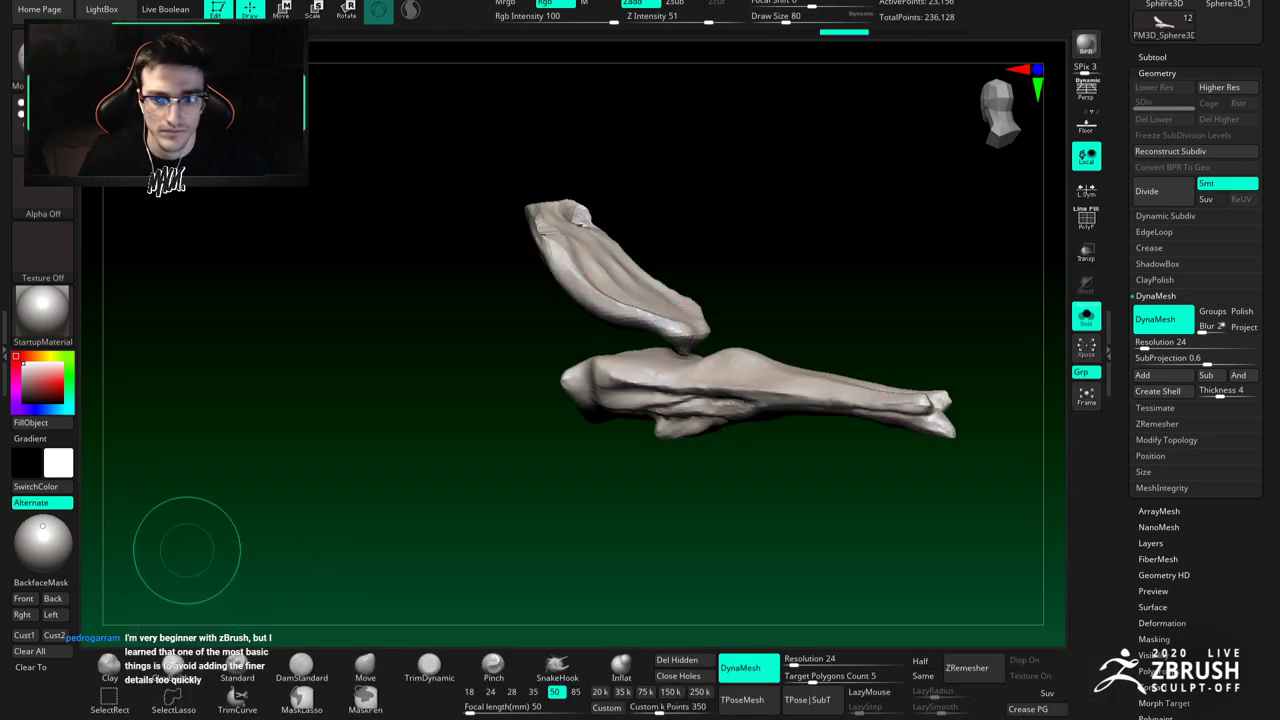
{"action": "right_click_drag", "start_coordinate": [684, 332], "coordinate": [671, 337]}
{"action": "left_click_drag", "start_coordinate": [671, 337], "coordinate": [677, 344]}
{"action": "right_click_drag", "start_coordinate": [677, 340], "coordinate": [660, 335]}
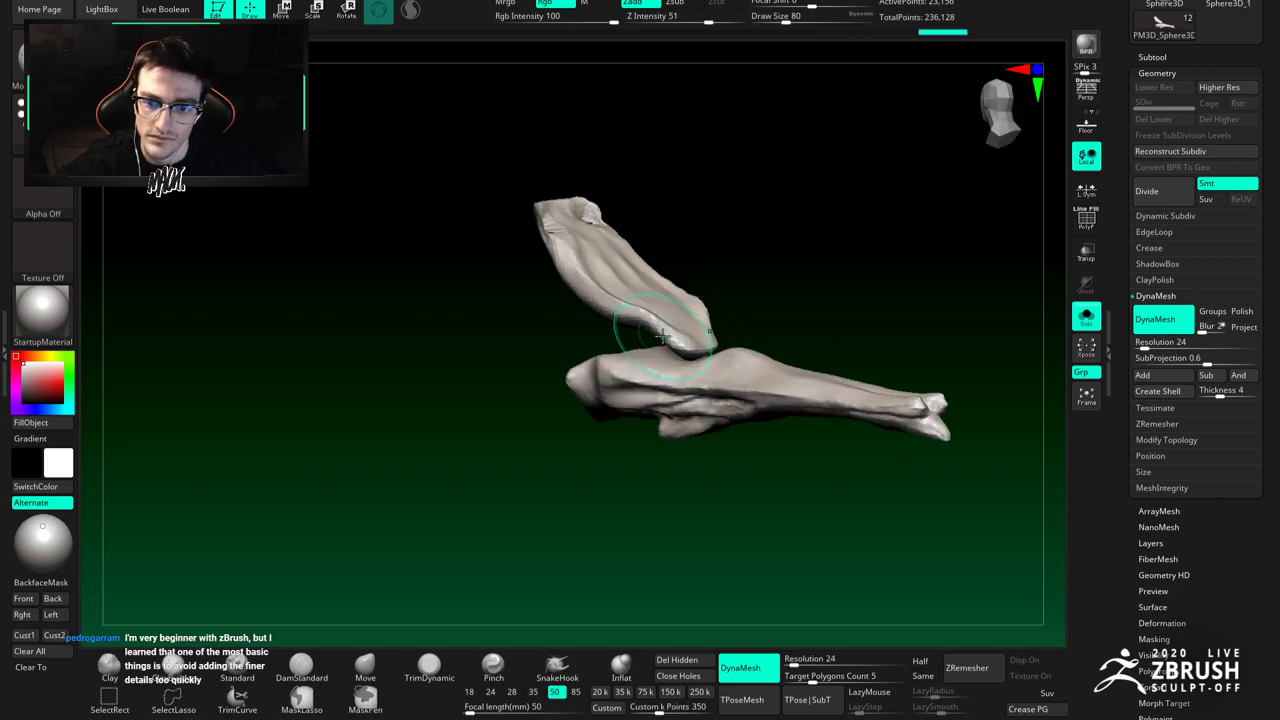
{"action": "left_click_drag", "start_coordinate": [635, 327], "coordinate": [630, 330]}
{"action": "mouse_move", "coordinate": [630, 330]}
{"action": "right_mouse_down"}
{"action": "mouse_move", "coordinate": [614, 332]}
{"action": "mouse_move", "coordinate": [640, 334]}
{"action": "right_mouse_up"}
Step: Bend the back section onto the tail body with the Move brush at draw size 163, and refine its edges at 97
{"action": "key", "text": "space"}
{"action": "left_click_drag", "start_coordinate": [640, 334], "coordinate": [644, 338]}
{"action": "right_click_drag", "start_coordinate": [644, 338], "coordinate": [597, 337]}
{"action": "left_click_drag", "start_coordinate": [597, 337], "coordinate": [580, 337]}
{"action": "right_click_drag", "start_coordinate": [580, 337], "coordinate": [596, 334]}
{"action": "key", "text": "space"}
{"action": "mouse_move", "coordinate": [596, 334]}
{"action": "left_mouse_down"}
{"action": "mouse_move", "coordinate": [580, 328]}
{"action": "mouse_move", "coordinate": [594, 320]}
{"action": "left_mouse_up"}
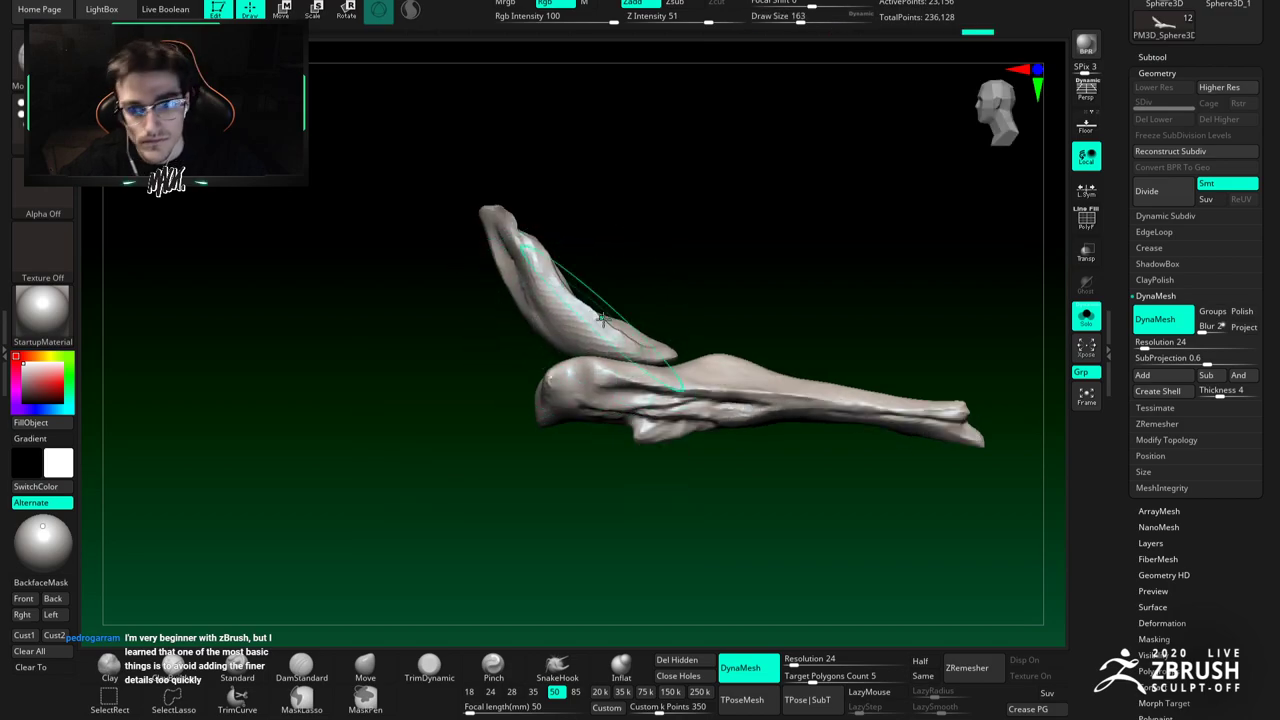
{"action": "mouse_move", "coordinate": [708, 358]}
{"action": "right_mouse_down"}
{"action": "mouse_move", "coordinate": [684, 380]}
{"action": "mouse_move", "coordinate": [704, 370]}
{"action": "right_mouse_up"}
{"action": "key", "text": "space"}
{"action": "left_click_drag", "start_coordinate": [704, 366], "coordinate": [677, 369]}
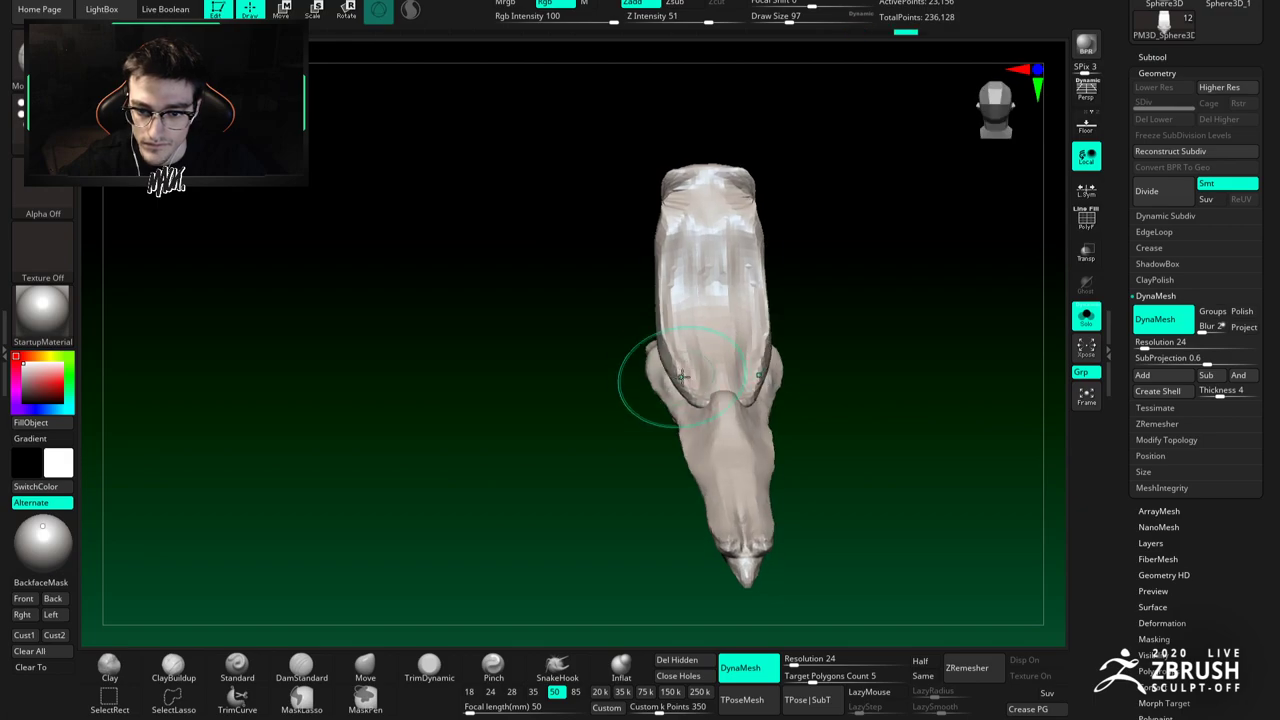
Step: Fuse the back and tail sections with DynaMesh at resolution 24 and bring back the whole bird
{"action": "left_click_drag", "start_coordinate": [673, 333], "coordinate": [739, 338]}
{"action": "left_click", "coordinate": [1081, 318]}
{"action": "left_click_drag", "start_coordinate": [1020, 335], "coordinate": [884, 372]}
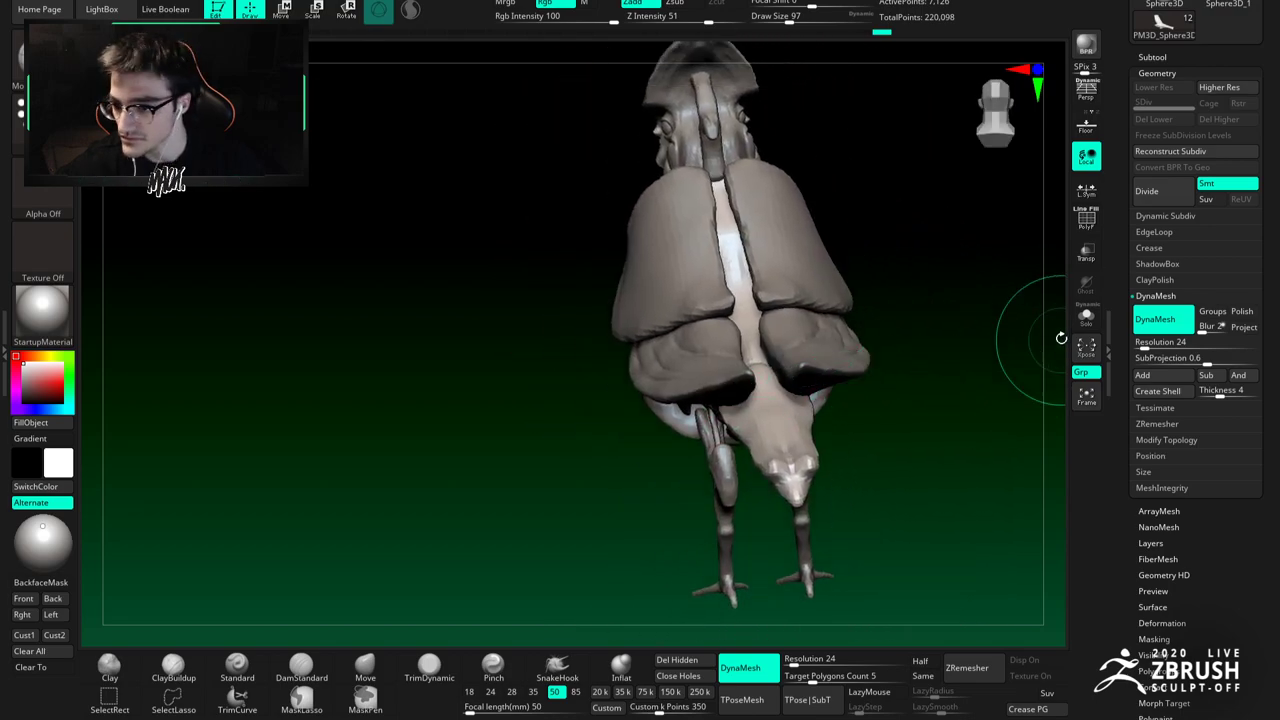
Step: Isolate the fused piece and carve lengthwise grooves along the back with DamStandard at draw size 41
{"action": "left_click", "coordinate": [1083, 319]}
{"action": "key", "text": "b"}
{"action": "key", "text": "d"}
{"action": "key", "text": "s"}
{"action": "mouse_move", "coordinate": [748, 320]}
{"action": "right_mouse_down", "text": "shift"}
{"action": "mouse_move", "coordinate": [763, 303]}
{"action": "mouse_move", "coordinate": [745, 316]}
{"action": "mouse_move", "coordinate": [722, 308]}
{"action": "right_mouse_up", "text": "shift"}
{"action": "key", "text": "space"}
{"action": "left_click_drag", "start_coordinate": [742, 279], "coordinate": [736, 279]}
{"action": "mouse_move", "coordinate": [736, 266]}
{"action": "left_mouse_down"}
{"action": "mouse_move", "coordinate": [740, 284]}
{"action": "mouse_move", "coordinate": [734, 274]}
{"action": "left_mouse_up"}
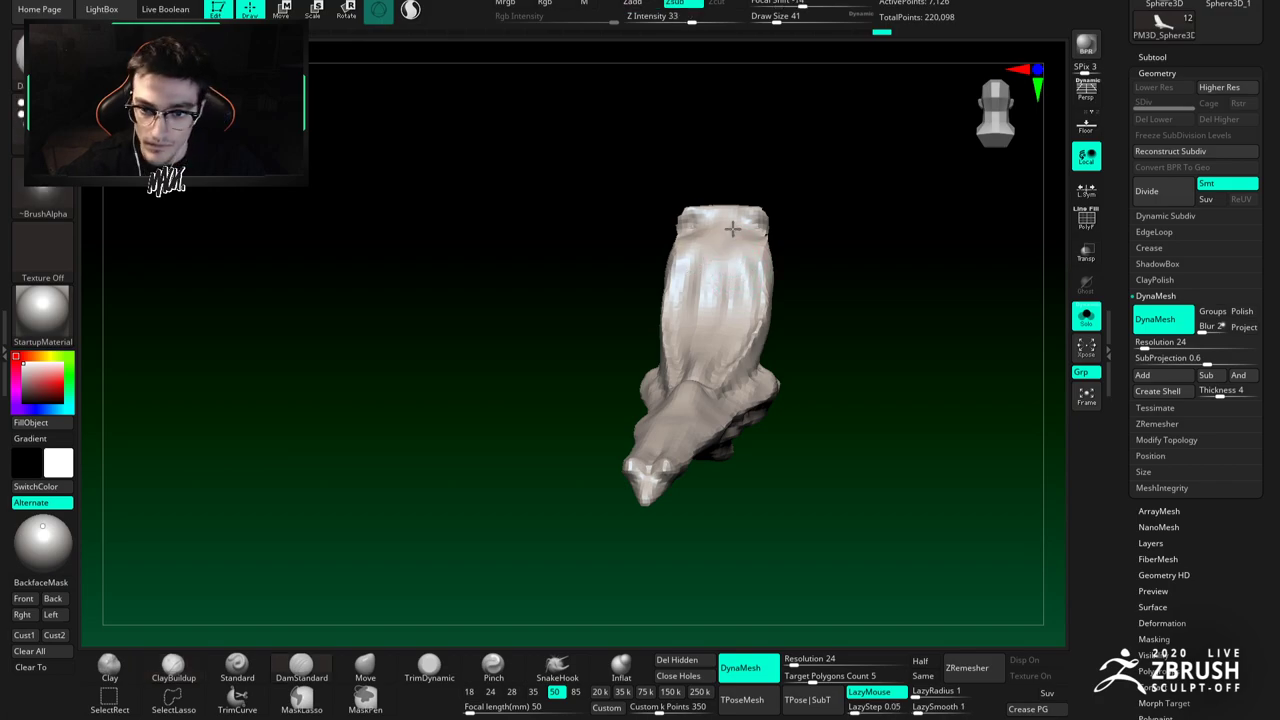
{"action": "right_click_drag", "start_coordinate": [716, 312], "coordinate": [719, 368]}
{"action": "mouse_move", "coordinate": [713, 386]}
{"action": "left_mouse_down"}
{"action": "mouse_move", "coordinate": [722, 372]}
{"action": "mouse_move", "coordinate": [681, 441]}
{"action": "left_mouse_up"}
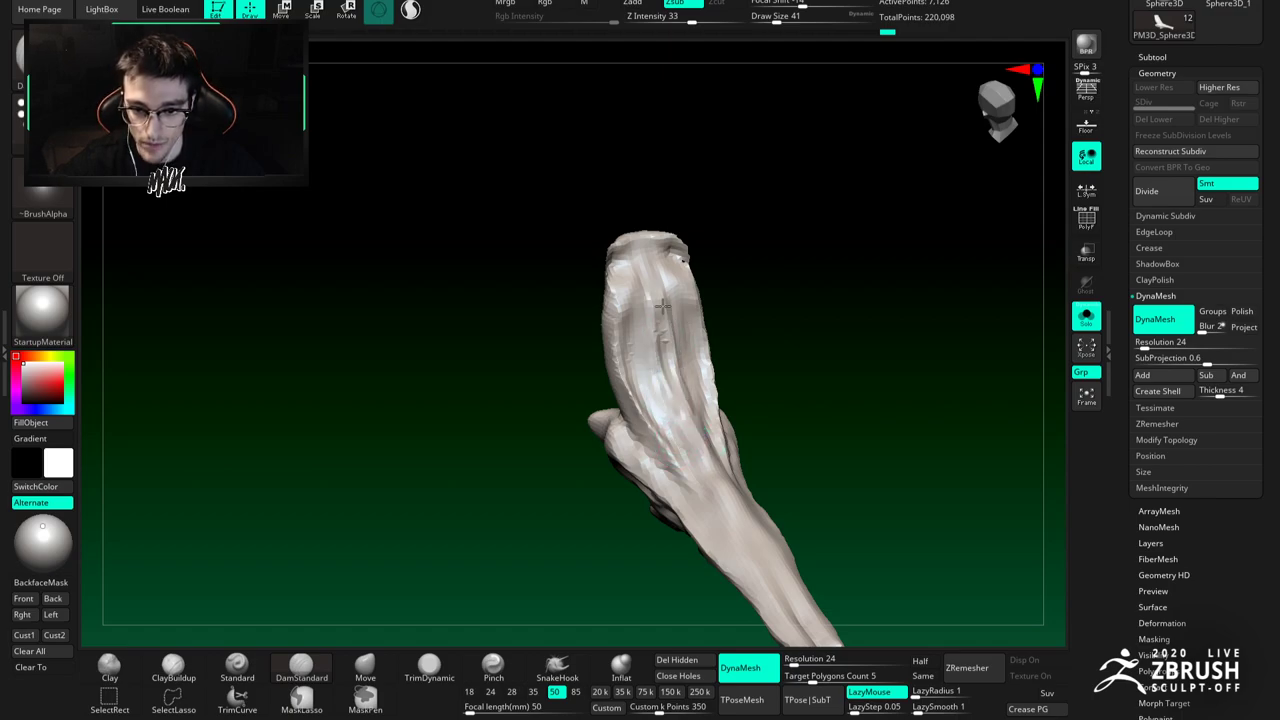
{"action": "left_click_drag", "start_coordinate": [662, 306], "coordinate": [664, 344]}
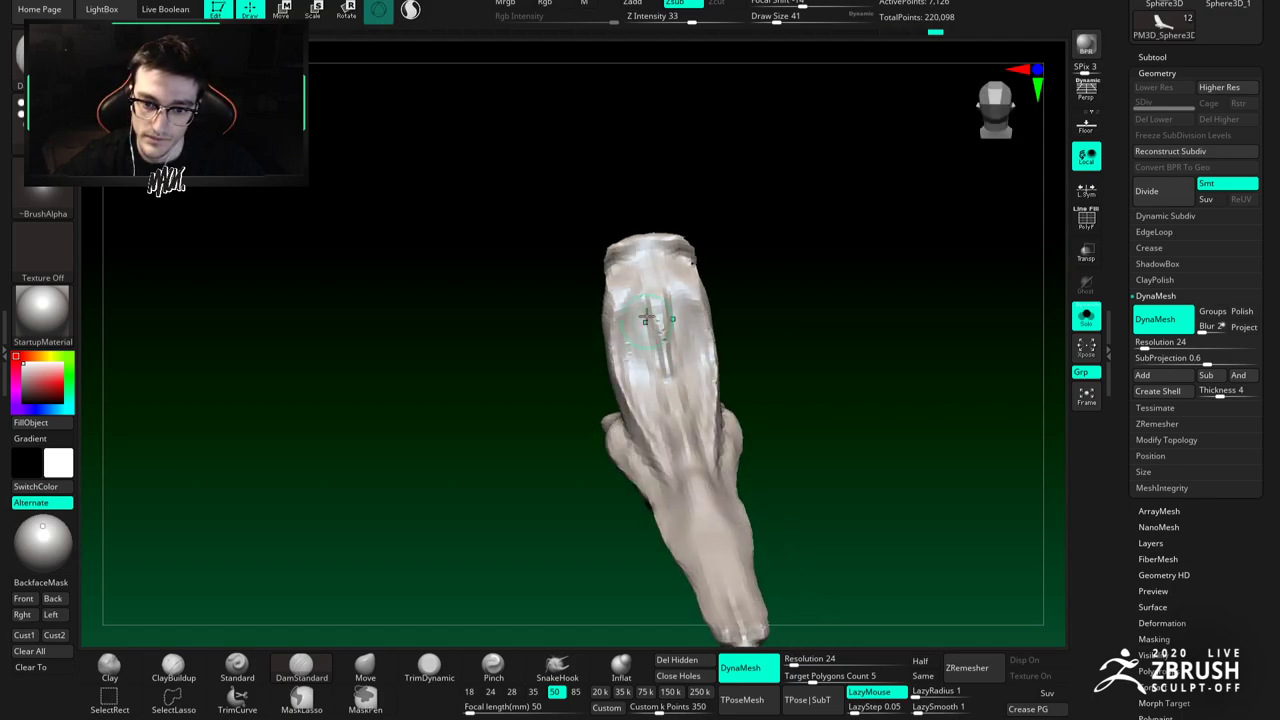
Step: Build up the ridges beside the back's central groove with ClayBuildup at draw size 41
{"action": "right_click_drag", "start_coordinate": [641, 317], "coordinate": [632, 317]}
{"action": "key", "text": "b"}
{"action": "key", "text": "c"}
{"action": "key", "text": "b"}
{"action": "left_click_drag", "start_coordinate": [629, 280], "coordinate": [637, 304]}
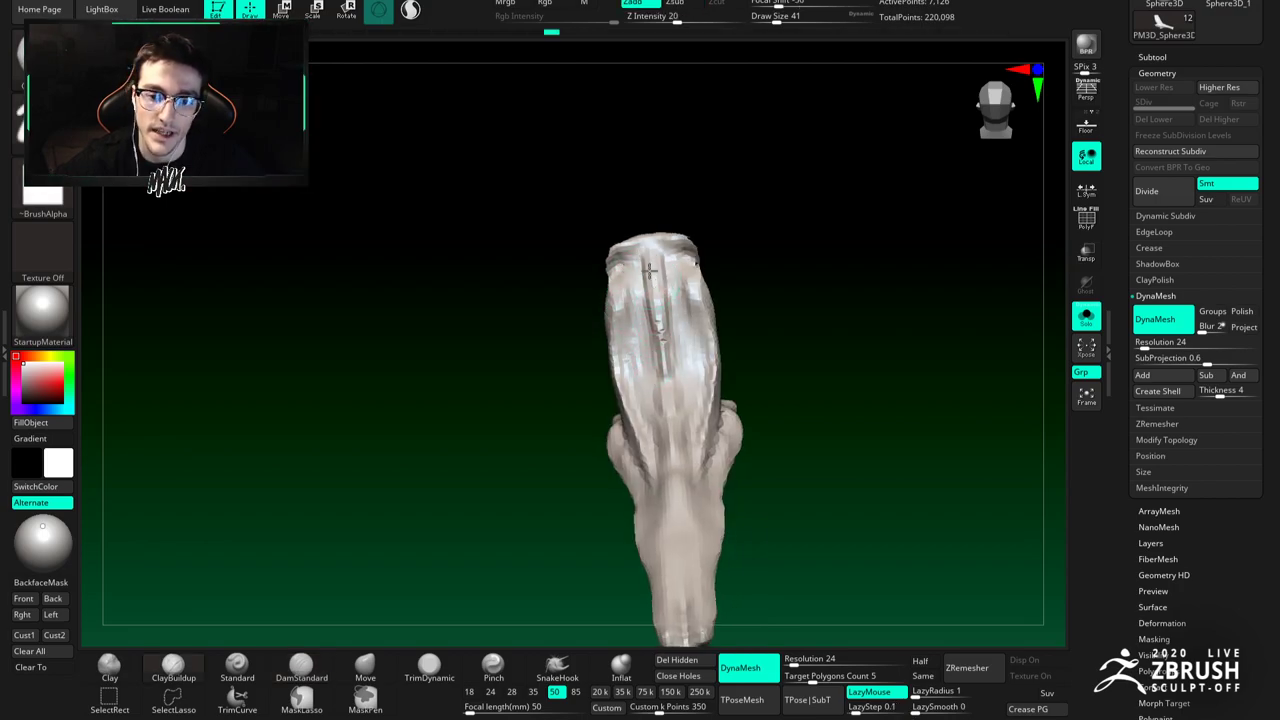
{"action": "left_click_drag", "start_coordinate": [665, 403], "coordinate": [634, 322]}
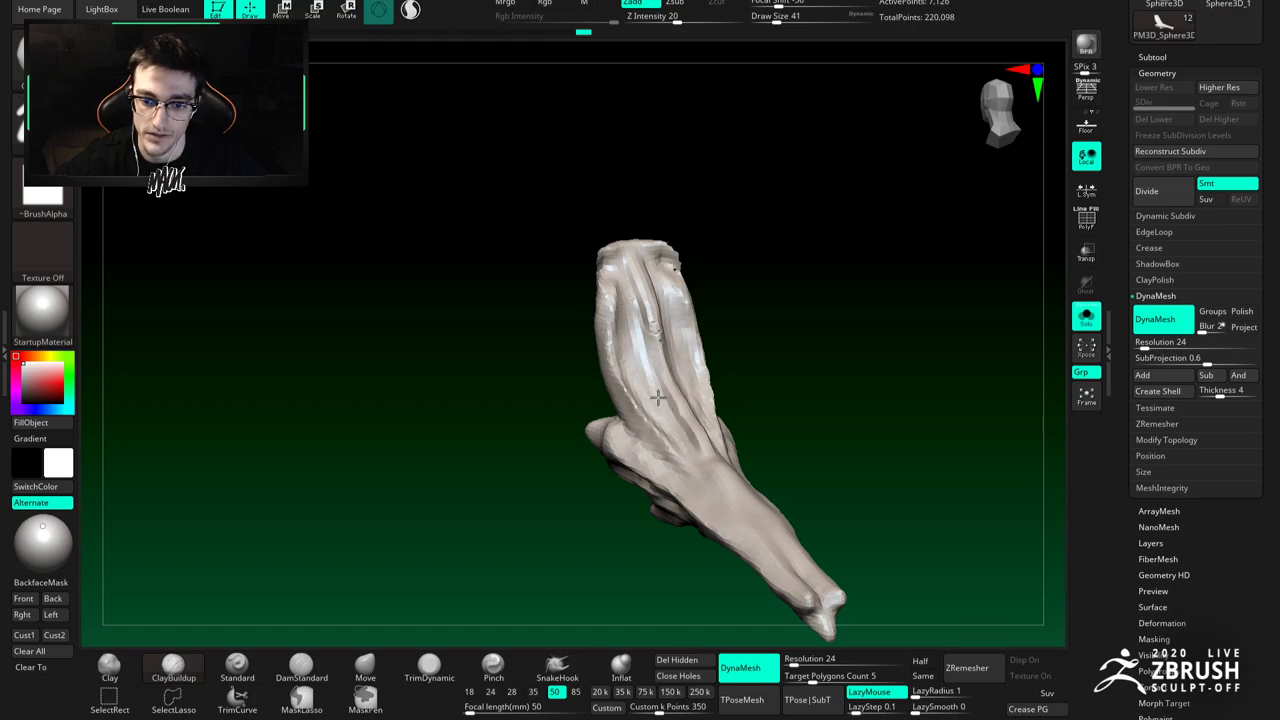
Step: Reshape the dip where the back meets the tail with the Move brush at draw size 46 and smooth the transition
{"action": "left_click", "coordinate": [1085, 318]}
{"action": "right_click_drag", "start_coordinate": [801, 469], "coordinate": [784, 505]}
{"action": "mouse_move", "coordinate": [783, 505]}
{"action": "left_mouse_down"}
{"action": "mouse_move", "coordinate": [743, 420]}
{"action": "mouse_move", "coordinate": [743, 384]}
{"action": "left_mouse_up"}
{"action": "left_click", "coordinate": [1086, 317]}
{"action": "left_click_drag", "start_coordinate": [848, 385], "coordinate": [746, 393]}
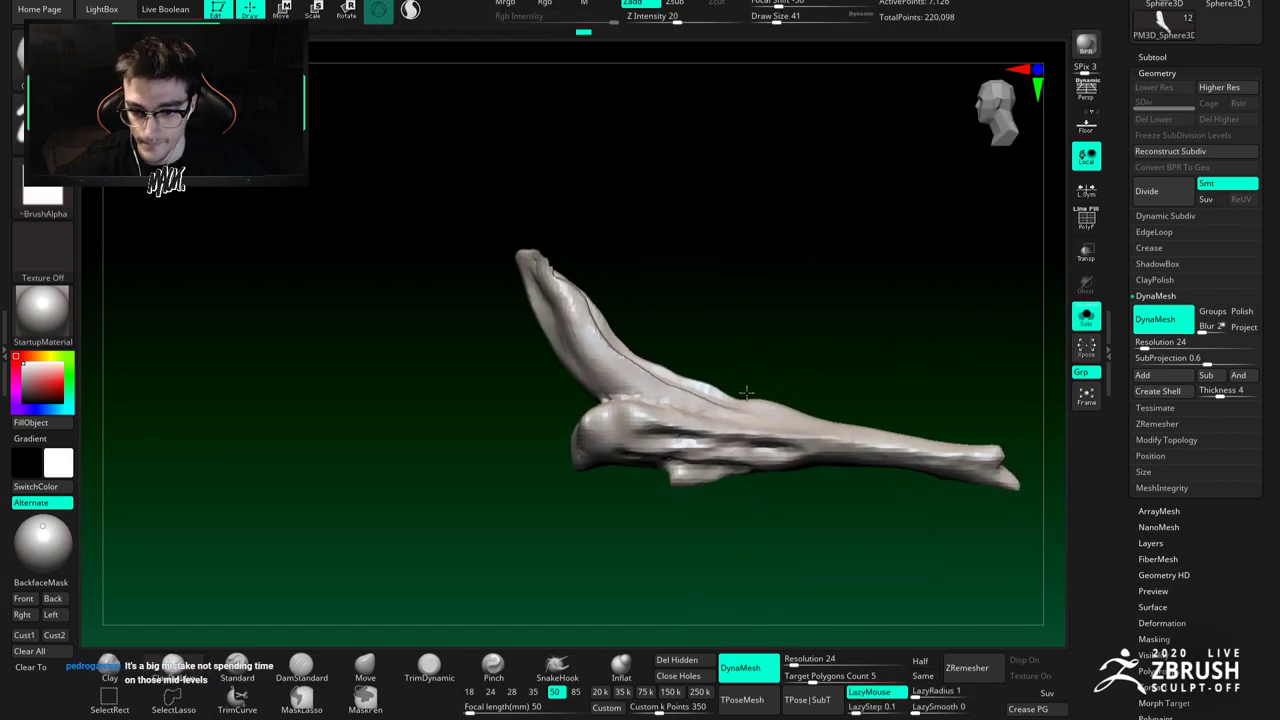
{"action": "right_click_drag", "start_coordinate": [746, 393], "coordinate": [610, 494], "text": "ctrl"}
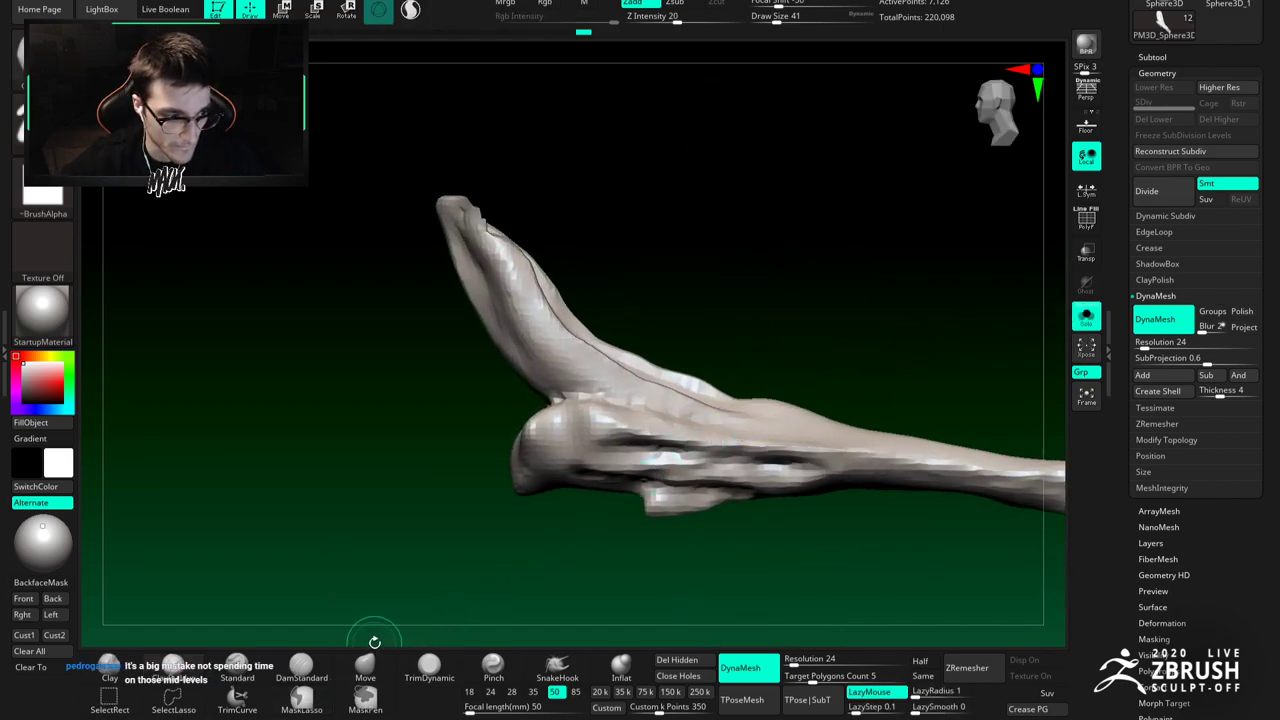
{"action": "left_click", "coordinate": [365, 665]}
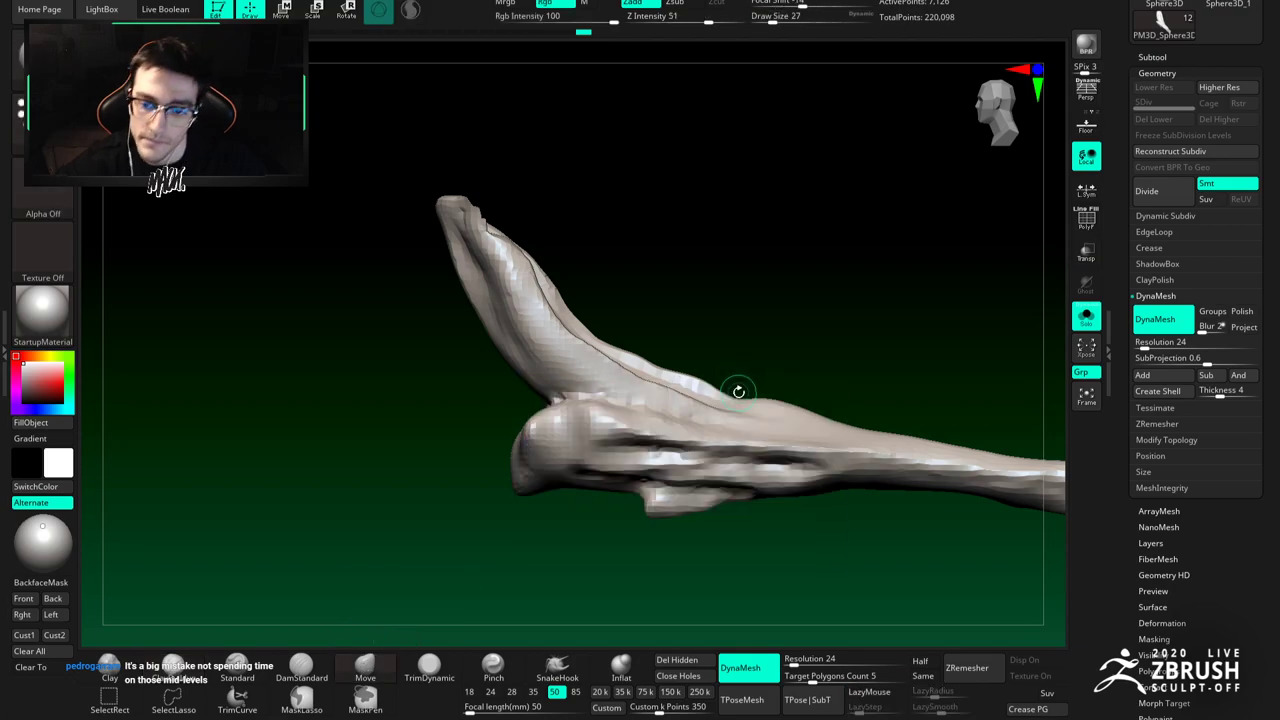
{"action": "key", "text": "space"}
{"action": "left_click_drag", "start_coordinate": [732, 397], "coordinate": [734, 398]}
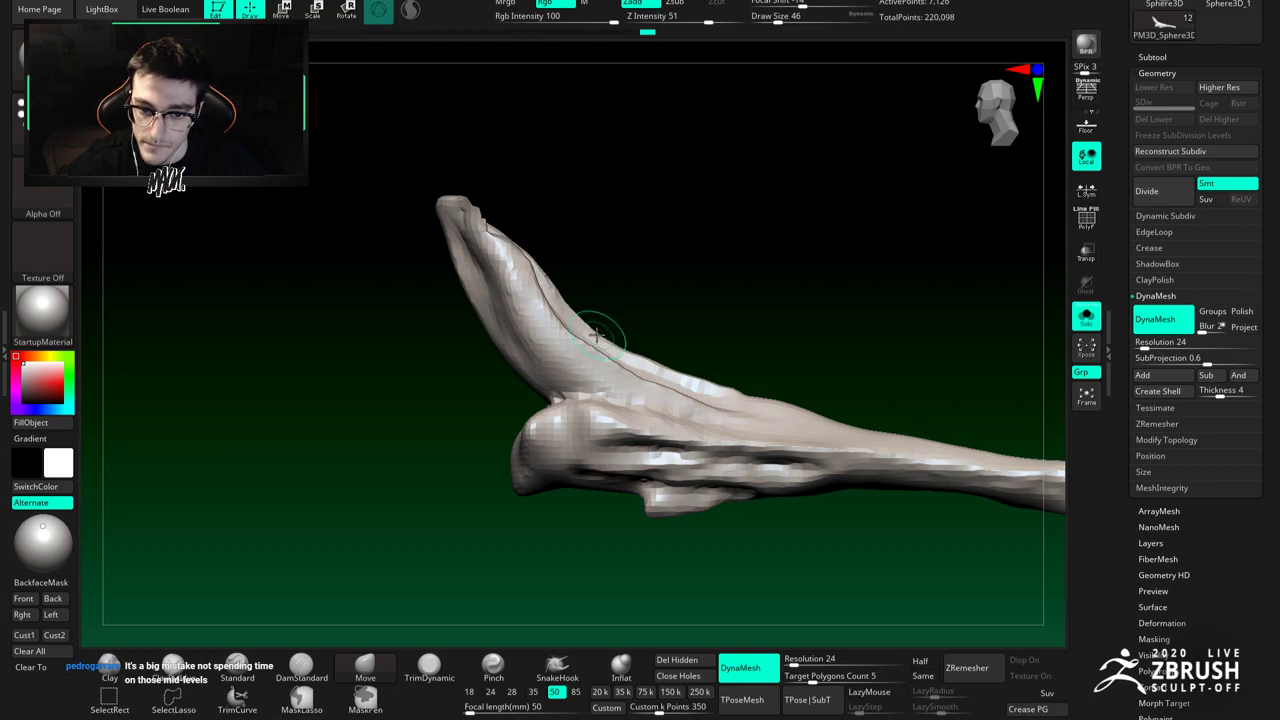
{"action": "left_click_drag", "start_coordinate": [598, 337], "coordinate": [637, 349], "text": "shift"}
{"action": "right_click_drag", "start_coordinate": [750, 406], "coordinate": [790, 406], "text": "ctrl"}
{"action": "right_click_drag", "start_coordinate": [790, 406], "coordinate": [934, 406]}
{"action": "right_click_drag", "start_coordinate": [698, 356], "coordinate": [812, 341]}
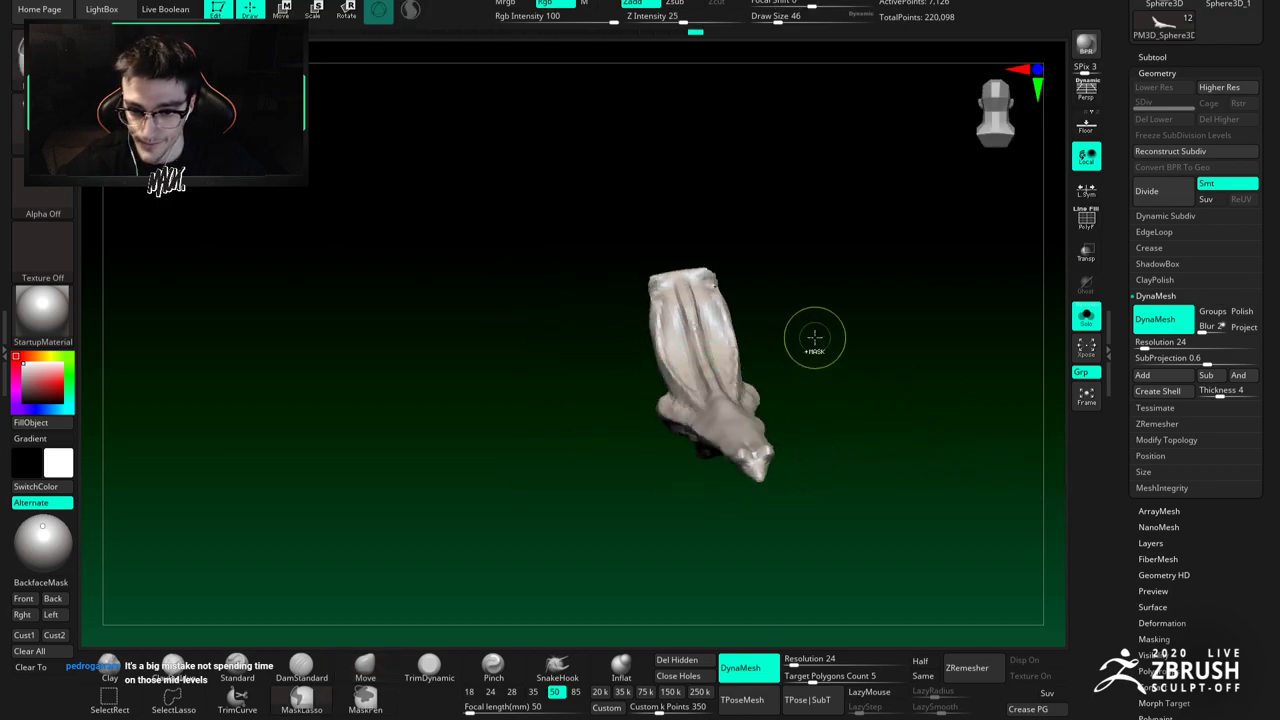
Step: Rebuild the fused back and tail piece with DynaMesh at resolution 40
{"action": "left_click", "coordinate": [806, 661]}
{"action": "type", "text": "40"}
{"action": "key", "text": "Return"}
{"action": "left_click_drag", "start_coordinate": [803, 540], "coordinate": [794, 440], "text": "ctrl"}
Step: Refine the back surface of the fused piece, refresh its DynaMesh, and show the whole bird again
{"action": "right_click_drag", "start_coordinate": [791, 400], "coordinate": [705, 335], "text": "shift"}
{"action": "mouse_move", "coordinate": [705, 335]}
{"action": "right_mouse_down", "text": "ctrl"}
{"action": "mouse_move", "coordinate": [792, 440]}
{"action": "mouse_move", "coordinate": [717, 337]}
{"action": "mouse_move", "coordinate": [758, 348]}
{"action": "right_mouse_up", "text": "ctrl"}
{"action": "left_click_drag", "start_coordinate": [752, 315], "coordinate": [752, 298]}
{"action": "right_click_drag", "start_coordinate": [700, 318], "coordinate": [752, 284]}
{"action": "left_click_drag", "start_coordinate": [748, 275], "coordinate": [750, 302]}
{"action": "left_click_drag", "start_coordinate": [828, 325], "coordinate": [832, 364], "text": "ctrl"}
{"action": "right_click_drag", "start_coordinate": [771, 337], "coordinate": [806, 317]}
{"action": "mouse_move", "coordinate": [791, 282]}
{"action": "left_mouse_down"}
{"action": "mouse_move", "coordinate": [789, 299]}
{"action": "mouse_move", "coordinate": [757, 281]}
{"action": "left_mouse_up"}
{"action": "left_click", "coordinate": [1078, 329]}
Step: Select the head piece and isolate it from the rest of the bird
{"action": "right_click_drag", "start_coordinate": [731, 363], "coordinate": [738, 400], "text": "ctrl"}
{"action": "mouse_move", "coordinate": [738, 400]}
{"action": "right_mouse_down", "text": "alt"}
{"action": "mouse_move", "coordinate": [729, 319]}
{"action": "mouse_move", "coordinate": [591, 306]}
{"action": "mouse_move", "coordinate": [697, 340]}
{"action": "right_mouse_up", "text": "alt"}
{"action": "key", "text": "space"}
{"action": "left_click_drag", "start_coordinate": [718, 317], "coordinate": [714, 317]}
{"action": "left_click", "coordinate": [722, 322], "text": "alt"}
{"action": "key", "text": "space"}
{"action": "mouse_move", "coordinate": [706, 312]}
{"action": "right_mouse_down"}
{"action": "mouse_move", "coordinate": [719, 363]}
{"action": "mouse_move", "coordinate": [723, 352]}
{"action": "right_mouse_up"}
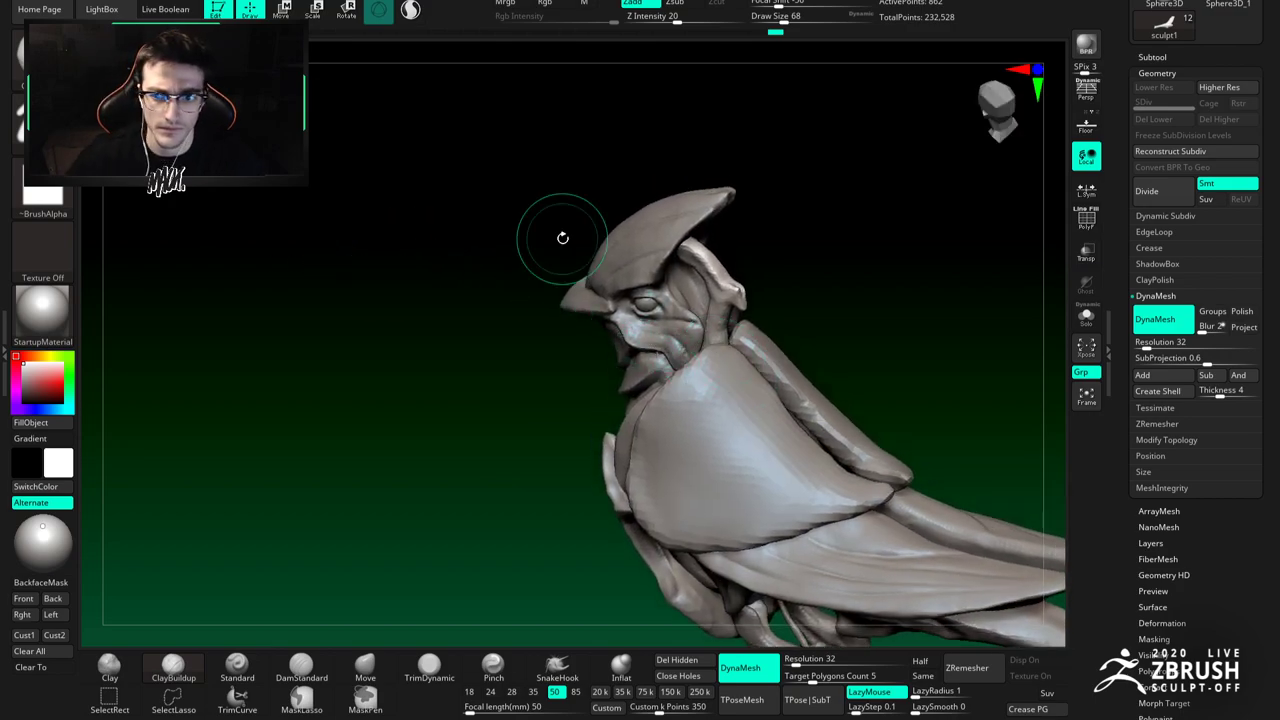
{"action": "right_click_drag", "start_coordinate": [735, 303], "coordinate": [717, 299], "text": "alt"}
{"action": "key", "text": "space"}
{"action": "left_click_drag", "start_coordinate": [690, 301], "coordinate": [682, 301]}
{"action": "left_click", "coordinate": [673, 302], "text": "alt"}
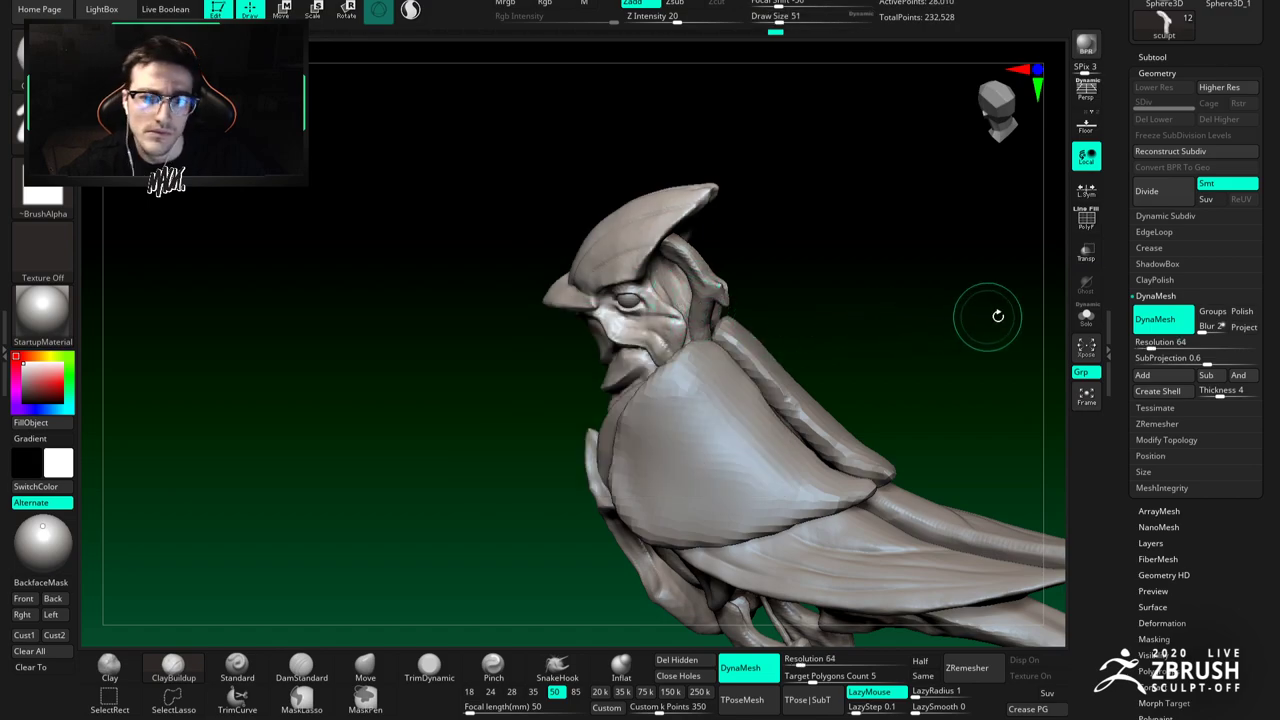
{"action": "left_click", "coordinate": [1084, 317]}
Step: Build up the rear face of the head crest with ClayBuildup at draw size 59
{"action": "right_click_drag", "start_coordinate": [780, 312], "coordinate": [682, 300]}
{"action": "key", "text": "space"}
{"action": "left_click_drag", "start_coordinate": [681, 300], "coordinate": [673, 299]}
{"action": "right_click_drag", "start_coordinate": [673, 299], "coordinate": [667, 346], "text": "shift"}
{"action": "mouse_move", "coordinate": [666, 348]}
{"action": "left_mouse_down"}
{"action": "mouse_move", "coordinate": [652, 348]}
{"action": "mouse_move", "coordinate": [671, 378]}
{"action": "mouse_move", "coordinate": [654, 336]}
{"action": "left_mouse_up"}
{"action": "mouse_move", "coordinate": [626, 378]}
{"action": "right_mouse_down", "text": "alt"}
{"action": "mouse_move", "coordinate": [624, 310]}
{"action": "mouse_move", "coordinate": [672, 330]}
{"action": "right_mouse_up", "text": "alt"}
{"action": "right_click_drag", "start_coordinate": [672, 330], "coordinate": [650, 296]}
{"action": "left_click_drag", "start_coordinate": [643, 254], "coordinate": [675, 142]}
{"action": "mouse_move", "coordinate": [674, 204]}
{"action": "left_mouse_down"}
{"action": "mouse_move", "coordinate": [665, 116]}
{"action": "mouse_move", "coordinate": [676, 132]}
{"action": "left_mouse_up"}
Step: Carve creases just inside the crest's rim on its rear face with DamStandard at draw size 59
{"action": "key", "text": "b"}
{"action": "key", "text": "d"}
{"action": "key", "text": "s"}
{"action": "mouse_move", "coordinate": [668, 187]}
{"action": "right_mouse_down", "text": "alt"}
{"action": "mouse_move", "coordinate": [680, 247]}
{"action": "mouse_move", "coordinate": [668, 200]}
{"action": "right_mouse_up", "text": "alt"}
{"action": "mouse_move", "coordinate": [668, 200]}
{"action": "left_mouse_down"}
{"action": "mouse_move", "coordinate": [606, 158]}
{"action": "mouse_move", "coordinate": [642, 172]}
{"action": "mouse_move", "coordinate": [678, 239]}
{"action": "mouse_move", "coordinate": [668, 312]}
{"action": "left_mouse_up"}
{"action": "right_click_drag", "start_coordinate": [651, 220], "coordinate": [670, 189]}
{"action": "left_click_drag", "start_coordinate": [628, 222], "coordinate": [682, 128]}
Step: Add volume along the crest's rim up to the tip with ClayBuildup at draw size 59
{"action": "right_click_drag", "start_coordinate": [642, 206], "coordinate": [637, 243], "text": "alt"}
{"action": "key", "text": "b"}
{"action": "key", "text": "c"}
{"action": "key", "text": "b"}
{"action": "left_click_drag", "start_coordinate": [660, 269], "coordinate": [730, 134]}
{"action": "right_click_drag", "start_coordinate": [725, 163], "coordinate": [703, 214], "text": "alt"}
{"action": "left_click_drag", "start_coordinate": [705, 212], "coordinate": [767, 143]}
{"action": "right_click_drag", "start_coordinate": [729, 171], "coordinate": [708, 197]}
{"action": "mouse_move", "coordinate": [735, 108]}
{"action": "right_mouse_down"}
{"action": "mouse_move", "coordinate": [710, 112]}
{"action": "mouse_move", "coordinate": [740, 110]}
{"action": "mouse_move", "coordinate": [757, 129]}
{"action": "right_mouse_up"}
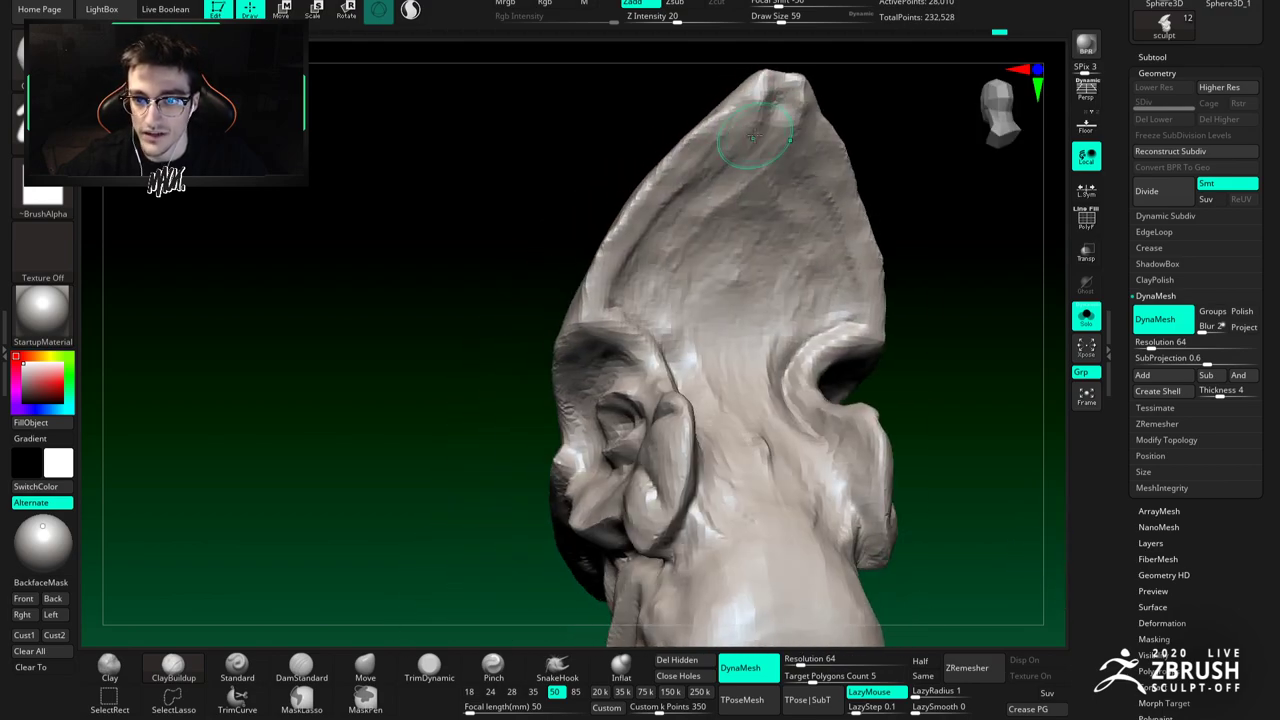
Step: Deepen the creases inside the crest's rim with DamStandard and fill out the surface between them with ClayBuildup
{"action": "key", "text": "b"}
{"action": "key", "text": "d"}
{"action": "key", "text": "s"}
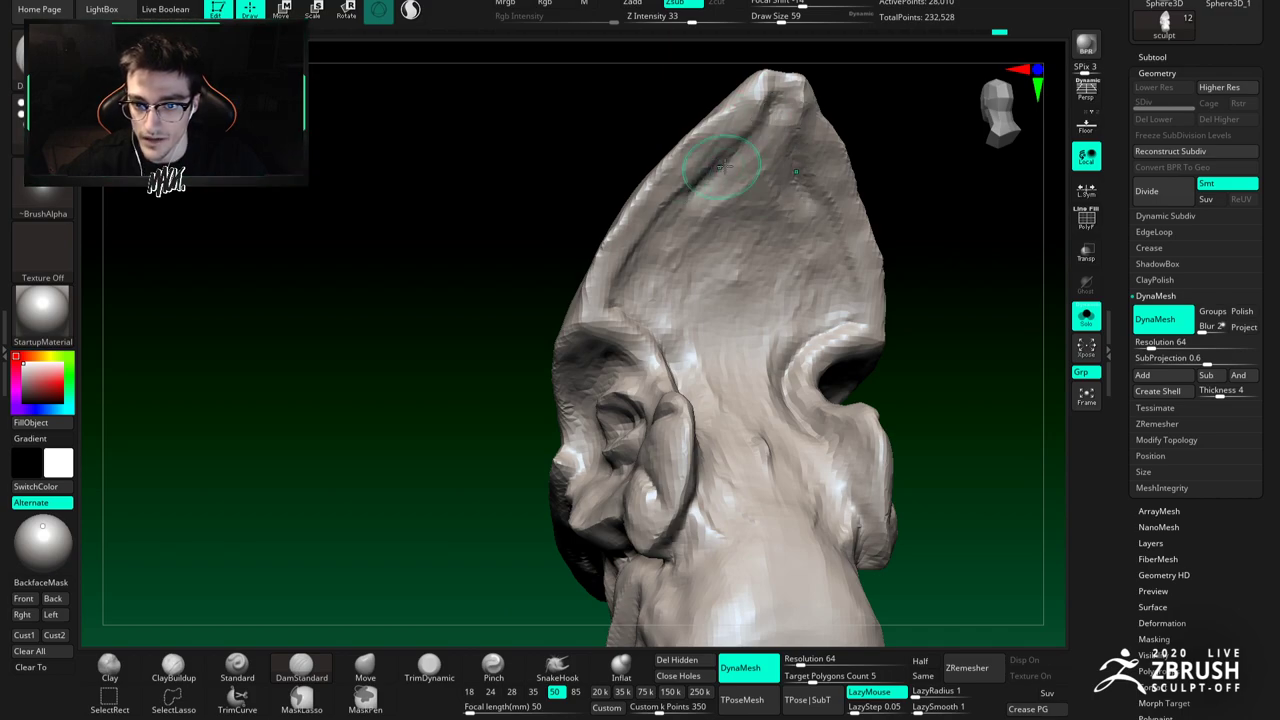
{"action": "key", "text": "b"}
{"action": "key", "text": "c"}
{"action": "key", "text": "b"}
{"action": "right_click_drag", "start_coordinate": [708, 170], "coordinate": [742, 137]}
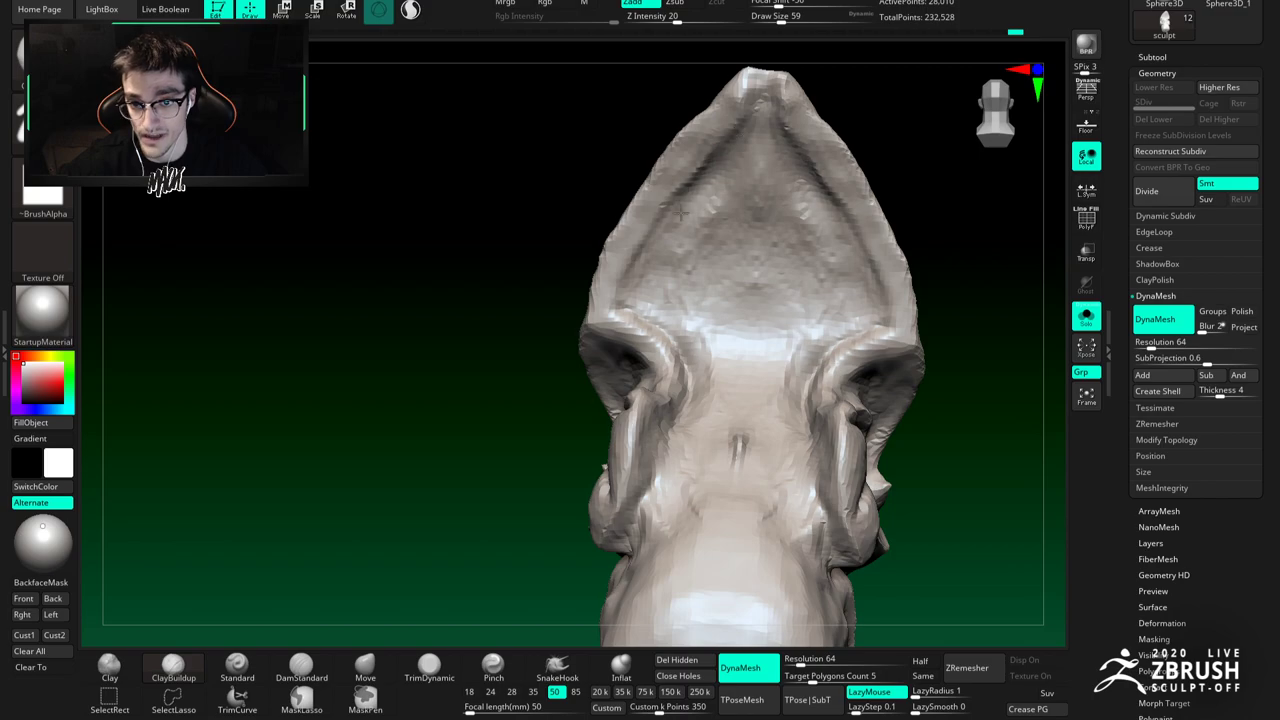
{"action": "right_click_drag", "start_coordinate": [698, 153], "coordinate": [697, 145]}
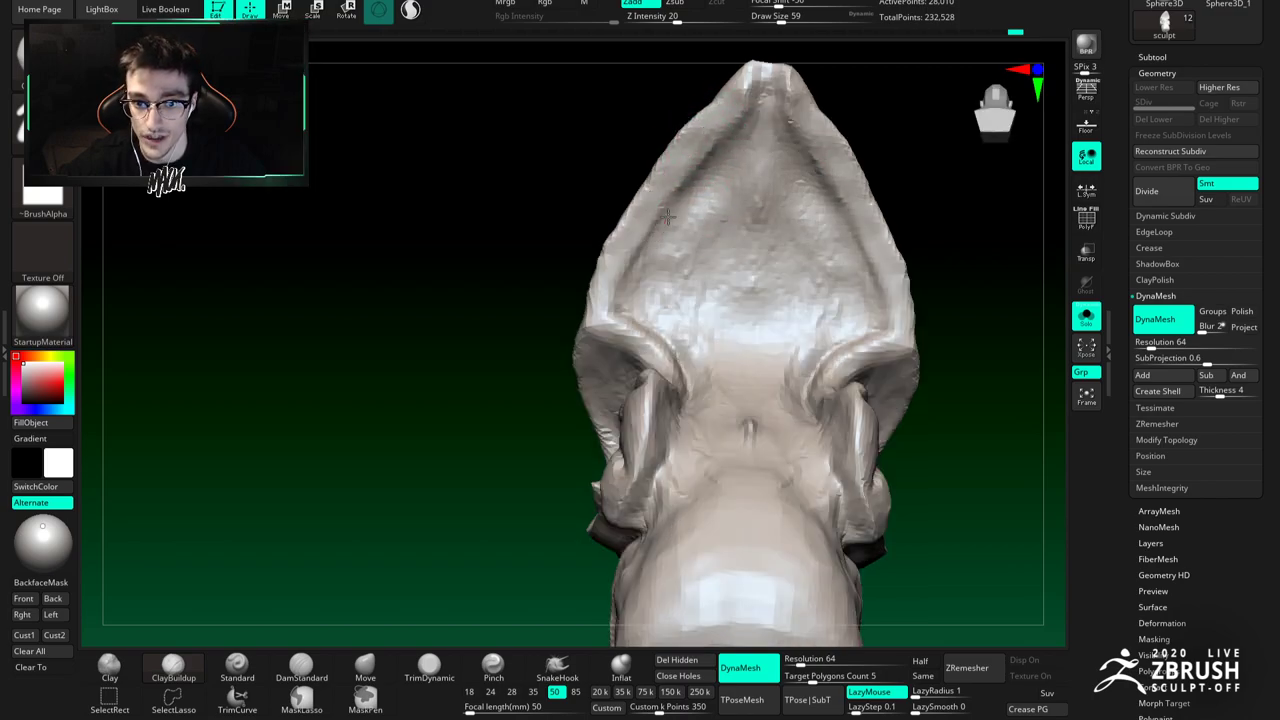
{"action": "mouse_move", "coordinate": [711, 287]}
{"action": "right_mouse_down", "text": "ctrl"}
{"action": "mouse_move", "coordinate": [706, 235]}
{"action": "mouse_move", "coordinate": [704, 365]}
{"action": "mouse_move", "coordinate": [722, 272]}
{"action": "right_mouse_up", "text": "ctrl"}
{"action": "key", "text": "space"}
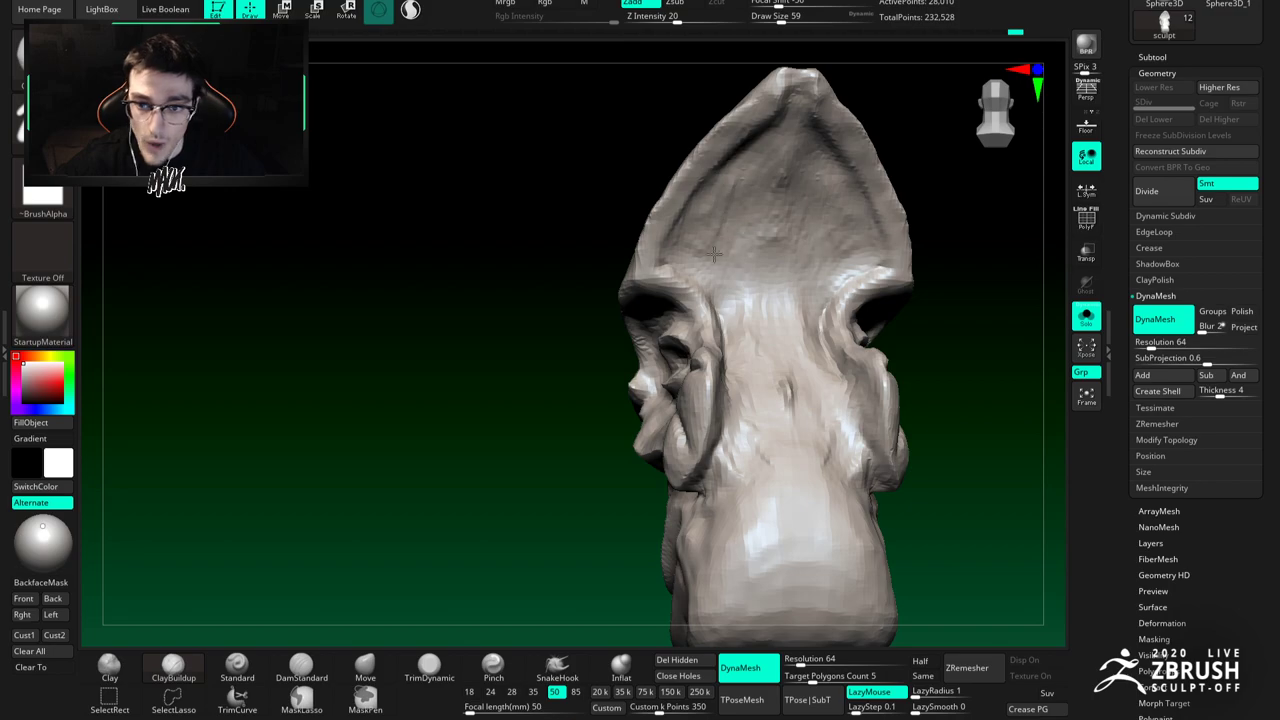
Step: Carve lines from the crest's base down the back of the head with DamStandard at draw size 59
{"action": "mouse_move", "coordinate": [713, 255]}
{"action": "right_mouse_down"}
{"action": "mouse_move", "coordinate": [726, 248]}
{"action": "mouse_move", "coordinate": [686, 271]}
{"action": "mouse_move", "coordinate": [702, 232]}
{"action": "right_mouse_up"}
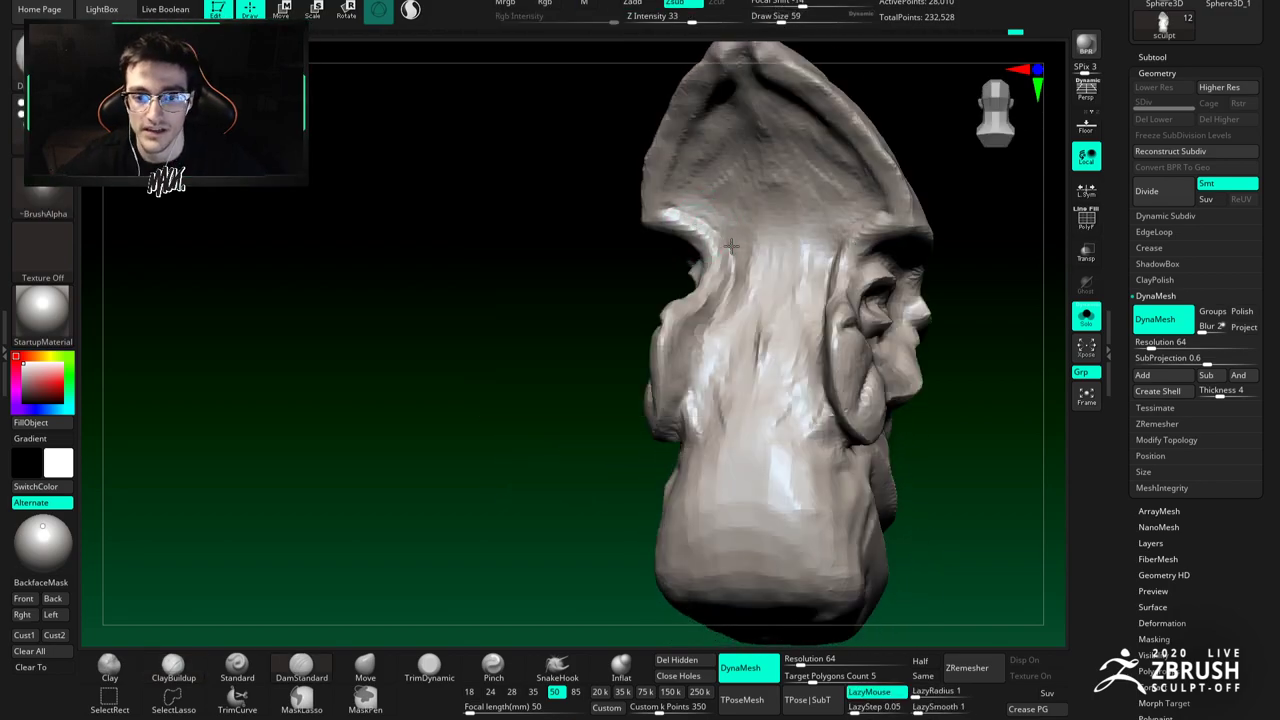
{"action": "right_click_drag", "start_coordinate": [679, 196], "coordinate": [690, 203]}
{"action": "right_click_drag", "start_coordinate": [724, 135], "coordinate": [691, 213]}
{"action": "key", "text": "b"}
{"action": "key", "text": "c"}
{"action": "key", "text": "b"}
{"action": "right_click_drag", "start_coordinate": [716, 165], "coordinate": [690, 190]}
Step: Build up the folds on the back of the head and neck with ClayBuildup at draw size 46
{"action": "key", "text": "space"}
{"action": "left_click_drag", "start_coordinate": [722, 170], "coordinate": [714, 170]}
{"action": "mouse_move", "coordinate": [667, 200]}
{"action": "right_mouse_down", "text": "ctrl"}
{"action": "mouse_move", "coordinate": [694, 206]}
{"action": "mouse_move", "coordinate": [740, 260]}
{"action": "mouse_move", "coordinate": [778, 272]}
{"action": "mouse_move", "coordinate": [742, 274]}
{"action": "mouse_move", "coordinate": [767, 262]}
{"action": "mouse_move", "coordinate": [751, 278]}
{"action": "right_mouse_up", "text": "ctrl"}
{"action": "key", "text": "b"}
{"action": "key", "text": "c"}
{"action": "key", "text": "b"}
{"action": "left_click_drag", "start_coordinate": [755, 252], "coordinate": [780, 302]}
{"action": "right_click_drag", "start_coordinate": [749, 314], "coordinate": [783, 302]}
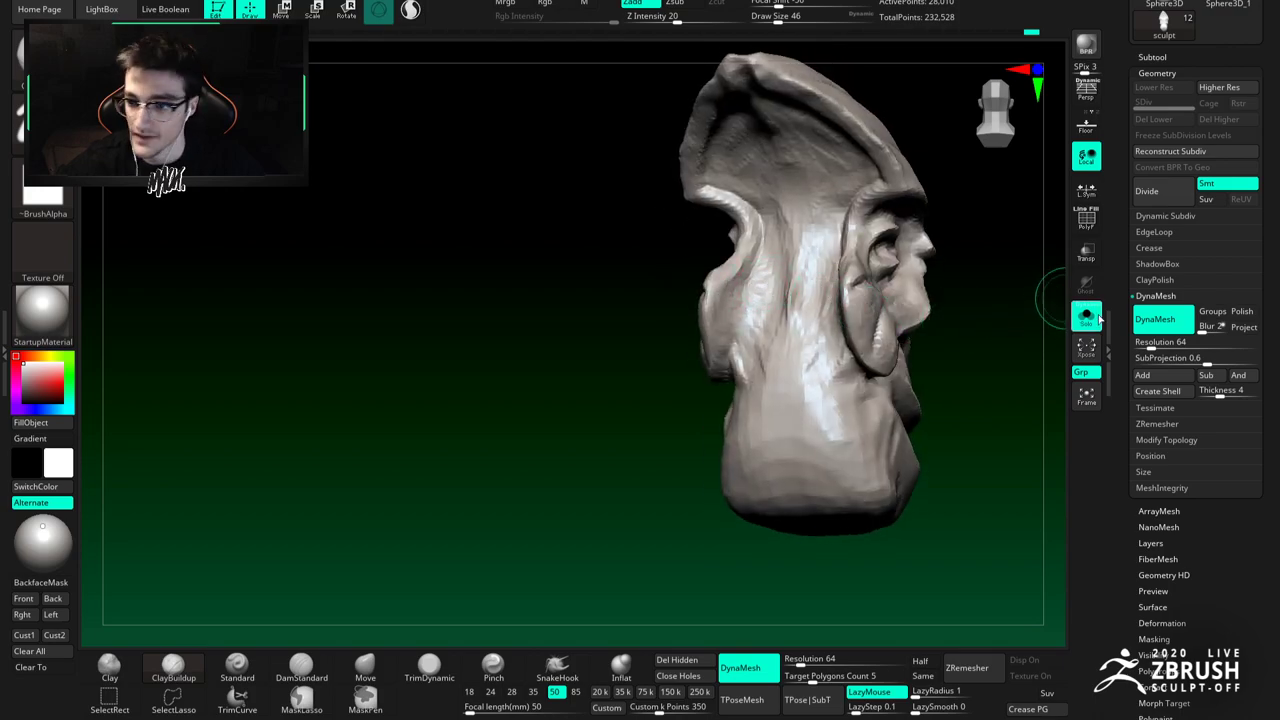
Step: Check the head against the whole bird, and select and isolate the curved strut behind the head
{"action": "left_click", "coordinate": [1086, 316]}
{"action": "right_click_drag", "start_coordinate": [920, 323], "coordinate": [821, 250]}
{"action": "left_click", "coordinate": [1086, 316]}
{"action": "mouse_move", "coordinate": [820, 250]}
{"action": "left_mouse_down"}
{"action": "mouse_move", "coordinate": [805, 225]}
{"action": "mouse_move", "coordinate": [797, 309]}
{"action": "mouse_move", "coordinate": [782, 274]}
{"action": "left_mouse_up"}
{"action": "mouse_move", "coordinate": [782, 274]}
{"action": "right_mouse_down"}
{"action": "mouse_move", "coordinate": [857, 220]}
{"action": "mouse_move", "coordinate": [790, 230]}
{"action": "mouse_move", "coordinate": [800, 243]}
{"action": "right_mouse_up"}
{"action": "left_click", "coordinate": [1086, 315]}
{"action": "right_click_drag", "start_coordinate": [715, 252], "coordinate": [1035, 326]}
{"action": "mouse_move", "coordinate": [748, 297]}
{"action": "right_mouse_down"}
{"action": "mouse_move", "coordinate": [672, 300]}
{"action": "mouse_move", "coordinate": [752, 256]}
{"action": "mouse_move", "coordinate": [733, 294]}
{"action": "mouse_move", "coordinate": [760, 244]}
{"action": "right_mouse_up"}
{"action": "left_click", "coordinate": [760, 244], "text": "alt"}
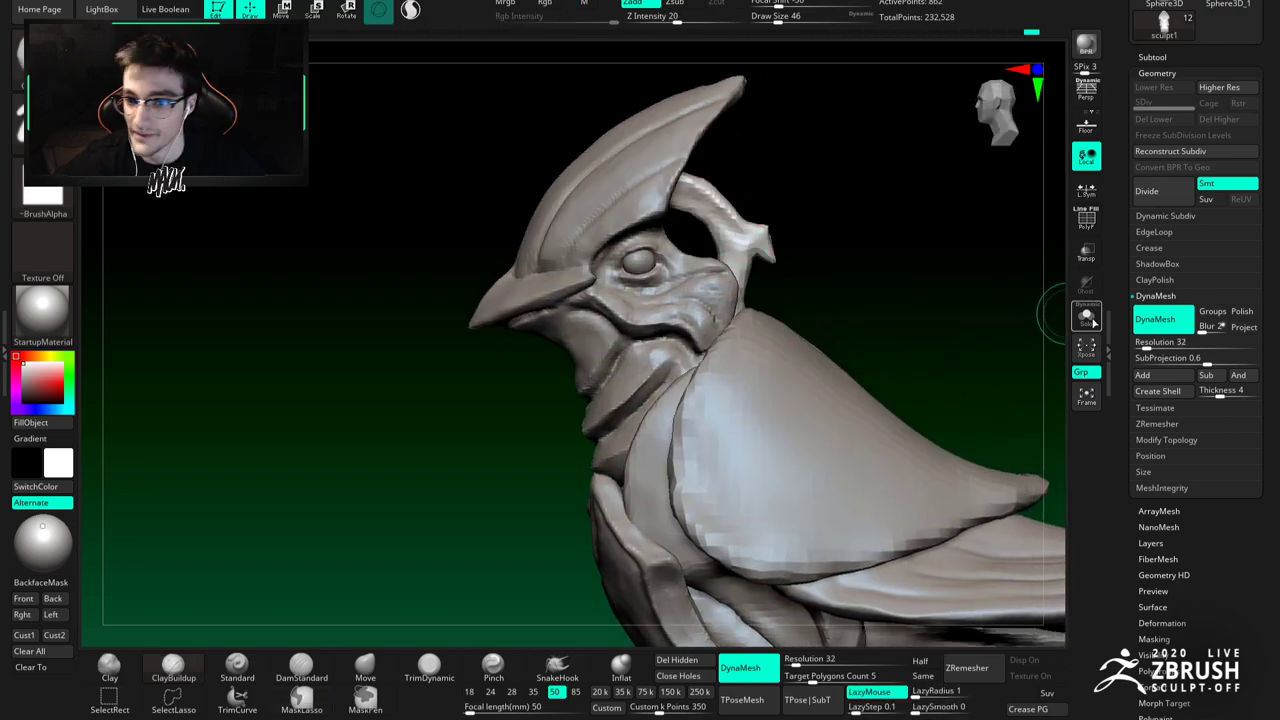
{"action": "left_click", "coordinate": [1086, 317]}
Step: Rebuild the curved strut with DynaMesh at resolution 72
{"action": "right_click_drag", "start_coordinate": [943, 303], "coordinate": [800, 300]}
{"action": "right_click_drag", "start_coordinate": [800, 300], "coordinate": [759, 286], "text": "ctrl"}
{"action": "left_click_drag", "start_coordinate": [797, 662], "coordinate": [801, 662]}
{"action": "left_click_drag", "start_coordinate": [871, 448], "coordinate": [892, 472], "text": "ctrl"}
{"action": "mouse_move", "coordinate": [786, 316]}
{"action": "right_mouse_down", "text": "alt"}
{"action": "mouse_move", "coordinate": [780, 346]}
{"action": "mouse_move", "coordinate": [808, 304]}
{"action": "mouse_move", "coordinate": [738, 296]}
{"action": "mouse_move", "coordinate": [770, 315]}
{"action": "mouse_move", "coordinate": [735, 305]}
{"action": "mouse_move", "coordinate": [783, 354]}
{"action": "mouse_move", "coordinate": [737, 320]}
{"action": "mouse_move", "coordinate": [756, 302]}
{"action": "mouse_move", "coordinate": [719, 311]}
{"action": "right_mouse_up", "text": "alt"}
Step: Flatten planes along the strut's arch and lower stem with TrimDynamic, raising the draw size from 46 to 54
{"action": "left_click", "coordinate": [440, 669]}
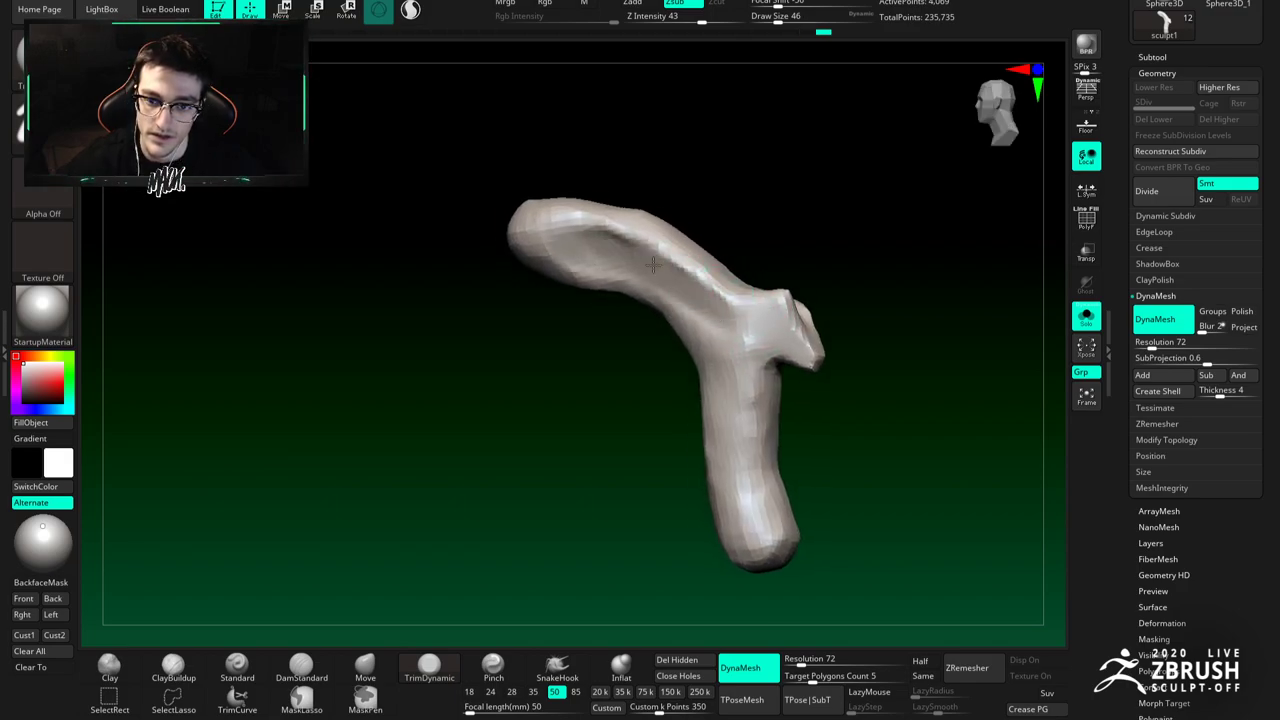
{"action": "right_click_drag", "start_coordinate": [675, 270], "coordinate": [693, 258]}
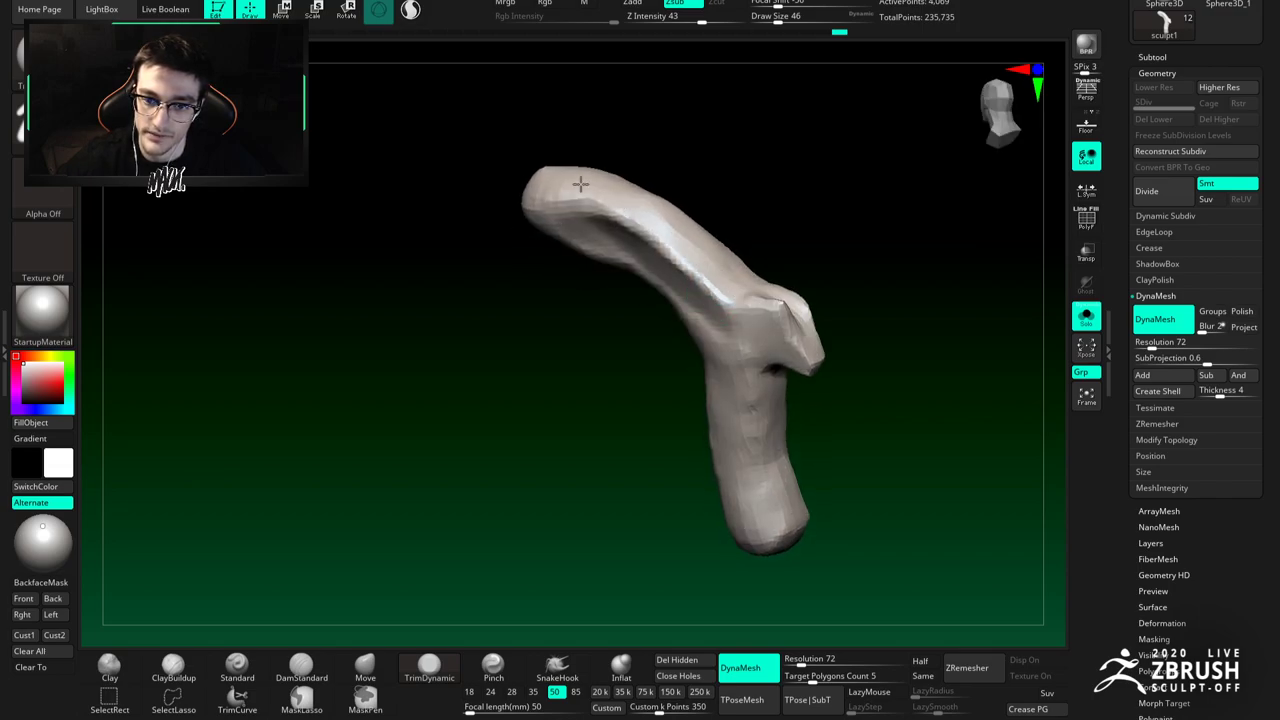
{"action": "mouse_move", "coordinate": [652, 268]}
{"action": "right_mouse_down"}
{"action": "mouse_move", "coordinate": [674, 251]}
{"action": "mouse_move", "coordinate": [663, 263]}
{"action": "mouse_move", "coordinate": [680, 280]}
{"action": "mouse_move", "coordinate": [693, 255]}
{"action": "mouse_move", "coordinate": [672, 263]}
{"action": "right_mouse_up"}
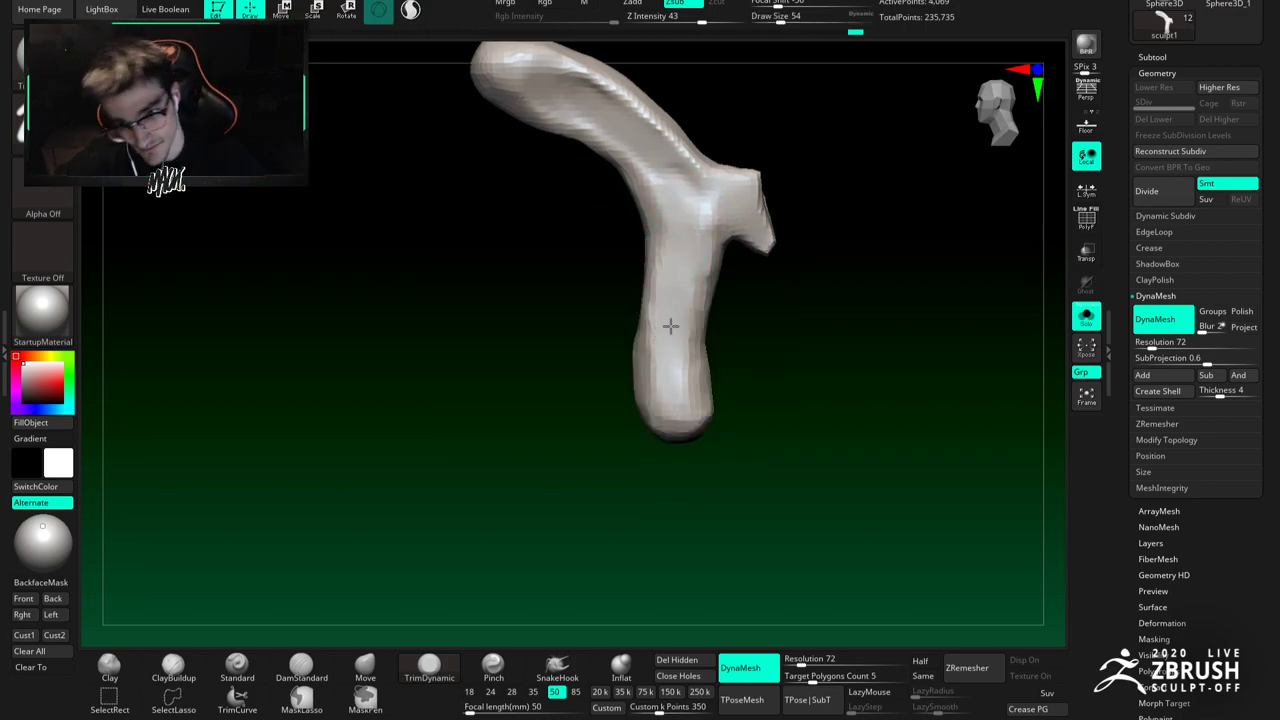
{"action": "right_click_drag", "start_coordinate": [650, 373], "coordinate": [701, 333]}
{"action": "left_click_drag", "start_coordinate": [634, 243], "coordinate": [640, 366]}
{"action": "left_click_drag", "start_coordinate": [631, 275], "coordinate": [626, 398]}
{"action": "mouse_move", "coordinate": [637, 320]}
{"action": "right_mouse_down"}
{"action": "mouse_move", "coordinate": [666, 289]}
{"action": "mouse_move", "coordinate": [611, 243]}
{"action": "mouse_move", "coordinate": [610, 194]}
{"action": "mouse_move", "coordinate": [635, 178]}
{"action": "mouse_move", "coordinate": [739, 219]}
{"action": "mouse_move", "coordinate": [763, 243]}
{"action": "mouse_move", "coordinate": [712, 229]}
{"action": "mouse_move", "coordinate": [751, 221]}
{"action": "right_mouse_up"}
Step: Sharpen the strut's upper edge with Pinch and carve a groove beneath it with DamStandard at draw size 37
{"action": "left_click", "coordinate": [504, 676]}
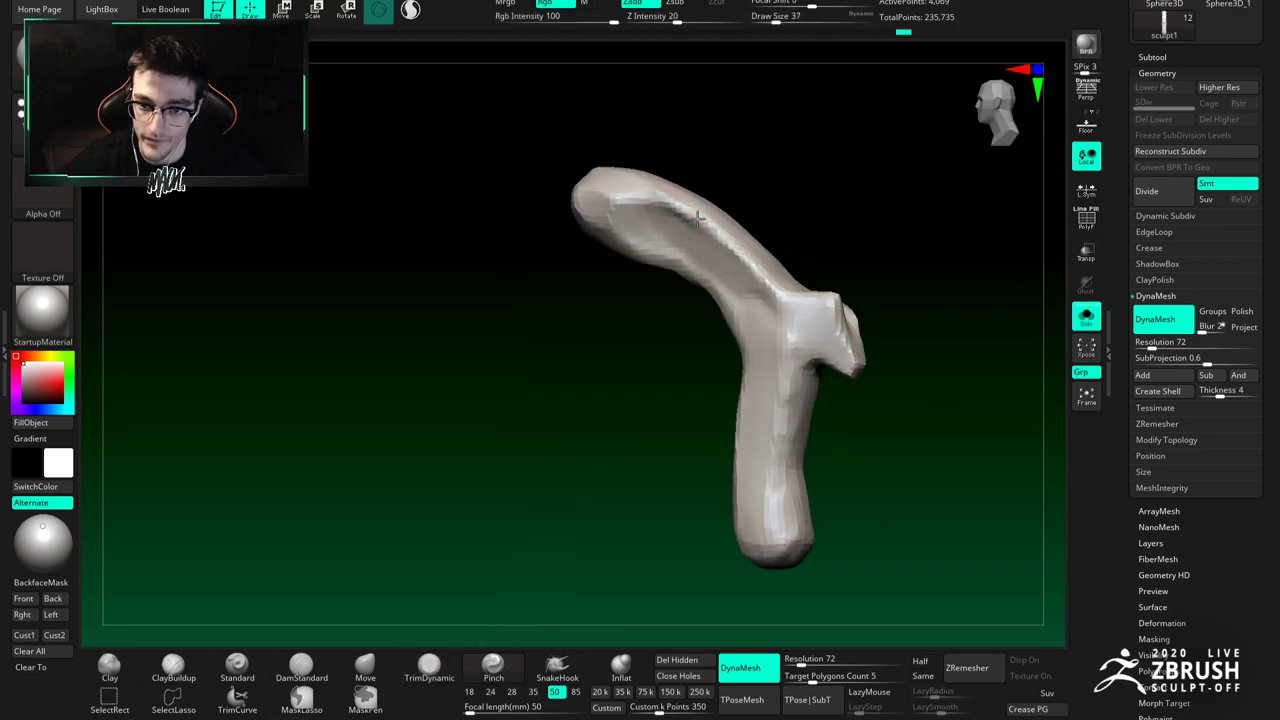
{"action": "key", "text": "b"}
{"action": "key", "text": "c"}
{"action": "key", "text": "b"}
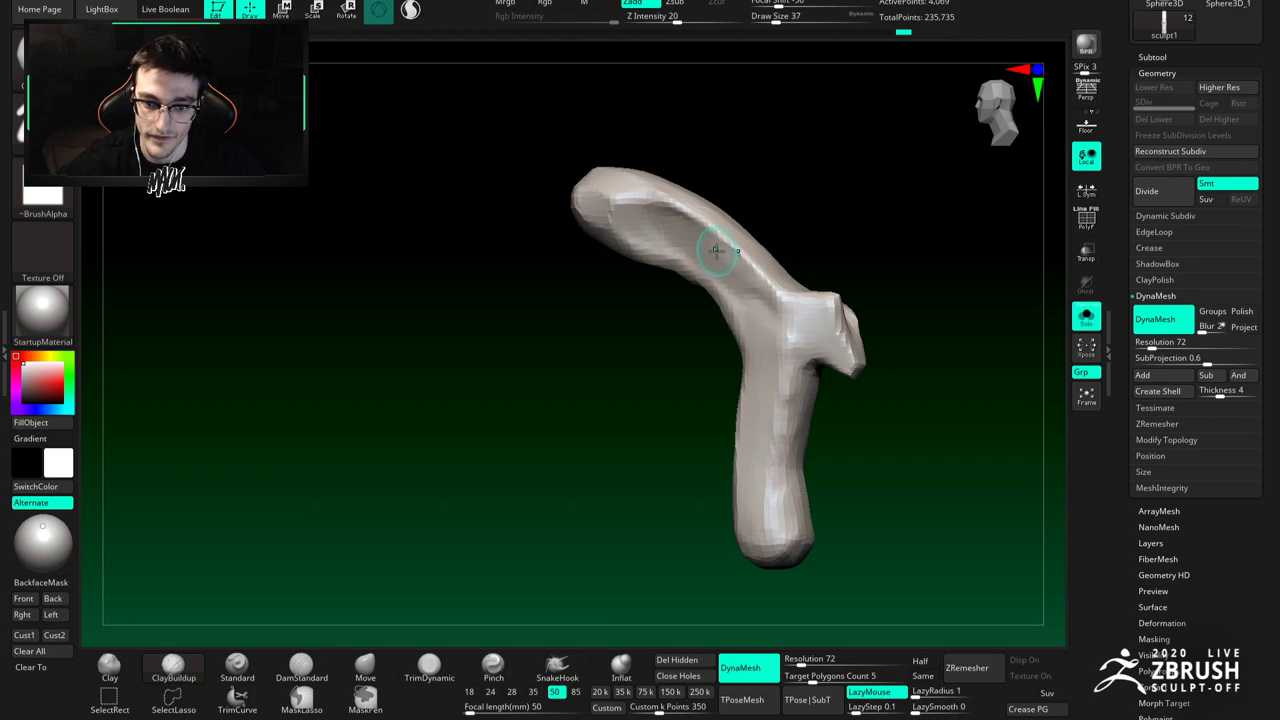
{"action": "key", "text": "b"}
{"action": "key", "text": "d"}
{"action": "key", "text": "s"}
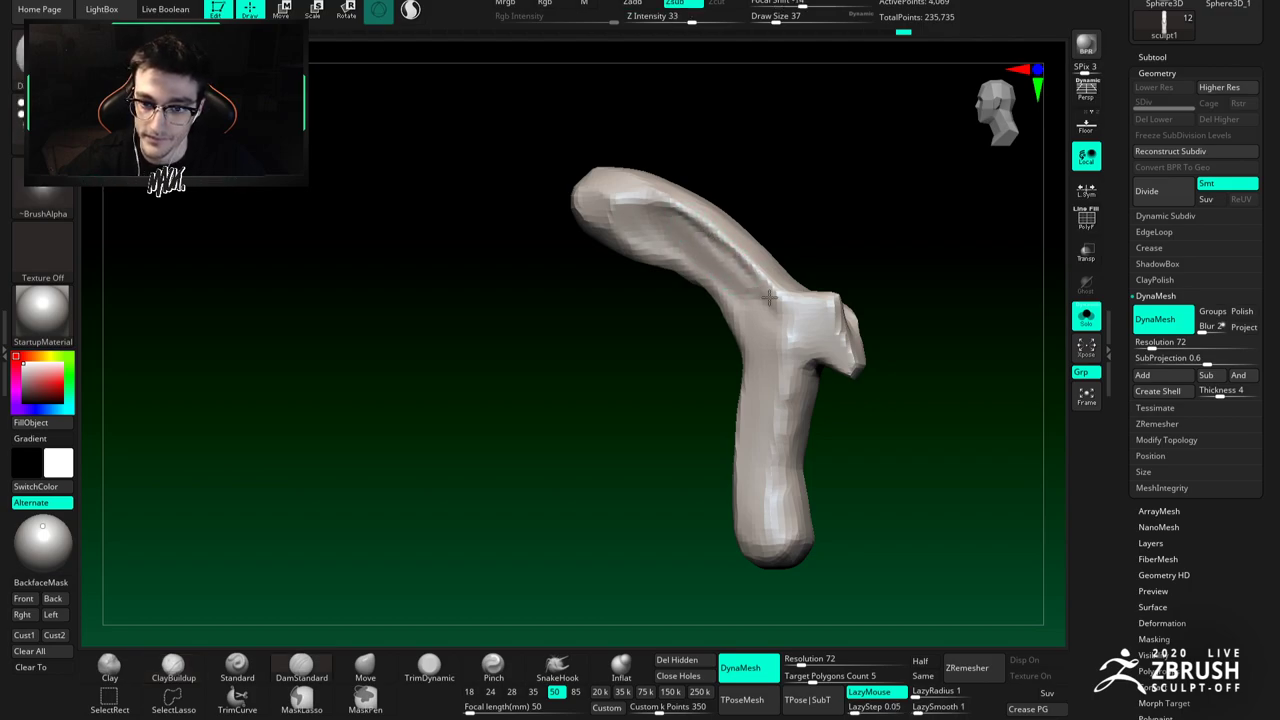
{"action": "mouse_move", "coordinate": [713, 258]}
{"action": "left_mouse_down", "text": "shift"}
{"action": "mouse_move", "coordinate": [737, 280]}
{"action": "mouse_move", "coordinate": [691, 231]}
{"action": "left_mouse_up", "text": "shift"}
{"action": "right_click_drag", "start_coordinate": [766, 305], "coordinate": [700, 274], "text": "alt"}
{"action": "left_click_drag", "start_coordinate": [737, 271], "coordinate": [782, 324]}
{"action": "mouse_move", "coordinate": [781, 316]}
{"action": "right_mouse_down", "text": "alt"}
{"action": "mouse_move", "coordinate": [734, 286]}
{"action": "mouse_move", "coordinate": [683, 199]}
{"action": "right_mouse_up", "text": "alt"}
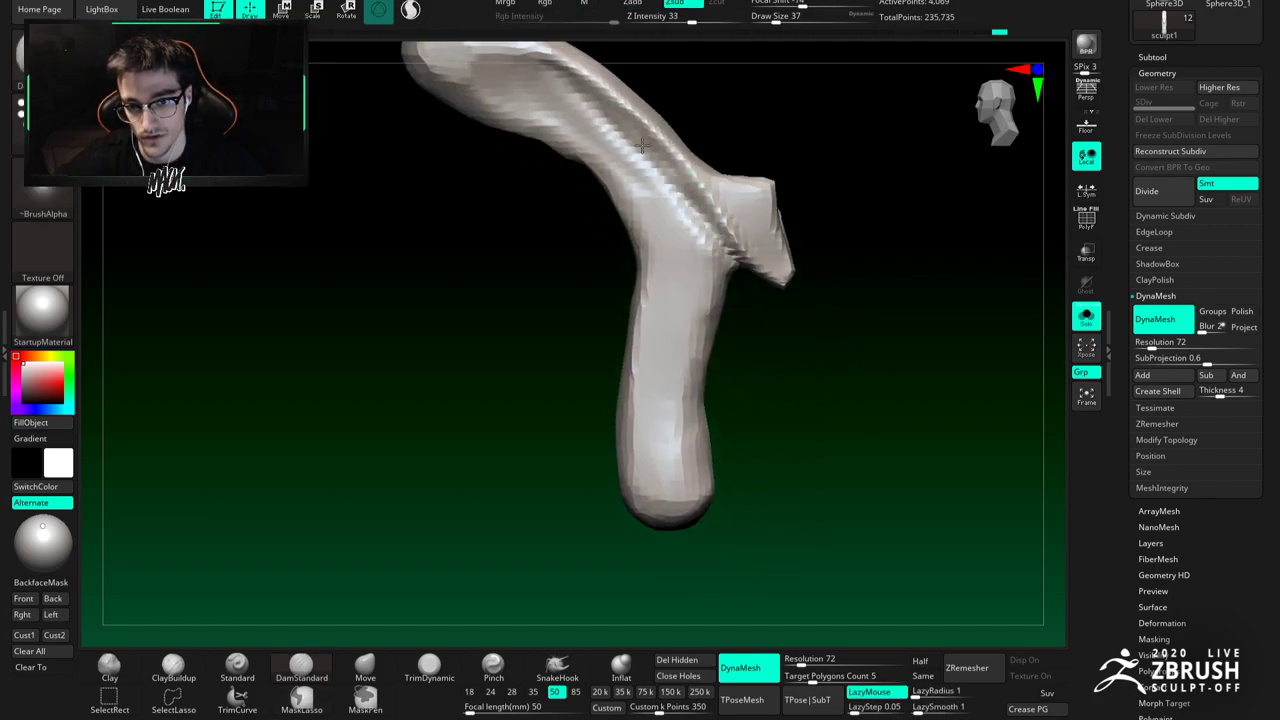
Step: Deepen the groove along the strut's arch down to the rear spur with DamStandard
{"action": "right_click_drag", "start_coordinate": [626, 148], "coordinate": [672, 213], "text": "alt"}
{"action": "left_click_drag", "start_coordinate": [589, 136], "coordinate": [684, 212]}
{"action": "mouse_move", "coordinate": [640, 168]}
{"action": "left_mouse_down"}
{"action": "mouse_move", "coordinate": [695, 226]}
{"action": "mouse_move", "coordinate": [702, 256]}
{"action": "left_mouse_up"}
{"action": "right_click_drag", "start_coordinate": [706, 260], "coordinate": [690, 235], "text": "alt"}
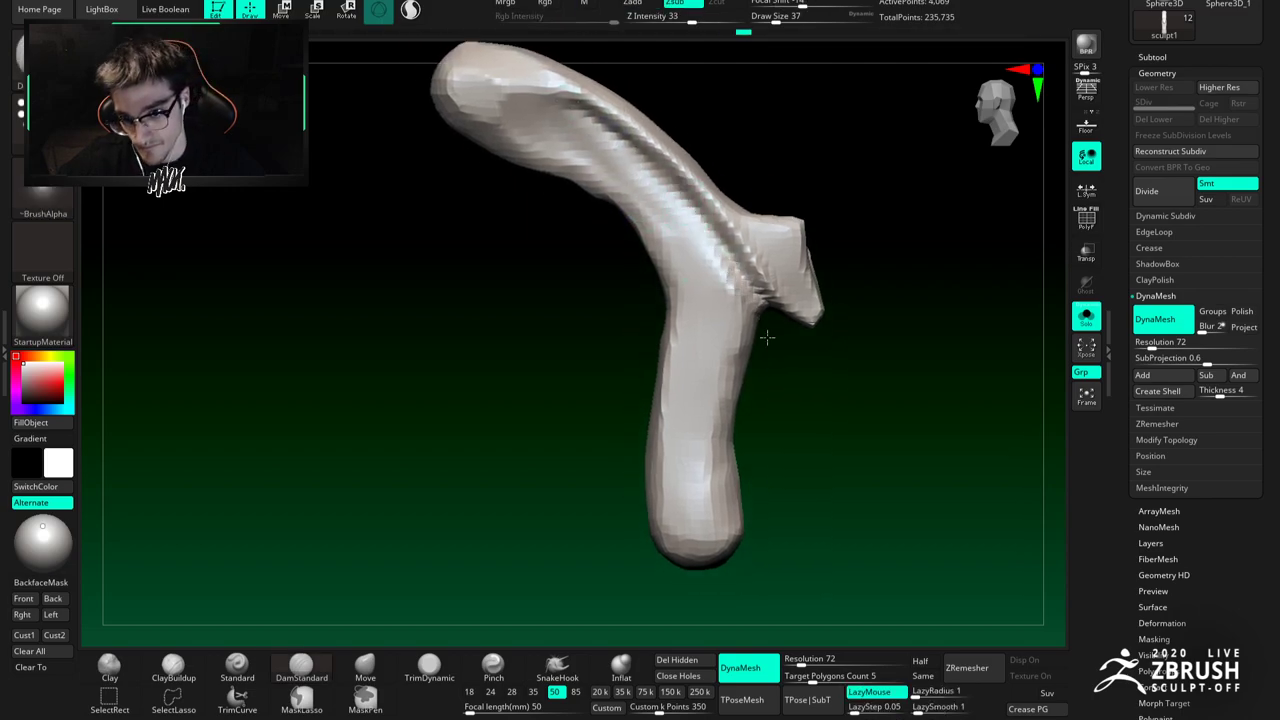
Step: Build up the strut's rear spur with ClayBuildup at draw size 37 and cut the groove beneath it with DamStandard
{"action": "key", "text": "b"}
{"action": "key", "text": "c"}
{"action": "key", "text": "b"}
{"action": "mouse_move", "coordinate": [752, 298]}
{"action": "right_mouse_down"}
{"action": "mouse_move", "coordinate": [806, 251]}
{"action": "mouse_move", "coordinate": [775, 262]}
{"action": "right_mouse_up"}
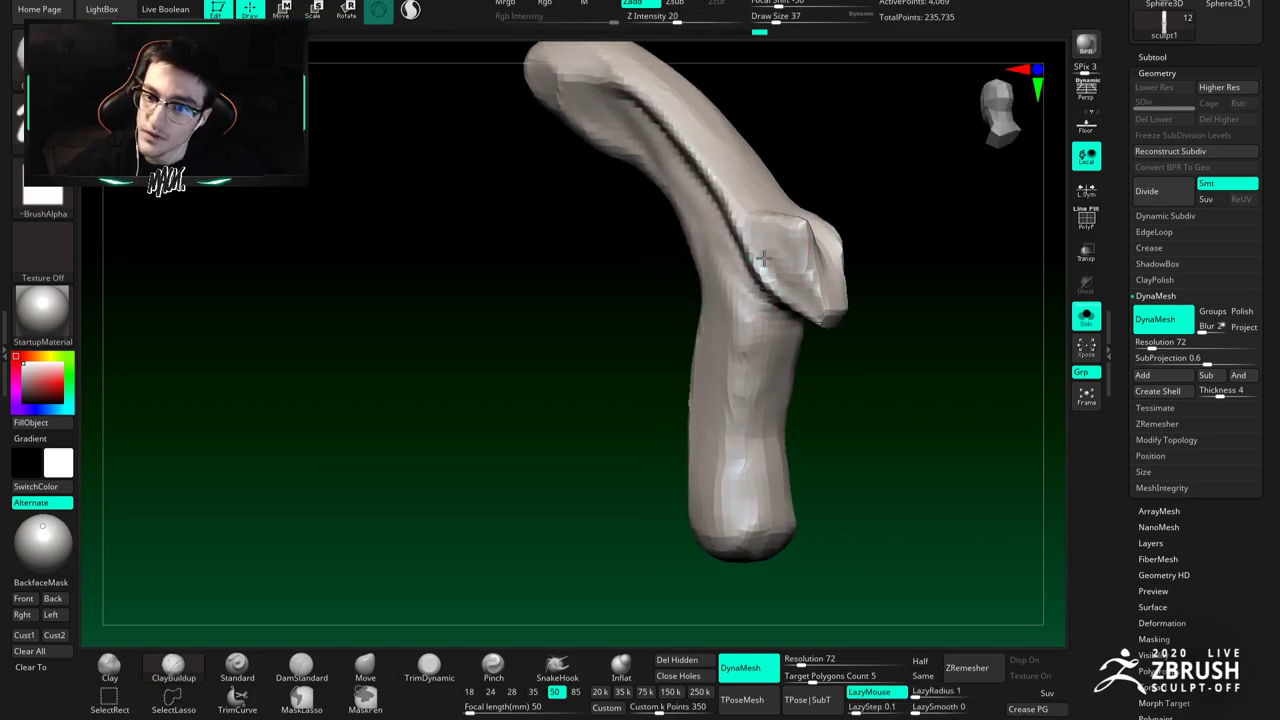
{"action": "mouse_move", "coordinate": [795, 287]}
{"action": "right_mouse_down"}
{"action": "mouse_move", "coordinate": [768, 244]}
{"action": "mouse_move", "coordinate": [780, 230]}
{"action": "right_mouse_up"}
{"action": "key", "text": "b"}
{"action": "key", "text": "d"}
{"action": "key", "text": "s"}
{"action": "mouse_move", "coordinate": [798, 295]}
{"action": "right_mouse_down", "text": "shift"}
{"action": "mouse_move", "coordinate": [808, 280]}
{"action": "mouse_move", "coordinate": [777, 271]}
{"action": "mouse_move", "coordinate": [783, 243]}
{"action": "mouse_move", "coordinate": [820, 266]}
{"action": "mouse_move", "coordinate": [810, 285]}
{"action": "mouse_move", "coordinate": [830, 228]}
{"action": "mouse_move", "coordinate": [862, 222]}
{"action": "mouse_move", "coordinate": [768, 215]}
{"action": "mouse_move", "coordinate": [766, 262]}
{"action": "right_mouse_up", "text": "shift"}
Step: Add clay along the spur and the upper side of the strut's groove with ClayBuildup at draw size 37
{"action": "key", "text": "b"}
{"action": "key", "text": "c"}
{"action": "key", "text": "b"}
{"action": "left_click_drag", "start_coordinate": [750, 243], "coordinate": [760, 230]}
{"action": "mouse_move", "coordinate": [740, 228]}
{"action": "right_mouse_down"}
{"action": "mouse_move", "coordinate": [761, 221]}
{"action": "mouse_move", "coordinate": [813, 258]}
{"action": "mouse_move", "coordinate": [806, 225]}
{"action": "mouse_move", "coordinate": [846, 229]}
{"action": "mouse_move", "coordinate": [750, 240]}
{"action": "mouse_move", "coordinate": [769, 286]}
{"action": "right_mouse_up"}
{"action": "left_click_drag", "start_coordinate": [803, 324], "coordinate": [740, 210]}
Step: Raise a sharp ridge along the upper side of the strut's groove with inverted DamStandard
{"action": "mouse_move", "coordinate": [700, 188]}
{"action": "right_mouse_down", "text": "alt"}
{"action": "mouse_move", "coordinate": [762, 254]}
{"action": "mouse_move", "coordinate": [703, 200]}
{"action": "mouse_move", "coordinate": [713, 188]}
{"action": "right_mouse_up", "text": "alt"}
{"action": "key", "text": "b"}
{"action": "key", "text": "d"}
{"action": "key", "text": "s"}
{"action": "left_click_drag", "start_coordinate": [694, 160], "coordinate": [872, 322], "text": "alt"}
Step: Sculpt the strut's rounded upper end and the channel behind it with ClayBuildup at draw size 37
{"action": "key", "text": "b"}
{"action": "key", "text": "c"}
{"action": "key", "text": "b"}
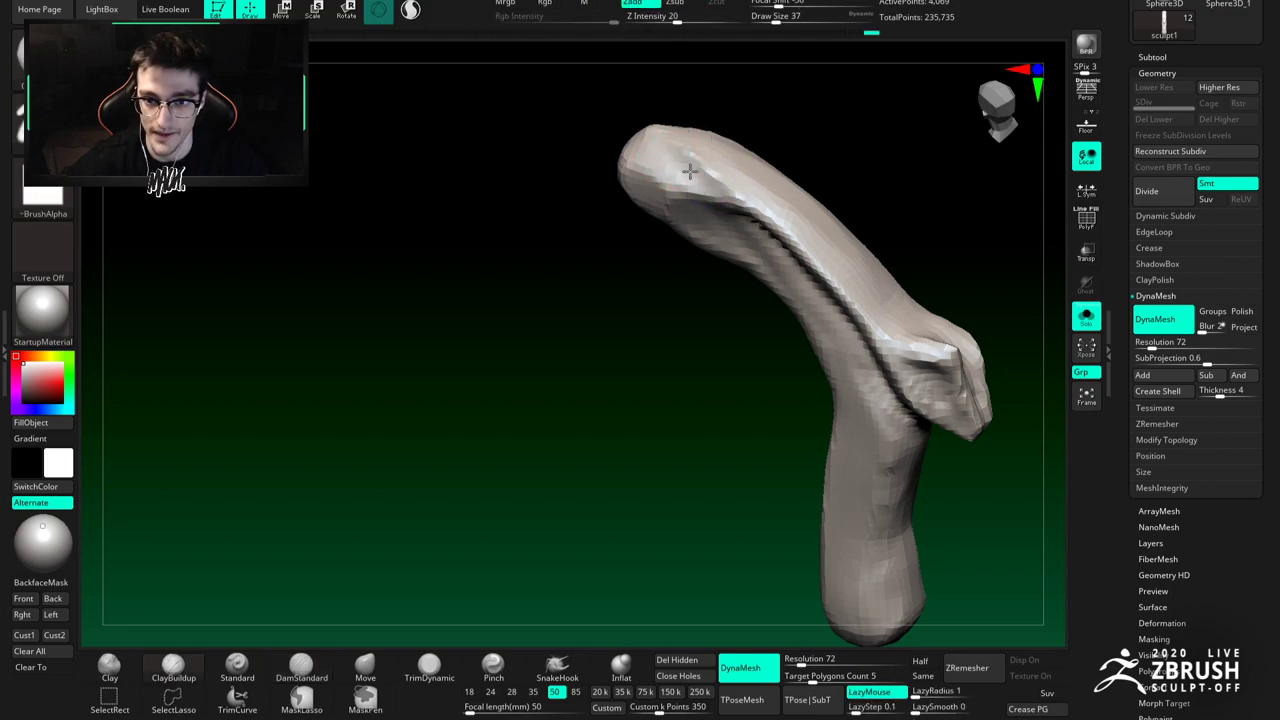
{"action": "mouse_move", "coordinate": [639, 154]}
{"action": "right_mouse_down"}
{"action": "mouse_move", "coordinate": [680, 163]}
{"action": "mouse_move", "coordinate": [710, 198]}
{"action": "right_mouse_up"}
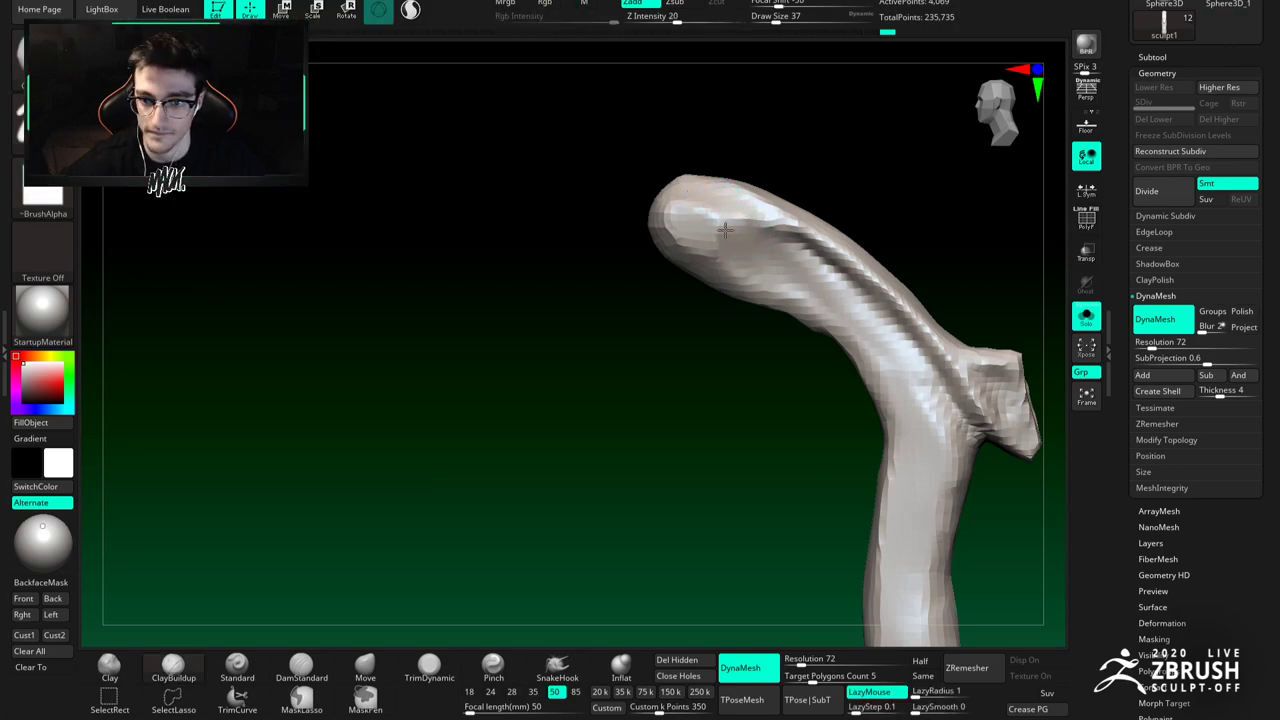
{"action": "mouse_move", "coordinate": [744, 271]}
{"action": "right_mouse_down"}
{"action": "mouse_move", "coordinate": [686, 214]}
{"action": "mouse_move", "coordinate": [694, 204]}
{"action": "mouse_move", "coordinate": [703, 230]}
{"action": "right_mouse_up"}
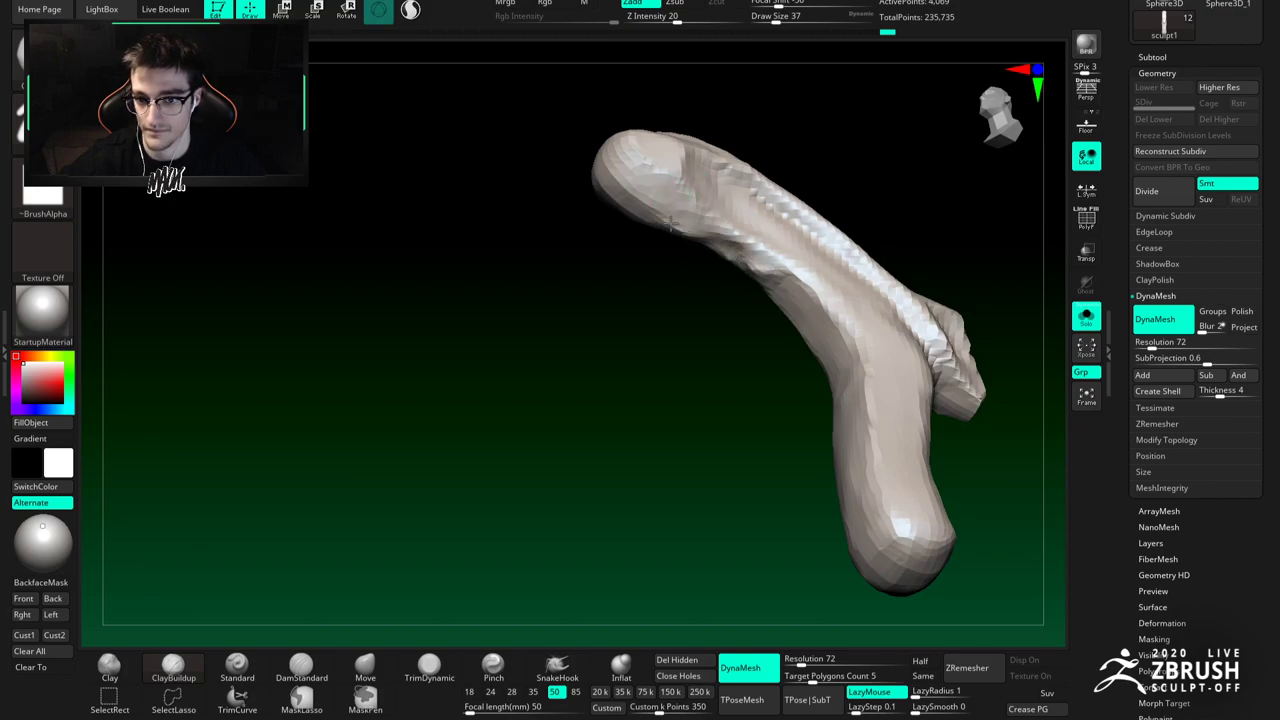
{"action": "right_click_drag", "start_coordinate": [756, 265], "coordinate": [675, 208]}
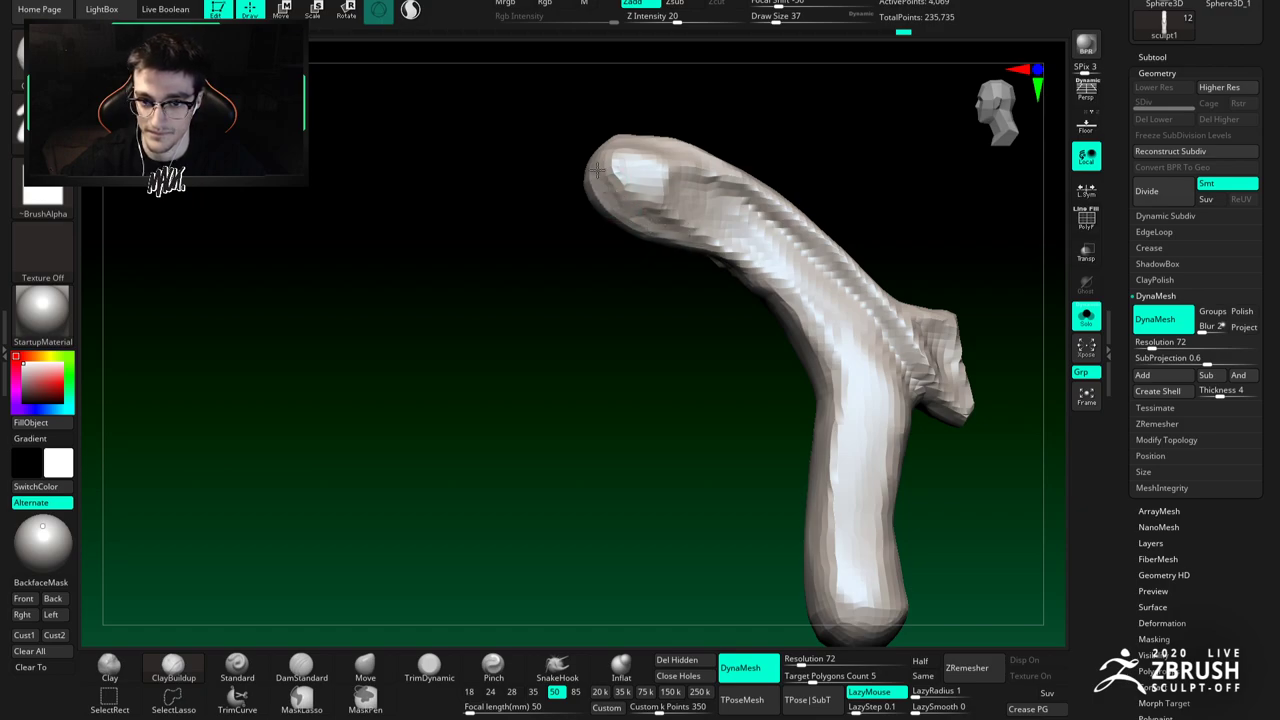
{"action": "right_click_drag", "start_coordinate": [594, 189], "coordinate": [590, 196]}
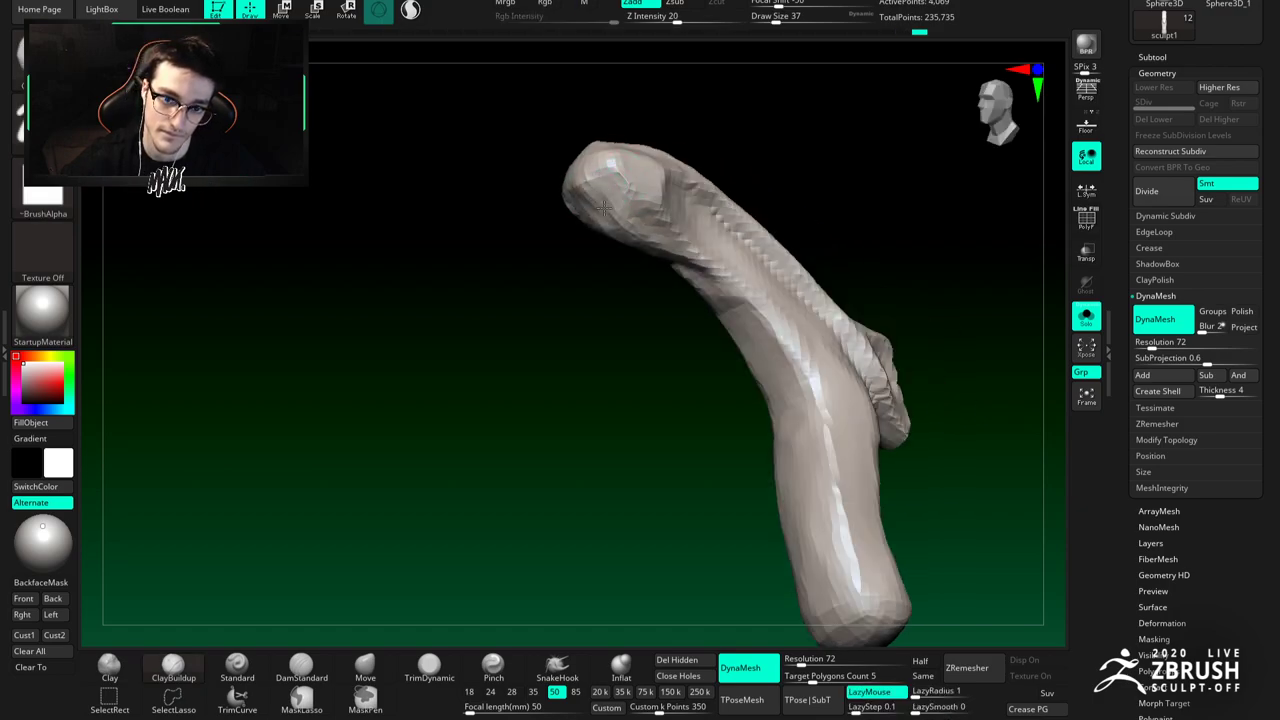
{"action": "mouse_move", "coordinate": [598, 183]}
{"action": "right_mouse_down"}
{"action": "mouse_move", "coordinate": [620, 231]}
{"action": "mouse_move", "coordinate": [661, 206]}
{"action": "mouse_move", "coordinate": [715, 263]}
{"action": "right_mouse_up"}
Step: Flatten the strut's upper end into planes with TrimDynamic at draw size 49
{"action": "left_click", "coordinate": [442, 664]}
{"action": "mouse_move", "coordinate": [650, 208]}
{"action": "right_mouse_down"}
{"action": "mouse_move", "coordinate": [683, 212]}
{"action": "mouse_move", "coordinate": [692, 248]}
{"action": "mouse_move", "coordinate": [674, 229]}
{"action": "mouse_move", "coordinate": [688, 278]}
{"action": "right_mouse_up"}
{"action": "key", "text": "space"}
{"action": "left_click_drag", "start_coordinate": [692, 278], "coordinate": [685, 278]}
{"action": "right_click_drag", "start_coordinate": [685, 278], "coordinate": [702, 268]}
{"action": "right_click_drag", "start_coordinate": [702, 268], "coordinate": [712, 303], "text": "ctrl"}
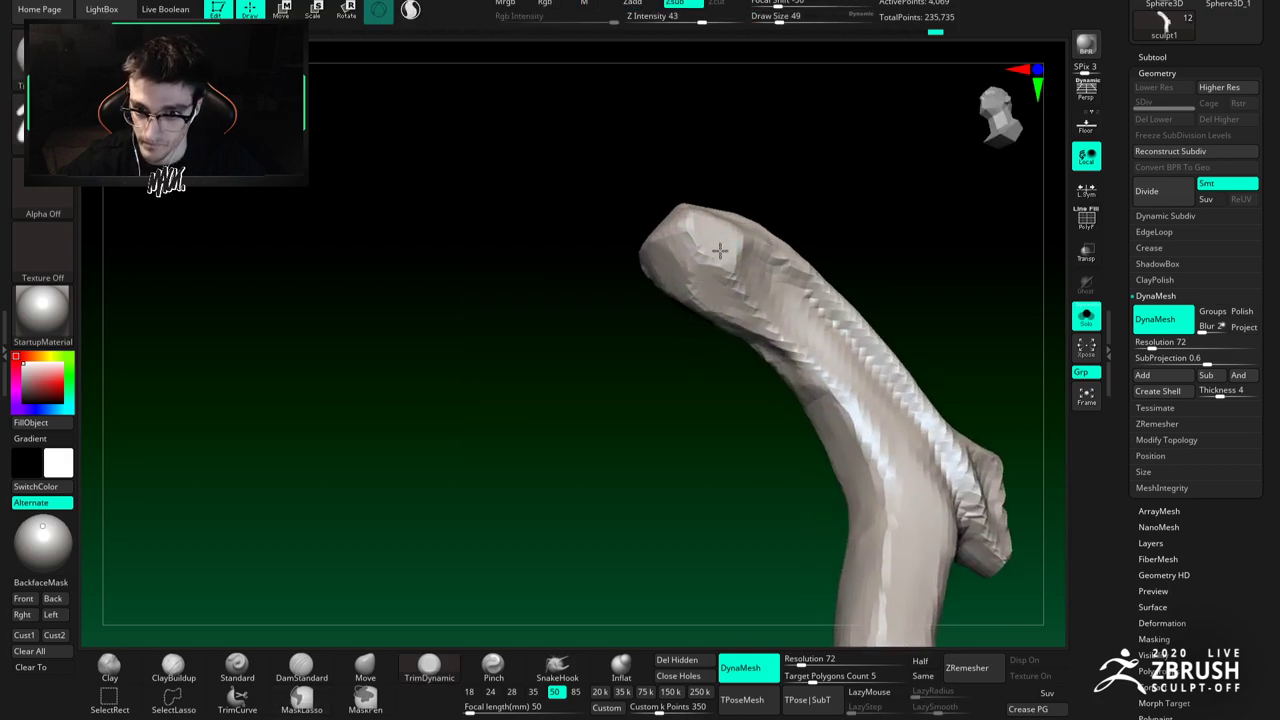
{"action": "mouse_move", "coordinate": [720, 250]}
{"action": "right_mouse_down", "text": "ctrl"}
{"action": "mouse_move", "coordinate": [697, 300]}
{"action": "mouse_move", "coordinate": [676, 264]}
{"action": "right_mouse_up", "text": "ctrl"}
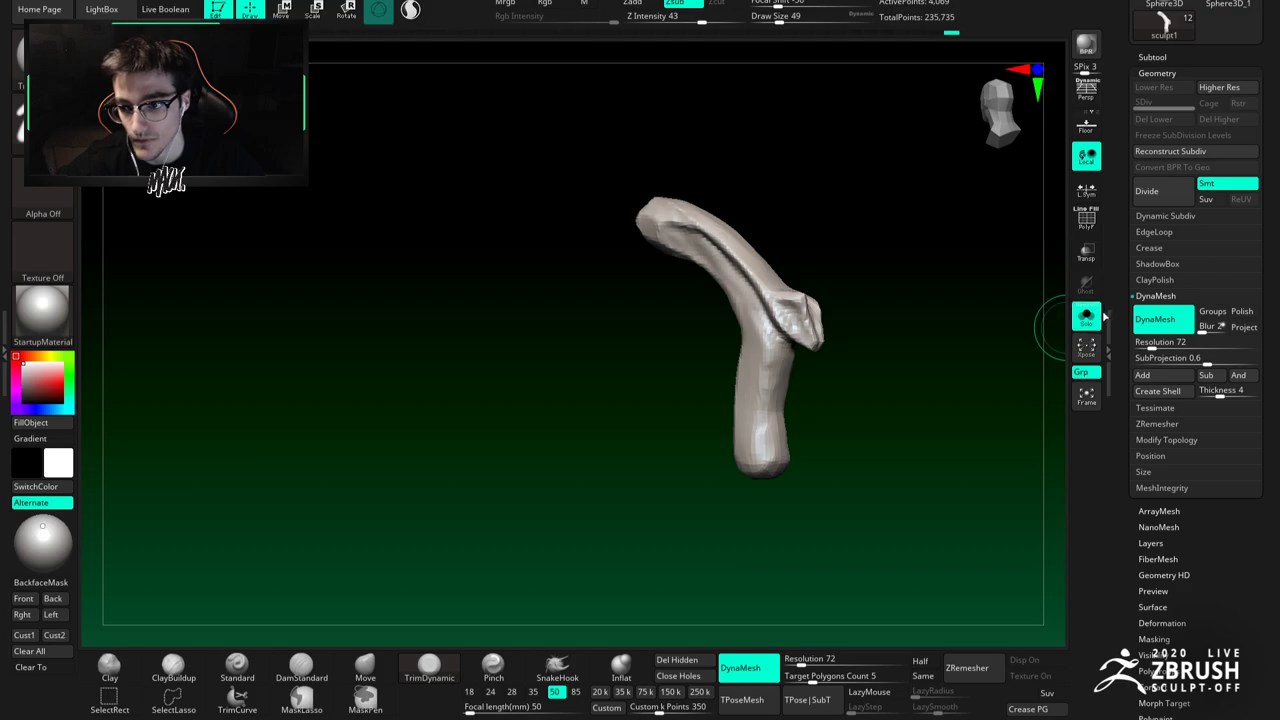
Step: Bend the isolated strut's lower shaft toward the head with the Move brush at draw size 87
{"action": "left_click", "coordinate": [1087, 318]}
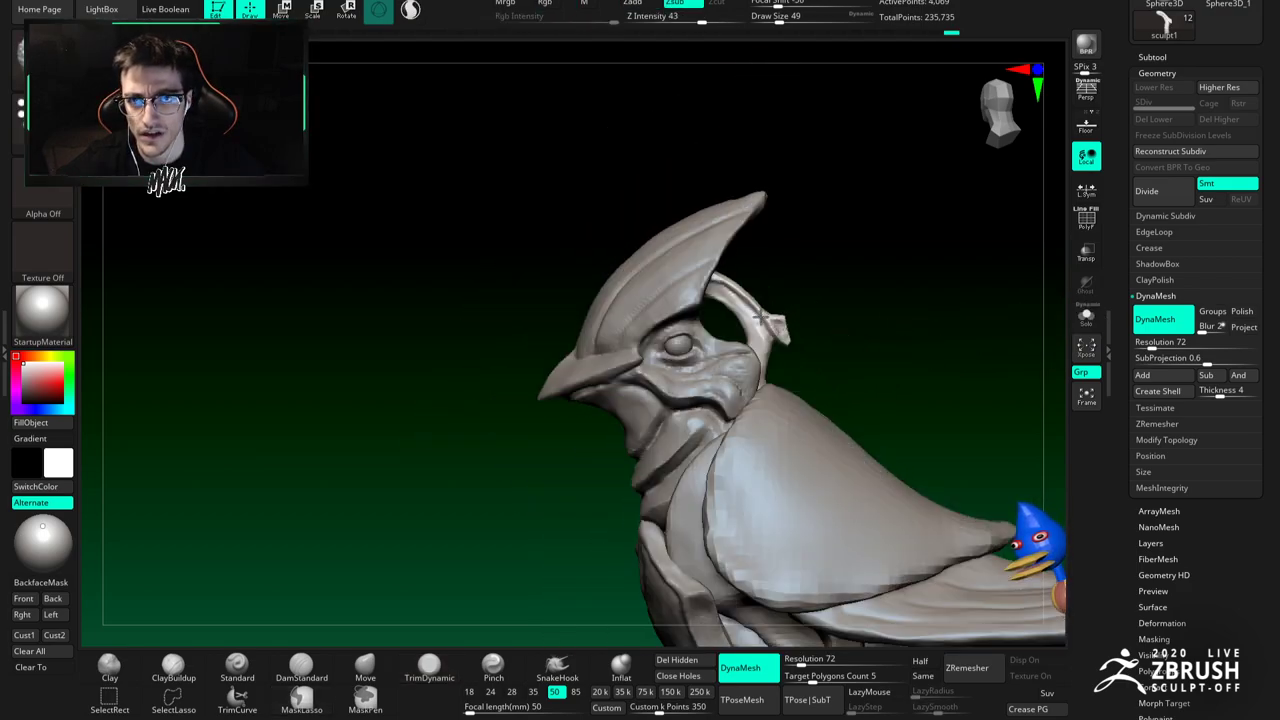
{"action": "mouse_move", "coordinate": [754, 317]}
{"action": "right_mouse_down", "text": "alt"}
{"action": "mouse_move", "coordinate": [736, 282]}
{"action": "mouse_move", "coordinate": [716, 332]}
{"action": "right_mouse_up", "text": "alt"}
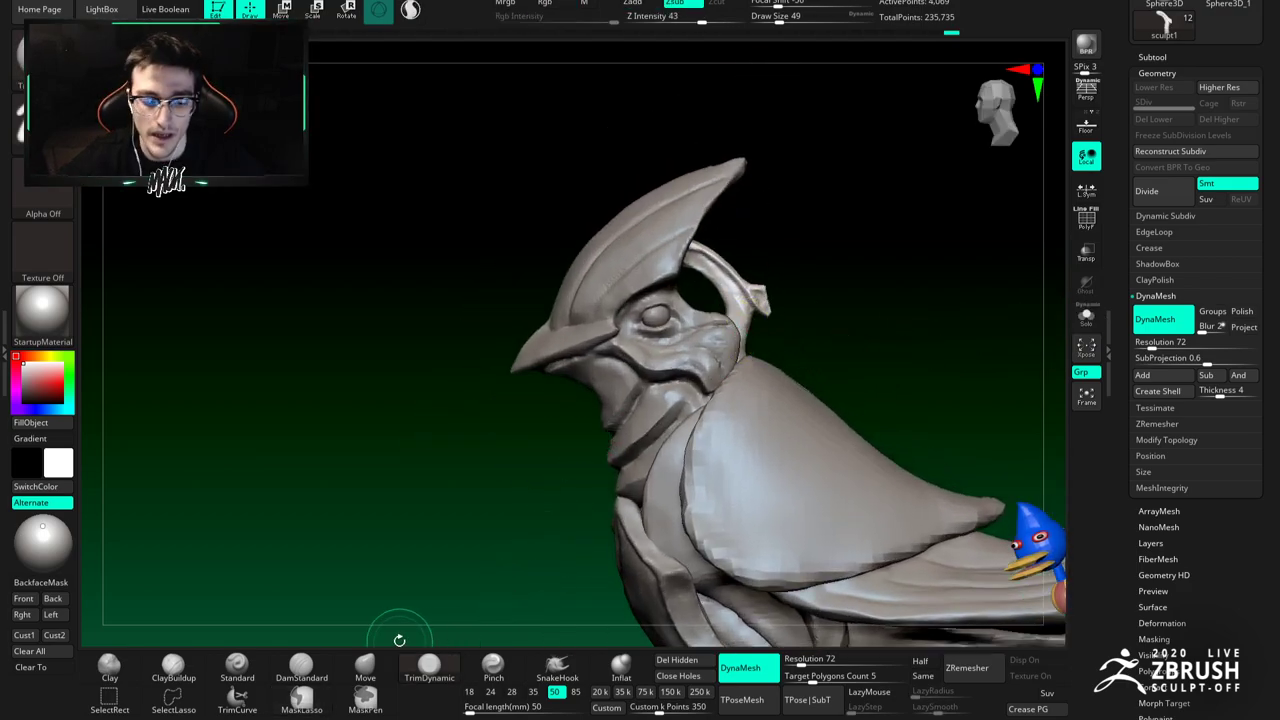
{"action": "left_click", "coordinate": [365, 668]}
{"action": "right_click_drag", "start_coordinate": [460, 521], "coordinate": [640, 400], "text": "ctrl"}
{"action": "key", "text": "space"}
{"action": "left_click_drag", "start_coordinate": [735, 278], "coordinate": [748, 278]}
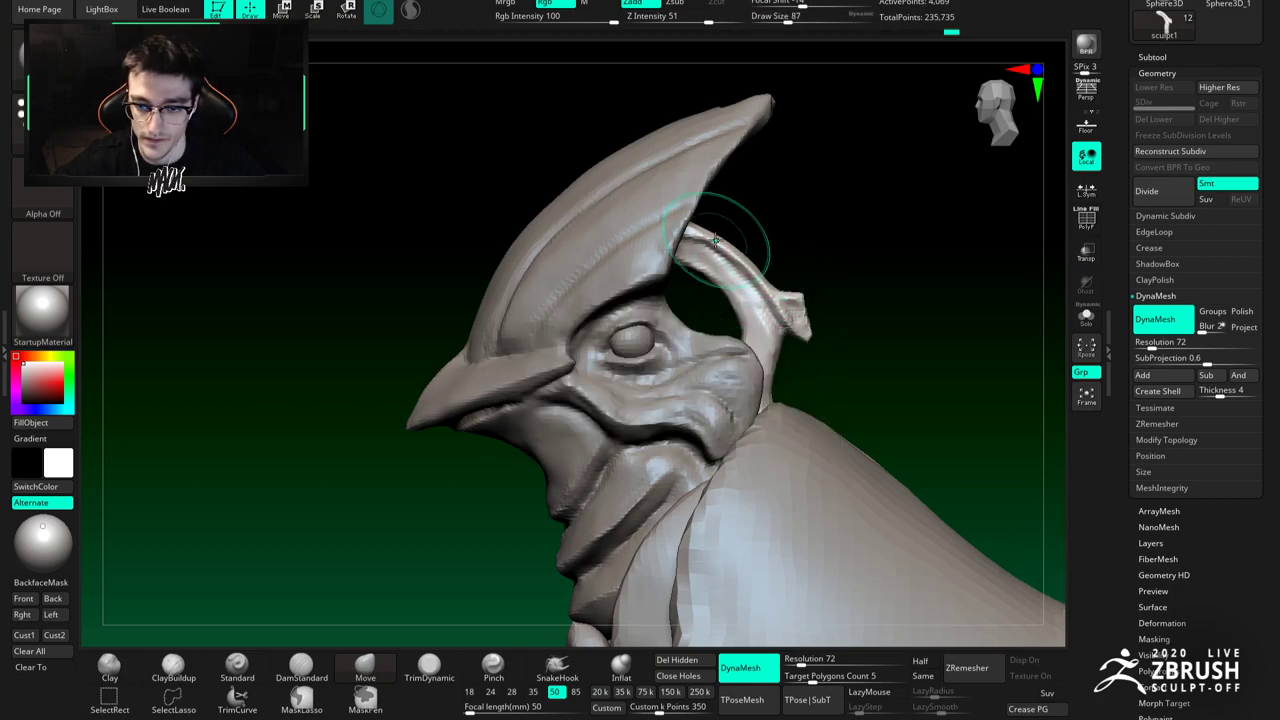
{"action": "left_click", "coordinate": [1087, 318]}
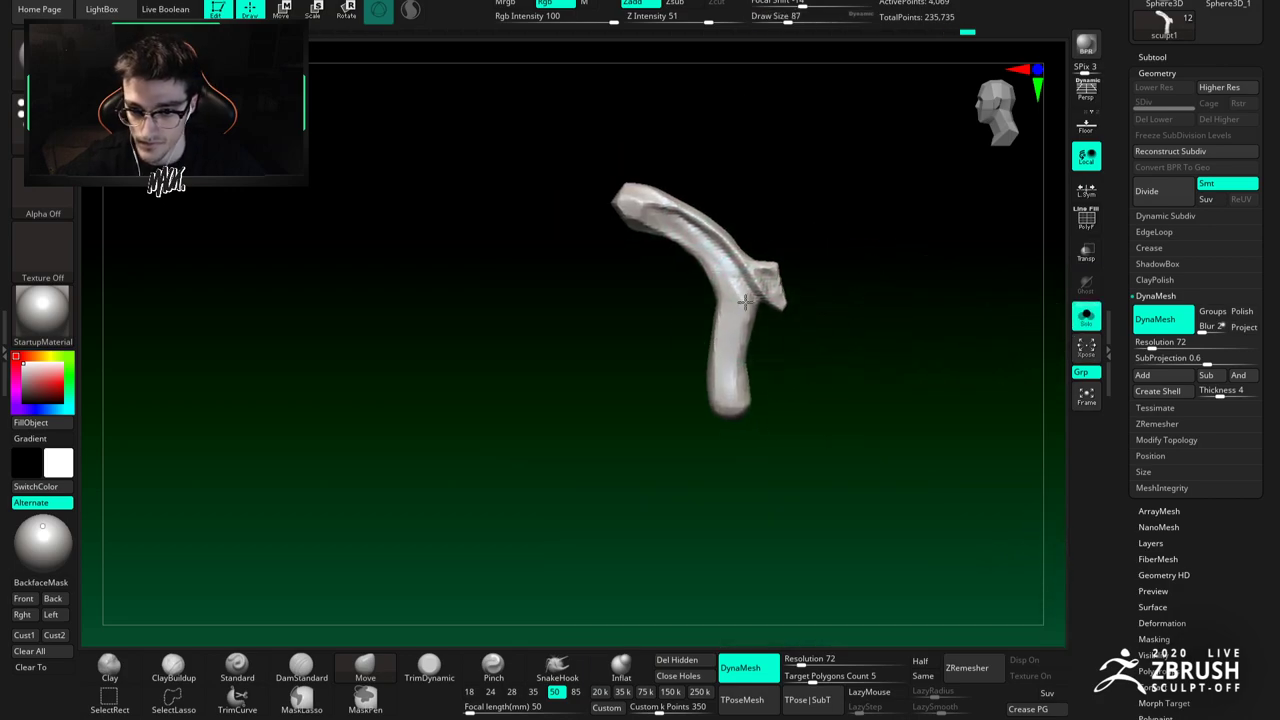
{"action": "mouse_move", "coordinate": [727, 370]}
{"action": "left_mouse_down"}
{"action": "mouse_move", "coordinate": [714, 346]}
{"action": "mouse_move", "coordinate": [724, 394]}
{"action": "mouse_move", "coordinate": [699, 391]}
{"action": "left_mouse_up"}
{"action": "key", "text": "space"}
{"action": "key", "text": "space"}
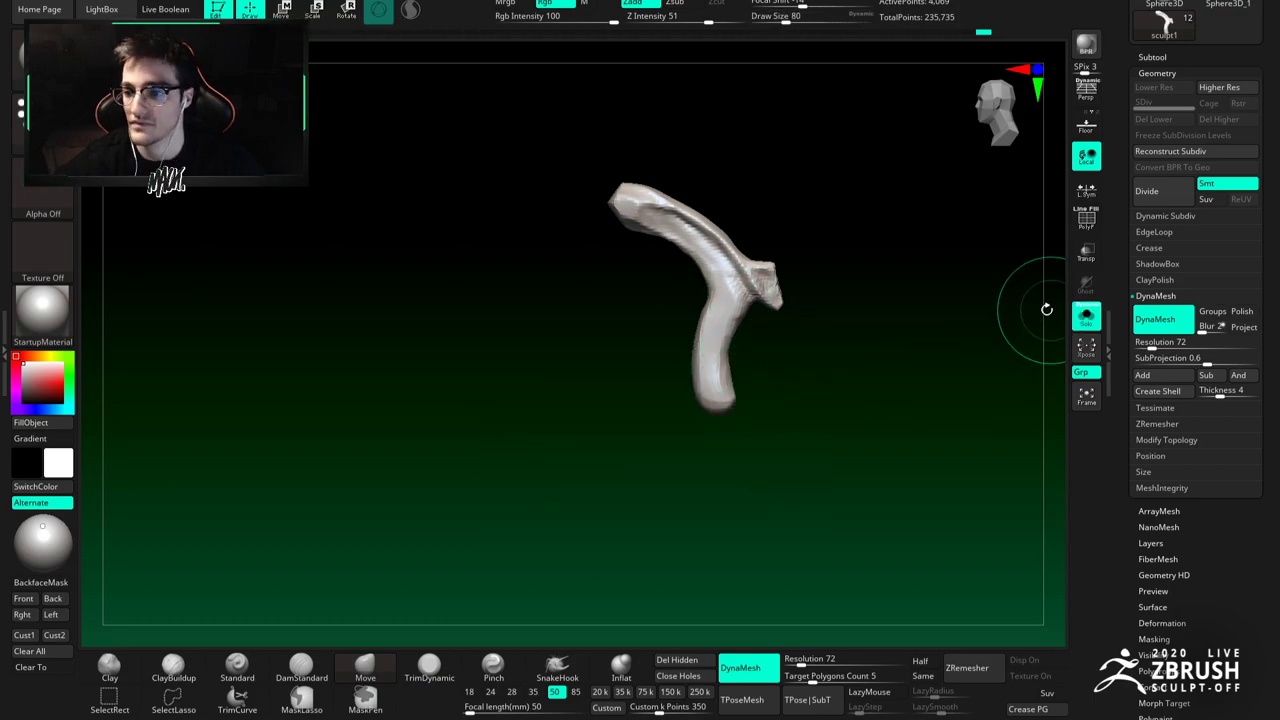
Step: Carve a crease into the spur where it joins the back of the strut with DamStandard at draw size 25
{"action": "left_click", "coordinate": [1087, 316]}
{"action": "left_click", "coordinate": [1087, 318]}
{"action": "left_click", "coordinate": [1087, 318]}
{"action": "mouse_move", "coordinate": [779, 340]}
{"action": "left_mouse_down"}
{"action": "mouse_move", "coordinate": [643, 300]}
{"action": "mouse_move", "coordinate": [731, 252]}
{"action": "mouse_move", "coordinate": [733, 228]}
{"action": "left_mouse_up"}
{"action": "key", "text": "space"}
{"action": "left_click_drag", "start_coordinate": [743, 291], "coordinate": [733, 291]}
{"action": "mouse_move", "coordinate": [605, 225]}
{"action": "left_mouse_down", "text": "alt"}
{"action": "mouse_move", "coordinate": [610, 262]}
{"action": "mouse_move", "coordinate": [749, 284]}
{"action": "mouse_move", "coordinate": [706, 276]}
{"action": "left_mouse_up", "text": "alt"}
{"action": "left_click", "coordinate": [301, 666]}
{"action": "key", "text": "space"}
{"action": "mouse_move", "coordinate": [720, 280]}
{"action": "right_mouse_down", "text": "ctrl"}
{"action": "mouse_move", "coordinate": [740, 320]}
{"action": "mouse_move", "coordinate": [716, 304]}
{"action": "right_mouse_up", "text": "ctrl"}
{"action": "left_click_drag", "start_coordinate": [714, 300], "coordinate": [706, 283]}
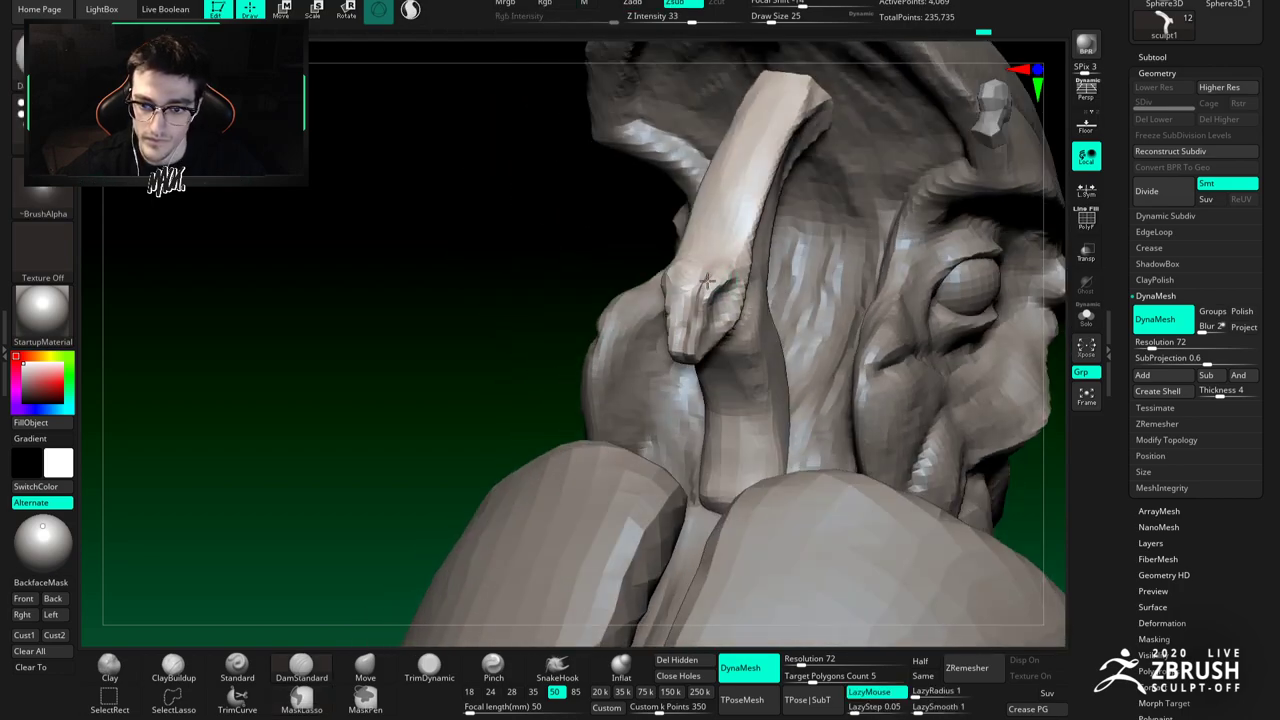
{"action": "left_click_drag", "start_coordinate": [717, 287], "coordinate": [643, 354]}
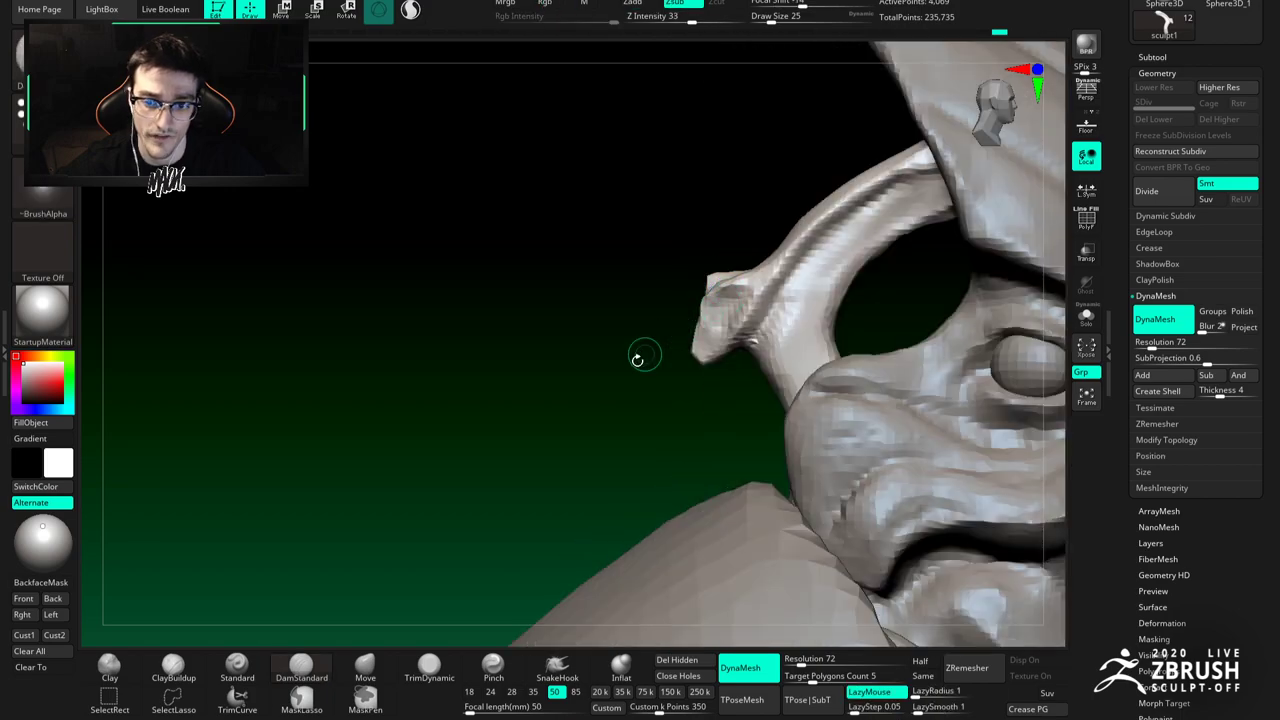
Step: Adjust the upper corner of the strut's spur with the Move brush at draw size 31
{"action": "left_click", "coordinate": [376, 670]}
{"action": "left_click_drag", "start_coordinate": [716, 283], "coordinate": [718, 287]}
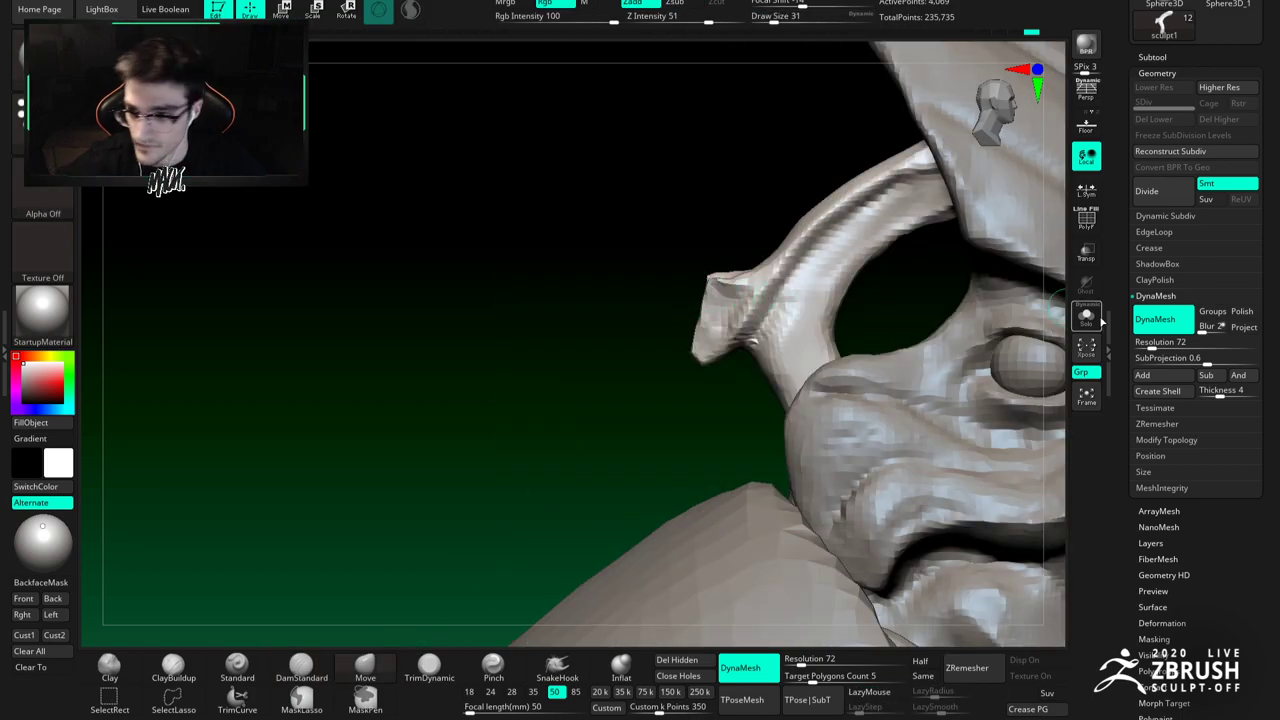
{"action": "left_click", "coordinate": [1088, 318]}
{"action": "left_click", "coordinate": [1088, 318]}
{"action": "right_click_drag", "start_coordinate": [760, 332], "coordinate": [715, 326], "text": "ctrl"}
{"action": "mouse_move", "coordinate": [715, 326]}
{"action": "right_mouse_down"}
{"action": "mouse_move", "coordinate": [586, 324]}
{"action": "mouse_move", "coordinate": [731, 275]}
{"action": "mouse_move", "coordinate": [726, 262]}
{"action": "mouse_move", "coordinate": [800, 305]}
{"action": "right_mouse_up"}
Step: Isolate the head piece and remesh it with DynaMesh at resolution 144
{"action": "left_click", "coordinate": [749, 297], "text": "alt"}
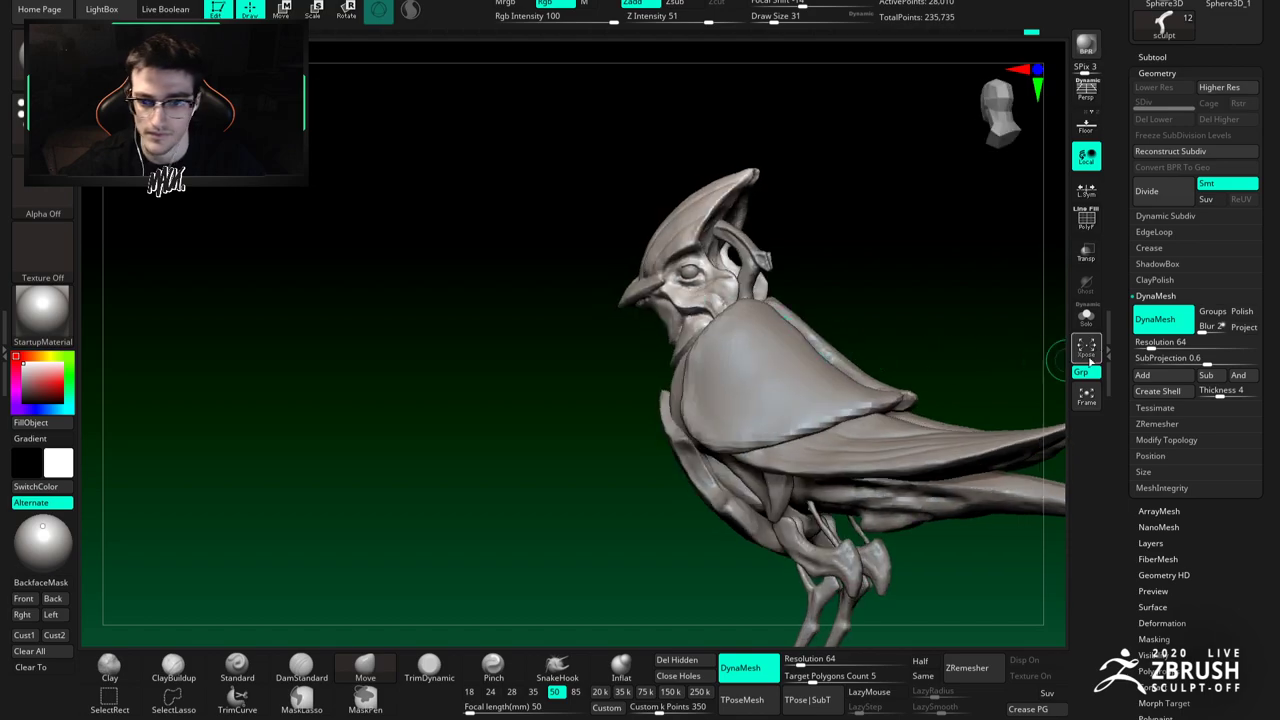
{"action": "left_click", "coordinate": [1086, 318]}
{"action": "left_click", "coordinate": [812, 659]}
{"action": "type", "text": "144"}
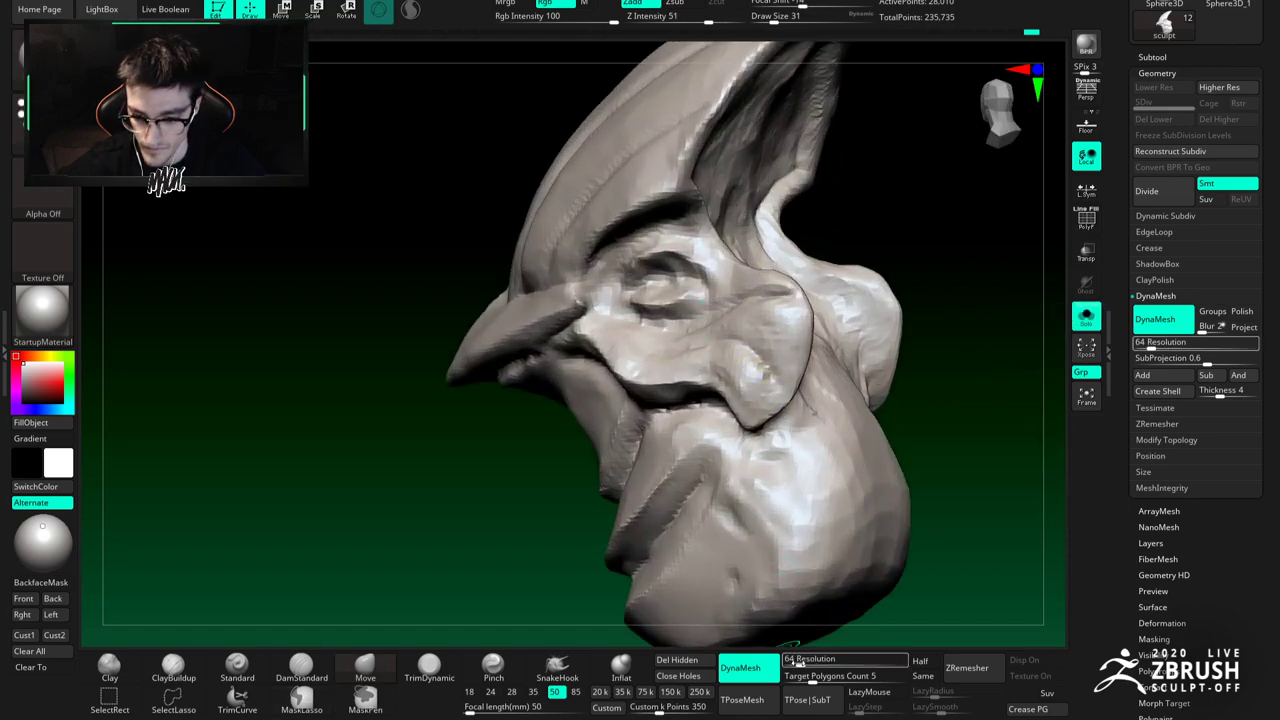
{"action": "left_click_drag", "start_coordinate": [921, 476], "coordinate": [917, 447], "text": "ctrl"}
Step: Deepen the crease between the crest's lower edge and the eye socket with DamStandard at draw size 31
{"action": "right_click_drag", "start_coordinate": [757, 376], "coordinate": [803, 421], "text": "alt"}
{"action": "key", "text": "b"}
{"action": "key", "text": "d"}
{"action": "key", "text": "s"}
{"action": "right_click_drag", "start_coordinate": [528, 486], "coordinate": [468, 500]}
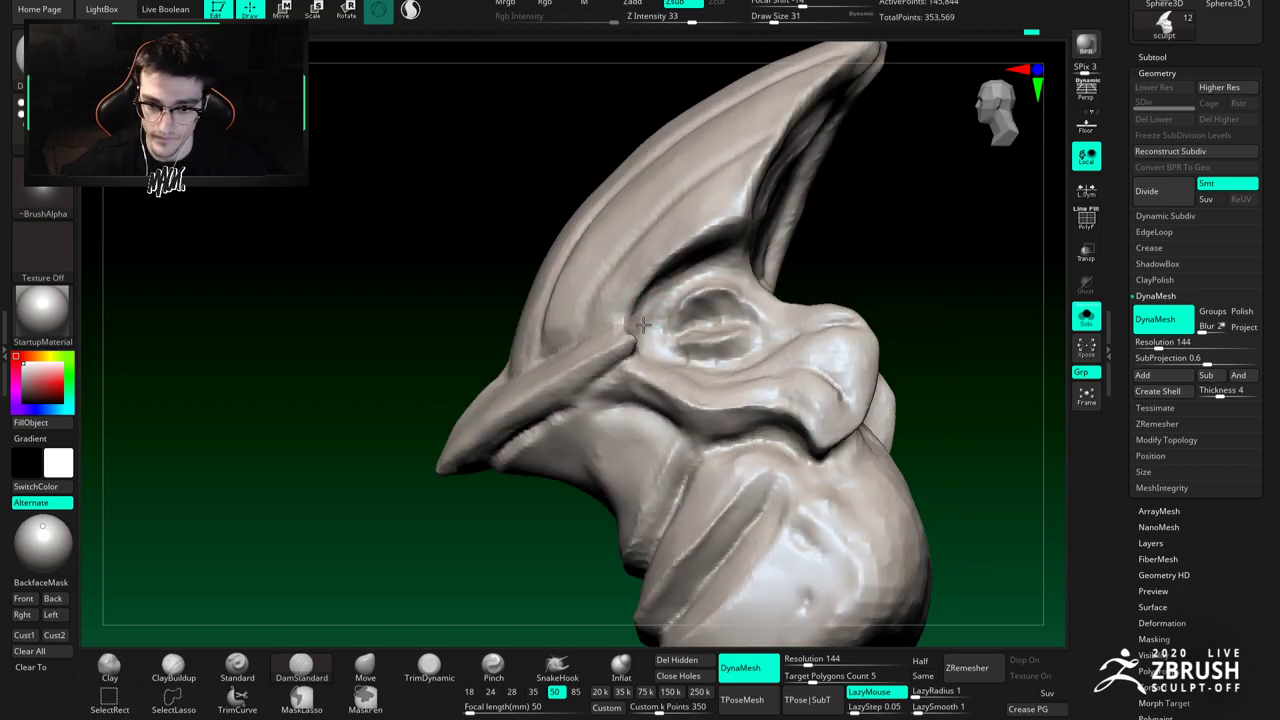
{"action": "left_click_drag", "start_coordinate": [637, 300], "coordinate": [661, 283]}
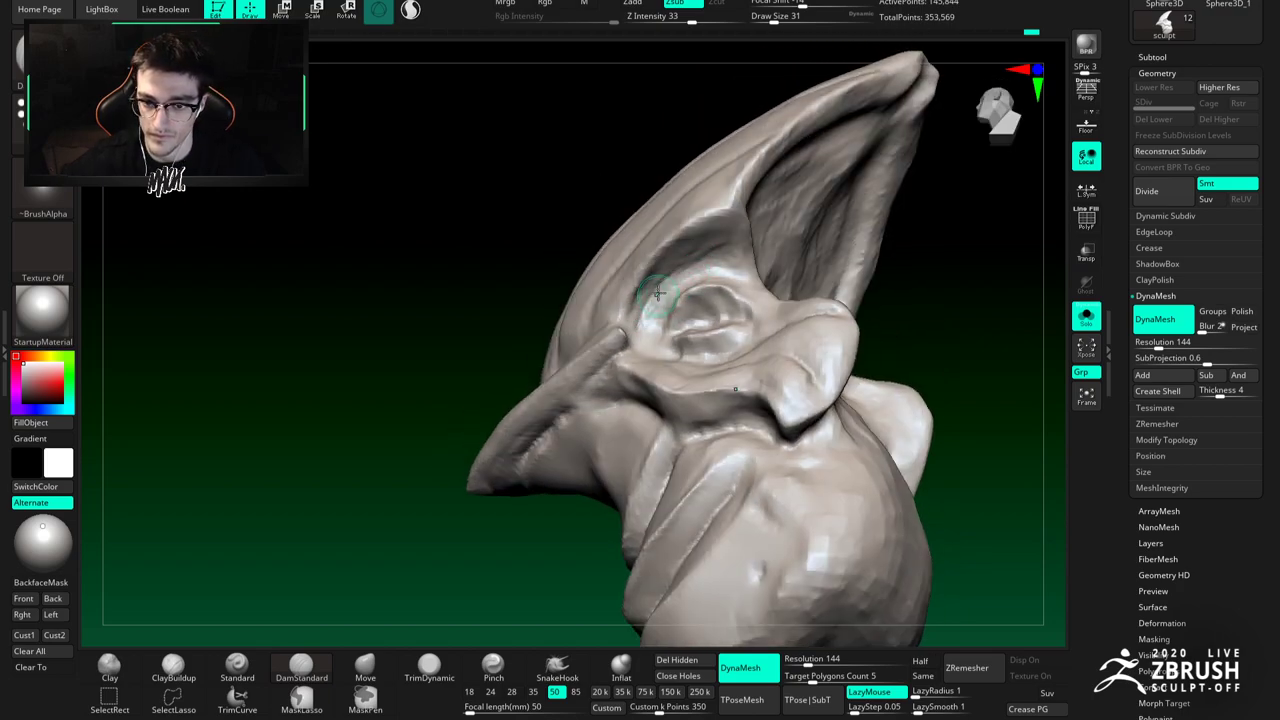
{"action": "mouse_move", "coordinate": [644, 262]}
{"action": "left_mouse_down"}
{"action": "mouse_move", "coordinate": [706, 220]}
{"action": "mouse_move", "coordinate": [726, 238]}
{"action": "left_mouse_up"}
{"action": "mouse_move", "coordinate": [726, 238]}
{"action": "right_mouse_down"}
{"action": "mouse_move", "coordinate": [662, 238]}
{"action": "mouse_move", "coordinate": [746, 220]}
{"action": "mouse_move", "coordinate": [731, 240]}
{"action": "mouse_move", "coordinate": [753, 222]}
{"action": "right_mouse_up"}
Step: Build up the inside of the crest's rim above the brow with ClayBuildup at draw size 31
{"action": "key", "text": "b"}
{"action": "key", "text": "c"}
{"action": "key", "text": "b"}
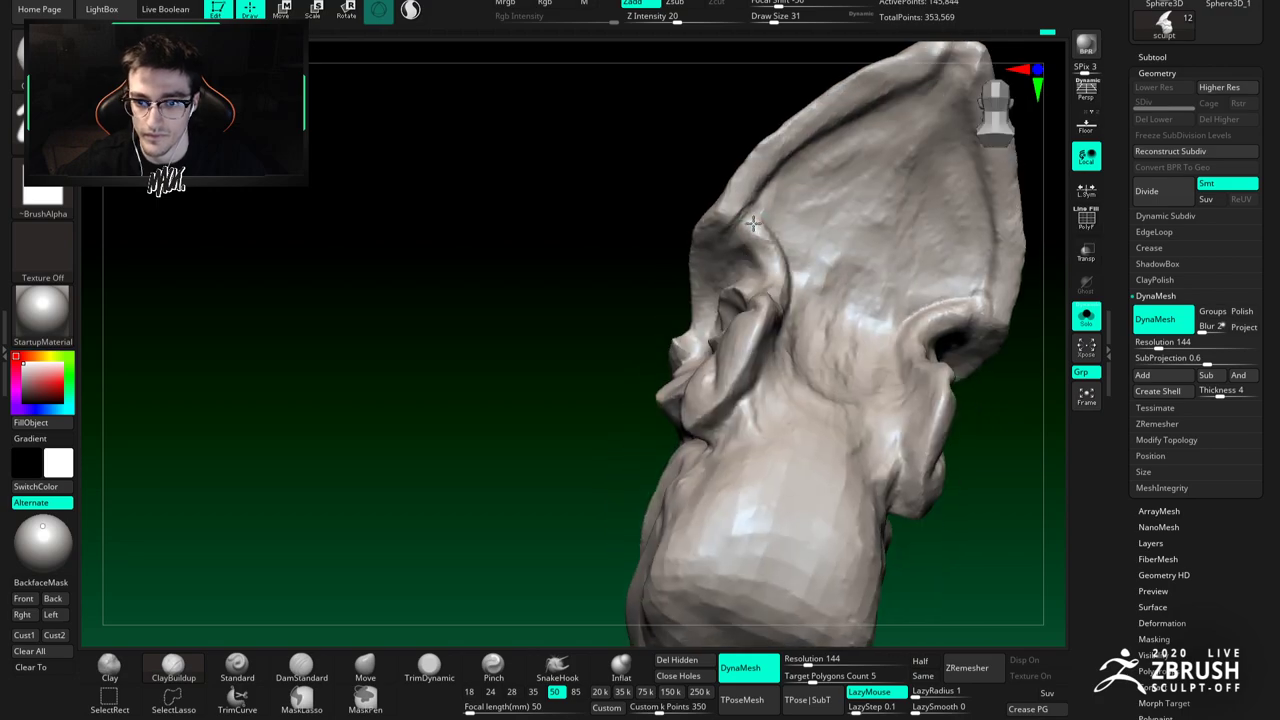
{"action": "mouse_move", "coordinate": [735, 226]}
{"action": "right_mouse_down", "text": "shift"}
{"action": "mouse_move", "coordinate": [749, 231]}
{"action": "mouse_move", "coordinate": [760, 173]}
{"action": "mouse_move", "coordinate": [757, 214]}
{"action": "mouse_move", "coordinate": [736, 237]}
{"action": "right_mouse_up", "text": "shift"}
Step: Sharpen the crest's lower rim and the edge around its hollow back with DamStandard at draw size 31
{"action": "key", "text": "b"}
{"action": "key", "text": "d"}
{"action": "key", "text": "s"}
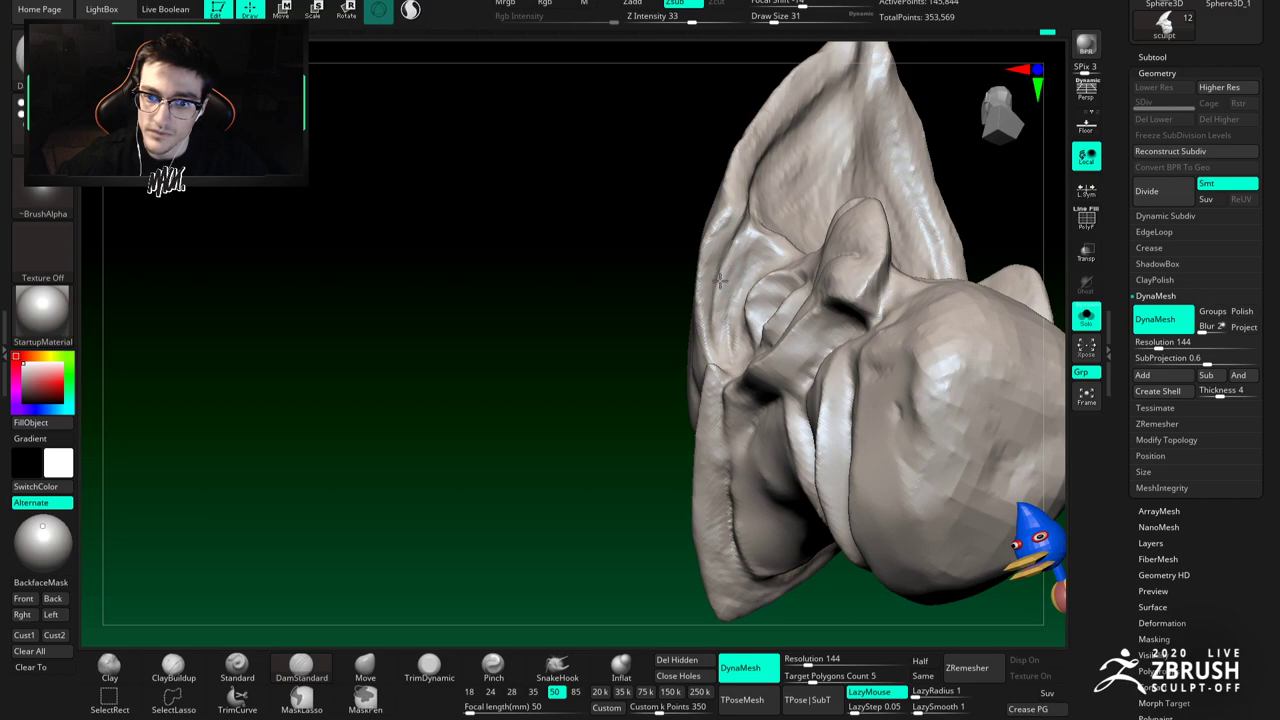
{"action": "right_click_drag", "start_coordinate": [722, 240], "coordinate": [727, 201]}
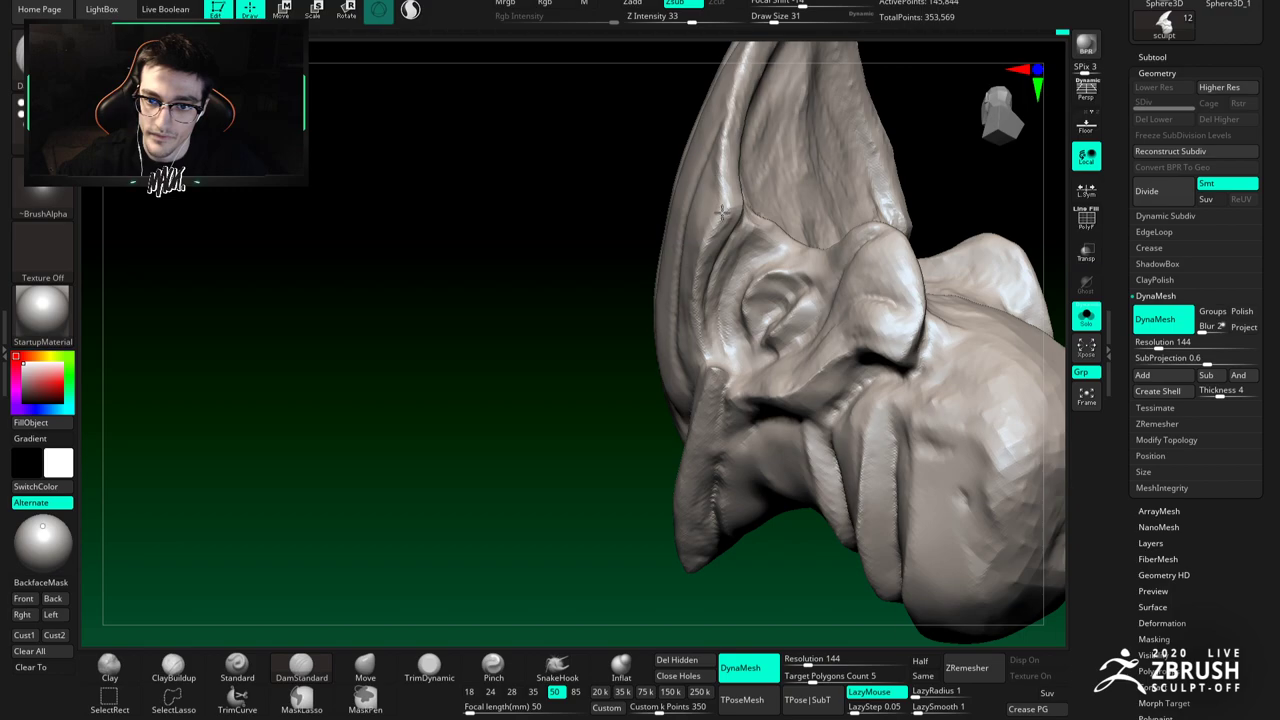
{"action": "mouse_move", "coordinate": [715, 219]}
{"action": "right_mouse_down"}
{"action": "mouse_move", "coordinate": [752, 199]}
{"action": "mouse_move", "coordinate": [735, 255]}
{"action": "right_mouse_up"}
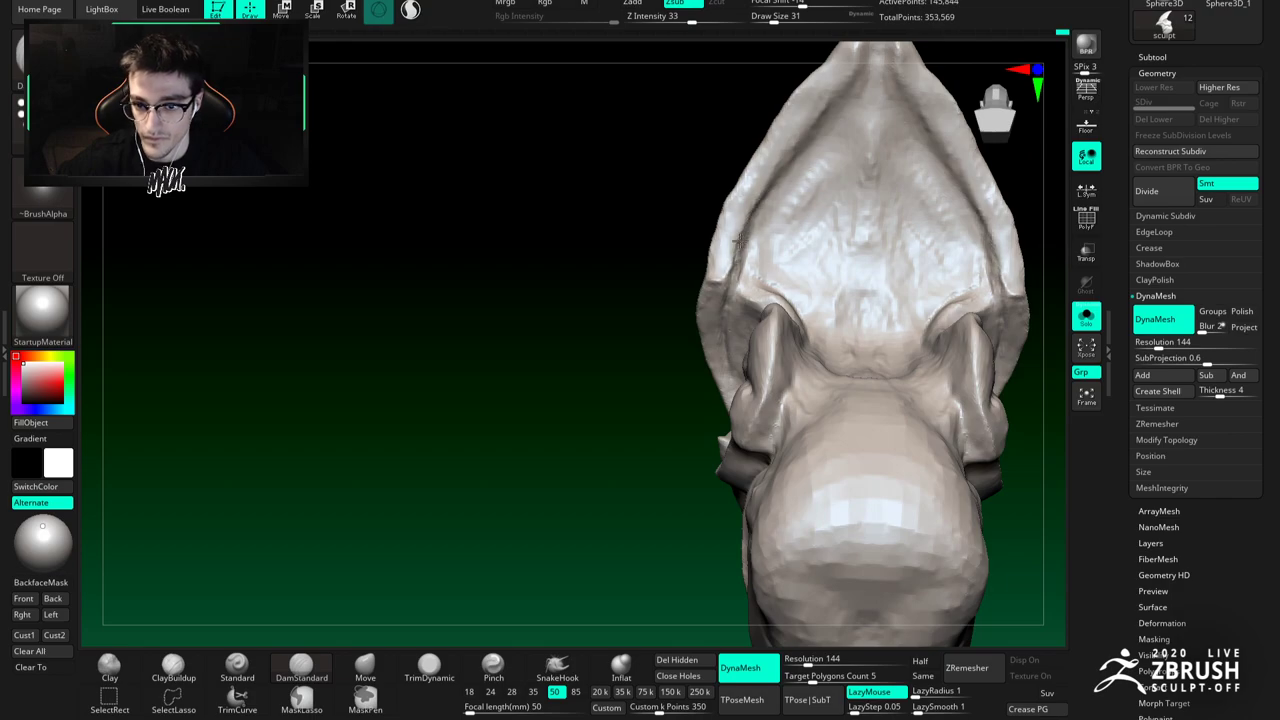
{"action": "mouse_move", "coordinate": [781, 188]}
{"action": "right_mouse_down"}
{"action": "mouse_move", "coordinate": [797, 257]}
{"action": "mouse_move", "coordinate": [759, 281]}
{"action": "right_mouse_up"}
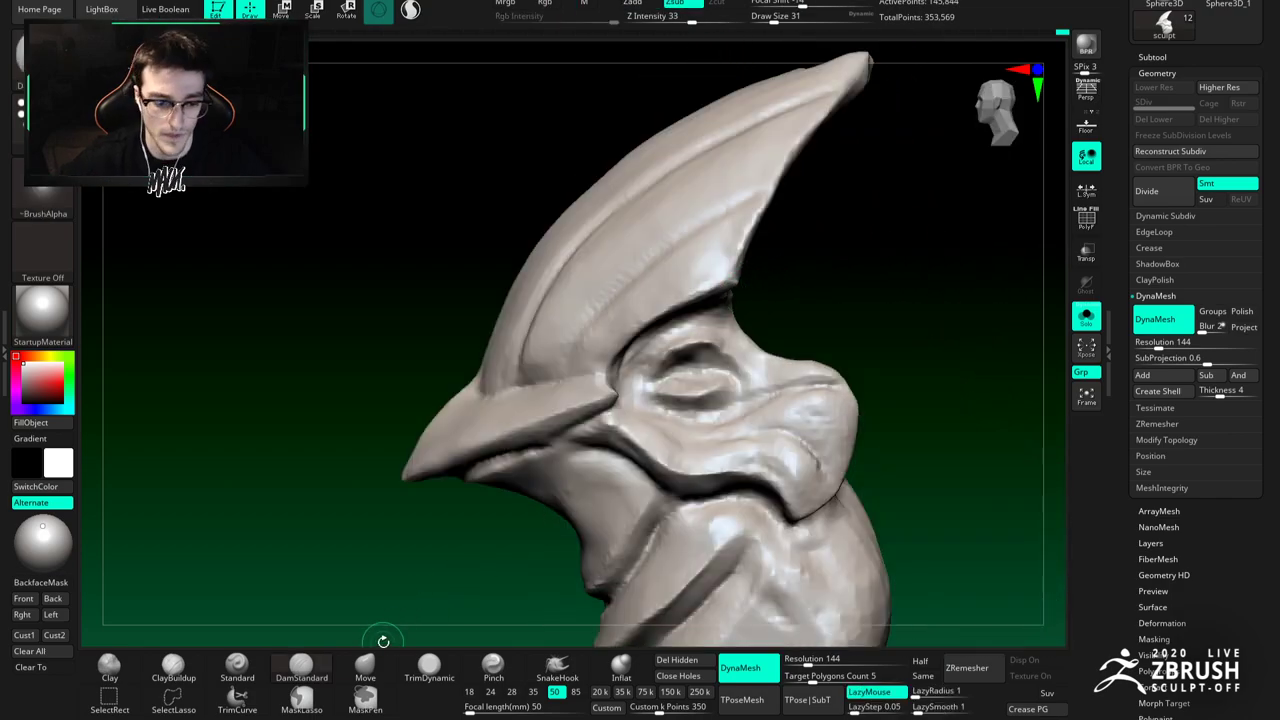
Step: Reshape the crest's rear edge in profile with the Move brush at draw sizes 80 and 104
{"action": "left_click", "coordinate": [366, 664]}
{"action": "right_click_drag", "start_coordinate": [739, 244], "coordinate": [735, 276], "text": "alt"}
{"action": "key", "text": "bracketleft"}
{"action": "key", "text": "s"}
{"action": "left_click_drag", "start_coordinate": [755, 243], "coordinate": [760, 243]}
{"action": "key", "text": "s"}
{"action": "left_click_drag", "start_coordinate": [783, 188], "coordinate": [789, 186]}
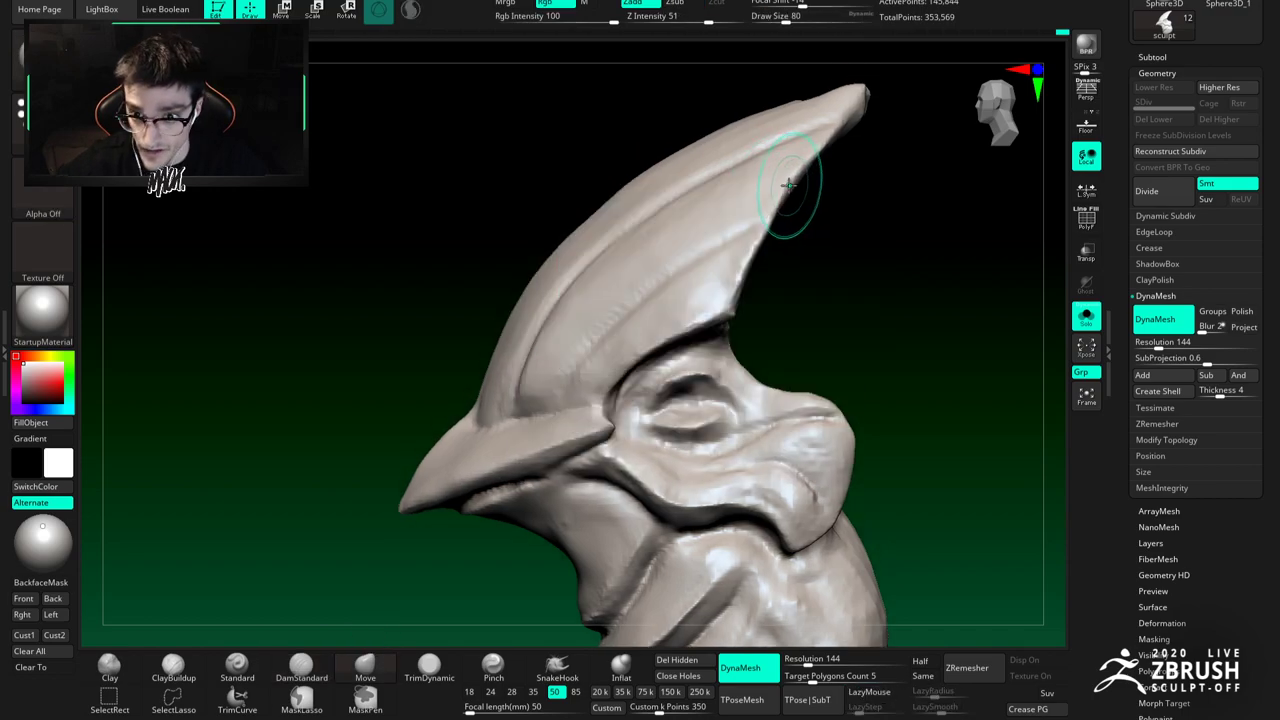
{"action": "right_click_drag", "start_coordinate": [758, 184], "coordinate": [771, 197], "text": "ctrl"}
{"action": "left_click_drag", "start_coordinate": [771, 197], "coordinate": [766, 192], "text": "shift"}
{"action": "right_click_drag", "start_coordinate": [766, 192], "coordinate": [766, 205], "text": "shift"}
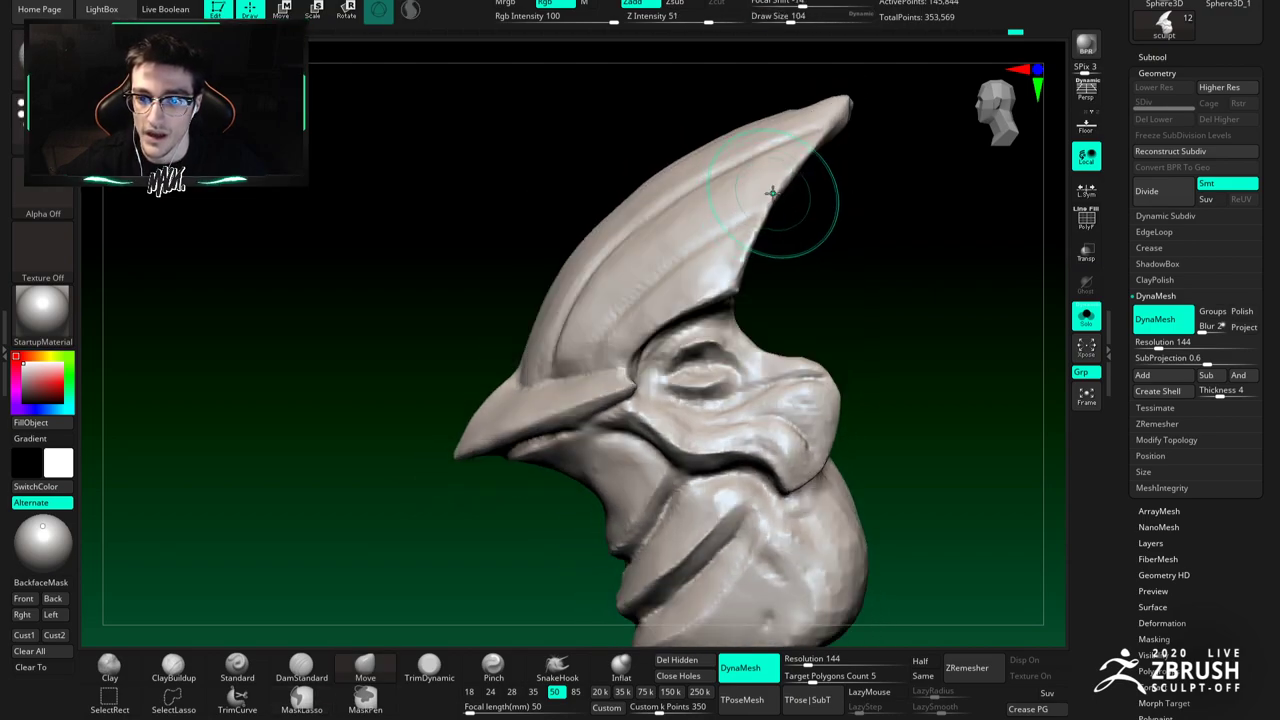
Step: Refine the crest's side outline and tip from several angles with the Move brush, reducing the draw size from 90 to 51
{"action": "key", "text": "bracketleft"}
{"action": "mouse_move", "coordinate": [760, 222]}
{"action": "right_mouse_down"}
{"action": "mouse_move", "coordinate": [751, 251]}
{"action": "mouse_move", "coordinate": [737, 232]}
{"action": "mouse_move", "coordinate": [780, 206]}
{"action": "mouse_move", "coordinate": [763, 197]}
{"action": "right_mouse_up"}
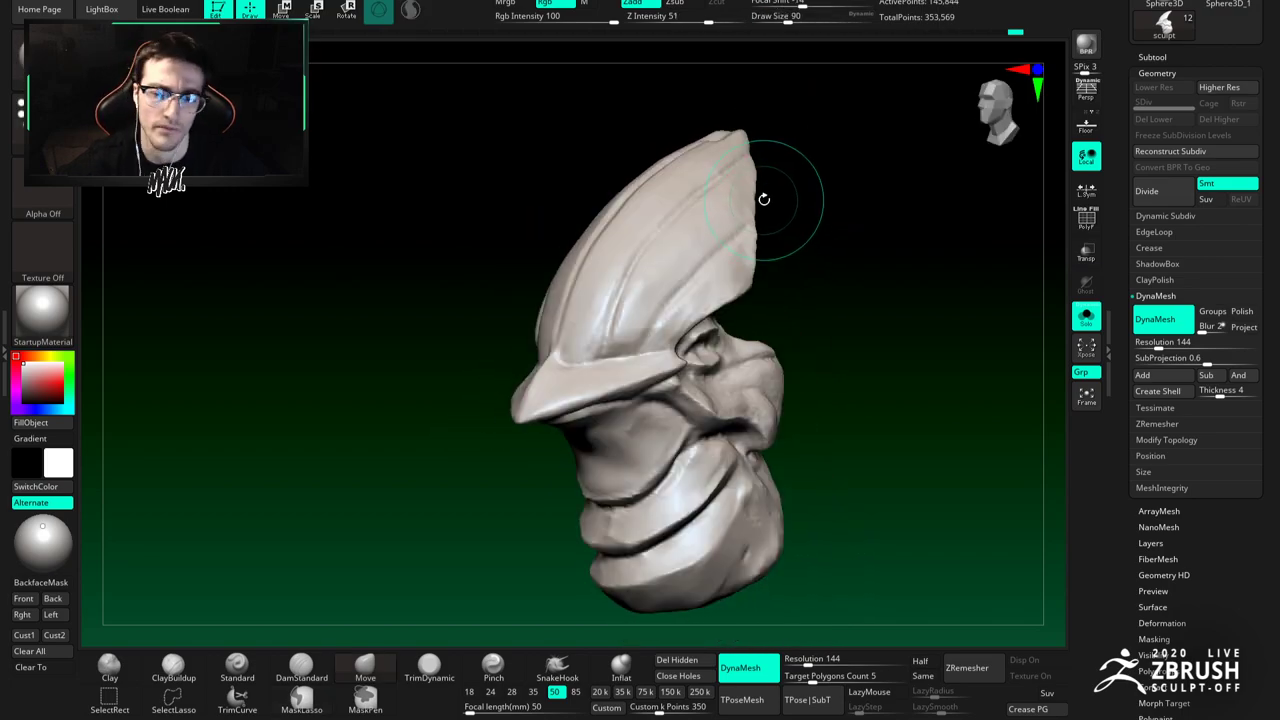
{"action": "key", "text": "space"}
{"action": "left_click_drag", "start_coordinate": [766, 217], "coordinate": [759, 217]}
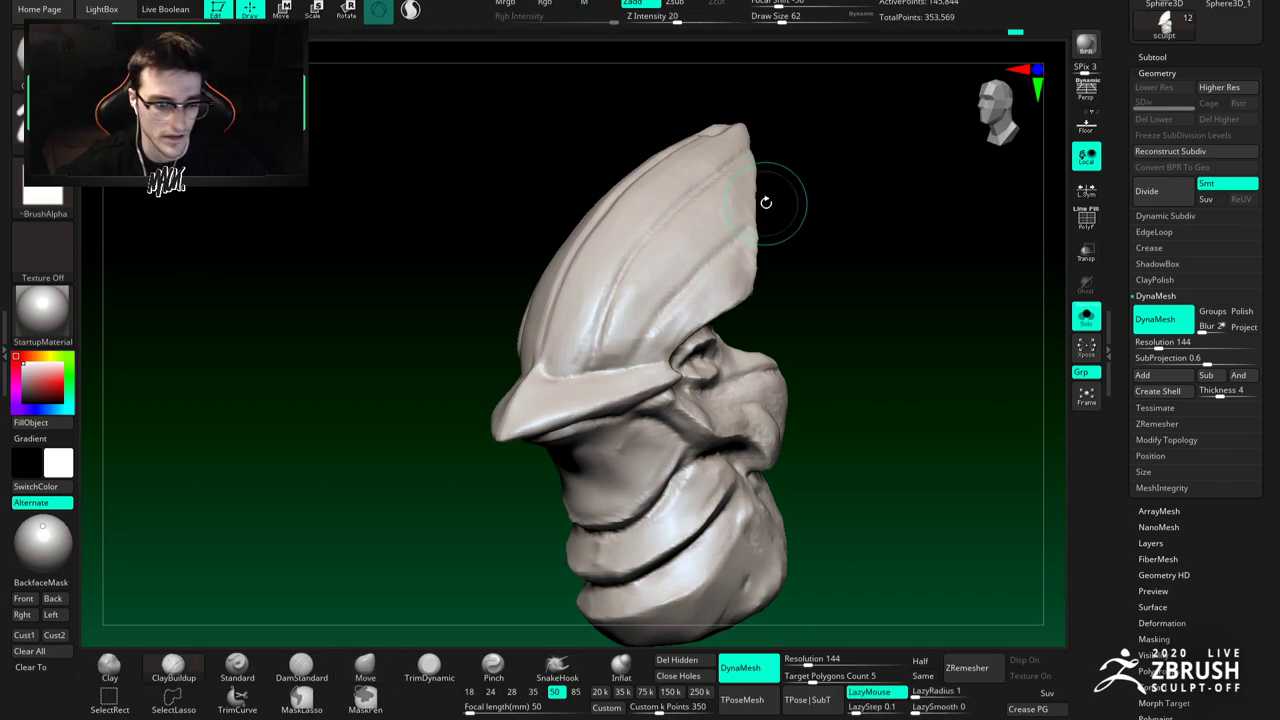
{"action": "right_click_drag", "start_coordinate": [766, 200], "coordinate": [761, 213]}
{"action": "key", "text": "bracketleft"}
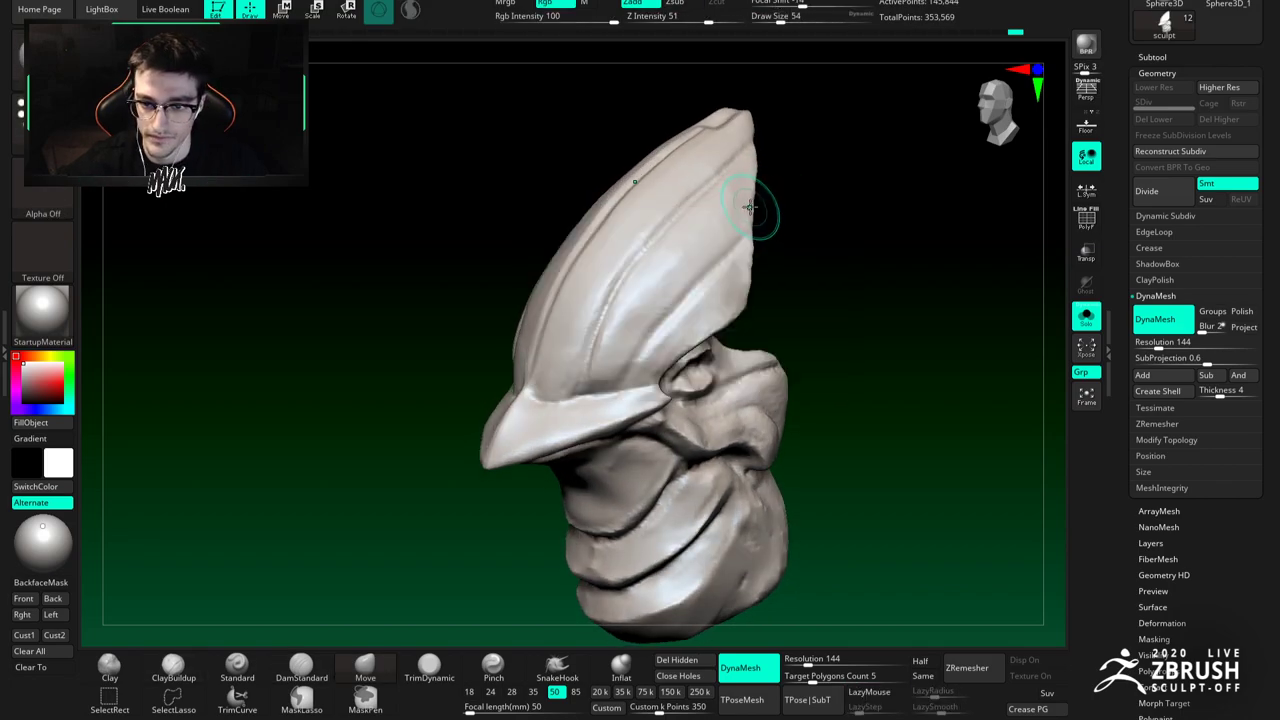
{"action": "right_click_drag", "start_coordinate": [751, 178], "coordinate": [747, 268]}
{"action": "left_click_drag", "start_coordinate": [748, 259], "coordinate": [745, 252]}
{"action": "mouse_move", "coordinate": [745, 245]}
{"action": "right_mouse_down"}
{"action": "mouse_move", "coordinate": [740, 197]}
{"action": "mouse_move", "coordinate": [748, 230]}
{"action": "right_mouse_up"}
{"action": "mouse_move", "coordinate": [748, 230]}
{"action": "right_mouse_down", "text": "ctrl"}
{"action": "mouse_move", "coordinate": [780, 172]}
{"action": "mouse_move", "coordinate": [775, 235]}
{"action": "right_mouse_up", "text": "ctrl"}
{"action": "left_click_drag", "start_coordinate": [757, 140], "coordinate": [766, 130]}
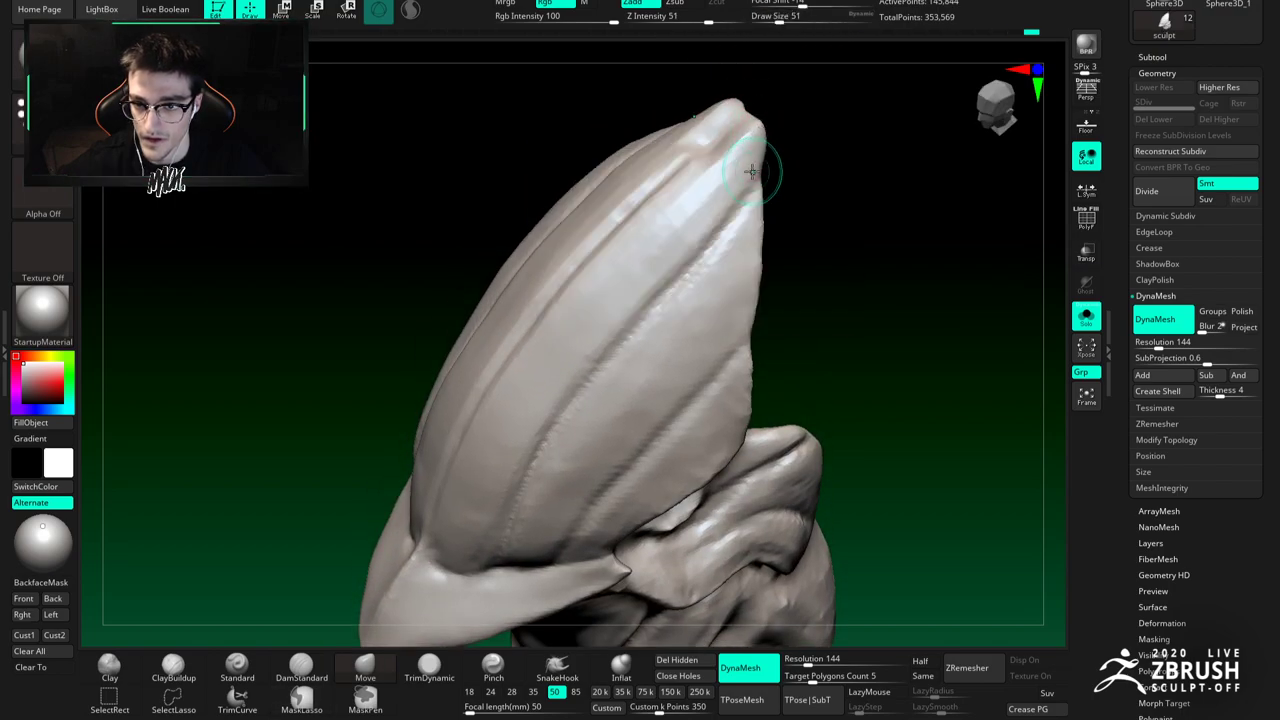
Step: Carve a groove down the middle of the crest from its tip with DamStandard at draw size 33
{"action": "key", "text": "b"}
{"action": "key", "text": "d"}
{"action": "key", "text": "s"}
{"action": "key", "text": "space"}
{"action": "left_click_drag", "start_coordinate": [757, 194], "coordinate": [748, 194]}
{"action": "mouse_move", "coordinate": [742, 175]}
{"action": "right_mouse_down"}
{"action": "mouse_move", "coordinate": [737, 137]}
{"action": "mouse_move", "coordinate": [654, 206]}
{"action": "mouse_move", "coordinate": [656, 125]}
{"action": "right_mouse_up"}
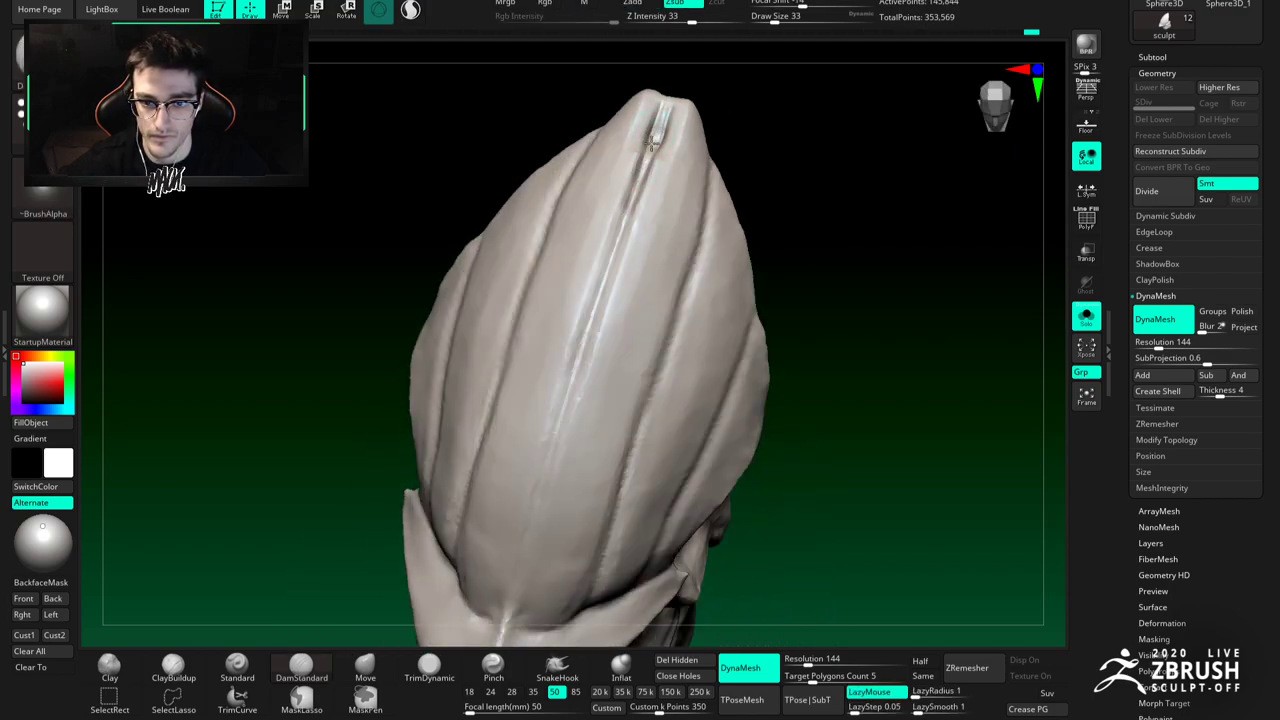
{"action": "left_click_drag", "start_coordinate": [627, 215], "coordinate": [605, 277]}
{"action": "right_click_drag", "start_coordinate": [640, 168], "coordinate": [654, 206]}
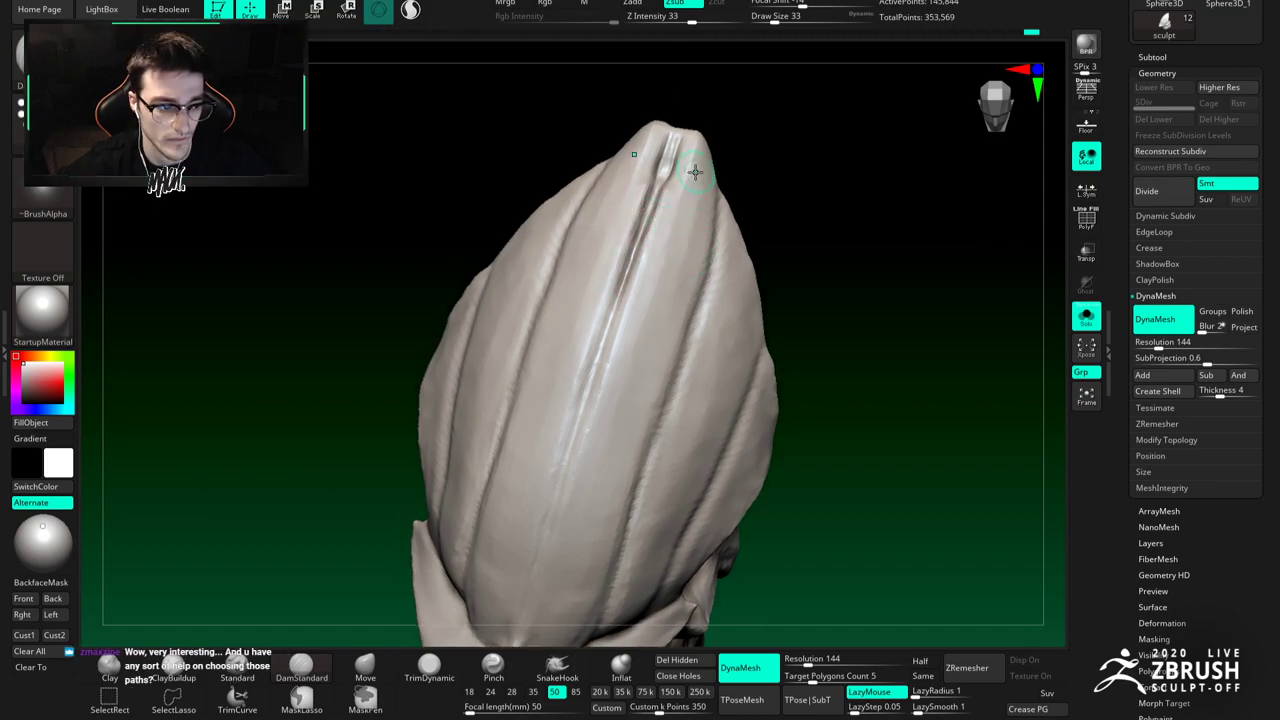
{"action": "right_click_drag", "start_coordinate": [695, 172], "coordinate": [683, 206]}
Step: Add clay beside the central groove near the crest's tip with ClayBuildup at draw size 33 and smooth it
{"action": "key", "text": "b"}
{"action": "key", "text": "c"}
{"action": "key", "text": "b"}
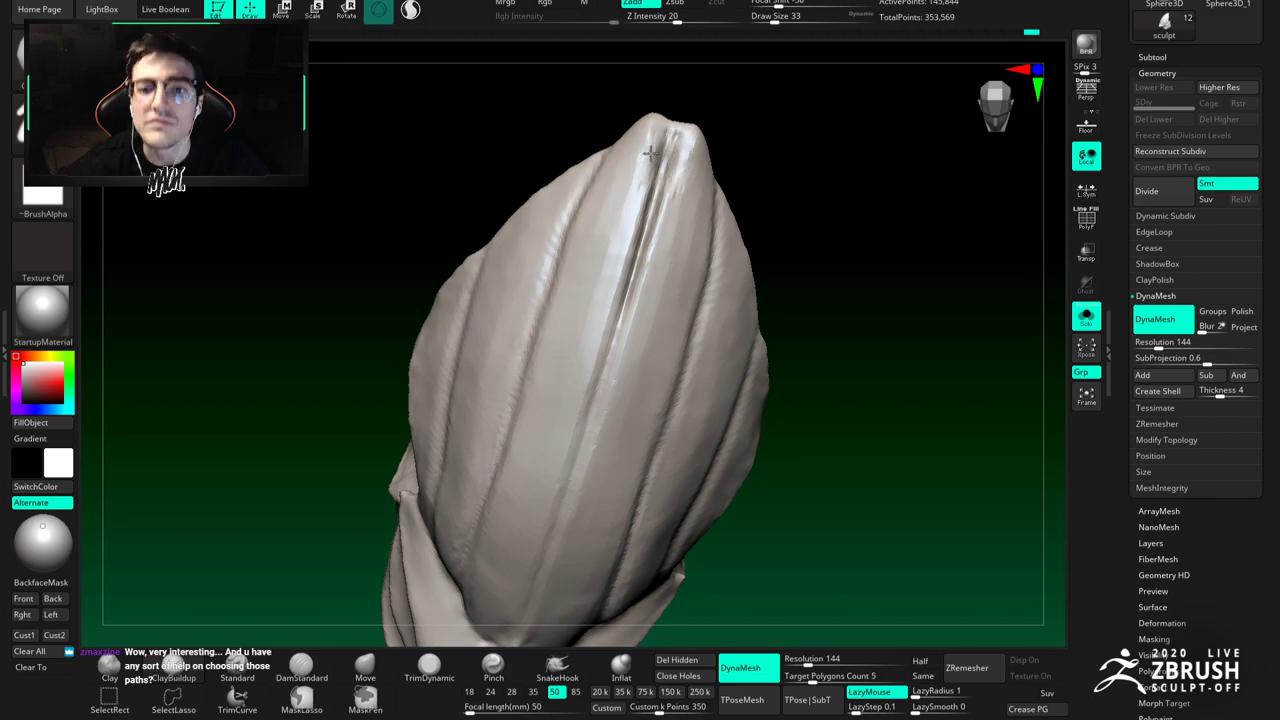
{"action": "left_click_drag", "start_coordinate": [649, 149], "coordinate": [640, 161]}
{"action": "key", "text": "shift"}
{"action": "key", "text": "b"}
{"action": "key", "text": "c"}
{"action": "key", "text": "b"}
{"action": "right_click_drag", "start_coordinate": [638, 153], "coordinate": [705, 176]}
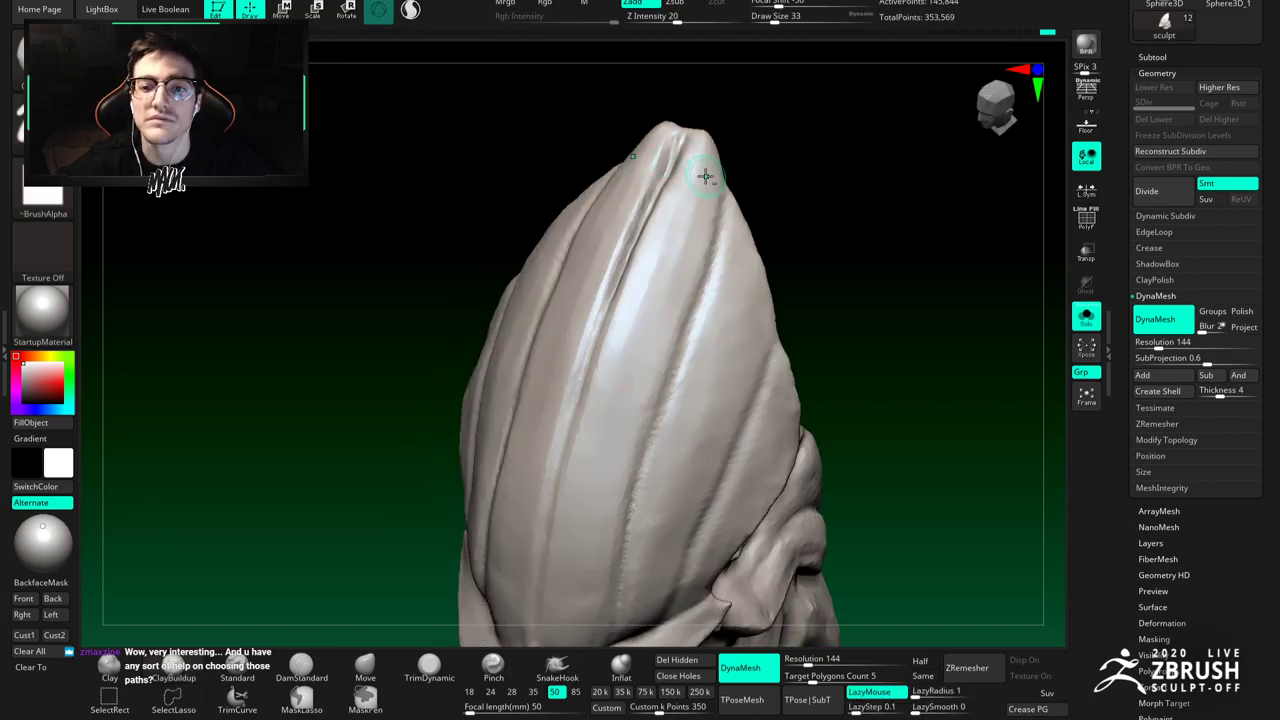
Step: Flatten the surface beside the groove at the crest's tip with TrimDynamic at draw size 80, and show the whole bird again
{"action": "key", "text": "space"}
{"action": "left_click_drag", "start_coordinate": [692, 178], "coordinate": [700, 204]}
{"action": "left_click", "coordinate": [426, 666]}
{"action": "key", "text": "space"}
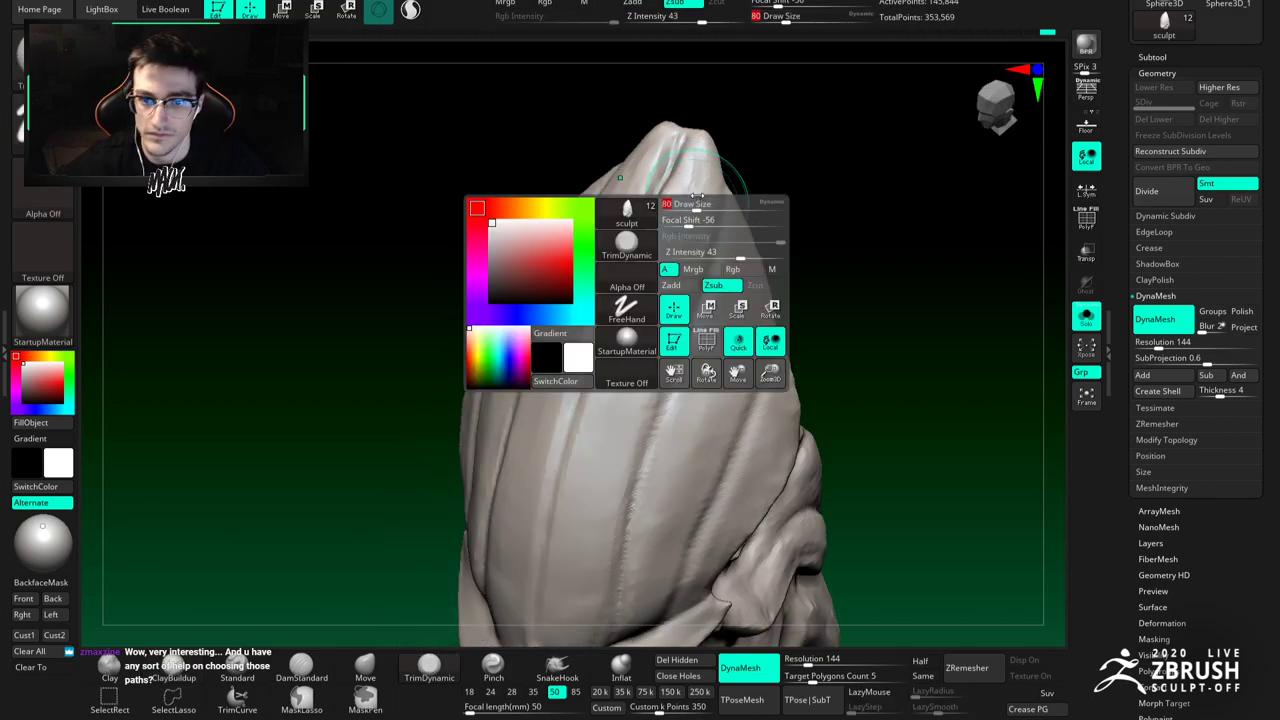
{"action": "mouse_move", "coordinate": [695, 159]}
{"action": "left_mouse_down"}
{"action": "mouse_move", "coordinate": [697, 143]}
{"action": "mouse_move", "coordinate": [682, 230]}
{"action": "left_mouse_up"}
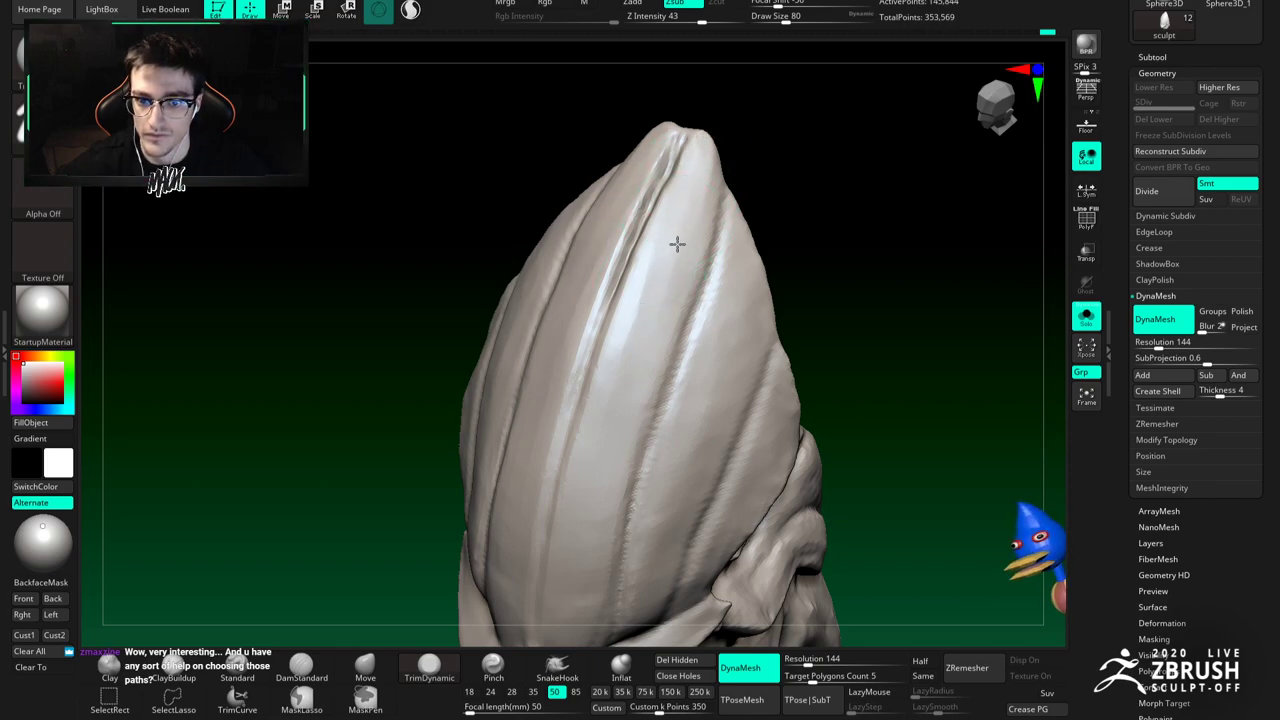
{"action": "right_click_drag", "start_coordinate": [612, 428], "coordinate": [651, 120], "text": "shift"}
{"action": "right_click_drag", "start_coordinate": [651, 120], "coordinate": [651, 40], "text": "alt"}
{"action": "right_click_drag", "start_coordinate": [985, 330], "coordinate": [909, 341]}
{"action": "left_click", "coordinate": [1086, 316]}
{"action": "right_click_drag", "start_coordinate": [1000, 335], "coordinate": [930, 325]}
{"action": "mouse_move", "coordinate": [780, 260]}
{"action": "right_mouse_down"}
{"action": "mouse_move", "coordinate": [703, 207]}
{"action": "mouse_move", "coordinate": [707, 237]}
{"action": "right_mouse_up"}
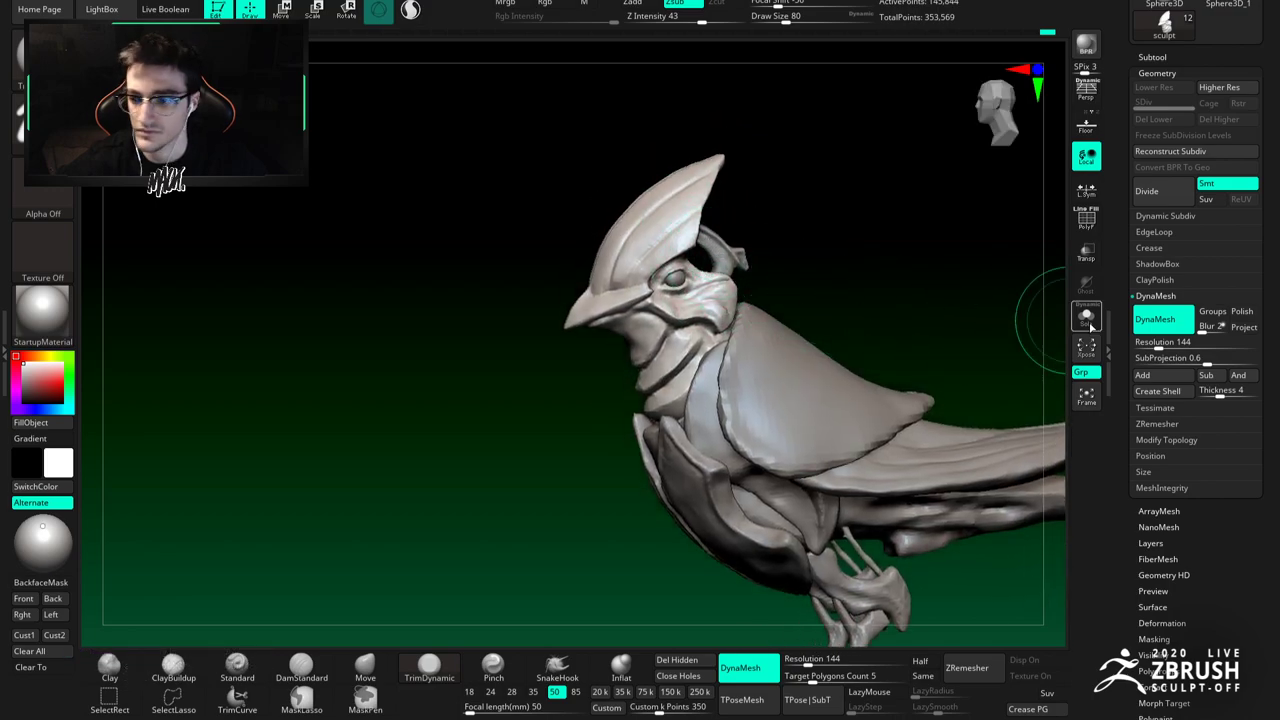
Step: Isolate the head and sharpen the creases around the eye socket and along the cheek with DamStandard at draw size 37
{"action": "left_click", "coordinate": [1086, 316]}
{"action": "right_click_drag", "start_coordinate": [711, 312], "coordinate": [713, 344], "text": "ctrl"}
{"action": "key", "text": "b"}
{"action": "key", "text": "d"}
{"action": "key", "text": "s"}
{"action": "right_click_drag", "start_coordinate": [668, 220], "coordinate": [667, 246], "text": "ctrl"}
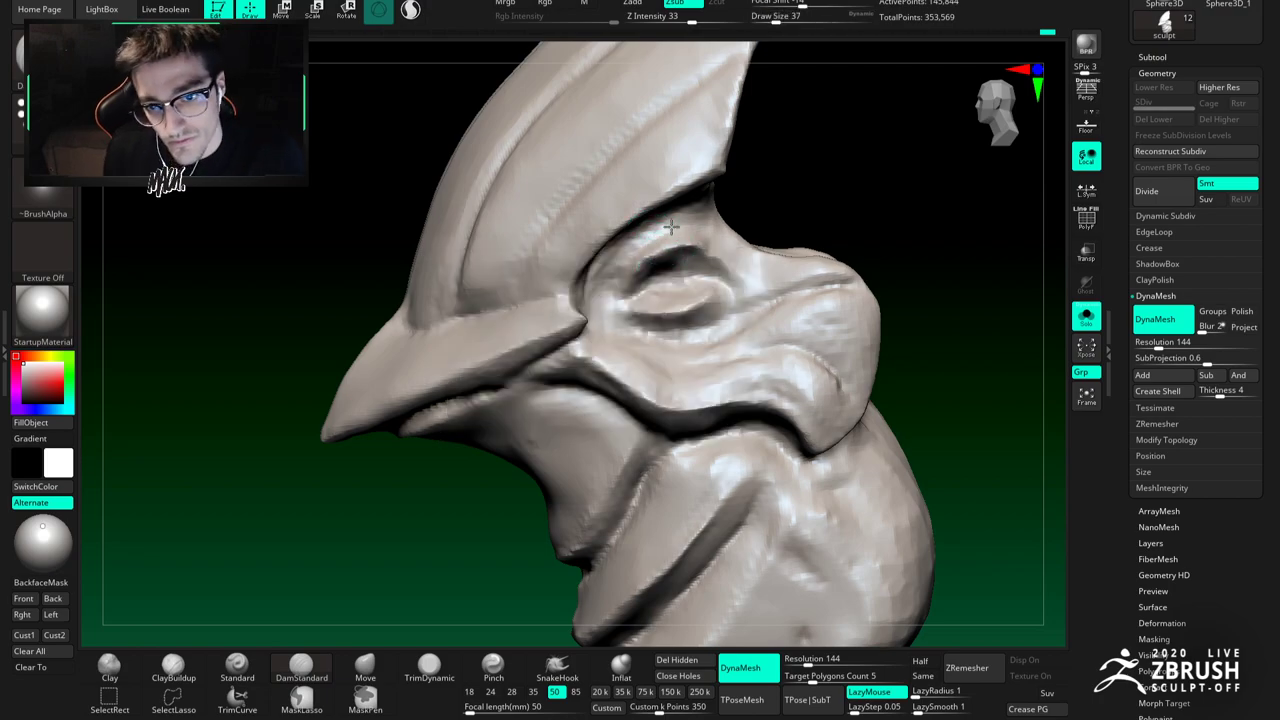
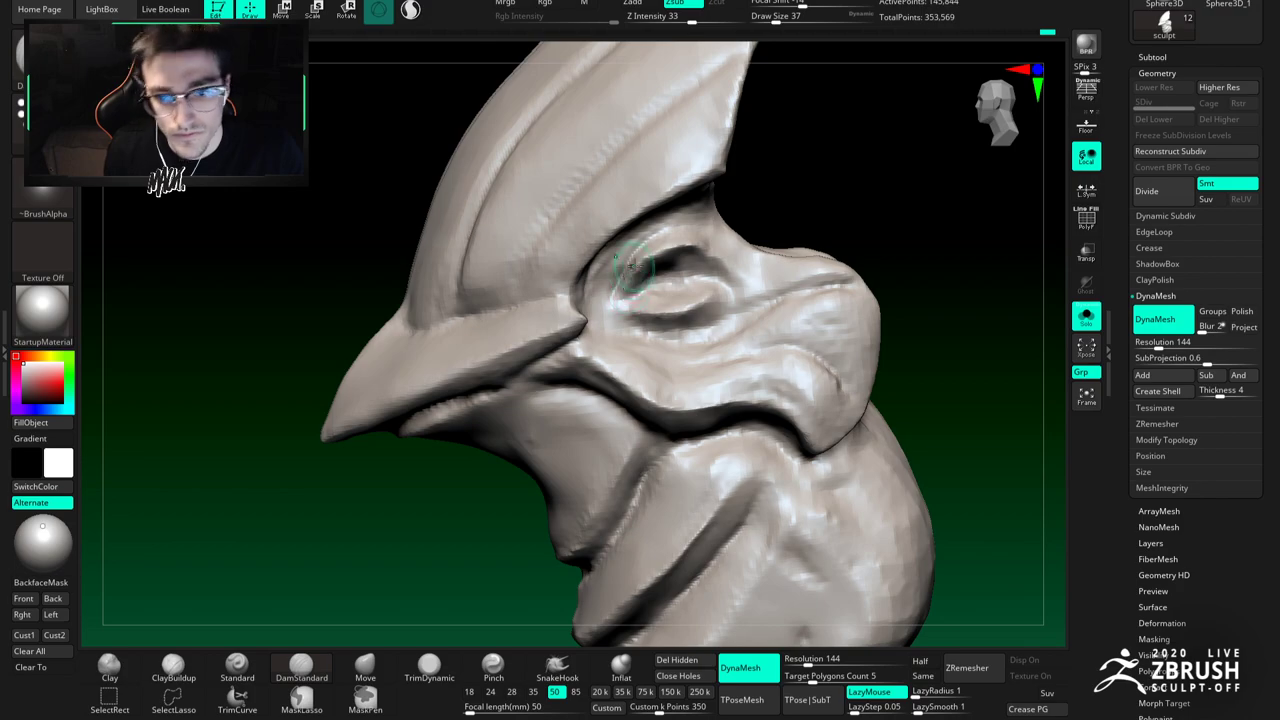
{"action": "mouse_move", "coordinate": [676, 280]}
{"action": "right_mouse_down"}
{"action": "mouse_move", "coordinate": [661, 227]}
{"action": "mouse_move", "coordinate": [683, 213]}
{"action": "right_mouse_up"}
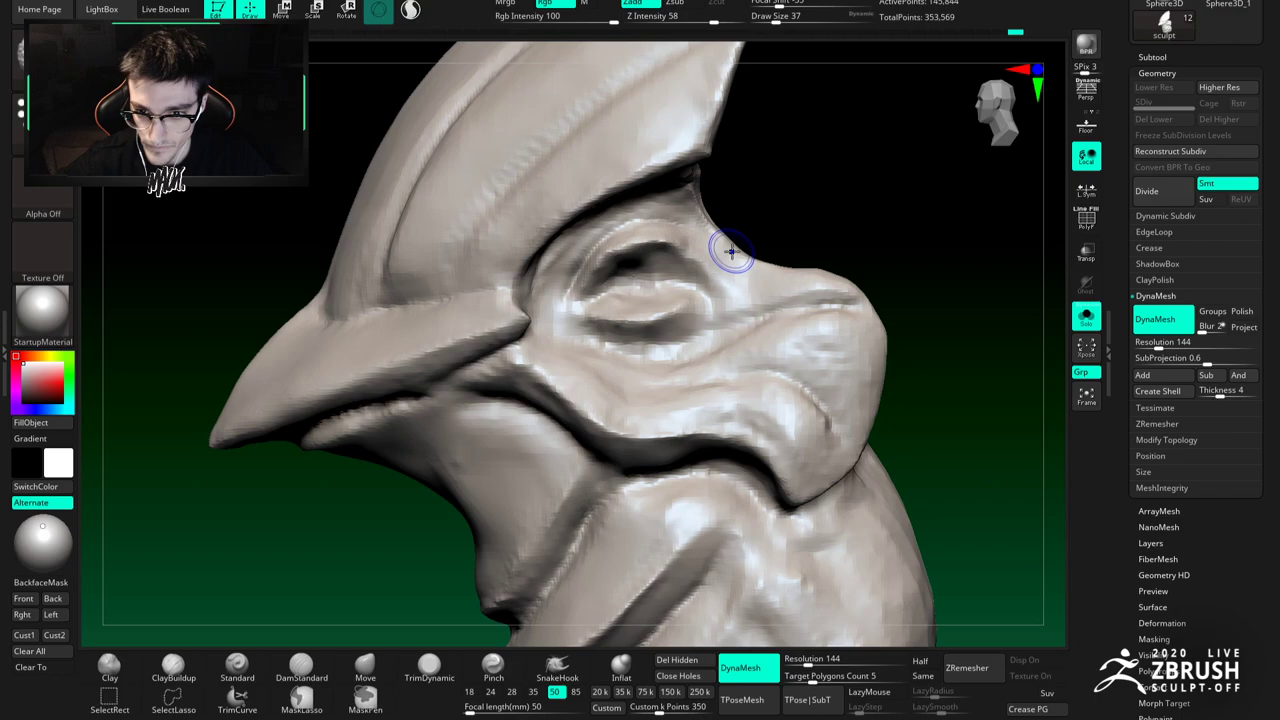
{"action": "mouse_move", "coordinate": [712, 288]}
{"action": "right_mouse_down", "text": "alt"}
{"action": "mouse_move", "coordinate": [668, 278]}
{"action": "mouse_move", "coordinate": [666, 289]}
{"action": "right_mouse_up", "text": "alt"}
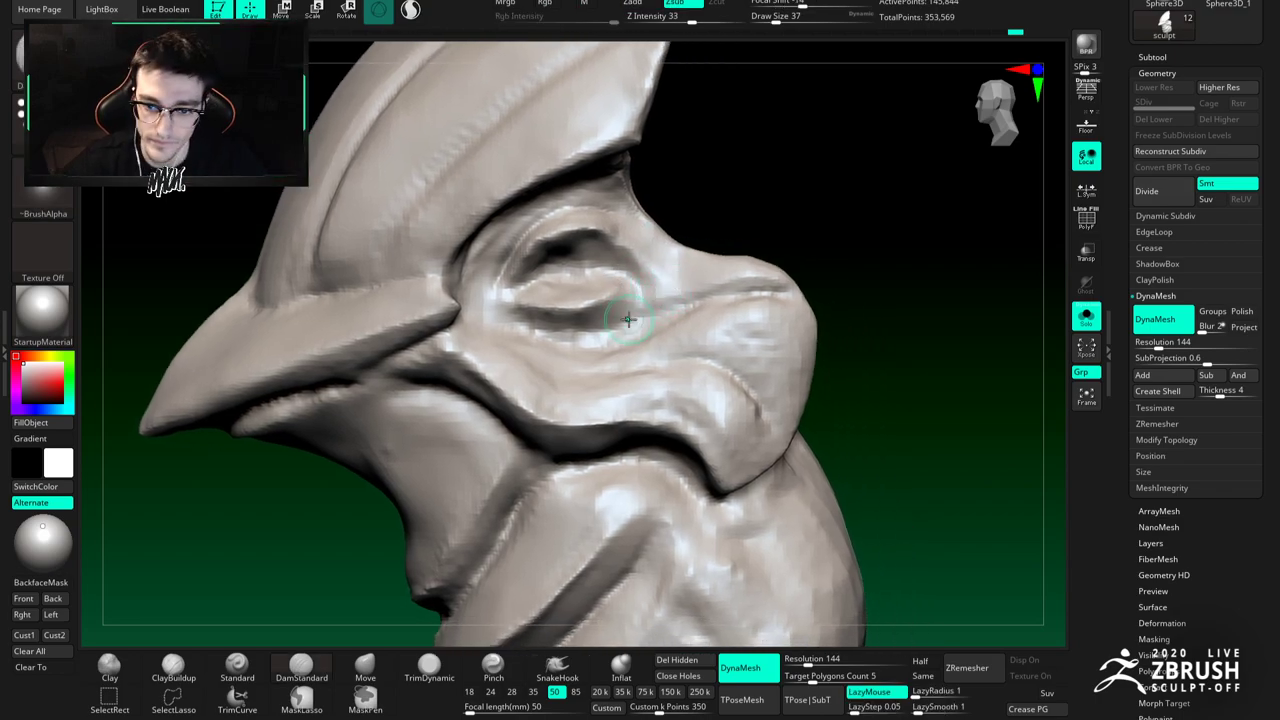
{"action": "mouse_move", "coordinate": [547, 345]}
{"action": "right_mouse_down"}
{"action": "mouse_move", "coordinate": [523, 371]}
{"action": "mouse_move", "coordinate": [470, 372]}
{"action": "mouse_move", "coordinate": [506, 349]}
{"action": "mouse_move", "coordinate": [535, 372]}
{"action": "right_mouse_up"}
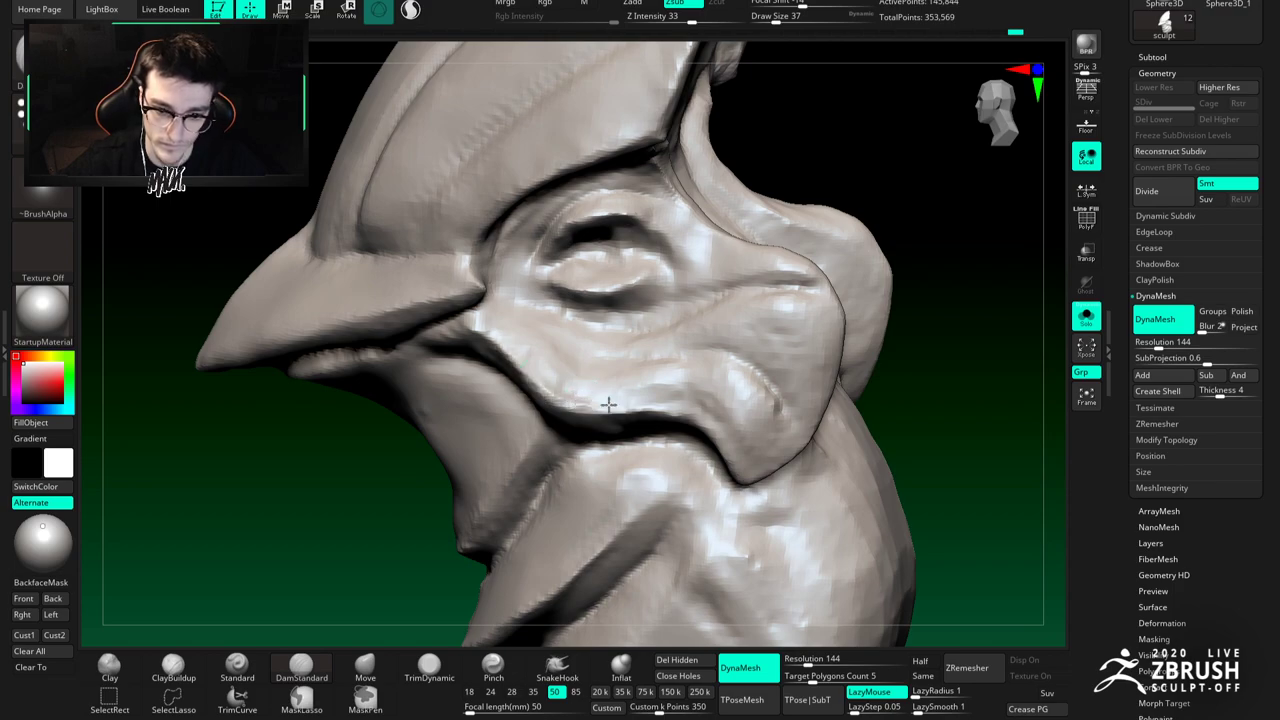
Step: Deepen the crease along the cheek's lower edge with DamStandard, and build up the back of the cheek with ClayBuildup at draw size 49
{"action": "left_click_drag", "start_coordinate": [608, 405], "coordinate": [666, 410]}
{"action": "key", "text": "b"}
{"action": "key", "text": "c"}
{"action": "key", "text": "b"}
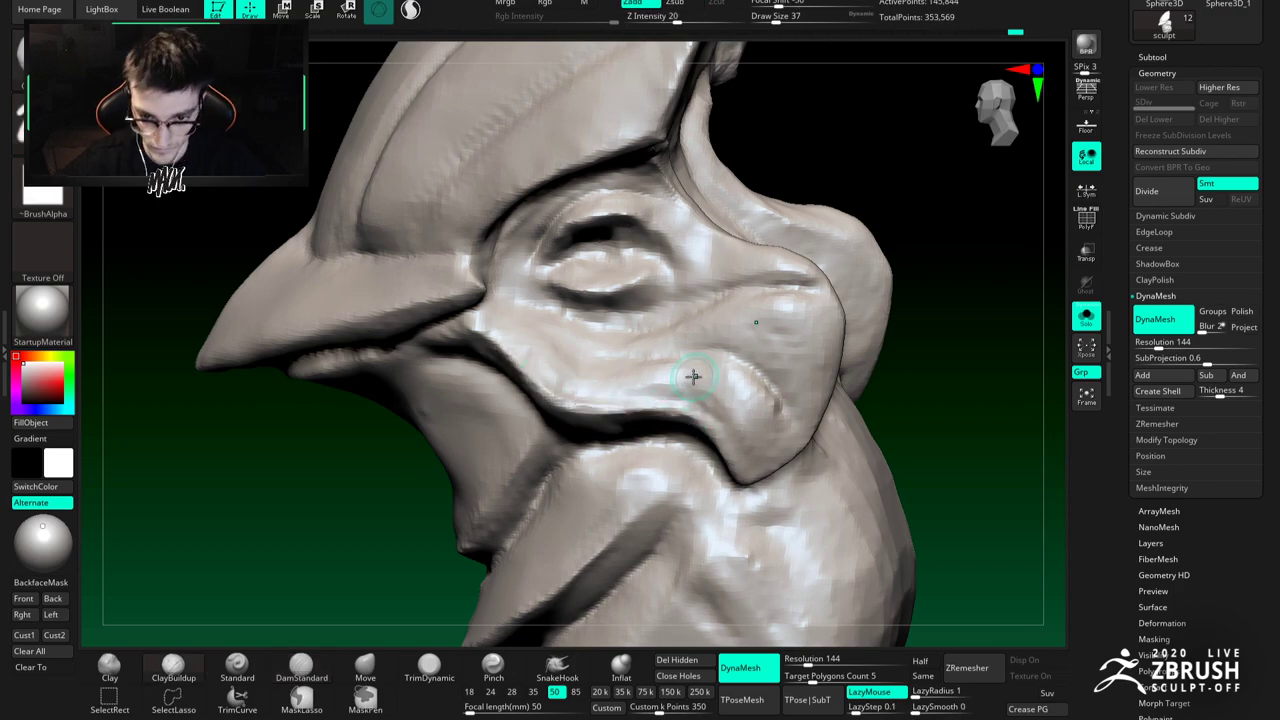
{"action": "mouse_move", "coordinate": [729, 374]}
{"action": "right_mouse_down", "text": "ctrl"}
{"action": "mouse_move", "coordinate": [809, 381]}
{"action": "mouse_move", "coordinate": [753, 357]}
{"action": "mouse_move", "coordinate": [767, 348]}
{"action": "right_mouse_up", "text": "ctrl"}
{"action": "key", "text": "space"}
{"action": "left_click_drag", "start_coordinate": [767, 348], "coordinate": [761, 345]}
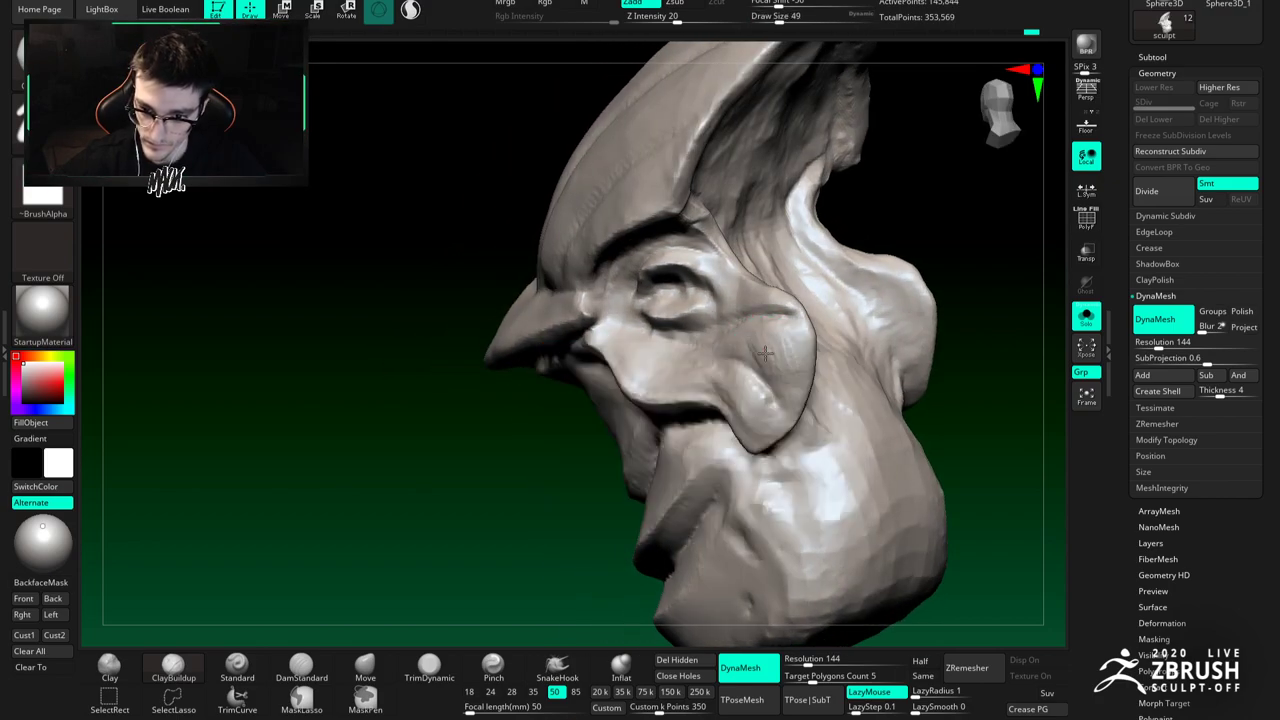
Step: Reshape the back edge of the cheek from behind with the Move brush at draw sizes 46 and 68
{"action": "mouse_move", "coordinate": [787, 373]}
{"action": "right_mouse_down"}
{"action": "mouse_move", "coordinate": [781, 322]}
{"action": "mouse_move", "coordinate": [601, 498]}
{"action": "right_mouse_up"}
{"action": "left_click", "coordinate": [367, 668]}
{"action": "key", "text": "space"}
{"action": "left_click_drag", "start_coordinate": [785, 318], "coordinate": [781, 316]}
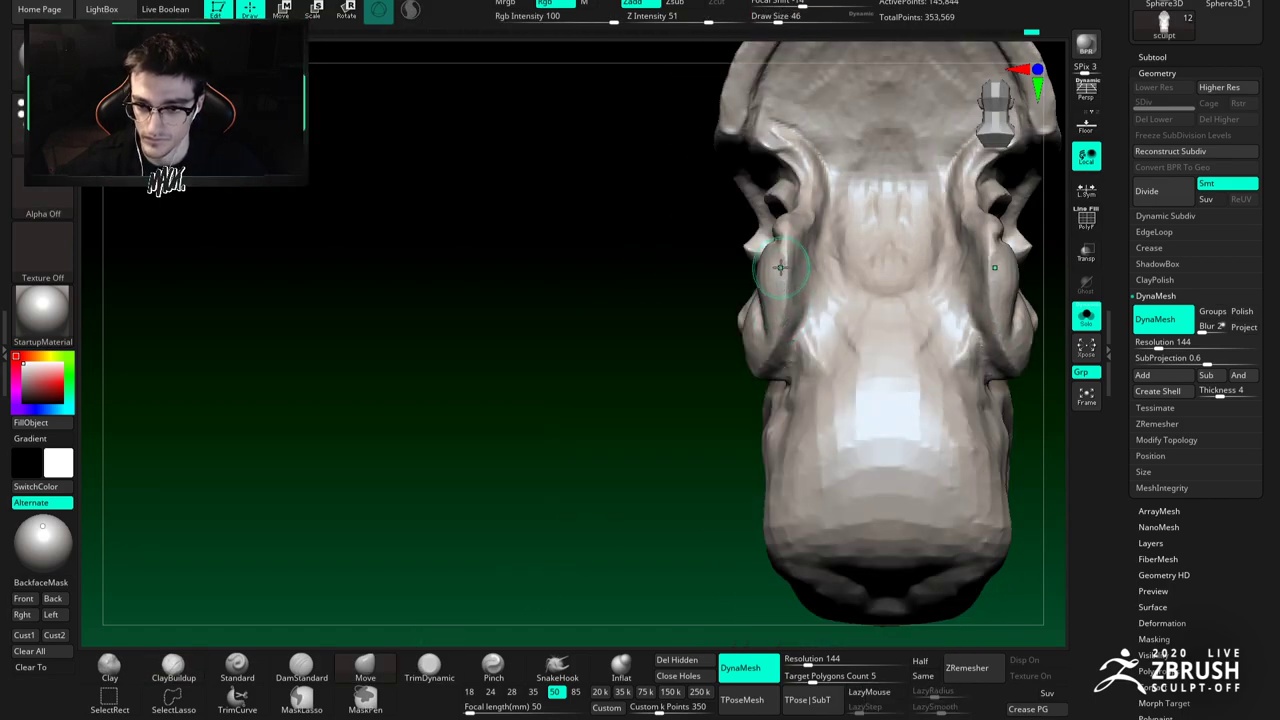
{"action": "right_click_drag", "start_coordinate": [781, 268], "coordinate": [766, 304]}
{"action": "key", "text": "space"}
{"action": "left_click_drag", "start_coordinate": [777, 314], "coordinate": [785, 315]}
{"action": "right_click_drag", "start_coordinate": [737, 317], "coordinate": [777, 314]}
{"action": "key", "text": "space"}
{"action": "left_click_drag", "start_coordinate": [777, 314], "coordinate": [768, 313]}
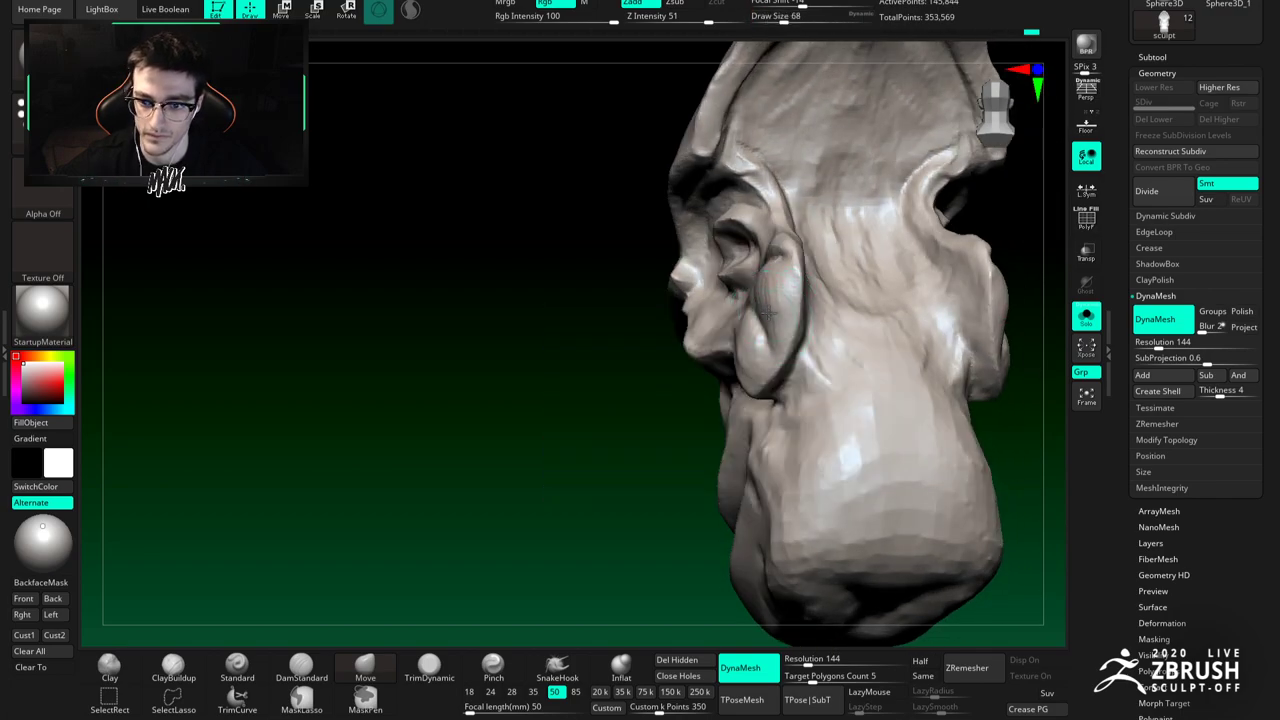
{"action": "mouse_move", "coordinate": [766, 313]}
{"action": "right_mouse_down"}
{"action": "mouse_move", "coordinate": [814, 286]}
{"action": "mouse_move", "coordinate": [762, 292]}
{"action": "right_mouse_up"}
Step: Carve sharper creases around the upper edge and corners of the eye socket with DamStandard at draw size 46
{"action": "key", "text": "b"}
{"action": "key", "text": "c"}
{"action": "key", "text": "b"}
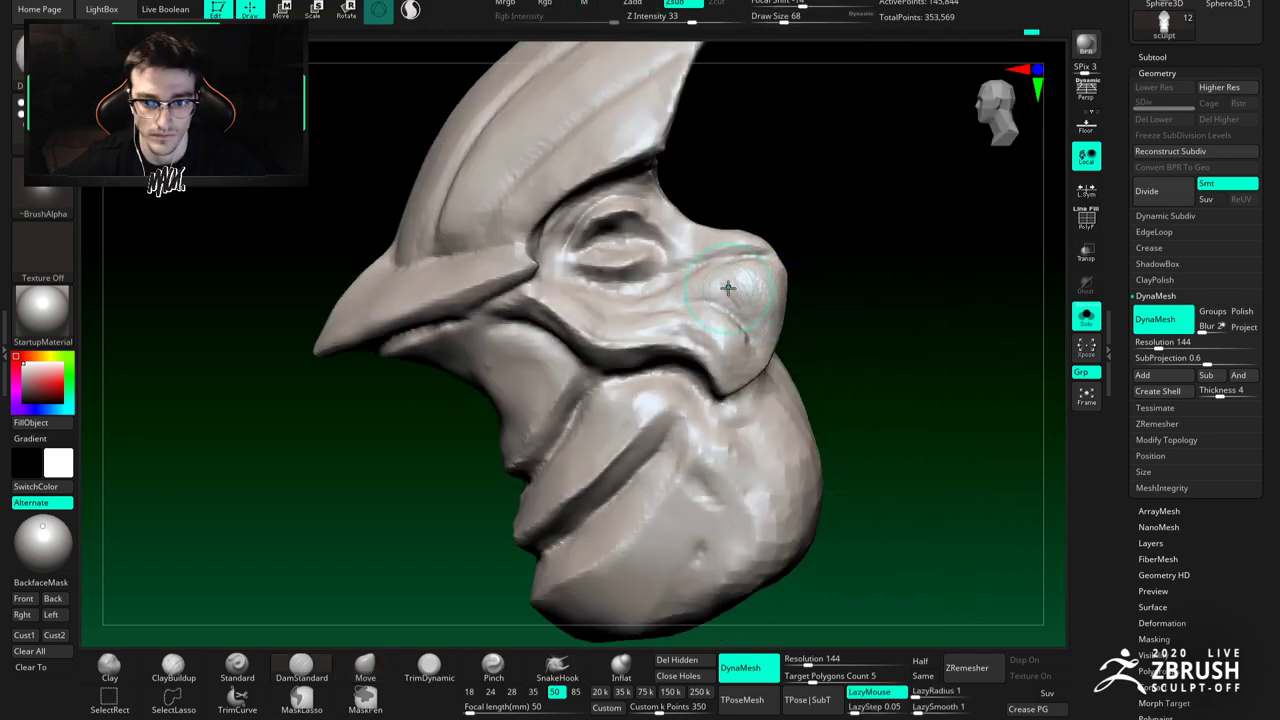
{"action": "key", "text": "b"}
{"action": "key", "text": "d"}
{"action": "key", "text": "s"}
{"action": "mouse_move", "coordinate": [711, 275]}
{"action": "right_mouse_down", "text": "ctrl"}
{"action": "mouse_move", "coordinate": [660, 278]}
{"action": "mouse_move", "coordinate": [650, 222]}
{"action": "mouse_move", "coordinate": [600, 207]}
{"action": "right_mouse_up", "text": "ctrl"}
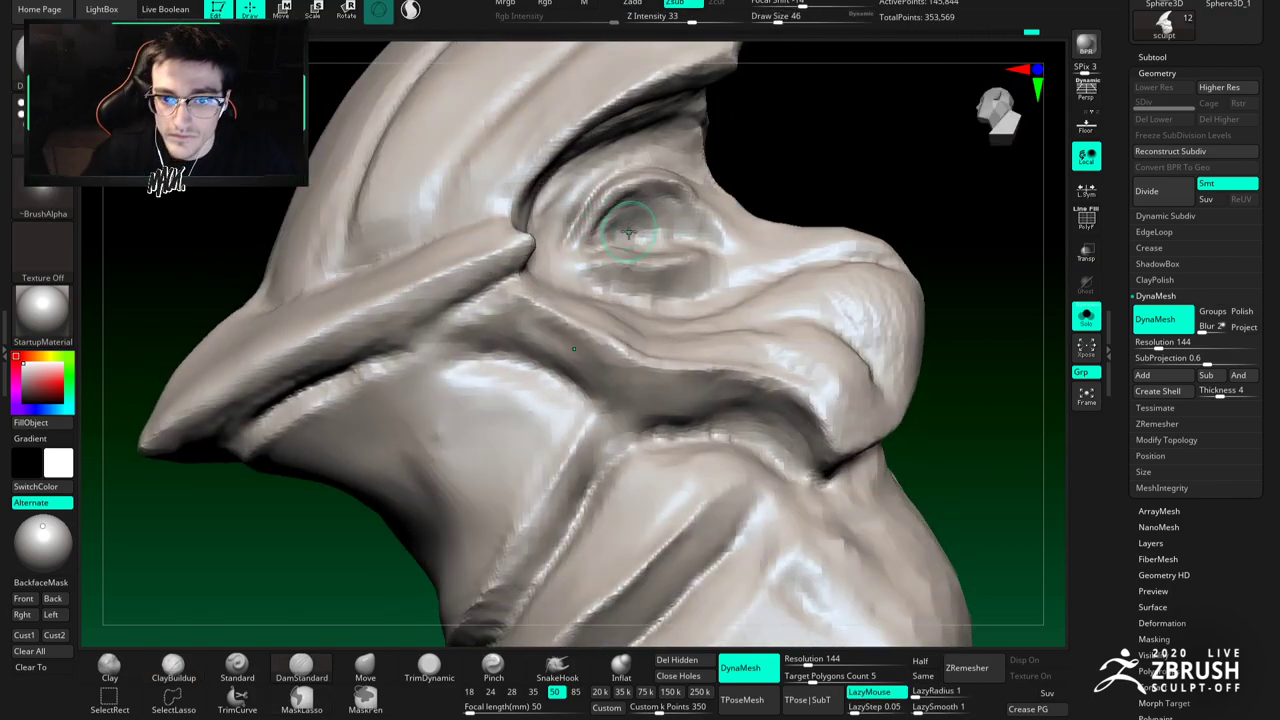
{"action": "right_click_drag", "start_coordinate": [628, 233], "coordinate": [648, 234]}
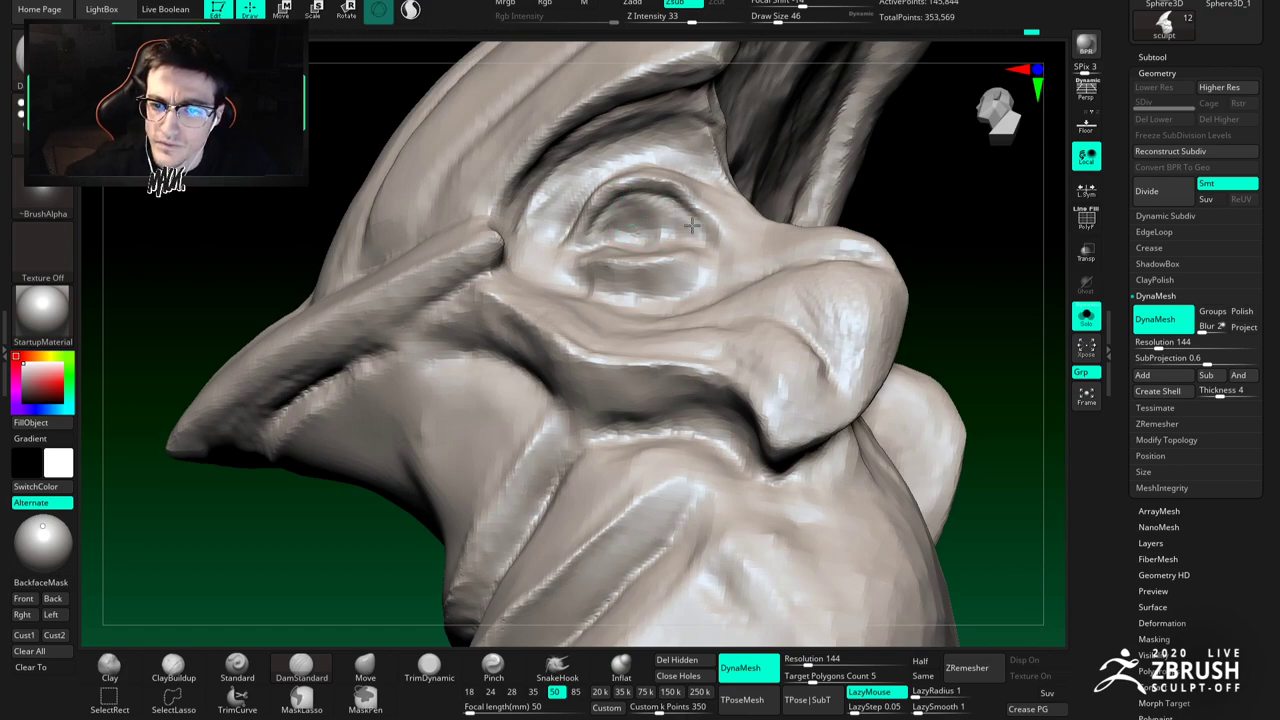
{"action": "right_click_drag", "start_coordinate": [664, 207], "coordinate": [671, 194]}
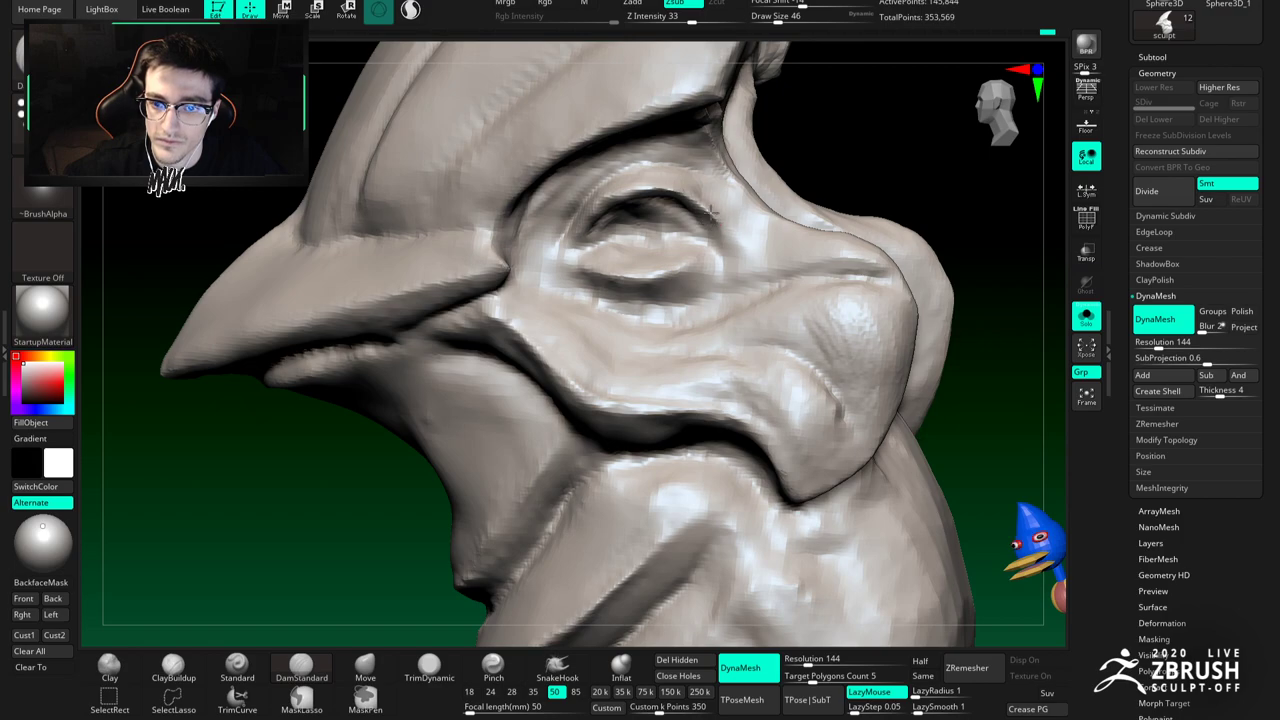
Step: Add clay inside the eye socket and along the eyelids with ClayBuildup at draw size 46
{"action": "key", "text": "b"}
{"action": "key", "text": "c"}
{"action": "key", "text": "b"}
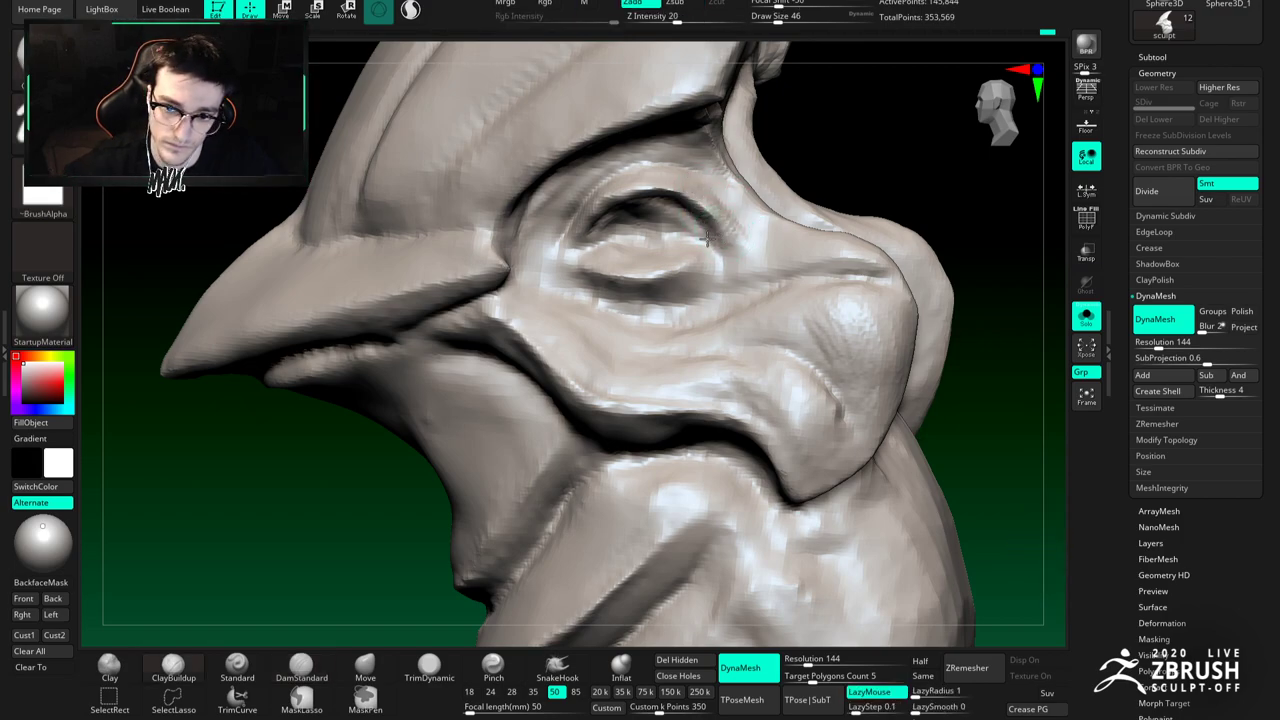
{"action": "right_click_drag", "start_coordinate": [706, 238], "coordinate": [717, 209]}
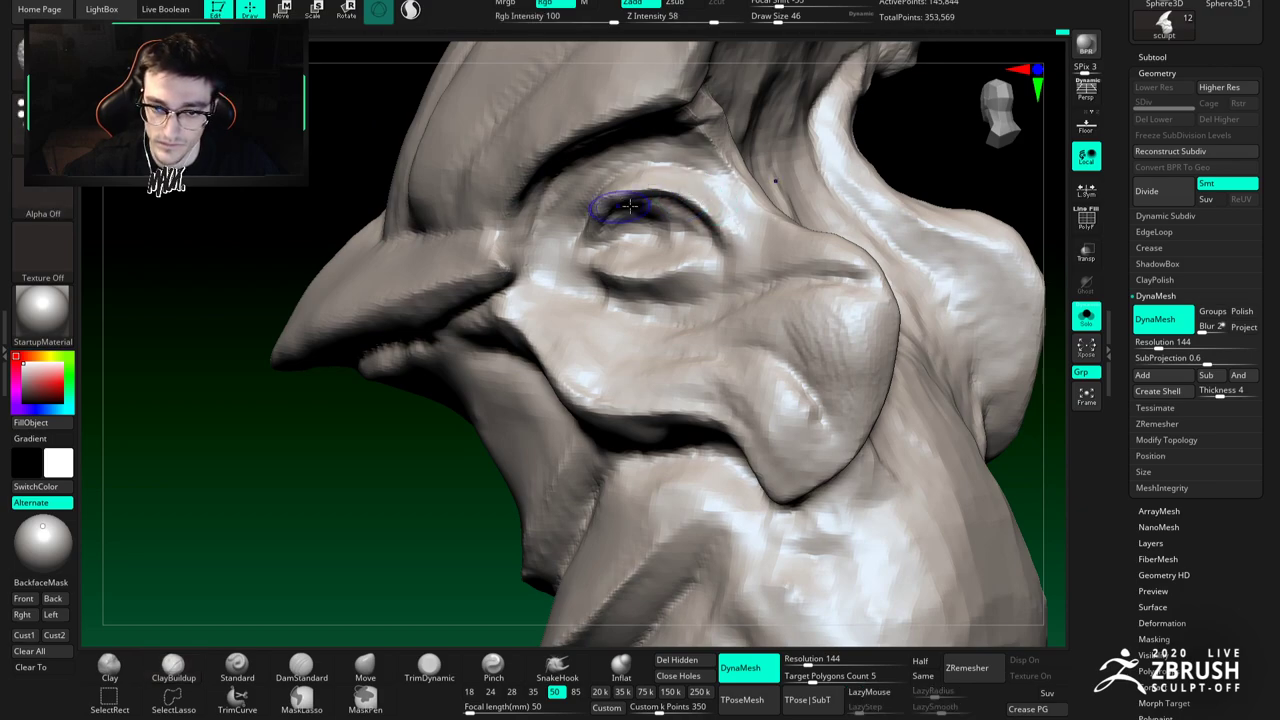
{"action": "right_click_drag", "start_coordinate": [610, 203], "coordinate": [605, 197]}
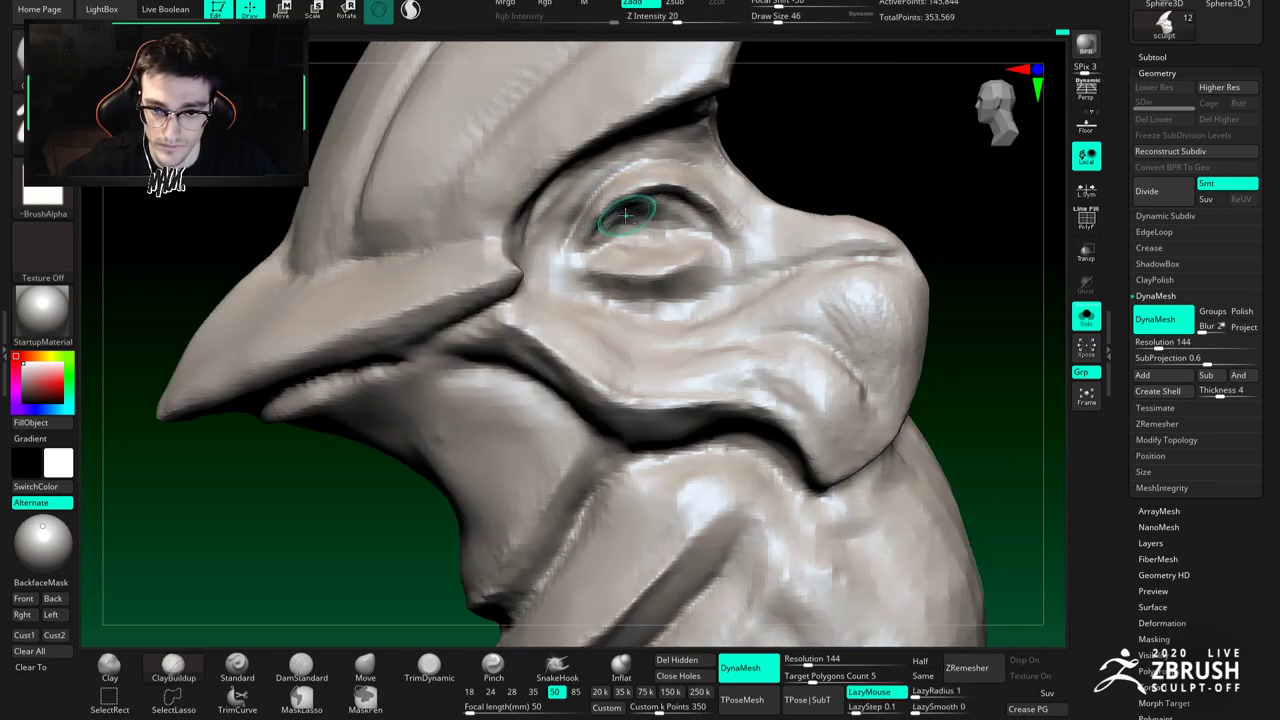
{"action": "right_click_drag", "start_coordinate": [718, 255], "coordinate": [712, 245]}
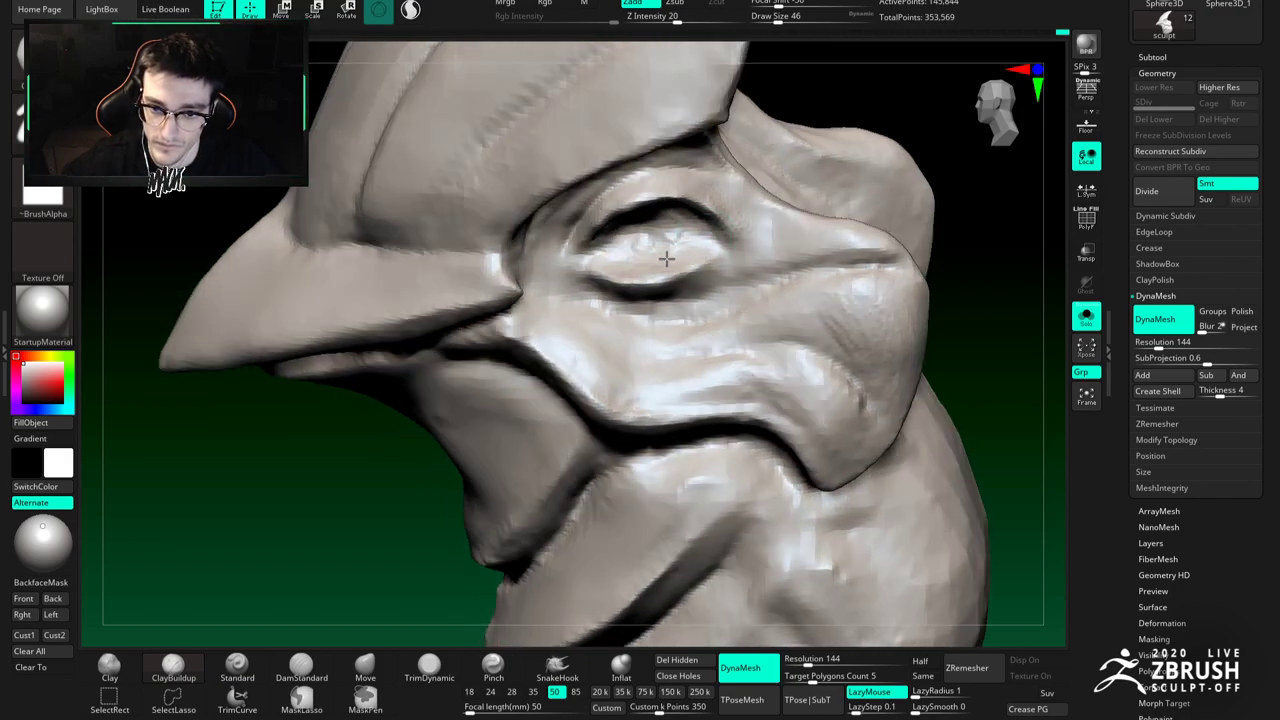
{"action": "right_click_drag", "start_coordinate": [596, 261], "coordinate": [628, 296]}
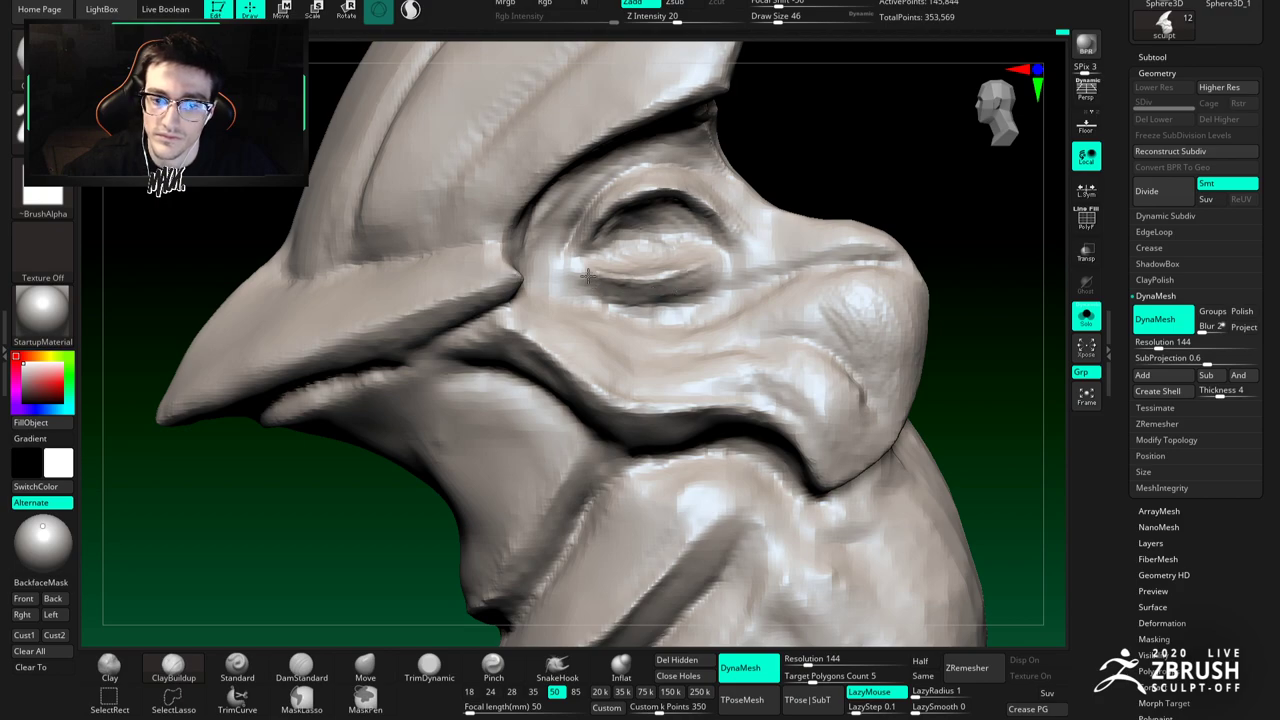
Step: Smooth the lower eyelid and show the whole bird with its eyeball again
{"action": "mouse_move", "coordinate": [660, 292]}
{"action": "left_mouse_down", "text": "shift"}
{"action": "mouse_move", "coordinate": [690, 290]}
{"action": "mouse_move", "coordinate": [650, 294]}
{"action": "left_mouse_up", "text": "shift"}
{"action": "right_click_drag", "start_coordinate": [615, 300], "coordinate": [680, 304], "text": "ctrl"}
{"action": "left_click", "coordinate": [1085, 314]}
{"action": "right_click_drag", "start_coordinate": [889, 309], "coordinate": [868, 245], "text": "ctrl"}
{"action": "right_click_drag", "start_coordinate": [760, 300], "coordinate": [725, 320]}
{"action": "mouse_move", "coordinate": [725, 320]}
{"action": "right_mouse_down", "text": "ctrl"}
{"action": "mouse_move", "coordinate": [726, 398]}
{"action": "mouse_move", "coordinate": [670, 395]}
{"action": "right_mouse_up", "text": "ctrl"}
{"action": "right_click_drag", "start_coordinate": [670, 395], "coordinate": [672, 440], "text": "ctrl"}
{"action": "right_click_drag", "start_coordinate": [718, 278], "coordinate": [713, 300], "text": "ctrl"}
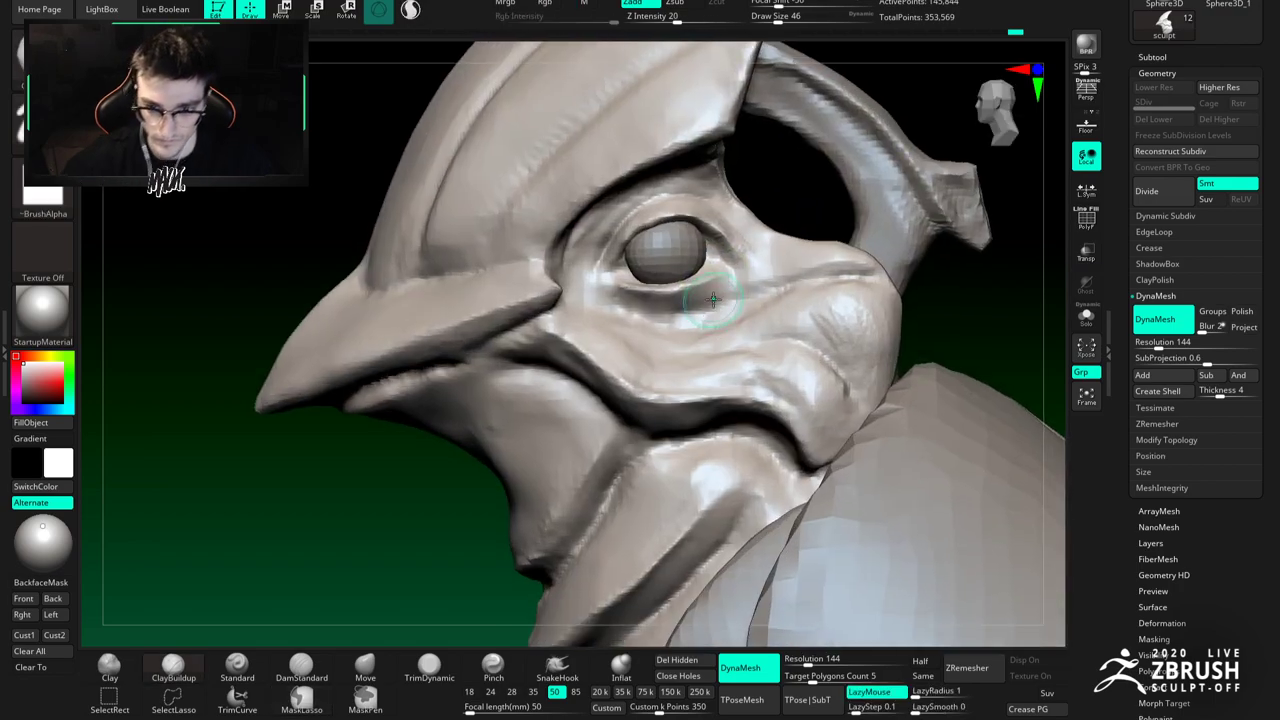
Step: Pull the eyelids into shape around the eyeball with the Move brush at draw sizes 87 and 80
{"action": "left_click", "coordinate": [365, 665]}
{"action": "key", "text": "space"}
{"action": "left_click_drag", "start_coordinate": [705, 236], "coordinate": [711, 226]}
{"action": "key", "text": "space"}
{"action": "mouse_move", "coordinate": [712, 227]}
{"action": "right_mouse_down"}
{"action": "mouse_move", "coordinate": [654, 228]}
{"action": "mouse_move", "coordinate": [712, 240]}
{"action": "right_mouse_up"}
{"action": "key", "text": "space"}
{"action": "left_click_drag", "start_coordinate": [717, 240], "coordinate": [717, 256]}
{"action": "key", "text": "space"}
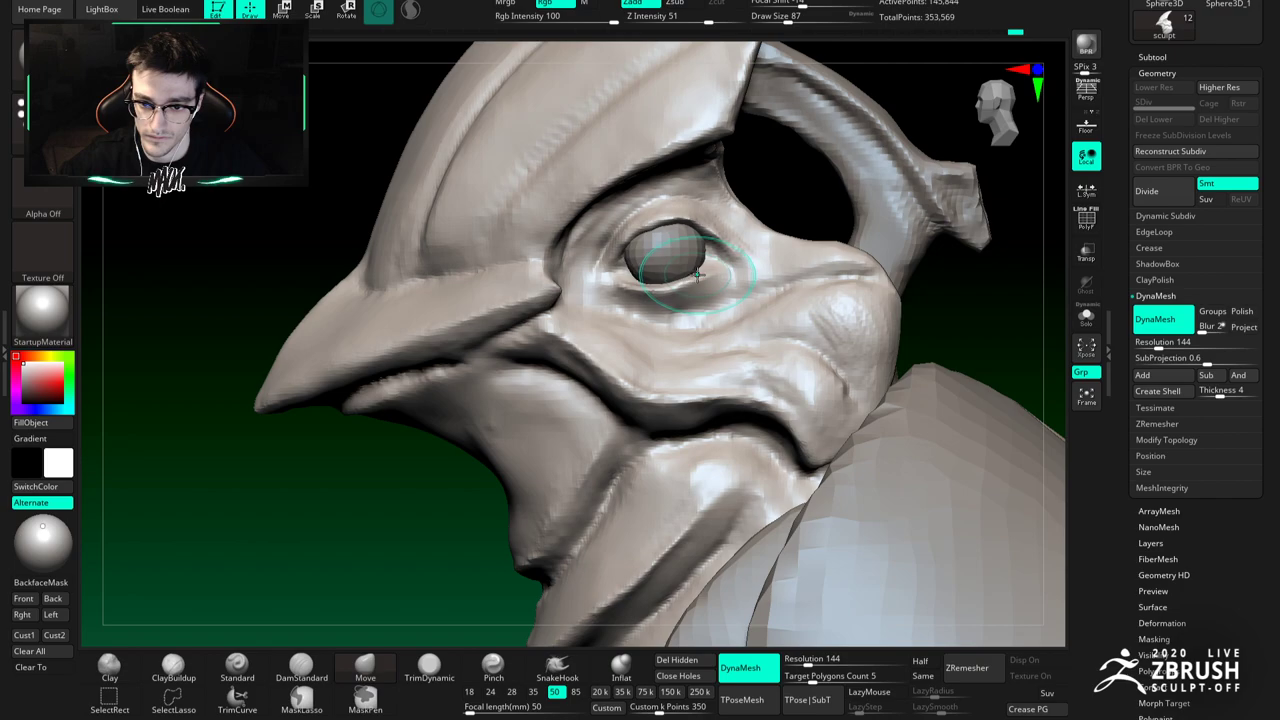
{"action": "key", "text": "space"}
{"action": "left_click_drag", "start_coordinate": [655, 289], "coordinate": [666, 289]}
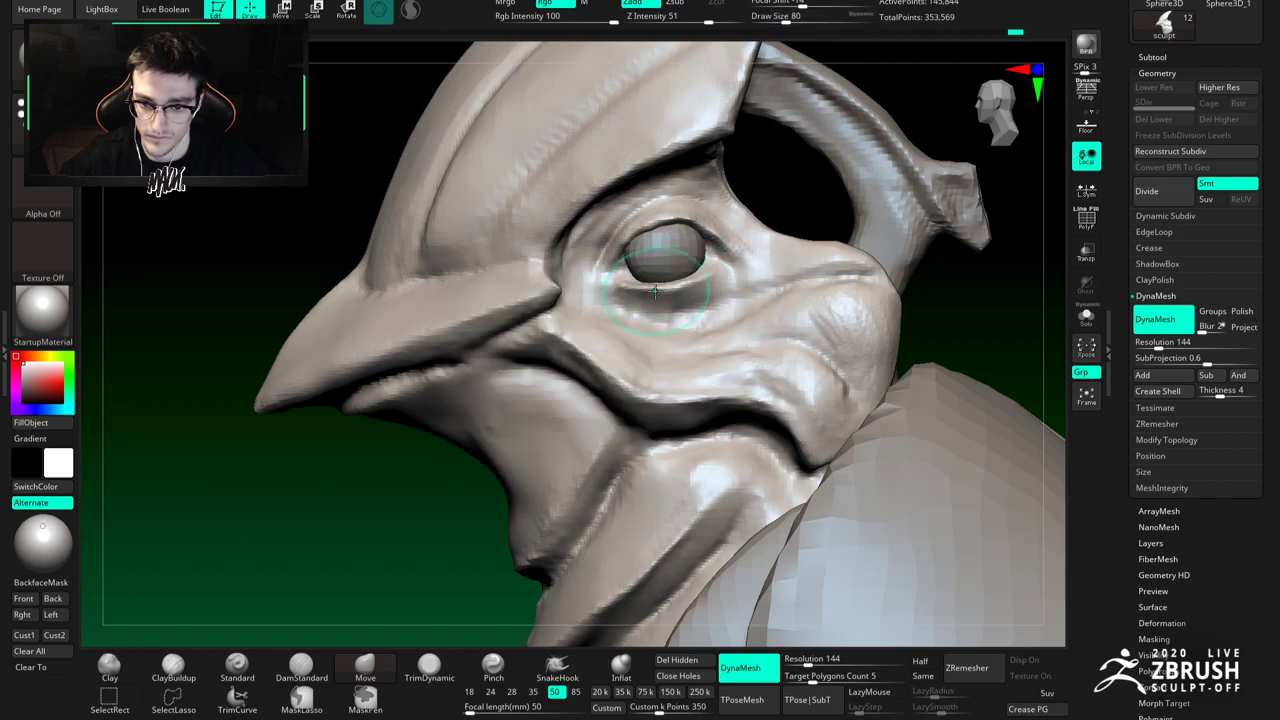
Step: Sharpen the crease at the rear corner of the eye with DamStandard at draw size 29
{"action": "mouse_move", "coordinate": [620, 268]}
{"action": "right_mouse_down"}
{"action": "mouse_move", "coordinate": [640, 262]}
{"action": "mouse_move", "coordinate": [611, 256]}
{"action": "mouse_move", "coordinate": [683, 247]}
{"action": "mouse_move", "coordinate": [700, 214]}
{"action": "right_mouse_up"}
{"action": "key", "text": "s"}
{"action": "left_click_drag", "start_coordinate": [702, 212], "coordinate": [706, 204]}
{"action": "key", "text": "b"}
{"action": "key", "text": "d"}
{"action": "key", "text": "s"}
{"action": "key", "text": "s"}
{"action": "right_click_drag", "start_coordinate": [706, 203], "coordinate": [734, 250]}
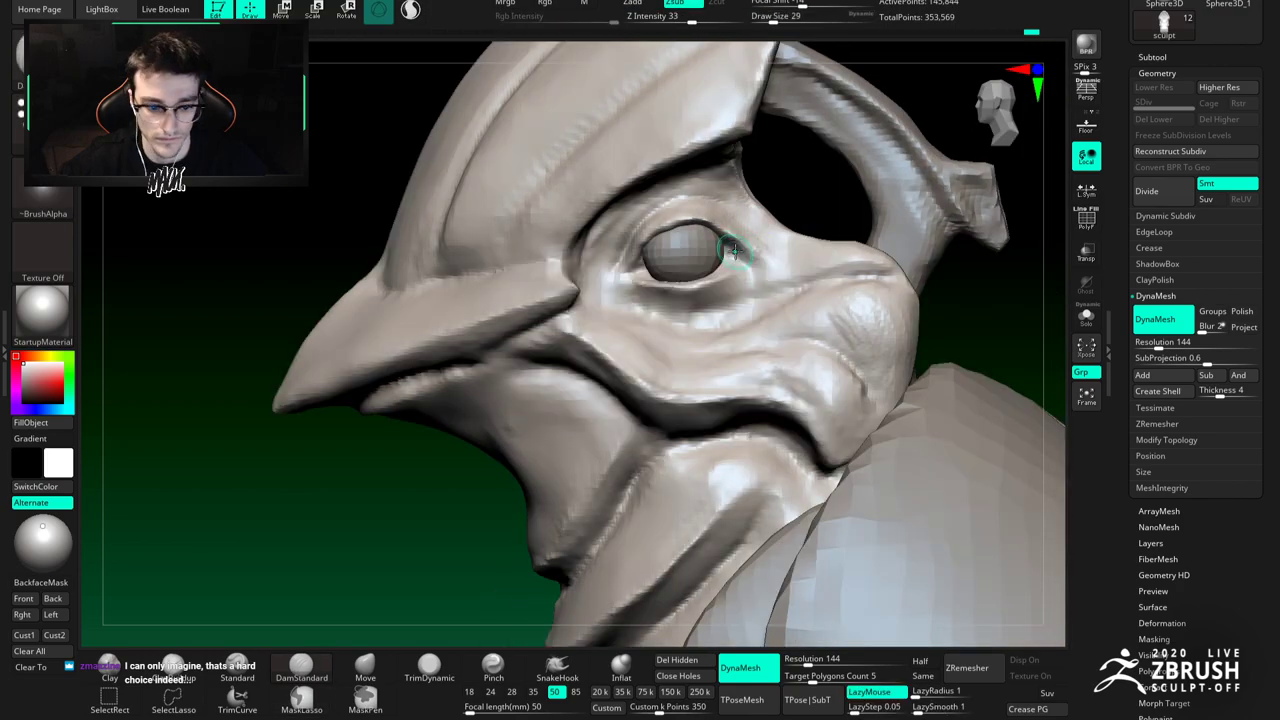
{"action": "right_click", "coordinate": [735, 250], "text": "ctrl"}
{"action": "right_click_drag", "start_coordinate": [735, 260], "coordinate": [748, 278], "text": "ctrl"}
{"action": "right_click", "coordinate": [735, 266]}
Step: Adjust the form beneath the eye with the Move brush and ClayBuildup at draw size 37
{"action": "key", "text": "b"}
{"action": "key", "text": "m"}
{"action": "key", "text": "v"}
{"action": "key", "text": "b"}
{"action": "key", "text": "c"}
{"action": "key", "text": "b"}
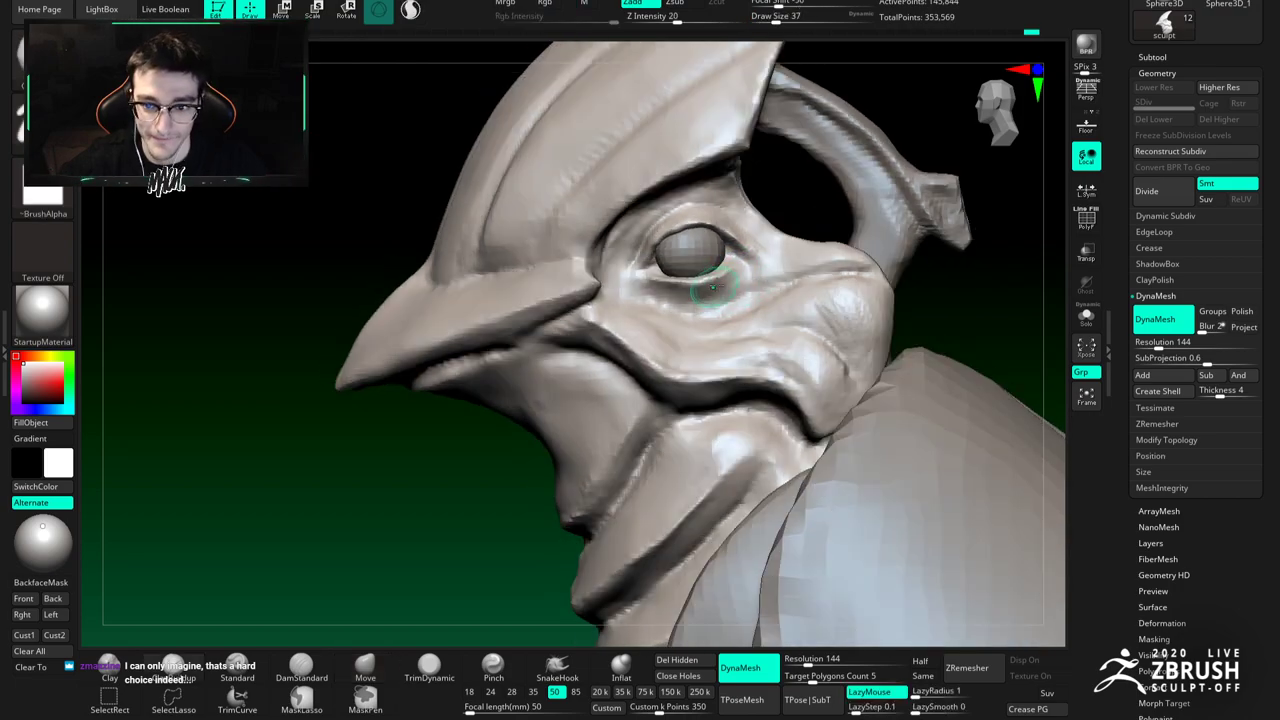
Step: Carve the fold under the lower eyelid with DamStandard at draw size 37
{"action": "key", "text": "b"}
{"action": "key", "text": "d"}
{"action": "key", "text": "s"}
{"action": "right_click_drag", "start_coordinate": [700, 283], "coordinate": [668, 299], "text": "ctrl"}
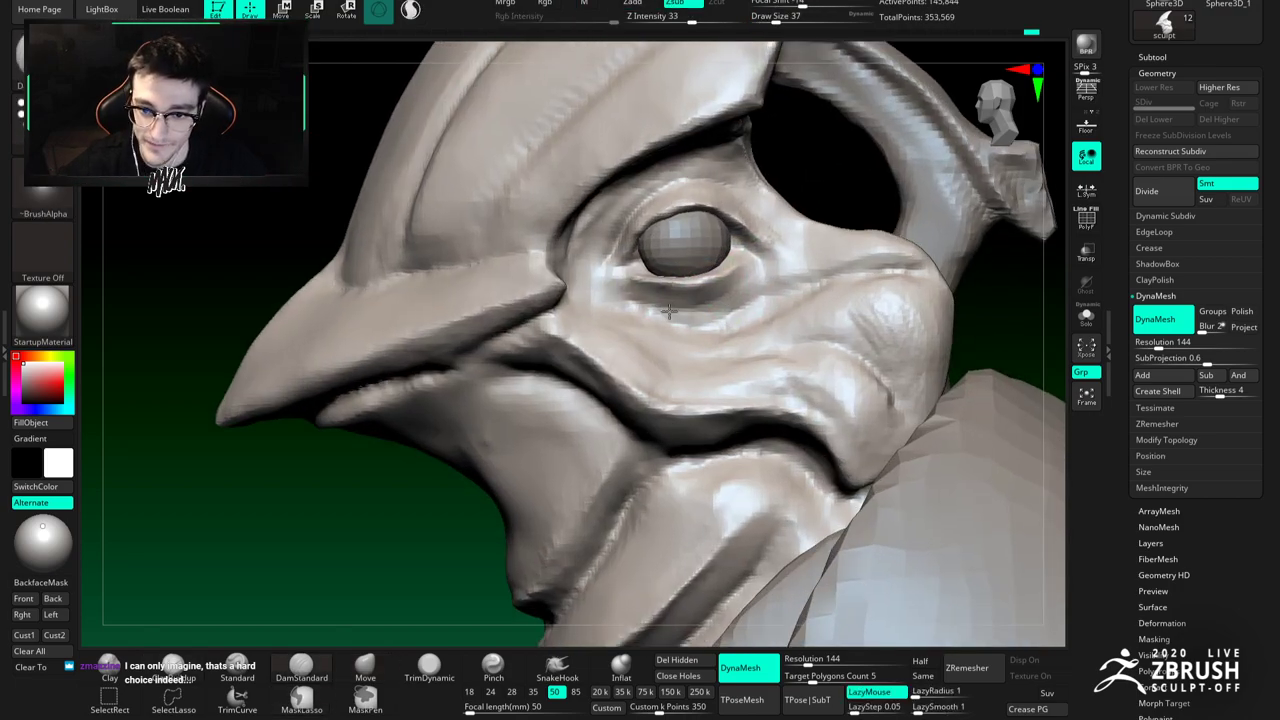
{"action": "key", "text": "b"}
{"action": "key", "text": "d"}
{"action": "key", "text": "s"}
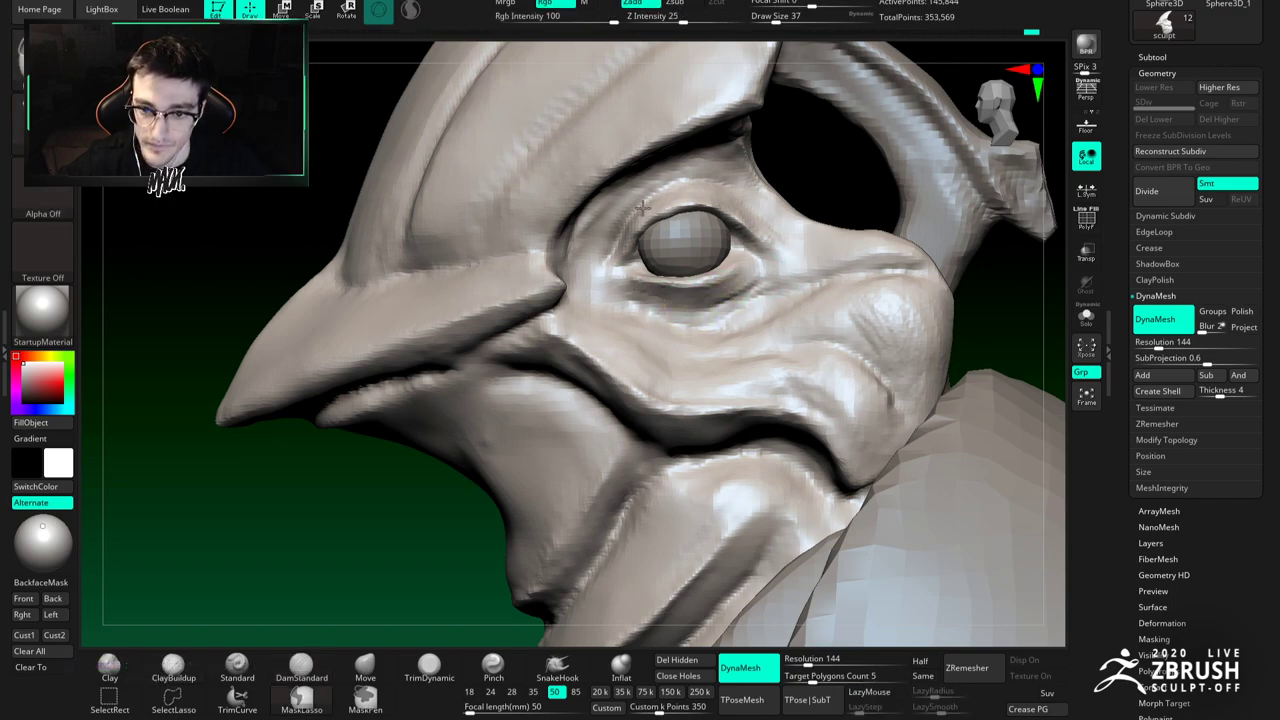
Step: Build up the cheek below the eye with ClayBuildup at draw size 44 and smooth it
{"action": "right_click_drag", "start_coordinate": [730, 278], "coordinate": [618, 314], "text": "ctrl"}
{"action": "key", "text": "space"}
{"action": "left_click_drag", "start_coordinate": [620, 306], "coordinate": [629, 303]}
{"action": "right_click_drag", "start_coordinate": [629, 303], "coordinate": [593, 303]}
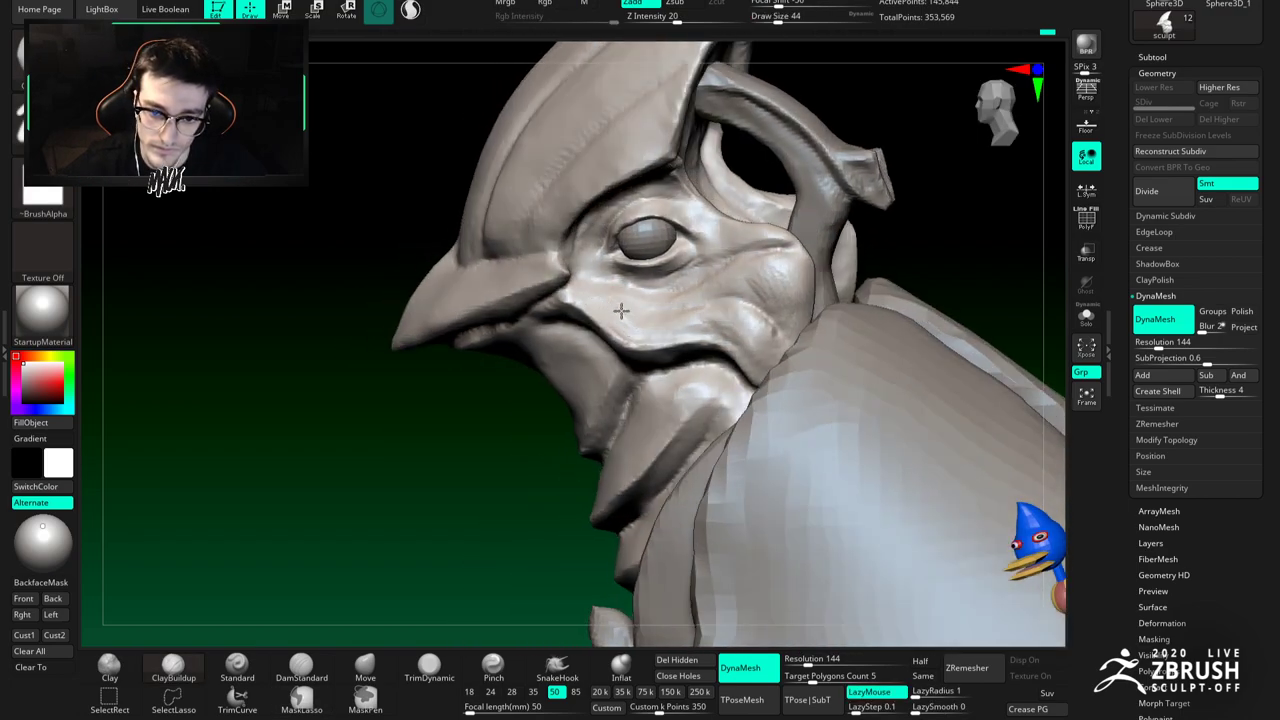
{"action": "mouse_move", "coordinate": [625, 305]}
{"action": "right_mouse_down"}
{"action": "mouse_move", "coordinate": [600, 315]}
{"action": "mouse_move", "coordinate": [615, 320]}
{"action": "mouse_move", "coordinate": [600, 304]}
{"action": "right_mouse_up"}
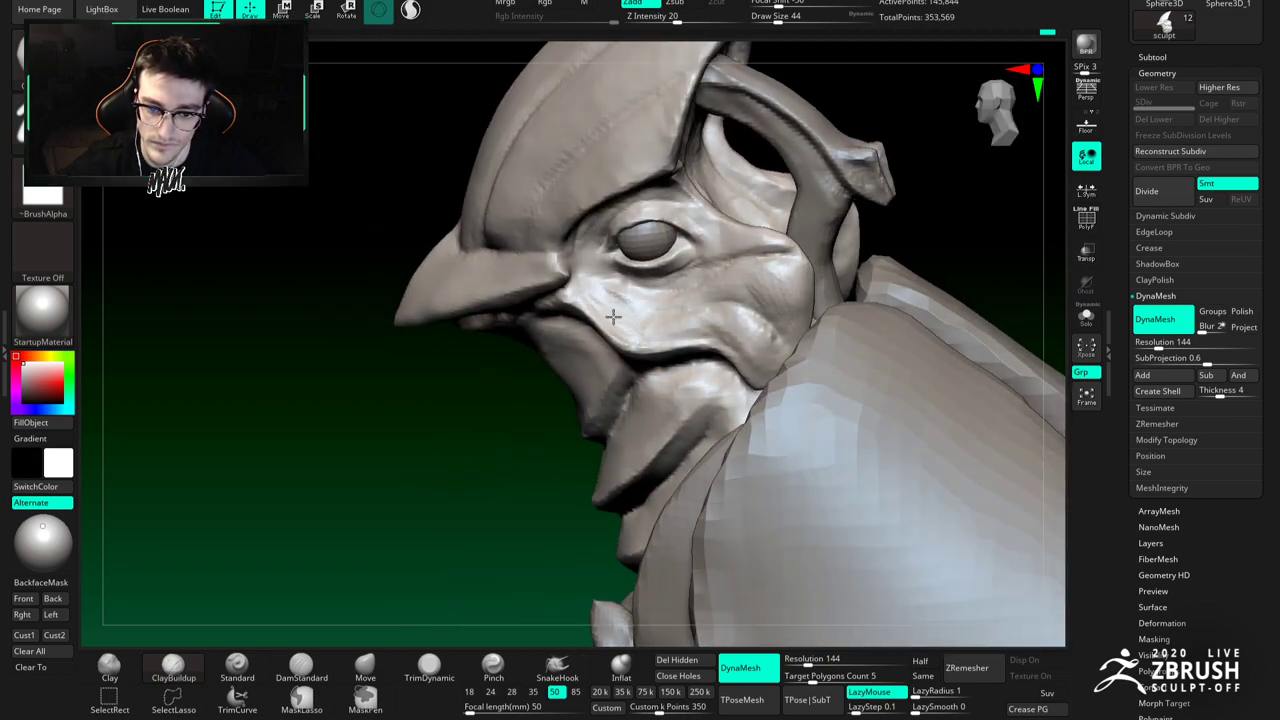
{"action": "left_click_drag", "start_coordinate": [638, 301], "coordinate": [636, 314], "text": "shift"}
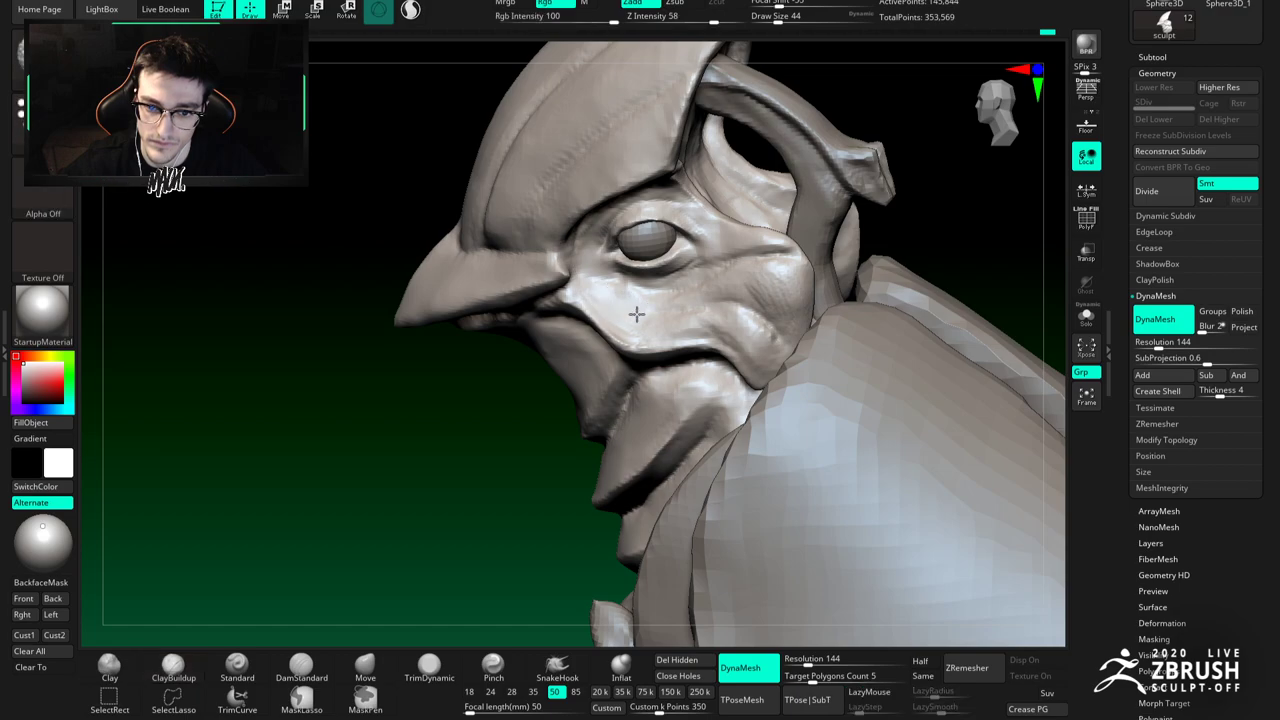
{"action": "right_click_drag", "start_coordinate": [628, 301], "coordinate": [655, 318]}
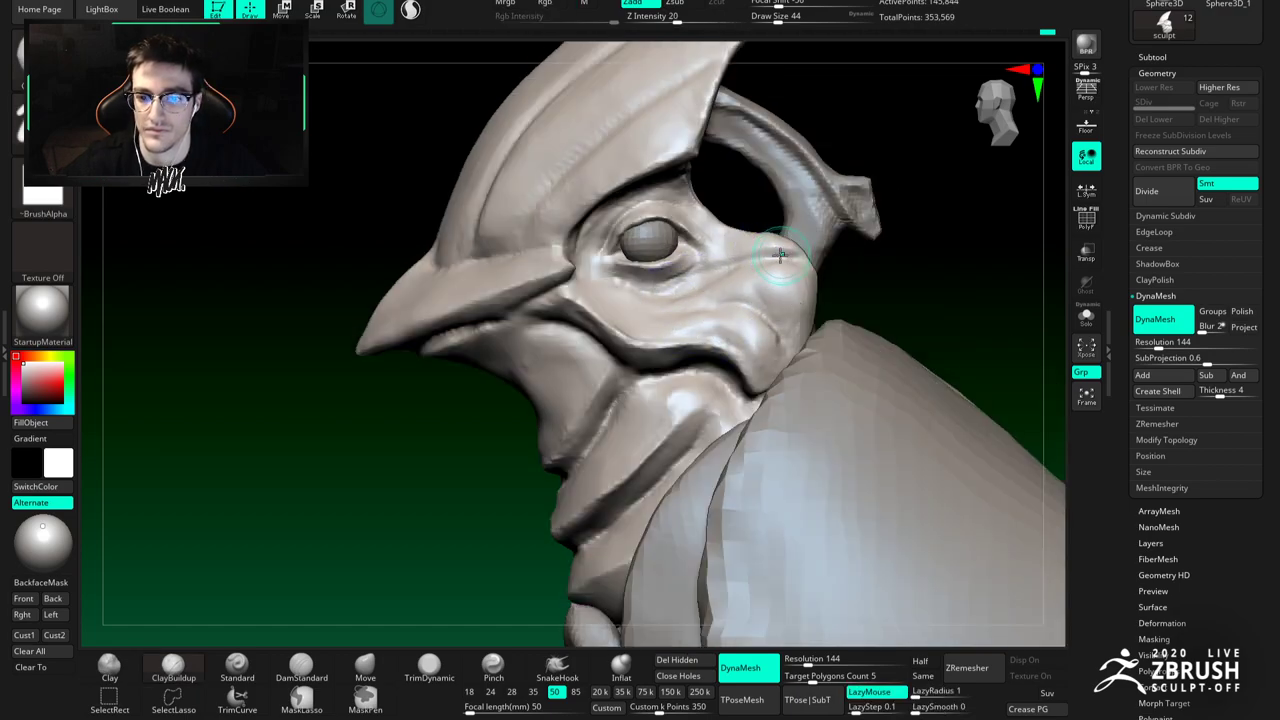
Step: Add clay along the cheek's upper edge with ClayBuildup at draw size 29 and smooth the area around the eye
{"action": "key", "text": "space"}
{"action": "left_click_drag", "start_coordinate": [786, 257], "coordinate": [771, 248]}
{"action": "key", "text": "shift"}
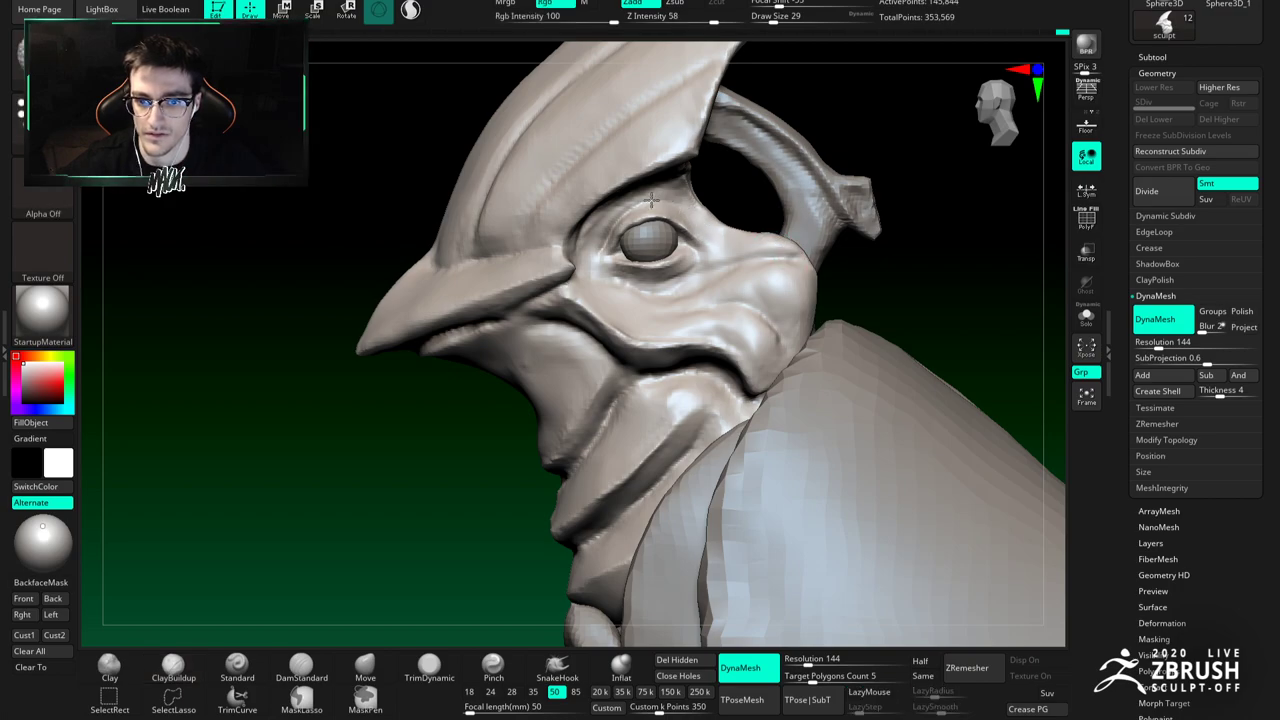
{"action": "right_click_drag", "start_coordinate": [615, 325], "coordinate": [628, 298], "text": "ctrl"}
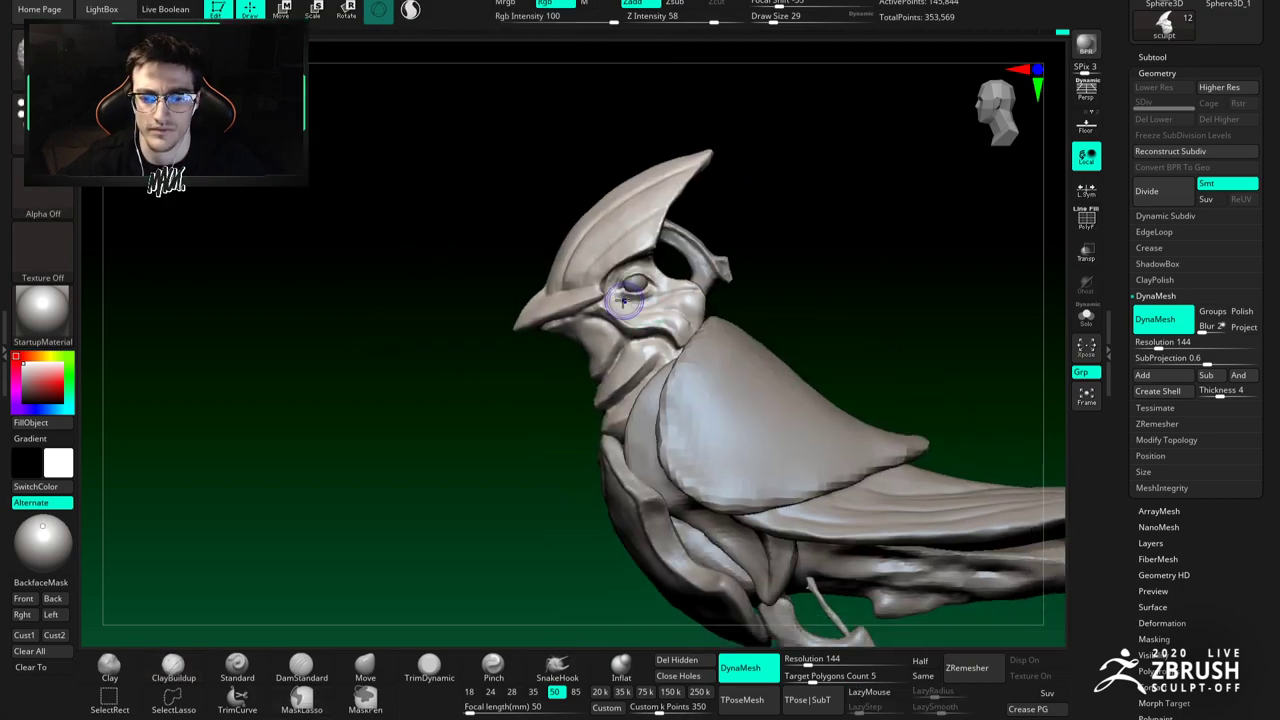
{"action": "right_click_drag", "start_coordinate": [693, 334], "coordinate": [677, 321], "text": "ctrl"}
{"action": "scroll", "coordinate": [676, 322], "scroll_direction": "up", "scroll_amount": 2}
{"action": "key", "text": "2"}
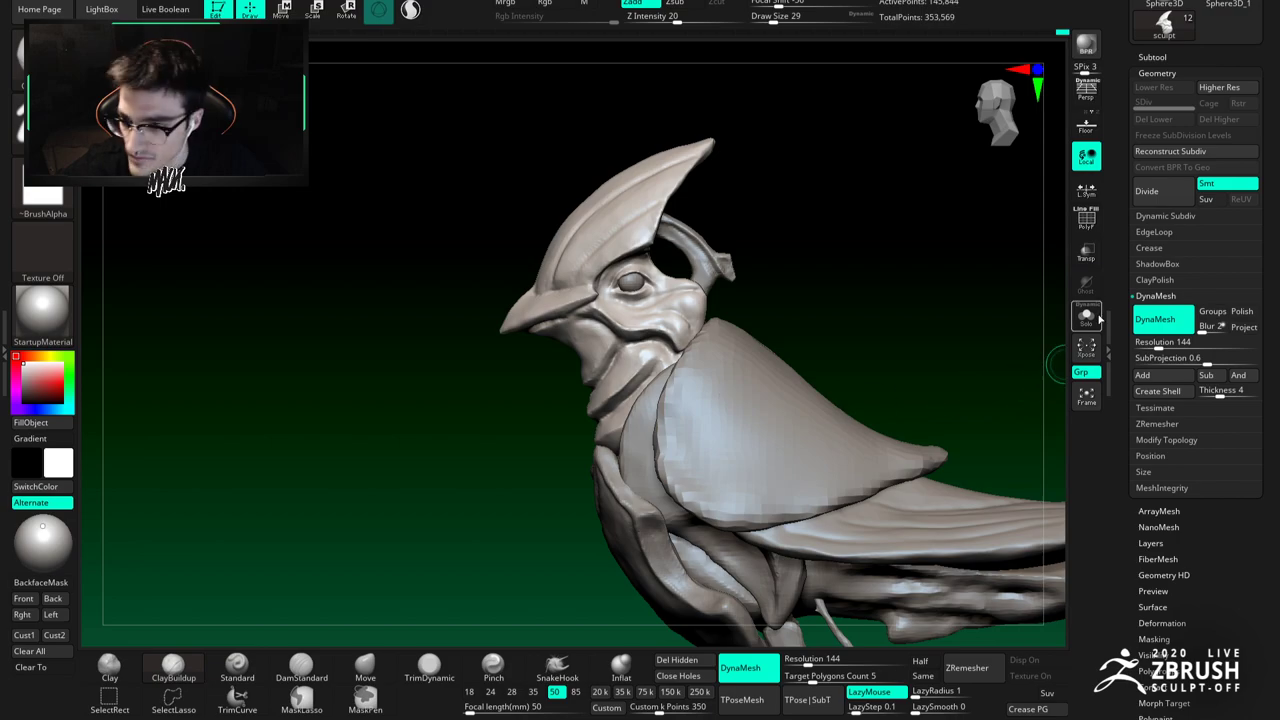
Step: Isolate the head and build up the lower part of the cheek with ClayBuildup at draw size 33, smoothing the strokes
{"action": "left_click", "coordinate": [1088, 316]}
{"action": "scroll", "coordinate": [657, 289], "scroll_direction": "up", "scroll_amount": 3}
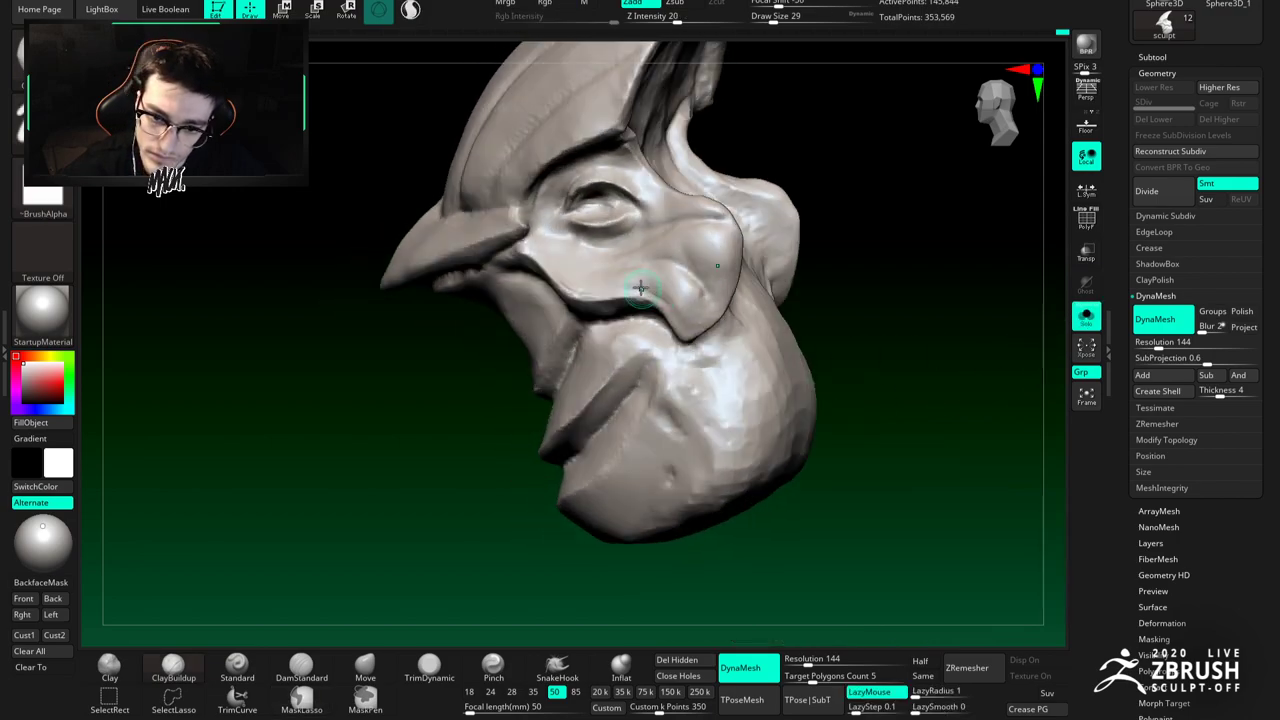
{"action": "key", "text": "space"}
{"action": "left_click_drag", "start_coordinate": [647, 286], "coordinate": [679, 312]}
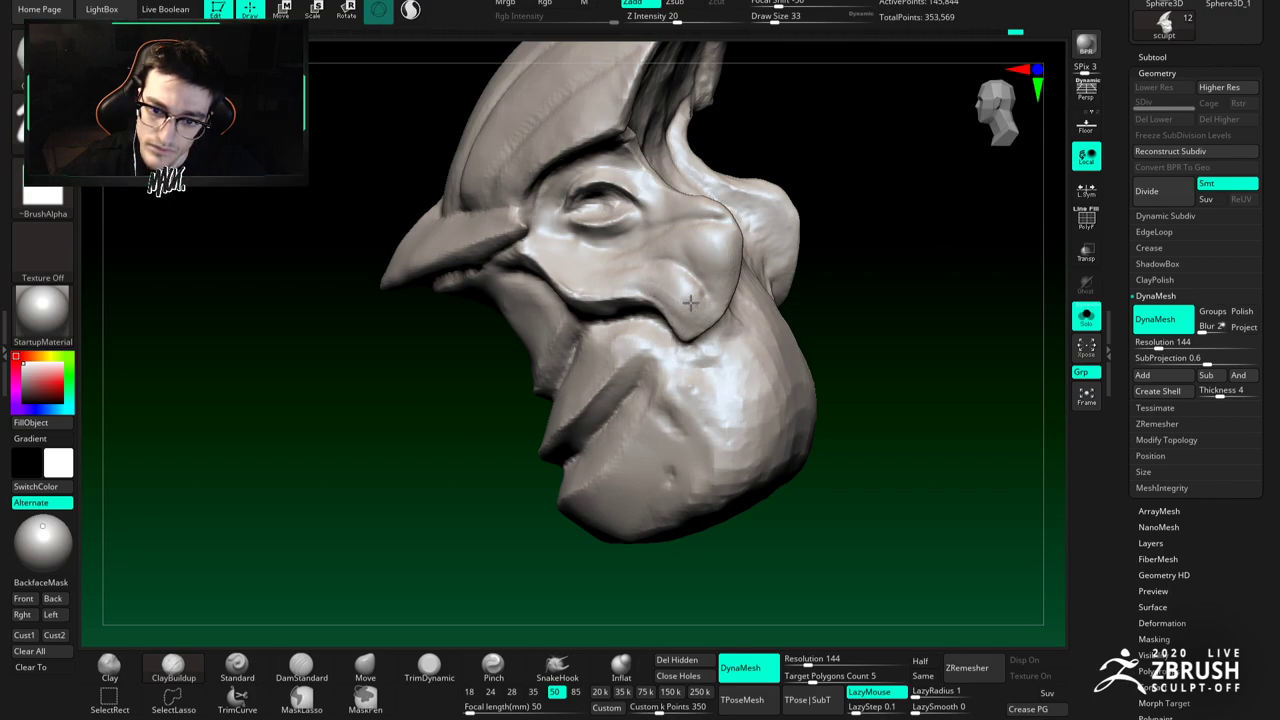
{"action": "key", "text": "shift"}
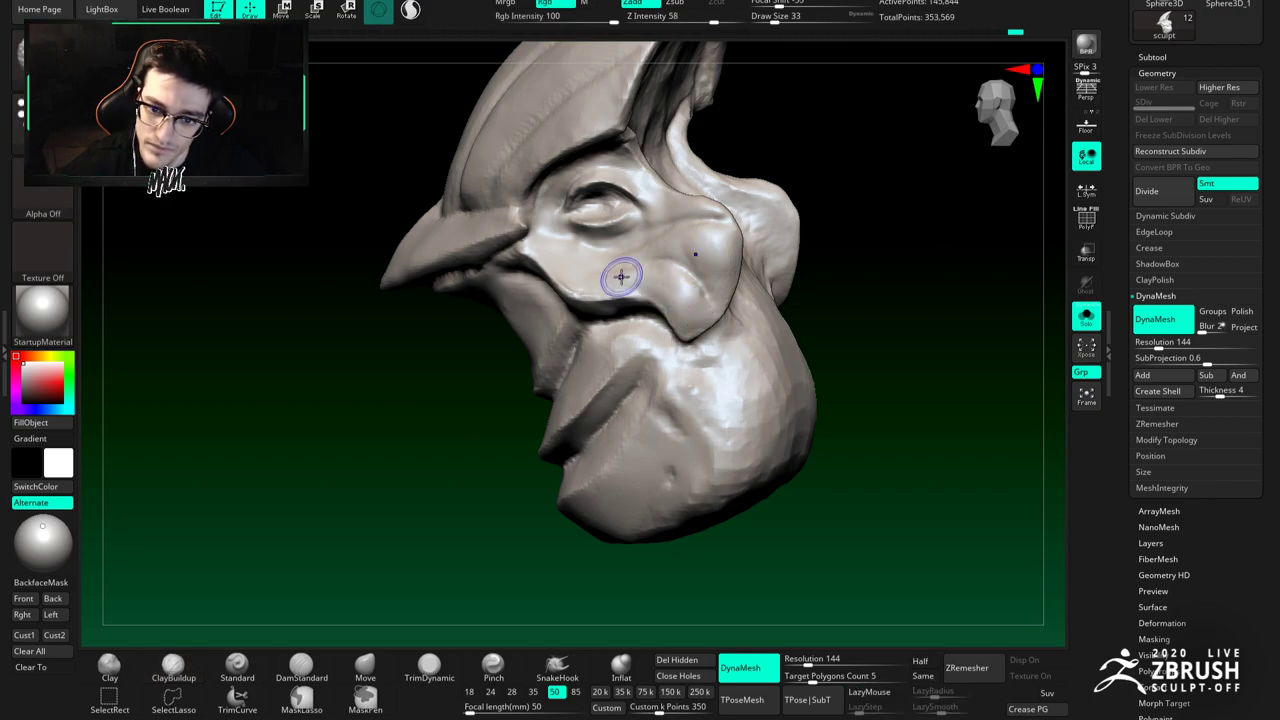
{"action": "right_click_drag", "start_coordinate": [621, 277], "coordinate": [655, 284]}
{"action": "mouse_move", "coordinate": [655, 281]}
{"action": "left_mouse_down"}
{"action": "mouse_move", "coordinate": [686, 286]}
{"action": "mouse_move", "coordinate": [703, 309]}
{"action": "mouse_move", "coordinate": [685, 281]}
{"action": "mouse_move", "coordinate": [689, 296]}
{"action": "left_mouse_up"}
{"action": "mouse_move", "coordinate": [689, 295]}
{"action": "right_mouse_down"}
{"action": "mouse_move", "coordinate": [706, 264]}
{"action": "mouse_move", "coordinate": [723, 294]}
{"action": "mouse_move", "coordinate": [700, 257]}
{"action": "right_mouse_up"}
Step: Fill the back of the cheek with ClayBuildup at draw size 46, smooth it down to the lower edge, and show the whole bird again
{"action": "key", "text": "space"}
{"action": "left_click", "coordinate": [681, 240]}
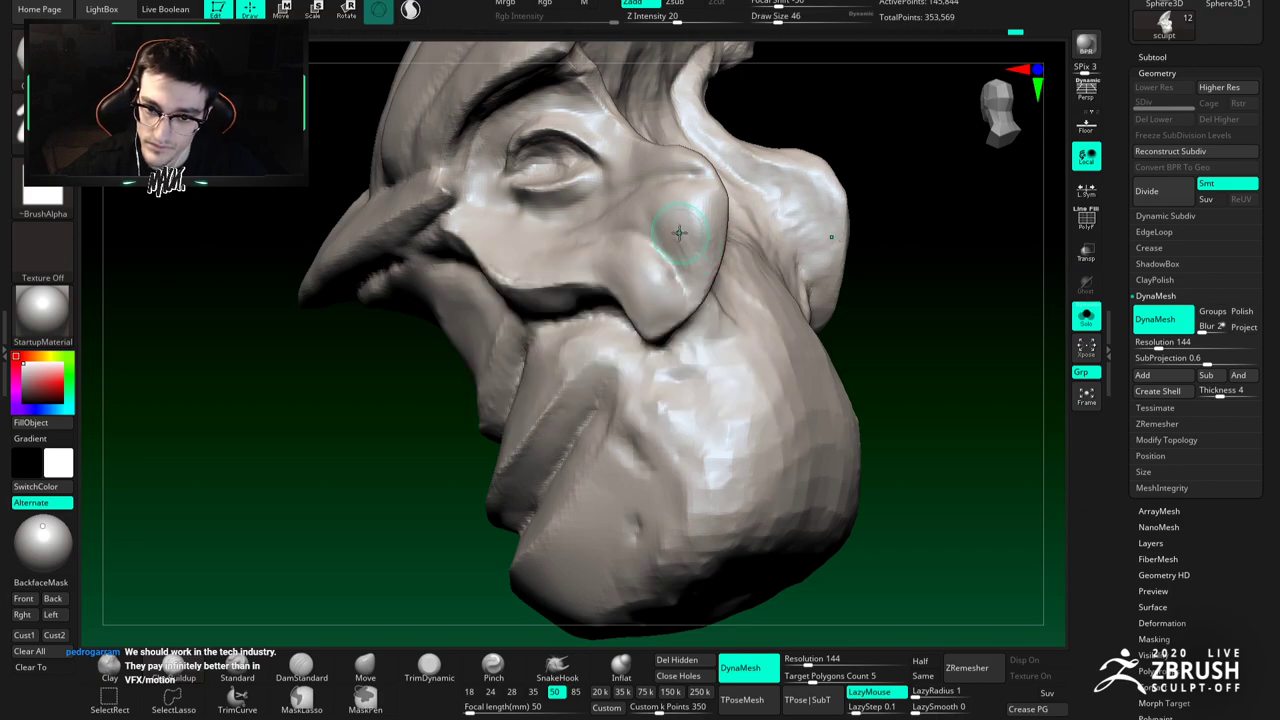
{"action": "mouse_move", "coordinate": [708, 253]}
{"action": "left_mouse_down", "text": "shift"}
{"action": "mouse_move", "coordinate": [694, 220]}
{"action": "mouse_move", "coordinate": [673, 284]}
{"action": "left_mouse_up", "text": "shift"}
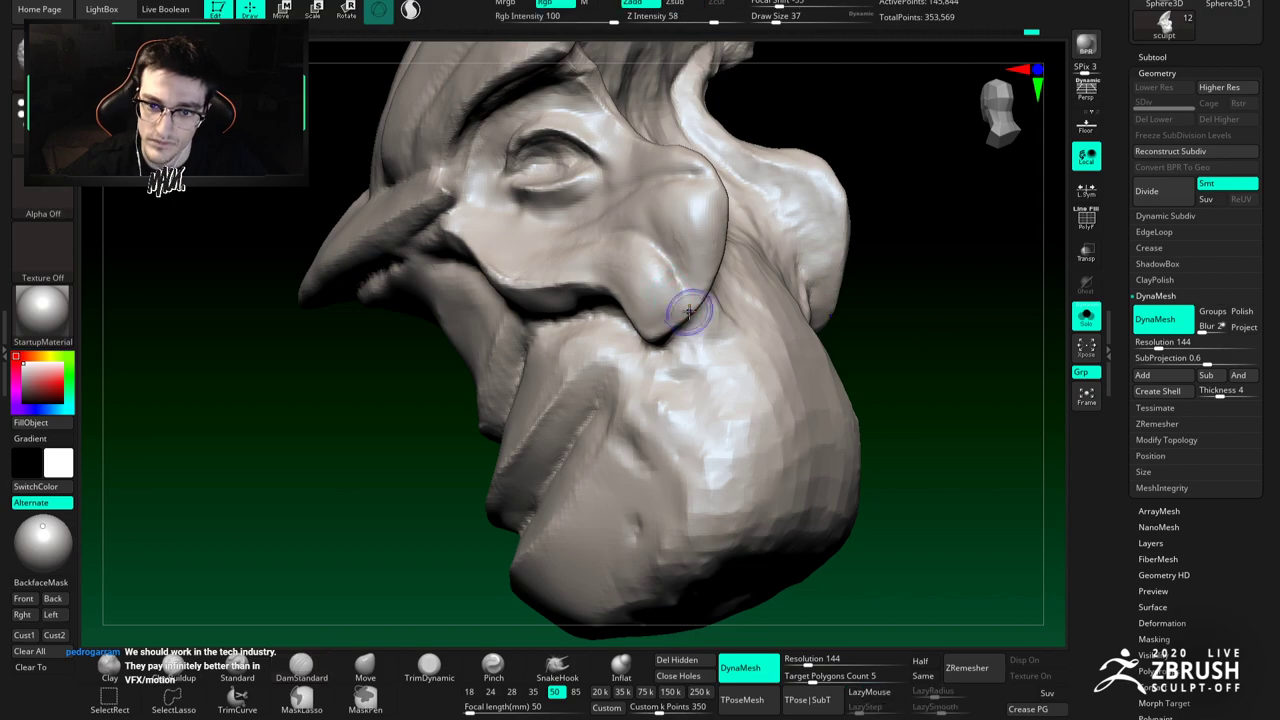
{"action": "right_click_drag", "start_coordinate": [689, 311], "coordinate": [674, 249]}
{"action": "left_click_drag", "start_coordinate": [651, 337], "coordinate": [611, 314], "text": "shift"}
{"action": "mouse_move", "coordinate": [611, 314]}
{"action": "right_mouse_down", "text": "ctrl"}
{"action": "mouse_move", "coordinate": [547, 181]}
{"action": "mouse_move", "coordinate": [440, 235]}
{"action": "mouse_move", "coordinate": [440, 200]}
{"action": "right_mouse_up", "text": "ctrl"}
{"action": "left_click", "coordinate": [1087, 318]}
{"action": "right_click_drag", "start_coordinate": [661, 276], "coordinate": [745, 296], "text": "ctrl"}
{"action": "right_click_drag", "start_coordinate": [664, 326], "coordinate": [710, 370]}
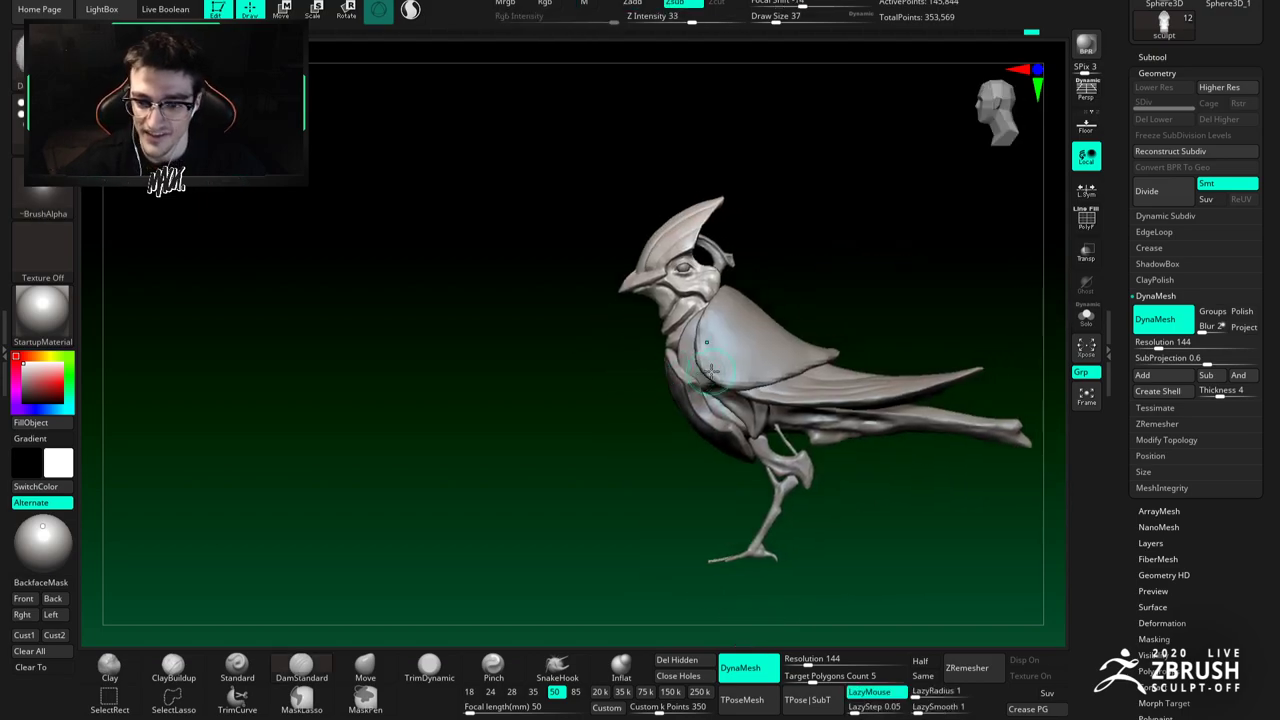
Step: Isolate the upper wing shell and remesh it with DynaMesh at resolution 40
{"action": "left_click", "coordinate": [710, 370], "text": "alt"}
{"action": "left_click", "coordinate": [1086, 316]}
{"action": "right_click_drag", "start_coordinate": [871, 366], "coordinate": [726, 561]}
{"action": "left_click", "coordinate": [797, 660]}
{"action": "type", "text": "40"}
{"action": "key", "text": "Return"}
{"action": "left_click_drag", "start_coordinate": [763, 549], "coordinate": [777, 554], "text": "ctrl"}
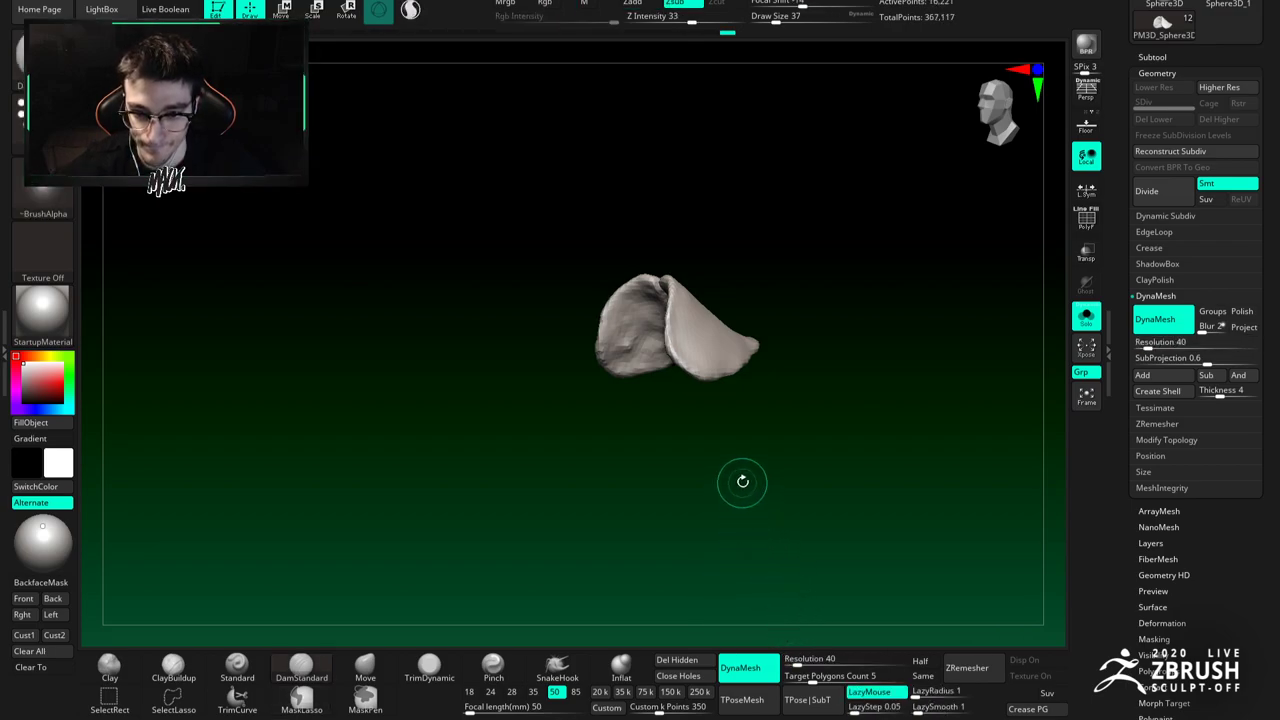
Step: Raise the wing shell's DynaMesh resolution to 48
{"action": "left_click_drag", "start_coordinate": [742, 482], "coordinate": [754, 474]}
{"action": "left_click", "coordinate": [796, 662]}
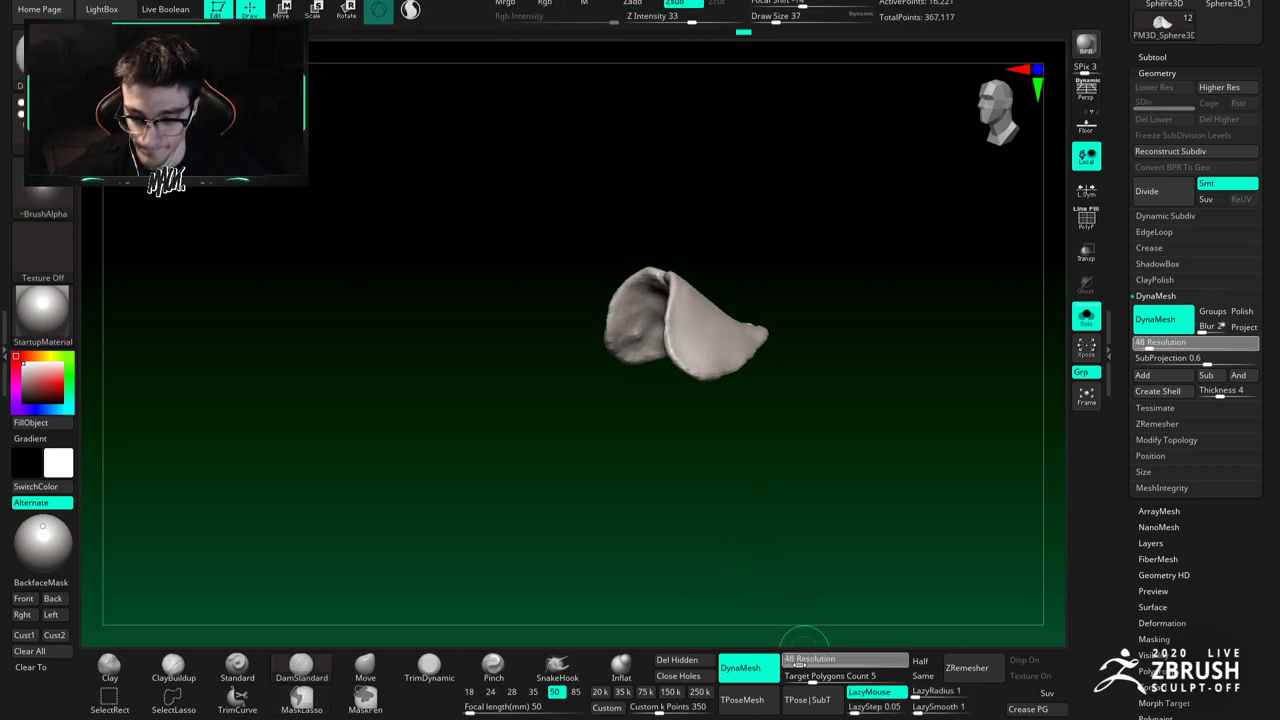
{"action": "right_click_drag", "start_coordinate": [721, 474], "coordinate": [726, 590], "text": "ctrl"}
{"action": "mouse_move", "coordinate": [657, 329]}
{"action": "right_mouse_down", "text": "alt"}
{"action": "mouse_move", "coordinate": [680, 303]}
{"action": "mouse_move", "coordinate": [674, 318]}
{"action": "right_mouse_up", "text": "alt"}
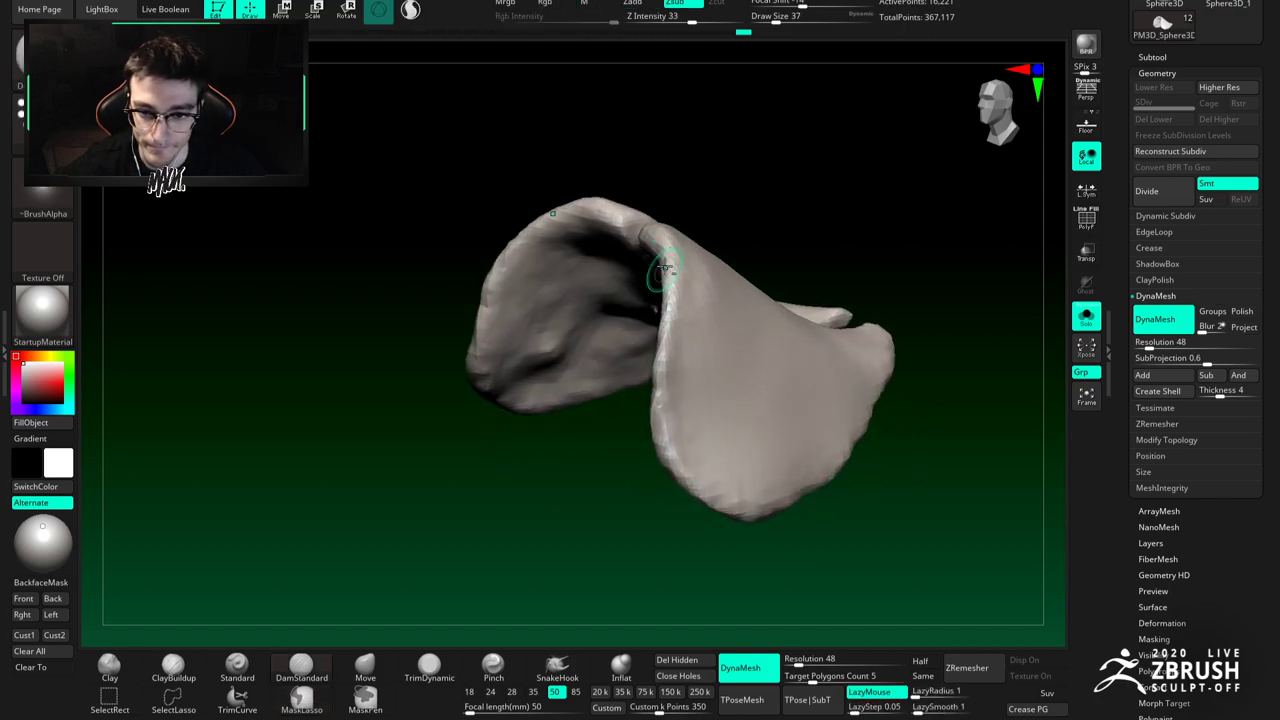
Step: Carve a sharper crease along the front rim of the wing covers with DamStandard at draw size 37
{"action": "left_click_drag", "start_coordinate": [674, 298], "coordinate": [668, 362]}
{"action": "right_click_drag", "start_coordinate": [667, 370], "coordinate": [656, 242]}
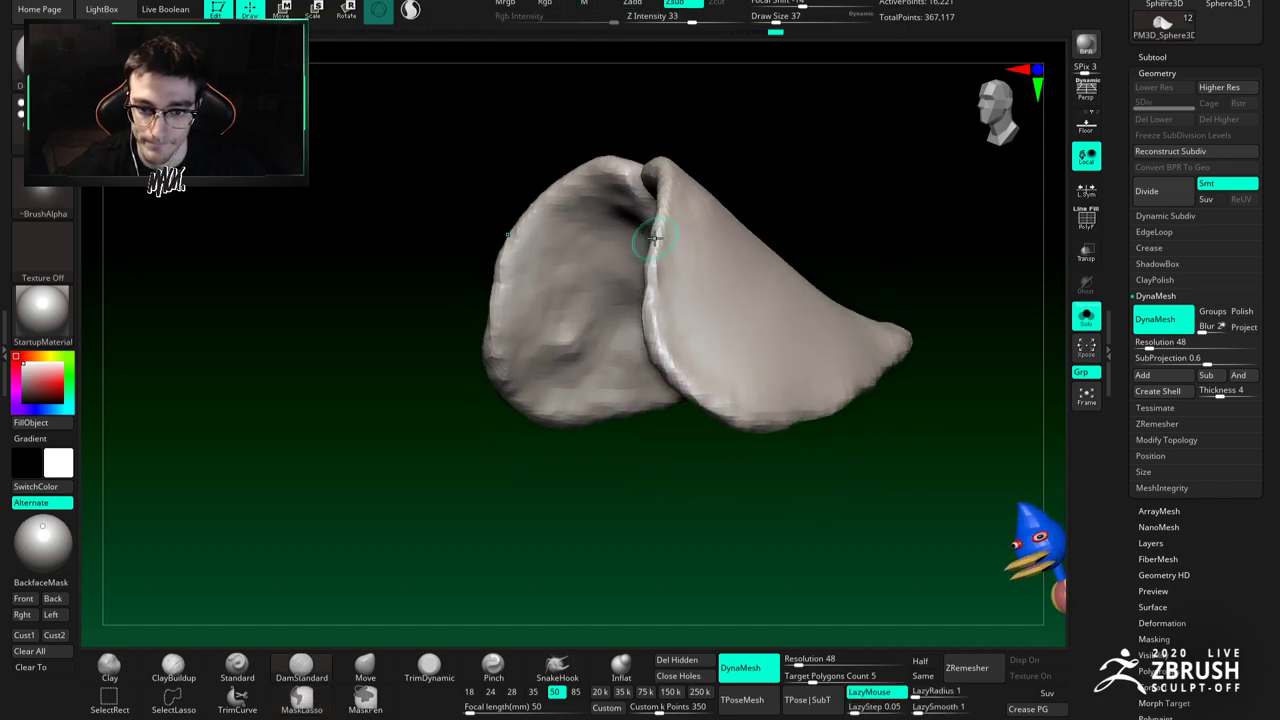
{"action": "right_click_drag", "start_coordinate": [652, 300], "coordinate": [652, 333]}
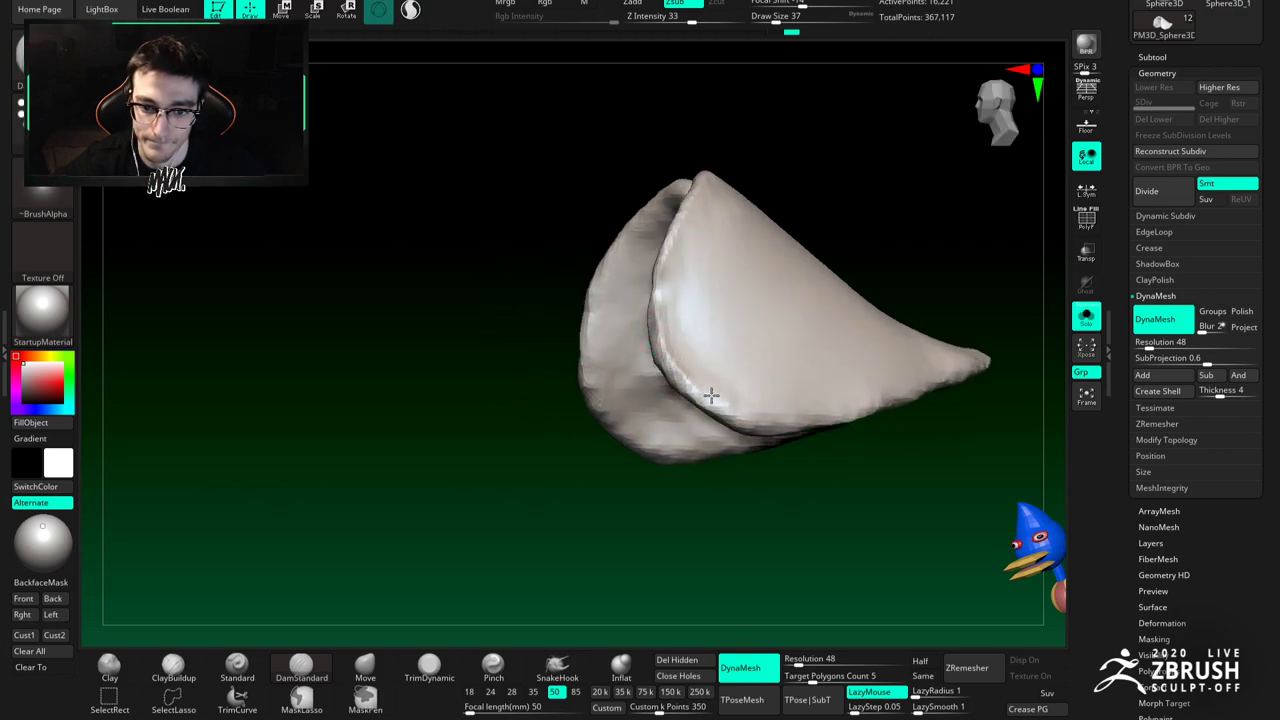
{"action": "left_click_drag", "start_coordinate": [711, 395], "coordinate": [726, 416]}
Step: Flatten and clean up the rims of both wing covers with TrimDynamic at draw size 56
{"action": "mouse_move", "coordinate": [570, 345]}
{"action": "right_mouse_down"}
{"action": "mouse_move", "coordinate": [640, 330]}
{"action": "mouse_move", "coordinate": [653, 345]}
{"action": "mouse_move", "coordinate": [513, 335]}
{"action": "mouse_move", "coordinate": [591, 360]}
{"action": "mouse_move", "coordinate": [524, 337]}
{"action": "mouse_move", "coordinate": [640, 286]}
{"action": "mouse_move", "coordinate": [688, 363]}
{"action": "mouse_move", "coordinate": [612, 368]}
{"action": "right_mouse_up"}
{"action": "left_click", "coordinate": [432, 664]}
{"action": "key", "text": "space"}
{"action": "left_click_drag", "start_coordinate": [657, 288], "coordinate": [667, 287]}
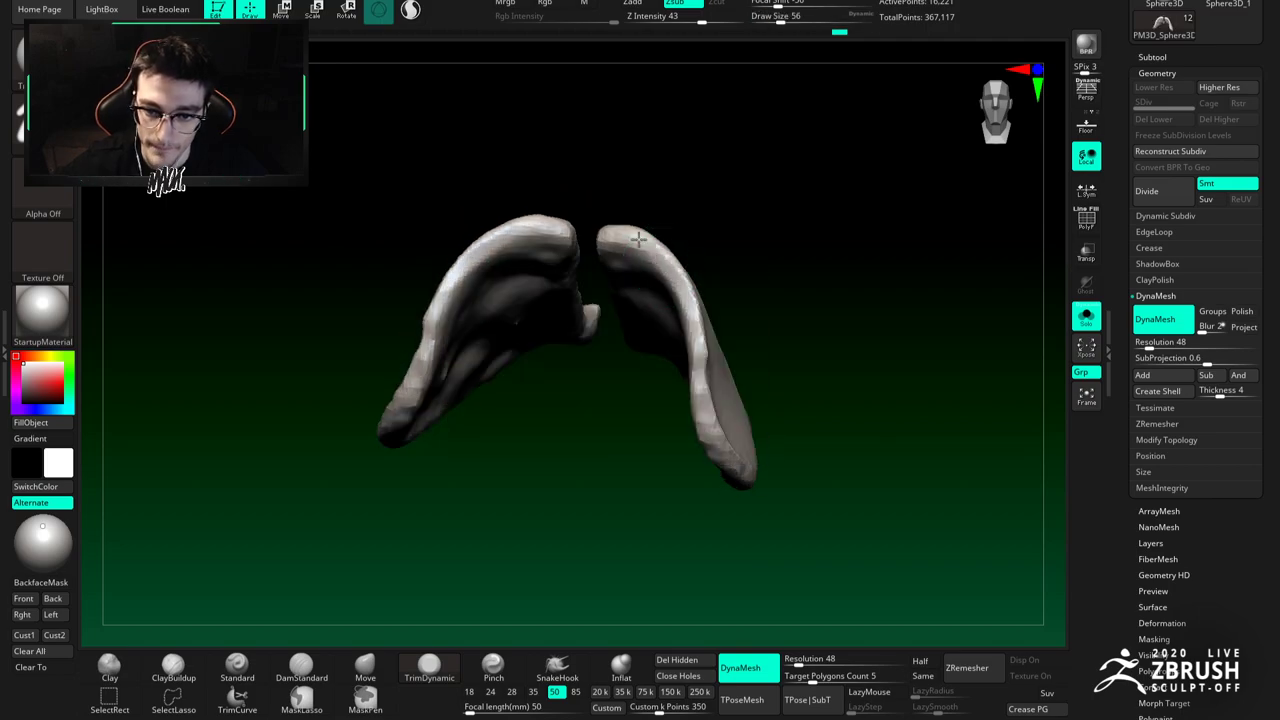
{"action": "mouse_move", "coordinate": [700, 333]}
{"action": "right_mouse_down", "text": "alt"}
{"action": "mouse_move", "coordinate": [665, 268]}
{"action": "mouse_move", "coordinate": [668, 313]}
{"action": "right_mouse_up", "text": "alt"}
{"action": "left_click_drag", "start_coordinate": [657, 257], "coordinate": [642, 214]}
{"action": "mouse_move", "coordinate": [643, 220]}
{"action": "right_mouse_down"}
{"action": "mouse_move", "coordinate": [706, 371]}
{"action": "mouse_move", "coordinate": [640, 346]}
{"action": "mouse_move", "coordinate": [686, 343]}
{"action": "right_mouse_up"}
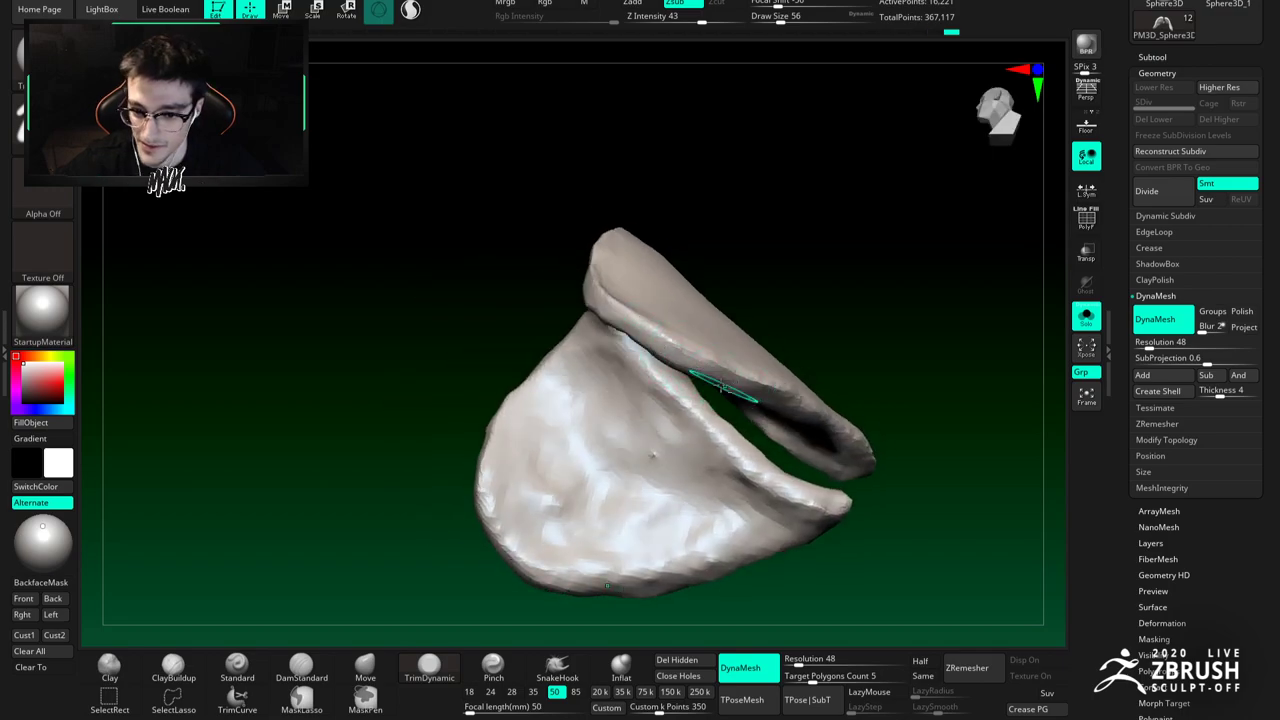
{"action": "right_click_drag", "start_coordinate": [728, 388], "coordinate": [685, 349]}
{"action": "mouse_move", "coordinate": [776, 381]}
{"action": "right_mouse_down"}
{"action": "mouse_move", "coordinate": [735, 318]}
{"action": "mouse_move", "coordinate": [652, 342]}
{"action": "right_mouse_up"}
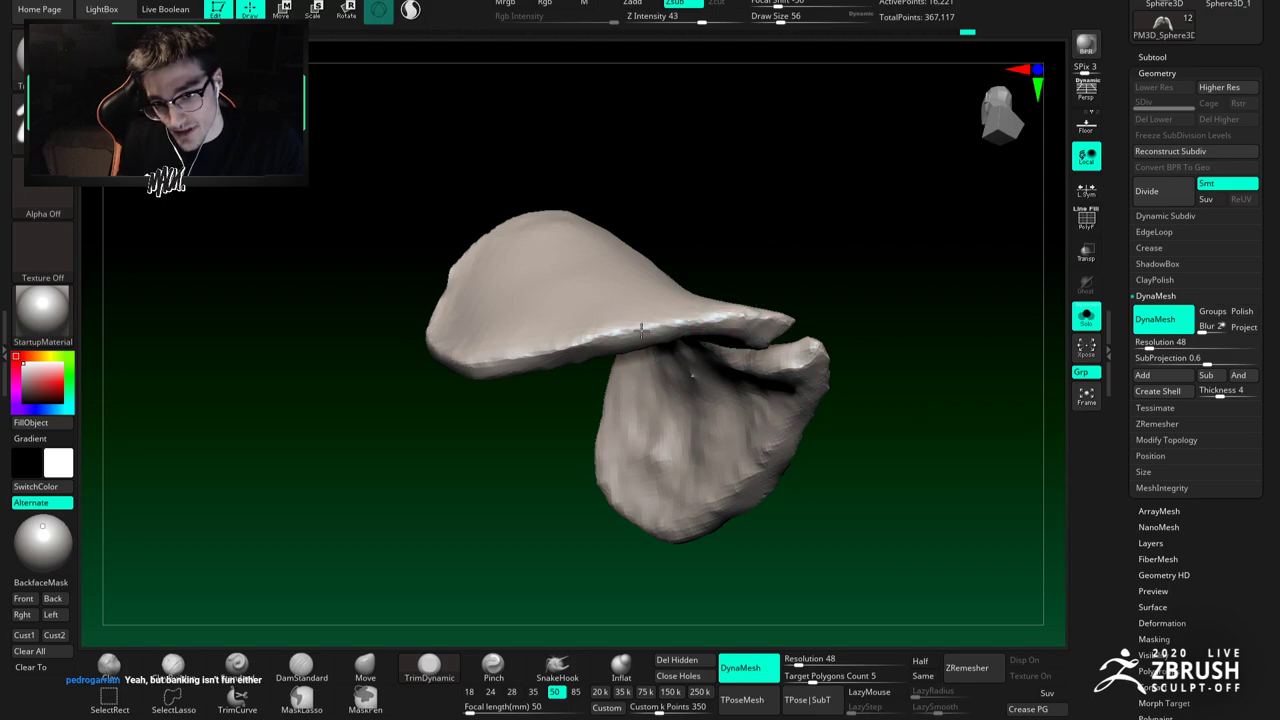
{"action": "mouse_move", "coordinate": [643, 339]}
{"action": "right_mouse_down"}
{"action": "mouse_move", "coordinate": [726, 366]}
{"action": "mouse_move", "coordinate": [680, 300]}
{"action": "mouse_move", "coordinate": [595, 255]}
{"action": "mouse_move", "coordinate": [651, 271]}
{"action": "mouse_move", "coordinate": [694, 249]}
{"action": "mouse_move", "coordinate": [677, 209]}
{"action": "mouse_move", "coordinate": [686, 309]}
{"action": "mouse_move", "coordinate": [686, 237]}
{"action": "mouse_move", "coordinate": [663, 309]}
{"action": "mouse_move", "coordinate": [707, 362]}
{"action": "mouse_move", "coordinate": [655, 372]}
{"action": "right_mouse_up"}
Step: Adjust the wing covers with the Move brush at draw size 56 and turn off Solo to show the whole bird
{"action": "left_click", "coordinate": [365, 667]}
{"action": "right_click_drag", "start_coordinate": [612, 412], "coordinate": [681, 307]}
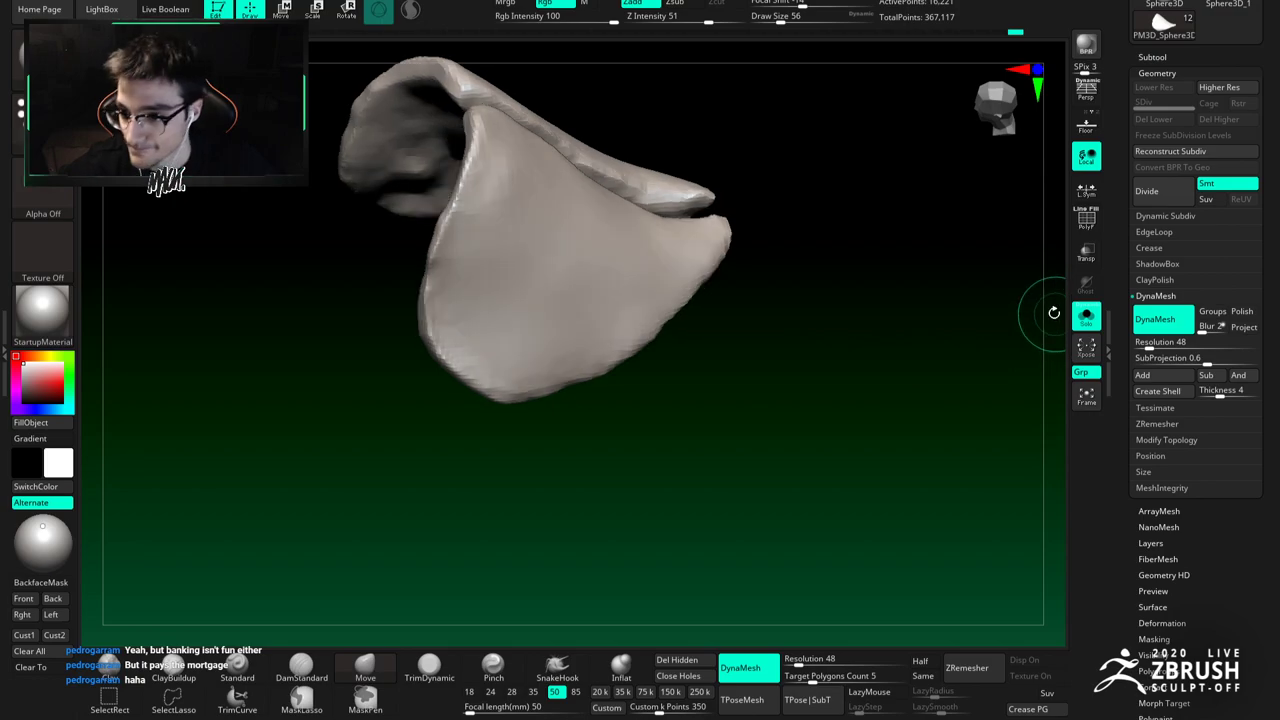
{"action": "left_click", "coordinate": [1086, 316]}
{"action": "key", "text": "f"}
{"action": "right_click_drag", "start_coordinate": [683, 258], "coordinate": [810, 358]}
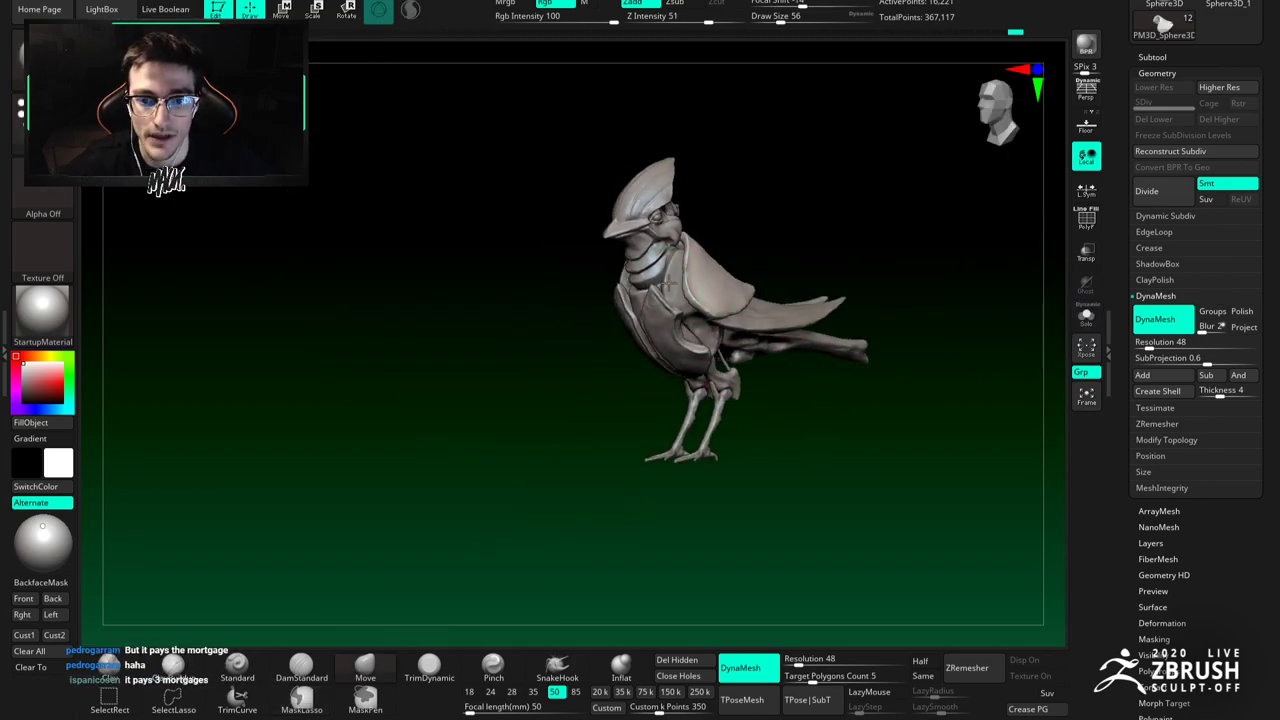
Step: Select the bird's body subtool and reshape the throat folds with the Move brush at draw size 80
{"action": "right_click_drag", "start_coordinate": [665, 252], "coordinate": [660, 388], "text": "ctrl"}
{"action": "left_click", "coordinate": [664, 290], "text": "alt"}
{"action": "left_click", "coordinate": [620, 210], "text": "alt"}
{"action": "right_click_drag", "start_coordinate": [643, 254], "coordinate": [715, 264]}
{"action": "key", "text": "space"}
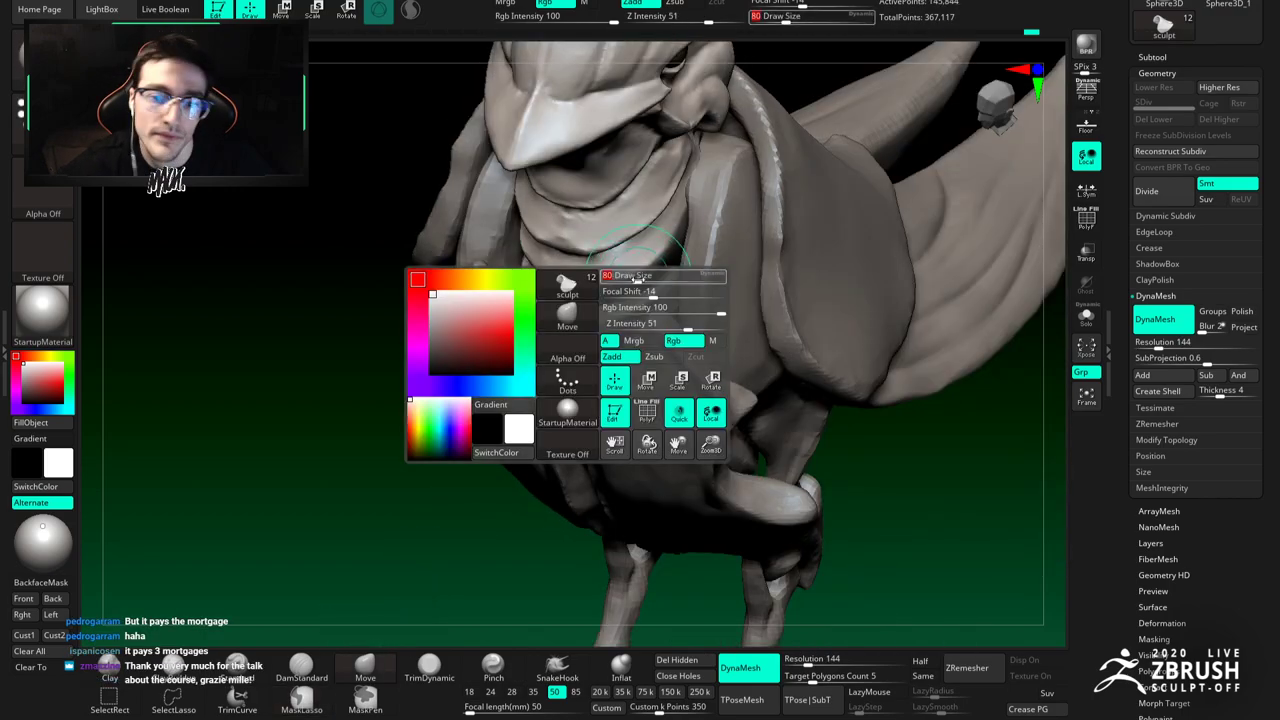
{"action": "key", "text": "space"}
{"action": "mouse_move", "coordinate": [640, 265]}
{"action": "left_mouse_down"}
{"action": "mouse_move", "coordinate": [651, 265]}
{"action": "mouse_move", "coordinate": [621, 238]}
{"action": "mouse_move", "coordinate": [556, 242]}
{"action": "mouse_move", "coordinate": [557, 227]}
{"action": "left_mouse_up"}
Step: Build up the layered throat bands with ClayBuildup at draw size 37 and Z Intensity 20
{"action": "key", "text": "space"}
{"action": "key", "text": "3"}
{"action": "key", "text": "2"}
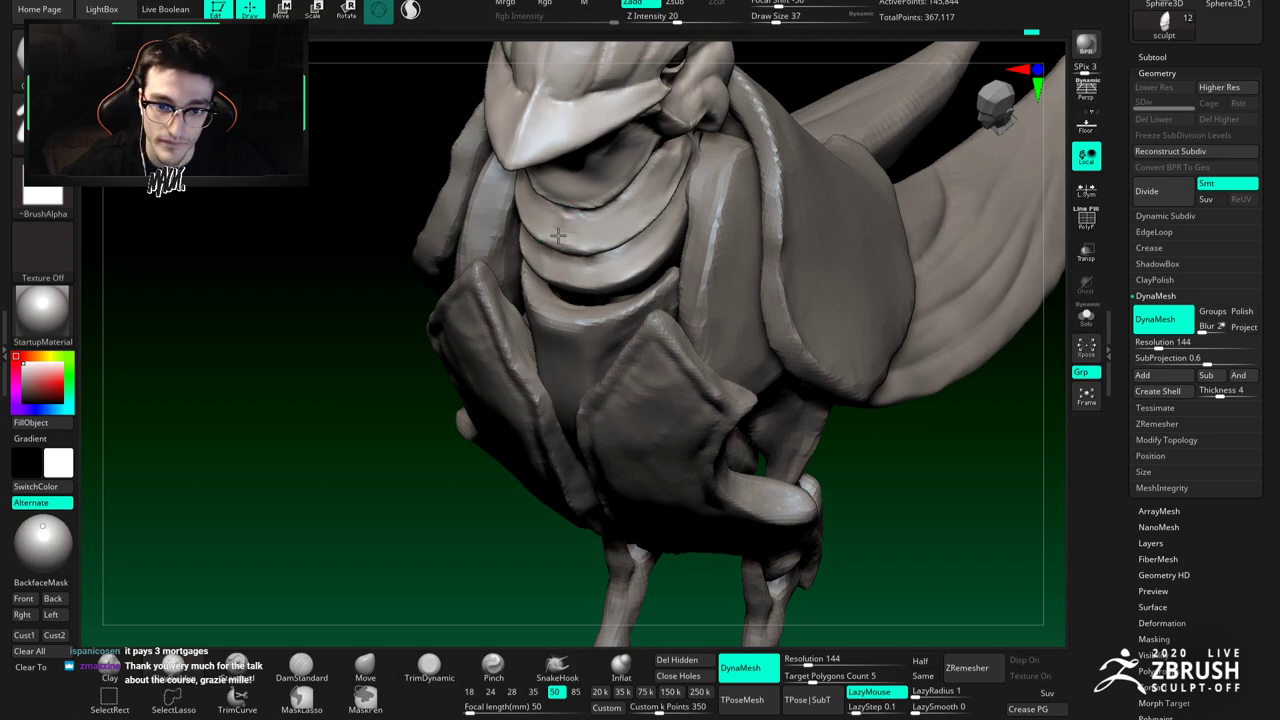
{"action": "mouse_move", "coordinate": [557, 238]}
{"action": "left_mouse_down"}
{"action": "mouse_move", "coordinate": [549, 231]}
{"action": "mouse_move", "coordinate": [577, 232]}
{"action": "left_mouse_up"}
Step: Reselect and isolate the wing covers, and carve a curled groove on the upper front with DamStandard at draw size 37
{"action": "mouse_move", "coordinate": [578, 205]}
{"action": "right_mouse_down", "text": "ctrl"}
{"action": "mouse_move", "coordinate": [610, 140]}
{"action": "mouse_move", "coordinate": [689, 246]}
{"action": "mouse_move", "coordinate": [650, 190]}
{"action": "mouse_move", "coordinate": [656, 305]}
{"action": "mouse_move", "coordinate": [729, 287]}
{"action": "right_mouse_up", "text": "ctrl"}
{"action": "left_click", "coordinate": [717, 283], "text": "alt"}
{"action": "key", "text": "4"}
{"action": "right_click_drag", "start_coordinate": [705, 228], "coordinate": [705, 272], "text": "ctrl"}
{"action": "left_click", "coordinate": [1086, 316]}
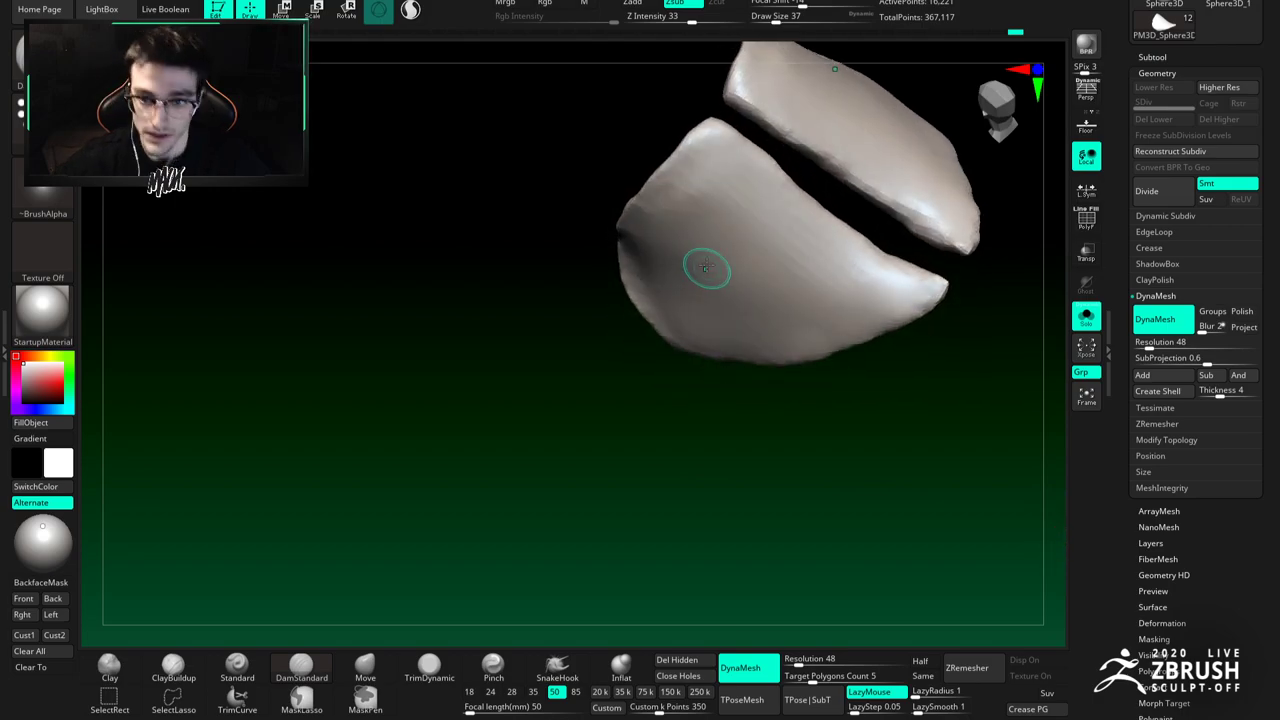
{"action": "right_click_drag", "start_coordinate": [700, 150], "coordinate": [737, 114]}
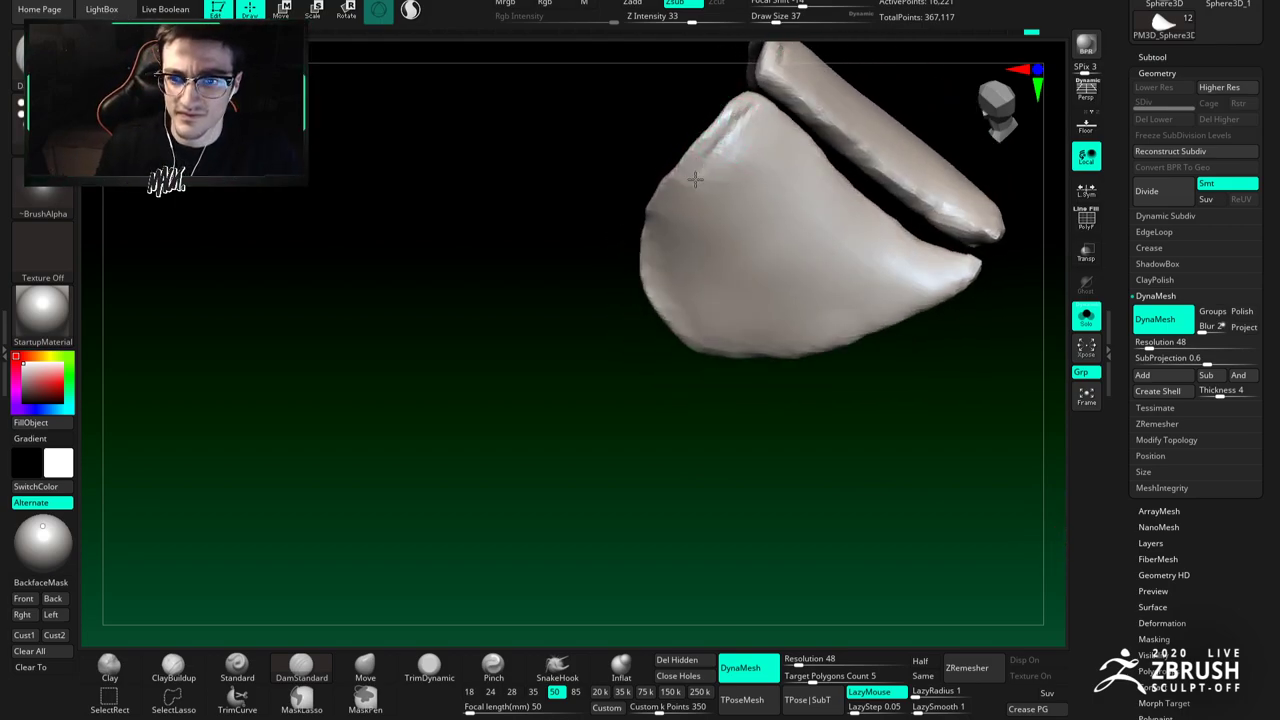
{"action": "mouse_move", "coordinate": [697, 174]}
{"action": "right_mouse_down"}
{"action": "mouse_move", "coordinate": [629, 251]}
{"action": "mouse_move", "coordinate": [654, 212]}
{"action": "mouse_move", "coordinate": [632, 241]}
{"action": "mouse_move", "coordinate": [674, 249]}
{"action": "mouse_move", "coordinate": [643, 220]}
{"action": "mouse_move", "coordinate": [647, 270]}
{"action": "mouse_move", "coordinate": [651, 240]}
{"action": "mouse_move", "coordinate": [670, 238]}
{"action": "mouse_move", "coordinate": [630, 207]}
{"action": "right_mouse_up"}
{"action": "left_click_drag", "start_coordinate": [655, 242], "coordinate": [637, 260], "text": "shift"}
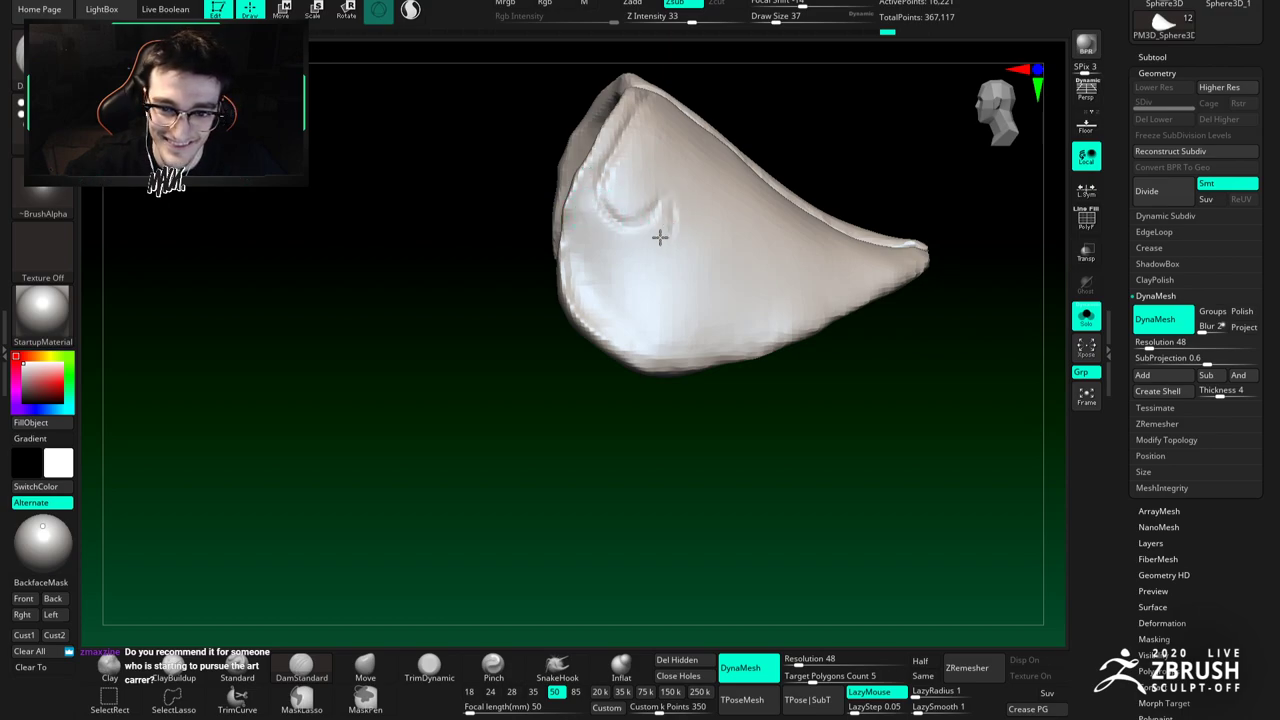
Step: Carve more curled grooves down the front of the wing cover and build up their ridges with ClayBuildup at draw size 37
{"action": "right_click_drag", "start_coordinate": [603, 234], "coordinate": [622, 243]}
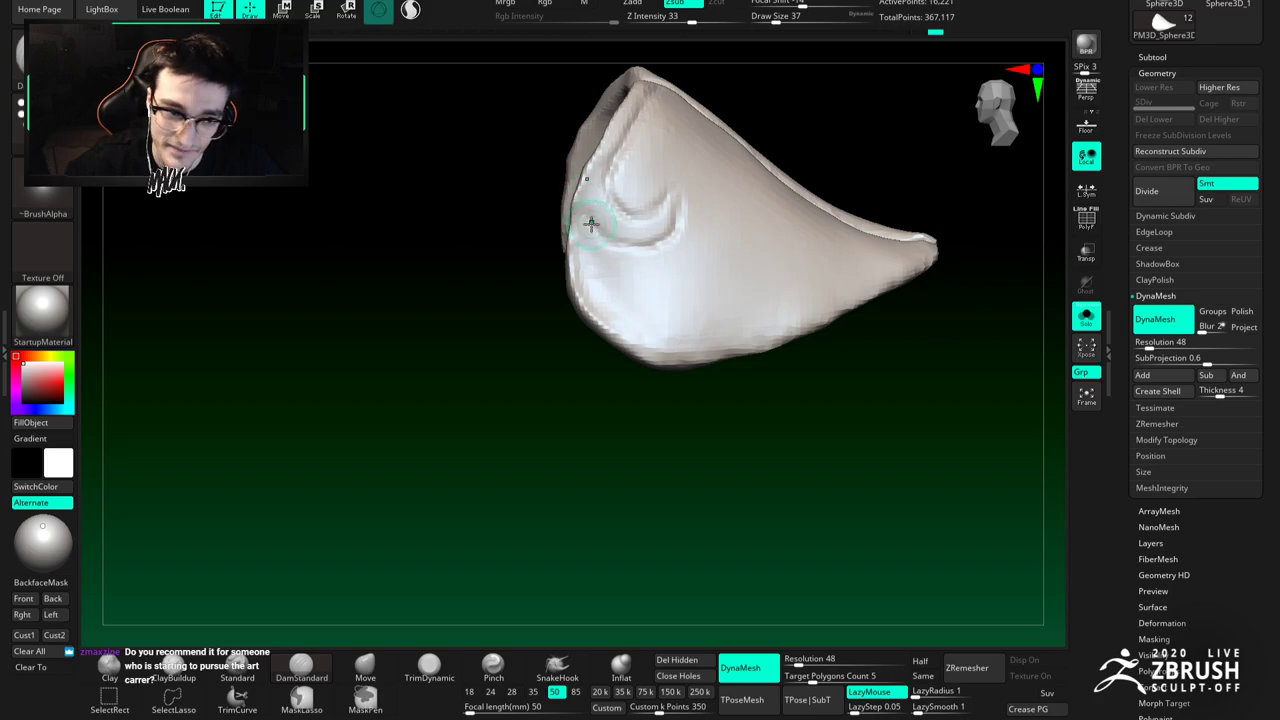
{"action": "right_click_drag", "start_coordinate": [609, 243], "coordinate": [604, 228]}
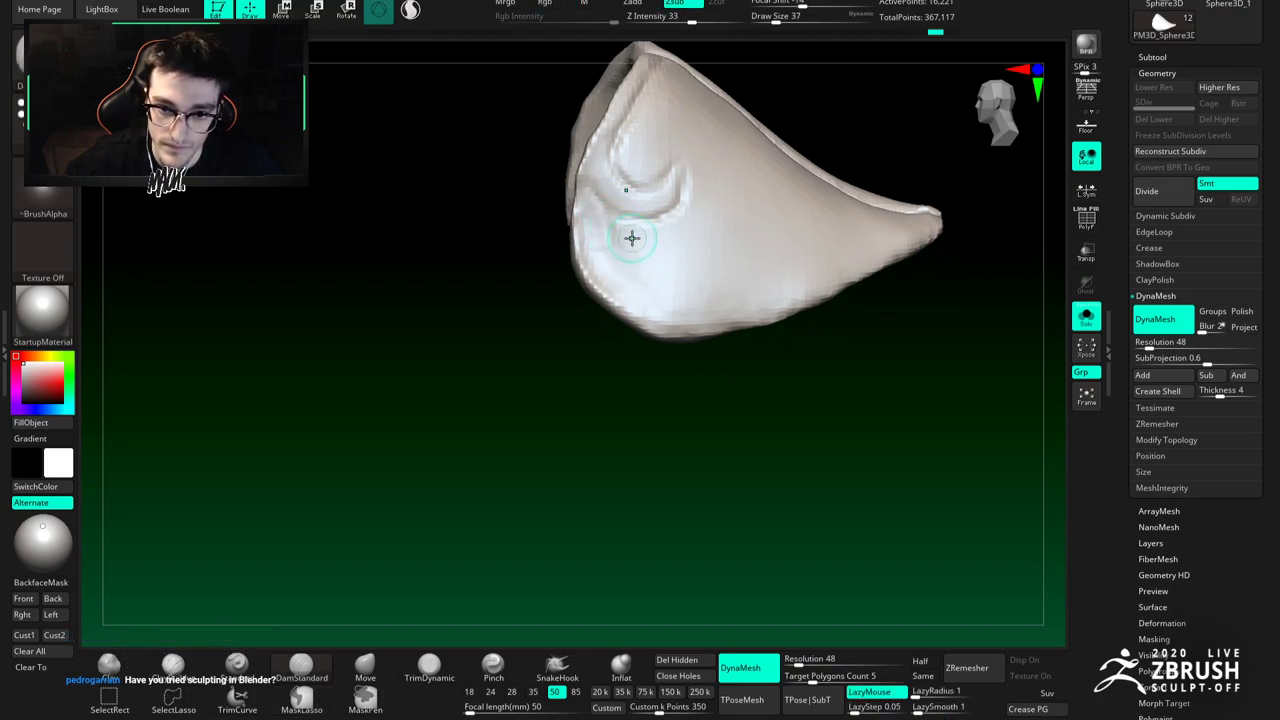
{"action": "right_click_drag", "start_coordinate": [631, 237], "coordinate": [614, 215]}
{"action": "left_click_drag", "start_coordinate": [614, 236], "coordinate": [672, 269]}
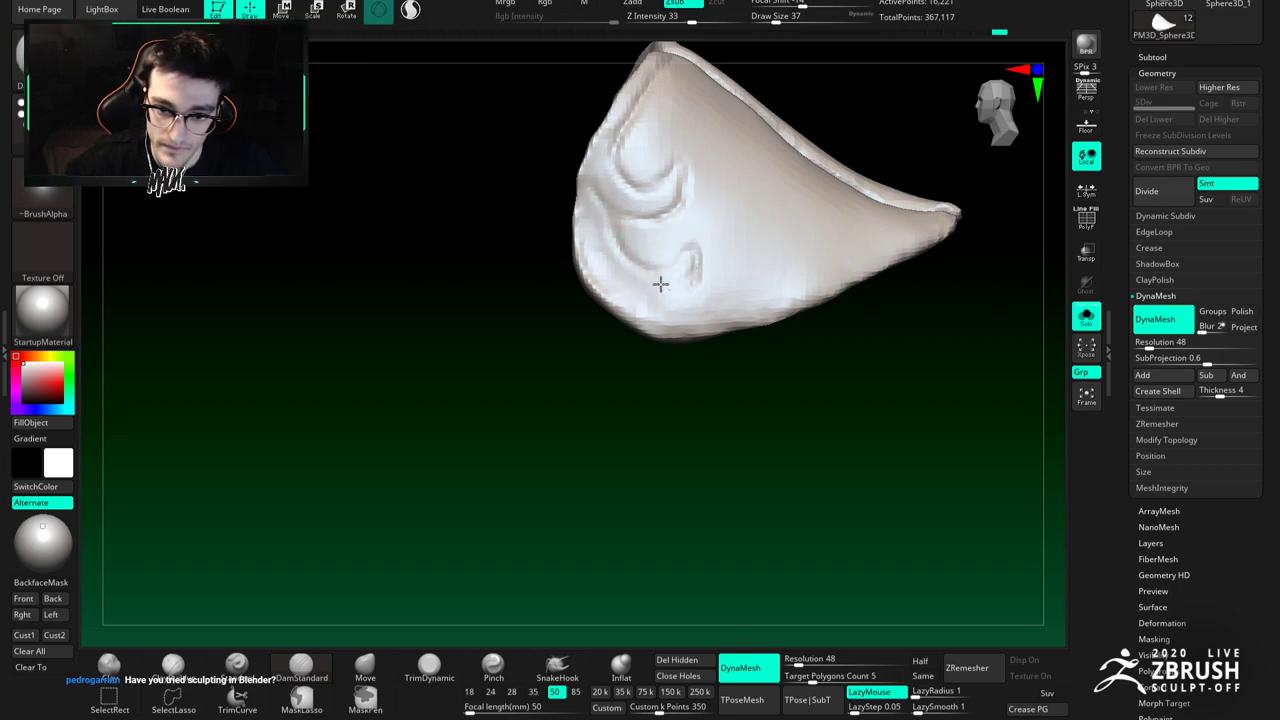
{"action": "mouse_move", "coordinate": [626, 279]}
{"action": "right_mouse_down"}
{"action": "mouse_move", "coordinate": [683, 277]}
{"action": "mouse_move", "coordinate": [660, 286]}
{"action": "mouse_move", "coordinate": [667, 259]}
{"action": "mouse_move", "coordinate": [692, 267]}
{"action": "mouse_move", "coordinate": [640, 286]}
{"action": "mouse_move", "coordinate": [651, 306]}
{"action": "mouse_move", "coordinate": [664, 298]}
{"action": "right_mouse_up"}
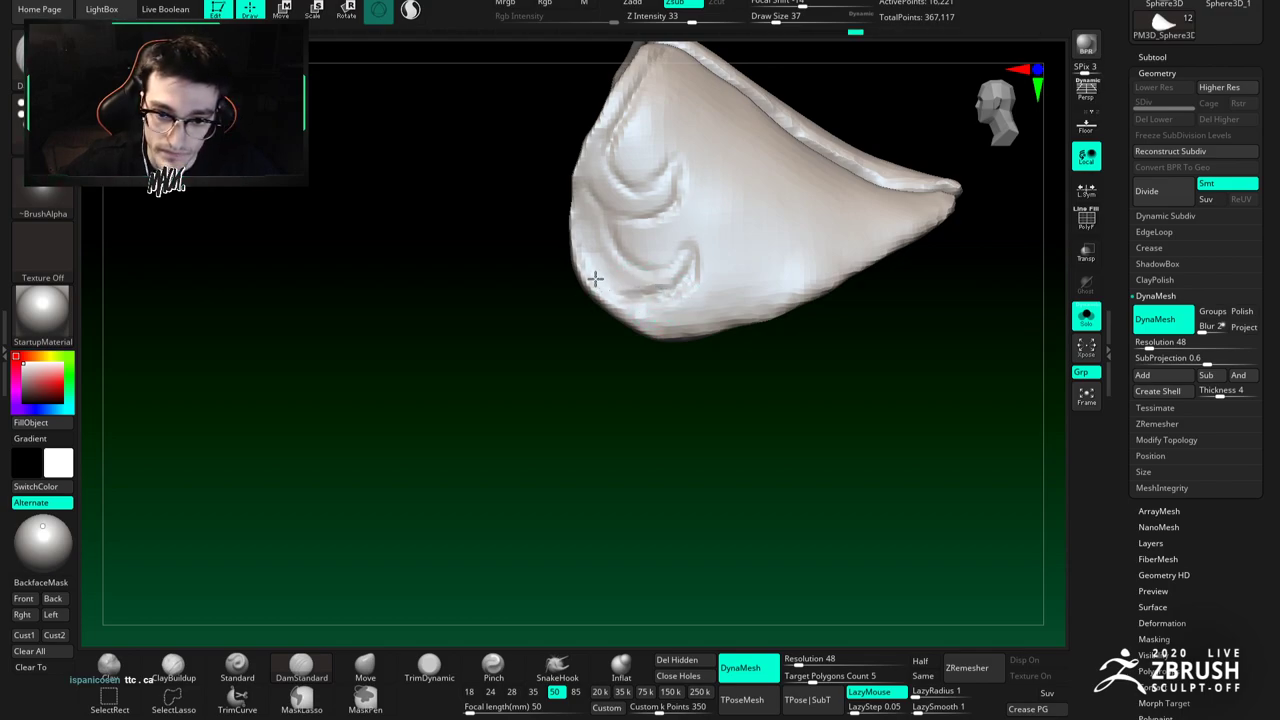
{"action": "mouse_move", "coordinate": [597, 261]}
{"action": "right_mouse_down"}
{"action": "mouse_move", "coordinate": [666, 271]}
{"action": "mouse_move", "coordinate": [651, 251]}
{"action": "mouse_move", "coordinate": [674, 263]}
{"action": "right_mouse_up"}
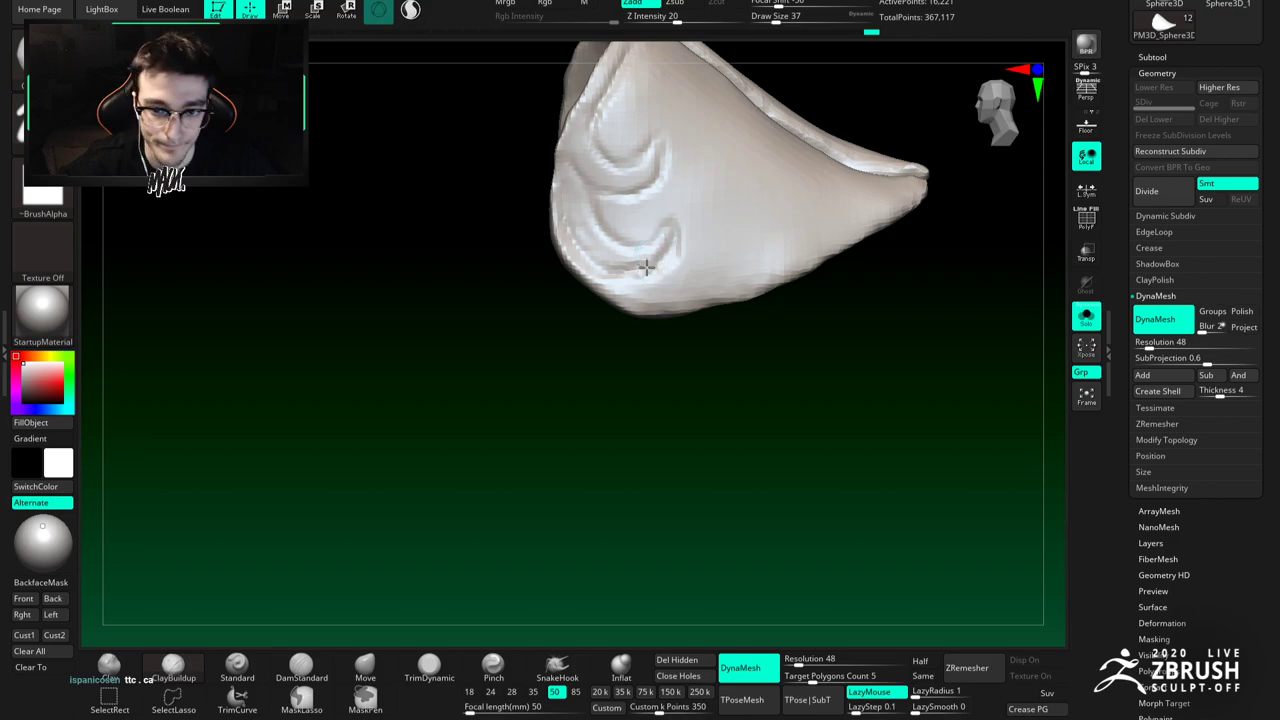
{"action": "right_click_drag", "start_coordinate": [645, 232], "coordinate": [651, 262], "text": "alt"}
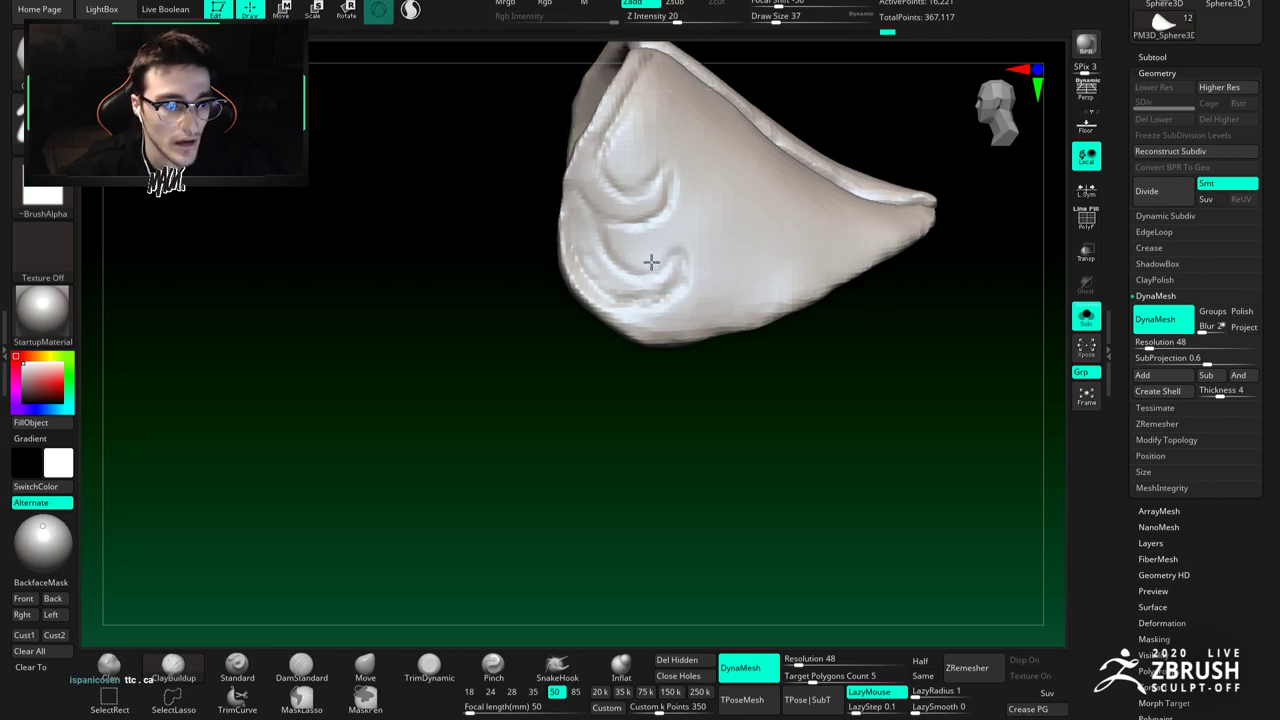
Step: Deepen the curled grooves where they meet the wing cover's front edge with DamStandard, ending at draw size 39
{"action": "key", "text": "b"}
{"action": "key", "text": "d"}
{"action": "key", "text": "s"}
{"action": "right_click_drag", "start_coordinate": [604, 126], "coordinate": [608, 203]}
{"action": "key", "text": "space"}
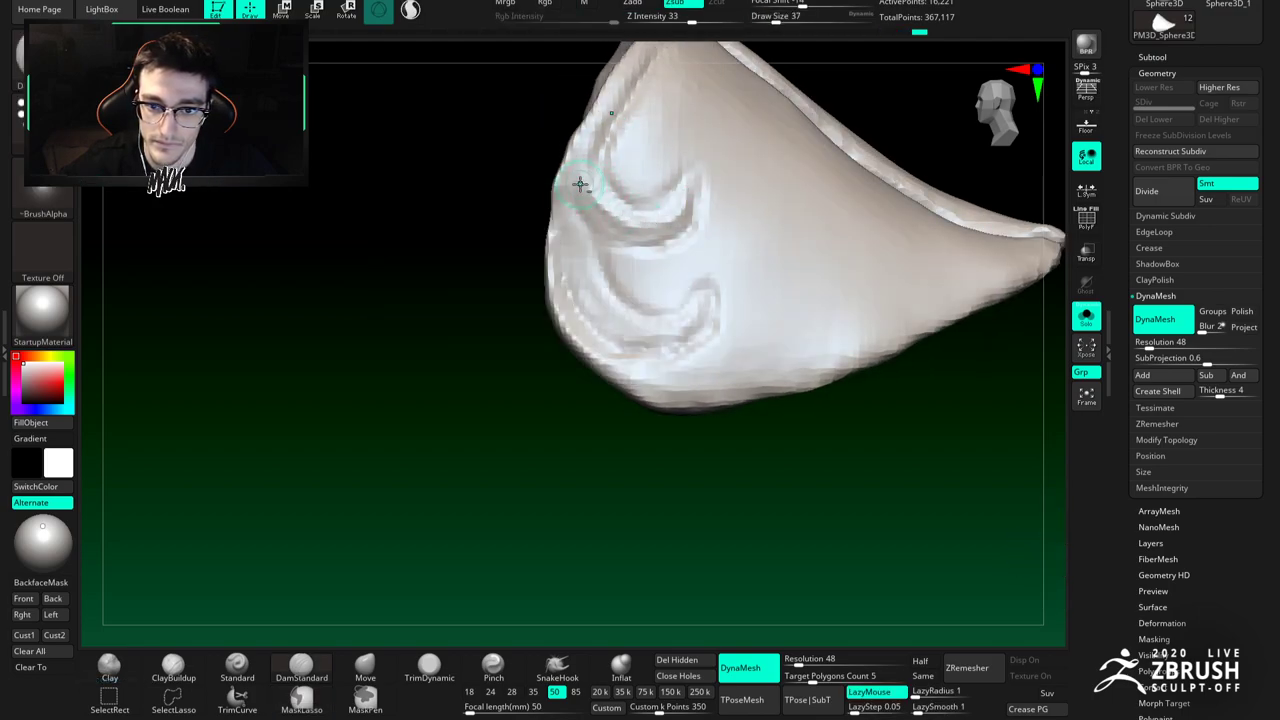
{"action": "right_click_drag", "start_coordinate": [575, 250], "coordinate": [560, 178]}
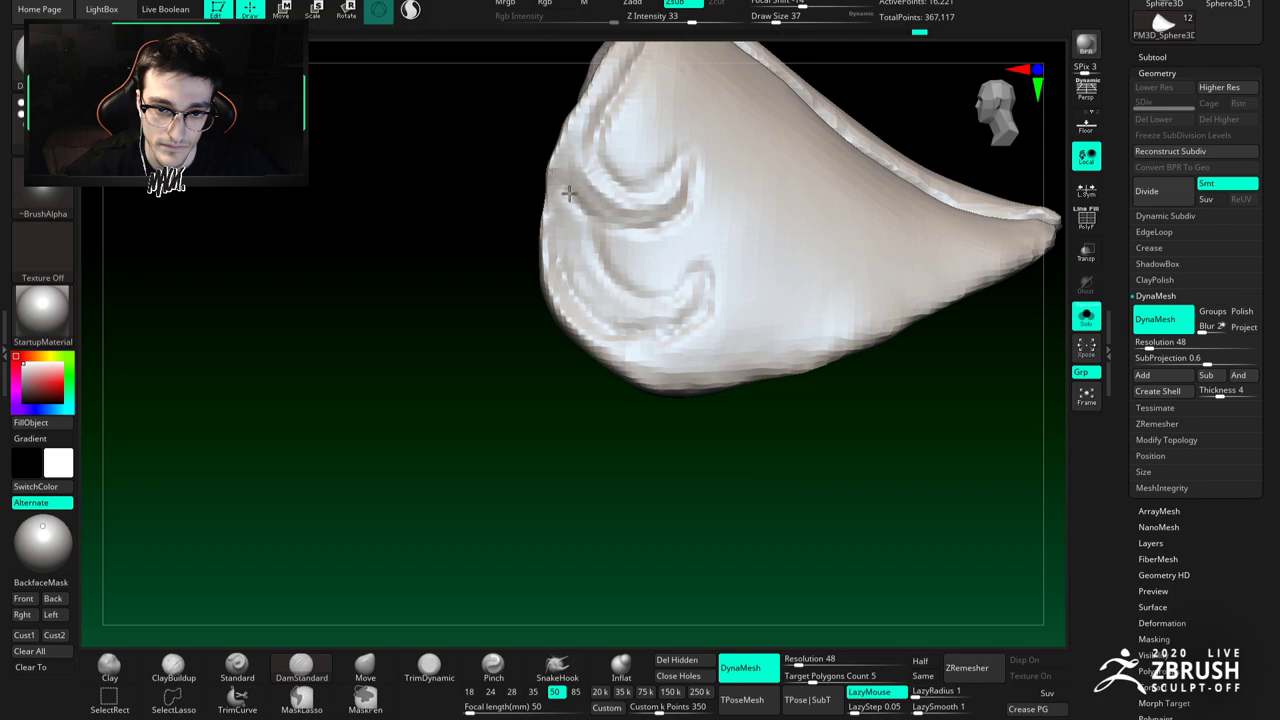
{"action": "mouse_move", "coordinate": [609, 232]}
{"action": "right_mouse_down"}
{"action": "mouse_move", "coordinate": [566, 203]}
{"action": "mouse_move", "coordinate": [561, 165]}
{"action": "right_mouse_up"}
{"action": "key", "text": "space"}
{"action": "left_click", "coordinate": [573, 198]}
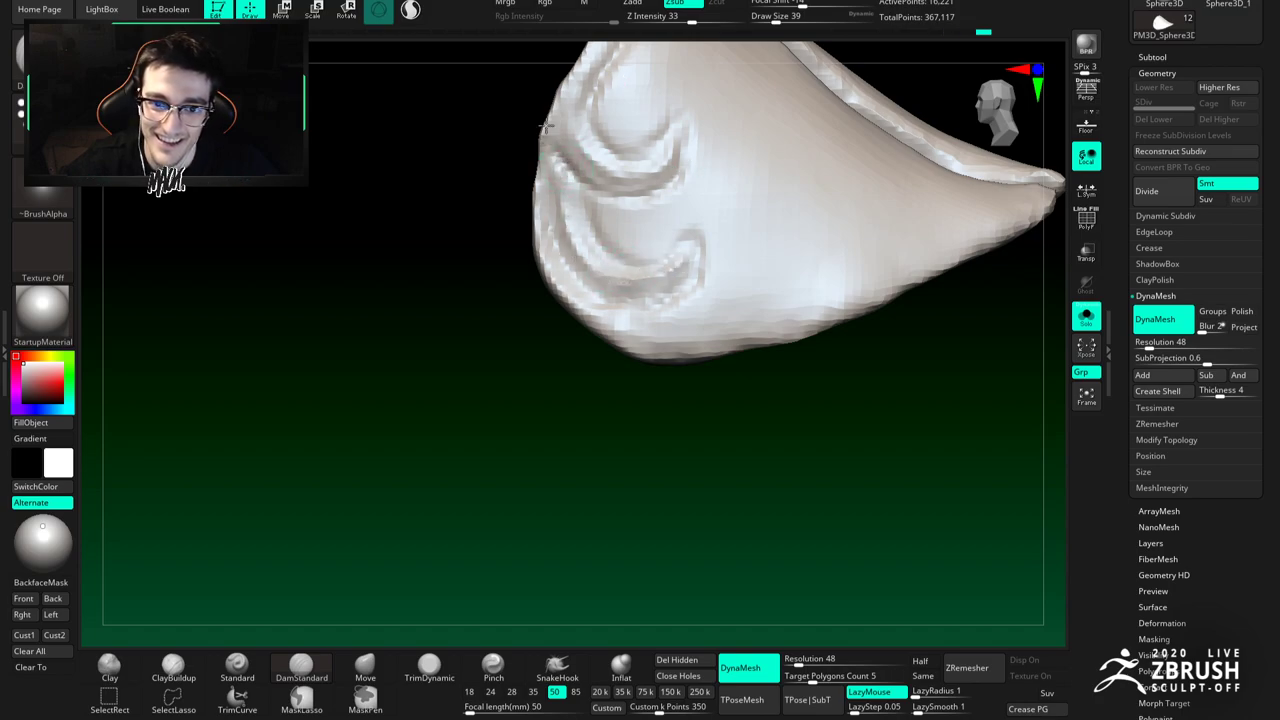
{"action": "mouse_move", "coordinate": [548, 116]}
{"action": "right_mouse_down", "text": "alt"}
{"action": "mouse_move", "coordinate": [586, 192]}
{"action": "mouse_move", "coordinate": [578, 206]}
{"action": "mouse_move", "coordinate": [577, 190]}
{"action": "right_mouse_up", "text": "alt"}
Step: Build up the ridges between the curled grooves on the wing cover with ClayBuildup
{"action": "key", "text": "b"}
{"action": "key", "text": "c"}
{"action": "key", "text": "b"}
{"action": "key", "text": "space"}
{"action": "mouse_move", "coordinate": [571, 242]}
{"action": "right_mouse_down"}
{"action": "mouse_move", "coordinate": [580, 216]}
{"action": "mouse_move", "coordinate": [575, 236]}
{"action": "mouse_move", "coordinate": [560, 222]}
{"action": "right_mouse_up"}
{"action": "mouse_move", "coordinate": [560, 222]}
{"action": "right_mouse_down"}
{"action": "mouse_move", "coordinate": [534, 234]}
{"action": "mouse_move", "coordinate": [585, 219]}
{"action": "mouse_move", "coordinate": [597, 267]}
{"action": "mouse_move", "coordinate": [591, 223]}
{"action": "right_mouse_up"}
Step: Carve a border groove along the upper inner edge of the wing cover with DamStandard
{"action": "key", "text": "b"}
{"action": "key", "text": "d"}
{"action": "key", "text": "s"}
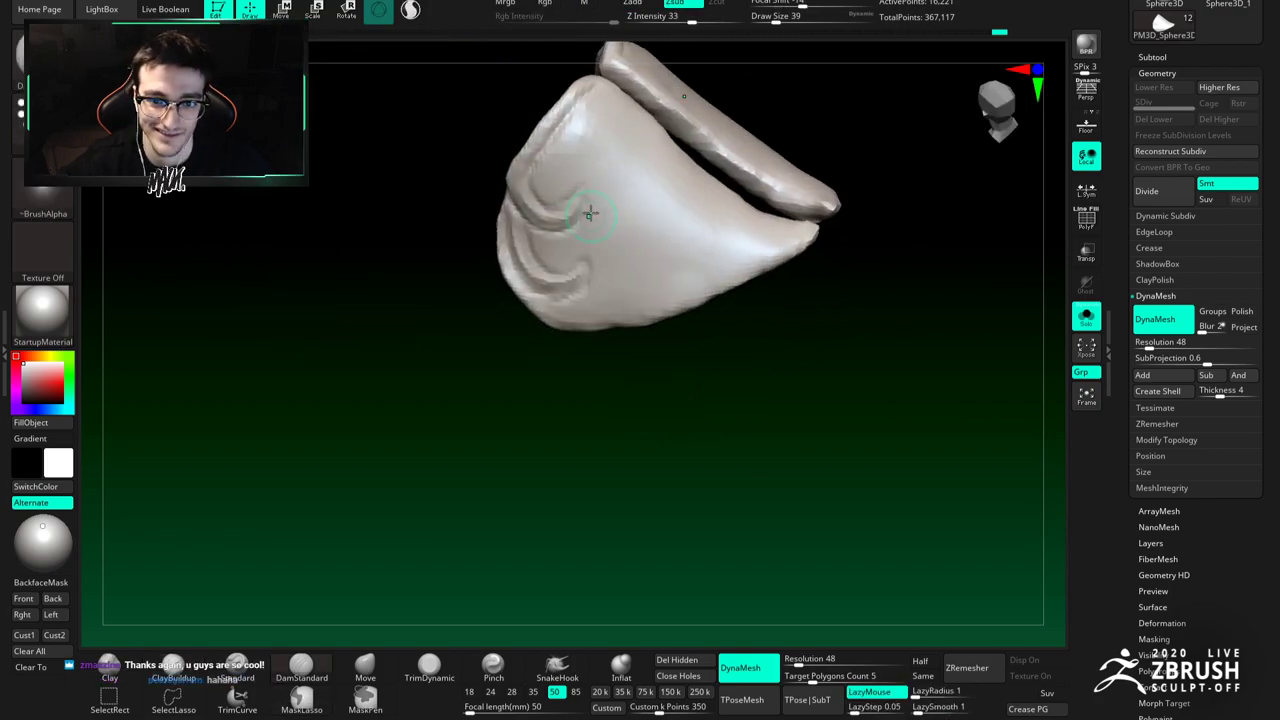
{"action": "right_click_drag", "start_coordinate": [592, 130], "coordinate": [583, 176], "text": "alt"}
{"action": "left_click_drag", "start_coordinate": [601, 115], "coordinate": [744, 258]}
{"action": "mouse_move", "coordinate": [744, 256]}
{"action": "right_mouse_down"}
{"action": "mouse_move", "coordinate": [690, 225]}
{"action": "mouse_move", "coordinate": [603, 210]}
{"action": "mouse_move", "coordinate": [715, 225]}
{"action": "right_mouse_up"}
Step: Continue the border groove along the wing cover's lower edge to the rear tip with DamStandard at draw size 31
{"action": "right_click_drag", "start_coordinate": [630, 240], "coordinate": [551, 336], "text": "alt"}
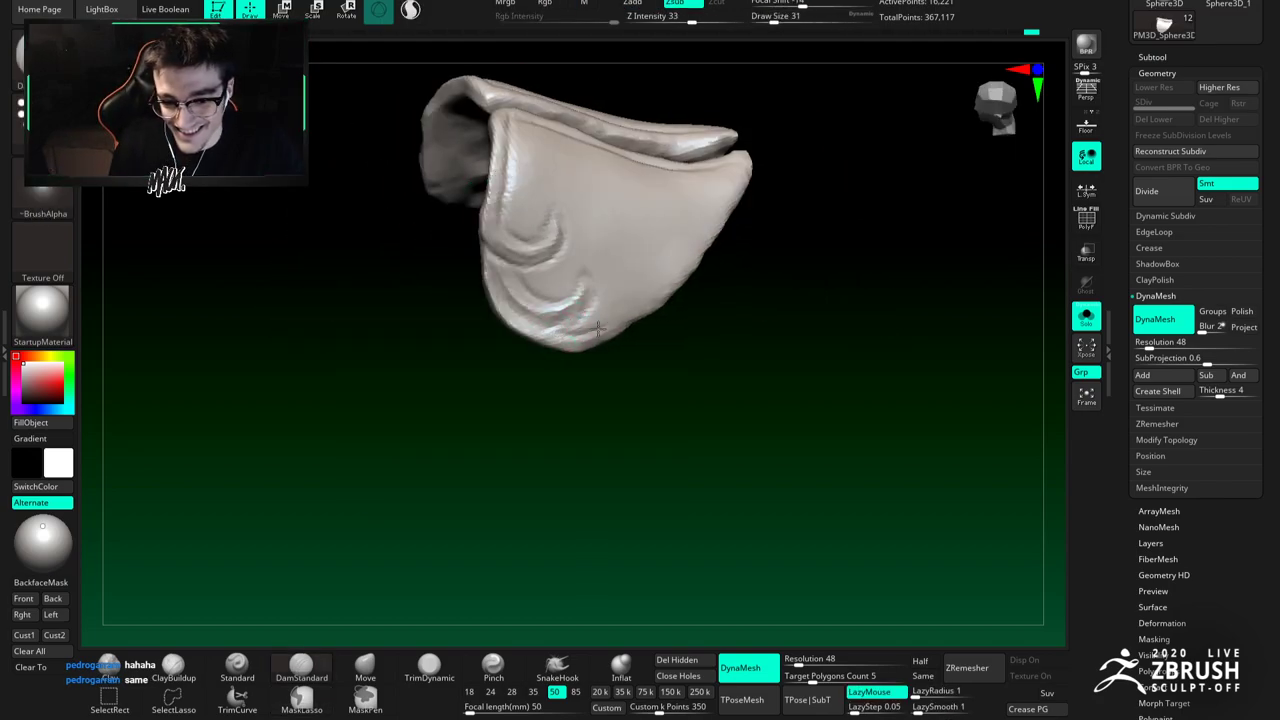
{"action": "mouse_move", "coordinate": [644, 290]}
{"action": "right_mouse_down"}
{"action": "mouse_move", "coordinate": [657, 257]}
{"action": "mouse_move", "coordinate": [624, 310]}
{"action": "right_mouse_up"}
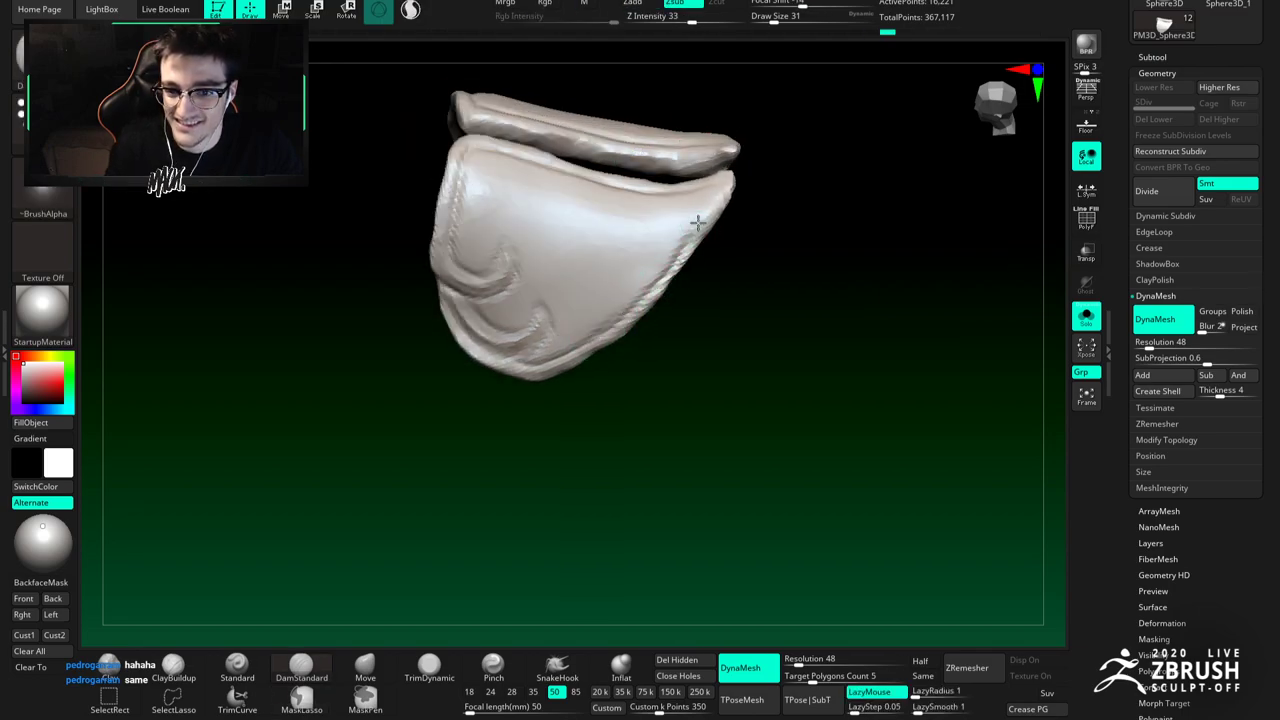
{"action": "right_click_drag", "start_coordinate": [659, 252], "coordinate": [684, 240]}
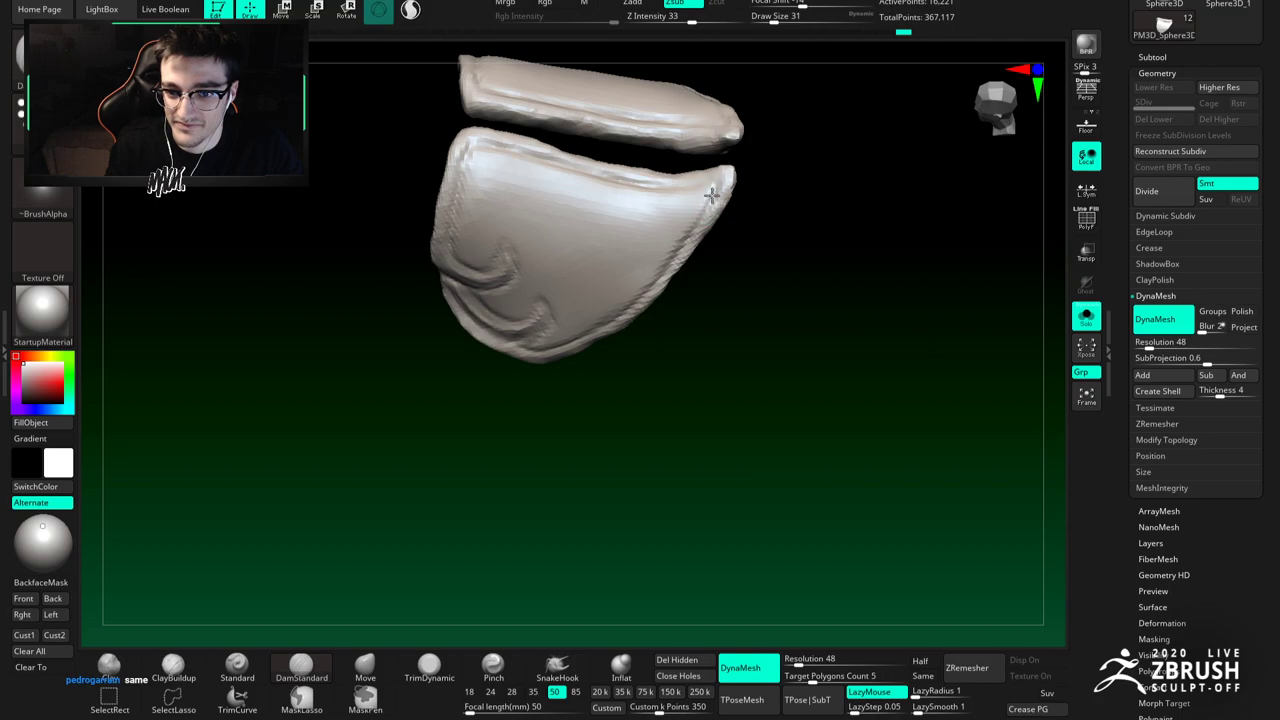
{"action": "right_click_drag", "start_coordinate": [696, 195], "coordinate": [689, 177]}
{"action": "mouse_move", "coordinate": [597, 268]}
{"action": "right_mouse_down", "text": "alt"}
{"action": "mouse_move", "coordinate": [620, 311]}
{"action": "mouse_move", "coordinate": [600, 303]}
{"action": "mouse_move", "coordinate": [596, 273]}
{"action": "mouse_move", "coordinate": [520, 420]}
{"action": "mouse_move", "coordinate": [389, 581]}
{"action": "right_mouse_up", "text": "alt"}
Step: Build up the raised border of the wing covers with ClayBuildup and adjust the inner edges with the Move brush at draw size 59
{"action": "key", "text": "b"}
{"action": "key", "text": "c"}
{"action": "key", "text": "b"}
{"action": "left_click", "coordinate": [413, 670]}
{"action": "mouse_move", "coordinate": [600, 200]}
{"action": "right_mouse_down"}
{"action": "mouse_move", "coordinate": [666, 160]}
{"action": "mouse_move", "coordinate": [609, 177]}
{"action": "mouse_move", "coordinate": [680, 234]}
{"action": "mouse_move", "coordinate": [640, 160]}
{"action": "right_mouse_up"}
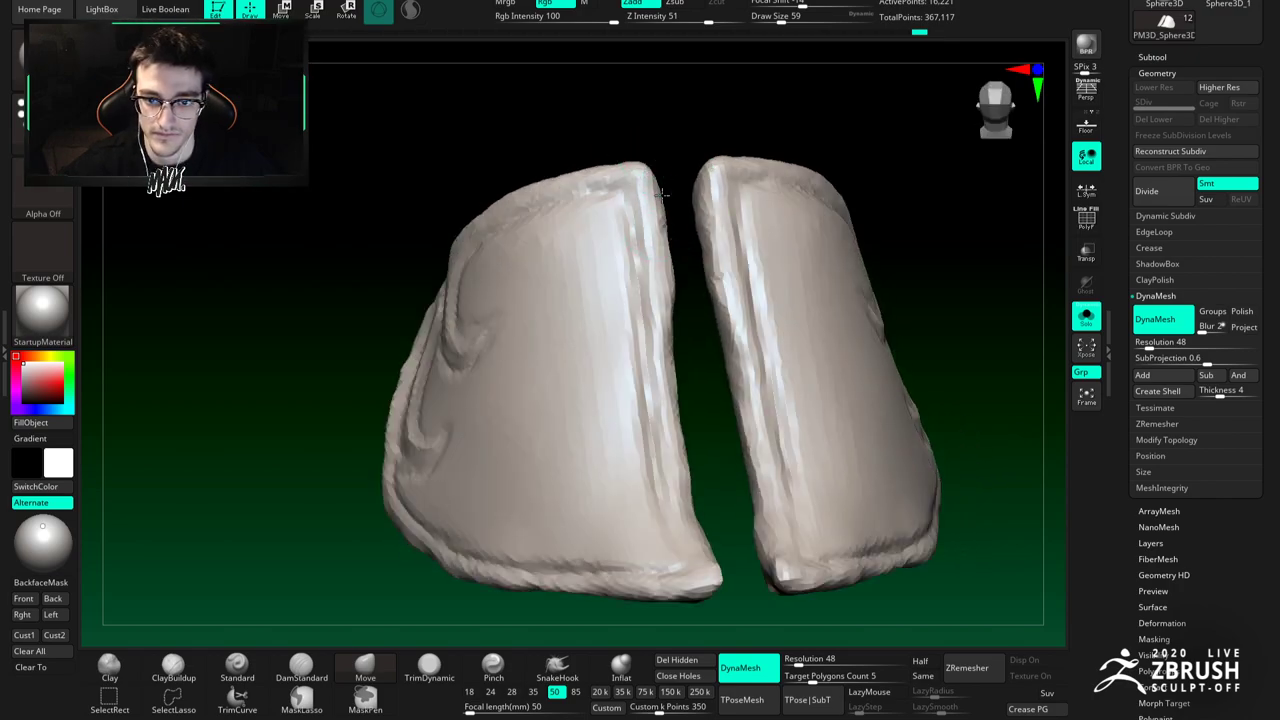
{"action": "mouse_move", "coordinate": [668, 237]}
{"action": "right_mouse_down"}
{"action": "mouse_move", "coordinate": [677, 314]}
{"action": "mouse_move", "coordinate": [680, 296]}
{"action": "right_mouse_up"}
Step: Flatten the raised inner borders between the two wing covers with TrimDynamic at draw size 59
{"action": "left_click", "coordinate": [425, 667]}
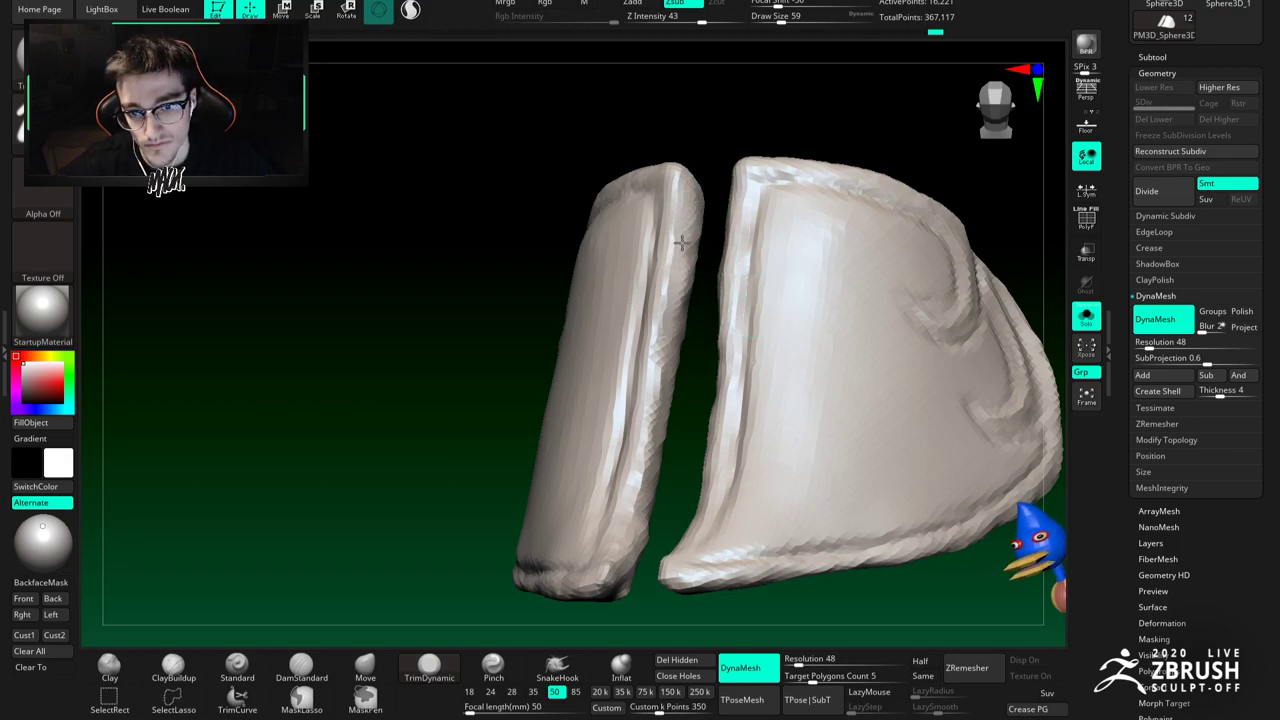
{"action": "mouse_move", "coordinate": [660, 370]}
{"action": "right_mouse_down"}
{"action": "mouse_move", "coordinate": [650, 440]}
{"action": "mouse_move", "coordinate": [664, 295]}
{"action": "right_mouse_up"}
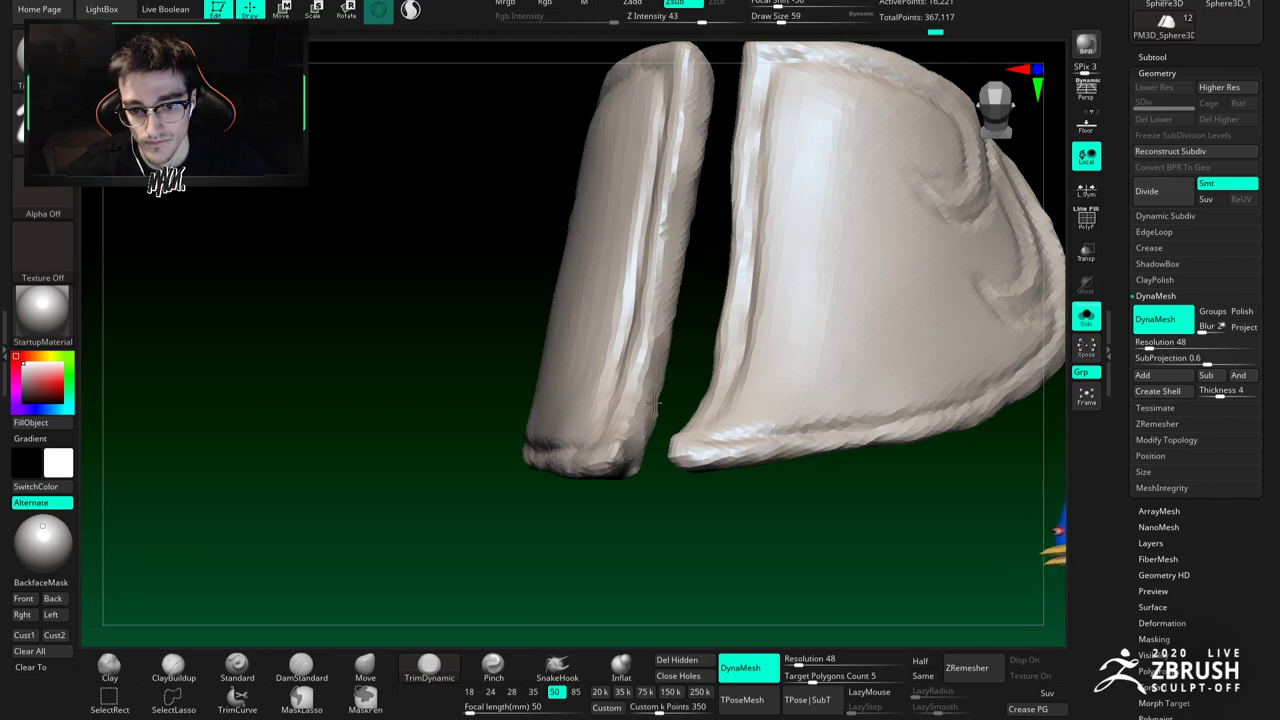
{"action": "right_click_drag", "start_coordinate": [628, 399], "coordinate": [640, 330], "text": "ctrl"}
{"action": "right_click_drag", "start_coordinate": [640, 330], "coordinate": [677, 256]}
{"action": "mouse_move", "coordinate": [641, 296]}
{"action": "right_mouse_down"}
{"action": "mouse_move", "coordinate": [666, 346]}
{"action": "mouse_move", "coordinate": [640, 314]}
{"action": "mouse_move", "coordinate": [683, 340]}
{"action": "mouse_move", "coordinate": [668, 338]}
{"action": "mouse_move", "coordinate": [690, 320]}
{"action": "right_mouse_up"}
Step: Turn off Solo and refine the wing cover's outline against the bird's body with the Move brush, using draw size 54
{"action": "left_click", "coordinate": [366, 664]}
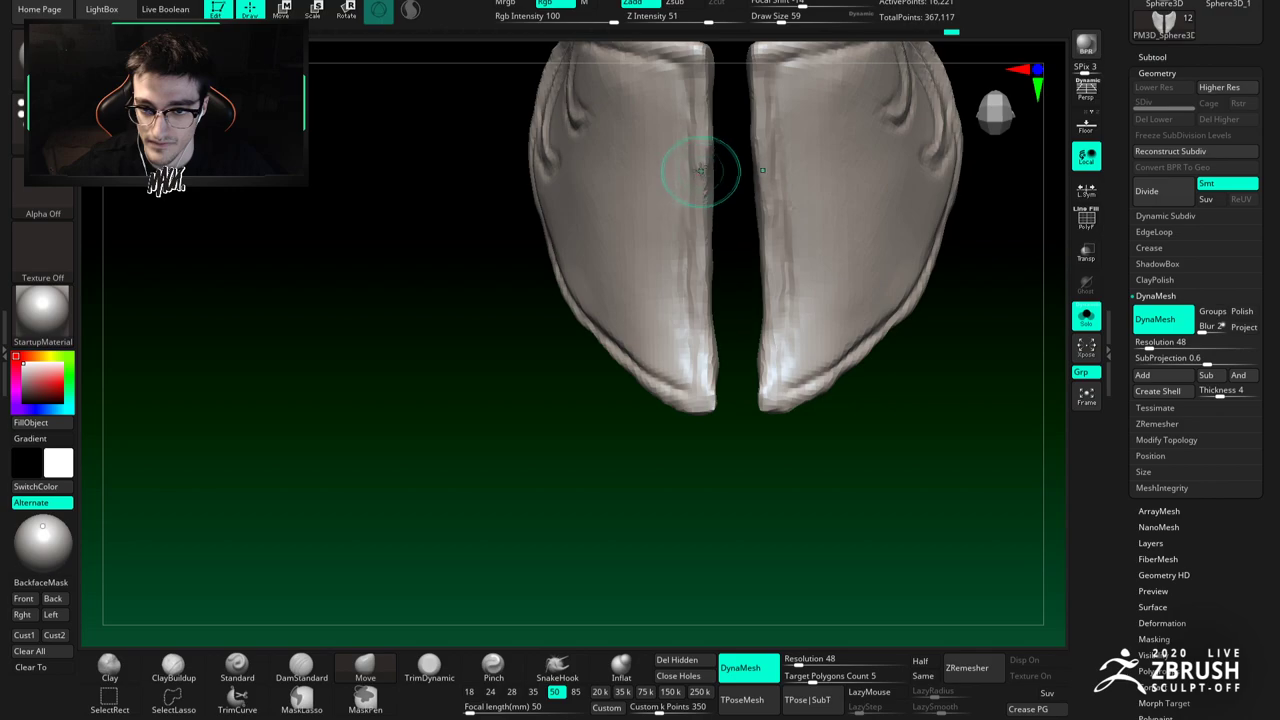
{"action": "scroll", "coordinate": [700, 170], "scroll_direction": "down", "scroll_amount": 3}
{"action": "right_click_drag", "start_coordinate": [700, 170], "coordinate": [713, 287]}
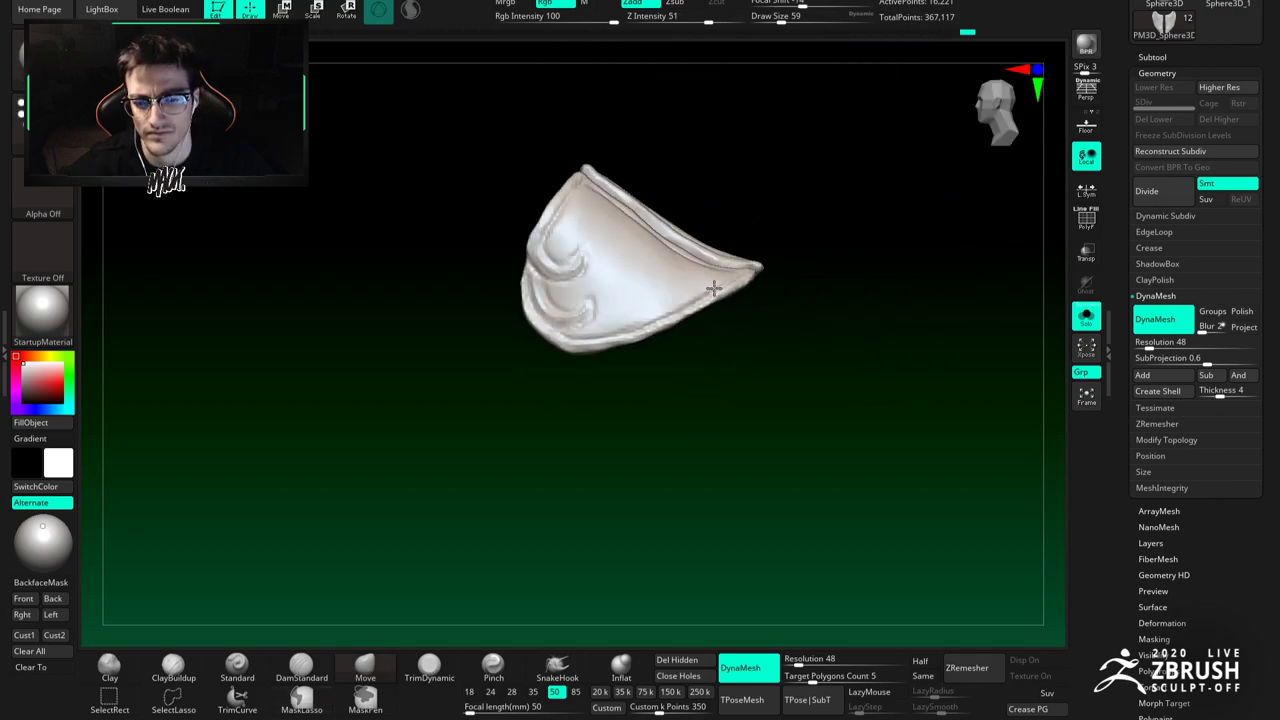
{"action": "left_click", "coordinate": [1086, 316]}
{"action": "right_click_drag", "start_coordinate": [624, 265], "coordinate": [686, 242], "text": "ctrl"}
{"action": "key", "text": "space"}
{"action": "key", "text": "space"}
{"action": "key", "text": "space"}
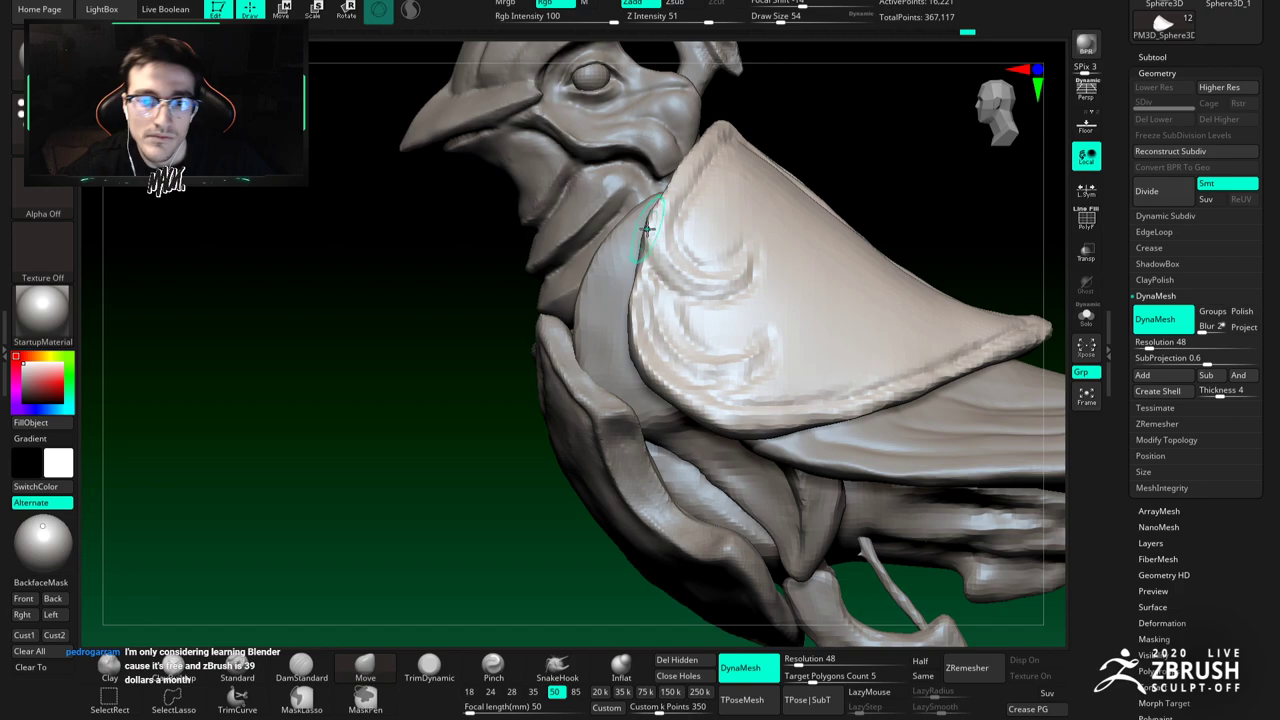
{"action": "mouse_move", "coordinate": [688, 191]}
{"action": "right_mouse_down", "text": "ctrl"}
{"action": "mouse_move", "coordinate": [689, 245]}
{"action": "mouse_move", "coordinate": [686, 216]}
{"action": "mouse_move", "coordinate": [720, 204]}
{"action": "mouse_move", "coordinate": [742, 271]}
{"action": "mouse_move", "coordinate": [734, 257]}
{"action": "mouse_move", "coordinate": [723, 268]}
{"action": "right_mouse_up", "text": "ctrl"}
Step: Deepen the curled grooves on the wing cover with DamStandard at draw size 44 and adjust the cover's front edge with the Move brush
{"action": "key", "text": "b"}
{"action": "key", "text": "d"}
{"action": "key", "text": "s"}
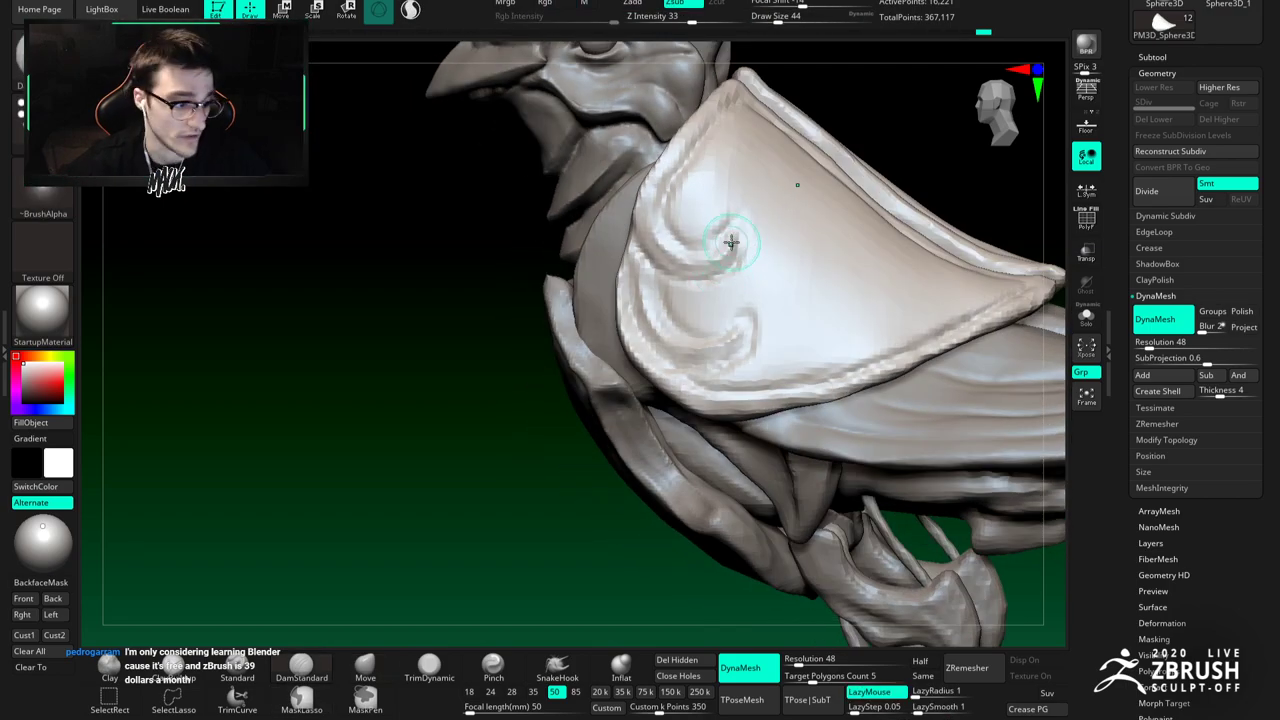
{"action": "mouse_move", "coordinate": [777, 209]}
{"action": "right_mouse_down"}
{"action": "mouse_move", "coordinate": [694, 257]}
{"action": "mouse_move", "coordinate": [654, 308]}
{"action": "right_mouse_up"}
{"action": "left_click", "coordinate": [372, 658]}
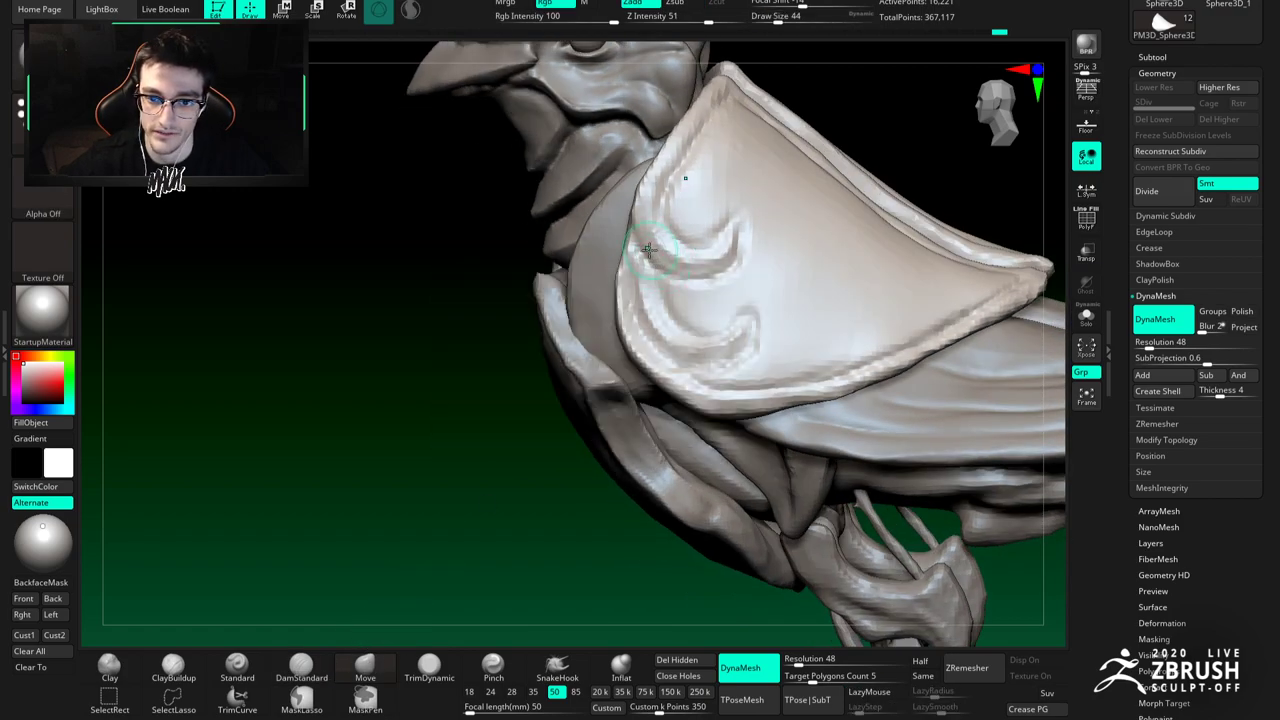
{"action": "mouse_move", "coordinate": [671, 229]}
{"action": "right_mouse_down"}
{"action": "mouse_move", "coordinate": [652, 248]}
{"action": "mouse_move", "coordinate": [671, 223]}
{"action": "mouse_move", "coordinate": [671, 257]}
{"action": "mouse_move", "coordinate": [692, 278]}
{"action": "right_mouse_up"}
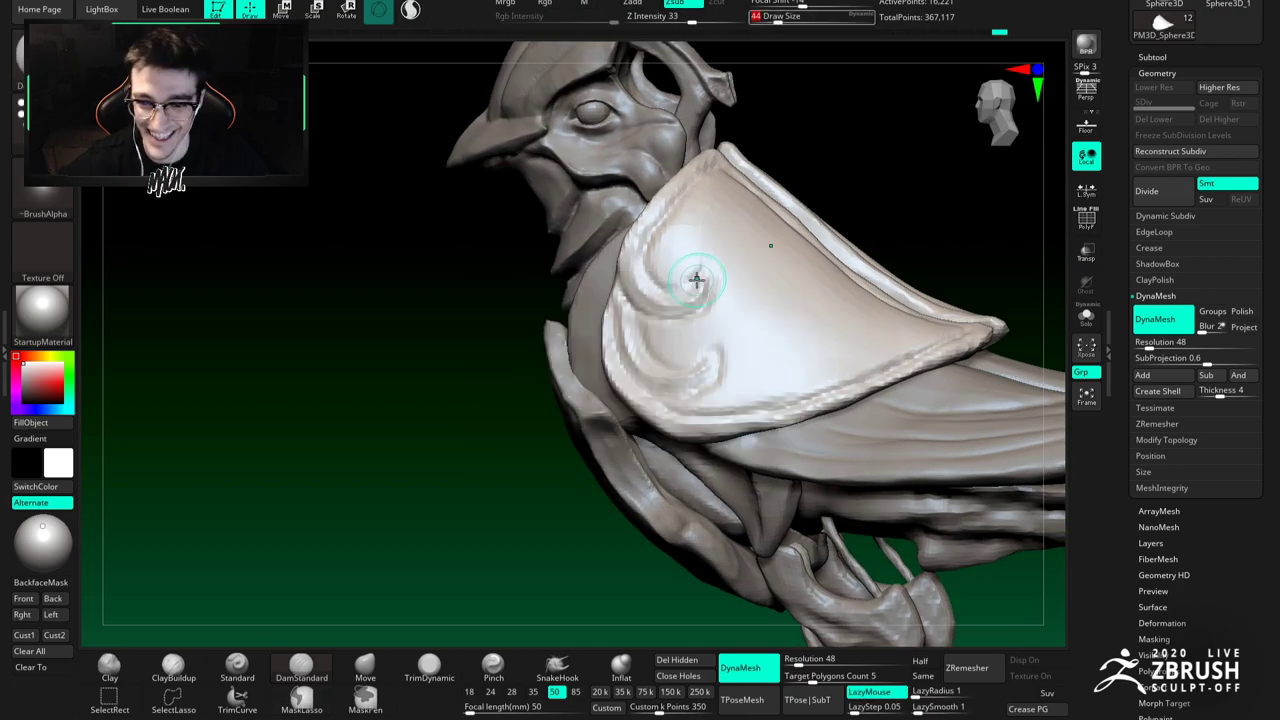
{"action": "right_click_drag", "start_coordinate": [706, 279], "coordinate": [692, 288], "text": "ctrl"}
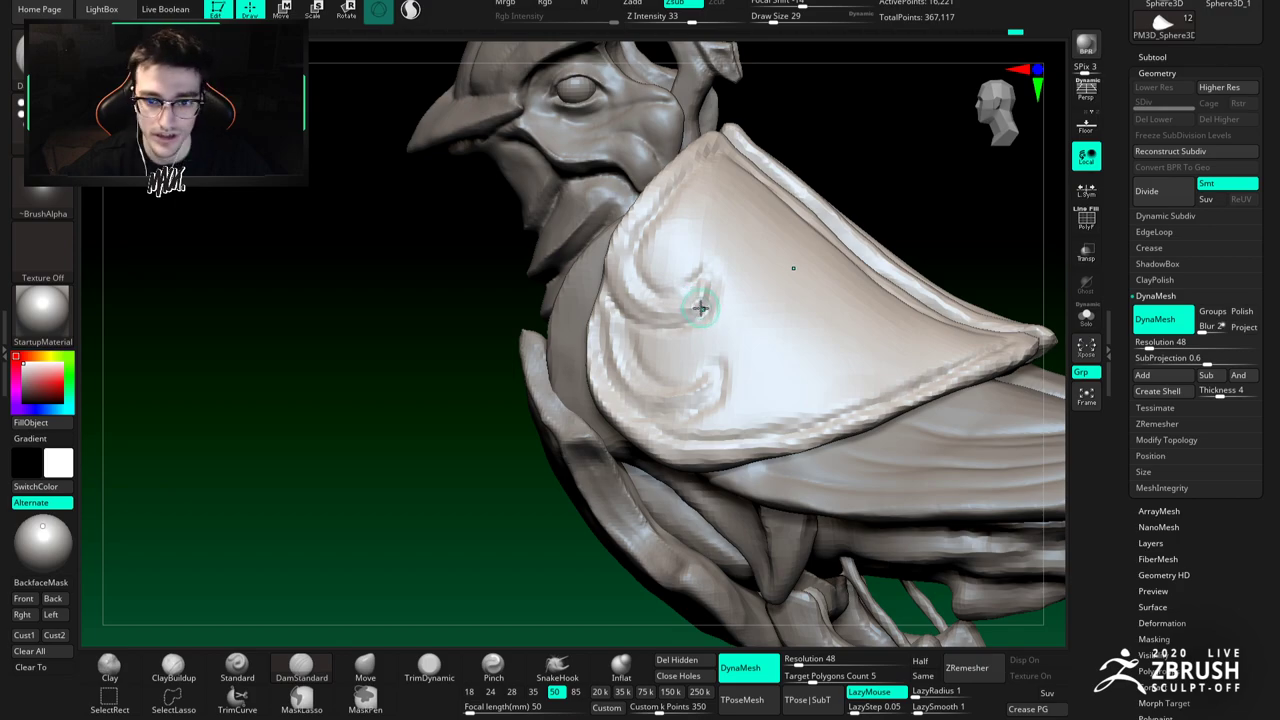
Step: Sharpen the wing cover's curls with DamStandard at draw size 29 and build up the ridges beside them with ClayBuildup
{"action": "mouse_move", "coordinate": [701, 308]}
{"action": "right_mouse_down", "text": "ctrl"}
{"action": "mouse_move", "coordinate": [698, 277]}
{"action": "mouse_move", "coordinate": [699, 311]}
{"action": "mouse_move", "coordinate": [659, 290]}
{"action": "mouse_move", "coordinate": [674, 251]}
{"action": "mouse_move", "coordinate": [642, 268]}
{"action": "mouse_move", "coordinate": [688, 255]}
{"action": "mouse_move", "coordinate": [646, 286]}
{"action": "mouse_move", "coordinate": [655, 312]}
{"action": "mouse_move", "coordinate": [676, 298]}
{"action": "right_mouse_up", "text": "ctrl"}
{"action": "key", "text": "b"}
{"action": "key", "text": "d"}
{"action": "key", "text": "s"}
{"action": "key", "text": "b"}
{"action": "key", "text": "c"}
{"action": "key", "text": "b"}
{"action": "right_click_drag", "start_coordinate": [676, 298], "coordinate": [669, 312], "text": "ctrl"}
{"action": "key", "text": "b"}
{"action": "key", "text": "d"}
{"action": "key", "text": "s"}
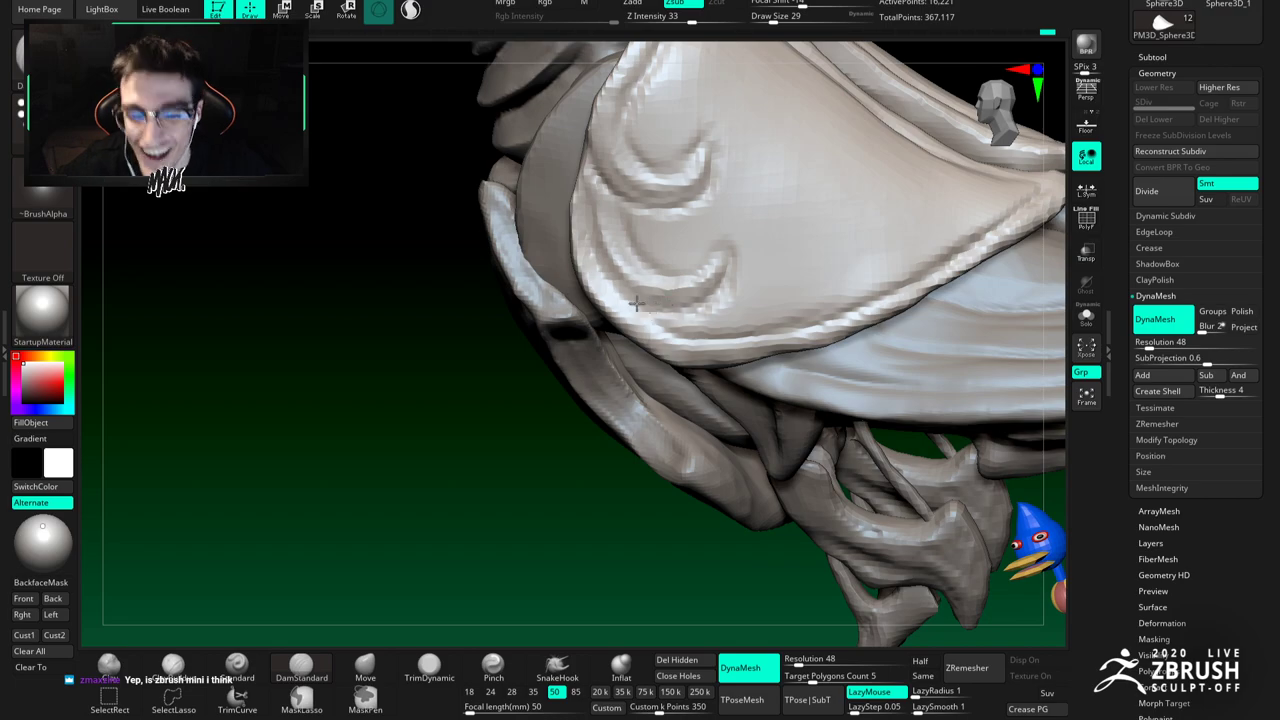
Step: Build up the wing cover's lower front border below the second curl with ClayBuildup at draw size 41
{"action": "mouse_move", "coordinate": [670, 352]}
{"action": "right_mouse_down", "text": "ctrl"}
{"action": "mouse_move", "coordinate": [668, 320]}
{"action": "mouse_move", "coordinate": [580, 300]}
{"action": "right_mouse_up", "text": "ctrl"}
{"action": "key", "text": "b"}
{"action": "key", "text": "c"}
{"action": "key", "text": "b"}
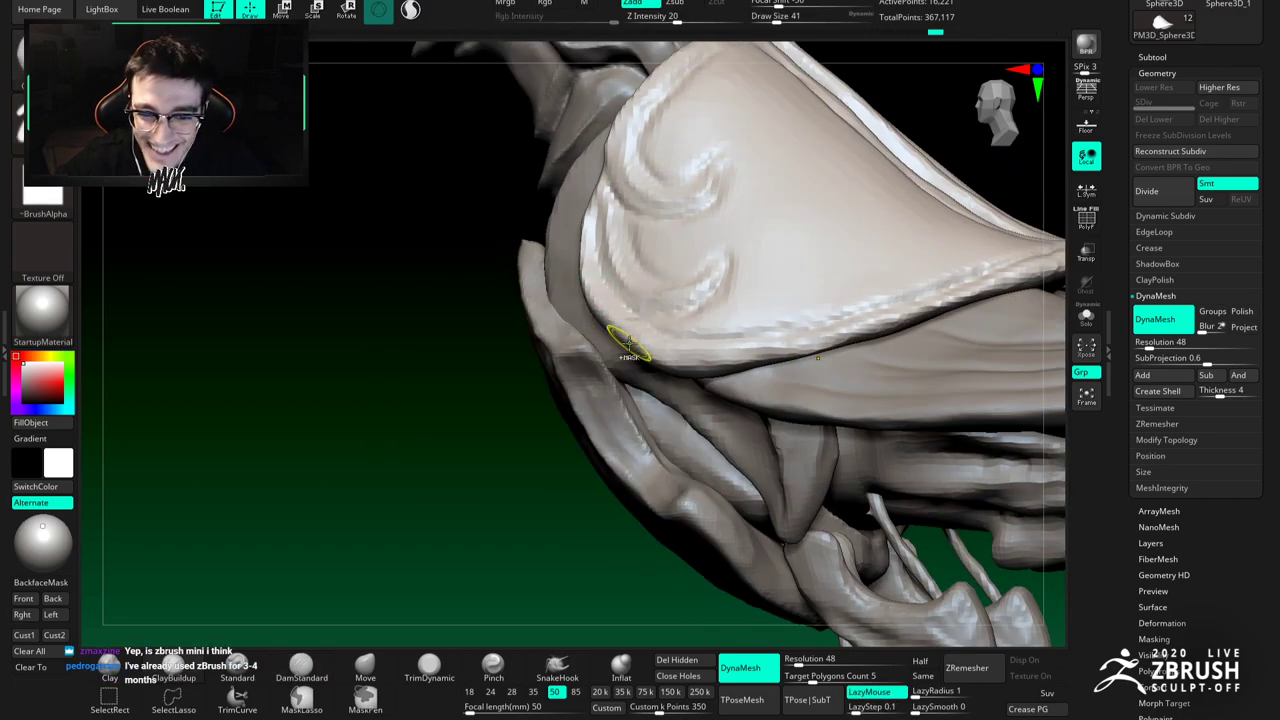
{"action": "right_click_drag", "start_coordinate": [629, 343], "coordinate": [632, 262], "text": "ctrl"}
Step: Isolate the wing covers with Solo, thicken the rim along their lower edge with ClayBuildup, and show the whole bird again
{"action": "right_click_drag", "start_coordinate": [700, 345], "coordinate": [795, 372]}
{"action": "left_click", "coordinate": [1086, 317]}
{"action": "mouse_move", "coordinate": [790, 300]}
{"action": "right_mouse_down"}
{"action": "mouse_move", "coordinate": [687, 290]}
{"action": "mouse_move", "coordinate": [765, 298]}
{"action": "right_mouse_up"}
{"action": "right_click_drag", "start_coordinate": [663, 294], "coordinate": [632, 292], "text": "ctrl"}
{"action": "right_click_drag", "start_coordinate": [703, 362], "coordinate": [695, 352]}
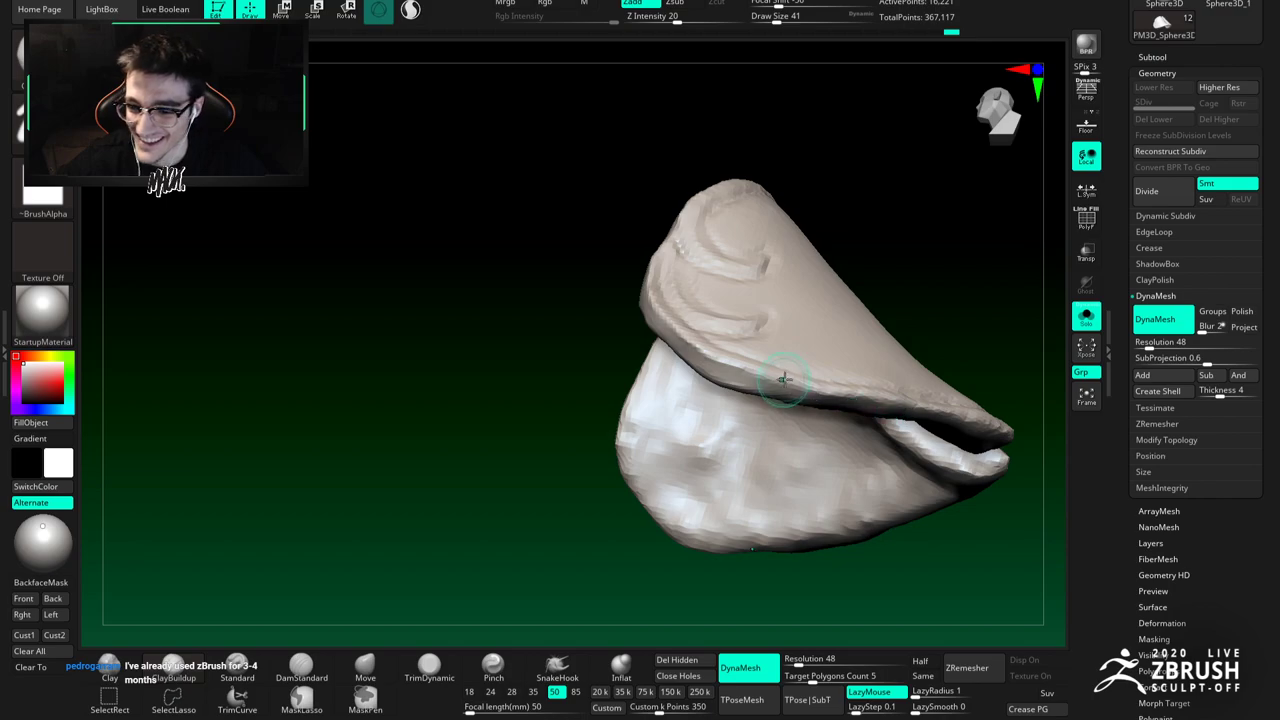
{"action": "right_click_drag", "start_coordinate": [783, 380], "coordinate": [805, 401]}
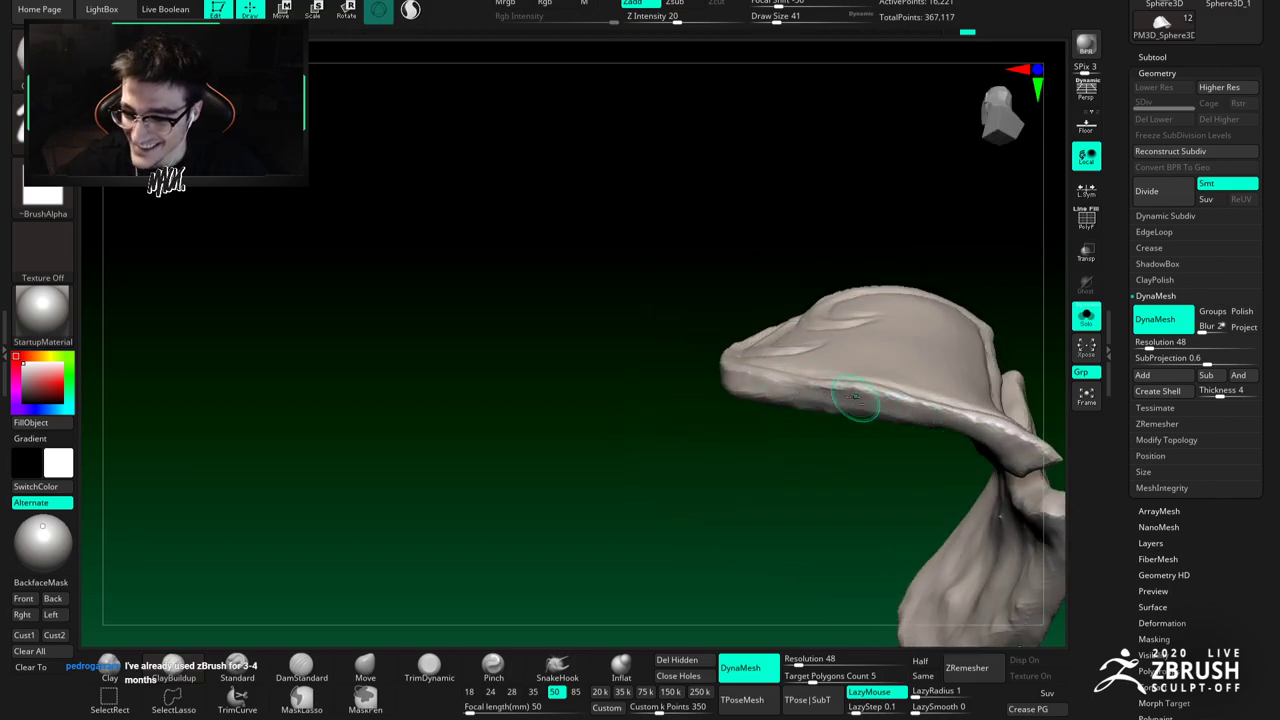
{"action": "mouse_move", "coordinate": [797, 388]}
{"action": "right_mouse_down"}
{"action": "mouse_move", "coordinate": [806, 431]}
{"action": "mouse_move", "coordinate": [569, 491]}
{"action": "mouse_move", "coordinate": [663, 334]}
{"action": "mouse_move", "coordinate": [720, 418]}
{"action": "right_mouse_up"}
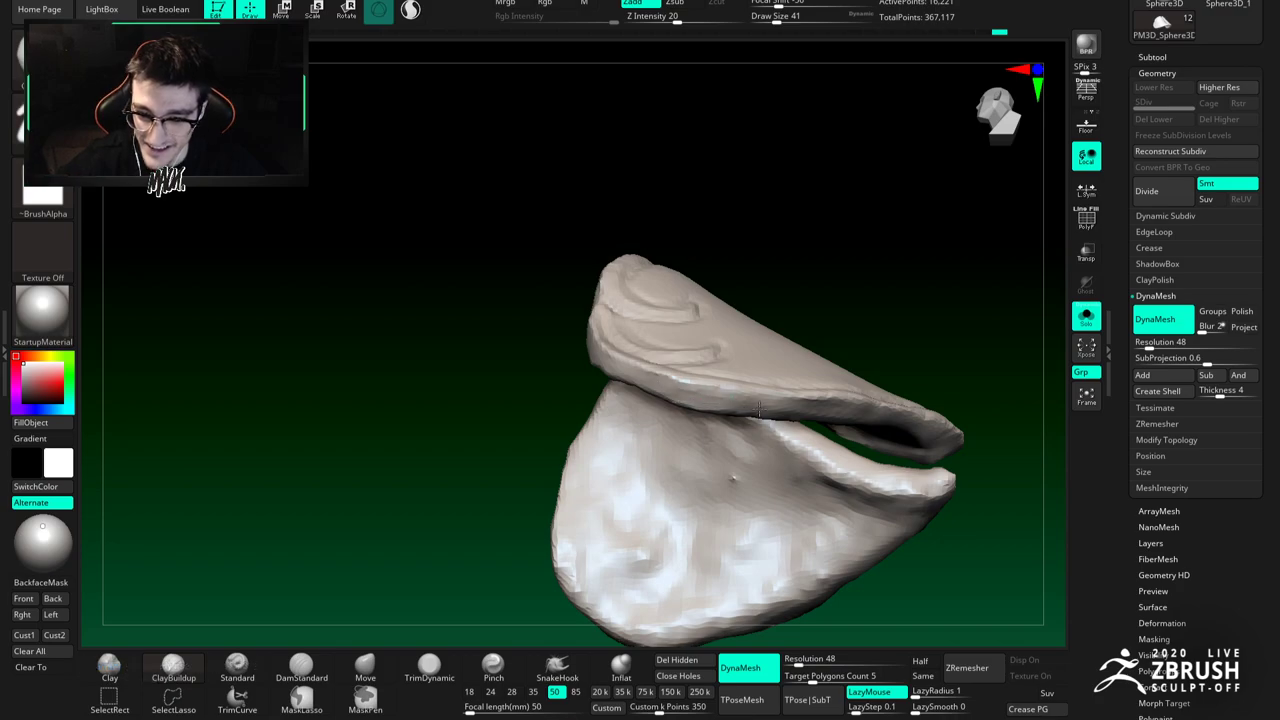
{"action": "right_click_drag", "start_coordinate": [699, 416], "coordinate": [676, 400], "text": "ctrl"}
{"action": "right_click_drag", "start_coordinate": [676, 400], "coordinate": [654, 457]}
{"action": "left_click", "coordinate": [1086, 317]}
Step: Carve fine crease lines across the wing cover's smooth face with DamStandard, reducing the draw size from 29 to 23
{"action": "mouse_move", "coordinate": [790, 400]}
{"action": "right_mouse_down", "text": "ctrl"}
{"action": "mouse_move", "coordinate": [770, 340]}
{"action": "mouse_move", "coordinate": [660, 330]}
{"action": "mouse_move", "coordinate": [731, 334]}
{"action": "right_mouse_up", "text": "ctrl"}
{"action": "key", "text": "b"}
{"action": "key", "text": "d"}
{"action": "key", "text": "s"}
{"action": "key", "text": "space"}
{"action": "left_click_drag", "start_coordinate": [730, 338], "coordinate": [724, 340]}
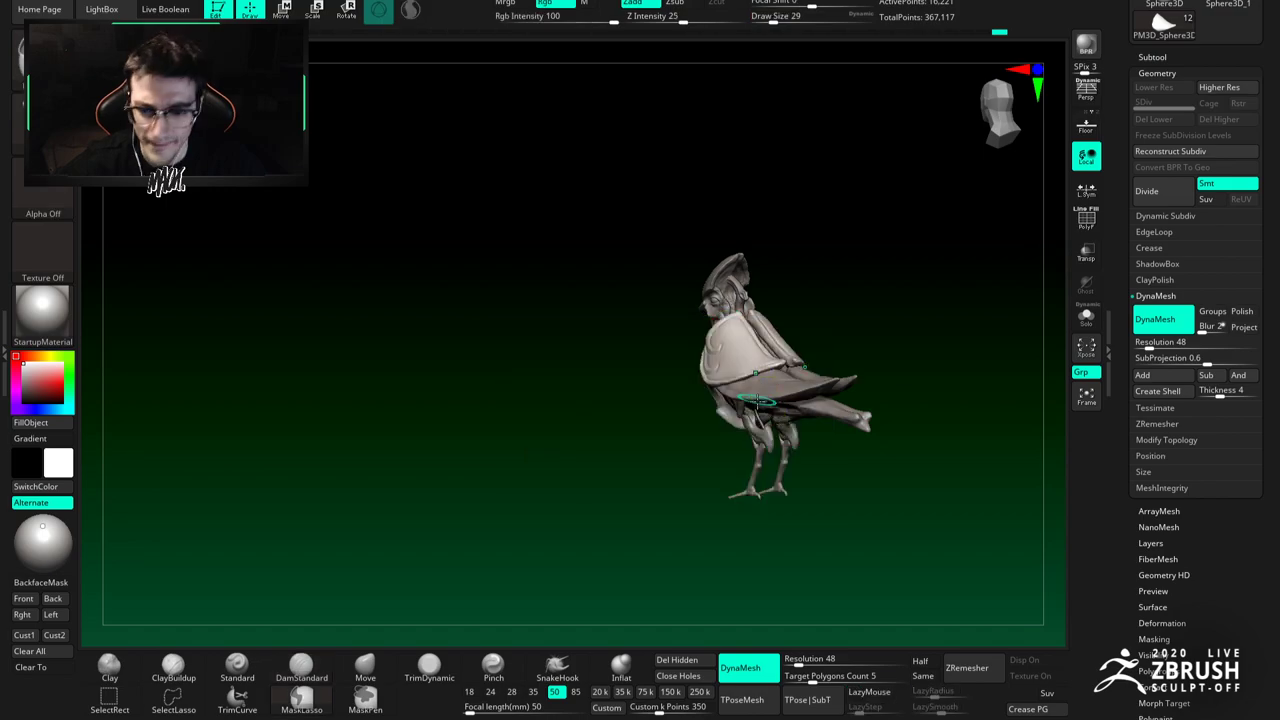
{"action": "right_click_drag", "start_coordinate": [734, 328], "coordinate": [708, 288], "text": "ctrl"}
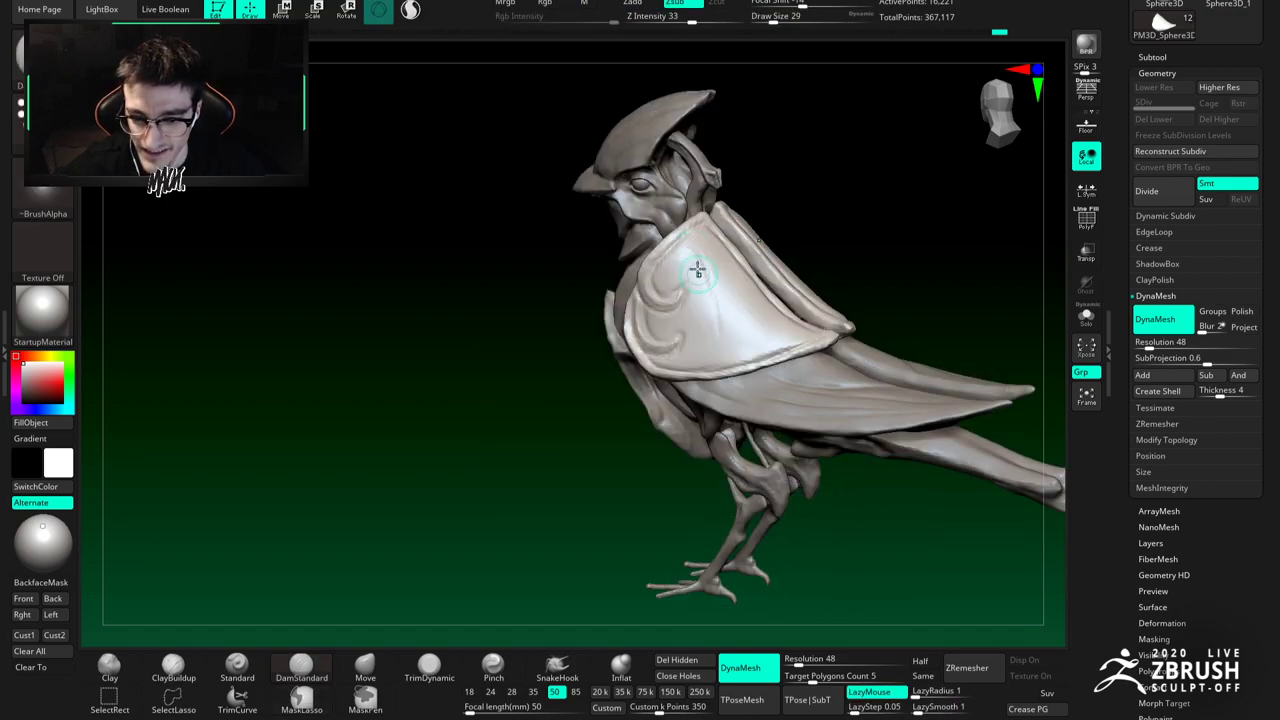
{"action": "right_click_drag", "start_coordinate": [740, 343], "coordinate": [721, 332]}
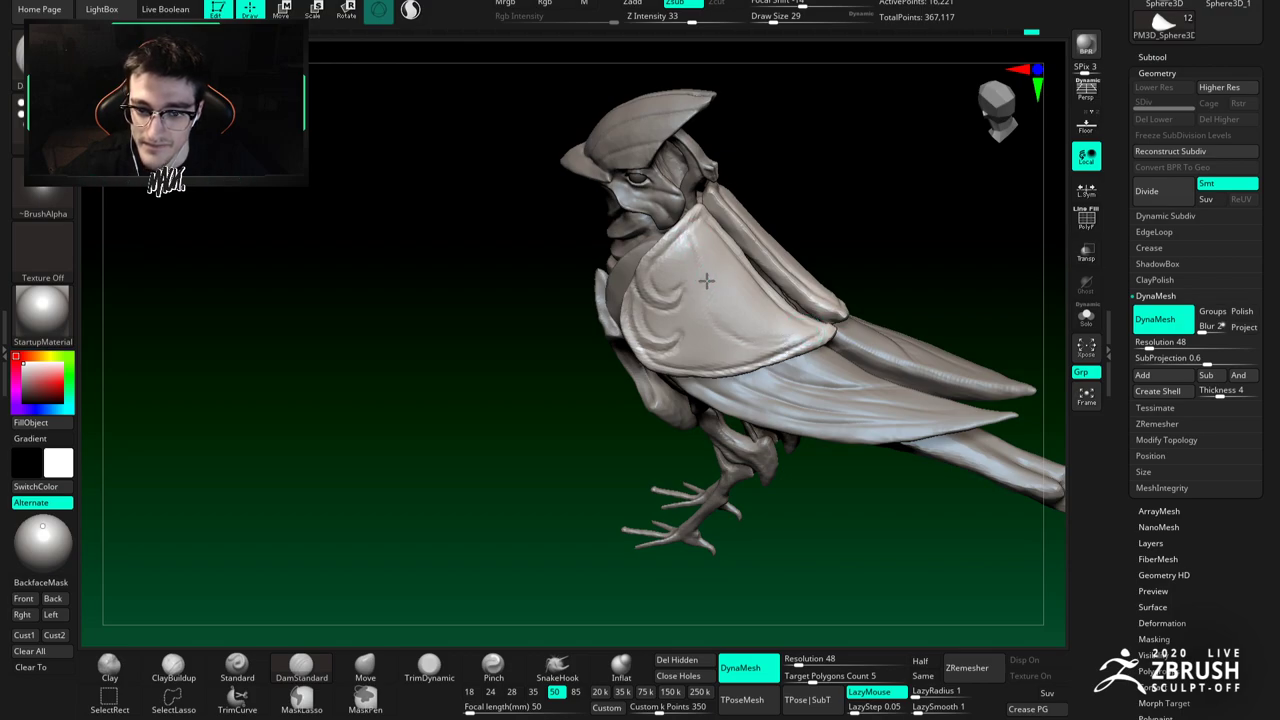
{"action": "right_click_drag", "start_coordinate": [708, 281], "coordinate": [714, 268]}
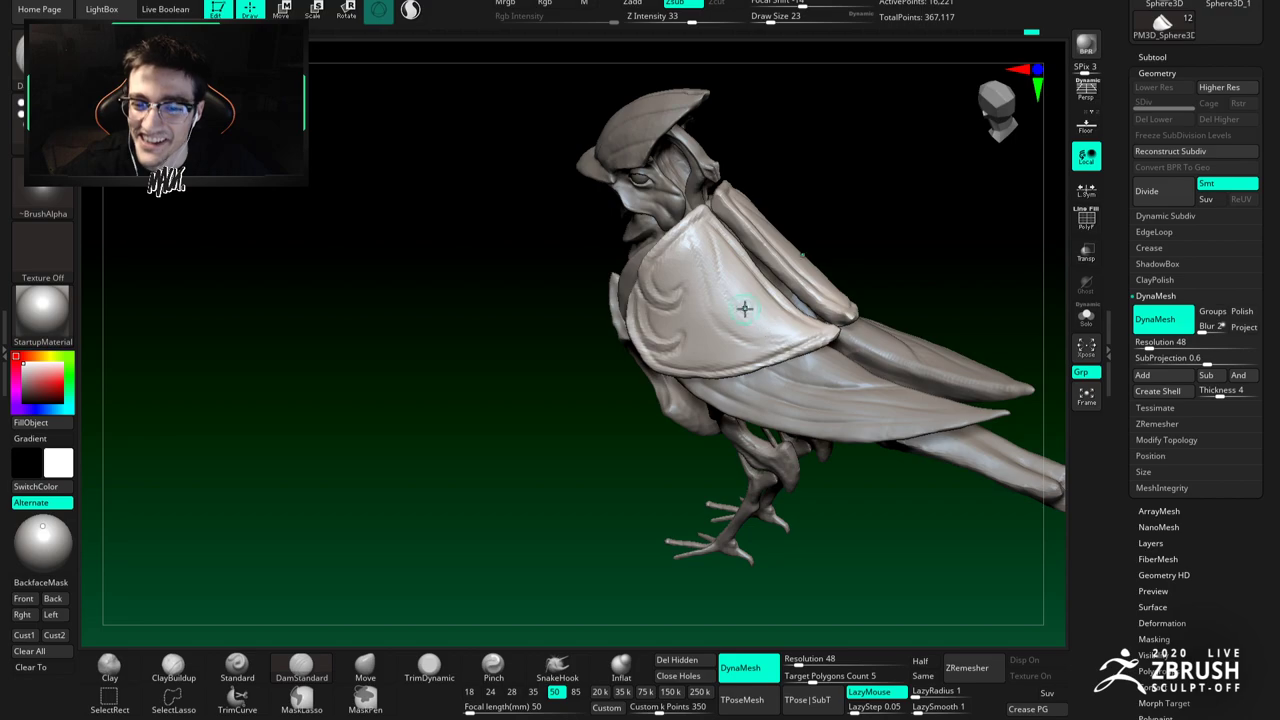
{"action": "right_click_drag", "start_coordinate": [809, 333], "coordinate": [760, 323]}
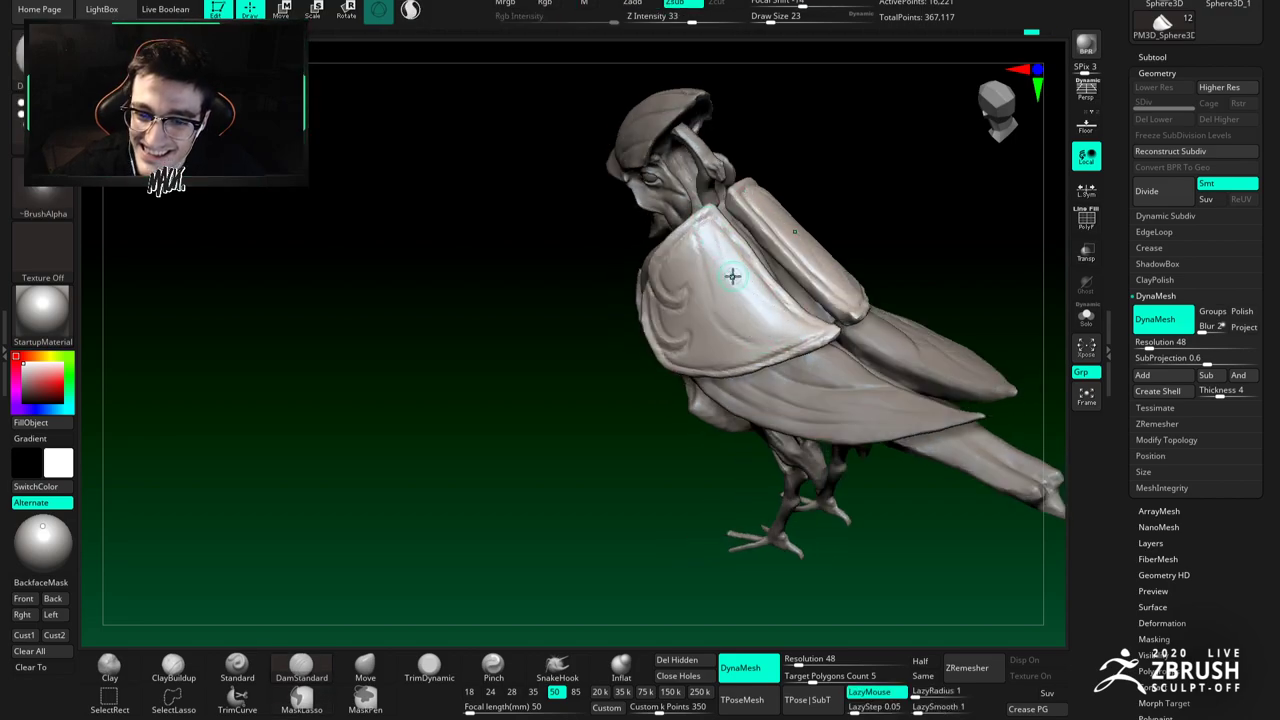
Step: Isolate the paired plates beneath the wing covers and reshape their upper ends with the Move brush at draw size 49
{"action": "right_click_drag", "start_coordinate": [726, 291], "coordinate": [778, 346]}
{"action": "right_click_drag", "start_coordinate": [778, 346], "coordinate": [746, 334], "text": "alt"}
{"action": "left_click", "coordinate": [744, 329], "text": "alt"}
{"action": "left_click", "coordinate": [695, 252], "text": "alt"}
{"action": "right_click_drag", "start_coordinate": [695, 252], "coordinate": [733, 265]}
{"action": "left_click", "coordinate": [1087, 320]}
{"action": "right_click_drag", "start_coordinate": [851, 331], "coordinate": [763, 300]}
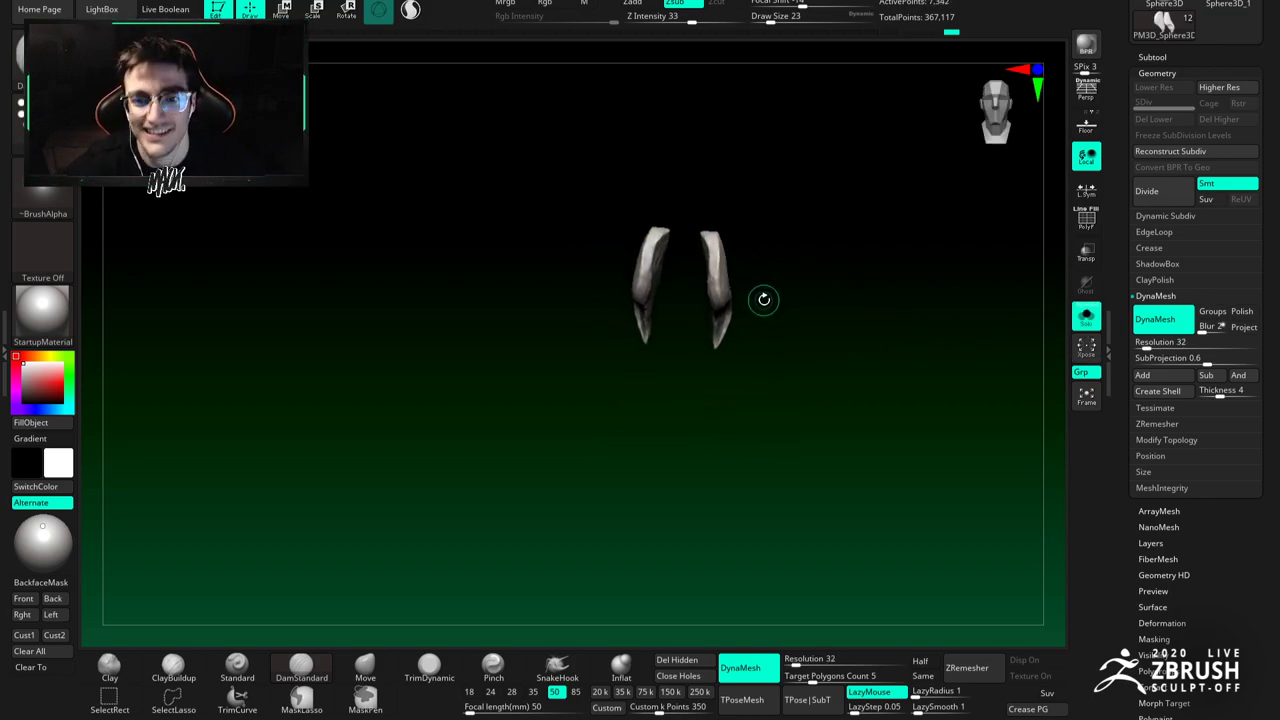
{"action": "key", "text": "b"}
{"action": "key", "text": "m"}
{"action": "key", "text": "v"}
{"action": "mouse_move", "coordinate": [711, 243]}
{"action": "right_mouse_down", "text": "ctrl"}
{"action": "mouse_move", "coordinate": [722, 266]}
{"action": "mouse_move", "coordinate": [704, 258]}
{"action": "mouse_move", "coordinate": [632, 322]}
{"action": "right_mouse_up", "text": "ctrl"}
{"action": "key", "text": "space"}
{"action": "left_click_drag", "start_coordinate": [680, 240], "coordinate": [687, 238]}
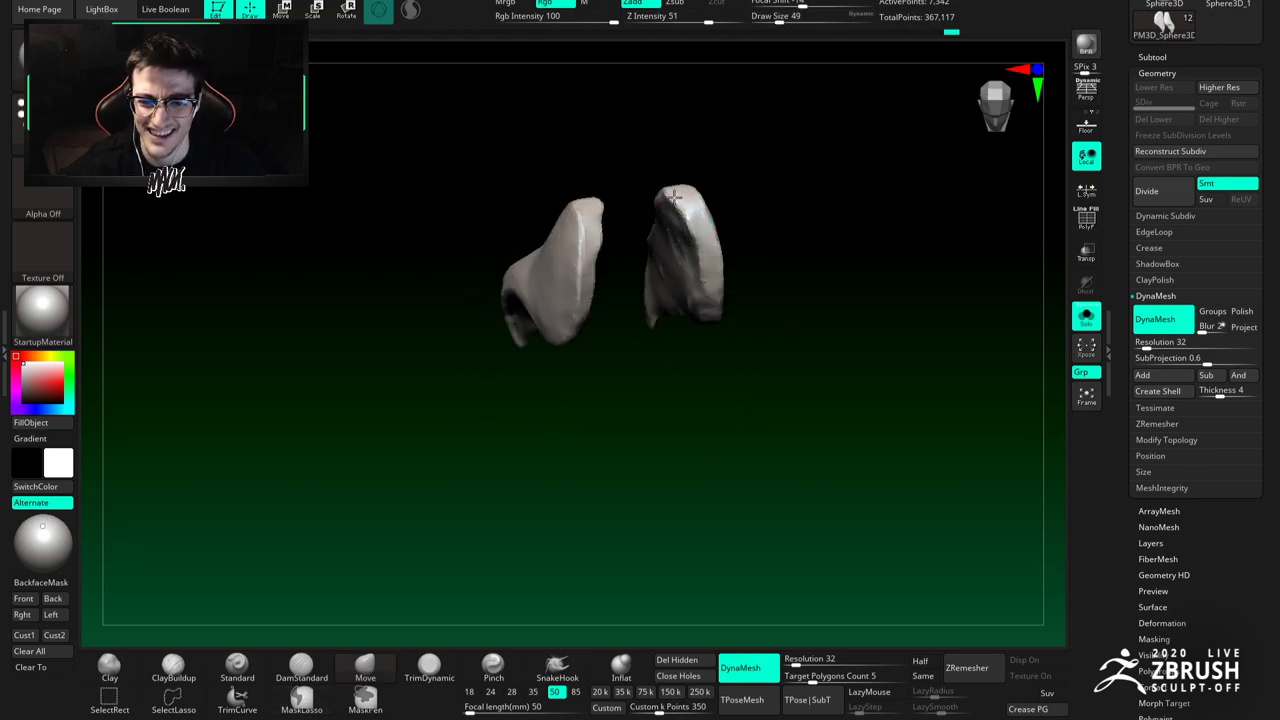
{"action": "right_click_drag", "start_coordinate": [673, 206], "coordinate": [722, 160], "text": "shift"}
Step: Refine the paired plates against the bird's body with the Move brush at draw size 39, toggling Solo to compare
{"action": "left_click", "coordinate": [1087, 319]}
{"action": "right_click_drag", "start_coordinate": [775, 255], "coordinate": [700, 238]}
{"action": "left_click", "coordinate": [1086, 315]}
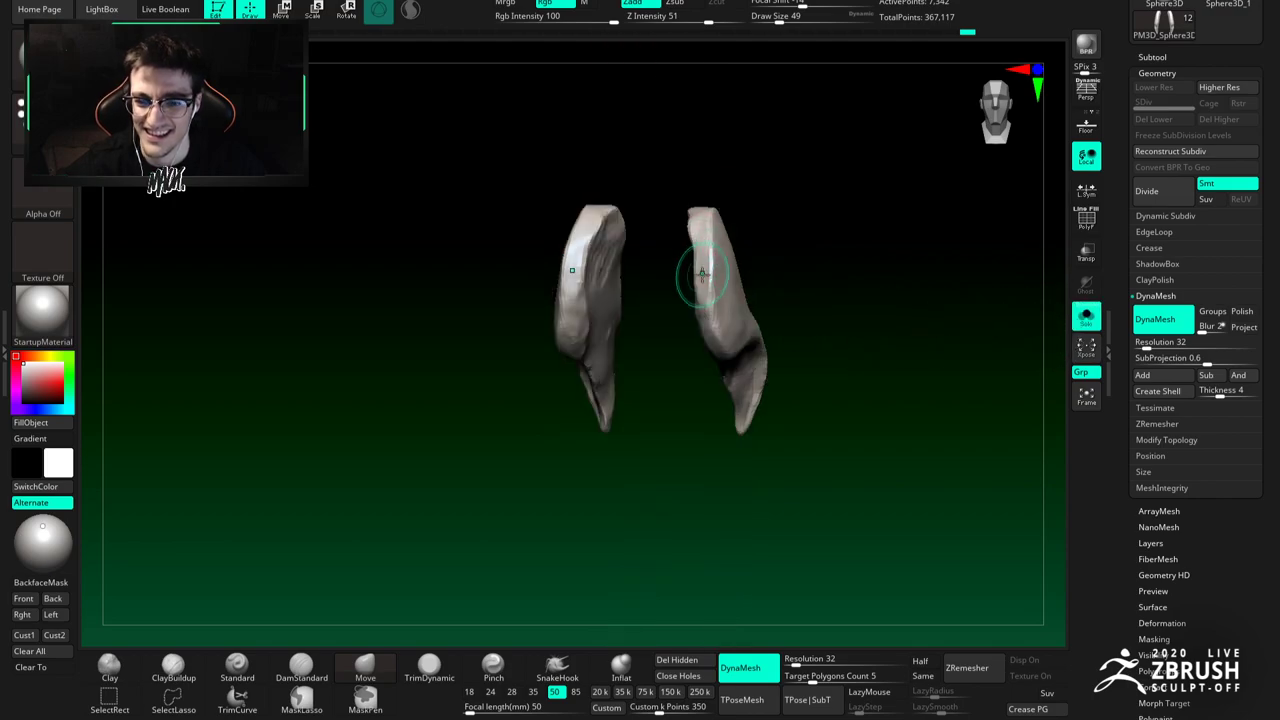
{"action": "key", "text": "space"}
{"action": "mouse_move", "coordinate": [678, 207]}
{"action": "right_mouse_down"}
{"action": "mouse_move", "coordinate": [672, 194]}
{"action": "mouse_move", "coordinate": [686, 214]}
{"action": "mouse_move", "coordinate": [700, 205]}
{"action": "right_mouse_up"}
{"action": "left_click", "coordinate": [1086, 315]}
{"action": "right_click_drag", "start_coordinate": [710, 340], "coordinate": [670, 300], "text": "ctrl"}
{"action": "right_click_drag", "start_coordinate": [670, 300], "coordinate": [825, 410]}
Step: Set the visible subtool count to 9 and insert a Sphere3D_1 as a new subtool
{"action": "left_click", "coordinate": [1155, 72]}
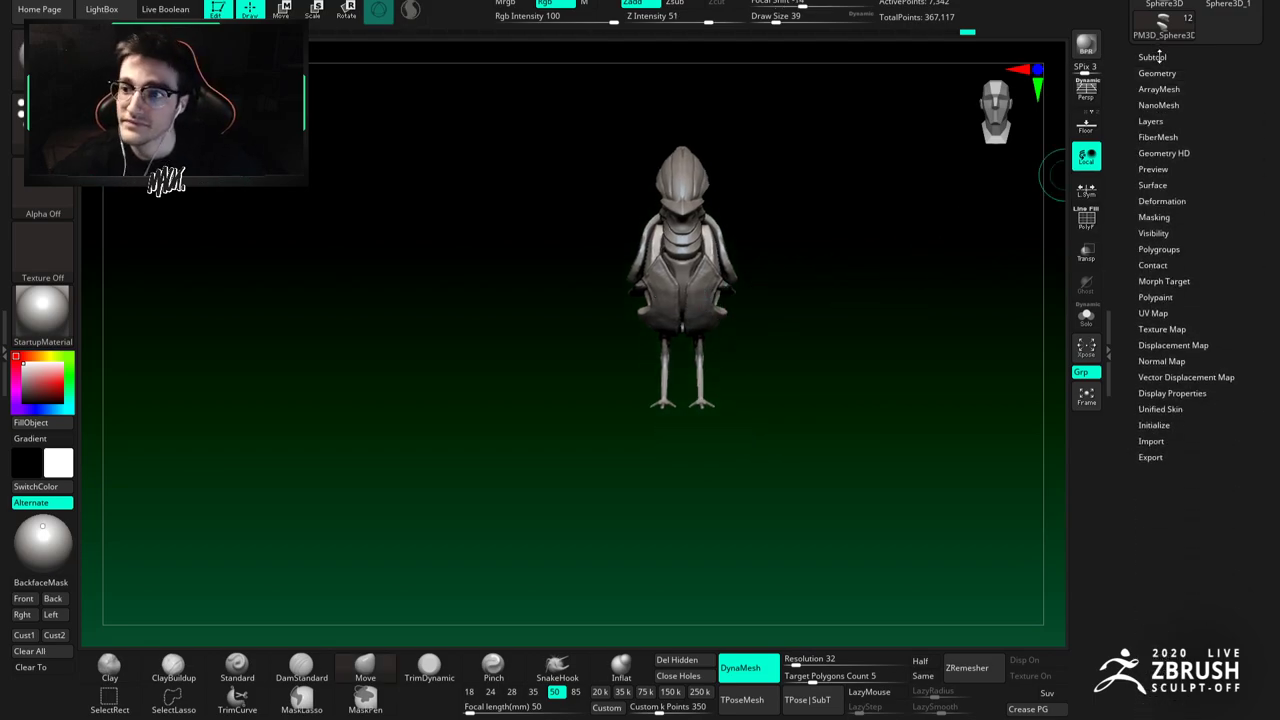
{"action": "left_click", "coordinate": [1152, 57]}
{"action": "left_click_drag", "start_coordinate": [1168, 74], "coordinate": [1178, 74]}
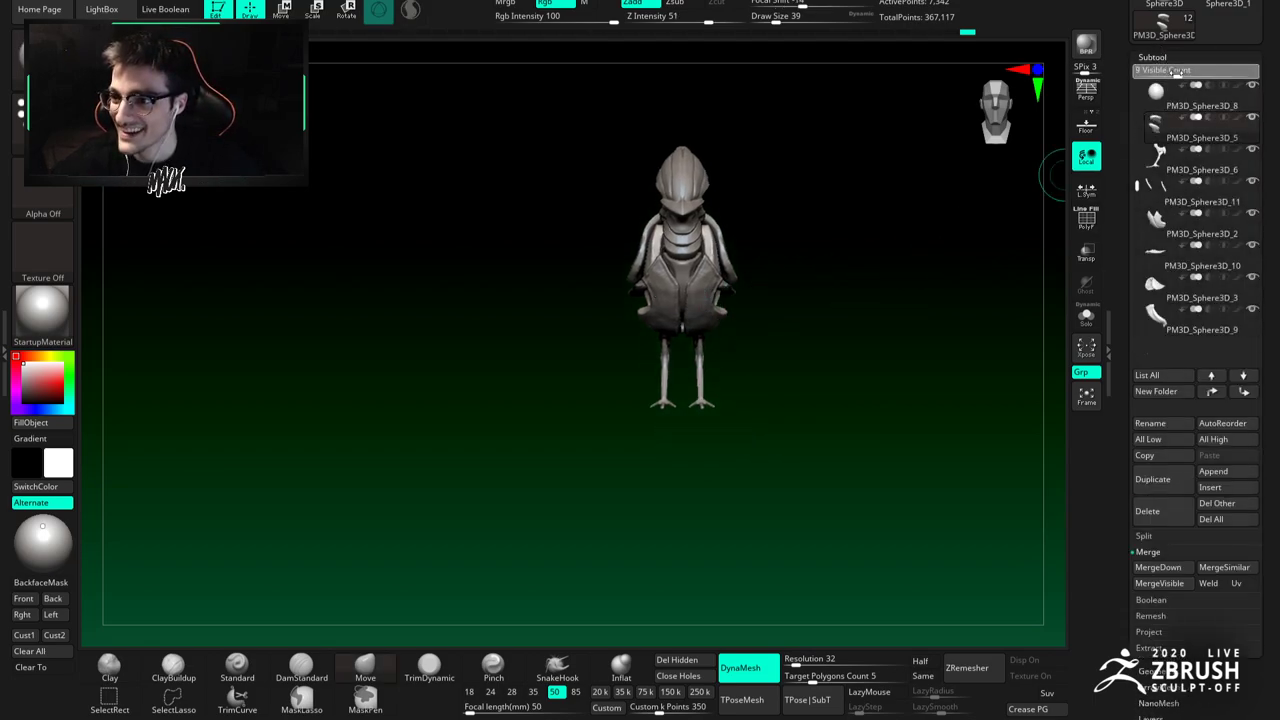
{"action": "left_click_drag", "start_coordinate": [1137, 167], "coordinate": [1138, 92]}
{"action": "left_click", "coordinate": [1180, 154]}
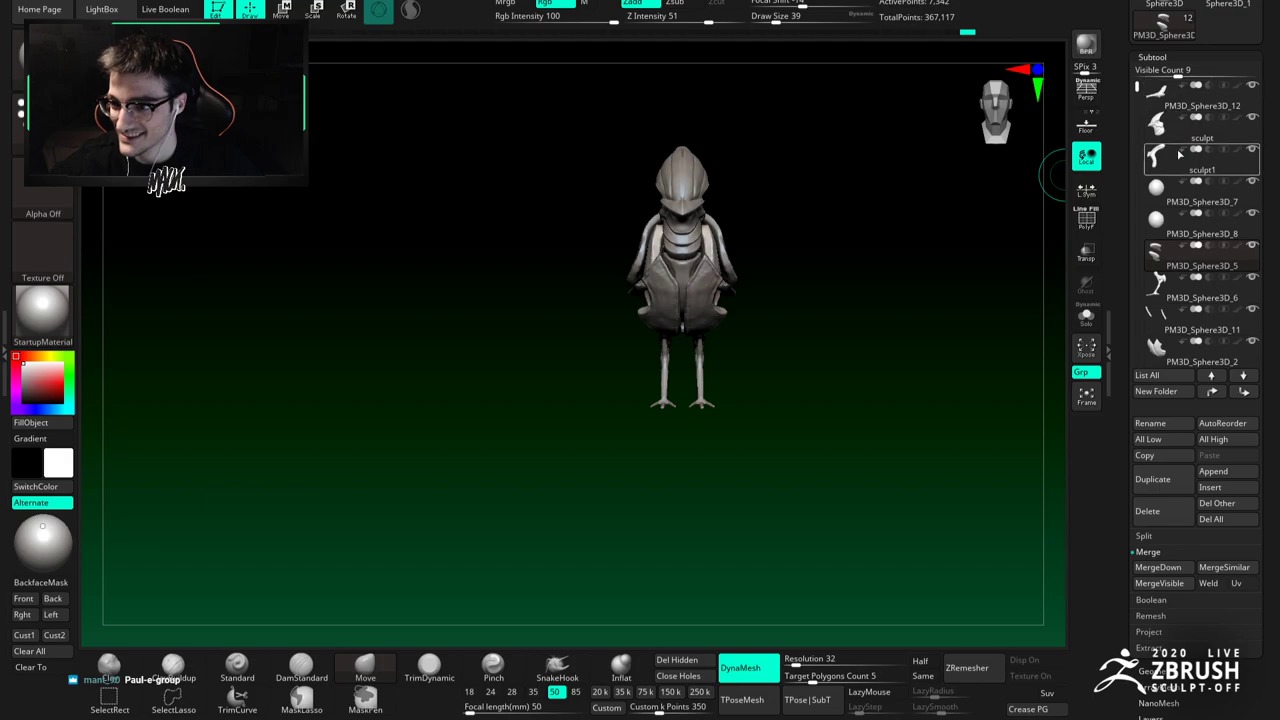
{"action": "left_click", "coordinate": [1210, 487]}
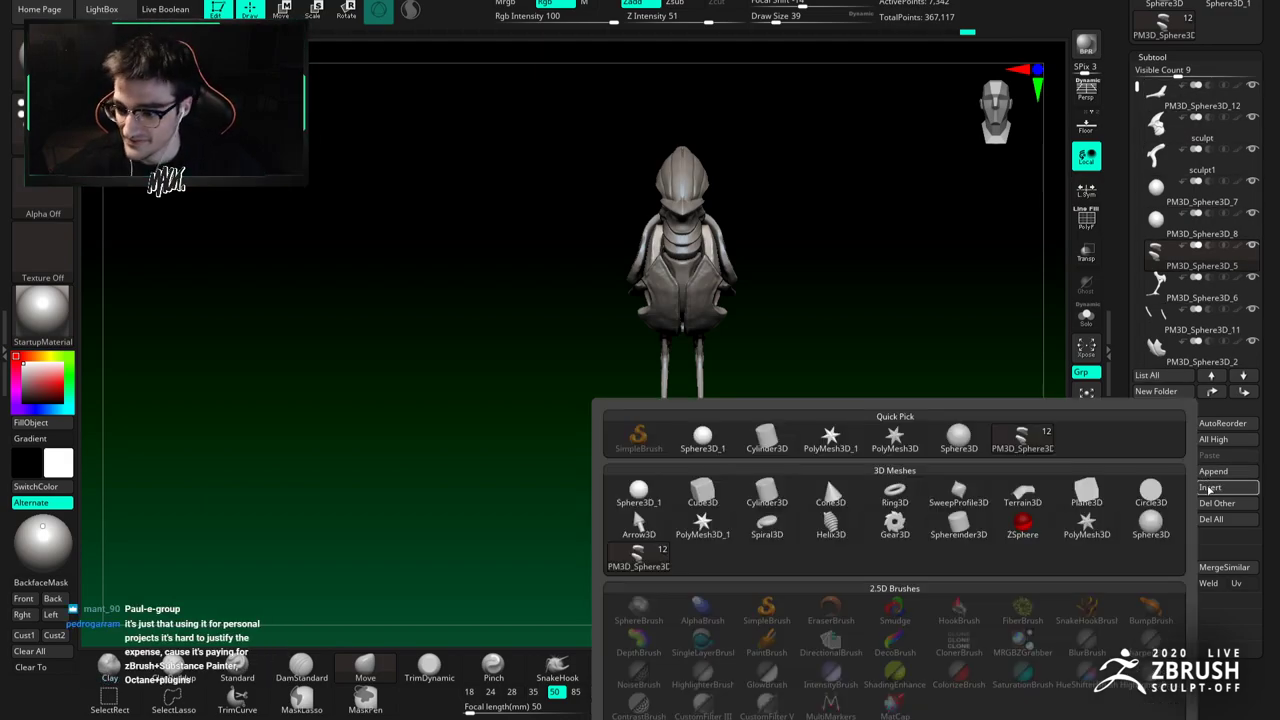
{"action": "left_click", "coordinate": [703, 438]}
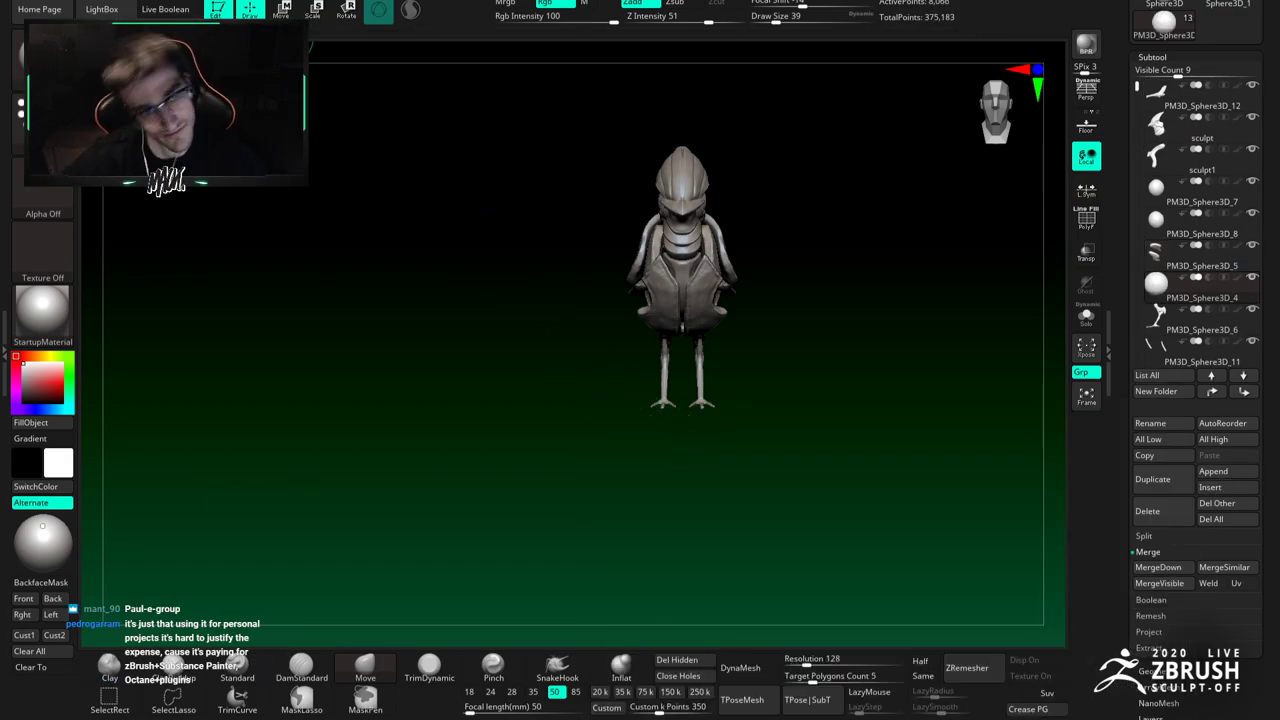
Step: Move the new sphere straight down below the bird's feet and convert it to DynaMesh at resolution 16
{"action": "key", "text": "w"}
{"action": "left_click_drag", "start_coordinate": [682, 120], "coordinate": [682, 351]}
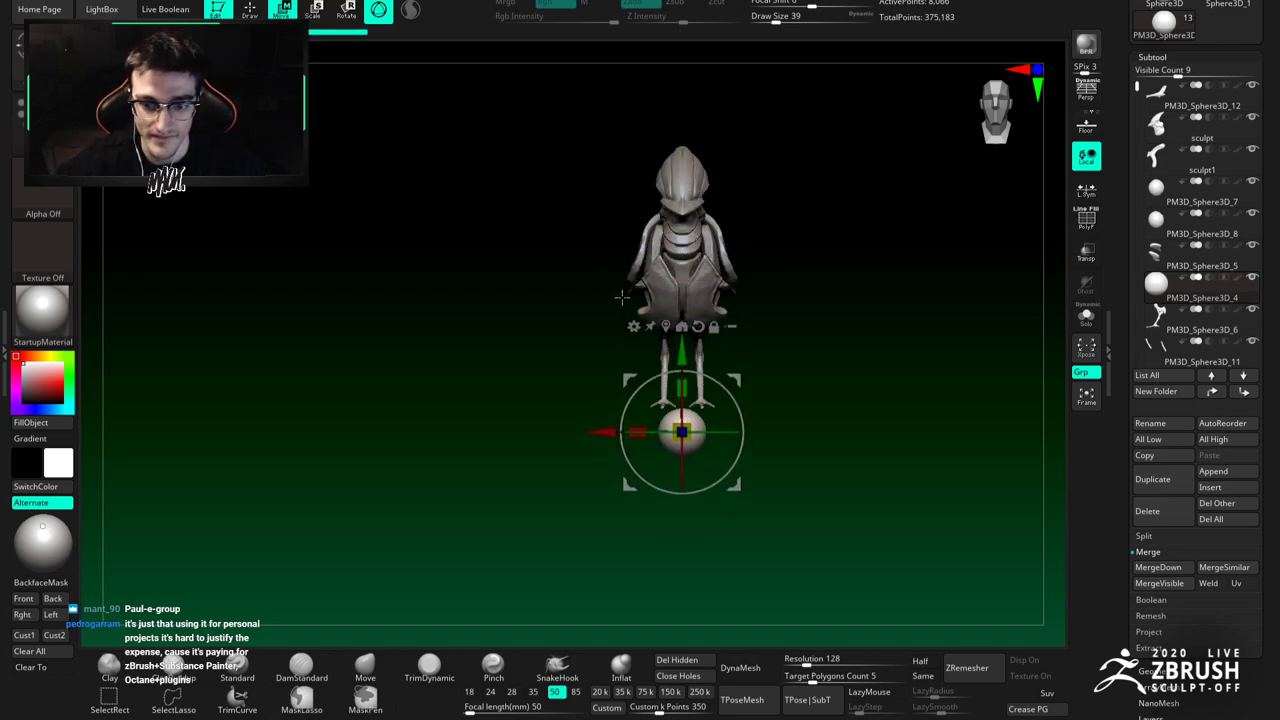
{"action": "left_click", "coordinate": [250, 9]}
{"action": "mouse_move", "coordinate": [633, 372]}
{"action": "right_mouse_down", "text": "alt"}
{"action": "mouse_move", "coordinate": [604, 288]}
{"action": "mouse_move", "coordinate": [660, 337]}
{"action": "right_mouse_up", "text": "alt"}
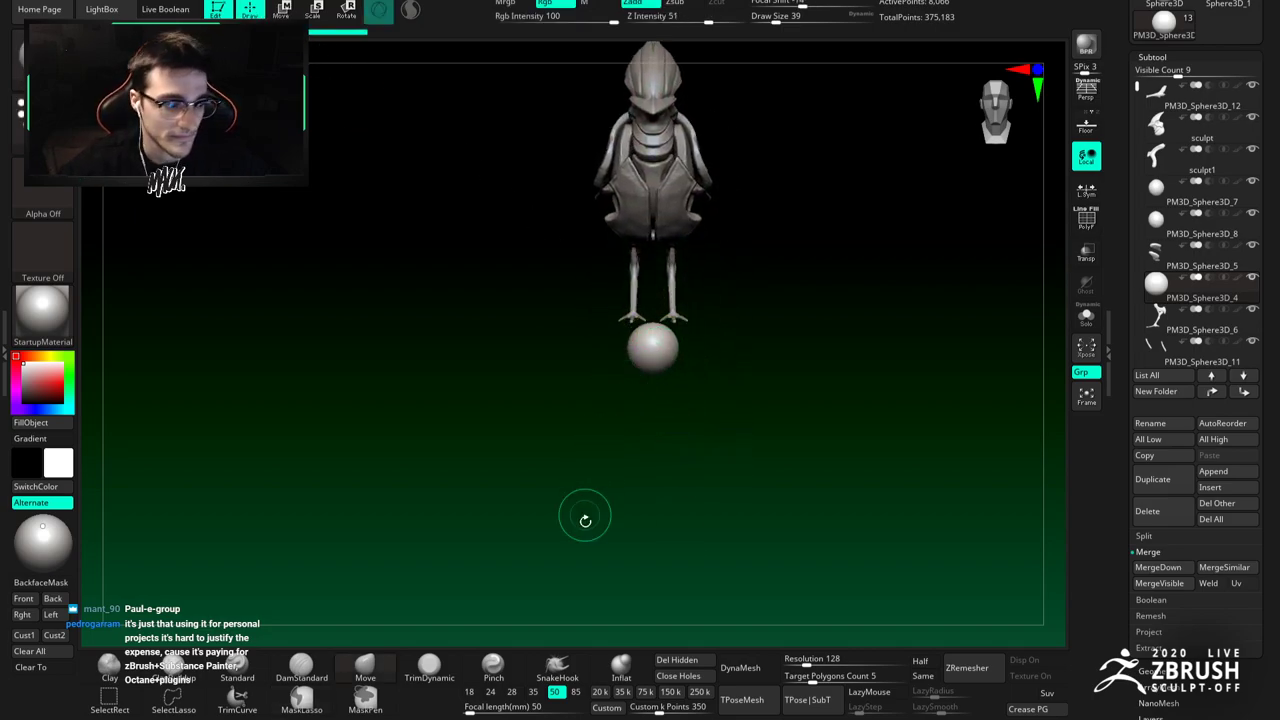
{"action": "left_click", "coordinate": [770, 668]}
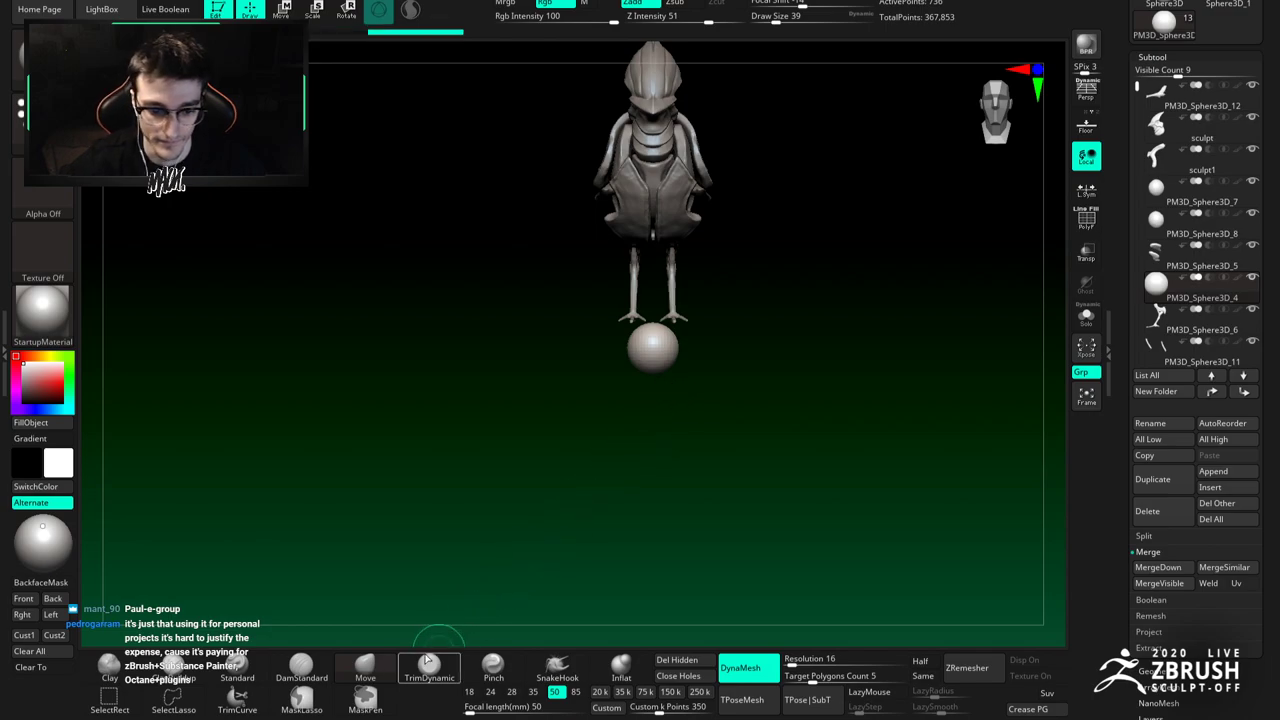
Step: Try to stretch the sphere sideways below the feet with the Move brush at draw size 163
{"action": "key", "text": "b"}
{"action": "key", "text": "m"}
{"action": "key", "text": "v"}
{"action": "key", "text": "space"}
{"action": "left_click", "coordinate": [648, 324]}
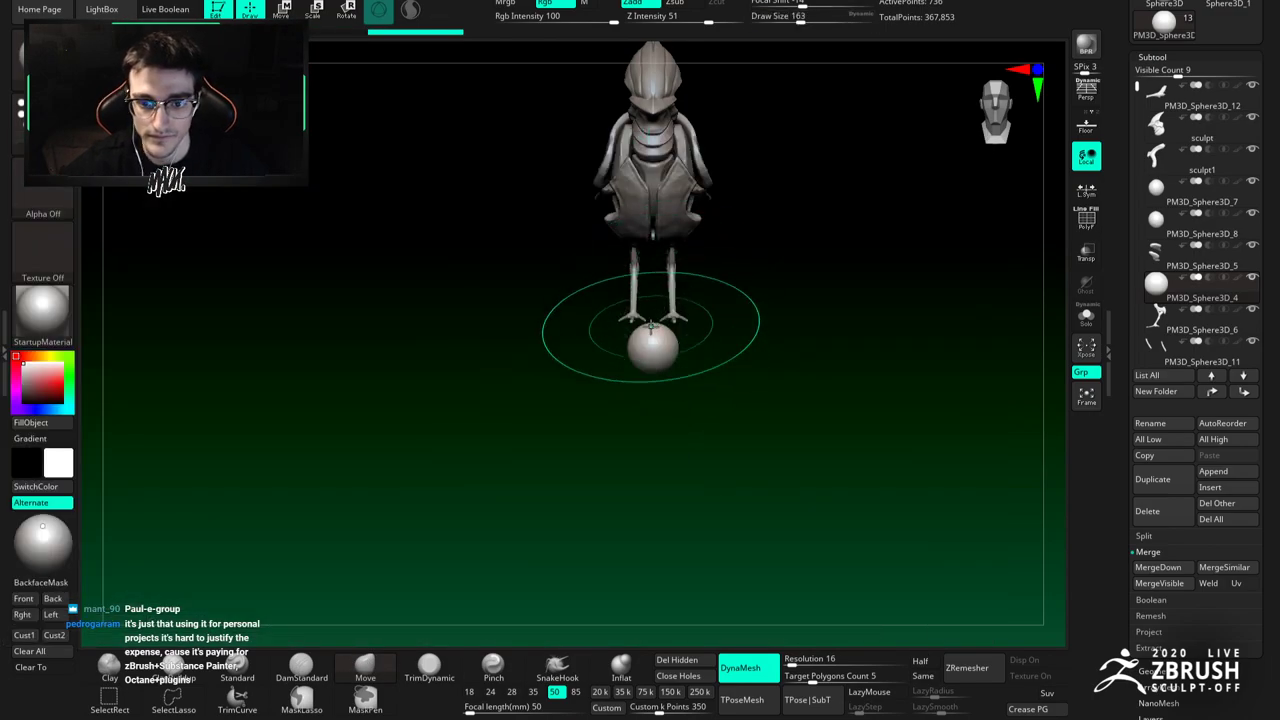
{"action": "right_click_drag", "start_coordinate": [664, 347], "coordinate": [652, 285], "text": "alt"}
{"action": "left_click_drag", "start_coordinate": [652, 285], "coordinate": [718, 340]}
{"action": "left_click_drag", "start_coordinate": [657, 303], "coordinate": [667, 302], "text": "shift"}
{"action": "key", "text": "ctrl+z"}
{"action": "key", "text": "ctrl+z"}
Step: Pull the sphere out diagonally into a long branch shape with the Move brush and remesh it with DynaMesh
{"action": "key", "text": "space"}
{"action": "left_click", "coordinate": [665, 300]}
{"action": "key", "text": "space"}
{"action": "left_click", "coordinate": [645, 294]}
{"action": "right_click_drag", "start_coordinate": [649, 287], "coordinate": [636, 262], "text": "alt"}
{"action": "key", "text": "space"}
{"action": "left_click", "coordinate": [637, 268]}
{"action": "left_click_drag", "start_coordinate": [643, 270], "coordinate": [774, 360]}
{"action": "left_click_drag", "start_coordinate": [697, 527], "coordinate": [699, 486], "text": "ctrl"}
Step: Adjust the thickness and curve of the branch shape with the Move brush
{"action": "right_click_drag", "start_coordinate": [742, 360], "coordinate": [694, 357]}
{"action": "left_click_drag", "start_coordinate": [696, 340], "coordinate": [708, 325]}
{"action": "mouse_move", "coordinate": [728, 300]}
{"action": "right_mouse_down"}
{"action": "mouse_move", "coordinate": [694, 297]}
{"action": "mouse_move", "coordinate": [720, 295]}
{"action": "right_mouse_up"}
{"action": "left_click_drag", "start_coordinate": [720, 295], "coordinate": [690, 300]}
Step: Extend the branch's far end into a knob and a long downward limb with SnakeHook at draw size 51, and remesh it
{"action": "left_click", "coordinate": [556, 670]}
{"action": "key", "text": "space"}
{"action": "key", "text": "space"}
{"action": "mouse_move", "coordinate": [760, 338]}
{"action": "left_mouse_down"}
{"action": "mouse_move", "coordinate": [781, 342]}
{"action": "mouse_move", "coordinate": [767, 331]}
{"action": "left_mouse_up"}
{"action": "mouse_move", "coordinate": [753, 331]}
{"action": "right_mouse_down", "text": "alt"}
{"action": "mouse_move", "coordinate": [734, 302]}
{"action": "mouse_move", "coordinate": [748, 298]}
{"action": "right_mouse_up", "text": "alt"}
{"action": "left_click_drag", "start_coordinate": [735, 268], "coordinate": [746, 270]}
{"action": "right_click_drag", "start_coordinate": [746, 282], "coordinate": [731, 264]}
{"action": "left_click_drag", "start_coordinate": [740, 258], "coordinate": [690, 370]}
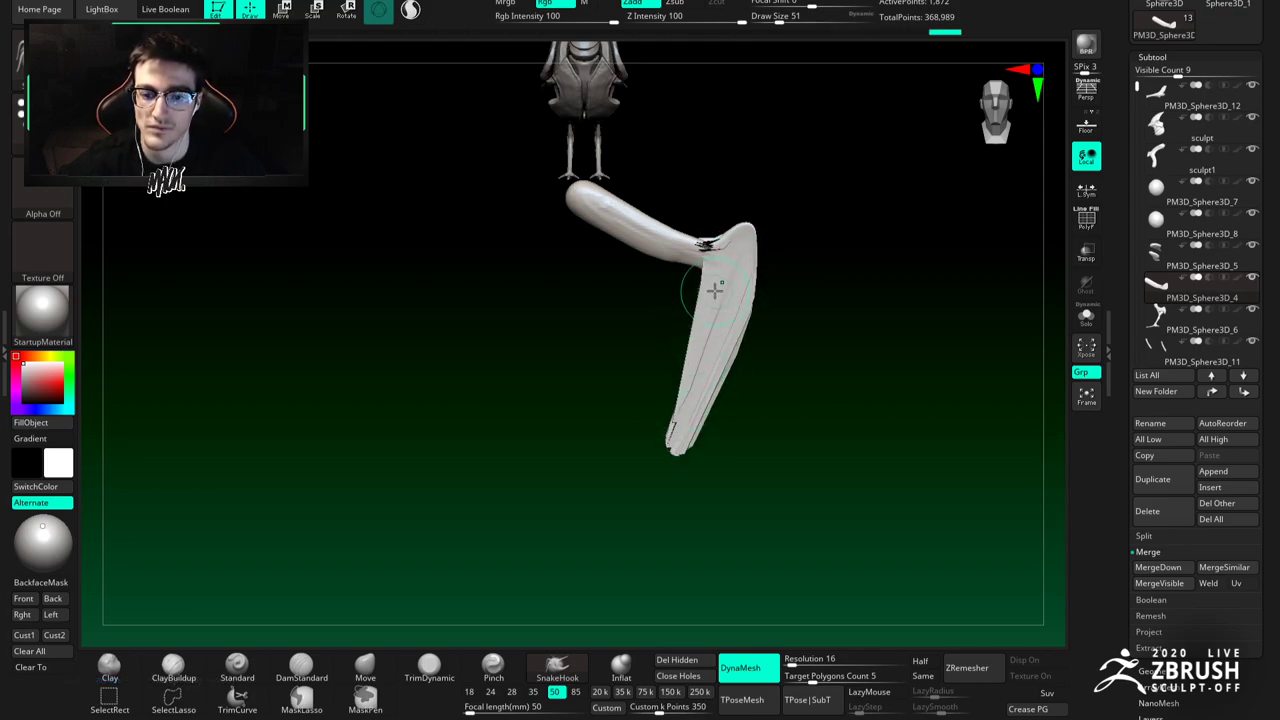
{"action": "mouse_move", "coordinate": [734, 274]}
{"action": "left_mouse_down"}
{"action": "mouse_move", "coordinate": [760, 314]}
{"action": "mouse_move", "coordinate": [794, 314]}
{"action": "mouse_move", "coordinate": [724, 303]}
{"action": "mouse_move", "coordinate": [729, 257]}
{"action": "left_mouse_up"}
{"action": "key", "text": "["}
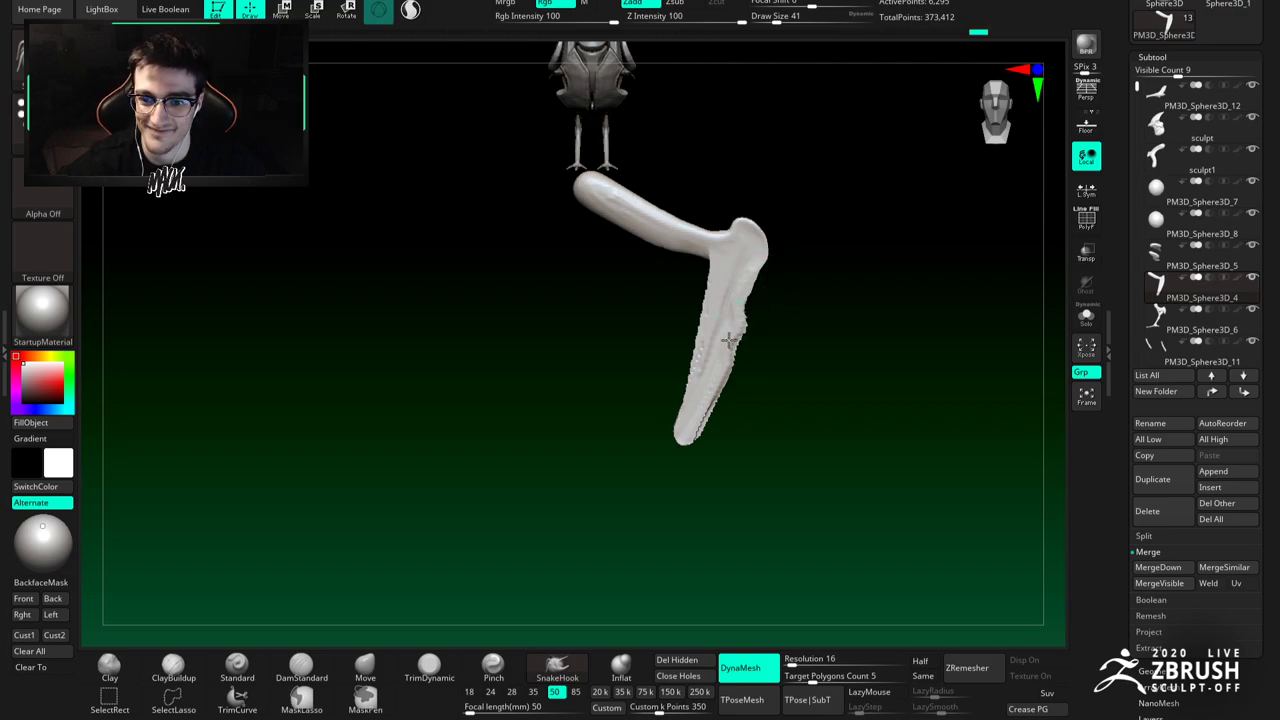
{"action": "left_click_drag", "start_coordinate": [769, 512], "coordinate": [772, 484], "text": "ctrl"}
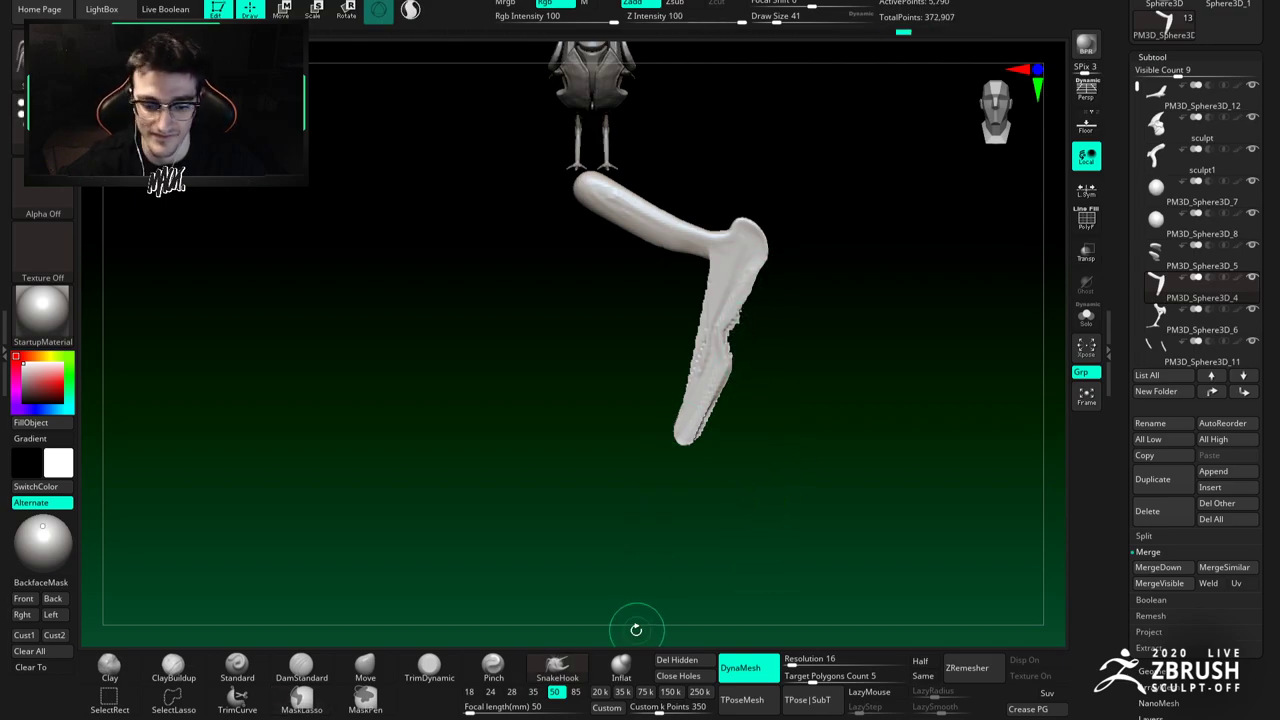
Step: Thicken the thin downward limb with the Inflat brush at draw size 62, then remesh and smooth it
{"action": "left_click", "coordinate": [620, 666]}
{"action": "left_click_drag", "start_coordinate": [716, 329], "coordinate": [692, 420]}
{"action": "left_click_drag", "start_coordinate": [793, 440], "coordinate": [746, 351], "text": "ctrl"}
{"action": "right_click_drag", "start_coordinate": [714, 366], "coordinate": [634, 392]}
{"action": "left_click_drag", "start_coordinate": [717, 301], "coordinate": [708, 290], "text": "shift"}
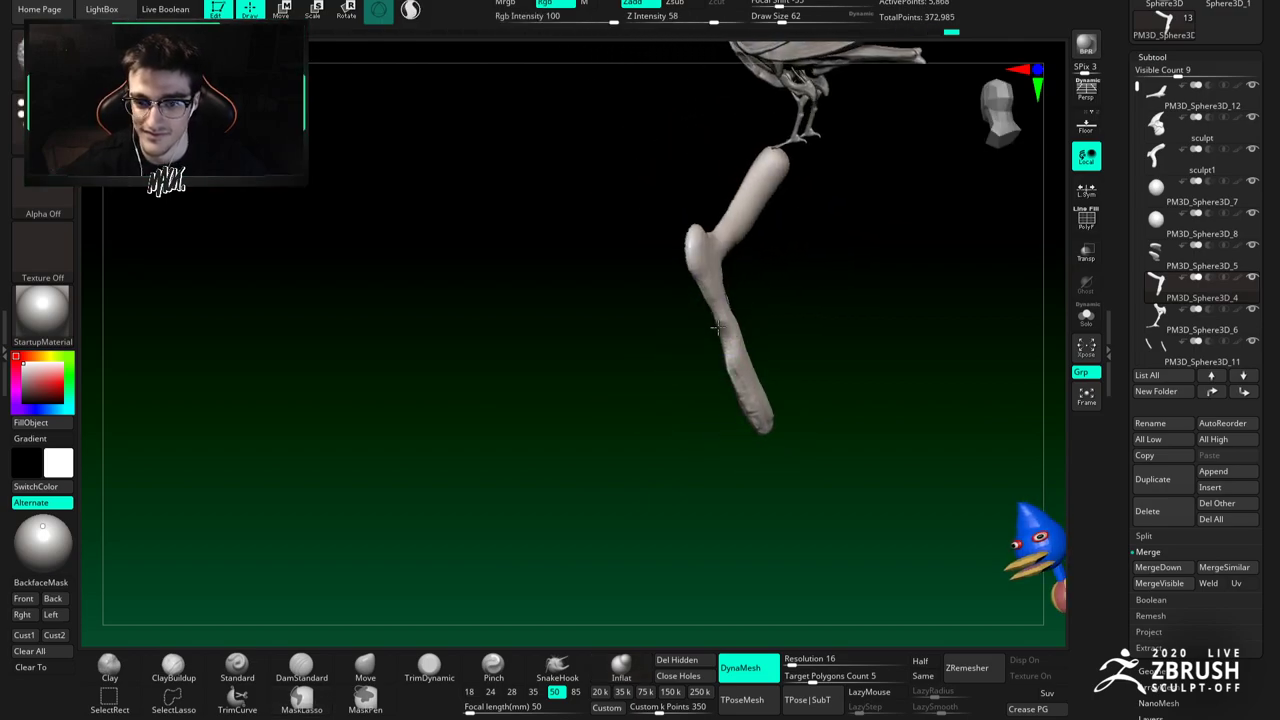
Step: Carve back the limb just below the branch's bend and refine its surface with ClayBuildup
{"action": "right_click_drag", "start_coordinate": [600, 306], "coordinate": [651, 306], "text": "shift"}
{"action": "left_click_drag", "start_coordinate": [750, 285], "coordinate": [736, 304], "text": "alt"}
{"action": "key", "text": "b"}
{"action": "key", "text": "c"}
{"action": "key", "text": "b"}
{"action": "mouse_move", "coordinate": [736, 304]}
{"action": "right_mouse_down"}
{"action": "mouse_move", "coordinate": [702, 300]}
{"action": "mouse_move", "coordinate": [708, 283]}
{"action": "mouse_move", "coordinate": [660, 286]}
{"action": "mouse_move", "coordinate": [684, 303]}
{"action": "right_mouse_up"}
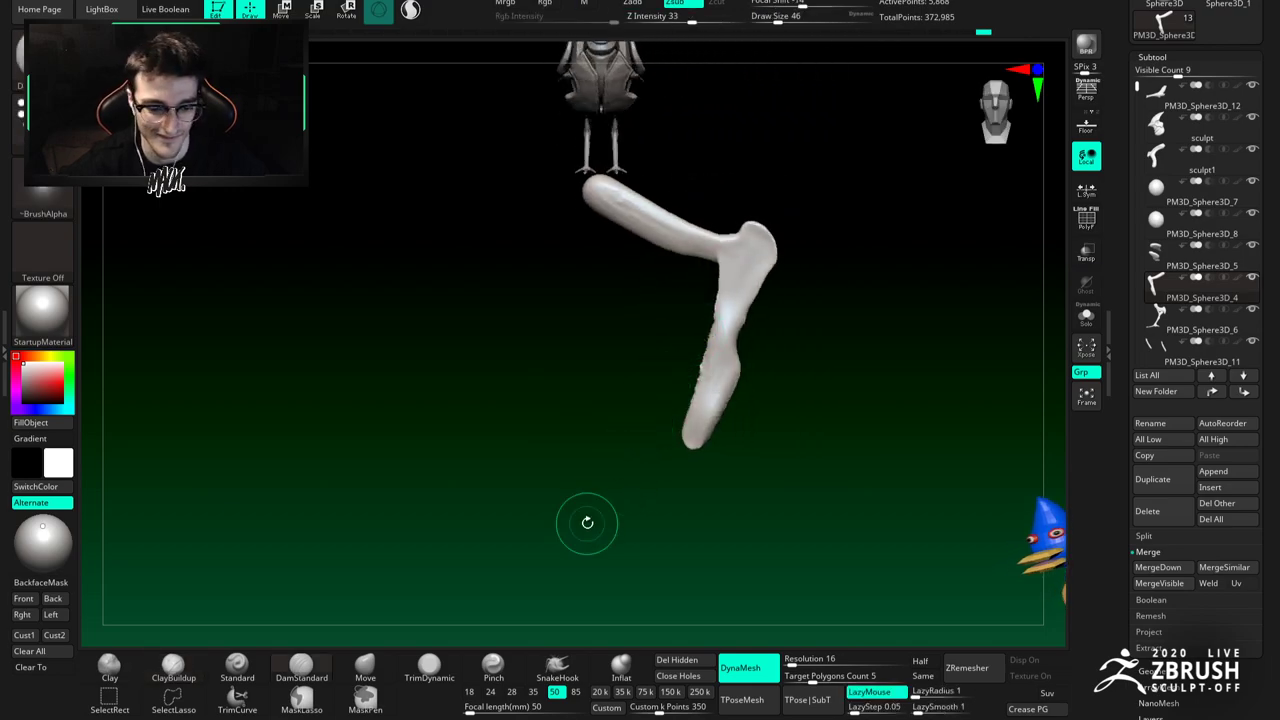
Step: Push in the inner corner of the branch's bend with the Move brush at draw size 35
{"action": "key", "text": "b"}
{"action": "key", "text": "m"}
{"action": "key", "text": "v"}
{"action": "key", "text": "space"}
{"action": "left_click_drag", "start_coordinate": [708, 281], "coordinate": [722, 273]}
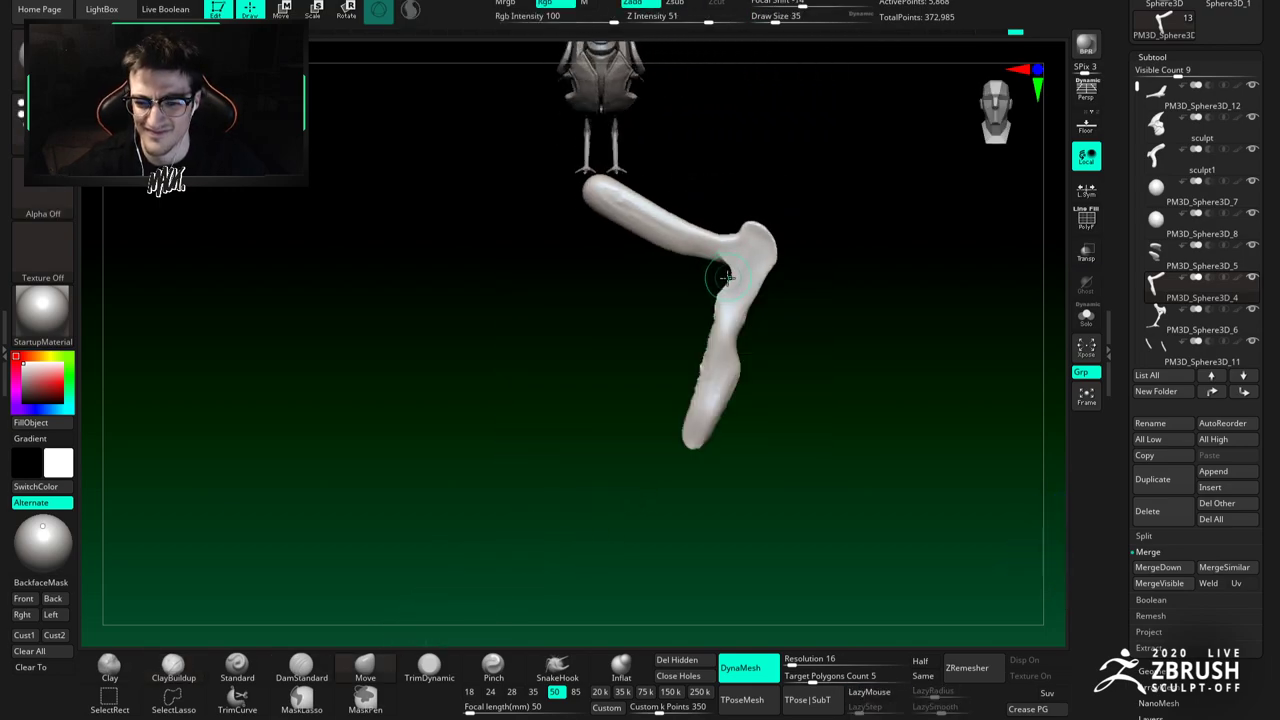
{"action": "mouse_move", "coordinate": [728, 300]}
{"action": "right_mouse_down"}
{"action": "mouse_move", "coordinate": [774, 309]}
{"action": "mouse_move", "coordinate": [771, 320]}
{"action": "mouse_move", "coordinate": [745, 305]}
{"action": "right_mouse_up"}
{"action": "left_click_drag", "start_coordinate": [726, 276], "coordinate": [733, 272]}
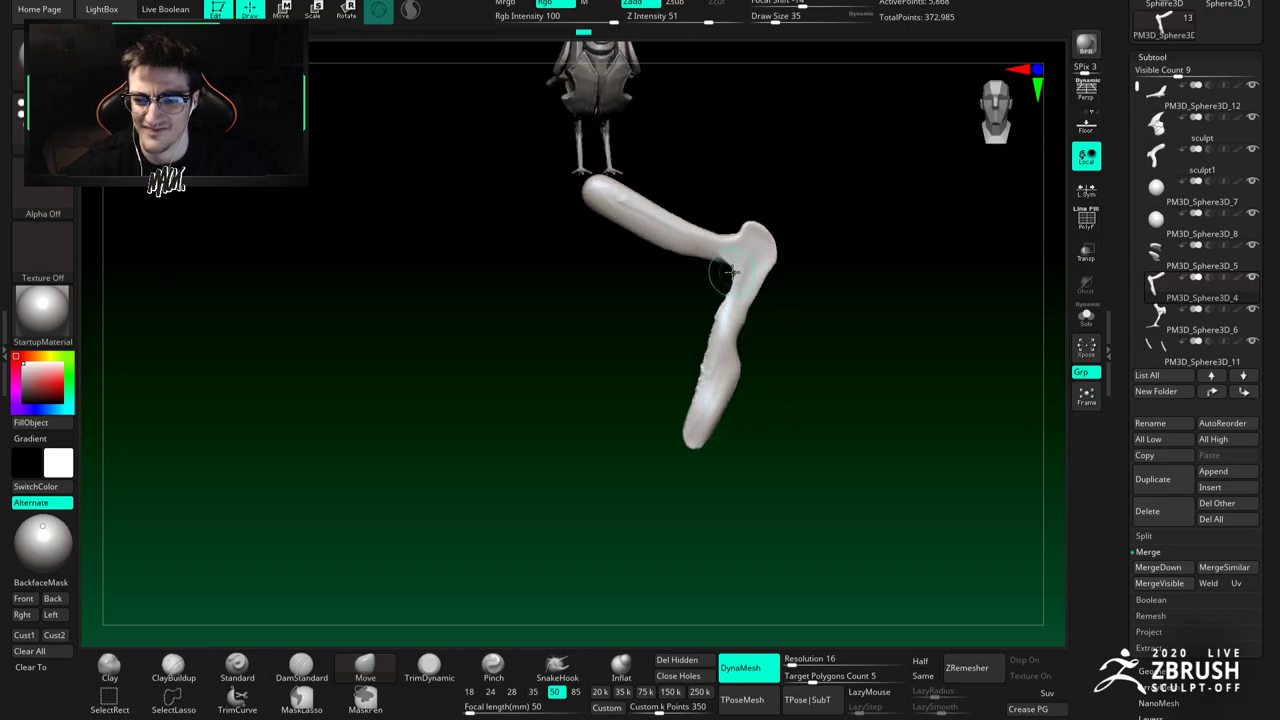
Step: Build up the narrow neck of the limb just below the branch's bend with ClayBuildup at draw size 35, then smooth it
{"action": "mouse_move", "coordinate": [791, 337]}
{"action": "left_mouse_down"}
{"action": "mouse_move", "coordinate": [803, 306]}
{"action": "mouse_move", "coordinate": [843, 306]}
{"action": "left_mouse_up"}
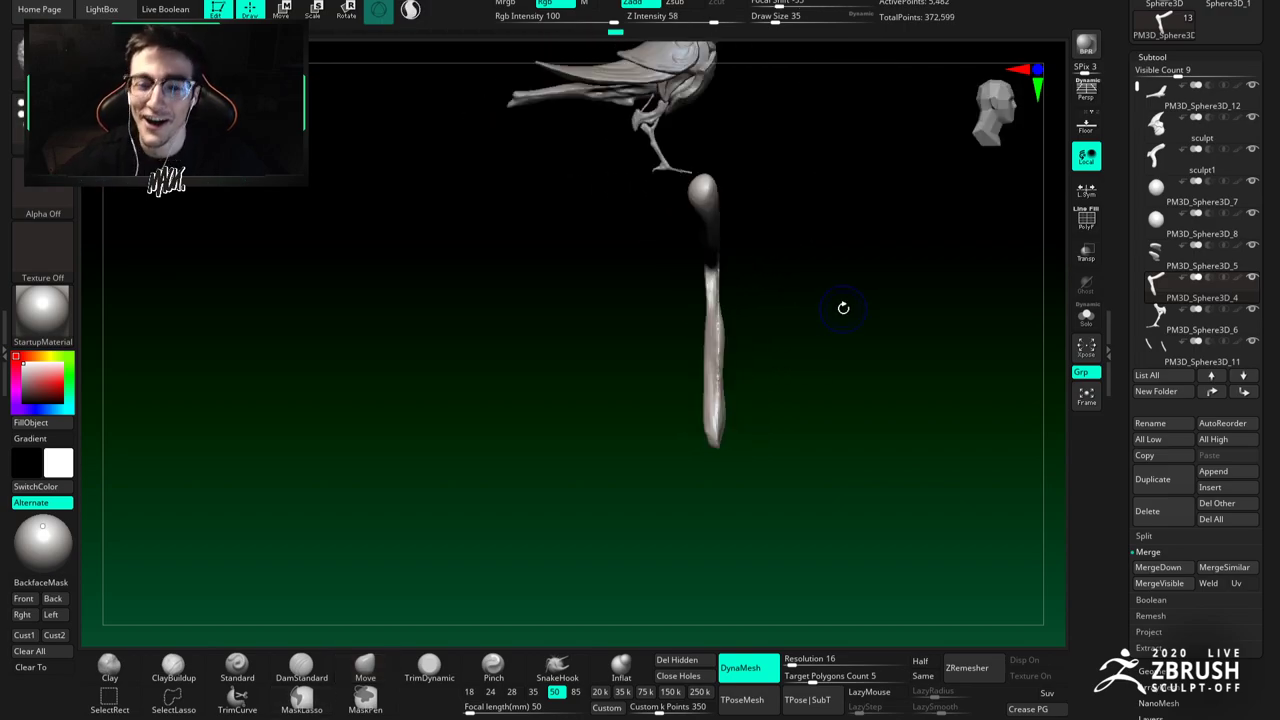
{"action": "key", "text": "b"}
{"action": "key", "text": "c"}
{"action": "key", "text": "b"}
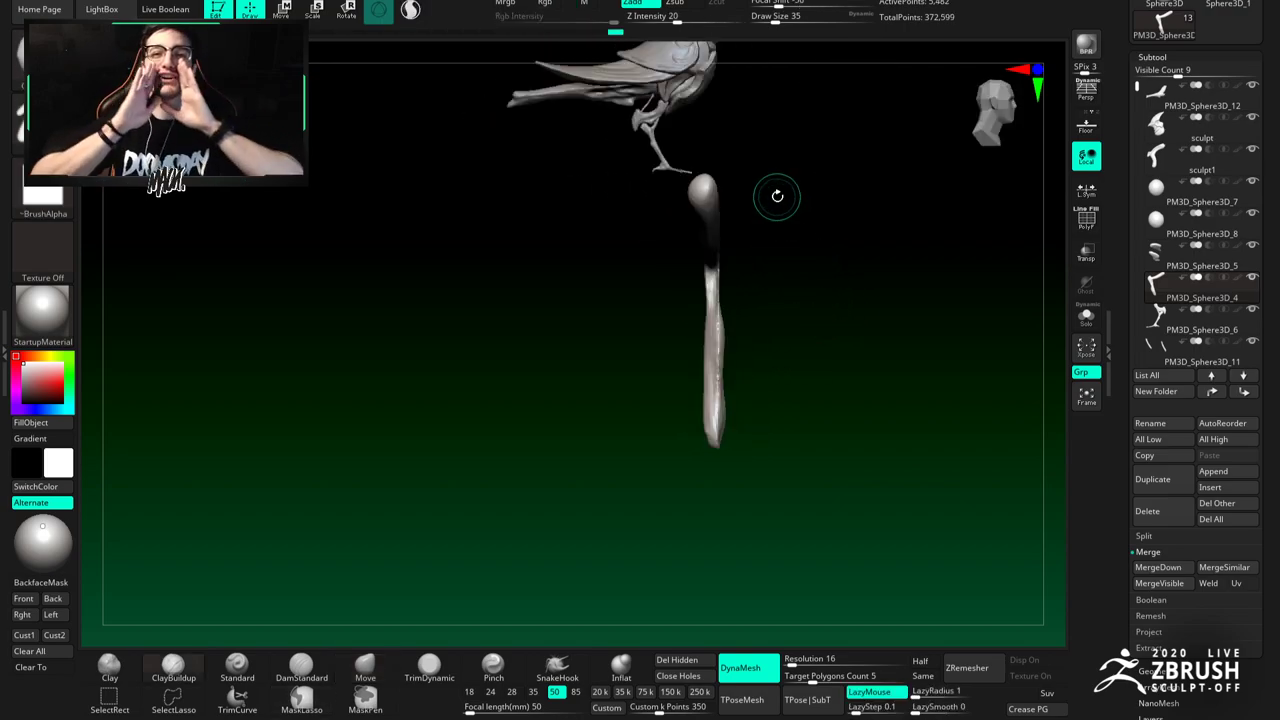
{"action": "left_click_drag", "start_coordinate": [739, 315], "coordinate": [740, 345]}
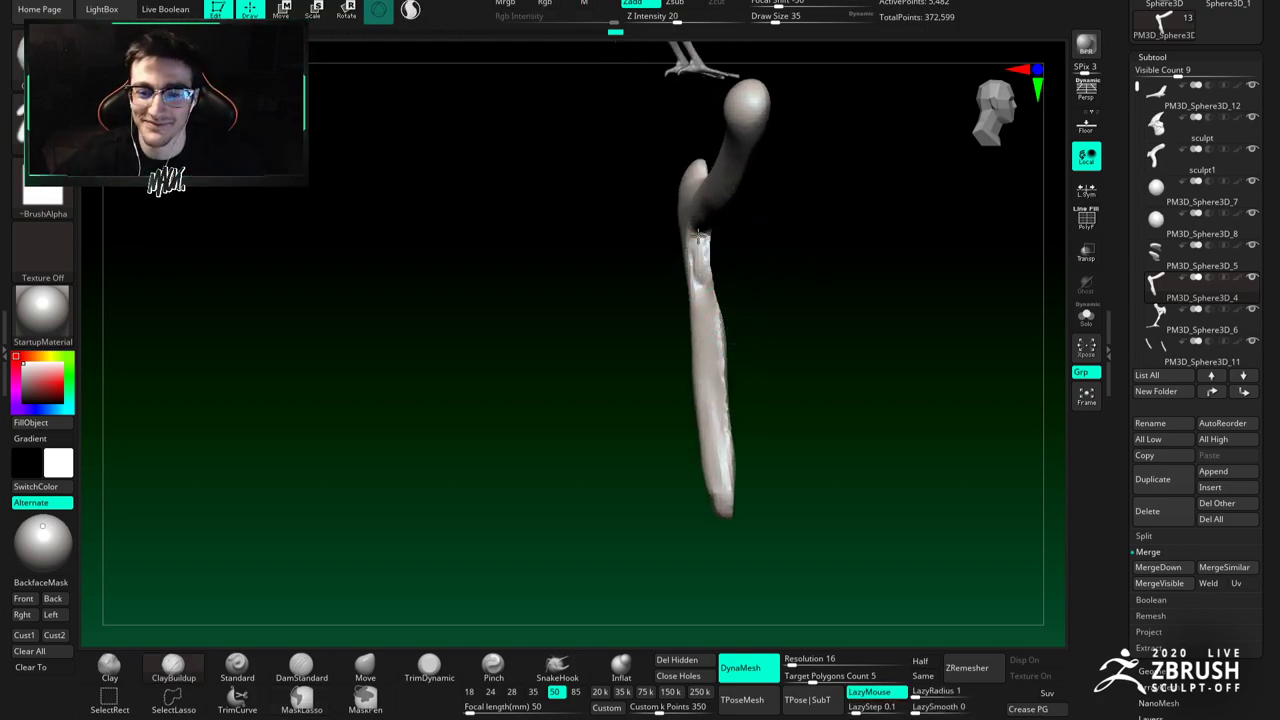
{"action": "mouse_move", "coordinate": [737, 291]}
{"action": "left_mouse_down"}
{"action": "mouse_move", "coordinate": [712, 237]}
{"action": "mouse_move", "coordinate": [706, 282]}
{"action": "left_mouse_up"}
{"action": "left_click_drag", "start_coordinate": [688, 283], "coordinate": [726, 314], "text": "shift"}
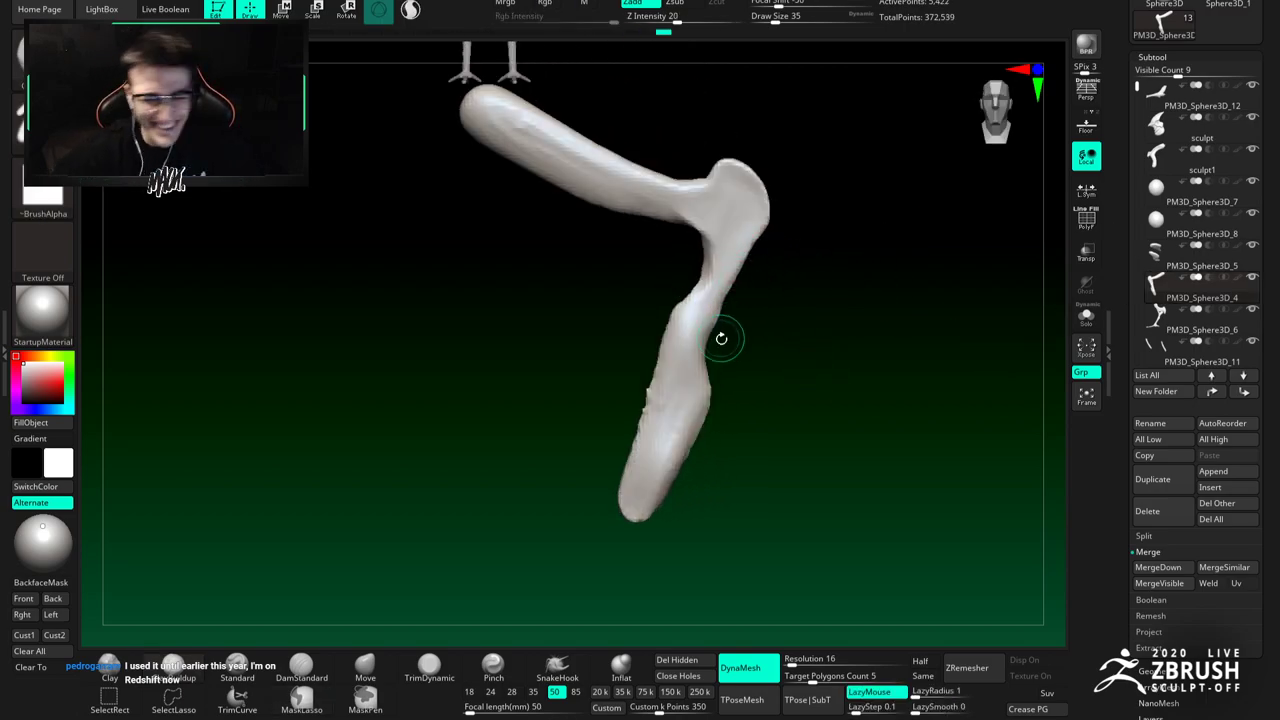
Step: Score a long line along the branch's upper arm up to the bend with DamStandard at draw size 35
{"action": "left_click_drag", "start_coordinate": [721, 331], "coordinate": [744, 393], "text": "alt"}
{"action": "left_click", "coordinate": [367, 667]}
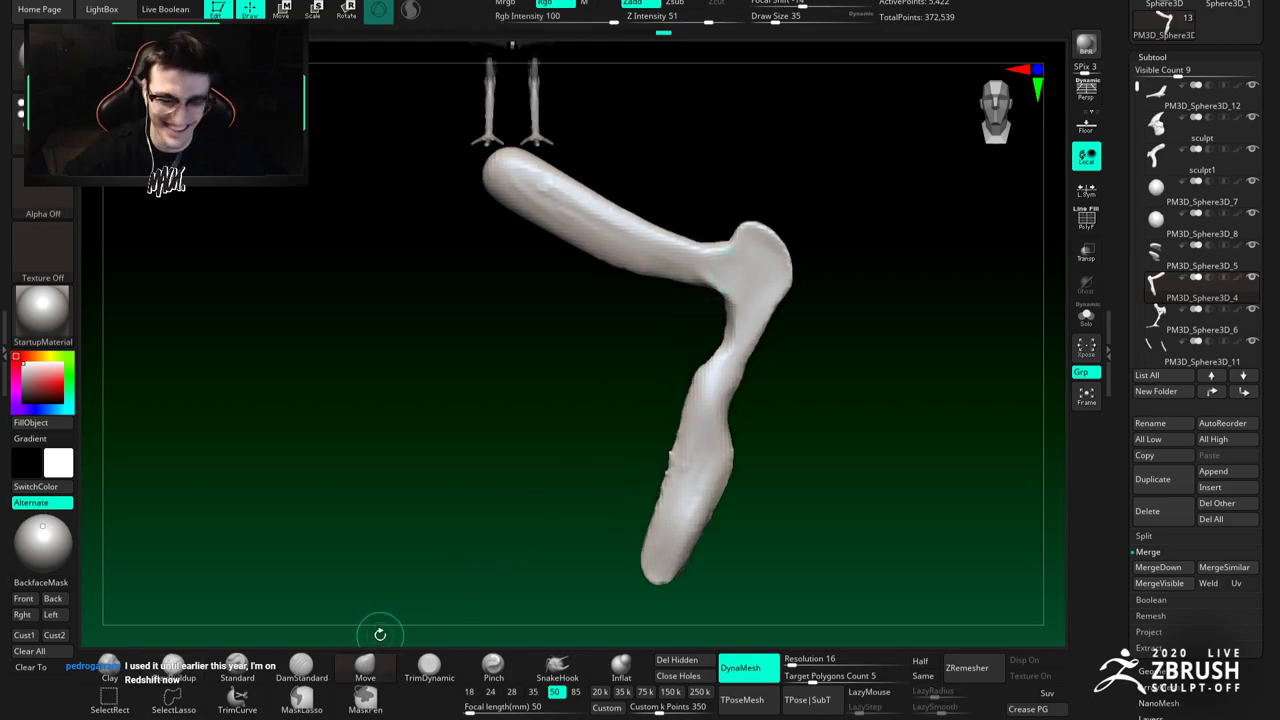
{"action": "left_click", "coordinate": [305, 665]}
{"action": "left_click_drag", "start_coordinate": [555, 309], "coordinate": [578, 328], "text": "alt"}
{"action": "mouse_move", "coordinate": [530, 200]}
{"action": "left_mouse_down"}
{"action": "mouse_move", "coordinate": [623, 249]}
{"action": "mouse_move", "coordinate": [760, 283]}
{"action": "left_mouse_up"}
{"action": "mouse_move", "coordinate": [667, 274]}
{"action": "right_mouse_down", "text": "alt"}
{"action": "mouse_move", "coordinate": [635, 250]}
{"action": "mouse_move", "coordinate": [720, 272]}
{"action": "right_mouse_up", "text": "alt"}
Step: Build up the bend's inner surface and the knob with ClayBuildup strokes
{"action": "key", "text": "b"}
{"action": "key", "text": "c"}
{"action": "key", "text": "b"}
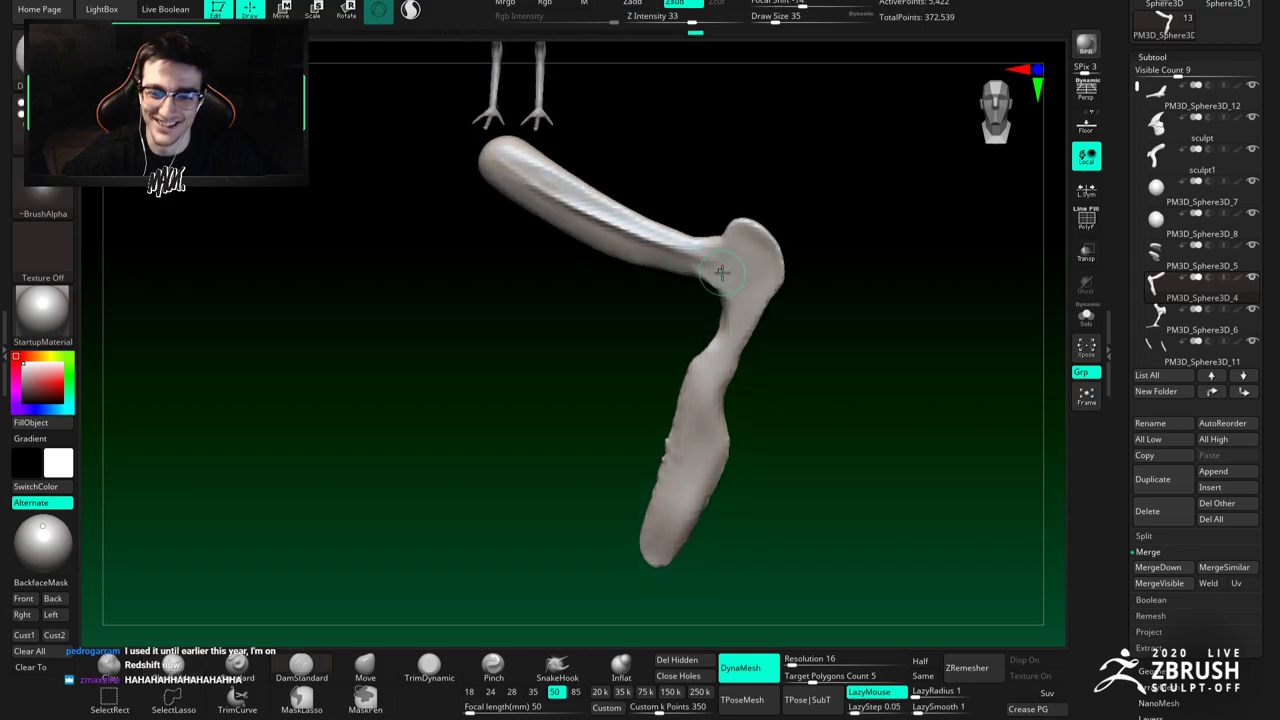
{"action": "mouse_move", "coordinate": [737, 279]}
{"action": "left_mouse_down"}
{"action": "mouse_move", "coordinate": [748, 294]}
{"action": "mouse_move", "coordinate": [711, 259]}
{"action": "left_mouse_up"}
{"action": "key", "text": "b"}
{"action": "key", "text": "c"}
{"action": "key", "text": "b"}
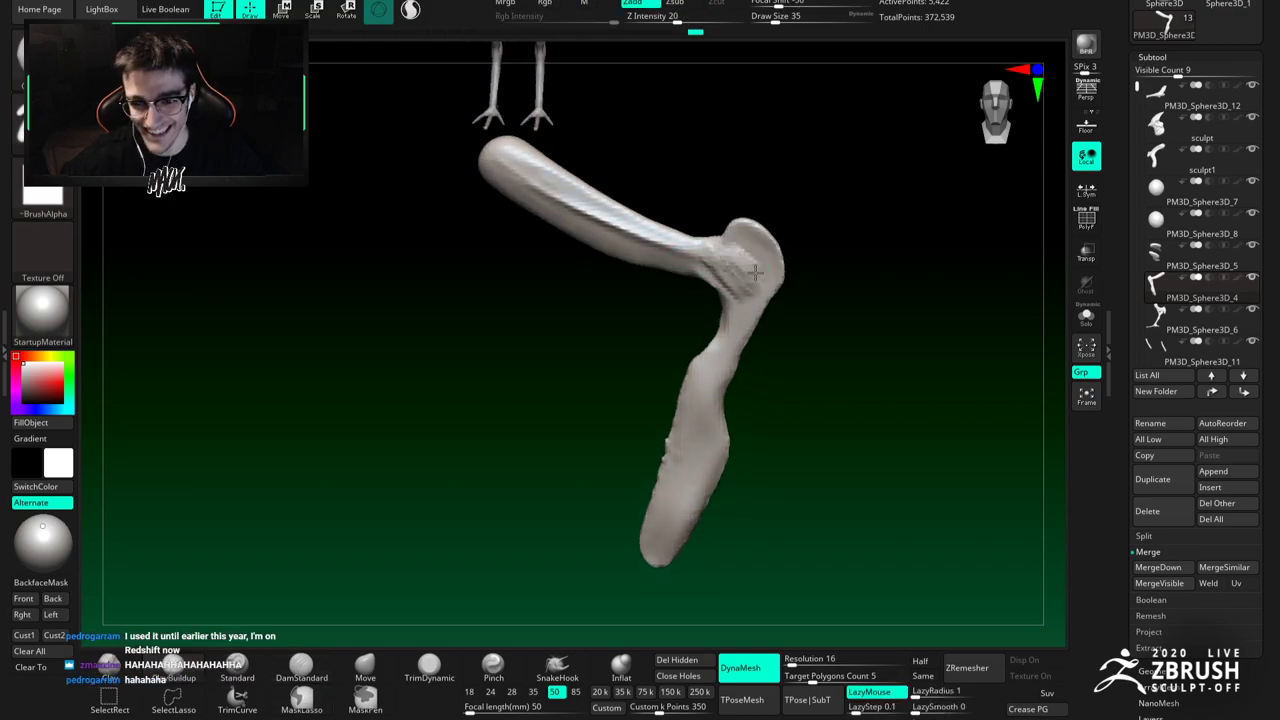
{"action": "right_click_drag", "start_coordinate": [776, 271], "coordinate": [714, 252]}
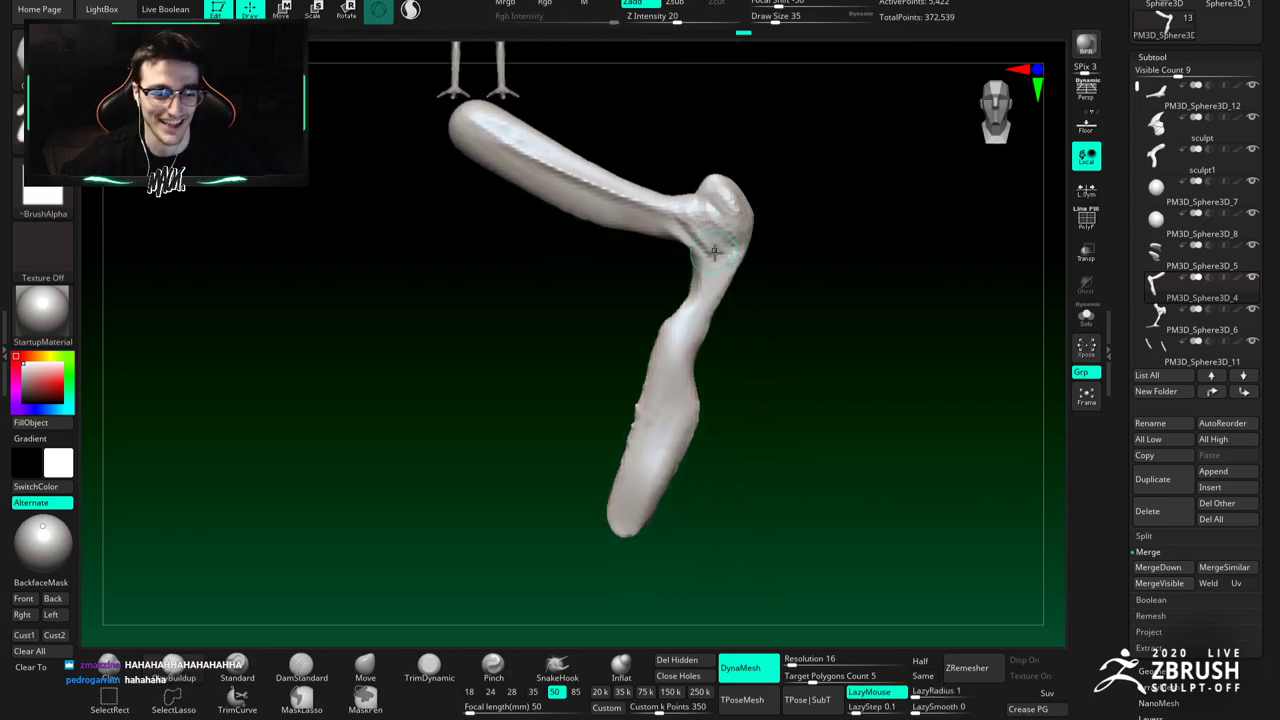
Step: Reshape the knob and the limb just below it with the Move brush at draw size 62
{"action": "left_click", "coordinate": [366, 669]}
{"action": "key", "text": "space"}
{"action": "key", "text": "space"}
{"action": "left_click", "coordinate": [734, 258]}
{"action": "left_click_drag", "start_coordinate": [735, 268], "coordinate": [727, 273]}
{"action": "right_click_drag", "start_coordinate": [707, 357], "coordinate": [719, 309], "text": "alt"}
{"action": "left_click_drag", "start_coordinate": [672, 280], "coordinate": [688, 286]}
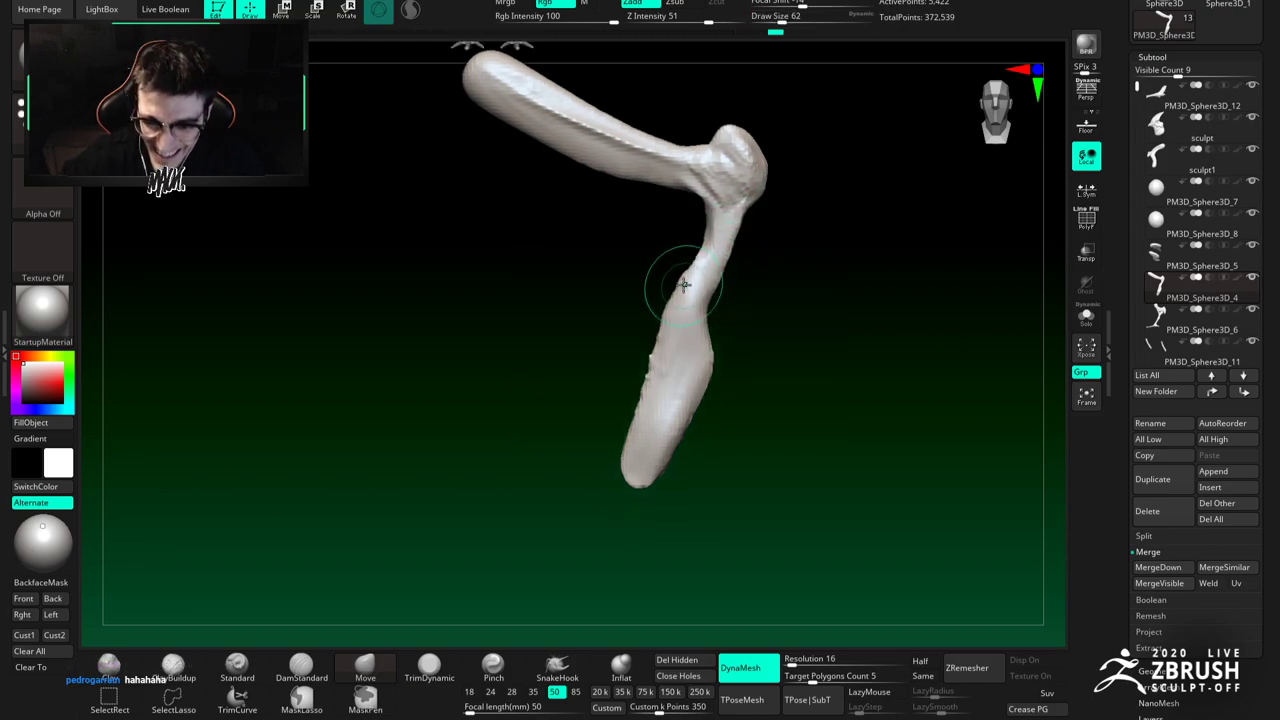
{"action": "right_click_drag", "start_coordinate": [680, 294], "coordinate": [704, 280], "text": "alt"}
Step: Slim and straighten the branch's lower limb with the Move brush at draw size 59, then smooth it
{"action": "key", "text": "space"}
{"action": "left_click_drag", "start_coordinate": [702, 330], "coordinate": [700, 330]}
{"action": "left_click_drag", "start_coordinate": [720, 340], "coordinate": [706, 282]}
{"action": "left_click_drag", "start_coordinate": [718, 341], "coordinate": [704, 392]}
{"action": "right_click_drag", "start_coordinate": [702, 392], "coordinate": [710, 382]}
{"action": "left_click_drag", "start_coordinate": [706, 368], "coordinate": [697, 367]}
{"action": "right_click_drag", "start_coordinate": [696, 368], "coordinate": [688, 422]}
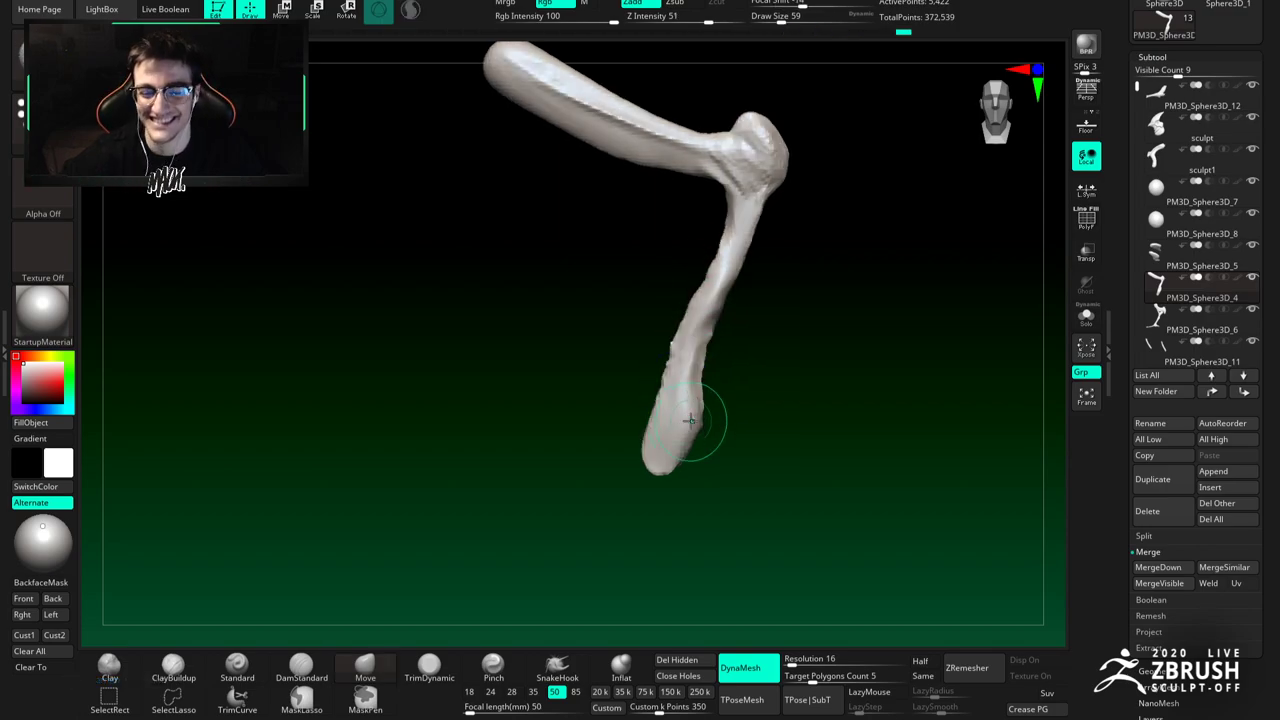
{"action": "mouse_move", "coordinate": [689, 403]}
{"action": "left_mouse_down"}
{"action": "mouse_move", "coordinate": [680, 443]}
{"action": "mouse_move", "coordinate": [653, 443]}
{"action": "mouse_move", "coordinate": [668, 358]}
{"action": "left_mouse_up"}
{"action": "left_click_drag", "start_coordinate": [696, 271], "coordinate": [674, 368]}
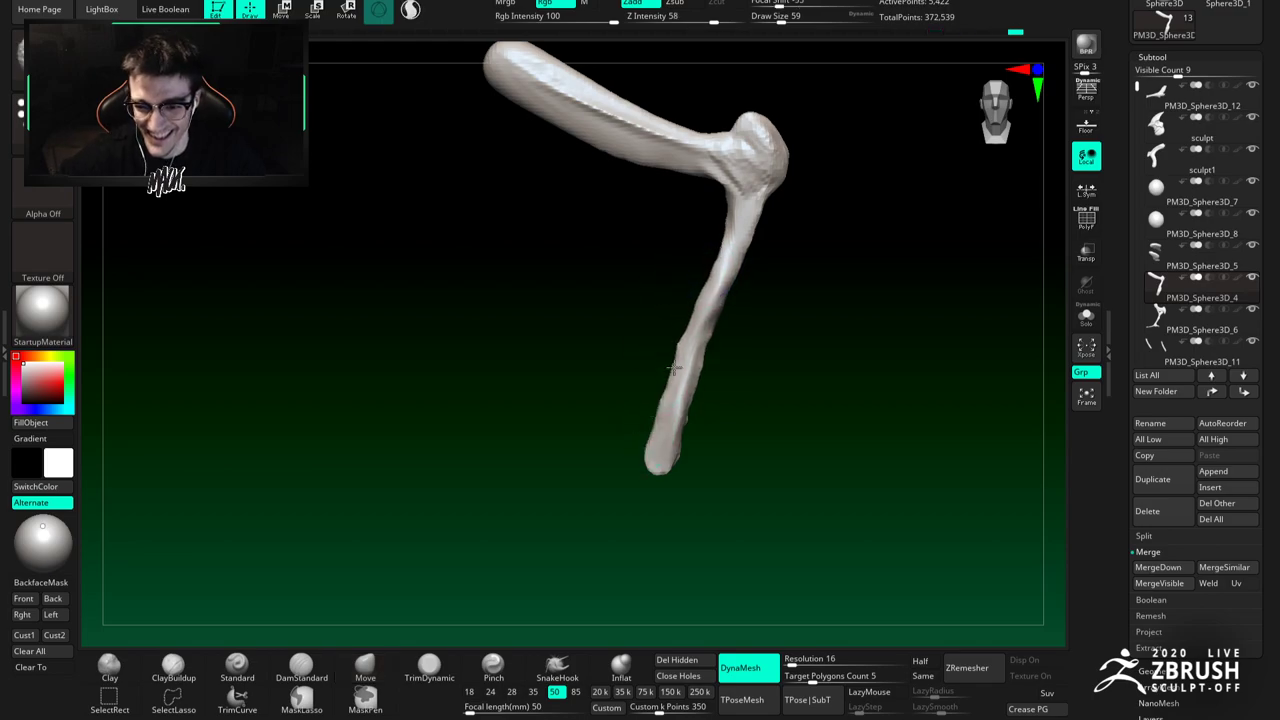
{"action": "left_click_drag", "start_coordinate": [666, 415], "coordinate": [660, 460], "text": "shift"}
{"action": "mouse_move", "coordinate": [617, 329]}
{"action": "left_mouse_down"}
{"action": "mouse_move", "coordinate": [737, 294]}
{"action": "mouse_move", "coordinate": [777, 303]}
{"action": "left_mouse_up"}
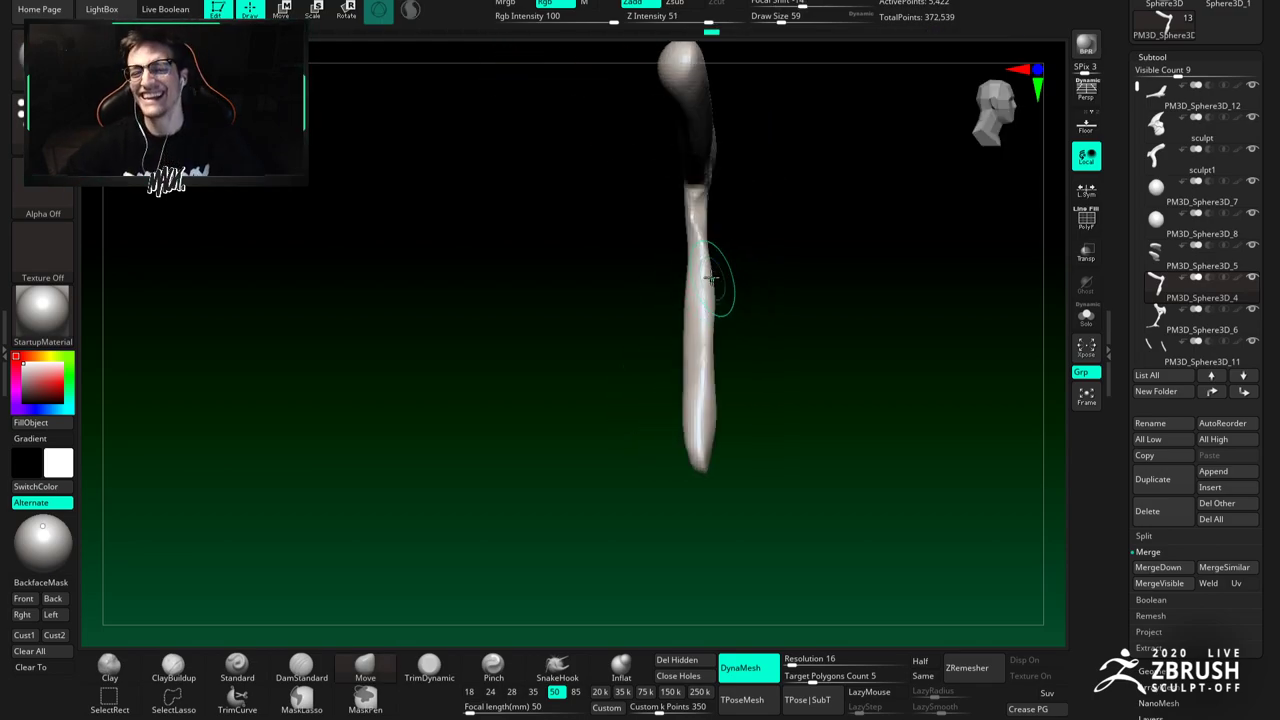
Step: Add volume along the narrow side of the lower limb with ClayBuildup at draw size 35
{"action": "key", "text": "b"}
{"action": "key", "text": "c"}
{"action": "key", "text": "b"}
{"action": "mouse_move", "coordinate": [697, 240]}
{"action": "left_mouse_down"}
{"action": "mouse_move", "coordinate": [640, 247]}
{"action": "mouse_move", "coordinate": [692, 274]}
{"action": "mouse_move", "coordinate": [683, 355]}
{"action": "left_mouse_up"}
{"action": "left_click_drag", "start_coordinate": [770, 300], "coordinate": [716, 270]}
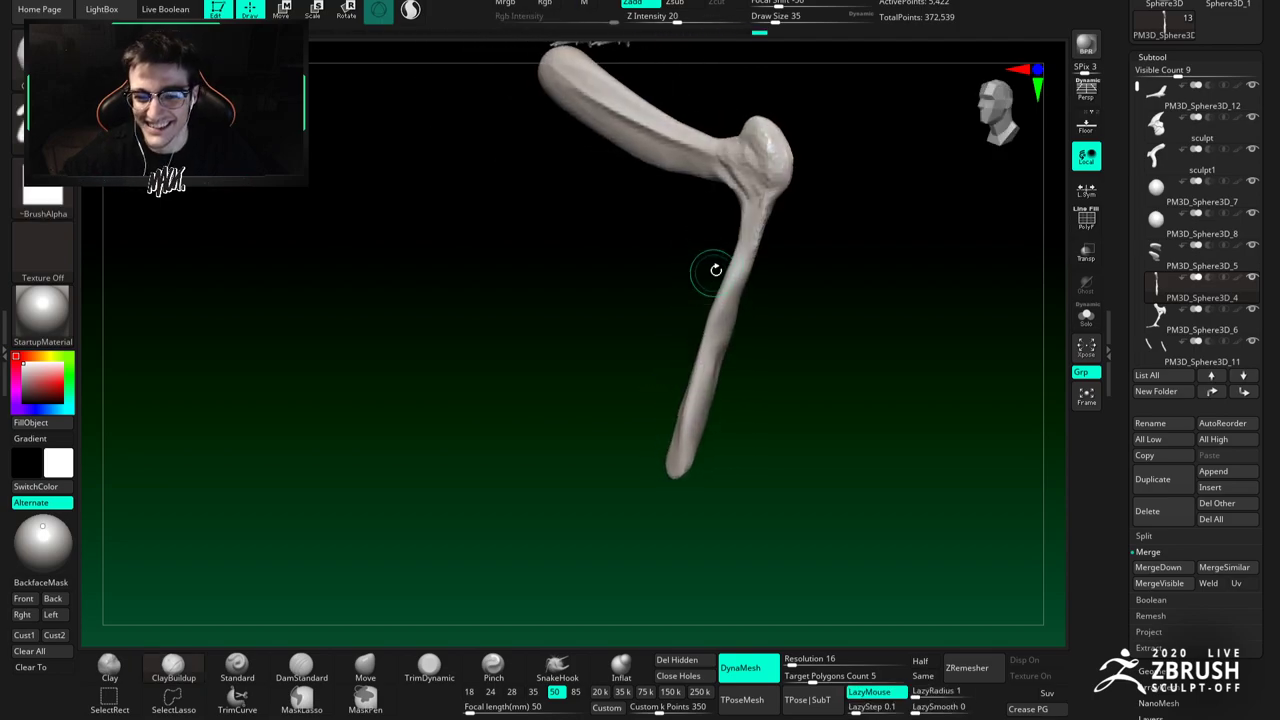
Step: Strengthen the joint and knob at the branch's bend with ClayBuildup from the front and back
{"action": "left_click_drag", "start_coordinate": [754, 208], "coordinate": [746, 182]}
{"action": "right_click_drag", "start_coordinate": [739, 170], "coordinate": [752, 240], "text": "alt"}
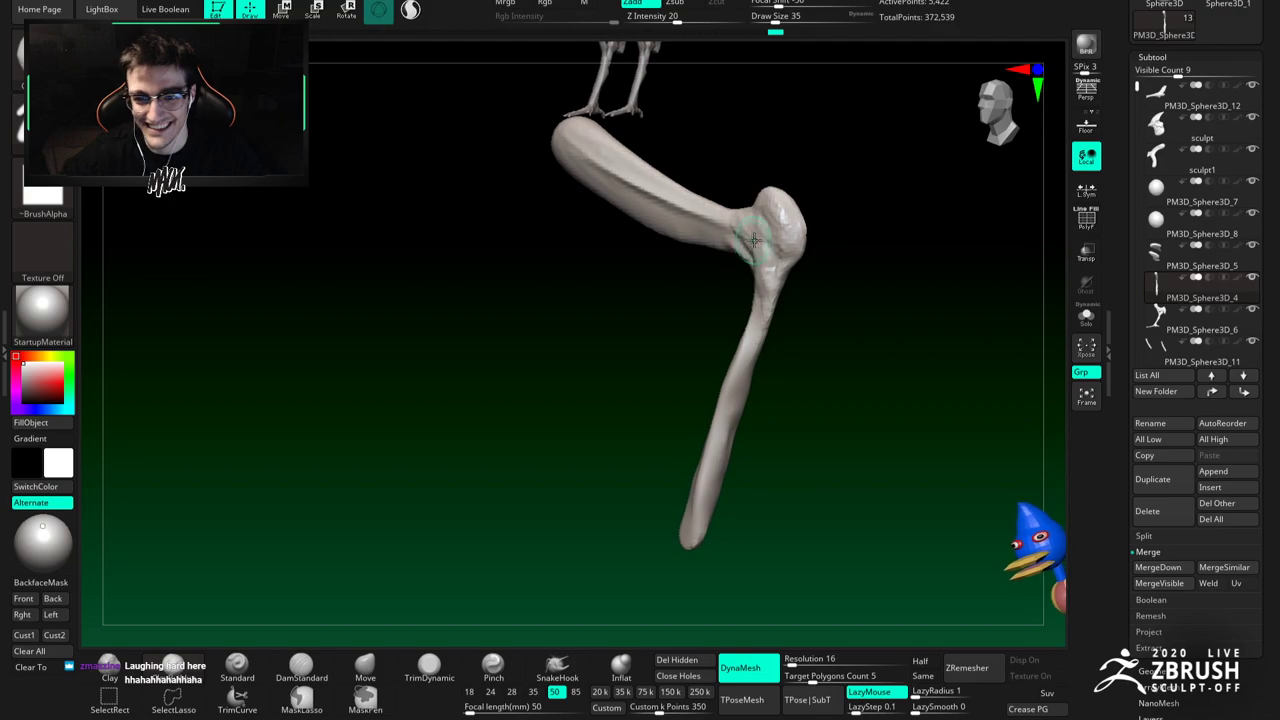
{"action": "mouse_move", "coordinate": [762, 248]}
{"action": "left_mouse_down"}
{"action": "mouse_move", "coordinate": [719, 308]}
{"action": "mouse_move", "coordinate": [806, 220]}
{"action": "left_mouse_up"}
{"action": "right_click_drag", "start_coordinate": [770, 256], "coordinate": [761, 247], "text": "alt"}
{"action": "left_click_drag", "start_coordinate": [760, 276], "coordinate": [815, 210]}
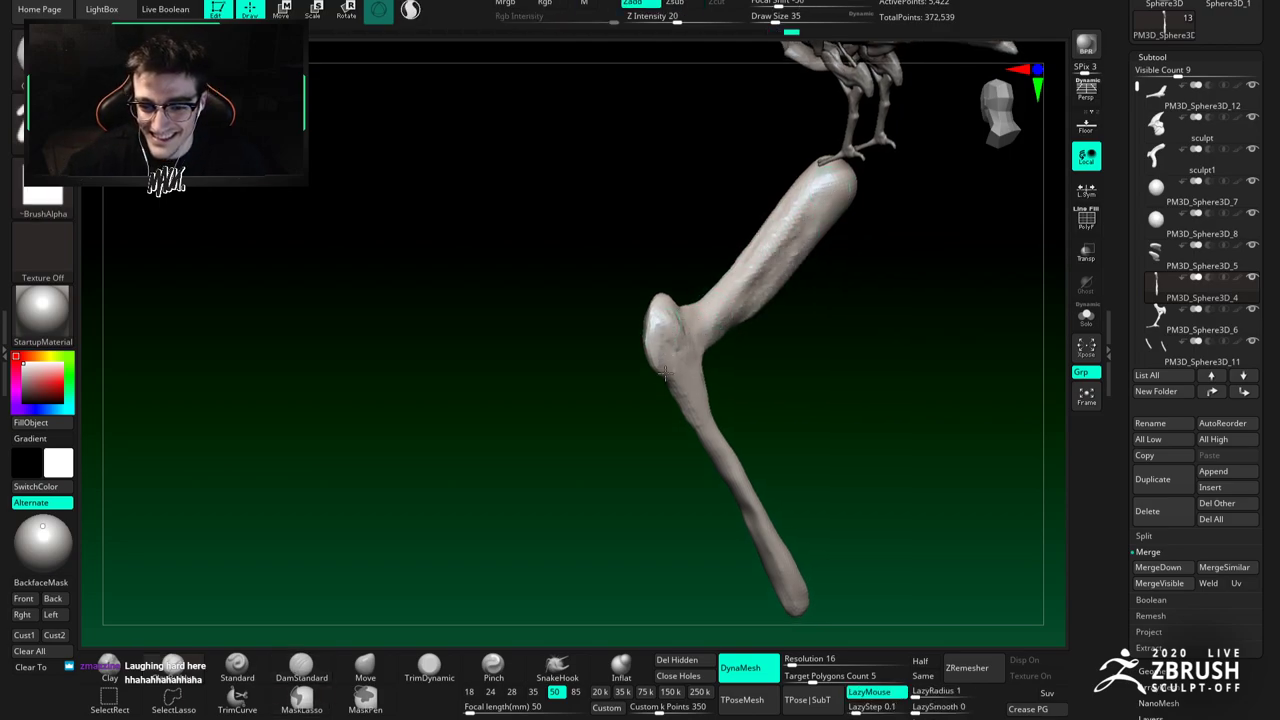
{"action": "right_click_drag", "start_coordinate": [659, 374], "coordinate": [653, 244]}
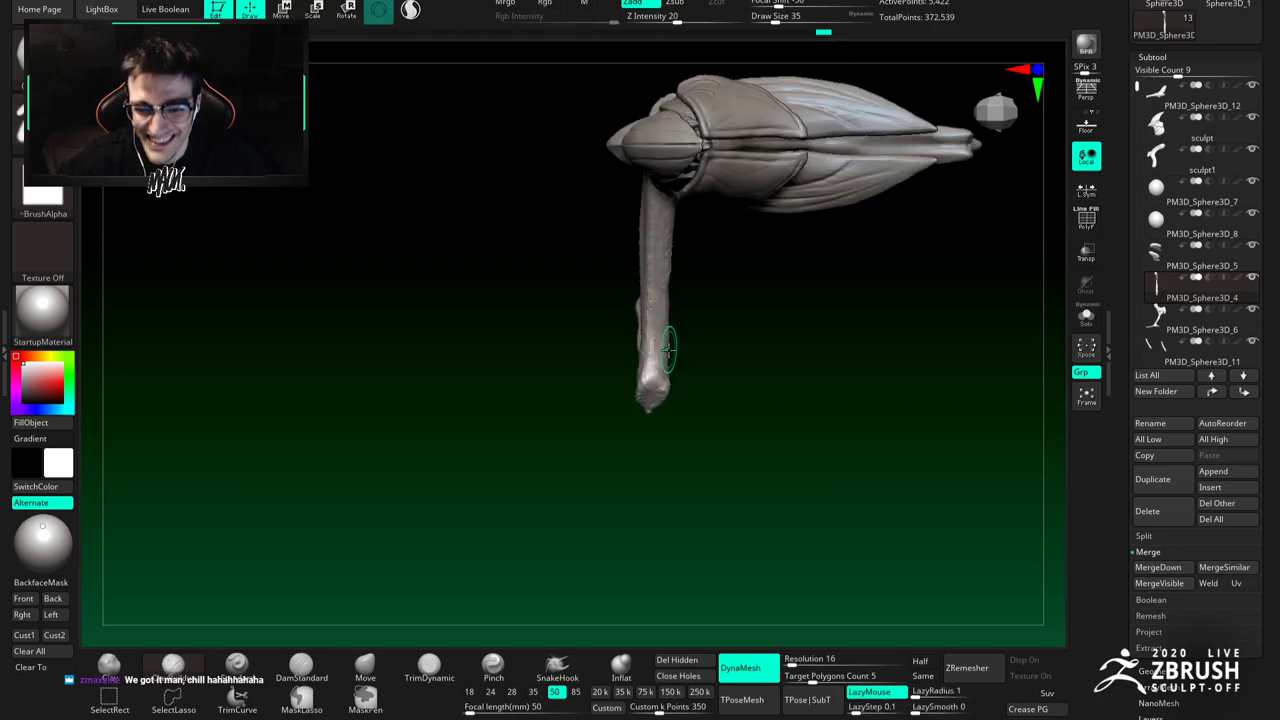
Step: Layer ClayBuildup strokes along the branch's upper arm as far as its rounded end
{"action": "right_click_drag", "start_coordinate": [668, 346], "coordinate": [666, 348]}
{"action": "left_click_drag", "start_coordinate": [664, 344], "coordinate": [657, 178]}
{"action": "right_click_drag", "start_coordinate": [678, 186], "coordinate": [664, 183]}
{"action": "left_click_drag", "start_coordinate": [664, 183], "coordinate": [662, 158]}
{"action": "right_click_drag", "start_coordinate": [673, 240], "coordinate": [700, 240]}
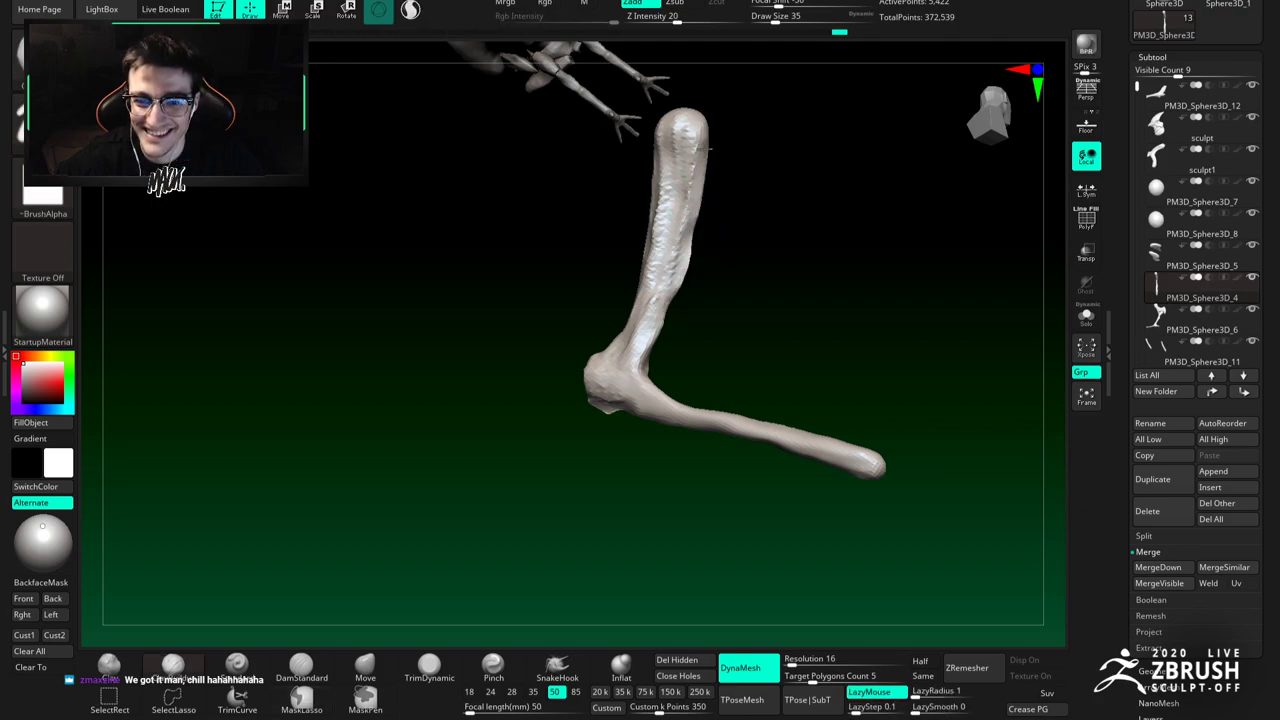
{"action": "mouse_move", "coordinate": [683, 283]}
{"action": "right_mouse_down"}
{"action": "mouse_move", "coordinate": [680, 225]}
{"action": "mouse_move", "coordinate": [634, 194]}
{"action": "mouse_move", "coordinate": [671, 249]}
{"action": "mouse_move", "coordinate": [746, 246]}
{"action": "mouse_move", "coordinate": [713, 262]}
{"action": "mouse_move", "coordinate": [784, 260]}
{"action": "right_mouse_up"}
Step: Reshape the branch's upper arm with the Move brush at draw size 116, undo the last stroke and remesh the branch
{"action": "left_click", "coordinate": [365, 668]}
{"action": "key", "text": "space"}
{"action": "left_click_drag", "start_coordinate": [514, 327], "coordinate": [540, 327]}
{"action": "mouse_move", "coordinate": [570, 202]}
{"action": "left_mouse_down"}
{"action": "mouse_move", "coordinate": [578, 192]}
{"action": "mouse_move", "coordinate": [672, 247]}
{"action": "left_mouse_up"}
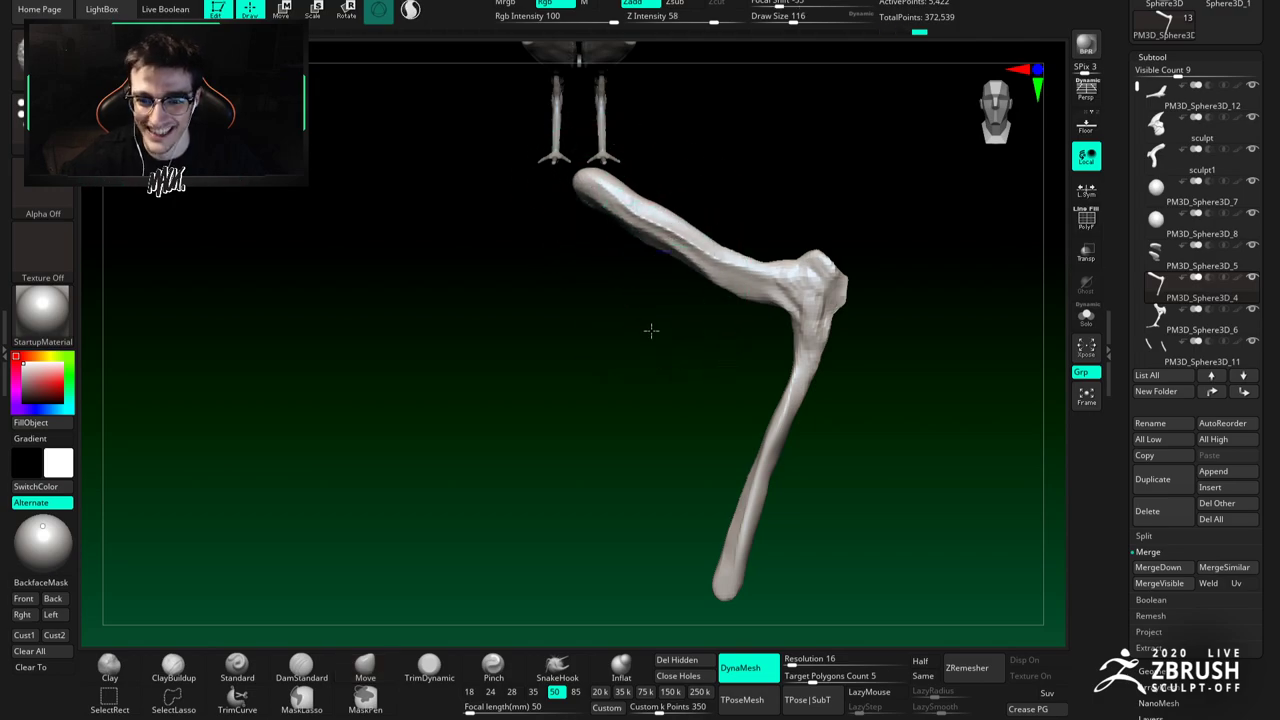
{"action": "key", "text": "ctrl+z"}
{"action": "left_click_drag", "start_coordinate": [691, 337], "coordinate": [655, 348], "text": "ctrl"}
Step: Slim and bend the upper arm with the Move brush at draw size 71, then reduce the draw size to 51
{"action": "right_click_drag", "start_coordinate": [645, 350], "coordinate": [620, 353]}
{"action": "key", "text": "space"}
{"action": "left_click_drag", "start_coordinate": [740, 278], "coordinate": [726, 266]}
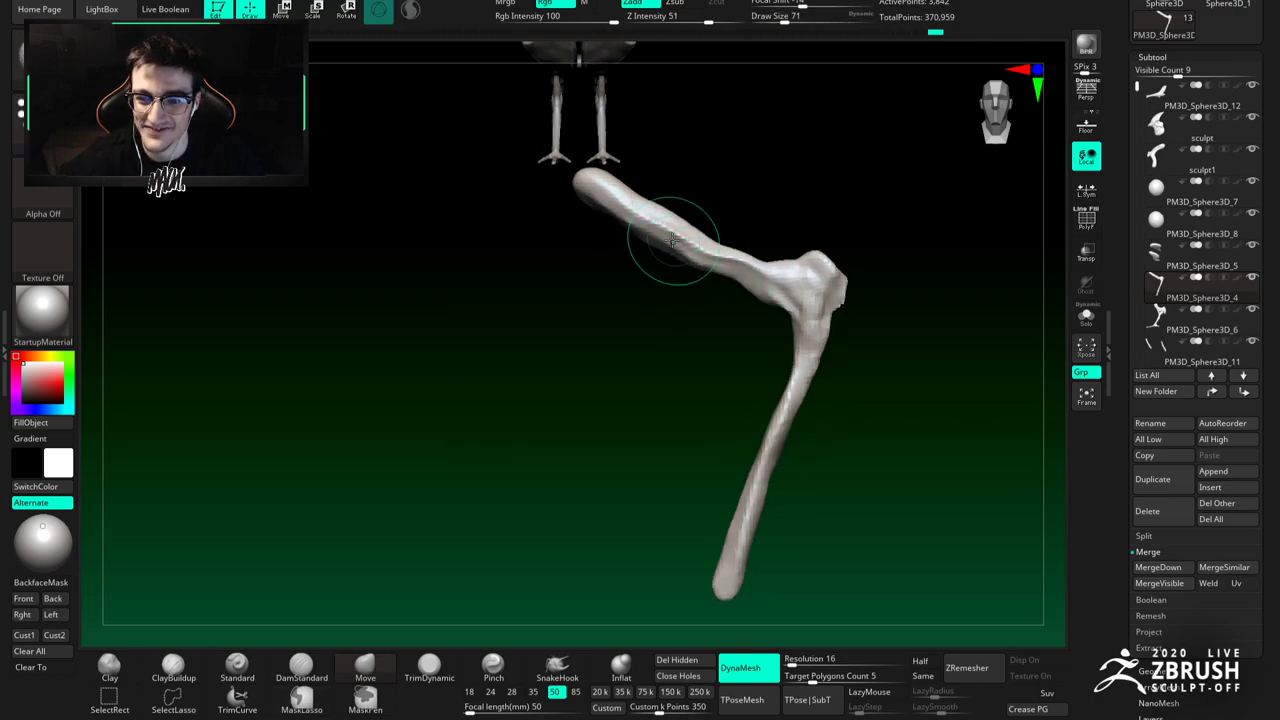
{"action": "left_click_drag", "start_coordinate": [612, 203], "coordinate": [599, 196]}
{"action": "mouse_move", "coordinate": [606, 179]}
{"action": "right_mouse_down", "text": "alt"}
{"action": "mouse_move", "coordinate": [643, 217]}
{"action": "mouse_move", "coordinate": [691, 237]}
{"action": "mouse_move", "coordinate": [604, 232]}
{"action": "right_mouse_up", "text": "alt"}
{"action": "key", "text": "bracketleft"}
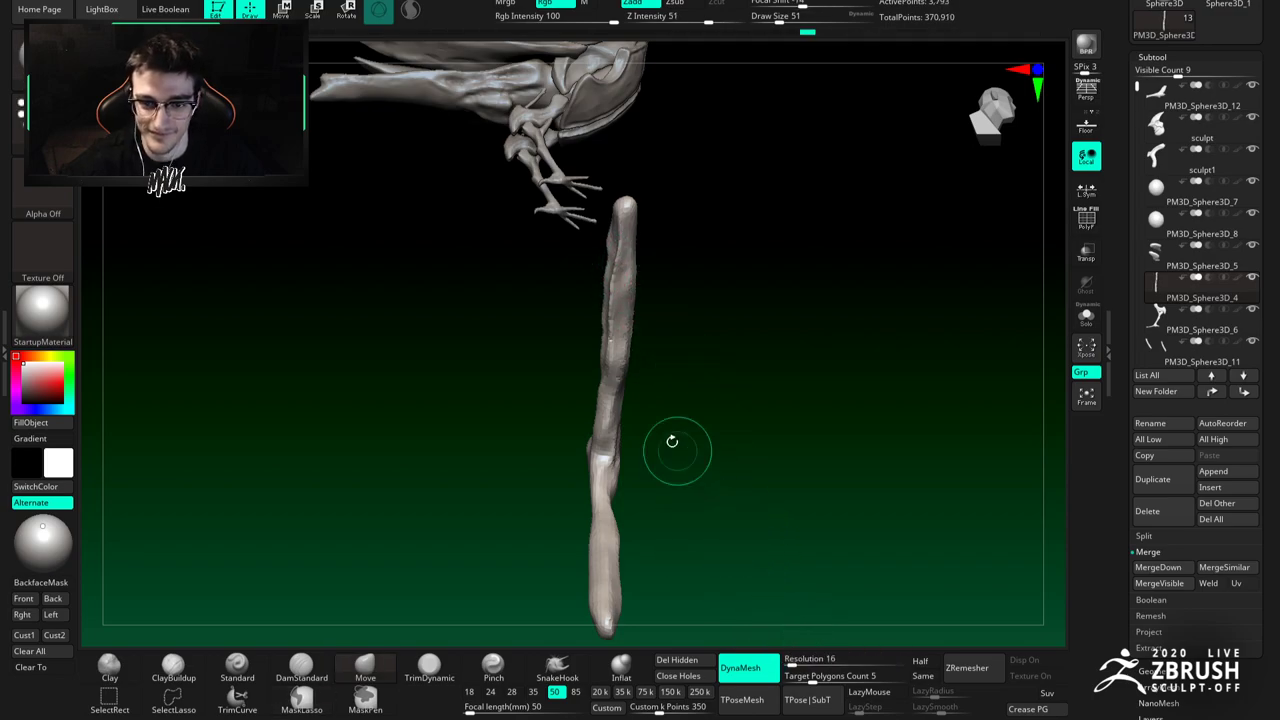
Step: Build up the underside of the upper arm with ClayBuildup at draw size 51, remeshing the branch and smoothing the strokes
{"action": "left_click_drag", "start_coordinate": [690, 455], "coordinate": [671, 443], "text": "ctrl"}
{"action": "right_click_drag", "start_coordinate": [671, 443], "coordinate": [740, 430]}
{"action": "key", "text": "b"}
{"action": "key", "text": "c"}
{"action": "key", "text": "b"}
{"action": "mouse_move", "coordinate": [620, 280]}
{"action": "right_mouse_down"}
{"action": "mouse_move", "coordinate": [624, 267]}
{"action": "mouse_move", "coordinate": [586, 285]}
{"action": "right_mouse_up"}
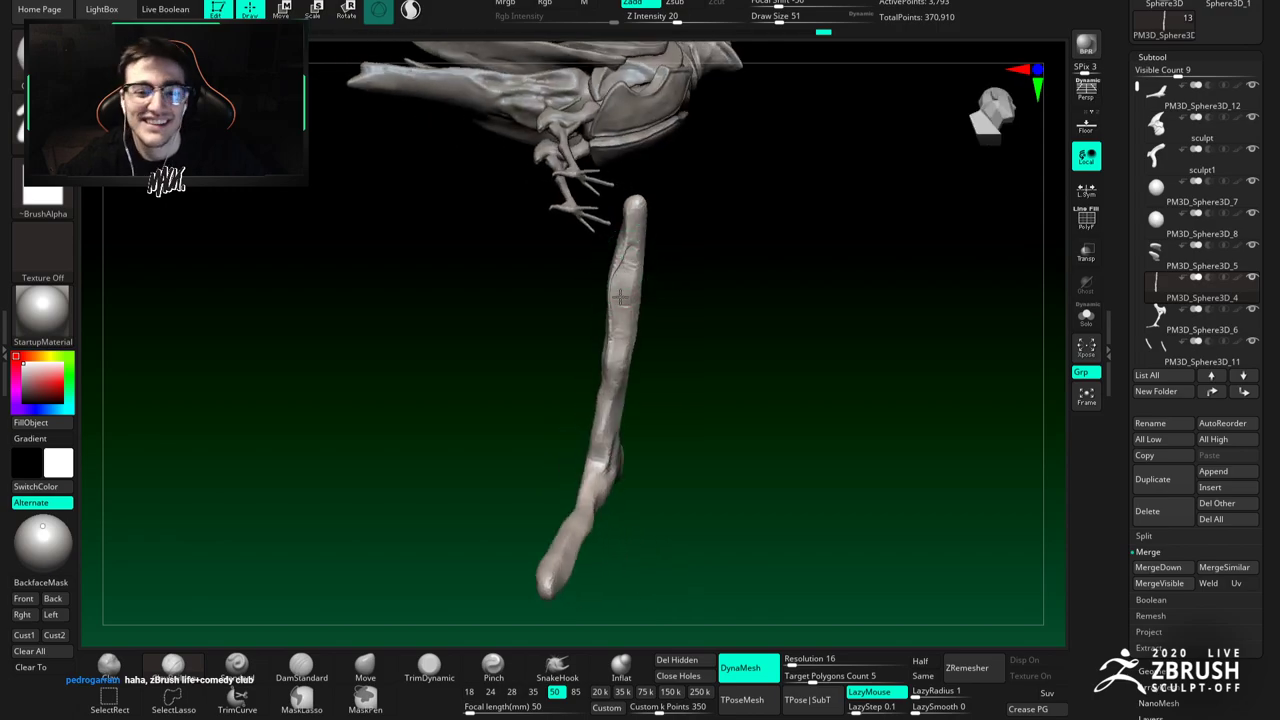
{"action": "left_click_drag", "start_coordinate": [686, 317], "coordinate": [698, 332], "text": "ctrl"}
{"action": "mouse_move", "coordinate": [625, 265]}
{"action": "right_mouse_down"}
{"action": "mouse_move", "coordinate": [636, 290]}
{"action": "mouse_move", "coordinate": [615, 272]}
{"action": "right_mouse_up"}
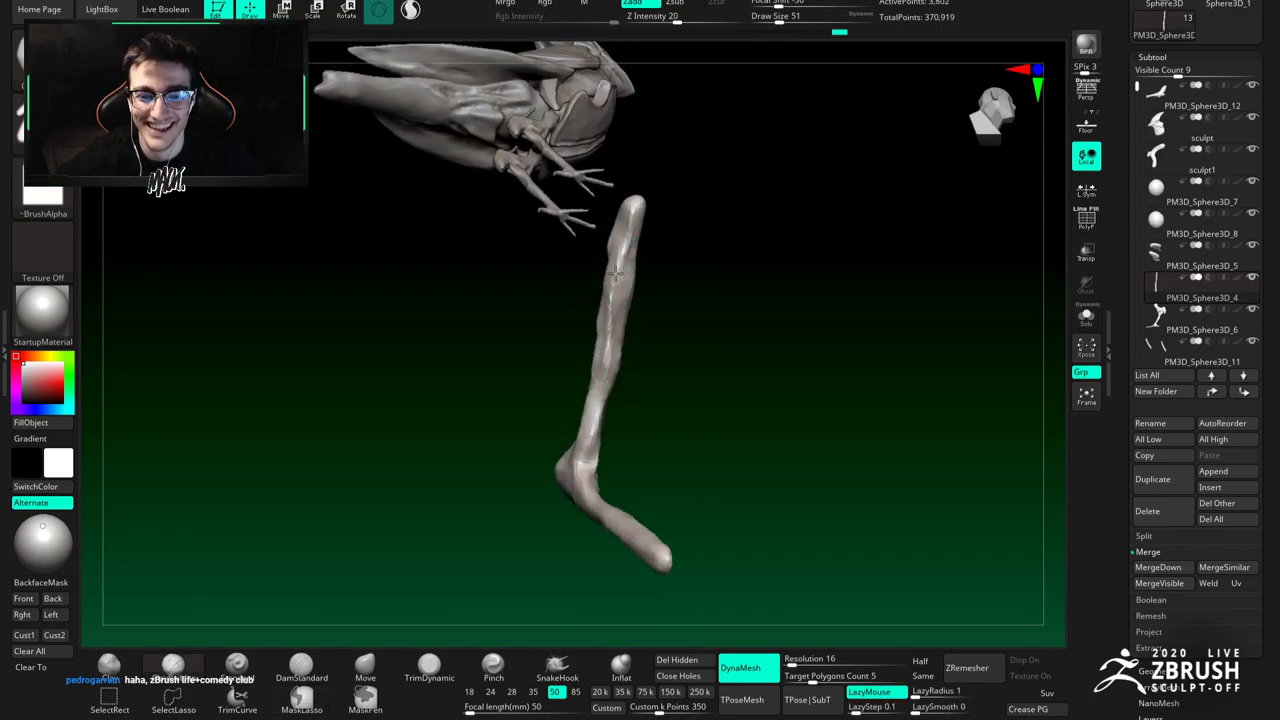
{"action": "left_click_drag", "start_coordinate": [613, 300], "coordinate": [611, 318], "text": "shift"}
Step: Refine the lower limb's surface from several sides with ClayBuildup at draw size 41
{"action": "mouse_move", "coordinate": [611, 318]}
{"action": "right_mouse_down"}
{"action": "mouse_move", "coordinate": [624, 430]}
{"action": "mouse_move", "coordinate": [626, 363]}
{"action": "mouse_move", "coordinate": [597, 386]}
{"action": "mouse_move", "coordinate": [617, 337]}
{"action": "mouse_move", "coordinate": [634, 349]}
{"action": "mouse_move", "coordinate": [663, 337]}
{"action": "mouse_move", "coordinate": [662, 283]}
{"action": "right_mouse_up"}
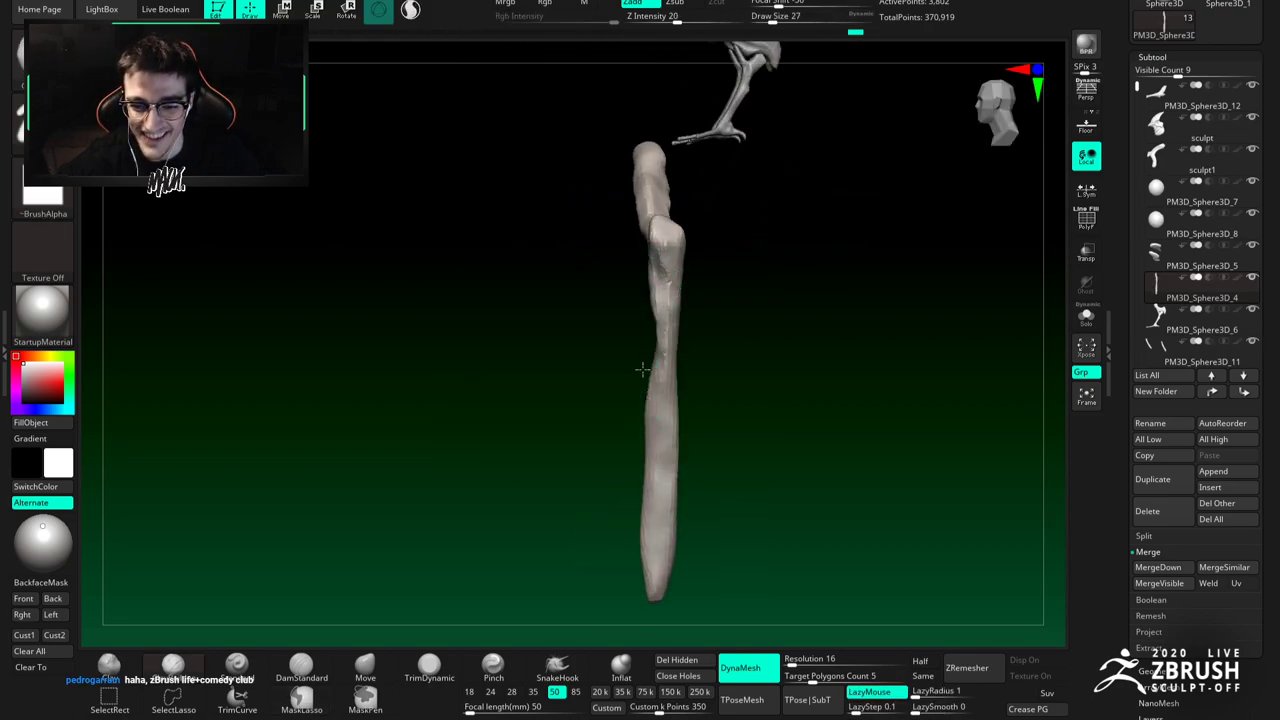
{"action": "right_click_drag", "start_coordinate": [643, 395], "coordinate": [645, 270], "text": "alt"}
{"action": "right_click_drag", "start_coordinate": [645, 270], "coordinate": [663, 294]}
{"action": "key", "text": "space"}
{"action": "left_click_drag", "start_coordinate": [663, 294], "coordinate": [635, 343]}
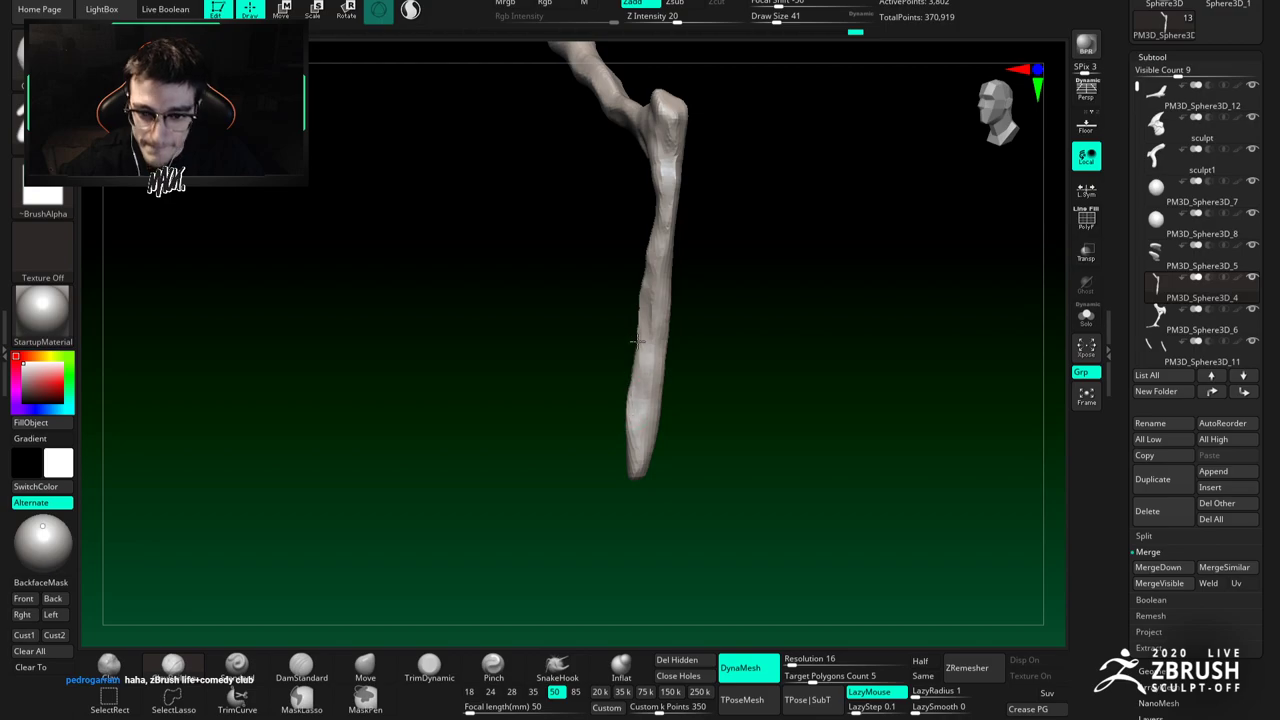
{"action": "right_click_drag", "start_coordinate": [636, 343], "coordinate": [638, 343]}
{"action": "right_click_drag", "start_coordinate": [638, 418], "coordinate": [653, 413]}
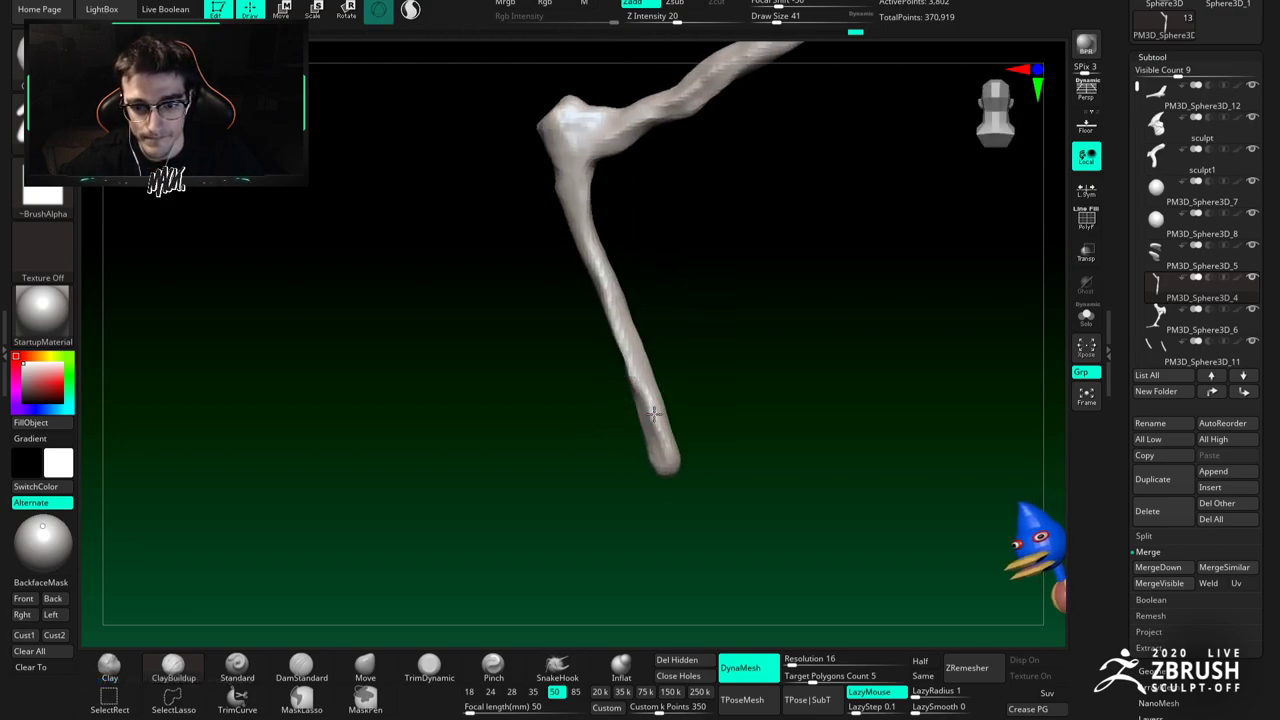
{"action": "right_click_drag", "start_coordinate": [635, 346], "coordinate": [622, 307]}
{"action": "mouse_move", "coordinate": [586, 191]}
{"action": "right_mouse_down"}
{"action": "mouse_move", "coordinate": [606, 246]}
{"action": "mouse_move", "coordinate": [625, 252]}
{"action": "mouse_move", "coordinate": [637, 199]}
{"action": "mouse_move", "coordinate": [694, 289]}
{"action": "mouse_move", "coordinate": [686, 269]}
{"action": "mouse_move", "coordinate": [688, 298]}
{"action": "mouse_move", "coordinate": [694, 280]}
{"action": "mouse_move", "coordinate": [677, 250]}
{"action": "mouse_move", "coordinate": [663, 251]}
{"action": "mouse_move", "coordinate": [690, 252]}
{"action": "mouse_move", "coordinate": [700, 310]}
{"action": "mouse_move", "coordinate": [708, 301]}
{"action": "mouse_move", "coordinate": [683, 291]}
{"action": "mouse_move", "coordinate": [577, 403]}
{"action": "right_mouse_up"}
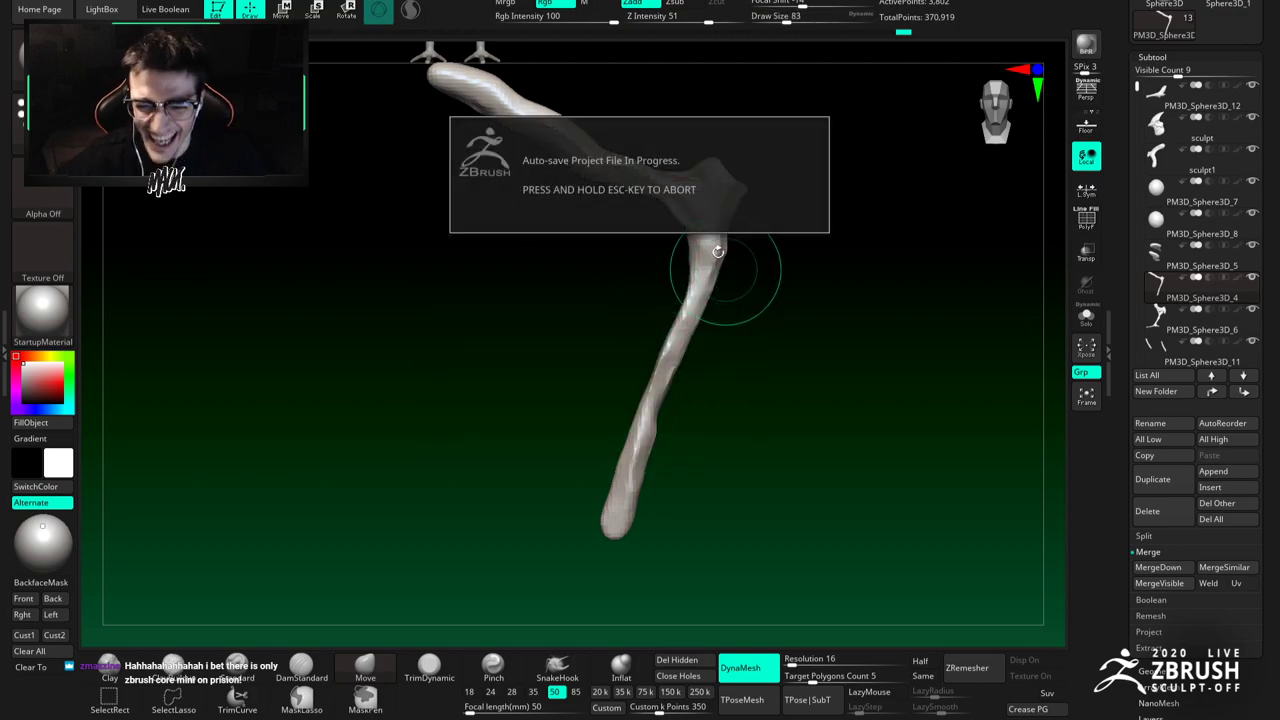
Step: Adjust the curve of the upper arm and bend with the Move brush at draw size 108
{"action": "key", "text": "space"}
{"action": "key", "text": "space"}
{"action": "left_click_drag", "start_coordinate": [694, 239], "coordinate": [695, 239]}
{"action": "key", "text": "space"}
{"action": "left_click_drag", "start_coordinate": [694, 259], "coordinate": [697, 259]}
{"action": "right_click_drag", "start_coordinate": [689, 259], "coordinate": [715, 283], "text": "alt"}
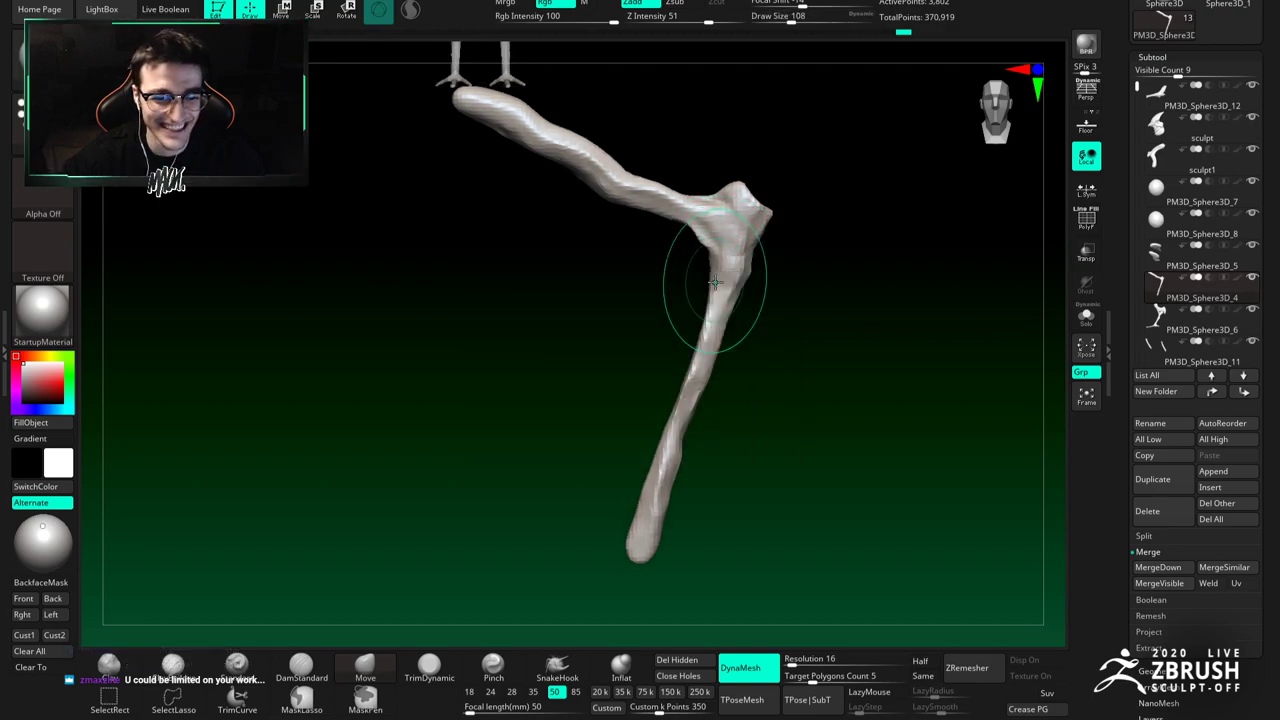
{"action": "right_click_drag", "start_coordinate": [607, 170], "coordinate": [642, 218], "text": "alt"}
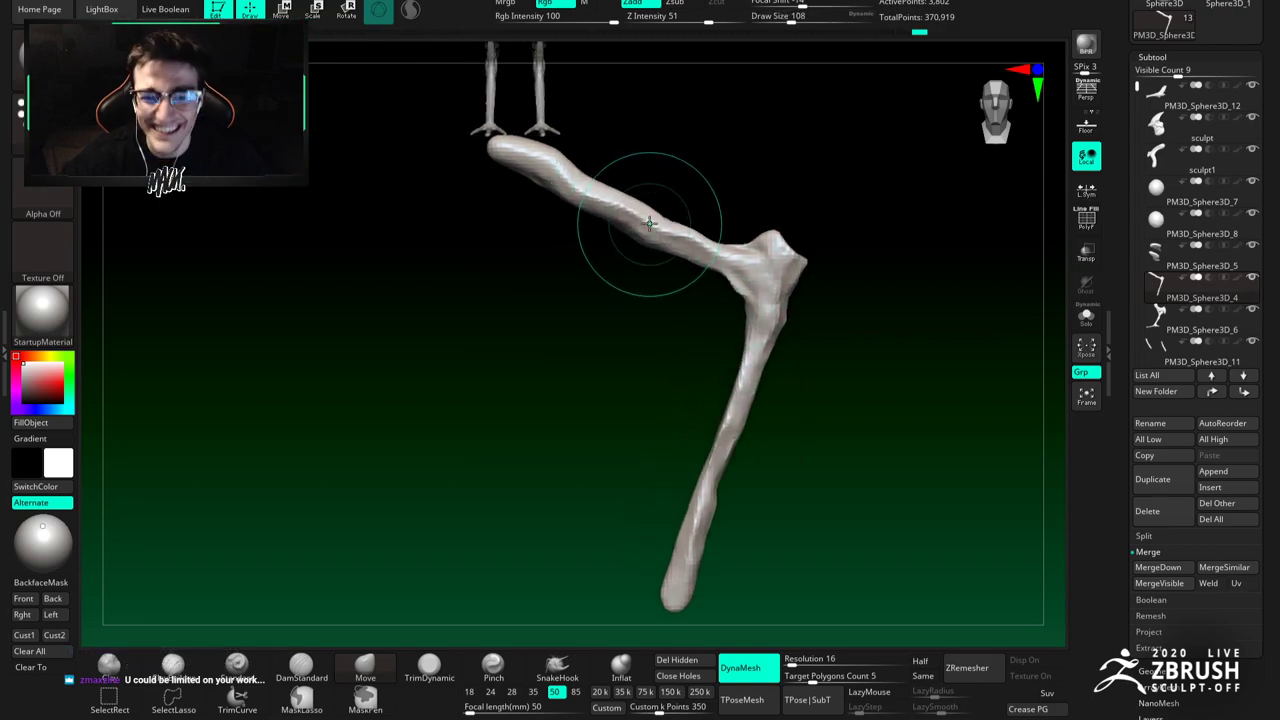
Step: Add bark-like volume along the branch's upper arm with ClayBuildup, working from several sides
{"action": "right_click_drag", "start_coordinate": [545, 145], "coordinate": [634, 243], "text": "alt"}
{"action": "left_click_drag", "start_coordinate": [634, 243], "coordinate": [624, 240]}
{"action": "key", "text": "b"}
{"action": "key", "text": "c"}
{"action": "key", "text": "b"}
{"action": "mouse_move", "coordinate": [624, 240]}
{"action": "right_mouse_down", "text": "ctrl"}
{"action": "mouse_move", "coordinate": [626, 268]}
{"action": "mouse_move", "coordinate": [593, 216]}
{"action": "mouse_move", "coordinate": [596, 226]}
{"action": "mouse_move", "coordinate": [660, 203]}
{"action": "mouse_move", "coordinate": [700, 212]}
{"action": "mouse_move", "coordinate": [596, 218]}
{"action": "mouse_move", "coordinate": [660, 208]}
{"action": "mouse_move", "coordinate": [634, 224]}
{"action": "right_mouse_up", "text": "ctrl"}
{"action": "key", "text": "space"}
{"action": "left_click_drag", "start_coordinate": [634, 224], "coordinate": [649, 230]}
{"action": "right_click_drag", "start_coordinate": [651, 234], "coordinate": [637, 180]}
{"action": "right_click_drag", "start_coordinate": [663, 105], "coordinate": [636, 207]}
{"action": "mouse_move", "coordinate": [638, 275]}
{"action": "right_mouse_down"}
{"action": "mouse_move", "coordinate": [657, 266]}
{"action": "mouse_move", "coordinate": [640, 300]}
{"action": "right_mouse_up"}
Step: Level and thin the branch's upper tip beneath the bird's feet with the Move brush at draw size 41 and TrimDynamic
{"action": "right_click_drag", "start_coordinate": [592, 381], "coordinate": [570, 375], "text": "alt"}
{"action": "key", "text": "space"}
{"action": "left_click_drag", "start_coordinate": [630, 282], "coordinate": [649, 283]}
{"action": "right_click_drag", "start_coordinate": [610, 262], "coordinate": [651, 429]}
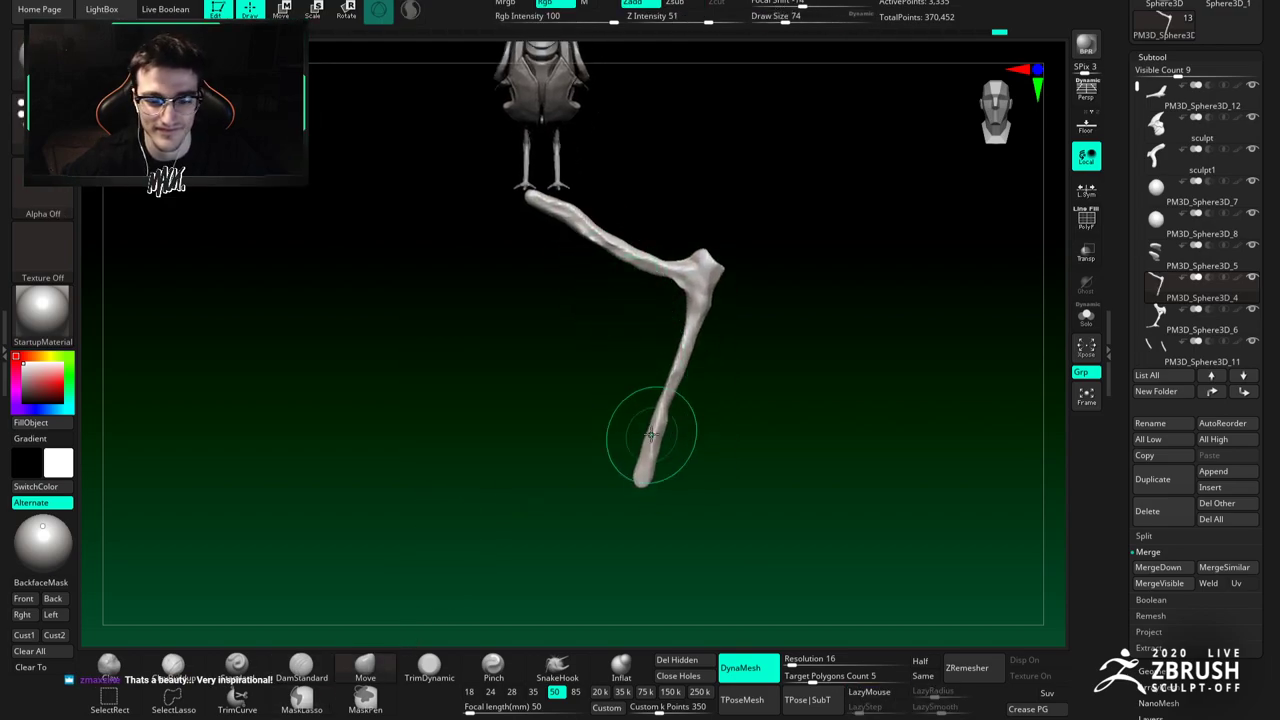
{"action": "key", "text": "space"}
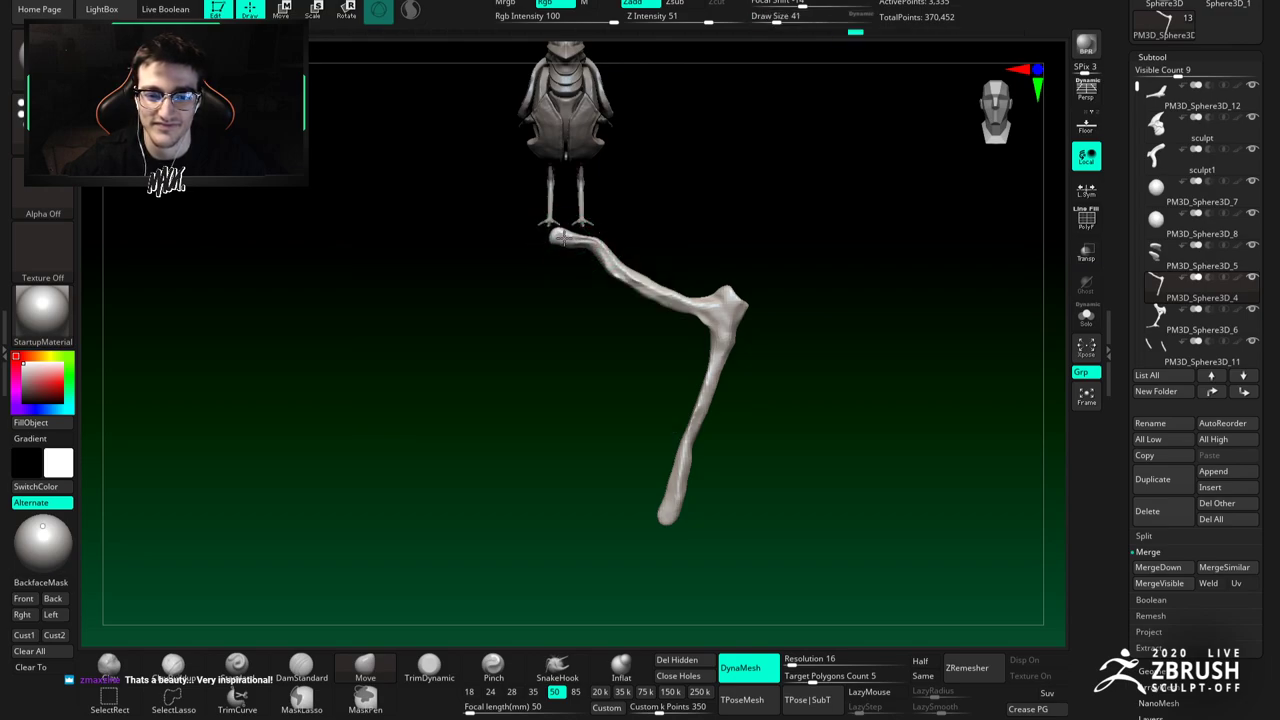
{"action": "right_click_drag", "start_coordinate": [568, 245], "coordinate": [631, 263]}
{"action": "mouse_move", "coordinate": [543, 449]}
{"action": "right_mouse_down"}
{"action": "mouse_move", "coordinate": [630, 248]}
{"action": "mouse_move", "coordinate": [672, 221]}
{"action": "mouse_move", "coordinate": [645, 219]}
{"action": "mouse_move", "coordinate": [646, 246]}
{"action": "mouse_move", "coordinate": [717, 220]}
{"action": "mouse_move", "coordinate": [596, 240]}
{"action": "mouse_move", "coordinate": [609, 209]}
{"action": "mouse_move", "coordinate": [569, 293]}
{"action": "mouse_move", "coordinate": [592, 330]}
{"action": "right_mouse_up"}
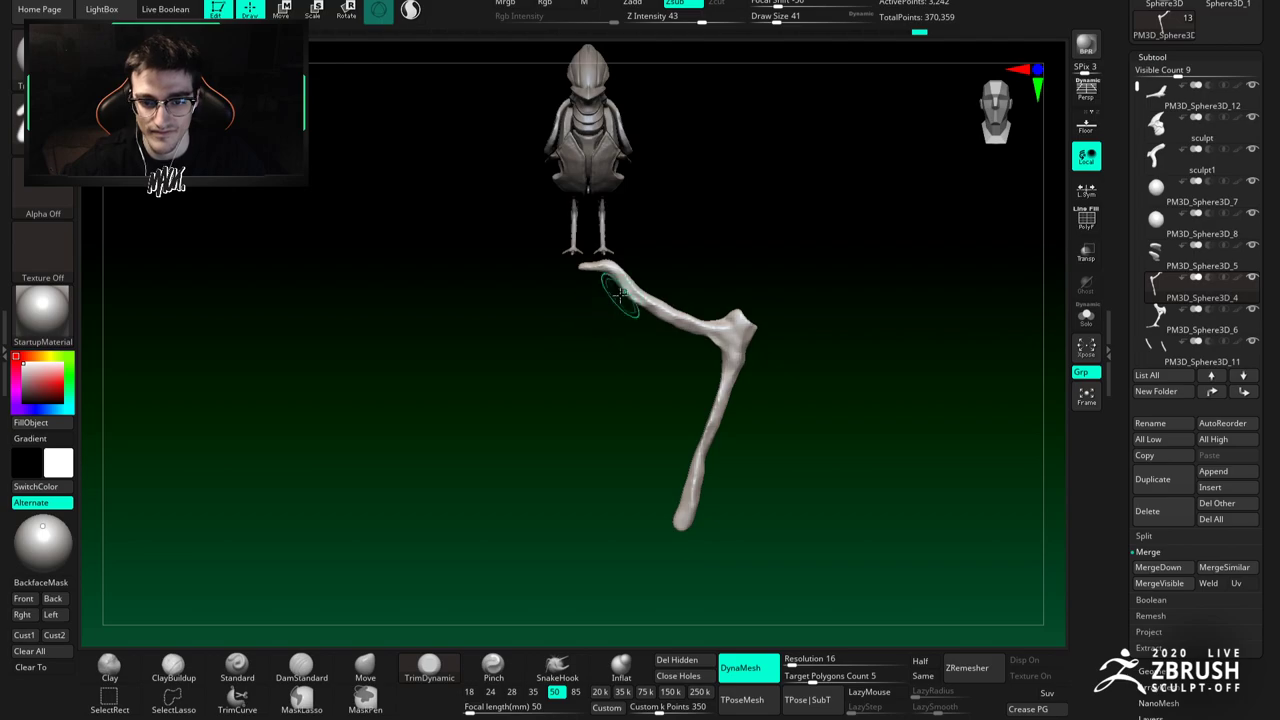
Step: Adjust the upper arm's curve toward the bend with the Move brush at draw size 56
{"action": "left_click", "coordinate": [367, 665]}
{"action": "right_click_drag", "start_coordinate": [608, 285], "coordinate": [632, 337], "text": "ctrl"}
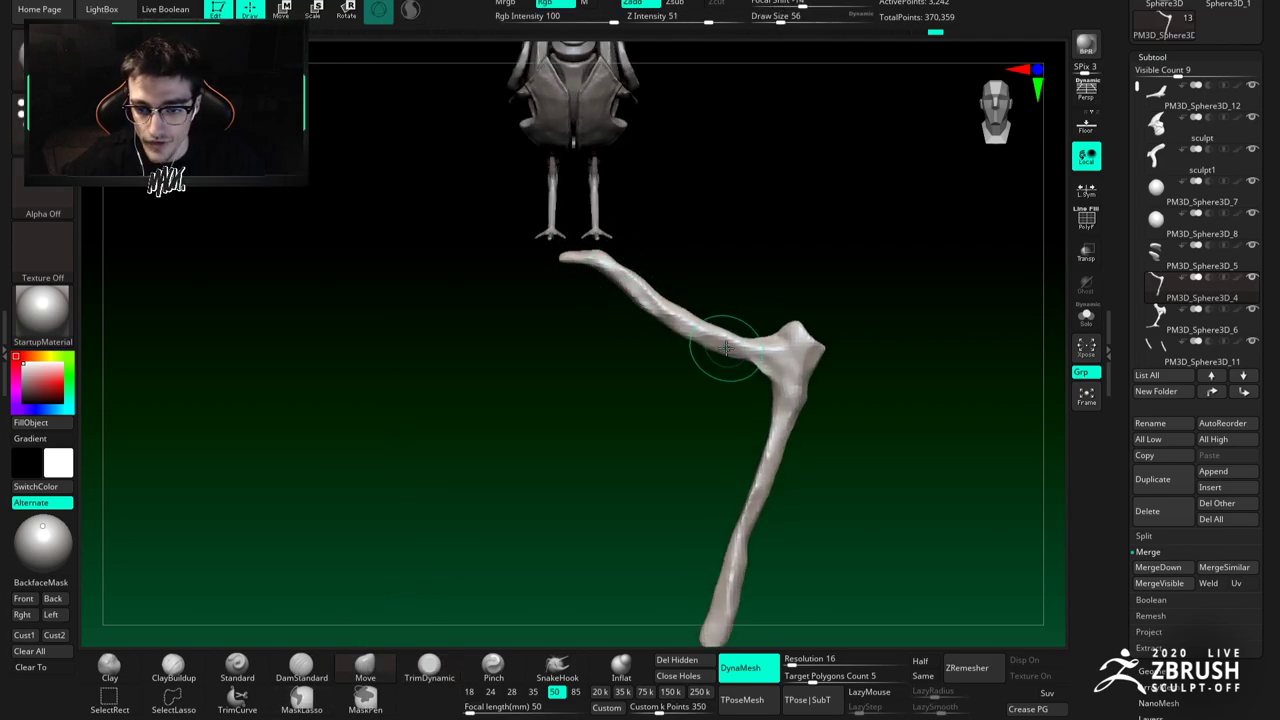
{"action": "right_click_drag", "start_coordinate": [725, 348], "coordinate": [706, 302], "text": "alt"}
{"action": "key", "text": "space"}
{"action": "left_click_drag", "start_coordinate": [706, 304], "coordinate": [702, 308]}
{"action": "key", "text": "space"}
Step: Build up and blend the branch's bend where the upper arm joins it, using ClayBuildup at draw size 39
{"action": "key", "text": "b"}
{"action": "key", "text": "d"}
{"action": "key", "text": "s"}
{"action": "mouse_move", "coordinate": [706, 312]}
{"action": "right_mouse_down"}
{"action": "mouse_move", "coordinate": [729, 288]}
{"action": "mouse_move", "coordinate": [731, 306]}
{"action": "mouse_move", "coordinate": [668, 264]}
{"action": "mouse_move", "coordinate": [700, 320]}
{"action": "right_mouse_up"}
{"action": "key", "text": "b"}
{"action": "key", "text": "c"}
{"action": "key", "text": "b"}
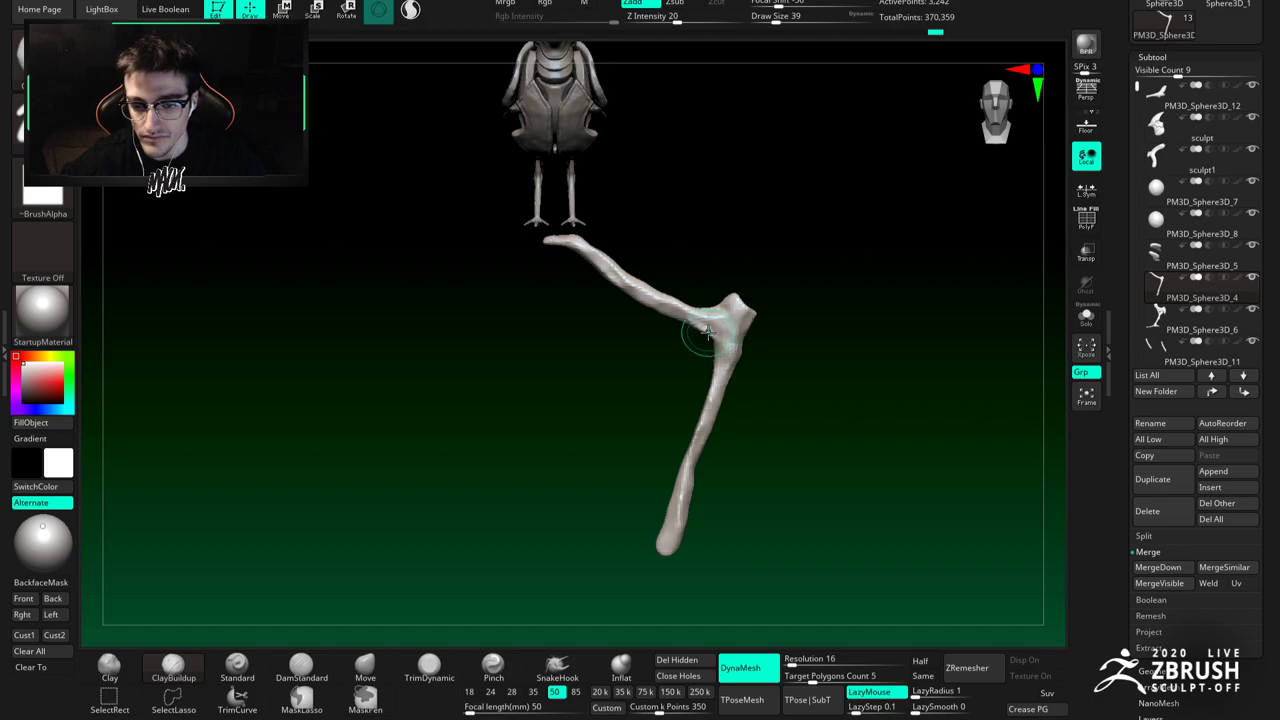
{"action": "key", "text": "b"}
{"action": "key", "text": "m"}
{"action": "key", "text": "v"}
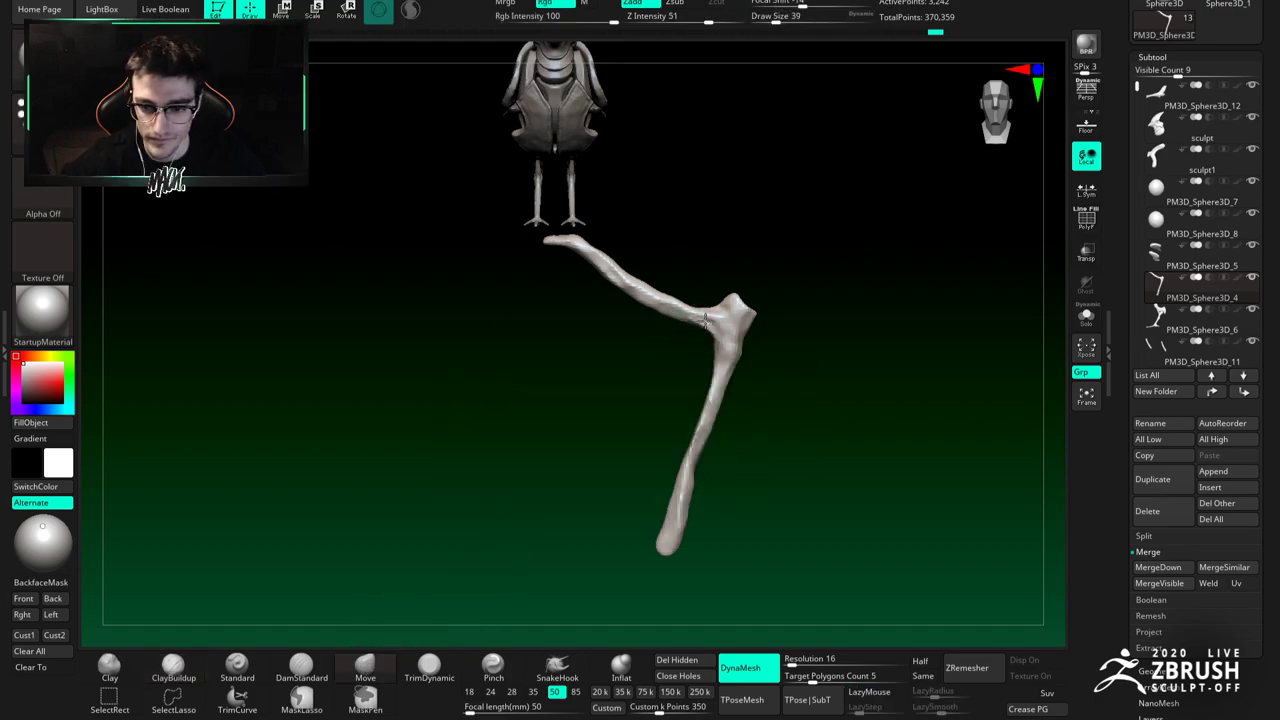
{"action": "key", "text": "b"}
{"action": "key", "text": "c"}
{"action": "key", "text": "b"}
{"action": "right_click_drag", "start_coordinate": [712, 320], "coordinate": [752, 345], "text": "ctrl"}
{"action": "left_click_drag", "start_coordinate": [752, 338], "coordinate": [661, 328]}
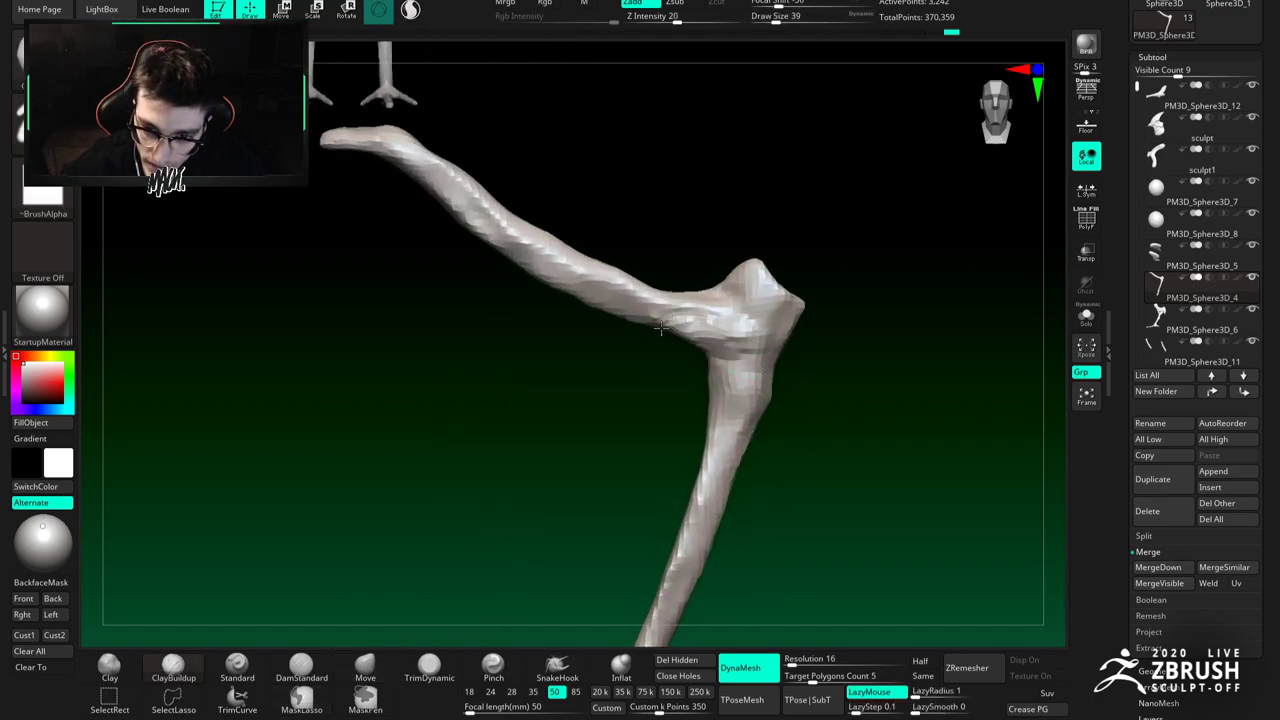
{"action": "right_click_drag", "start_coordinate": [708, 358], "coordinate": [765, 328]}
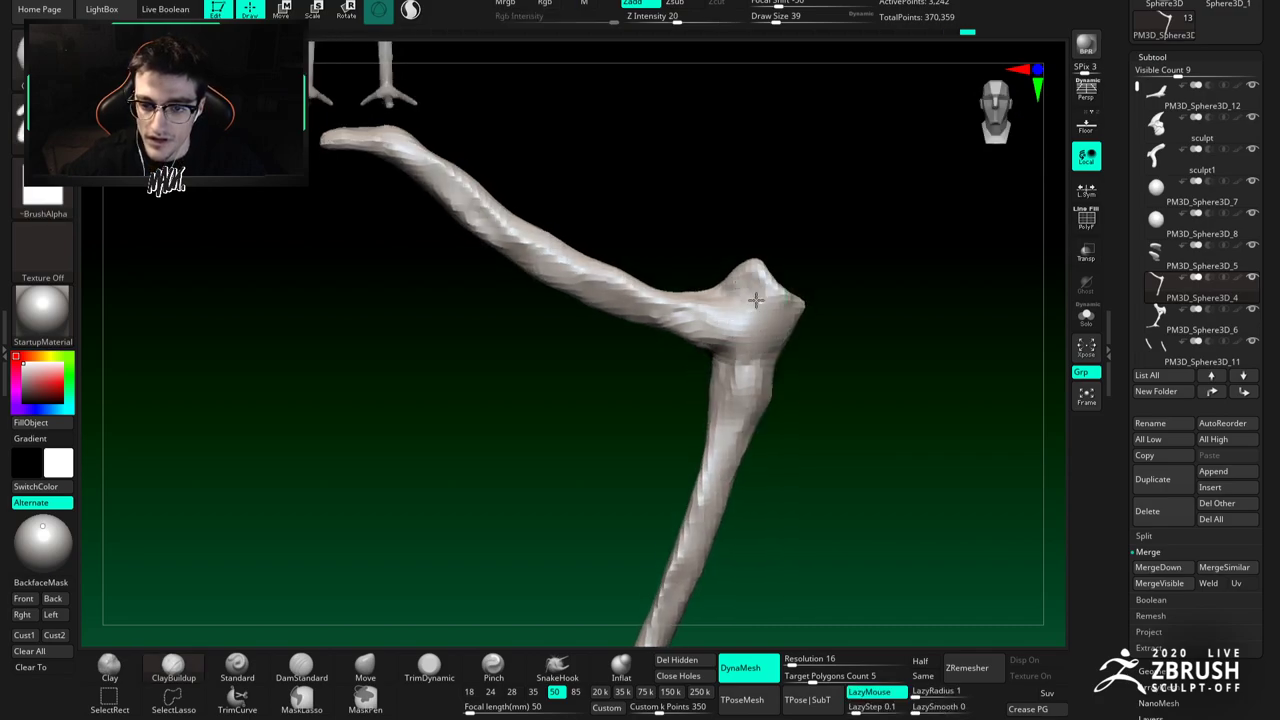
{"action": "right_click_drag", "start_coordinate": [737, 301], "coordinate": [676, 330], "text": "ctrl"}
{"action": "right_click_drag", "start_coordinate": [677, 394], "coordinate": [753, 348]}
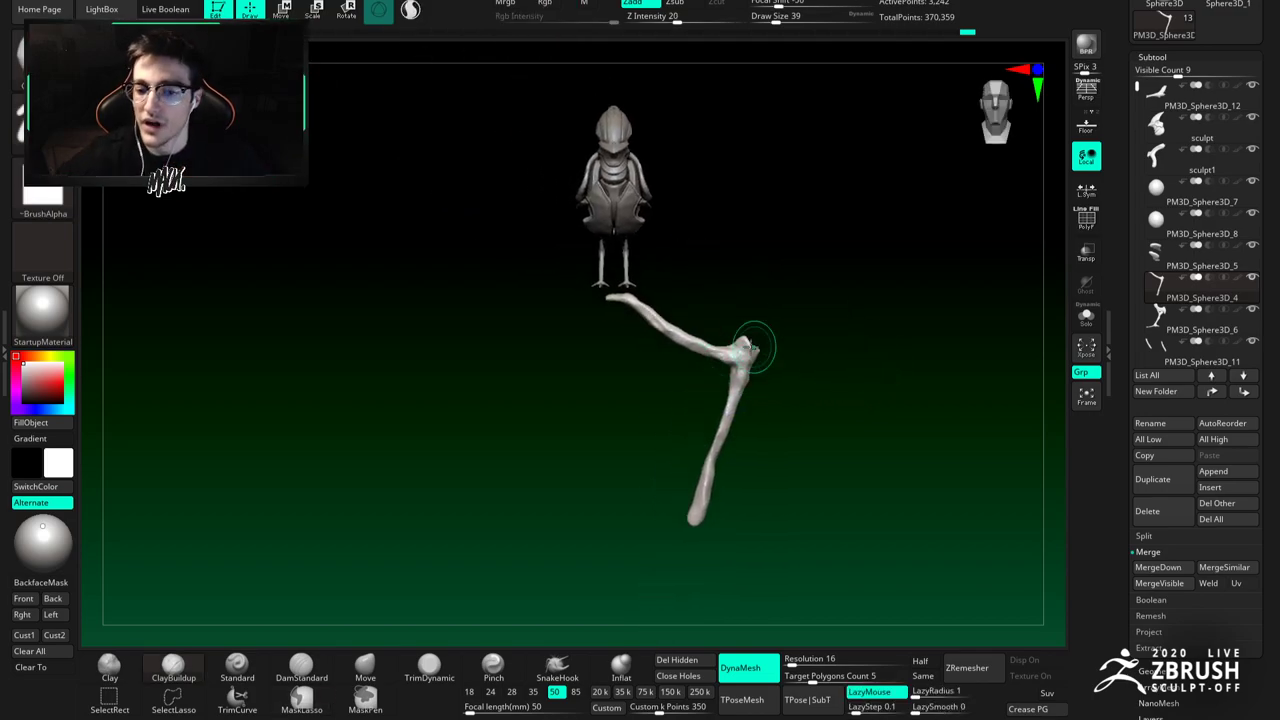
Step: Reshape the branch's lower arm and its lower end with the Move brush, finishing at draw size 71
{"action": "left_click", "coordinate": [378, 668]}
{"action": "key", "text": "space"}
{"action": "left_click_drag", "start_coordinate": [712, 421], "coordinate": [702, 488]}
{"action": "key", "text": "ctrl+z"}
{"action": "key", "text": "space"}
{"action": "left_click_drag", "start_coordinate": [714, 441], "coordinate": [726, 442]}
{"action": "left_click_drag", "start_coordinate": [725, 452], "coordinate": [712, 445]}
{"action": "key", "text": "space"}
{"action": "left_click_drag", "start_coordinate": [696, 517], "coordinate": [706, 490]}
{"action": "key", "text": "space"}
{"action": "left_click_drag", "start_coordinate": [712, 501], "coordinate": [709, 501]}
Step: Select the bird's chest plate subtool and isolate it
{"action": "mouse_move", "coordinate": [649, 322]}
{"action": "right_mouse_down", "text": "alt"}
{"action": "mouse_move", "coordinate": [689, 394]}
{"action": "mouse_move", "coordinate": [707, 388]}
{"action": "mouse_move", "coordinate": [686, 366]}
{"action": "mouse_move", "coordinate": [704, 374]}
{"action": "mouse_move", "coordinate": [672, 370]}
{"action": "right_mouse_up", "text": "alt"}
{"action": "right_click_drag", "start_coordinate": [676, 256], "coordinate": [680, 290], "text": "ctrl"}
{"action": "left_click", "coordinate": [680, 258], "text": "alt"}
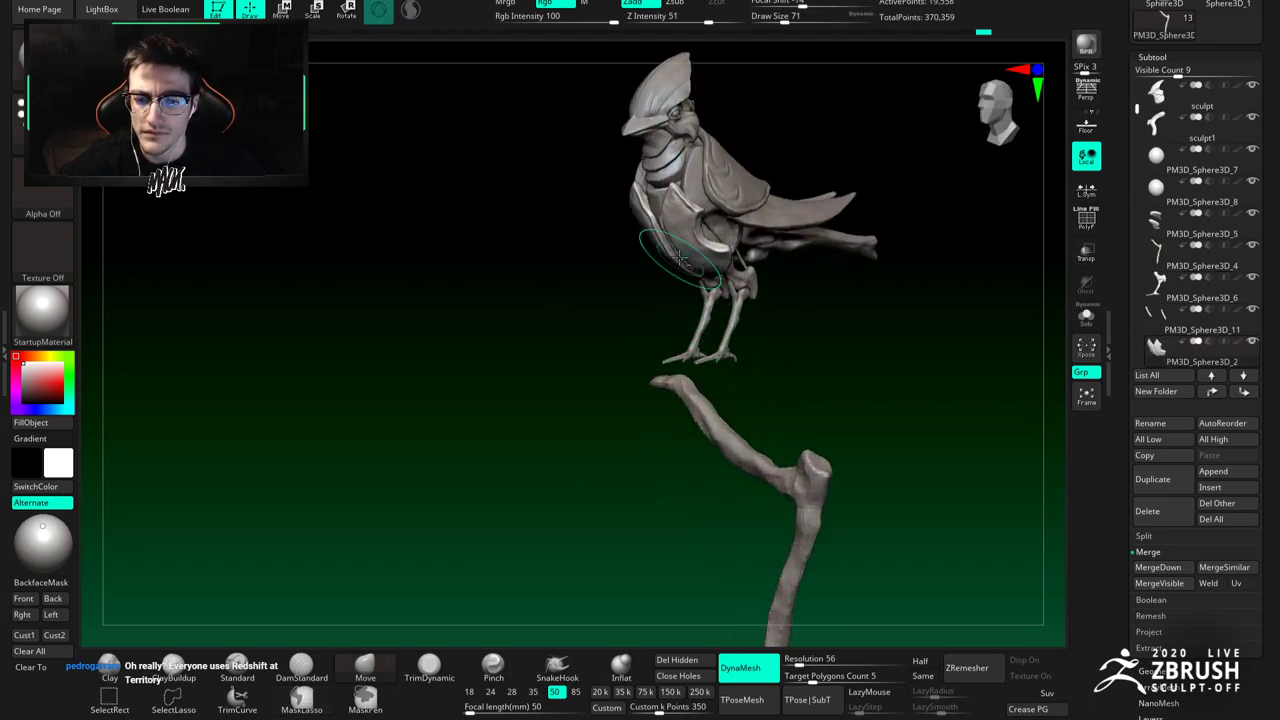
{"action": "right_click_drag", "start_coordinate": [731, 193], "coordinate": [719, 349], "text": "alt"}
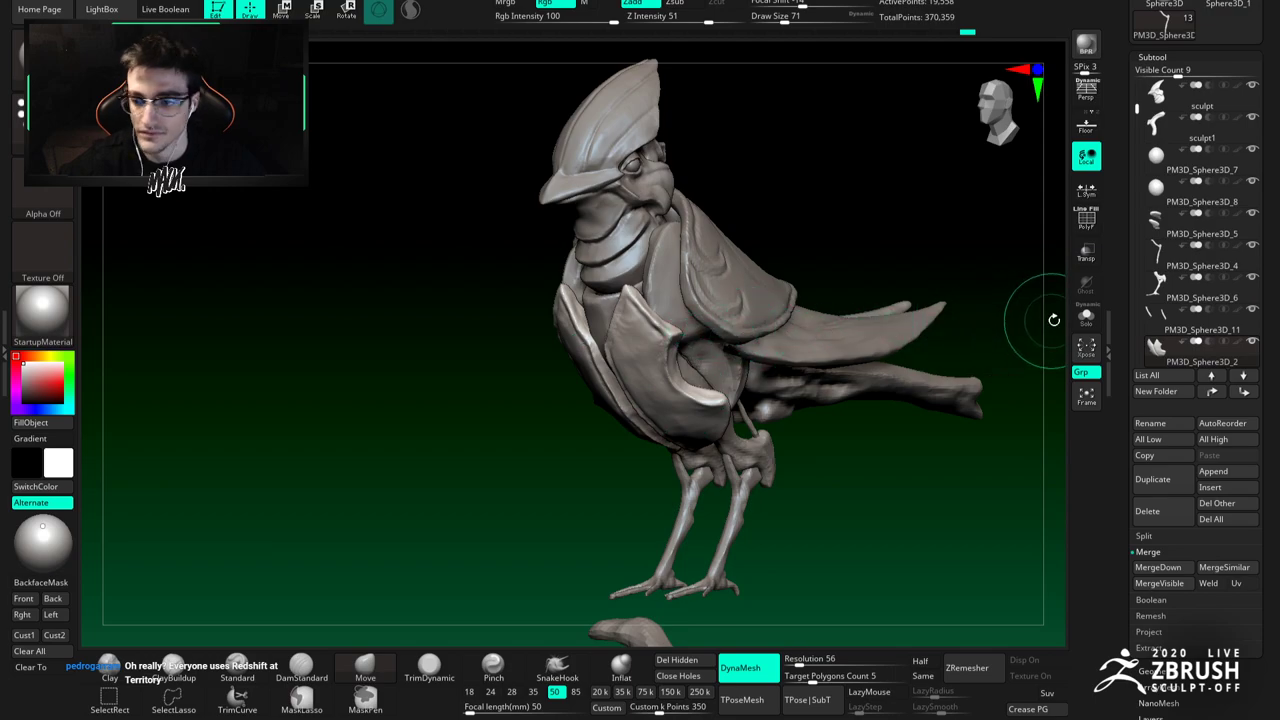
{"action": "left_click", "coordinate": [1087, 317]}
Step: Fill out and smooth the front surfaces of the chest plates with ClayBuildup at draw size 83
{"action": "mouse_move", "coordinate": [648, 272]}
{"action": "right_mouse_down", "text": "ctrl"}
{"action": "mouse_move", "coordinate": [648, 331]}
{"action": "mouse_move", "coordinate": [642, 313]}
{"action": "mouse_move", "coordinate": [667, 331]}
{"action": "mouse_move", "coordinate": [646, 345]}
{"action": "mouse_move", "coordinate": [695, 340]}
{"action": "mouse_move", "coordinate": [640, 218]}
{"action": "right_mouse_up", "text": "ctrl"}
{"action": "key", "text": "bracketleft"}
{"action": "key", "text": "bracketleft"}
{"action": "key", "text": "b"}
{"action": "key", "text": "d"}
{"action": "key", "text": "s"}
{"action": "key", "text": "bracketleft"}
{"action": "key", "text": "bracketleft"}
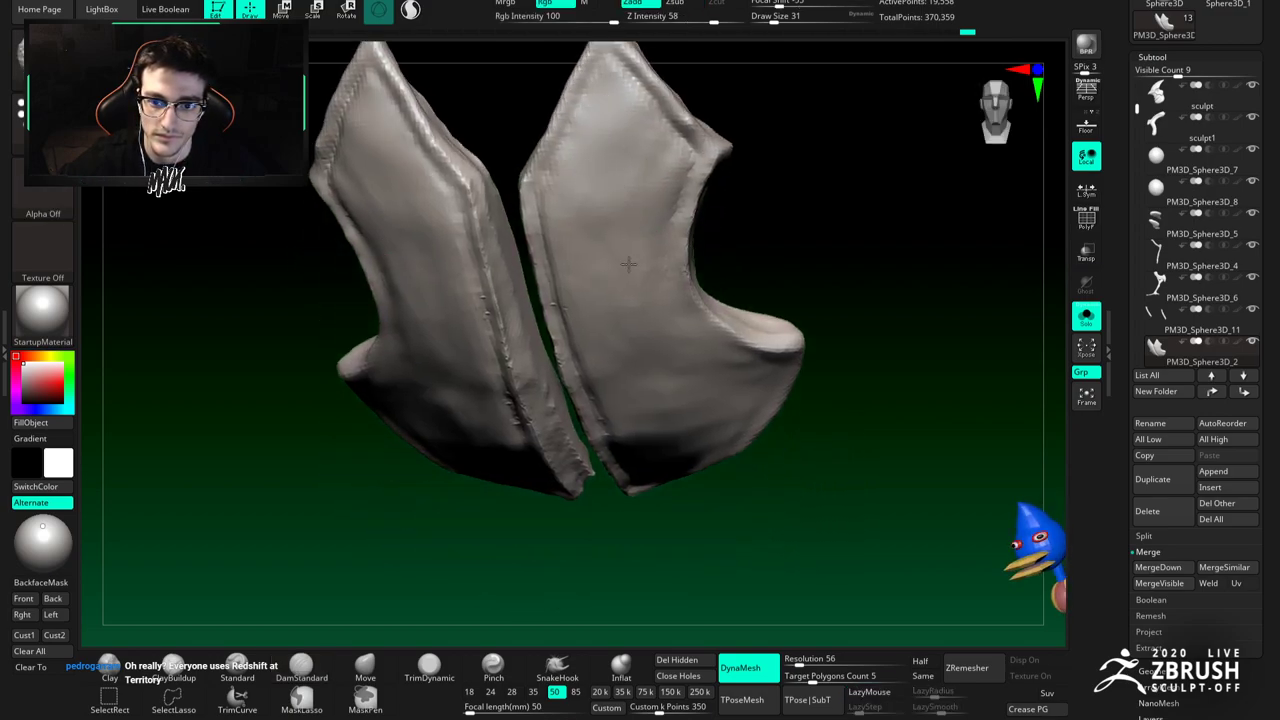
{"action": "key", "text": "b"}
{"action": "key", "text": "c"}
{"action": "key", "text": "b"}
{"action": "key", "text": "space"}
{"action": "left_click_drag", "start_coordinate": [594, 242], "coordinate": [610, 244]}
{"action": "right_click_drag", "start_coordinate": [611, 268], "coordinate": [584, 236]}
{"action": "key", "text": "space"}
{"action": "mouse_move", "coordinate": [584, 238]}
{"action": "left_mouse_down"}
{"action": "mouse_move", "coordinate": [600, 238]}
{"action": "mouse_move", "coordinate": [591, 216]}
{"action": "left_mouse_up"}
{"action": "mouse_move", "coordinate": [635, 377]}
{"action": "left_mouse_down", "text": "shift"}
{"action": "mouse_move", "coordinate": [688, 415]}
{"action": "mouse_move", "coordinate": [660, 443]}
{"action": "mouse_move", "coordinate": [669, 463]}
{"action": "left_mouse_up", "text": "shift"}
Step: Remesh the chest plates with DynaMesh at resolution 136
{"action": "mouse_move", "coordinate": [680, 428]}
{"action": "right_mouse_down"}
{"action": "mouse_move", "coordinate": [650, 468]}
{"action": "mouse_move", "coordinate": [729, 463]}
{"action": "right_mouse_up"}
{"action": "key", "text": "ctrl"}
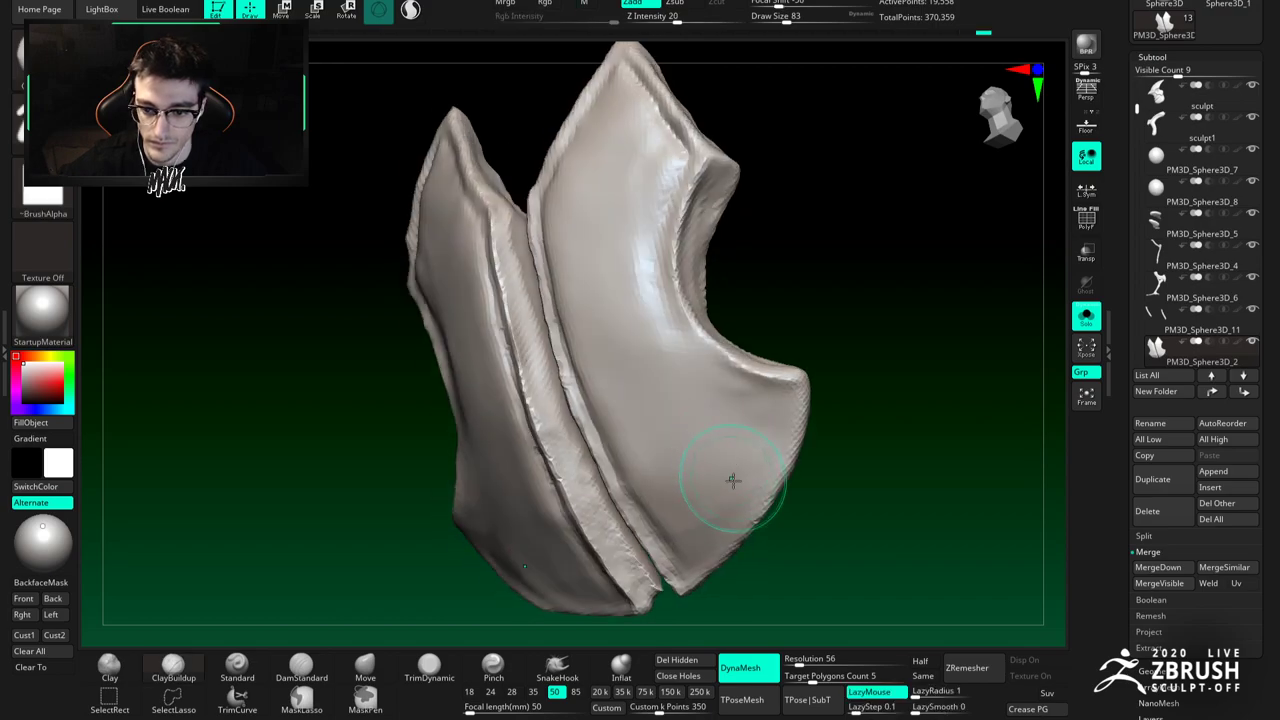
{"action": "left_click_drag", "start_coordinate": [850, 572], "coordinate": [870, 596], "text": "ctrl"}
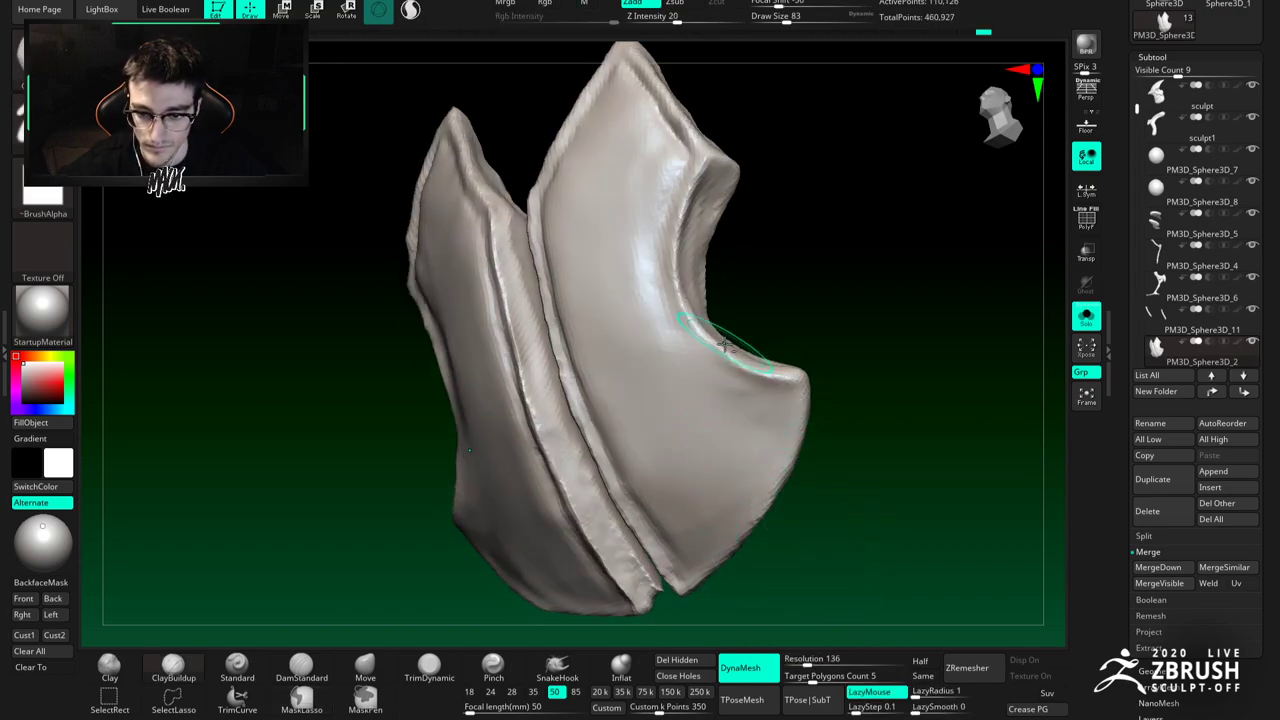
Step: Carve a groove inside the plates' rim along the outer notch with DamStandard at draw size 18 and LazyRadius 14
{"action": "right_click_drag", "start_coordinate": [737, 354], "coordinate": [773, 402], "text": "alt"}
{"action": "key", "text": "b"}
{"action": "key", "text": "d"}
{"action": "key", "text": "s"}
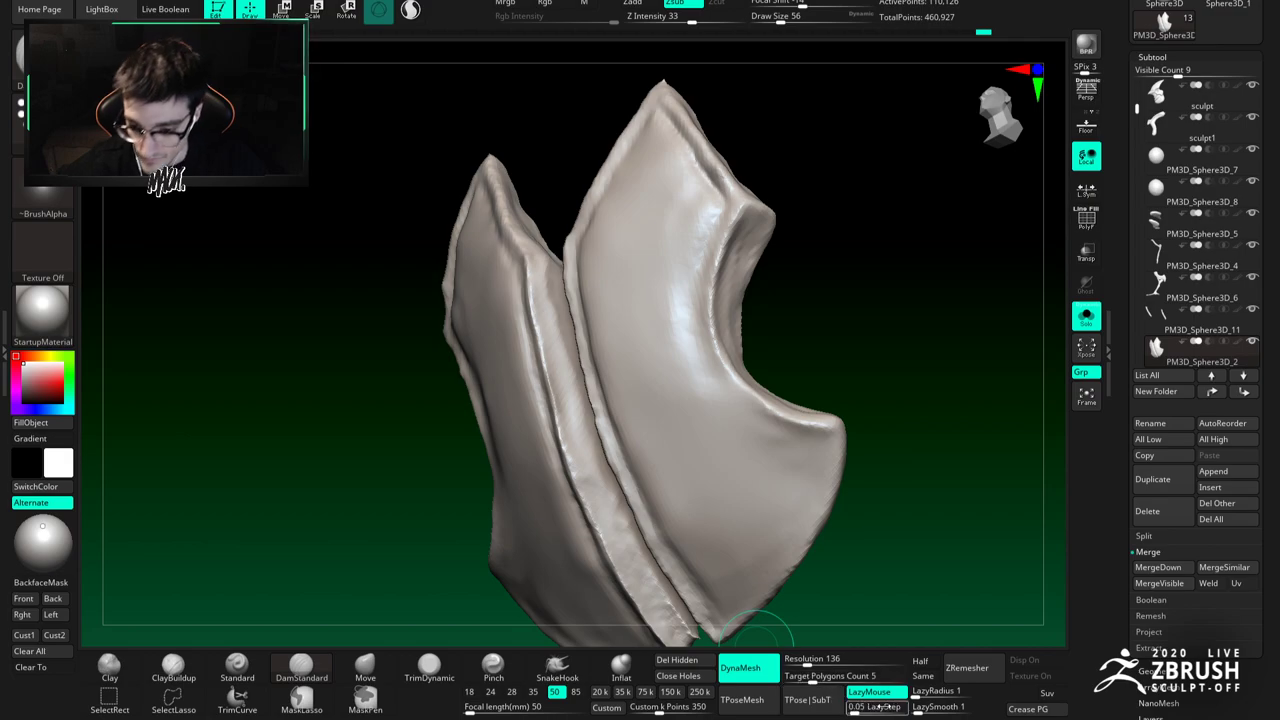
{"action": "key", "text": "space"}
{"action": "left_click", "coordinate": [721, 301]}
{"action": "key", "text": "b"}
{"action": "key", "text": "m"}
{"action": "key", "text": "v"}
{"action": "key", "text": "b"}
{"action": "key", "text": "d"}
{"action": "key", "text": "s"}
{"action": "mouse_move", "coordinate": [720, 301]}
{"action": "right_mouse_down"}
{"action": "mouse_move", "coordinate": [717, 223]}
{"action": "mouse_move", "coordinate": [720, 241]}
{"action": "right_mouse_up"}
{"action": "key", "text": "space"}
{"action": "left_click", "coordinate": [711, 271]}
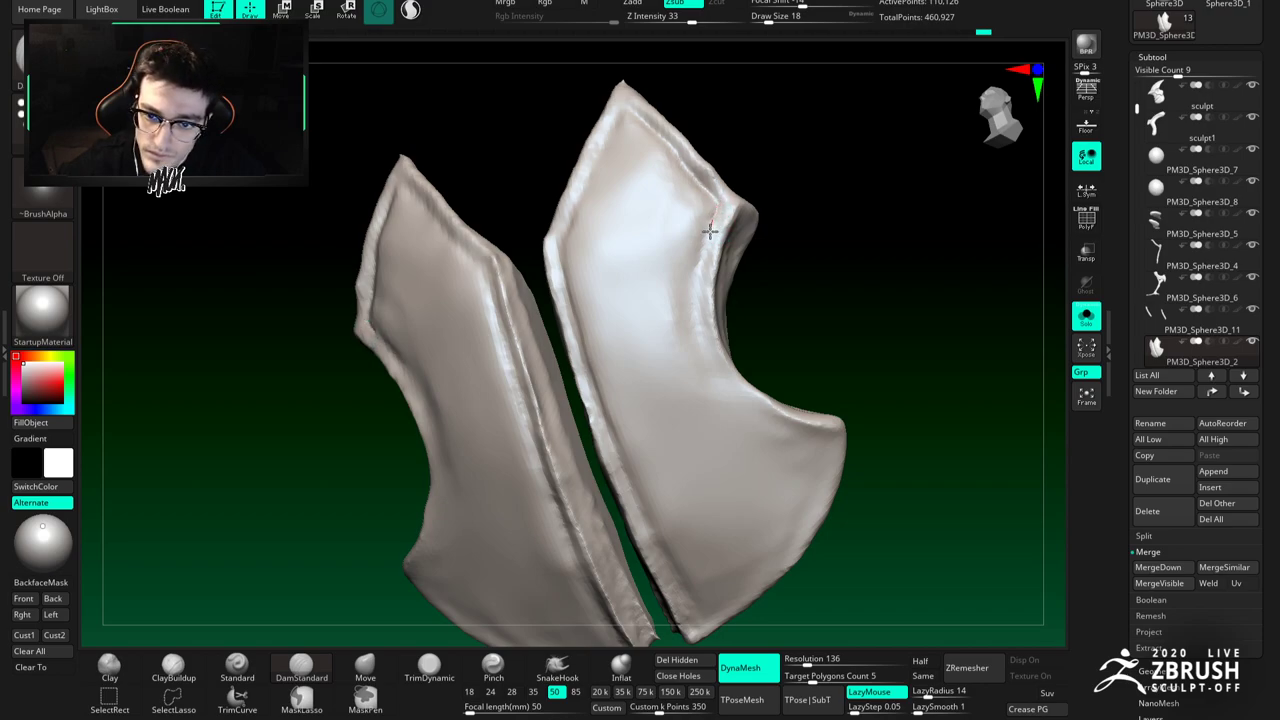
{"action": "right_click_drag", "start_coordinate": [707, 290], "coordinate": [707, 245]}
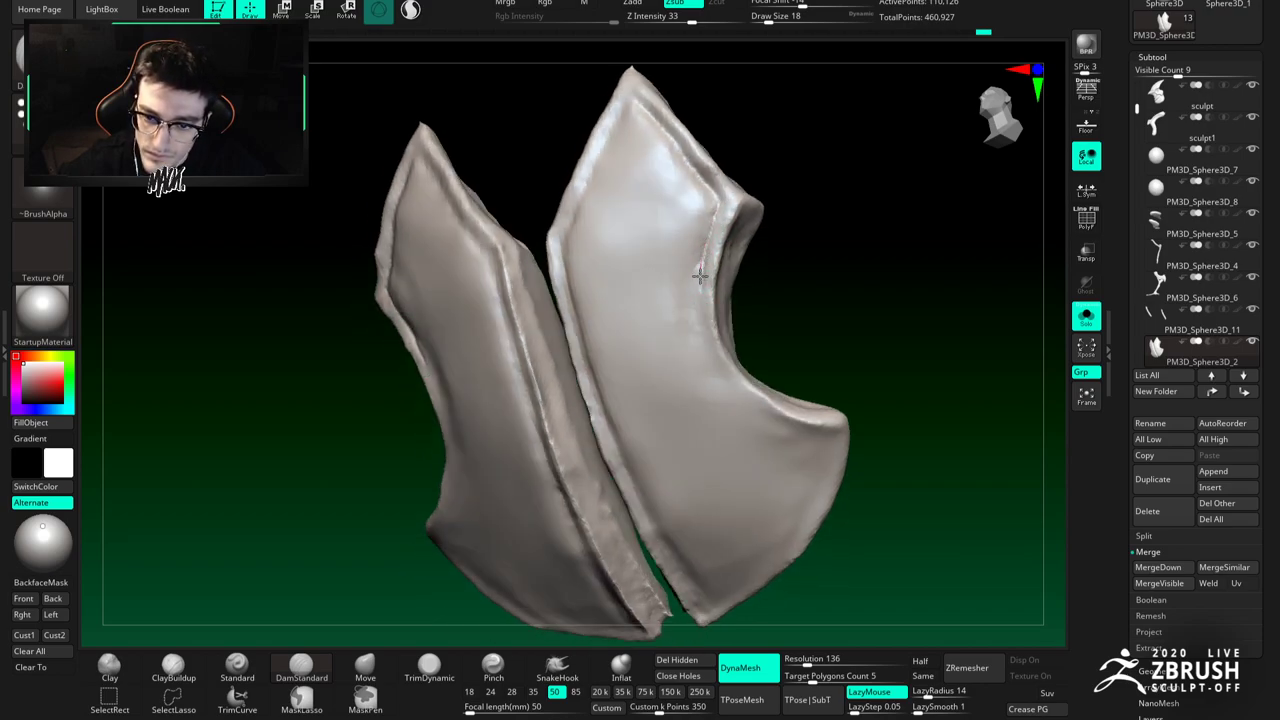
{"action": "mouse_move", "coordinate": [702, 332]}
{"action": "right_mouse_down"}
{"action": "mouse_move", "coordinate": [703, 298]}
{"action": "mouse_move", "coordinate": [703, 334]}
{"action": "right_mouse_up"}
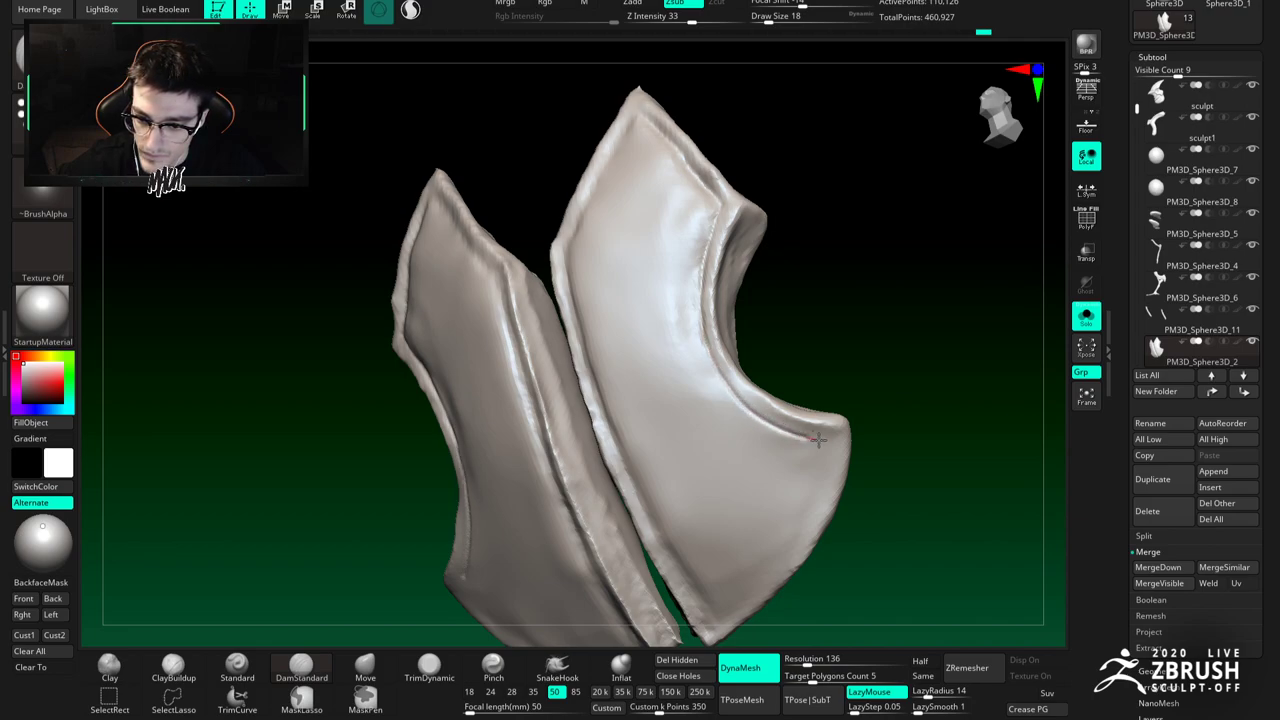
Step: Continue the rim groove around the plates' lower corner, inner edge and upper tip with DamStandard at draw size 18
{"action": "mouse_move", "coordinate": [835, 440]}
{"action": "right_mouse_down"}
{"action": "mouse_move", "coordinate": [791, 311]}
{"action": "mouse_move", "coordinate": [812, 263]}
{"action": "right_mouse_up"}
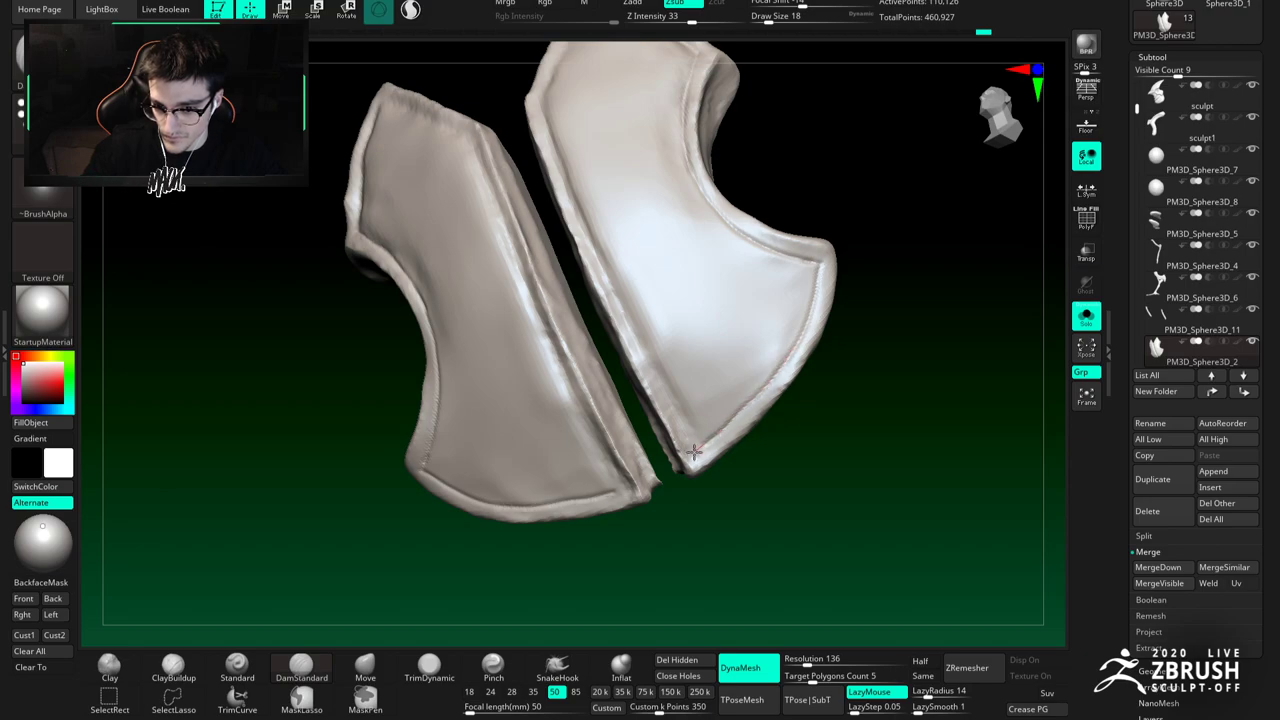
{"action": "right_click_drag", "start_coordinate": [682, 351], "coordinate": [700, 404], "text": "alt"}
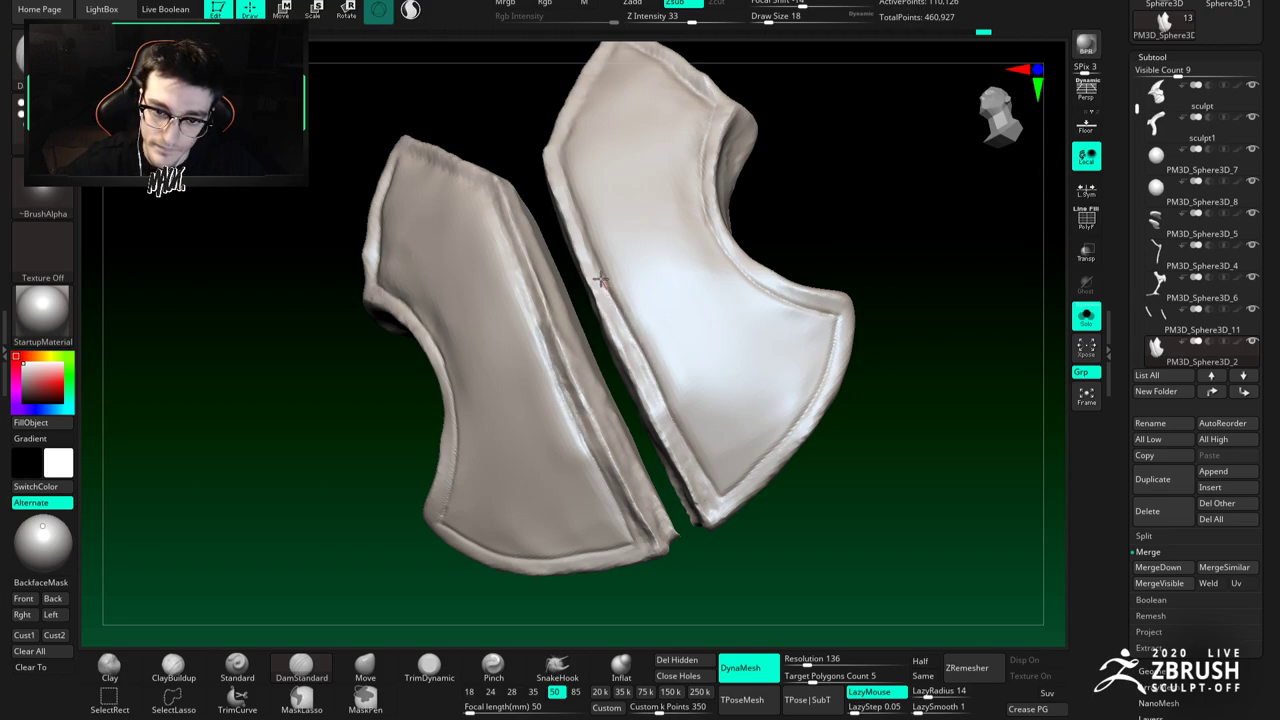
{"action": "right_click_drag", "start_coordinate": [613, 195], "coordinate": [692, 364]}
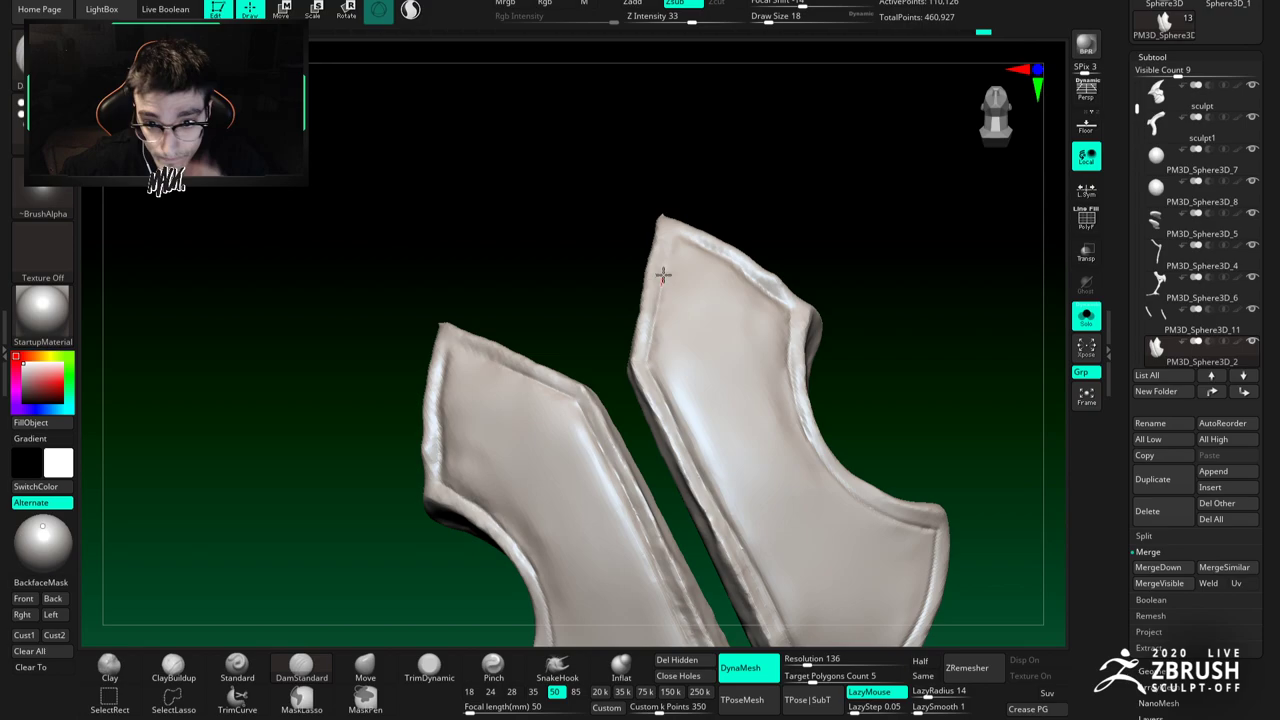
{"action": "mouse_move", "coordinate": [661, 231]}
{"action": "right_mouse_down"}
{"action": "mouse_move", "coordinate": [689, 300]}
{"action": "mouse_move", "coordinate": [666, 246]}
{"action": "mouse_move", "coordinate": [669, 271]}
{"action": "mouse_move", "coordinate": [657, 252]}
{"action": "right_mouse_up"}
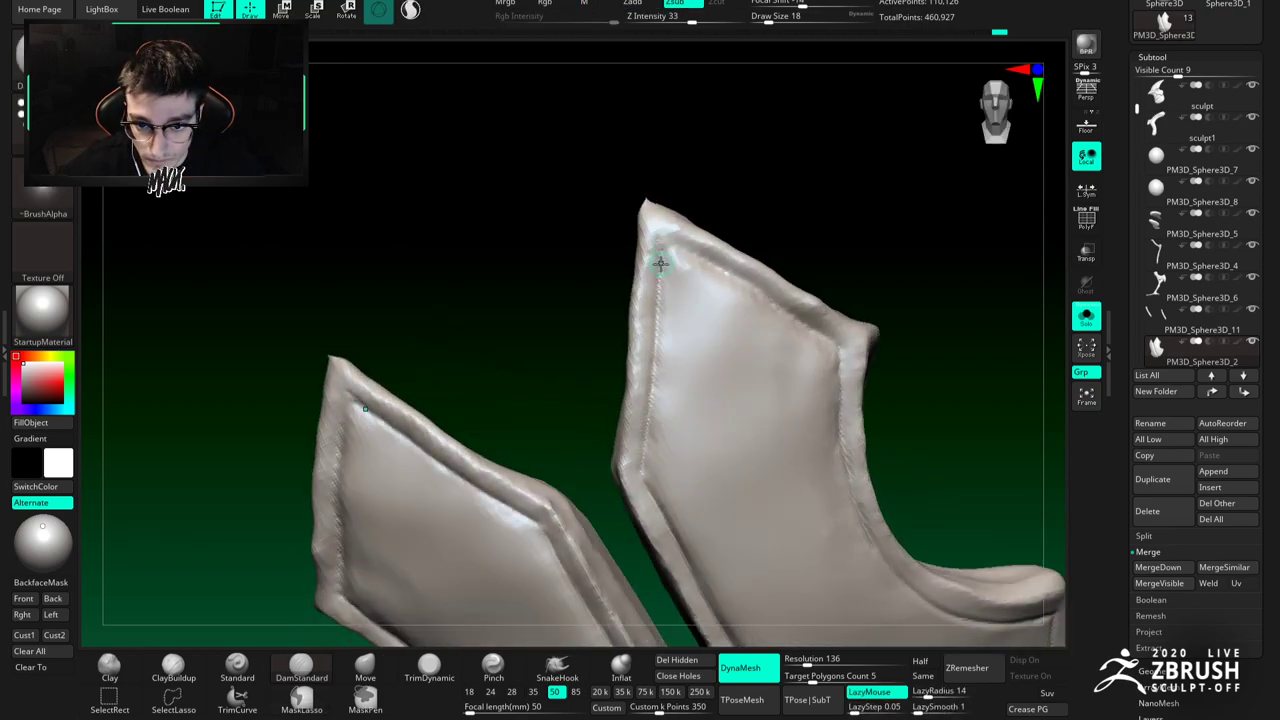
{"action": "left_click_drag", "start_coordinate": [659, 234], "coordinate": [780, 305]}
Step: Thicken and smooth the rim along the plates' upper slanted edge with ClayBuildup at draw size 27
{"action": "key", "text": "b"}
{"action": "key", "text": "c"}
{"action": "key", "text": "b"}
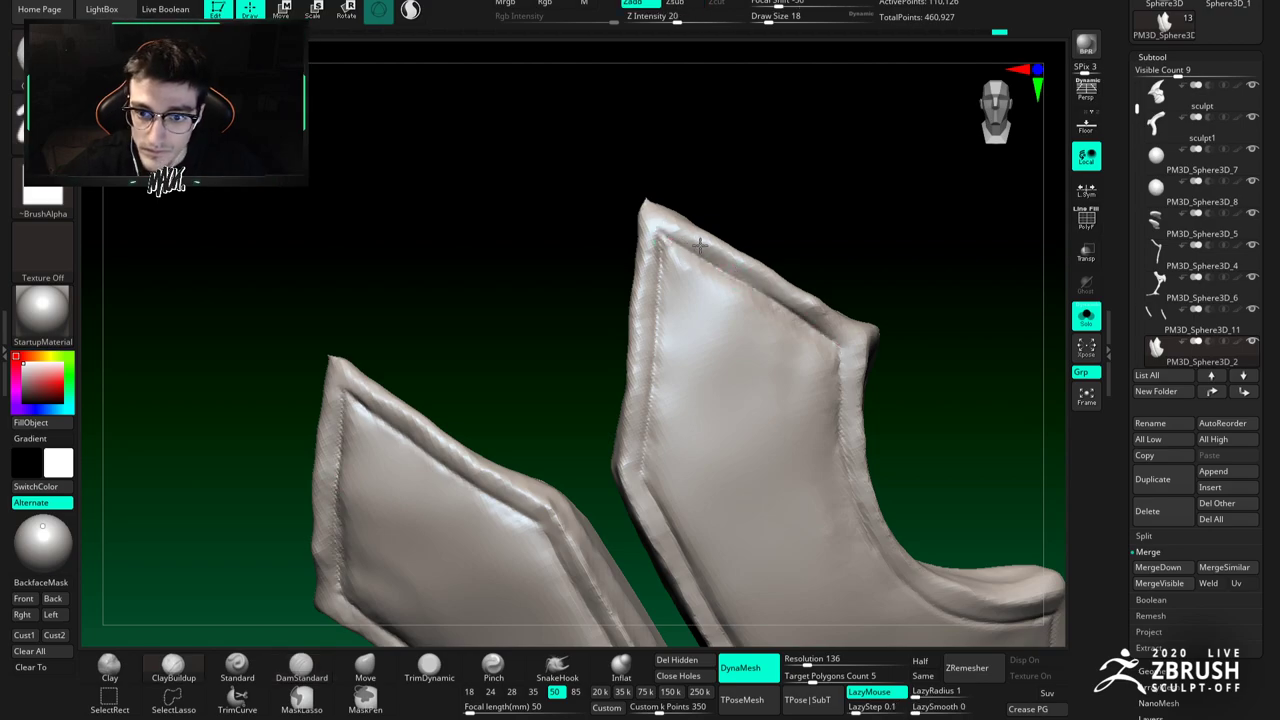
{"action": "right_click_drag", "start_coordinate": [700, 245], "coordinate": [706, 246]}
{"action": "key", "text": "space"}
{"action": "left_click_drag", "start_coordinate": [706, 246], "coordinate": [729, 259]}
{"action": "right_click_drag", "start_coordinate": [814, 301], "coordinate": [768, 271], "text": "alt"}
{"action": "left_click_drag", "start_coordinate": [782, 284], "coordinate": [764, 273], "text": "shift"}
{"action": "right_click_drag", "start_coordinate": [813, 305], "coordinate": [747, 241], "text": "alt"}
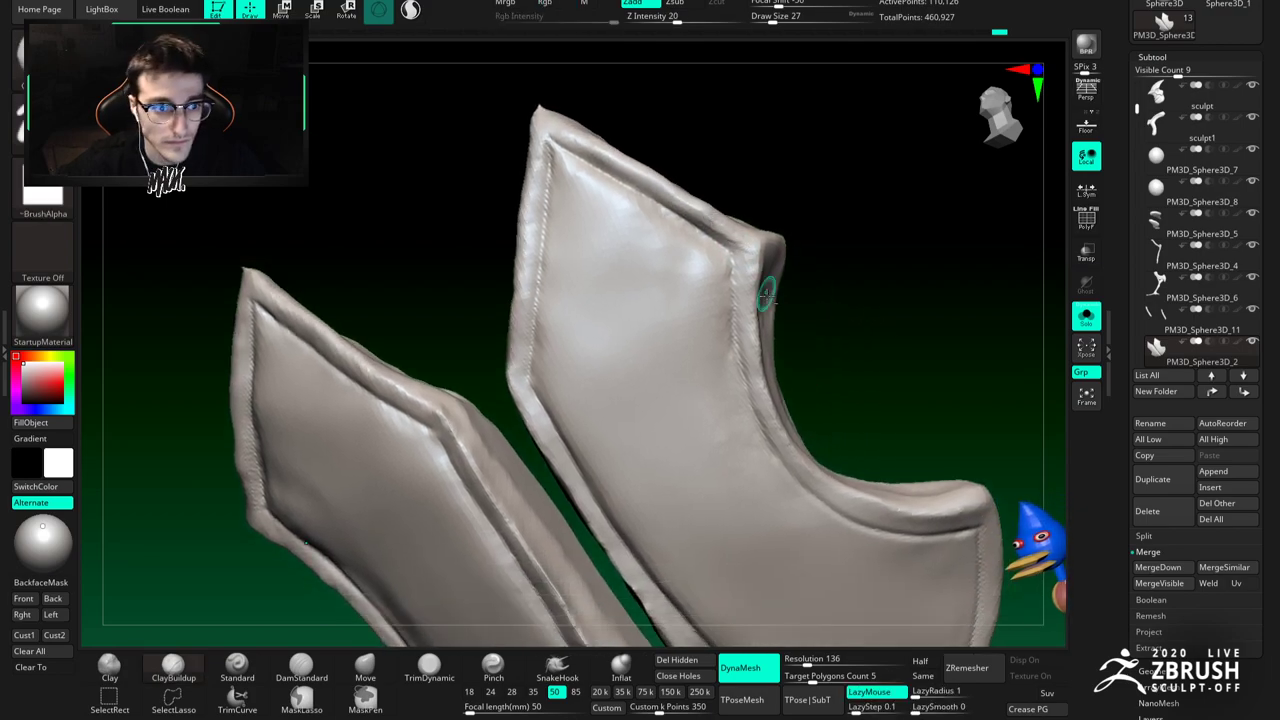
Step: Build up the rim along the plates' curved notch and lower outer edge with ClayBuildup at draw size 44
{"action": "key", "text": "space"}
{"action": "mouse_move", "coordinate": [766, 287]}
{"action": "left_mouse_down"}
{"action": "mouse_move", "coordinate": [777, 286]}
{"action": "mouse_move", "coordinate": [748, 300]}
{"action": "left_mouse_up"}
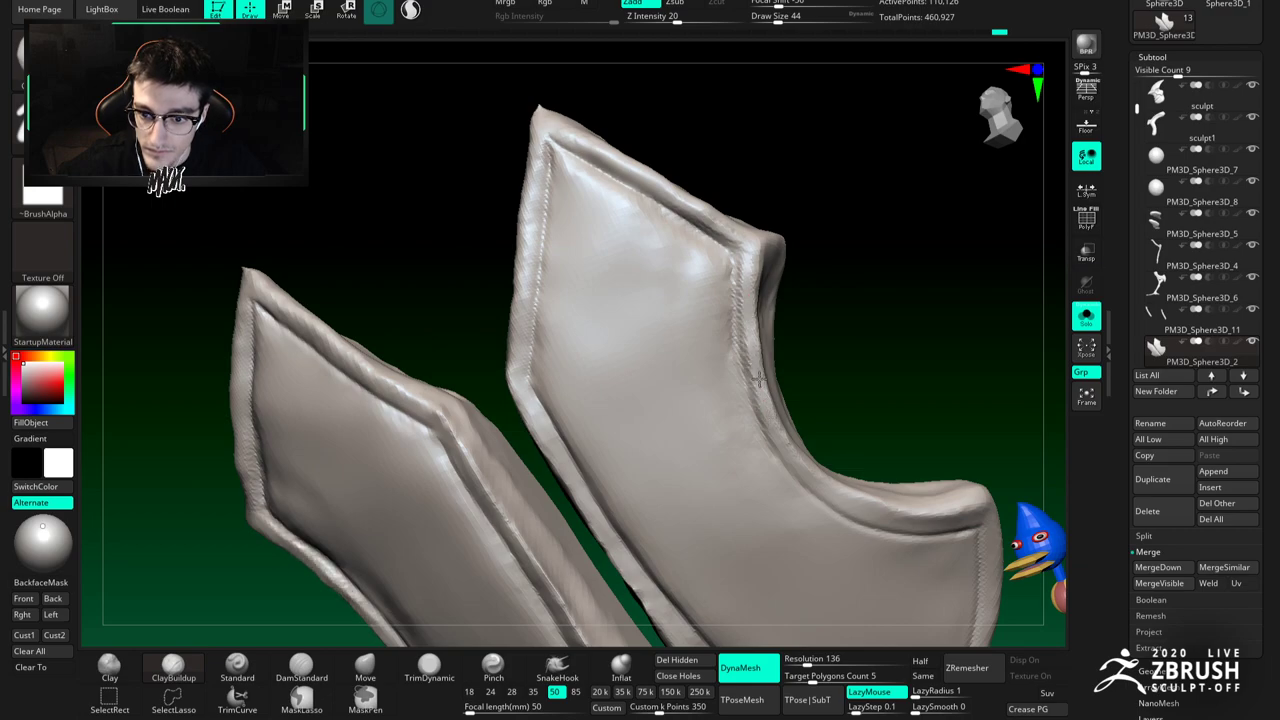
{"action": "right_click_drag", "start_coordinate": [797, 450], "coordinate": [715, 272], "text": "alt"}
{"action": "mouse_move", "coordinate": [742, 292]}
{"action": "left_mouse_down"}
{"action": "mouse_move", "coordinate": [760, 320]}
{"action": "mouse_move", "coordinate": [815, 342]}
{"action": "left_mouse_up"}
{"action": "right_click_drag", "start_coordinate": [853, 371], "coordinate": [845, 245]}
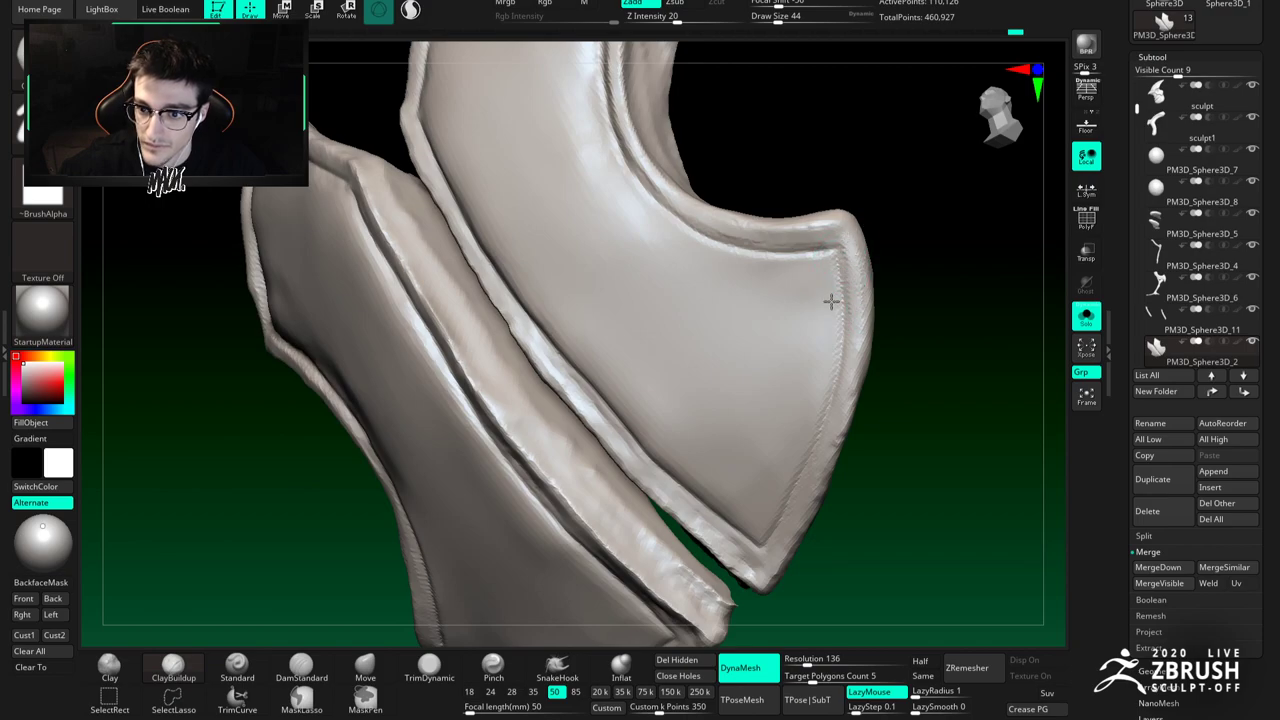
{"action": "right_click_drag", "start_coordinate": [831, 302], "coordinate": [866, 223]}
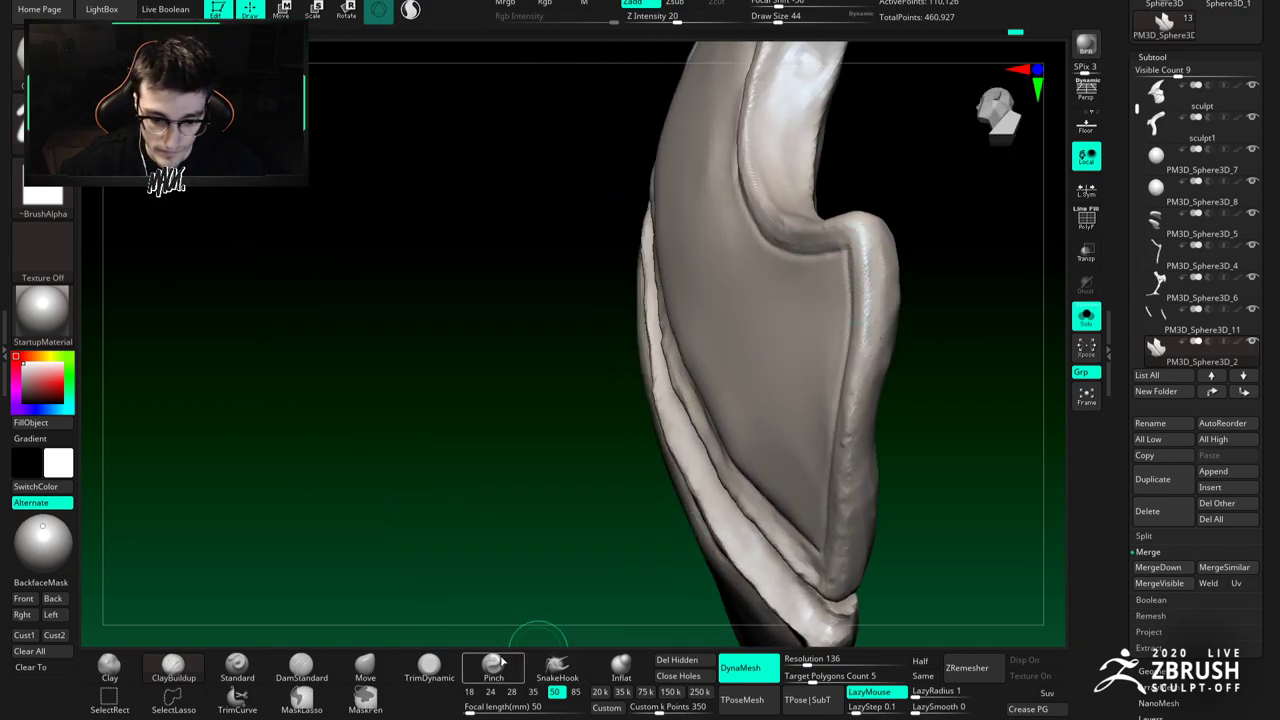
Step: Flatten the rim along the plates' lower outer edge with TrimDynamic at draw size 62
{"action": "right_click_drag", "start_coordinate": [766, 408], "coordinate": [729, 366], "text": "alt"}
{"action": "left_click", "coordinate": [429, 665]}
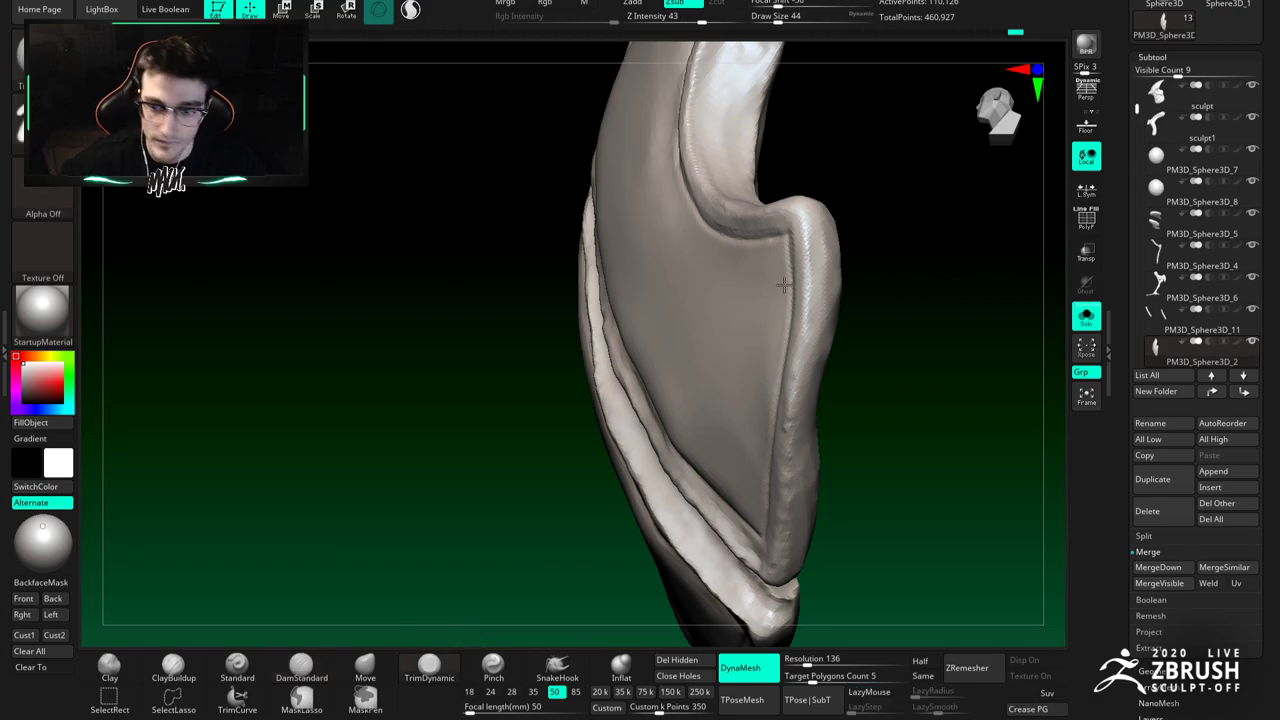
{"action": "right_click_drag", "start_coordinate": [784, 285], "coordinate": [748, 296]}
{"action": "key", "text": "space"}
{"action": "left_click_drag", "start_coordinate": [806, 256], "coordinate": [813, 256]}
{"action": "left_click_drag", "start_coordinate": [815, 222], "coordinate": [812, 310]}
{"action": "left_click_drag", "start_coordinate": [819, 227], "coordinate": [795, 435]}
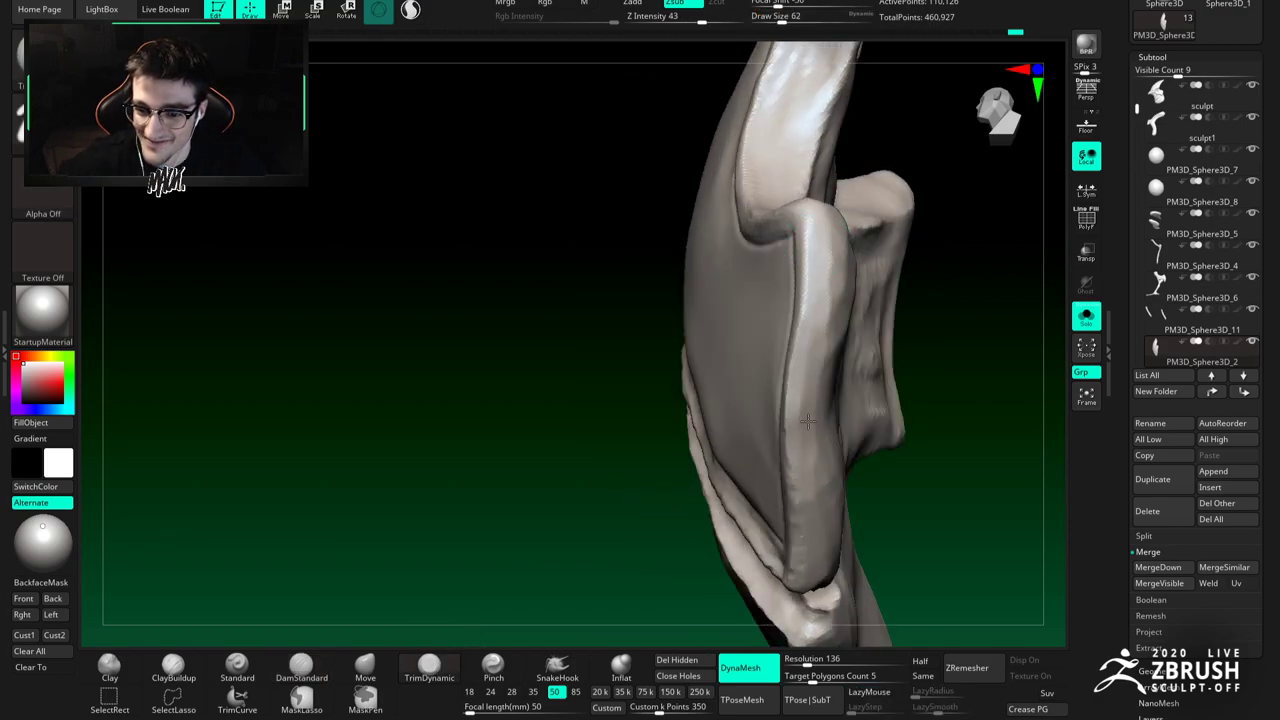
{"action": "right_click_drag", "start_coordinate": [804, 379], "coordinate": [771, 349]}
{"action": "left_click_drag", "start_coordinate": [791, 380], "coordinate": [792, 471]}
{"action": "mouse_move", "coordinate": [790, 320]}
{"action": "right_mouse_down"}
{"action": "mouse_move", "coordinate": [766, 286]}
{"action": "mouse_move", "coordinate": [766, 309]}
{"action": "mouse_move", "coordinate": [813, 370]}
{"action": "right_mouse_up"}
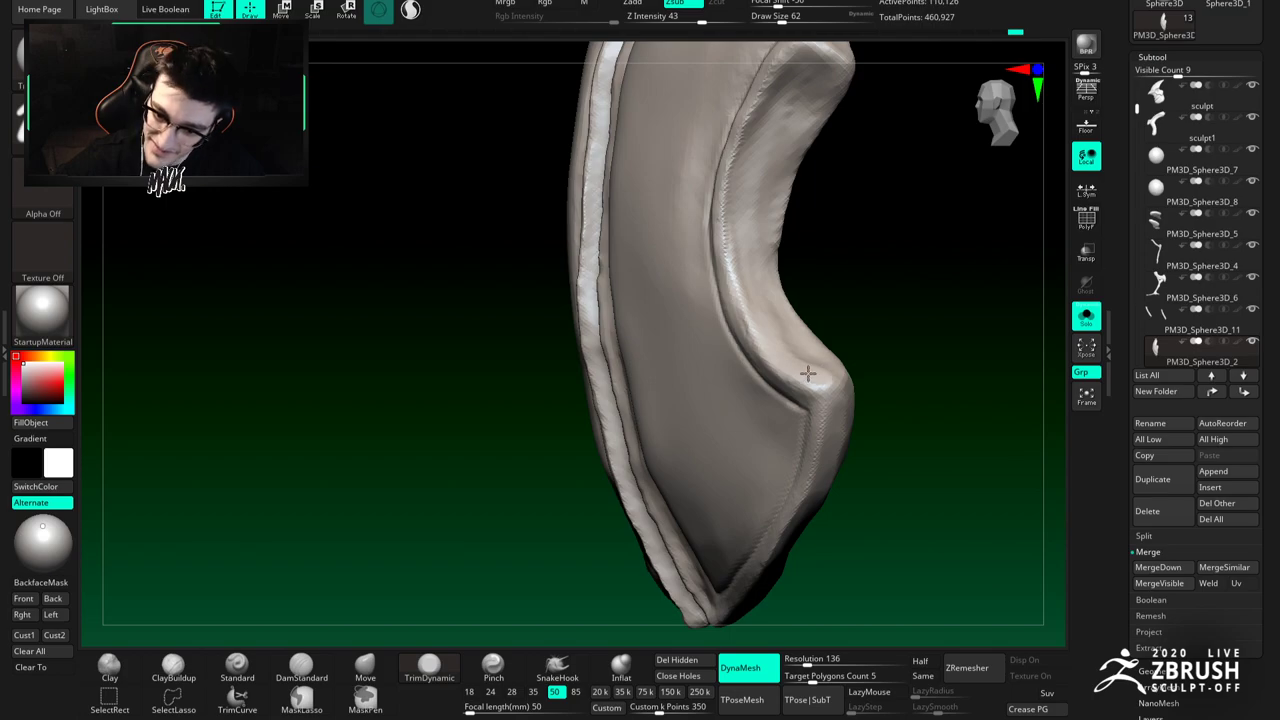
Step: Plane the thick side faces of the notch and the upper slanted edge with TrimDynamic at draw size 62
{"action": "right_click_drag", "start_coordinate": [735, 227], "coordinate": [766, 234]}
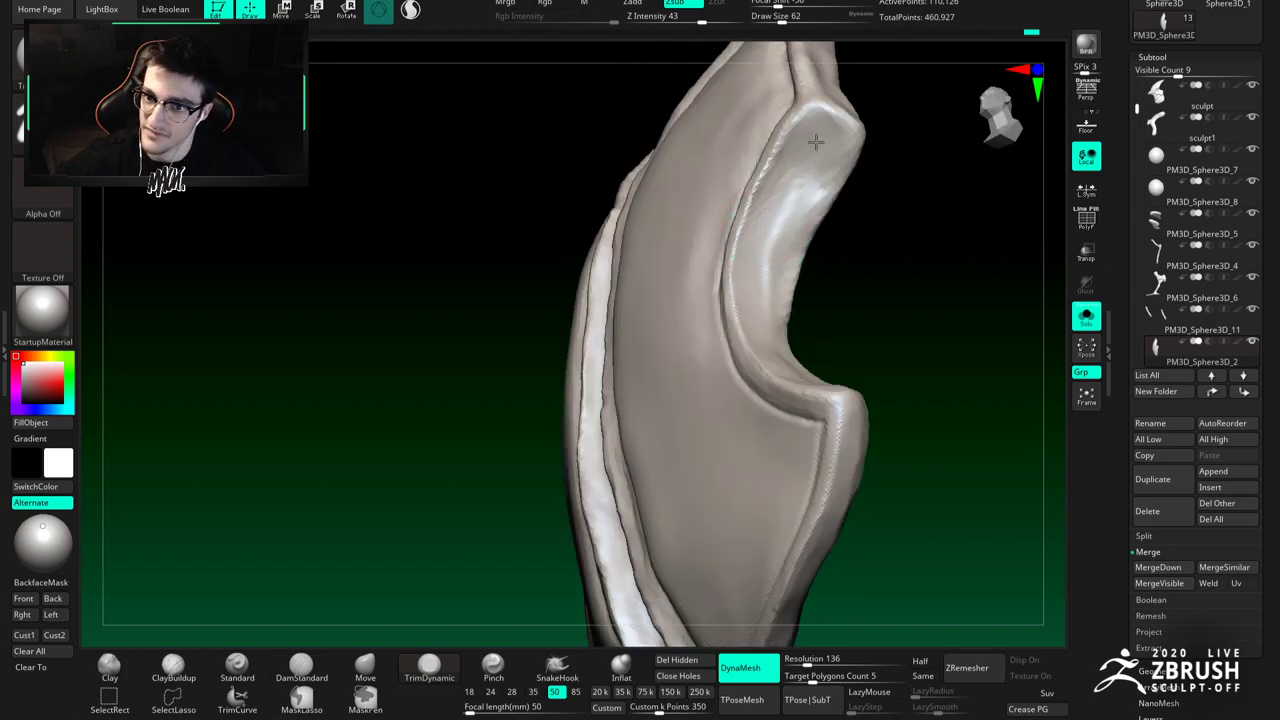
{"action": "right_click_drag", "start_coordinate": [767, 274], "coordinate": [771, 337]}
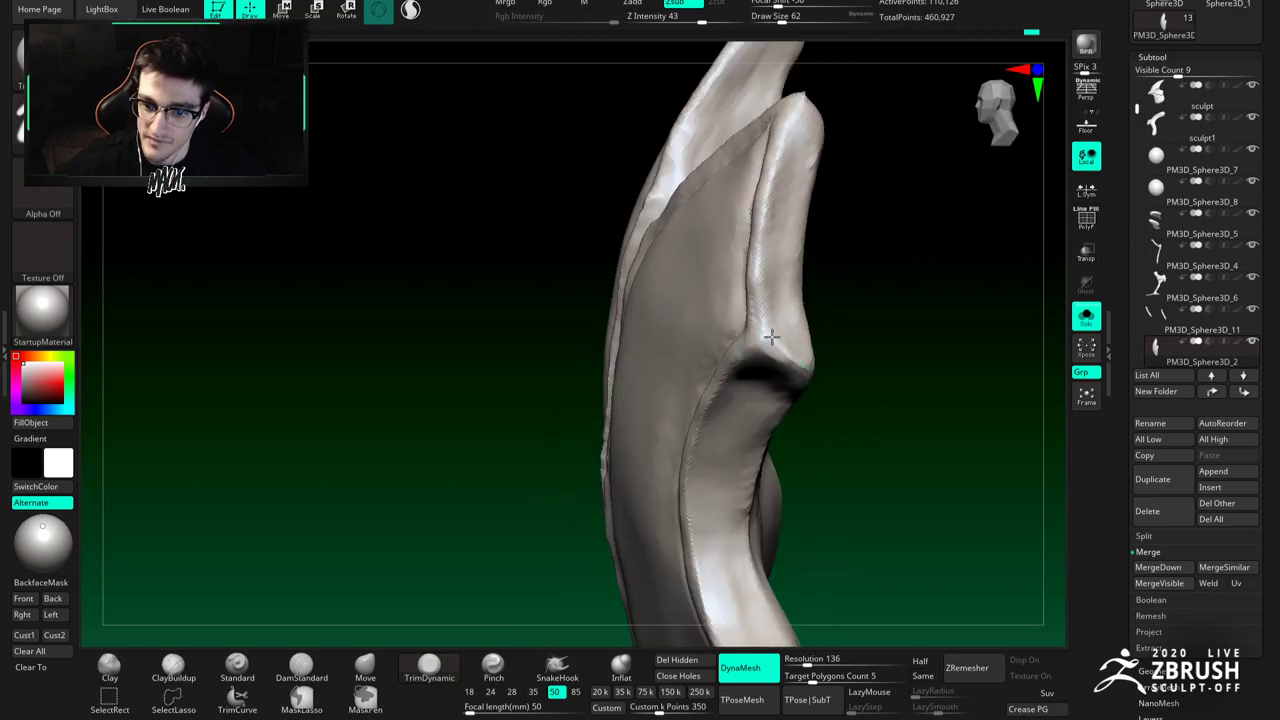
{"action": "mouse_move", "coordinate": [820, 106]}
{"action": "right_mouse_down"}
{"action": "mouse_move", "coordinate": [766, 277]}
{"action": "mouse_move", "coordinate": [774, 252]}
{"action": "mouse_move", "coordinate": [749, 251]}
{"action": "mouse_move", "coordinate": [811, 244]}
{"action": "mouse_move", "coordinate": [823, 263]}
{"action": "mouse_move", "coordinate": [914, 230]}
{"action": "right_mouse_up"}
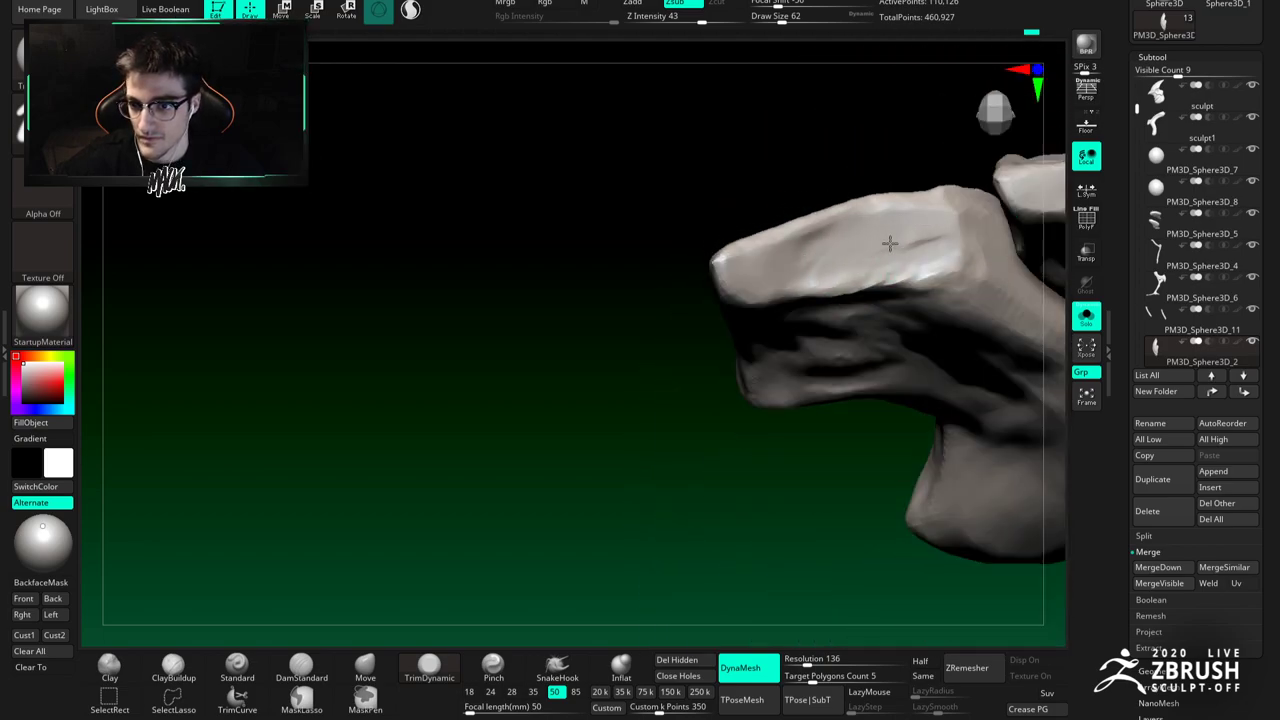
{"action": "right_click_drag", "start_coordinate": [845, 235], "coordinate": [810, 246]}
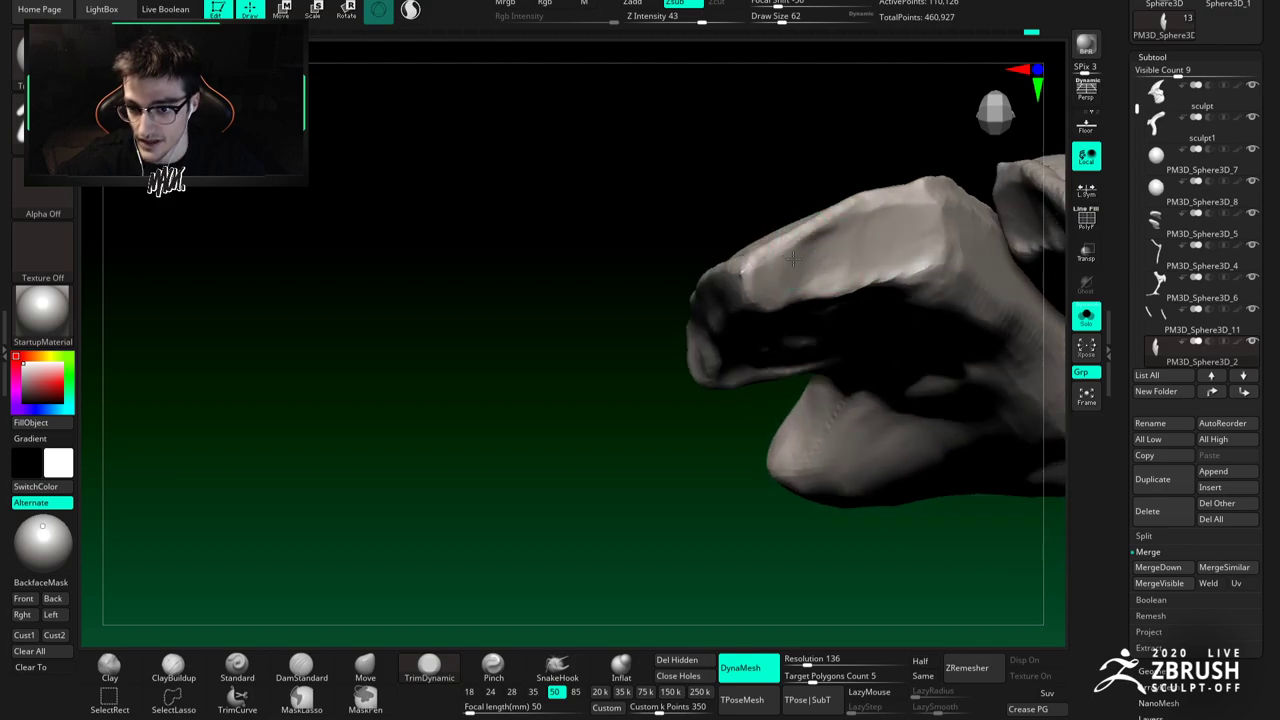
Step: Fill the hollow in the side face of the plates' upper edge with ClayBuildup
{"action": "key", "text": "b"}
{"action": "key", "text": "c"}
{"action": "key", "text": "b"}
{"action": "mouse_move", "coordinate": [831, 247]}
{"action": "left_mouse_down"}
{"action": "mouse_move", "coordinate": [822, 252]}
{"action": "mouse_move", "coordinate": [836, 250]}
{"action": "left_mouse_up"}
{"action": "mouse_move", "coordinate": [849, 209]}
{"action": "right_mouse_down"}
{"action": "mouse_move", "coordinate": [843, 271]}
{"action": "mouse_move", "coordinate": [865, 226]}
{"action": "mouse_move", "coordinate": [818, 232]}
{"action": "right_mouse_up"}
Step: Deepen the rim groove around the plates' upper tip and inner corner with DamStandard at draw size 41
{"action": "key", "text": "b"}
{"action": "key", "text": "d"}
{"action": "key", "text": "s"}
{"action": "key", "text": "space"}
{"action": "key", "text": "space"}
{"action": "left_click_drag", "start_coordinate": [815, 232], "coordinate": [807, 231]}
{"action": "right_click_drag", "start_coordinate": [806, 196], "coordinate": [801, 246]}
{"action": "key", "text": "bracketleft"}
{"action": "left_click_drag", "start_coordinate": [810, 173], "coordinate": [794, 216]}
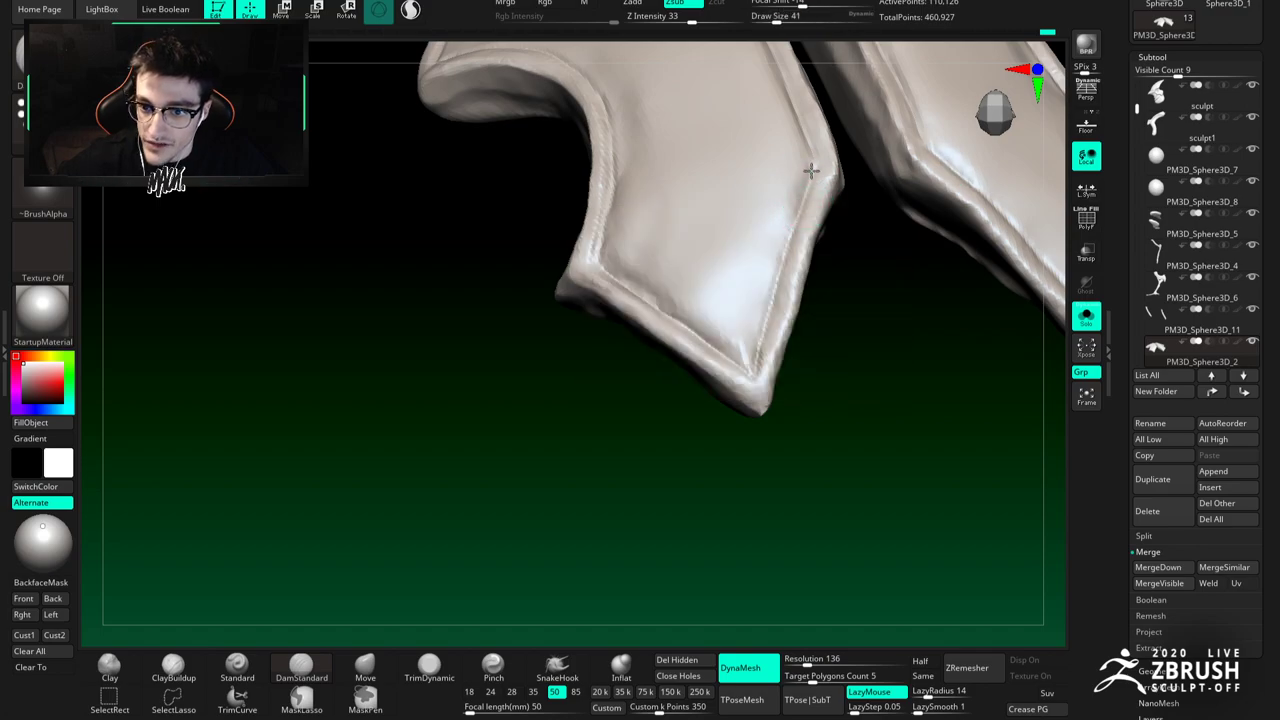
Step: Refine and smooth the plates' front surfaces with ClayBuildup at draw size 54
{"action": "mouse_move", "coordinate": [773, 315]}
{"action": "right_mouse_down", "text": "ctrl"}
{"action": "mouse_move", "coordinate": [728, 214]}
{"action": "mouse_move", "coordinate": [703, 274]}
{"action": "mouse_move", "coordinate": [686, 129]}
{"action": "mouse_move", "coordinate": [827, 200]}
{"action": "mouse_move", "coordinate": [709, 357]}
{"action": "right_mouse_up", "text": "ctrl"}
{"action": "mouse_move", "coordinate": [691, 263]}
{"action": "right_mouse_down", "text": "alt"}
{"action": "mouse_move", "coordinate": [726, 266]}
{"action": "mouse_move", "coordinate": [733, 190]}
{"action": "mouse_move", "coordinate": [712, 122]}
{"action": "right_mouse_up", "text": "alt"}
{"action": "key", "text": "b"}
{"action": "key", "text": "c"}
{"action": "key", "text": "b"}
{"action": "right_click_drag", "start_coordinate": [712, 122], "coordinate": [737, 171], "text": "ctrl"}
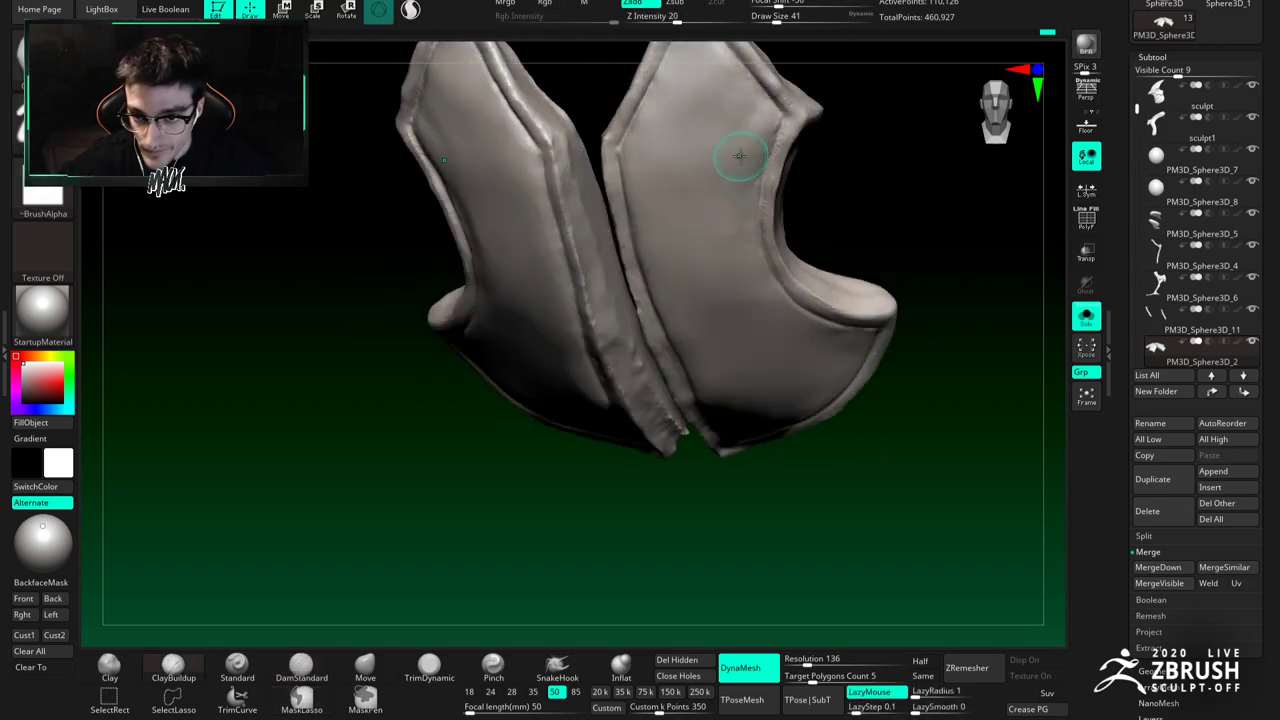
{"action": "key", "text": "space"}
{"action": "left_click_drag", "start_coordinate": [738, 125], "coordinate": [743, 126]}
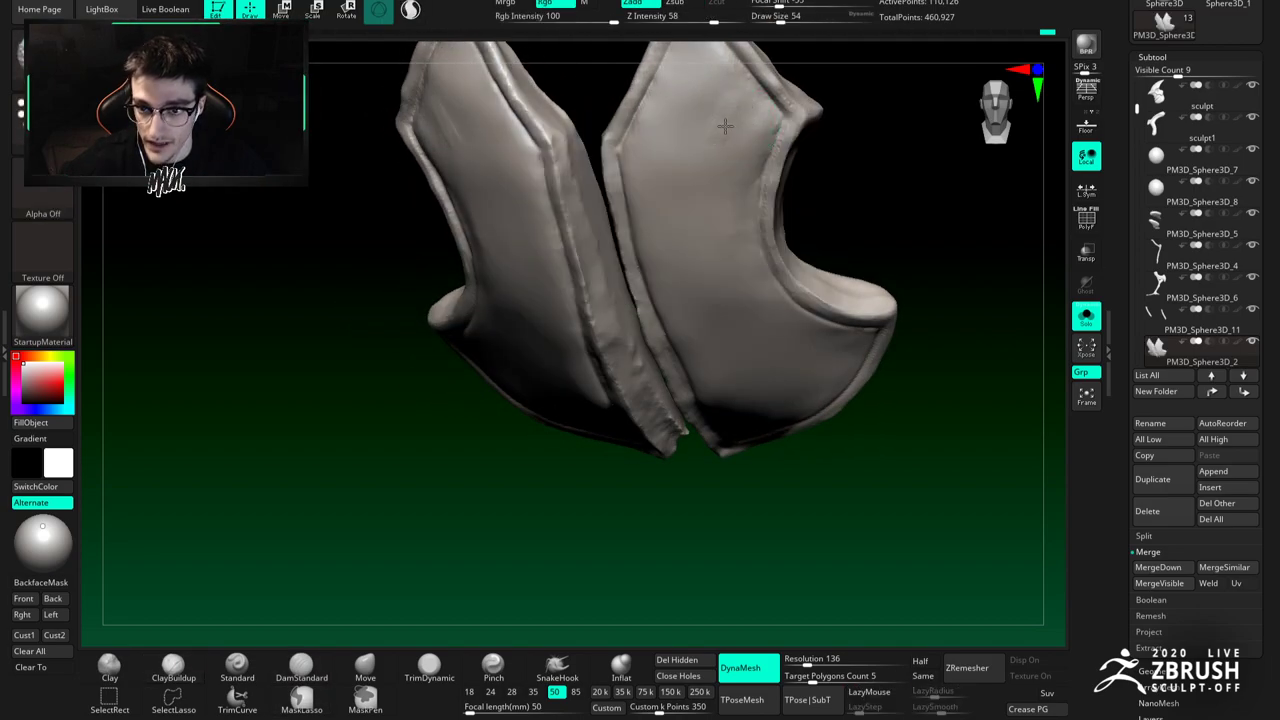
{"action": "right_click_drag", "start_coordinate": [724, 160], "coordinate": [740, 228], "text": "alt"}
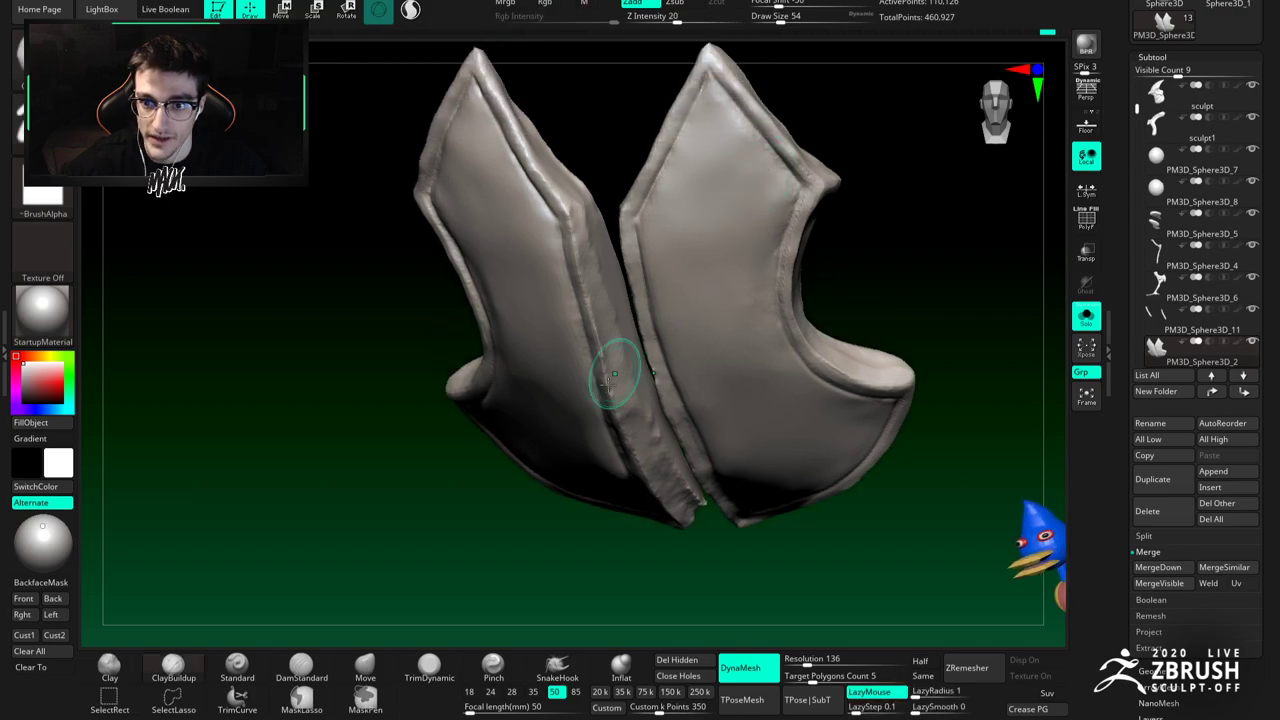
Step: Sharpen the upper slanted rim of the plates with the Pinch brush at draw size 41
{"action": "left_click", "coordinate": [490, 674]}
{"action": "mouse_move", "coordinate": [772, 270]}
{"action": "right_mouse_down"}
{"action": "mouse_move", "coordinate": [747, 265]}
{"action": "mouse_move", "coordinate": [737, 151]}
{"action": "mouse_move", "coordinate": [748, 197]}
{"action": "right_mouse_up"}
{"action": "key", "text": "space"}
{"action": "left_click_drag", "start_coordinate": [752, 164], "coordinate": [746, 164]}
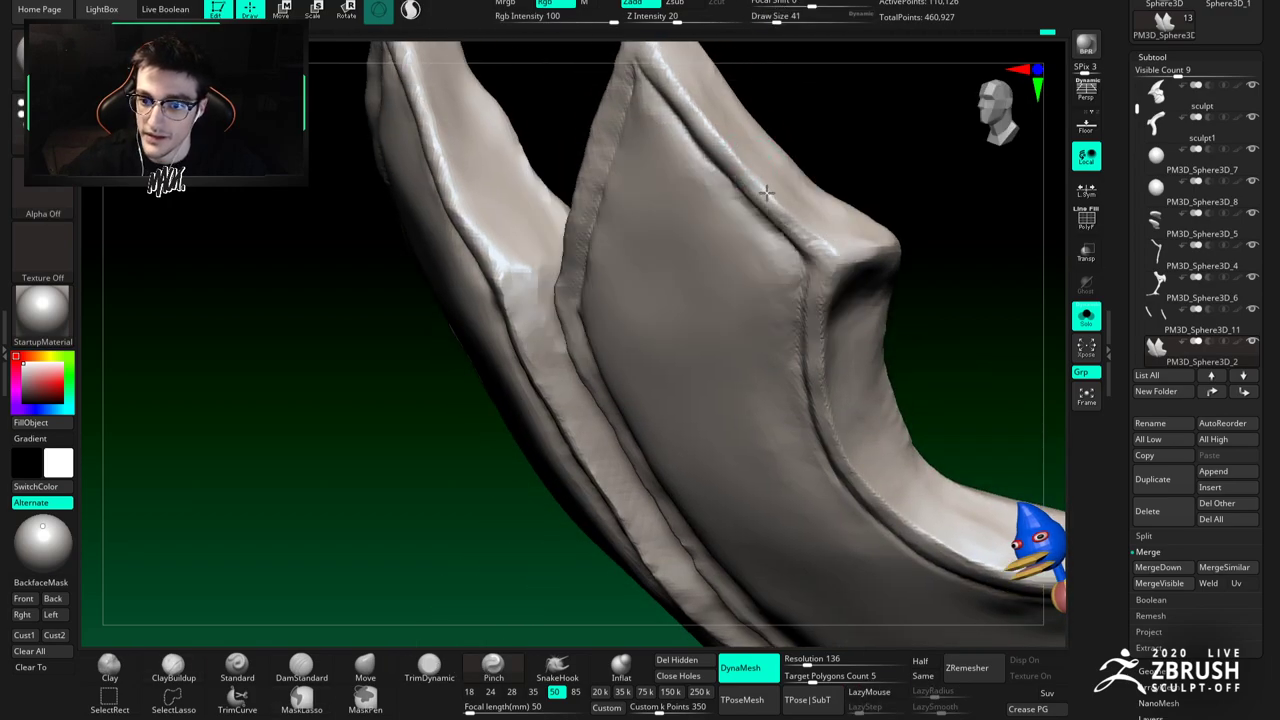
{"action": "mouse_move", "coordinate": [837, 243]}
{"action": "right_mouse_down"}
{"action": "mouse_move", "coordinate": [875, 253]}
{"action": "mouse_move", "coordinate": [803, 229]}
{"action": "mouse_move", "coordinate": [802, 185]}
{"action": "mouse_move", "coordinate": [775, 132]}
{"action": "right_mouse_up"}
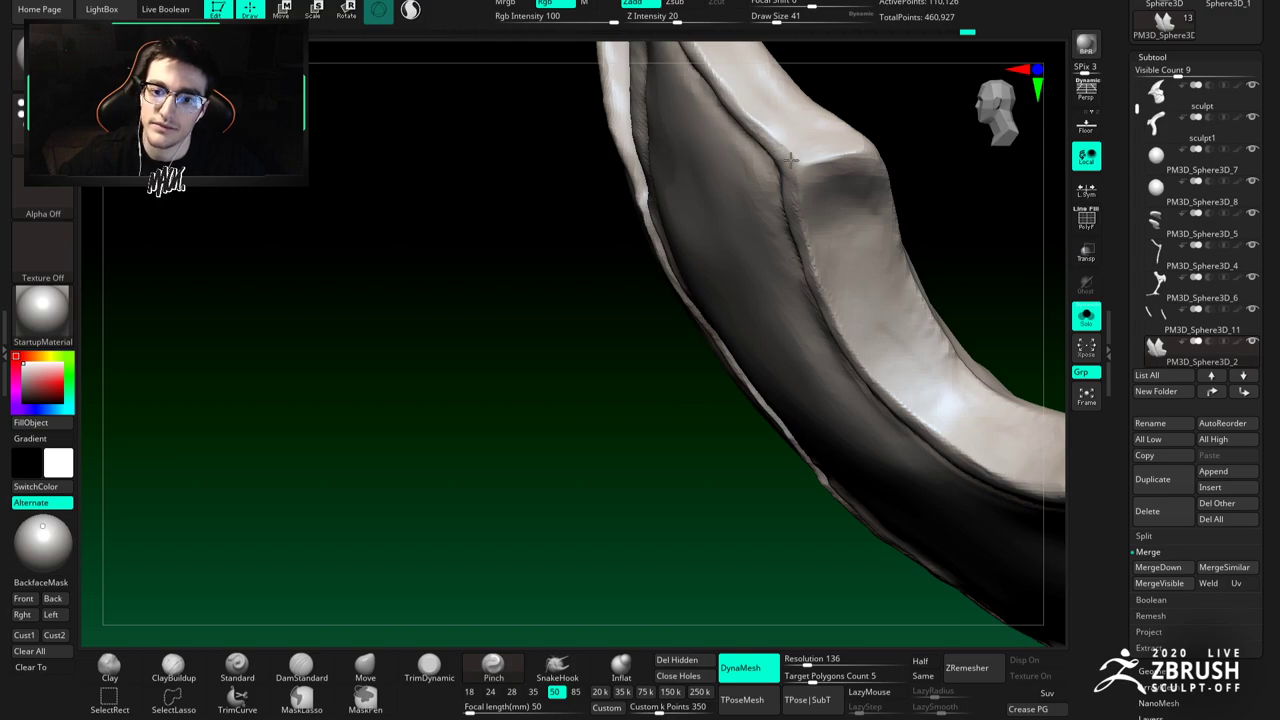
Step: Pinch the rim ridges around the plates' notch corner and thick side edge for a crisper line
{"action": "mouse_move", "coordinate": [771, 194]}
{"action": "right_mouse_down"}
{"action": "mouse_move", "coordinate": [757, 194]}
{"action": "mouse_move", "coordinate": [785, 178]}
{"action": "mouse_move", "coordinate": [752, 140]}
{"action": "mouse_move", "coordinate": [758, 209]}
{"action": "right_mouse_up"}
{"action": "key", "text": "b"}
{"action": "key", "text": "p"}
{"action": "key", "text": "i"}
{"action": "right_click_drag", "start_coordinate": [700, 318], "coordinate": [808, 172], "text": "alt"}
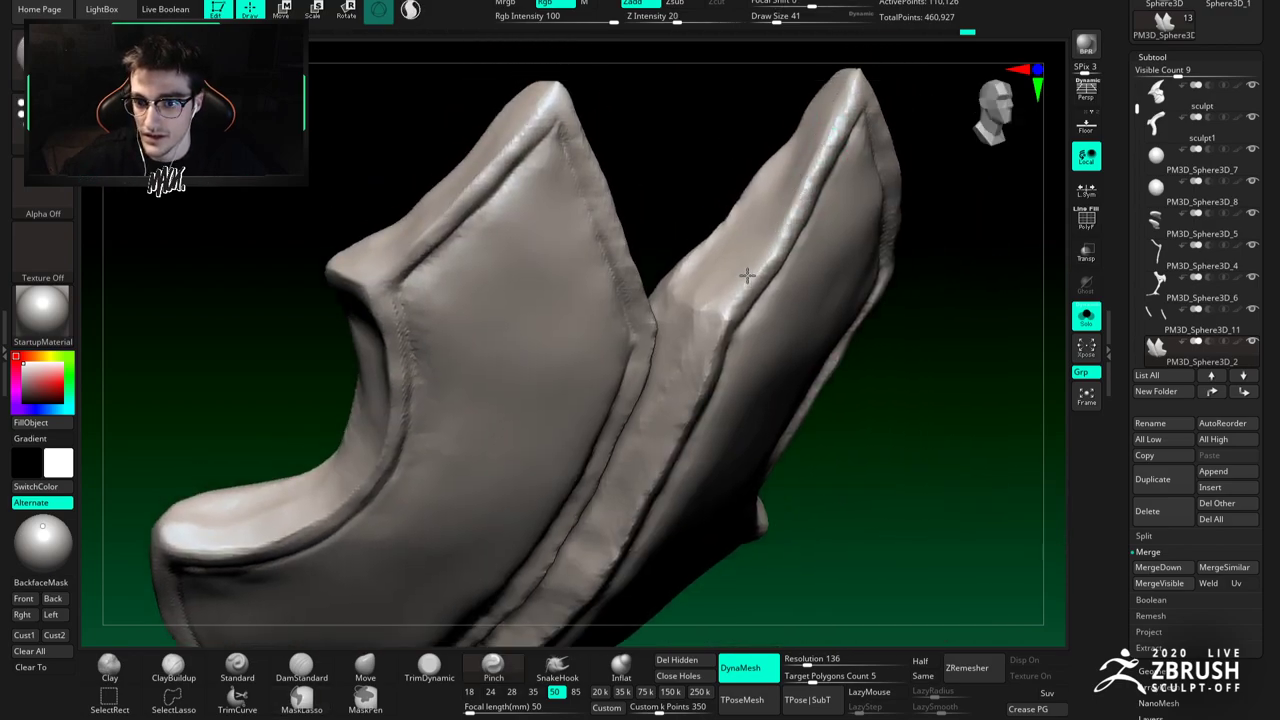
{"action": "right_click_drag", "start_coordinate": [744, 227], "coordinate": [730, 205]}
{"action": "right_click_drag", "start_coordinate": [730, 205], "coordinate": [716, 190], "text": "ctrl"}
{"action": "right_click_drag", "start_coordinate": [731, 322], "coordinate": [729, 267]}
{"action": "right_click_drag", "start_coordinate": [732, 370], "coordinate": [730, 262], "text": "alt"}
Step: Carve the groove beside the plates' inner rim with DamStandard at draw size 37
{"action": "key", "text": "b"}
{"action": "key", "text": "d"}
{"action": "key", "text": "s"}
{"action": "mouse_move", "coordinate": [730, 262]}
{"action": "right_mouse_down"}
{"action": "mouse_move", "coordinate": [714, 237]}
{"action": "mouse_move", "coordinate": [716, 255]}
{"action": "right_mouse_up"}
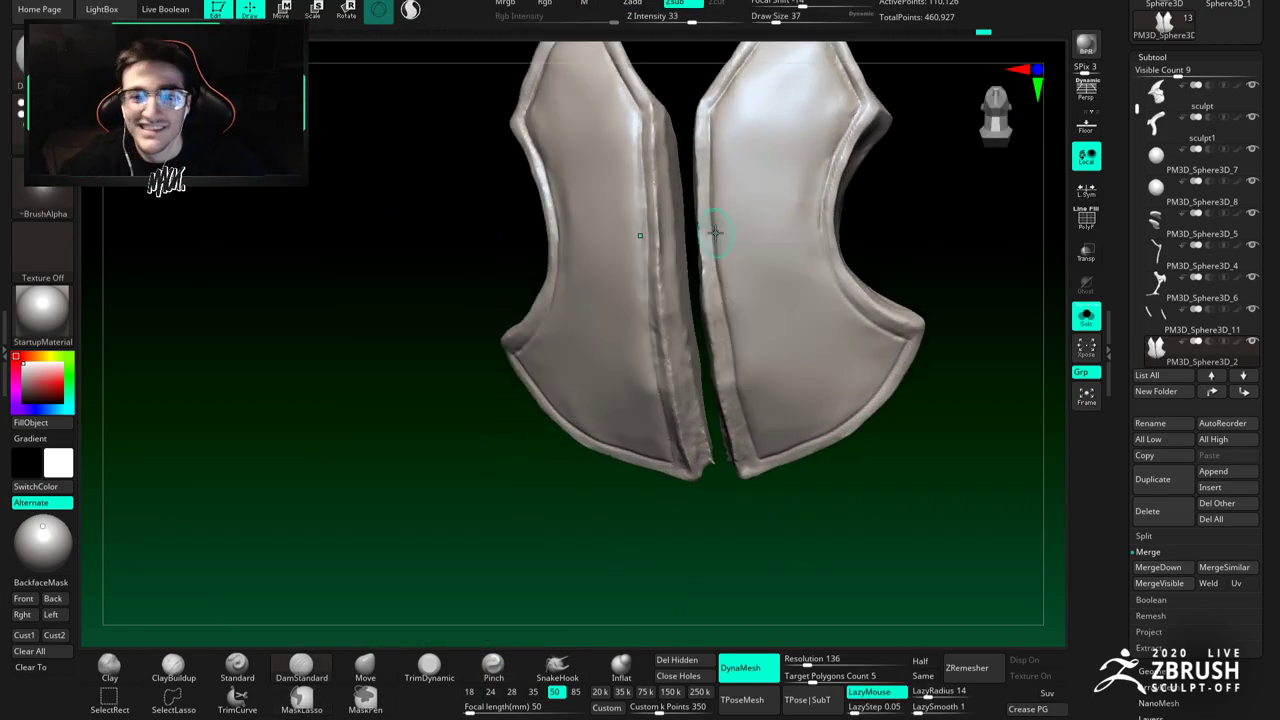
{"action": "left_click_drag", "start_coordinate": [712, 208], "coordinate": [722, 332]}
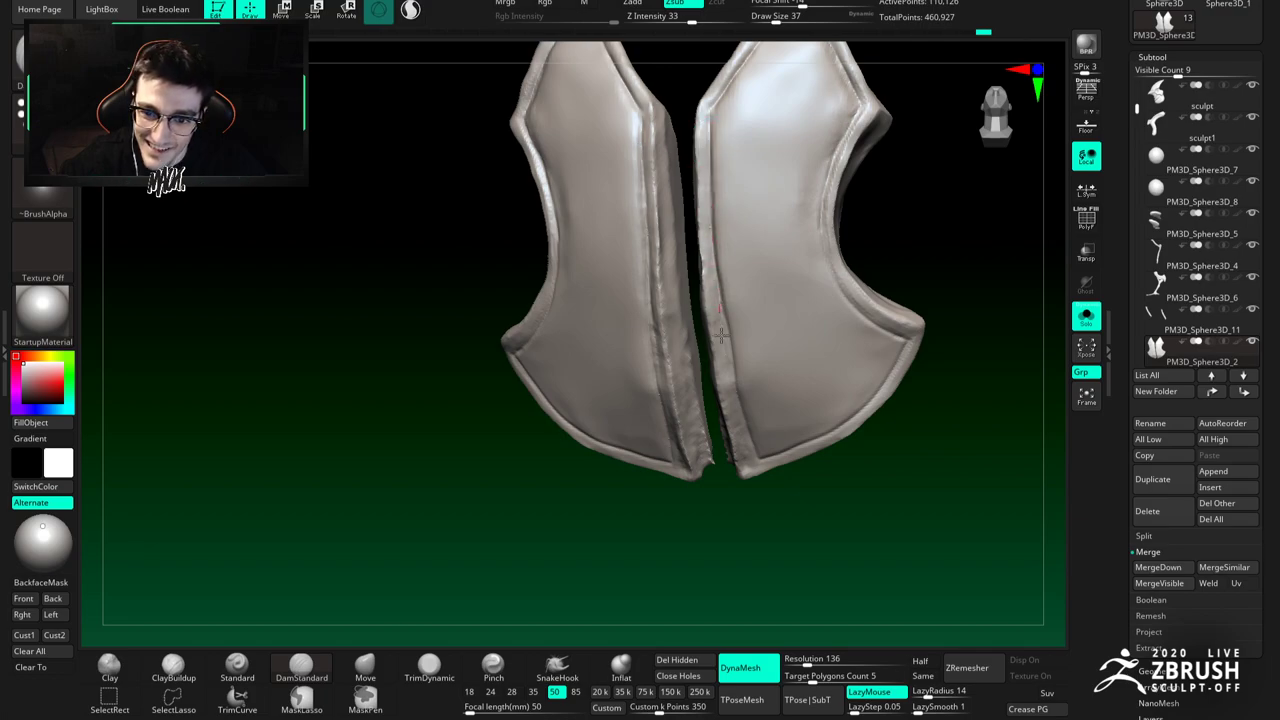
Step: Fill the area along the plates' inner rim with ClayBuildup at draw size 37 and smooth the rim surface
{"action": "mouse_move", "coordinate": [728, 364]}
{"action": "right_mouse_down"}
{"action": "mouse_move", "coordinate": [739, 335]}
{"action": "mouse_move", "coordinate": [742, 357]}
{"action": "right_mouse_up"}
{"action": "key", "text": "b"}
{"action": "key", "text": "c"}
{"action": "key", "text": "b"}
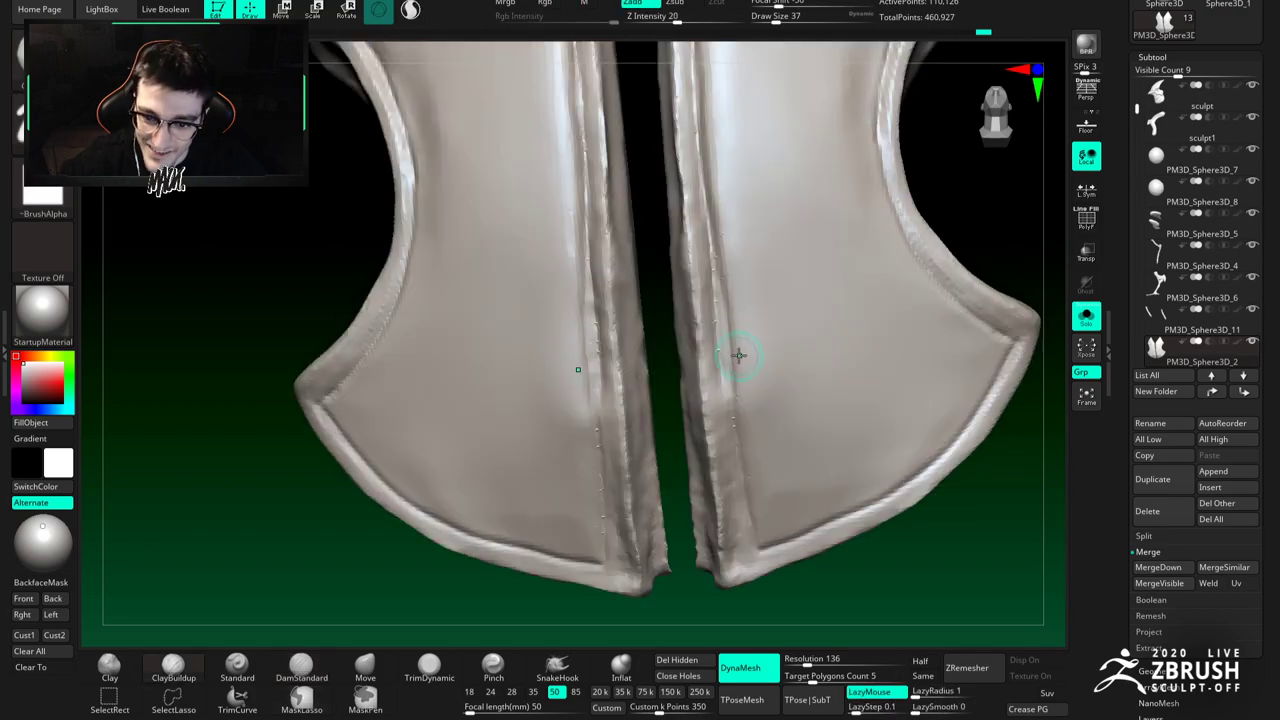
{"action": "key", "text": "shift"}
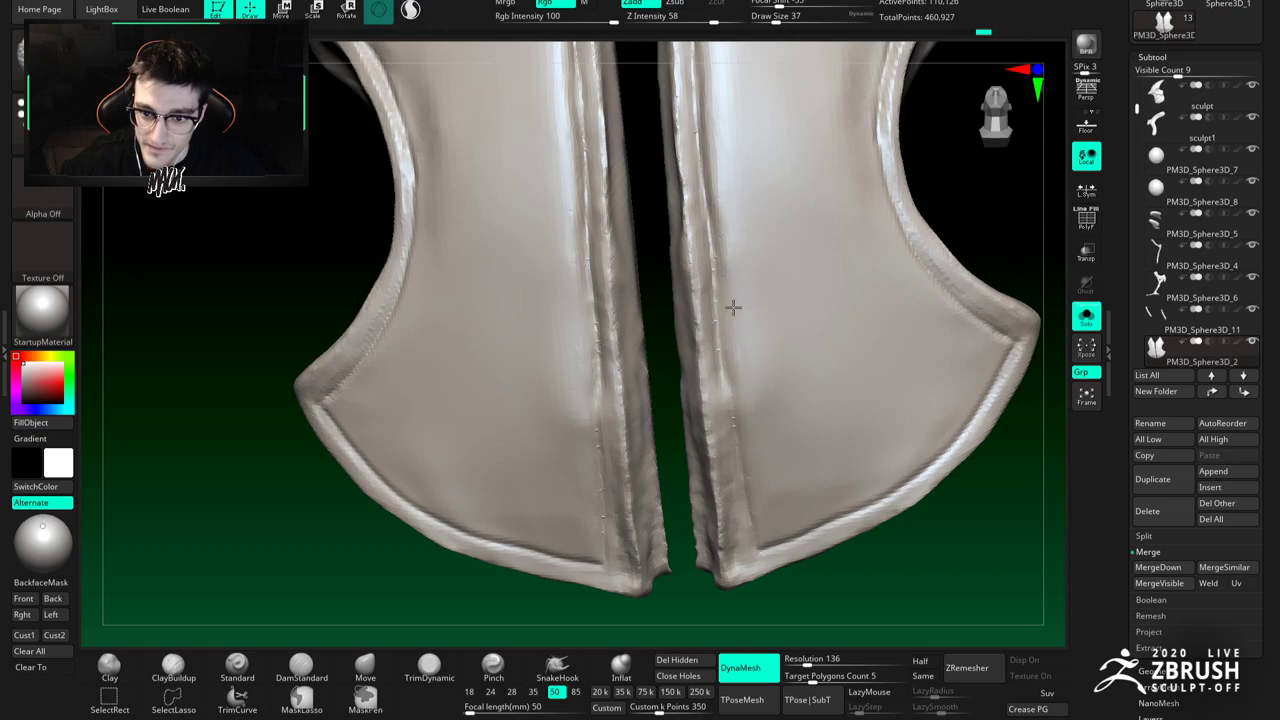
{"action": "left_click_drag", "start_coordinate": [681, 223], "coordinate": [688, 268], "text": "shift"}
{"action": "right_click_drag", "start_coordinate": [658, 168], "coordinate": [672, 168]}
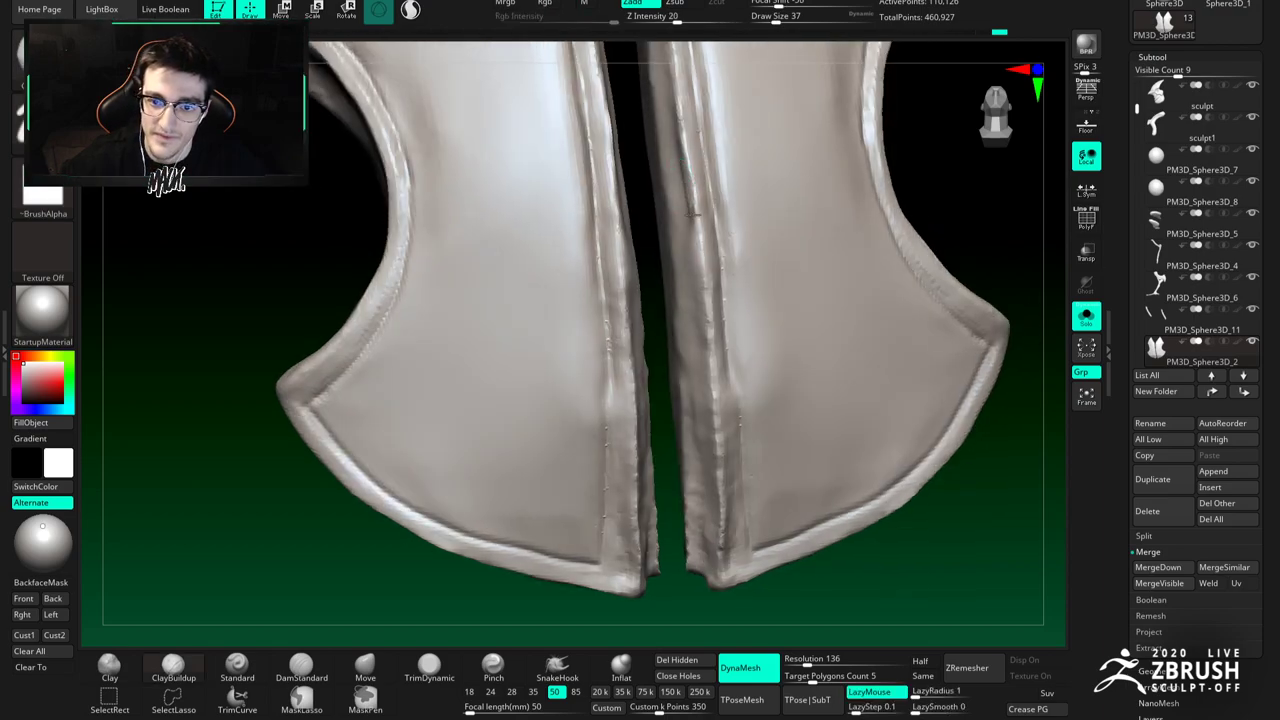
Step: Build up the bumpy upper stretch of the plates' inner rim with ClayBuildup and smooth it downwards
{"action": "key", "text": "b"}
{"action": "key", "text": "s"}
{"action": "key", "text": "t"}
{"action": "key", "text": "b"}
{"action": "key", "text": "c"}
{"action": "key", "text": "b"}
{"action": "left_click_drag", "start_coordinate": [673, 160], "coordinate": [697, 118]}
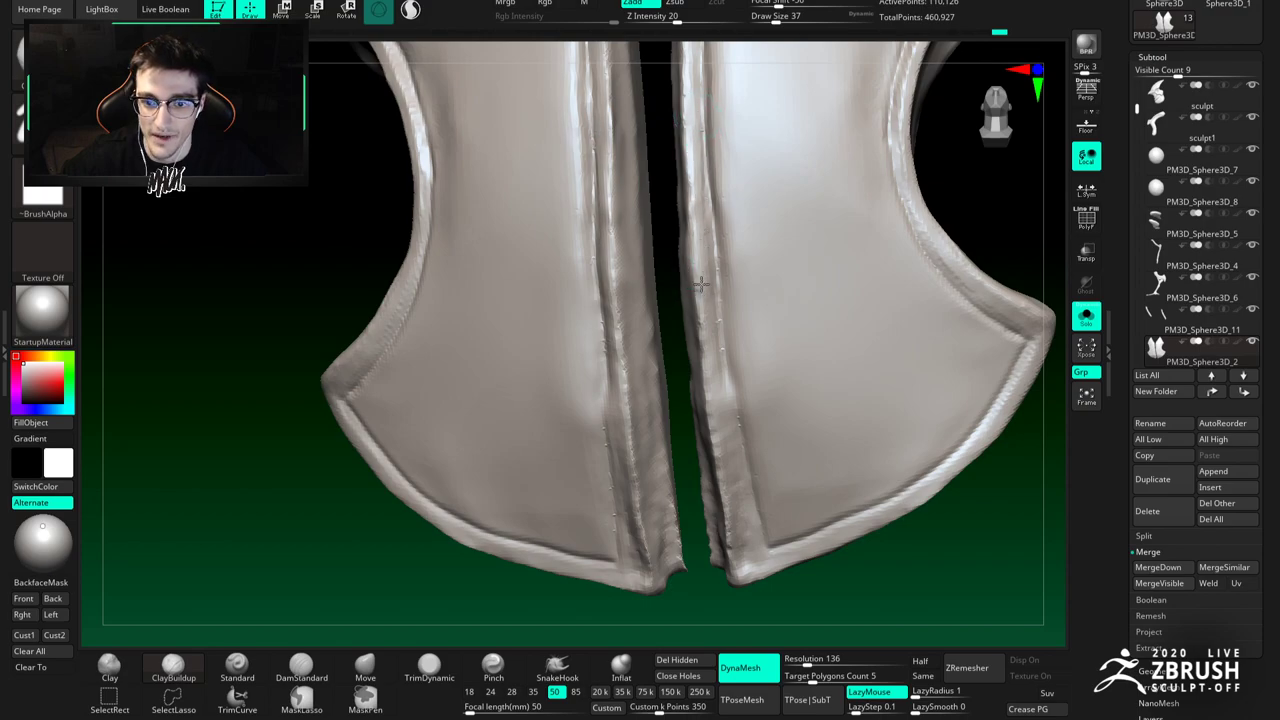
{"action": "left_click_drag", "start_coordinate": [700, 284], "coordinate": [684, 240]}
{"action": "left_click_drag", "start_coordinate": [683, 287], "coordinate": [706, 358], "text": "shift"}
Step: Deepen the groove along the middle of the plates' inner rim with DamStandard
{"action": "key", "text": "b"}
{"action": "key", "text": "d"}
{"action": "key", "text": "s"}
{"action": "right_click_drag", "start_coordinate": [727, 422], "coordinate": [689, 244]}
{"action": "left_click_drag", "start_coordinate": [692, 252], "coordinate": [713, 378]}
{"action": "mouse_move", "coordinate": [703, 291]}
{"action": "left_mouse_down"}
{"action": "mouse_move", "coordinate": [724, 459]}
{"action": "mouse_move", "coordinate": [700, 224]}
{"action": "left_mouse_up"}
Step: Thicken the lower part of the plates' inner rim with ClayBuildup and smooth it
{"action": "key", "text": "b"}
{"action": "key", "text": "c"}
{"action": "key", "text": "b"}
{"action": "right_click_drag", "start_coordinate": [680, 427], "coordinate": [703, 421]}
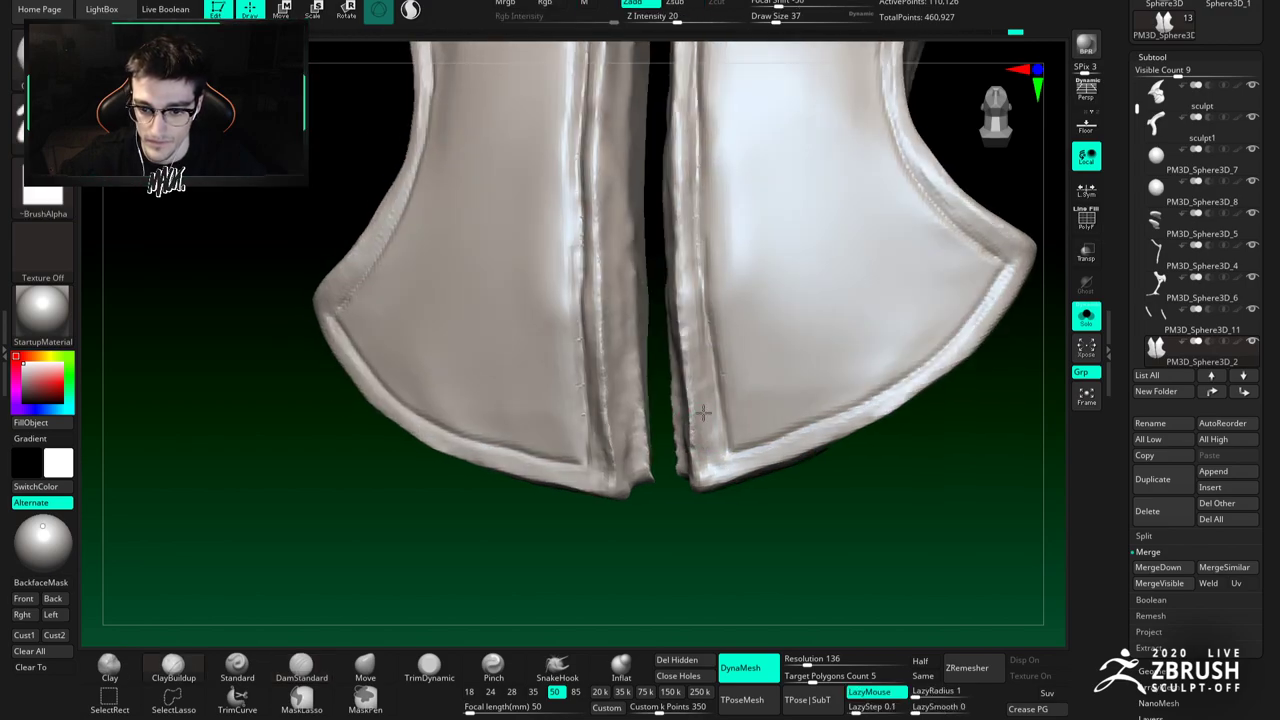
{"action": "left_click_drag", "start_coordinate": [696, 332], "coordinate": [699, 373]}
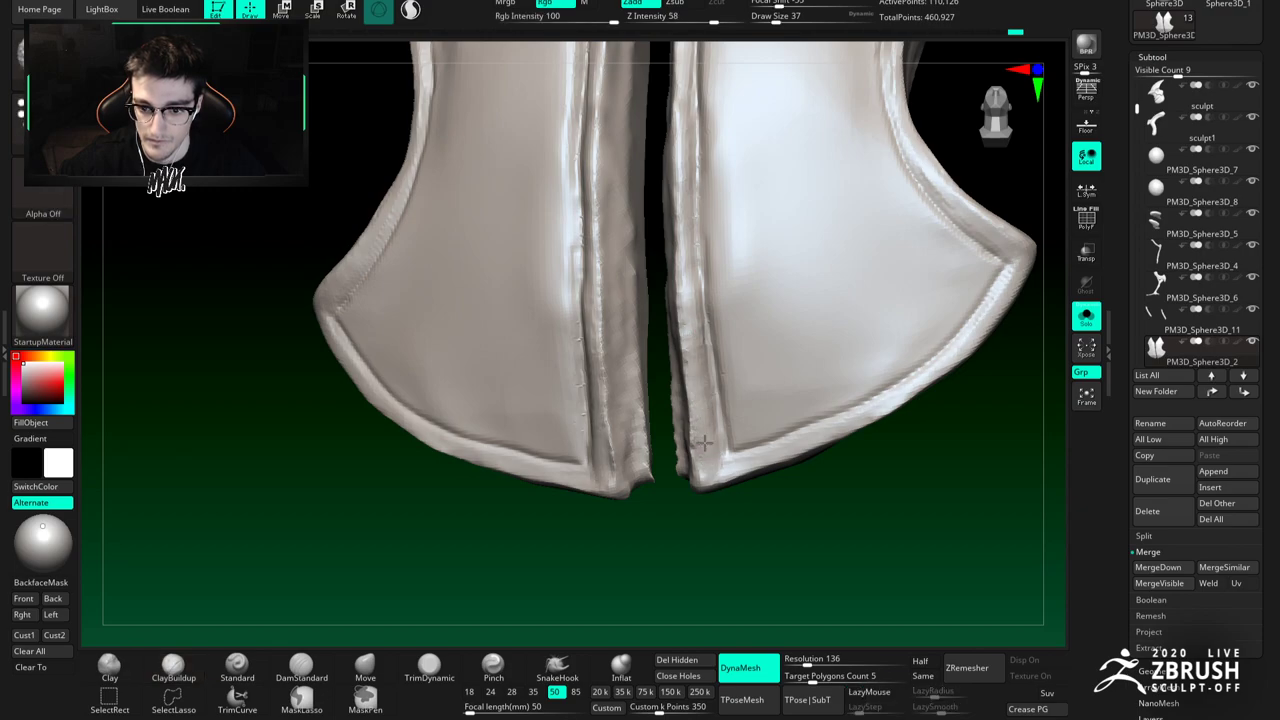
Step: Define the rim groove around the plates' lower inner corner with DamStandard
{"action": "key", "text": "b"}
{"action": "key", "text": "d"}
{"action": "key", "text": "s"}
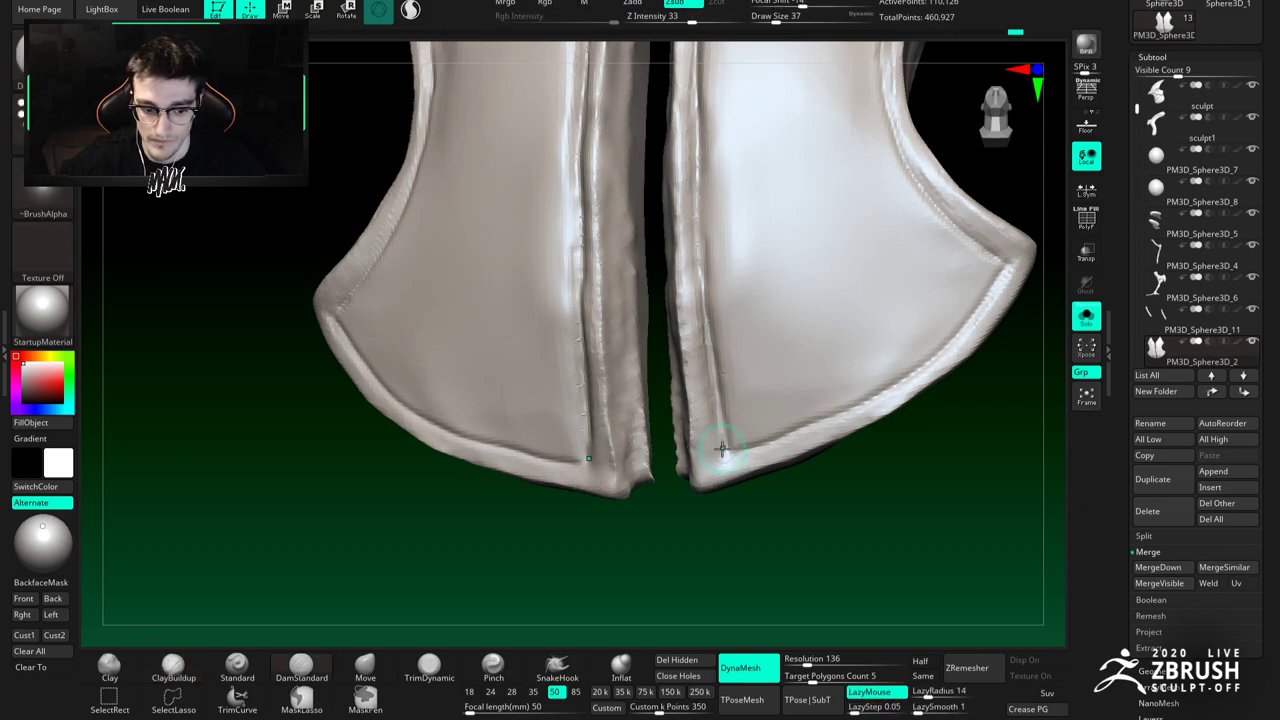
{"action": "mouse_move", "coordinate": [729, 453]}
{"action": "left_mouse_down"}
{"action": "mouse_move", "coordinate": [709, 320]}
{"action": "mouse_move", "coordinate": [806, 435]}
{"action": "left_mouse_up"}
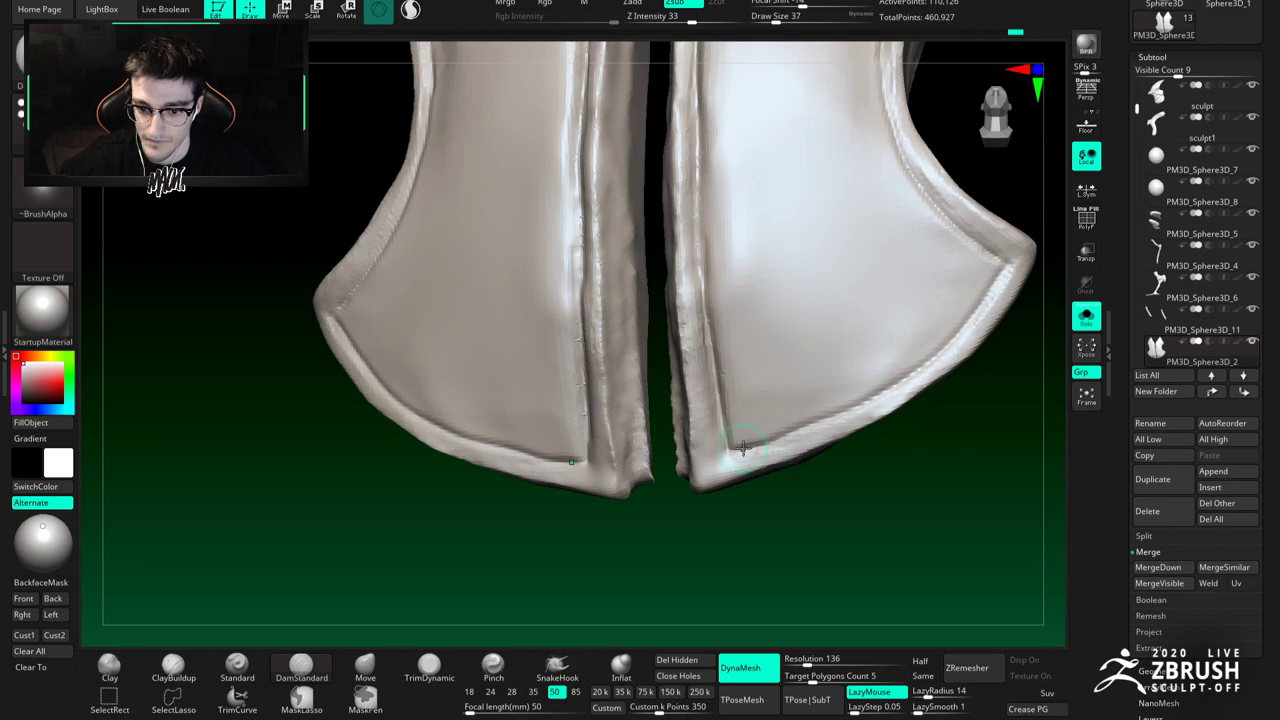
Step: Even out the inner rim just above the plates' lower corner with ClayBuildup
{"action": "key", "text": "b"}
{"action": "key", "text": "c"}
{"action": "key", "text": "b"}
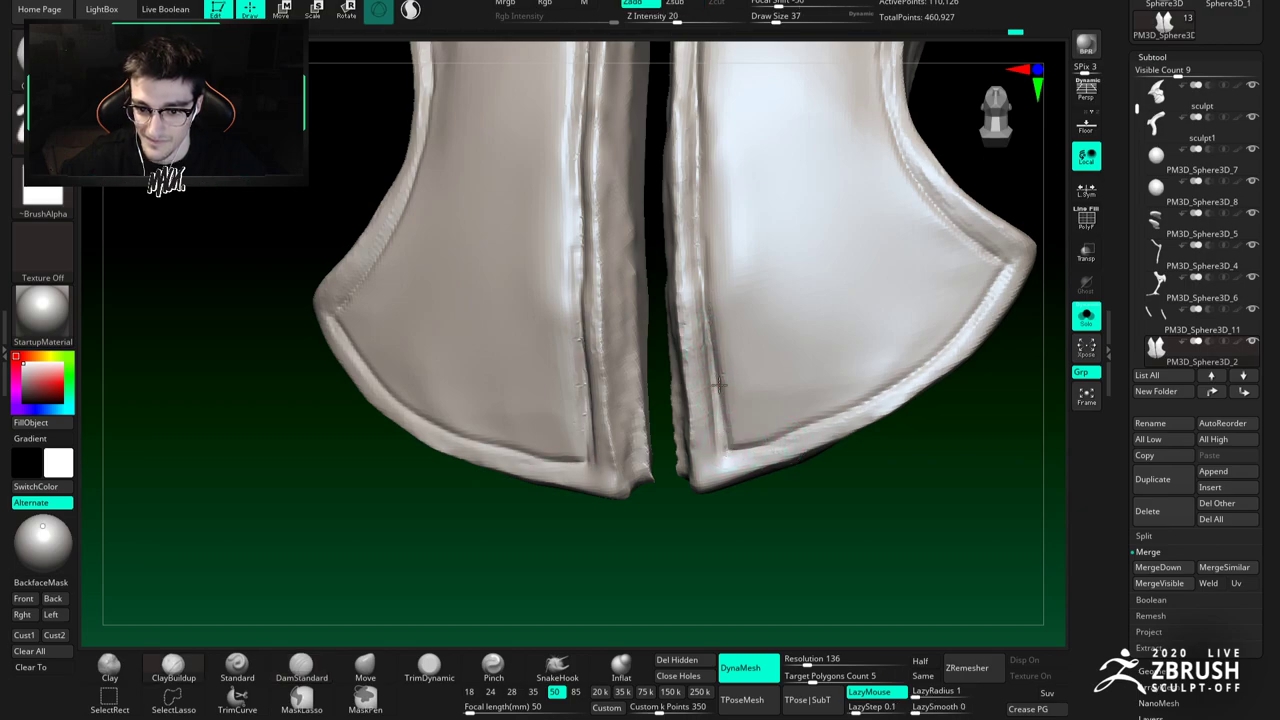
{"action": "mouse_move", "coordinate": [717, 334]}
{"action": "right_mouse_down", "text": "ctrl"}
{"action": "mouse_move", "coordinate": [703, 257]}
{"action": "mouse_move", "coordinate": [711, 323]}
{"action": "right_mouse_up", "text": "ctrl"}
Step: Cut a cleaner line down the upper part of the plates' inner rim with DamStandard
{"action": "key", "text": "b"}
{"action": "key", "text": "d"}
{"action": "key", "text": "s"}
{"action": "left_click_drag", "start_coordinate": [691, 203], "coordinate": [694, 277]}
{"action": "mouse_move", "coordinate": [703, 316]}
{"action": "right_mouse_down"}
{"action": "mouse_move", "coordinate": [762, 282]}
{"action": "mouse_move", "coordinate": [748, 198]}
{"action": "mouse_move", "coordinate": [728, 174]}
{"action": "mouse_move", "coordinate": [762, 218]}
{"action": "right_mouse_up"}
Step: Try to adjust the shape of the plates' upper inner edge with an enlarged Move brush
{"action": "left_click", "coordinate": [366, 666]}
{"action": "right_click_drag", "start_coordinate": [586, 296], "coordinate": [606, 256]}
{"action": "key", "text": "space"}
{"action": "left_click", "coordinate": [650, 208]}
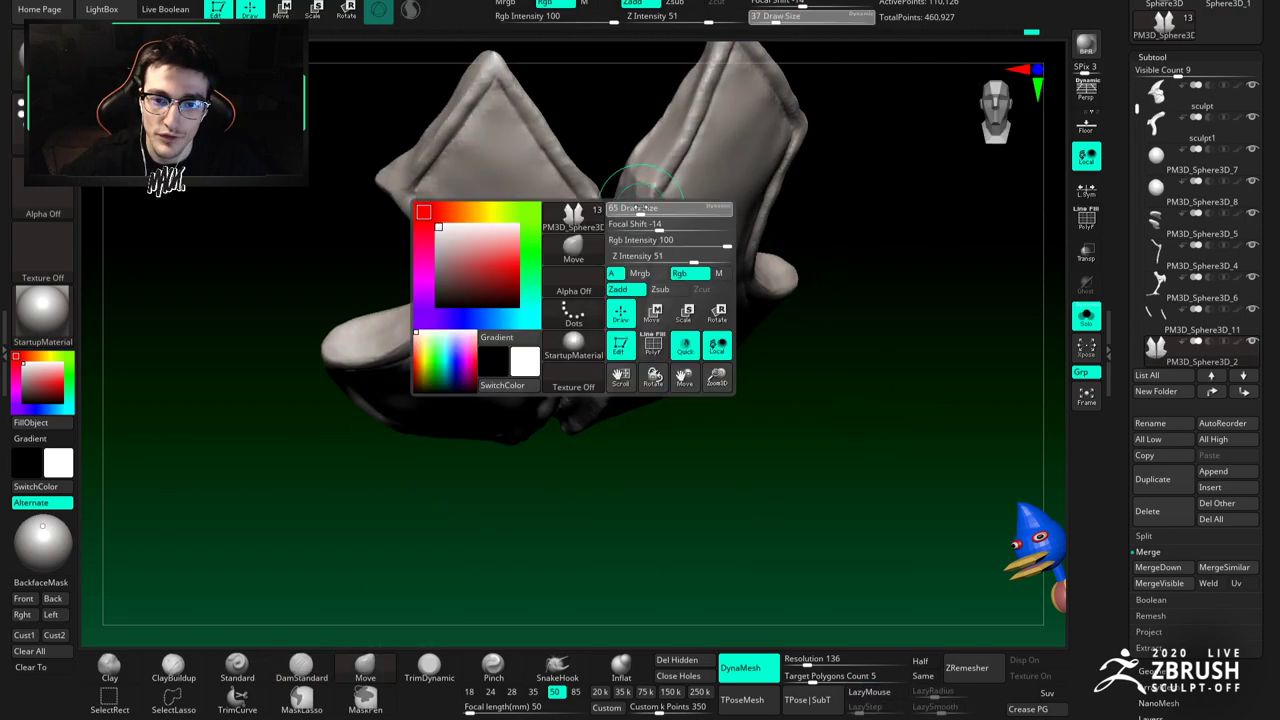
{"action": "mouse_move", "coordinate": [646, 167]}
{"action": "right_mouse_down"}
{"action": "mouse_move", "coordinate": [718, 228]}
{"action": "mouse_move", "coordinate": [705, 232]}
{"action": "mouse_move", "coordinate": [720, 217]}
{"action": "mouse_move", "coordinate": [663, 200]}
{"action": "mouse_move", "coordinate": [594, 206]}
{"action": "right_mouse_up"}
{"action": "left_click_drag", "start_coordinate": [620, 184], "coordinate": [611, 197]}
{"action": "key", "text": "ctrl+z"}
Step: Try to carve an S-shaped scroll groove into the plates' front faces with DamStandard at draw size 41
{"action": "key", "text": "space"}
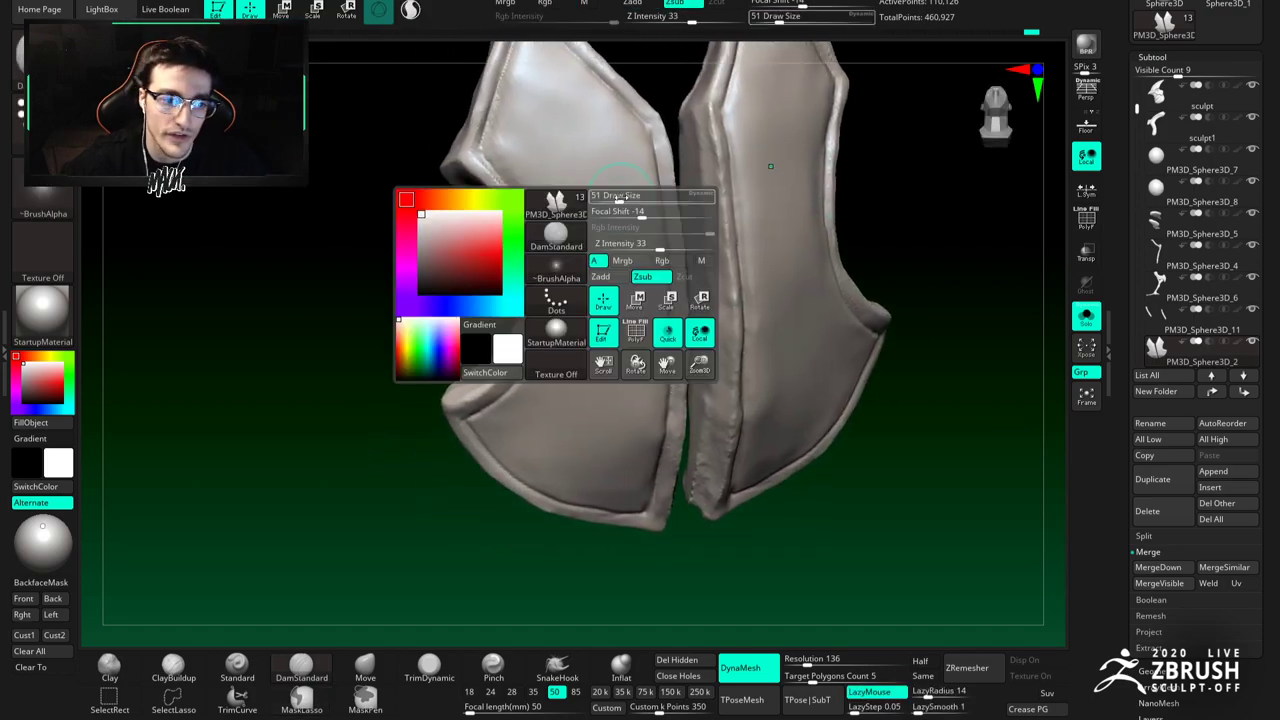
{"action": "left_click", "coordinate": [621, 200]}
{"action": "right_click_drag", "start_coordinate": [616, 224], "coordinate": [602, 145]}
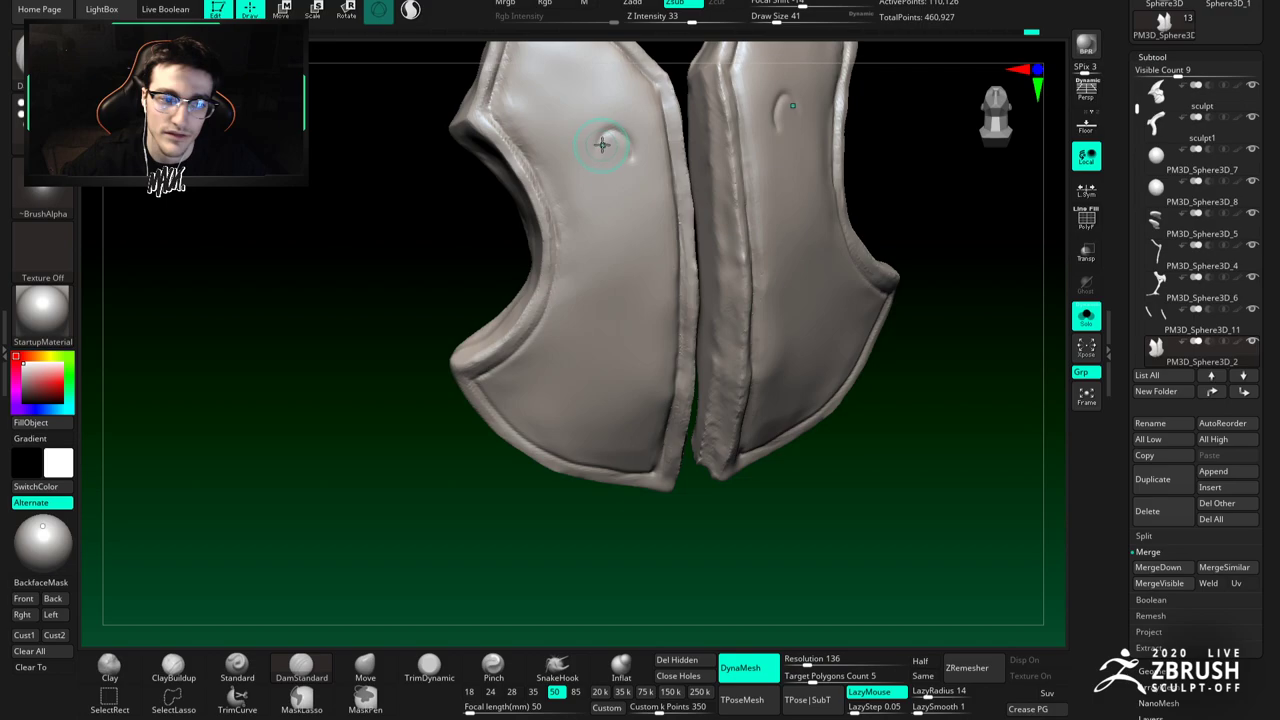
{"action": "right_click_drag", "start_coordinate": [610, 213], "coordinate": [661, 106]}
{"action": "mouse_move", "coordinate": [661, 158]}
{"action": "right_mouse_down"}
{"action": "mouse_move", "coordinate": [673, 220]}
{"action": "mouse_move", "coordinate": [683, 189]}
{"action": "right_mouse_up"}
{"action": "key", "text": "ctrl+z"}
{"action": "left_click_drag", "start_coordinate": [699, 186], "coordinate": [688, 160]}
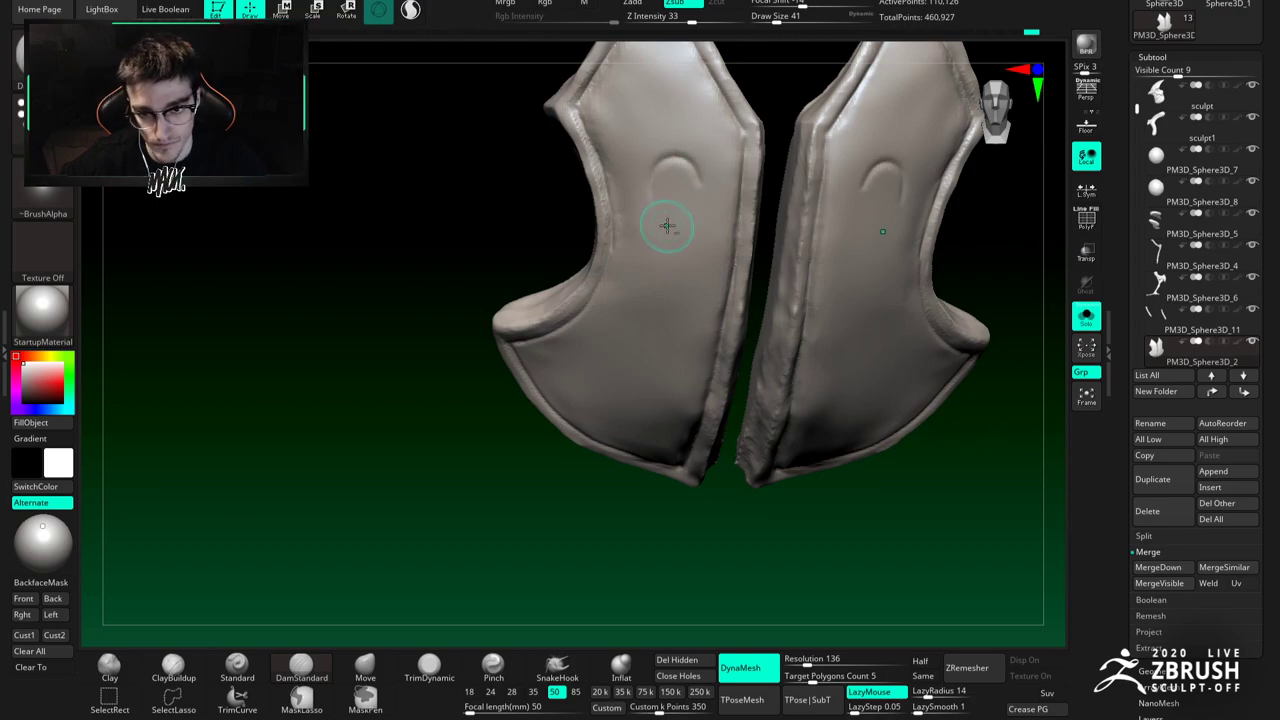
{"action": "right_click_drag", "start_coordinate": [666, 220], "coordinate": [694, 118]}
{"action": "right_click_drag", "start_coordinate": [693, 202], "coordinate": [708, 151], "text": "alt"}
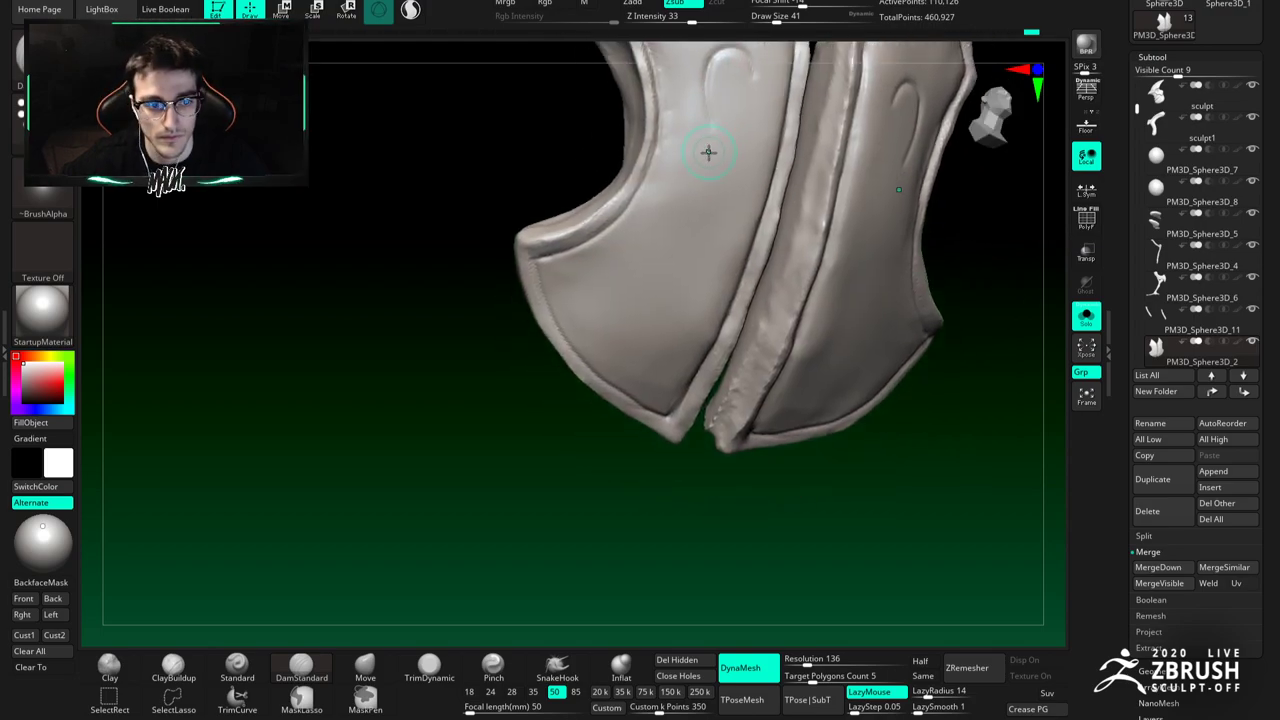
{"action": "mouse_move", "coordinate": [711, 133]}
{"action": "left_mouse_down"}
{"action": "mouse_move", "coordinate": [712, 240]}
{"action": "mouse_move", "coordinate": [672, 298]}
{"action": "mouse_move", "coordinate": [628, 263]}
{"action": "left_mouse_up"}
{"action": "right_click_drag", "start_coordinate": [650, 238], "coordinate": [647, 361], "text": "ctrl"}
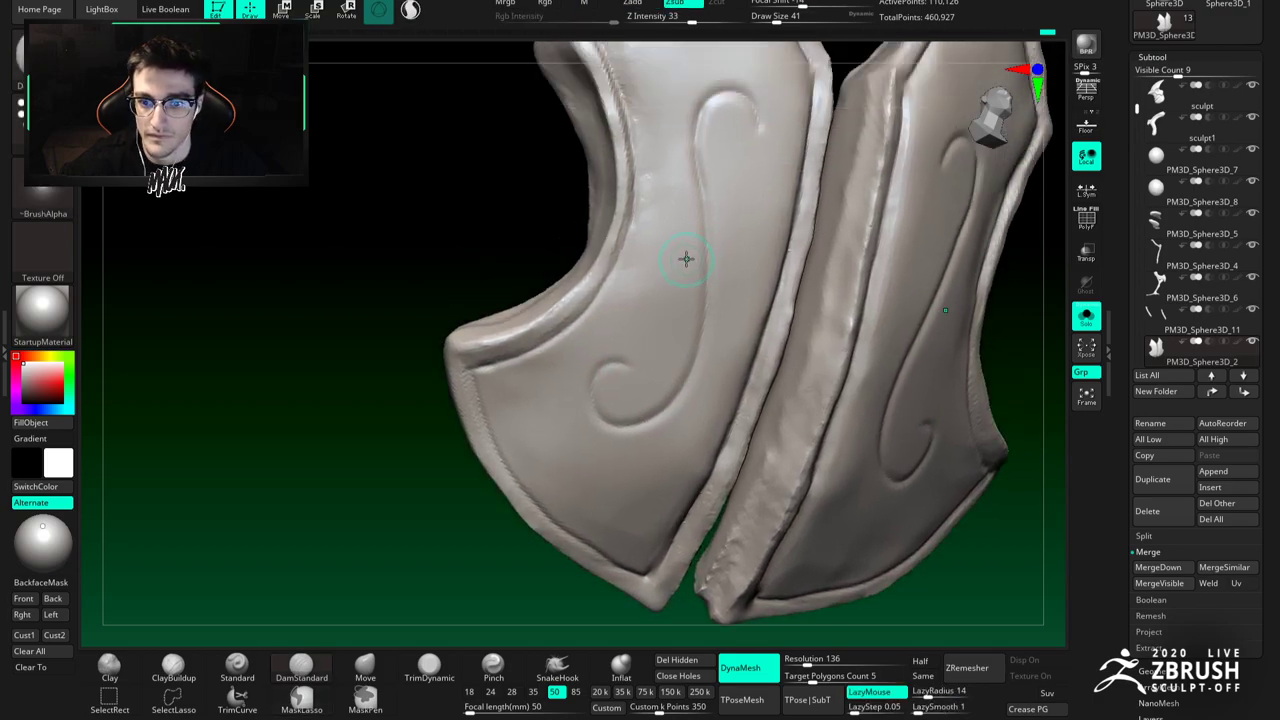
Step: Try to work the carved scroll's stem and a short slanted crossbar with ClayBuildup at draw size 16
{"action": "key", "text": "b"}
{"action": "key", "text": "c"}
{"action": "key", "text": "b"}
{"action": "key", "text": "space"}
{"action": "left_click_drag", "start_coordinate": [714, 268], "coordinate": [702, 266]}
{"action": "right_click_drag", "start_coordinate": [699, 252], "coordinate": [717, 216]}
{"action": "key", "text": "space"}
{"action": "left_click_drag", "start_coordinate": [717, 216], "coordinate": [709, 247]}
{"action": "key", "text": "space"}
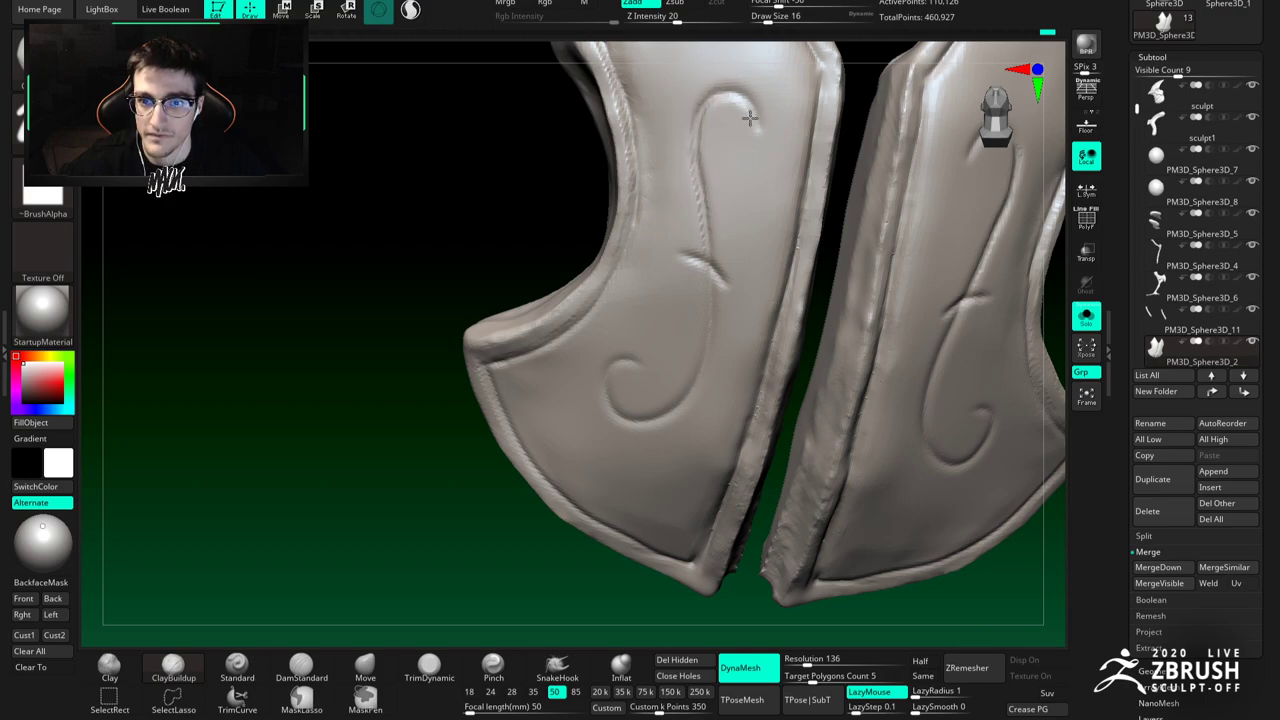
Step: Try ClayBuildup at draw size 20 on the scroll's upper curl and undo the whole scroll carving
{"action": "mouse_move", "coordinate": [744, 128]}
{"action": "right_mouse_down", "text": "alt"}
{"action": "mouse_move", "coordinate": [754, 146]}
{"action": "mouse_move", "coordinate": [743, 188]}
{"action": "mouse_move", "coordinate": [747, 160]}
{"action": "right_mouse_up", "text": "alt"}
{"action": "key", "text": "space"}
{"action": "left_click_drag", "start_coordinate": [749, 153], "coordinate": [753, 152]}
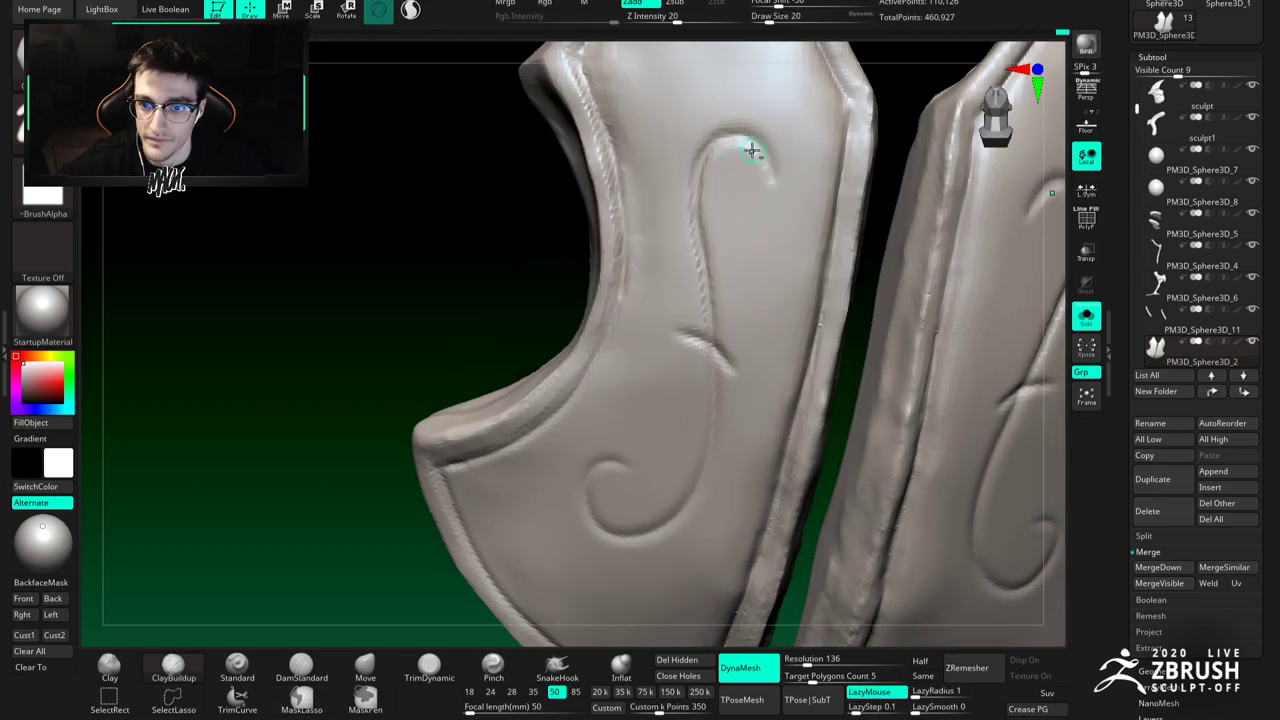
{"action": "mouse_move", "coordinate": [765, 175]}
{"action": "right_mouse_down", "text": "ctrl"}
{"action": "mouse_move", "coordinate": [706, 172]}
{"action": "mouse_move", "coordinate": [648, 234]}
{"action": "mouse_move", "coordinate": [701, 224]}
{"action": "mouse_move", "coordinate": [727, 256]}
{"action": "right_mouse_up", "text": "ctrl"}
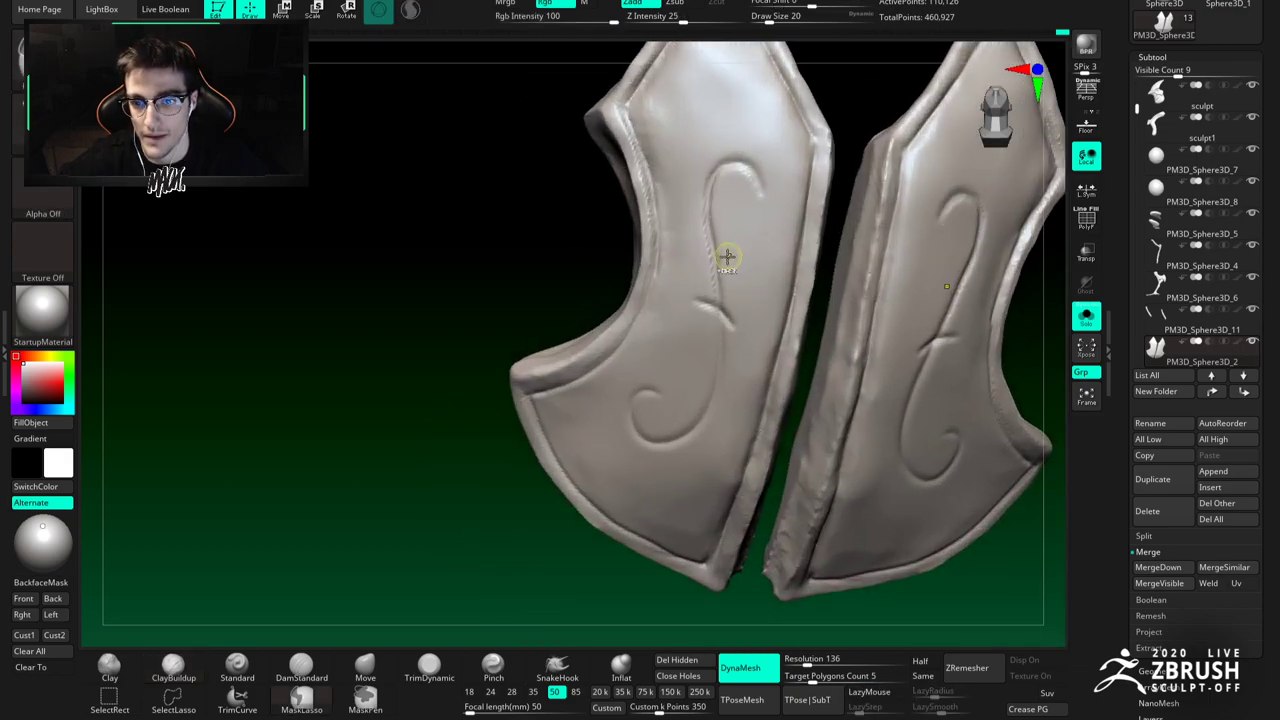
{"action": "right_click_drag", "start_coordinate": [737, 306], "coordinate": [746, 191]}
{"action": "key", "text": "space"}
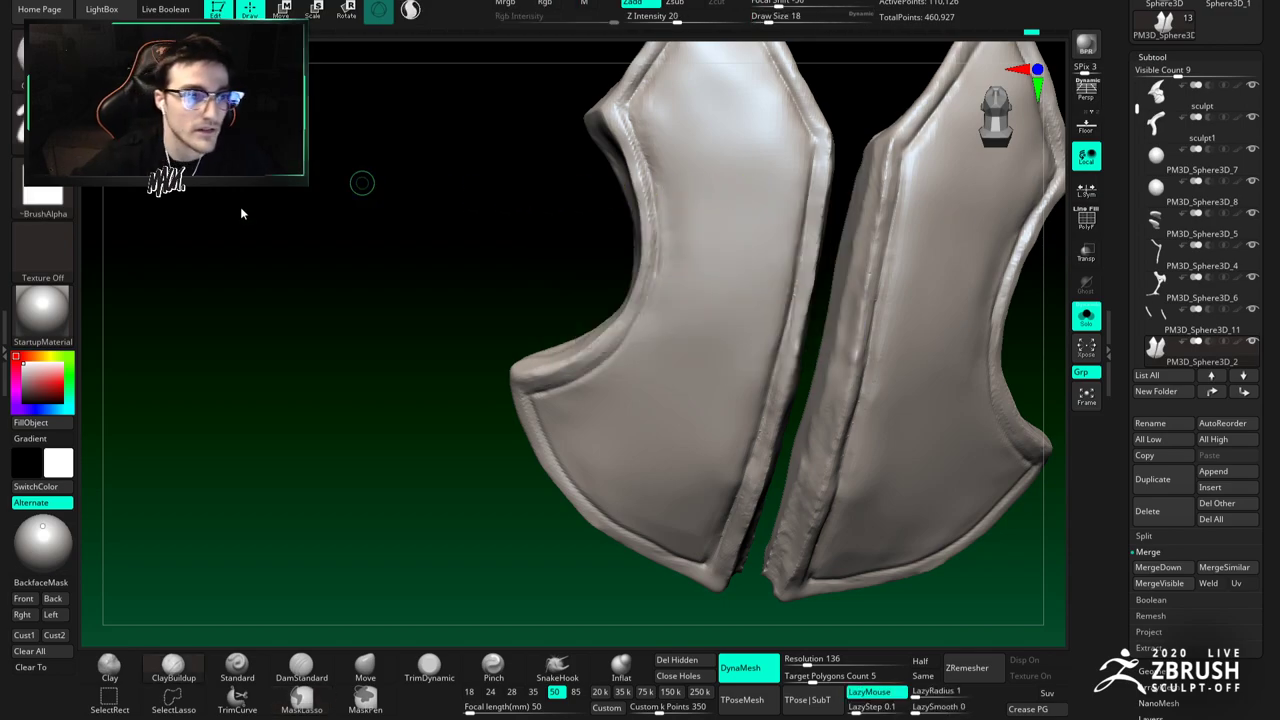
Step: Switch the masking brush to MaskPen
{"action": "left_click", "coordinate": [43, 64]}
{"action": "left_click", "coordinate": [43, 64], "text": "ctrl"}
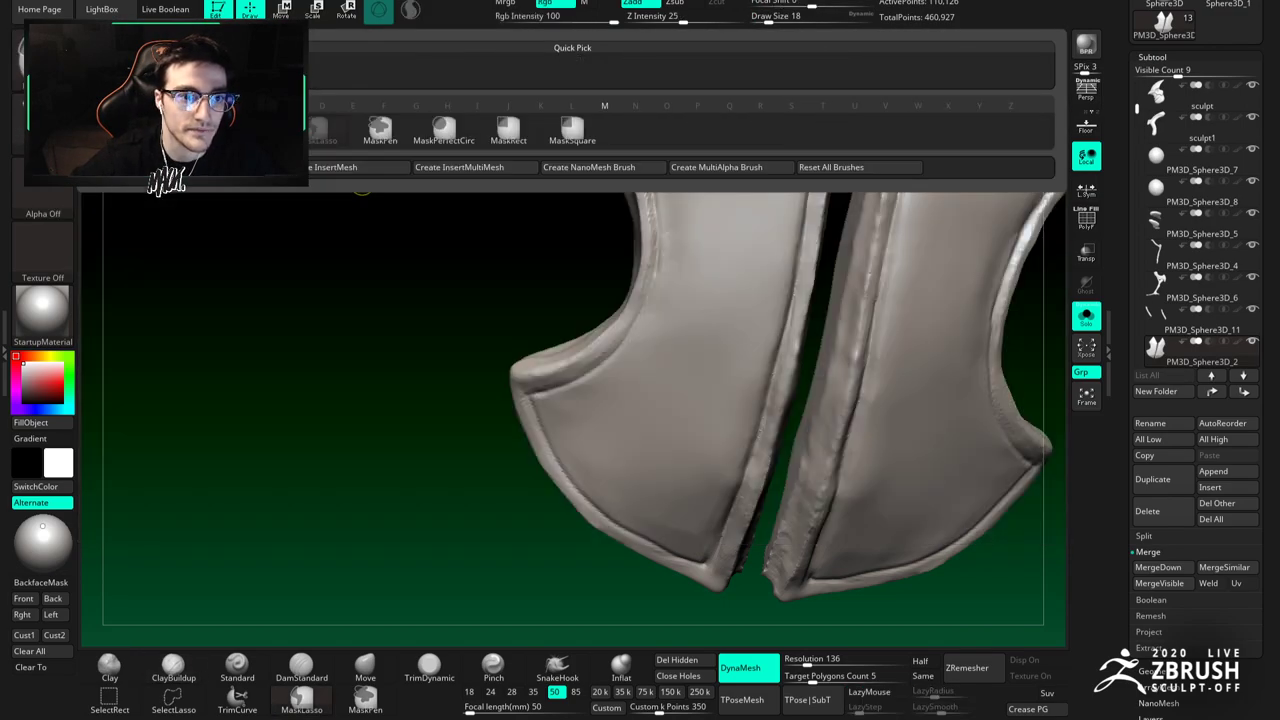
{"action": "left_click", "coordinate": [43, 64], "text": "ctrl"}
{"action": "left_click", "coordinate": [377, 130], "text": "ctrl"}
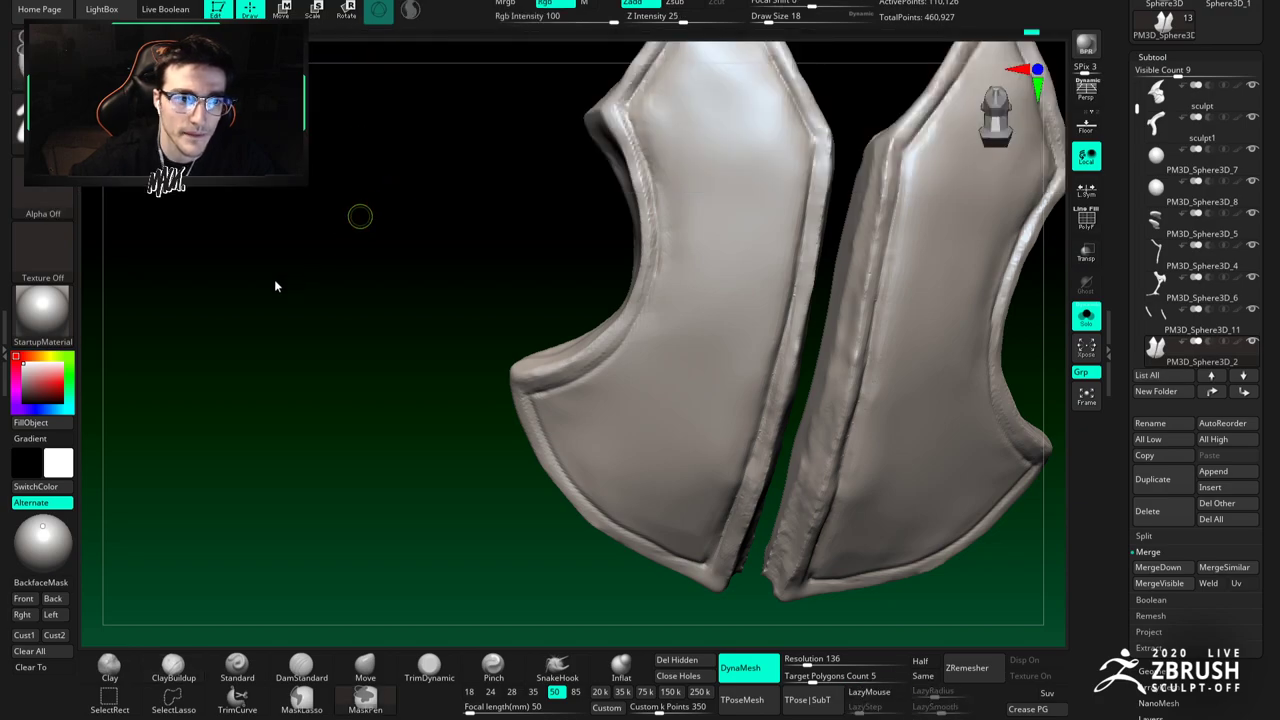
Step: Mask a slim S-shaped scroll with curled ends on the plates' front faces using MaskPen at draw size 14
{"action": "mouse_move", "coordinate": [722, 231]}
{"action": "right_mouse_down", "text": "alt"}
{"action": "mouse_move", "coordinate": [740, 231]}
{"action": "mouse_move", "coordinate": [771, 157]}
{"action": "mouse_move", "coordinate": [757, 165]}
{"action": "right_mouse_up", "text": "alt"}
{"action": "key", "text": "space"}
{"action": "left_click_drag", "start_coordinate": [803, 212], "coordinate": [797, 212]}
{"action": "mouse_move", "coordinate": [748, 155]}
{"action": "right_mouse_down", "text": "alt"}
{"action": "mouse_move", "coordinate": [757, 191]}
{"action": "mouse_move", "coordinate": [746, 169]}
{"action": "mouse_move", "coordinate": [744, 204]}
{"action": "right_mouse_up", "text": "alt"}
{"action": "key", "text": "space"}
{"action": "key", "text": "space"}
{"action": "left_click_drag", "start_coordinate": [755, 186], "coordinate": [752, 182]}
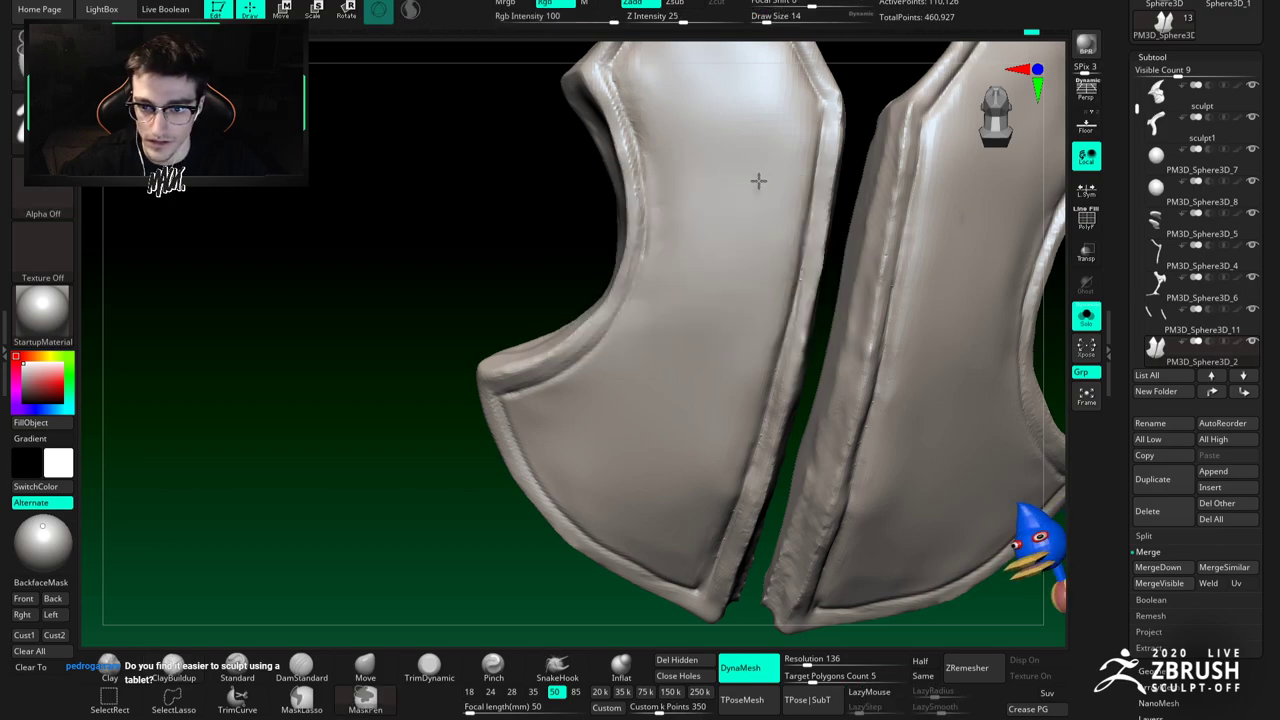
{"action": "mouse_move", "coordinate": [752, 187]}
{"action": "left_mouse_down"}
{"action": "mouse_move", "coordinate": [764, 170]}
{"action": "mouse_move", "coordinate": [718, 163]}
{"action": "left_mouse_up"}
{"action": "right_click_drag", "start_coordinate": [715, 224], "coordinate": [727, 164], "text": "alt"}
{"action": "mouse_move", "coordinate": [725, 131]}
{"action": "left_mouse_down", "text": "ctrl"}
{"action": "mouse_move", "coordinate": [737, 257]}
{"action": "mouse_move", "coordinate": [714, 356]}
{"action": "mouse_move", "coordinate": [626, 410]}
{"action": "mouse_move", "coordinate": [604, 336]}
{"action": "mouse_move", "coordinate": [649, 326]}
{"action": "left_mouse_up", "text": "ctrl"}
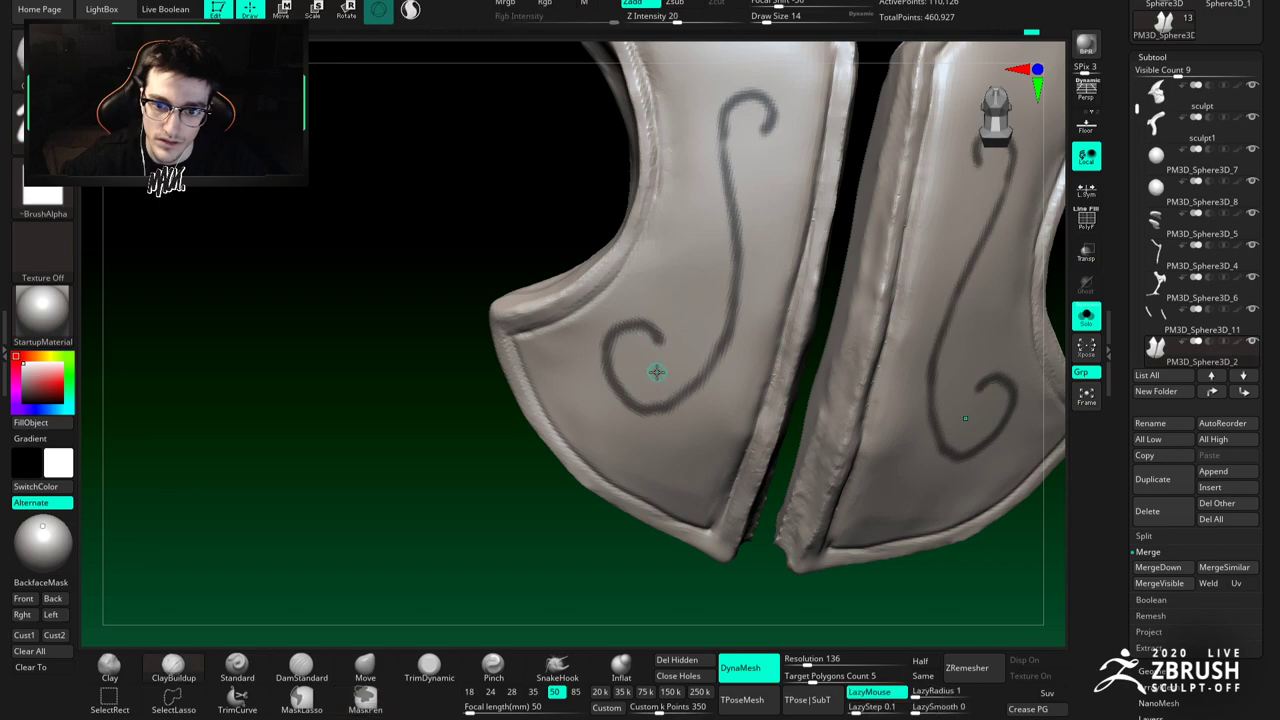
Step: Thicken the masked scroll's stem and curls, fill in the lower curl's end, and set the draw size to 25
{"action": "mouse_move", "coordinate": [667, 403]}
{"action": "left_mouse_down"}
{"action": "mouse_move", "coordinate": [712, 378]}
{"action": "mouse_move", "coordinate": [732, 287]}
{"action": "left_mouse_up"}
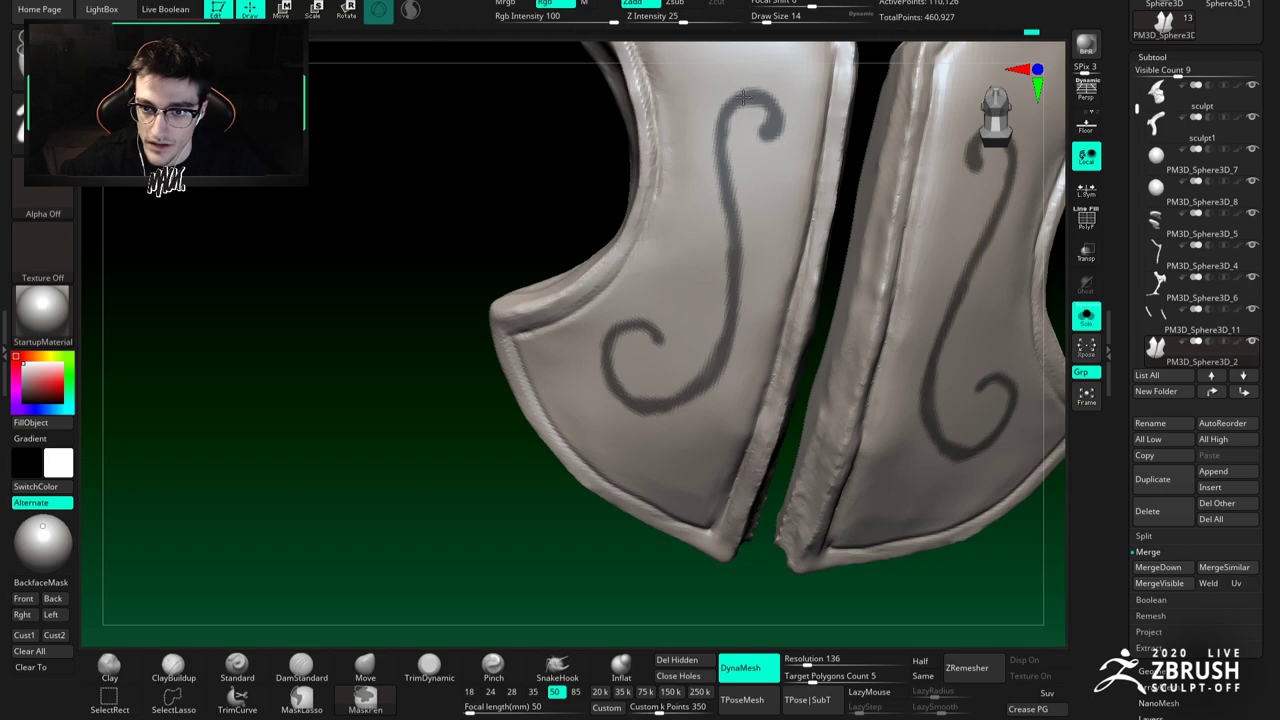
{"action": "right_click_drag", "start_coordinate": [646, 341], "coordinate": [600, 253], "text": "alt"}
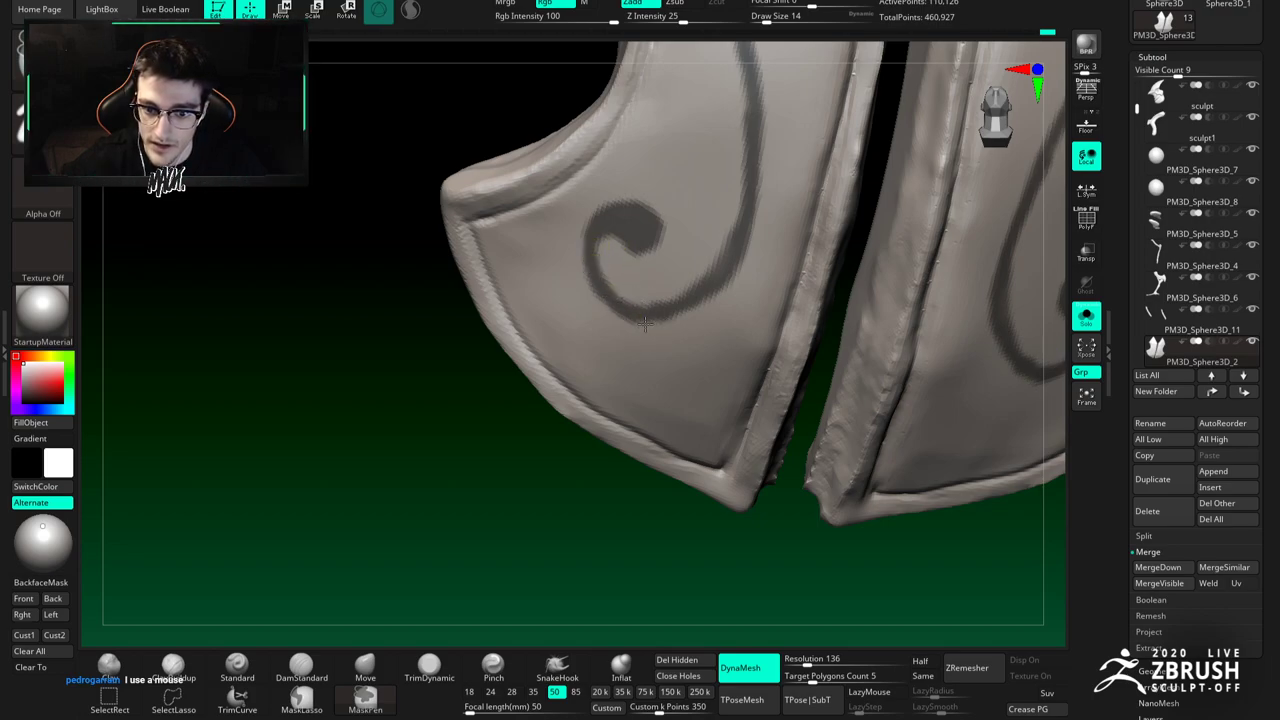
{"action": "key", "text": "space"}
{"action": "left_click_drag", "start_coordinate": [727, 297], "coordinate": [733, 297]}
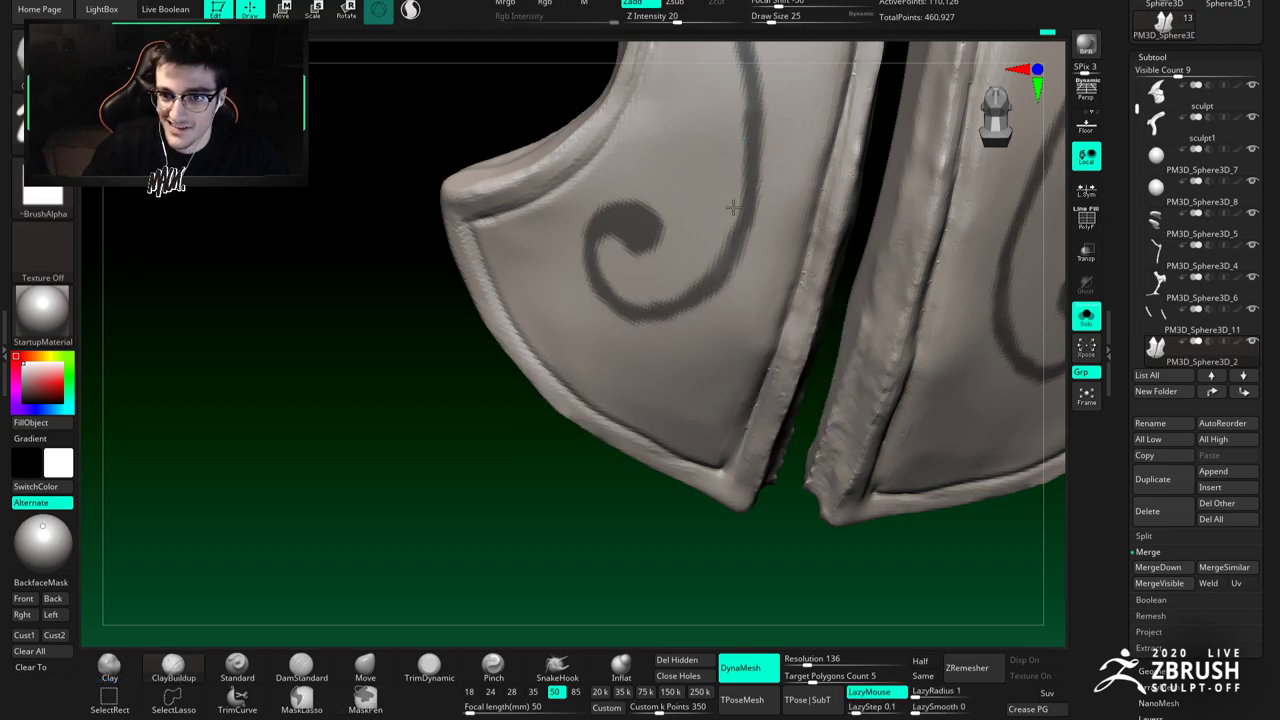
{"action": "right_click_drag", "start_coordinate": [732, 206], "coordinate": [719, 279], "text": "alt"}
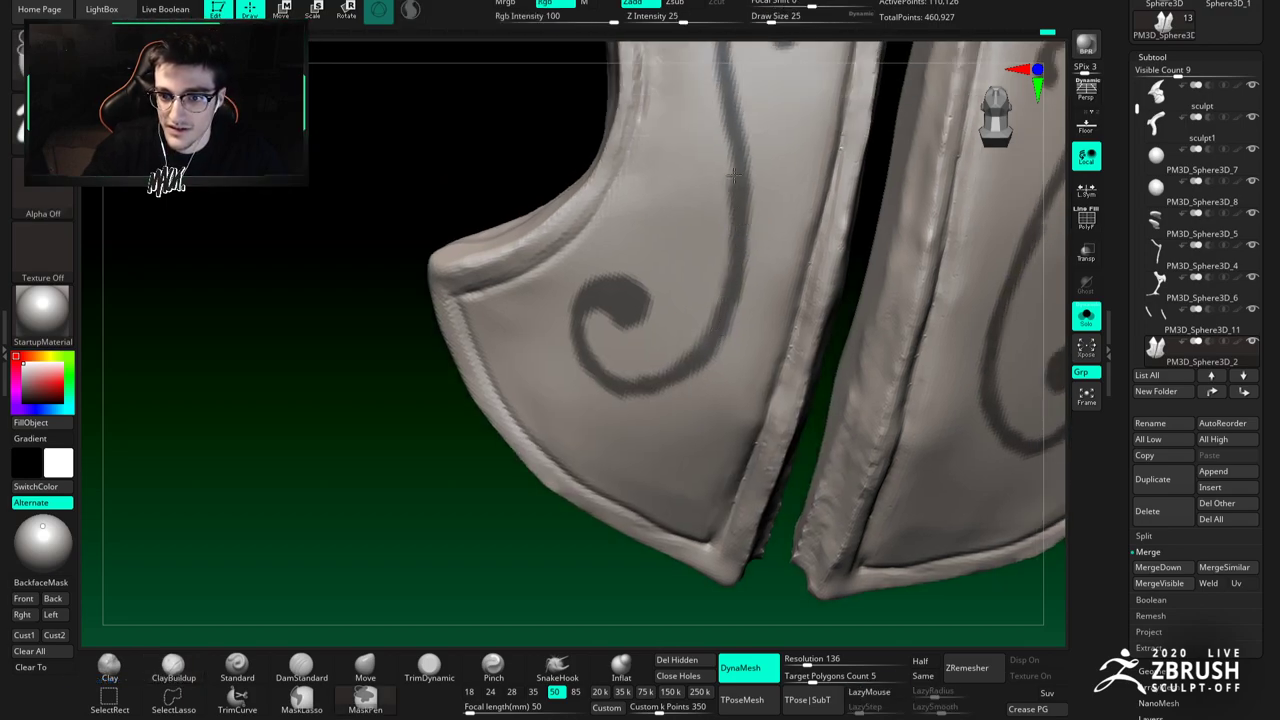
{"action": "right_click_drag", "start_coordinate": [724, 162], "coordinate": [709, 228], "text": "alt"}
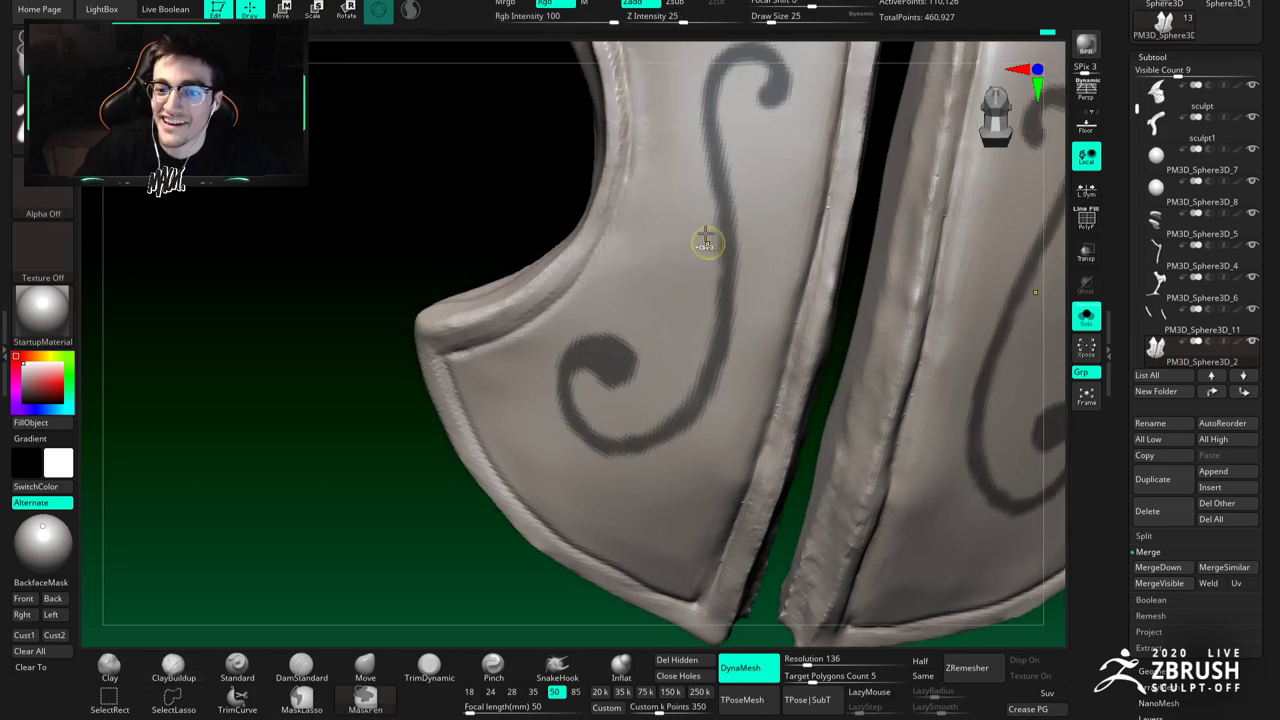
Step: Mask a short slanted crossbar through the middle of the scroll's stem and refine it at draw size 17
{"action": "key", "text": "space"}
{"action": "key", "text": "ctrl"}
{"action": "mouse_move", "coordinate": [732, 272]}
{"action": "left_mouse_down", "text": "ctrl"}
{"action": "mouse_move", "coordinate": [703, 243]}
{"action": "mouse_move", "coordinate": [746, 291]}
{"action": "mouse_move", "coordinate": [703, 242]}
{"action": "left_mouse_up", "text": "ctrl"}
{"action": "left_click_drag", "start_coordinate": [758, 298], "coordinate": [746, 256], "text": "ctrl+alt"}
{"action": "key", "text": "space"}
{"action": "left_click", "coordinate": [748, 282]}
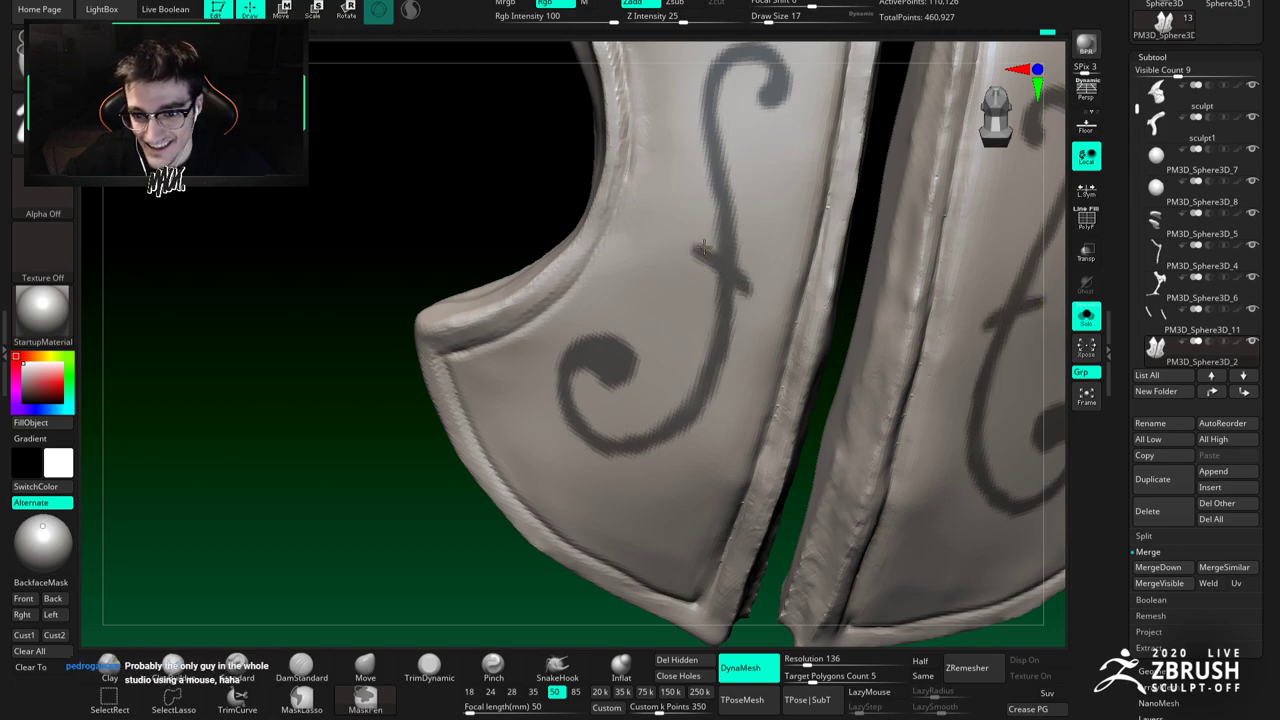
{"action": "right_click_drag", "start_coordinate": [737, 269], "coordinate": [757, 311], "text": "ctrl"}
{"action": "scroll", "coordinate": [716, 216], "scroll_direction": "up", "scroll_amount": 5}
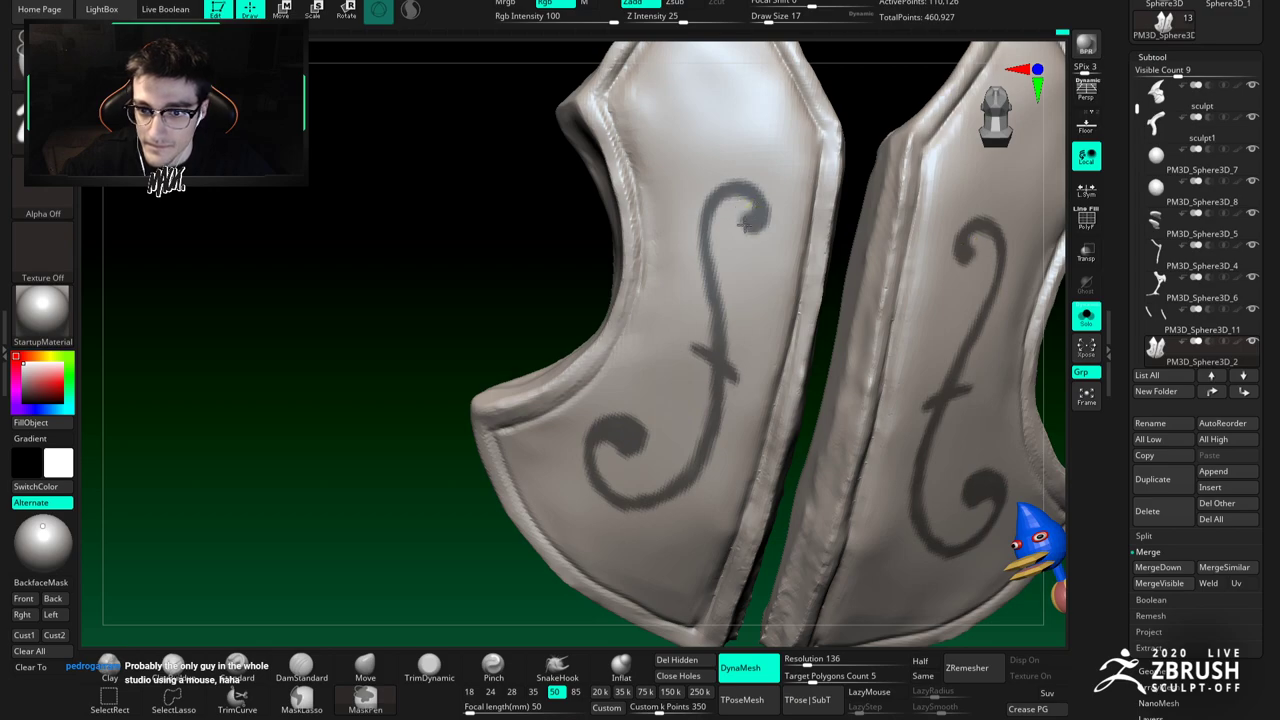
Step: Invert the mask so only the scroll ornament on the chest plates can be edited, and switch to the Move brush
{"action": "mouse_move", "coordinate": [691, 267]}
{"action": "right_mouse_down", "text": "ctrl"}
{"action": "mouse_move", "coordinate": [663, 369]}
{"action": "mouse_move", "coordinate": [686, 349]}
{"action": "mouse_move", "coordinate": [688, 265]}
{"action": "right_mouse_up", "text": "ctrl"}
{"action": "right_click_drag", "start_coordinate": [688, 265], "coordinate": [573, 327], "text": "ctrl"}
{"action": "left_click", "coordinate": [552, 272], "text": "ctrl"}
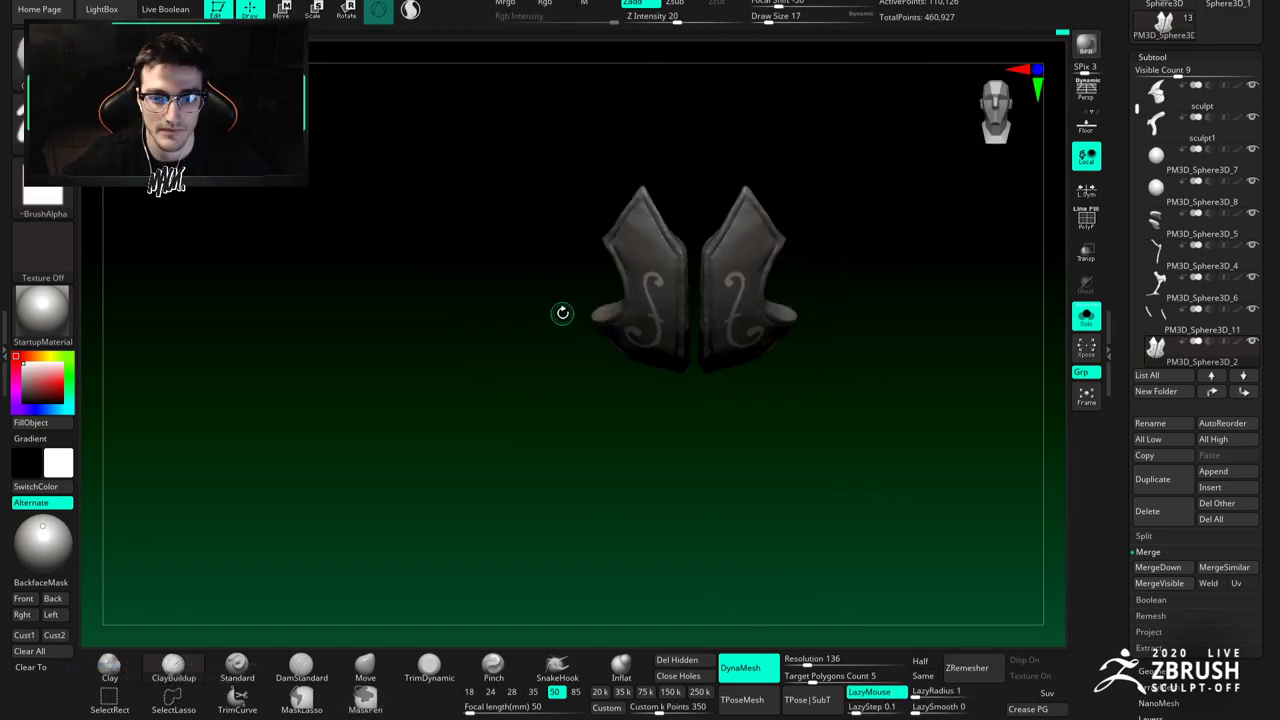
{"action": "left_click", "coordinate": [365, 668]}
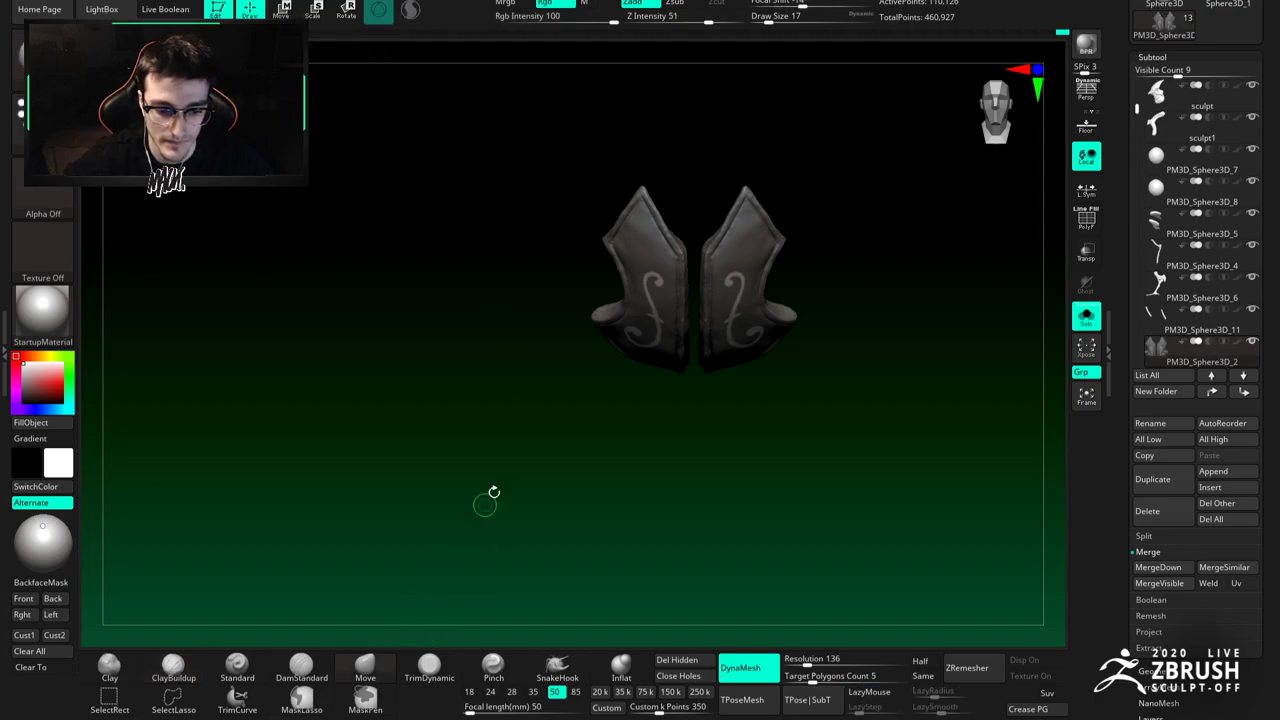
Step: Deform the unmasked chest-plate scroll with negative Inflate, applying -18 followed by -50
{"action": "left_click_drag", "start_coordinate": [1164, 52], "coordinate": [1164, 49]}
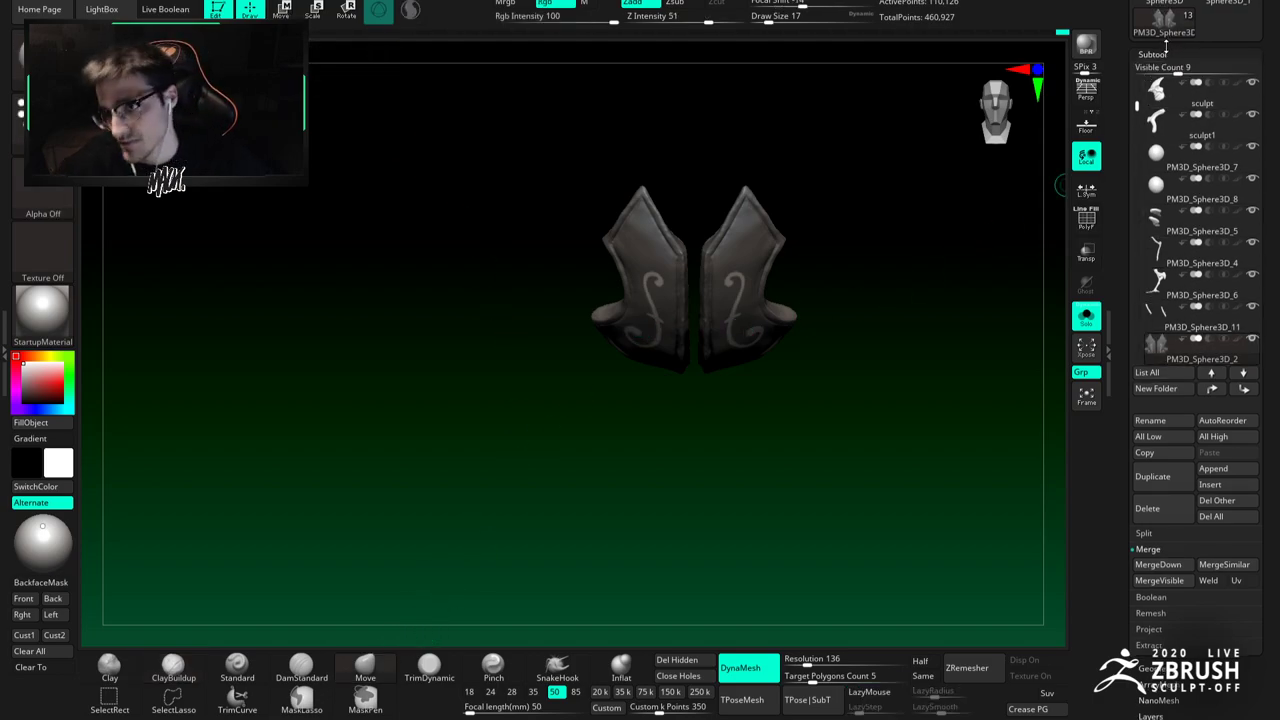
{"action": "left_click", "coordinate": [1160, 52]}
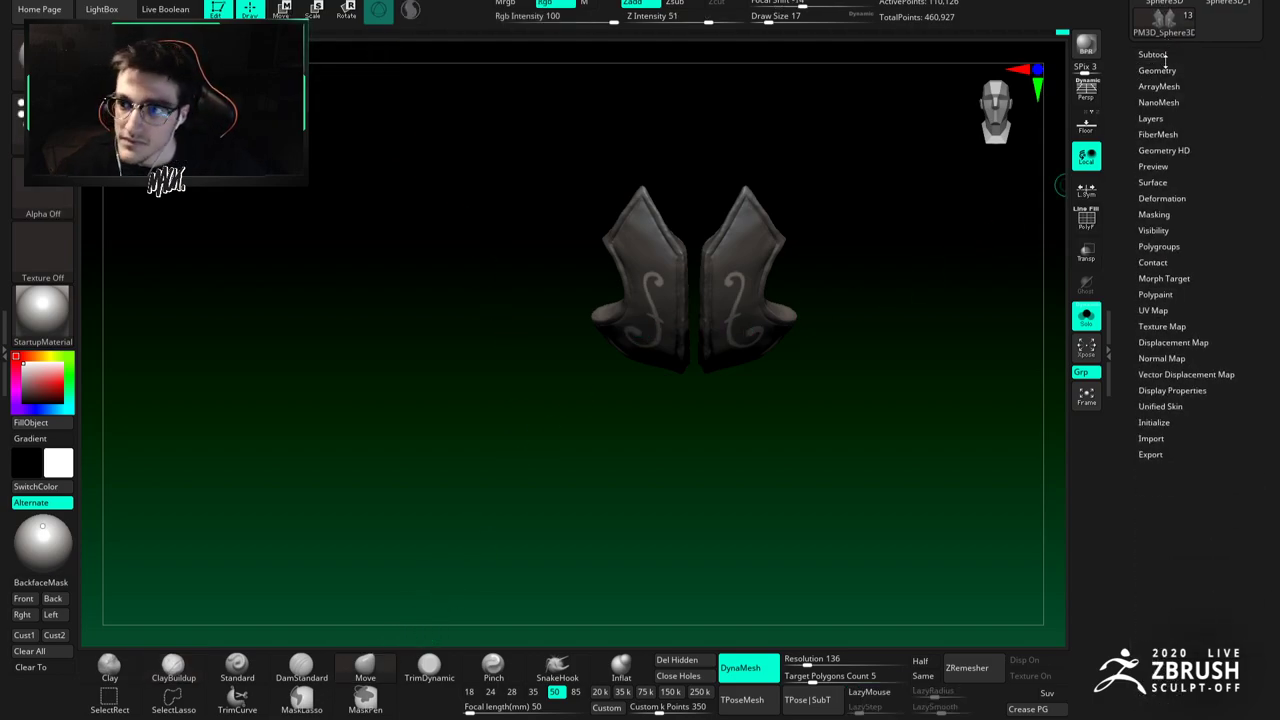
{"action": "left_click", "coordinate": [1162, 198]}
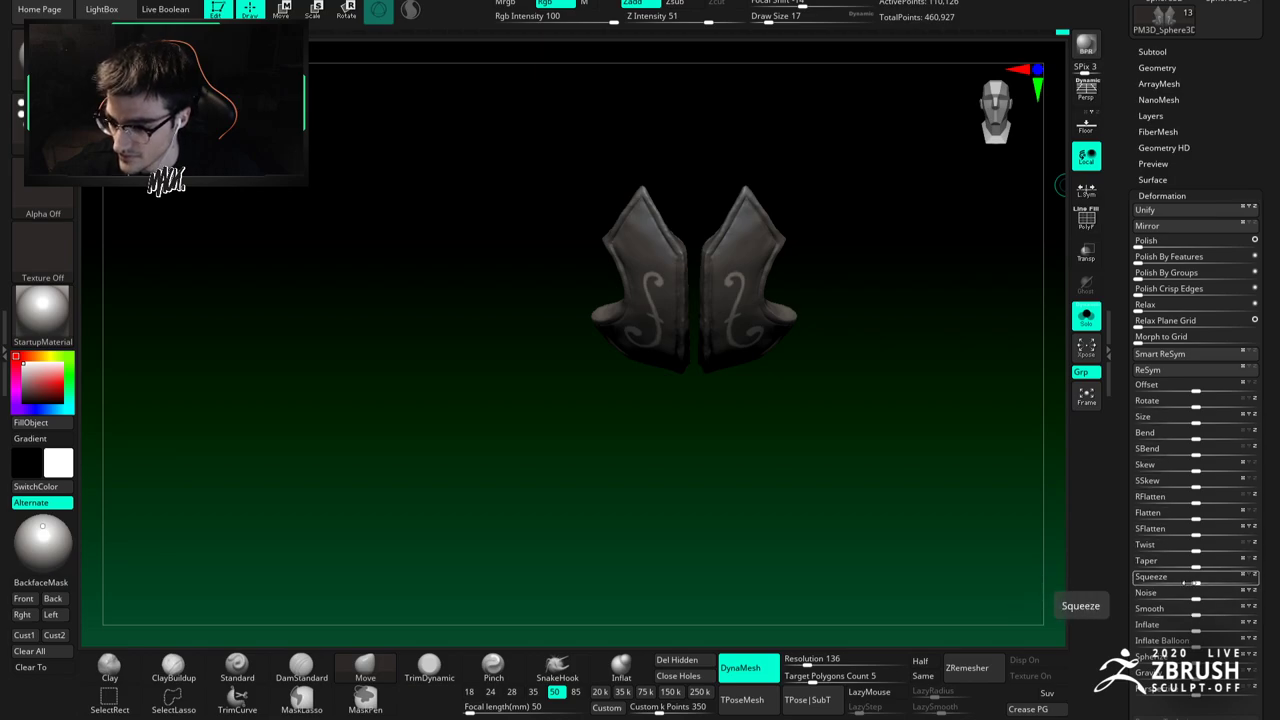
{"action": "left_click_drag", "start_coordinate": [1196, 628], "coordinate": [1192, 628]}
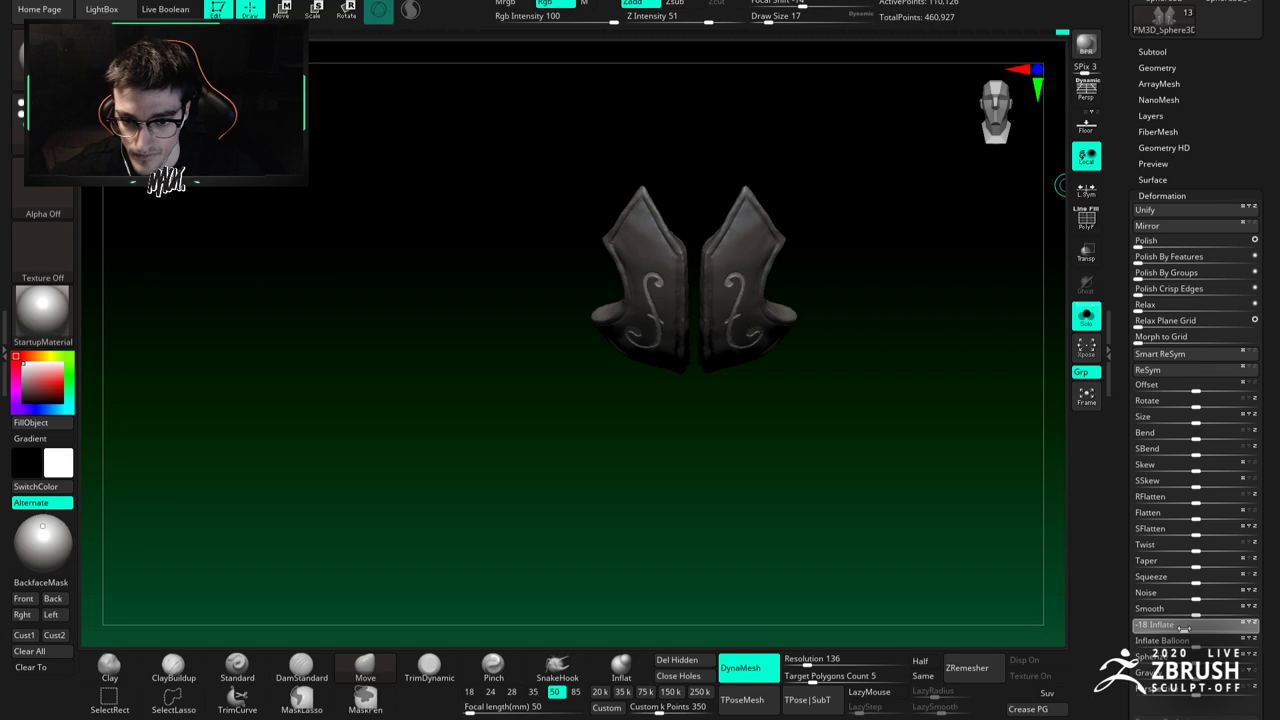
{"action": "mouse_move", "coordinate": [1184, 626]}
{"action": "left_mouse_down"}
{"action": "mouse_move", "coordinate": [1215, 627]}
{"action": "mouse_move", "coordinate": [1174, 625]}
{"action": "left_mouse_up"}
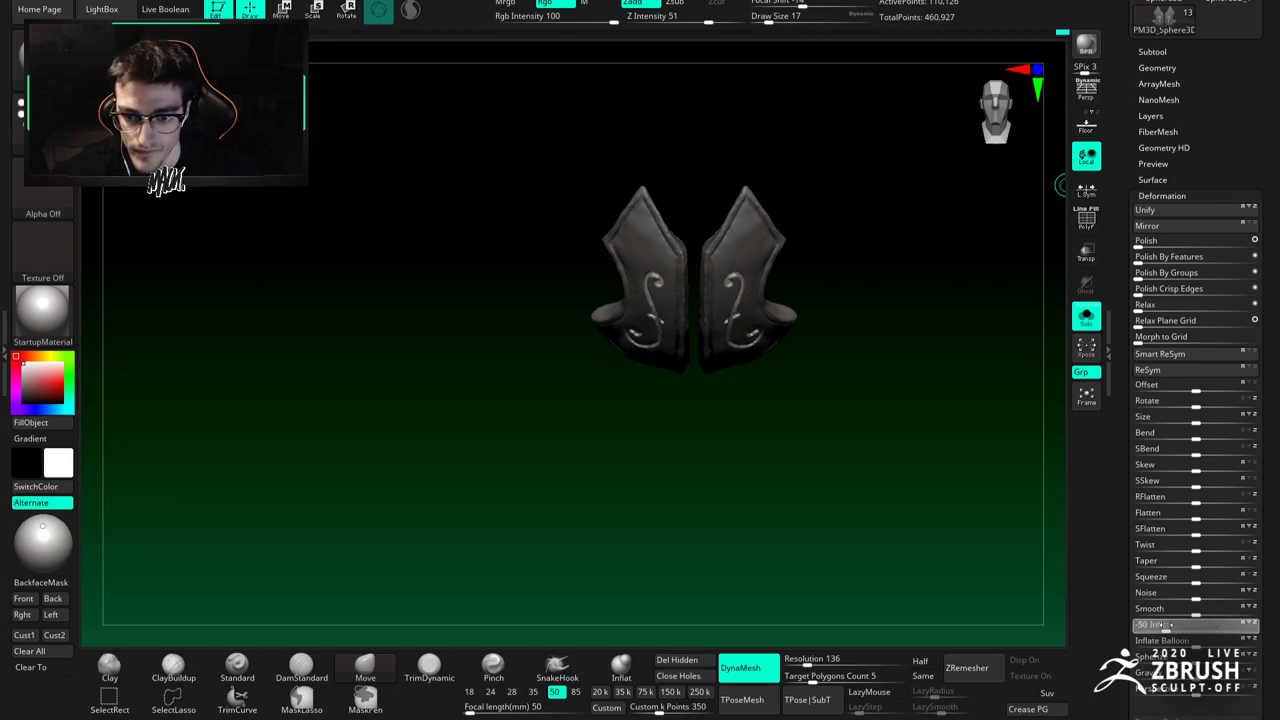
Step: Clear the mask on the chest plates, turn Solo off to show the whole bird, and switch to the DamStandard brush
{"action": "mouse_move", "coordinate": [761, 459]}
{"action": "left_mouse_down"}
{"action": "mouse_move", "coordinate": [791, 429]}
{"action": "mouse_move", "coordinate": [806, 464]}
{"action": "mouse_move", "coordinate": [750, 418]}
{"action": "mouse_move", "coordinate": [777, 423]}
{"action": "mouse_move", "coordinate": [782, 332]}
{"action": "mouse_move", "coordinate": [793, 345]}
{"action": "mouse_move", "coordinate": [722, 384]}
{"action": "mouse_move", "coordinate": [710, 350]}
{"action": "left_mouse_up"}
{"action": "left_click", "coordinate": [1084, 318]}
{"action": "key", "text": "b"}
{"action": "key", "text": "d"}
{"action": "key", "text": "s"}
{"action": "right_click_drag", "start_coordinate": [730, 290], "coordinate": [700, 284]}
Step: Make the helmet-crested head the active subtool and swap the Deformation settings for the subtool list
{"action": "left_click", "coordinate": [821, 241], "text": "alt"}
{"action": "right_click_drag", "start_coordinate": [821, 241], "coordinate": [780, 291], "text": "alt"}
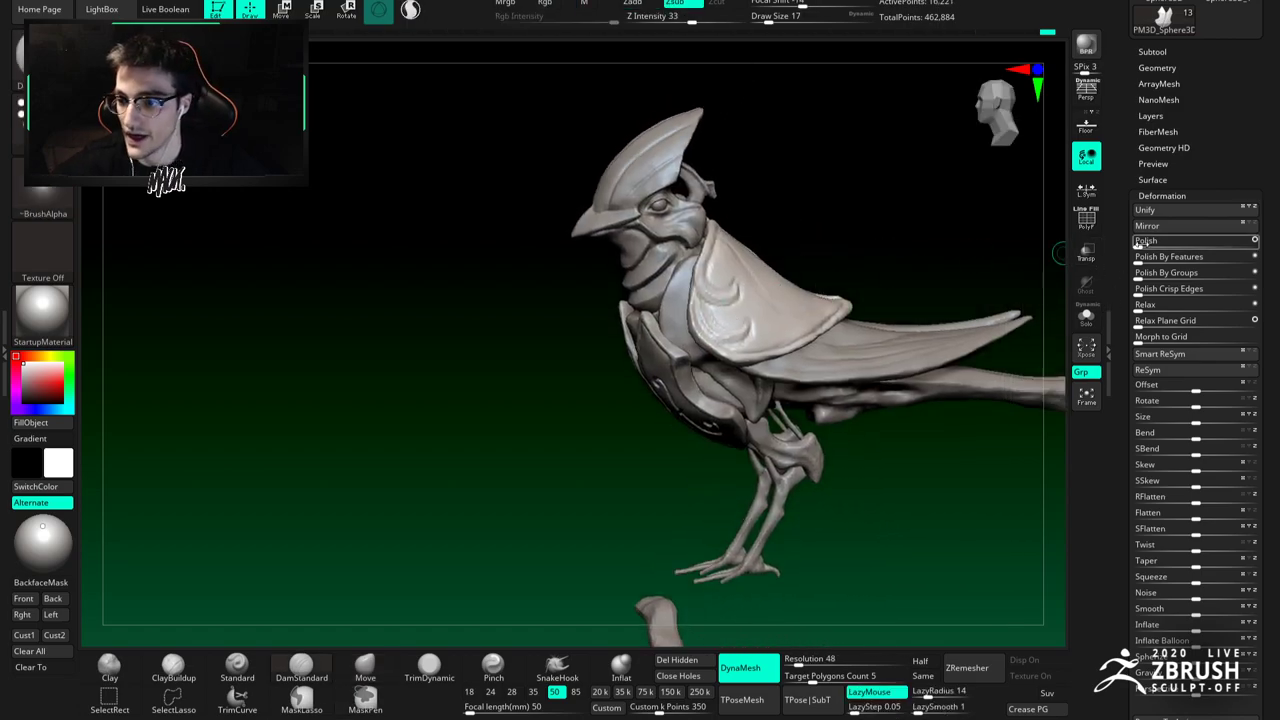
{"action": "left_click", "coordinate": [1162, 194]}
{"action": "right_click_drag", "start_coordinate": [650, 236], "coordinate": [653, 295], "text": "alt"}
{"action": "left_click", "coordinate": [667, 306], "text": "alt"}
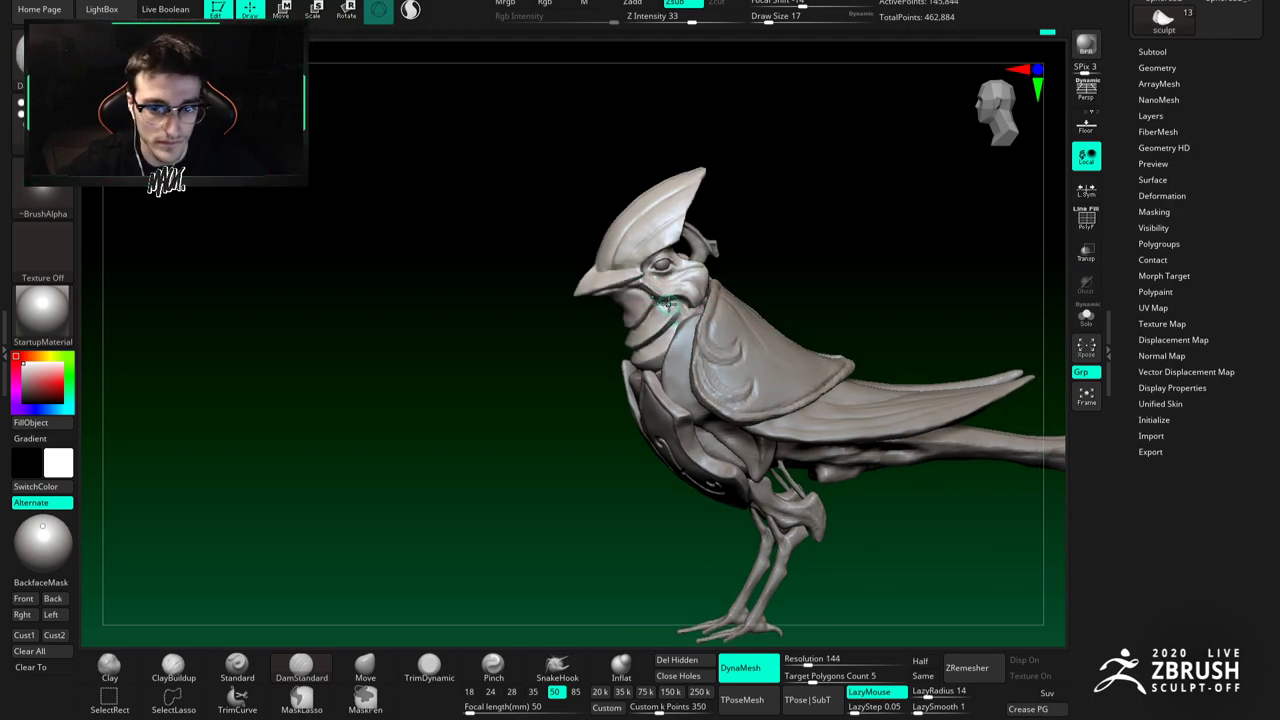
{"action": "right_click_drag", "start_coordinate": [780, 330], "coordinate": [756, 288], "text": "ctrl"}
{"action": "right_click_drag", "start_coordinate": [756, 288], "coordinate": [688, 295]}
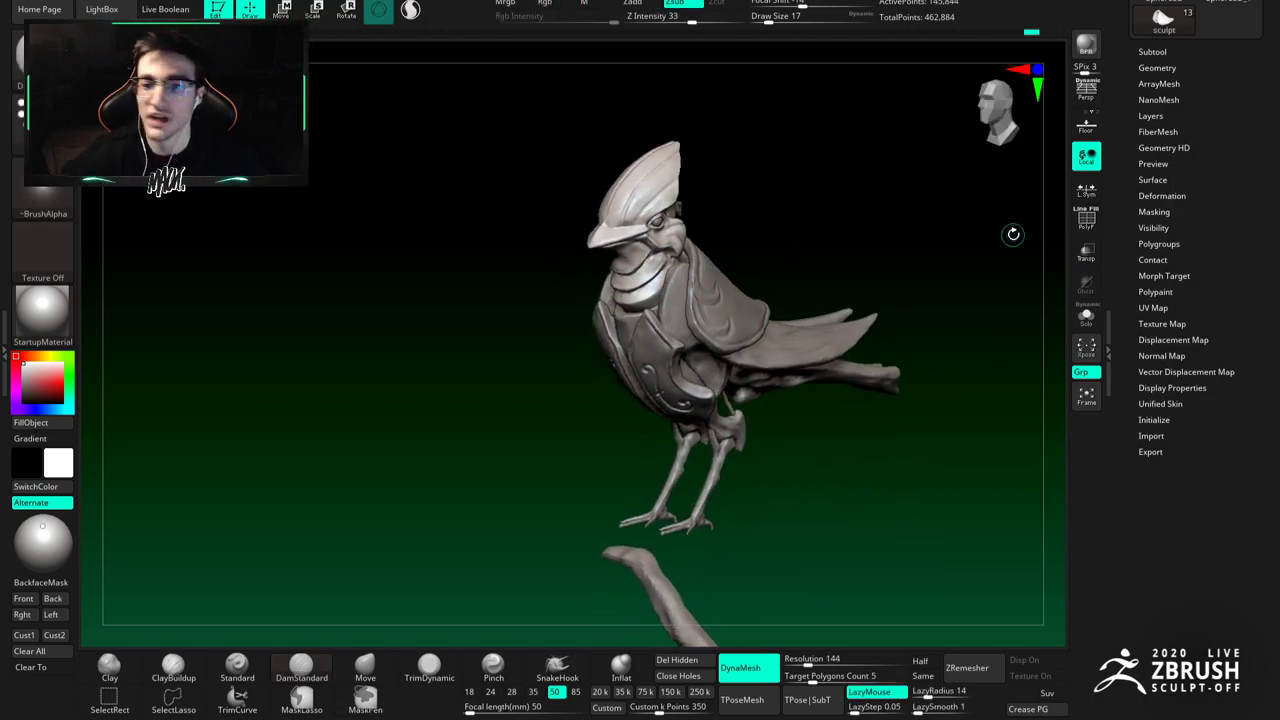
{"action": "left_click", "coordinate": [1145, 52]}
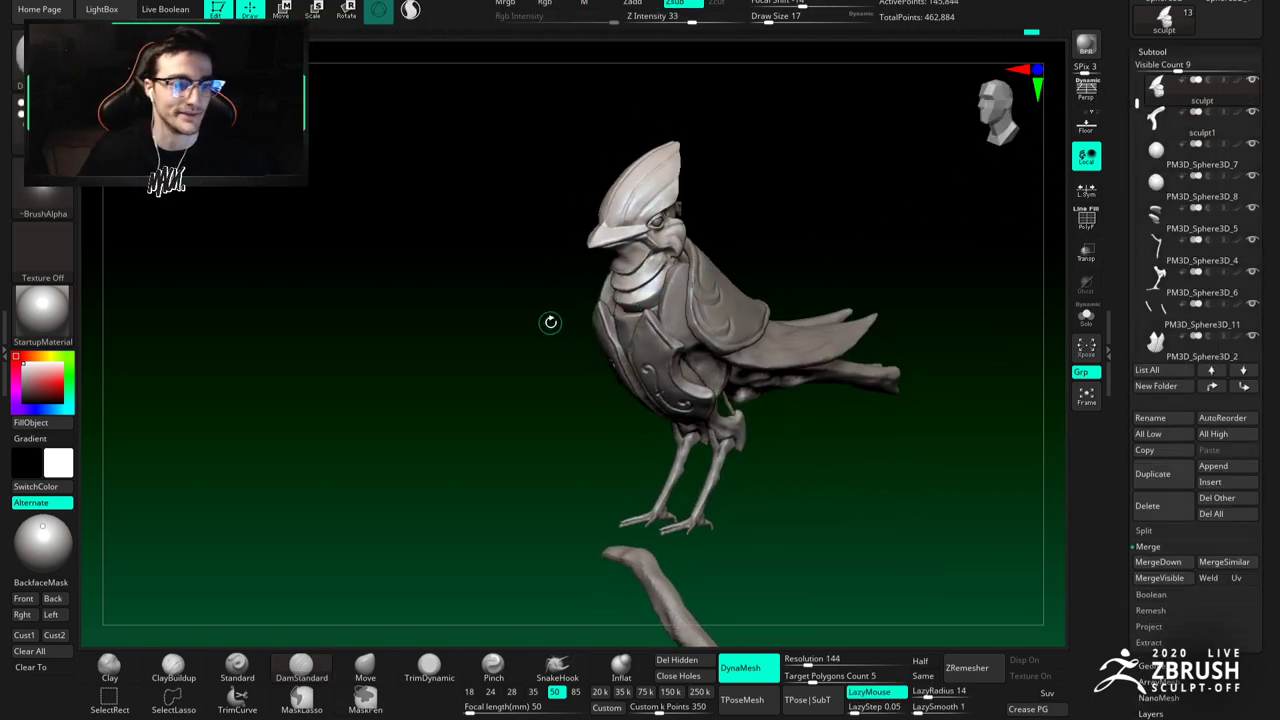
Step: Set the current colour to a muted tan with RGB values 188, 167, 111
{"action": "mouse_move", "coordinate": [676, 298]}
{"action": "right_mouse_down"}
{"action": "mouse_move", "coordinate": [640, 296]}
{"action": "mouse_move", "coordinate": [700, 304]}
{"action": "right_mouse_up"}
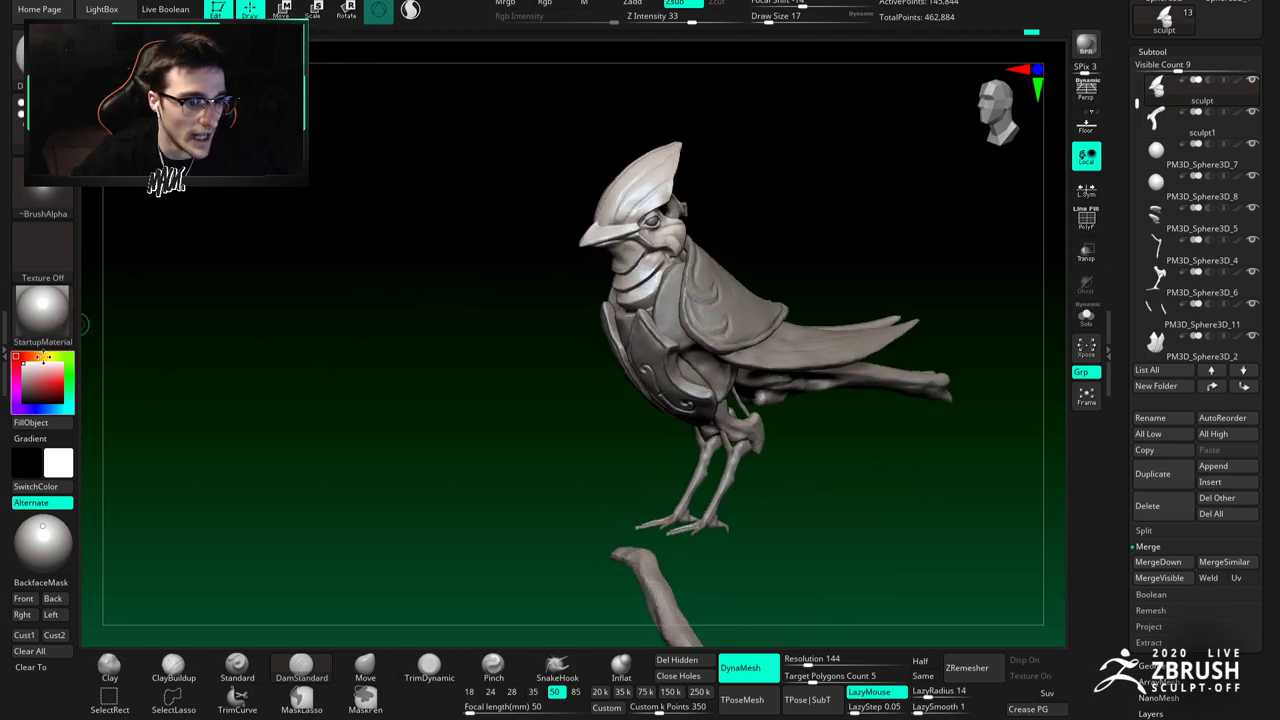
{"action": "left_click_drag", "start_coordinate": [39, 379], "coordinate": [45, 366]}
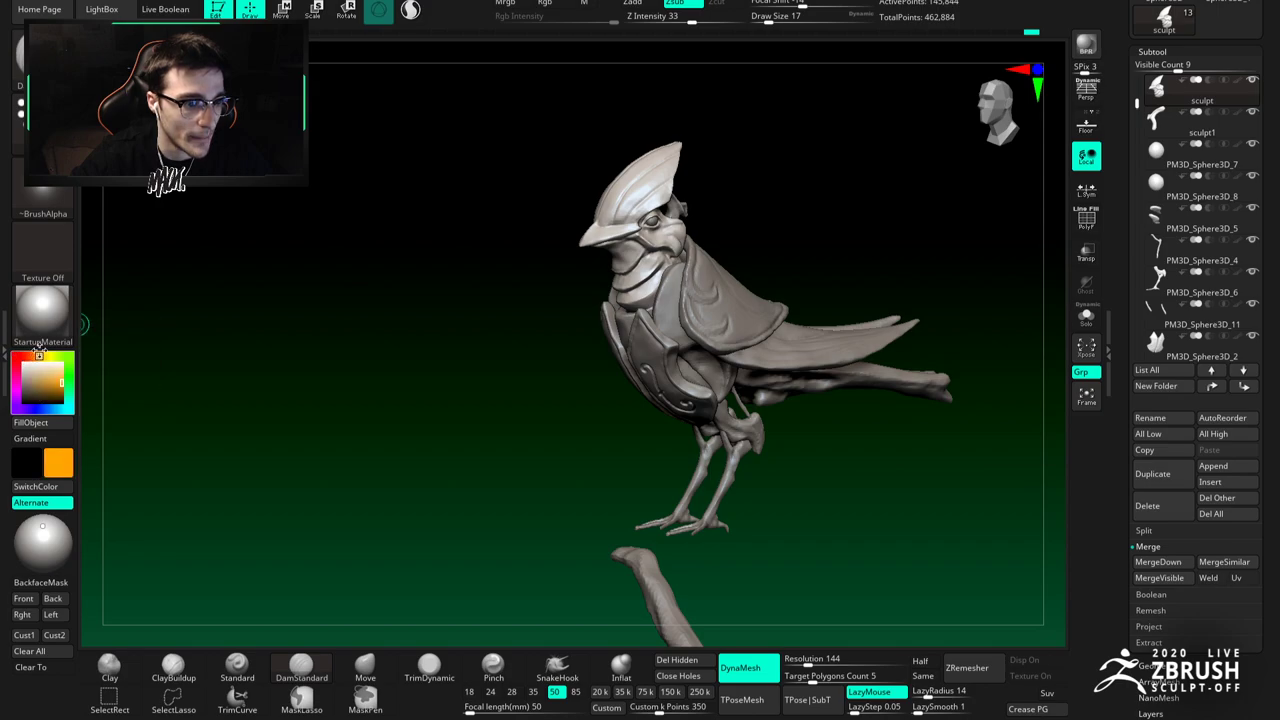
{"action": "left_click_drag", "start_coordinate": [46, 387], "coordinate": [36, 378]}
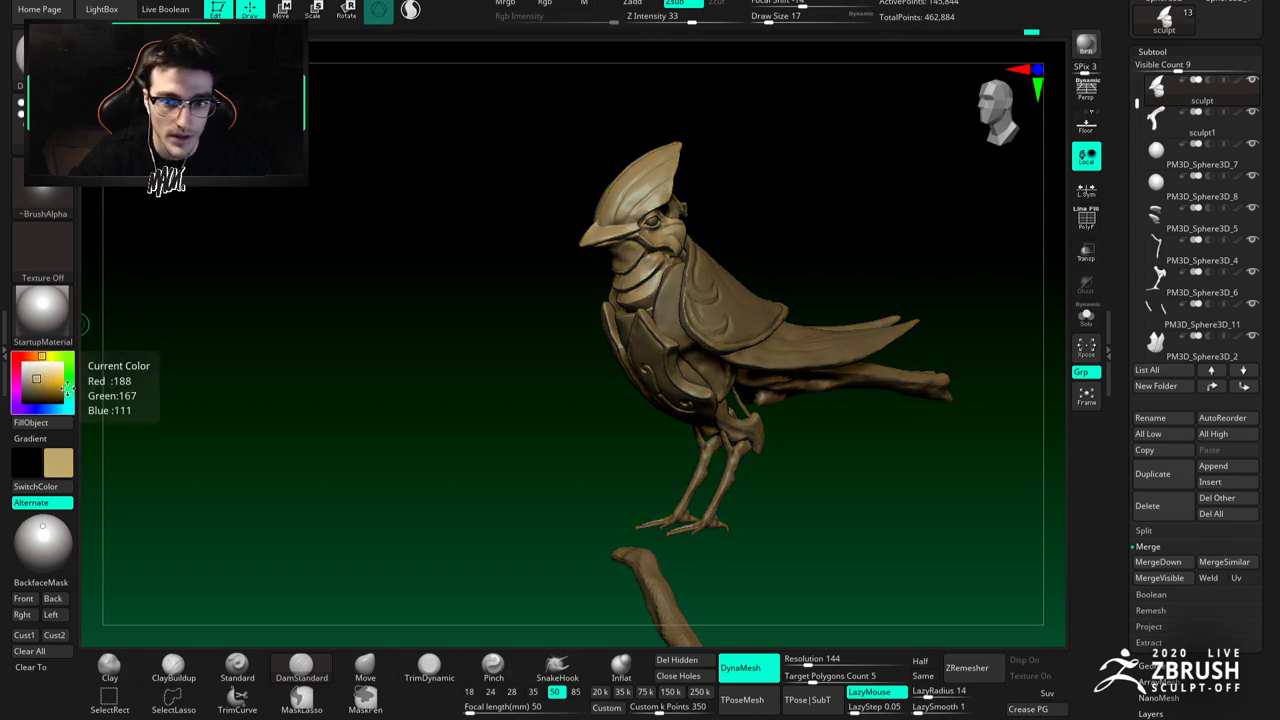
{"action": "left_click", "coordinate": [56, 316]}
{"action": "left_click", "coordinate": [245, 562]}
{"action": "right_click_drag", "start_coordinate": [610, 262], "coordinate": [410, 304]}
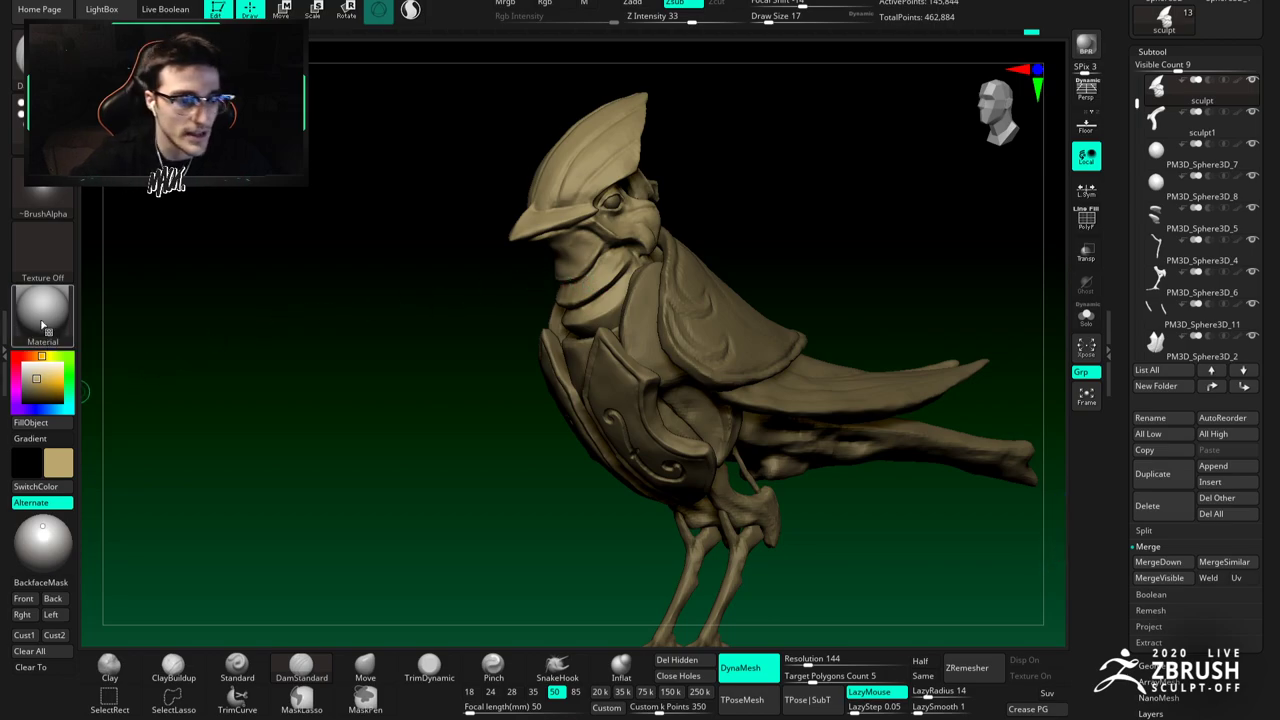
{"action": "left_click", "coordinate": [42, 322]}
{"action": "left_click", "coordinate": [197, 553]}
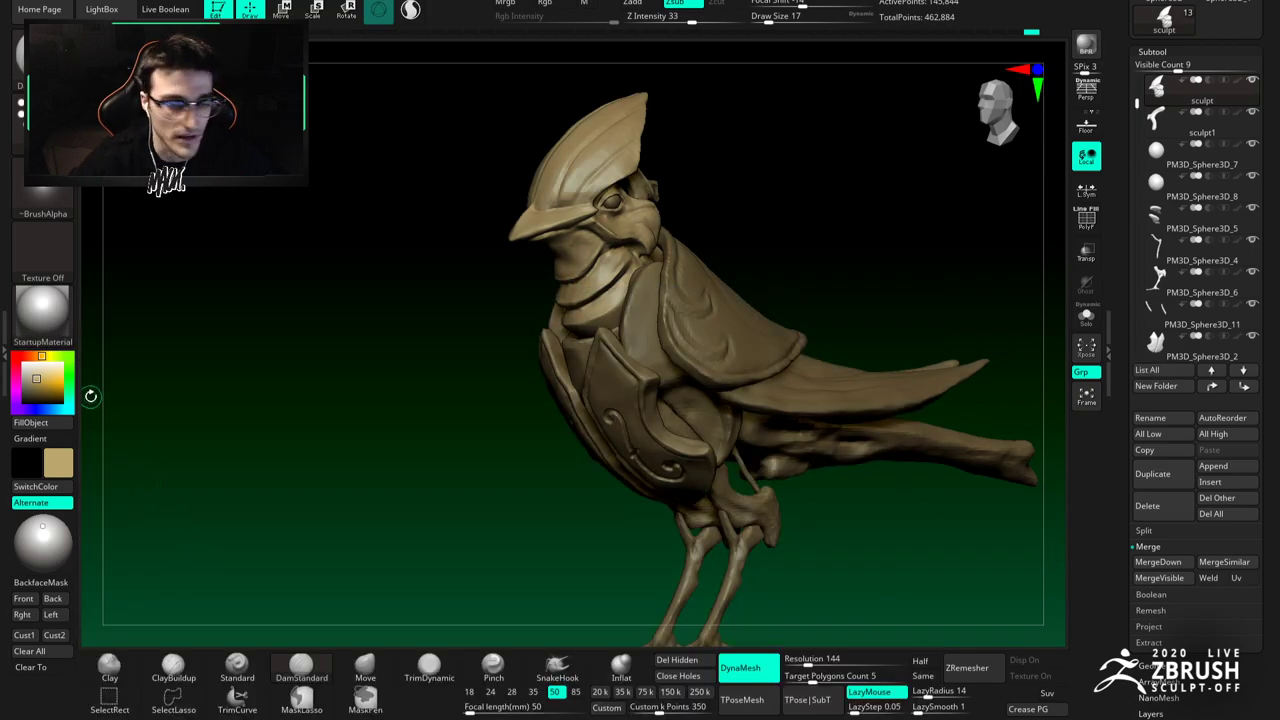
Step: Lighten the current colour to a pale cream and fill the head subtool with it
{"action": "left_click", "coordinate": [42, 372]}
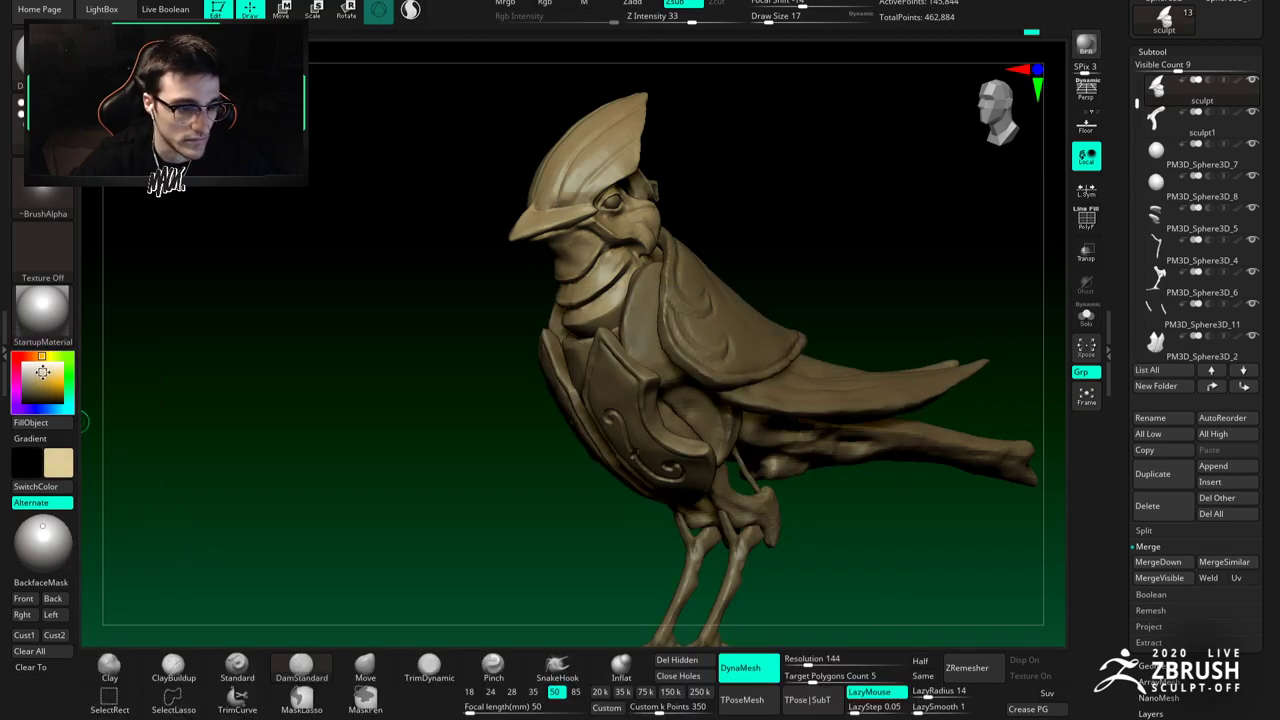
{"action": "left_click", "coordinate": [41, 371]}
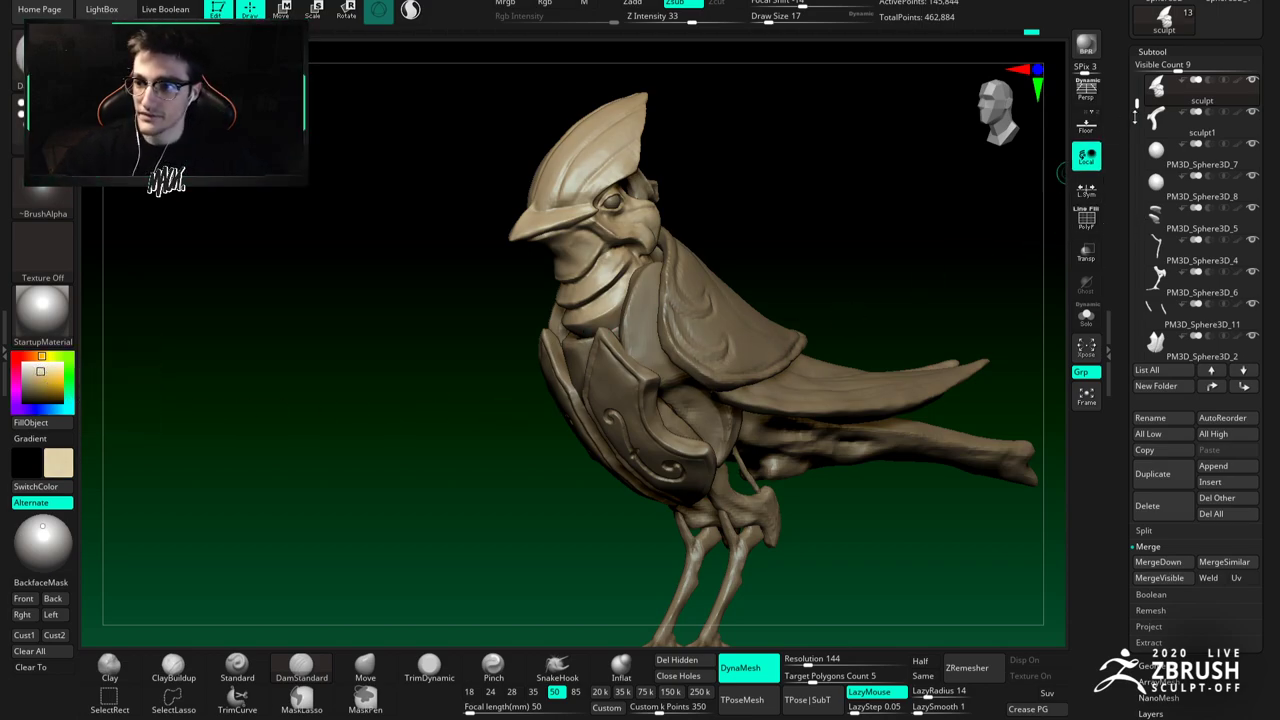
{"action": "left_click", "coordinate": [46, 425]}
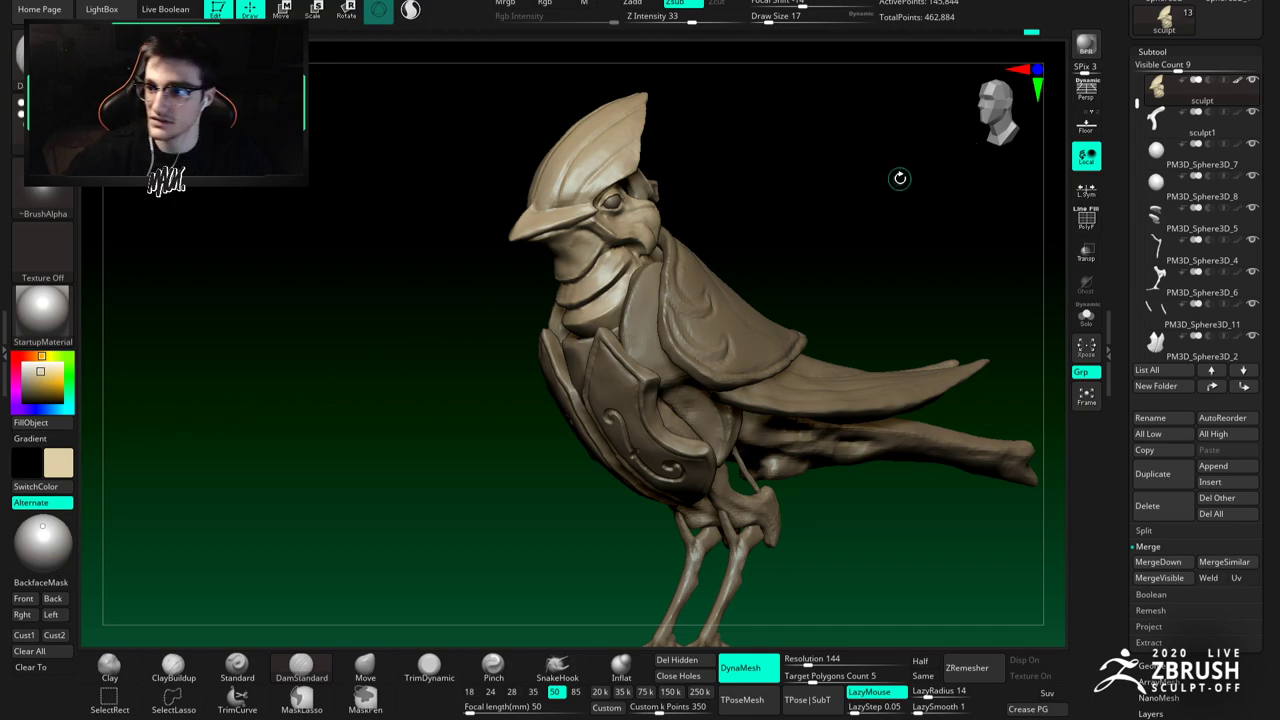
Step: Fill the chest plates, shoulder pieces, wing cape and long wing feathers with the same pale cream colour
{"action": "right_click_drag", "start_coordinate": [619, 308], "coordinate": [615, 288], "text": "alt"}
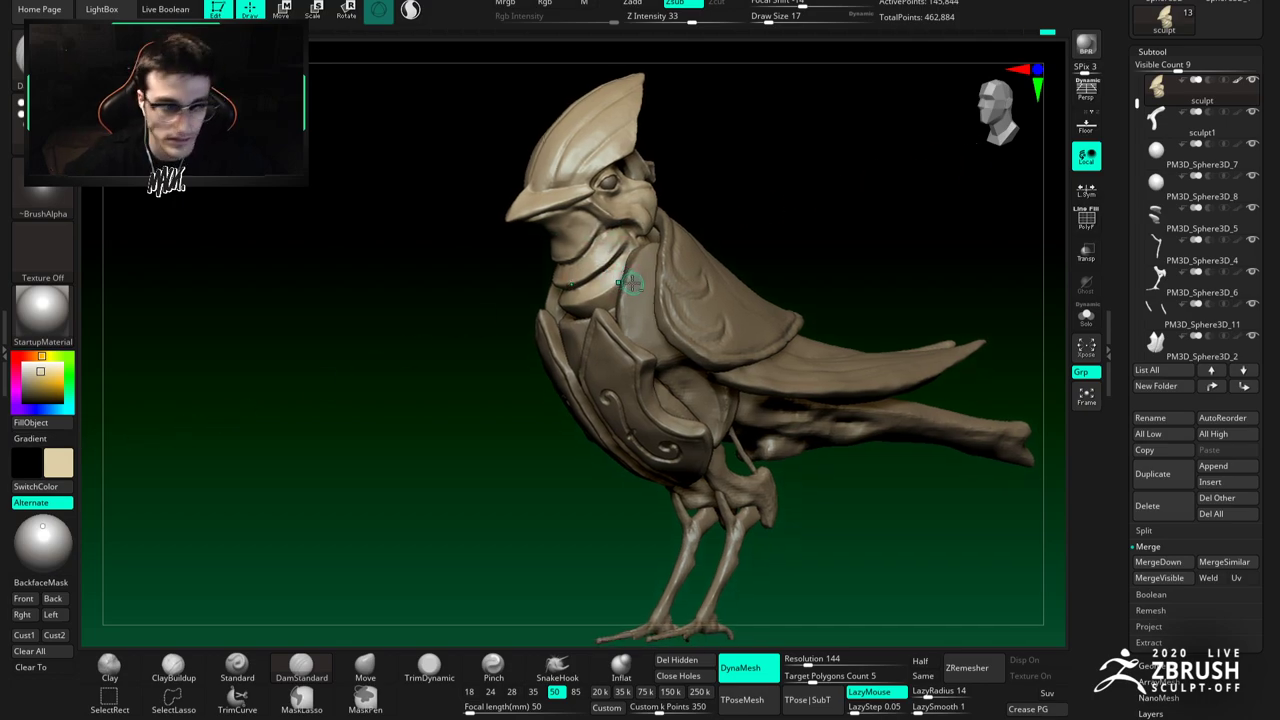
{"action": "left_click", "coordinate": [618, 341], "text": "alt"}
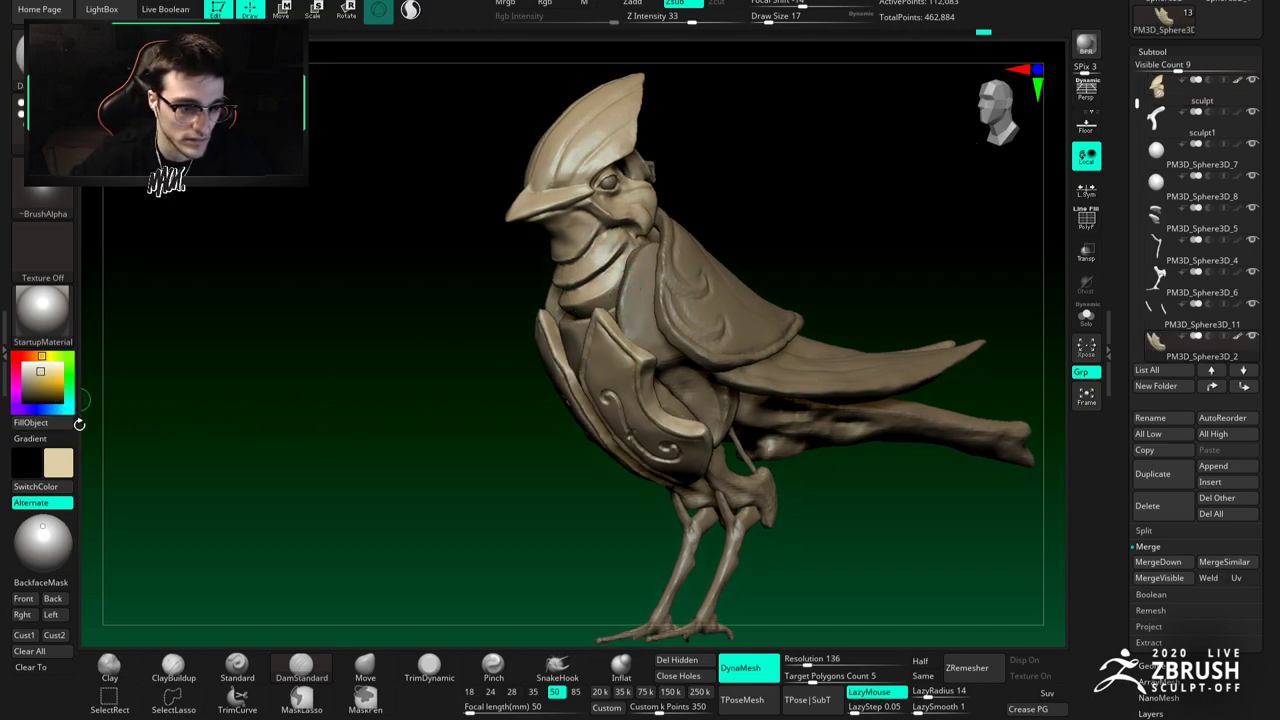
{"action": "left_click", "coordinate": [640, 280], "text": "alt"}
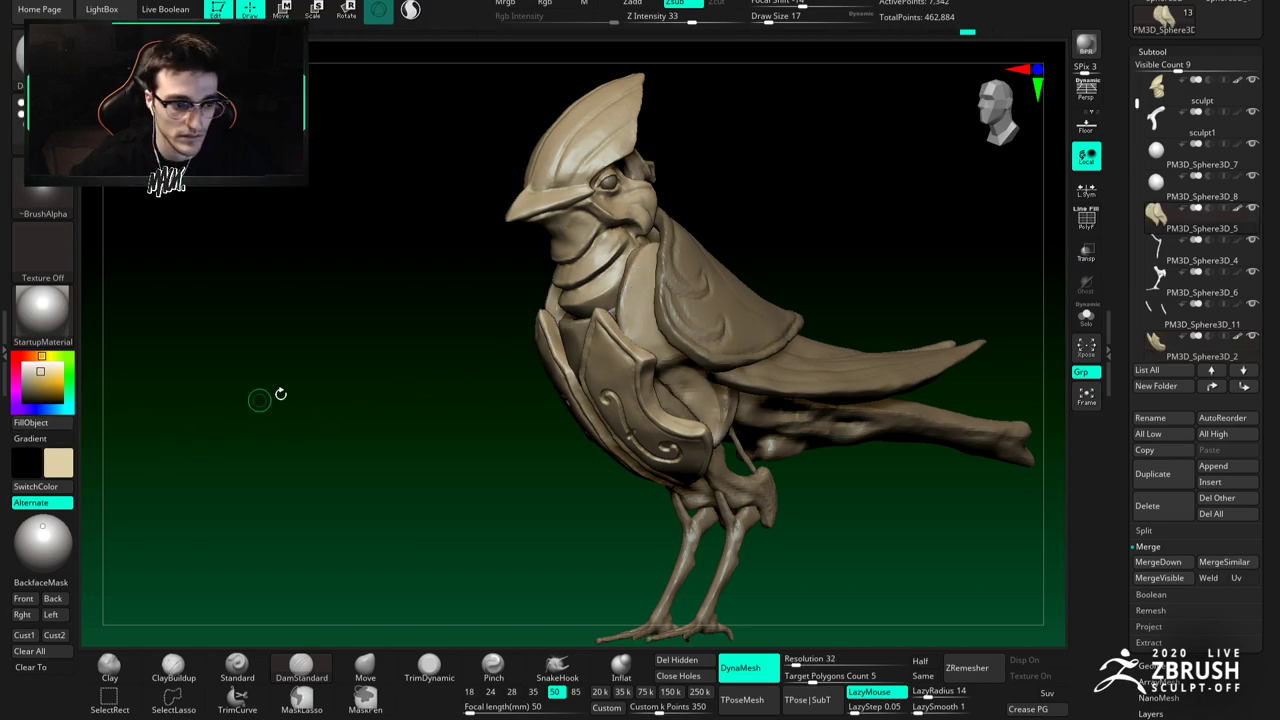
{"action": "left_click", "coordinate": [676, 322], "text": "alt"}
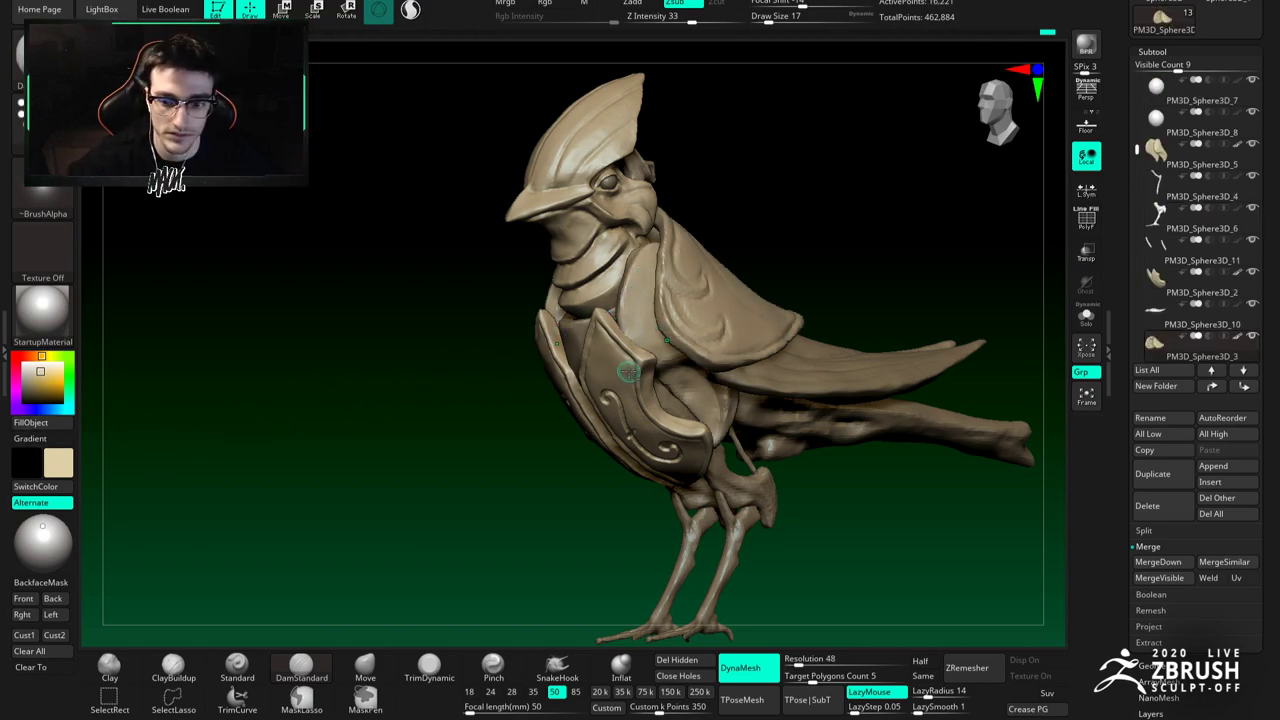
{"action": "right_click_drag", "start_coordinate": [716, 362], "coordinate": [688, 326], "text": "alt"}
{"action": "left_click", "coordinate": [688, 326], "text": "alt"}
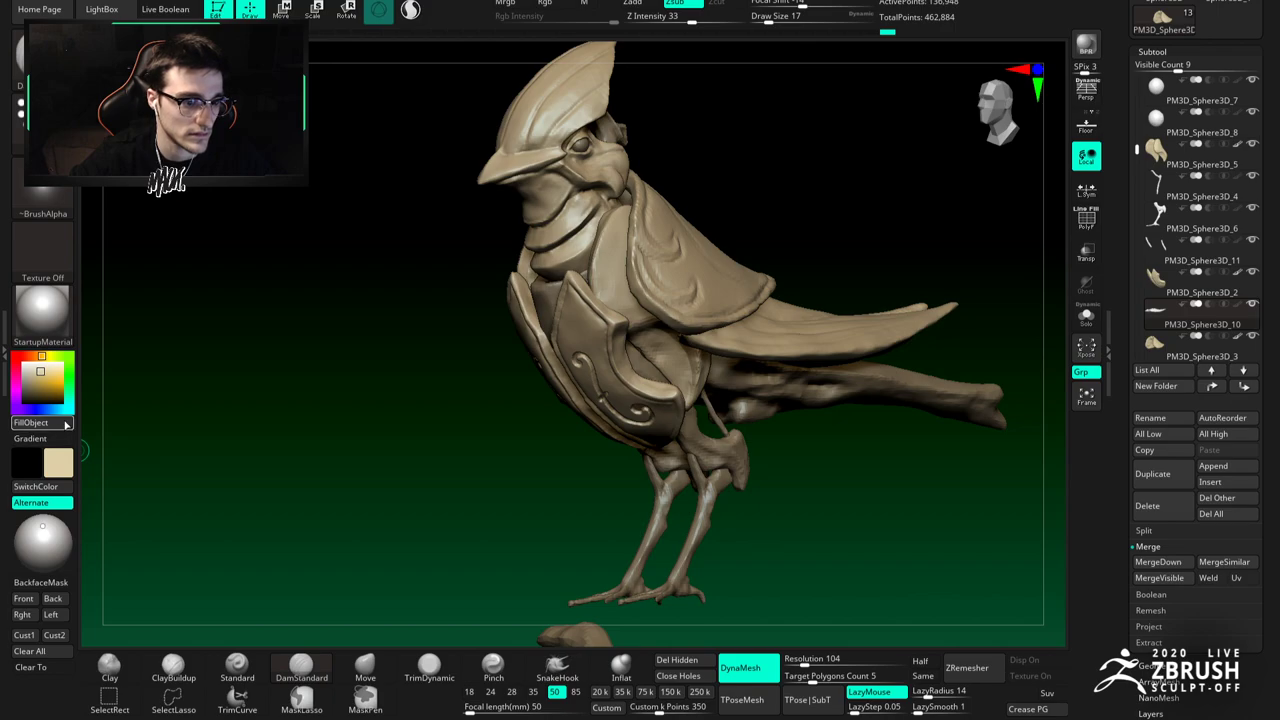
Step: Select the head, pick a golden tan, and set up the Standard brush for painting with Rgb on and Zadd off
{"action": "right_click_drag", "start_coordinate": [601, 256], "coordinate": [623, 323], "text": "alt"}
{"action": "left_click", "coordinate": [594, 272], "text": "alt"}
{"action": "right_click_drag", "start_coordinate": [594, 272], "coordinate": [622, 312], "text": "alt"}
{"action": "left_click_drag", "start_coordinate": [41, 368], "coordinate": [41, 381]}
{"action": "left_click", "coordinate": [237, 665]}
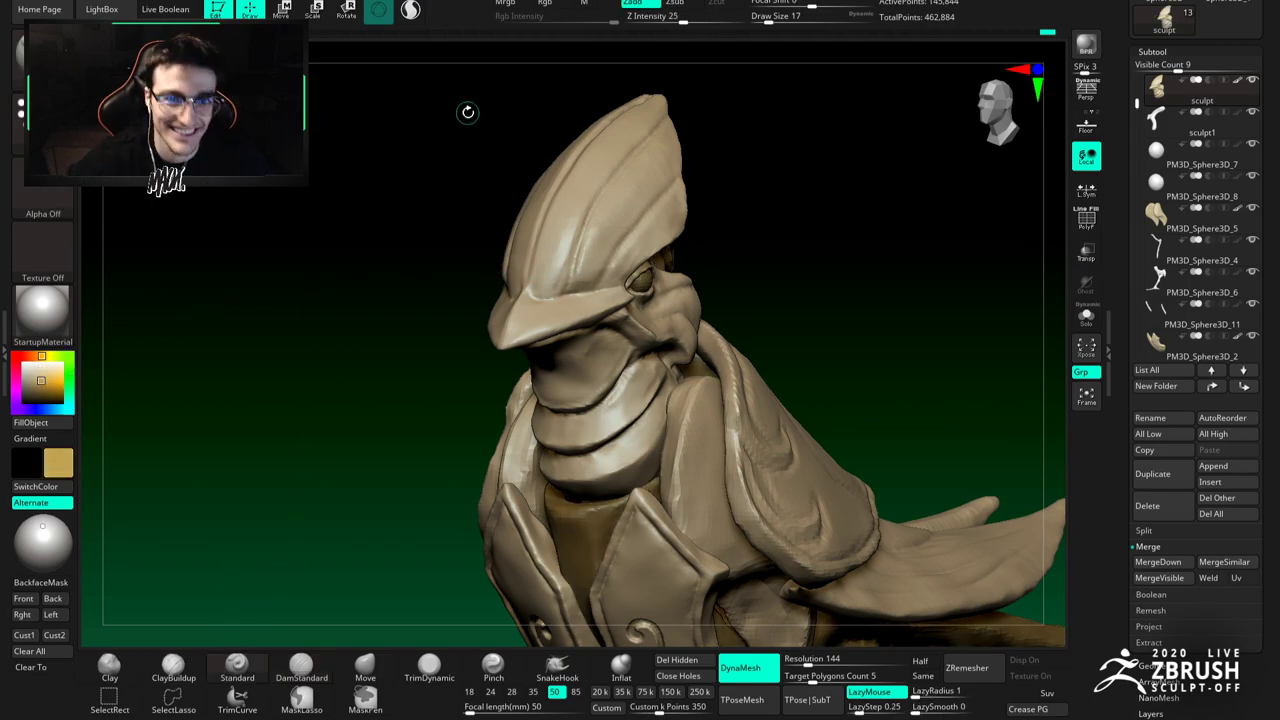
{"action": "left_click", "coordinate": [545, 5]}
{"action": "left_click", "coordinate": [640, 4]}
Step: Set the draw size to 39 and then 46, and paint golden tan tints over the helmet crest
{"action": "right_click_drag", "start_coordinate": [620, 240], "coordinate": [566, 345], "text": "ctrl"}
{"action": "key", "text": "space"}
{"action": "left_click", "coordinate": [620, 279]}
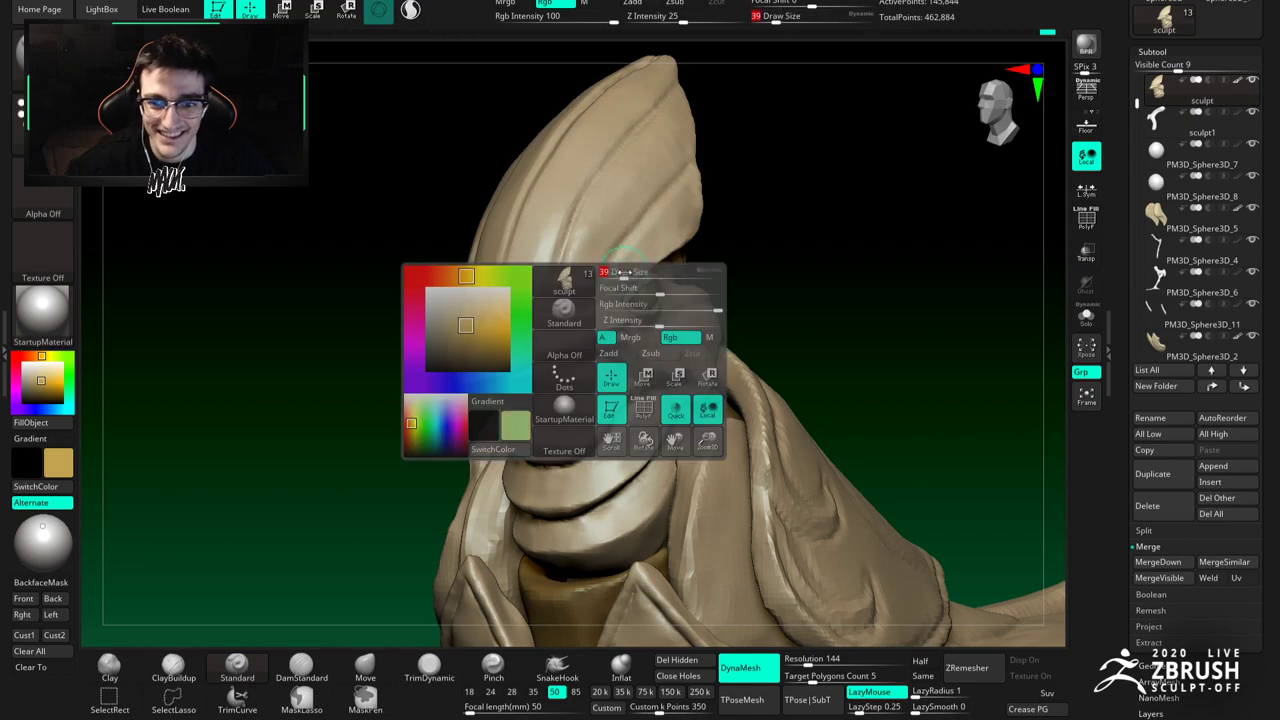
{"action": "key", "text": "space"}
{"action": "left_click", "coordinate": [603, 283]}
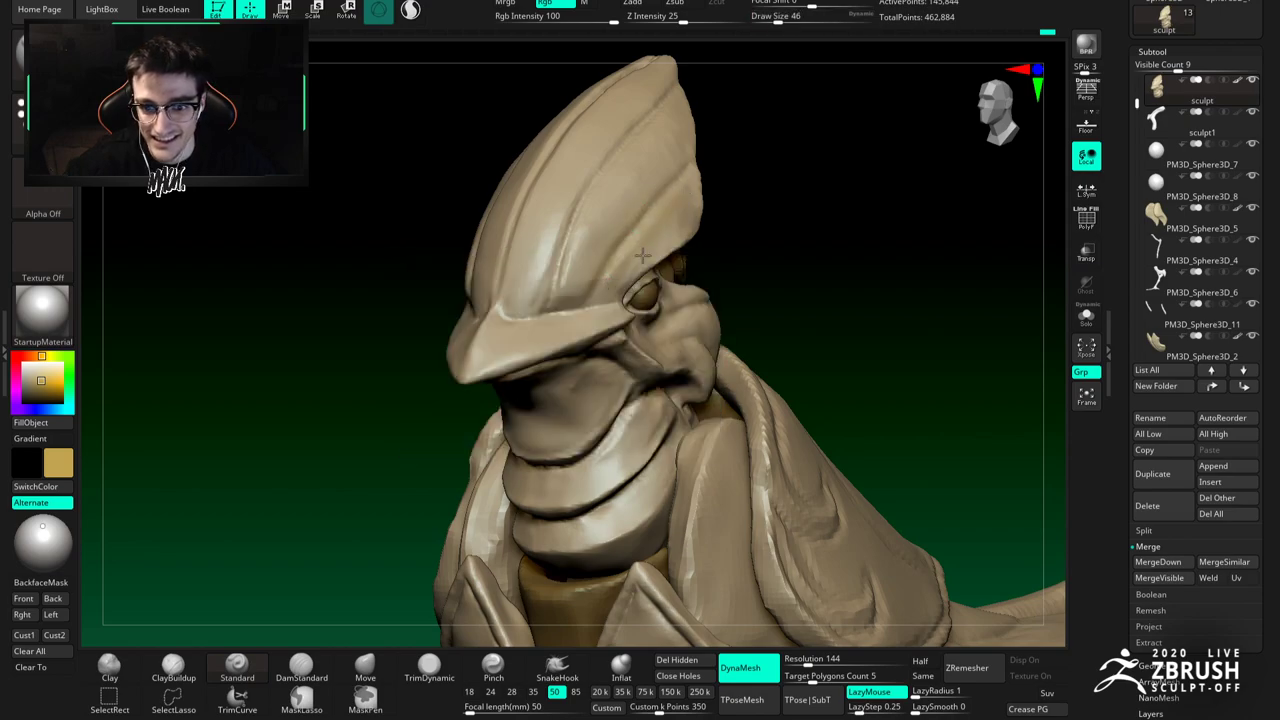
{"action": "right_click_drag", "start_coordinate": [564, 240], "coordinate": [566, 270], "text": "alt"}
{"action": "mouse_move", "coordinate": [566, 270]}
{"action": "right_mouse_down", "text": "ctrl"}
{"action": "mouse_move", "coordinate": [535, 333]}
{"action": "mouse_move", "coordinate": [583, 263]}
{"action": "mouse_move", "coordinate": [595, 322]}
{"action": "right_mouse_up", "text": "ctrl"}
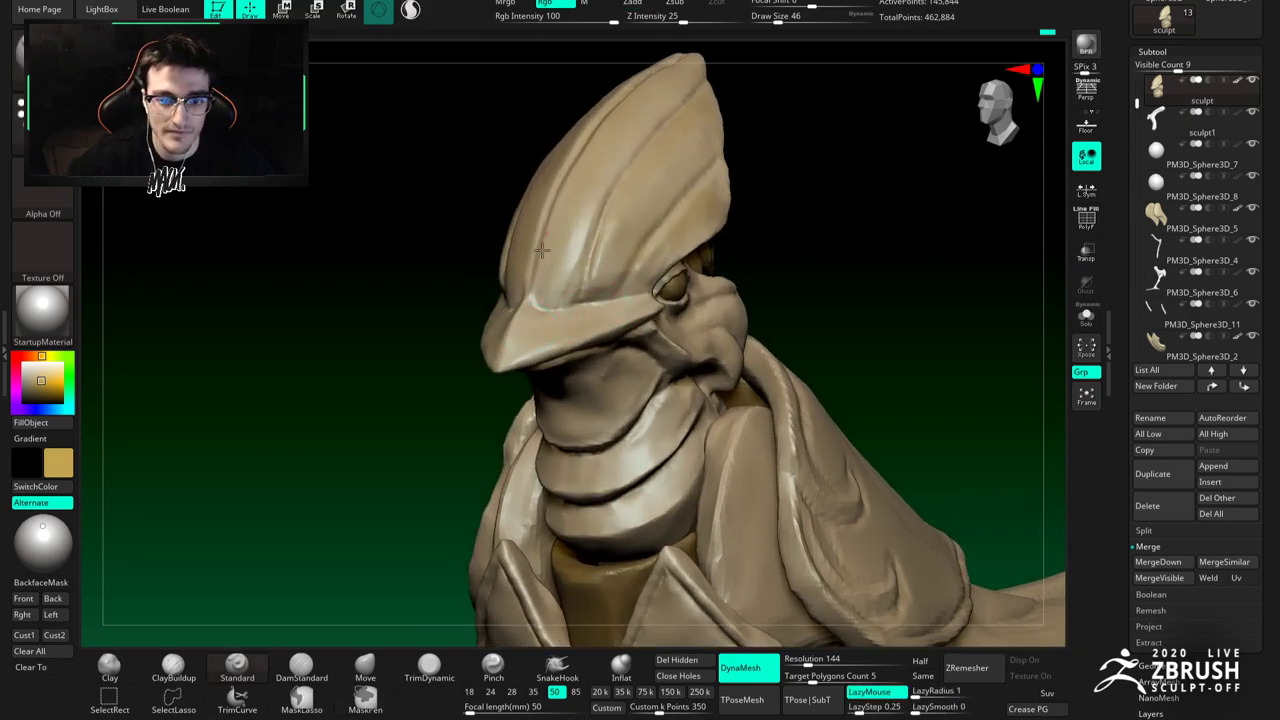
Step: Pick a dark brown and paint shading around the eye, cheek and neck folds at draw size 37
{"action": "left_click_drag", "start_coordinate": [38, 379], "coordinate": [32, 394]}
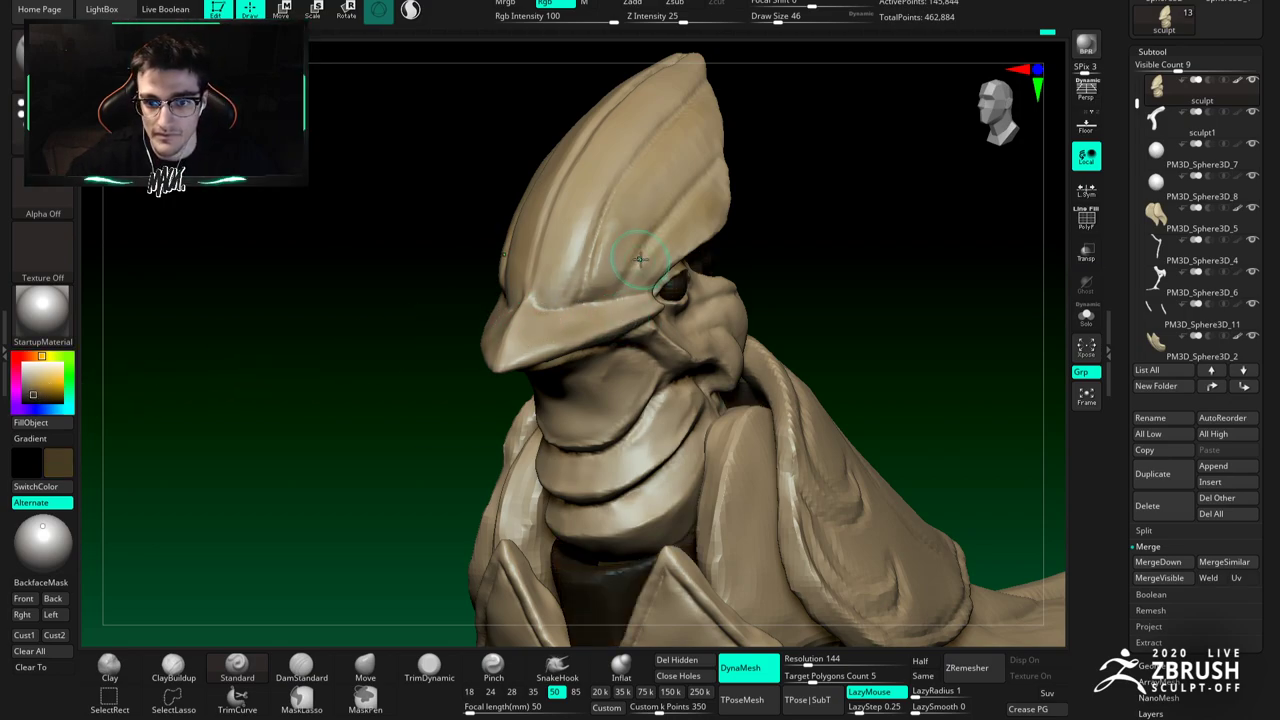
{"action": "mouse_move", "coordinate": [585, 280]}
{"action": "right_mouse_down"}
{"action": "mouse_move", "coordinate": [629, 294]}
{"action": "mouse_move", "coordinate": [549, 263]}
{"action": "mouse_move", "coordinate": [604, 273]}
{"action": "right_mouse_up"}
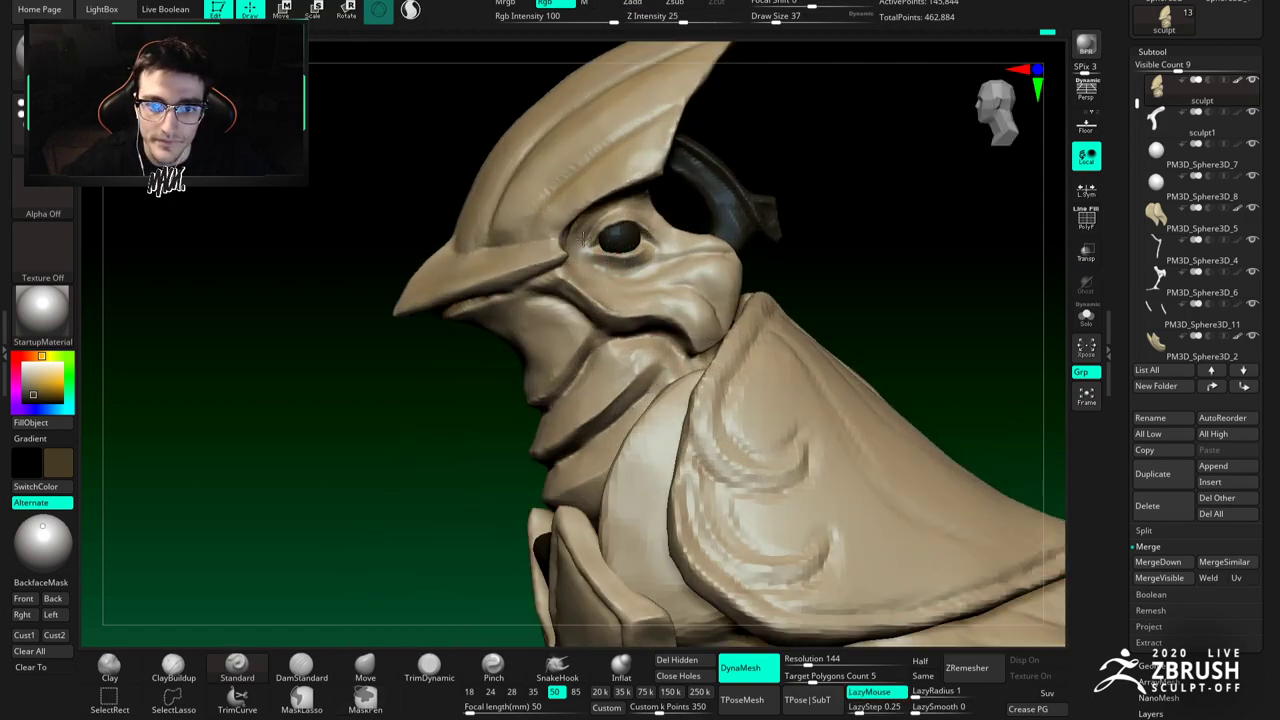
{"action": "left_click_drag", "start_coordinate": [595, 262], "coordinate": [693, 258]}
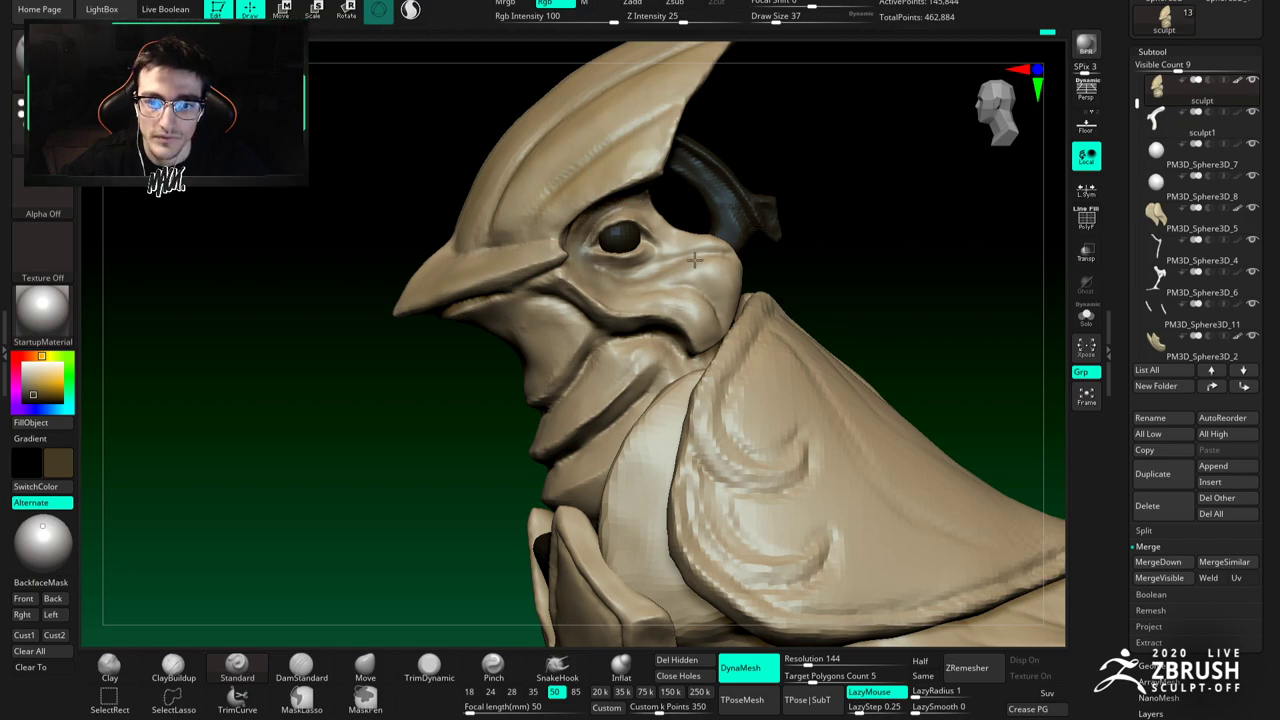
{"action": "mouse_move", "coordinate": [610, 268]}
{"action": "right_mouse_down"}
{"action": "mouse_move", "coordinate": [581, 267]}
{"action": "mouse_move", "coordinate": [604, 262]}
{"action": "mouse_move", "coordinate": [614, 277]}
{"action": "right_mouse_up"}
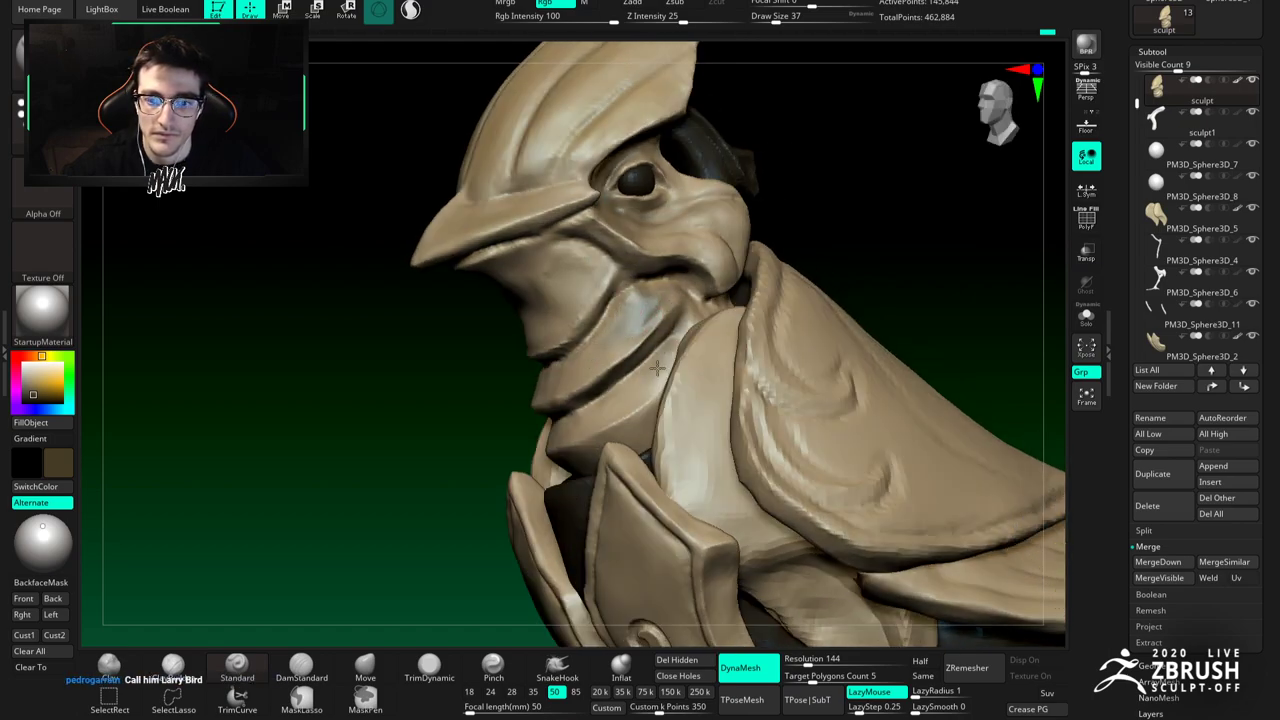
Step: Select the wing cape, check it with Solo on and off, and review the whole bird with the shoulder pieces selected
{"action": "mouse_move", "coordinate": [570, 292]}
{"action": "right_mouse_down", "text": "ctrl"}
{"action": "mouse_move", "coordinate": [648, 363]}
{"action": "mouse_move", "coordinate": [609, 277]}
{"action": "mouse_move", "coordinate": [647, 303]}
{"action": "mouse_move", "coordinate": [590, 296]}
{"action": "mouse_move", "coordinate": [606, 294]}
{"action": "right_mouse_up", "text": "ctrl"}
{"action": "left_click", "coordinate": [612, 290], "text": "alt"}
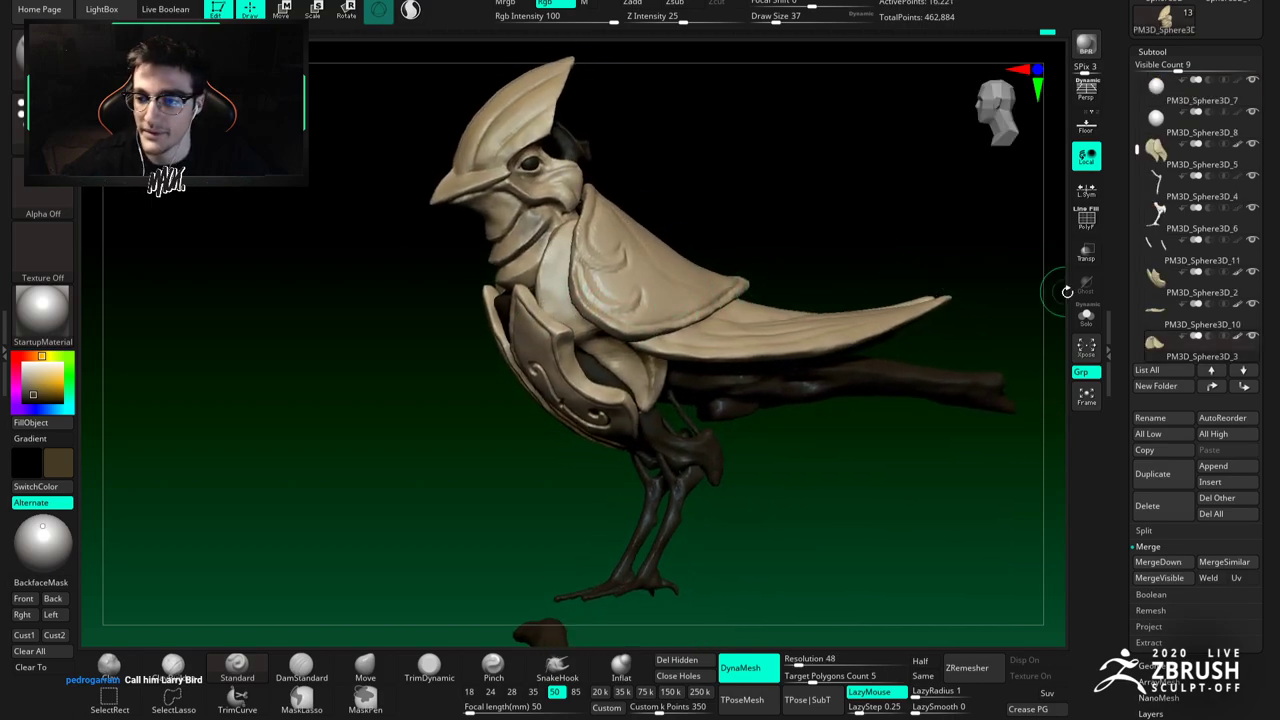
{"action": "left_click", "coordinate": [1087, 316]}
{"action": "left_click", "coordinate": [1086, 314]}
{"action": "mouse_move", "coordinate": [574, 348]}
{"action": "right_mouse_down"}
{"action": "mouse_move", "coordinate": [560, 355]}
{"action": "mouse_move", "coordinate": [646, 305]}
{"action": "mouse_move", "coordinate": [587, 300]}
{"action": "mouse_move", "coordinate": [616, 274]}
{"action": "mouse_move", "coordinate": [602, 332]}
{"action": "right_mouse_up"}
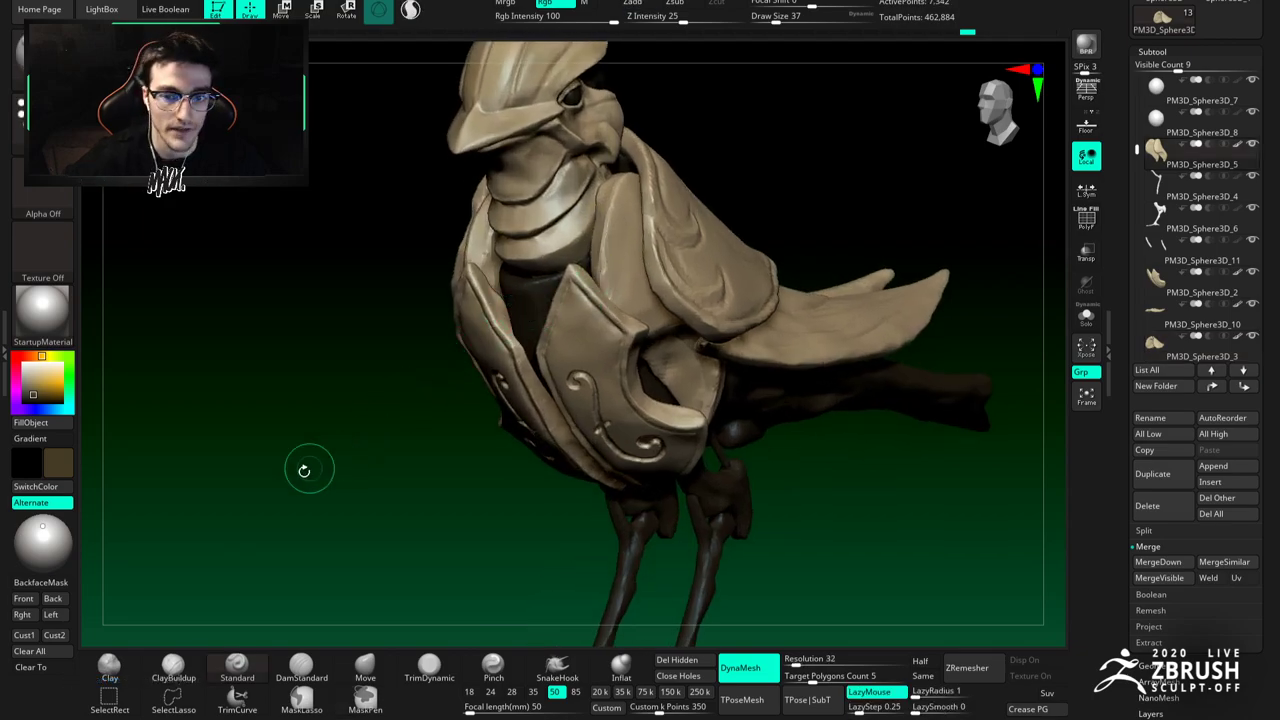
{"action": "right_click_drag", "start_coordinate": [146, 442], "coordinate": [106, 390], "text": "ctrl"}
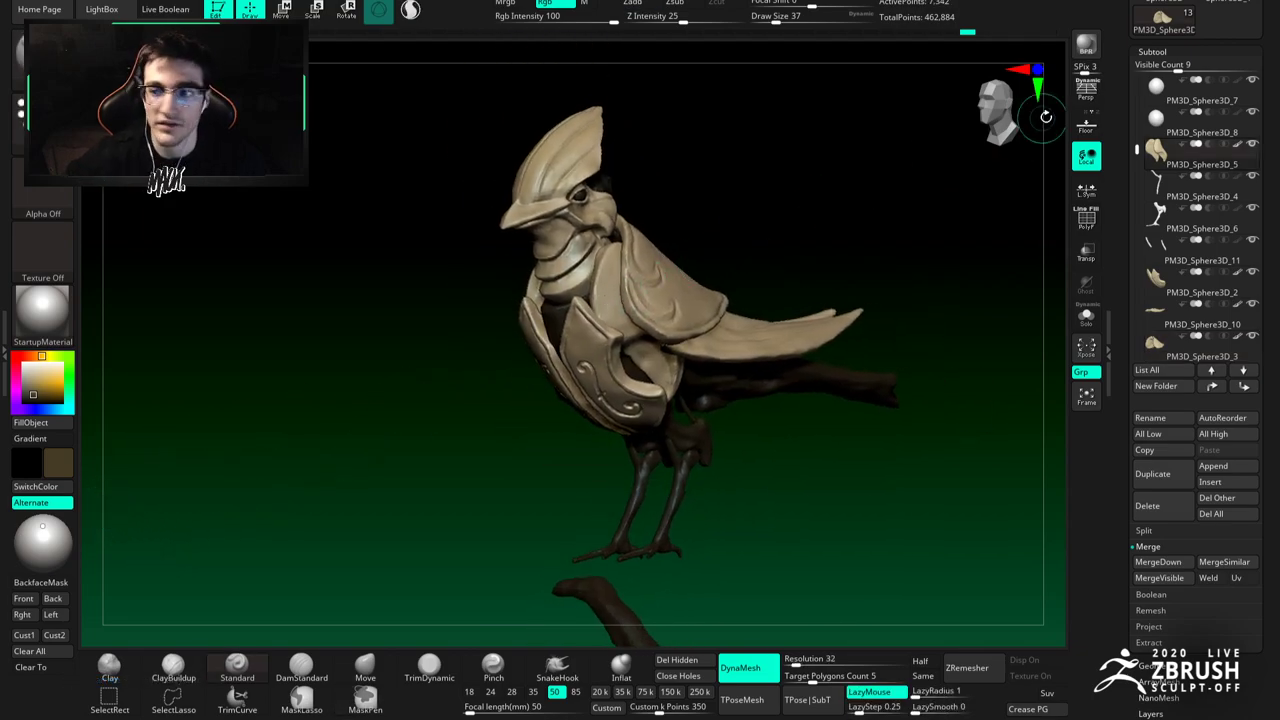
Step: Pick a muted orange-brown paint colour and set the draw size to 65
{"action": "right_click_drag", "start_coordinate": [887, 300], "coordinate": [888, 294]}
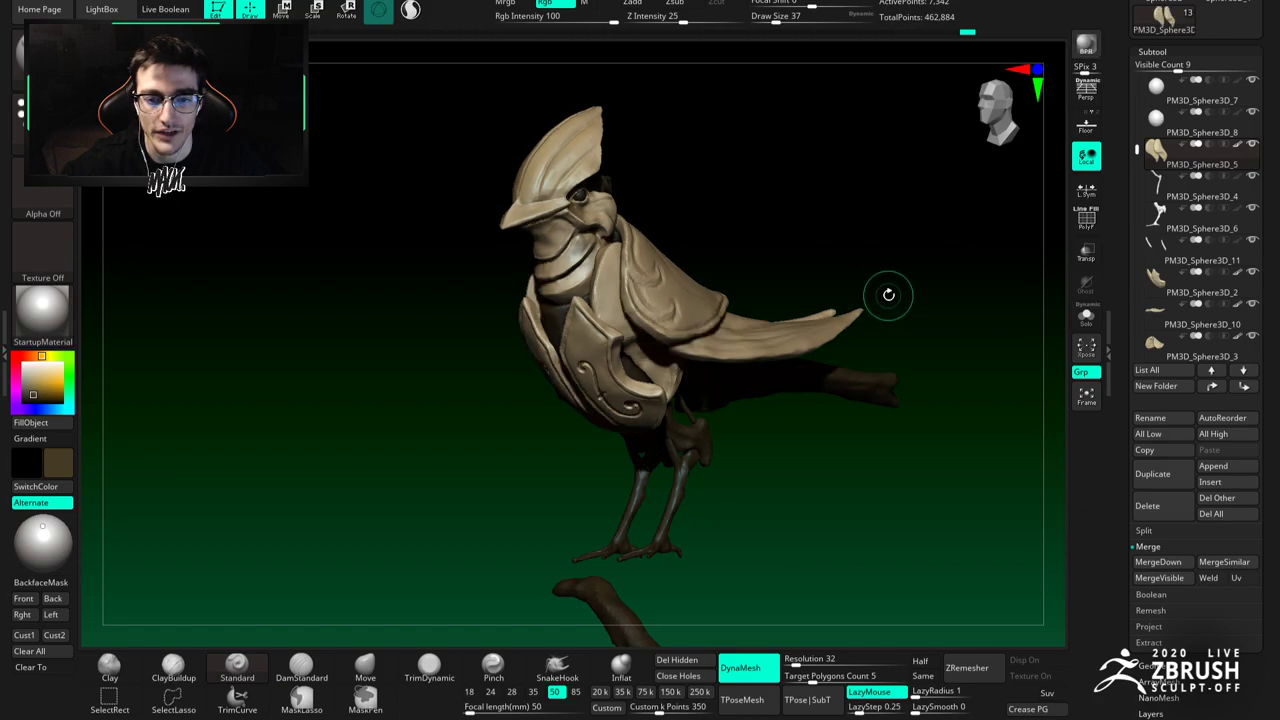
{"action": "mouse_move", "coordinate": [566, 366]}
{"action": "right_mouse_down"}
{"action": "mouse_move", "coordinate": [631, 360]}
{"action": "mouse_move", "coordinate": [545, 374]}
{"action": "right_mouse_up"}
{"action": "right_click_drag", "start_coordinate": [345, 312], "coordinate": [340, 368], "text": "ctrl"}
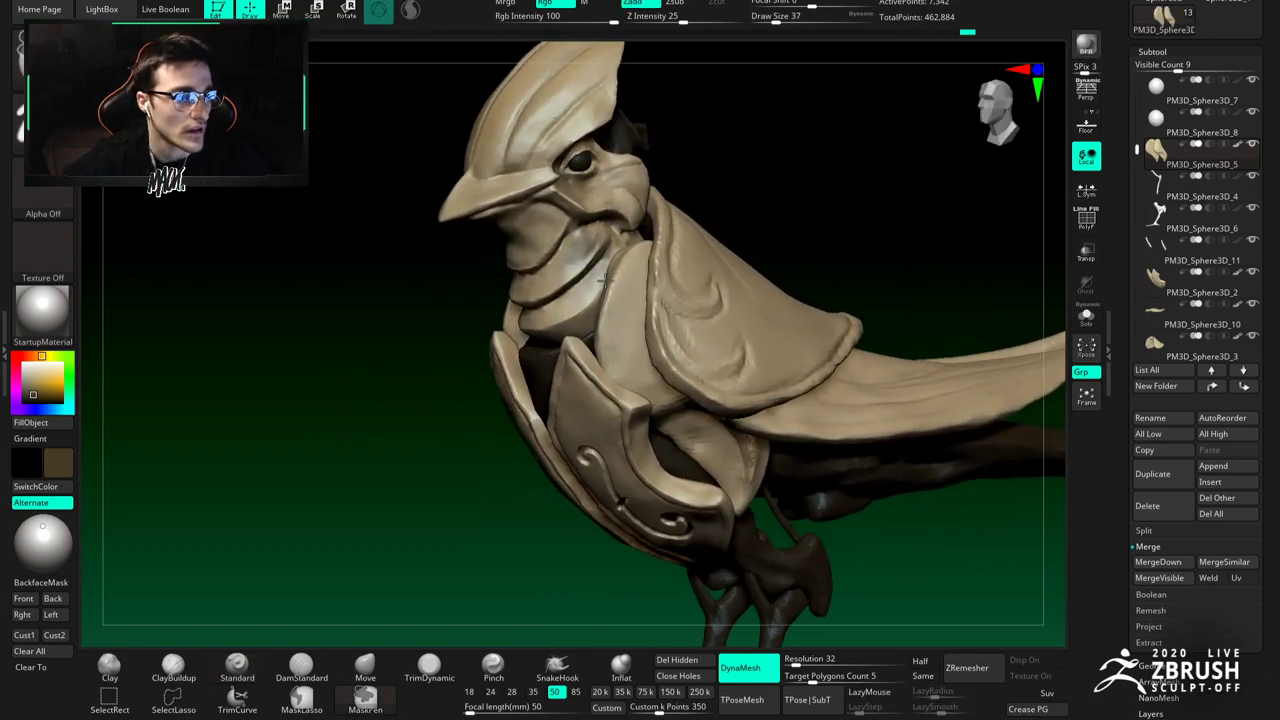
{"action": "left_click", "coordinate": [49, 385]}
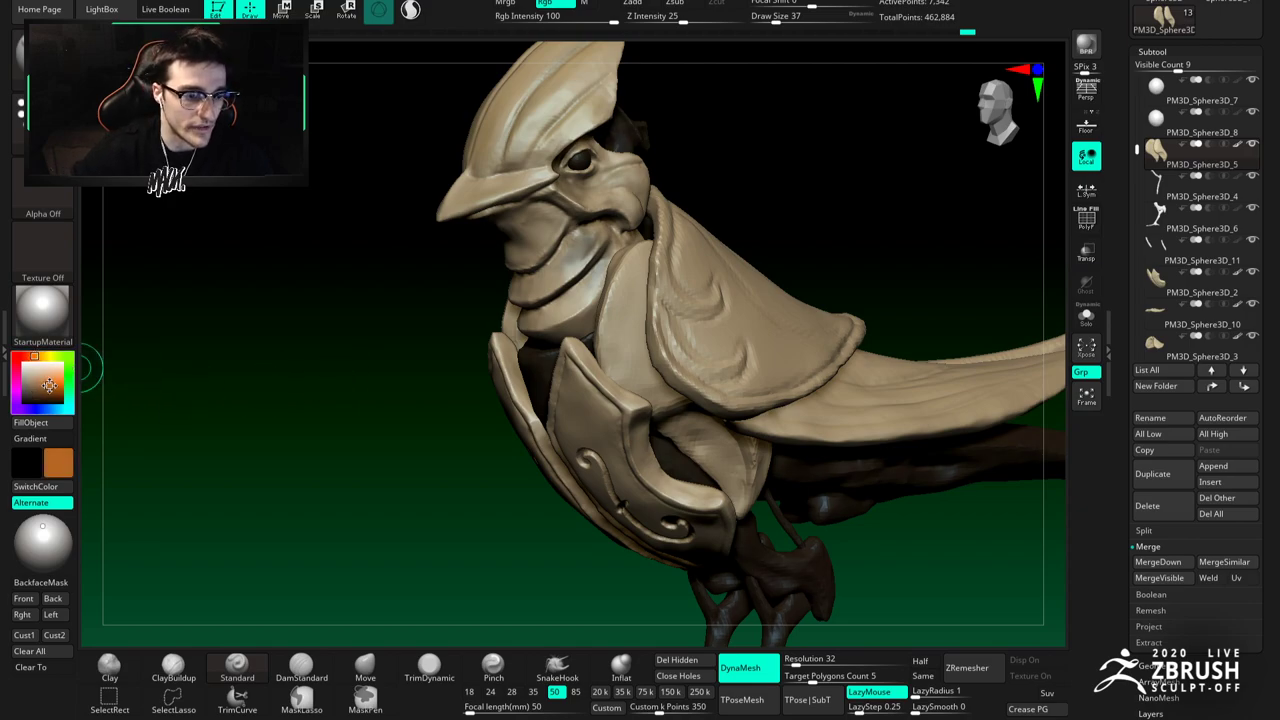
{"action": "key", "text": "space"}
{"action": "left_click", "coordinate": [617, 260]}
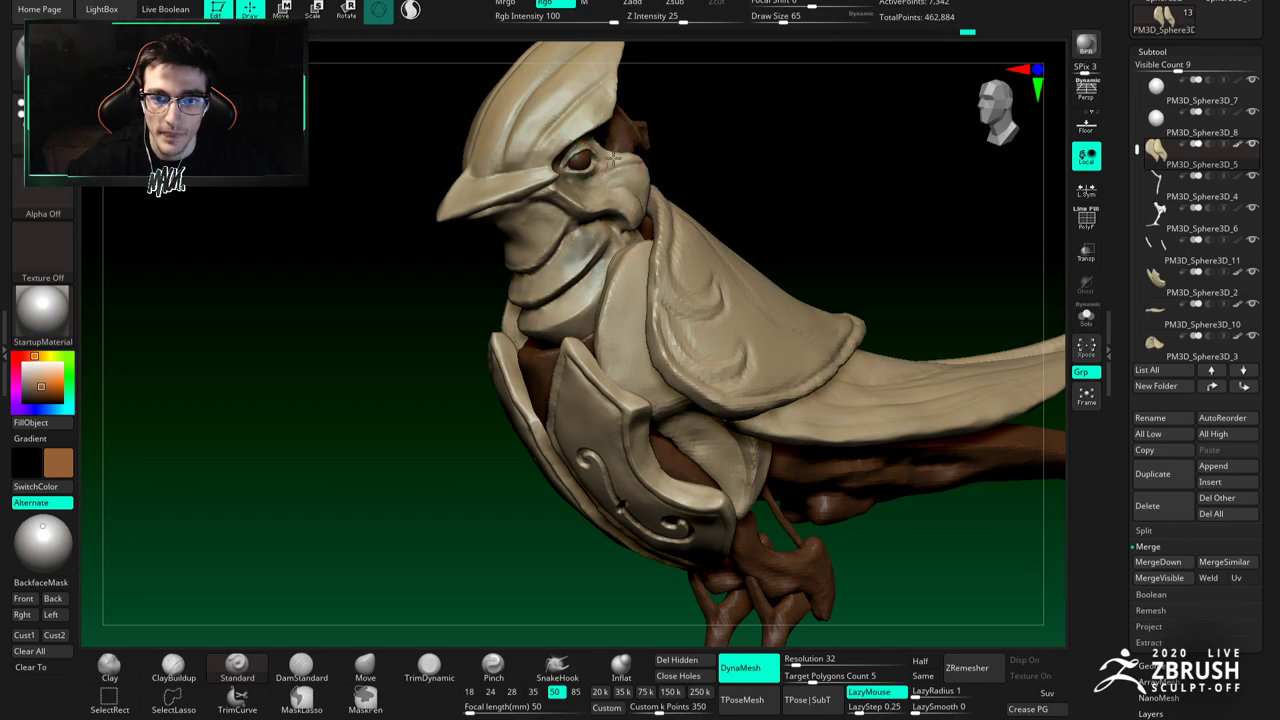
Step: Select the head and paint orange-brown tints over the helmet crest and the neck rings
{"action": "left_click", "coordinate": [632, 196], "text": "alt"}
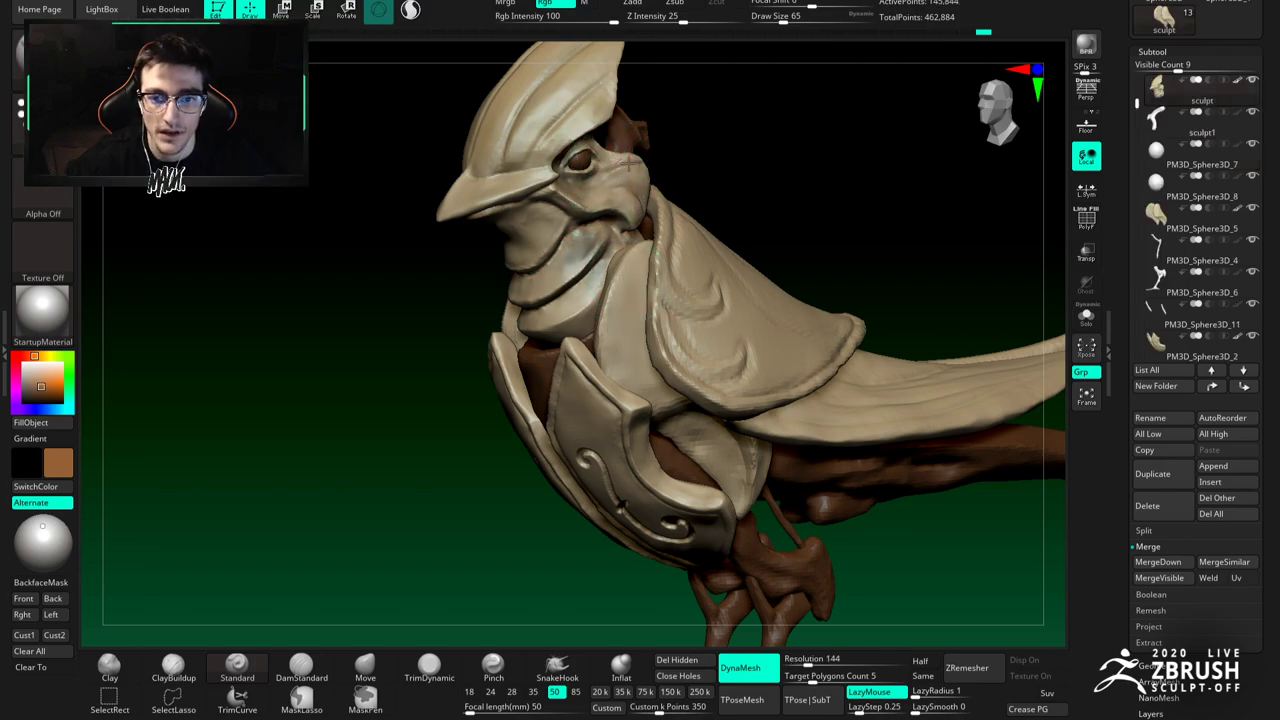
{"action": "right_click_drag", "start_coordinate": [600, 140], "coordinate": [612, 236], "text": "alt"}
{"action": "right_click_drag", "start_coordinate": [502, 211], "coordinate": [549, 209]}
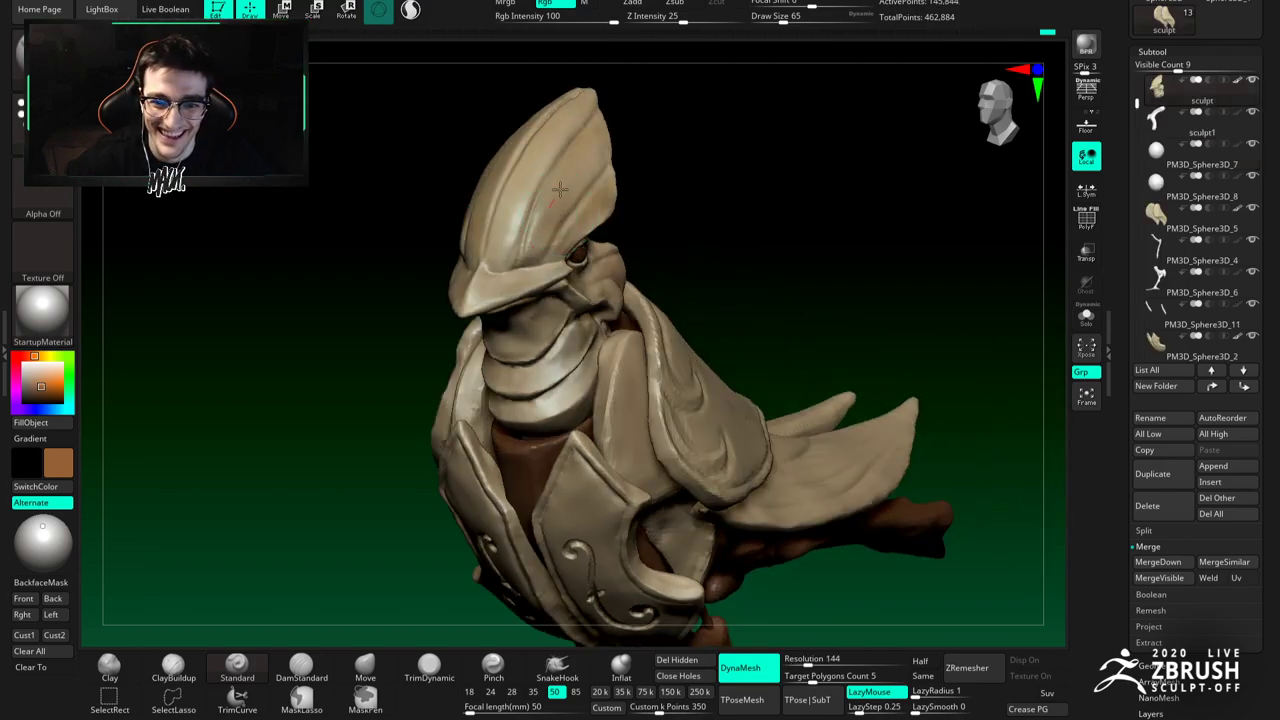
{"action": "left_click_drag", "start_coordinate": [551, 143], "coordinate": [561, 167]}
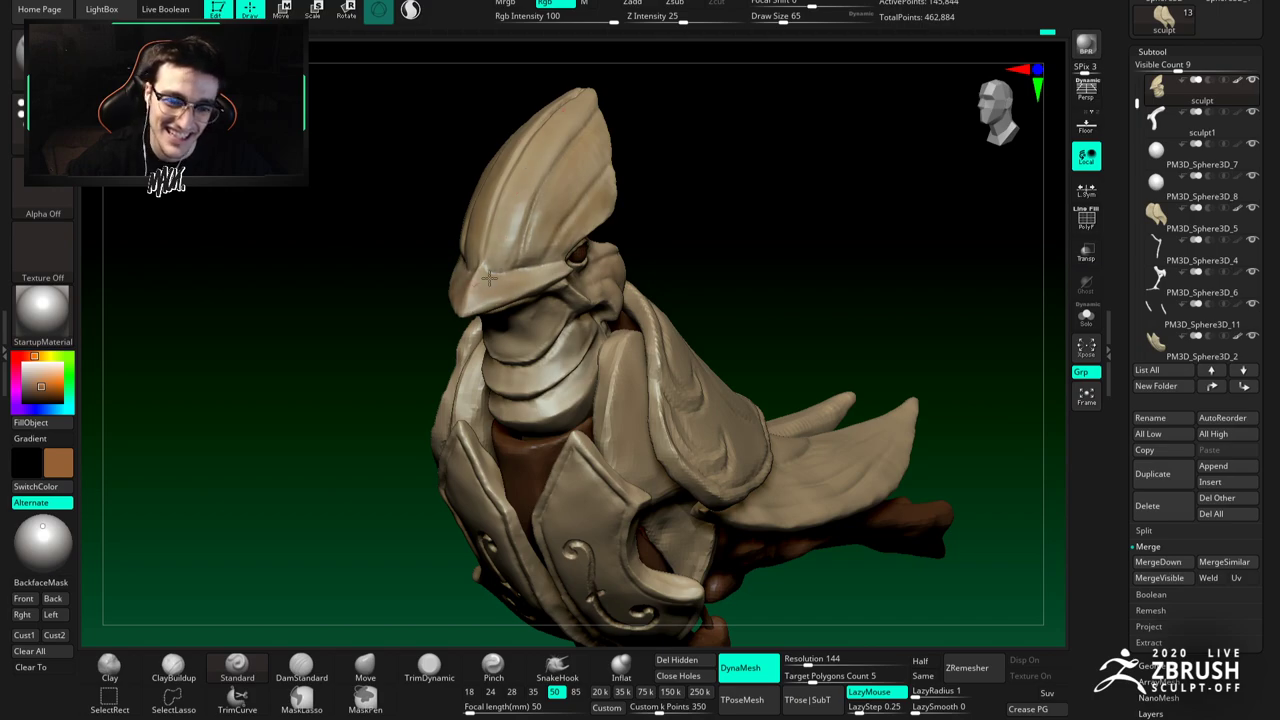
{"action": "right_click_drag", "start_coordinate": [521, 336], "coordinate": [537, 259], "text": "alt"}
{"action": "mouse_move", "coordinate": [556, 290]}
{"action": "left_mouse_down"}
{"action": "mouse_move", "coordinate": [536, 288]}
{"action": "mouse_move", "coordinate": [531, 263]}
{"action": "left_mouse_up"}
{"action": "left_click_drag", "start_coordinate": [566, 328], "coordinate": [545, 307]}
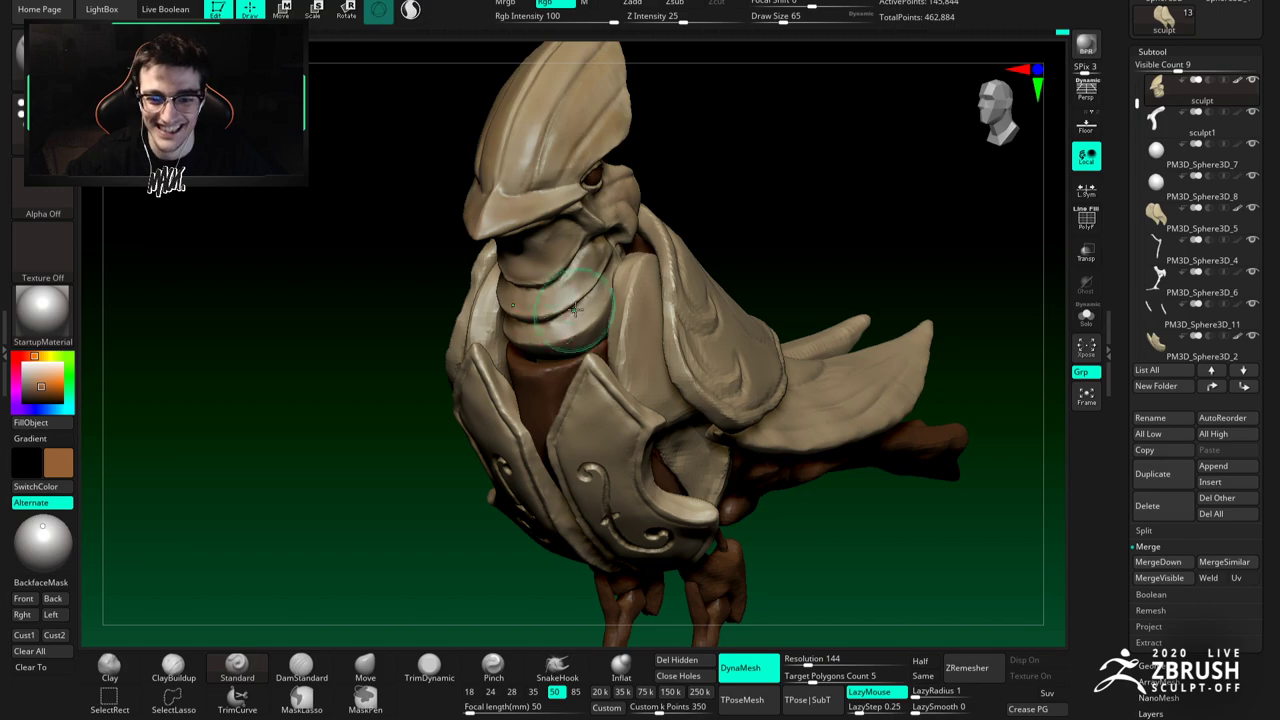
Step: Select the wing cape, tint its surface orange-brown, and reduce the draw size to 37
{"action": "right_click_drag", "start_coordinate": [566, 312], "coordinate": [470, 312]}
{"action": "left_click", "coordinate": [678, 323], "text": "alt"}
{"action": "right_click_drag", "start_coordinate": [687, 308], "coordinate": [613, 281], "text": "alt"}
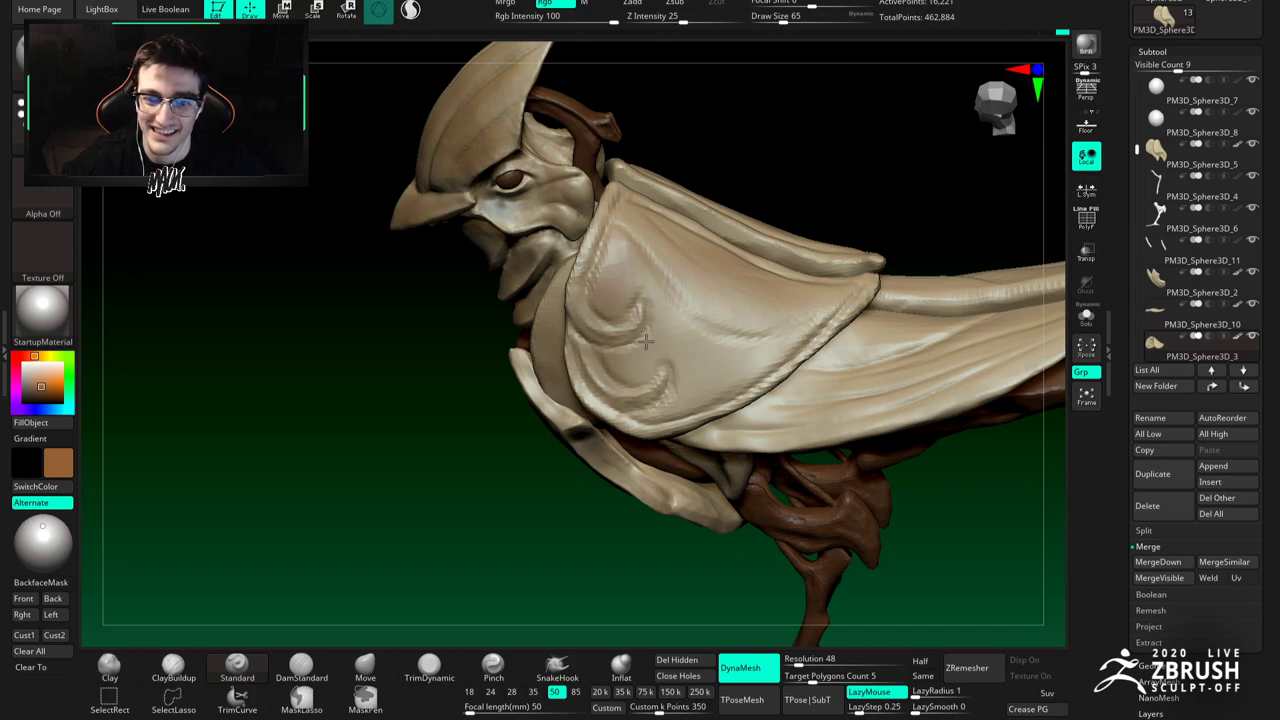
{"action": "right_click_drag", "start_coordinate": [645, 341], "coordinate": [618, 349]}
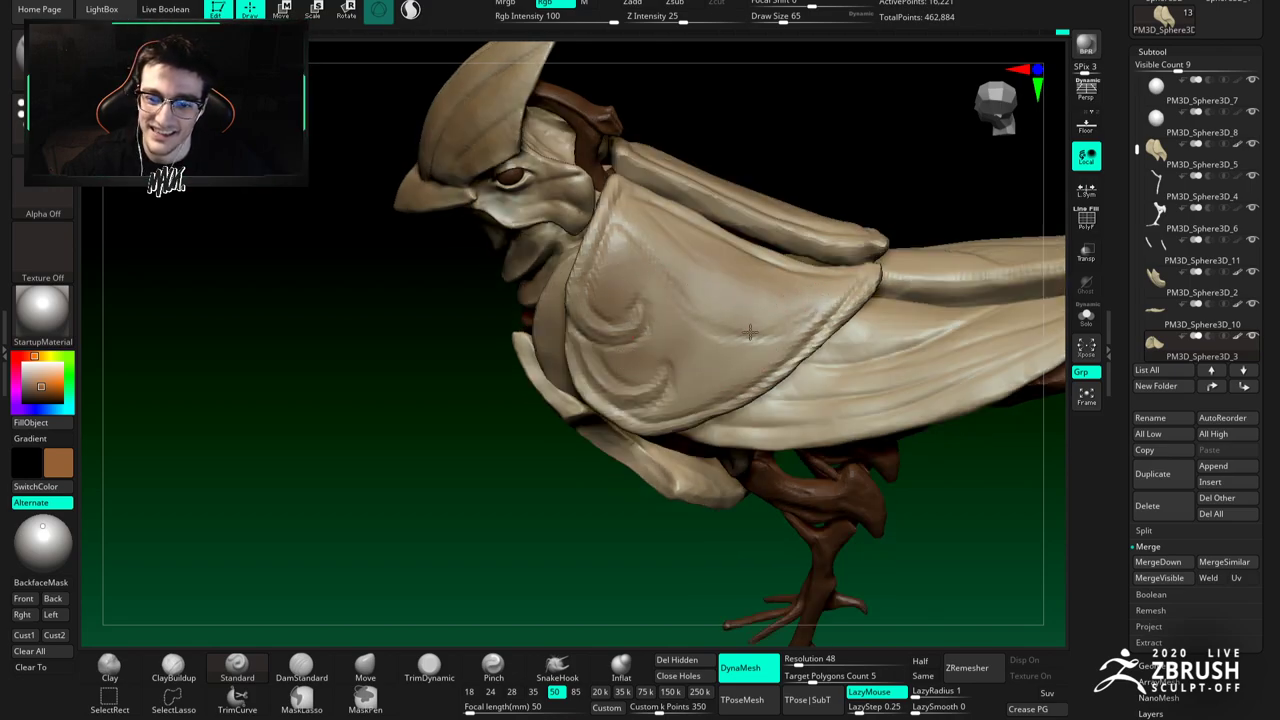
{"action": "key", "text": "f"}
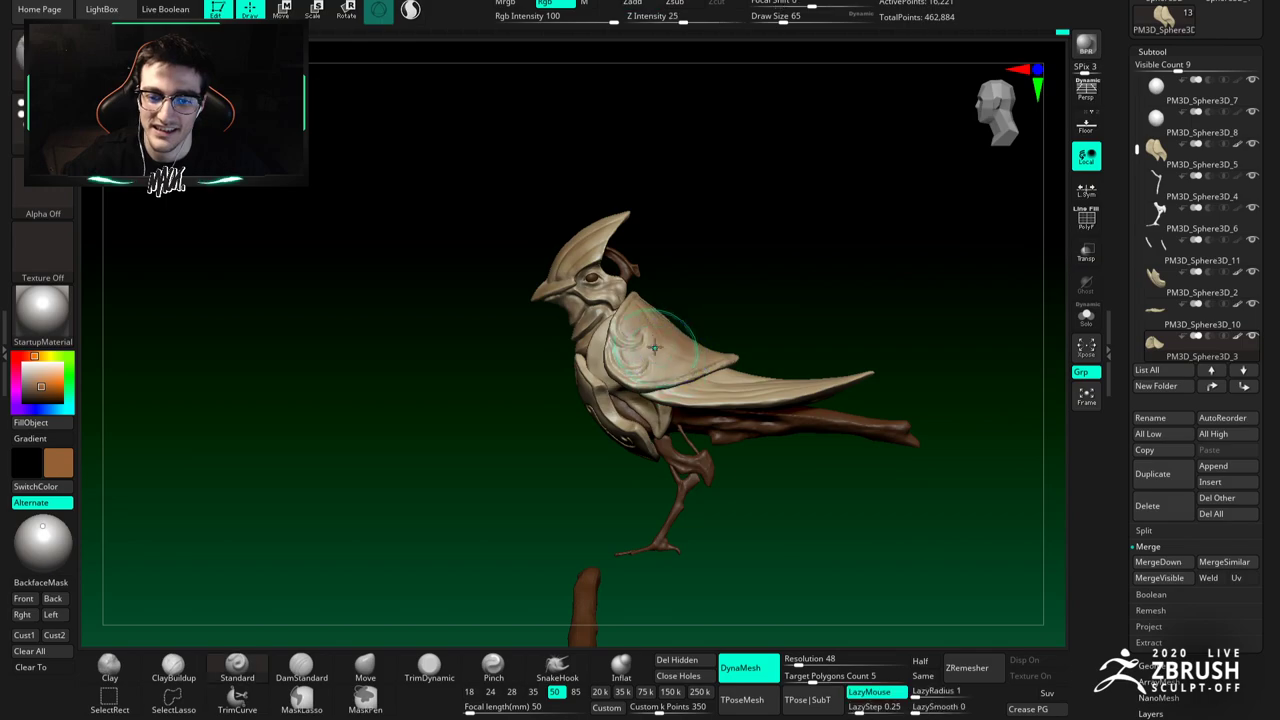
{"action": "mouse_move", "coordinate": [627, 359]}
{"action": "right_mouse_down", "text": "alt"}
{"action": "mouse_move", "coordinate": [618, 318]}
{"action": "mouse_move", "coordinate": [553, 347]}
{"action": "right_mouse_up", "text": "alt"}
{"action": "key", "text": "space"}
{"action": "left_click", "coordinate": [617, 277]}
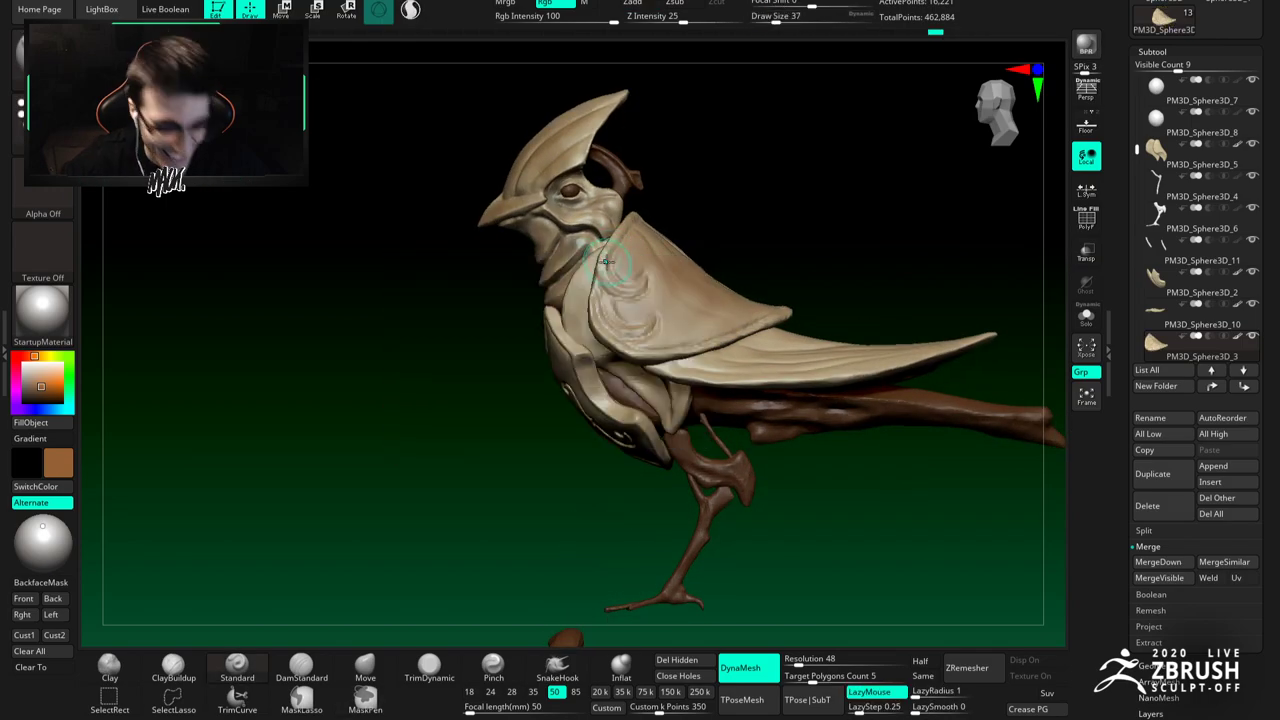
Step: Isolate the wing cape with Solo and remesh it with DynaMesh at resolution 112
{"action": "left_click", "coordinate": [1086, 315]}
{"action": "key", "text": "f"}
{"action": "right_click_drag", "start_coordinate": [628, 356], "coordinate": [628, 394], "text": "ctrl"}
{"action": "right_click_drag", "start_coordinate": [628, 394], "coordinate": [584, 318], "text": "alt"}
{"action": "left_click", "coordinate": [805, 661]}
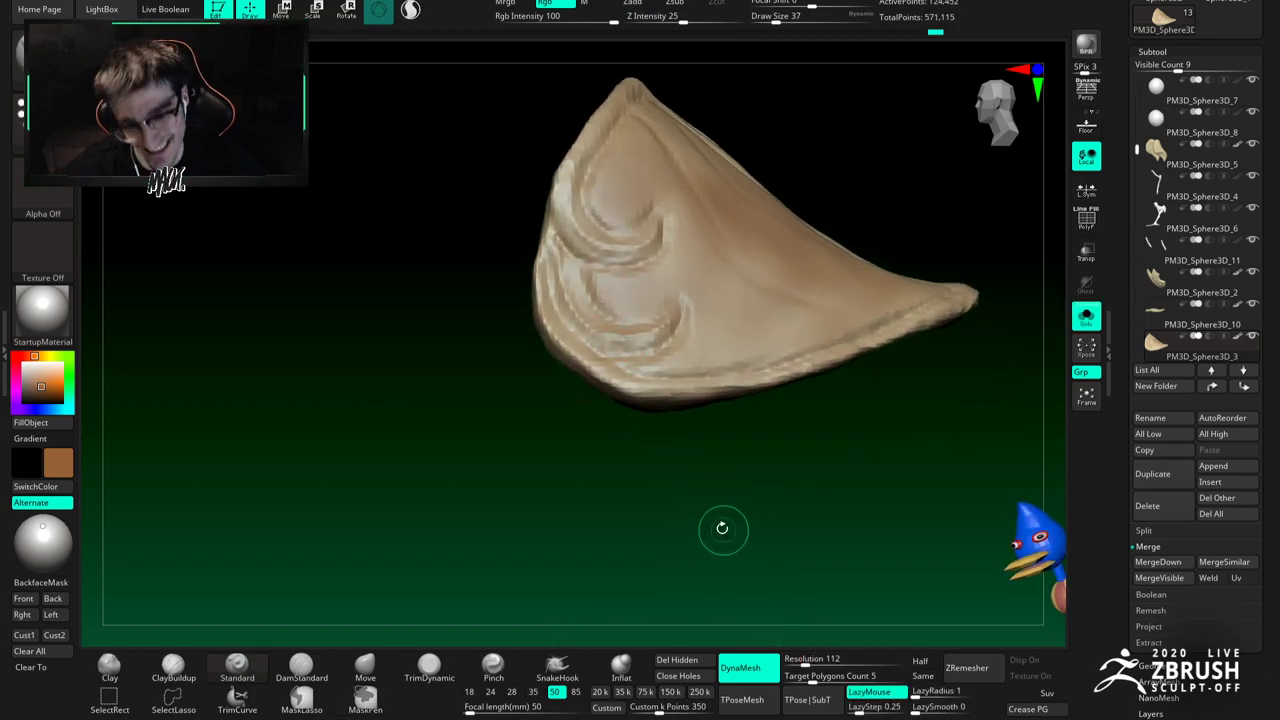
Step: Flatten the cape's thick front and lower edges with the TrimDynamic brush at draw size 74
{"action": "left_click", "coordinate": [429, 667]}
{"action": "right_click_drag", "start_coordinate": [588, 347], "coordinate": [557, 357], "text": "ctrl"}
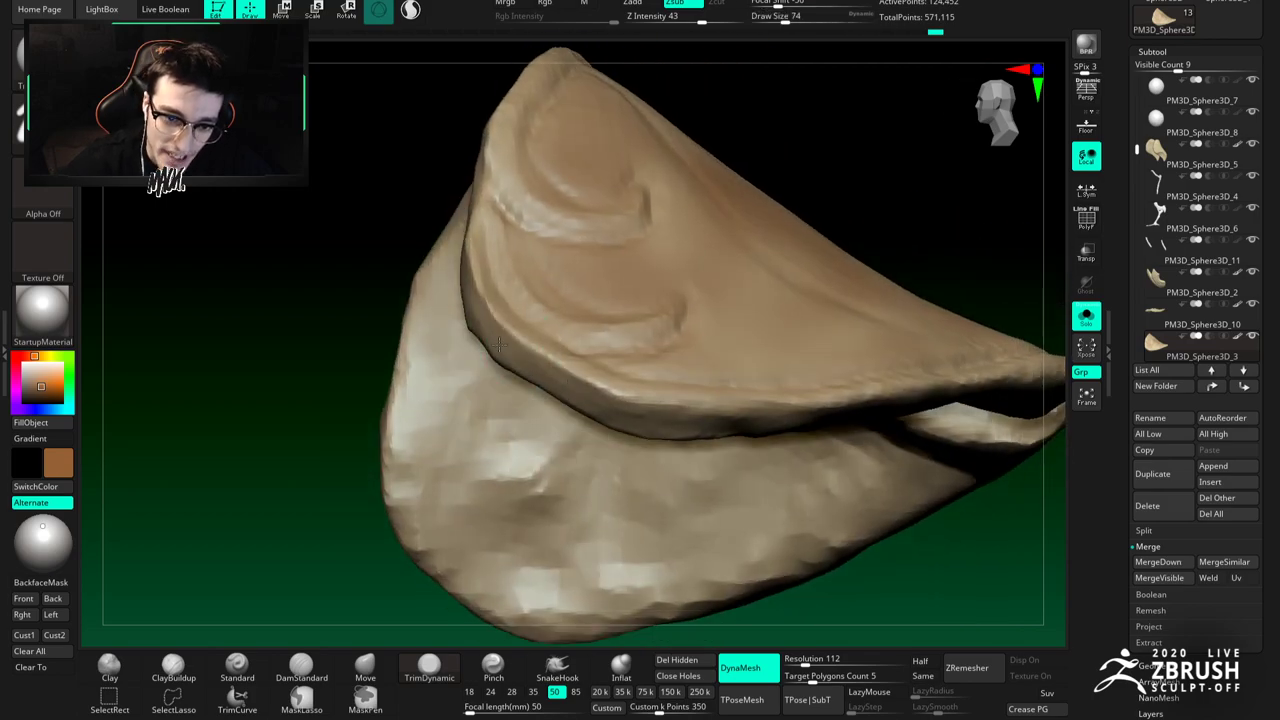
{"action": "right_click_drag", "start_coordinate": [500, 344], "coordinate": [471, 286]}
{"action": "right_click_drag", "start_coordinate": [429, 127], "coordinate": [486, 314]}
{"action": "mouse_move", "coordinate": [487, 381]}
{"action": "right_mouse_down"}
{"action": "mouse_move", "coordinate": [508, 400]}
{"action": "mouse_move", "coordinate": [511, 314]}
{"action": "right_mouse_up"}
Step: Sharpen the raised scrolls on the cape with the Pinch brush at draw size 35
{"action": "left_click", "coordinate": [493, 668]}
{"action": "key", "text": "space"}
{"action": "mouse_move", "coordinate": [530, 309]}
{"action": "left_mouse_down"}
{"action": "mouse_move", "coordinate": [515, 307]}
{"action": "mouse_move", "coordinate": [546, 283]}
{"action": "left_mouse_up"}
{"action": "key", "text": "space"}
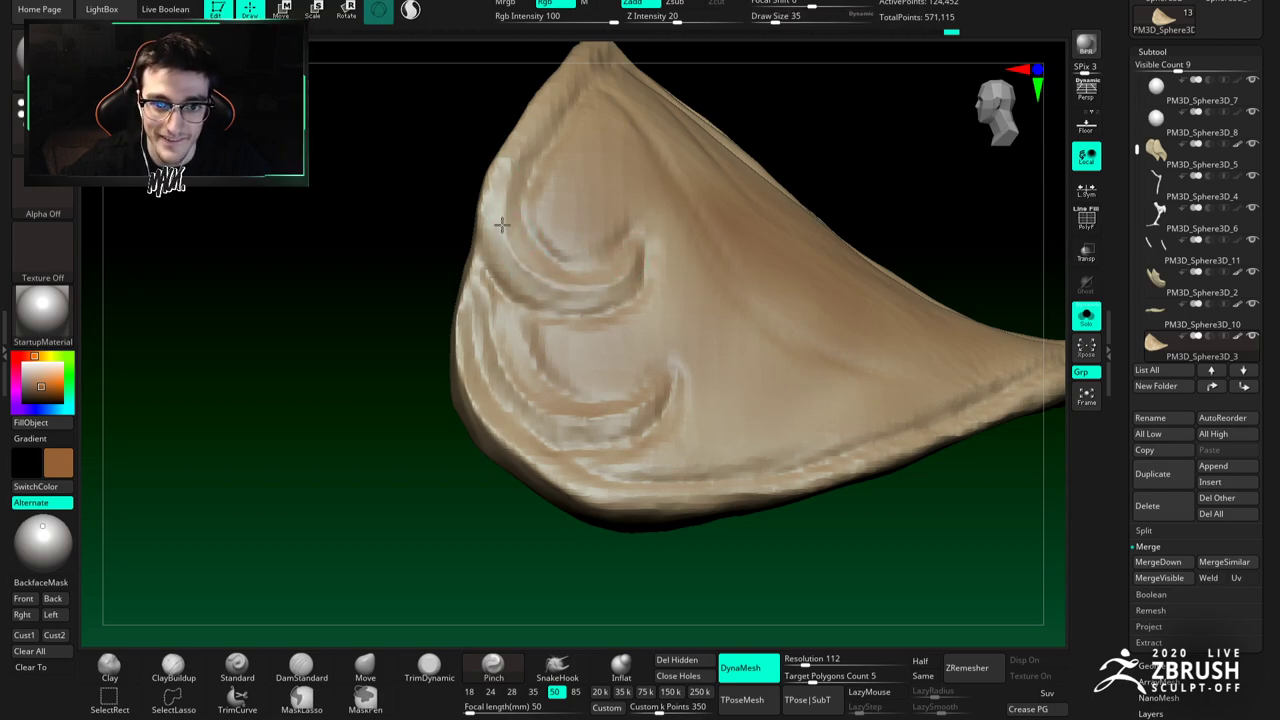
Step: Try carving the upper scroll with DamStandard at draw size 35, undo the last stroke, and set LazyRadius to 3
{"action": "right_click_drag", "start_coordinate": [503, 217], "coordinate": [510, 251], "text": "alt"}
{"action": "key", "text": "b"}
{"action": "key", "text": "d"}
{"action": "key", "text": "s"}
{"action": "key", "text": "space"}
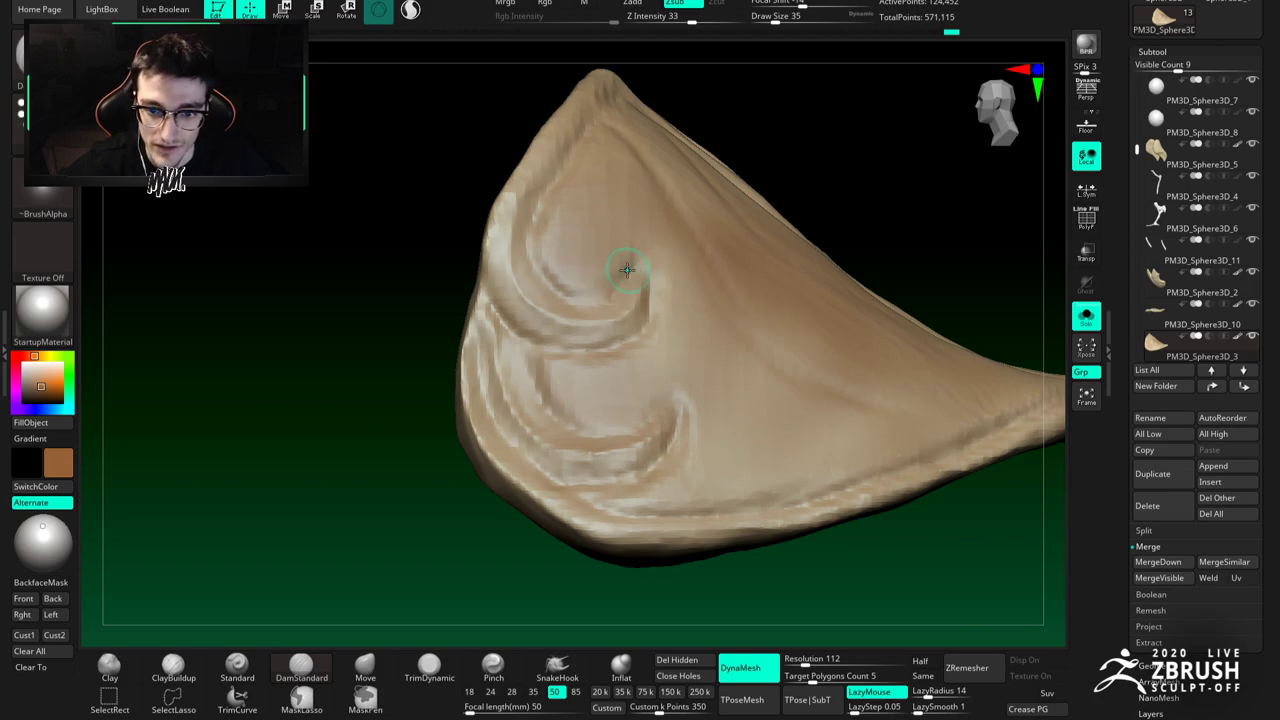
{"action": "right_click_drag", "start_coordinate": [629, 271], "coordinate": [611, 276]}
{"action": "left_click_drag", "start_coordinate": [611, 276], "coordinate": [592, 300]}
{"action": "right_click_drag", "start_coordinate": [590, 301], "coordinate": [594, 306]}
{"action": "mouse_move", "coordinate": [594, 306]}
{"action": "left_mouse_down"}
{"action": "mouse_move", "coordinate": [601, 296]}
{"action": "mouse_move", "coordinate": [632, 340]}
{"action": "left_mouse_up"}
{"action": "key", "text": "ctrl+z"}
{"action": "left_click_drag", "start_coordinate": [928, 693], "coordinate": [919, 695]}
Step: Carve crisp DamStandard grooves around the upper scroll and along the front rim up to the cape's tip
{"action": "right_click_drag", "start_coordinate": [609, 374], "coordinate": [588, 293]}
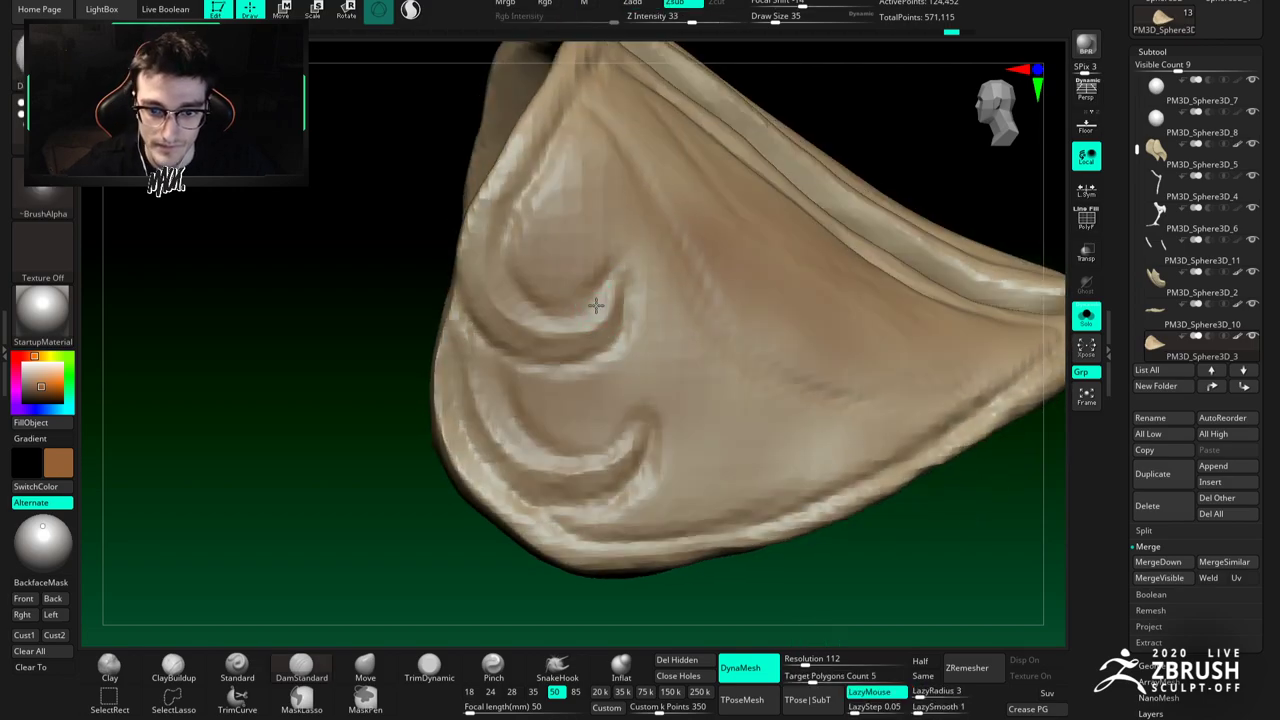
{"action": "right_click_drag", "start_coordinate": [598, 342], "coordinate": [511, 352]}
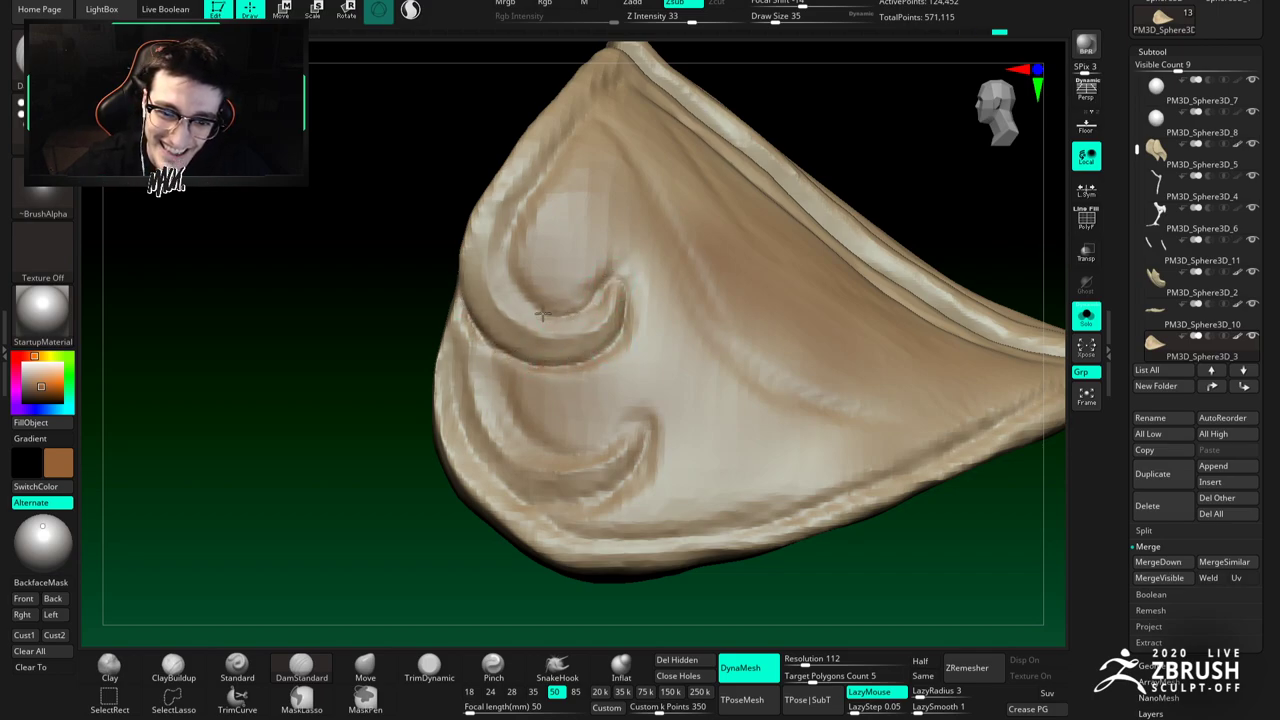
{"action": "right_click_drag", "start_coordinate": [487, 243], "coordinate": [545, 290]}
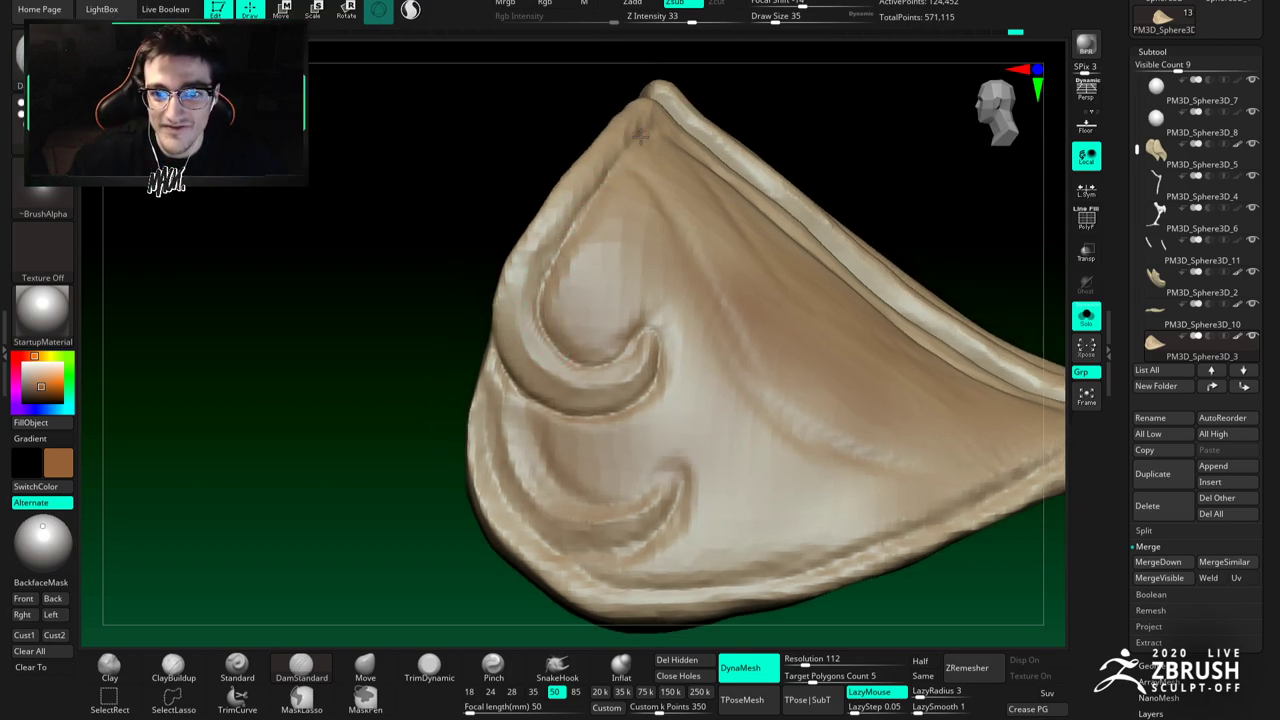
{"action": "right_click_drag", "start_coordinate": [610, 172], "coordinate": [642, 157]}
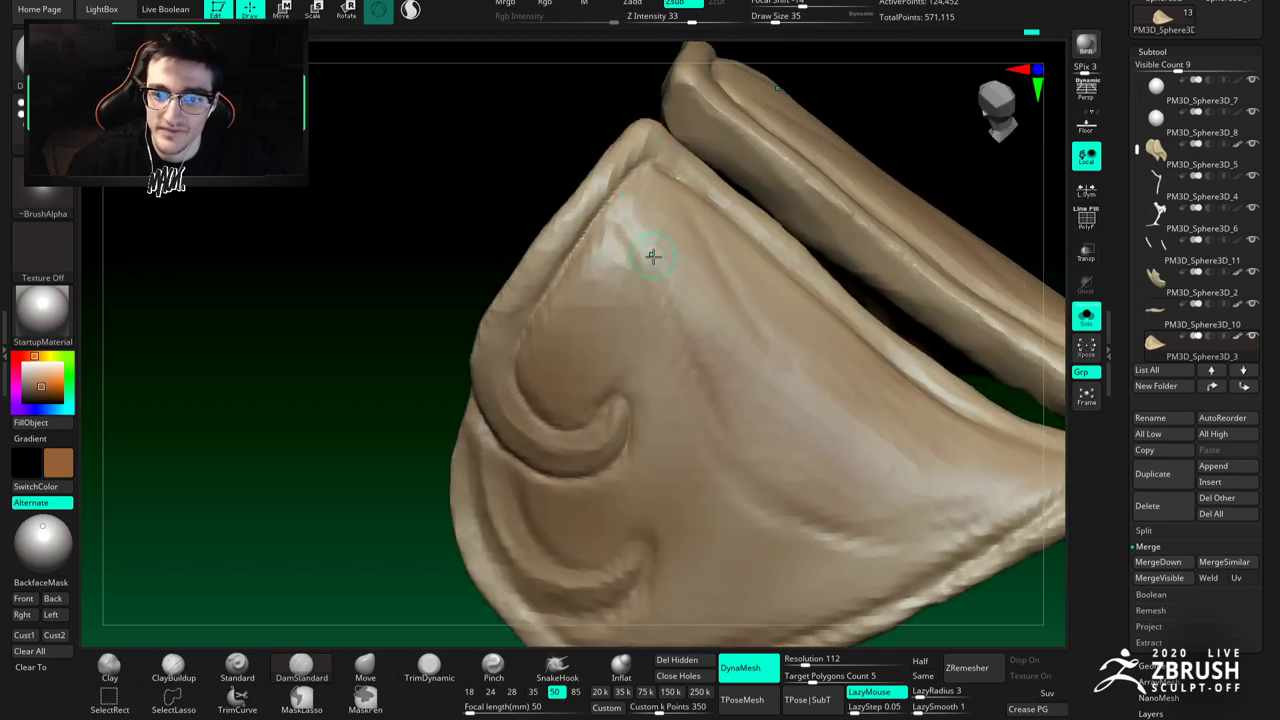
Step: Carve a long curved crease from the cape's tip down across the middle of its surface
{"action": "right_click_drag", "start_coordinate": [627, 268], "coordinate": [568, 208]}
{"action": "mouse_move", "coordinate": [601, 249]}
{"action": "left_mouse_down"}
{"action": "mouse_move", "coordinate": [649, 374]}
{"action": "mouse_move", "coordinate": [714, 457]}
{"action": "mouse_move", "coordinate": [816, 481]}
{"action": "left_mouse_up"}
{"action": "right_click_drag", "start_coordinate": [707, 425], "coordinate": [581, 380], "text": "alt"}
{"action": "mouse_move", "coordinate": [621, 314]}
{"action": "right_mouse_down"}
{"action": "mouse_move", "coordinate": [534, 206]}
{"action": "mouse_move", "coordinate": [487, 199]}
{"action": "right_mouse_up"}
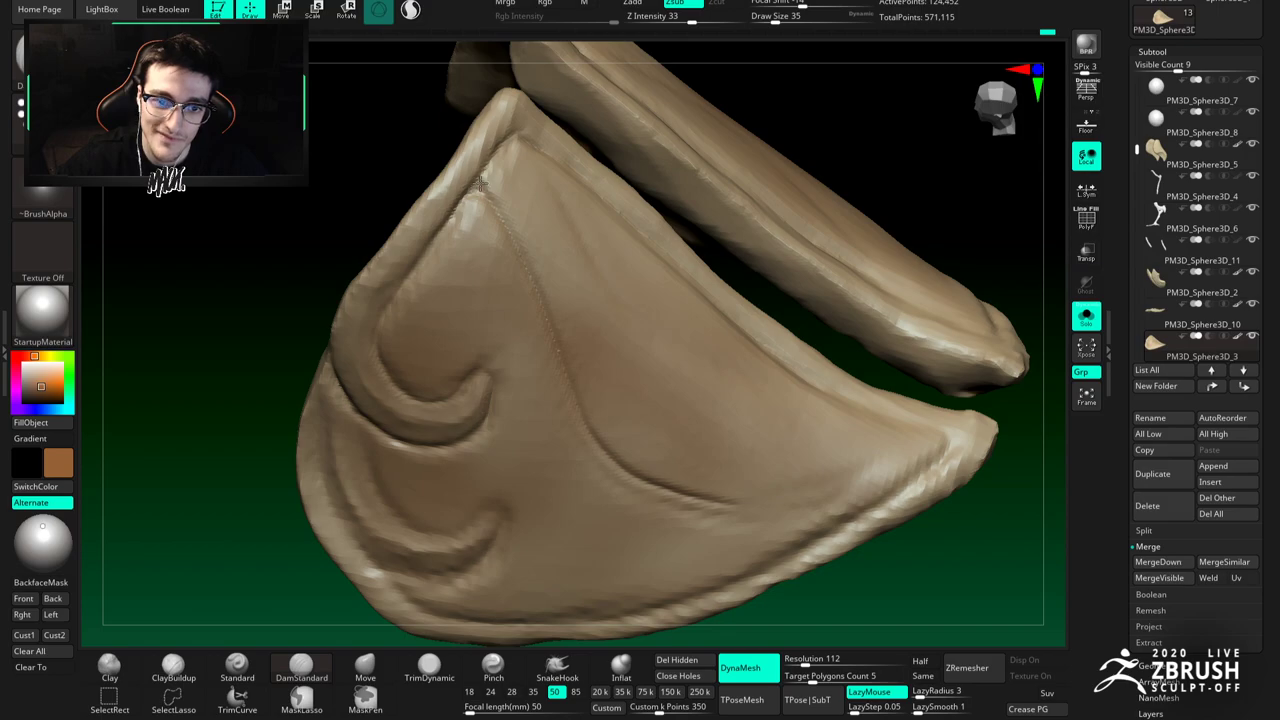
Step: Carve a second, shorter crease down from the cape's tip beside the long one, undoing the first stroke and redrawing it
{"action": "right_click_drag", "start_coordinate": [513, 207], "coordinate": [545, 184]}
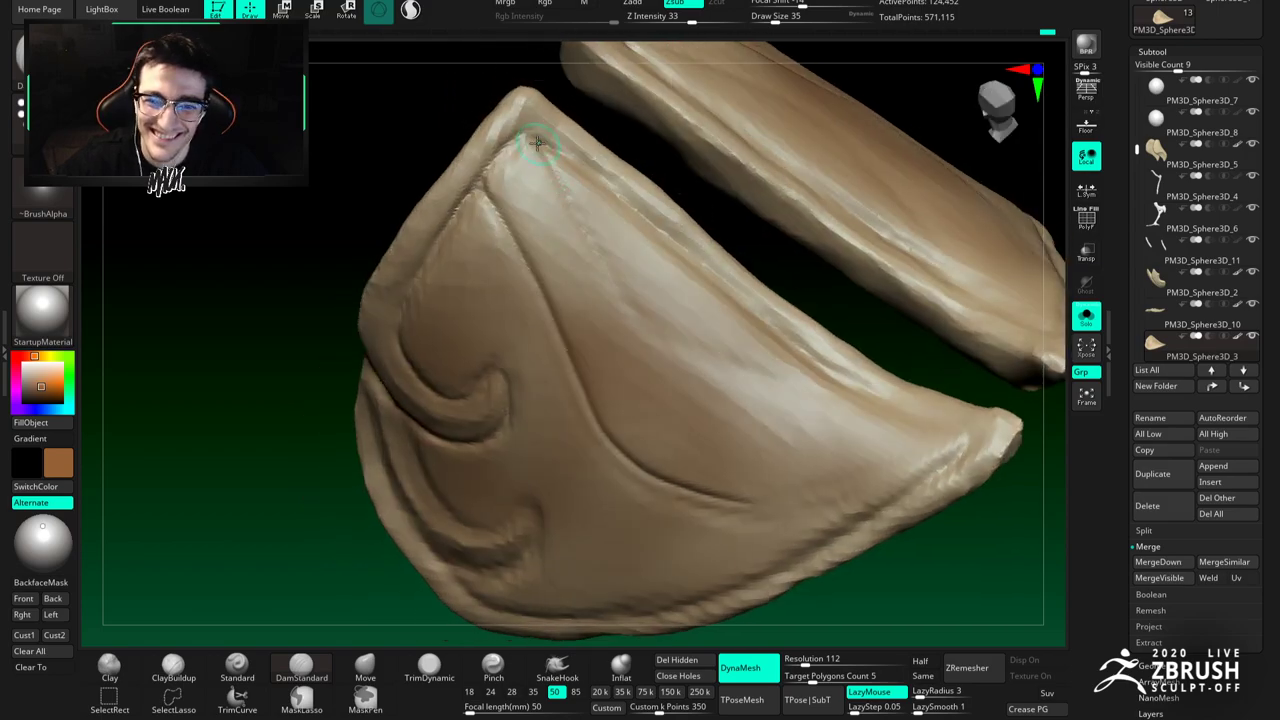
{"action": "mouse_move", "coordinate": [554, 166]}
{"action": "left_mouse_down"}
{"action": "mouse_move", "coordinate": [644, 322]}
{"action": "mouse_move", "coordinate": [776, 372]}
{"action": "left_mouse_up"}
{"action": "key", "text": "ctrl+z"}
{"action": "mouse_move", "coordinate": [580, 214]}
{"action": "right_mouse_down", "text": "shift"}
{"action": "mouse_move", "coordinate": [650, 232]}
{"action": "mouse_move", "coordinate": [612, 221]}
{"action": "mouse_move", "coordinate": [609, 185]}
{"action": "mouse_move", "coordinate": [615, 196]}
{"action": "right_mouse_up", "text": "shift"}
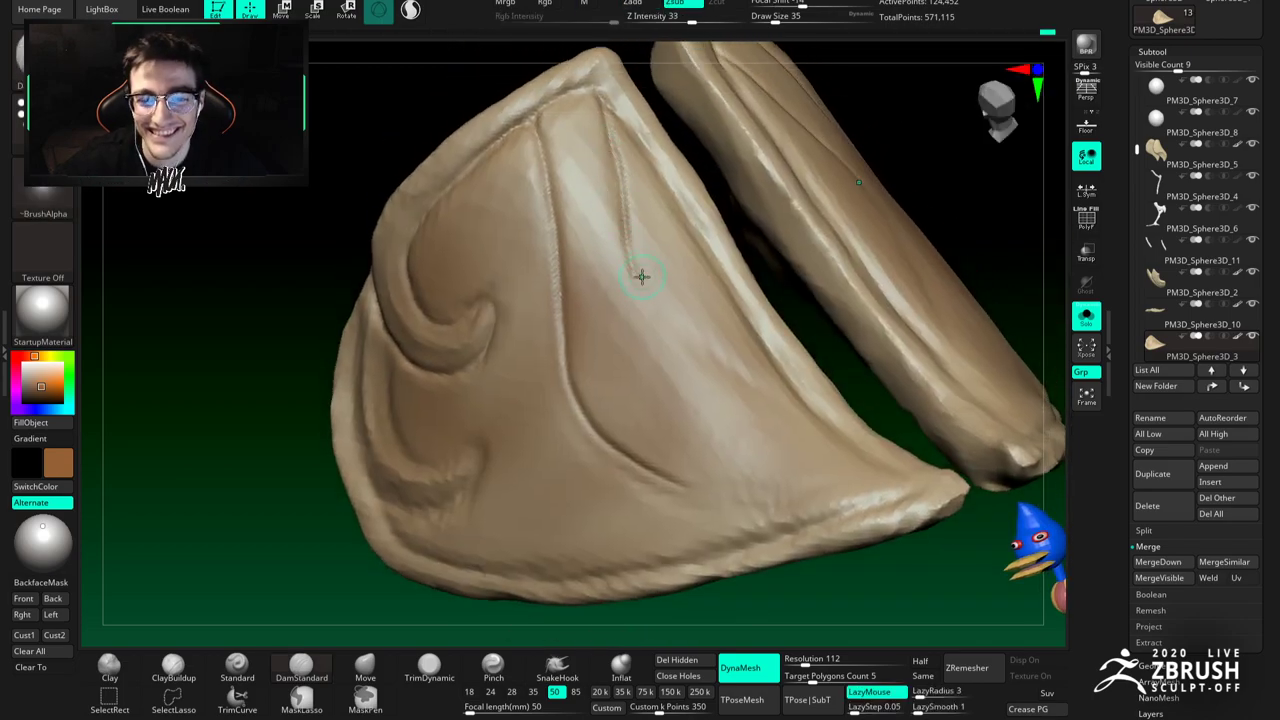
{"action": "mouse_move", "coordinate": [610, 140]}
{"action": "right_mouse_down"}
{"action": "mouse_move", "coordinate": [611, 236]}
{"action": "mouse_move", "coordinate": [632, 193]}
{"action": "right_mouse_up"}
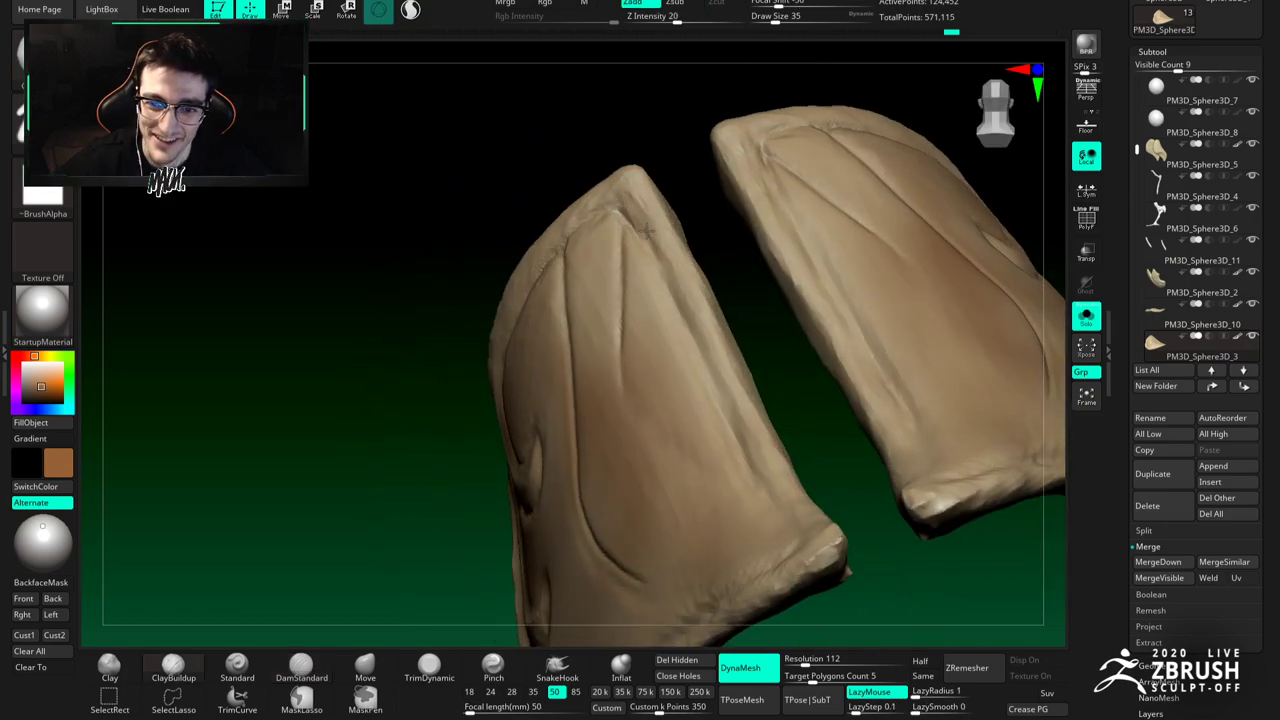
{"action": "key", "text": "b"}
{"action": "key", "text": "d"}
{"action": "key", "text": "s"}
{"action": "right_click_drag", "start_coordinate": [655, 273], "coordinate": [631, 209]}
Step: Flatten the cape's upper corner and top rim with TrimDynamic at draw size 80
{"action": "key", "text": "b"}
{"action": "key", "text": "t"}
{"action": "key", "text": "d"}
{"action": "right_click_drag", "start_coordinate": [664, 286], "coordinate": [656, 236]}
{"action": "key", "text": "space"}
{"action": "left_click_drag", "start_coordinate": [660, 210], "coordinate": [668, 210]}
{"action": "left_click_drag", "start_coordinate": [686, 150], "coordinate": [689, 163]}
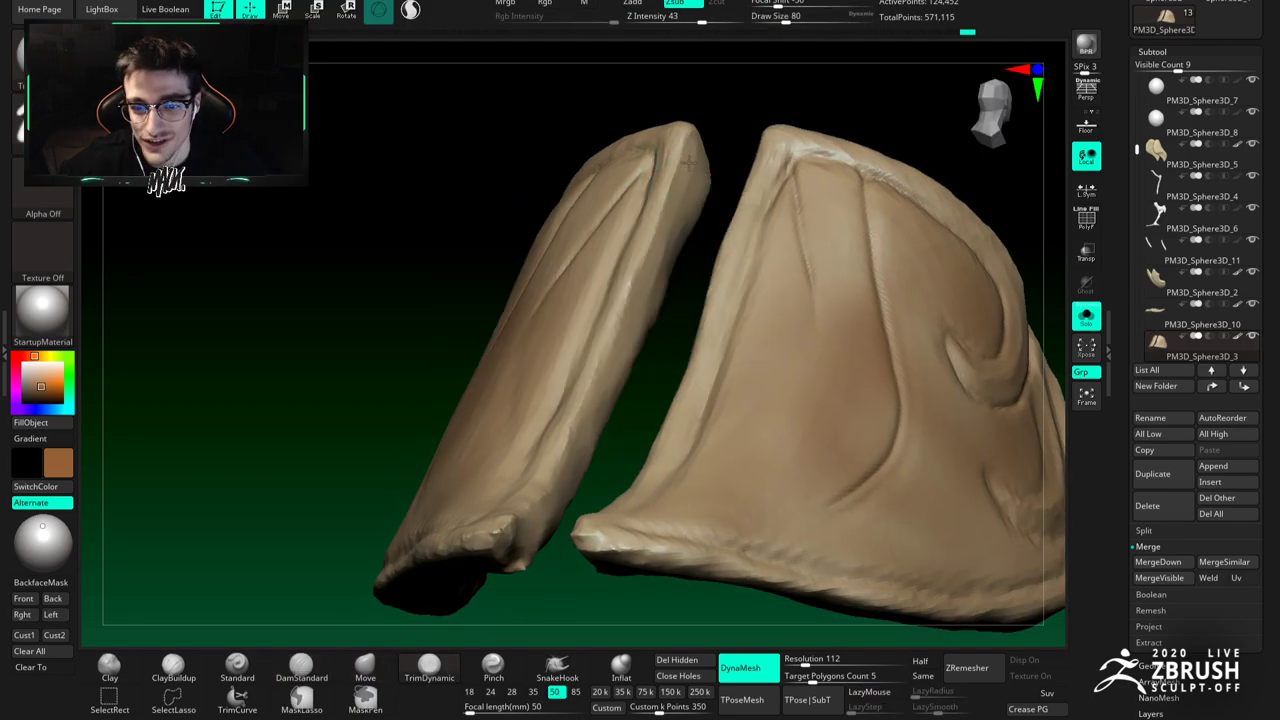
{"action": "left_click_drag", "start_coordinate": [674, 223], "coordinate": [645, 252]}
Step: Trim the cape's inner edge along the back with TrimDynamic at draw size 68
{"action": "right_click_drag", "start_coordinate": [645, 252], "coordinate": [690, 285]}
{"action": "key", "text": "space"}
{"action": "left_click_drag", "start_coordinate": [646, 264], "coordinate": [638, 264]}
{"action": "right_click_drag", "start_coordinate": [638, 264], "coordinate": [598, 290]}
{"action": "left_click_drag", "start_coordinate": [603, 437], "coordinate": [591, 495]}
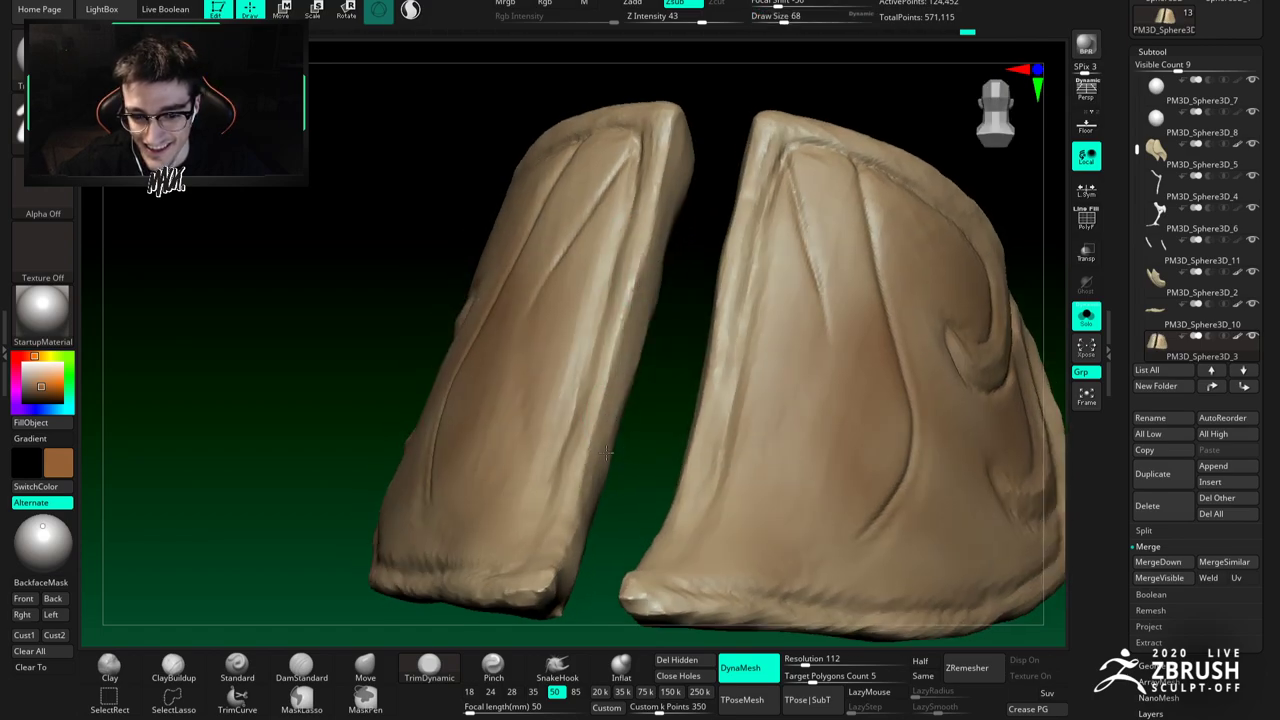
{"action": "right_click_drag", "start_coordinate": [566, 578], "coordinate": [608, 478]}
Step: Carve a DamStandard groove along the cape's inner back rim down to its rear point at draw size 35
{"action": "key", "text": "b"}
{"action": "key", "text": "d"}
{"action": "key", "text": "s"}
{"action": "right_click_drag", "start_coordinate": [550, 308], "coordinate": [542, 221]}
{"action": "key", "text": "space"}
{"action": "left_click_drag", "start_coordinate": [543, 205], "coordinate": [534, 231]}
{"action": "left_click_drag", "start_coordinate": [529, 165], "coordinate": [534, 266]}
{"action": "mouse_move", "coordinate": [550, 309]}
{"action": "right_mouse_down", "text": "alt"}
{"action": "mouse_move", "coordinate": [540, 225]}
{"action": "mouse_move", "coordinate": [534, 250]}
{"action": "right_mouse_up", "text": "alt"}
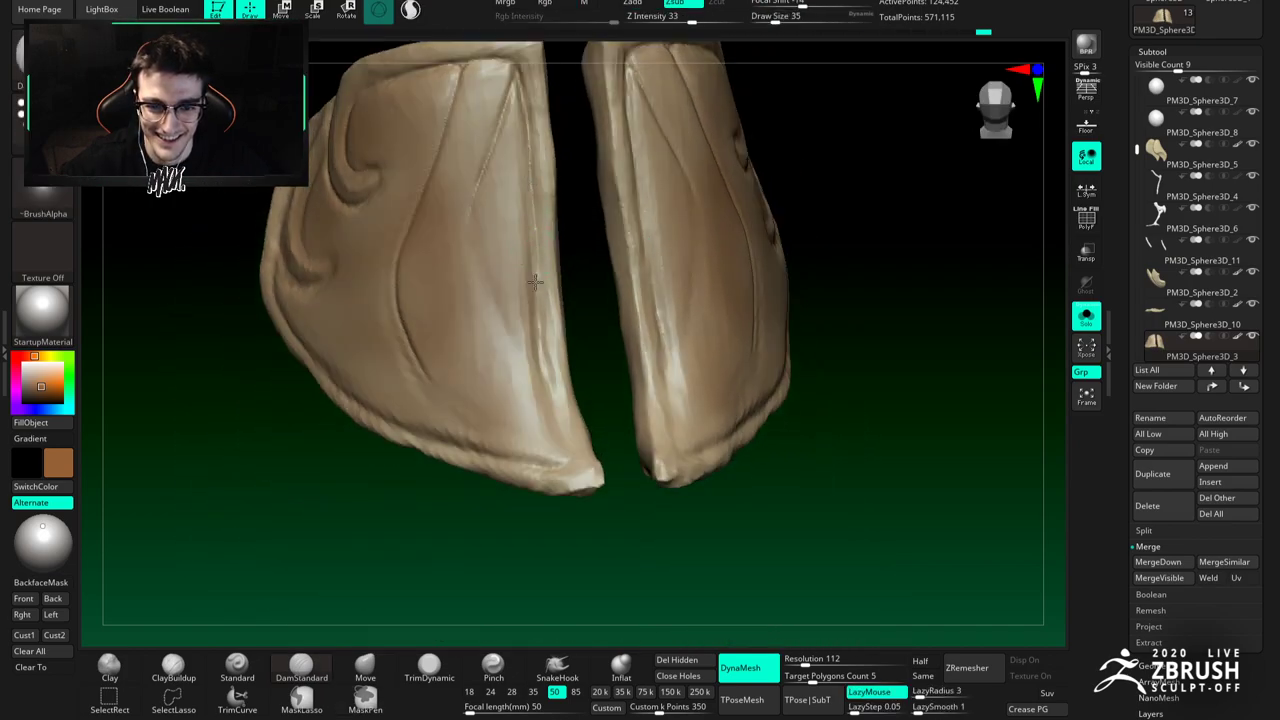
{"action": "left_click_drag", "start_coordinate": [537, 237], "coordinate": [565, 452]}
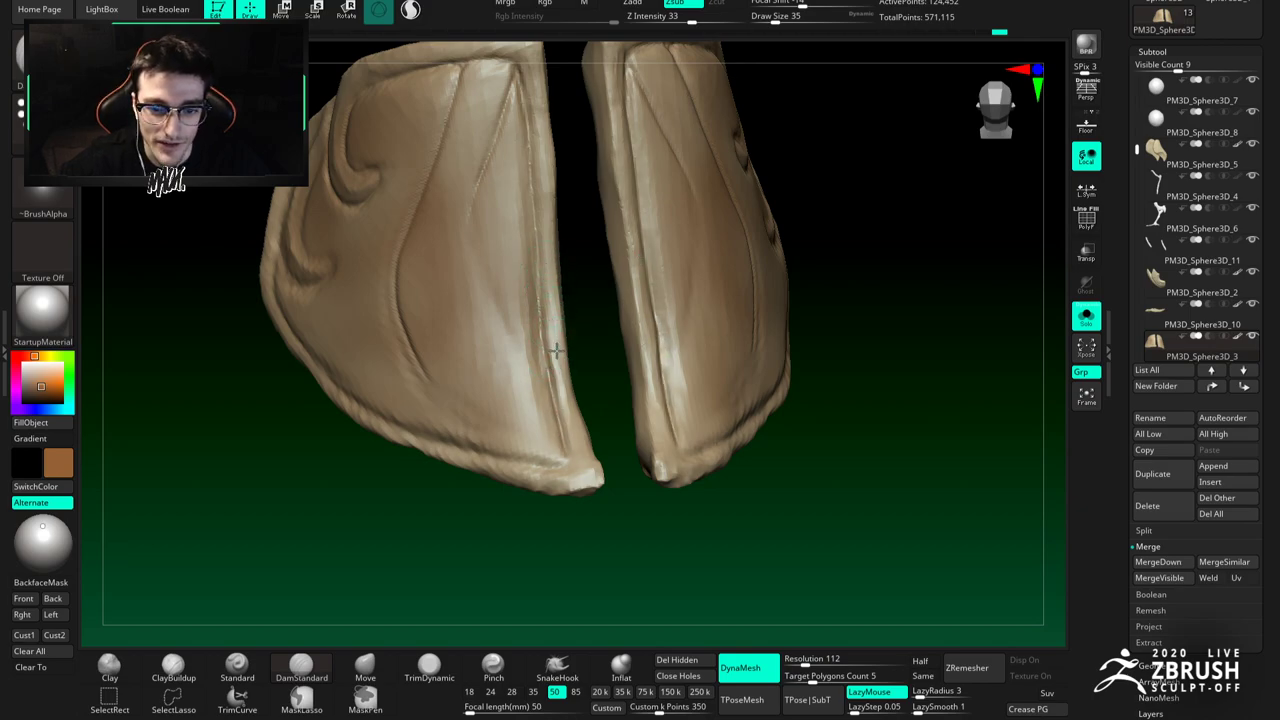
Step: Deepen the groove that follows the cape's lower rim towards the rear point
{"action": "right_click_drag", "start_coordinate": [525, 280], "coordinate": [323, 284]}
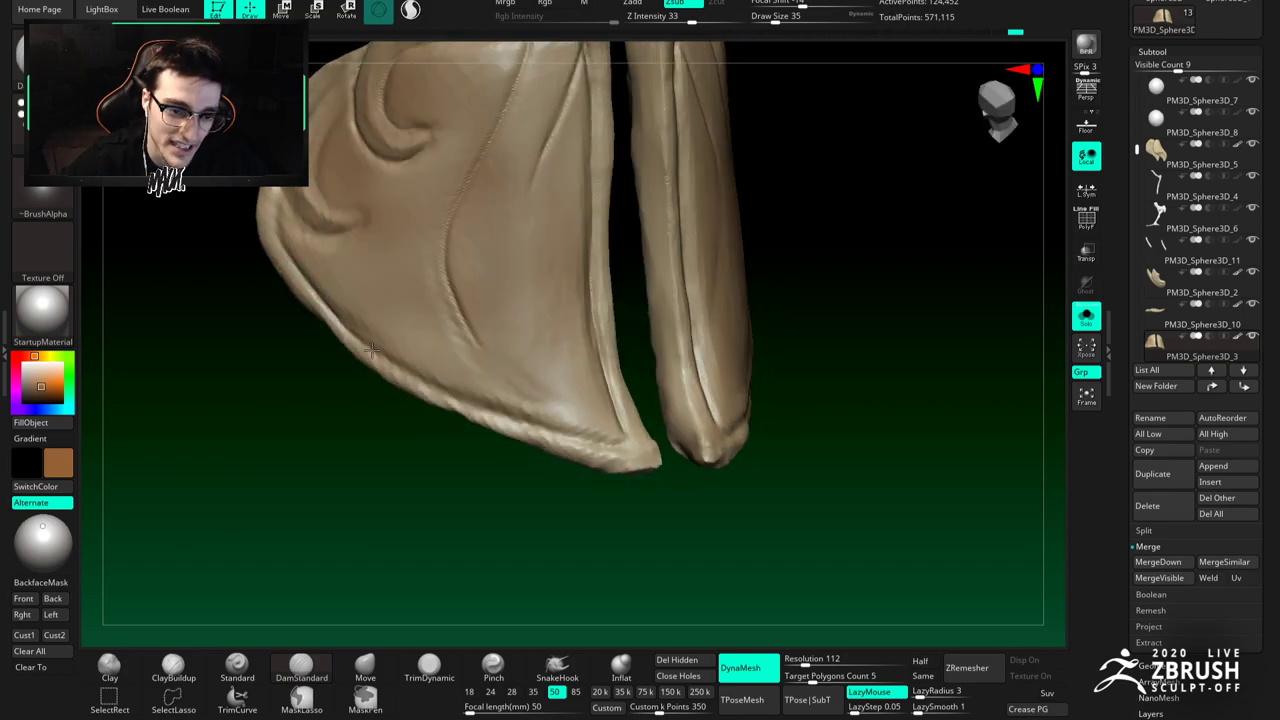
{"action": "left_click_drag", "start_coordinate": [387, 364], "coordinate": [592, 436]}
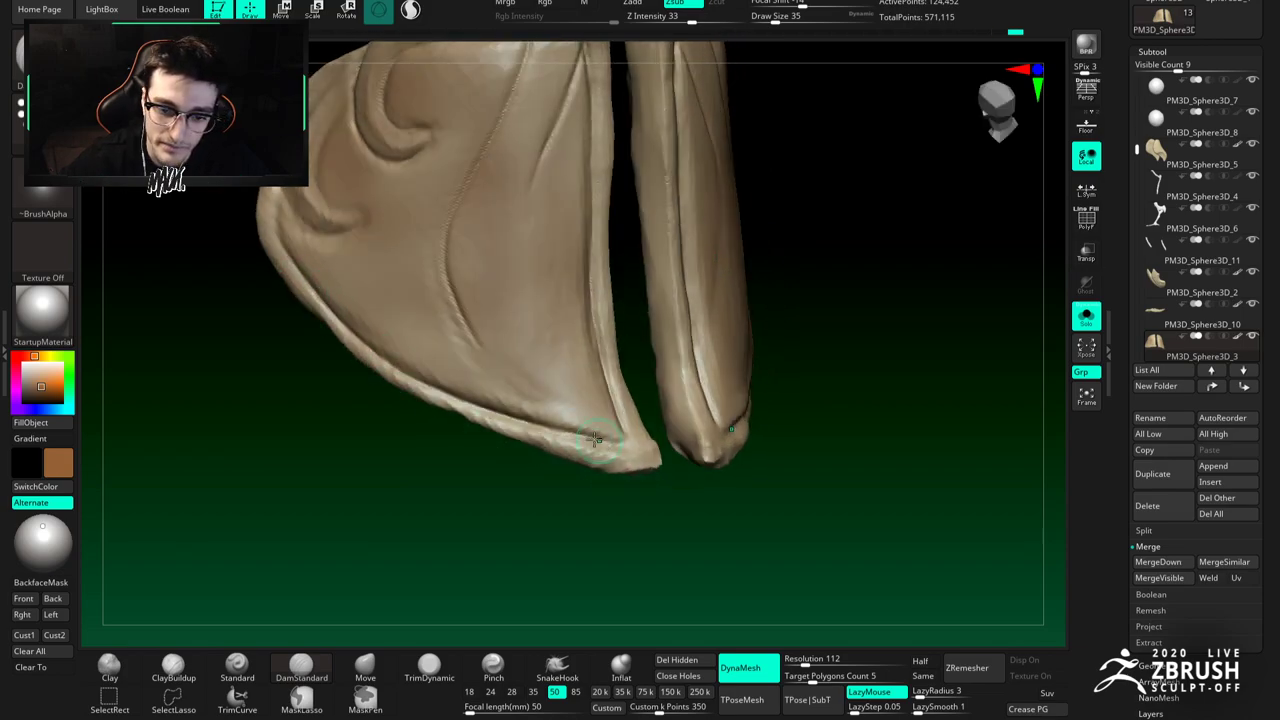
{"action": "right_click_drag", "start_coordinate": [590, 438], "coordinate": [628, 449]}
Step: Refine the cape's carved lines with a Z Intensity 58 Zadd brush, using draw sizes 62 and 51
{"action": "right_click_drag", "start_coordinate": [614, 398], "coordinate": [545, 398]}
{"action": "key", "text": "2"}
{"action": "key", "text": "space"}
{"action": "mouse_move", "coordinate": [526, 397]}
{"action": "left_mouse_down"}
{"action": "mouse_move", "coordinate": [549, 390]}
{"action": "mouse_move", "coordinate": [506, 381]}
{"action": "left_mouse_up"}
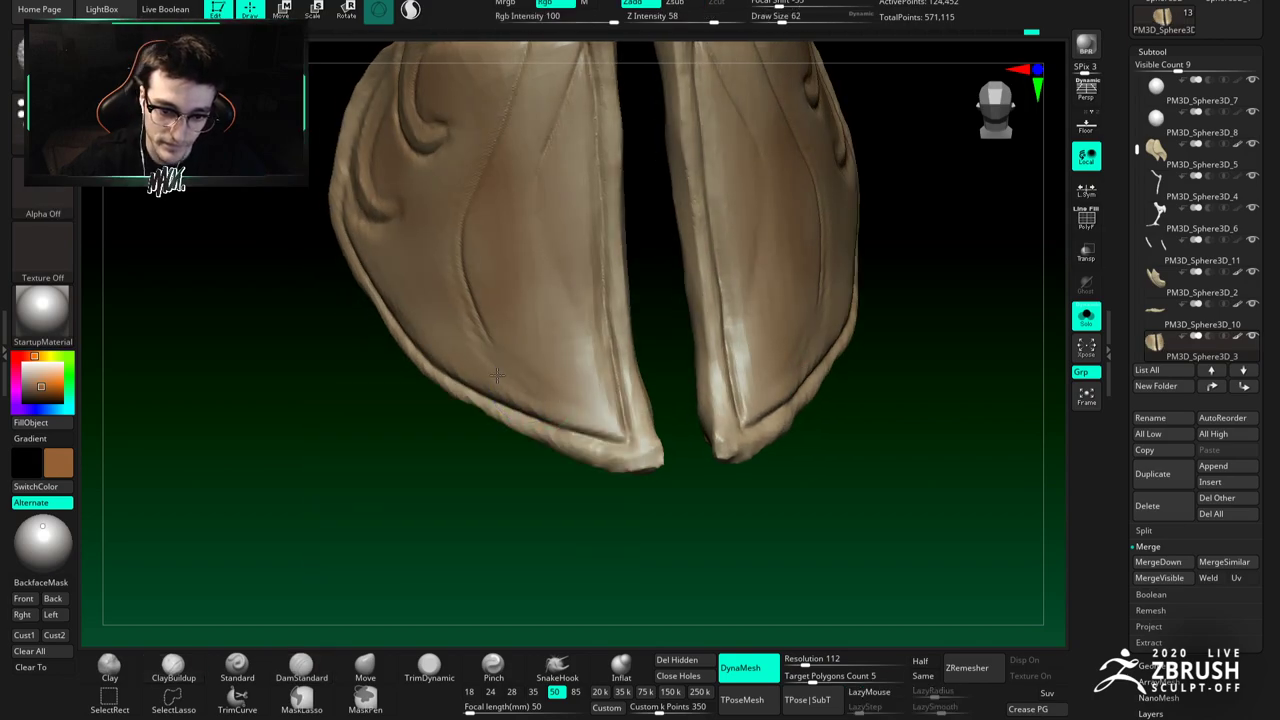
{"action": "right_click_drag", "start_coordinate": [506, 378], "coordinate": [467, 342]}
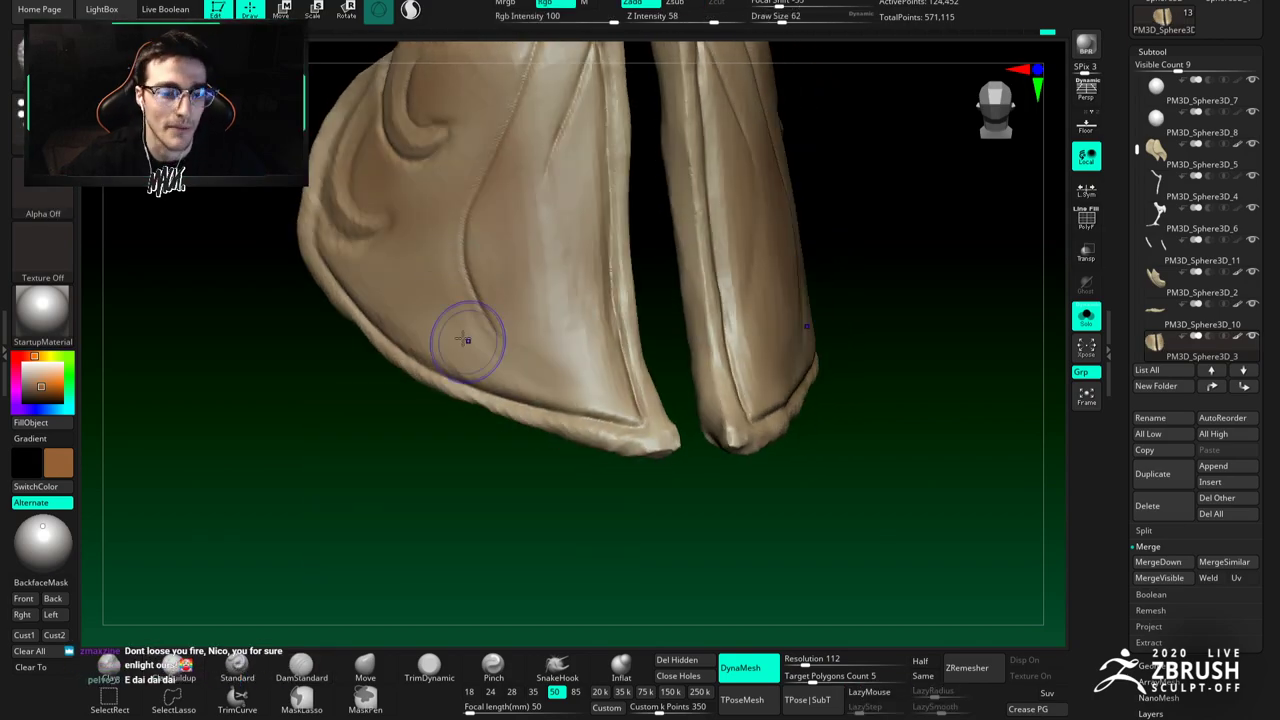
{"action": "mouse_move", "coordinate": [554, 258]}
{"action": "right_mouse_down"}
{"action": "mouse_move", "coordinate": [534, 240]}
{"action": "mouse_move", "coordinate": [579, 285]}
{"action": "mouse_move", "coordinate": [580, 232]}
{"action": "mouse_move", "coordinate": [560, 231]}
{"action": "mouse_move", "coordinate": [515, 183]}
{"action": "right_mouse_up"}
{"action": "left_click_drag", "start_coordinate": [541, 232], "coordinate": [540, 229]}
{"action": "mouse_move", "coordinate": [540, 229]}
{"action": "right_mouse_down"}
{"action": "mouse_move", "coordinate": [477, 177]}
{"action": "mouse_move", "coordinate": [459, 224]}
{"action": "mouse_move", "coordinate": [471, 220]}
{"action": "right_mouse_up"}
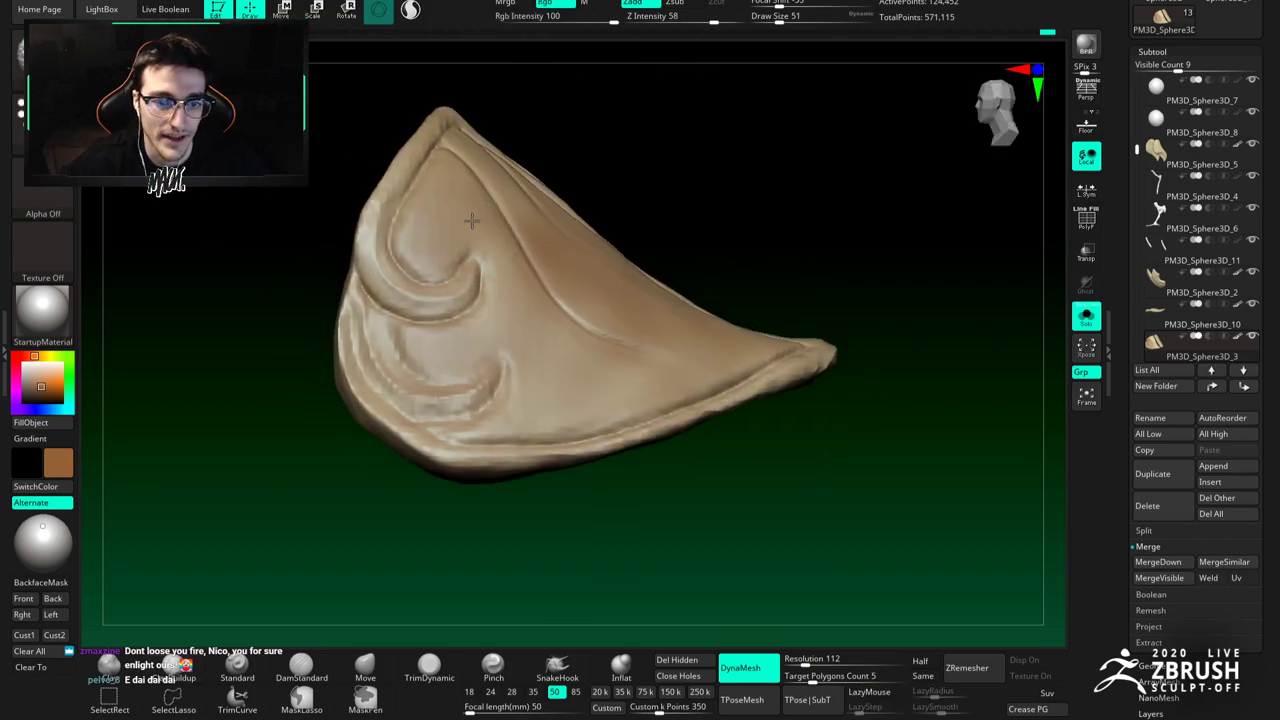
Step: Smooth the rough surface around the cape's lower scroll and bottom rim
{"action": "right_click_drag", "start_coordinate": [400, 343], "coordinate": [452, 329], "text": "alt"}
{"action": "mouse_move", "coordinate": [462, 408]}
{"action": "left_mouse_down", "text": "shift"}
{"action": "mouse_move", "coordinate": [533, 401]}
{"action": "mouse_move", "coordinate": [460, 424]}
{"action": "left_mouse_up", "text": "shift"}
{"action": "right_click_drag", "start_coordinate": [491, 369], "coordinate": [514, 318], "text": "alt"}
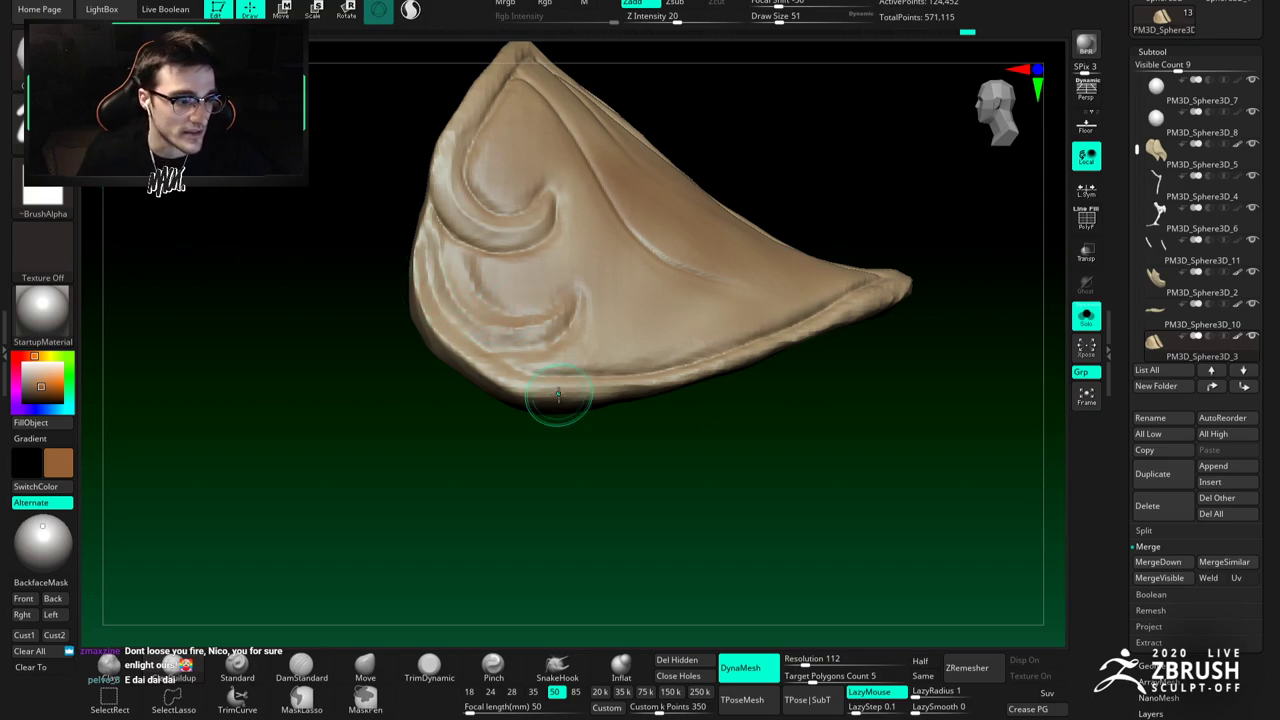
Step: Reshape the cape's lower outer rim with the Move brush at draw size 112
{"action": "left_click", "coordinate": [365, 667]}
{"action": "mouse_move", "coordinate": [469, 433]}
{"action": "right_mouse_down"}
{"action": "mouse_move", "coordinate": [516, 313]}
{"action": "mouse_move", "coordinate": [480, 355]}
{"action": "right_mouse_up"}
{"action": "key", "text": "space"}
{"action": "left_click_drag", "start_coordinate": [468, 363], "coordinate": [482, 363]}
{"action": "key", "text": "space"}
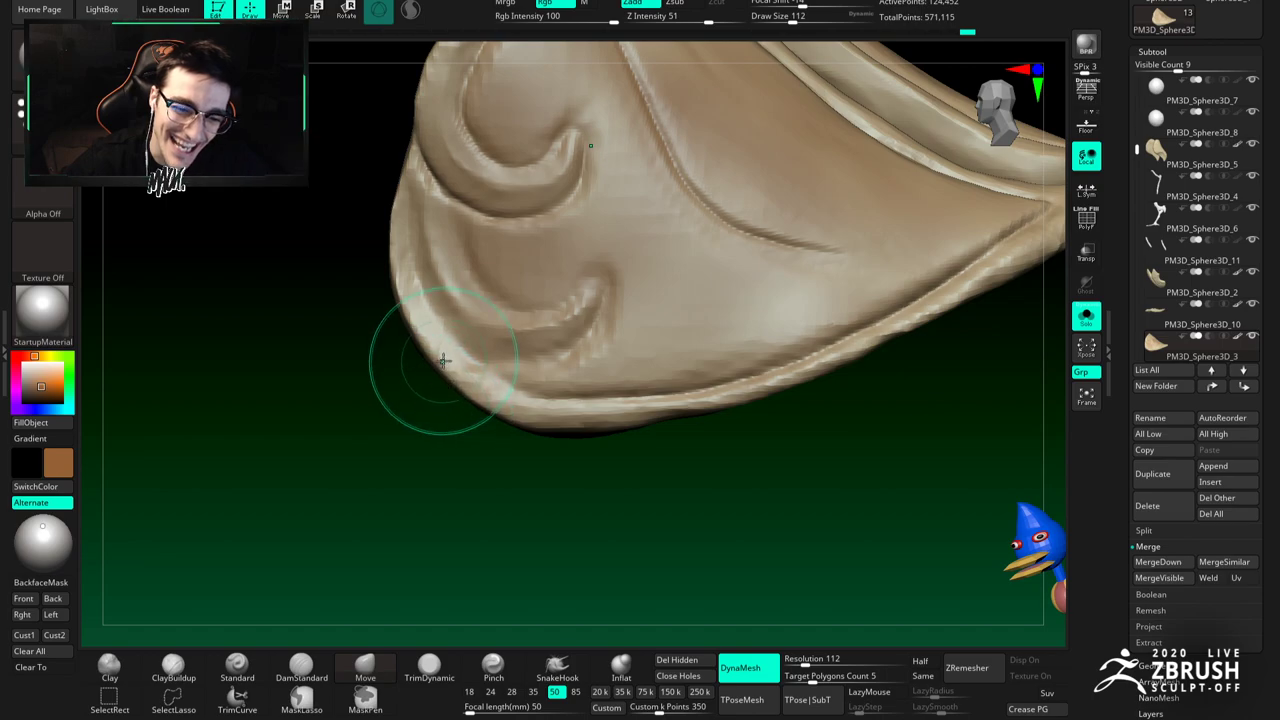
Step: Build up the band between the lower scroll and the cape's outer rim with ClayBuildup at draw size 46
{"action": "key", "text": "b"}
{"action": "key", "text": "d"}
{"action": "key", "text": "s"}
{"action": "key", "text": "space"}
{"action": "left_click_drag", "start_coordinate": [445, 322], "coordinate": [431, 321]}
{"action": "mouse_move", "coordinate": [440, 261]}
{"action": "right_mouse_down", "text": "alt"}
{"action": "mouse_move", "coordinate": [461, 263]}
{"action": "mouse_move", "coordinate": [443, 268]}
{"action": "mouse_move", "coordinate": [448, 248]}
{"action": "right_mouse_up", "text": "alt"}
{"action": "key", "text": "b"}
{"action": "key", "text": "c"}
{"action": "key", "text": "b"}
{"action": "key", "text": "space"}
{"action": "left_click_drag", "start_coordinate": [450, 245], "coordinate": [446, 245]}
{"action": "right_click_drag", "start_coordinate": [446, 245], "coordinate": [451, 212]}
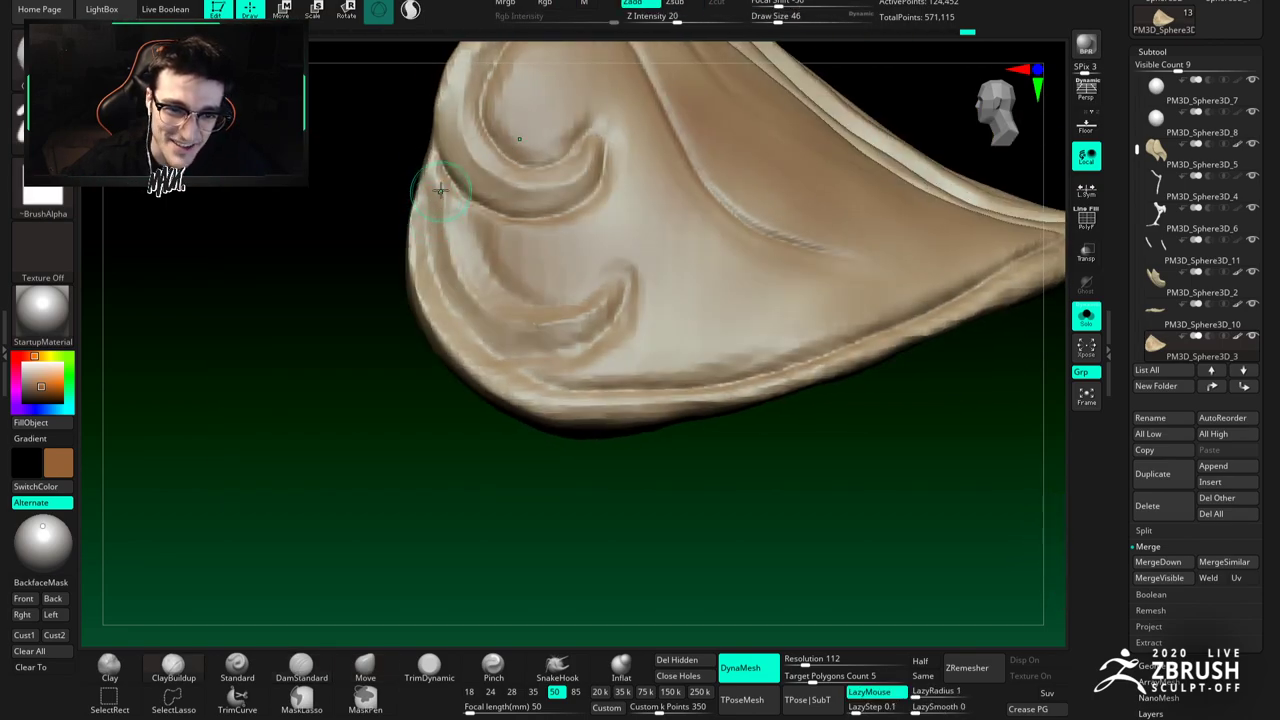
{"action": "left_click_drag", "start_coordinate": [430, 175], "coordinate": [426, 279]}
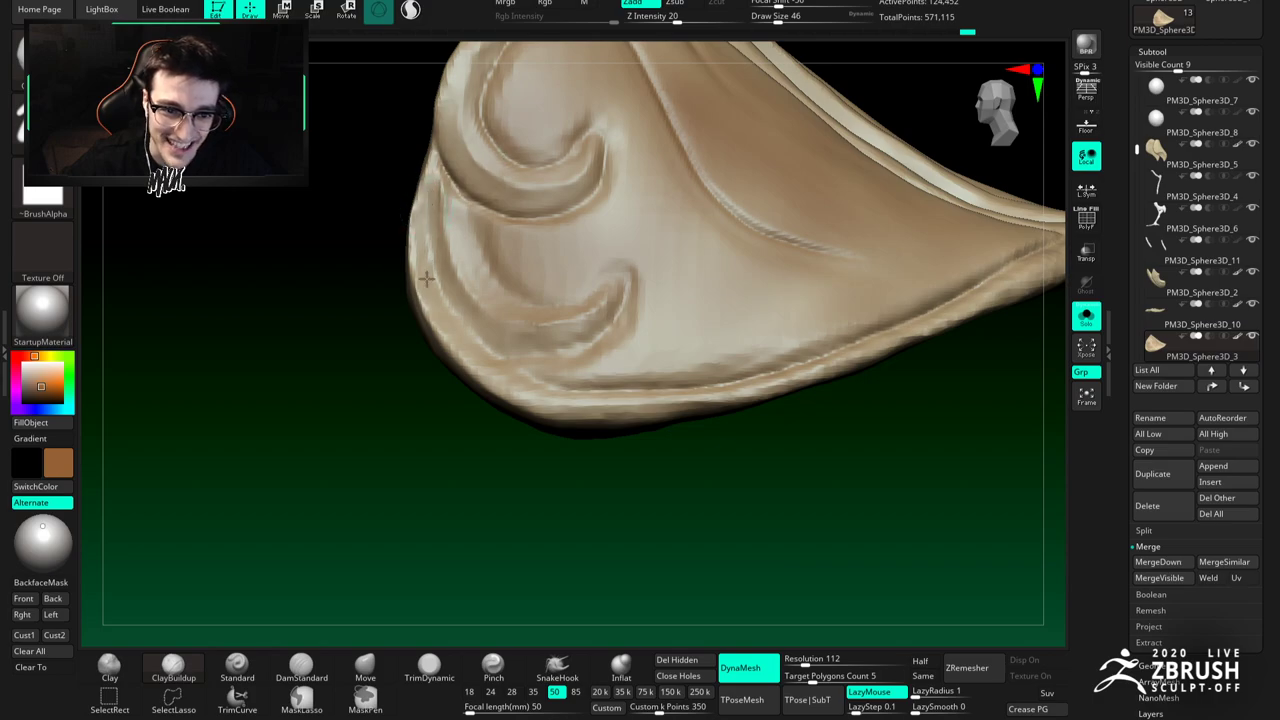
{"action": "left_click_drag", "start_coordinate": [466, 352], "coordinate": [448, 308]}
Step: Carve the lower scroll's contour from its tip up along the outer rim with DamStandard at draw size 44
{"action": "mouse_move", "coordinate": [458, 314]}
{"action": "right_mouse_down"}
{"action": "mouse_move", "coordinate": [481, 291]}
{"action": "mouse_move", "coordinate": [497, 314]}
{"action": "mouse_move", "coordinate": [592, 325]}
{"action": "right_mouse_up"}
{"action": "key", "text": "b"}
{"action": "key", "text": "d"}
{"action": "key", "text": "s"}
{"action": "key", "text": "space"}
{"action": "left_click", "coordinate": [597, 342]}
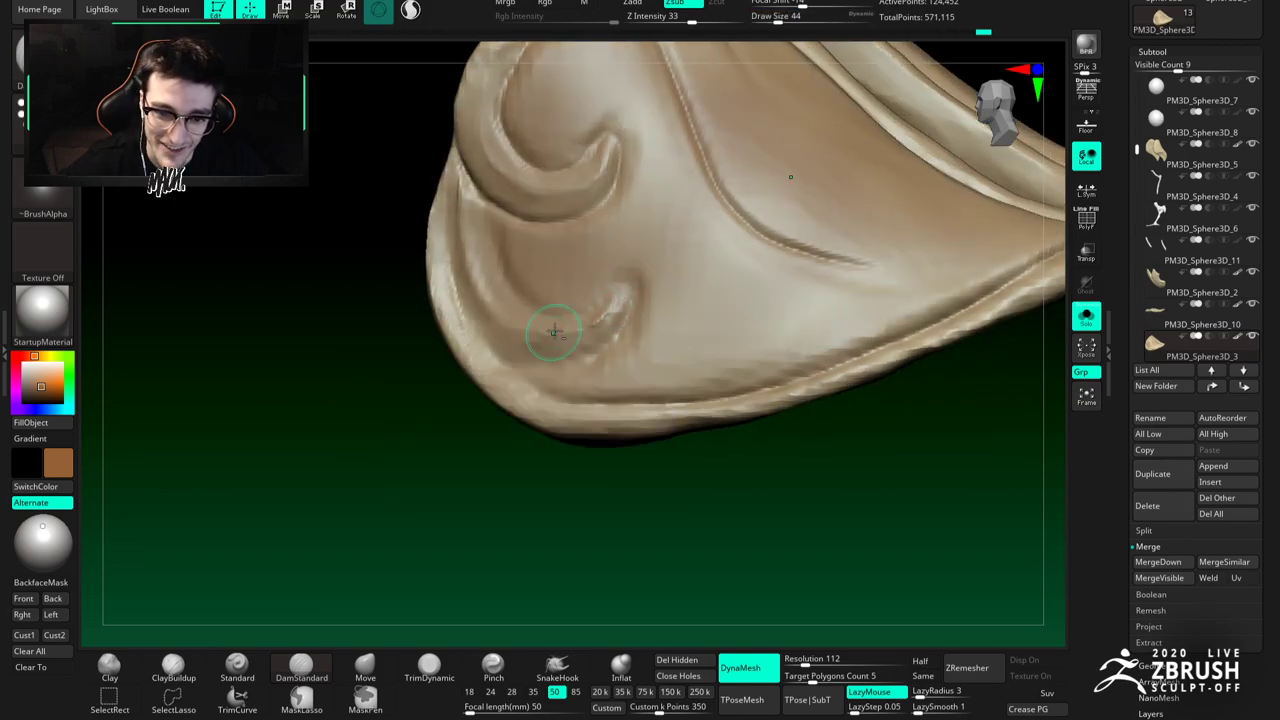
{"action": "left_click_drag", "start_coordinate": [589, 327], "coordinate": [530, 338]}
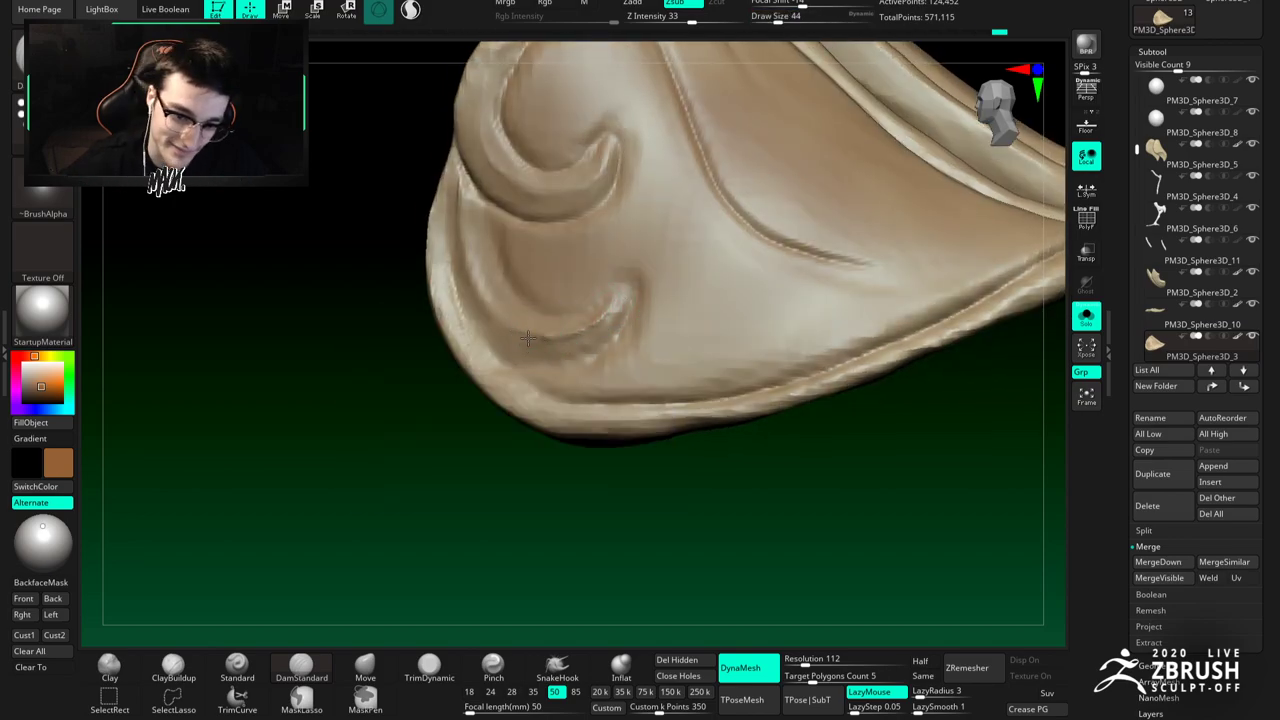
{"action": "right_click_drag", "start_coordinate": [530, 338], "coordinate": [540, 340]}
{"action": "left_click_drag", "start_coordinate": [515, 331], "coordinate": [467, 245]}
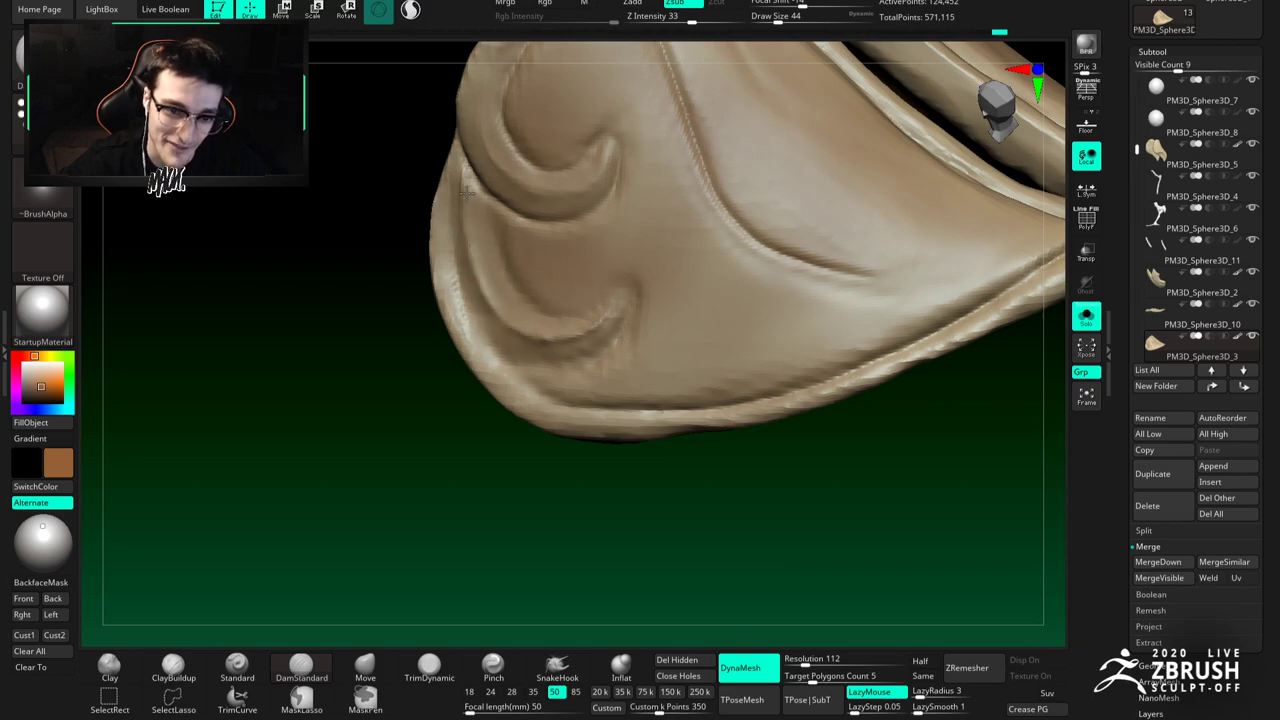
{"action": "right_click_drag", "start_coordinate": [479, 213], "coordinate": [483, 195]}
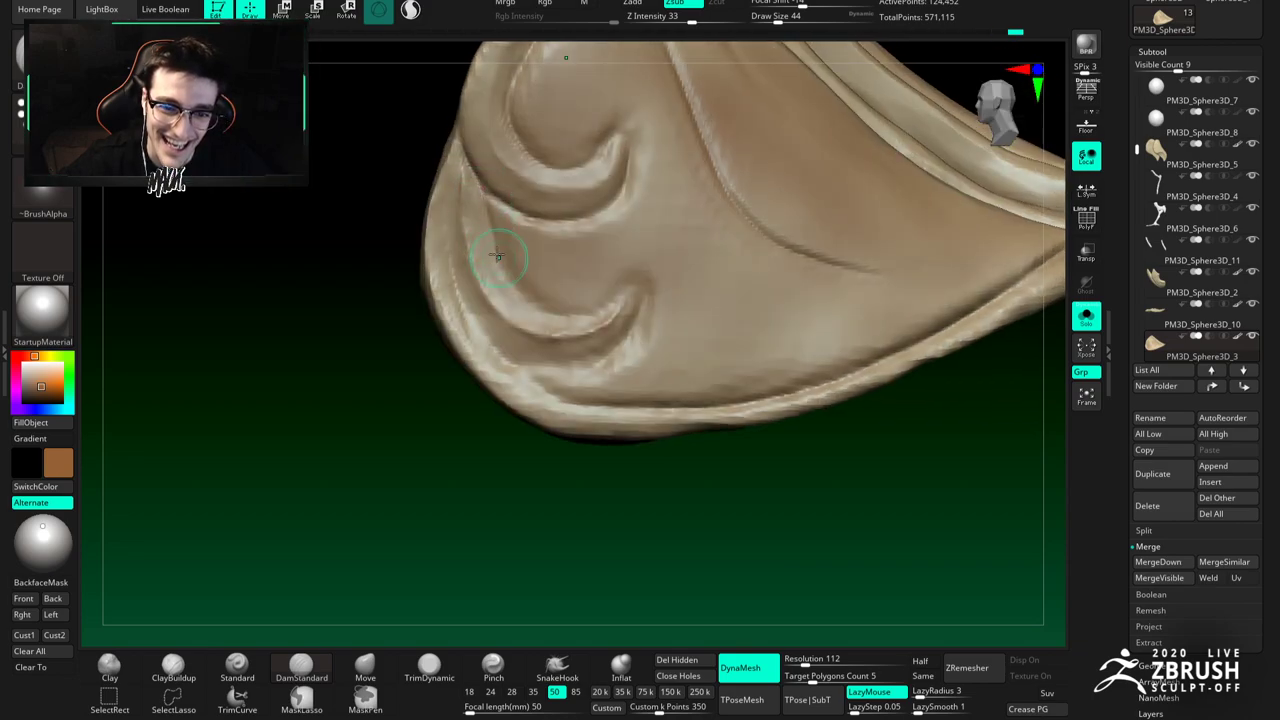
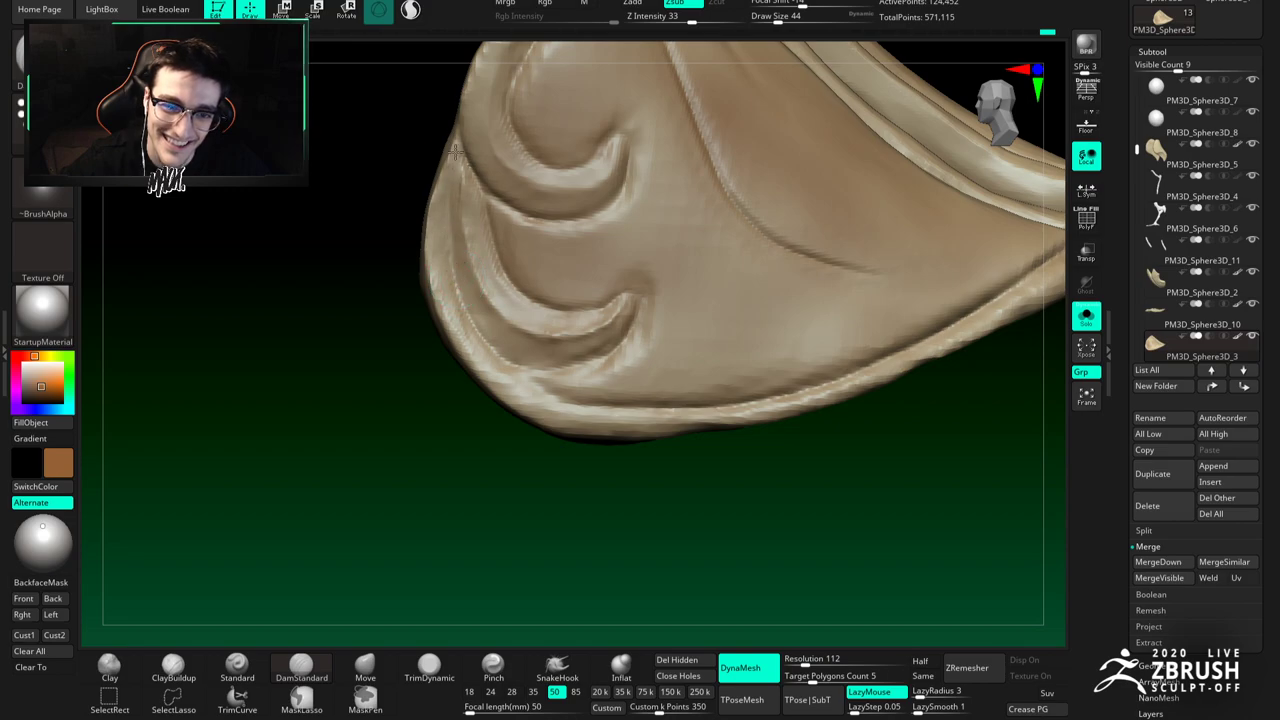
Step: Build up the narrow strip outside the lower scroll with ClayBuildup and smooth its surface
{"action": "mouse_move", "coordinate": [428, 230]}
{"action": "right_mouse_down"}
{"action": "mouse_move", "coordinate": [483, 270]}
{"action": "mouse_move", "coordinate": [471, 237]}
{"action": "right_mouse_up"}
{"action": "key", "text": "b"}
{"action": "key", "text": "c"}
{"action": "key", "text": "b"}
{"action": "key", "text": "space"}
{"action": "left_click_drag", "start_coordinate": [470, 219], "coordinate": [457, 206]}
{"action": "left_click_drag", "start_coordinate": [443, 251], "coordinate": [440, 291], "text": "shift"}
{"action": "mouse_move", "coordinate": [440, 293]}
{"action": "right_mouse_down", "text": "ctrl"}
{"action": "mouse_move", "coordinate": [487, 364]}
{"action": "mouse_move", "coordinate": [507, 355]}
{"action": "mouse_move", "coordinate": [511, 377]}
{"action": "right_mouse_up", "text": "ctrl"}
Step: Tighten the lower scroll's crease from its tip towards the rim with the Pinch brush at draw size 33
{"action": "left_click", "coordinate": [493, 668]}
{"action": "right_click_drag", "start_coordinate": [498, 425], "coordinate": [493, 478]}
{"action": "key", "text": "space"}
{"action": "left_click_drag", "start_coordinate": [553, 393], "coordinate": [546, 393]}
{"action": "mouse_move", "coordinate": [608, 352]}
{"action": "left_mouse_down"}
{"action": "mouse_move", "coordinate": [540, 383]}
{"action": "mouse_move", "coordinate": [485, 355]}
{"action": "mouse_move", "coordinate": [520, 382]}
{"action": "left_mouse_up"}
{"action": "key", "text": "space"}
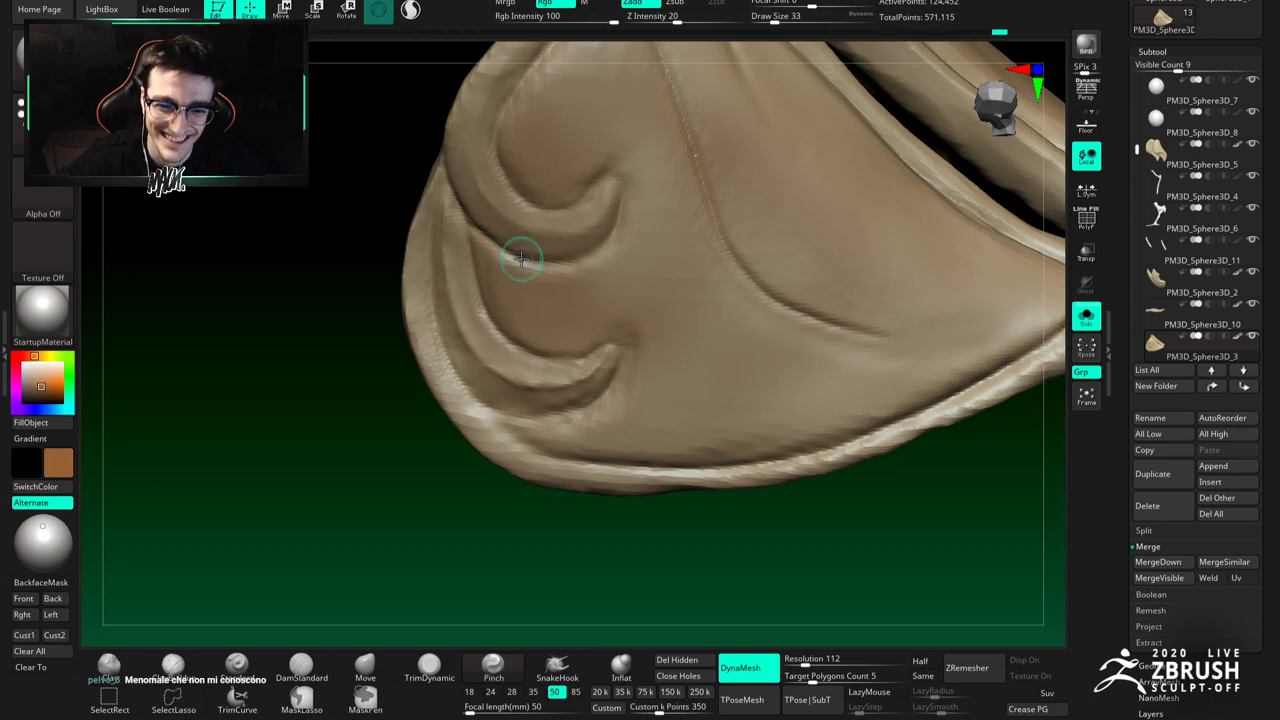
Step: Adjust the contours of the cape's scrolls with the Move brush at draw size 41
{"action": "key", "text": "b"}
{"action": "key", "text": "c"}
{"action": "key", "text": "b"}
{"action": "key", "text": "space"}
{"action": "right_click_drag", "start_coordinate": [470, 345], "coordinate": [523, 239]}
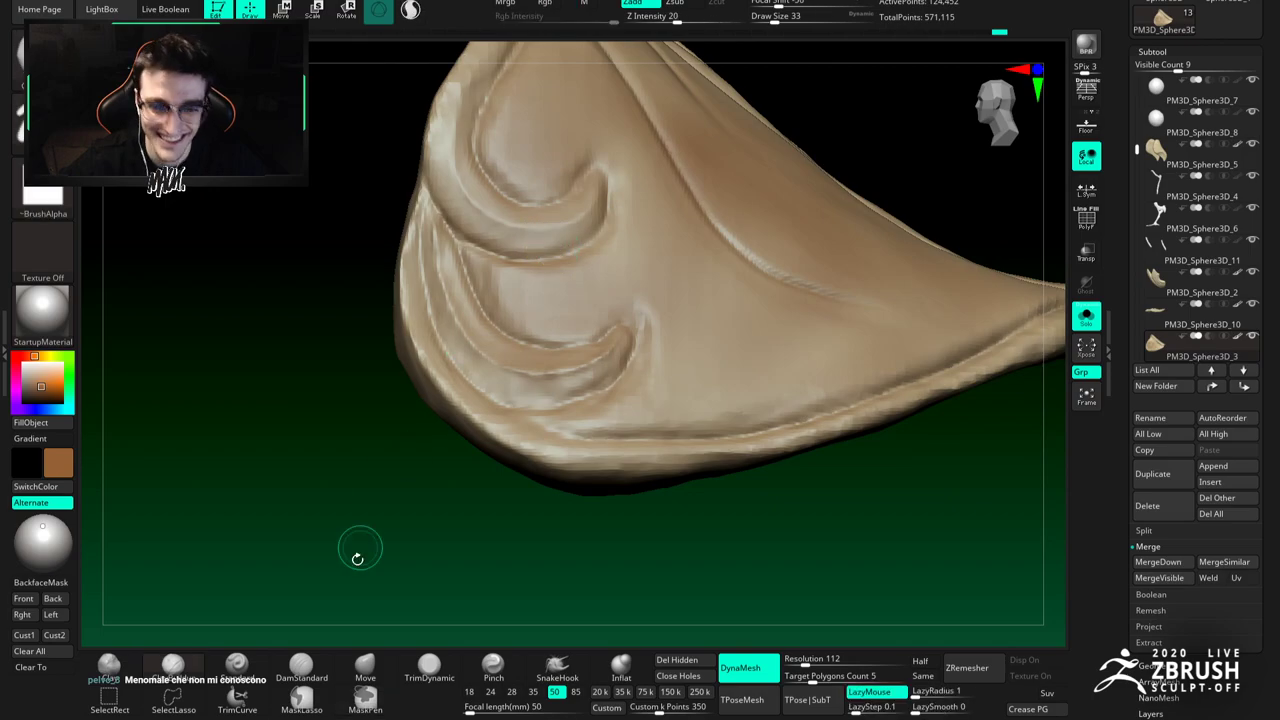
{"action": "left_click", "coordinate": [368, 667]}
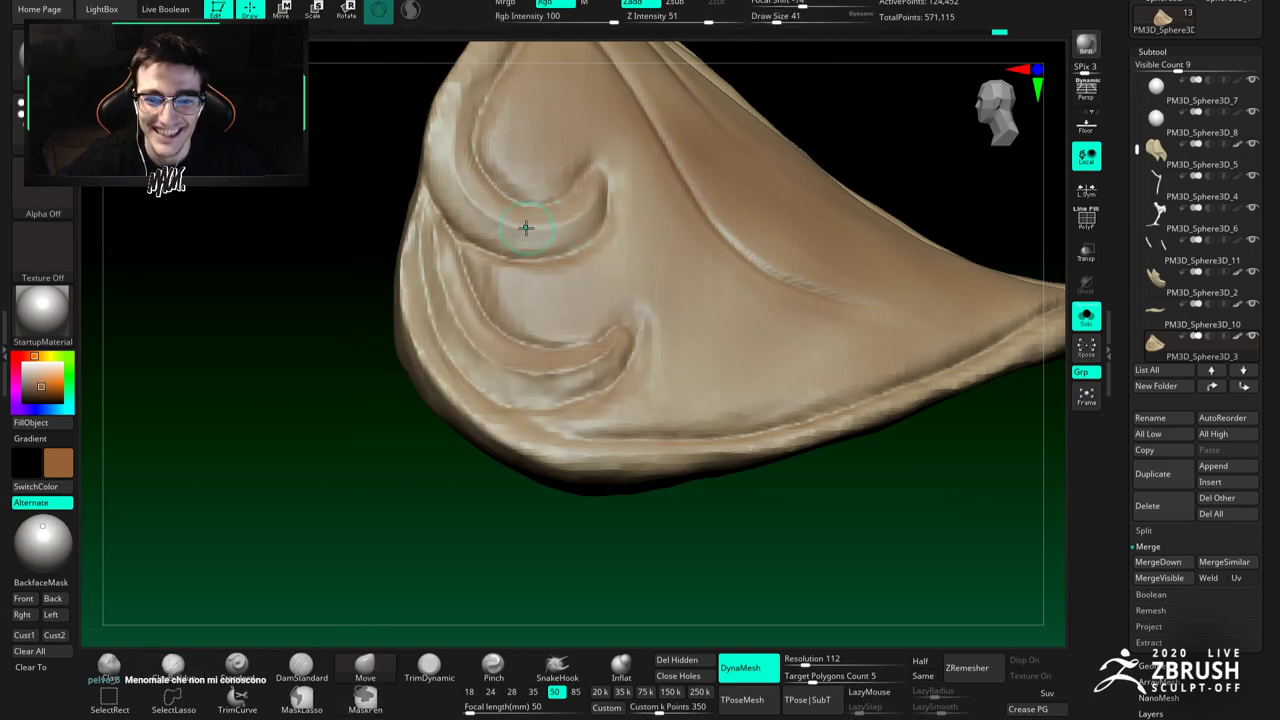
{"action": "right_click_drag", "start_coordinate": [517, 250], "coordinate": [534, 305], "text": "alt"}
Step: Smooth the upper scroll's band and carve the groove inside it up to the cape's peak with DamStandard at draw size 25
{"action": "key", "text": "b"}
{"action": "key", "text": "c"}
{"action": "key", "text": "b"}
{"action": "left_click_drag", "start_coordinate": [520, 206], "coordinate": [509, 200], "text": "shift"}
{"action": "key", "text": "b"}
{"action": "key", "text": "d"}
{"action": "key", "text": "s"}
{"action": "mouse_move", "coordinate": [509, 200]}
{"action": "right_mouse_down"}
{"action": "mouse_move", "coordinate": [549, 231]}
{"action": "mouse_move", "coordinate": [553, 200]}
{"action": "right_mouse_up"}
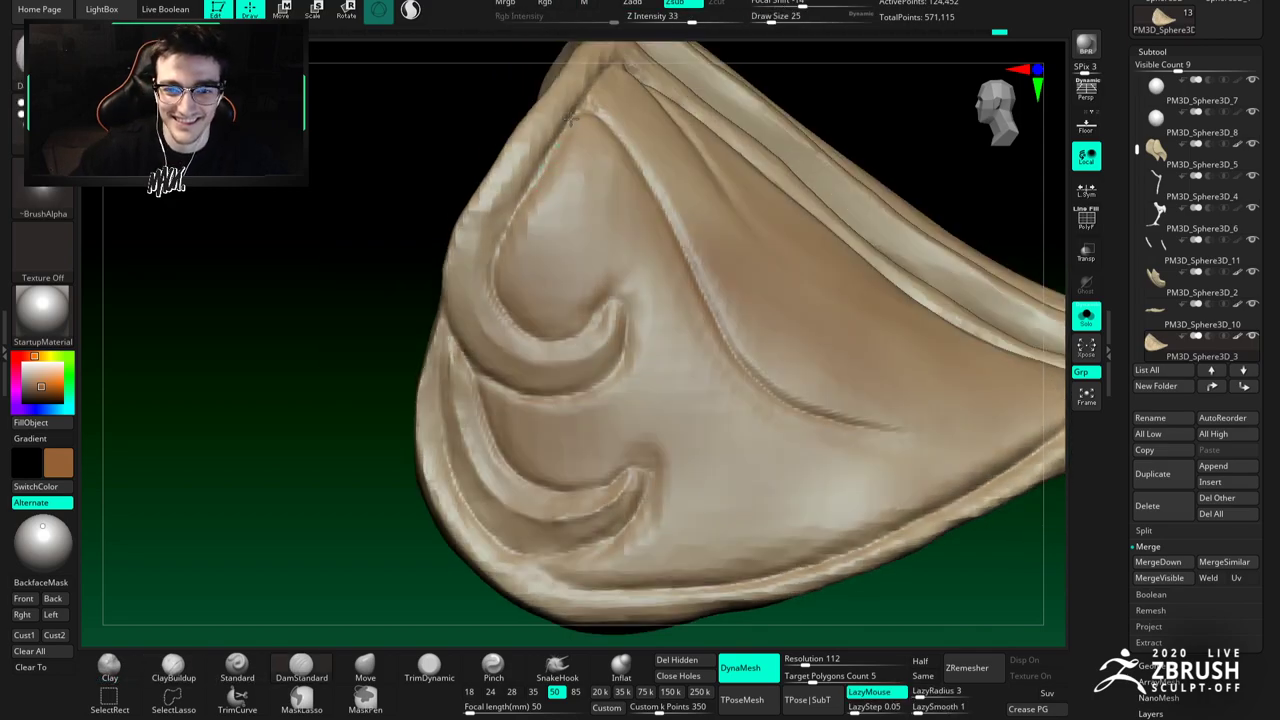
{"action": "right_click_drag", "start_coordinate": [508, 198], "coordinate": [500, 234], "text": "alt"}
Step: Build up the outer rim beside the upper scroll with ClayBuildup at draw size 33 and smooth it towards the peak
{"action": "key", "text": "space"}
{"action": "left_click_drag", "start_coordinate": [494, 288], "coordinate": [503, 288]}
{"action": "key", "text": "b"}
{"action": "key", "text": "c"}
{"action": "key", "text": "b"}
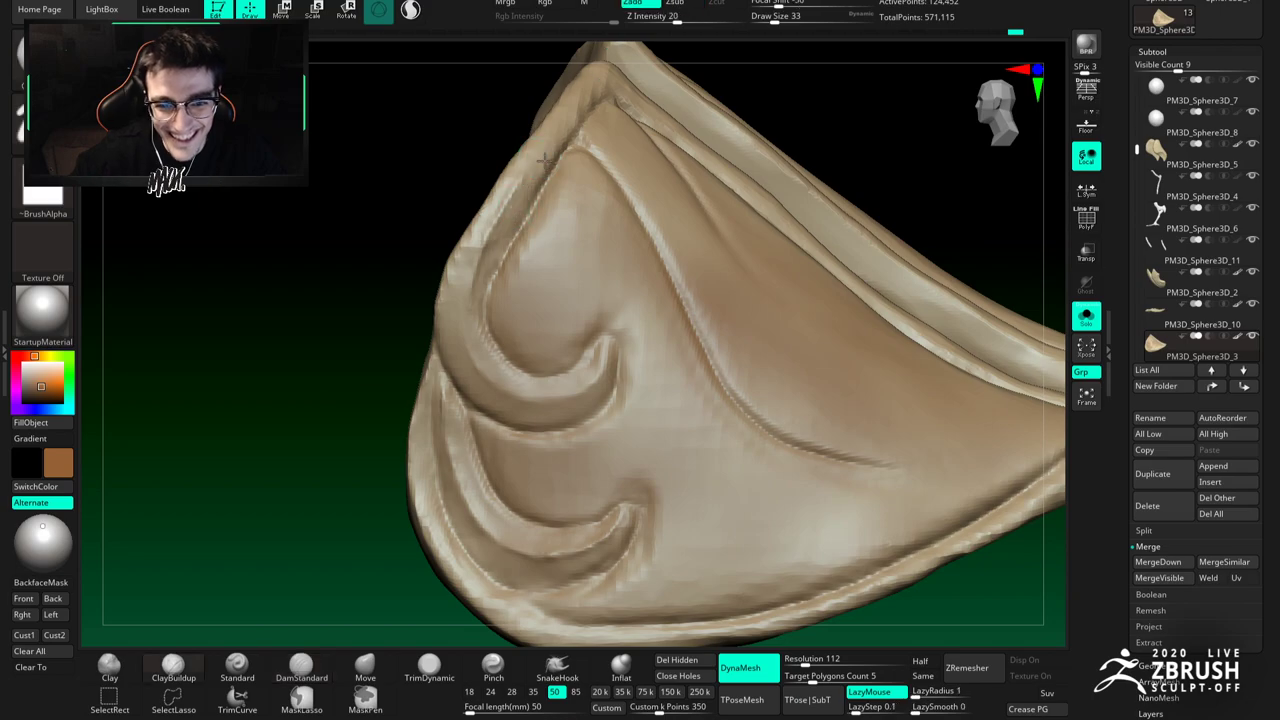
{"action": "mouse_move", "coordinate": [460, 270]}
{"action": "left_mouse_down"}
{"action": "mouse_move", "coordinate": [491, 211]}
{"action": "mouse_move", "coordinate": [511, 205]}
{"action": "left_mouse_up"}
{"action": "right_click_drag", "start_coordinate": [552, 150], "coordinate": [520, 221], "text": "alt"}
{"action": "mouse_move", "coordinate": [517, 241]}
{"action": "left_mouse_down", "text": "shift"}
{"action": "mouse_move", "coordinate": [573, 141]}
{"action": "mouse_move", "coordinate": [573, 154]}
{"action": "mouse_move", "coordinate": [603, 137]}
{"action": "left_mouse_up", "text": "shift"}
{"action": "right_click_drag", "start_coordinate": [603, 137], "coordinate": [620, 128]}
Step: Carve the inner edge of the upper scroll's curled tip with DamStandard at draw size 29
{"action": "mouse_move", "coordinate": [630, 362]}
{"action": "right_mouse_down", "text": "alt"}
{"action": "mouse_move", "coordinate": [584, 287]}
{"action": "mouse_move", "coordinate": [556, 400]}
{"action": "right_mouse_up", "text": "alt"}
{"action": "key", "text": "space"}
{"action": "left_click_drag", "start_coordinate": [618, 326], "coordinate": [611, 326]}
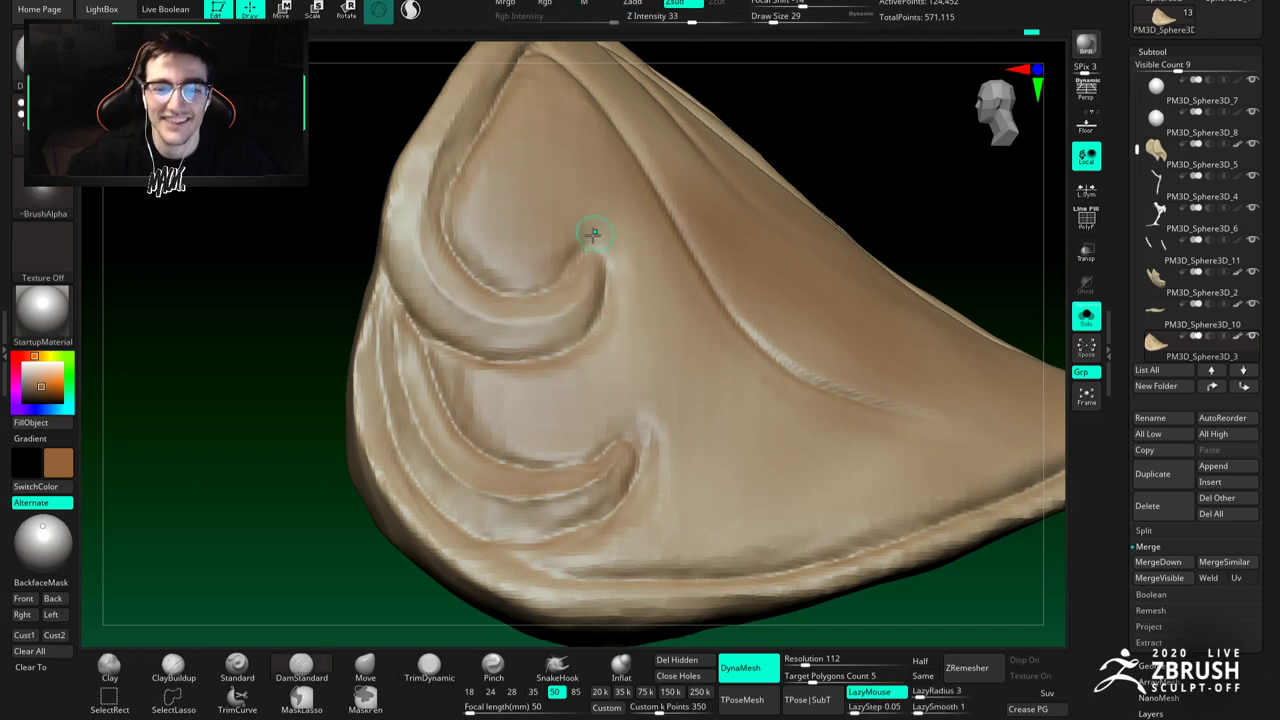
{"action": "right_click_drag", "start_coordinate": [573, 281], "coordinate": [561, 281]}
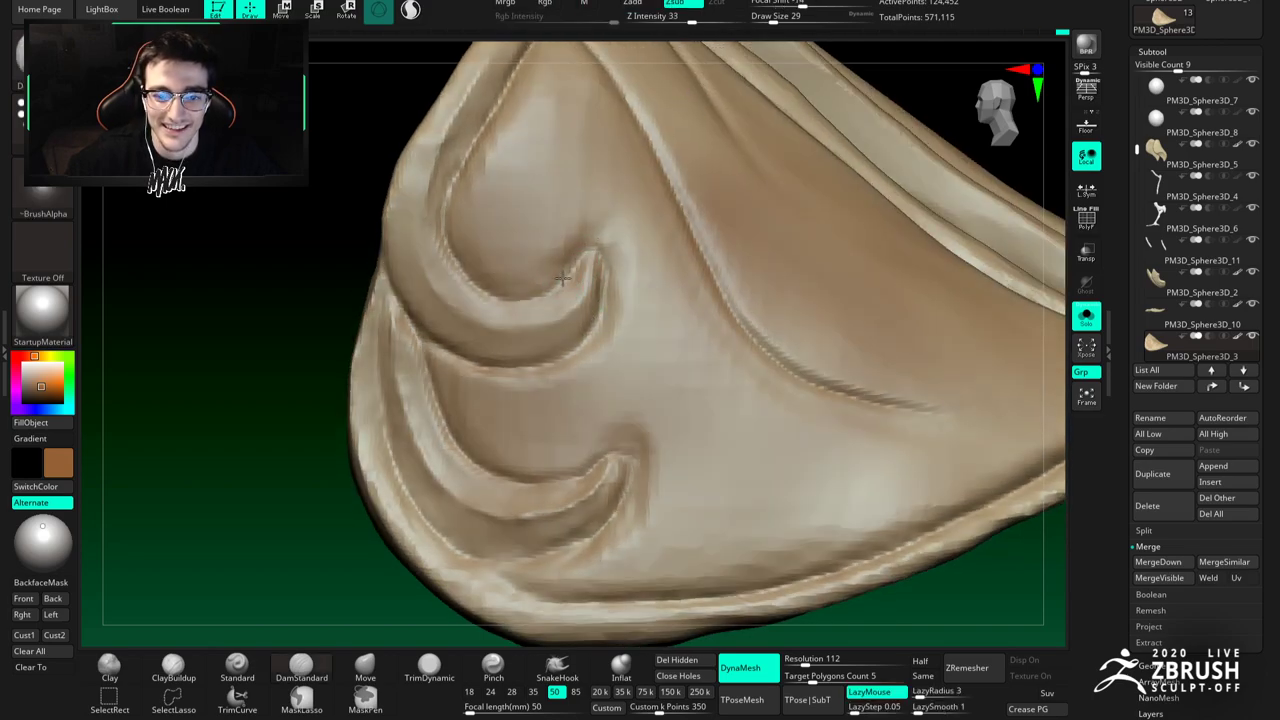
Step: Smooth around the upper scroll's tip and redefine its outer edge with DamStandard at draw size 29
{"action": "key", "text": "b"}
{"action": "key", "text": "c"}
{"action": "key", "text": "b"}
{"action": "left_click_drag", "start_coordinate": [596, 231], "coordinate": [605, 266], "text": "shift"}
{"action": "key", "text": "b"}
{"action": "key", "text": "d"}
{"action": "key", "text": "s"}
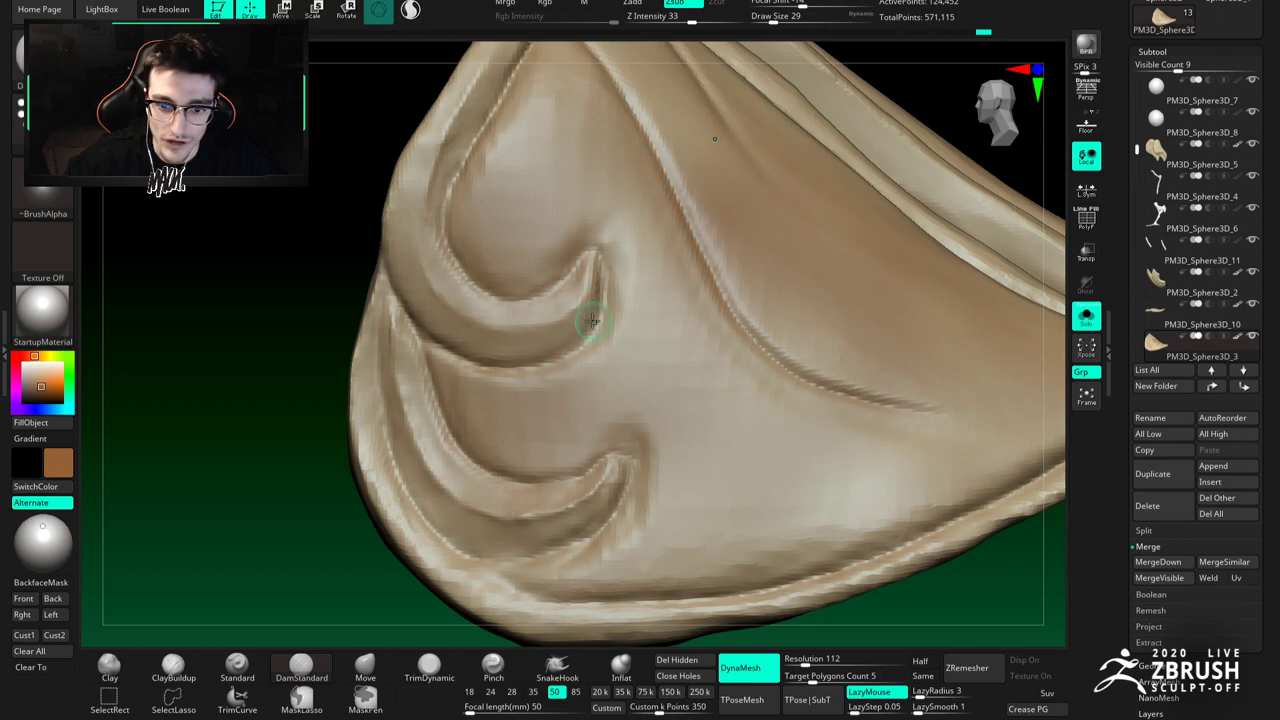
{"action": "mouse_move", "coordinate": [591, 286]}
{"action": "right_mouse_down"}
{"action": "mouse_move", "coordinate": [537, 243]}
{"action": "mouse_move", "coordinate": [496, 290]}
{"action": "mouse_move", "coordinate": [478, 350]}
{"action": "right_mouse_up"}
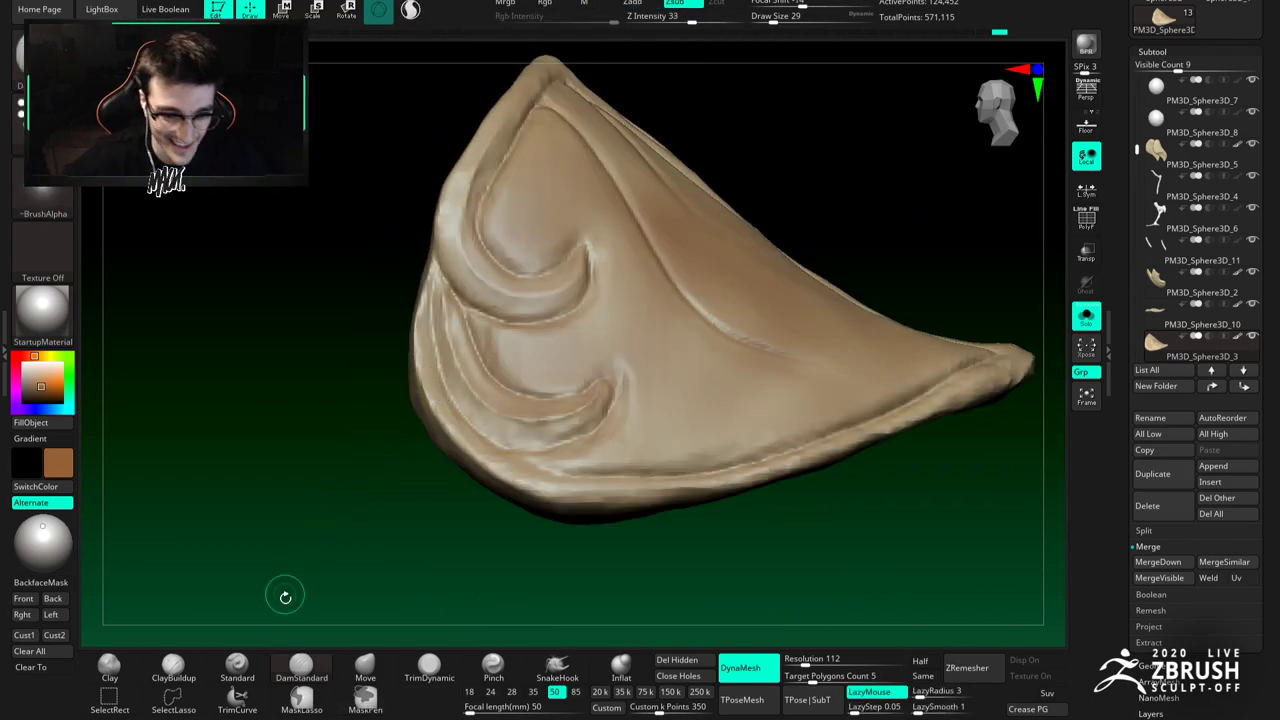
Step: Adjust the cape's outer edge where the two scrolls meet with the Move brush at draw size 41
{"action": "left_click", "coordinate": [365, 668]}
{"action": "mouse_move", "coordinate": [420, 440]}
{"action": "right_mouse_down"}
{"action": "mouse_move", "coordinate": [505, 262]}
{"action": "mouse_move", "coordinate": [523, 268]}
{"action": "mouse_move", "coordinate": [487, 202]}
{"action": "mouse_move", "coordinate": [513, 232]}
{"action": "mouse_move", "coordinate": [499, 227]}
{"action": "right_mouse_up"}
{"action": "key", "text": "space"}
{"action": "left_click", "coordinate": [503, 261]}
{"action": "key", "text": "ctrl+z"}
{"action": "key", "text": "ctrl+shift+z"}
{"action": "right_click_drag", "start_coordinate": [513, 278], "coordinate": [531, 191]}
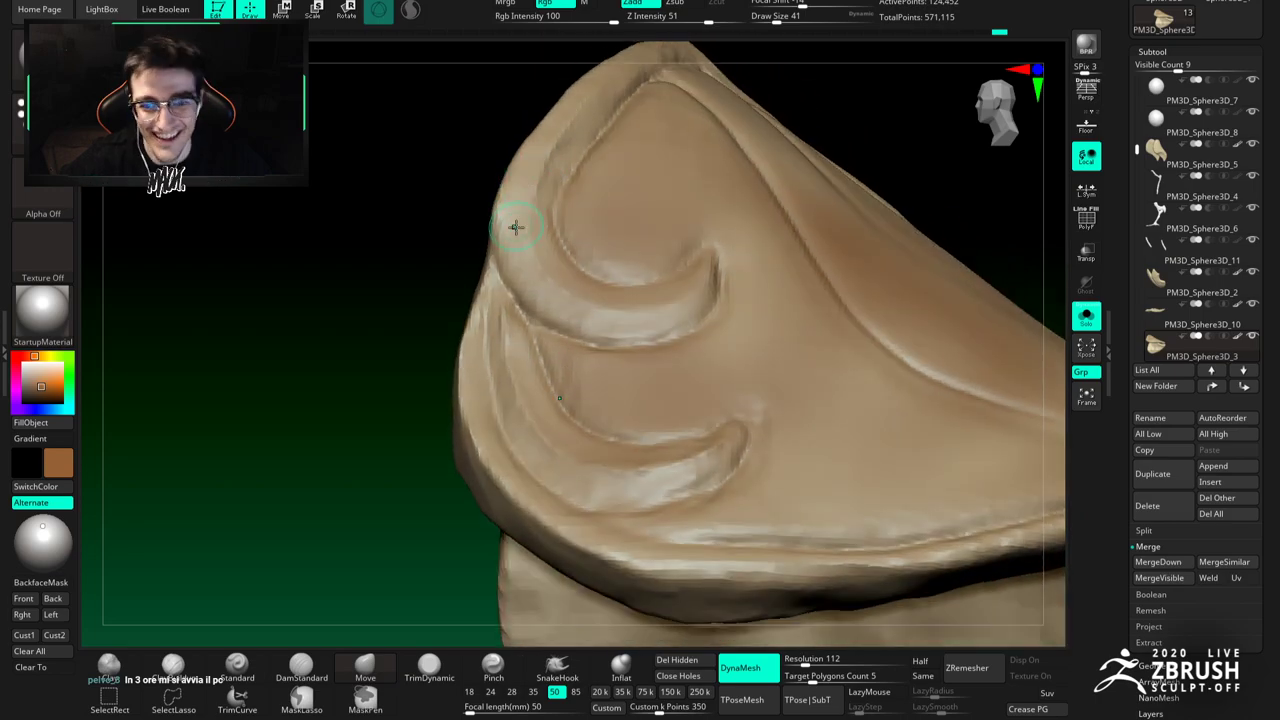
Step: Smooth the thin strip between the lower scroll and the outer rim at draw size 31
{"action": "mouse_move", "coordinate": [516, 227]}
{"action": "right_mouse_down", "text": "ctrl"}
{"action": "mouse_move", "coordinate": [525, 275]}
{"action": "mouse_move", "coordinate": [512, 236]}
{"action": "right_mouse_up", "text": "ctrl"}
{"action": "key", "text": "b"}
{"action": "key", "text": "c"}
{"action": "key", "text": "b"}
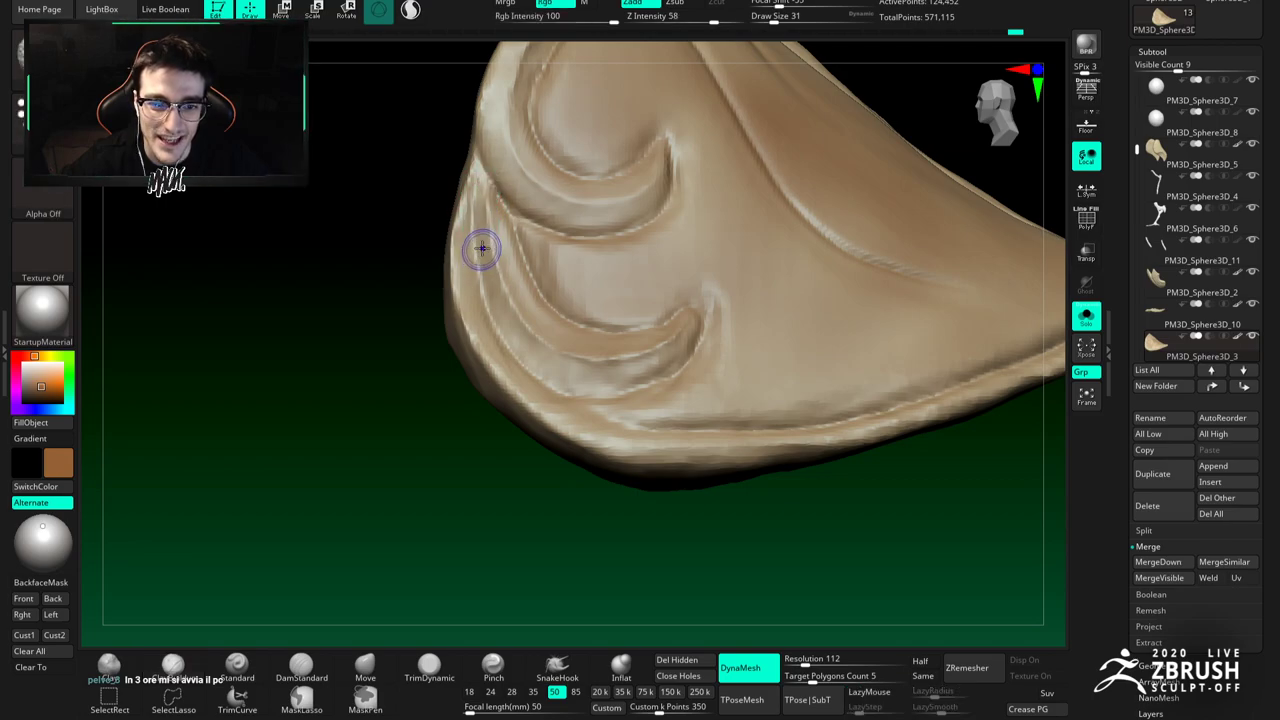
{"action": "right_click_drag", "start_coordinate": [492, 250], "coordinate": [491, 268]}
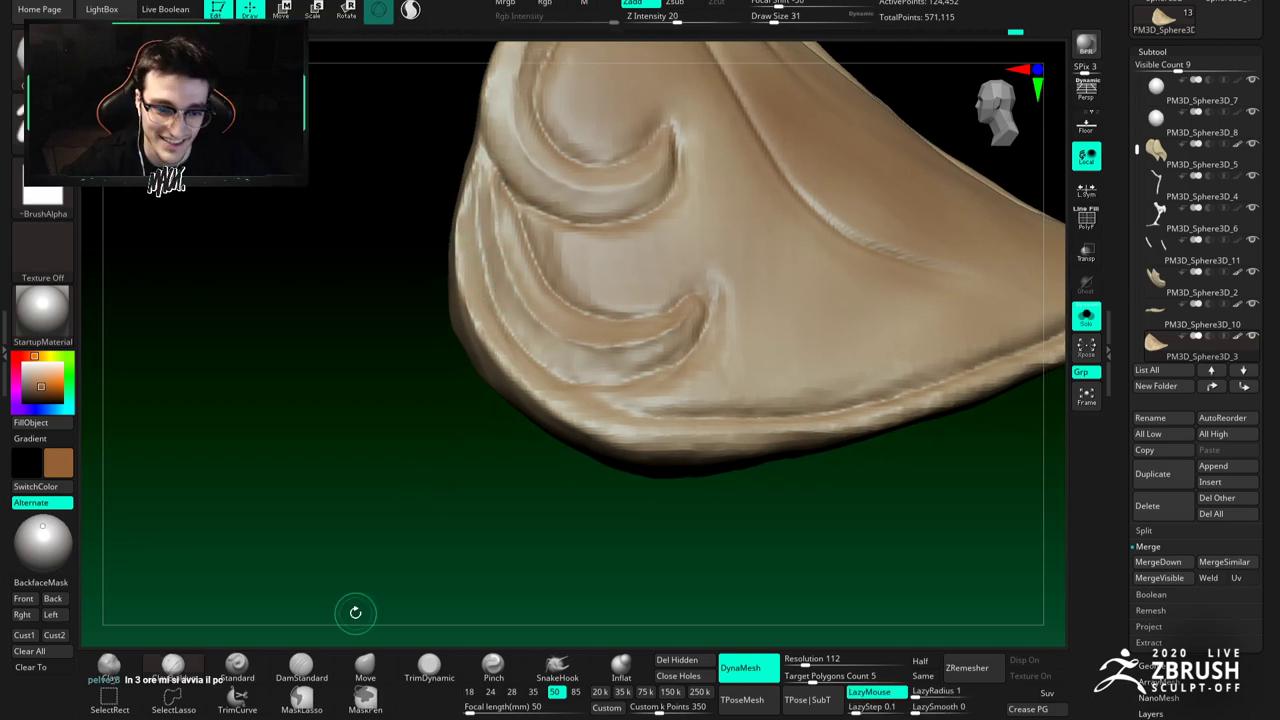
Step: Reshape the outer rim beside the lower scroll with the Move brush at draw size 54
{"action": "left_click", "coordinate": [365, 666]}
{"action": "key", "text": "s"}
{"action": "left_click_drag", "start_coordinate": [502, 341], "coordinate": [516, 341]}
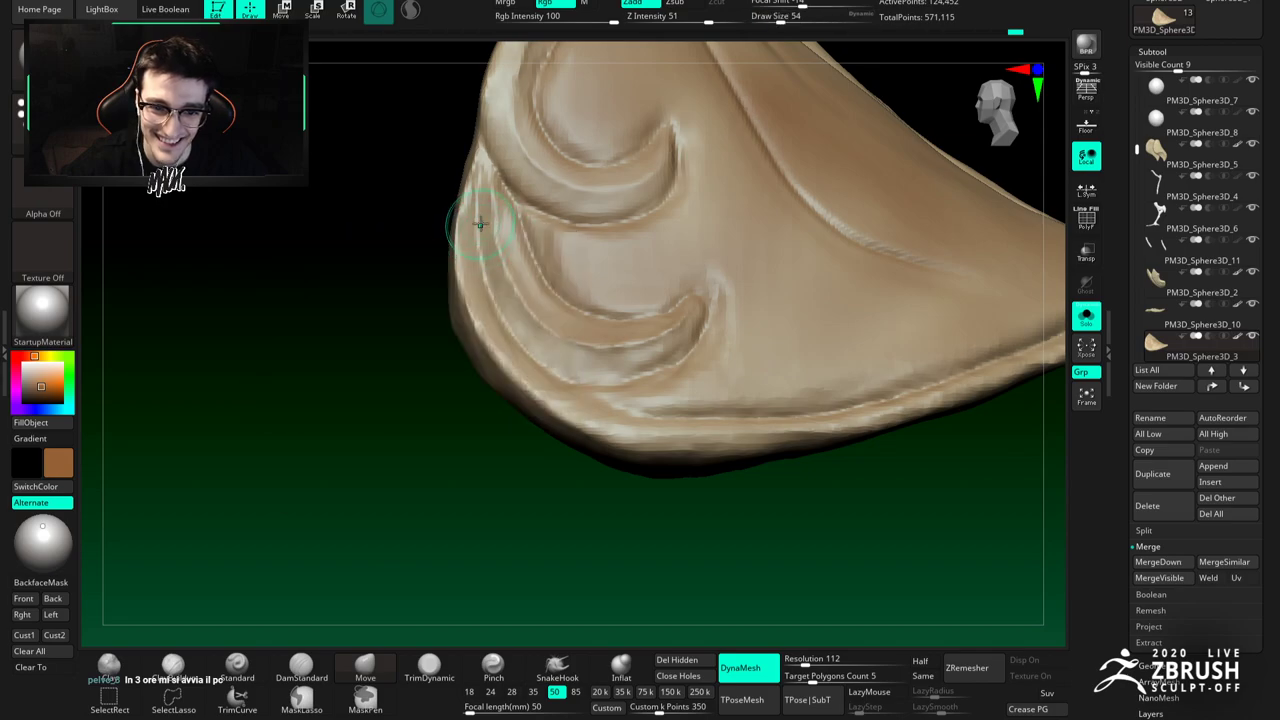
{"action": "right_click_drag", "start_coordinate": [476, 322], "coordinate": [564, 314], "text": "ctrl"}
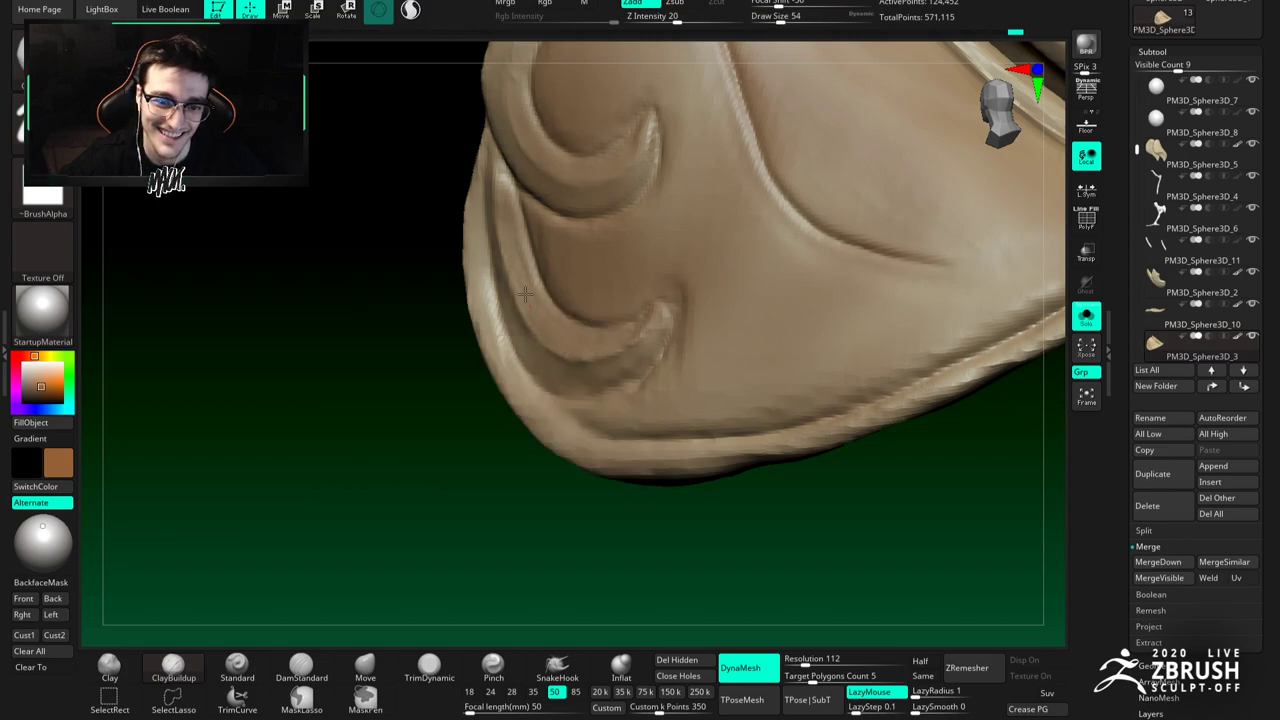
Step: Refine the lower scroll's raised band with ClayBuildup at draw size 39 and smooth it
{"action": "key", "text": "s"}
{"action": "left_click_drag", "start_coordinate": [537, 257], "coordinate": [514, 243]}
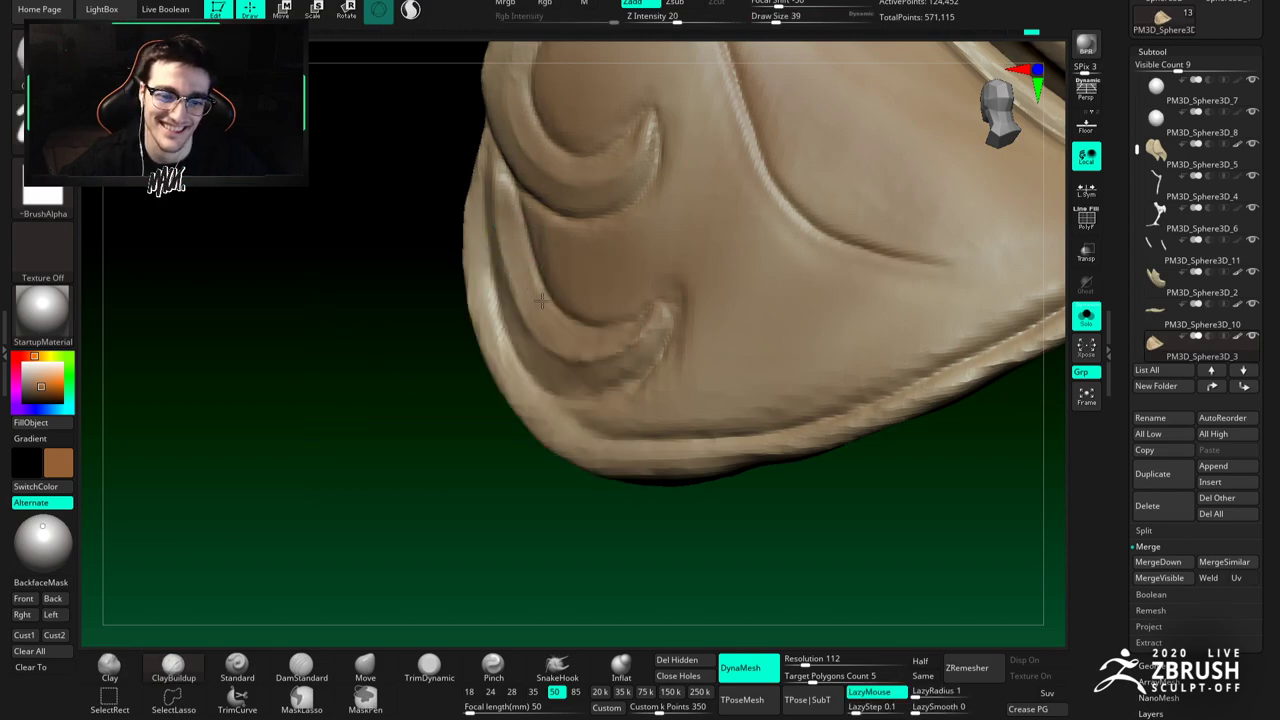
{"action": "right_click_drag", "start_coordinate": [541, 301], "coordinate": [526, 262]}
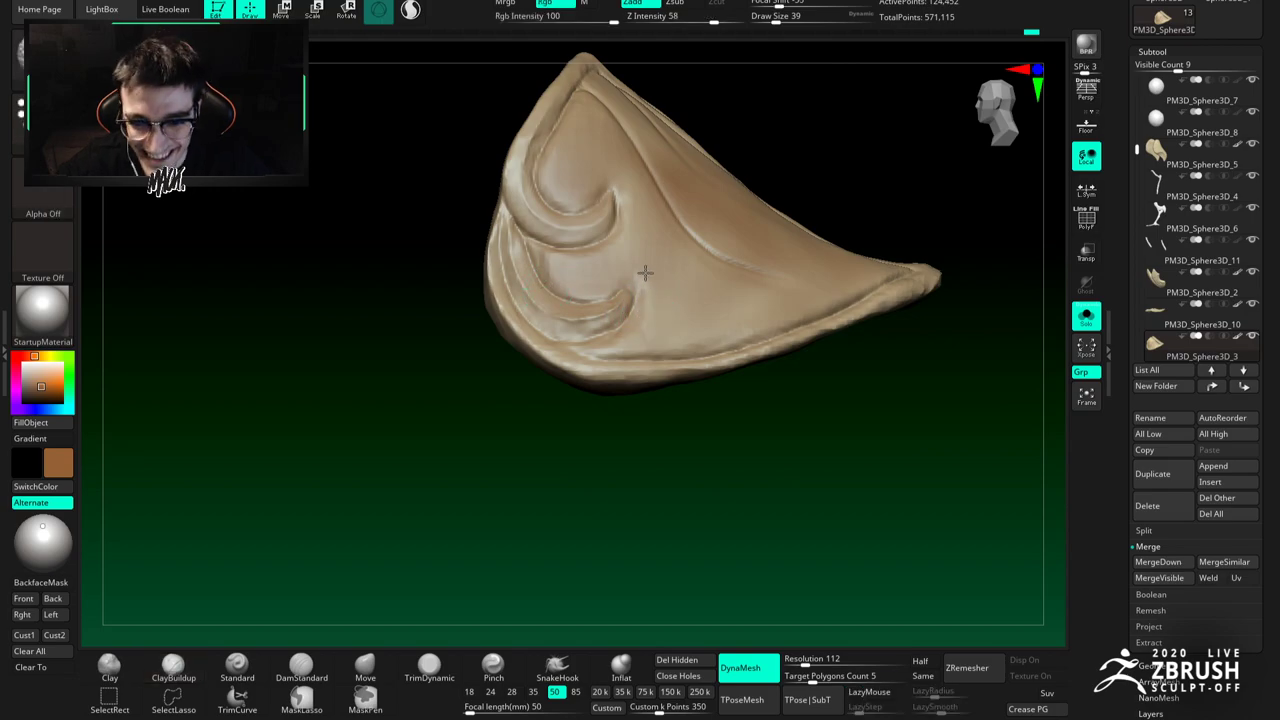
Step: Turn off Solo to show the whole bird and refine the cape's scroll lines with DamStandard at draw size 18
{"action": "left_click", "coordinate": [1086, 316]}
{"action": "mouse_move", "coordinate": [663, 314]}
{"action": "right_mouse_down", "text": "ctrl"}
{"action": "mouse_move", "coordinate": [615, 268]}
{"action": "mouse_move", "coordinate": [634, 270]}
{"action": "mouse_move", "coordinate": [606, 304]}
{"action": "right_mouse_up", "text": "ctrl"}
{"action": "key", "text": "b"}
{"action": "key", "text": "d"}
{"action": "key", "text": "s"}
{"action": "key", "text": "space"}
{"action": "left_click_drag", "start_coordinate": [608, 298], "coordinate": [583, 307]}
{"action": "key", "text": "space"}
{"action": "right_click_drag", "start_coordinate": [582, 308], "coordinate": [582, 316]}
{"action": "mouse_move", "coordinate": [582, 316]}
{"action": "right_mouse_down", "text": "ctrl"}
{"action": "mouse_move", "coordinate": [585, 333]}
{"action": "mouse_move", "coordinate": [585, 317]}
{"action": "right_mouse_up", "text": "ctrl"}
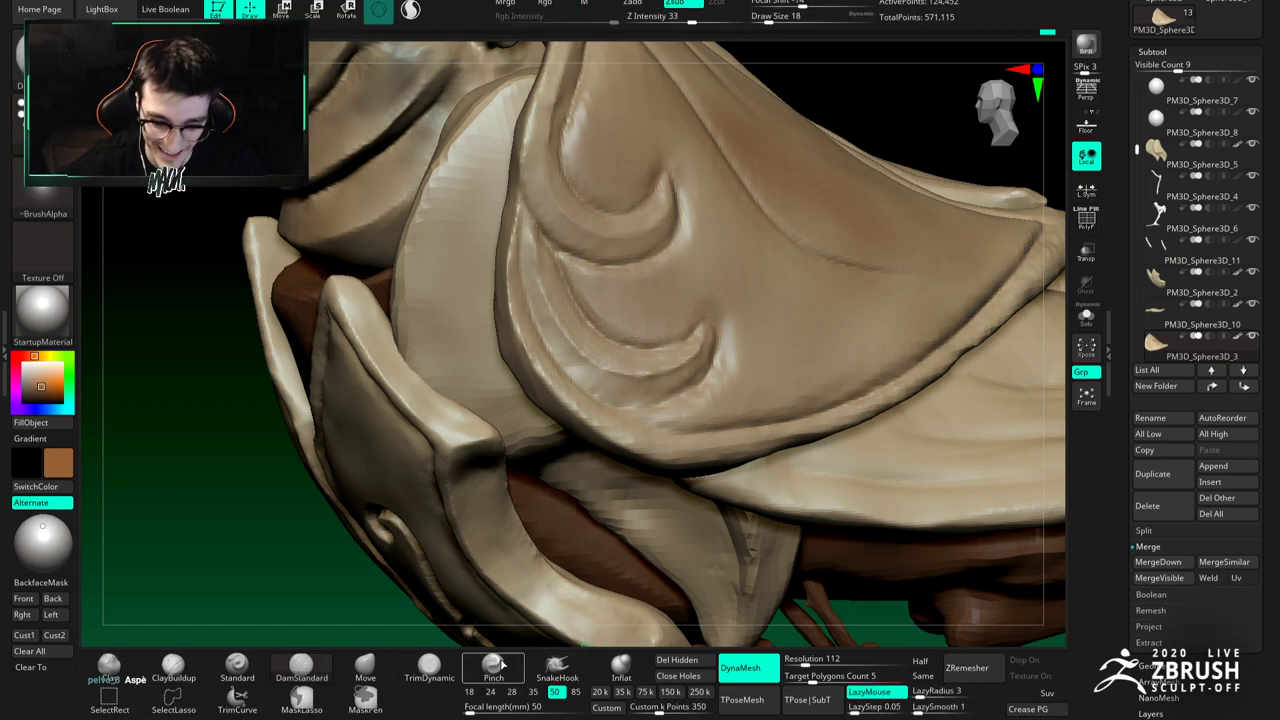
Step: Flatten the surface between the lower scroll and the bottom rim with TrimDynamic at draw size 37
{"action": "left_click", "coordinate": [429, 665]}
{"action": "key", "text": "space"}
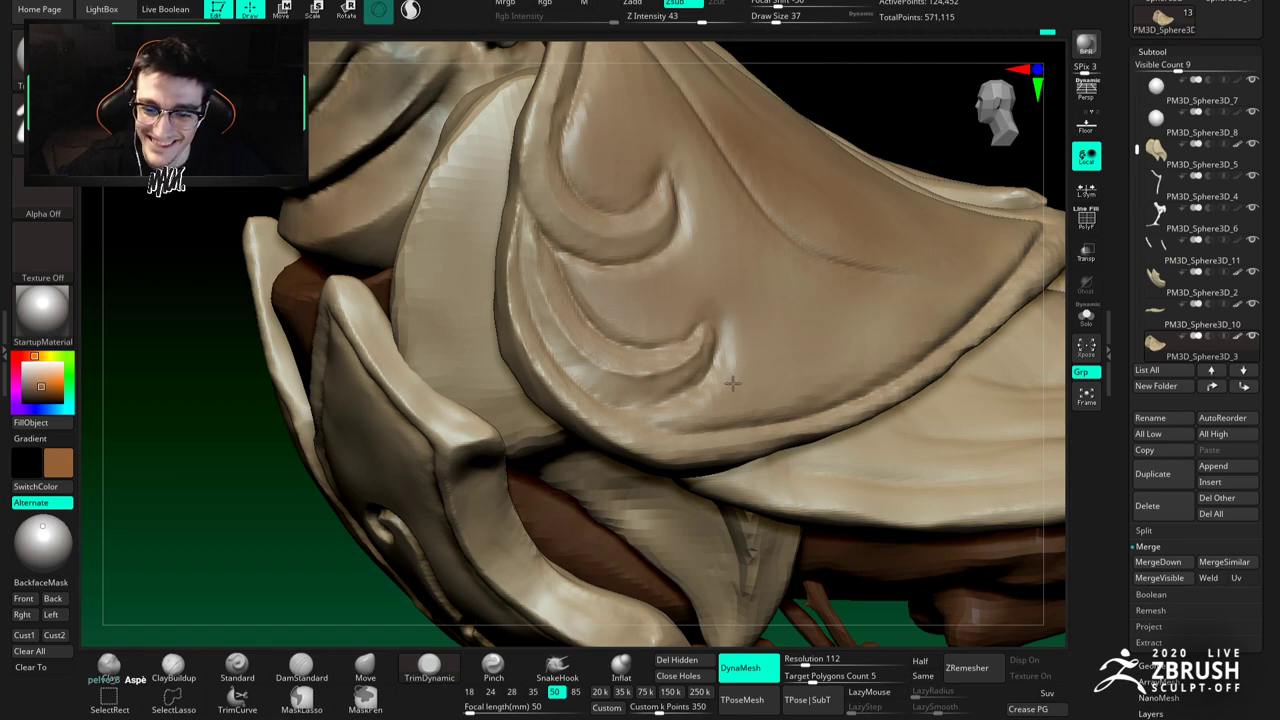
{"action": "mouse_move", "coordinate": [673, 410]}
{"action": "left_mouse_down", "text": "alt"}
{"action": "mouse_move", "coordinate": [633, 430]}
{"action": "mouse_move", "coordinate": [639, 412]}
{"action": "left_mouse_up", "text": "alt"}
{"action": "right_click_drag", "start_coordinate": [639, 412], "coordinate": [612, 397]}
Step: Carve the groove under the lower scroll along the cape's bottom rim with DamStandard at draw size 25
{"action": "key", "text": "space"}
{"action": "left_click_drag", "start_coordinate": [622, 374], "coordinate": [618, 378]}
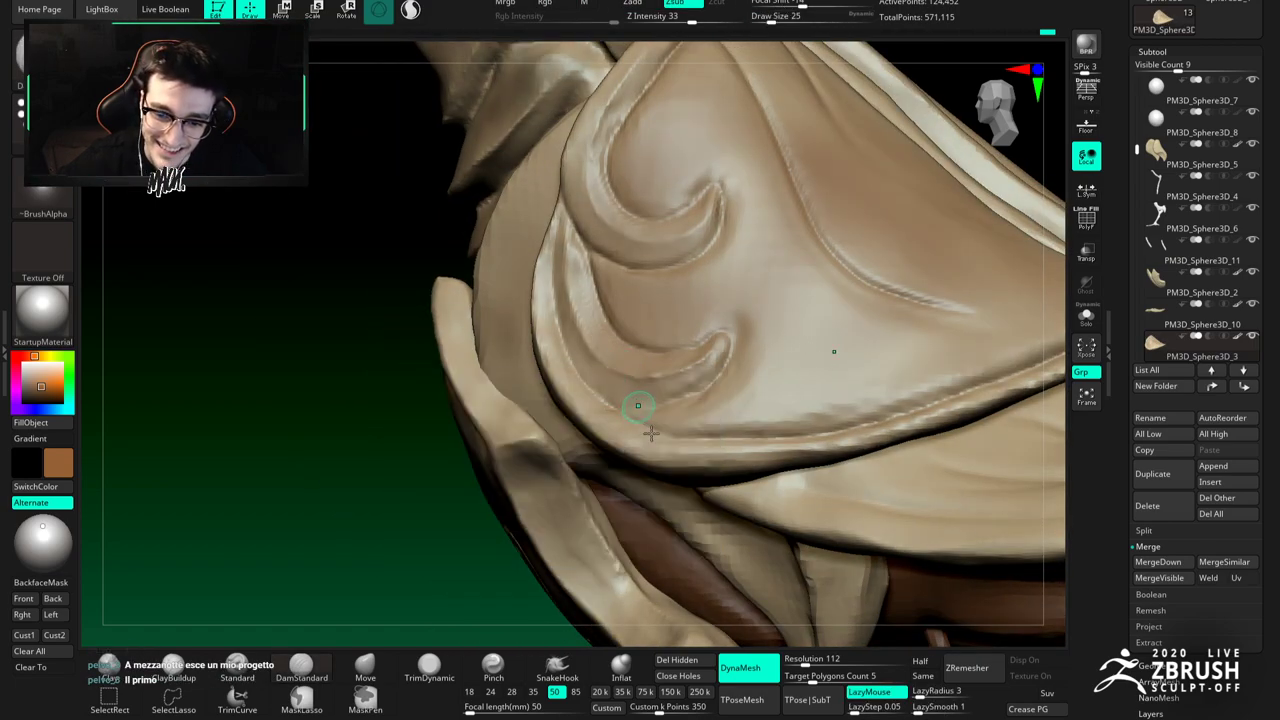
{"action": "right_click_drag", "start_coordinate": [641, 420], "coordinate": [677, 400]}
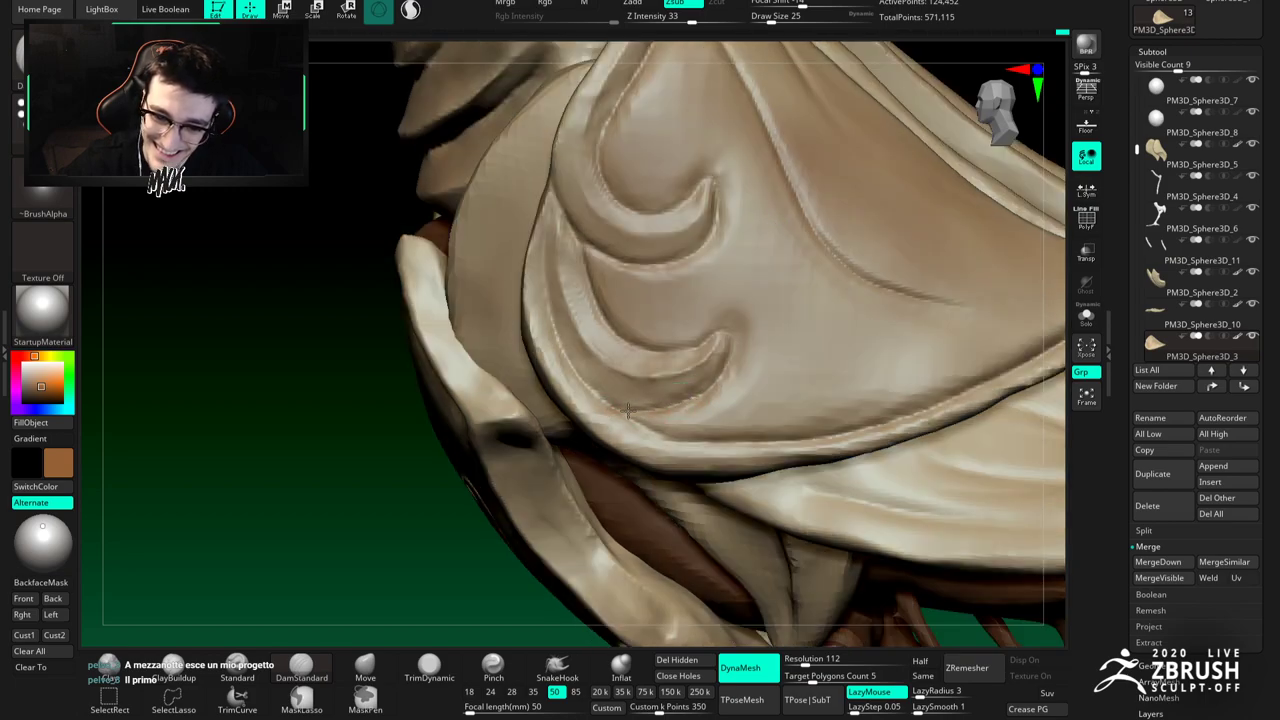
{"action": "left_click_drag", "start_coordinate": [622, 417], "coordinate": [718, 443]}
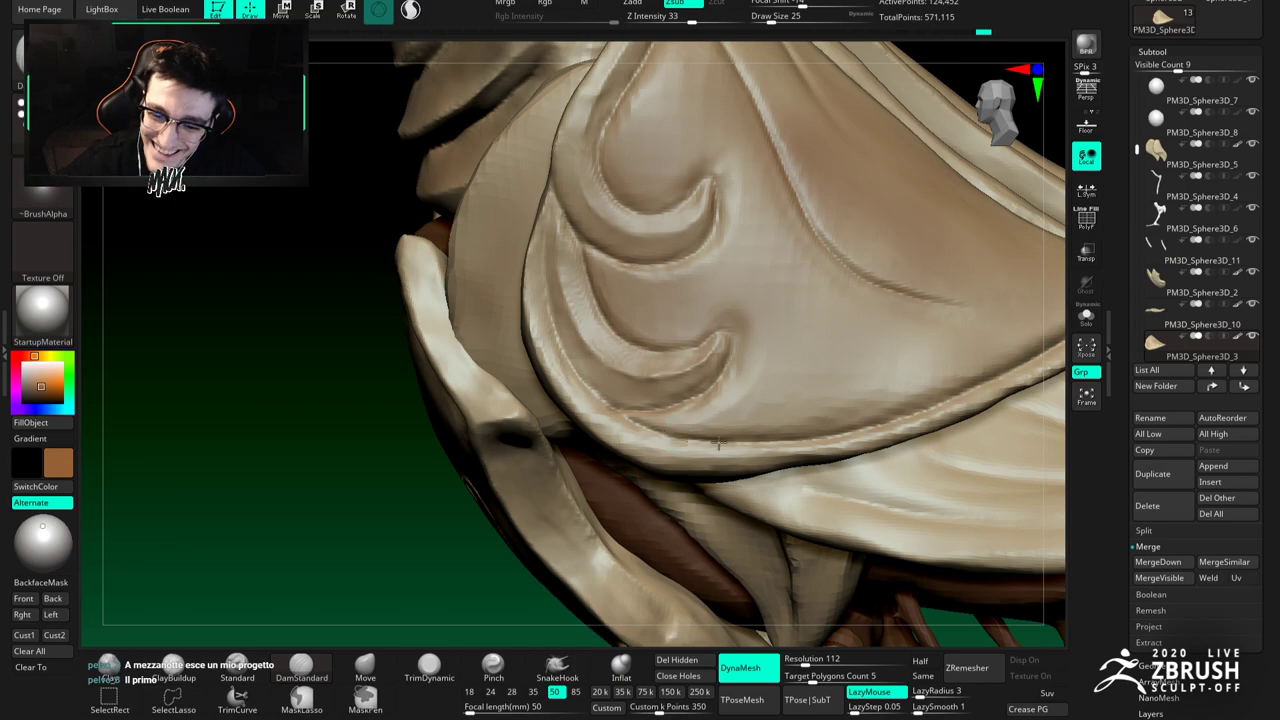
{"action": "mouse_move", "coordinate": [554, 372]}
{"action": "left_mouse_down"}
{"action": "mouse_move", "coordinate": [727, 459]}
{"action": "mouse_move", "coordinate": [648, 452]}
{"action": "mouse_move", "coordinate": [585, 351]}
{"action": "mouse_move", "coordinate": [548, 354]}
{"action": "left_mouse_up"}
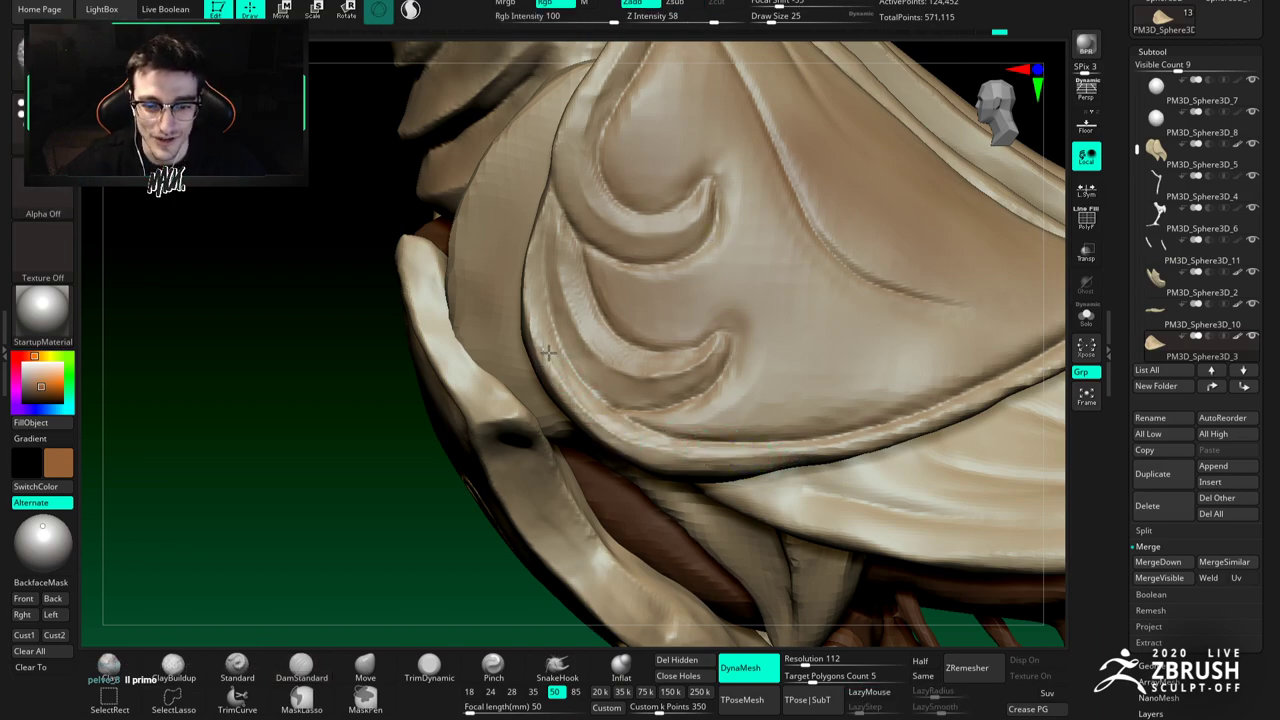
Step: Sharpen the pointed tips of the lower and upper scrolls with DamStandard at draw size 25
{"action": "right_click_drag", "start_coordinate": [548, 354], "coordinate": [550, 330]}
{"action": "right_click_drag", "start_coordinate": [517, 281], "coordinate": [512, 110], "text": "ctrl"}
{"action": "mouse_move", "coordinate": [606, 357]}
{"action": "right_mouse_down", "text": "ctrl"}
{"action": "mouse_move", "coordinate": [611, 415]}
{"action": "mouse_move", "coordinate": [586, 343]}
{"action": "right_mouse_up", "text": "ctrl"}
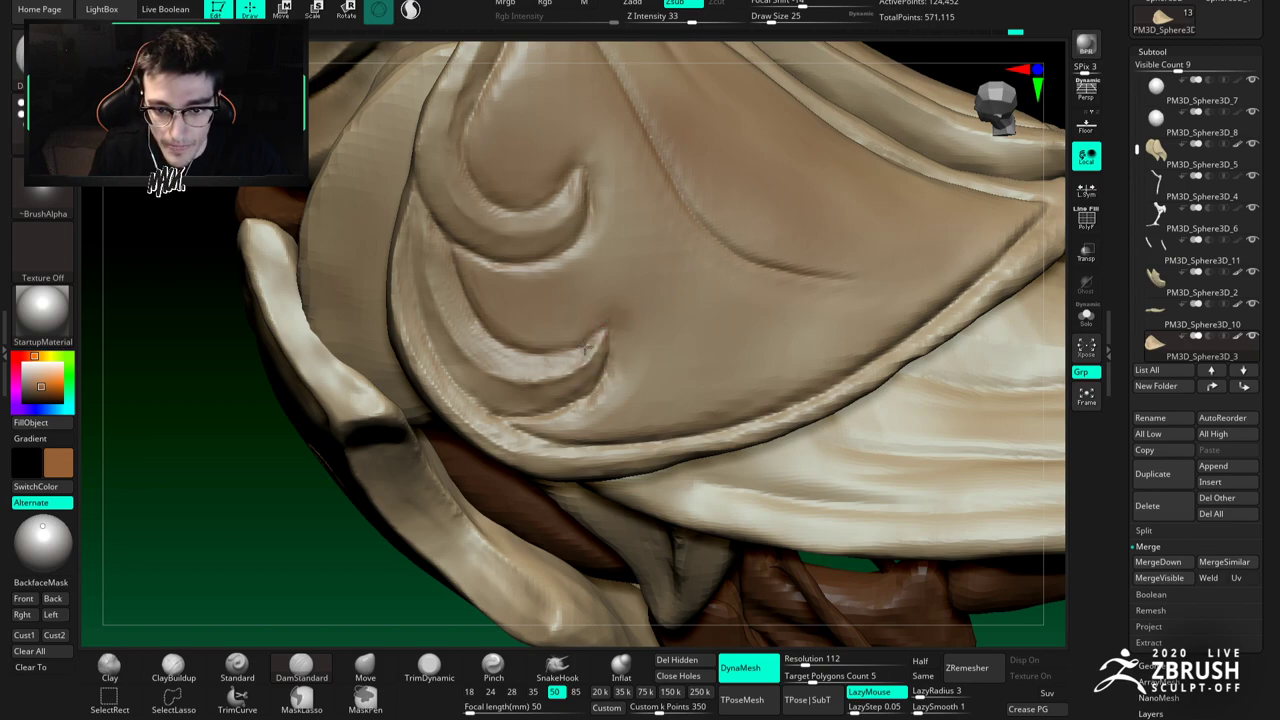
{"action": "left_click_drag", "start_coordinate": [595, 331], "coordinate": [606, 326]}
{"action": "key", "text": "2"}
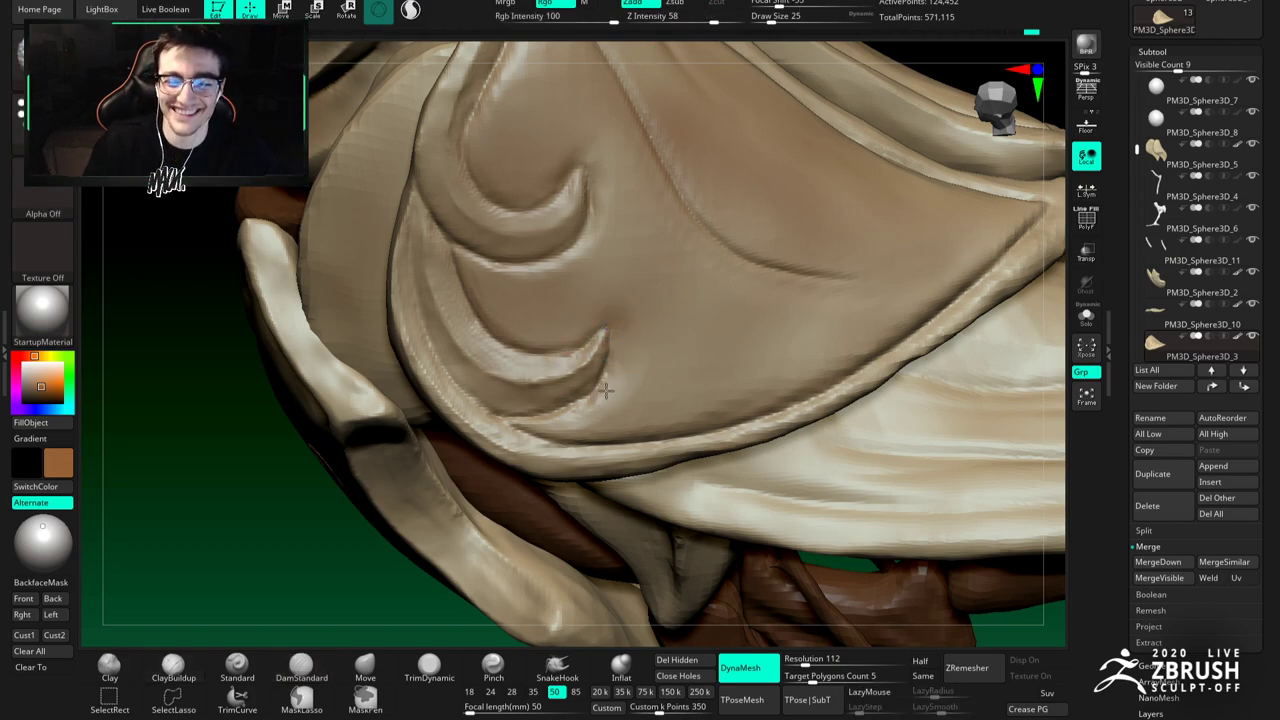
{"action": "right_click_drag", "start_coordinate": [525, 218], "coordinate": [528, 236], "text": "alt"}
{"action": "key", "text": "3"}
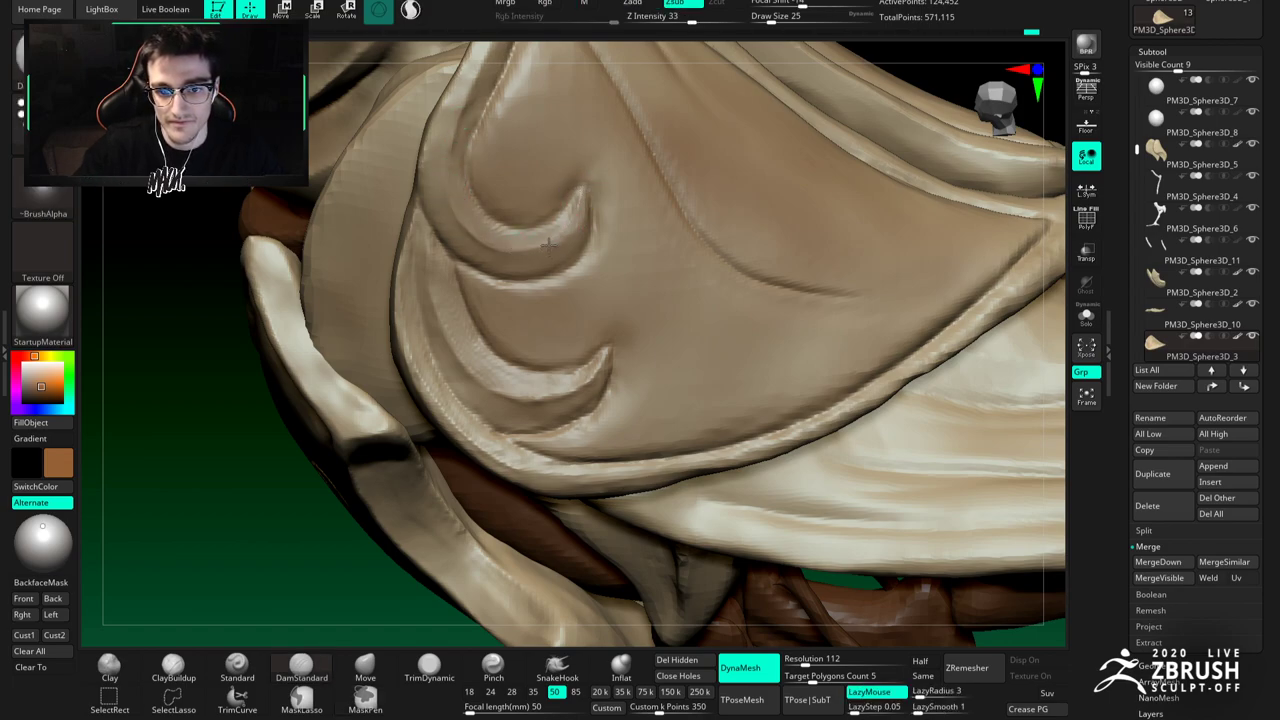
{"action": "mouse_move", "coordinate": [583, 246]}
{"action": "right_mouse_down", "text": "ctrl"}
{"action": "mouse_move", "coordinate": [547, 197]}
{"action": "mouse_move", "coordinate": [534, 240]}
{"action": "mouse_move", "coordinate": [562, 280]}
{"action": "mouse_move", "coordinate": [573, 412]}
{"action": "mouse_move", "coordinate": [565, 262]}
{"action": "mouse_move", "coordinate": [552, 245]}
{"action": "mouse_move", "coordinate": [554, 278]}
{"action": "right_mouse_up", "text": "ctrl"}
Step: Adjust the scroll shapes with the Move brush and smooth the lower scroll at draw size 27
{"action": "key", "text": "b"}
{"action": "key", "text": "m"}
{"action": "key", "text": "v"}
{"action": "key", "text": "bracketleft"}
{"action": "key", "text": "space"}
{"action": "left_click_drag", "start_coordinate": [557, 265], "coordinate": [568, 263]}
{"action": "right_click_drag", "start_coordinate": [538, 240], "coordinate": [531, 251], "text": "shift"}
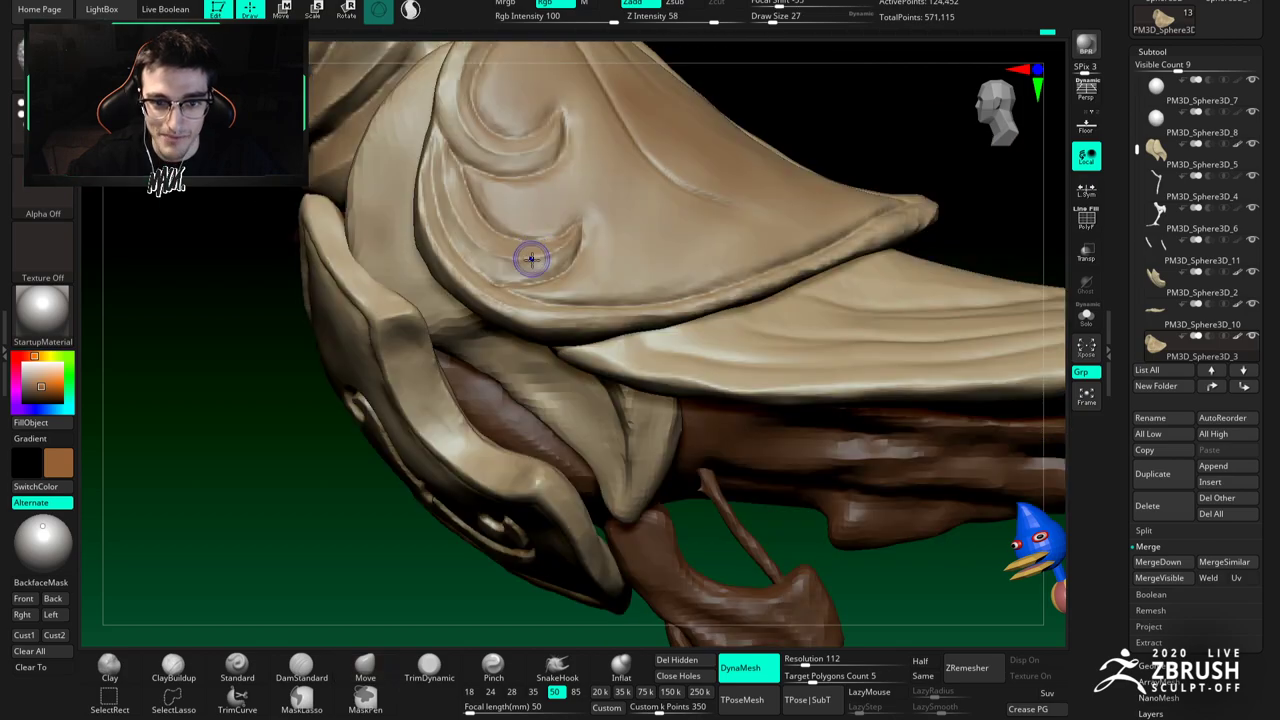
Step: Make the engraved belly armour plates the active subtool for sculpting with ClayBuildup
{"action": "mouse_move", "coordinate": [509, 194]}
{"action": "right_mouse_down", "text": "ctrl"}
{"action": "mouse_move", "coordinate": [517, 271]}
{"action": "mouse_move", "coordinate": [591, 263]}
{"action": "mouse_move", "coordinate": [533, 280]}
{"action": "mouse_move", "coordinate": [541, 215]}
{"action": "right_mouse_up", "text": "ctrl"}
{"action": "key", "text": "b"}
{"action": "key", "text": "c"}
{"action": "key", "text": "b"}
{"action": "left_click", "coordinate": [562, 298], "text": "alt"}
{"action": "right_click_drag", "start_coordinate": [556, 300], "coordinate": [526, 304]}
{"action": "left_click", "coordinate": [525, 302], "text": "alt"}
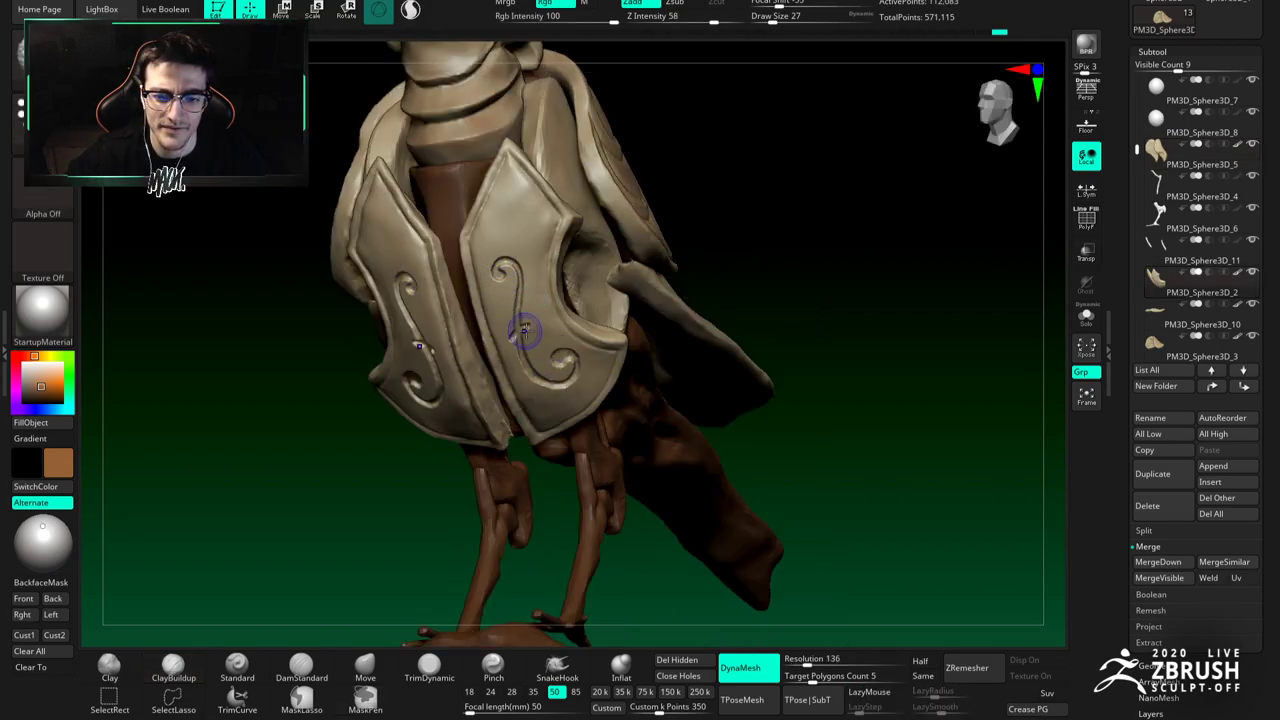
Step: Adjust the shape of the engraved belly plates with the Move brush at draw size 39
{"action": "key", "text": "b"}
{"action": "key", "text": "c"}
{"action": "key", "text": "b"}
{"action": "mouse_move", "coordinate": [526, 349]}
{"action": "right_mouse_down"}
{"action": "mouse_move", "coordinate": [541, 280]}
{"action": "mouse_move", "coordinate": [522, 292]}
{"action": "right_mouse_up"}
{"action": "left_click", "coordinate": [366, 668]}
{"action": "right_click_drag", "start_coordinate": [500, 205], "coordinate": [508, 242], "text": "ctrl"}
{"action": "key", "text": "space"}
{"action": "key", "text": "space"}
{"action": "left_click_drag", "start_coordinate": [508, 242], "coordinate": [522, 236]}
{"action": "mouse_move", "coordinate": [502, 185]}
{"action": "right_mouse_down", "text": "ctrl"}
{"action": "mouse_move", "coordinate": [485, 142]}
{"action": "mouse_move", "coordinate": [557, 305]}
{"action": "mouse_move", "coordinate": [538, 290]}
{"action": "right_mouse_up", "text": "ctrl"}
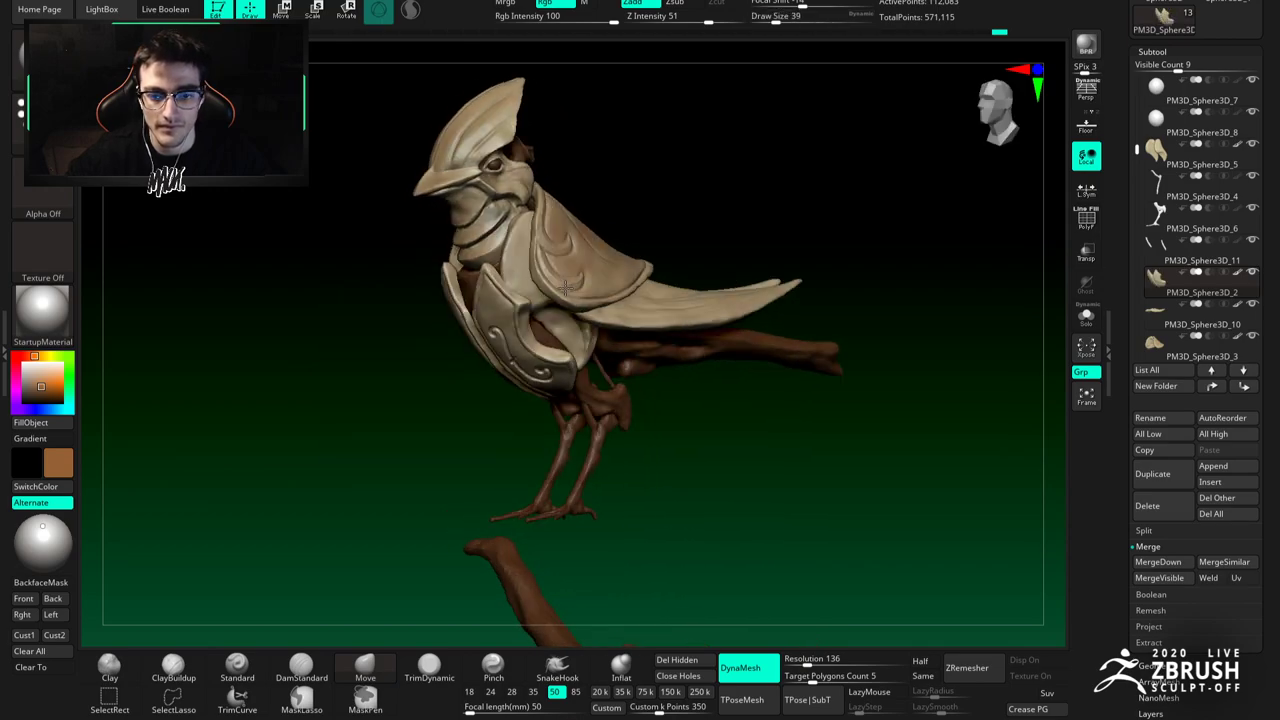
Step: Make the pair of side plates between the belly armour and the wing cape the active subtool and isolate it
{"action": "mouse_move", "coordinate": [538, 230]}
{"action": "right_mouse_down", "text": "ctrl"}
{"action": "mouse_move", "coordinate": [525, 276]}
{"action": "mouse_move", "coordinate": [529, 200]}
{"action": "mouse_move", "coordinate": [558, 206]}
{"action": "right_mouse_up", "text": "ctrl"}
{"action": "left_click", "coordinate": [1086, 317]}
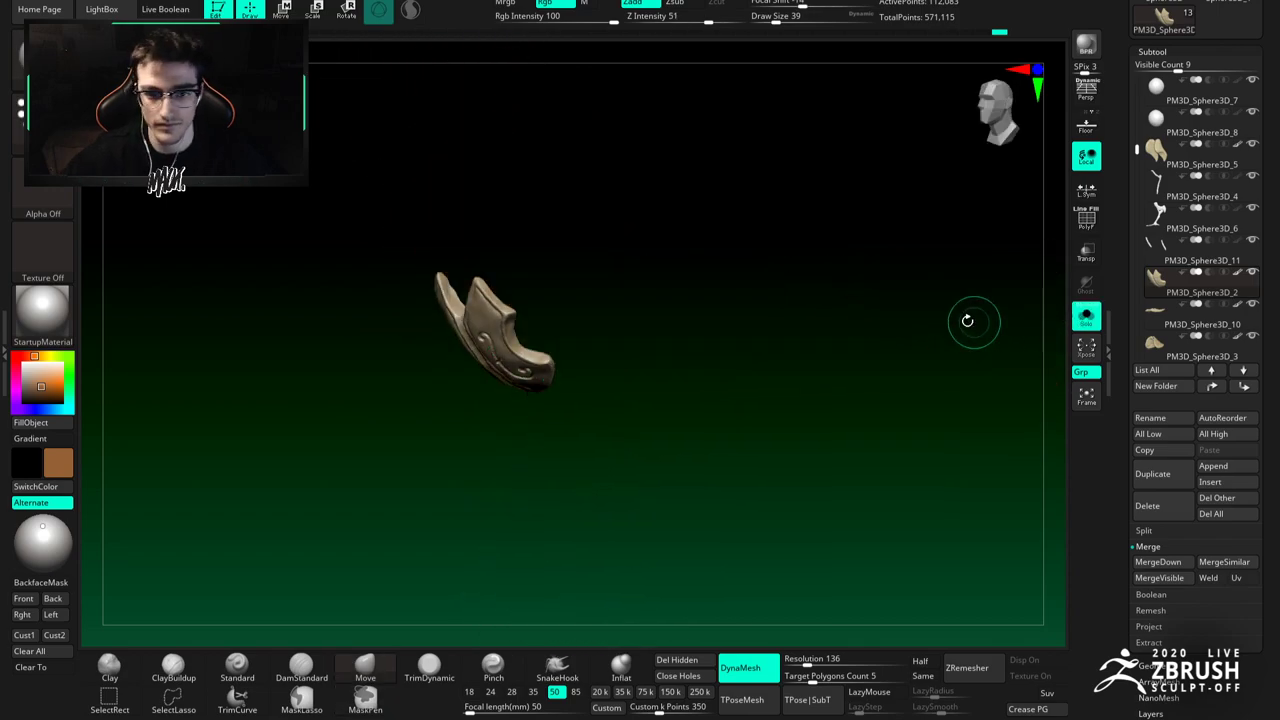
{"action": "left_click", "coordinate": [1086, 317]}
{"action": "left_click", "coordinate": [503, 267], "text": "alt"}
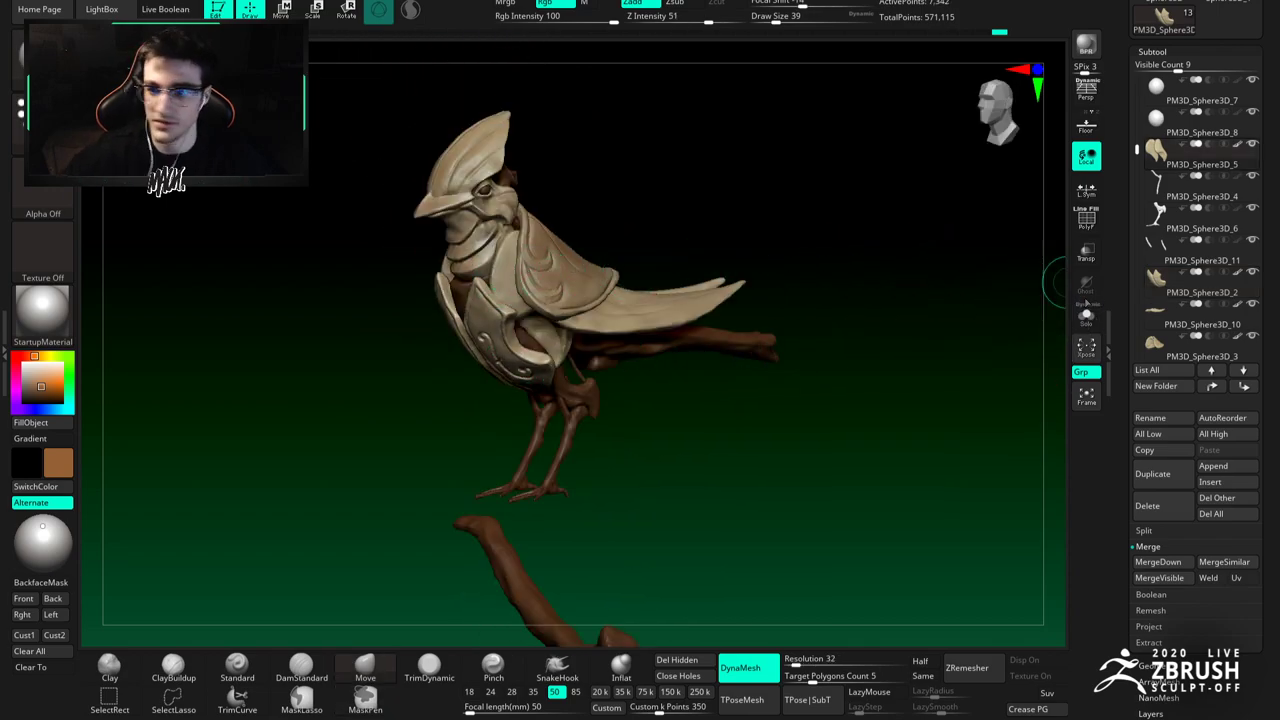
{"action": "left_click", "coordinate": [1086, 317]}
{"action": "mouse_move", "coordinate": [530, 290]}
{"action": "right_mouse_down", "text": "alt"}
{"action": "mouse_move", "coordinate": [573, 273]}
{"action": "mouse_move", "coordinate": [570, 340]}
{"action": "right_mouse_up", "text": "alt"}
Step: Build up the side plates' inner faces with ClayBuildup at draw size 59 and remesh them at DynaMesh resolution 64
{"action": "key", "text": "b"}
{"action": "key", "text": "c"}
{"action": "key", "text": "b"}
{"action": "right_click_drag", "start_coordinate": [455, 218], "coordinate": [478, 223]}
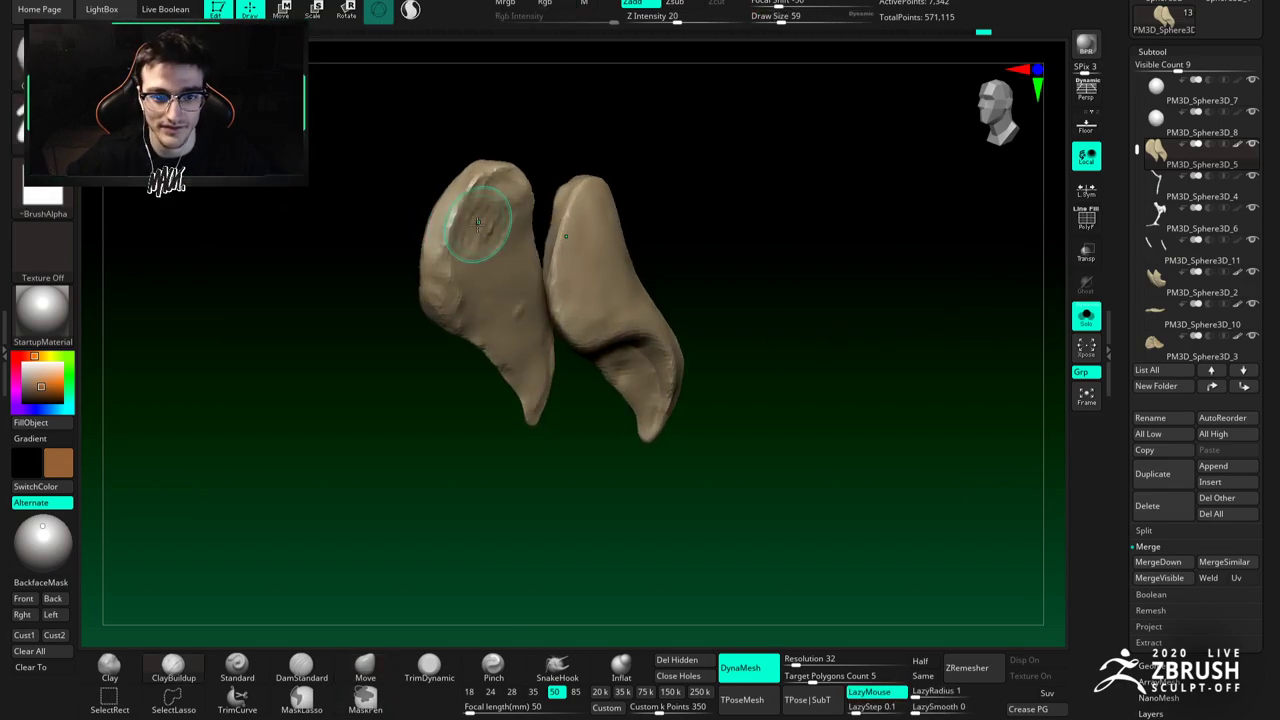
{"action": "left_click", "coordinate": [801, 660]}
{"action": "type", "text": "64"}
{"action": "key", "text": "Return"}
{"action": "left_click_drag", "start_coordinate": [709, 508], "coordinate": [747, 559], "text": "ctrl"}
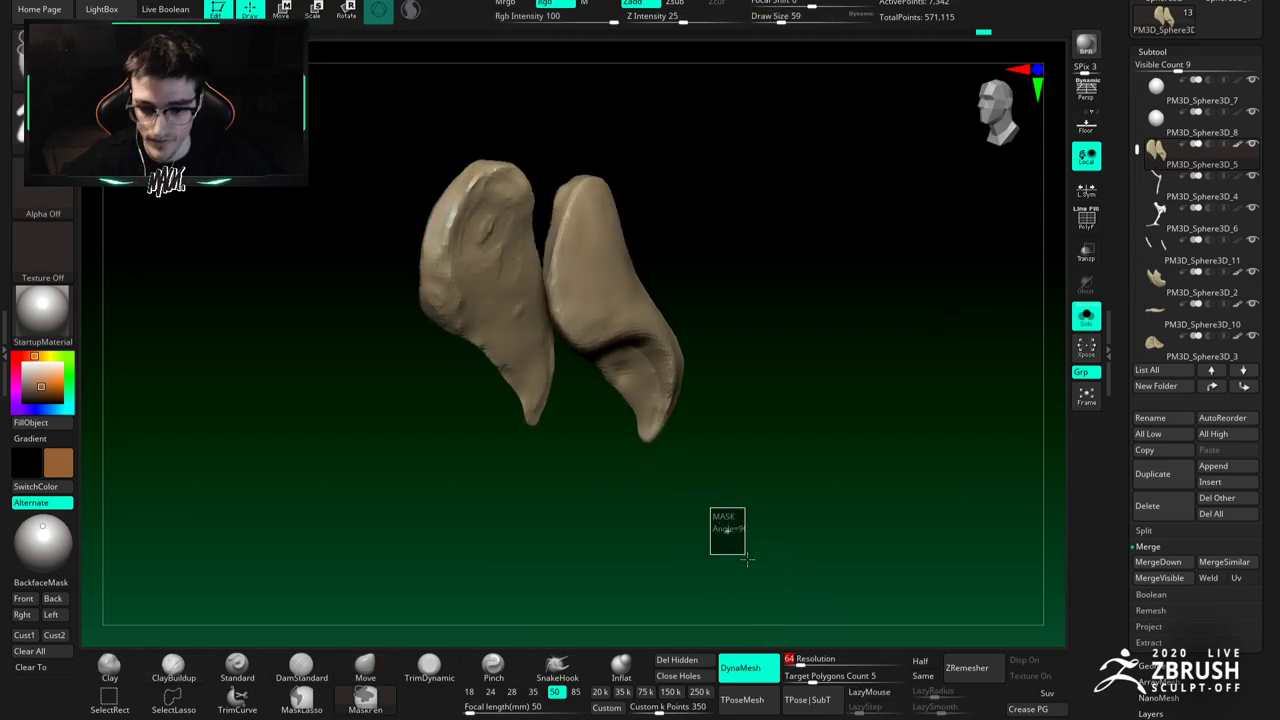
Step: Smooth the rough strokes on the side plates' inner faces and refine them with ClayBuildup
{"action": "left_click_drag", "start_coordinate": [545, 345], "coordinate": [484, 240], "text": "shift"}
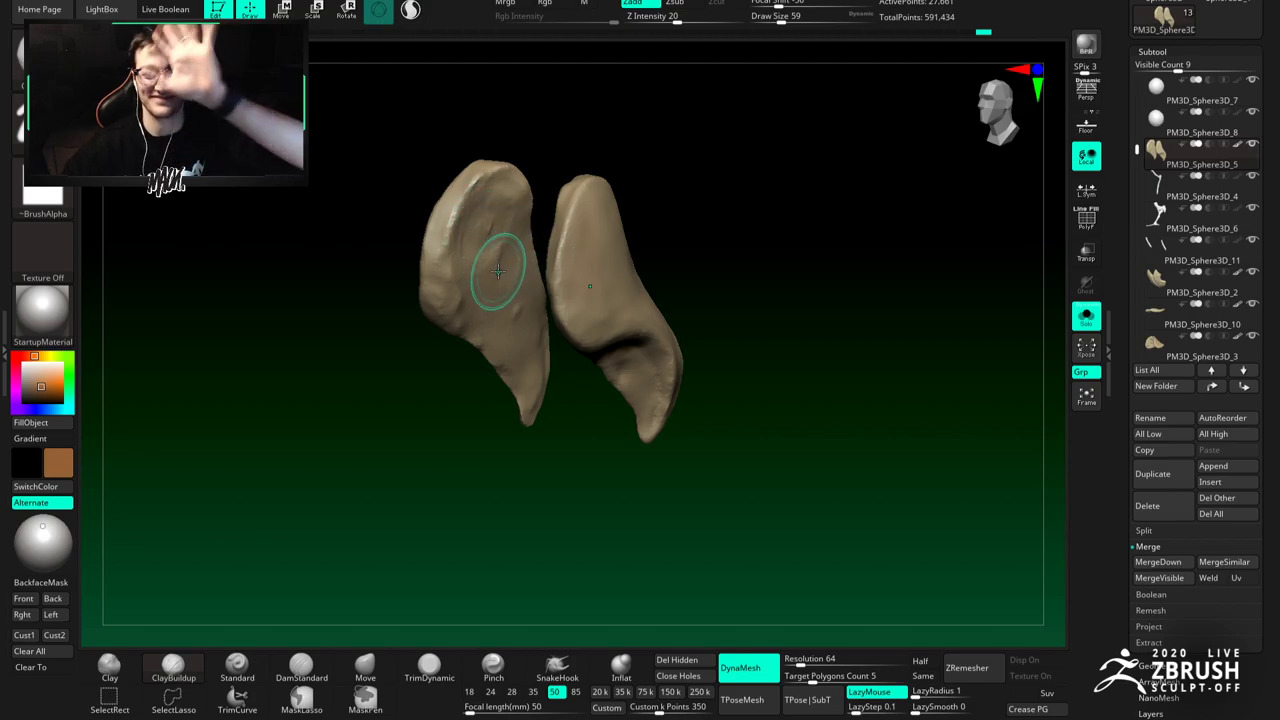
{"action": "right_click_drag", "start_coordinate": [480, 247], "coordinate": [464, 252]}
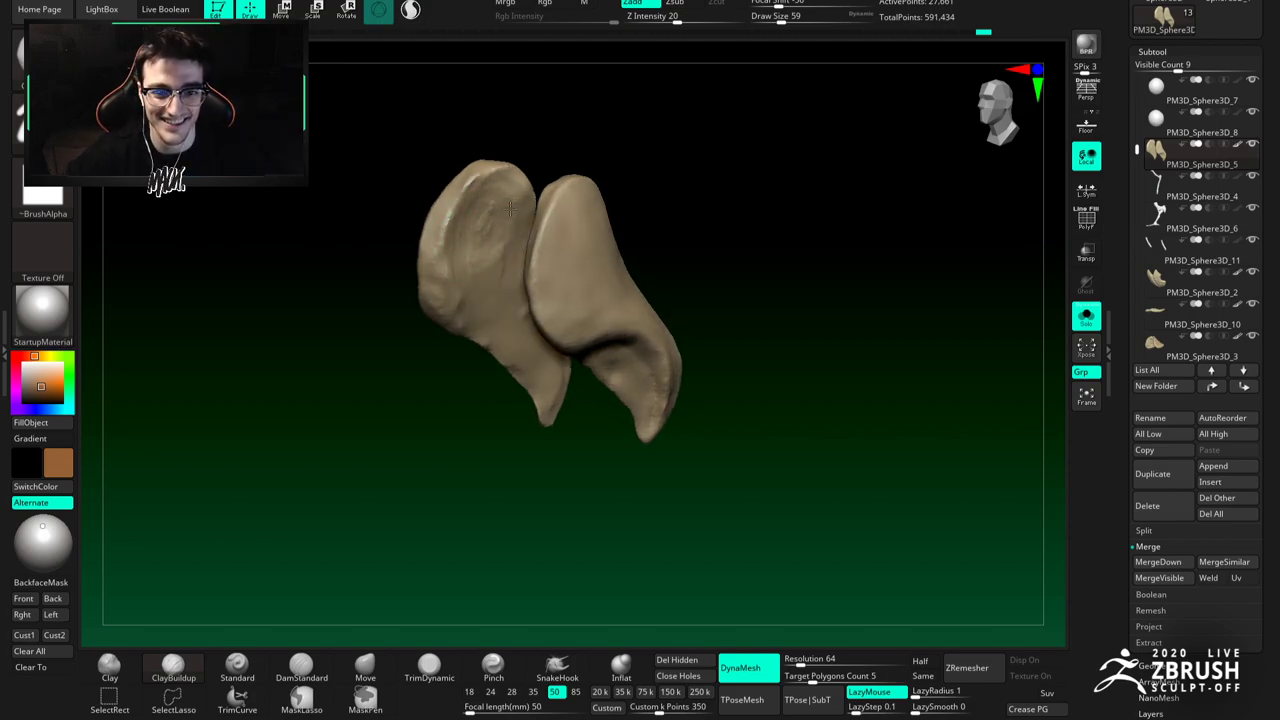
{"action": "right_click_drag", "start_coordinate": [505, 197], "coordinate": [510, 240]}
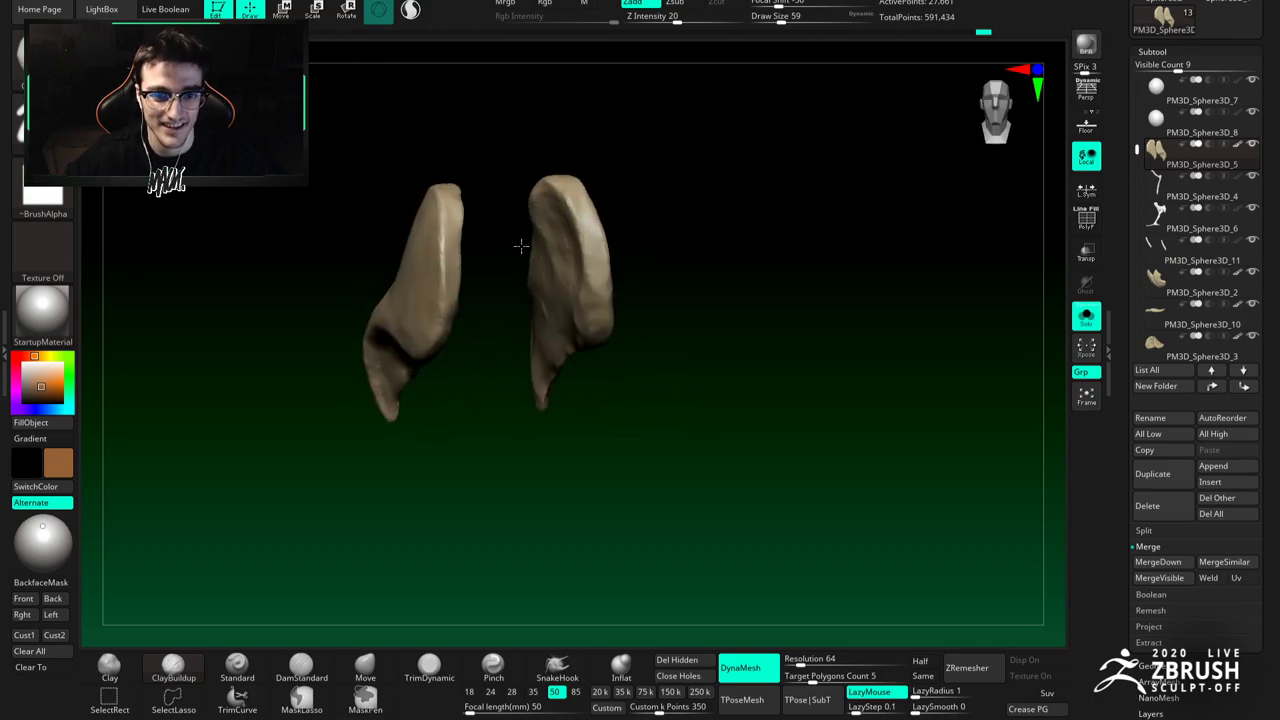
Step: Sharpen the side plates' outer edges and the rim above the lower hollow with Pinch at draw size 49
{"action": "left_click", "coordinate": [493, 668]}
{"action": "right_click_drag", "start_coordinate": [480, 543], "coordinate": [486, 257]}
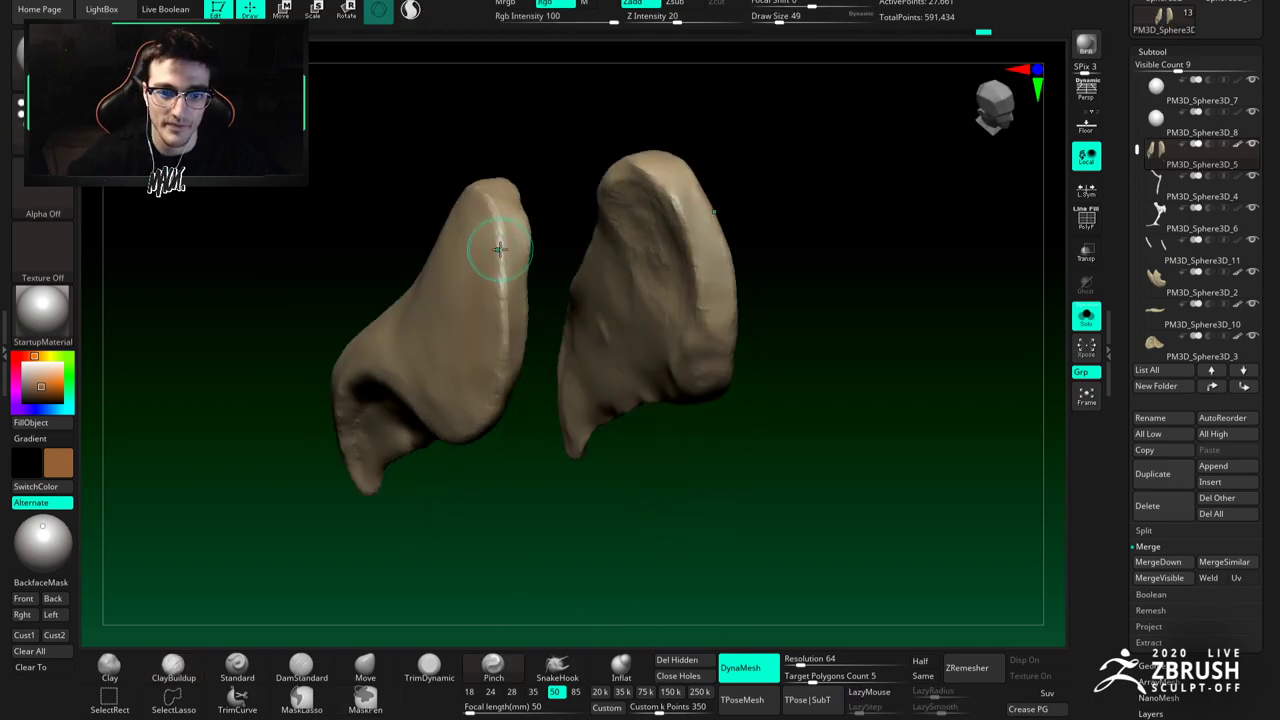
{"action": "right_click_drag", "start_coordinate": [503, 357], "coordinate": [503, 260]}
{"action": "right_click_drag", "start_coordinate": [474, 363], "coordinate": [543, 314]}
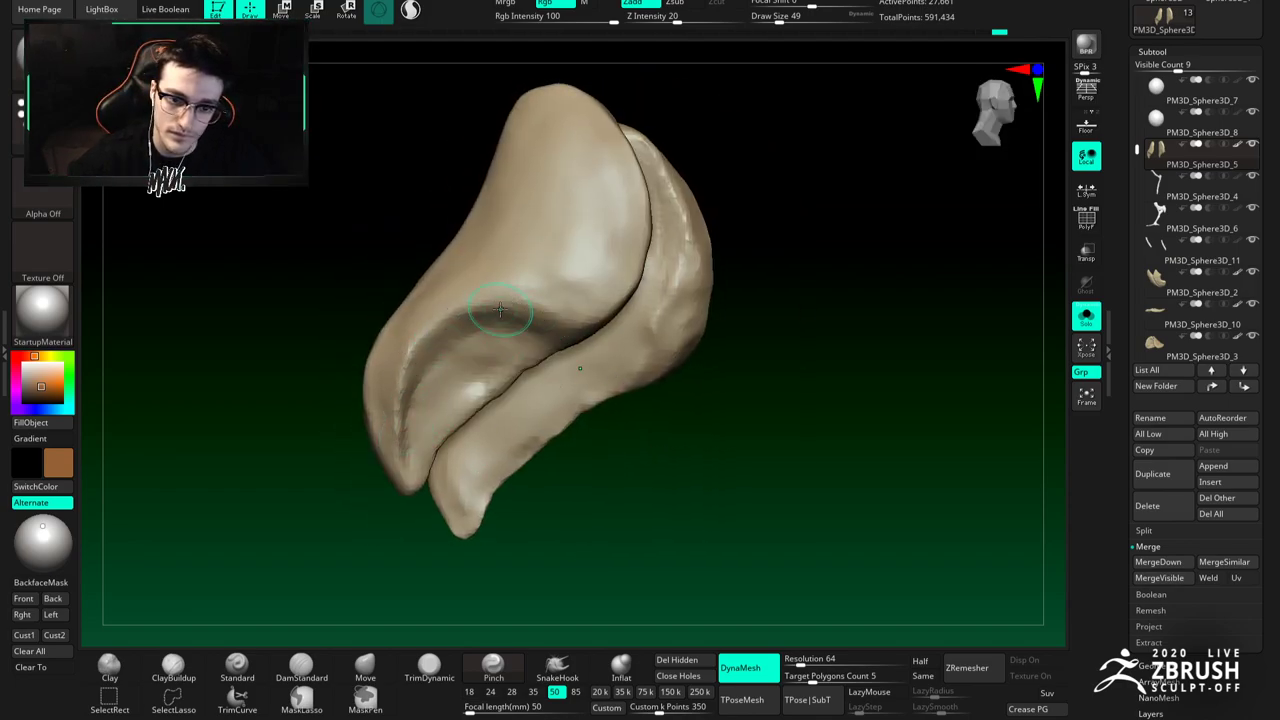
{"action": "right_click_drag", "start_coordinate": [509, 313], "coordinate": [537, 318]}
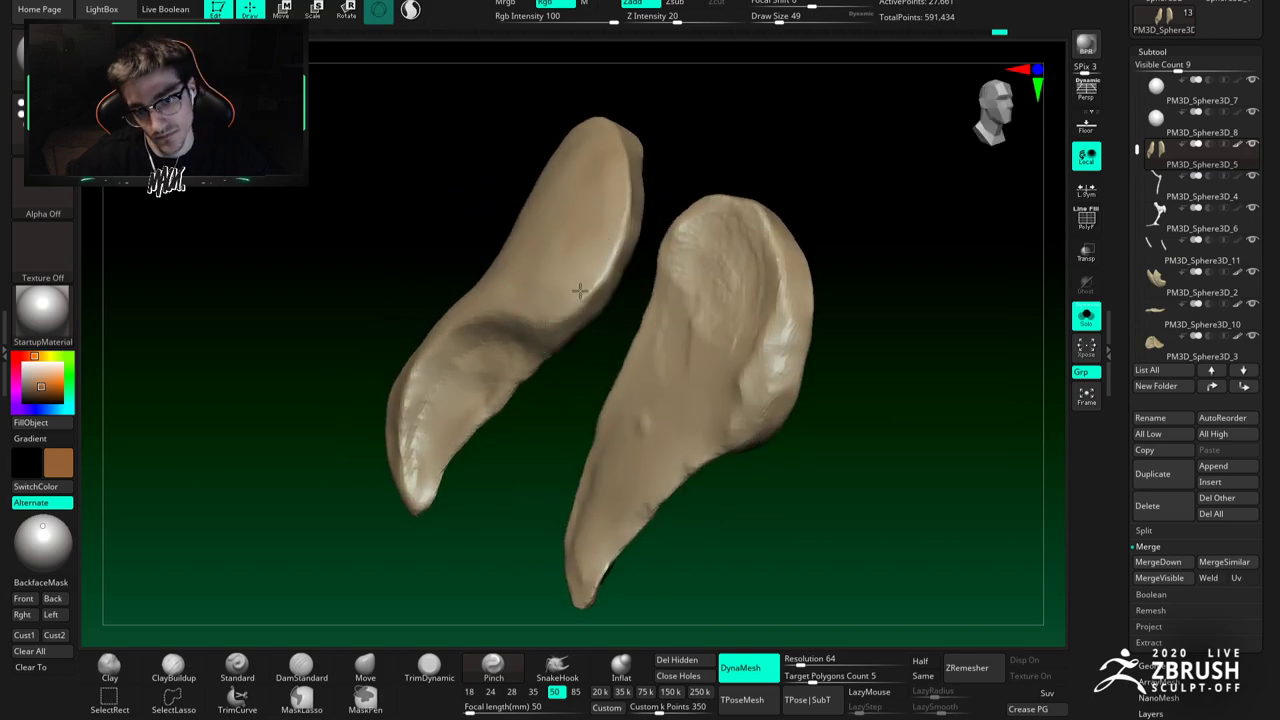
{"action": "mouse_move", "coordinate": [566, 305]}
{"action": "right_mouse_down"}
{"action": "mouse_move", "coordinate": [543, 303]}
{"action": "mouse_move", "coordinate": [551, 274]}
{"action": "mouse_move", "coordinate": [463, 302]}
{"action": "mouse_move", "coordinate": [435, 358]}
{"action": "right_mouse_up"}
Step: Carve a crease inside the side plates' lower hollow with DamStandard
{"action": "key", "text": "b"}
{"action": "key", "text": "d"}
{"action": "key", "text": "s"}
{"action": "mouse_move", "coordinate": [412, 398]}
{"action": "left_mouse_down"}
{"action": "mouse_move", "coordinate": [409, 363]}
{"action": "mouse_move", "coordinate": [450, 308]}
{"action": "mouse_move", "coordinate": [562, 263]}
{"action": "left_mouse_up"}
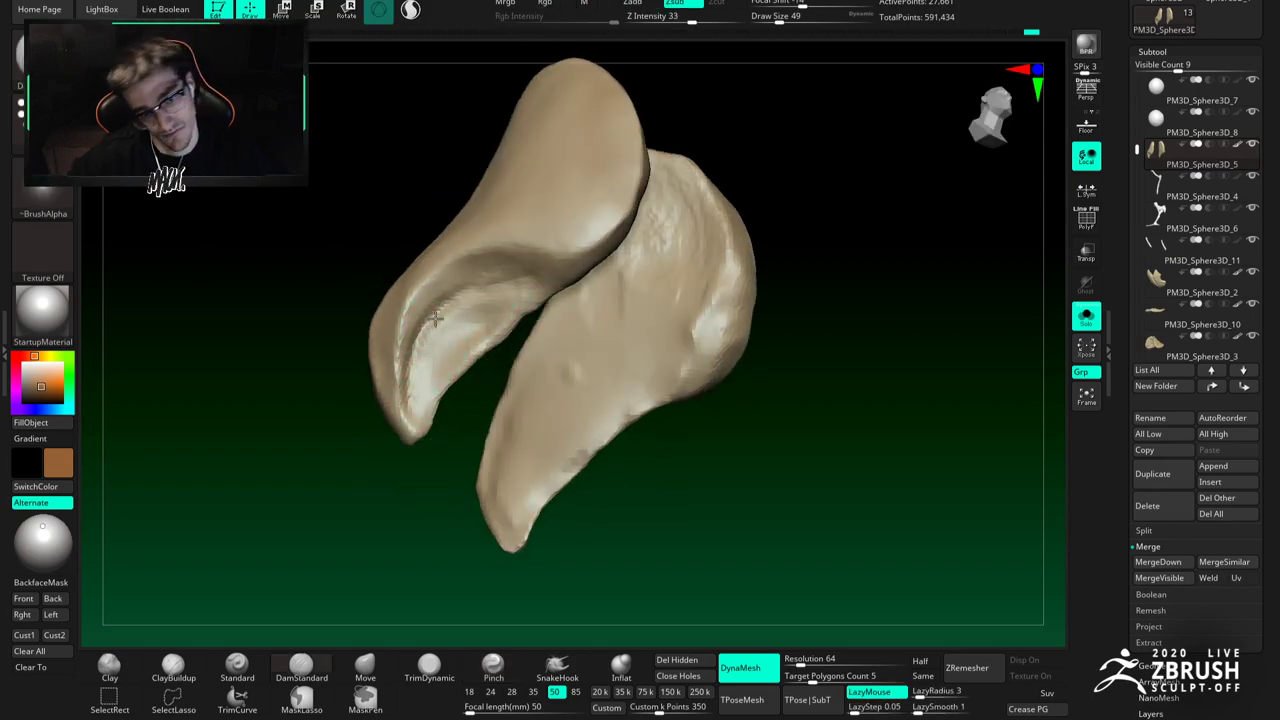
Step: Fill out the fold around the side plates' lower hollow with ClayBuildup and smooth the surface above it
{"action": "key", "text": "b"}
{"action": "key", "text": "c"}
{"action": "key", "text": "b"}
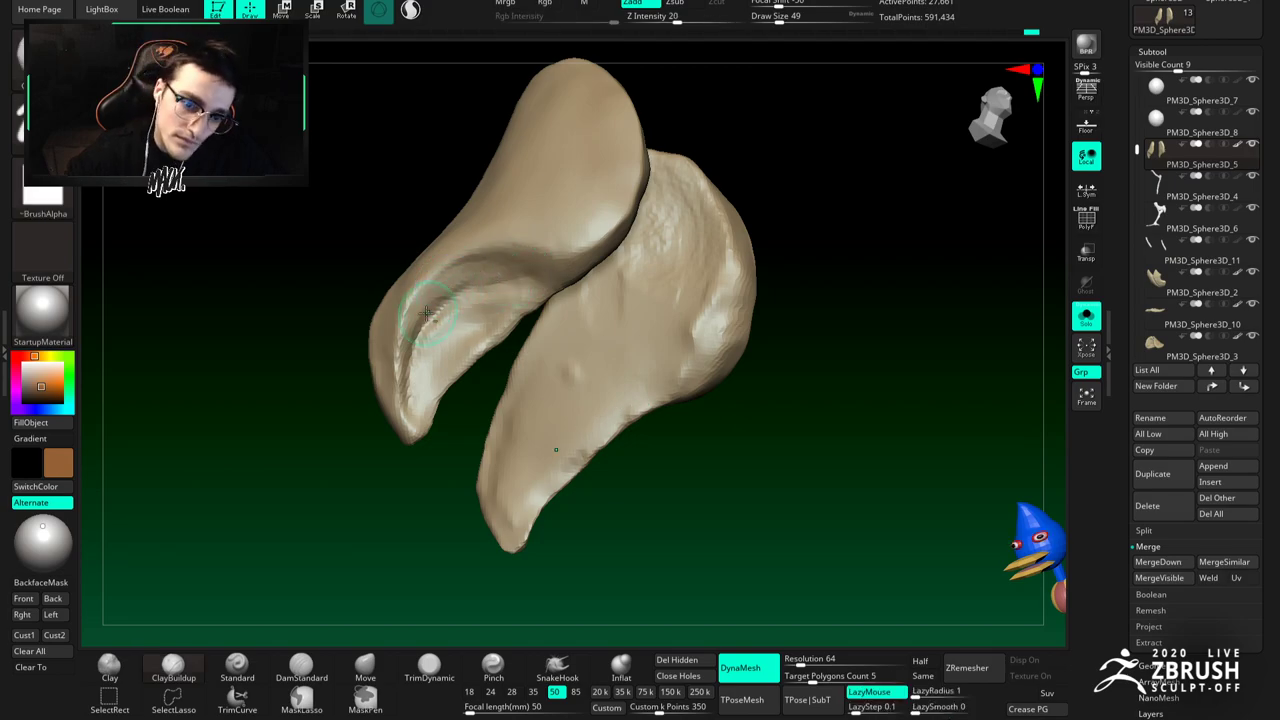
{"action": "right_click_drag", "start_coordinate": [431, 312], "coordinate": [387, 311]}
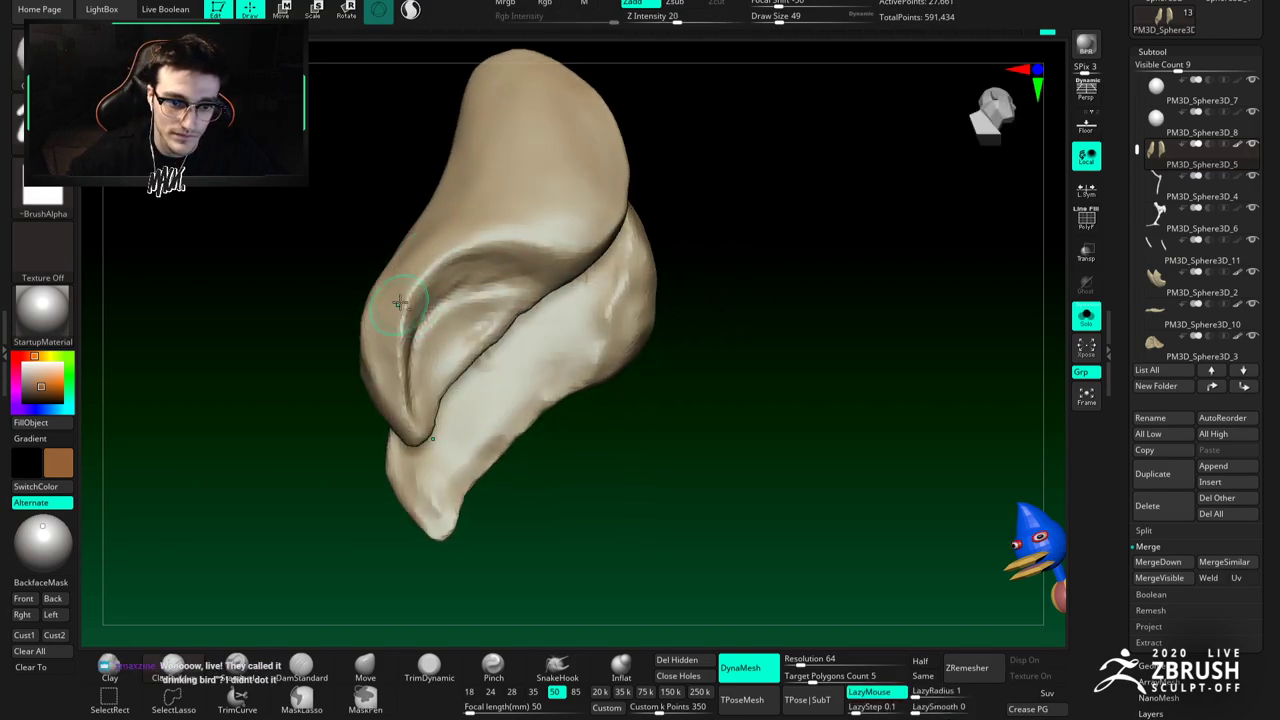
{"action": "right_click_drag", "start_coordinate": [395, 315], "coordinate": [390, 309]}
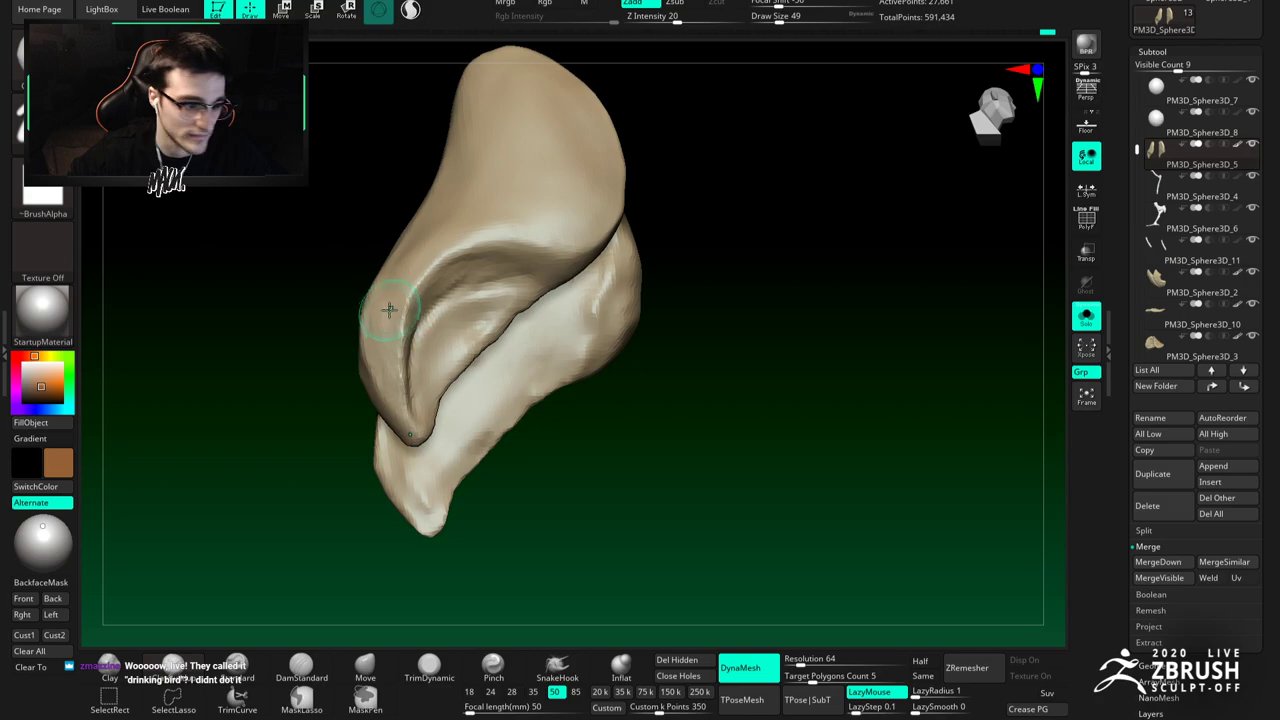
{"action": "left_click_drag", "start_coordinate": [391, 309], "coordinate": [380, 306], "text": "shift"}
{"action": "mouse_move", "coordinate": [396, 303]}
{"action": "right_mouse_down", "text": "ctrl"}
{"action": "mouse_move", "coordinate": [428, 272]}
{"action": "mouse_move", "coordinate": [460, 309]}
{"action": "mouse_move", "coordinate": [494, 258]}
{"action": "mouse_move", "coordinate": [487, 271]}
{"action": "right_mouse_up", "text": "ctrl"}
{"action": "left_click_drag", "start_coordinate": [486, 271], "coordinate": [458, 298], "text": "shift"}
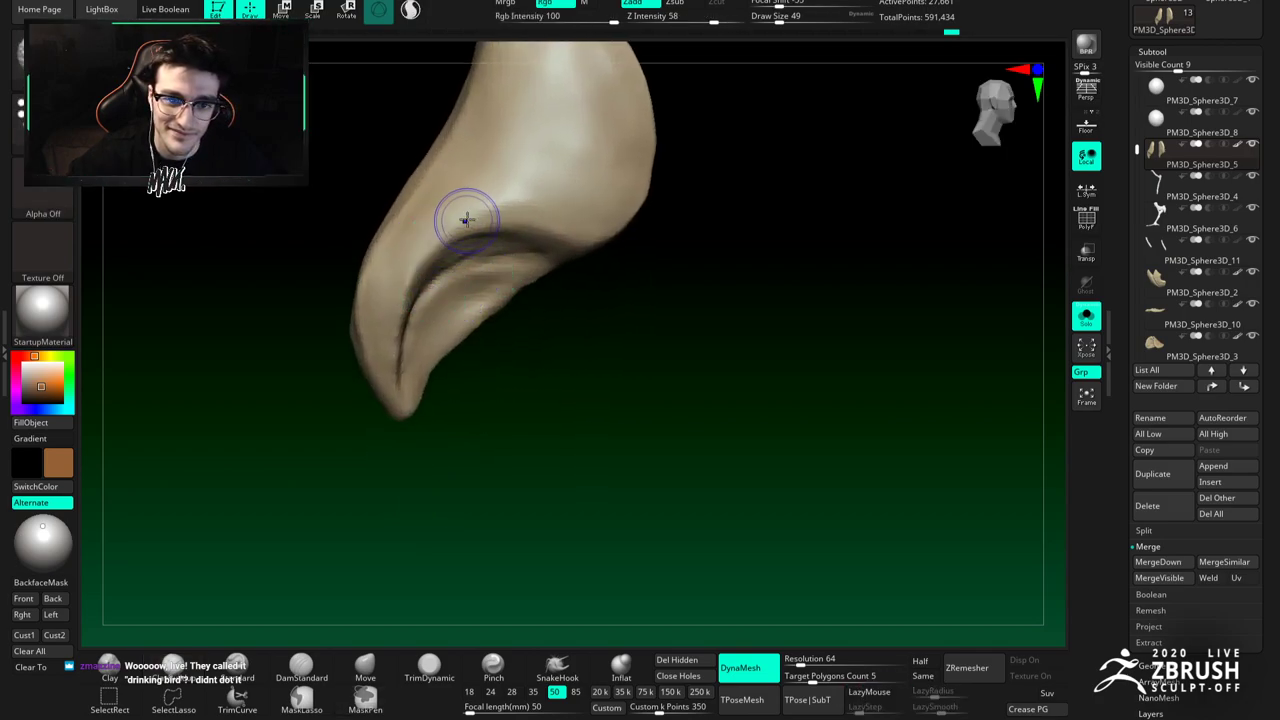
{"action": "mouse_move", "coordinate": [554, 166]}
{"action": "right_mouse_down"}
{"action": "mouse_move", "coordinate": [557, 246]}
{"action": "mouse_move", "coordinate": [466, 173]}
{"action": "right_mouse_up"}
{"action": "left_click_drag", "start_coordinate": [466, 173], "coordinate": [492, 267], "text": "shift"}
{"action": "right_click_drag", "start_coordinate": [492, 267], "coordinate": [475, 235]}
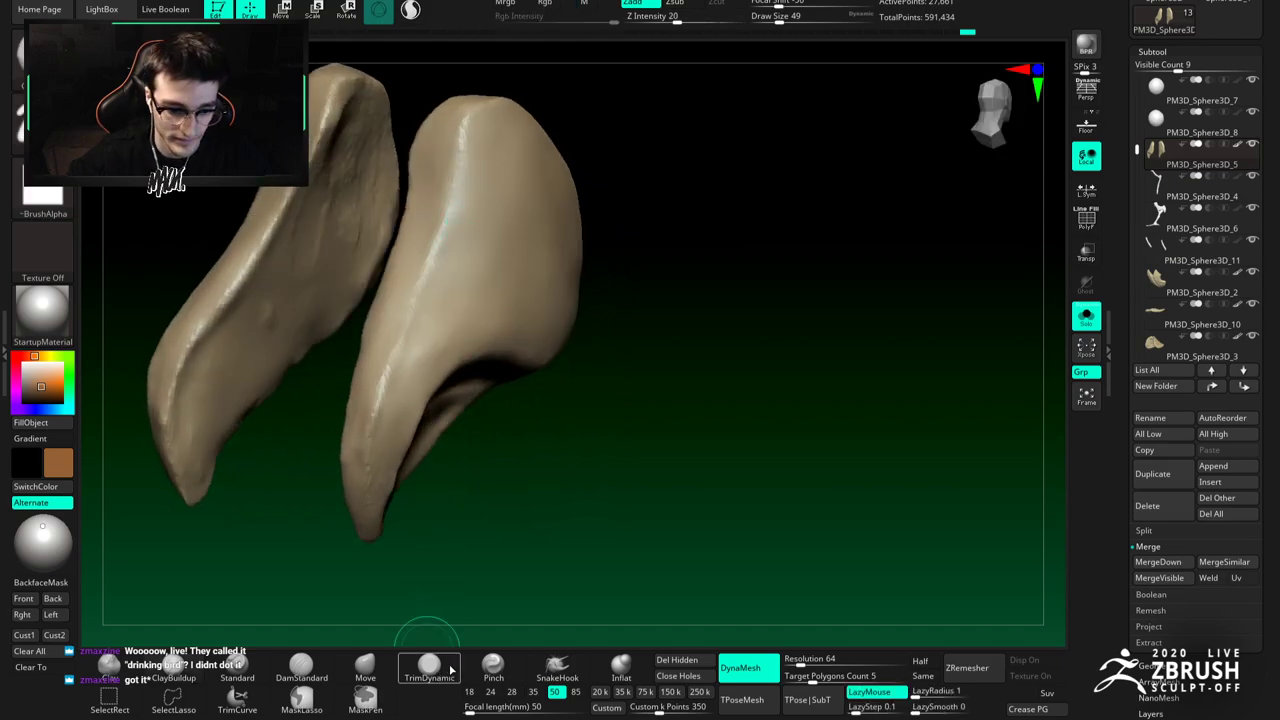
Step: Tighten the long front edge of the side plates down to their pointed tips with Pinch
{"action": "left_click", "coordinate": [493, 665]}
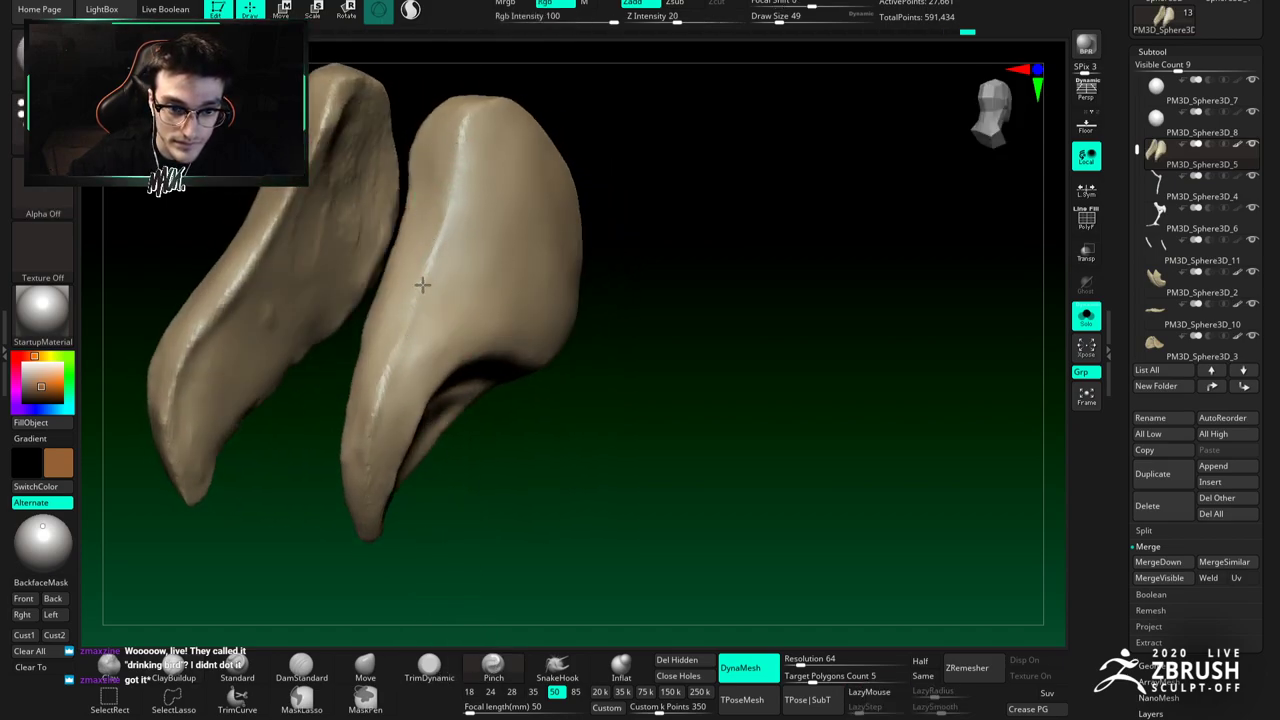
{"action": "right_click_drag", "start_coordinate": [391, 373], "coordinate": [414, 294], "text": "alt"}
{"action": "right_click_drag", "start_coordinate": [392, 436], "coordinate": [400, 320]}
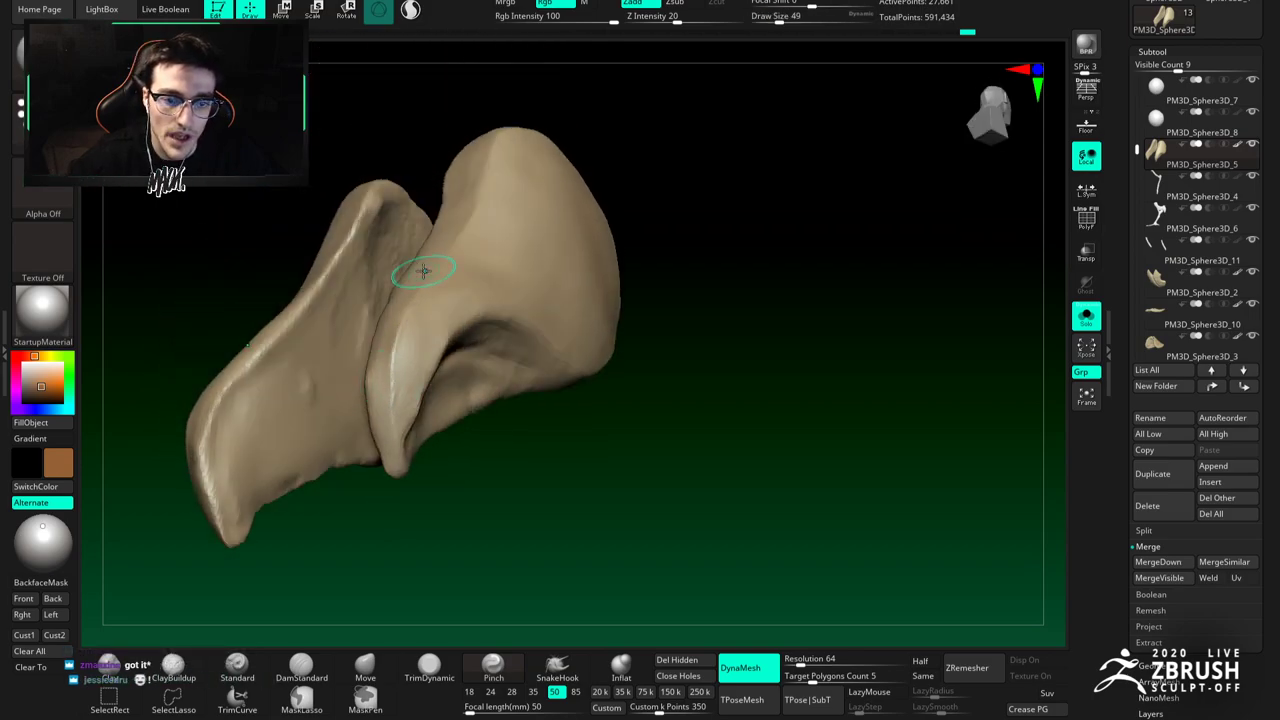
{"action": "right_click_drag", "start_coordinate": [424, 273], "coordinate": [414, 334]}
{"action": "mouse_move", "coordinate": [470, 122]}
{"action": "right_mouse_down"}
{"action": "mouse_move", "coordinate": [477, 306]}
{"action": "mouse_move", "coordinate": [500, 224]}
{"action": "mouse_move", "coordinate": [543, 220]}
{"action": "mouse_move", "coordinate": [535, 262]}
{"action": "mouse_move", "coordinate": [537, 235]}
{"action": "mouse_move", "coordinate": [494, 267]}
{"action": "mouse_move", "coordinate": [460, 222]}
{"action": "mouse_move", "coordinate": [519, 195]}
{"action": "mouse_move", "coordinate": [494, 220]}
{"action": "mouse_move", "coordinate": [503, 297]}
{"action": "mouse_move", "coordinate": [429, 214]}
{"action": "right_mouse_up"}
Step: Build up the inner rim and upper end of the side plates with ClayBuildup and smooth their front edges
{"action": "left_click_drag", "start_coordinate": [429, 214], "coordinate": [424, 240]}
{"action": "right_click_drag", "start_coordinate": [433, 287], "coordinate": [420, 236]}
{"action": "left_click_drag", "start_coordinate": [417, 230], "coordinate": [452, 328]}
{"action": "right_click_drag", "start_coordinate": [420, 243], "coordinate": [427, 226]}
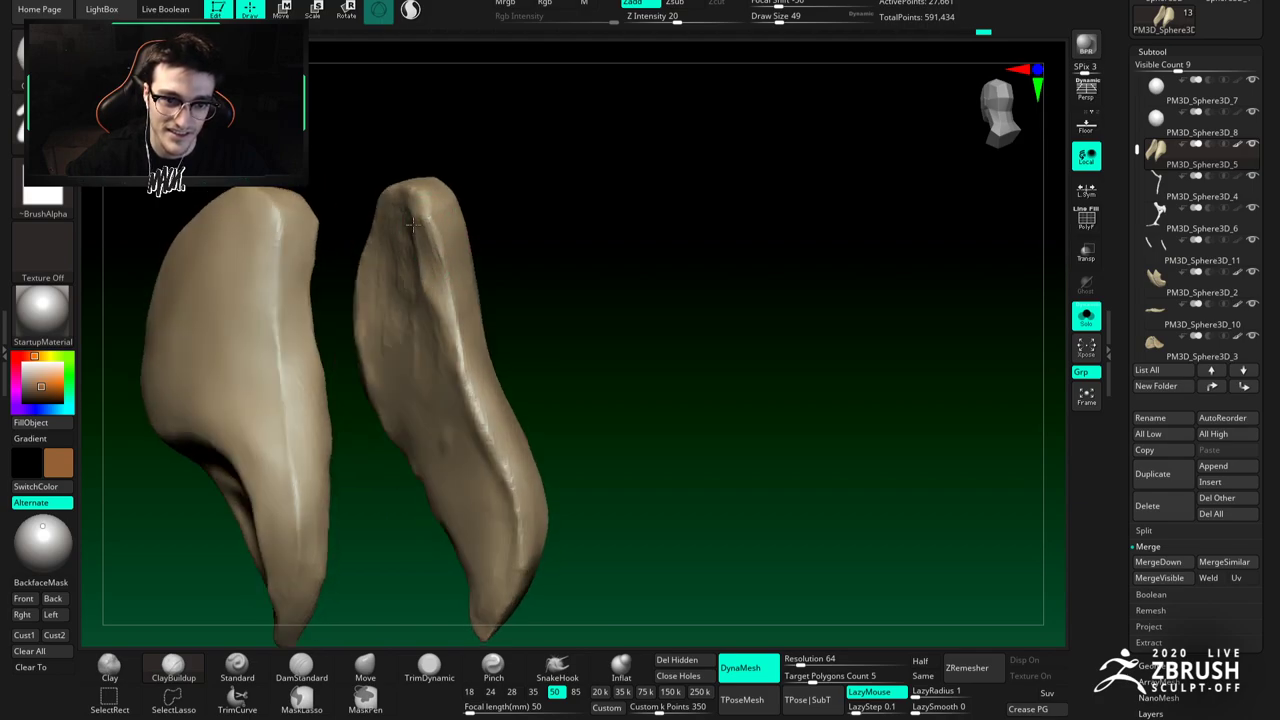
{"action": "left_click_drag", "start_coordinate": [455, 366], "coordinate": [486, 458]}
{"action": "left_click_drag", "start_coordinate": [416, 212], "coordinate": [422, 239]}
{"action": "right_click_drag", "start_coordinate": [449, 295], "coordinate": [446, 224], "text": "shift"}
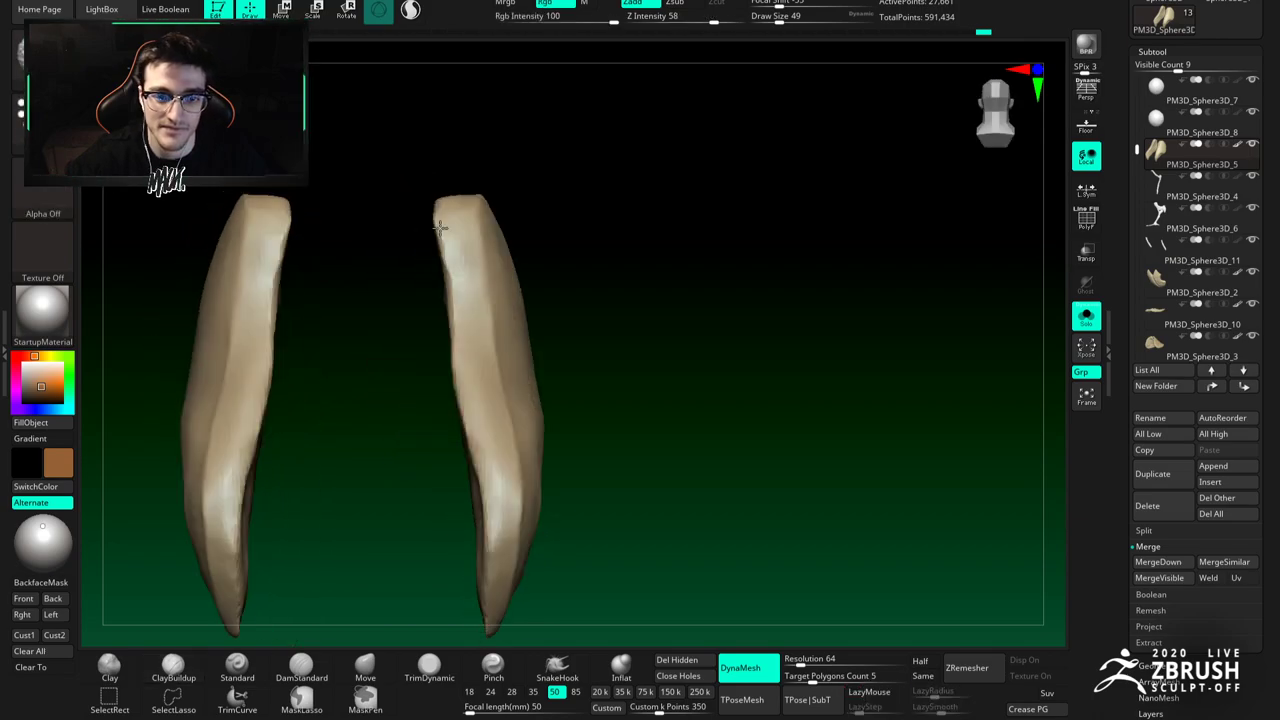
{"action": "right_click_drag", "start_coordinate": [455, 300], "coordinate": [424, 310]}
{"action": "right_click_drag", "start_coordinate": [424, 310], "coordinate": [680, 343], "text": "ctrl"}
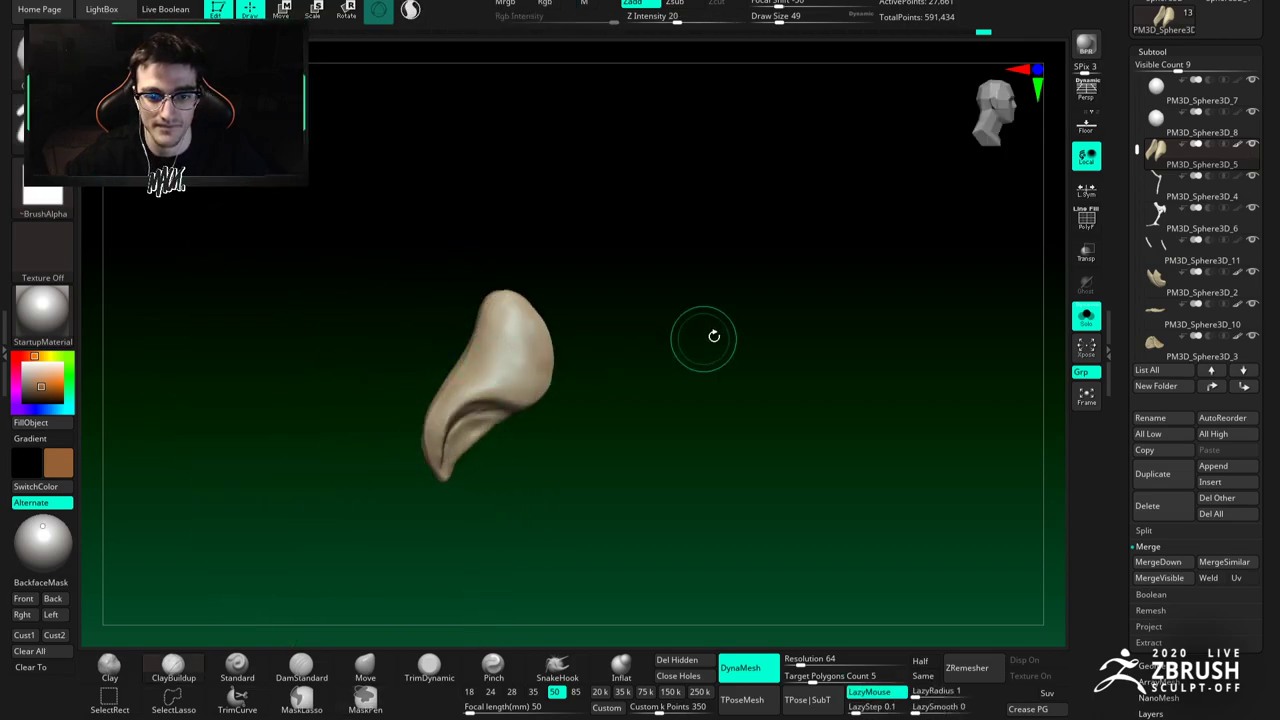
Step: Show the whole bird again, make the head sculpt the active subtool and isolate it
{"action": "left_click", "coordinate": [1086, 316]}
{"action": "mouse_move", "coordinate": [898, 348]}
{"action": "right_mouse_down"}
{"action": "mouse_move", "coordinate": [582, 300]}
{"action": "mouse_move", "coordinate": [556, 278]}
{"action": "mouse_move", "coordinate": [578, 258]}
{"action": "mouse_move", "coordinate": [546, 300]}
{"action": "mouse_move", "coordinate": [603, 338]}
{"action": "mouse_move", "coordinate": [622, 300]}
{"action": "mouse_move", "coordinate": [577, 295]}
{"action": "right_mouse_up"}
{"action": "left_click", "coordinate": [578, 256], "text": "alt"}
{"action": "left_click", "coordinate": [1086, 318]}
Step: Carve the crease lines across the cheek plate with DamStandard at draw size 39 and smooth its back corner
{"action": "key", "text": "b"}
{"action": "key", "text": "d"}
{"action": "key", "text": "s"}
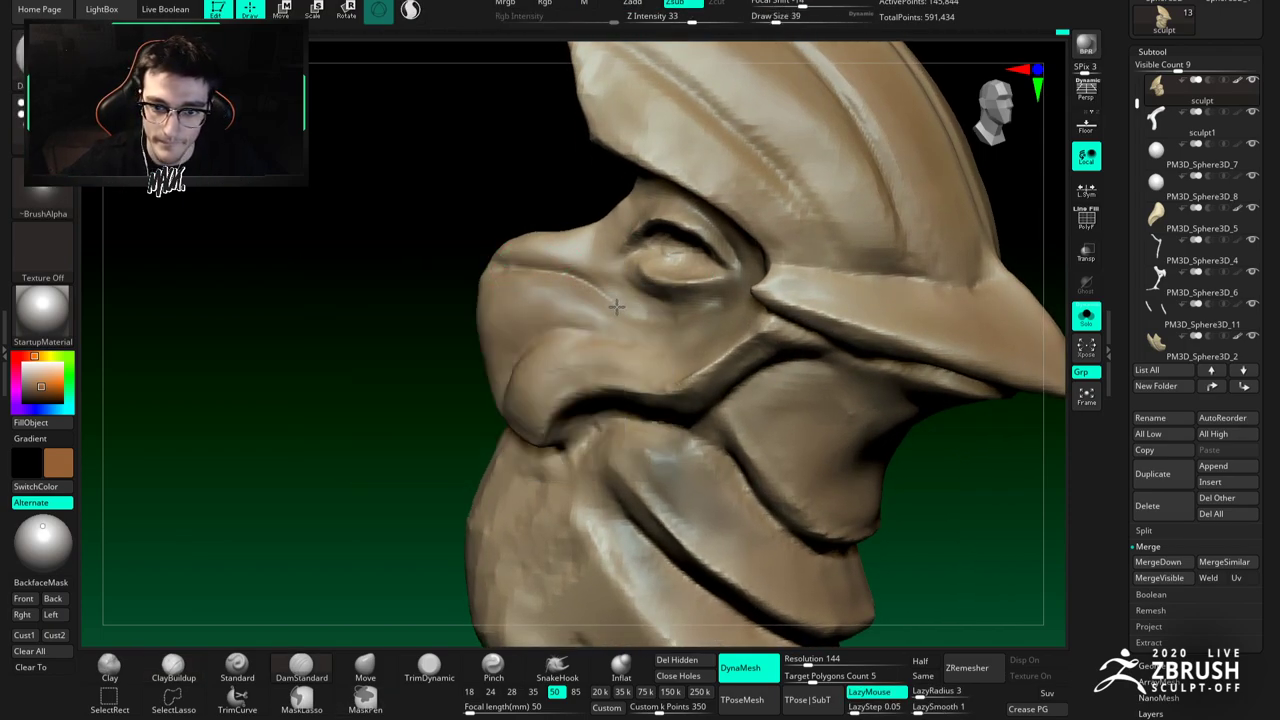
{"action": "right_click_drag", "start_coordinate": [652, 316], "coordinate": [475, 265]}
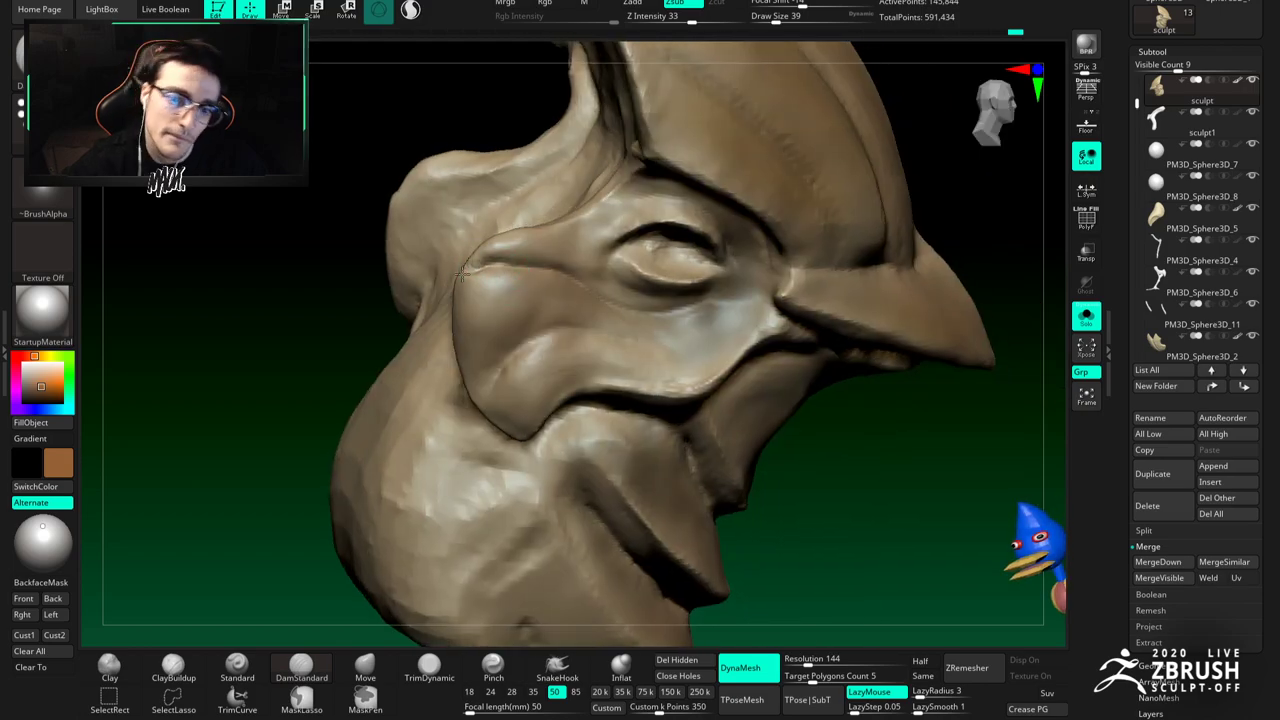
{"action": "left_click_drag", "start_coordinate": [456, 277], "coordinate": [484, 265], "text": "shift"}
{"action": "right_click_drag", "start_coordinate": [430, 270], "coordinate": [555, 330]}
{"action": "right_click_drag", "start_coordinate": [626, 351], "coordinate": [556, 358]}
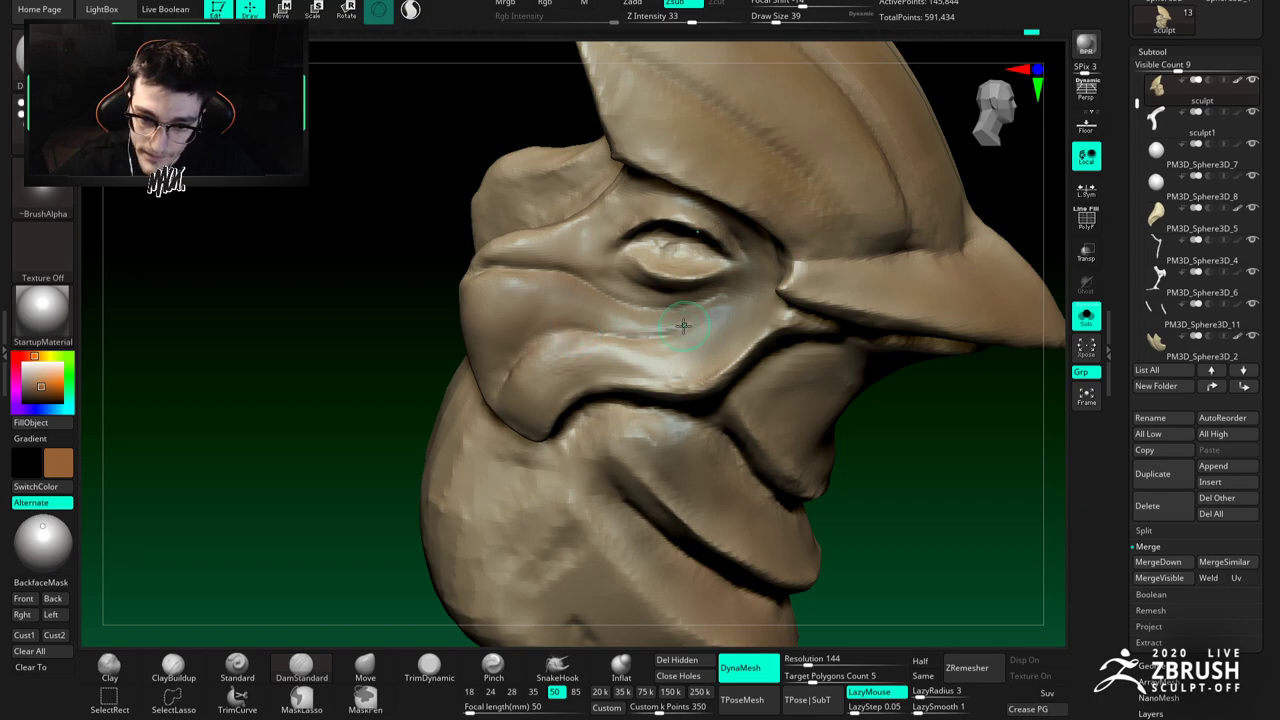
{"action": "right_click_drag", "start_coordinate": [614, 343], "coordinate": [581, 334]}
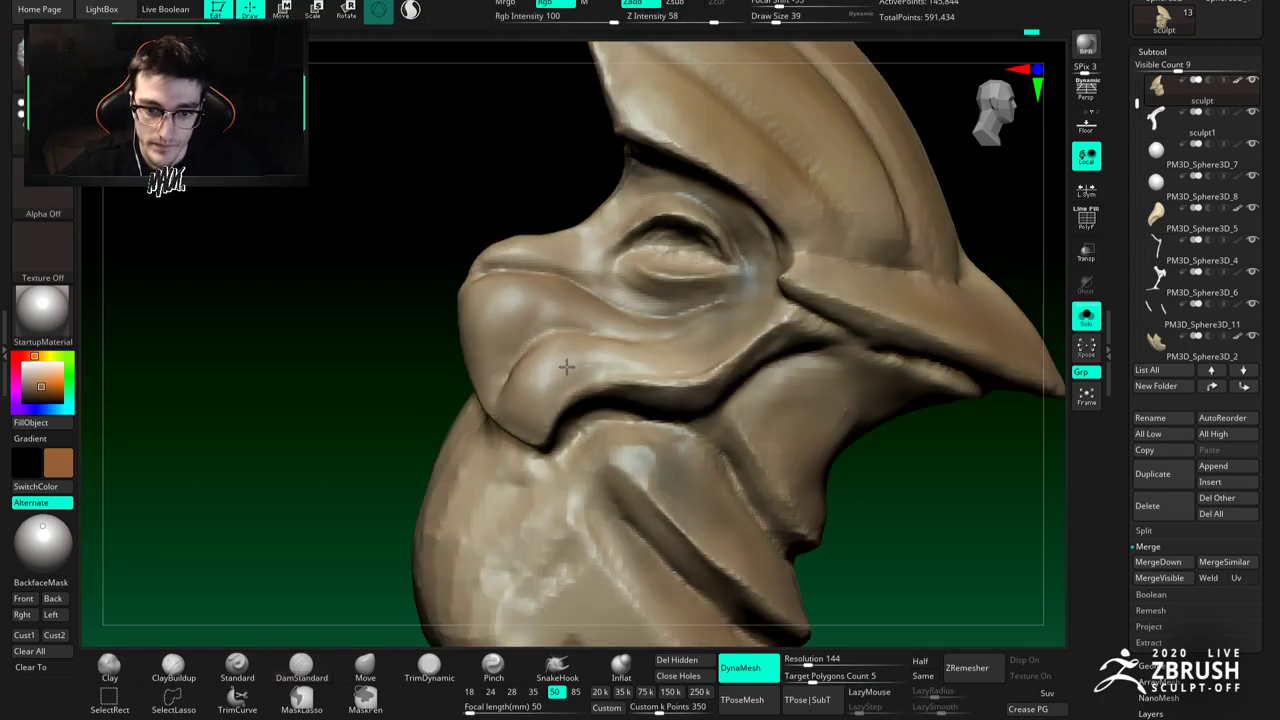
Step: Resize the brush and smooth the rear surface of the cheek plate around its lower lobe
{"action": "right_click_drag", "start_coordinate": [526, 366], "coordinate": [512, 404]}
{"action": "key", "text": "space"}
{"action": "mouse_move", "coordinate": [511, 394]}
{"action": "left_mouse_down"}
{"action": "mouse_move", "coordinate": [501, 404]}
{"action": "mouse_move", "coordinate": [510, 372]}
{"action": "mouse_move", "coordinate": [488, 363]}
{"action": "left_mouse_up"}
{"action": "left_click_drag", "start_coordinate": [462, 313], "coordinate": [472, 338], "text": "shift"}
Step: Sharpen the groove along the cheek plate's upper back edge with DamStandard at draw size 23
{"action": "key", "text": "b"}
{"action": "key", "text": "d"}
{"action": "key", "text": "s"}
{"action": "key", "text": "space"}
{"action": "left_click_drag", "start_coordinate": [474, 278], "coordinate": [469, 280]}
{"action": "mouse_move", "coordinate": [469, 280]}
{"action": "right_mouse_down"}
{"action": "mouse_move", "coordinate": [498, 278]}
{"action": "mouse_move", "coordinate": [511, 253]}
{"action": "right_mouse_up"}
{"action": "mouse_move", "coordinate": [585, 280]}
{"action": "right_mouse_down"}
{"action": "mouse_move", "coordinate": [556, 248]}
{"action": "mouse_move", "coordinate": [568, 290]}
{"action": "right_mouse_up"}
{"action": "right_click_drag", "start_coordinate": [568, 290], "coordinate": [577, 324], "text": "ctrl"}
{"action": "right_click_drag", "start_coordinate": [577, 324], "coordinate": [526, 277]}
{"action": "key", "text": "space"}
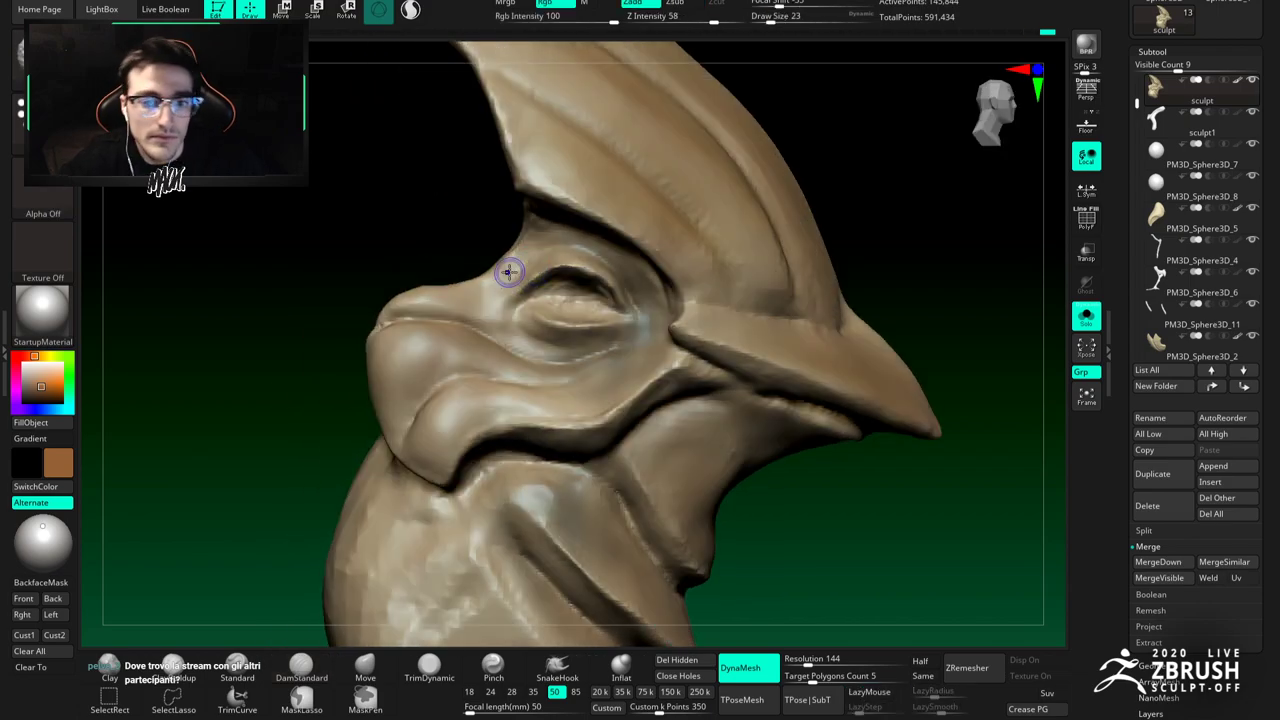
Step: Clean up the ridge behind the eye with ClayBuildup and smoothing at draw size 22
{"action": "left_click_drag", "start_coordinate": [509, 272], "coordinate": [489, 290], "text": "shift"}
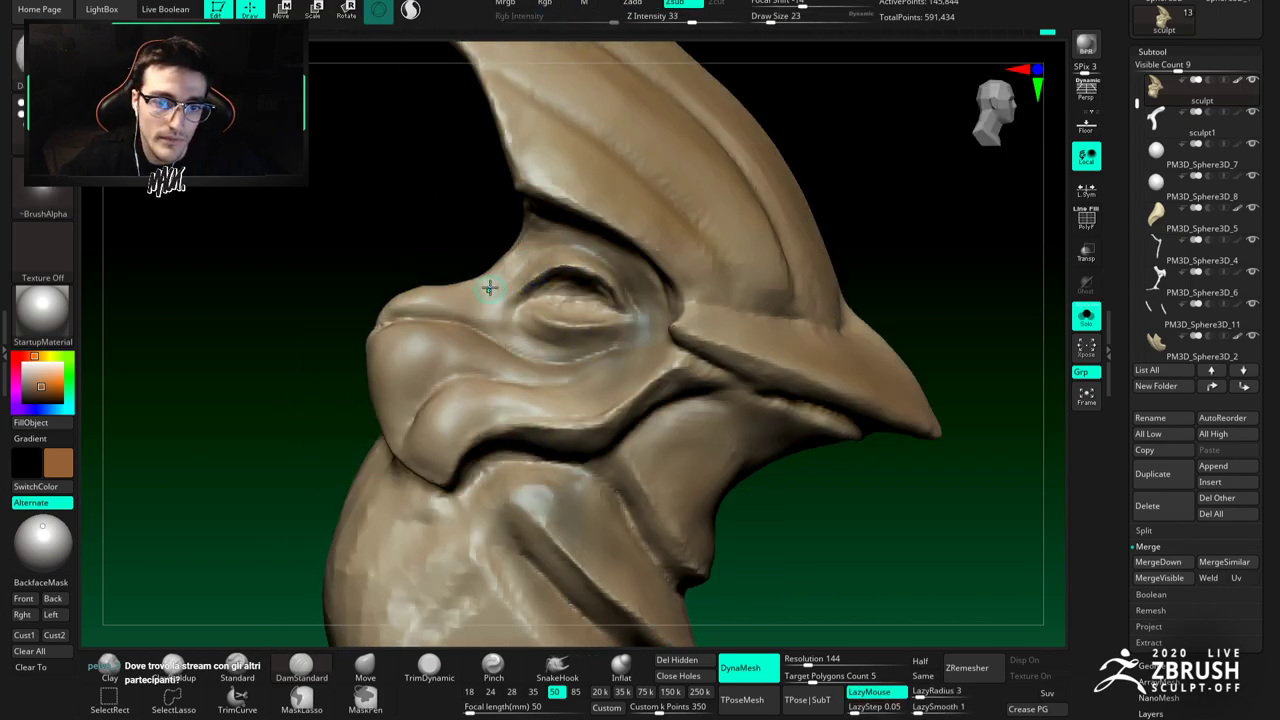
{"action": "right_click", "coordinate": [490, 290]}
{"action": "mouse_move", "coordinate": [488, 288]}
{"action": "right_mouse_down"}
{"action": "mouse_move", "coordinate": [494, 297]}
{"action": "mouse_move", "coordinate": [484, 293]}
{"action": "right_mouse_up"}
{"action": "left_click_drag", "start_coordinate": [487, 298], "coordinate": [486, 284], "text": "shift"}
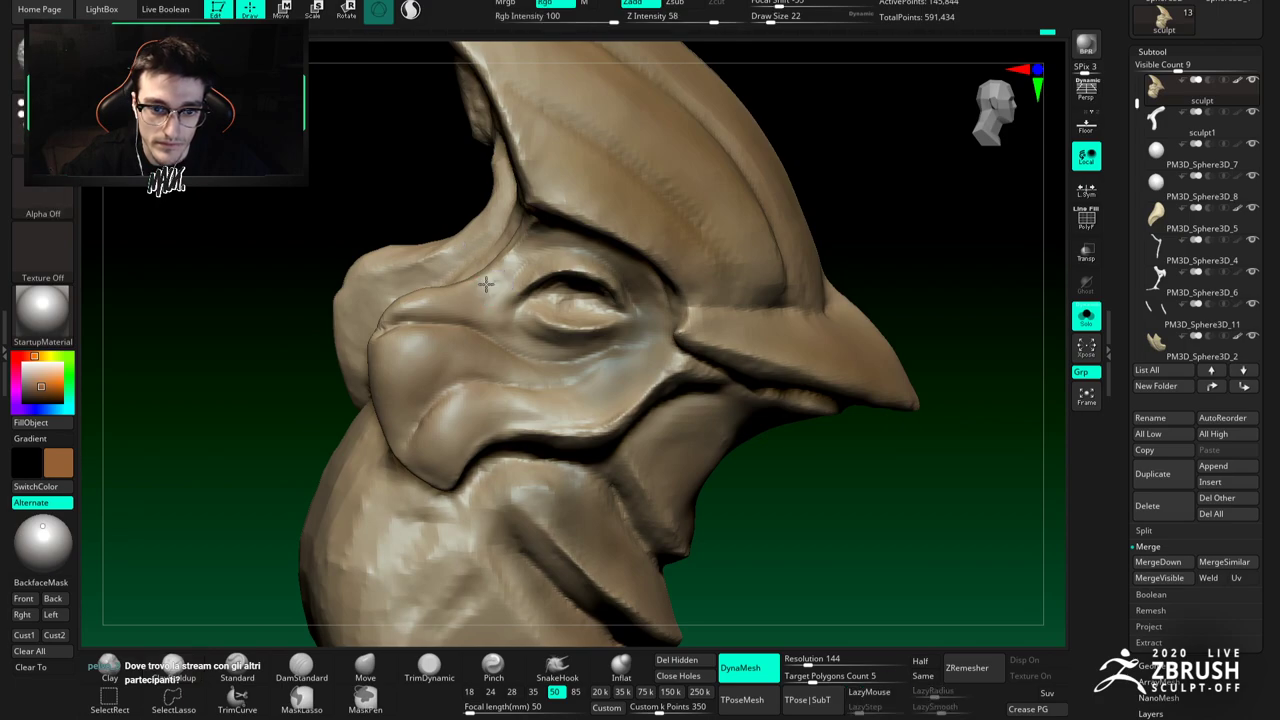
{"action": "right_click_drag", "start_coordinate": [492, 291], "coordinate": [506, 257]}
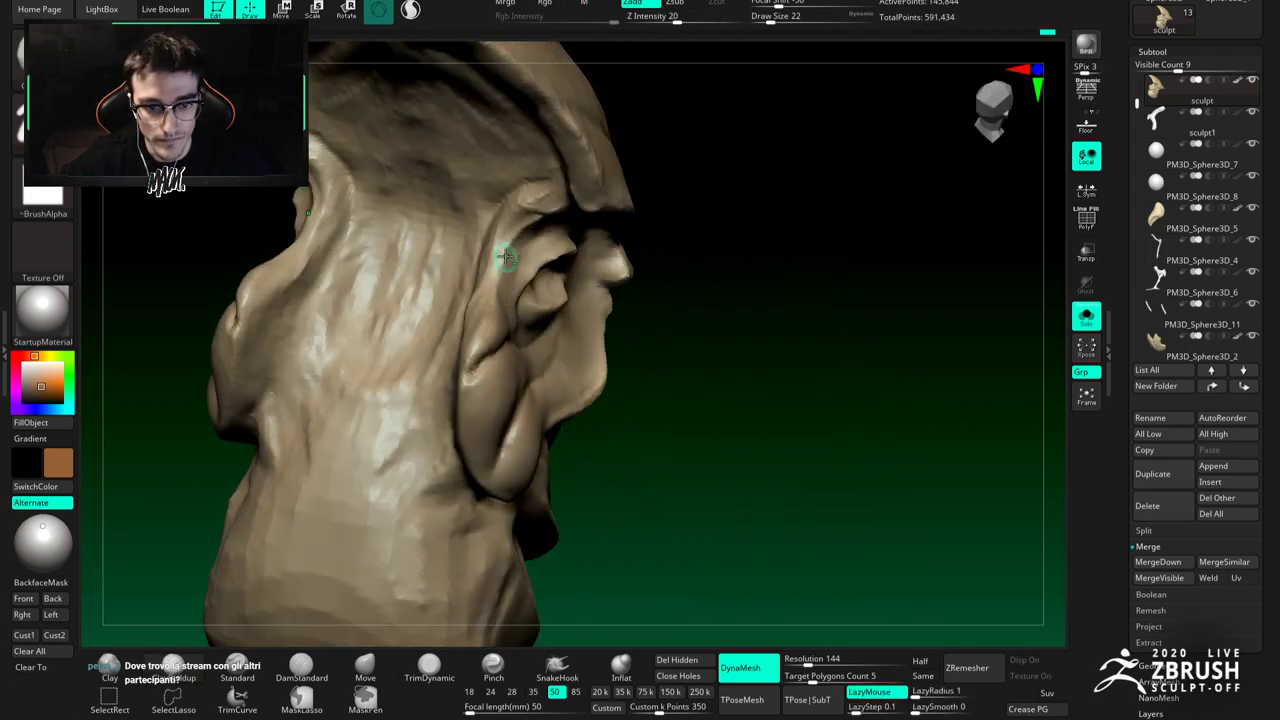
{"action": "left_click_drag", "start_coordinate": [487, 273], "coordinate": [490, 286], "text": "shift"}
Step: Sharpen the eyelid rims with Pinch at draw size 37 and smooth the eye socket
{"action": "mouse_move", "coordinate": [490, 270]}
{"action": "right_mouse_down"}
{"action": "mouse_move", "coordinate": [526, 206]}
{"action": "mouse_move", "coordinate": [485, 240]}
{"action": "mouse_move", "coordinate": [558, 296]}
{"action": "right_mouse_up"}
{"action": "key", "text": "space"}
{"action": "left_click", "coordinate": [506, 202]}
{"action": "left_click", "coordinate": [491, 666]}
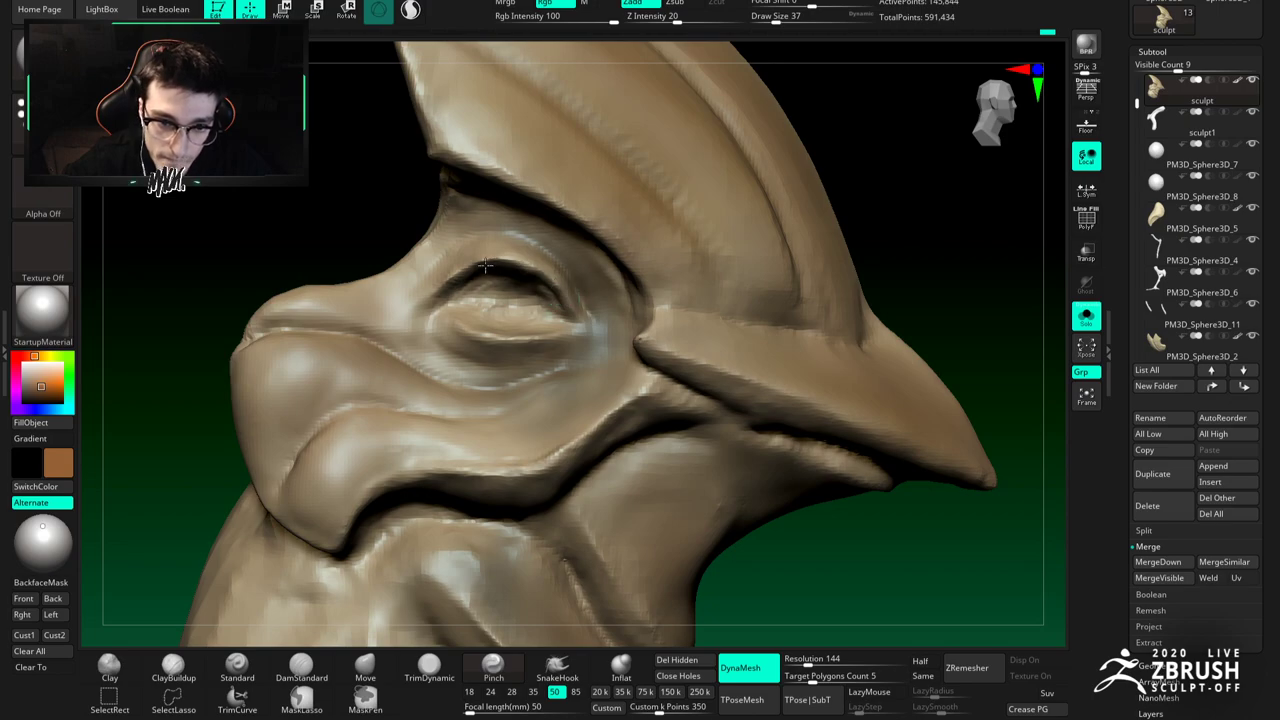
{"action": "right_click_drag", "start_coordinate": [490, 340], "coordinate": [468, 330]}
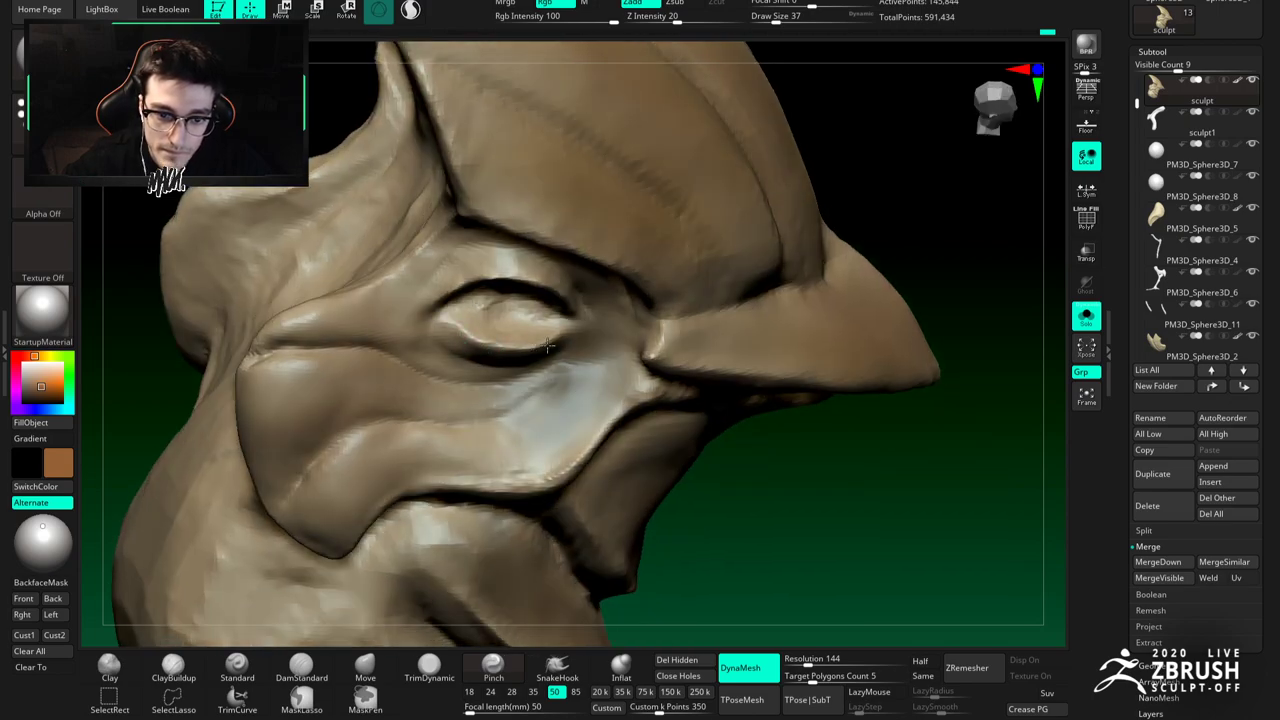
{"action": "left_click_drag", "start_coordinate": [522, 344], "coordinate": [549, 338]}
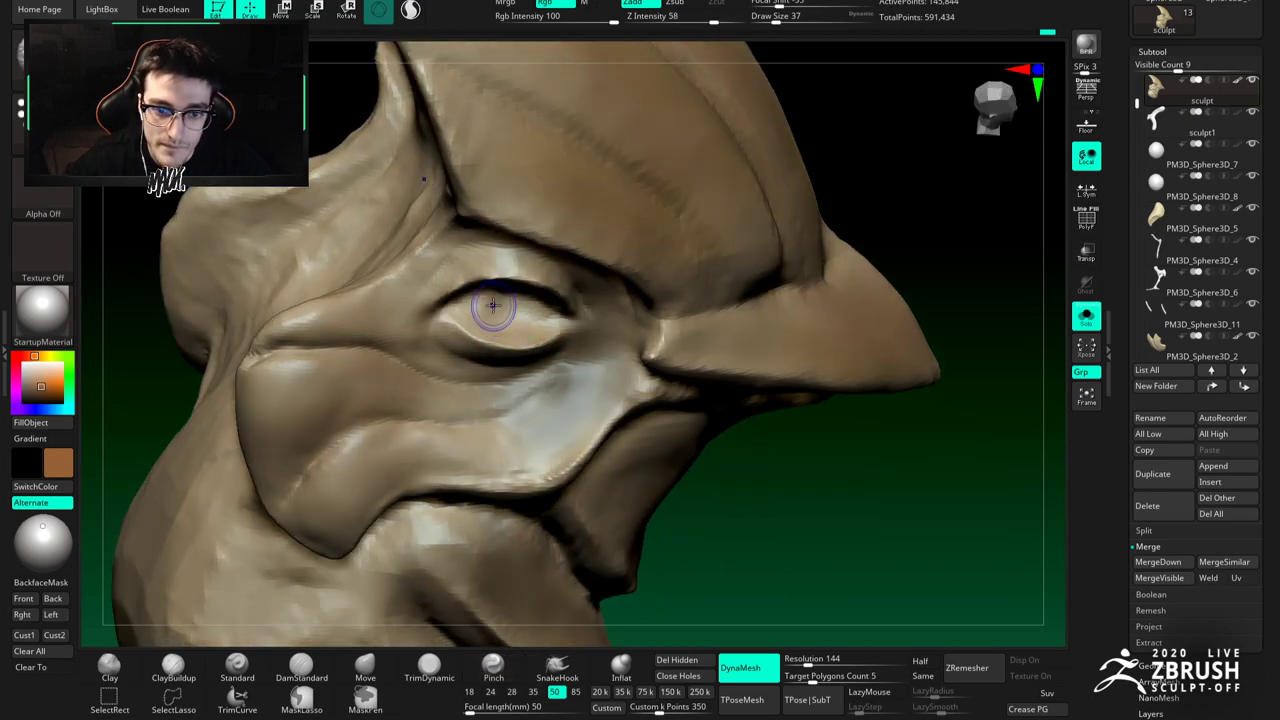
Step: Define the crease around the eye's inner corner and lower lid with DamStandard at draw size 37
{"action": "right_click_drag", "start_coordinate": [506, 314], "coordinate": [528, 280]}
{"action": "key", "text": "b"}
{"action": "key", "text": "d"}
{"action": "key", "text": "s"}
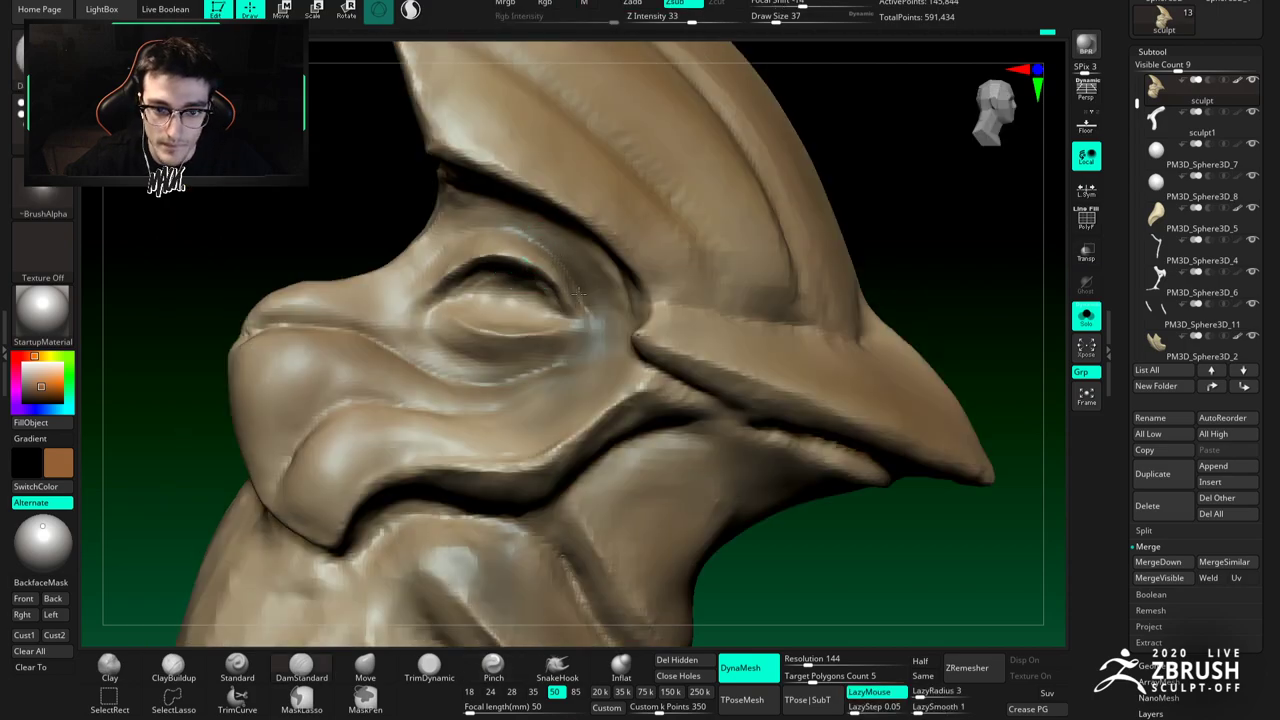
{"action": "mouse_move", "coordinate": [529, 277]}
{"action": "right_mouse_down", "text": "ctrl"}
{"action": "mouse_move", "coordinate": [560, 318]}
{"action": "mouse_move", "coordinate": [545, 264]}
{"action": "mouse_move", "coordinate": [475, 355]}
{"action": "right_mouse_up", "text": "ctrl"}
Step: Adjust the shape of the eye area with the Move brush at draw size 54
{"action": "left_click", "coordinate": [365, 694]}
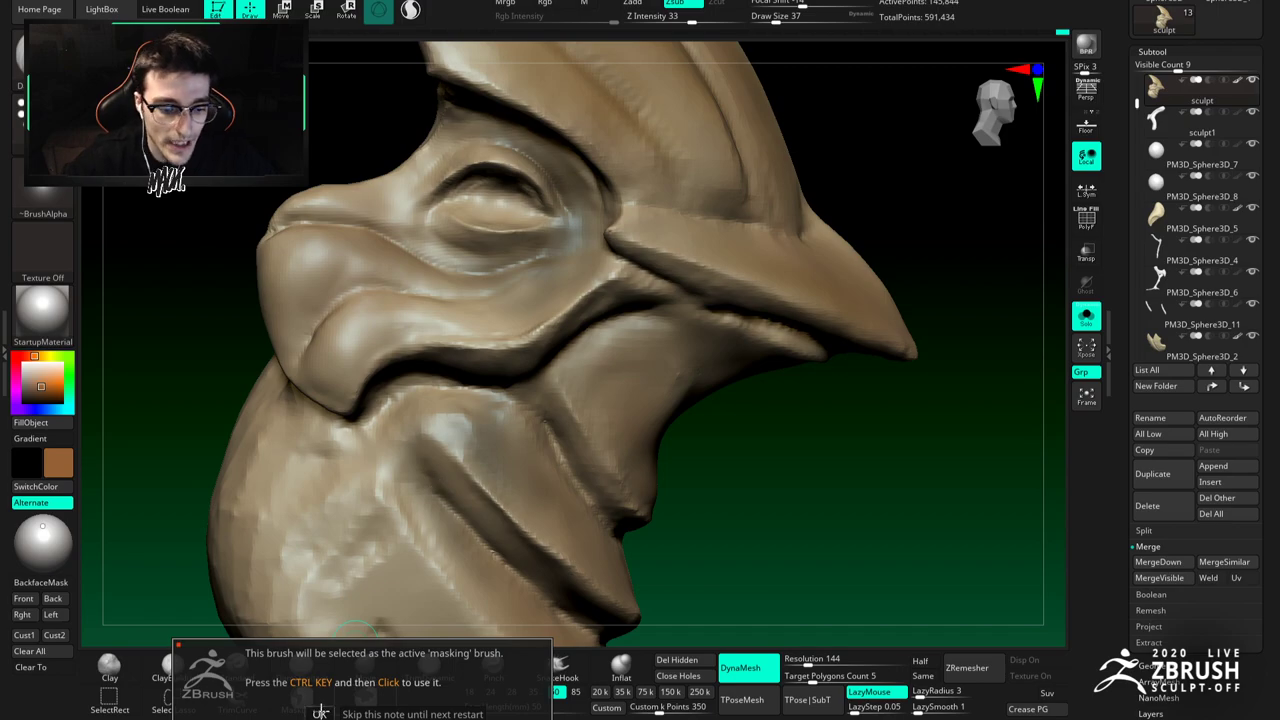
{"action": "left_click", "coordinate": [365, 665]}
{"action": "key", "text": "space"}
{"action": "key", "text": "space"}
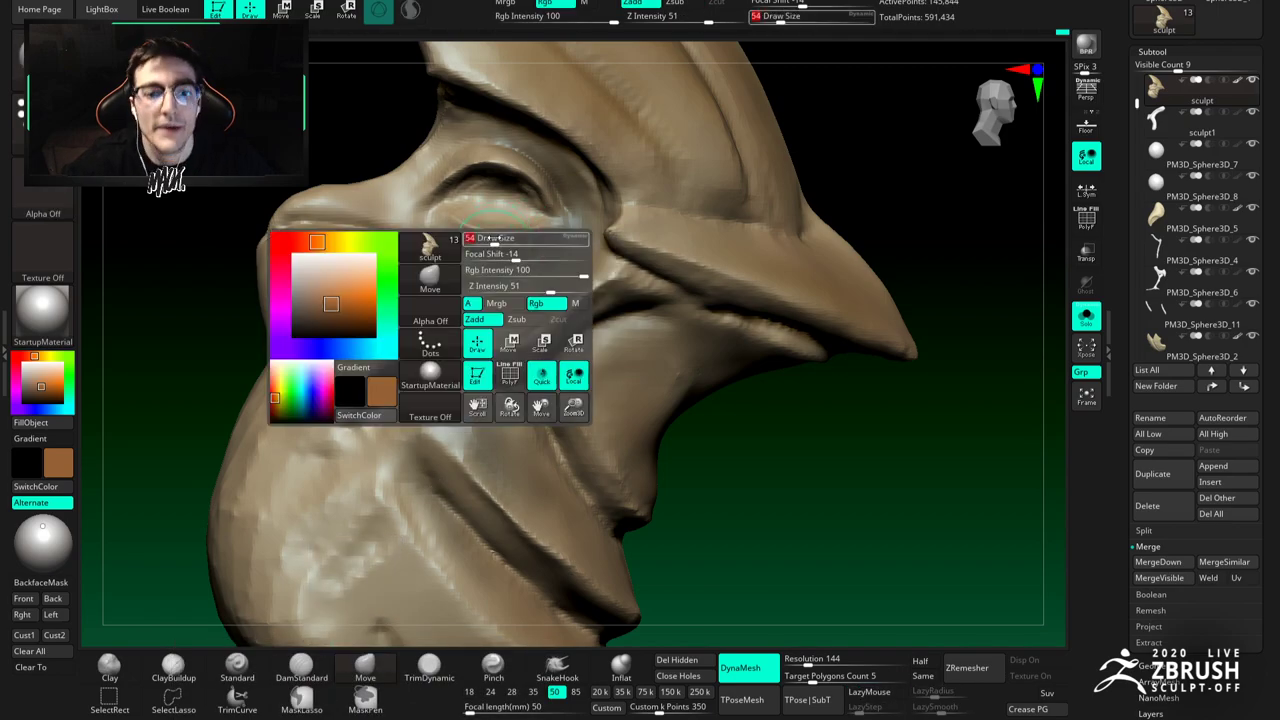
{"action": "mouse_move", "coordinate": [484, 256]}
{"action": "right_mouse_down", "text": "ctrl"}
{"action": "mouse_move", "coordinate": [520, 205]}
{"action": "mouse_move", "coordinate": [526, 280]}
{"action": "right_mouse_up", "text": "ctrl"}
Step: Refine the creases around the eye with DamStandard and smooth the surface beneath it at draw size 44
{"action": "key", "text": "b"}
{"action": "key", "text": "d"}
{"action": "key", "text": "s"}
{"action": "key", "text": "["}
{"action": "left_click_drag", "start_coordinate": [535, 216], "coordinate": [505, 190]}
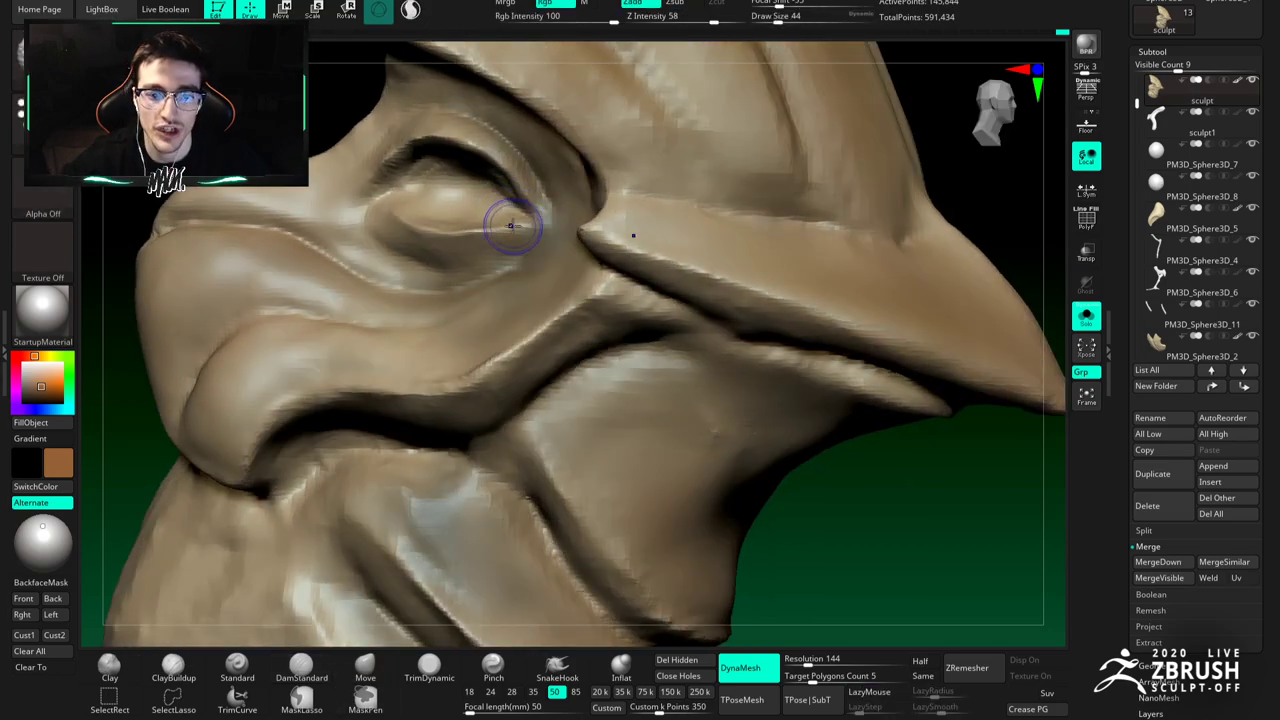
{"action": "right_click_drag", "start_coordinate": [512, 218], "coordinate": [505, 180], "text": "ctrl"}
{"action": "mouse_move", "coordinate": [503, 290]}
{"action": "right_mouse_down"}
{"action": "mouse_move", "coordinate": [455, 299]}
{"action": "mouse_move", "coordinate": [520, 290]}
{"action": "right_mouse_up"}
{"action": "left_click_drag", "start_coordinate": [488, 300], "coordinate": [508, 306], "text": "shift"}
{"action": "right_click_drag", "start_coordinate": [486, 305], "coordinate": [538, 285], "text": "alt"}
Step: Build up and smooth the cheek plate's rear lobe and sharpen its groove with DamStandard at draw size 44
{"action": "key", "text": "b"}
{"action": "key", "text": "c"}
{"action": "key", "text": "b"}
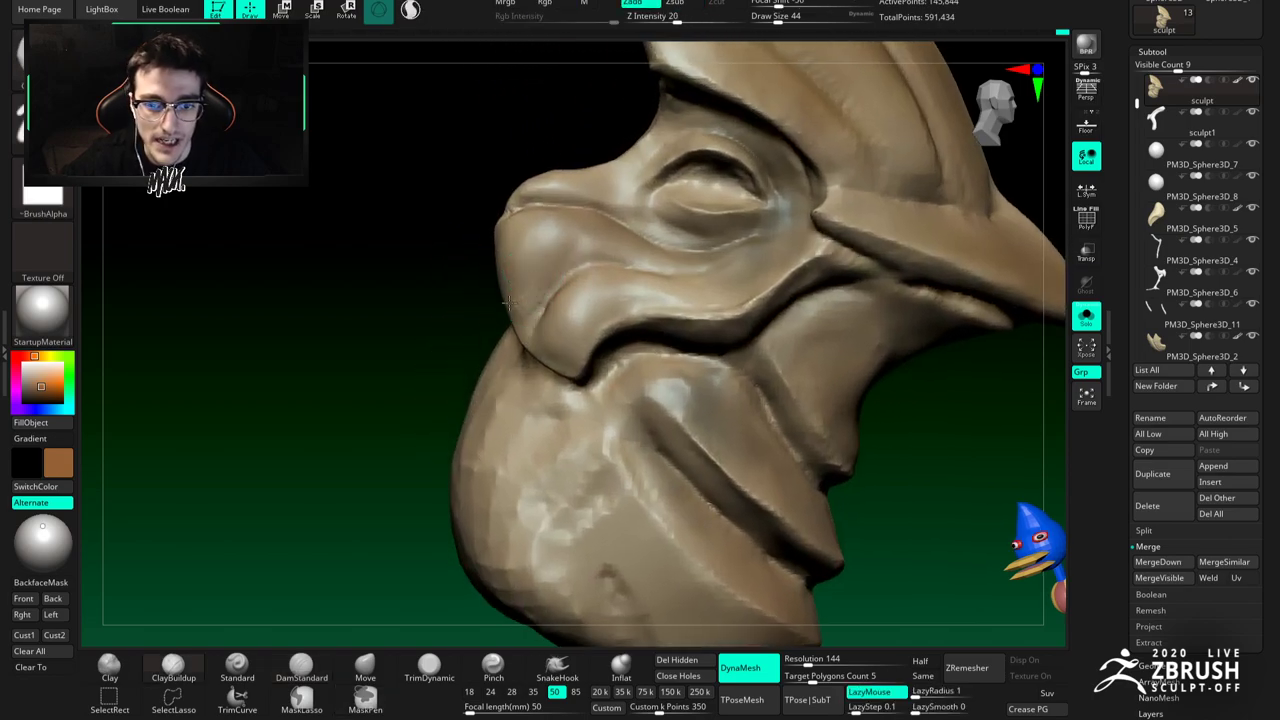
{"action": "left_click_drag", "start_coordinate": [508, 285], "coordinate": [540, 248], "text": "shift"}
{"action": "right_click_drag", "start_coordinate": [570, 282], "coordinate": [543, 285]}
{"action": "key", "text": "b"}
{"action": "key", "text": "d"}
{"action": "key", "text": "s"}
{"action": "left_click_drag", "start_coordinate": [557, 286], "coordinate": [541, 301]}
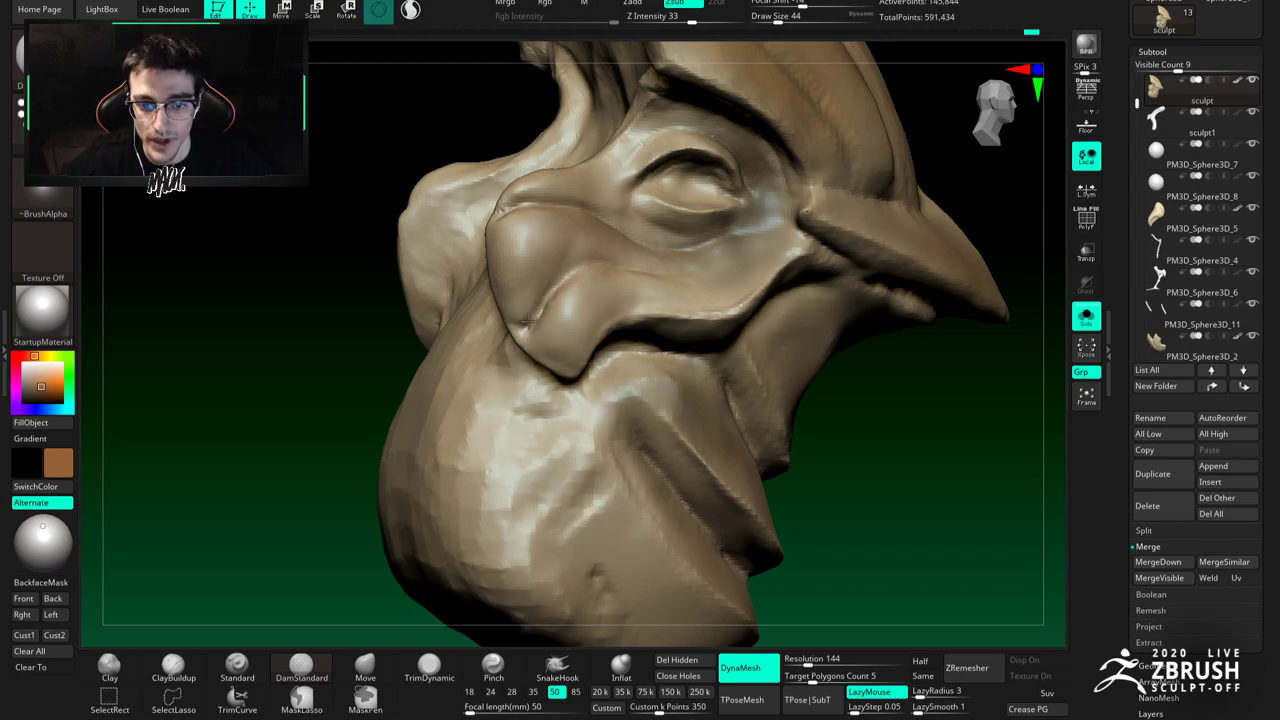
Step: Clean up the notch where the cheek plate's rear lobes meet with ClayBuildup and smoothing at draw size 44
{"action": "key", "text": "b"}
{"action": "key", "text": "c"}
{"action": "key", "text": "b"}
{"action": "left_click_drag", "start_coordinate": [528, 350], "coordinate": [540, 315], "text": "shift"}
{"action": "mouse_move", "coordinate": [540, 310]}
{"action": "right_mouse_down"}
{"action": "mouse_move", "coordinate": [512, 312]}
{"action": "mouse_move", "coordinate": [552, 320]}
{"action": "right_mouse_up"}
{"action": "left_click_drag", "start_coordinate": [554, 326], "coordinate": [560, 338], "text": "shift"}
{"action": "right_click_drag", "start_coordinate": [560, 338], "coordinate": [562, 302], "text": "ctrl"}
{"action": "mouse_move", "coordinate": [562, 302]}
{"action": "right_mouse_down"}
{"action": "mouse_move", "coordinate": [584, 300]}
{"action": "mouse_move", "coordinate": [543, 270]}
{"action": "mouse_move", "coordinate": [565, 292]}
{"action": "mouse_move", "coordinate": [529, 287]}
{"action": "right_mouse_up"}
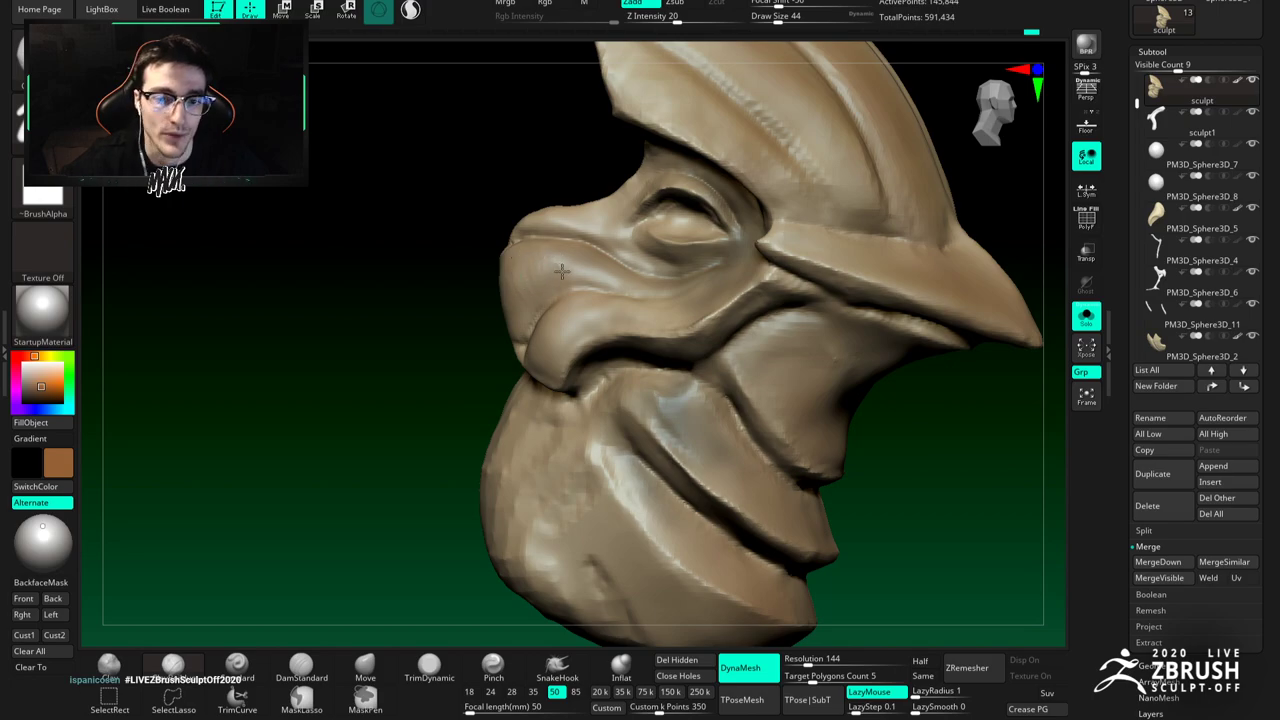
Step: Extend the crease between the cheek plate's upper and lower lobes toward the beak with DamStandard at draw size 29
{"action": "key", "text": "b"}
{"action": "key", "text": "s"}
{"action": "key", "text": "t"}
{"action": "key", "text": "b"}
{"action": "key", "text": "c"}
{"action": "key", "text": "b"}
{"action": "key", "text": "b"}
{"action": "key", "text": "d"}
{"action": "key", "text": "s"}
{"action": "right_click_drag", "start_coordinate": [564, 281], "coordinate": [592, 288]}
{"action": "mouse_move", "coordinate": [592, 288]}
{"action": "right_mouse_down", "text": "ctrl"}
{"action": "mouse_move", "coordinate": [568, 315]}
{"action": "mouse_move", "coordinate": [537, 318]}
{"action": "right_mouse_up", "text": "ctrl"}
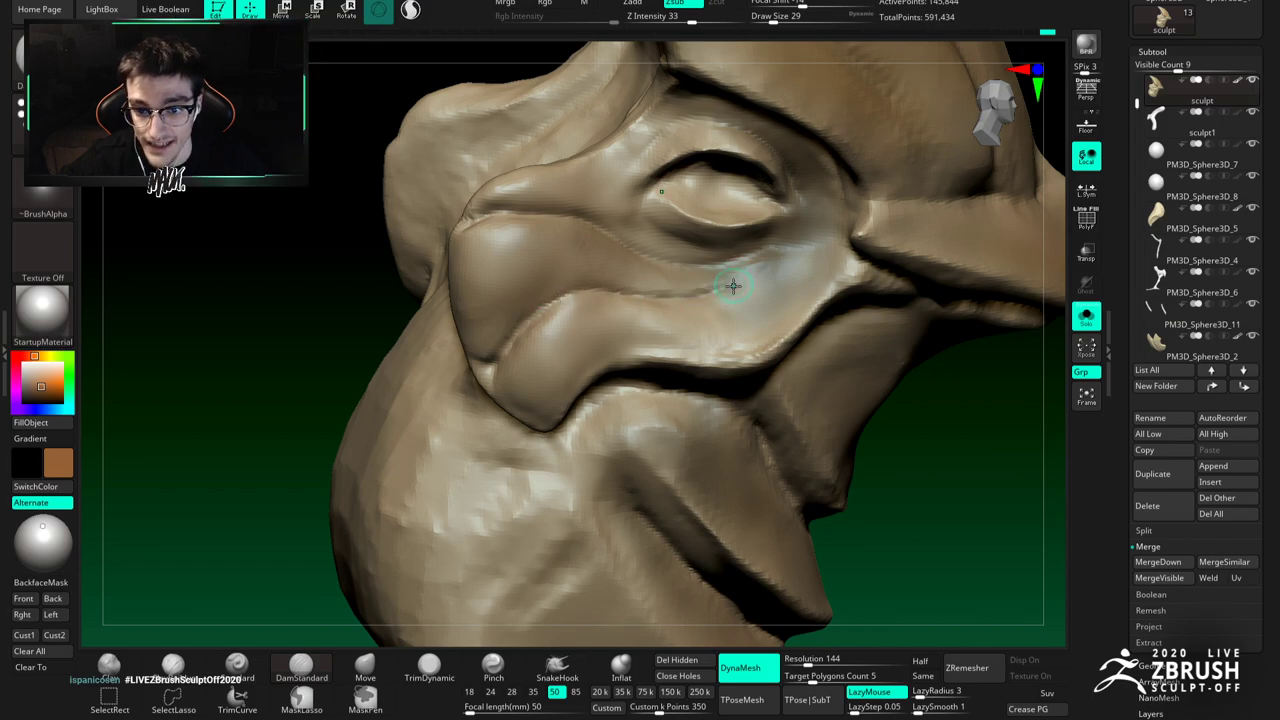
{"action": "right_click_drag", "start_coordinate": [694, 340], "coordinate": [752, 345]}
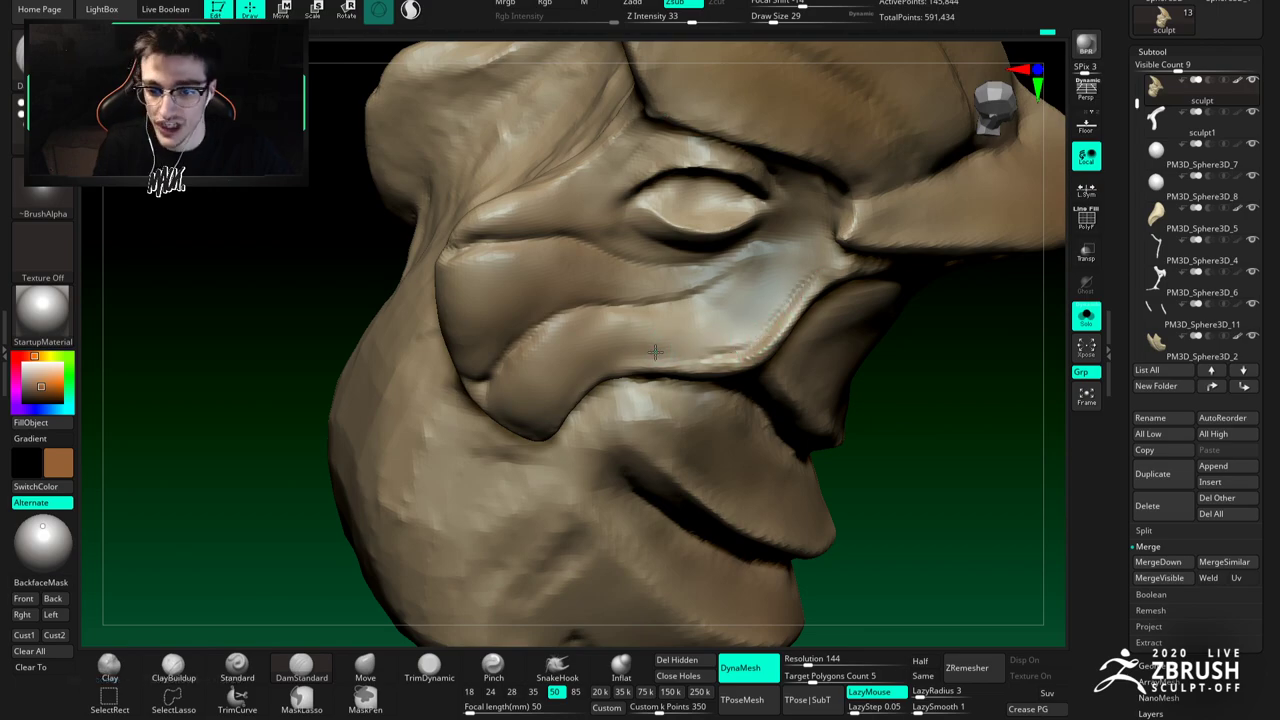
{"action": "right_click_drag", "start_coordinate": [659, 337], "coordinate": [723, 346]}
{"action": "key", "text": "shift"}
{"action": "key", "text": "shift"}
{"action": "mouse_move", "coordinate": [741, 326]}
{"action": "right_mouse_down", "text": "ctrl"}
{"action": "mouse_move", "coordinate": [744, 285]}
{"action": "mouse_move", "coordinate": [764, 319]}
{"action": "mouse_move", "coordinate": [686, 240]}
{"action": "mouse_move", "coordinate": [680, 275]}
{"action": "right_mouse_up", "text": "ctrl"}
Step: Show the whole bird again, then select and isolate the smooth curved plates in PM3D_Sphere3D_5
{"action": "left_click", "coordinate": [1085, 320]}
{"action": "mouse_move", "coordinate": [720, 355]}
{"action": "right_mouse_down"}
{"action": "mouse_move", "coordinate": [671, 372]}
{"action": "mouse_move", "coordinate": [607, 298]}
{"action": "right_mouse_up"}
{"action": "left_click", "coordinate": [702, 245], "text": "alt"}
{"action": "left_click", "coordinate": [1087, 346]}
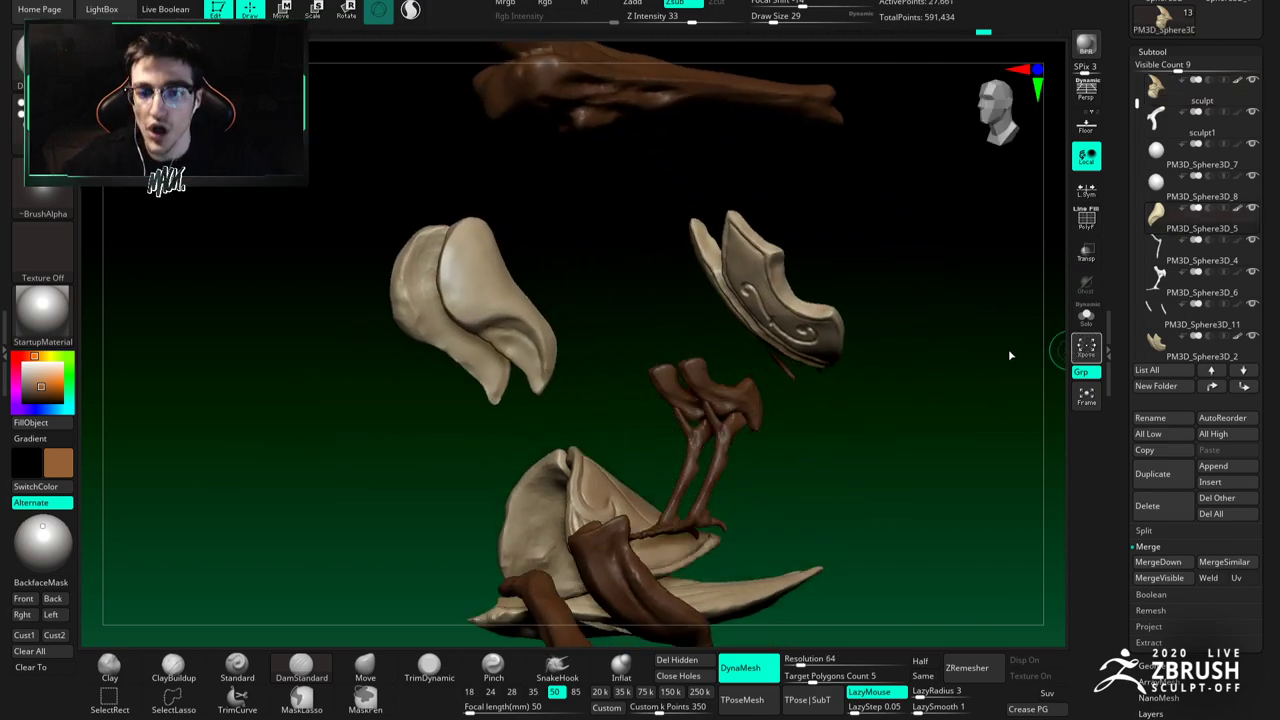
{"action": "left_click", "coordinate": [1087, 316]}
{"action": "mouse_move", "coordinate": [683, 255]}
{"action": "right_mouse_down", "text": "ctrl"}
{"action": "mouse_move", "coordinate": [594, 240]}
{"action": "mouse_move", "coordinate": [552, 322]}
{"action": "right_mouse_up", "text": "ctrl"}
Step: Set the draw size to 56 and remesh the curved plates with DynaMesh at resolution 112
{"action": "key", "text": "space"}
{"action": "left_click_drag", "start_coordinate": [603, 249], "coordinate": [614, 249]}
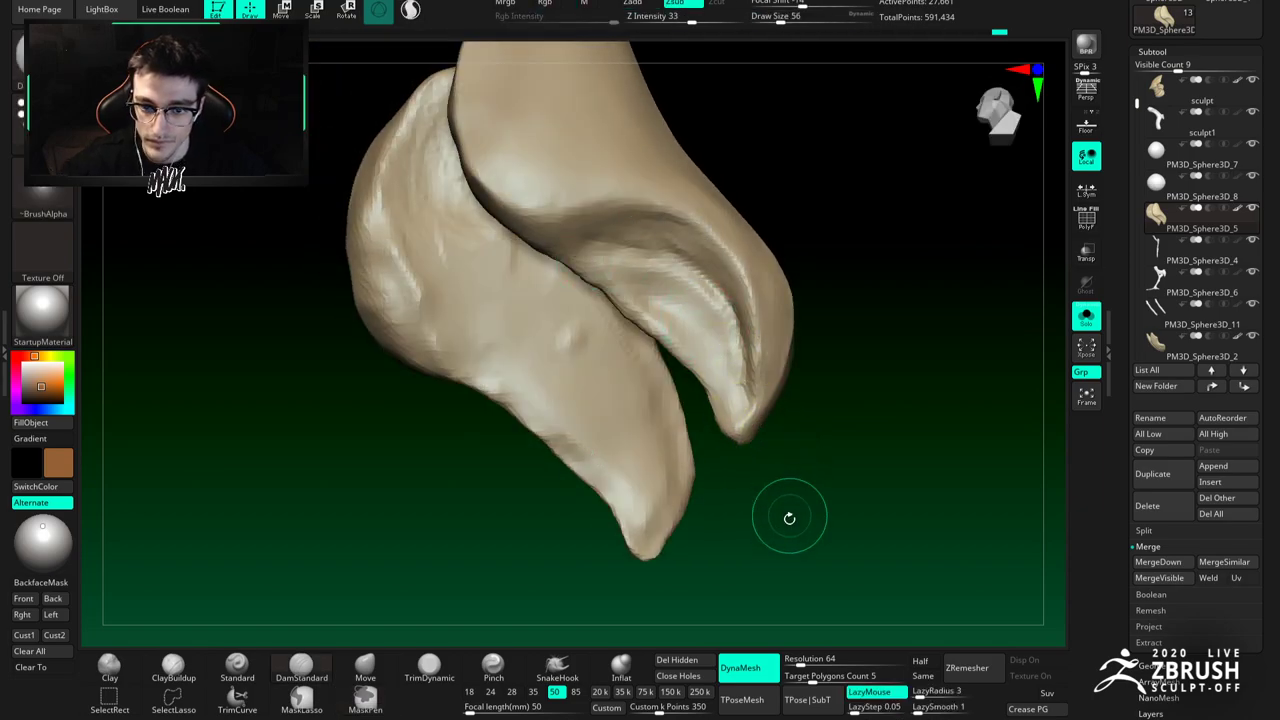
{"action": "left_click_drag", "start_coordinate": [799, 661], "coordinate": [805, 661]}
{"action": "mouse_move", "coordinate": [845, 433]}
{"action": "left_mouse_down", "text": "ctrl"}
{"action": "mouse_move", "coordinate": [880, 510]}
{"action": "mouse_move", "coordinate": [683, 313]}
{"action": "mouse_move", "coordinate": [579, 252]}
{"action": "mouse_move", "coordinate": [686, 264]}
{"action": "left_mouse_up", "text": "ctrl"}
Step: Sharpen the groove inside the plate's lower hollow with DamStandard at draw size 56 and fill its edge with ClayBuildup
{"action": "right_click_drag", "start_coordinate": [686, 264], "coordinate": [588, 245]}
{"action": "left_click_drag", "start_coordinate": [588, 245], "coordinate": [679, 264]}
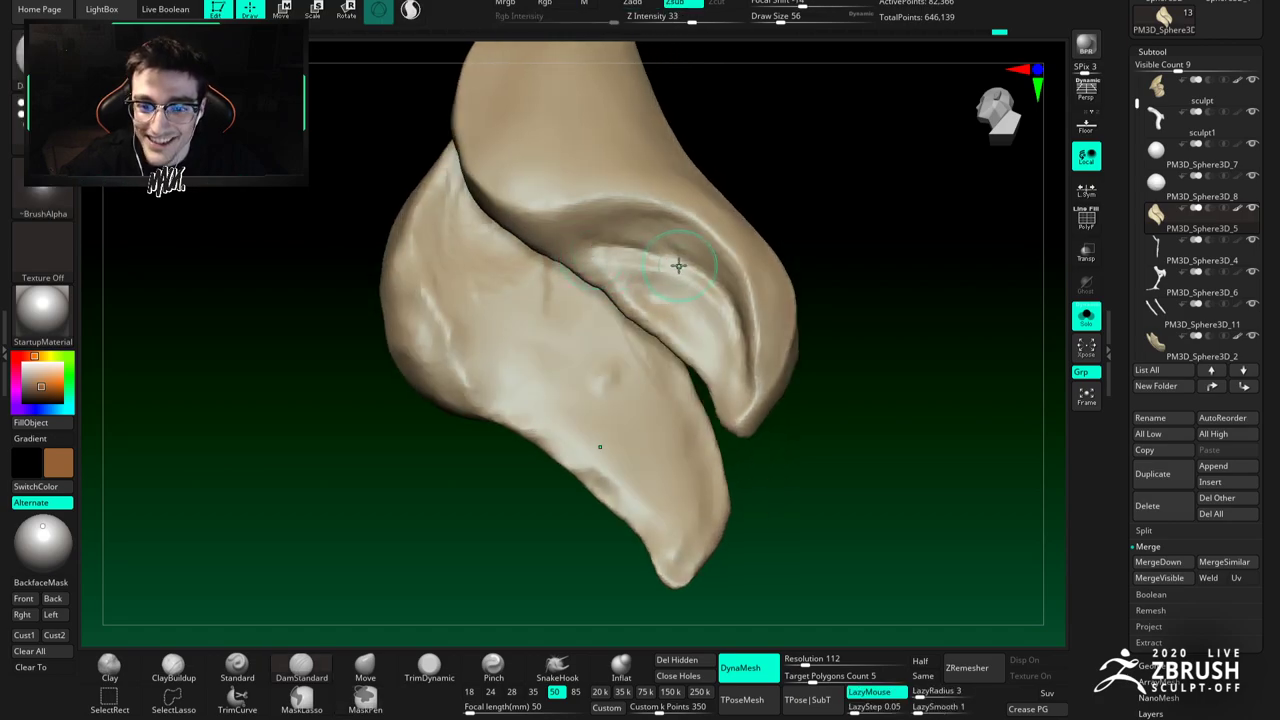
{"action": "right_click_drag", "start_coordinate": [705, 309], "coordinate": [646, 257]}
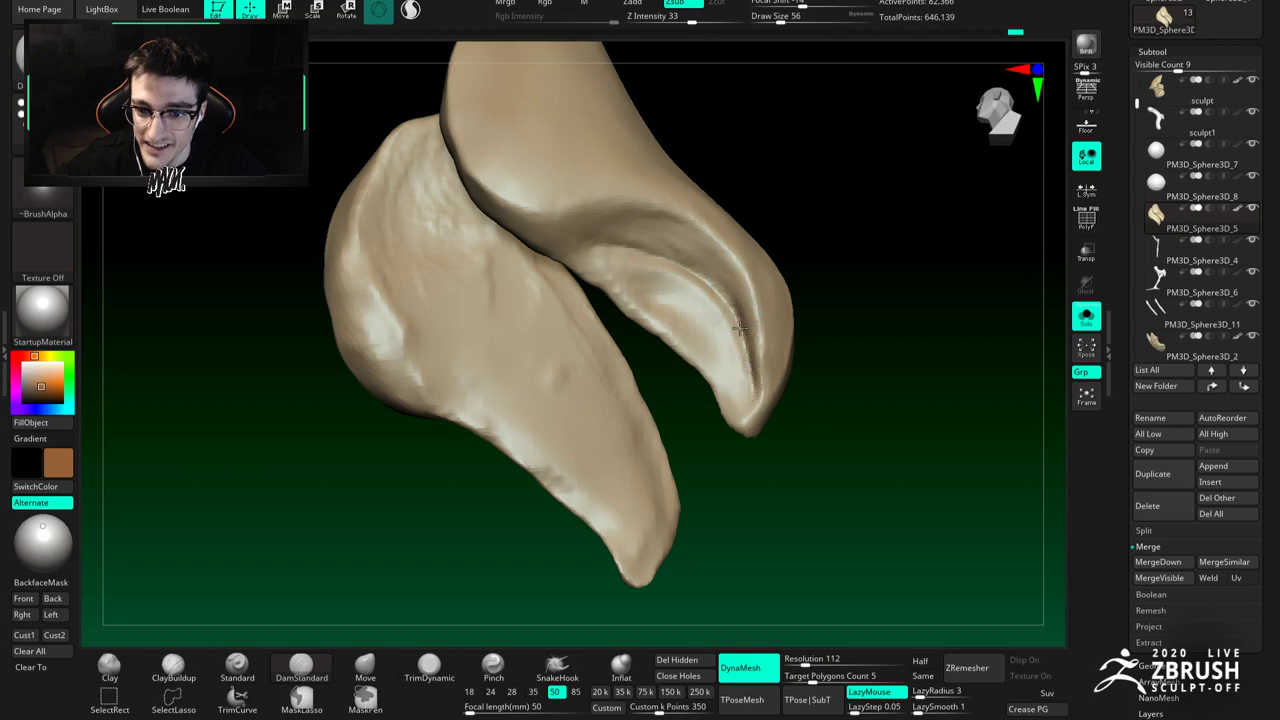
{"action": "key", "text": "b"}
{"action": "key", "text": "c"}
{"action": "key", "text": "b"}
{"action": "right_click_drag", "start_coordinate": [749, 305], "coordinate": [690, 325]}
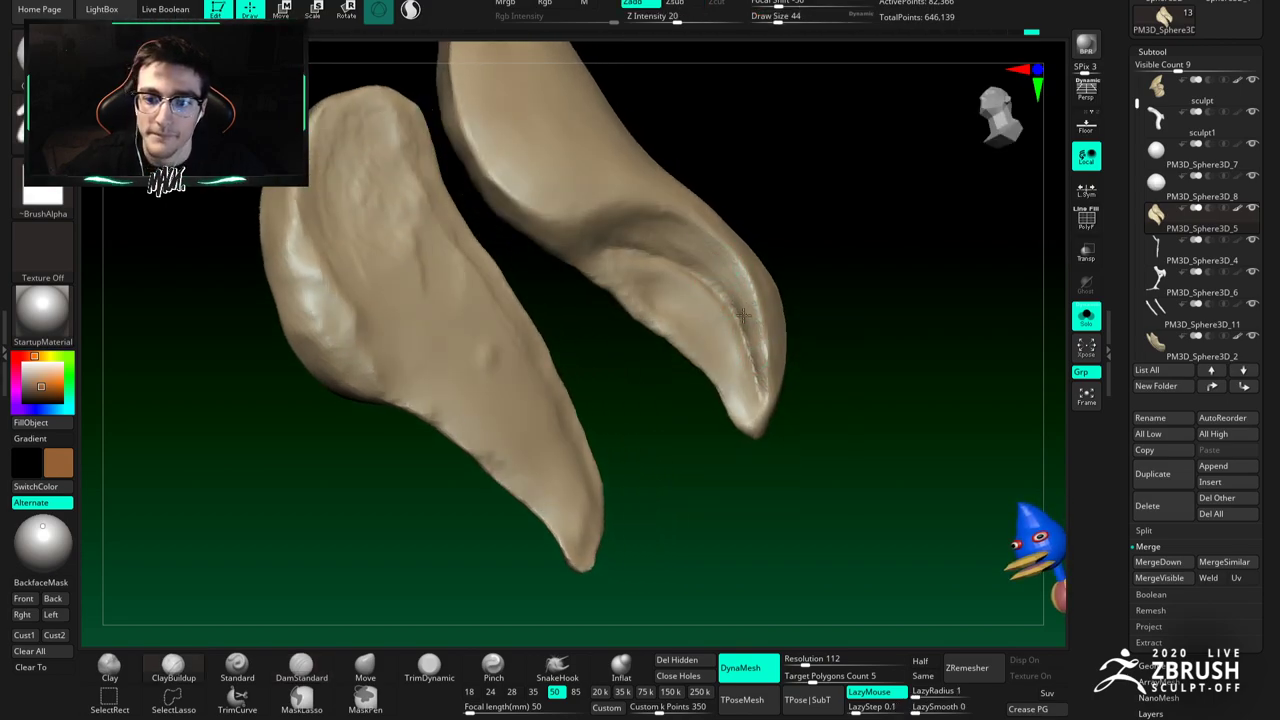
{"action": "mouse_move", "coordinate": [703, 274]}
{"action": "right_mouse_down"}
{"action": "mouse_move", "coordinate": [672, 245]}
{"action": "mouse_move", "coordinate": [603, 249]}
{"action": "right_mouse_up"}
Step: Shape the ridges inside the plate's hollow with DamStandard and ClayBuildup, smoothing them at draw size 44
{"action": "key", "text": "b"}
{"action": "key", "text": "d"}
{"action": "key", "text": "s"}
{"action": "right_click_drag", "start_coordinate": [706, 298], "coordinate": [671, 293]}
{"action": "key", "text": "b"}
{"action": "key", "text": "c"}
{"action": "key", "text": "b"}
{"action": "mouse_move", "coordinate": [717, 364]}
{"action": "left_mouse_down"}
{"action": "mouse_move", "coordinate": [690, 312]}
{"action": "mouse_move", "coordinate": [703, 335]}
{"action": "mouse_move", "coordinate": [687, 242]}
{"action": "left_mouse_up"}
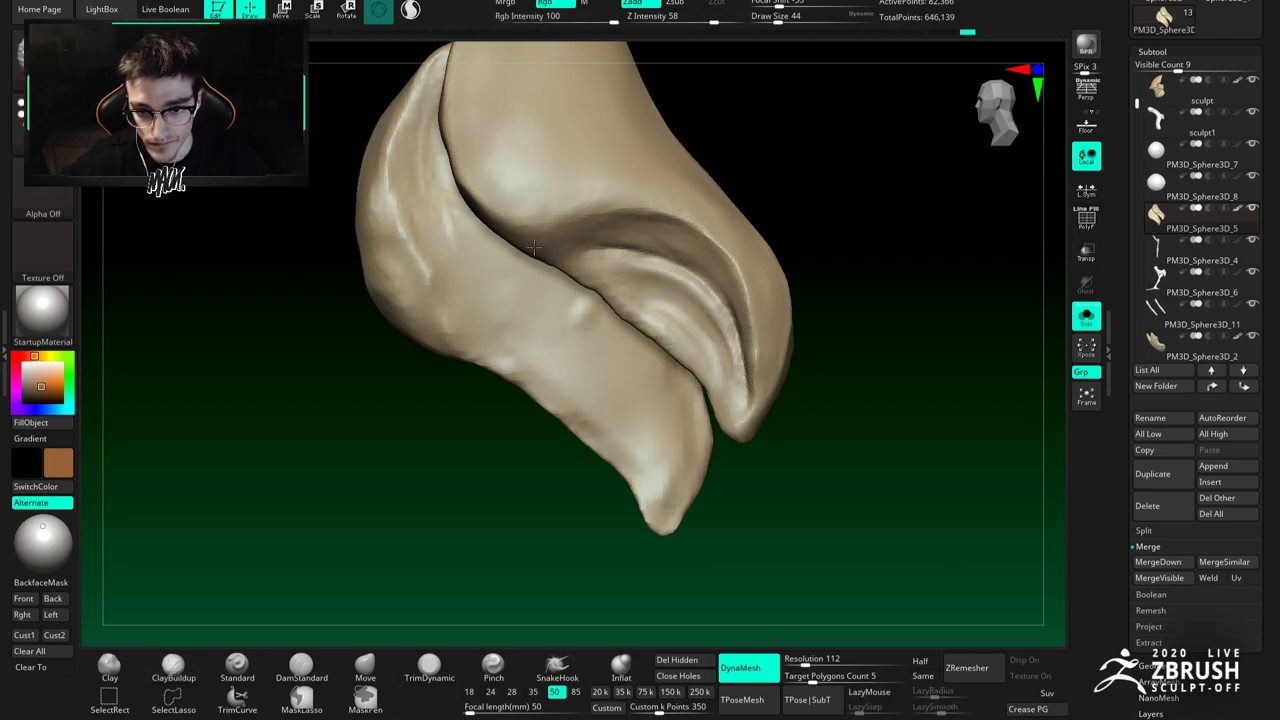
Step: Refine the hollow's upper edge with ClayBuildup at draw size 65 and DamStandard at draw size 46
{"action": "key", "text": "space"}
{"action": "left_click_drag", "start_coordinate": [581, 242], "coordinate": [588, 242]}
{"action": "right_click_drag", "start_coordinate": [588, 310], "coordinate": [582, 232]}
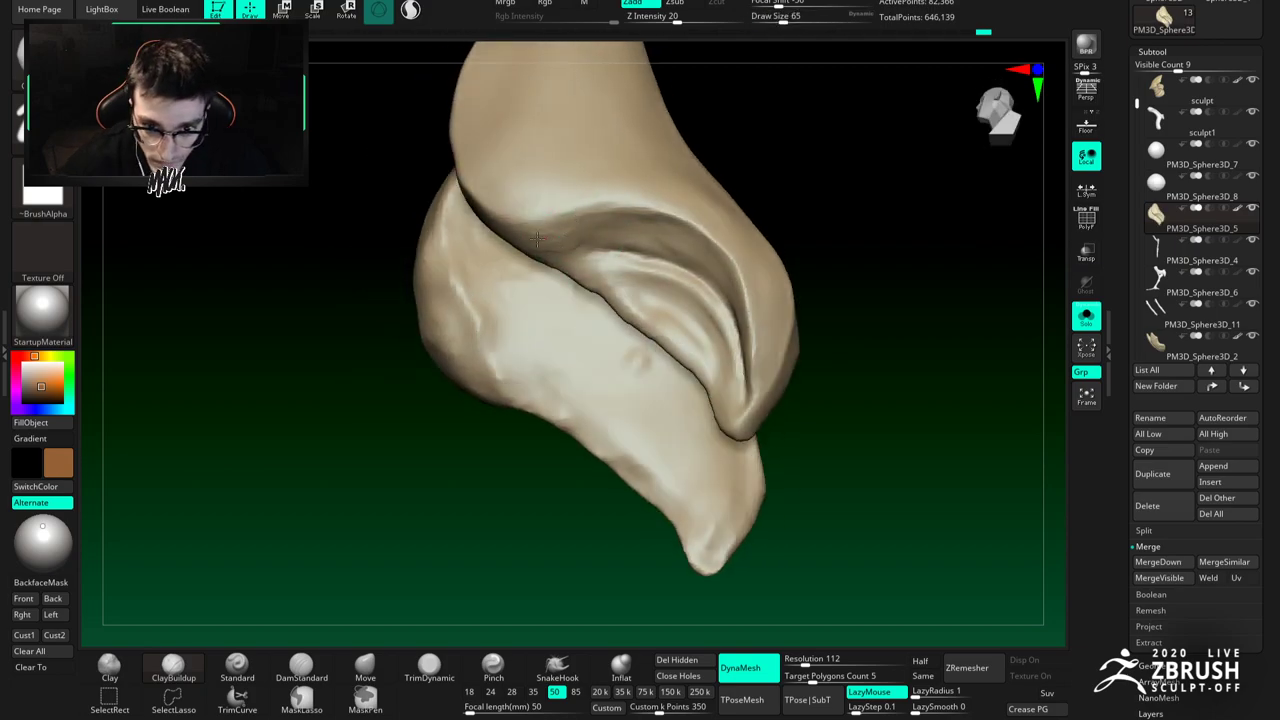
{"action": "key", "text": "b"}
{"action": "key", "text": "d"}
{"action": "key", "text": "s"}
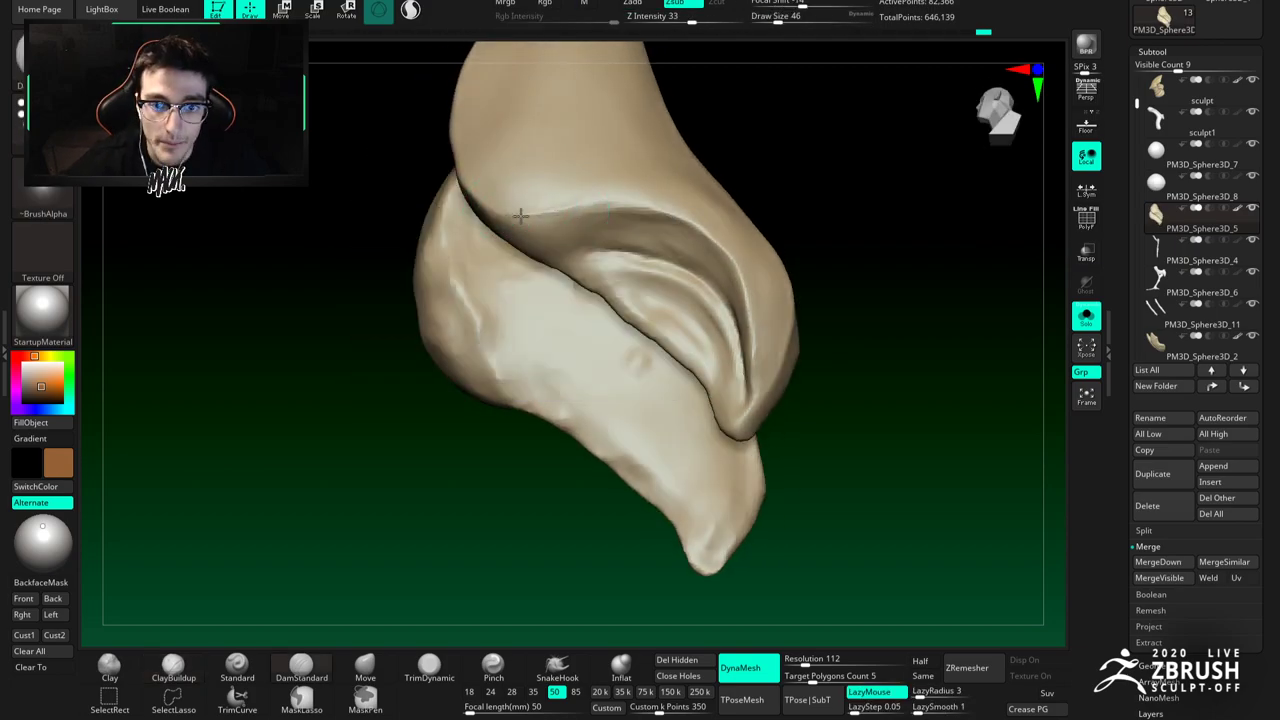
{"action": "mouse_move", "coordinate": [621, 224]}
{"action": "left_mouse_down"}
{"action": "mouse_move", "coordinate": [520, 226]}
{"action": "mouse_move", "coordinate": [580, 201]}
{"action": "left_mouse_up"}
Step: Smooth the plate surface above the hollow and along its outer edge at draw size 46
{"action": "key", "text": "b"}
{"action": "key", "text": "c"}
{"action": "key", "text": "b"}
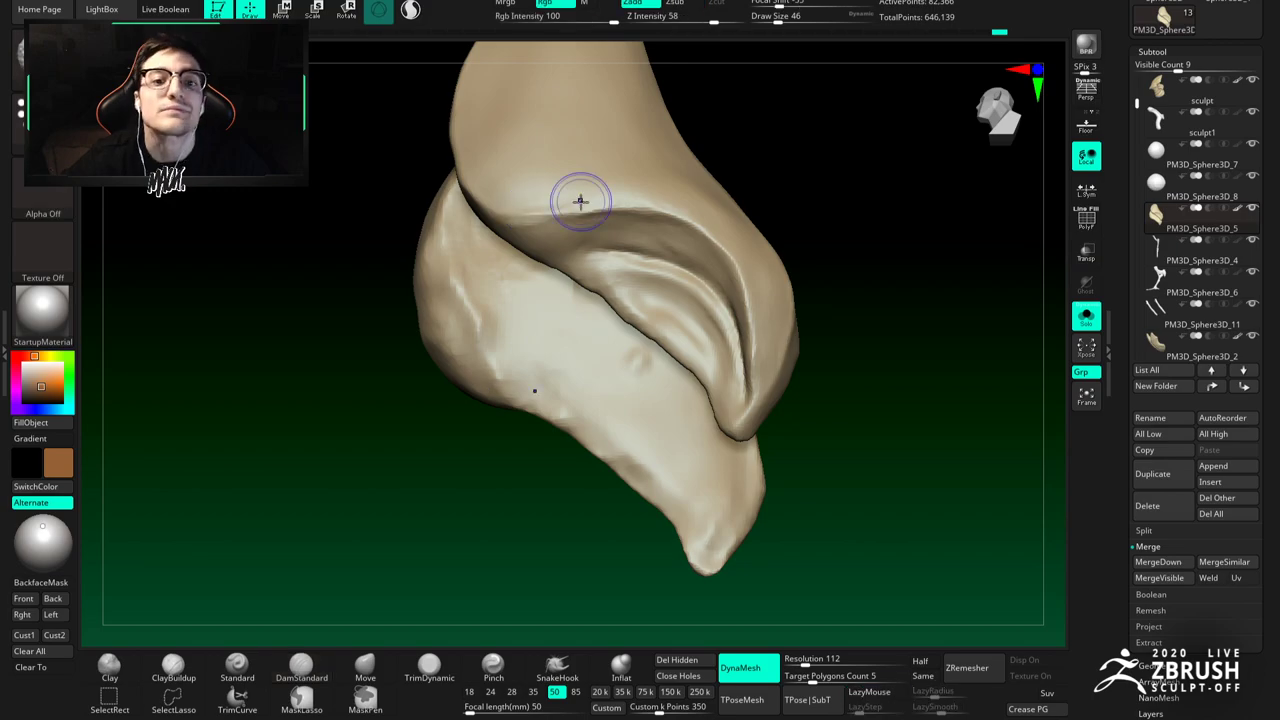
{"action": "right_click_drag", "start_coordinate": [580, 201], "coordinate": [533, 206]}
{"action": "left_click_drag", "start_coordinate": [551, 198], "coordinate": [540, 202], "text": "shift"}
{"action": "left_click_drag", "start_coordinate": [470, 119], "coordinate": [468, 152], "text": "shift"}
{"action": "mouse_move", "coordinate": [470, 152]}
{"action": "right_mouse_down", "text": "shift"}
{"action": "mouse_move", "coordinate": [498, 198]}
{"action": "mouse_move", "coordinate": [497, 182]}
{"action": "right_mouse_up", "text": "shift"}
Step: Show the whole bird, select the legs in PM3D_Sphere3D_6, set the active colour to white and isolate them
{"action": "left_click", "coordinate": [1085, 320]}
{"action": "right_click_drag", "start_coordinate": [826, 354], "coordinate": [880, 306], "text": "ctrl"}
{"action": "left_click", "coordinate": [645, 330], "text": "alt"}
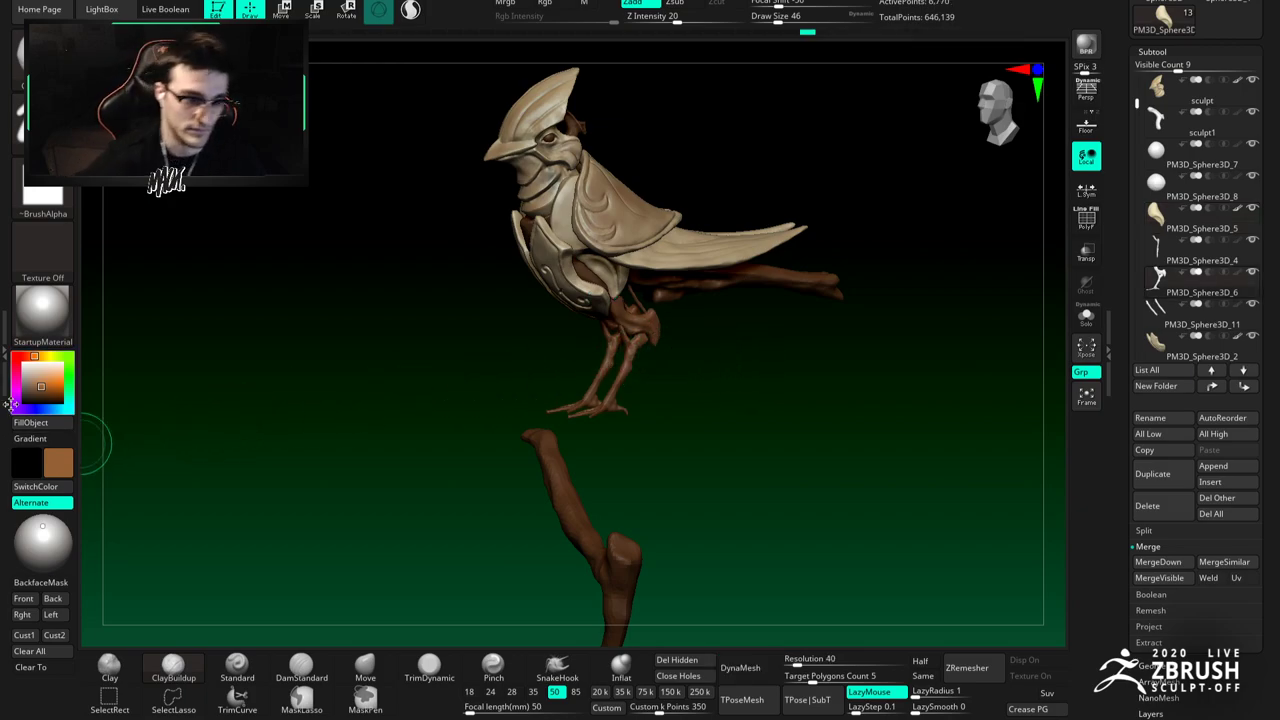
{"action": "left_click_drag", "start_coordinate": [14, 358], "coordinate": [12, 356]}
{"action": "left_click", "coordinate": [1084, 315]}
{"action": "right_click_drag", "start_coordinate": [789, 325], "coordinate": [747, 524], "text": "ctrl"}
{"action": "right_click_drag", "start_coordinate": [747, 524], "coordinate": [742, 470], "text": "alt"}
{"action": "right_click_drag", "start_coordinate": [742, 470], "coordinate": [705, 365], "text": "alt"}
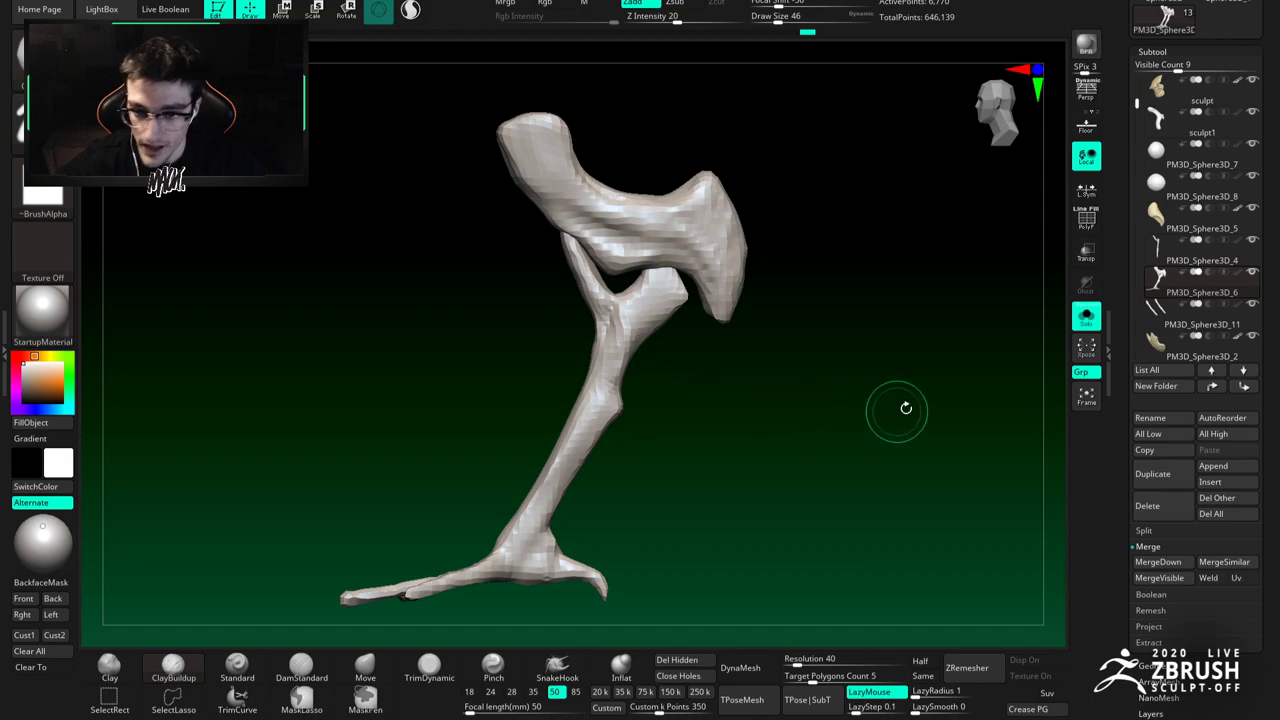
Step: Open the legs' geometry settings and display the polyframe to check their topology and polygroups
{"action": "left_click", "coordinate": [1160, 51]}
{"action": "left_click", "coordinate": [1160, 66]}
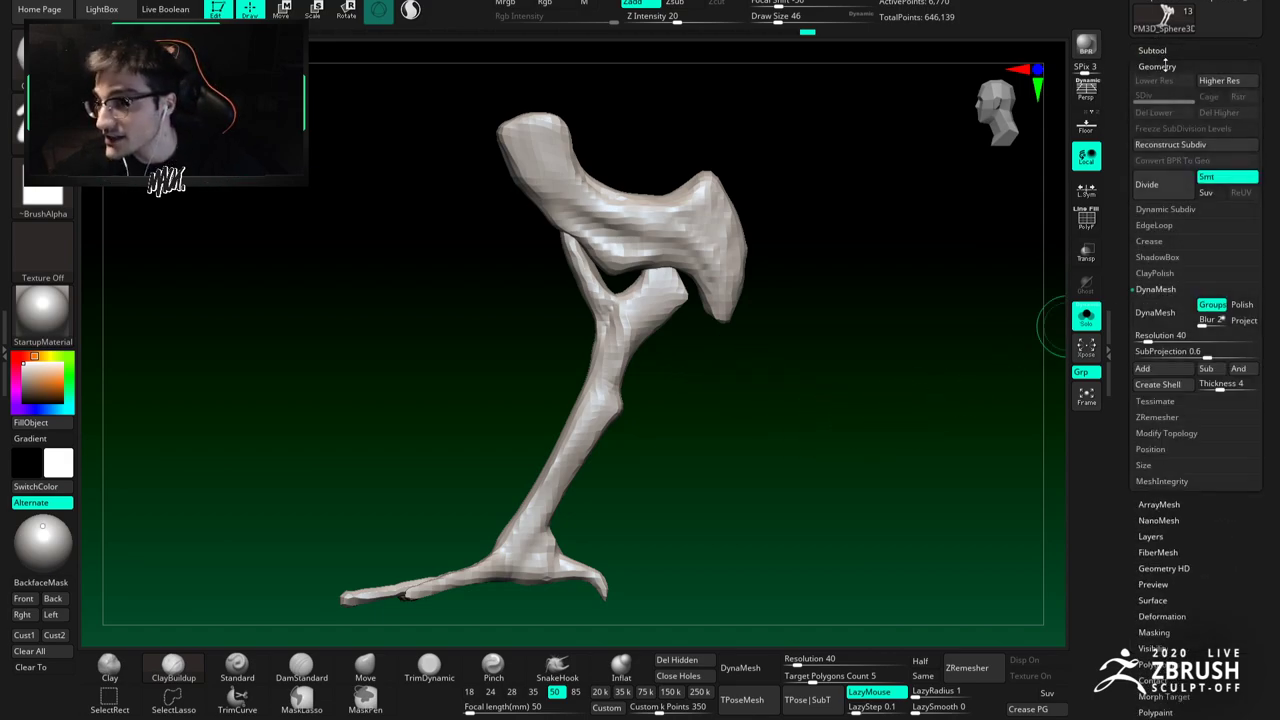
{"action": "left_click", "coordinate": [1160, 64]}
{"action": "left_click", "coordinate": [1160, 65]}
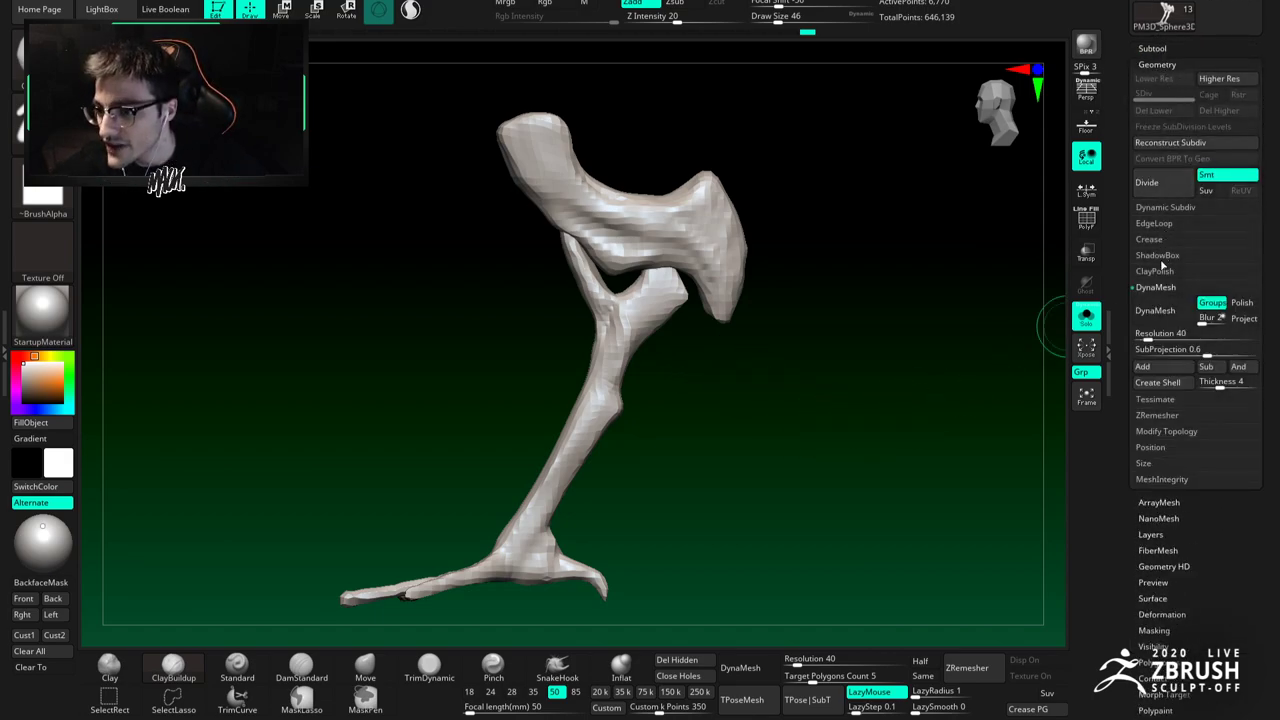
{"action": "left_click", "coordinate": [1087, 219]}
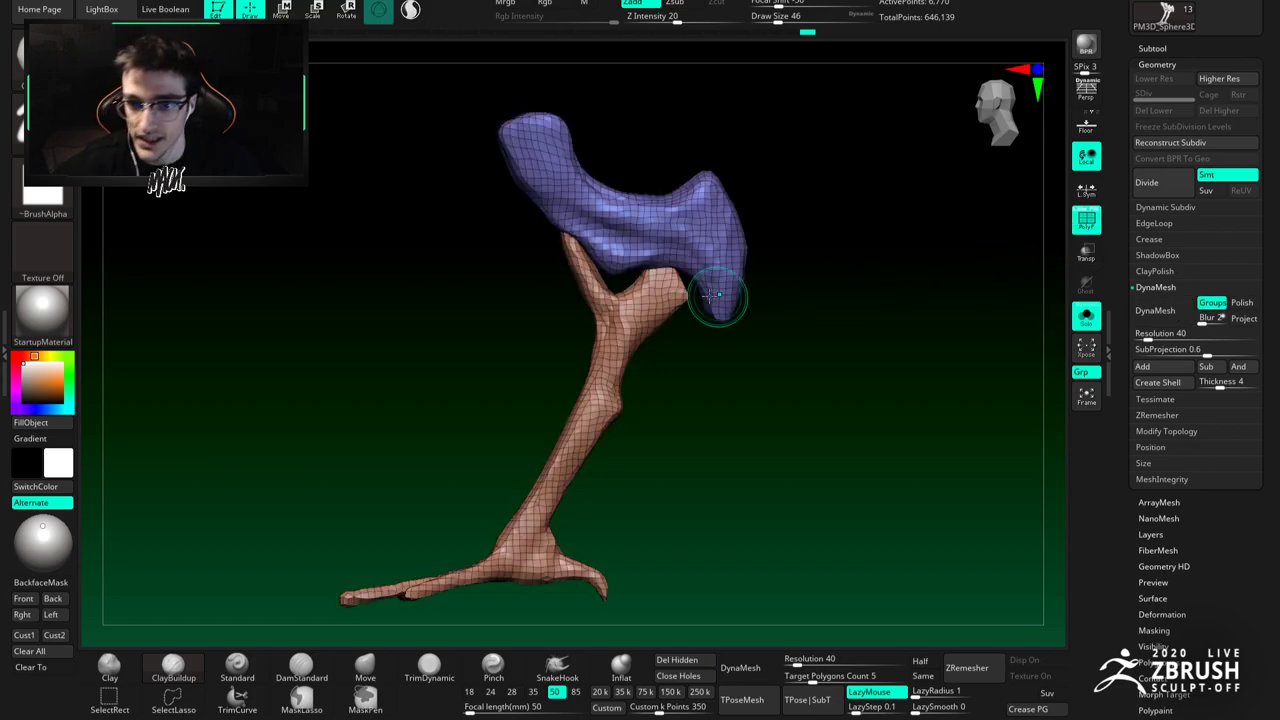
{"action": "right_click_drag", "start_coordinate": [722, 297], "coordinate": [680, 262]}
Step: Try remeshing the legs with DynaMesh at resolution 88
{"action": "left_click", "coordinate": [365, 667]}
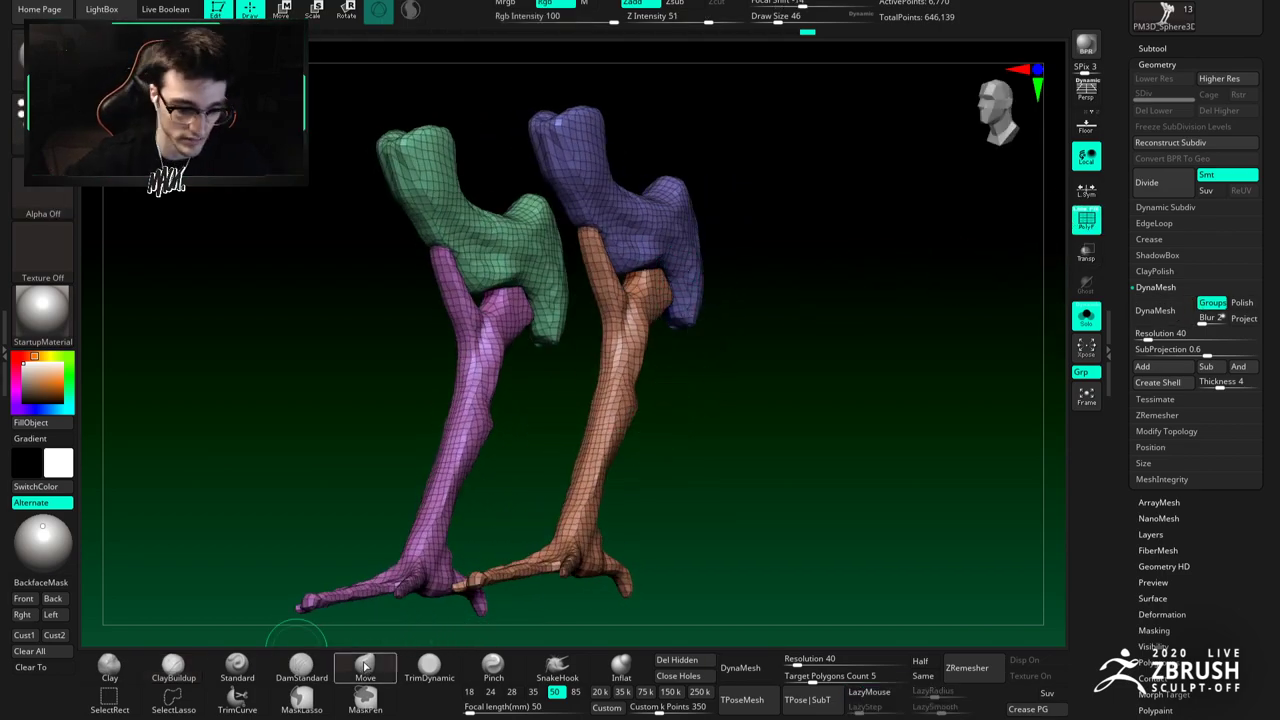
{"action": "left_click", "coordinate": [808, 658]}
{"action": "type", "text": "96"}
{"action": "key", "text": "Return"}
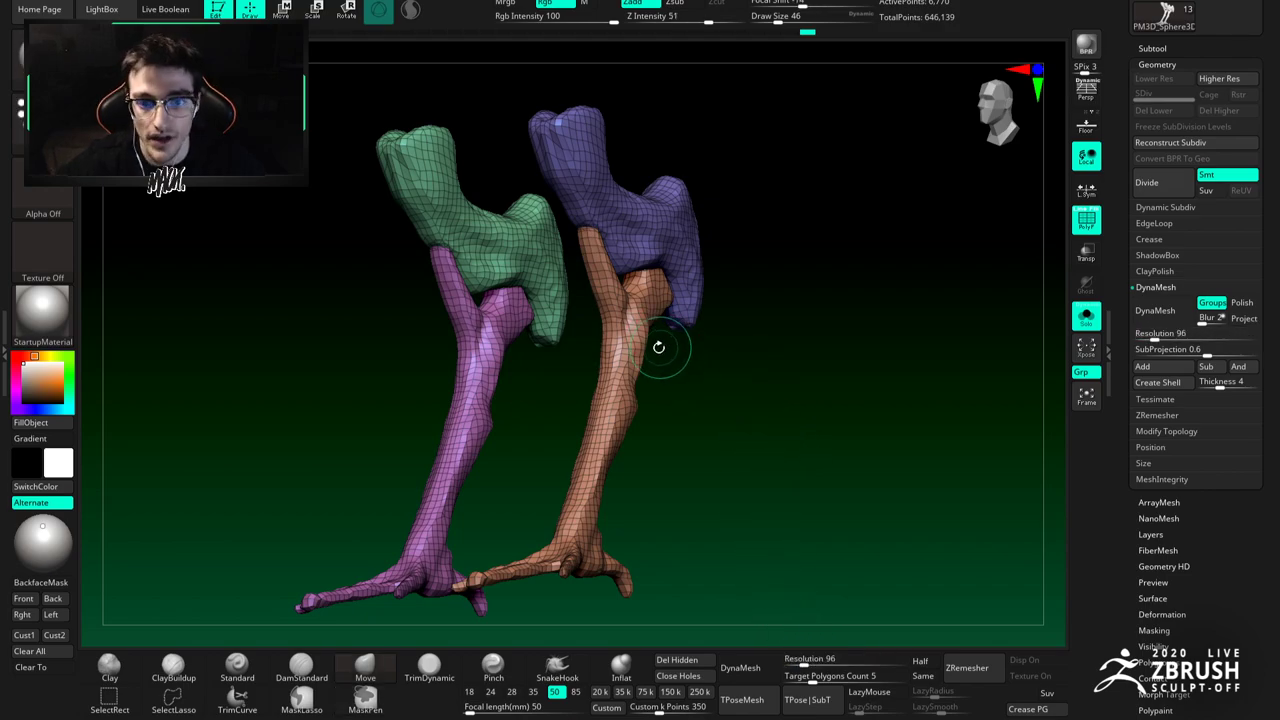
{"action": "left_click_drag", "start_coordinate": [686, 377], "coordinate": [722, 392]}
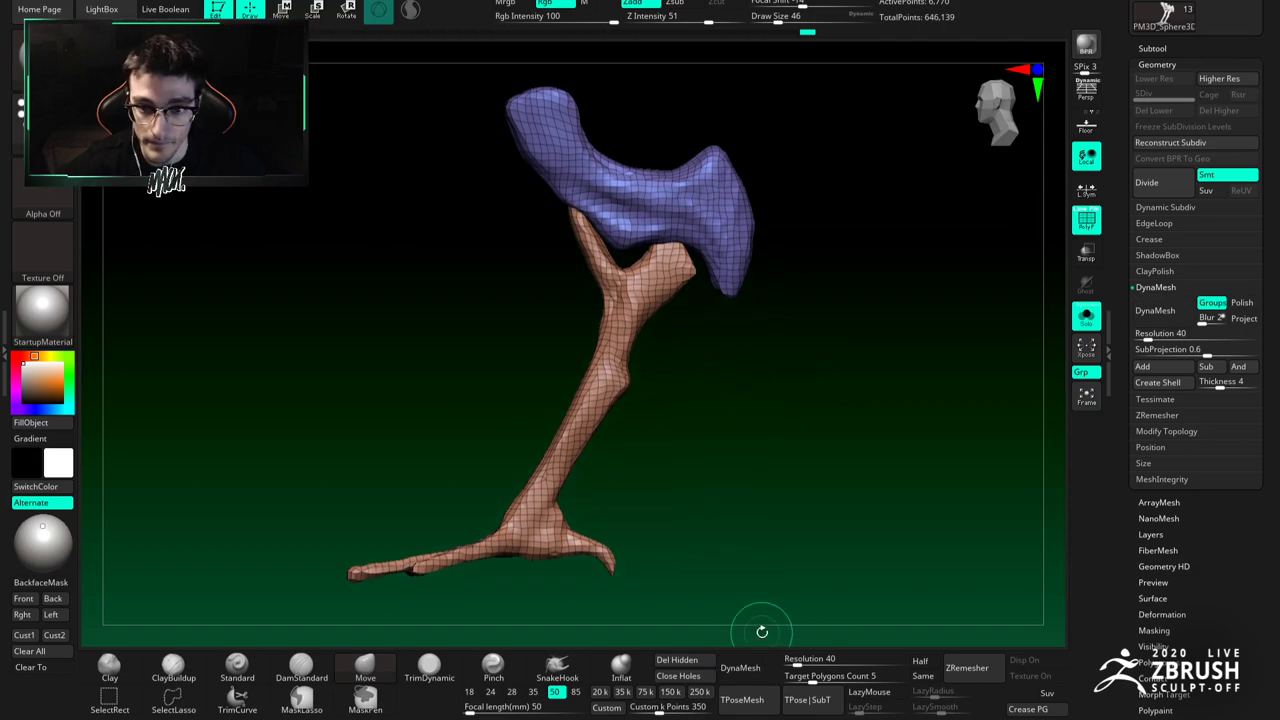
{"action": "left_click", "coordinate": [745, 667]}
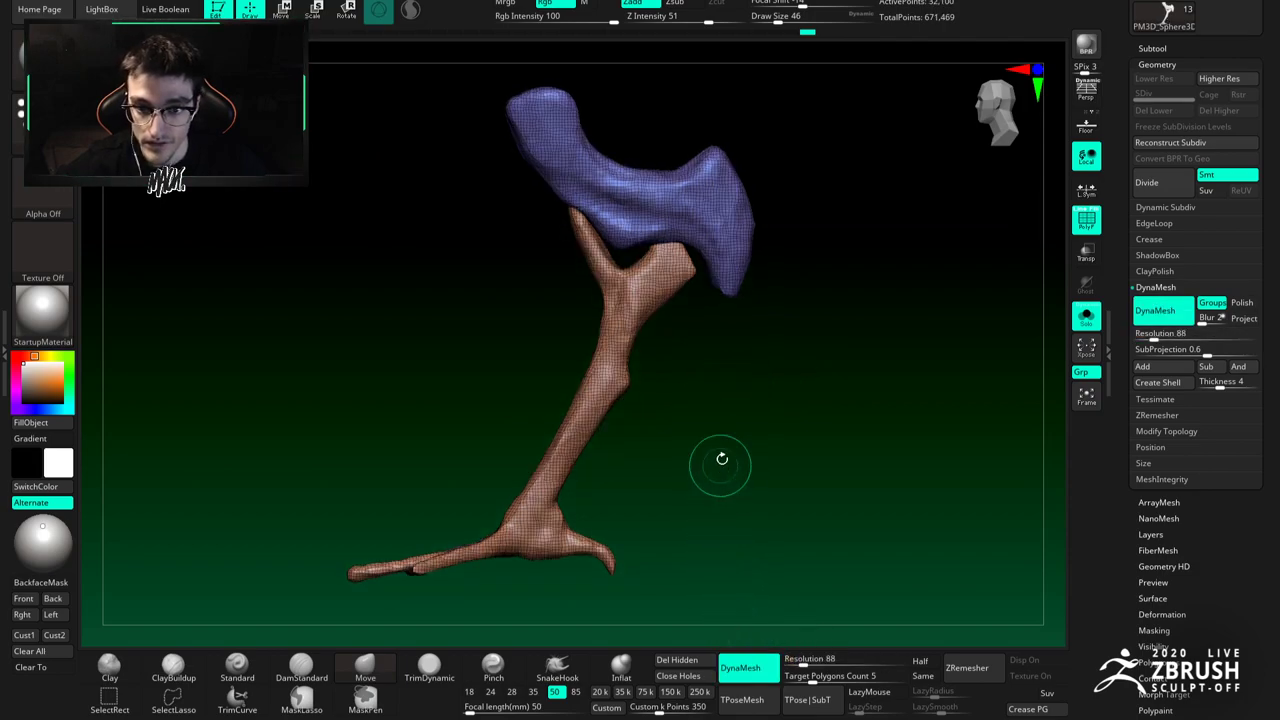
{"action": "left_click_drag", "start_coordinate": [723, 457], "coordinate": [720, 400]}
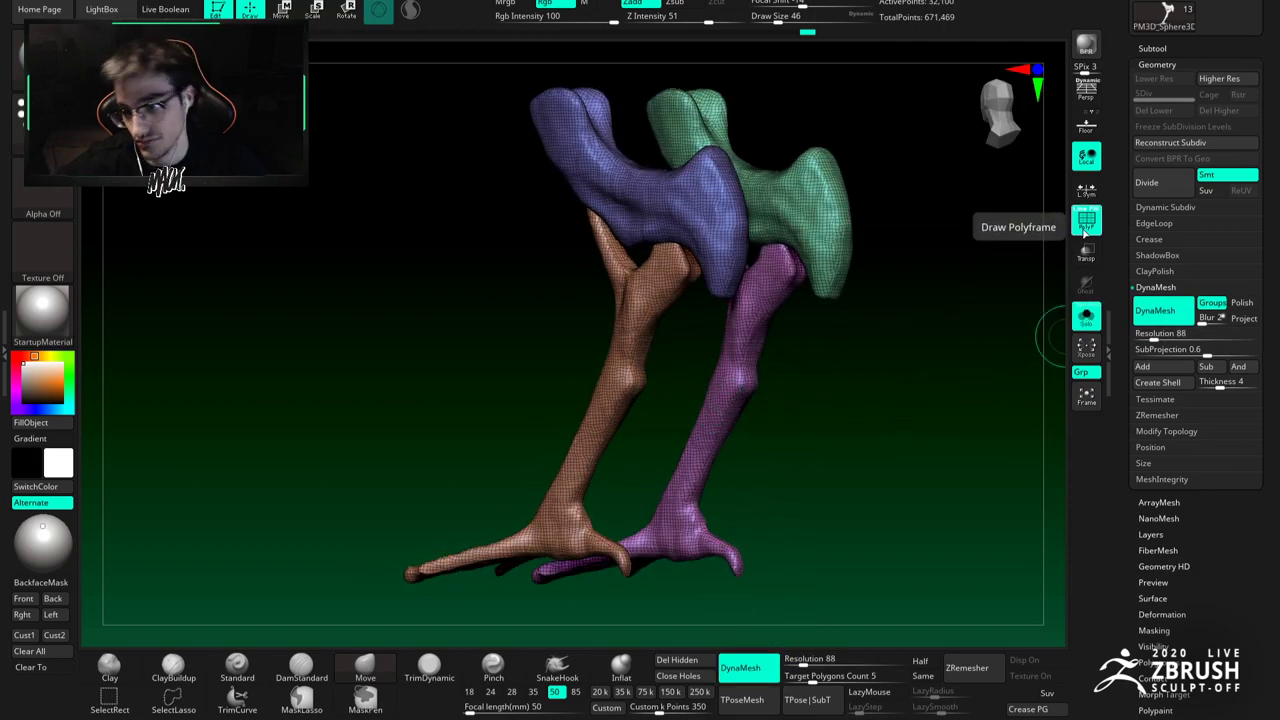
Step: Hide the polyframe, undo the last DynaMesh and remesh the legs at resolution 128
{"action": "left_click", "coordinate": [1087, 218]}
{"action": "left_click_drag", "start_coordinate": [682, 406], "coordinate": [667, 412], "text": "alt"}
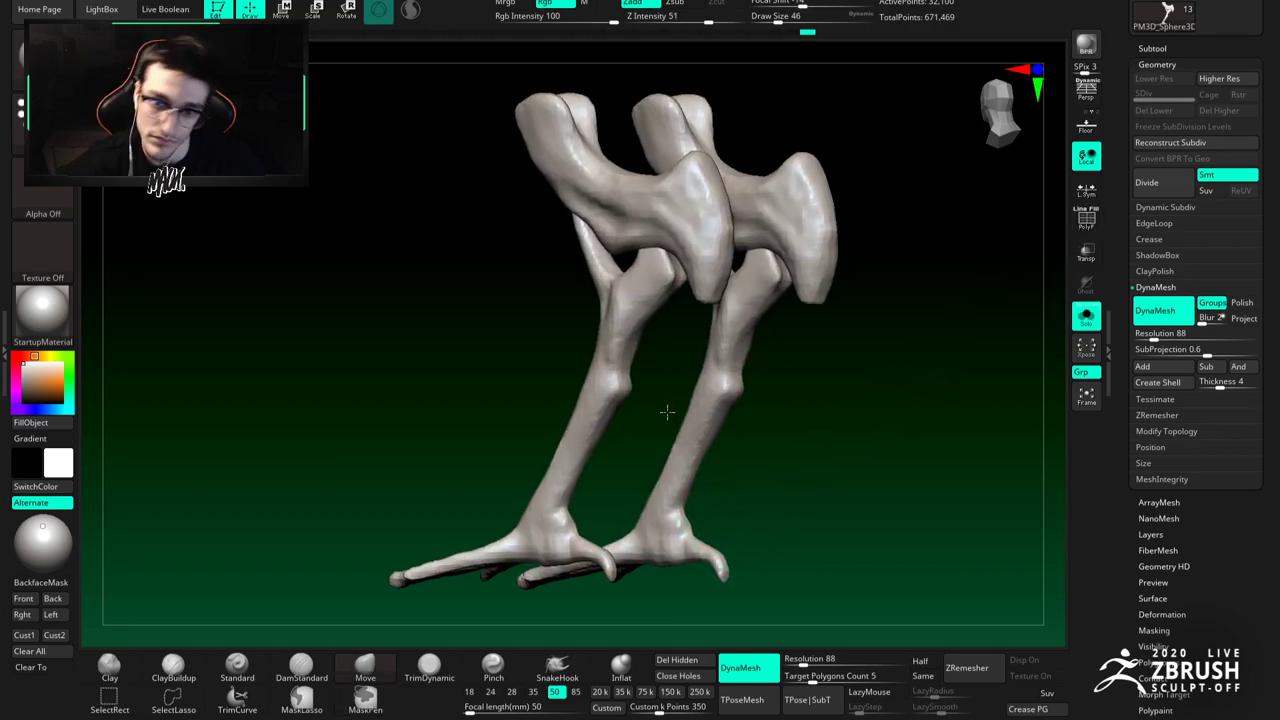
{"action": "key", "text": "ctrl+z"}
{"action": "left_click", "coordinate": [805, 660]}
{"action": "type", "text": "120"}
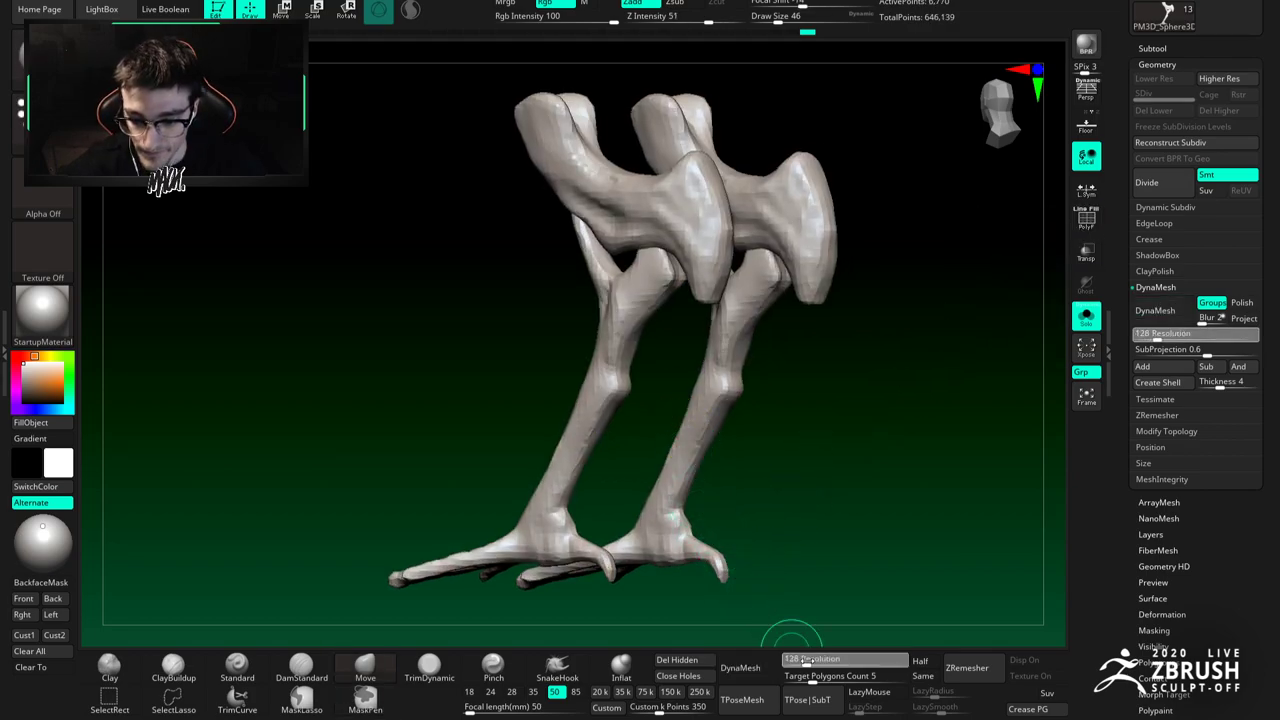
{"action": "left_click", "coordinate": [740, 667]}
Step: Carve a lengthwise groove along the upper leg section with DamStandard at draw size 46
{"action": "left_click_drag", "start_coordinate": [734, 537], "coordinate": [597, 262]}
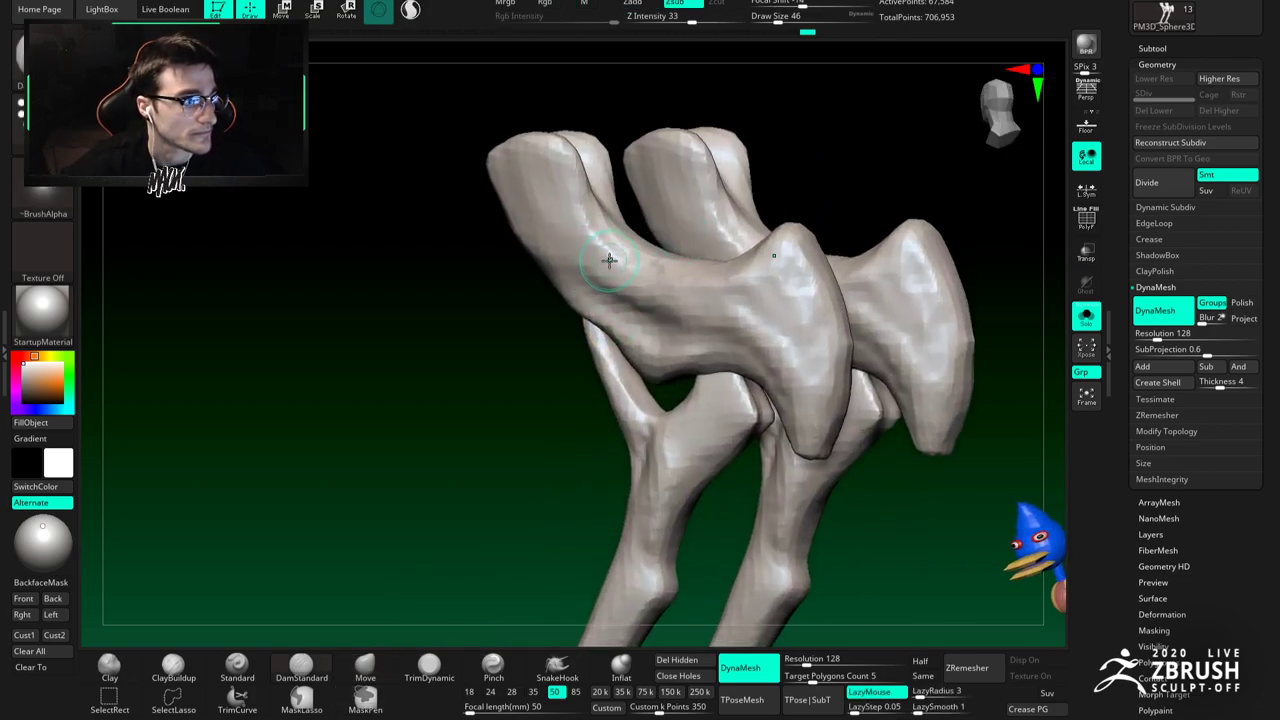
{"action": "left_click_drag", "start_coordinate": [564, 252], "coordinate": [716, 320]}
{"action": "right_click_drag", "start_coordinate": [840, 318], "coordinate": [737, 316]}
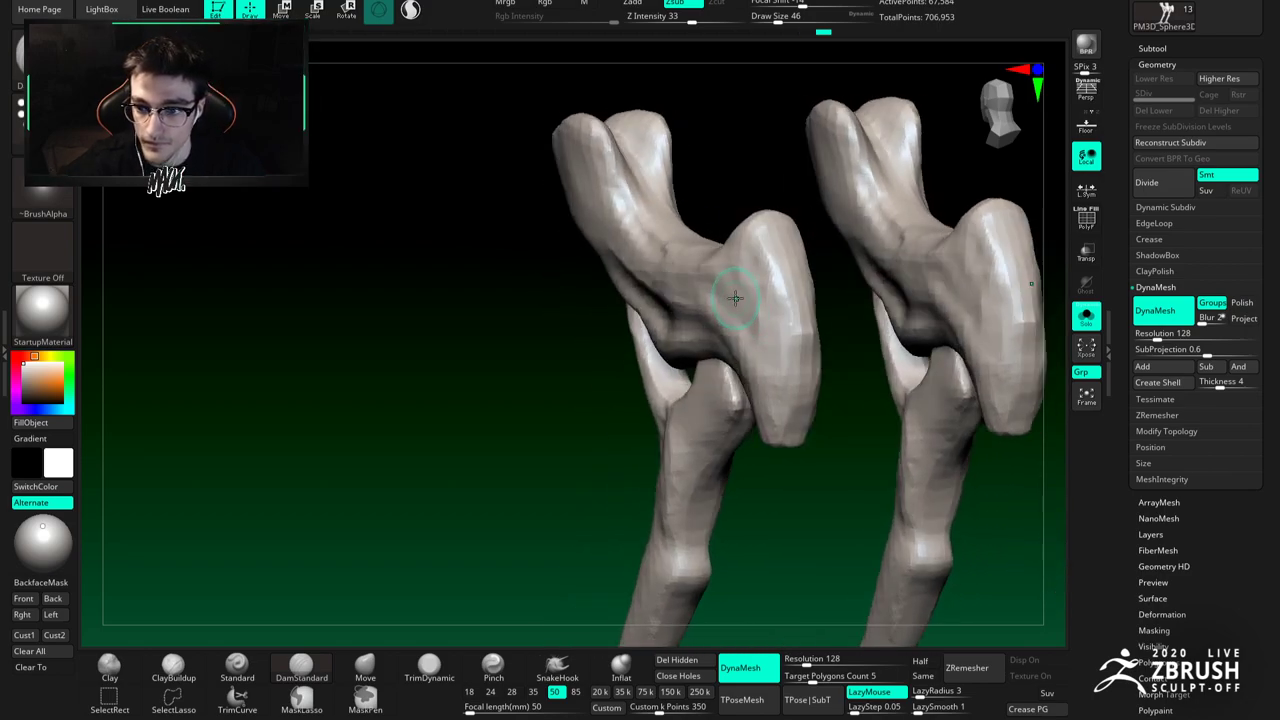
Step: Sculpt a hollow into the outer face of the upper leg's rear flange with ClayBuildup at draw size 46
{"action": "key", "text": "b"}
{"action": "key", "text": "c"}
{"action": "key", "text": "b"}
{"action": "mouse_move", "coordinate": [735, 300]}
{"action": "left_mouse_down"}
{"action": "mouse_move", "coordinate": [758, 330]}
{"action": "mouse_move", "coordinate": [752, 290]}
{"action": "left_mouse_up"}
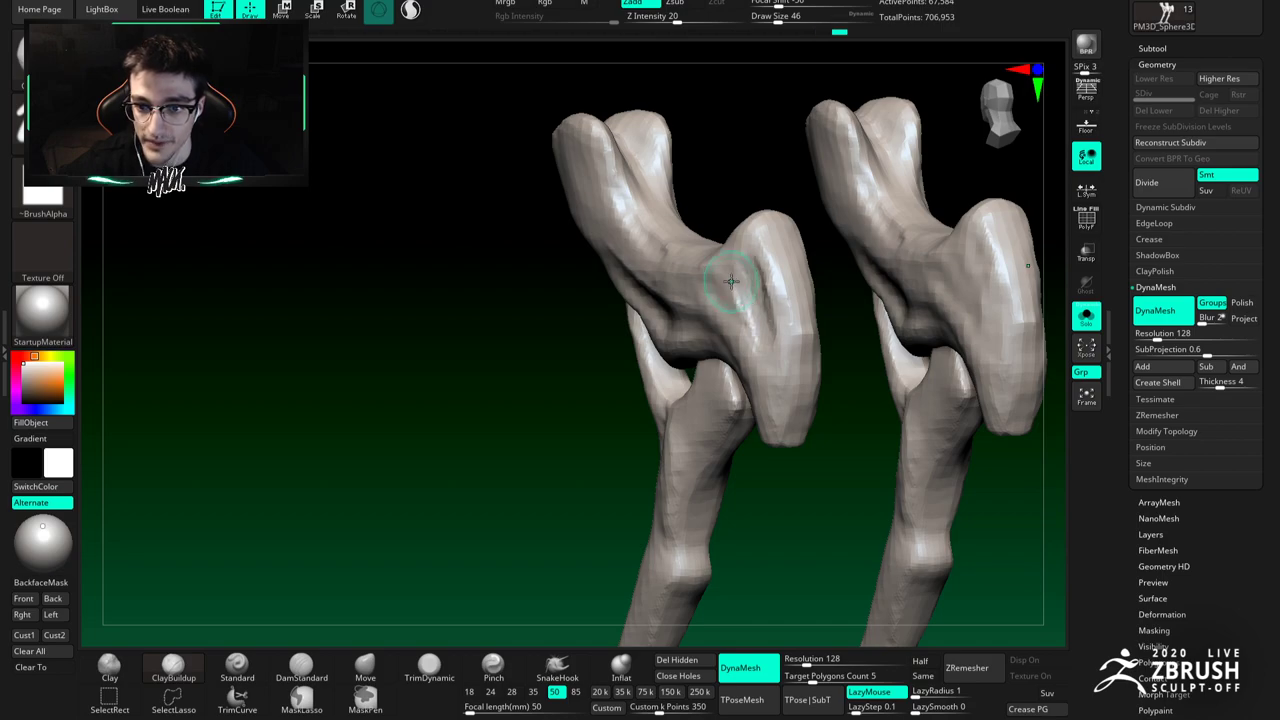
{"action": "right_click_drag", "start_coordinate": [731, 282], "coordinate": [737, 278]}
{"action": "mouse_move", "coordinate": [693, 296]}
{"action": "left_mouse_down"}
{"action": "mouse_move", "coordinate": [749, 281]}
{"action": "mouse_move", "coordinate": [740, 302]}
{"action": "left_mouse_up"}
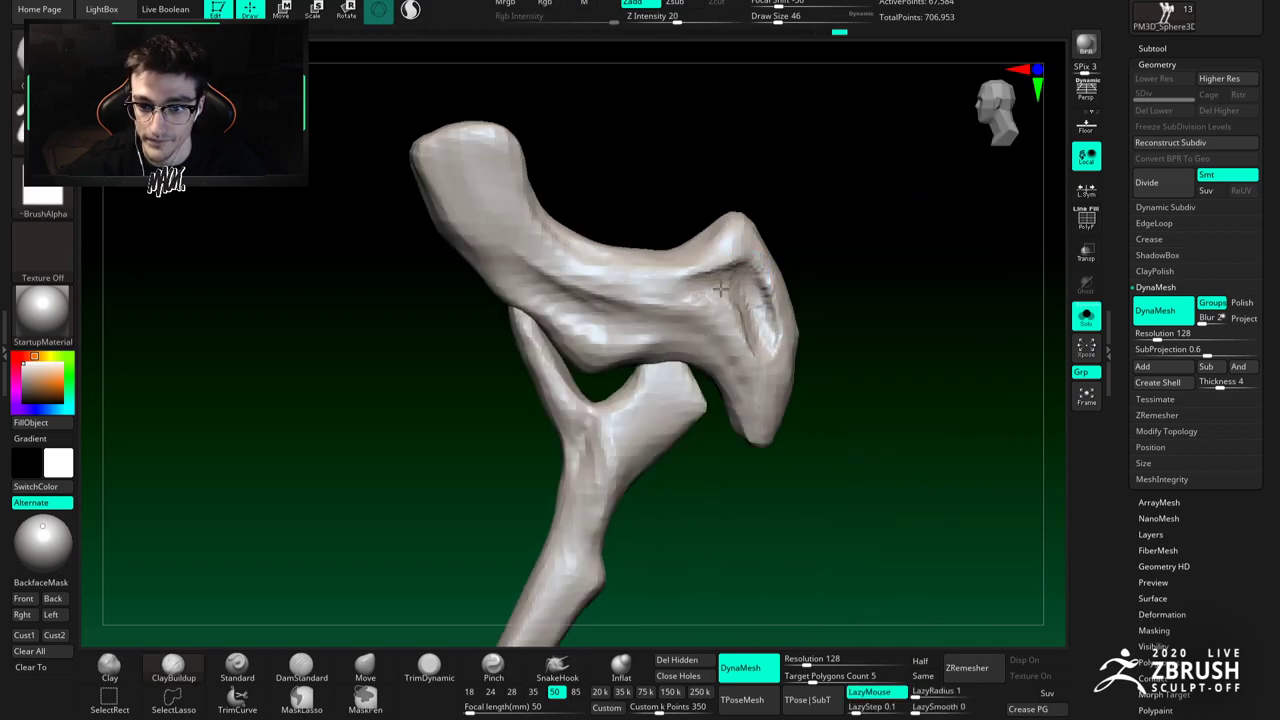
Step: Sharpen the grooves running along the upper leg and down its rear flange with DamStandard
{"action": "key", "text": "b"}
{"action": "key", "text": "d"}
{"action": "key", "text": "s"}
{"action": "left_click_drag", "start_coordinate": [608, 284], "coordinate": [765, 290]}
{"action": "right_click_drag", "start_coordinate": [765, 290], "coordinate": [756, 293]}
{"action": "left_click_drag", "start_coordinate": [764, 356], "coordinate": [763, 377]}
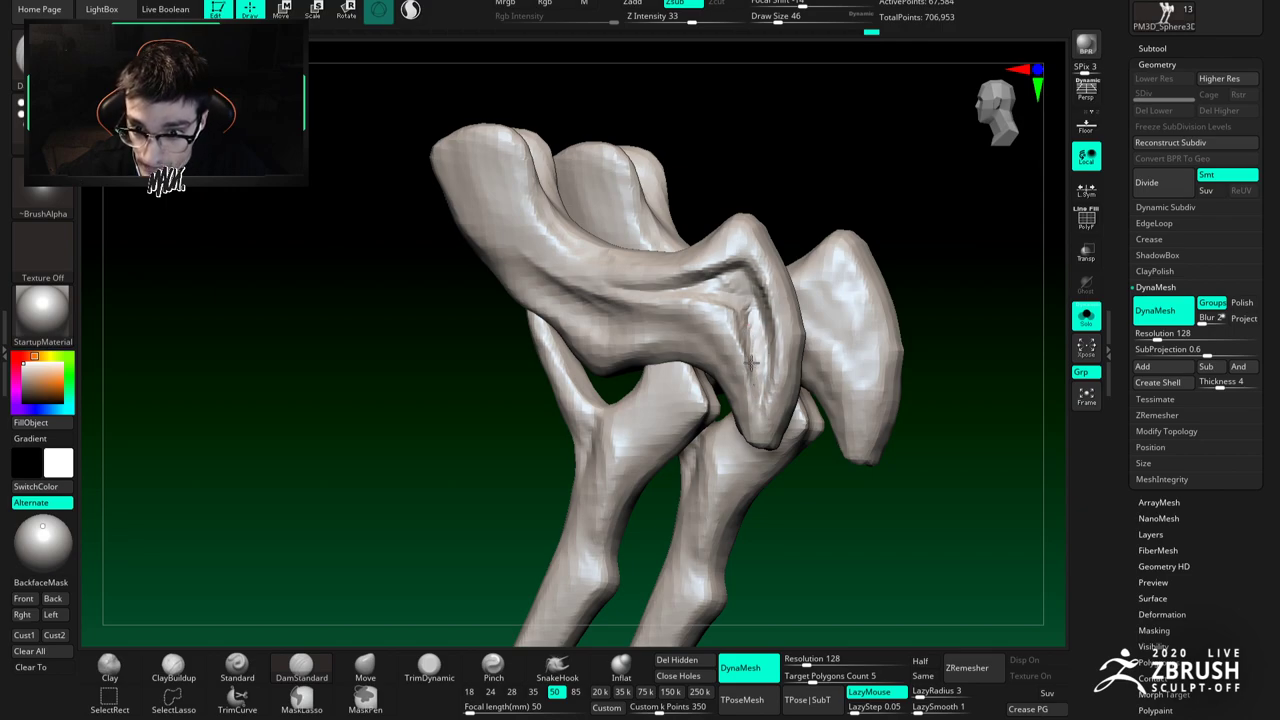
{"action": "right_click_drag", "start_coordinate": [745, 345], "coordinate": [729, 322]}
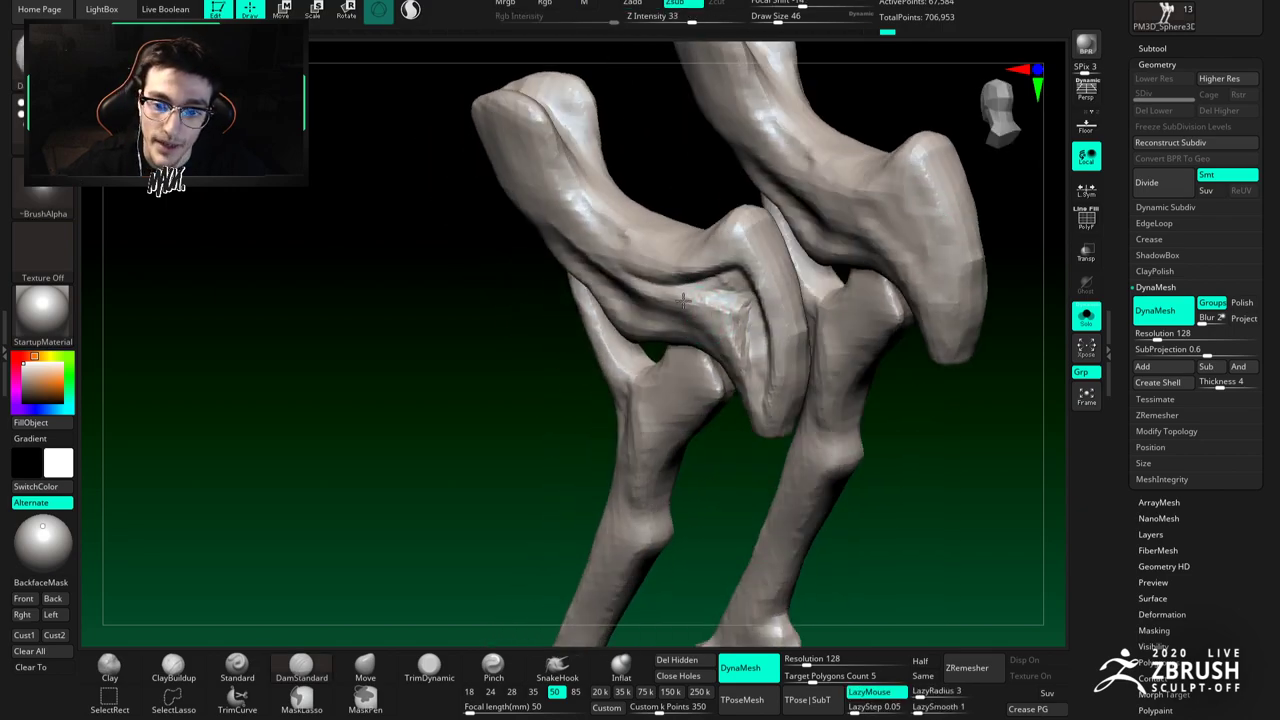
Step: Build up the ridges bordering the rear flange's hollow with ClayBuildup
{"action": "key", "text": "b"}
{"action": "key", "text": "c"}
{"action": "key", "text": "b"}
{"action": "mouse_move", "coordinate": [726, 326]}
{"action": "left_mouse_down"}
{"action": "mouse_move", "coordinate": [693, 300]}
{"action": "mouse_move", "coordinate": [738, 267]}
{"action": "left_mouse_up"}
{"action": "right_click_drag", "start_coordinate": [738, 267], "coordinate": [772, 264]}
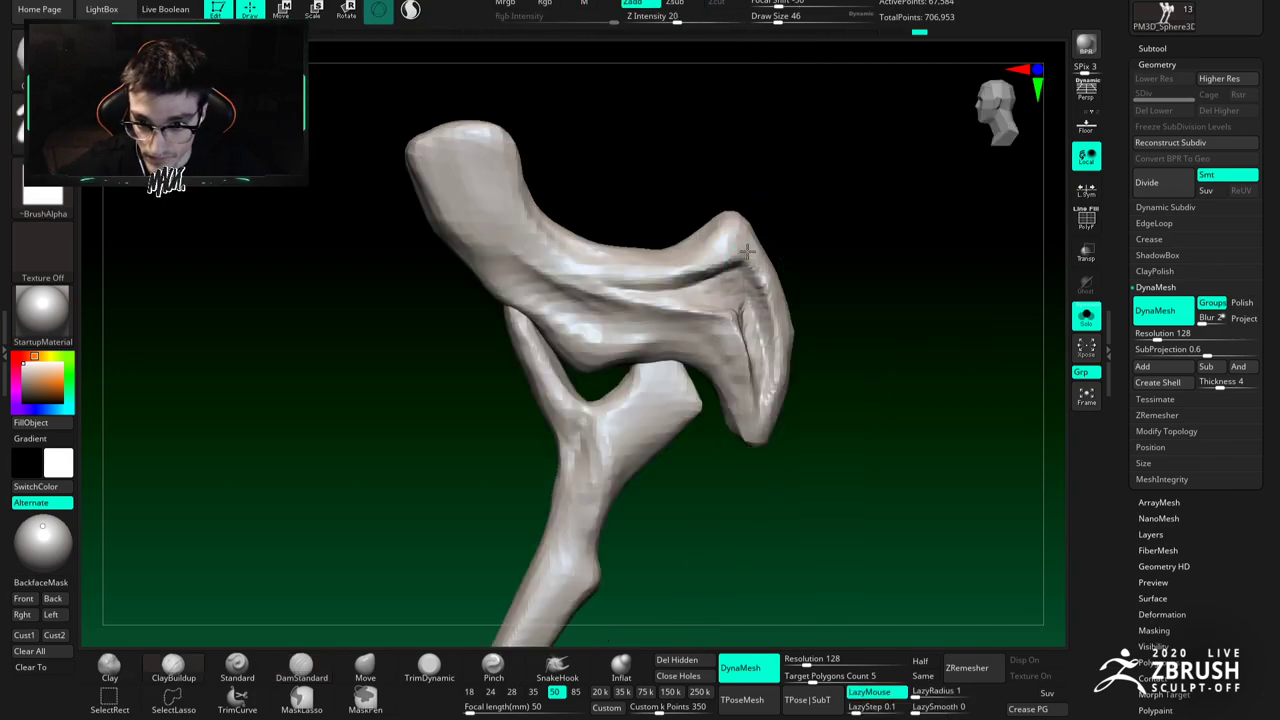
Step: Shape the rear flange's outer rim and the upper leg's top surface with ClayBuildup
{"action": "right_click_drag", "start_coordinate": [775, 340], "coordinate": [740, 318]}
{"action": "left_click_drag", "start_coordinate": [766, 262], "coordinate": [785, 315]}
{"action": "right_click_drag", "start_coordinate": [747, 233], "coordinate": [776, 236]}
{"action": "left_click", "coordinate": [712, 231], "text": "ctrl+shift"}
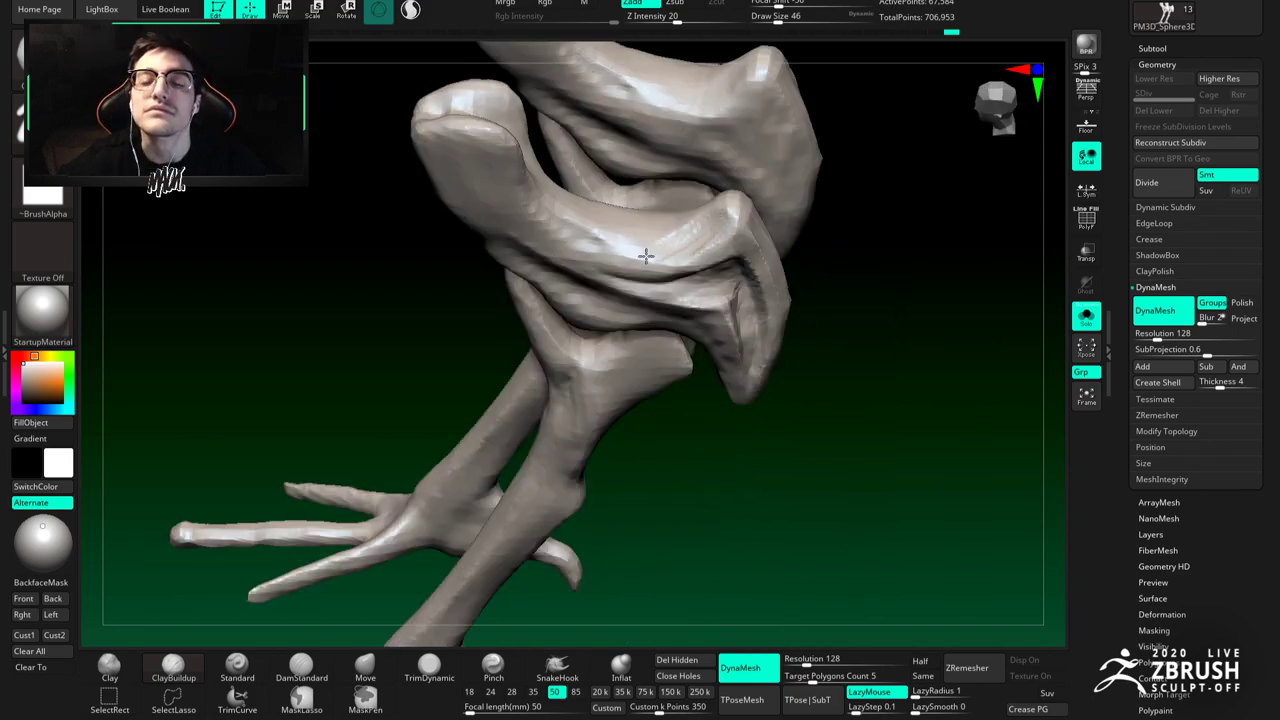
{"action": "mouse_move", "coordinate": [646, 256]}
{"action": "right_mouse_down"}
{"action": "mouse_move", "coordinate": [620, 260]}
{"action": "mouse_move", "coordinate": [685, 266]}
{"action": "right_mouse_up"}
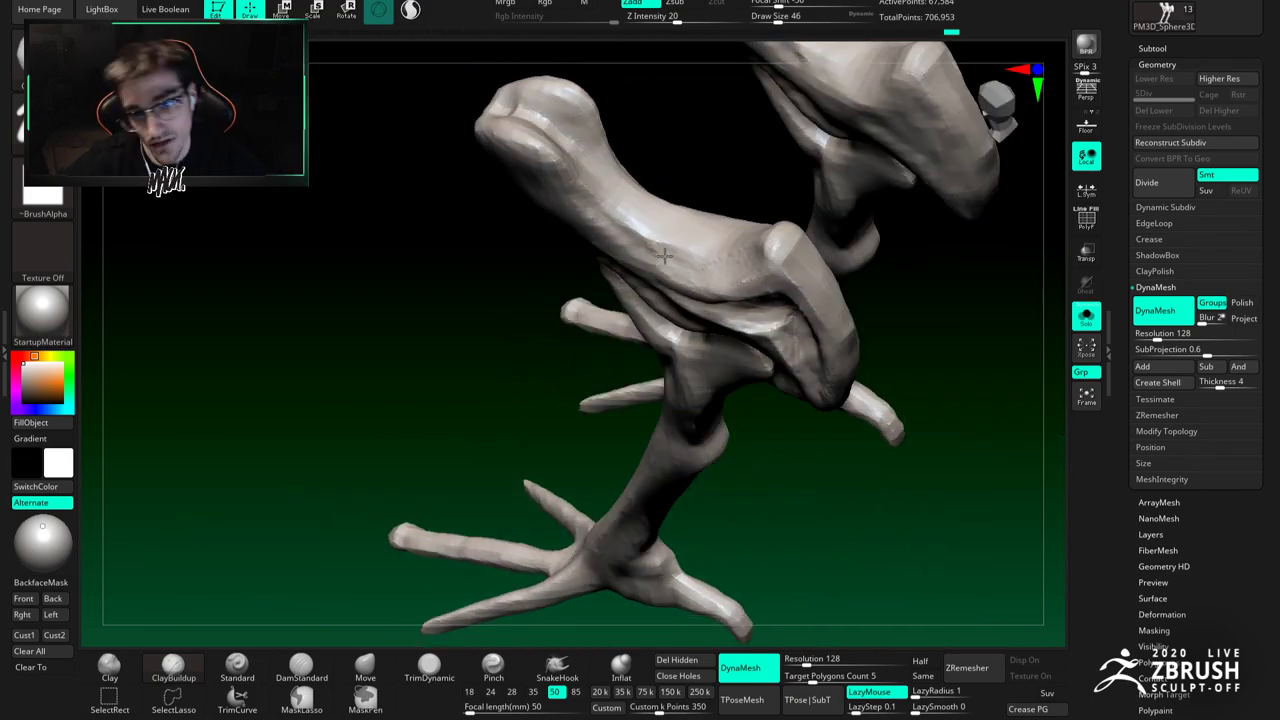
Step: Build up and smooth the rear rim of the upper leg segment with ClayBuildup, using a draw size of 49
{"action": "left_click_drag", "start_coordinate": [777, 244], "coordinate": [749, 173]}
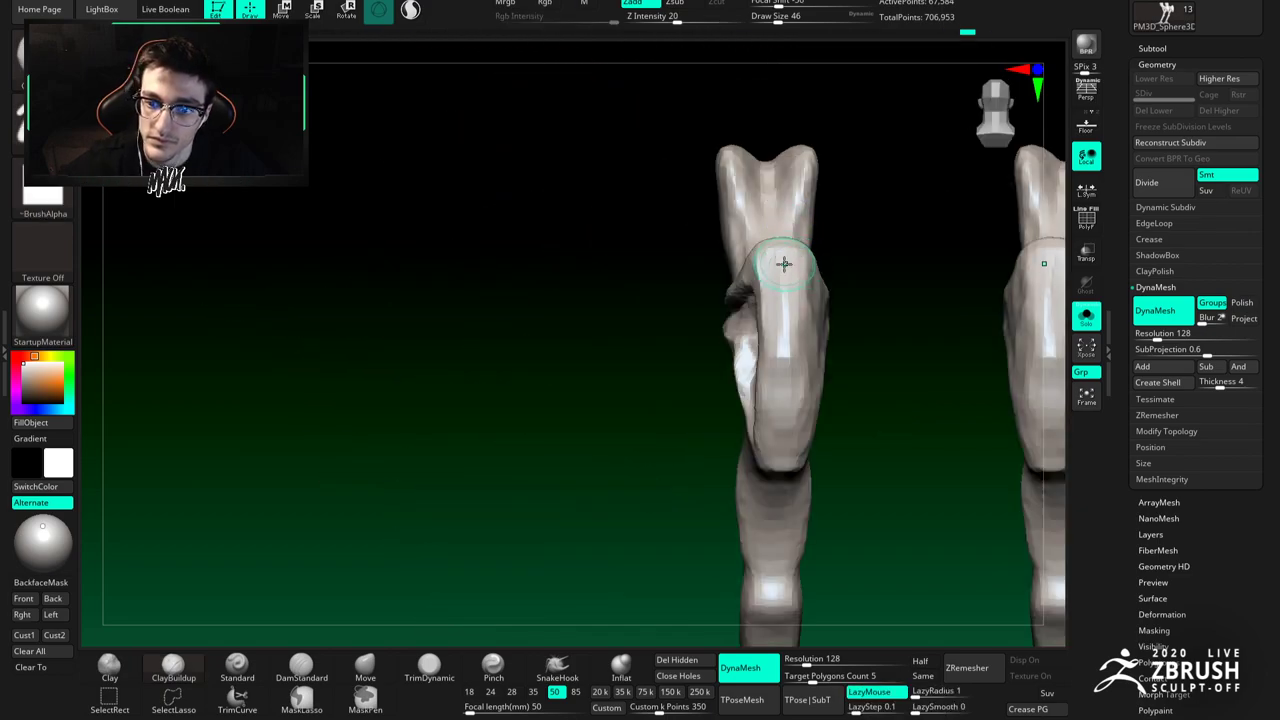
{"action": "mouse_move", "coordinate": [777, 283]}
{"action": "left_mouse_down", "text": "shift"}
{"action": "mouse_move", "coordinate": [788, 320]}
{"action": "mouse_move", "coordinate": [785, 301]}
{"action": "left_mouse_up", "text": "shift"}
{"action": "right_click_drag", "start_coordinate": [766, 291], "coordinate": [776, 304]}
{"action": "key", "text": "space"}
{"action": "mouse_move", "coordinate": [775, 307]}
{"action": "left_mouse_down"}
{"action": "mouse_move", "coordinate": [791, 280]}
{"action": "mouse_move", "coordinate": [780, 375]}
{"action": "left_mouse_up"}
{"action": "right_click_drag", "start_coordinate": [768, 335], "coordinate": [767, 267], "text": "alt"}
{"action": "key", "text": "space"}
{"action": "left_click_drag", "start_coordinate": [784, 233], "coordinate": [778, 233]}
{"action": "mouse_move", "coordinate": [778, 230]}
{"action": "right_mouse_down"}
{"action": "mouse_move", "coordinate": [797, 218]}
{"action": "mouse_move", "coordinate": [785, 245]}
{"action": "right_mouse_up"}
{"action": "mouse_move", "coordinate": [768, 260]}
{"action": "left_mouse_down", "text": "shift"}
{"action": "mouse_move", "coordinate": [740, 231]}
{"action": "mouse_move", "coordinate": [742, 285]}
{"action": "left_mouse_up", "text": "shift"}
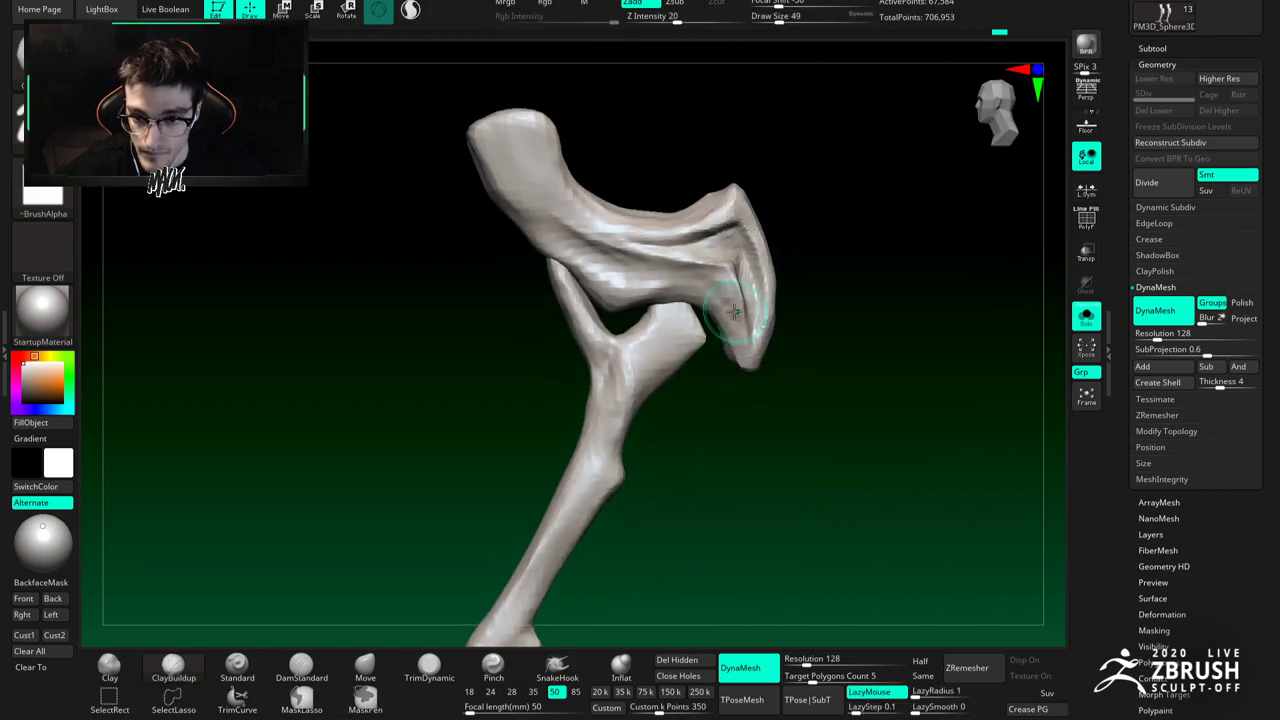
Step: Smooth the outer side of the upper leg segment and sharpen its long grooves with DamStandard
{"action": "right_click_drag", "start_coordinate": [660, 288], "coordinate": [697, 288], "text": "alt"}
{"action": "left_click_drag", "start_coordinate": [697, 288], "coordinate": [644, 231], "text": "alt"}
{"action": "mouse_move", "coordinate": [581, 219]}
{"action": "right_mouse_down"}
{"action": "mouse_move", "coordinate": [648, 260]}
{"action": "mouse_move", "coordinate": [635, 249]}
{"action": "right_mouse_up"}
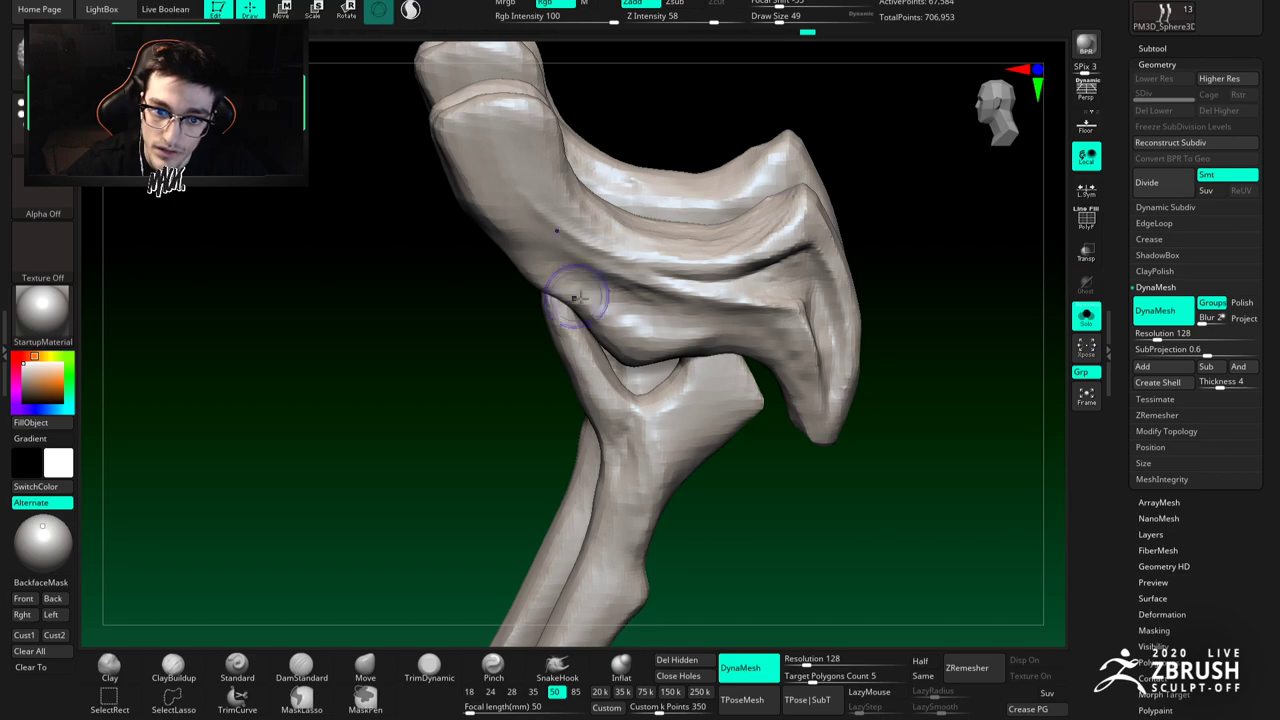
{"action": "right_click_drag", "start_coordinate": [580, 286], "coordinate": [640, 295]}
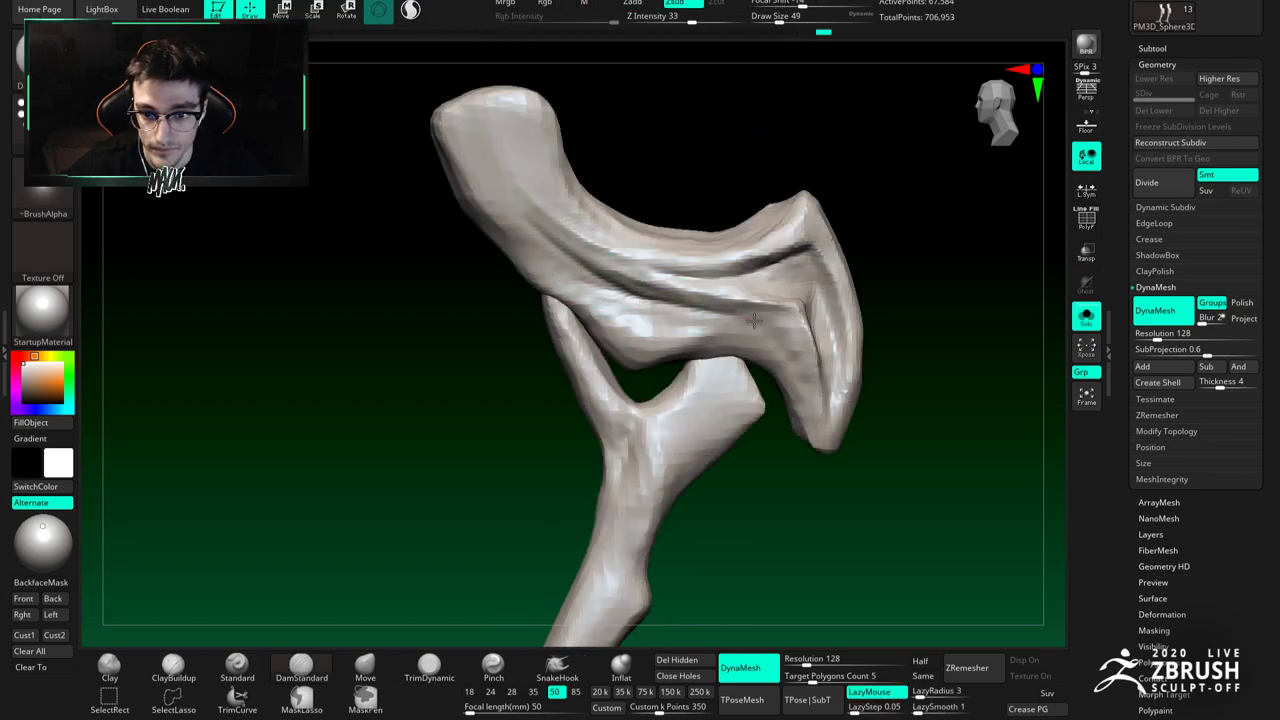
{"action": "right_click_drag", "start_coordinate": [716, 307], "coordinate": [710, 252], "text": "alt"}
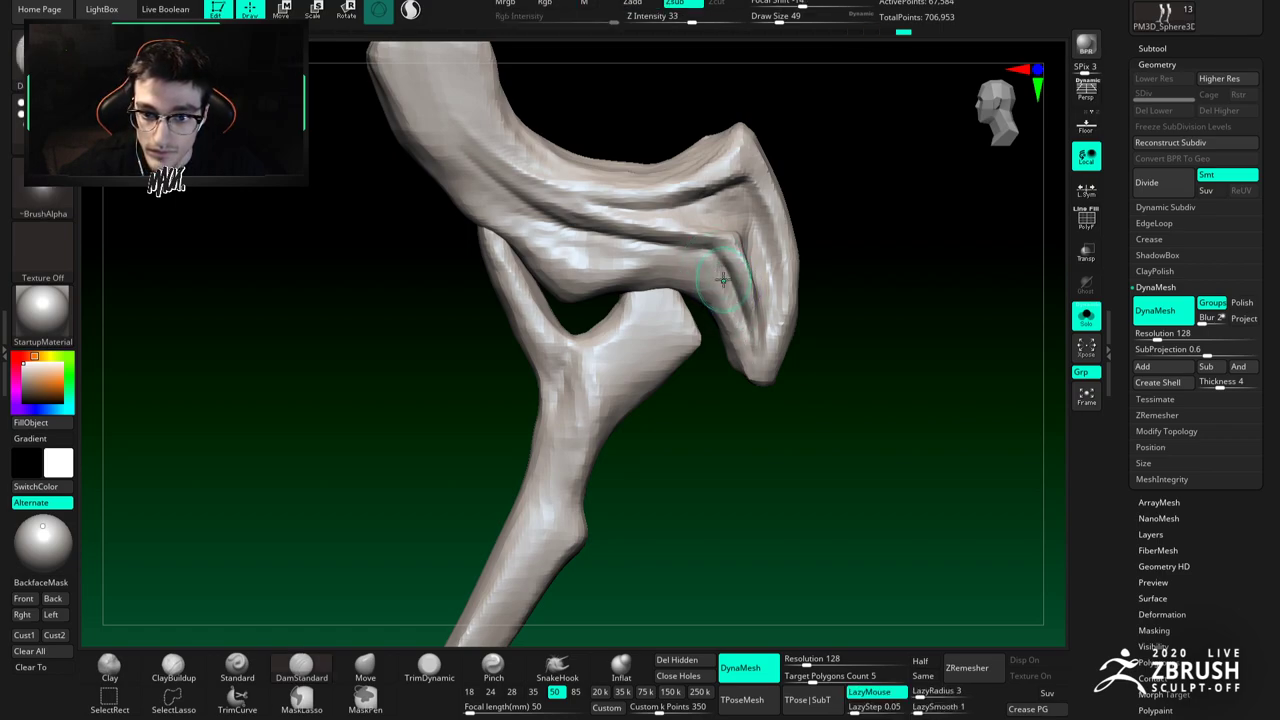
Step: Sculpt a small round detail on the upper leg's lower side with ClayBuildup and smooth the nearby front edge
{"action": "key", "text": "b"}
{"action": "key", "text": "c"}
{"action": "key", "text": "b"}
{"action": "left_click_drag", "start_coordinate": [578, 270], "coordinate": [578, 264]}
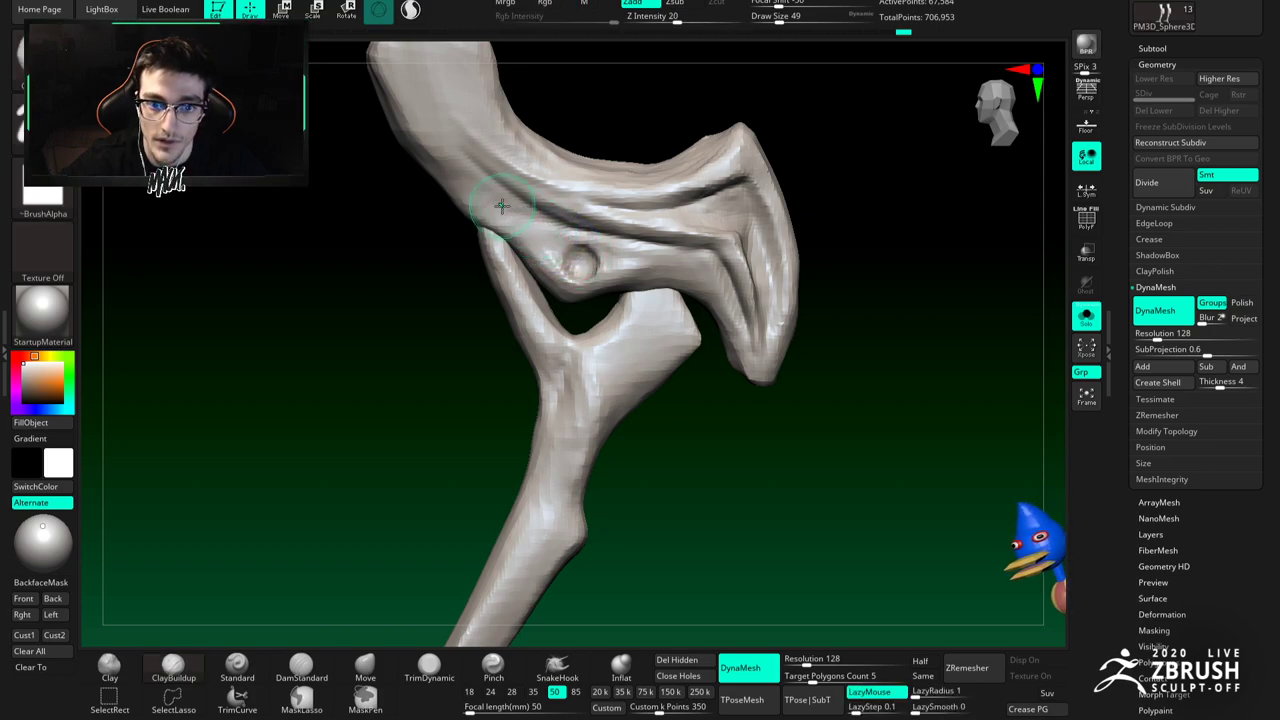
{"action": "left_click_drag", "start_coordinate": [445, 173], "coordinate": [490, 211], "text": "shift"}
Step: Flatten the planes around the upper leg's top end and front edge with TrimDynamic at draw size 62
{"action": "left_click", "coordinate": [430, 668]}
{"action": "right_click_drag", "start_coordinate": [485, 233], "coordinate": [526, 293], "text": "alt"}
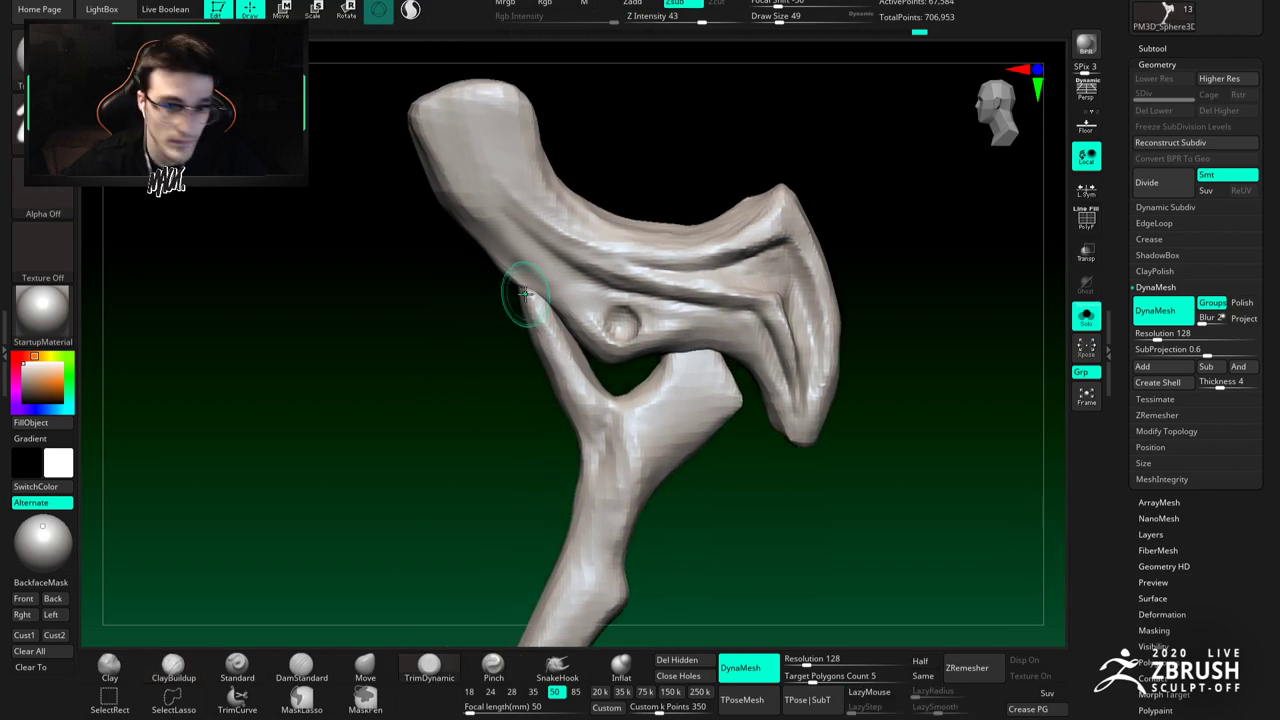
{"action": "key", "text": "space"}
{"action": "left_click_drag", "start_coordinate": [486, 123], "coordinate": [520, 114]}
{"action": "right_click_drag", "start_coordinate": [556, 181], "coordinate": [495, 227]}
{"action": "right_click_drag", "start_coordinate": [509, 140], "coordinate": [586, 206]}
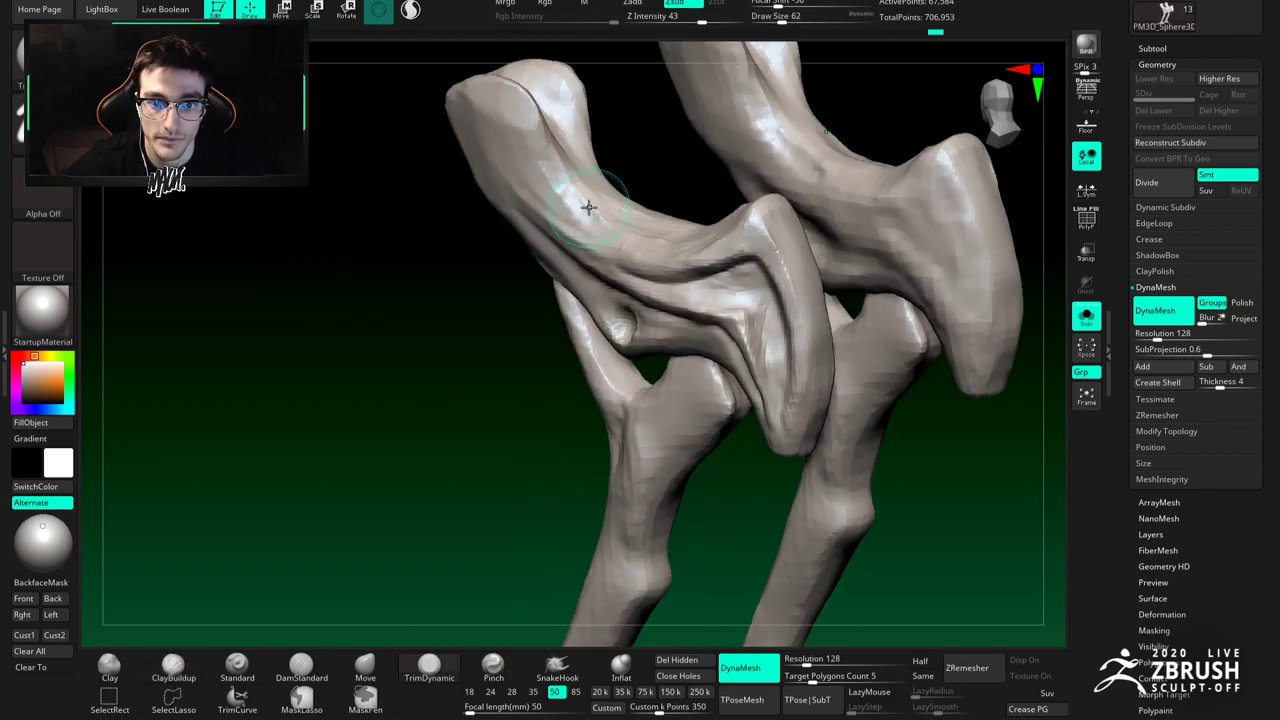
{"action": "right_click_drag", "start_coordinate": [523, 120], "coordinate": [430, 125]}
{"action": "mouse_move", "coordinate": [467, 228]}
{"action": "left_mouse_down"}
{"action": "mouse_move", "coordinate": [487, 264]}
{"action": "mouse_move", "coordinate": [435, 212]}
{"action": "mouse_move", "coordinate": [463, 256]}
{"action": "mouse_move", "coordinate": [457, 247]}
{"action": "left_mouse_up"}
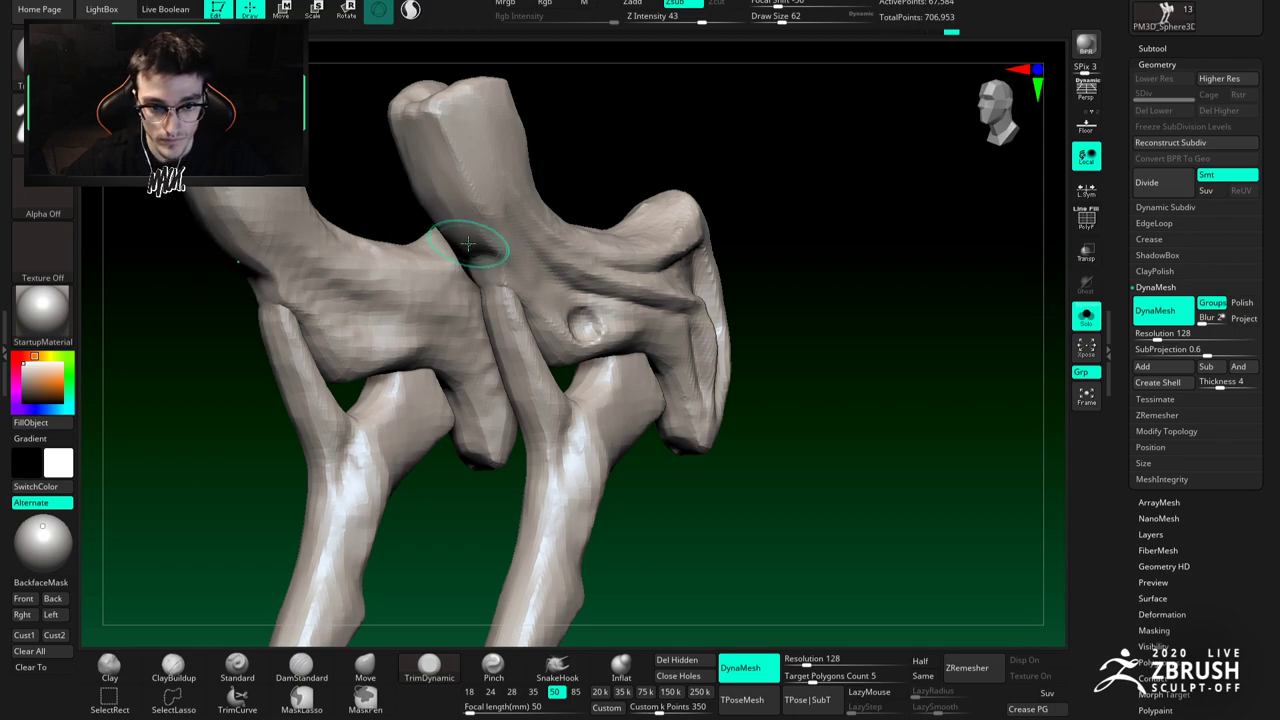
{"action": "right_click_drag", "start_coordinate": [471, 251], "coordinate": [467, 194]}
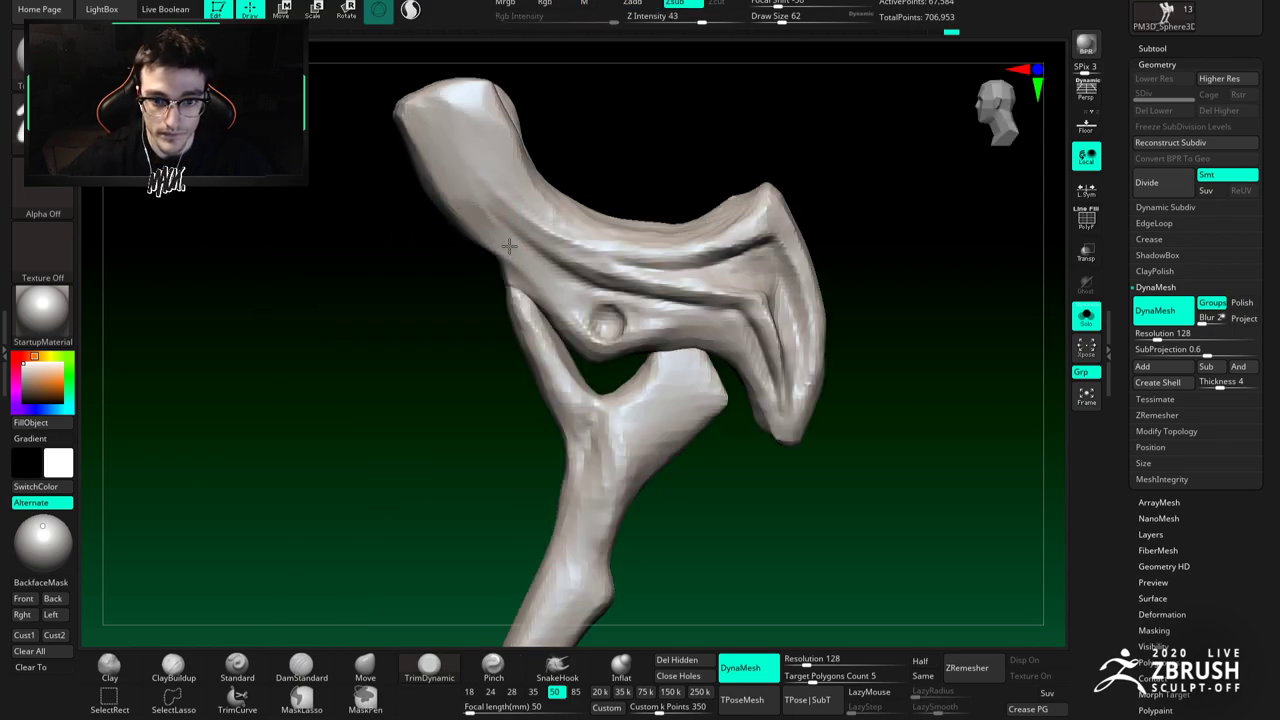
Step: Undo the last stroke and isolate the upper leg segments by hiding the lower legs
{"action": "right_click_drag", "start_coordinate": [610, 355], "coordinate": [690, 318]}
{"action": "left_click", "coordinate": [1086, 316]}
{"action": "left_click", "coordinate": [1086, 316]}
{"action": "right_click_drag", "start_coordinate": [883, 317], "coordinate": [620, 283]}
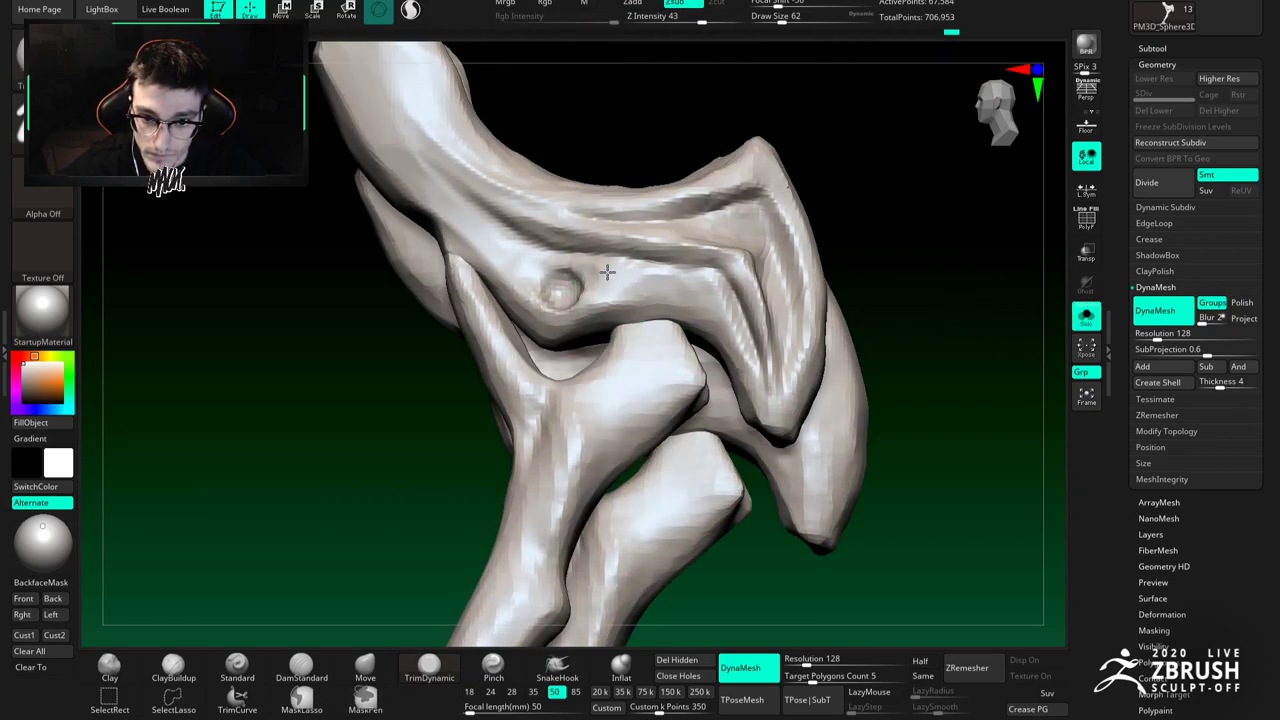
{"action": "right_click_drag", "start_coordinate": [769, 397], "coordinate": [776, 364]}
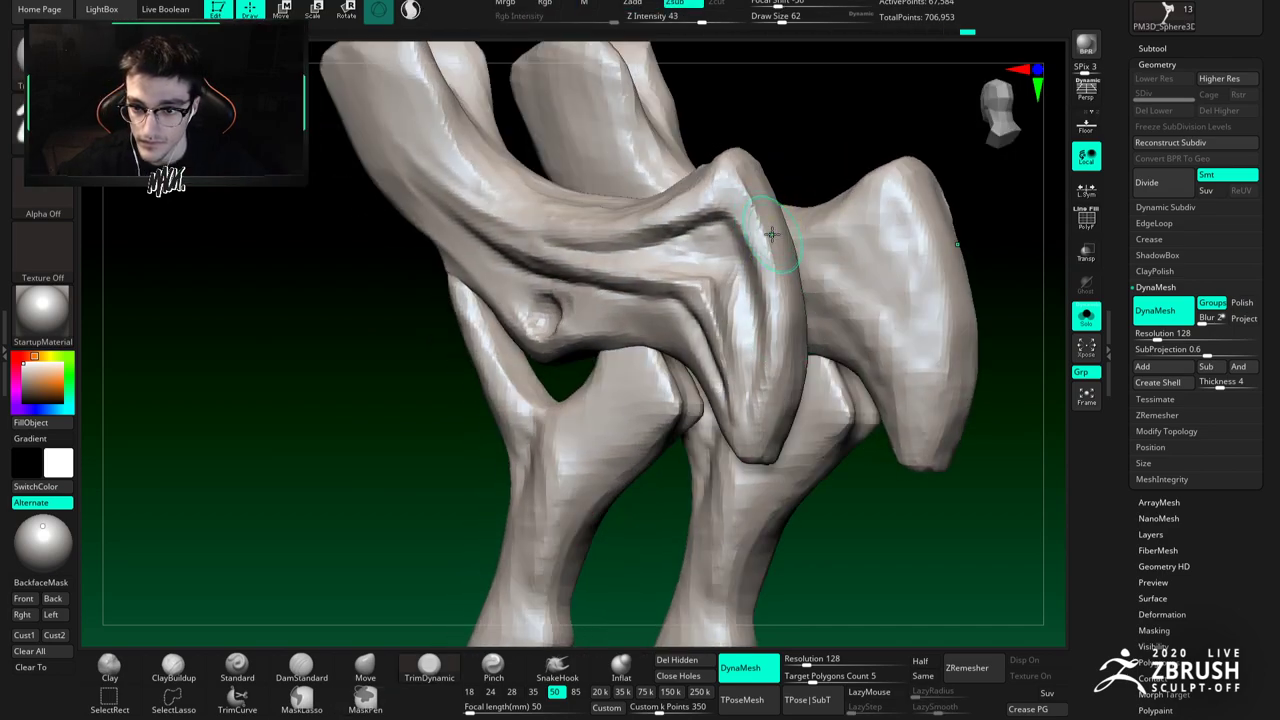
{"action": "right_click_drag", "start_coordinate": [765, 438], "coordinate": [703, 283]}
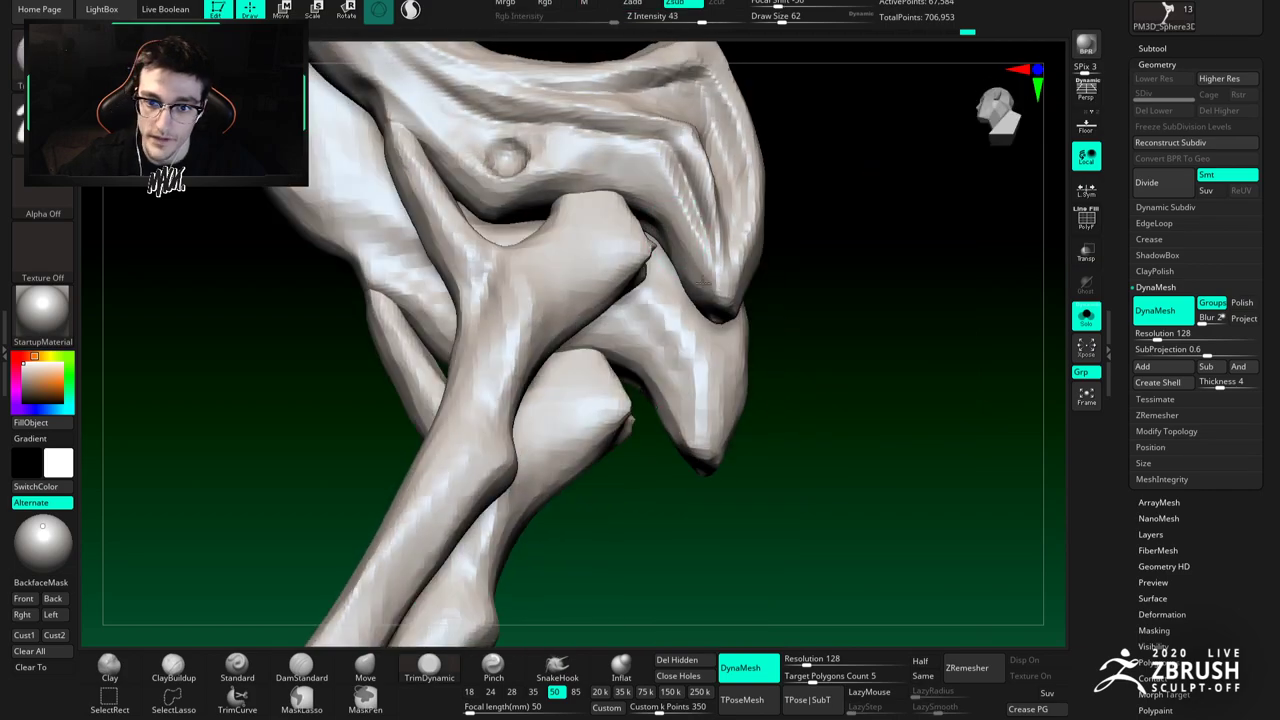
{"action": "key", "text": "ctrl+z"}
{"action": "left_click", "coordinate": [701, 276], "text": "ctrl+shift"}
{"action": "left_click", "coordinate": [700, 282], "text": "ctrl+shift"}
{"action": "left_click", "coordinate": [702, 291], "text": "ctrl+shift"}
Step: Sharpen the ridges and rear corner on the upper leg's outer side with Pinch at draw size 41
{"action": "right_click_drag", "start_coordinate": [703, 297], "coordinate": [691, 217]}
{"action": "mouse_move", "coordinate": [777, 209]}
{"action": "right_mouse_down"}
{"action": "mouse_move", "coordinate": [790, 172]}
{"action": "mouse_move", "coordinate": [800, 195]}
{"action": "mouse_move", "coordinate": [775, 140]}
{"action": "mouse_move", "coordinate": [740, 120]}
{"action": "mouse_move", "coordinate": [697, 251]}
{"action": "right_mouse_up"}
{"action": "mouse_move", "coordinate": [537, 251]}
{"action": "right_mouse_down"}
{"action": "mouse_move", "coordinate": [607, 234]}
{"action": "mouse_move", "coordinate": [598, 250]}
{"action": "right_mouse_up"}
{"action": "right_click_drag", "start_coordinate": [527, 183], "coordinate": [596, 266], "text": "alt"}
{"action": "mouse_move", "coordinate": [728, 305]}
{"action": "right_mouse_down", "text": "ctrl"}
{"action": "mouse_move", "coordinate": [790, 350]}
{"action": "mouse_move", "coordinate": [720, 375]}
{"action": "right_mouse_up", "text": "ctrl"}
{"action": "left_click", "coordinate": [496, 660]}
{"action": "right_click_drag", "start_coordinate": [645, 403], "coordinate": [727, 312]}
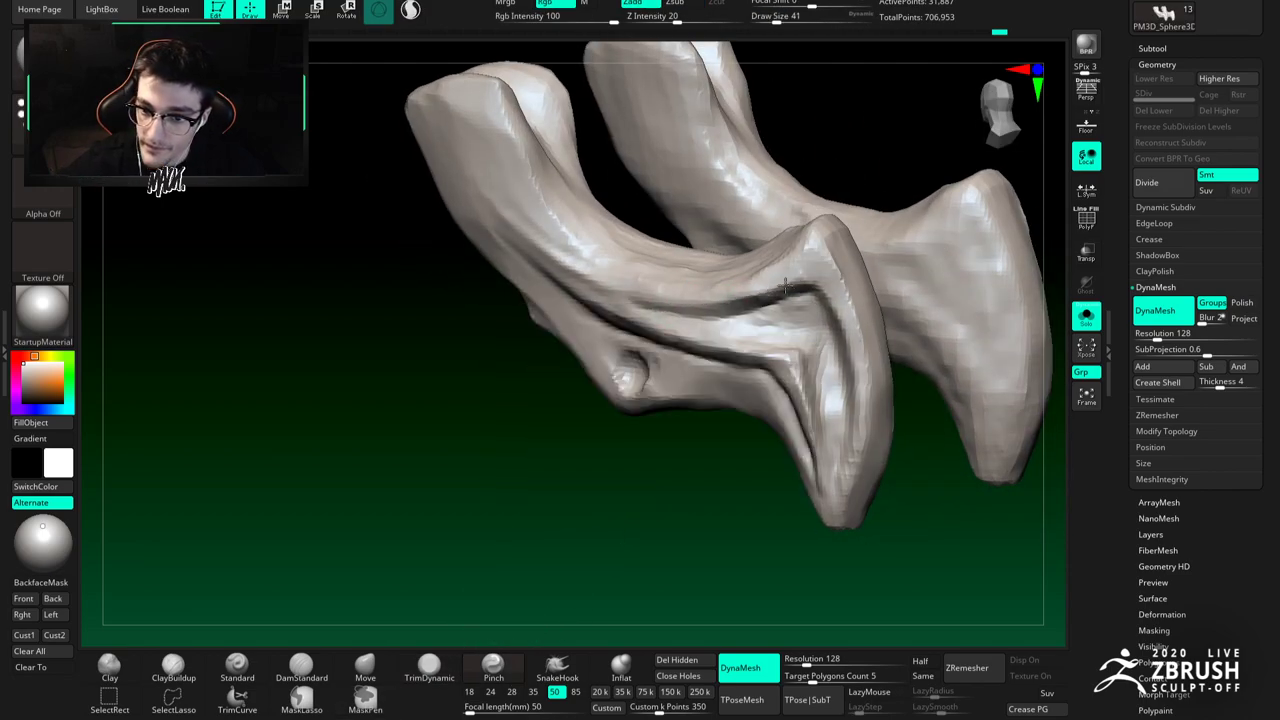
{"action": "right_click_drag", "start_coordinate": [778, 331], "coordinate": [806, 302]}
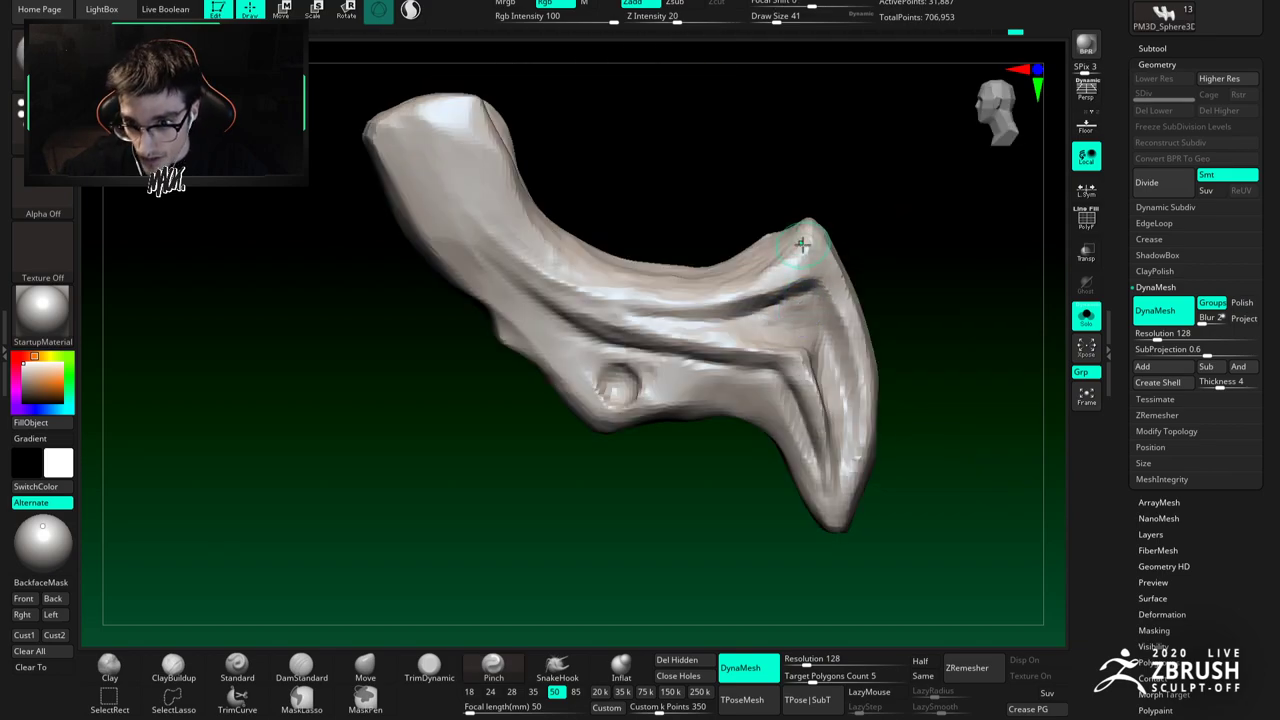
Step: Smooth the upper leg's top ridge and front end, and pinch the rear rim with draw size 56
{"action": "left_click_drag", "start_coordinate": [755, 271], "coordinate": [613, 287], "text": "shift"}
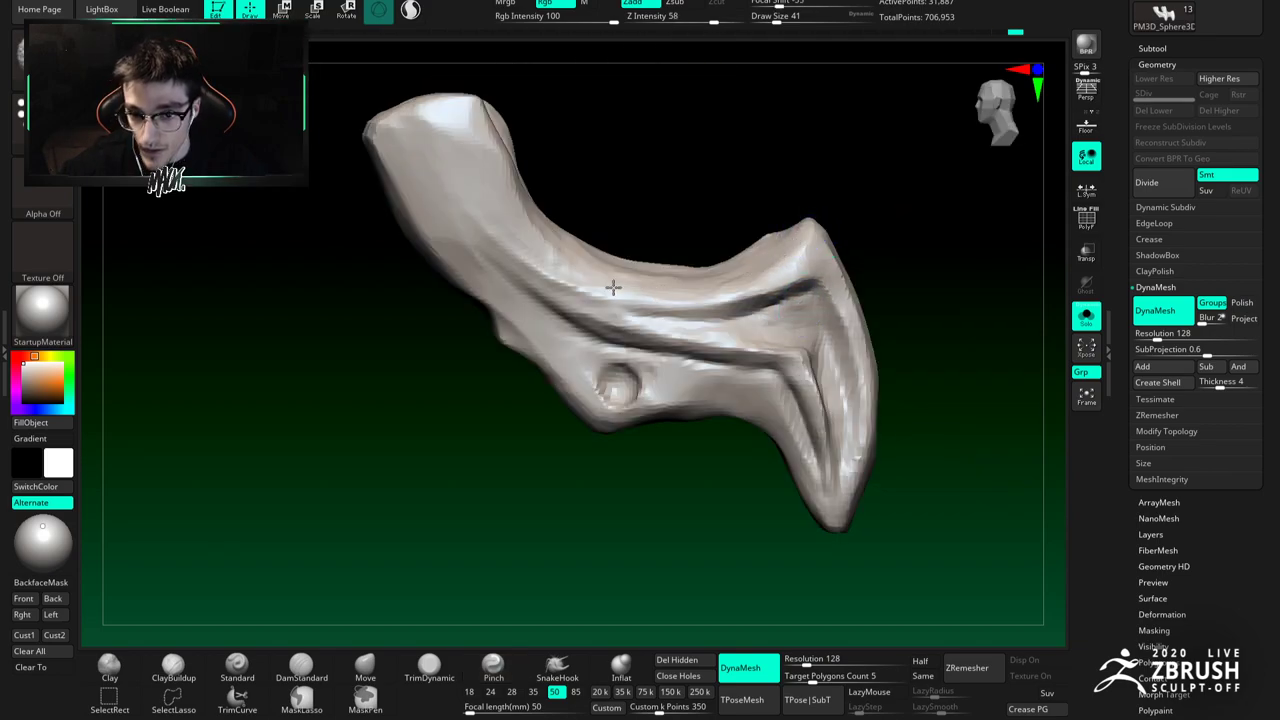
{"action": "left_click_drag", "start_coordinate": [499, 169], "coordinate": [523, 212], "text": "shift"}
{"action": "mouse_move", "coordinate": [530, 228]}
{"action": "right_mouse_down"}
{"action": "mouse_move", "coordinate": [566, 271]}
{"action": "mouse_move", "coordinate": [700, 284]}
{"action": "right_mouse_up"}
{"action": "mouse_move", "coordinate": [819, 323]}
{"action": "right_mouse_down", "text": "ctrl"}
{"action": "mouse_move", "coordinate": [812, 268]}
{"action": "mouse_move", "coordinate": [709, 314]}
{"action": "mouse_move", "coordinate": [737, 280]}
{"action": "mouse_move", "coordinate": [735, 305]}
{"action": "right_mouse_up", "text": "ctrl"}
{"action": "key", "text": "space"}
{"action": "left_click_drag", "start_coordinate": [697, 284], "coordinate": [702, 284]}
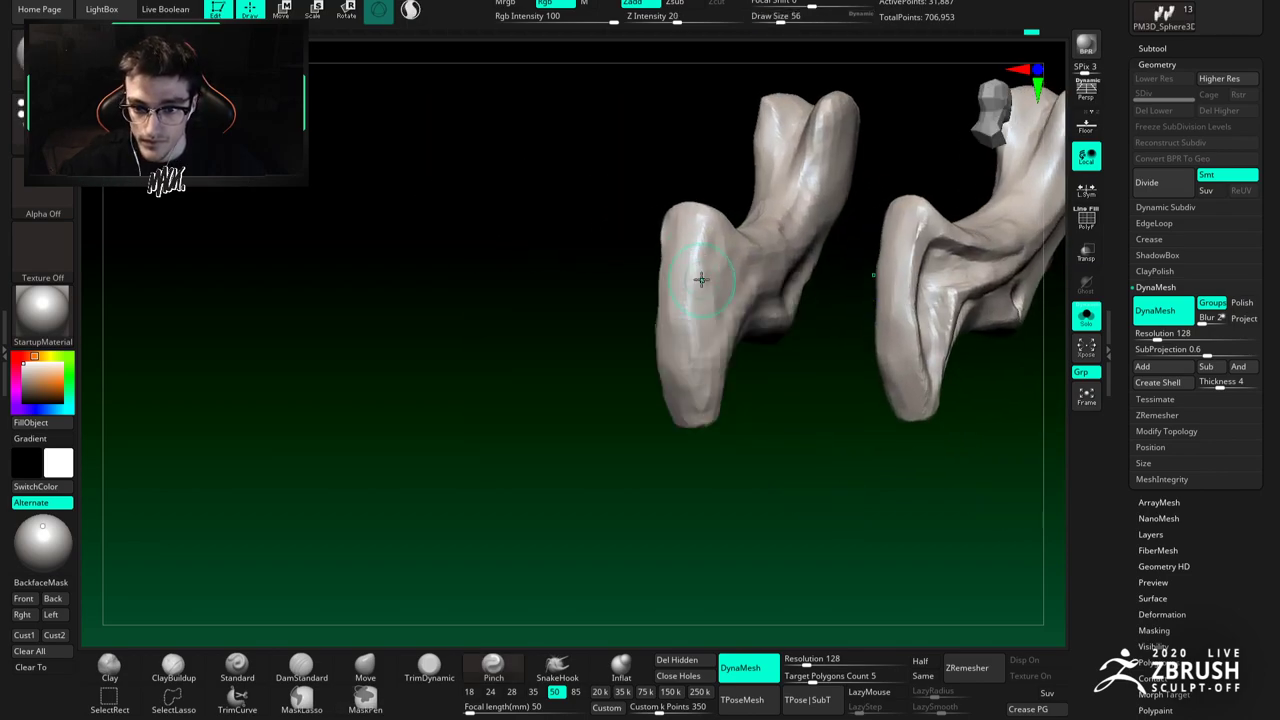
{"action": "right_click_drag", "start_coordinate": [695, 355], "coordinate": [738, 243]}
Step: Build up the rear corner and carve an angled recess on the upper leg's inner side with ClayBuildup at draw size 68
{"action": "mouse_move", "coordinate": [690, 193]}
{"action": "right_mouse_down", "text": "alt"}
{"action": "mouse_move", "coordinate": [670, 285]}
{"action": "mouse_move", "coordinate": [797, 266]}
{"action": "mouse_move", "coordinate": [730, 267]}
{"action": "right_mouse_up", "text": "alt"}
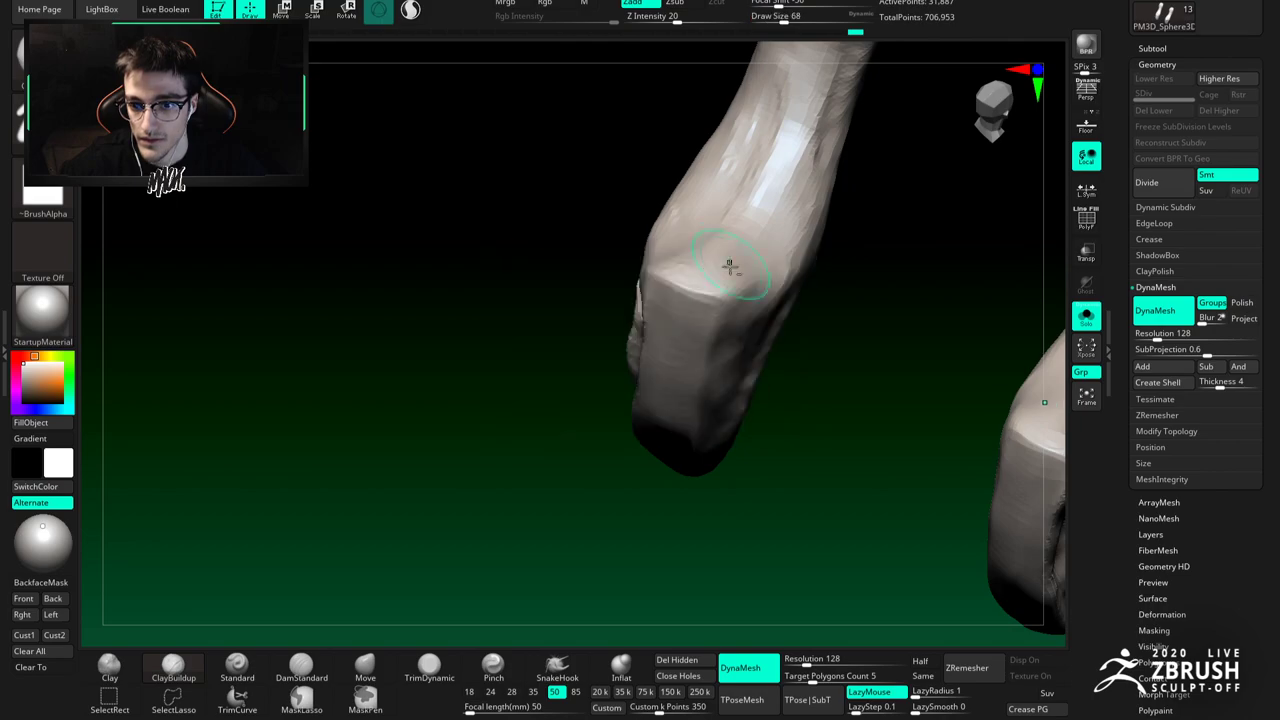
{"action": "left_click_drag", "start_coordinate": [742, 233], "coordinate": [711, 219]}
{"action": "left_click_drag", "start_coordinate": [720, 277], "coordinate": [791, 131]}
{"action": "mouse_move", "coordinate": [791, 131]}
{"action": "right_mouse_down"}
{"action": "mouse_move", "coordinate": [761, 119]}
{"action": "mouse_move", "coordinate": [740, 265]}
{"action": "mouse_move", "coordinate": [757, 264]}
{"action": "right_mouse_up"}
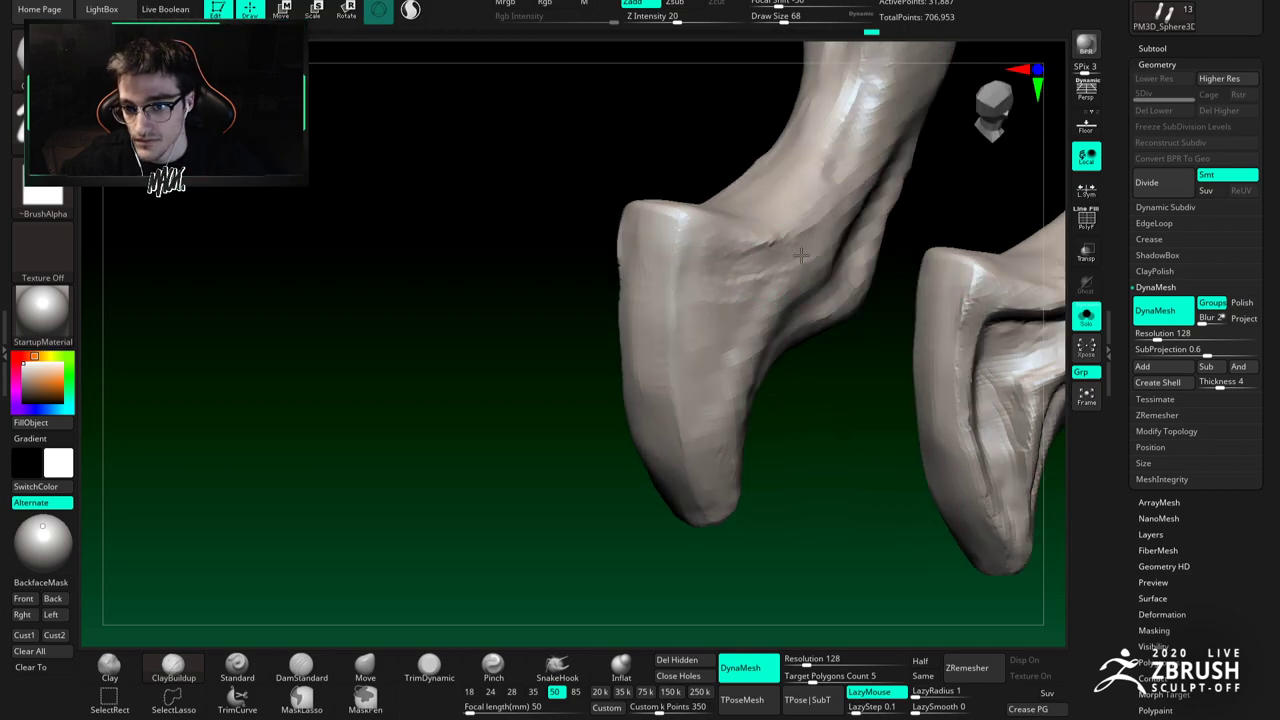
{"action": "left_click_drag", "start_coordinate": [716, 283], "coordinate": [712, 325], "text": "alt"}
Step: Smooth the inner-side recess and cut its angled groove deeper with DamStandard at draw size 51
{"action": "key", "text": "b"}
{"action": "key", "text": "d"}
{"action": "key", "text": "s"}
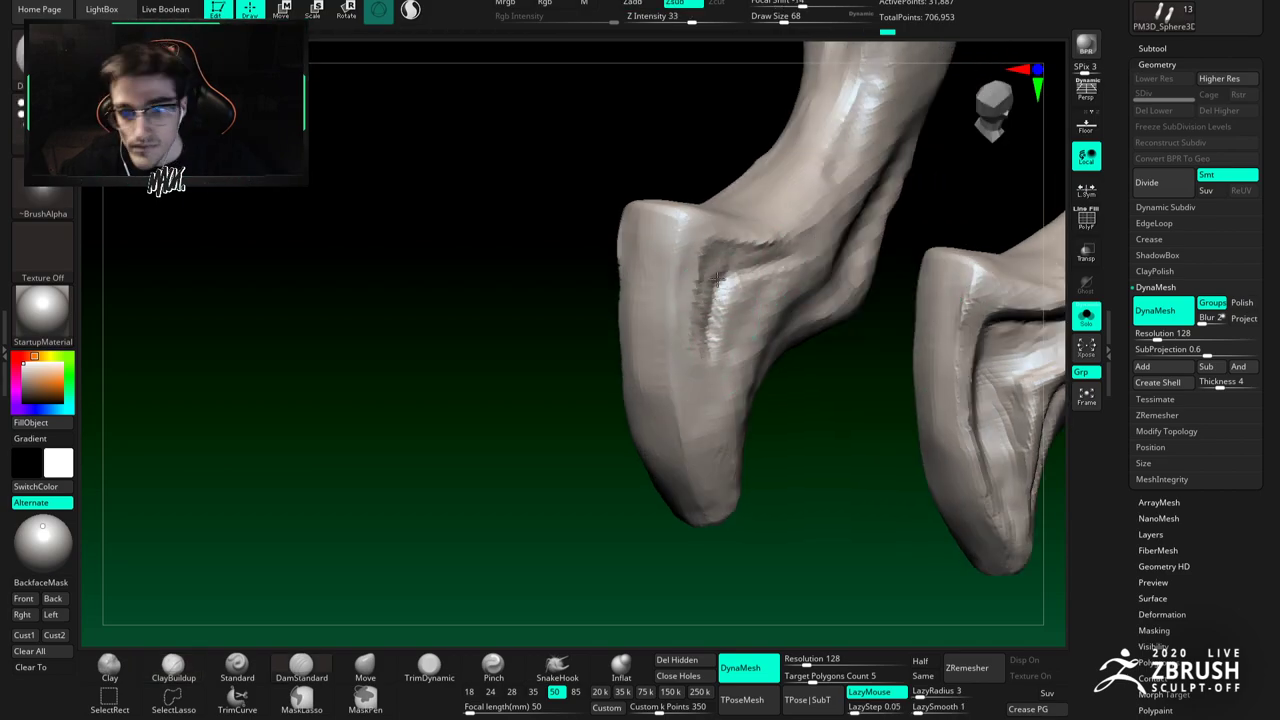
{"action": "left_click_drag", "start_coordinate": [709, 297], "coordinate": [714, 300], "text": "shift"}
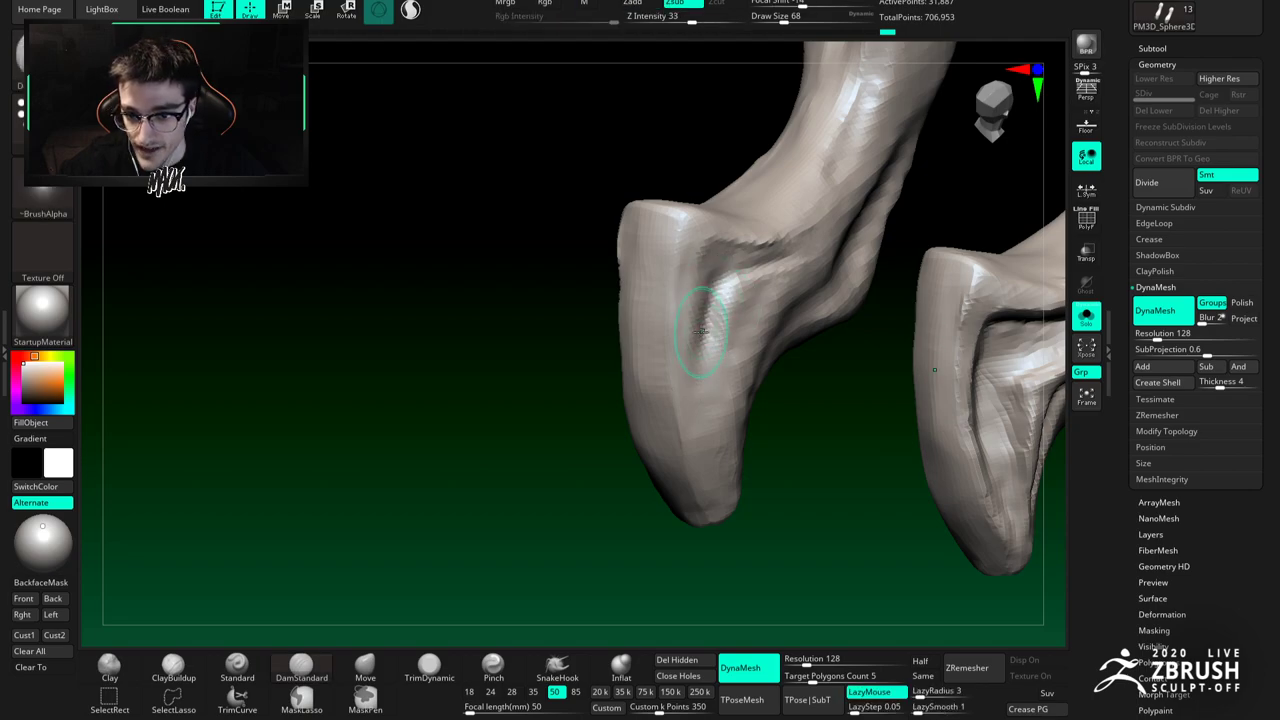
{"action": "right_click_drag", "start_coordinate": [715, 259], "coordinate": [706, 244]}
{"action": "mouse_move", "coordinate": [720, 308]}
{"action": "left_mouse_down"}
{"action": "mouse_move", "coordinate": [706, 363]}
{"action": "mouse_move", "coordinate": [706, 338]}
{"action": "left_mouse_up"}
{"action": "right_click_drag", "start_coordinate": [712, 335], "coordinate": [714, 258]}
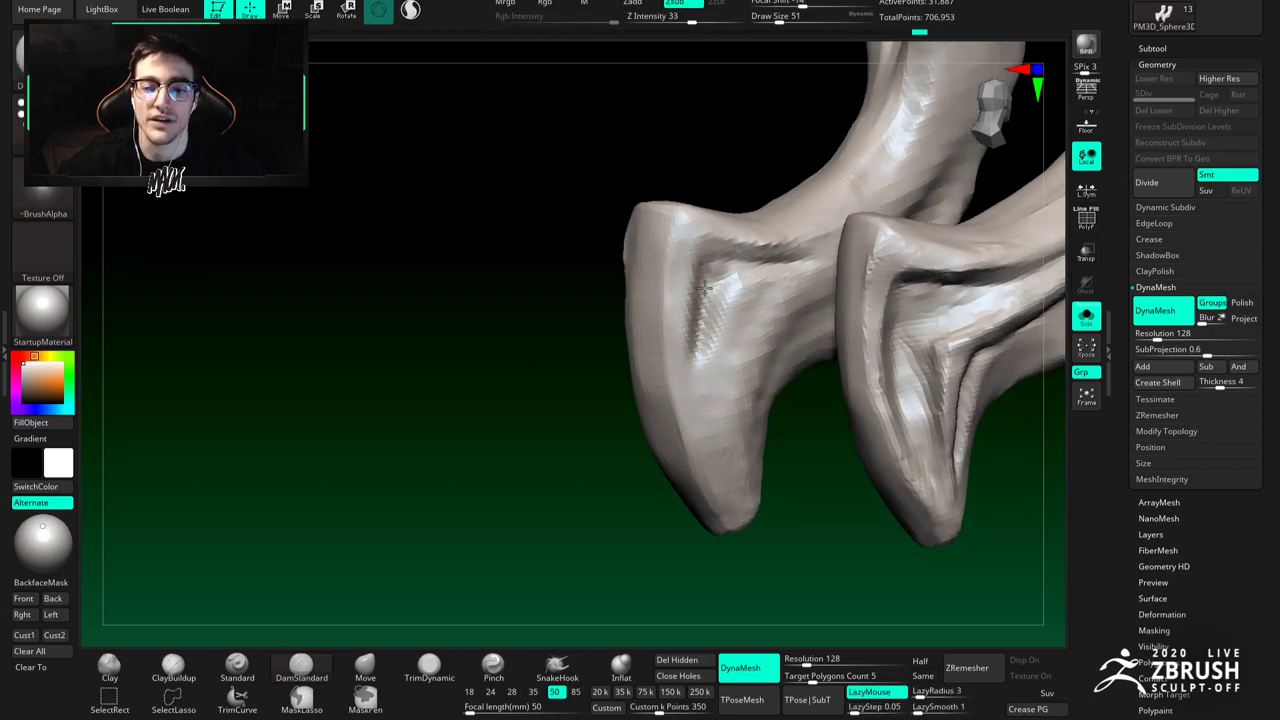
{"action": "right_click_drag", "start_coordinate": [737, 253], "coordinate": [726, 259]}
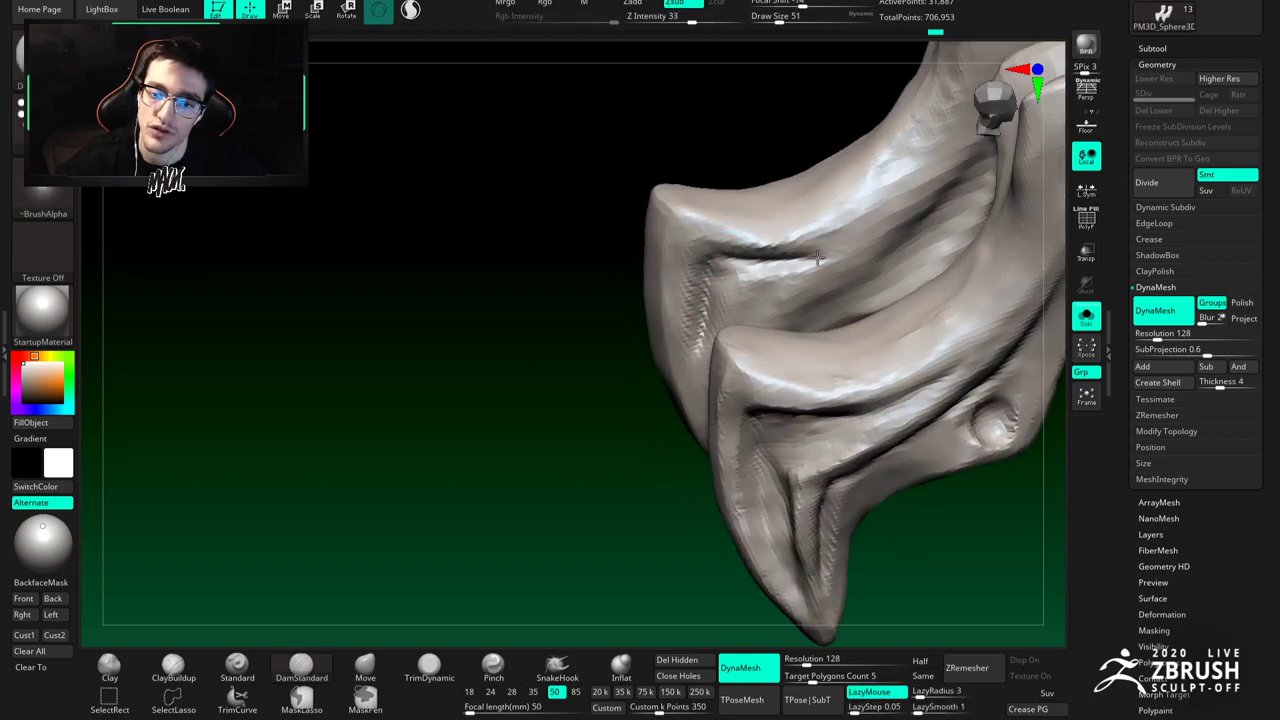
Step: Thicken the ridge above the inner-side groove with ClayBuildup and redefine the groove with DamStandard
{"action": "right_click_drag", "start_coordinate": [857, 260], "coordinate": [754, 240]}
{"action": "key", "text": "b"}
{"action": "key", "text": "c"}
{"action": "key", "text": "b"}
{"action": "left_click_drag", "start_coordinate": [718, 241], "coordinate": [790, 241]}
{"action": "mouse_move", "coordinate": [718, 237]}
{"action": "right_mouse_down"}
{"action": "mouse_move", "coordinate": [674, 220]}
{"action": "mouse_move", "coordinate": [671, 335]}
{"action": "right_mouse_up"}
{"action": "right_click_drag", "start_coordinate": [686, 286], "coordinate": [705, 249]}
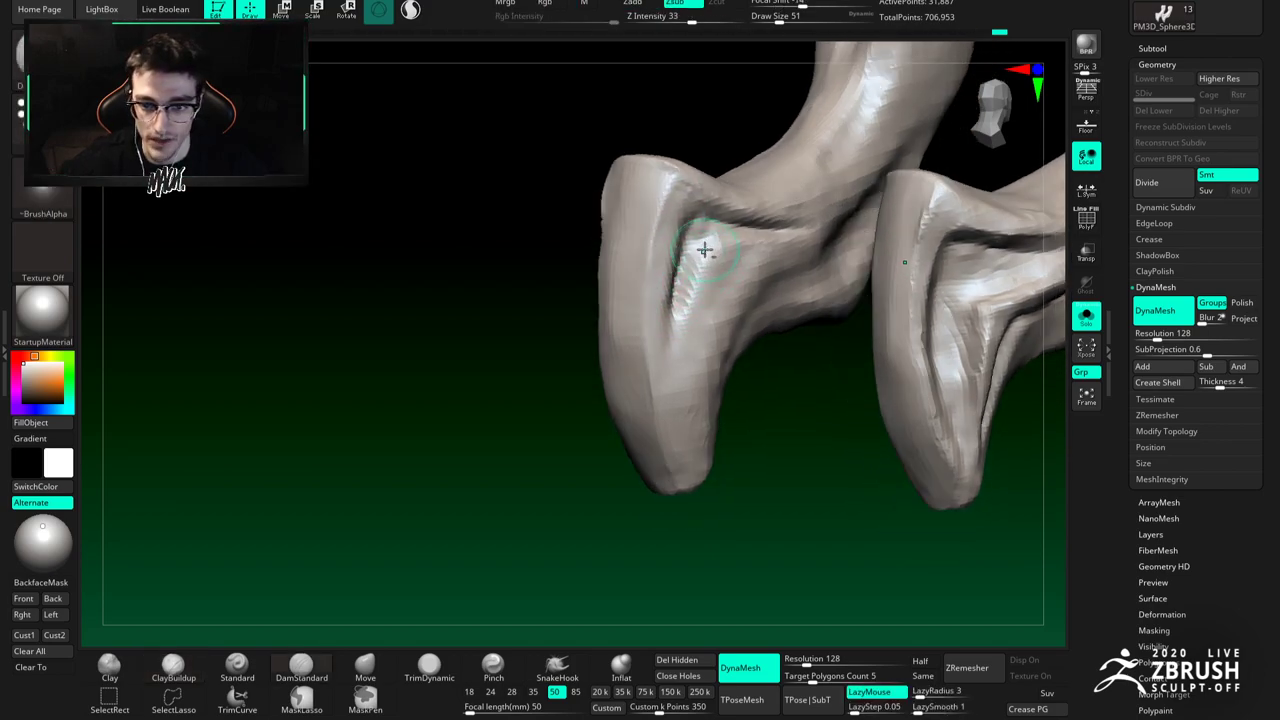
Step: Refine the inner-side groove and rear tip with DamStandard, and smooth the surface running up the upper leg
{"action": "mouse_move", "coordinate": [720, 233]}
{"action": "right_mouse_down"}
{"action": "mouse_move", "coordinate": [702, 270]}
{"action": "mouse_move", "coordinate": [743, 229]}
{"action": "right_mouse_up"}
{"action": "right_click_drag", "start_coordinate": [720, 348], "coordinate": [714, 326], "text": "alt"}
{"action": "mouse_move", "coordinate": [714, 326]}
{"action": "left_mouse_down", "text": "shift"}
{"action": "mouse_move", "coordinate": [690, 390]}
{"action": "mouse_move", "coordinate": [705, 330]}
{"action": "left_mouse_up", "text": "shift"}
{"action": "right_click_drag", "start_coordinate": [710, 308], "coordinate": [746, 268]}
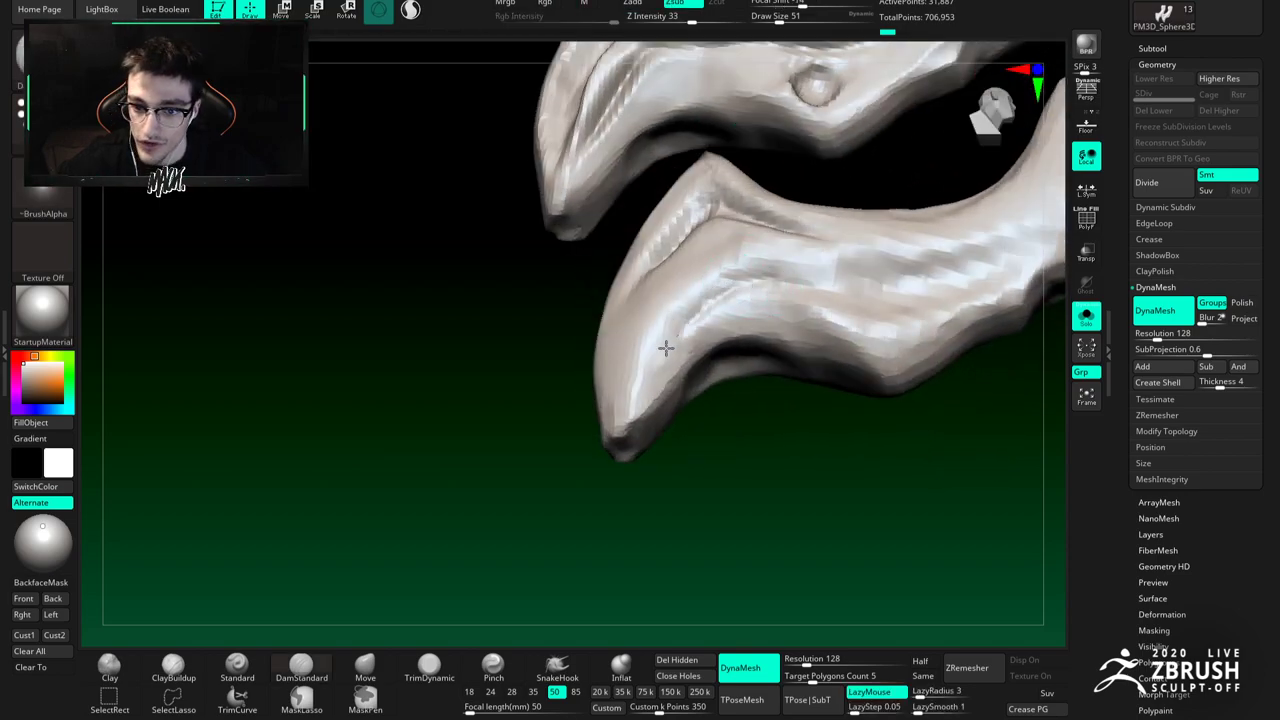
{"action": "right_click_drag", "start_coordinate": [714, 286], "coordinate": [674, 278]}
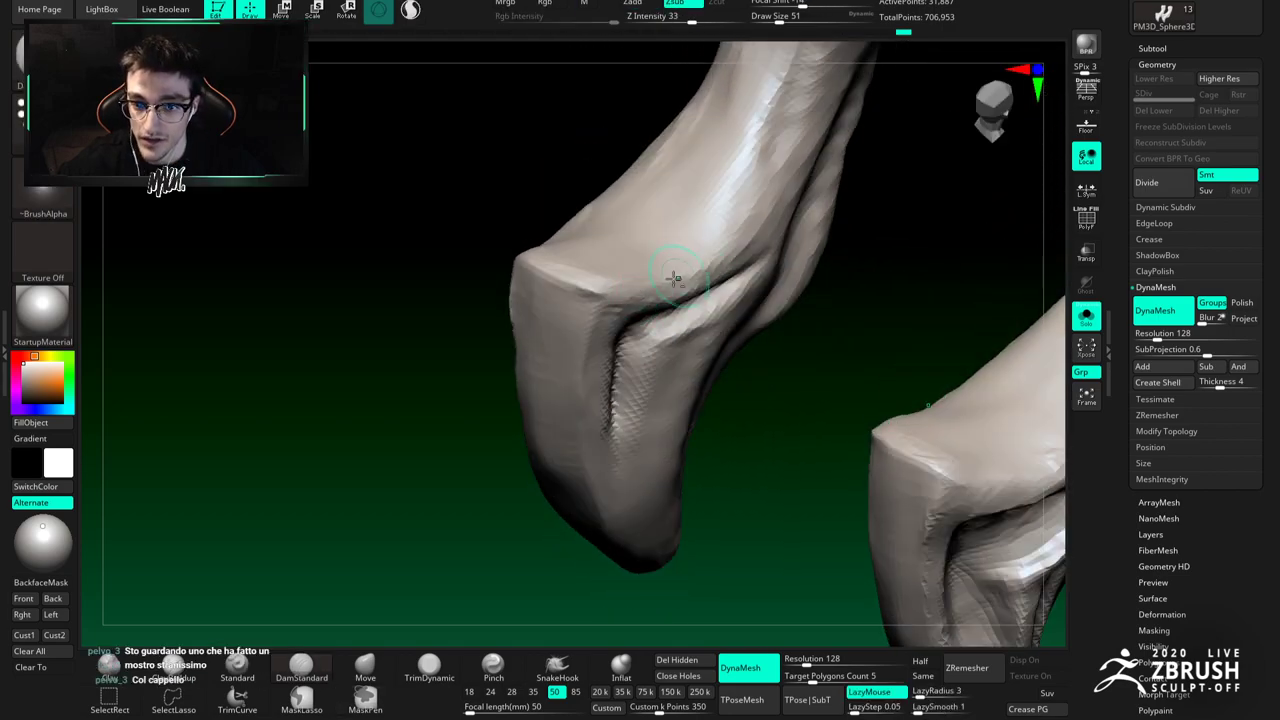
{"action": "right_click_drag", "start_coordinate": [725, 239], "coordinate": [700, 315], "text": "alt"}
{"action": "left_click_drag", "start_coordinate": [772, 178], "coordinate": [732, 135], "text": "shift"}
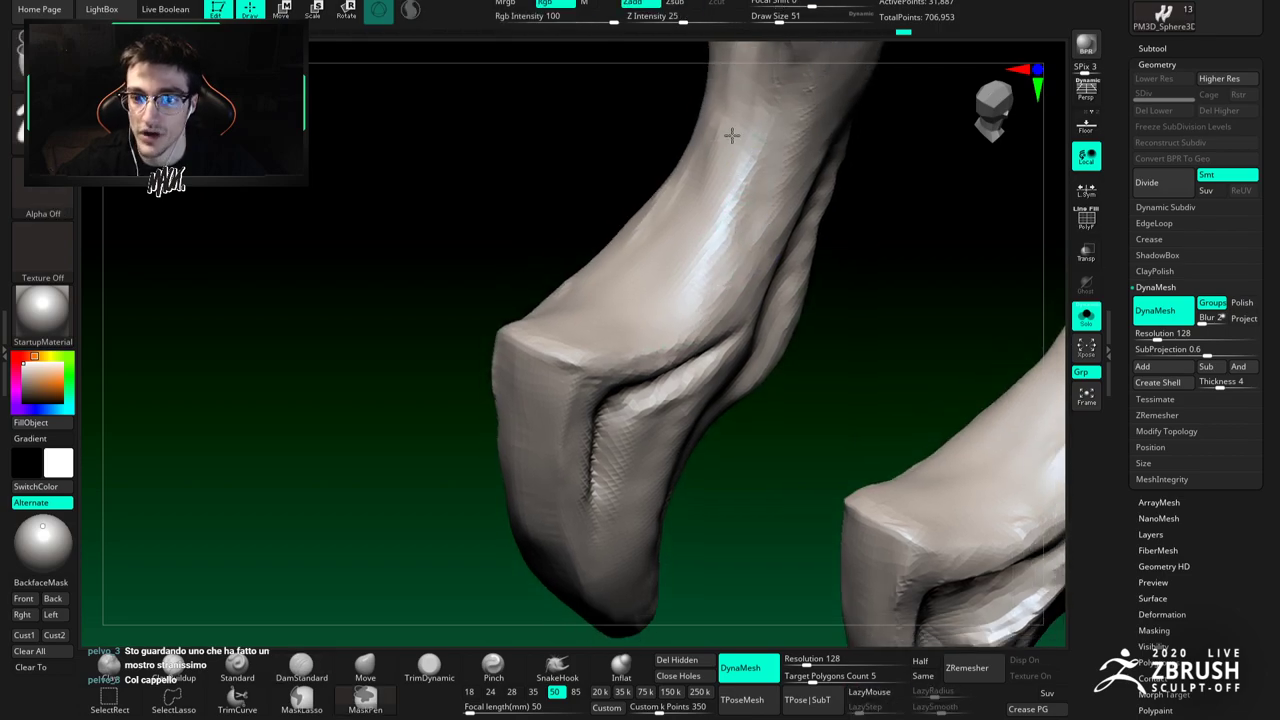
{"action": "right_click_drag", "start_coordinate": [732, 135], "coordinate": [746, 226], "text": "ctrl"}
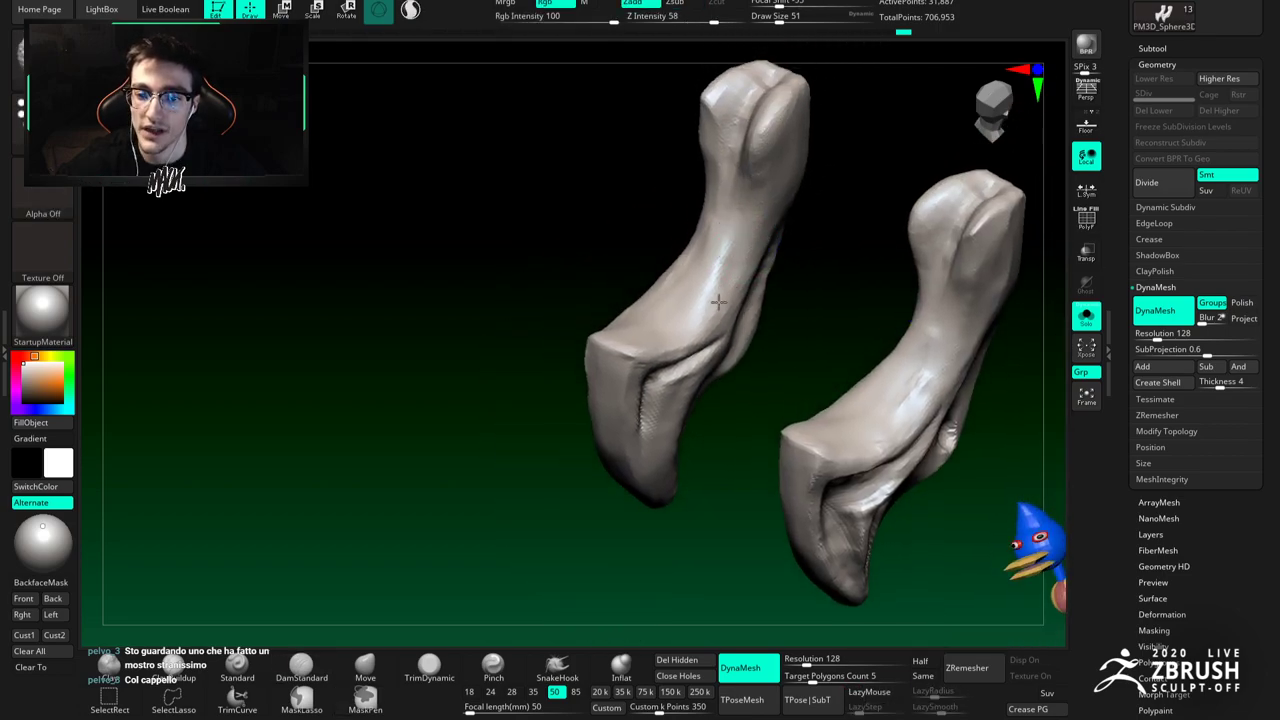
Step: Flatten the knobs at the upper leg's top end with TrimDynamic and crease between them with DamStandard
{"action": "left_click", "coordinate": [429, 668]}
{"action": "mouse_move", "coordinate": [742, 298]}
{"action": "right_mouse_down", "text": "ctrl"}
{"action": "mouse_move", "coordinate": [751, 184]}
{"action": "mouse_move", "coordinate": [717, 273]}
{"action": "mouse_move", "coordinate": [728, 332]}
{"action": "mouse_move", "coordinate": [711, 278]}
{"action": "mouse_move", "coordinate": [697, 303]}
{"action": "mouse_move", "coordinate": [686, 232]}
{"action": "mouse_move", "coordinate": [692, 255]}
{"action": "right_mouse_up", "text": "ctrl"}
{"action": "key", "text": "b"}
{"action": "key", "text": "d"}
{"action": "key", "text": "s"}
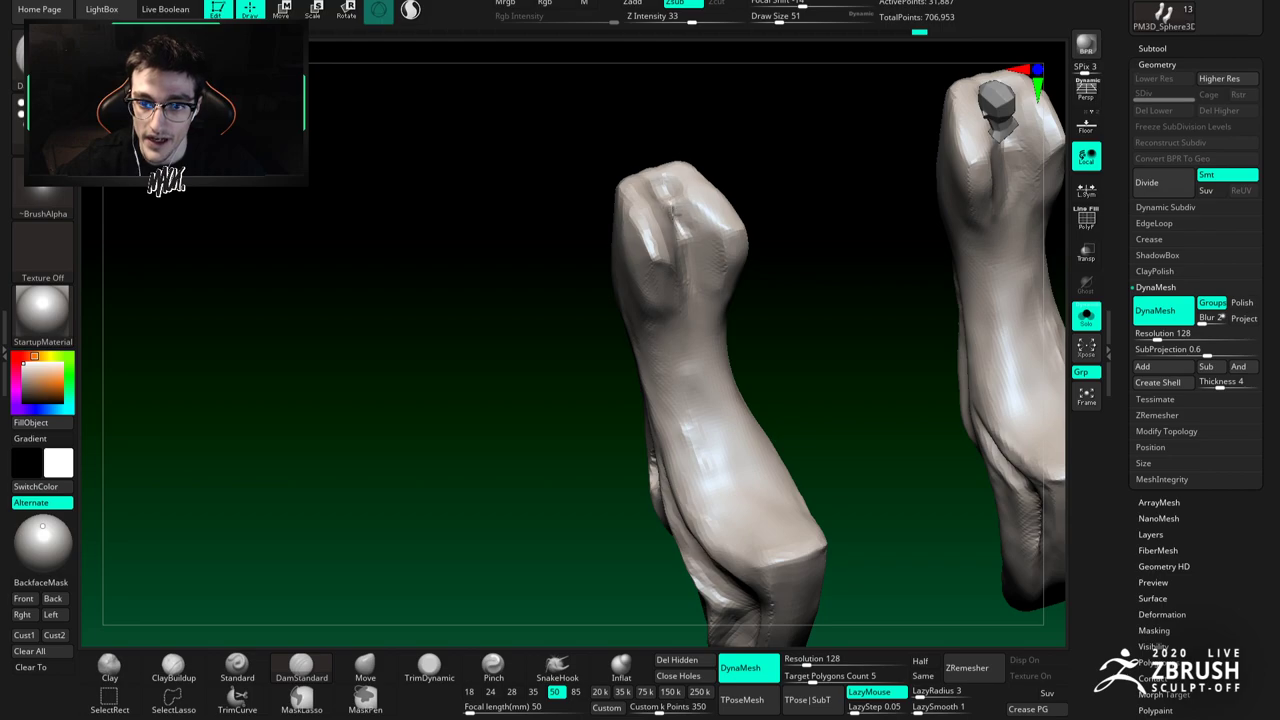
{"action": "mouse_move", "coordinate": [665, 200]}
{"action": "right_mouse_down"}
{"action": "mouse_move", "coordinate": [683, 235]}
{"action": "mouse_move", "coordinate": [680, 210]}
{"action": "mouse_move", "coordinate": [686, 219]}
{"action": "right_mouse_up"}
Step: Shape the notch between the two top-end knobs with ClayBuildup and smooth it
{"action": "key", "text": "b"}
{"action": "key", "text": "c"}
{"action": "key", "text": "b"}
{"action": "left_click_drag", "start_coordinate": [669, 212], "coordinate": [666, 243]}
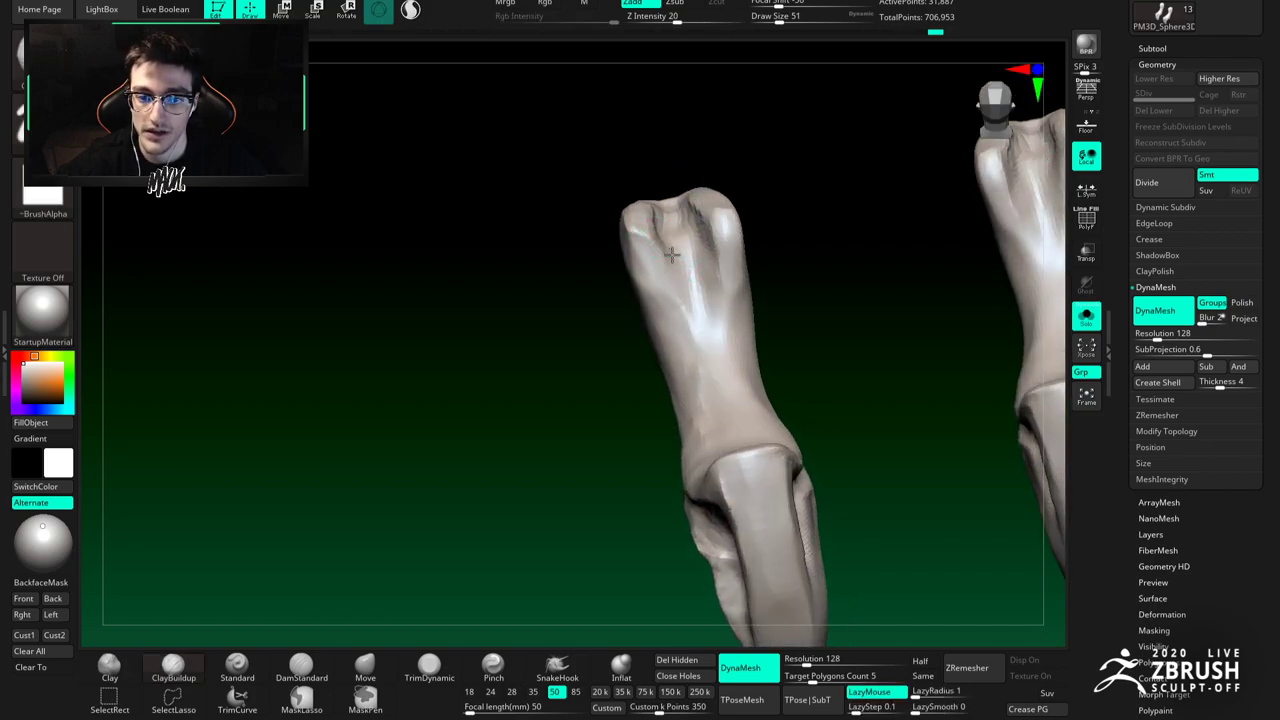
{"action": "right_click_drag", "start_coordinate": [692, 235], "coordinate": [694, 222]}
{"action": "left_click_drag", "start_coordinate": [690, 212], "coordinate": [678, 220], "text": "shift"}
{"action": "mouse_move", "coordinate": [678, 220]}
{"action": "right_mouse_down"}
{"action": "mouse_move", "coordinate": [803, 183]}
{"action": "mouse_move", "coordinate": [702, 222]}
{"action": "mouse_move", "coordinate": [661, 203]}
{"action": "mouse_move", "coordinate": [697, 203]}
{"action": "right_mouse_up"}
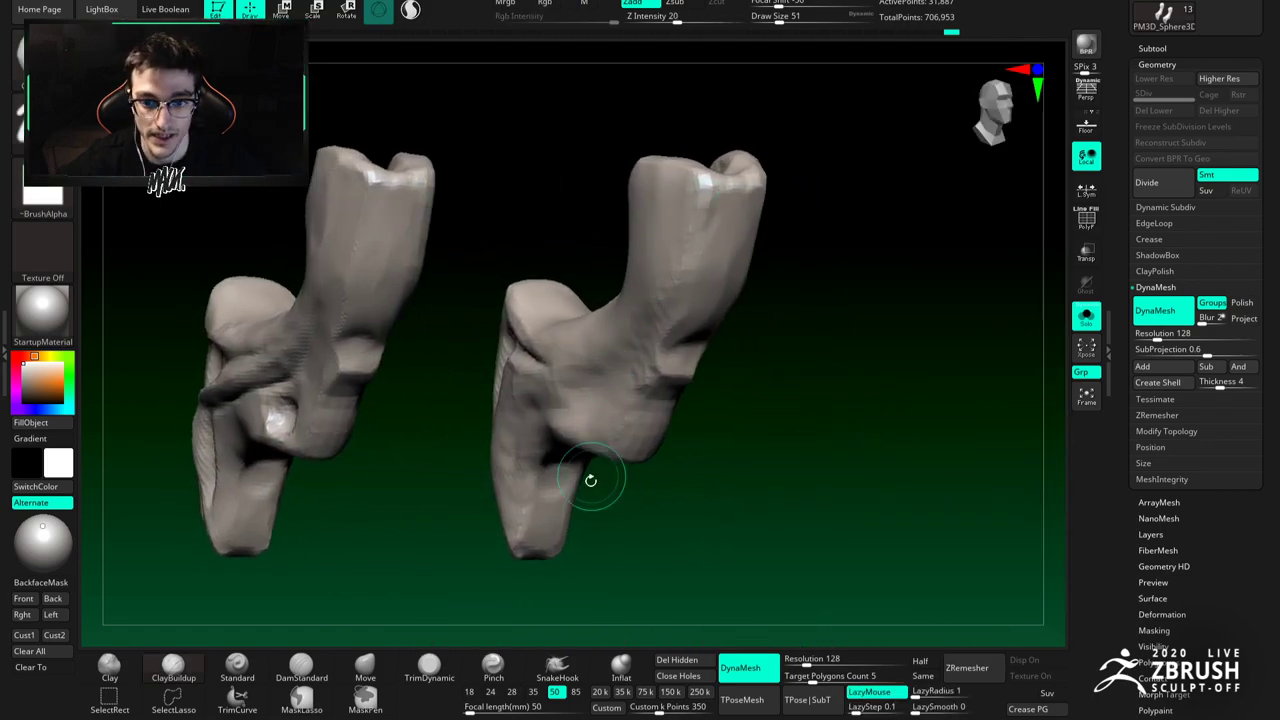
Step: Define the edge running down the upper leg from its top end with DamStandard
{"action": "right_click_drag", "start_coordinate": [619, 422], "coordinate": [646, 374], "text": "alt"}
{"action": "key", "text": "b"}
{"action": "key", "text": "d"}
{"action": "key", "text": "s"}
{"action": "right_click_drag", "start_coordinate": [707, 302], "coordinate": [747, 121]}
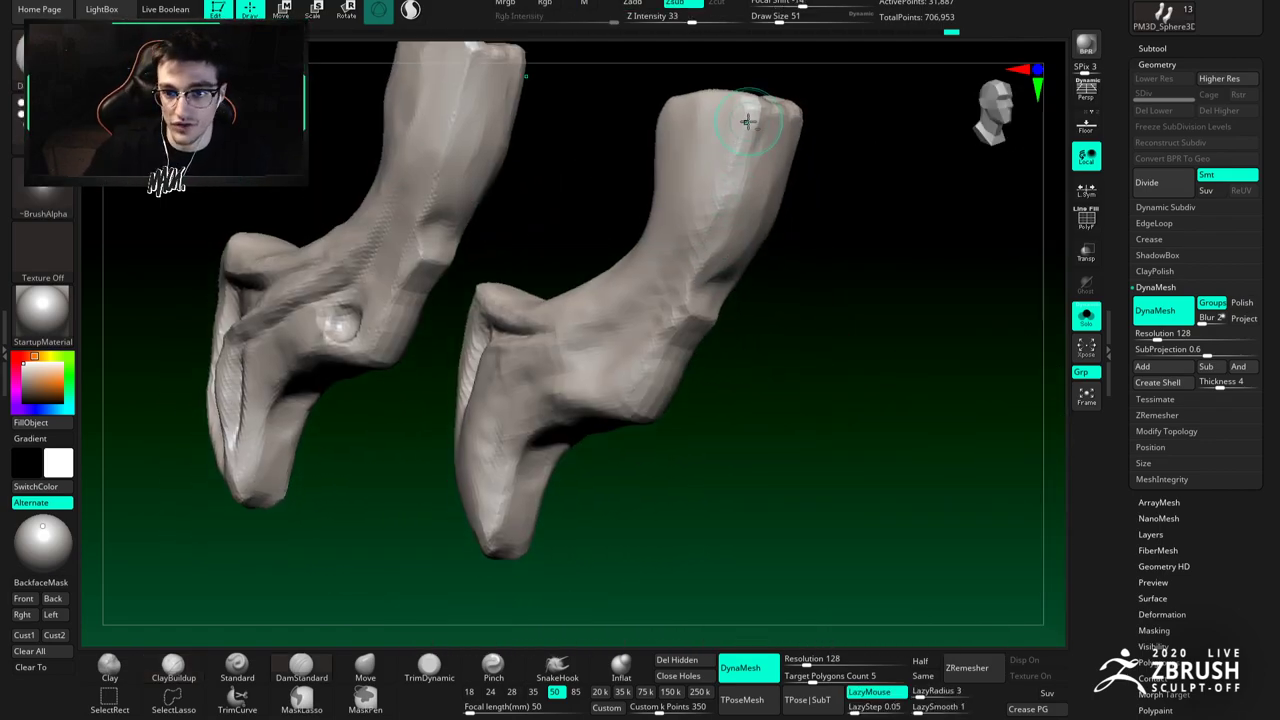
Step: Smooth the front edge below the top end and build up the step on the upper leg's underside with ClayBuildup
{"action": "key", "text": "b"}
{"action": "key", "text": "c"}
{"action": "key", "text": "b"}
{"action": "left_click_drag", "start_coordinate": [720, 147], "coordinate": [708, 167], "text": "shift"}
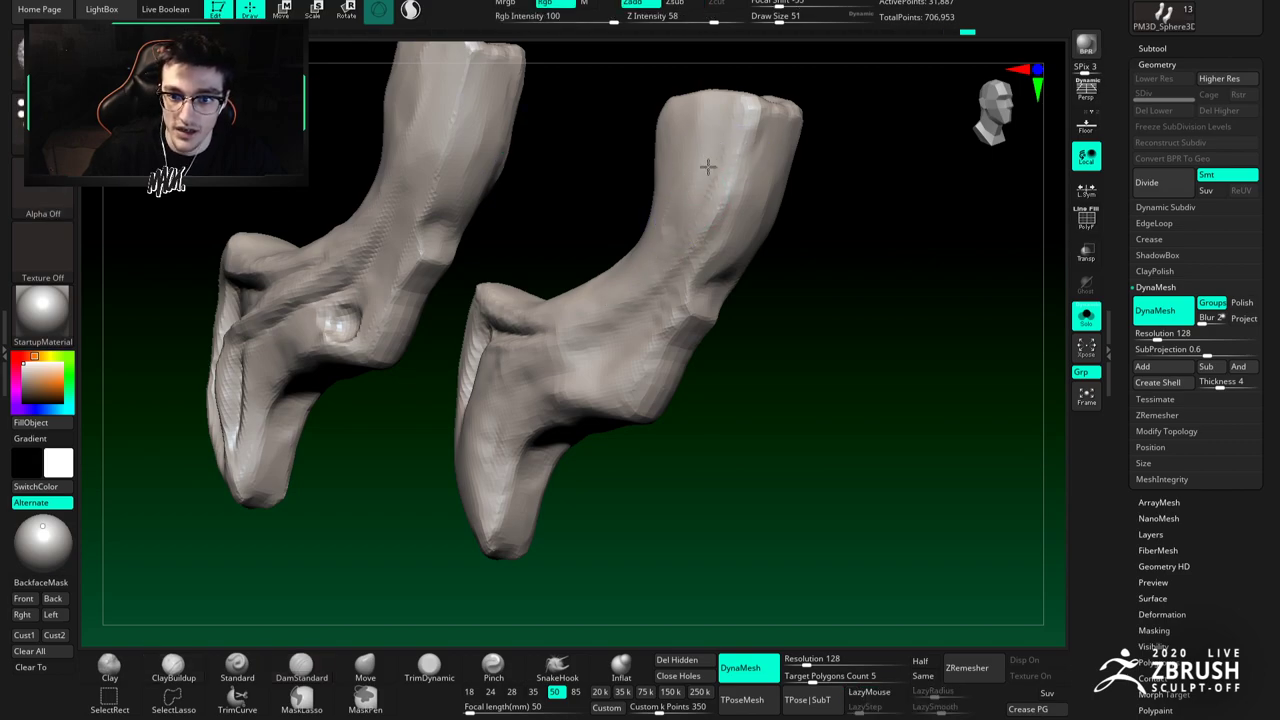
{"action": "right_click_drag", "start_coordinate": [687, 179], "coordinate": [749, 214]}
{"action": "left_click_drag", "start_coordinate": [763, 191], "coordinate": [737, 237], "text": "shift"}
{"action": "mouse_move", "coordinate": [737, 237]}
{"action": "right_mouse_down", "text": "shift"}
{"action": "mouse_move", "coordinate": [726, 257]}
{"action": "mouse_move", "coordinate": [711, 226]}
{"action": "mouse_move", "coordinate": [718, 290]}
{"action": "mouse_move", "coordinate": [712, 264]}
{"action": "right_mouse_up", "text": "shift"}
{"action": "left_click_drag", "start_coordinate": [712, 264], "coordinate": [728, 257]}
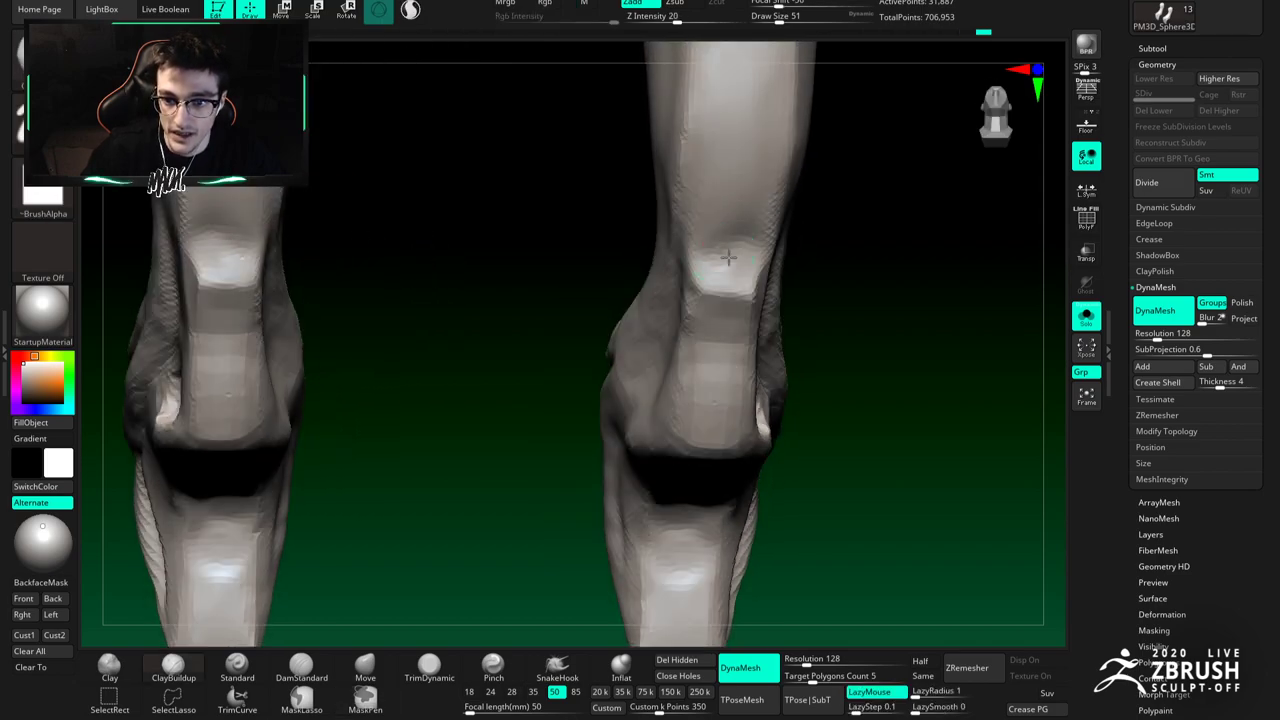
{"action": "right_click_drag", "start_coordinate": [707, 226], "coordinate": [663, 285]}
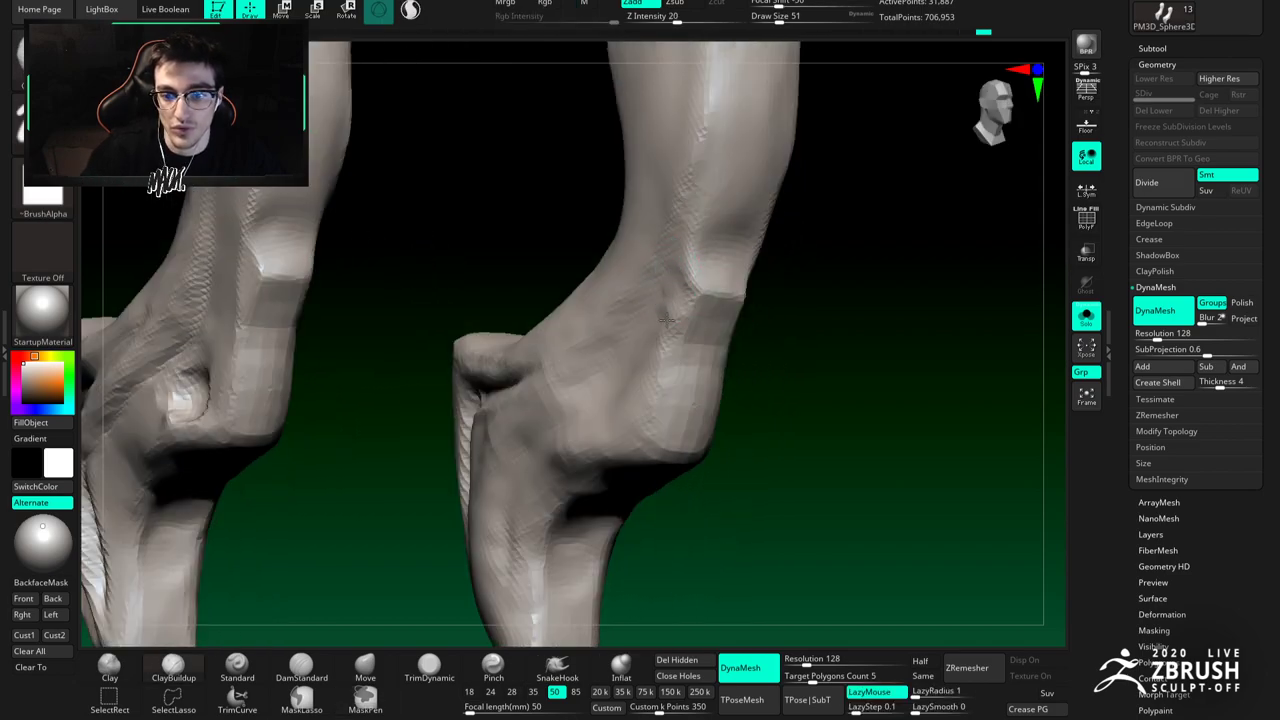
Step: Smooth the side of the upper leg's joint and crease around it with DamStandard
{"action": "left_click_drag", "start_coordinate": [648, 372], "coordinate": [654, 367], "text": "shift"}
{"action": "right_click_drag", "start_coordinate": [633, 370], "coordinate": [651, 320], "text": "alt"}
{"action": "key", "text": "space"}
{"action": "left_click_drag", "start_coordinate": [648, 320], "coordinate": [656, 319]}
{"action": "key", "text": "b"}
{"action": "key", "text": "d"}
{"action": "key", "text": "s"}
{"action": "mouse_move", "coordinate": [549, 338]}
{"action": "right_mouse_down"}
{"action": "mouse_move", "coordinate": [740, 300]}
{"action": "mouse_move", "coordinate": [556, 321]}
{"action": "right_mouse_up"}
{"action": "key", "text": "space"}
{"action": "left_click_drag", "start_coordinate": [556, 321], "coordinate": [543, 320]}
{"action": "right_click_drag", "start_coordinate": [540, 316], "coordinate": [521, 303]}
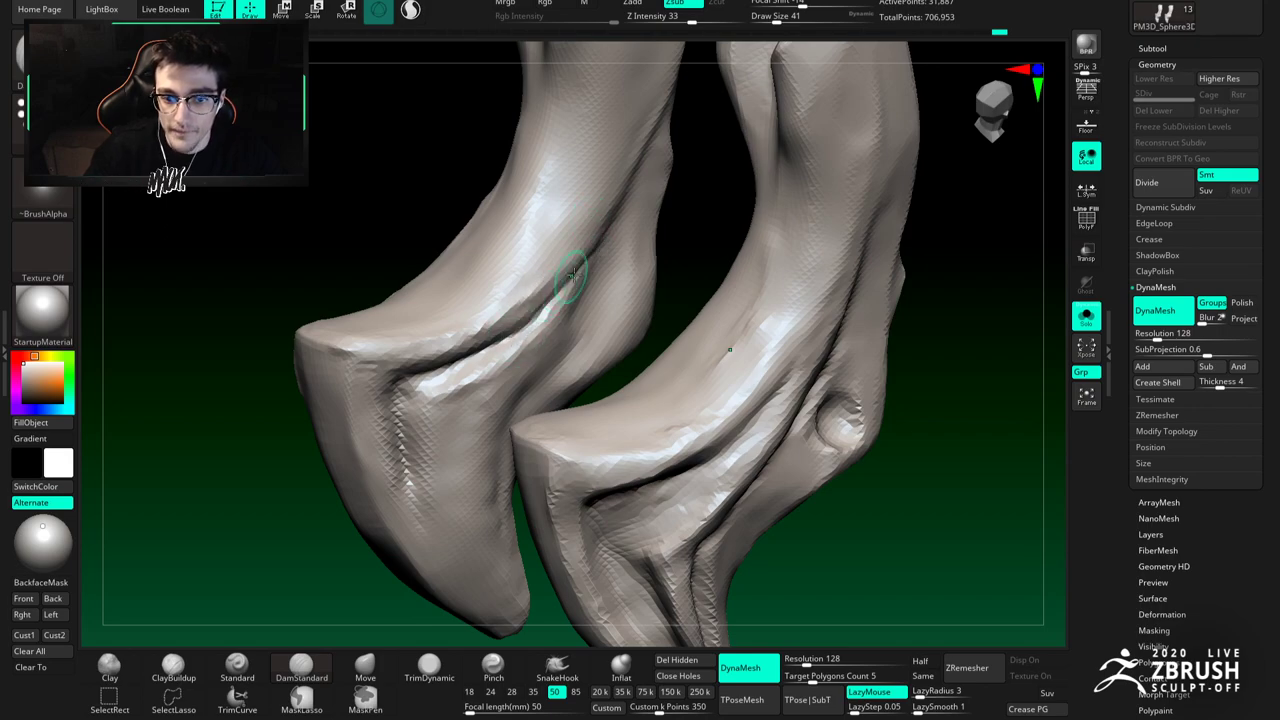
{"action": "mouse_move", "coordinate": [560, 288]}
{"action": "right_mouse_down"}
{"action": "mouse_move", "coordinate": [598, 262]}
{"action": "mouse_move", "coordinate": [585, 255]}
{"action": "right_mouse_up"}
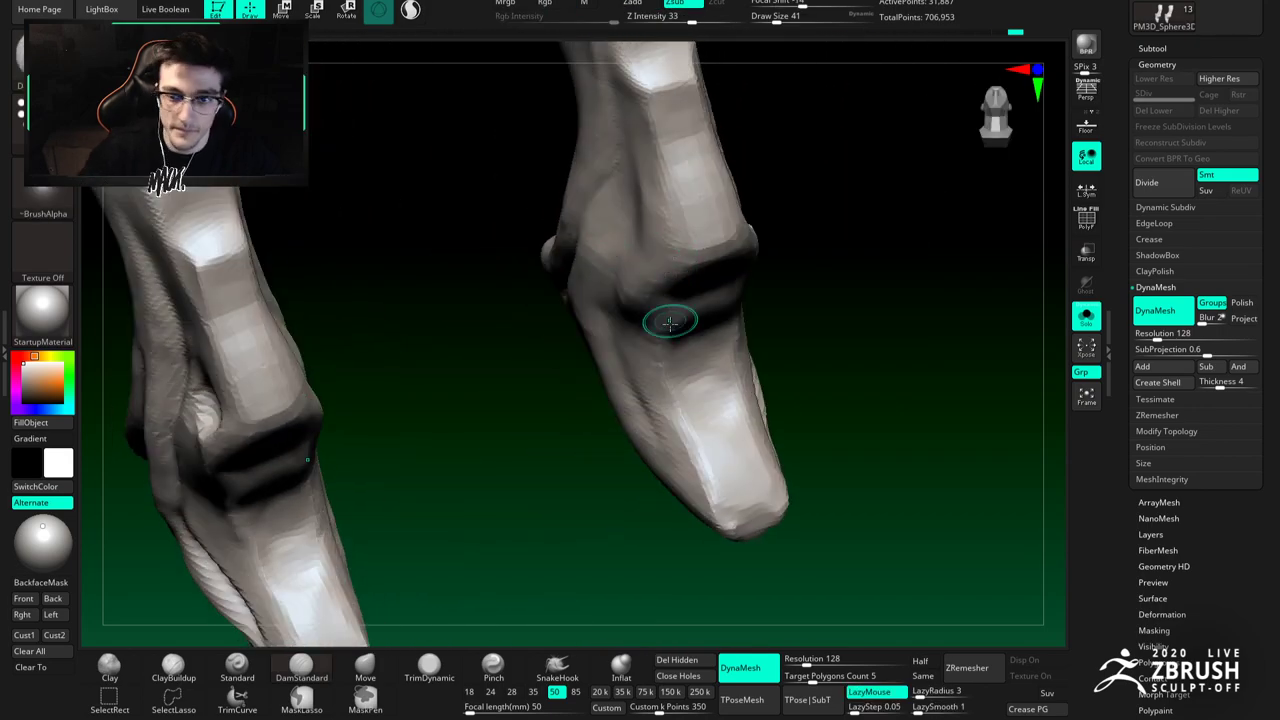
Step: Flatten the planes on the underside of the upper leg's joint with TrimDynamic
{"action": "left_click", "coordinate": [422, 678]}
{"action": "right_click_drag", "start_coordinate": [540, 345], "coordinate": [616, 310]}
{"action": "key", "text": "space"}
{"action": "left_click_drag", "start_coordinate": [616, 310], "coordinate": [638, 310]}
{"action": "mouse_move", "coordinate": [703, 211]}
{"action": "left_mouse_down"}
{"action": "mouse_move", "coordinate": [691, 160]}
{"action": "mouse_move", "coordinate": [712, 220]}
{"action": "mouse_move", "coordinate": [645, 229]}
{"action": "left_mouse_up"}
{"action": "mouse_move", "coordinate": [643, 229]}
{"action": "right_mouse_down"}
{"action": "mouse_move", "coordinate": [655, 312]}
{"action": "mouse_move", "coordinate": [645, 338]}
{"action": "mouse_move", "coordinate": [614, 337]}
{"action": "mouse_move", "coordinate": [711, 371]}
{"action": "mouse_move", "coordinate": [605, 364]}
{"action": "right_mouse_up"}
{"action": "right_click_drag", "start_coordinate": [621, 300], "coordinate": [645, 304], "text": "alt"}
{"action": "key", "text": "["}
{"action": "key", "text": "["}
{"action": "key", "text": "["}
{"action": "key", "text": "["}
{"action": "key", "text": "["}
{"action": "right_click_drag", "start_coordinate": [617, 257], "coordinate": [636, 325], "text": "ctrl"}
Step: Adjust the ridge beside the long groove on the leg's flared end with the Move brush
{"action": "left_click", "coordinate": [372, 664]}
{"action": "mouse_move", "coordinate": [624, 215]}
{"action": "right_mouse_down", "text": "alt"}
{"action": "mouse_move", "coordinate": [592, 247]}
{"action": "mouse_move", "coordinate": [611, 287]}
{"action": "right_mouse_up", "text": "alt"}
{"action": "key", "text": "space"}
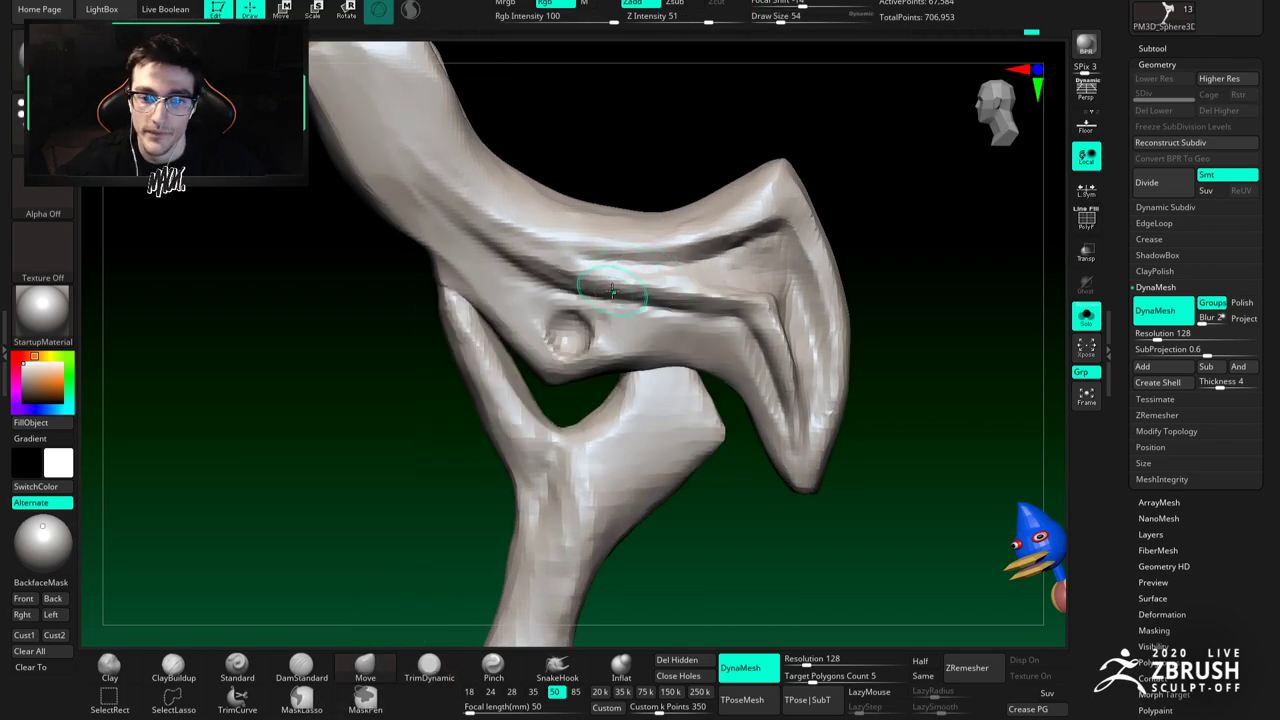
{"action": "left_click_drag", "start_coordinate": [683, 291], "coordinate": [700, 301]}
{"action": "key", "text": "space"}
{"action": "left_click", "coordinate": [775, 302]}
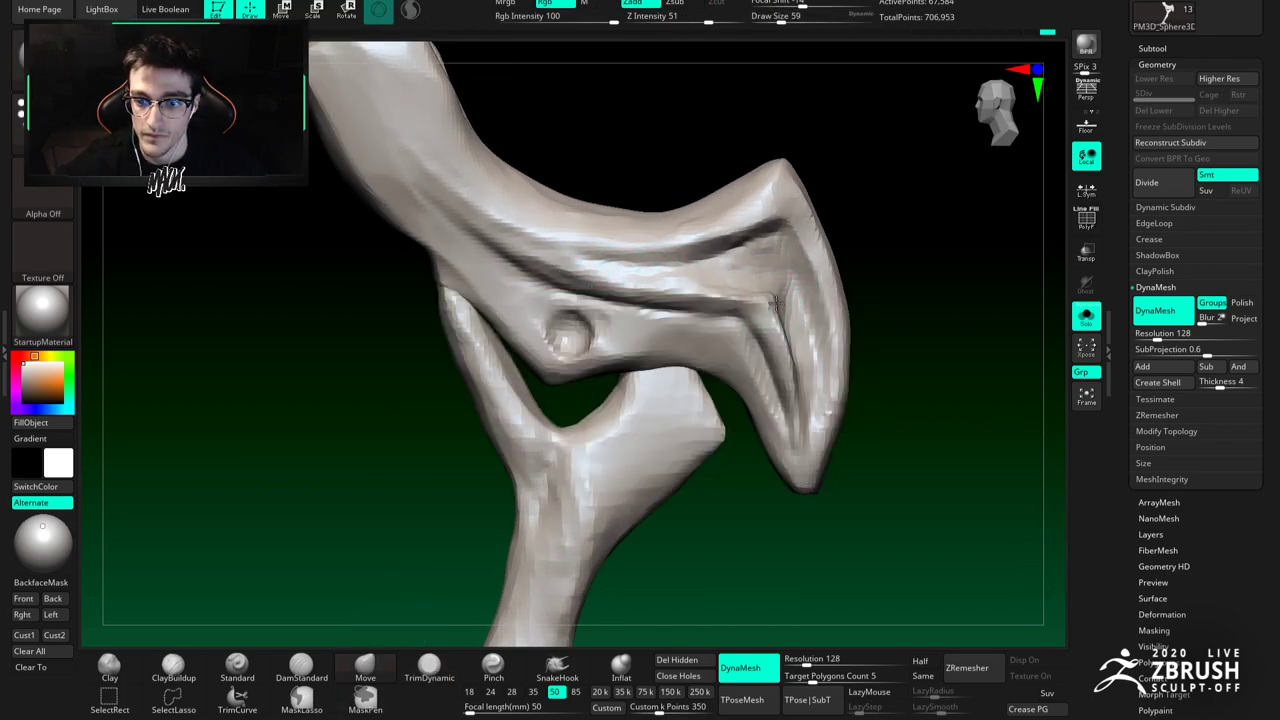
Step: Build up the recessed surface between the bent grooves on the flared end with ClayBuildup
{"action": "mouse_move", "coordinate": [754, 320]}
{"action": "right_mouse_down", "text": "alt"}
{"action": "mouse_move", "coordinate": [709, 318]}
{"action": "mouse_move", "coordinate": [722, 314]}
{"action": "mouse_move", "coordinate": [715, 330]}
{"action": "mouse_move", "coordinate": [714, 310]}
{"action": "right_mouse_up", "text": "alt"}
{"action": "key", "text": "b"}
{"action": "key", "text": "c"}
{"action": "key", "text": "b"}
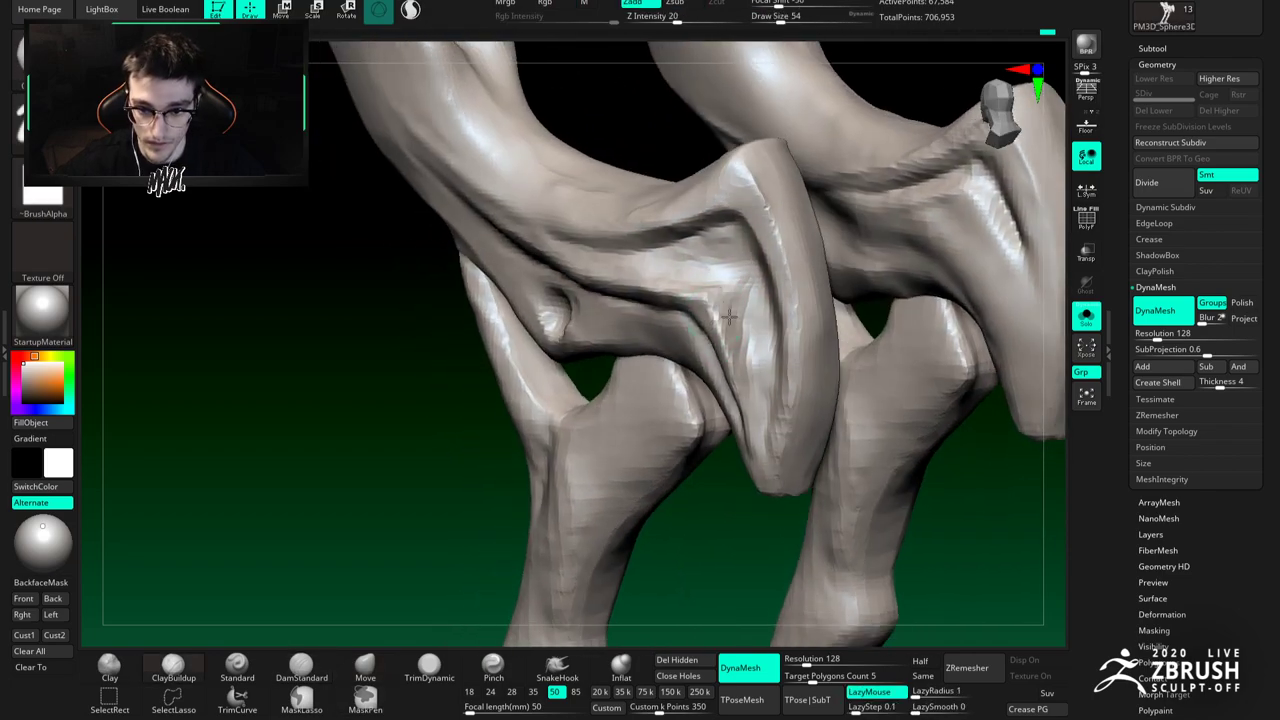
{"action": "left_click_drag", "start_coordinate": [732, 299], "coordinate": [708, 400]}
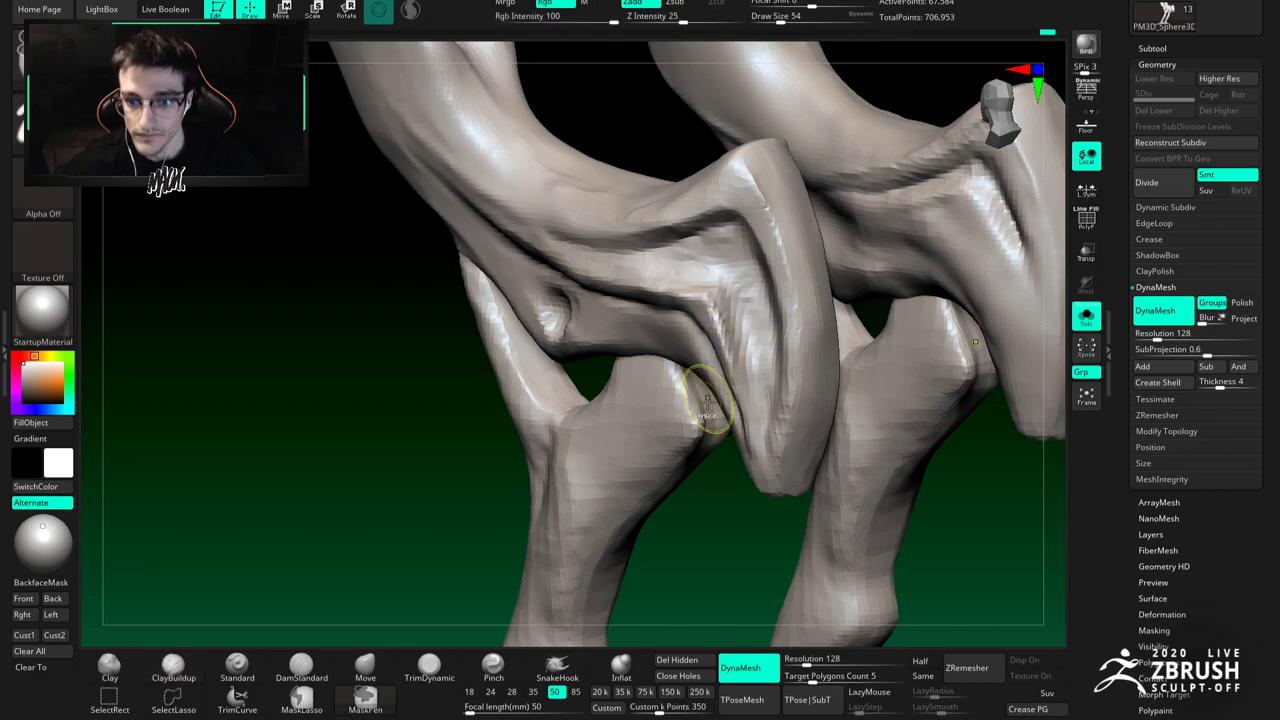
Step: Set the DynaMesh resolution to 232 and remesh the leg
{"action": "right_click_drag", "start_coordinate": [708, 404], "coordinate": [725, 362], "text": "ctrl"}
{"action": "right_click_drag", "start_coordinate": [725, 362], "coordinate": [749, 357], "text": "shift"}
{"action": "left_click", "coordinate": [805, 665]}
{"action": "type", "text": "232"}
{"action": "key", "text": "Return"}
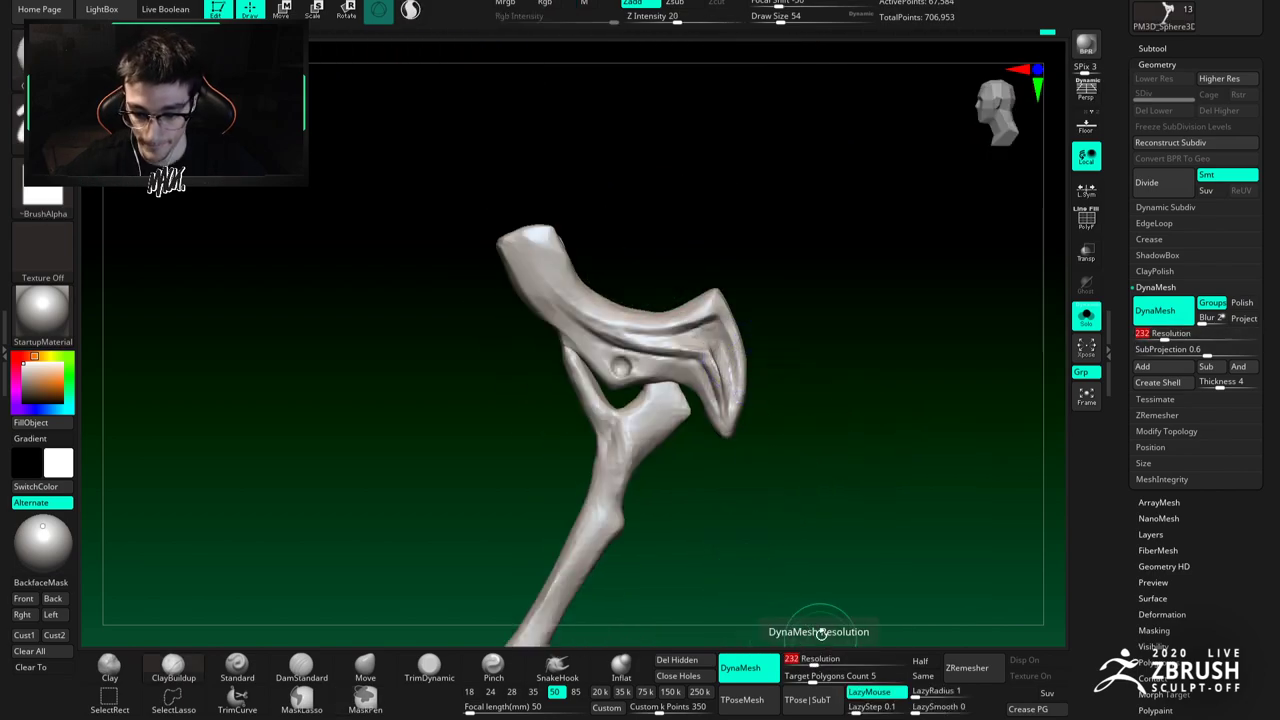
{"action": "left_click_drag", "start_coordinate": [809, 519], "coordinate": [850, 572], "text": "ctrl"}
Step: Sharpen the bent inner ridge on the flared end with DamStandard and smooth the recess beside it
{"action": "right_click_drag", "start_coordinate": [742, 400], "coordinate": [738, 460], "text": "ctrl"}
{"action": "key", "text": "b"}
{"action": "key", "text": "d"}
{"action": "key", "text": "s"}
{"action": "right_click_drag", "start_coordinate": [708, 290], "coordinate": [640, 240]}
{"action": "right_click_drag", "start_coordinate": [640, 240], "coordinate": [556, 242], "text": "ctrl"}
{"action": "left_click_drag", "start_coordinate": [704, 258], "coordinate": [680, 265]}
{"action": "right_click_drag", "start_coordinate": [698, 264], "coordinate": [620, 262]}
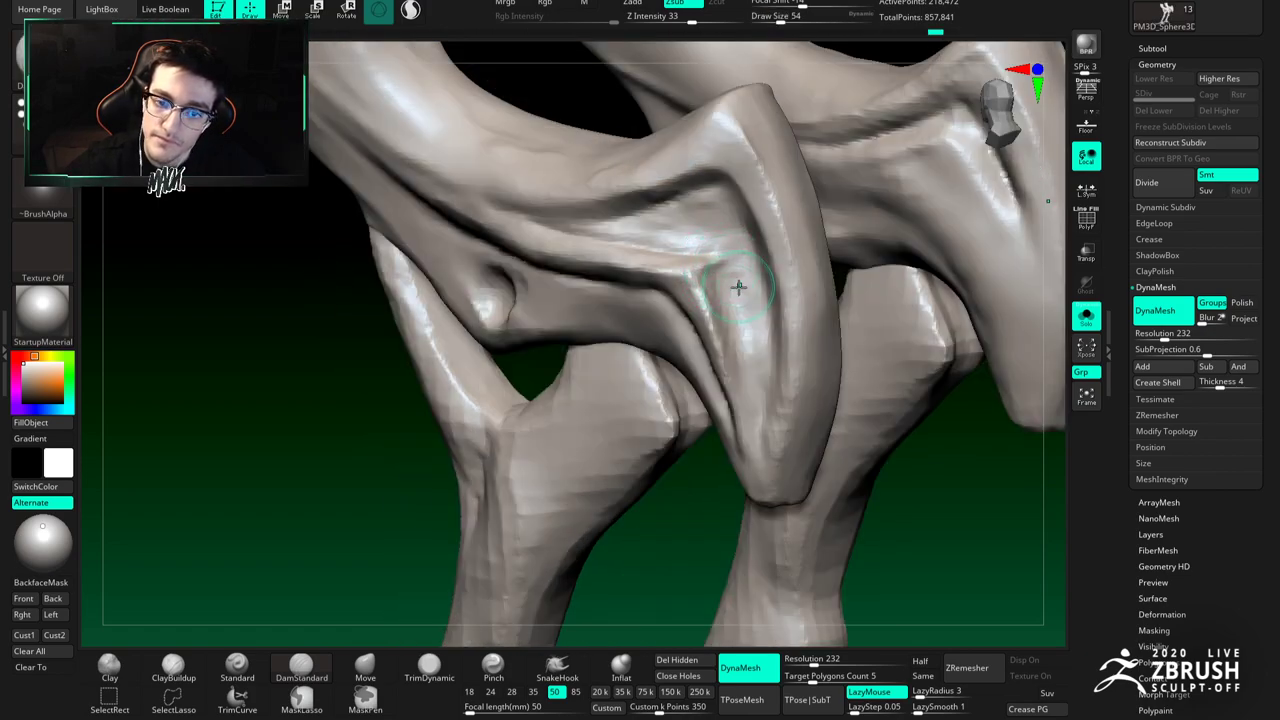
{"action": "key", "text": "shift"}
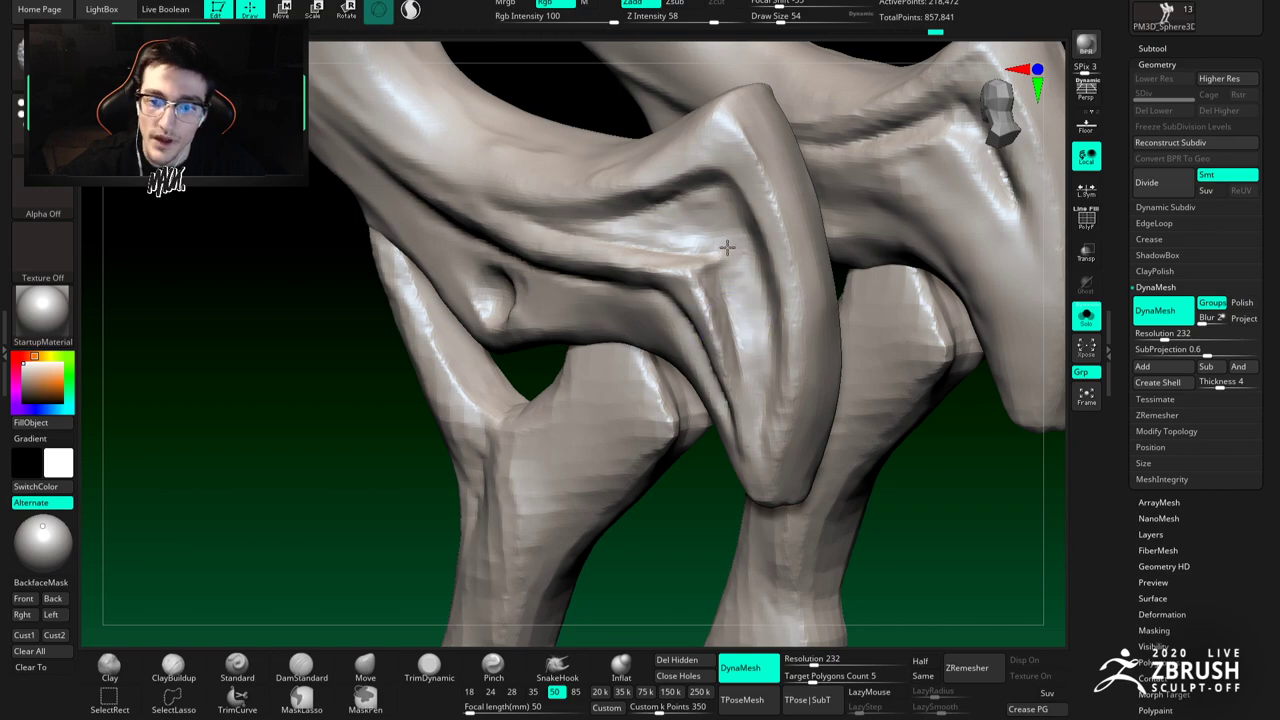
{"action": "right_click_drag", "start_coordinate": [727, 247], "coordinate": [683, 259], "text": "shift"}
Step: Deepen the long grooves running into the flared end's corner with DamStandard and soften their edges
{"action": "left_click_drag", "start_coordinate": [468, 232], "coordinate": [583, 226]}
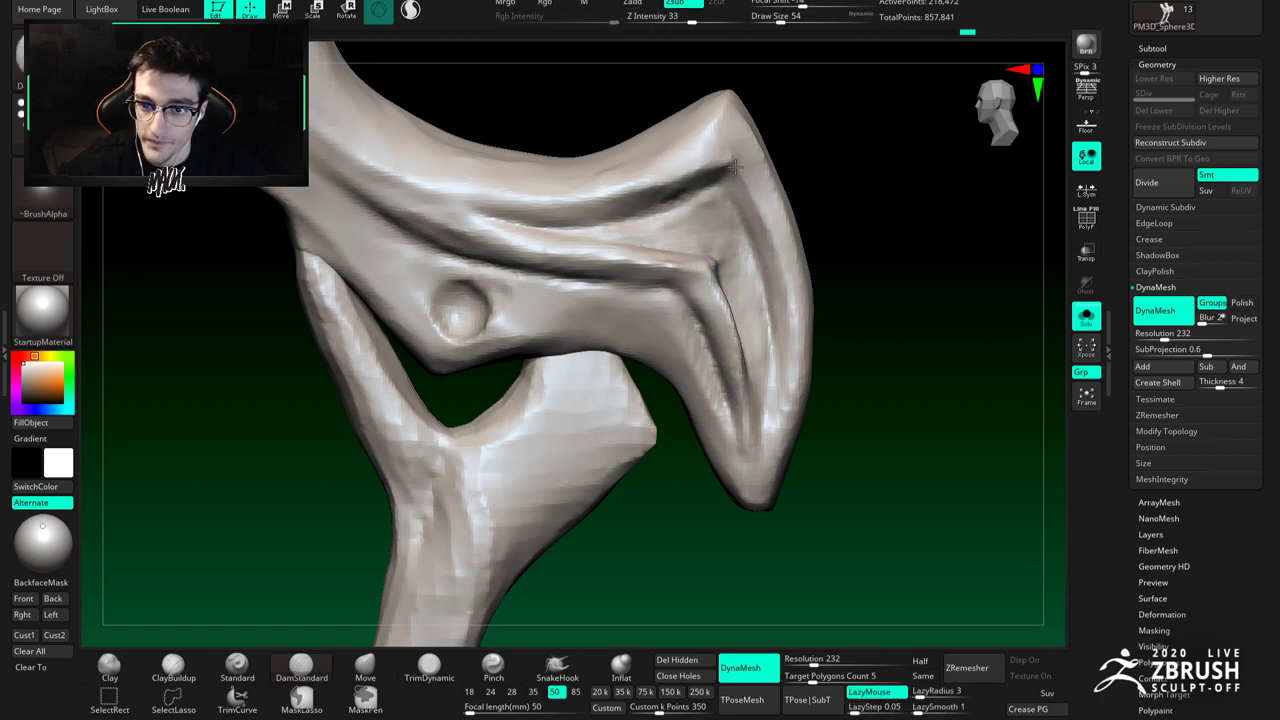
{"action": "right_click_drag", "start_coordinate": [743, 227], "coordinate": [743, 213]}
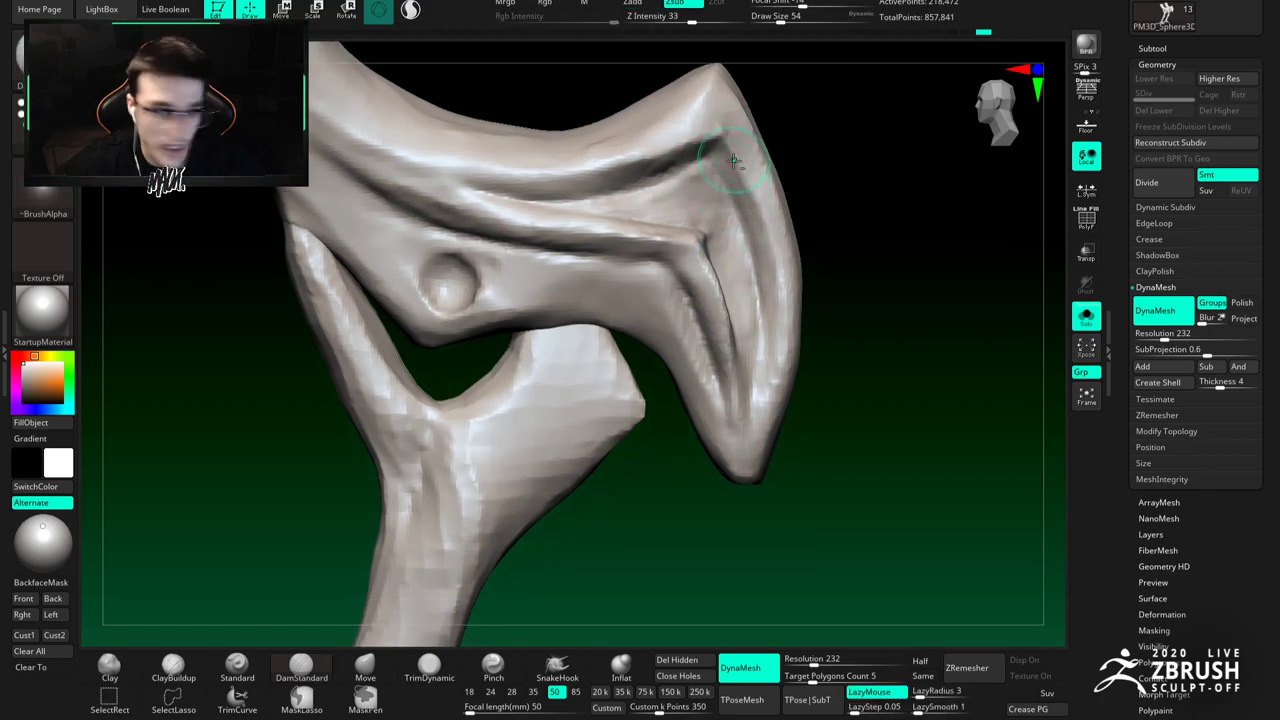
{"action": "right_click_drag", "start_coordinate": [729, 169], "coordinate": [747, 177], "text": "alt"}
{"action": "right_click_drag", "start_coordinate": [587, 165], "coordinate": [601, 235], "text": "alt"}
{"action": "left_click_drag", "start_coordinate": [505, 241], "coordinate": [704, 231]}
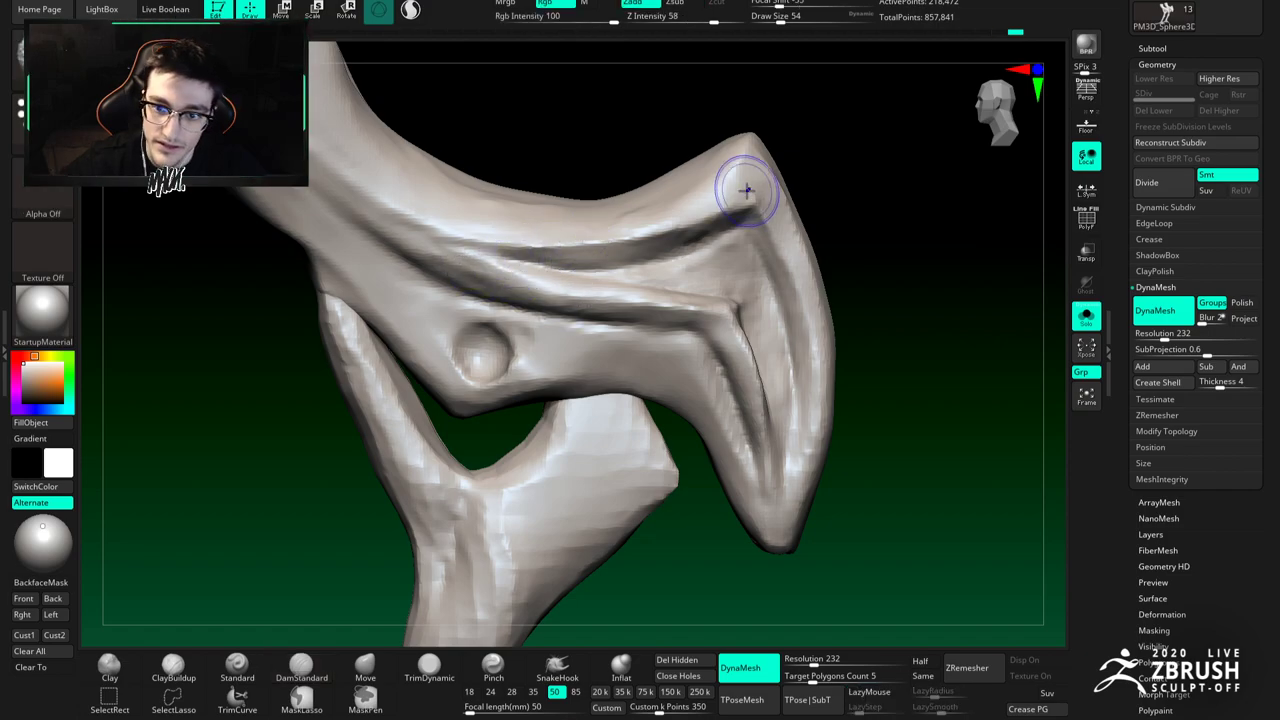
{"action": "right_click_drag", "start_coordinate": [733, 210], "coordinate": [744, 165]}
{"action": "key", "text": "shift"}
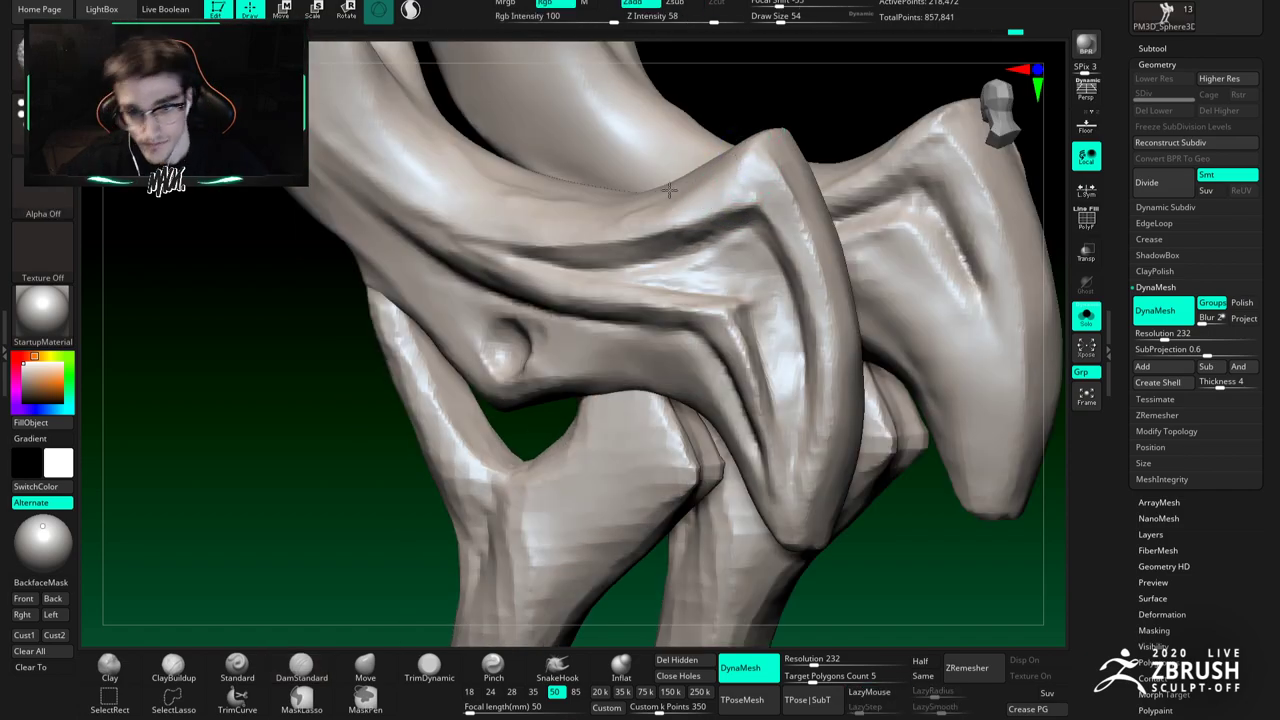
Step: Check the legs against the whole bird and isolate the lower leg's polygroup in Solo mode
{"action": "right_click_drag", "start_coordinate": [494, 203], "coordinate": [520, 290], "text": "ctrl"}
{"action": "right_click_drag", "start_coordinate": [520, 290], "coordinate": [602, 240]}
{"action": "right_click_drag", "start_coordinate": [602, 240], "coordinate": [755, 249]}
{"action": "left_click", "coordinate": [1095, 323]}
{"action": "right_click_drag", "start_coordinate": [735, 345], "coordinate": [637, 340], "text": "ctrl"}
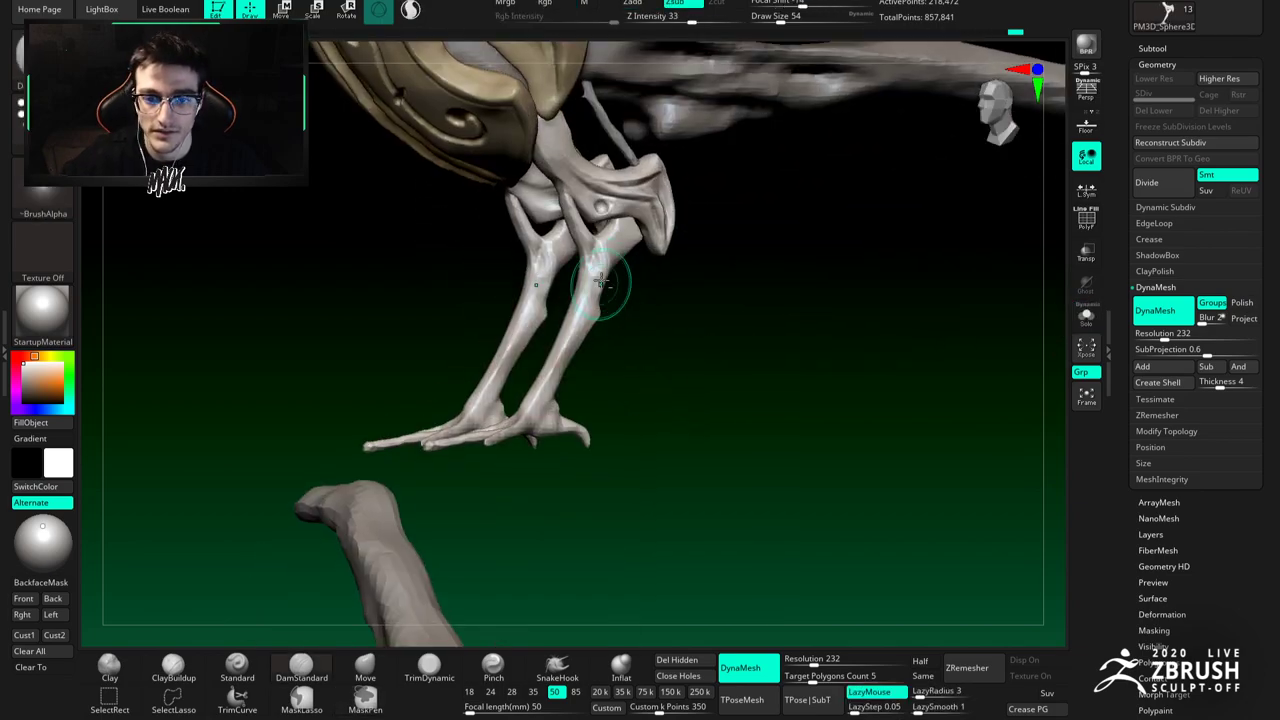
{"action": "right_click_drag", "start_coordinate": [600, 283], "coordinate": [1069, 289]}
{"action": "left_click", "coordinate": [1087, 323]}
{"action": "right_click_drag", "start_coordinate": [657, 285], "coordinate": [645, 415], "text": "ctrl"}
{"action": "left_click", "coordinate": [666, 277], "text": "ctrl+shift"}
{"action": "left_click", "coordinate": [654, 284], "text": "ctrl+shift"}
{"action": "mouse_move", "coordinate": [652, 284]}
{"action": "right_mouse_down"}
{"action": "mouse_move", "coordinate": [706, 329]}
{"action": "mouse_move", "coordinate": [669, 284]}
{"action": "mouse_move", "coordinate": [720, 220]}
{"action": "mouse_move", "coordinate": [711, 280]}
{"action": "mouse_move", "coordinate": [703, 238]}
{"action": "mouse_move", "coordinate": [690, 256]}
{"action": "right_mouse_up"}
Step: Flatten the planes around the lower leg's angular bend with TrimDynamic
{"action": "left_click", "coordinate": [429, 667]}
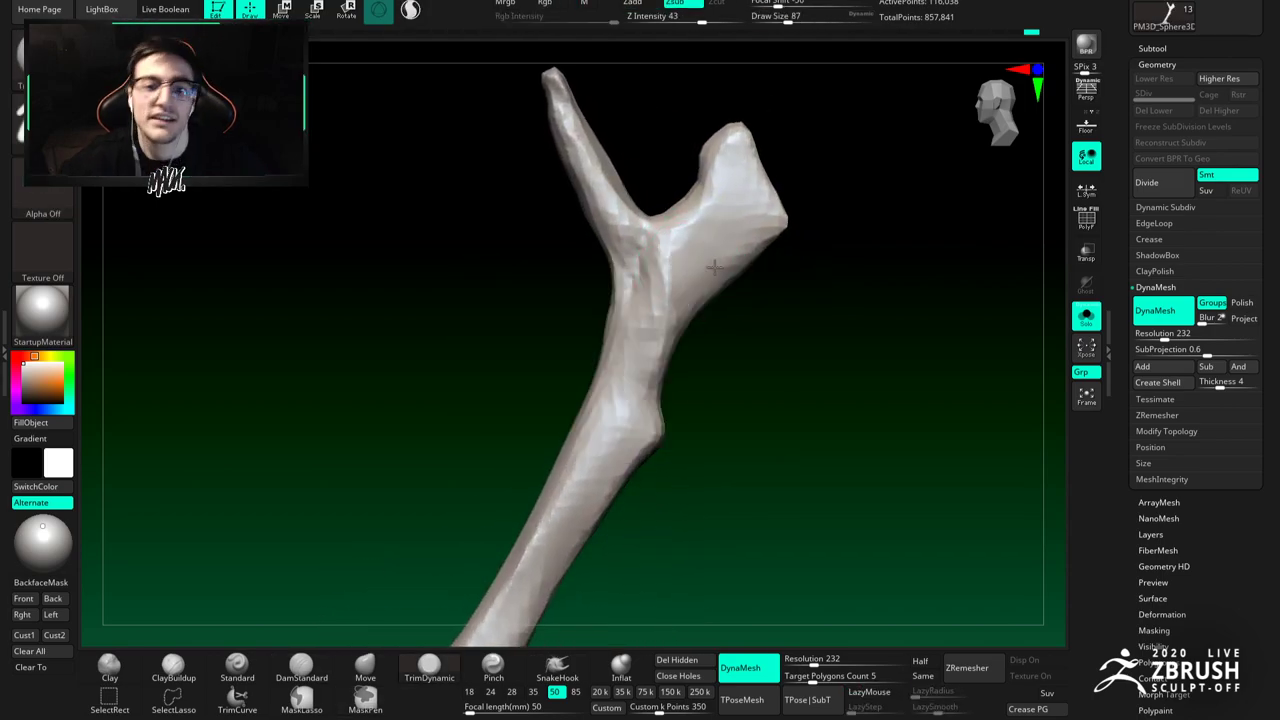
{"action": "mouse_move", "coordinate": [722, 202]}
{"action": "right_mouse_down"}
{"action": "mouse_move", "coordinate": [694, 214]}
{"action": "mouse_move", "coordinate": [684, 268]}
{"action": "mouse_move", "coordinate": [654, 149]}
{"action": "mouse_move", "coordinate": [641, 281]}
{"action": "mouse_move", "coordinate": [664, 252]}
{"action": "mouse_move", "coordinate": [677, 266]}
{"action": "mouse_move", "coordinate": [663, 226]}
{"action": "mouse_move", "coordinate": [649, 257]}
{"action": "mouse_move", "coordinate": [636, 225]}
{"action": "right_mouse_up"}
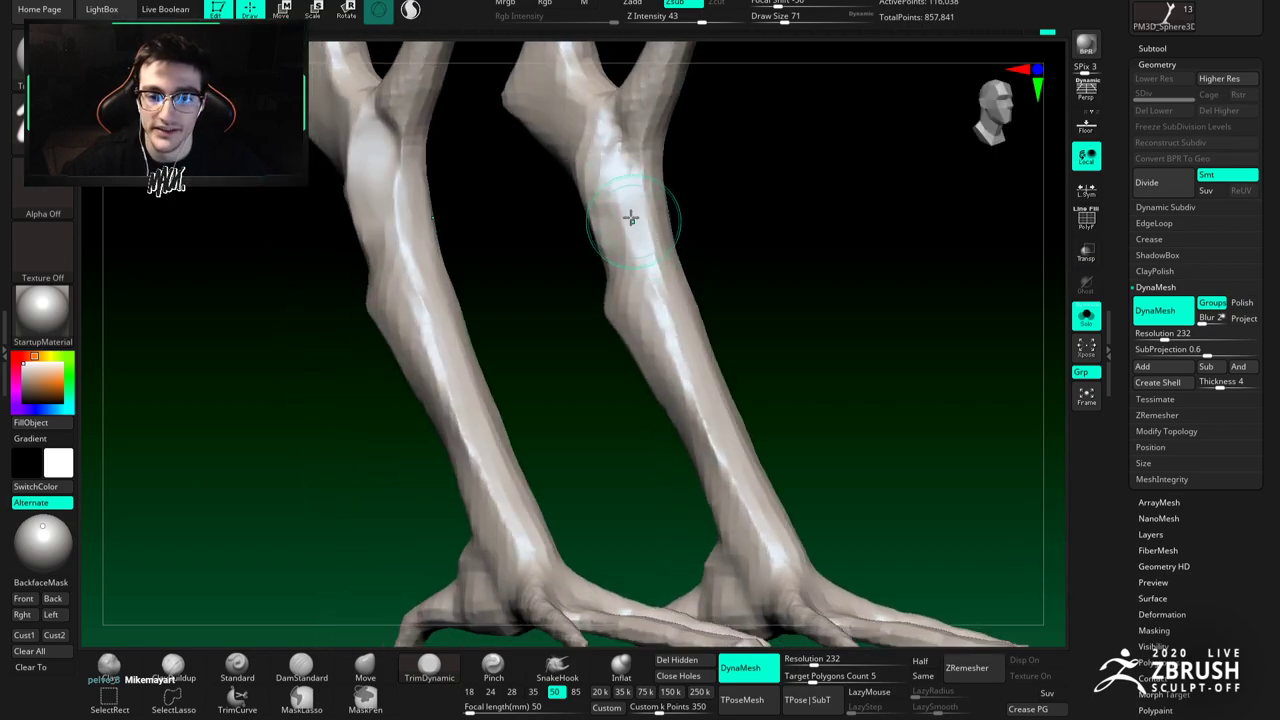
{"action": "right_click_drag", "start_coordinate": [594, 168], "coordinate": [592, 197]}
{"action": "mouse_move", "coordinate": [611, 294]}
{"action": "right_mouse_down"}
{"action": "mouse_move", "coordinate": [623, 306]}
{"action": "mouse_move", "coordinate": [580, 286]}
{"action": "mouse_move", "coordinate": [563, 300]}
{"action": "right_mouse_up"}
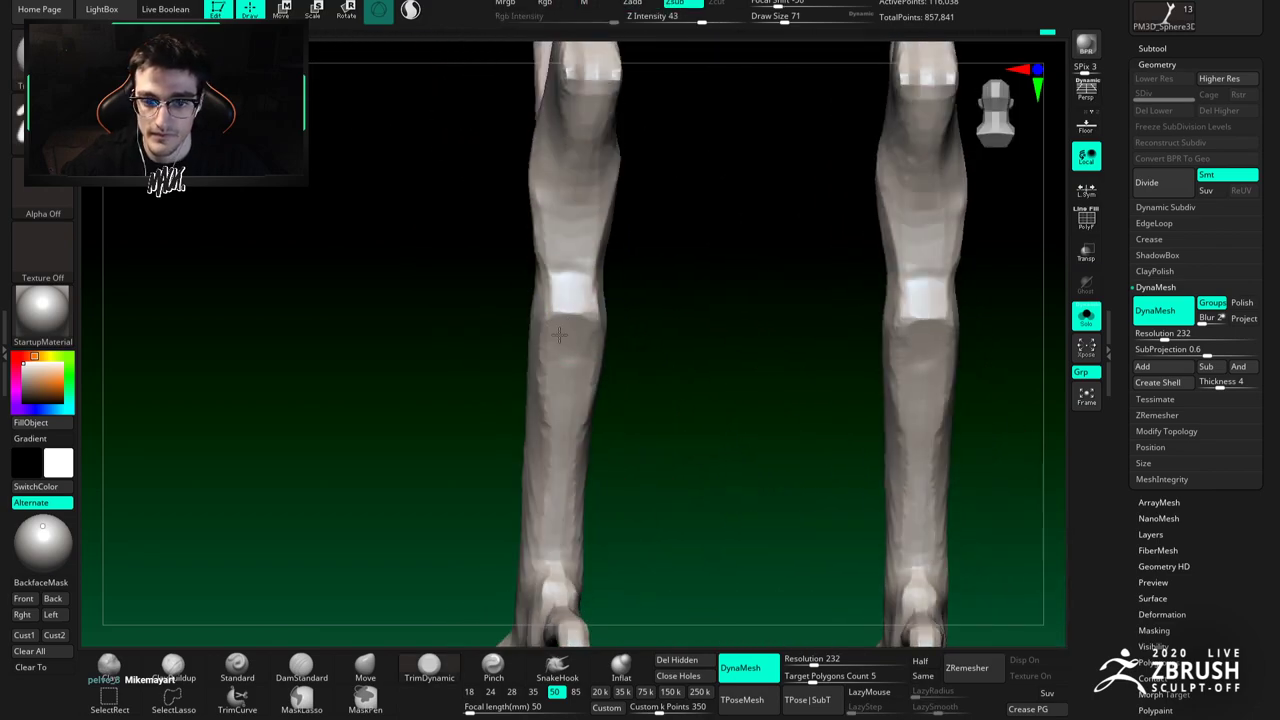
{"action": "mouse_move", "coordinate": [541, 396]}
{"action": "right_mouse_down", "text": "shift"}
{"action": "mouse_move", "coordinate": [597, 397]}
{"action": "mouse_move", "coordinate": [595, 366]}
{"action": "mouse_move", "coordinate": [594, 394]}
{"action": "right_mouse_up", "text": "shift"}
Step: Carve a small round socket into both sides of the lower leg's angular bend with ClayBuildup
{"action": "left_click_drag", "start_coordinate": [571, 305], "coordinate": [566, 301]}
{"action": "key", "text": "ctrl+z"}
{"action": "right_click_drag", "start_coordinate": [583, 309], "coordinate": [630, 308]}
{"action": "left_click", "coordinate": [640, 305]}
{"action": "key", "text": "ctrl+z"}
{"action": "mouse_move", "coordinate": [651, 299]}
{"action": "right_mouse_down"}
{"action": "mouse_move", "coordinate": [709, 286]}
{"action": "mouse_move", "coordinate": [677, 294]}
{"action": "mouse_move", "coordinate": [651, 329]}
{"action": "mouse_move", "coordinate": [638, 296]}
{"action": "mouse_move", "coordinate": [620, 302]}
{"action": "right_mouse_up"}
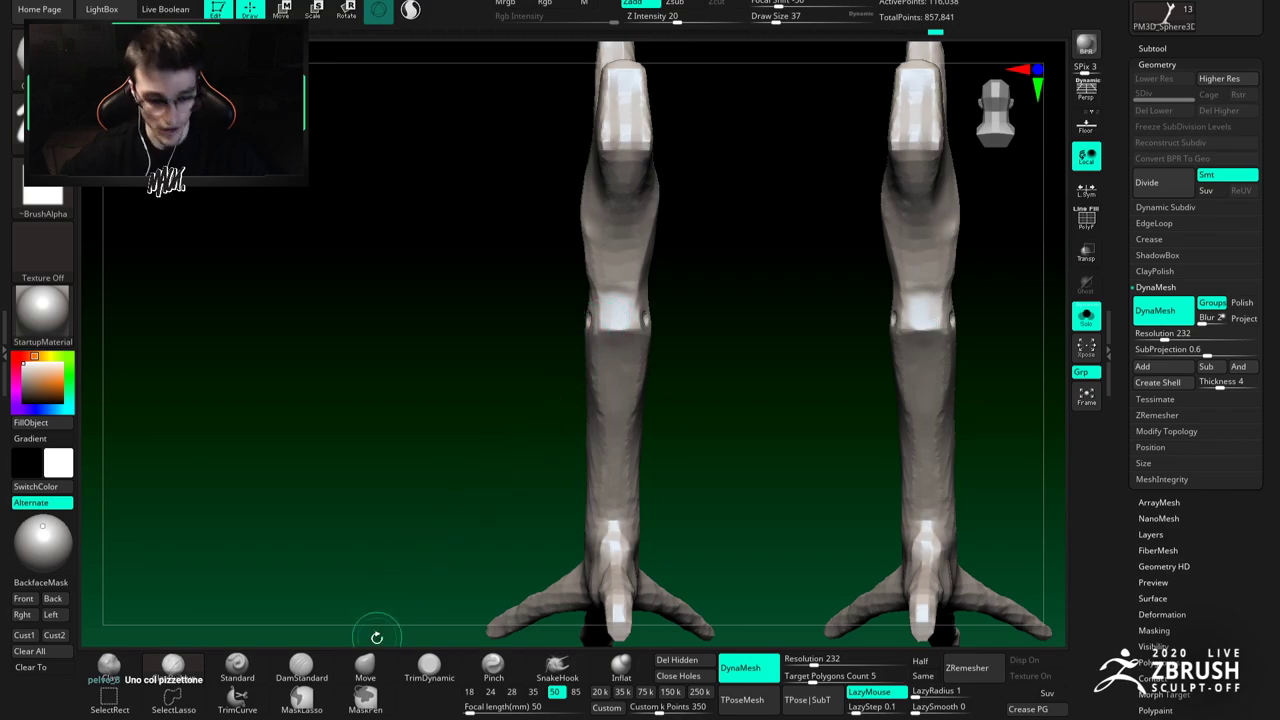
{"action": "left_click", "coordinate": [365, 668]}
{"action": "right_click_drag", "start_coordinate": [390, 612], "coordinate": [363, 590]}
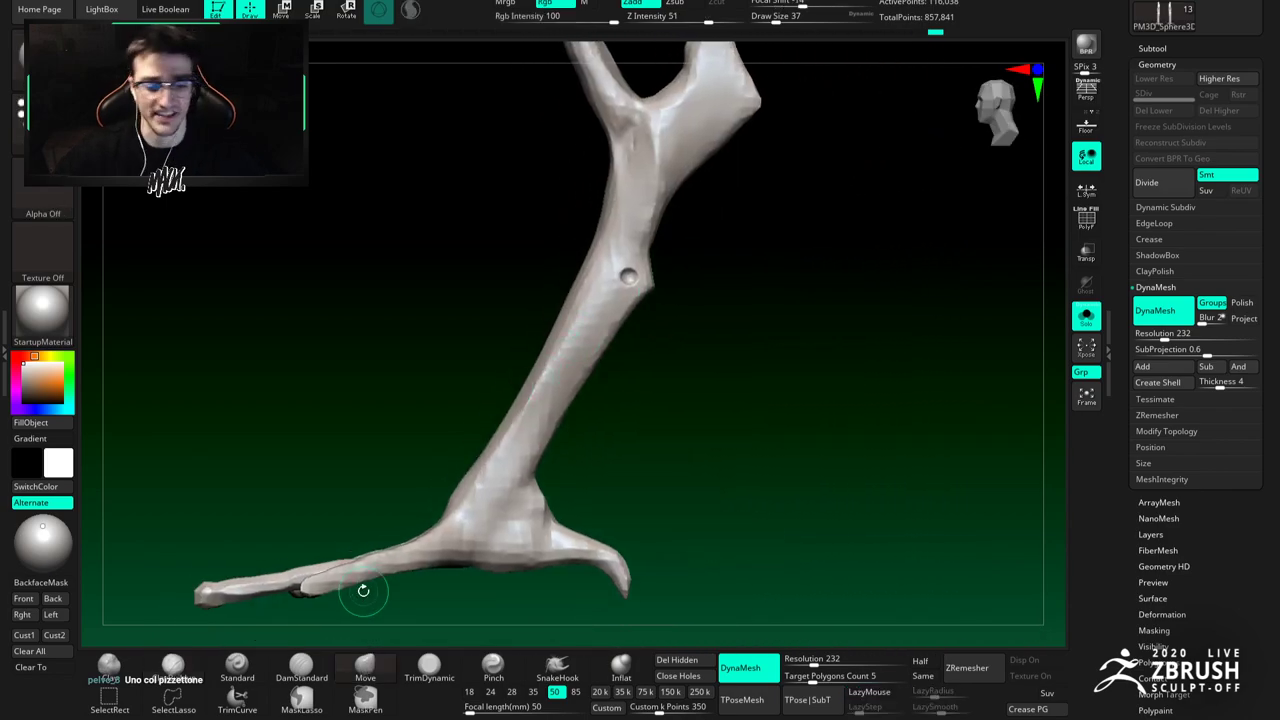
Step: Flatten the lower leg's surfaces around the round socket and along the front edge with TrimDynamic
{"action": "left_click", "coordinate": [408, 666]}
{"action": "right_click_drag", "start_coordinate": [609, 257], "coordinate": [617, 272], "text": "ctrl"}
{"action": "key", "text": "s"}
{"action": "right_click_drag", "start_coordinate": [651, 174], "coordinate": [604, 186]}
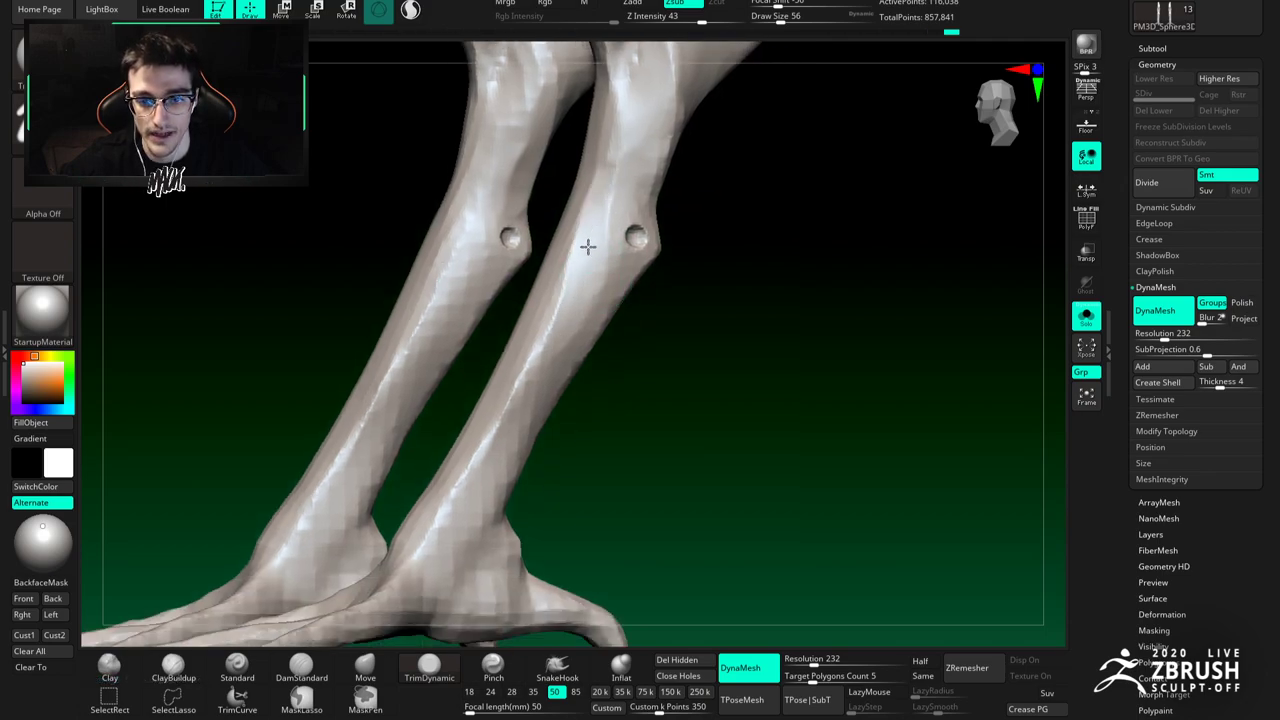
{"action": "right_click_drag", "start_coordinate": [622, 111], "coordinate": [528, 266]}
{"action": "right_click_drag", "start_coordinate": [545, 343], "coordinate": [483, 284]}
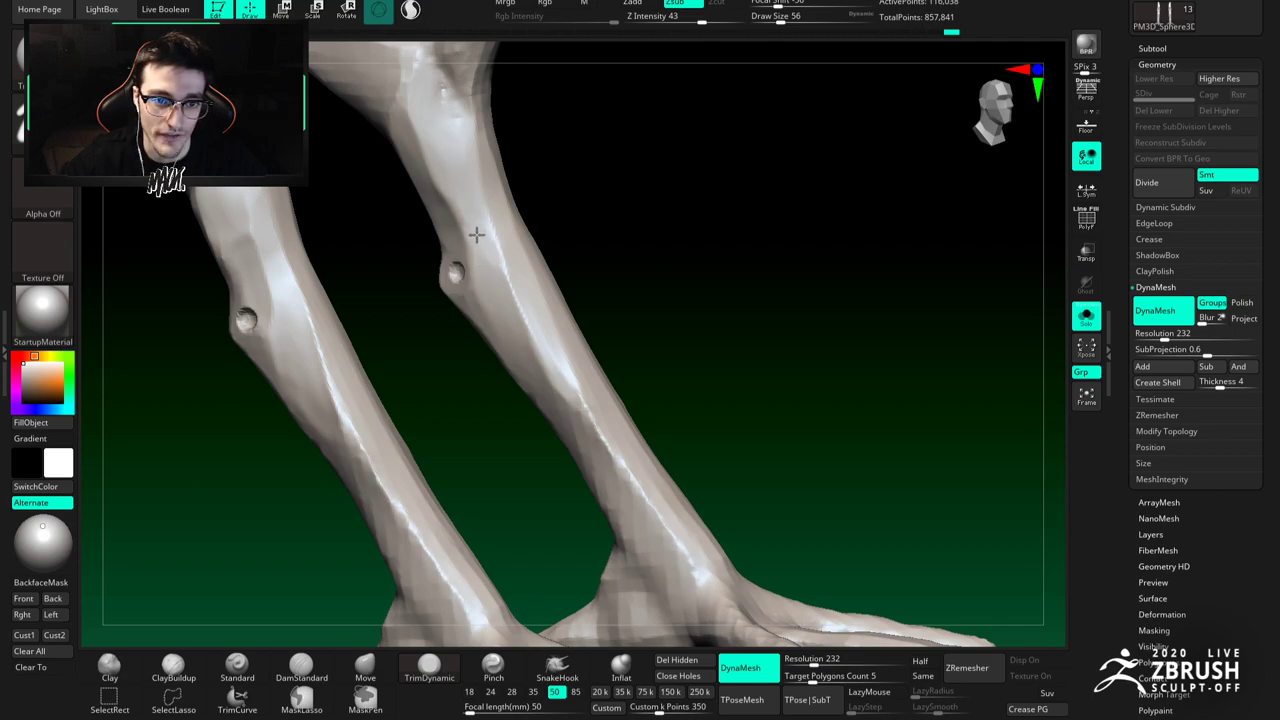
{"action": "right_click_drag", "start_coordinate": [481, 258], "coordinate": [509, 349]}
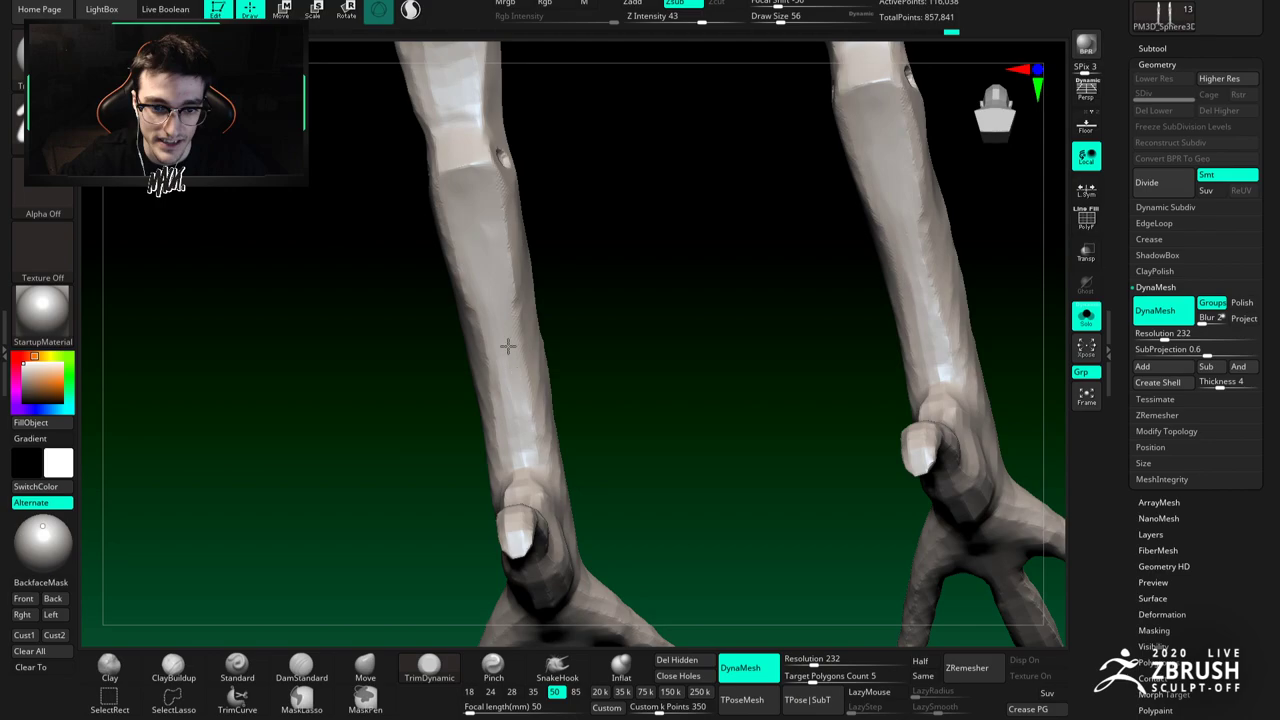
Step: Flatten the back and side planes of the lower leg's shaft between the socket and ankle
{"action": "mouse_move", "coordinate": [498, 395]}
{"action": "left_mouse_down"}
{"action": "mouse_move", "coordinate": [508, 286]}
{"action": "mouse_move", "coordinate": [480, 350]}
{"action": "left_mouse_up"}
{"action": "mouse_move", "coordinate": [480, 345]}
{"action": "right_mouse_down"}
{"action": "mouse_move", "coordinate": [531, 337]}
{"action": "mouse_move", "coordinate": [508, 330]}
{"action": "right_mouse_up"}
{"action": "key", "text": "bracketright"}
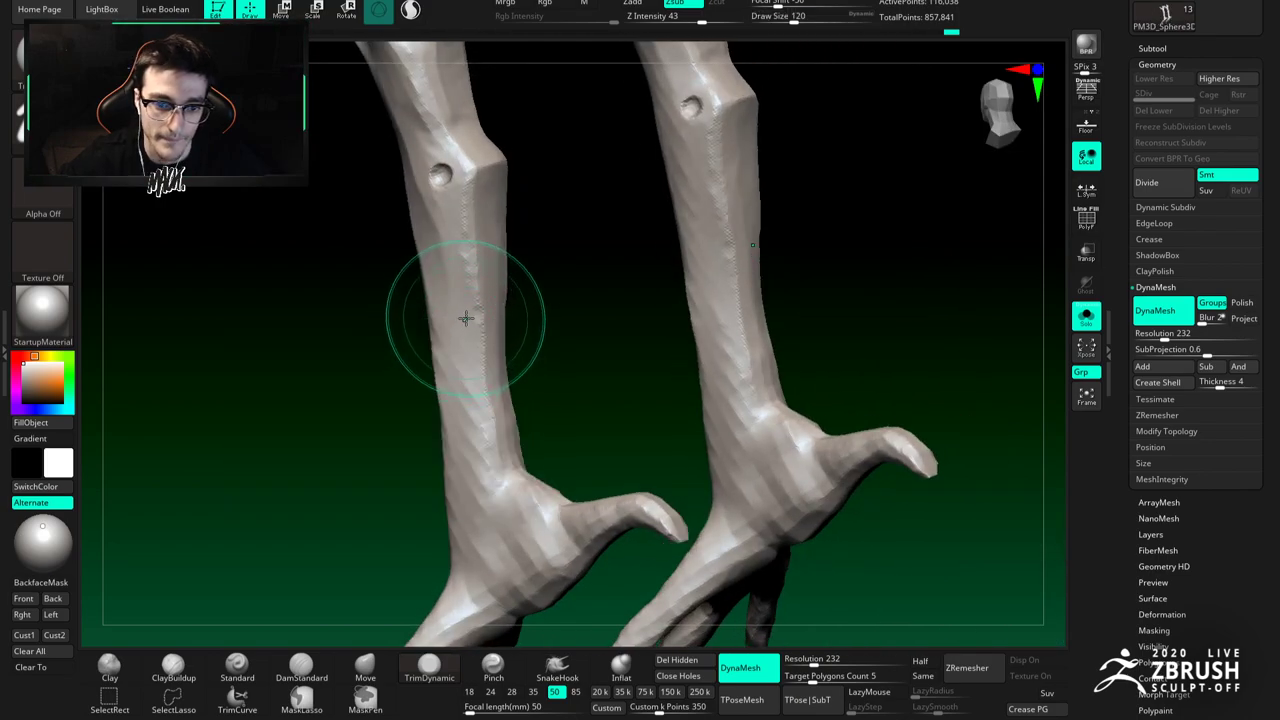
{"action": "left_click_drag", "start_coordinate": [466, 317], "coordinate": [448, 296]}
{"action": "key", "text": "bracketleft"}
{"action": "mouse_move", "coordinate": [443, 354]}
{"action": "right_mouse_down"}
{"action": "mouse_move", "coordinate": [463, 297]}
{"action": "mouse_move", "coordinate": [434, 315]}
{"action": "mouse_move", "coordinate": [464, 286]}
{"action": "right_mouse_up"}
{"action": "key", "text": "bracketleft"}
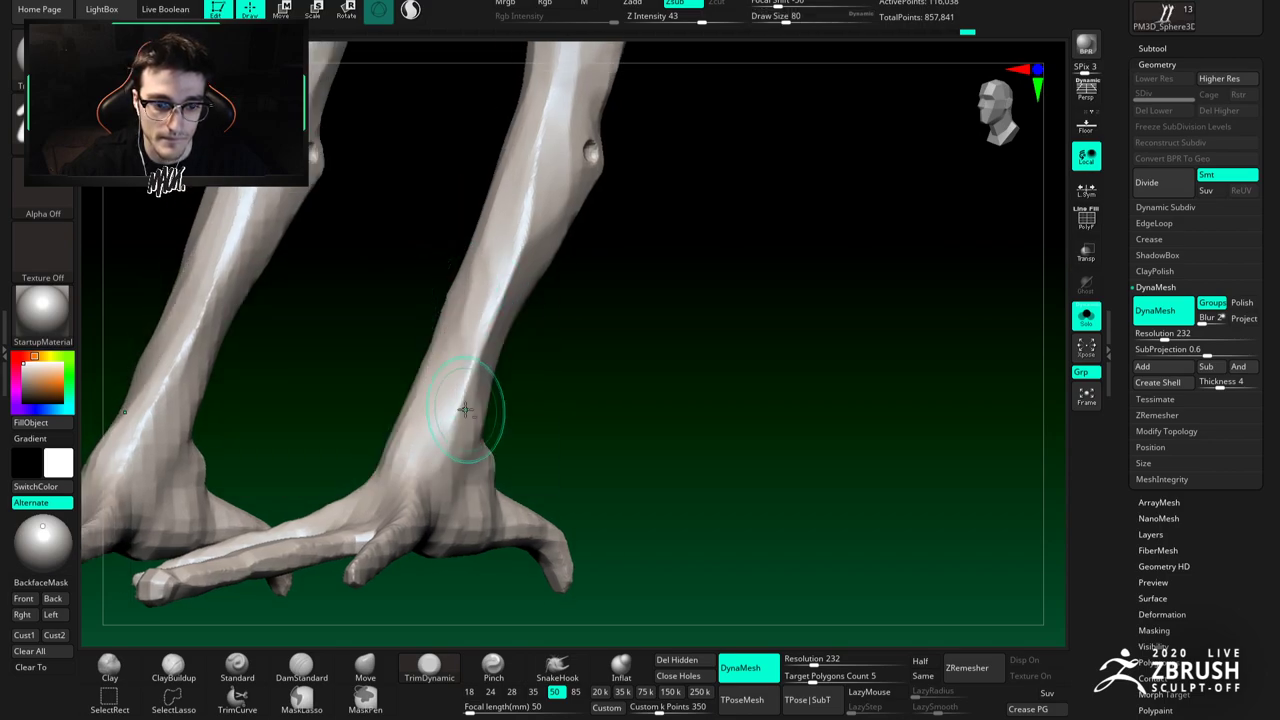
Step: Flatten the planes on the lower leg's shaft and its forked upper end with TrimDynamic
{"action": "right_click_drag", "start_coordinate": [457, 411], "coordinate": [526, 306]}
{"action": "right_click_drag", "start_coordinate": [498, 395], "coordinate": [603, 336]}
{"action": "right_click_drag", "start_coordinate": [563, 280], "coordinate": [551, 257]}
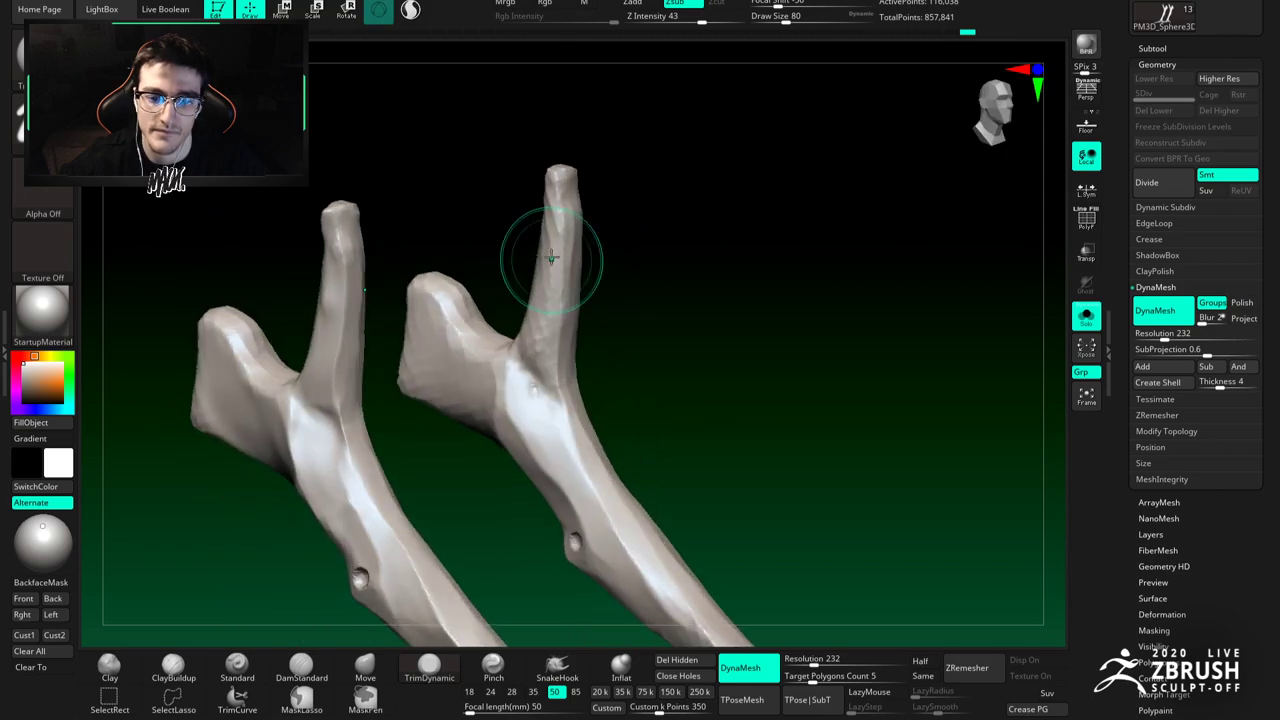
Step: Build up a small rounded peg inside the lower leg's socket with ClayBuildup at draw size 16
{"action": "mouse_move", "coordinate": [451, 388]}
{"action": "right_mouse_down"}
{"action": "mouse_move", "coordinate": [443, 306]}
{"action": "mouse_move", "coordinate": [423, 451]}
{"action": "mouse_move", "coordinate": [594, 480]}
{"action": "mouse_move", "coordinate": [583, 385]}
{"action": "mouse_move", "coordinate": [610, 340]}
{"action": "mouse_move", "coordinate": [603, 540]}
{"action": "right_mouse_up"}
{"action": "key", "text": "b"}
{"action": "key", "text": "c"}
{"action": "key", "text": "b"}
{"action": "right_click_drag", "start_coordinate": [583, 341], "coordinate": [580, 450], "text": "ctrl"}
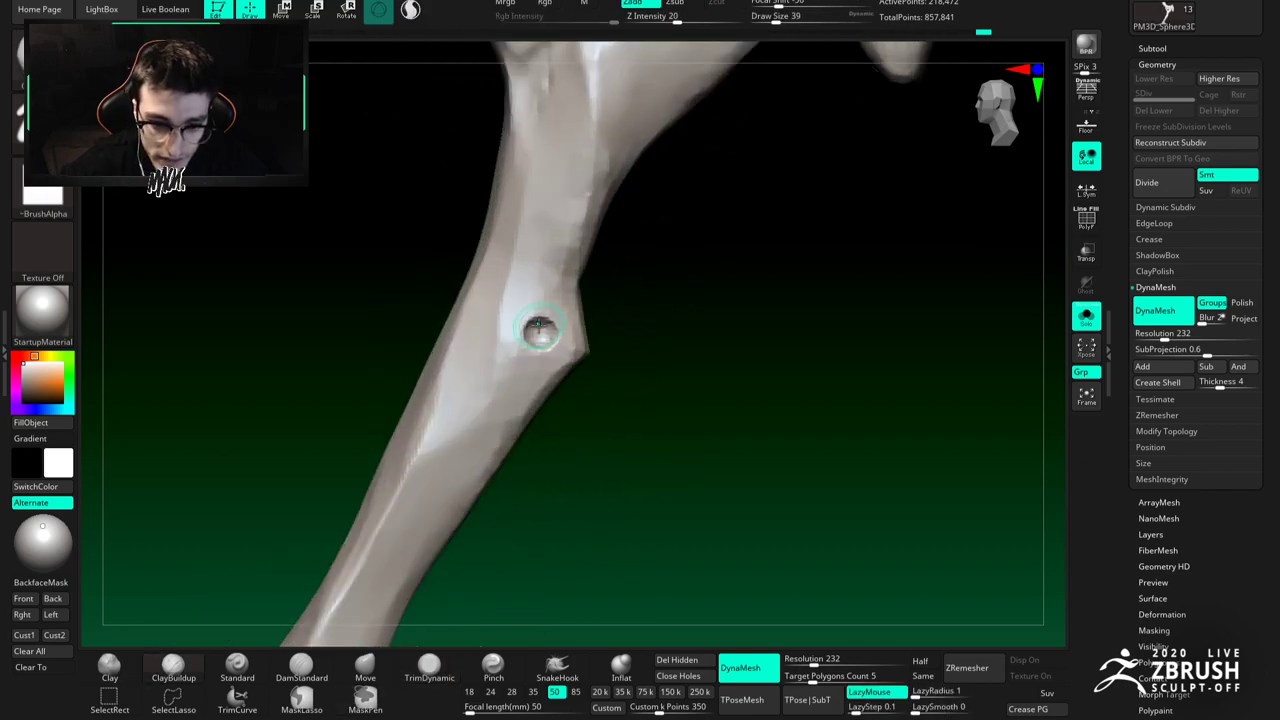
{"action": "key", "text": "space"}
{"action": "left_click_drag", "start_coordinate": [544, 331], "coordinate": [537, 333]}
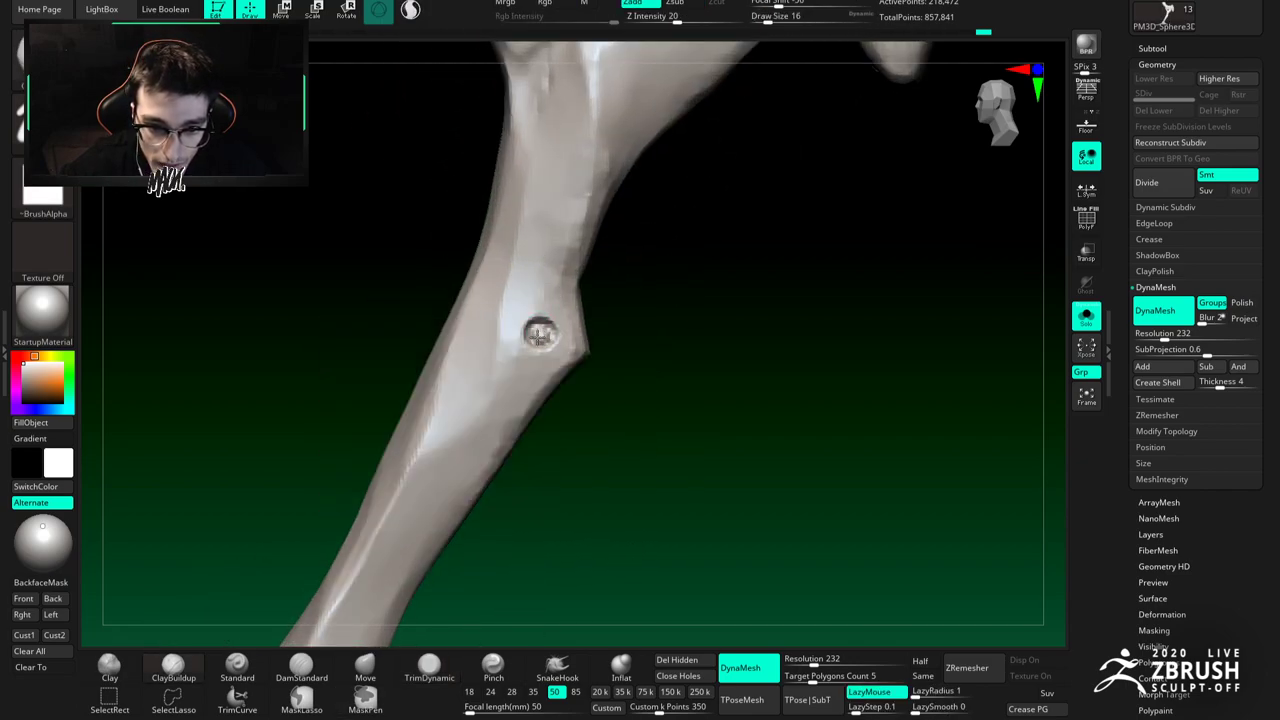
Step: Fill the larger socket near the flared end with a rounded peg using ClayBuildup at draw size 25
{"action": "mouse_move", "coordinate": [560, 350]}
{"action": "right_mouse_down", "text": "ctrl"}
{"action": "mouse_move", "coordinate": [634, 257]}
{"action": "mouse_move", "coordinate": [480, 440]}
{"action": "right_mouse_up", "text": "ctrl"}
{"action": "mouse_move", "coordinate": [590, 160]}
{"action": "right_mouse_down", "text": "ctrl"}
{"action": "mouse_move", "coordinate": [594, 237]}
{"action": "mouse_move", "coordinate": [631, 243]}
{"action": "right_mouse_up", "text": "ctrl"}
{"action": "key", "text": "space"}
{"action": "left_click_drag", "start_coordinate": [425, 260], "coordinate": [427, 253]}
{"action": "right_click_drag", "start_coordinate": [428, 256], "coordinate": [459, 324], "text": "alt"}
{"action": "right_click_drag", "start_coordinate": [459, 324], "coordinate": [514, 307]}
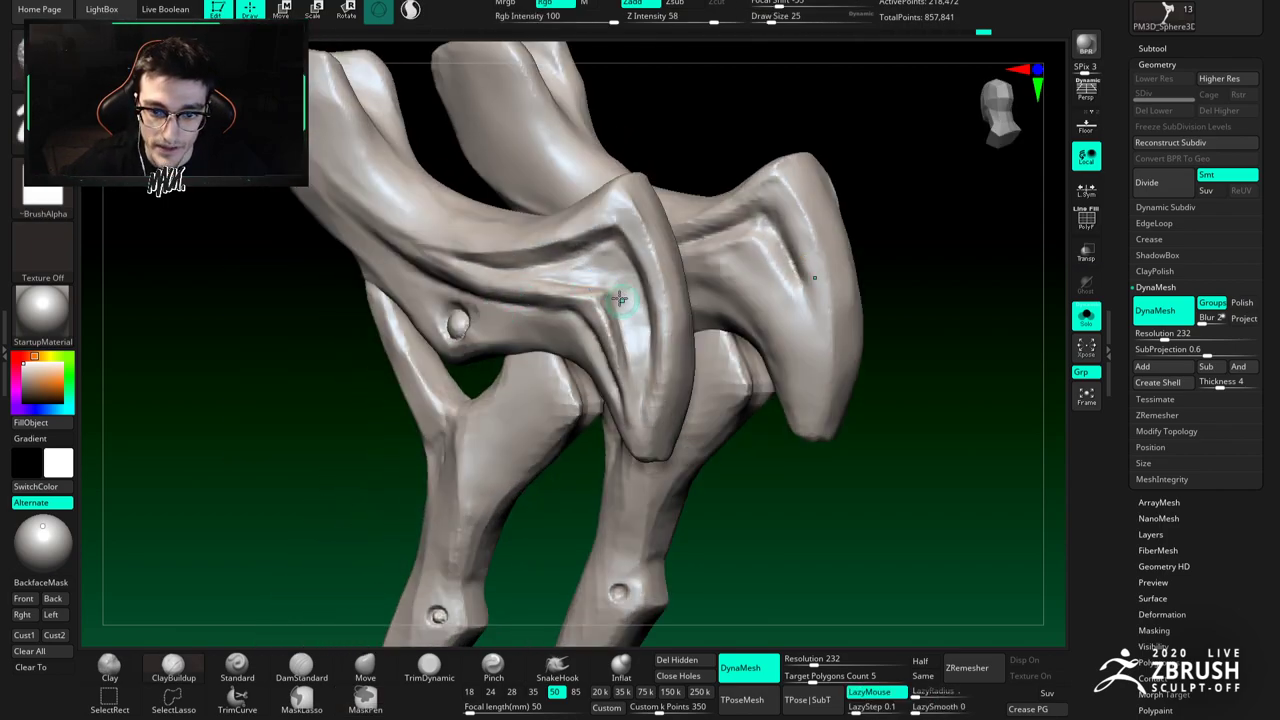
Step: Build up and smooth the recessed surface between the ridges on the flared end
{"action": "left_click_drag", "start_coordinate": [628, 296], "coordinate": [635, 338]}
{"action": "left_click_drag", "start_coordinate": [635, 338], "coordinate": [636, 315], "text": "shift"}
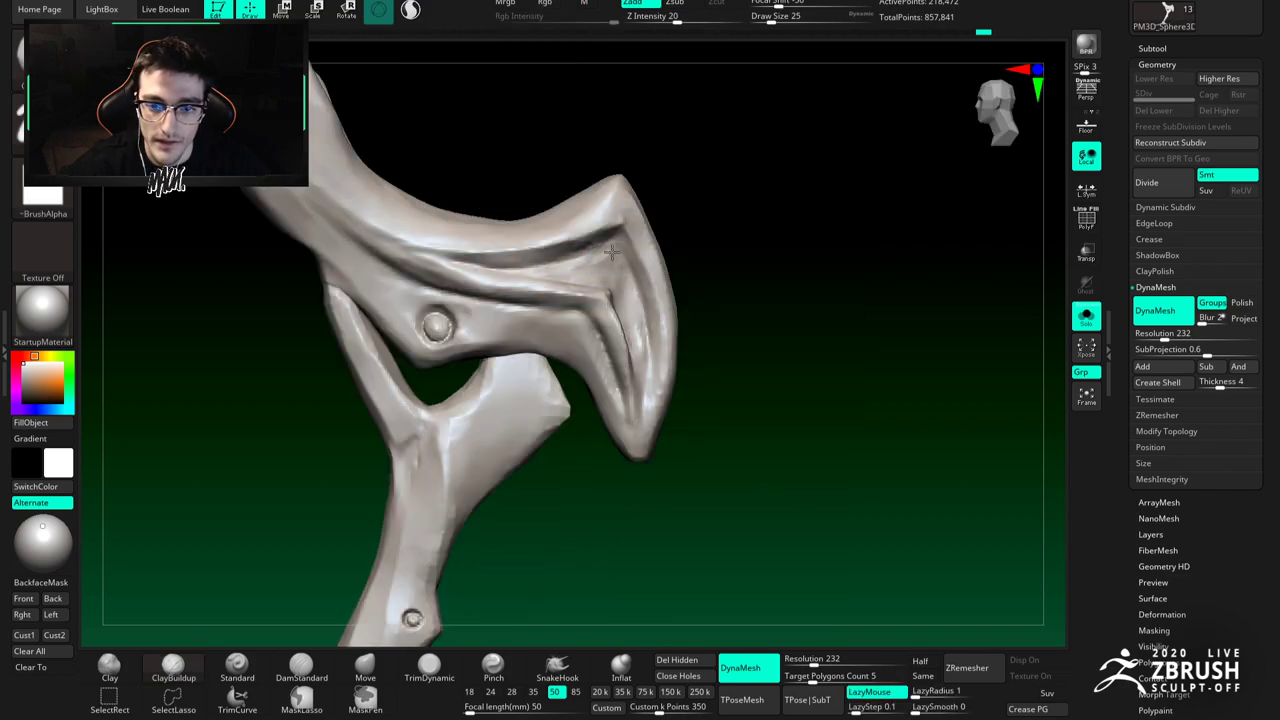
{"action": "left_click_drag", "start_coordinate": [609, 251], "coordinate": [570, 260], "text": "shift"}
Step: Bring back the whole bird, select the bony tail and isolate it in Solo mode
{"action": "right_click_drag", "start_coordinate": [466, 271], "coordinate": [529, 280], "text": "alt"}
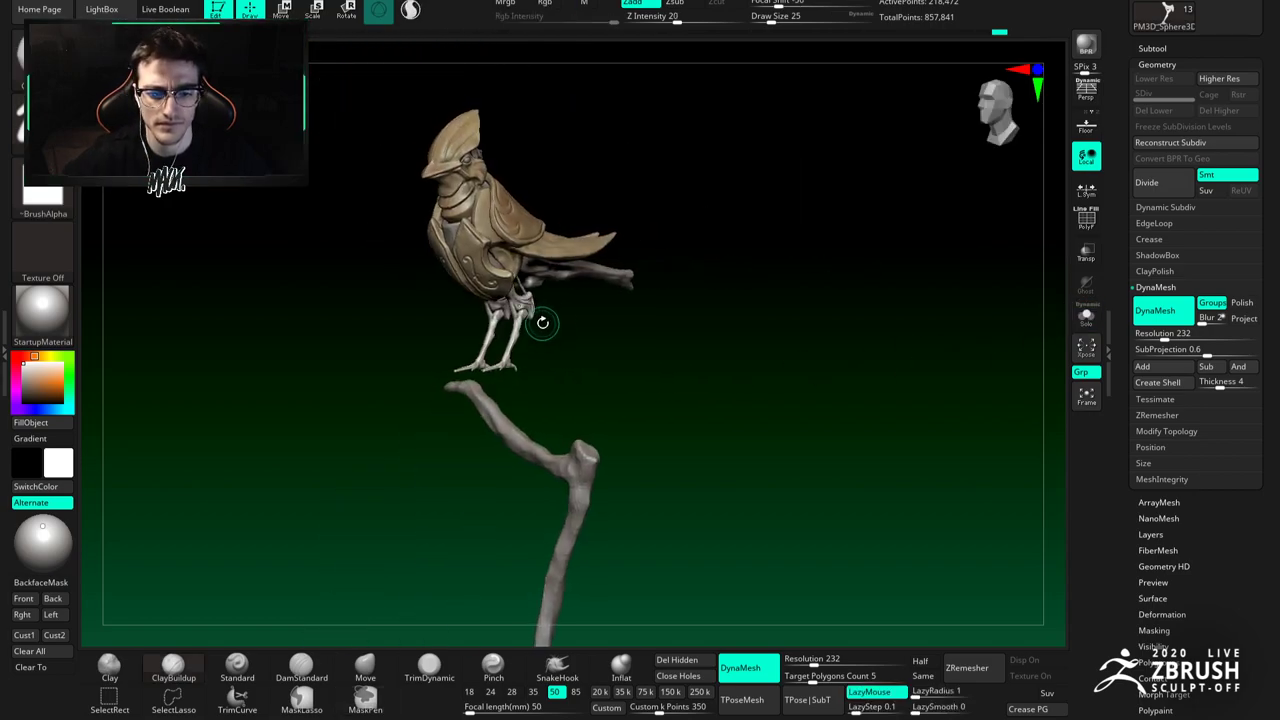
{"action": "right_click_drag", "start_coordinate": [542, 323], "coordinate": [610, 329]}
{"action": "left_click", "coordinate": [633, 331], "text": "alt"}
{"action": "right_click_drag", "start_coordinate": [660, 405], "coordinate": [680, 530], "text": "ctrl"}
{"action": "left_click", "coordinate": [1086, 317]}
{"action": "mouse_move", "coordinate": [560, 332]}
{"action": "right_mouse_down", "text": "alt"}
{"action": "mouse_move", "coordinate": [523, 306]}
{"action": "mouse_move", "coordinate": [540, 337]}
{"action": "right_mouse_up", "text": "alt"}
Step: Carve long grooves along the bony tail toward its tip with DamStandard
{"action": "key", "text": "b"}
{"action": "key", "text": "d"}
{"action": "key", "text": "s"}
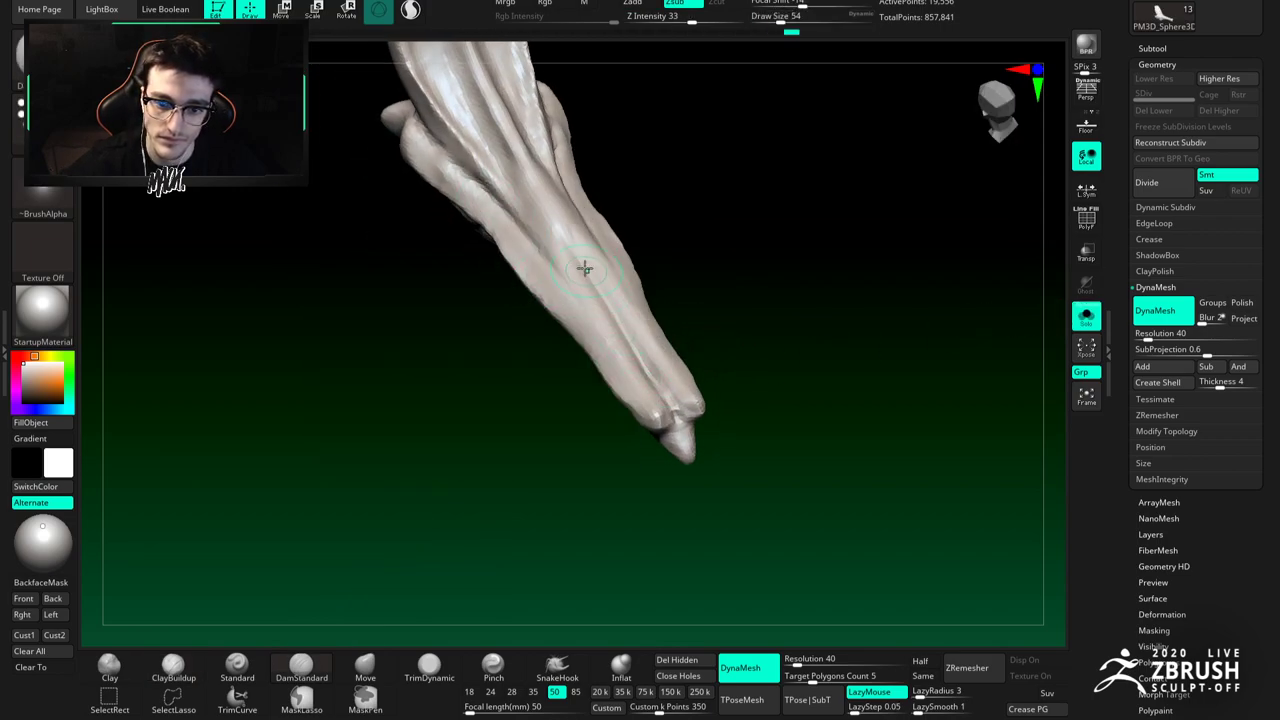
{"action": "left_click_drag", "start_coordinate": [543, 266], "coordinate": [626, 380]}
{"action": "mouse_move", "coordinate": [575, 300]}
{"action": "right_mouse_down"}
{"action": "mouse_move", "coordinate": [518, 271]}
{"action": "mouse_move", "coordinate": [531, 248]}
{"action": "right_mouse_up"}
{"action": "mouse_move", "coordinate": [472, 271]}
{"action": "right_mouse_down"}
{"action": "mouse_move", "coordinate": [380, 200]}
{"action": "mouse_move", "coordinate": [442, 224]}
{"action": "right_mouse_up"}
Step: Cut finer grooves between the strands at the tail's thick base with DamStandard at draw size 35
{"action": "left_click_drag", "start_coordinate": [412, 194], "coordinate": [478, 247]}
{"action": "right_click_drag", "start_coordinate": [468, 273], "coordinate": [450, 278]}
{"action": "key", "text": "space"}
{"action": "left_click_drag", "start_coordinate": [506, 287], "coordinate": [500, 287]}
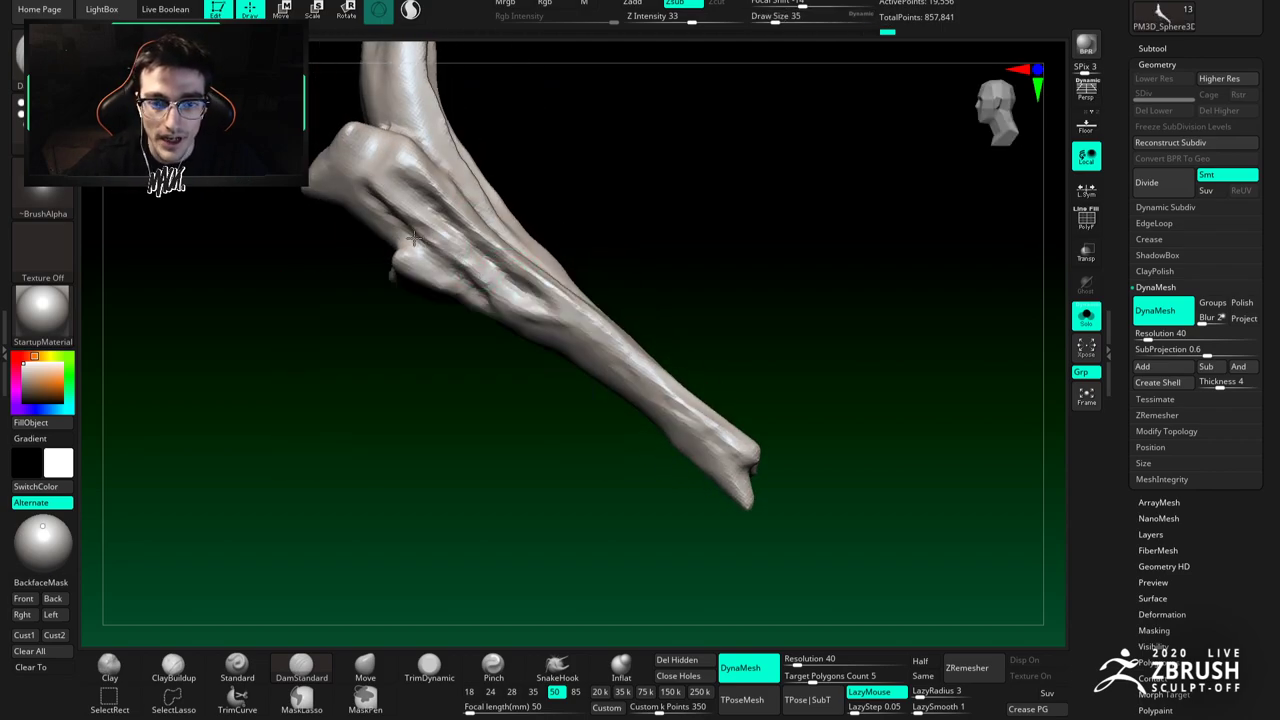
{"action": "right_click_drag", "start_coordinate": [388, 216], "coordinate": [425, 246], "text": "alt"}
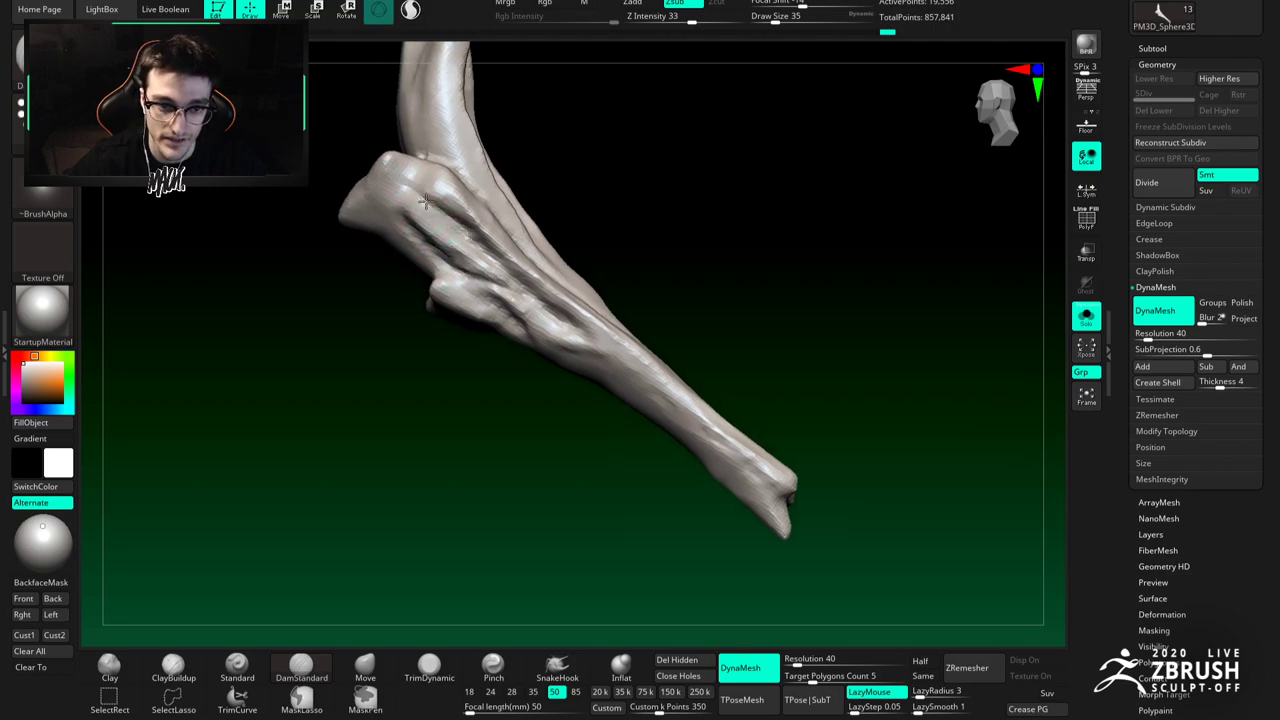
{"action": "right_click_drag", "start_coordinate": [525, 271], "coordinate": [478, 262]}
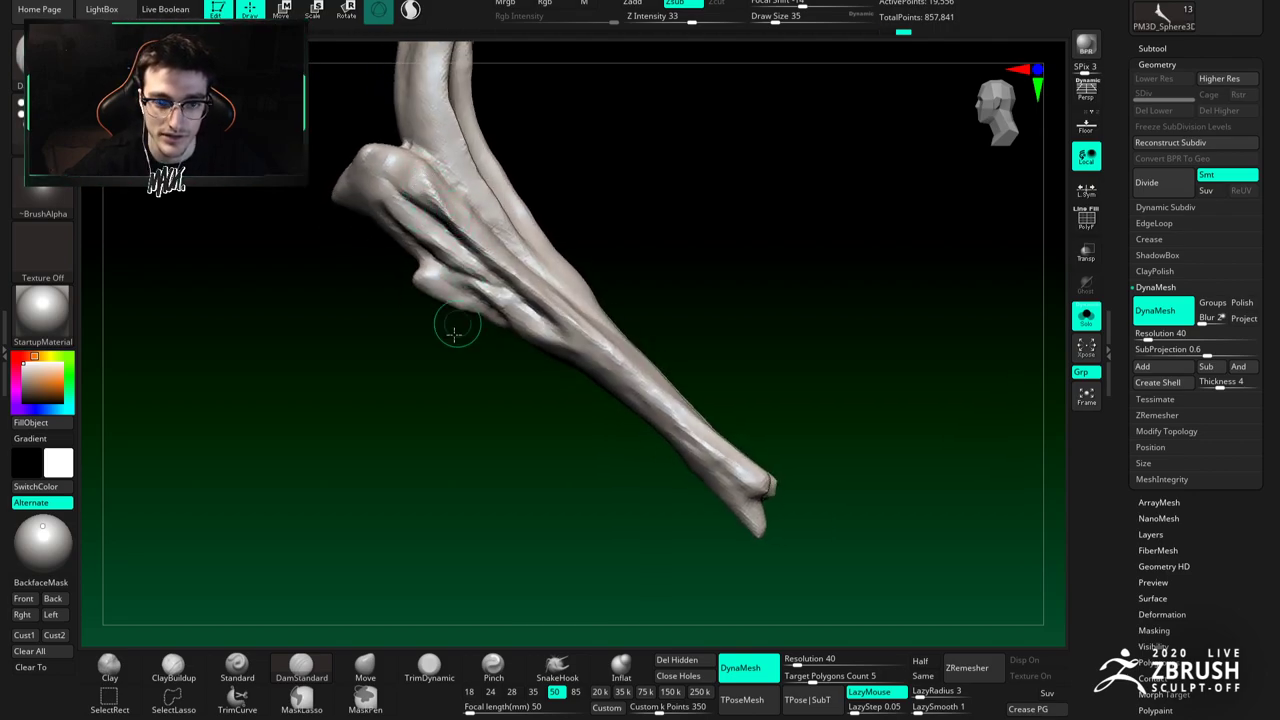
Step: Remesh the bony tail with DynaMesh at resolution 128
{"action": "right_click_drag", "start_coordinate": [529, 496], "coordinate": [669, 481], "text": "shift"}
{"action": "left_click", "coordinate": [801, 659]}
{"action": "type", "text": "128"}
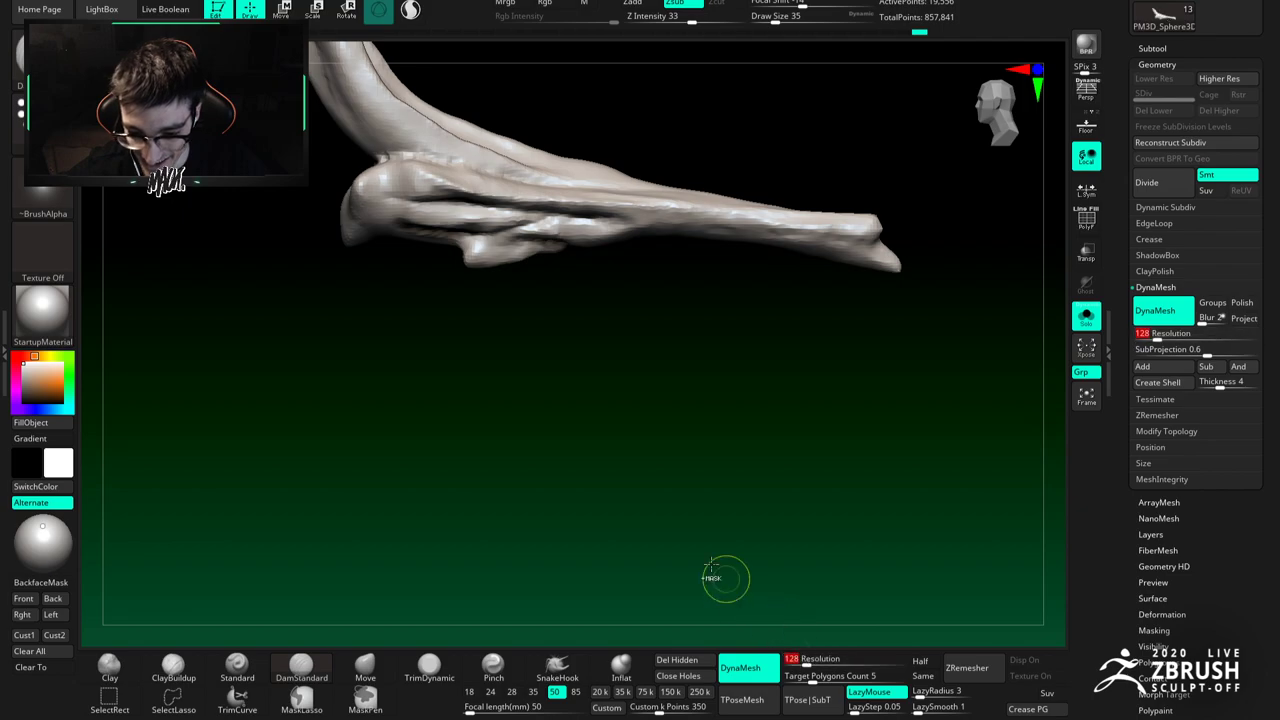
{"action": "key", "text": "Return"}
{"action": "left_click_drag", "start_coordinate": [719, 529], "coordinate": [601, 430], "text": "ctrl"}
Step: Flatten the side and upper surfaces of the tail's thick base with TrimDynamic at draw size 62
{"action": "right_click_drag", "start_coordinate": [601, 430], "coordinate": [646, 518], "text": "alt"}
{"action": "left_click", "coordinate": [424, 664]}
{"action": "right_click_drag", "start_coordinate": [450, 460], "coordinate": [470, 520], "text": "ctrl"}
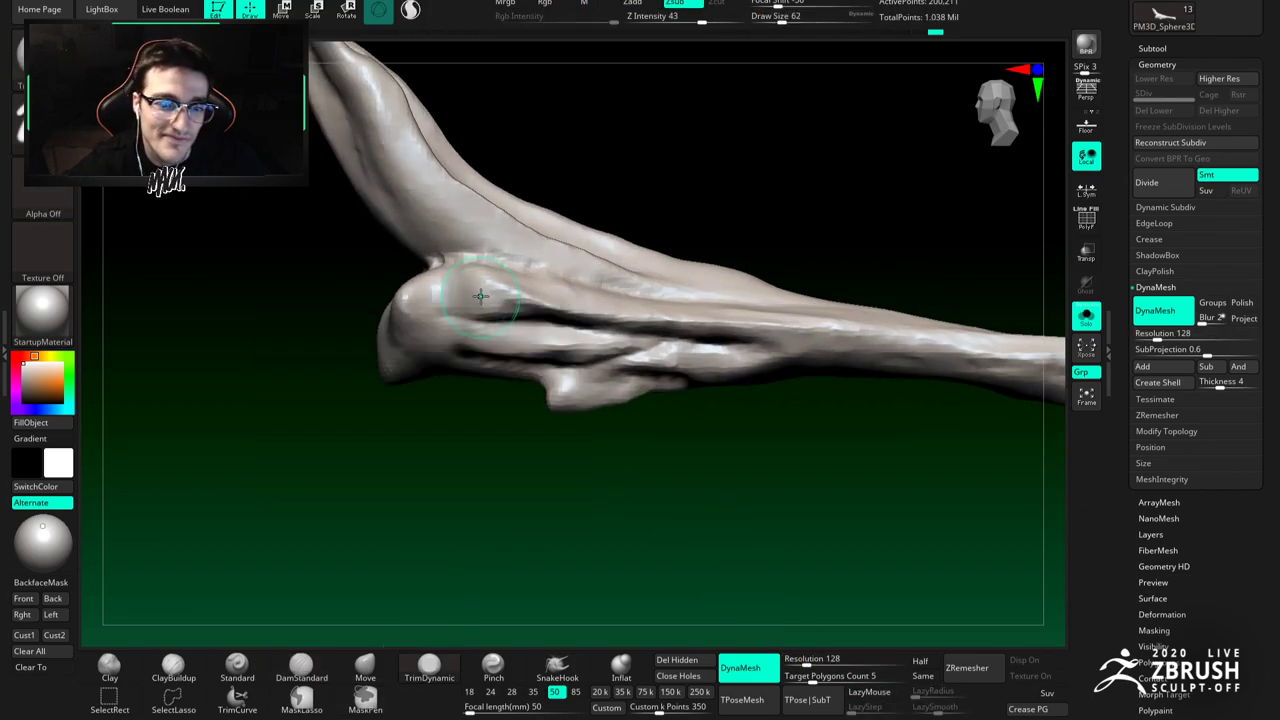
{"action": "right_click_drag", "start_coordinate": [483, 303], "coordinate": [534, 291]}
{"action": "mouse_move", "coordinate": [534, 291]}
{"action": "left_mouse_down"}
{"action": "mouse_move", "coordinate": [591, 297]}
{"action": "mouse_move", "coordinate": [630, 322]}
{"action": "left_mouse_up"}
{"action": "mouse_move", "coordinate": [650, 302]}
{"action": "right_mouse_down", "text": "alt"}
{"action": "mouse_move", "coordinate": [491, 297]}
{"action": "mouse_move", "coordinate": [481, 327]}
{"action": "right_mouse_up", "text": "alt"}
{"action": "mouse_move", "coordinate": [465, 255]}
{"action": "right_mouse_down"}
{"action": "mouse_move", "coordinate": [423, 223]}
{"action": "mouse_move", "coordinate": [433, 273]}
{"action": "right_mouse_up"}
{"action": "right_click_drag", "start_coordinate": [357, 212], "coordinate": [393, 278]}
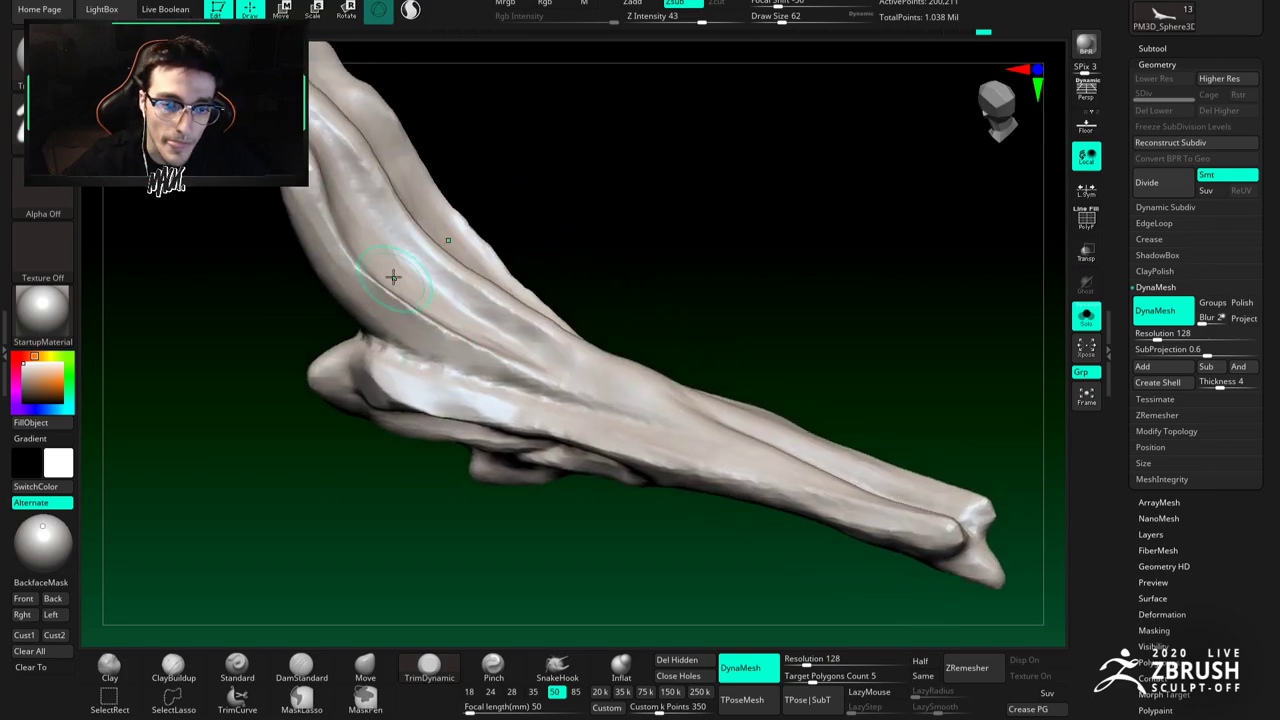
{"action": "left_click_drag", "start_coordinate": [382, 285], "coordinate": [440, 325]}
{"action": "right_click_drag", "start_coordinate": [451, 244], "coordinate": [353, 156], "text": "alt"}
{"action": "left_click_drag", "start_coordinate": [366, 257], "coordinate": [446, 297]}
Step: Carve a long groove along the side of the tail's narrow shaft to its forked tip with DamStandard at draw size 62
{"action": "mouse_move", "coordinate": [637, 362]}
{"action": "right_mouse_down"}
{"action": "mouse_move", "coordinate": [497, 303]}
{"action": "mouse_move", "coordinate": [490, 320]}
{"action": "mouse_move", "coordinate": [526, 358]}
{"action": "mouse_move", "coordinate": [618, 370]}
{"action": "mouse_move", "coordinate": [572, 272]}
{"action": "right_mouse_up"}
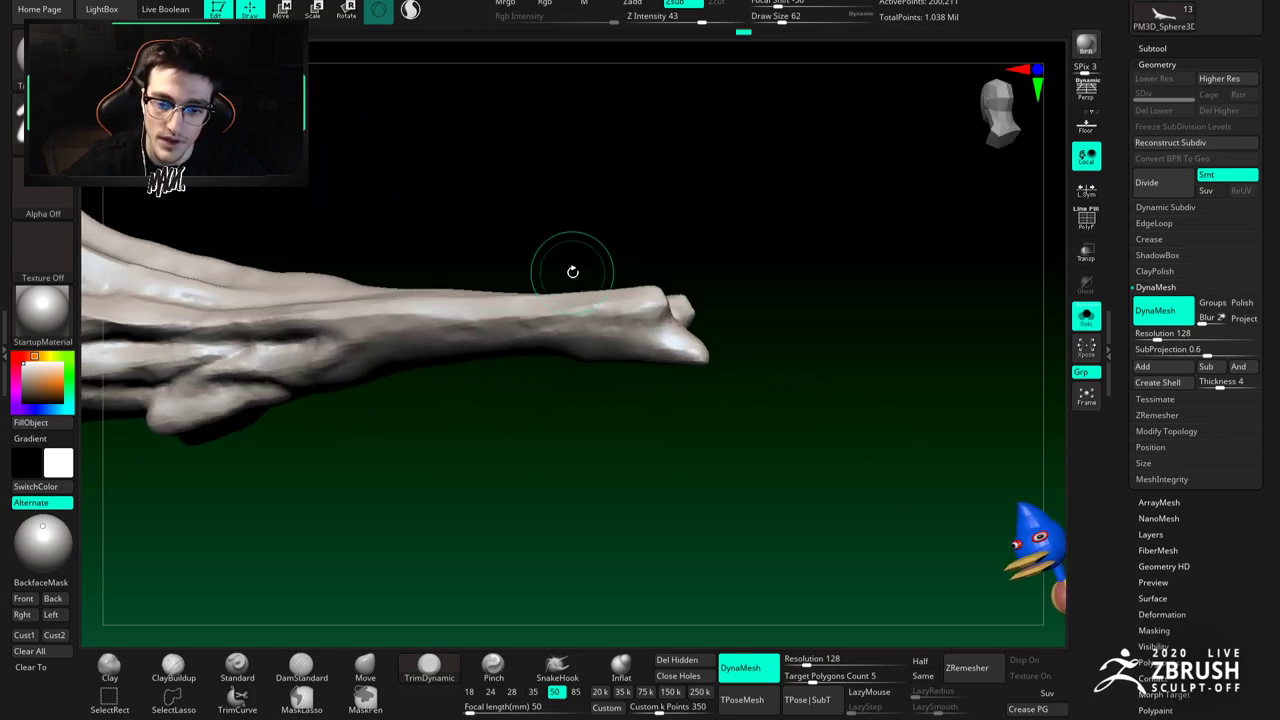
{"action": "key", "text": "b"}
{"action": "key", "text": "d"}
{"action": "key", "text": "s"}
{"action": "left_click_drag", "start_coordinate": [382, 349], "coordinate": [480, 338]}
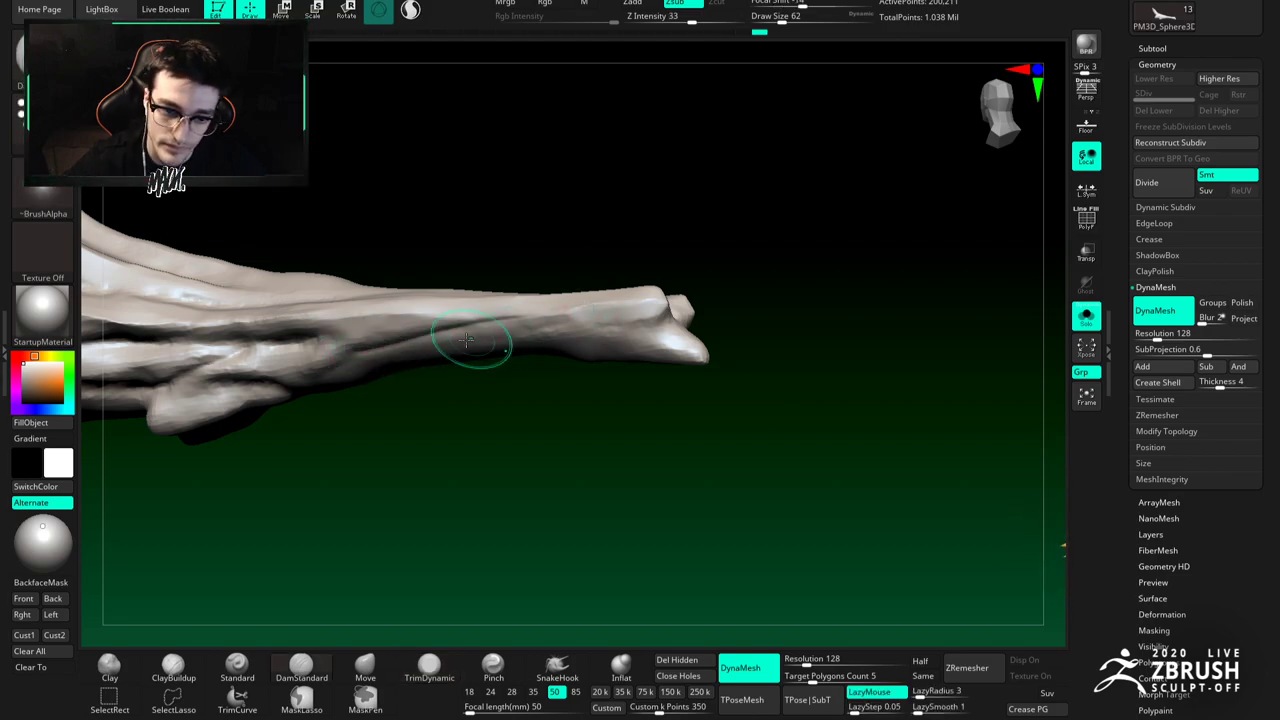
{"action": "mouse_move", "coordinate": [390, 347]}
{"action": "left_mouse_down"}
{"action": "mouse_move", "coordinate": [484, 347]}
{"action": "mouse_move", "coordinate": [362, 352]}
{"action": "mouse_move", "coordinate": [445, 330]}
{"action": "left_mouse_up"}
{"action": "right_click_drag", "start_coordinate": [424, 349], "coordinate": [494, 340]}
{"action": "left_click_drag", "start_coordinate": [506, 331], "coordinate": [690, 308]}
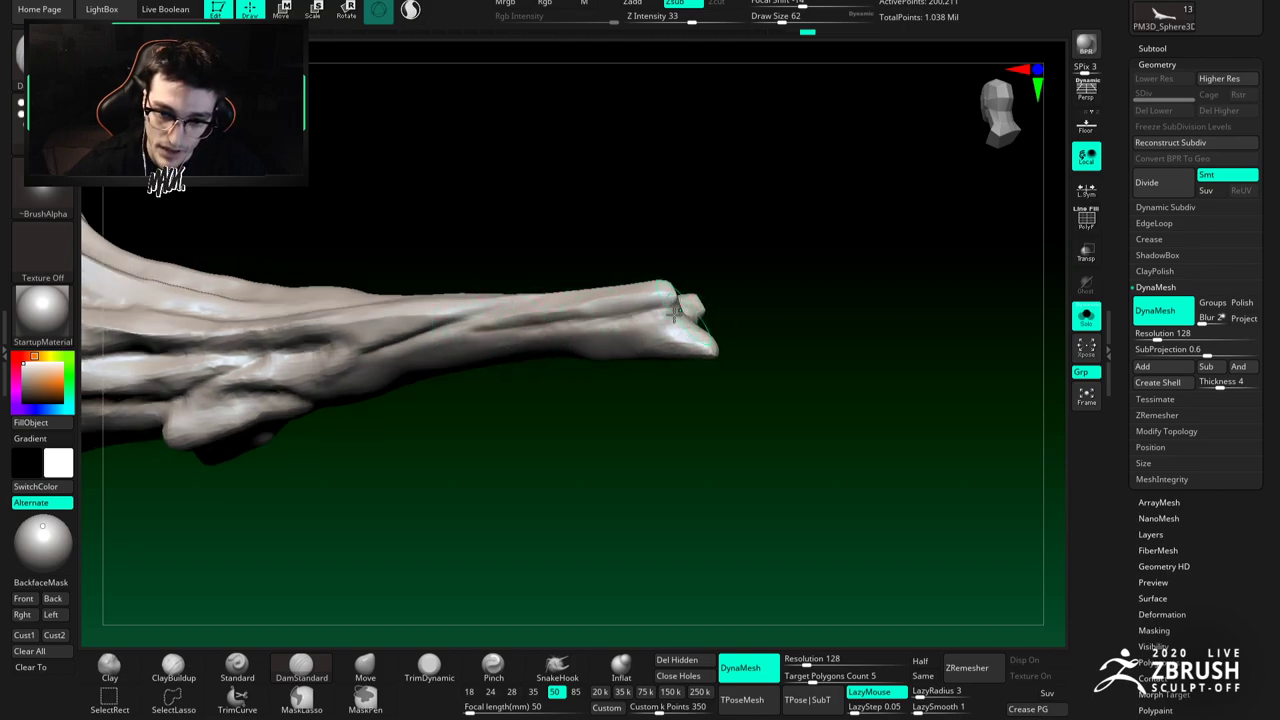
Step: Carve lengthwise grooves along the tail's underside toward the tip with DamStandard at draw size 44
{"action": "mouse_move", "coordinate": [471, 357]}
{"action": "right_mouse_down"}
{"action": "mouse_move", "coordinate": [395, 262]}
{"action": "mouse_move", "coordinate": [360, 255]}
{"action": "right_mouse_up"}
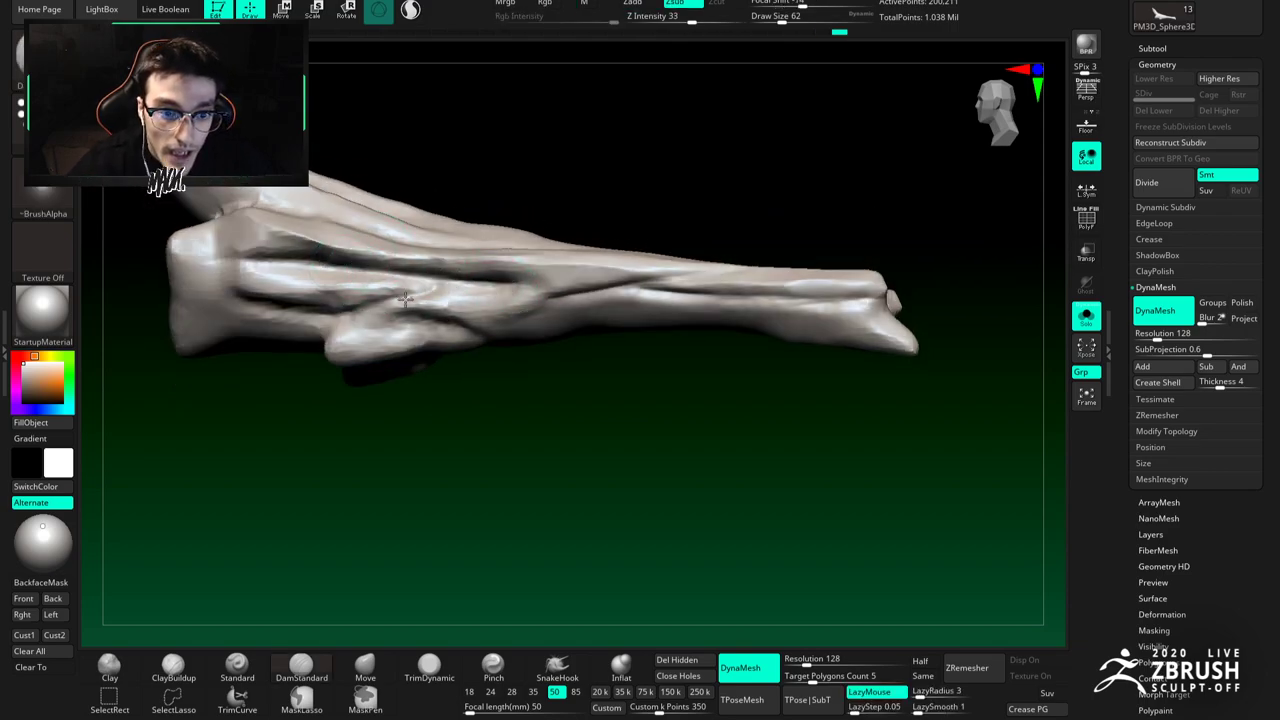
{"action": "right_click_drag", "start_coordinate": [340, 316], "coordinate": [318, 275]}
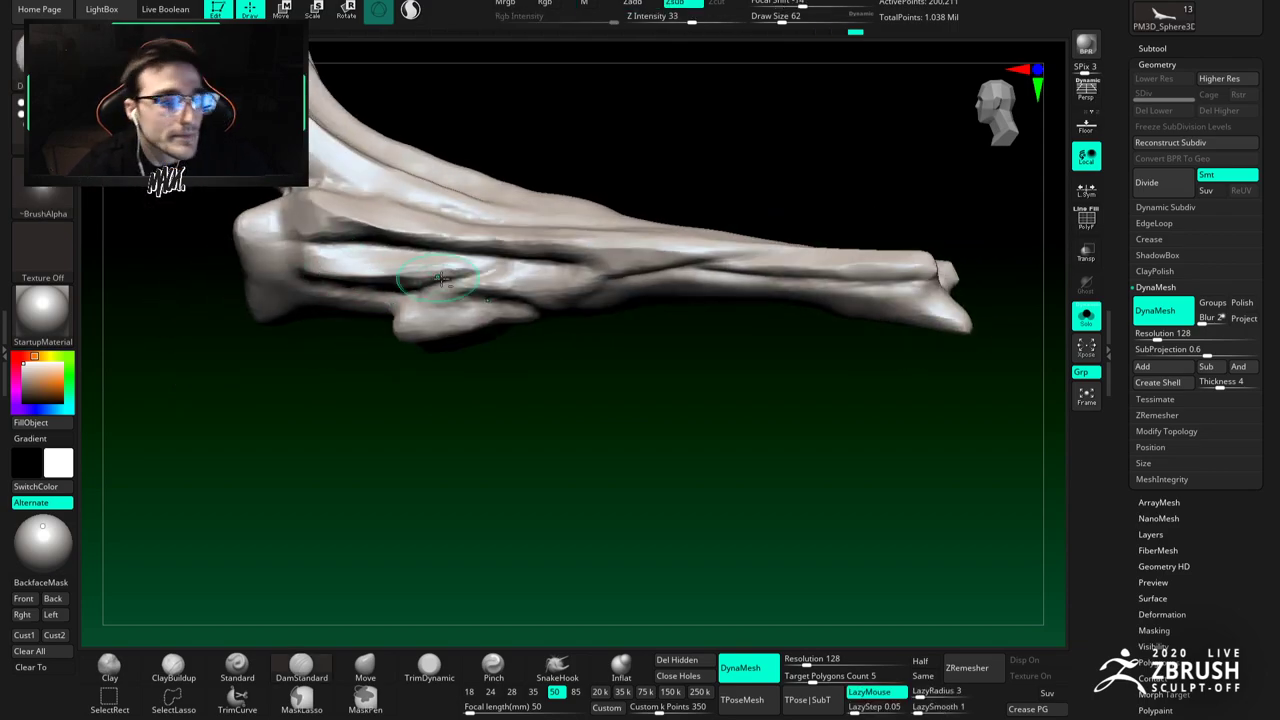
{"action": "right_click_drag", "start_coordinate": [455, 260], "coordinate": [498, 289]}
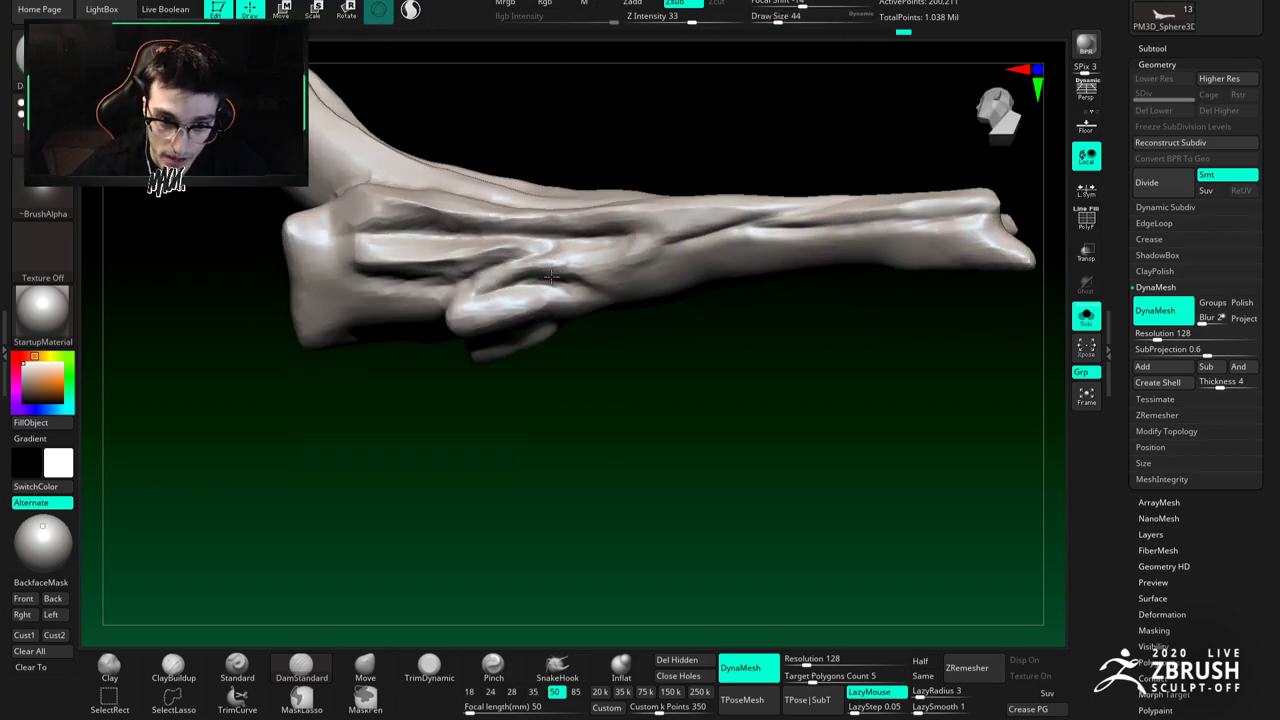
{"action": "mouse_move", "coordinate": [620, 284]}
{"action": "right_mouse_down"}
{"action": "mouse_move", "coordinate": [580, 220]}
{"action": "mouse_move", "coordinate": [645, 259]}
{"action": "mouse_move", "coordinate": [582, 381]}
{"action": "right_mouse_up"}
{"action": "left_click_drag", "start_coordinate": [608, 338], "coordinate": [769, 97]}
{"action": "left_click_drag", "start_coordinate": [692, 212], "coordinate": [748, 118]}
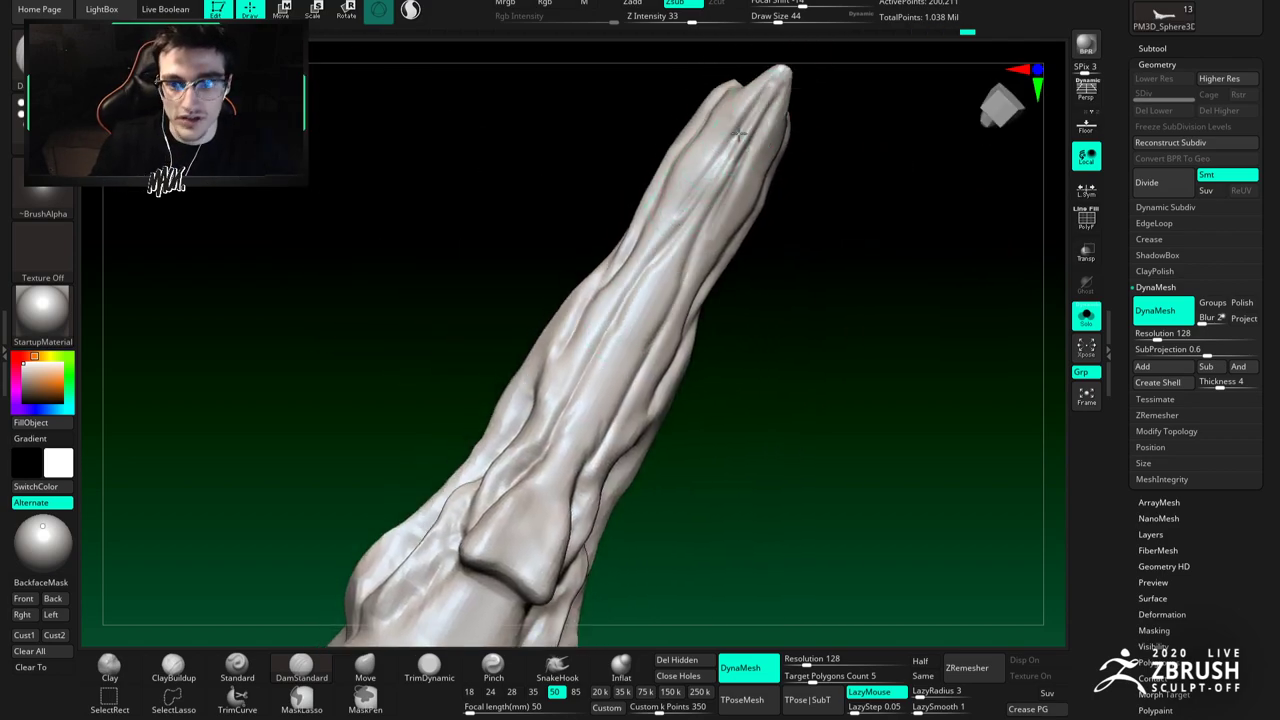
Step: Carve symmetrical grooves along the upper face of the tail's narrow shaft with DamStandard
{"action": "right_click_drag", "start_coordinate": [648, 355], "coordinate": [580, 297]}
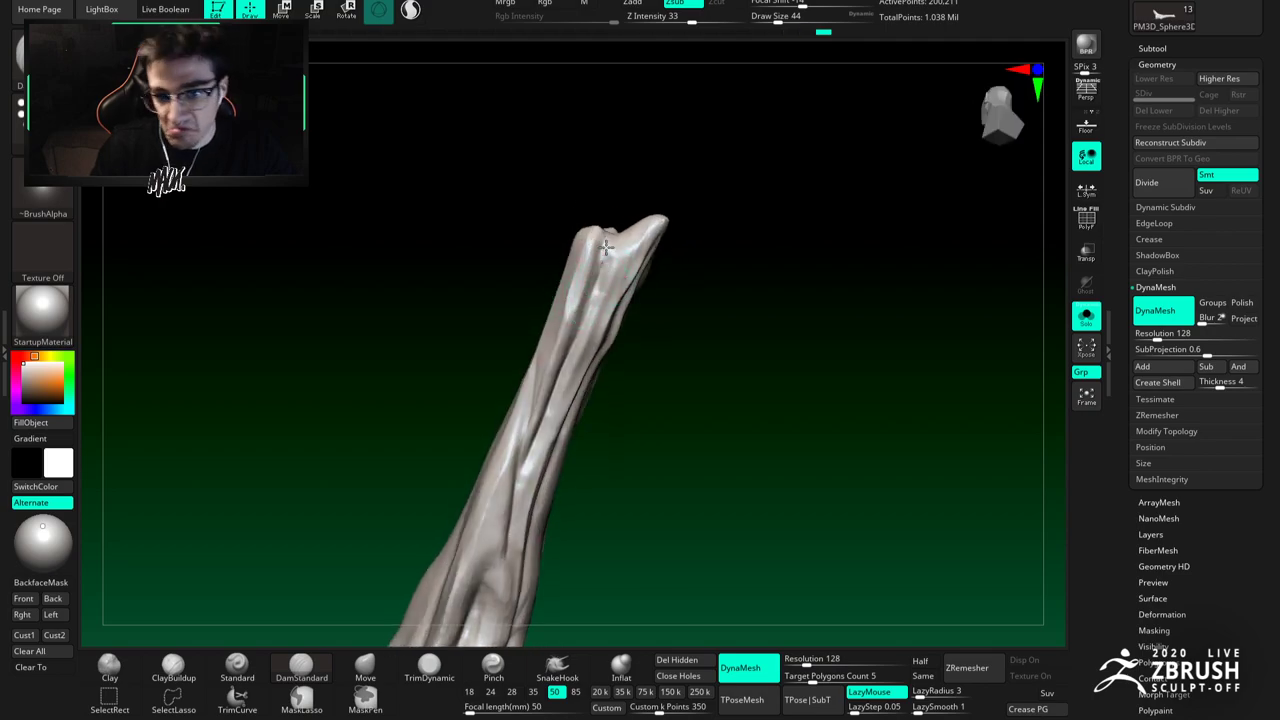
{"action": "right_click_drag", "start_coordinate": [605, 247], "coordinate": [538, 360]}
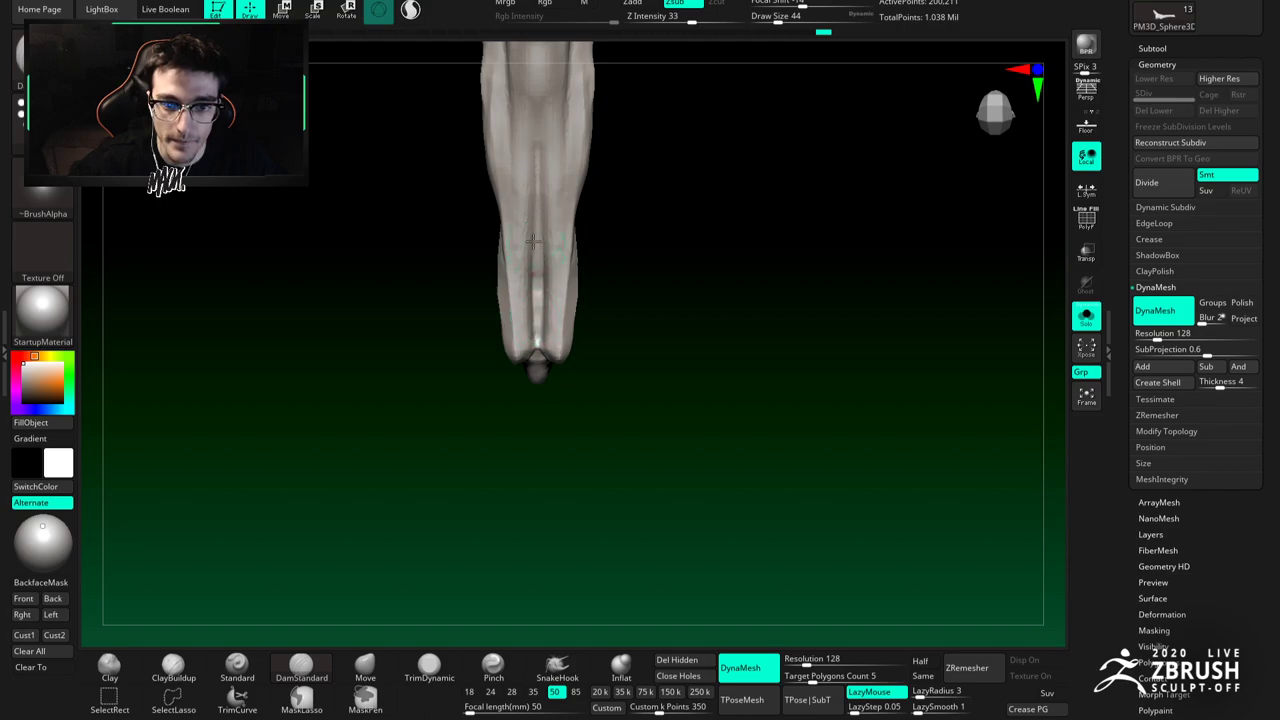
{"action": "left_click_drag", "start_coordinate": [528, 298], "coordinate": [519, 140]}
{"action": "left_click_drag", "start_coordinate": [525, 244], "coordinate": [520, 92]}
{"action": "right_click_drag", "start_coordinate": [520, 95], "coordinate": [508, 210], "text": "alt"}
{"action": "left_click_drag", "start_coordinate": [510, 236], "coordinate": [512, 100]}
{"action": "left_click_drag", "start_coordinate": [509, 206], "coordinate": [507, 182]}
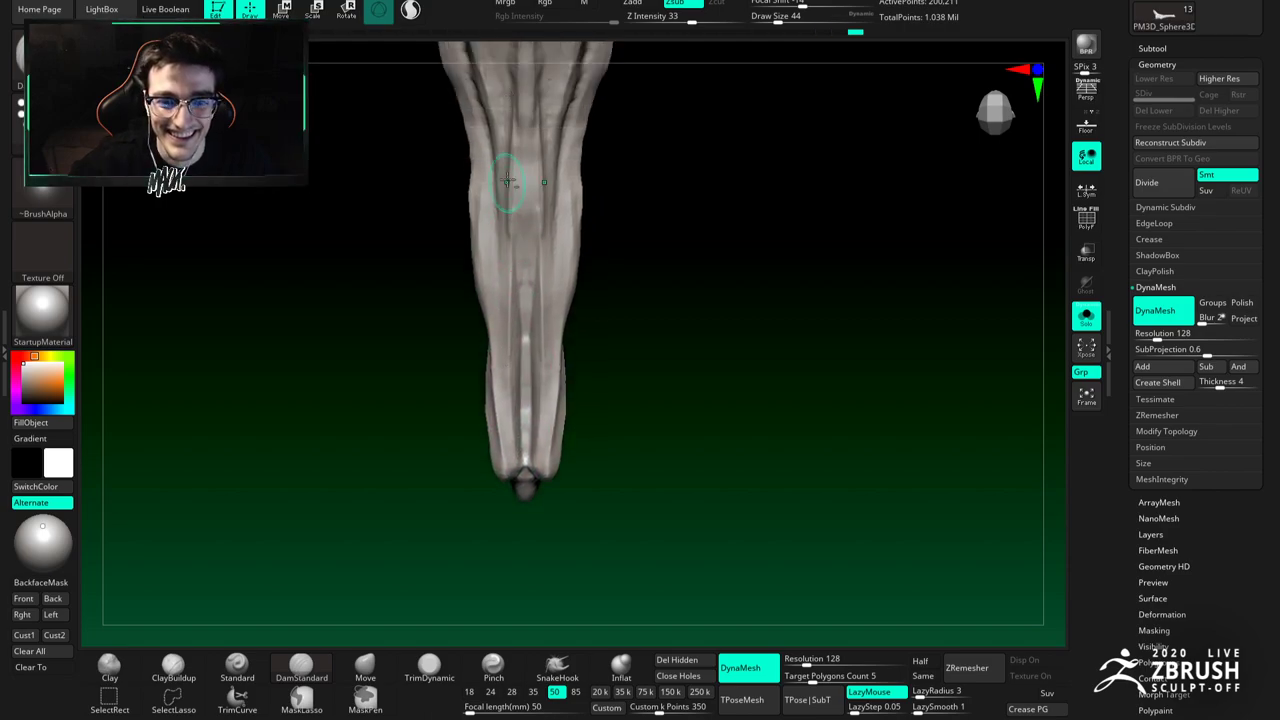
{"action": "right_click_drag", "start_coordinate": [502, 260], "coordinate": [503, 176]}
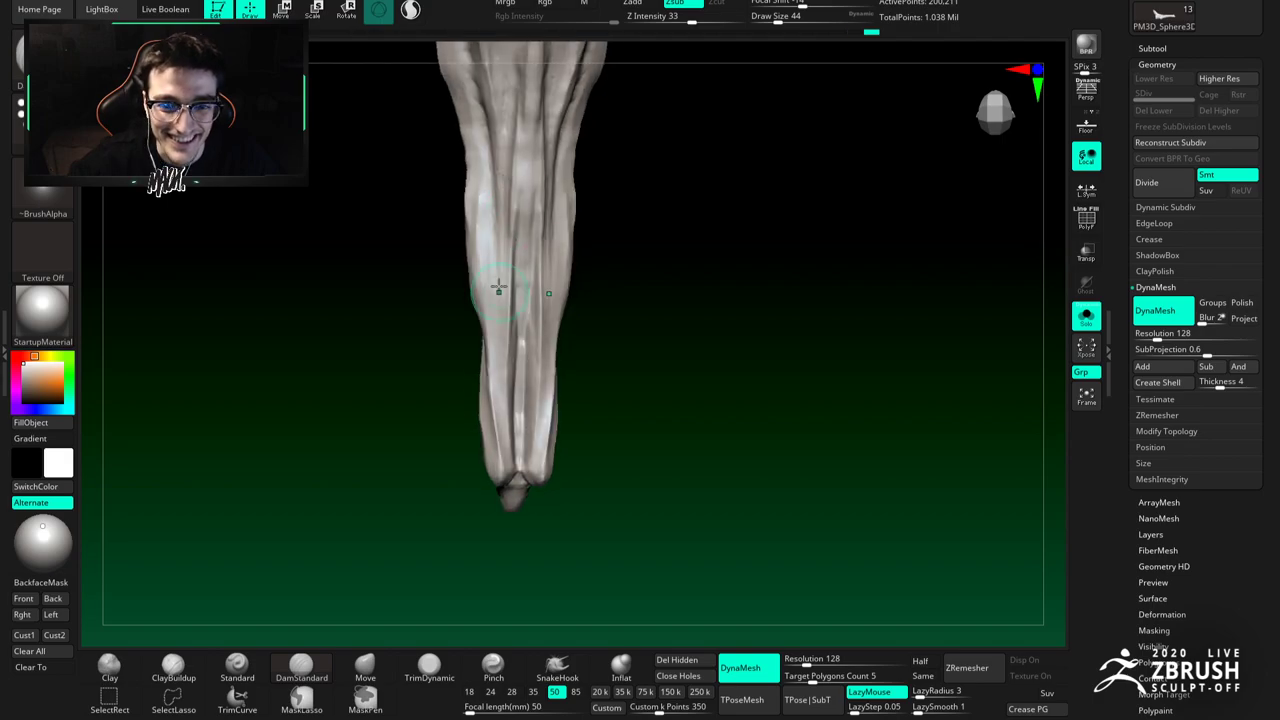
Step: Bring back the whole bird to check the grooved tail against the body, and isolate the tail again
{"action": "right_click_drag", "start_coordinate": [498, 290], "coordinate": [650, 348]}
{"action": "left_click", "coordinate": [1084, 316]}
{"action": "right_click_drag", "start_coordinate": [545, 284], "coordinate": [640, 350]}
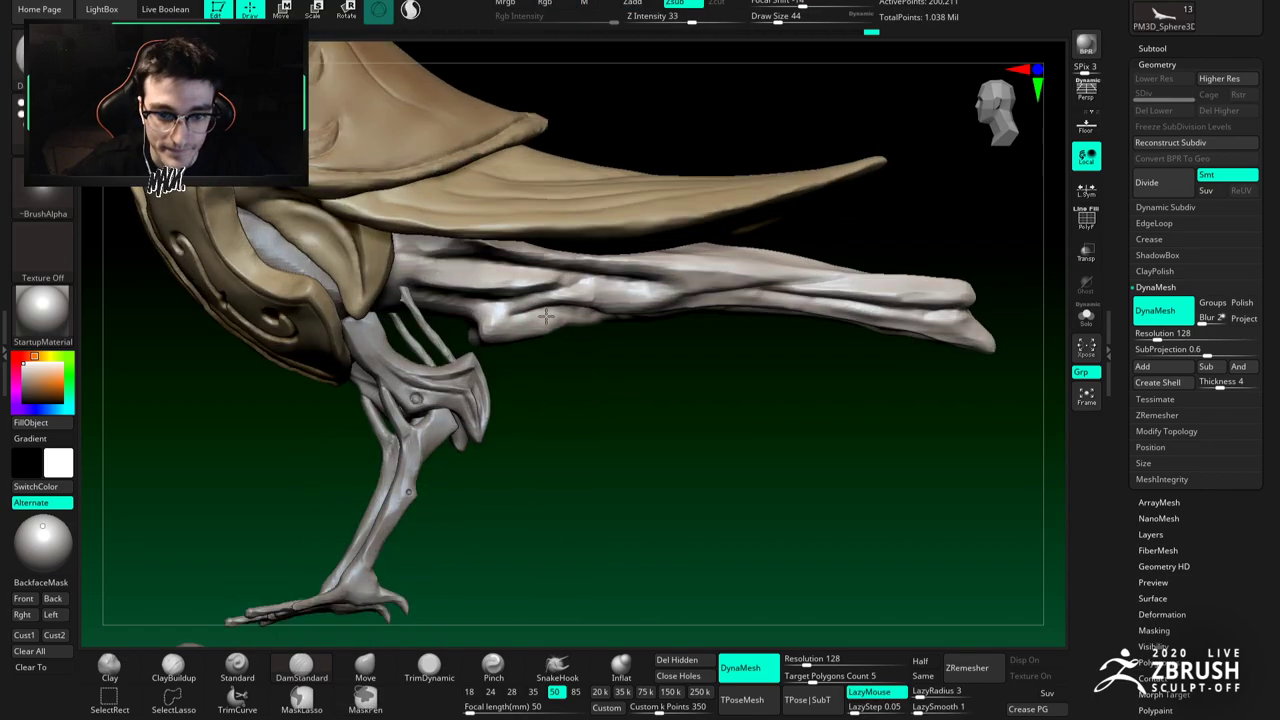
{"action": "left_click", "coordinate": [1086, 316]}
Step: Flatten the strands and hollows on the side of the tail's thick base with TrimDynamic at draw size 54
{"action": "mouse_move", "coordinate": [767, 323]}
{"action": "right_mouse_down", "text": "alt"}
{"action": "mouse_move", "coordinate": [773, 278]}
{"action": "mouse_move", "coordinate": [790, 335]}
{"action": "right_mouse_up", "text": "alt"}
{"action": "left_click", "coordinate": [428, 662]}
{"action": "right_click_drag", "start_coordinate": [493, 325], "coordinate": [498, 315]}
{"action": "key", "text": "bracketright"}
{"action": "key", "text": "bracketright"}
{"action": "key", "text": "bracketright"}
{"action": "mouse_move", "coordinate": [498, 315]}
{"action": "left_mouse_down"}
{"action": "mouse_move", "coordinate": [523, 336]}
{"action": "mouse_move", "coordinate": [575, 334]}
{"action": "mouse_move", "coordinate": [435, 308]}
{"action": "left_mouse_up"}
{"action": "left_click_drag", "start_coordinate": [378, 230], "coordinate": [440, 234]}
{"action": "mouse_move", "coordinate": [338, 237]}
{"action": "left_mouse_down"}
{"action": "mouse_move", "coordinate": [356, 216]}
{"action": "mouse_move", "coordinate": [344, 244]}
{"action": "left_mouse_up"}
{"action": "right_click_drag", "start_coordinate": [445, 285], "coordinate": [454, 245]}
{"action": "key", "text": "space"}
{"action": "left_click_drag", "start_coordinate": [454, 245], "coordinate": [432, 260]}
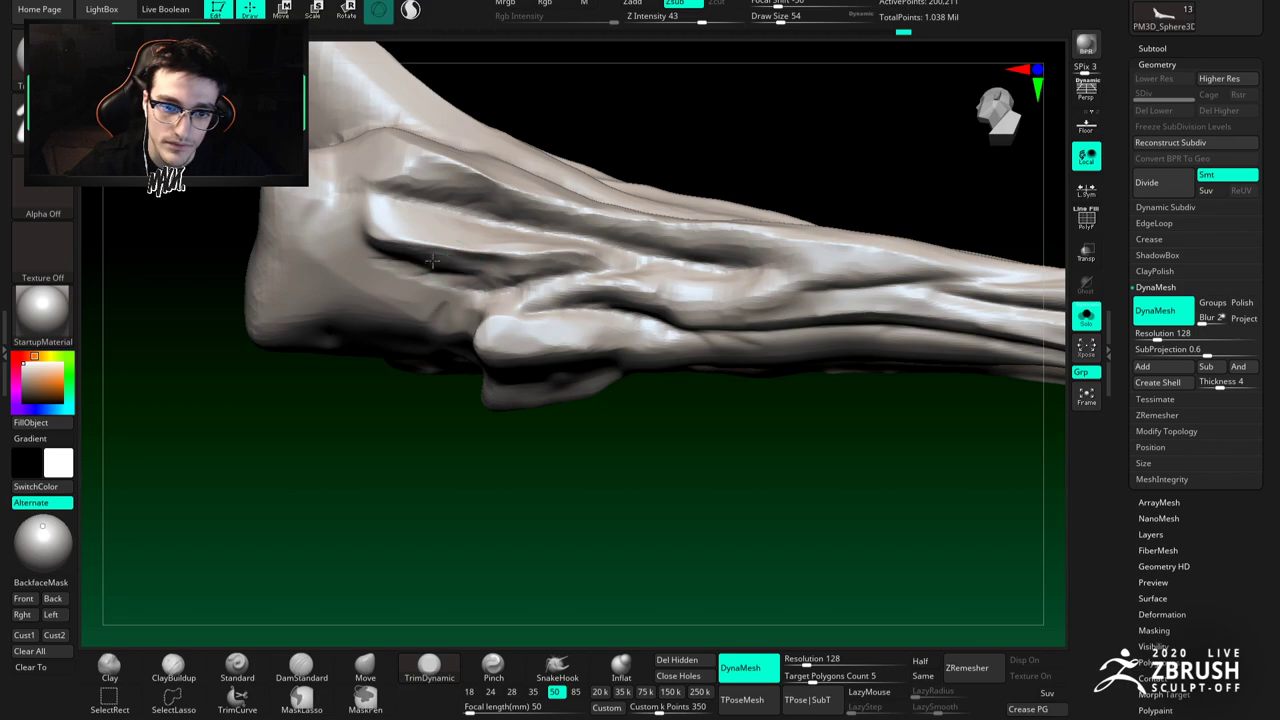
{"action": "right_click_drag", "start_coordinate": [531, 241], "coordinate": [460, 228]}
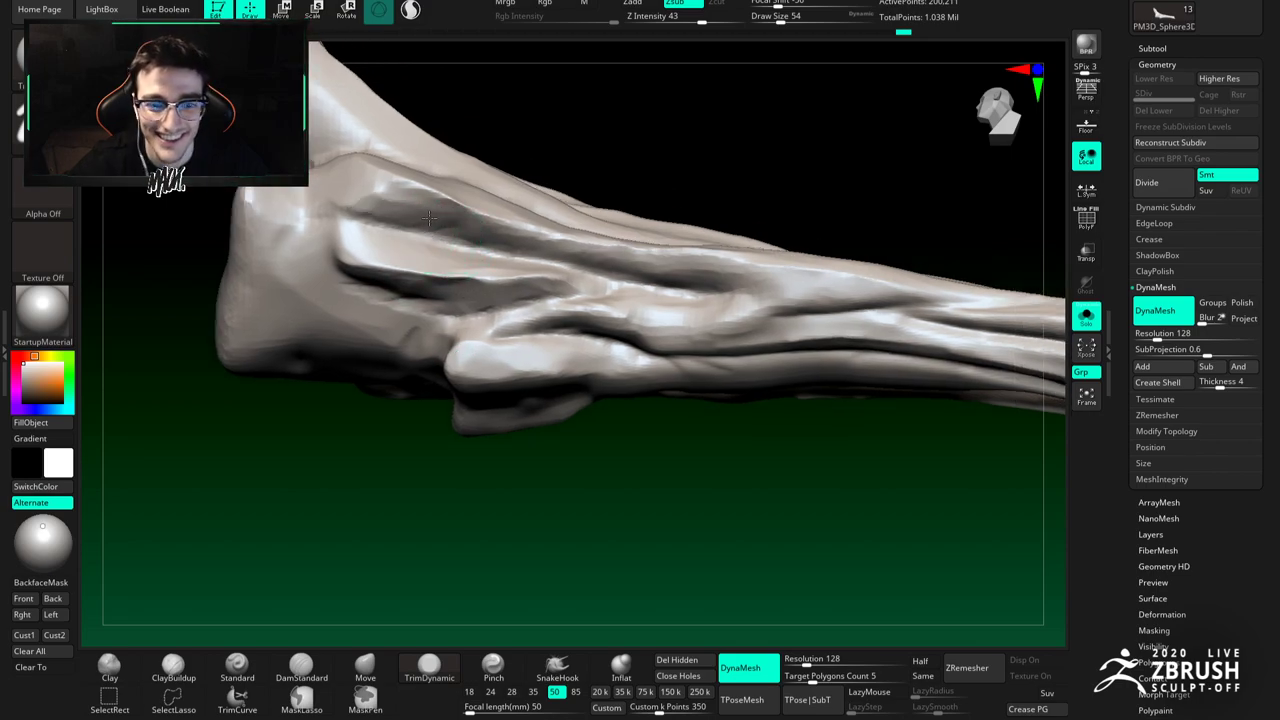
Step: Cut a sharp groove beneath the upper side strand at the tail's base with DamStandard
{"action": "mouse_move", "coordinate": [687, 270]}
{"action": "right_mouse_down"}
{"action": "mouse_move", "coordinate": [518, 274]}
{"action": "mouse_move", "coordinate": [509, 290]}
{"action": "mouse_move", "coordinate": [500, 268]}
{"action": "mouse_move", "coordinate": [506, 280]}
{"action": "mouse_move", "coordinate": [355, 213]}
{"action": "right_mouse_up"}
{"action": "key", "text": "b"}
{"action": "key", "text": "d"}
{"action": "key", "text": "s"}
{"action": "left_click_drag", "start_coordinate": [354, 212], "coordinate": [613, 240]}
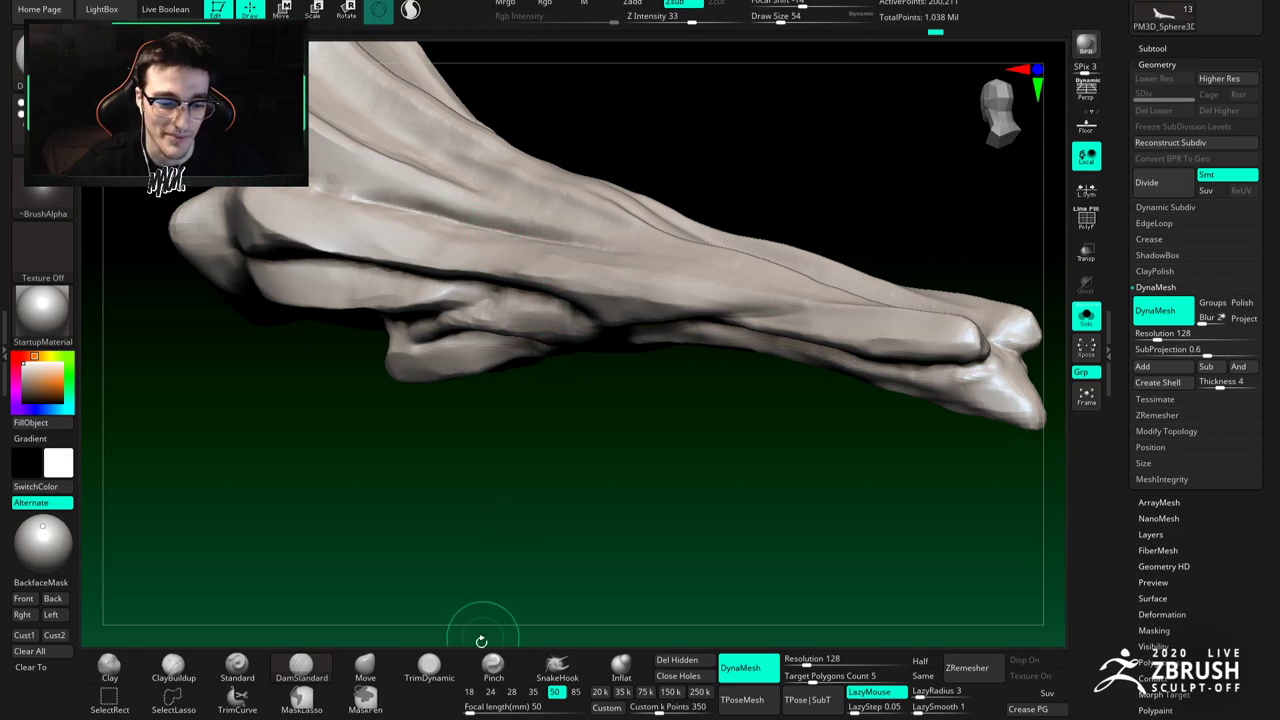
Step: Flatten the surface between the upper strands near the tail's base with TrimDynamic
{"action": "left_click", "coordinate": [429, 665]}
{"action": "right_click_drag", "start_coordinate": [486, 355], "coordinate": [504, 254]}
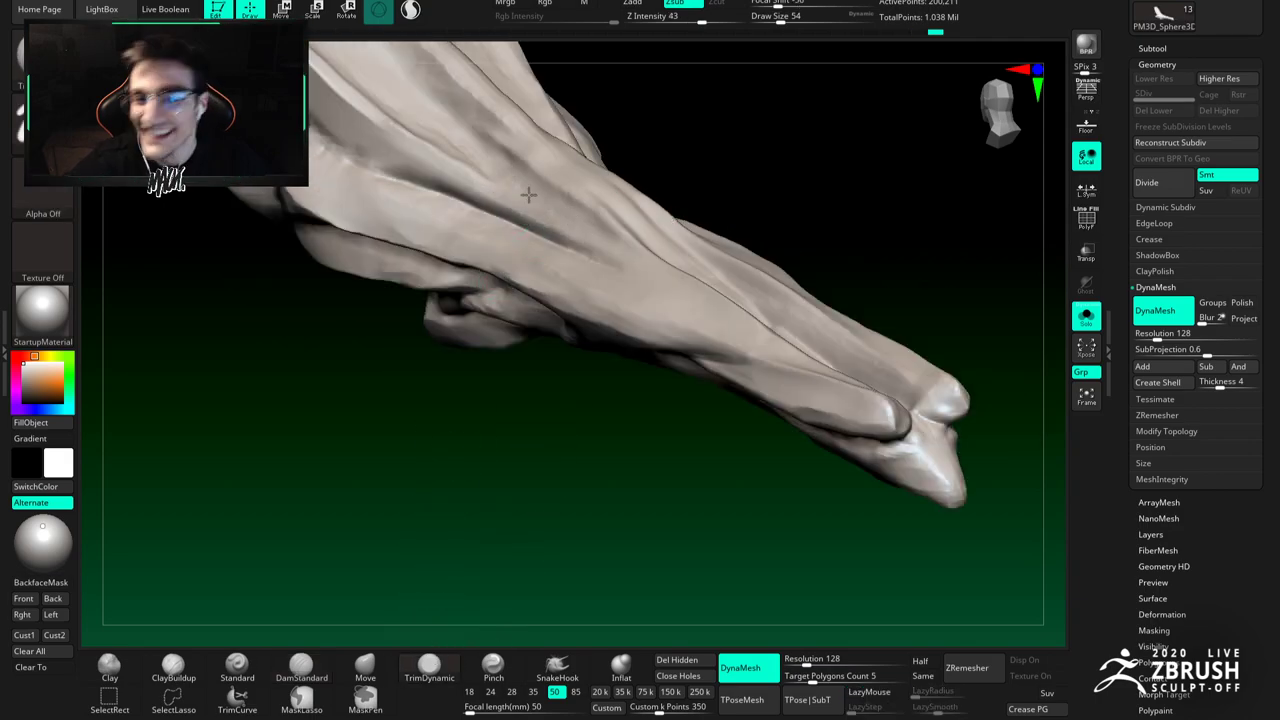
{"action": "left_click_drag", "start_coordinate": [475, 158], "coordinate": [400, 132]}
{"action": "key", "text": "b"}
{"action": "key", "text": "d"}
{"action": "key", "text": "s"}
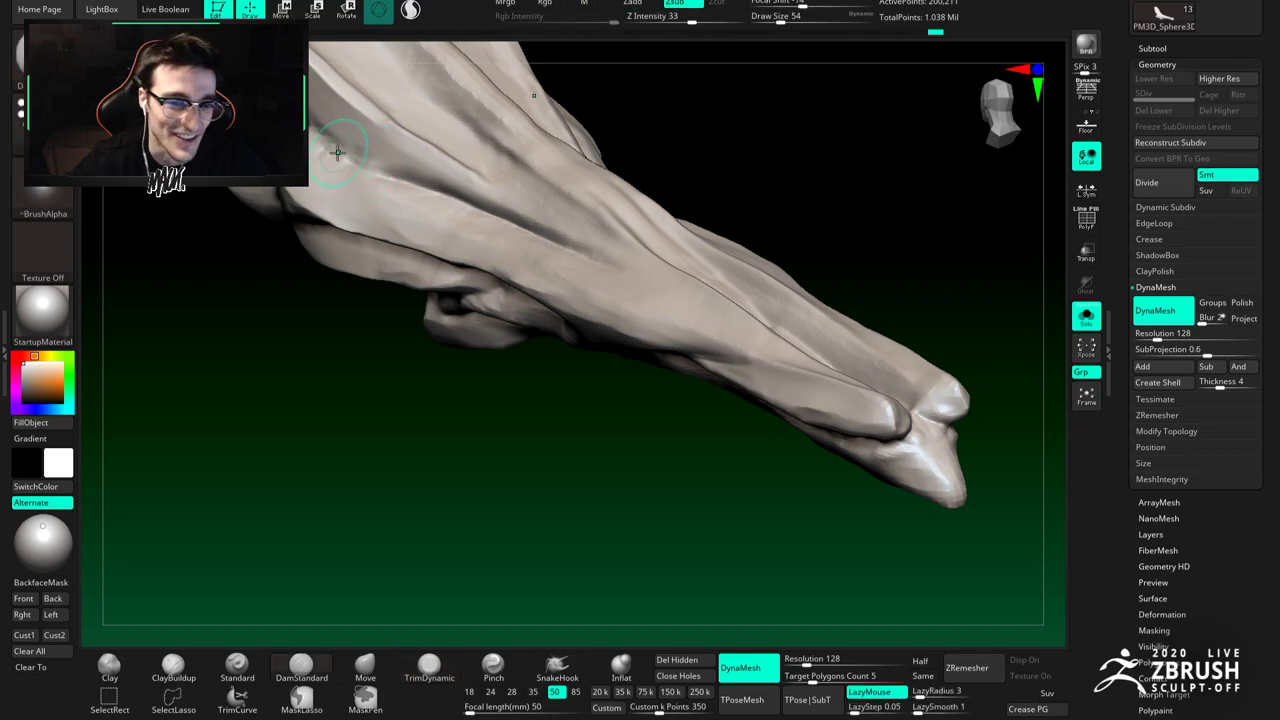
{"action": "mouse_move", "coordinate": [341, 169]}
{"action": "right_mouse_down", "text": "shift"}
{"action": "mouse_move", "coordinate": [384, 255]}
{"action": "mouse_move", "coordinate": [502, 259]}
{"action": "right_mouse_up", "text": "shift"}
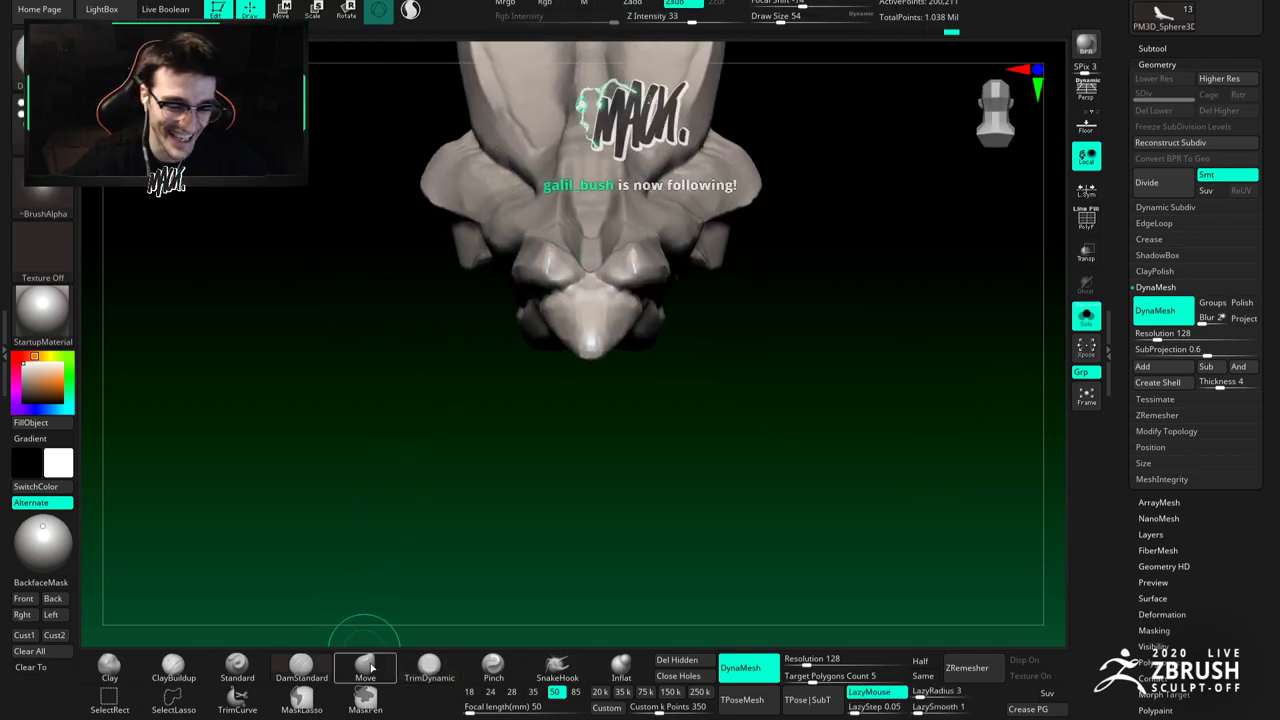
{"action": "left_click", "coordinate": [365, 667]}
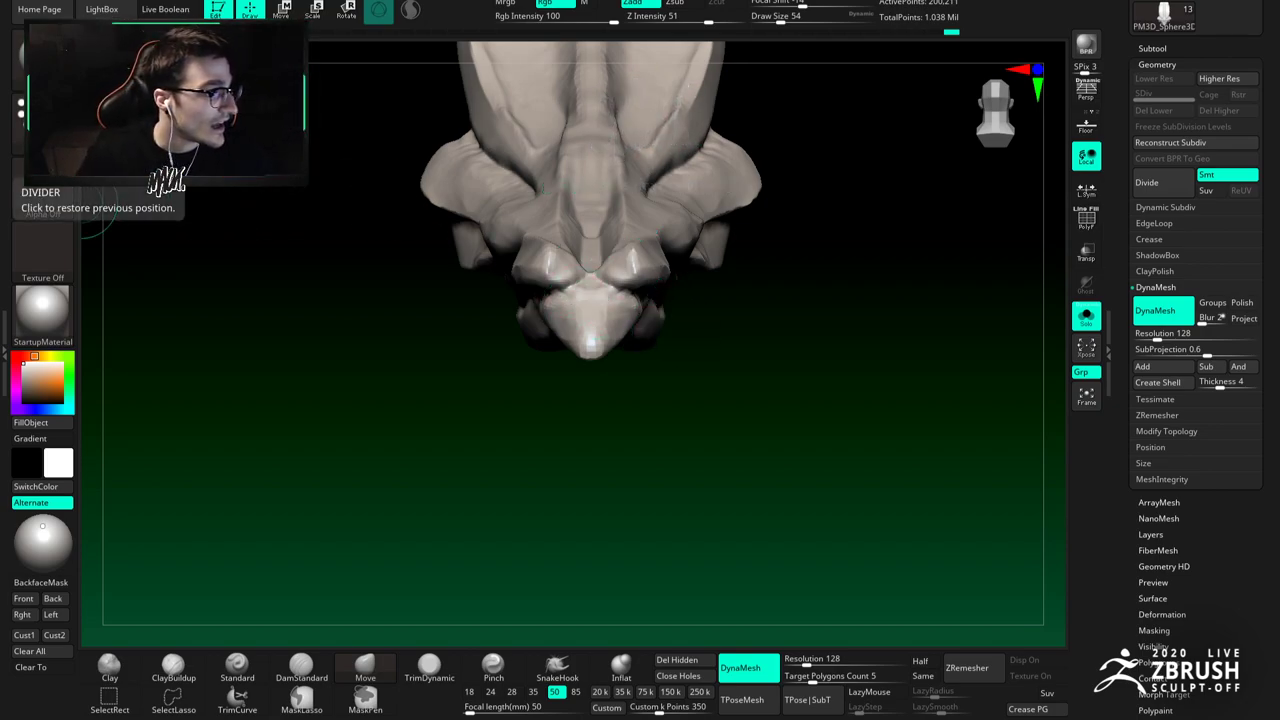
{"action": "left_click_drag", "start_coordinate": [355, 287], "coordinate": [400, 285]}
Step: Deepen the grooves between the upper strands at the tail's base with DamStandard at draw size 39
{"action": "mouse_move", "coordinate": [520, 263]}
{"action": "right_mouse_down", "text": "alt"}
{"action": "mouse_move", "coordinate": [557, 229]}
{"action": "mouse_move", "coordinate": [556, 252]}
{"action": "mouse_move", "coordinate": [557, 214]}
{"action": "right_mouse_up", "text": "alt"}
{"action": "key", "text": "b"}
{"action": "key", "text": "d"}
{"action": "key", "text": "s"}
{"action": "key", "text": "space"}
{"action": "left_click_drag", "start_coordinate": [582, 217], "coordinate": [573, 218]}
{"action": "right_click_drag", "start_coordinate": [573, 218], "coordinate": [550, 235], "text": "ctrl"}
{"action": "right_click_drag", "start_coordinate": [550, 235], "coordinate": [526, 199]}
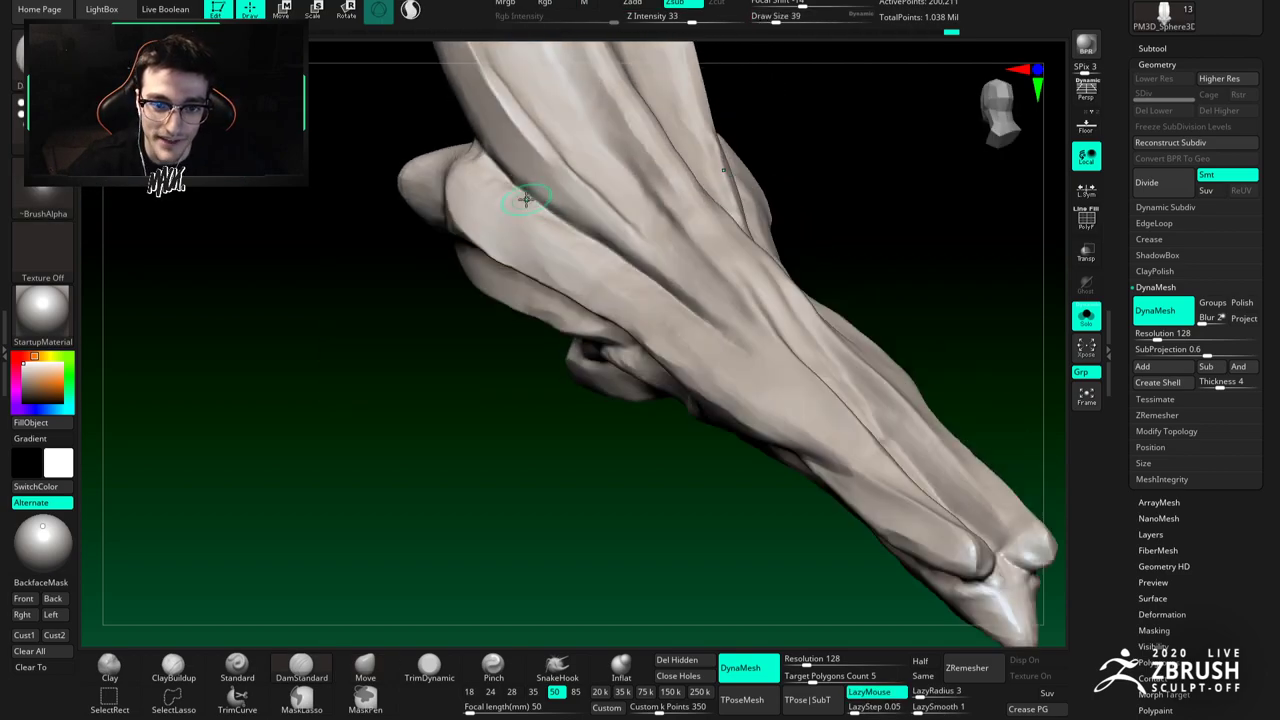
{"action": "left_click_drag", "start_coordinate": [668, 288], "coordinate": [607, 236]}
Step: Flatten the surfaces bordering the side hollows at the tail's base with TrimDynamic at draw size 59
{"action": "mouse_move", "coordinate": [611, 301]}
{"action": "right_mouse_down", "text": "ctrl"}
{"action": "mouse_move", "coordinate": [591, 255]}
{"action": "mouse_move", "coordinate": [604, 288]}
{"action": "right_mouse_up", "text": "ctrl"}
{"action": "right_click_drag", "start_coordinate": [604, 288], "coordinate": [615, 330], "text": "ctrl"}
{"action": "left_click", "coordinate": [432, 662]}
{"action": "mouse_move", "coordinate": [492, 308]}
{"action": "right_mouse_down", "text": "ctrl"}
{"action": "mouse_move", "coordinate": [505, 346]}
{"action": "mouse_move", "coordinate": [480, 308]}
{"action": "right_mouse_up", "text": "ctrl"}
{"action": "key", "text": "space"}
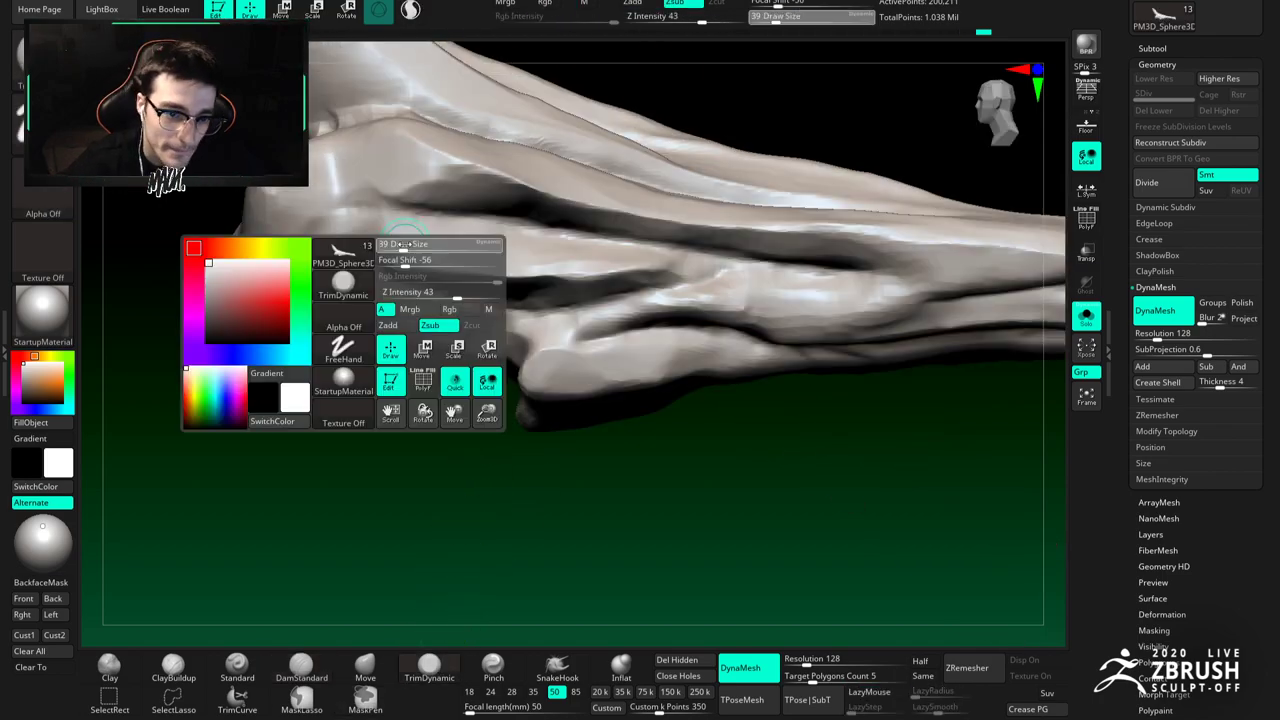
{"action": "left_click_drag", "start_coordinate": [400, 244], "coordinate": [411, 242]}
{"action": "right_click_drag", "start_coordinate": [446, 243], "coordinate": [440, 219], "text": "alt"}
{"action": "key", "text": "bracketleft"}
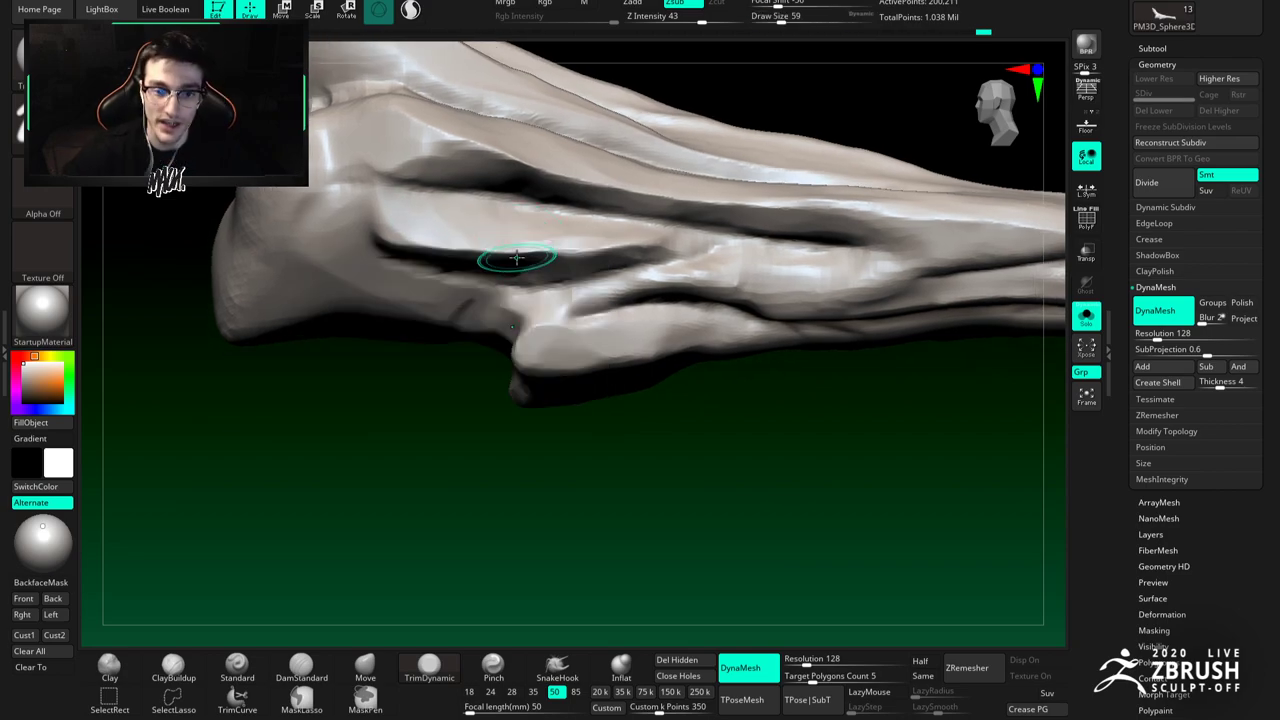
{"action": "right_click_drag", "start_coordinate": [787, 264], "coordinate": [677, 264], "text": "alt"}
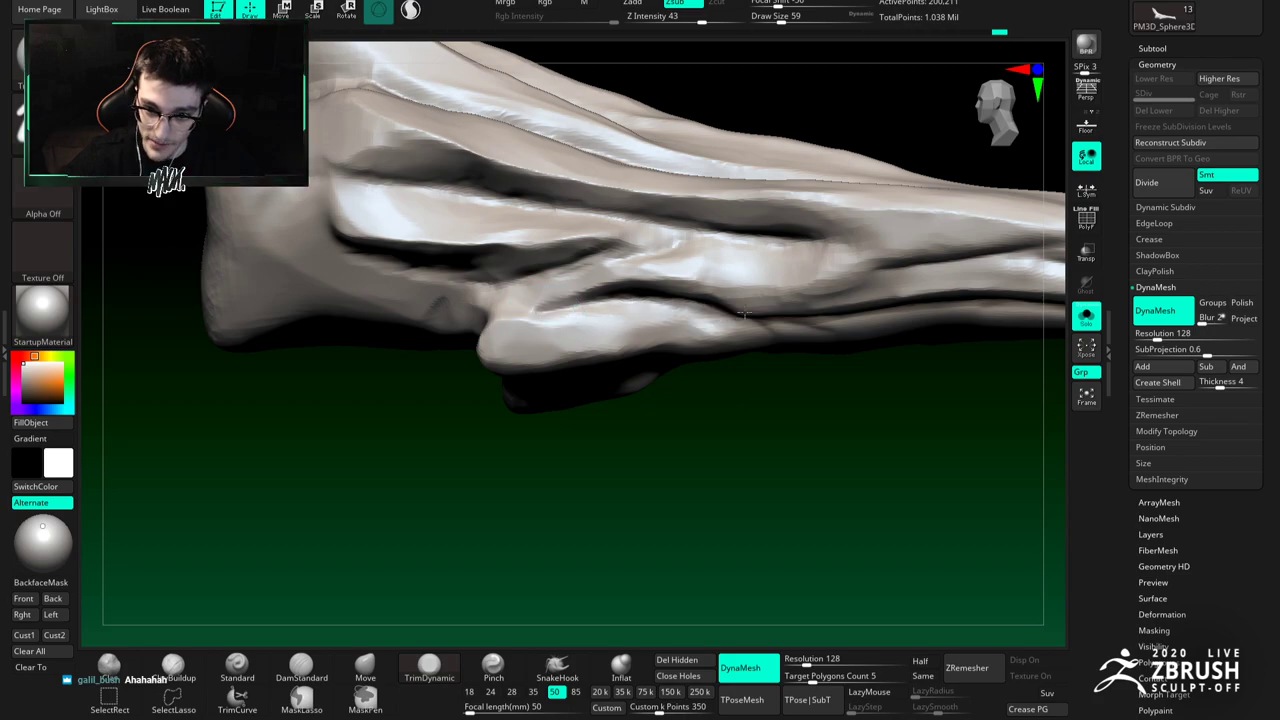
{"action": "right_click_drag", "start_coordinate": [703, 285], "coordinate": [669, 238]}
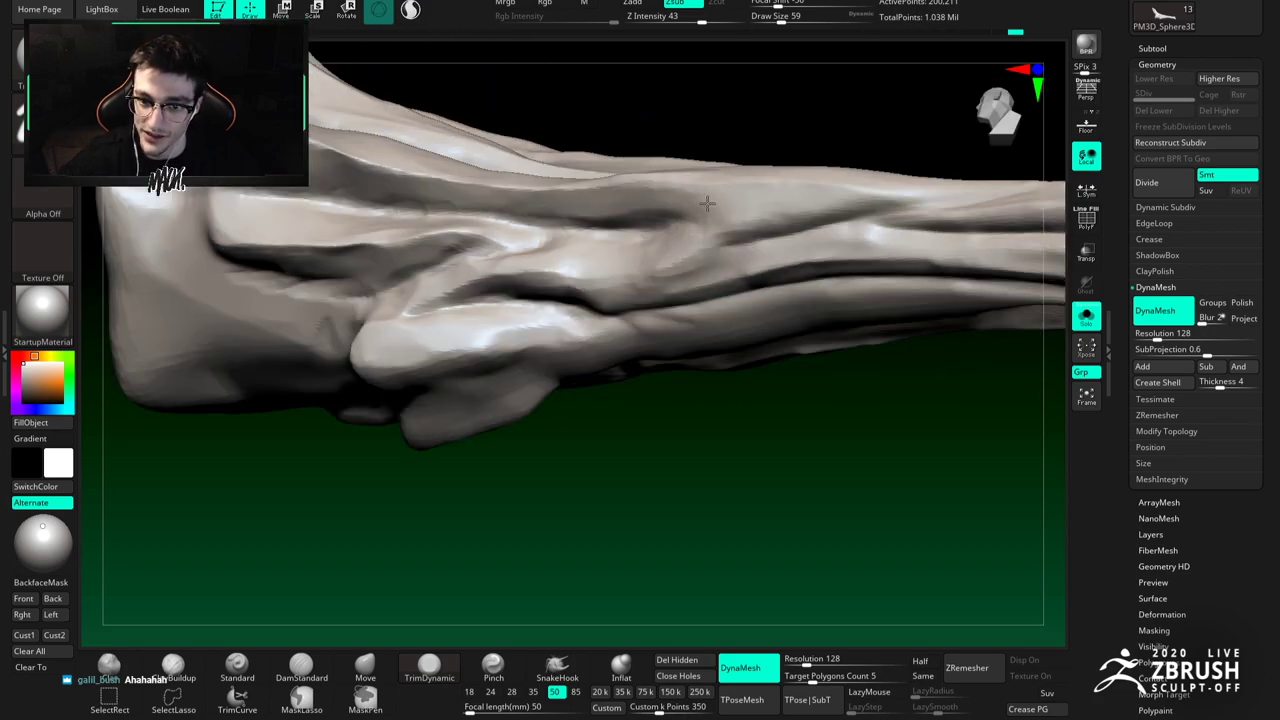
{"action": "key", "text": "b"}
{"action": "key", "text": "m"}
{"action": "key", "text": "v"}
{"action": "right_click_drag", "start_coordinate": [656, 254], "coordinate": [666, 254]}
Step: Carve a fine groove along the upper edge of the middle side strand with DamStandard at draw size 20
{"action": "key", "text": "b"}
{"action": "key", "text": "d"}
{"action": "key", "text": "s"}
{"action": "key", "text": "space"}
{"action": "mouse_move", "coordinate": [672, 239]}
{"action": "left_mouse_down"}
{"action": "mouse_move", "coordinate": [647, 231]}
{"action": "mouse_move", "coordinate": [692, 221]}
{"action": "mouse_move", "coordinate": [458, 212]}
{"action": "mouse_move", "coordinate": [486, 216]}
{"action": "left_mouse_up"}
{"action": "right_click_drag", "start_coordinate": [486, 216], "coordinate": [478, 230]}
{"action": "left_click_drag", "start_coordinate": [426, 210], "coordinate": [489, 219]}
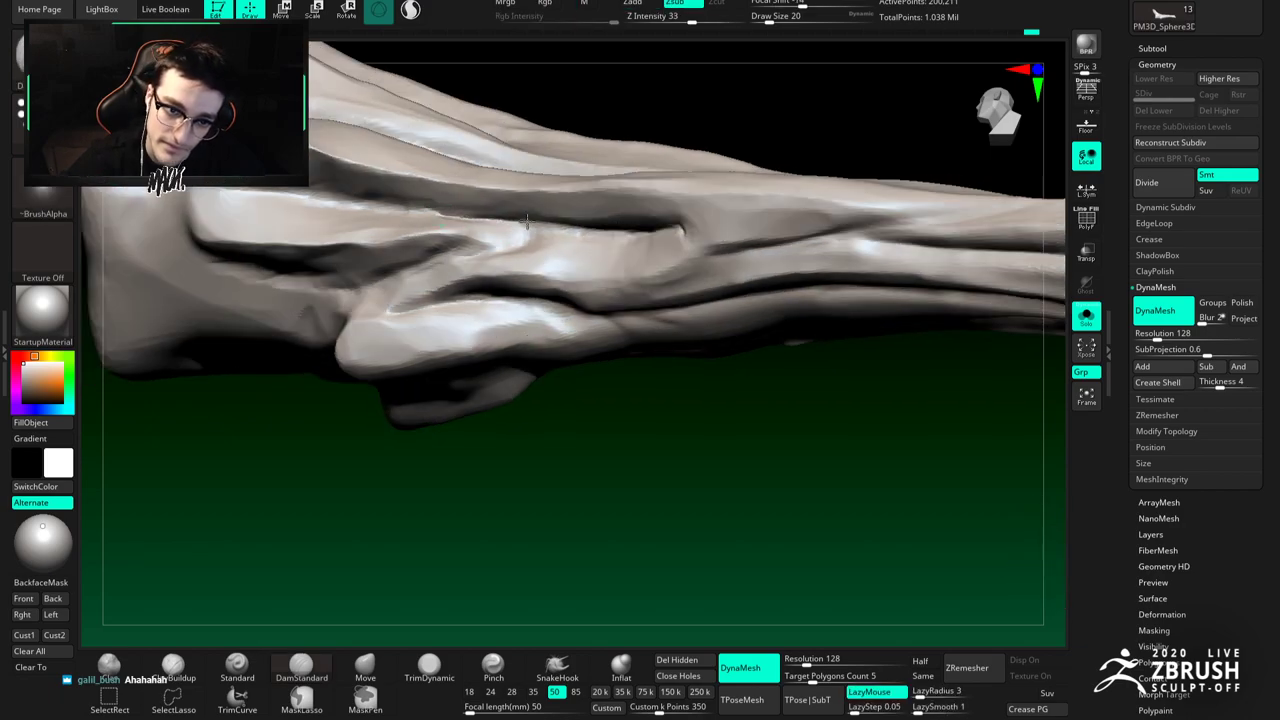
{"action": "left_click_drag", "start_coordinate": [403, 204], "coordinate": [505, 214]}
Step: Deepen the grooves around the middle side strand with DamStandard at draw size 54 and smooth its surface
{"action": "right_click_drag", "start_coordinate": [527, 268], "coordinate": [681, 338], "text": "ctrl"}
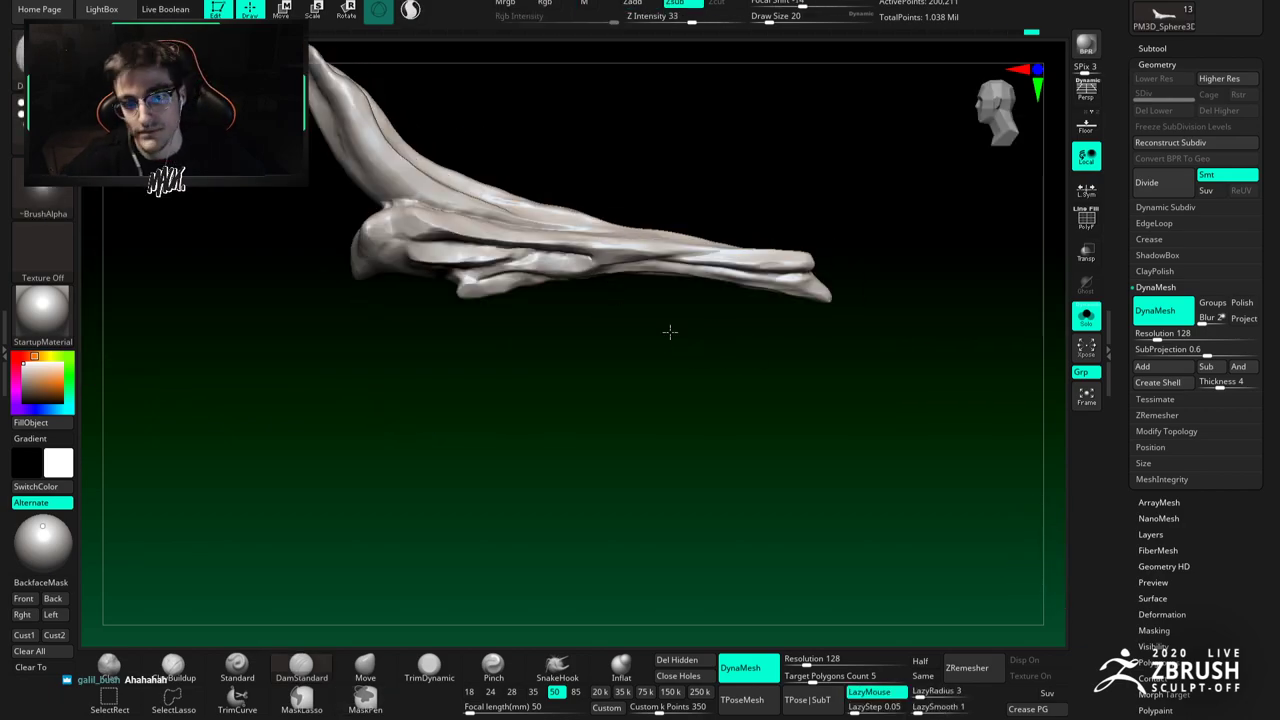
{"action": "right_click_drag", "start_coordinate": [525, 263], "coordinate": [578, 344], "text": "ctrl"}
{"action": "key", "text": "space"}
{"action": "left_click_drag", "start_coordinate": [582, 234], "coordinate": [594, 234]}
{"action": "right_click_drag", "start_coordinate": [594, 234], "coordinate": [580, 223]}
{"action": "key", "text": "space"}
{"action": "left_click_drag", "start_coordinate": [574, 223], "coordinate": [583, 223]}
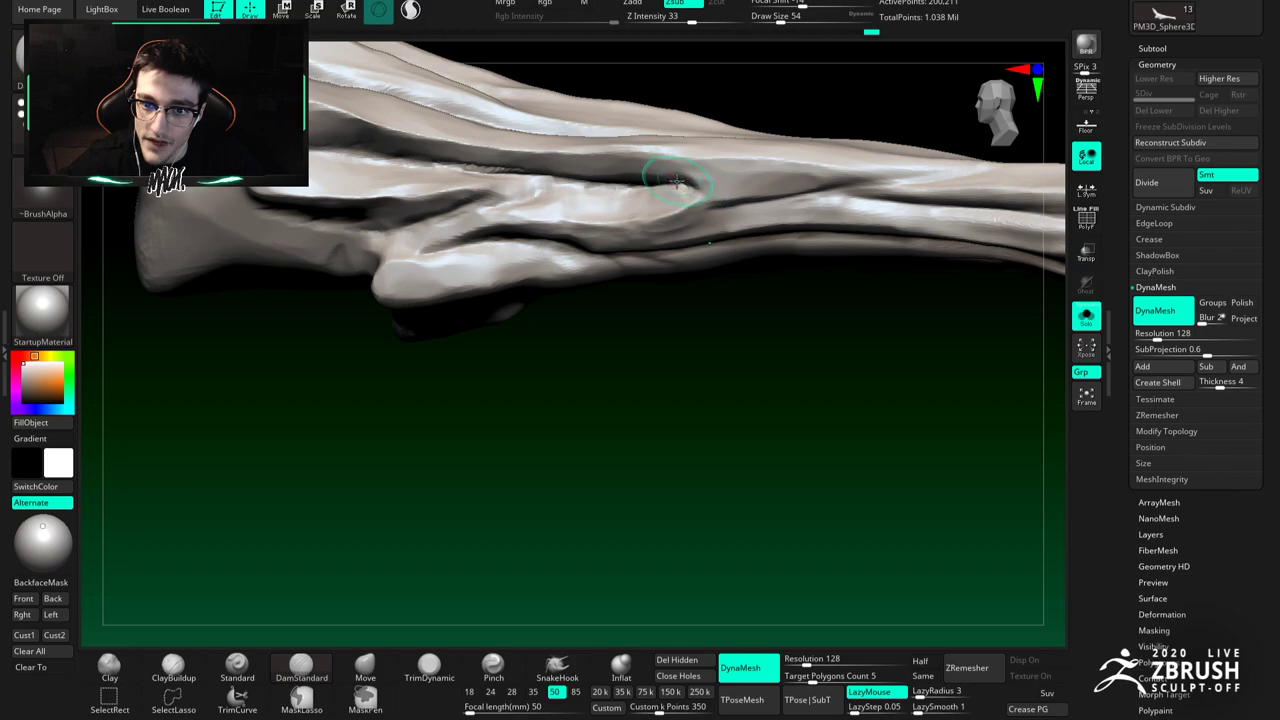
{"action": "right_click_drag", "start_coordinate": [677, 182], "coordinate": [528, 221]}
{"action": "left_click_drag", "start_coordinate": [528, 221], "coordinate": [552, 216], "text": "shift"}
{"action": "right_click_drag", "start_coordinate": [420, 400], "coordinate": [390, 437]}
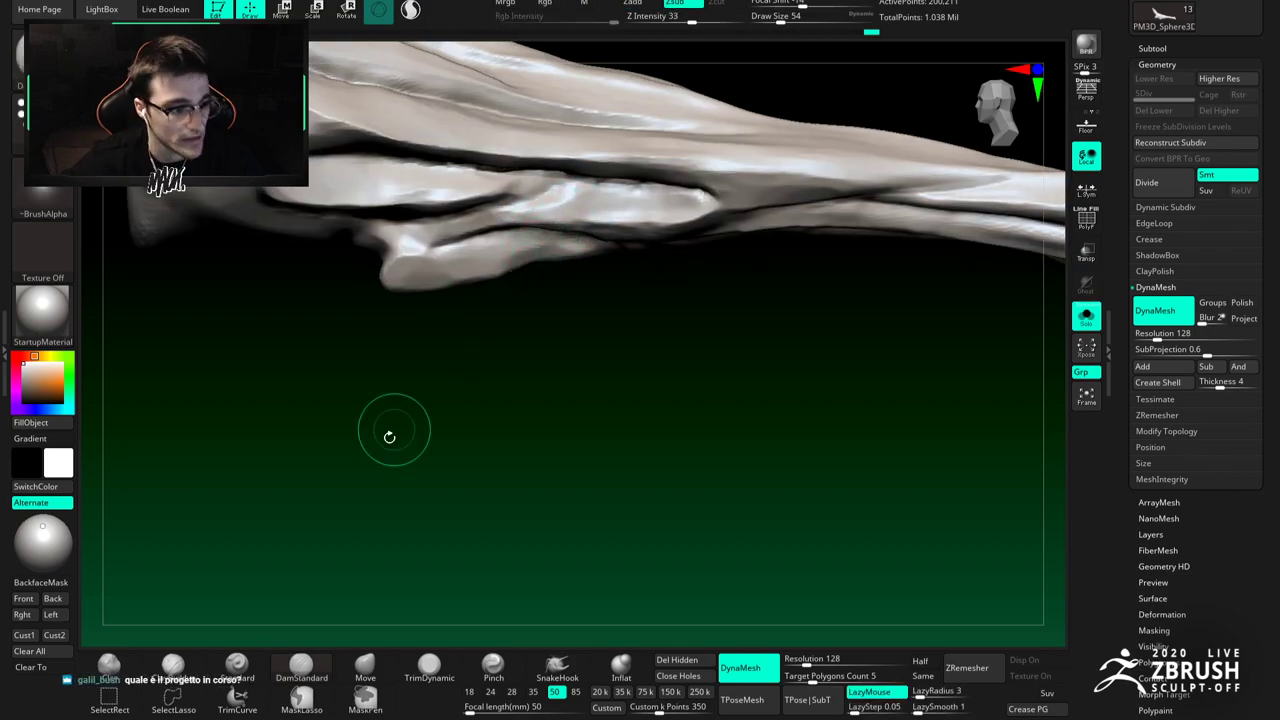
Step: Flatten the protruding knob beneath the tail's base with TrimDynamic
{"action": "left_click", "coordinate": [424, 662]}
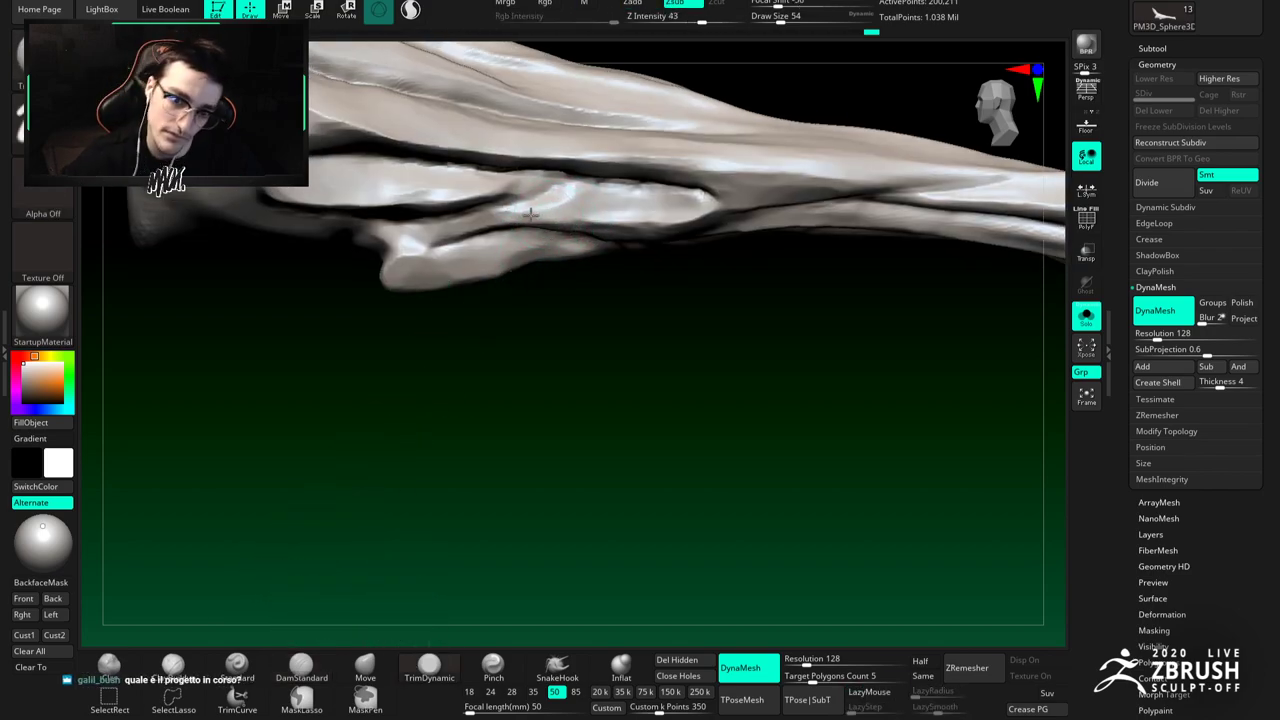
{"action": "left_click_drag", "start_coordinate": [436, 240], "coordinate": [412, 254]}
{"action": "mouse_move", "coordinate": [451, 266]}
{"action": "right_mouse_down"}
{"action": "mouse_move", "coordinate": [531, 261]}
{"action": "mouse_move", "coordinate": [521, 237]}
{"action": "mouse_move", "coordinate": [475, 256]}
{"action": "right_mouse_up"}
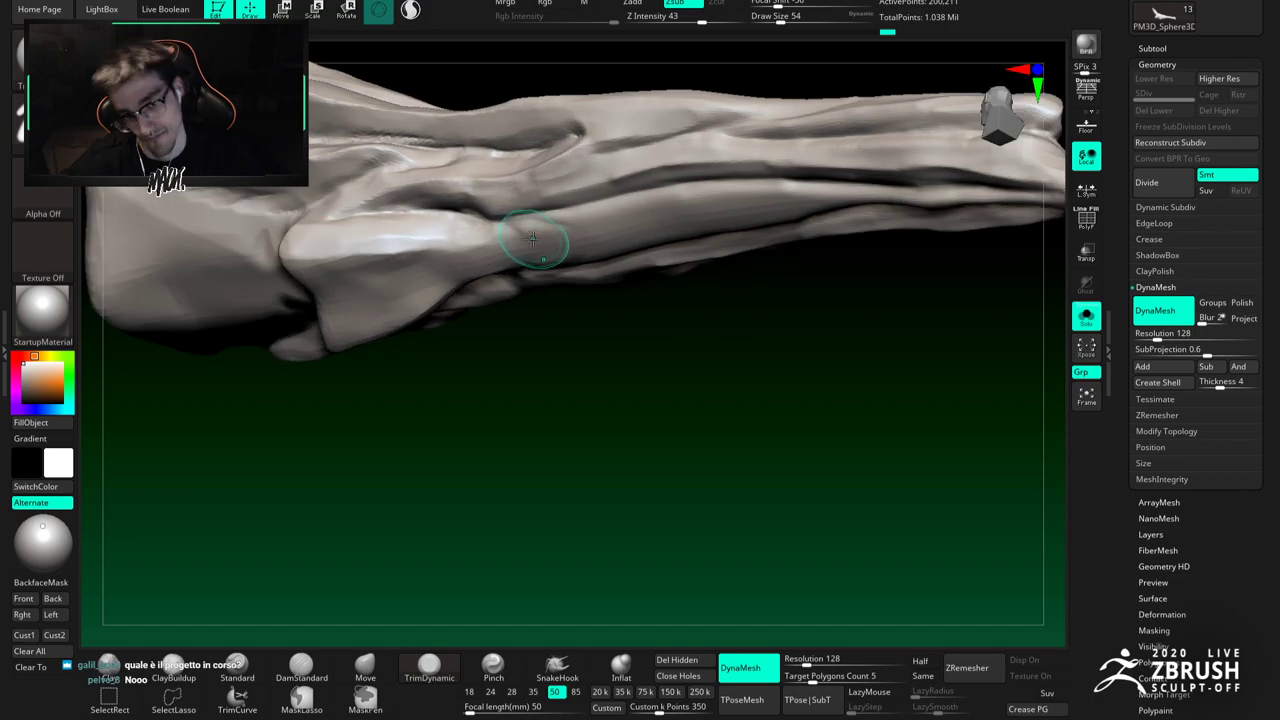
Step: Bring back the whole bird to check the refined tail base in context
{"action": "mouse_move", "coordinate": [640, 220]}
{"action": "right_mouse_down"}
{"action": "mouse_move", "coordinate": [580, 131]}
{"action": "mouse_move", "coordinate": [876, 282]}
{"action": "right_mouse_up"}
{"action": "left_click", "coordinate": [1086, 315]}
{"action": "mouse_move", "coordinate": [662, 319]}
{"action": "right_mouse_down"}
{"action": "mouse_move", "coordinate": [600, 265]}
{"action": "mouse_move", "coordinate": [542, 240]}
{"action": "mouse_move", "coordinate": [589, 280]}
{"action": "mouse_move", "coordinate": [600, 271]}
{"action": "mouse_move", "coordinate": [552, 273]}
{"action": "mouse_move", "coordinate": [590, 375]}
{"action": "right_mouse_up"}
Step: Isolate the tail again and carve grooves along the middle of its shaft with DamStandard at draw size 39
{"action": "key", "text": "b"}
{"action": "key", "text": "d"}
{"action": "key", "text": "s"}
{"action": "right_click", "coordinate": [576, 271]}
{"action": "left_click", "coordinate": [1086, 316]}
{"action": "right_click_drag", "start_coordinate": [581, 255], "coordinate": [568, 278]}
{"action": "right_click", "coordinate": [568, 278]}
{"action": "left_click_drag", "start_coordinate": [568, 278], "coordinate": [550, 278]}
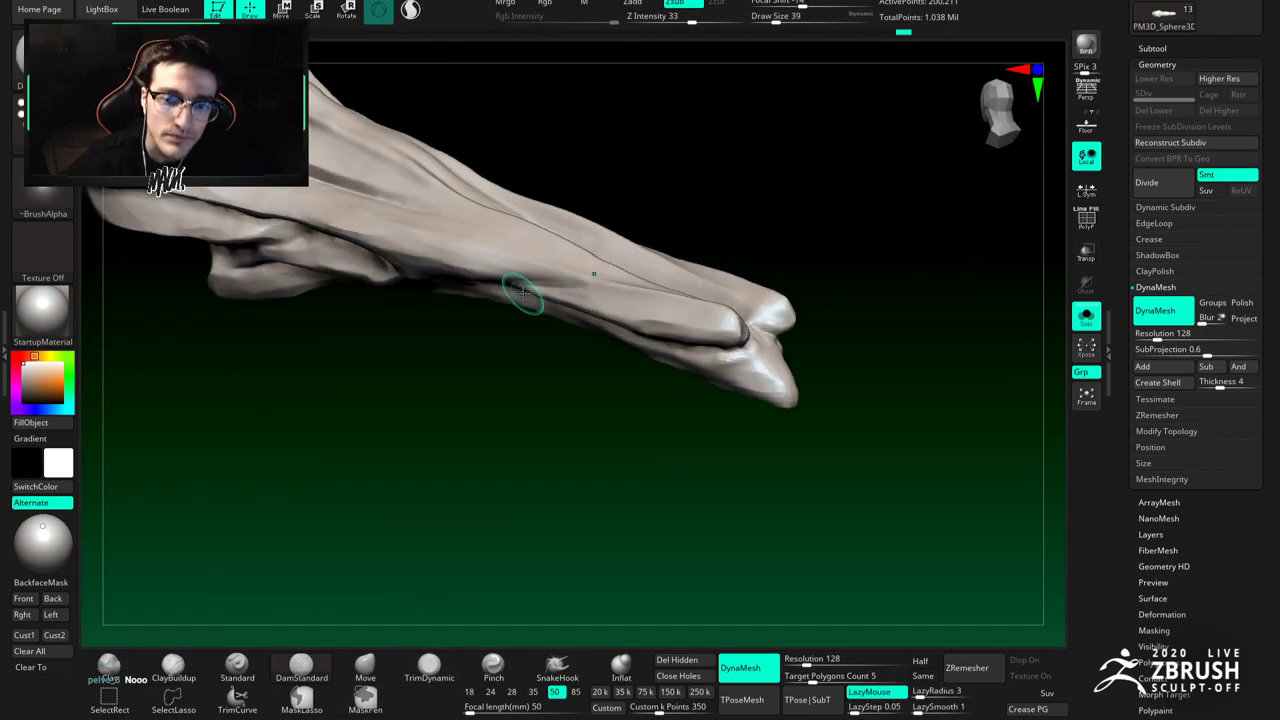
{"action": "mouse_move", "coordinate": [588, 286]}
{"action": "right_mouse_down"}
{"action": "mouse_move", "coordinate": [540, 263]}
{"action": "mouse_move", "coordinate": [550, 283]}
{"action": "mouse_move", "coordinate": [437, 286]}
{"action": "right_mouse_up"}
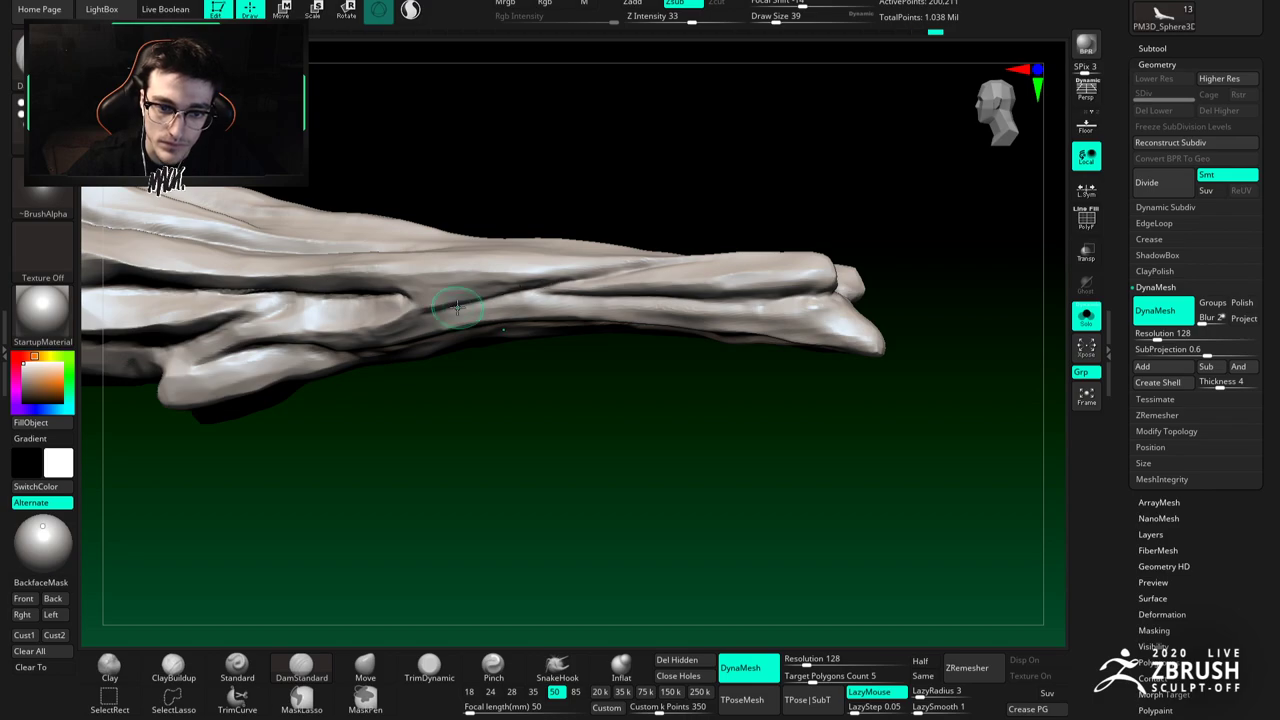
Step: Deepen the groove along the side of the tail shaft with DamStandard at draw size 39 and smooth its edge
{"action": "right_click_drag", "start_coordinate": [492, 280], "coordinate": [440, 280]}
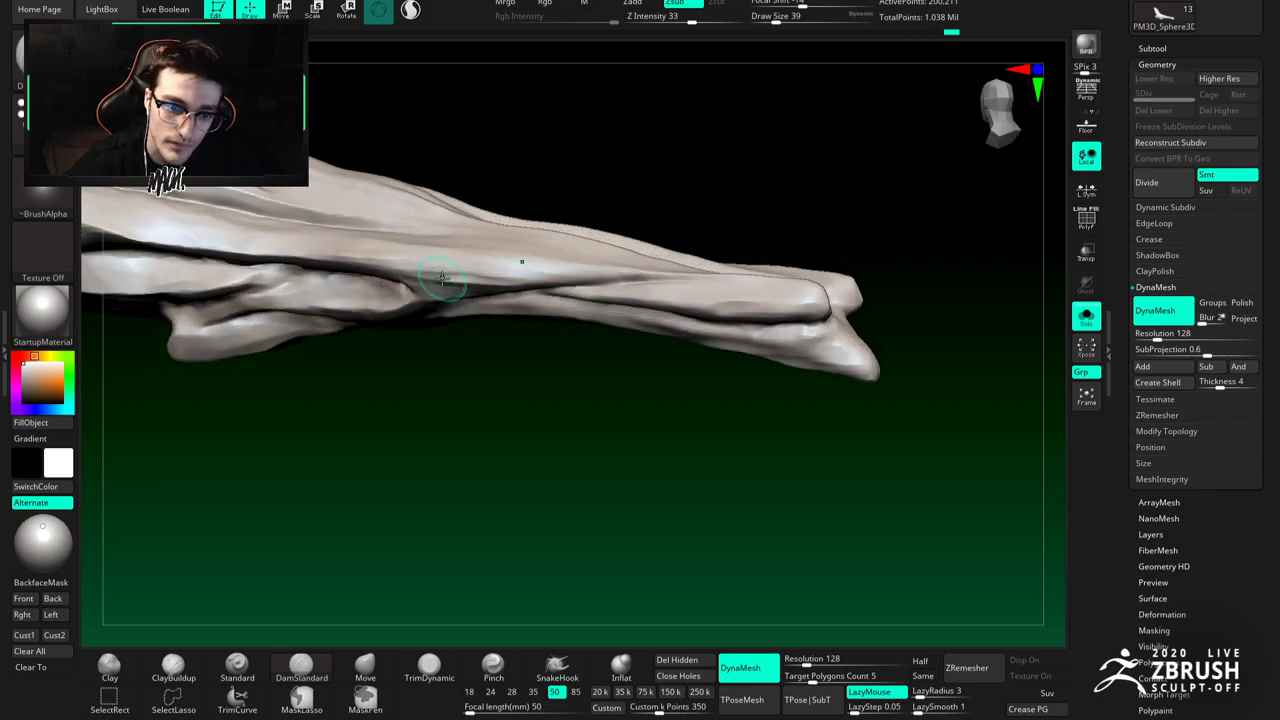
{"action": "left_click_drag", "start_coordinate": [441, 271], "coordinate": [474, 280]}
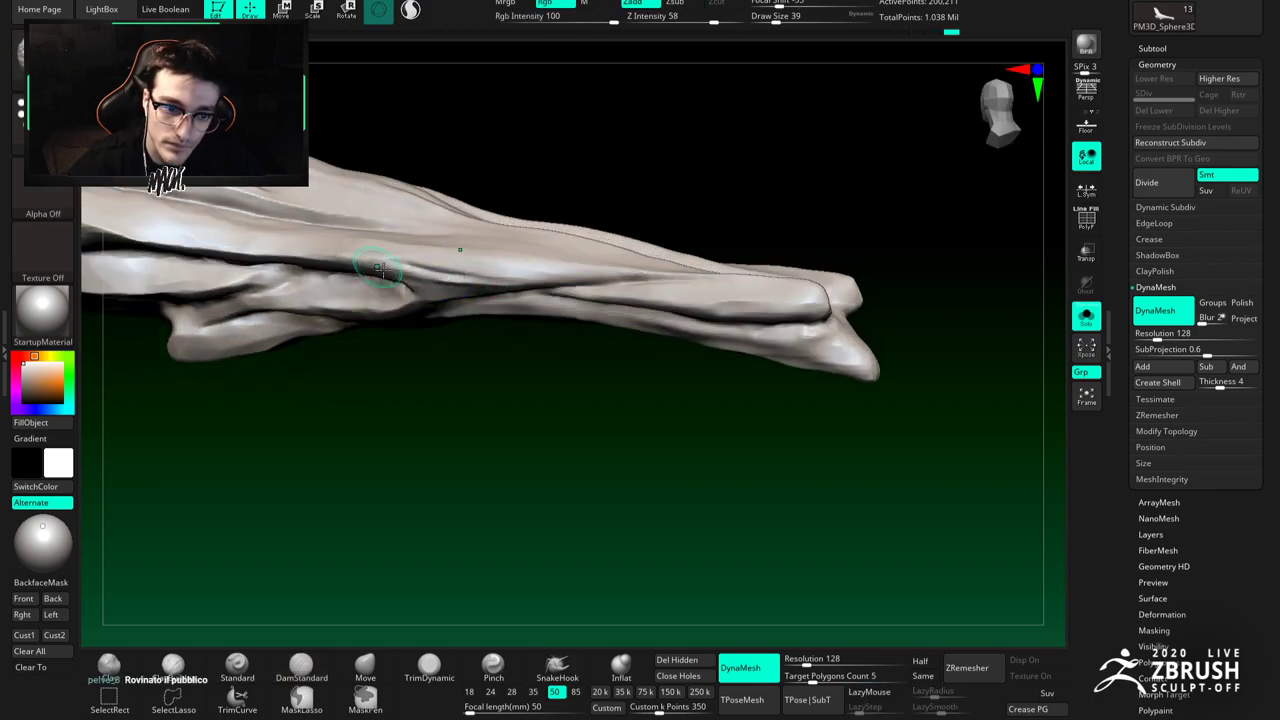
{"action": "left_click_drag", "start_coordinate": [377, 267], "coordinate": [406, 266]}
{"action": "mouse_move", "coordinate": [423, 270]}
{"action": "right_mouse_down"}
{"action": "mouse_move", "coordinate": [386, 257]}
{"action": "mouse_move", "coordinate": [351, 271]}
{"action": "mouse_move", "coordinate": [578, 300]}
{"action": "mouse_move", "coordinate": [505, 301]}
{"action": "right_mouse_up"}
{"action": "right_click_drag", "start_coordinate": [655, 305], "coordinate": [566, 300]}
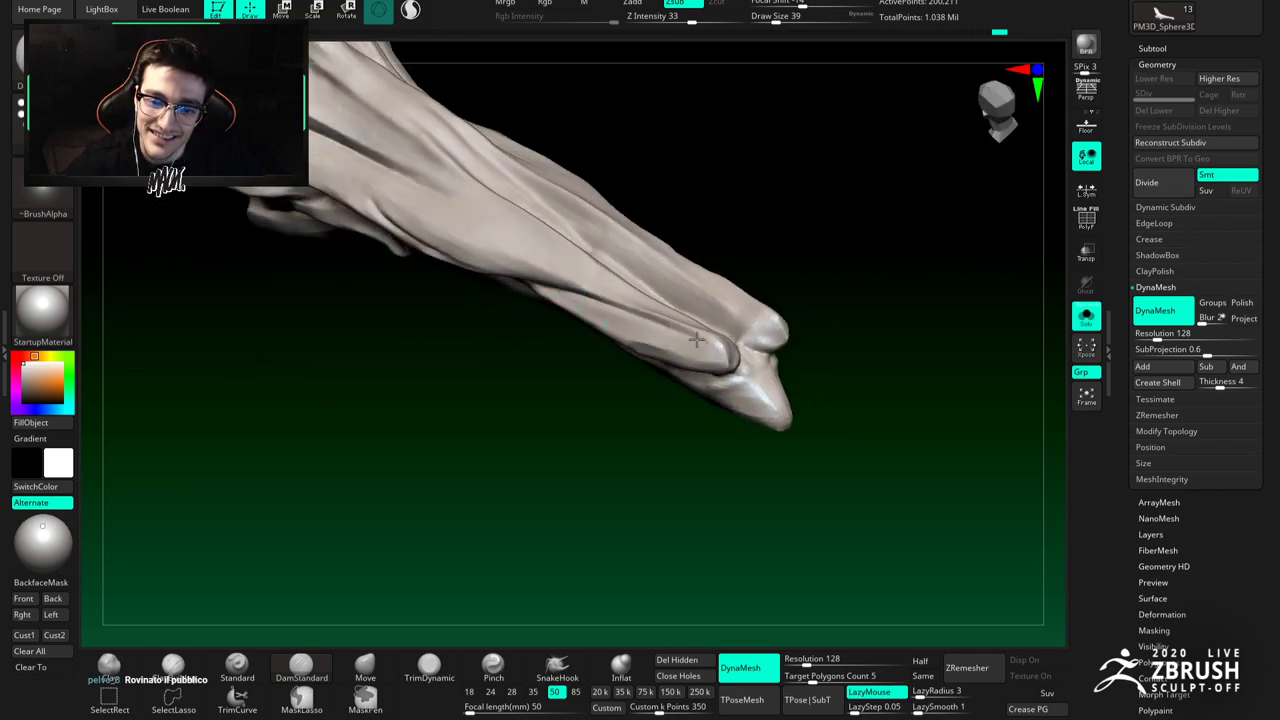
Step: Smooth the tail's upper surface and carve a groove between its top strands with DamStandard at draw size 35
{"action": "right_click_drag", "start_coordinate": [589, 278], "coordinate": [660, 236]}
{"action": "left_click_drag", "start_coordinate": [600, 283], "coordinate": [545, 242], "text": "shift"}
{"action": "right_click", "coordinate": [458, 205]}
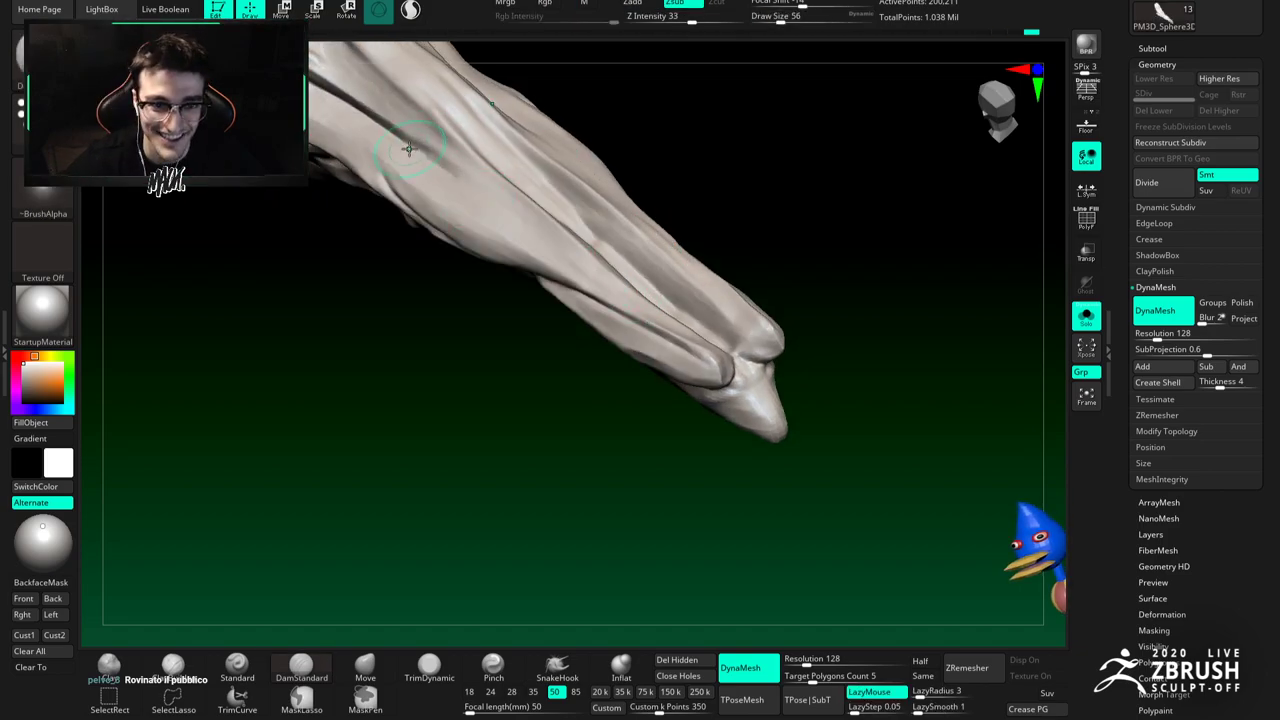
{"action": "right_click_drag", "start_coordinate": [403, 139], "coordinate": [374, 141]}
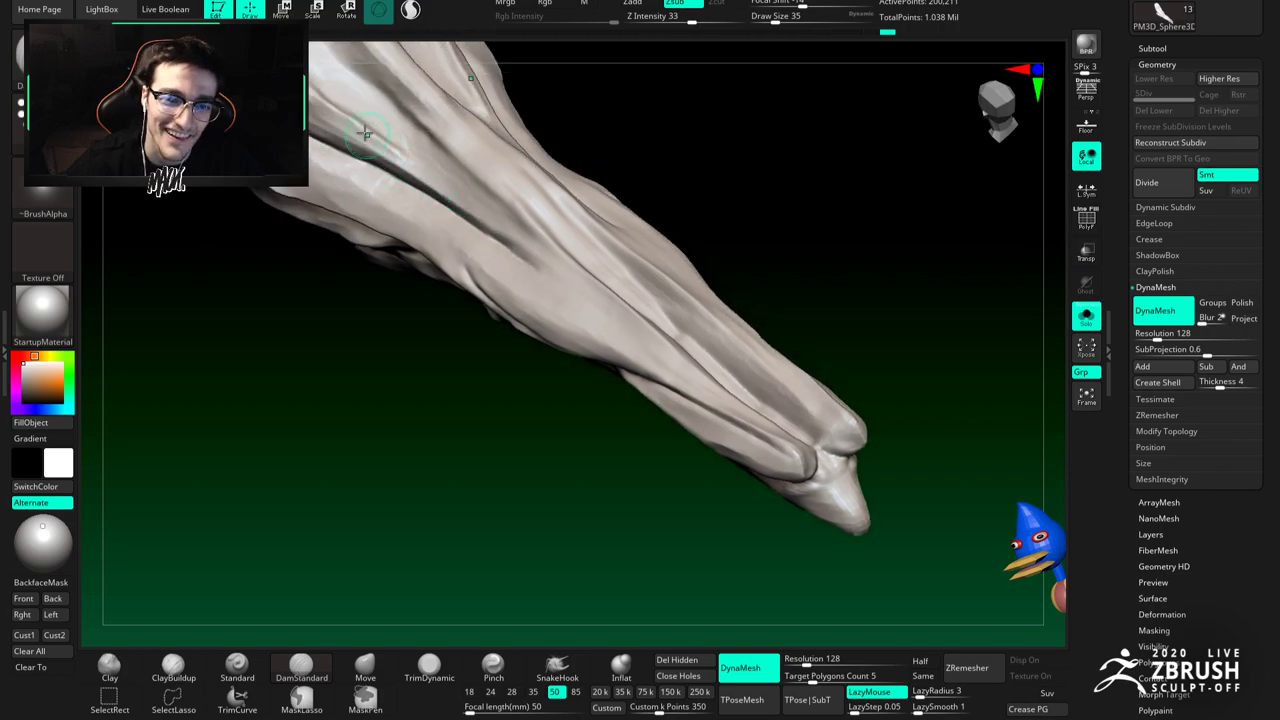
{"action": "left_click_drag", "start_coordinate": [450, 188], "coordinate": [518, 252]}
Step: Smooth the upper strands toward the wide base of the tail
{"action": "right_click_drag", "start_coordinate": [433, 142], "coordinate": [467, 190], "text": "alt"}
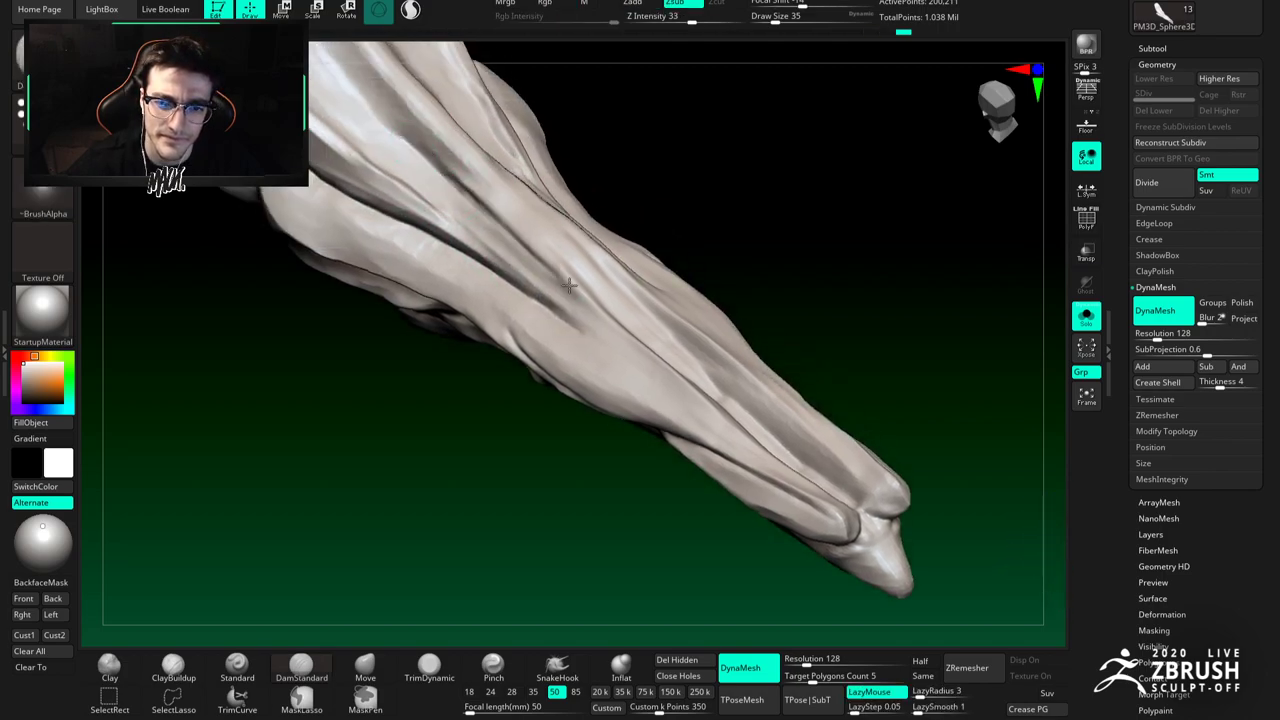
{"action": "right_click_drag", "start_coordinate": [459, 201], "coordinate": [538, 302], "text": "alt"}
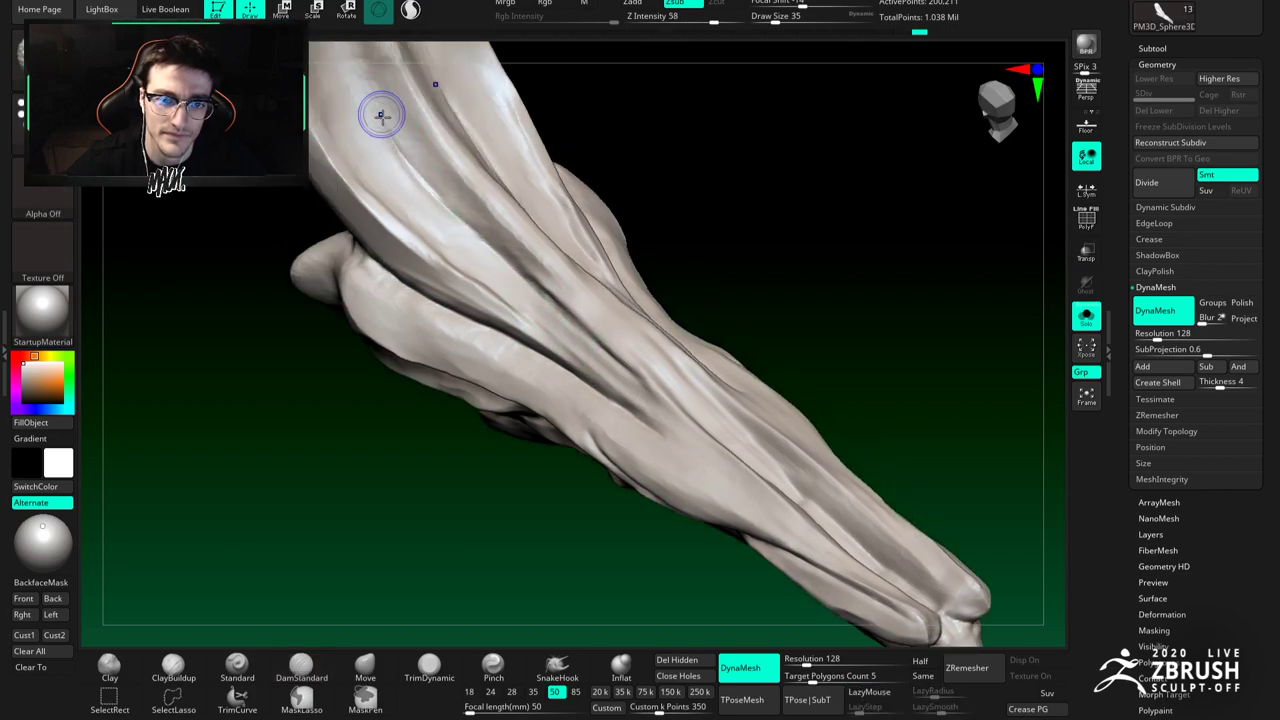
{"action": "right_click_drag", "start_coordinate": [463, 223], "coordinate": [487, 233], "text": "ctrl"}
{"action": "mouse_move", "coordinate": [487, 233]}
{"action": "right_mouse_down", "text": "shift"}
{"action": "mouse_move", "coordinate": [634, 308]}
{"action": "mouse_move", "coordinate": [569, 277]}
{"action": "mouse_move", "coordinate": [516, 301]}
{"action": "mouse_move", "coordinate": [449, 261]}
{"action": "right_mouse_up", "text": "shift"}
{"action": "right_click_drag", "start_coordinate": [469, 337], "coordinate": [428, 271]}
Step: Remesh the tail with DynaMesh, trying resolution 280 and settling on 176
{"action": "left_click_drag", "start_coordinate": [806, 660], "coordinate": [817, 660]}
{"action": "left_click_drag", "start_coordinate": [618, 391], "coordinate": [652, 430], "text": "ctrl"}
{"action": "left_click_drag", "start_coordinate": [480, 338], "coordinate": [438, 292], "text": "ctrl"}
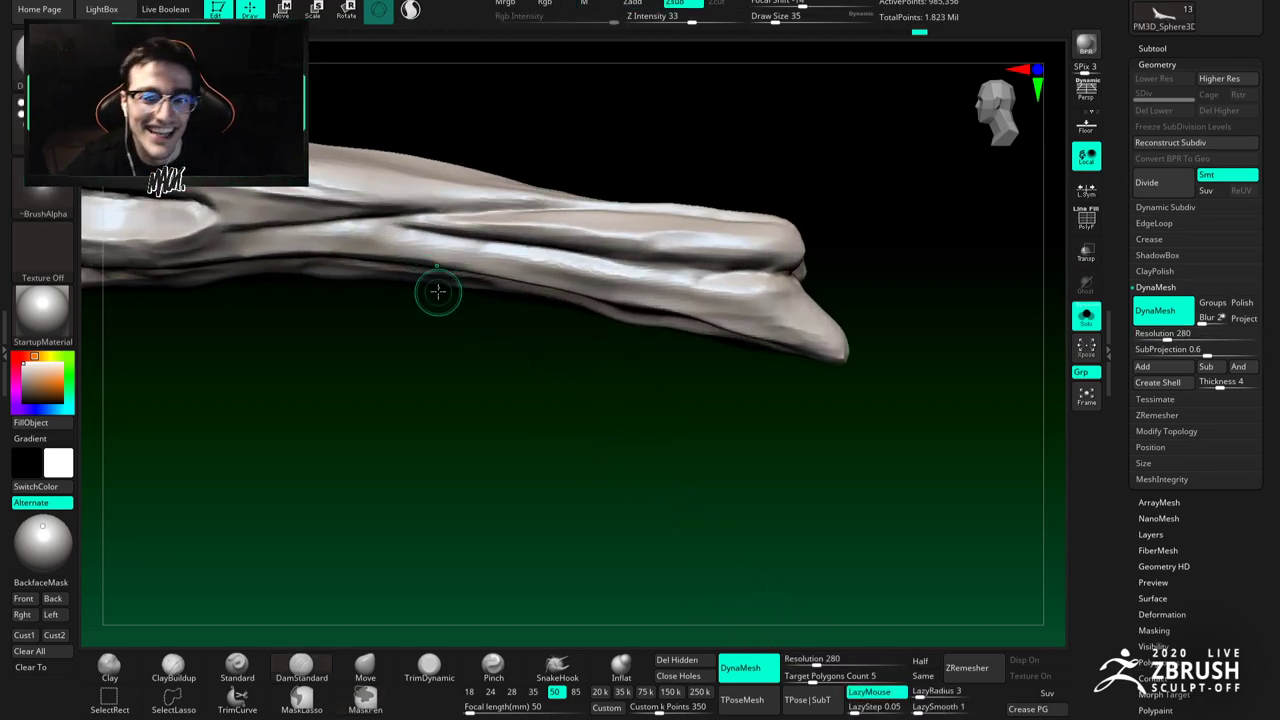
{"action": "left_click_drag", "start_coordinate": [816, 660], "coordinate": [810, 661]}
{"action": "left_click_drag", "start_coordinate": [692, 498], "coordinate": [403, 260], "text": "ctrl"}
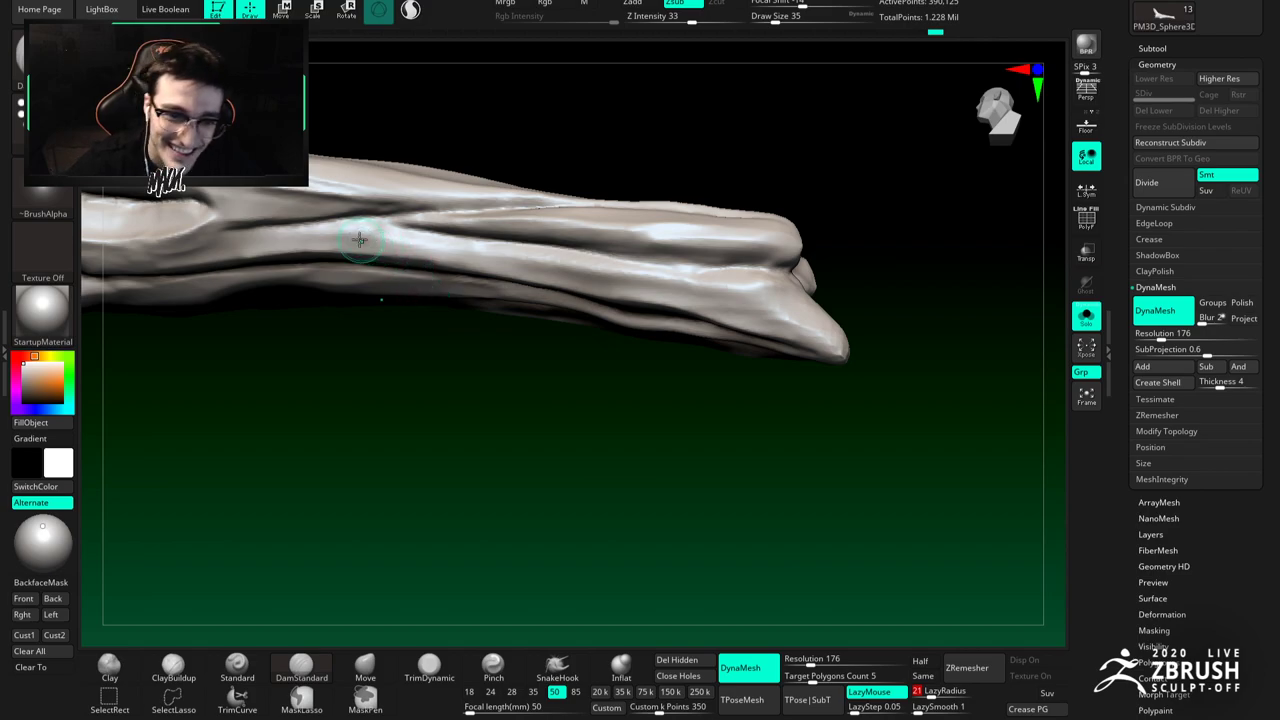
Step: Carve long grooves along the tail's lower strands with DamStandard at draw size 35 and LazyRadius 21
{"action": "left_click_drag", "start_coordinate": [629, 284], "coordinate": [790, 319]}
{"action": "left_click_drag", "start_coordinate": [640, 350], "coordinate": [624, 298]}
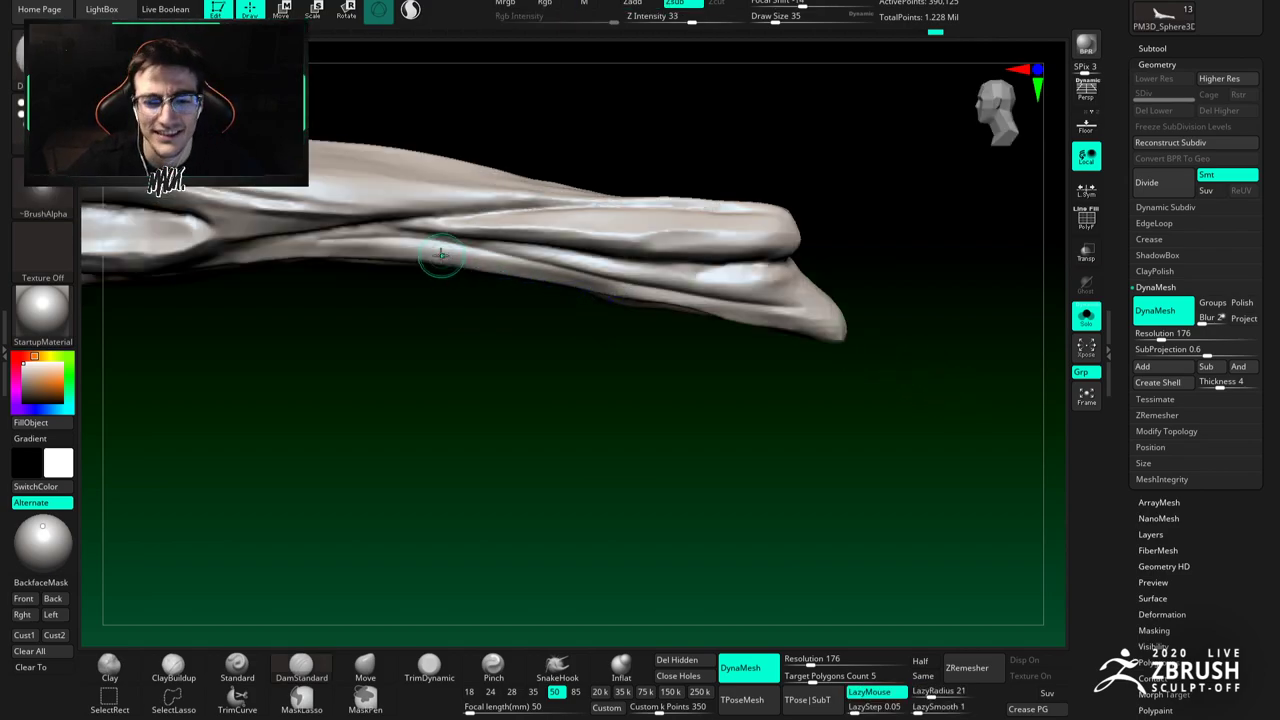
{"action": "left_click_drag", "start_coordinate": [405, 303], "coordinate": [322, 246]}
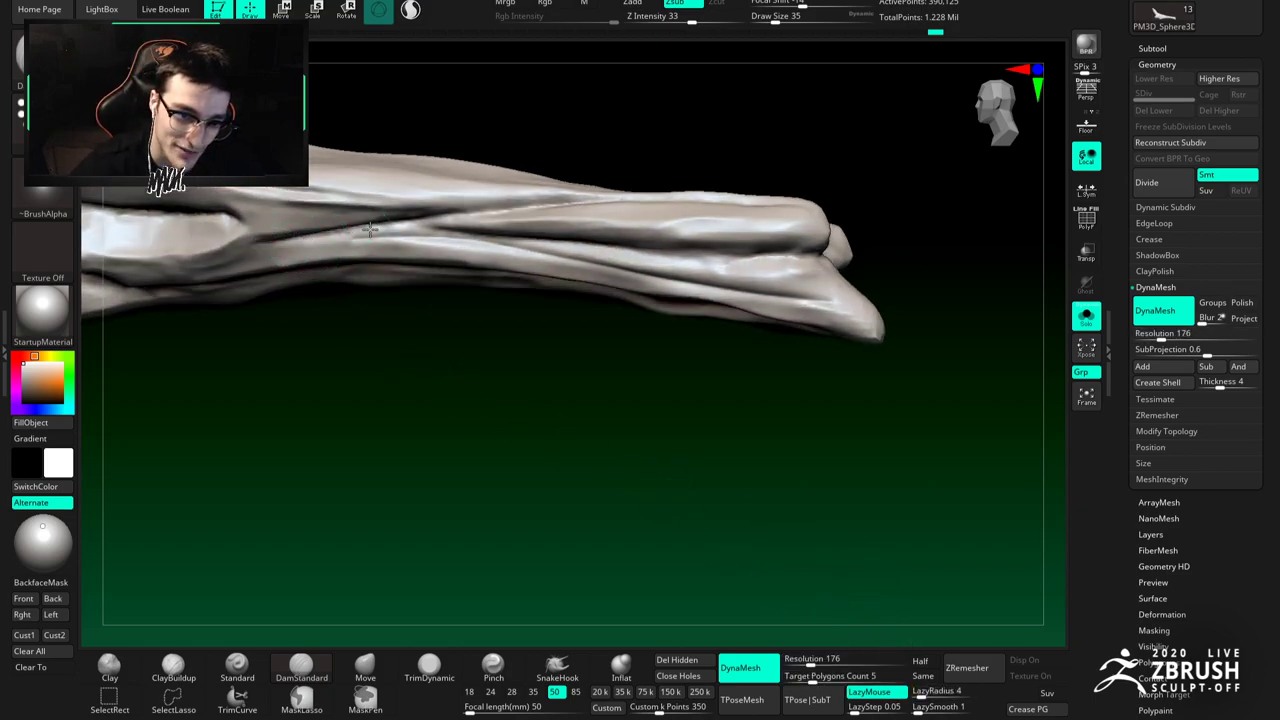
Step: Refine the fork where the tail's side strands split with ClayBuildup and DamStandard at draw size 35
{"action": "right_click_drag", "start_coordinate": [275, 240], "coordinate": [262, 234]}
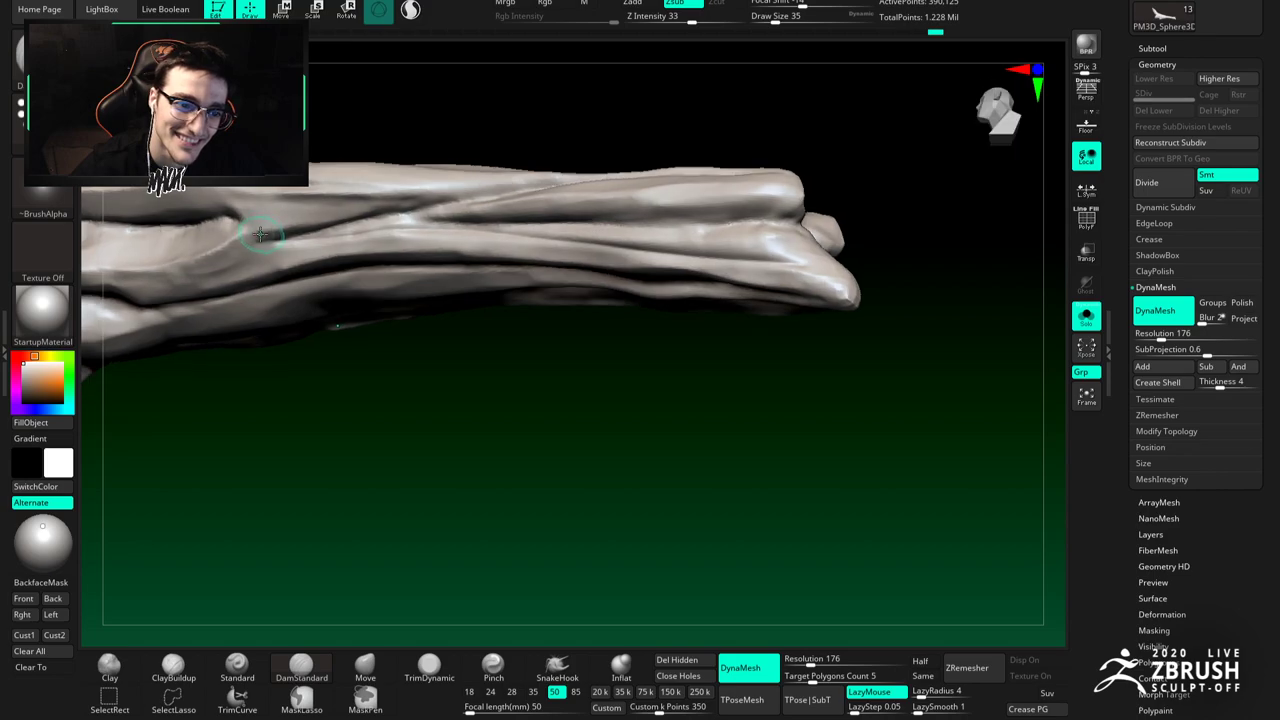
{"action": "key", "text": "b"}
{"action": "key", "text": "c"}
{"action": "key", "text": "b"}
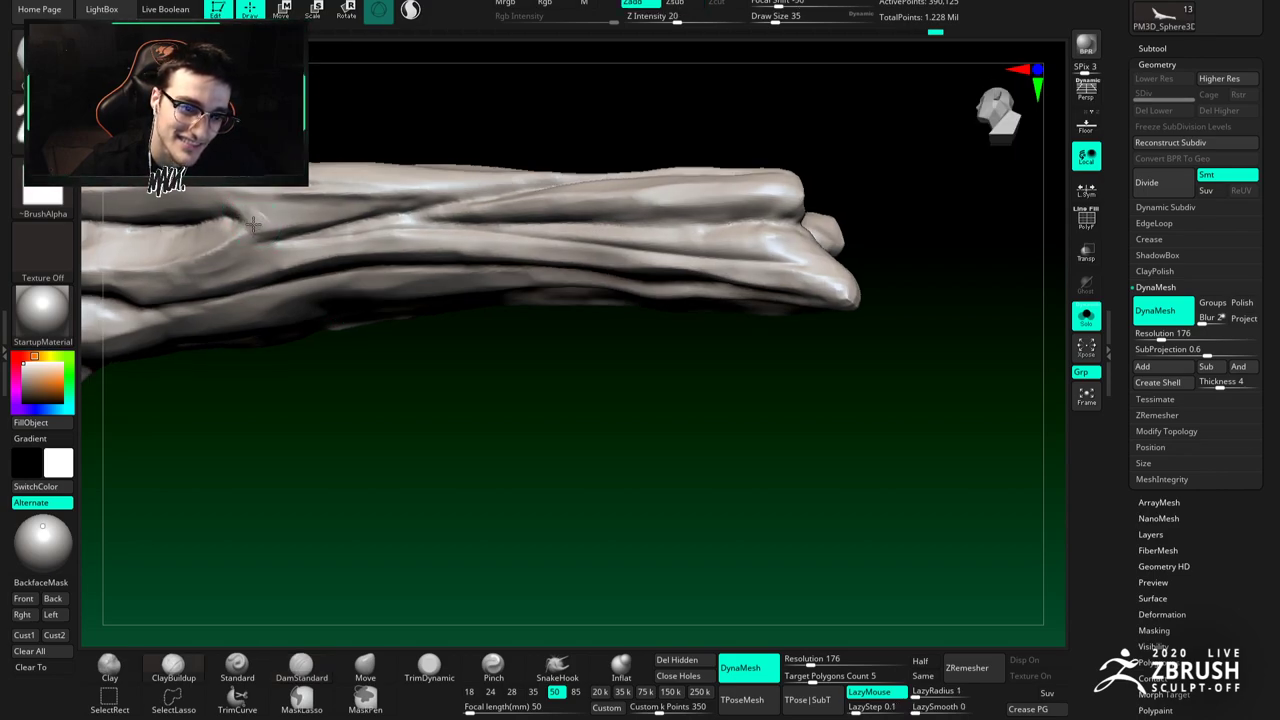
{"action": "right_click_drag", "start_coordinate": [290, 250], "coordinate": [712, 357]}
{"action": "mouse_move", "coordinate": [828, 347]}
{"action": "right_mouse_down", "text": "alt"}
{"action": "mouse_move", "coordinate": [651, 337]}
{"action": "mouse_move", "coordinate": [694, 290]}
{"action": "mouse_move", "coordinate": [549, 323]}
{"action": "mouse_move", "coordinate": [562, 298]}
{"action": "right_mouse_up", "text": "alt"}
{"action": "key", "text": "b"}
{"action": "key", "text": "d"}
{"action": "key", "text": "s"}
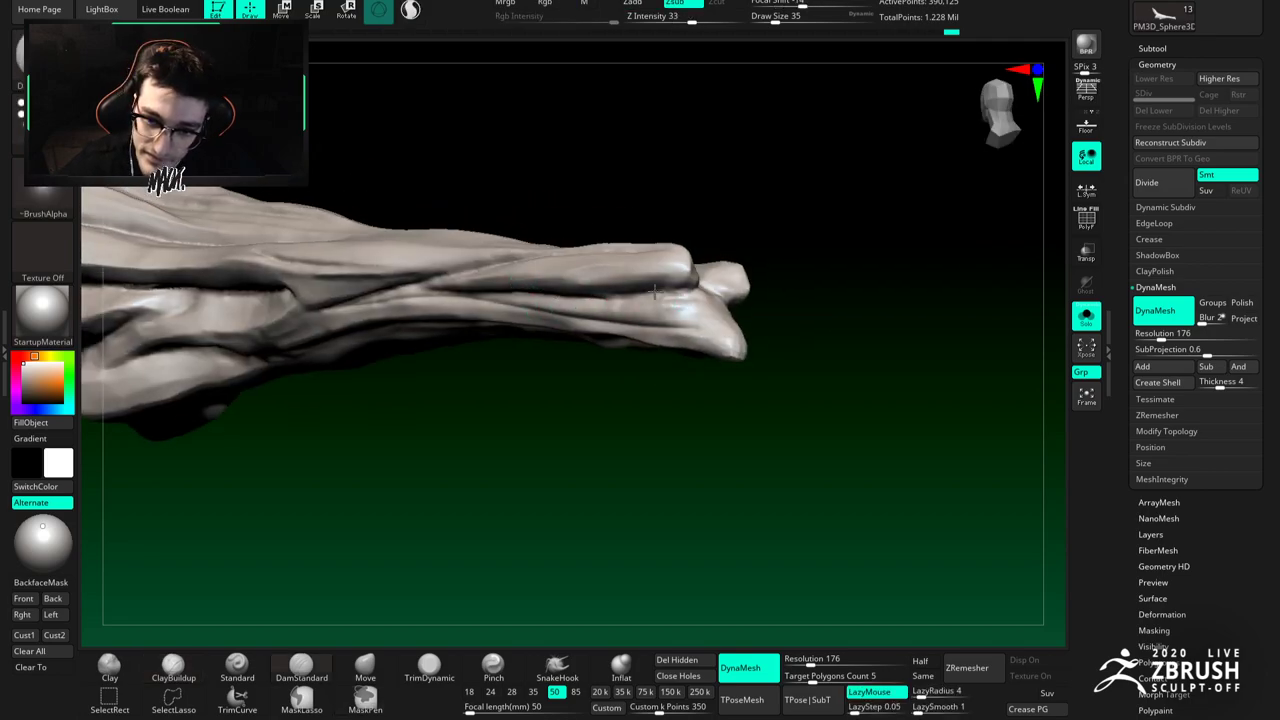
{"action": "mouse_move", "coordinate": [680, 295]}
{"action": "right_mouse_down"}
{"action": "mouse_move", "coordinate": [620, 320]}
{"action": "mouse_move", "coordinate": [650, 285]}
{"action": "mouse_move", "coordinate": [680, 330]}
{"action": "mouse_move", "coordinate": [574, 286]}
{"action": "mouse_move", "coordinate": [586, 345]}
{"action": "mouse_move", "coordinate": [801, 295]}
{"action": "right_mouse_up"}
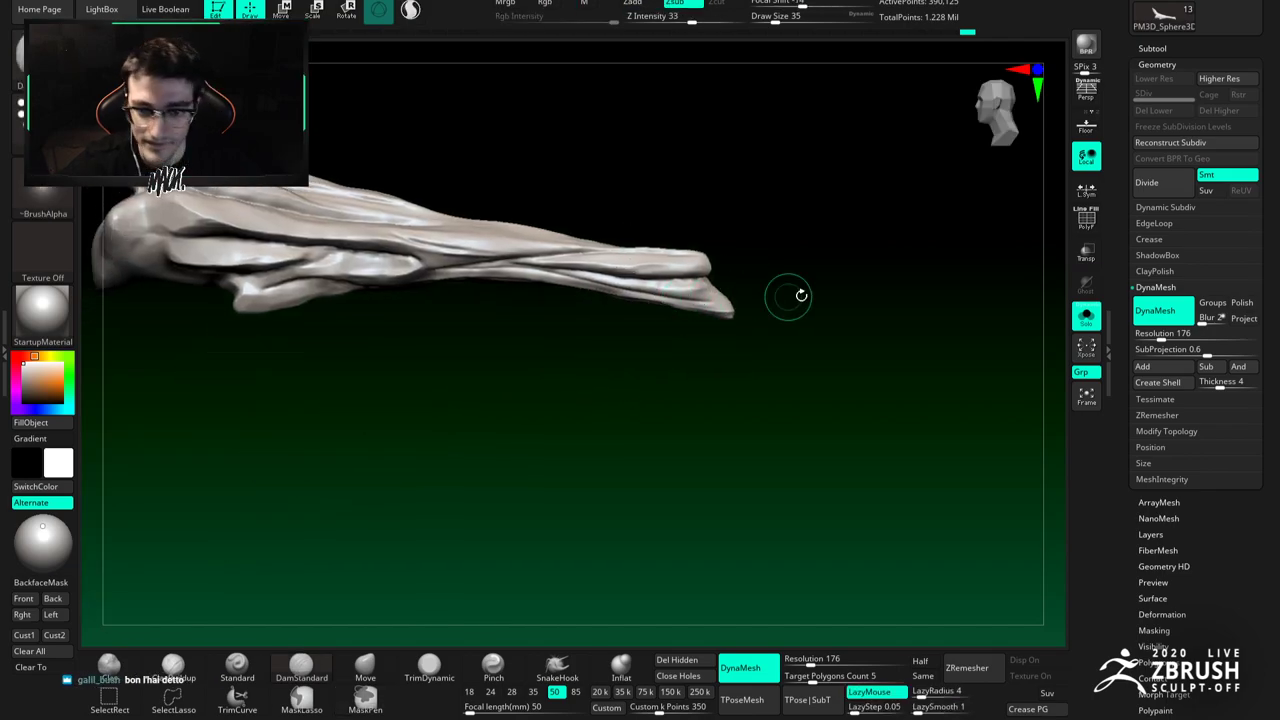
Step: Bring back the whole bird, isolate the leg mesh instead of the tail, and switch to the TrimDynamic brush
{"action": "left_click", "coordinate": [1082, 323]}
{"action": "mouse_move", "coordinate": [700, 343]}
{"action": "right_mouse_down"}
{"action": "mouse_move", "coordinate": [628, 336]}
{"action": "mouse_move", "coordinate": [626, 397]}
{"action": "mouse_move", "coordinate": [623, 277]}
{"action": "mouse_move", "coordinate": [613, 425]}
{"action": "right_mouse_up"}
{"action": "left_click", "coordinate": [646, 408], "text": "alt"}
{"action": "left_click", "coordinate": [1085, 318]}
{"action": "left_click", "coordinate": [367, 666]}
{"action": "left_click", "coordinate": [452, 664]}
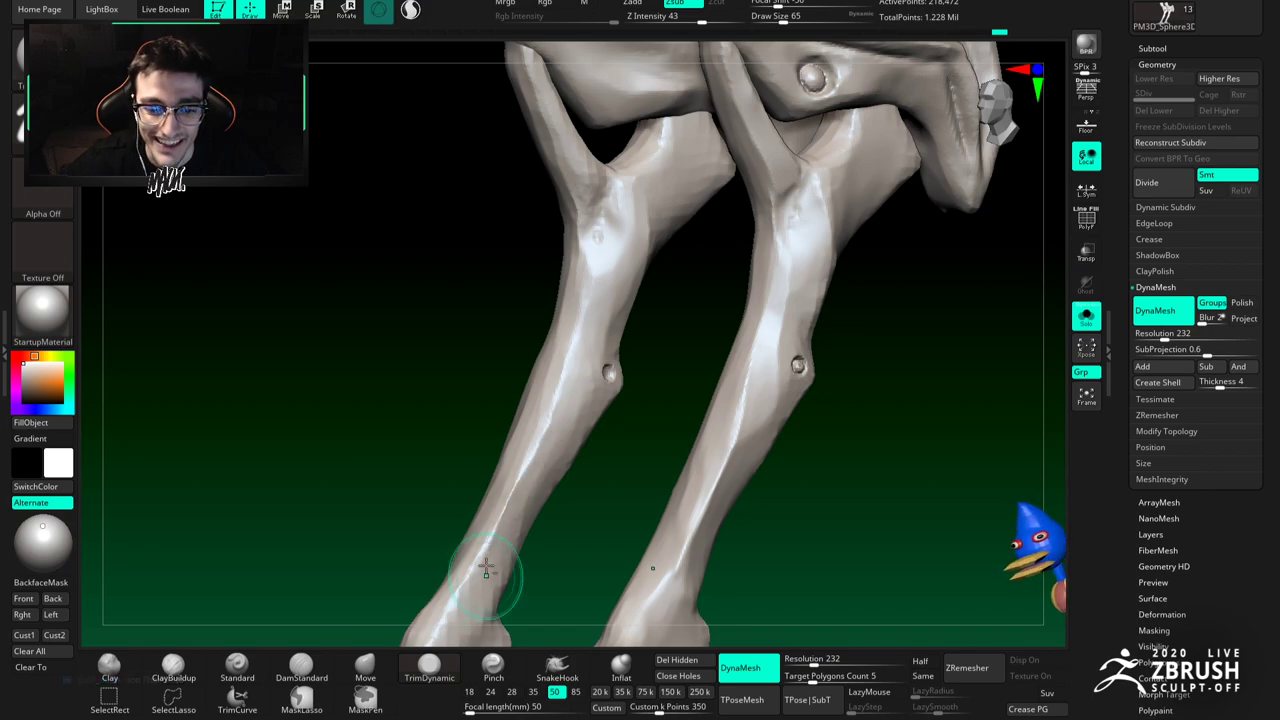
Step: Flatten the planes along the lower leg shaft above the foot with TrimDynamic at draw size 97
{"action": "right_click_drag", "start_coordinate": [516, 535], "coordinate": [544, 375], "text": "alt"}
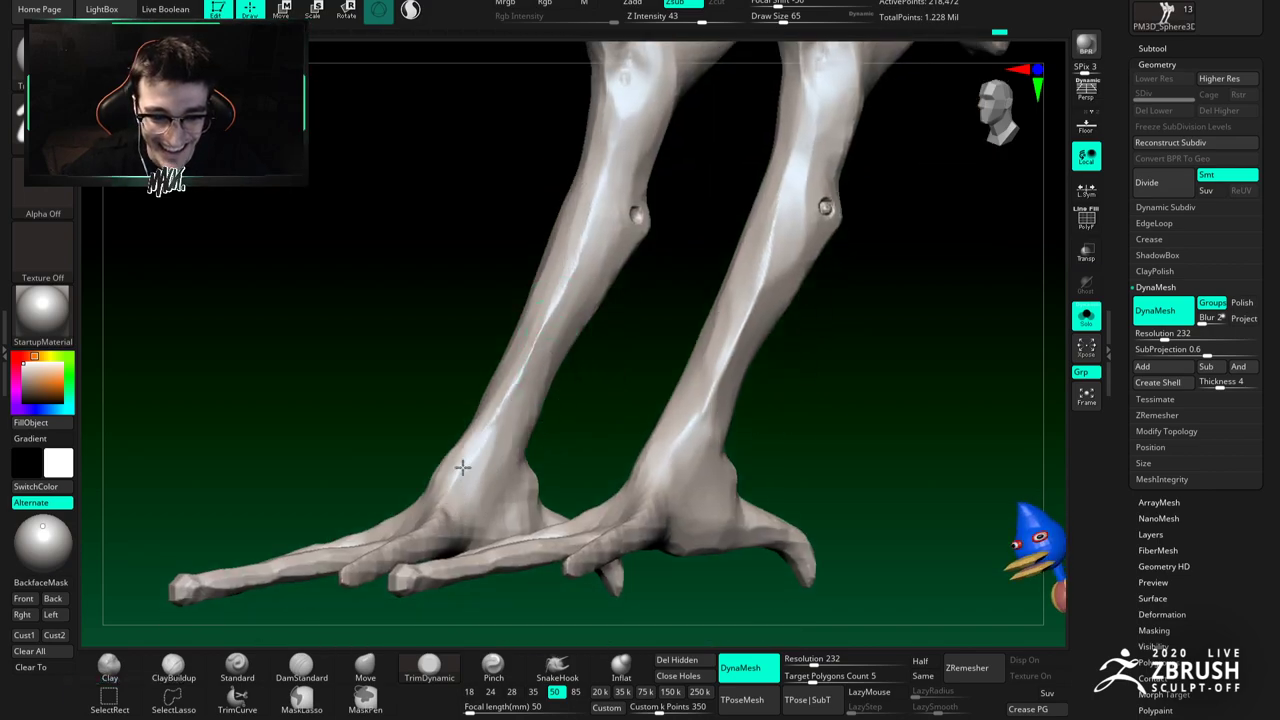
{"action": "right_click_drag", "start_coordinate": [586, 266], "coordinate": [620, 279]}
{"action": "key", "text": "space"}
{"action": "left_click_drag", "start_coordinate": [540, 425], "coordinate": [560, 424]}
{"action": "right_click_drag", "start_coordinate": [518, 404], "coordinate": [572, 410]}
{"action": "left_click_drag", "start_coordinate": [509, 437], "coordinate": [530, 315]}
{"action": "mouse_move", "coordinate": [537, 223]}
{"action": "right_mouse_down", "text": "alt"}
{"action": "mouse_move", "coordinate": [524, 353]}
{"action": "mouse_move", "coordinate": [571, 263]}
{"action": "mouse_move", "coordinate": [609, 233]}
{"action": "right_mouse_up", "text": "alt"}
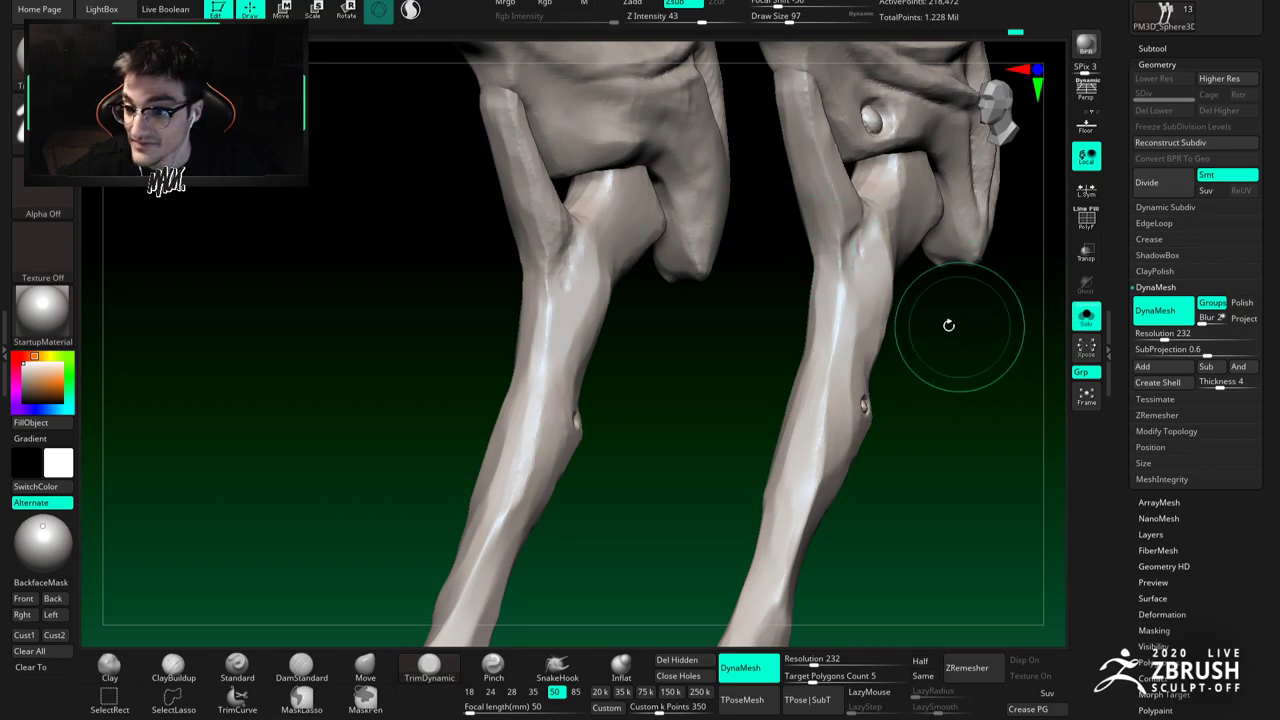
Step: Hide the upper body parts of the mesh so only the lower legs and feet stay visible
{"action": "left_click", "coordinate": [828, 266], "text": "ctrl+shift"}
{"action": "left_click", "coordinate": [840, 300], "text": "ctrl+shift"}
{"action": "left_click", "coordinate": [588, 292], "text": "ctrl+shift"}
{"action": "left_click_drag", "start_coordinate": [689, 302], "coordinate": [674, 315], "text": "ctrl+shift"}
Step: Flatten the broad rear prong at the top of the lower leg with TrimDynamic at draw size 65
{"action": "right_click_drag", "start_coordinate": [637, 272], "coordinate": [596, 282]}
{"action": "left_click_drag", "start_coordinate": [593, 264], "coordinate": [591, 238]}
{"action": "right_click_drag", "start_coordinate": [591, 237], "coordinate": [627, 212]}
{"action": "key", "text": "space"}
{"action": "left_click_drag", "start_coordinate": [625, 212], "coordinate": [622, 212]}
{"action": "left_click_drag", "start_coordinate": [620, 203], "coordinate": [622, 190]}
{"action": "right_click_drag", "start_coordinate": [622, 190], "coordinate": [648, 222]}
{"action": "left_click_drag", "start_coordinate": [648, 222], "coordinate": [654, 211]}
{"action": "right_click_drag", "start_coordinate": [641, 210], "coordinate": [546, 266]}
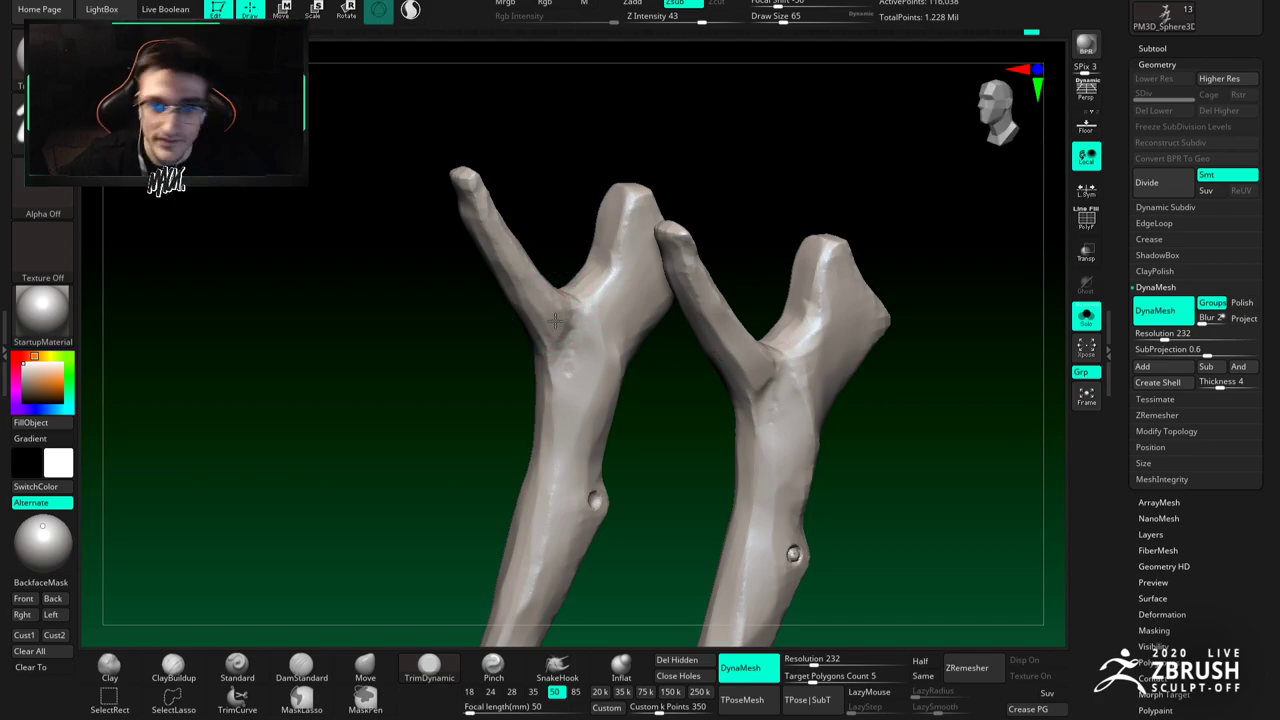
Step: Flatten the sides of the thin front prong of the leg's upper fork with TrimDynamic at draw size 65
{"action": "right_click_drag", "start_coordinate": [483, 203], "coordinate": [505, 245]}
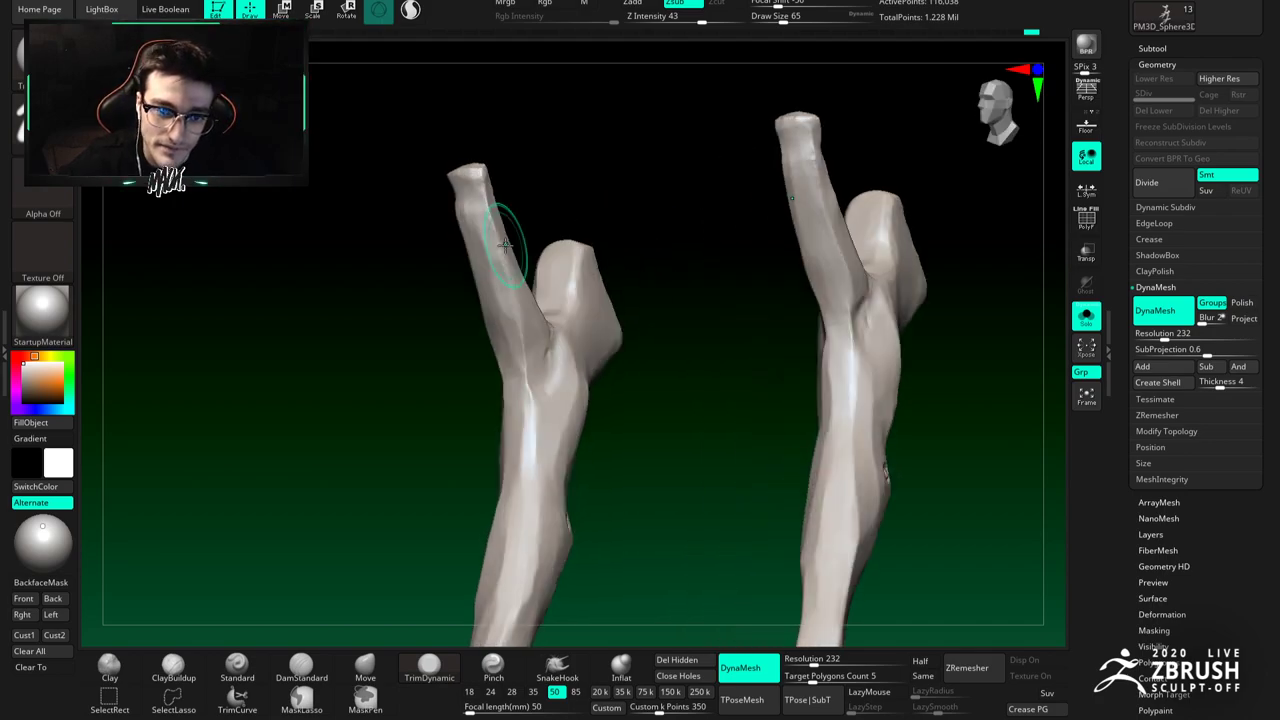
{"action": "right_click_drag", "start_coordinate": [493, 290], "coordinate": [456, 296]}
{"action": "right_click_drag", "start_coordinate": [444, 250], "coordinate": [502, 314]}
{"action": "right_click_drag", "start_coordinate": [511, 263], "coordinate": [490, 230]}
{"action": "right_click_drag", "start_coordinate": [490, 230], "coordinate": [508, 197], "text": "shift"}
Step: Thicken the foot's toes with the Inflat brush at draw size 59
{"action": "mouse_move", "coordinate": [588, 400]}
{"action": "right_mouse_down", "text": "alt"}
{"action": "mouse_move", "coordinate": [514, 246]}
{"action": "mouse_move", "coordinate": [462, 209]}
{"action": "right_mouse_up", "text": "alt"}
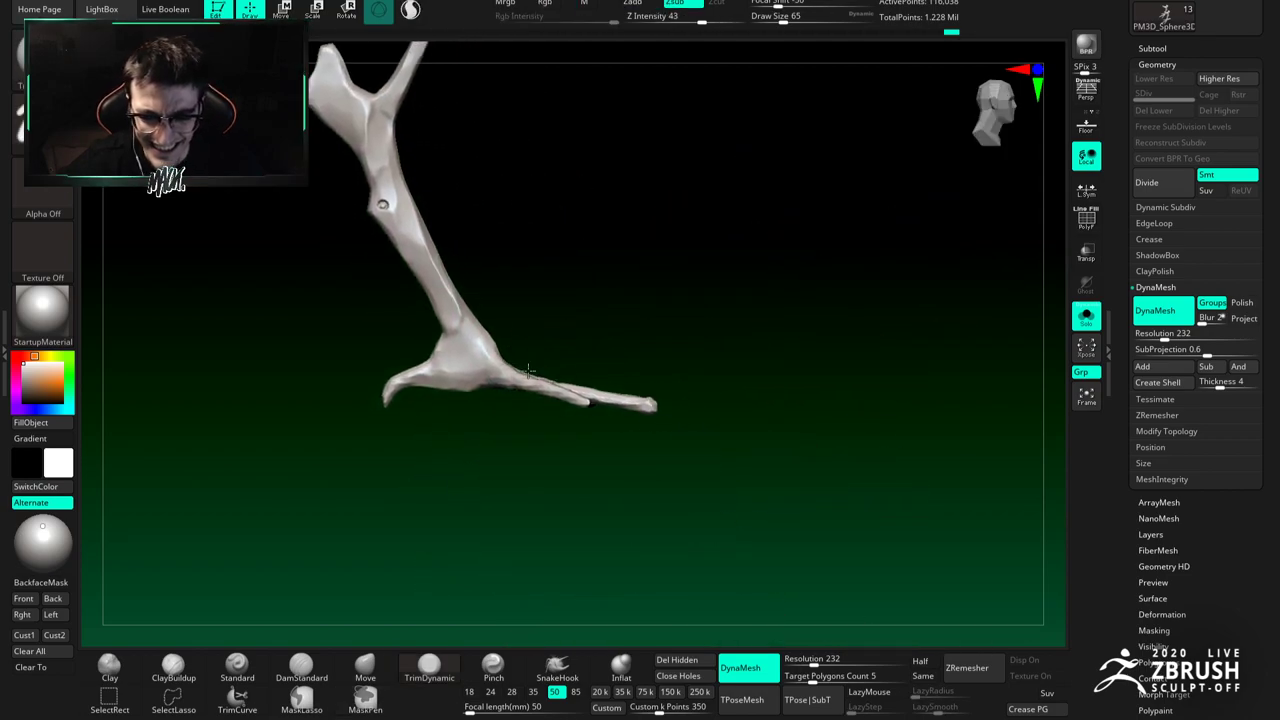
{"action": "left_click", "coordinate": [621, 667]}
{"action": "key", "text": "space"}
{"action": "mouse_move", "coordinate": [600, 365]}
{"action": "right_mouse_down"}
{"action": "mouse_move", "coordinate": [541, 376]}
{"action": "mouse_move", "coordinate": [552, 428]}
{"action": "right_mouse_up"}
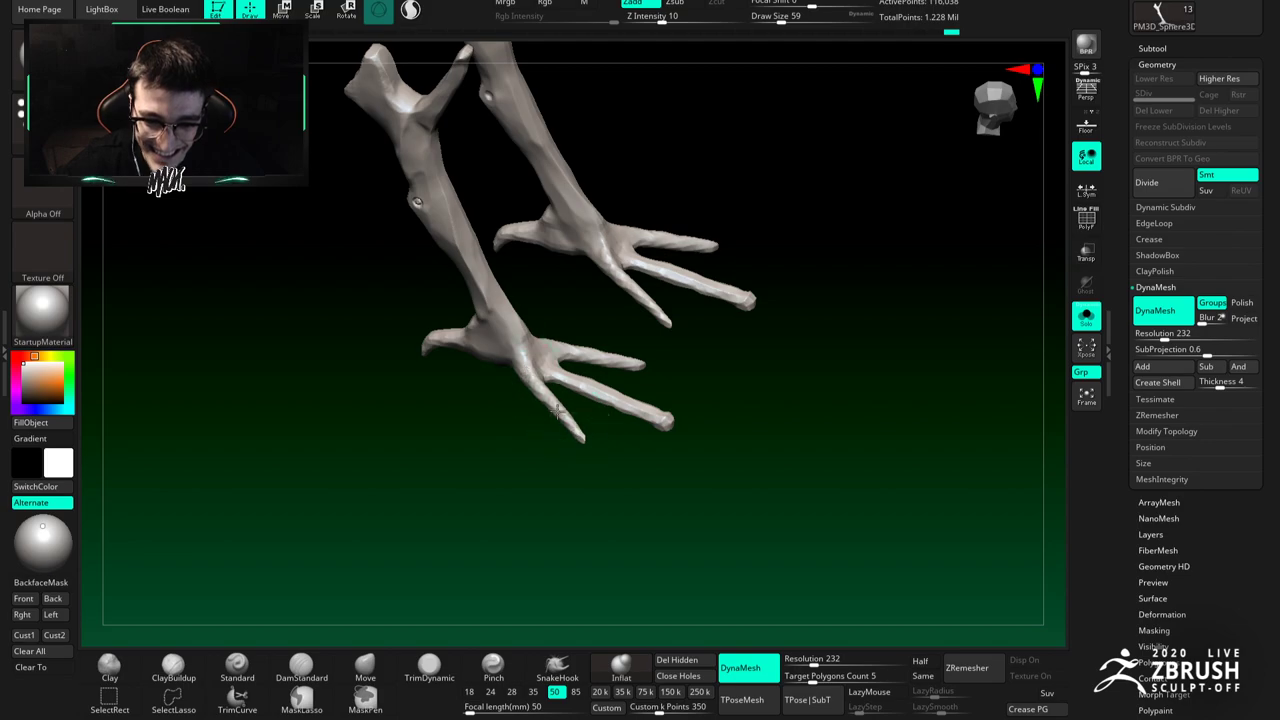
{"action": "mouse_move", "coordinate": [565, 378]}
{"action": "right_mouse_down"}
{"action": "mouse_move", "coordinate": [549, 361]}
{"action": "mouse_move", "coordinate": [568, 393]}
{"action": "mouse_move", "coordinate": [606, 314]}
{"action": "mouse_move", "coordinate": [560, 358]}
{"action": "right_mouse_up"}
{"action": "right_click_drag", "start_coordinate": [446, 370], "coordinate": [480, 355], "text": "alt"}
Step: Flatten the near side toe and the middle toe of the foot with TrimDynamic at draw size 90
{"action": "left_click", "coordinate": [412, 670]}
{"action": "right_click_drag", "start_coordinate": [591, 377], "coordinate": [561, 369], "text": "alt"}
{"action": "right_click_drag", "start_coordinate": [561, 369], "coordinate": [626, 437], "text": "ctrl"}
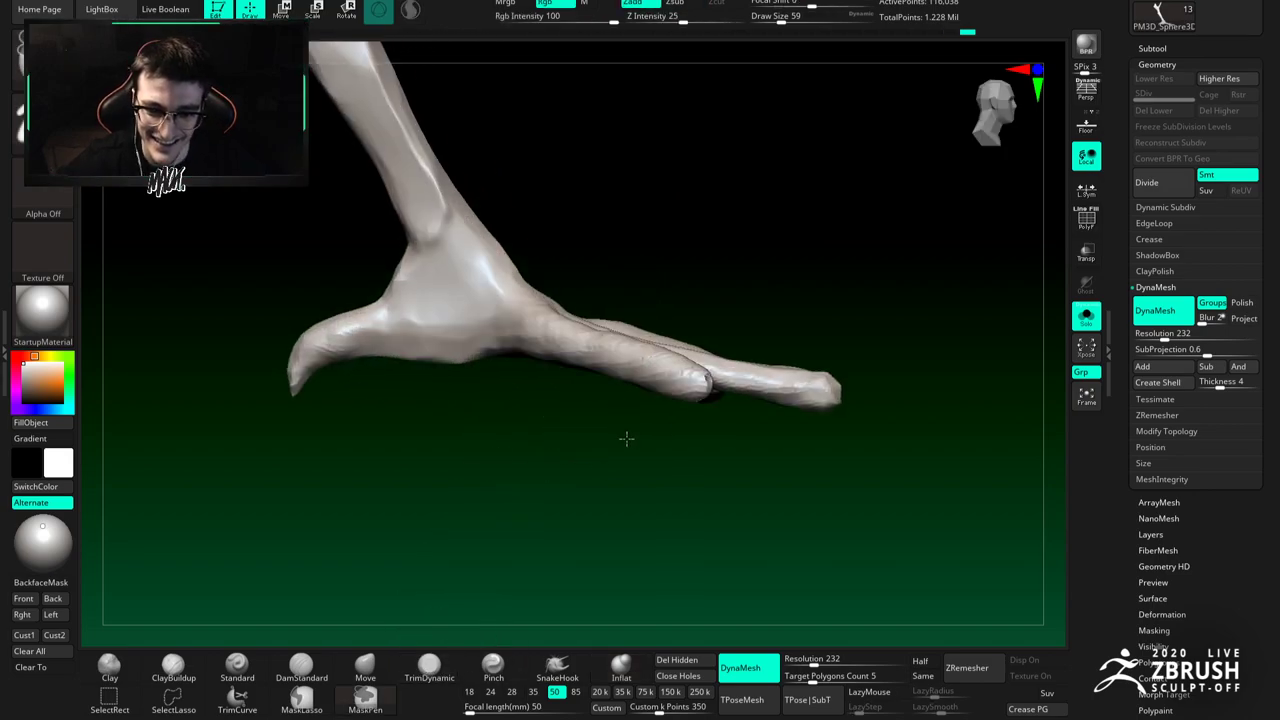
{"action": "right_click_drag", "start_coordinate": [590, 394], "coordinate": [554, 357]}
{"action": "key", "text": "space"}
{"action": "left_click_drag", "start_coordinate": [553, 357], "coordinate": [577, 347]}
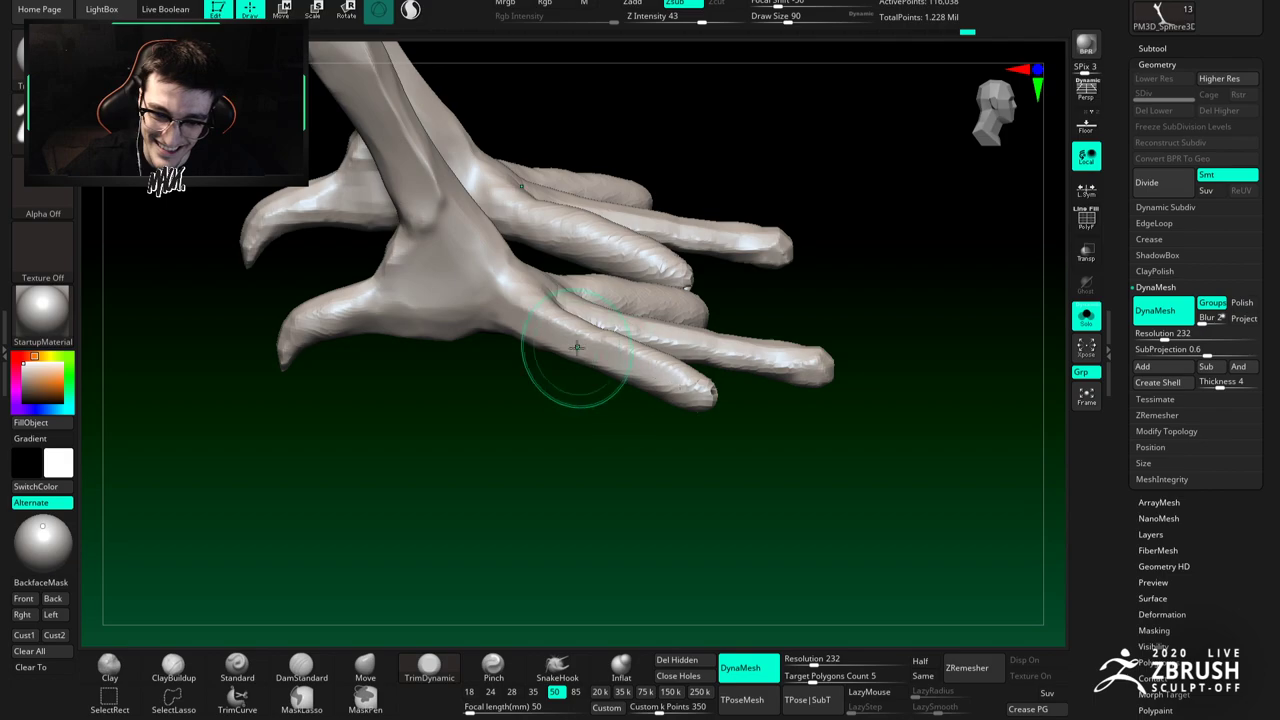
{"action": "right_click_drag", "start_coordinate": [640, 380], "coordinate": [677, 315]}
{"action": "left_click_drag", "start_coordinate": [660, 323], "coordinate": [832, 362]}
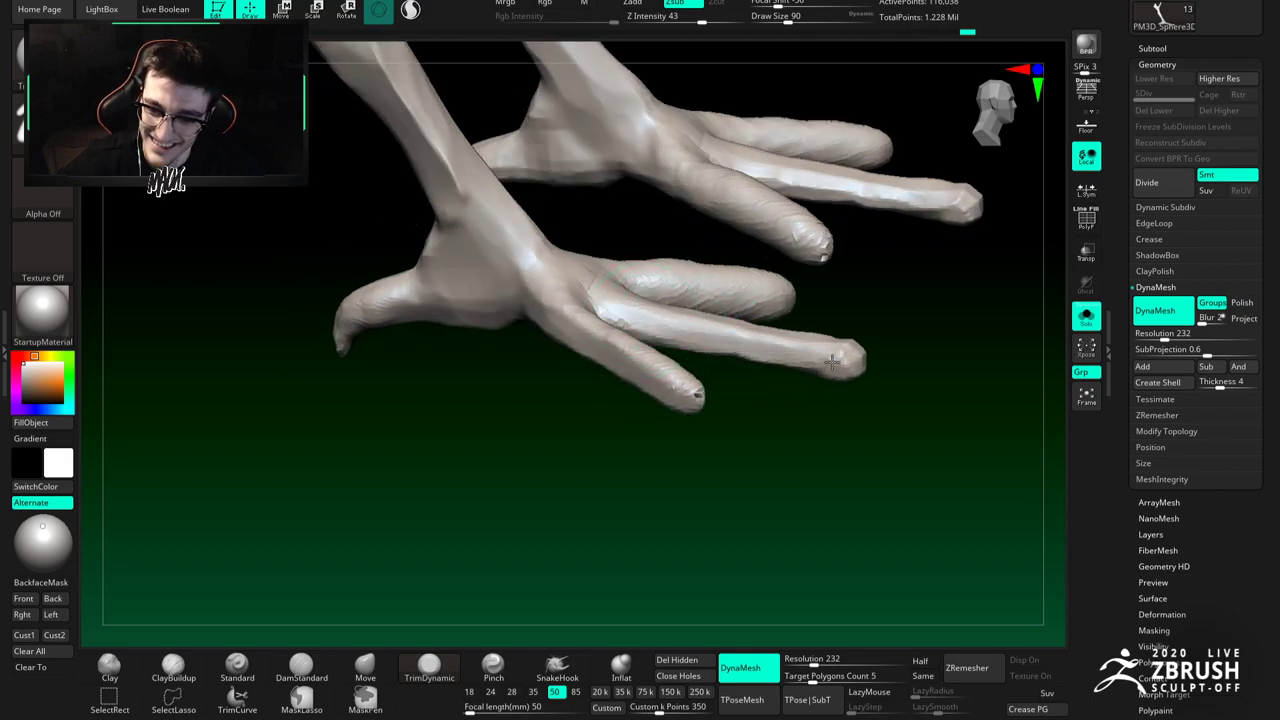
Step: Flatten the tops and sides of the two thickened outer toes with TrimDynamic at draw size 90
{"action": "mouse_move", "coordinate": [748, 346]}
{"action": "right_mouse_down"}
{"action": "mouse_move", "coordinate": [528, 357]}
{"action": "mouse_move", "coordinate": [547, 315]}
{"action": "mouse_move", "coordinate": [550, 383]}
{"action": "mouse_move", "coordinate": [502, 262]}
{"action": "right_mouse_up"}
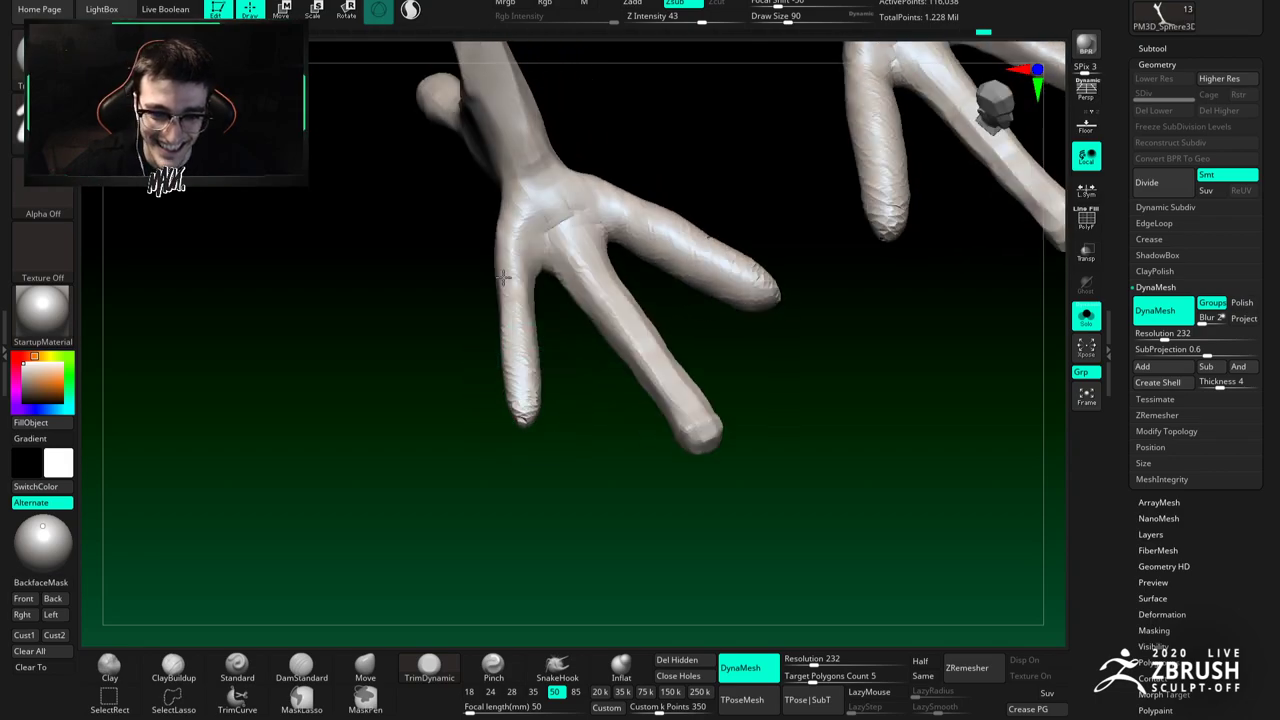
{"action": "left_click_drag", "start_coordinate": [511, 254], "coordinate": [520, 370]}
{"action": "left_click_drag", "start_coordinate": [625, 240], "coordinate": [730, 302]}
{"action": "mouse_move", "coordinate": [668, 268]}
{"action": "right_mouse_down"}
{"action": "mouse_move", "coordinate": [660, 318]}
{"action": "mouse_move", "coordinate": [608, 229]}
{"action": "right_mouse_up"}
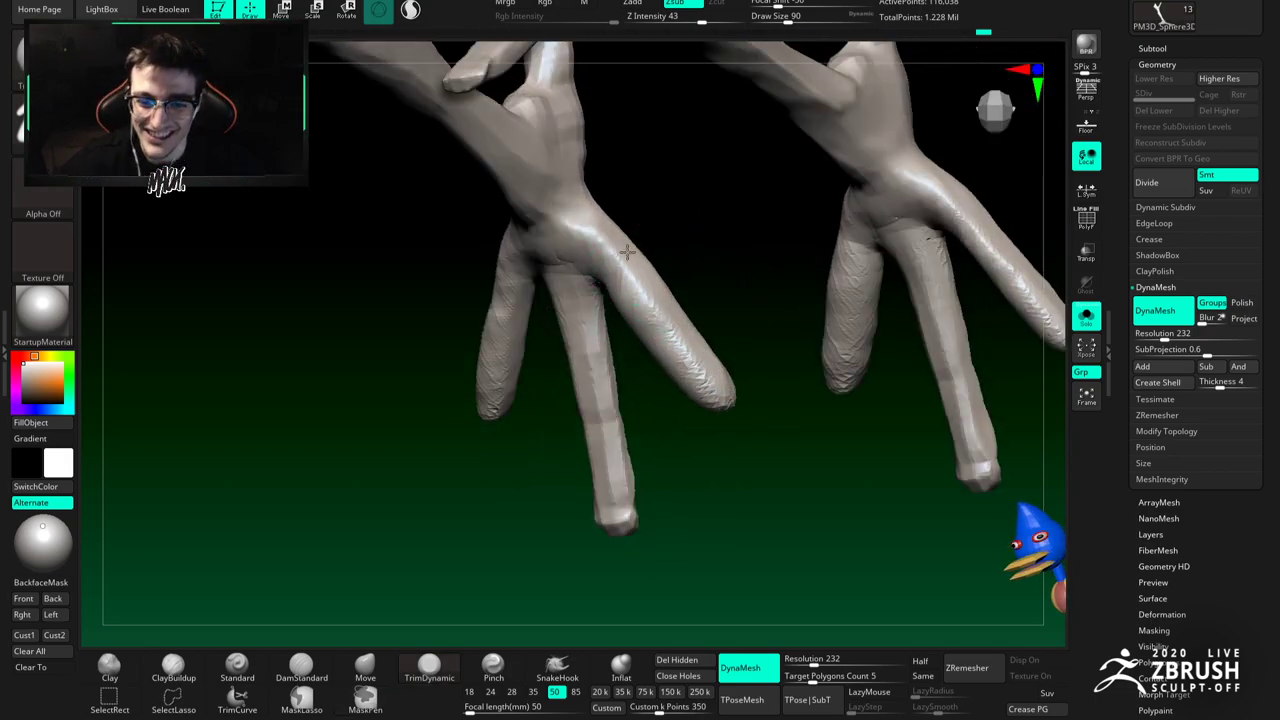
{"action": "mouse_move", "coordinate": [651, 330]}
{"action": "right_mouse_down"}
{"action": "mouse_move", "coordinate": [670, 350]}
{"action": "mouse_move", "coordinate": [627, 356]}
{"action": "mouse_move", "coordinate": [620, 300]}
{"action": "mouse_move", "coordinate": [640, 334]}
{"action": "mouse_move", "coordinate": [600, 320]}
{"action": "mouse_move", "coordinate": [620, 360]}
{"action": "right_mouse_up"}
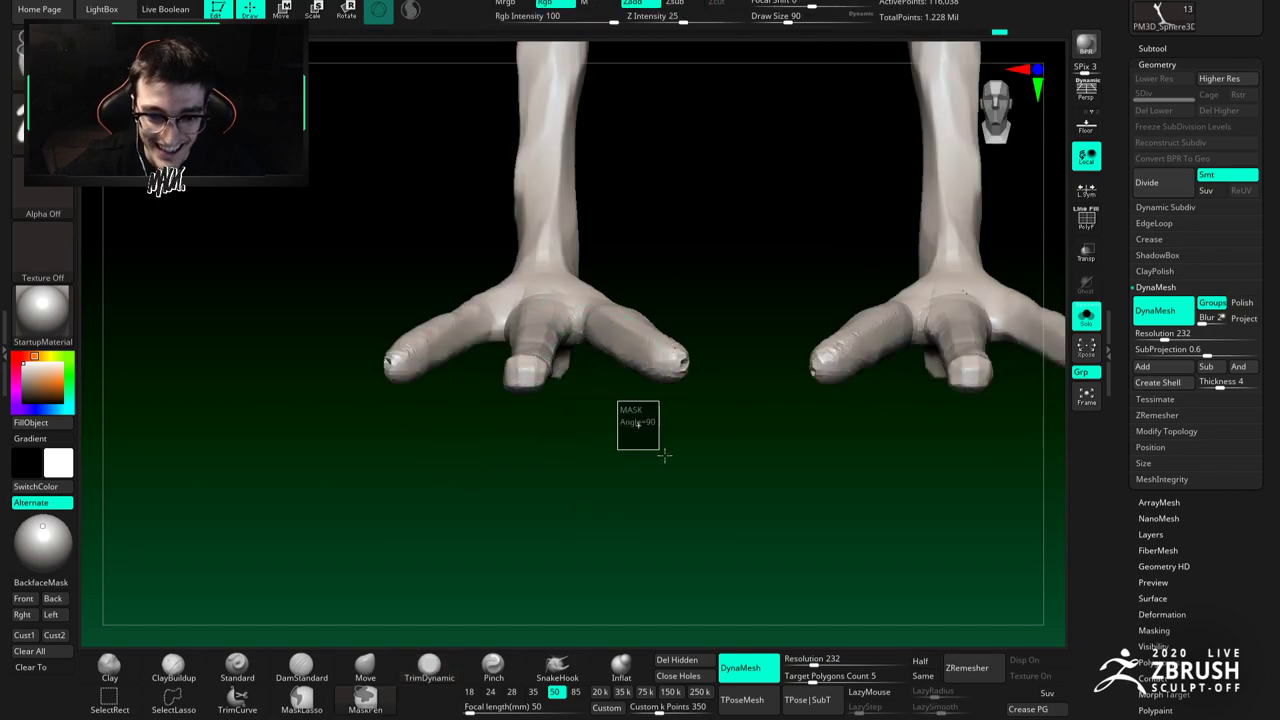
Step: Remesh the legs with DynaMesh at resolution 184
{"action": "right_click_drag", "start_coordinate": [634, 423], "coordinate": [614, 350]}
{"action": "left_click", "coordinate": [811, 661]}
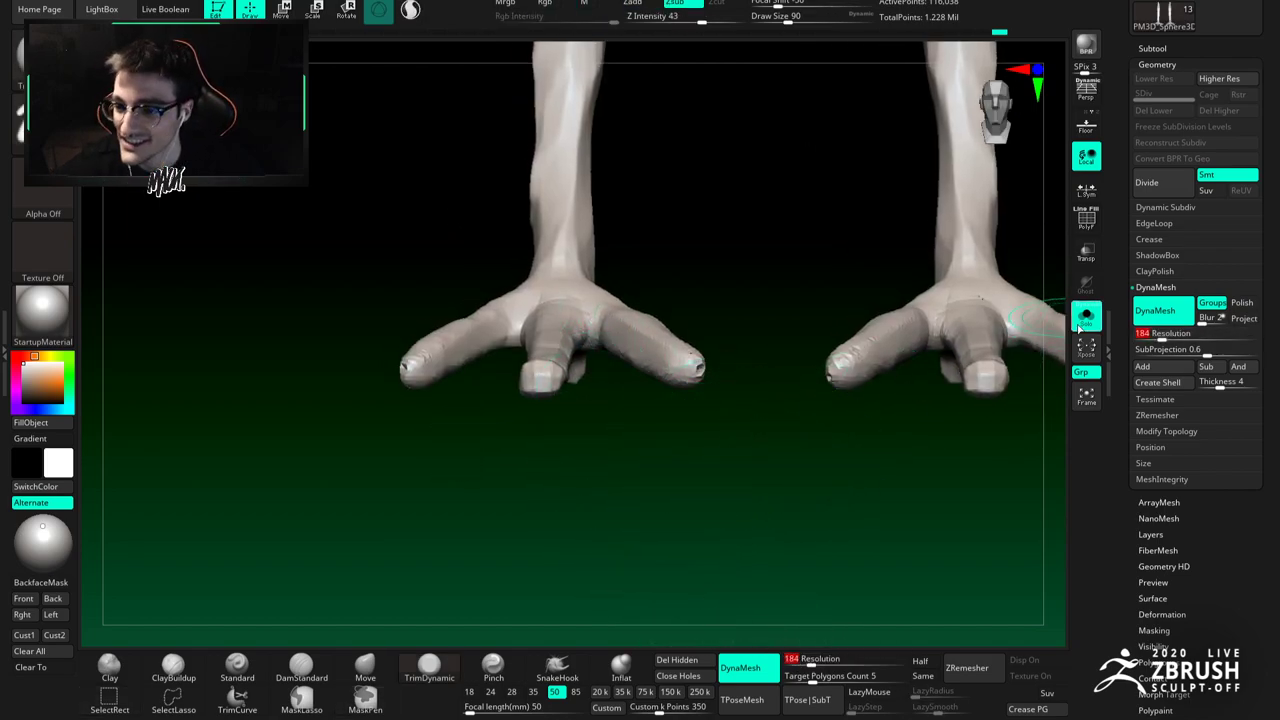
{"action": "mouse_move", "coordinate": [686, 491]}
{"action": "left_mouse_down", "text": "ctrl"}
{"action": "mouse_move", "coordinate": [700, 491]}
{"action": "mouse_move", "coordinate": [557, 377]}
{"action": "left_mouse_up", "text": "ctrl"}
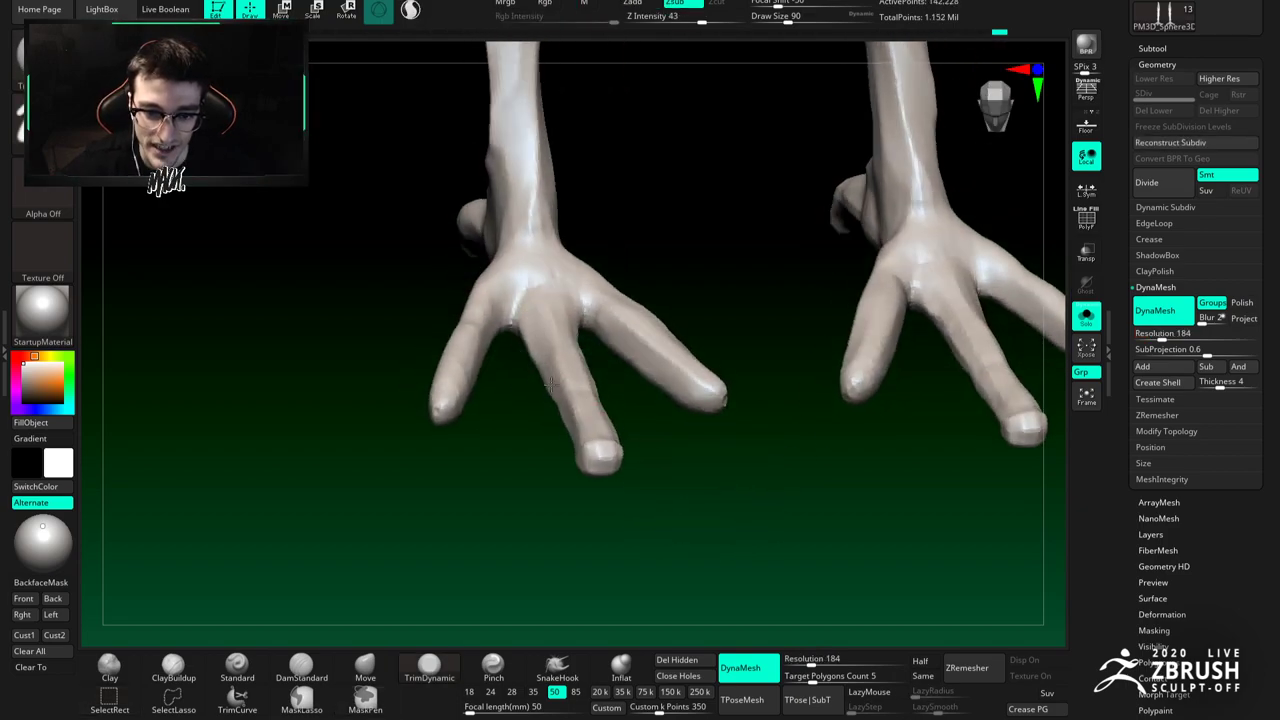
Step: Trim the middle and outer toes with TrimDynamic at draw size 90 into flat planes with tapered tips
{"action": "mouse_move", "coordinate": [579, 456]}
{"action": "right_mouse_down"}
{"action": "mouse_move", "coordinate": [594, 449]}
{"action": "mouse_move", "coordinate": [570, 443]}
{"action": "right_mouse_up"}
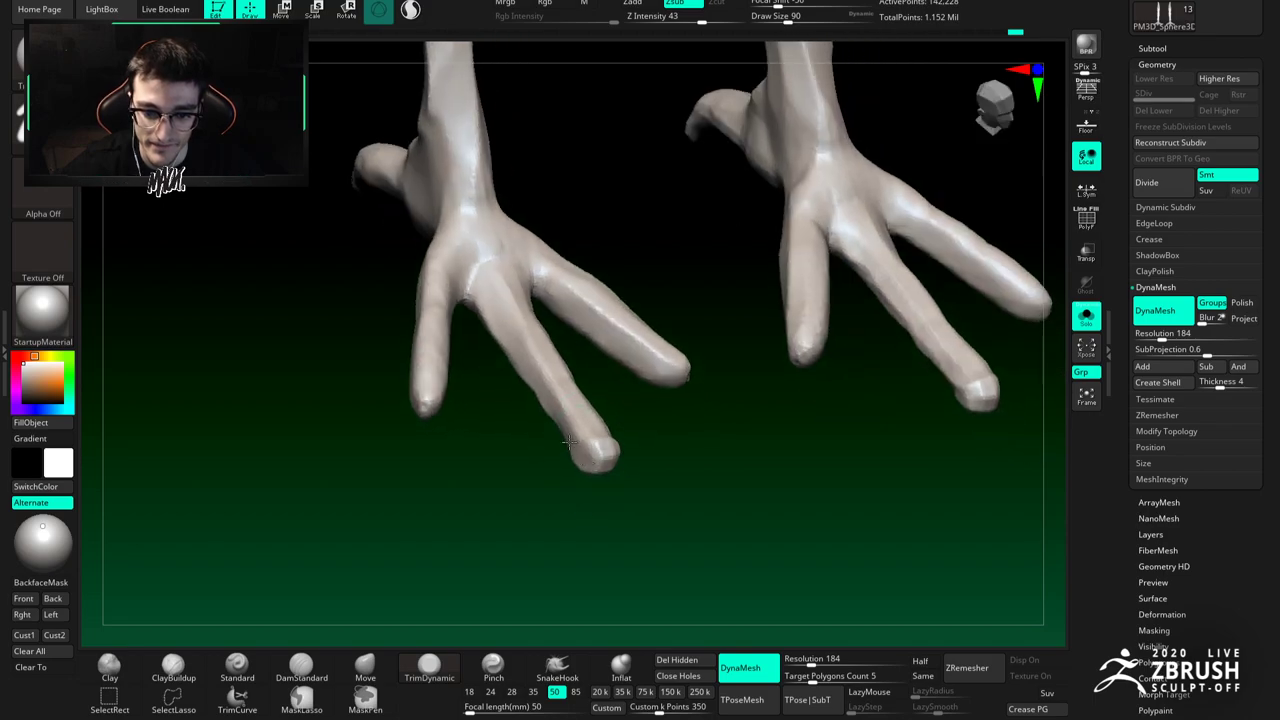
{"action": "mouse_move", "coordinate": [577, 443]}
{"action": "left_mouse_down"}
{"action": "mouse_move", "coordinate": [569, 457]}
{"action": "mouse_move", "coordinate": [690, 422]}
{"action": "mouse_move", "coordinate": [766, 358]}
{"action": "mouse_move", "coordinate": [755, 280]}
{"action": "mouse_move", "coordinate": [775, 328]}
{"action": "mouse_move", "coordinate": [763, 334]}
{"action": "left_mouse_up"}
{"action": "mouse_move", "coordinate": [774, 284]}
{"action": "left_mouse_down"}
{"action": "mouse_move", "coordinate": [766, 309]}
{"action": "mouse_move", "coordinate": [771, 268]}
{"action": "left_mouse_up"}
{"action": "mouse_move", "coordinate": [649, 263]}
{"action": "left_mouse_down"}
{"action": "mouse_move", "coordinate": [600, 310]}
{"action": "mouse_move", "coordinate": [562, 300]}
{"action": "mouse_move", "coordinate": [557, 272]}
{"action": "left_mouse_up"}
Step: Build up volume where the side toe meets the foot's ankle with ClayBuildup
{"action": "right_click_drag", "start_coordinate": [556, 234], "coordinate": [588, 386], "text": "alt"}
{"action": "mouse_move", "coordinate": [602, 279]}
{"action": "right_mouse_down", "text": "ctrl"}
{"action": "mouse_move", "coordinate": [600, 225]}
{"action": "mouse_move", "coordinate": [612, 312]}
{"action": "right_mouse_up", "text": "ctrl"}
{"action": "key", "text": "b"}
{"action": "key", "text": "c"}
{"action": "key", "text": "b"}
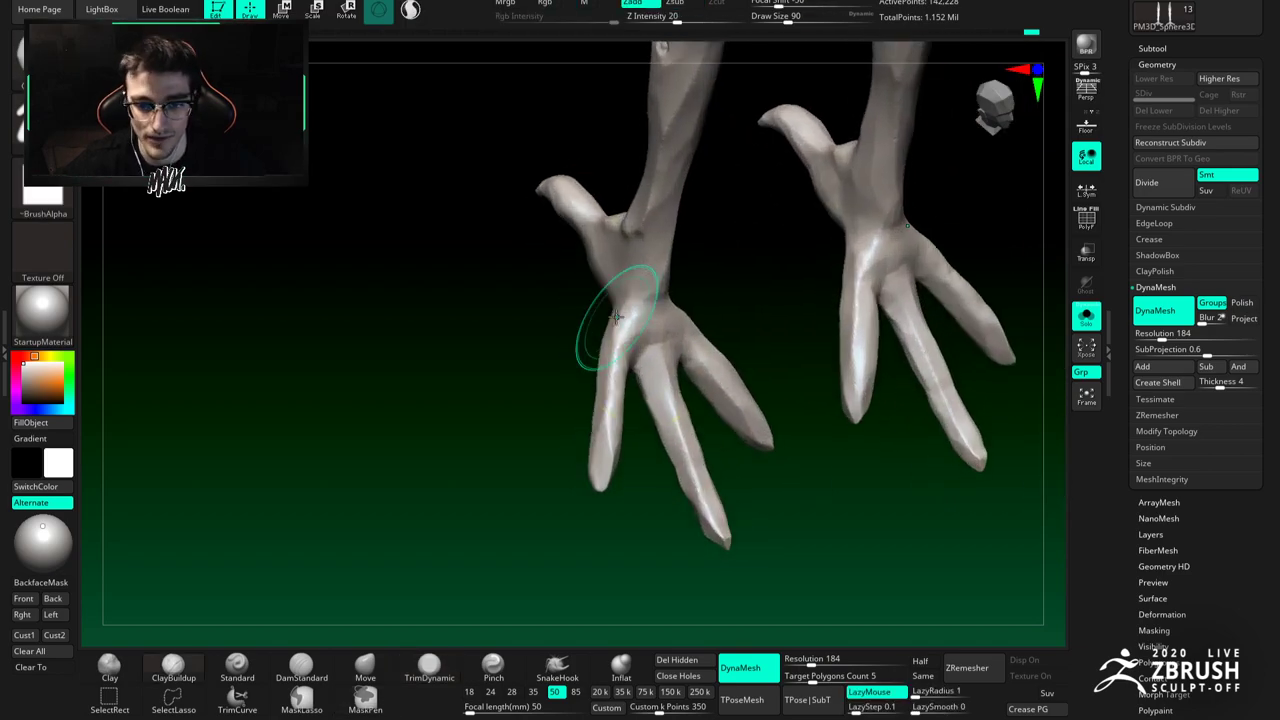
{"action": "left_click_drag", "start_coordinate": [619, 317], "coordinate": [619, 305]}
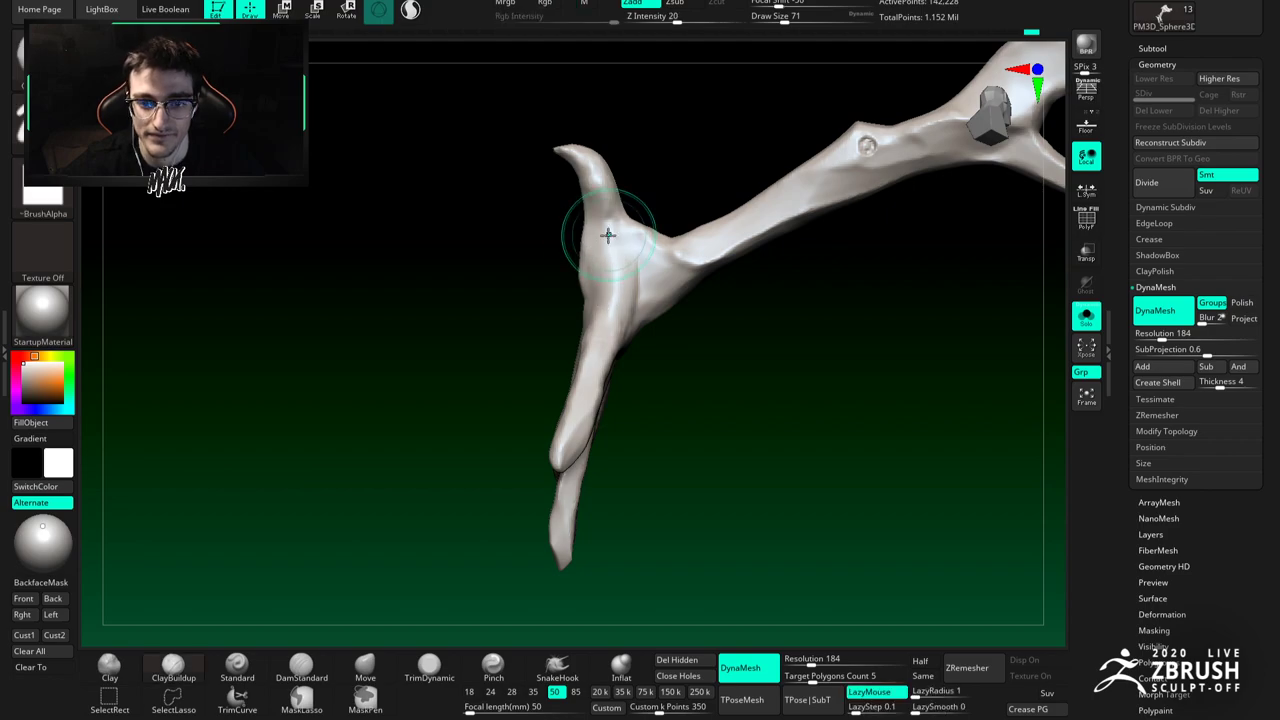
Step: Carve a crease around the base of the back toe where it meets the foot, using DamStandard at draw size 51
{"action": "right_click_drag", "start_coordinate": [608, 234], "coordinate": [624, 299]}
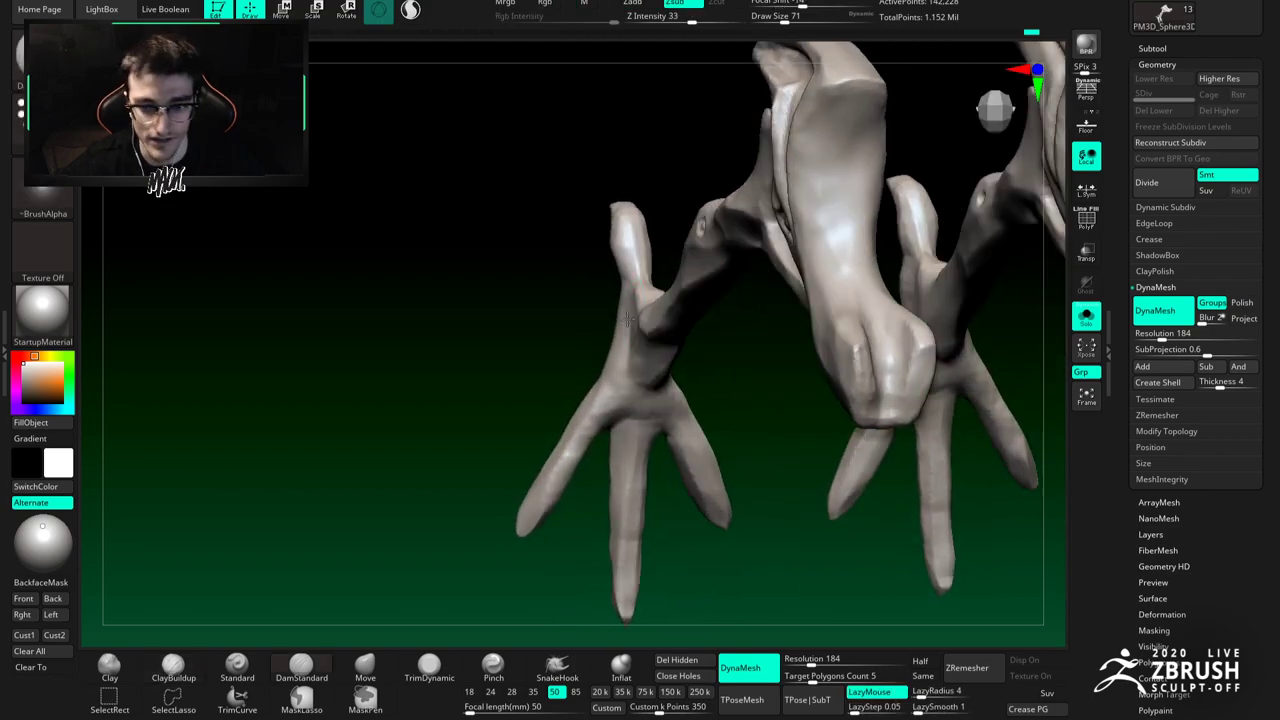
{"action": "right_click_drag", "start_coordinate": [620, 300], "coordinate": [689, 378]}
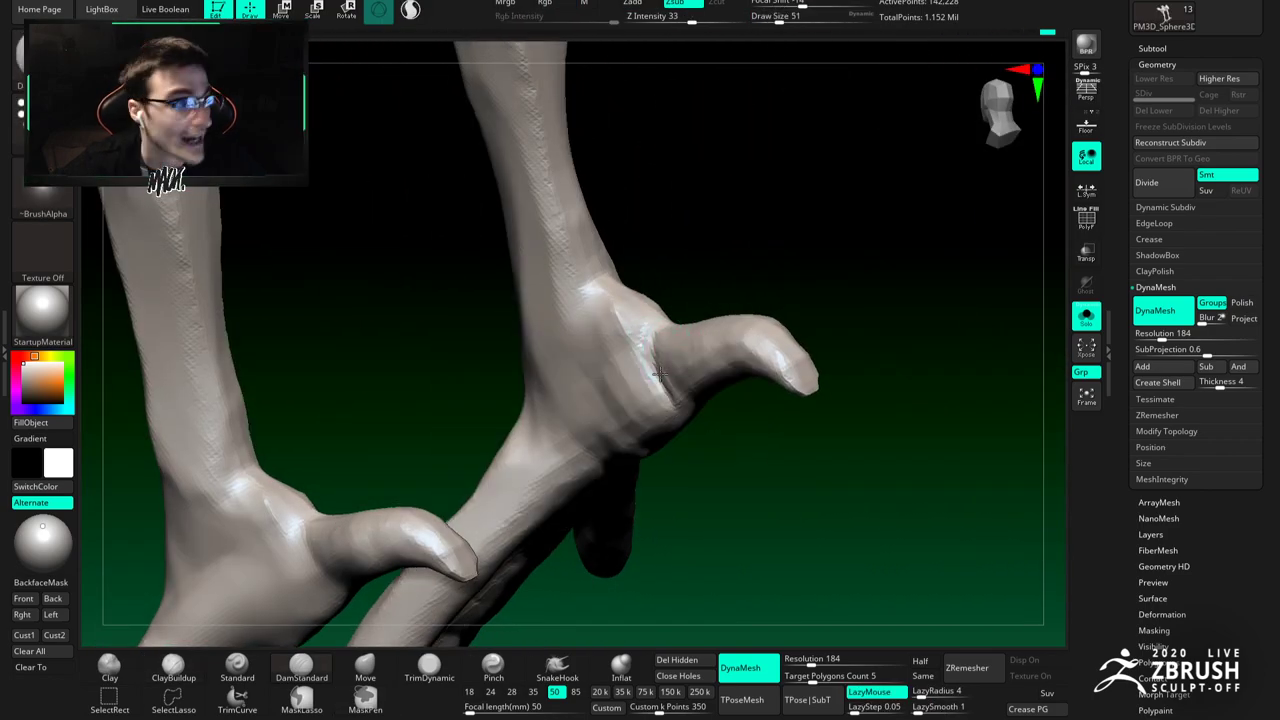
{"action": "mouse_move", "coordinate": [610, 330]}
{"action": "right_mouse_down"}
{"action": "mouse_move", "coordinate": [667, 332]}
{"action": "mouse_move", "coordinate": [704, 413]}
{"action": "right_mouse_up"}
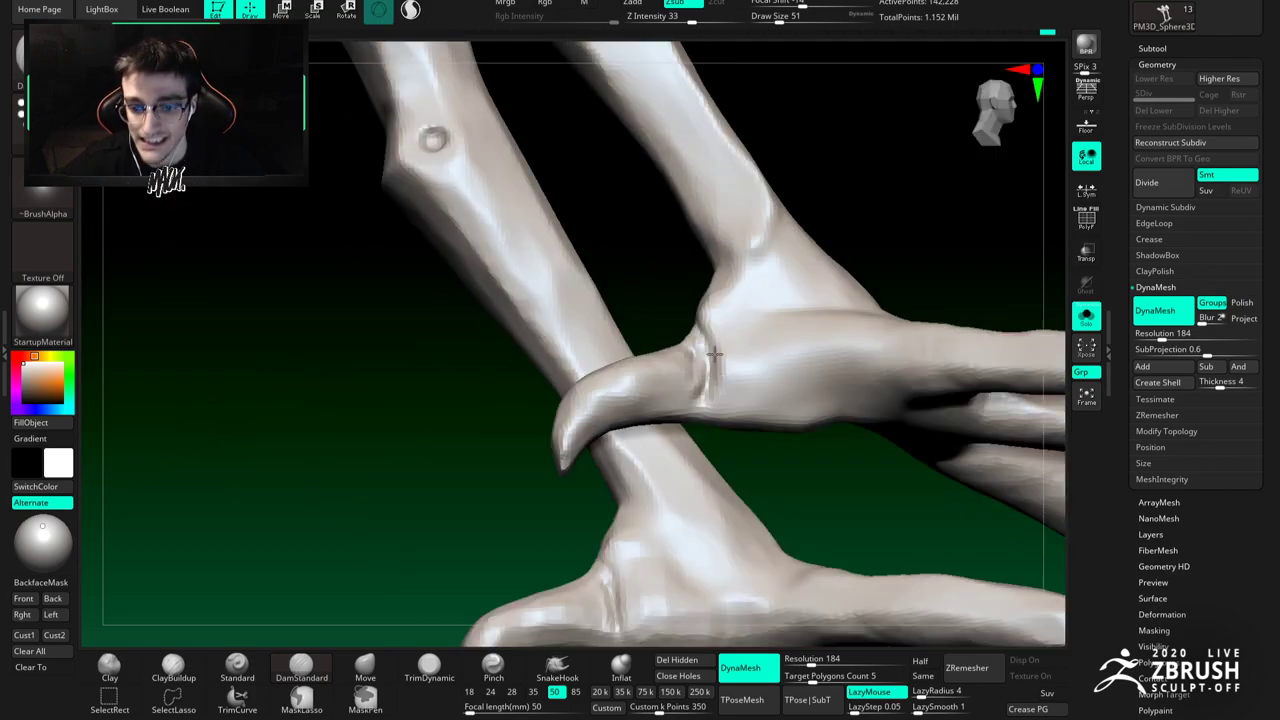
{"action": "mouse_move", "coordinate": [600, 330]}
{"action": "right_mouse_down"}
{"action": "mouse_move", "coordinate": [642, 346]}
{"action": "mouse_move", "coordinate": [623, 363]}
{"action": "right_mouse_up"}
{"action": "left_click_drag", "start_coordinate": [623, 363], "coordinate": [634, 417]}
{"action": "right_click_drag", "start_coordinate": [634, 417], "coordinate": [441, 645], "text": "shift"}
Step: Flatten the back toe and its tapered claw tip into planes with TrimDynamic at draw size 94
{"action": "left_click", "coordinate": [430, 665]}
{"action": "right_click_drag", "start_coordinate": [760, 385], "coordinate": [660, 385]}
{"action": "key", "text": "space"}
{"action": "left_click_drag", "start_coordinate": [660, 394], "coordinate": [677, 394]}
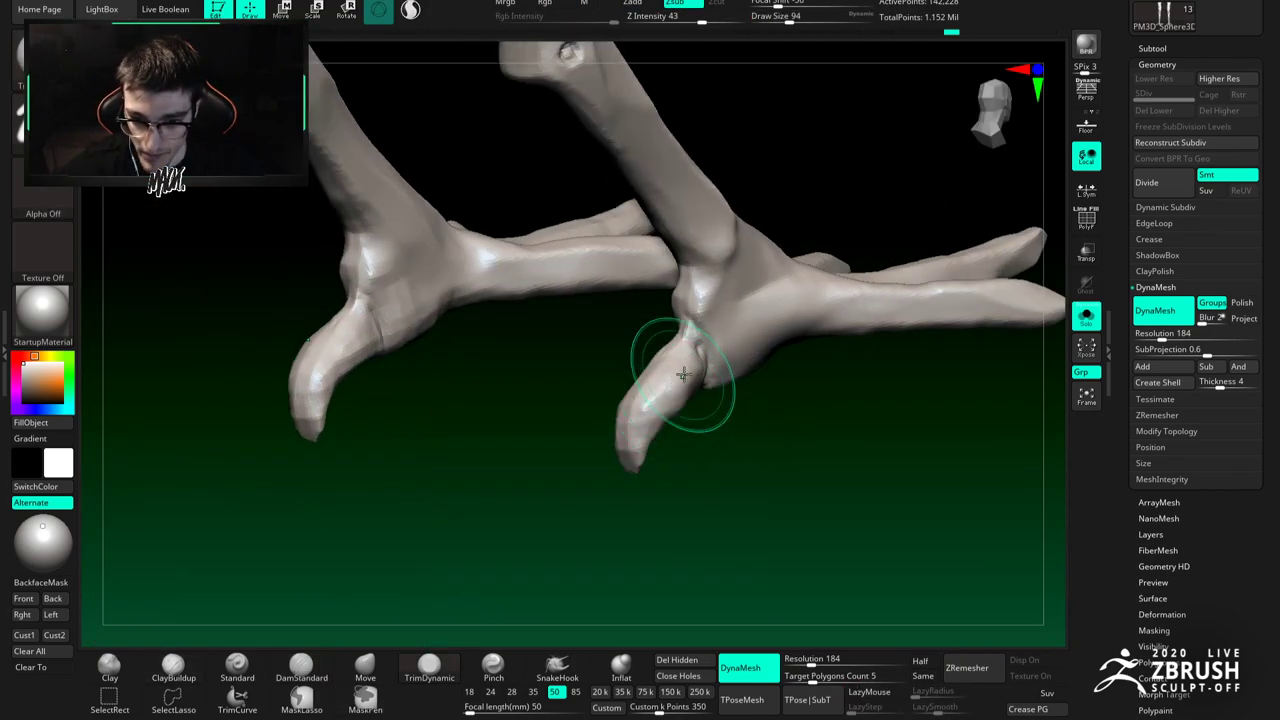
{"action": "right_click_drag", "start_coordinate": [647, 400], "coordinate": [619, 396]}
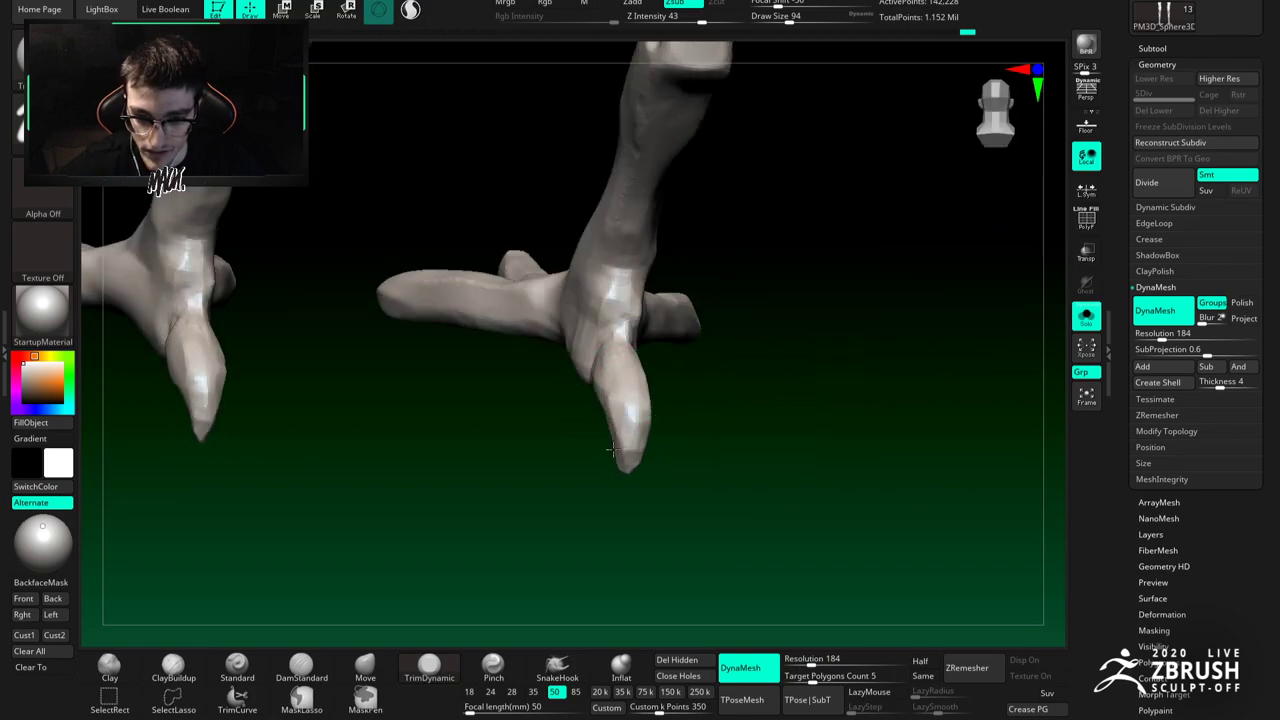
{"action": "left_click_drag", "start_coordinate": [610, 436], "coordinate": [622, 482]}
{"action": "right_click_drag", "start_coordinate": [622, 490], "coordinate": [606, 373], "text": "ctrl"}
Step: Switch from the legs to the pair of tan side plates above them and isolate those plates
{"action": "left_click", "coordinate": [1086, 317]}
{"action": "right_click_drag", "start_coordinate": [963, 337], "coordinate": [900, 230], "text": "ctrl"}
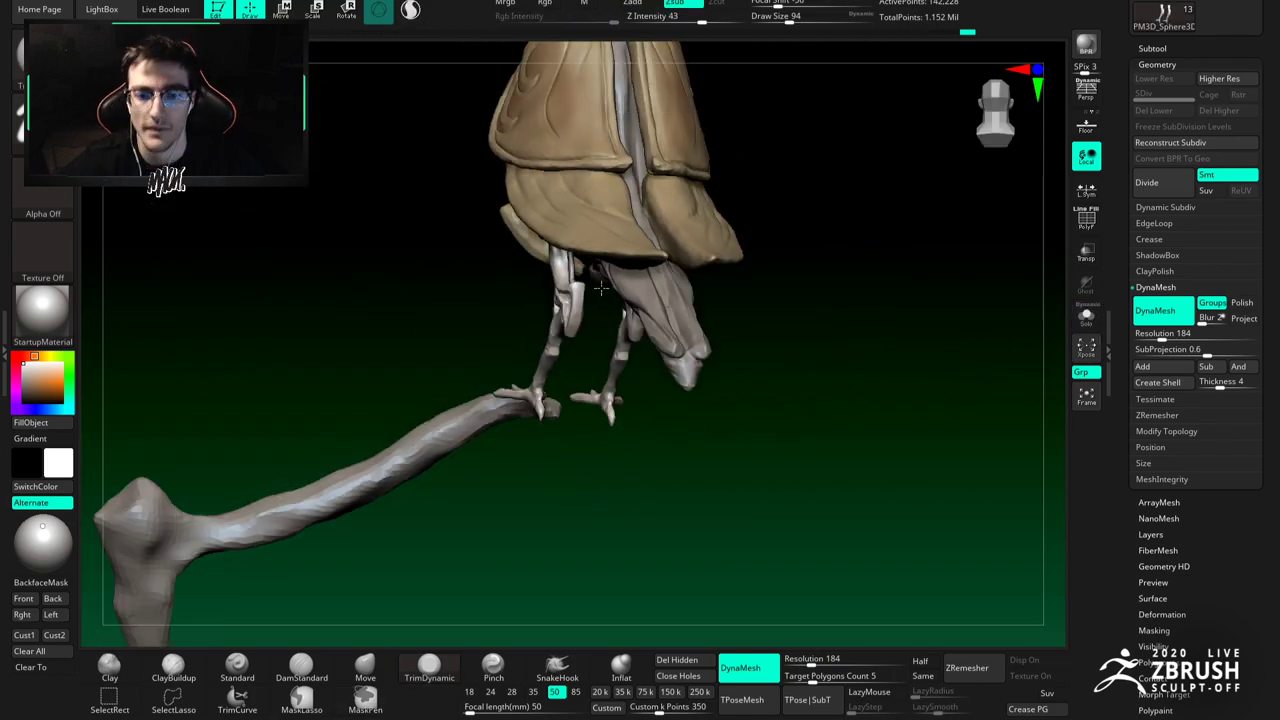
{"action": "right_click_drag", "start_coordinate": [594, 286], "coordinate": [685, 300]}
{"action": "right_click_drag", "start_coordinate": [670, 385], "coordinate": [638, 402], "text": "ctrl"}
{"action": "left_click", "coordinate": [606, 270], "text": "alt"}
{"action": "left_click", "coordinate": [1086, 316]}
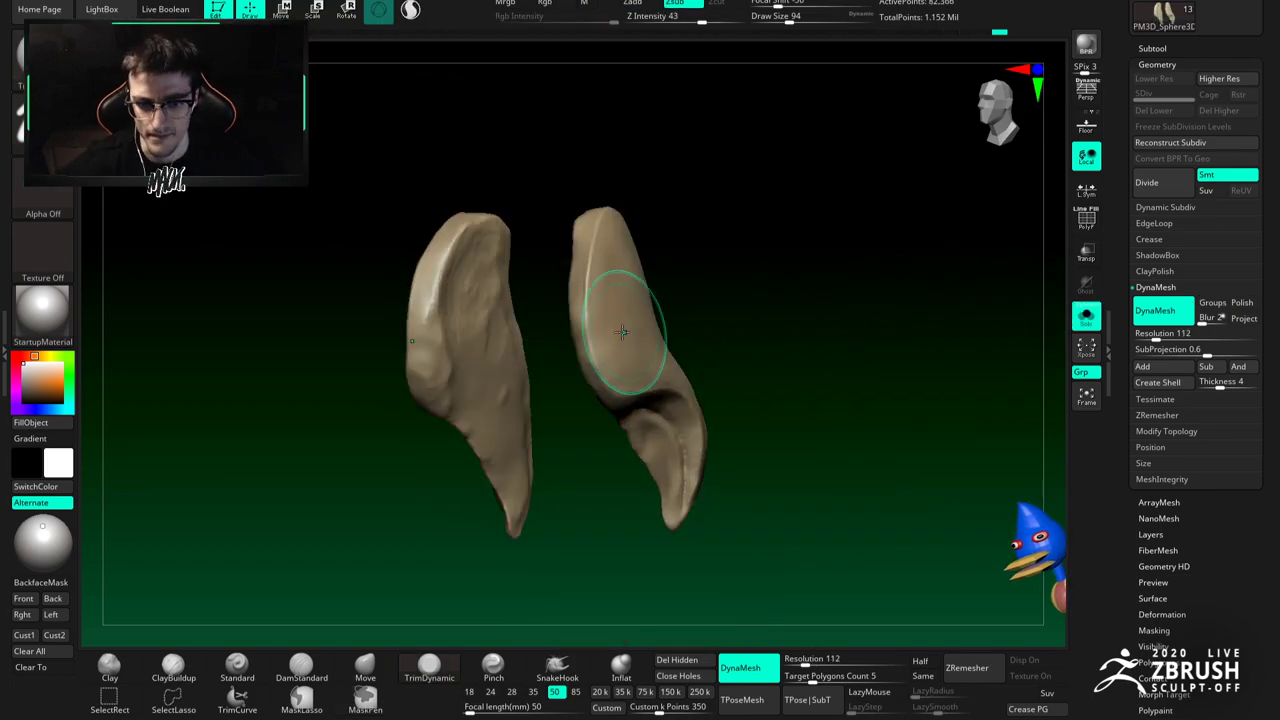
Step: Reshape the outer edges of the two tan side plates with the Move brush at draw size 49
{"action": "key", "text": "b"}
{"action": "key", "text": "m"}
{"action": "key", "text": "v"}
{"action": "right_click_drag", "start_coordinate": [577, 310], "coordinate": [604, 290]}
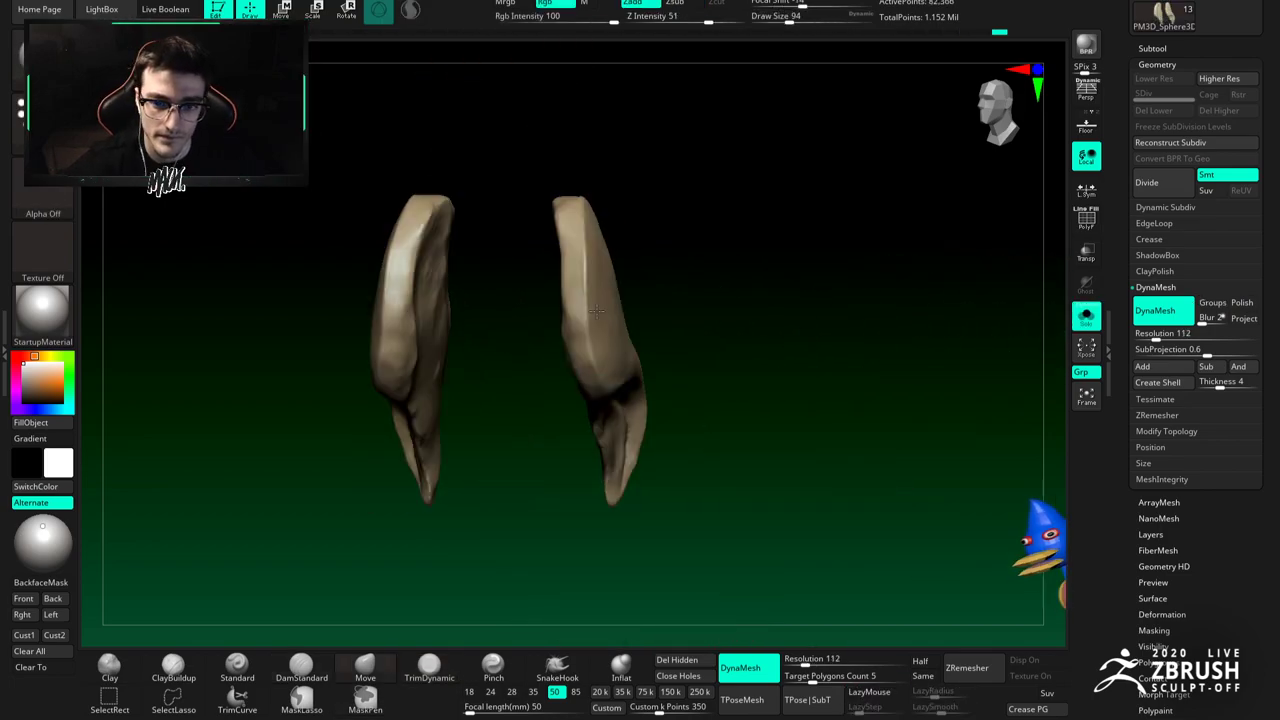
{"action": "key", "text": "s"}
{"action": "right_click_drag", "start_coordinate": [548, 256], "coordinate": [562, 258]}
{"action": "left_click_drag", "start_coordinate": [558, 264], "coordinate": [563, 256]}
{"action": "mouse_move", "coordinate": [556, 252]}
{"action": "right_mouse_down"}
{"action": "mouse_move", "coordinate": [576, 257]}
{"action": "mouse_move", "coordinate": [520, 449]}
{"action": "right_mouse_up"}
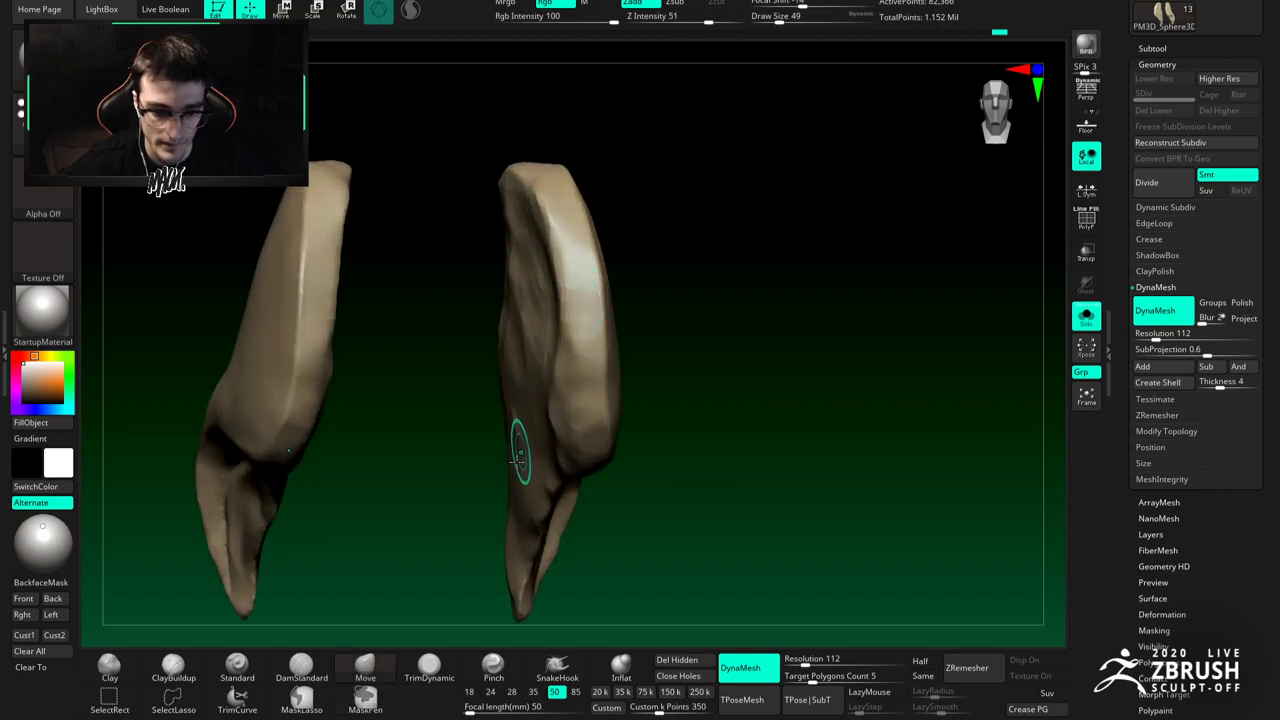
Step: Flatten the inner faces and front edges of the tan side plates with TrimDynamic at draw size 80
{"action": "left_click", "coordinate": [432, 666]}
{"action": "right_click_drag", "start_coordinate": [530, 300], "coordinate": [590, 280]}
{"action": "key", "text": "s"}
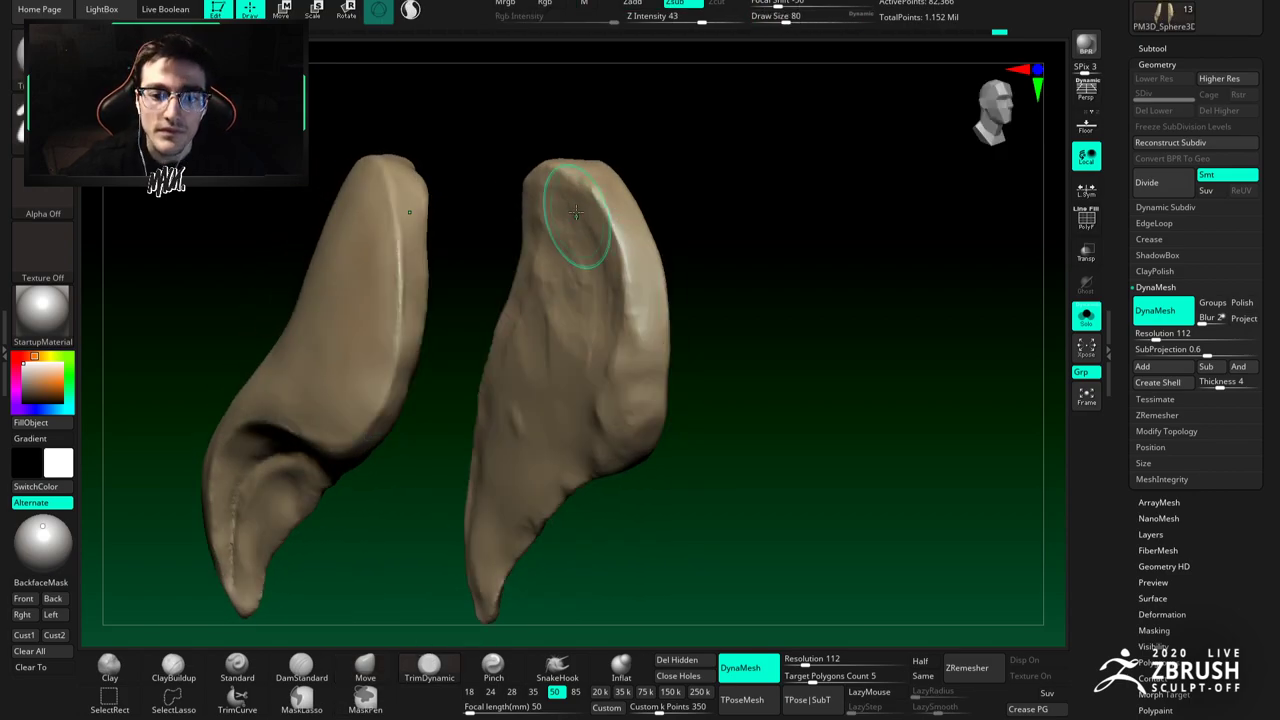
{"action": "right_click_drag", "start_coordinate": [543, 250], "coordinate": [595, 253]}
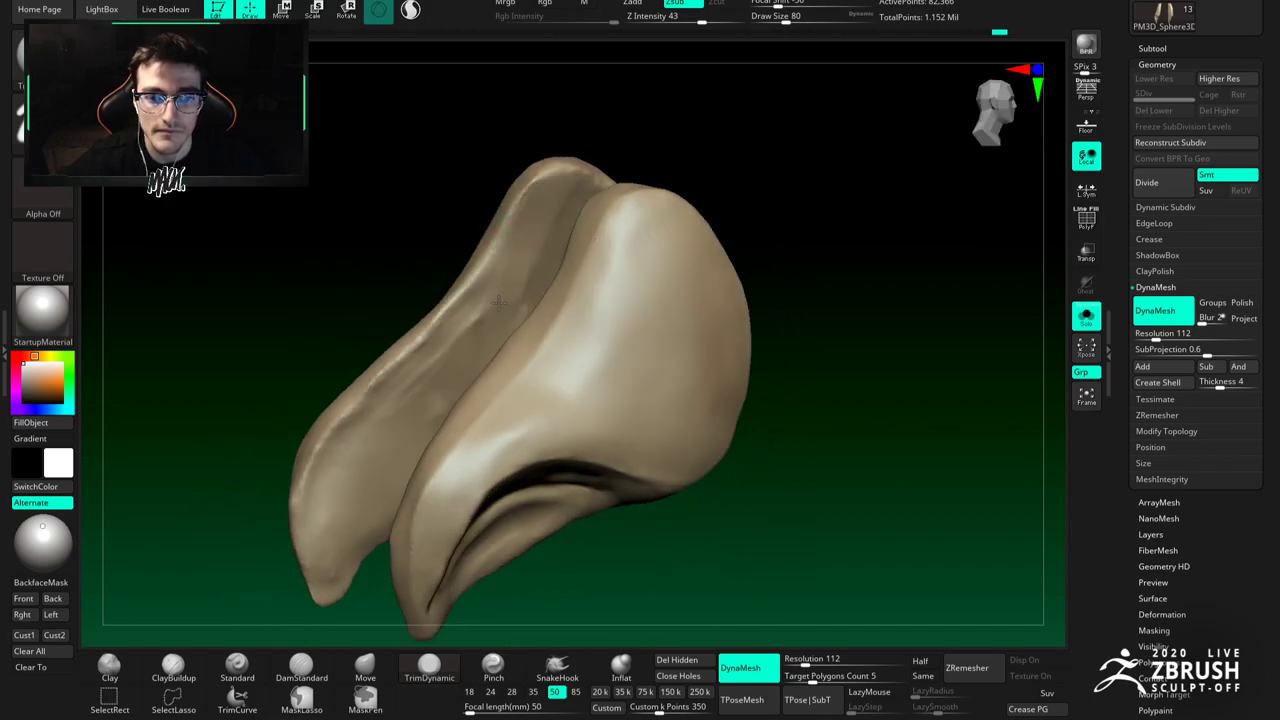
{"action": "right_click_drag", "start_coordinate": [493, 280], "coordinate": [472, 343]}
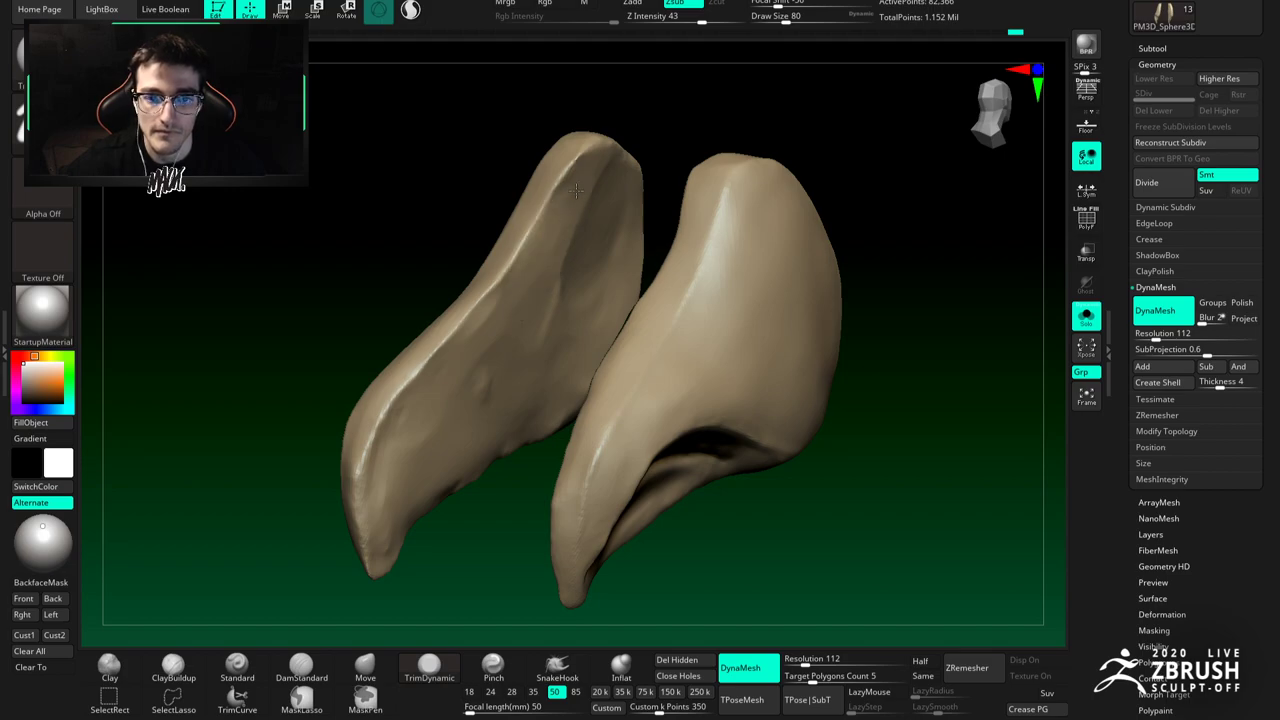
{"action": "right_click_drag", "start_coordinate": [460, 356], "coordinate": [584, 208]}
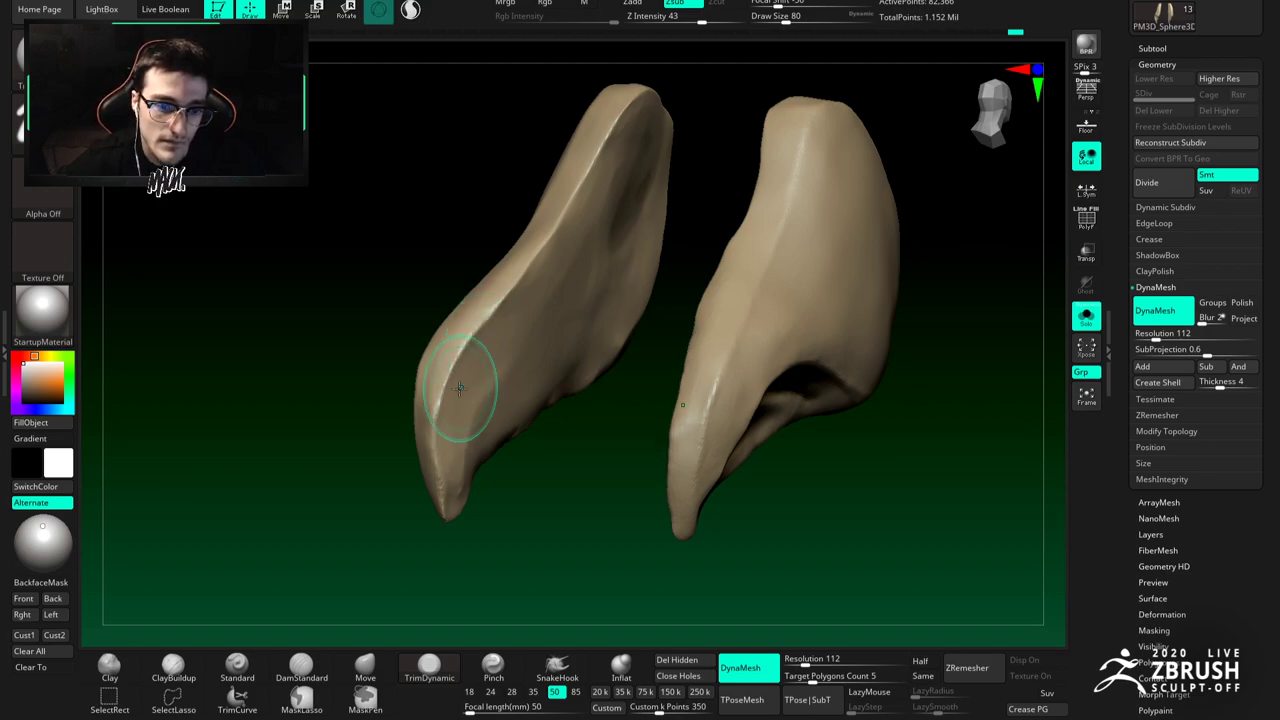
{"action": "right_click_drag", "start_coordinate": [459, 388], "coordinate": [494, 303]}
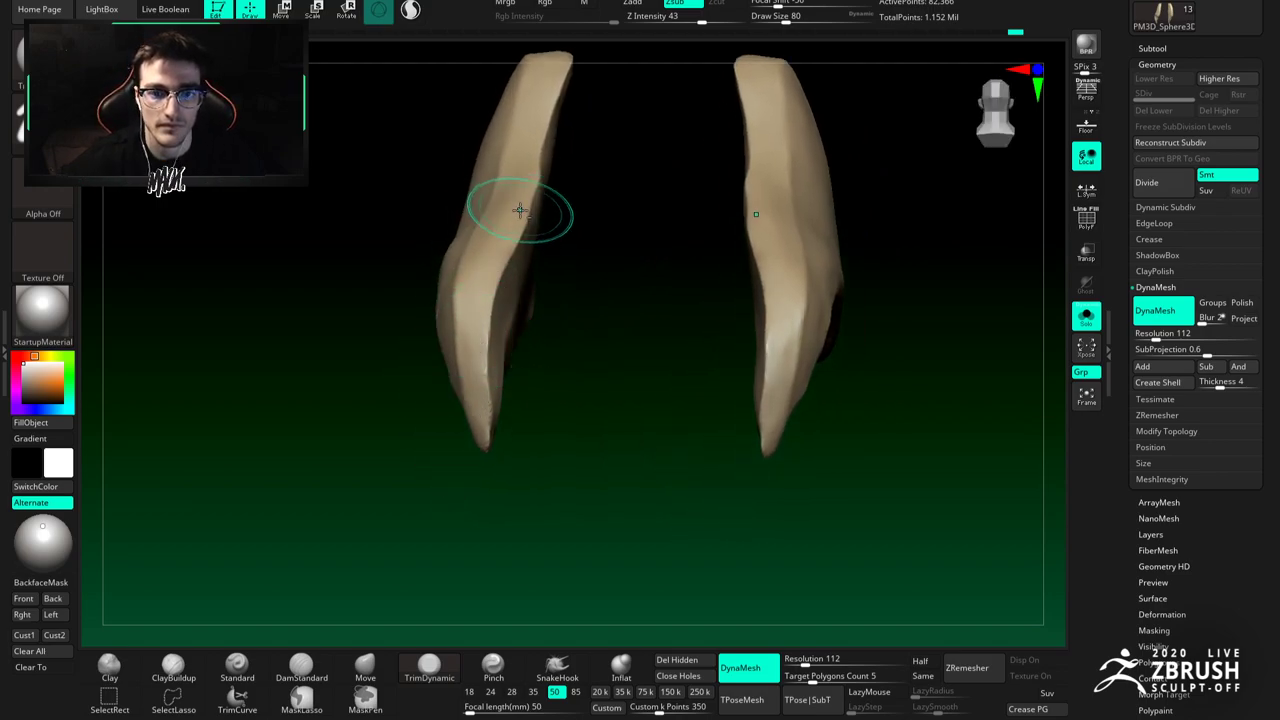
{"action": "right_click_drag", "start_coordinate": [522, 204], "coordinate": [527, 298], "text": "alt"}
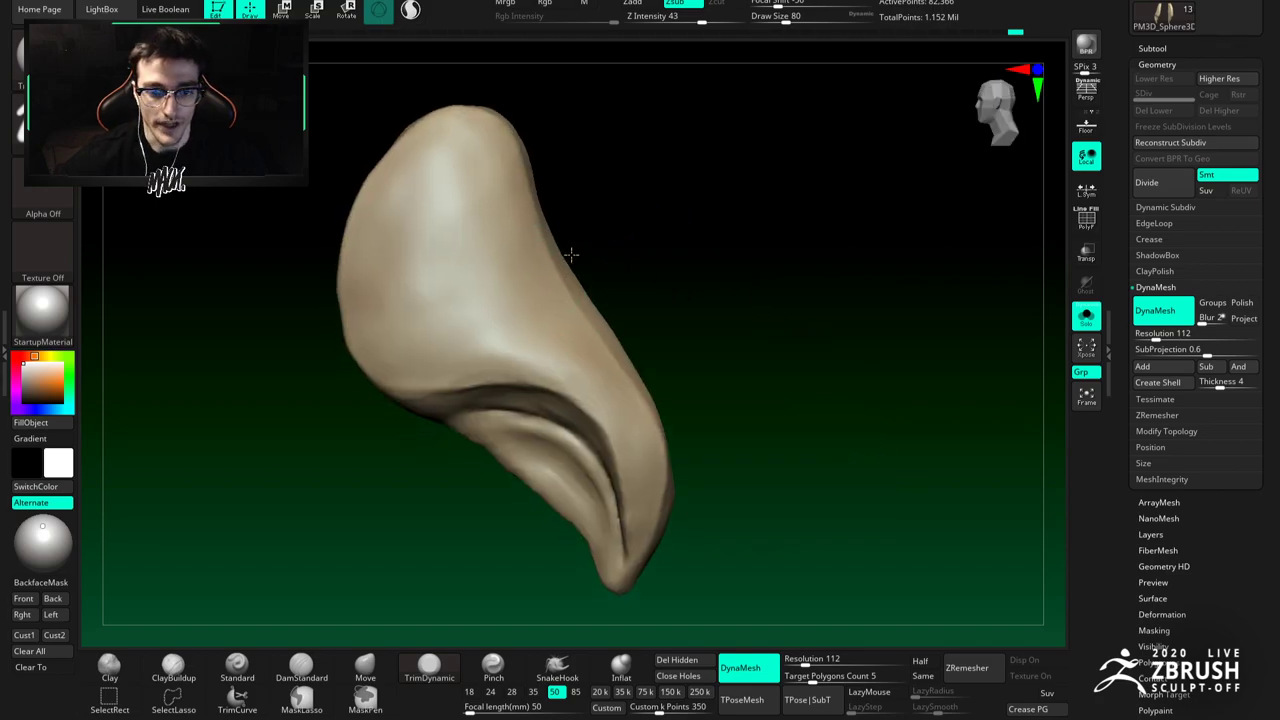
Step: Isolate the bird's grey torso and remesh it with DynaMesh at resolution 120
{"action": "right_click_drag", "start_coordinate": [609, 223], "coordinate": [1040, 272]}
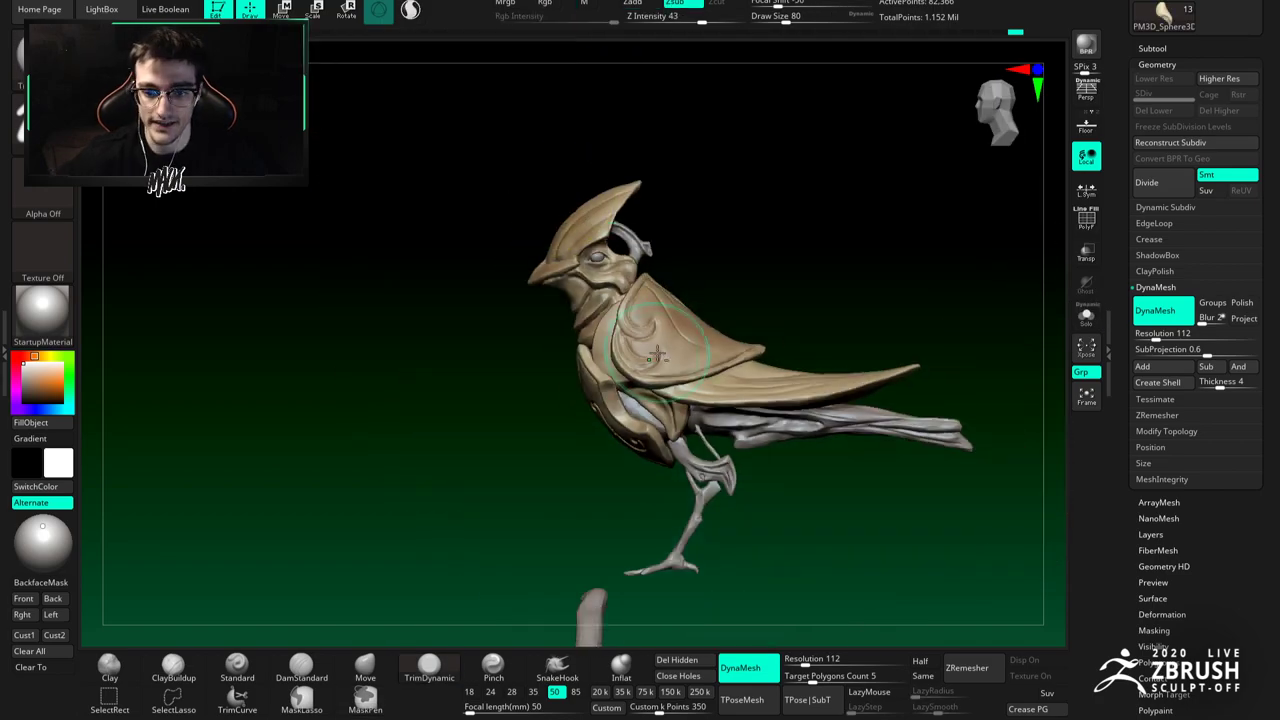
{"action": "mouse_move", "coordinate": [620, 360]}
{"action": "right_mouse_down"}
{"action": "mouse_move", "coordinate": [700, 370]}
{"action": "mouse_move", "coordinate": [697, 350]}
{"action": "mouse_move", "coordinate": [745, 352]}
{"action": "right_mouse_up"}
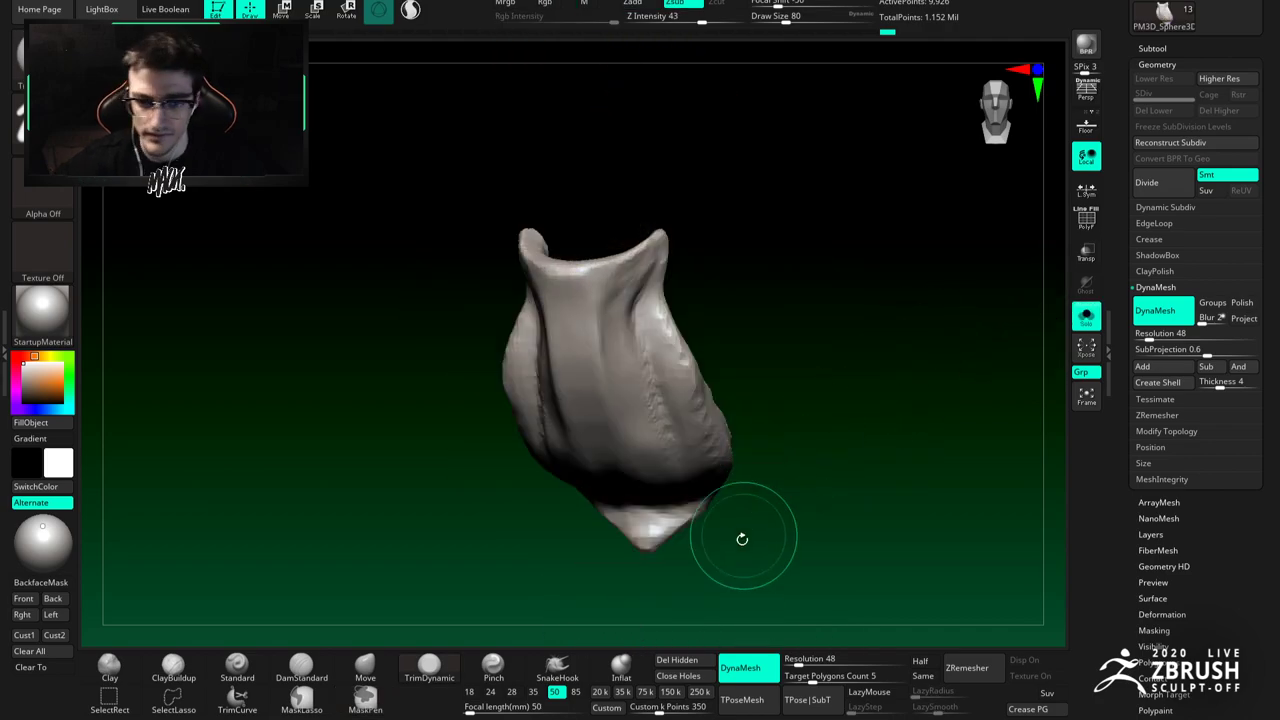
{"action": "left_click", "coordinate": [806, 656]}
{"action": "type", "text": "120"}
{"action": "key", "text": "Return"}
{"action": "left_click_drag", "start_coordinate": [812, 526], "coordinate": [838, 558], "text": "ctrl"}
Step: Sharpen the curved neck rim of the torso with the Pinch brush at draw size 49
{"action": "left_click", "coordinate": [493, 667]}
{"action": "left_click_drag", "start_coordinate": [455, 560], "coordinate": [459, 615], "text": "alt"}
{"action": "key", "text": "space"}
{"action": "left_click_drag", "start_coordinate": [572, 383], "coordinate": [560, 383]}
{"action": "right_click_drag", "start_coordinate": [604, 441], "coordinate": [586, 294], "text": "alt"}
{"action": "mouse_move", "coordinate": [579, 207]}
{"action": "right_mouse_down", "text": "alt"}
{"action": "mouse_move", "coordinate": [580, 277]}
{"action": "mouse_move", "coordinate": [612, 330]}
{"action": "mouse_move", "coordinate": [531, 253]}
{"action": "right_mouse_up", "text": "alt"}
{"action": "left_click_drag", "start_coordinate": [523, 206], "coordinate": [580, 210]}
{"action": "mouse_move", "coordinate": [540, 247]}
{"action": "right_mouse_down"}
{"action": "mouse_move", "coordinate": [537, 223]}
{"action": "mouse_move", "coordinate": [540, 251]}
{"action": "right_mouse_up"}
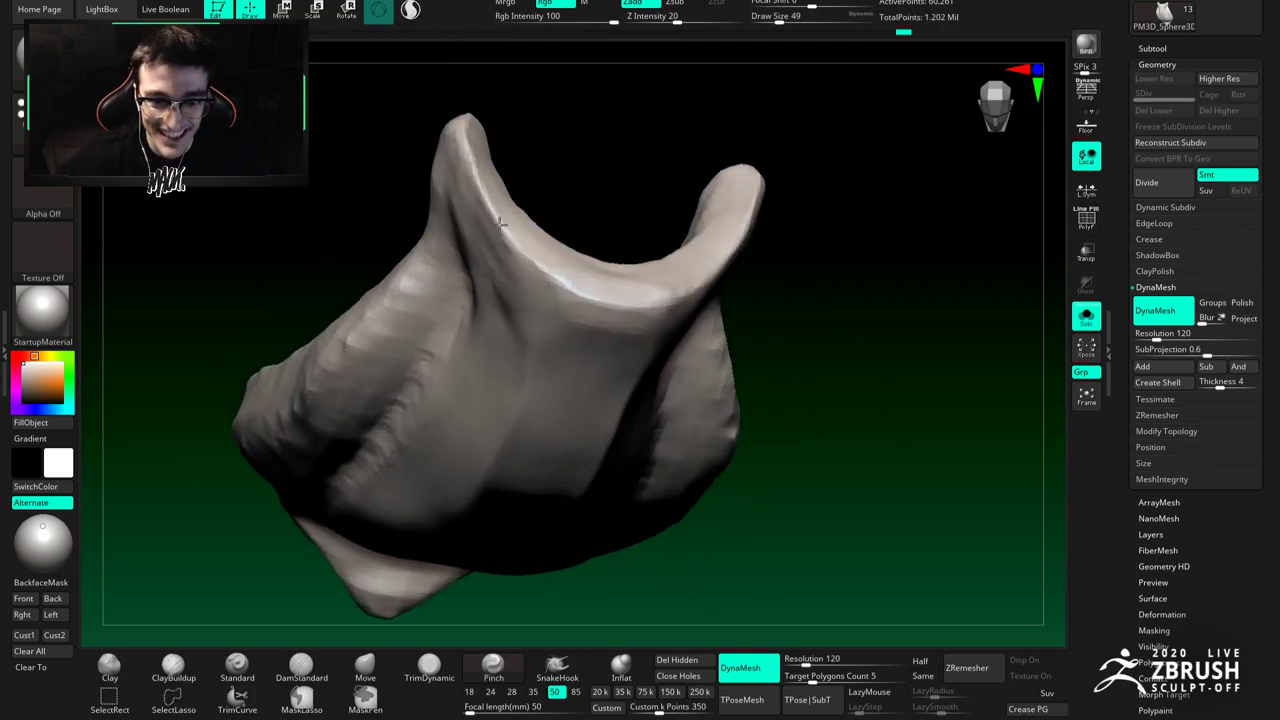
Step: Pinch the ridges of the fold along the torso's side at draw size 56
{"action": "mouse_move", "coordinate": [572, 286]}
{"action": "right_mouse_down"}
{"action": "mouse_move", "coordinate": [556, 292]}
{"action": "mouse_move", "coordinate": [560, 251]}
{"action": "mouse_move", "coordinate": [617, 320]}
{"action": "mouse_move", "coordinate": [629, 260]}
{"action": "mouse_move", "coordinate": [606, 220]}
{"action": "right_mouse_up"}
{"action": "key", "text": "space"}
{"action": "left_click_drag", "start_coordinate": [660, 234], "coordinate": [666, 234]}
{"action": "right_click_drag", "start_coordinate": [666, 236], "coordinate": [679, 203], "text": "ctrl"}
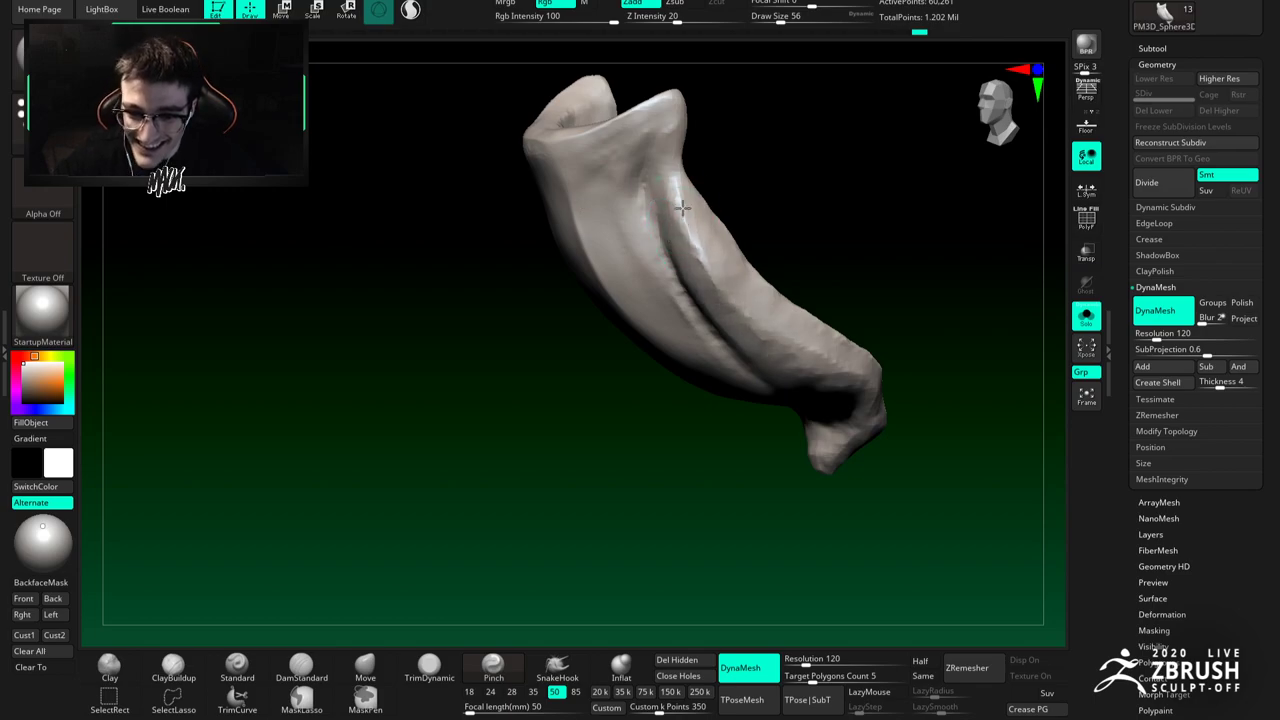
Step: Deepen the lower part of the torso's side groove with DamStandard at draw size 56
{"action": "key", "text": "b"}
{"action": "key", "text": "d"}
{"action": "key", "text": "s"}
{"action": "right_click_drag", "start_coordinate": [758, 329], "coordinate": [666, 237]}
{"action": "left_click_drag", "start_coordinate": [690, 315], "coordinate": [757, 386]}
Step: Refine the upper side groove and carve it up toward the raised corner of the neck rim with DamStandard
{"action": "key", "text": "b"}
{"action": "key", "text": "c"}
{"action": "key", "text": "b"}
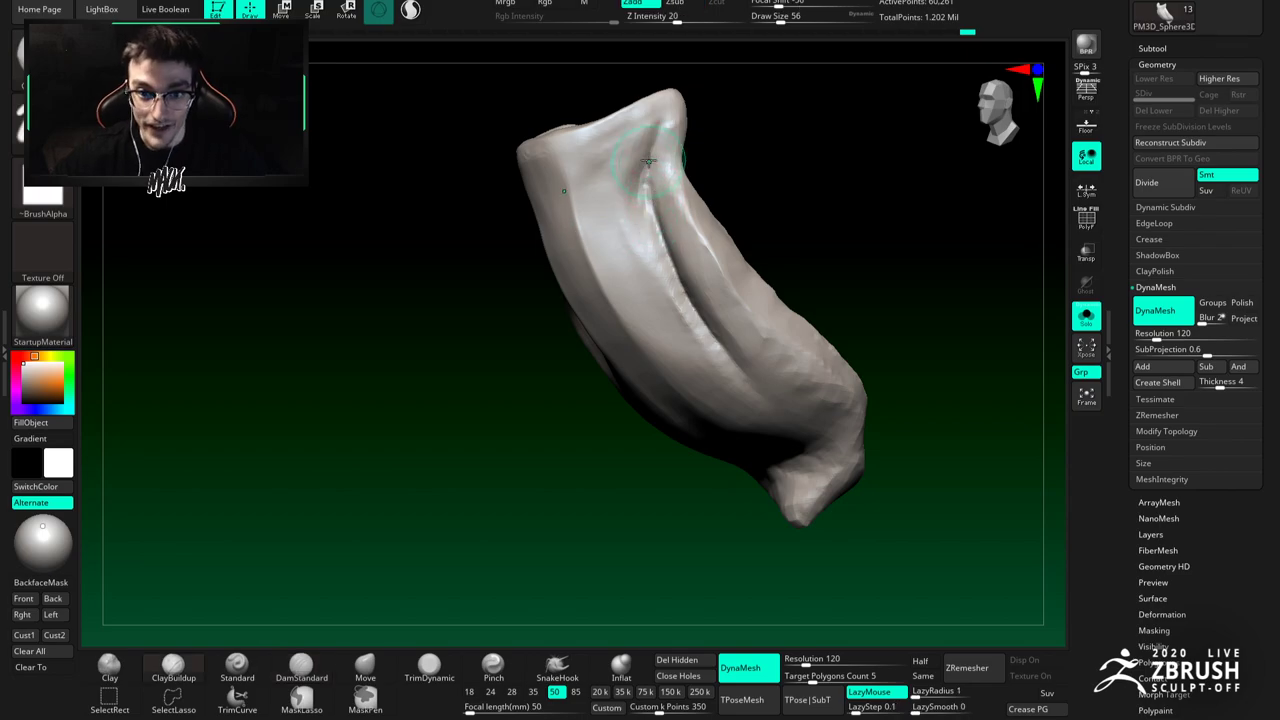
{"action": "key", "text": "b"}
{"action": "key", "text": "d"}
{"action": "key", "text": "s"}
{"action": "left_click_drag", "start_coordinate": [657, 123], "coordinate": [633, 198]}
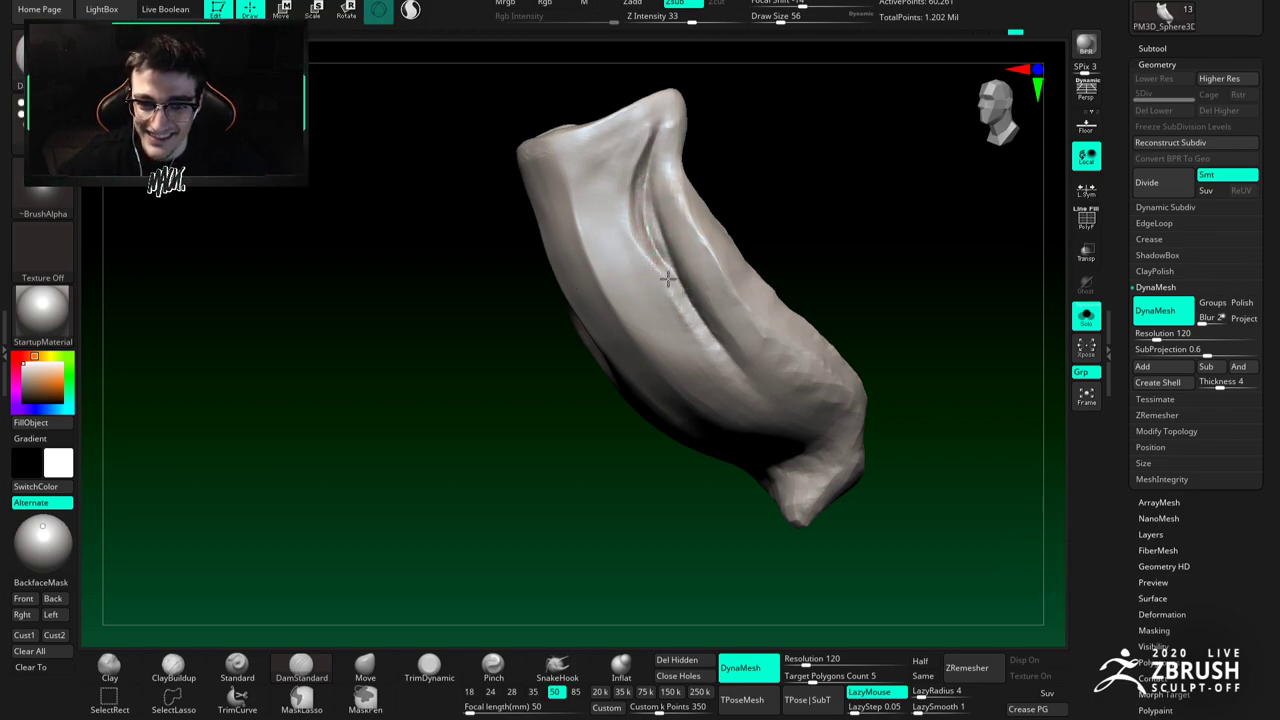
{"action": "mouse_move", "coordinate": [630, 199]}
{"action": "right_mouse_down"}
{"action": "mouse_move", "coordinate": [624, 163]}
{"action": "mouse_move", "coordinate": [629, 229]}
{"action": "right_mouse_up"}
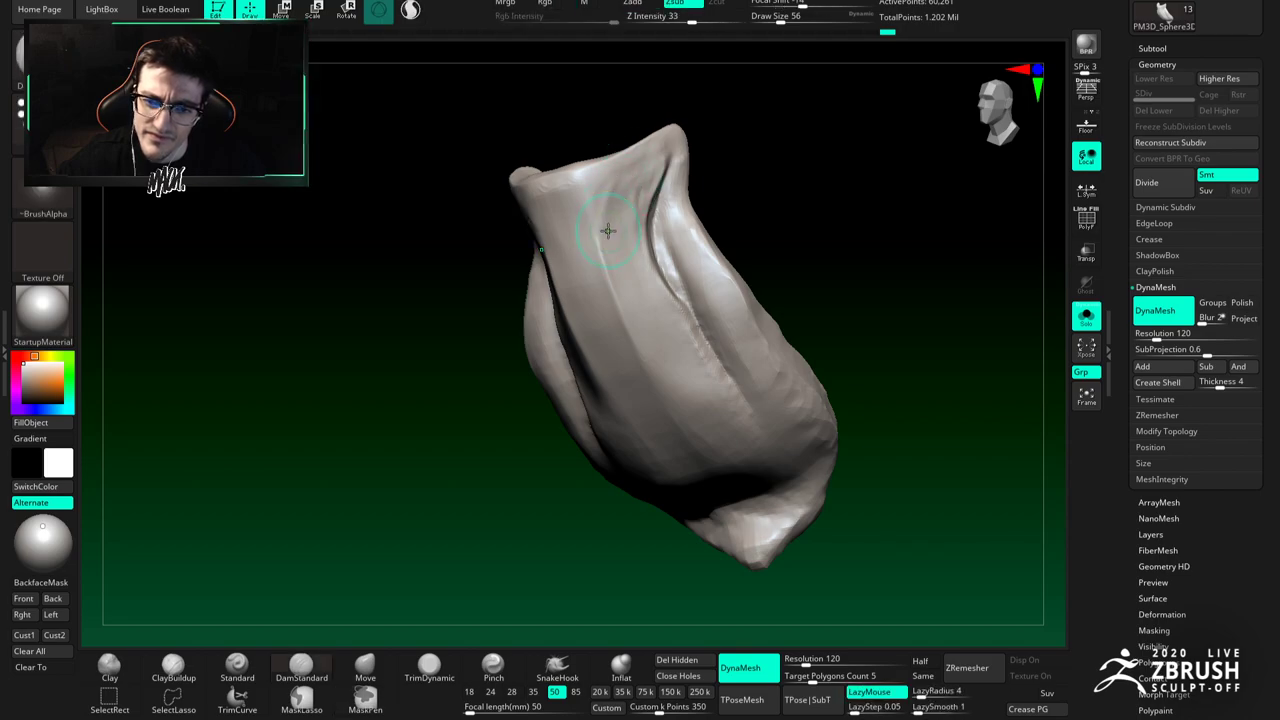
{"action": "mouse_move", "coordinate": [602, 228]}
{"action": "right_mouse_down"}
{"action": "mouse_move", "coordinate": [560, 172]}
{"action": "mouse_move", "coordinate": [588, 226]}
{"action": "mouse_move", "coordinate": [571, 243]}
{"action": "right_mouse_up"}
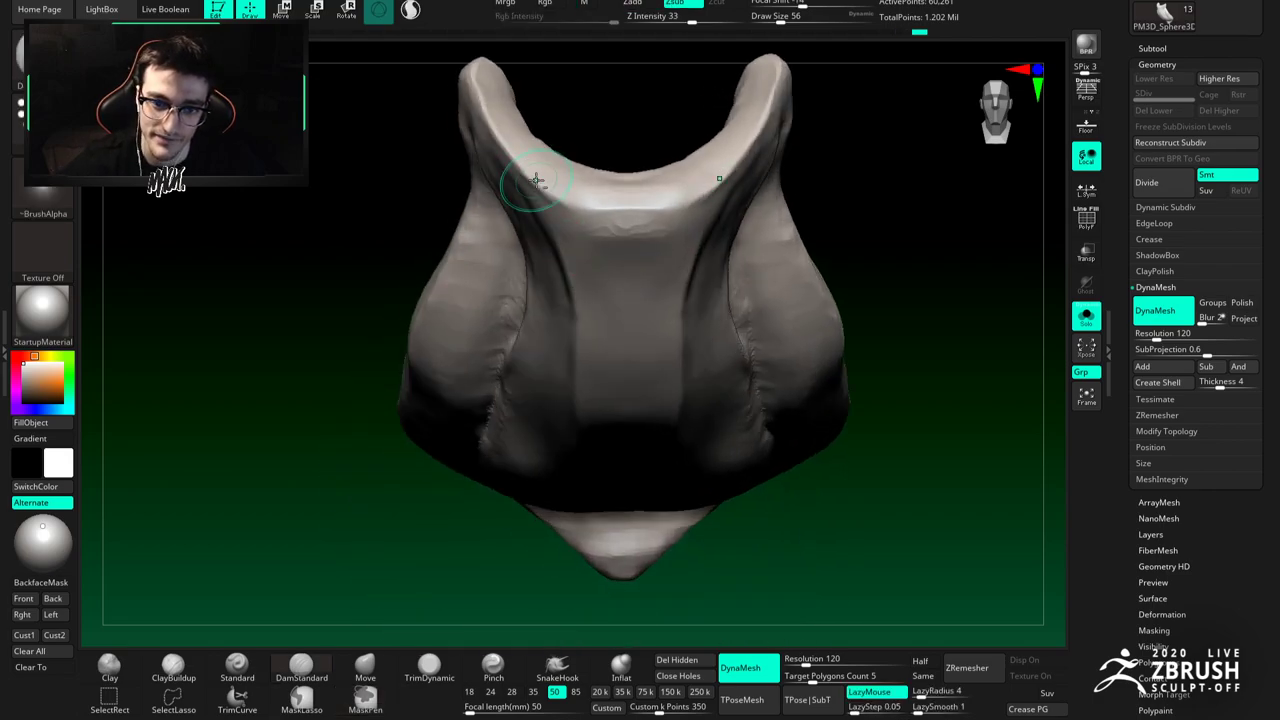
Step: Build up the front of the torso's neck rim with ClayBuildup at draw size 56
{"action": "mouse_move", "coordinate": [648, 190]}
{"action": "right_mouse_down"}
{"action": "mouse_move", "coordinate": [603, 211]}
{"action": "mouse_move", "coordinate": [575, 186]}
{"action": "right_mouse_up"}
{"action": "key", "text": "b"}
{"action": "key", "text": "c"}
{"action": "key", "text": "b"}
{"action": "left_click_drag", "start_coordinate": [554, 166], "coordinate": [589, 197]}
{"action": "mouse_move", "coordinate": [579, 181]}
{"action": "right_mouse_down"}
{"action": "mouse_move", "coordinate": [563, 237]}
{"action": "mouse_move", "coordinate": [543, 217]}
{"action": "mouse_move", "coordinate": [620, 232]}
{"action": "mouse_move", "coordinate": [565, 189]}
{"action": "right_mouse_up"}
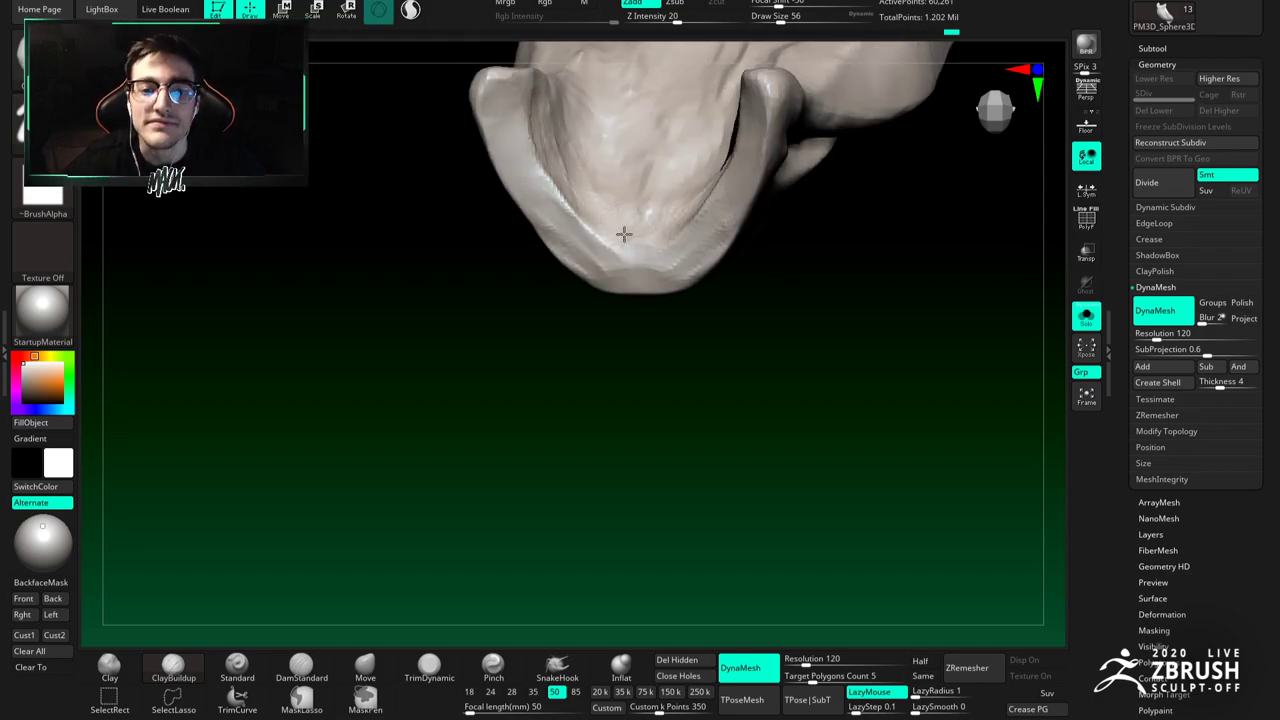
Step: Smooth and pinch the thickened neck rim, and update the torso's DynaMesh at resolution 120
{"action": "mouse_move", "coordinate": [623, 177]}
{"action": "right_mouse_down"}
{"action": "mouse_move", "coordinate": [606, 154]}
{"action": "mouse_move", "coordinate": [520, 306]}
{"action": "mouse_move", "coordinate": [557, 323]}
{"action": "right_mouse_up"}
{"action": "left_click", "coordinate": [493, 665]}
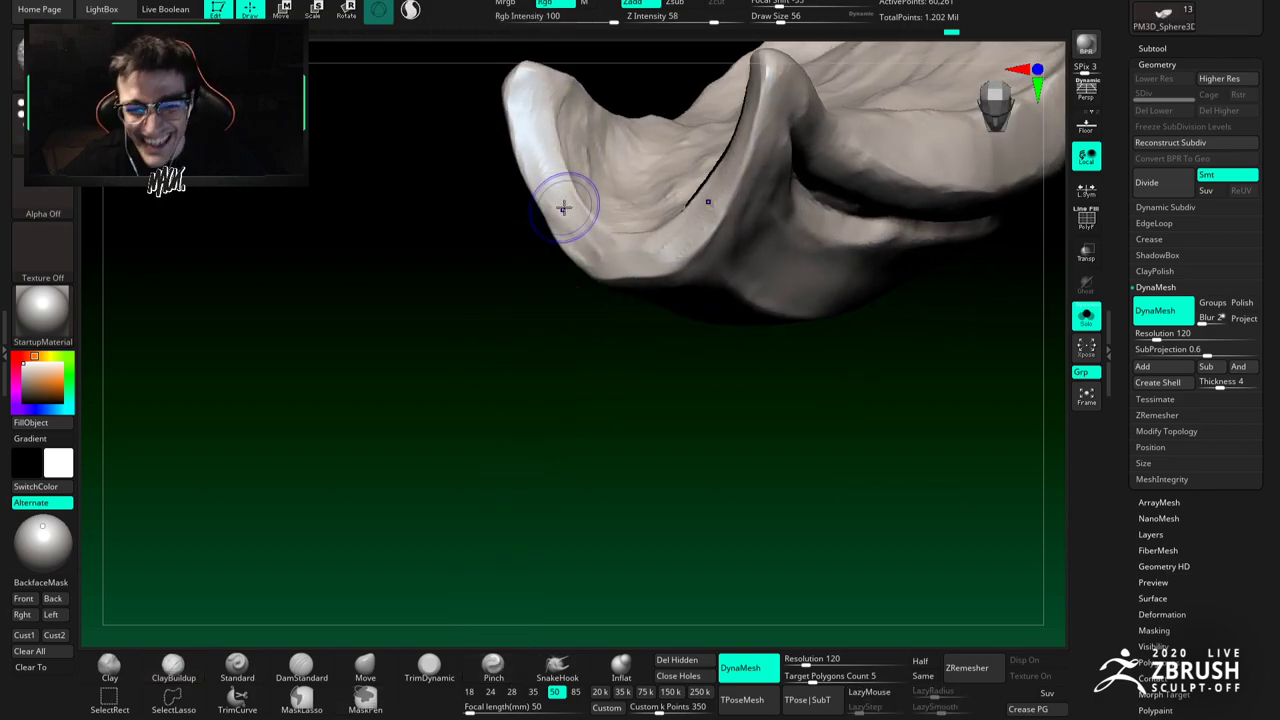
{"action": "mouse_move", "coordinate": [566, 214]}
{"action": "right_mouse_down"}
{"action": "mouse_move", "coordinate": [591, 171]}
{"action": "mouse_move", "coordinate": [764, 350]}
{"action": "mouse_move", "coordinate": [738, 236]}
{"action": "right_mouse_up"}
{"action": "left_click_drag", "start_coordinate": [738, 223], "coordinate": [753, 257], "text": "ctrl"}
Step: Cut the torso's side groove deeper and cleaner along its full length with DamStandard at draw size 56
{"action": "mouse_move", "coordinate": [753, 257]}
{"action": "right_mouse_down"}
{"action": "mouse_move", "coordinate": [677, 220]}
{"action": "mouse_move", "coordinate": [649, 257]}
{"action": "mouse_move", "coordinate": [643, 217]}
{"action": "right_mouse_up"}
{"action": "key", "text": "b"}
{"action": "key", "text": "d"}
{"action": "key", "text": "s"}
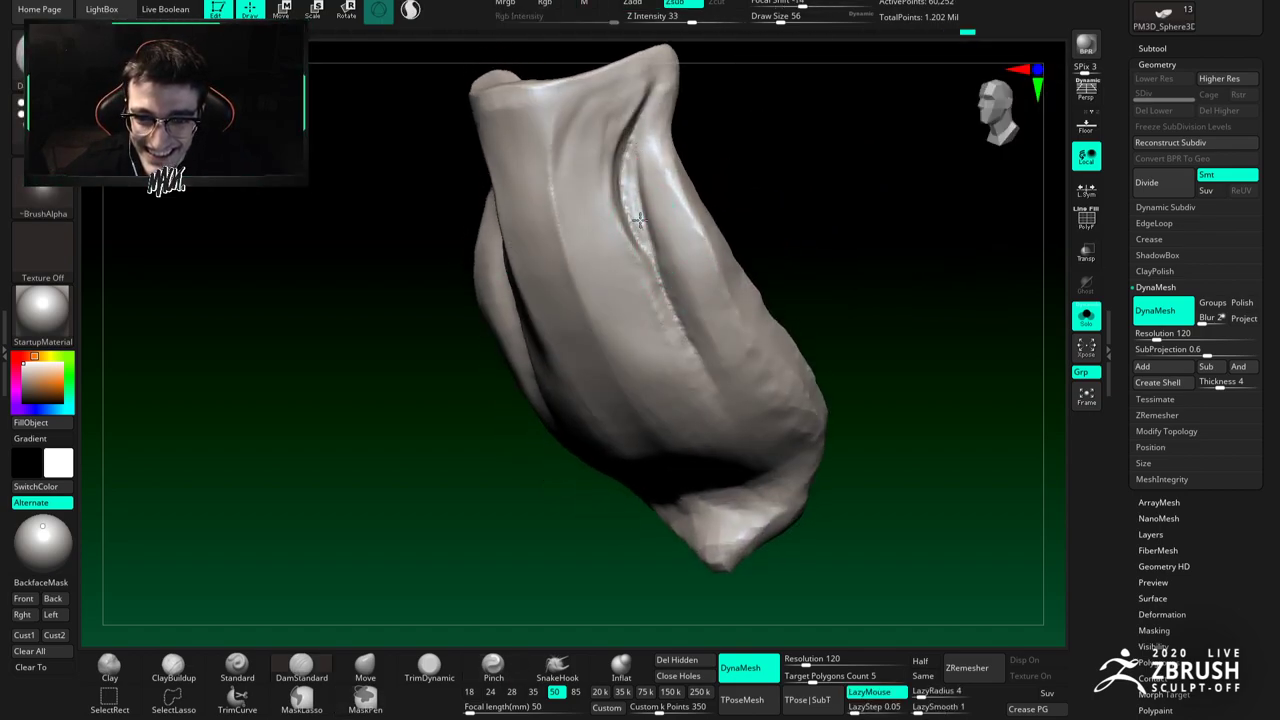
{"action": "mouse_move", "coordinate": [630, 157]}
{"action": "left_mouse_down"}
{"action": "mouse_move", "coordinate": [638, 218]}
{"action": "mouse_move", "coordinate": [629, 160]}
{"action": "left_mouse_up"}
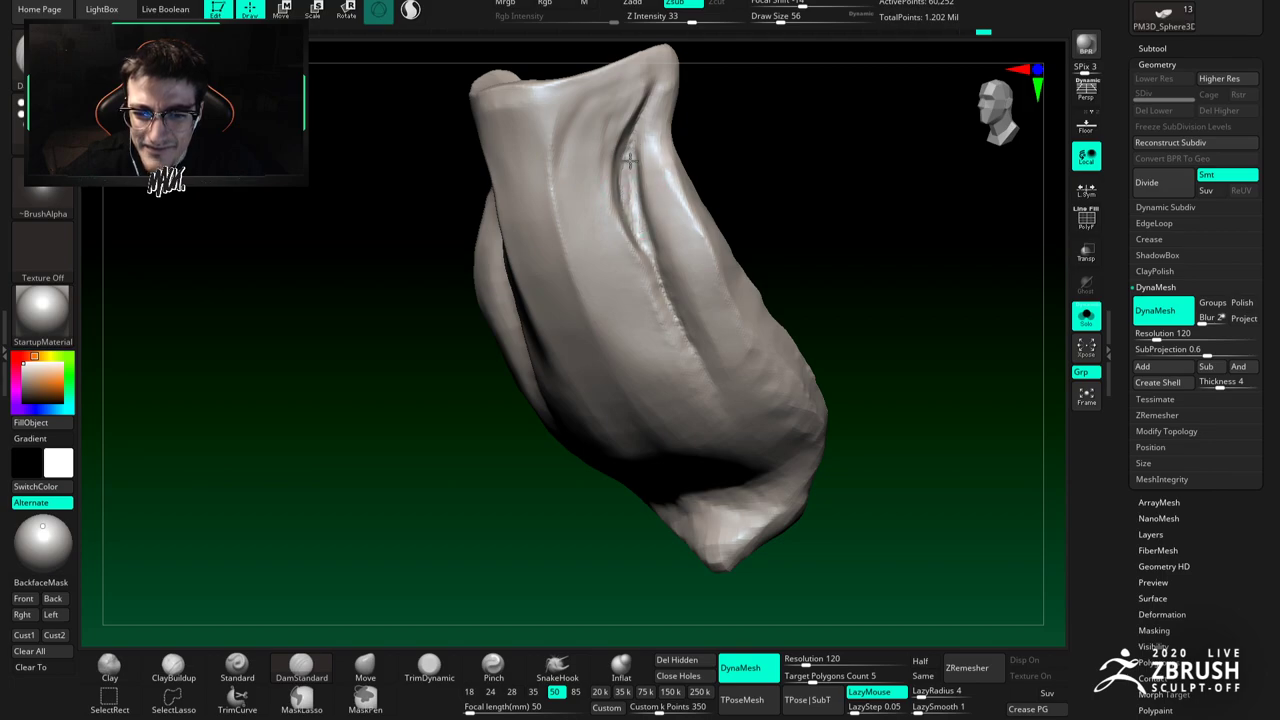
{"action": "mouse_move", "coordinate": [660, 288]}
{"action": "left_mouse_down"}
{"action": "mouse_move", "coordinate": [697, 358]}
{"action": "mouse_move", "coordinate": [637, 331]}
{"action": "left_mouse_up"}
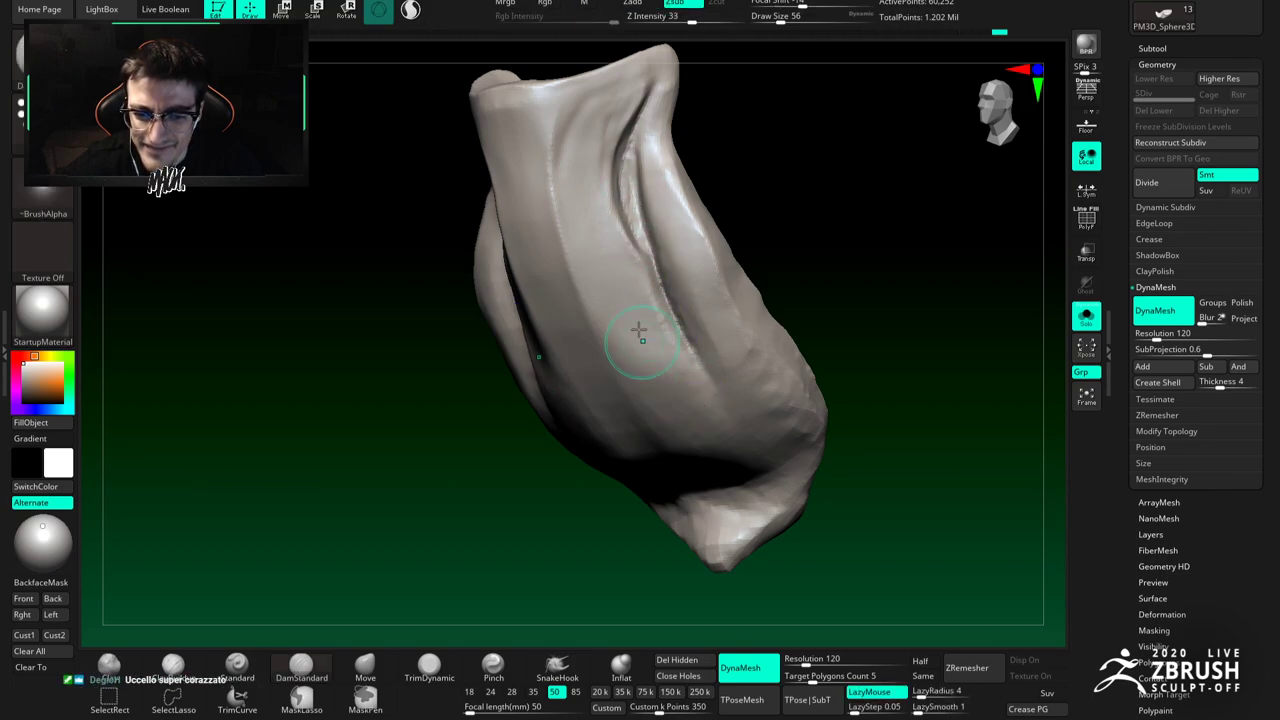
Step: Show the whole bird and adjust the torso's neck area against the surrounding armor with the Move brush
{"action": "right_click_drag", "start_coordinate": [637, 331], "coordinate": [616, 259], "text": "alt"}
{"action": "right_click_drag", "start_coordinate": [707, 277], "coordinate": [660, 215]}
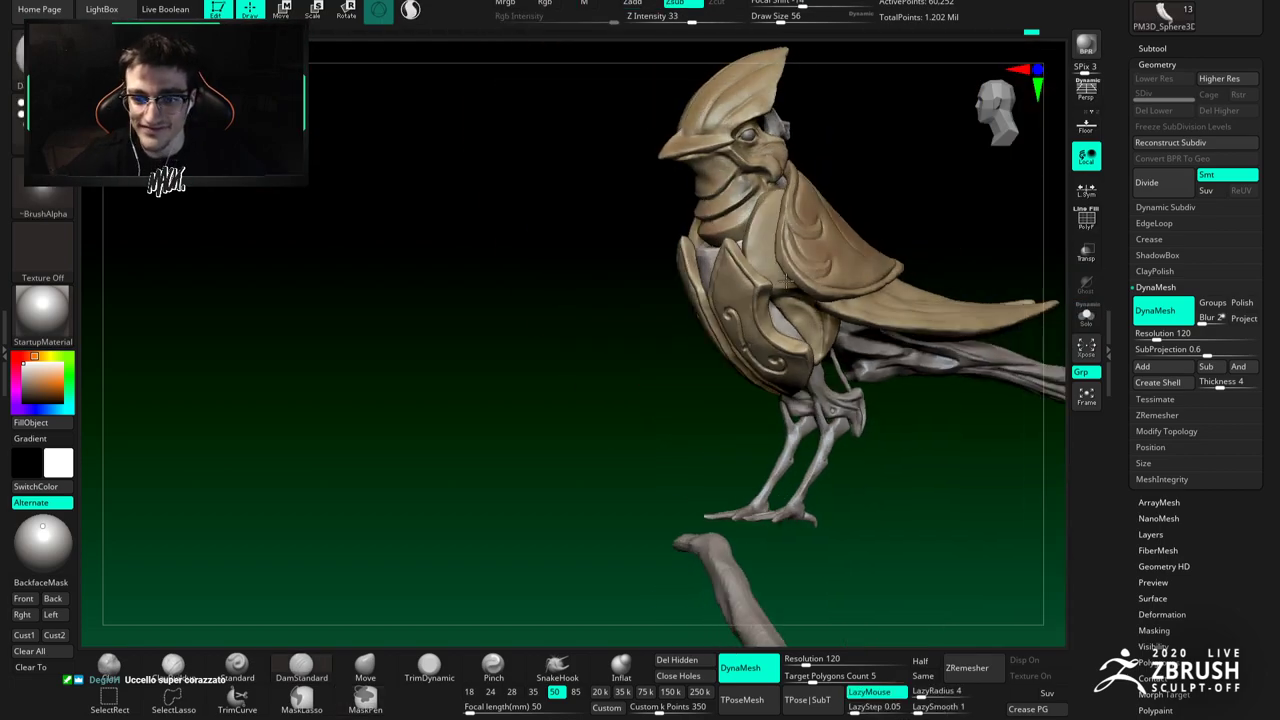
{"action": "mouse_move", "coordinate": [787, 281]}
{"action": "right_mouse_down"}
{"action": "mouse_move", "coordinate": [727, 262]}
{"action": "mouse_move", "coordinate": [714, 287]}
{"action": "mouse_move", "coordinate": [620, 294]}
{"action": "right_mouse_up"}
{"action": "right_click_drag", "start_coordinate": [655, 335], "coordinate": [655, 305], "text": "ctrl"}
{"action": "left_click", "coordinate": [411, 668]}
{"action": "left_click", "coordinate": [384, 665]}
{"action": "mouse_move", "coordinate": [660, 260]}
{"action": "right_mouse_down", "text": "ctrl"}
{"action": "mouse_move", "coordinate": [668, 285]}
{"action": "mouse_move", "coordinate": [664, 268]}
{"action": "right_mouse_up", "text": "ctrl"}
{"action": "key", "text": "space"}
{"action": "left_click_drag", "start_coordinate": [647, 251], "coordinate": [643, 255]}
{"action": "mouse_move", "coordinate": [645, 257]}
{"action": "right_mouse_down"}
{"action": "mouse_move", "coordinate": [663, 328]}
{"action": "mouse_move", "coordinate": [650, 238]}
{"action": "right_mouse_up"}
Step: Isolate the torso and reshape the front inner edge of its neck rim with the Move brush at draw size 41
{"action": "left_click", "coordinate": [1086, 317]}
{"action": "key", "text": "space"}
{"action": "left_click_drag", "start_coordinate": [650, 233], "coordinate": [645, 232]}
{"action": "mouse_move", "coordinate": [645, 232]}
{"action": "right_mouse_down"}
{"action": "mouse_move", "coordinate": [603, 217]}
{"action": "mouse_move", "coordinate": [636, 301]}
{"action": "mouse_move", "coordinate": [648, 288]}
{"action": "right_mouse_up"}
{"action": "key", "text": "space"}
{"action": "left_click_drag", "start_coordinate": [681, 270], "coordinate": [676, 264]}
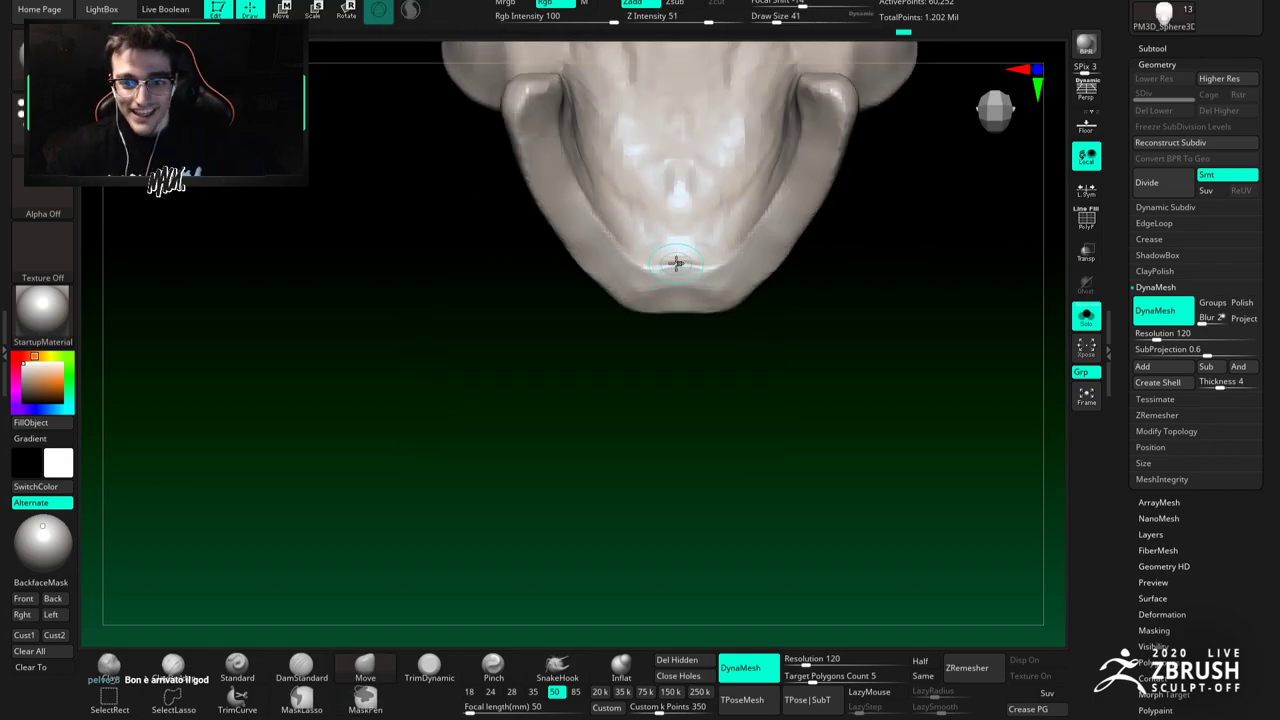
Step: Add volume to the inside and front of the neck rim with ClayBuildup at draw size 87
{"action": "key", "text": "b"}
{"action": "key", "text": "c"}
{"action": "key", "text": "b"}
{"action": "mouse_move", "coordinate": [673, 275]}
{"action": "right_mouse_down"}
{"action": "mouse_move", "coordinate": [680, 240]}
{"action": "mouse_move", "coordinate": [656, 252]}
{"action": "right_mouse_up"}
{"action": "key", "text": "space"}
{"action": "left_click_drag", "start_coordinate": [656, 254], "coordinate": [666, 254]}
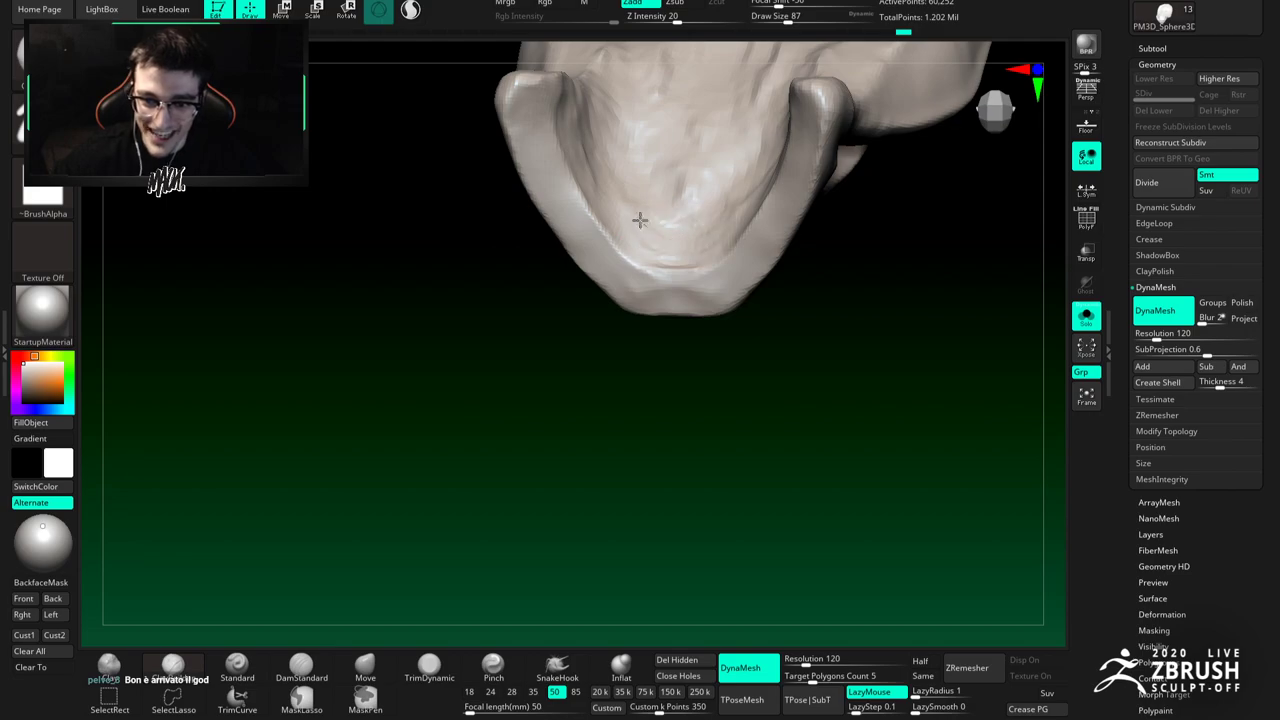
{"action": "right_click_drag", "start_coordinate": [584, 165], "coordinate": [651, 271]}
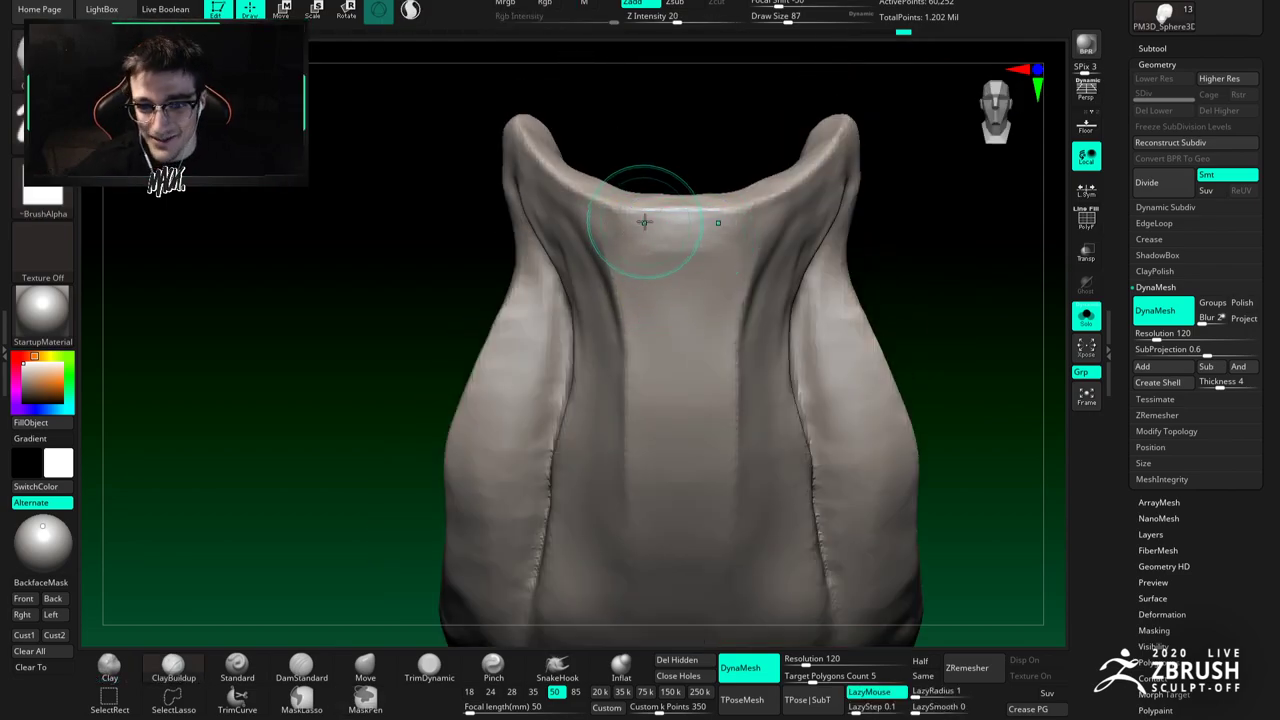
Step: Smooth the front of the neck rim and upper chest at draw size 68, and show the whole bird
{"action": "right_click_drag", "start_coordinate": [644, 222], "coordinate": [684, 196]}
{"action": "key", "text": "space"}
{"action": "left_click_drag", "start_coordinate": [684, 196], "coordinate": [680, 193]}
{"action": "key", "text": "shift"}
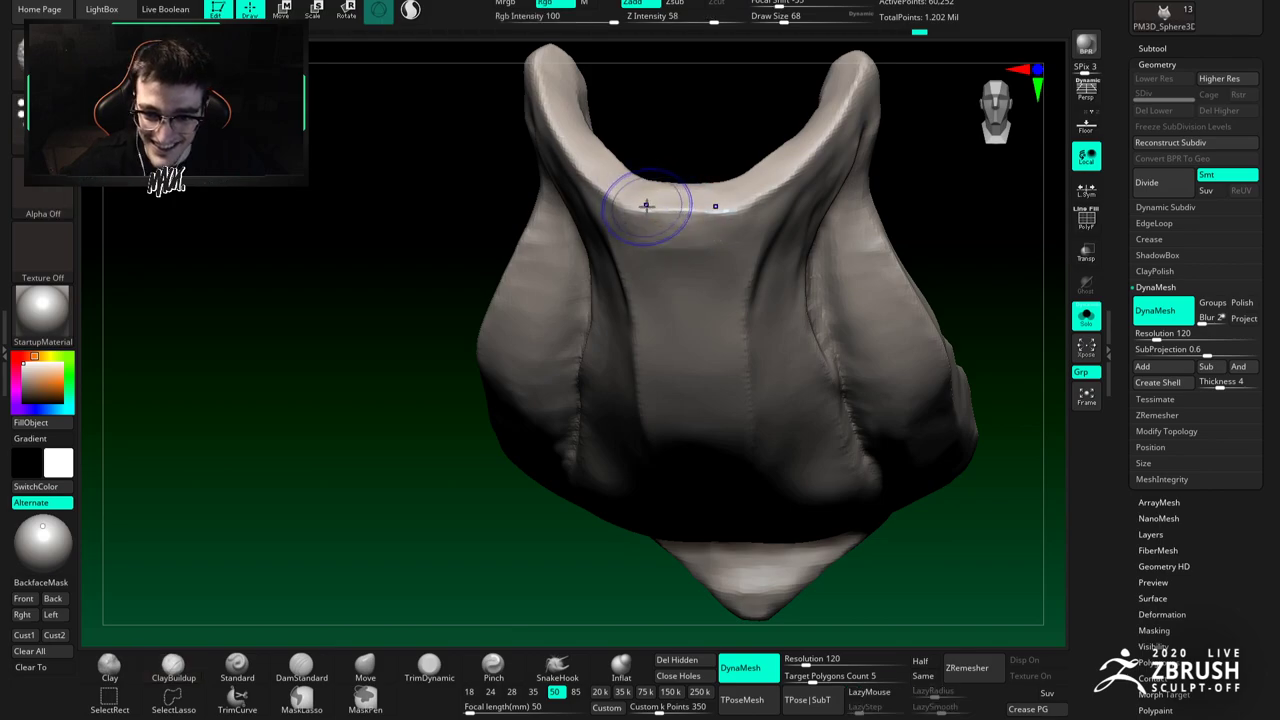
{"action": "left_click_drag", "start_coordinate": [640, 235], "coordinate": [683, 314], "text": "shift"}
{"action": "right_click_drag", "start_coordinate": [683, 314], "coordinate": [690, 215], "text": "ctrl"}
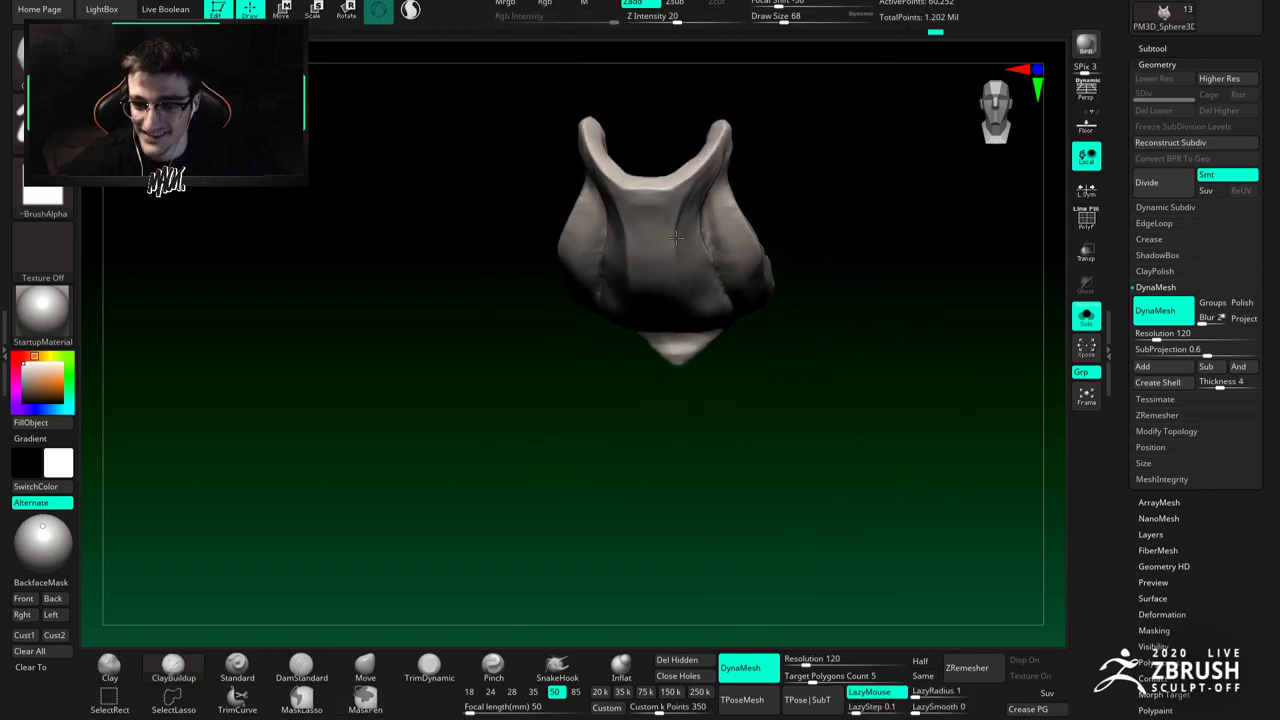
{"action": "mouse_move", "coordinate": [820, 235]}
{"action": "right_mouse_down"}
{"action": "mouse_move", "coordinate": [762, 240]}
{"action": "mouse_move", "coordinate": [691, 163]}
{"action": "mouse_move", "coordinate": [714, 220]}
{"action": "mouse_move", "coordinate": [700, 220]}
{"action": "right_mouse_up"}
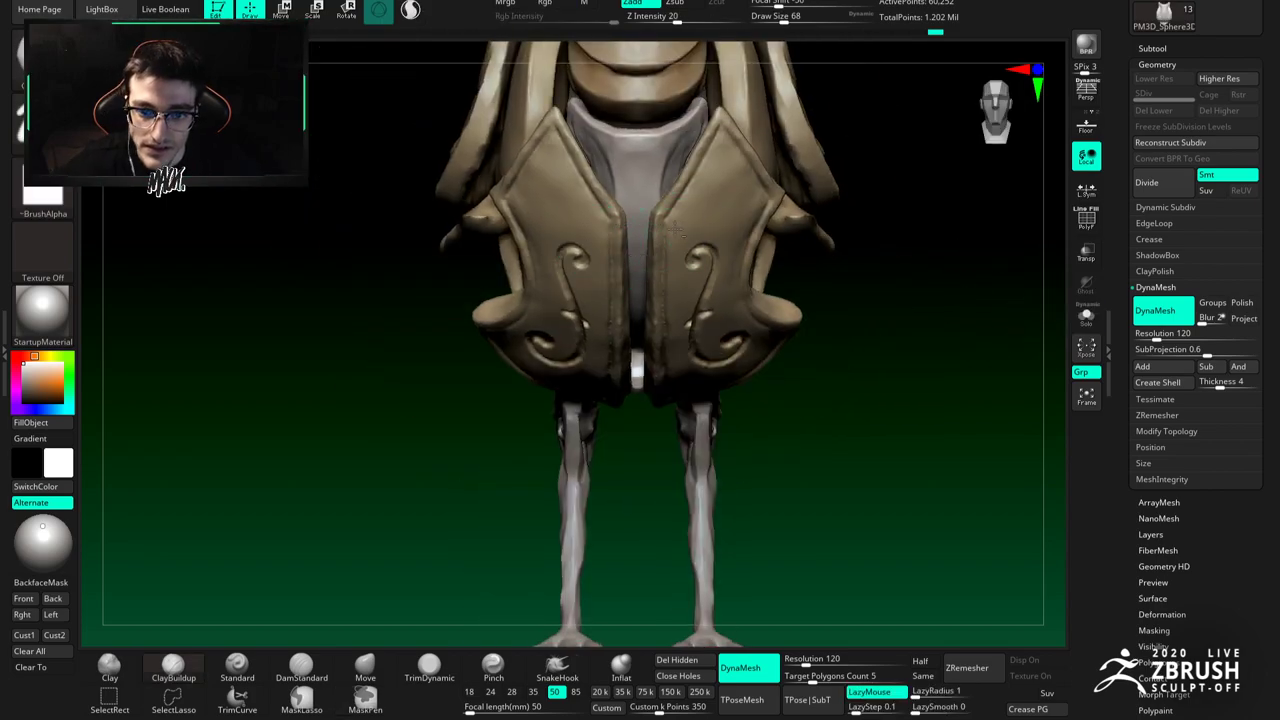
Step: Isolate the two front armor plates and carve a DamStandard groove inside their upper pointed rims at draw size 25
{"action": "left_click", "coordinate": [1086, 315]}
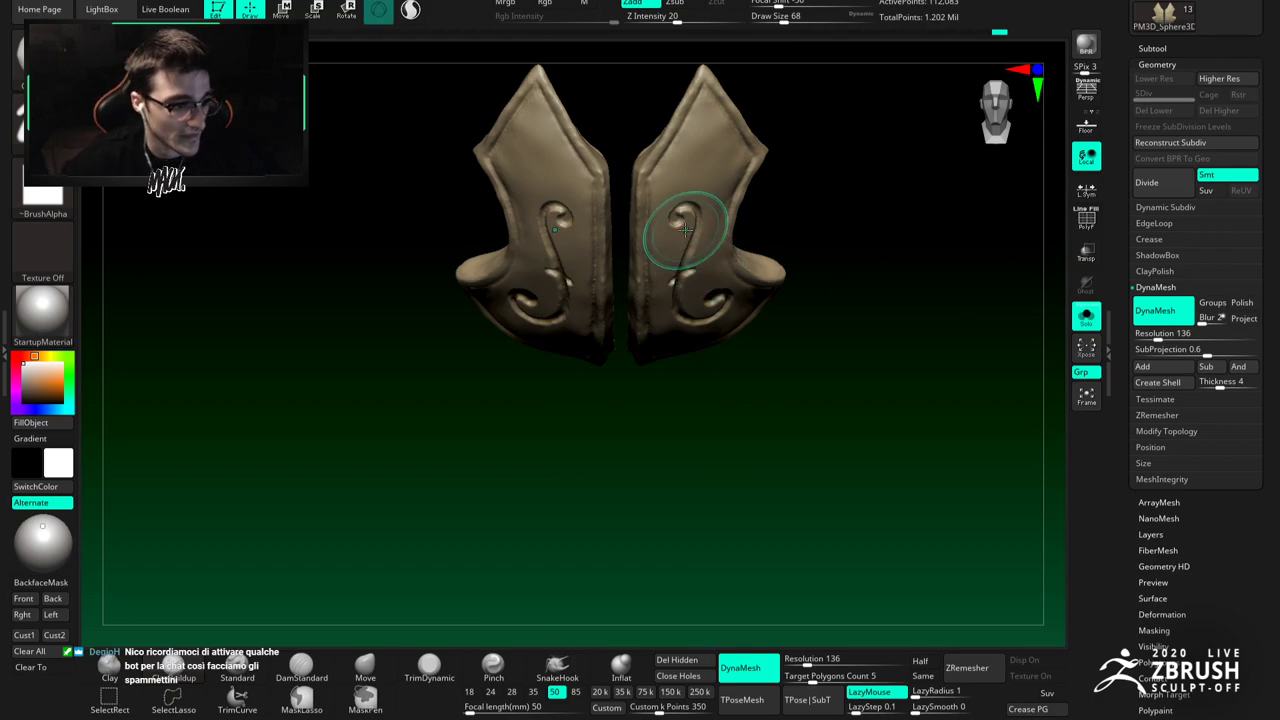
{"action": "mouse_move", "coordinate": [690, 229]}
{"action": "right_mouse_down"}
{"action": "mouse_move", "coordinate": [668, 224]}
{"action": "mouse_move", "coordinate": [677, 200]}
{"action": "right_mouse_up"}
{"action": "key", "text": "space"}
{"action": "left_click_drag", "start_coordinate": [677, 200], "coordinate": [663, 177]}
{"action": "mouse_move", "coordinate": [663, 177]}
{"action": "right_mouse_down", "text": "alt"}
{"action": "mouse_move", "coordinate": [683, 223]}
{"action": "mouse_move", "coordinate": [672, 196]}
{"action": "mouse_move", "coordinate": [690, 160]}
{"action": "right_mouse_up", "text": "alt"}
{"action": "left_click", "coordinate": [305, 666]}
{"action": "key", "text": "space"}
{"action": "left_click_drag", "start_coordinate": [714, 149], "coordinate": [705, 149]}
{"action": "left_click_drag", "start_coordinate": [729, 107], "coordinate": [698, 149]}
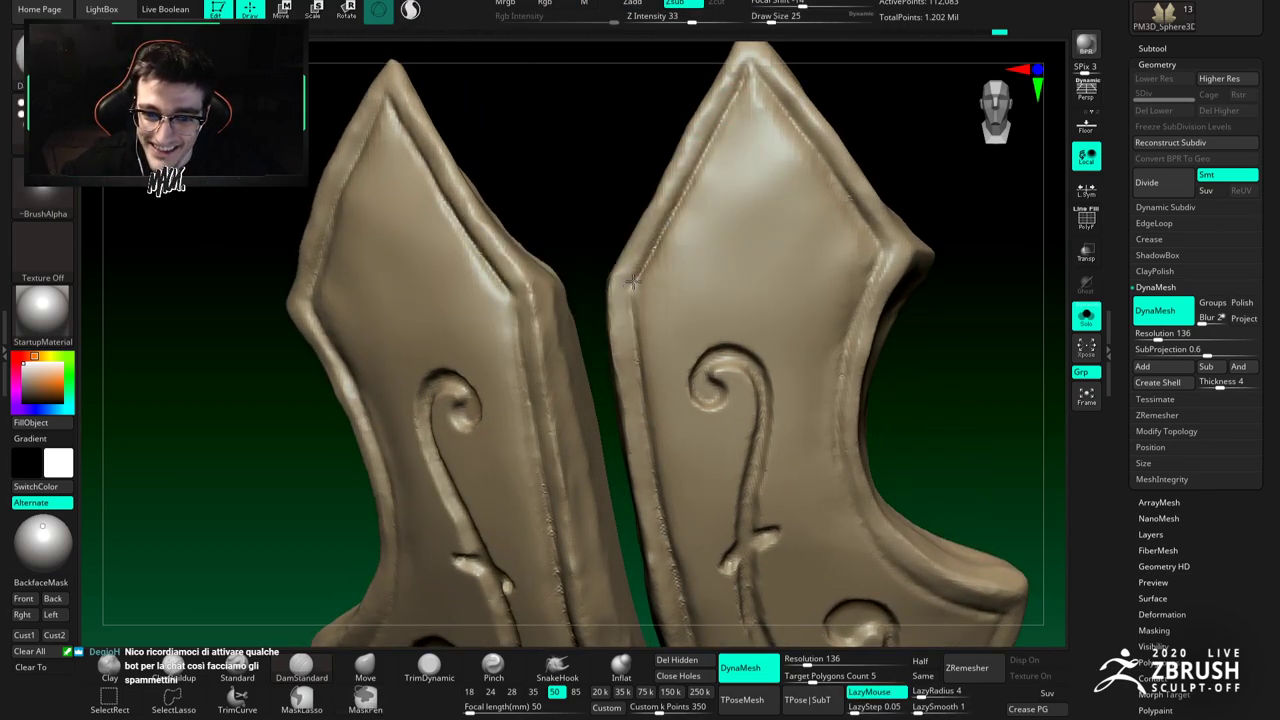
Step: Deepen the groove inside the upper rims along both slanted edges with DamStandard at draw size 37
{"action": "right_click_drag", "start_coordinate": [632, 282], "coordinate": [688, 178]}
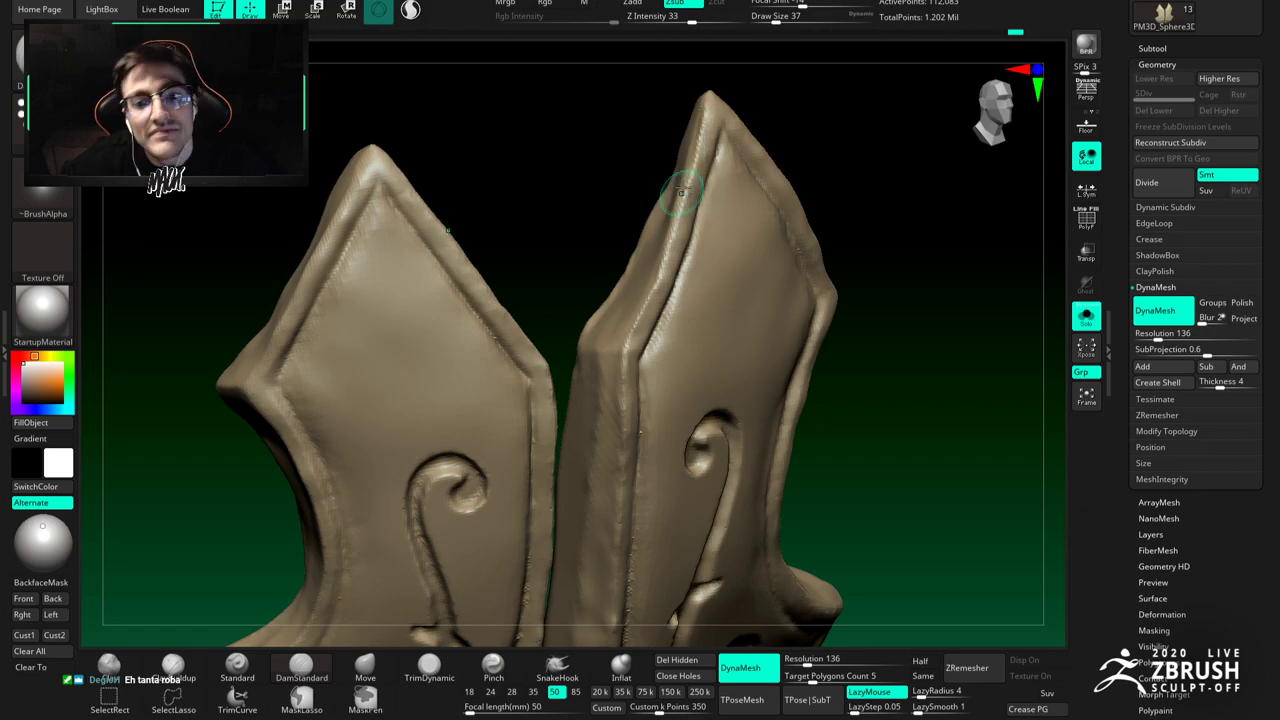
{"action": "right_click_drag", "start_coordinate": [672, 243], "coordinate": [683, 203]}
{"action": "mouse_move", "coordinate": [757, 282]}
{"action": "right_mouse_down"}
{"action": "mouse_move", "coordinate": [718, 249]}
{"action": "mouse_move", "coordinate": [671, 251]}
{"action": "right_mouse_up"}
{"action": "right_click_drag", "start_coordinate": [742, 297], "coordinate": [687, 220], "text": "alt"}
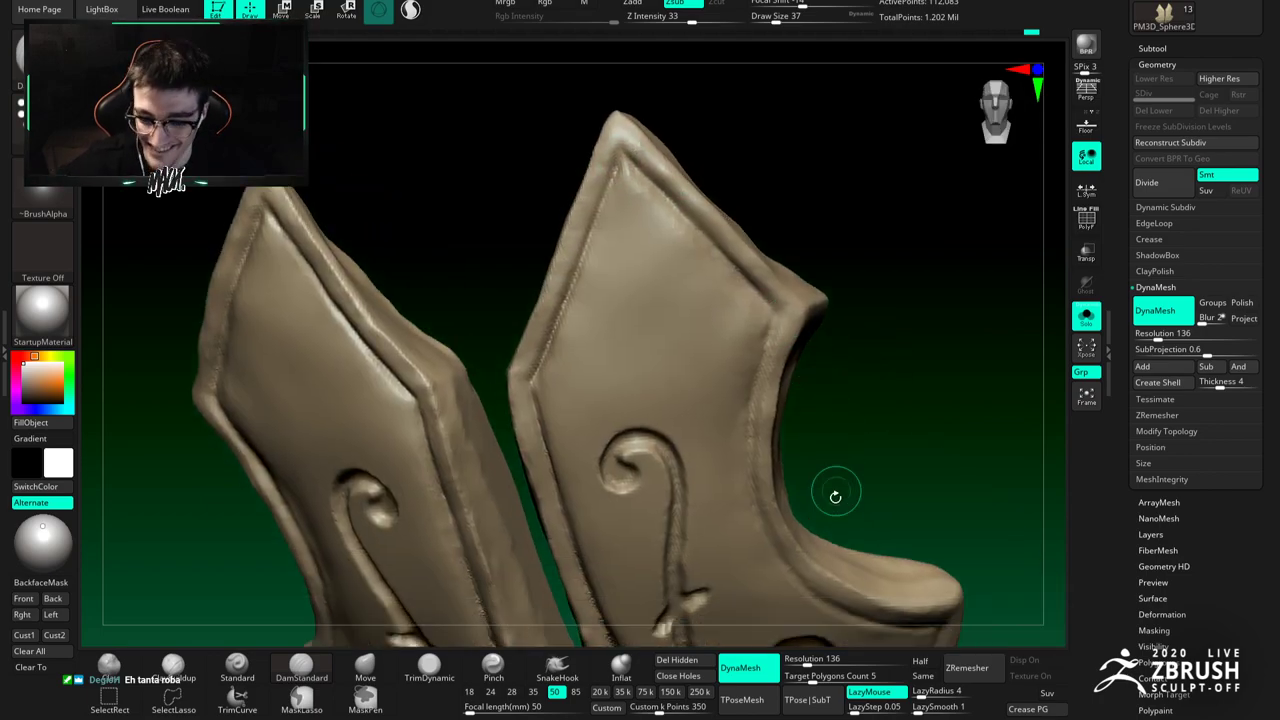
Step: Remesh the plates with DynaMesh at resolution 232 and carve the groove along the upper outer rim down to the corner
{"action": "left_click", "coordinate": [814, 664]}
{"action": "left_click_drag", "start_coordinate": [892, 376], "coordinate": [922, 427], "text": "ctrl"}
{"action": "left_click", "coordinate": [828, 353], "text": "ctrl"}
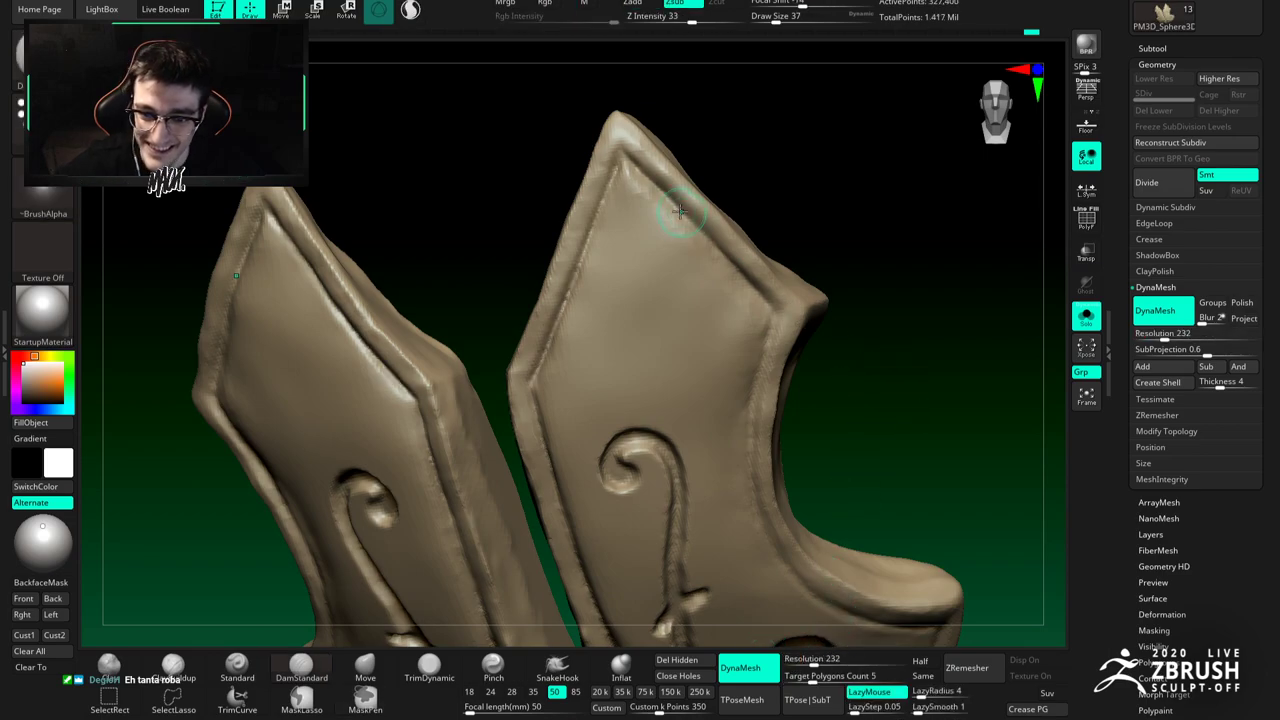
{"action": "left_click_drag", "start_coordinate": [694, 217], "coordinate": [775, 309]}
{"action": "right_click_drag", "start_coordinate": [791, 348], "coordinate": [724, 155], "text": "alt"}
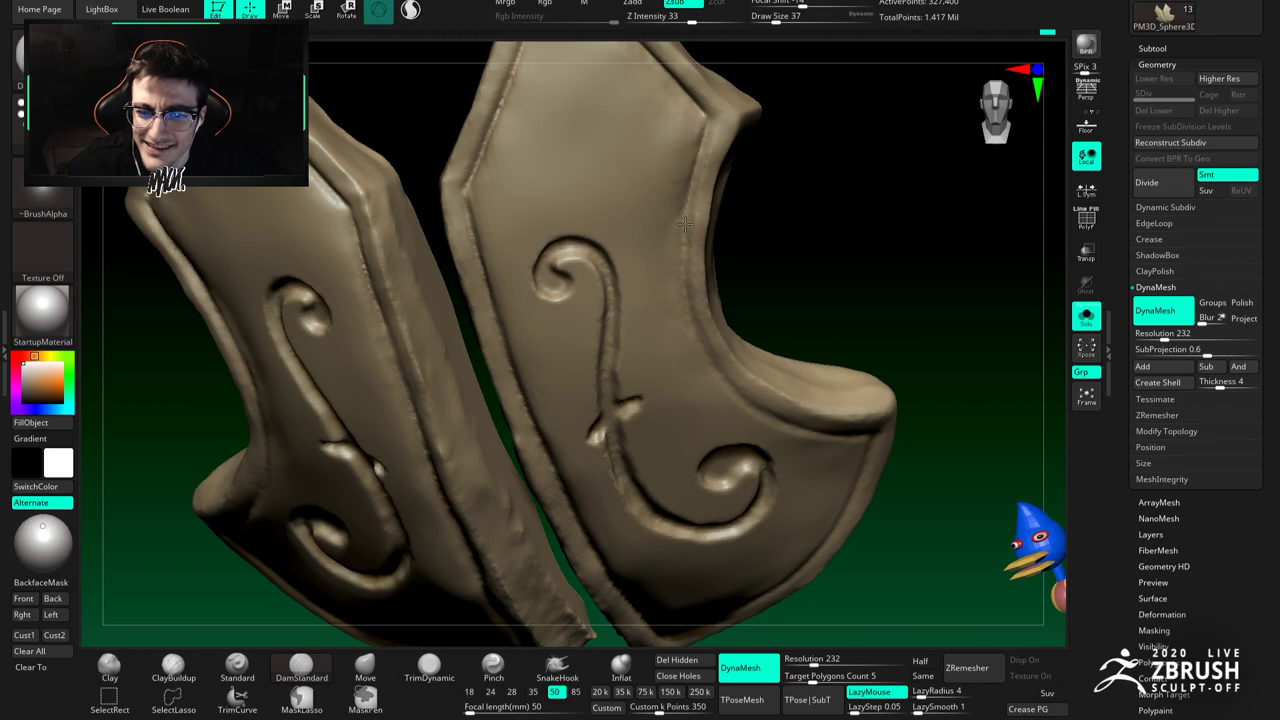
Step: Carve the DamStandard groove along the plates' concave outer edge down to the flared side corner
{"action": "right_click_drag", "start_coordinate": [685, 231], "coordinate": [686, 155]}
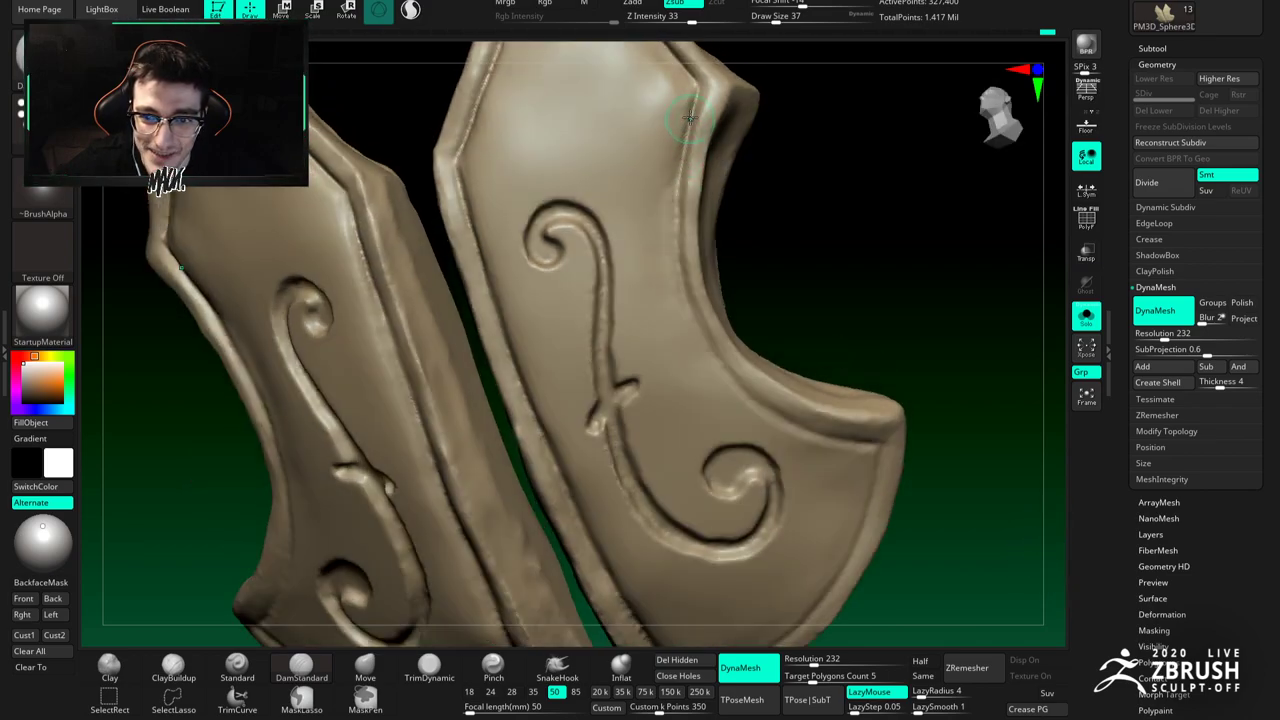
{"action": "left_click_drag", "start_coordinate": [674, 206], "coordinate": [674, 262]}
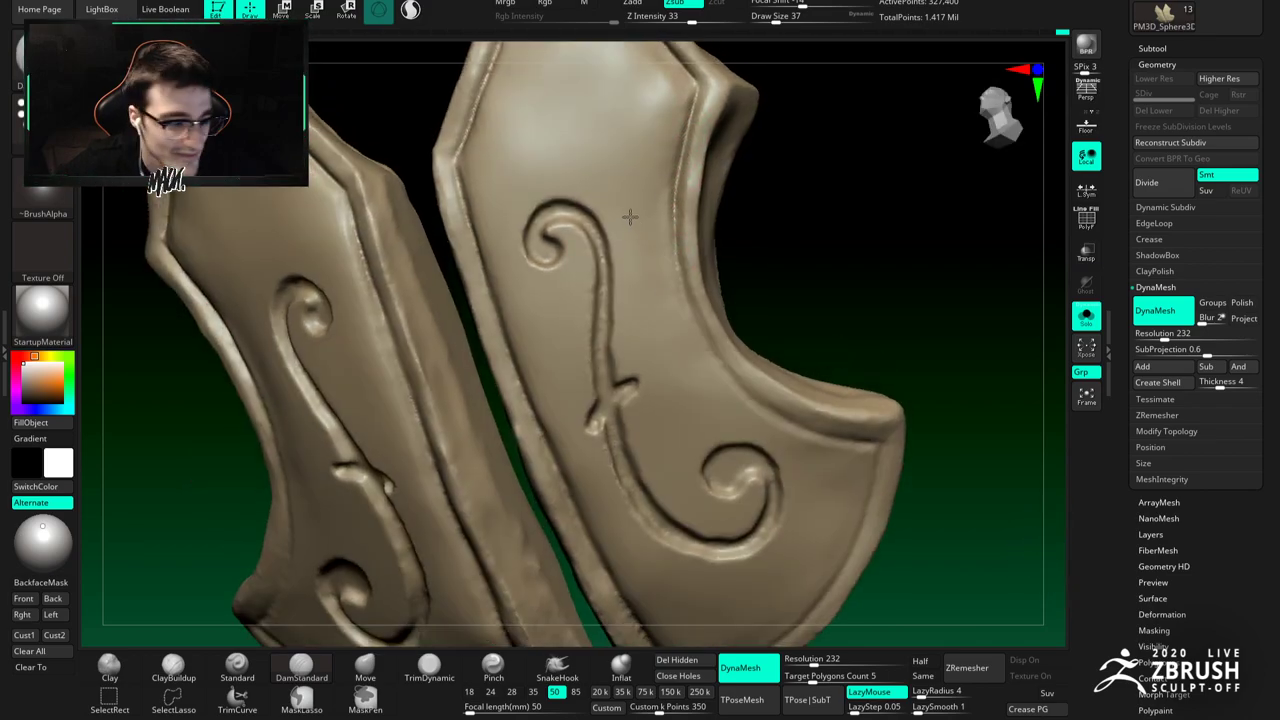
{"action": "right_click_drag", "start_coordinate": [629, 214], "coordinate": [611, 188], "text": "alt"}
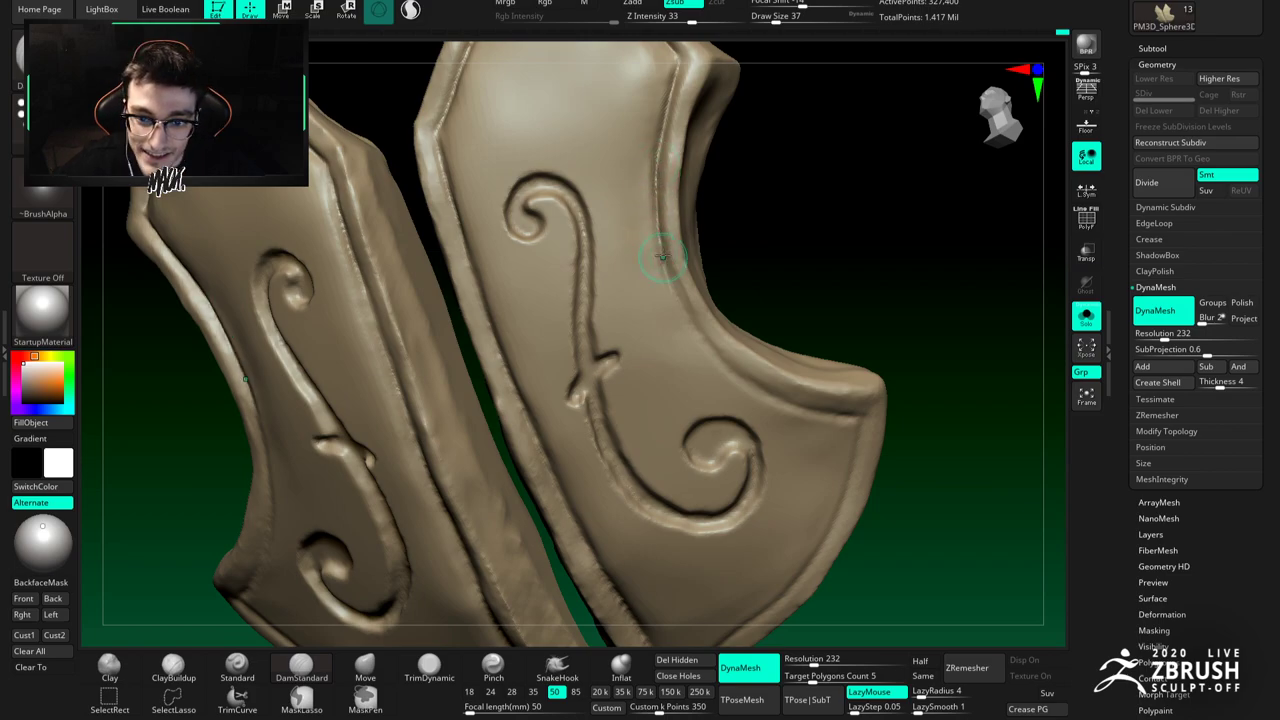
{"action": "right_click_drag", "start_coordinate": [680, 295], "coordinate": [667, 311]}
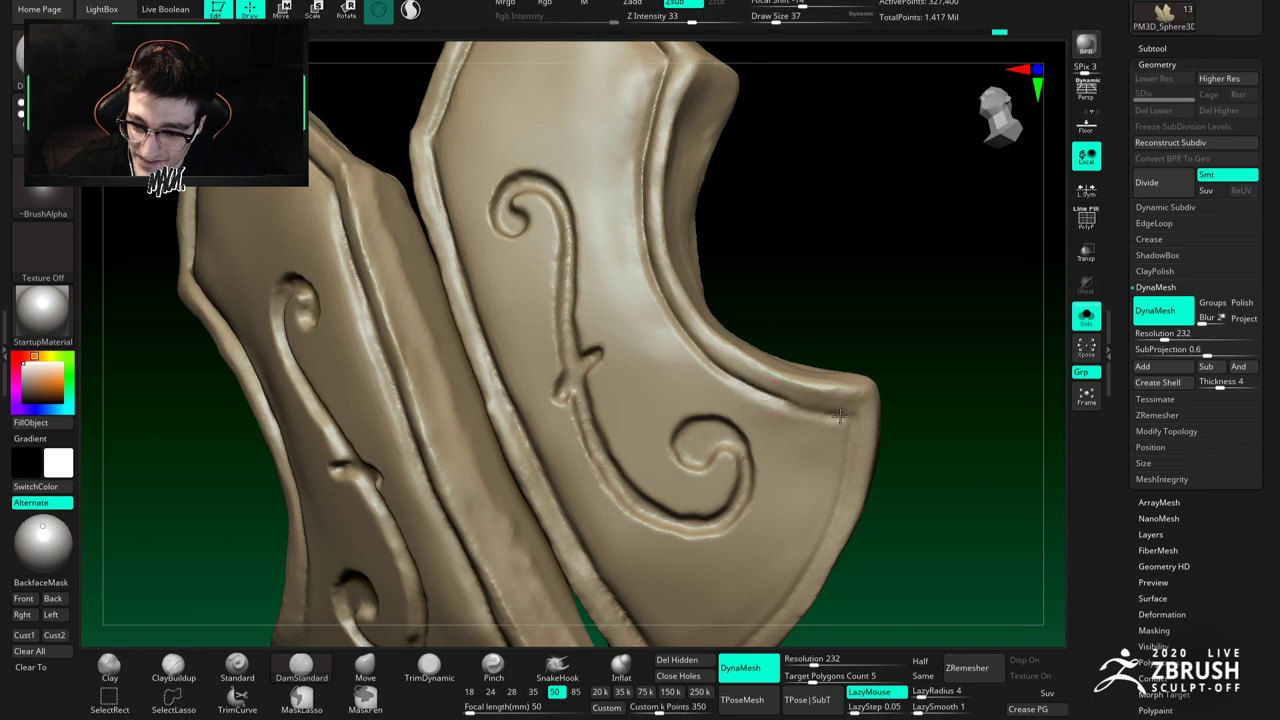
{"action": "right_click_drag", "start_coordinate": [831, 415], "coordinate": [784, 200]}
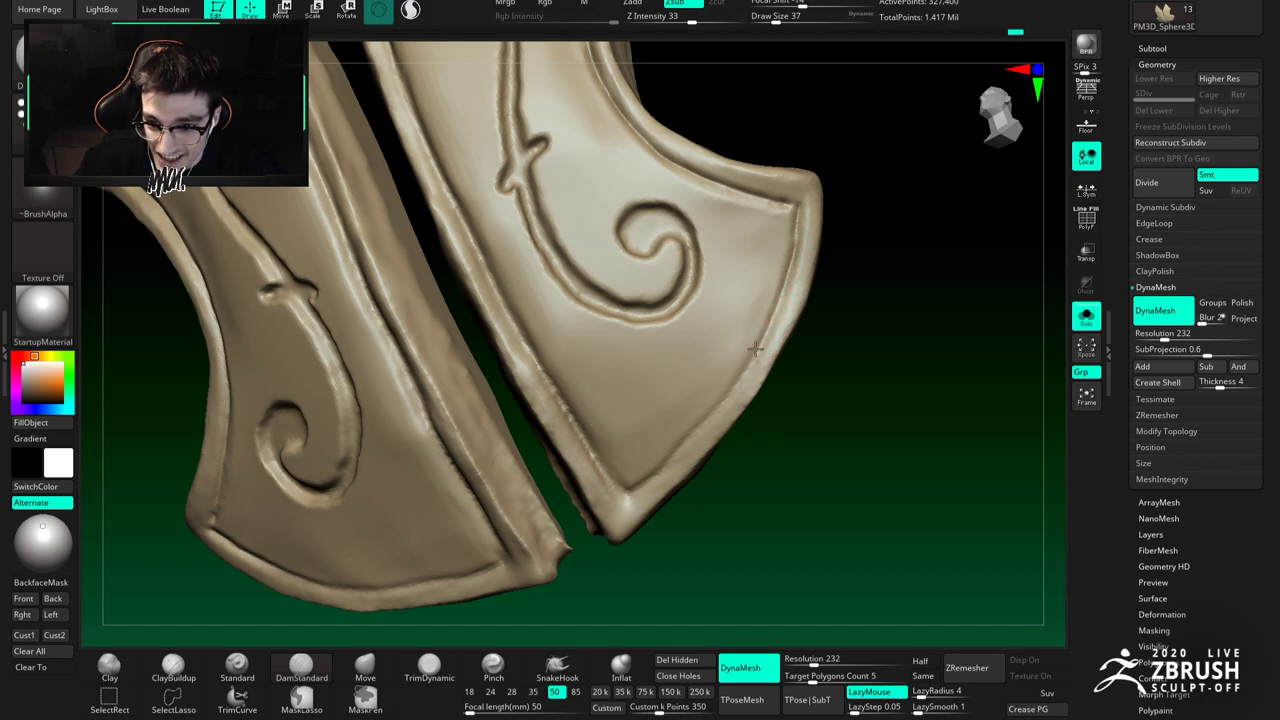
Step: Carve the rim groove along the plates' lower curved border and up the lower inner edge with DamStandard
{"action": "left_click_drag", "start_coordinate": [626, 493], "coordinate": [680, 442]}
{"action": "key", "text": "ctrl+z"}
{"action": "mouse_move", "coordinate": [625, 495]}
{"action": "left_mouse_down"}
{"action": "mouse_move", "coordinate": [724, 401]}
{"action": "mouse_move", "coordinate": [776, 305]}
{"action": "left_mouse_up"}
{"action": "right_click_drag", "start_coordinate": [573, 471], "coordinate": [556, 401]}
{"action": "mouse_move", "coordinate": [539, 370]}
{"action": "left_mouse_down"}
{"action": "mouse_move", "coordinate": [620, 500]}
{"action": "mouse_move", "coordinate": [577, 415]}
{"action": "mouse_move", "coordinate": [595, 428]}
{"action": "left_mouse_up"}
{"action": "mouse_move", "coordinate": [532, 372]}
{"action": "right_mouse_down"}
{"action": "mouse_move", "coordinate": [558, 392]}
{"action": "mouse_move", "coordinate": [537, 363]}
{"action": "mouse_move", "coordinate": [543, 403]}
{"action": "right_mouse_up"}
Step: Try building up the plates' inner rims with ClayBuildup at draw size 37, and undo the strokes
{"action": "key", "text": "2"}
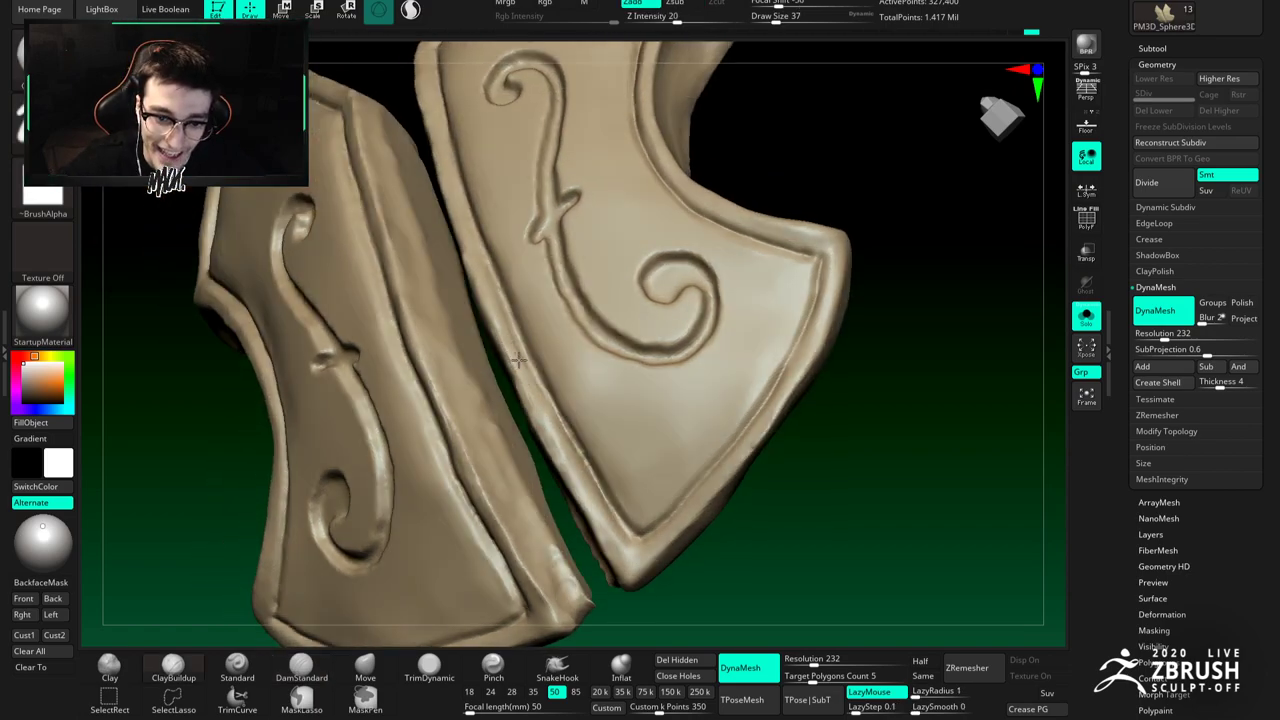
{"action": "key", "text": "ctrl+z"}
{"action": "key", "text": "ctrl+z"}
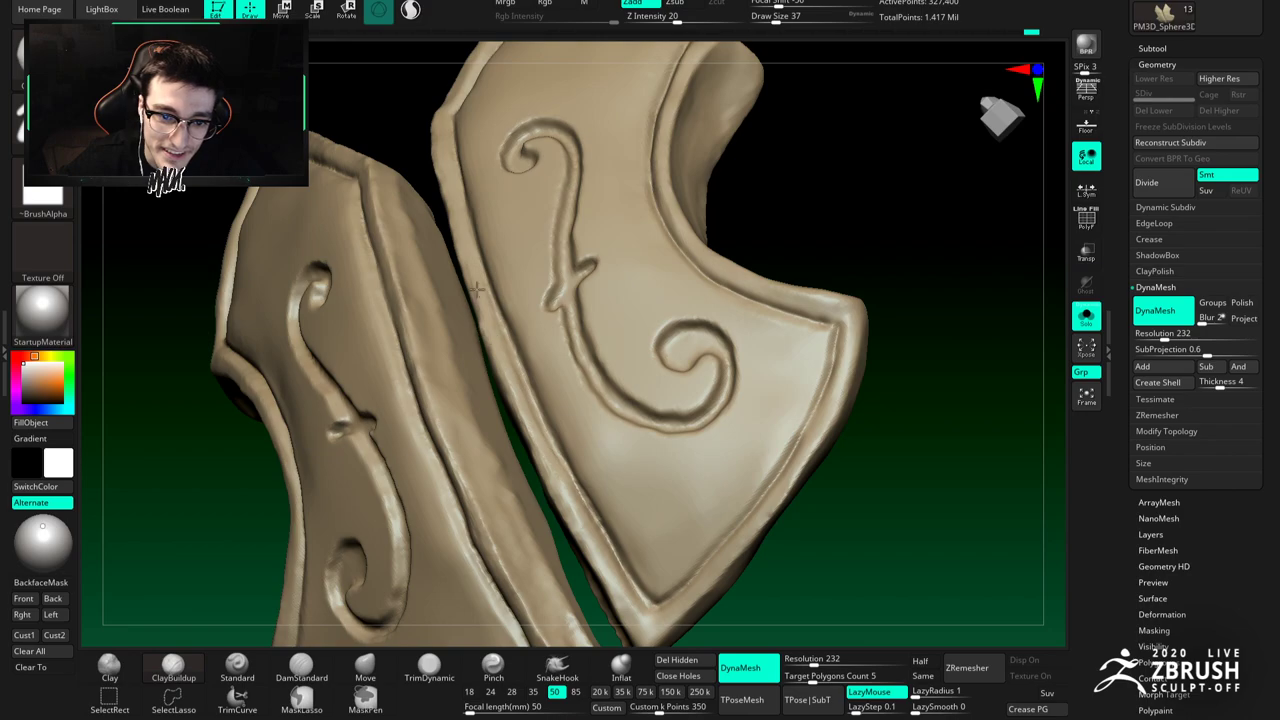
{"action": "key", "text": "ctrl+z"}
{"action": "key", "text": "ctrl+z"}
{"action": "key", "text": "ctrl+z"}
{"action": "key", "text": "ctrl+z"}
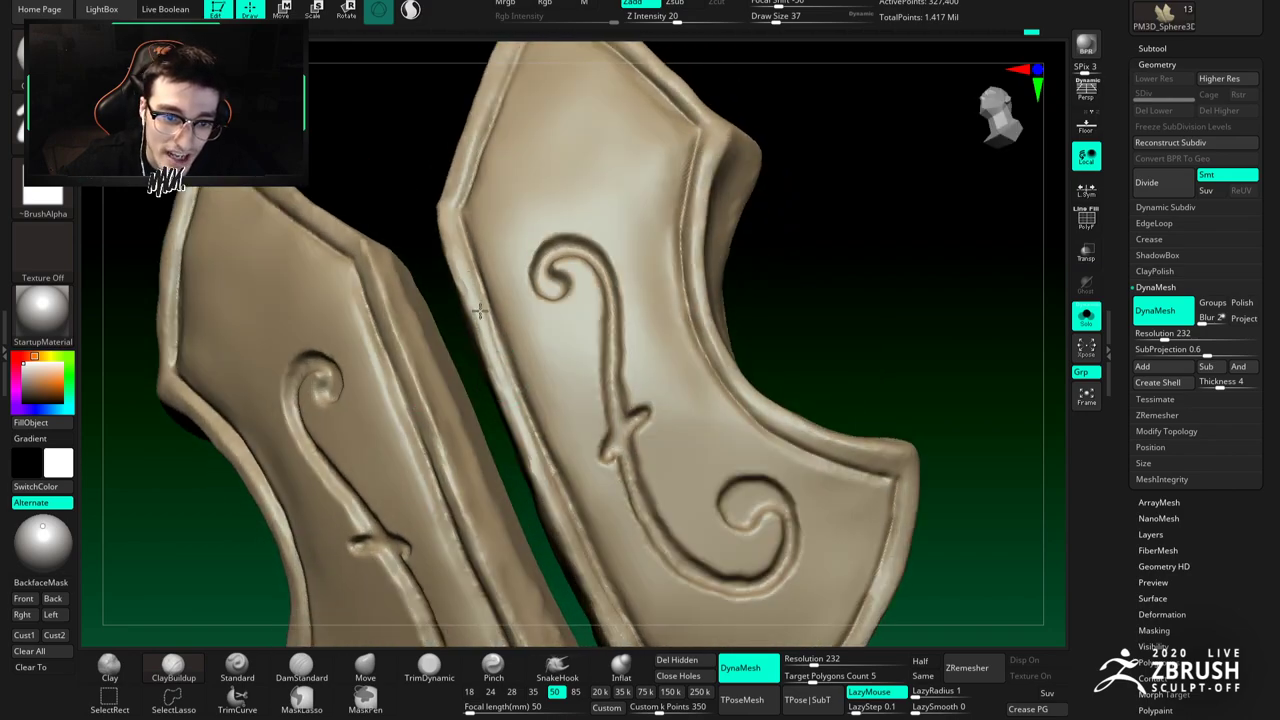
{"action": "key", "text": "ctrl+z"}
{"action": "key", "text": "ctrl+z"}
{"action": "key", "text": "ctrl+z"}
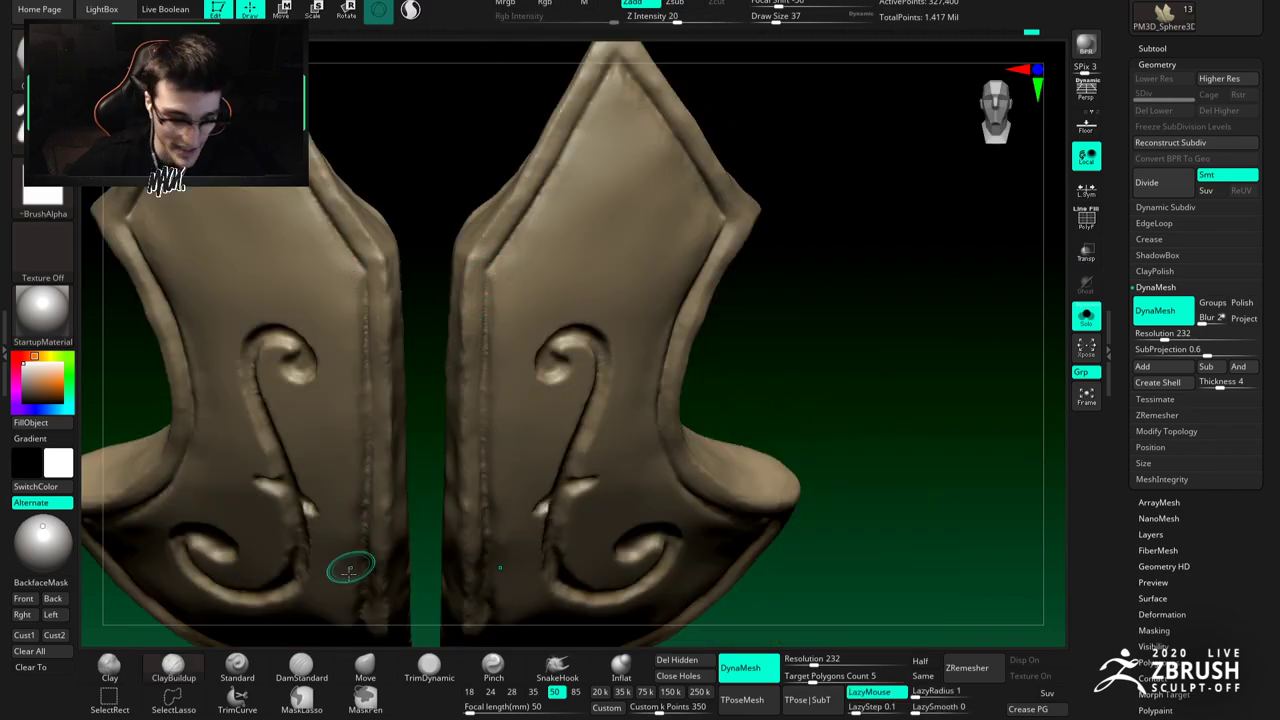
Step: Build up and smooth the upper corner of the plates' inner side faces with ClayBuildup at draw size 54
{"action": "right_click_drag", "start_coordinate": [503, 340], "coordinate": [537, 332]}
{"action": "key", "text": "]"}
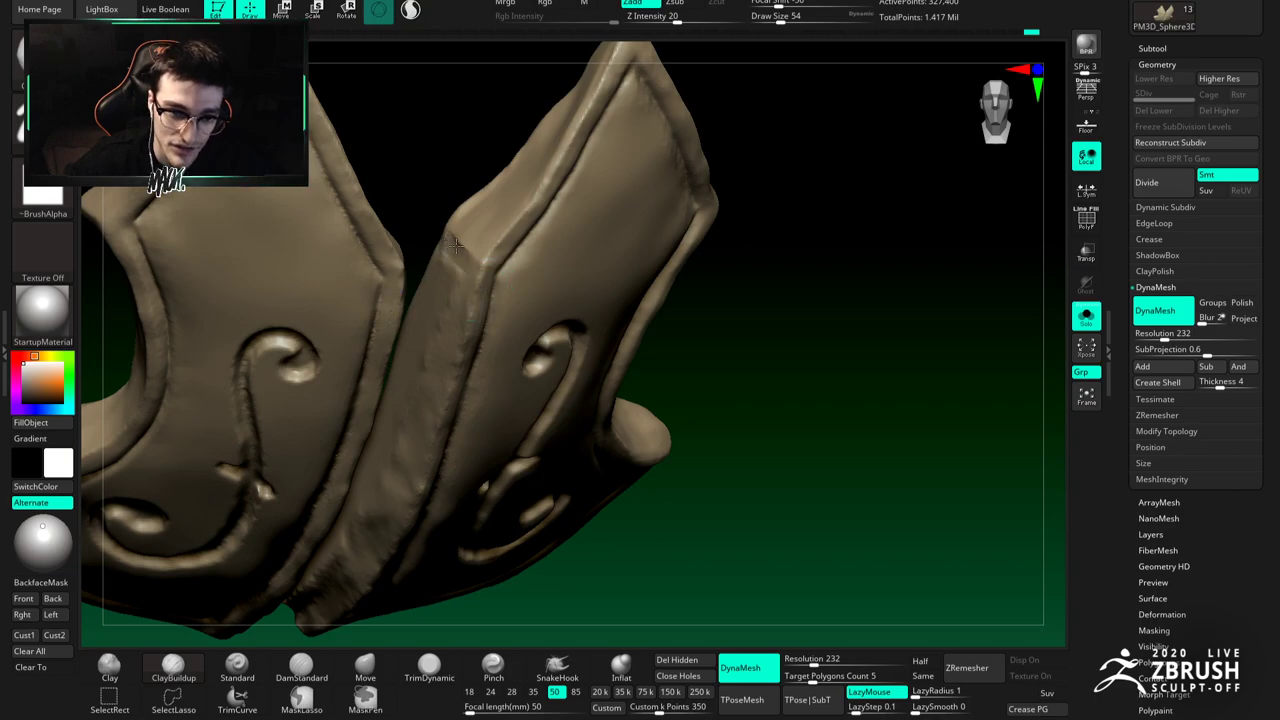
{"action": "key", "text": "ctrl+z"}
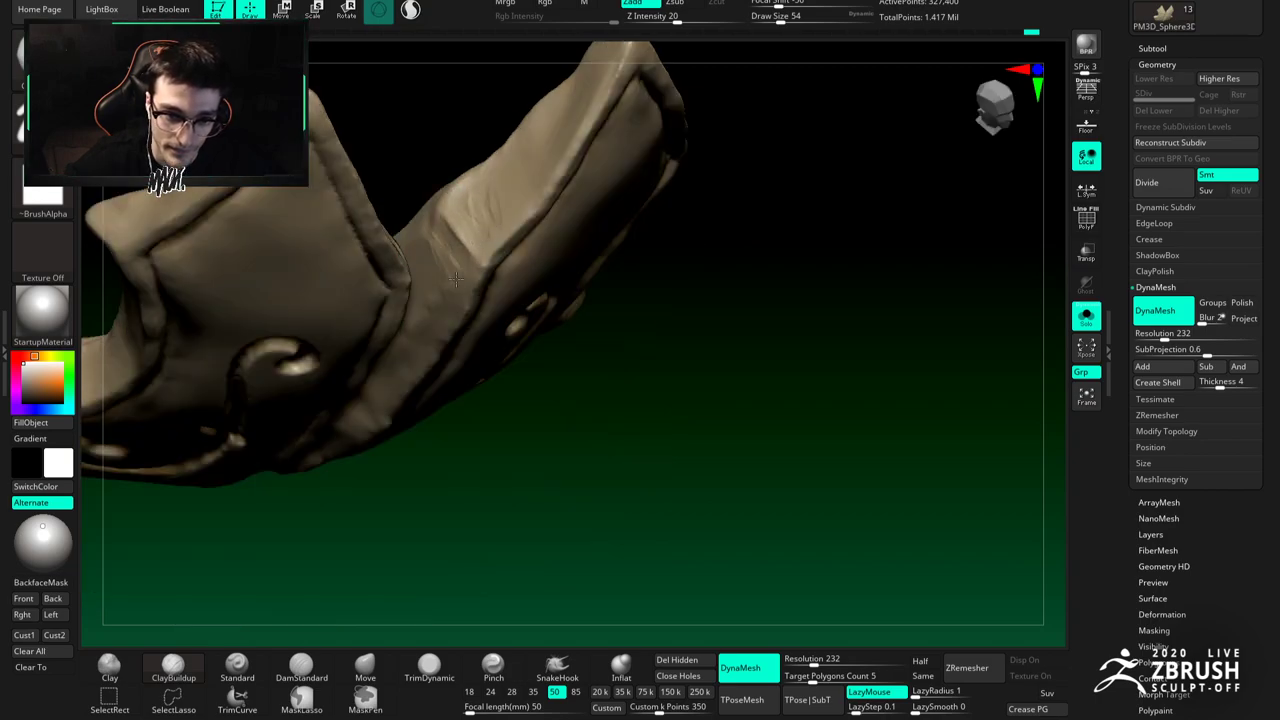
{"action": "left_click_drag", "start_coordinate": [444, 261], "coordinate": [446, 286]}
{"action": "left_click_drag", "start_coordinate": [486, 222], "coordinate": [476, 213], "text": "shift"}
{"action": "mouse_move", "coordinate": [445, 259]}
{"action": "right_mouse_down", "text": "shift"}
{"action": "mouse_move", "coordinate": [480, 272]}
{"action": "mouse_move", "coordinate": [486, 215]}
{"action": "right_mouse_up", "text": "shift"}
Step: Sharpen the upper corner of the plates' inner rims with Pinch at draw size 54, undoing unwanted strokes and smoothing the area
{"action": "left_click", "coordinate": [493, 667]}
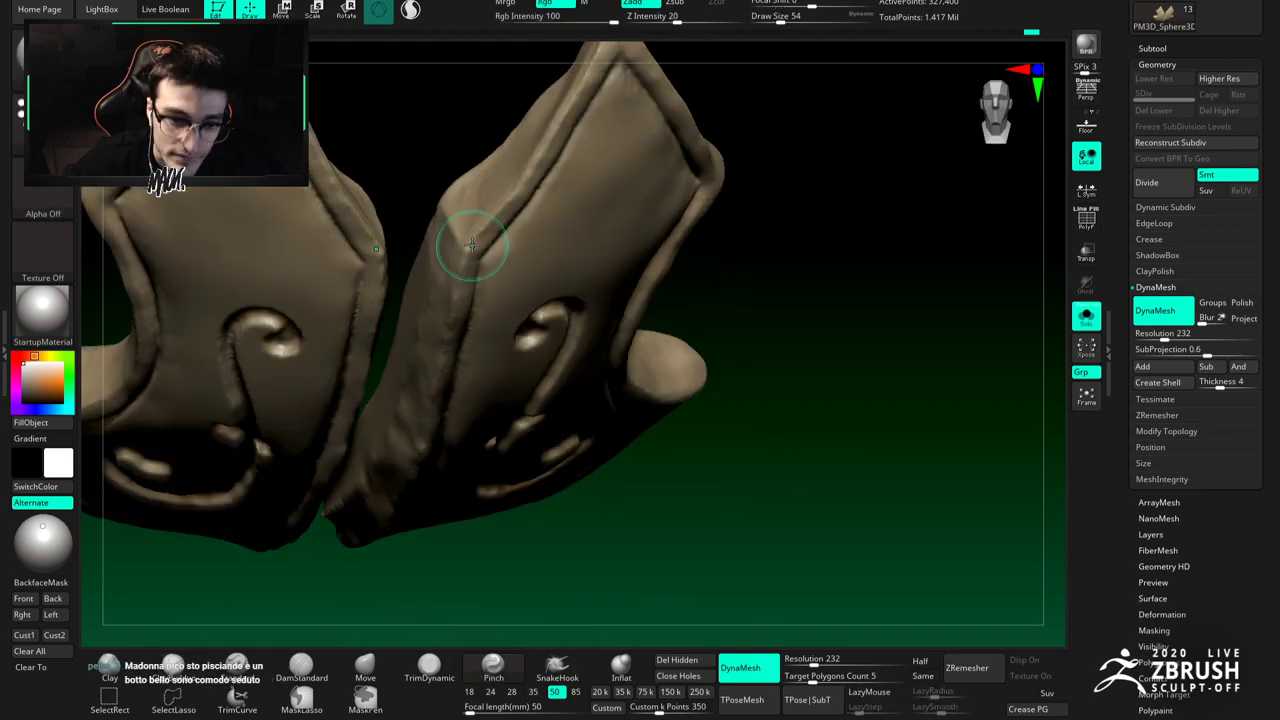
{"action": "key", "text": "ctrl+z"}
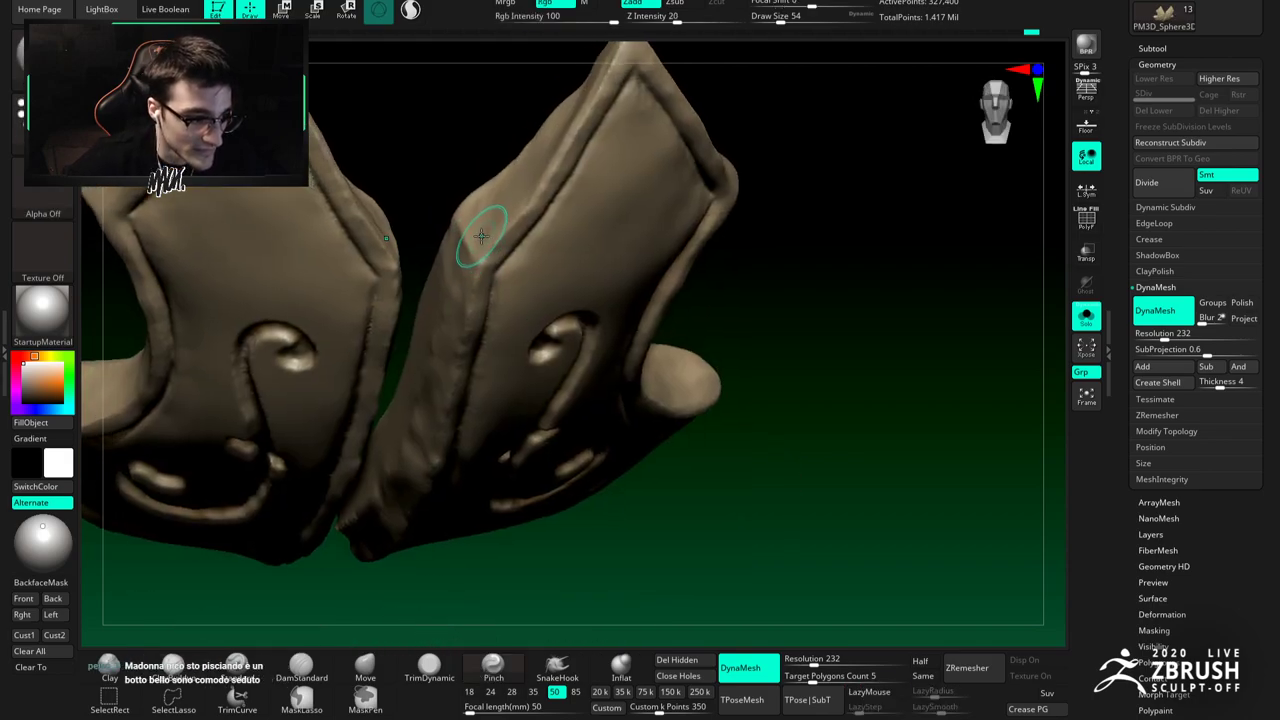
{"action": "key", "text": "ctrl+z"}
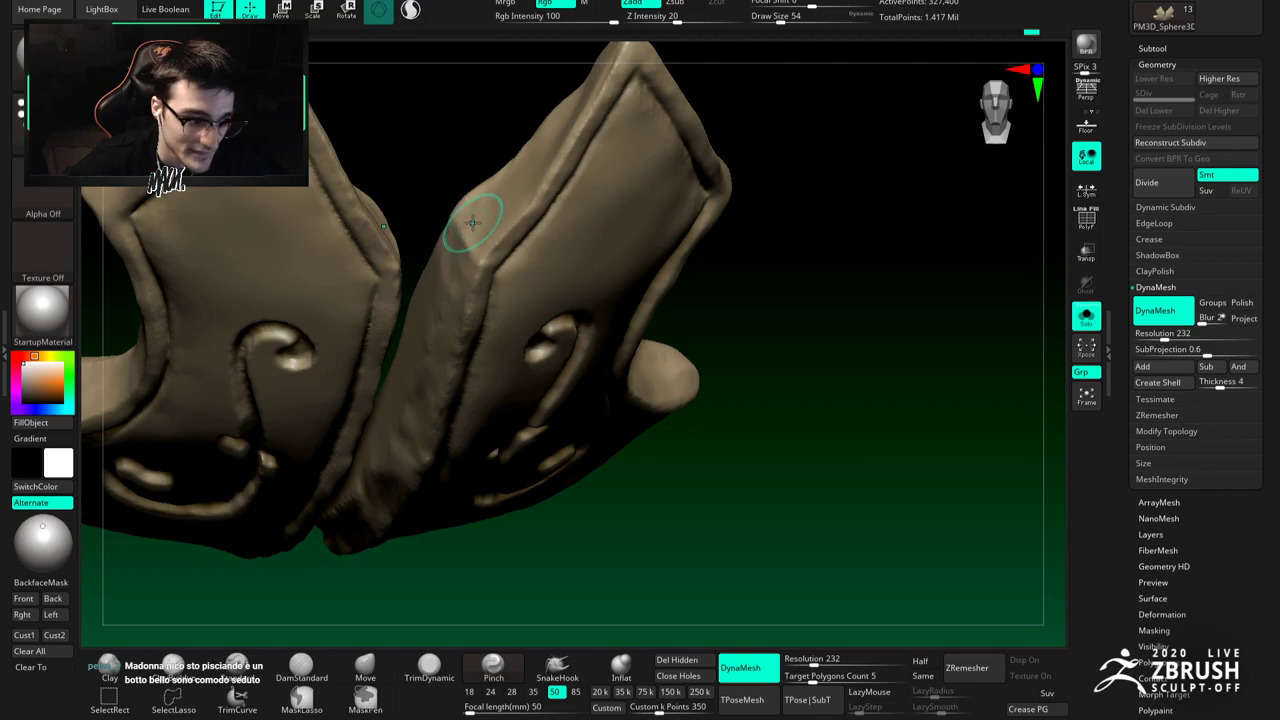
{"action": "key", "text": "ctrl+z"}
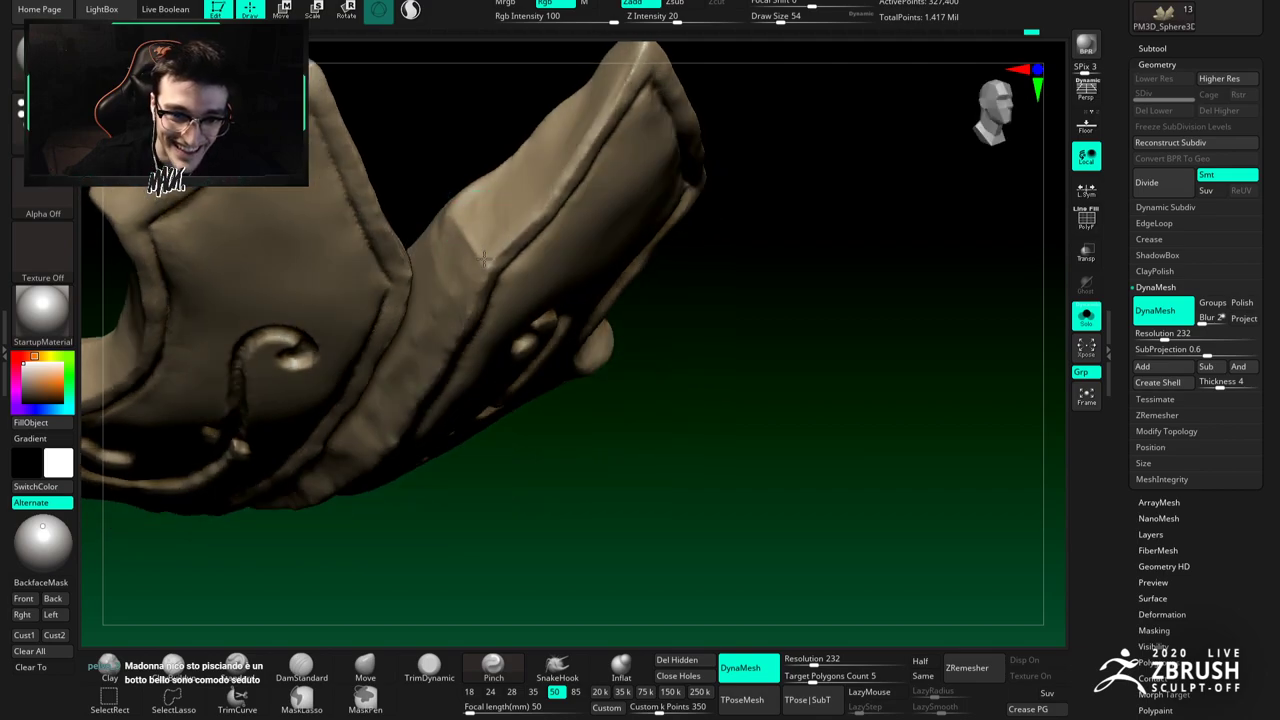
{"action": "left_click_drag", "start_coordinate": [517, 230], "coordinate": [541, 211]}
{"action": "key", "text": "shift"}
{"action": "mouse_move", "coordinate": [472, 287]}
{"action": "right_mouse_down", "text": "shift"}
{"action": "mouse_move", "coordinate": [484, 299]}
{"action": "mouse_move", "coordinate": [507, 267]}
{"action": "right_mouse_up", "text": "shift"}
Step: Adjust the upper part of the plates' inner rims with the Move brush at draw size 68
{"action": "left_click", "coordinate": [365, 667]}
{"action": "key", "text": "space"}
{"action": "left_click_drag", "start_coordinate": [430, 330], "coordinate": [438, 330]}
{"action": "right_click_drag", "start_coordinate": [494, 264], "coordinate": [500, 337]}
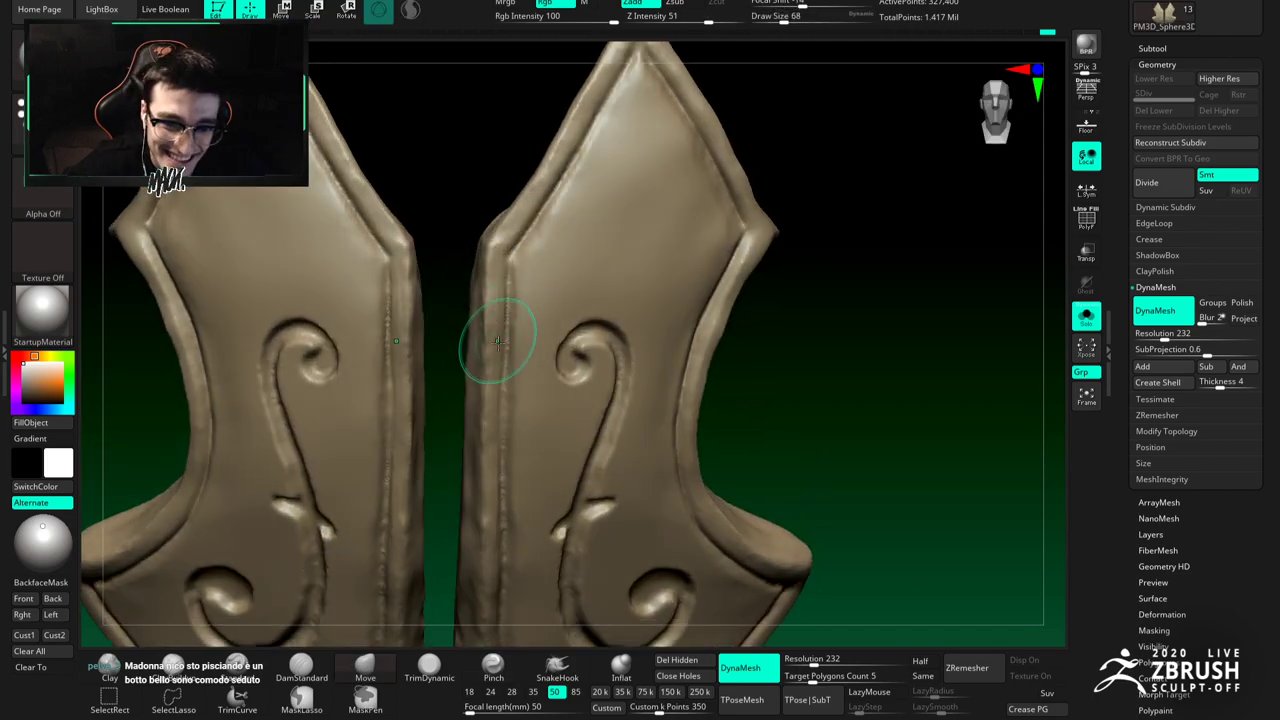
Step: Add volume down the plates' vertical inner rims with ClayBuildup at draw size 65
{"action": "key", "text": "b"}
{"action": "key", "text": "c"}
{"action": "key", "text": "b"}
{"action": "key", "text": "space"}
{"action": "left_click_drag", "start_coordinate": [490, 302], "coordinate": [487, 395]}
{"action": "right_click_drag", "start_coordinate": [484, 409], "coordinate": [482, 263], "text": "alt"}
{"action": "left_click_drag", "start_coordinate": [480, 265], "coordinate": [480, 312]}
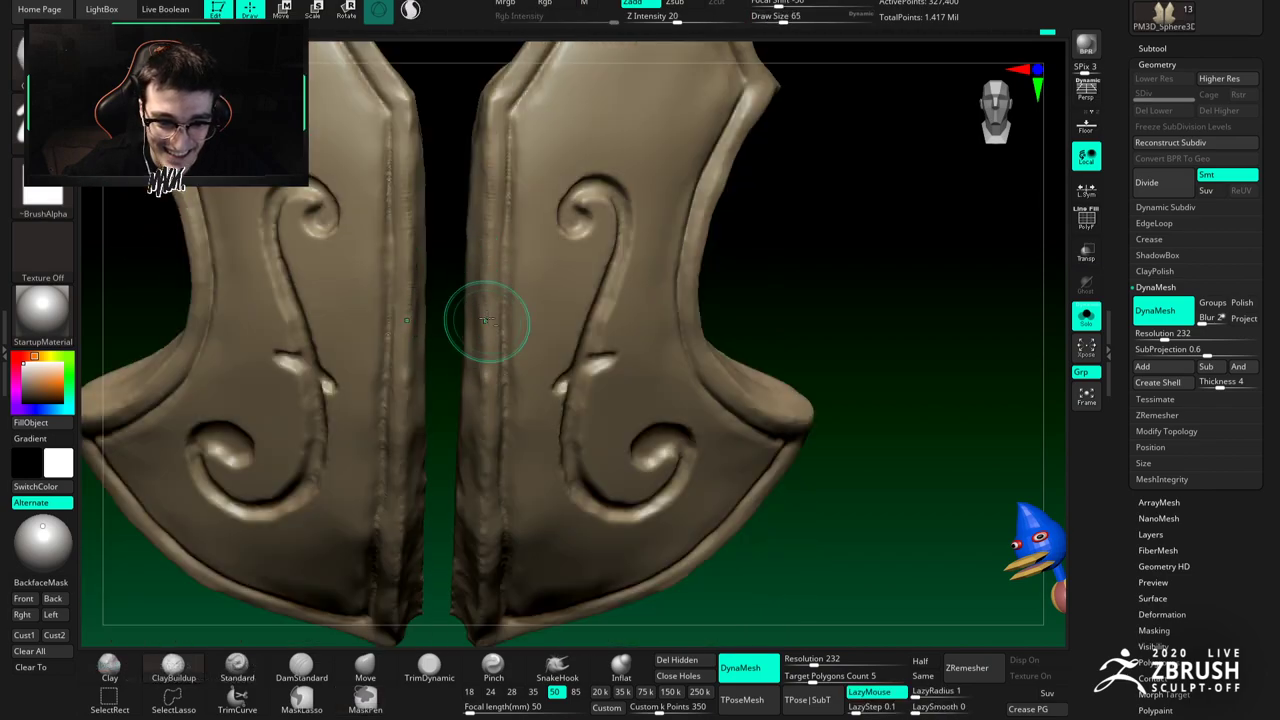
{"action": "right_click_drag", "start_coordinate": [487, 320], "coordinate": [506, 243], "text": "alt"}
Step: Recarve the vertical groove beside the plates' inner rims with DamStandard at draw size 41
{"action": "key", "text": "b"}
{"action": "key", "text": "d"}
{"action": "key", "text": "s"}
{"action": "key", "text": "space"}
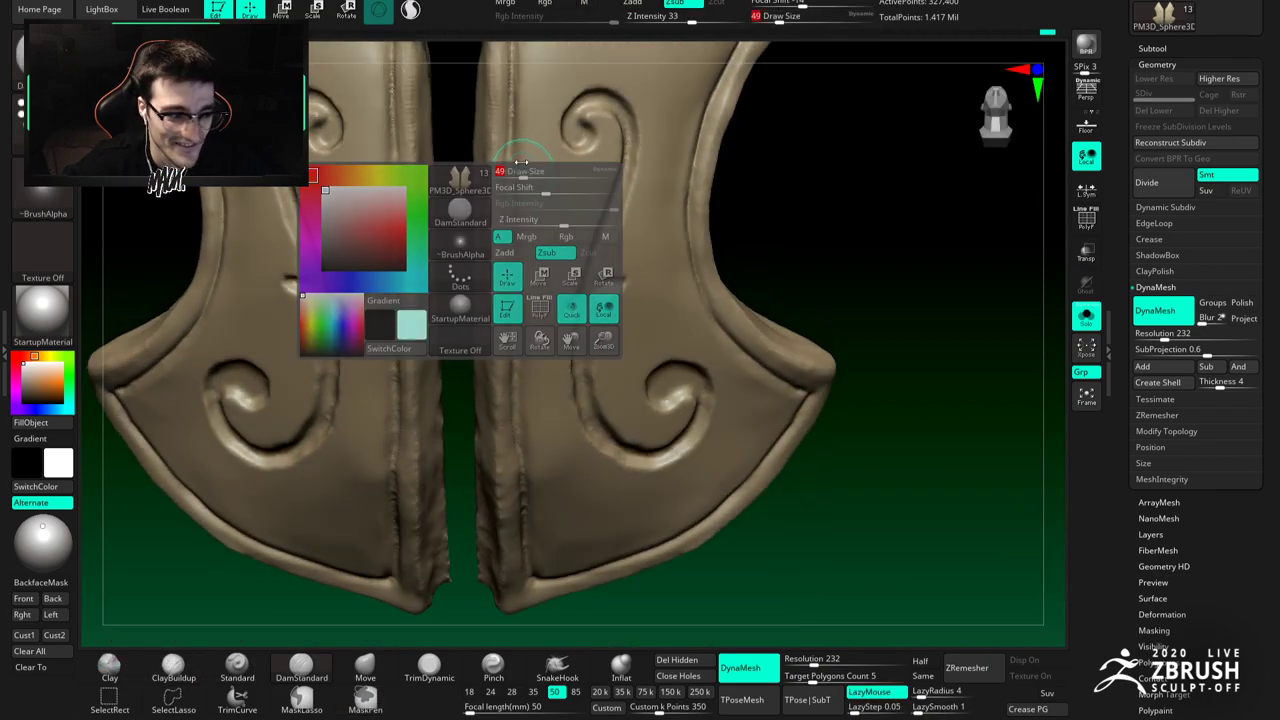
{"action": "key", "text": "space"}
{"action": "left_click_drag", "start_coordinate": [509, 129], "coordinate": [503, 125]}
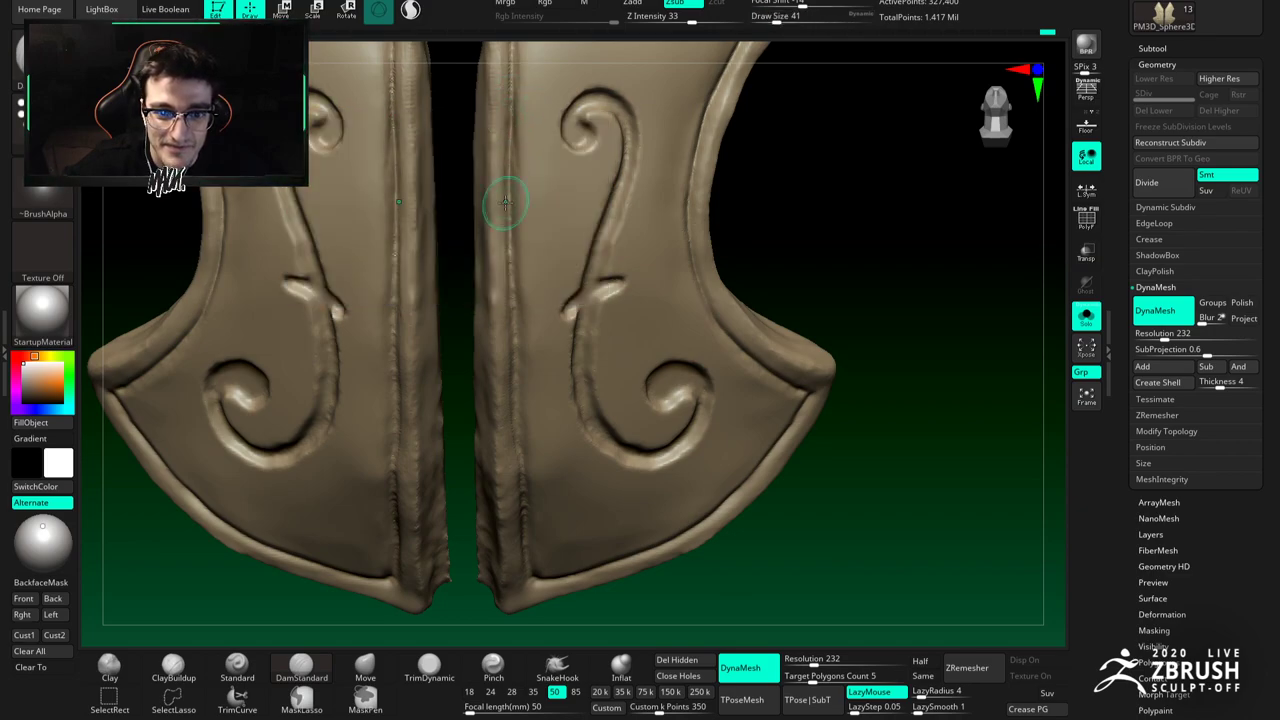
{"action": "right_click_drag", "start_coordinate": [512, 338], "coordinate": [503, 165], "text": "alt"}
Step: Sharpen the edges of the scroll ornament's upper curl and stem with Pinch at draw size 59
{"action": "right_click_drag", "start_coordinate": [539, 233], "coordinate": [494, 412], "text": "alt"}
{"action": "right_click_drag", "start_coordinate": [494, 412], "coordinate": [498, 462], "text": "ctrl"}
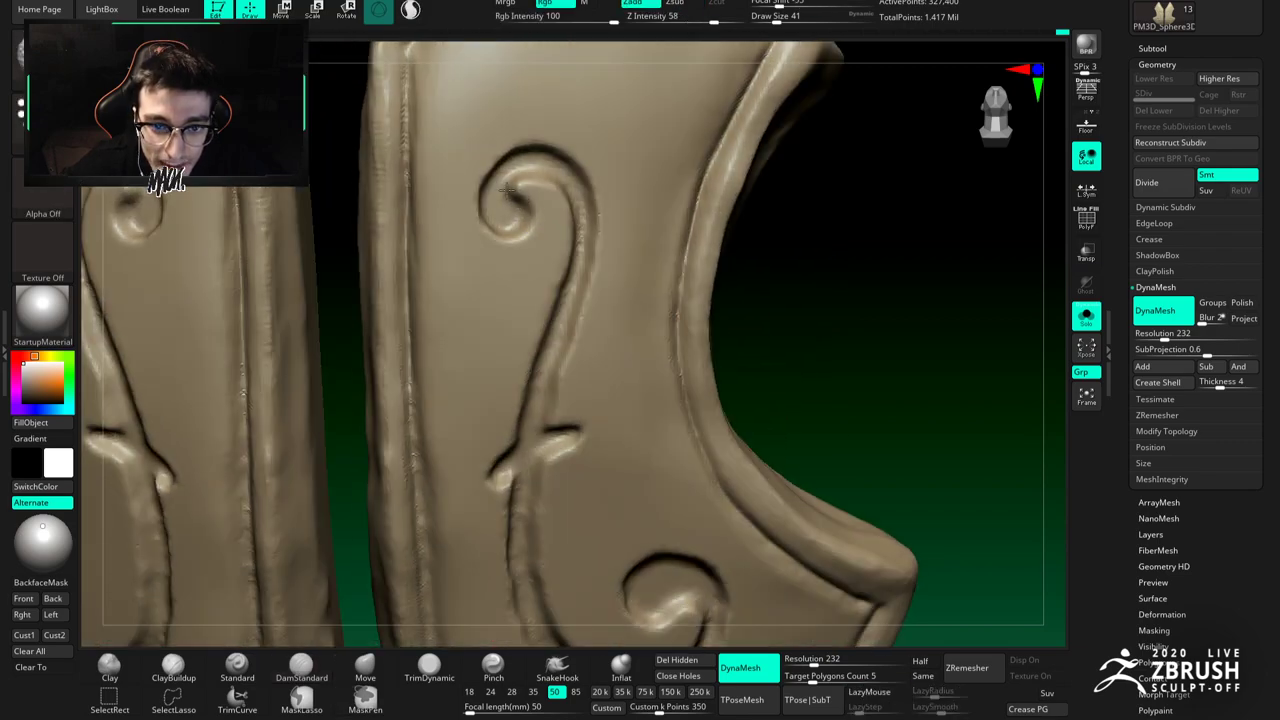
{"action": "left_click", "coordinate": [511, 666]}
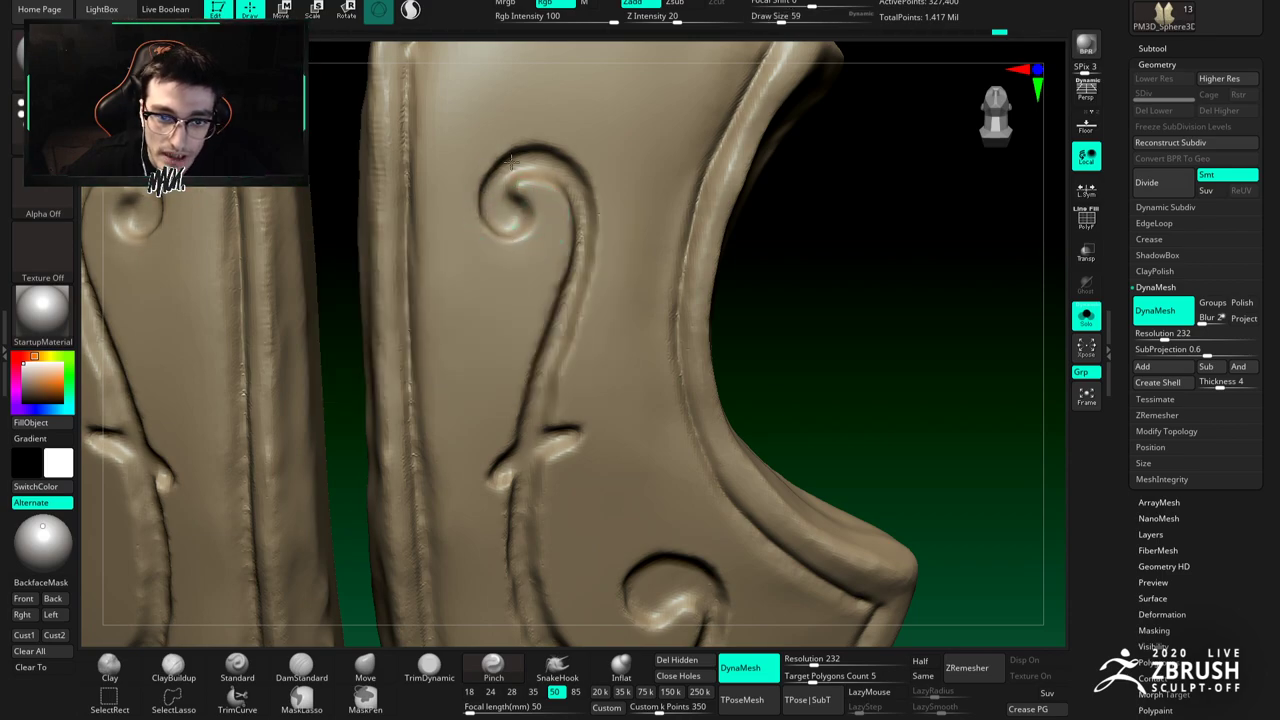
{"action": "right_click_drag", "start_coordinate": [558, 168], "coordinate": [549, 148]}
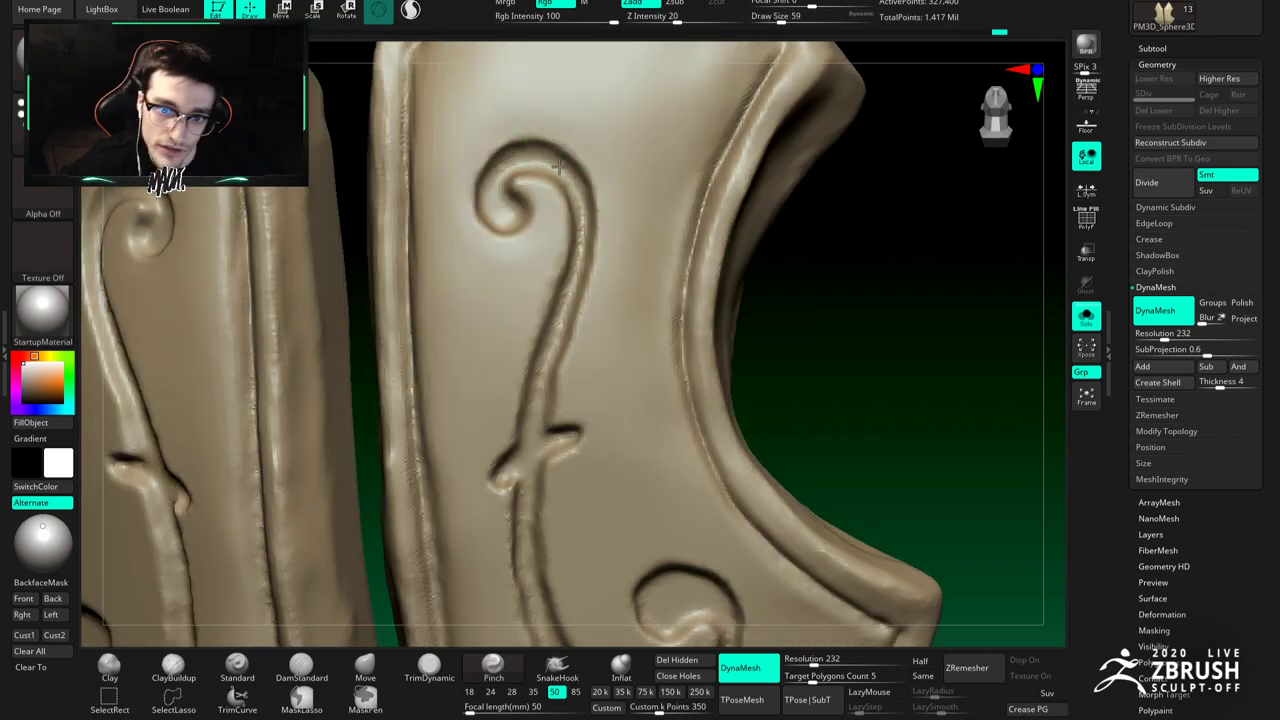
{"action": "right_click_drag", "start_coordinate": [589, 288], "coordinate": [583, 190], "text": "alt"}
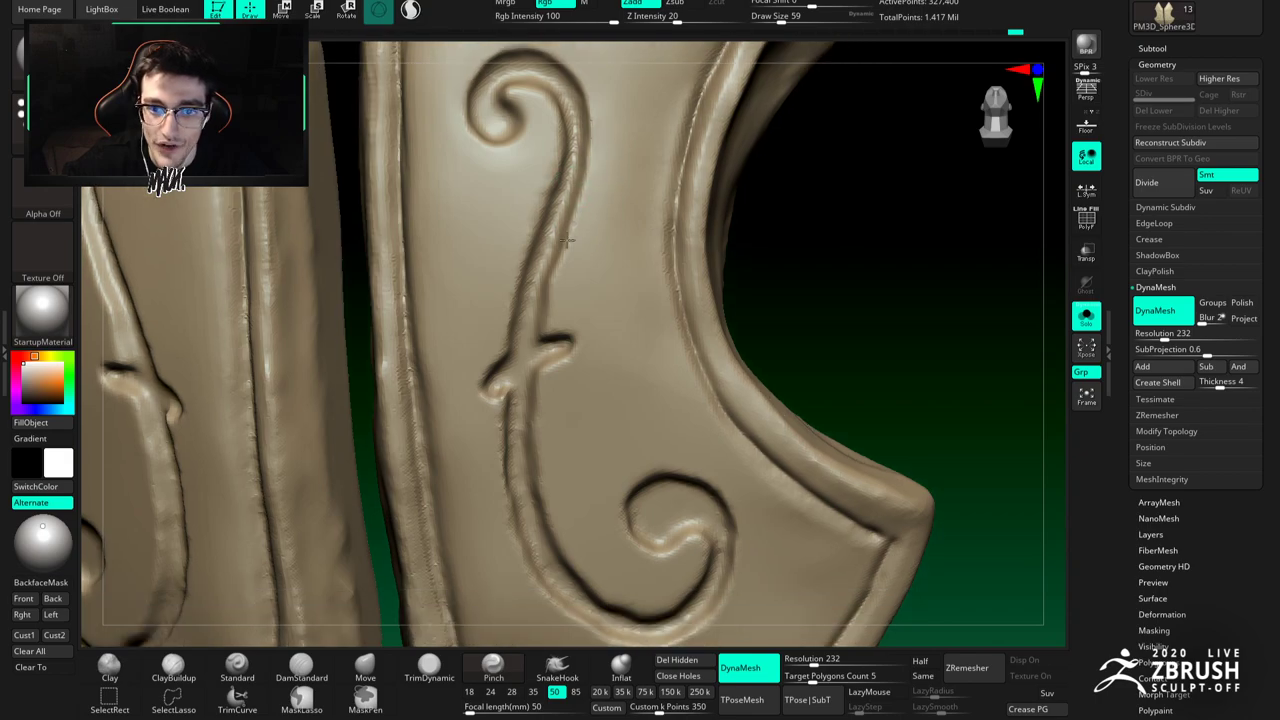
Step: Pinch the scroll ornament's middle spur and lower curve at draw size 44
{"action": "key", "text": "space"}
{"action": "left_click_drag", "start_coordinate": [552, 303], "coordinate": [547, 304]}
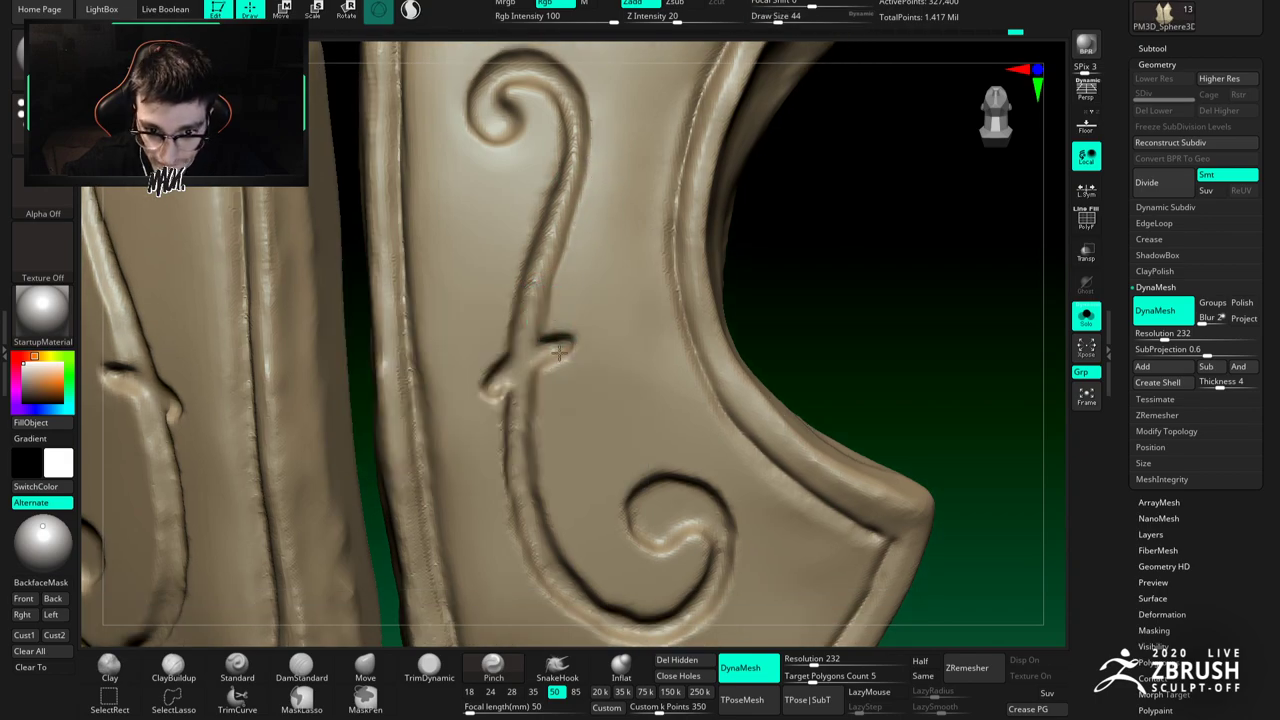
{"action": "left_click_drag", "start_coordinate": [558, 350], "coordinate": [520, 322]}
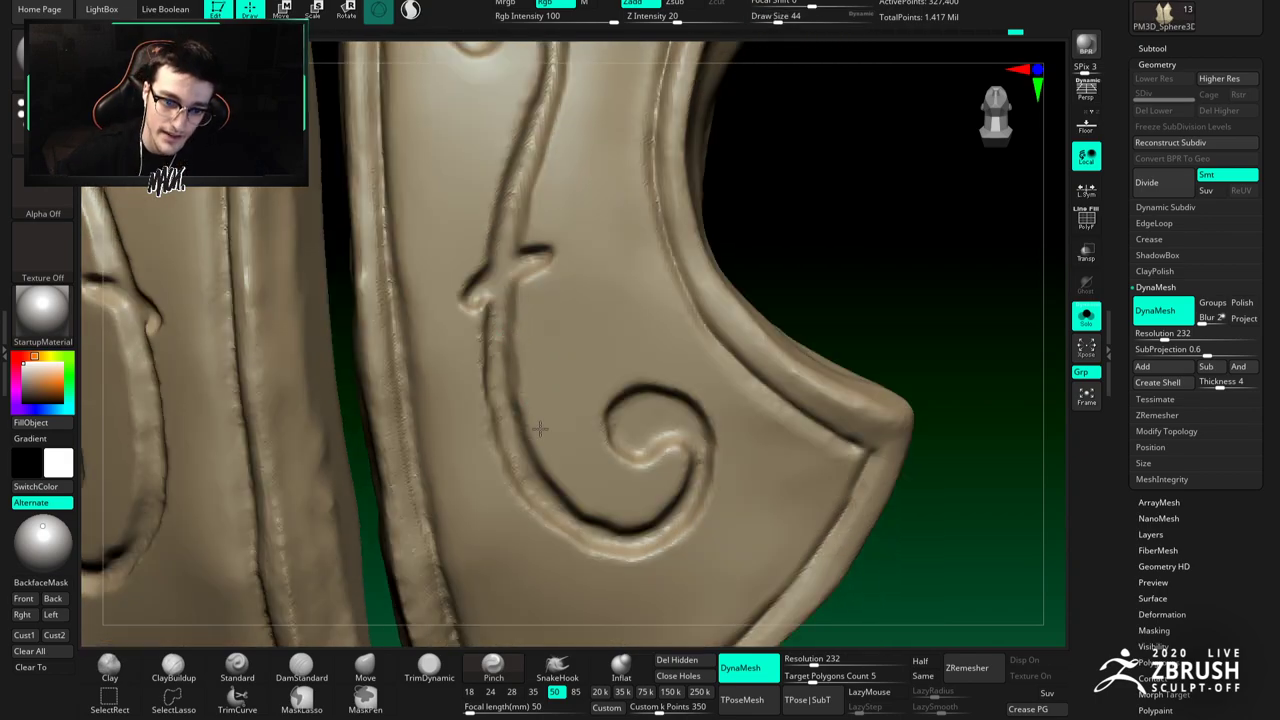
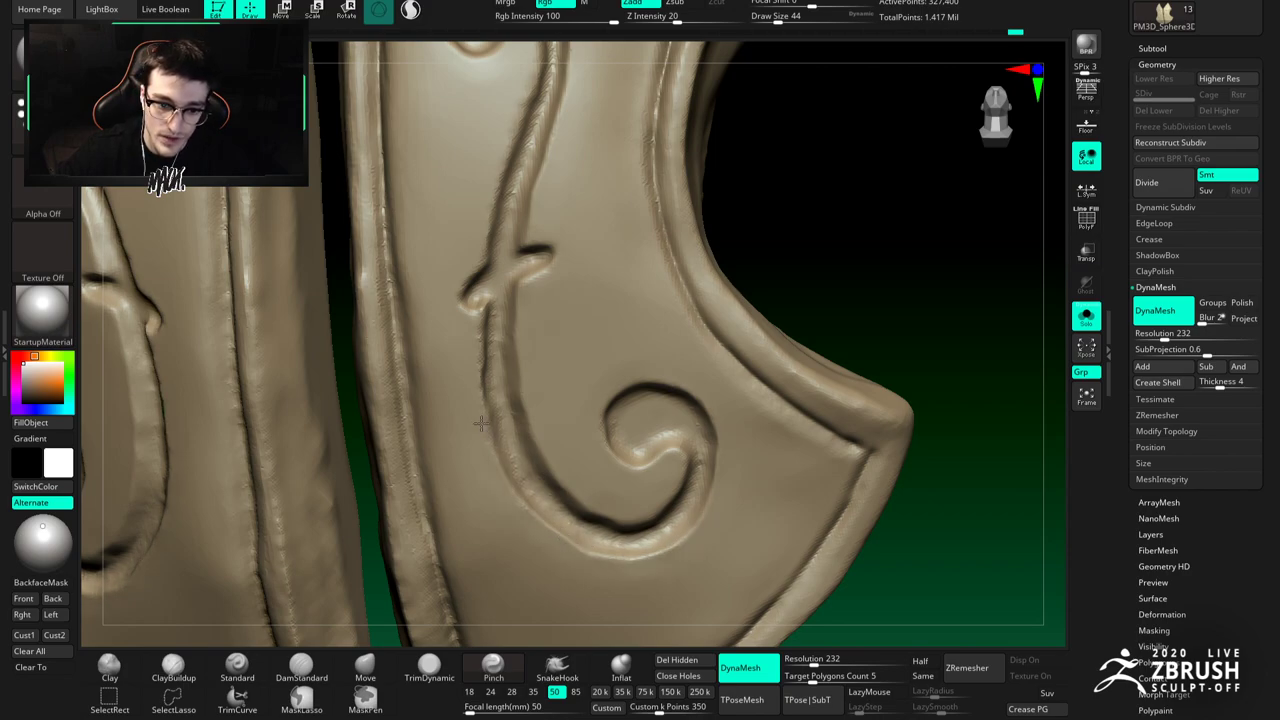
{"action": "right_click_drag", "start_coordinate": [502, 265], "coordinate": [501, 351], "text": "alt"}
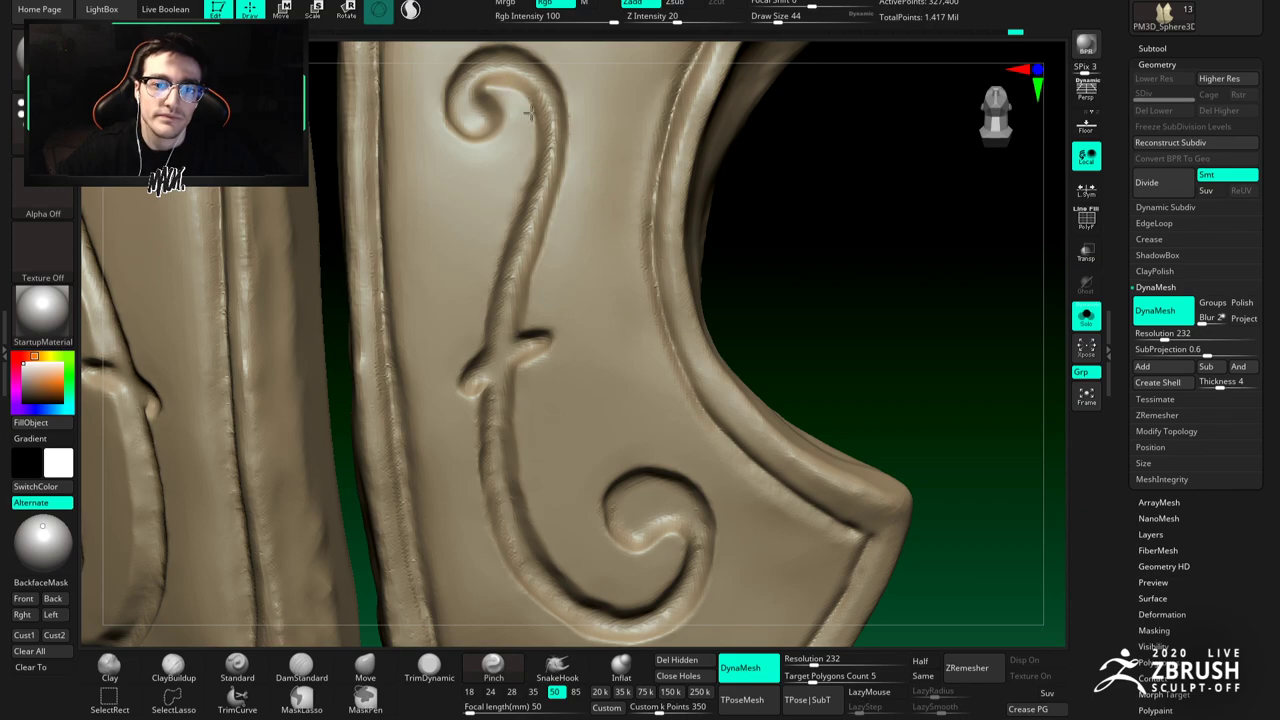
{"action": "key", "text": "shift"}
{"action": "mouse_move", "coordinate": [540, 238]}
{"action": "right_mouse_down", "text": "ctrl"}
{"action": "mouse_move", "coordinate": [521, 383]}
{"action": "mouse_move", "coordinate": [548, 285]}
{"action": "mouse_move", "coordinate": [551, 317]}
{"action": "mouse_move", "coordinate": [486, 386]}
{"action": "right_mouse_up", "text": "ctrl"}
{"action": "key", "text": "b"}
{"action": "key", "text": "d"}
{"action": "key", "text": "s"}
{"action": "key", "text": "space"}
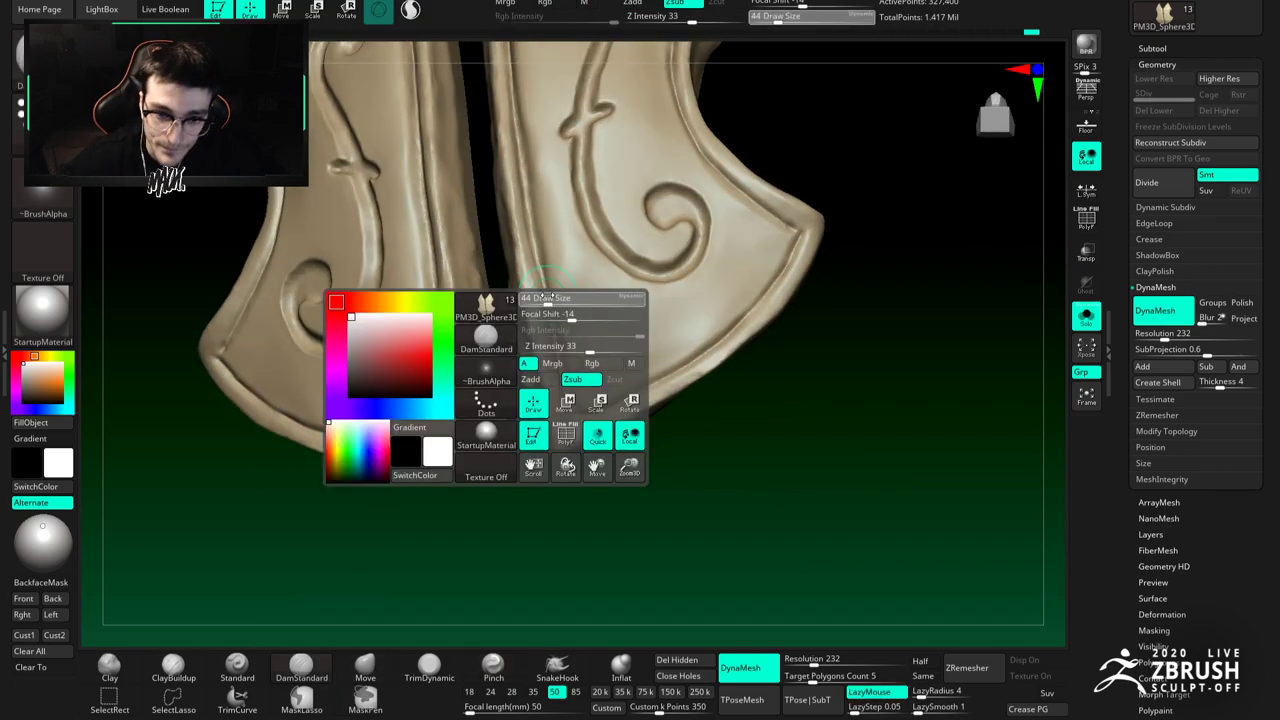
{"action": "left_click_drag", "start_coordinate": [550, 302], "coordinate": [543, 302]}
{"action": "key", "text": "space"}
Step: Build up the plates' rims along the inner edges with ClayBuildup and smooth the uneven areas
{"action": "key", "text": "b"}
{"action": "key", "text": "c"}
{"action": "key", "text": "b"}
{"action": "left_click_drag", "start_coordinate": [548, 228], "coordinate": [552, 262], "text": "shift"}
{"action": "right_click_drag", "start_coordinate": [552, 290], "coordinate": [551, 245], "text": "ctrl"}
{"action": "right_click_drag", "start_coordinate": [551, 245], "coordinate": [550, 299]}
{"action": "right_click_drag", "start_coordinate": [590, 108], "coordinate": [602, 240], "text": "alt"}
{"action": "right_click_drag", "start_coordinate": [602, 240], "coordinate": [591, 147]}
{"action": "left_click_drag", "start_coordinate": [597, 165], "coordinate": [590, 148], "text": "shift"}
Step: Refine the plates' upper tips and inner rims with the Move brush at draw size 77
{"action": "mouse_move", "coordinate": [594, 185]}
{"action": "right_mouse_down"}
{"action": "mouse_move", "coordinate": [547, 325]}
{"action": "mouse_move", "coordinate": [543, 270]}
{"action": "mouse_move", "coordinate": [540, 346]}
{"action": "right_mouse_up"}
{"action": "left_click", "coordinate": [357, 658]}
{"action": "right_click_drag", "start_coordinate": [540, 346], "coordinate": [523, 303]}
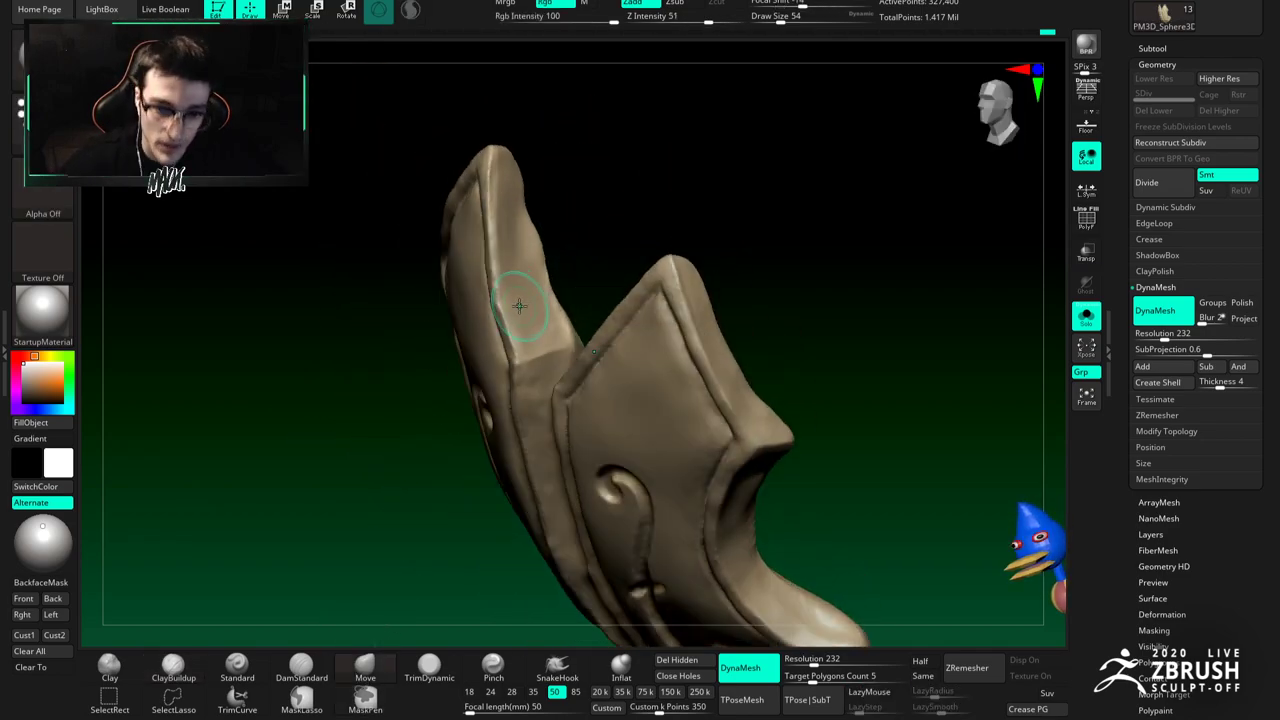
{"action": "right_click", "coordinate": [521, 328]}
{"action": "left_click_drag", "start_coordinate": [510, 295], "coordinate": [498, 291]}
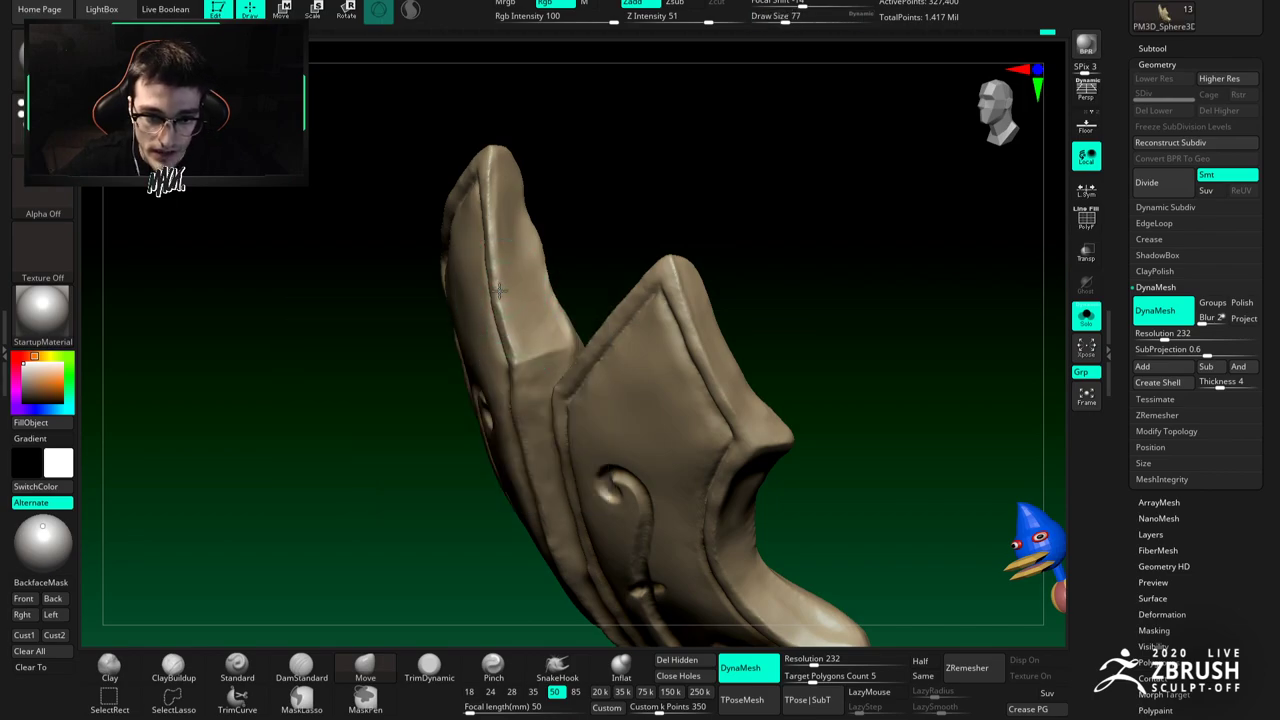
{"action": "right_click", "coordinate": [497, 227]}
{"action": "left_click", "coordinate": [491, 200]}
{"action": "mouse_move", "coordinate": [487, 143]}
{"action": "left_mouse_down"}
{"action": "mouse_move", "coordinate": [580, 266]}
{"action": "mouse_move", "coordinate": [543, 166]}
{"action": "left_mouse_up"}
Step: Straighten the rim running along the plate's inner edge with the Move brush at draw size 56
{"action": "key", "text": "space"}
{"action": "left_click_drag", "start_coordinate": [470, 249], "coordinate": [480, 228]}
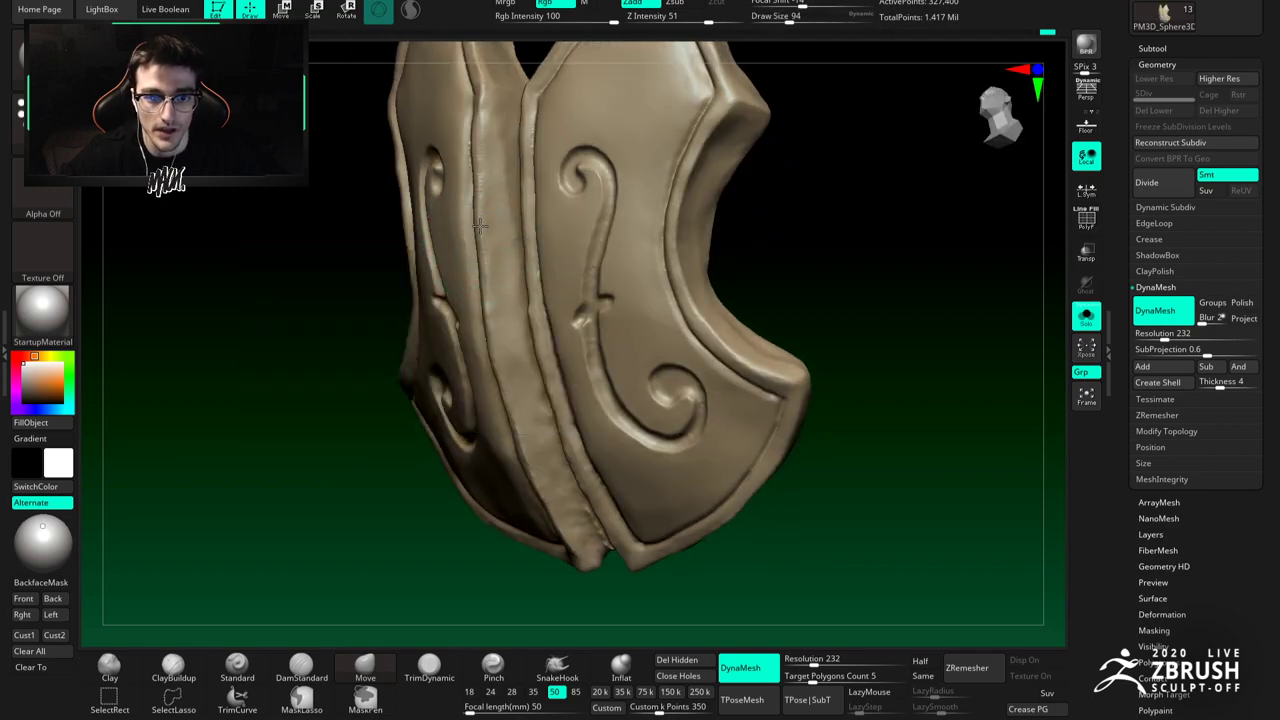
{"action": "key", "text": "space"}
{"action": "left_click", "coordinate": [480, 197]}
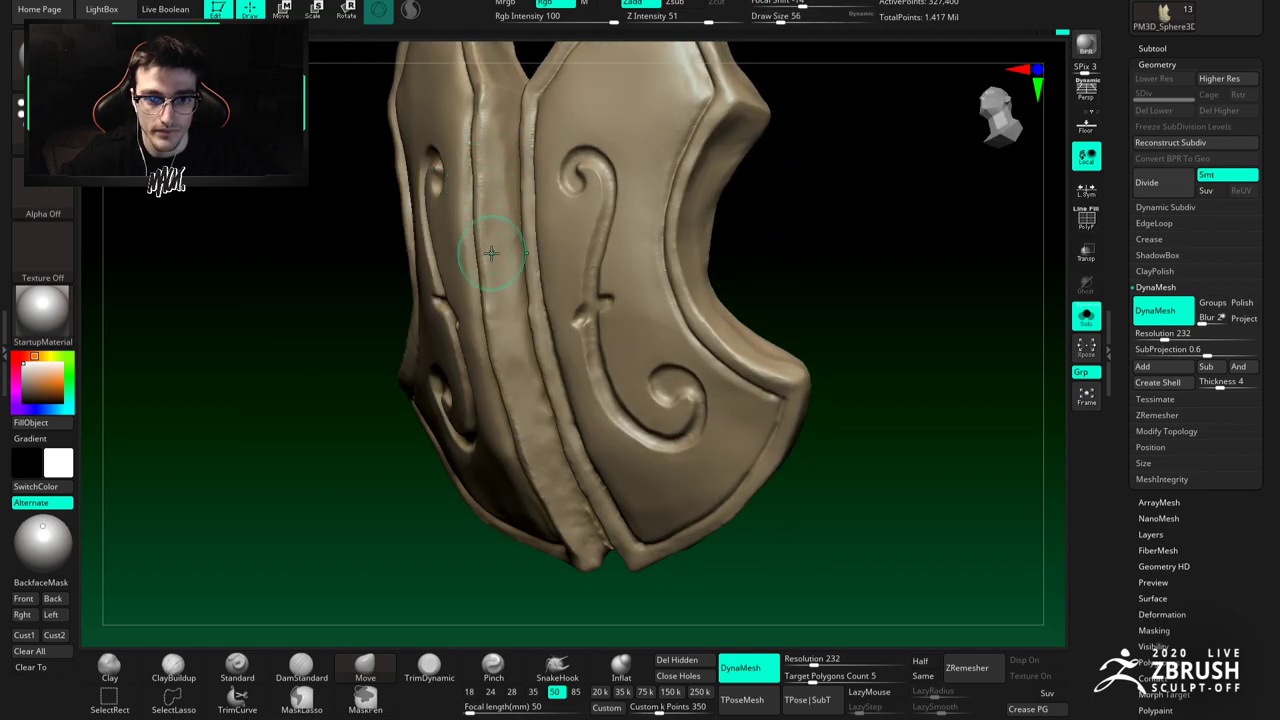
{"action": "mouse_move", "coordinate": [494, 280]}
{"action": "right_mouse_down"}
{"action": "mouse_move", "coordinate": [528, 308]}
{"action": "mouse_move", "coordinate": [496, 281]}
{"action": "right_mouse_up"}
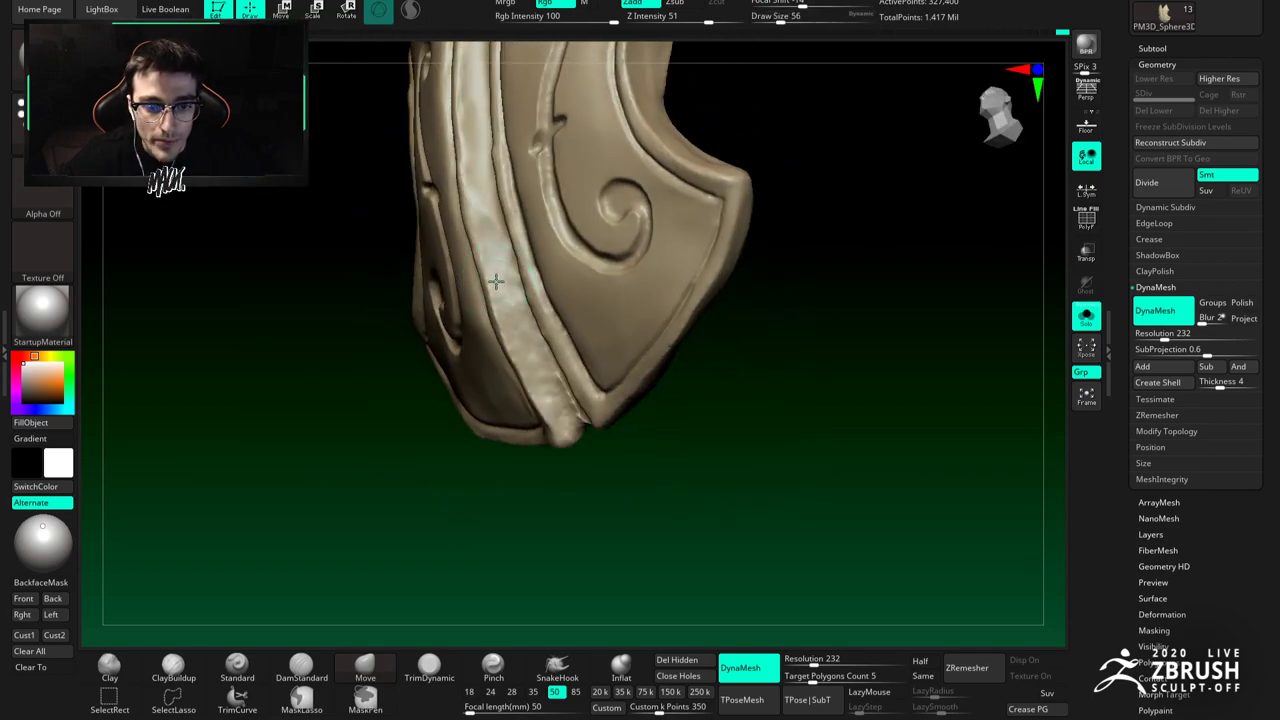
Step: Reshape the lower ends of the plates' inner edges from below with Move at draw sizes 80 and 104
{"action": "right_click_drag", "start_coordinate": [532, 436], "coordinate": [492, 339], "text": "alt"}
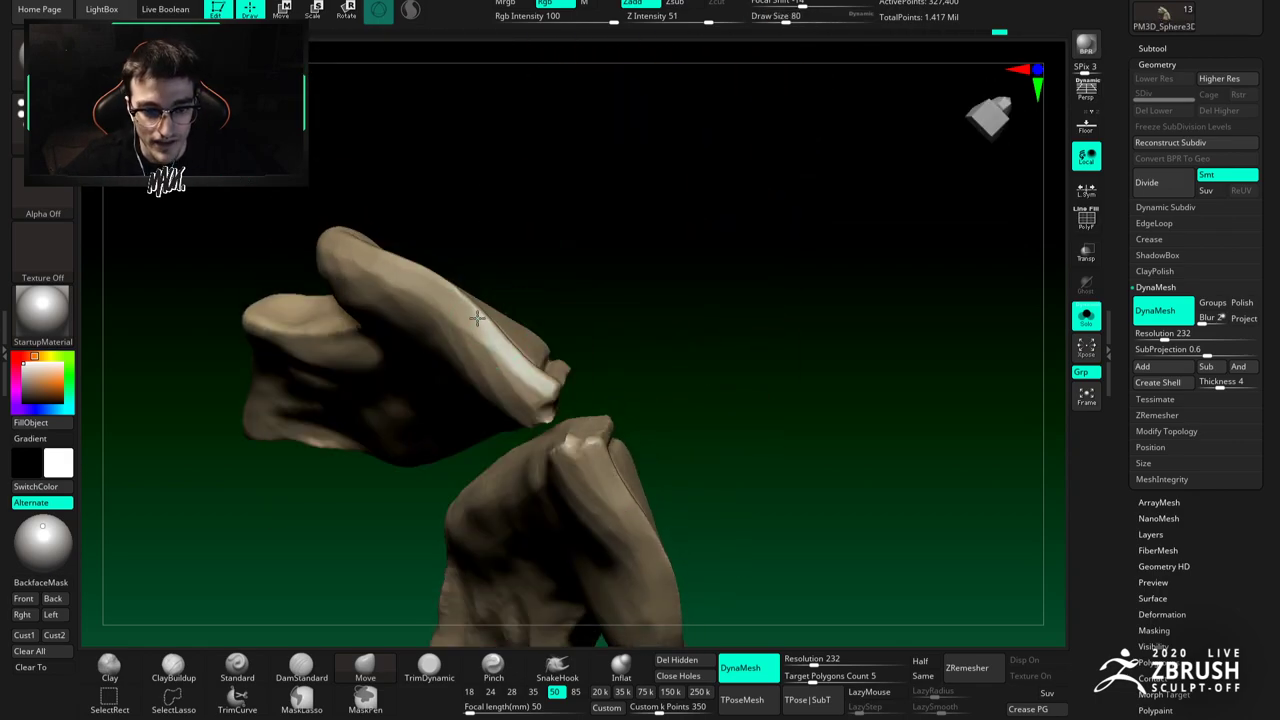
{"action": "mouse_move", "coordinate": [532, 358]}
{"action": "left_mouse_down"}
{"action": "mouse_move", "coordinate": [506, 414]}
{"action": "mouse_move", "coordinate": [553, 385]}
{"action": "mouse_move", "coordinate": [546, 372]}
{"action": "left_mouse_up"}
{"action": "key", "text": "space"}
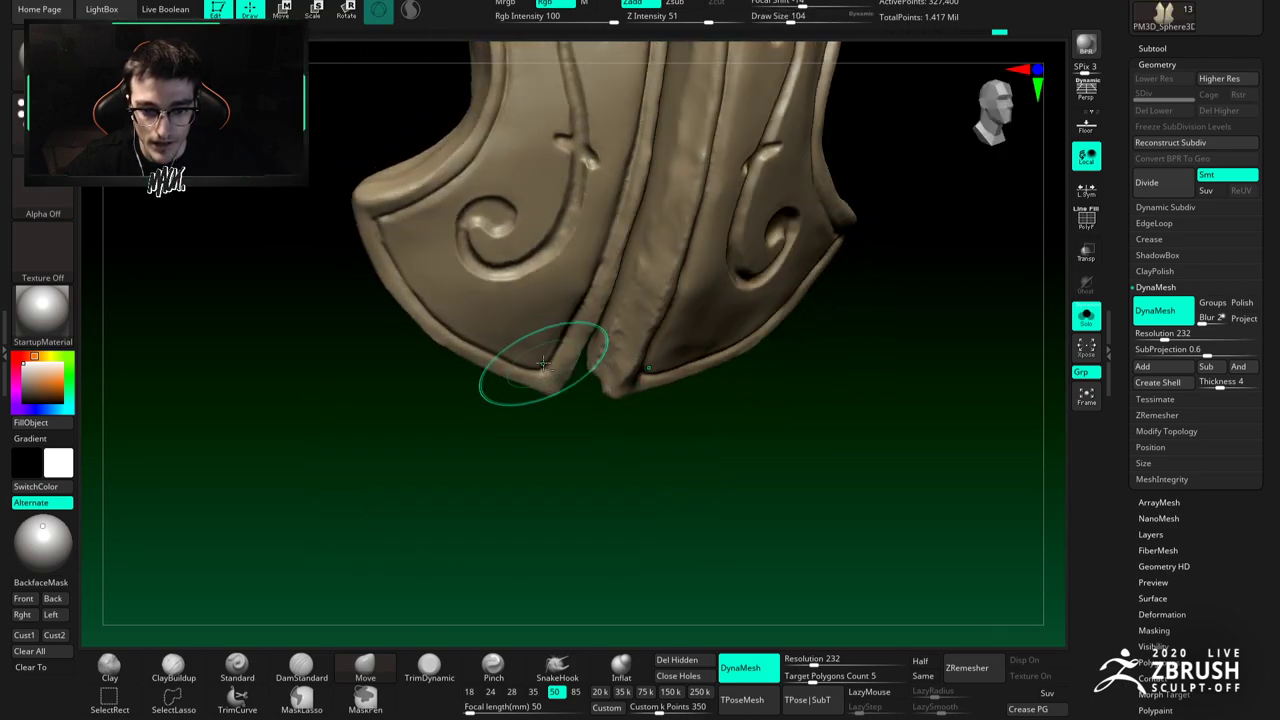
{"action": "right_click_drag", "start_coordinate": [501, 317], "coordinate": [551, 365], "text": "alt"}
Step: Adjust the plates' outer lower corners with the Move brush at draw size 51
{"action": "right_click_drag", "start_coordinate": [414, 280], "coordinate": [400, 300]}
{"action": "key", "text": "space"}
{"action": "left_click_drag", "start_coordinate": [400, 300], "coordinate": [347, 300]}
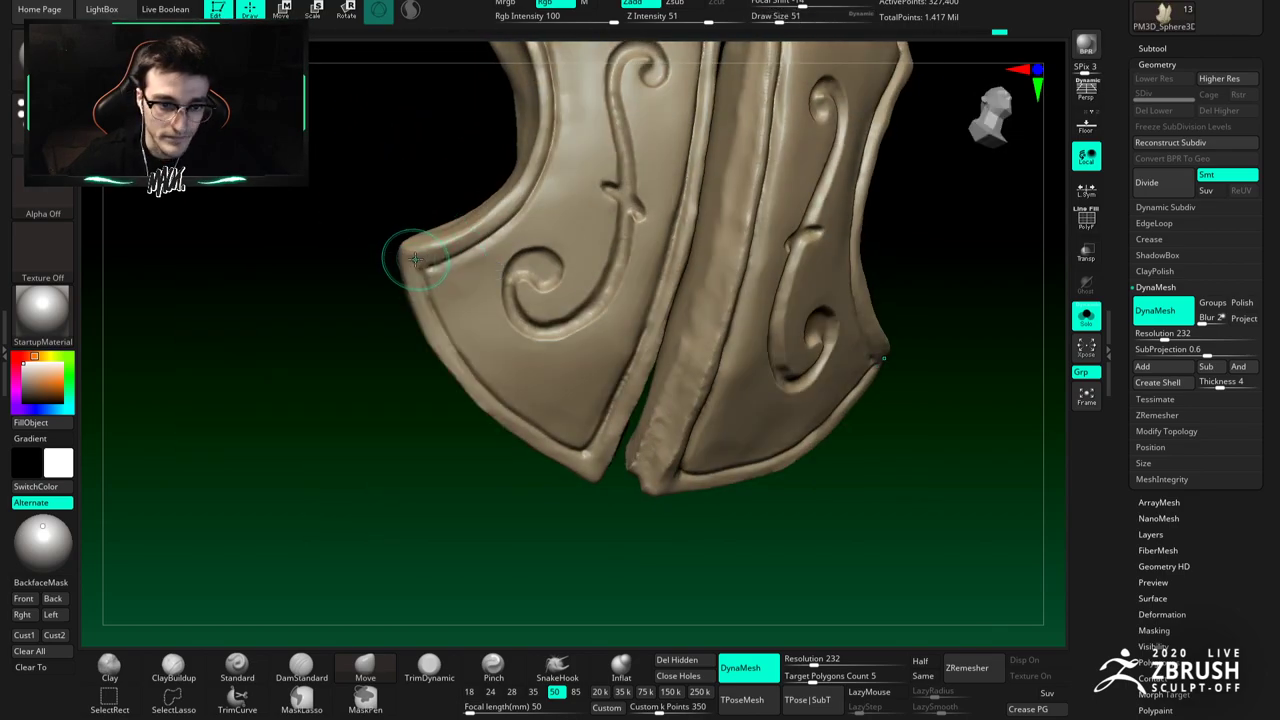
{"action": "right_click_drag", "start_coordinate": [409, 257], "coordinate": [437, 266]}
Step: Sharpen the plates' outer edges and corners with the Pinch brush at draw size 27
{"action": "left_click", "coordinate": [449, 662]}
{"action": "mouse_move", "coordinate": [380, 301]}
{"action": "right_mouse_down"}
{"action": "mouse_move", "coordinate": [405, 206]}
{"action": "mouse_move", "coordinate": [420, 213]}
{"action": "mouse_move", "coordinate": [428, 243]}
{"action": "mouse_move", "coordinate": [370, 285]}
{"action": "right_mouse_up"}
{"action": "left_click", "coordinate": [490, 664]}
{"action": "key", "text": "space"}
{"action": "left_click_drag", "start_coordinate": [370, 285], "coordinate": [356, 285]}
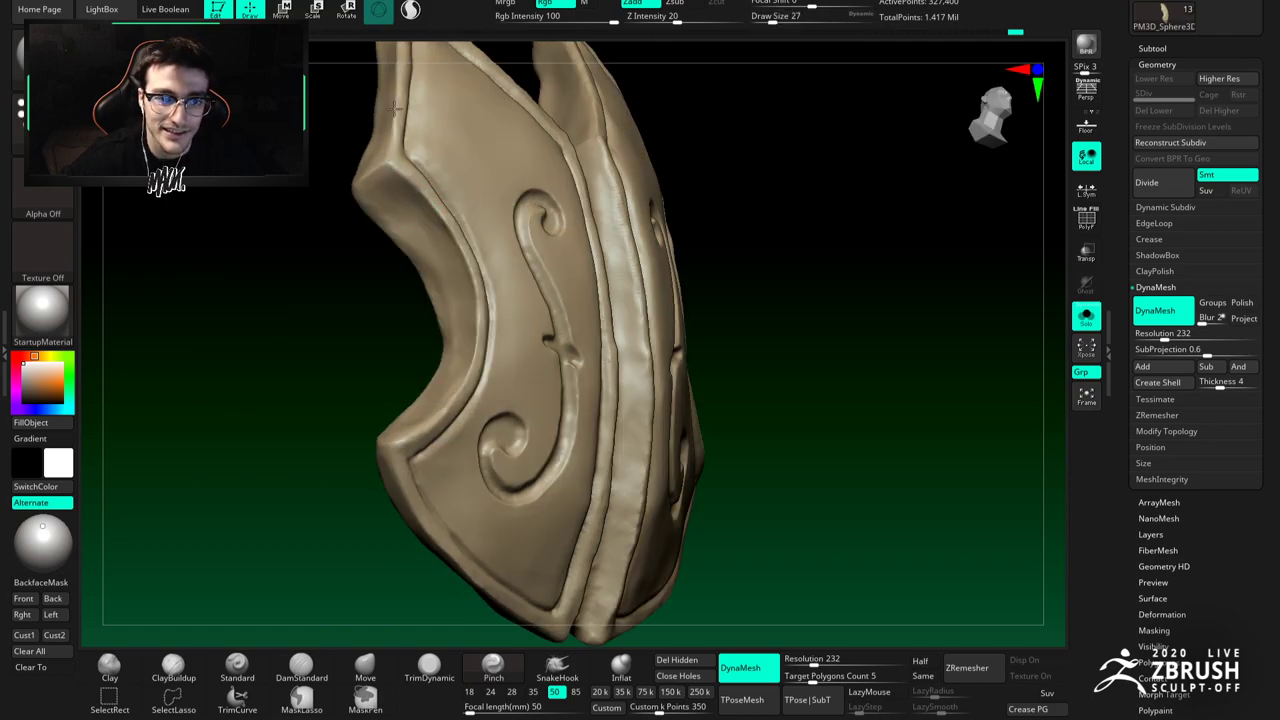
{"action": "mouse_move", "coordinate": [392, 140]}
{"action": "right_mouse_down"}
{"action": "mouse_move", "coordinate": [427, 148]}
{"action": "mouse_move", "coordinate": [447, 190]}
{"action": "right_mouse_up"}
{"action": "left_click_drag", "start_coordinate": [443, 283], "coordinate": [432, 260]}
{"action": "mouse_move", "coordinate": [432, 259]}
{"action": "right_mouse_down"}
{"action": "mouse_move", "coordinate": [427, 247]}
{"action": "mouse_move", "coordinate": [503, 282]}
{"action": "right_mouse_up"}
{"action": "right_click_drag", "start_coordinate": [490, 358], "coordinate": [540, 320]}
Step: Pinch the remaining plate rims at draw size 41 and show the whole bird again
{"action": "key", "text": "space"}
{"action": "left_click_drag", "start_coordinate": [393, 325], "coordinate": [397, 324]}
{"action": "right_click_drag", "start_coordinate": [385, 318], "coordinate": [410, 296]}
{"action": "key", "text": "space"}
{"action": "left_click_drag", "start_coordinate": [408, 297], "coordinate": [412, 297]}
{"action": "right_click_drag", "start_coordinate": [436, 365], "coordinate": [502, 449]}
{"action": "right_click_drag", "start_coordinate": [456, 402], "coordinate": [388, 215]}
{"action": "right_click_drag", "start_coordinate": [380, 262], "coordinate": [567, 338]}
{"action": "left_click", "coordinate": [1086, 317]}
Step: Try to remesh one eye sphere with DynaMesh at resolution 168
{"action": "mouse_move", "coordinate": [640, 310]}
{"action": "right_mouse_down", "text": "ctrl"}
{"action": "mouse_move", "coordinate": [585, 245]}
{"action": "mouse_move", "coordinate": [555, 283]}
{"action": "mouse_move", "coordinate": [490, 285]}
{"action": "mouse_move", "coordinate": [560, 335]}
{"action": "mouse_move", "coordinate": [622, 314]}
{"action": "right_mouse_up", "text": "ctrl"}
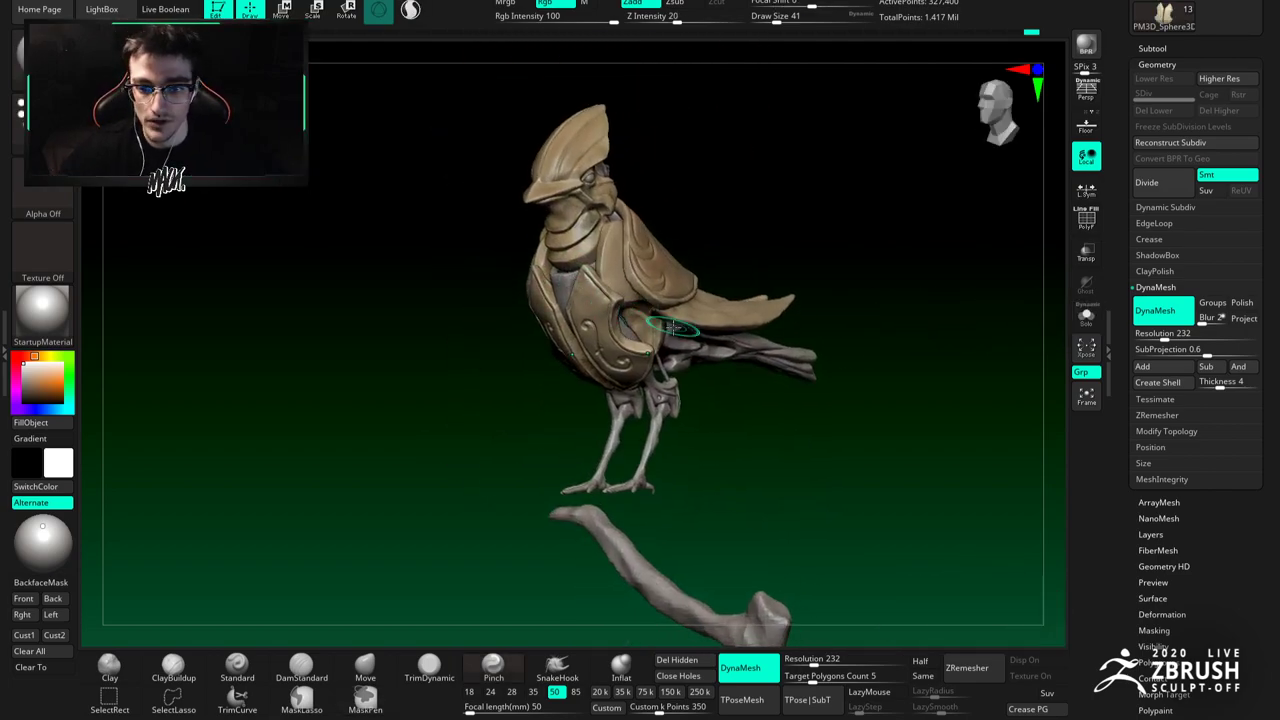
{"action": "right_click_drag", "start_coordinate": [735, 356], "coordinate": [688, 331], "text": "alt"}
{"action": "right_click_drag", "start_coordinate": [612, 384], "coordinate": [621, 372]}
{"action": "right_click_drag", "start_coordinate": [566, 254], "coordinate": [584, 360], "text": "ctrl"}
{"action": "left_click", "coordinate": [562, 92], "text": "alt"}
{"action": "right_click_drag", "start_coordinate": [704, 268], "coordinate": [743, 303], "text": "alt"}
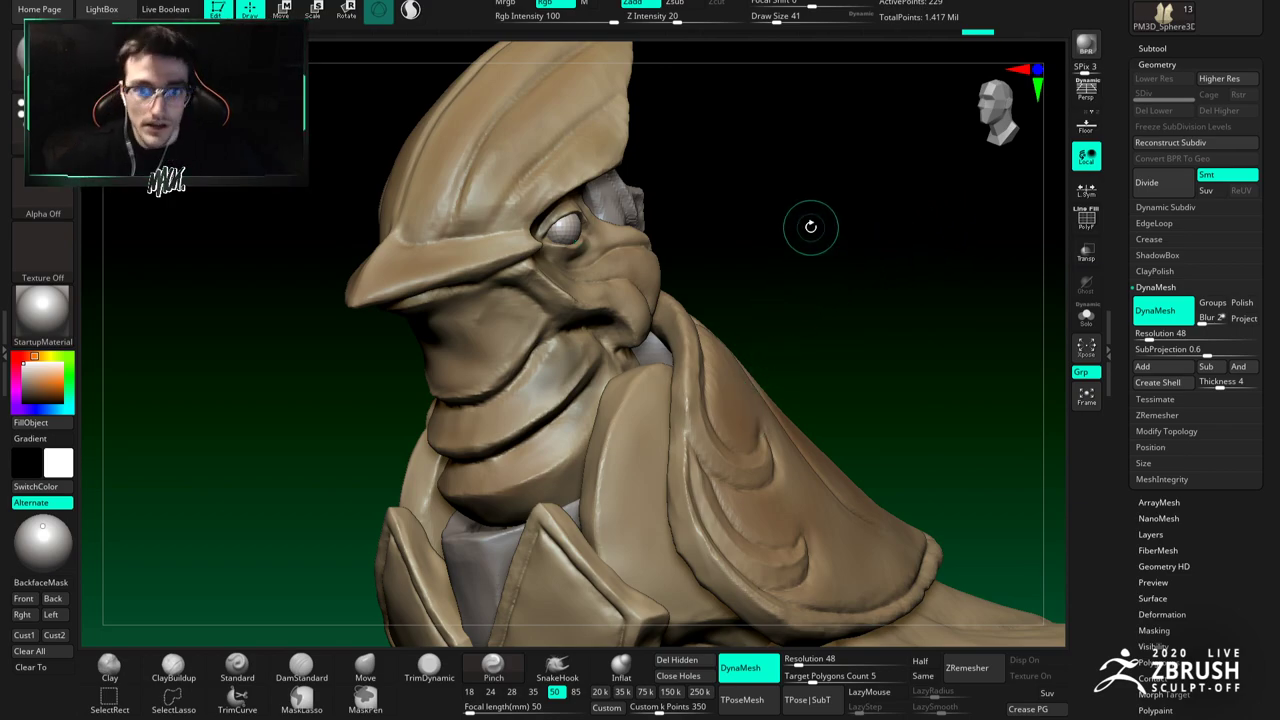
{"action": "left_click_drag", "start_coordinate": [802, 661], "coordinate": [811, 662]}
{"action": "left_click_drag", "start_coordinate": [834, 209], "coordinate": [795, 296], "text": "ctrl"}
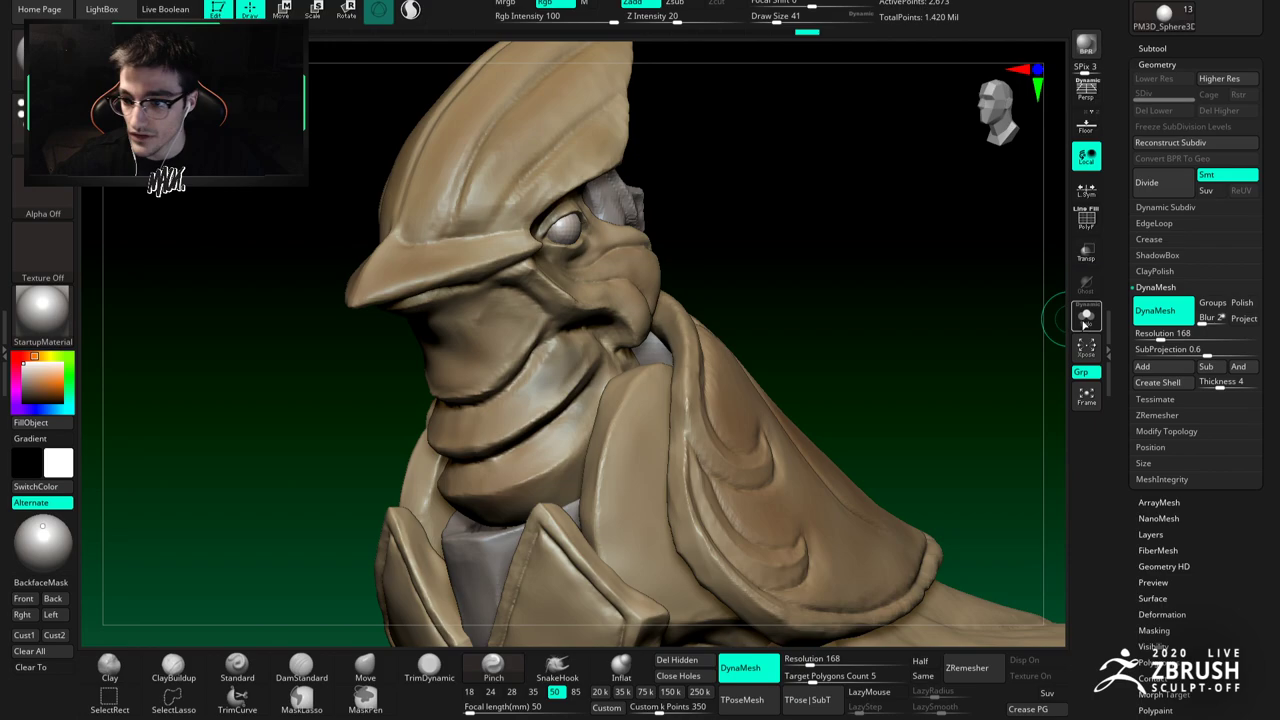
{"action": "left_click", "coordinate": [1086, 318]}
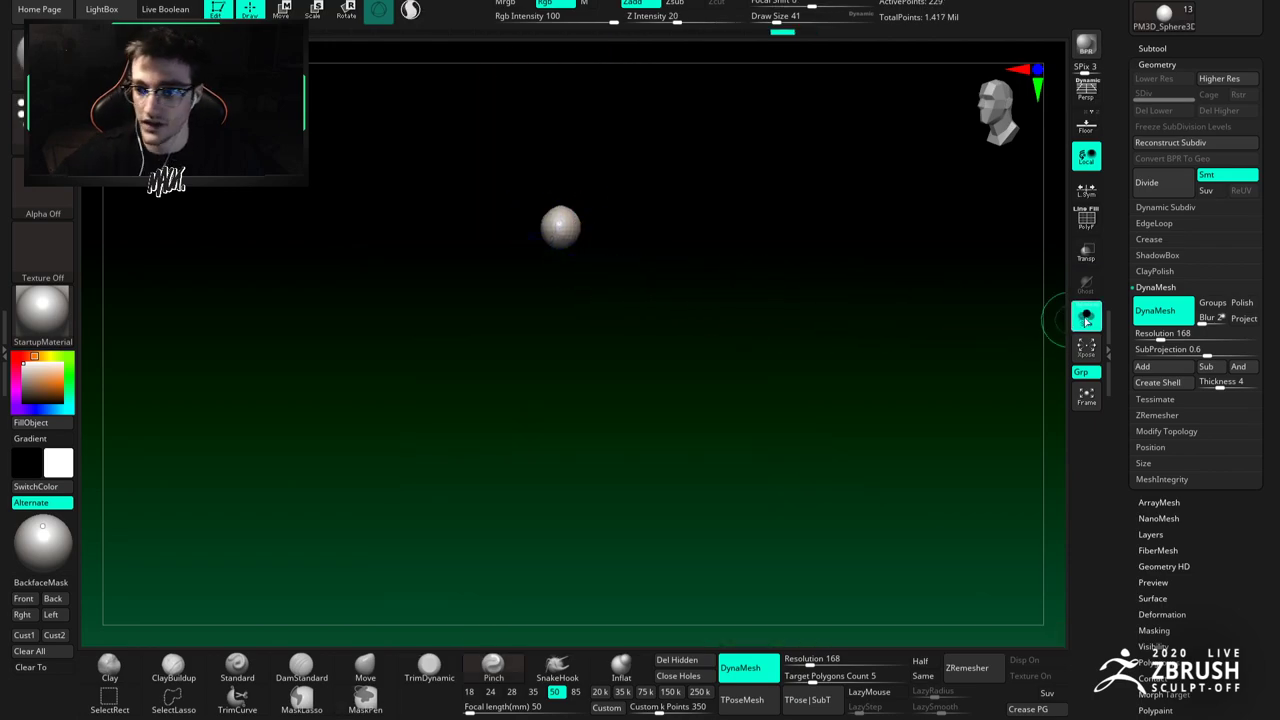
{"action": "left_click", "coordinate": [1086, 320]}
Step: Move the two eye spheres, PM3D_Sphere3D_7 and PM3D_Sphere3D_8, to the top of the subtool list
{"action": "right_click_drag", "start_coordinate": [629, 289], "coordinate": [676, 250], "text": "ctrl"}
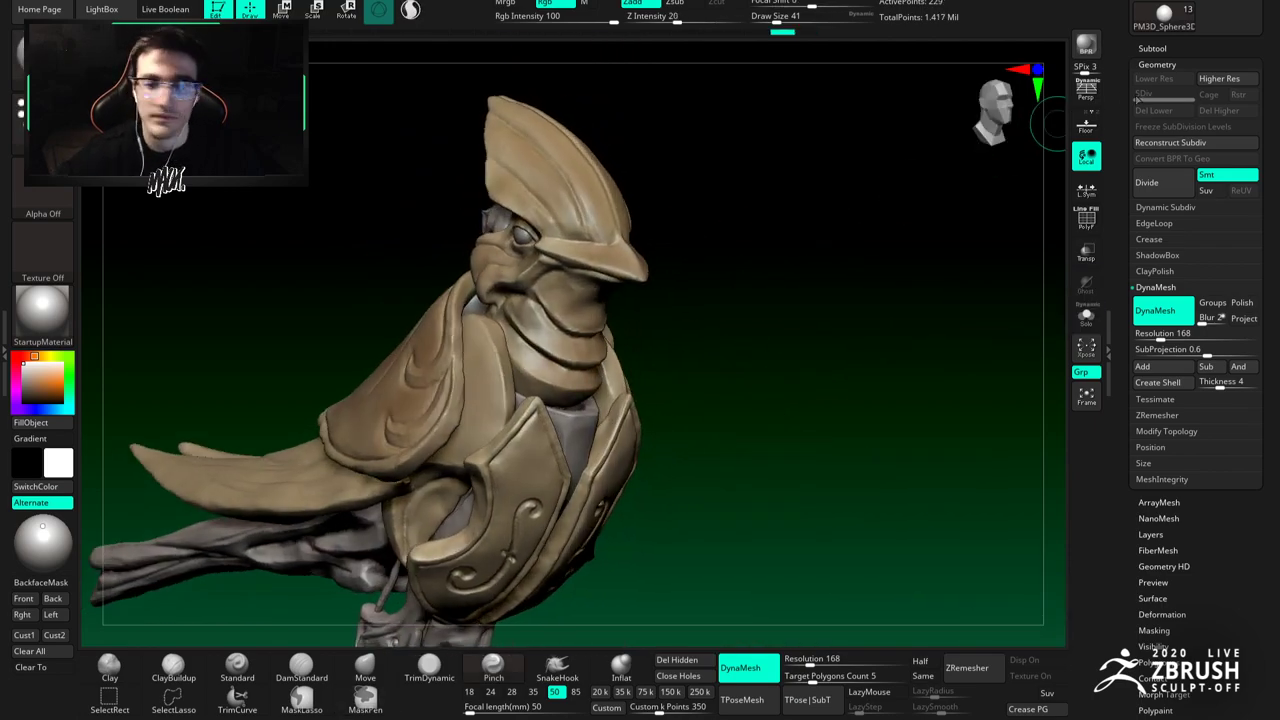
{"action": "left_click", "coordinate": [1154, 50]}
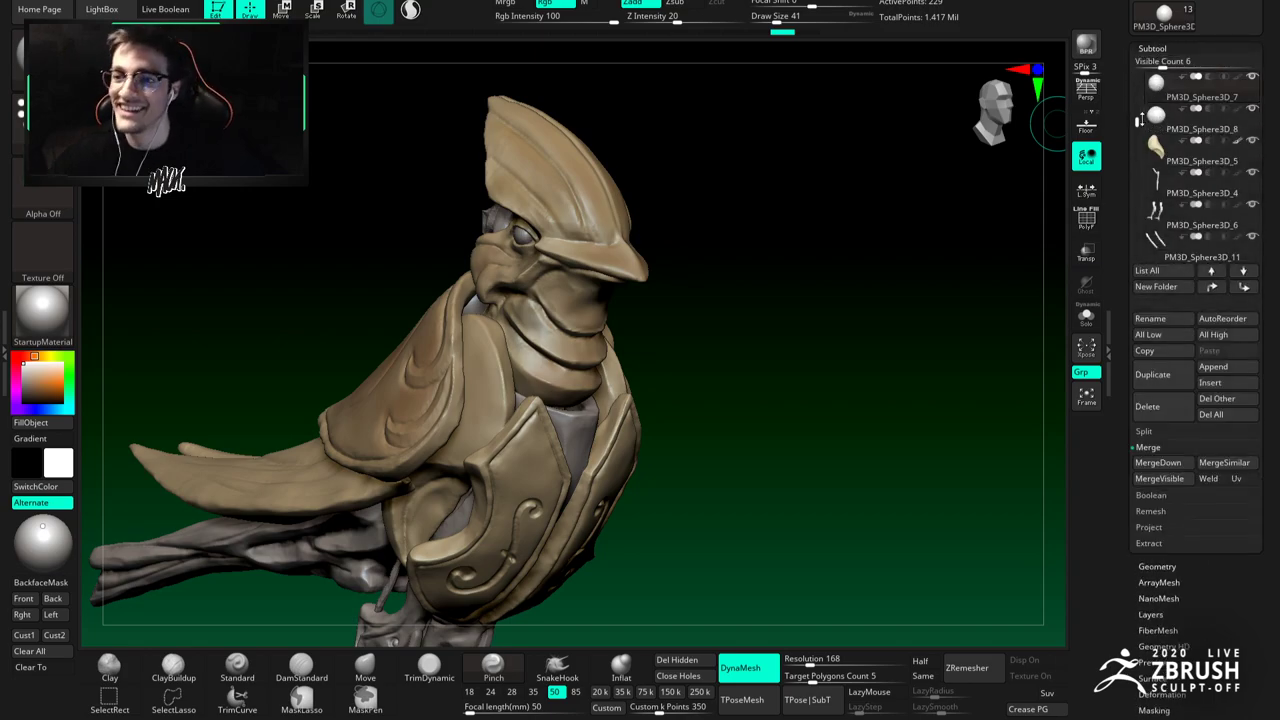
{"action": "scroll", "coordinate": [1155, 115], "scroll_direction": "up", "scroll_amount": 1}
{"action": "left_click", "coordinate": [1157, 117]}
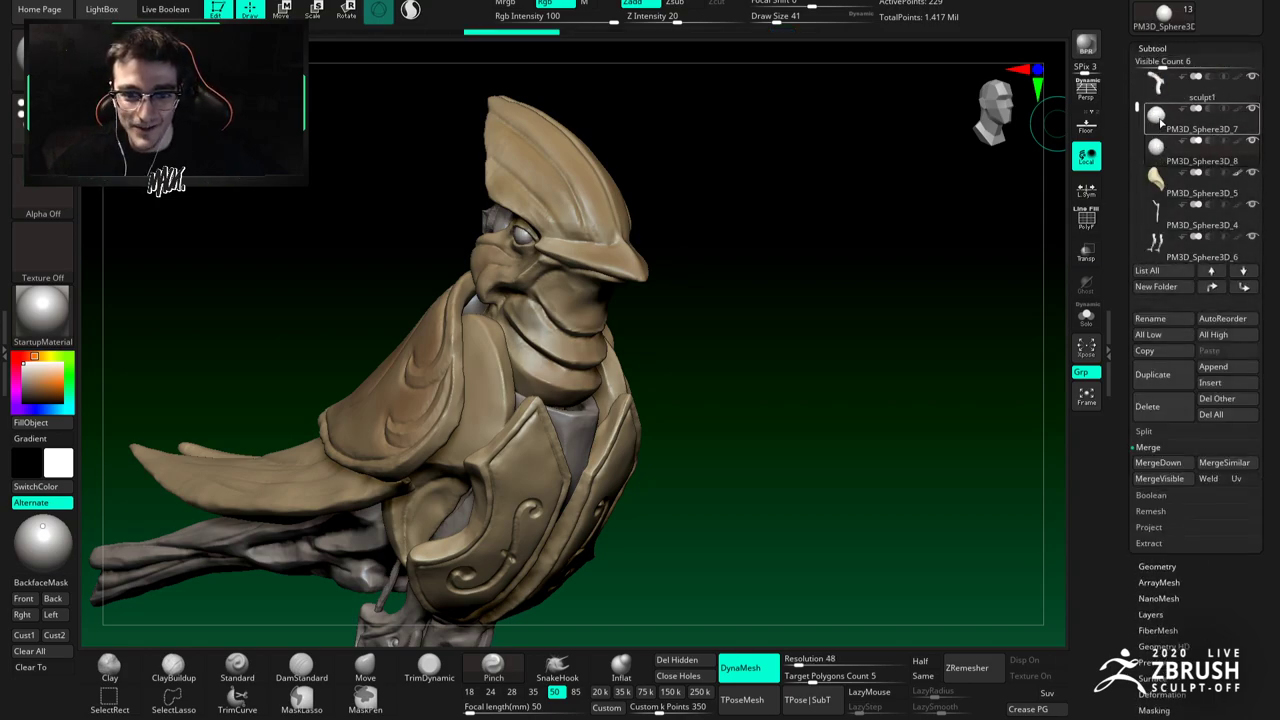
{"action": "left_click", "coordinate": [1213, 289], "text": "ctrl+shift"}
{"action": "scroll", "coordinate": [1157, 120], "scroll_direction": "down", "scroll_amount": 1}
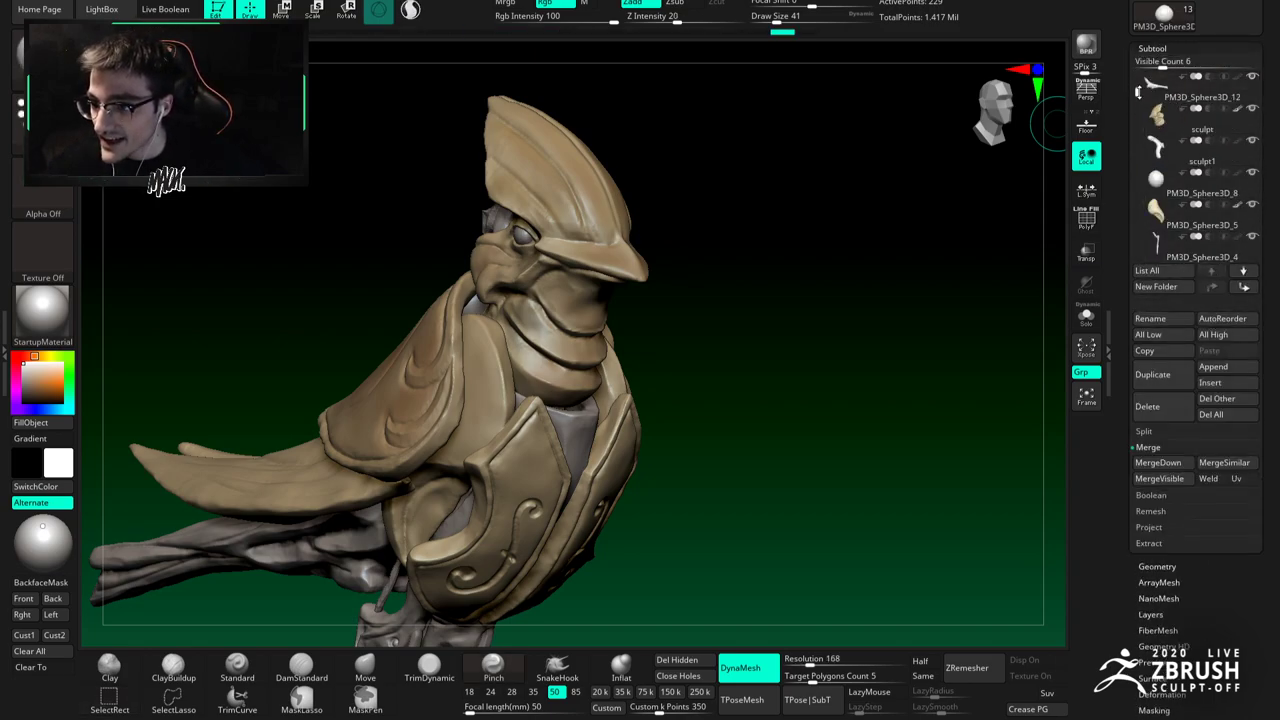
{"action": "left_click", "coordinate": [1158, 181]}
{"action": "left_click", "coordinate": [1213, 289], "text": "ctrl+shift"}
{"action": "left_click", "coordinate": [1212, 287]}
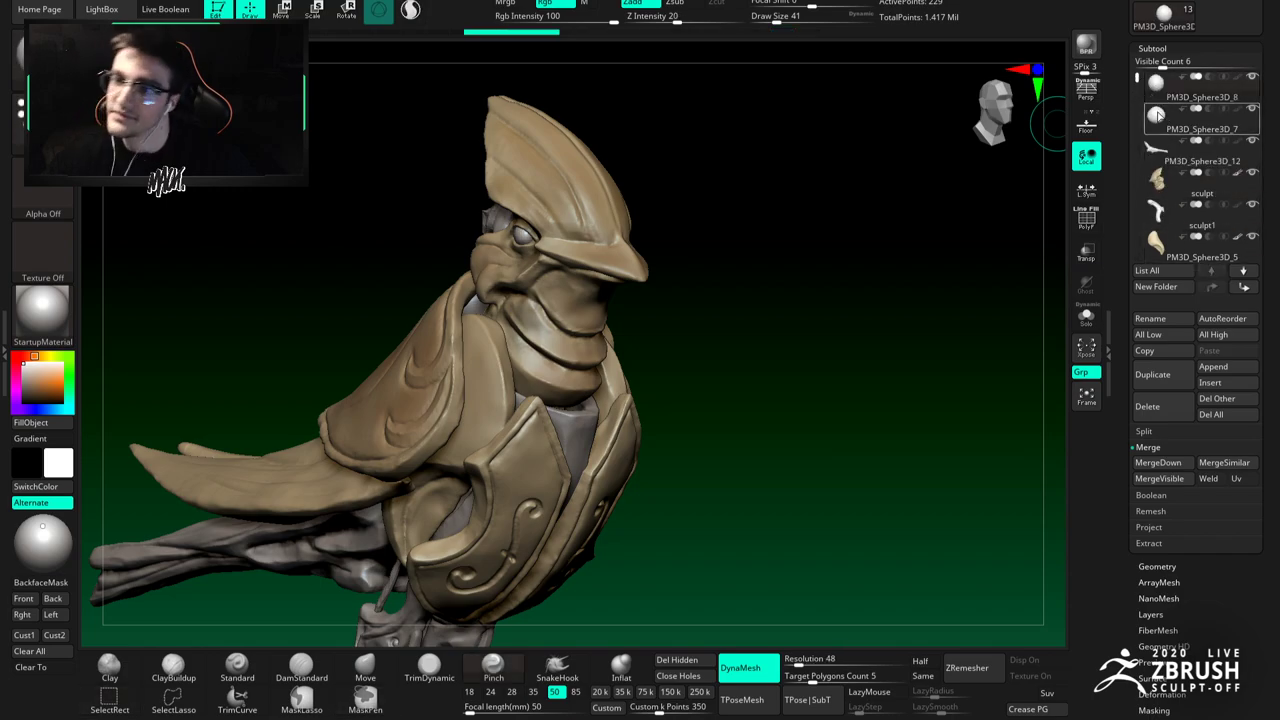
Step: Merge the two eye spheres into one subtool and remesh them with DynaMesh at resolution 144
{"action": "left_click", "coordinate": [1157, 463]}
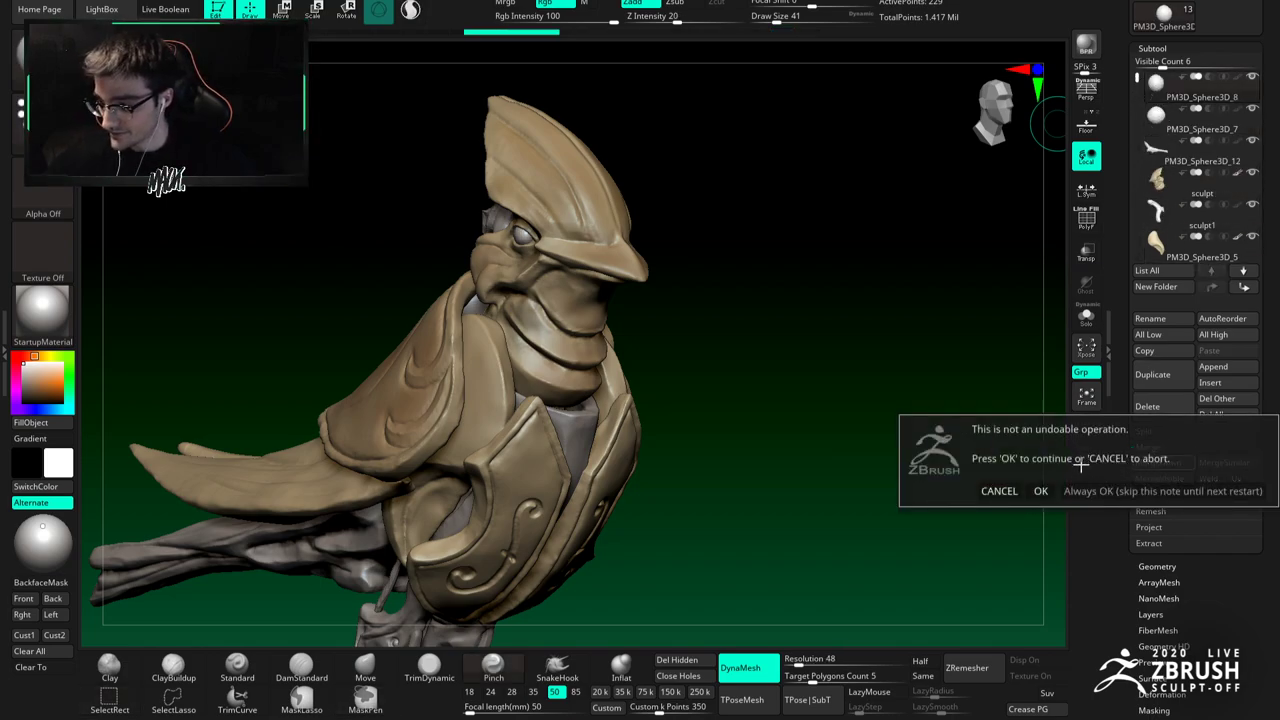
{"action": "left_click", "coordinate": [1041, 491]}
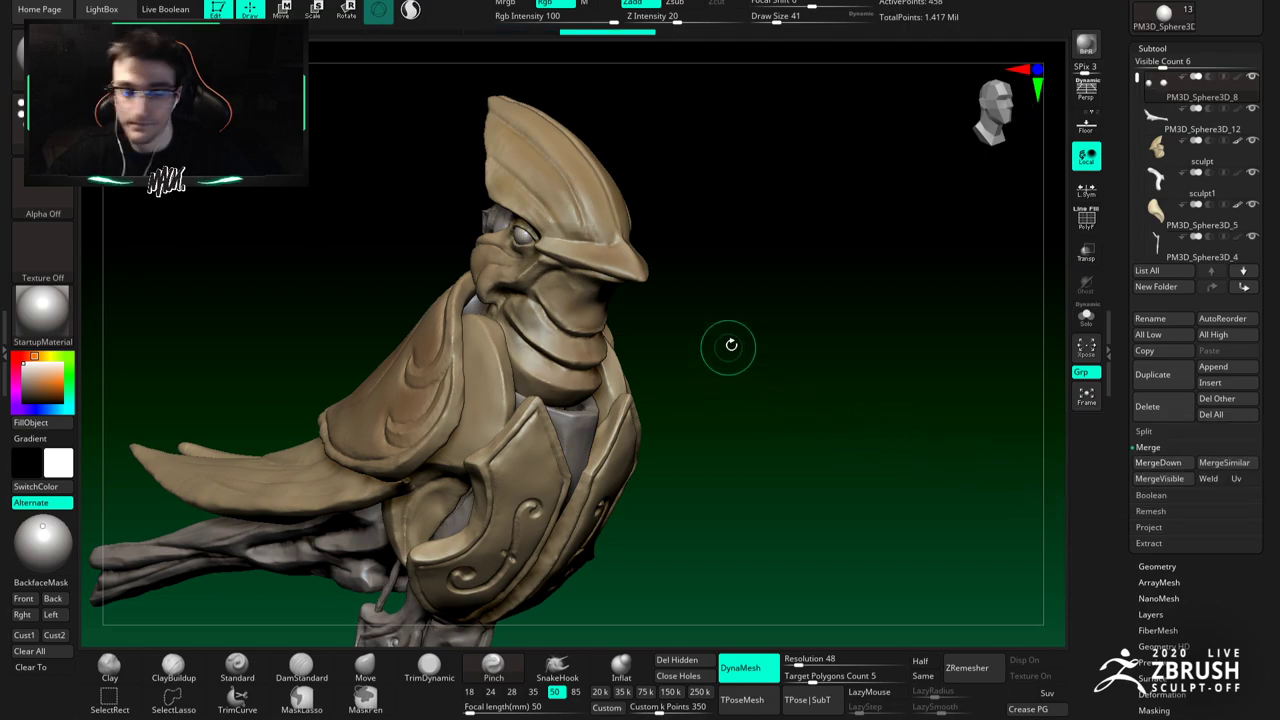
{"action": "left_click", "coordinate": [1085, 316]}
{"action": "left_click_drag", "start_coordinate": [641, 309], "coordinate": [706, 325], "text": "alt"}
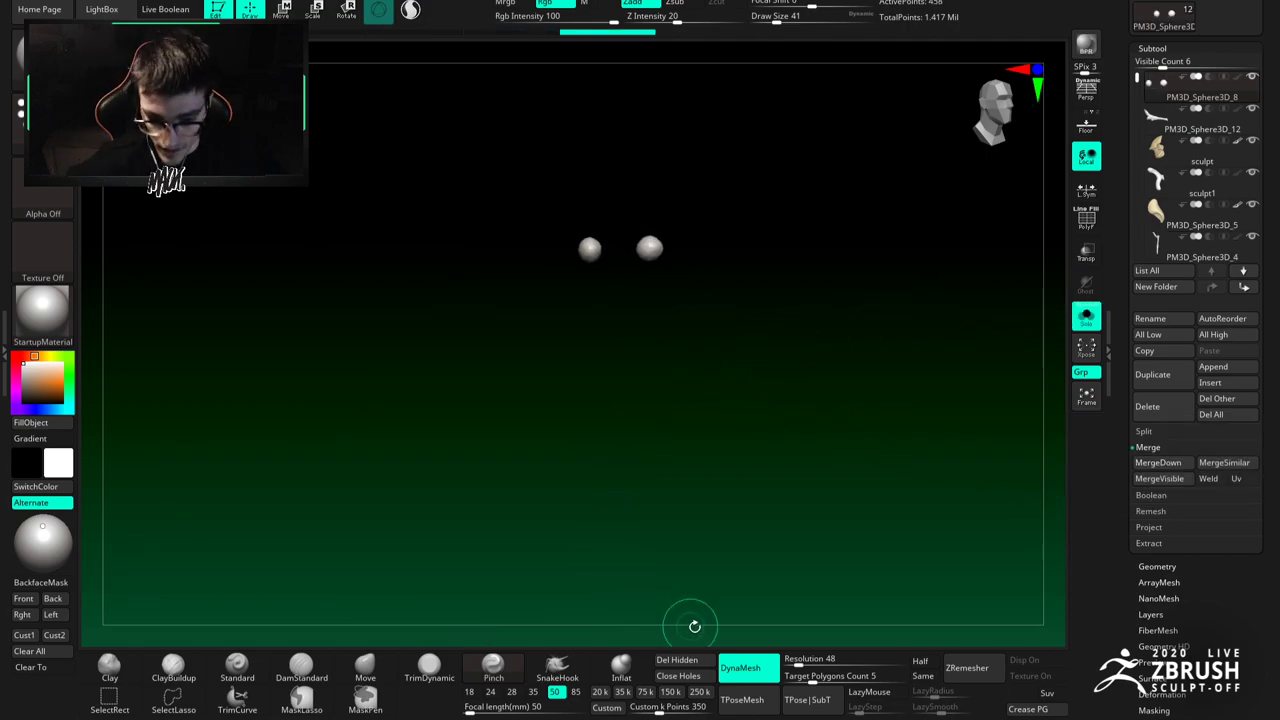
{"action": "type", "text": "144"}
{"action": "key", "text": "Return"}
{"action": "left_click_drag", "start_coordinate": [723, 508], "coordinate": [694, 432], "text": "ctrl"}
Step: Fill both eyes with black and the ToyPlastic material using Mrgb, and show the whole bird again
{"action": "left_click_drag", "start_coordinate": [623, 306], "coordinate": [622, 368], "text": "alt"}
{"action": "key", "text": "space"}
{"action": "left_click_drag", "start_coordinate": [614, 260], "coordinate": [677, 337]}
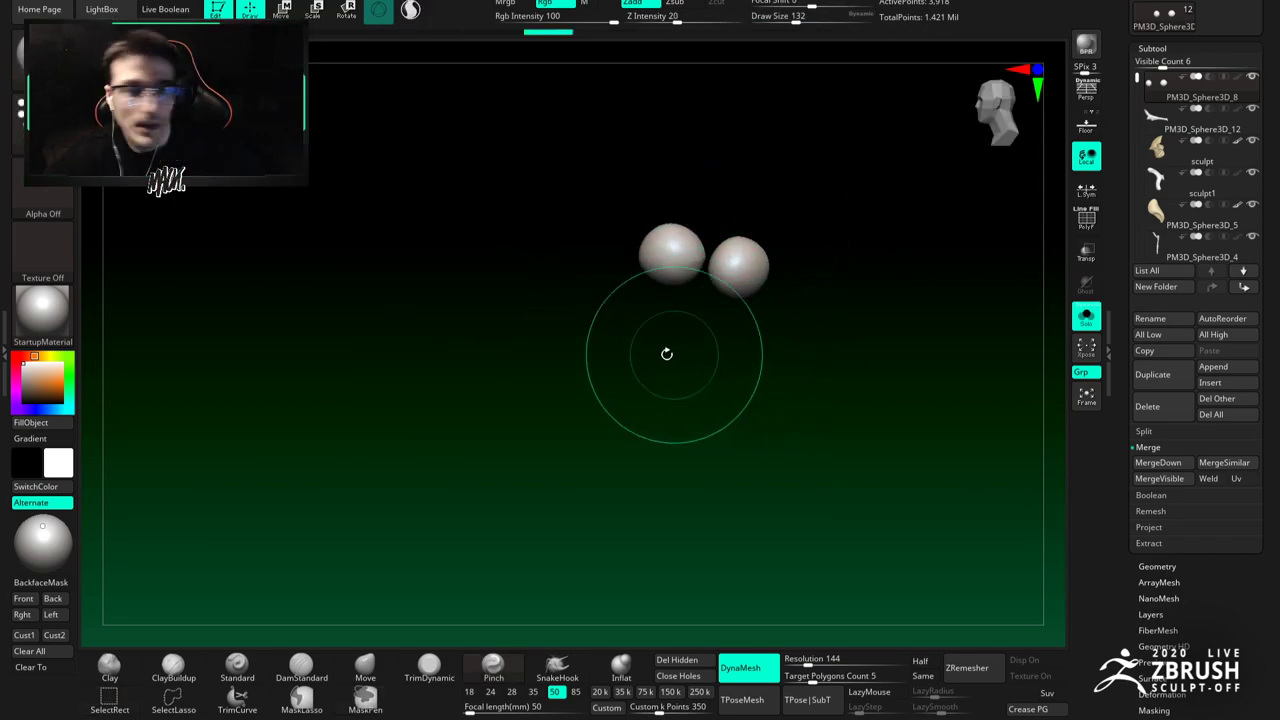
{"action": "left_click", "coordinate": [23, 402]}
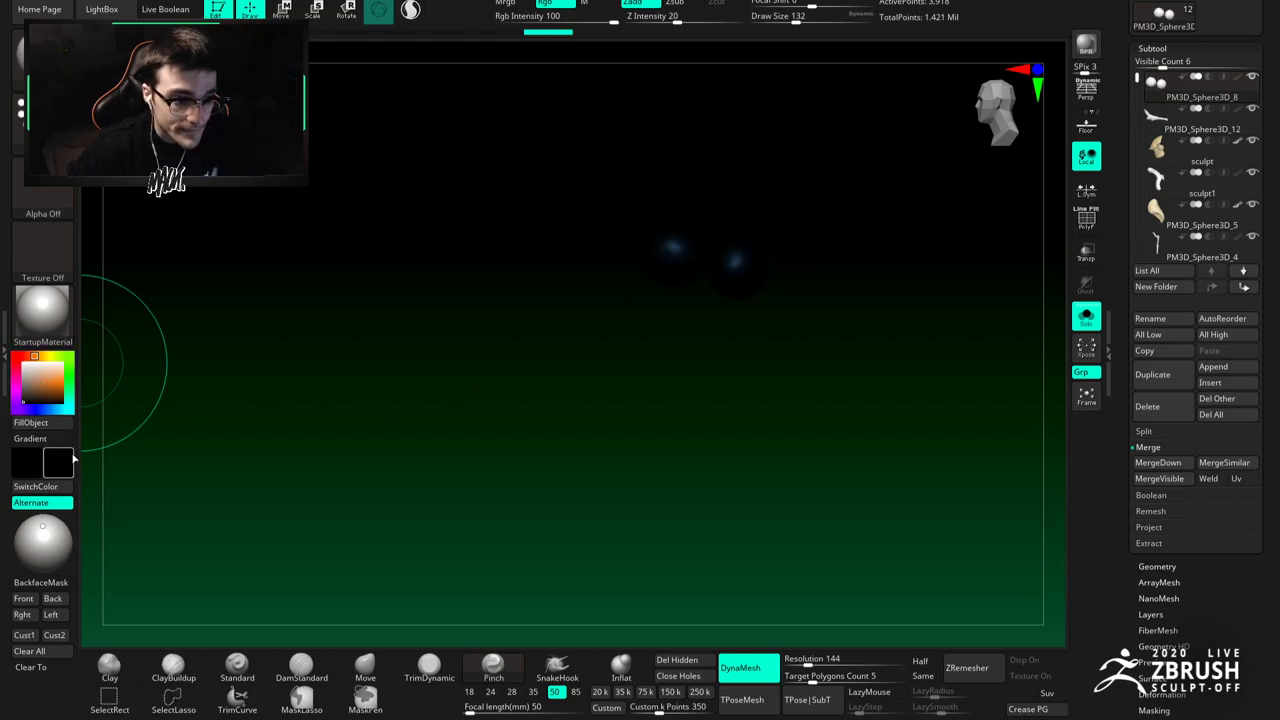
{"action": "left_click", "coordinate": [42, 308]}
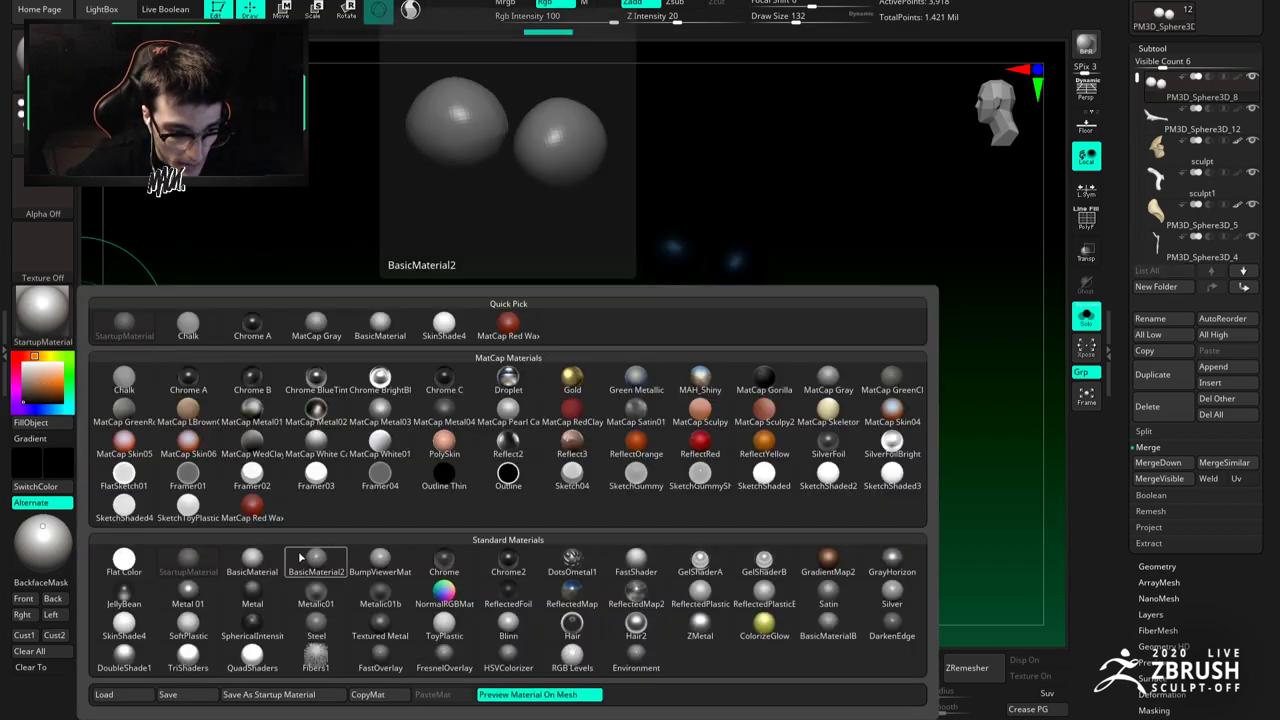
{"action": "left_click", "coordinate": [444, 622]}
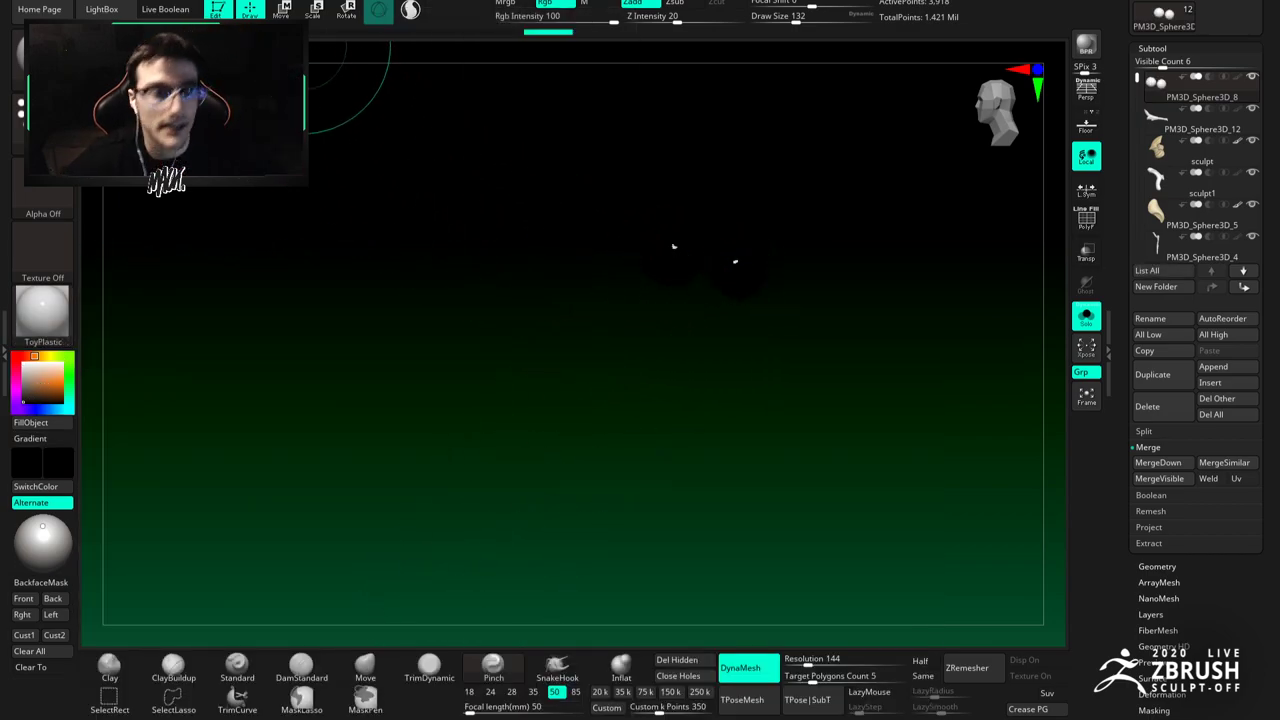
{"action": "left_click", "coordinate": [506, 3]}
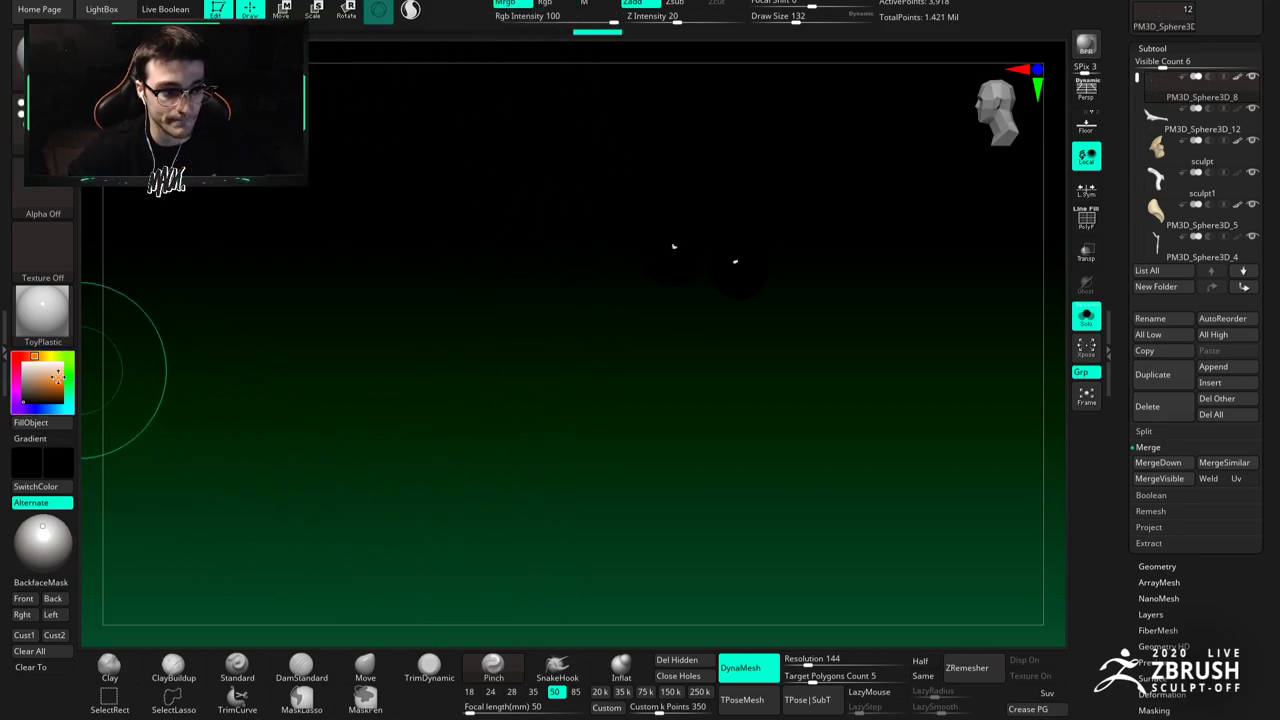
{"action": "left_click", "coordinate": [1086, 315]}
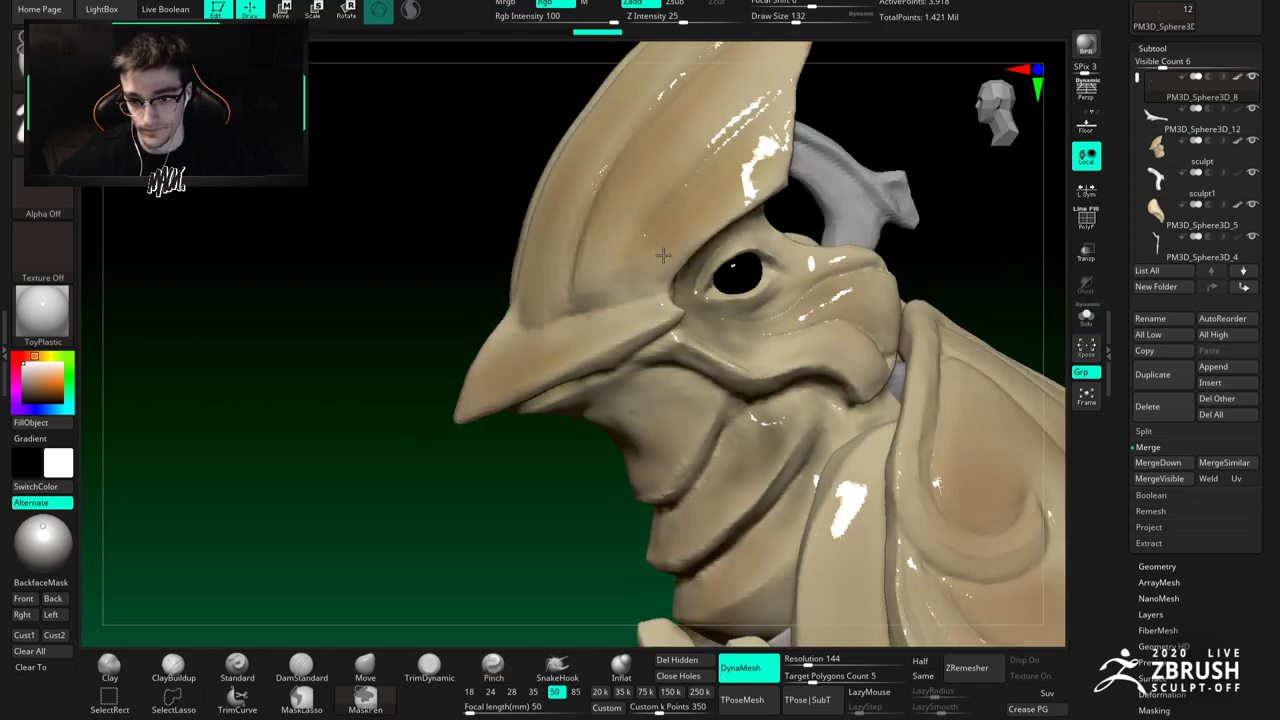
Step: Set the active material back to StartupMaterial
{"action": "left_click_drag", "start_coordinate": [646, 287], "coordinate": [620, 265], "text": "alt"}
{"action": "left_click", "coordinate": [50, 311]}
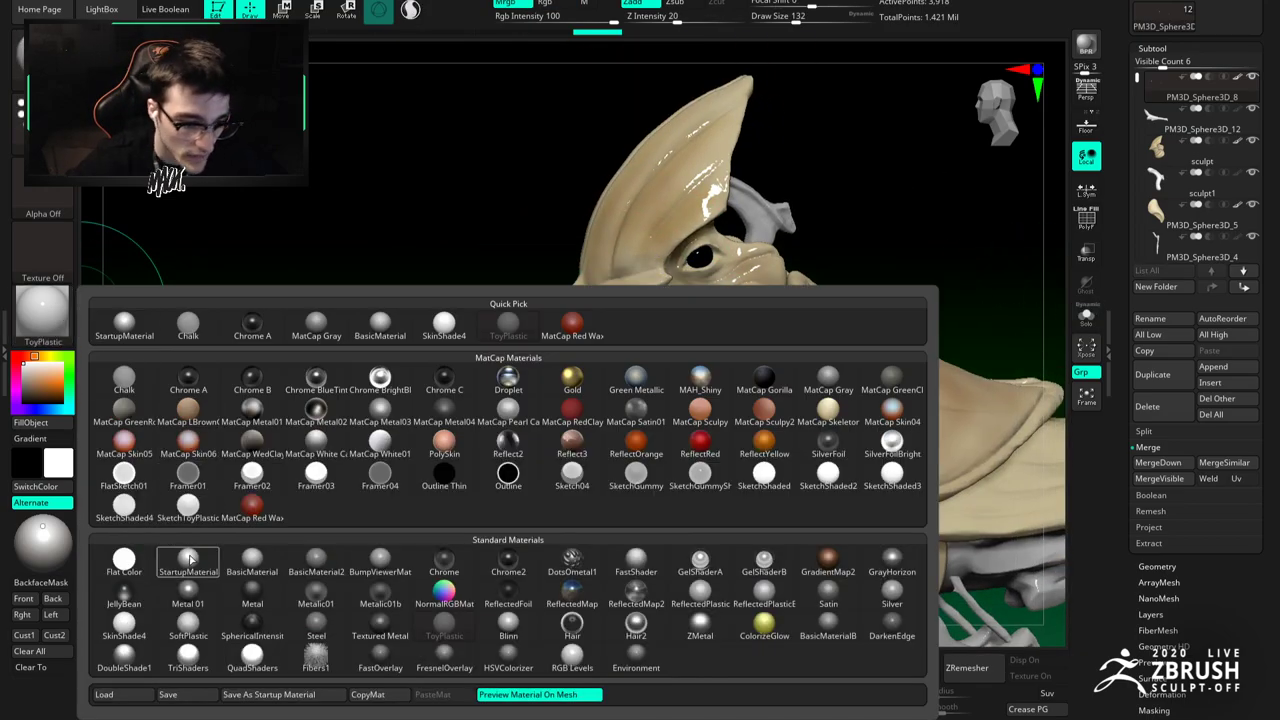
{"action": "left_click", "coordinate": [188, 560]}
{"action": "left_click_drag", "start_coordinate": [631, 351], "coordinate": [606, 345], "text": "shift"}
{"action": "mouse_move", "coordinate": [520, 380]}
{"action": "left_mouse_down"}
{"action": "mouse_move", "coordinate": [490, 365]}
{"action": "mouse_move", "coordinate": [530, 350]}
{"action": "left_mouse_up"}
Step: Select the head and adjust the eyelids around the black eye with the Move brush at draw size 49
{"action": "key", "text": "space"}
{"action": "left_click_drag", "start_coordinate": [680, 266], "coordinate": [659, 261]}
{"action": "left_click", "coordinate": [365, 668]}
{"action": "left_click_drag", "start_coordinate": [538, 389], "coordinate": [550, 490], "text": "alt"}
{"action": "key", "text": "bracketleft"}
{"action": "key", "text": "bracketleft"}
{"action": "key", "text": "bracketleft"}
{"action": "key", "text": "bracketleft"}
{"action": "left_click", "coordinate": [651, 274], "text": "alt"}
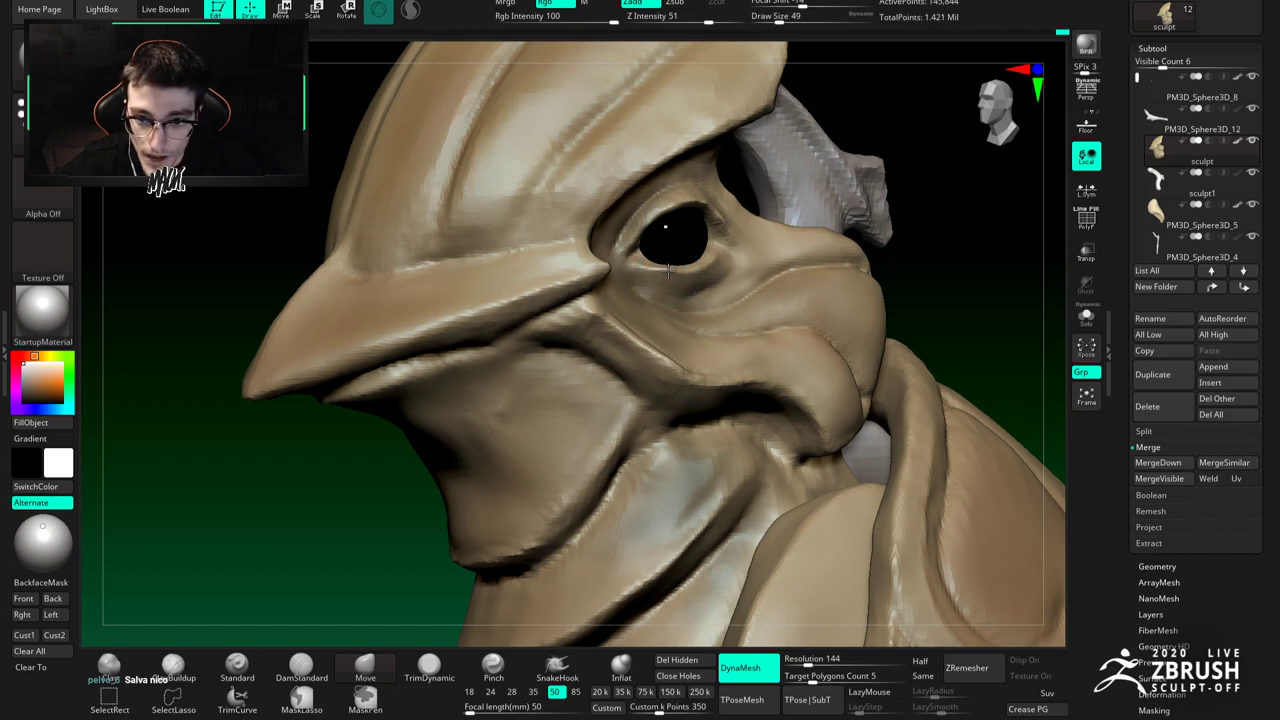
Step: Carve the creases around the eye with DamStandard at draw size 33
{"action": "key", "text": "b"}
{"action": "key", "text": "d"}
{"action": "key", "text": "s"}
{"action": "right_click_drag", "start_coordinate": [694, 286], "coordinate": [681, 274]}
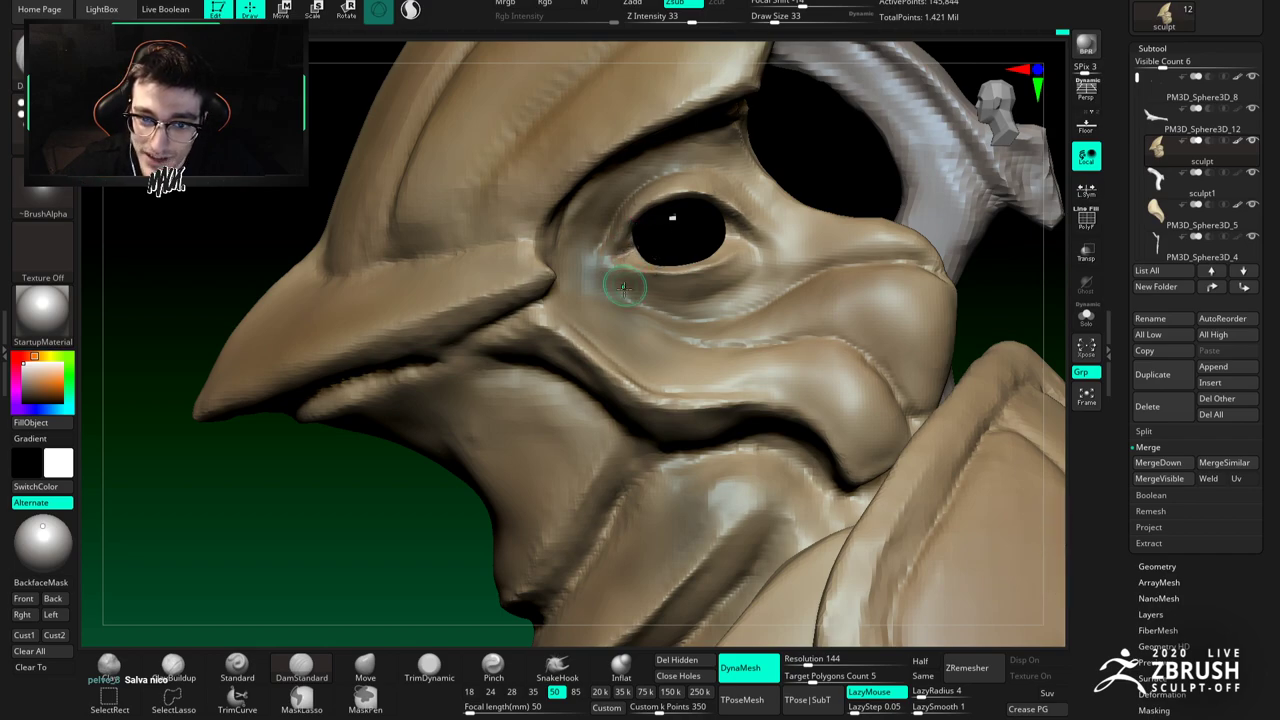
Step: Select the eyes and adjust their fit in the sockets with the Move brush at draw size 167
{"action": "left_click", "coordinate": [366, 662]}
{"action": "key", "text": "space"}
{"action": "key", "text": "space"}
{"action": "mouse_move", "coordinate": [645, 252]}
{"action": "left_mouse_down"}
{"action": "mouse_move", "coordinate": [683, 252]}
{"action": "mouse_move", "coordinate": [660, 244]}
{"action": "left_mouse_up"}
{"action": "left_click", "coordinate": [656, 248], "text": "alt"}
{"action": "key", "text": "space"}
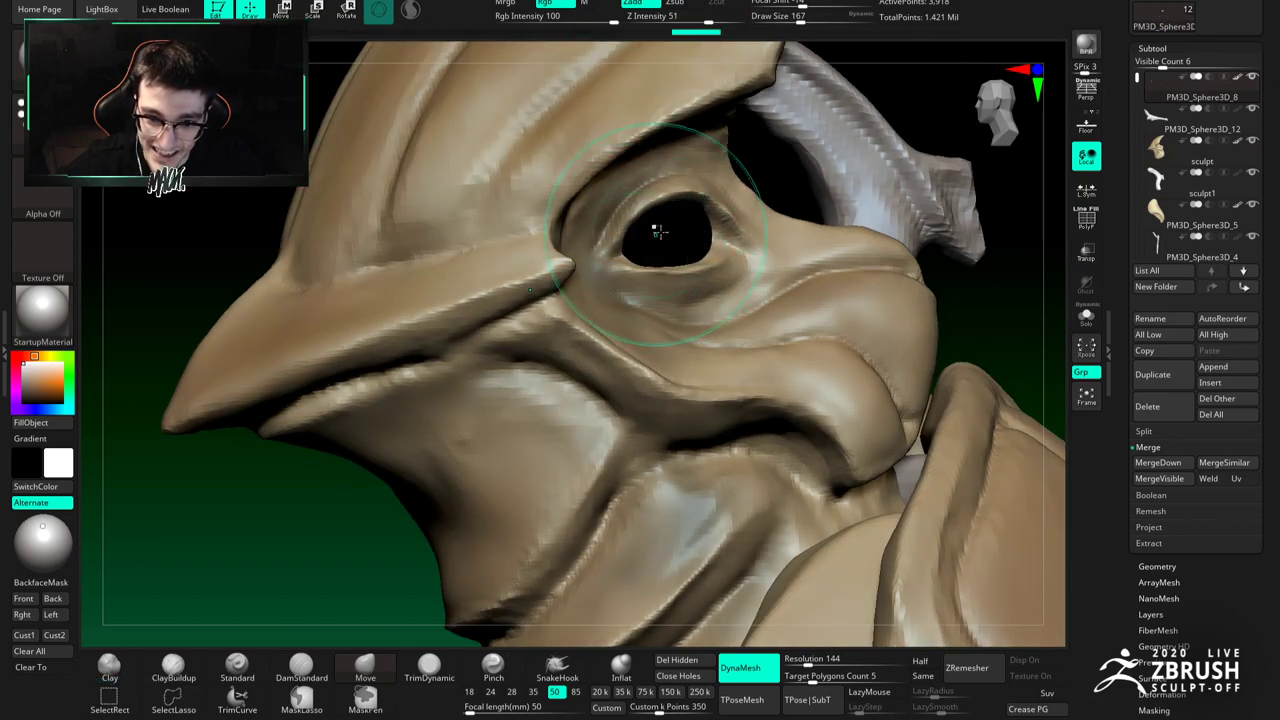
{"action": "right_click_drag", "start_coordinate": [663, 230], "coordinate": [714, 232]}
{"action": "left_click_drag", "start_coordinate": [714, 232], "coordinate": [728, 233], "text": "shift"}
{"action": "left_click_drag", "start_coordinate": [640, 246], "coordinate": [645, 246]}
{"action": "mouse_move", "coordinate": [720, 231]}
{"action": "left_mouse_down"}
{"action": "mouse_move", "coordinate": [740, 235]}
{"action": "mouse_move", "coordinate": [722, 236]}
{"action": "left_mouse_up"}
Step: Select the head and refine the area around the eye with the Move brush at draw size 80
{"action": "left_click", "coordinate": [752, 235], "text": "alt"}
{"action": "key", "text": "bracketleft"}
{"action": "key", "text": "space"}
{"action": "mouse_move", "coordinate": [721, 249]}
{"action": "right_mouse_down", "text": "ctrl"}
{"action": "mouse_move", "coordinate": [707, 257]}
{"action": "mouse_move", "coordinate": [719, 260]}
{"action": "right_mouse_up", "text": "ctrl"}
{"action": "left_click_drag", "start_coordinate": [1132, 50], "coordinate": [1127, 288]}
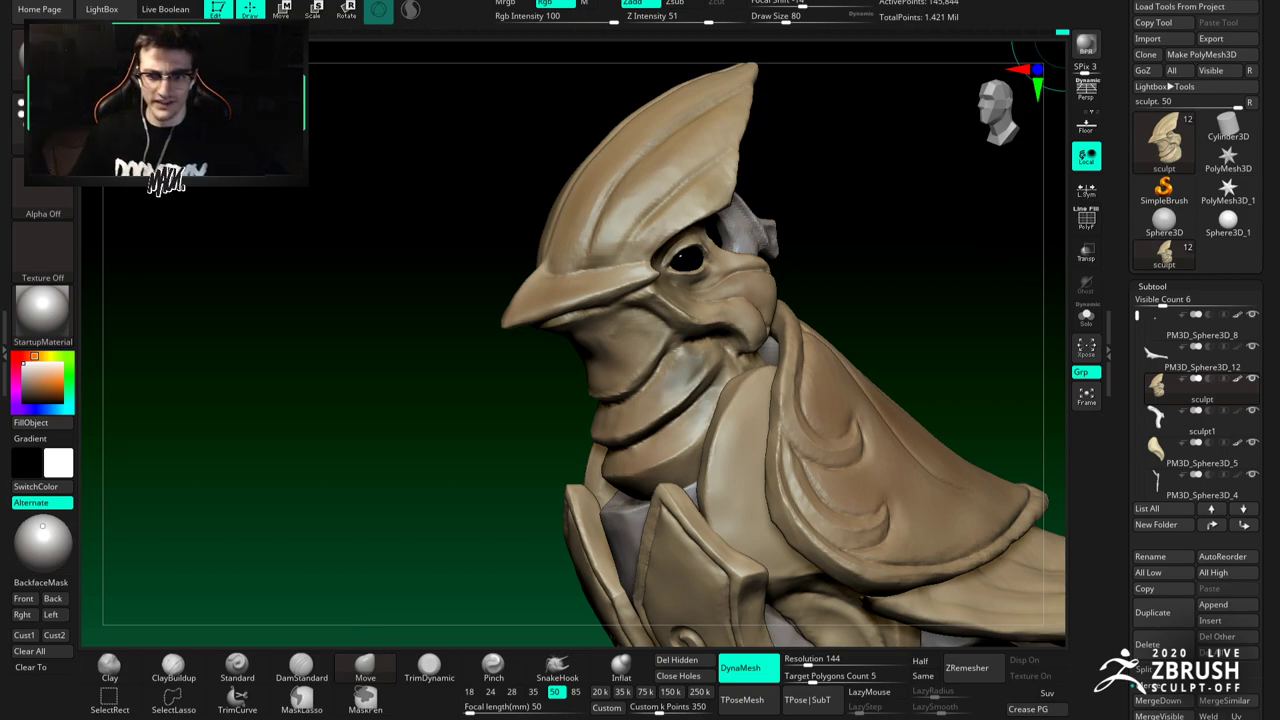
{"action": "right_click_drag", "start_coordinate": [700, 378], "coordinate": [614, 364], "text": "ctrl"}
{"action": "right_click_drag", "start_coordinate": [722, 315], "coordinate": [701, 262], "text": "alt"}
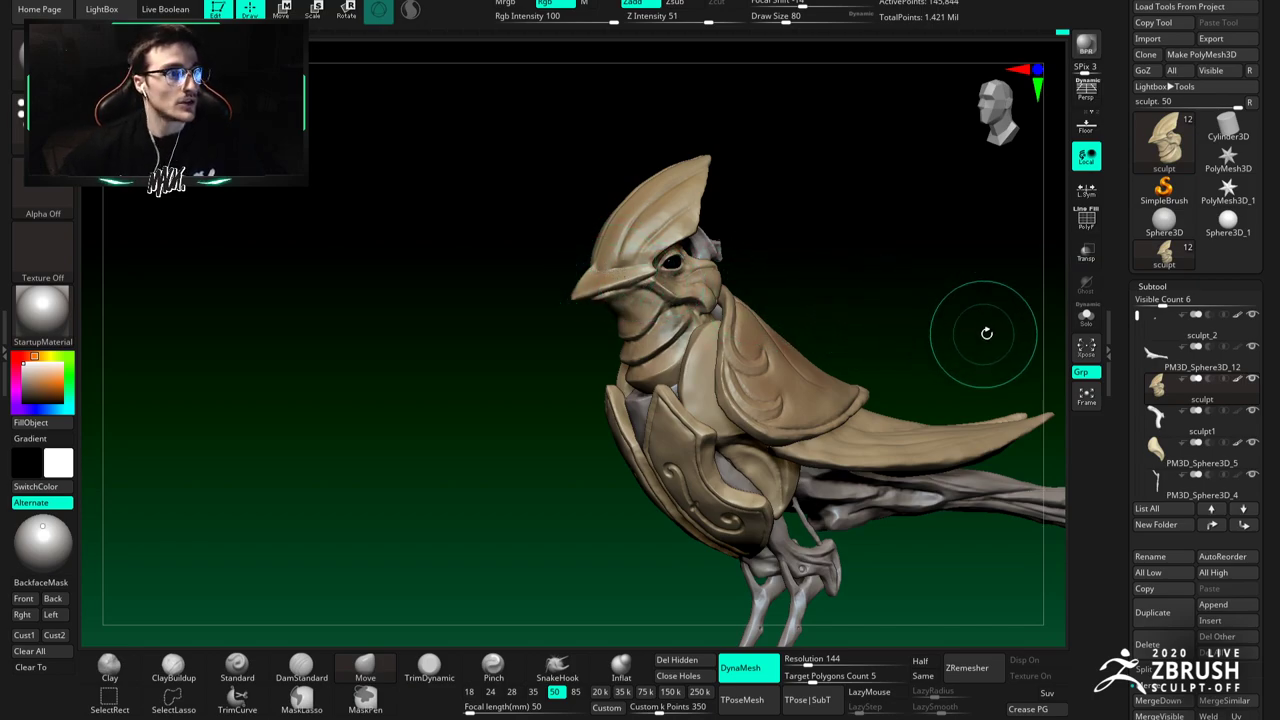
Step: Isolate the head and set up DamStandard at draw size 65 for the neck folds
{"action": "left_click", "coordinate": [1086, 317]}
{"action": "right_click_drag", "start_coordinate": [639, 324], "coordinate": [690, 366], "text": "ctrl"}
{"action": "key", "text": "b"}
{"action": "key", "text": "d"}
{"action": "key", "text": "s"}
{"action": "key", "text": "space"}
{"action": "left_click_drag", "start_coordinate": [730, 370], "coordinate": [724, 371]}
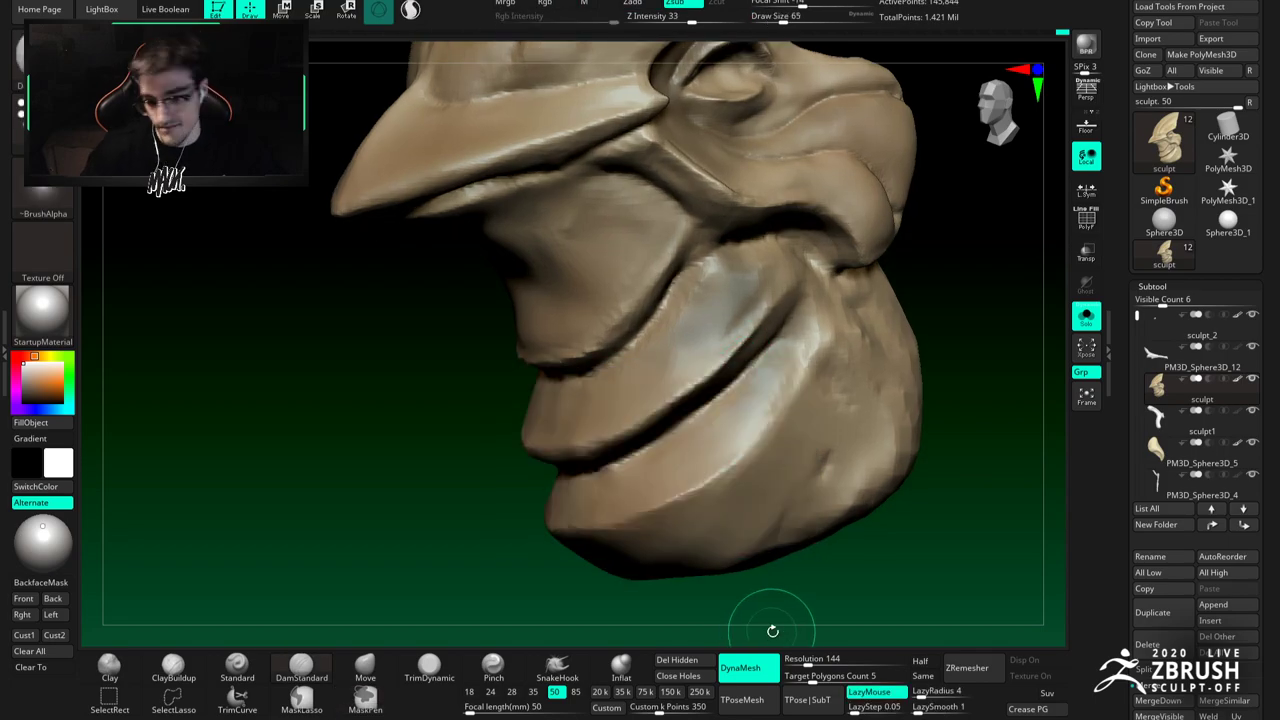
Step: Remesh the head with DynaMesh at resolution 224 and set the brush's draw size to 62
{"action": "left_click_drag", "start_coordinate": [808, 661], "coordinate": [815, 661]}
{"action": "left_click_drag", "start_coordinate": [922, 534], "coordinate": [935, 583], "text": "ctrl"}
{"action": "key", "text": "space"}
{"action": "left_click_drag", "start_coordinate": [699, 268], "coordinate": [697, 268]}
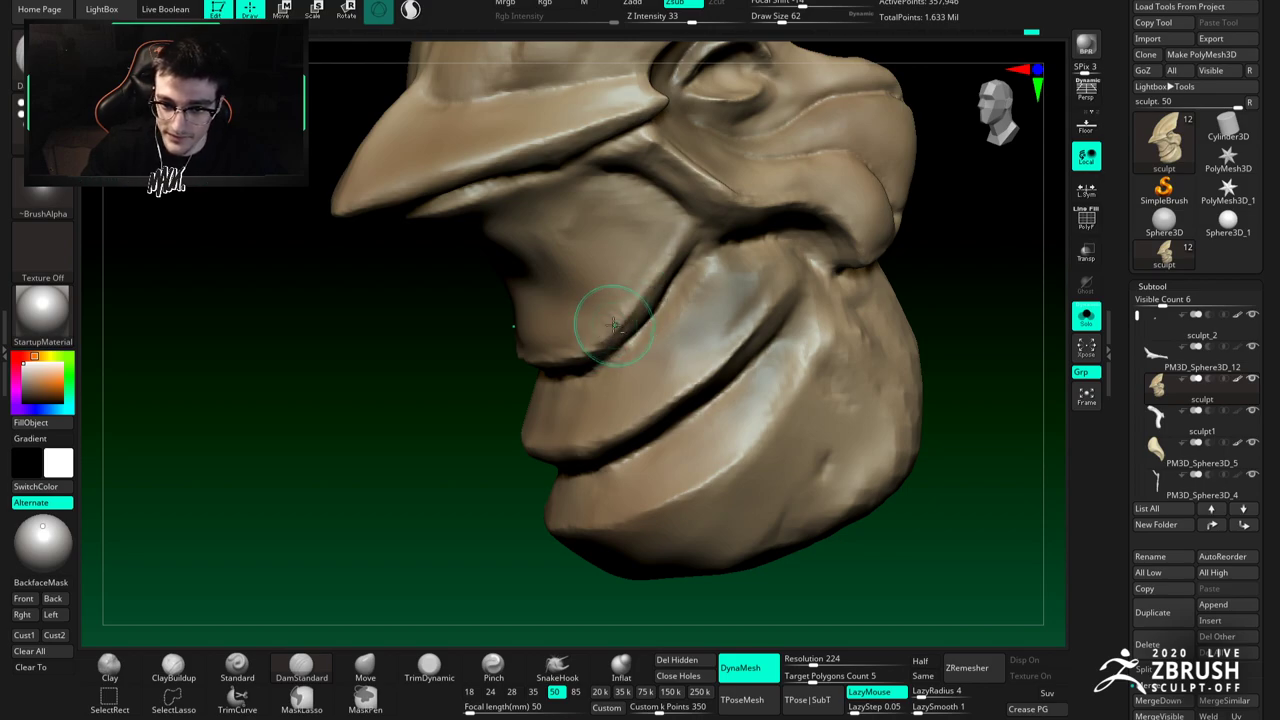
Step: Shape a raised rim along the uppermost throat fold at draw size 62 and crease its edge with DamStandard
{"action": "mouse_move", "coordinate": [580, 370]}
{"action": "right_mouse_down"}
{"action": "mouse_move", "coordinate": [626, 342]}
{"action": "mouse_move", "coordinate": [690, 338]}
{"action": "right_mouse_up"}
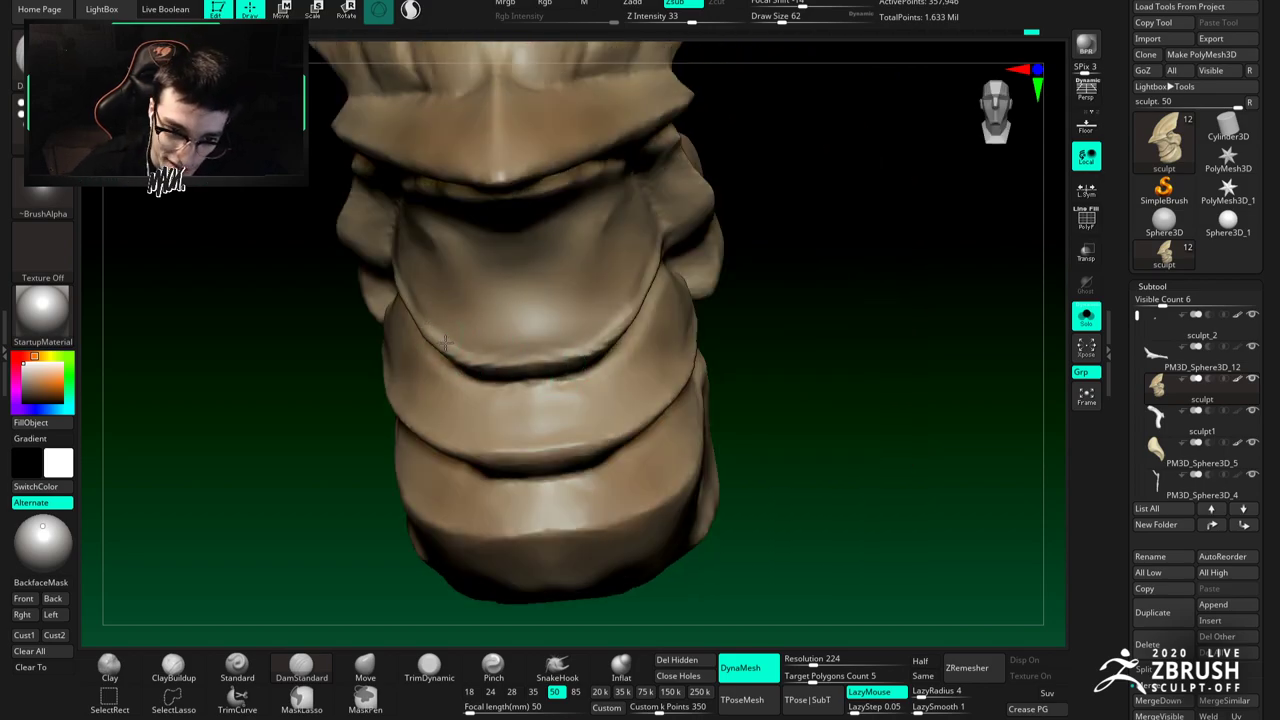
{"action": "right_click_drag", "start_coordinate": [509, 351], "coordinate": [534, 352]}
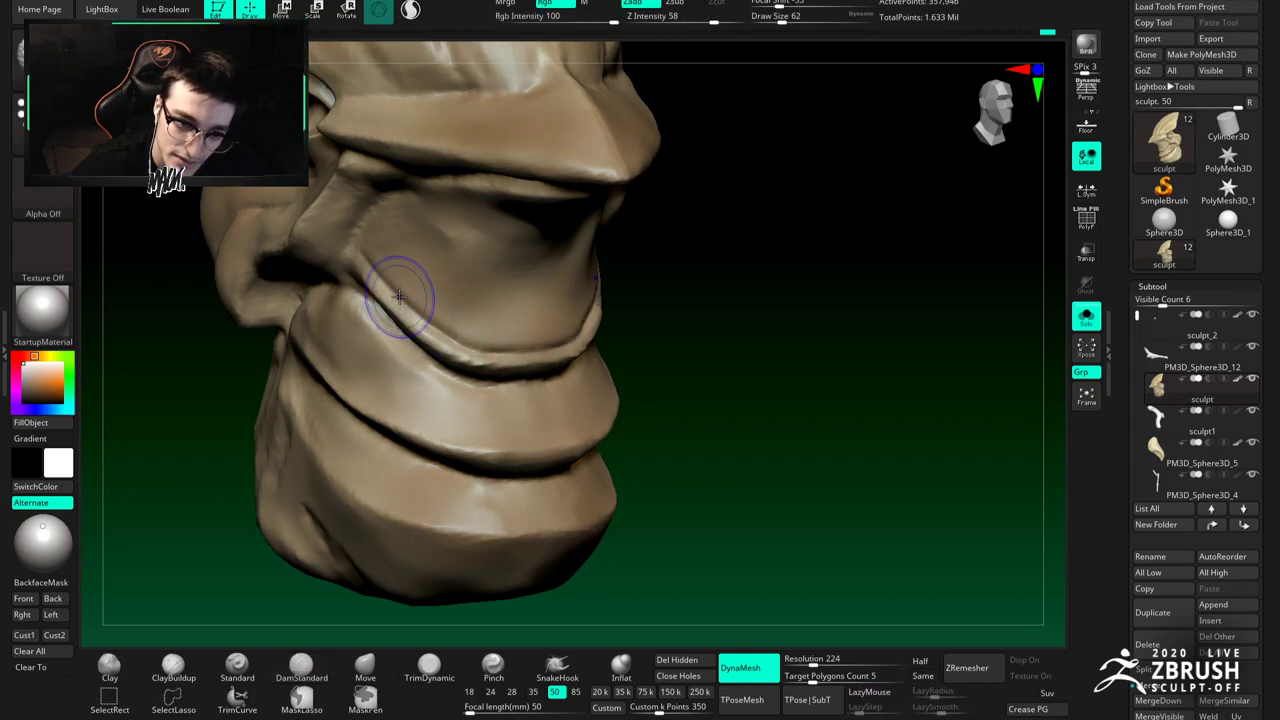
{"action": "mouse_move", "coordinate": [395, 305]}
{"action": "right_mouse_down"}
{"action": "mouse_move", "coordinate": [335, 290]}
{"action": "mouse_move", "coordinate": [391, 237]}
{"action": "mouse_move", "coordinate": [515, 182]}
{"action": "right_mouse_up"}
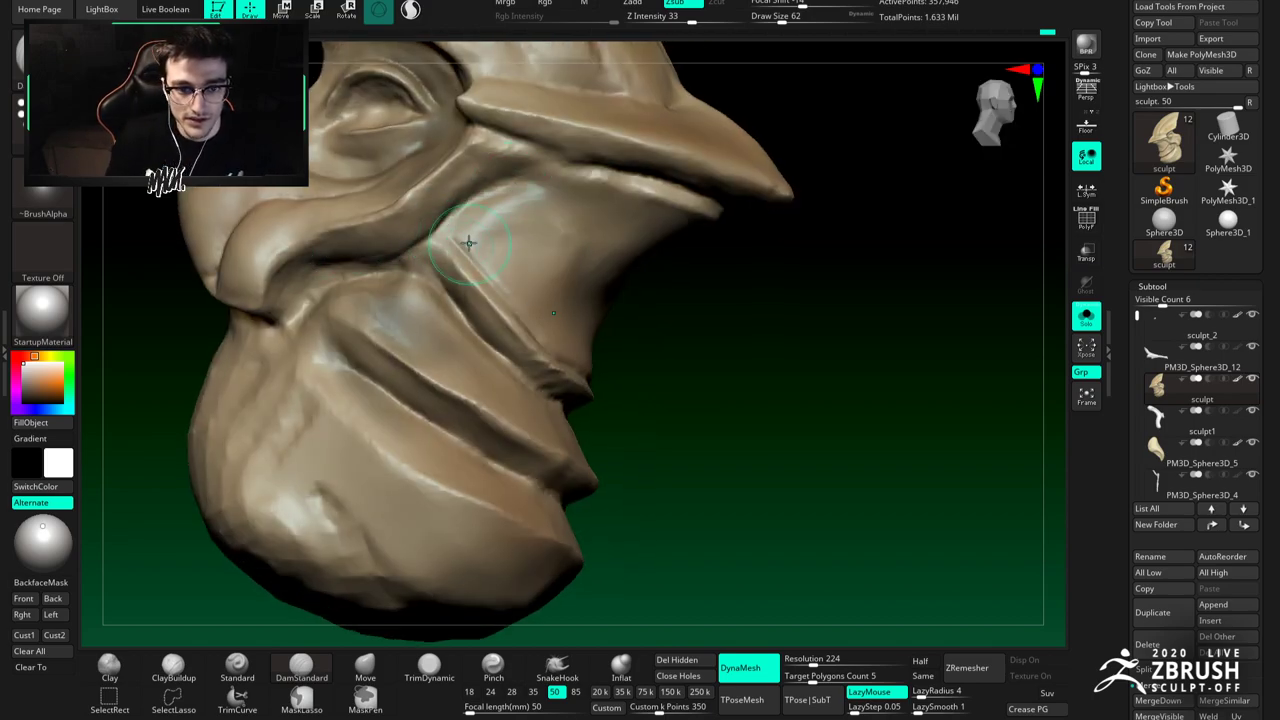
{"action": "right_click_drag", "start_coordinate": [514, 133], "coordinate": [500, 137]}
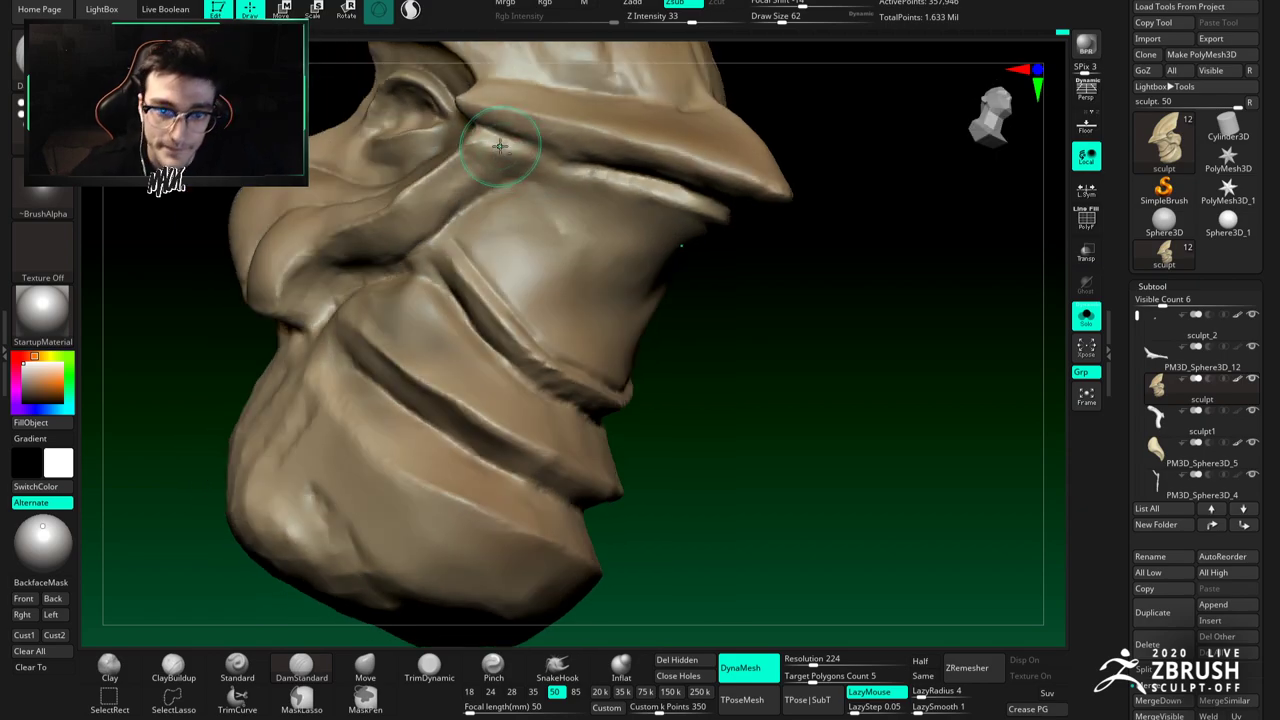
{"action": "right_click_drag", "start_coordinate": [660, 208], "coordinate": [606, 222]}
Step: Build up the area under the beak with ClayBuildup and crease the seam between beak and throat with DamStandard
{"action": "key", "text": "b"}
{"action": "key", "text": "c"}
{"action": "key", "text": "b"}
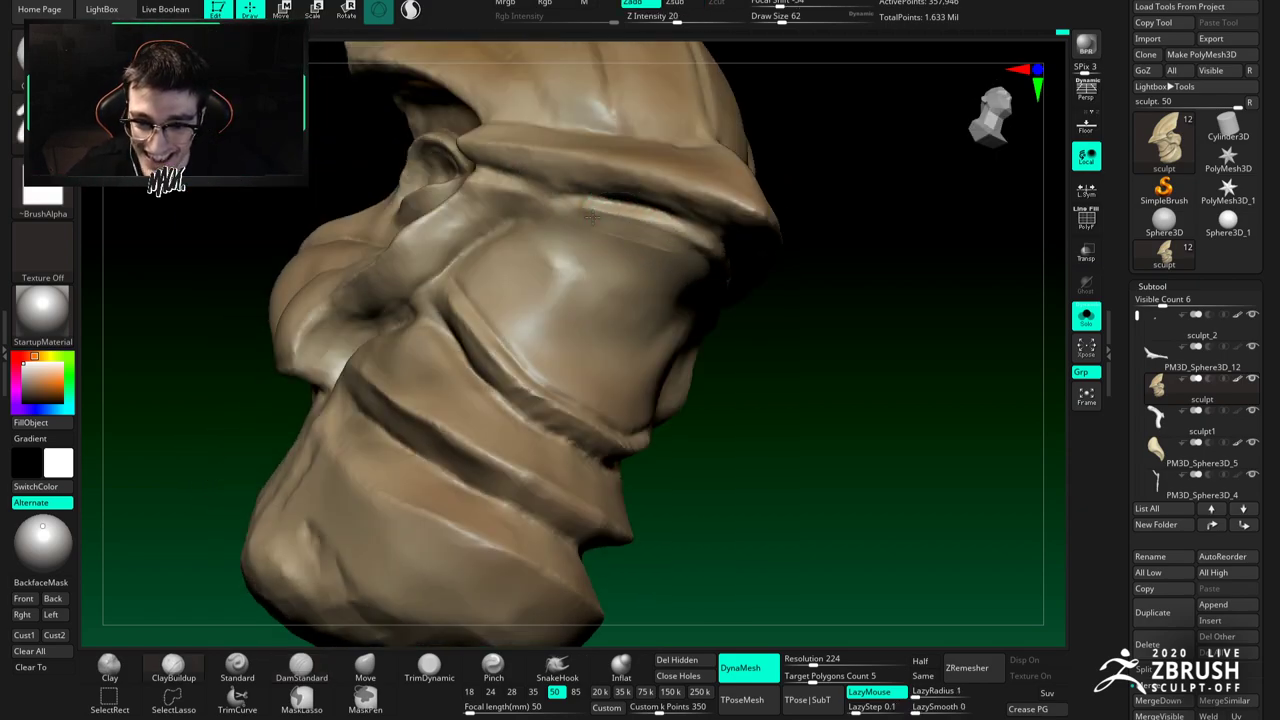
{"action": "mouse_move", "coordinate": [614, 219]}
{"action": "right_mouse_down"}
{"action": "mouse_move", "coordinate": [651, 214]}
{"action": "mouse_move", "coordinate": [670, 258]}
{"action": "mouse_move", "coordinate": [735, 280]}
{"action": "mouse_move", "coordinate": [740, 300]}
{"action": "right_mouse_up"}
{"action": "left_click_drag", "start_coordinate": [745, 327], "coordinate": [722, 277]}
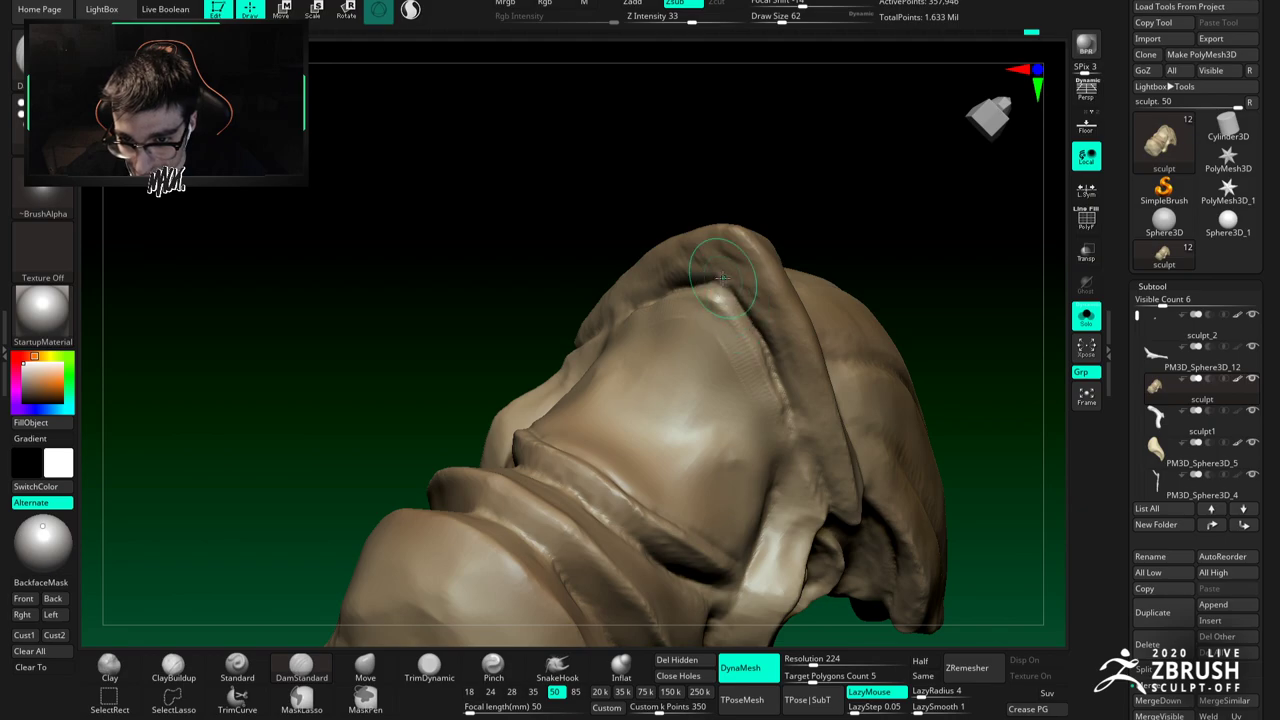
{"action": "mouse_move", "coordinate": [744, 351]}
{"action": "right_mouse_down"}
{"action": "mouse_move", "coordinate": [734, 329]}
{"action": "mouse_move", "coordinate": [733, 387]}
{"action": "mouse_move", "coordinate": [684, 323]}
{"action": "mouse_move", "coordinate": [646, 309]}
{"action": "mouse_move", "coordinate": [639, 319]}
{"action": "right_mouse_up"}
{"action": "key", "text": "b"}
{"action": "key", "text": "d"}
{"action": "key", "text": "s"}
{"action": "left_click_drag", "start_coordinate": [628, 350], "coordinate": [645, 236]}
Step: Sculpt the central ridge of the head crest with long lengthwise strokes of the Standard brush at draw size 35
{"action": "right_click_drag", "start_coordinate": [639, 243], "coordinate": [591, 234]}
{"action": "key", "text": "space"}
{"action": "left_click", "coordinate": [491, 178]}
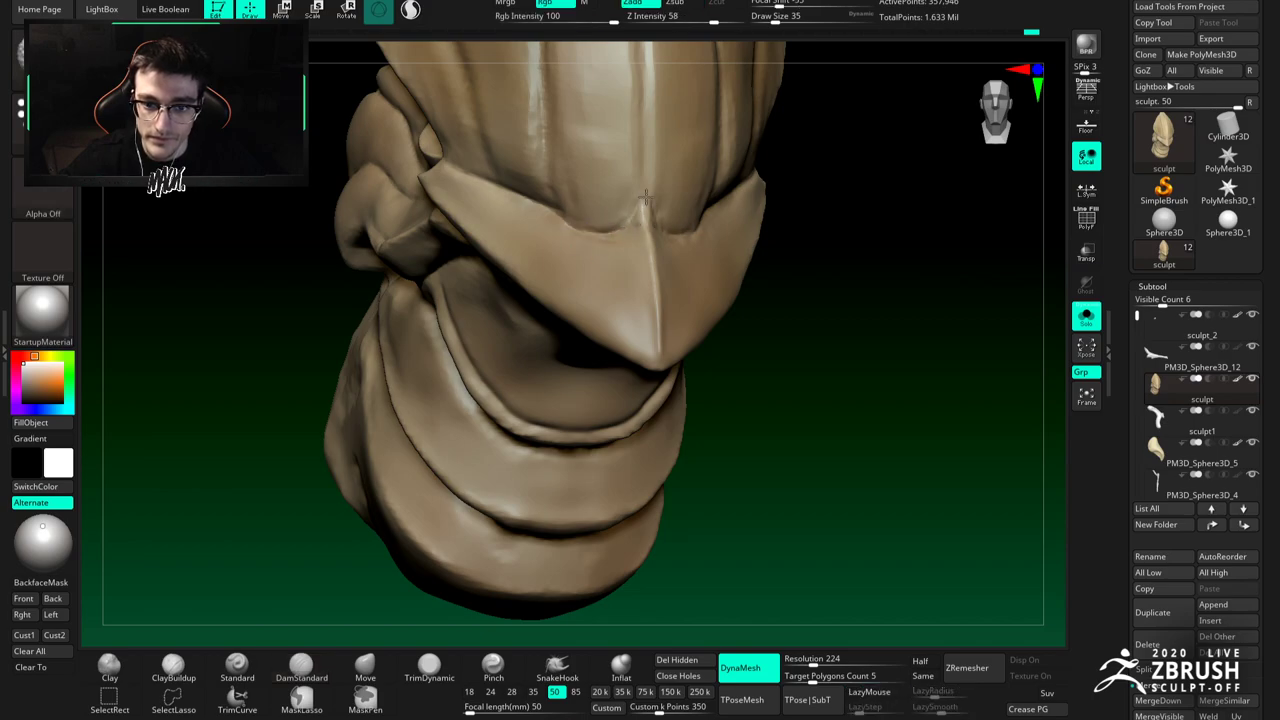
{"action": "right_click_drag", "start_coordinate": [643, 200], "coordinate": [583, 379], "text": "alt"}
{"action": "left_click_drag", "start_coordinate": [598, 414], "coordinate": [601, 250]}
{"action": "left_click_drag", "start_coordinate": [602, 327], "coordinate": [619, 147]}
{"action": "right_click_drag", "start_coordinate": [610, 289], "coordinate": [600, 380], "text": "alt"}
{"action": "right_click_drag", "start_coordinate": [600, 380], "coordinate": [592, 408]}
{"action": "mouse_move", "coordinate": [592, 404]}
{"action": "left_mouse_down"}
{"action": "mouse_move", "coordinate": [626, 162]}
{"action": "mouse_move", "coordinate": [602, 279]}
{"action": "left_mouse_up"}
{"action": "left_click_drag", "start_coordinate": [616, 235], "coordinate": [591, 370]}
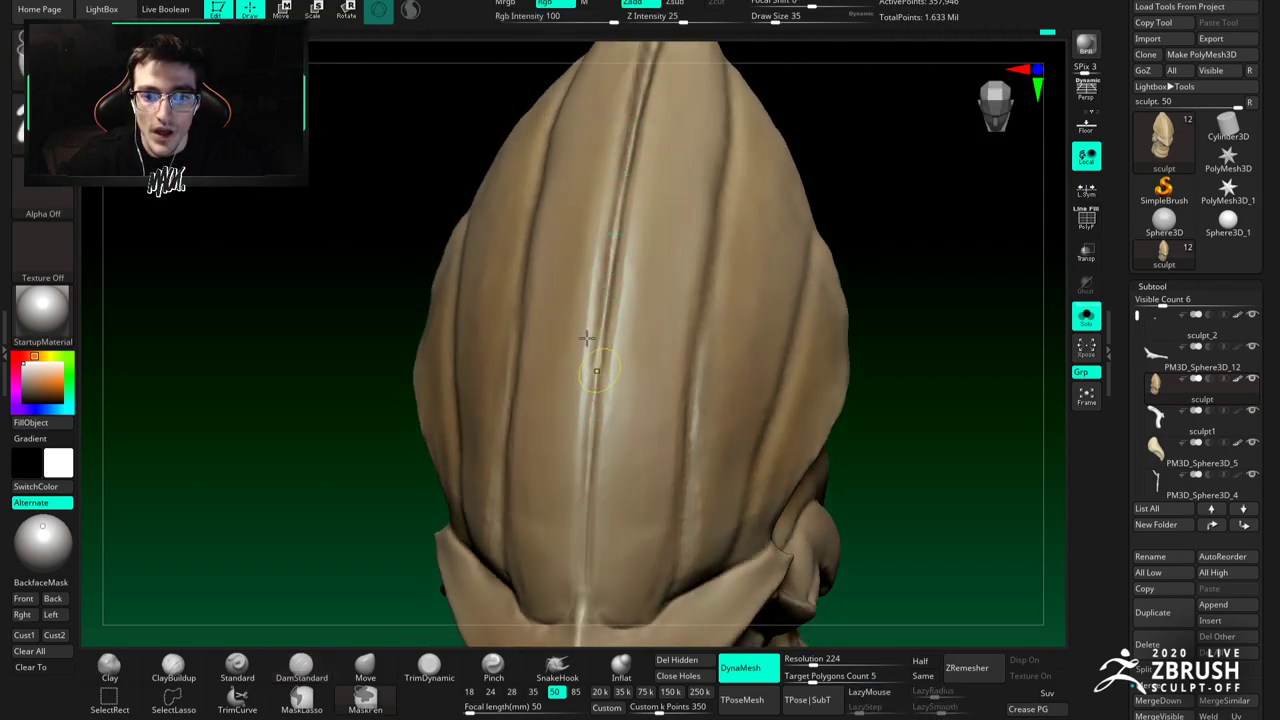
{"action": "mouse_move", "coordinate": [589, 337]}
{"action": "right_mouse_down", "text": "ctrl"}
{"action": "mouse_move", "coordinate": [600, 430]}
{"action": "mouse_move", "coordinate": [598, 367]}
{"action": "right_mouse_up", "text": "ctrl"}
{"action": "mouse_move", "coordinate": [598, 367]}
{"action": "right_mouse_down", "text": "alt"}
{"action": "mouse_move", "coordinate": [600, 277]}
{"action": "mouse_move", "coordinate": [562, 284]}
{"action": "right_mouse_up", "text": "alt"}
{"action": "mouse_move", "coordinate": [562, 284]}
{"action": "right_mouse_down", "text": "ctrl"}
{"action": "mouse_move", "coordinate": [646, 351]}
{"action": "mouse_move", "coordinate": [643, 296]}
{"action": "right_mouse_up", "text": "ctrl"}
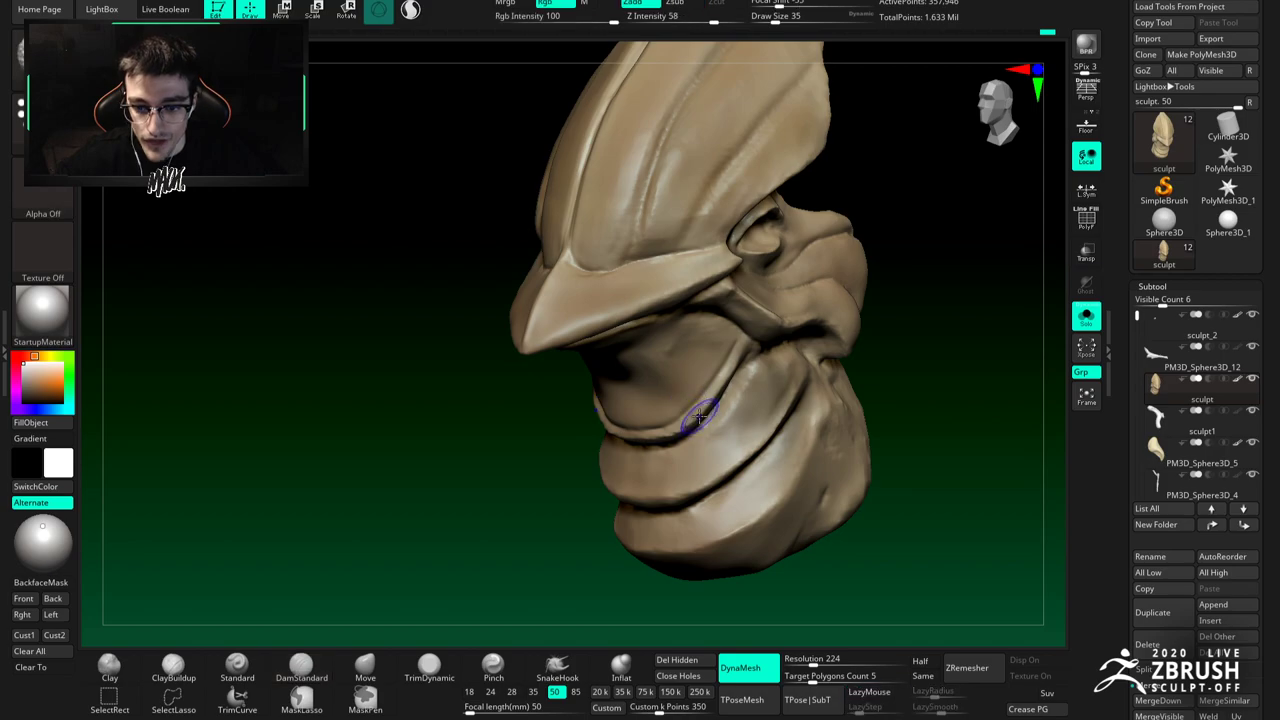
Step: Smooth the rim of the uppermost throat fold and build up the neighbouring fold with ClayBuildup
{"action": "left_click_drag", "start_coordinate": [661, 437], "coordinate": [690, 428], "text": "shift"}
{"action": "right_click_drag", "start_coordinate": [742, 408], "coordinate": [734, 348], "text": "alt"}
{"action": "left_click_drag", "start_coordinate": [730, 354], "coordinate": [685, 404], "text": "shift"}
{"action": "mouse_move", "coordinate": [716, 322]}
{"action": "right_mouse_down", "text": "alt"}
{"action": "mouse_move", "coordinate": [690, 267]}
{"action": "mouse_move", "coordinate": [712, 300]}
{"action": "right_mouse_up", "text": "alt"}
{"action": "key", "text": "b"}
{"action": "key", "text": "c"}
{"action": "key", "text": "b"}
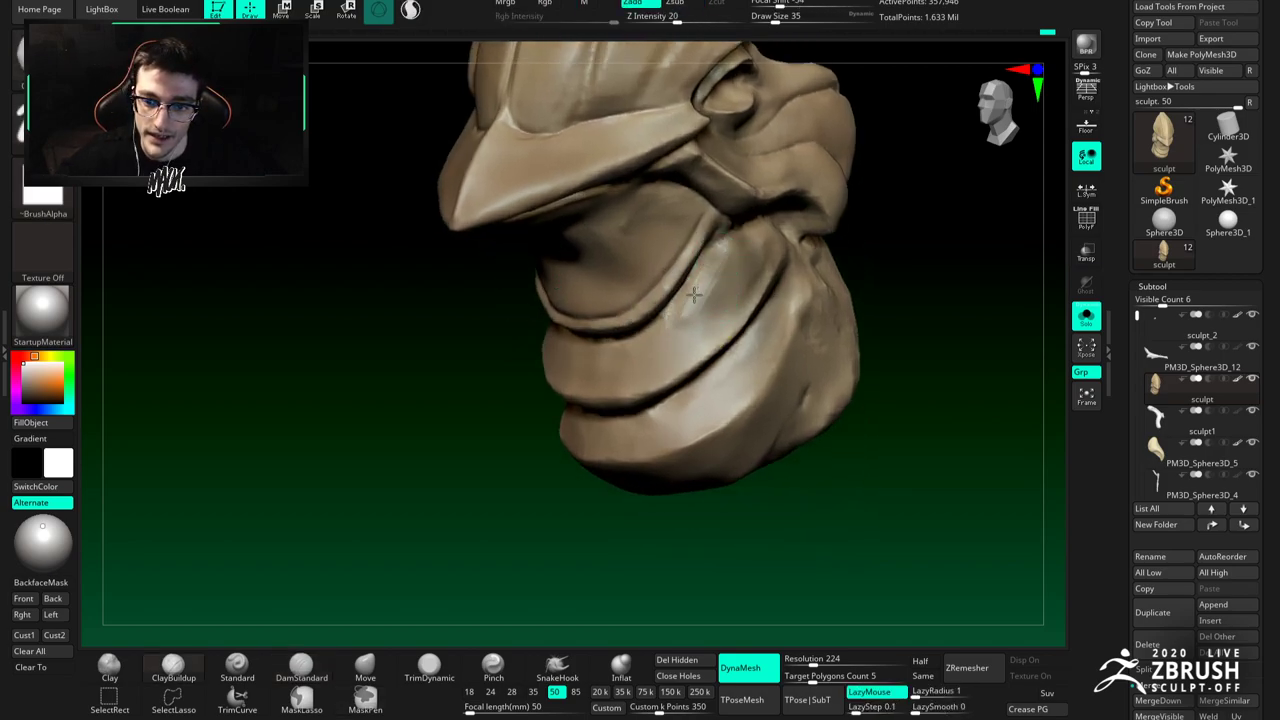
{"action": "key", "text": "space"}
{"action": "mouse_move", "coordinate": [709, 267]}
{"action": "left_mouse_down"}
{"action": "mouse_move", "coordinate": [694, 310]}
{"action": "mouse_move", "coordinate": [724, 300]}
{"action": "mouse_move", "coordinate": [694, 302]}
{"action": "mouse_move", "coordinate": [704, 292]}
{"action": "left_mouse_up"}
{"action": "right_click_drag", "start_coordinate": [700, 305], "coordinate": [688, 258], "text": "ctrl"}
{"action": "right_click_drag", "start_coordinate": [688, 258], "coordinate": [662, 308], "text": "alt"}
Step: Adjust the shape of the throat folds below the beak with the Move brush at draw size 54
{"action": "left_click", "coordinate": [366, 667]}
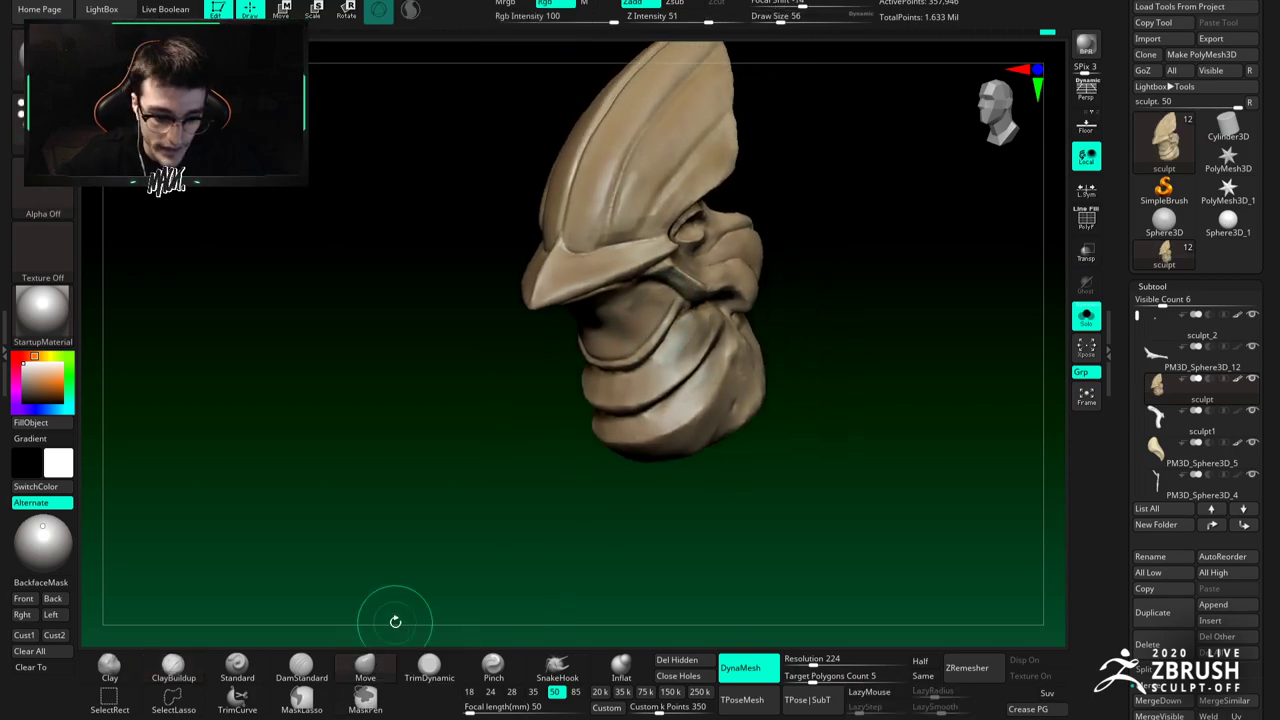
{"action": "right_click_drag", "start_coordinate": [430, 560], "coordinate": [480, 520]}
{"action": "right_click_drag", "start_coordinate": [480, 520], "coordinate": [510, 560], "text": "ctrl"}
{"action": "key", "text": "space"}
{"action": "mouse_move", "coordinate": [592, 374]}
{"action": "left_mouse_down"}
{"action": "mouse_move", "coordinate": [606, 374]}
{"action": "mouse_move", "coordinate": [586, 369]}
{"action": "left_mouse_up"}
{"action": "key", "text": "bracketleft"}
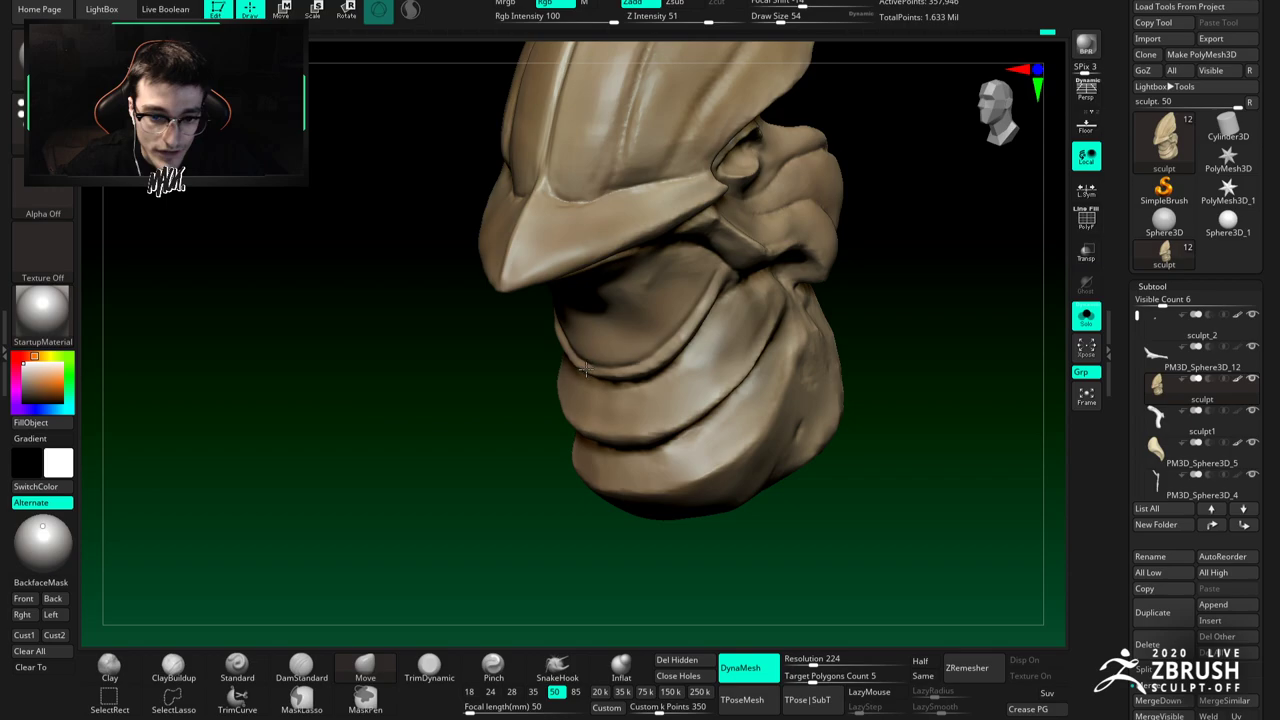
{"action": "mouse_move", "coordinate": [597, 362]}
{"action": "right_mouse_down", "text": "ctrl"}
{"action": "mouse_move", "coordinate": [598, 321]}
{"action": "mouse_move", "coordinate": [632, 348]}
{"action": "mouse_move", "coordinate": [600, 320]}
{"action": "mouse_move", "coordinate": [610, 370]}
{"action": "right_mouse_up", "text": "ctrl"}
Step: Refine the lower beak edge and its seam with the throat using Standard and DamStandard strokes at draw size 41
{"action": "left_click", "coordinate": [301, 667]}
{"action": "left_click_drag", "start_coordinate": [440, 322], "coordinate": [687, 220]}
{"action": "left_click_drag", "start_coordinate": [625, 250], "coordinate": [600, 259]}
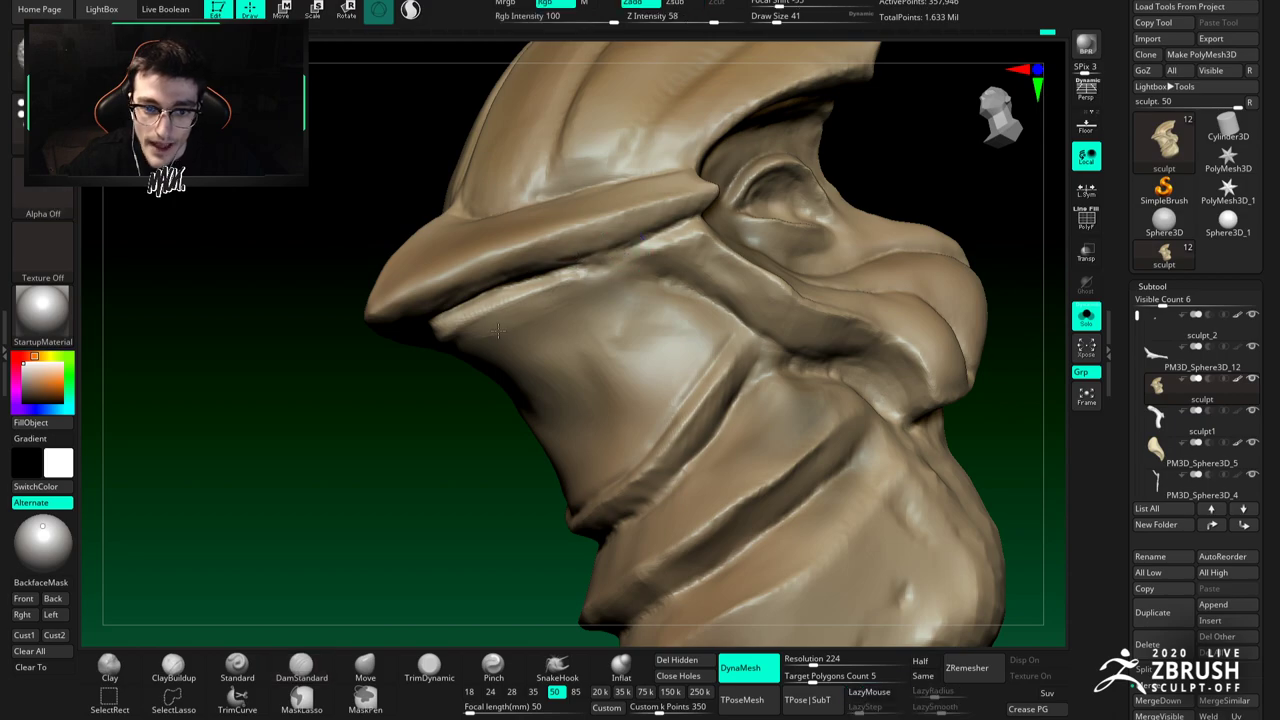
{"action": "key", "text": "b"}
{"action": "key", "text": "d"}
{"action": "key", "text": "s"}
{"action": "mouse_move", "coordinate": [496, 330]}
{"action": "right_mouse_down"}
{"action": "mouse_move", "coordinate": [480, 300]}
{"action": "mouse_move", "coordinate": [459, 323]}
{"action": "right_mouse_up"}
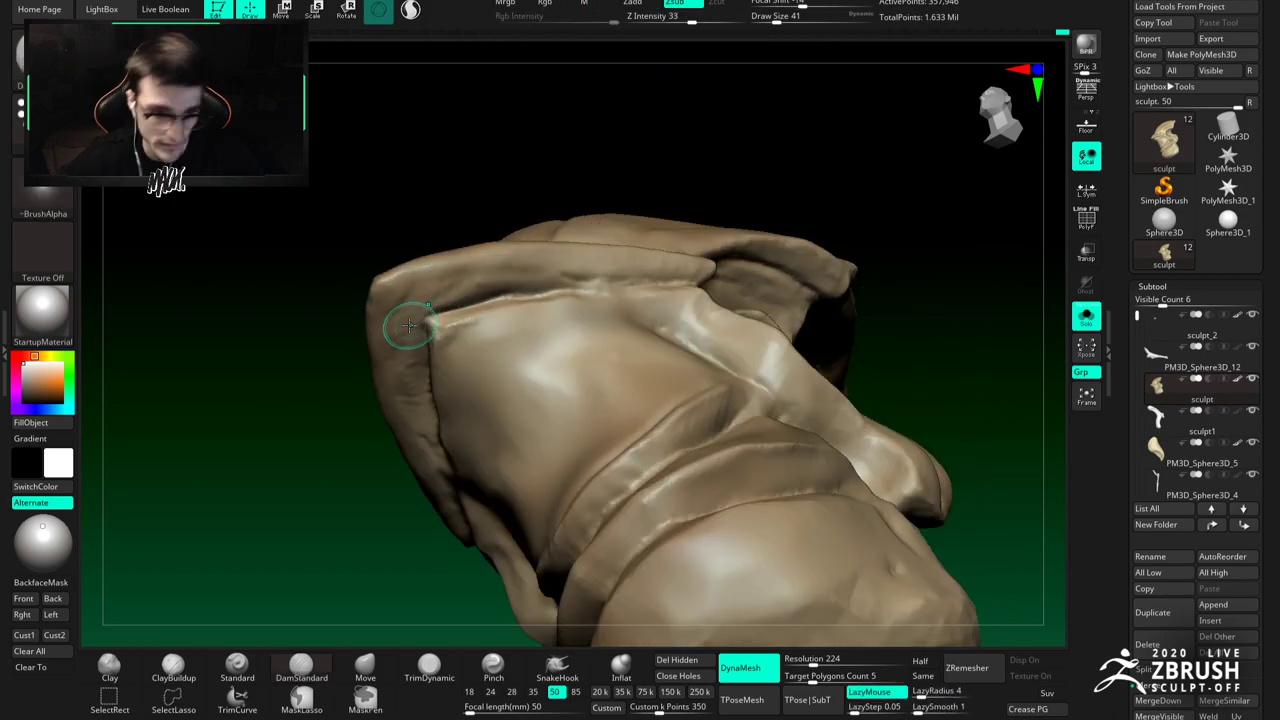
{"action": "key", "text": "b"}
{"action": "key", "text": "s"}
{"action": "key", "text": "t"}
{"action": "right_click_drag", "start_coordinate": [437, 288], "coordinate": [554, 413], "text": "ctrl"}
Step: Carve the long groove beside the crest's central ridge deeper with DamStandard at draw size 41
{"action": "key", "text": "b"}
{"action": "key", "text": "d"}
{"action": "key", "text": "s"}
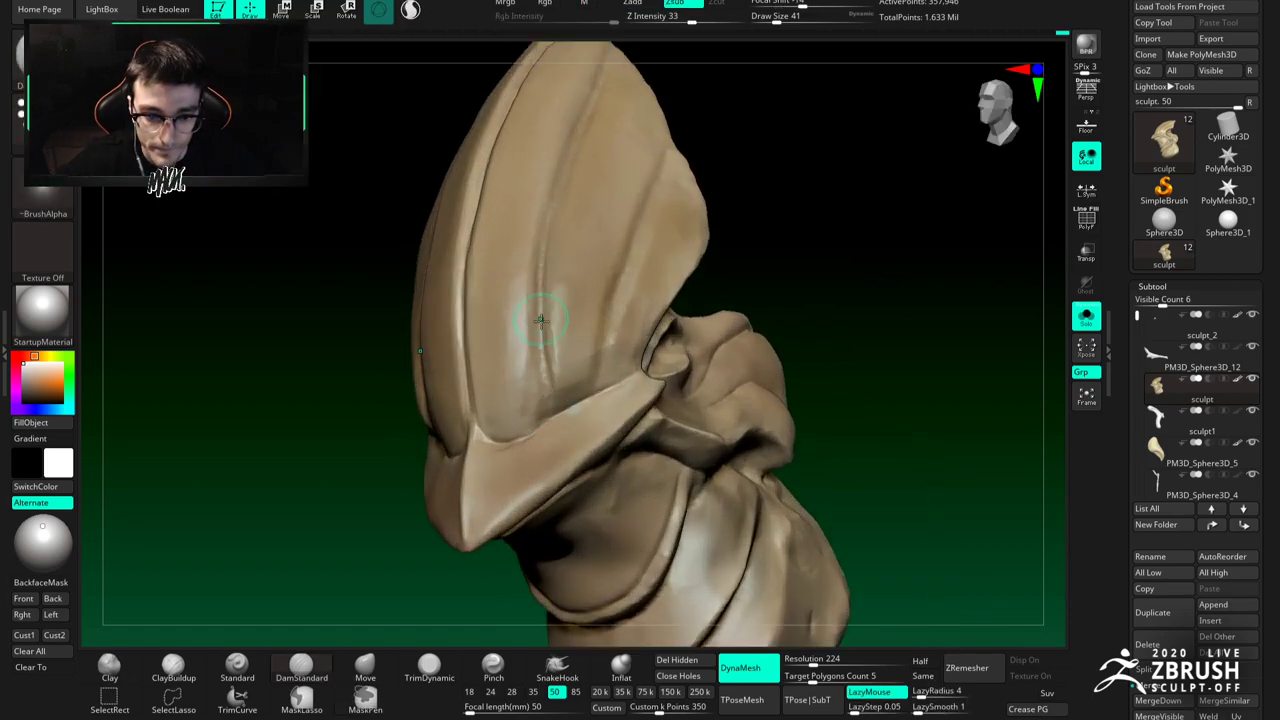
{"action": "right_click_drag", "start_coordinate": [540, 327], "coordinate": [548, 418], "text": "alt"}
{"action": "left_click_drag", "start_coordinate": [543, 405], "coordinate": [562, 212]}
{"action": "left_click_drag", "start_coordinate": [540, 330], "coordinate": [599, 120]}
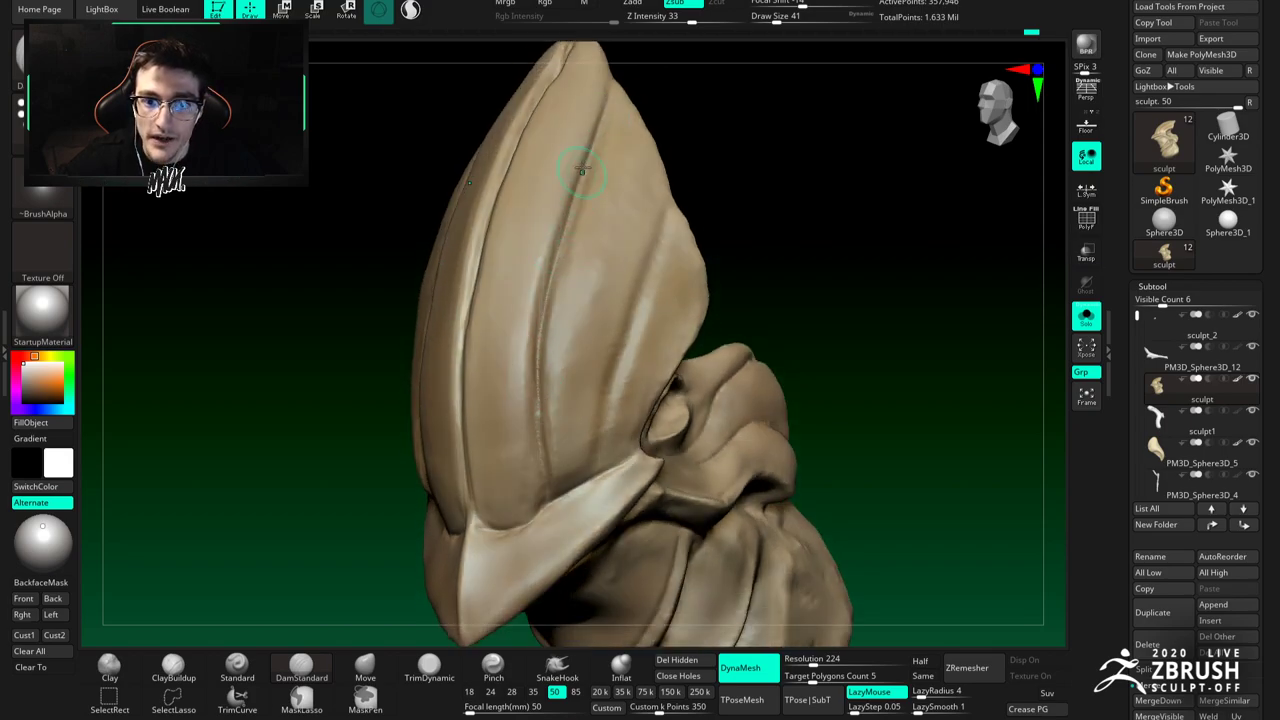
Step: Sharpen the outer crest groove running up from above the eye with DamStandard
{"action": "right_click_drag", "start_coordinate": [549, 284], "coordinate": [566, 388]}
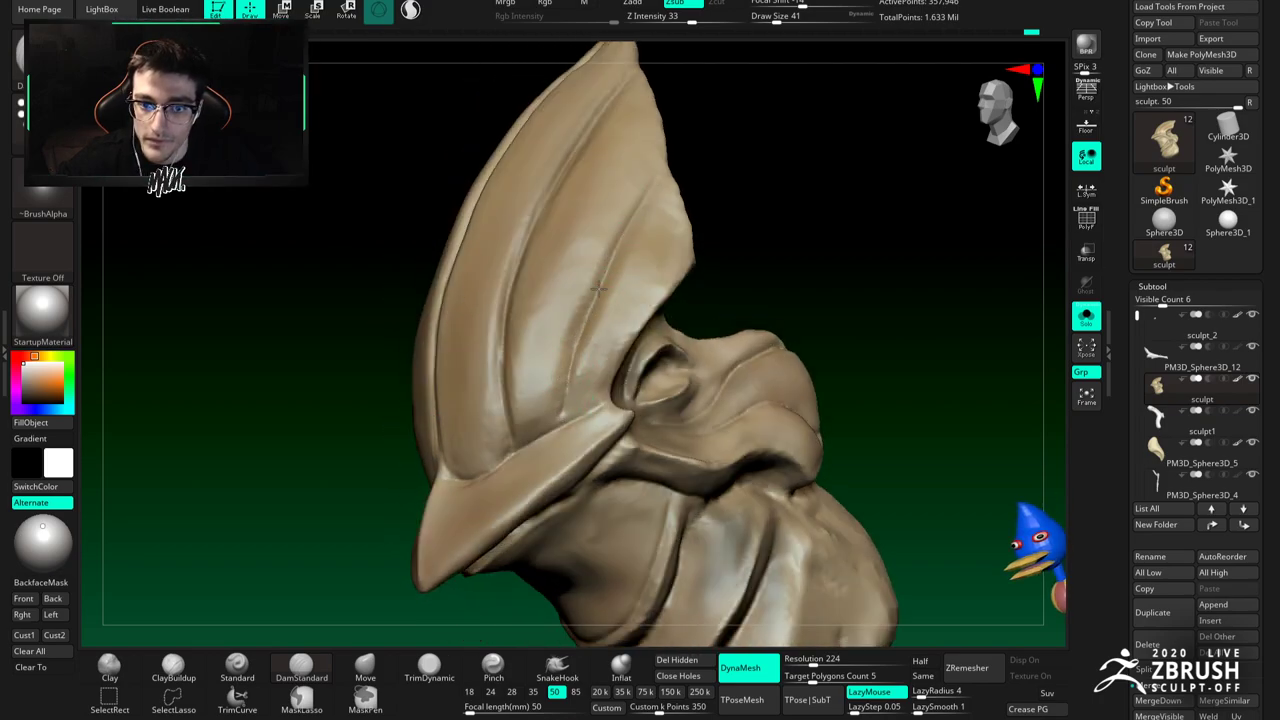
{"action": "right_click_drag", "start_coordinate": [615, 242], "coordinate": [632, 229]}
{"action": "mouse_move", "coordinate": [672, 133]}
{"action": "right_mouse_down"}
{"action": "mouse_move", "coordinate": [614, 246]}
{"action": "mouse_move", "coordinate": [706, 83]}
{"action": "mouse_move", "coordinate": [698, 100]}
{"action": "right_mouse_up"}
{"action": "right_click_drag", "start_coordinate": [610, 248], "coordinate": [594, 229]}
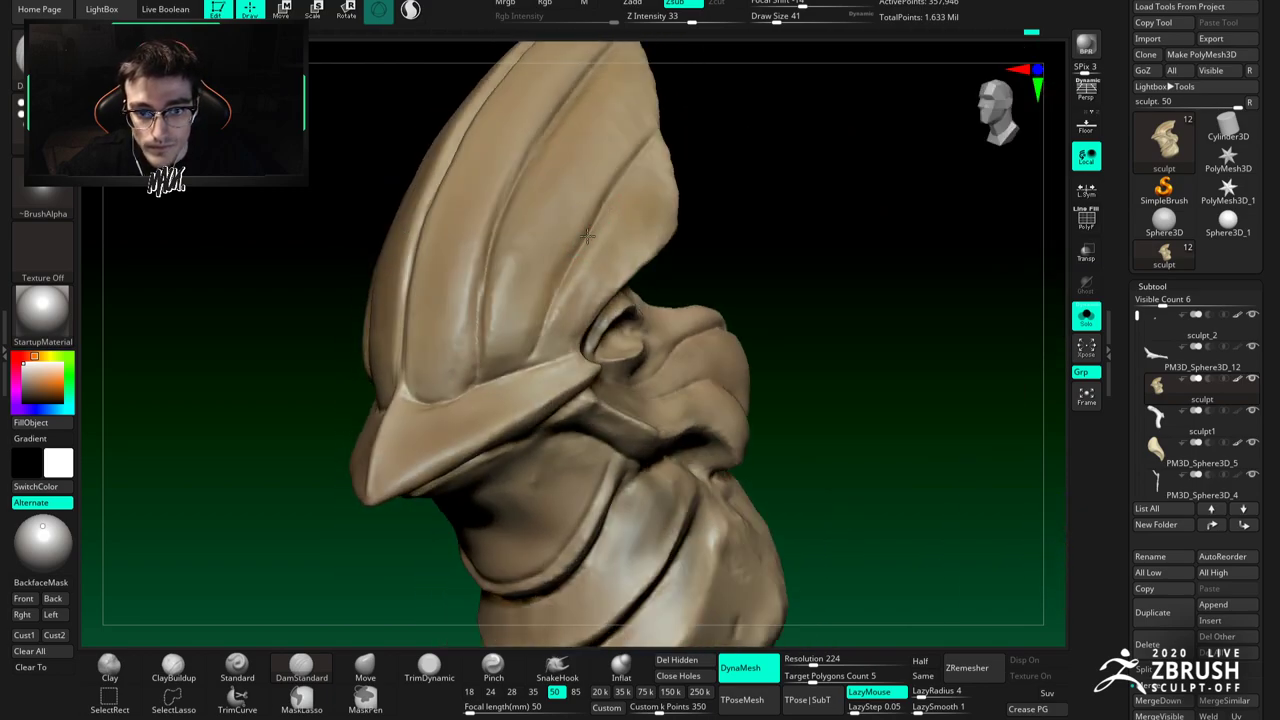
{"action": "mouse_move", "coordinate": [552, 303]}
{"action": "right_mouse_down"}
{"action": "mouse_move", "coordinate": [588, 271]}
{"action": "mouse_move", "coordinate": [606, 226]}
{"action": "mouse_move", "coordinate": [588, 282]}
{"action": "right_mouse_up"}
Step: Flatten the crest surface above the eye with TrimDynamic, raising the draw size to 77
{"action": "left_click", "coordinate": [428, 664]}
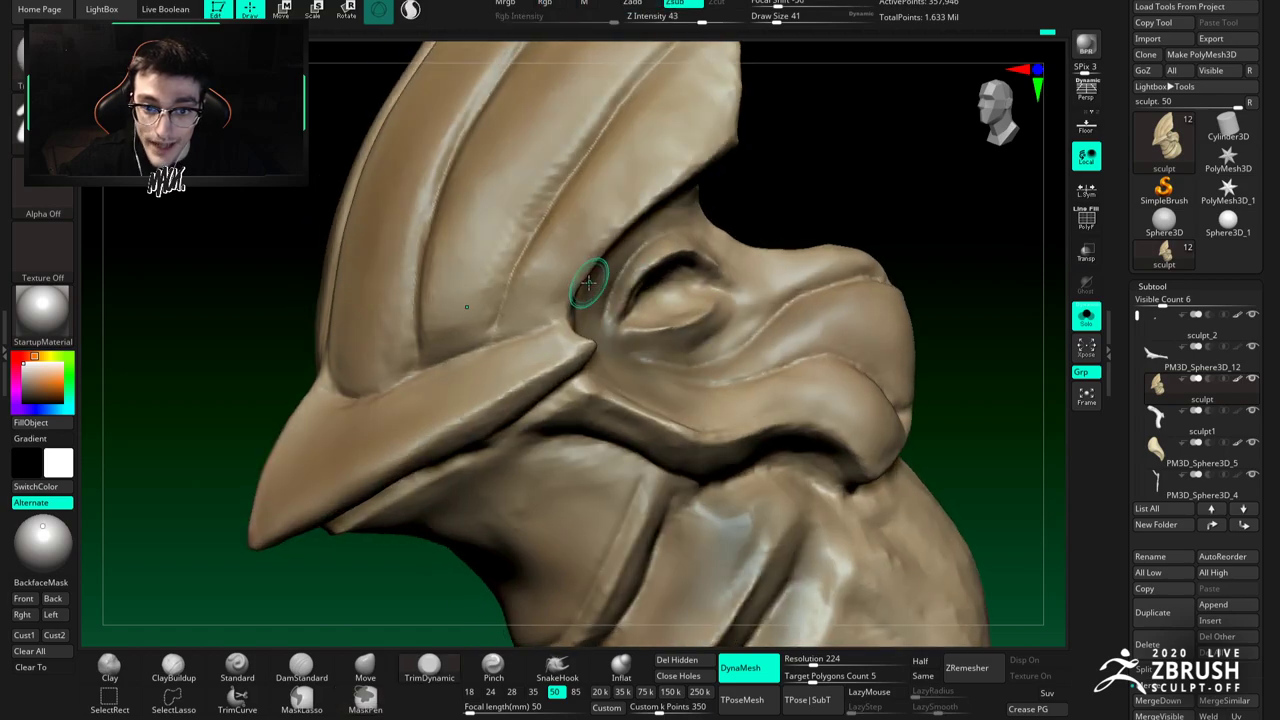
{"action": "left_click_drag", "start_coordinate": [642, 212], "coordinate": [620, 222]}
{"action": "mouse_move", "coordinate": [619, 215]}
{"action": "right_mouse_down", "text": "ctrl"}
{"action": "mouse_move", "coordinate": [610, 198]}
{"action": "mouse_move", "coordinate": [592, 240]}
{"action": "right_mouse_up", "text": "ctrl"}
{"action": "key", "text": "space"}
{"action": "left_click_drag", "start_coordinate": [592, 246], "coordinate": [600, 246]}
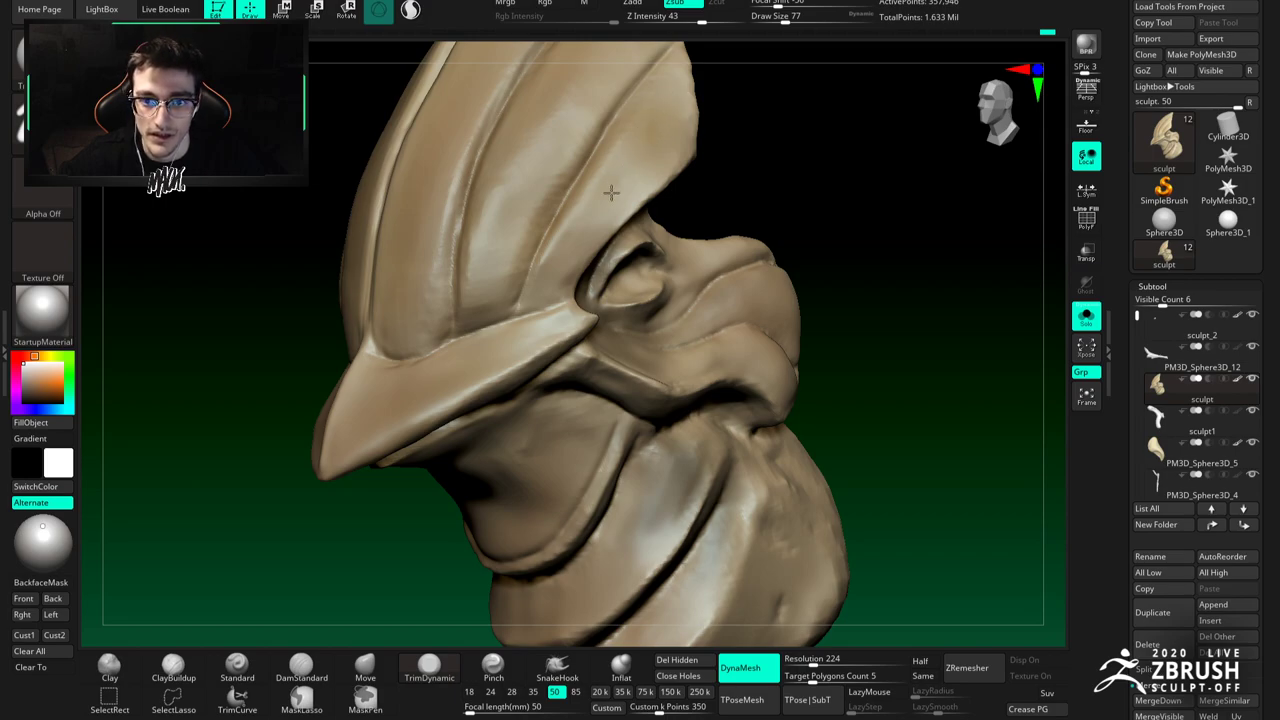
Step: Flatten and define the planes of the beak with TrimDynamic at draw size 44
{"action": "right_click_drag", "start_coordinate": [533, 377], "coordinate": [598, 291], "text": "alt"}
{"action": "mouse_move", "coordinate": [629, 393]}
{"action": "right_mouse_down"}
{"action": "mouse_move", "coordinate": [509, 295]}
{"action": "mouse_move", "coordinate": [500, 375]}
{"action": "right_mouse_up"}
{"action": "key", "text": "space"}
{"action": "left_click_drag", "start_coordinate": [496, 400], "coordinate": [488, 401]}
{"action": "right_click_drag", "start_coordinate": [446, 368], "coordinate": [557, 339], "text": "alt"}
{"action": "right_click_drag", "start_coordinate": [632, 311], "coordinate": [665, 300]}
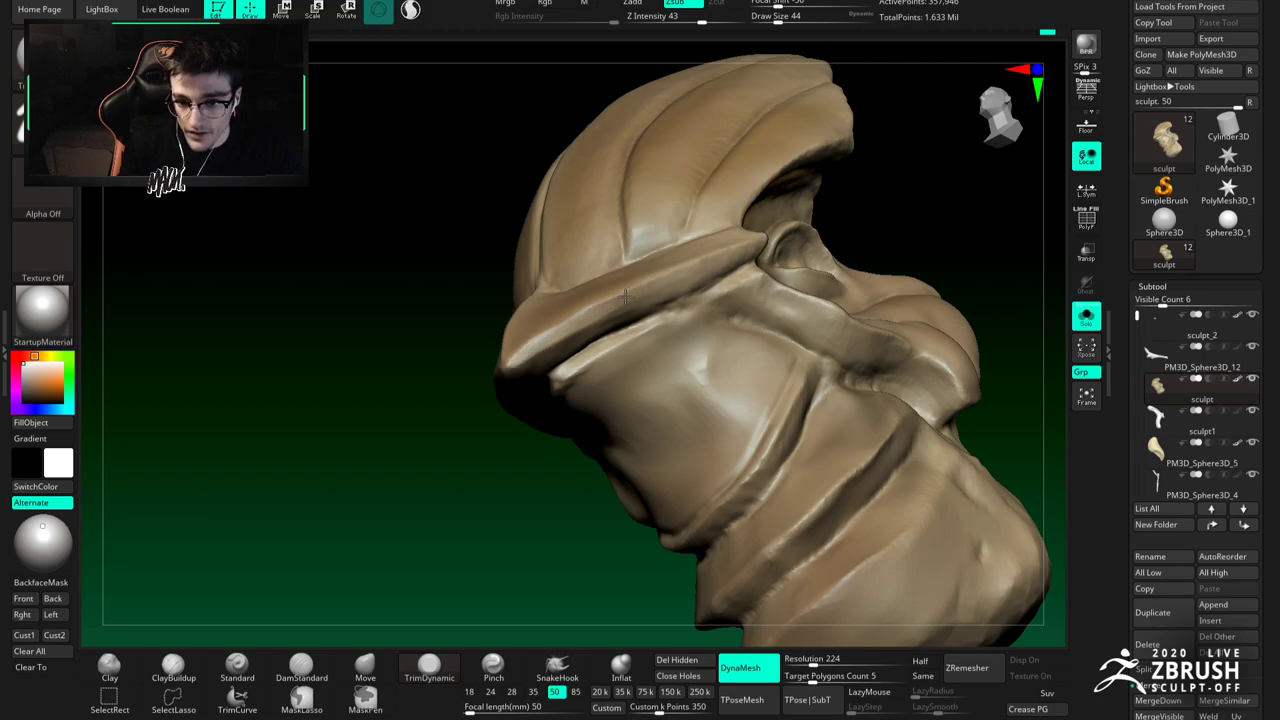
{"action": "mouse_move", "coordinate": [631, 280]}
{"action": "right_mouse_down"}
{"action": "mouse_move", "coordinate": [617, 259]}
{"action": "mouse_move", "coordinate": [603, 300]}
{"action": "right_mouse_up"}
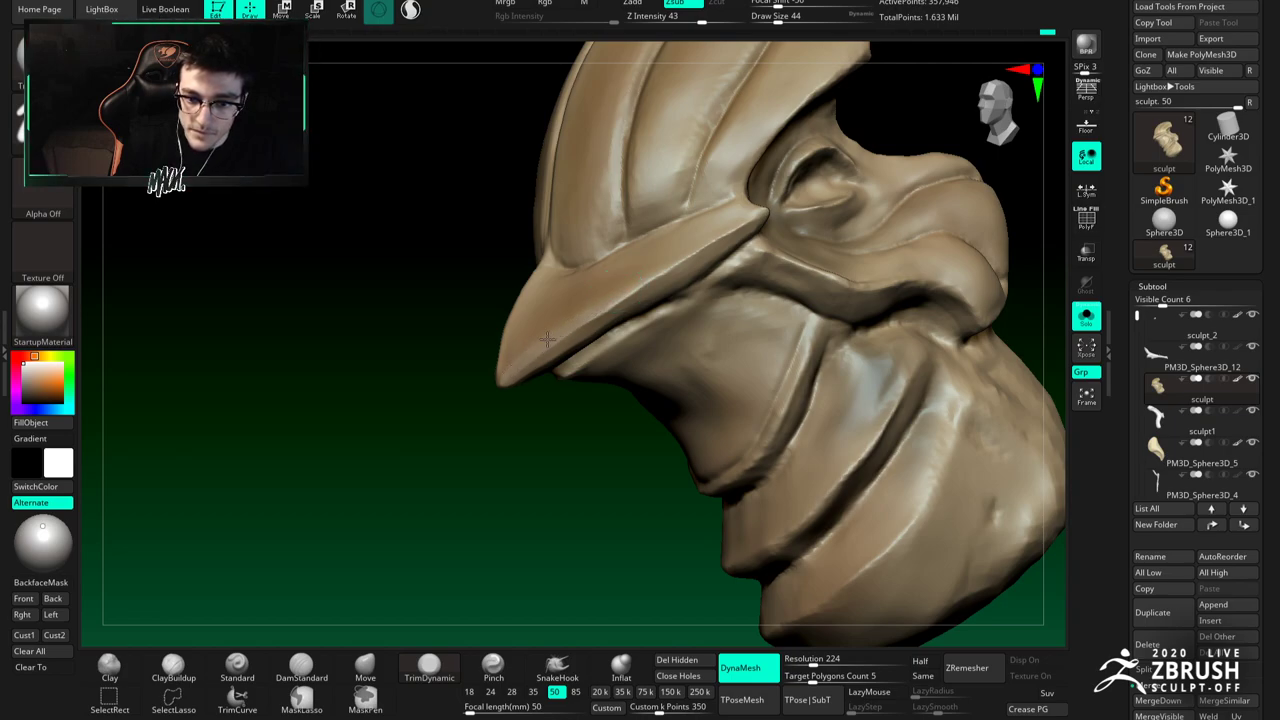
{"action": "mouse_move", "coordinate": [539, 333]}
{"action": "right_mouse_down"}
{"action": "mouse_move", "coordinate": [724, 256]}
{"action": "mouse_move", "coordinate": [704, 230]}
{"action": "mouse_move", "coordinate": [620, 221]}
{"action": "right_mouse_up"}
Step: Crease the junctions where the crest grooves meet the upper beak with DamStandard at draw size 37
{"action": "key", "text": "l"}
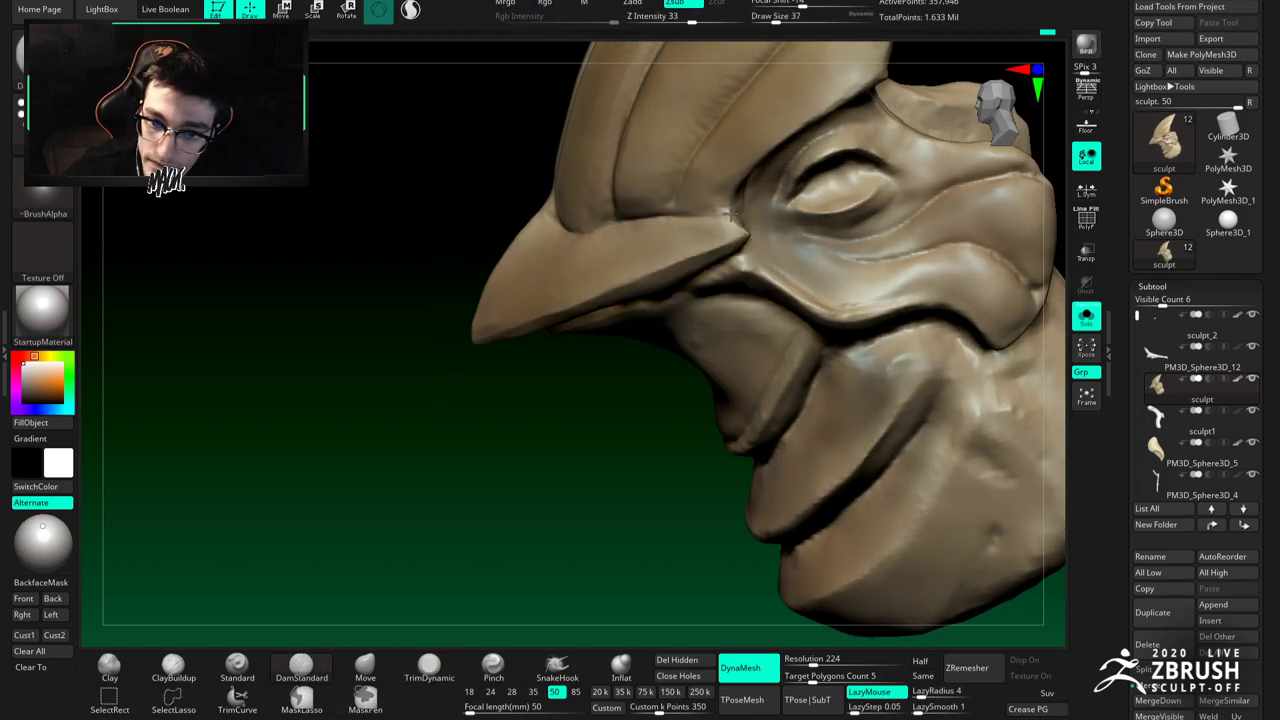
{"action": "right_click_drag", "start_coordinate": [690, 214], "coordinate": [668, 205]}
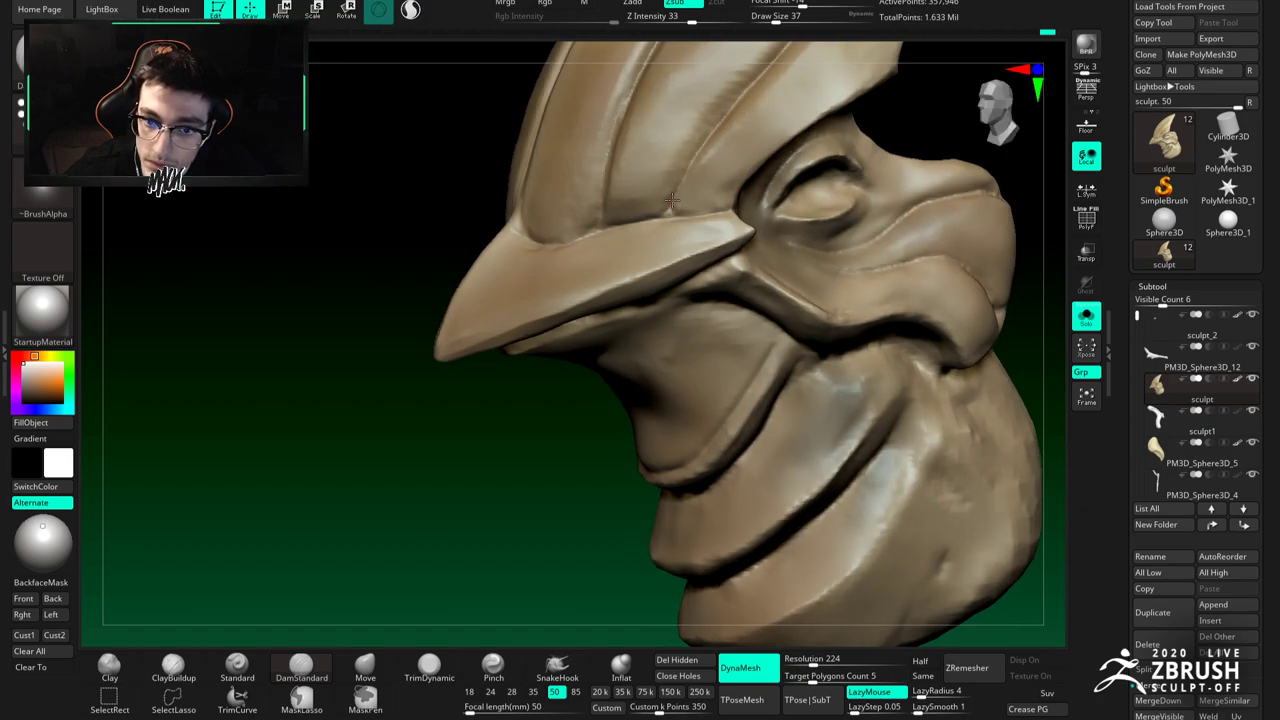
{"action": "right_click_drag", "start_coordinate": [656, 214], "coordinate": [603, 208]}
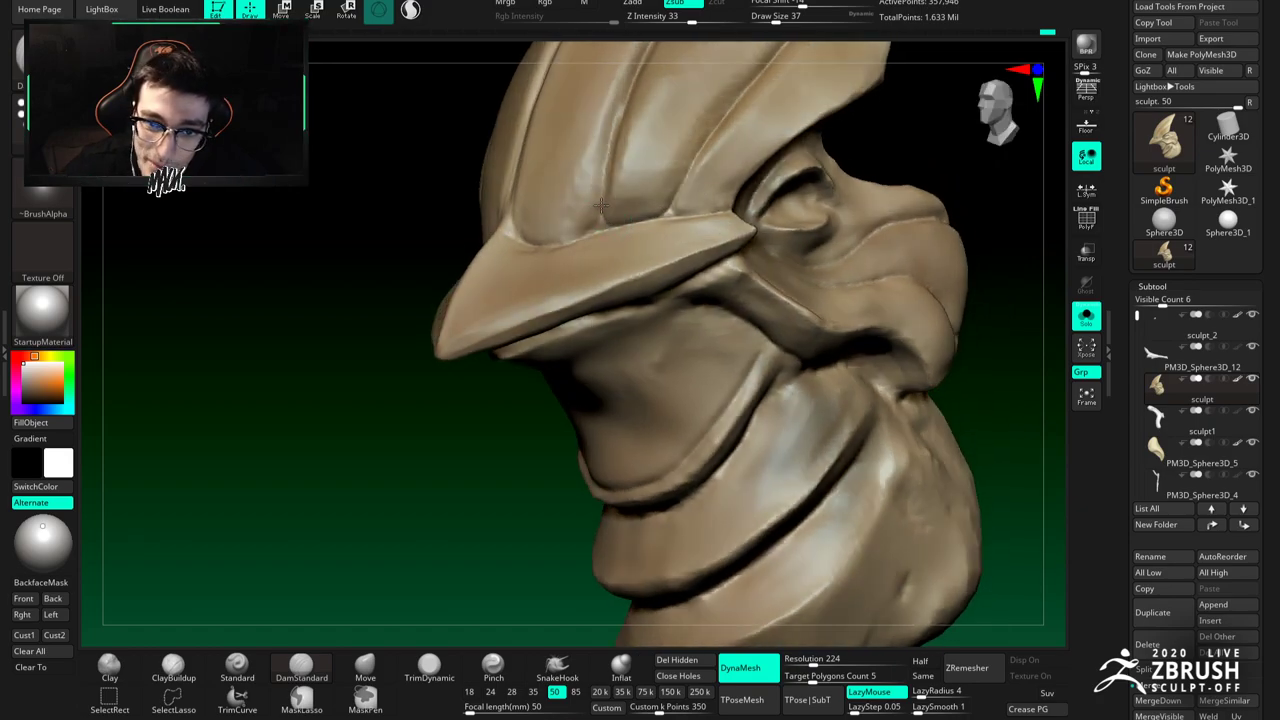
{"action": "mouse_move", "coordinate": [606, 202]}
{"action": "right_mouse_down", "text": "ctrl"}
{"action": "mouse_move", "coordinate": [570, 180]}
{"action": "mouse_move", "coordinate": [616, 200]}
{"action": "mouse_move", "coordinate": [585, 274]}
{"action": "right_mouse_up", "text": "ctrl"}
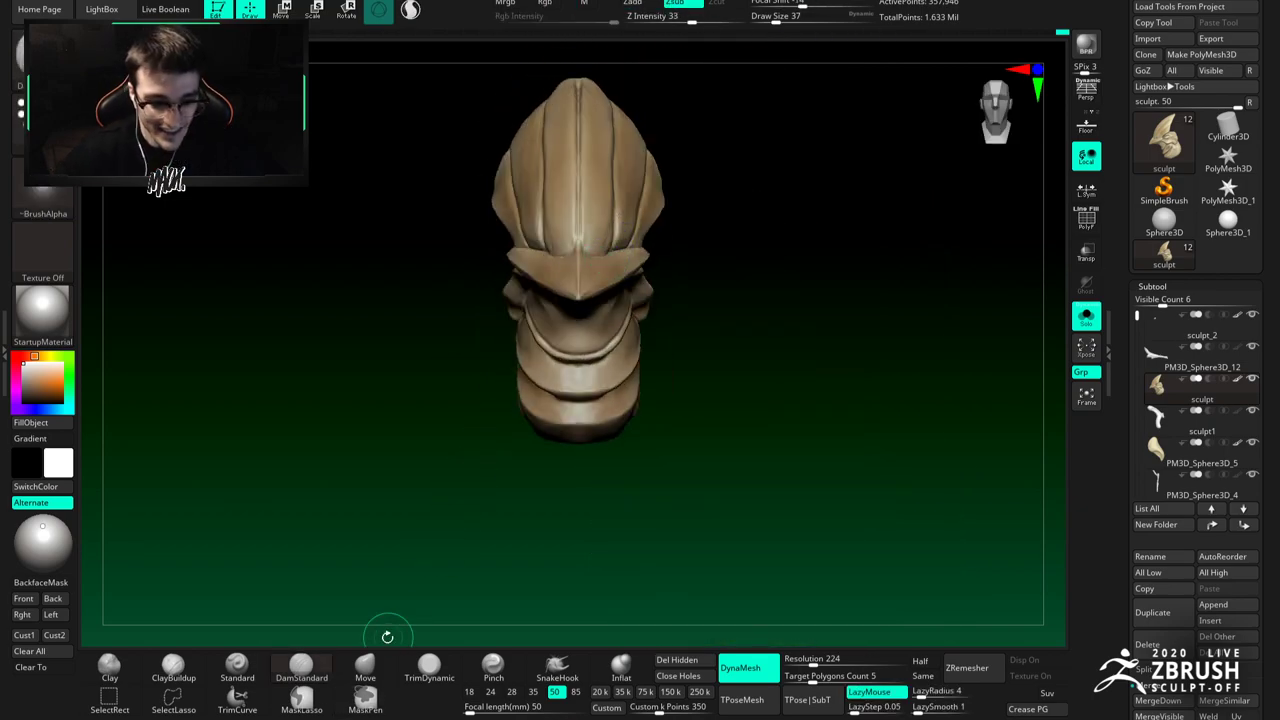
Step: Adjust the crest's form from the front with the Move brush at draw size 77
{"action": "left_click", "coordinate": [370, 665]}
{"action": "right_click_drag", "start_coordinate": [642, 227], "coordinate": [634, 268], "text": "ctrl"}
{"action": "key", "text": "space"}
{"action": "left_click_drag", "start_coordinate": [602, 206], "coordinate": [609, 206]}
{"action": "mouse_move", "coordinate": [600, 168]}
{"action": "right_mouse_down"}
{"action": "mouse_move", "coordinate": [611, 206]}
{"action": "mouse_move", "coordinate": [601, 188]}
{"action": "right_mouse_up"}
{"action": "key", "text": "space"}
{"action": "left_click_drag", "start_coordinate": [602, 184], "coordinate": [609, 184]}
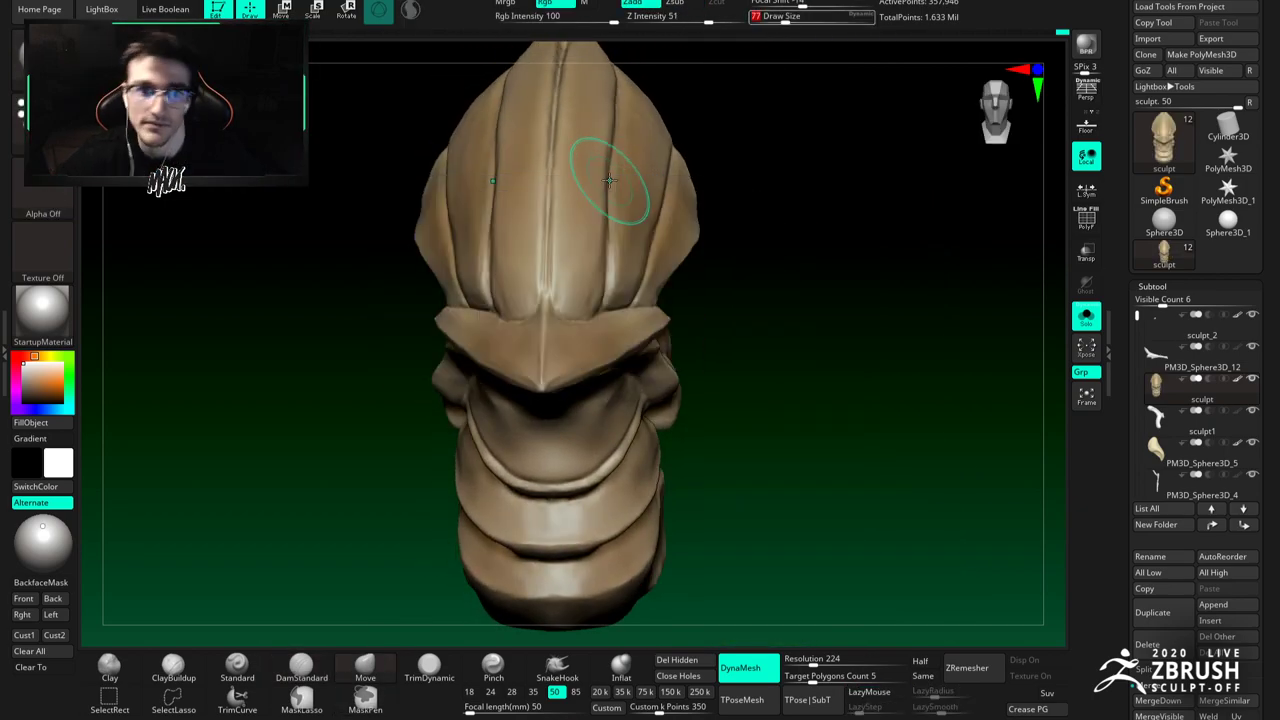
{"action": "mouse_move", "coordinate": [613, 156]}
{"action": "right_mouse_down"}
{"action": "mouse_move", "coordinate": [610, 180]}
{"action": "mouse_move", "coordinate": [540, 202]}
{"action": "right_mouse_up"}
{"action": "right_click_drag", "start_coordinate": [623, 206], "coordinate": [622, 108], "text": "ctrl"}
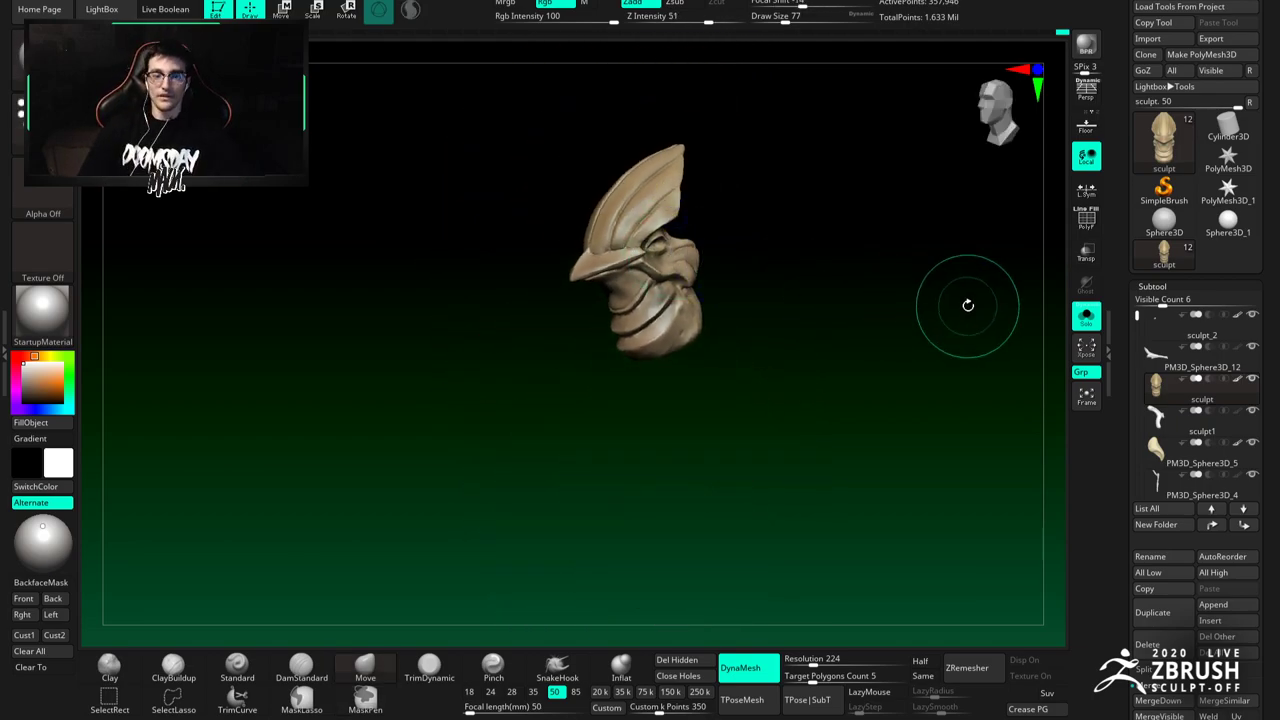
Step: Show the whole creature again, select the ornamented shoulder armor plate and remesh it with DynaMesh at resolution 232
{"action": "left_click", "coordinate": [1085, 317]}
{"action": "mouse_move", "coordinate": [717, 302]}
{"action": "right_mouse_down", "text": "ctrl"}
{"action": "mouse_move", "coordinate": [709, 217]}
{"action": "mouse_move", "coordinate": [677, 251]}
{"action": "mouse_move", "coordinate": [687, 322]}
{"action": "mouse_move", "coordinate": [620, 268]}
{"action": "mouse_move", "coordinate": [634, 263]}
{"action": "mouse_move", "coordinate": [610, 236]}
{"action": "mouse_move", "coordinate": [604, 350]}
{"action": "right_mouse_up", "text": "ctrl"}
{"action": "left_click", "coordinate": [606, 323], "text": "alt"}
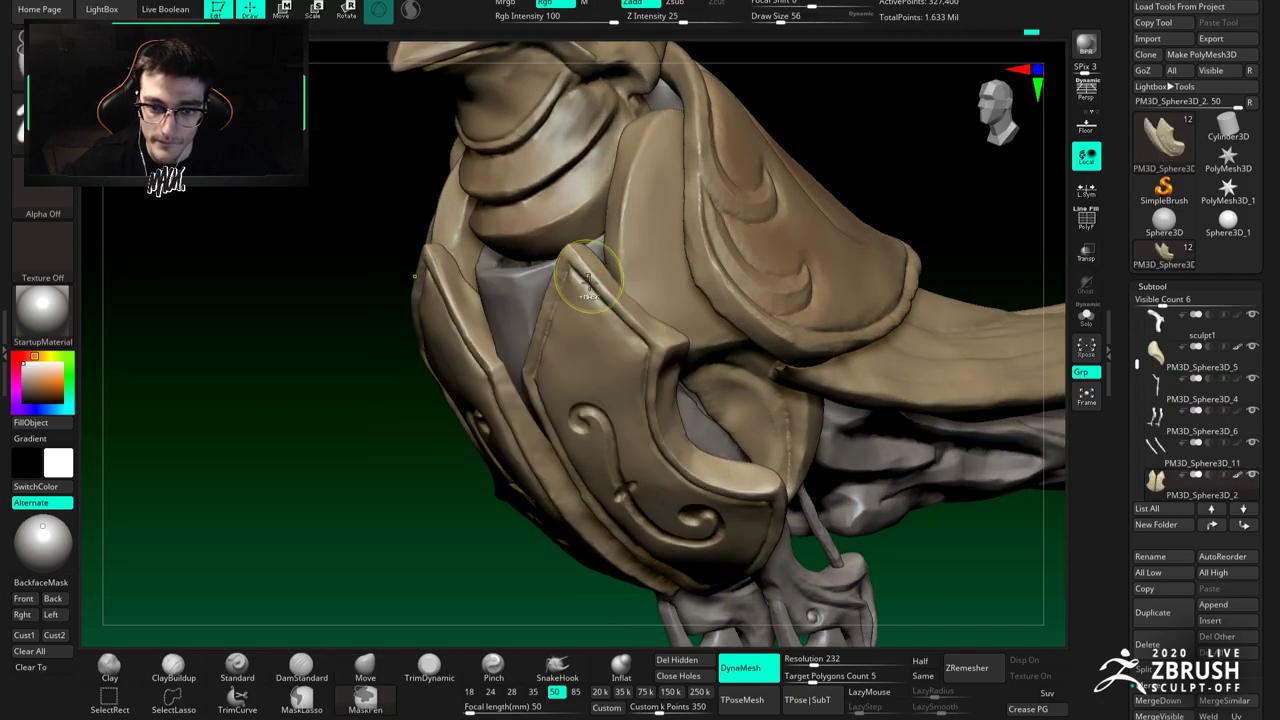
{"action": "mouse_move", "coordinate": [587, 282]}
{"action": "right_mouse_down", "text": "ctrl"}
{"action": "mouse_move", "coordinate": [578, 222]}
{"action": "mouse_move", "coordinate": [554, 217]}
{"action": "mouse_move", "coordinate": [578, 203]}
{"action": "mouse_move", "coordinate": [627, 281]}
{"action": "mouse_move", "coordinate": [617, 303]}
{"action": "mouse_move", "coordinate": [612, 286]}
{"action": "right_mouse_up", "text": "ctrl"}
{"action": "left_click", "coordinate": [610, 265], "text": "alt"}
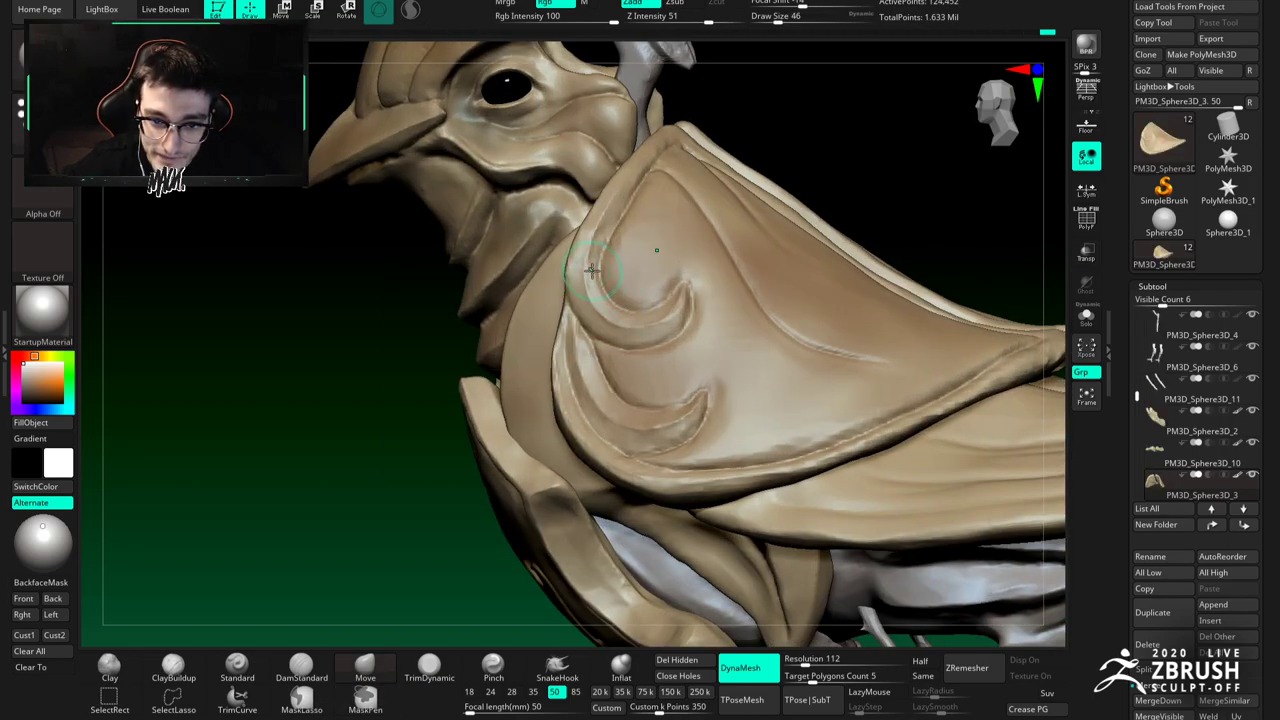
{"action": "left_click", "coordinate": [813, 664]}
{"action": "left_click_drag", "start_coordinate": [327, 398], "coordinate": [372, 424], "text": "ctrl"}
{"action": "key", "text": "Return"}
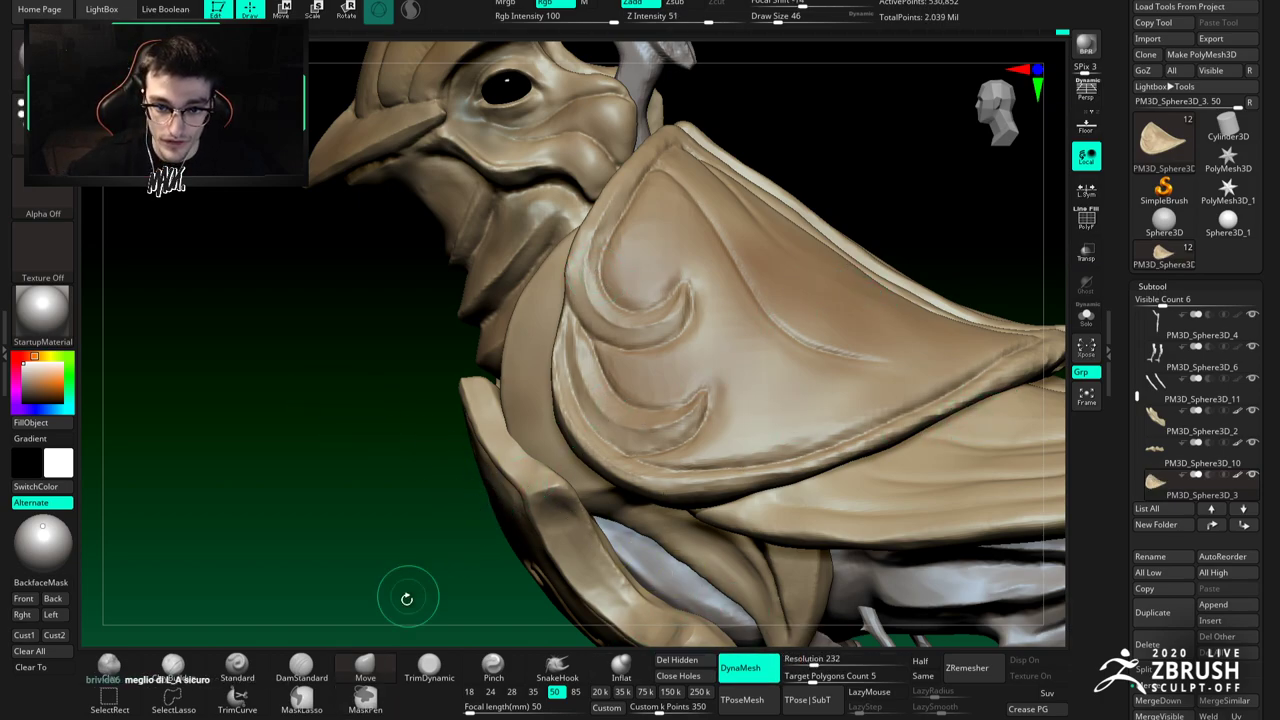
Step: Sharpen the edges of the shoulder plate's swirl ornament and rim with DamStandard at draw size 35
{"action": "left_click", "coordinate": [318, 676]}
{"action": "right_click_drag", "start_coordinate": [632, 220], "coordinate": [638, 206], "text": "ctrl"}
{"action": "key", "text": "bracketleft"}
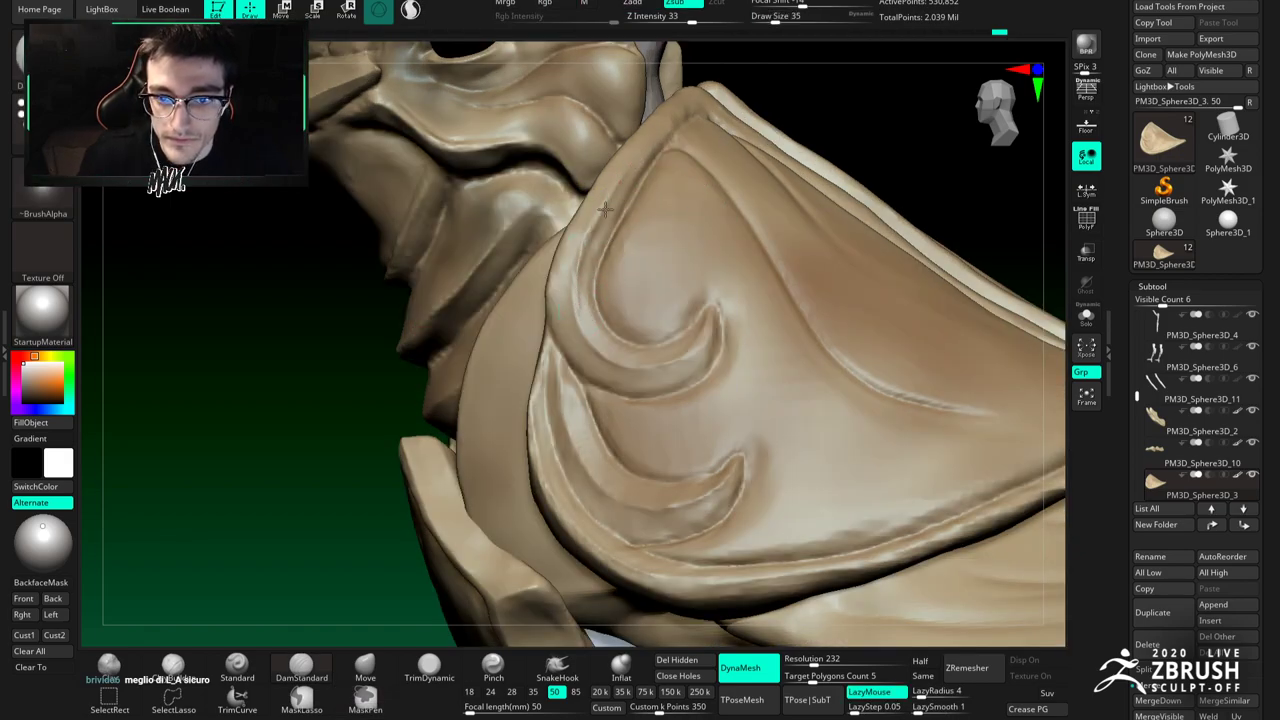
Step: Isolate the shoulder plate and flatten the faces of its front rim and upper swirl with TrimDynamic at draw size 39
{"action": "left_click", "coordinate": [433, 670]}
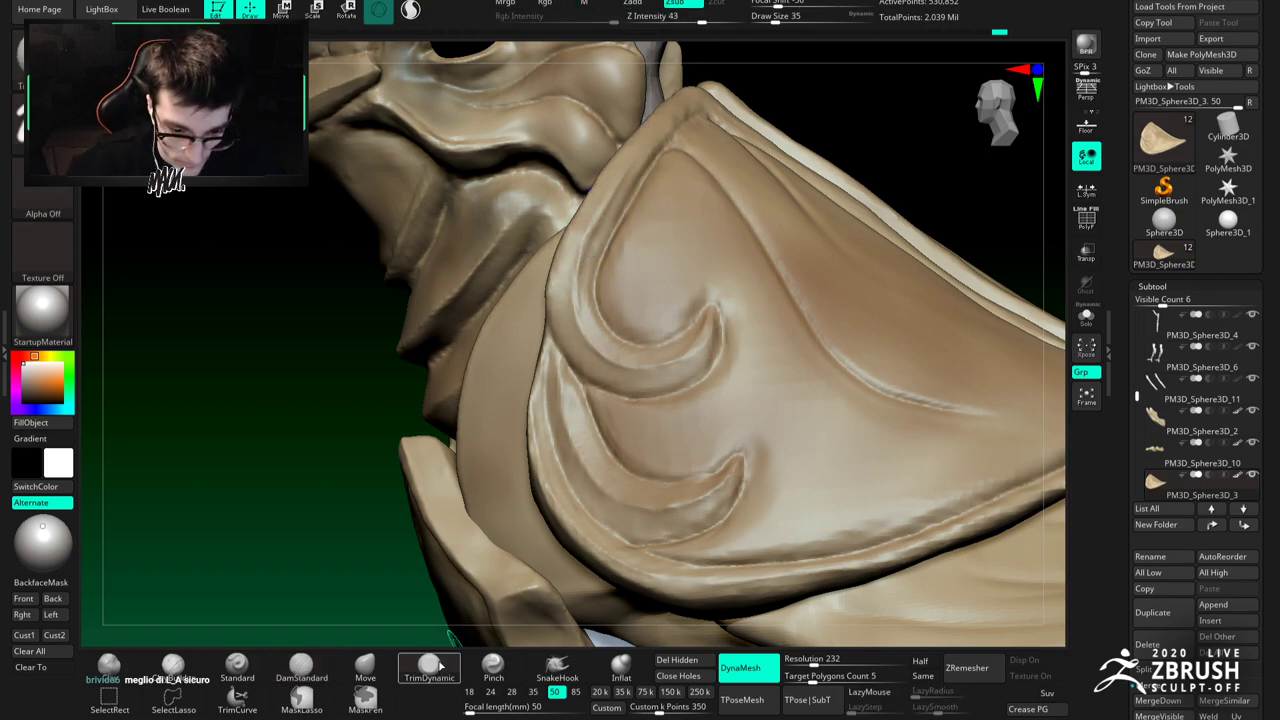
{"action": "key", "text": "space"}
{"action": "left_click_drag", "start_coordinate": [602, 257], "coordinate": [604, 253]}
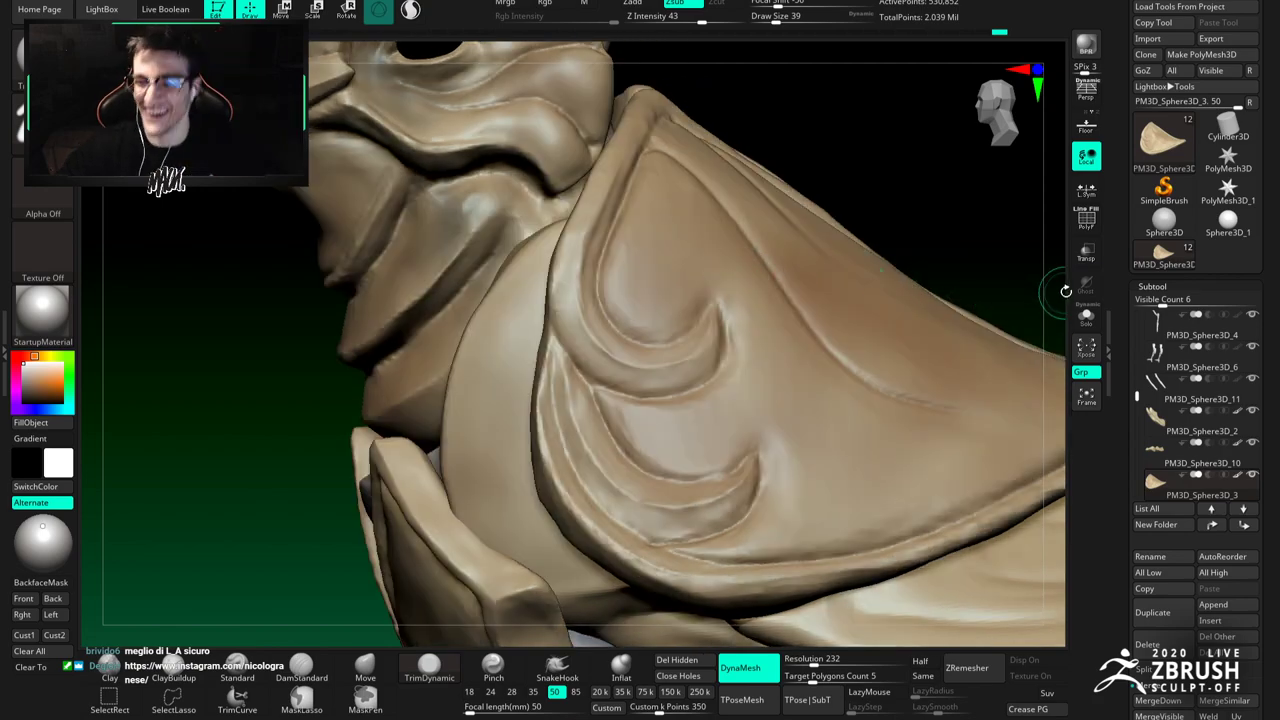
{"action": "left_click", "coordinate": [1086, 315]}
{"action": "right_click_drag", "start_coordinate": [605, 255], "coordinate": [575, 228]}
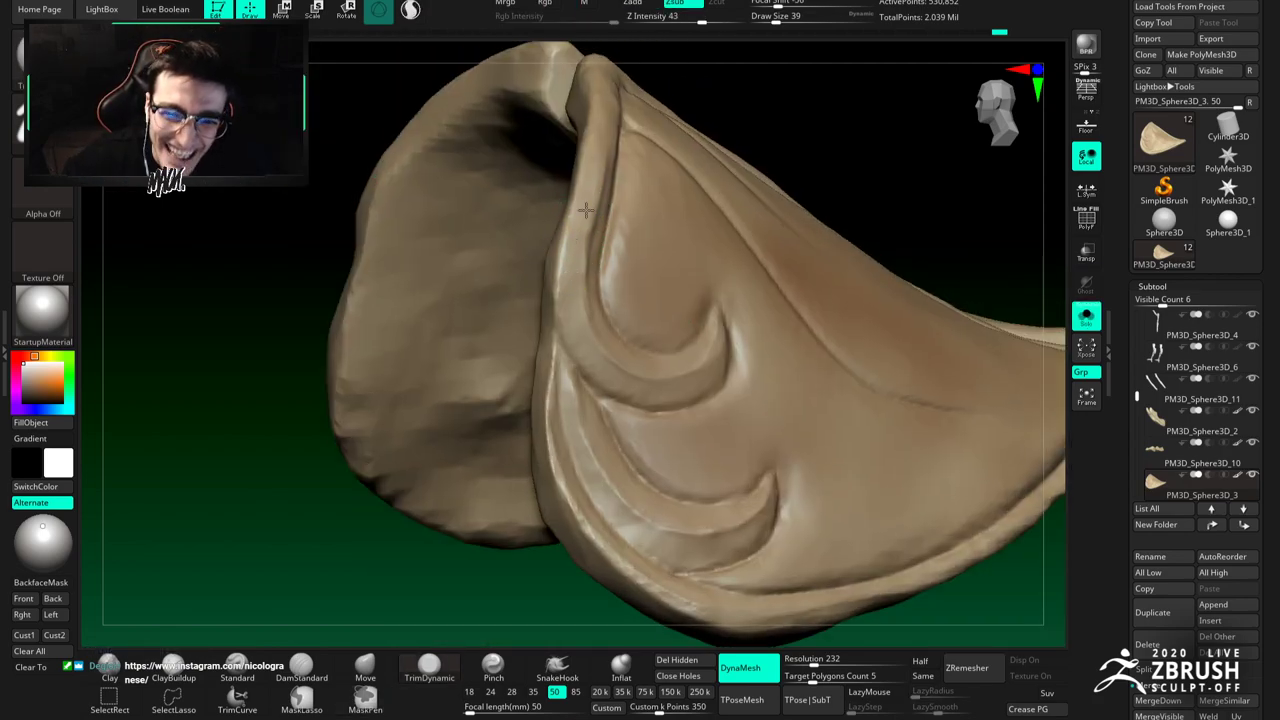
{"action": "right_click_drag", "start_coordinate": [577, 302], "coordinate": [601, 289]}
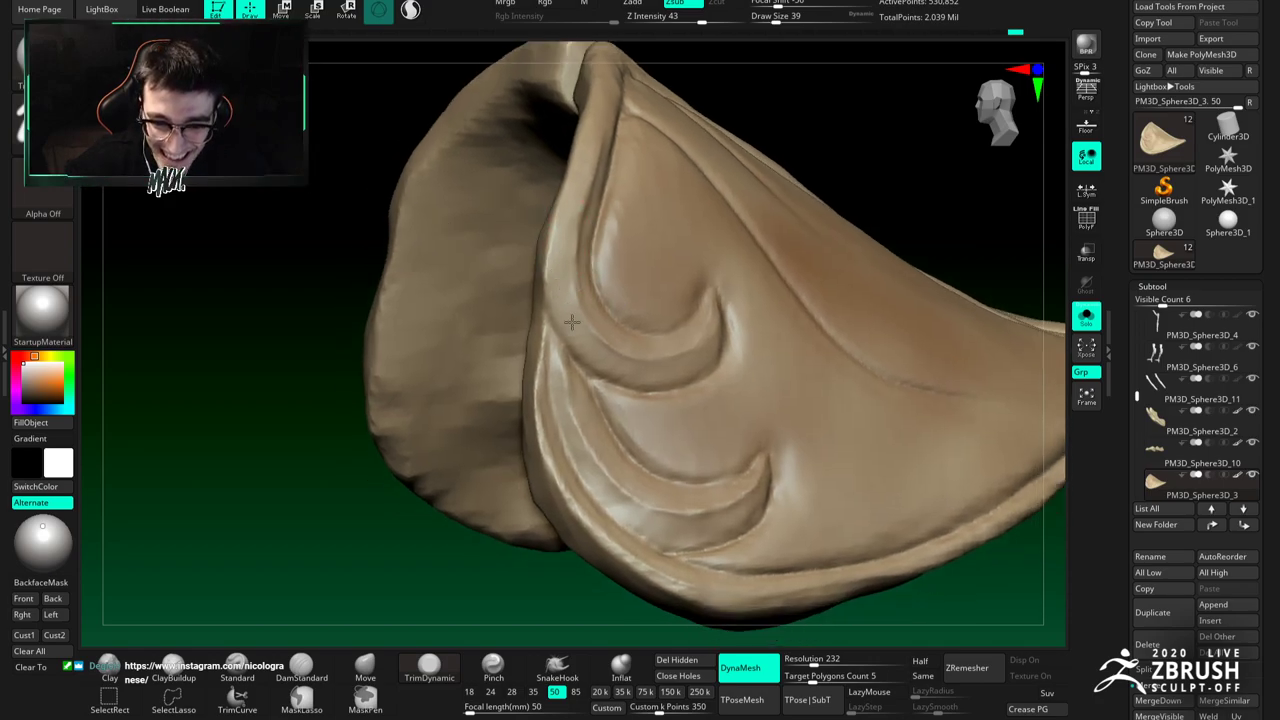
{"action": "mouse_move", "coordinate": [604, 328]}
{"action": "right_mouse_down"}
{"action": "mouse_move", "coordinate": [594, 364]}
{"action": "mouse_move", "coordinate": [577, 357]}
{"action": "right_mouse_up"}
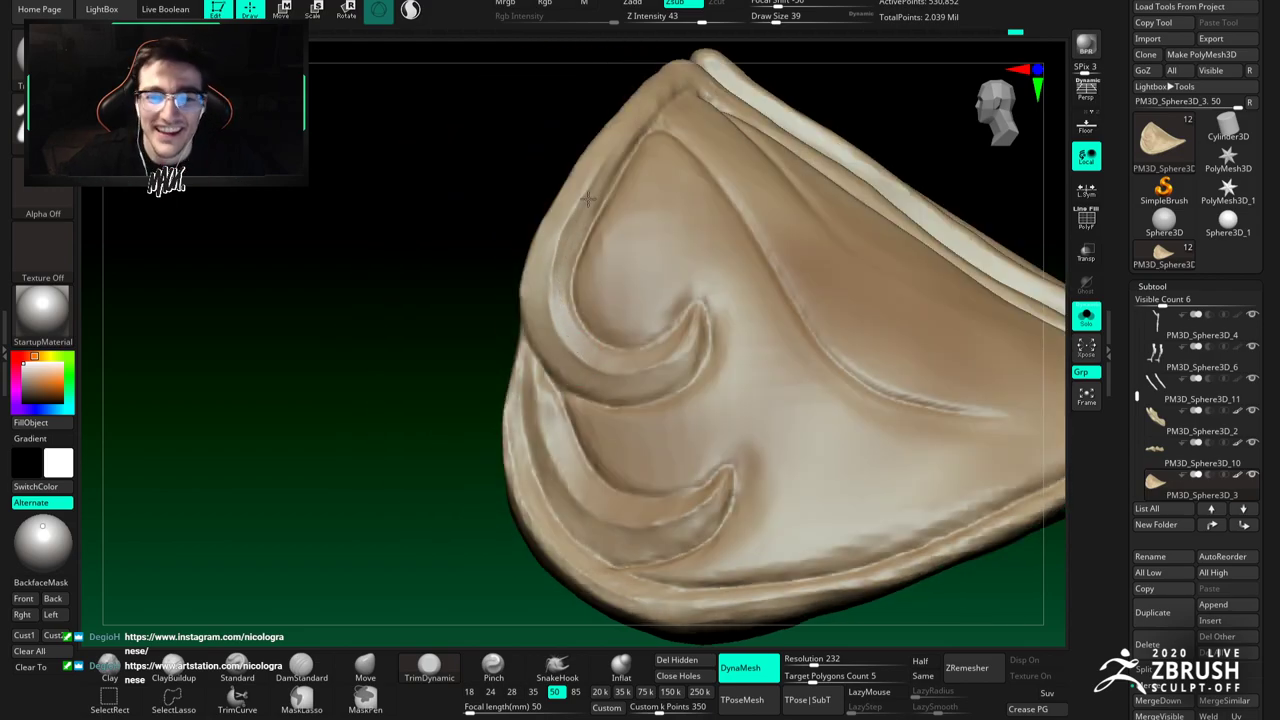
{"action": "mouse_move", "coordinate": [561, 287]}
{"action": "right_mouse_down"}
{"action": "mouse_move", "coordinate": [546, 297]}
{"action": "mouse_move", "coordinate": [672, 343]}
{"action": "right_mouse_up"}
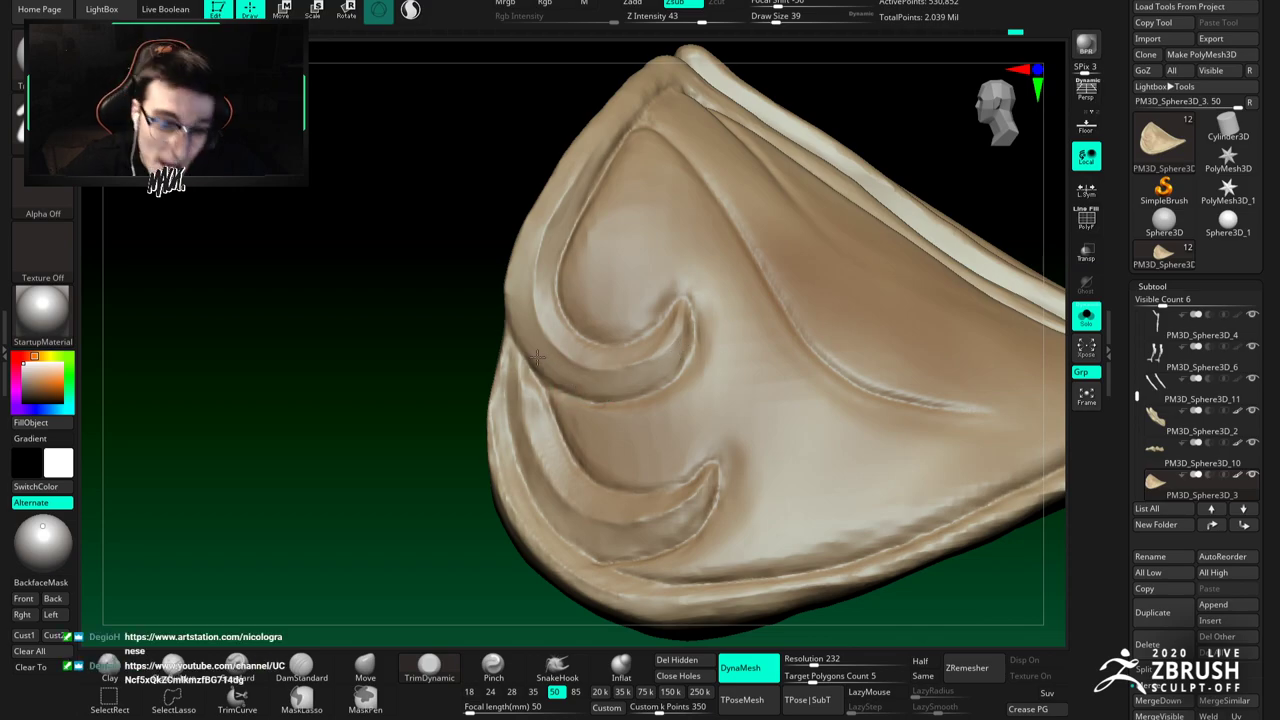
{"action": "right_click_drag", "start_coordinate": [539, 355], "coordinate": [525, 362]}
{"action": "right_click_drag", "start_coordinate": [568, 385], "coordinate": [590, 368]}
{"action": "right_click_drag", "start_coordinate": [590, 368], "coordinate": [611, 346], "text": "ctrl"}
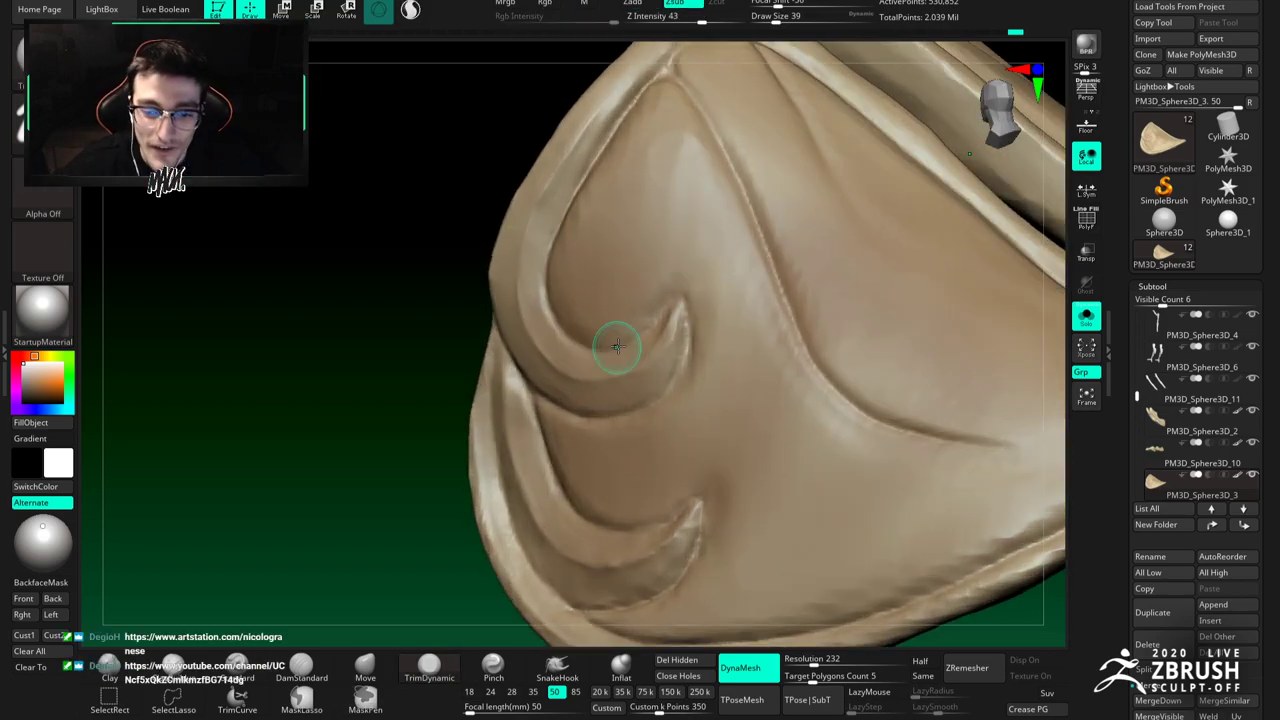
Step: Sharpen the inner edge and tip of the upper swirl with DamStandard at draw size 35, smoothing the crease near the tip
{"action": "key", "text": "b"}
{"action": "key", "text": "d"}
{"action": "key", "text": "s"}
{"action": "left_click_drag", "start_coordinate": [680, 292], "coordinate": [652, 323]}
{"action": "right_click_drag", "start_coordinate": [622, 327], "coordinate": [648, 329]}
{"action": "left_click_drag", "start_coordinate": [656, 318], "coordinate": [640, 336], "text": "shift"}
{"action": "key", "text": "space"}
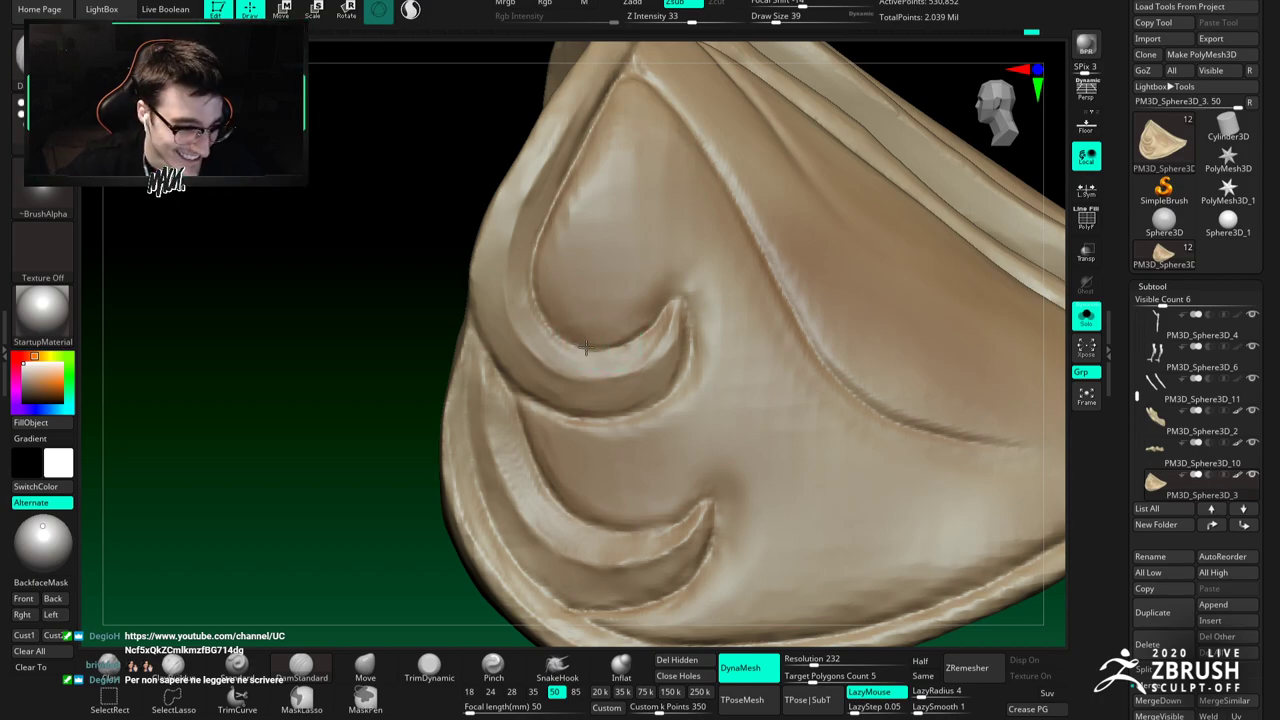
{"action": "right_click_drag", "start_coordinate": [585, 346], "coordinate": [598, 350]}
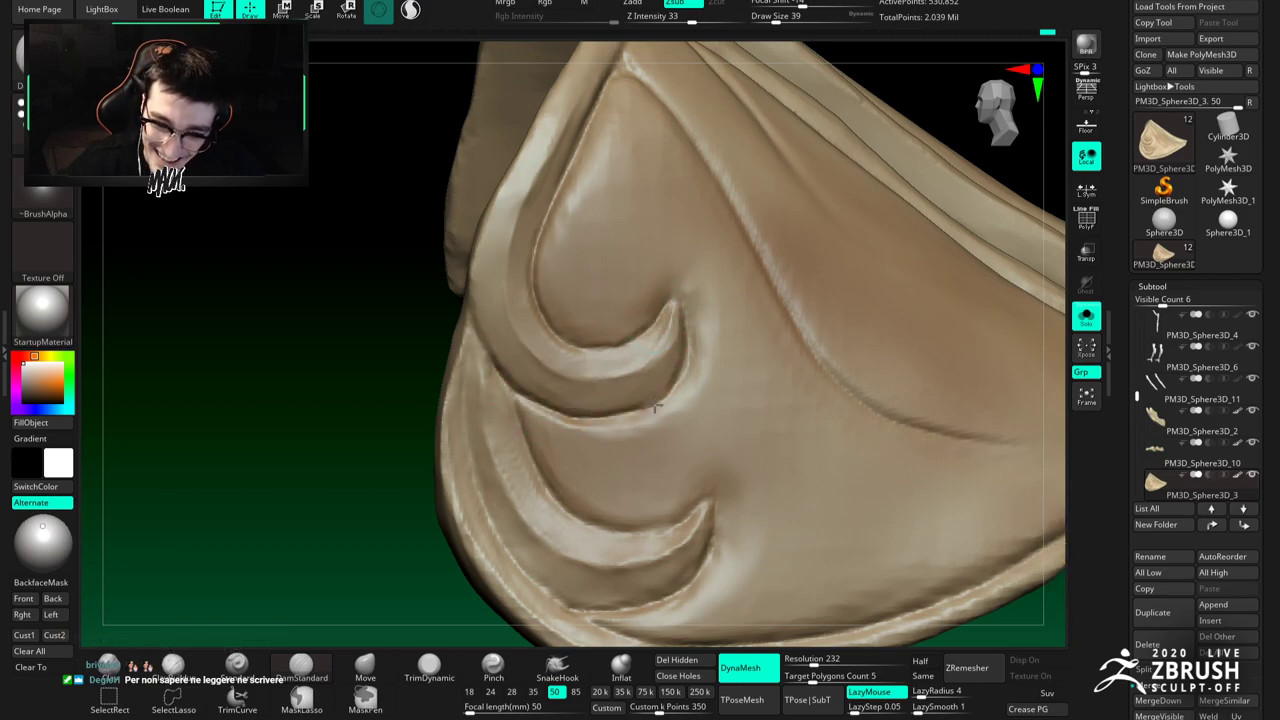
Step: Define the upper swirl's underside and the lower swirl's edges with DamStandard at draw size 35
{"action": "right_click_drag", "start_coordinate": [604, 410], "coordinate": [591, 402]}
{"action": "mouse_move", "coordinate": [653, 430]}
{"action": "right_mouse_down", "text": "alt"}
{"action": "mouse_move", "coordinate": [655, 346]}
{"action": "mouse_move", "coordinate": [607, 367]}
{"action": "right_mouse_up", "text": "alt"}
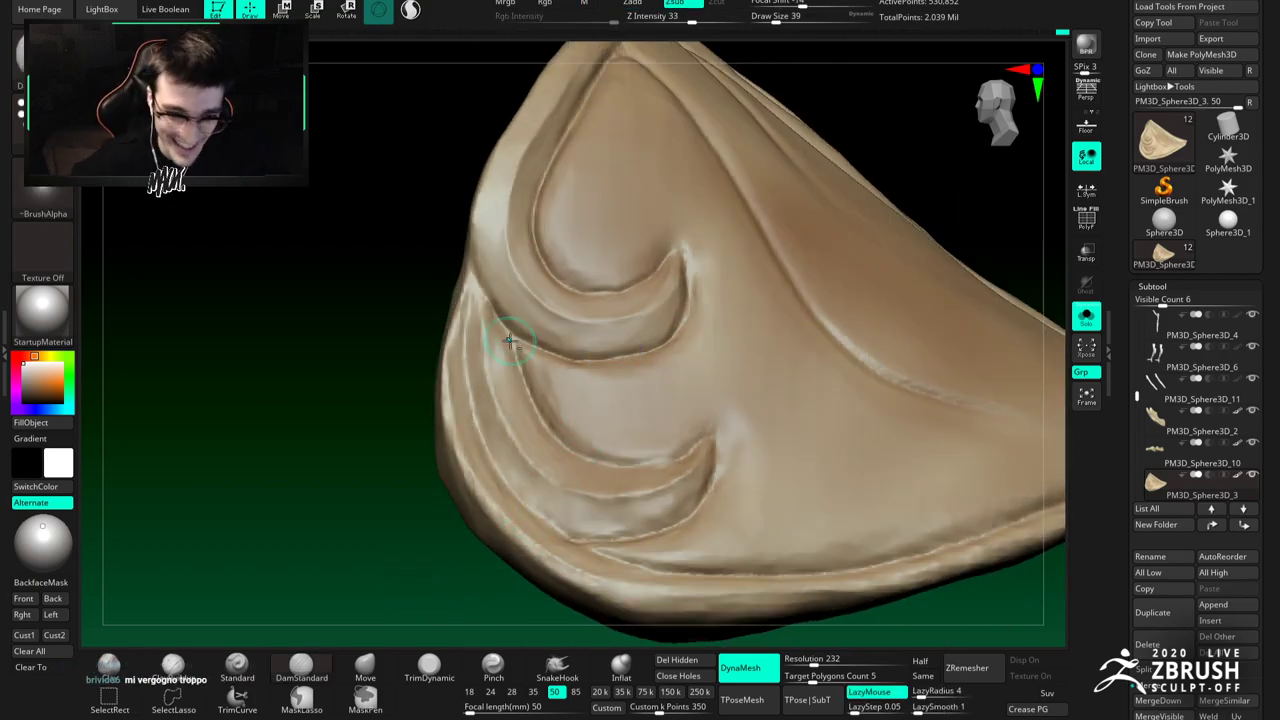
{"action": "right_click_drag", "start_coordinate": [515, 340], "coordinate": [530, 284]}
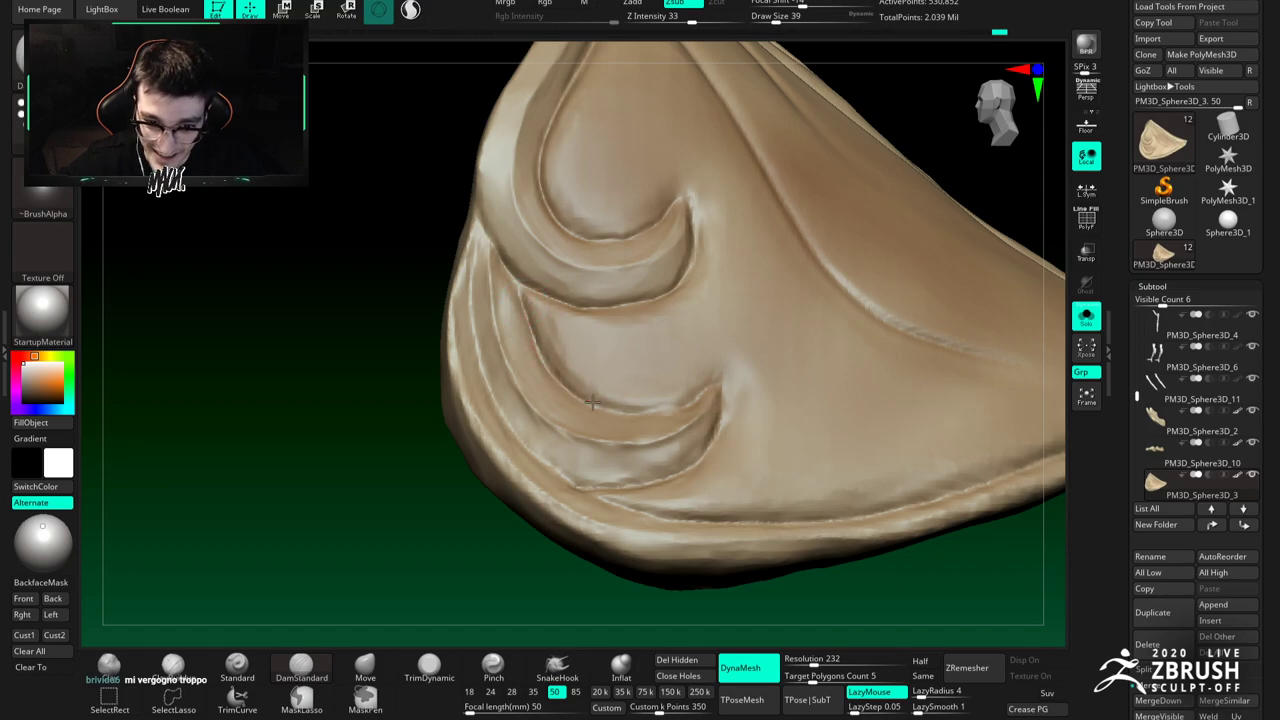
{"action": "mouse_move", "coordinate": [706, 437]}
{"action": "left_mouse_down", "text": "shift"}
{"action": "mouse_move", "coordinate": [672, 464]}
{"action": "mouse_move", "coordinate": [598, 481]}
{"action": "left_mouse_up", "text": "shift"}
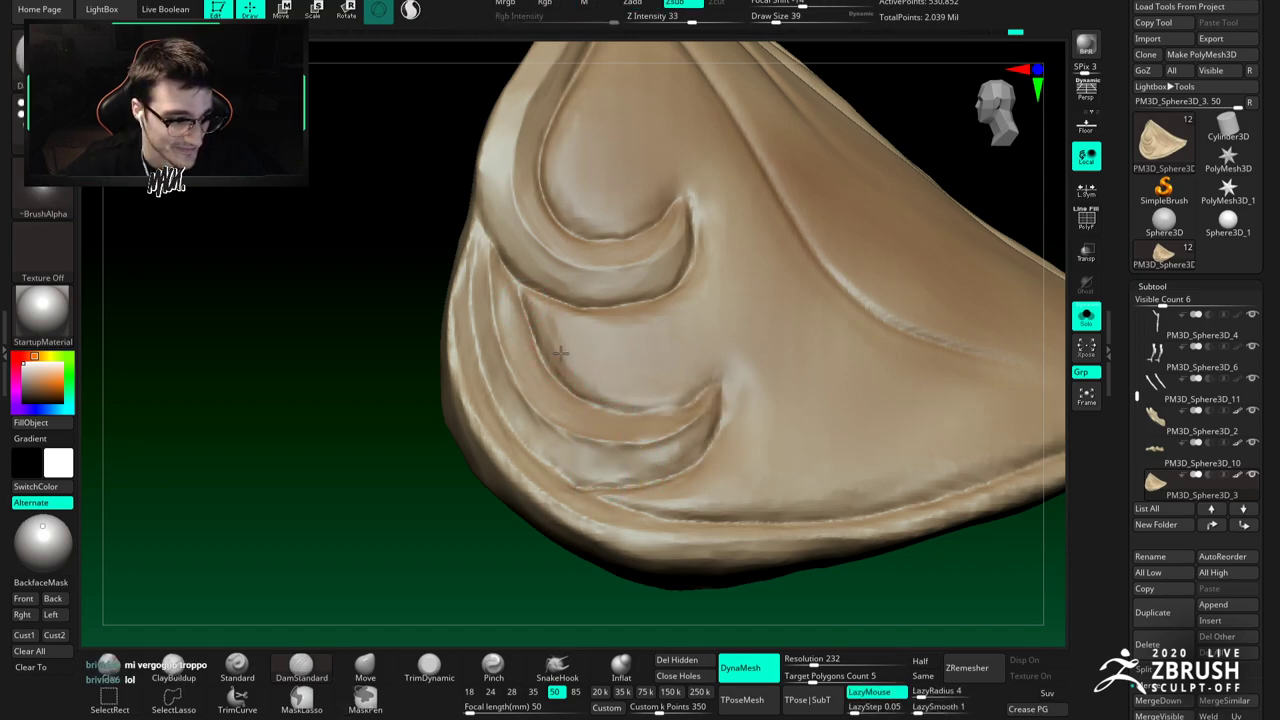
{"action": "right_click_drag", "start_coordinate": [549, 331], "coordinate": [529, 325], "text": "alt"}
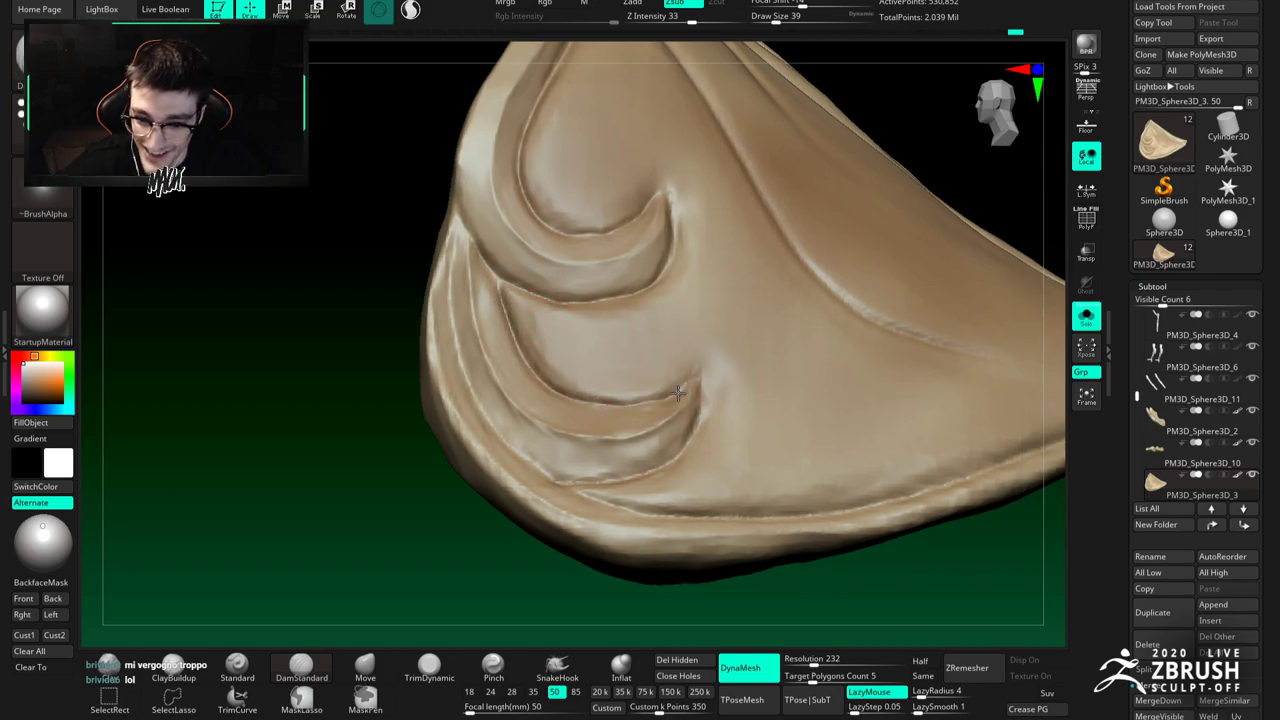
{"action": "right_click_drag", "start_coordinate": [549, 452], "coordinate": [526, 445]}
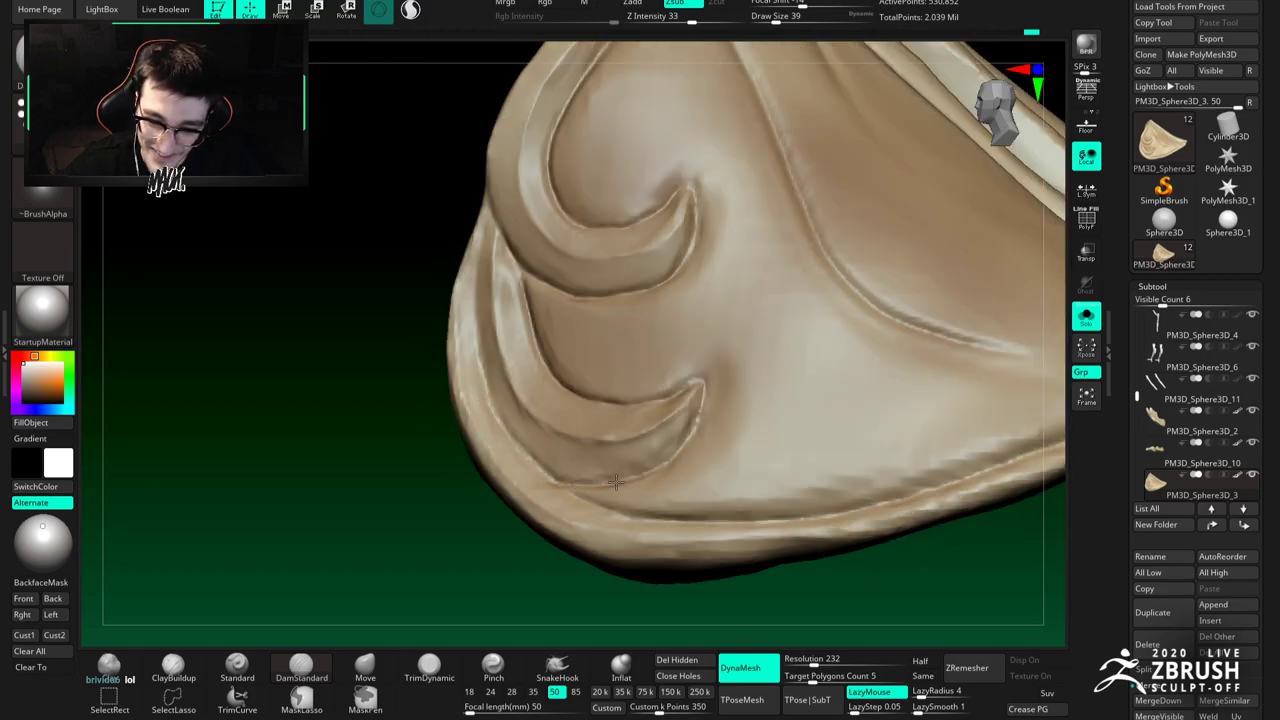
Step: Flatten the bevelled faces of the lower swirl with TrimDynamic at draw sizes 54 and 49
{"action": "left_click", "coordinate": [440, 667]}
{"action": "key", "text": "space"}
{"action": "left_click", "coordinate": [628, 467]}
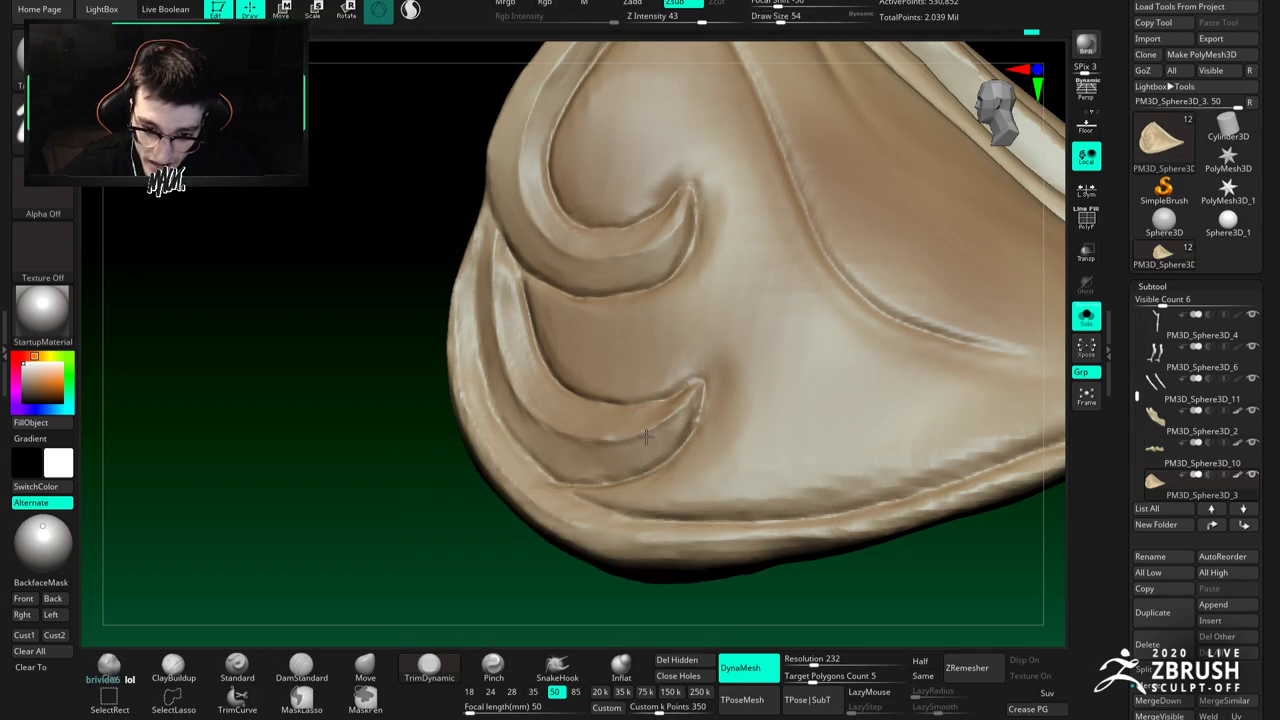
{"action": "right_click_drag", "start_coordinate": [586, 429], "coordinate": [627, 419]}
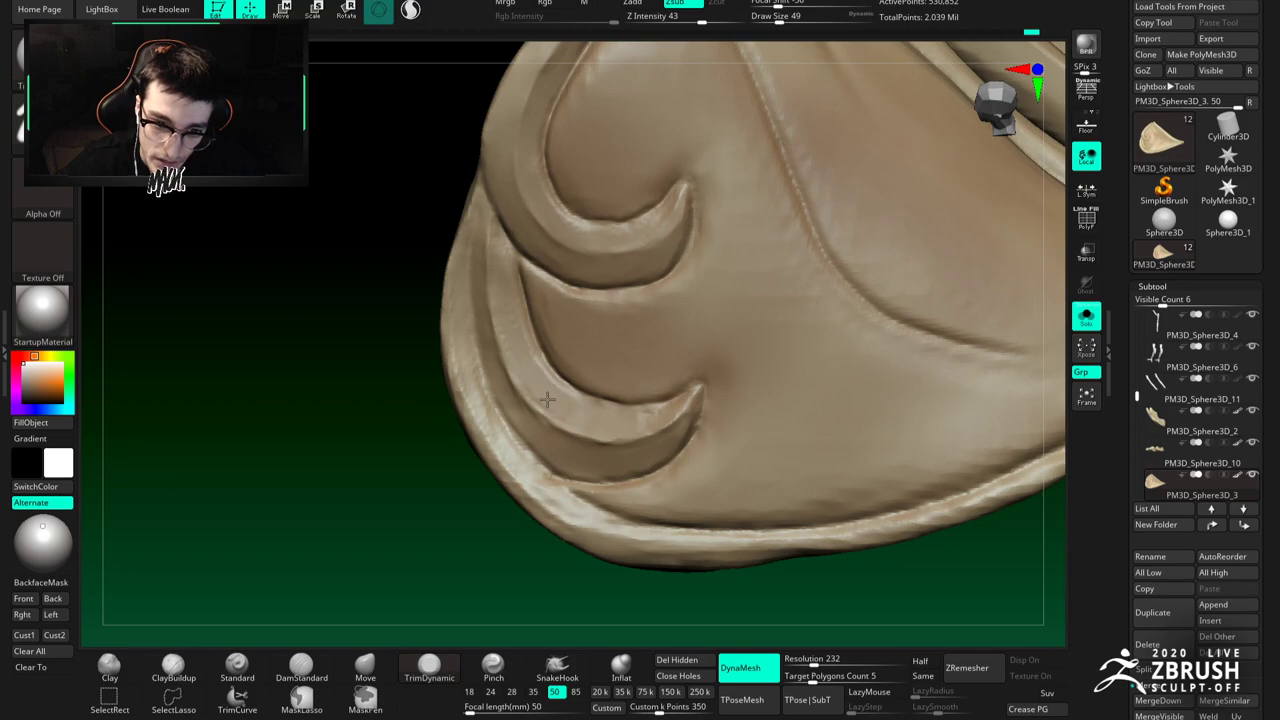
{"action": "right_click_drag", "start_coordinate": [516, 331], "coordinate": [476, 290]}
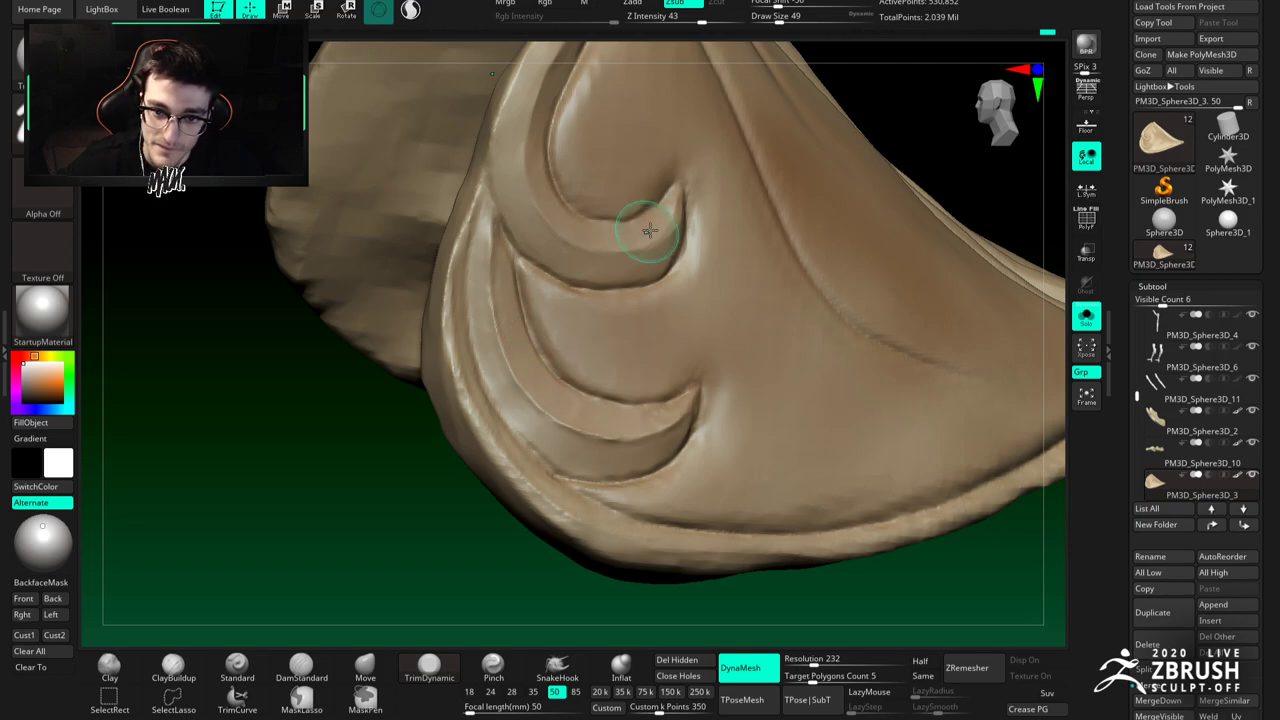
Step: Flatten the bevelled faces of the upper swirl with TrimDynamic at draw size 39
{"action": "right_click_drag", "start_coordinate": [650, 231], "coordinate": [616, 290]}
{"action": "key", "text": "space"}
{"action": "left_click_drag", "start_coordinate": [686, 243], "coordinate": [676, 243]}
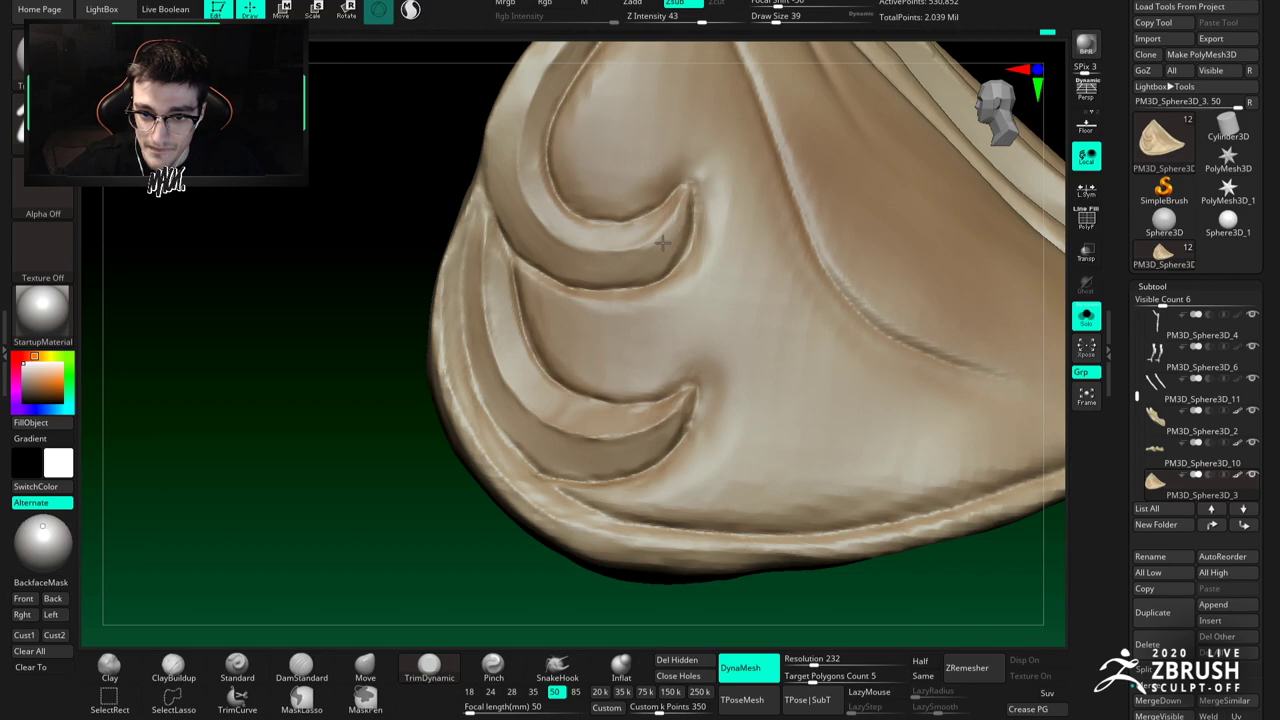
{"action": "left_click_drag", "start_coordinate": [638, 235], "coordinate": [607, 239]}
{"action": "right_click_drag", "start_coordinate": [609, 257], "coordinate": [644, 274]}
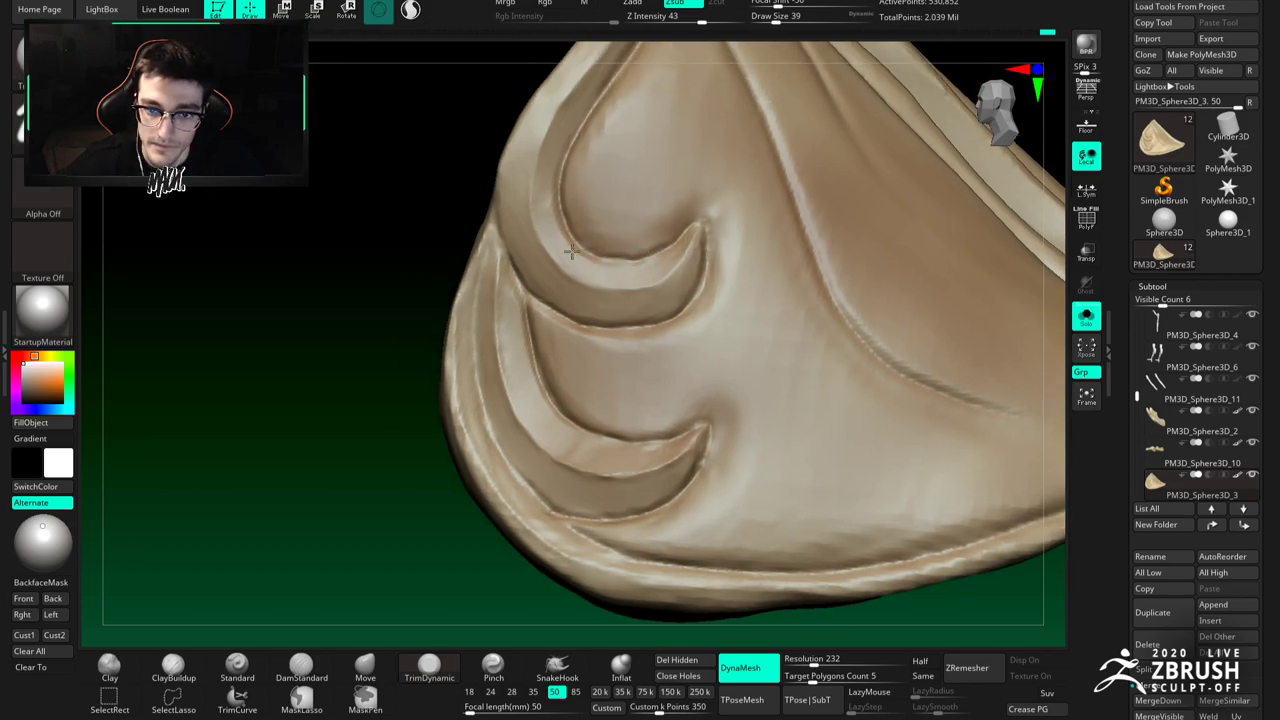
{"action": "mouse_move", "coordinate": [547, 177]}
{"action": "right_mouse_down", "text": "ctrl"}
{"action": "mouse_move", "coordinate": [500, 171]}
{"action": "mouse_move", "coordinate": [485, 90]}
{"action": "right_mouse_up", "text": "ctrl"}
{"action": "right_click_drag", "start_coordinate": [621, 317], "coordinate": [633, 339]}
{"action": "right_click_drag", "start_coordinate": [624, 268], "coordinate": [632, 325]}
Step: Smooth the plate's broad surface around the swirls and curved line, and even it out with TrimDynamic at draw size 83
{"action": "key", "text": "space"}
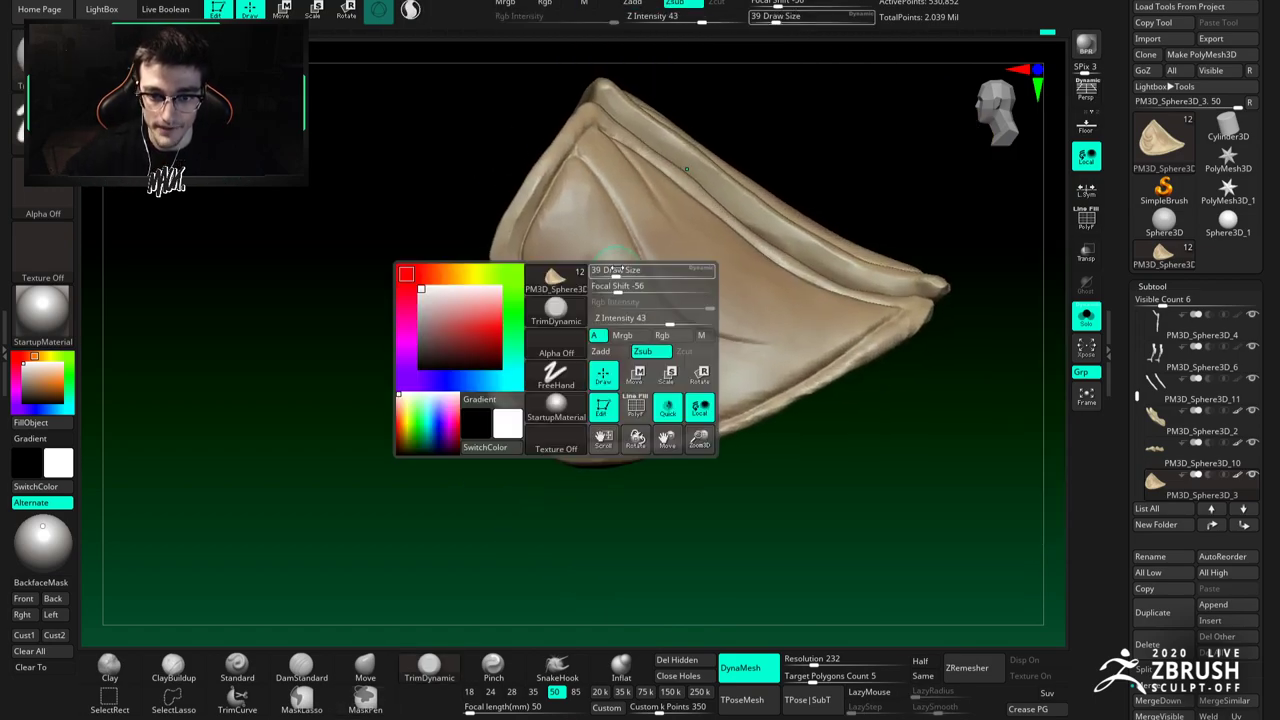
{"action": "right_click_drag", "start_coordinate": [606, 240], "coordinate": [585, 234]}
{"action": "left_click_drag", "start_coordinate": [573, 211], "coordinate": [558, 217], "text": "shift"}
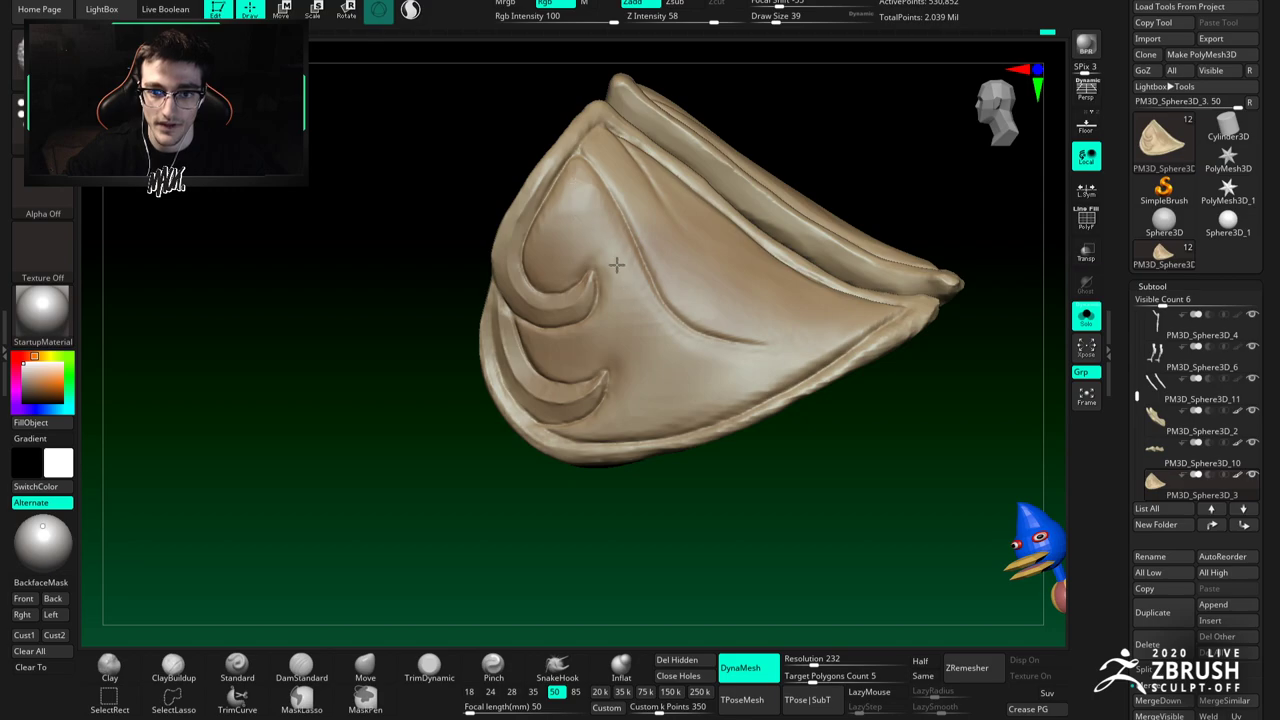
{"action": "left_click_drag", "start_coordinate": [617, 265], "coordinate": [655, 315], "text": "shift"}
{"action": "right_click_drag", "start_coordinate": [679, 285], "coordinate": [643, 294]}
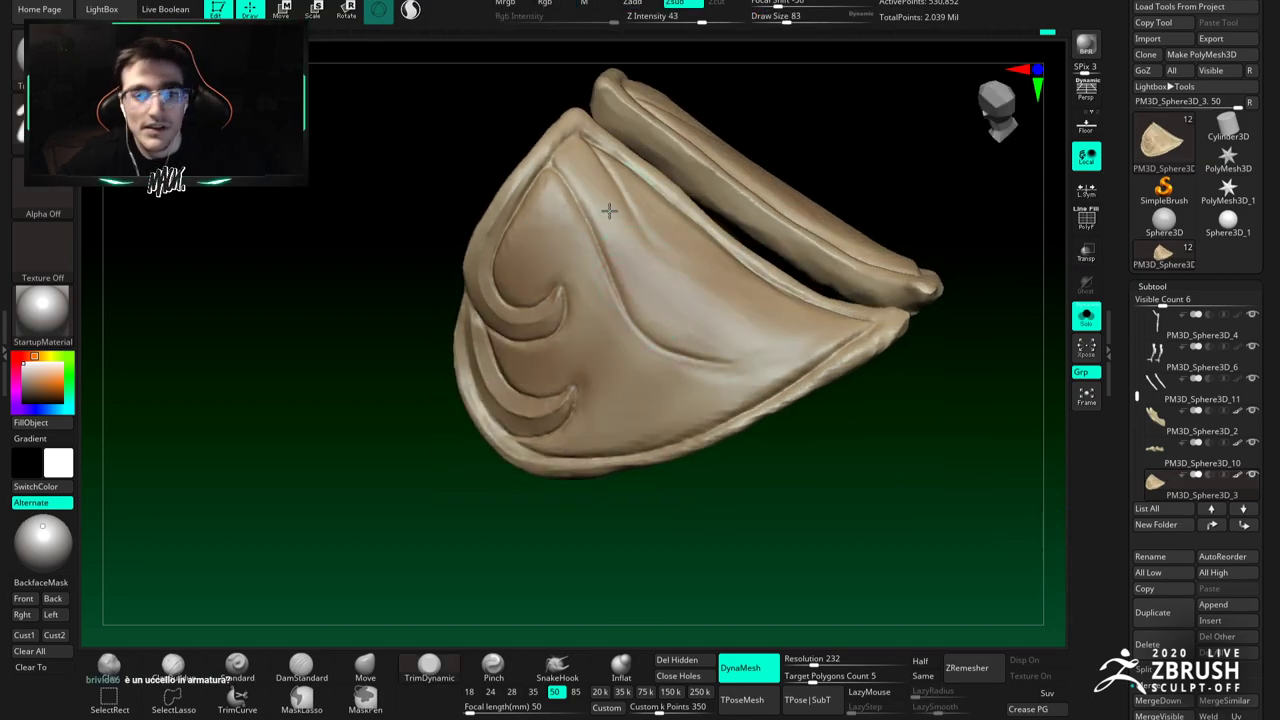
{"action": "mouse_move", "coordinate": [699, 325]}
{"action": "right_mouse_down"}
{"action": "mouse_move", "coordinate": [640, 334]}
{"action": "mouse_move", "coordinate": [666, 360]}
{"action": "mouse_move", "coordinate": [711, 363]}
{"action": "mouse_move", "coordinate": [763, 264]}
{"action": "right_mouse_up"}
Step: Deepen the groove between the plate's surface and its lower rim with DamStandard at draw size 65
{"action": "key", "text": "b"}
{"action": "key", "text": "d"}
{"action": "key", "text": "s"}
{"action": "key", "text": "space"}
{"action": "left_click_drag", "start_coordinate": [680, 383], "coordinate": [666, 378]}
{"action": "mouse_move", "coordinate": [666, 349]}
{"action": "right_mouse_down", "text": "ctrl"}
{"action": "mouse_move", "coordinate": [641, 385]}
{"action": "mouse_move", "coordinate": [655, 380]}
{"action": "right_mouse_up", "text": "ctrl"}
{"action": "left_click_drag", "start_coordinate": [543, 345], "coordinate": [611, 348]}
{"action": "mouse_move", "coordinate": [631, 400]}
{"action": "right_mouse_down"}
{"action": "mouse_move", "coordinate": [530, 325]}
{"action": "mouse_move", "coordinate": [560, 346]}
{"action": "mouse_move", "coordinate": [531, 303]}
{"action": "mouse_move", "coordinate": [480, 317]}
{"action": "mouse_move", "coordinate": [512, 333]}
{"action": "right_mouse_up"}
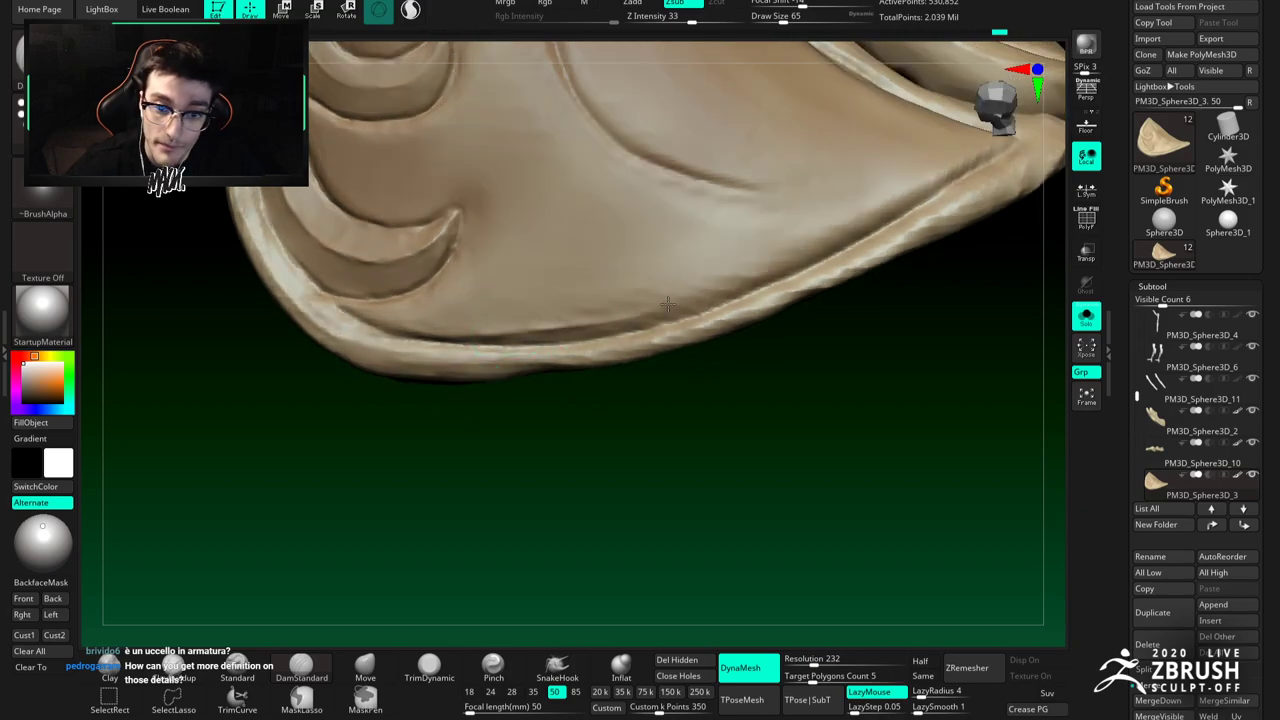
Step: Sharpen the lower rim's edges around the front corner beneath the lower swirl with DamStandard at draw size 49
{"action": "right_click_drag", "start_coordinate": [563, 328], "coordinate": [530, 310]}
{"action": "mouse_move", "coordinate": [530, 310]}
{"action": "right_mouse_down", "text": "ctrl"}
{"action": "mouse_move", "coordinate": [510, 316]}
{"action": "mouse_move", "coordinate": [548, 308]}
{"action": "right_mouse_up", "text": "ctrl"}
{"action": "key", "text": "space"}
{"action": "left_click_drag", "start_coordinate": [420, 309], "coordinate": [408, 309]}
{"action": "right_click_drag", "start_coordinate": [345, 300], "coordinate": [382, 306], "text": "alt"}
{"action": "key", "text": "space"}
{"action": "left_click_drag", "start_coordinate": [380, 306], "coordinate": [370, 306]}
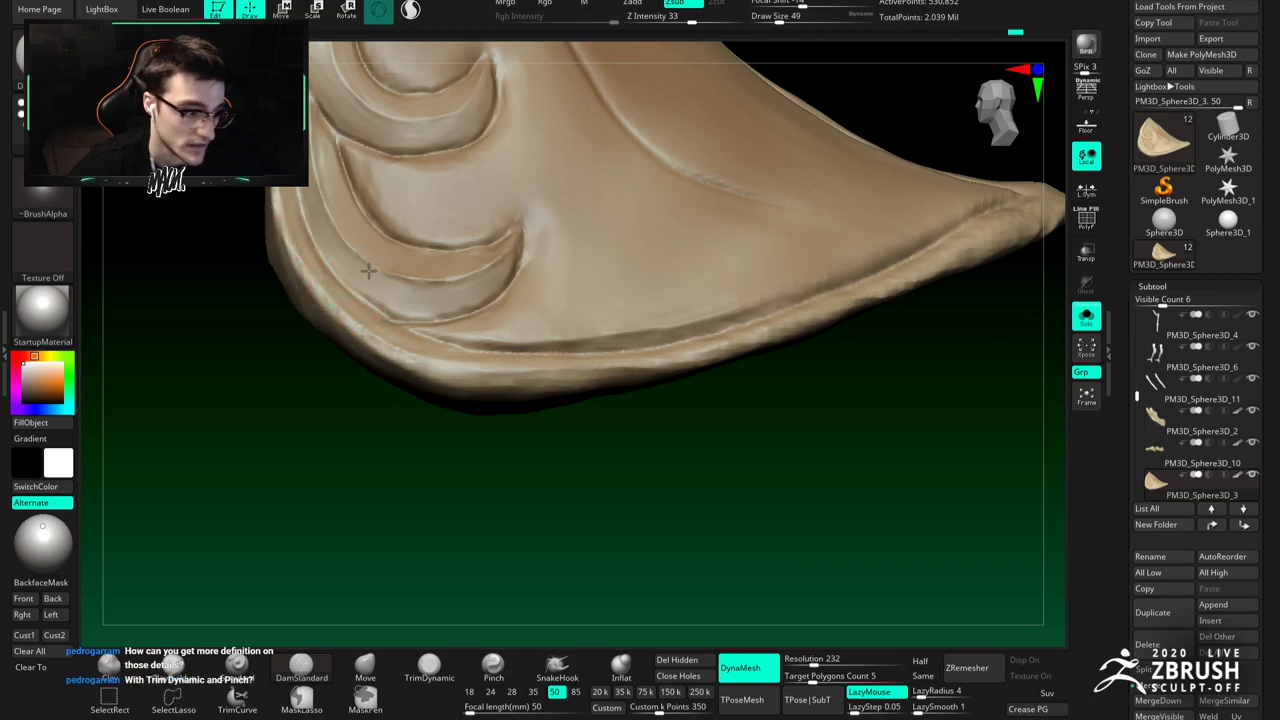
{"action": "right_click_drag", "start_coordinate": [368, 270], "coordinate": [343, 273]}
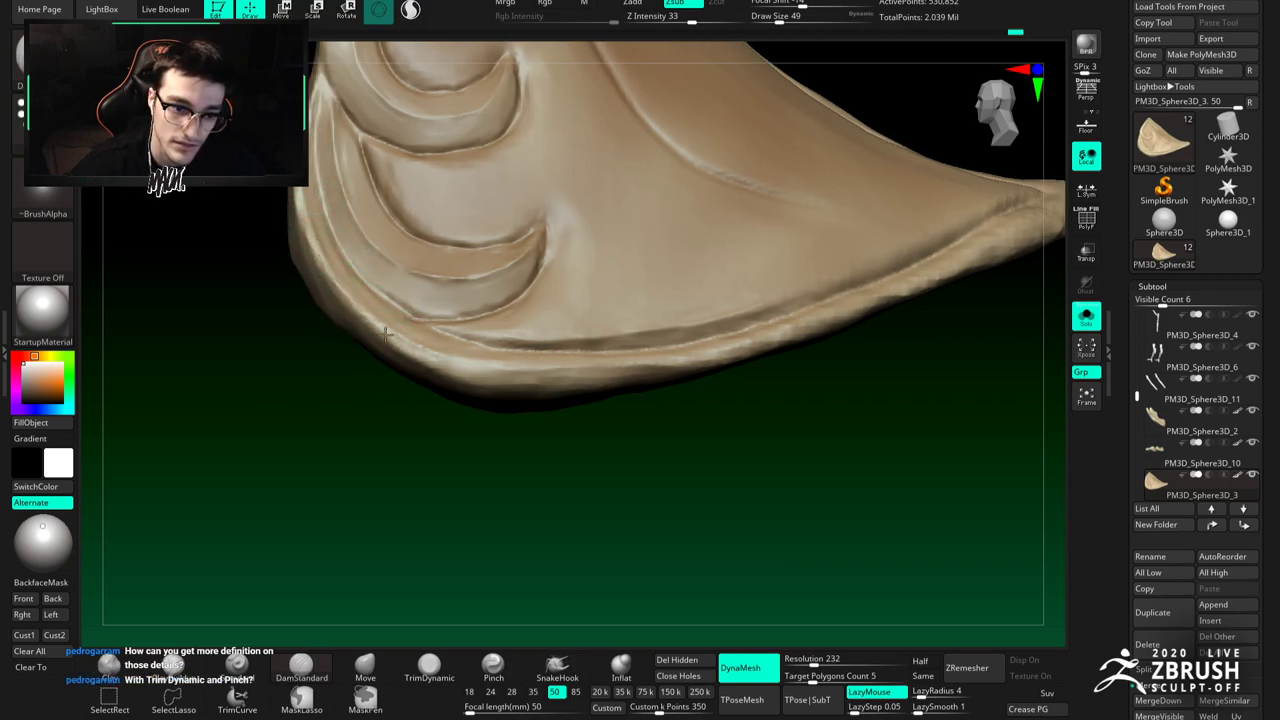
{"action": "right_click_drag", "start_coordinate": [343, 299], "coordinate": [362, 350]}
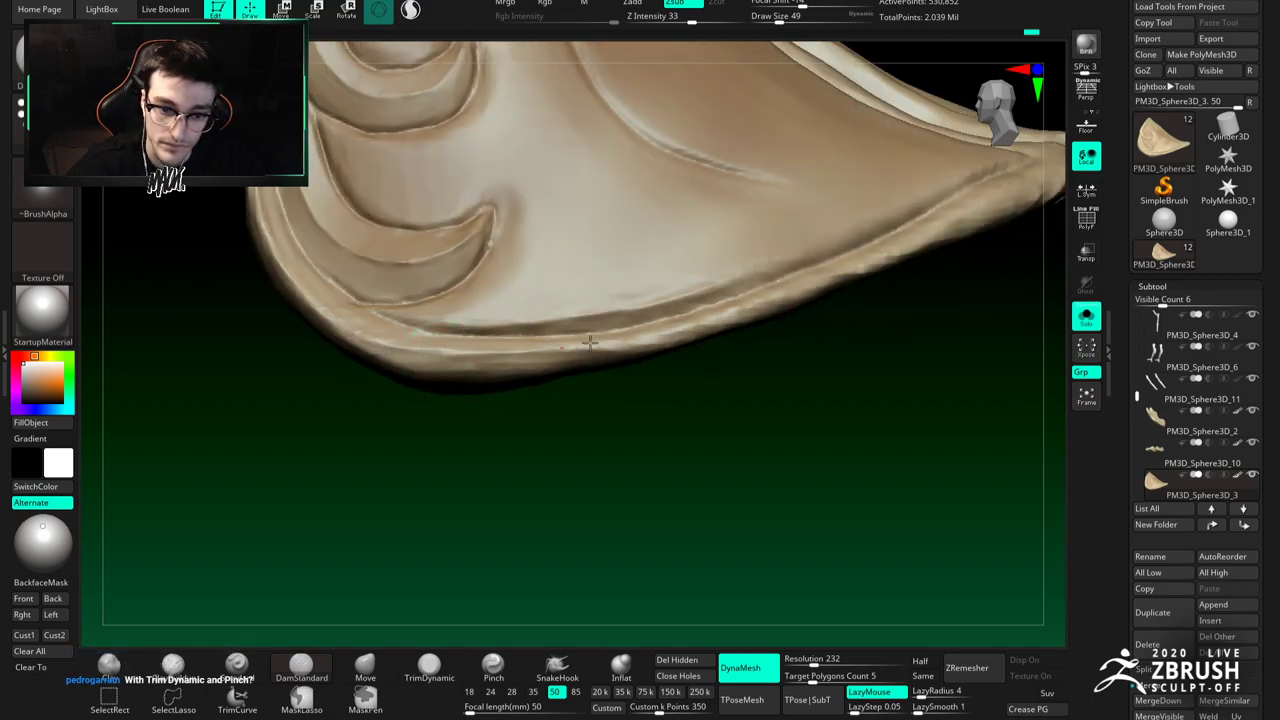
Step: Continue the crease inside the lower rim up to the plate's pointed rear corner with DamStandard, reducing the draw size to 29
{"action": "mouse_move", "coordinate": [620, 300]}
{"action": "right_mouse_down"}
{"action": "mouse_move", "coordinate": [657, 286]}
{"action": "mouse_move", "coordinate": [668, 300]}
{"action": "mouse_move", "coordinate": [571, 323]}
{"action": "right_mouse_up"}
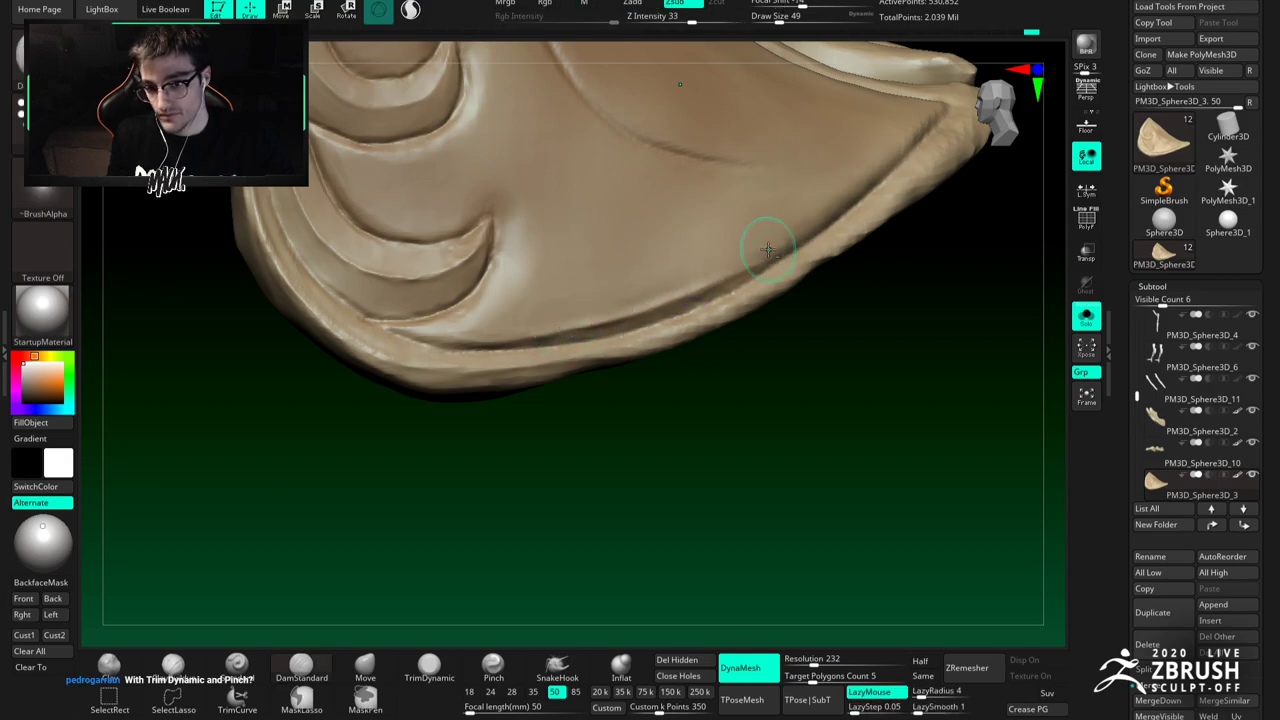
{"action": "mouse_move", "coordinate": [829, 189]}
{"action": "right_mouse_down"}
{"action": "mouse_move", "coordinate": [803, 214]}
{"action": "mouse_move", "coordinate": [830, 185]}
{"action": "right_mouse_up"}
{"action": "key", "text": "space"}
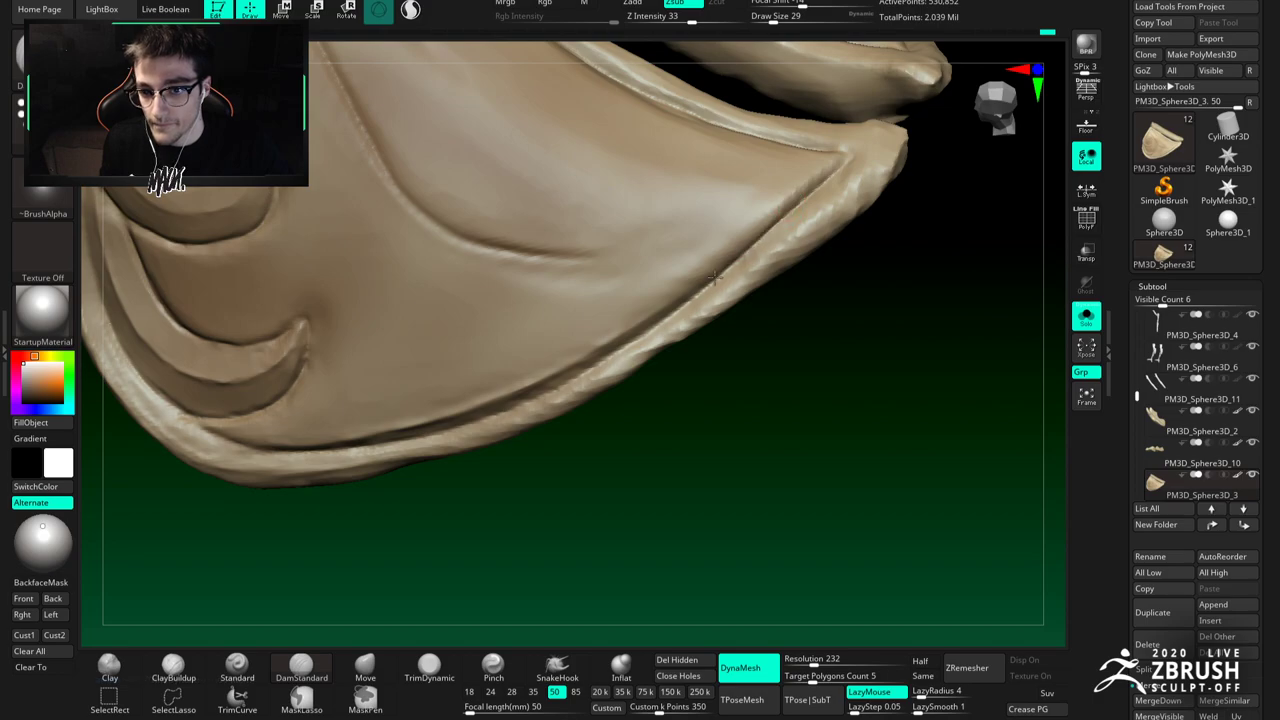
Step: Fill the uneven lower rim near the pointed rear corner with ClayBuildup at draw size 44 and smooth it
{"action": "key", "text": "space"}
{"action": "left_click_drag", "start_coordinate": [653, 354], "coordinate": [764, 272]}
{"action": "left_click_drag", "start_coordinate": [854, 190], "coordinate": [808, 234], "text": "shift"}
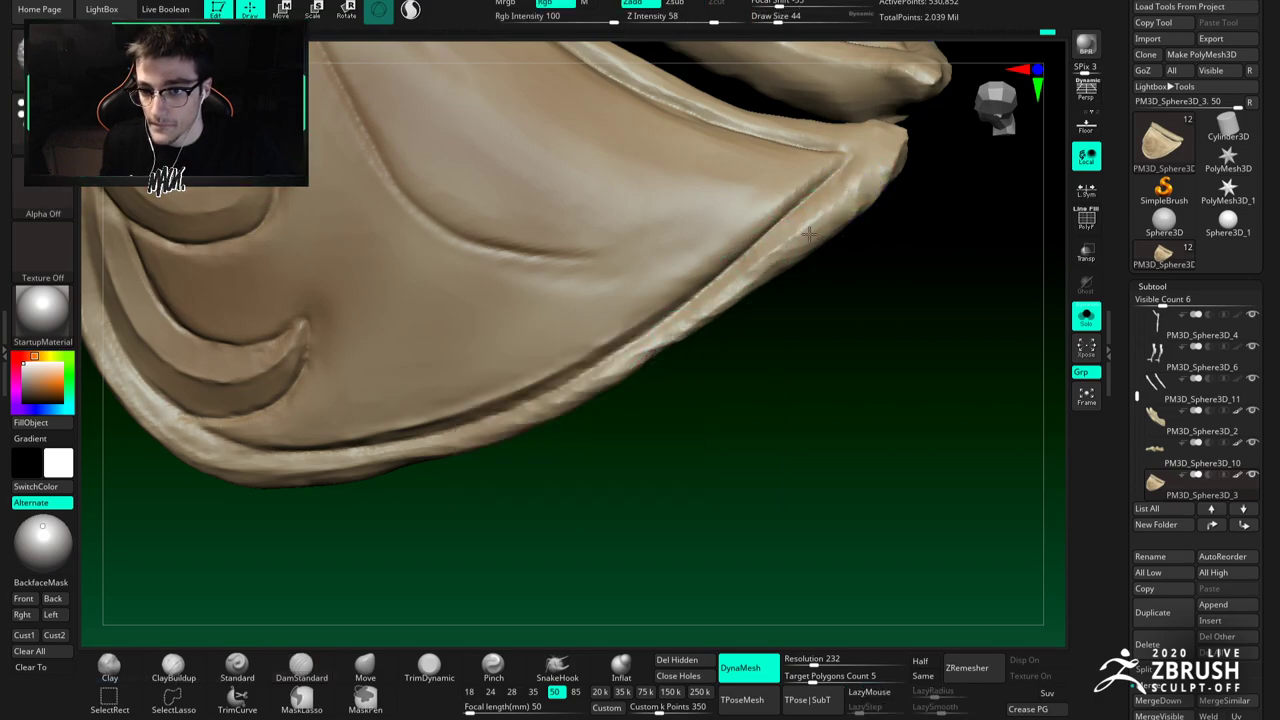
{"action": "mouse_move", "coordinate": [791, 244]}
{"action": "right_mouse_down"}
{"action": "mouse_move", "coordinate": [551, 286]}
{"action": "mouse_move", "coordinate": [568, 297]}
{"action": "right_mouse_up"}
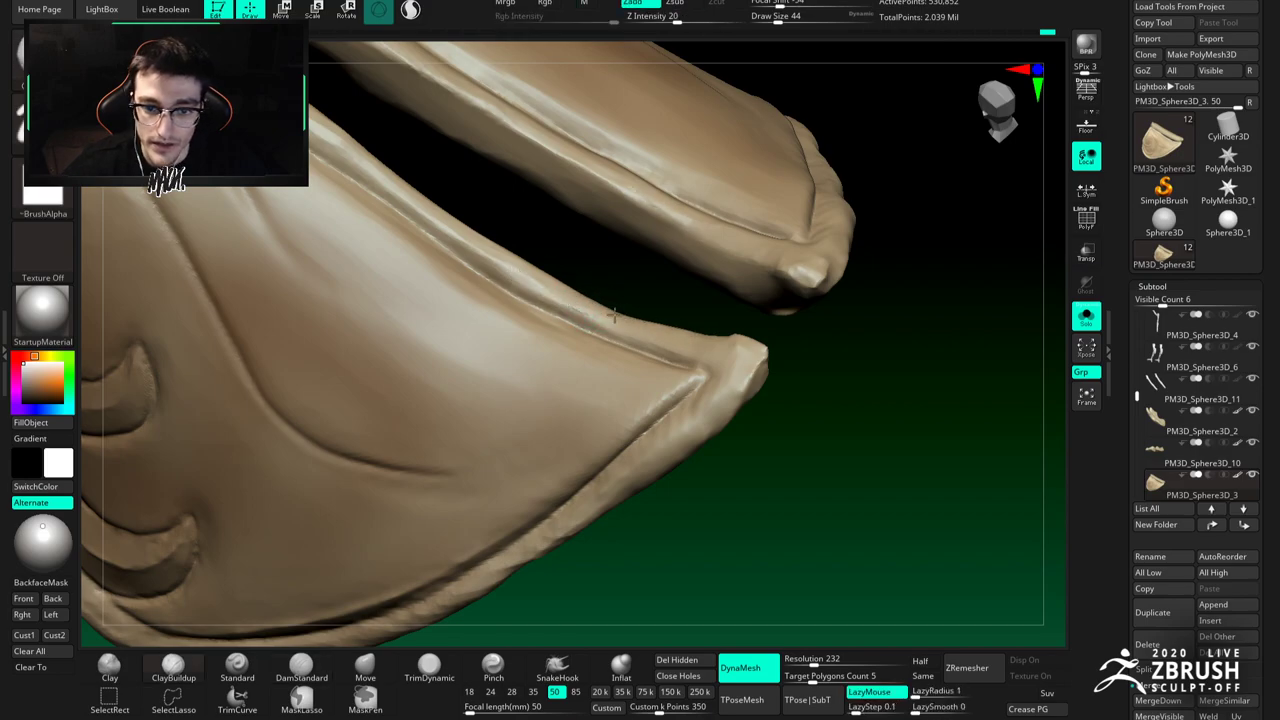
{"action": "right_click_drag", "start_coordinate": [411, 232], "coordinate": [524, 309], "text": "alt"}
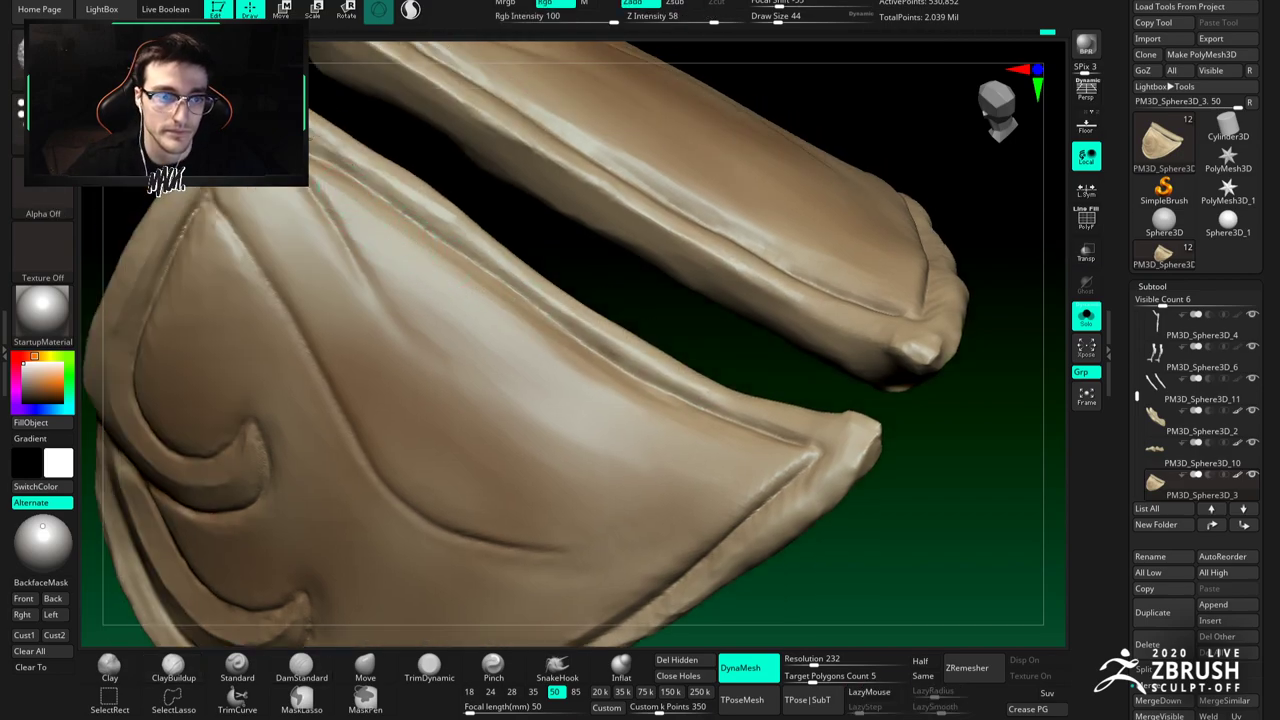
Step: Carve the second curved line beside the plate's upper rim with DamStandard at draw size 41 and soften its lower end
{"action": "mouse_move", "coordinate": [445, 260]}
{"action": "right_mouse_down", "text": "ctrl"}
{"action": "mouse_move", "coordinate": [508, 240]}
{"action": "mouse_move", "coordinate": [491, 283]}
{"action": "mouse_move", "coordinate": [498, 396]}
{"action": "mouse_move", "coordinate": [491, 377]}
{"action": "mouse_move", "coordinate": [480, 450]}
{"action": "right_mouse_up", "text": "ctrl"}
{"action": "right_click_drag", "start_coordinate": [480, 450], "coordinate": [424, 435]}
{"action": "key", "text": "b"}
{"action": "key", "text": "d"}
{"action": "key", "text": "s"}
{"action": "key", "text": "space"}
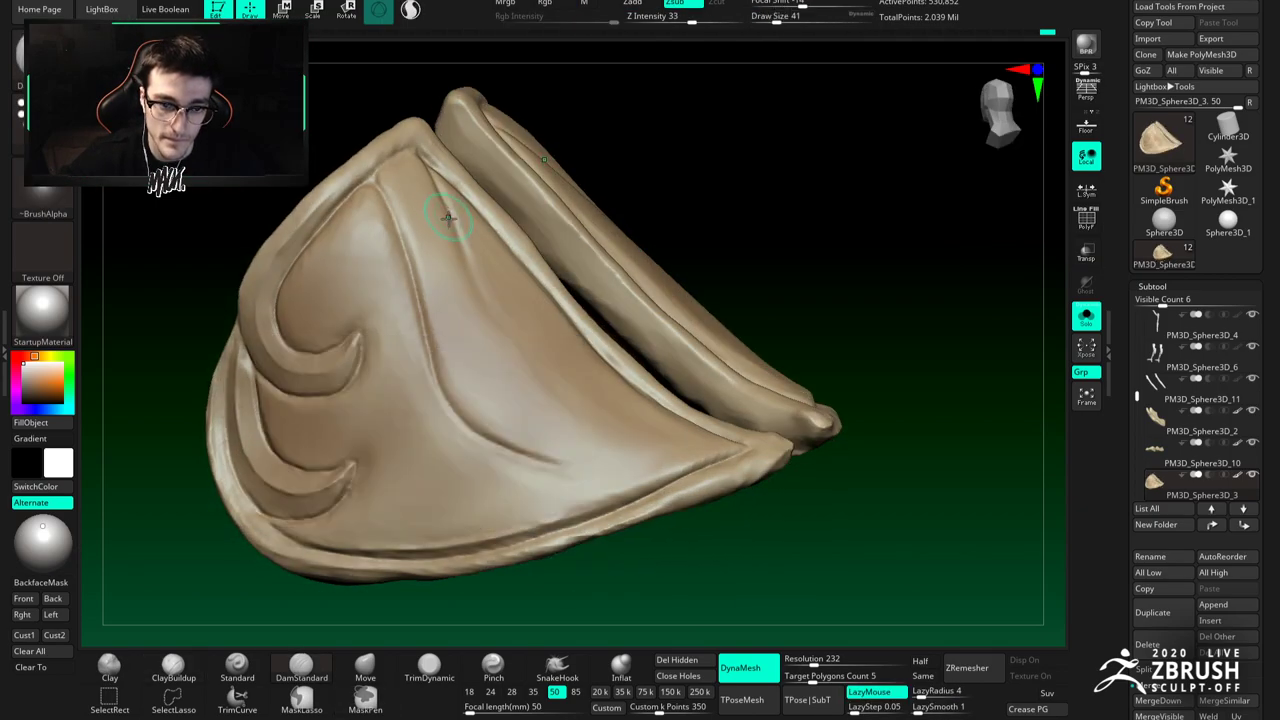
{"action": "left_click_drag", "start_coordinate": [451, 200], "coordinate": [494, 320]}
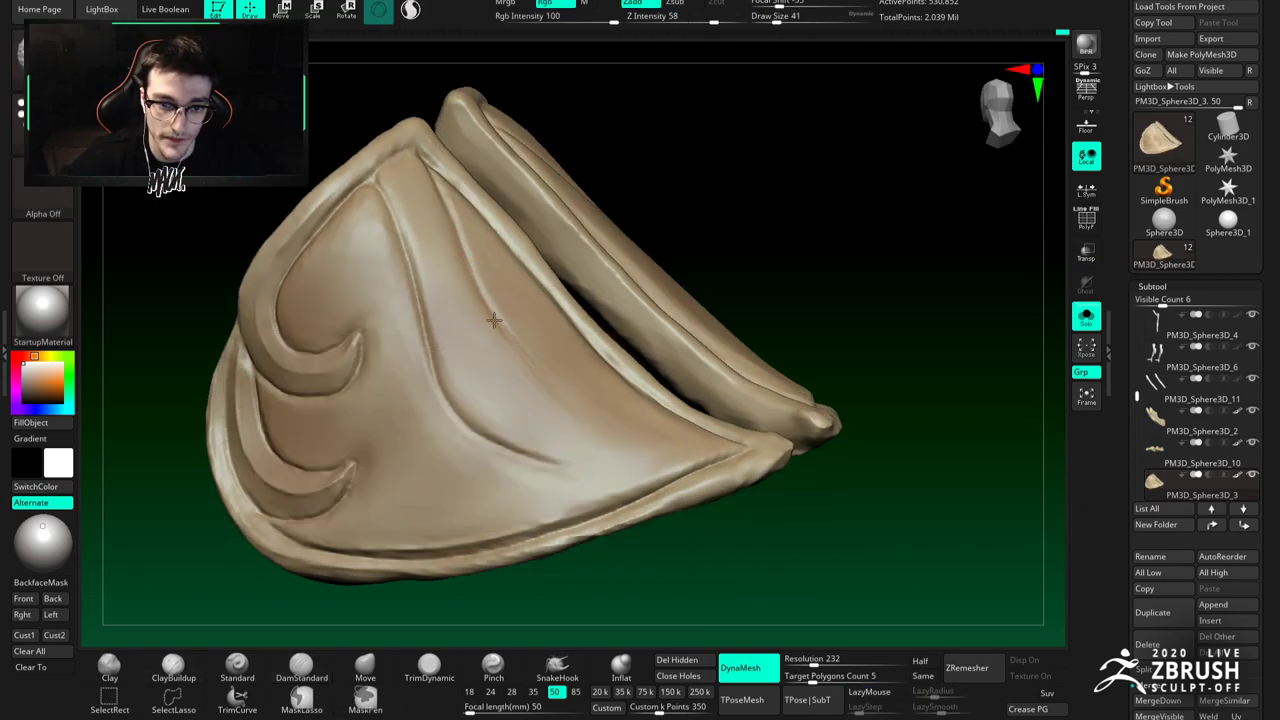
{"action": "right_click_drag", "start_coordinate": [532, 366], "coordinate": [500, 340], "text": "ctrl"}
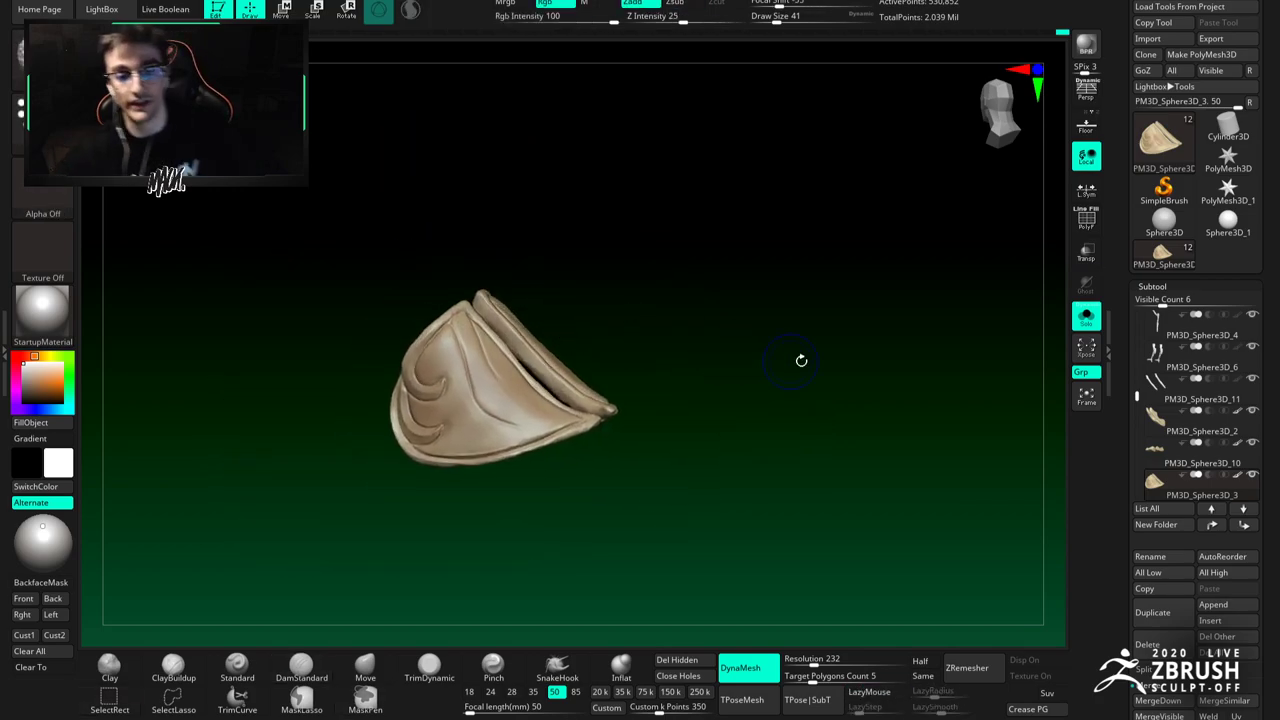
Step: Show all parts of the creature again and frame the whole bird in side view
{"action": "left_click", "coordinate": [1086, 317]}
{"action": "right_click_drag", "start_coordinate": [566, 388], "coordinate": [440, 385]}
{"action": "right_click_drag", "start_coordinate": [440, 385], "coordinate": [522, 235], "text": "alt"}
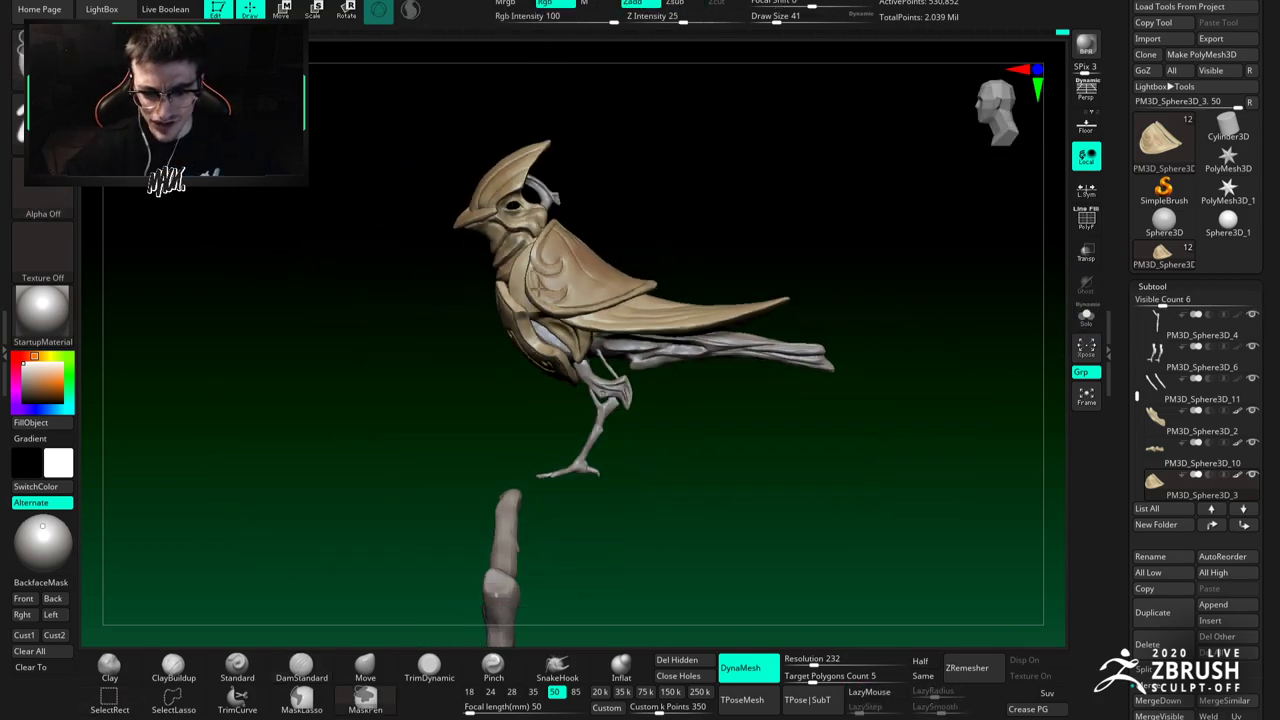
Step: Isolate the long wing-feather piece below the shoulder plate and sharpen the creases near its front end with DamStandard at draw size 41
{"action": "left_click", "coordinate": [612, 326], "text": "alt"}
{"action": "right_click_drag", "start_coordinate": [640, 332], "coordinate": [560, 322], "text": "alt"}
{"action": "left_click", "coordinate": [1086, 314]}
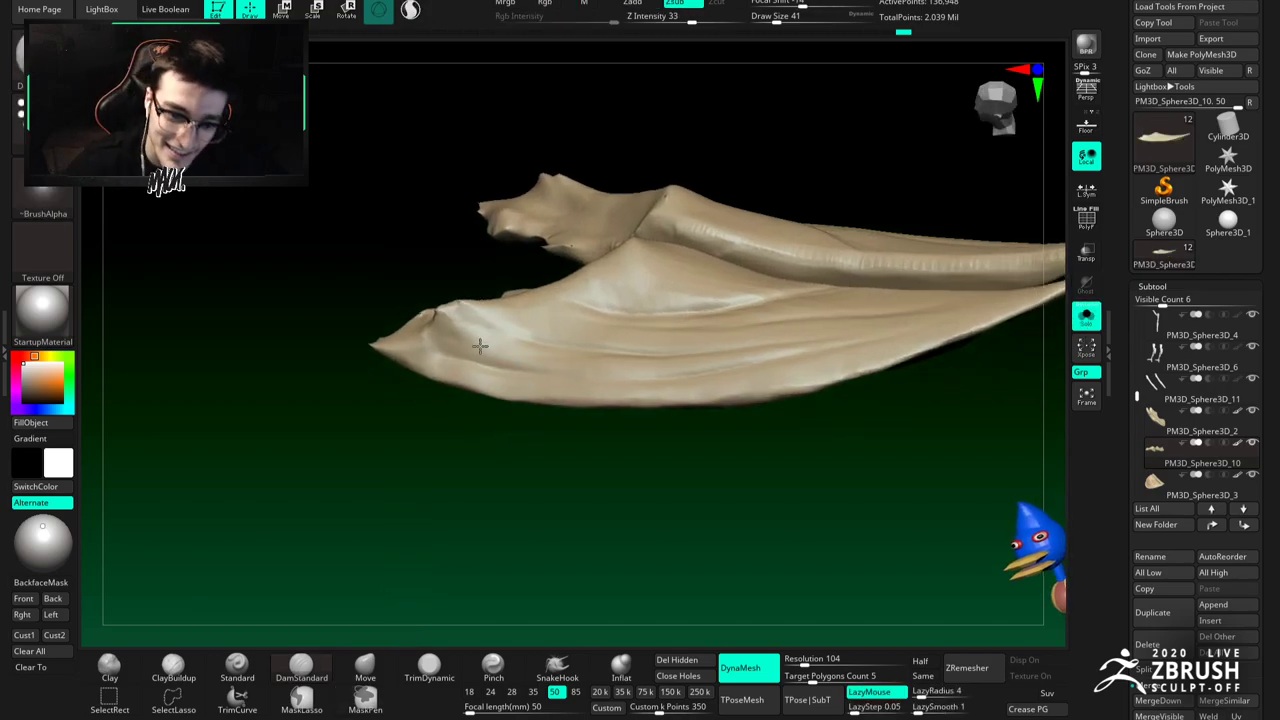
{"action": "right_click_drag", "start_coordinate": [400, 320], "coordinate": [424, 333]}
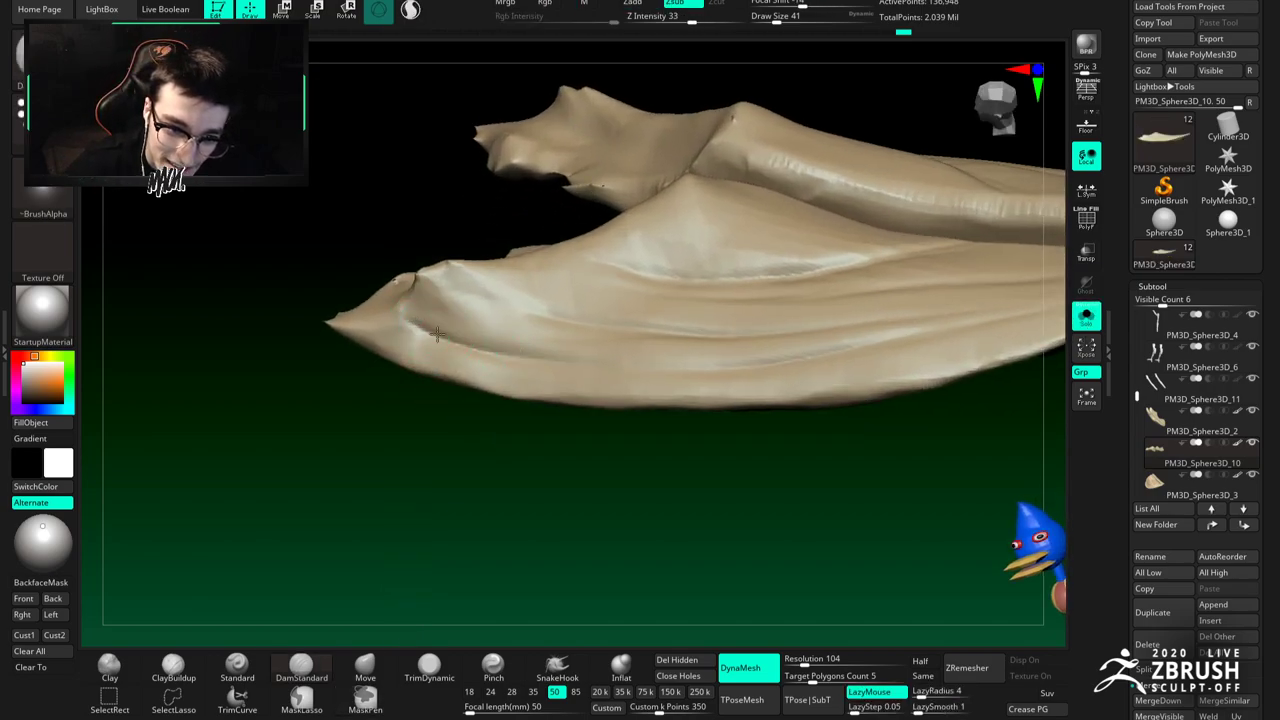
{"action": "right_click_drag", "start_coordinate": [640, 371], "coordinate": [511, 345]}
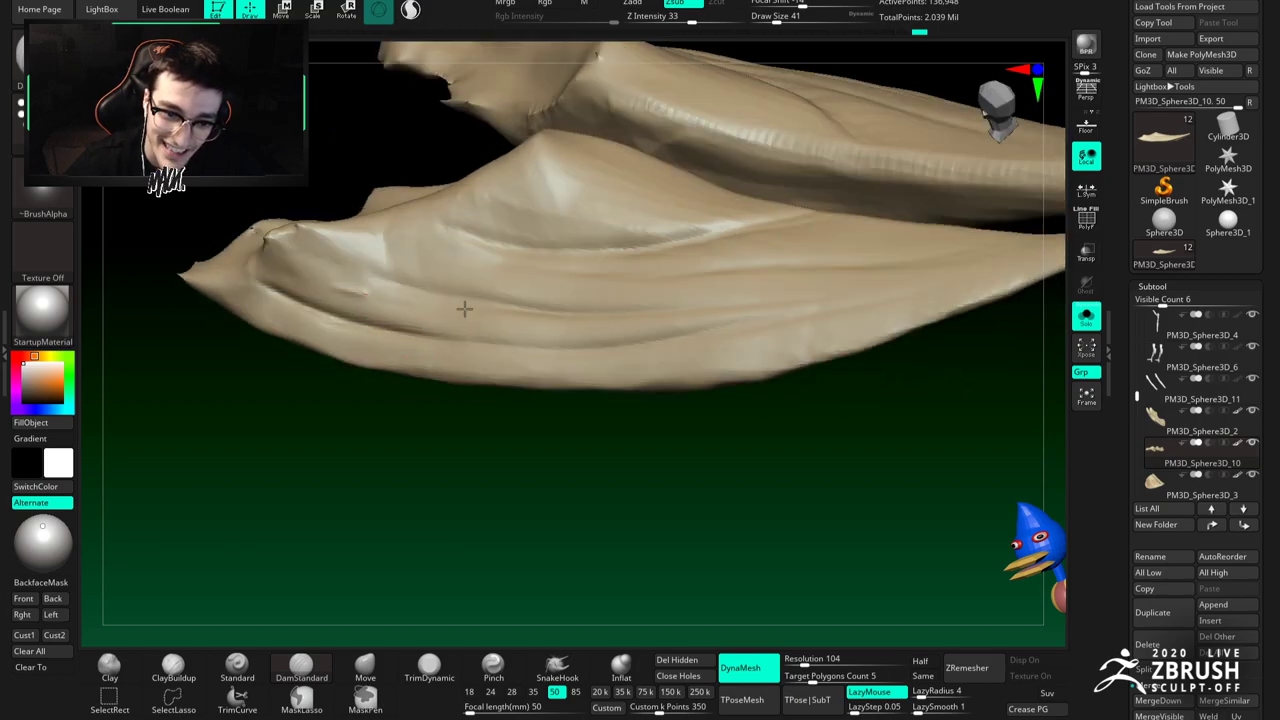
Step: Flatten the wing piece's ridges and lower edge with TrimDynamic, checking its shape against the whole bird
{"action": "left_click", "coordinate": [429, 665]}
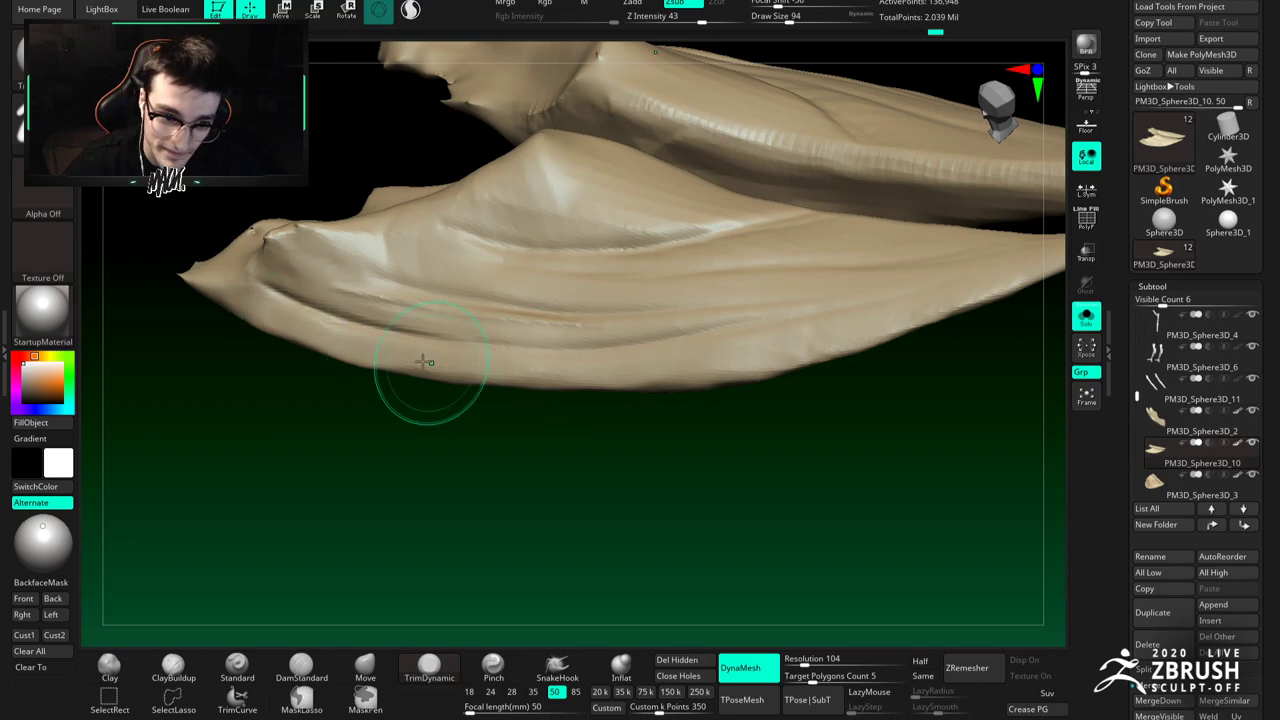
{"action": "right_click_drag", "start_coordinate": [393, 353], "coordinate": [384, 284]}
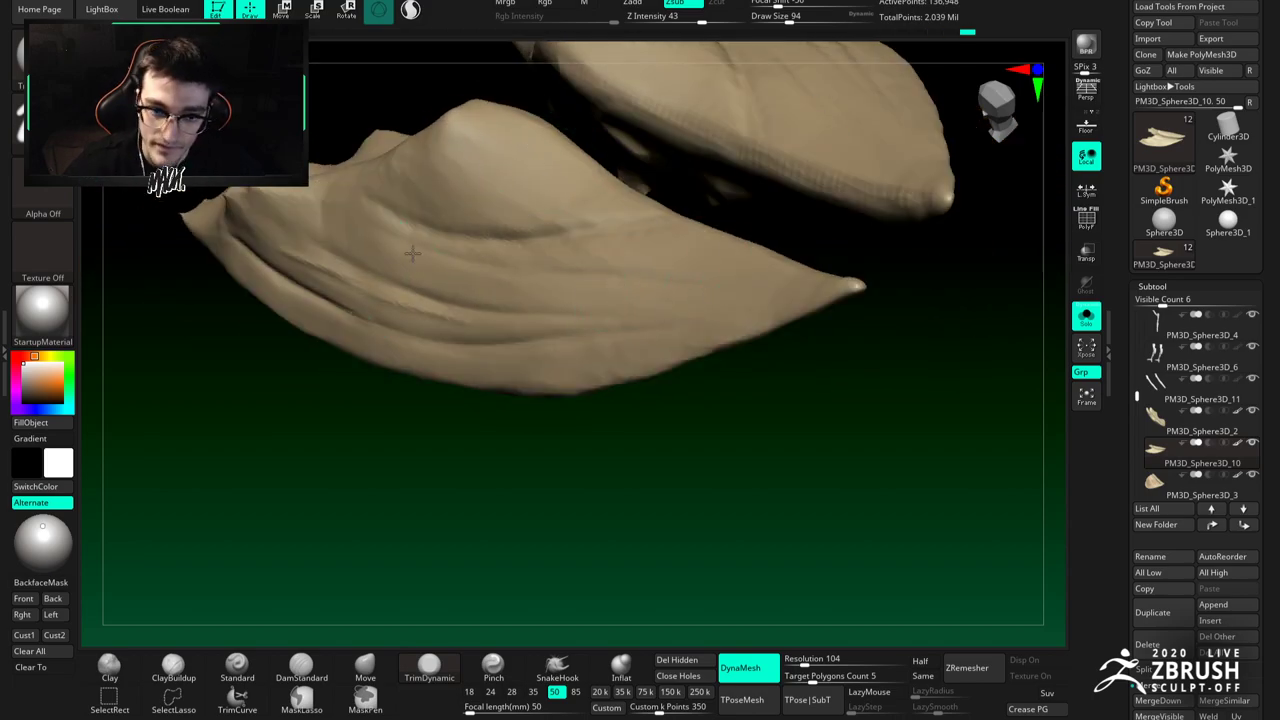
{"action": "key", "text": "bracketleft"}
{"action": "right_click_drag", "start_coordinate": [337, 280], "coordinate": [903, 306]}
{"action": "left_click", "coordinate": [1086, 315]}
{"action": "right_click_drag", "start_coordinate": [543, 271], "coordinate": [535, 215]}
{"action": "mouse_move", "coordinate": [630, 300]}
{"action": "left_mouse_down"}
{"action": "mouse_move", "coordinate": [506, 123]}
{"action": "mouse_move", "coordinate": [500, 135]}
{"action": "left_mouse_up"}
{"action": "left_click", "coordinate": [1086, 315]}
{"action": "mouse_move", "coordinate": [960, 349]}
{"action": "right_mouse_down"}
{"action": "mouse_move", "coordinate": [474, 337]}
{"action": "mouse_move", "coordinate": [427, 420]}
{"action": "right_mouse_up"}
Step: Carve the crease below the wing piece's raised bulge and the feather grooves toward its tip with DamStandard at draw size 37
{"action": "left_click", "coordinate": [296, 672]}
{"action": "key", "text": "space"}
{"action": "left_click_drag", "start_coordinate": [384, 332], "coordinate": [371, 333]}
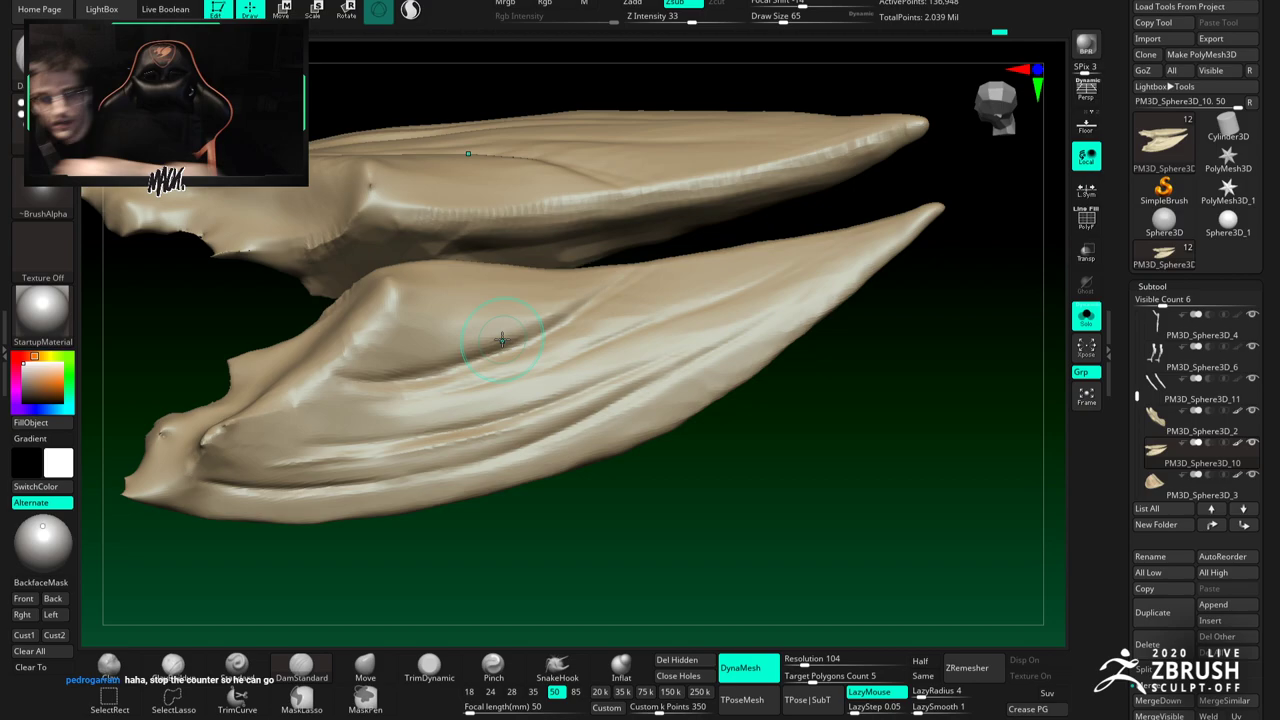
{"action": "left_click_drag", "start_coordinate": [656, 232], "coordinate": [643, 233]}
{"action": "key", "text": "space"}
{"action": "right_click_drag", "start_coordinate": [579, 300], "coordinate": [591, 342]}
{"action": "key", "text": "space"}
{"action": "left_click_drag", "start_coordinate": [592, 345], "coordinate": [584, 345]}
{"action": "mouse_move", "coordinate": [532, 337]}
{"action": "left_mouse_down"}
{"action": "mouse_move", "coordinate": [597, 297]}
{"action": "mouse_move", "coordinate": [545, 336]}
{"action": "left_mouse_up"}
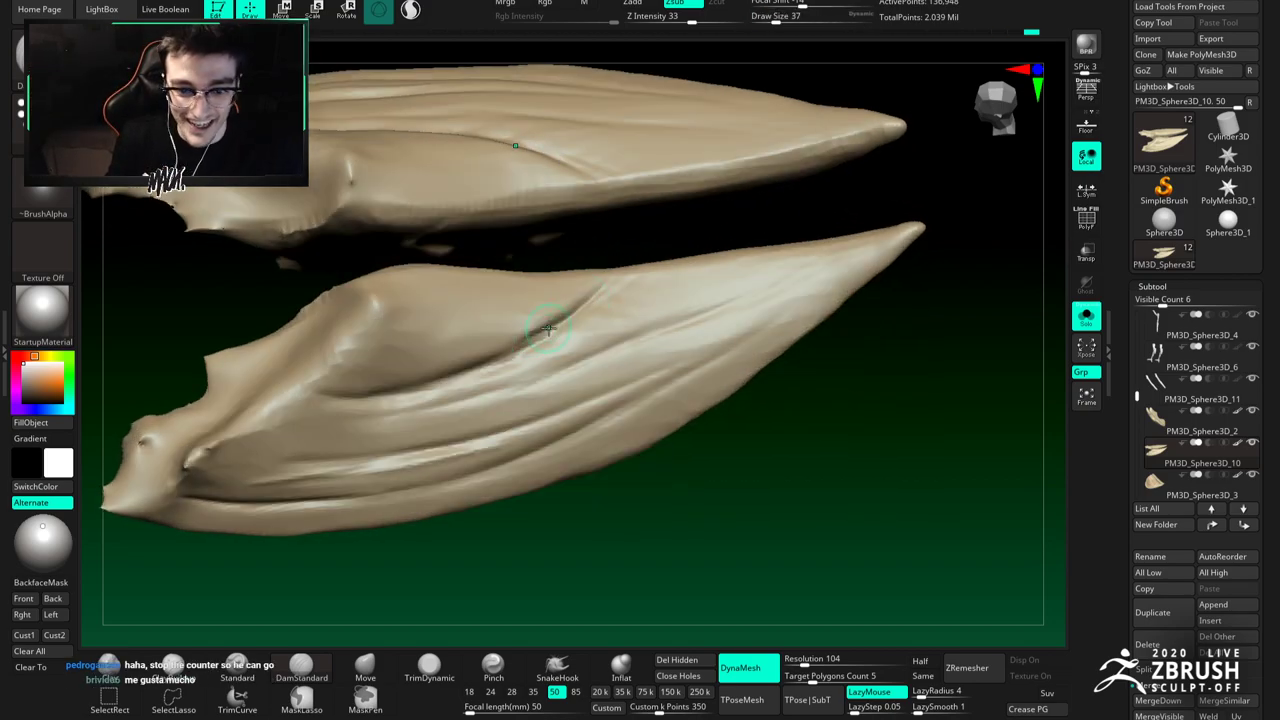
{"action": "mouse_move", "coordinate": [531, 320]}
{"action": "right_mouse_down"}
{"action": "mouse_move", "coordinate": [566, 297]}
{"action": "mouse_move", "coordinate": [560, 316]}
{"action": "right_mouse_up"}
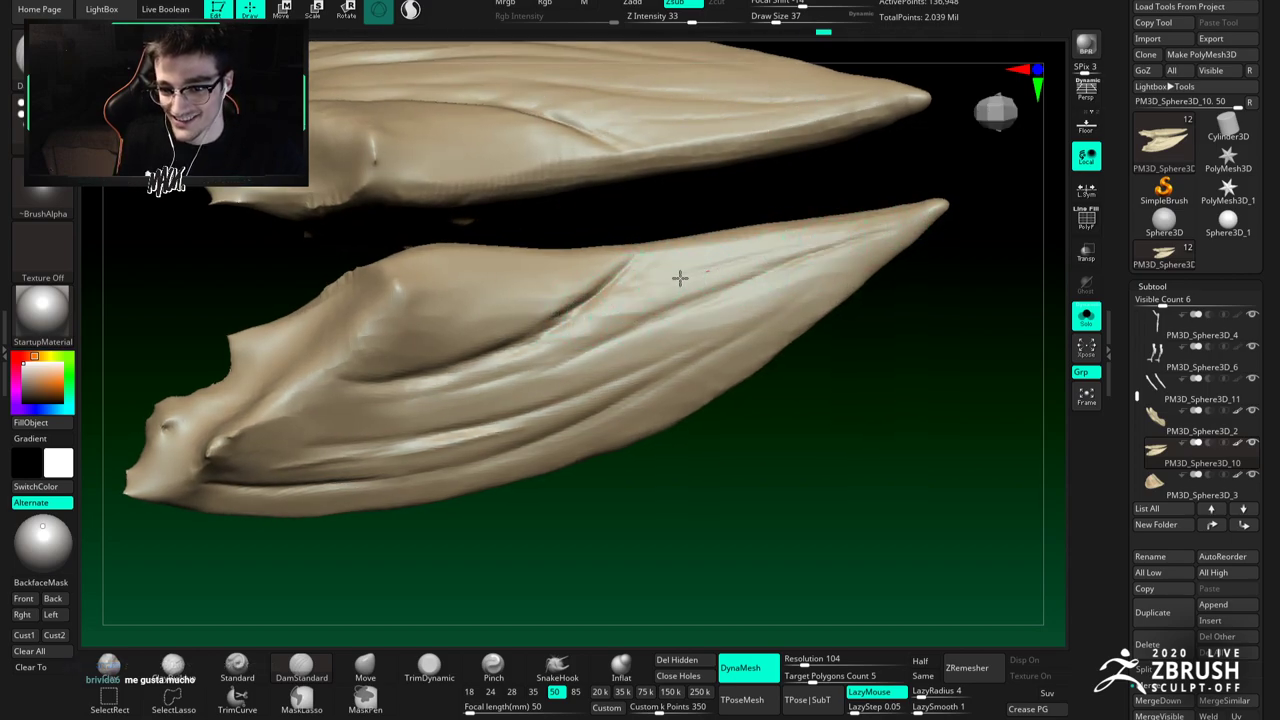
{"action": "right_click_drag", "start_coordinate": [760, 297], "coordinate": [621, 385]}
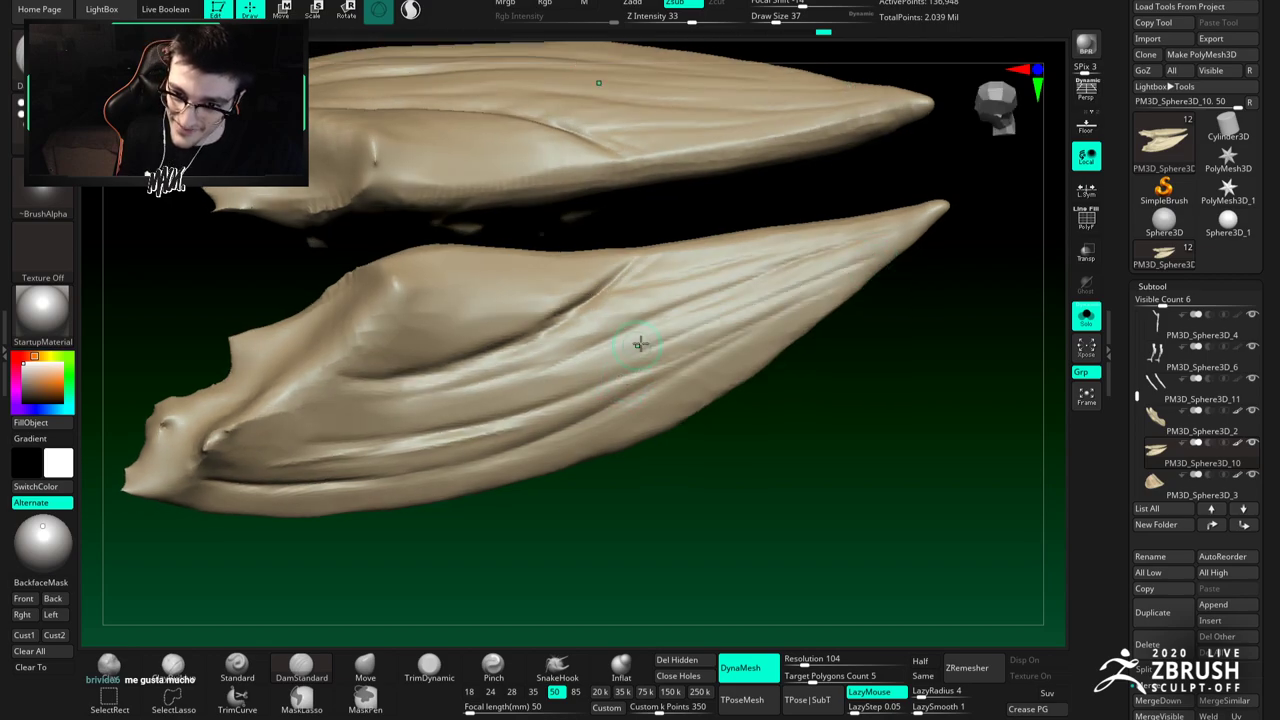
Step: Deepen the curved crease along the underside of the wing piece's raised bulge with one long DamStandard stroke
{"action": "right_click_drag", "start_coordinate": [885, 250], "coordinate": [847, 217]}
{"action": "right_click_drag", "start_coordinate": [577, 346], "coordinate": [449, 315]}
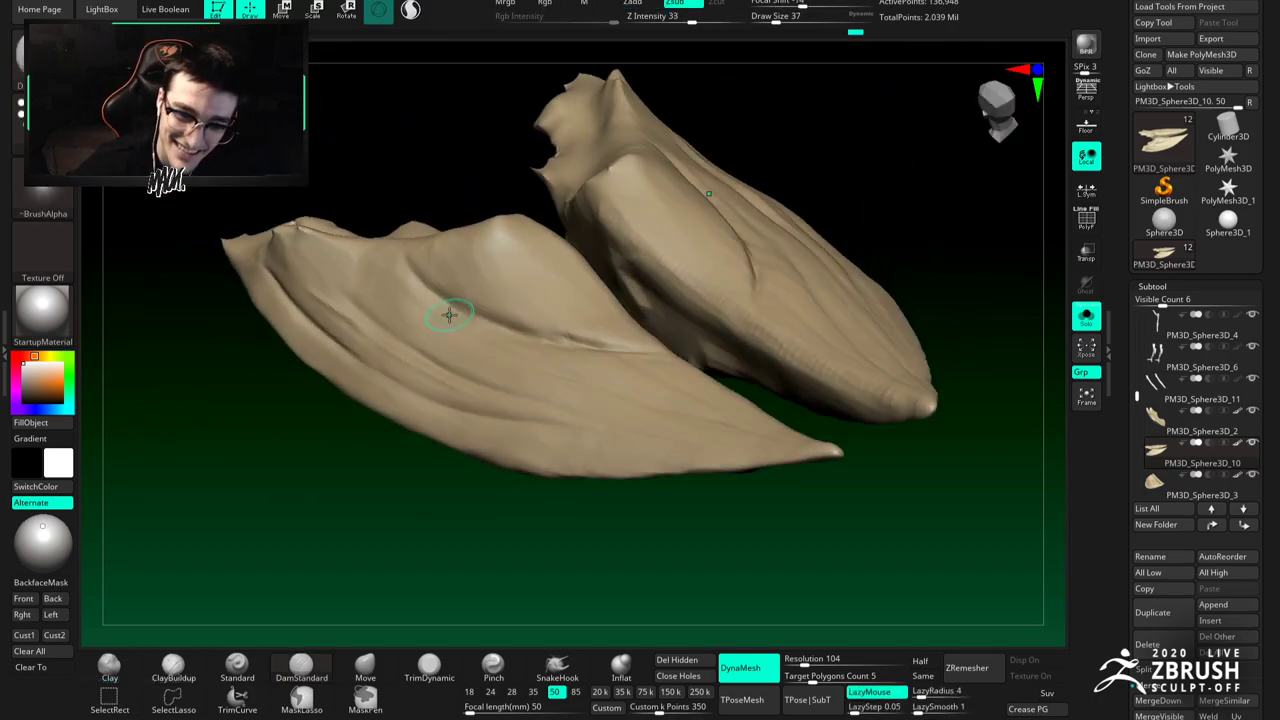
{"action": "mouse_move", "coordinate": [418, 258]}
{"action": "left_mouse_down"}
{"action": "mouse_move", "coordinate": [542, 321]}
{"action": "mouse_move", "coordinate": [622, 342]}
{"action": "left_mouse_up"}
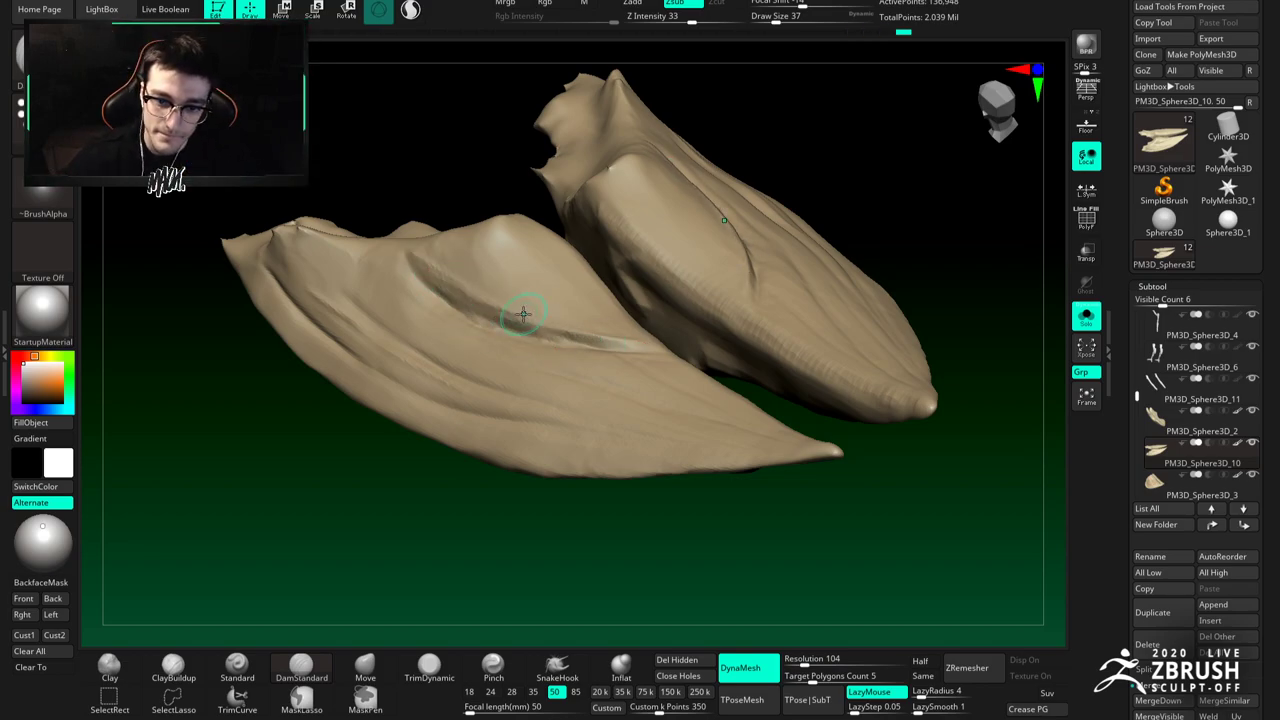
Step: Flatten the raised bulge of the wing piece into crisp planes with TrimDynamic at draw size 80
{"action": "left_click", "coordinate": [445, 671]}
{"action": "right_click_drag", "start_coordinate": [522, 284], "coordinate": [456, 378]}
{"action": "key", "text": "space"}
{"action": "left_click_drag", "start_coordinate": [508, 300], "coordinate": [521, 300]}
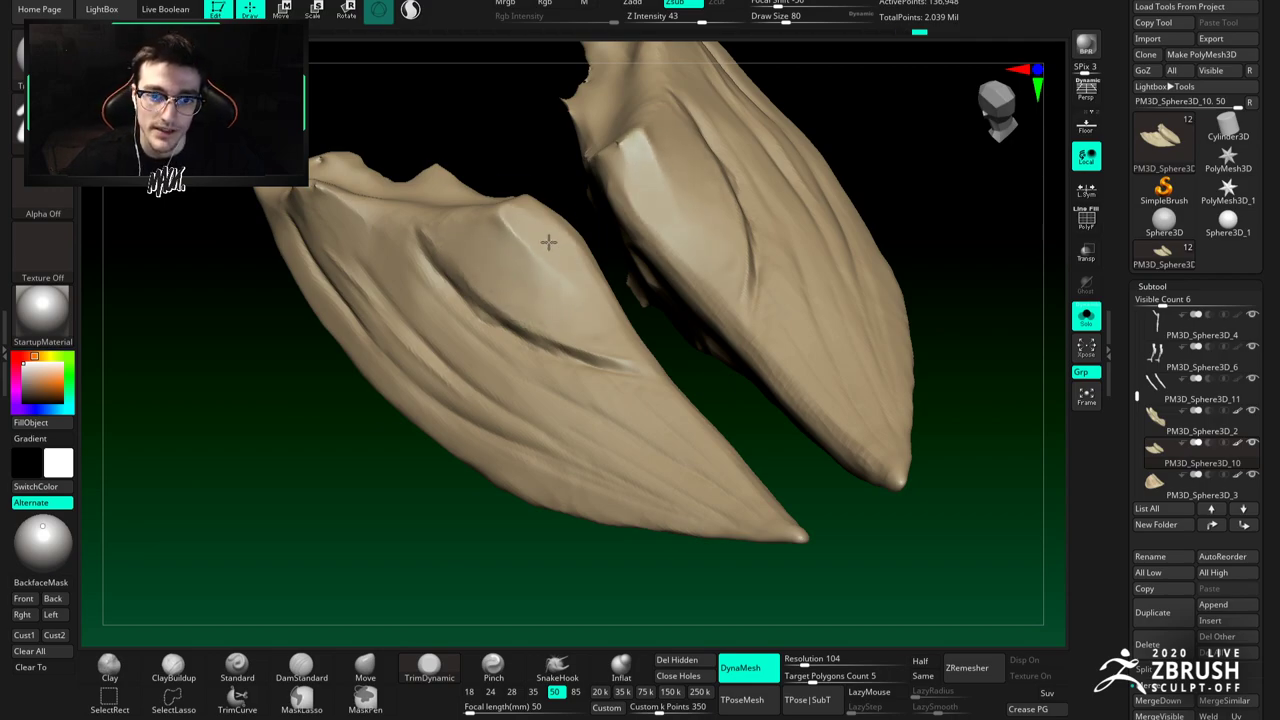
{"action": "right_click_drag", "start_coordinate": [604, 308], "coordinate": [571, 254]}
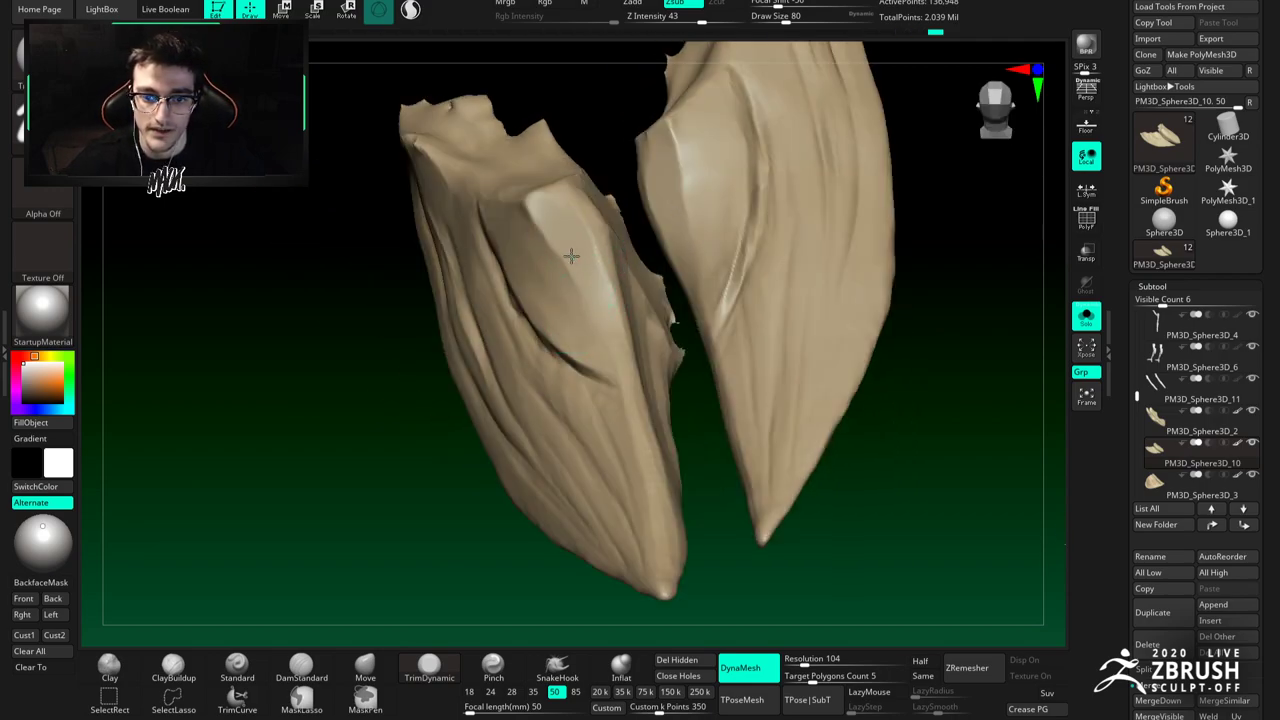
{"action": "left_click_drag", "start_coordinate": [571, 254], "coordinate": [597, 317]}
{"action": "mouse_move", "coordinate": [597, 317]}
{"action": "right_mouse_down"}
{"action": "mouse_move", "coordinate": [582, 238]}
{"action": "mouse_move", "coordinate": [531, 320]}
{"action": "mouse_move", "coordinate": [497, 297]}
{"action": "mouse_move", "coordinate": [520, 290]}
{"action": "mouse_move", "coordinate": [651, 356]}
{"action": "right_mouse_up"}
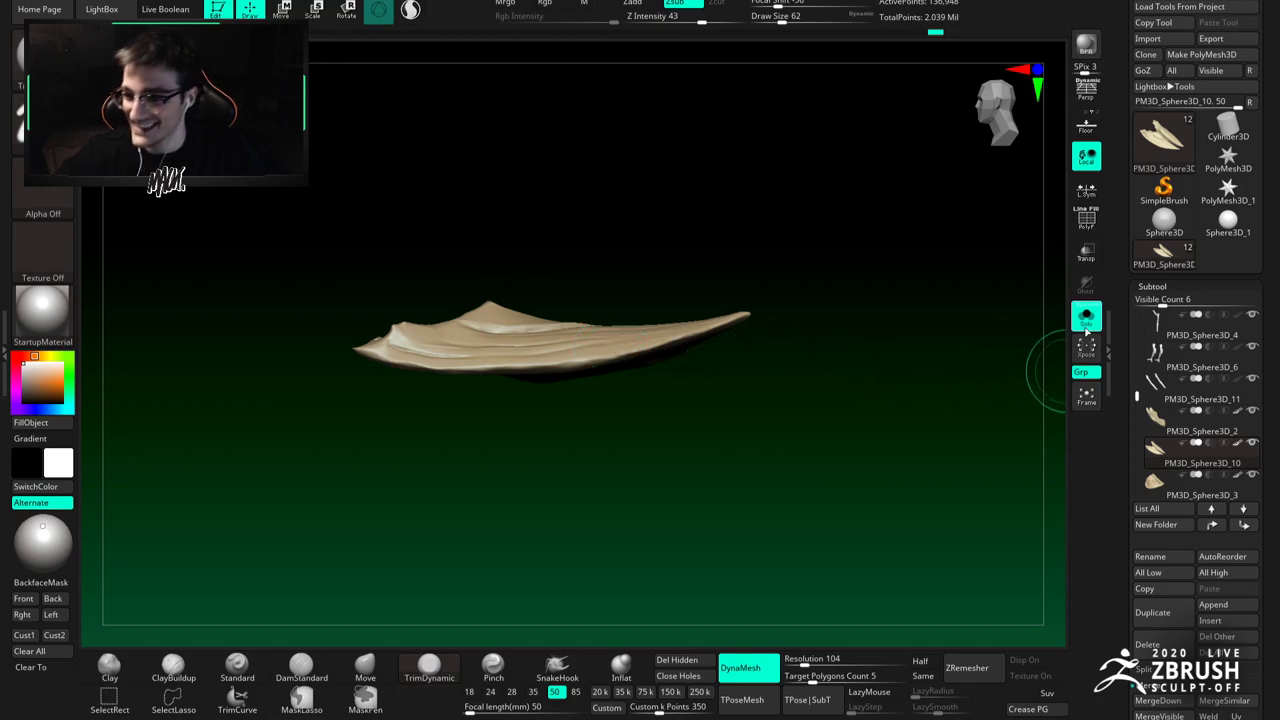
Step: Show all parts of the creature again and examine the bird's position above the branch from the side and front
{"action": "left_click", "coordinate": [1086, 315]}
{"action": "right_click_drag", "start_coordinate": [552, 306], "coordinate": [565, 323], "text": "ctrl"}
{"action": "right_click_drag", "start_coordinate": [584, 366], "coordinate": [636, 370]}
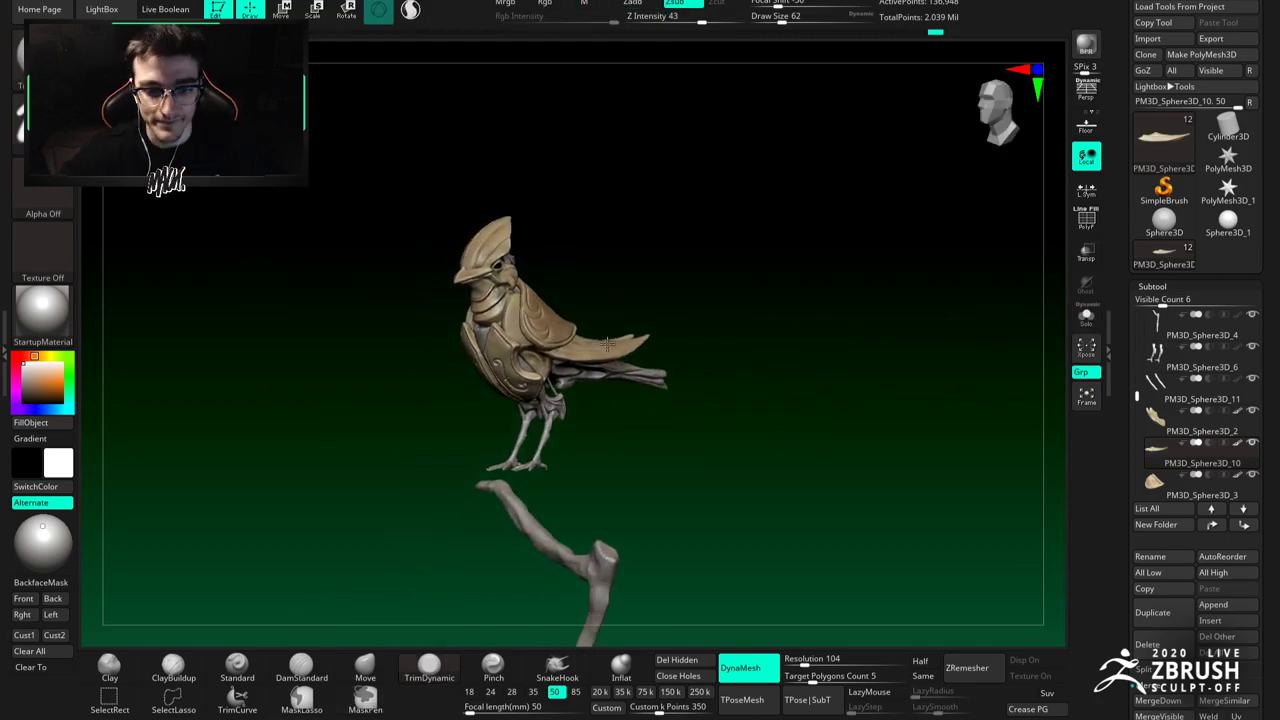
{"action": "right_click_drag", "start_coordinate": [540, 372], "coordinate": [627, 328], "text": "alt"}
{"action": "right_click_drag", "start_coordinate": [630, 414], "coordinate": [620, 375], "text": "alt"}
{"action": "right_click_drag", "start_coordinate": [652, 480], "coordinate": [677, 414]}
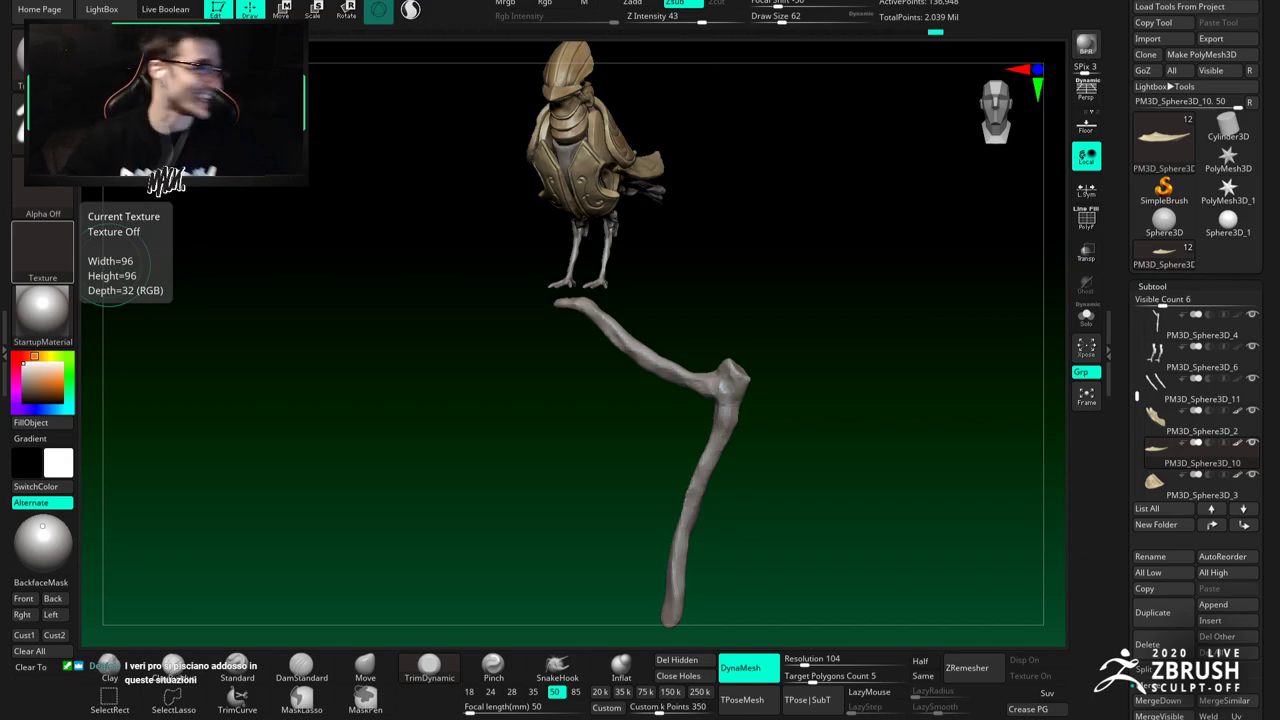
{"action": "left_click_drag", "start_coordinate": [731, 257], "coordinate": [688, 298]}
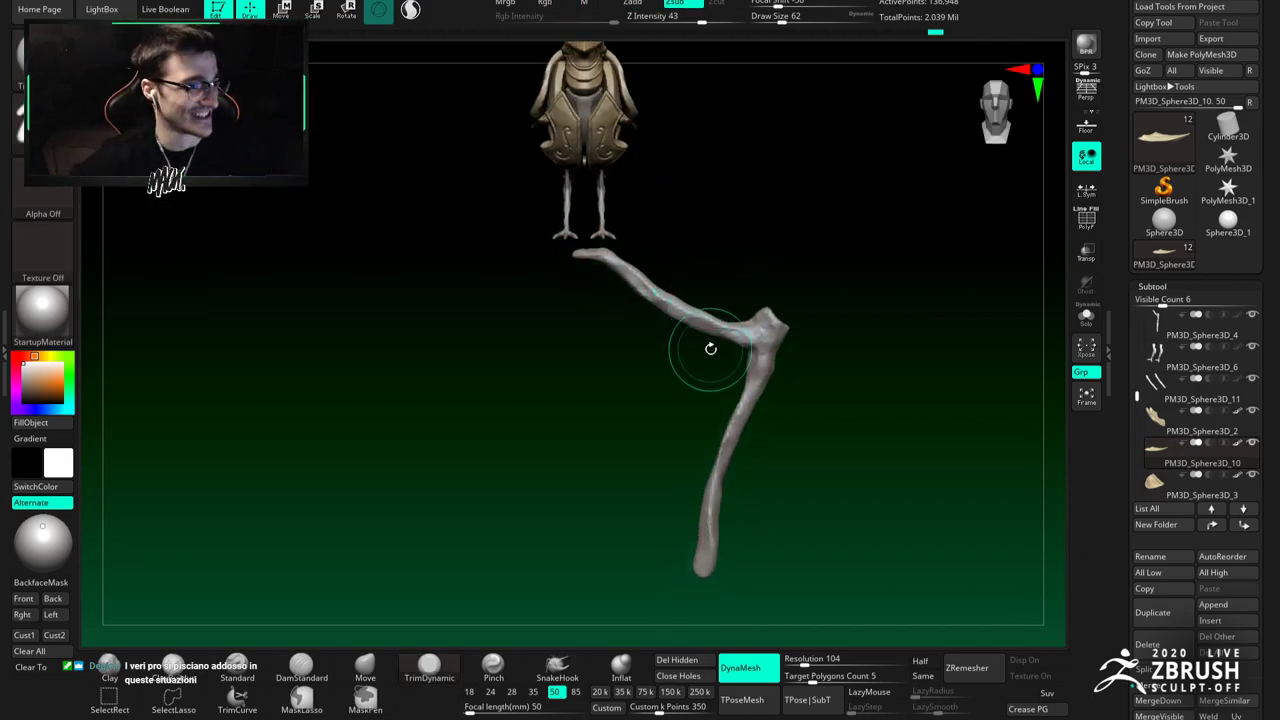
Step: Select the branch and move it up with the gizmo until its upper arm sits under the bird's feet
{"action": "left_click", "coordinate": [732, 327], "text": "alt"}
{"action": "left_click", "coordinate": [365, 666]}
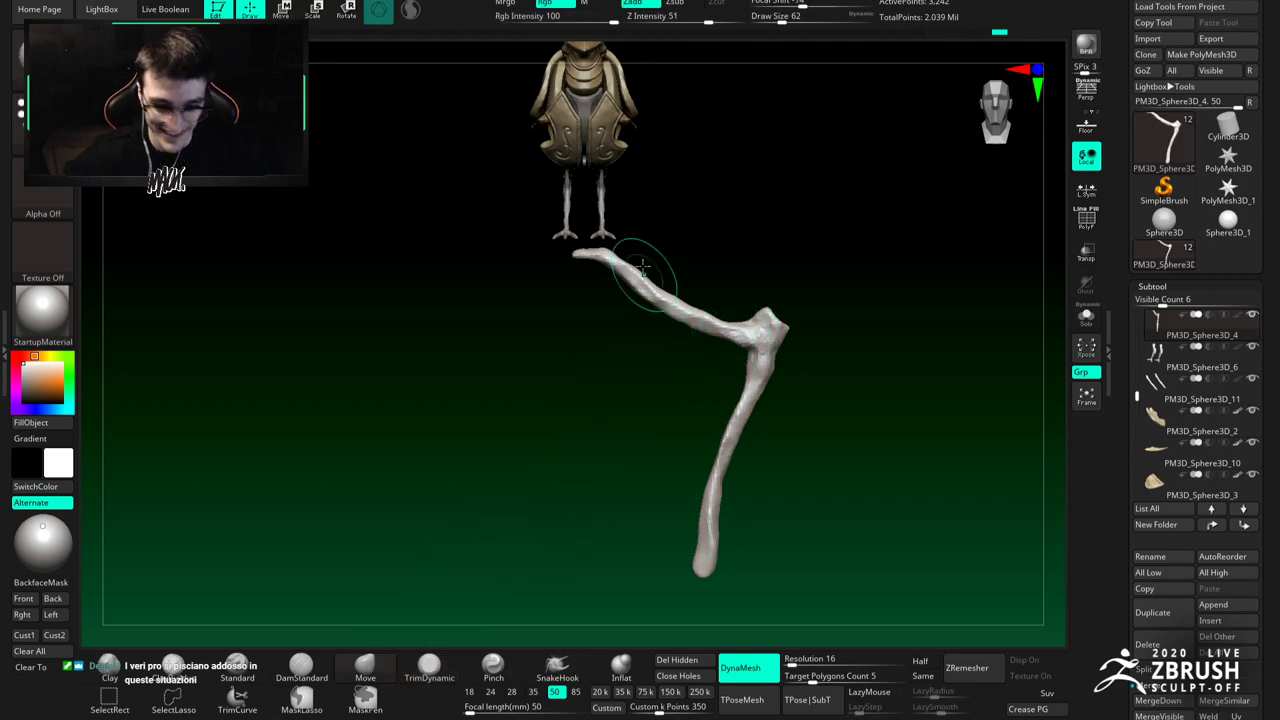
{"action": "left_click", "coordinate": [285, 10]}
{"action": "right_click_drag", "start_coordinate": [607, 257], "coordinate": [603, 282]}
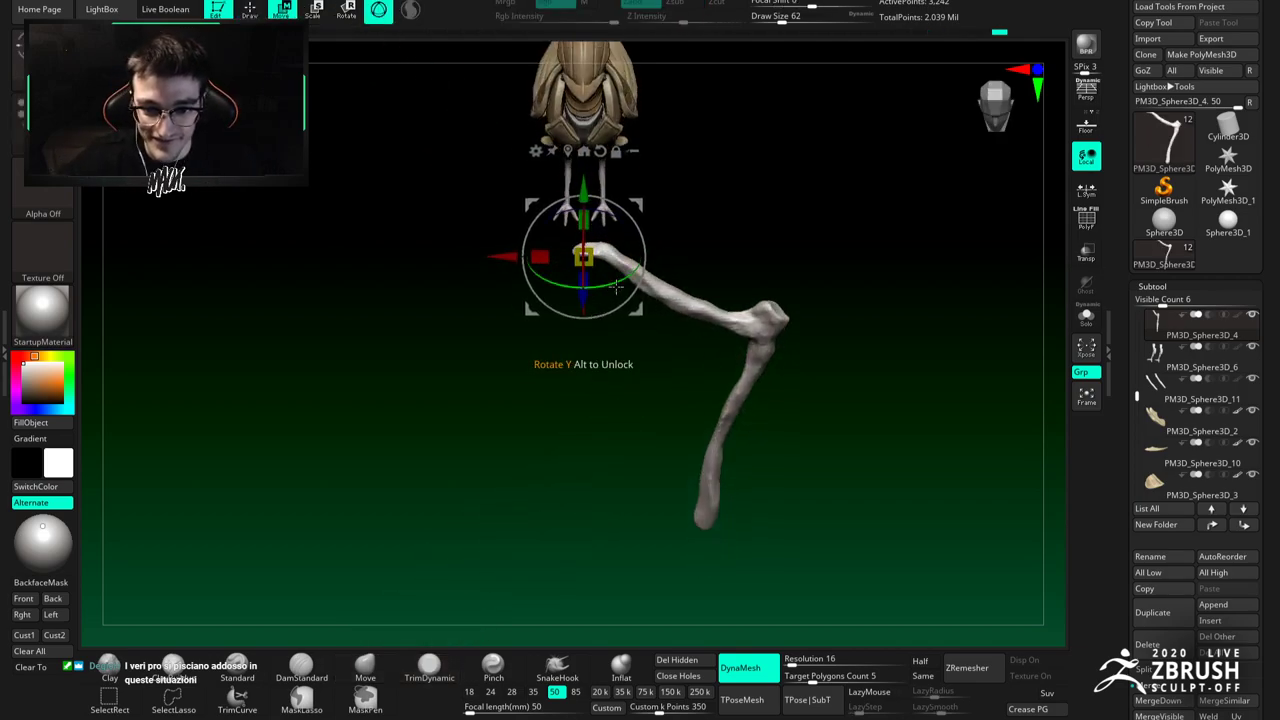
{"action": "left_click_drag", "start_coordinate": [600, 284], "coordinate": [624, 281]}
{"action": "right_click_drag", "start_coordinate": [622, 284], "coordinate": [575, 318], "text": "shift"}
{"action": "left_click_drag", "start_coordinate": [559, 250], "coordinate": [602, 235]}
{"action": "right_click_drag", "start_coordinate": [594, 268], "coordinate": [634, 274]}
{"action": "left_click_drag", "start_coordinate": [704, 236], "coordinate": [677, 220]}
{"action": "key", "text": "q"}
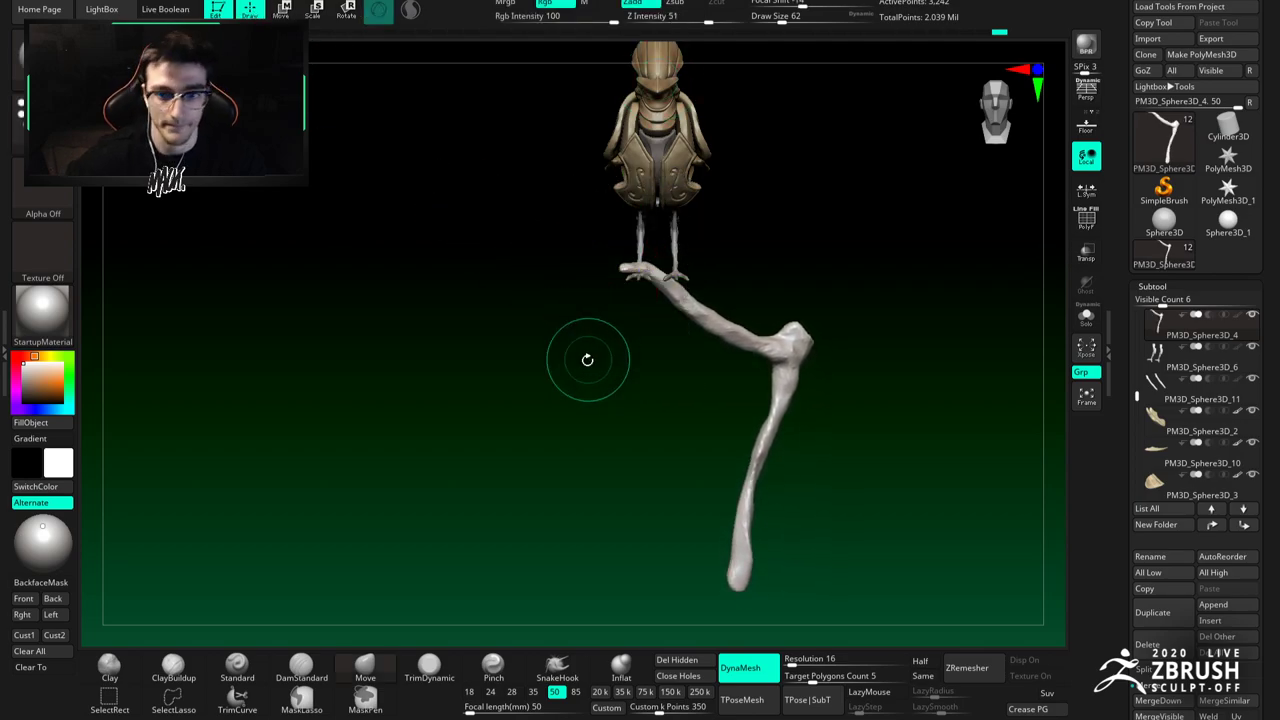
Step: Remesh the branch with DynaMesh, raising the resolution first to 48 and finally to 72
{"action": "mouse_move", "coordinate": [651, 306]}
{"action": "right_mouse_down", "text": "ctrl"}
{"action": "mouse_move", "coordinate": [711, 351]}
{"action": "mouse_move", "coordinate": [622, 338]}
{"action": "right_mouse_up", "text": "ctrl"}
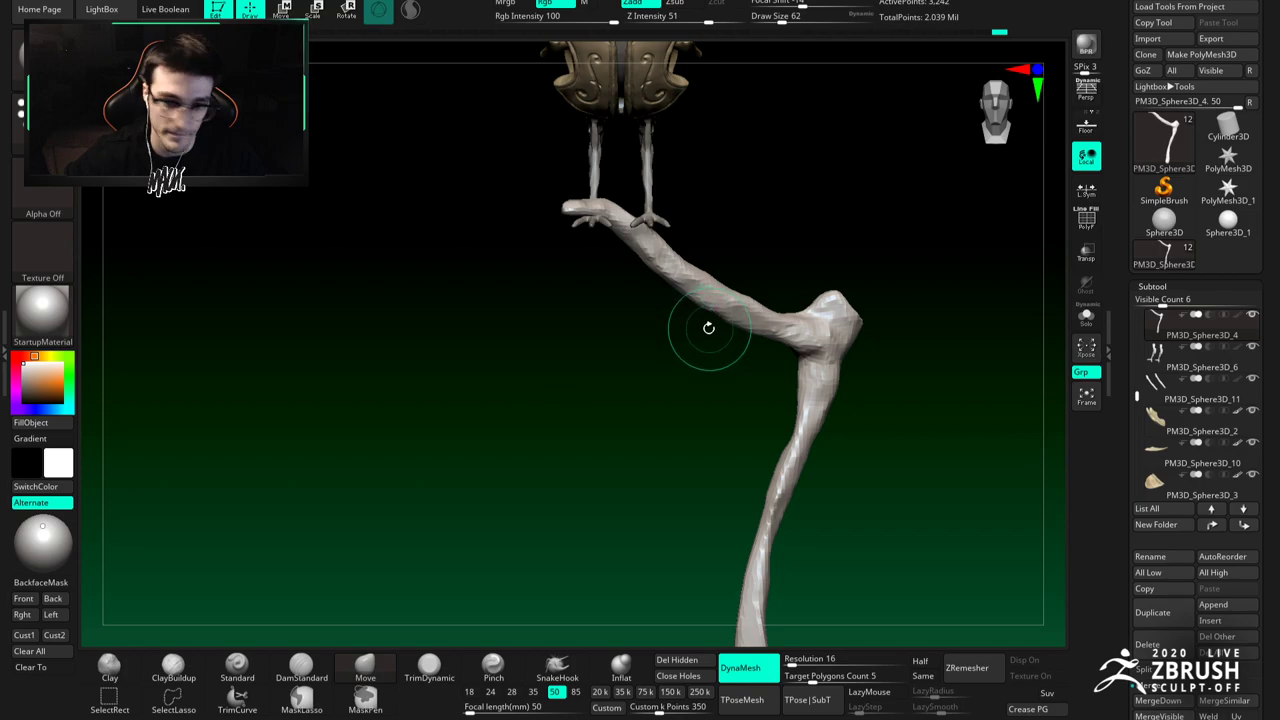
{"action": "left_click", "coordinate": [431, 665]}
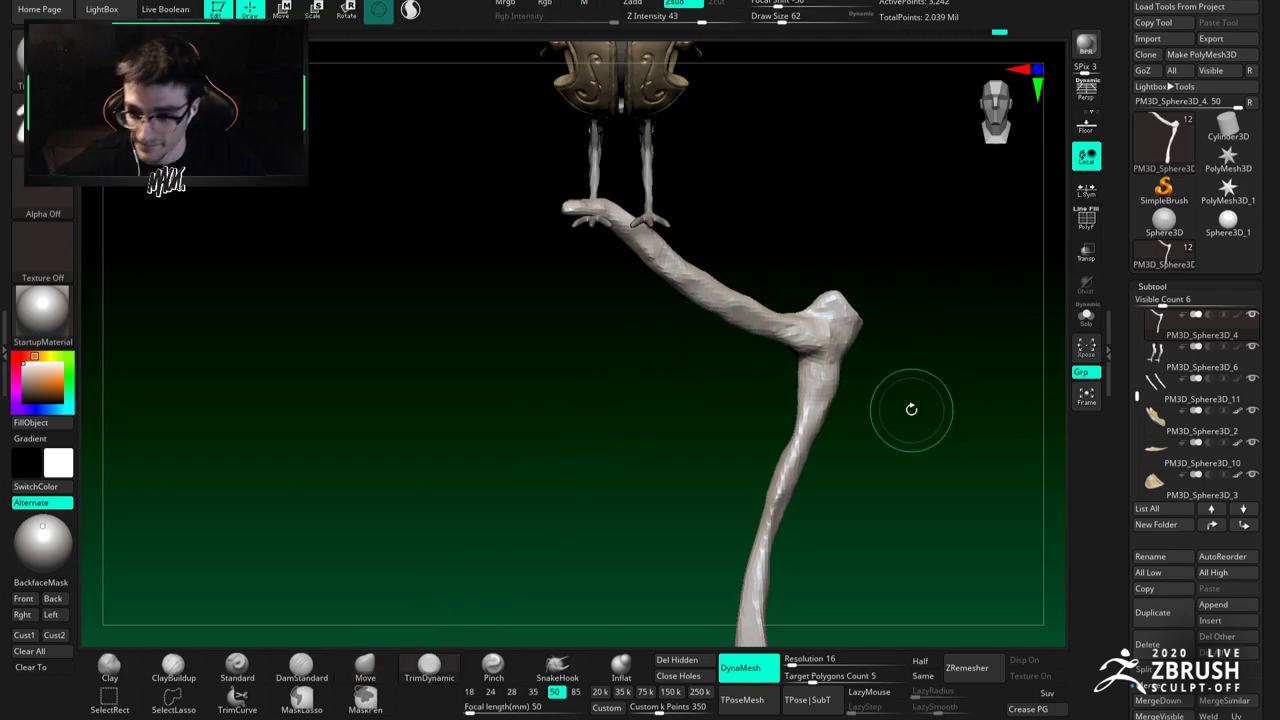
{"action": "left_click", "coordinate": [796, 660]}
{"action": "type", "text": "48"}
{"action": "key", "text": "Return"}
{"action": "left_click_drag", "start_coordinate": [842, 548], "coordinate": [847, 486], "text": "ctrl"}
{"action": "left_click_drag", "start_coordinate": [810, 659], "coordinate": [818, 659]}
{"action": "left_click_drag", "start_coordinate": [857, 523], "coordinate": [877, 555], "text": "ctrl"}
Step: Isolate the branch and flatten its slanted upper arm into long facets with TrimDynamic at draw size 41
{"action": "mouse_move", "coordinate": [748, 307]}
{"action": "right_mouse_down", "text": "alt"}
{"action": "mouse_move", "coordinate": [703, 302]}
{"action": "mouse_move", "coordinate": [740, 330]}
{"action": "right_mouse_up", "text": "alt"}
{"action": "left_click", "coordinate": [1086, 318]}
{"action": "key", "text": "space"}
{"action": "left_click_drag", "start_coordinate": [630, 262], "coordinate": [620, 261]}
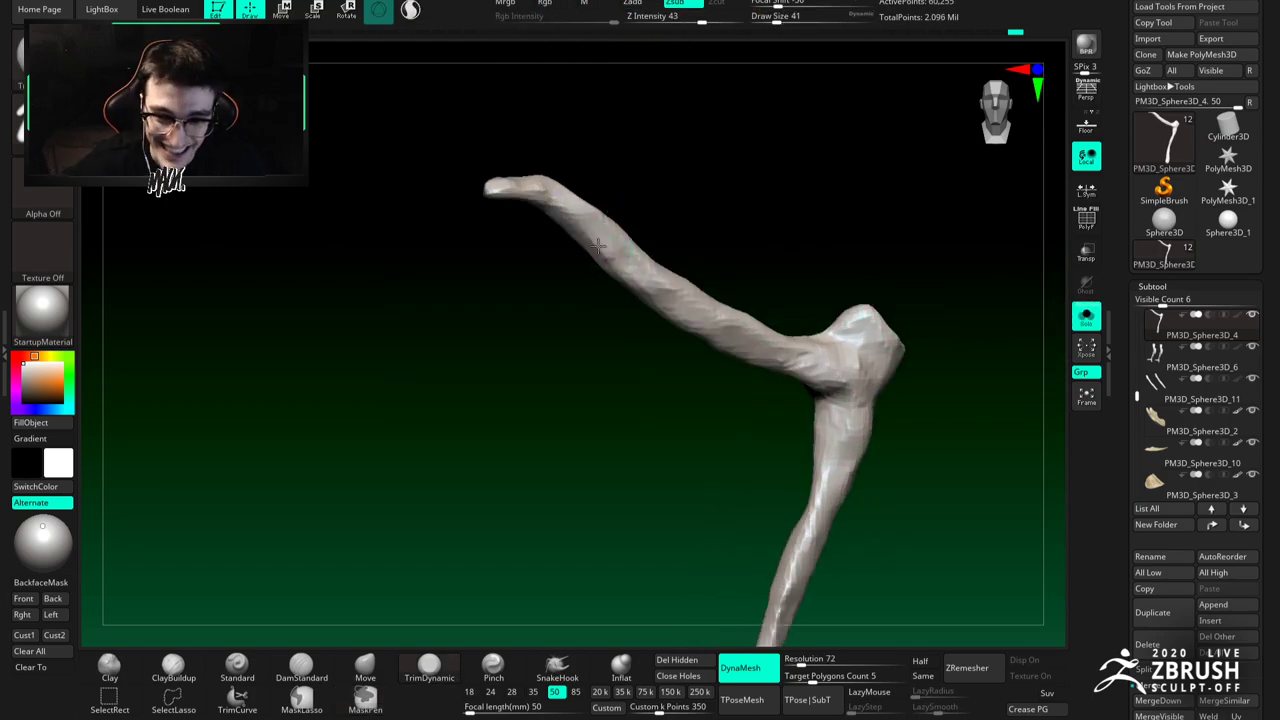
{"action": "mouse_move", "coordinate": [646, 247]}
{"action": "right_mouse_down"}
{"action": "mouse_move", "coordinate": [632, 254]}
{"action": "mouse_move", "coordinate": [640, 267]}
{"action": "right_mouse_up"}
{"action": "right_click", "coordinate": [638, 258]}
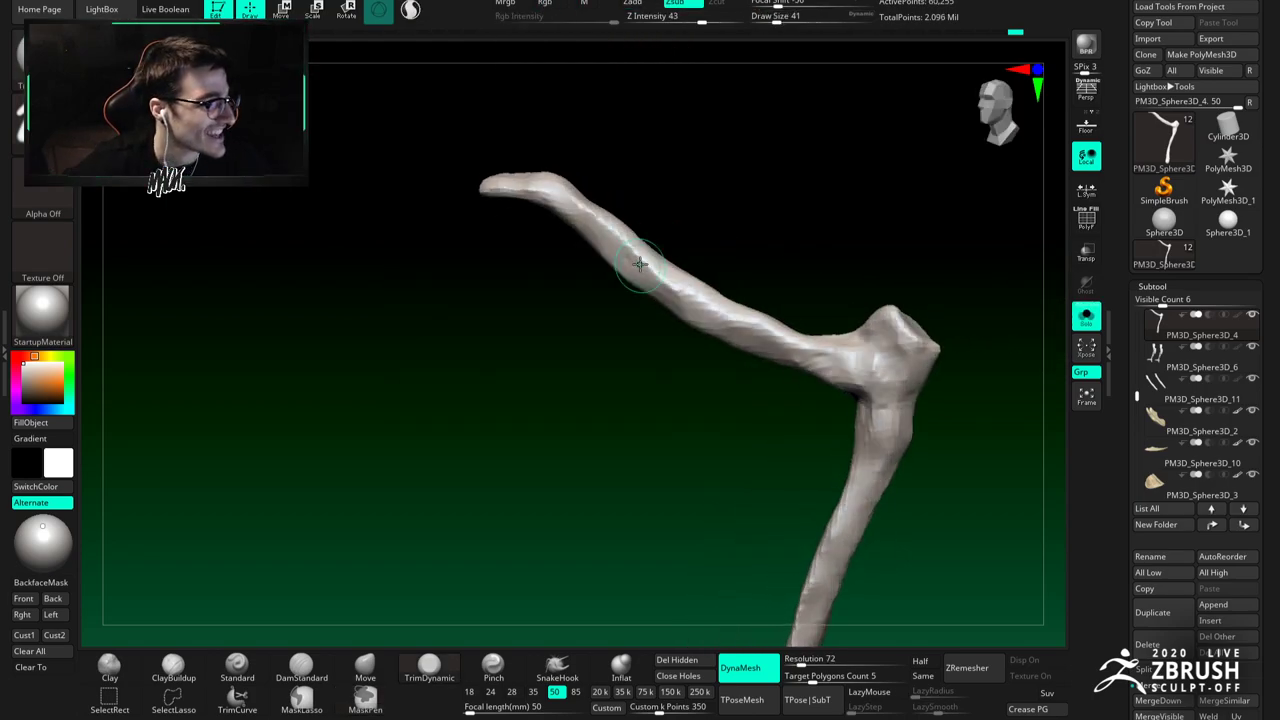
{"action": "left_click_drag", "start_coordinate": [680, 290], "coordinate": [748, 318]}
{"action": "right_click_drag", "start_coordinate": [706, 304], "coordinate": [668, 312]}
{"action": "left_click_drag", "start_coordinate": [668, 312], "coordinate": [728, 332]}
{"action": "mouse_move", "coordinate": [640, 275]}
{"action": "right_mouse_down"}
{"action": "mouse_move", "coordinate": [590, 256]}
{"action": "mouse_move", "coordinate": [677, 304]}
{"action": "right_mouse_up"}
{"action": "mouse_move", "coordinate": [676, 305]}
{"action": "left_mouse_down"}
{"action": "mouse_move", "coordinate": [670, 280]}
{"action": "mouse_move", "coordinate": [620, 240]}
{"action": "mouse_move", "coordinate": [640, 226]}
{"action": "mouse_move", "coordinate": [586, 240]}
{"action": "mouse_move", "coordinate": [600, 255]}
{"action": "mouse_move", "coordinate": [606, 246]}
{"action": "mouse_move", "coordinate": [570, 243]}
{"action": "mouse_move", "coordinate": [586, 277]}
{"action": "mouse_move", "coordinate": [615, 285]}
{"action": "mouse_move", "coordinate": [557, 282]}
{"action": "mouse_move", "coordinate": [603, 294]}
{"action": "mouse_move", "coordinate": [603, 309]}
{"action": "mouse_move", "coordinate": [618, 302]}
{"action": "mouse_move", "coordinate": [551, 257]}
{"action": "mouse_move", "coordinate": [503, 281]}
{"action": "mouse_move", "coordinate": [580, 285]}
{"action": "left_mouse_up"}
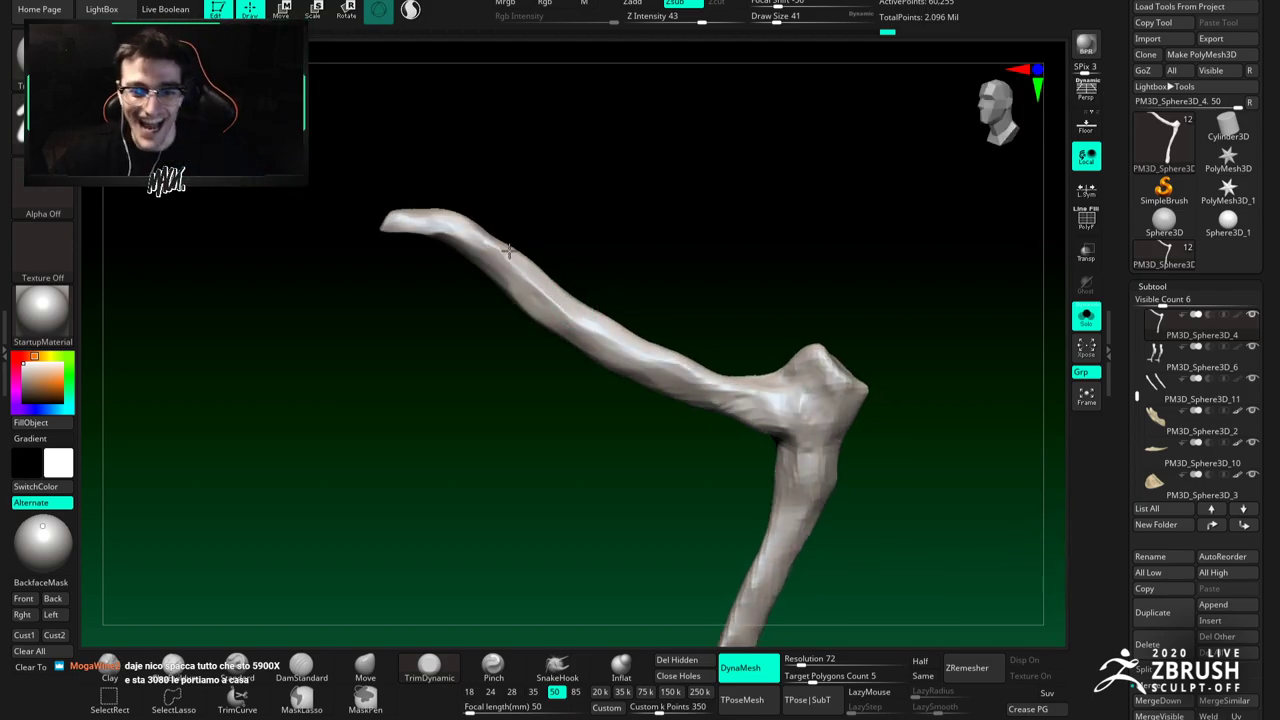
Step: Flatten the front of the knobby joint between the branch's upper arm and stem with TrimDynamic at draw size 80
{"action": "right_click_drag", "start_coordinate": [524, 289], "coordinate": [468, 266], "text": "alt"}
{"action": "key", "text": "space"}
{"action": "left_click", "coordinate": [560, 332]}
{"action": "mouse_move", "coordinate": [630, 362]}
{"action": "right_mouse_down", "text": "alt"}
{"action": "mouse_move", "coordinate": [616, 328]}
{"action": "mouse_move", "coordinate": [545, 278]}
{"action": "right_mouse_up", "text": "alt"}
{"action": "key", "text": "["}
{"action": "mouse_move", "coordinate": [563, 281]}
{"action": "left_mouse_down"}
{"action": "mouse_move", "coordinate": [586, 266]}
{"action": "mouse_move", "coordinate": [617, 271]}
{"action": "left_mouse_up"}
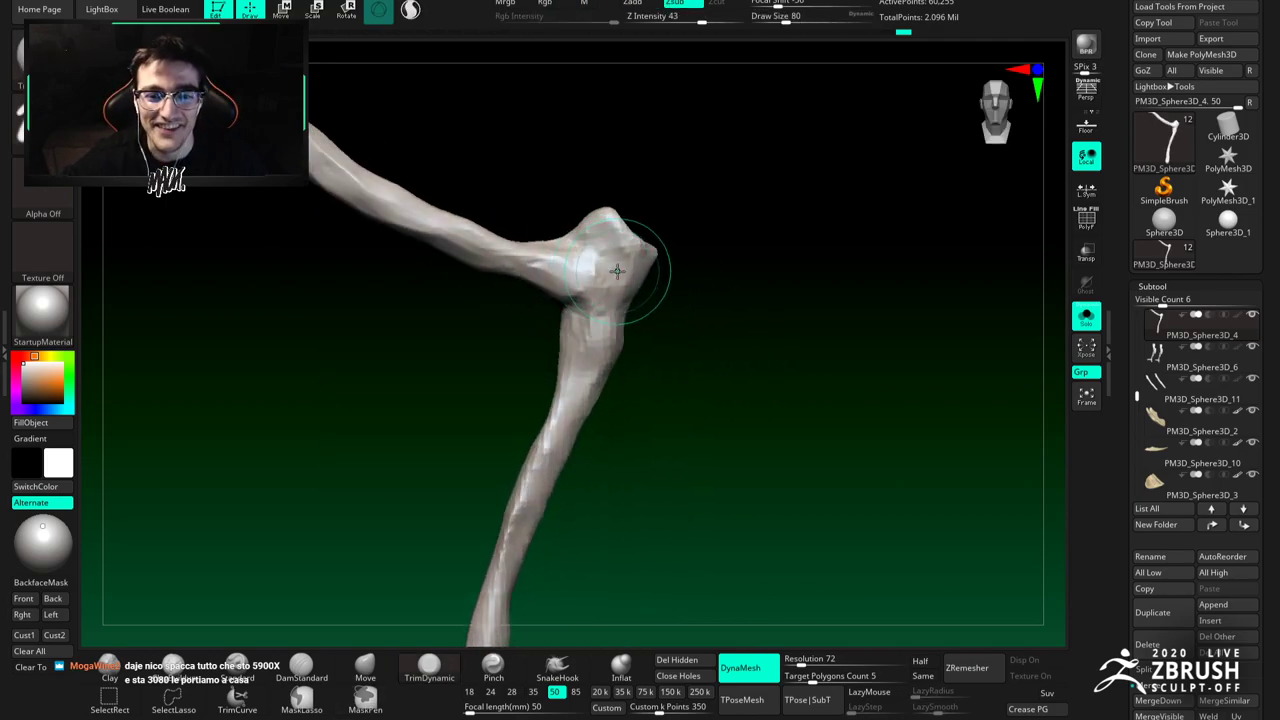
Step: Trim the top of the joint into a flat cut stub and plane its sides with TrimDynamic at draw size 54
{"action": "mouse_move", "coordinate": [594, 256]}
{"action": "right_mouse_down", "text": "alt"}
{"action": "mouse_move", "coordinate": [572, 220]}
{"action": "mouse_move", "coordinate": [604, 205]}
{"action": "right_mouse_up", "text": "alt"}
{"action": "left_click_drag", "start_coordinate": [594, 208], "coordinate": [588, 184]}
{"action": "mouse_move", "coordinate": [588, 184]}
{"action": "right_mouse_down"}
{"action": "mouse_move", "coordinate": [569, 227]}
{"action": "mouse_move", "coordinate": [551, 211]}
{"action": "right_mouse_up"}
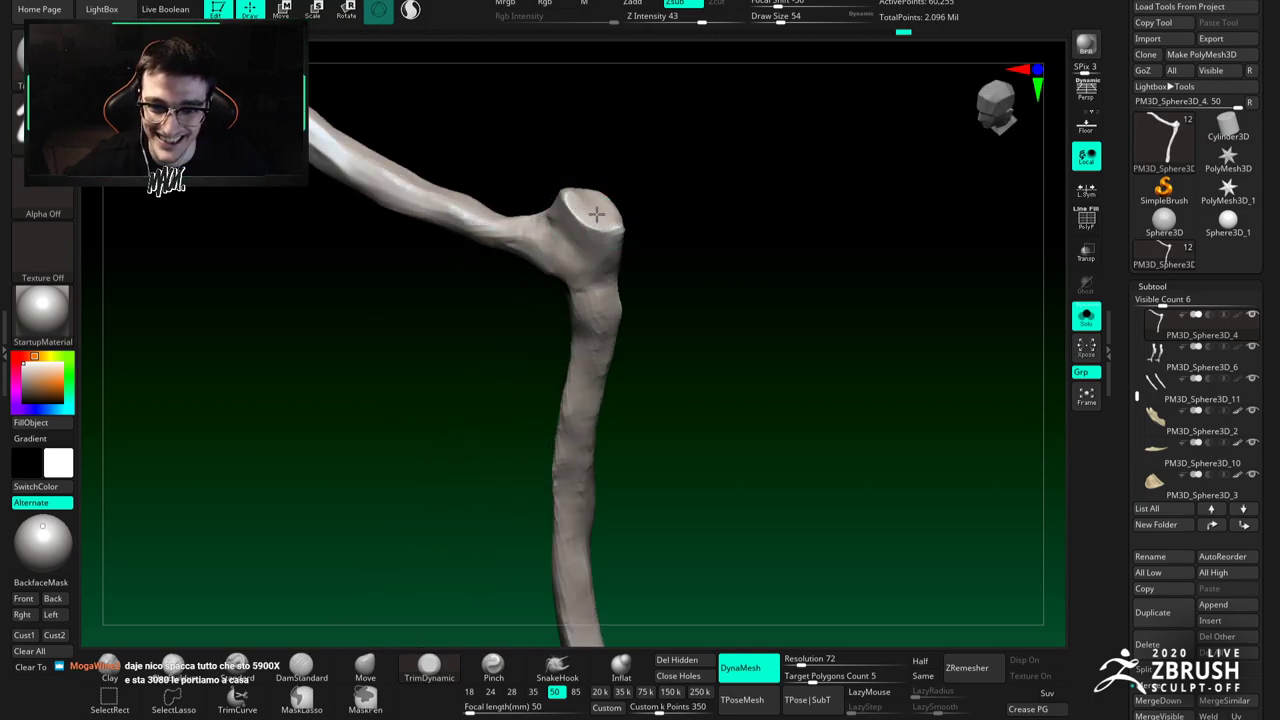
{"action": "left_click_drag", "start_coordinate": [596, 213], "coordinate": [598, 181]}
{"action": "left_click_drag", "start_coordinate": [578, 232], "coordinate": [576, 212]}
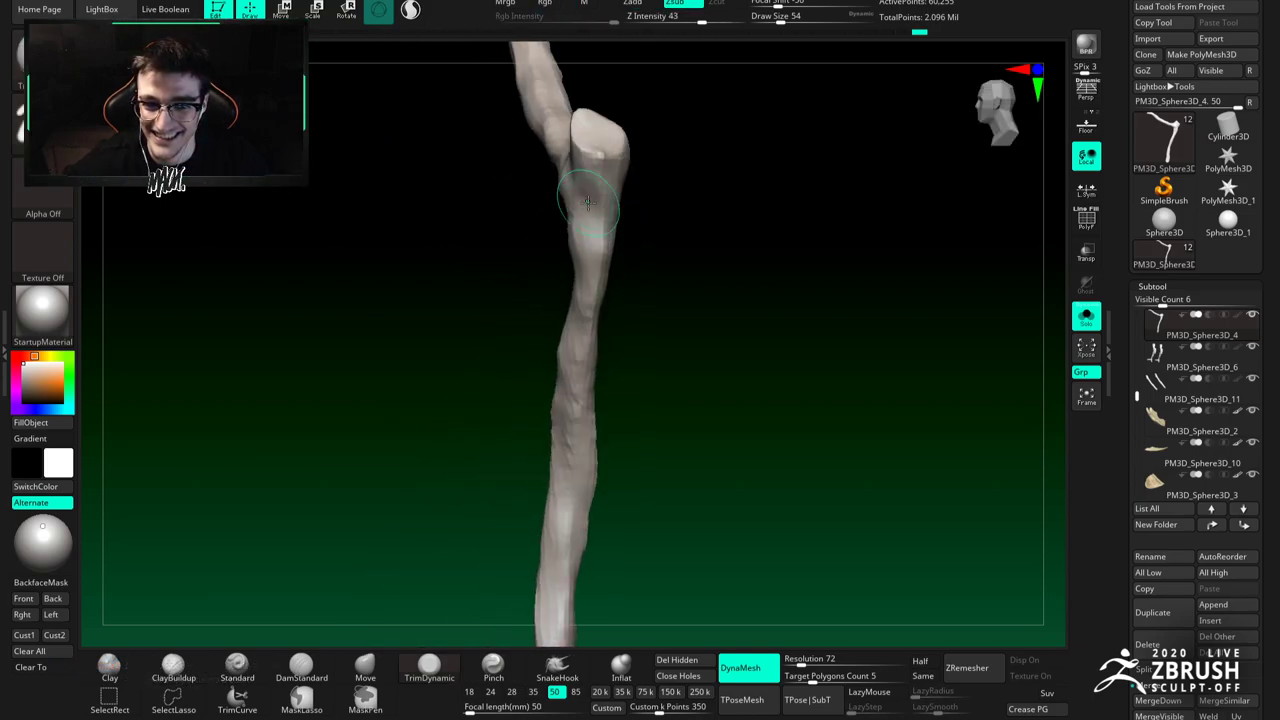
{"action": "left_click_drag", "start_coordinate": [597, 163], "coordinate": [616, 196]}
{"action": "right_click_drag", "start_coordinate": [628, 223], "coordinate": [654, 248]}
{"action": "left_click_drag", "start_coordinate": [735, 198], "coordinate": [622, 287]}
Step: Flatten the long lower stem of the branch with lengthwise TrimDynamic strokes at draw size 54
{"action": "right_click_drag", "start_coordinate": [606, 293], "coordinate": [538, 432]}
{"action": "right_click_drag", "start_coordinate": [538, 432], "coordinate": [495, 247], "text": "alt"}
{"action": "right_click_drag", "start_coordinate": [513, 305], "coordinate": [586, 283], "text": "alt"}
{"action": "mouse_move", "coordinate": [582, 287]}
{"action": "left_mouse_down"}
{"action": "mouse_move", "coordinate": [597, 380]}
{"action": "mouse_move", "coordinate": [574, 222]}
{"action": "left_mouse_up"}
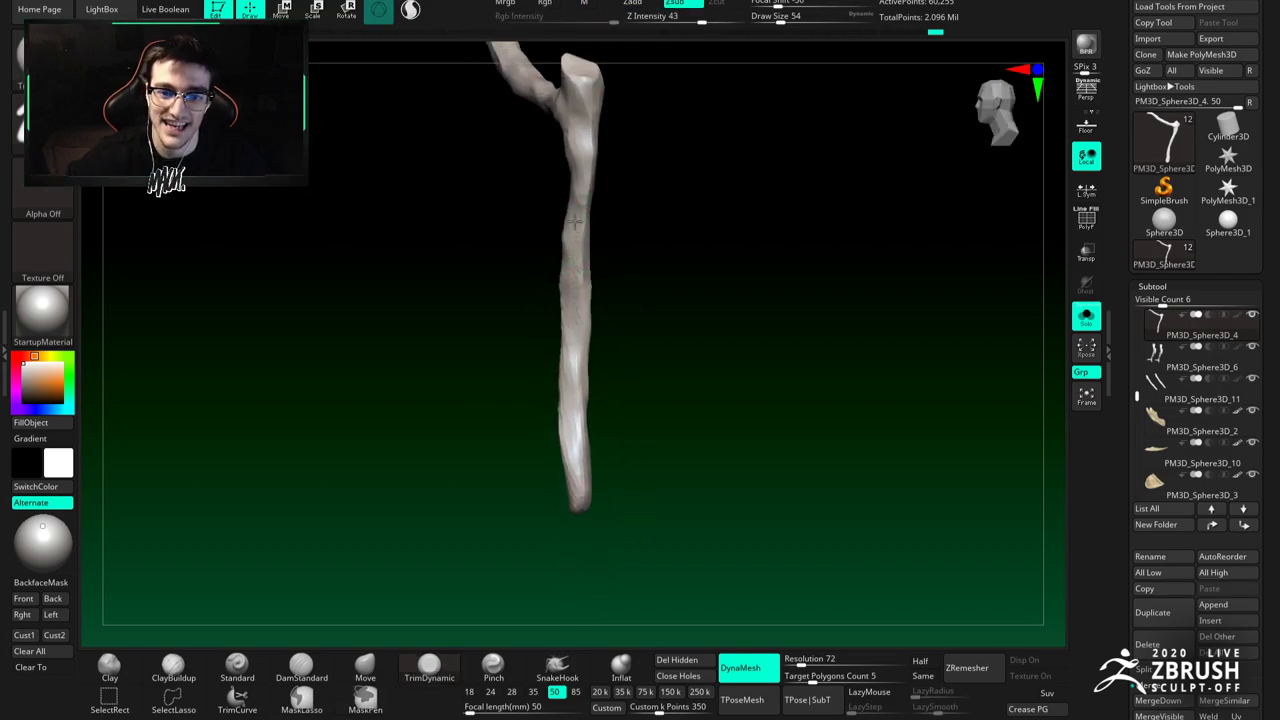
{"action": "left_click_drag", "start_coordinate": [570, 283], "coordinate": [565, 255]}
{"action": "left_click_drag", "start_coordinate": [562, 304], "coordinate": [580, 236], "text": "alt"}
{"action": "left_click_drag", "start_coordinate": [564, 313], "coordinate": [574, 250]}
{"action": "mouse_move", "coordinate": [564, 322]}
{"action": "left_mouse_down"}
{"action": "mouse_move", "coordinate": [586, 334]}
{"action": "mouse_move", "coordinate": [593, 287]}
{"action": "mouse_move", "coordinate": [590, 322]}
{"action": "mouse_move", "coordinate": [594, 303]}
{"action": "mouse_move", "coordinate": [628, 323]}
{"action": "mouse_move", "coordinate": [514, 171]}
{"action": "mouse_move", "coordinate": [614, 294]}
{"action": "mouse_move", "coordinate": [585, 312]}
{"action": "left_mouse_up"}
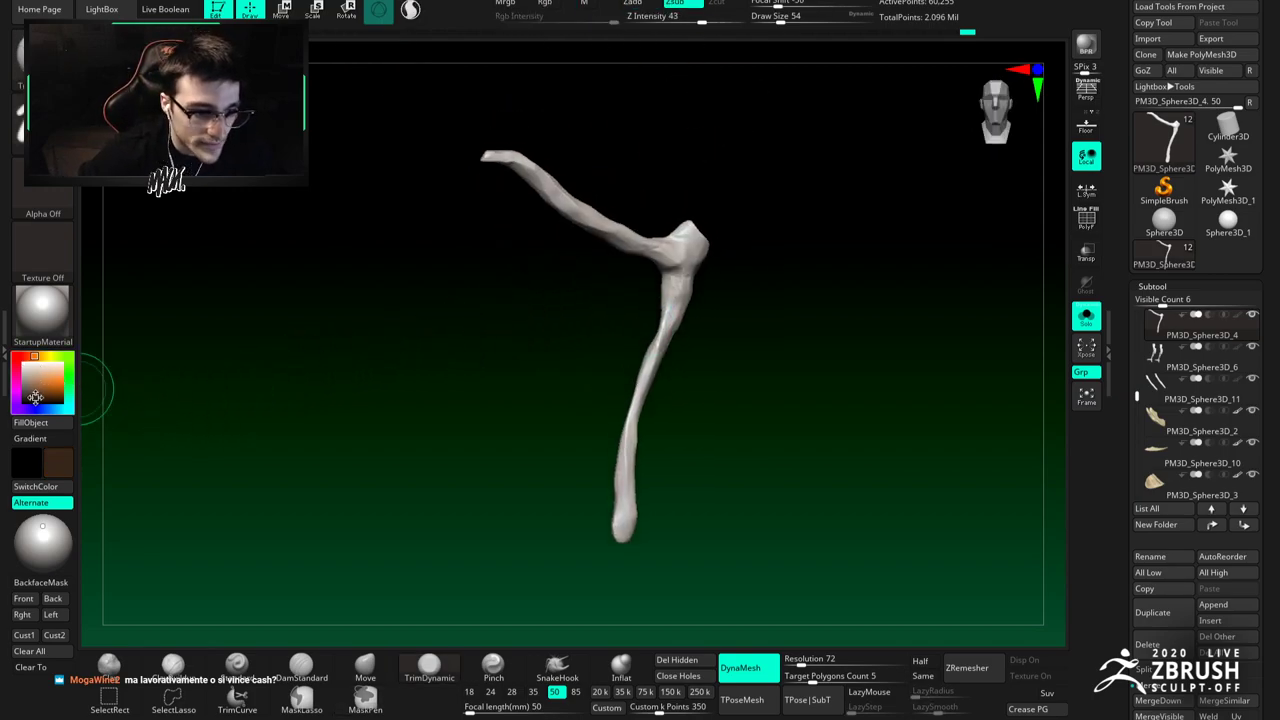
Step: Fill the branch with a dark brown color, keeping StartupMaterial after trying BasicMaterial
{"action": "left_click", "coordinate": [35, 397]}
{"action": "left_click", "coordinate": [42, 308]}
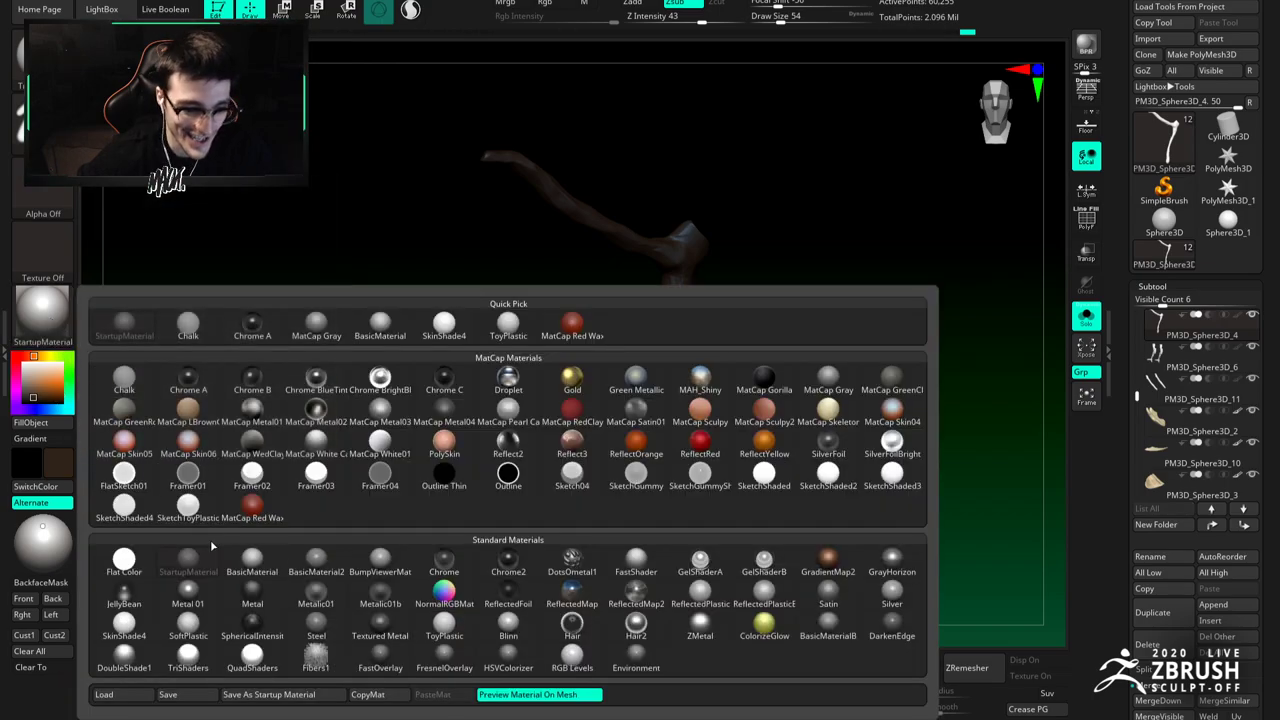
{"action": "left_click", "coordinate": [240, 558]}
{"action": "left_click", "coordinate": [42, 310]}
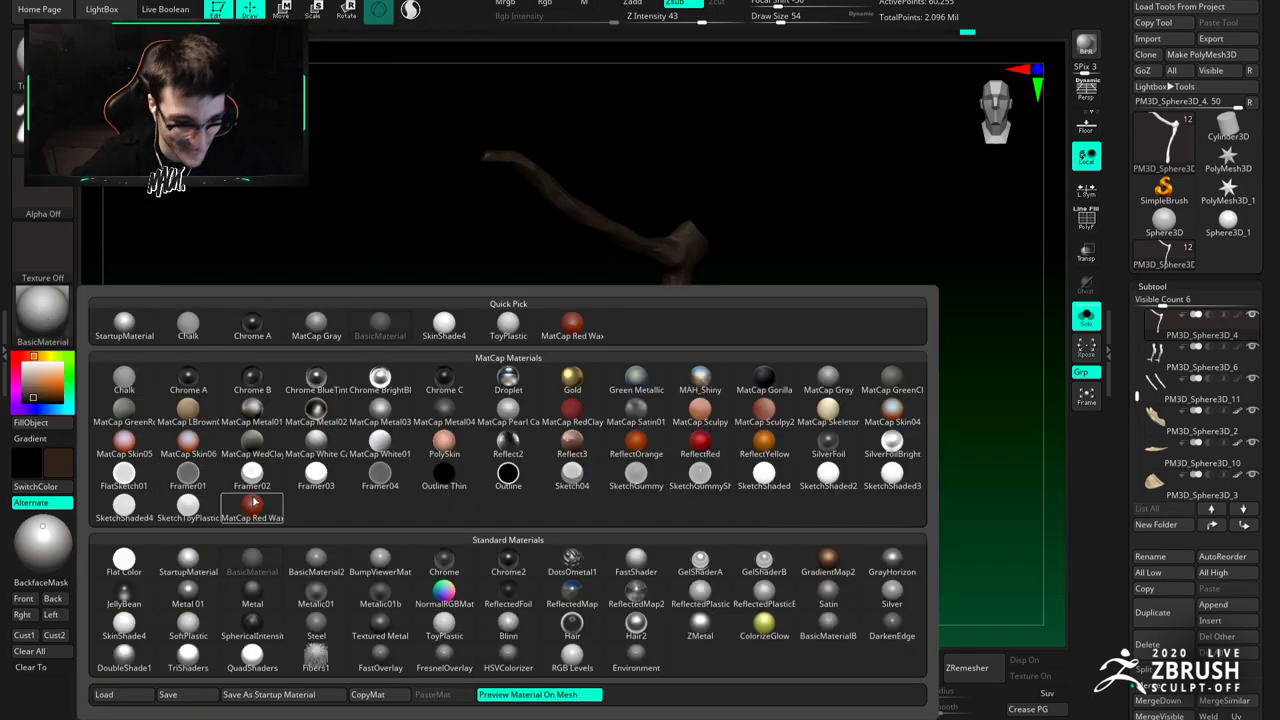
{"action": "left_click", "coordinate": [190, 562]}
{"action": "left_click", "coordinate": [42, 423]}
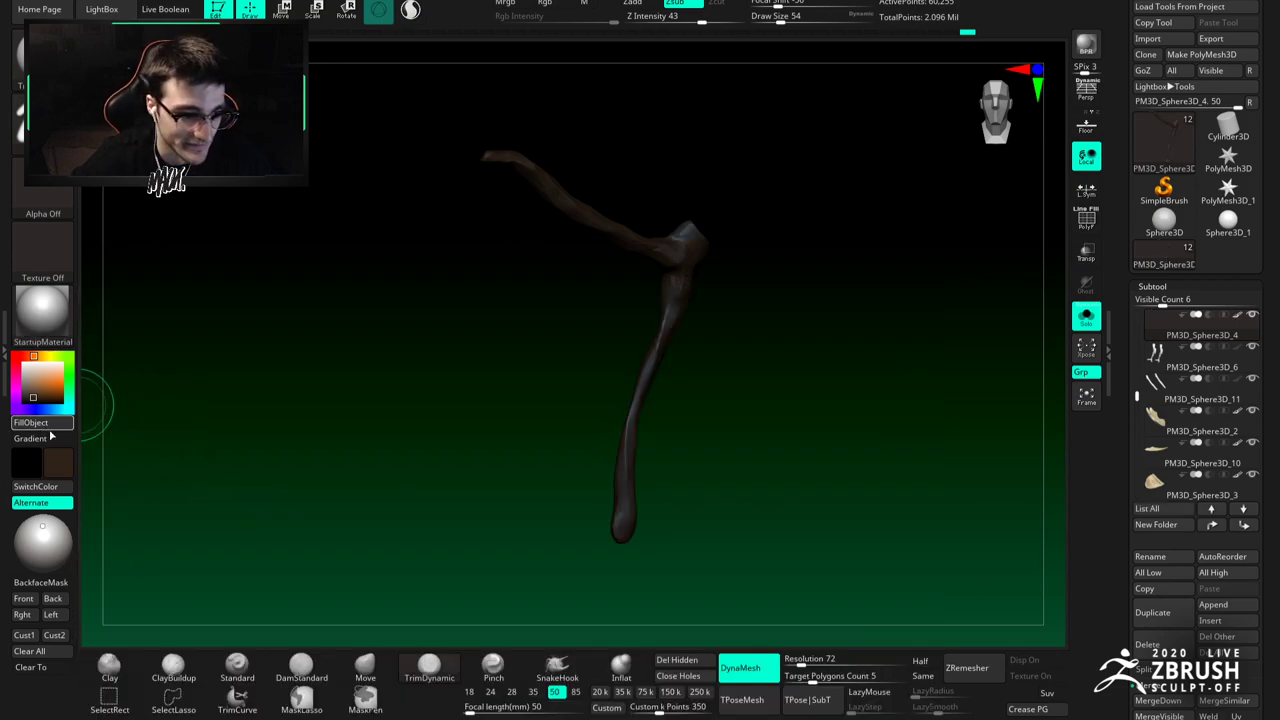
Step: Paint light brown over the branch's upper arm and knot using the Standard brush at 100 RGB intensity and draw size 54
{"action": "left_click", "coordinate": [237, 665]}
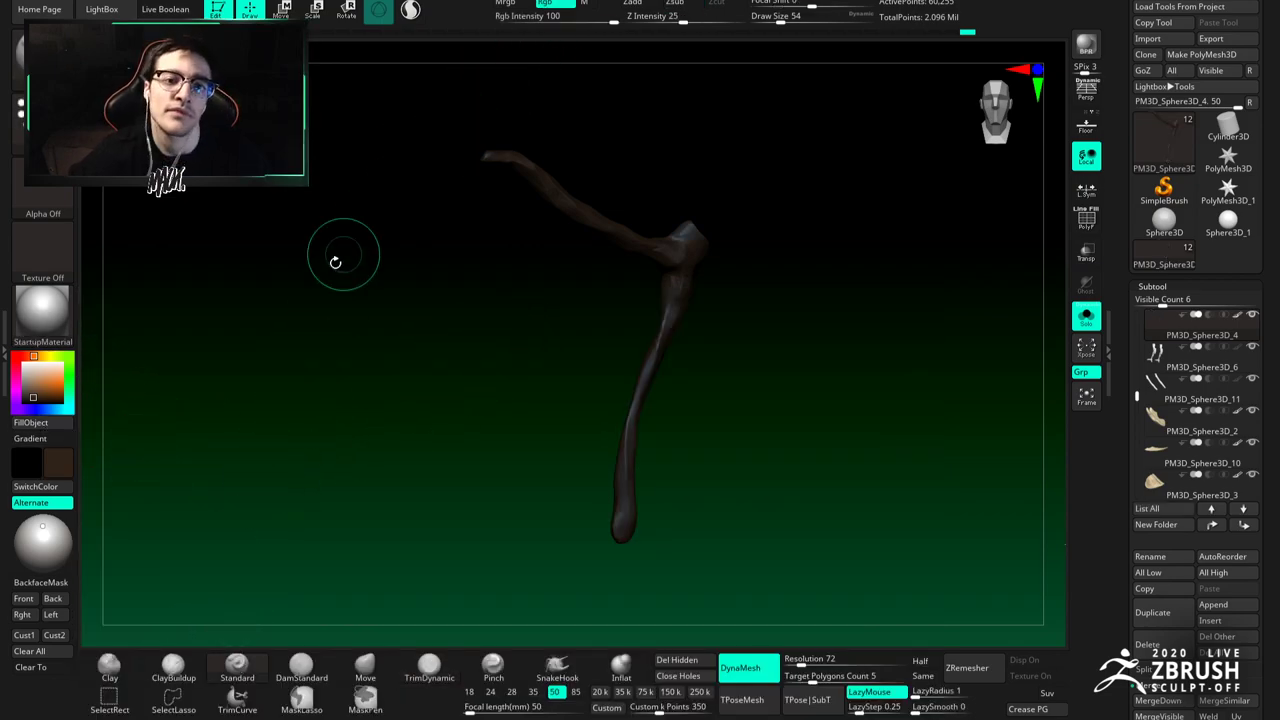
{"action": "left_click_drag", "start_coordinate": [329, 326], "coordinate": [524, 195]}
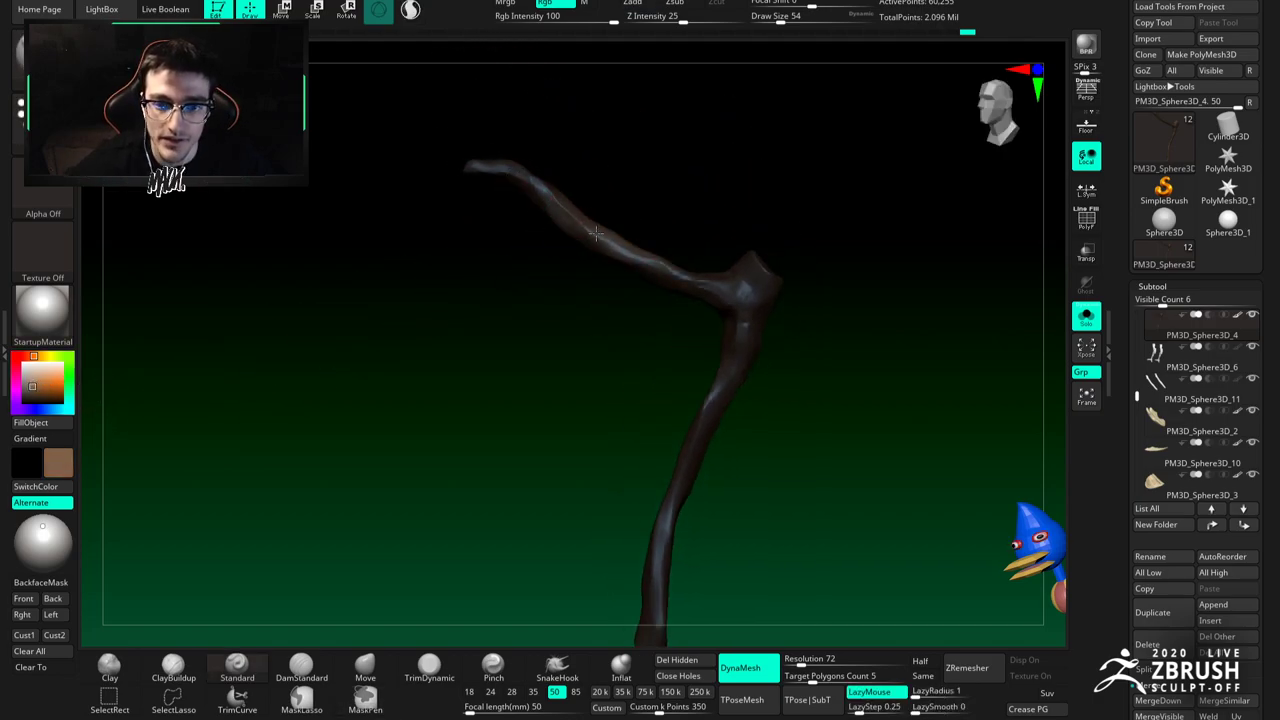
{"action": "left_click_drag", "start_coordinate": [596, 233], "coordinate": [738, 288]}
{"action": "left_click_drag", "start_coordinate": [820, 350], "coordinate": [832, 272], "text": "alt"}
{"action": "mouse_move", "coordinate": [772, 240]}
{"action": "left_mouse_down"}
{"action": "mouse_move", "coordinate": [758, 222]}
{"action": "mouse_move", "coordinate": [595, 221]}
{"action": "left_mouse_up"}
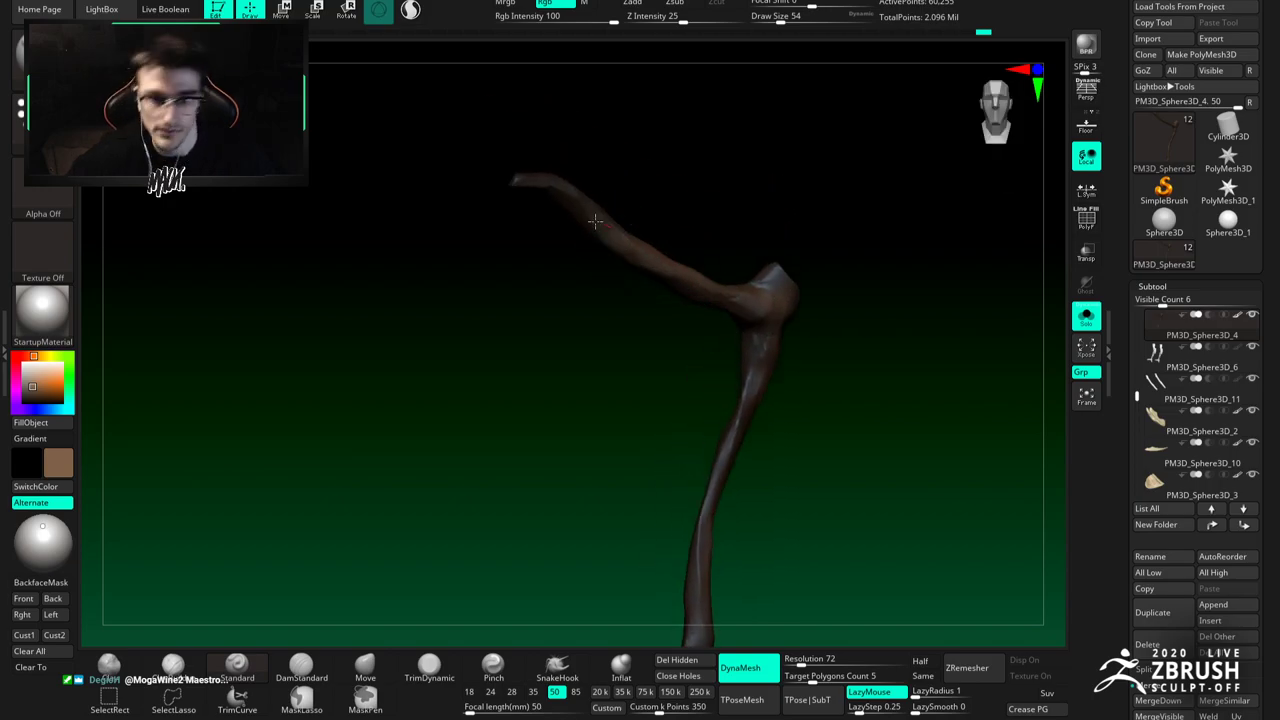
{"action": "left_click_drag", "start_coordinate": [530, 174], "coordinate": [680, 111]}
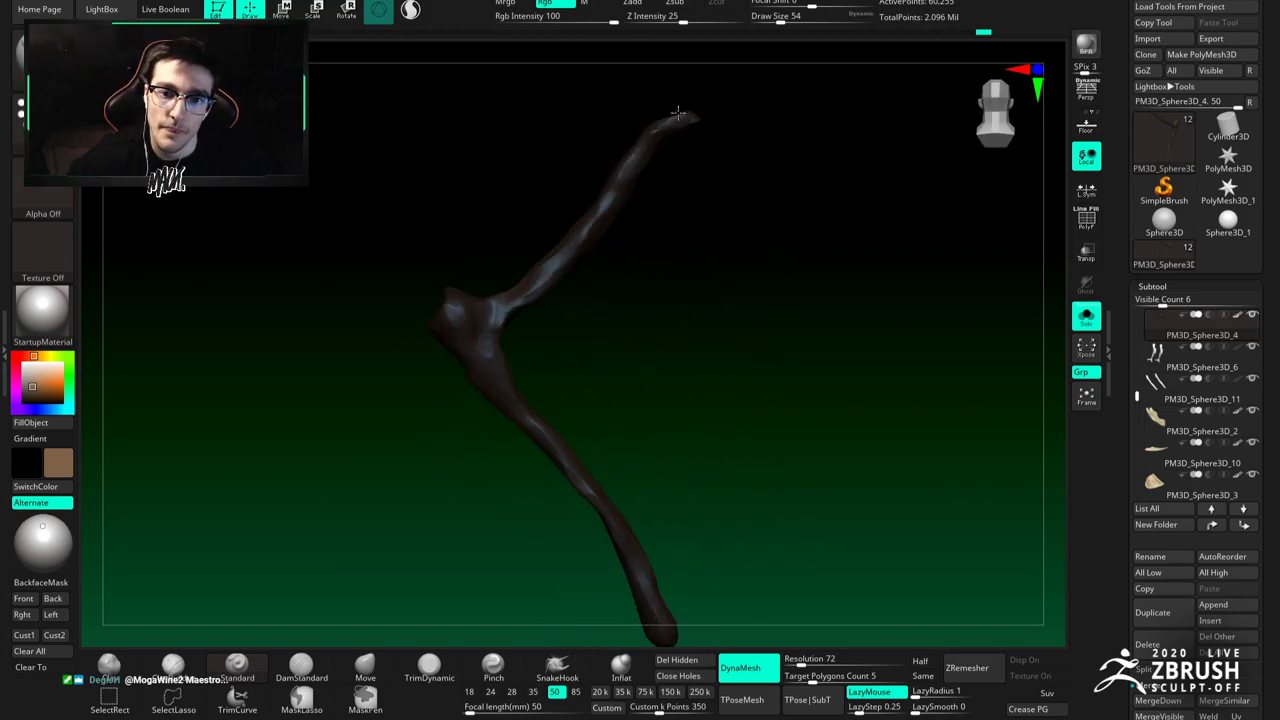
{"action": "left_click_drag", "start_coordinate": [449, 350], "coordinate": [530, 246]}
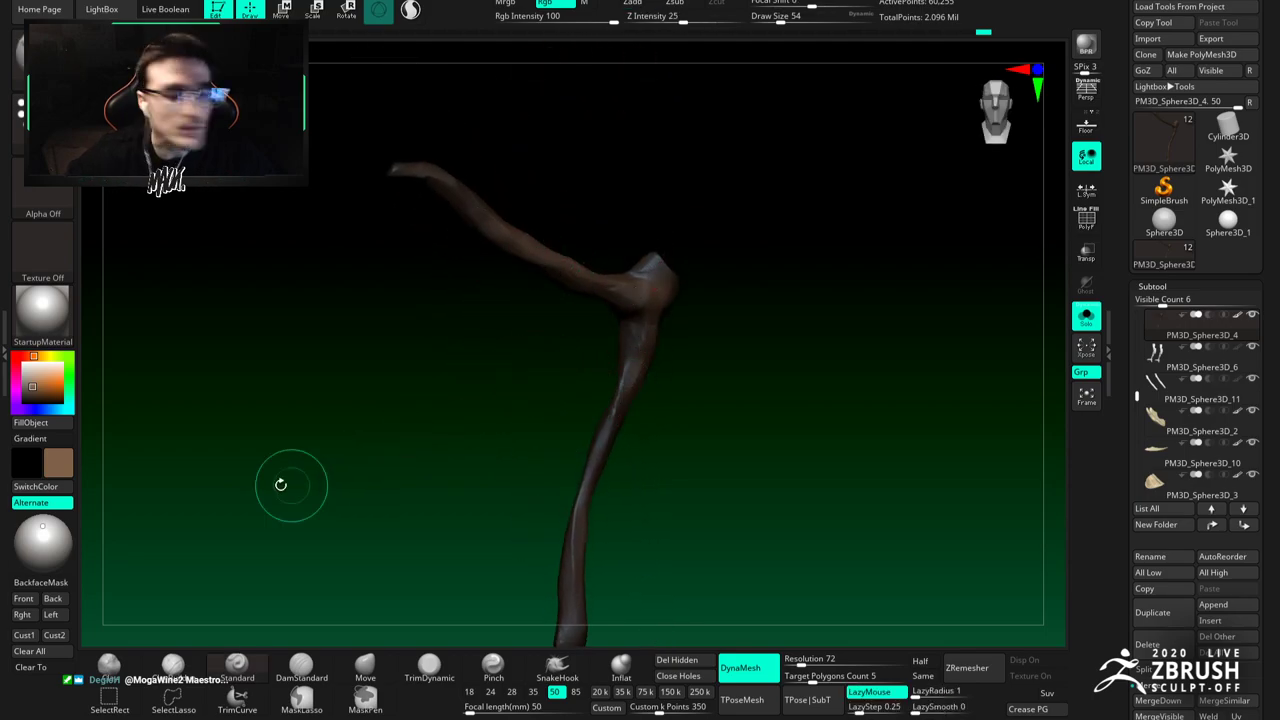
Step: Paint beige and warm brown accents on the branch's tip and knot at draw size 37
{"action": "mouse_move", "coordinate": [326, 307]}
{"action": "left_mouse_down"}
{"action": "mouse_move", "coordinate": [469, 260]}
{"action": "mouse_move", "coordinate": [449, 234]}
{"action": "left_mouse_up"}
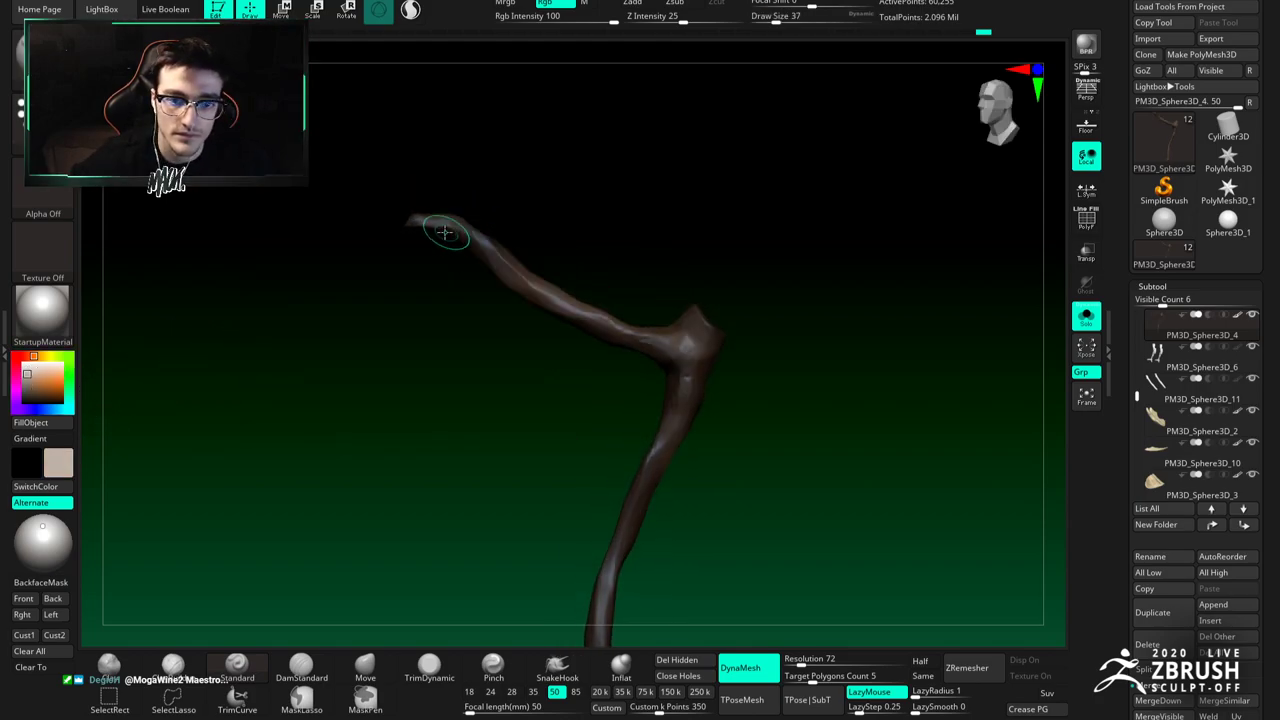
{"action": "left_click_drag", "start_coordinate": [693, 330], "coordinate": [651, 286]}
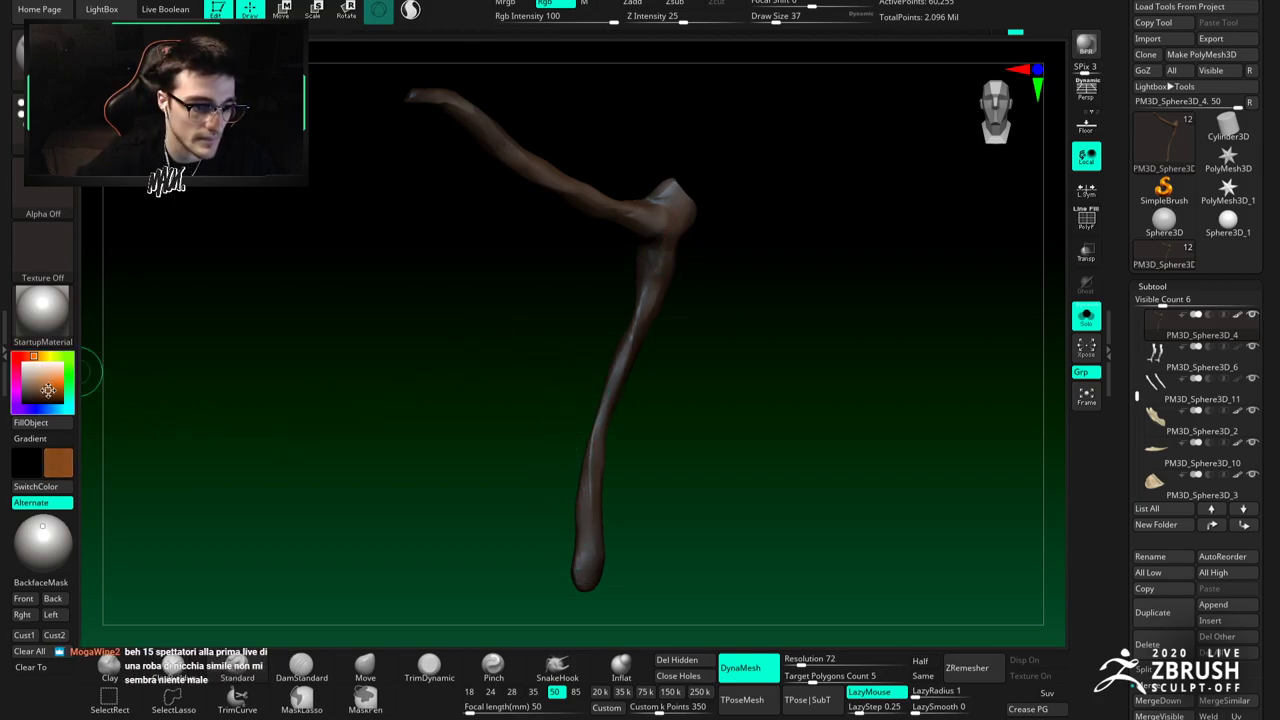
{"action": "left_click_drag", "start_coordinate": [671, 223], "coordinate": [815, 170]}
{"action": "mouse_move", "coordinate": [586, 321]}
{"action": "left_mouse_down"}
{"action": "mouse_move", "coordinate": [528, 368]}
{"action": "mouse_move", "coordinate": [597, 306]}
{"action": "left_mouse_up"}
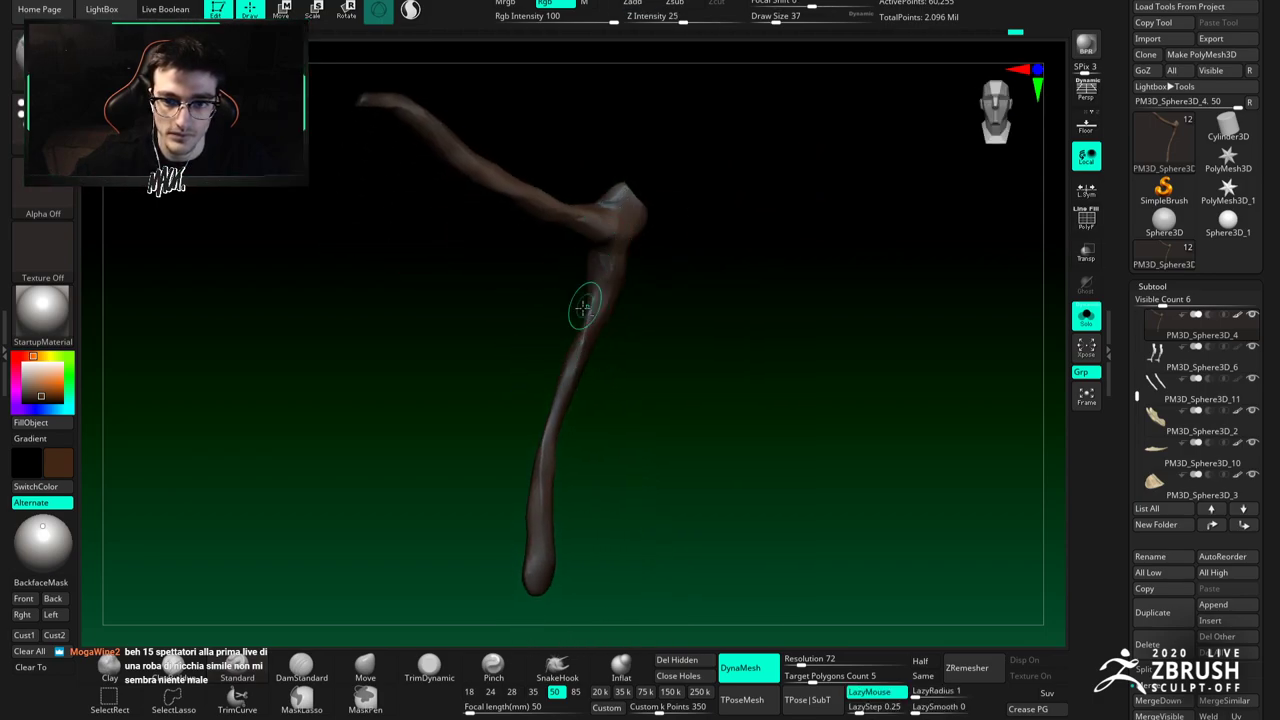
Step: Shade the branch's lower stem and upper arm with dark brown and dark grey paint
{"action": "right_click_drag", "start_coordinate": [590, 297], "coordinate": [592, 215], "text": "alt"}
{"action": "left_click_drag", "start_coordinate": [541, 449], "coordinate": [525, 356]}
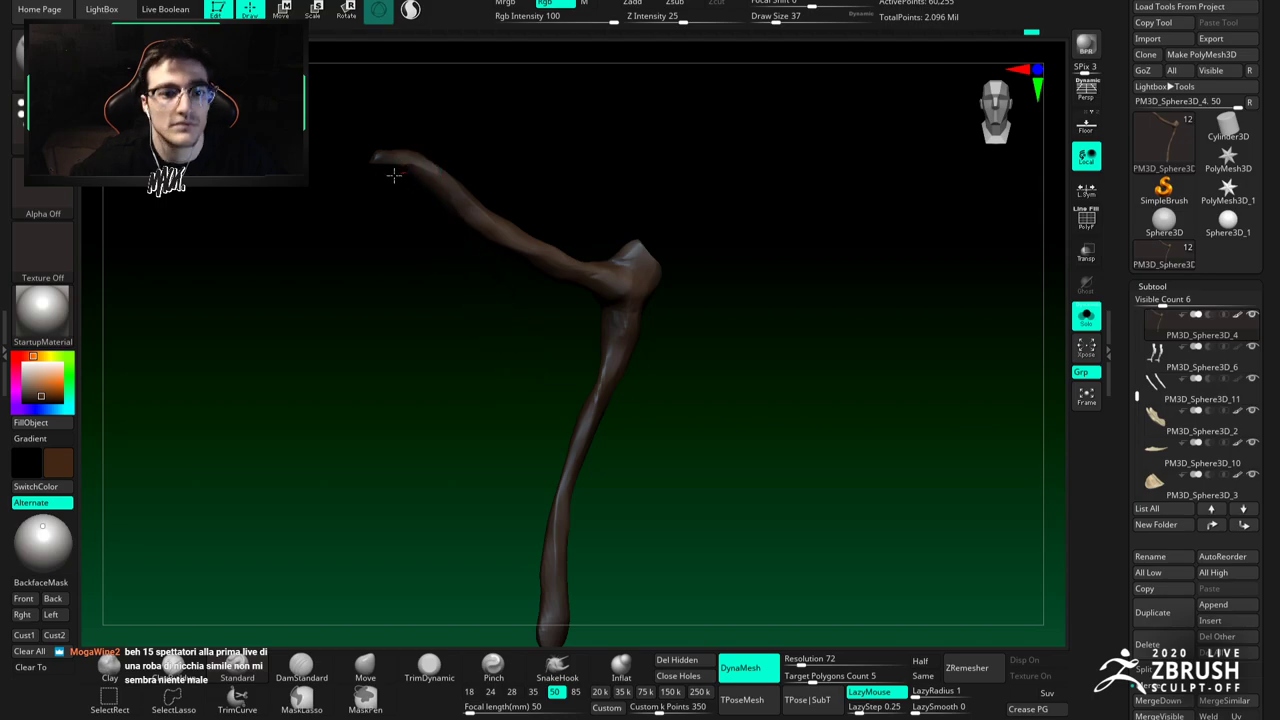
{"action": "left_click_drag", "start_coordinate": [408, 169], "coordinate": [245, 313]}
{"action": "left_click", "coordinate": [23, 393]}
{"action": "left_click_drag", "start_coordinate": [170, 325], "coordinate": [300, 245]}
{"action": "right_click_drag", "start_coordinate": [576, 275], "coordinate": [628, 314]}
Step: Turn off Solo to show the whole bird and set the subtool list's visible count to 8
{"action": "left_click", "coordinate": [1084, 318]}
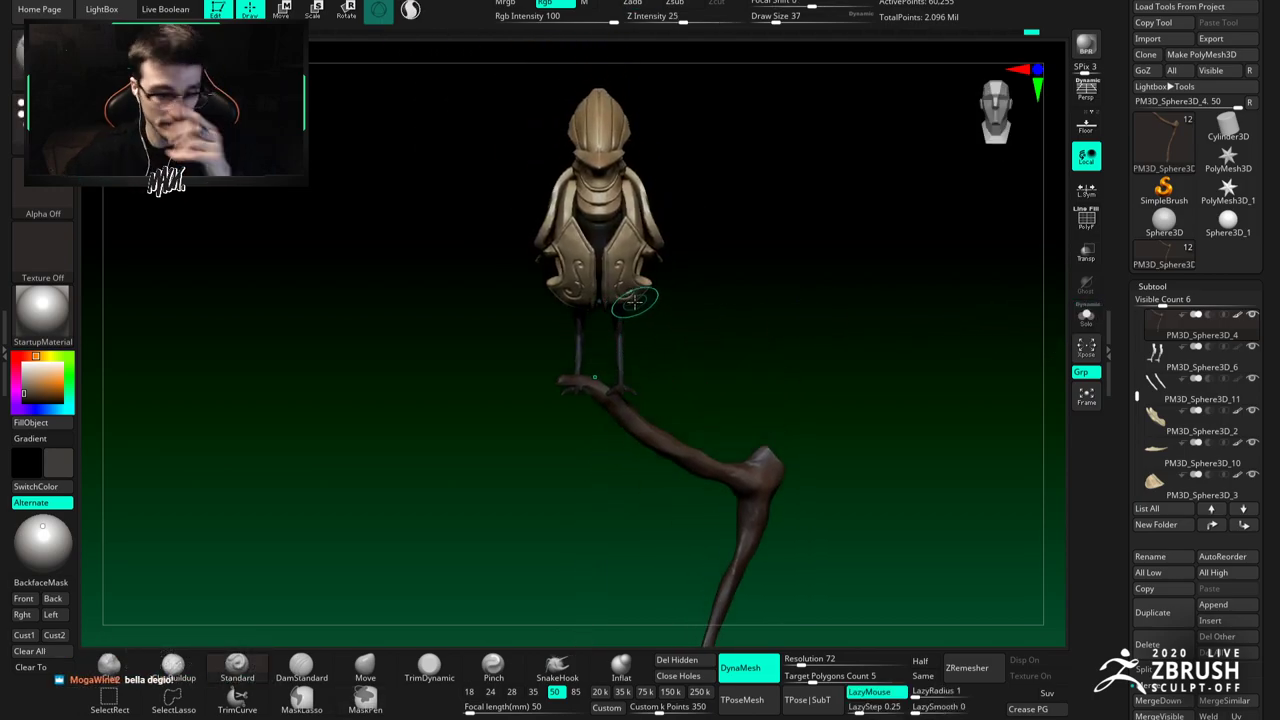
{"action": "right_click_drag", "start_coordinate": [630, 264], "coordinate": [814, 266]}
{"action": "left_click_drag", "start_coordinate": [1166, 303], "coordinate": [1174, 303]}
{"action": "right_click_drag", "start_coordinate": [770, 290], "coordinate": [676, 308]}
{"action": "mouse_move", "coordinate": [681, 315]}
{"action": "left_mouse_down"}
{"action": "mouse_move", "coordinate": [666, 302]}
{"action": "mouse_move", "coordinate": [683, 322]}
{"action": "mouse_move", "coordinate": [643, 421]}
{"action": "left_mouse_up"}
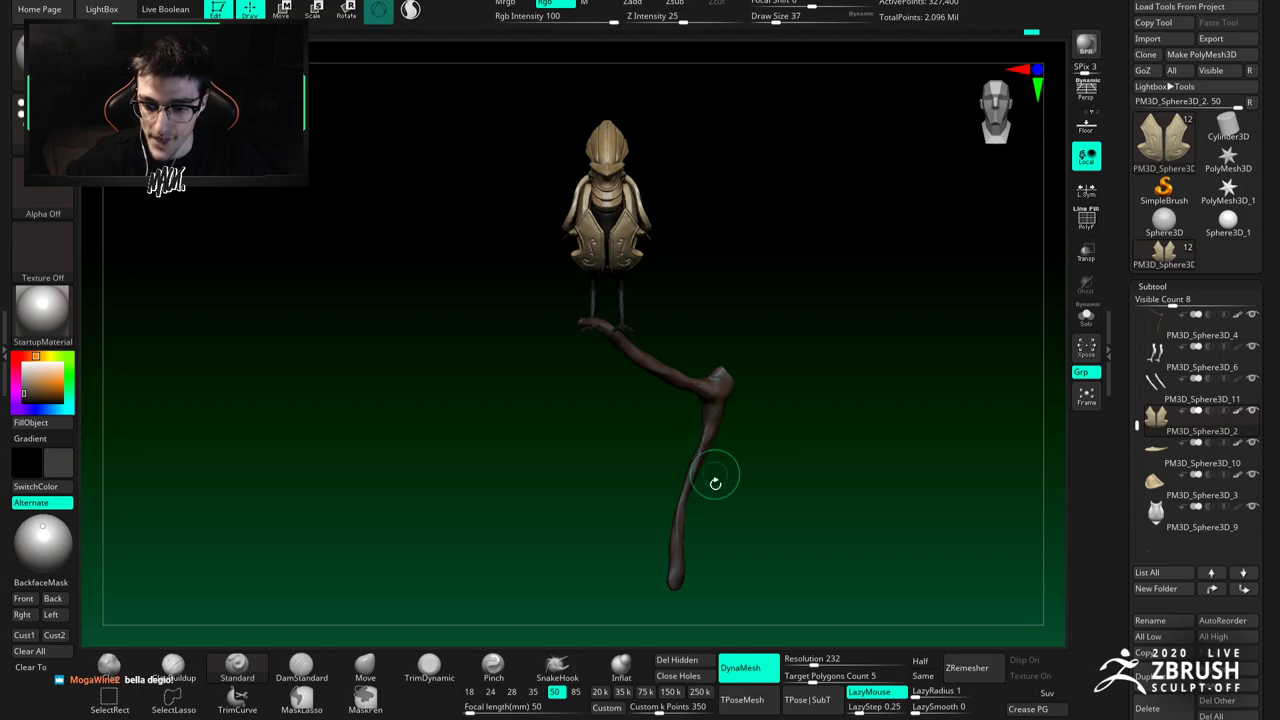
Step: Build a TPoseMesh from all the subtools and set the main color to white
{"action": "left_click", "coordinate": [758, 696]}
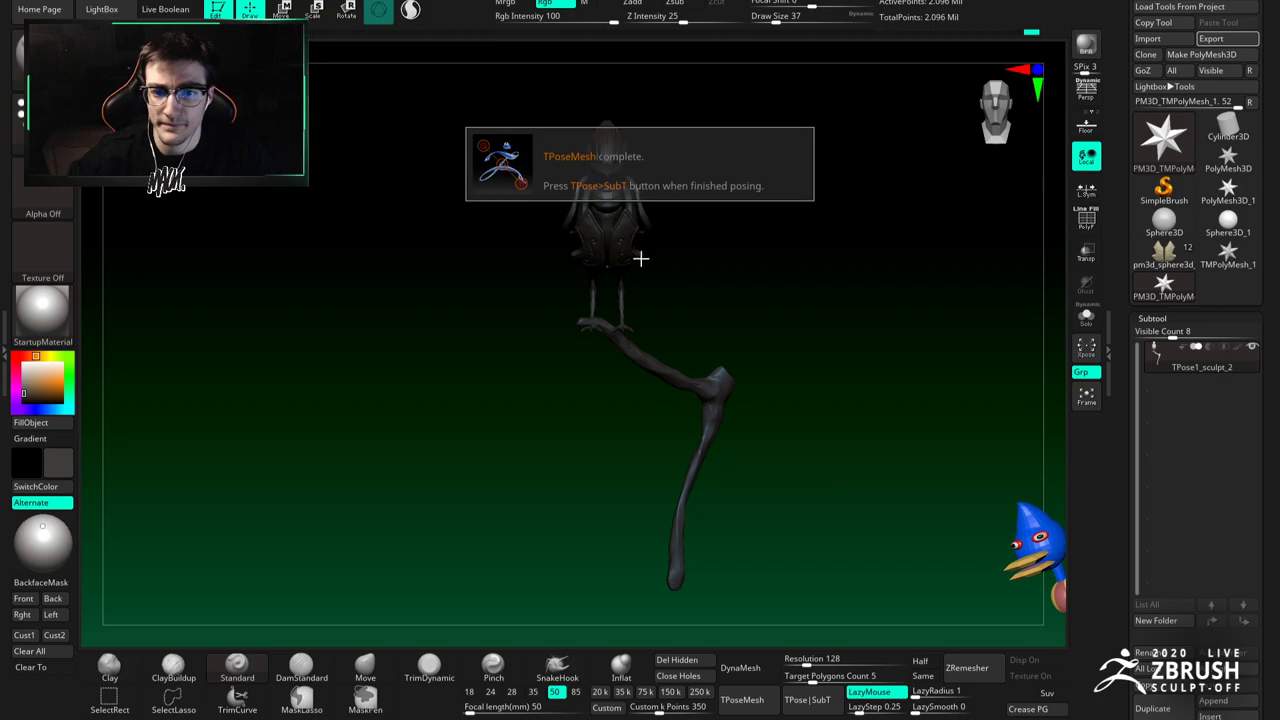
{"action": "right_click_drag", "start_coordinate": [591, 265], "coordinate": [521, 298]}
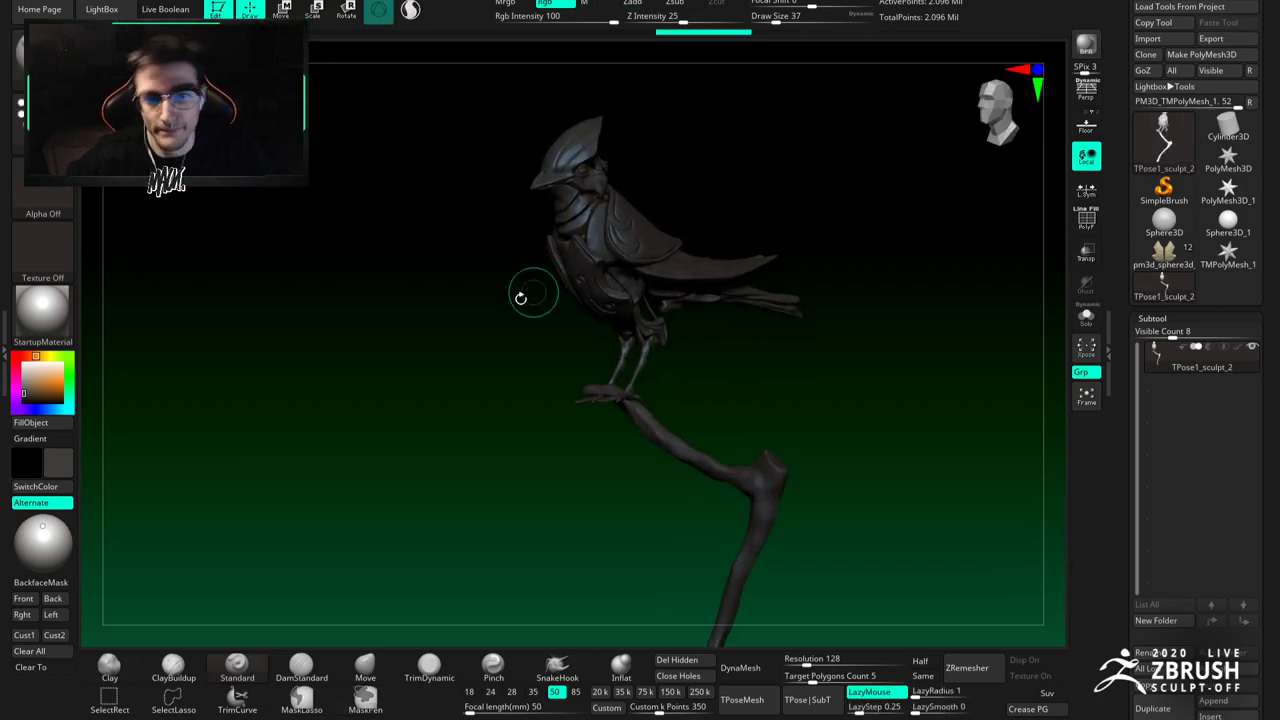
{"action": "left_click", "coordinate": [41, 380]}
{"action": "left_click_drag", "start_coordinate": [612, 230], "coordinate": [578, 287]}
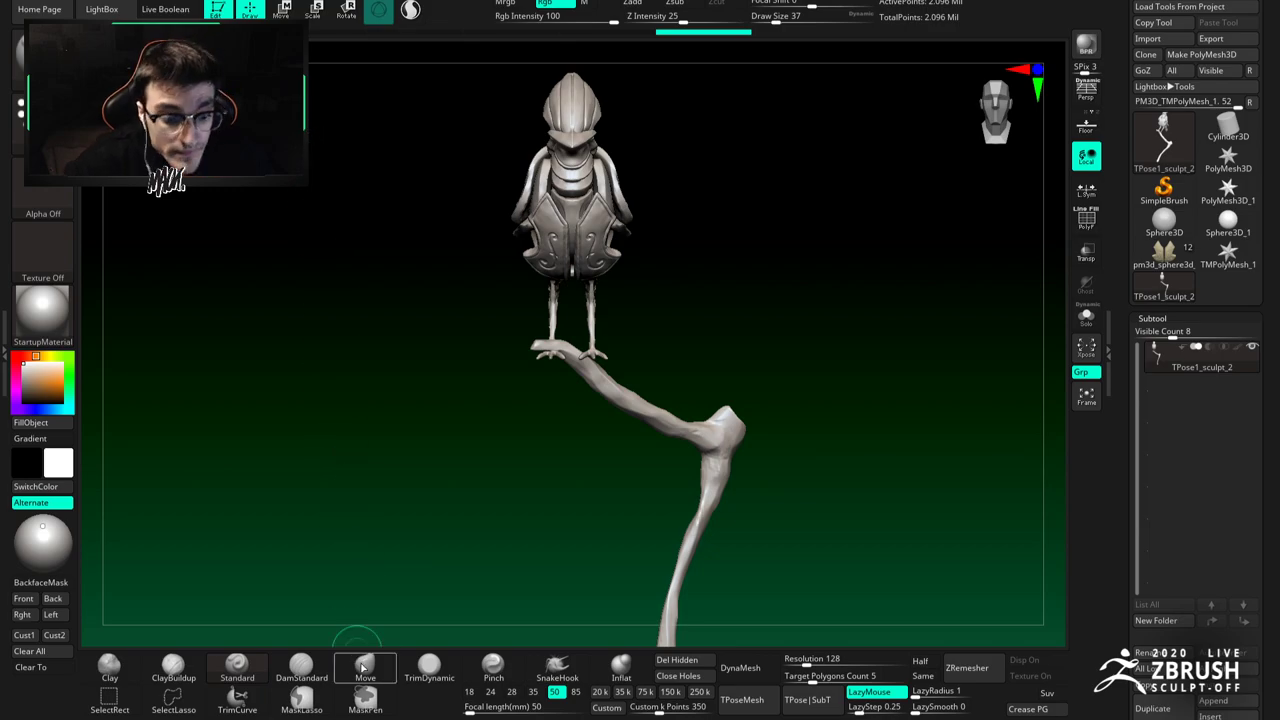
Step: Mask the bird's head with the MaskLasso brush, and isolate the head and neck piece
{"action": "left_click", "coordinate": [43, 62], "text": "ctrl"}
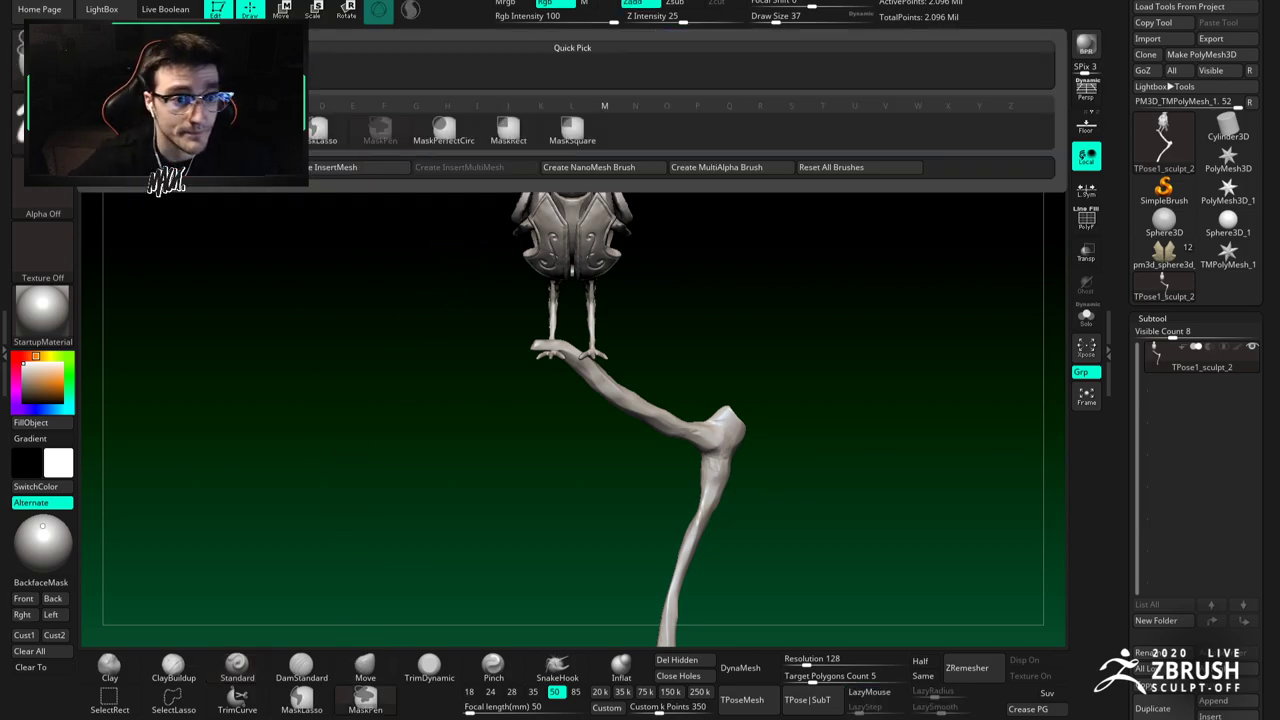
{"action": "left_click", "coordinate": [317, 134], "text": "ctrl"}
{"action": "mouse_move", "coordinate": [340, 200]}
{"action": "right_mouse_down"}
{"action": "mouse_move", "coordinate": [606, 243]}
{"action": "mouse_move", "coordinate": [600, 360]}
{"action": "right_mouse_up"}
{"action": "key", "text": "space"}
{"action": "left_click_drag", "start_coordinate": [549, 268], "coordinate": [568, 268]}
{"action": "left_click_drag", "start_coordinate": [430, 146], "coordinate": [442, 225], "text": "ctrl"}
{"action": "mouse_move", "coordinate": [553, 309]}
{"action": "left_mouse_down", "text": "ctrl"}
{"action": "mouse_move", "coordinate": [731, 226]}
{"action": "mouse_move", "coordinate": [545, 100]}
{"action": "left_mouse_up", "text": "ctrl"}
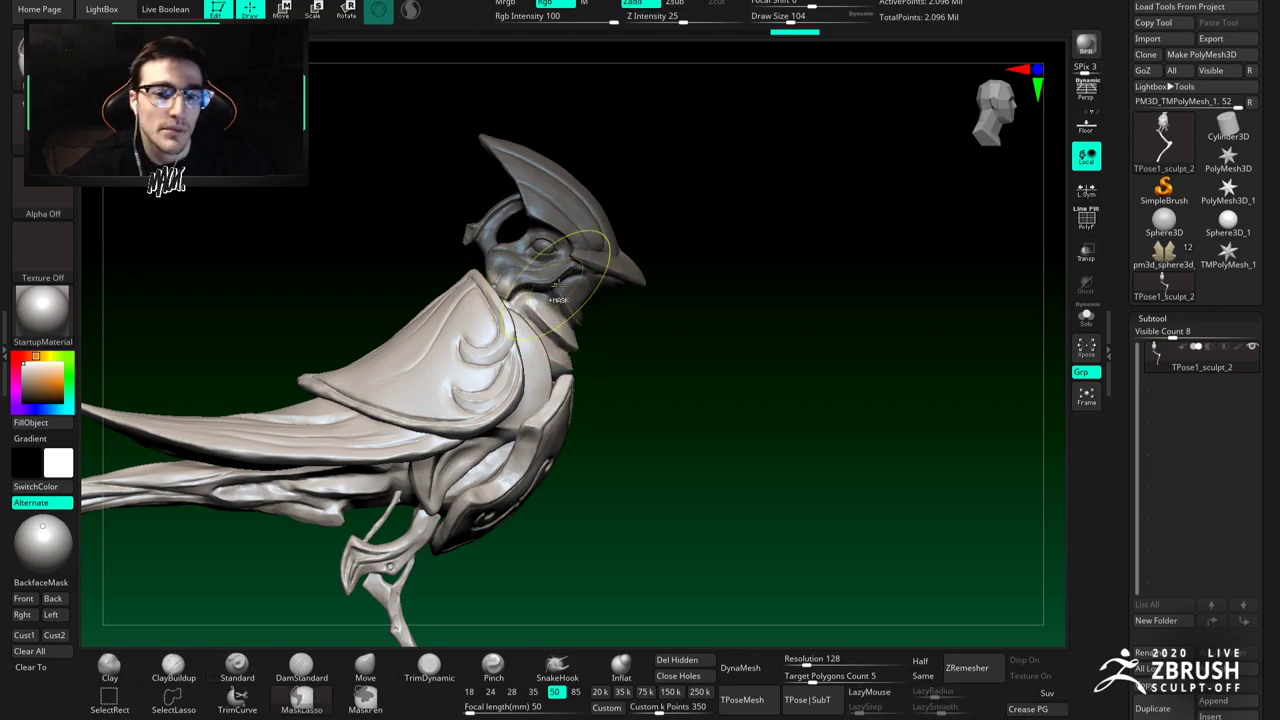
{"action": "key", "text": "l"}
{"action": "left_click", "coordinate": [524, 290], "text": "ctrl+shift"}
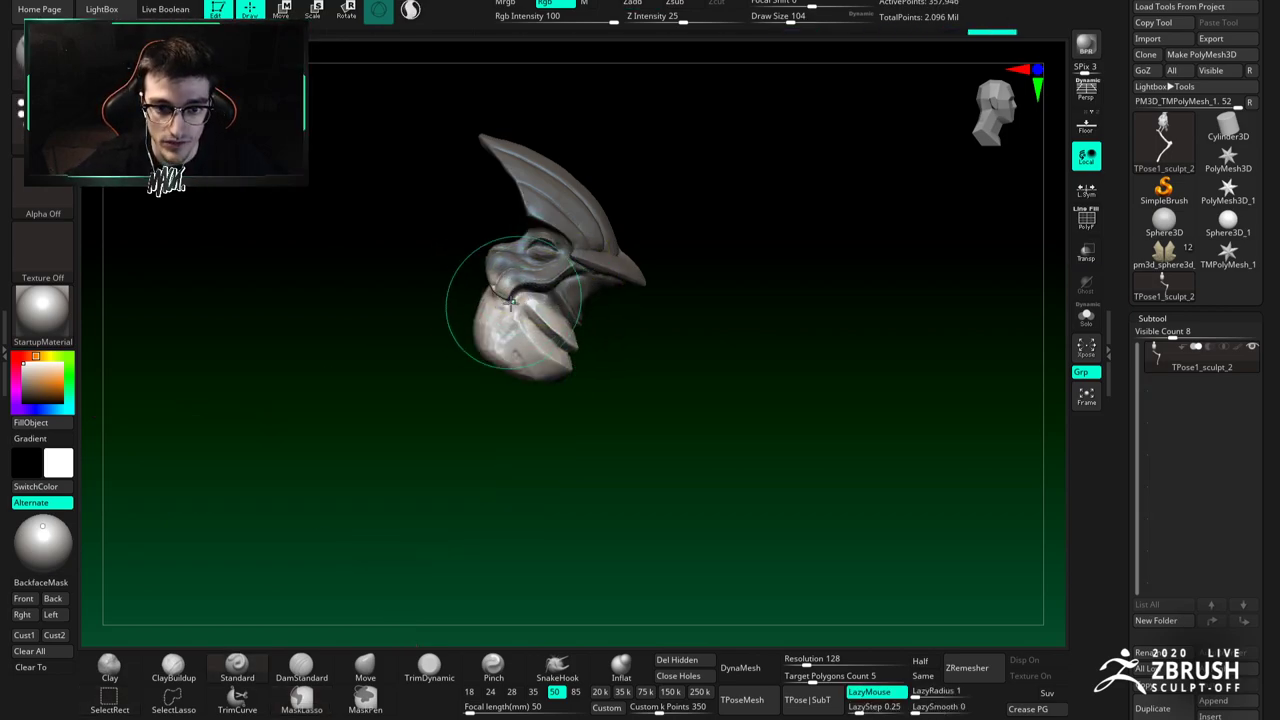
Step: Extend the head mask over the upper neck on one side with the MaskPen brush, enlarging the draw size to 149
{"action": "left_click", "coordinate": [305, 671]}
{"action": "key", "text": "b"}
{"action": "key", "text": "m"}
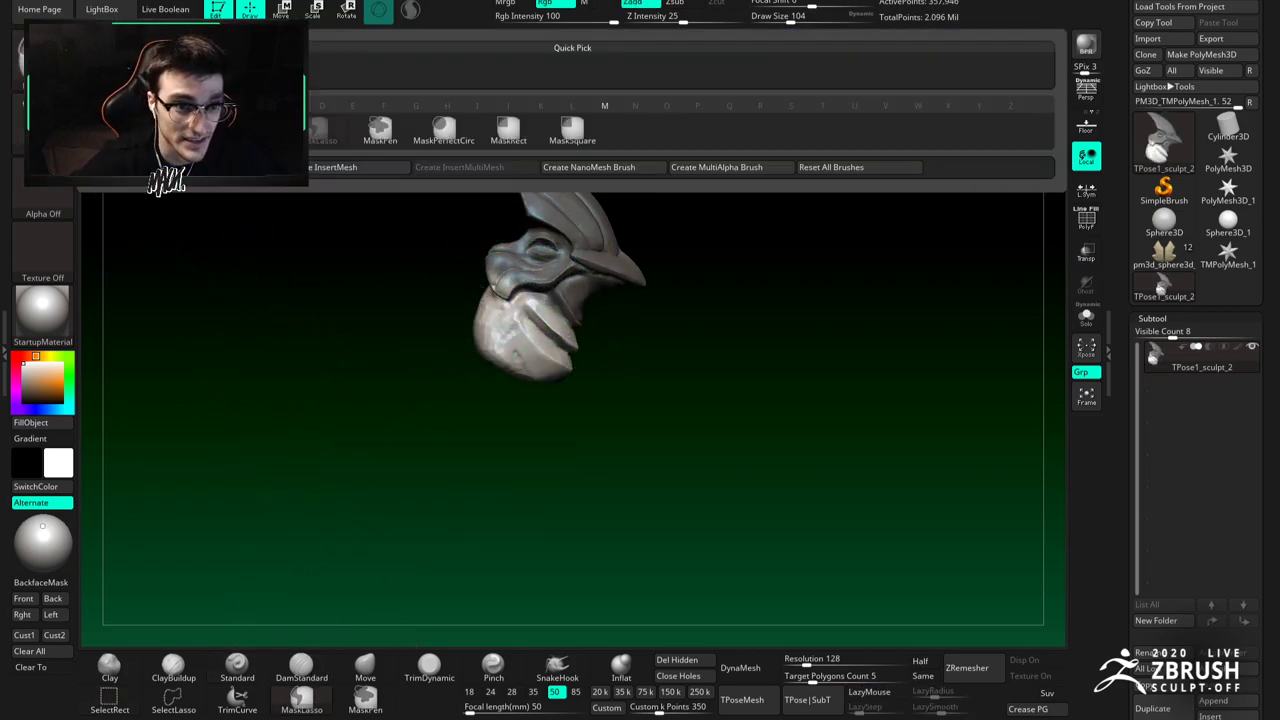
{"action": "left_click", "coordinate": [380, 130], "text": "ctrl"}
{"action": "right_click_drag", "start_coordinate": [480, 310], "coordinate": [484, 340], "text": "ctrl"}
{"action": "key", "text": "space"}
{"action": "left_click_drag", "start_coordinate": [490, 299], "coordinate": [484, 299]}
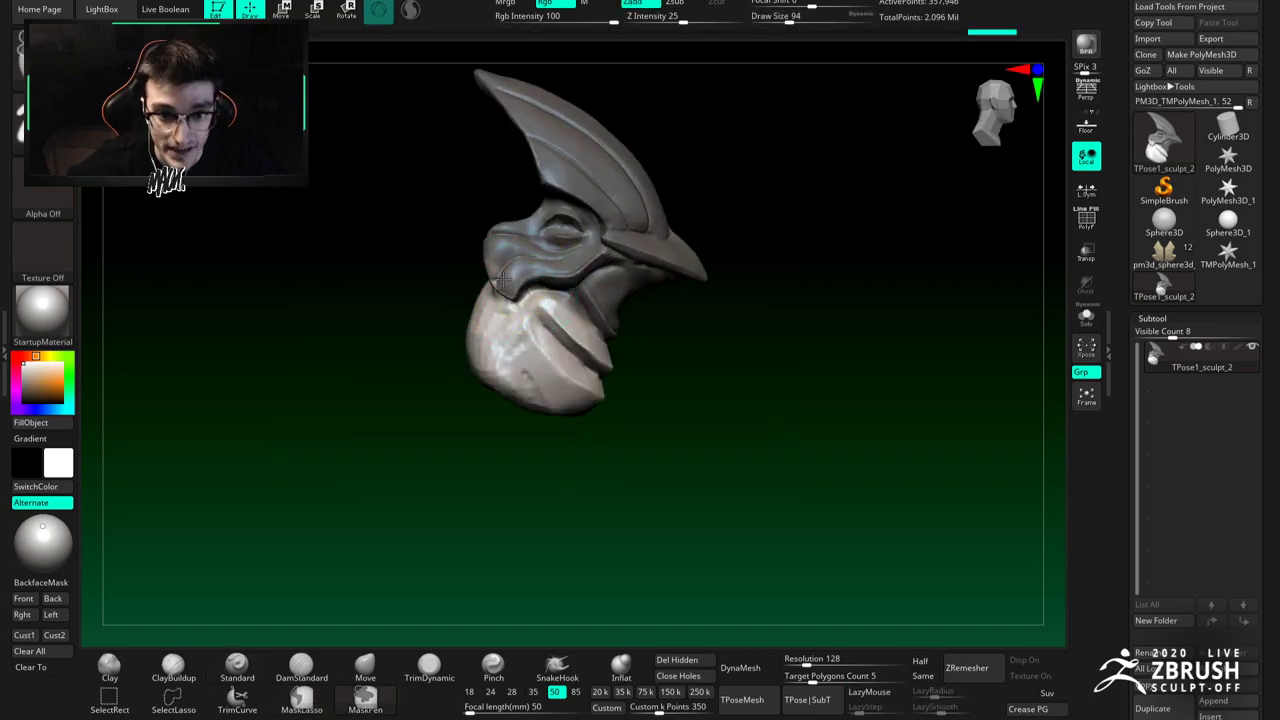
{"action": "mouse_move", "coordinate": [497, 269]}
{"action": "right_mouse_down"}
{"action": "mouse_move", "coordinate": [428, 280]}
{"action": "mouse_move", "coordinate": [480, 280]}
{"action": "right_mouse_up"}
{"action": "right_click_drag", "start_coordinate": [480, 280], "coordinate": [500, 315], "text": "ctrl"}
{"action": "key", "text": "space"}
{"action": "left_click_drag", "start_coordinate": [503, 326], "coordinate": [552, 352]}
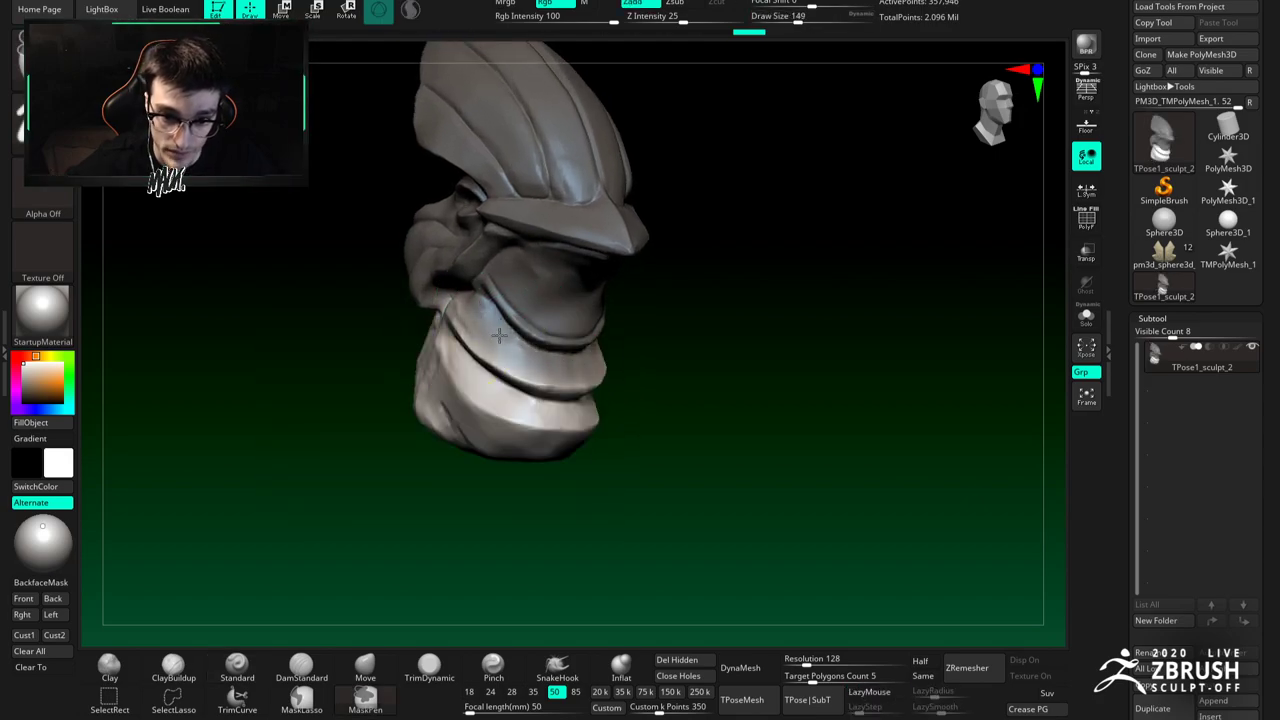
{"action": "left_click_drag", "start_coordinate": [451, 291], "coordinate": [465, 285]}
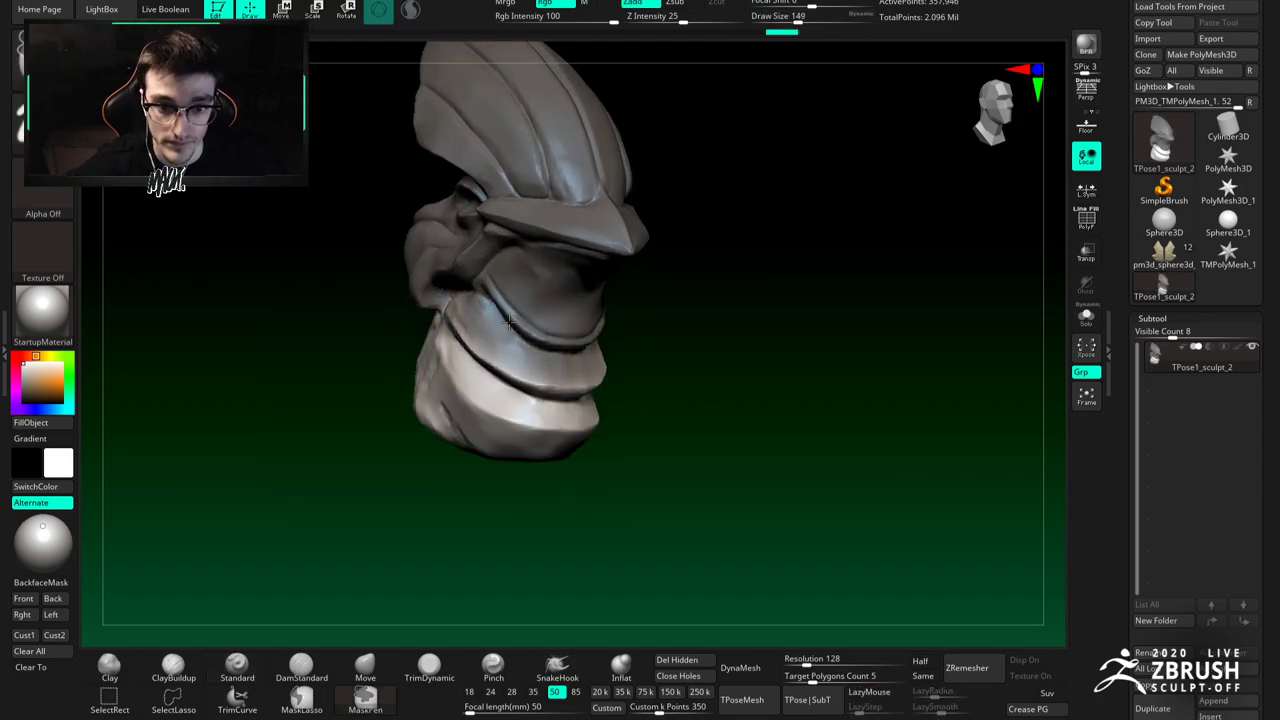
Step: Extend the mask over the upper neck on the opposite side and refine its edge at draw size 77
{"action": "right_click_drag", "start_coordinate": [605, 340], "coordinate": [503, 346]}
{"action": "mouse_move", "coordinate": [654, 338]}
{"action": "left_mouse_down"}
{"action": "mouse_move", "coordinate": [650, 300]}
{"action": "mouse_move", "coordinate": [646, 326]}
{"action": "left_mouse_up"}
{"action": "right_click_drag", "start_coordinate": [586, 337], "coordinate": [636, 335]}
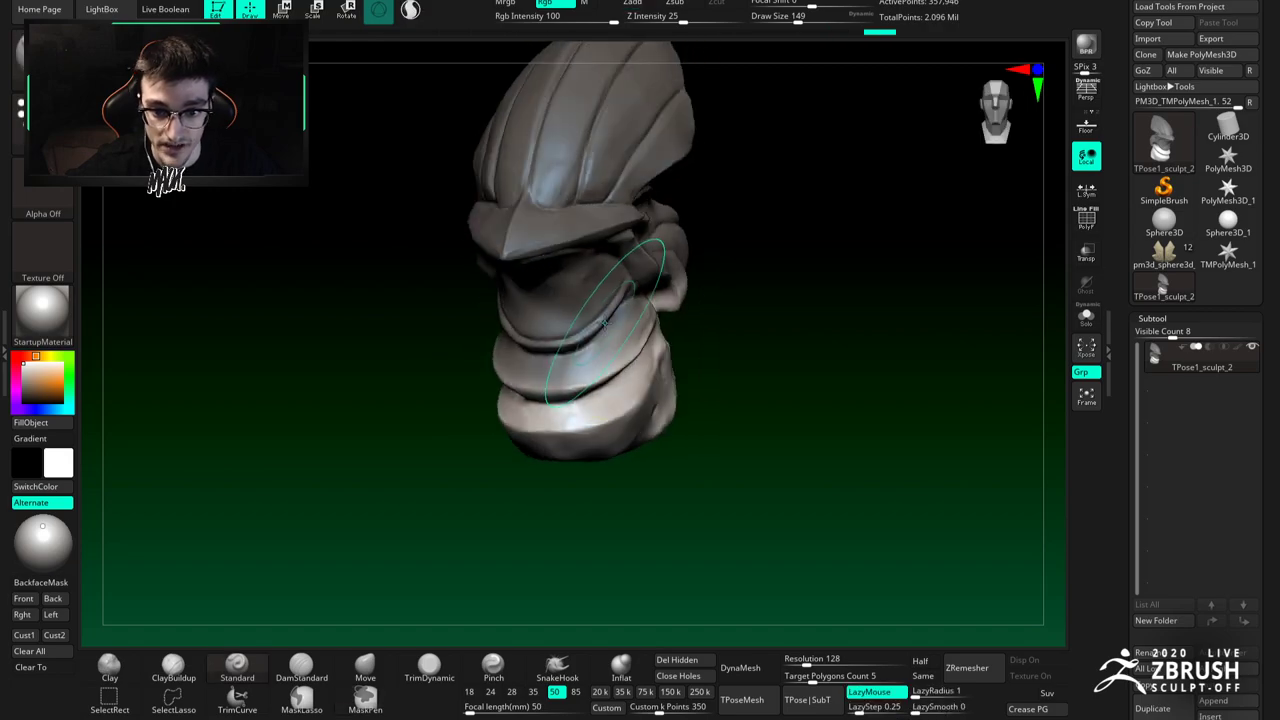
{"action": "left_click_drag", "start_coordinate": [632, 300], "coordinate": [628, 316]}
{"action": "right_click_drag", "start_coordinate": [544, 358], "coordinate": [400, 362], "text": "ctrl"}
{"action": "key", "text": "space"}
{"action": "left_click_drag", "start_coordinate": [643, 306], "coordinate": [603, 314]}
{"action": "right_click_drag", "start_coordinate": [600, 334], "coordinate": [601, 327], "text": "ctrl"}
{"action": "left_click_drag", "start_coordinate": [601, 327], "coordinate": [572, 317]}
Step: Invert the mask so that only the head stays editable and the lower neck is protected
{"action": "right_click_drag", "start_coordinate": [546, 249], "coordinate": [568, 440]}
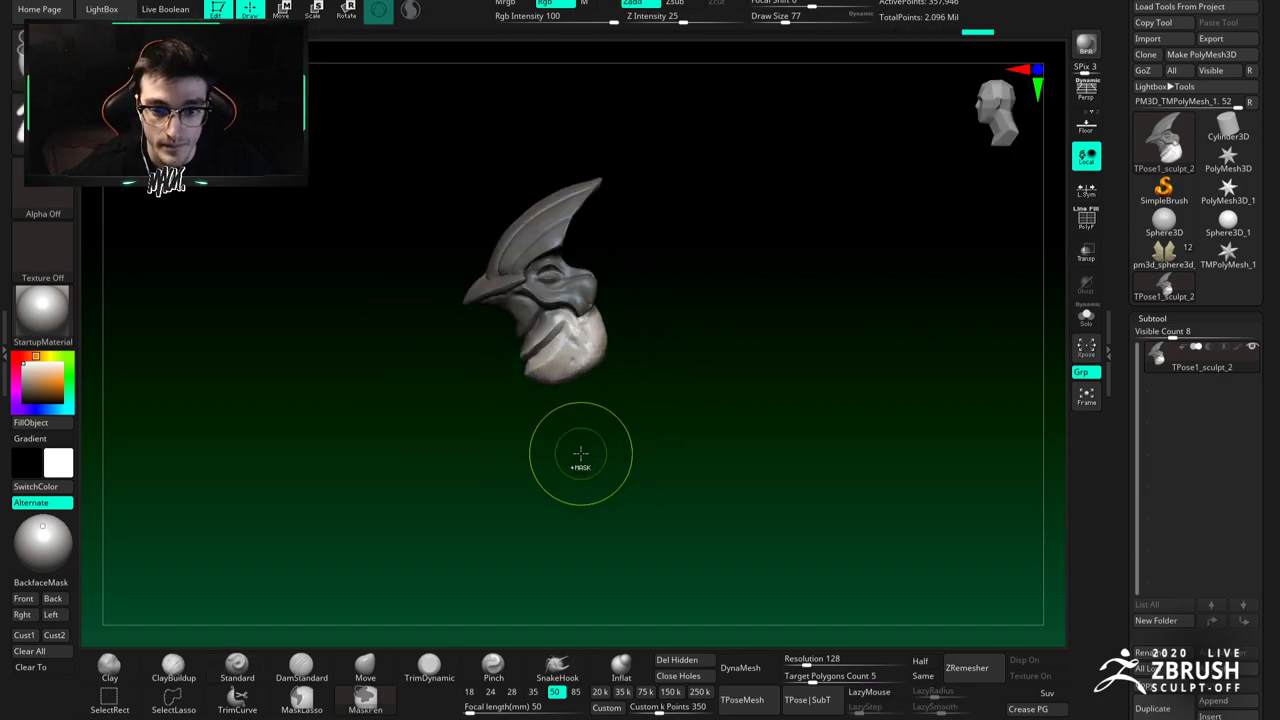
{"action": "left_click", "coordinate": [571, 457], "text": "ctrl"}
{"action": "right_click_drag", "start_coordinate": [557, 394], "coordinate": [573, 430], "text": "alt"}
Step: Try to turn the bird's head to one side with the Rotate transpose line
{"action": "left_click", "coordinate": [347, 11]}
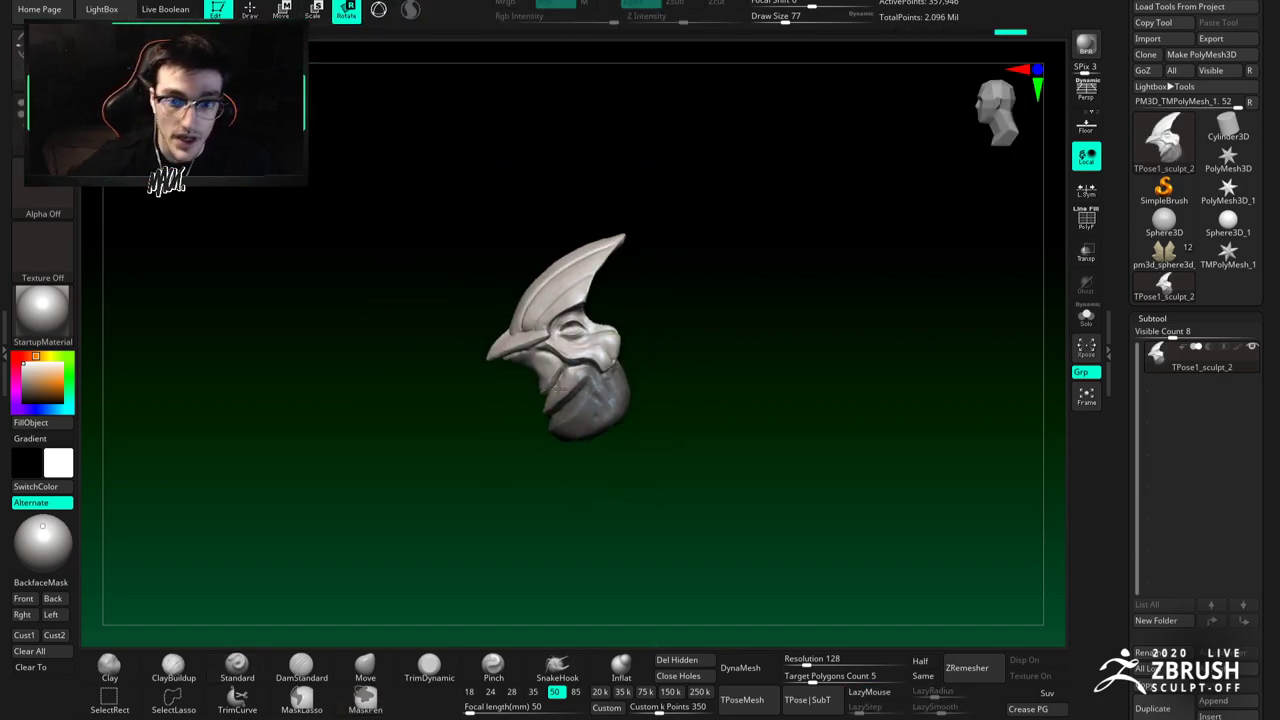
{"action": "right_click_drag", "start_coordinate": [530, 325], "coordinate": [589, 330], "text": "shift"}
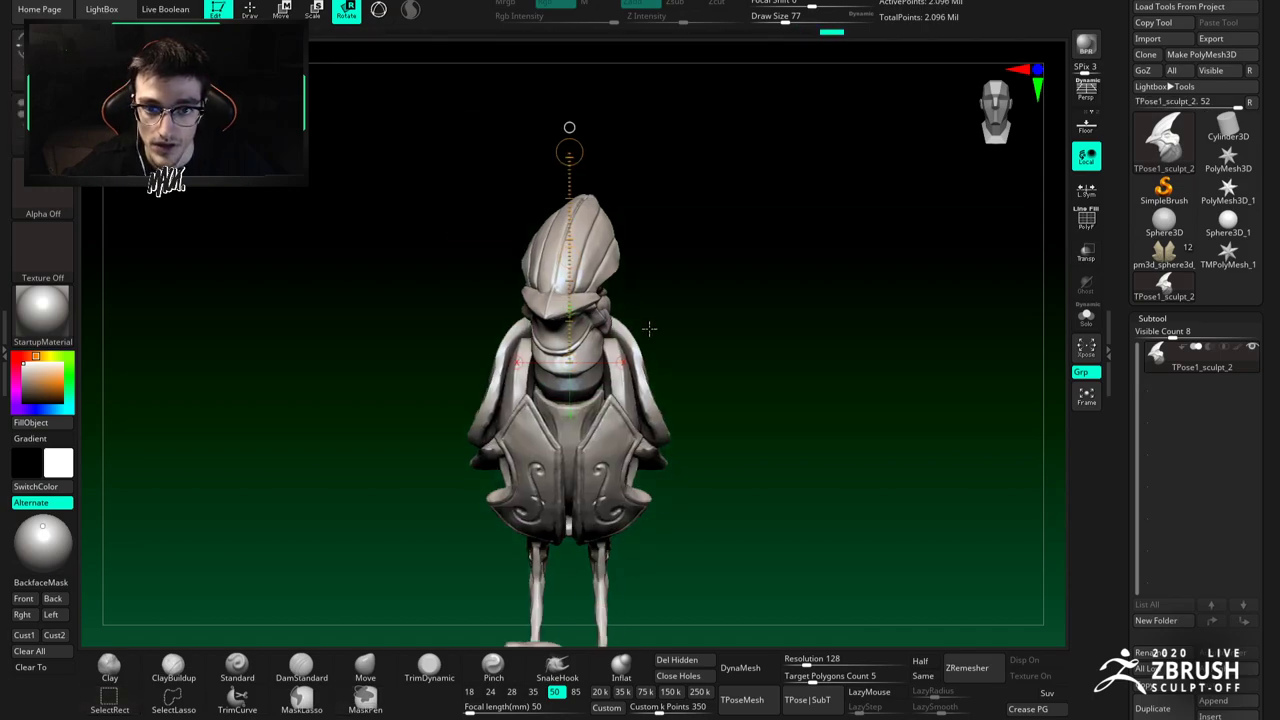
{"action": "mouse_move", "coordinate": [648, 325]}
{"action": "right_mouse_down"}
{"action": "mouse_move", "coordinate": [594, 281]}
{"action": "mouse_move", "coordinate": [583, 325]}
{"action": "mouse_move", "coordinate": [531, 366]}
{"action": "mouse_move", "coordinate": [567, 368]}
{"action": "mouse_move", "coordinate": [571, 400]}
{"action": "mouse_move", "coordinate": [542, 391]}
{"action": "right_mouse_up"}
Step: Return to Draw mode and isolate the head piece together with its eyeballs
{"action": "key", "text": "q"}
{"action": "left_click", "coordinate": [545, 387], "text": "ctrl+shift"}
{"action": "left_click", "coordinate": [605, 252], "text": "ctrl+shift"}
{"action": "left_click", "coordinate": [607, 257], "text": "ctrl+shift"}
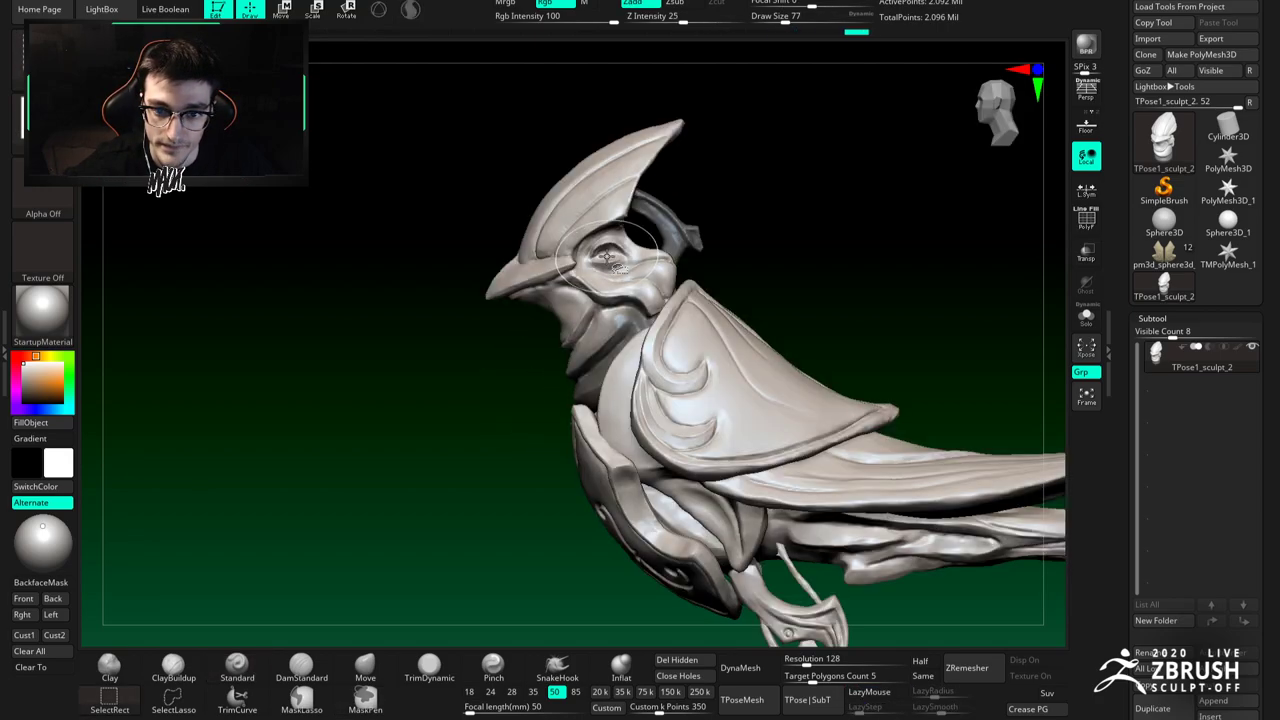
{"action": "left_click", "coordinate": [534, 272], "text": "ctrl+shift"}
{"action": "left_click_drag", "start_coordinate": [525, 298], "coordinate": [528, 293], "text": "ctrl+shift"}
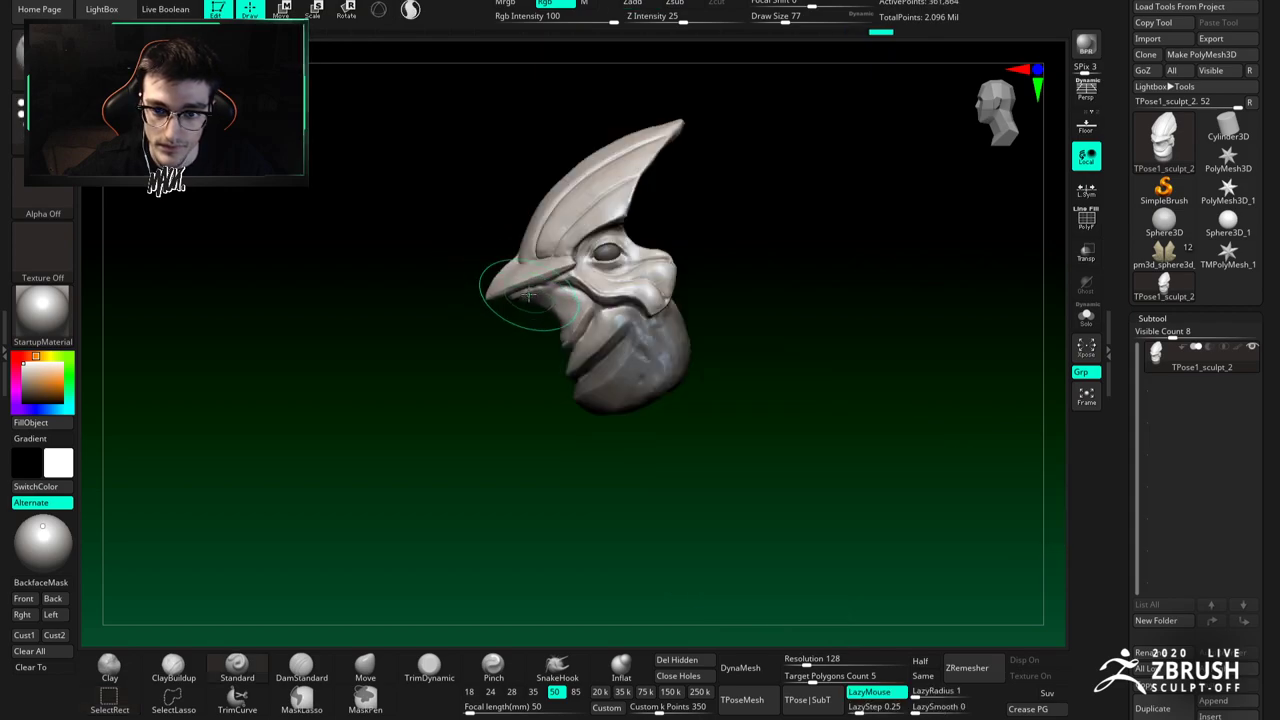
{"action": "key", "text": "l"}
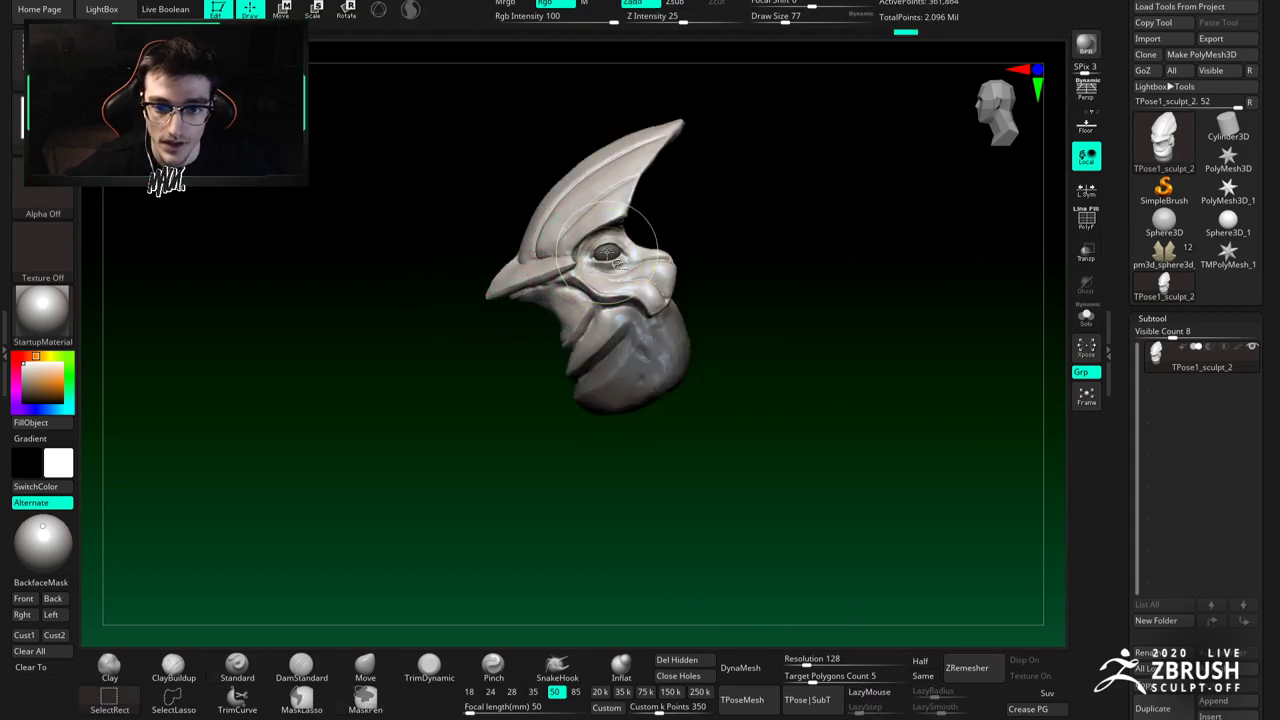
Step: Turn the head and eyeballs to one side with the Rotate transpose line, and show the whole bird again
{"action": "left_click_drag", "start_coordinate": [485, 162], "coordinate": [674, 279], "text": "ctrl"}
{"action": "mouse_move", "coordinate": [590, 282]}
{"action": "right_mouse_down"}
{"action": "mouse_move", "coordinate": [729, 286]}
{"action": "mouse_move", "coordinate": [576, 280]}
{"action": "mouse_move", "coordinate": [657, 303]}
{"action": "right_mouse_up"}
{"action": "key", "text": "r"}
{"action": "left_click_drag", "start_coordinate": [530, 225], "coordinate": [527, 293]}
{"action": "right_click_drag", "start_coordinate": [478, 258], "coordinate": [430, 282]}
{"action": "mouse_move", "coordinate": [525, 119]}
{"action": "left_mouse_down"}
{"action": "mouse_move", "coordinate": [509, 137]}
{"action": "mouse_move", "coordinate": [540, 229]}
{"action": "mouse_move", "coordinate": [331, 100]}
{"action": "left_mouse_up"}
{"action": "key", "text": "q"}
{"action": "right_click_drag", "start_coordinate": [584, 380], "coordinate": [500, 408], "text": "ctrl"}
{"action": "left_click", "coordinate": [534, 349], "text": "ctrl+shift"}
Step: Isolate the head with its eyeballs again and adjust its rotation with the transpose line
{"action": "right_click_drag", "start_coordinate": [500, 408], "coordinate": [462, 228], "text": "alt"}
{"action": "right_click_drag", "start_coordinate": [462, 228], "coordinate": [502, 236]}
{"action": "left_click", "coordinate": [532, 256], "text": "ctrl+shift"}
{"action": "right_click_drag", "start_coordinate": [547, 305], "coordinate": [540, 345], "text": "alt"}
{"action": "left_click", "coordinate": [344, 14]}
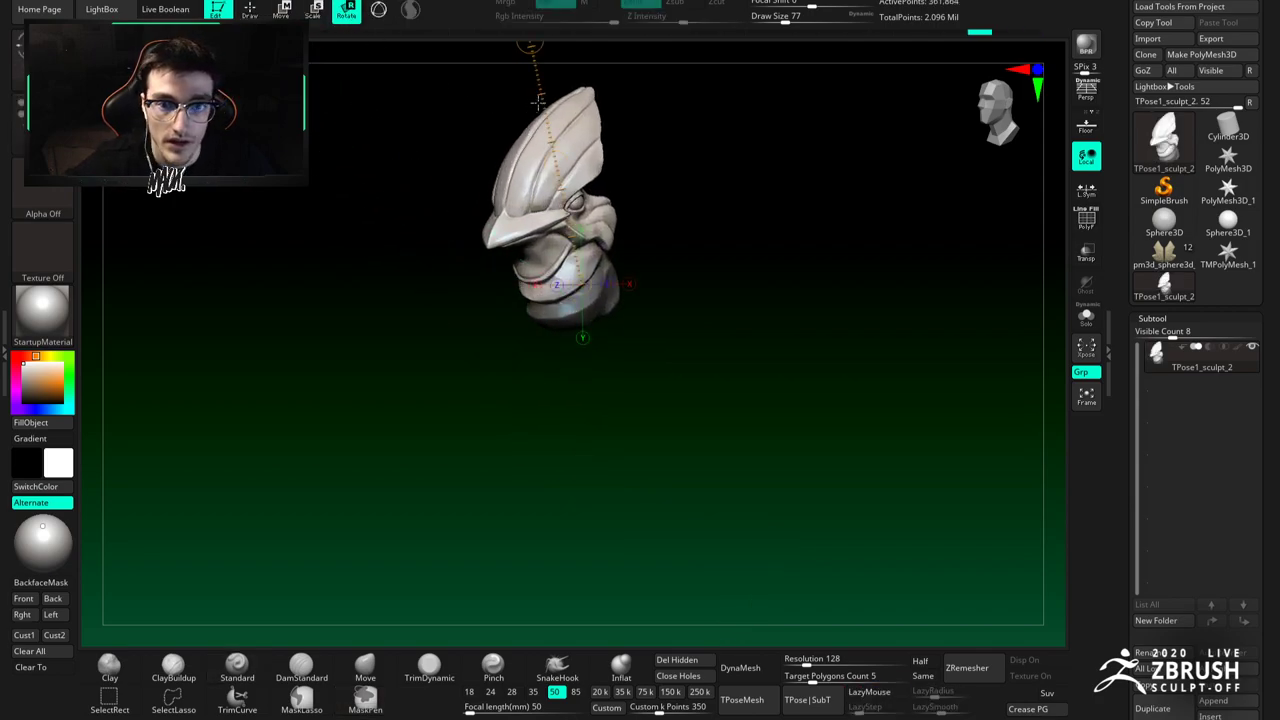
{"action": "mouse_move", "coordinate": [519, 238]}
{"action": "right_mouse_down"}
{"action": "mouse_move", "coordinate": [580, 234]}
{"action": "mouse_move", "coordinate": [508, 244]}
{"action": "right_mouse_up"}
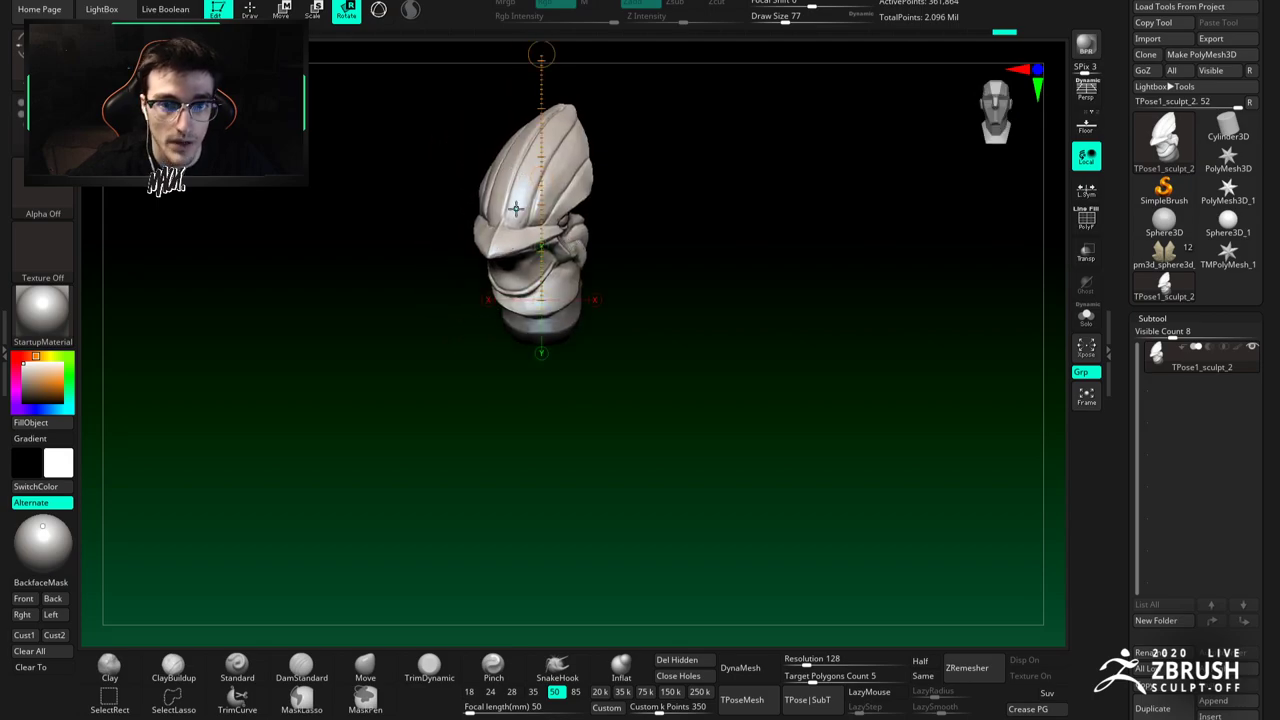
{"action": "right_click_drag", "start_coordinate": [546, 148], "coordinate": [573, 191], "text": "alt"}
{"action": "left_click_drag", "start_coordinate": [569, 102], "coordinate": [548, 135]}
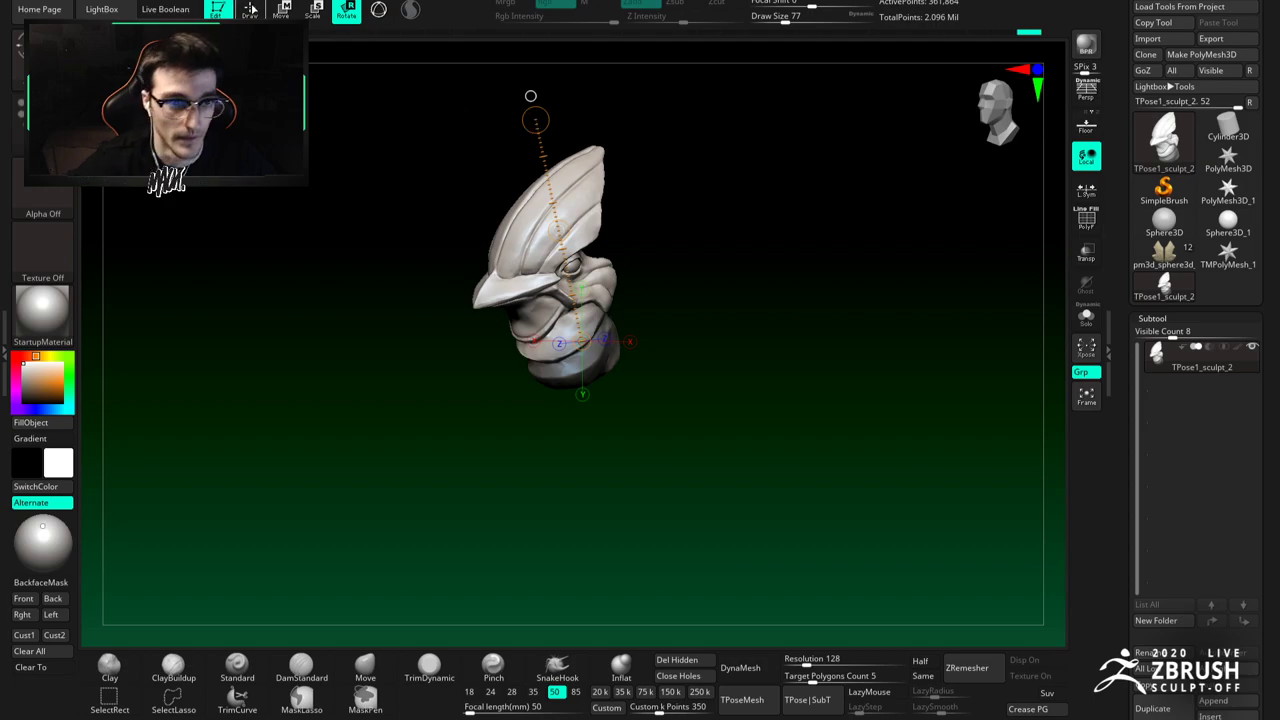
Step: Return to Draw mode, show the whole bird on its branch, and clear the mask
{"action": "key", "text": "q"}
{"action": "right_click_drag", "start_coordinate": [440, 305], "coordinate": [469, 314]}
{"action": "left_click", "coordinate": [466, 346], "text": "ctrl+shift"}
{"action": "mouse_move", "coordinate": [574, 346]}
{"action": "right_mouse_down", "text": "alt"}
{"action": "mouse_move", "coordinate": [568, 316]}
{"action": "mouse_move", "coordinate": [541, 325]}
{"action": "mouse_move", "coordinate": [630, 342]}
{"action": "mouse_move", "coordinate": [556, 340]}
{"action": "mouse_move", "coordinate": [545, 325]}
{"action": "right_mouse_up", "text": "alt"}
{"action": "right_click_drag", "start_coordinate": [545, 325], "coordinate": [545, 308], "text": "ctrl"}
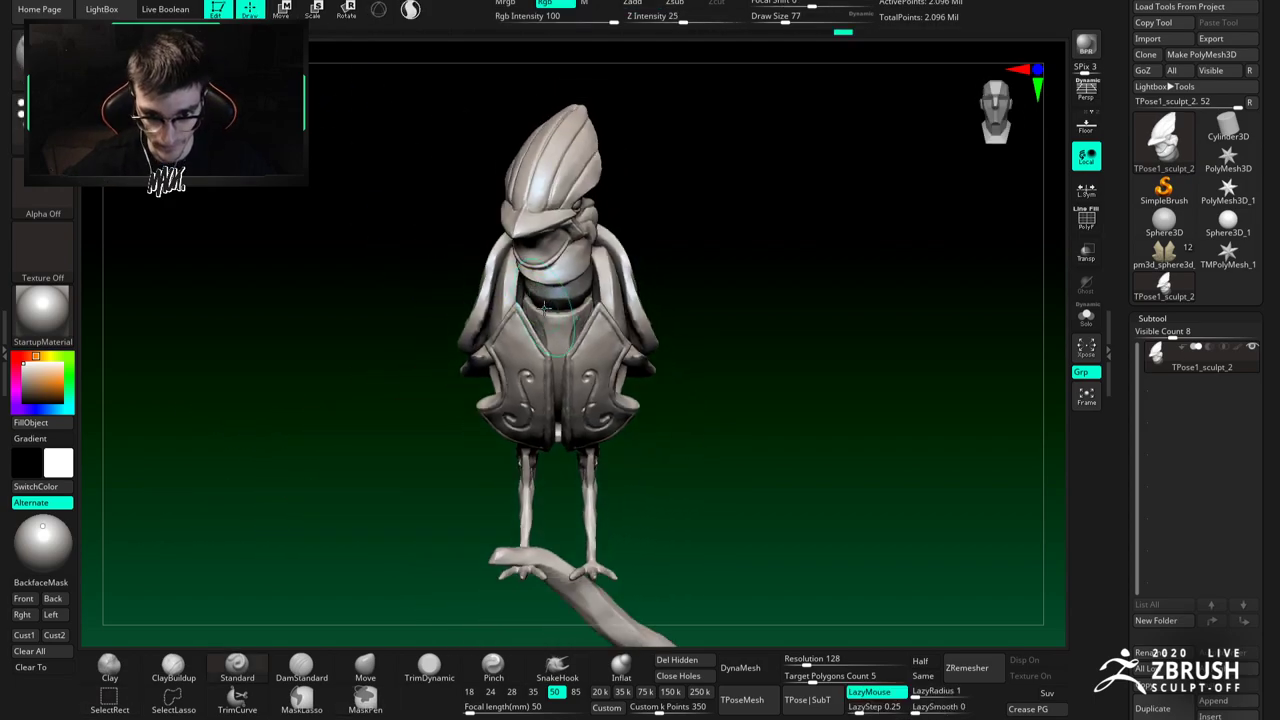
{"action": "left_click_drag", "start_coordinate": [690, 446], "coordinate": [713, 470], "text": "ctrl"}
Step: Hide the branch so that only the complete bird is visible
{"action": "right_click_drag", "start_coordinate": [592, 406], "coordinate": [409, 280], "text": "alt"}
{"action": "left_click", "coordinate": [535, 305], "text": "ctrl+shift"}
{"action": "left_click", "coordinate": [535, 410], "text": "ctrl+shift"}
{"action": "left_click", "coordinate": [562, 477], "text": "ctrl+shift"}
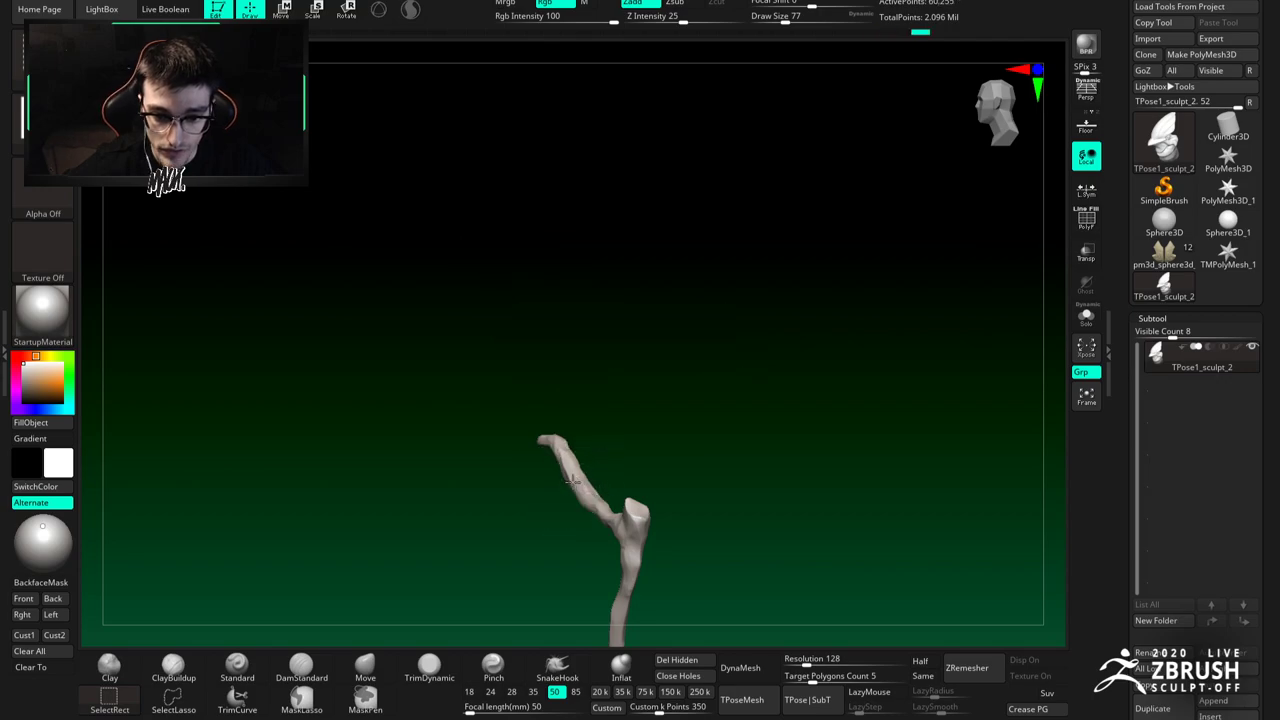
{"action": "left_click", "coordinate": [568, 478], "text": "ctrl+shift"}
Step: Turn the bird about its Y axis with the gizmo in Rotate mode, and bring the branch back in Draw mode
{"action": "key", "text": "w"}
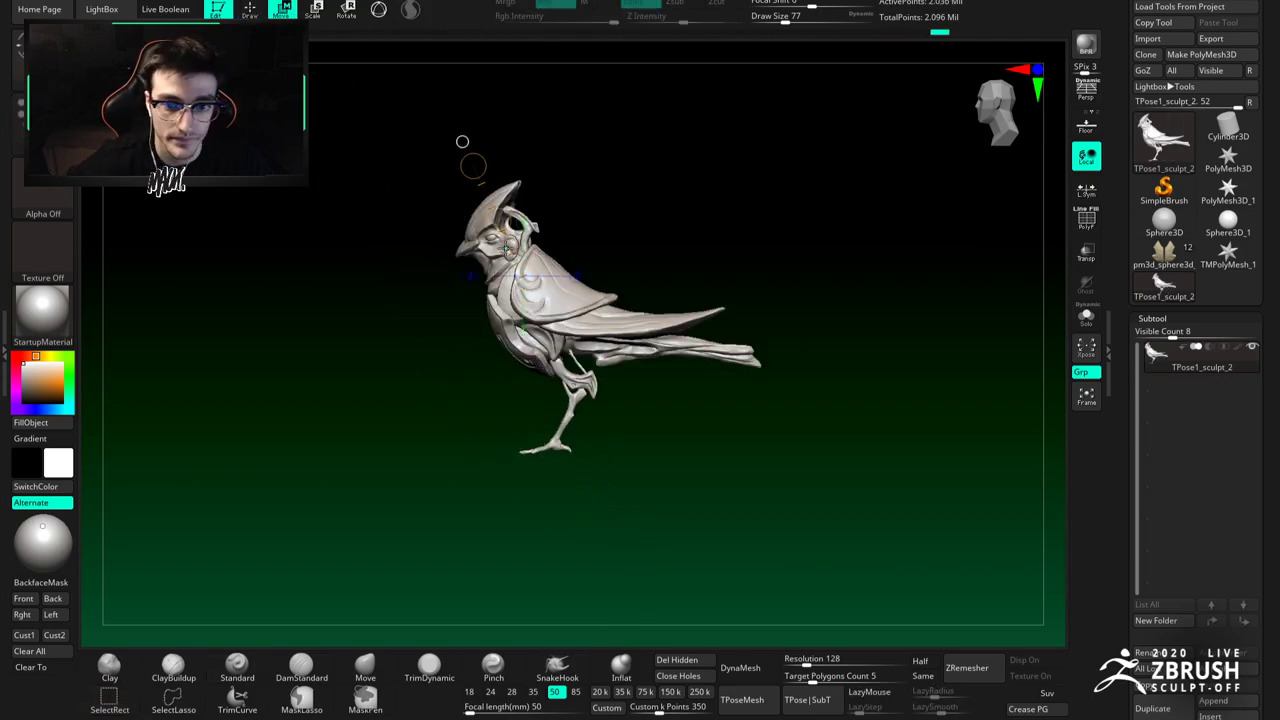
{"action": "left_click", "coordinate": [379, 11]}
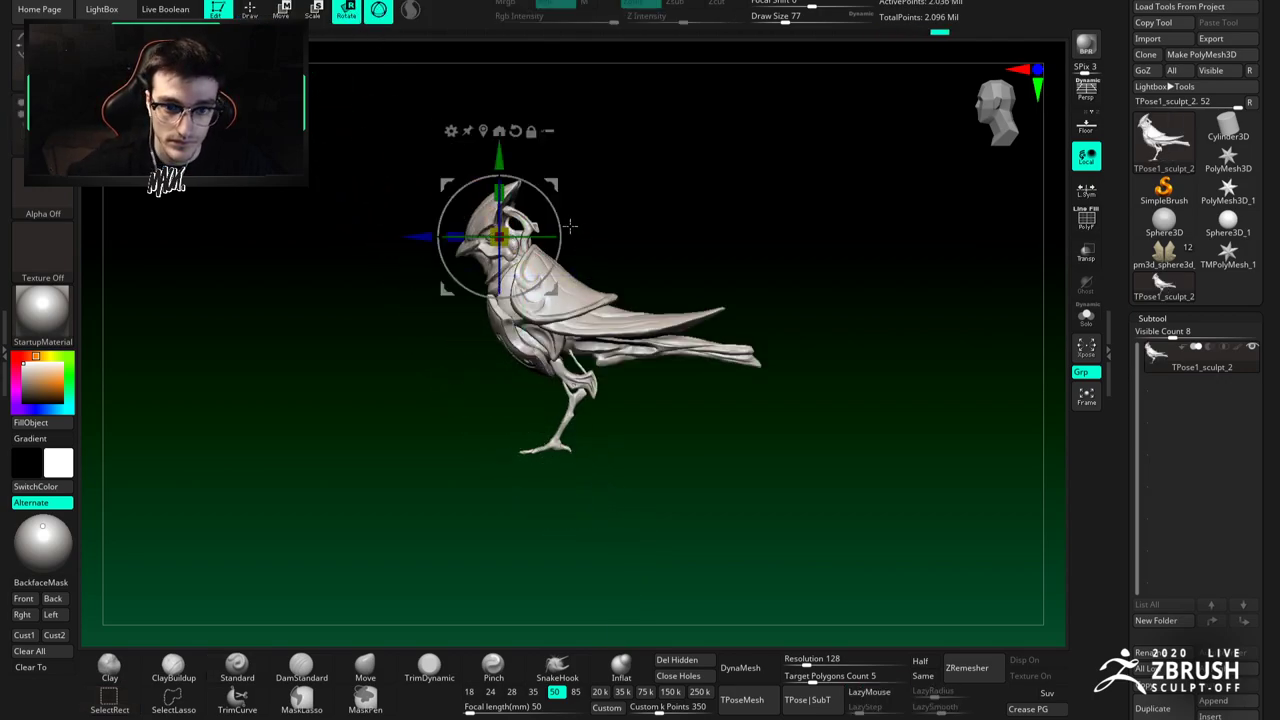
{"action": "left_click_drag", "start_coordinate": [553, 185], "coordinate": [562, 190]}
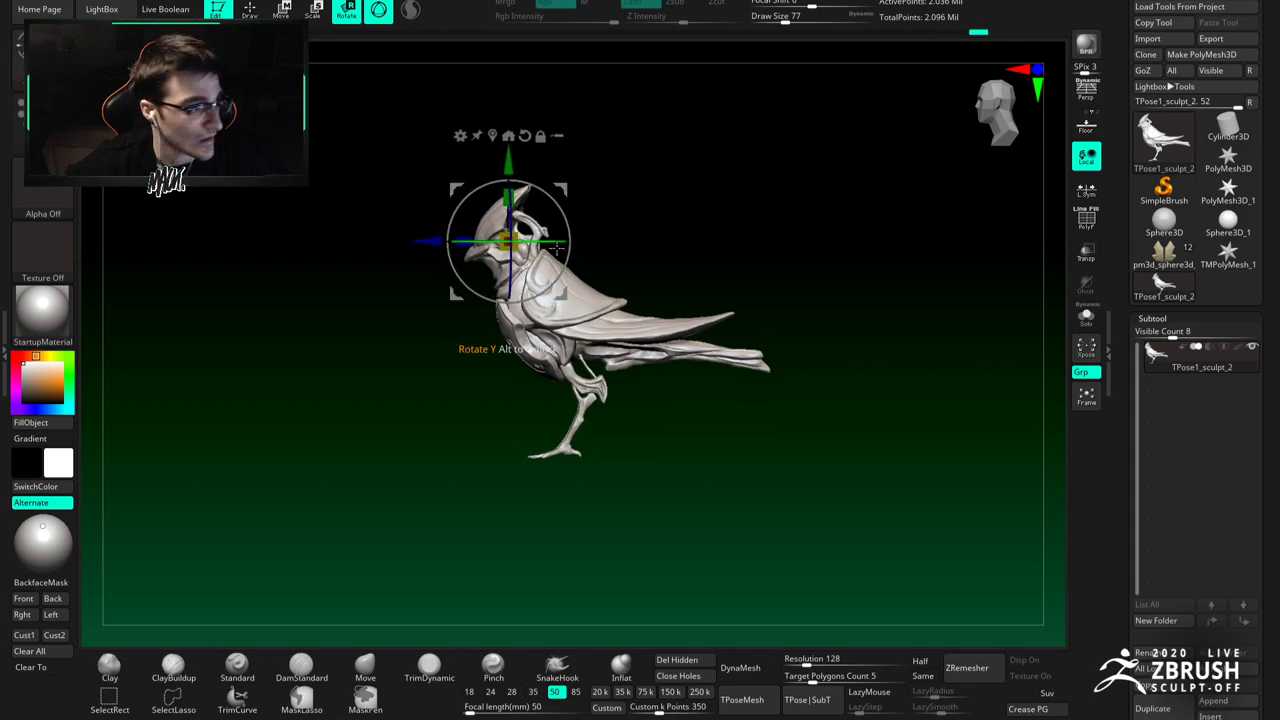
{"action": "left_click_drag", "start_coordinate": [568, 260], "coordinate": [607, 262]}
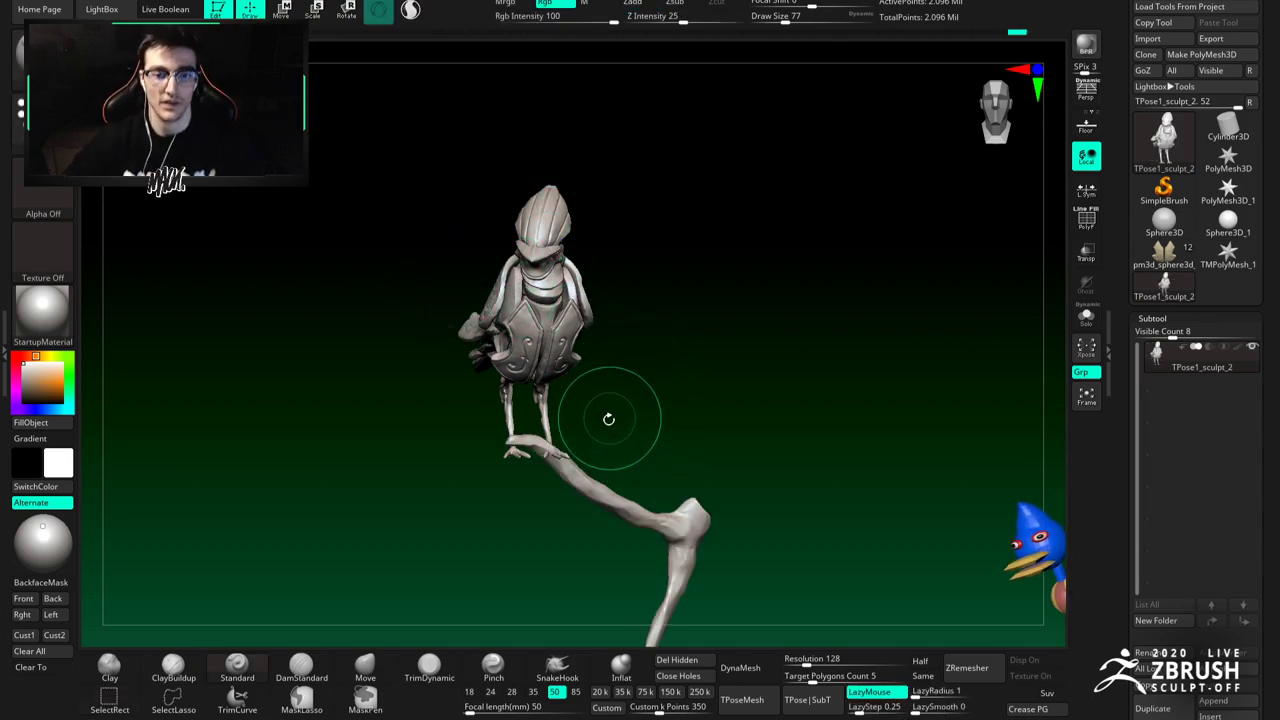
Step: Isolate the bird's legs and set the Move brush's draw size to 245
{"action": "left_click_drag", "start_coordinate": [609, 416], "coordinate": [595, 315], "text": "alt"}
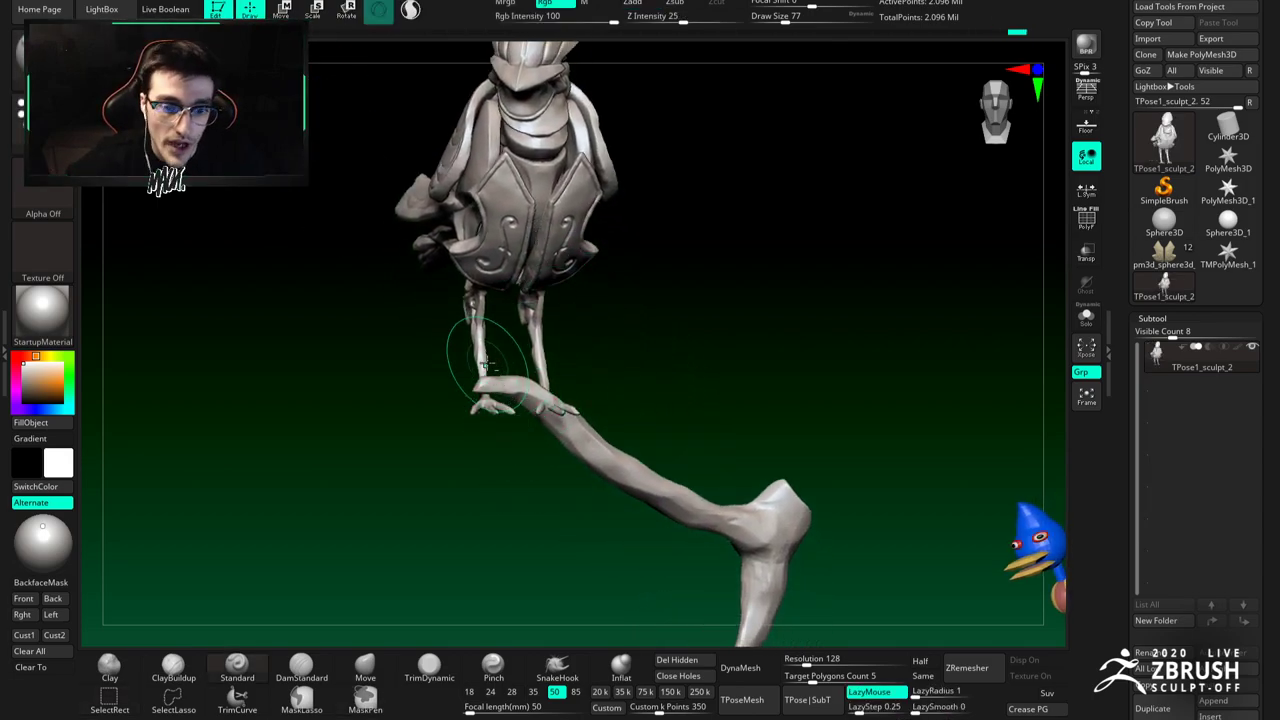
{"action": "mouse_move", "coordinate": [497, 325]}
{"action": "left_mouse_down", "text": "alt"}
{"action": "mouse_move", "coordinate": [512, 276]}
{"action": "mouse_move", "coordinate": [506, 354]}
{"action": "mouse_move", "coordinate": [546, 320]}
{"action": "mouse_move", "coordinate": [497, 346]}
{"action": "mouse_move", "coordinate": [505, 366]}
{"action": "mouse_move", "coordinate": [535, 340]}
{"action": "left_mouse_up", "text": "alt"}
{"action": "left_click", "coordinate": [365, 667]}
{"action": "right_click_drag", "start_coordinate": [535, 340], "coordinate": [610, 345]}
{"action": "left_click", "coordinate": [492, 338], "text": "ctrl+shift"}
{"action": "right_click", "coordinate": [491, 338]}
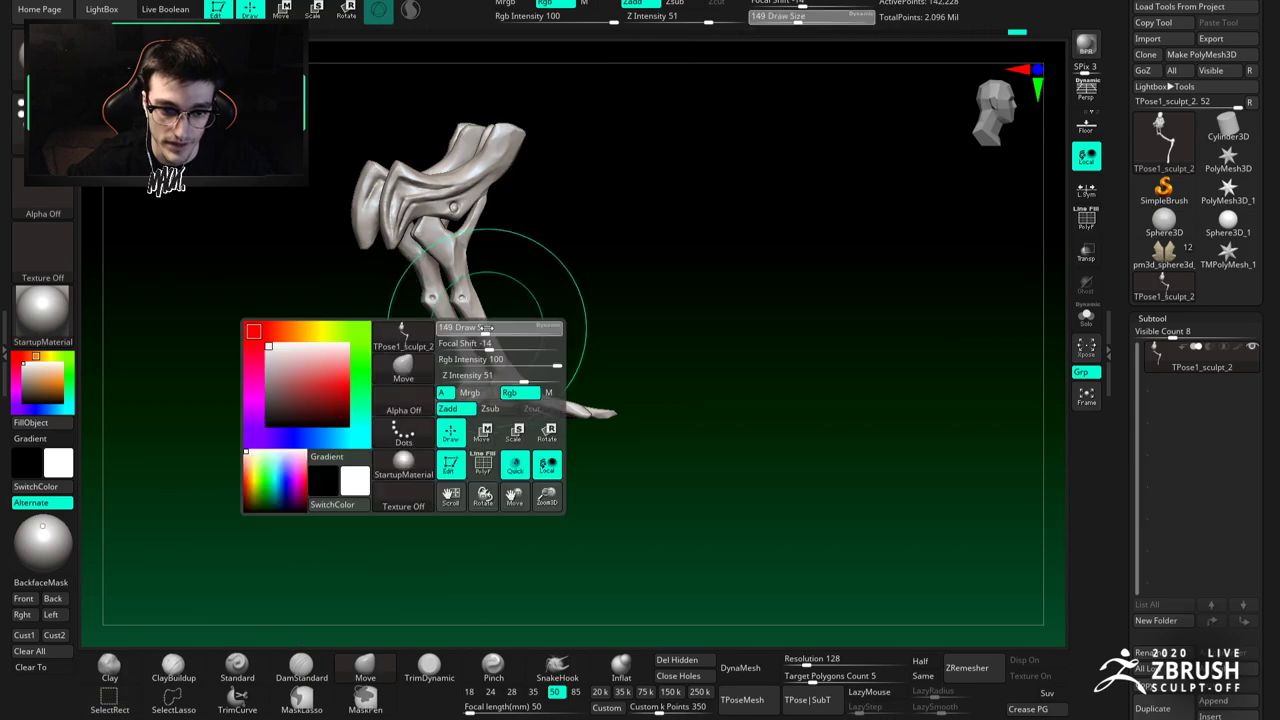
{"action": "left_click", "coordinate": [497, 345], "text": "ctrl+shift"}
{"action": "left_click_drag", "start_coordinate": [588, 339], "coordinate": [600, 349], "text": "ctrl+shift"}
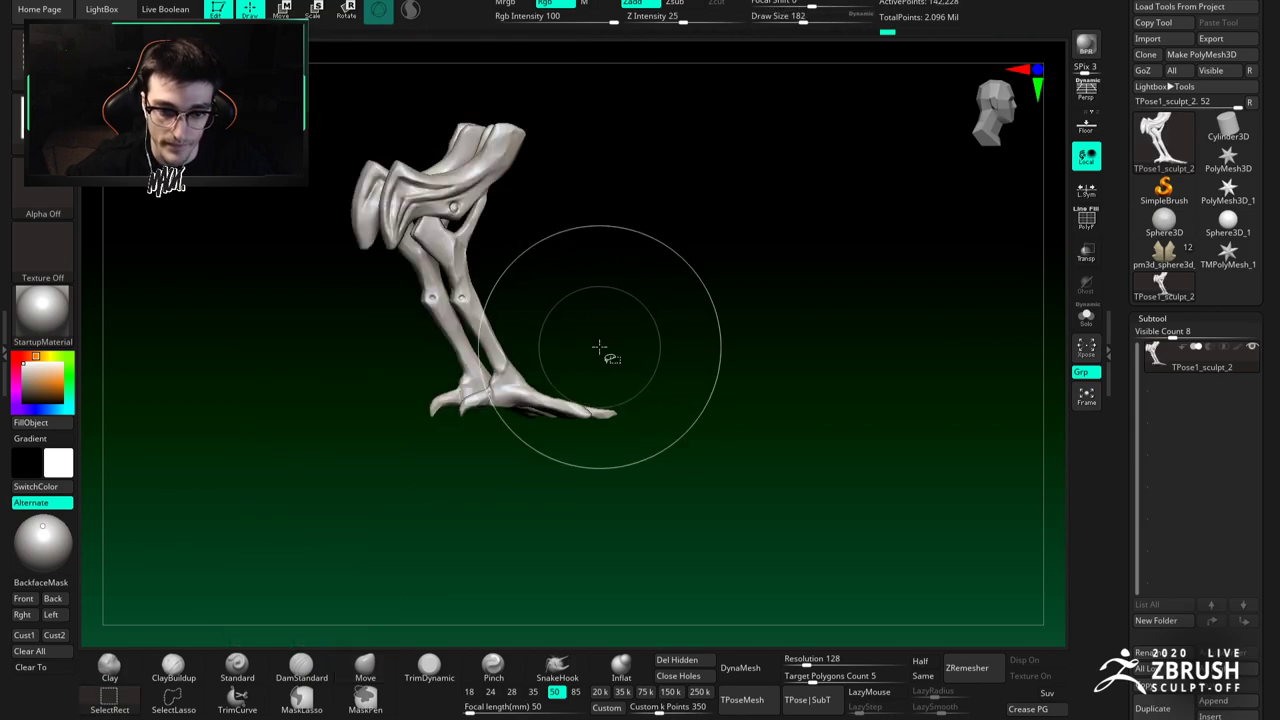
{"action": "key", "text": "space"}
{"action": "left_click_drag", "start_coordinate": [526, 391], "coordinate": [530, 391]}
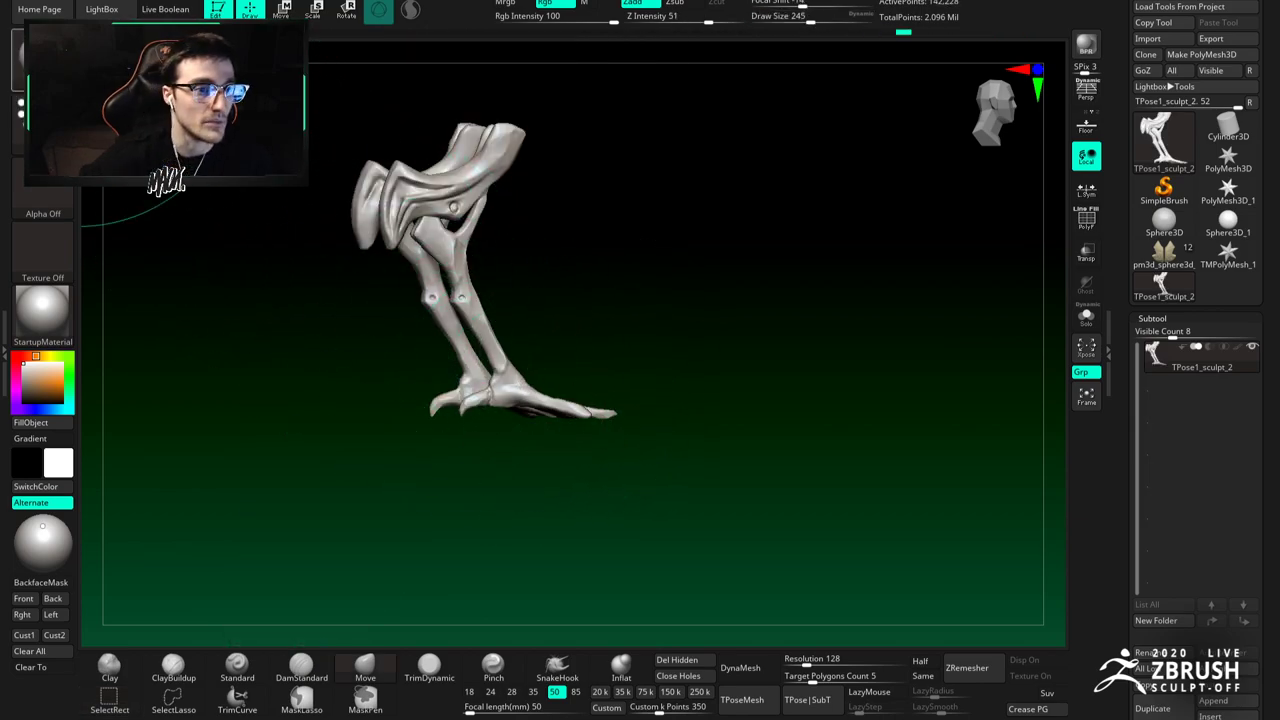
Step: Select the Move Topological brush for posing the legs
{"action": "key", "text": "b"}
{"action": "left_click", "coordinate": [42, 70]}
{"action": "left_click", "coordinate": [42, 70]}
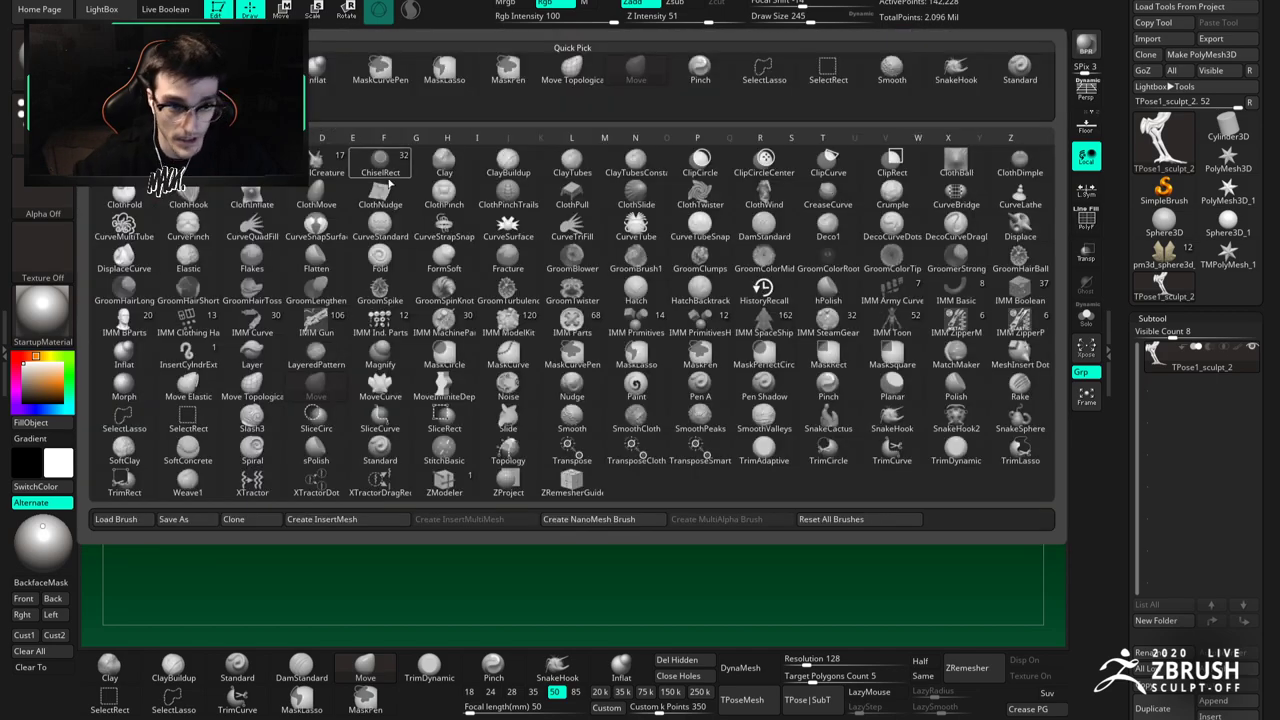
{"action": "key", "text": "b"}
{"action": "key", "text": "m"}
{"action": "key", "text": "v"}
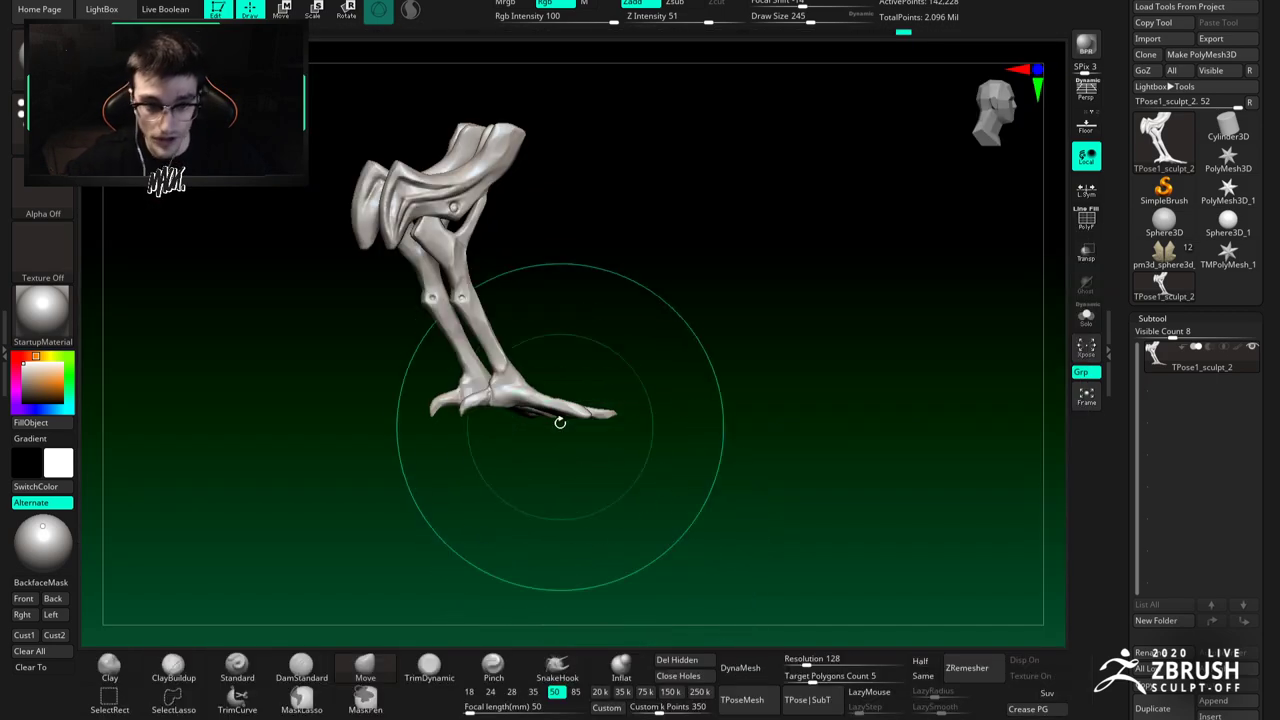
{"action": "key", "text": "b"}
{"action": "key", "text": "m"}
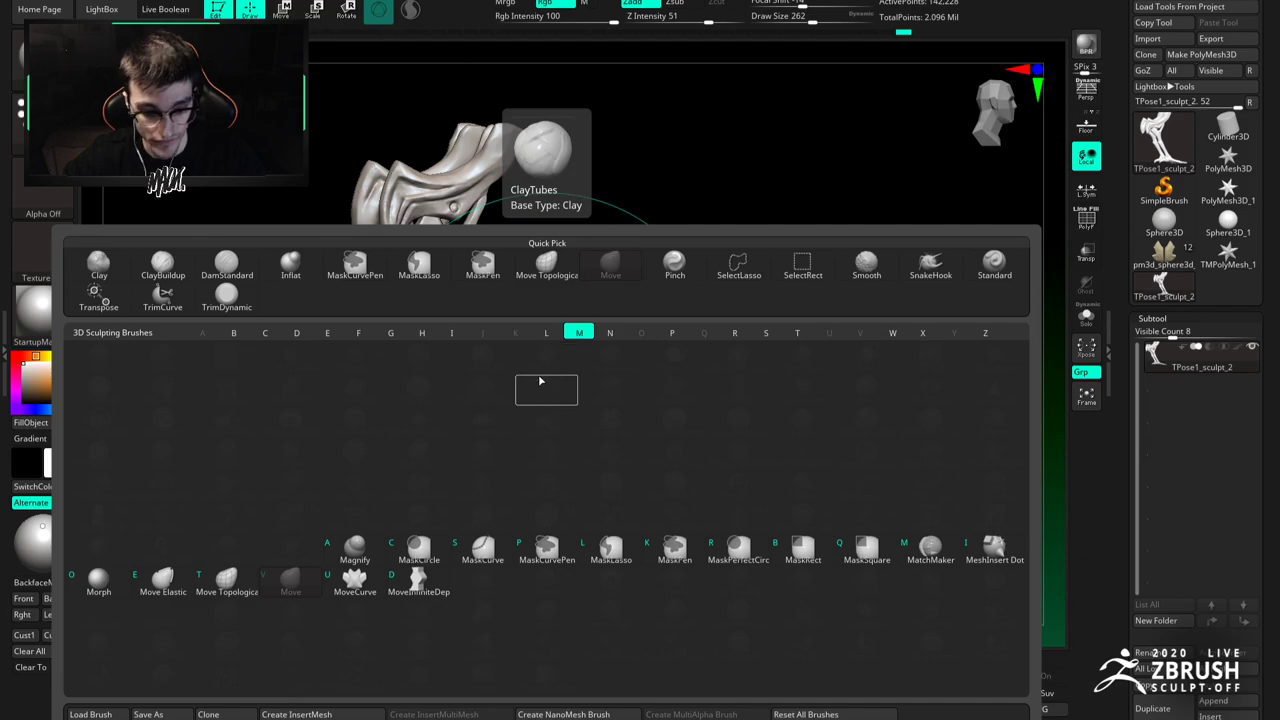
{"action": "left_click", "coordinate": [237, 580]}
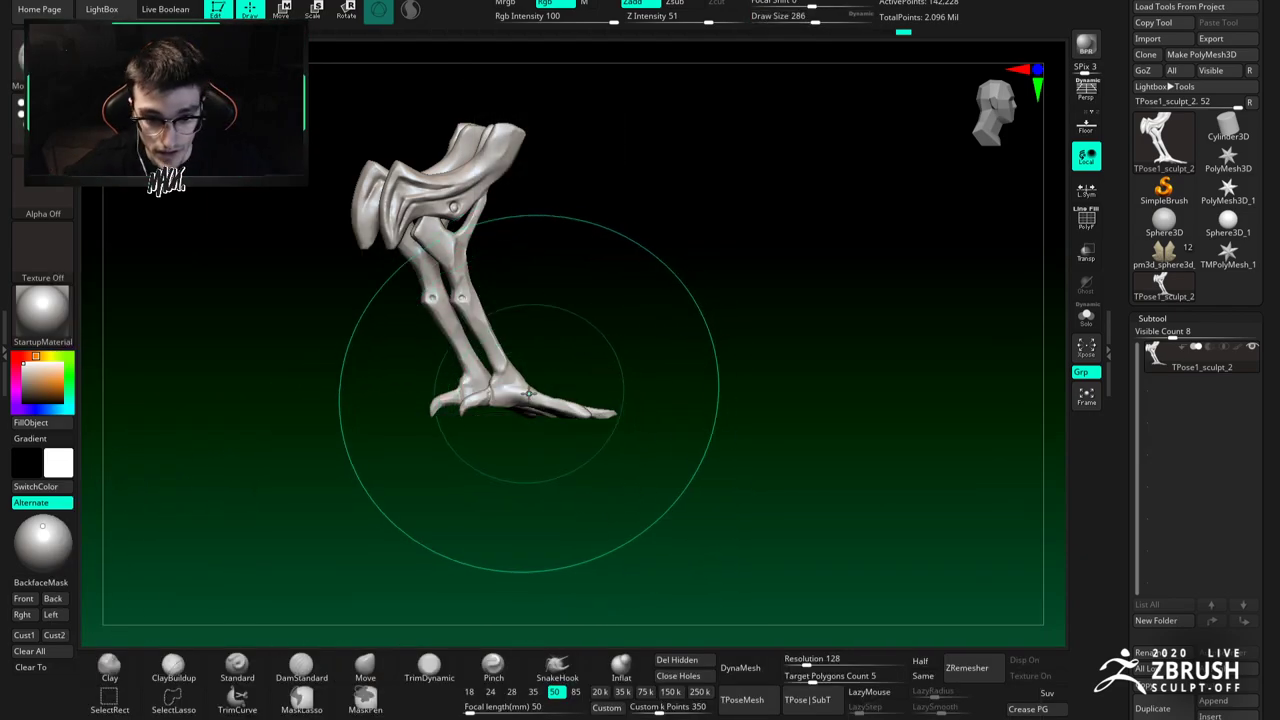
Step: Show the whole bird and branch again, and set the Move Topological brush's draw size to 299
{"action": "key", "text": "bracketleft"}
{"action": "key", "text": "bracketleft"}
{"action": "key", "text": "bracketleft"}
{"action": "right_click_drag", "start_coordinate": [540, 391], "coordinate": [538, 395]}
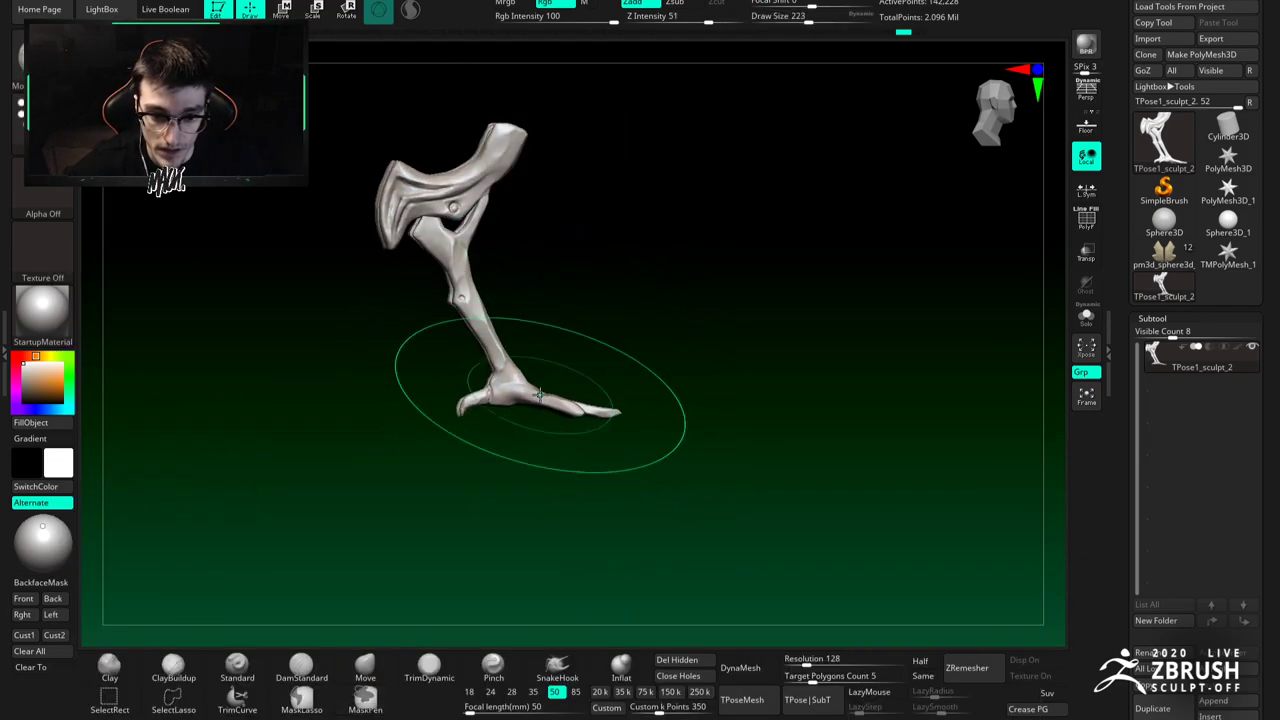
{"action": "right_click_drag", "start_coordinate": [671, 373], "coordinate": [686, 366]}
{"action": "left_click", "coordinate": [634, 337], "text": "ctrl+shift"}
{"action": "mouse_move", "coordinate": [579, 345]}
{"action": "right_mouse_down", "text": "alt"}
{"action": "mouse_move", "coordinate": [560, 286]}
{"action": "mouse_move", "coordinate": [524, 325]}
{"action": "right_mouse_up", "text": "alt"}
{"action": "key", "text": "space"}
{"action": "left_click_drag", "start_coordinate": [524, 325], "coordinate": [531, 325]}
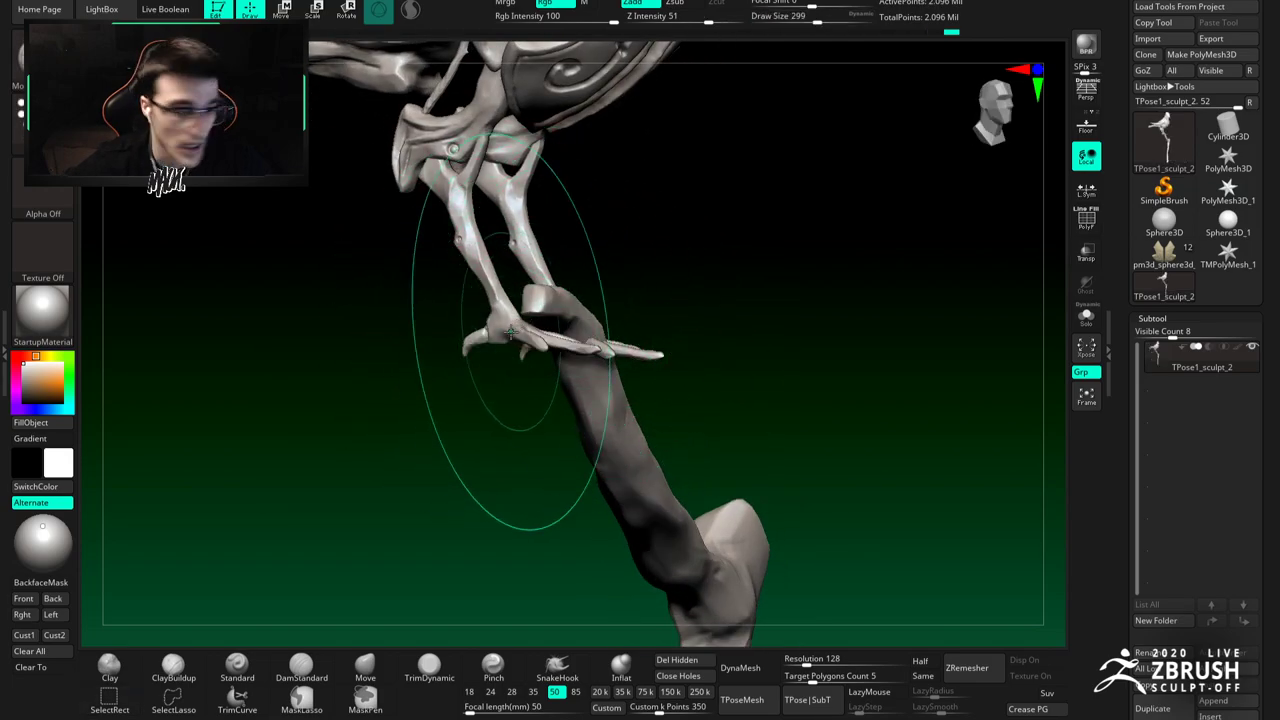
Step: Pull the foot at the branch's end up onto the wood with Move Topological, adjusting the draw size between 408 and 192
{"action": "right_click_drag", "start_coordinate": [511, 317], "coordinate": [503, 322]}
{"action": "key", "text": "space"}
{"action": "left_click_drag", "start_coordinate": [503, 322], "coordinate": [513, 322]}
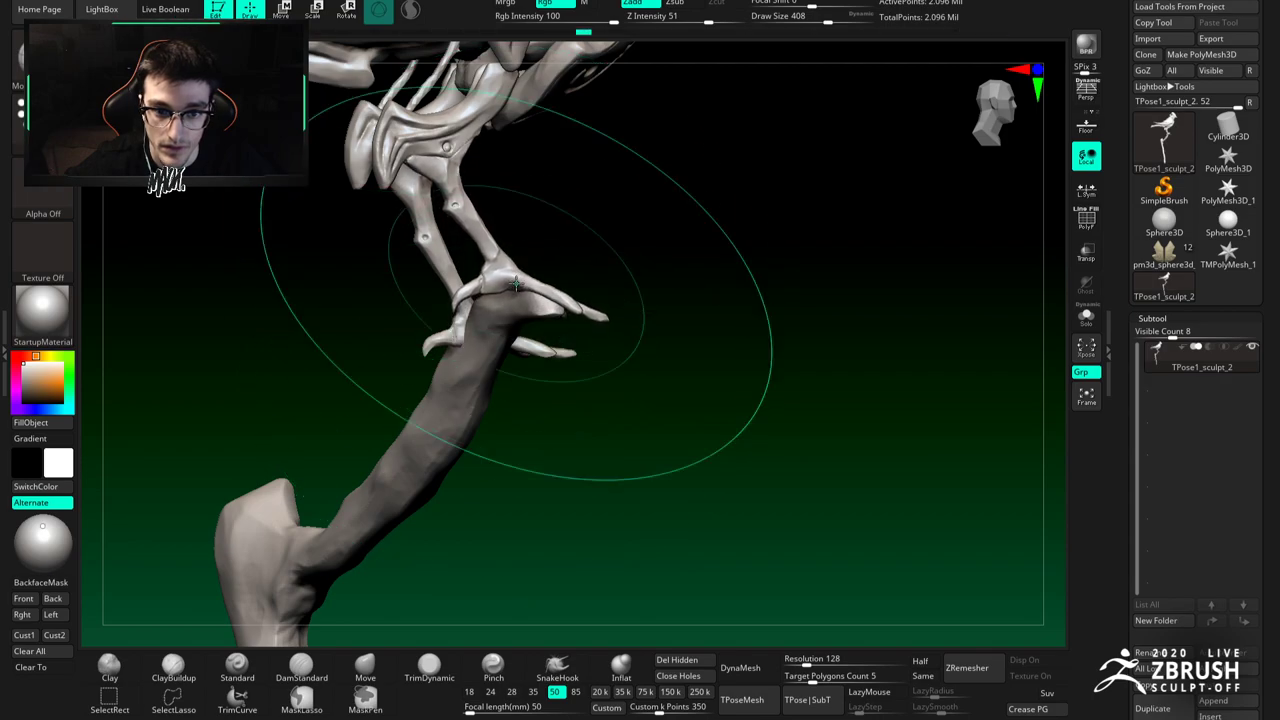
{"action": "right_click_drag", "start_coordinate": [515, 290], "coordinate": [466, 286]}
{"action": "key", "text": "space"}
{"action": "key", "text": "space"}
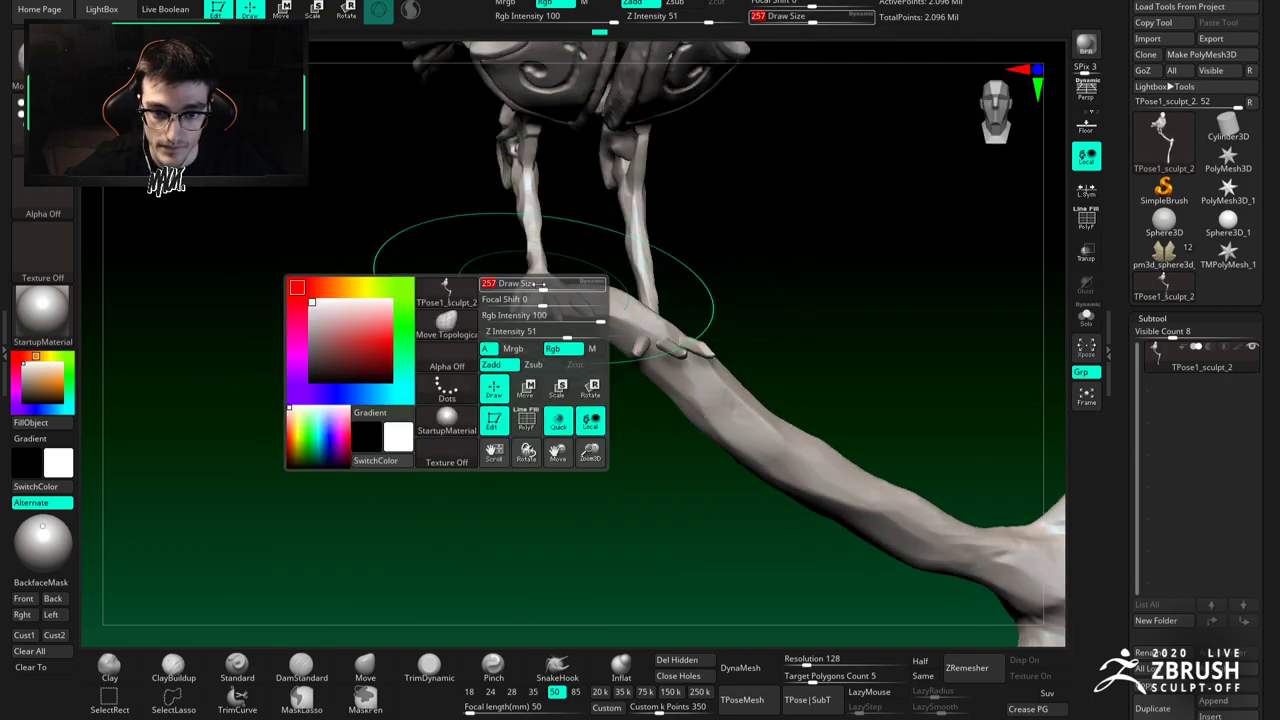
{"action": "right_click_drag", "start_coordinate": [555, 287], "coordinate": [530, 290]}
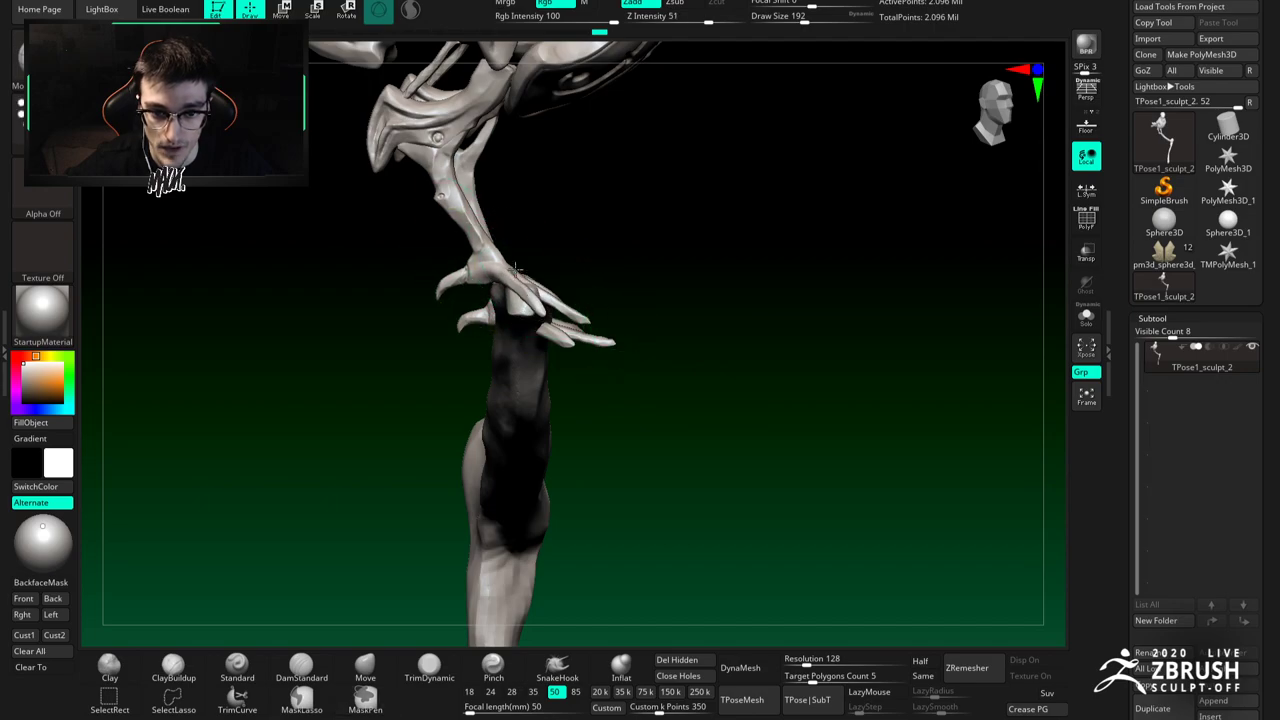
Step: Adjust how both feet sit on the branch with Move Topological, using draw sizes of 331 and 274
{"action": "mouse_move", "coordinate": [538, 275]}
{"action": "right_mouse_down", "text": "alt"}
{"action": "mouse_move", "coordinate": [543, 315]}
{"action": "mouse_move", "coordinate": [590, 318]}
{"action": "mouse_move", "coordinate": [459, 254]}
{"action": "mouse_move", "coordinate": [423, 257]}
{"action": "mouse_move", "coordinate": [470, 226]}
{"action": "mouse_move", "coordinate": [467, 210]}
{"action": "mouse_move", "coordinate": [463, 237]}
{"action": "mouse_move", "coordinate": [544, 298]}
{"action": "mouse_move", "coordinate": [525, 283]}
{"action": "right_mouse_up", "text": "alt"}
{"action": "key", "text": "space"}
{"action": "key", "text": "b"}
{"action": "key", "text": "m"}
{"action": "key", "text": "t"}
{"action": "key", "text": "space"}
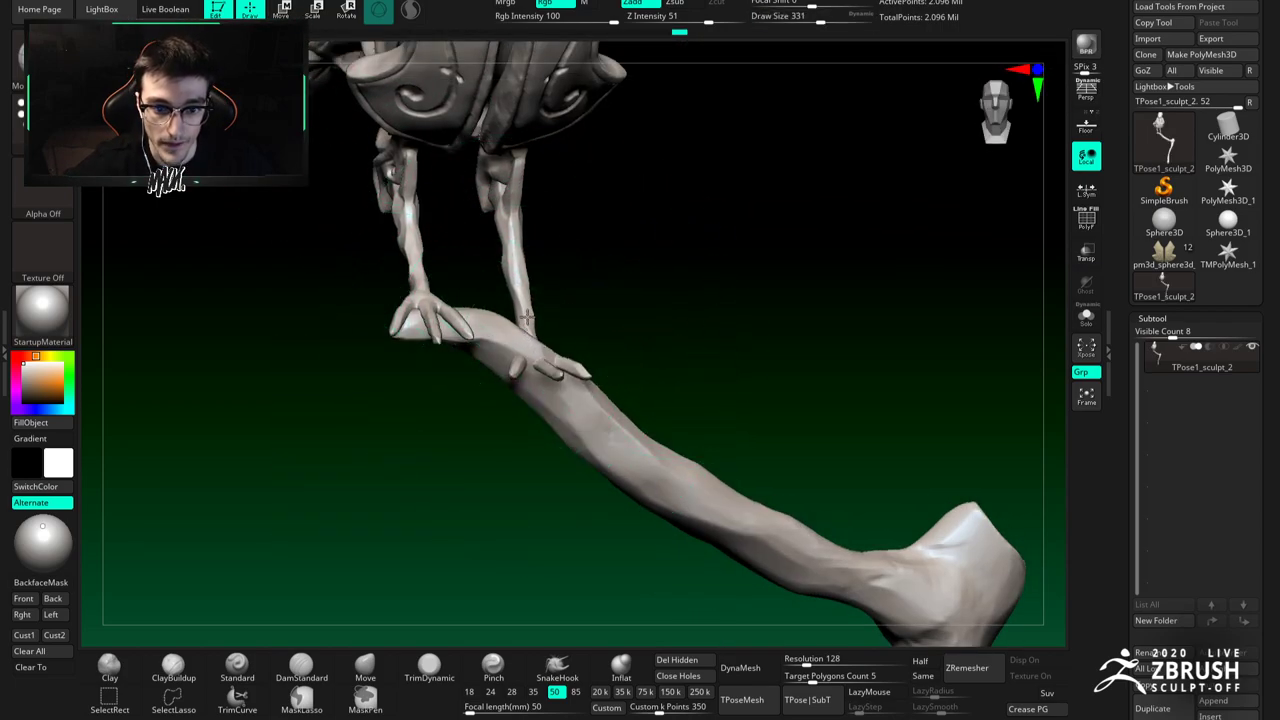
{"action": "left_click_drag", "start_coordinate": [530, 315], "coordinate": [531, 319]}
{"action": "key", "text": "bracketleft"}
{"action": "mouse_move", "coordinate": [531, 314]}
{"action": "right_mouse_down"}
{"action": "mouse_move", "coordinate": [450, 322]}
{"action": "mouse_move", "coordinate": [468, 322]}
{"action": "right_mouse_up"}
{"action": "key", "text": "bracketleft"}
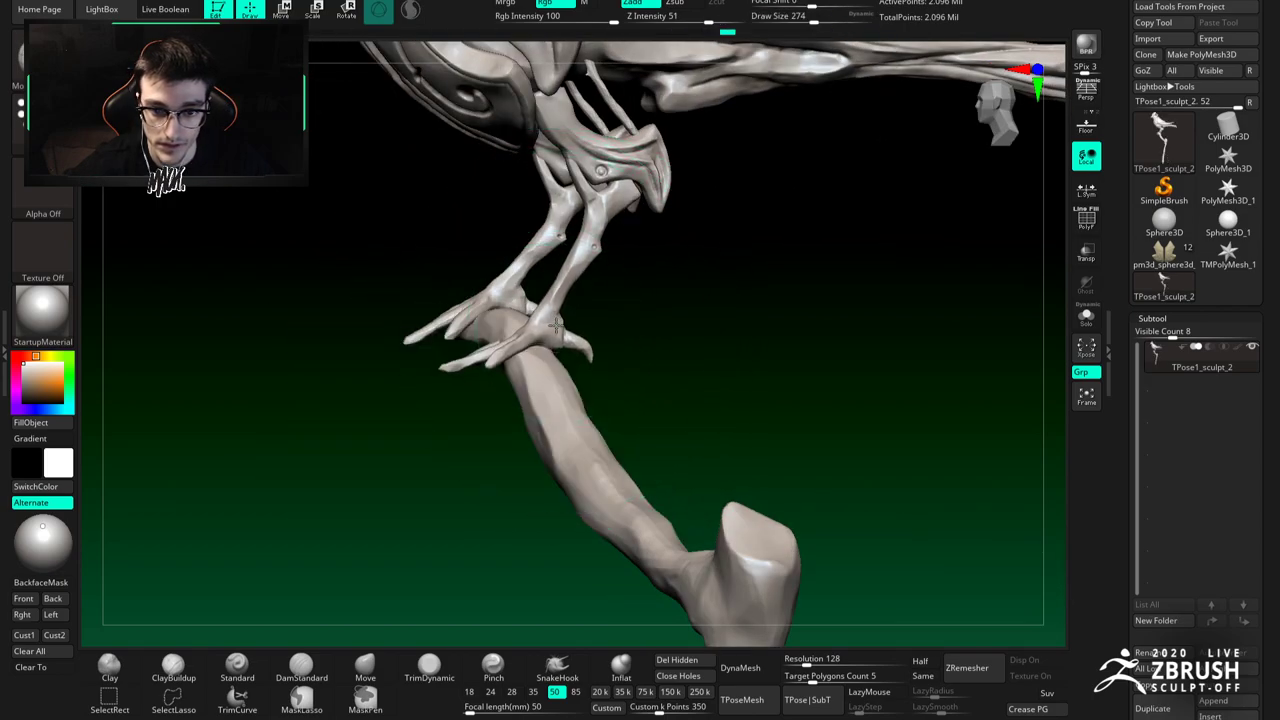
{"action": "key", "text": "space"}
{"action": "left_click_drag", "start_coordinate": [554, 322], "coordinate": [538, 322]}
{"action": "mouse_move", "coordinate": [482, 326]}
{"action": "right_mouse_down"}
{"action": "mouse_move", "coordinate": [542, 338]}
{"action": "mouse_move", "coordinate": [534, 360]}
{"action": "mouse_move", "coordinate": [535, 329]}
{"action": "mouse_move", "coordinate": [541, 376]}
{"action": "mouse_move", "coordinate": [535, 325]}
{"action": "right_mouse_up"}
Step: Switch to the Rotate transpose line instead of the gizmo, and choose MaskLasso as the masking brush
{"action": "left_click", "coordinate": [350, 15]}
{"action": "mouse_move", "coordinate": [440, 328]}
{"action": "right_mouse_down"}
{"action": "mouse_move", "coordinate": [518, 333]}
{"action": "mouse_move", "coordinate": [463, 326]}
{"action": "mouse_move", "coordinate": [477, 305]}
{"action": "right_mouse_up"}
{"action": "left_click", "coordinate": [378, 10]}
{"action": "right_click_drag", "start_coordinate": [521, 423], "coordinate": [464, 221]}
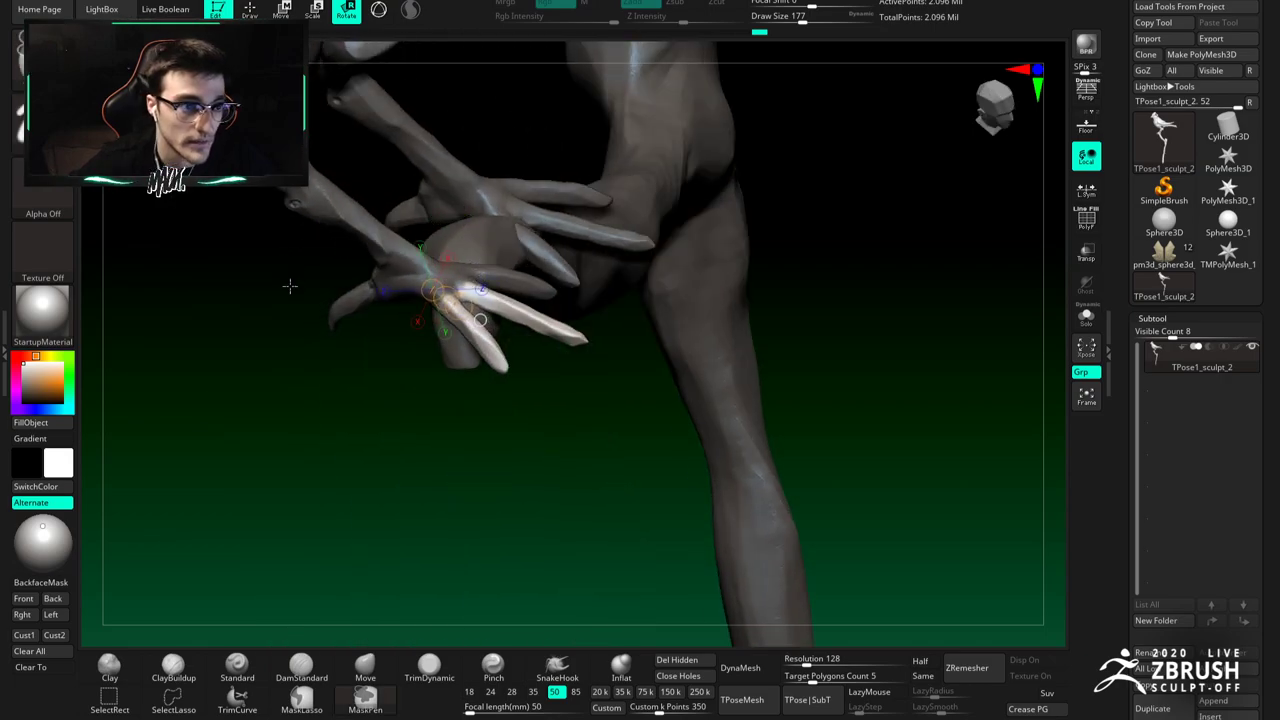
{"action": "left_click", "coordinate": [40, 62], "text": "ctrl"}
{"action": "left_click", "coordinate": [328, 132], "text": "ctrl"}
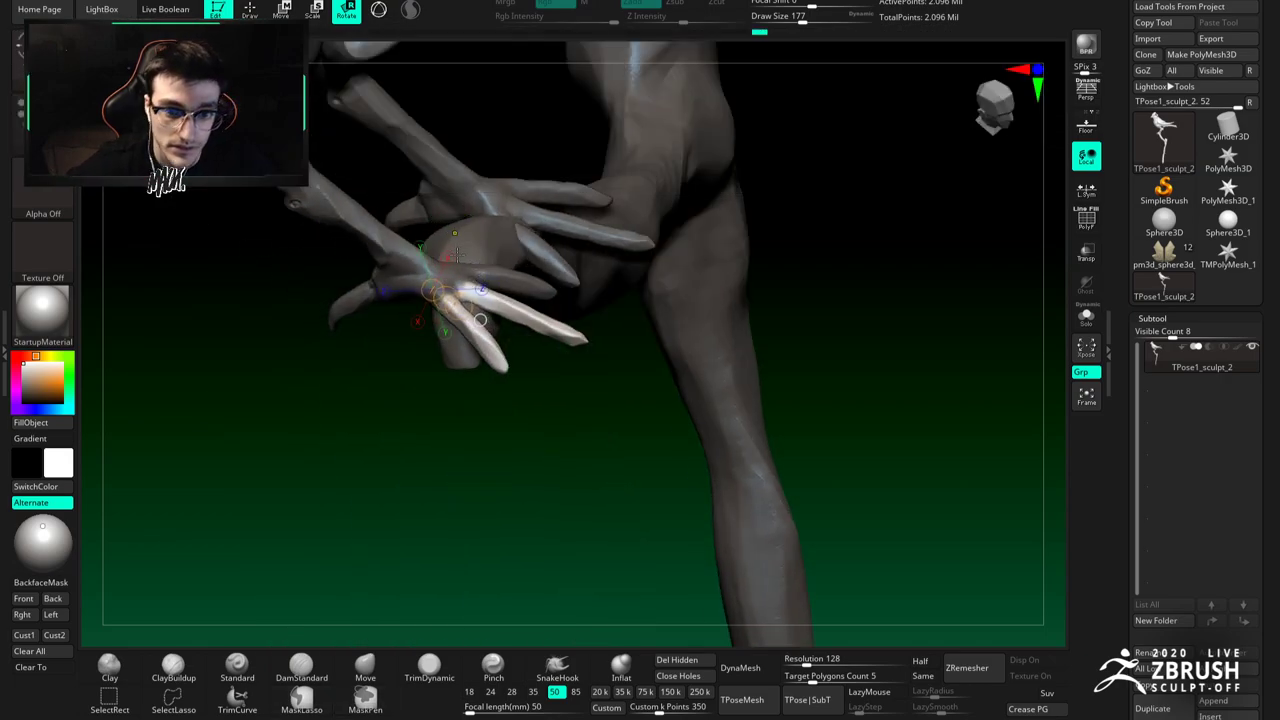
Step: Mask the model except for the outer front toe of the foot at the branch's end
{"action": "left_click", "coordinate": [464, 295], "text": "alt"}
{"action": "left_click", "coordinate": [438, 298], "text": "alt"}
{"action": "left_click_drag", "start_coordinate": [474, 414], "coordinate": [544, 384]}
{"action": "left_click_drag", "start_coordinate": [457, 330], "coordinate": [427, 311], "text": "ctrl"}
{"action": "left_click", "coordinate": [410, 340], "text": "alt"}
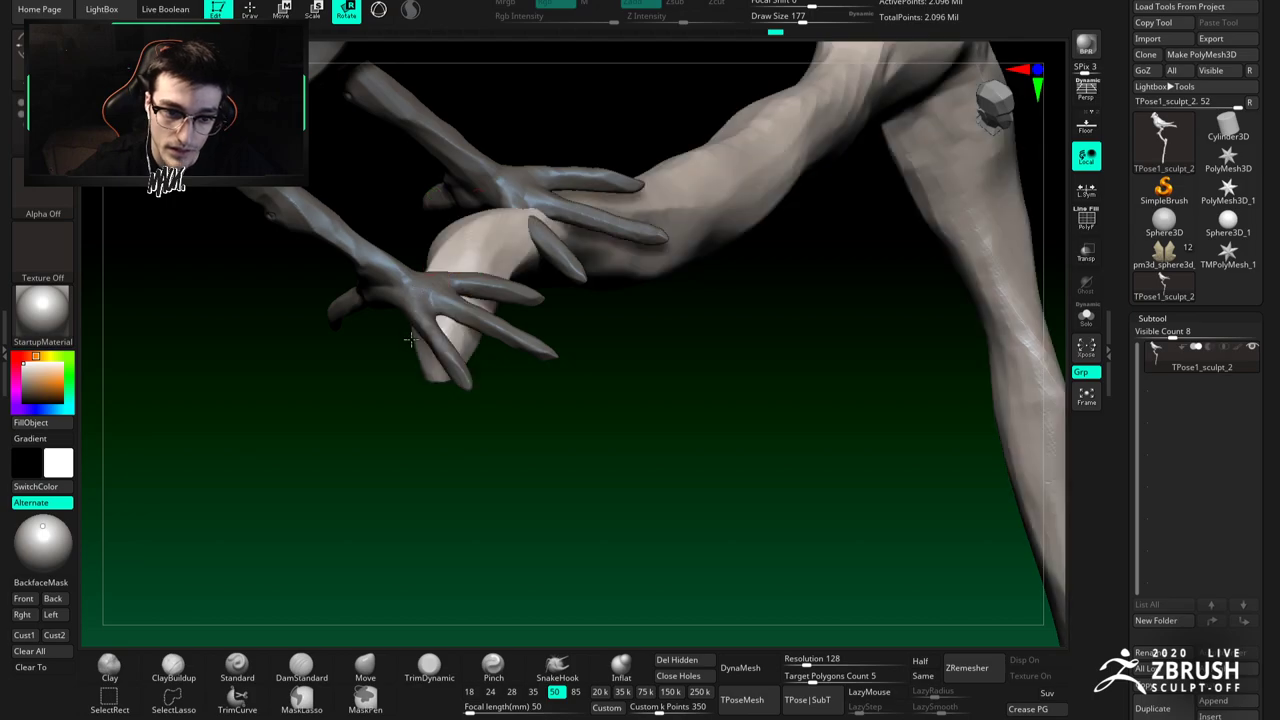
{"action": "left_click", "coordinate": [410, 356], "text": "alt"}
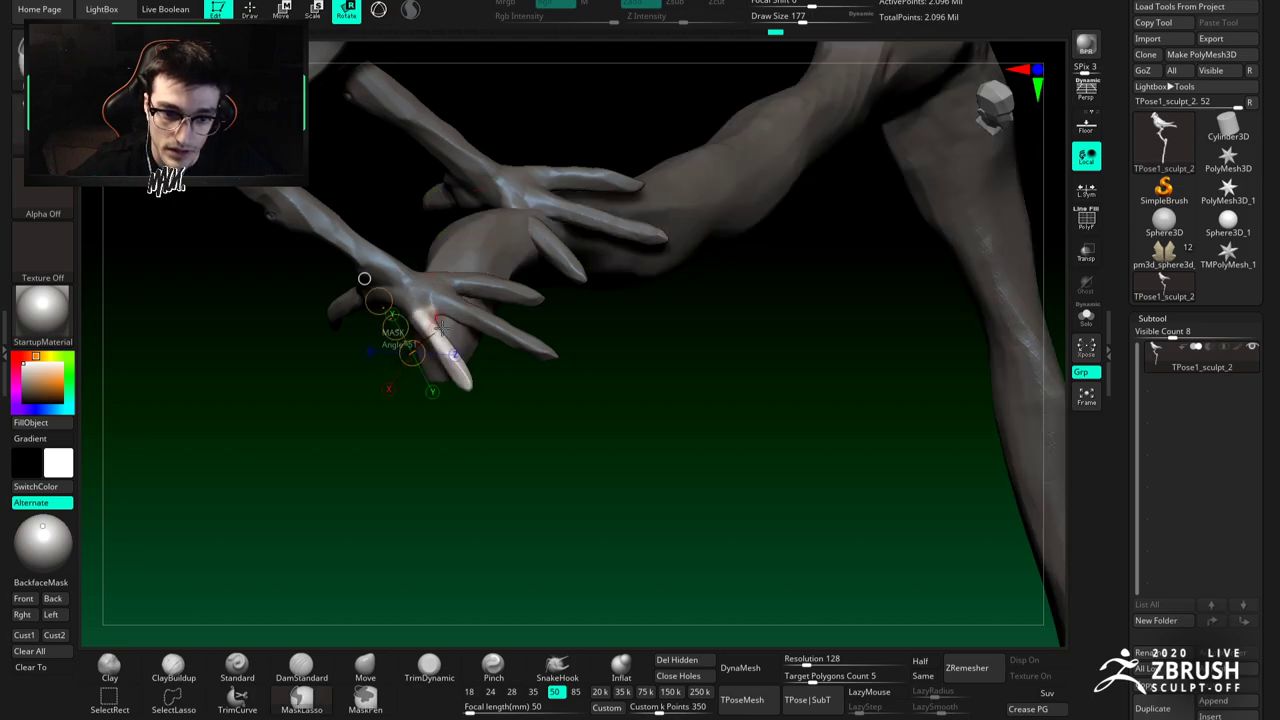
Step: Bend the unmasked outer toe down around the branch's end with the Rotate transpose line
{"action": "left_click_drag", "start_coordinate": [560, 330], "coordinate": [575, 297]}
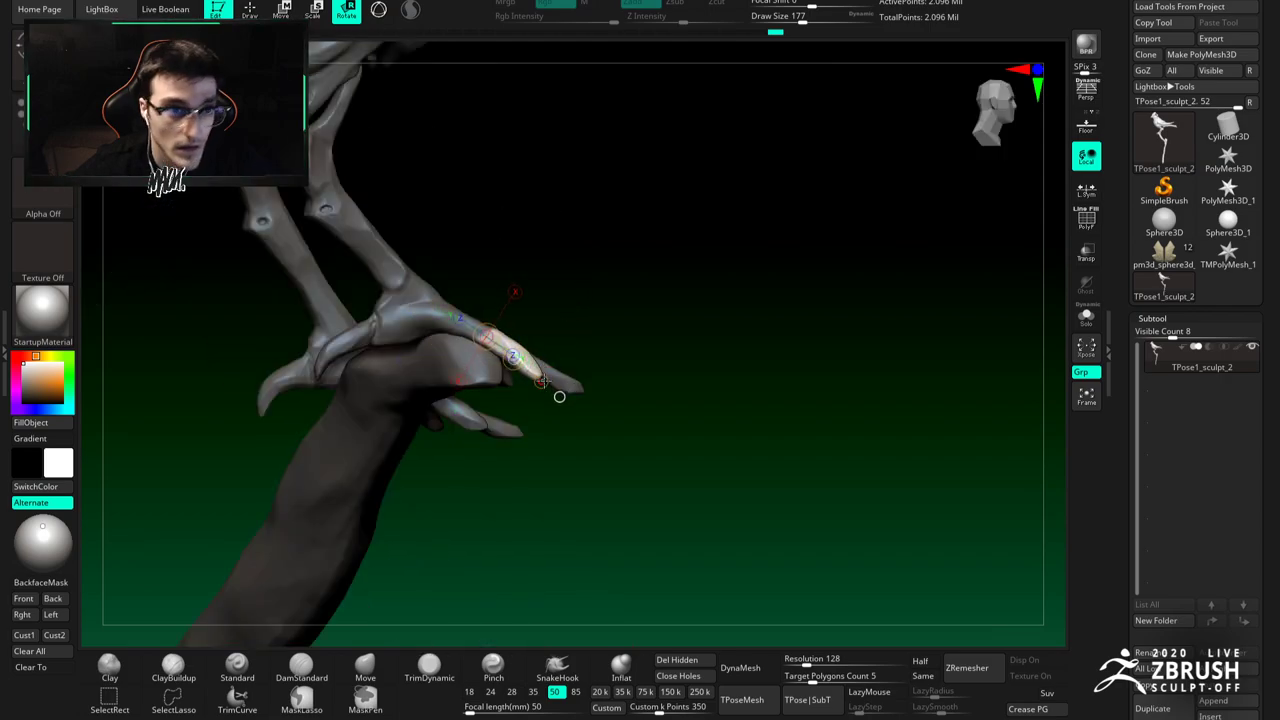
{"action": "left_click_drag", "start_coordinate": [532, 444], "coordinate": [502, 335]}
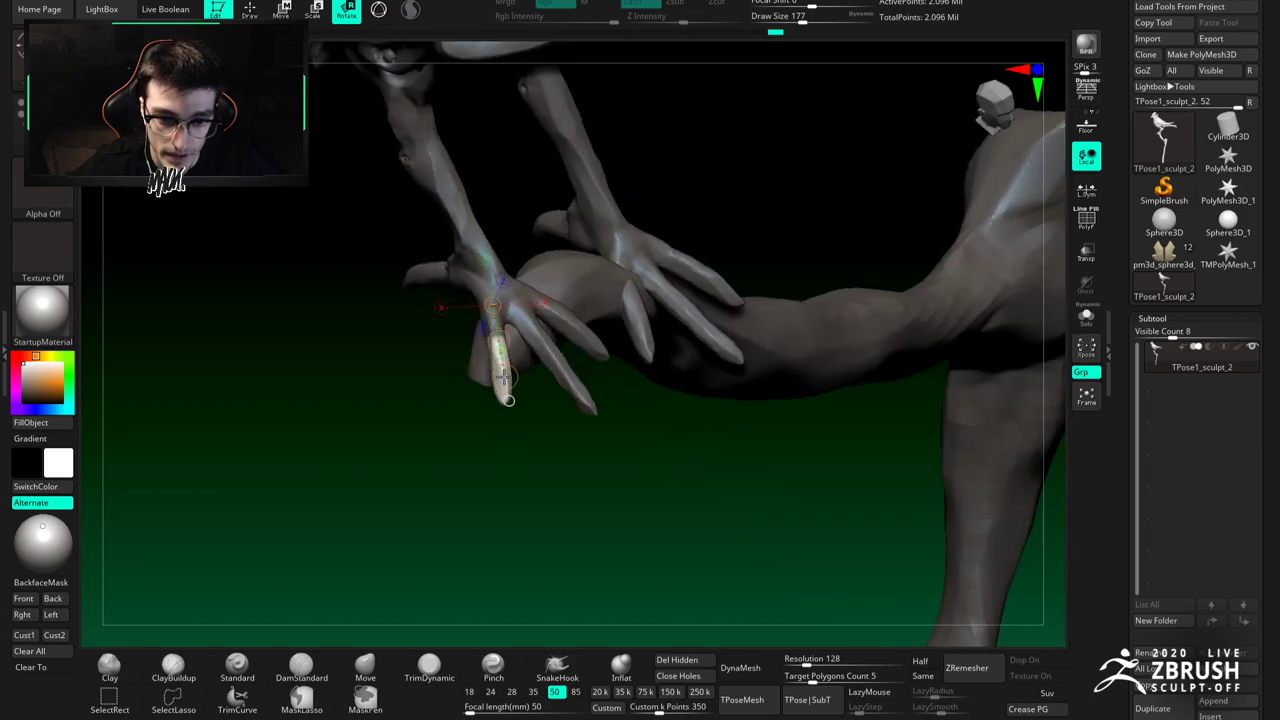
{"action": "left_click_drag", "start_coordinate": [477, 363], "coordinate": [537, 378]}
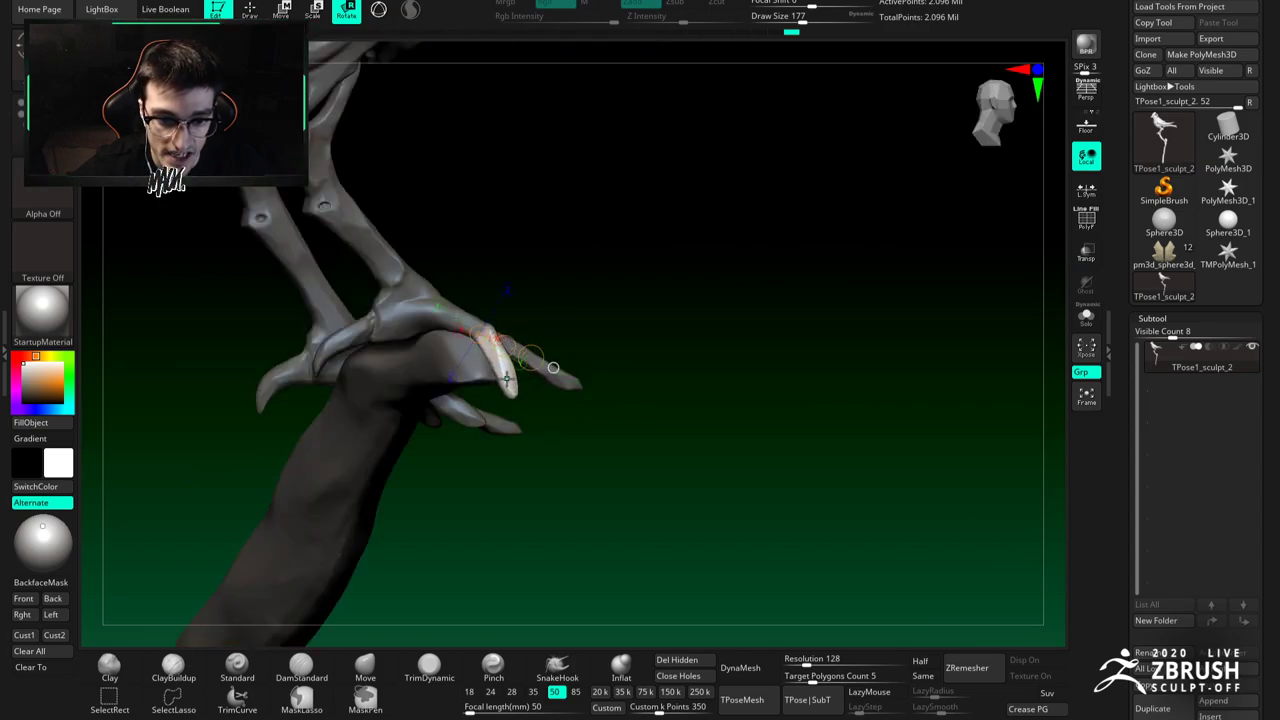
Step: Limit the unmasked area to the outer toe's front part and curl it against the branch with the Rotate transpose line
{"action": "left_click_drag", "start_coordinate": [471, 368], "coordinate": [553, 334], "text": "ctrl"}
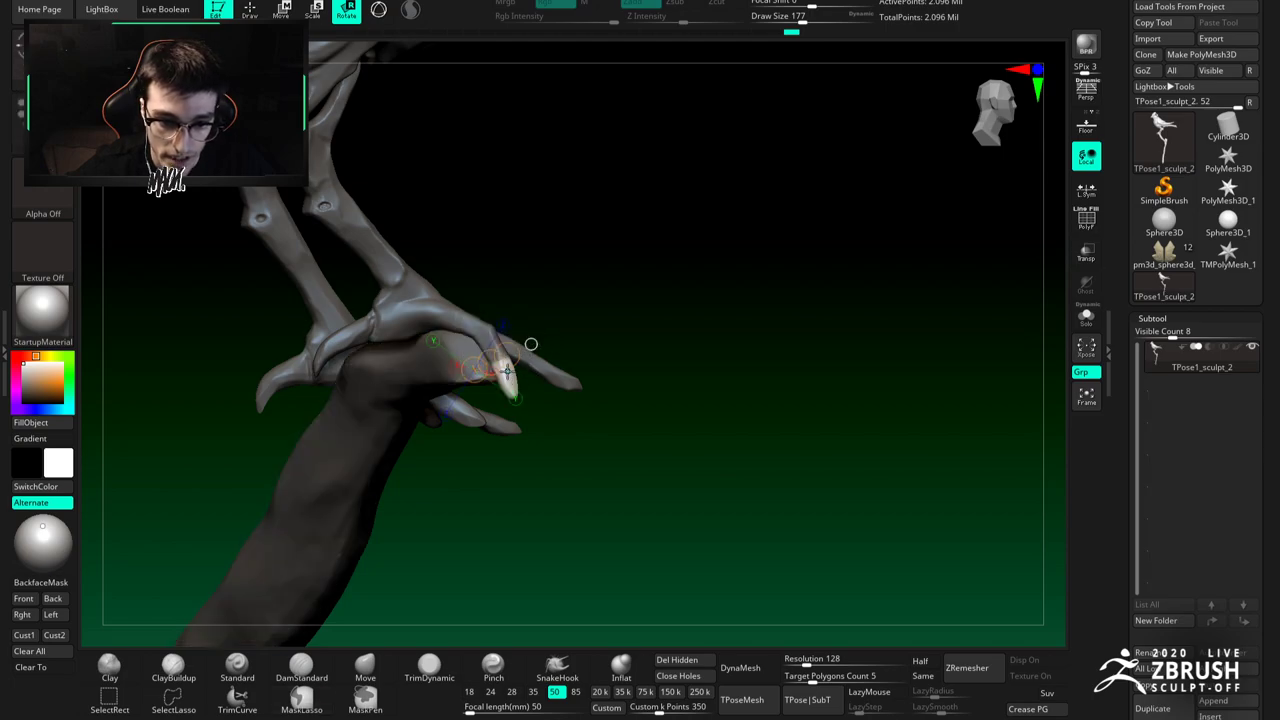
{"action": "left_click_drag", "start_coordinate": [490, 388], "coordinate": [516, 368]}
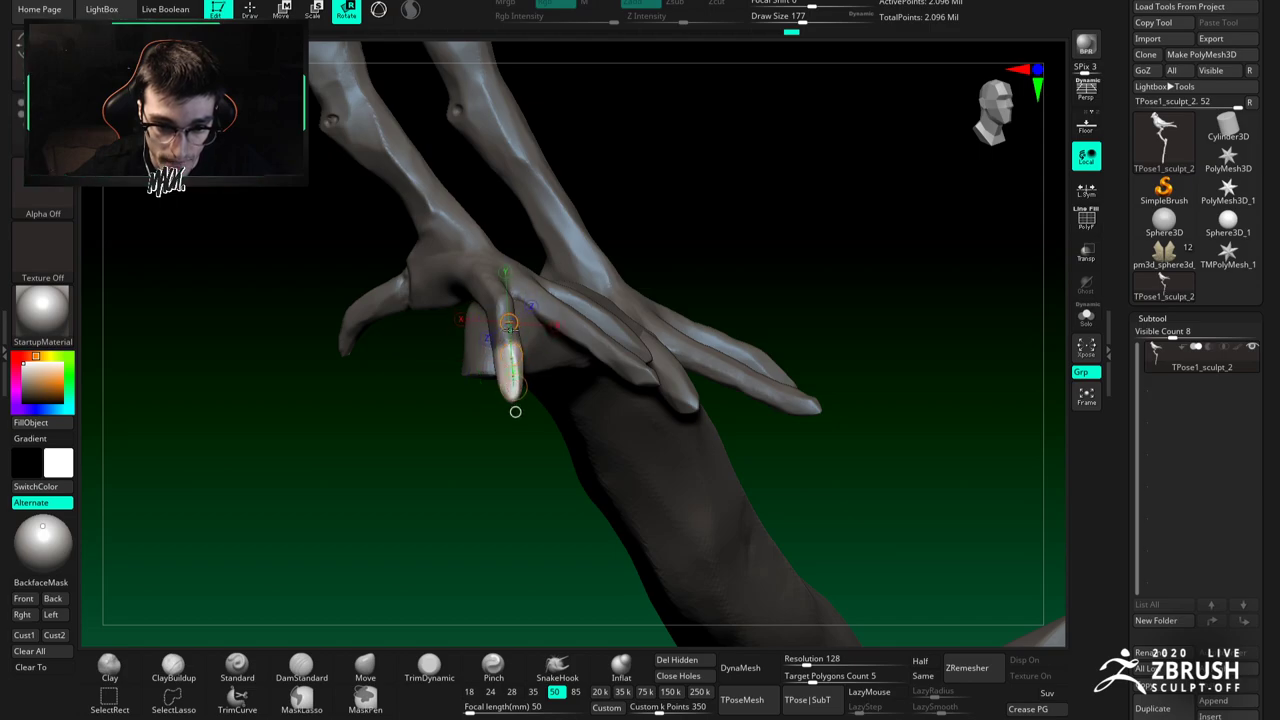
{"action": "right_click_drag", "start_coordinate": [530, 359], "coordinate": [588, 380]}
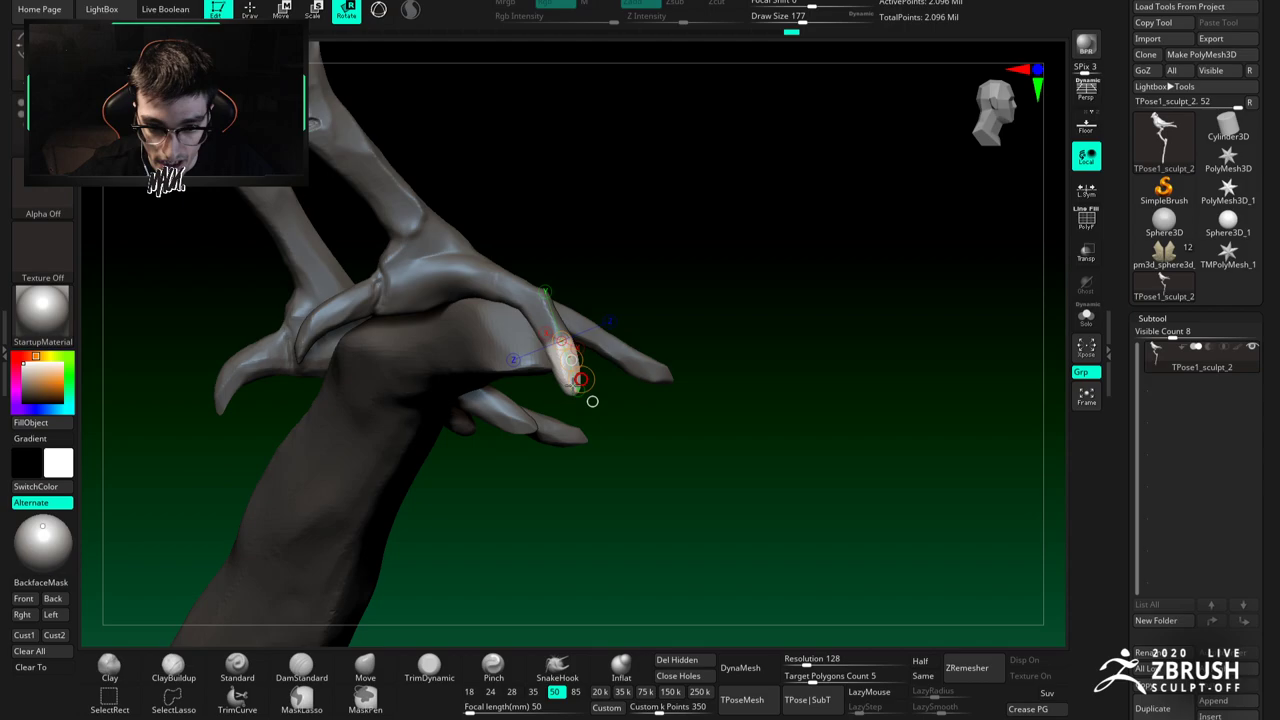
{"action": "left_click_drag", "start_coordinate": [550, 405], "coordinate": [575, 420]}
{"action": "right_click_drag", "start_coordinate": [575, 420], "coordinate": [551, 439], "text": "ctrl"}
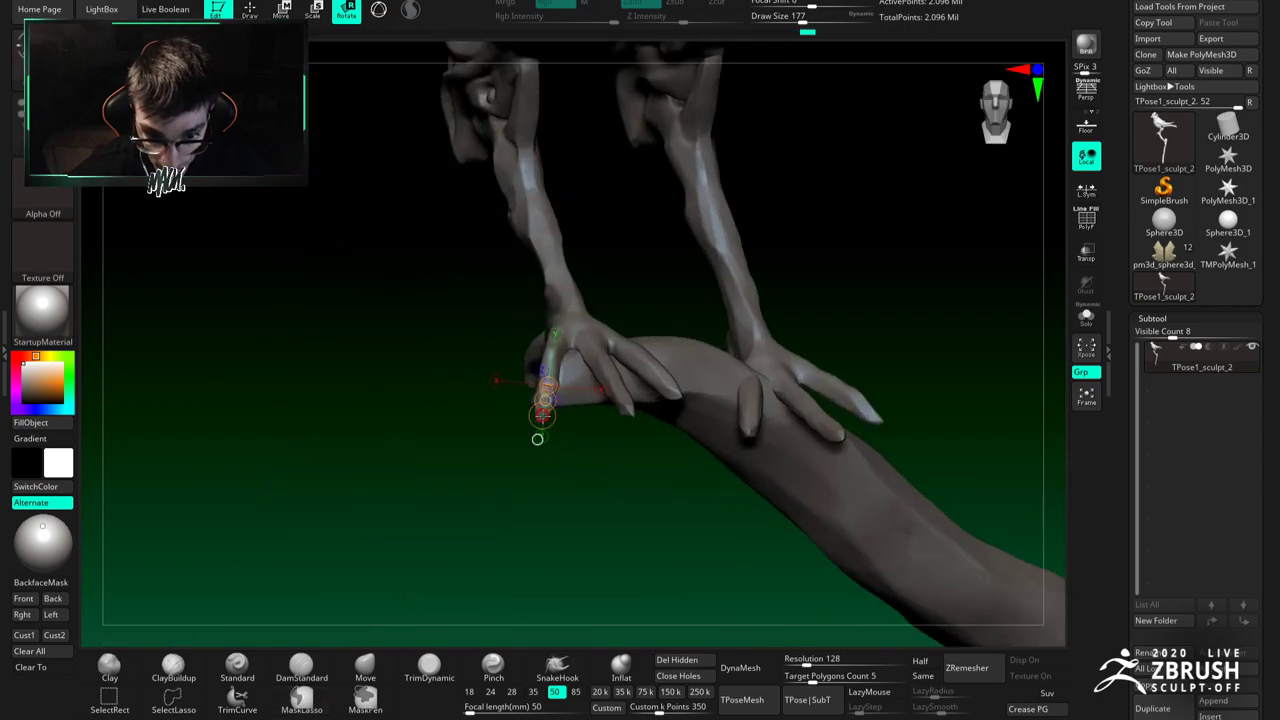
{"action": "left_click_drag", "start_coordinate": [594, 448], "coordinate": [614, 450]}
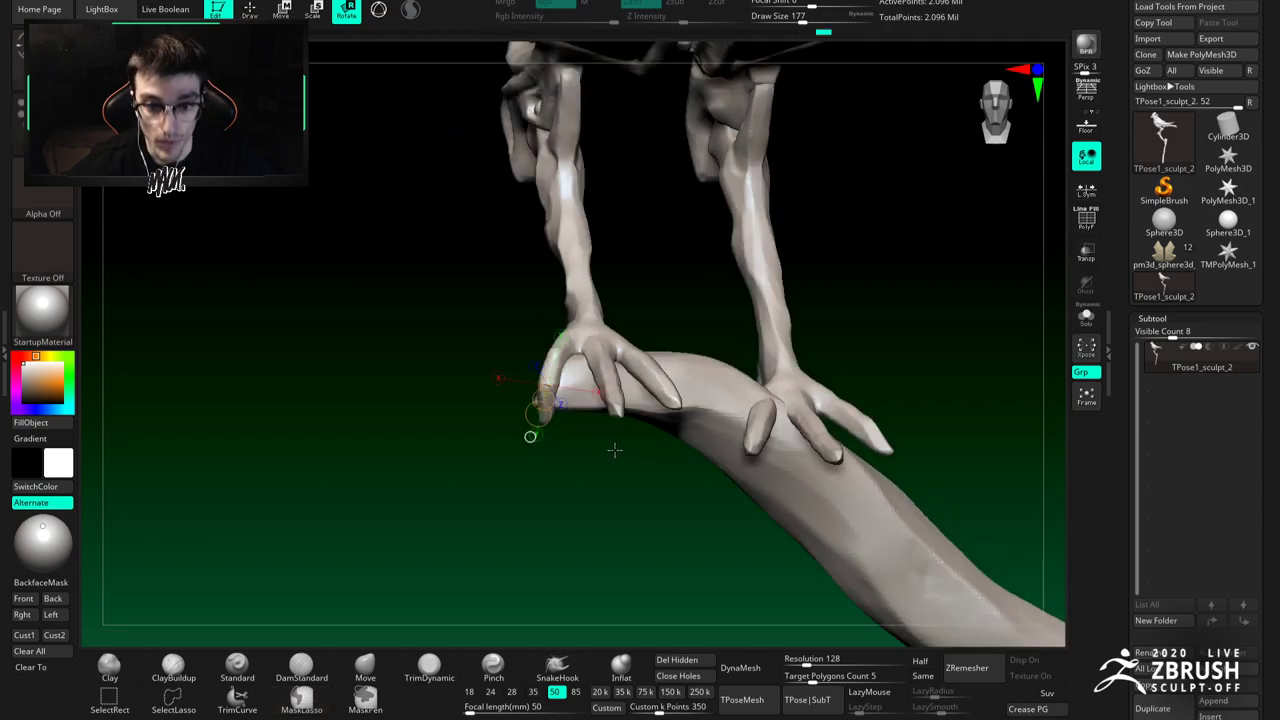
Step: Mask the model except for the front part of the middle toe on the foot at the branch's end
{"action": "right_click_drag", "start_coordinate": [612, 350], "coordinate": [585, 313]}
{"action": "left_click_drag", "start_coordinate": [509, 410], "coordinate": [500, 473]}
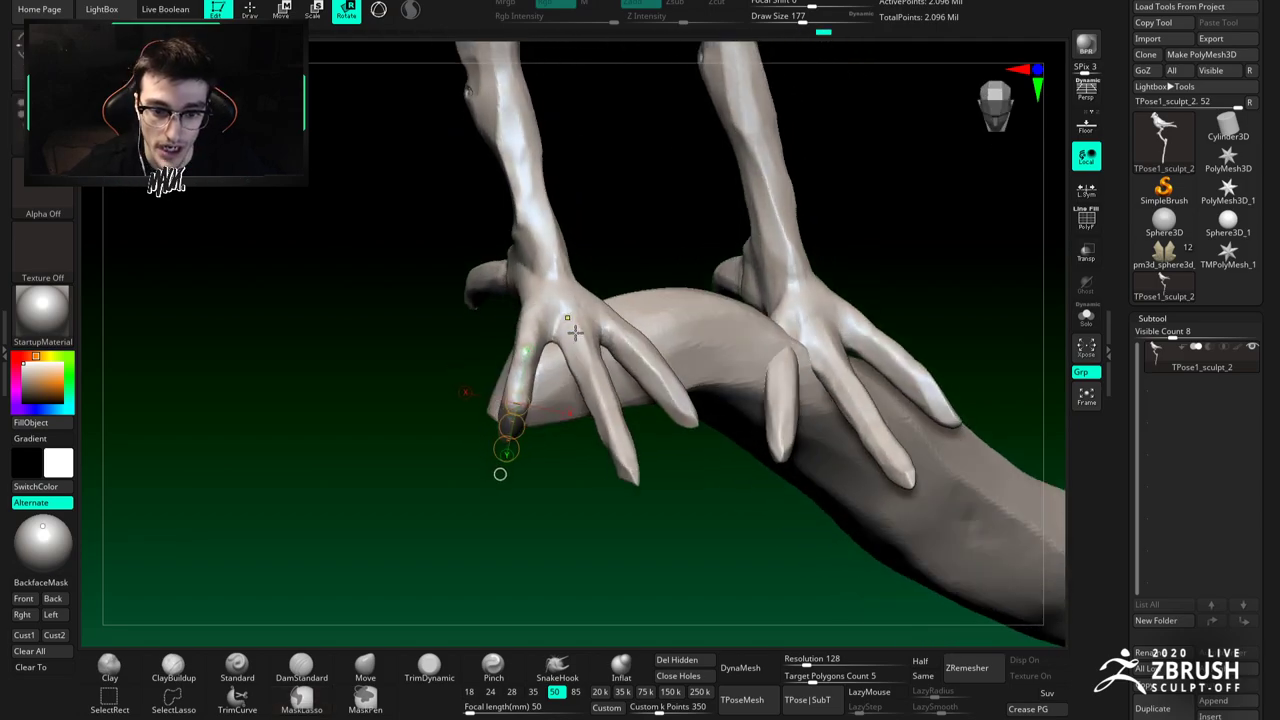
{"action": "left_click", "coordinate": [586, 365], "text": "ctrl"}
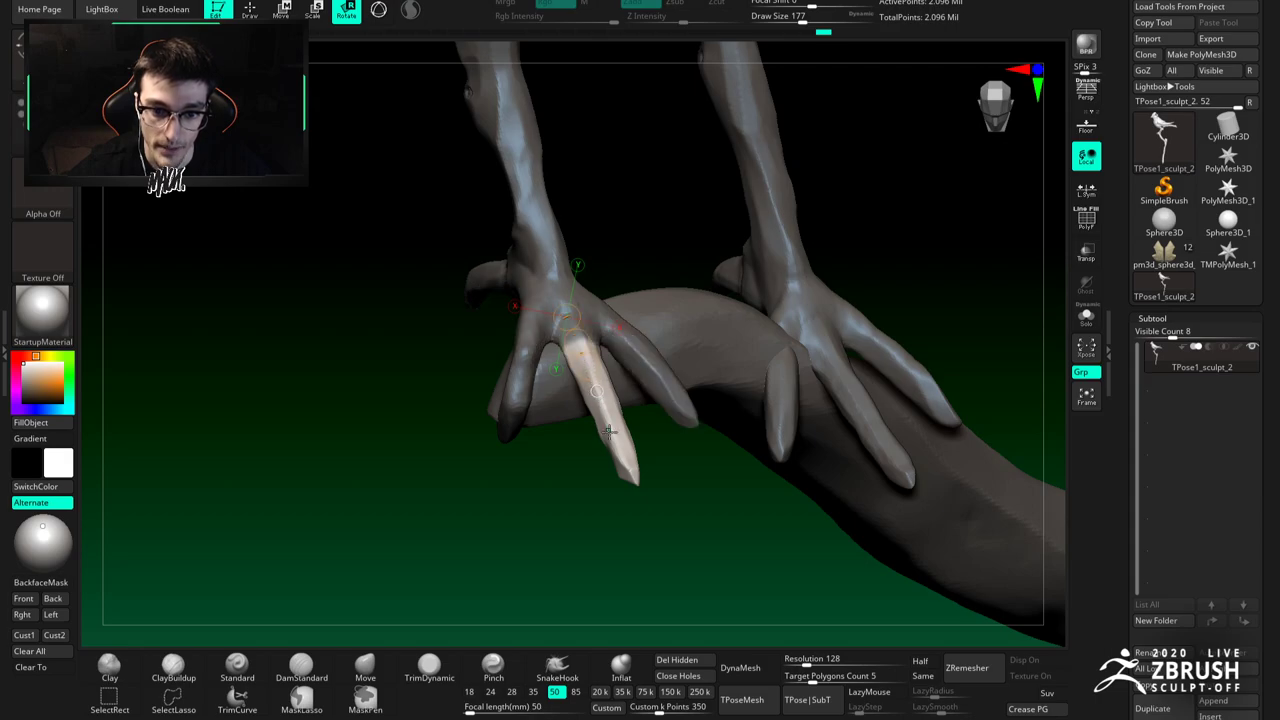
{"action": "left_click_drag", "start_coordinate": [608, 432], "coordinate": [597, 378]}
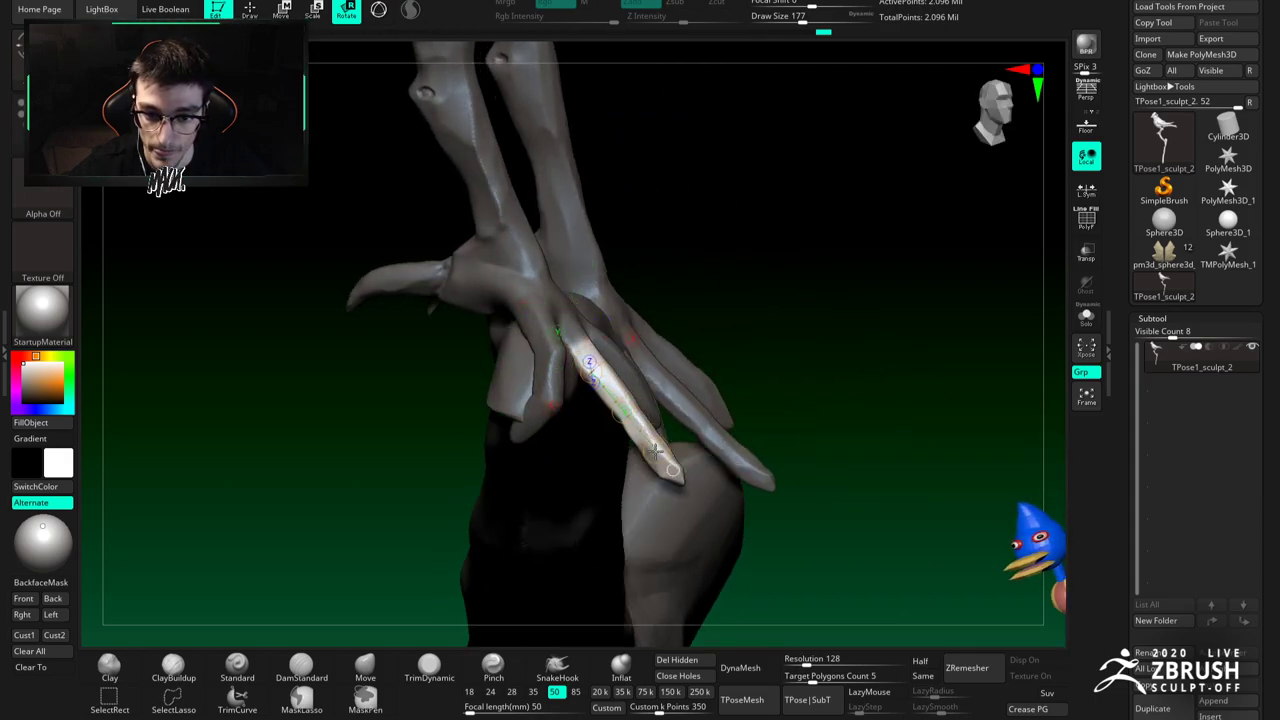
{"action": "left_click_drag", "start_coordinate": [643, 463], "coordinate": [634, 467]}
{"action": "key", "text": "ctrl+z"}
{"action": "left_click", "coordinate": [594, 413], "text": "ctrl"}
{"action": "left_click", "coordinate": [583, 318], "text": "ctrl"}
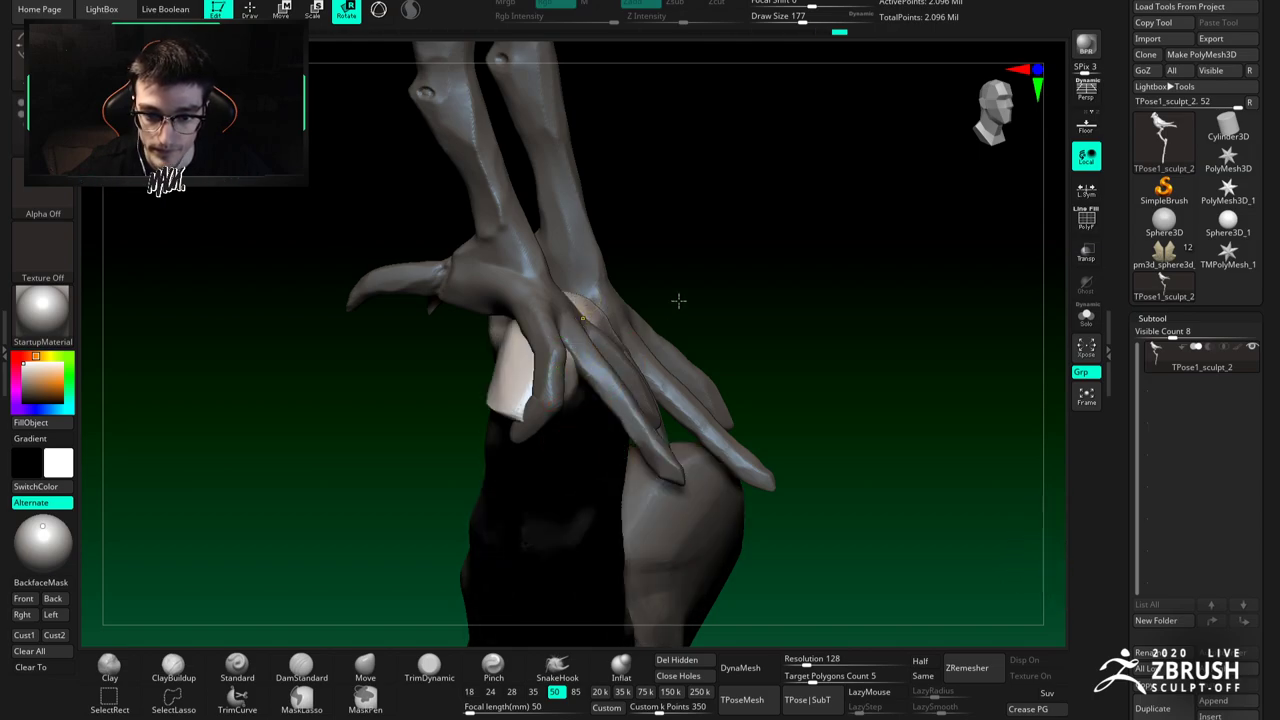
{"action": "left_click_drag", "start_coordinate": [572, 300], "coordinate": [585, 395], "text": "ctrl"}
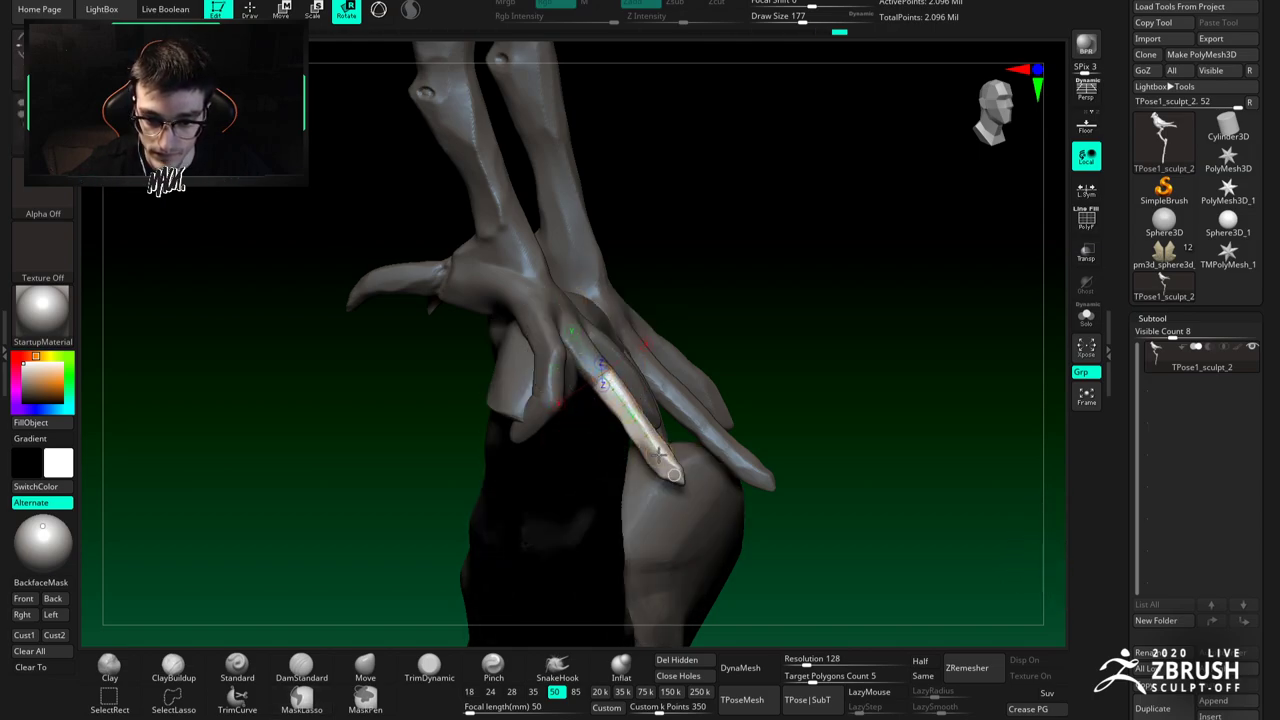
Step: Bend the unmasked part of the middle toe down over the branch with the Rotate transpose line
{"action": "left_click_drag", "start_coordinate": [660, 462], "coordinate": [584, 469]}
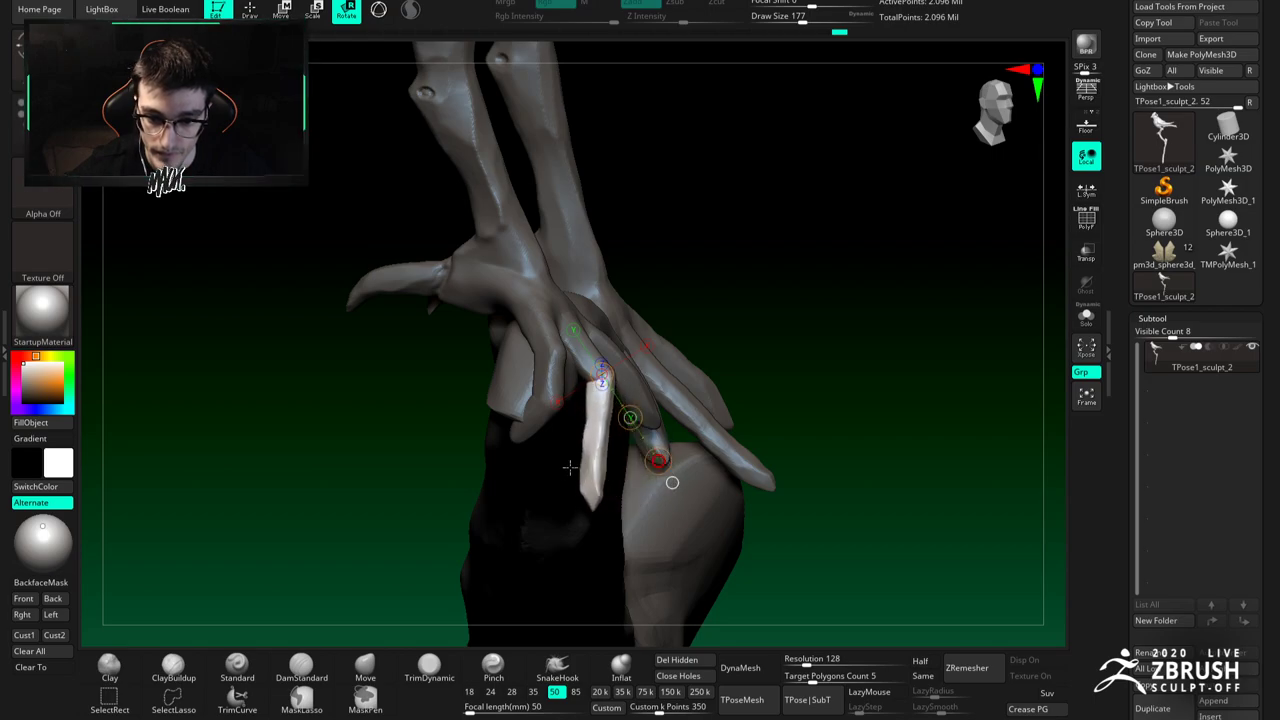
{"action": "right_click_drag", "start_coordinate": [571, 466], "coordinate": [513, 454]}
{"action": "left_click_drag", "start_coordinate": [512, 453], "coordinate": [415, 345]}
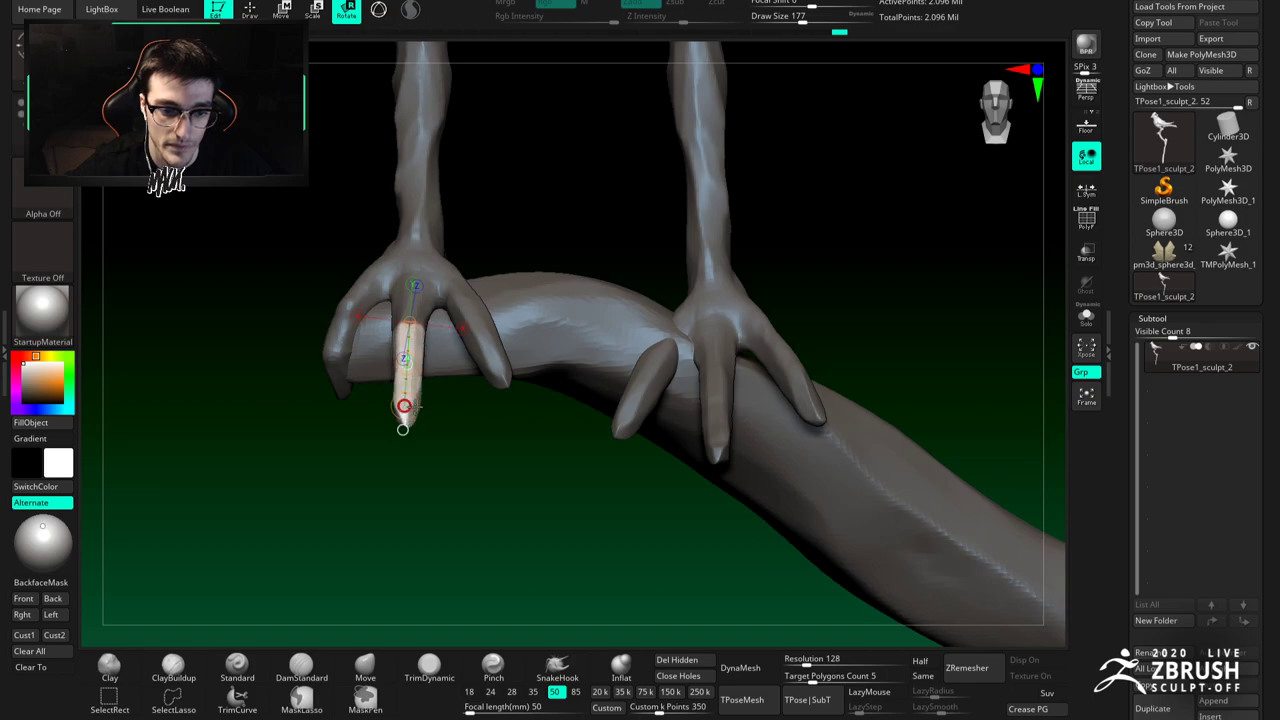
{"action": "right_click_drag", "start_coordinate": [420, 418], "coordinate": [508, 358]}
{"action": "left_click_drag", "start_coordinate": [504, 361], "coordinate": [438, 414]}
{"action": "mouse_move", "coordinate": [444, 416]}
{"action": "right_mouse_down"}
{"action": "mouse_move", "coordinate": [412, 444]}
{"action": "mouse_move", "coordinate": [448, 416]}
{"action": "right_mouse_up"}
{"action": "left_click_drag", "start_coordinate": [491, 389], "coordinate": [541, 401]}
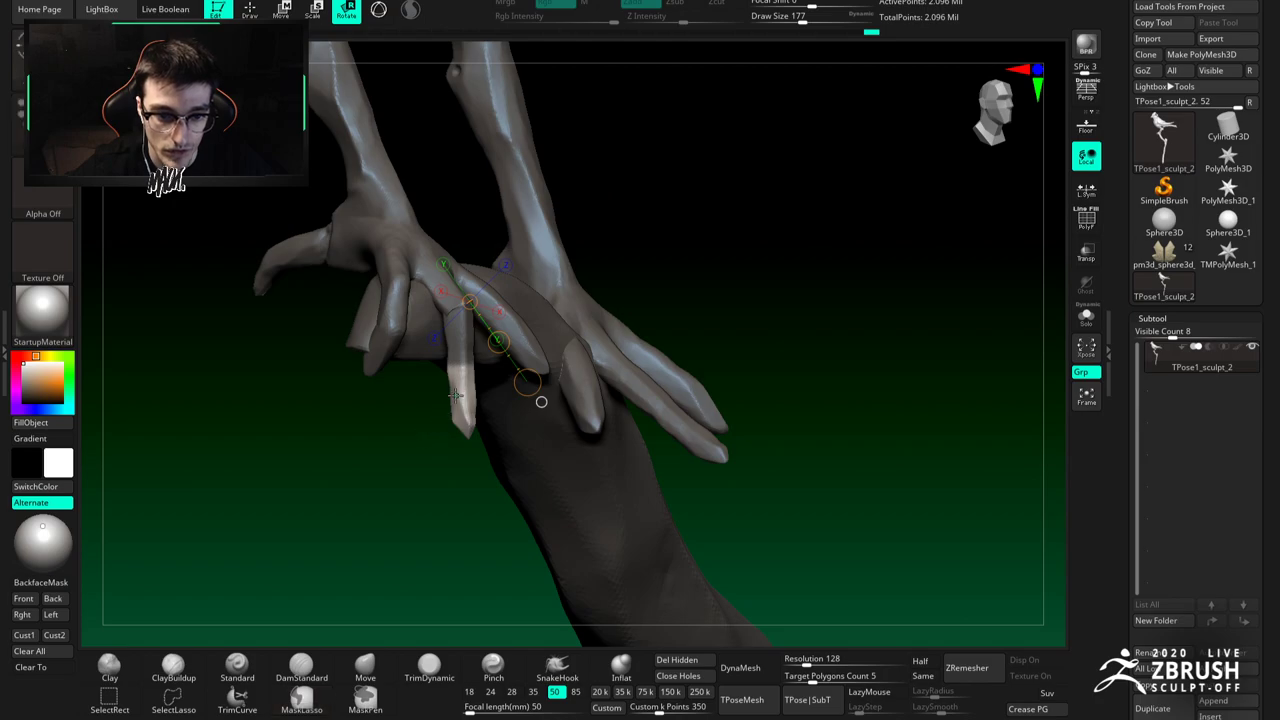
Step: Curl the middle toe's unmasked tip inward under the branch and return to Draw mode
{"action": "left_click_drag", "start_coordinate": [406, 448], "coordinate": [440, 428]}
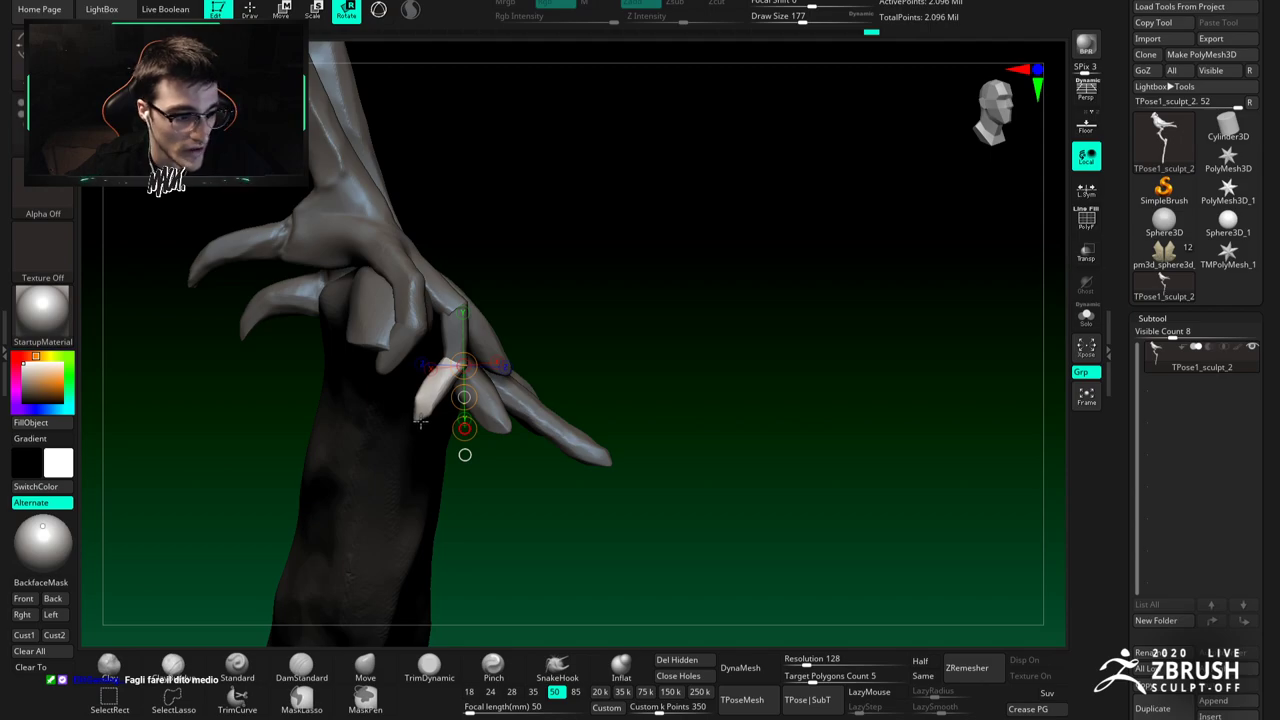
{"action": "left_click_drag", "start_coordinate": [416, 420], "coordinate": [496, 310]}
{"action": "key", "text": "q"}
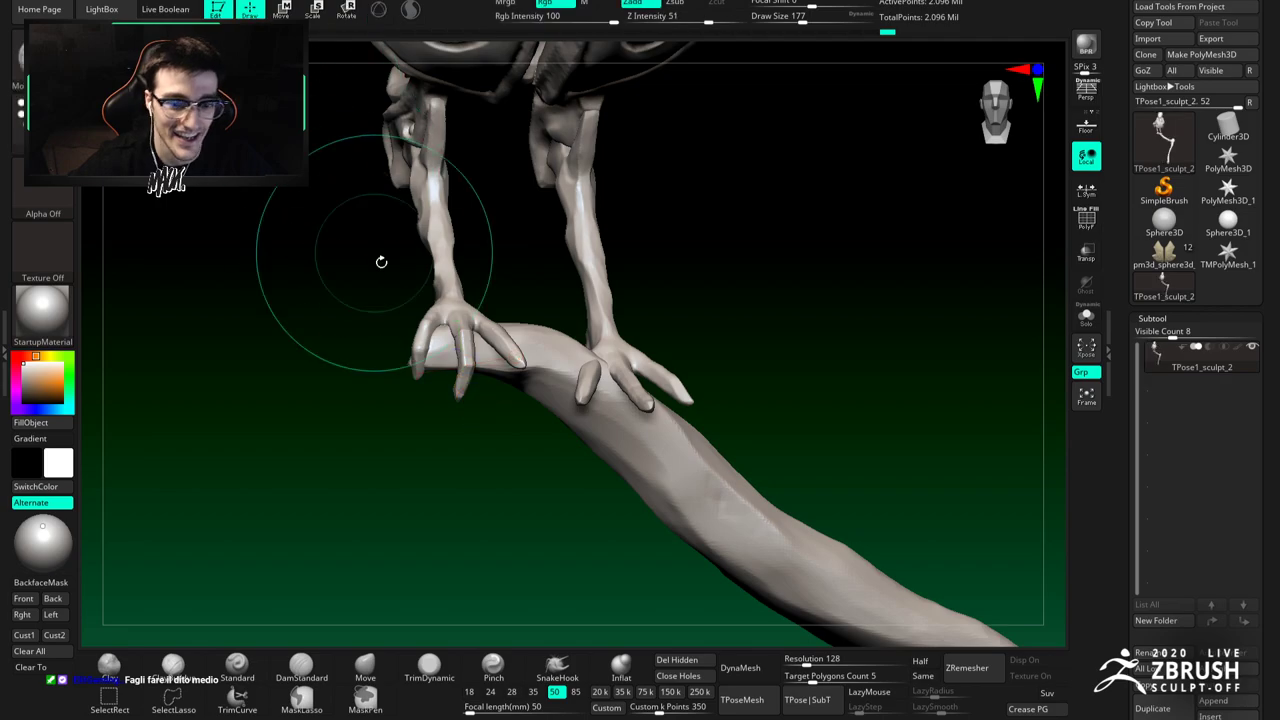
Step: Reduce the draw size to 65 and touch up the bent toes of the foot at the branch's end
{"action": "key", "text": "space"}
{"action": "left_click_drag", "start_coordinate": [448, 357], "coordinate": [425, 358]}
{"action": "left_click_drag", "start_coordinate": [385, 400], "coordinate": [396, 434], "text": "alt"}
{"action": "mouse_move", "coordinate": [414, 300]}
{"action": "left_mouse_down"}
{"action": "mouse_move", "coordinate": [400, 286]}
{"action": "mouse_move", "coordinate": [595, 264]}
{"action": "left_mouse_up"}
{"action": "key", "text": "space"}
{"action": "mouse_move", "coordinate": [285, 330]}
{"action": "left_mouse_down"}
{"action": "mouse_move", "coordinate": [315, 333]}
{"action": "mouse_move", "coordinate": [291, 348]}
{"action": "mouse_move", "coordinate": [300, 340]}
{"action": "left_mouse_up"}
{"action": "key", "text": "space"}
{"action": "right_click_drag", "start_coordinate": [300, 340], "coordinate": [335, 325]}
{"action": "left_click_drag", "start_coordinate": [335, 322], "coordinate": [343, 325]}
{"action": "mouse_move", "coordinate": [299, 373]}
{"action": "left_mouse_down"}
{"action": "mouse_move", "coordinate": [286, 371]}
{"action": "mouse_move", "coordinate": [305, 358]}
{"action": "left_mouse_up"}
{"action": "right_click_drag", "start_coordinate": [360, 337], "coordinate": [477, 402]}
{"action": "key", "text": "space"}
{"action": "left_click_drag", "start_coordinate": [477, 403], "coordinate": [432, 402]}
{"action": "key", "text": "space"}
{"action": "mouse_move", "coordinate": [432, 408]}
{"action": "right_mouse_down"}
{"action": "mouse_move", "coordinate": [449, 397]}
{"action": "mouse_move", "coordinate": [428, 428]}
{"action": "mouse_move", "coordinate": [412, 402]}
{"action": "right_mouse_up"}
{"action": "mouse_move", "coordinate": [405, 408]}
{"action": "left_mouse_down"}
{"action": "mouse_move", "coordinate": [404, 382]}
{"action": "mouse_move", "coordinate": [368, 358]}
{"action": "left_mouse_up"}
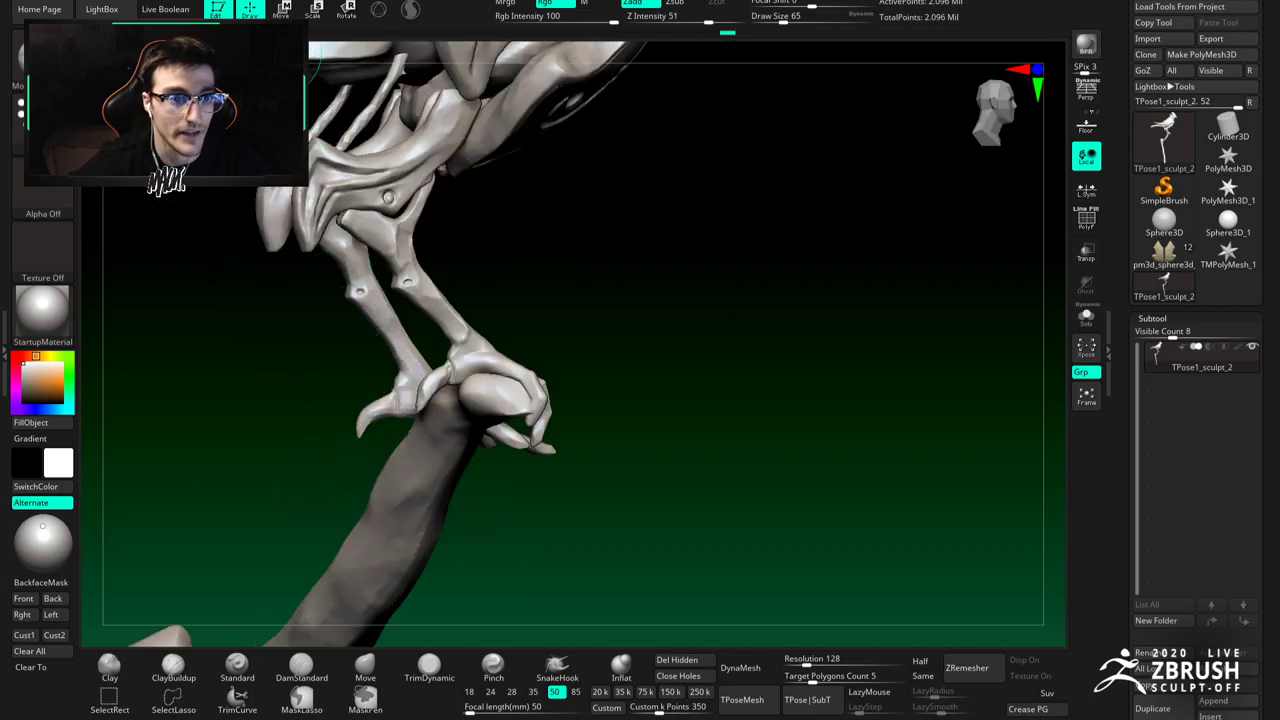
Step: Mask the model except for the hind toe of the foot at the branch's end and rotate it down toward the wood
{"action": "left_click", "coordinate": [281, 9]}
{"action": "left_click", "coordinate": [346, 10]}
{"action": "right_click_drag", "start_coordinate": [396, 305], "coordinate": [401, 376], "text": "ctrl"}
{"action": "left_click_drag", "start_coordinate": [401, 375], "coordinate": [403, 288]}
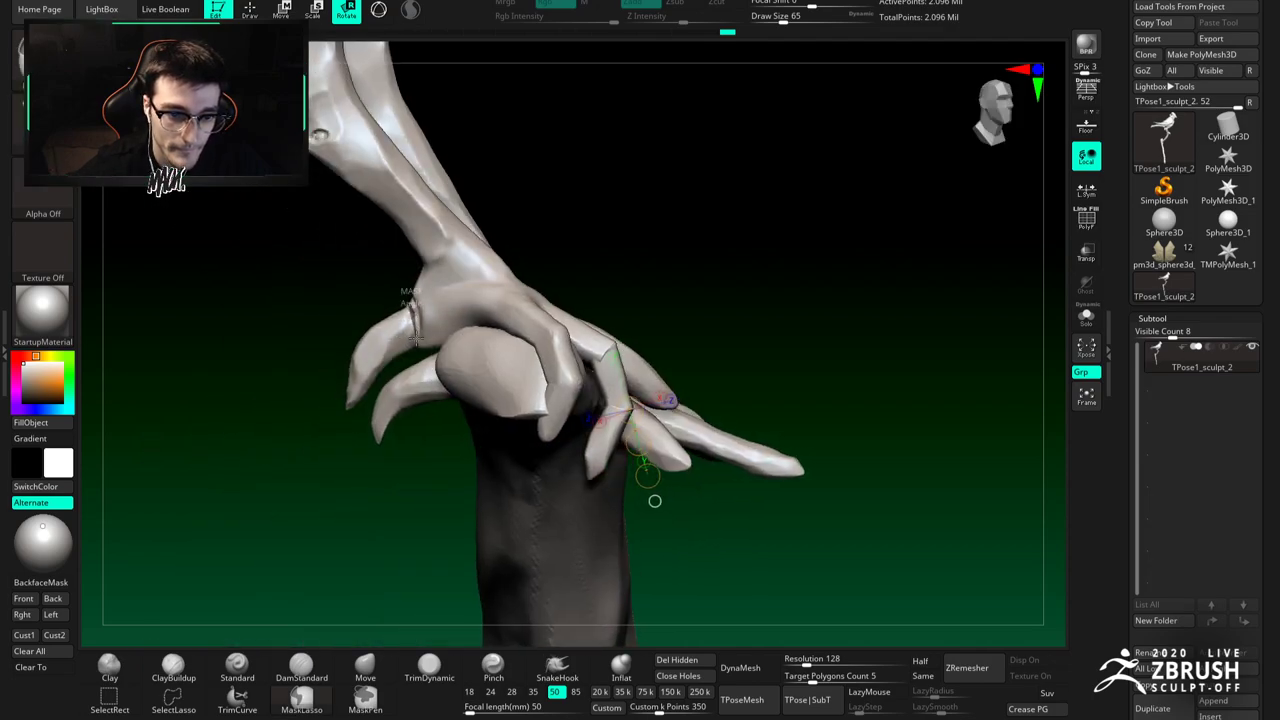
{"action": "left_click", "coordinate": [407, 320], "text": "ctrl"}
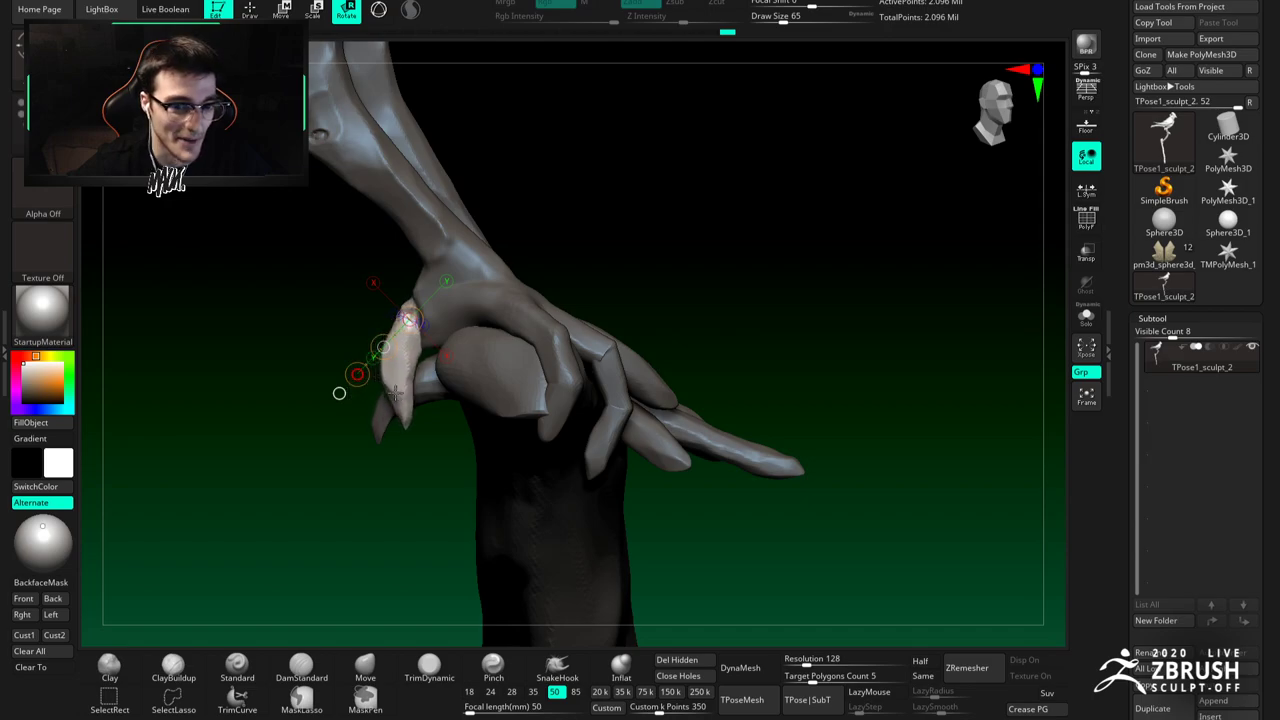
{"action": "left_click_drag", "start_coordinate": [386, 387], "coordinate": [383, 385]}
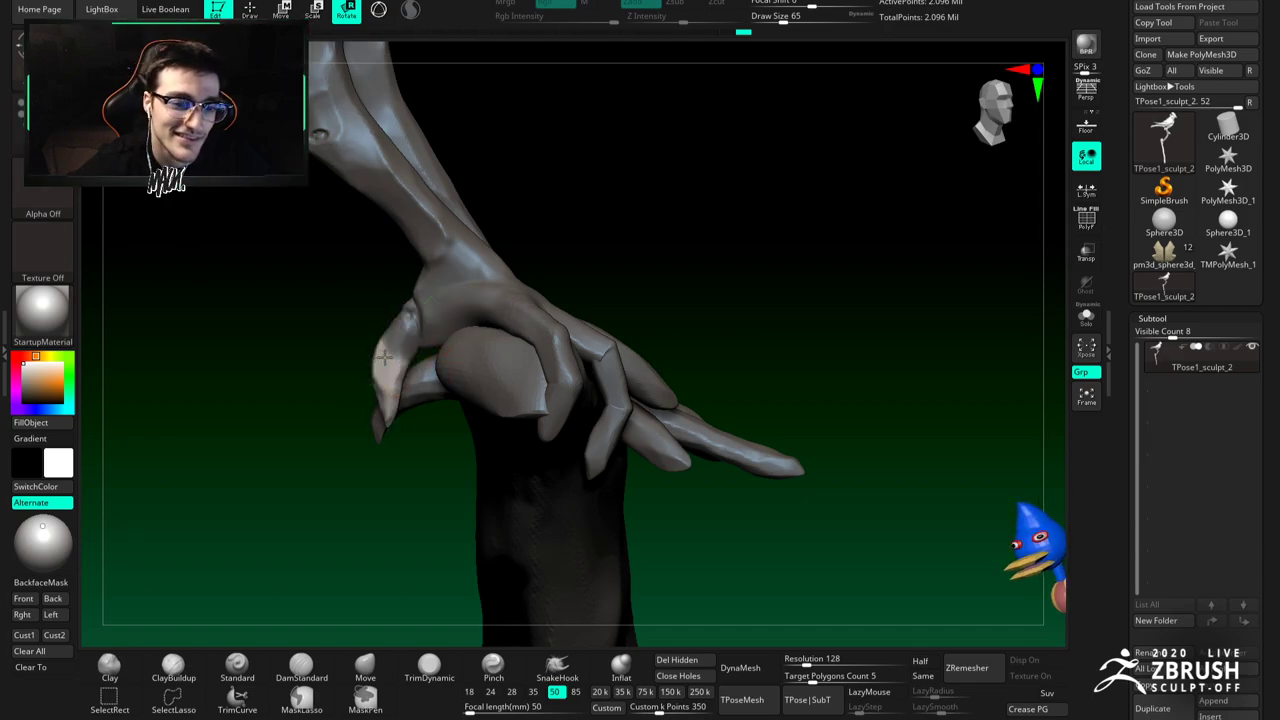
Step: Curl the hind toe's tip in toward the branch with the Rotate transpose line and return to Draw mode
{"action": "left_click_drag", "start_coordinate": [385, 402], "coordinate": [414, 415]}
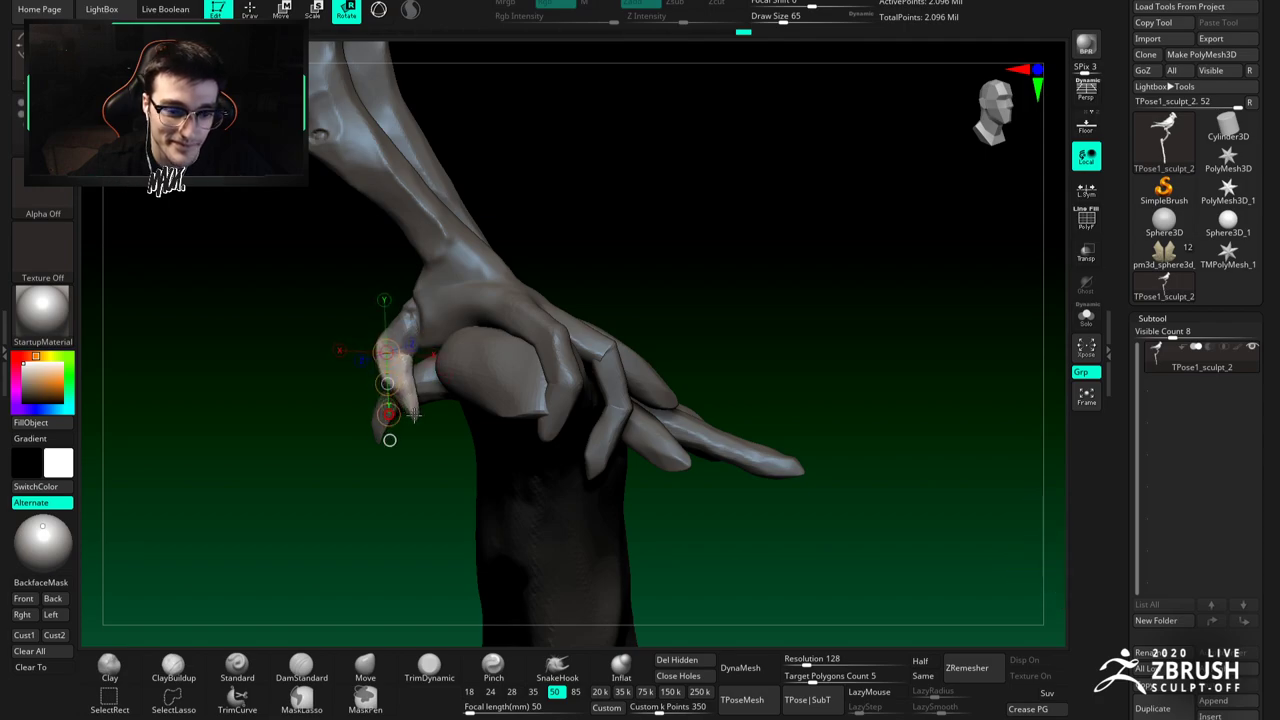
{"action": "key", "text": "q"}
{"action": "mouse_move", "coordinate": [295, 262]}
{"action": "left_mouse_down", "text": "alt"}
{"action": "mouse_move", "coordinate": [277, 260]}
{"action": "mouse_move", "coordinate": [277, 230]}
{"action": "left_mouse_up", "text": "alt"}
{"action": "mouse_move", "coordinate": [277, 230]}
{"action": "left_mouse_down"}
{"action": "mouse_move", "coordinate": [400, 300]}
{"action": "mouse_move", "coordinate": [477, 320]}
{"action": "mouse_move", "coordinate": [457, 337]}
{"action": "mouse_move", "coordinate": [493, 350]}
{"action": "left_mouse_up"}
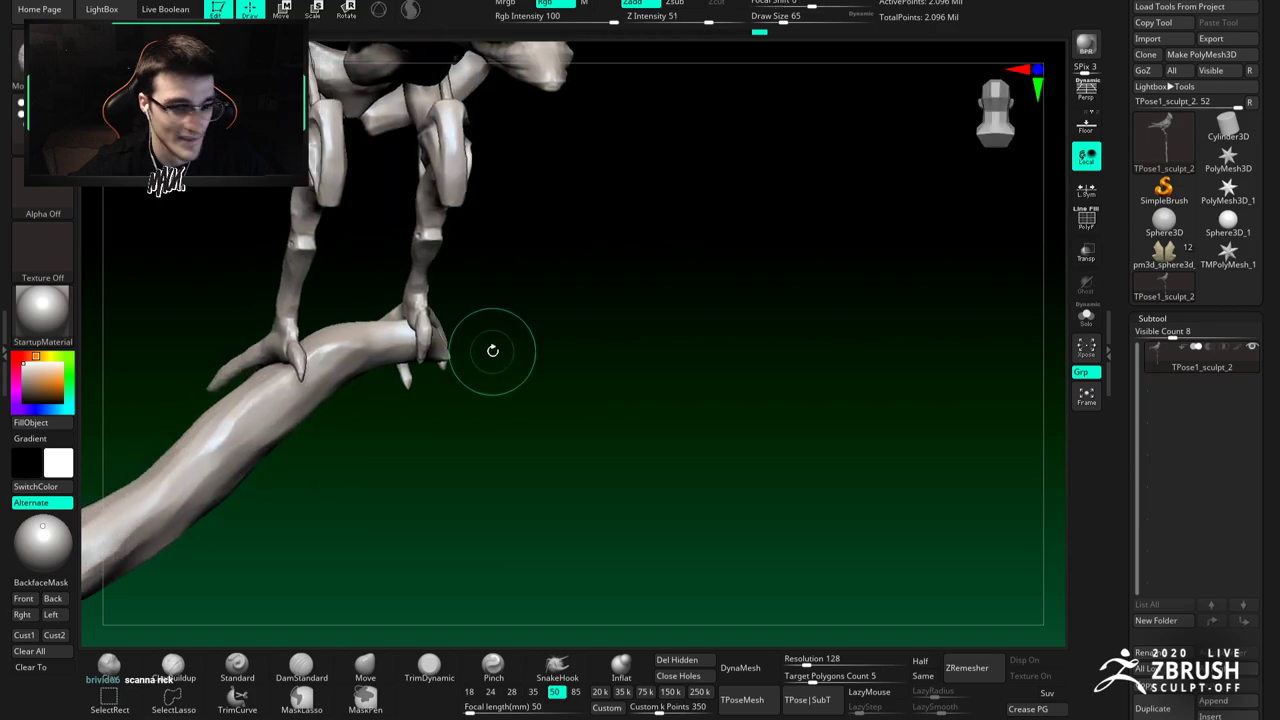
Step: Choose a Move brush with a draw size of 187 and nudge the hind toe onto the underside of the branch
{"action": "mouse_move", "coordinate": [442, 388]}
{"action": "left_mouse_down", "text": "alt"}
{"action": "mouse_move", "coordinate": [446, 420]}
{"action": "mouse_move", "coordinate": [432, 345]}
{"action": "left_mouse_up", "text": "alt"}
{"action": "left_click", "coordinate": [365, 667]}
{"action": "key", "text": "]"}
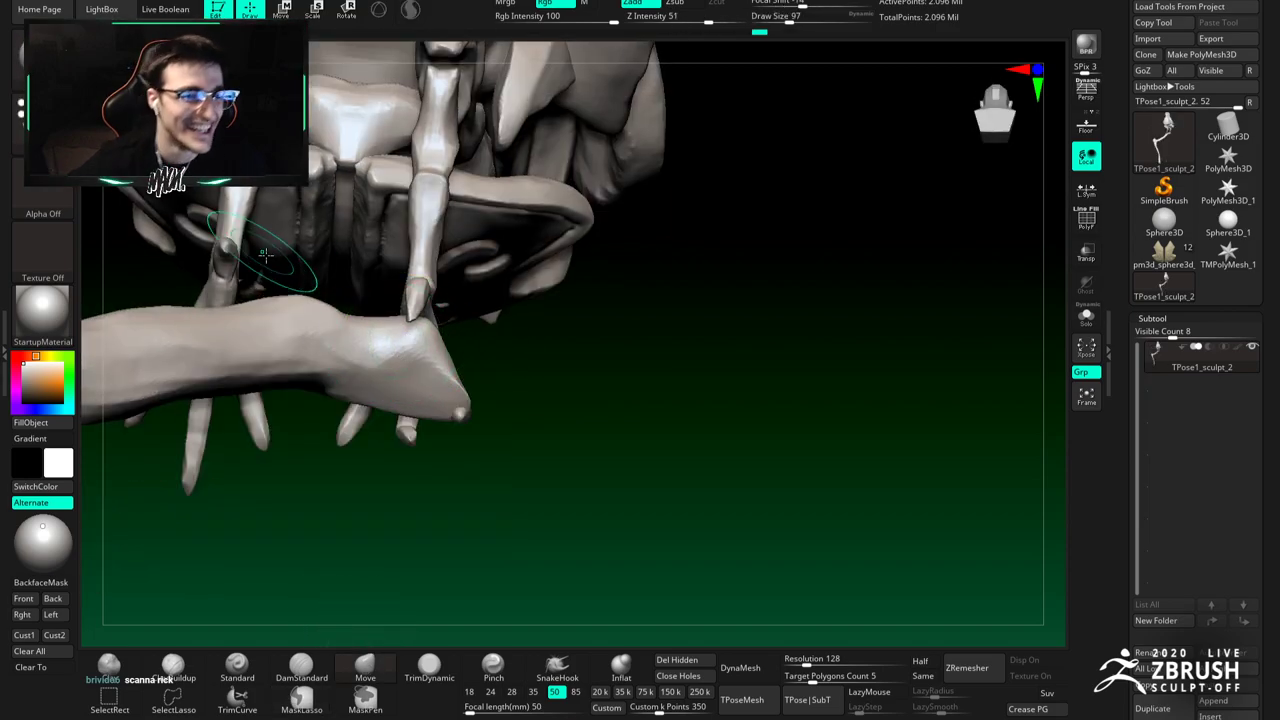
{"action": "key", "text": "b"}
{"action": "key", "text": "m"}
{"action": "left_click", "coordinate": [178, 586]}
{"action": "mouse_move", "coordinate": [418, 418]}
{"action": "right_mouse_down"}
{"action": "mouse_move", "coordinate": [411, 346]}
{"action": "mouse_move", "coordinate": [398, 346]}
{"action": "right_mouse_up"}
{"action": "key", "text": "space"}
{"action": "key", "text": "space"}
{"action": "left_click_drag", "start_coordinate": [398, 345], "coordinate": [409, 331]}
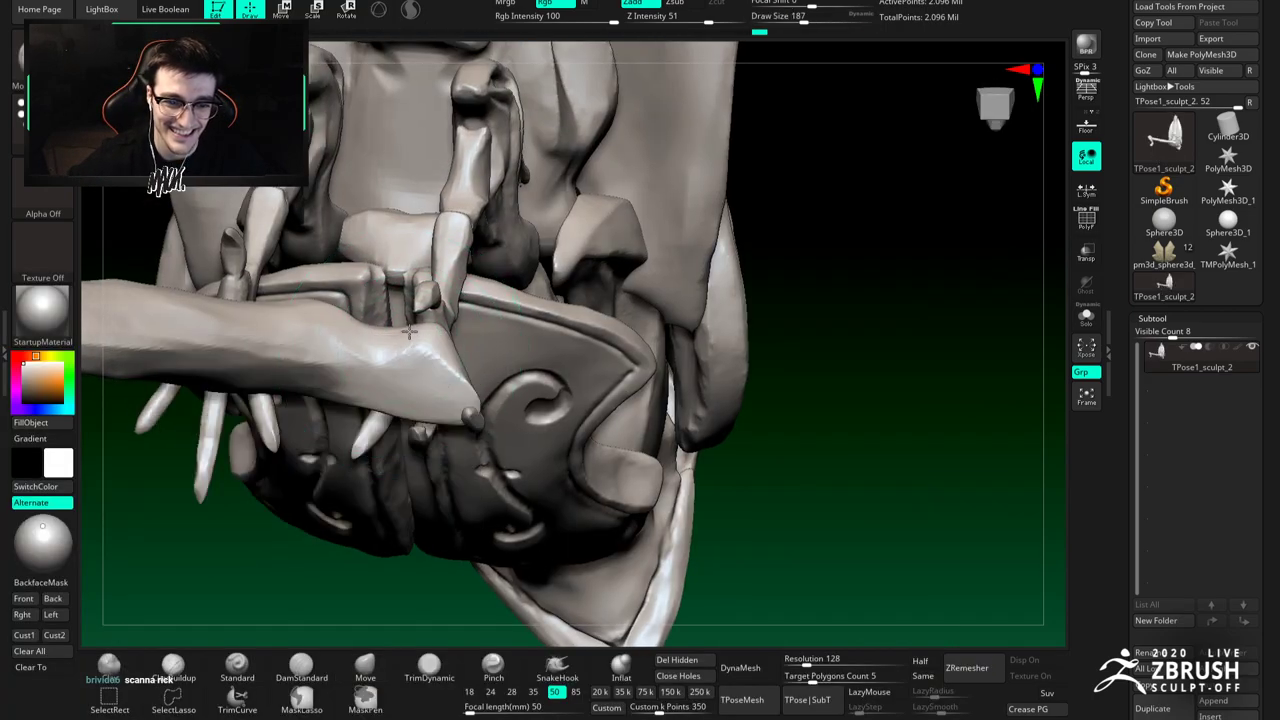
Step: Reduce the draw size to 101 and adjust the front toes around the branch's end
{"action": "mouse_move", "coordinate": [400, 366]}
{"action": "right_mouse_down"}
{"action": "mouse_move", "coordinate": [400, 449]}
{"action": "mouse_move", "coordinate": [374, 391]}
{"action": "mouse_move", "coordinate": [460, 362]}
{"action": "mouse_move", "coordinate": [425, 345]}
{"action": "mouse_move", "coordinate": [406, 360]}
{"action": "right_mouse_up"}
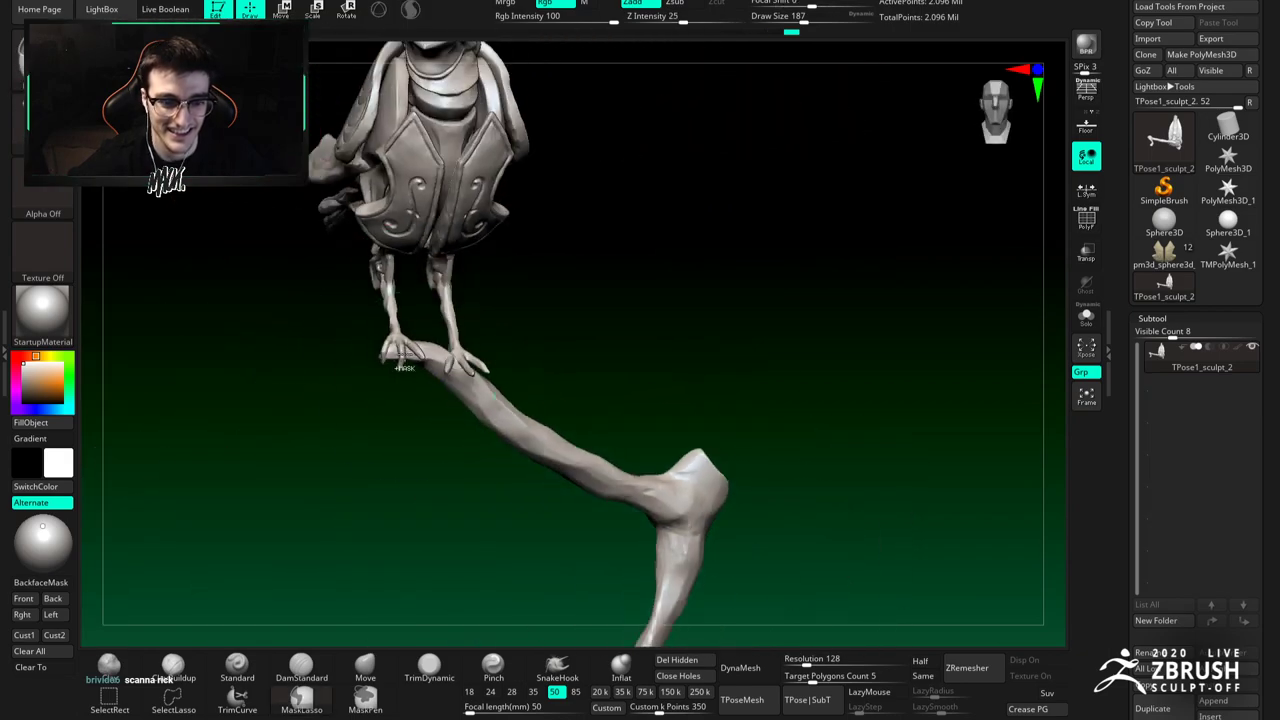
{"action": "key", "text": "space"}
{"action": "left_click_drag", "start_coordinate": [404, 358], "coordinate": [391, 357]}
{"action": "right_click_drag", "start_coordinate": [383, 337], "coordinate": [435, 386], "text": "ctrl"}
{"action": "key", "text": "space"}
{"action": "left_click_drag", "start_coordinate": [437, 387], "coordinate": [429, 386]}
{"action": "mouse_move", "coordinate": [429, 386]}
{"action": "right_mouse_down"}
{"action": "mouse_move", "coordinate": [420, 396]}
{"action": "mouse_move", "coordinate": [459, 393]}
{"action": "right_mouse_up"}
{"action": "key", "text": "space"}
{"action": "left_click_drag", "start_coordinate": [459, 393], "coordinate": [466, 394]}
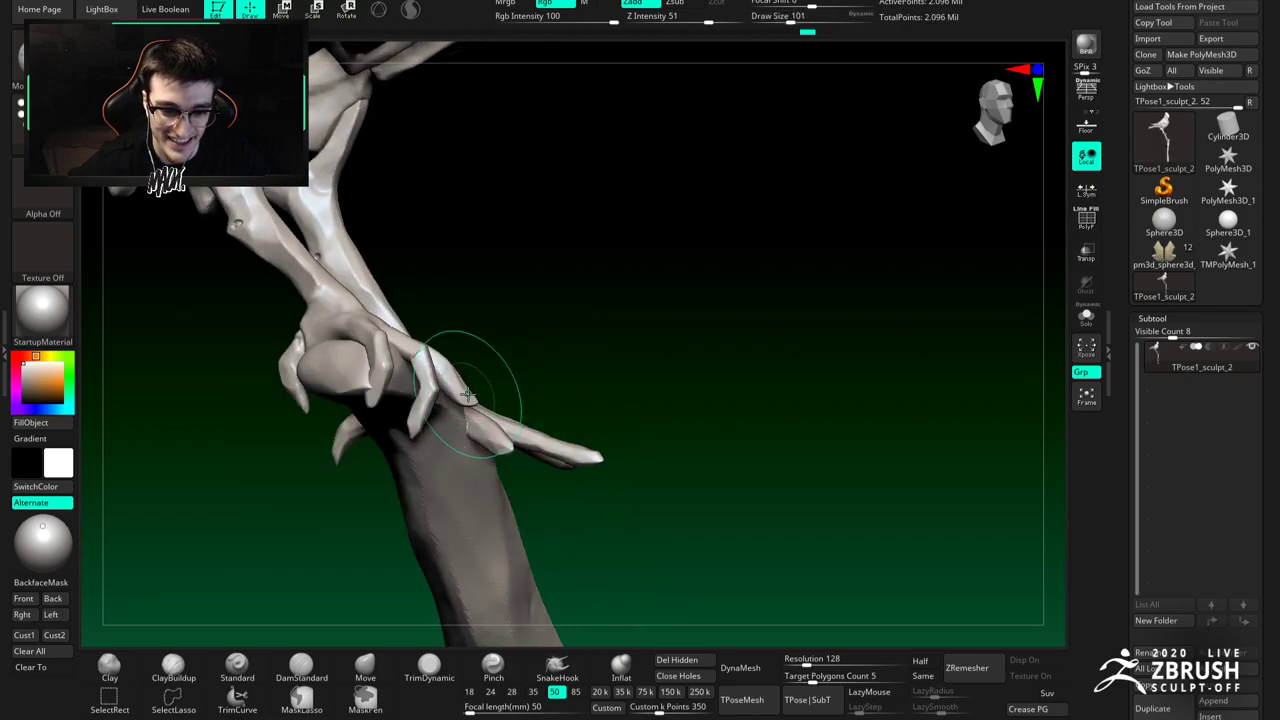
Step: Mask the model except for the inner front toe at the branch's end and bend it down with the Rotate transpose line
{"action": "key", "text": "ctrl"}
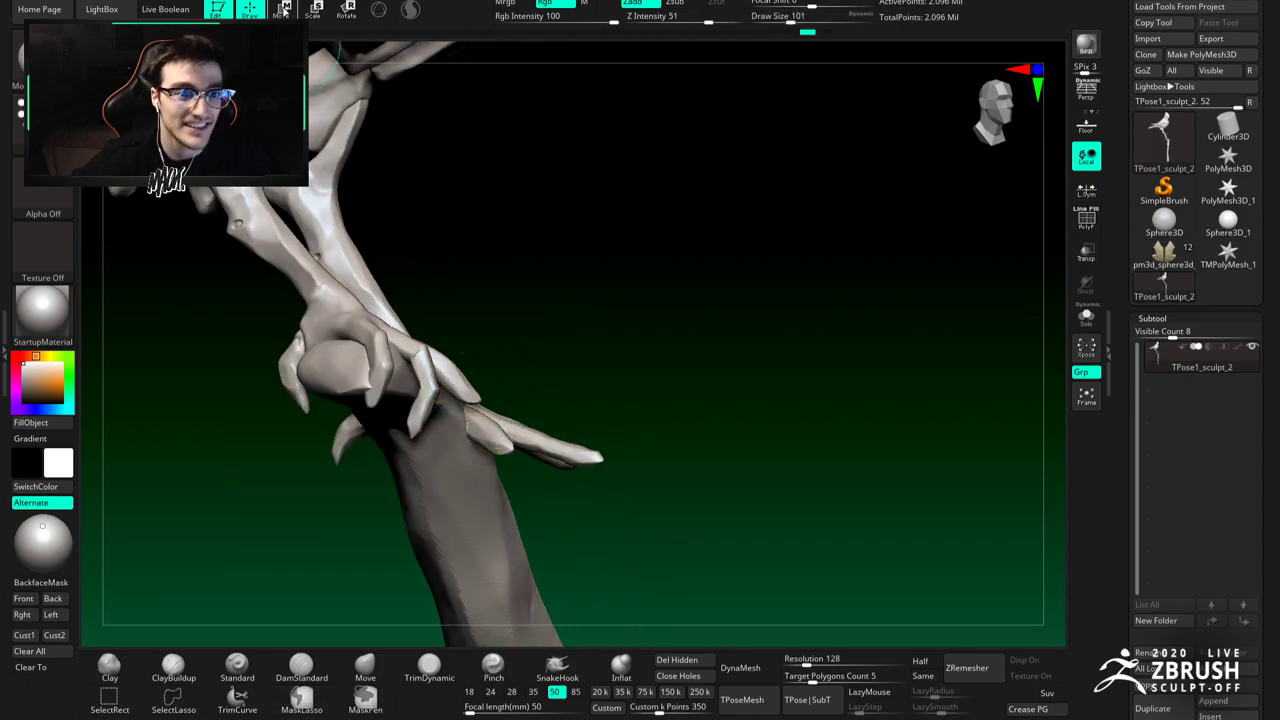
{"action": "key", "text": "r"}
{"action": "right_click_drag", "start_coordinate": [461, 384], "coordinate": [430, 369]}
{"action": "left_click", "coordinate": [455, 398], "text": "ctrl"}
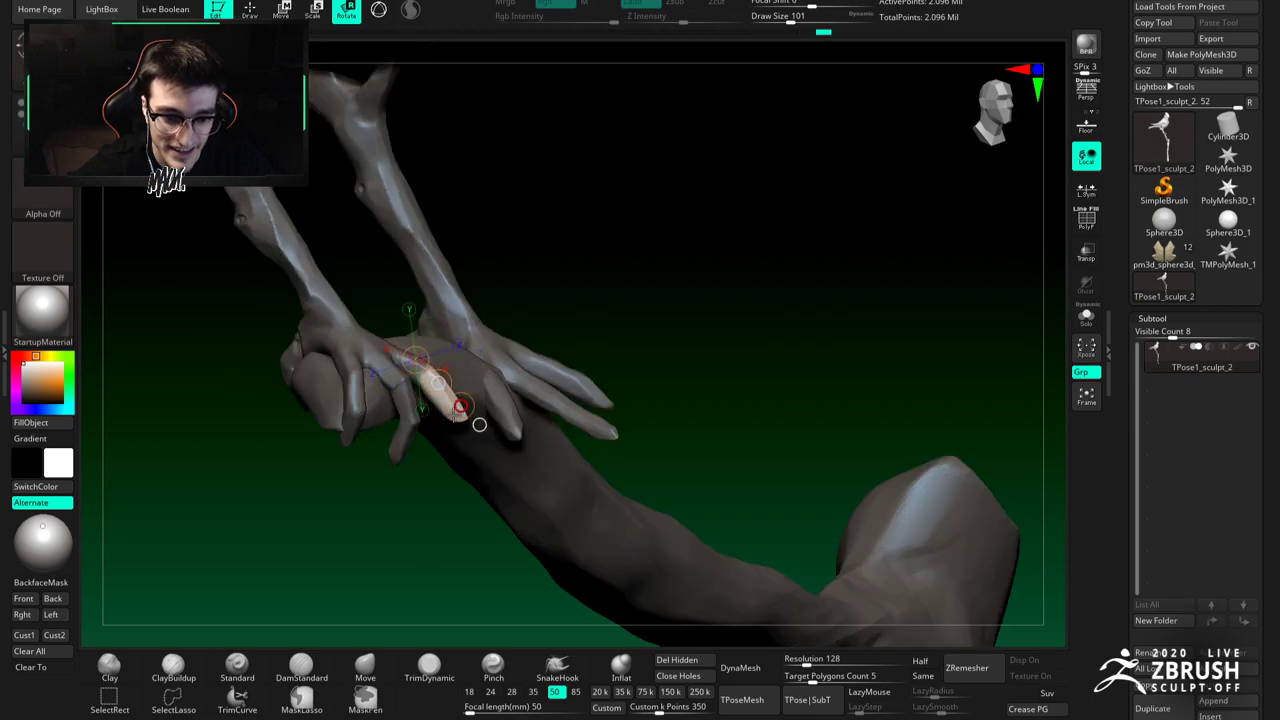
{"action": "right_click_drag", "start_coordinate": [452, 431], "coordinate": [411, 385]}
{"action": "left_click_drag", "start_coordinate": [375, 376], "coordinate": [384, 370]}
{"action": "right_click_drag", "start_coordinate": [384, 372], "coordinate": [362, 364]}
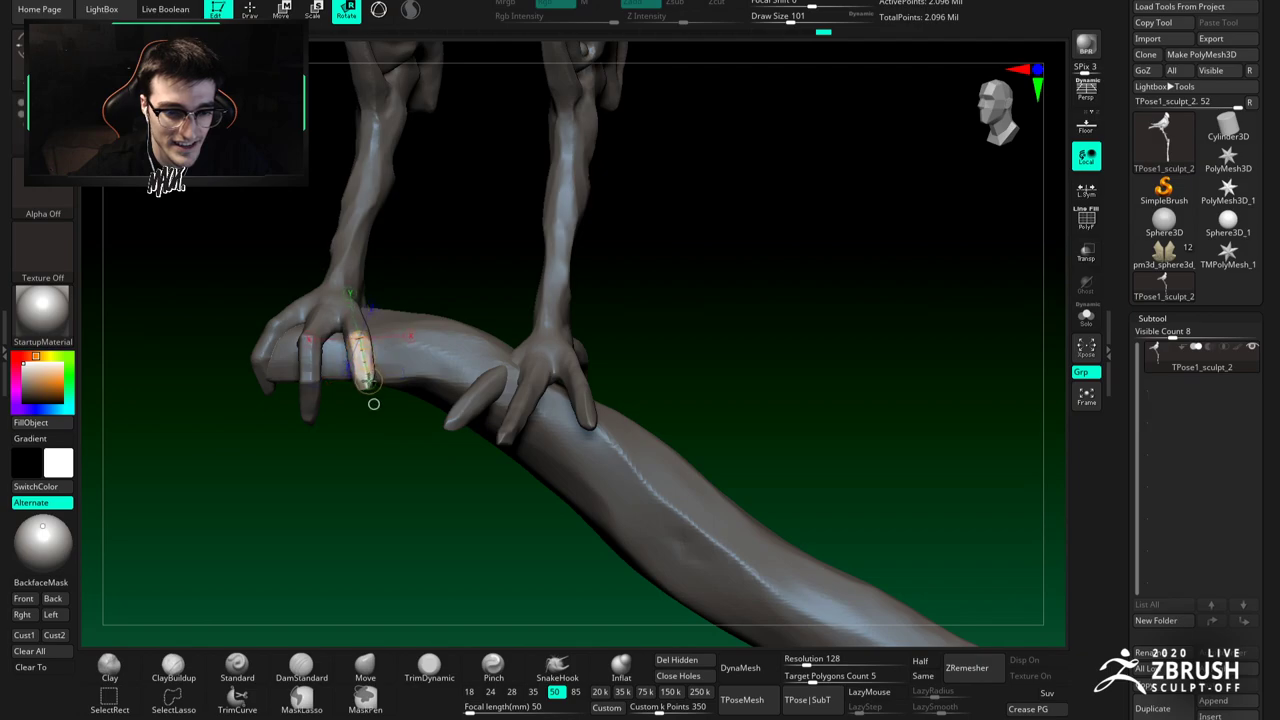
Step: Turn the inner front toe further down against the branch, return to Draw mode and clear the mask
{"action": "right_click_drag", "start_coordinate": [340, 411], "coordinate": [388, 384]}
{"action": "left_click_drag", "start_coordinate": [391, 380], "coordinate": [365, 401]}
{"action": "right_click_drag", "start_coordinate": [406, 401], "coordinate": [305, 415]}
{"action": "key", "text": "q"}
{"action": "key", "text": "s"}
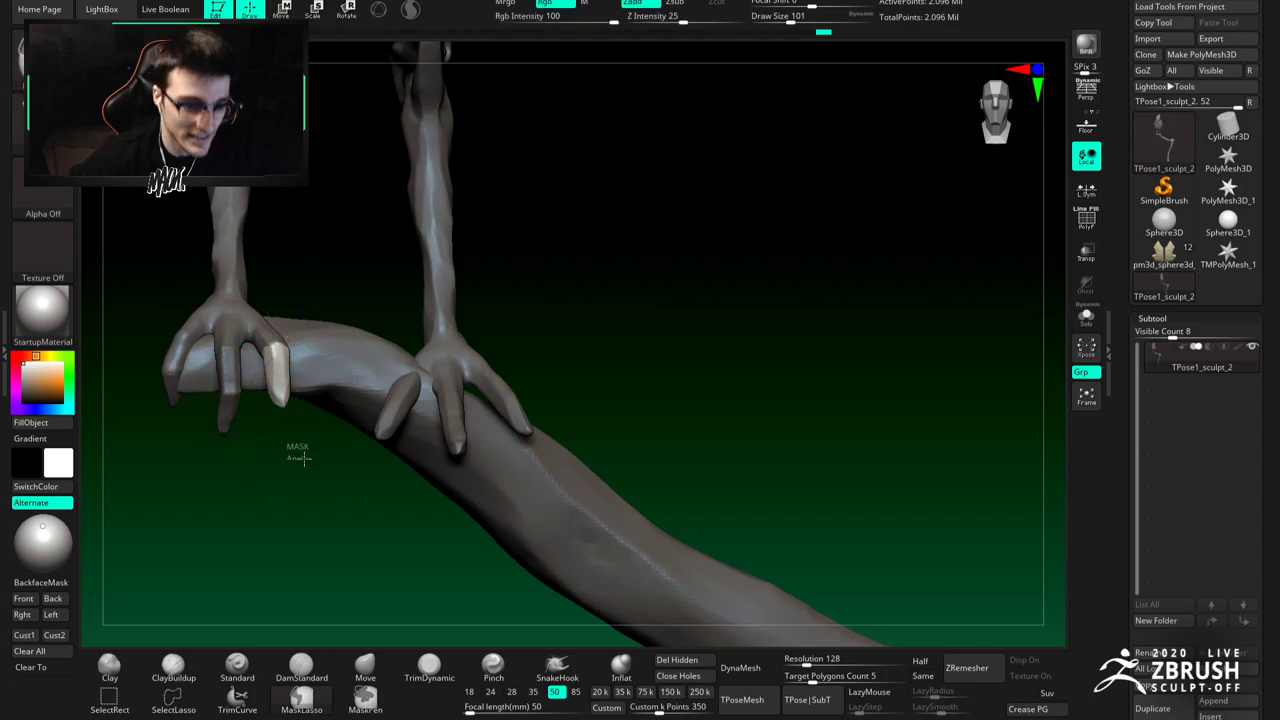
{"action": "left_click_drag", "start_coordinate": [298, 456], "coordinate": [270, 440], "text": "ctrl"}
Step: Choose the Move brush with a draw size of 97 and isolate the legs and feet
{"action": "left_click", "coordinate": [364, 668]}
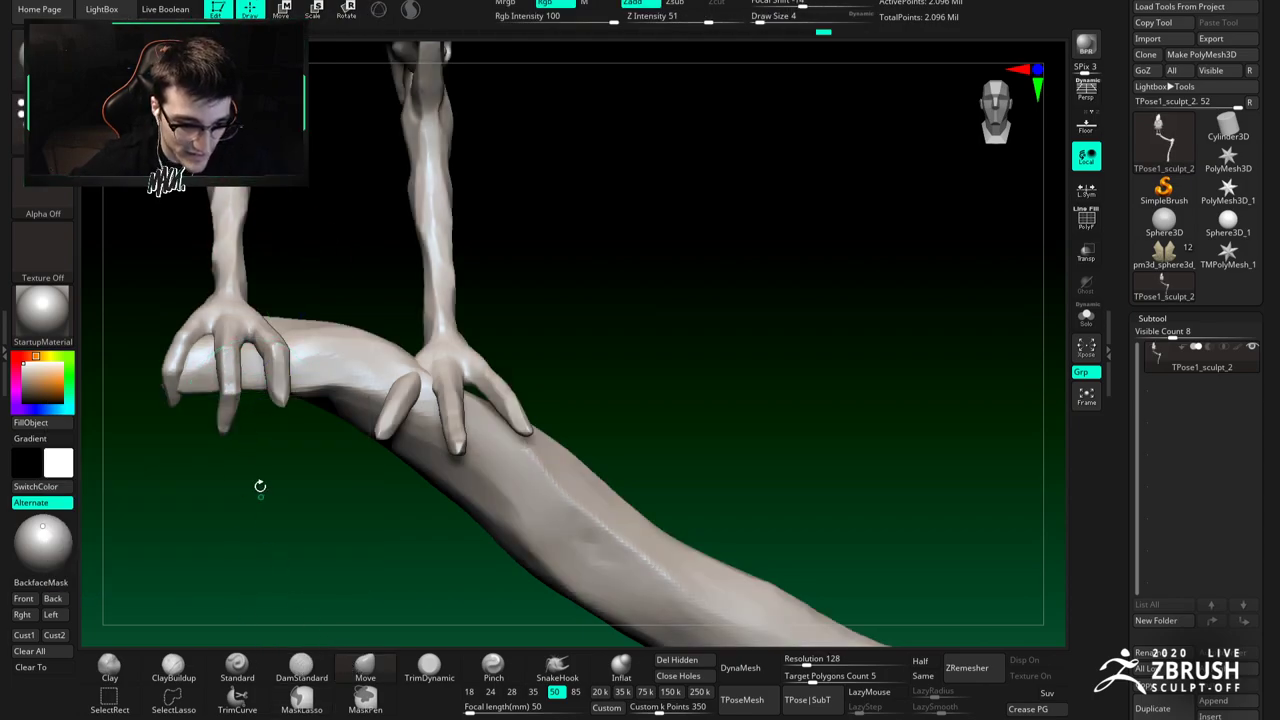
{"action": "key", "text": "space"}
{"action": "left_click_drag", "start_coordinate": [281, 400], "coordinate": [282, 400]}
{"action": "left_click", "coordinate": [229, 390], "text": "ctrl+shift"}
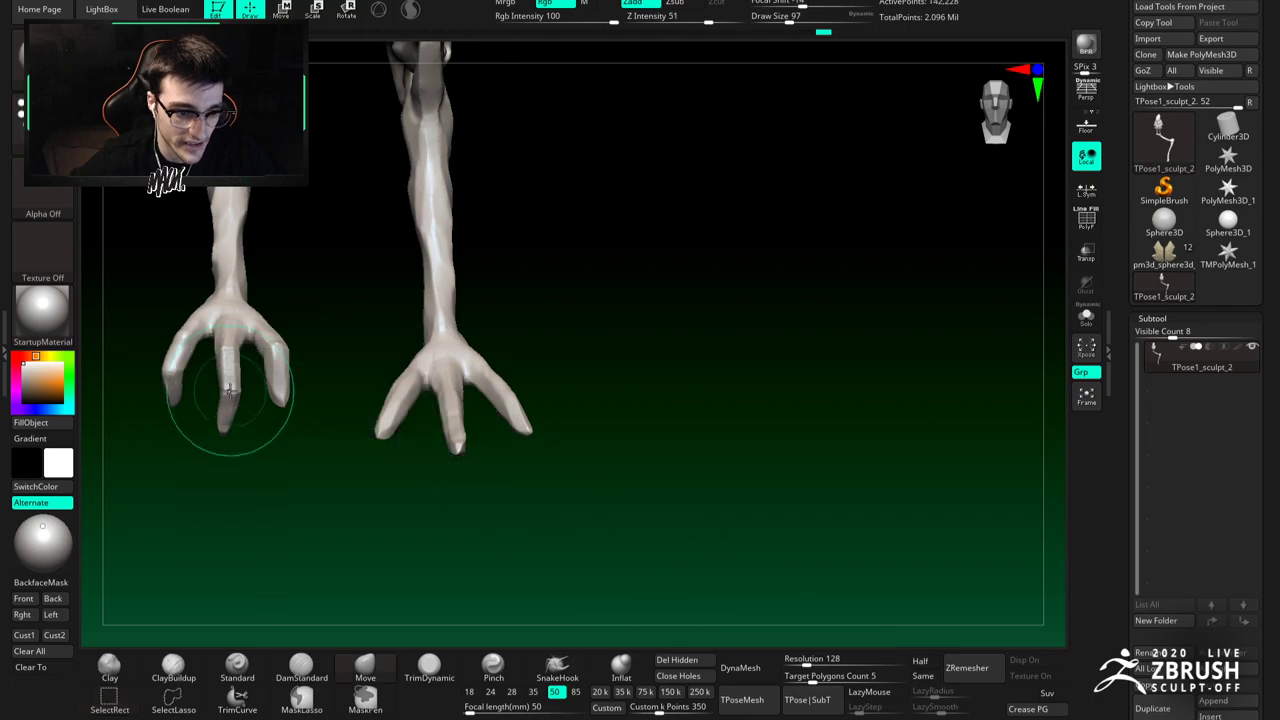
Step: Set the draw size to 77 and refine the middle toe's bend on the isolated foot with the Move brush
{"action": "key", "text": "space"}
{"action": "left_click", "coordinate": [235, 390]}
{"action": "key", "text": "space"}
{"action": "left_click", "coordinate": [236, 351]}
{"action": "key", "text": "space"}
{"action": "left_click", "coordinate": [255, 241]}
{"action": "left_click_drag", "start_coordinate": [256, 242], "coordinate": [250, 242]}
{"action": "key", "text": "space"}
{"action": "left_click", "coordinate": [236, 353]}
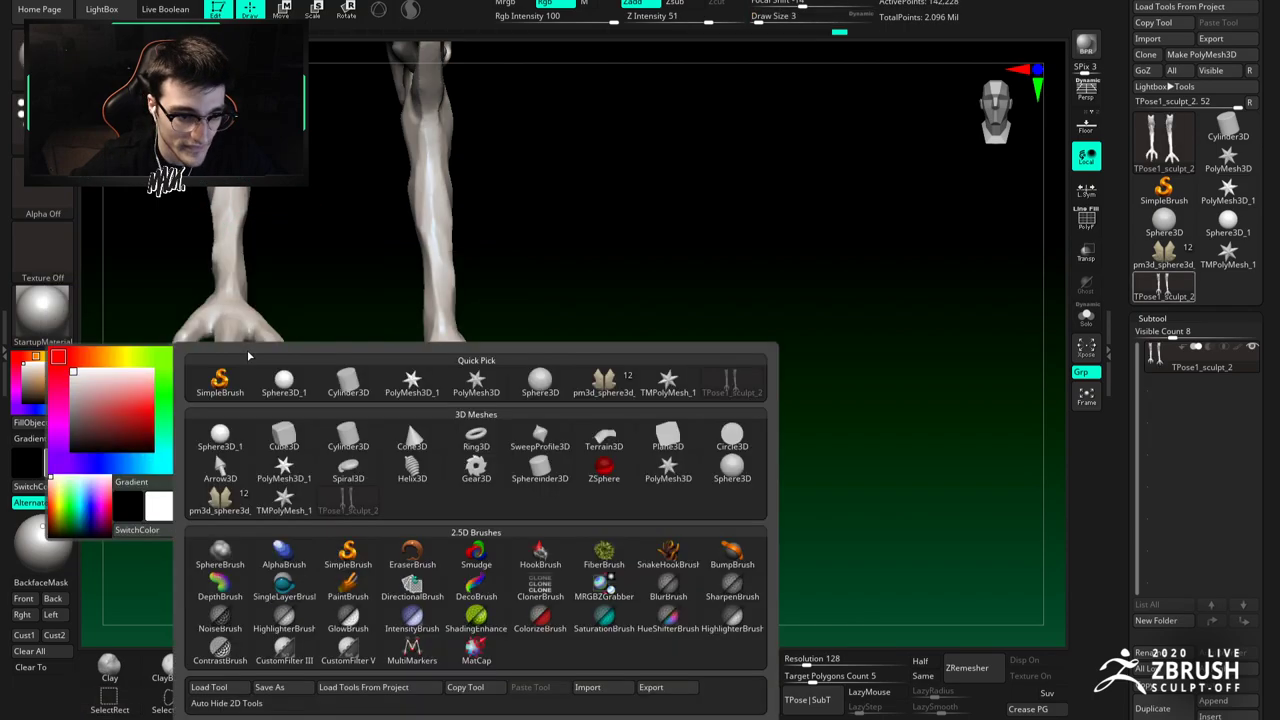
{"action": "key", "text": "space"}
{"action": "left_click_drag", "start_coordinate": [352, 172], "coordinate": [387, 171]}
{"action": "left_click_drag", "start_coordinate": [356, 163], "coordinate": [530, 97], "text": "alt"}
{"action": "key", "text": "space"}
{"action": "left_click_drag", "start_coordinate": [415, 281], "coordinate": [404, 281]}
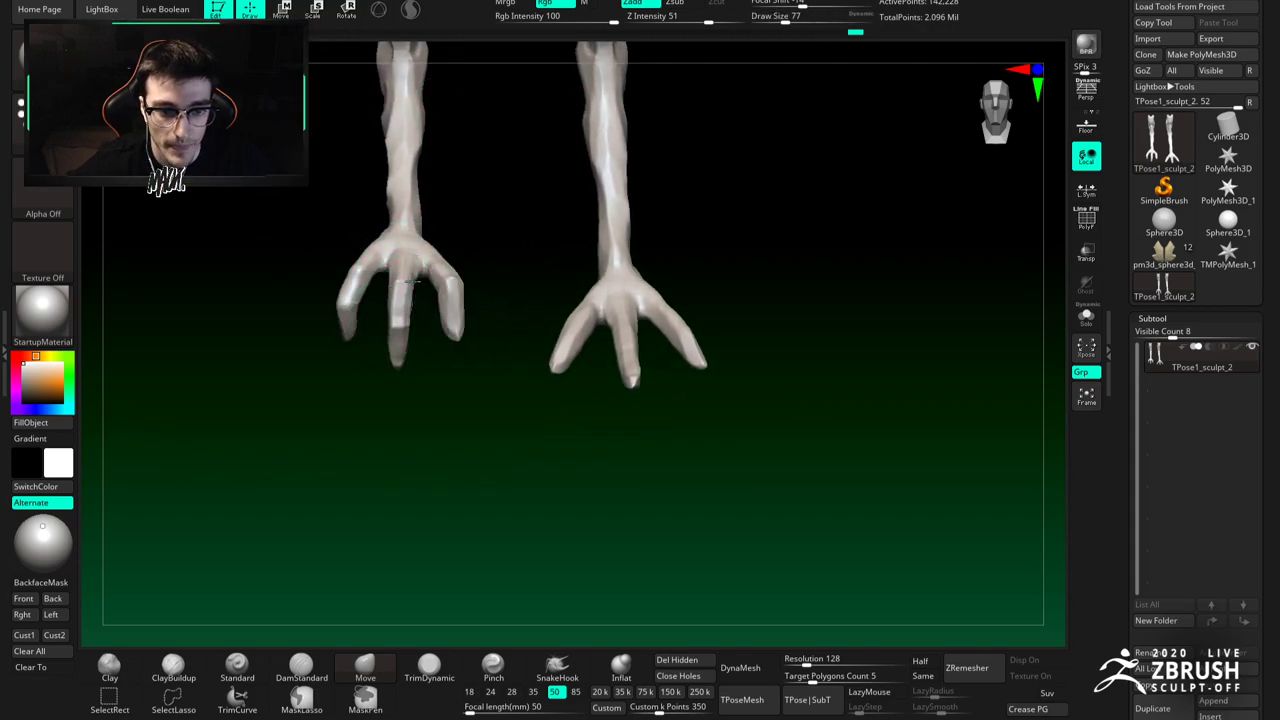
Step: Show the hidden parts again and frame the whole bird and branch from the side
{"action": "left_click_drag", "start_coordinate": [445, 397], "coordinate": [455, 330], "text": "alt"}
{"action": "left_click", "coordinate": [454, 406], "text": "ctrl+shift"}
{"action": "mouse_move", "coordinate": [452, 404]}
{"action": "left_mouse_down", "text": "alt"}
{"action": "mouse_move", "coordinate": [414, 321]}
{"action": "mouse_move", "coordinate": [445, 335]}
{"action": "mouse_move", "coordinate": [462, 373]}
{"action": "mouse_move", "coordinate": [443, 322]}
{"action": "mouse_move", "coordinate": [506, 349]}
{"action": "mouse_move", "coordinate": [530, 302]}
{"action": "left_mouse_up", "text": "alt"}
{"action": "mouse_move", "coordinate": [513, 388]}
{"action": "left_mouse_down"}
{"action": "mouse_move", "coordinate": [528, 425]}
{"action": "mouse_move", "coordinate": [534, 409]}
{"action": "mouse_move", "coordinate": [549, 417]}
{"action": "mouse_move", "coordinate": [543, 391]}
{"action": "left_mouse_up"}
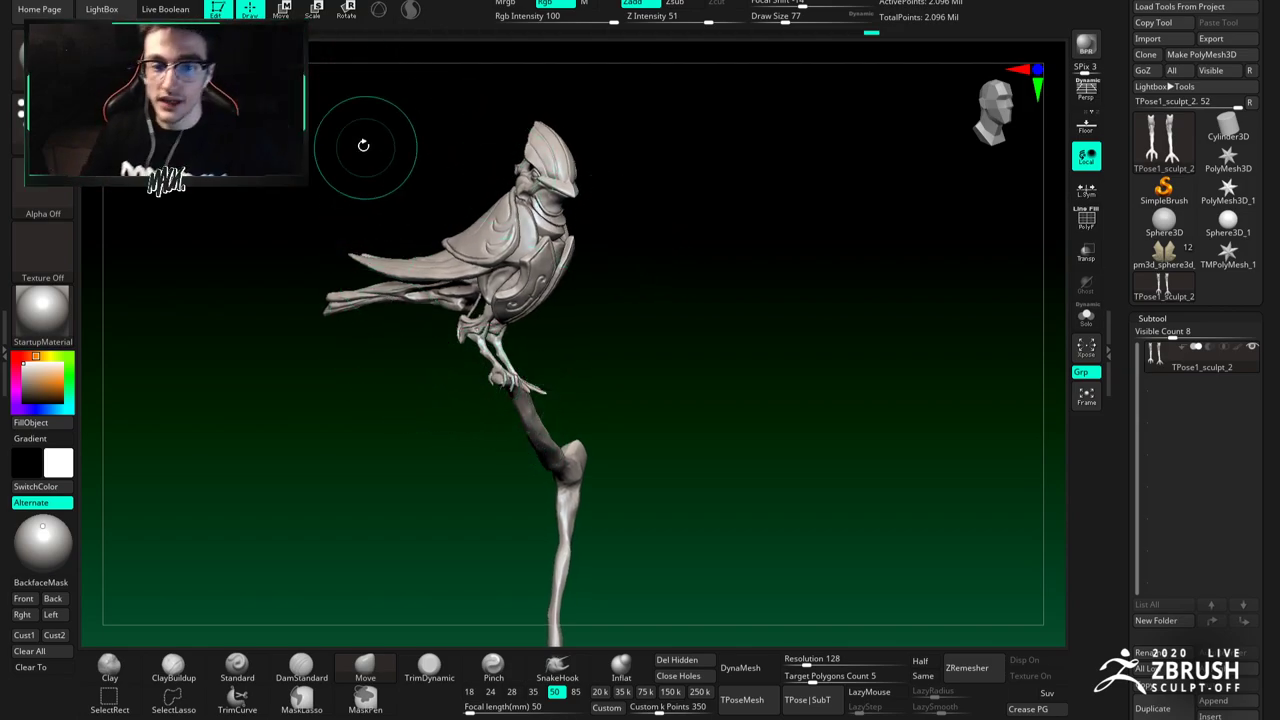
Step: Resize the document proportionally to a width of 1937 and a height of 1453
{"action": "mouse_move", "coordinate": [132, 1]}
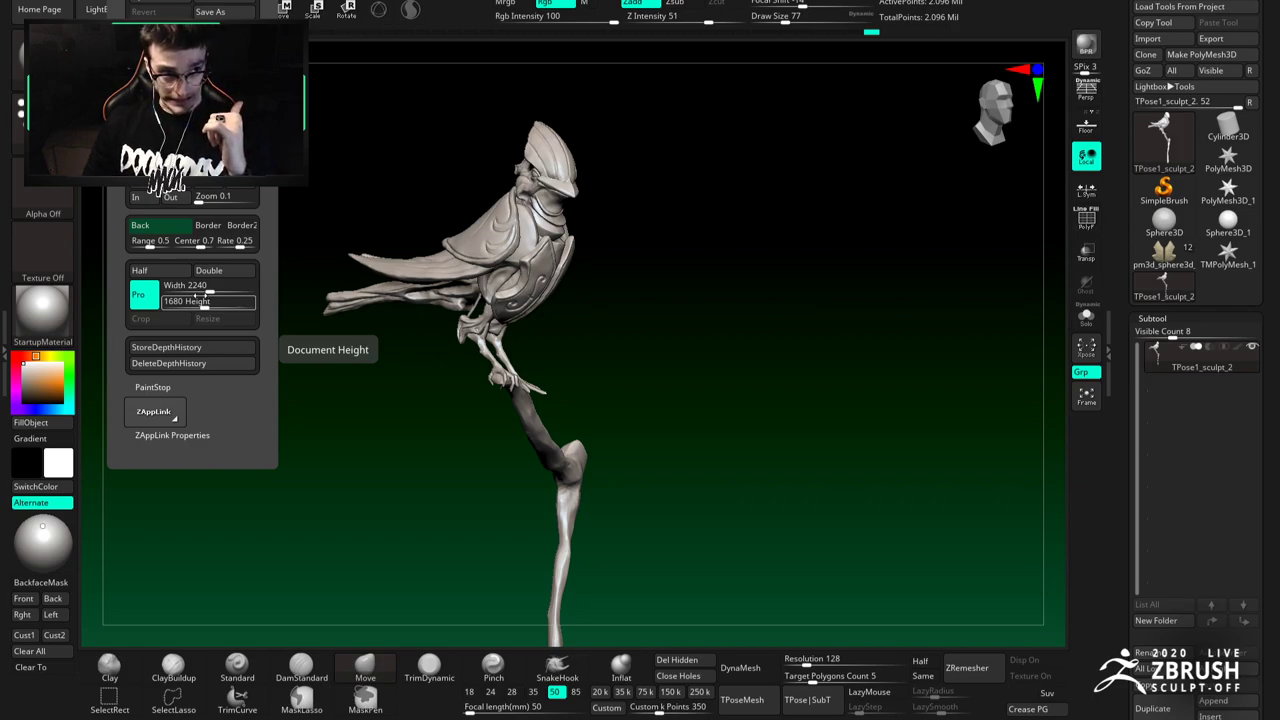
{"action": "left_click", "coordinate": [192, 286]}
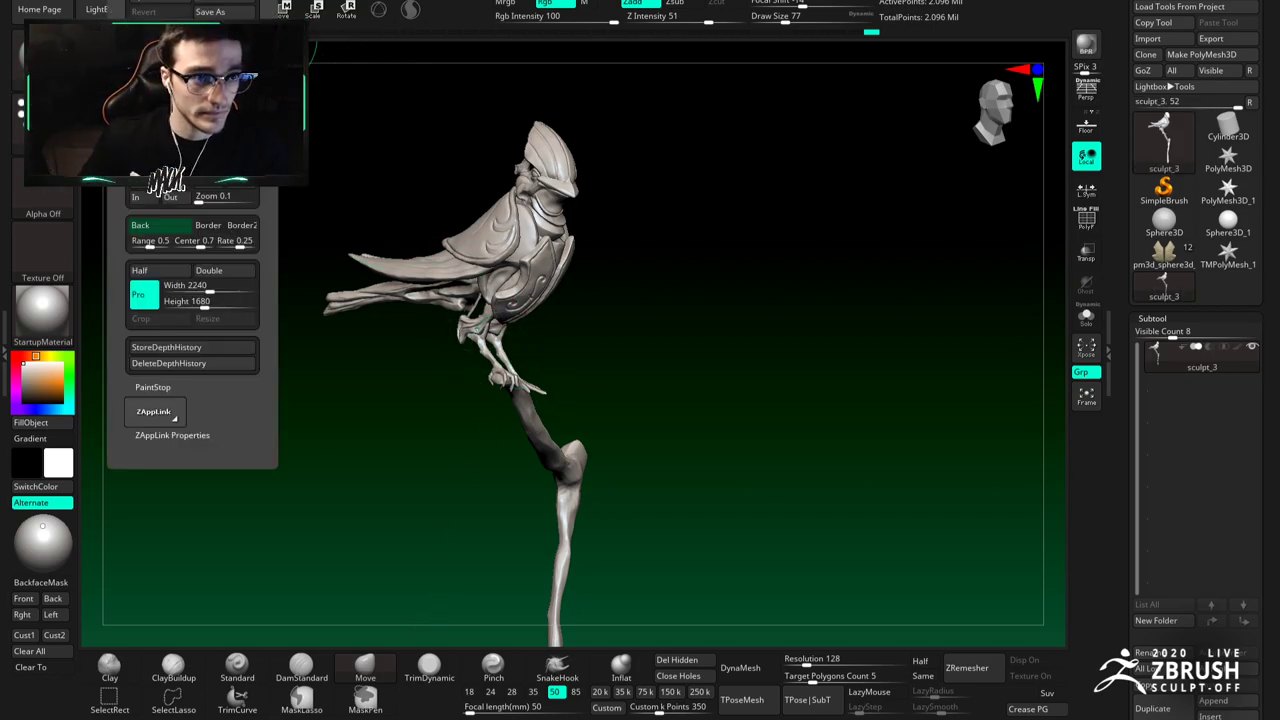
{"action": "left_click", "coordinate": [204, 301]}
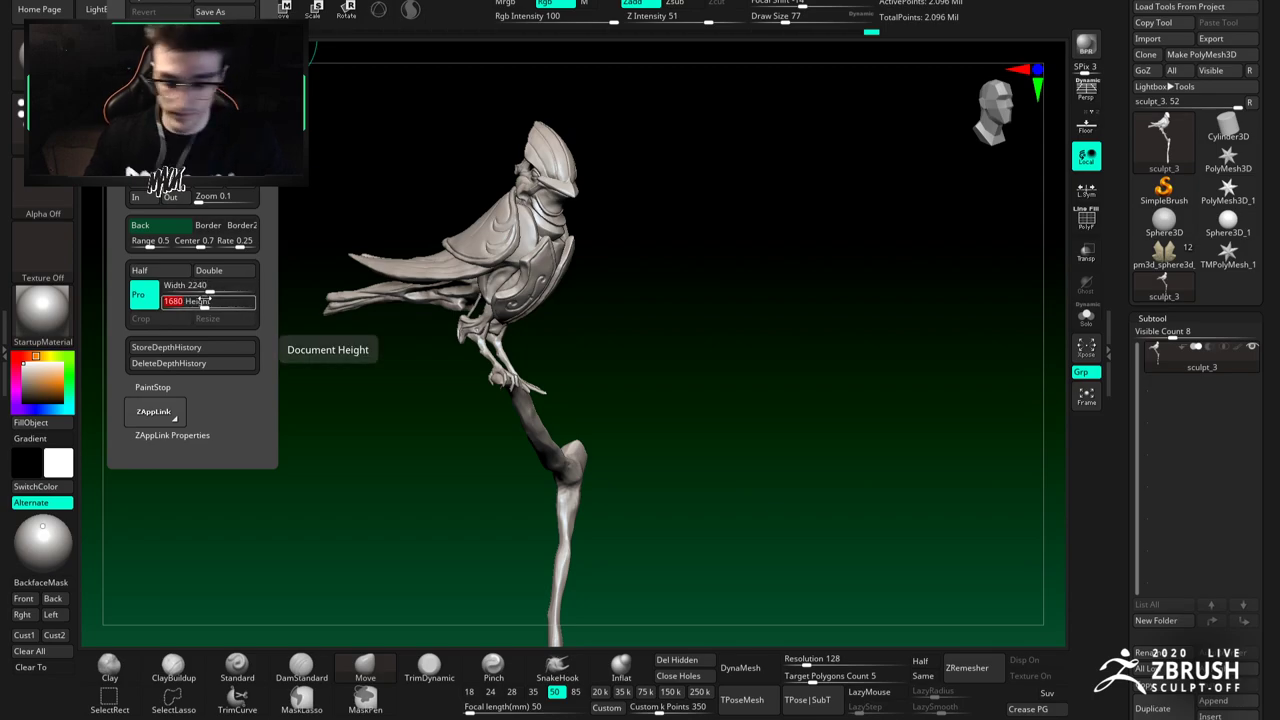
{"action": "left_click", "coordinate": [203, 285]}
{"action": "type", "text": "15"}
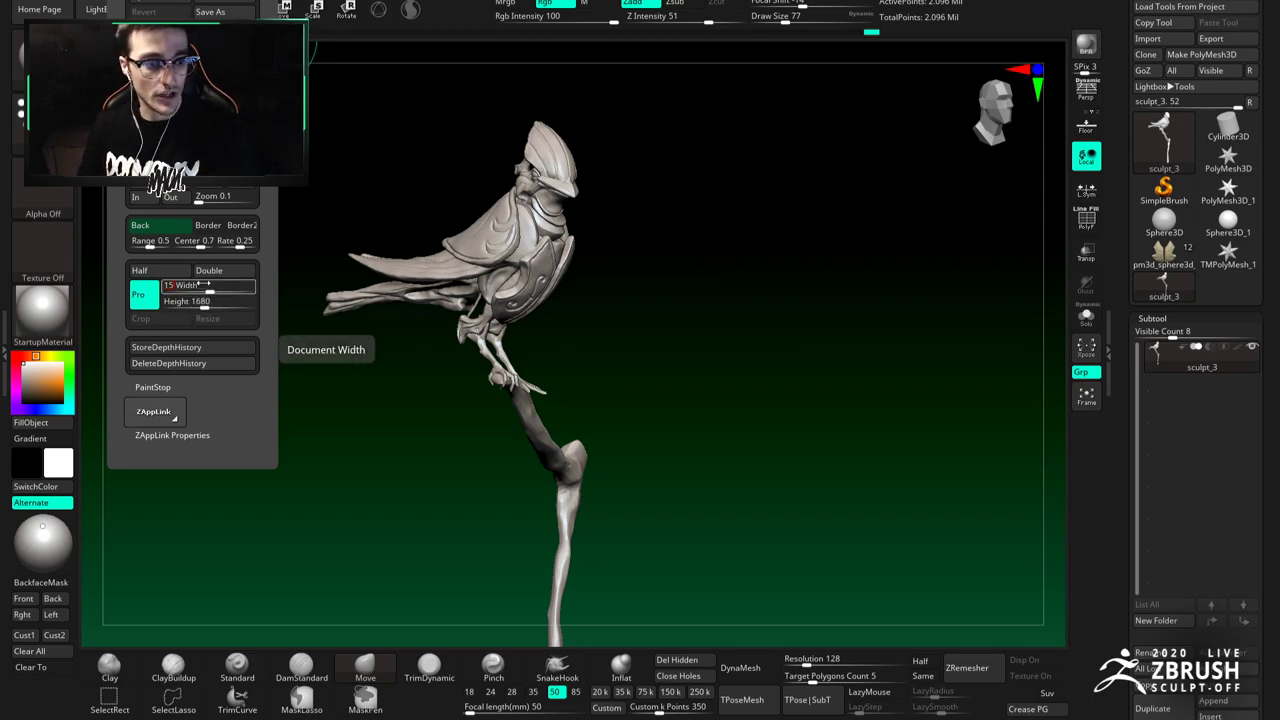
{"action": "left_click", "coordinate": [207, 301]}
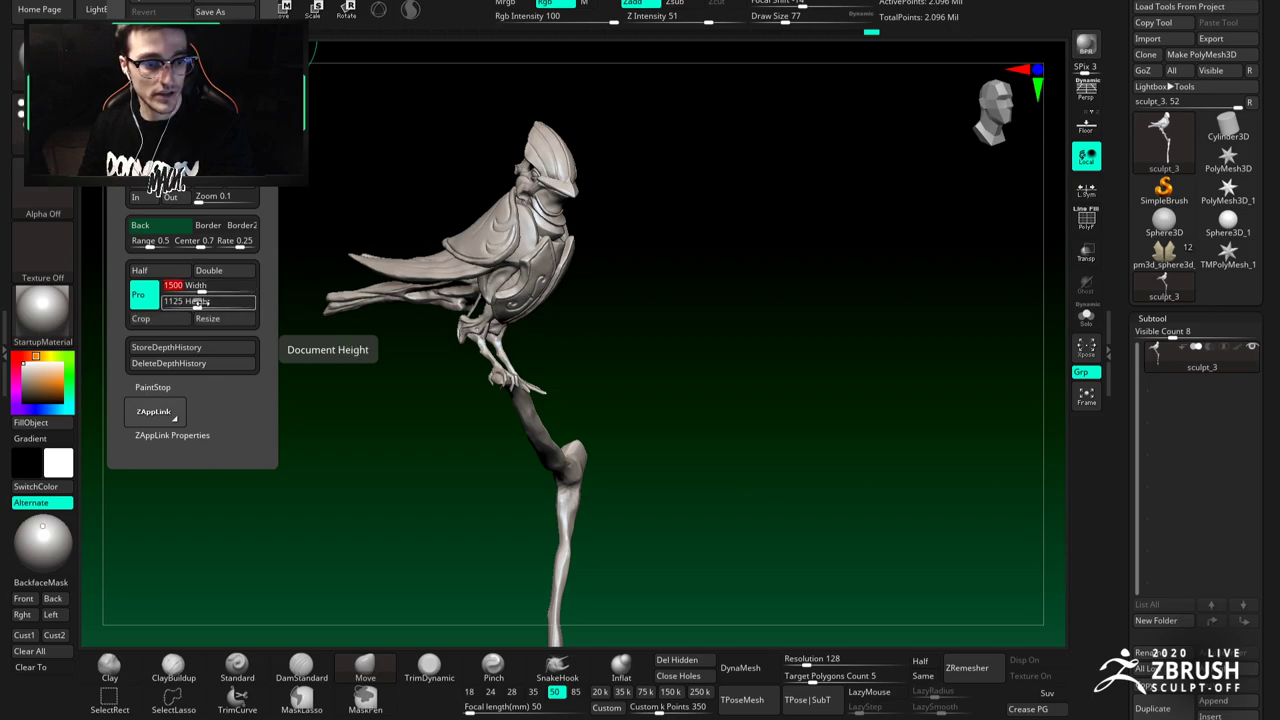
{"action": "left_click", "coordinate": [205, 303]}
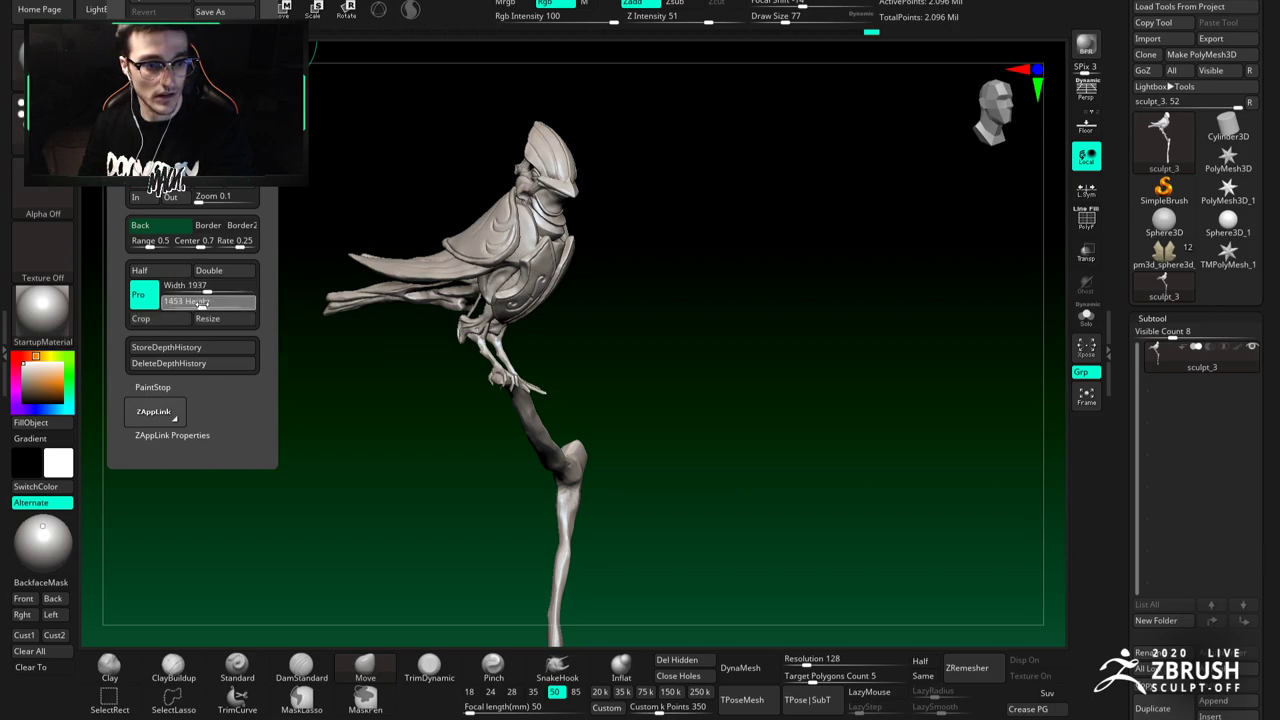
{"action": "left_click", "coordinate": [218, 317]}
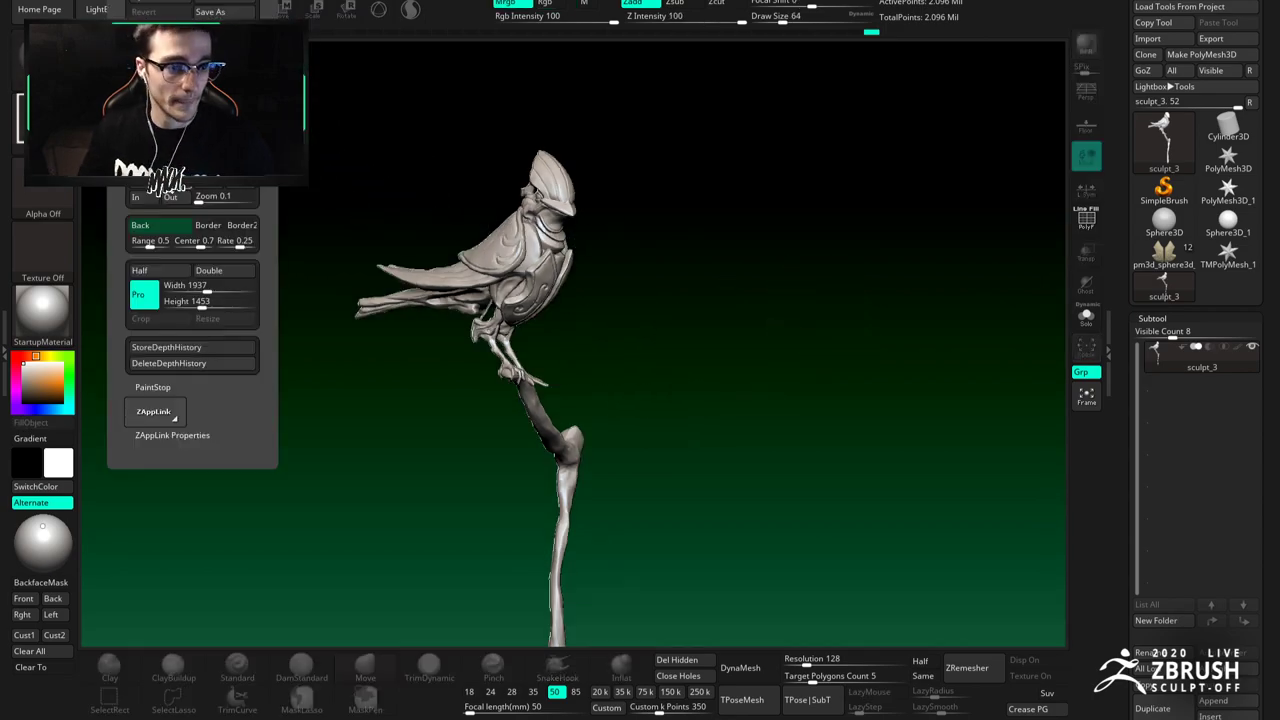
Step: Turn off proportional sizing and resize the document to a width of 1500 and a height of 2500
{"action": "scroll", "coordinate": [409, 220], "scroll_direction": "down", "scroll_amount": 5}
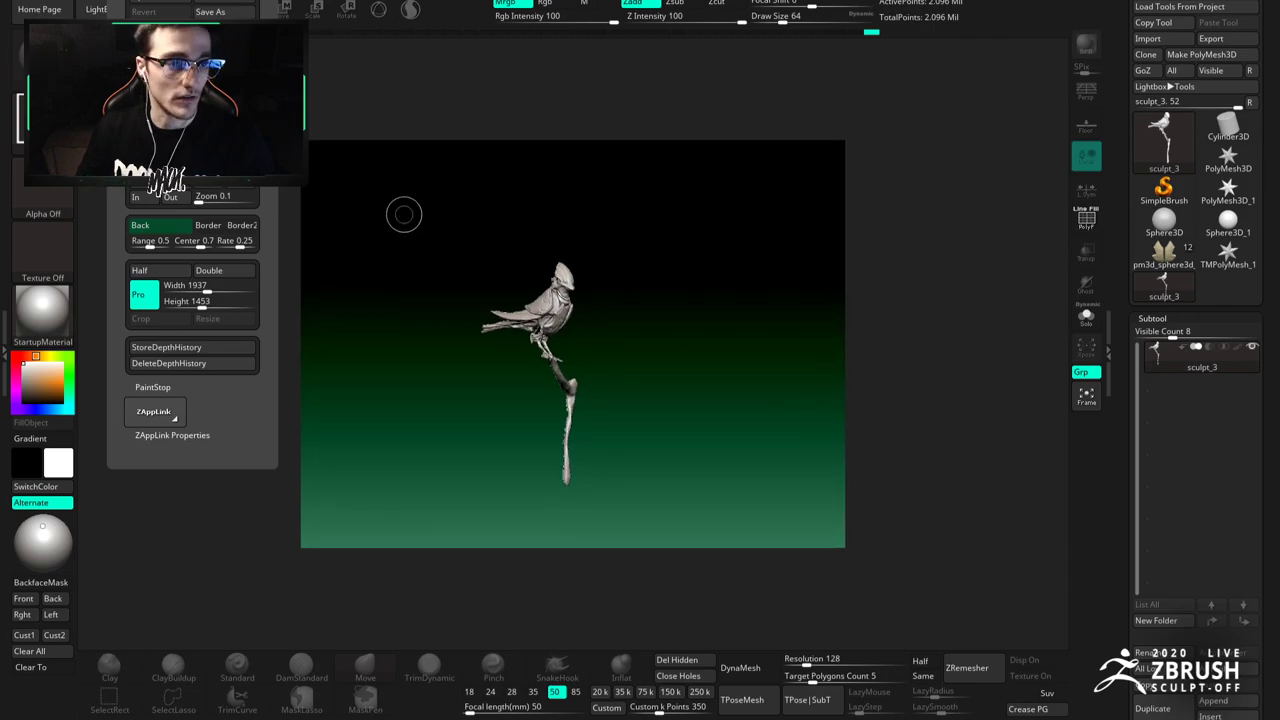
{"action": "left_click", "coordinate": [107, 12]}
{"action": "mouse_move", "coordinate": [124, 3]}
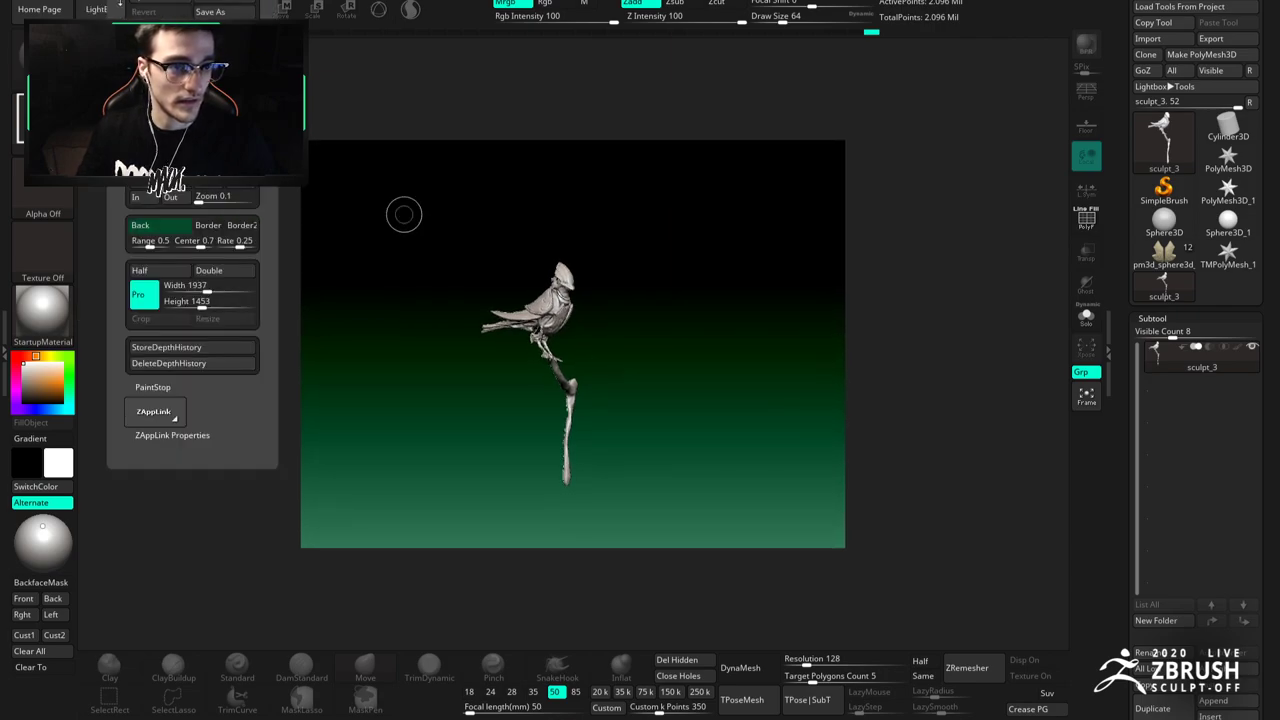
{"action": "left_click", "coordinate": [209, 285]}
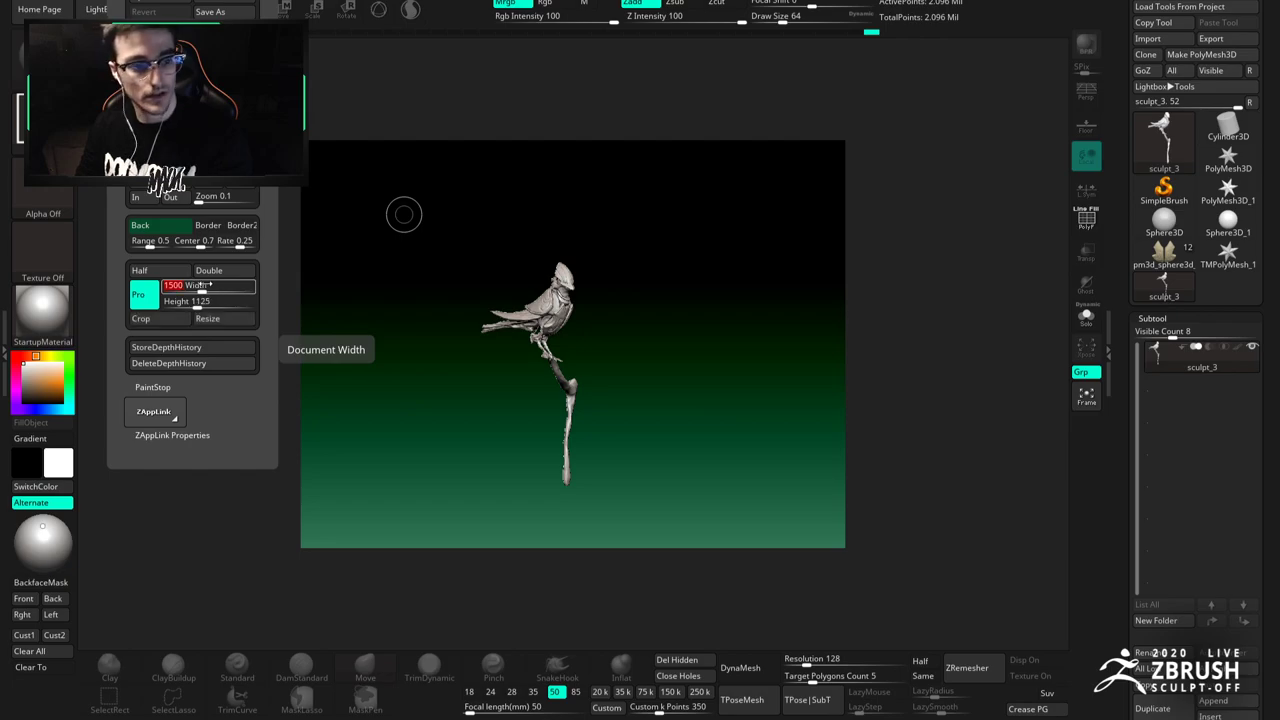
{"action": "type", "text": "1500"}
{"action": "left_click", "coordinate": [180, 301]}
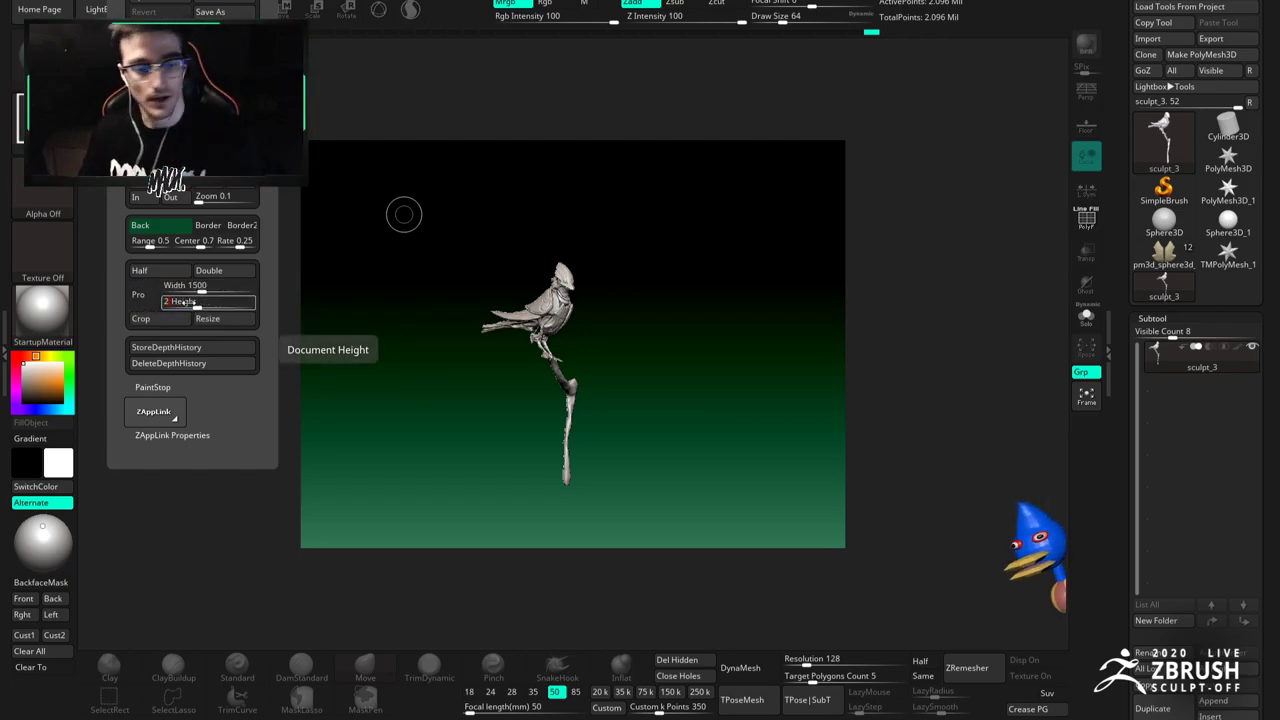
{"action": "key", "text": "Return"}
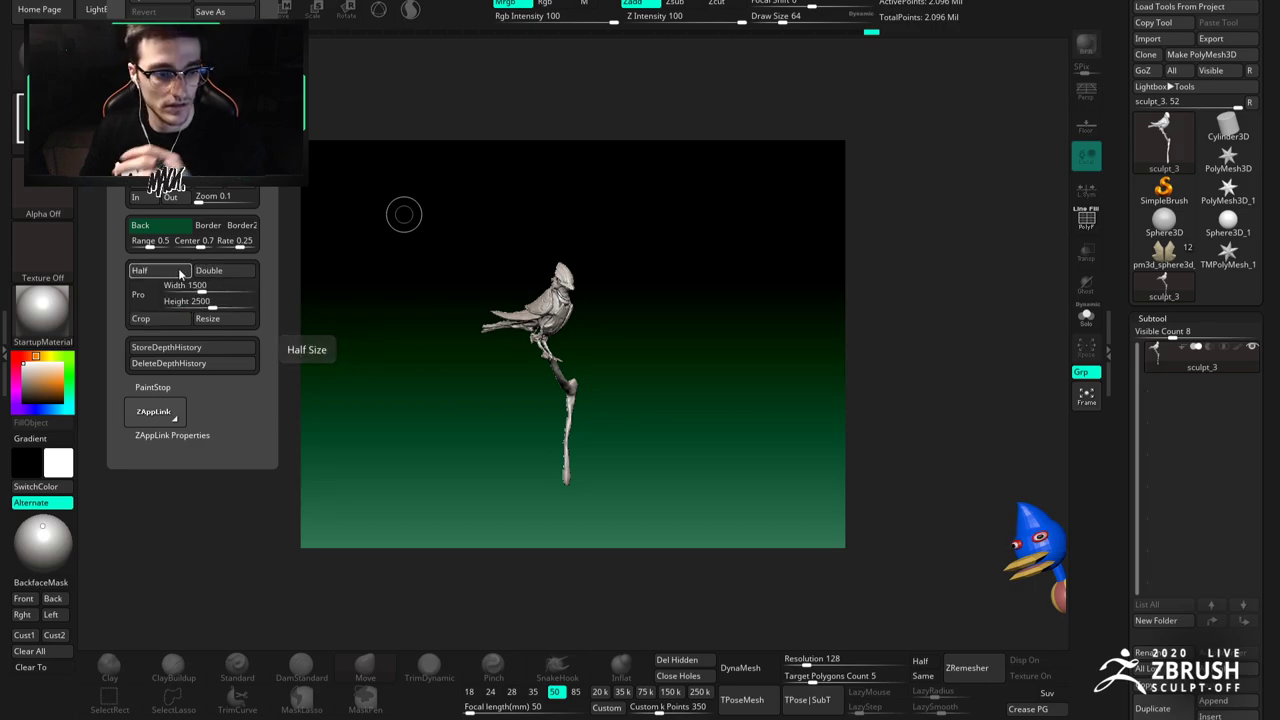
{"action": "left_click", "coordinate": [146, 3]}
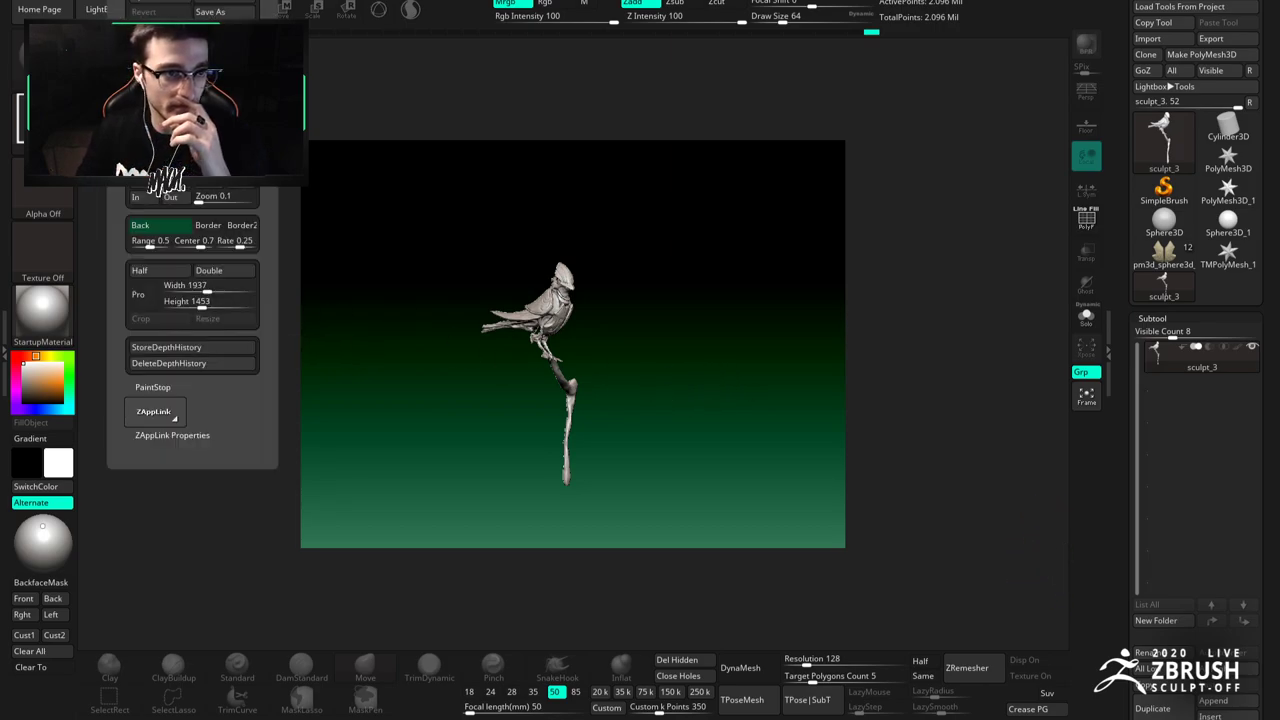
{"action": "left_click", "coordinate": [197, 286]}
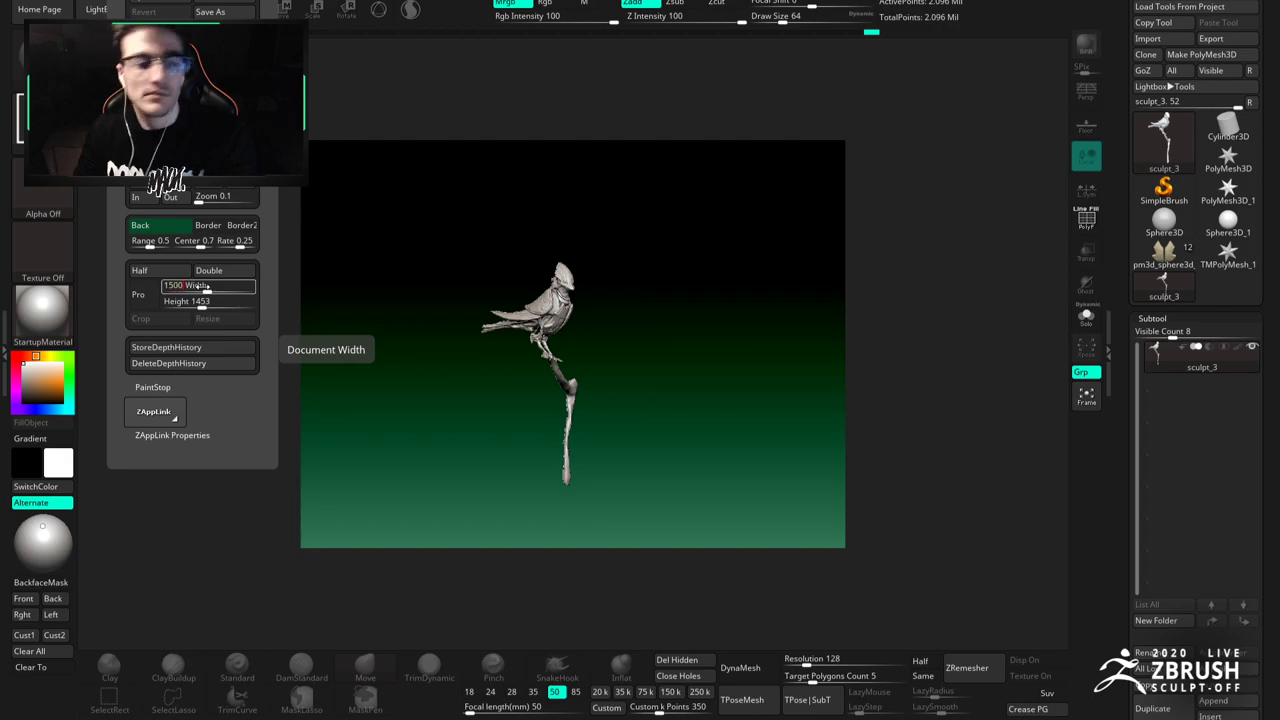
{"action": "left_click", "coordinate": [199, 301]}
{"action": "type", "text": "2500"}
{"action": "key", "text": "Return"}
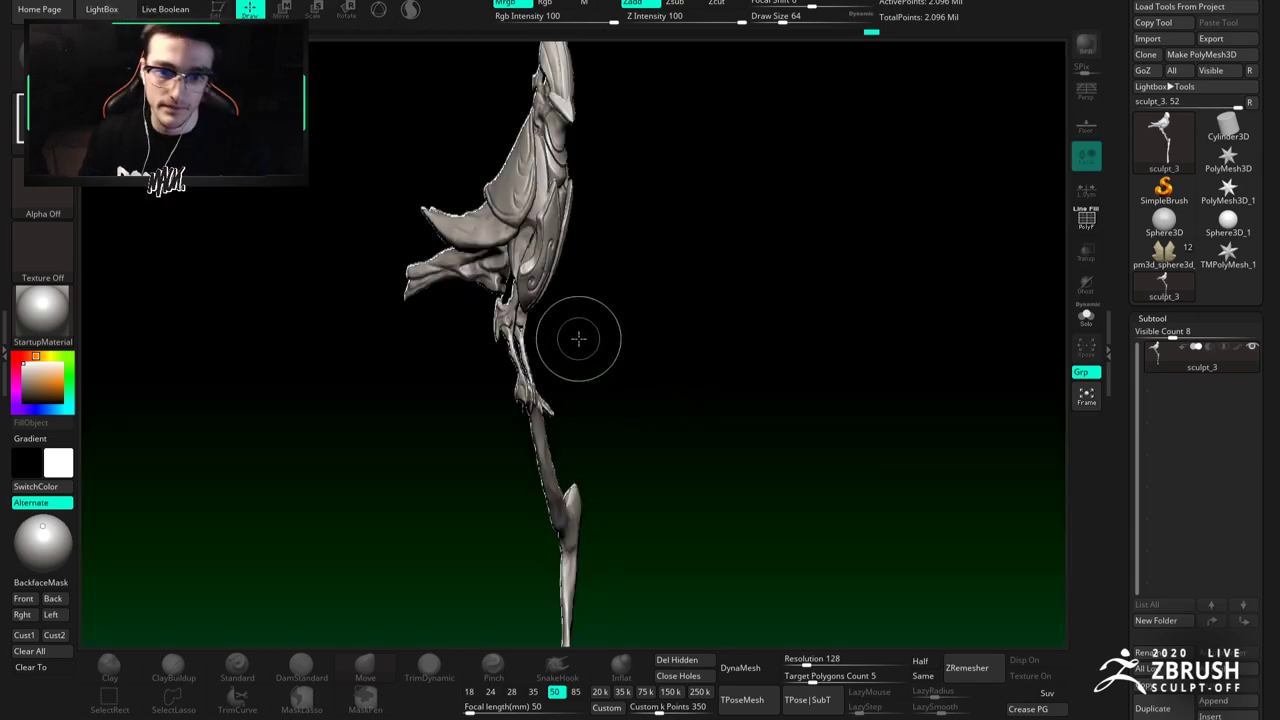
Step: Redraw the sculpture on the portrait canvas in Edit mode, clear the stretched leftover image and frame the bird and branch
{"action": "left_click", "coordinate": [130, 2]}
{"action": "left_click_drag", "start_coordinate": [175, 168], "coordinate": [437, 245]}
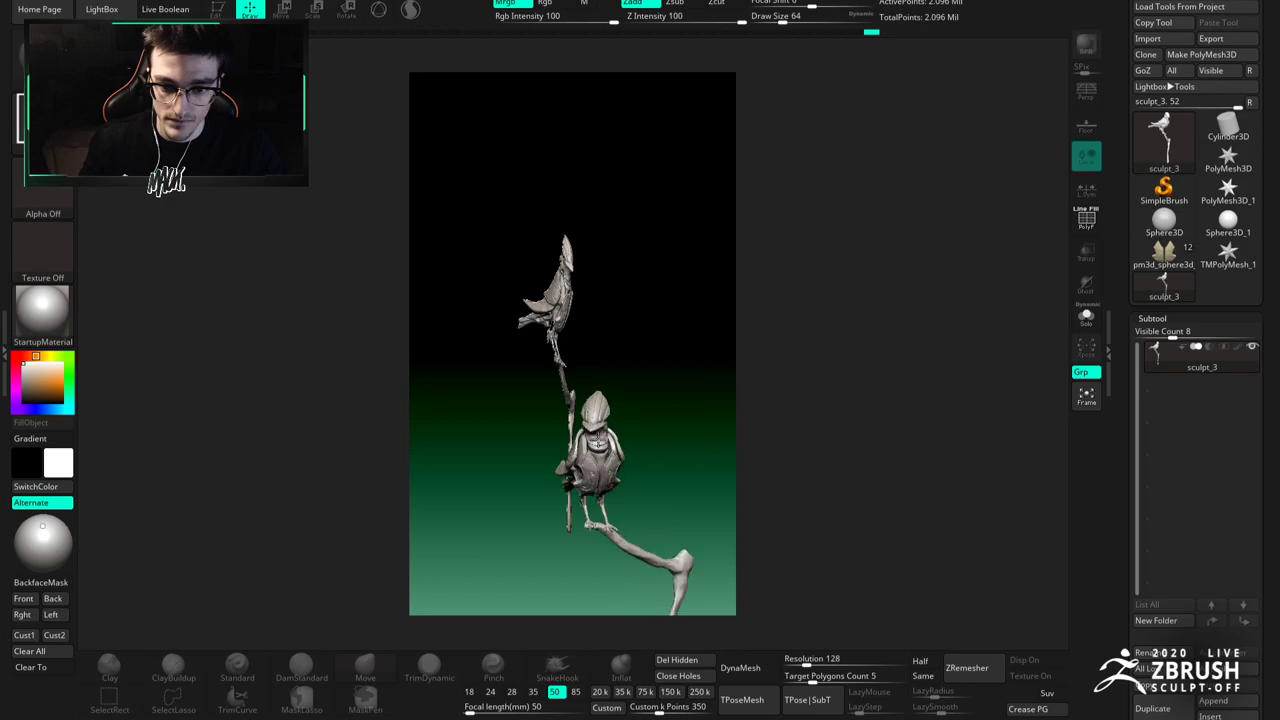
{"action": "left_click", "coordinate": [218, 12]}
{"action": "key", "text": "ctrl+n"}
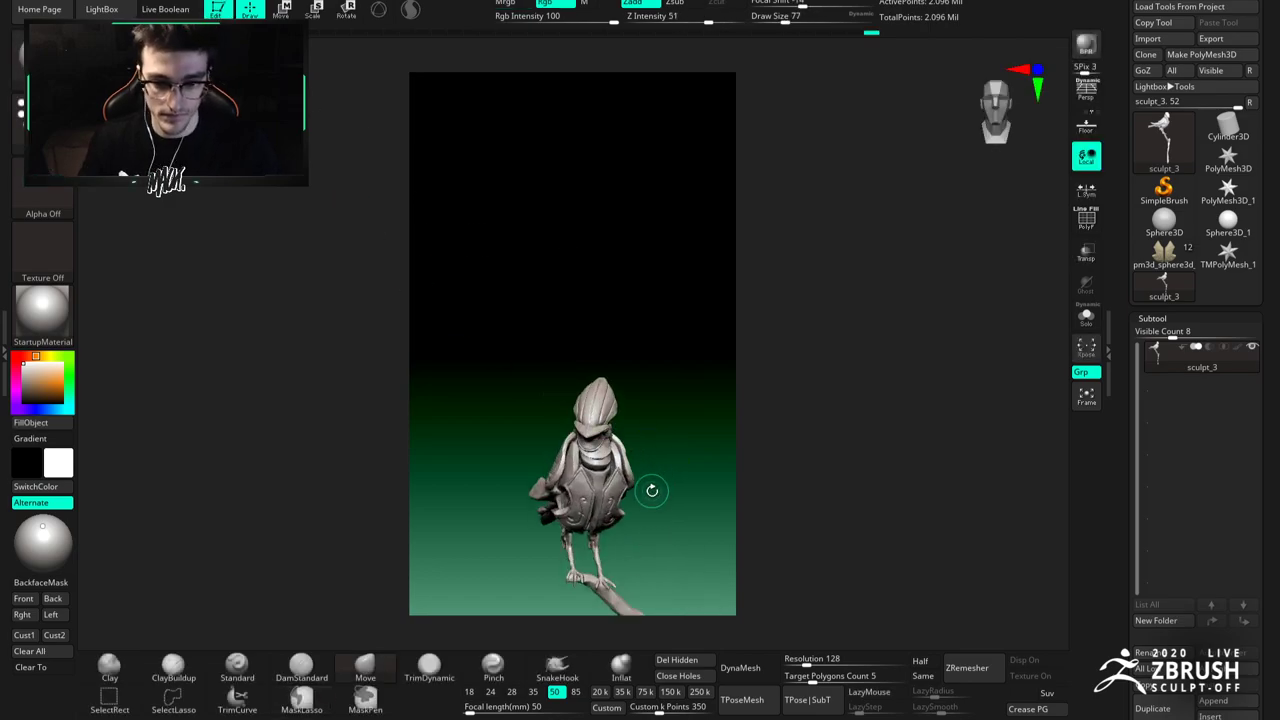
{"action": "left_click_drag", "start_coordinate": [653, 512], "coordinate": [635, 342], "text": "alt"}
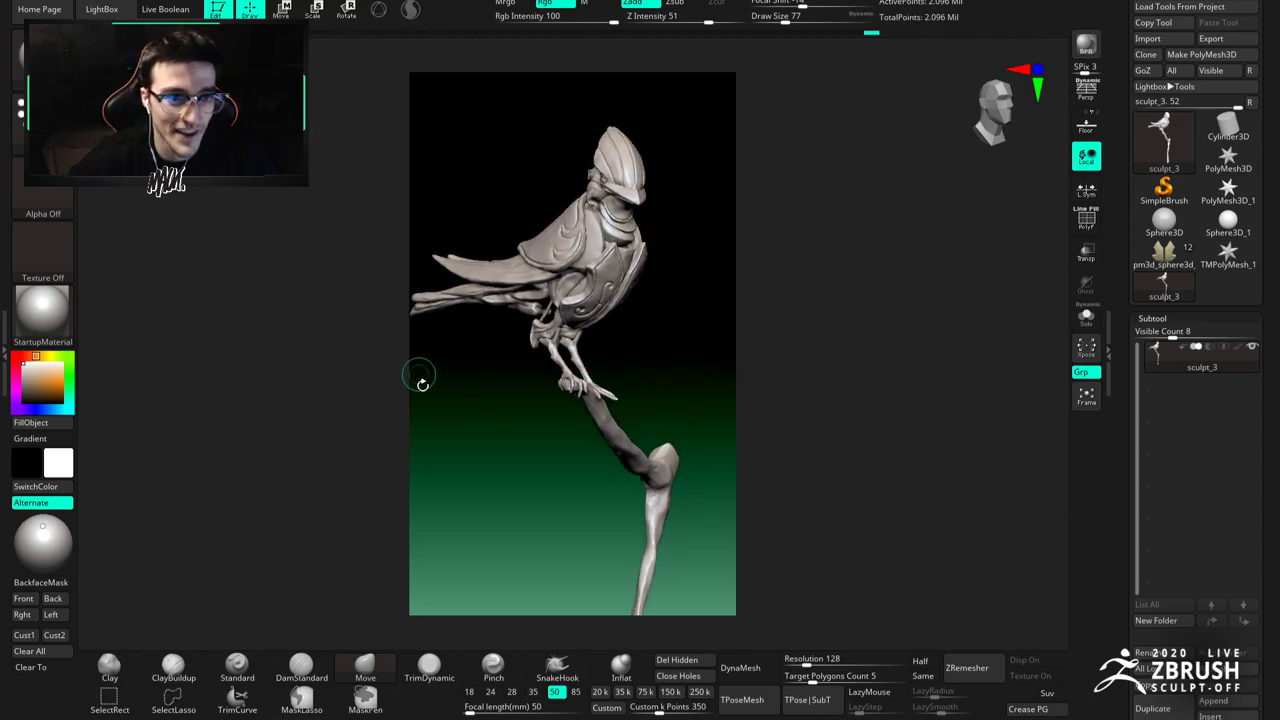
{"action": "mouse_move", "coordinate": [445, 560]}
{"action": "left_mouse_down"}
{"action": "mouse_move", "coordinate": [591, 437]}
{"action": "mouse_move", "coordinate": [580, 366]}
{"action": "left_mouse_up"}
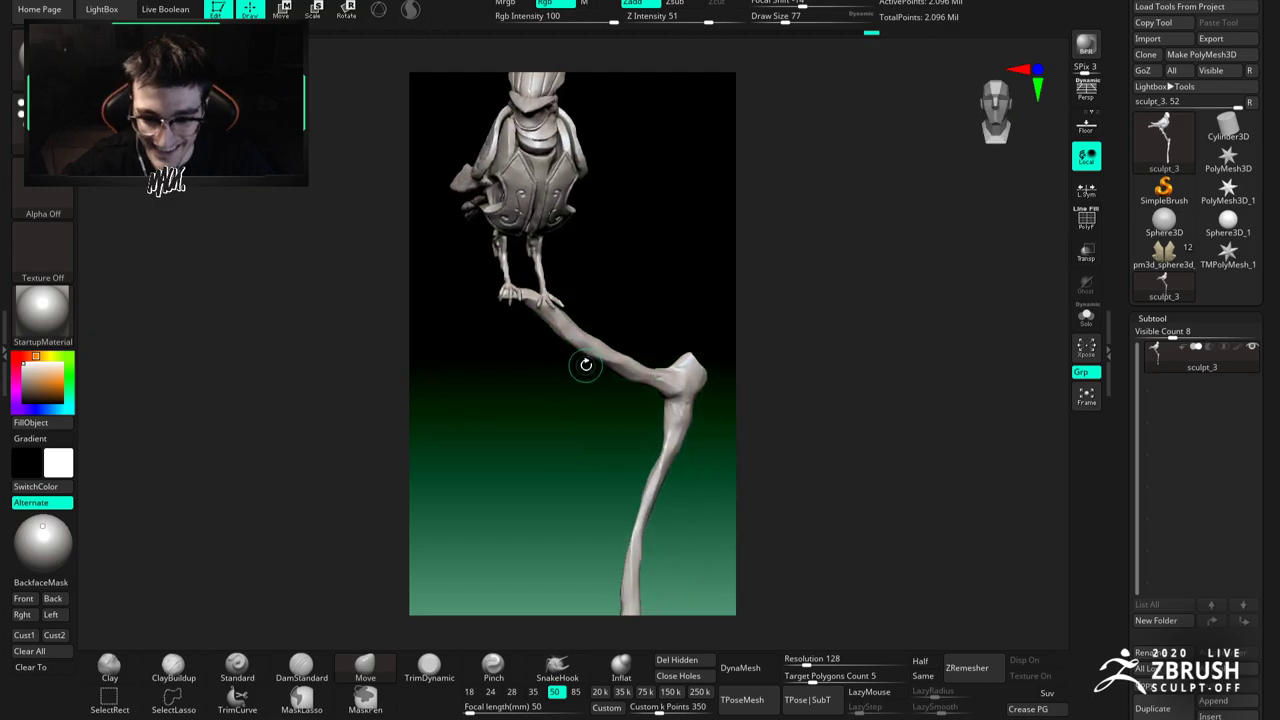
Step: Reshape the lower part of the branch below the knot with the Move brush at draw size 324
{"action": "left_click_drag", "start_coordinate": [587, 413], "coordinate": [556, 327], "text": "alt"}
{"action": "key", "text": "space"}
{"action": "left_click_drag", "start_coordinate": [574, 380], "coordinate": [609, 381]}
{"action": "mouse_move", "coordinate": [597, 489]}
{"action": "left_mouse_down"}
{"action": "mouse_move", "coordinate": [576, 482]}
{"action": "mouse_move", "coordinate": [587, 490]}
{"action": "mouse_move", "coordinate": [562, 506]}
{"action": "left_mouse_up"}
{"action": "key", "text": "space"}
{"action": "left_click_drag", "start_coordinate": [562, 506], "coordinate": [548, 500]}
{"action": "left_click_drag", "start_coordinate": [583, 440], "coordinate": [594, 425]}
{"action": "key", "text": "space"}
{"action": "left_click_drag", "start_coordinate": [593, 420], "coordinate": [570, 441]}
{"action": "key", "text": "space"}
{"action": "left_click_drag", "start_coordinate": [554, 497], "coordinate": [546, 499]}
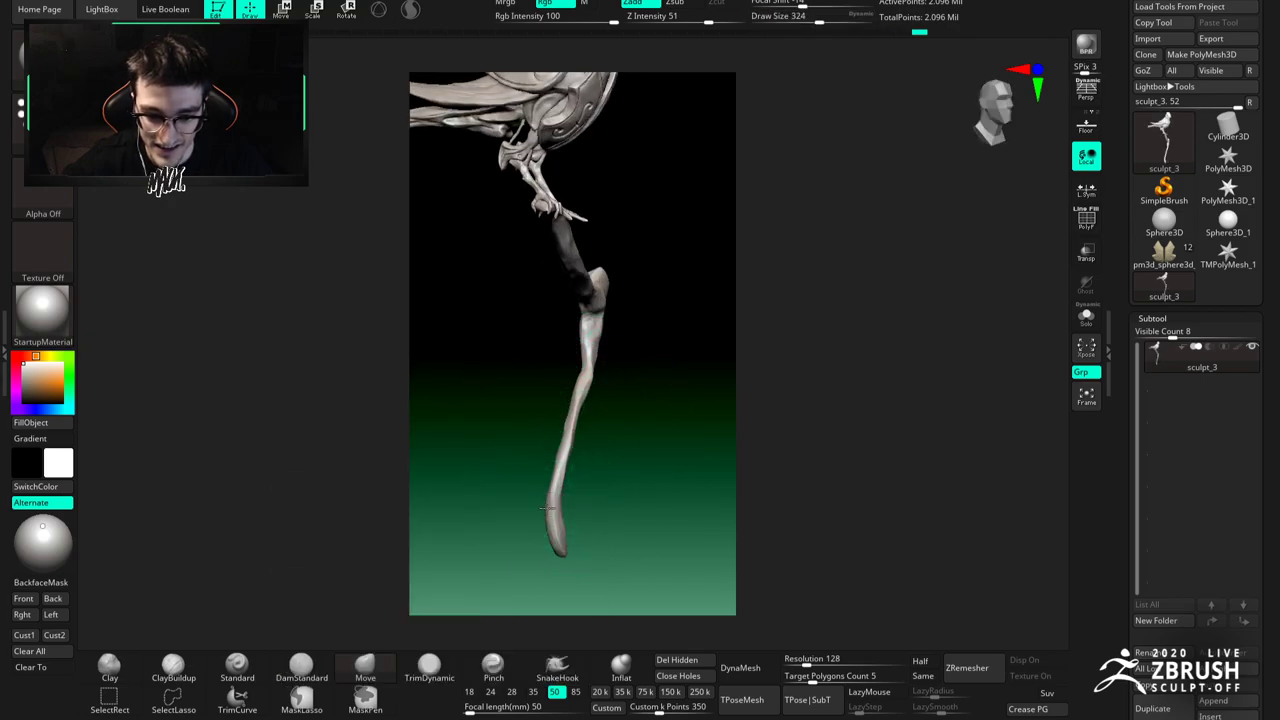
Step: Set the draw size to 280 and bow the lower branch into a smooth curve toward the tail side
{"action": "right_click_drag", "start_coordinate": [546, 503], "coordinate": [555, 515]}
{"action": "left_click_drag", "start_coordinate": [555, 515], "coordinate": [563, 512]}
{"action": "left_click_drag", "start_coordinate": [569, 453], "coordinate": [566, 408]}
{"action": "key", "text": "space"}
{"action": "left_click_drag", "start_coordinate": [567, 428], "coordinate": [562, 436]}
{"action": "right_click_drag", "start_coordinate": [561, 447], "coordinate": [561, 462]}
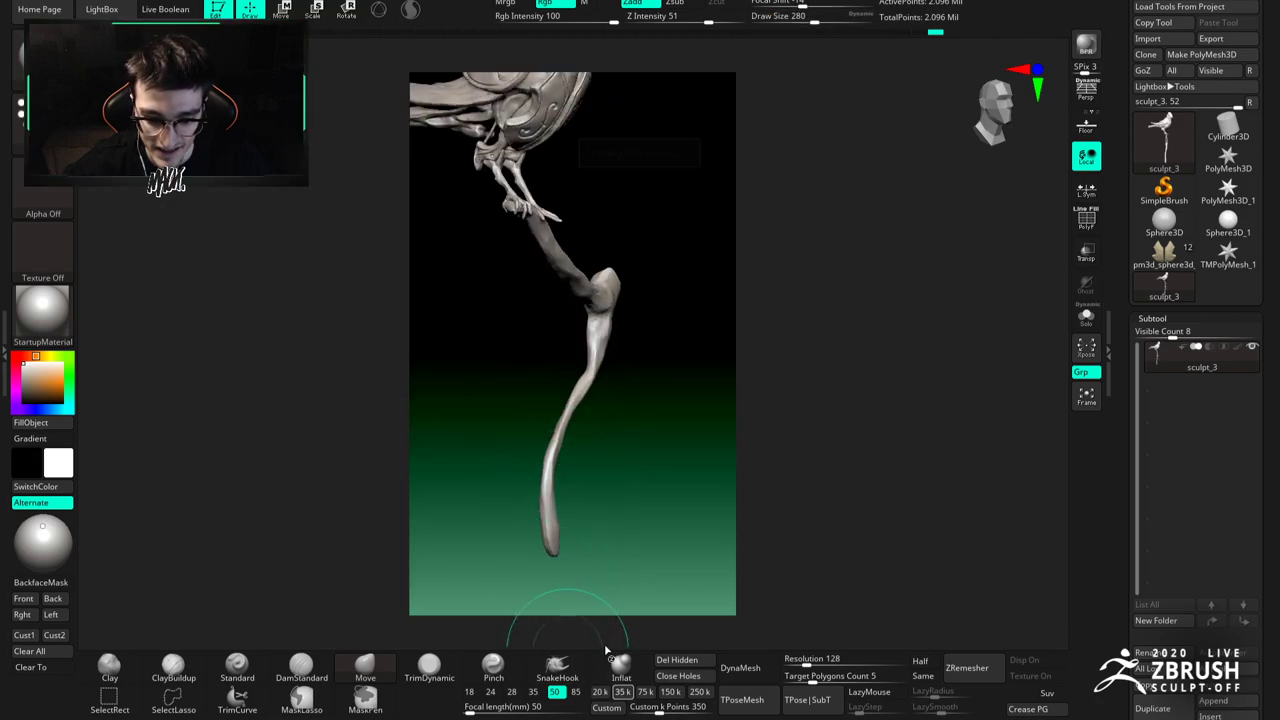
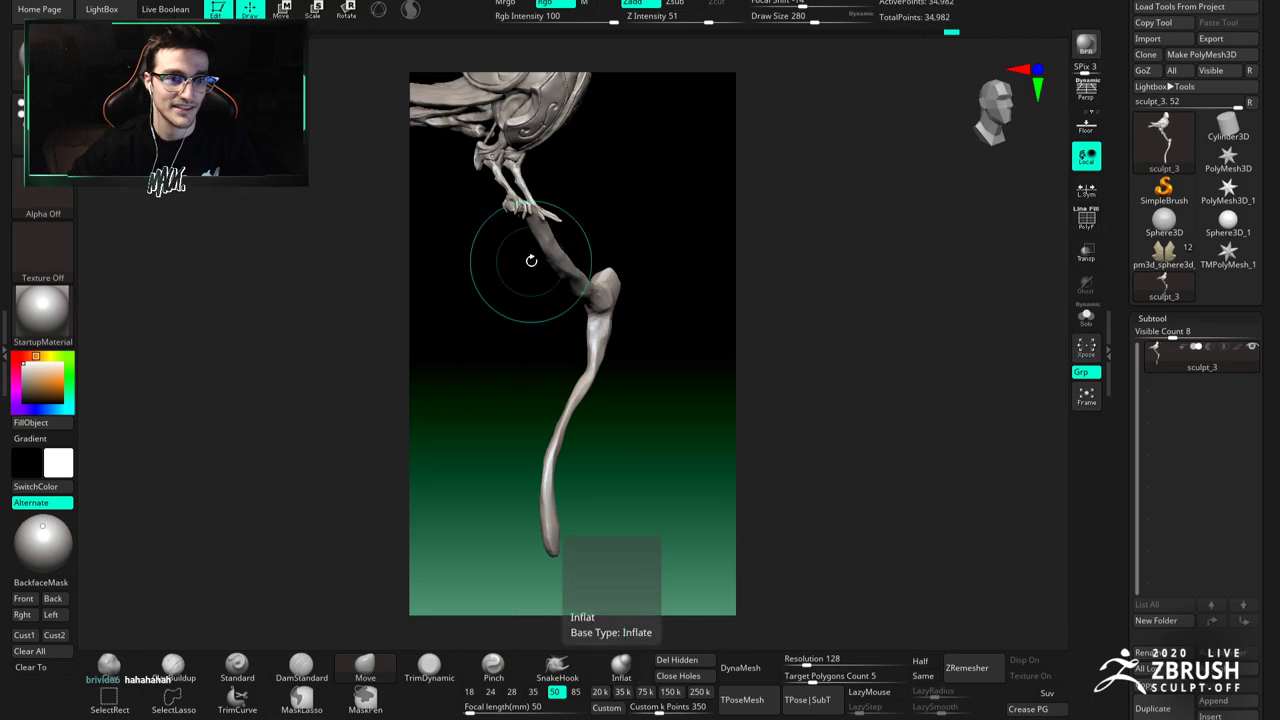
{"action": "key", "text": "shift+d"}
{"action": "key", "text": "shift+d"}
{"action": "key", "text": "shift+d"}
{"action": "left_click_drag", "start_coordinate": [523, 291], "coordinate": [512, 298]}
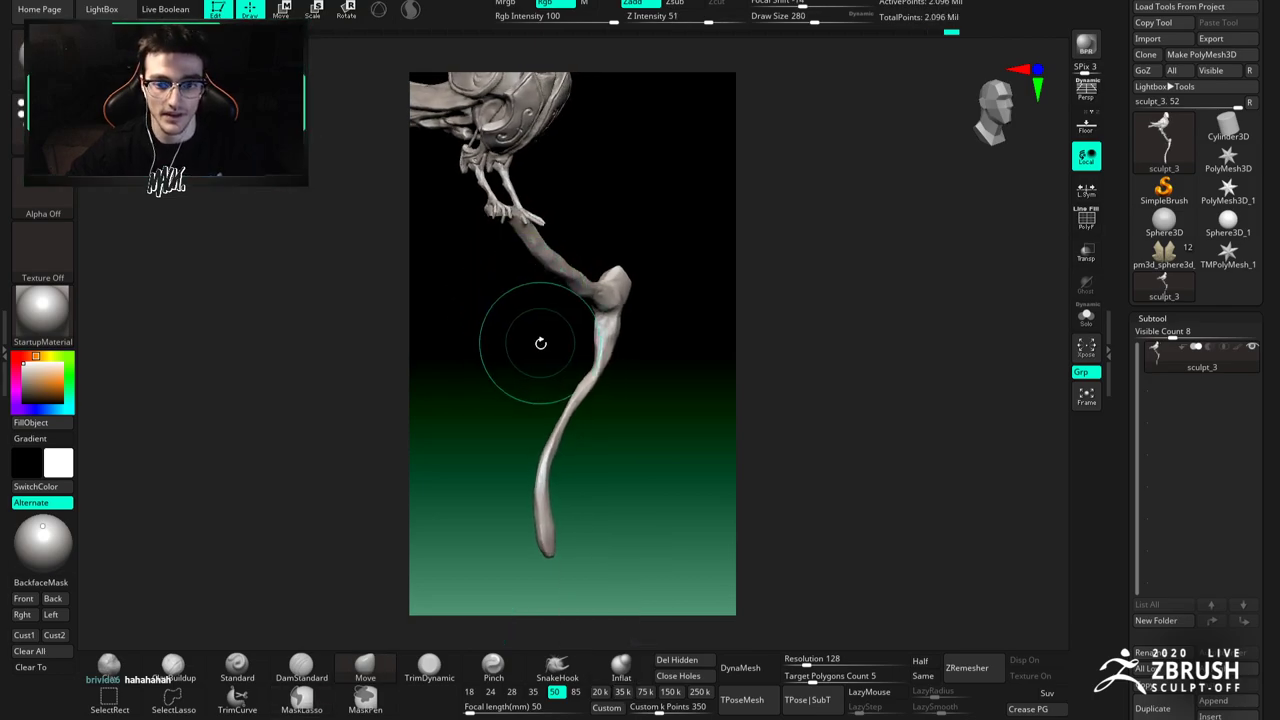
{"action": "key", "text": "ctrl+shift+z"}
{"action": "key", "text": "ctrl+shift+z"}
{"action": "left_click", "coordinate": [1090, 225]}
{"action": "left_click", "coordinate": [1088, 222]}
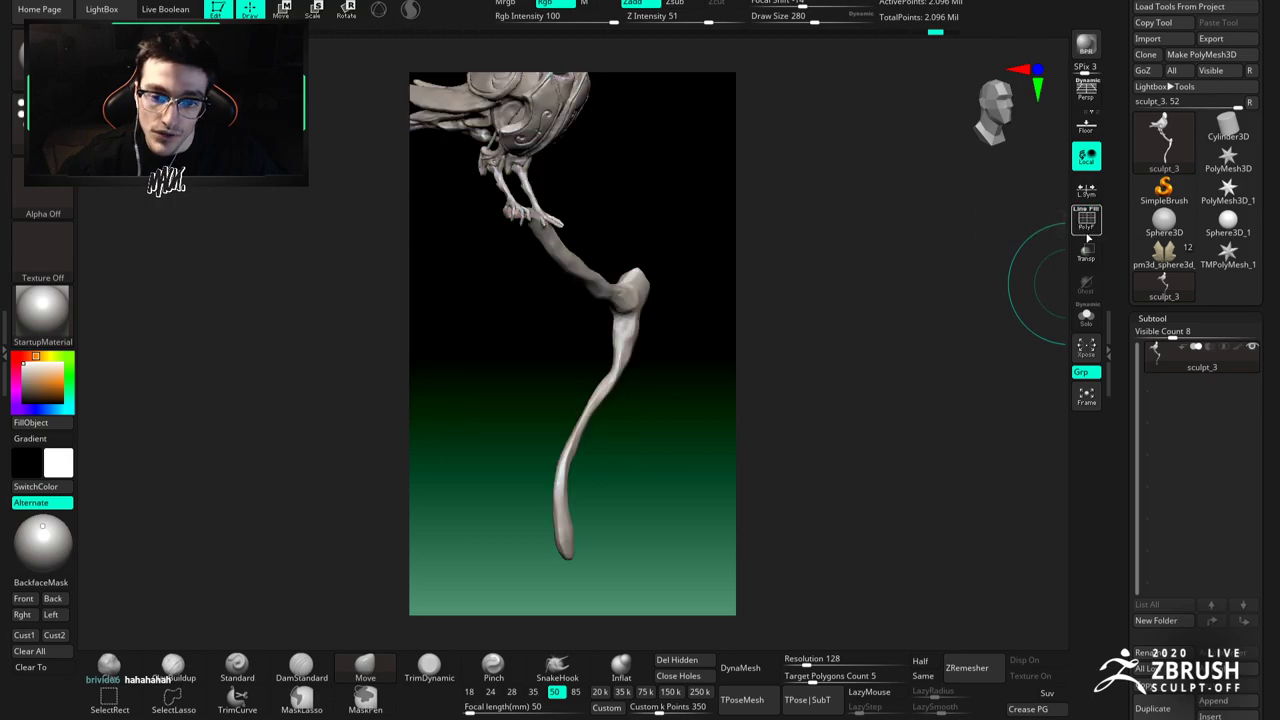
{"action": "key", "text": "ctrl+z"}
Step: Flatten planes along the lower branch with the TrimDynamic brush at draw size 223
{"action": "left_click", "coordinate": [444, 668]}
{"action": "right_click_drag", "start_coordinate": [597, 438], "coordinate": [560, 480], "text": "ctrl"}
{"action": "left_click_drag", "start_coordinate": [584, 400], "coordinate": [563, 466]}
{"action": "right_click_drag", "start_coordinate": [562, 464], "coordinate": [558, 416], "text": "ctrl"}
{"action": "mouse_move", "coordinate": [556, 474]}
{"action": "right_mouse_down", "text": "ctrl"}
{"action": "mouse_move", "coordinate": [568, 510]}
{"action": "mouse_move", "coordinate": [564, 446]}
{"action": "right_mouse_up", "text": "ctrl"}
{"action": "right_click", "coordinate": [564, 446]}
{"action": "left_click_drag", "start_coordinate": [562, 430], "coordinate": [556, 504]}
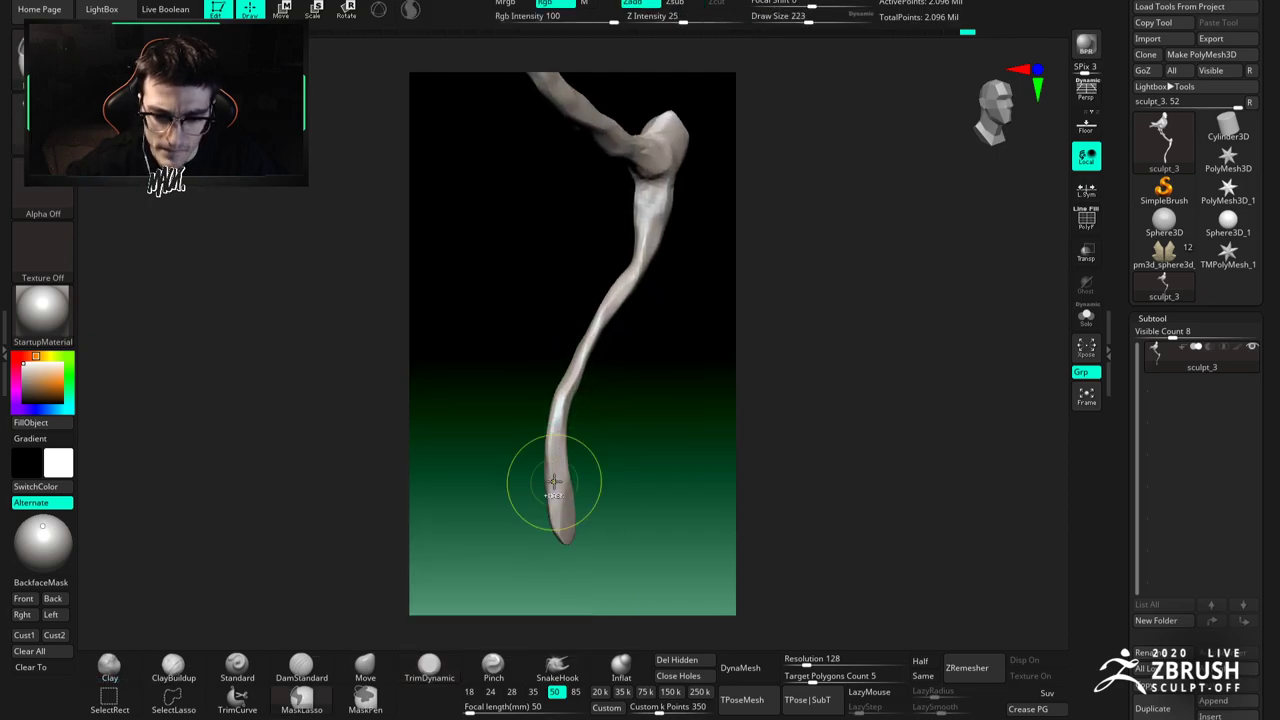
Step: Enlarge the document view to fill the workspace and set the TrimDynamic draw size to 149 at the upper branch
{"action": "scroll", "coordinate": [543, 486], "scroll_direction": "down", "scroll_amount": 4}
{"action": "right_click_drag", "start_coordinate": [598, 427], "coordinate": [631, 415], "text": "alt"}
{"action": "scroll", "coordinate": [631, 413], "scroll_direction": "up", "scroll_amount": 4}
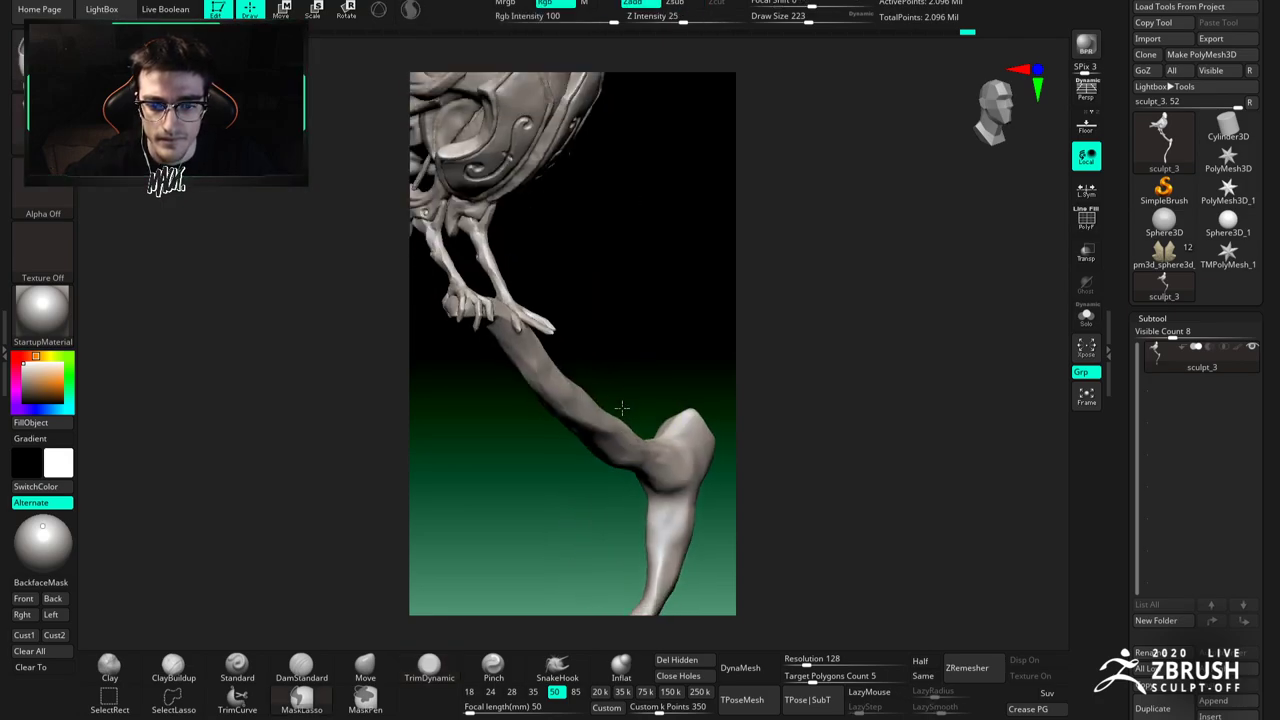
{"action": "left_click", "coordinate": [128, 0]}
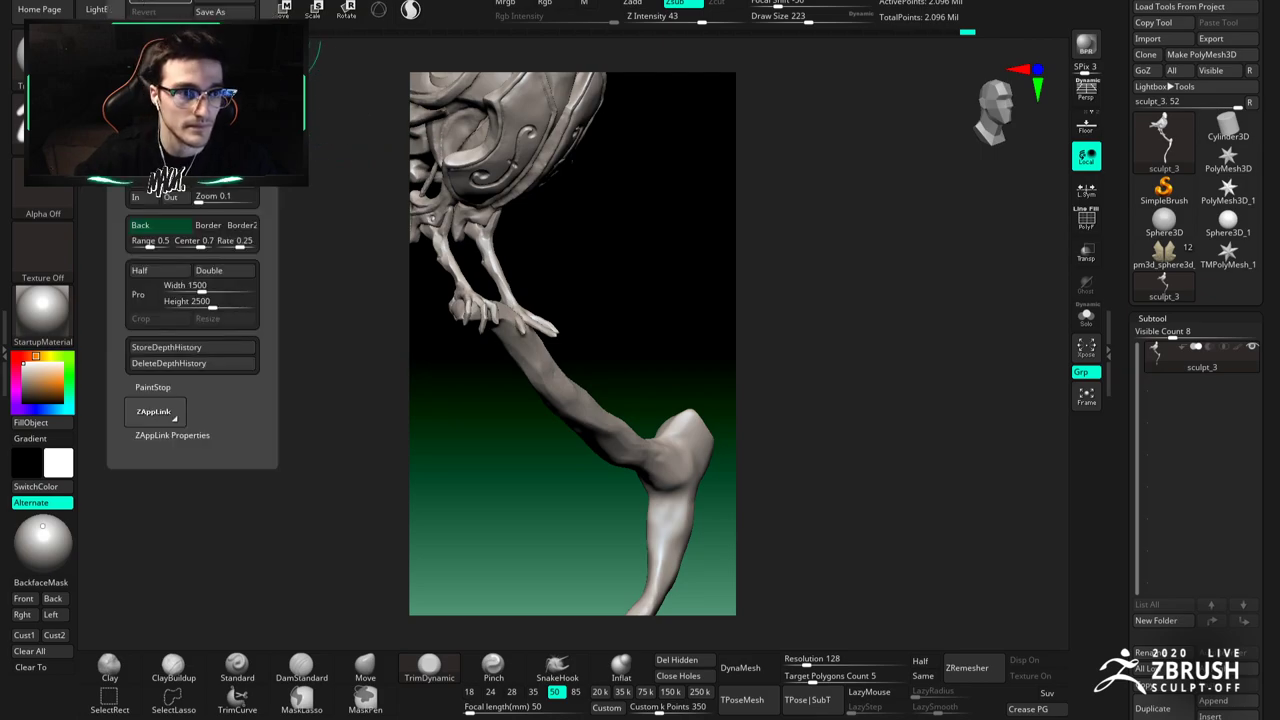
{"action": "left_click", "coordinate": [192, 126]}
{"action": "mouse_move", "coordinate": [551, 328]}
{"action": "right_mouse_down", "text": "ctrl"}
{"action": "mouse_move", "coordinate": [525, 311]}
{"action": "mouse_move", "coordinate": [552, 344]}
{"action": "mouse_move", "coordinate": [550, 366]}
{"action": "right_mouse_up", "text": "ctrl"}
{"action": "key", "text": "space"}
{"action": "left_click_drag", "start_coordinate": [591, 394], "coordinate": [578, 394]}
{"action": "right_click_drag", "start_coordinate": [580, 388], "coordinate": [572, 366], "text": "alt"}
Step: Isolate the legs and, in Rotate mode, mask everything except the outer segment of the middle toe on the forward foot
{"action": "mouse_move", "coordinate": [655, 382]}
{"action": "right_mouse_down"}
{"action": "mouse_move", "coordinate": [577, 399]}
{"action": "mouse_move", "coordinate": [590, 405]}
{"action": "mouse_move", "coordinate": [582, 357]}
{"action": "right_mouse_up"}
{"action": "left_click", "coordinate": [592, 408], "text": "ctrl+shift"}
{"action": "right_click_drag", "start_coordinate": [582, 357], "coordinate": [576, 400], "text": "ctrl"}
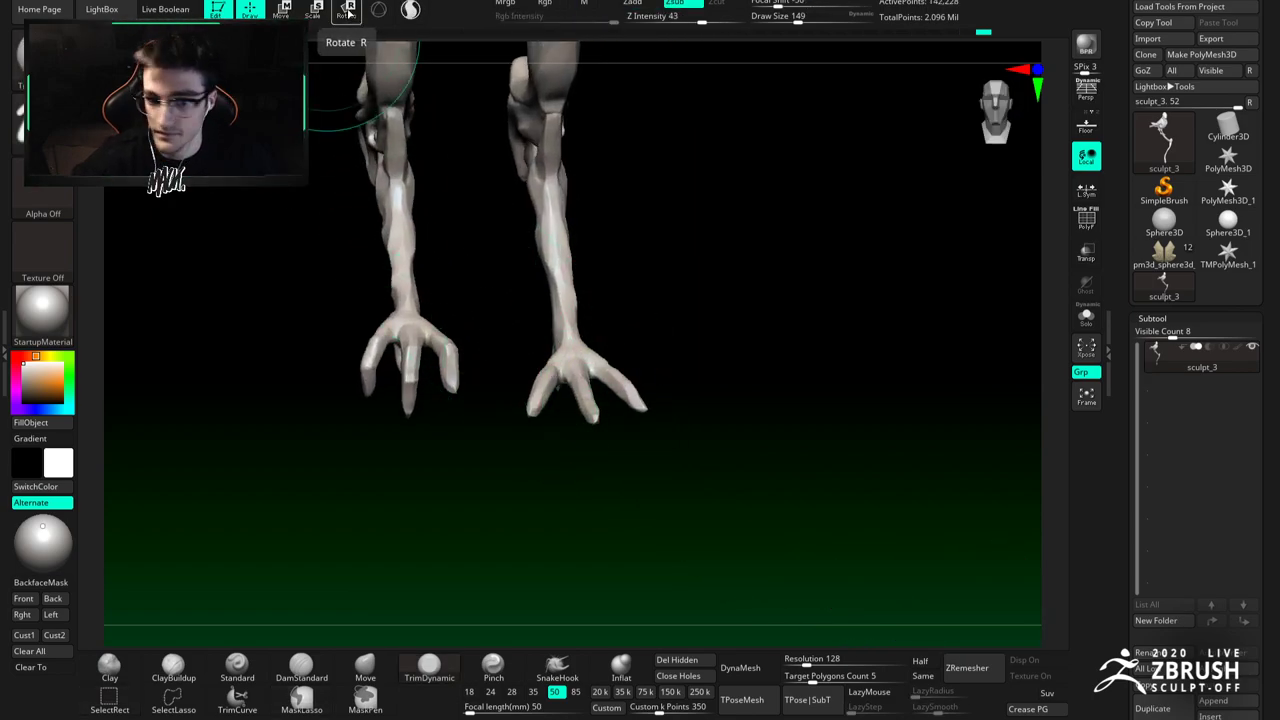
{"action": "left_click", "coordinate": [347, 12]}
{"action": "right_click_drag", "start_coordinate": [588, 355], "coordinate": [591, 390]}
{"action": "right_click_drag", "start_coordinate": [591, 390], "coordinate": [581, 357], "text": "alt"}
{"action": "left_click_drag", "start_coordinate": [576, 276], "coordinate": [575, 316], "text": "ctrl"}
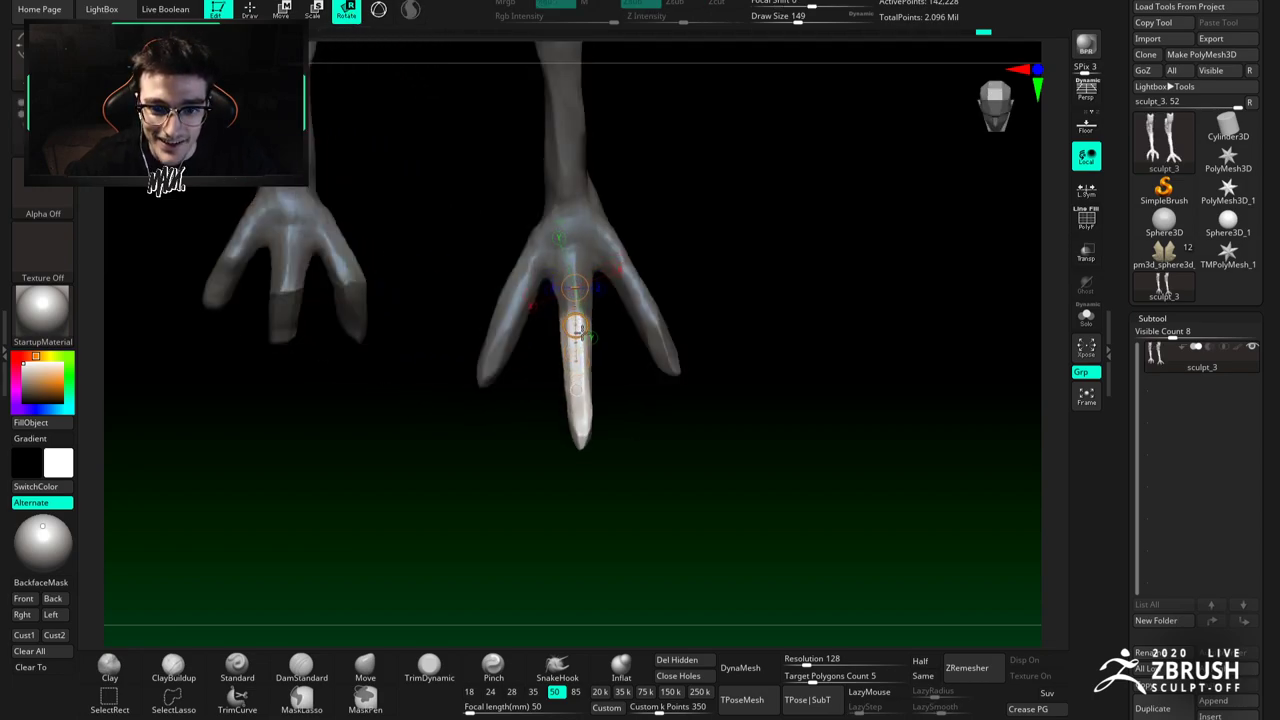
Step: Try to rotate the unmasked middle toe segment down against the branch, checking it with the whole bird shown
{"action": "right_click_drag", "start_coordinate": [534, 379], "coordinate": [592, 347]}
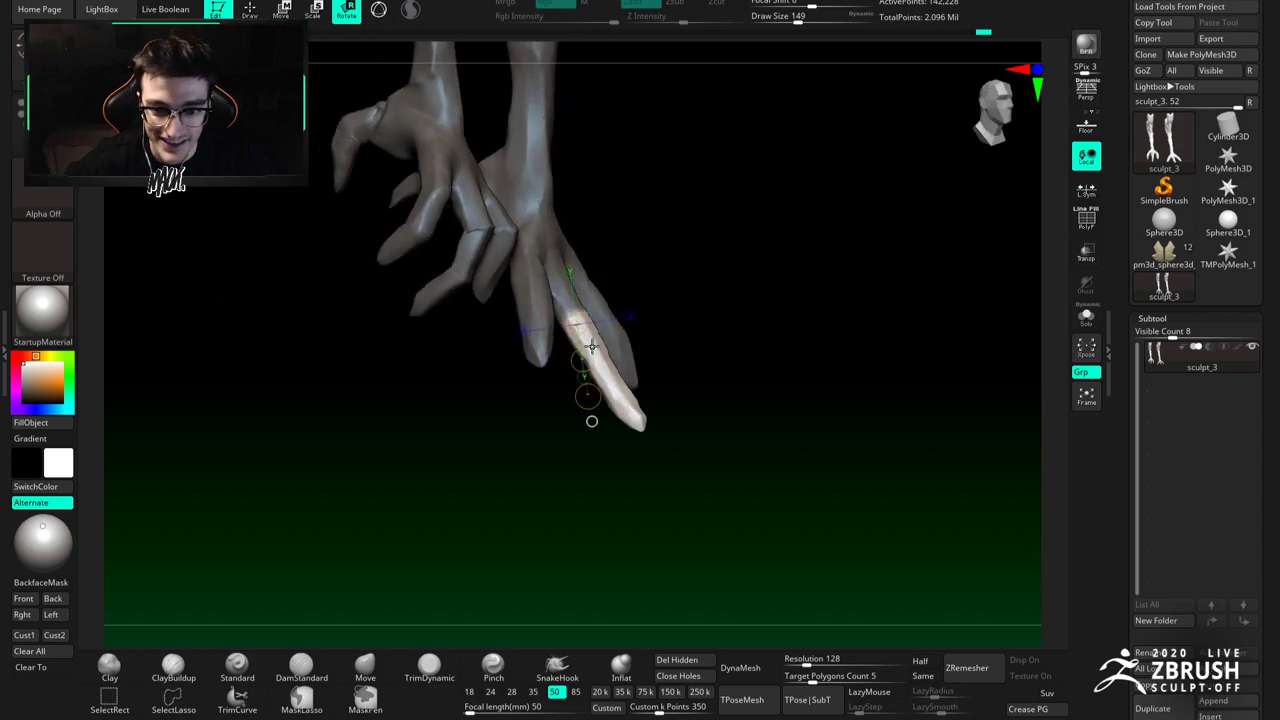
{"action": "right_click_drag", "start_coordinate": [646, 437], "coordinate": [614, 371]}
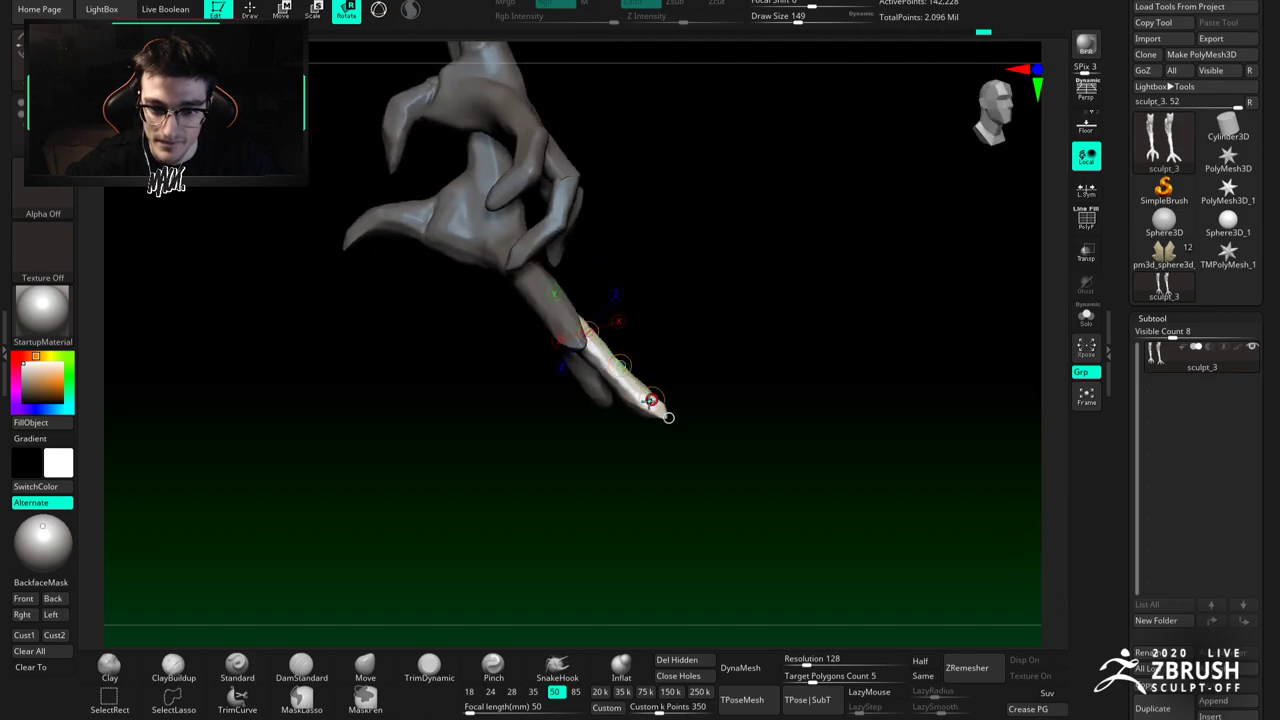
{"action": "right_click_drag", "start_coordinate": [618, 438], "coordinate": [633, 404]}
{"action": "left_click_drag", "start_coordinate": [614, 418], "coordinate": [604, 424]}
{"action": "key", "text": "ctrl+z"}
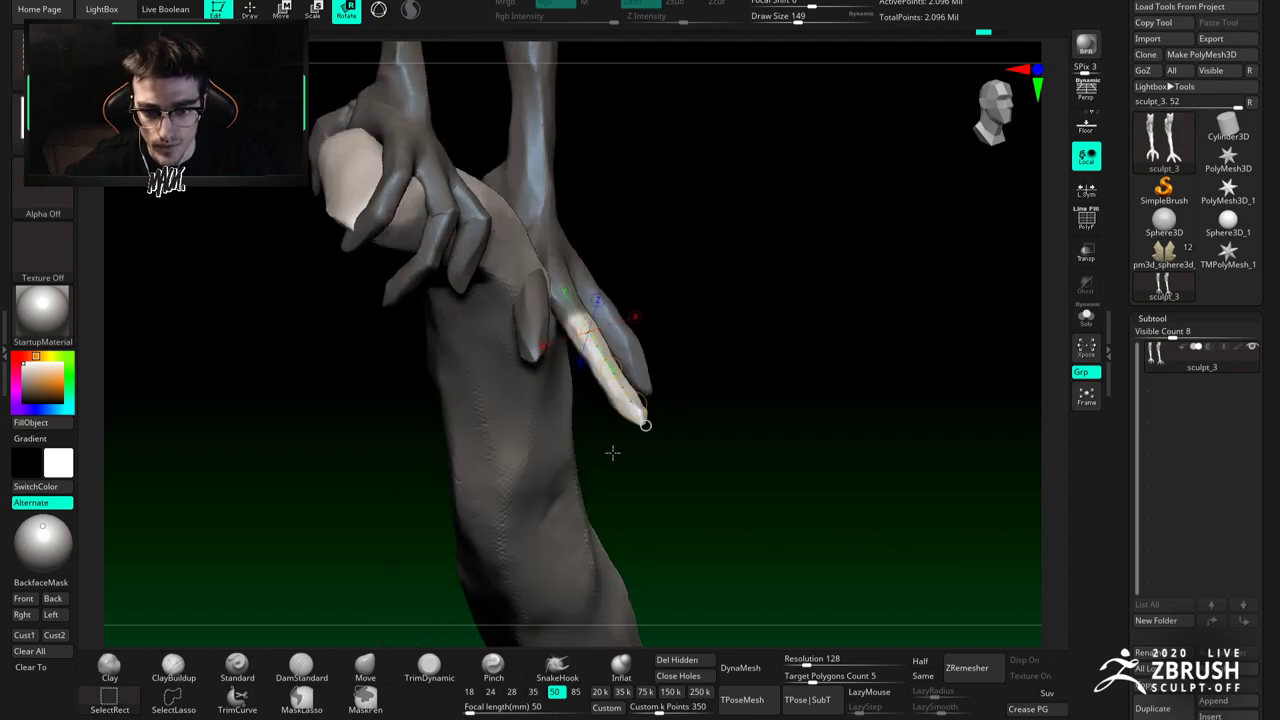
{"action": "left_click", "coordinate": [556, 437]}
{"action": "right_click_drag", "start_coordinate": [645, 447], "coordinate": [664, 340]}
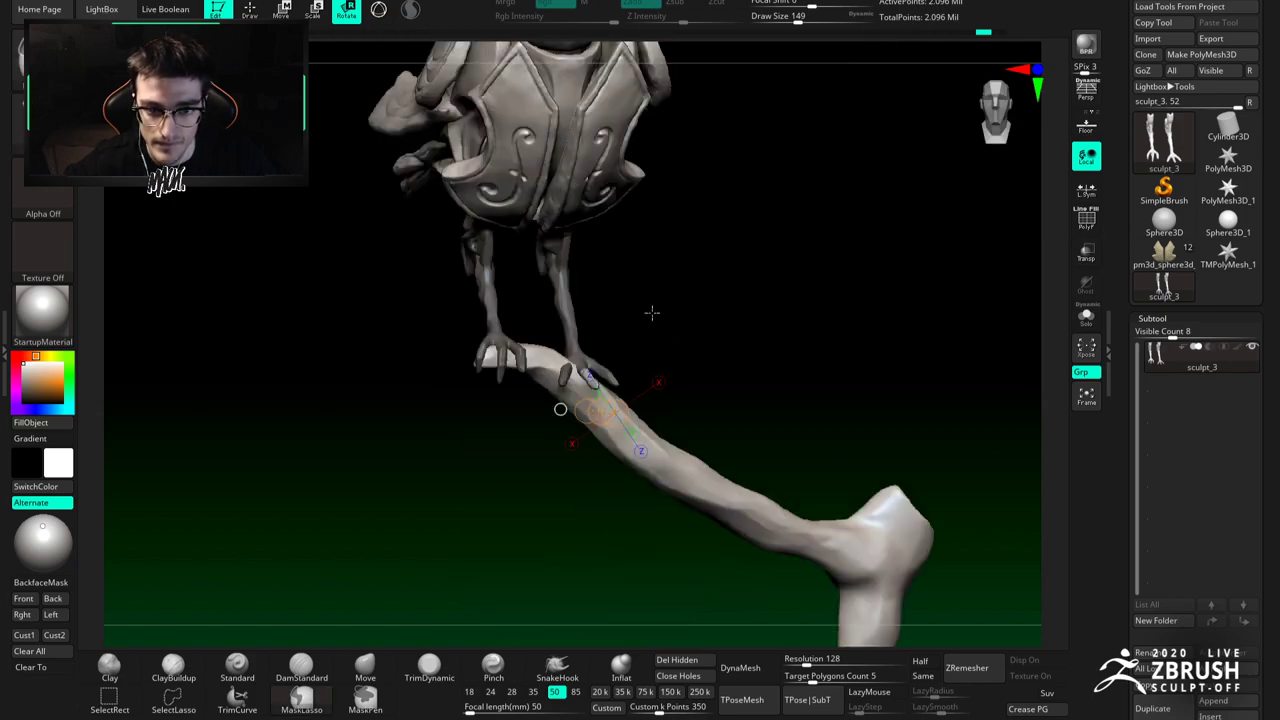
Step: Undo the latest changes back to the isolated legs with only the middle toe's outer segment unmasked
{"action": "key", "text": "ctrl+z"}
{"action": "key", "text": "ctrl+z"}
{"action": "key", "text": "ctrl+z"}
{"action": "key", "text": "ctrl+z"}
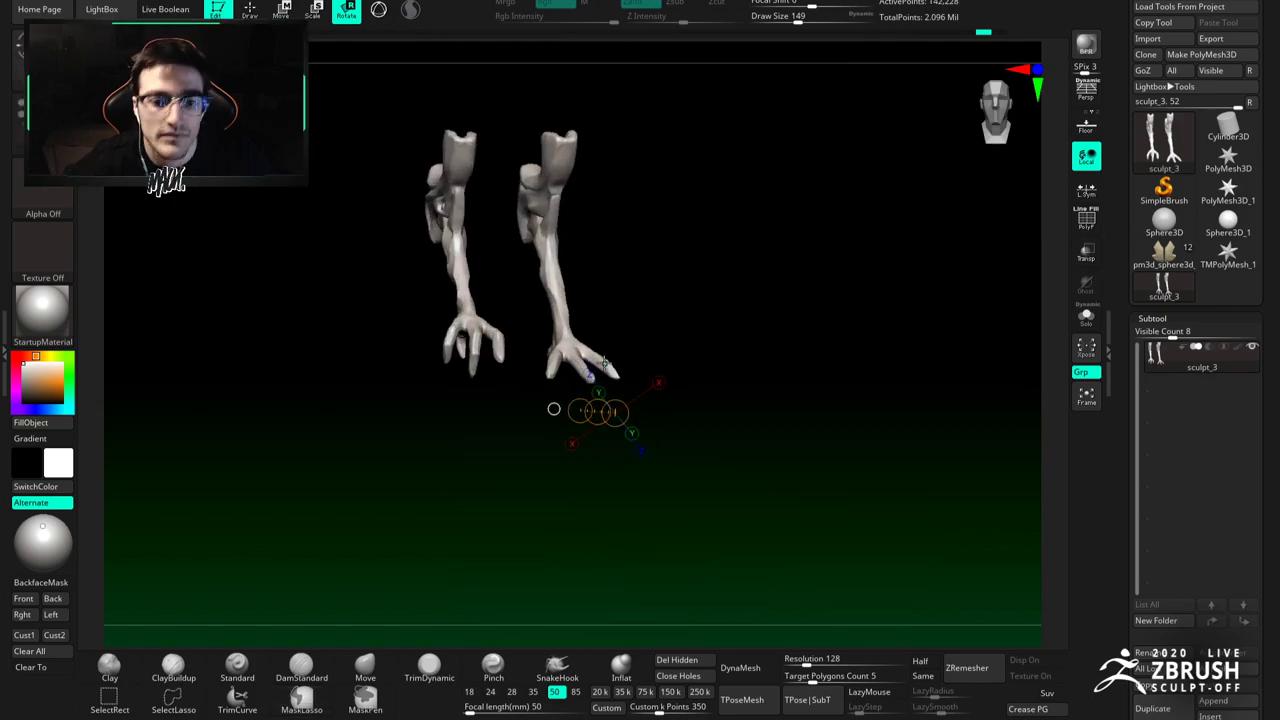
{"action": "key", "text": "ctrl+z"}
{"action": "key", "text": "ctrl+z"}
{"action": "right_click_drag", "start_coordinate": [602, 341], "coordinate": [640, 370]}
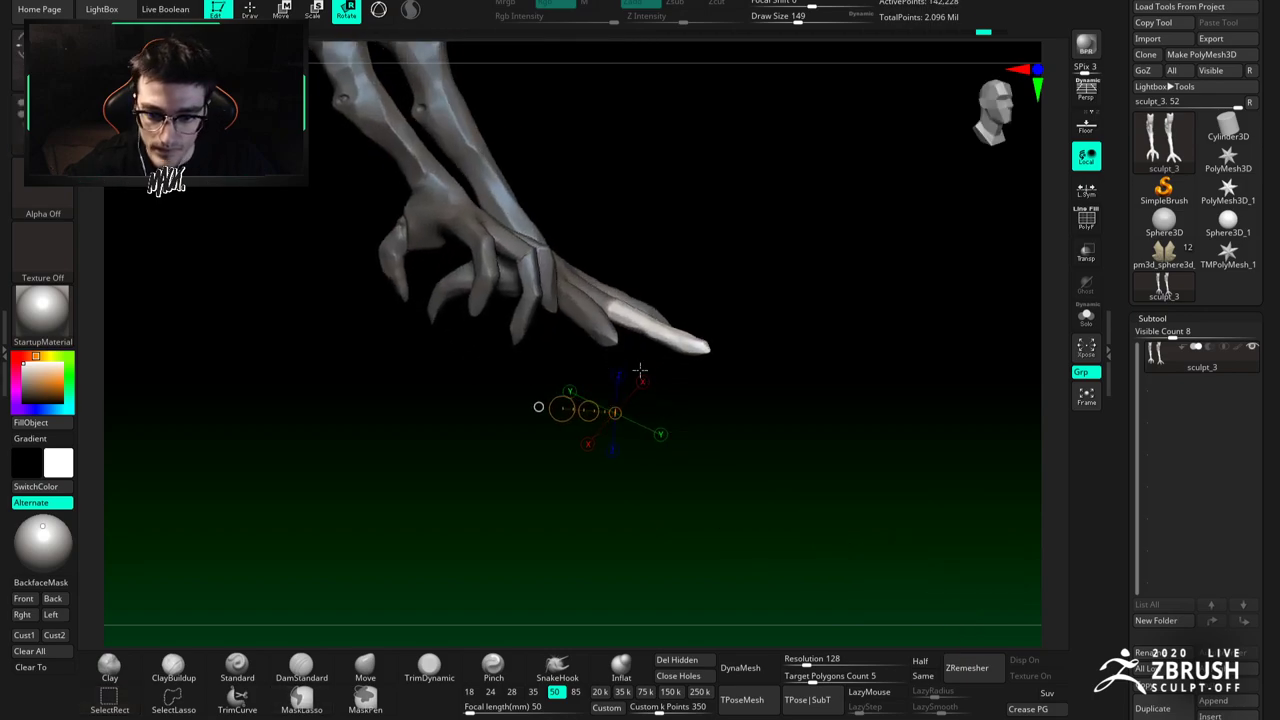
Step: Rotate the unmasked outer segment of the forward foot's middle toe down into a gripping bend, adjusting it from front and side
{"action": "left_click_drag", "start_coordinate": [688, 343], "coordinate": [644, 394]}
{"action": "right_click_drag", "start_coordinate": [644, 396], "coordinate": [605, 342]}
{"action": "left_click_drag", "start_coordinate": [622, 328], "coordinate": [619, 375]}
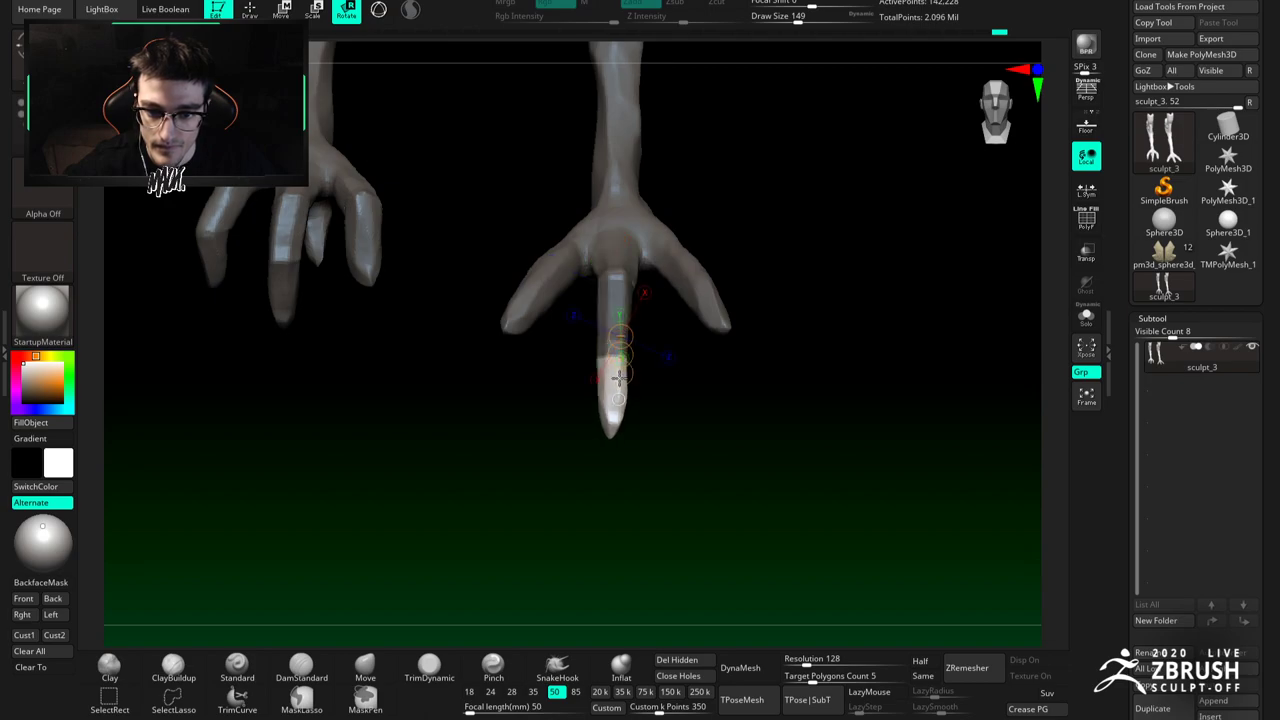
{"action": "right_click_drag", "start_coordinate": [616, 366], "coordinate": [602, 360]}
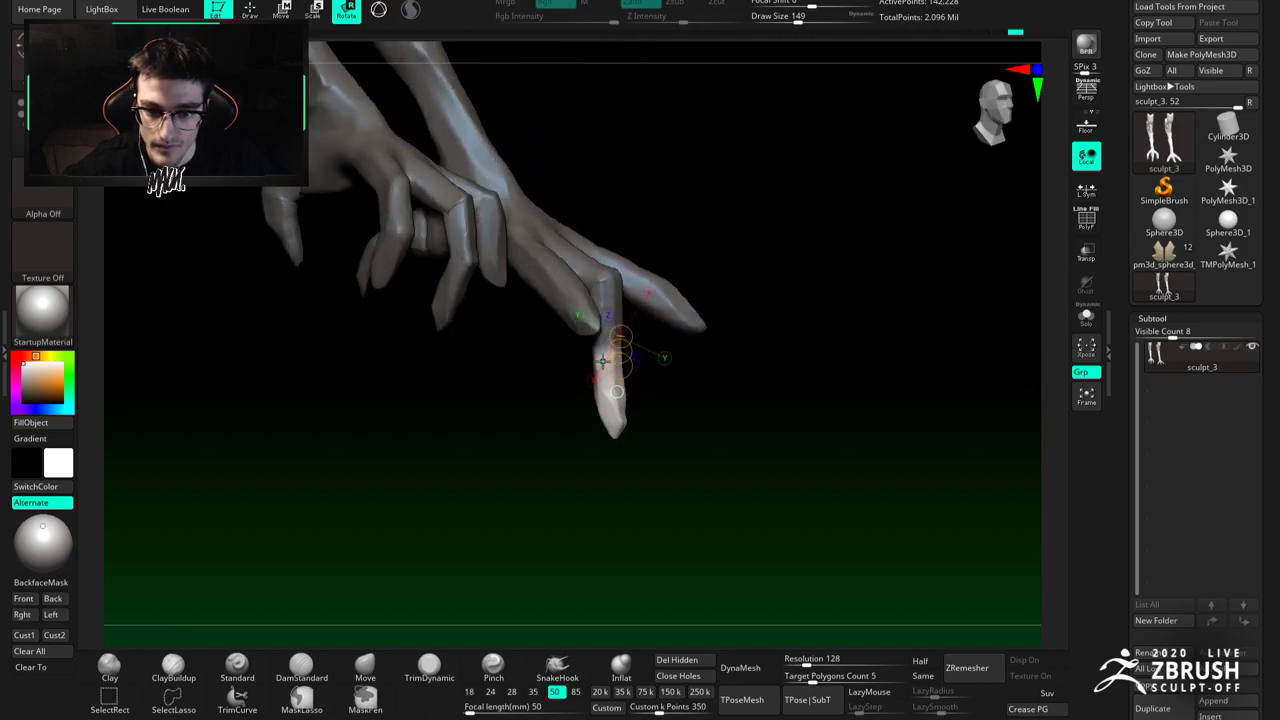
{"action": "right_click_drag", "start_coordinate": [618, 420], "coordinate": [562, 413]}
{"action": "left_click_drag", "start_coordinate": [608, 416], "coordinate": [616, 420]}
{"action": "right_click_drag", "start_coordinate": [630, 396], "coordinate": [680, 411]}
{"action": "left_click_drag", "start_coordinate": [627, 419], "coordinate": [582, 412]}
Step: Mask everything except the inner side toe's outer segment on the forward foot, rotate it down and clear the mask
{"action": "right_click_drag", "start_coordinate": [582, 412], "coordinate": [492, 238]}
{"action": "left_click_drag", "start_coordinate": [498, 204], "coordinate": [516, 249], "text": "ctrl"}
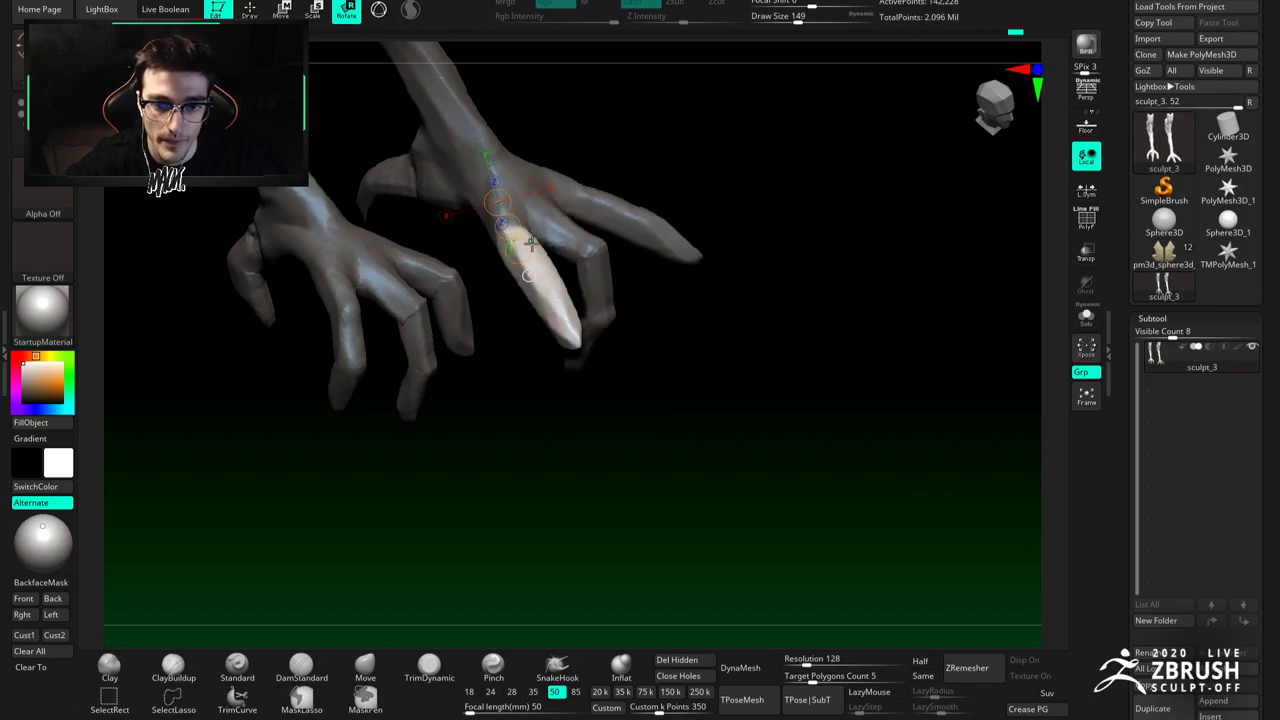
{"action": "right_click_drag", "start_coordinate": [532, 240], "coordinate": [523, 243]}
{"action": "left_click_drag", "start_coordinate": [524, 211], "coordinate": [544, 270], "text": "ctrl"}
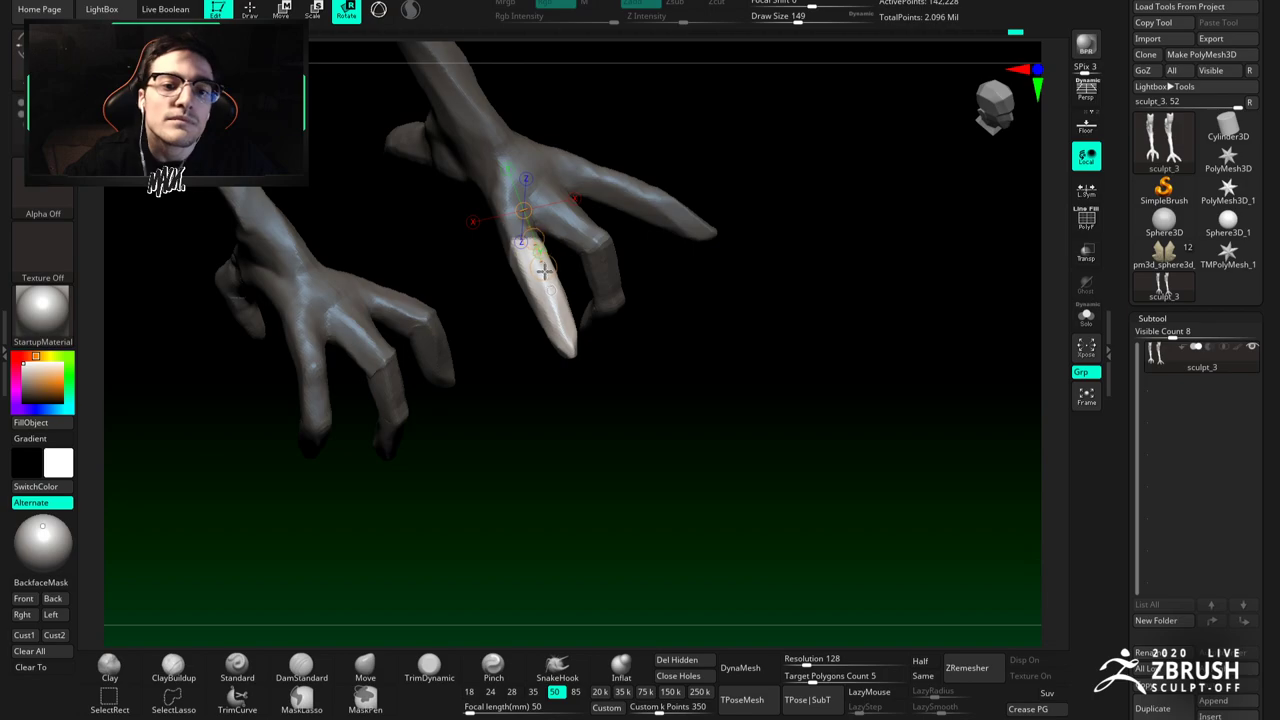
{"action": "right_click_drag", "start_coordinate": [568, 361], "coordinate": [521, 335]}
{"action": "left_click_drag", "start_coordinate": [517, 330], "coordinate": [503, 345]}
{"action": "mouse_move", "coordinate": [503, 345]}
{"action": "right_mouse_down"}
{"action": "mouse_move", "coordinate": [479, 338]}
{"action": "mouse_move", "coordinate": [496, 362]}
{"action": "right_mouse_up"}
{"action": "left_click_drag", "start_coordinate": [506, 420], "coordinate": [520, 437], "text": "ctrl"}
{"action": "right_click_drag", "start_coordinate": [520, 437], "coordinate": [528, 342], "text": "ctrl"}
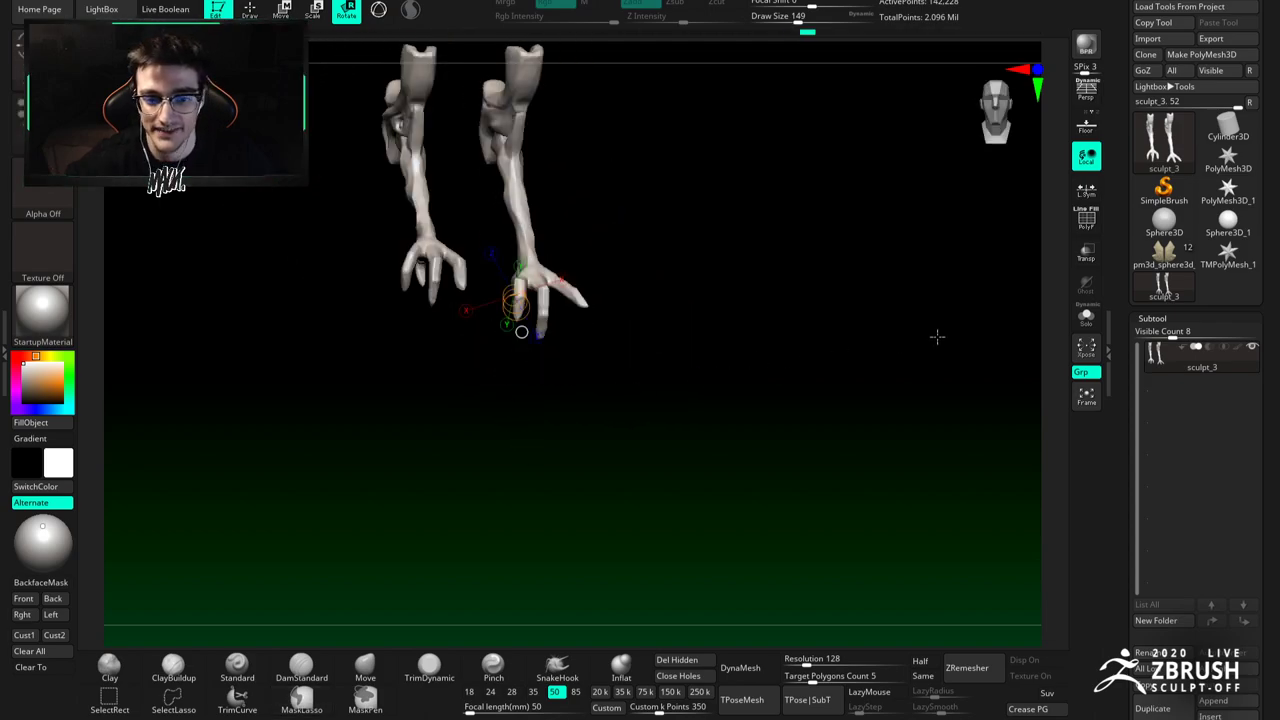
Step: Isolate the branch, nudge its perch section with the Move brush at draw size 77, and show the whole bird again
{"action": "left_click", "coordinate": [1072, 317]}
{"action": "left_click", "coordinate": [252, 11]}
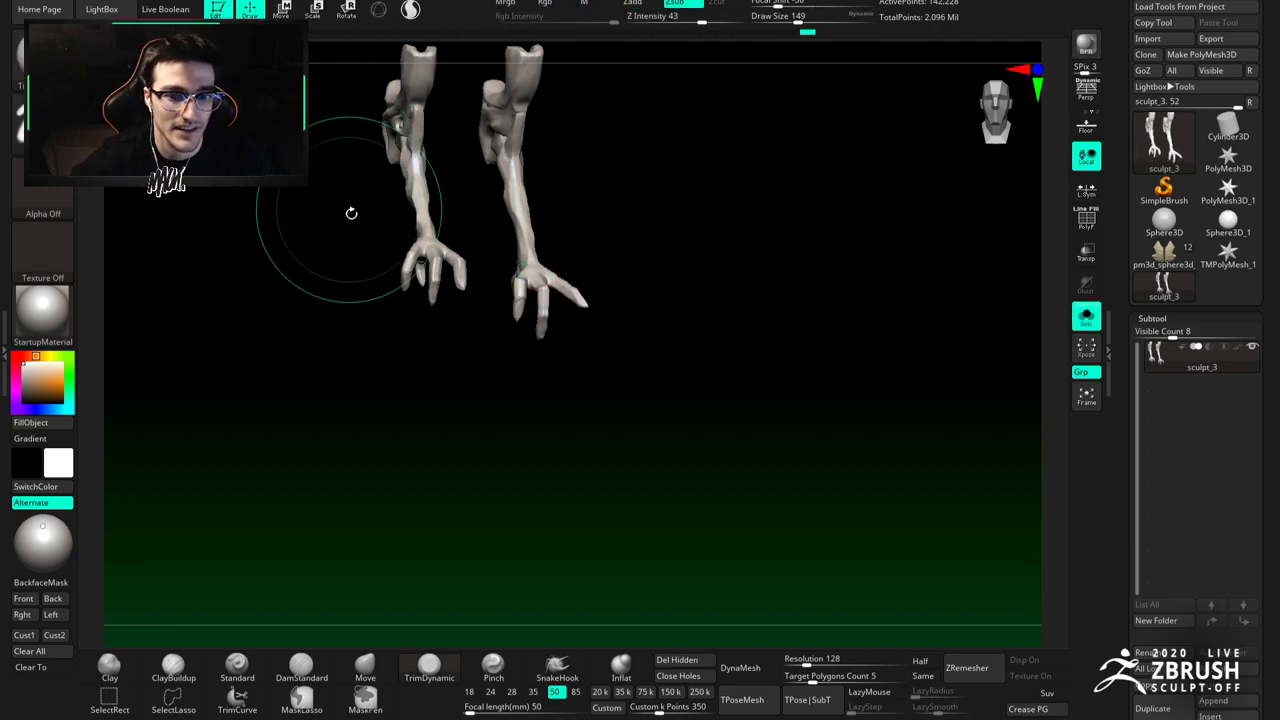
{"action": "mouse_move", "coordinate": [394, 343]}
{"action": "right_mouse_down"}
{"action": "mouse_move", "coordinate": [391, 274]}
{"action": "mouse_move", "coordinate": [534, 314]}
{"action": "mouse_move", "coordinate": [549, 337]}
{"action": "right_mouse_up"}
{"action": "left_click", "coordinate": [366, 667]}
{"action": "left_click", "coordinate": [503, 374], "text": "alt"}
{"action": "mouse_move", "coordinate": [503, 374]}
{"action": "right_mouse_down"}
{"action": "mouse_move", "coordinate": [453, 284]}
{"action": "mouse_move", "coordinate": [454, 318]}
{"action": "right_mouse_up"}
{"action": "key", "text": "["}
{"action": "key", "text": "space"}
{"action": "left_click_drag", "start_coordinate": [499, 343], "coordinate": [494, 343]}
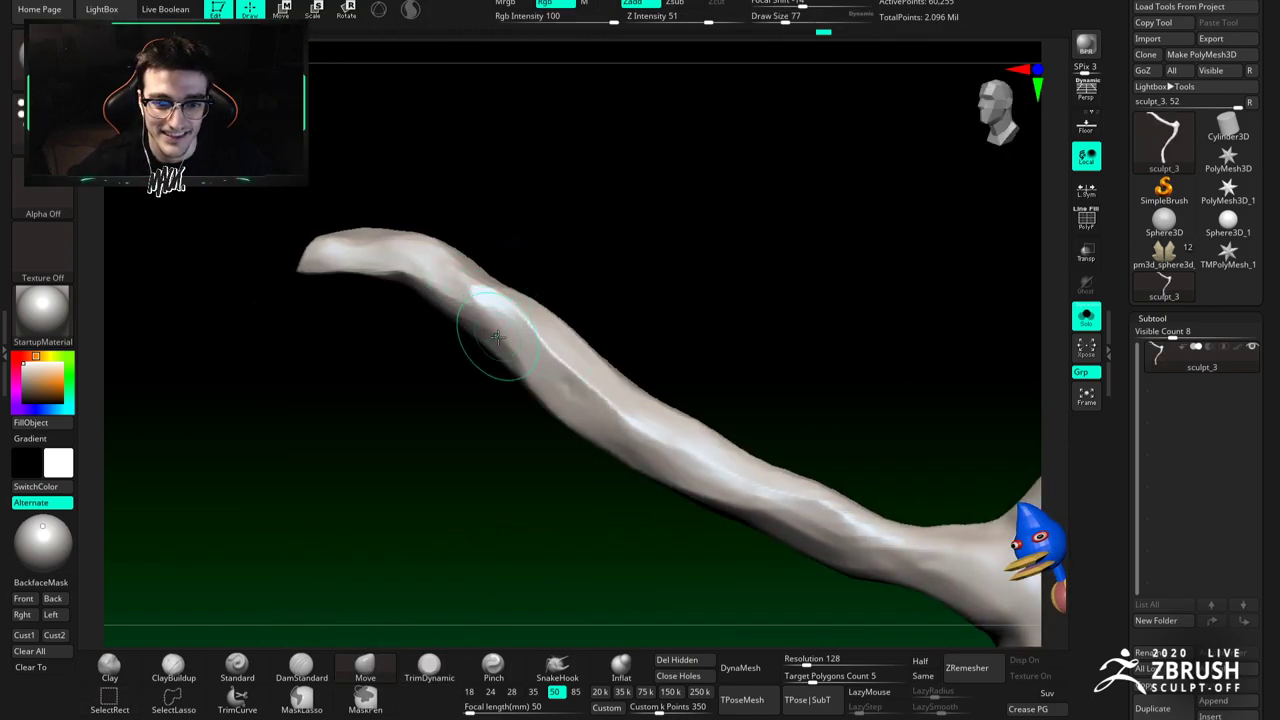
{"action": "left_click", "coordinate": [1086, 317]}
{"action": "mouse_move", "coordinate": [544, 308]}
{"action": "right_mouse_down"}
{"action": "mouse_move", "coordinate": [643, 357]}
{"action": "mouse_move", "coordinate": [543, 310]}
{"action": "mouse_move", "coordinate": [549, 336]}
{"action": "right_mouse_up"}
{"action": "left_click", "coordinate": [644, 356]}
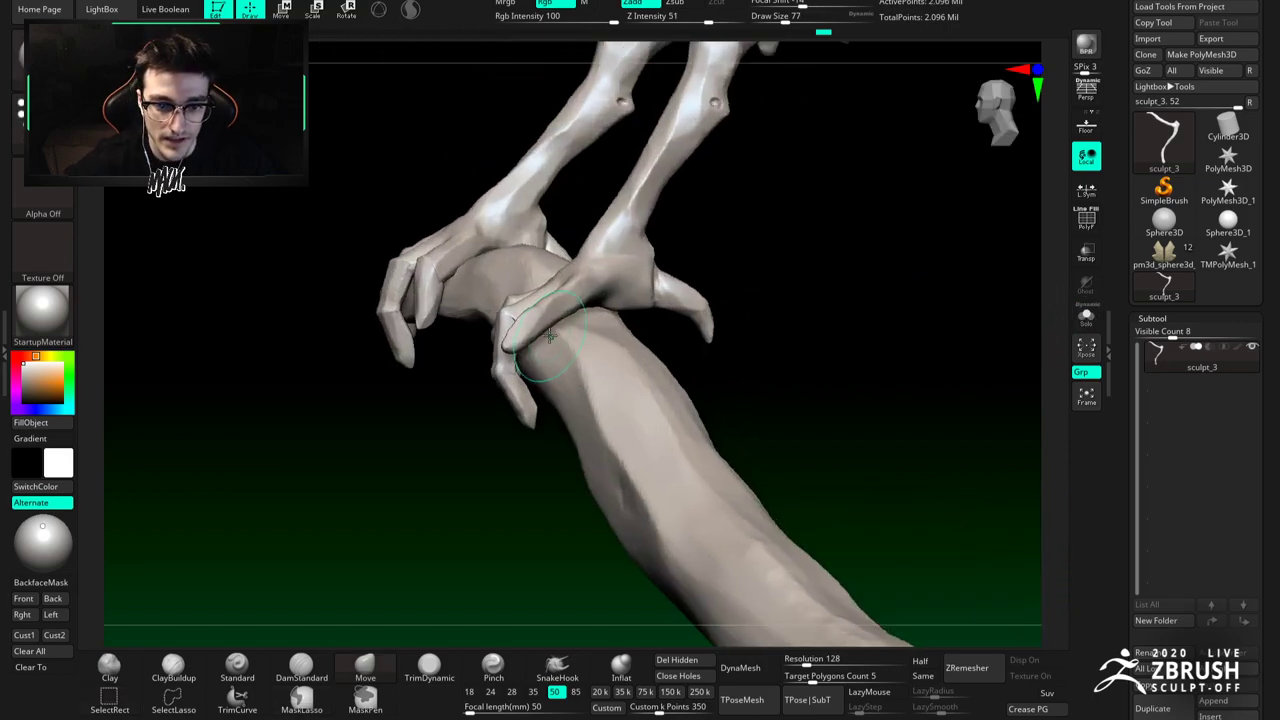
{"action": "left_click", "coordinate": [342, 20]}
{"action": "right_click_drag", "start_coordinate": [510, 348], "coordinate": [557, 289]}
{"action": "left_click_drag", "start_coordinate": [450, 350], "coordinate": [507, 244]}
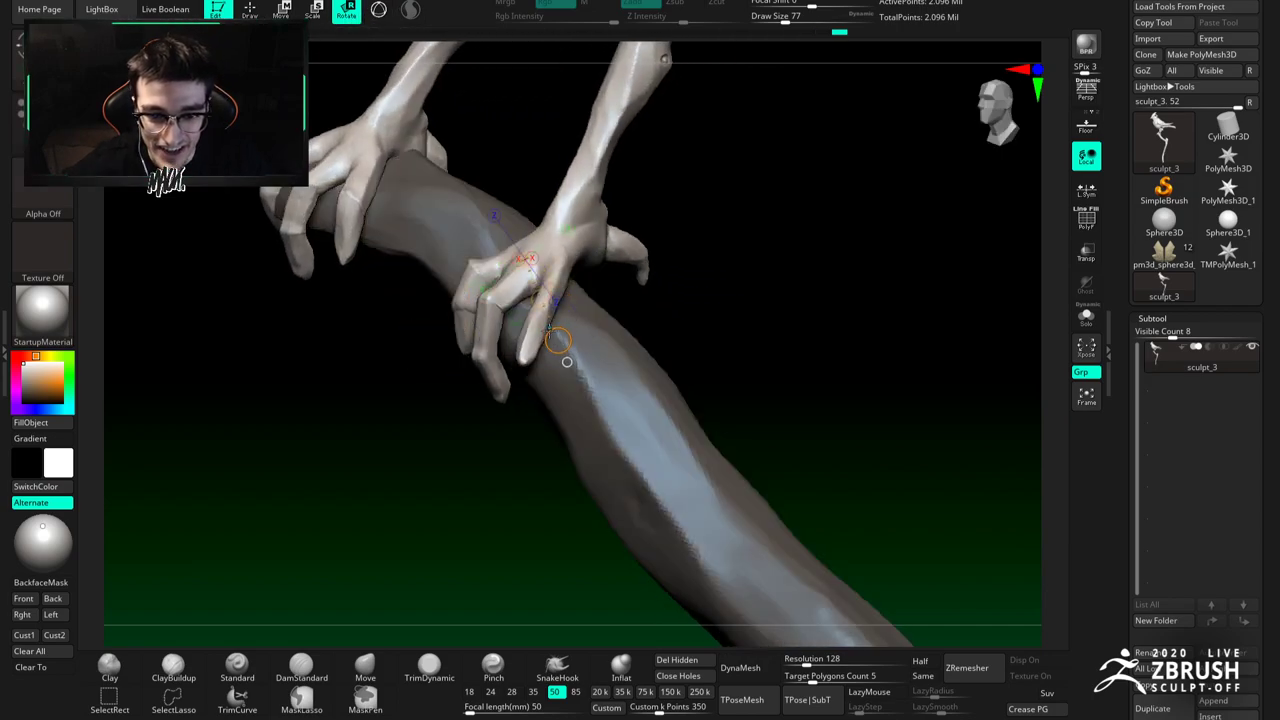
{"action": "left_click_drag", "start_coordinate": [590, 291], "coordinate": [602, 302], "text": "ctrl"}
{"action": "key", "text": "q"}
Step: Isolate the legs, mask all but the outer segment of the forward foot's still extended side toe, and rotate it down
{"action": "left_click", "coordinate": [572, 258], "text": "ctrl+shift"}
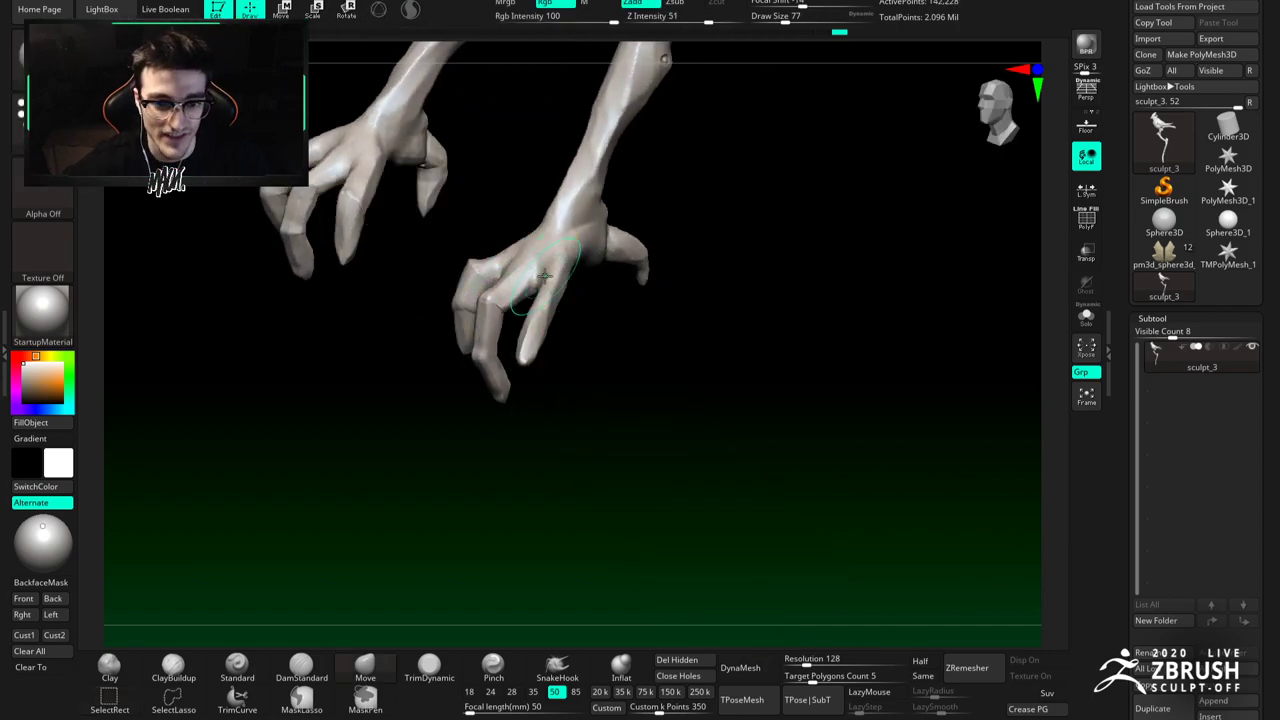
{"action": "key", "text": "w"}
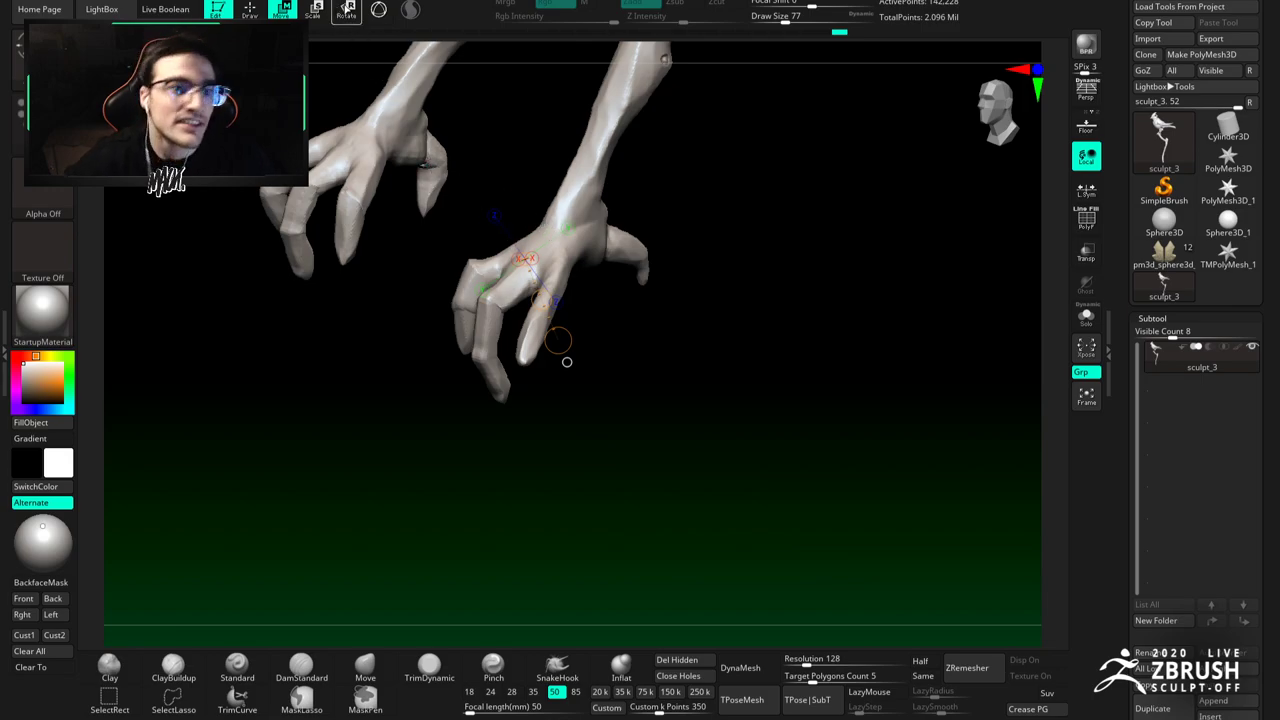
{"action": "left_click", "coordinate": [346, 9]}
{"action": "right_click_drag", "start_coordinate": [568, 199], "coordinate": [568, 300]}
{"action": "left_click_drag", "start_coordinate": [562, 284], "coordinate": [538, 350], "text": "ctrl"}
{"action": "left_click", "coordinate": [544, 328], "text": "ctrl"}
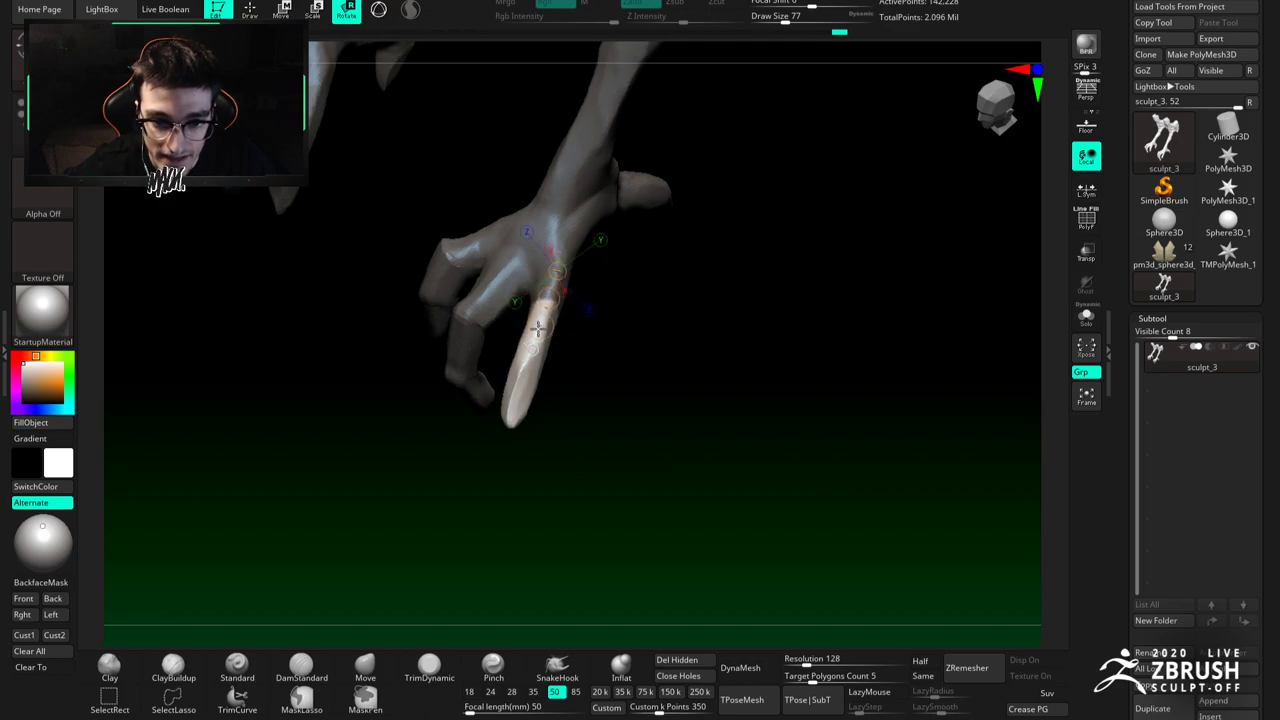
{"action": "right_click_drag", "start_coordinate": [523, 370], "coordinate": [530, 328]}
{"action": "right_click_drag", "start_coordinate": [493, 394], "coordinate": [482, 395]}
{"action": "left_click_drag", "start_coordinate": [484, 395], "coordinate": [538, 427]}
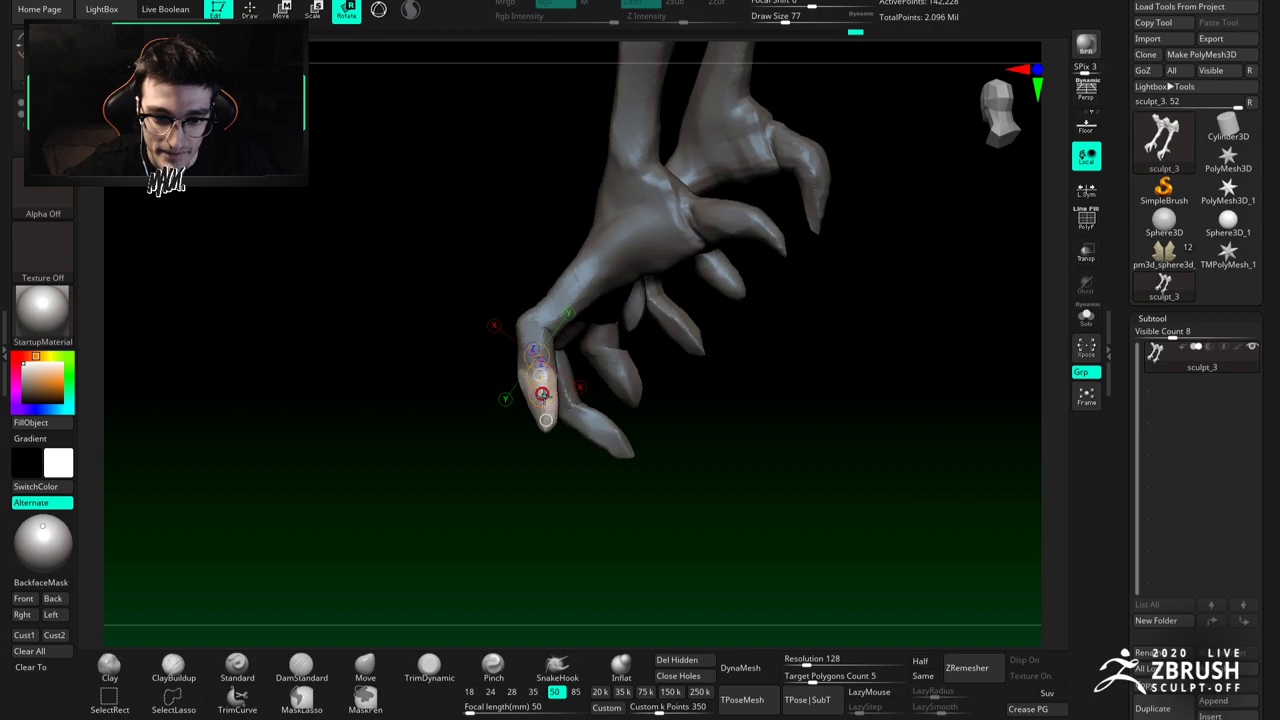
Step: Show the whole bird on the branch and clear the mask from the legs
{"action": "right_click_drag", "start_coordinate": [510, 345], "coordinate": [435, 248], "text": "ctrl"}
{"action": "key", "text": "q"}
{"action": "right_click_drag", "start_coordinate": [391, 320], "coordinate": [515, 312]}
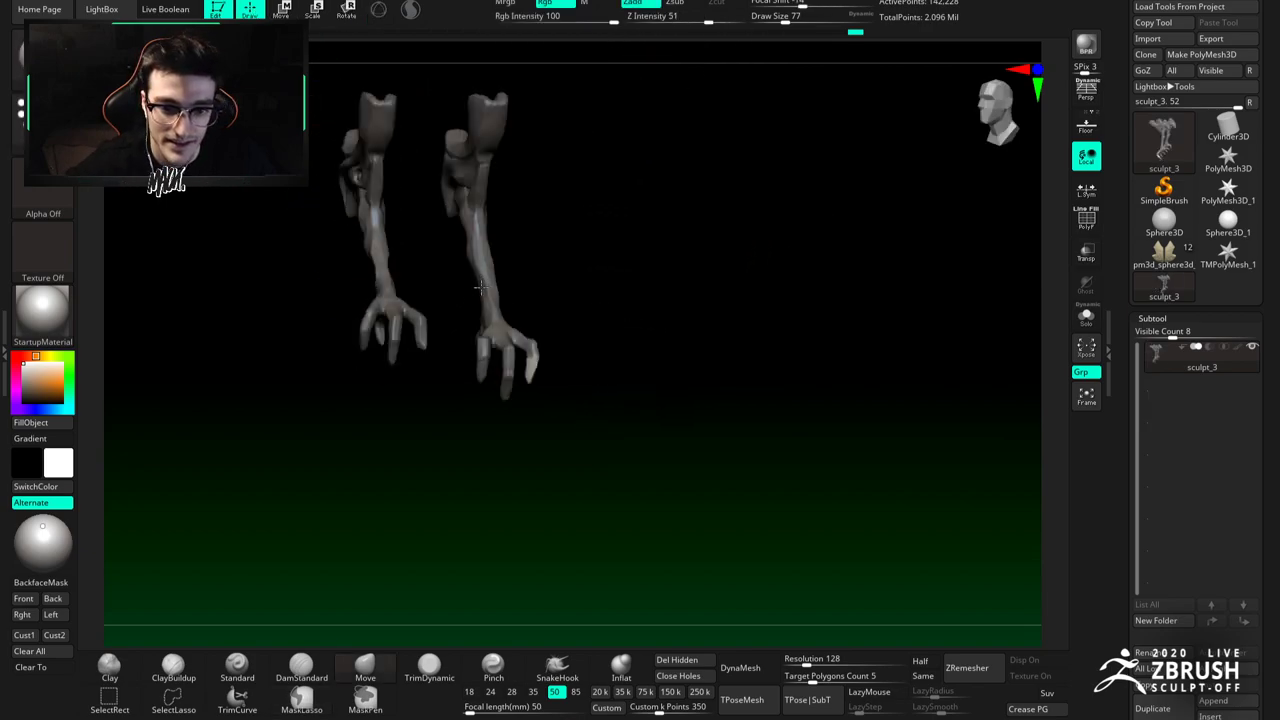
{"action": "key", "text": "alt+s"}
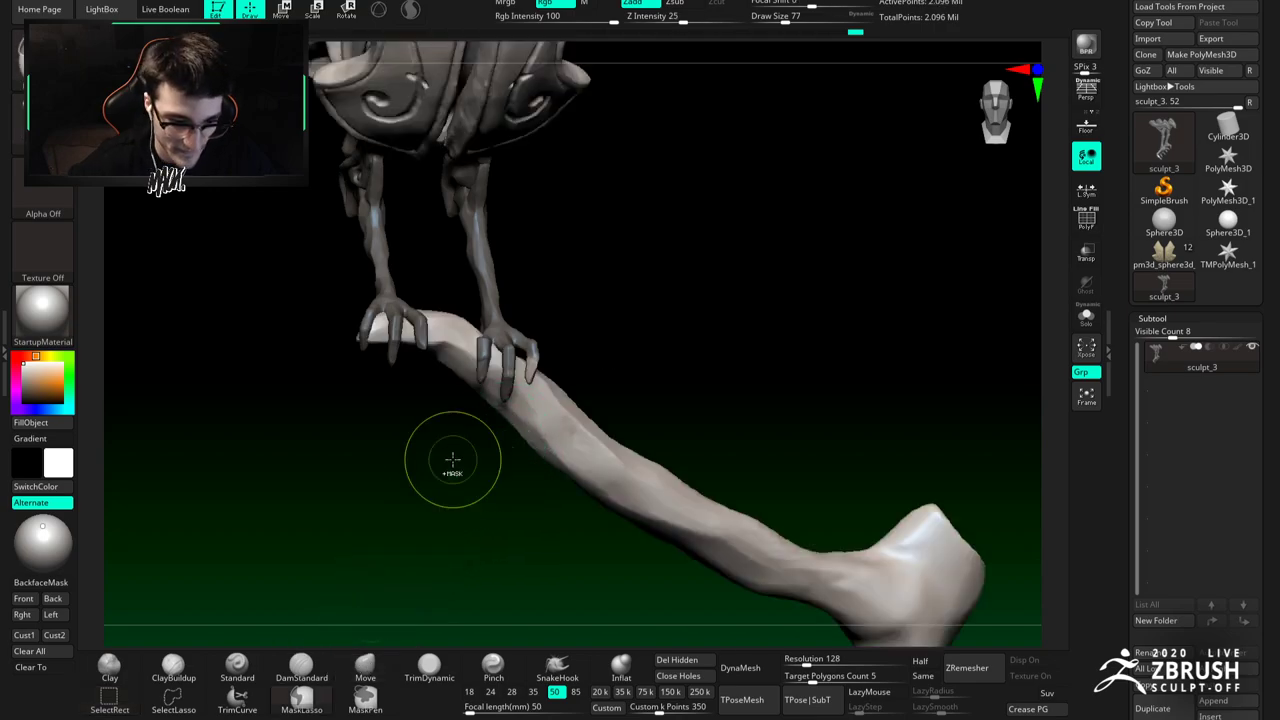
{"action": "right_click_drag", "start_coordinate": [434, 491], "coordinate": [480, 560], "text": "ctrl"}
{"action": "left_click_drag", "start_coordinate": [611, 311], "coordinate": [592, 314], "text": "ctrl"}
Step: Pull the forward foot's rear toe in toward the branch using the Move brush at draw sizes 140 and 90
{"action": "right_click_drag", "start_coordinate": [591, 314], "coordinate": [484, 314]}
{"action": "right_click_drag", "start_coordinate": [560, 298], "coordinate": [430, 300]}
{"action": "key", "text": "space"}
{"action": "left_click_drag", "start_coordinate": [688, 312], "coordinate": [674, 314]}
{"action": "right_click_drag", "start_coordinate": [674, 314], "coordinate": [745, 308]}
{"action": "key", "text": "space"}
{"action": "left_click_drag", "start_coordinate": [672, 300], "coordinate": [704, 326]}
{"action": "key", "text": "space"}
{"action": "right_click_drag", "start_coordinate": [745, 326], "coordinate": [687, 330]}
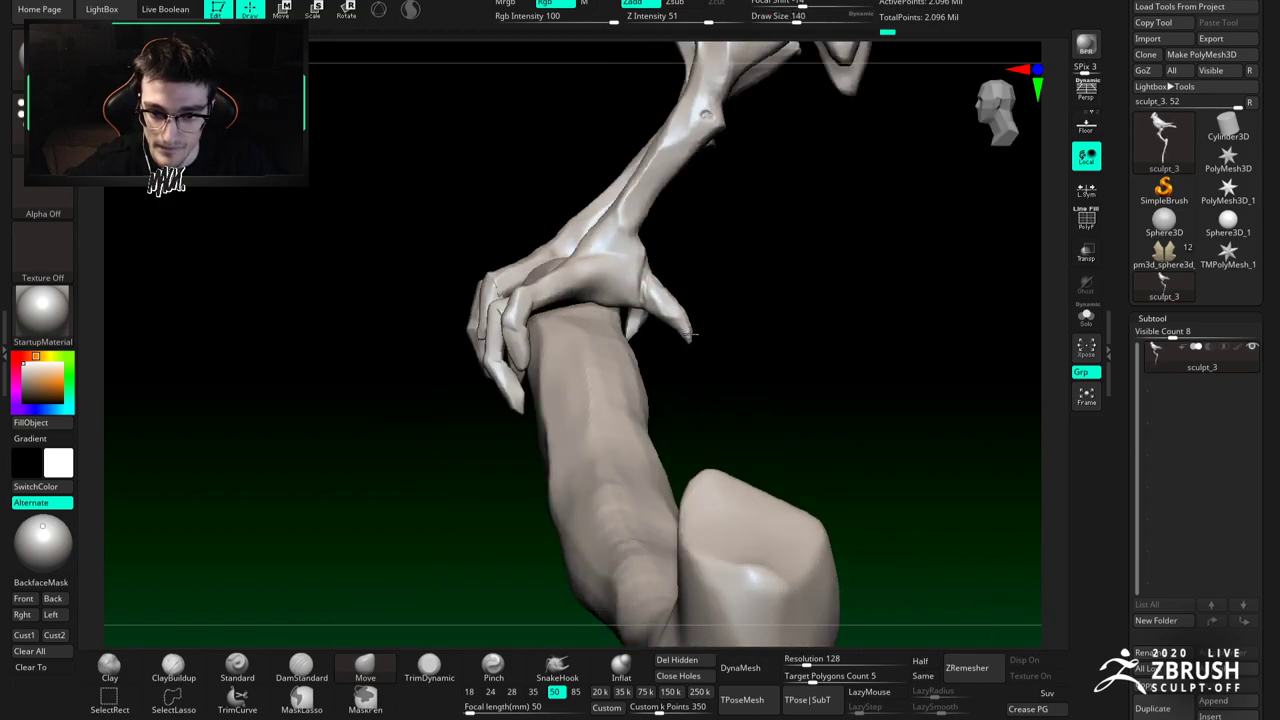
{"action": "key", "text": "space"}
{"action": "left_click_drag", "start_coordinate": [670, 298], "coordinate": [659, 296]}
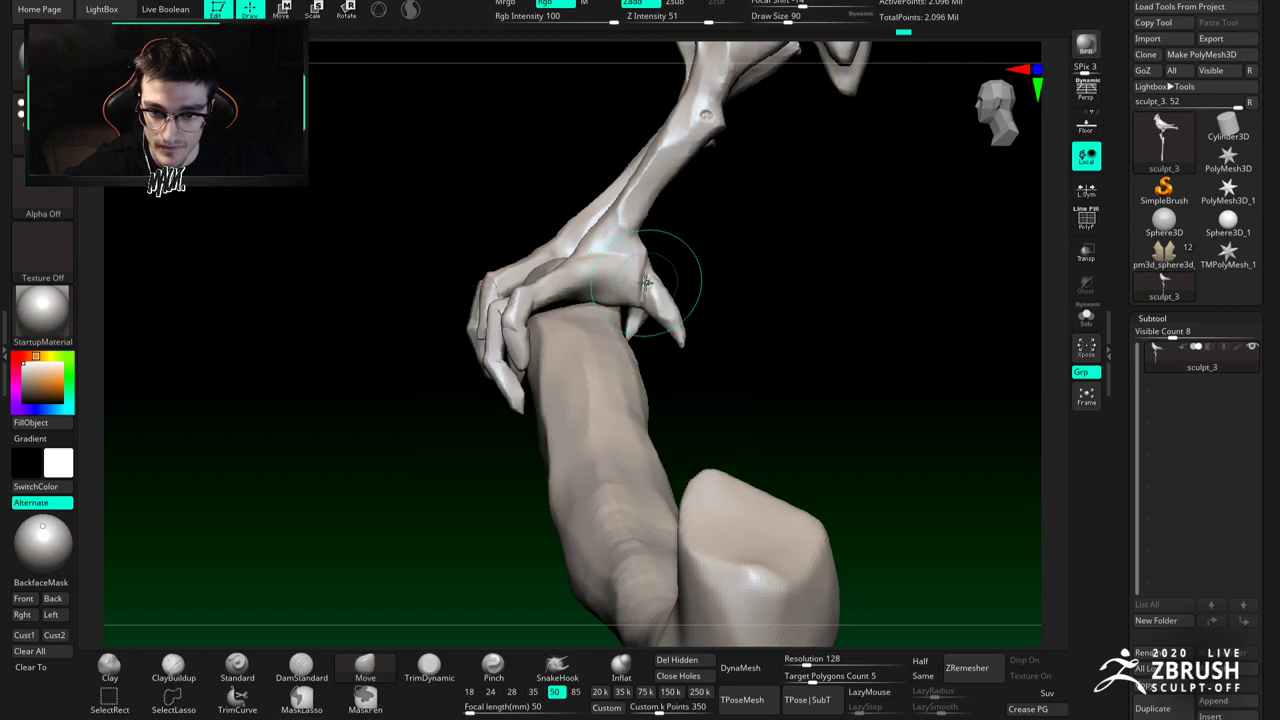
Step: Isolate the legs and lasso-mask the whole forward foot up to the lower shin, softening the mask edge
{"action": "right_click_drag", "start_coordinate": [640, 262], "coordinate": [600, 255]}
{"action": "mouse_move", "coordinate": [600, 255]}
{"action": "right_mouse_down", "text": "ctrl"}
{"action": "mouse_move", "coordinate": [607, 278]}
{"action": "mouse_move", "coordinate": [564, 300]}
{"action": "mouse_move", "coordinate": [639, 341]}
{"action": "right_mouse_up", "text": "ctrl"}
{"action": "left_click", "coordinate": [607, 277], "text": "ctrl+shift"}
{"action": "left_click_drag", "start_coordinate": [688, 271], "coordinate": [595, 228]}
{"action": "left_click_drag", "start_coordinate": [680, 212], "coordinate": [610, 268]}
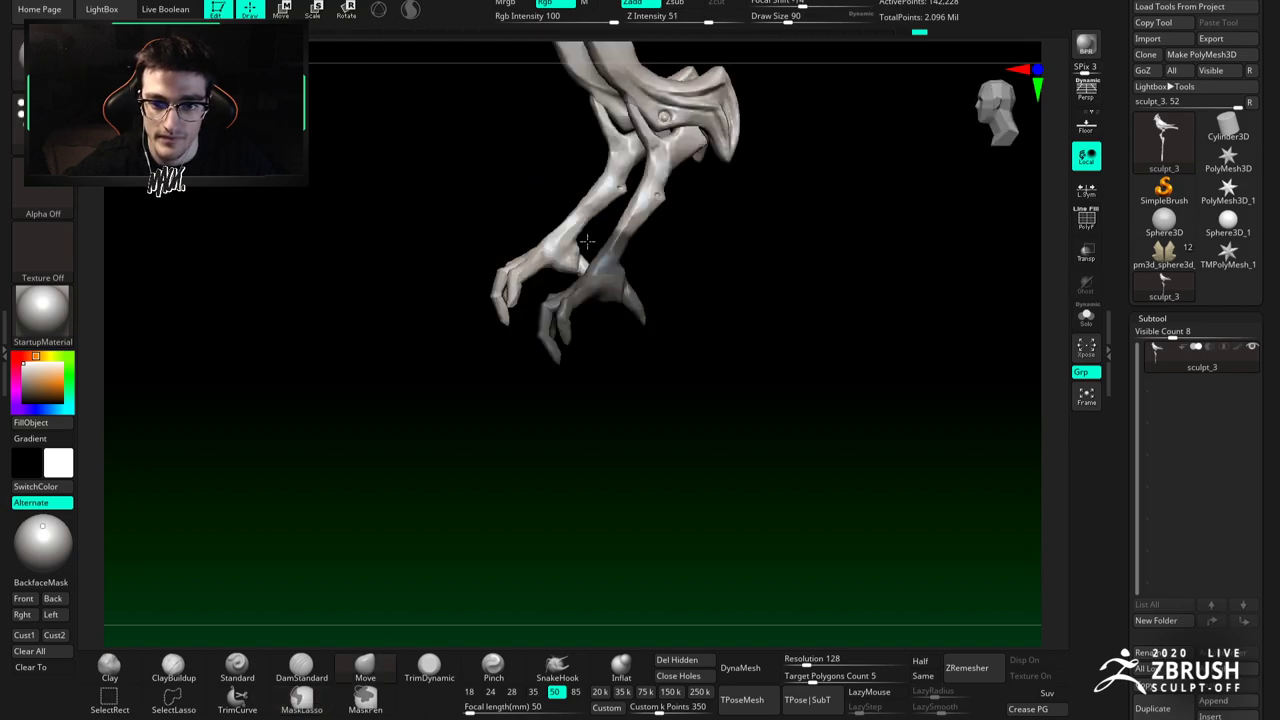
{"action": "left_click", "coordinate": [628, 291], "text": "ctrl"}
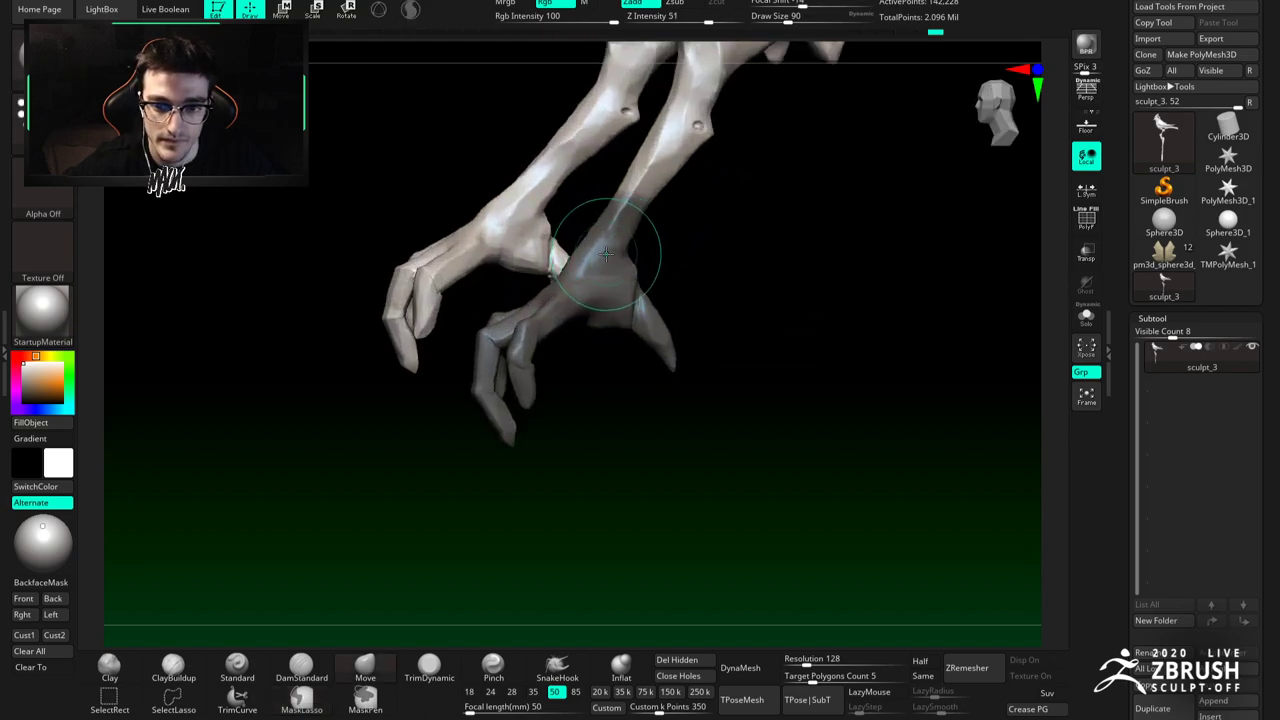
Step: Invert the mask and rotate the whole forward foot about its lower shin so its toes turn inward across the branch
{"action": "left_click", "coordinate": [314, 10]}
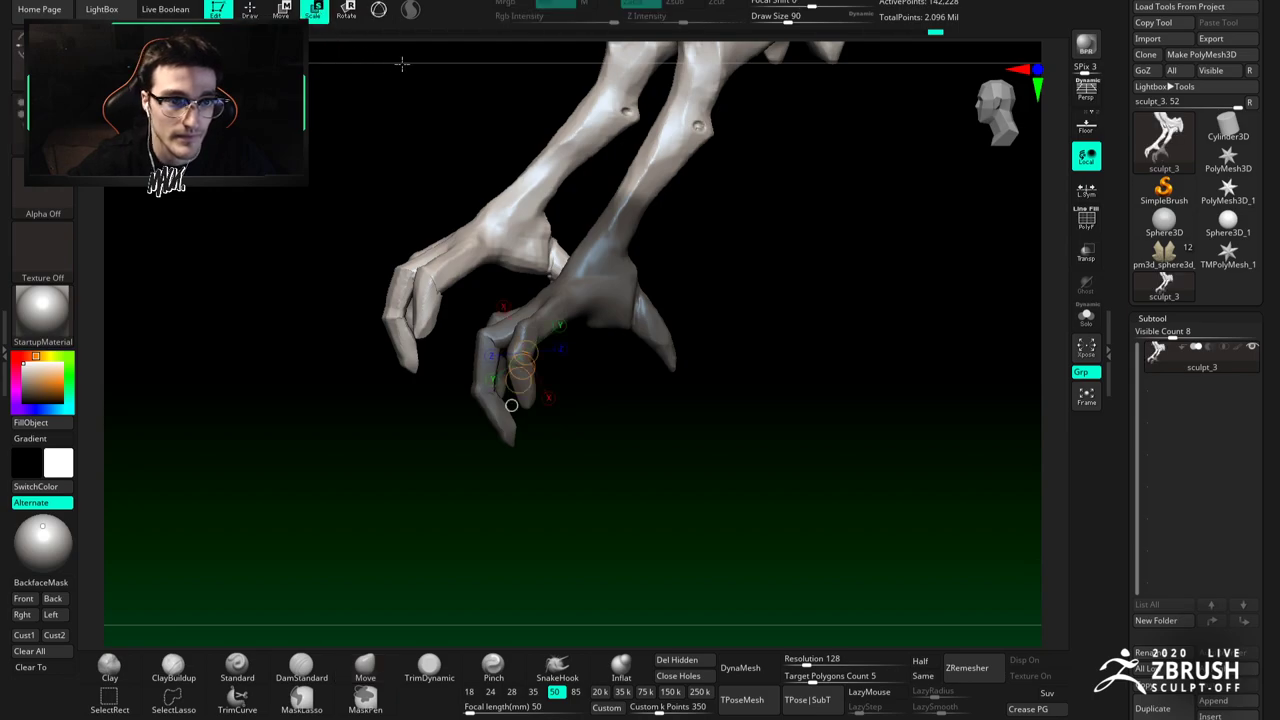
{"action": "left_click", "coordinate": [567, 188], "text": "ctrl"}
{"action": "mouse_move", "coordinate": [616, 281]}
{"action": "right_mouse_down"}
{"action": "mouse_move", "coordinate": [634, 283]}
{"action": "mouse_move", "coordinate": [624, 291]}
{"action": "right_mouse_up"}
{"action": "left_click_drag", "start_coordinate": [612, 302], "coordinate": [619, 253]}
{"action": "right_click_drag", "start_coordinate": [568, 236], "coordinate": [590, 232]}
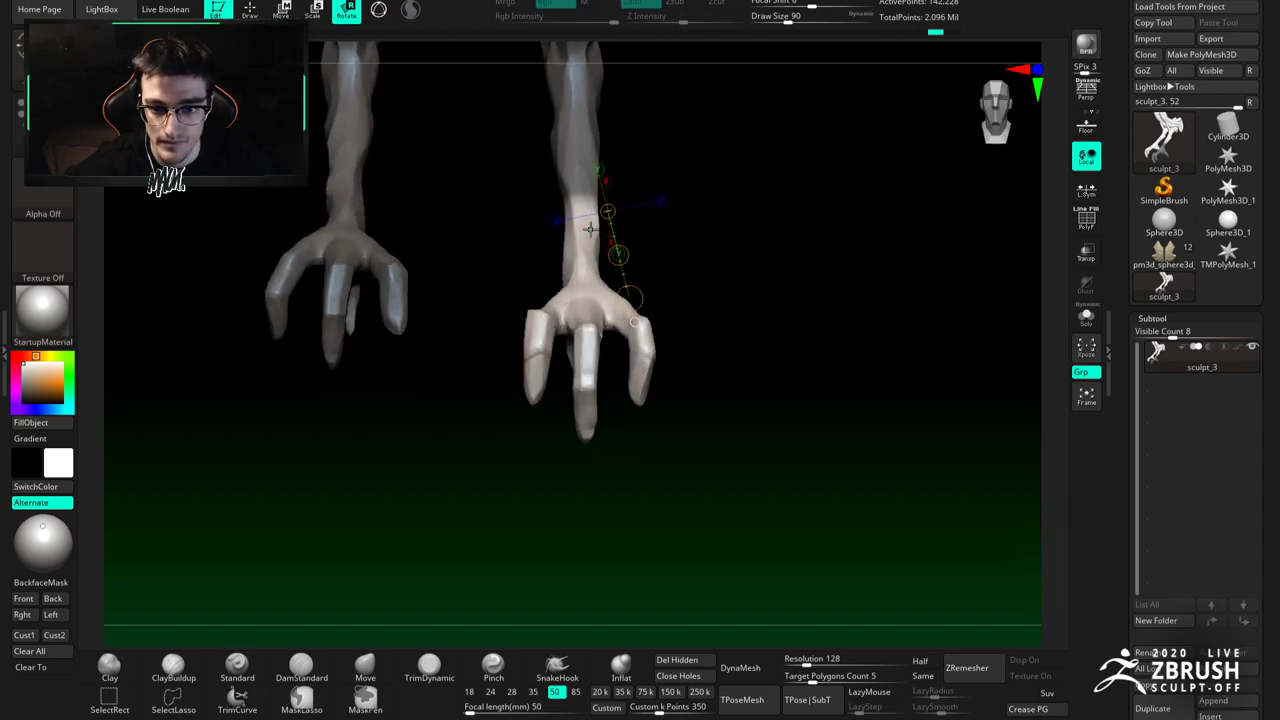
{"action": "left_click_drag", "start_coordinate": [584, 269], "coordinate": [578, 168]}
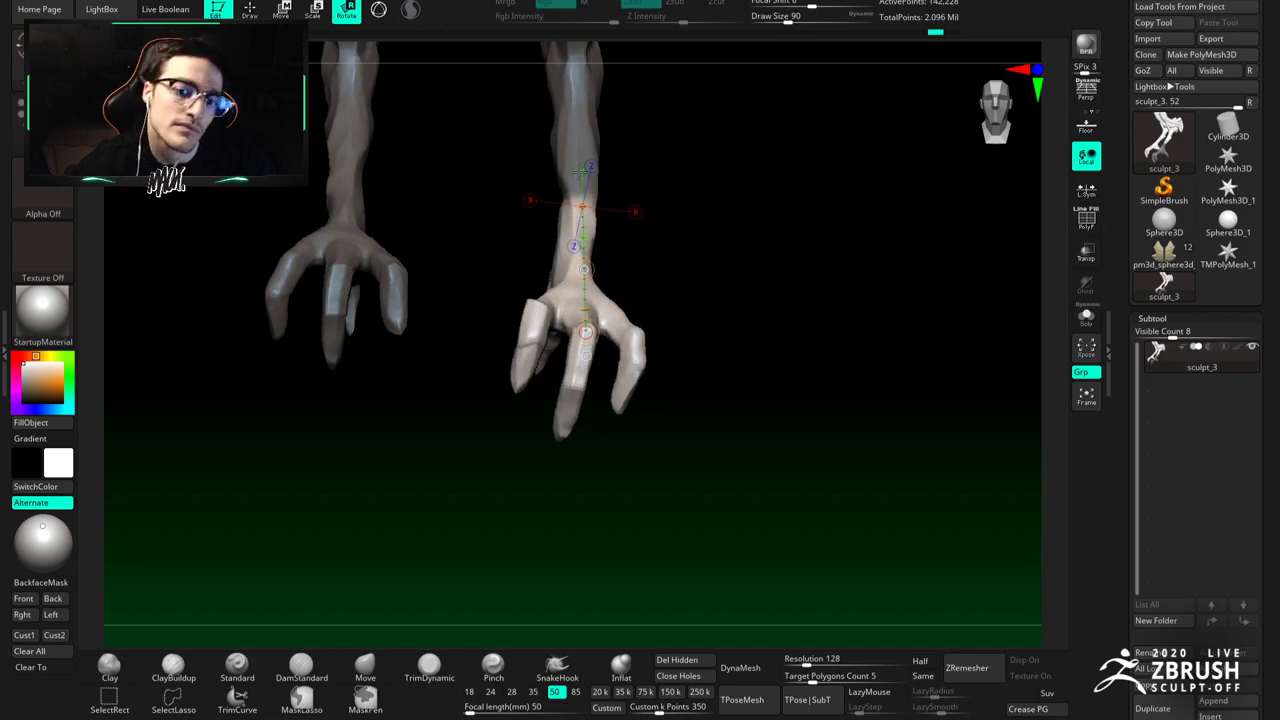
{"action": "key", "text": "q"}
{"action": "left_click", "coordinate": [498, 257], "text": "ctrl+shift"}
Step: Isolate the branch and ready the Move brush at draw size 94 by its tip, then bring the bird back into view
{"action": "mouse_move", "coordinate": [498, 257]}
{"action": "right_mouse_down", "text": "ctrl"}
{"action": "mouse_move", "coordinate": [474, 171]}
{"action": "mouse_move", "coordinate": [470, 60]}
{"action": "right_mouse_up", "text": "ctrl"}
{"action": "mouse_move", "coordinate": [550, 410]}
{"action": "right_mouse_down", "text": "ctrl"}
{"action": "mouse_move", "coordinate": [562, 333]}
{"action": "mouse_move", "coordinate": [651, 311]}
{"action": "right_mouse_up", "text": "ctrl"}
{"action": "mouse_move", "coordinate": [515, 333]}
{"action": "right_mouse_down"}
{"action": "mouse_move", "coordinate": [620, 309]}
{"action": "mouse_move", "coordinate": [537, 371]}
{"action": "mouse_move", "coordinate": [495, 336]}
{"action": "mouse_move", "coordinate": [503, 371]}
{"action": "mouse_move", "coordinate": [486, 329]}
{"action": "mouse_move", "coordinate": [494, 308]}
{"action": "mouse_move", "coordinate": [537, 337]}
{"action": "mouse_move", "coordinate": [542, 326]}
{"action": "mouse_move", "coordinate": [506, 349]}
{"action": "mouse_move", "coordinate": [466, 337]}
{"action": "mouse_move", "coordinate": [457, 357]}
{"action": "mouse_move", "coordinate": [456, 324]}
{"action": "right_mouse_up"}
{"action": "left_click", "coordinate": [486, 397], "text": "ctrl+shift"}
{"action": "left_click", "coordinate": [551, 403], "text": "ctrl+shift"}
{"action": "right_click", "coordinate": [505, 334]}
{"action": "left_click", "coordinate": [505, 333], "text": "ctrl+shift"}
{"action": "key", "text": "b"}
{"action": "key", "text": "m"}
{"action": "key", "text": "v"}
{"action": "right_click", "coordinate": [450, 324]}
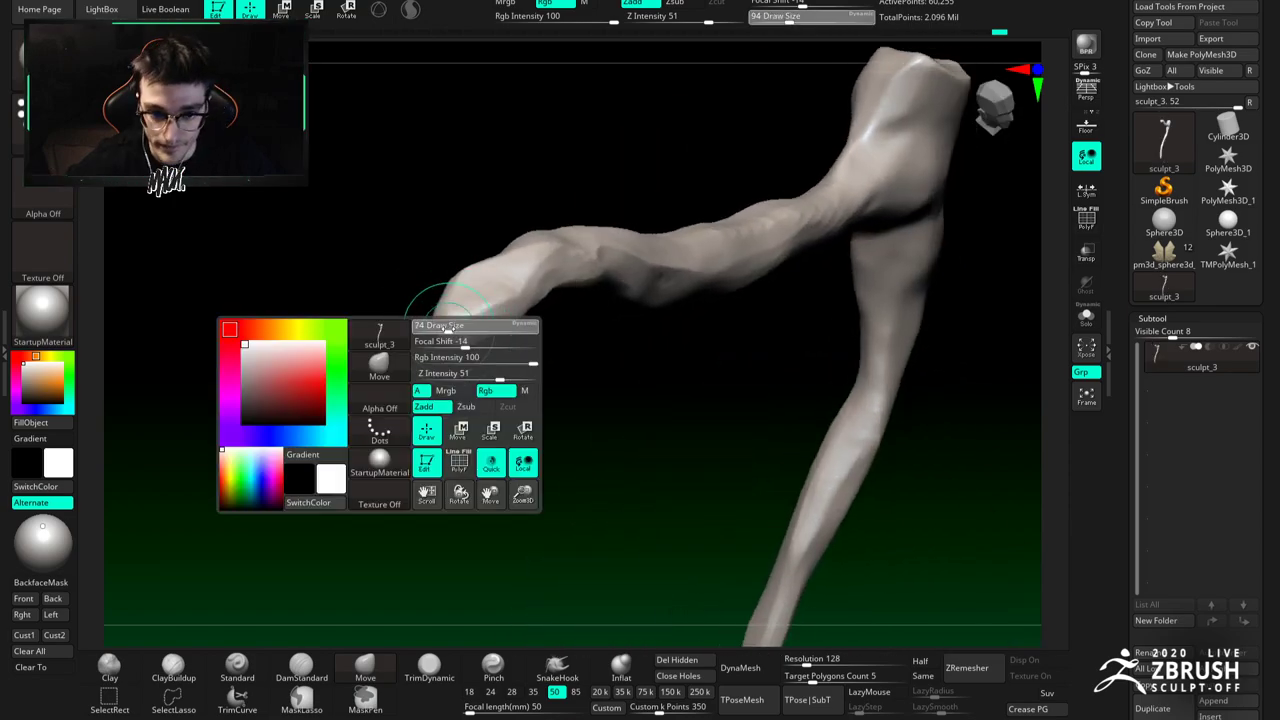
{"action": "mouse_move", "coordinate": [450, 321]}
{"action": "right_mouse_down", "text": "shift"}
{"action": "mouse_move", "coordinate": [534, 337]}
{"action": "mouse_move", "coordinate": [471, 349]}
{"action": "mouse_move", "coordinate": [446, 322]}
{"action": "mouse_move", "coordinate": [456, 313]}
{"action": "right_mouse_up", "text": "shift"}
{"action": "left_click", "coordinate": [490, 410], "text": "ctrl+shift"}
Step: Build up volume on the branch tip beneath the rear foot with the ClayBuildup brush at draw size 44
{"action": "key", "text": "b"}
{"action": "key", "text": "c"}
{"action": "key", "text": "b"}
{"action": "left_click_drag", "start_coordinate": [446, 308], "coordinate": [450, 300]}
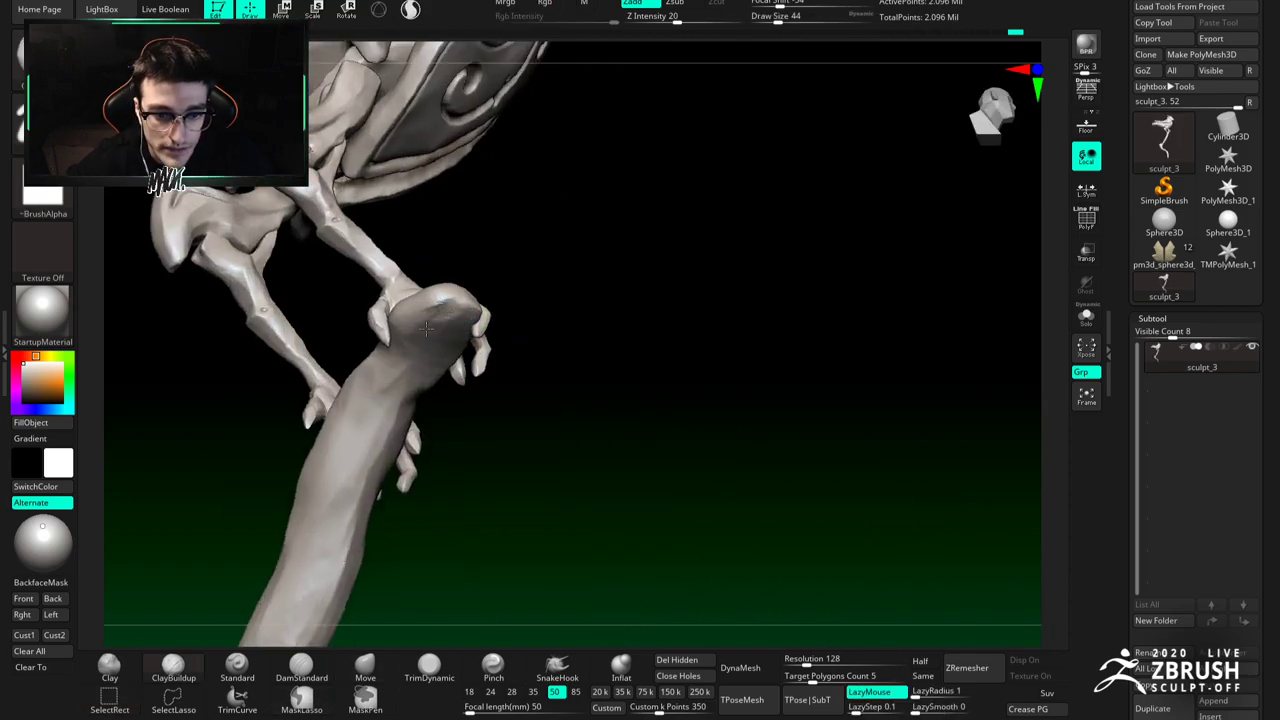
{"action": "mouse_move", "coordinate": [446, 303]}
{"action": "right_mouse_down", "text": "ctrl"}
{"action": "mouse_move", "coordinate": [442, 285]}
{"action": "mouse_move", "coordinate": [430, 308]}
{"action": "right_mouse_up", "text": "ctrl"}
{"action": "key", "text": "b"}
{"action": "key", "text": "c"}
{"action": "key", "text": "b"}
{"action": "left_click_drag", "start_coordinate": [433, 308], "coordinate": [426, 316]}
Step: Carve a crease along the upper branch near the tip with the DamStandard brush at draw size 44
{"action": "mouse_move", "coordinate": [426, 320]}
{"action": "right_mouse_down"}
{"action": "mouse_move", "coordinate": [452, 398]}
{"action": "mouse_move", "coordinate": [437, 317]}
{"action": "mouse_move", "coordinate": [420, 298]}
{"action": "right_mouse_up"}
{"action": "key", "text": "b"}
{"action": "key", "text": "d"}
{"action": "key", "text": "s"}
{"action": "left_click_drag", "start_coordinate": [414, 298], "coordinate": [380, 343]}
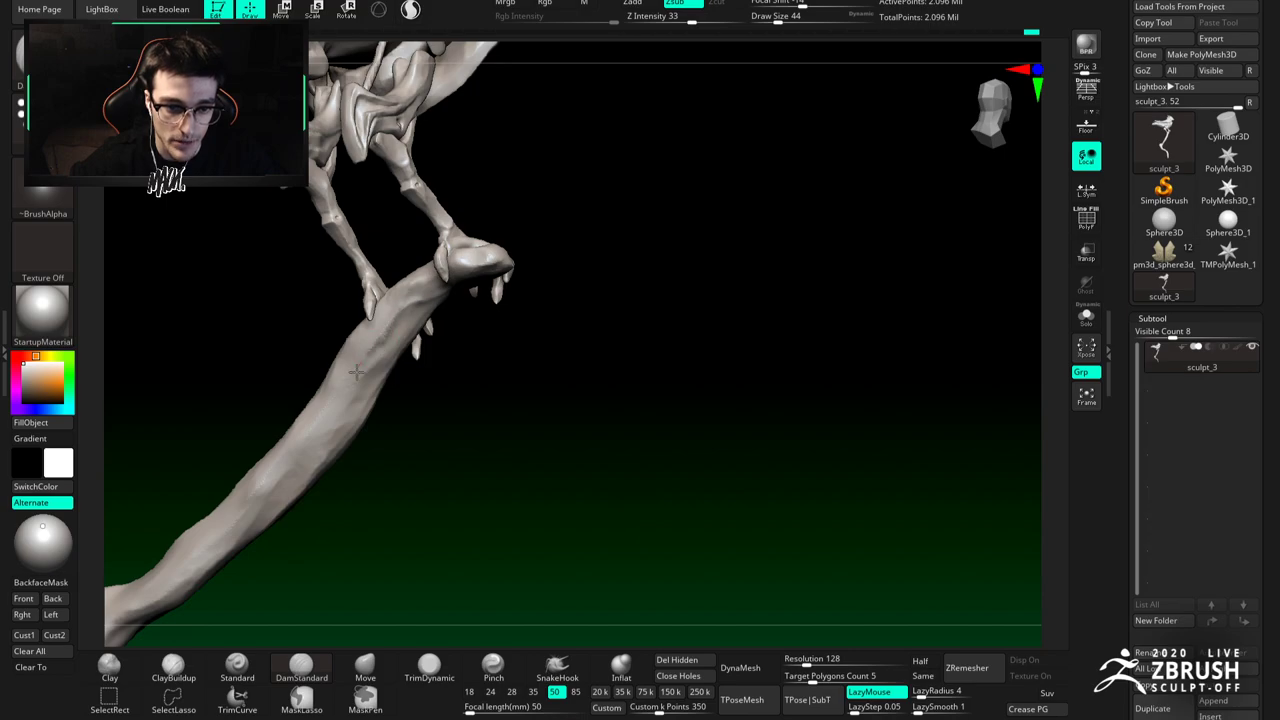
{"action": "key", "text": "b"}
{"action": "key", "text": "m"}
{"action": "key", "text": "v"}
{"action": "right_click_drag", "start_coordinate": [429, 363], "coordinate": [370, 393]}
{"action": "key", "text": "b"}
{"action": "key", "text": "d"}
{"action": "key", "text": "s"}
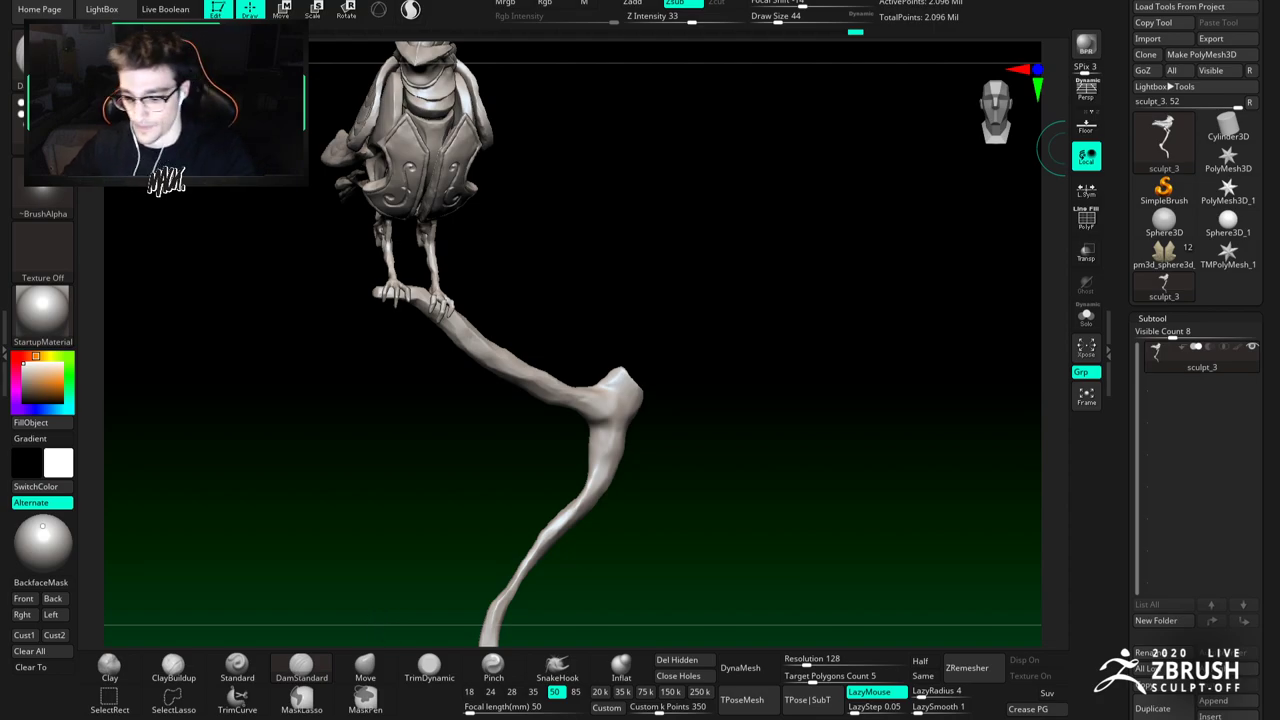
Step: Transfer the adjusted pose back to the original subtools with TPose|SubT and review the bird from its side
{"action": "right_click_drag", "start_coordinate": [620, 486], "coordinate": [919, 586]}
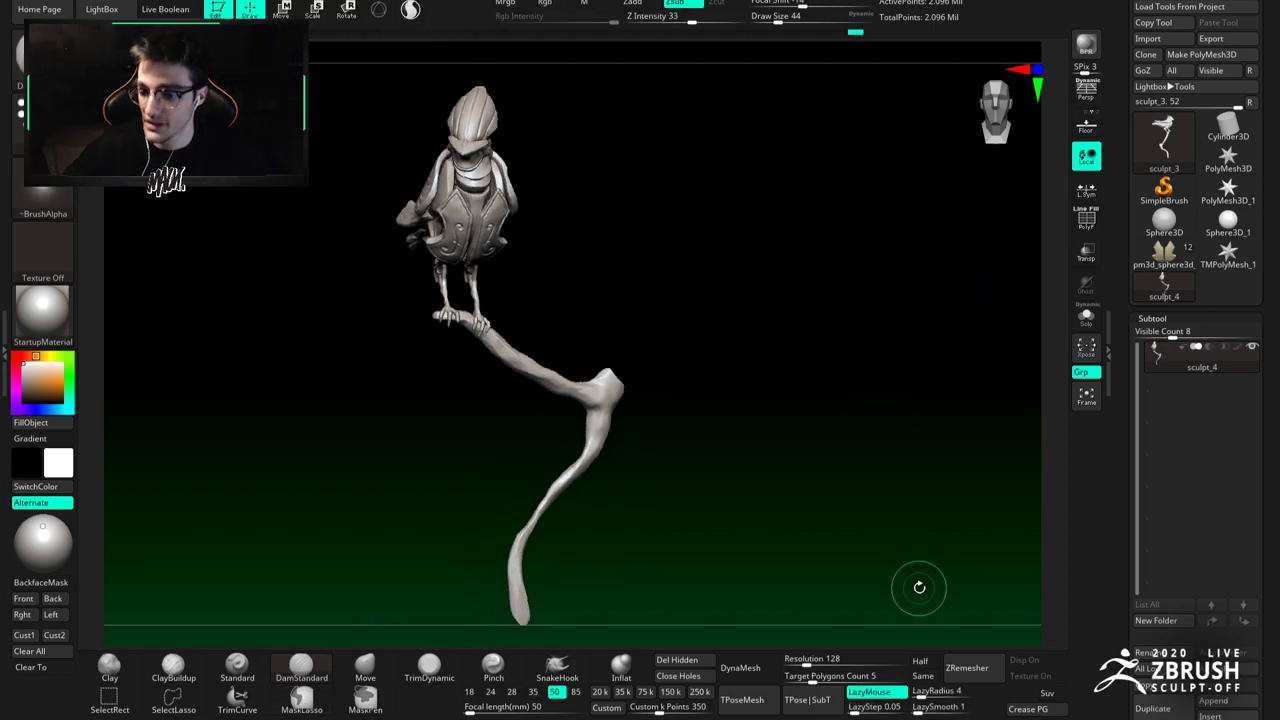
{"action": "left_click", "coordinate": [808, 700]}
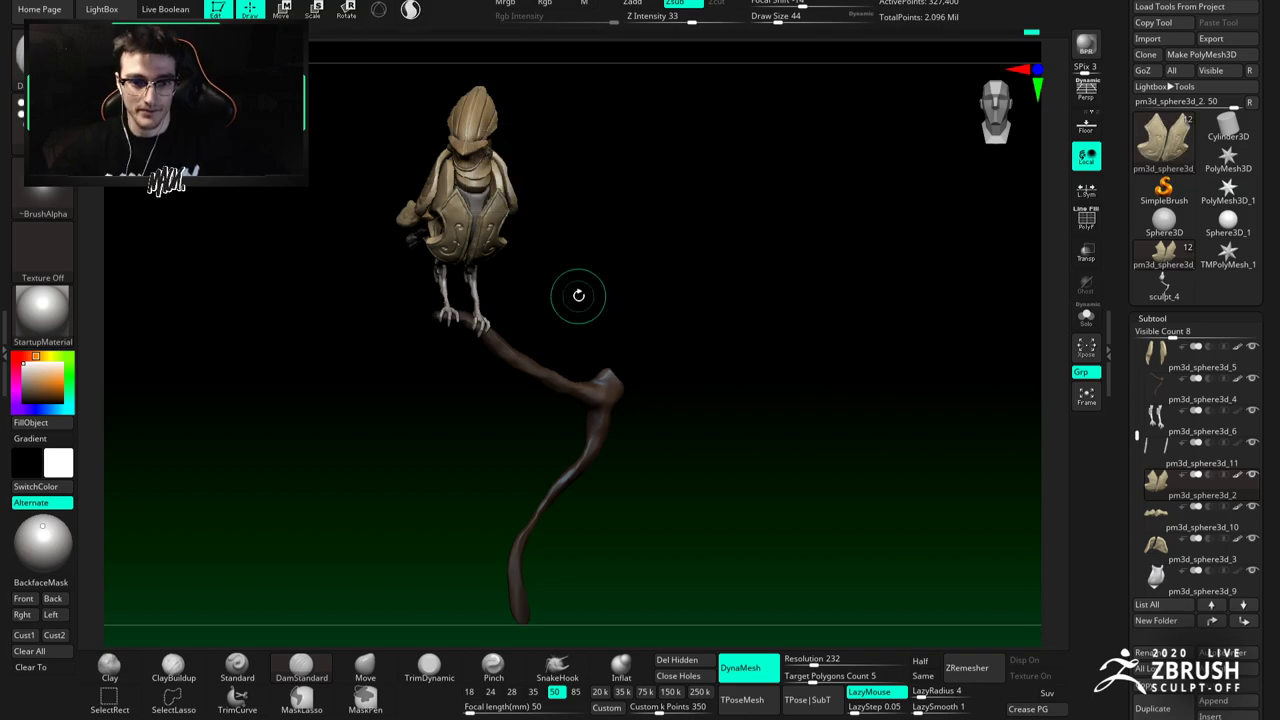
{"action": "left_click_drag", "start_coordinate": [594, 294], "coordinate": [546, 269]}
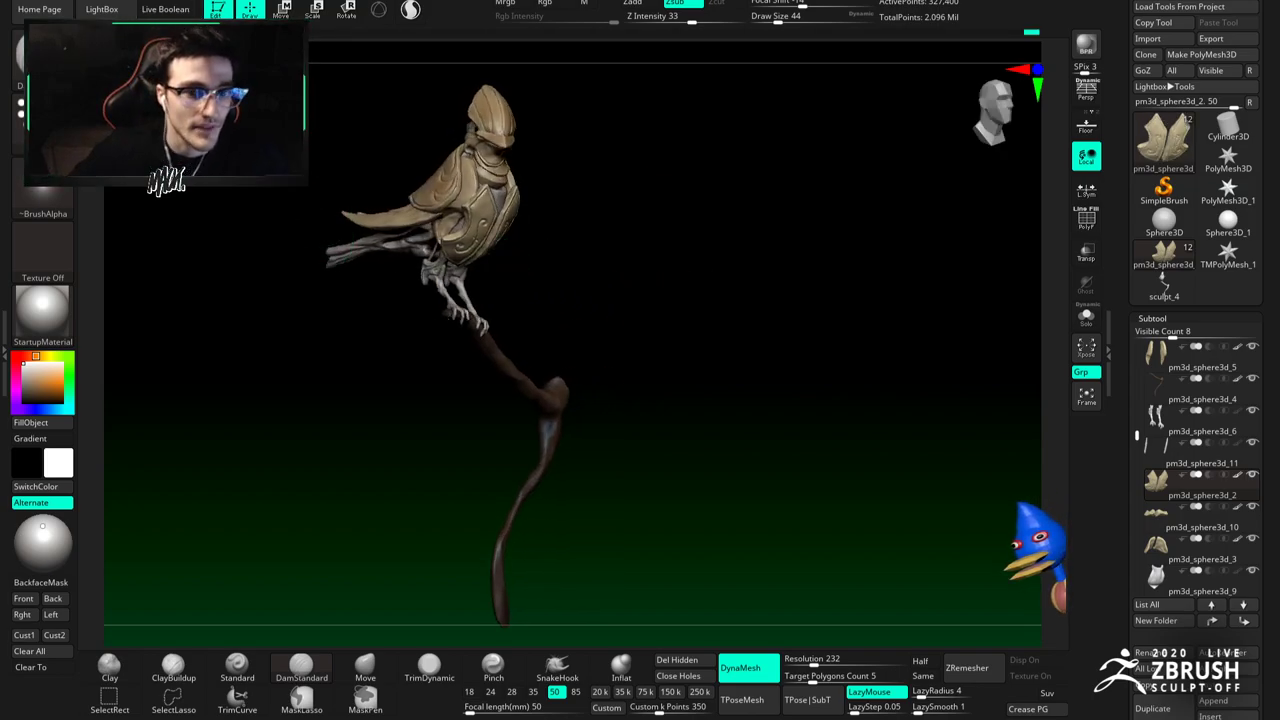
Step: Zoom the document out until the complete 1500 by 2500 portrait canvas is visible in the workspace
{"action": "left_click", "coordinate": [140, 0]}
{"action": "left_click", "coordinate": [170, 196]}
{"action": "left_click", "coordinate": [170, 196]}
{"action": "left_click", "coordinate": [170, 196]}
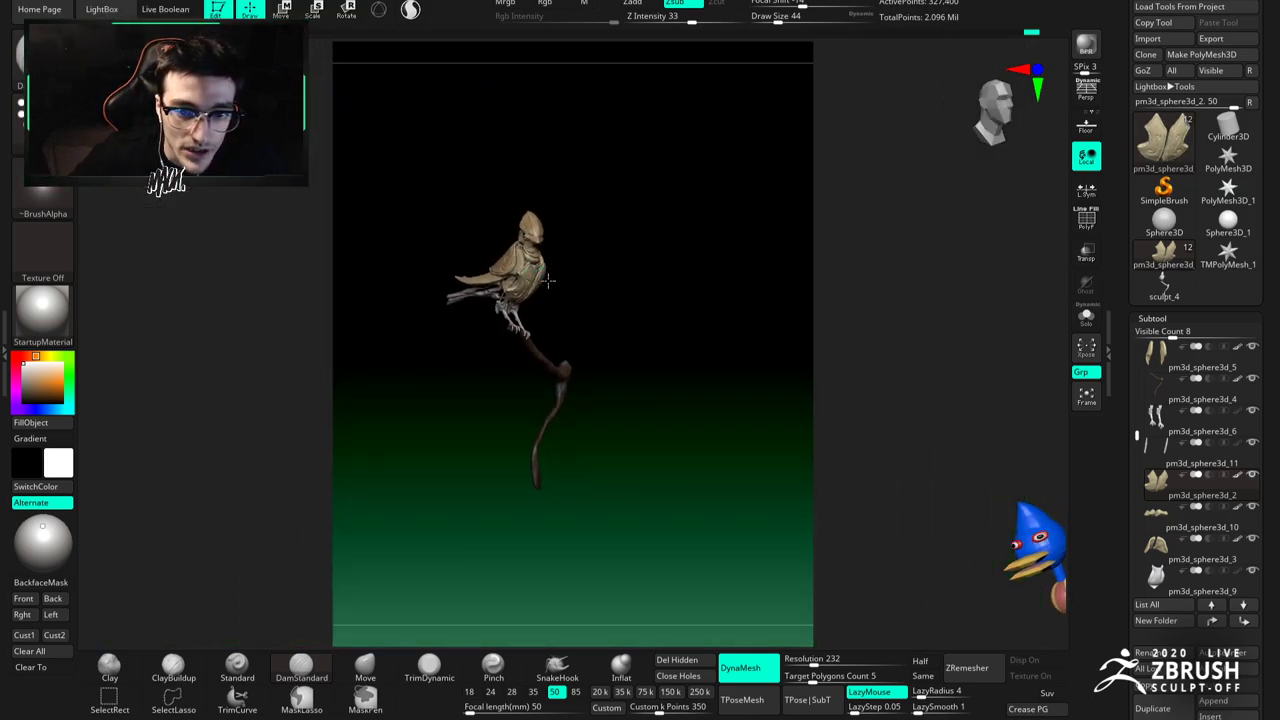
{"action": "left_click_drag", "start_coordinate": [546, 281], "coordinate": [564, 271], "text": "alt"}
{"action": "left_click", "coordinate": [140, 0]}
{"action": "left_click", "coordinate": [170, 196]}
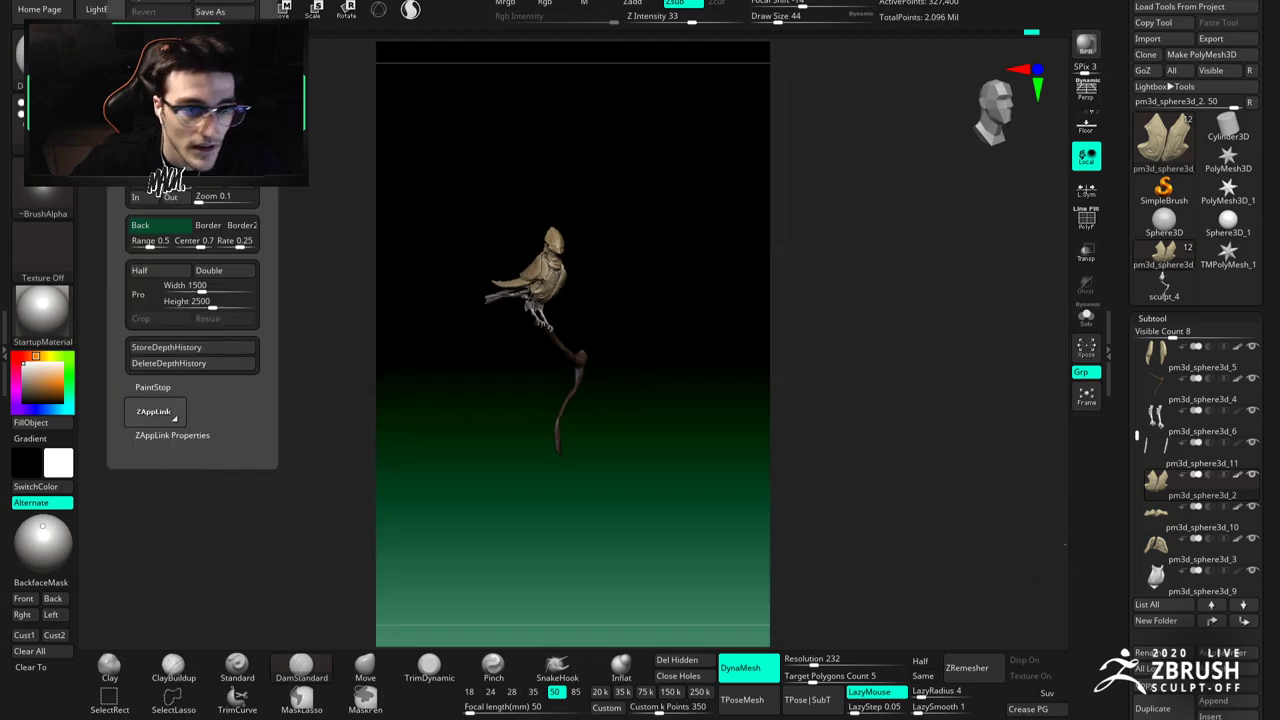
{"action": "left_click", "coordinate": [170, 196]}
{"action": "left_click", "coordinate": [170, 196]}
{"action": "scroll", "coordinate": [342, 139], "scroll_direction": "up", "scroll_amount": 1}
{"action": "scroll", "coordinate": [345, 140], "scroll_direction": "down", "scroll_amount": 1}
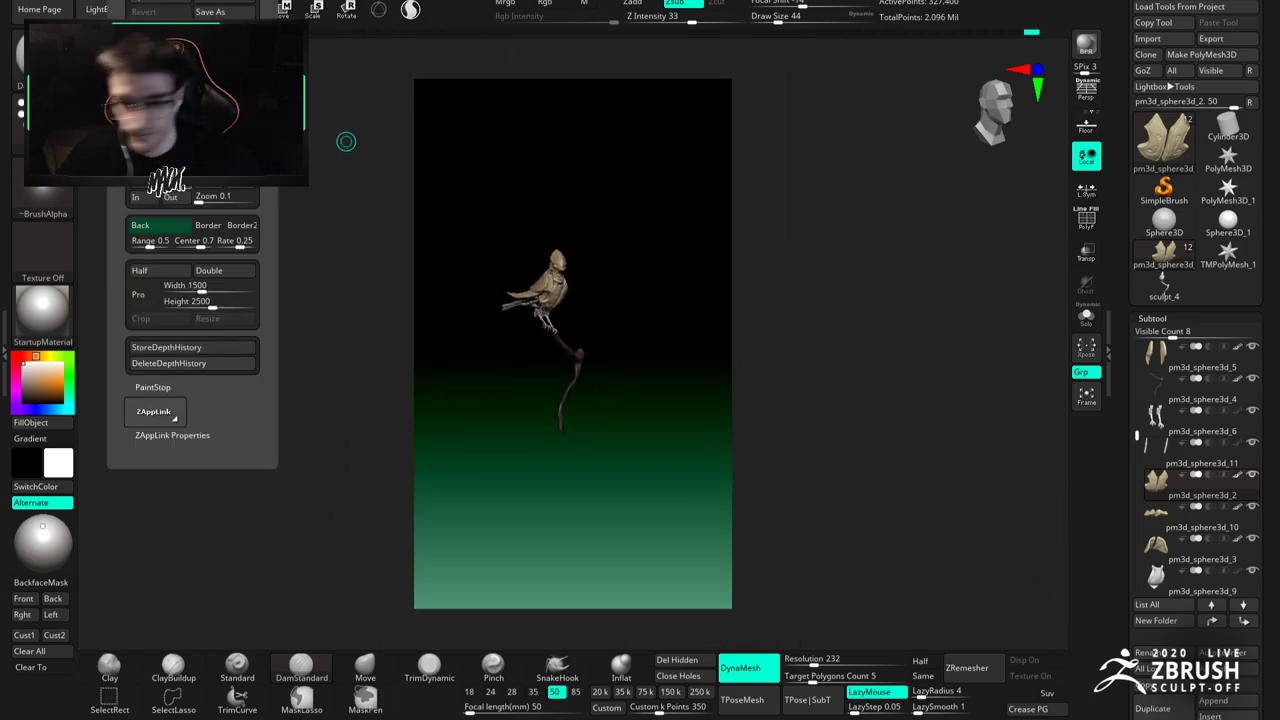
Step: Enlarge and center the bird on the portrait canvas with the branch running off the lower edge
{"action": "scroll", "coordinate": [346, 141], "scroll_direction": "up", "scroll_amount": 4}
{"action": "left_click_drag", "start_coordinate": [484, 358], "coordinate": [494, 397], "text": "alt"}
{"action": "mouse_move", "coordinate": [494, 397]}
{"action": "right_mouse_down", "text": "ctrl"}
{"action": "mouse_move", "coordinate": [525, 480]}
{"action": "mouse_move", "coordinate": [594, 442]}
{"action": "mouse_move", "coordinate": [590, 490]}
{"action": "mouse_move", "coordinate": [577, 407]}
{"action": "mouse_move", "coordinate": [625, 330]}
{"action": "mouse_move", "coordinate": [598, 374]}
{"action": "right_mouse_up", "text": "ctrl"}
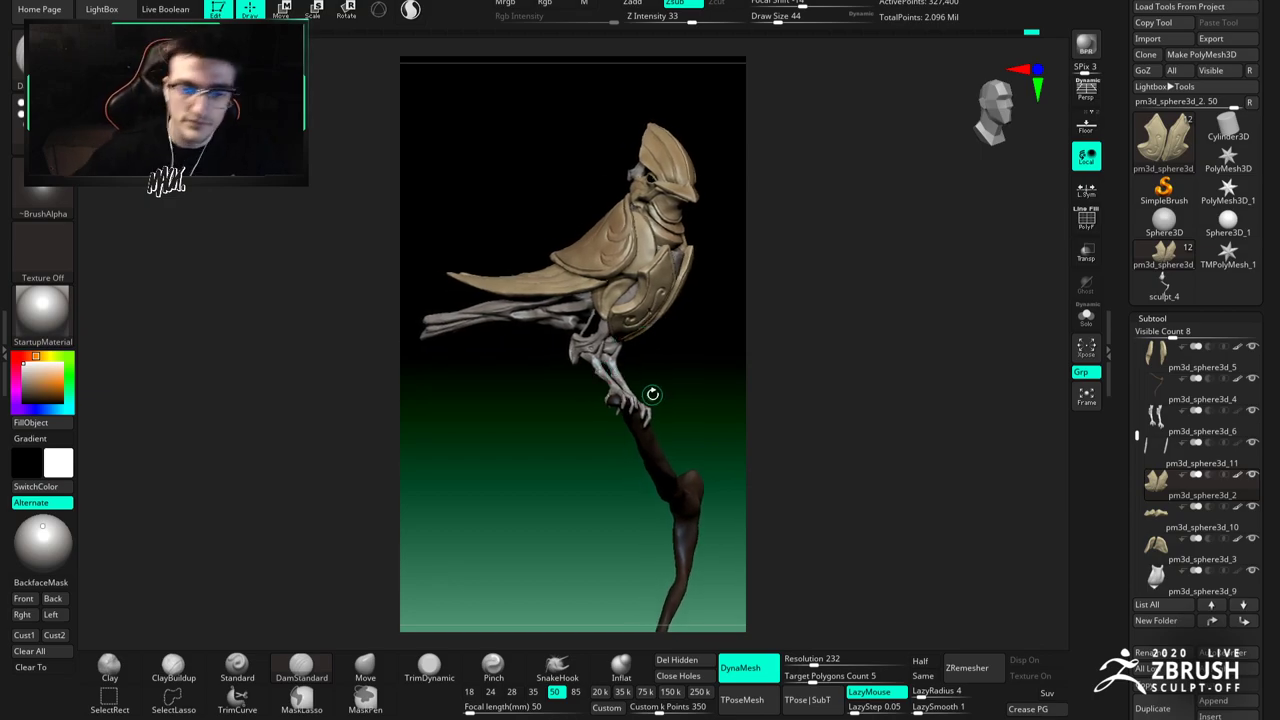
Step: Touch up the knot on the branch subtool with the TrimDynamic brush at draw size 90
{"action": "left_click", "coordinate": [427, 668]}
{"action": "left_click", "coordinate": [704, 488], "text": "alt"}
{"action": "key", "text": "space"}
{"action": "left_click", "coordinate": [689, 522]}
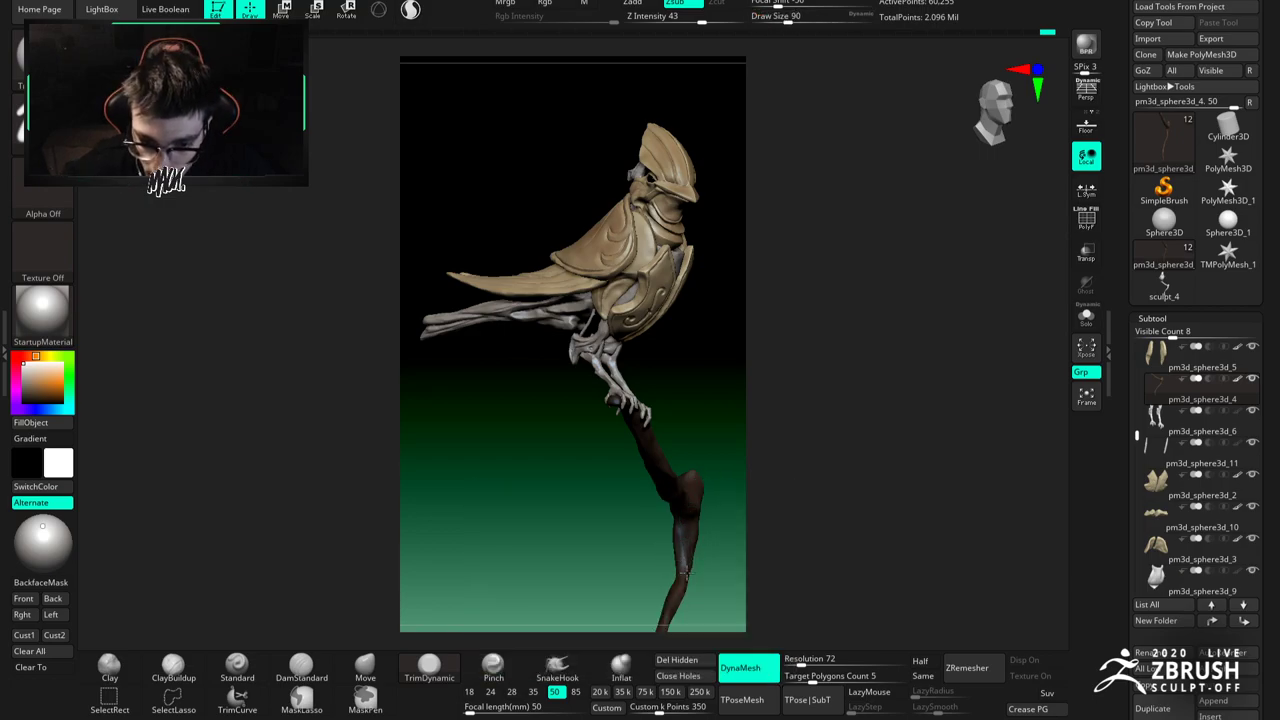
Step: Fill the leg subtool and the tail bone subtool with a light tan color
{"action": "left_click", "coordinate": [612, 403], "text": "alt"}
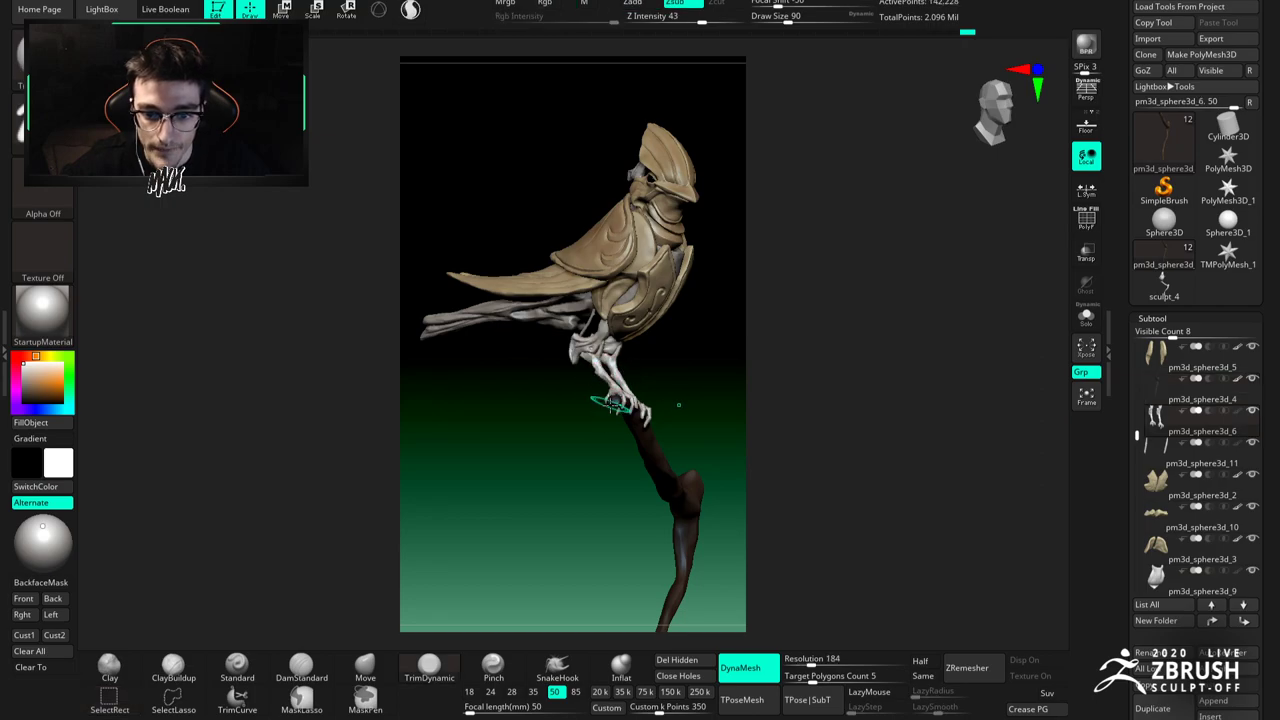
{"action": "left_click_drag", "start_coordinate": [44, 384], "coordinate": [592, 250]}
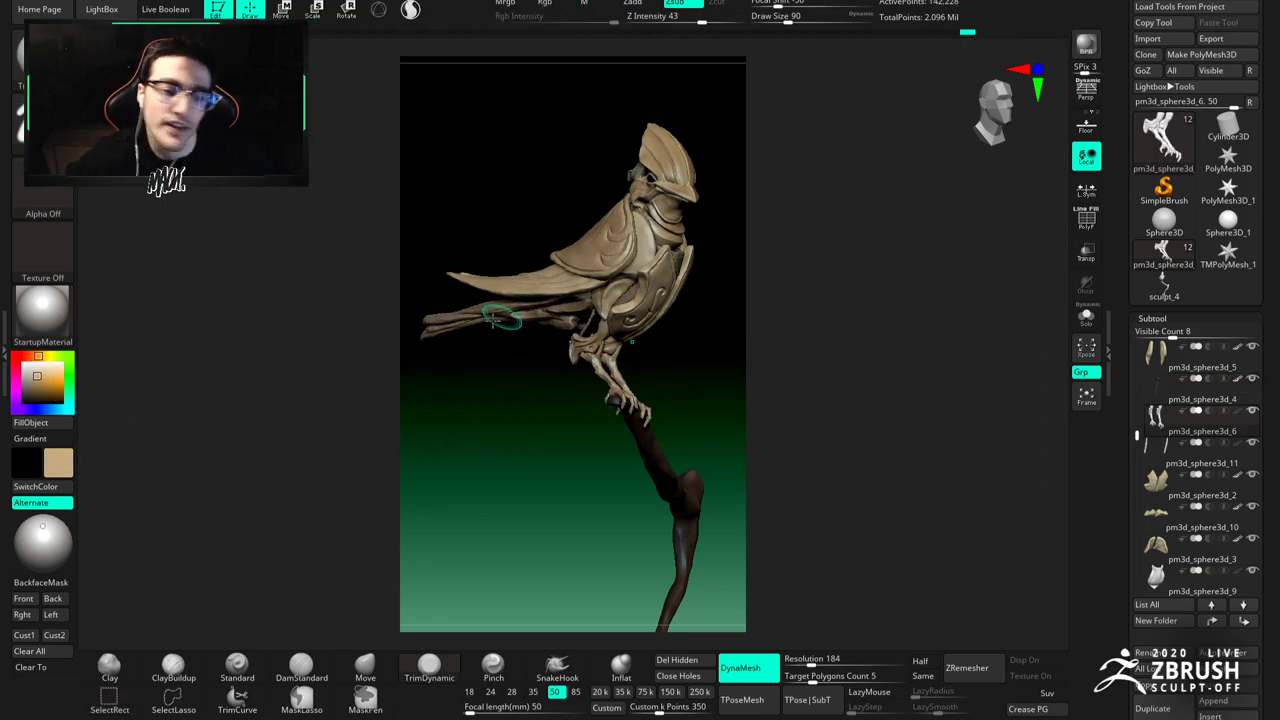
{"action": "left_click", "coordinate": [48, 427]}
{"action": "left_click", "coordinate": [560, 330], "text": "alt"}
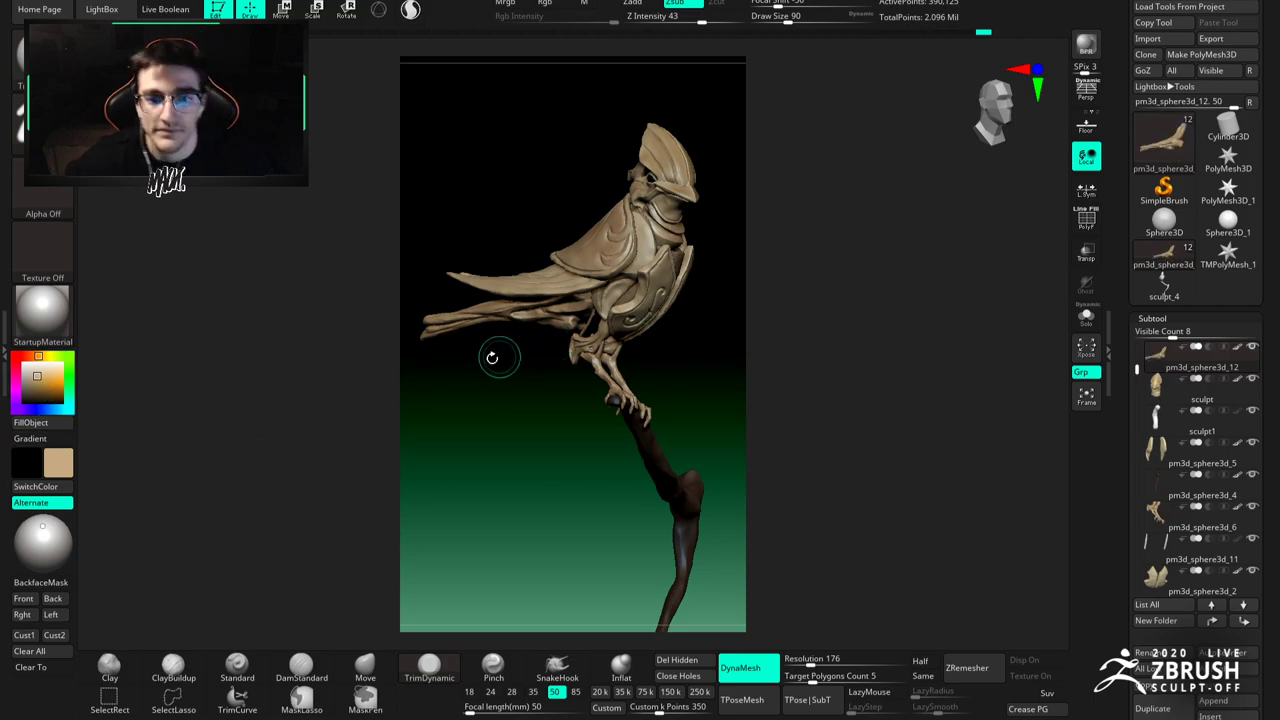
Step: Fill the inner body subtool behind the armor with a darker, muted brown
{"action": "left_click", "coordinate": [638, 172], "text": "alt"}
{"action": "left_click_drag", "start_coordinate": [30, 370], "coordinate": [29, 388]}
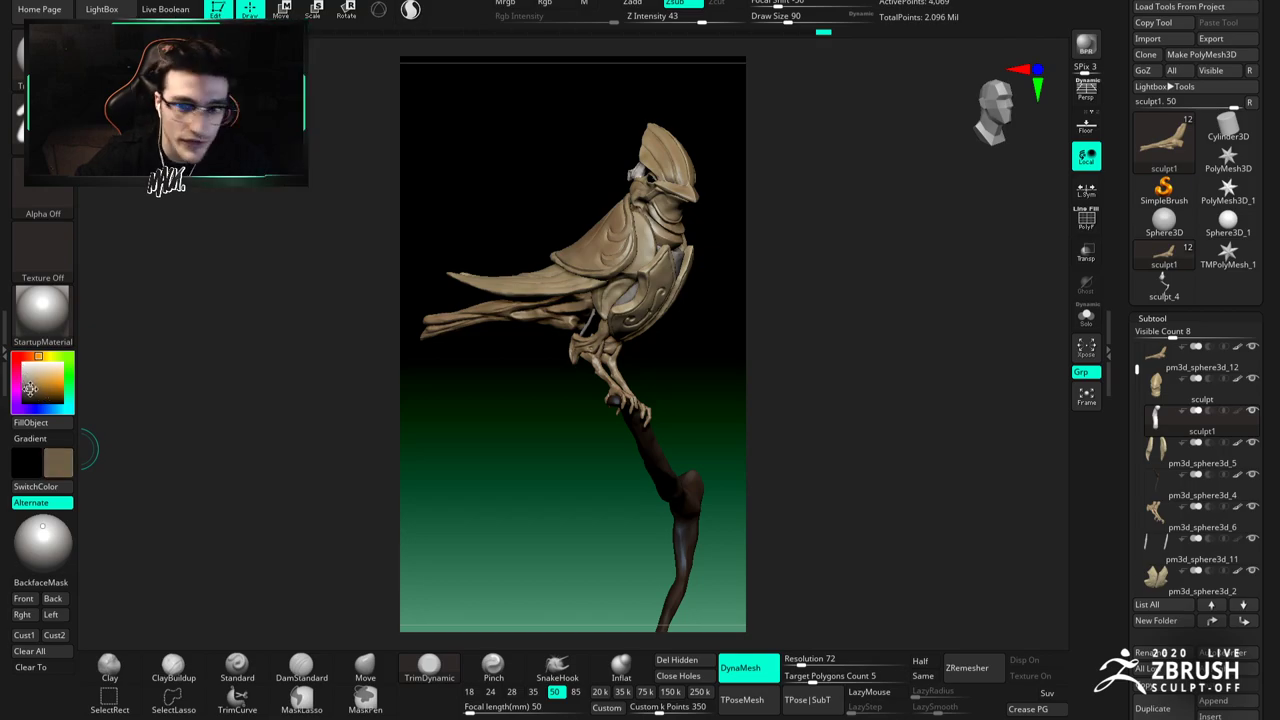
{"action": "left_click", "coordinate": [46, 423]}
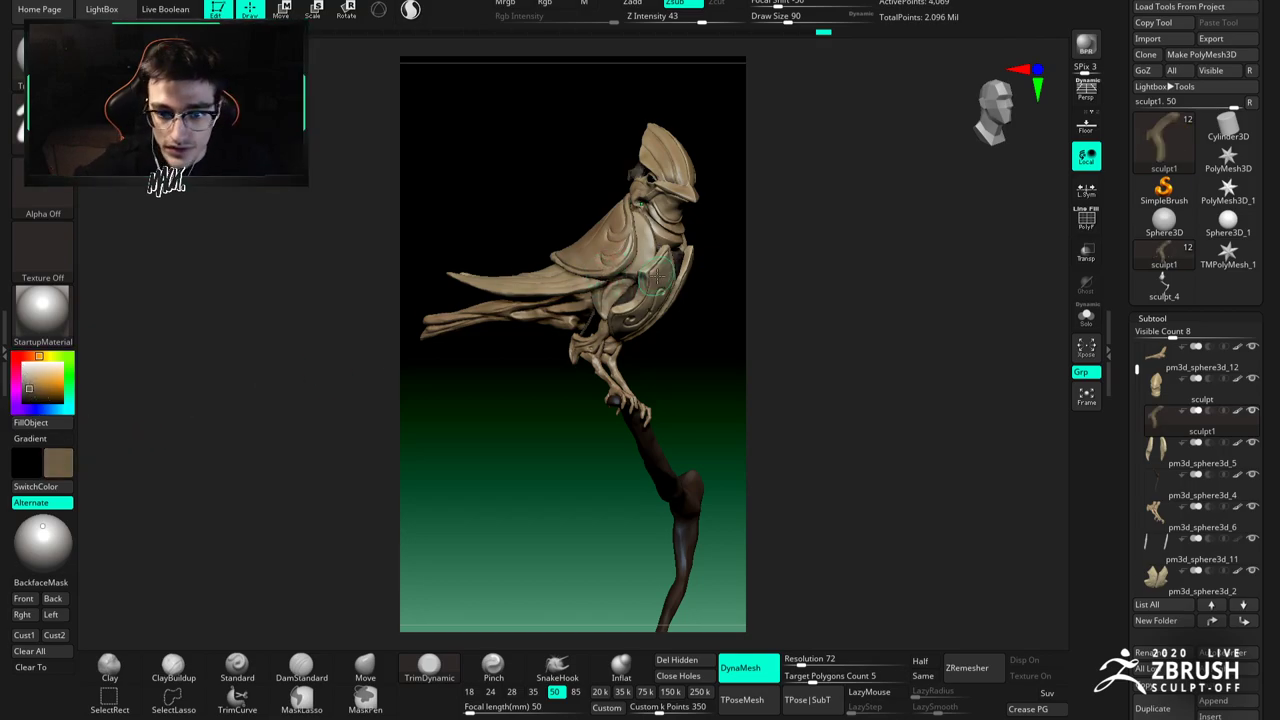
Step: Select the chest plate subtool, zoom the document in past the portrait frame, and view the plates closely from the front
{"action": "left_click", "coordinate": [680, 303], "text": "alt"}
{"action": "mouse_move", "coordinate": [694, 314]}
{"action": "left_mouse_down"}
{"action": "mouse_move", "coordinate": [510, 290]}
{"action": "mouse_move", "coordinate": [460, 244]}
{"action": "left_mouse_up"}
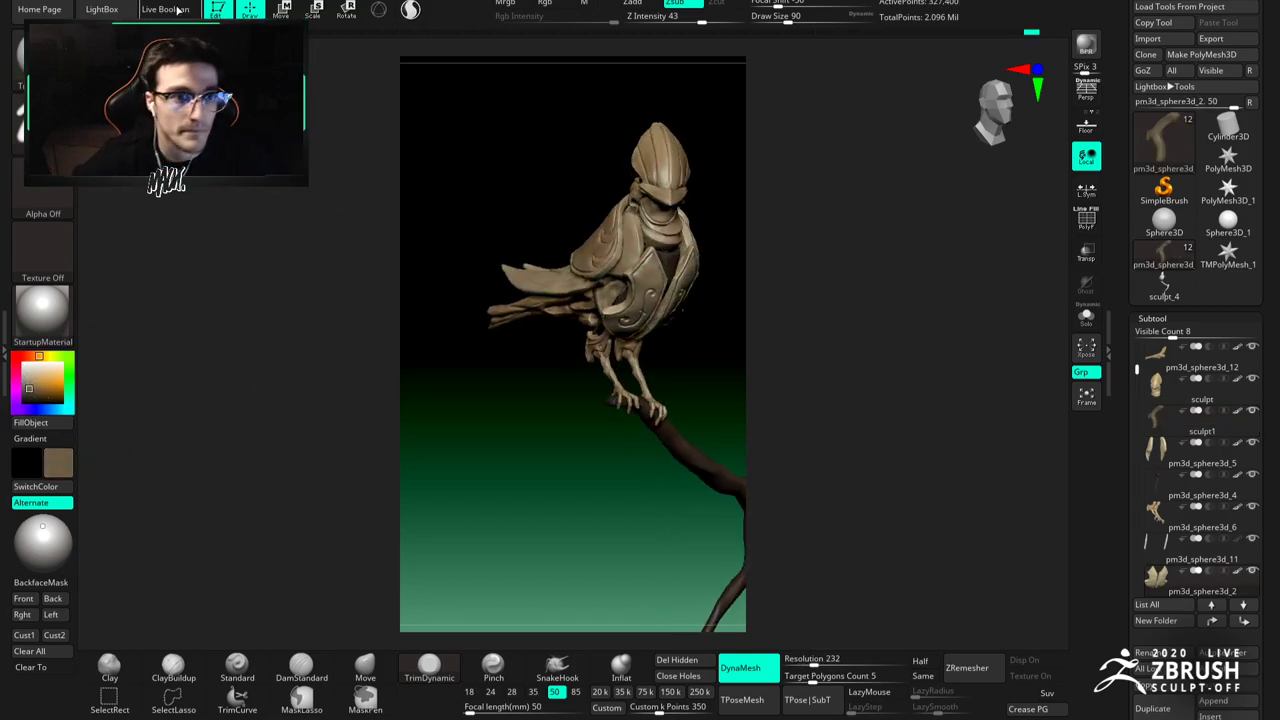
{"action": "left_click", "coordinate": [150, 1]}
{"action": "scroll", "coordinate": [199, 286], "scroll_direction": "down", "scroll_amount": 2}
{"action": "scroll", "coordinate": [199, 286], "scroll_direction": "up", "scroll_amount": 6}
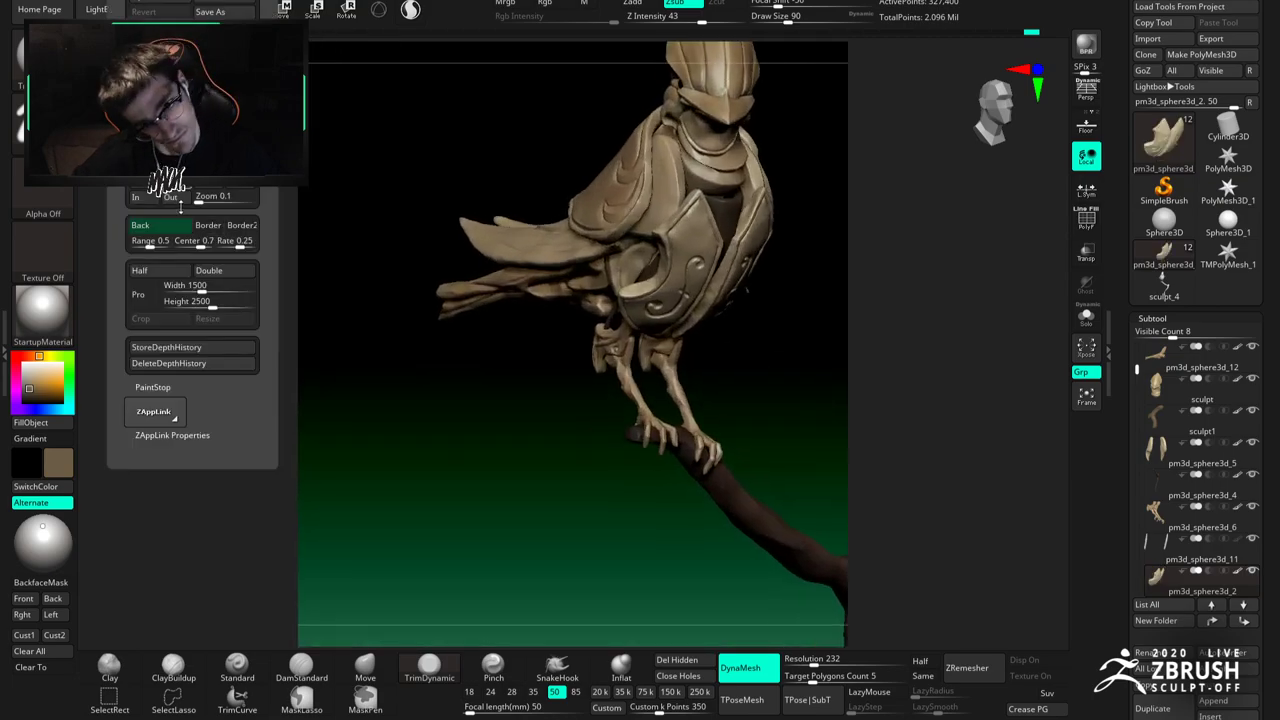
{"action": "scroll", "coordinate": [199, 286], "scroll_direction": "up", "scroll_amount": 1}
{"action": "mouse_move", "coordinate": [706, 200]}
{"action": "right_mouse_down", "text": "alt"}
{"action": "mouse_move", "coordinate": [634, 323]}
{"action": "mouse_move", "coordinate": [740, 300]}
{"action": "mouse_move", "coordinate": [641, 290]}
{"action": "mouse_move", "coordinate": [646, 281]}
{"action": "mouse_move", "coordinate": [510, 310]}
{"action": "mouse_move", "coordinate": [530, 308]}
{"action": "right_mouse_up", "text": "alt"}
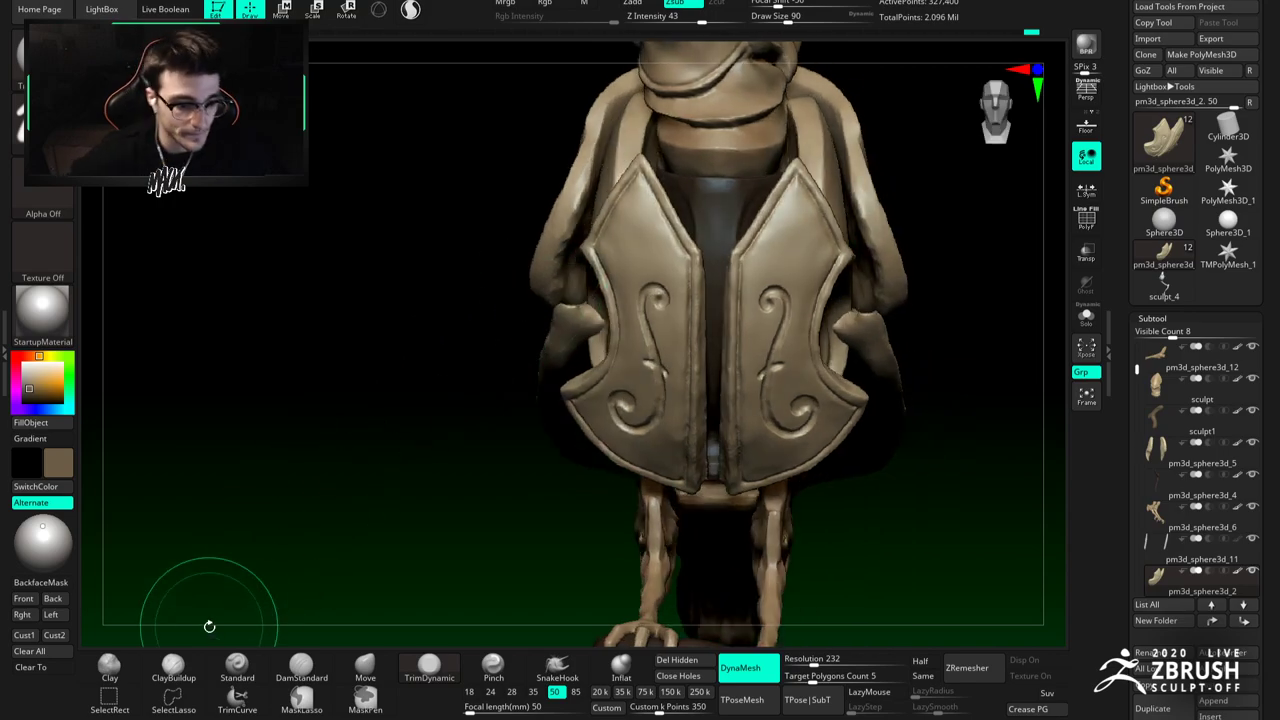
Step: Set the Standard brush to color-only painting at draw size 74 and Rgb Intensity 100, and try to save the project
{"action": "left_click", "coordinate": [234, 667]}
{"action": "key", "text": "space"}
{"action": "left_click", "coordinate": [641, 272]}
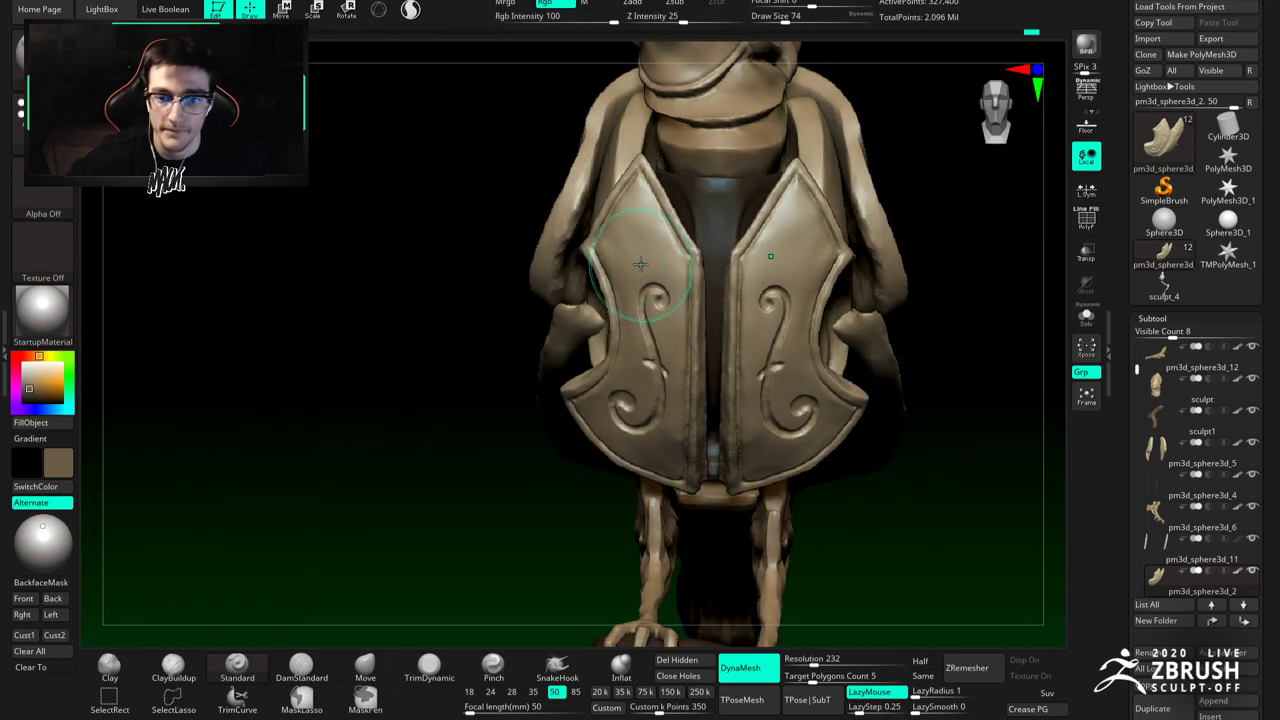
{"action": "right_click_drag", "start_coordinate": [655, 246], "coordinate": [657, 253]}
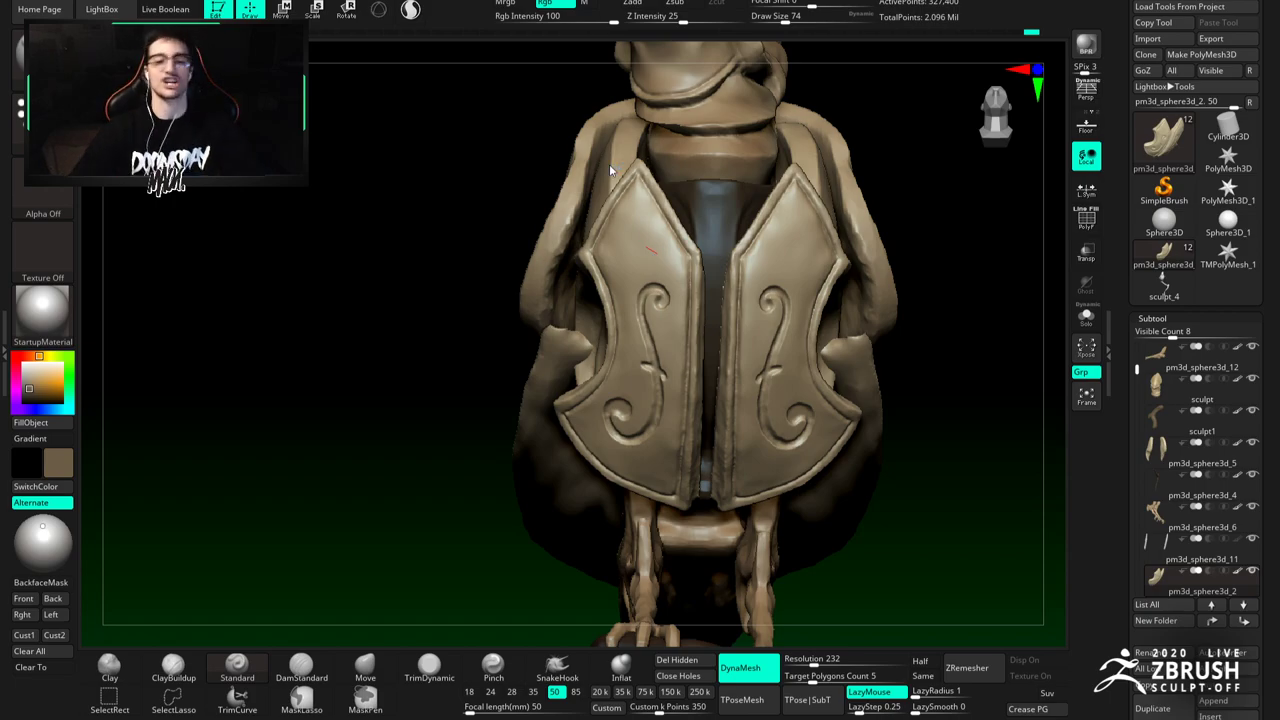
{"action": "key", "text": "ctrl+s"}
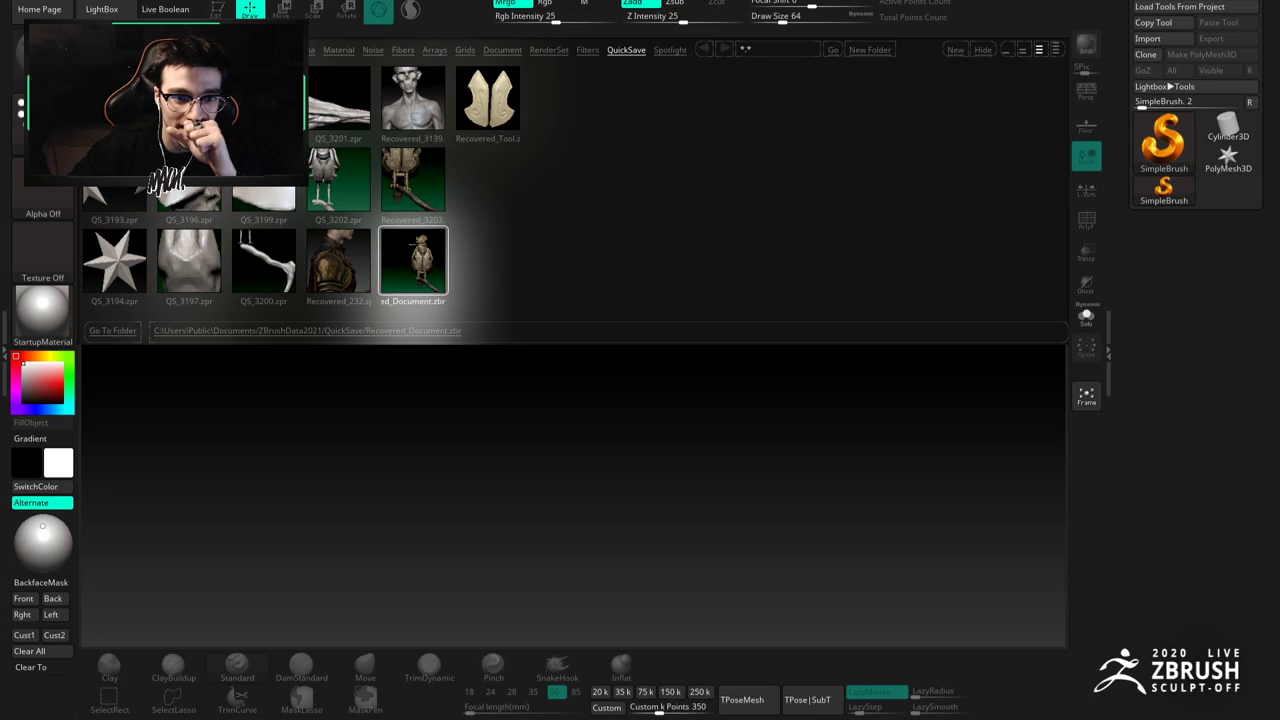
Step: Try to restore the bird from Recovered_Document.zbr in the QuickSave files
{"action": "double_click", "coordinate": [421, 268]}
{"action": "left_click", "coordinate": [512, 279]}
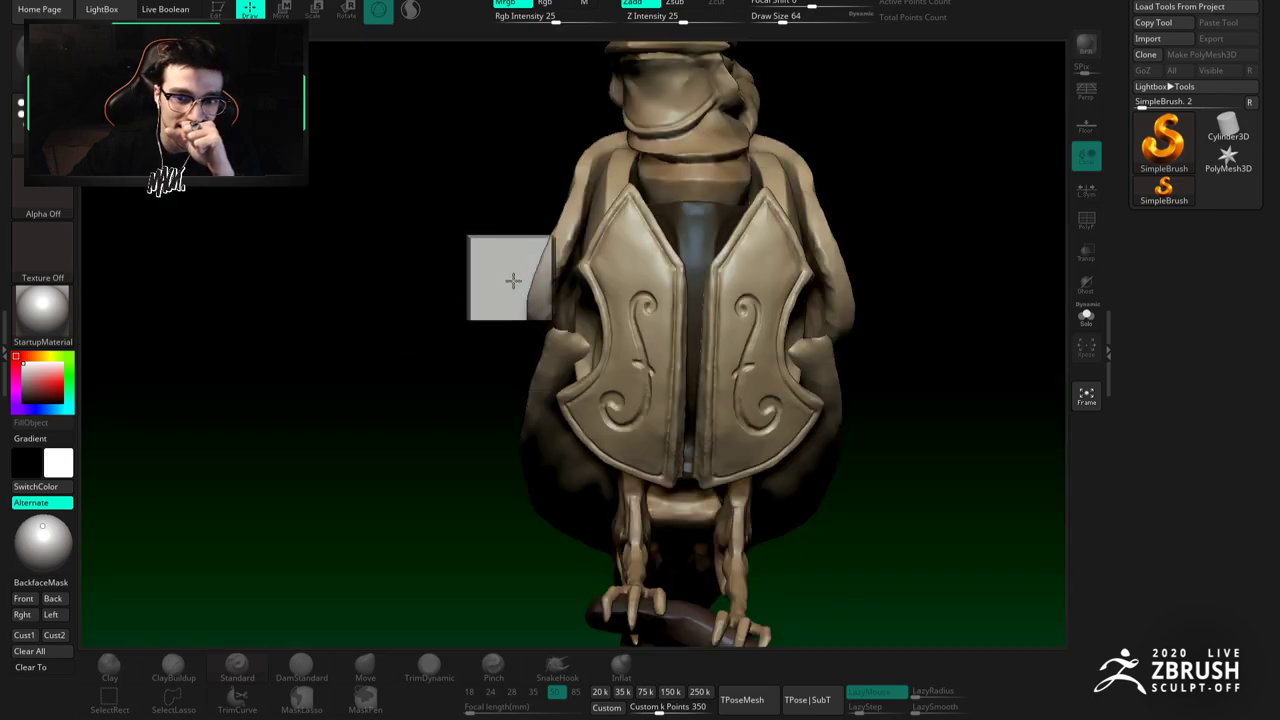
{"action": "key", "text": "ctrl+n"}
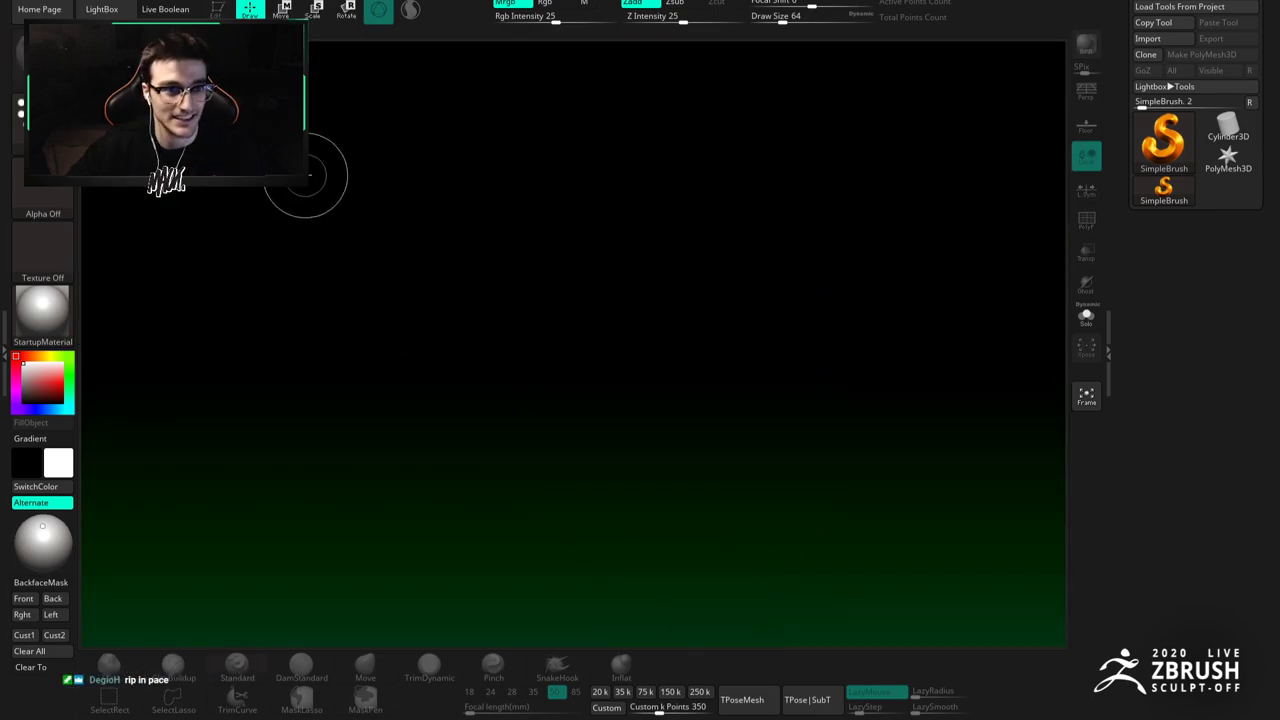
{"action": "left_click", "coordinate": [119, 9]}
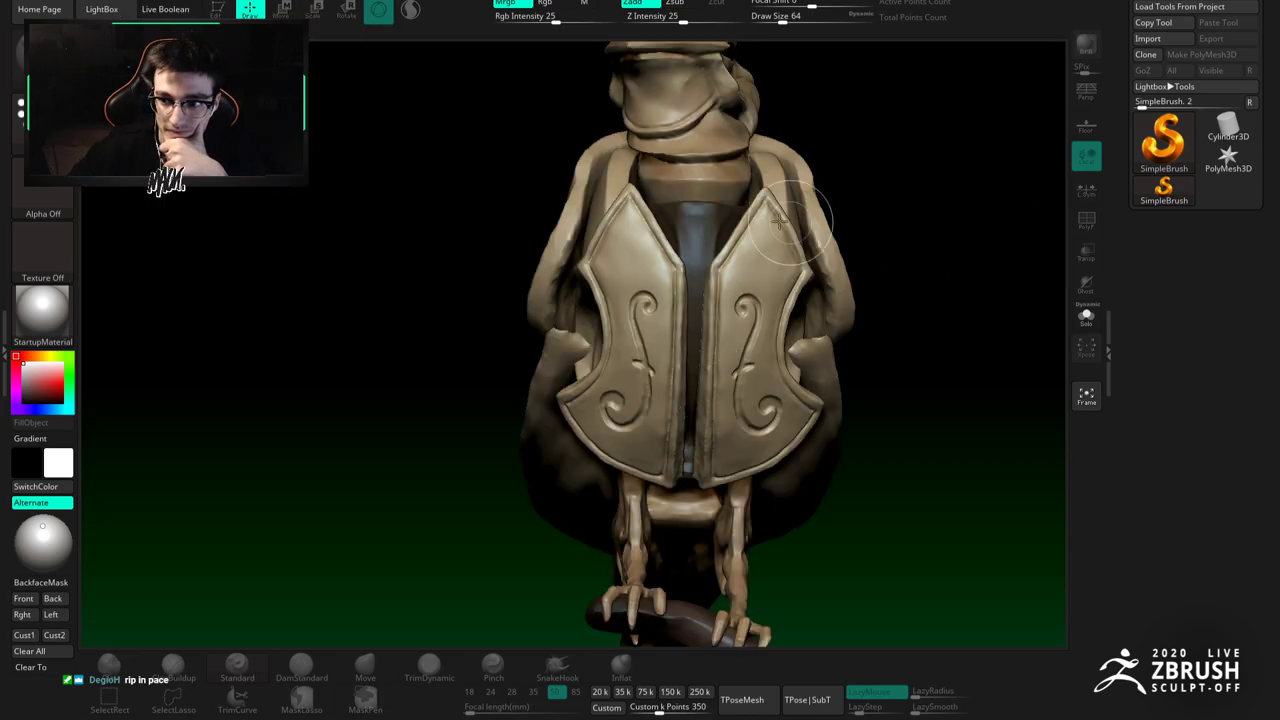
Step: Open the Recovered_3203.zpr project from QuickSave and bring the bird's chest plates into close view
{"action": "key", "text": "comma"}
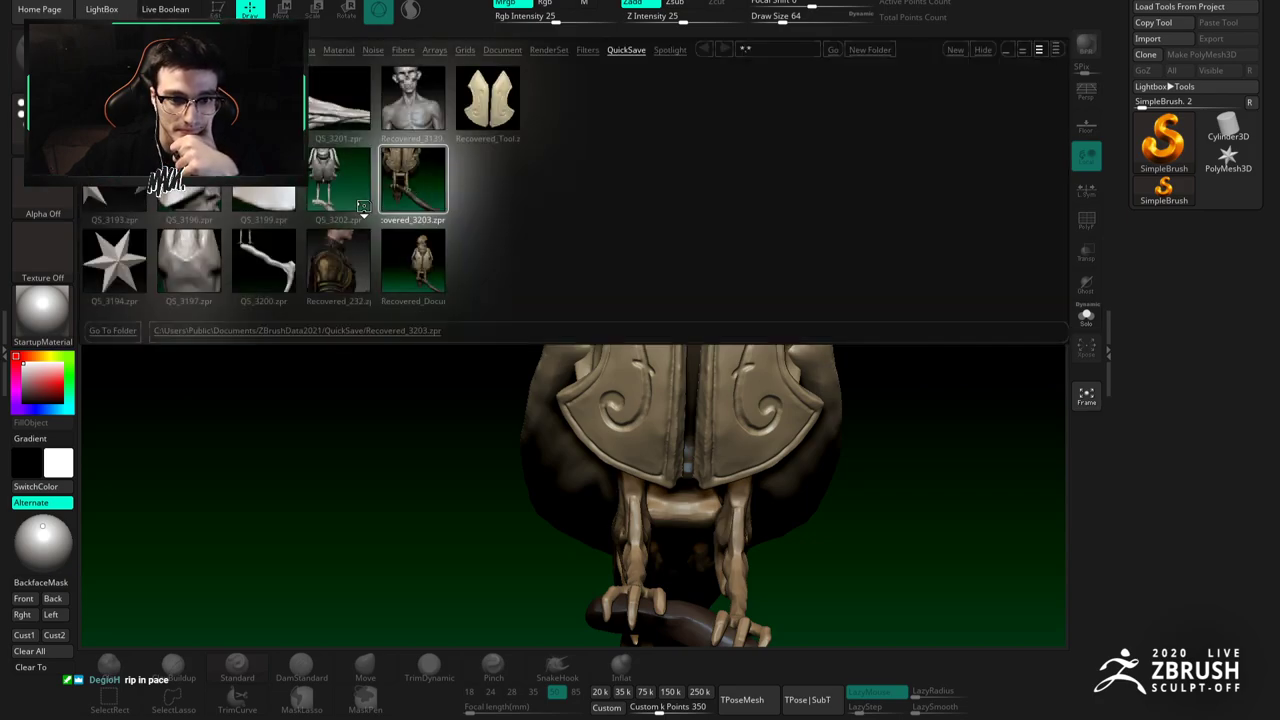
{"action": "double_click", "coordinate": [362, 206]}
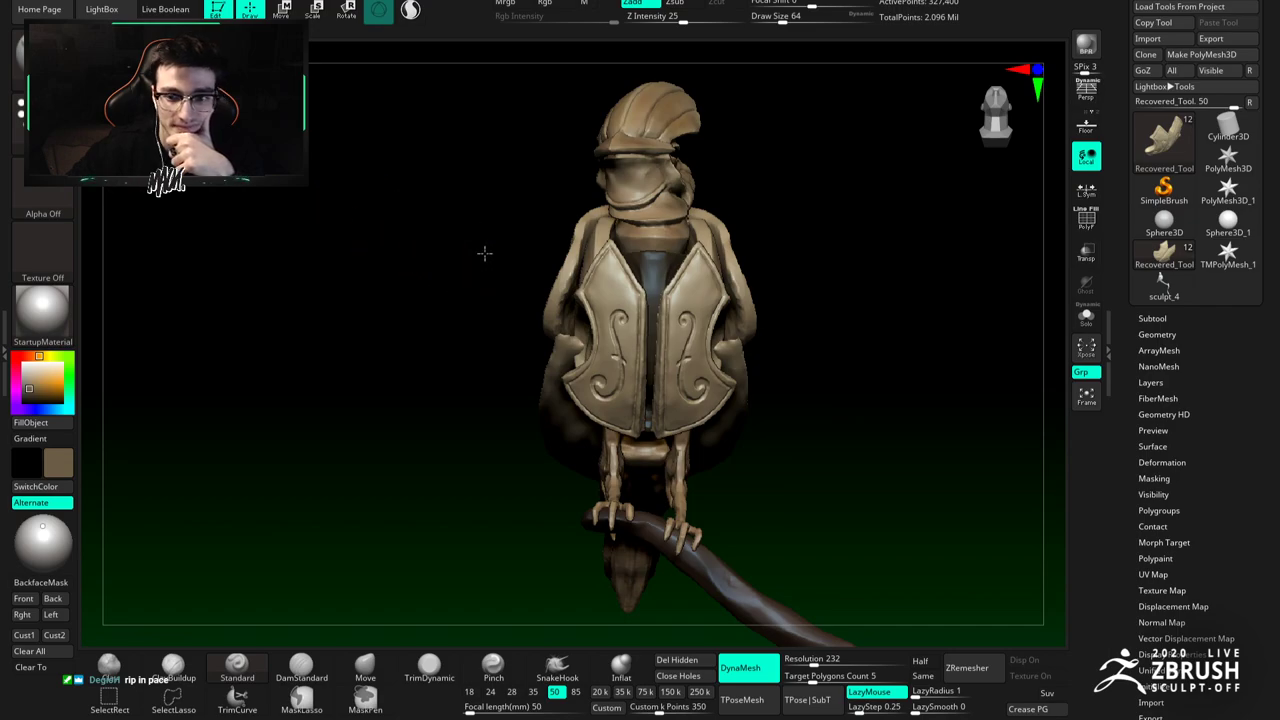
{"action": "left_click_drag", "start_coordinate": [489, 255], "coordinate": [490, 256]}
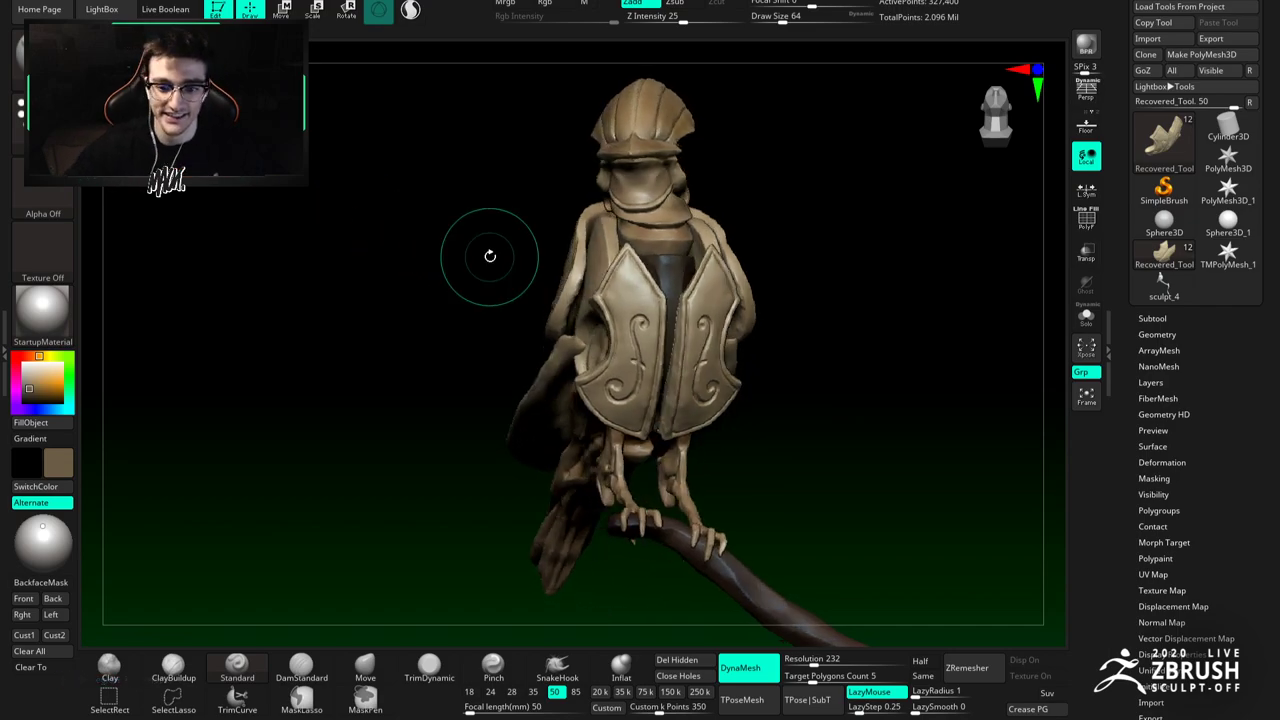
{"action": "mouse_move", "coordinate": [647, 366]}
{"action": "right_mouse_down"}
{"action": "mouse_move", "coordinate": [644, 386]}
{"action": "mouse_move", "coordinate": [643, 345]}
{"action": "right_mouse_up"}
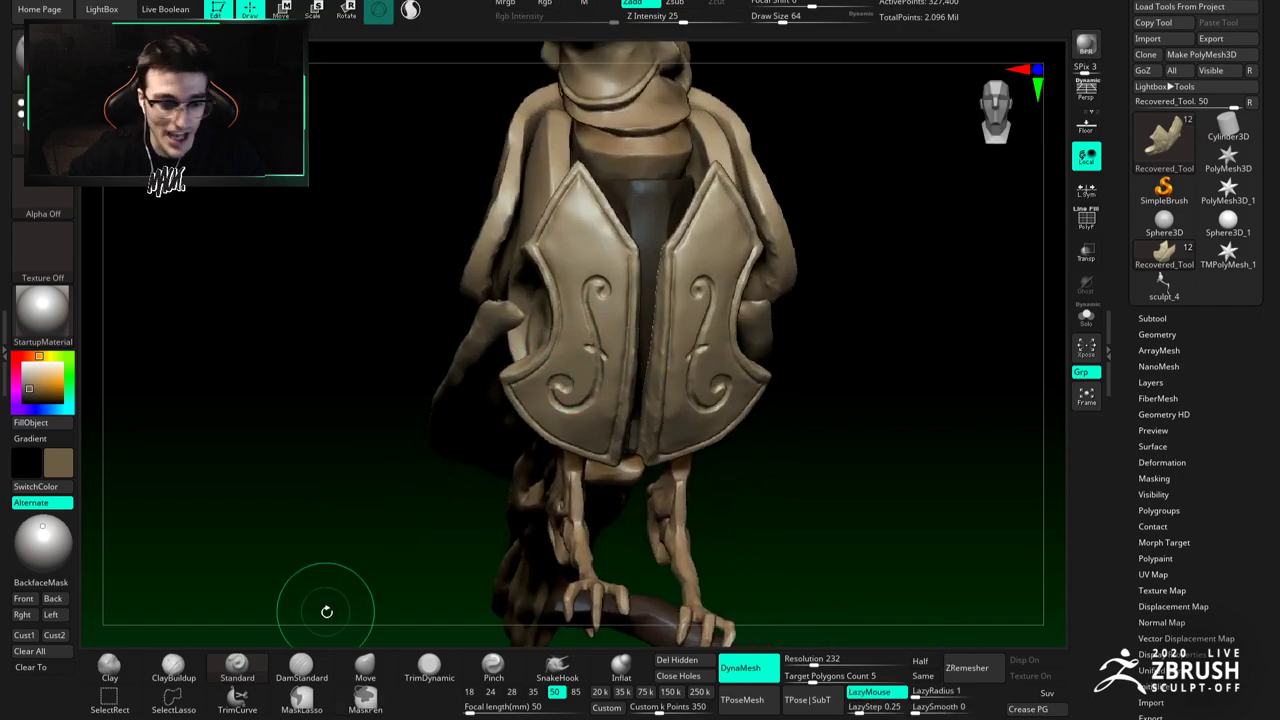
Step: Paint the S-shaped scroll groove on the first chest plate dark brown with the Standard brush, Rgb only, draw size 18
{"action": "key", "text": "space"}
{"action": "mouse_move", "coordinate": [246, 164]}
{"action": "left_mouse_down"}
{"action": "mouse_move", "coordinate": [366, 166]}
{"action": "mouse_move", "coordinate": [388, 192]}
{"action": "left_mouse_up"}
{"action": "key", "text": "space"}
{"action": "mouse_move", "coordinate": [642, 384]}
{"action": "right_mouse_down", "text": "ctrl"}
{"action": "mouse_move", "coordinate": [645, 336]}
{"action": "mouse_move", "coordinate": [627, 348]}
{"action": "mouse_move", "coordinate": [605, 321]}
{"action": "right_mouse_up", "text": "ctrl"}
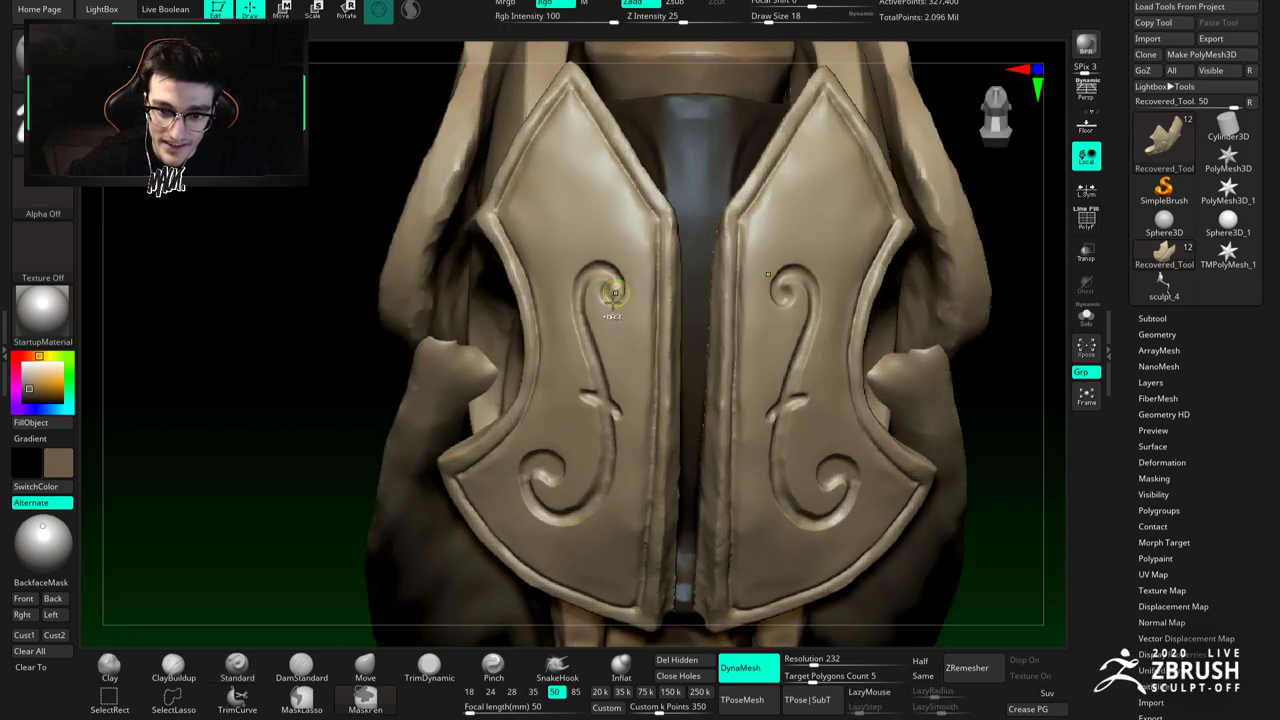
{"action": "left_click", "coordinate": [546, 4]}
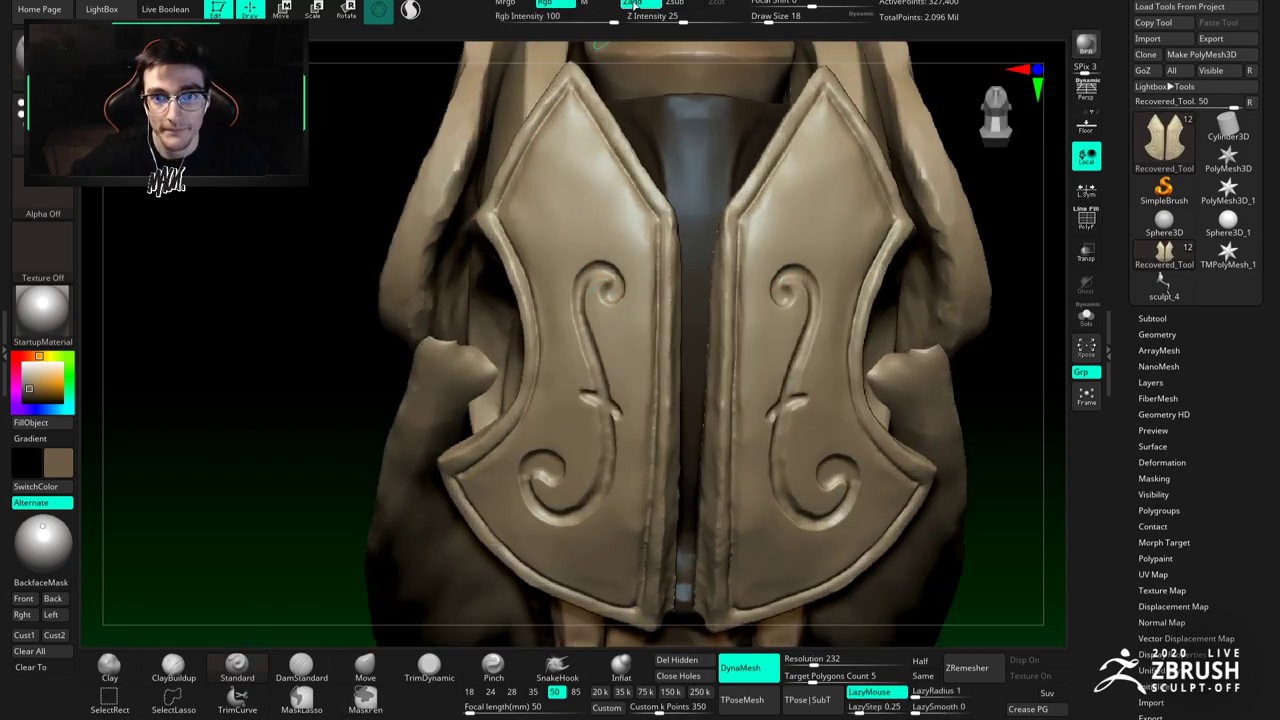
{"action": "left_click", "coordinate": [29, 394]}
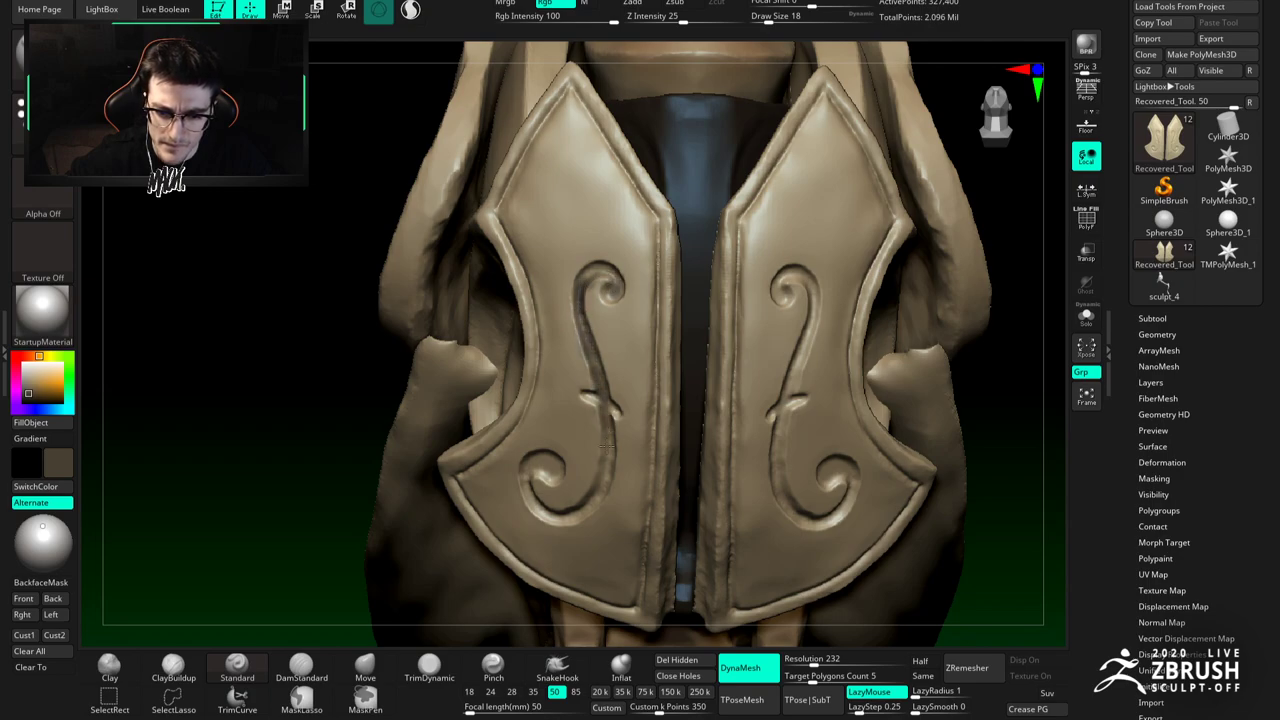
{"action": "right_click_drag", "start_coordinate": [555, 460], "coordinate": [612, 472]}
{"action": "left_click_drag", "start_coordinate": [540, 465], "coordinate": [561, 472]}
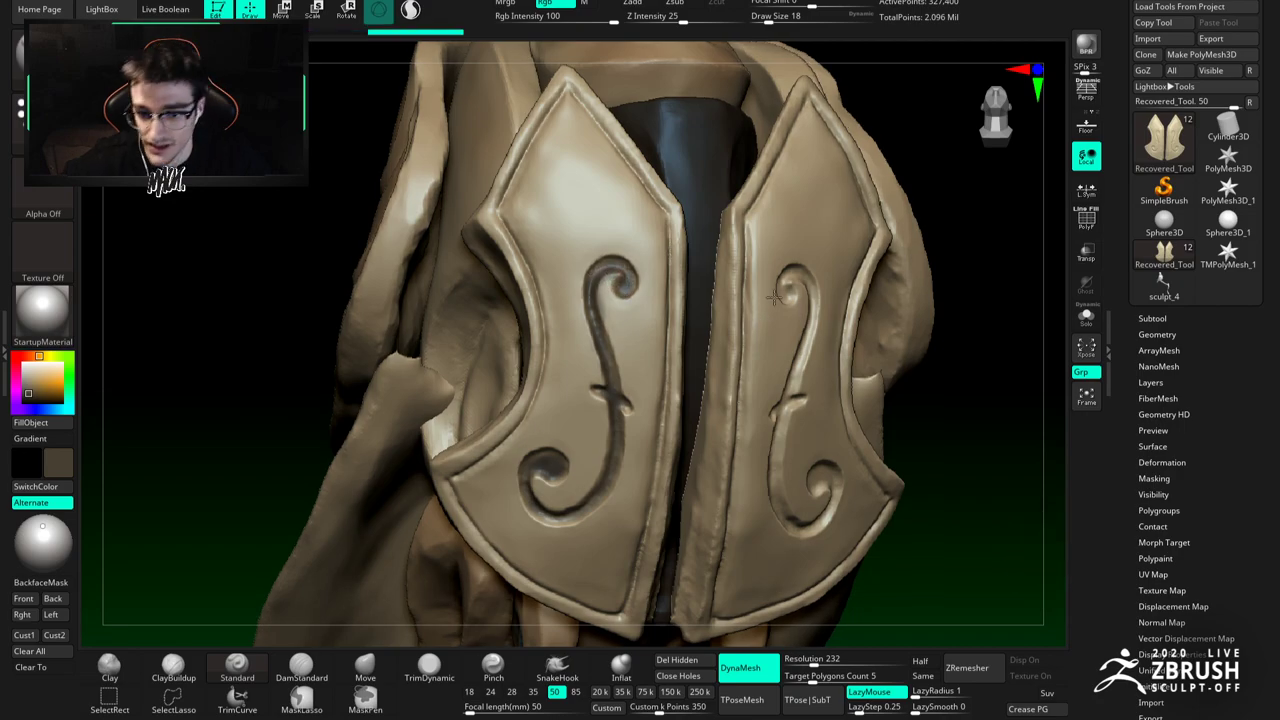
Step: Paint the matching scroll groove on the opposite chest plate dark brown, from upper curl to lower curl
{"action": "right_click_drag", "start_coordinate": [759, 319], "coordinate": [790, 289]}
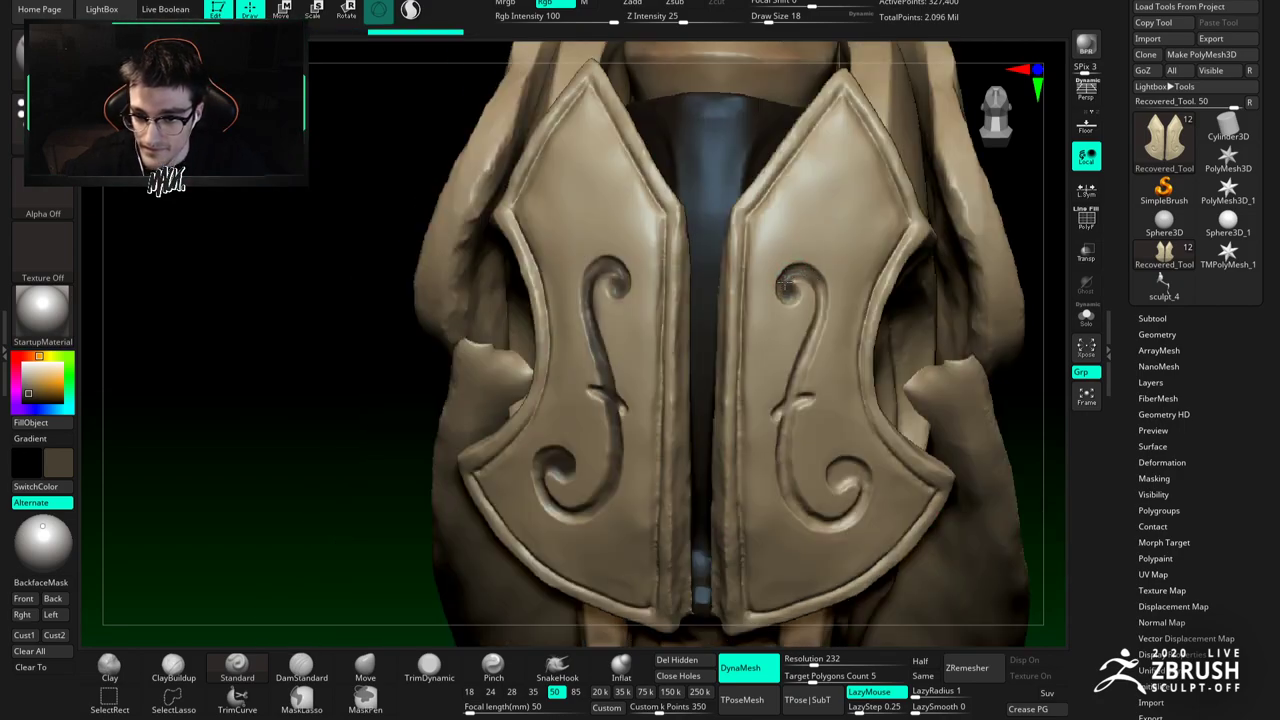
{"action": "right_click_drag", "start_coordinate": [806, 321], "coordinate": [812, 284]}
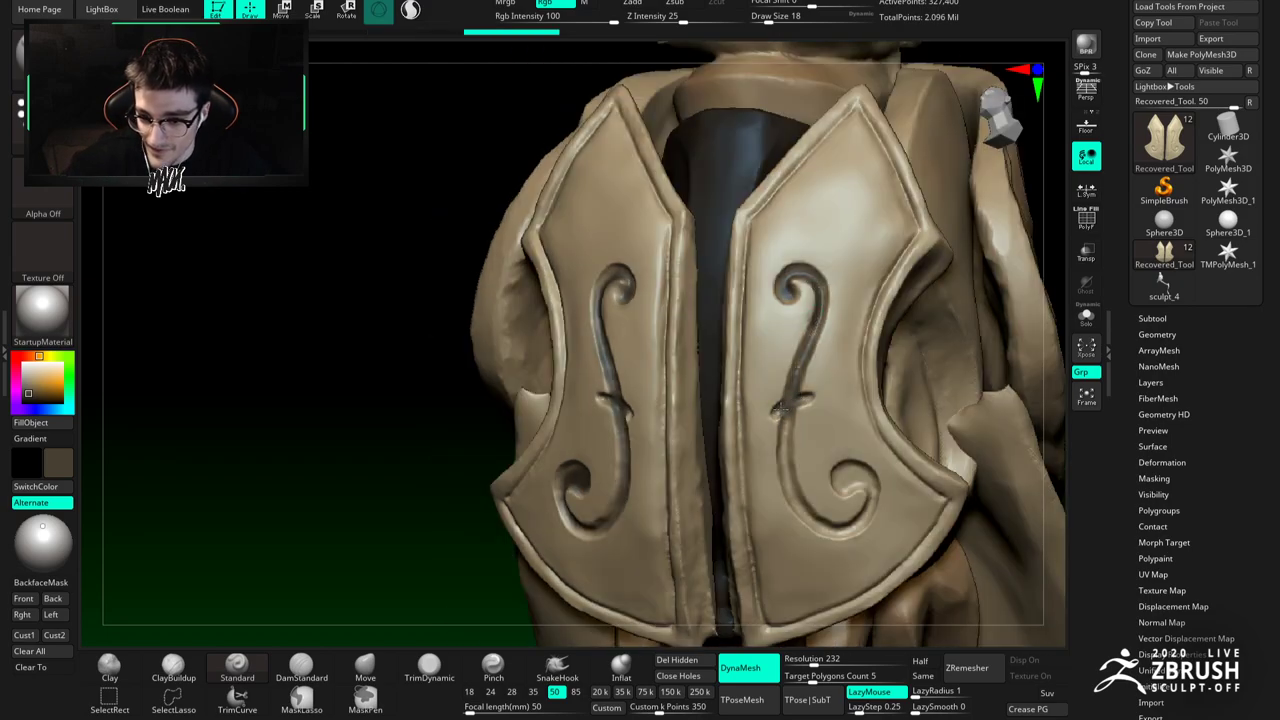
{"action": "right_click_drag", "start_coordinate": [785, 385], "coordinate": [776, 399]}
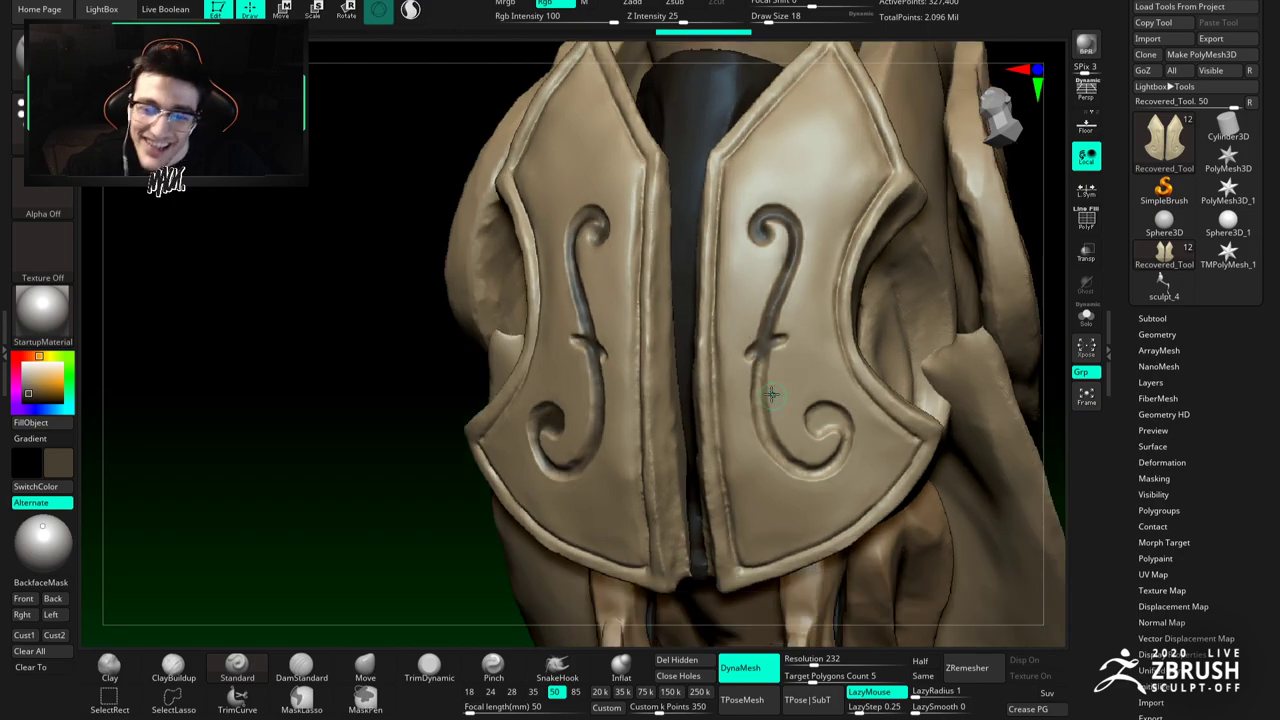
{"action": "left_click_drag", "start_coordinate": [760, 352], "coordinate": [770, 444]}
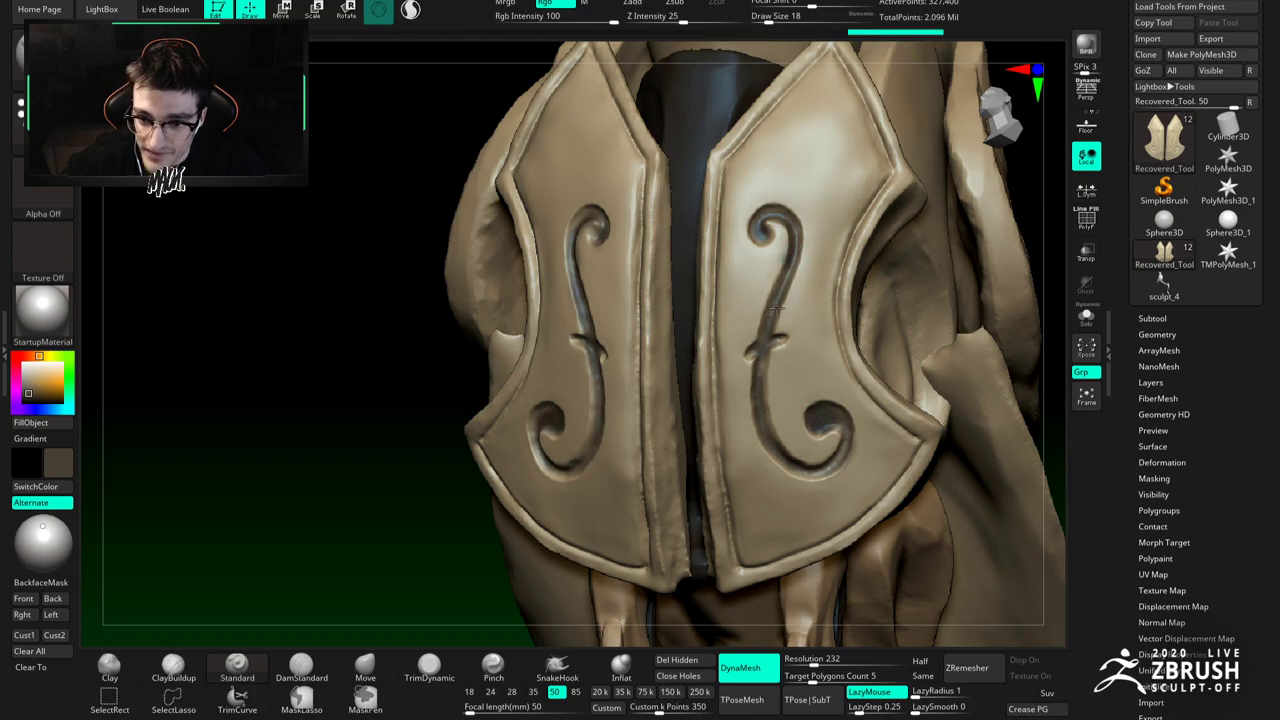
Step: Darken the grooves along the upper and inner borders of both chest plates at draw size 20
{"action": "mouse_move", "coordinate": [760, 362]}
{"action": "right_mouse_down", "text": "ctrl"}
{"action": "mouse_move", "coordinate": [715, 253]}
{"action": "mouse_move", "coordinate": [752, 258]}
{"action": "right_mouse_up", "text": "ctrl"}
{"action": "key", "text": "space"}
{"action": "mouse_move", "coordinate": [734, 257]}
{"action": "left_mouse_down"}
{"action": "mouse_move", "coordinate": [715, 262]}
{"action": "mouse_move", "coordinate": [714, 452]}
{"action": "mouse_move", "coordinate": [790, 471]}
{"action": "left_mouse_up"}
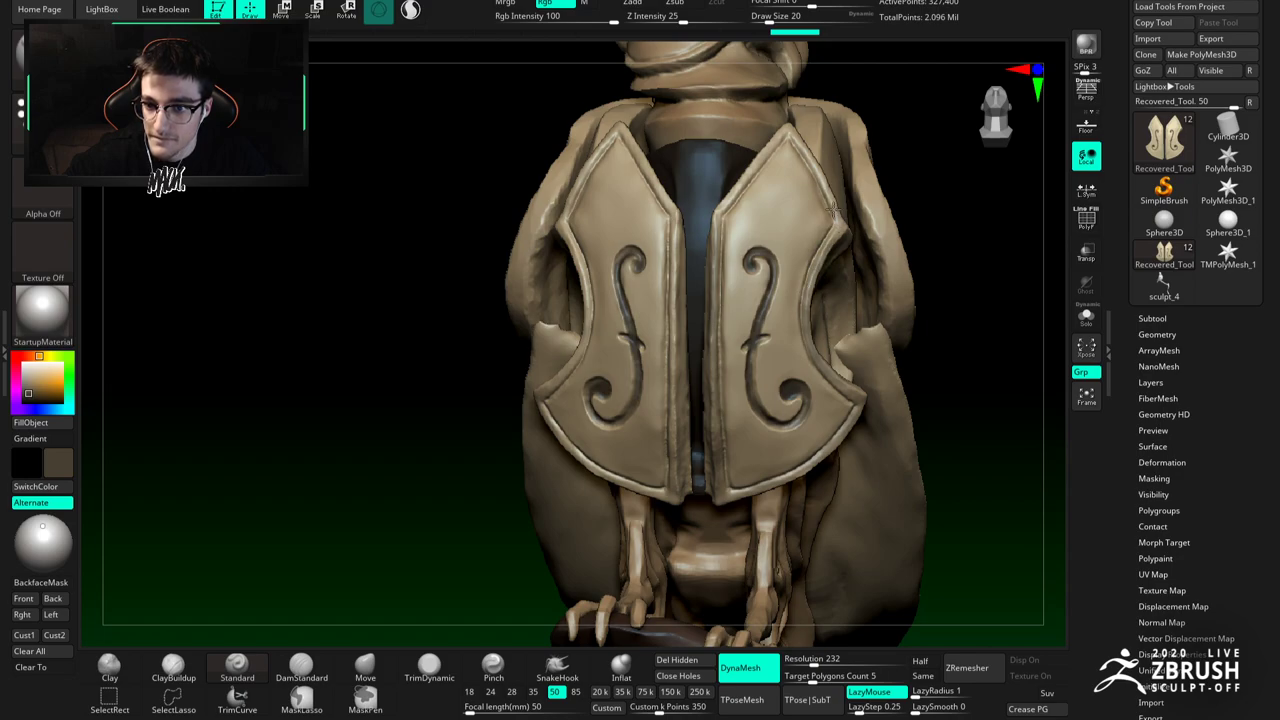
{"action": "left_click_drag", "start_coordinate": [802, 146], "coordinate": [742, 183]}
{"action": "left_click_drag", "start_coordinate": [675, 233], "coordinate": [620, 128]}
{"action": "left_click_drag", "start_coordinate": [674, 236], "coordinate": [676, 500]}
Step: Paint dark brown shading along the lower rim and upper outer rim of the first chest plate
{"action": "right_click_drag", "start_coordinate": [604, 422], "coordinate": [582, 427]}
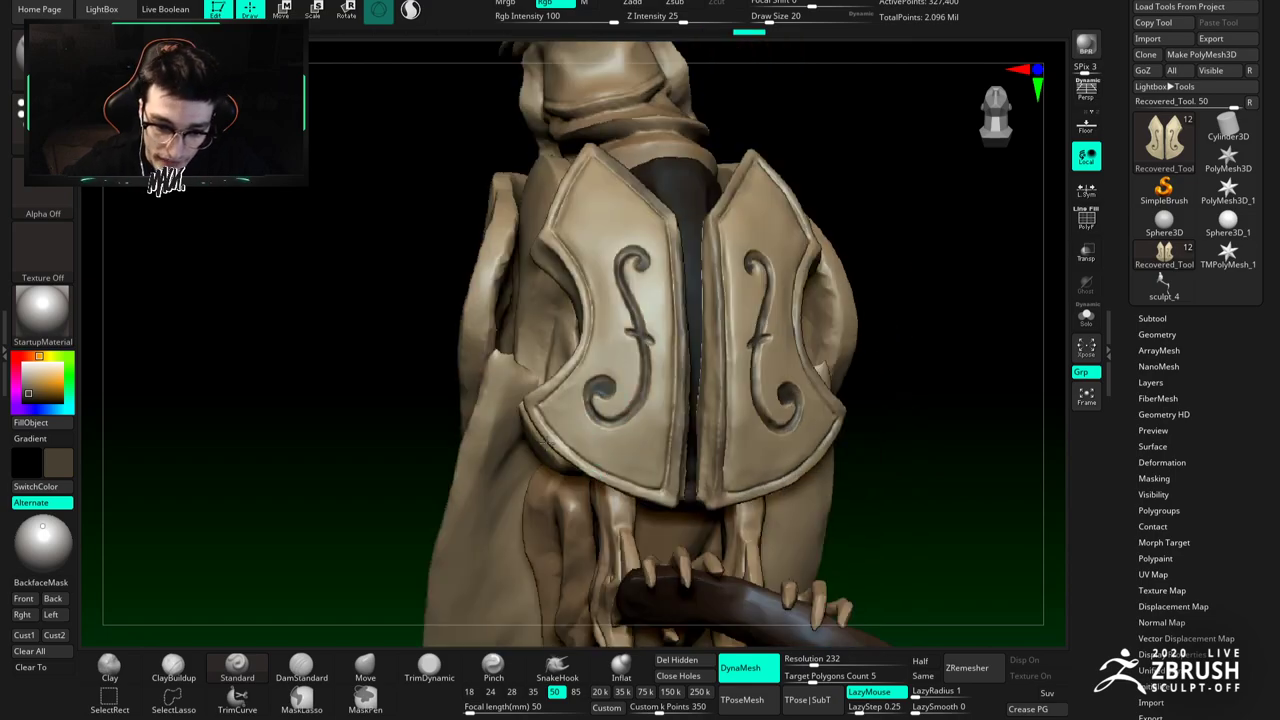
{"action": "left_click_drag", "start_coordinate": [570, 460], "coordinate": [660, 492]}
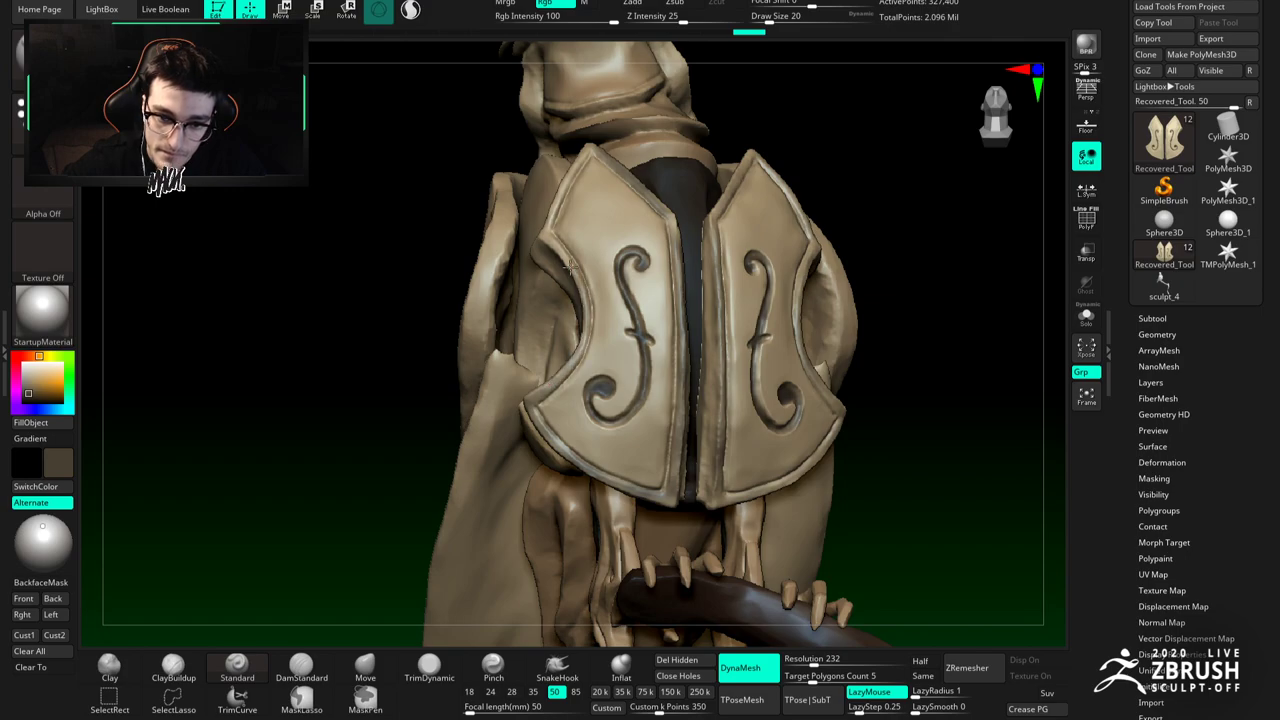
{"action": "left_click_drag", "start_coordinate": [582, 145], "coordinate": [578, 272]}
Step: Darken the chest plate's concave side edge and upper outer rim from a side view of the bird
{"action": "mouse_move", "coordinate": [617, 317]}
{"action": "right_mouse_down", "text": "ctrl"}
{"action": "mouse_move", "coordinate": [615, 400]}
{"action": "mouse_move", "coordinate": [616, 318]}
{"action": "mouse_move", "coordinate": [634, 476]}
{"action": "mouse_move", "coordinate": [702, 462]}
{"action": "right_mouse_up", "text": "ctrl"}
{"action": "right_click_drag", "start_coordinate": [702, 462], "coordinate": [690, 365], "text": "ctrl"}
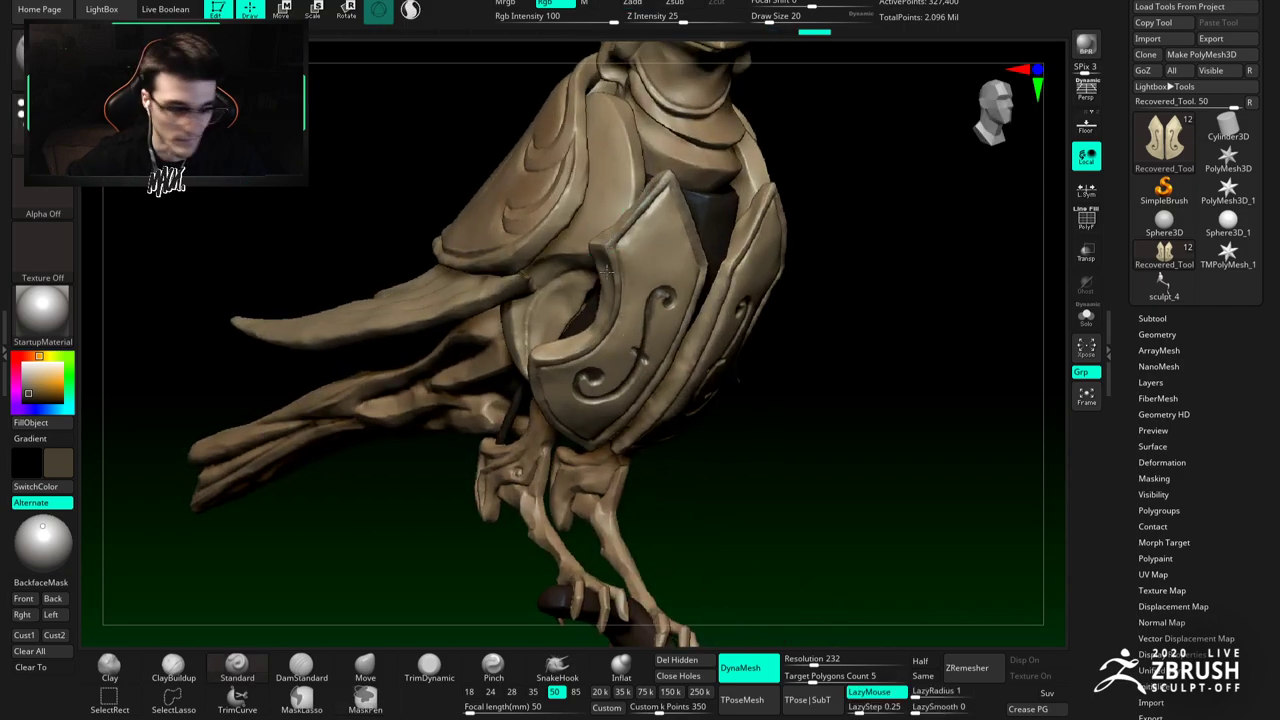
{"action": "right_click_drag", "start_coordinate": [601, 258], "coordinate": [601, 254]}
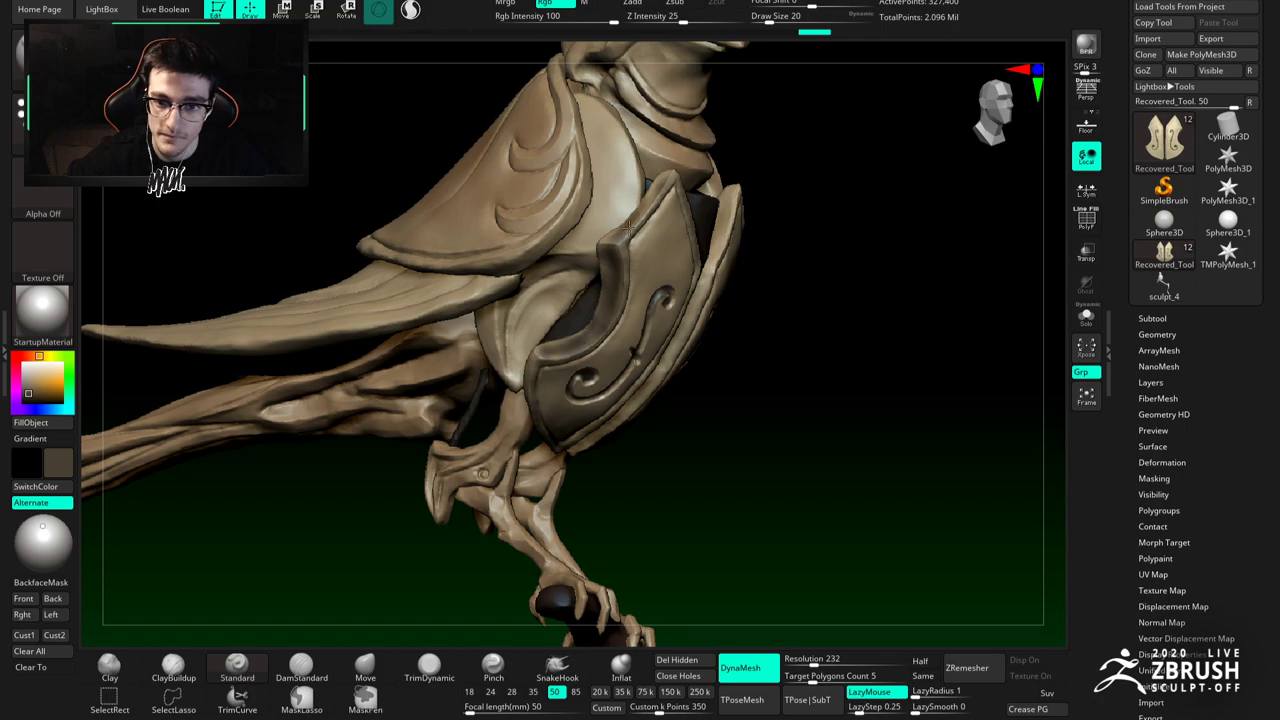
{"action": "left_click_drag", "start_coordinate": [656, 192], "coordinate": [602, 241]}
{"action": "mouse_move", "coordinate": [602, 241]}
{"action": "right_mouse_down", "text": "shift"}
{"action": "mouse_move", "coordinate": [640, 285]}
{"action": "mouse_move", "coordinate": [490, 300]}
{"action": "right_mouse_up", "text": "shift"}
Step: Set a light tan paint color and touch up the chest plates at draw size 68 and the adjoining flank plate at draw size 31
{"action": "right_click_drag", "start_coordinate": [660, 330], "coordinate": [582, 292]}
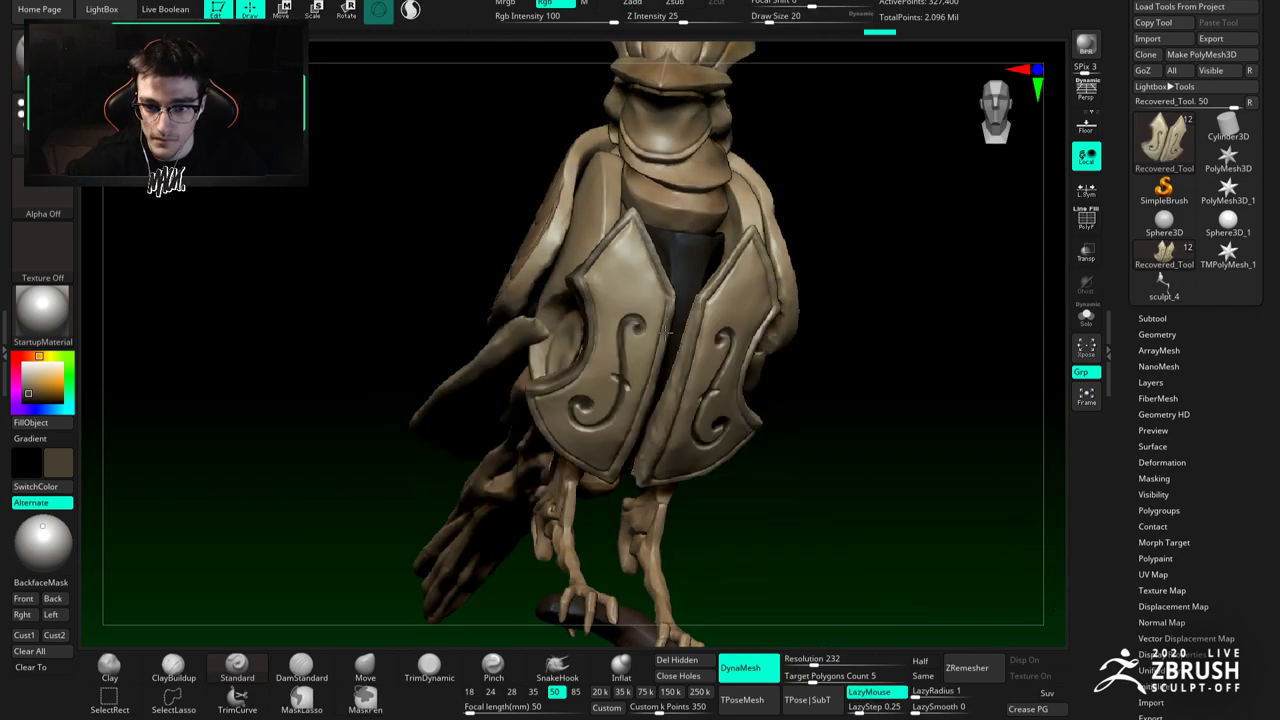
{"action": "left_click", "coordinate": [43, 377]}
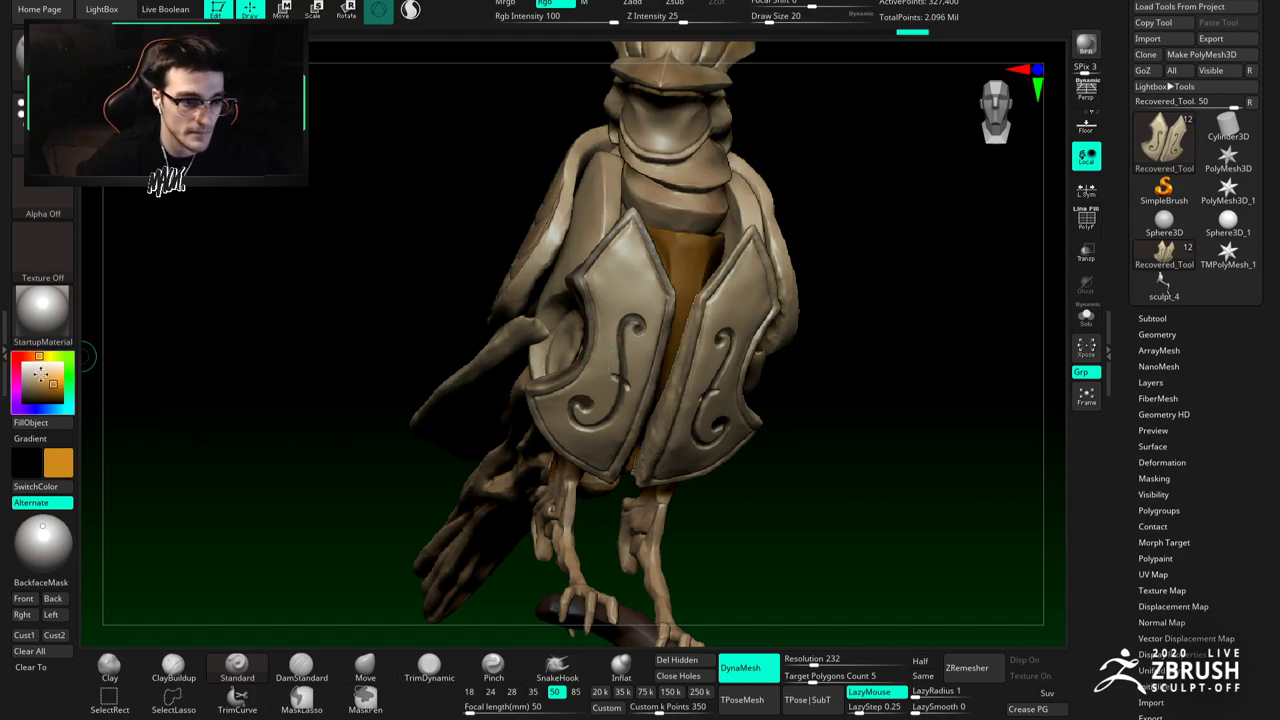
{"action": "key", "text": "space"}
{"action": "left_click", "coordinate": [626, 263]}
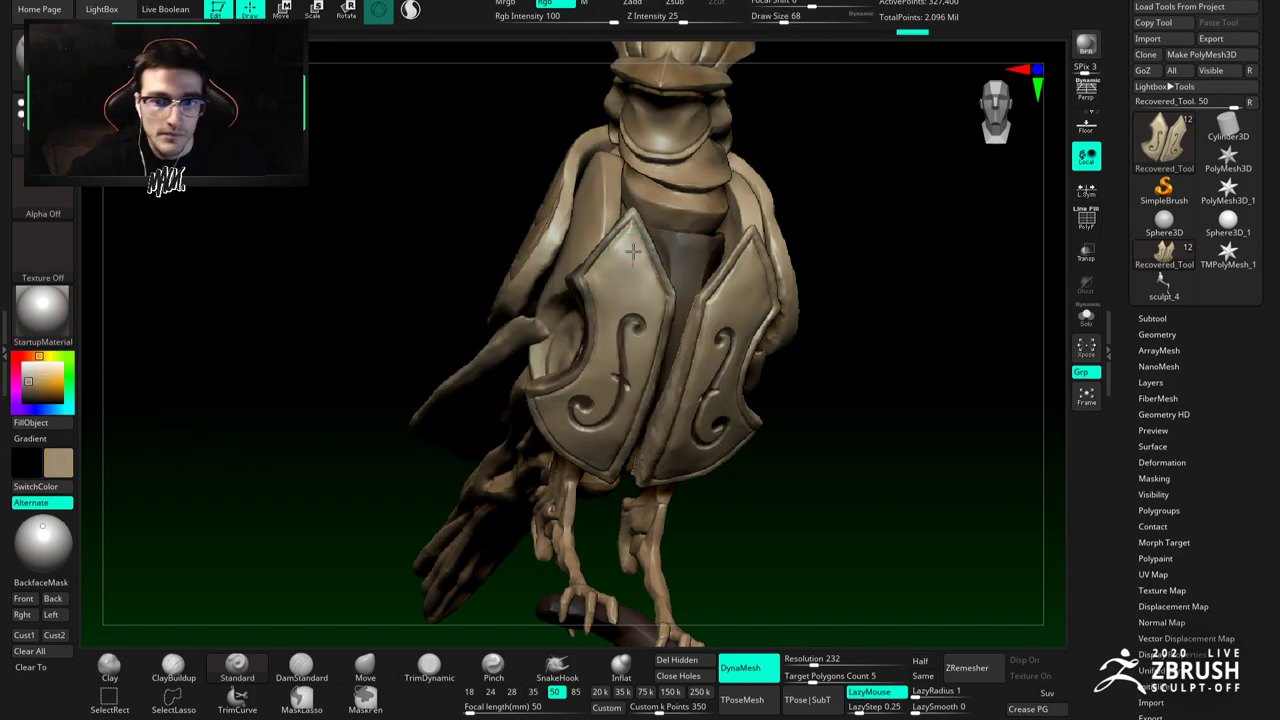
{"action": "key", "text": "space"}
{"action": "left_click", "coordinate": [582, 376]}
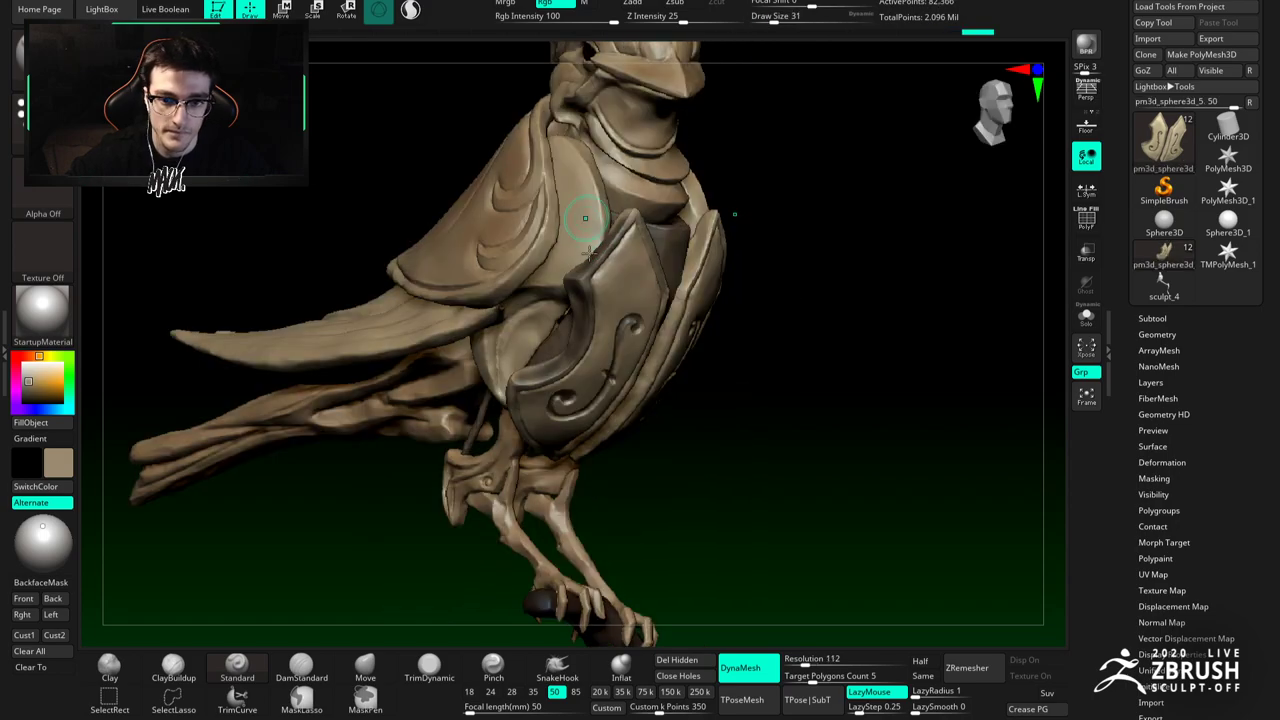
{"action": "left_click_drag", "start_coordinate": [582, 262], "coordinate": [587, 281]}
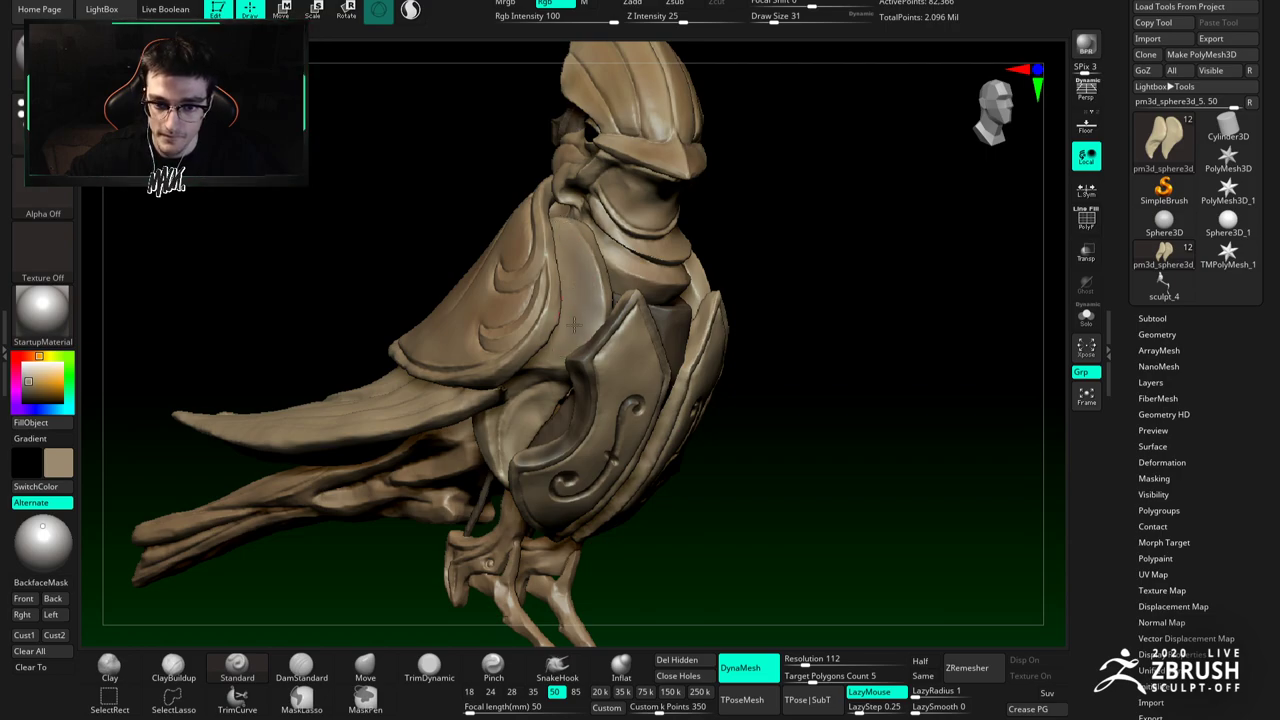
Step: Select the head subtool and paint warm brown along the crest's lengthwise grooves at draw size 31
{"action": "right_click_drag", "start_coordinate": [582, 306], "coordinate": [500, 300]}
{"action": "left_click", "coordinate": [643, 266], "text": "alt"}
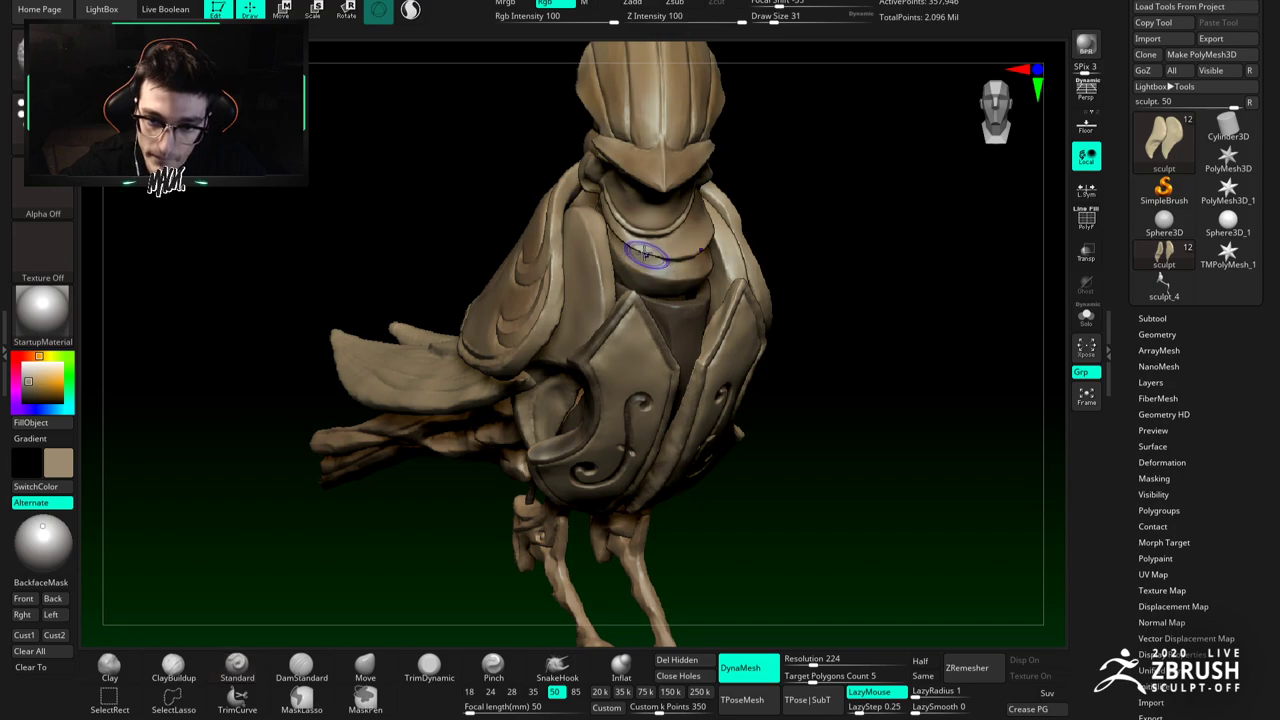
{"action": "left_click", "coordinate": [638, 254], "text": "ctrl+shift"}
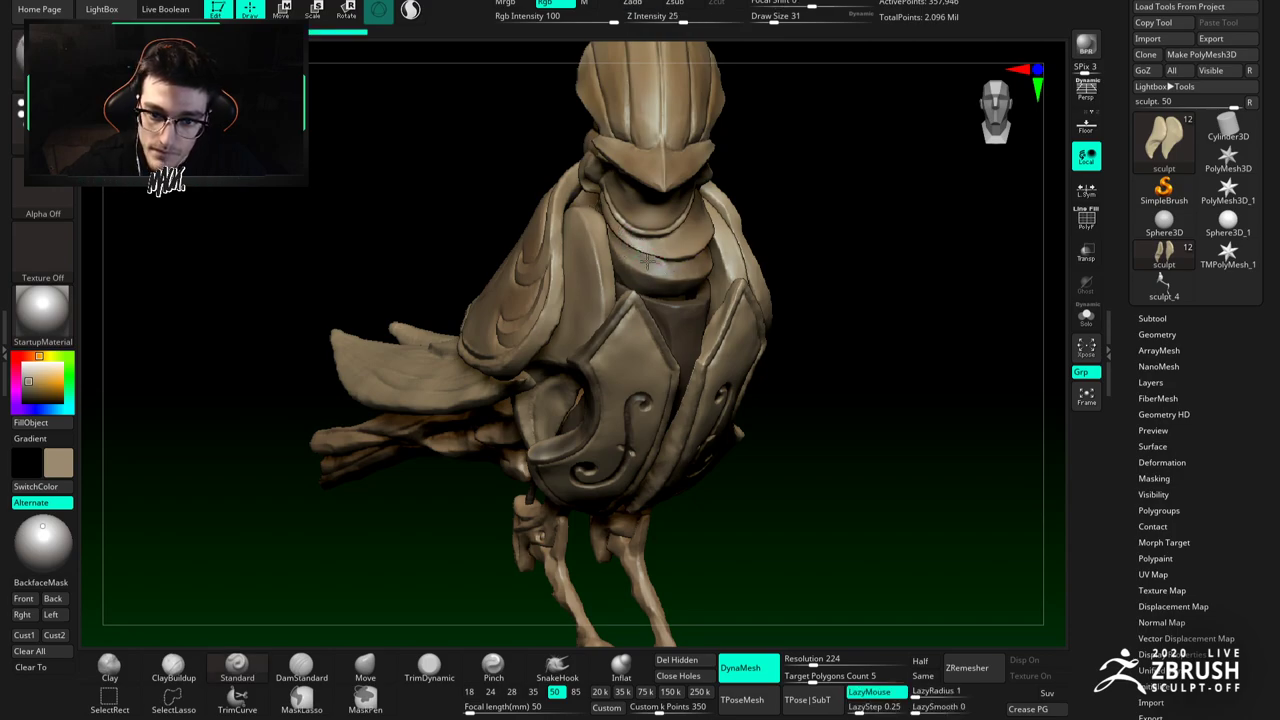
{"action": "right_click_drag", "start_coordinate": [634, 197], "coordinate": [700, 204]}
{"action": "left_click", "coordinate": [42, 390]}
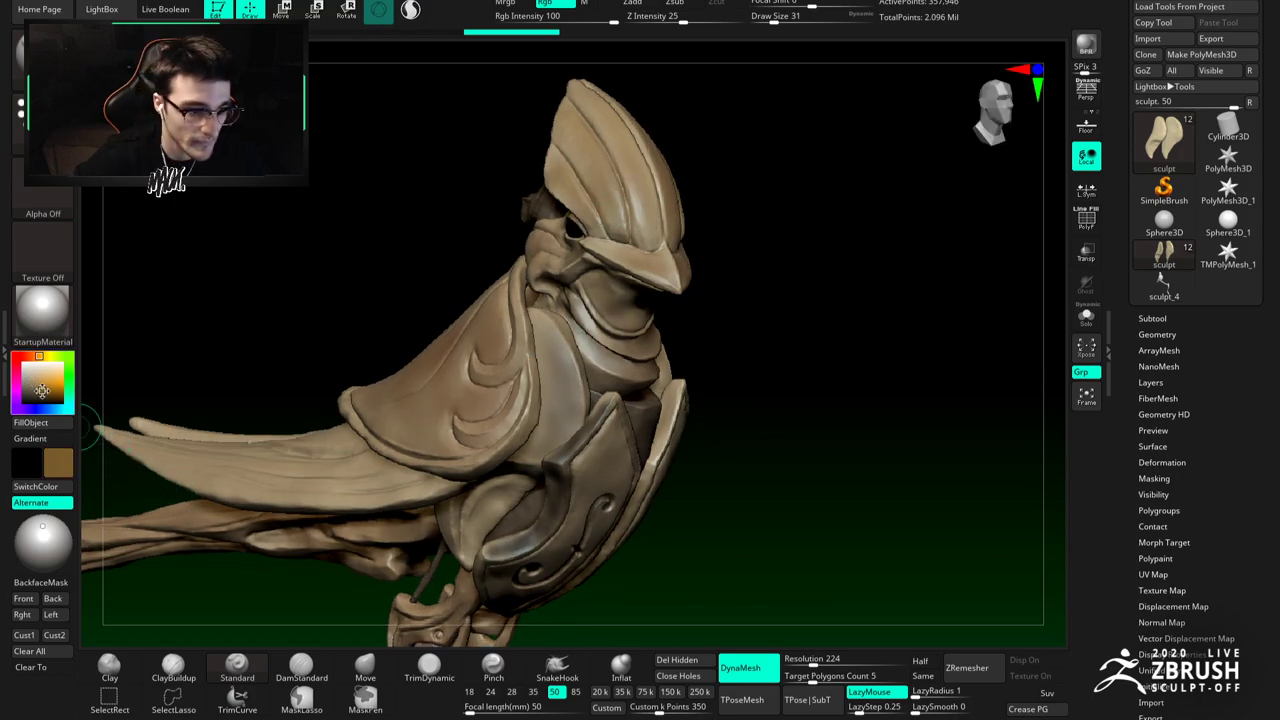
{"action": "left_click", "coordinate": [553, 138], "text": "alt"}
{"action": "right_click_drag", "start_coordinate": [616, 186], "coordinate": [571, 203], "text": "alt"}
{"action": "key", "text": "l"}
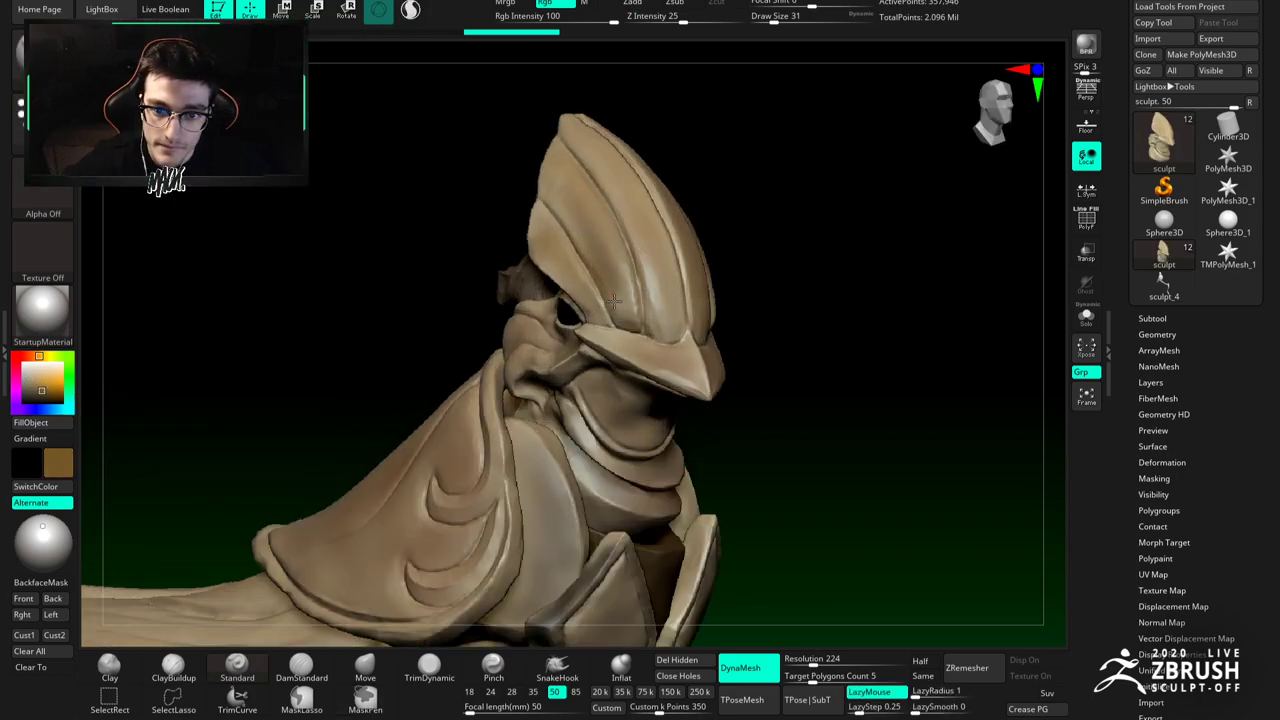
{"action": "left_click_drag", "start_coordinate": [590, 240], "coordinate": [630, 312]}
{"action": "left_click_drag", "start_coordinate": [602, 150], "coordinate": [662, 318]}
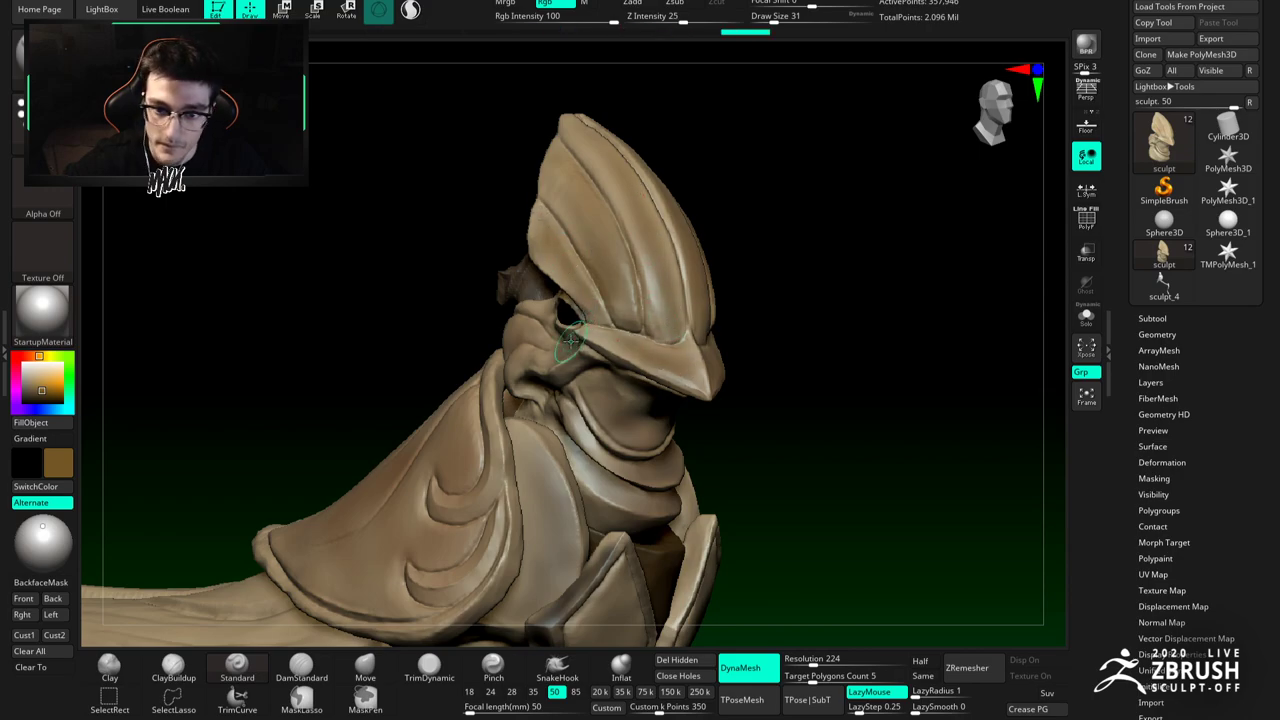
Step: Set the paint color to a muted reddish tan for the shoulder plates
{"action": "left_click_drag", "start_coordinate": [430, 318], "coordinate": [502, 316]}
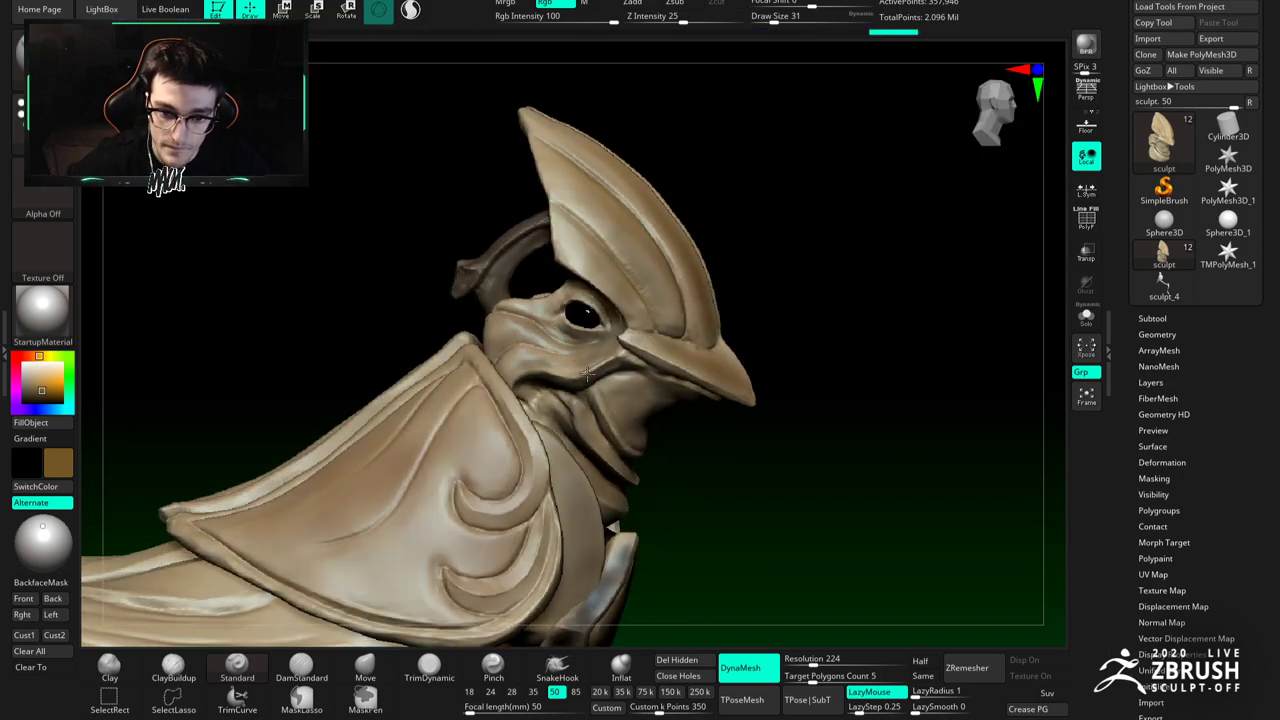
{"action": "right_click_drag", "start_coordinate": [510, 390], "coordinate": [565, 285], "text": "alt"}
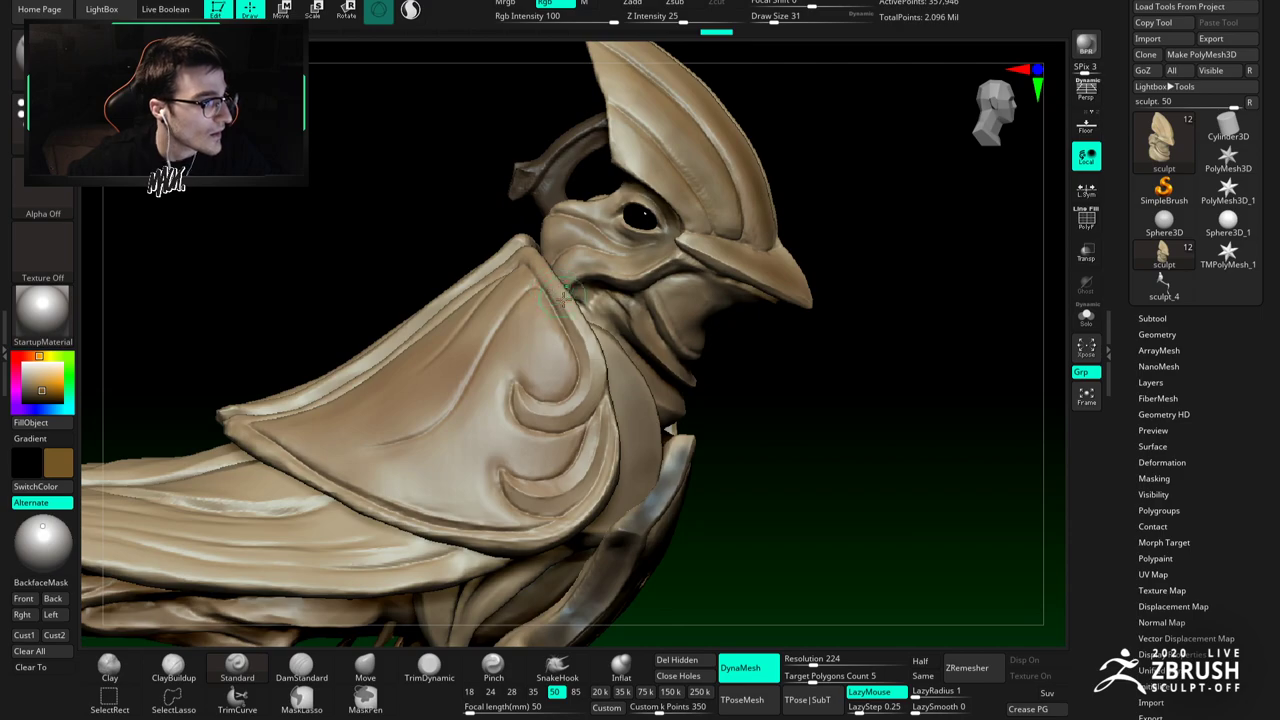
{"action": "left_click", "coordinate": [40, 377]}
{"action": "left_click", "coordinate": [35, 356]}
{"action": "left_click", "coordinate": [44, 391]}
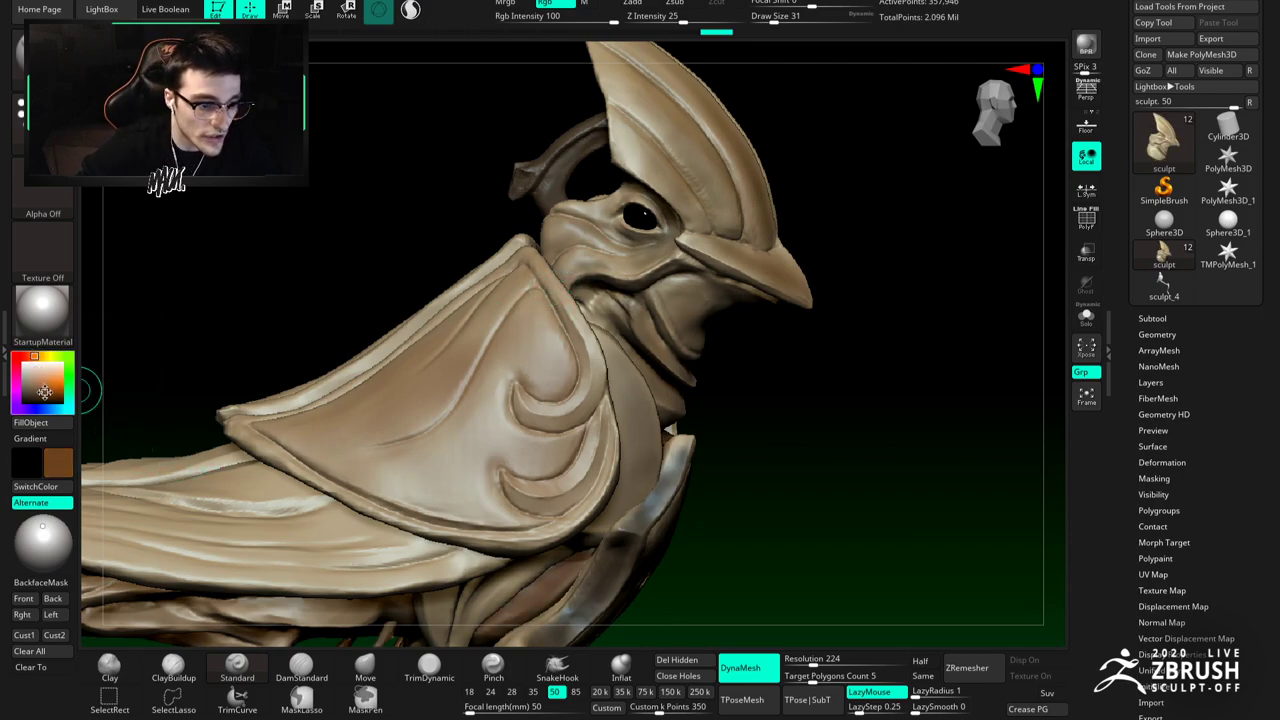
{"action": "left_click", "coordinate": [40, 384]}
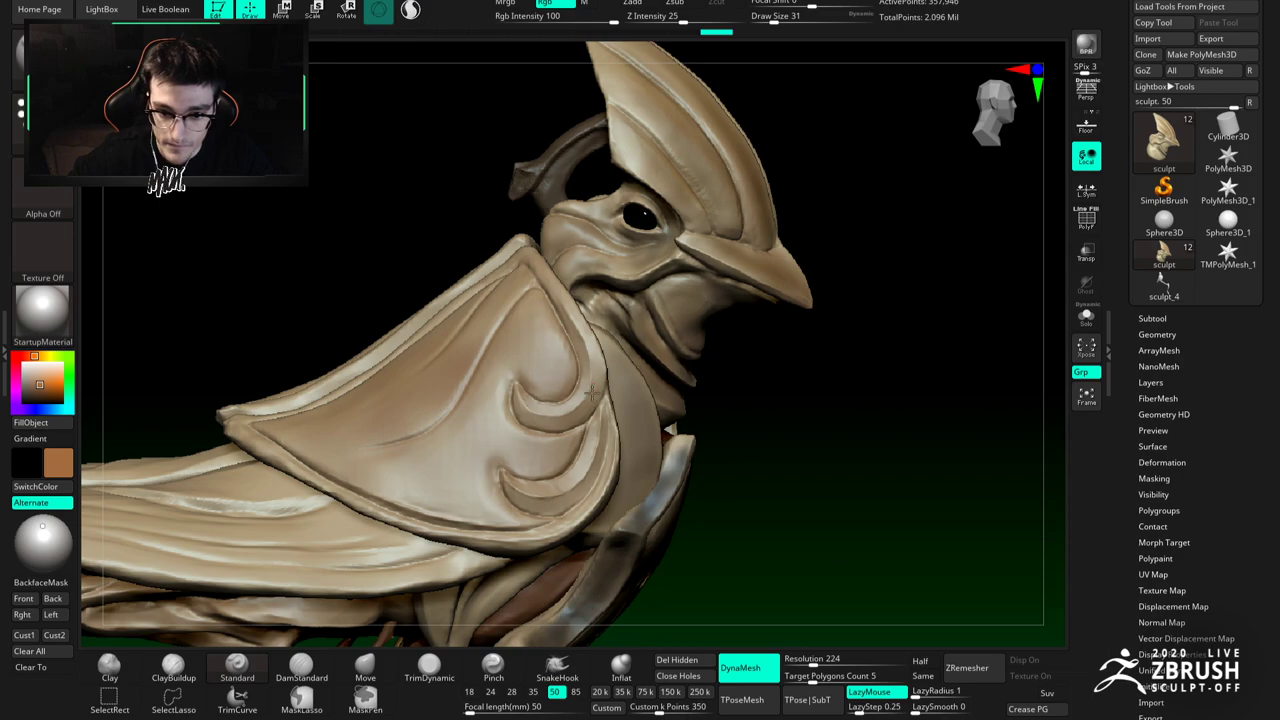
{"action": "right_click_drag", "start_coordinate": [472, 412], "coordinate": [465, 352], "text": "alt"}
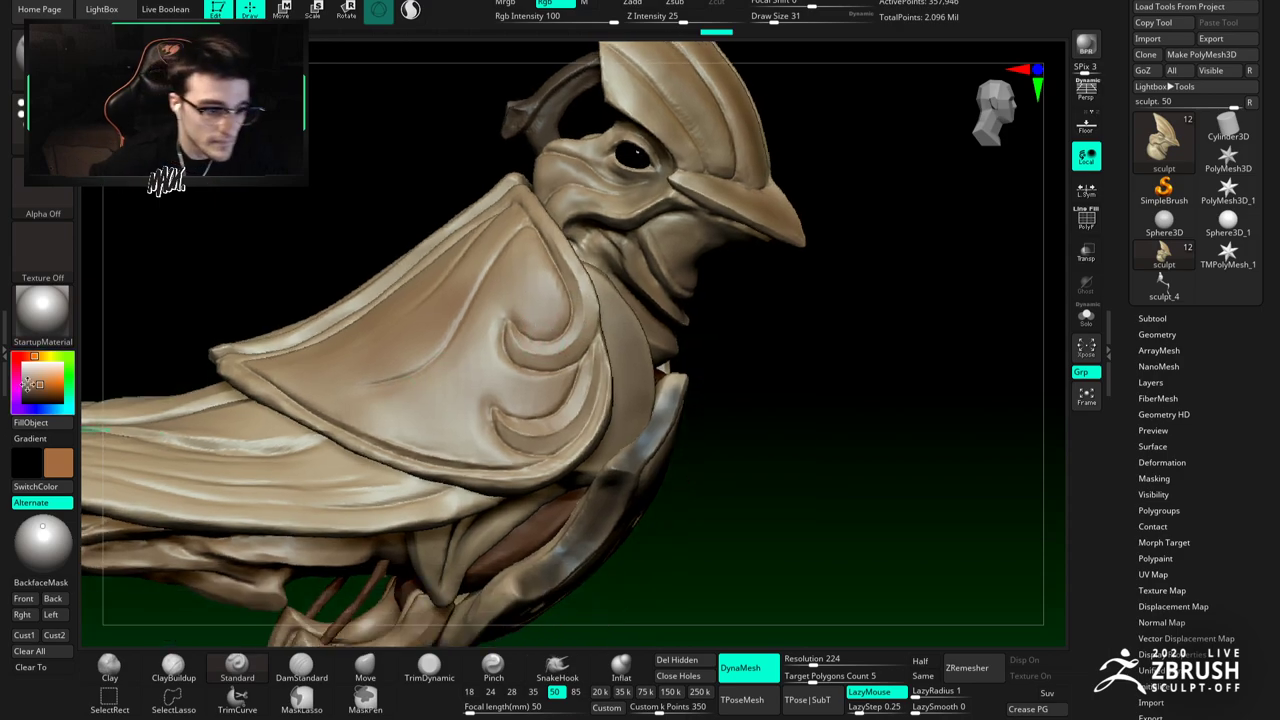
{"action": "left_click", "coordinate": [33, 380]}
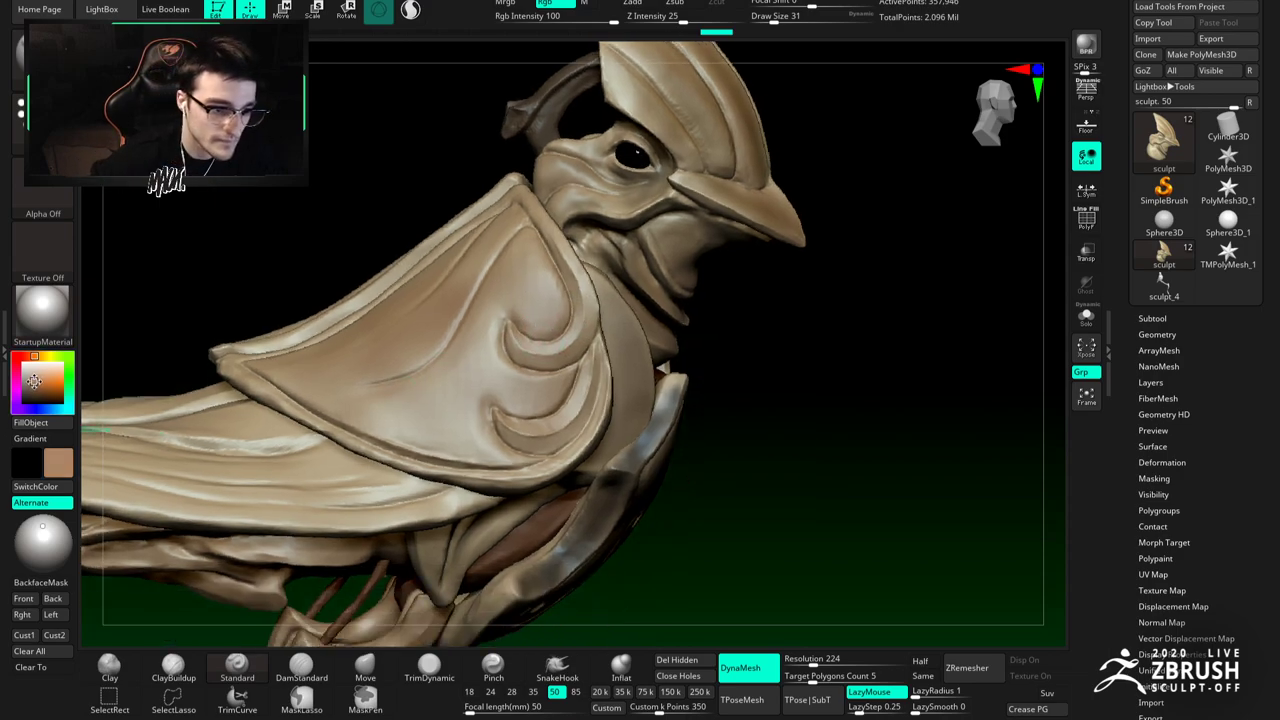
Step: Select the shoulder plates and paint their raised rims and curved ornaments reddish tan
{"action": "left_click", "coordinate": [582, 282], "text": "alt"}
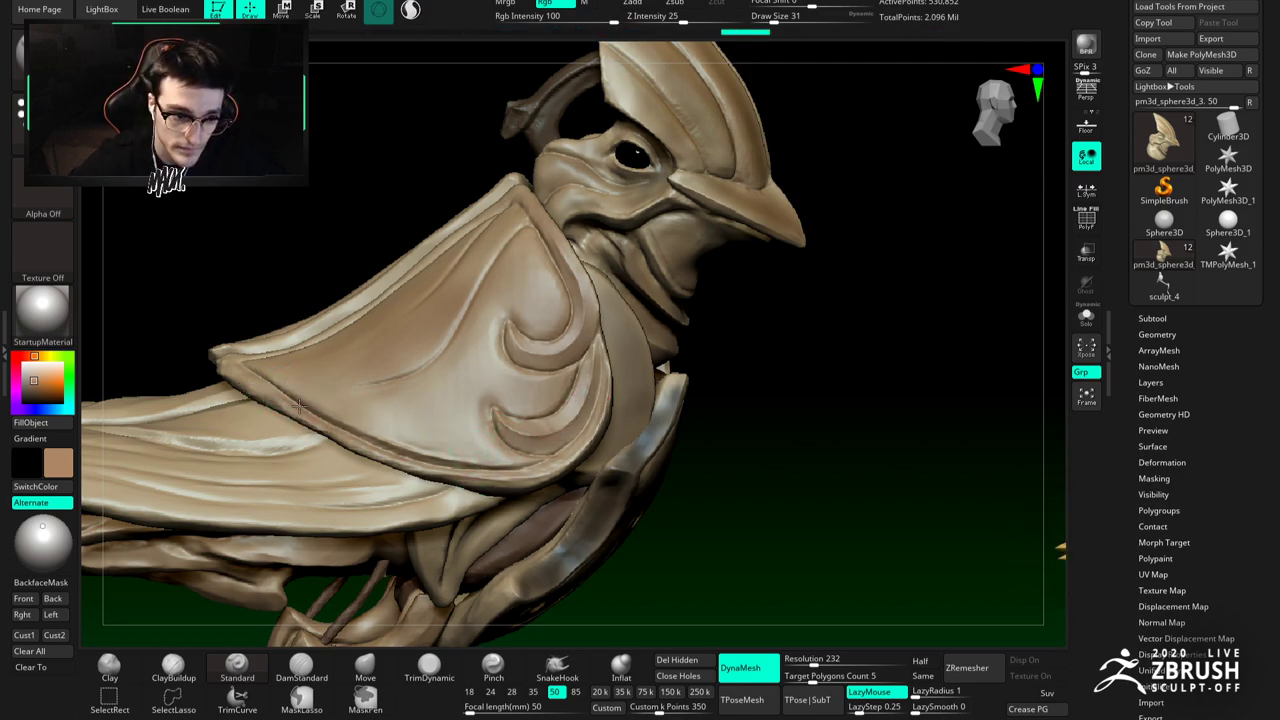
{"action": "left_click_drag", "start_coordinate": [217, 208], "coordinate": [256, 381]}
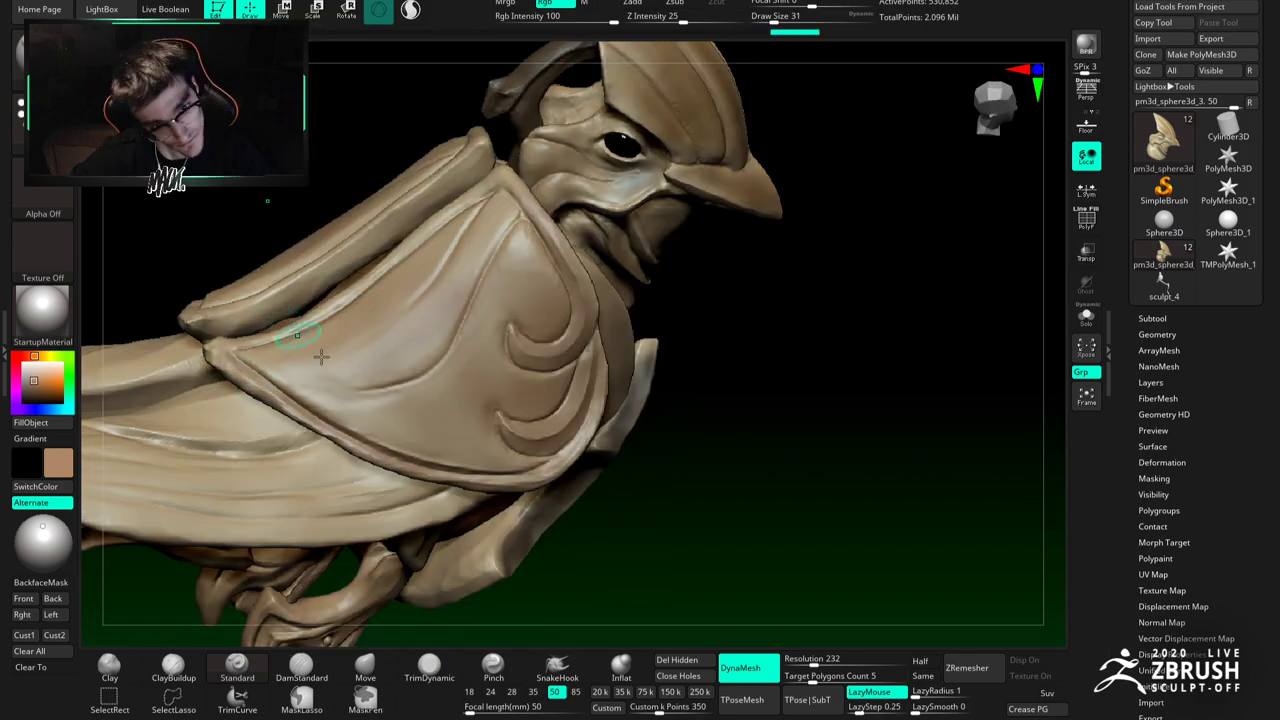
{"action": "right_click_drag", "start_coordinate": [290, 330], "coordinate": [297, 315]}
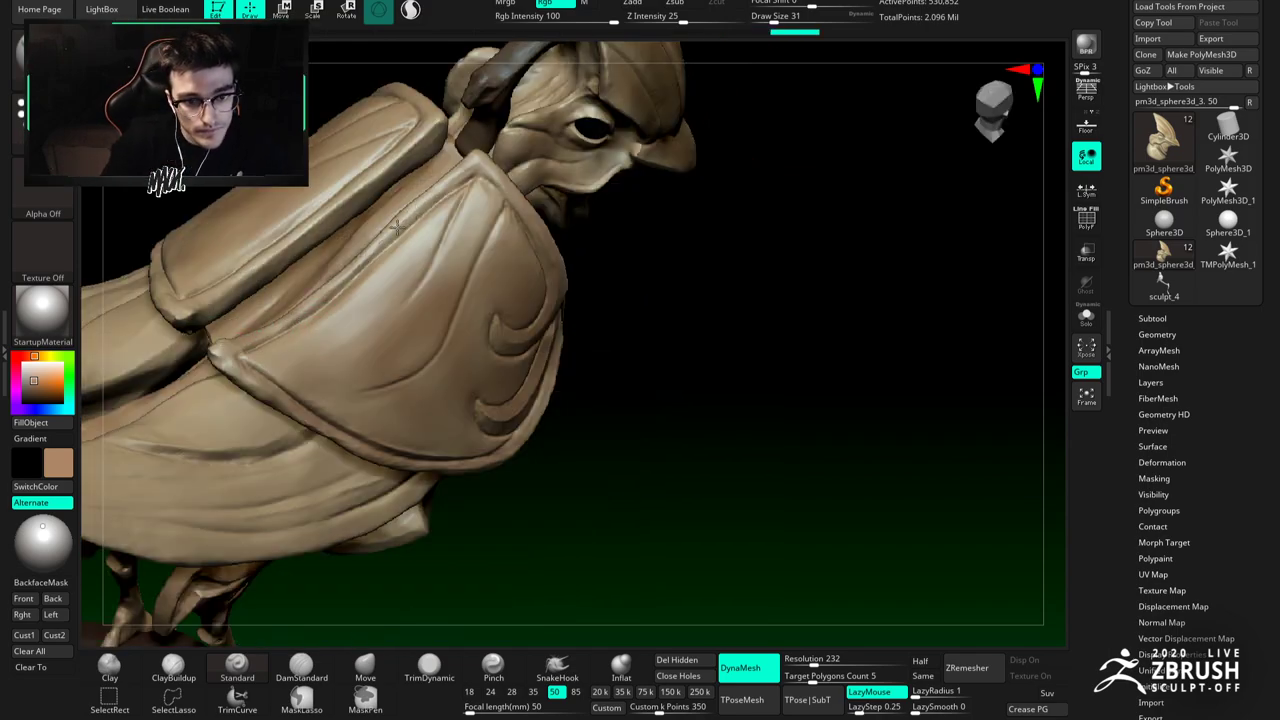
{"action": "mouse_move", "coordinate": [403, 303]}
{"action": "right_mouse_down"}
{"action": "mouse_move", "coordinate": [500, 294]}
{"action": "mouse_move", "coordinate": [459, 222]}
{"action": "mouse_move", "coordinate": [511, 259]}
{"action": "right_mouse_up"}
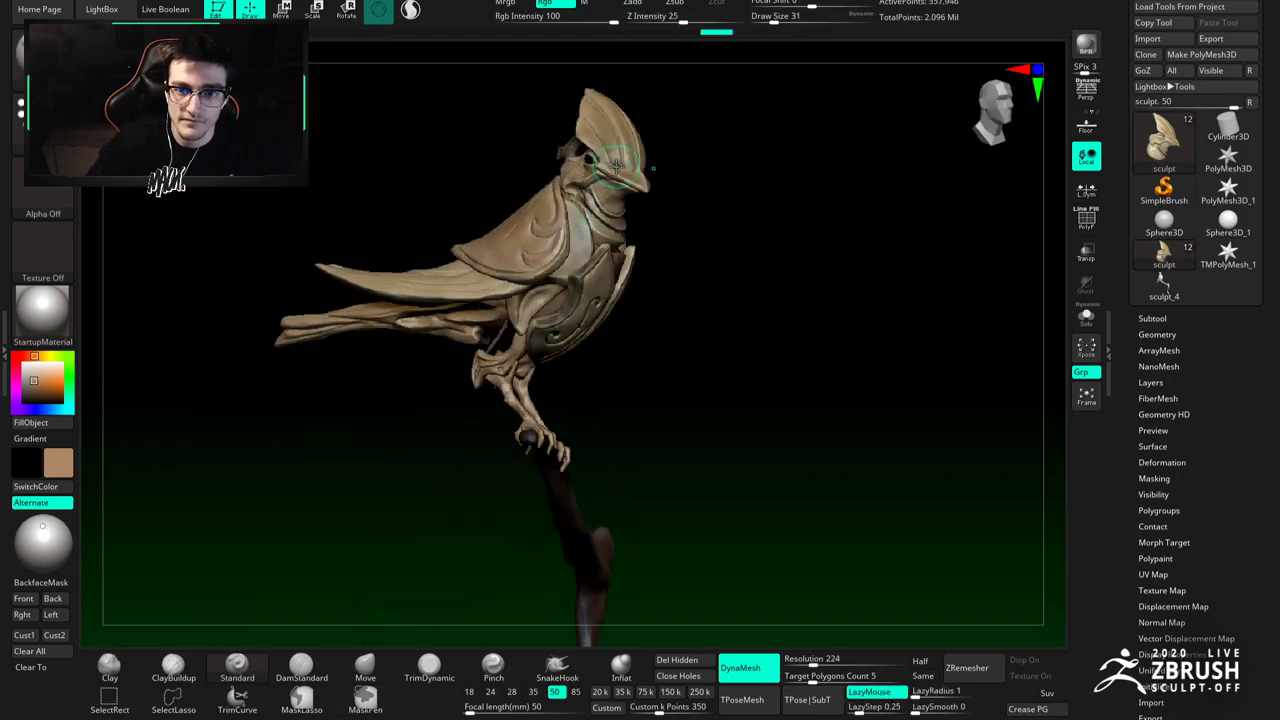
Step: Shade the beak and throat plates of the head reddish tan and add light beige highlights on the beak
{"action": "right_click_drag", "start_coordinate": [636, 168], "coordinate": [606, 182], "text": "ctrl"}
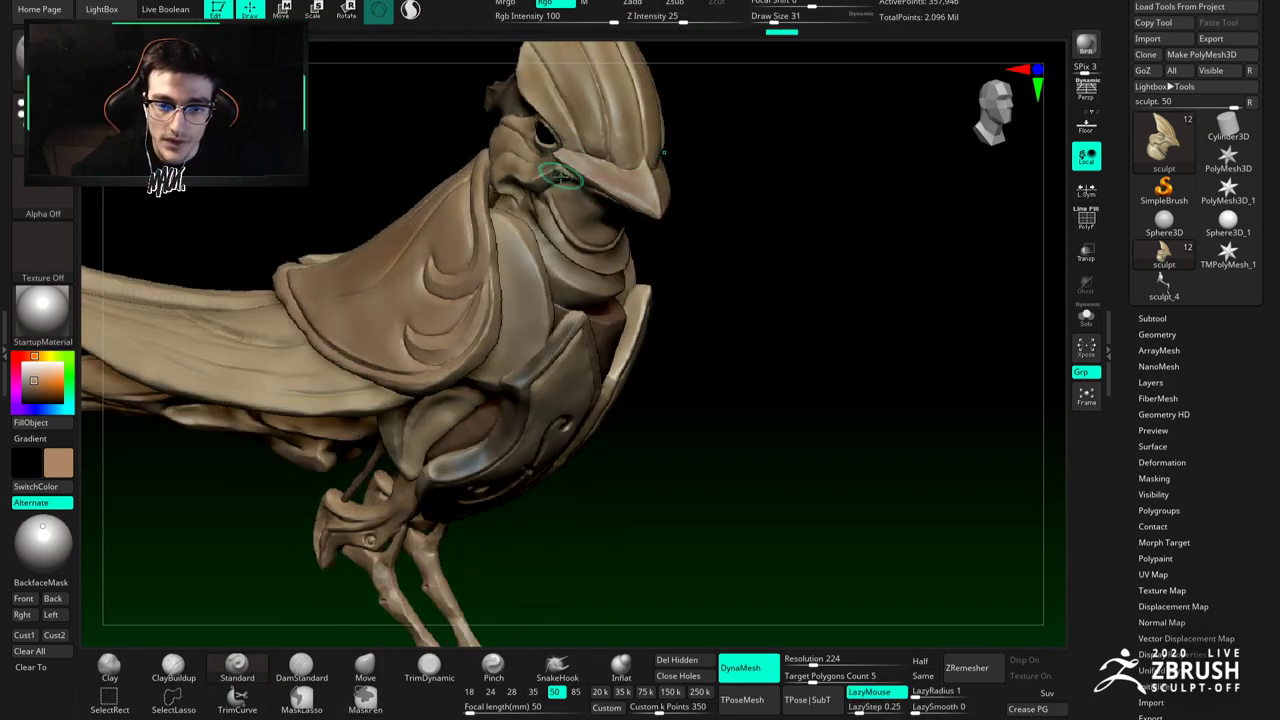
{"action": "right_click_drag", "start_coordinate": [585, 207], "coordinate": [590, 220]}
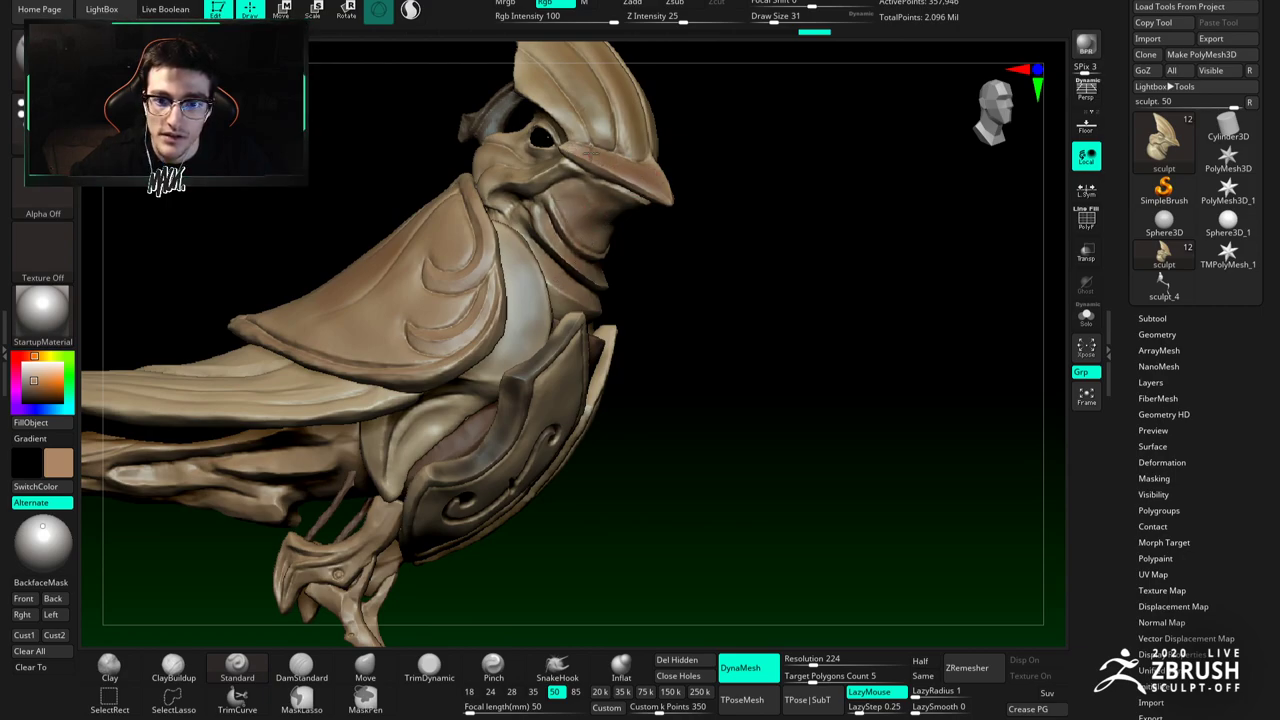
{"action": "left_click", "coordinate": [39, 377]}
{"action": "left_click", "coordinate": [35, 374]}
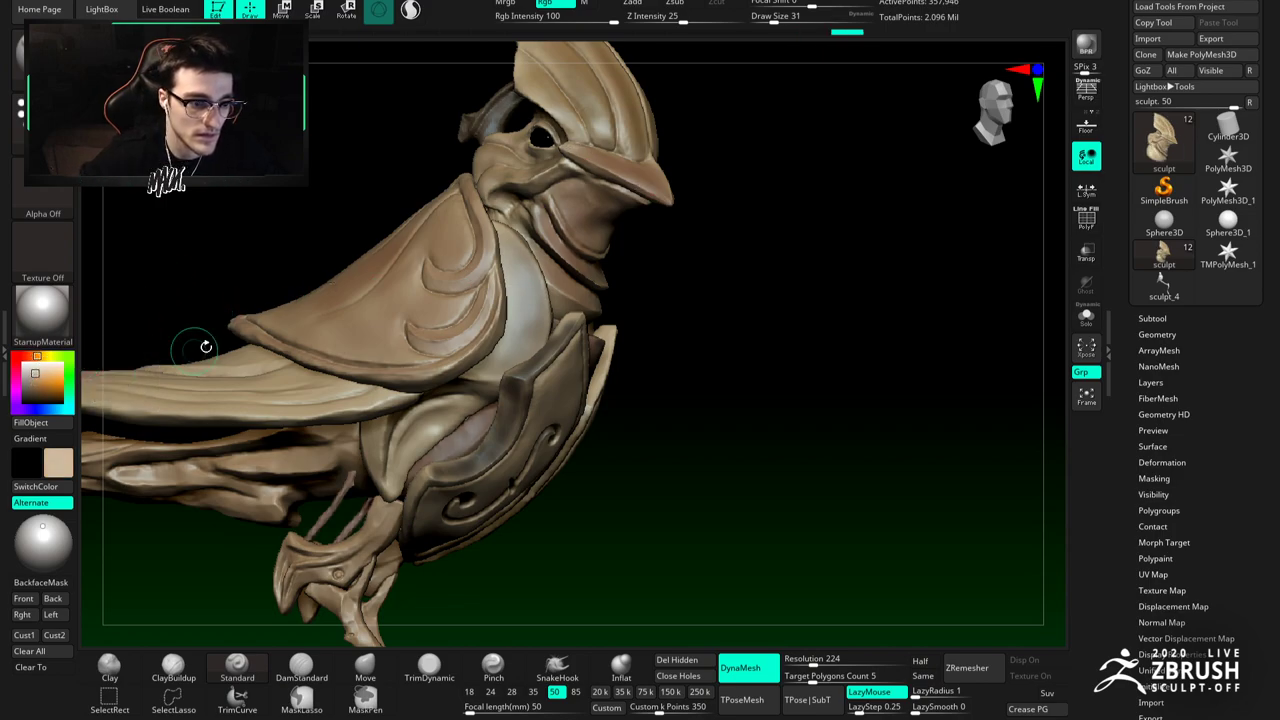
{"action": "left_click_drag", "start_coordinate": [200, 343], "coordinate": [617, 176]}
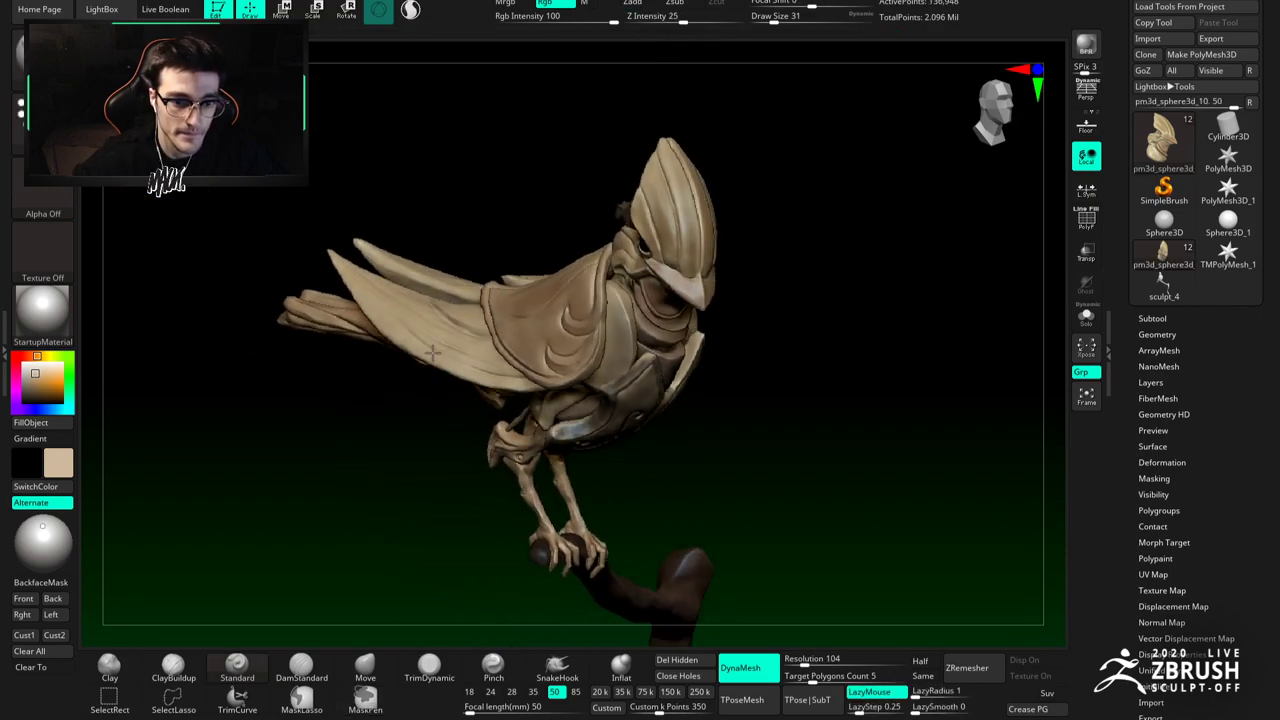
Step: Select the wings and shade the near wing from its tip along the lower feathers in dark brown at draw size 77
{"action": "left_click", "coordinate": [33, 389]}
{"action": "left_click_drag", "start_coordinate": [33, 389], "coordinate": [28, 391]}
{"action": "left_click", "coordinate": [426, 292], "text": "alt"}
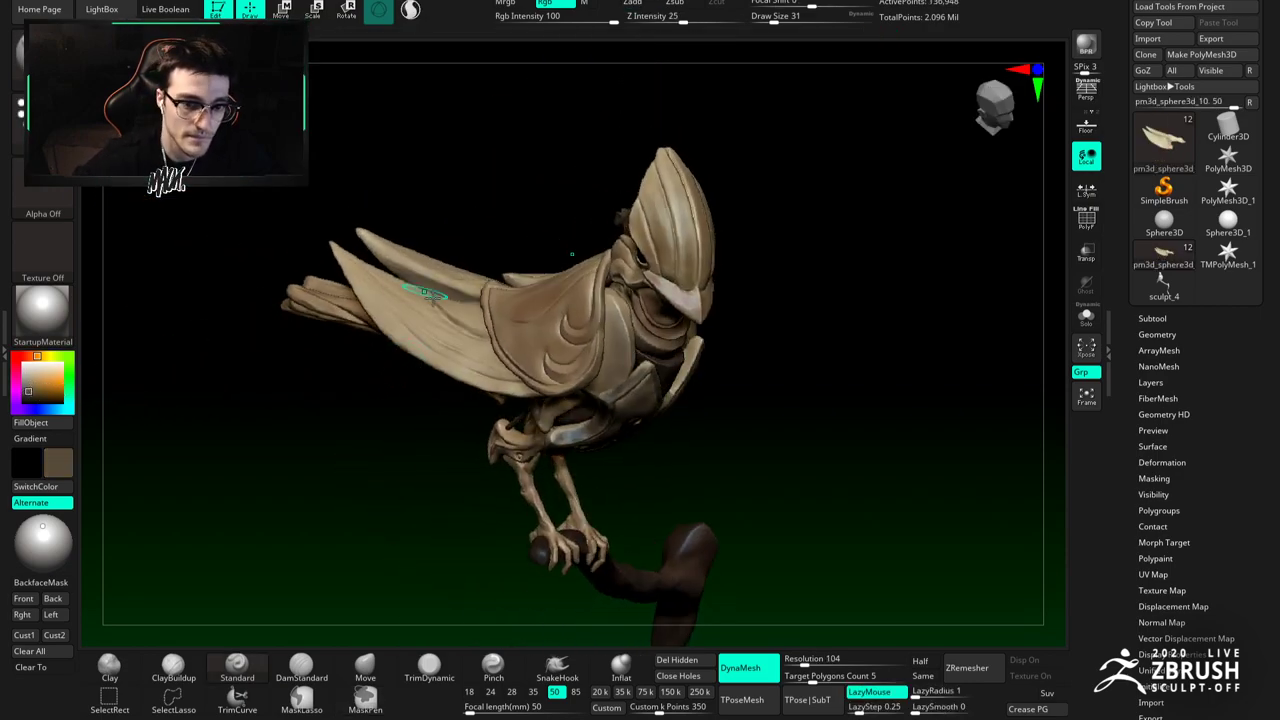
{"action": "right_click_drag", "start_coordinate": [428, 290], "coordinate": [470, 345]}
{"action": "key", "text": "space"}
{"action": "mouse_move", "coordinate": [460, 345]}
{"action": "left_mouse_down"}
{"action": "mouse_move", "coordinate": [477, 349]}
{"action": "mouse_move", "coordinate": [490, 380]}
{"action": "mouse_move", "coordinate": [425, 342]}
{"action": "mouse_move", "coordinate": [543, 398]}
{"action": "mouse_move", "coordinate": [464, 323]}
{"action": "left_mouse_up"}
{"action": "left_click_drag", "start_coordinate": [366, 268], "coordinate": [330, 244]}
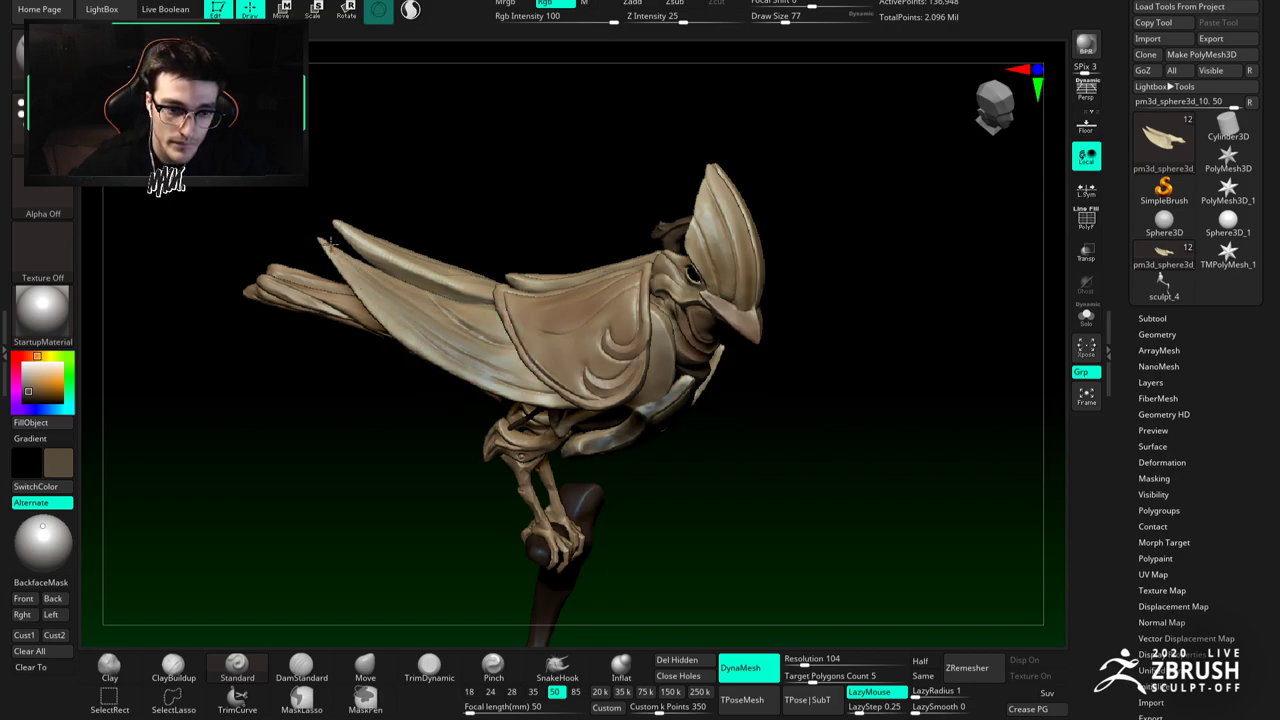
{"action": "left_click_drag", "start_coordinate": [380, 304], "coordinate": [528, 382]}
Step: Darken the inner upper edges of both wings between the tips and the shoulder plates
{"action": "right_click_drag", "start_coordinate": [452, 332], "coordinate": [465, 385]}
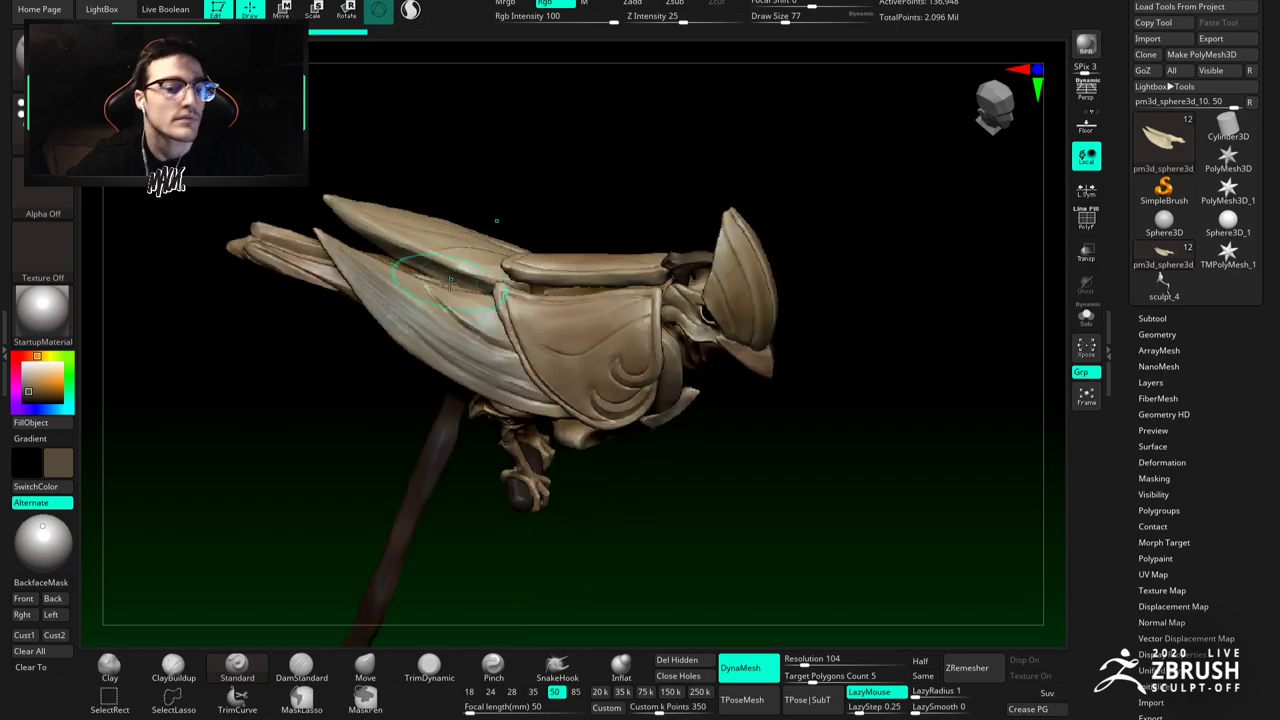
{"action": "mouse_move", "coordinate": [469, 262]}
{"action": "left_mouse_down"}
{"action": "mouse_move", "coordinate": [362, 214]}
{"action": "mouse_move", "coordinate": [340, 258]}
{"action": "left_mouse_up"}
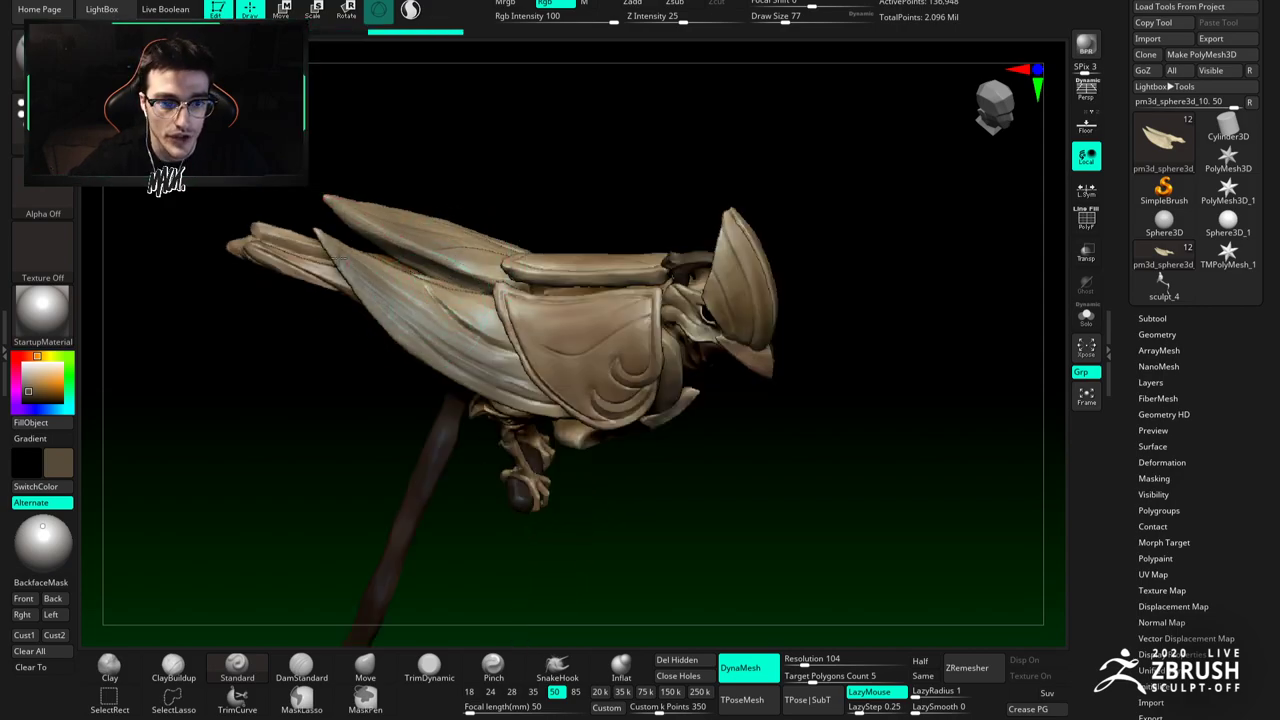
{"action": "left_click_drag", "start_coordinate": [482, 306], "coordinate": [480, 320]}
Step: Paint dark brown shading over the remaining wing feathers and their grooves at draw size 56
{"action": "right_click_drag", "start_coordinate": [458, 366], "coordinate": [467, 288], "text": "shift"}
{"action": "key", "text": "bracketleft"}
{"action": "key", "text": "bracketleft"}
{"action": "mouse_move", "coordinate": [548, 346]}
{"action": "left_mouse_down"}
{"action": "mouse_move", "coordinate": [591, 348]}
{"action": "mouse_move", "coordinate": [495, 370]}
{"action": "mouse_move", "coordinate": [613, 362]}
{"action": "left_mouse_up"}
{"action": "right_click_drag", "start_coordinate": [608, 366], "coordinate": [600, 480]}
{"action": "left_click_drag", "start_coordinate": [510, 266], "coordinate": [657, 271]}
{"action": "left_click_drag", "start_coordinate": [631, 351], "coordinate": [598, 231]}
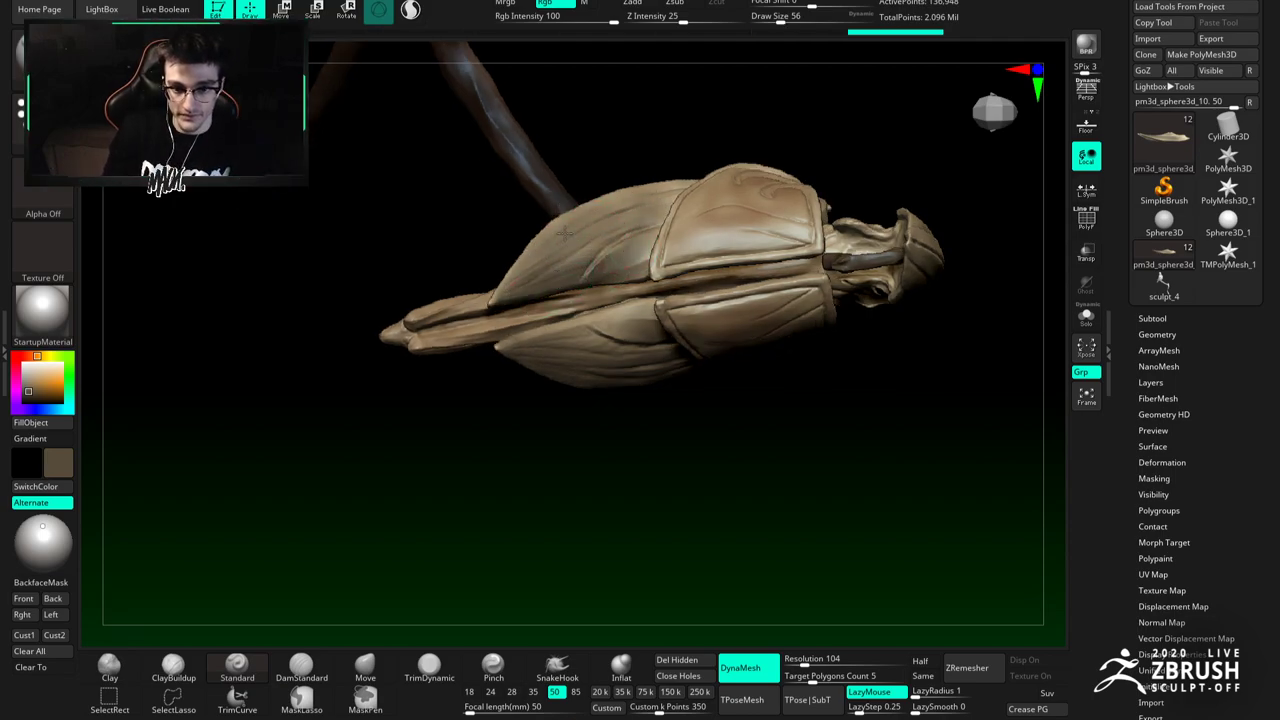
{"action": "left_click_drag", "start_coordinate": [565, 246], "coordinate": [608, 377]}
Step: Isolate the legs subtool and paint dark brown shading on the upper leg and its flared joint plate
{"action": "mouse_move", "coordinate": [636, 342]}
{"action": "right_mouse_down"}
{"action": "mouse_move", "coordinate": [608, 358]}
{"action": "mouse_move", "coordinate": [614, 328]}
{"action": "mouse_move", "coordinate": [588, 316]}
{"action": "mouse_move", "coordinate": [582, 278]}
{"action": "mouse_move", "coordinate": [587, 364]}
{"action": "mouse_move", "coordinate": [650, 352]}
{"action": "right_mouse_up"}
{"action": "left_click", "coordinate": [577, 310], "text": "alt"}
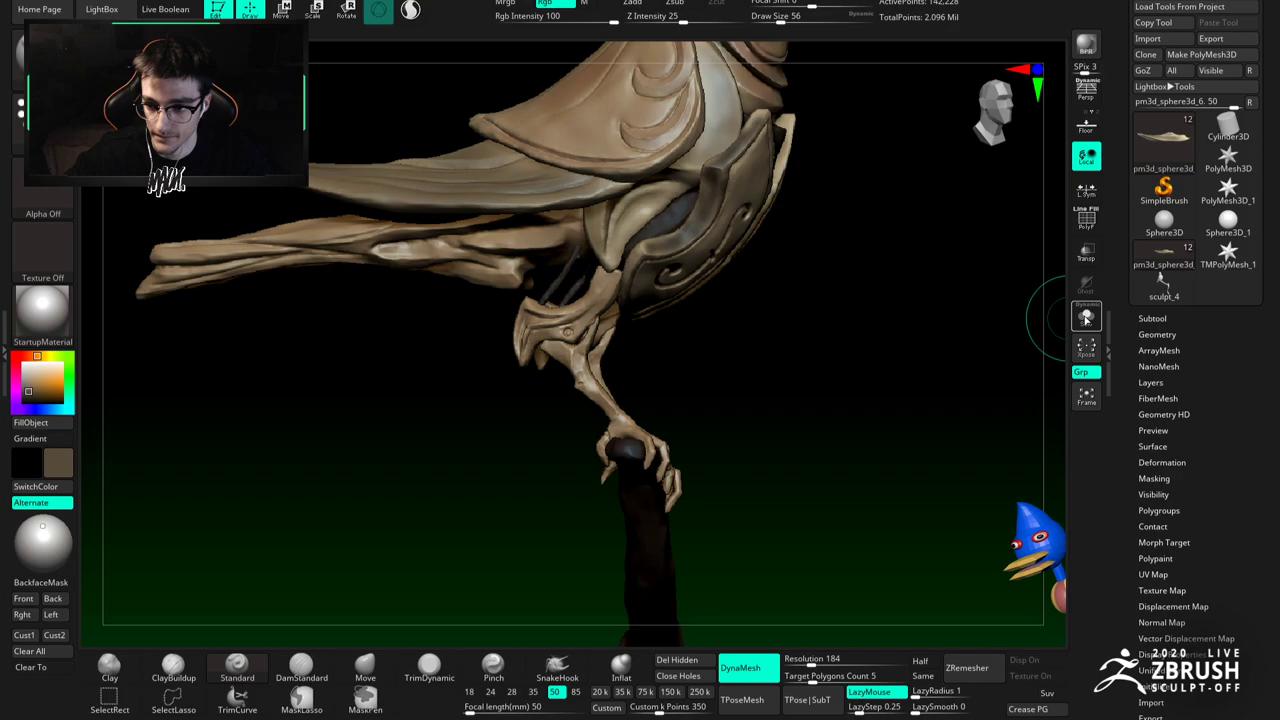
{"action": "left_click", "coordinate": [1087, 316]}
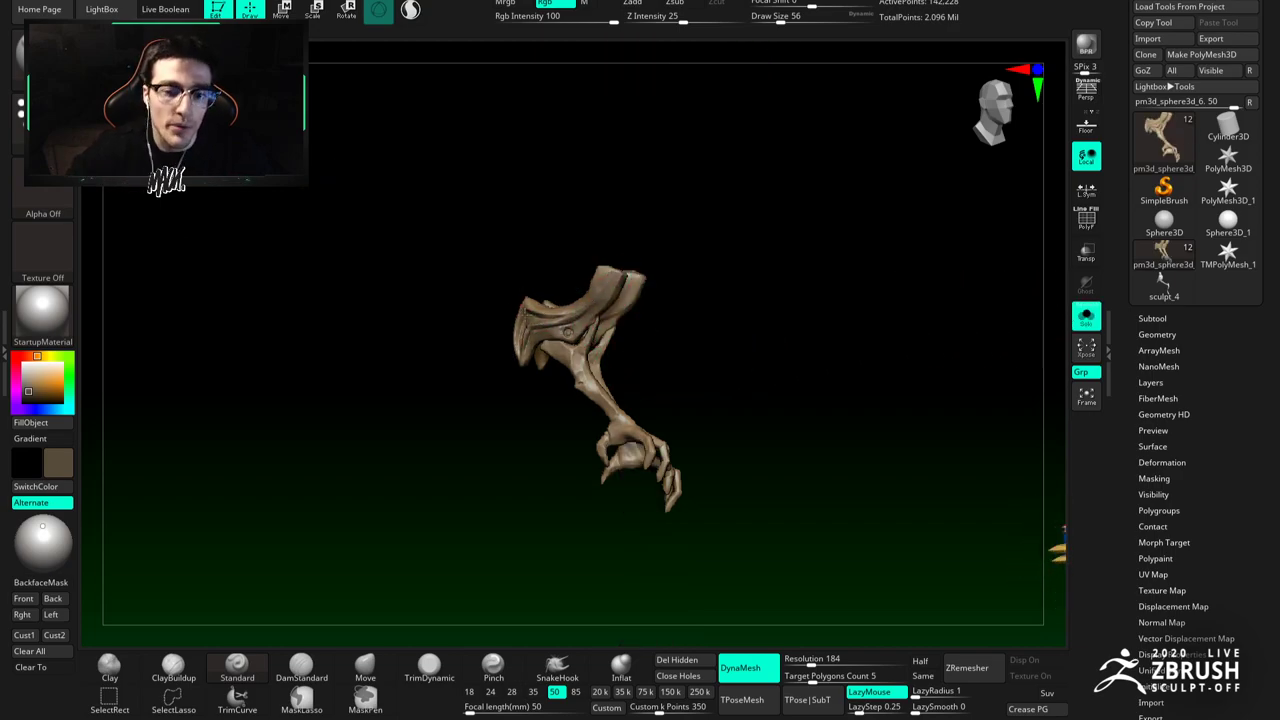
{"action": "right_click_drag", "start_coordinate": [606, 328], "coordinate": [568, 318]}
{"action": "left_click_drag", "start_coordinate": [608, 290], "coordinate": [613, 325]}
{"action": "right_click_drag", "start_coordinate": [613, 303], "coordinate": [586, 326]}
{"action": "mouse_move", "coordinate": [682, 328]}
{"action": "left_mouse_down"}
{"action": "mouse_move", "coordinate": [704, 307]}
{"action": "mouse_move", "coordinate": [716, 352]}
{"action": "left_mouse_up"}
{"action": "mouse_move", "coordinate": [627, 279]}
{"action": "left_mouse_down"}
{"action": "mouse_move", "coordinate": [648, 303]}
{"action": "mouse_move", "coordinate": [711, 306]}
{"action": "left_mouse_up"}
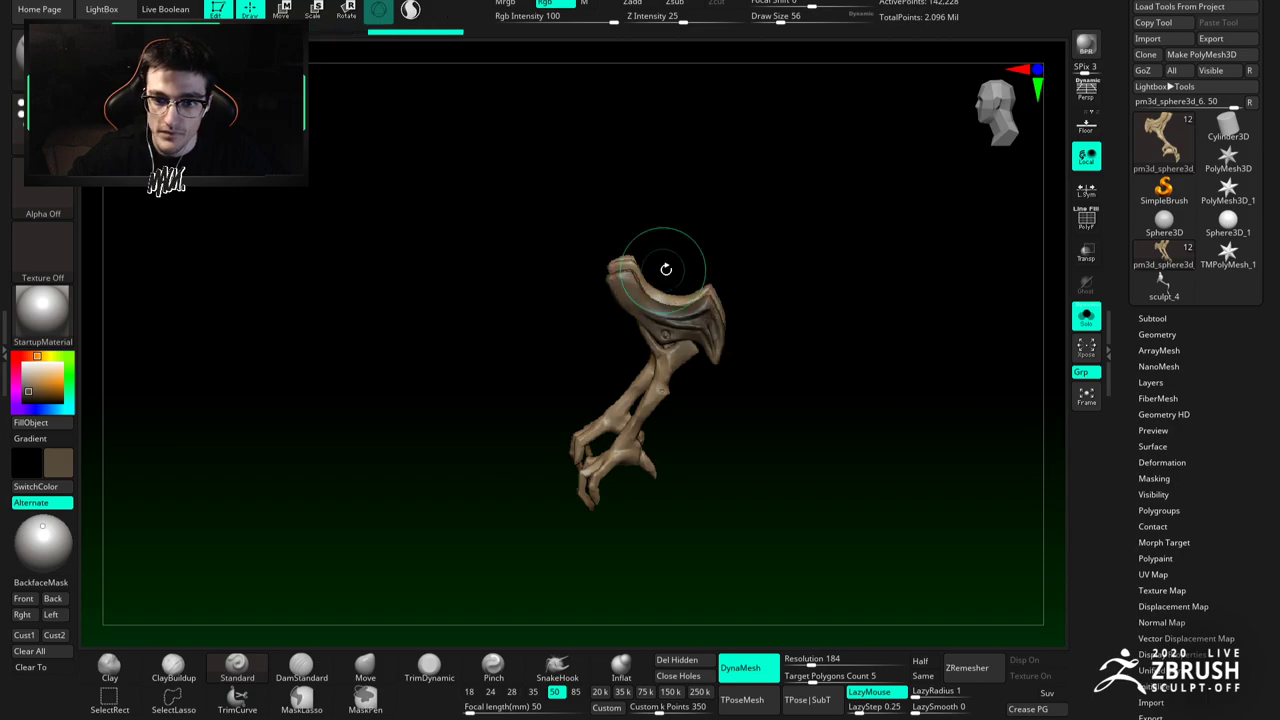
Step: Darken the inner, front and rear recesses of the upper legs at draw size 46
{"action": "right_click_drag", "start_coordinate": [657, 270], "coordinate": [669, 260]}
{"action": "left_click_drag", "start_coordinate": [777, 277], "coordinate": [742, 194]}
{"action": "mouse_move", "coordinate": [658, 257]}
{"action": "left_mouse_down"}
{"action": "mouse_move", "coordinate": [653, 243]}
{"action": "mouse_move", "coordinate": [720, 271]}
{"action": "mouse_move", "coordinate": [666, 277]}
{"action": "mouse_move", "coordinate": [742, 219]}
{"action": "left_mouse_up"}
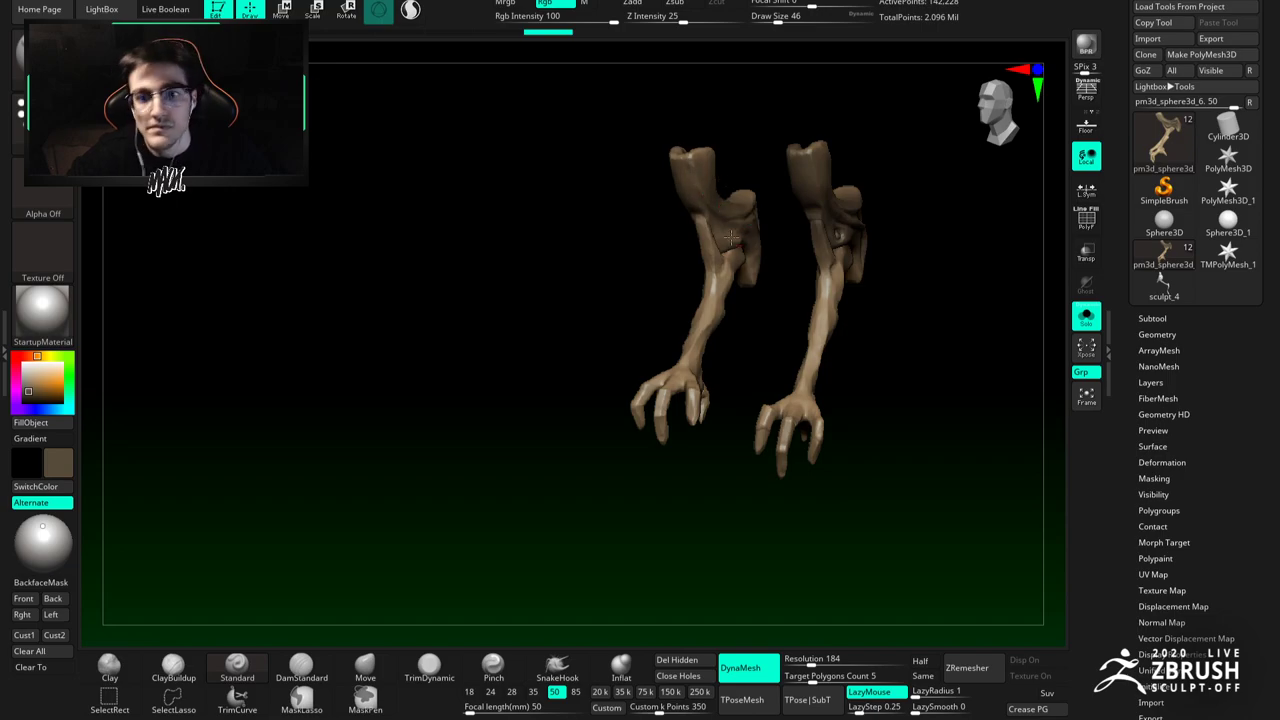
{"action": "left_click_drag", "start_coordinate": [728, 229], "coordinate": [852, 212]}
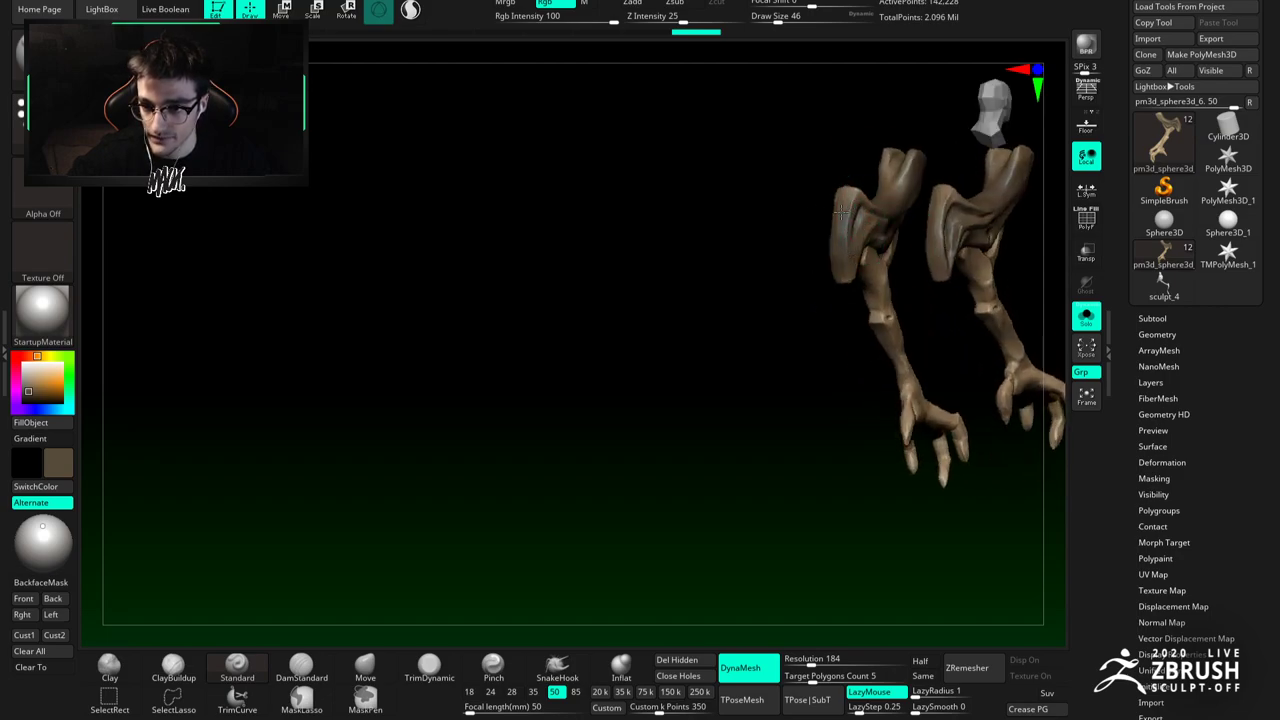
{"action": "left_click_drag", "start_coordinate": [852, 214], "coordinate": [715, 273]}
Step: Set a near-white paint color and brush highlights along the shin, foot and toes
{"action": "right_click_drag", "start_coordinate": [717, 273], "coordinate": [786, 234]}
{"action": "mouse_move", "coordinate": [735, 306]}
{"action": "right_mouse_down", "text": "ctrl"}
{"action": "mouse_move", "coordinate": [700, 374]}
{"action": "mouse_move", "coordinate": [672, 335]}
{"action": "mouse_move", "coordinate": [679, 365]}
{"action": "right_mouse_up", "text": "ctrl"}
{"action": "right_click_drag", "start_coordinate": [679, 365], "coordinate": [620, 317], "text": "alt"}
{"action": "left_click_drag", "start_coordinate": [30, 378], "coordinate": [23, 364]}
{"action": "right_click_drag", "start_coordinate": [685, 312], "coordinate": [709, 376], "text": "ctrl"}
{"action": "left_click_drag", "start_coordinate": [654, 342], "coordinate": [775, 414]}
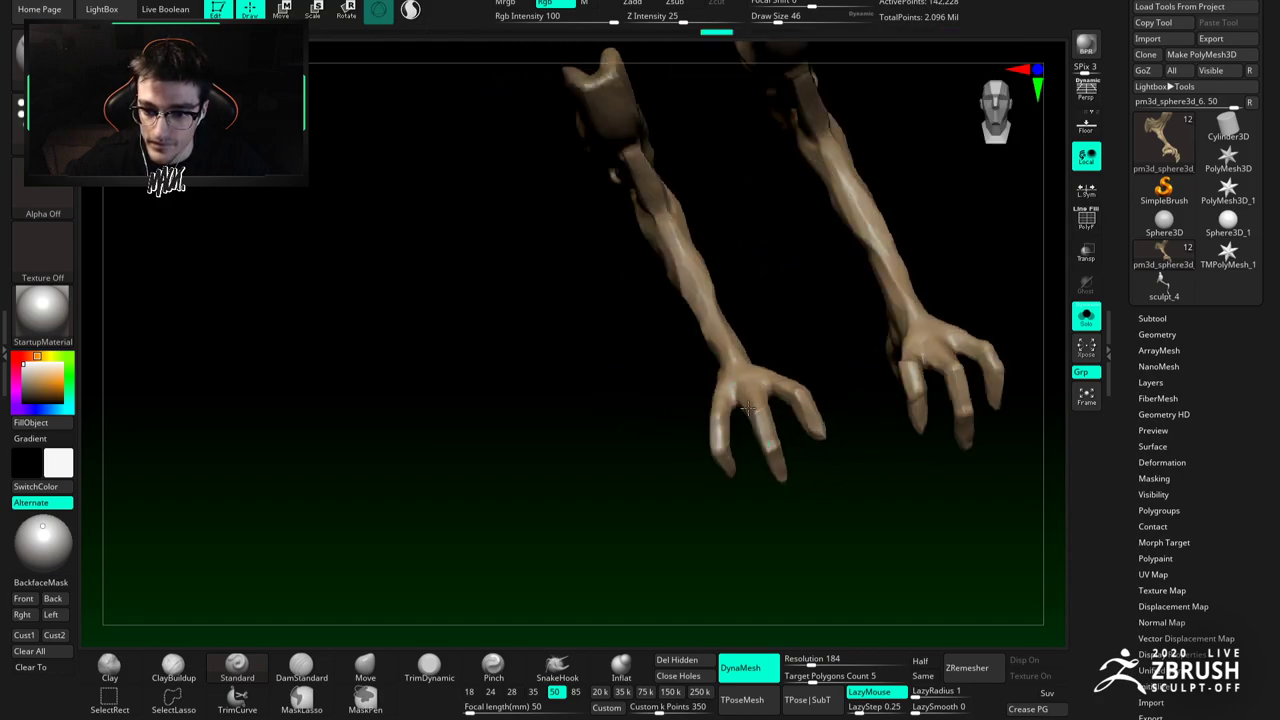
Step: Isolate the unpainted pale inner body piece ahead of the tail and fill it with dark brown
{"action": "right_click_drag", "start_coordinate": [812, 437], "coordinate": [922, 371], "text": "ctrl"}
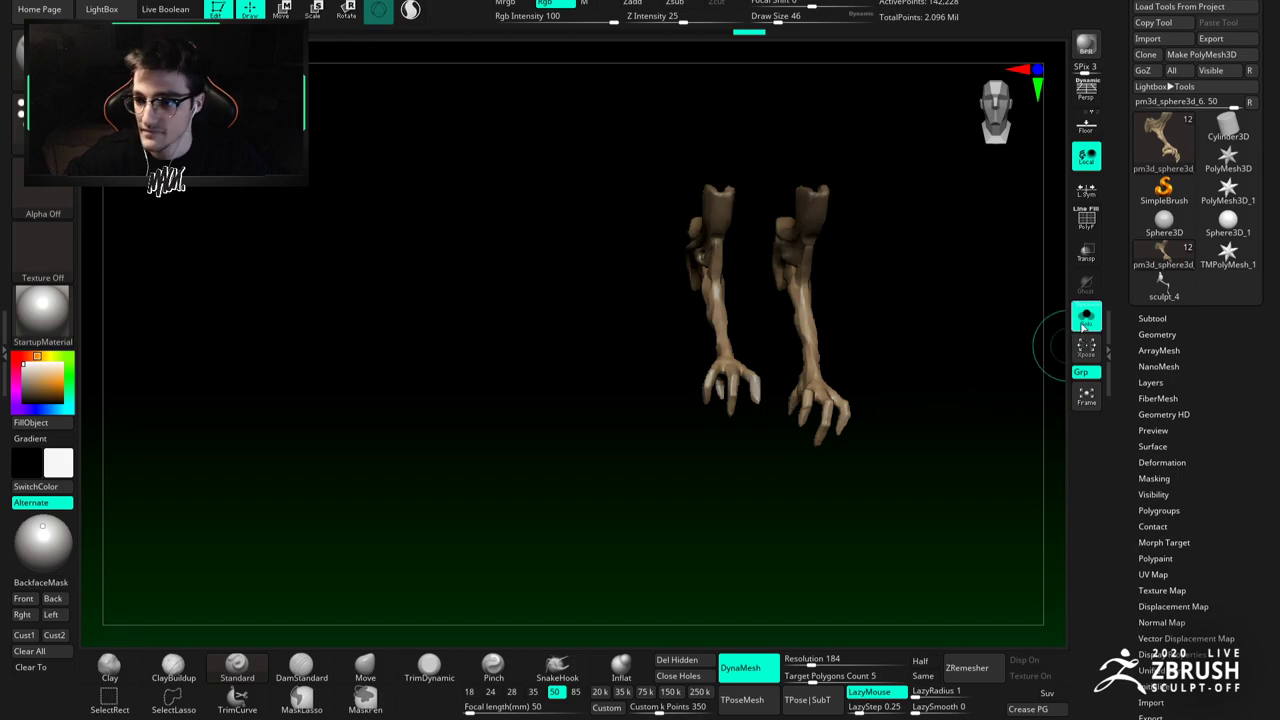
{"action": "left_click", "coordinate": [1086, 318]}
{"action": "right_click_drag", "start_coordinate": [810, 390], "coordinate": [755, 304], "text": "ctrl"}
{"action": "left_click_drag", "start_coordinate": [755, 300], "coordinate": [926, 289]}
{"action": "left_click", "coordinate": [1086, 315]}
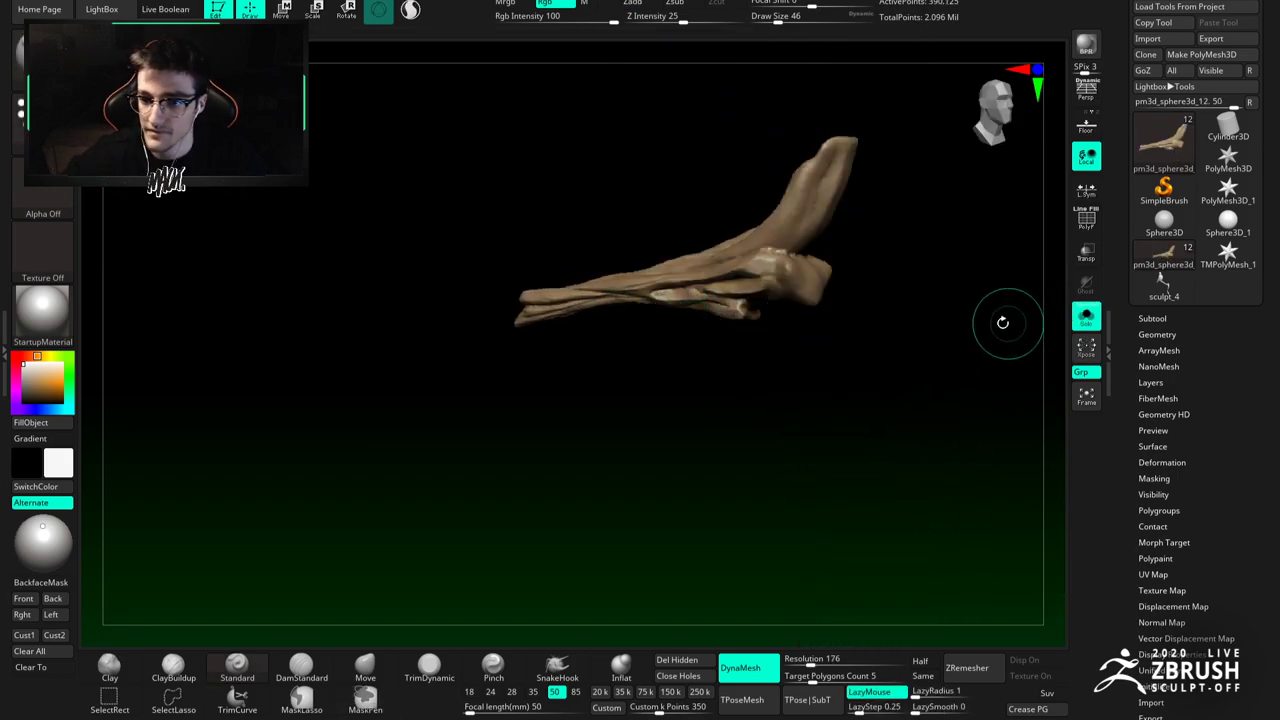
{"action": "left_click", "coordinate": [1086, 315]}
{"action": "left_click", "coordinate": [833, 276], "text": "alt"}
{"action": "left_click", "coordinate": [1086, 316]}
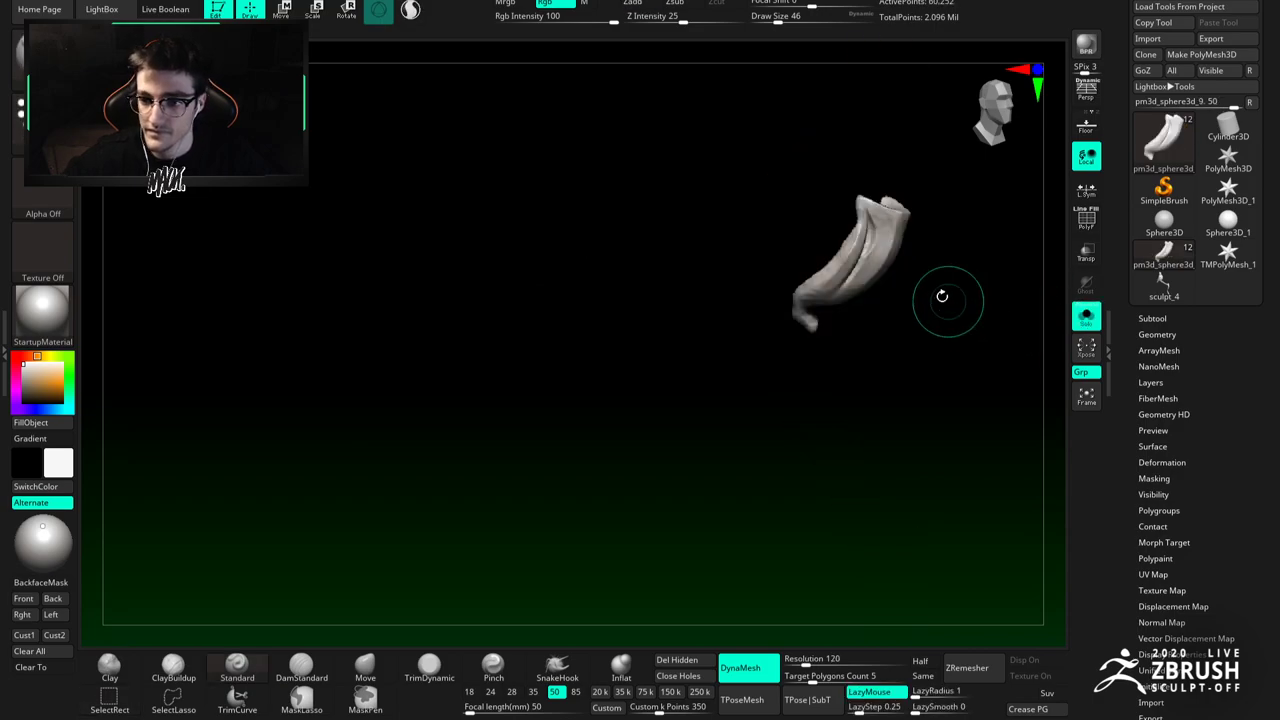
{"action": "left_click", "coordinate": [28, 390]}
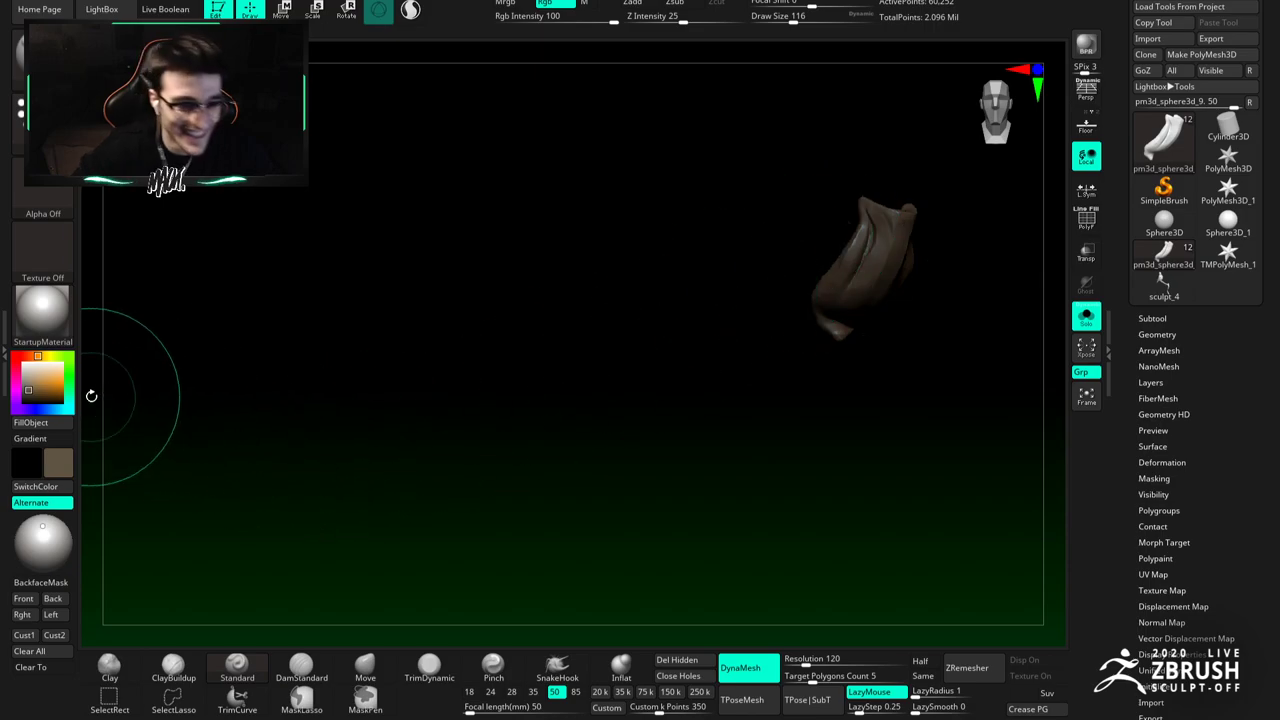
{"action": "left_click", "coordinate": [62, 423]}
{"action": "mouse_move", "coordinate": [206, 410]}
{"action": "left_mouse_down"}
{"action": "mouse_move", "coordinate": [548, 369]}
{"action": "mouse_move", "coordinate": [720, 400]}
{"action": "mouse_move", "coordinate": [650, 430]}
{"action": "left_mouse_up"}
{"action": "left_click", "coordinate": [1085, 315]}
Step: Select the tail subtool and fill it with the same dark brown, setting the draw size to 83
{"action": "key", "text": "space"}
{"action": "left_click_drag", "start_coordinate": [716, 308], "coordinate": [692, 308]}
{"action": "left_click", "coordinate": [692, 308], "text": "alt"}
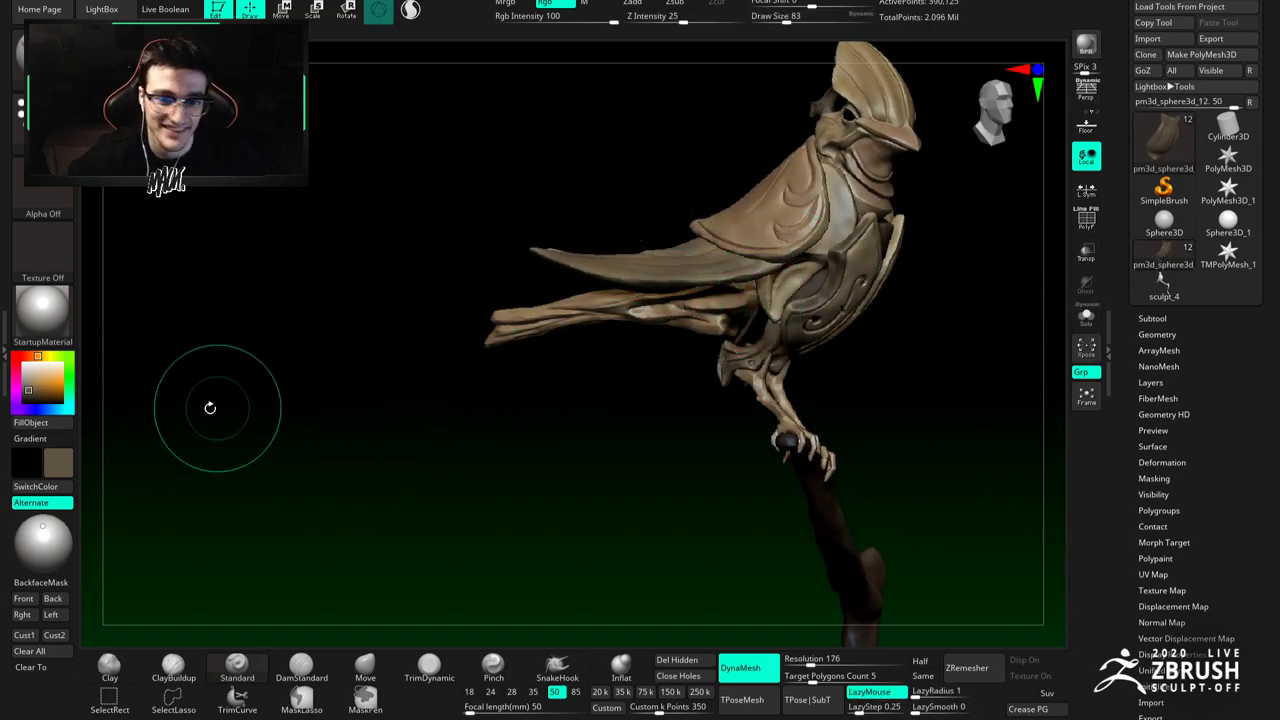
{"action": "left_click", "coordinate": [57, 424]}
{"action": "left_click_drag", "start_coordinate": [883, 295], "coordinate": [823, 310], "text": "alt"}
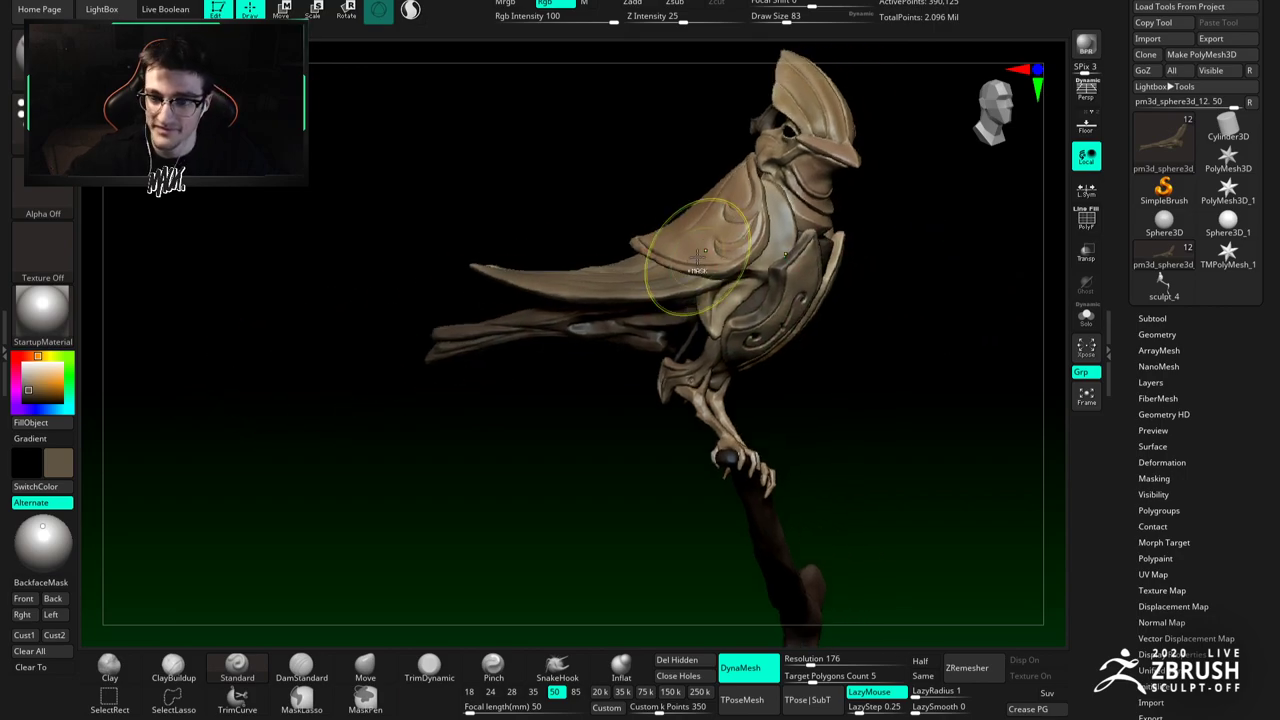
Step: Brush light tan highlights over the shoulder plate at draw size 51
{"action": "mouse_move", "coordinate": [690, 165]}
{"action": "left_mouse_down", "text": "alt"}
{"action": "mouse_move", "coordinate": [664, 193]}
{"action": "mouse_move", "coordinate": [664, 225]}
{"action": "left_mouse_up", "text": "alt"}
{"action": "key", "text": "space"}
{"action": "left_click_drag", "start_coordinate": [722, 260], "coordinate": [690, 258]}
{"action": "left_click", "coordinate": [687, 250], "text": "alt"}
{"action": "left_click_drag", "start_coordinate": [60, 395], "coordinate": [47, 371]}
{"action": "right_click_drag", "start_coordinate": [675, 288], "coordinate": [738, 287]}
{"action": "left_click_drag", "start_coordinate": [737, 285], "coordinate": [650, 258]}
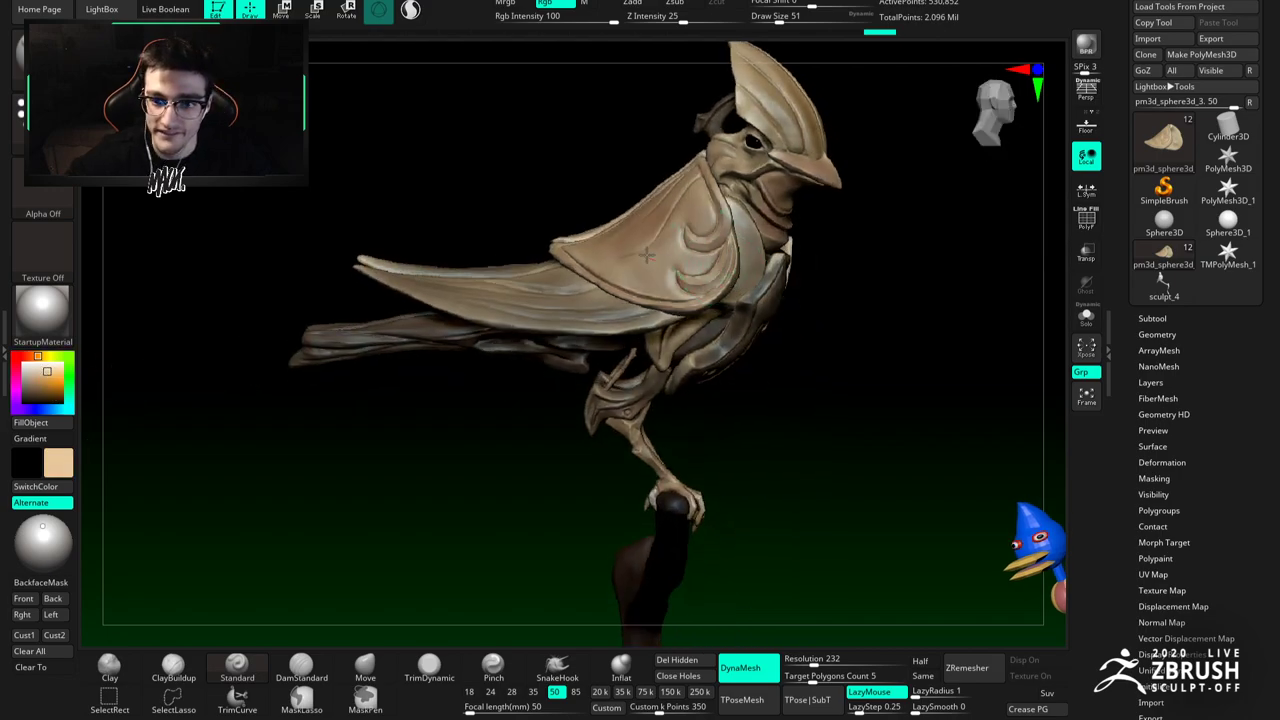
Step: Select the head subtool and brush light tan highlights on its crest at draw size 22
{"action": "left_click_drag", "start_coordinate": [678, 142], "coordinate": [656, 239], "text": "alt"}
{"action": "left_click", "coordinate": [744, 188], "text": "alt"}
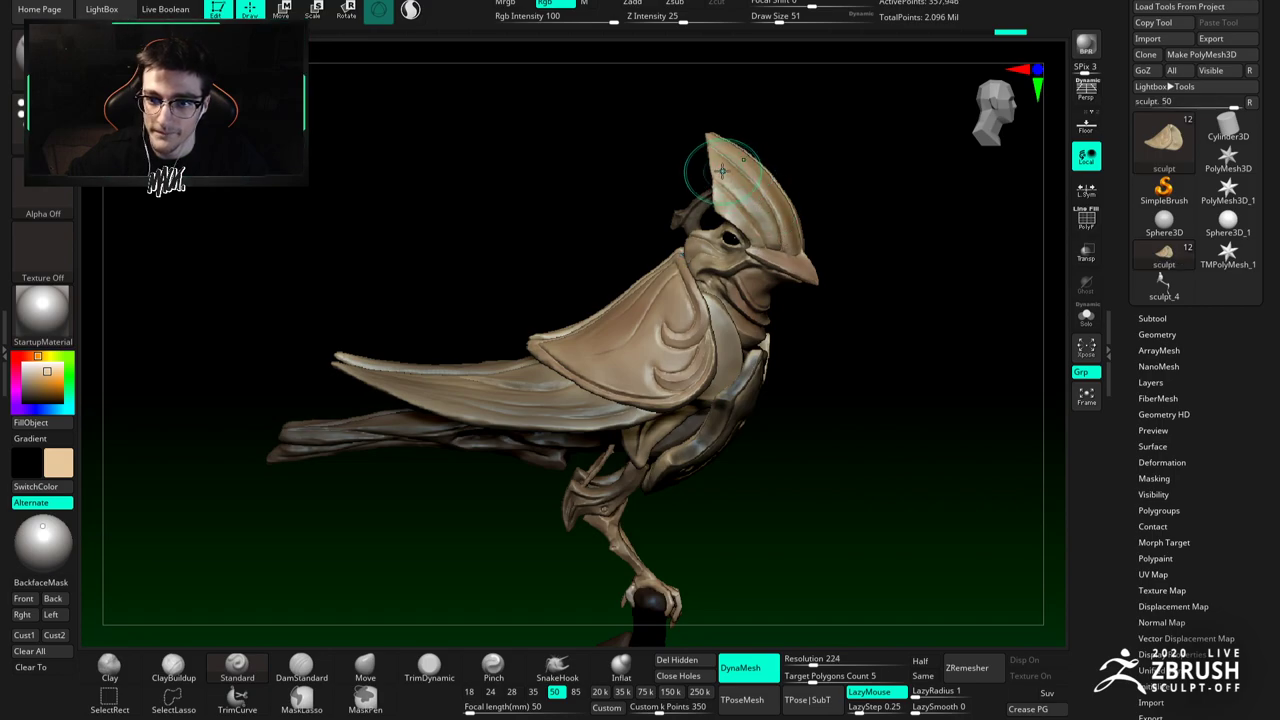
{"action": "left_click_drag", "start_coordinate": [733, 202], "coordinate": [752, 215]}
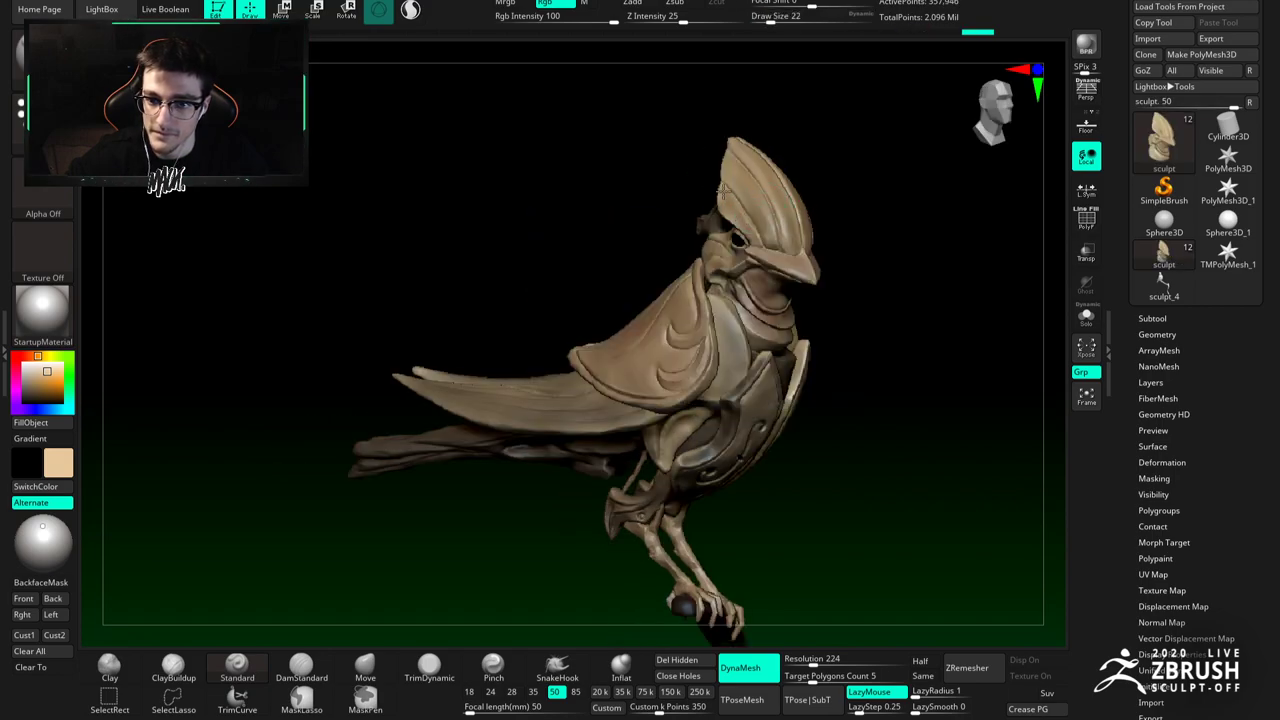
Step: Isolate the thigh plates and shade their outer face and curved recess with dark brown
{"action": "right_click_drag", "start_coordinate": [677, 231], "coordinate": [658, 229], "text": "alt"}
{"action": "right_click_drag", "start_coordinate": [743, 328], "coordinate": [741, 347], "text": "ctrl"}
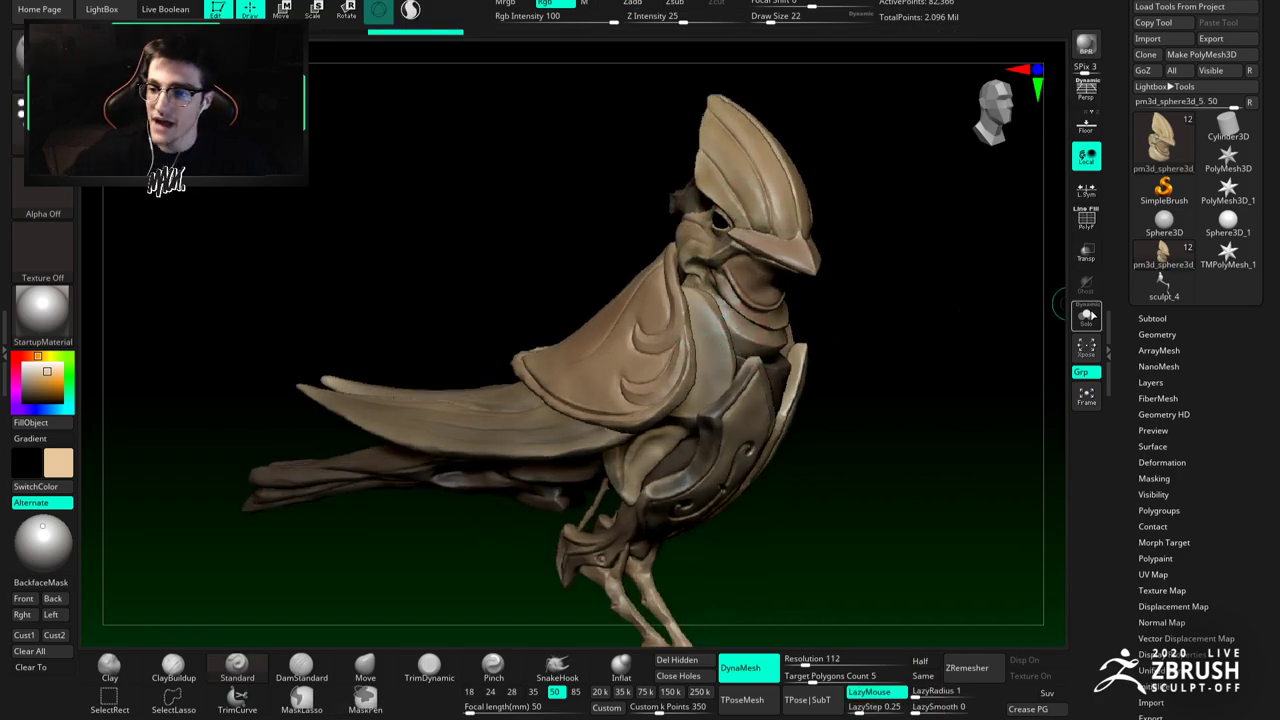
{"action": "left_click", "coordinate": [1090, 316]}
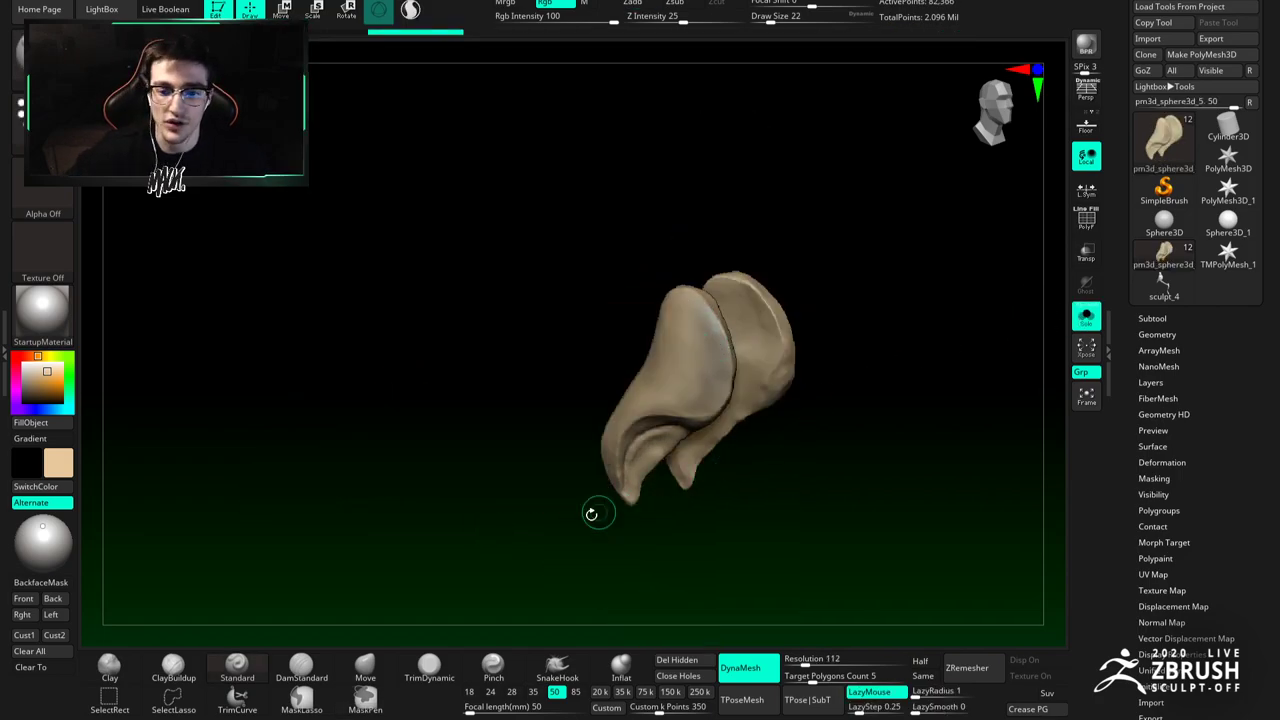
{"action": "left_click_drag", "start_coordinate": [33, 382], "coordinate": [34, 392]}
{"action": "key", "text": "]"}
{"action": "mouse_move", "coordinate": [705, 340]}
{"action": "left_mouse_down"}
{"action": "mouse_move", "coordinate": [707, 385]}
{"action": "mouse_move", "coordinate": [658, 323]}
{"action": "mouse_move", "coordinate": [684, 345]}
{"action": "mouse_move", "coordinate": [630, 420]}
{"action": "left_mouse_up"}
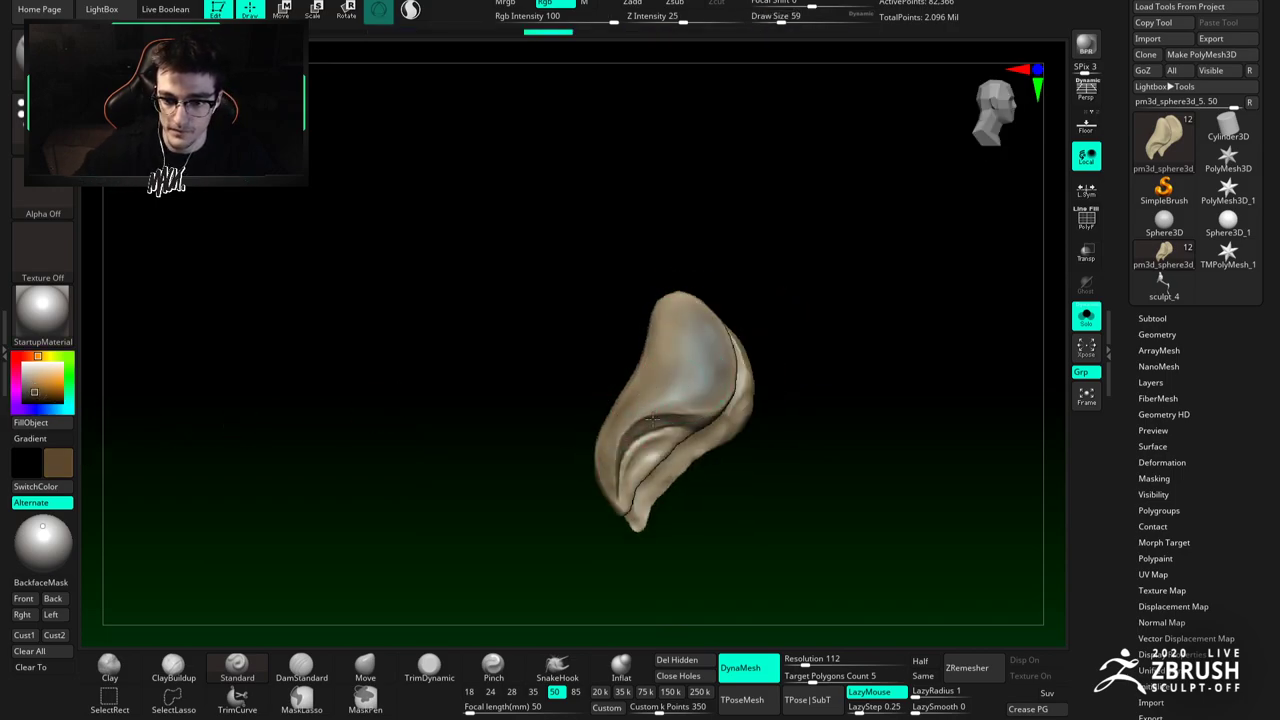
{"action": "left_click_drag", "start_coordinate": [671, 380], "coordinate": [686, 360]}
{"action": "mouse_move", "coordinate": [686, 375]}
{"action": "right_mouse_down", "text": "alt"}
{"action": "mouse_move", "coordinate": [681, 320]}
{"action": "mouse_move", "coordinate": [662, 334]}
{"action": "right_mouse_up", "text": "alt"}
{"action": "key", "text": "["}
{"action": "left_click_drag", "start_coordinate": [680, 334], "coordinate": [678, 315]}
Step: Brush an orange tint into the curved recess of the thigh plates at draw size 35, then show the whole bird
{"action": "right_click_drag", "start_coordinate": [647, 316], "coordinate": [608, 268]}
{"action": "left_click_drag", "start_coordinate": [49, 384], "coordinate": [46, 380]}
{"action": "right_click_drag", "start_coordinate": [618, 320], "coordinate": [653, 305]}
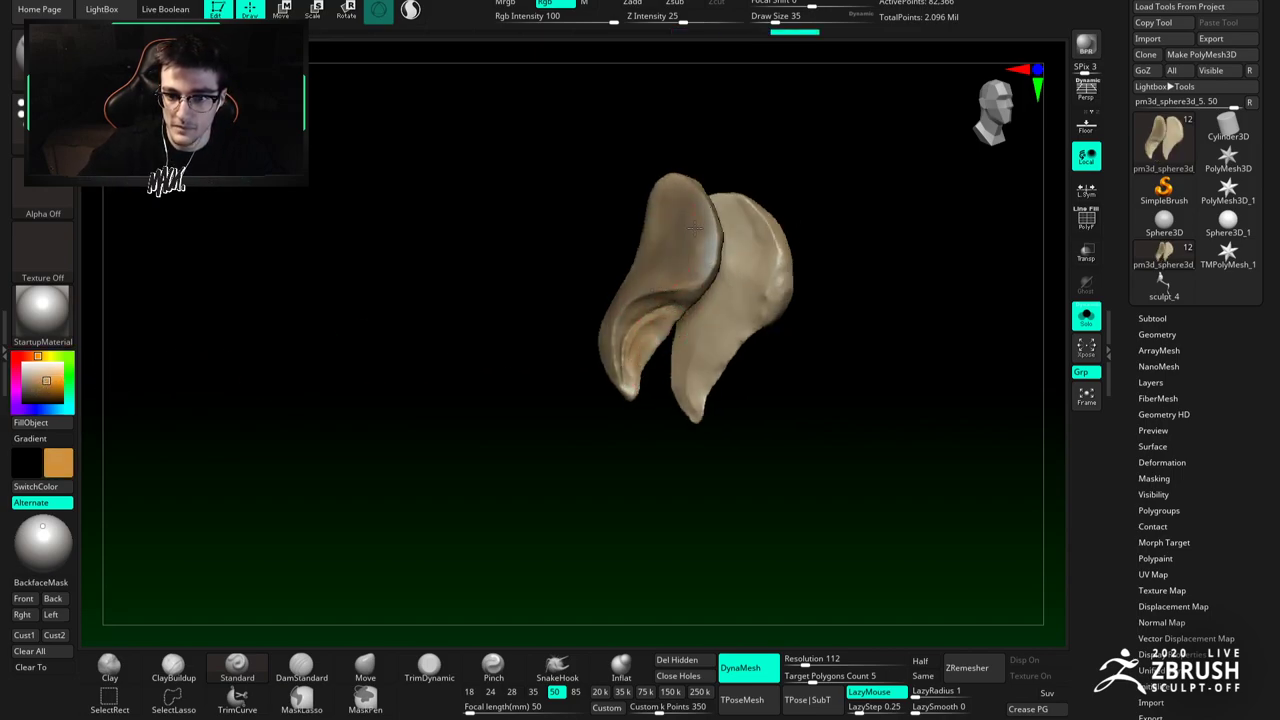
{"action": "left_click", "coordinate": [1086, 315]}
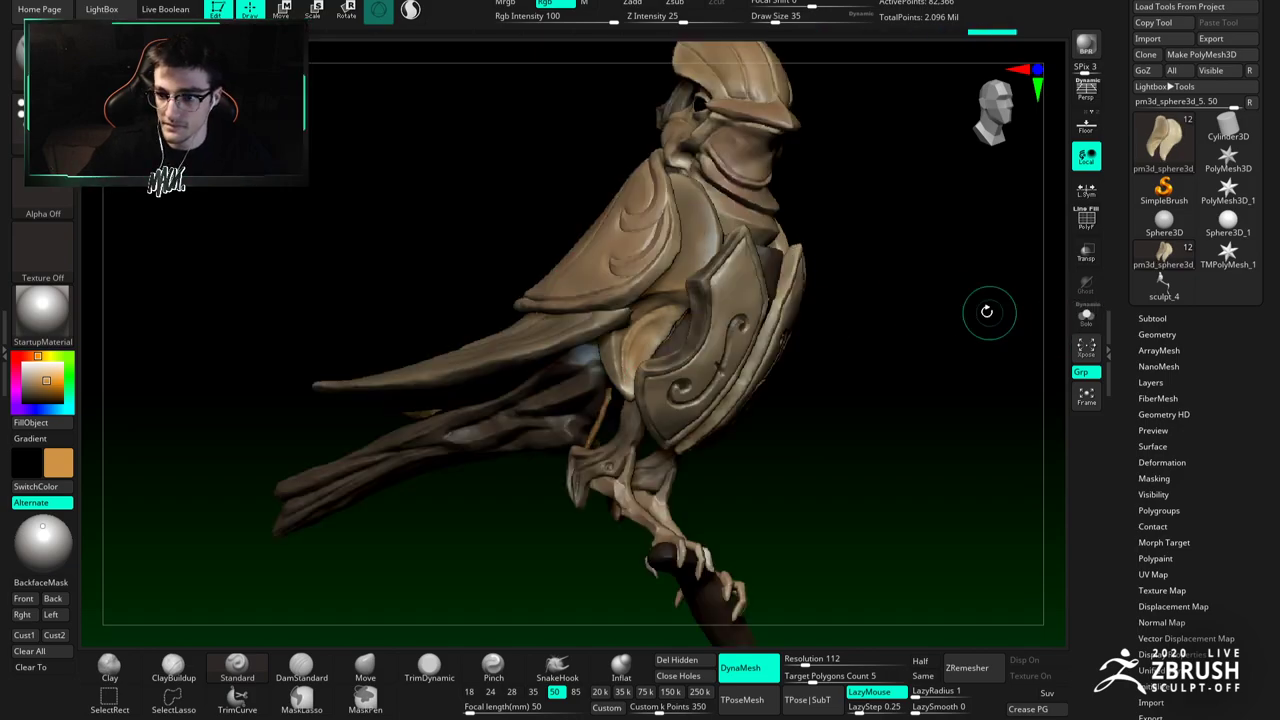
Step: Select the head subtool and reduce the draw size to 20
{"action": "right_click_drag", "start_coordinate": [688, 222], "coordinate": [706, 211]}
{"action": "left_click", "coordinate": [686, 195], "text": "alt"}
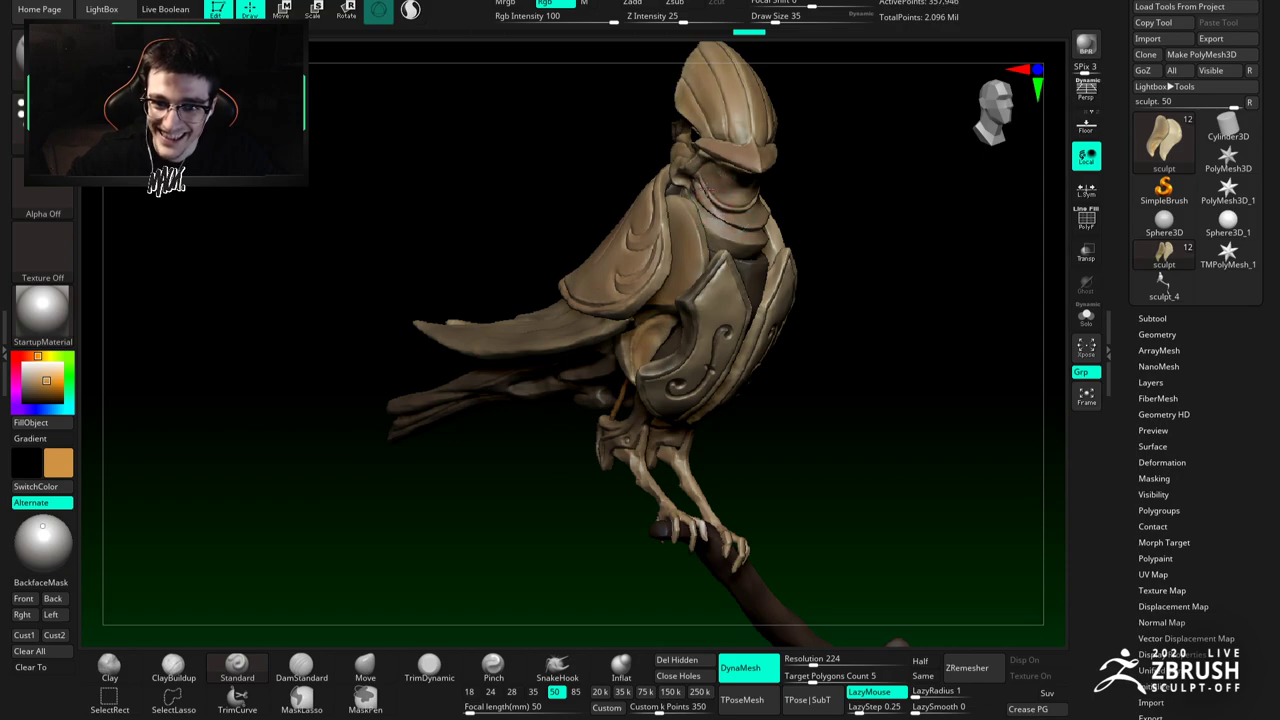
{"action": "mouse_move", "coordinate": [690, 154]}
{"action": "right_mouse_down"}
{"action": "mouse_move", "coordinate": [684, 190]}
{"action": "mouse_move", "coordinate": [700, 165]}
{"action": "right_mouse_up"}
{"action": "key", "text": "space"}
{"action": "left_click_drag", "start_coordinate": [630, 224], "coordinate": [622, 224]}
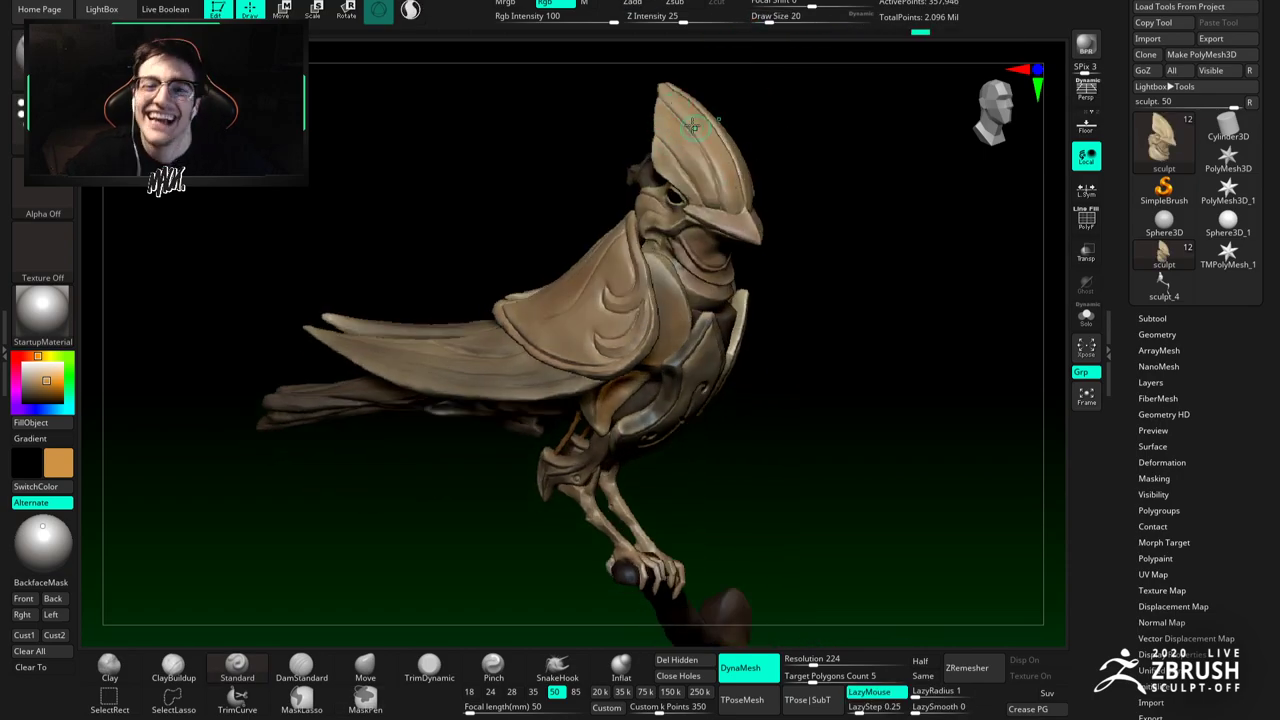
Step: Isolate the shoulder plates and flatten the lower rim from the rear tip with TrimDynamic at draw size 46
{"action": "right_click_drag", "start_coordinate": [688, 132], "coordinate": [590, 373], "text": "ctrl"}
{"action": "left_click", "coordinate": [591, 287], "text": "alt"}
{"action": "left_click", "coordinate": [1080, 319]}
{"action": "left_click", "coordinate": [500, 668]}
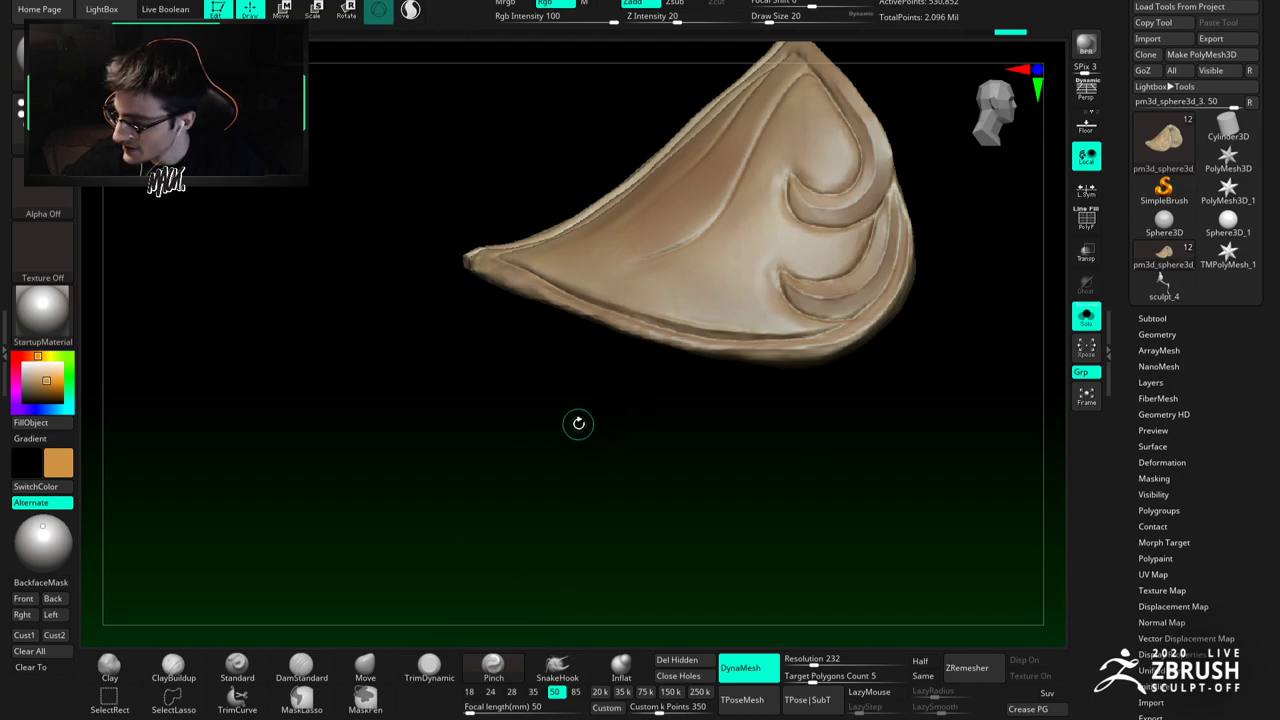
{"action": "left_click", "coordinate": [429, 668]}
{"action": "right_click_drag", "start_coordinate": [586, 323], "coordinate": [566, 368], "text": "ctrl"}
{"action": "key", "text": "space"}
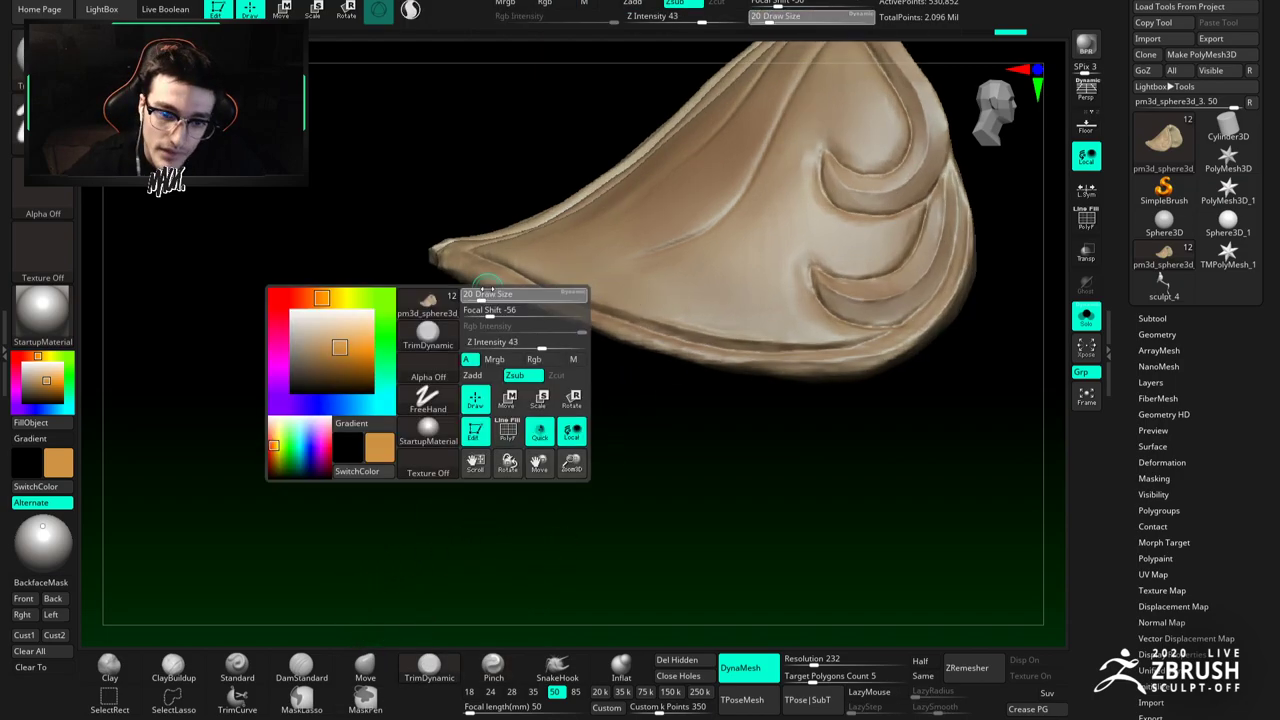
{"action": "left_click_drag", "start_coordinate": [468, 306], "coordinate": [482, 306]}
{"action": "right_click_drag", "start_coordinate": [560, 330], "coordinate": [595, 255]}
{"action": "left_click_drag", "start_coordinate": [450, 274], "coordinate": [656, 322]}
{"action": "left_click_drag", "start_coordinate": [788, 362], "coordinate": [752, 360]}
Step: Flatten the lower rim's front stretch with TrimDynamic, smooth it near the rear tip, and restore the other subtools
{"action": "mouse_move", "coordinate": [797, 351]}
{"action": "right_mouse_down"}
{"action": "mouse_move", "coordinate": [738, 345]}
{"action": "mouse_move", "coordinate": [810, 349]}
{"action": "right_mouse_up"}
{"action": "left_click_drag", "start_coordinate": [738, 352], "coordinate": [886, 334]}
{"action": "right_click_drag", "start_coordinate": [561, 328], "coordinate": [573, 285]}
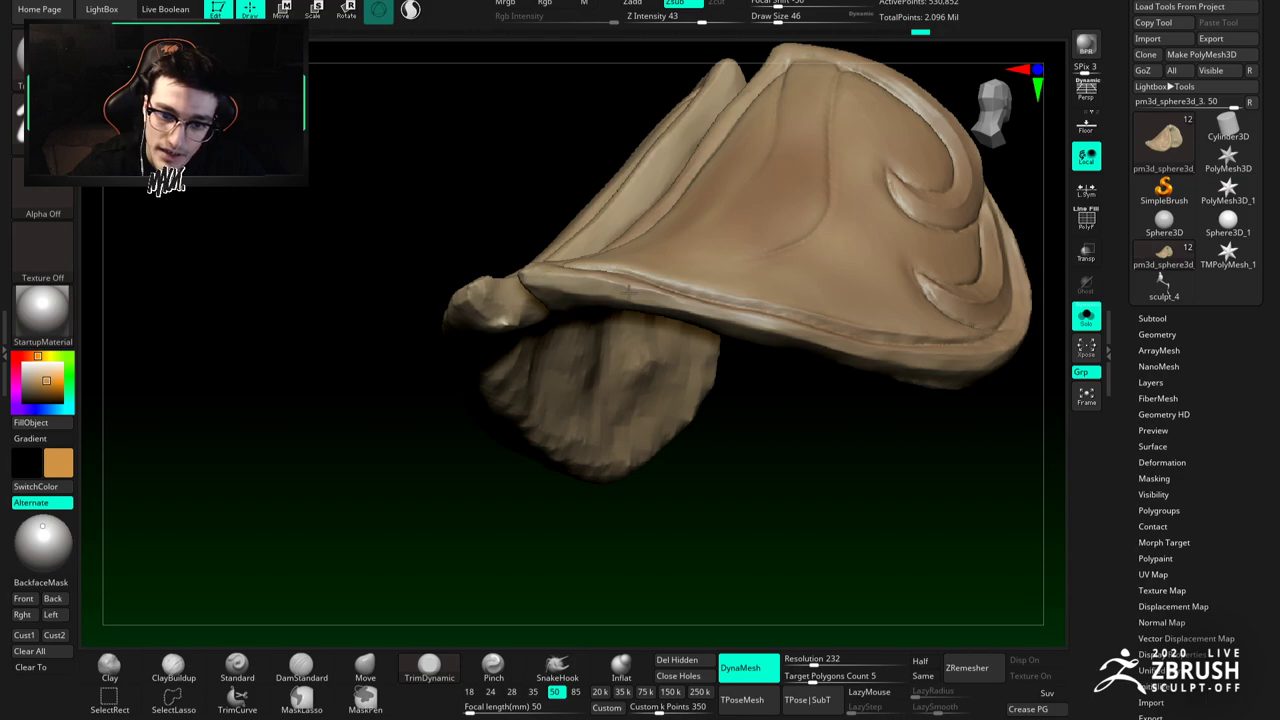
{"action": "right_click_drag", "start_coordinate": [640, 308], "coordinate": [655, 275]}
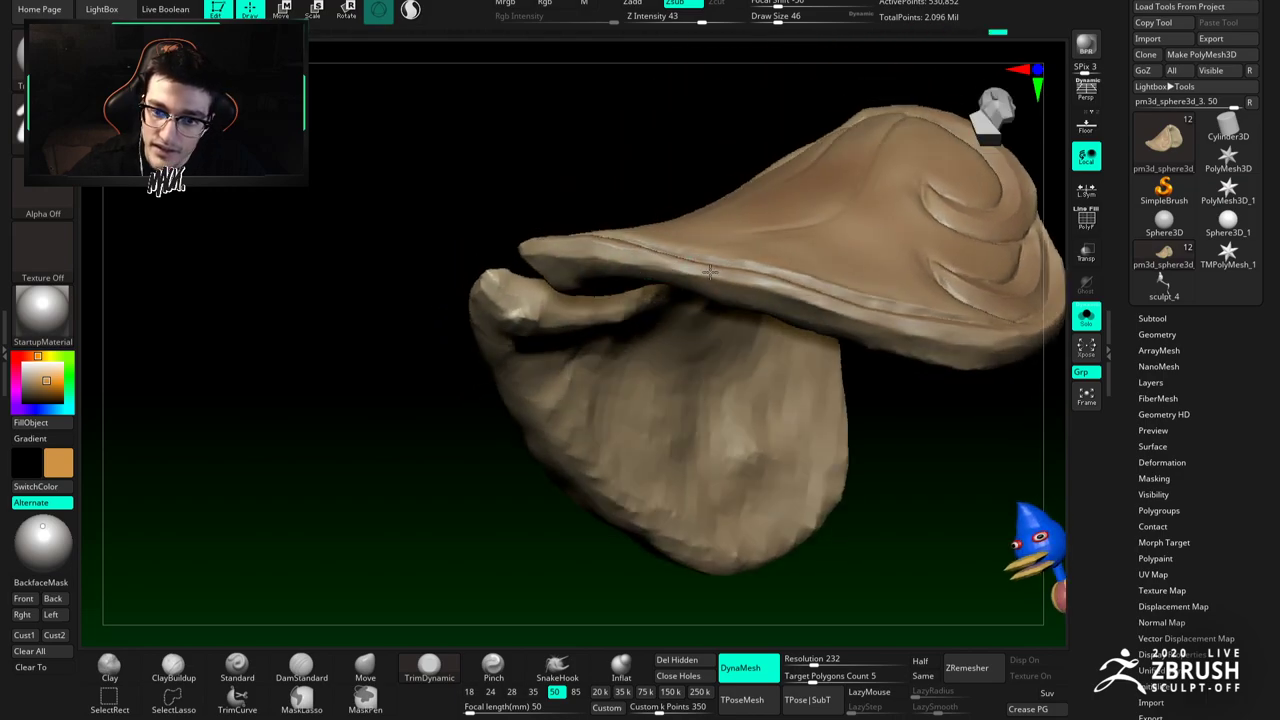
{"action": "right_click_drag", "start_coordinate": [770, 293], "coordinate": [777, 310]}
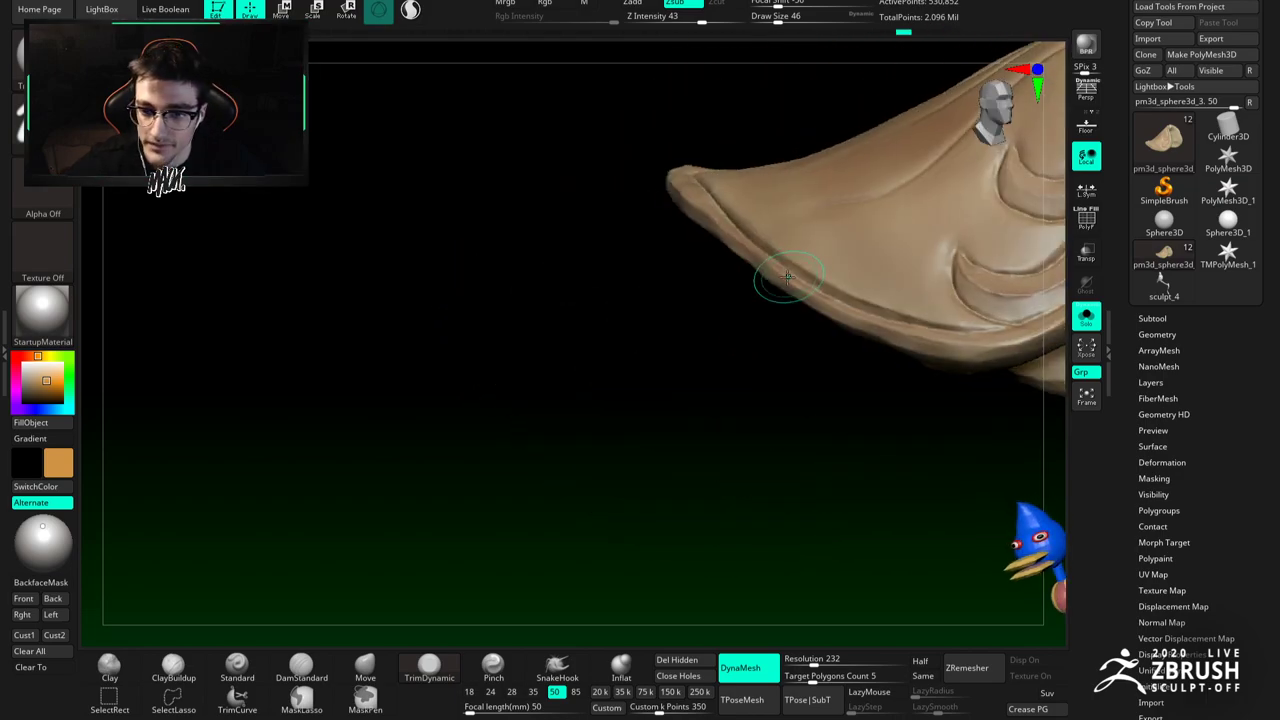
{"action": "left_click_drag", "start_coordinate": [777, 281], "coordinate": [755, 266], "text": "shift"}
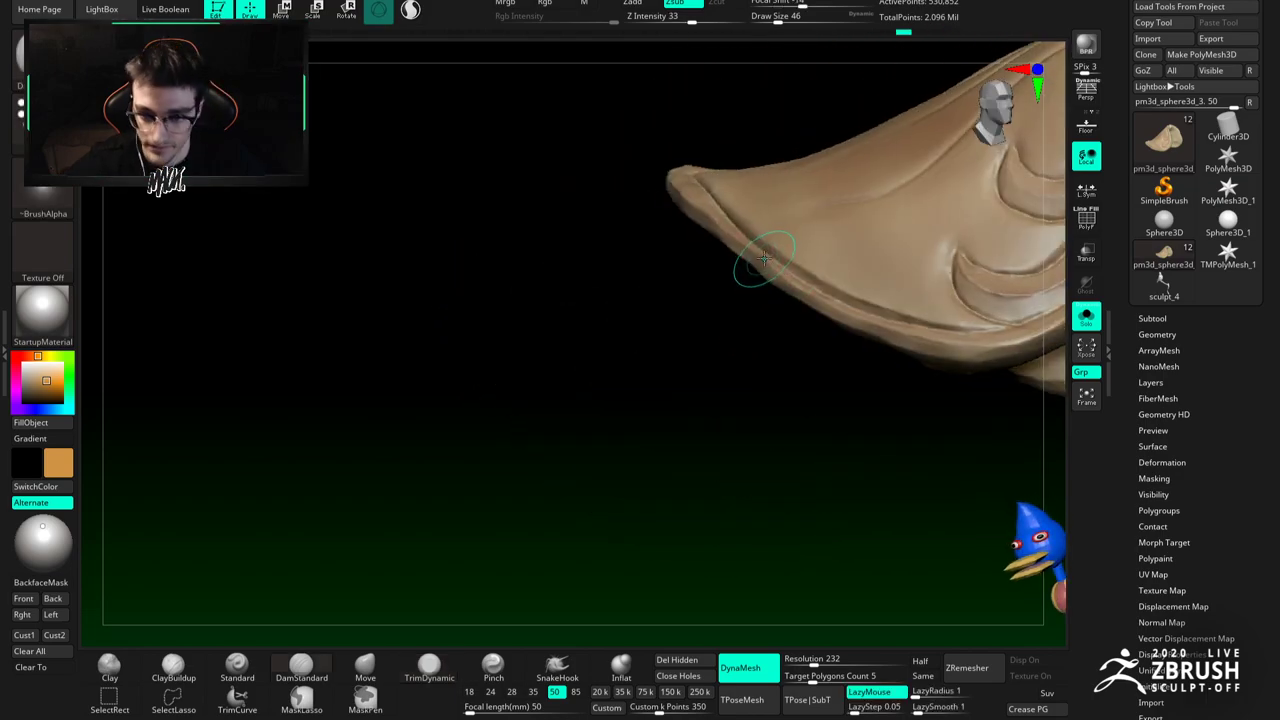
{"action": "right_click_drag", "start_coordinate": [732, 326], "coordinate": [745, 250], "text": "ctrl"}
{"action": "left_click", "coordinate": [1086, 317]}
Step: Zoom the document out to 0.1 and enlarge and reposition the bird and its perch within the portrait canvas
{"action": "mouse_move", "coordinate": [800, 360]}
{"action": "right_mouse_down", "text": "ctrl"}
{"action": "mouse_move", "coordinate": [790, 300]}
{"action": "mouse_move", "coordinate": [609, 317]}
{"action": "mouse_move", "coordinate": [677, 327]}
{"action": "mouse_move", "coordinate": [684, 296]}
{"action": "mouse_move", "coordinate": [642, 312]}
{"action": "right_mouse_up", "text": "ctrl"}
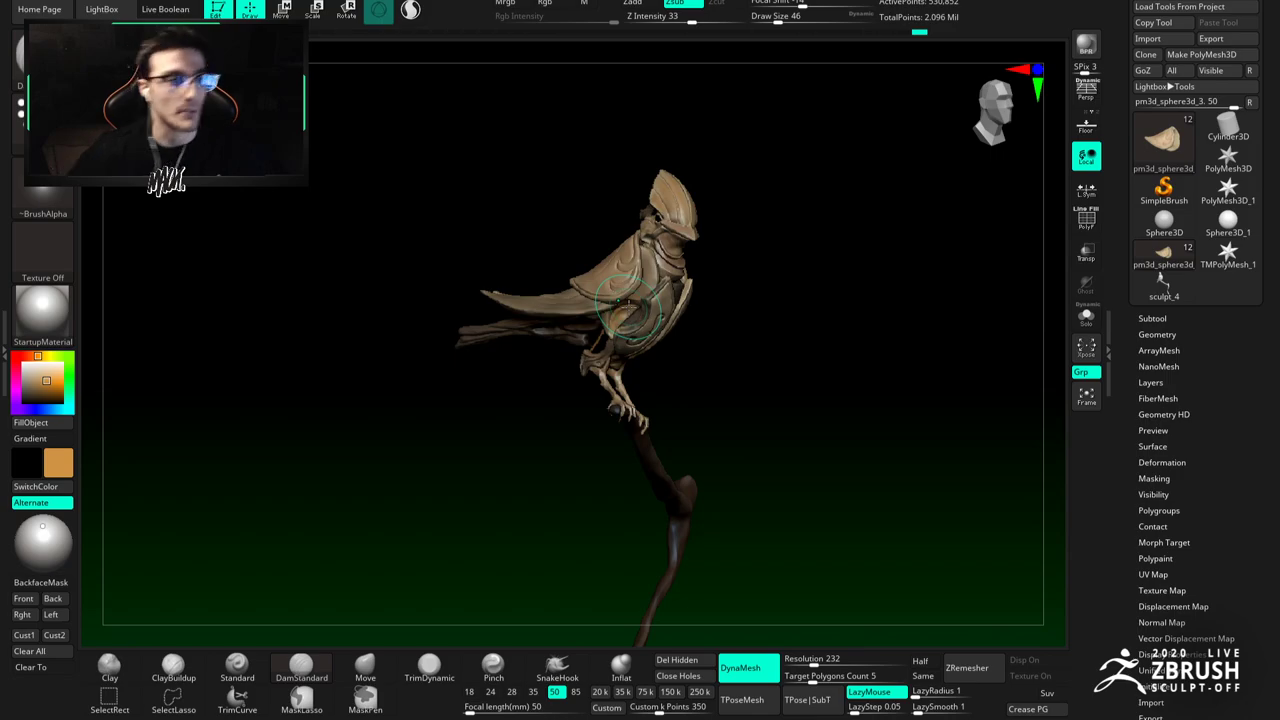
{"action": "left_click", "coordinate": [130, 1]}
{"action": "left_click_drag", "start_coordinate": [215, 197], "coordinate": [198, 197]}
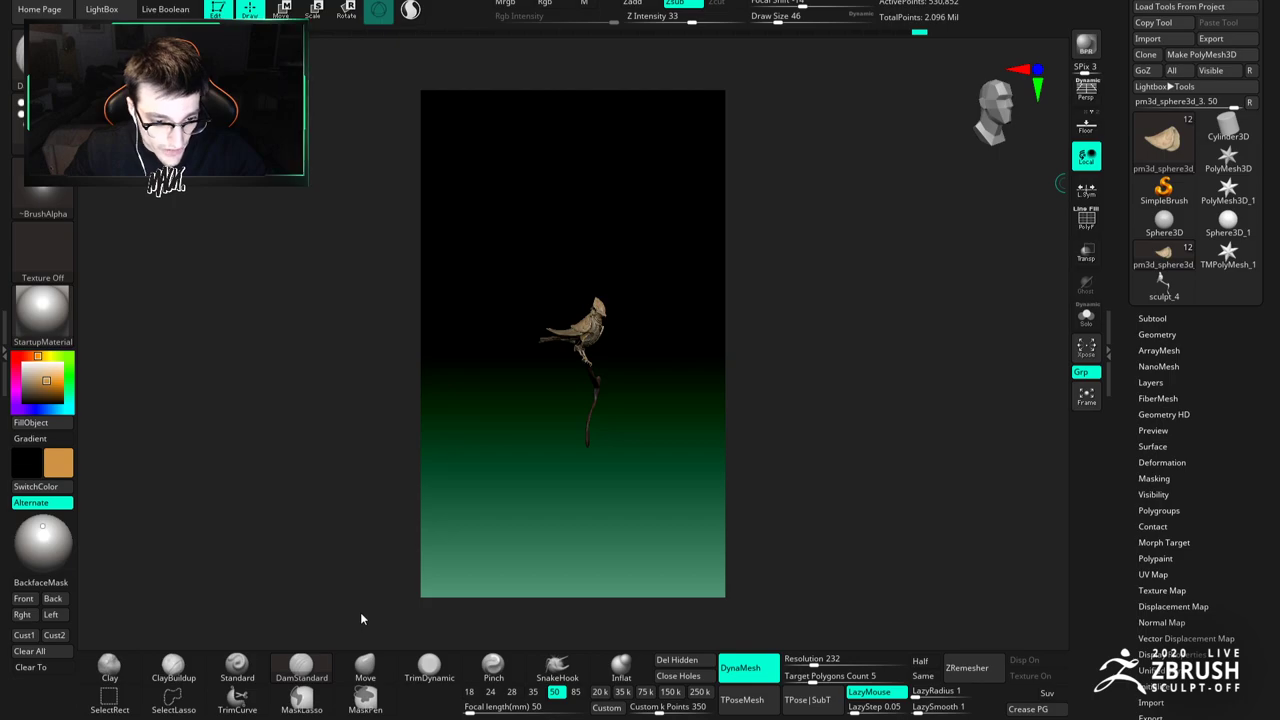
{"action": "right_click_drag", "start_coordinate": [780, 374], "coordinate": [602, 440]}
{"action": "right_click_drag", "start_coordinate": [602, 440], "coordinate": [623, 536], "text": "ctrl"}
{"action": "left_click_drag", "start_coordinate": [622, 537], "coordinate": [630, 354]}
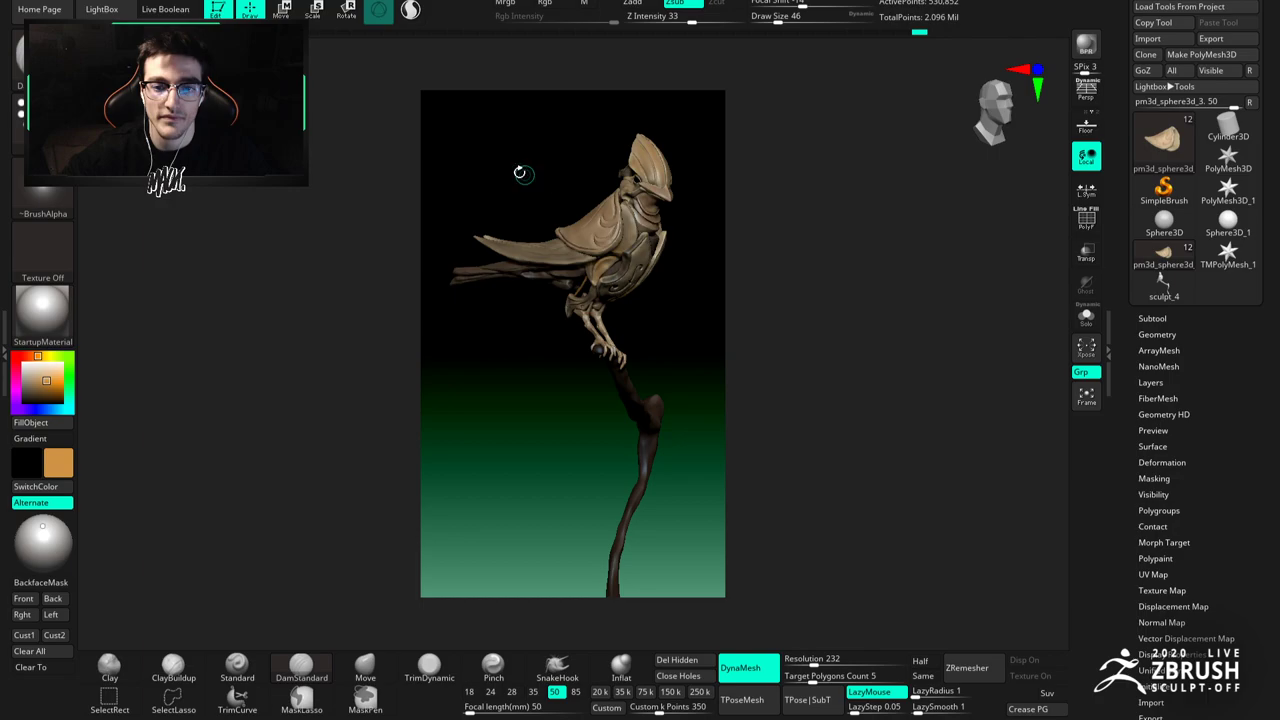
Step: Give the document background an orange-tan gradient with a range of about 0.3 and center 1
{"action": "left_click", "coordinate": [130, 1]}
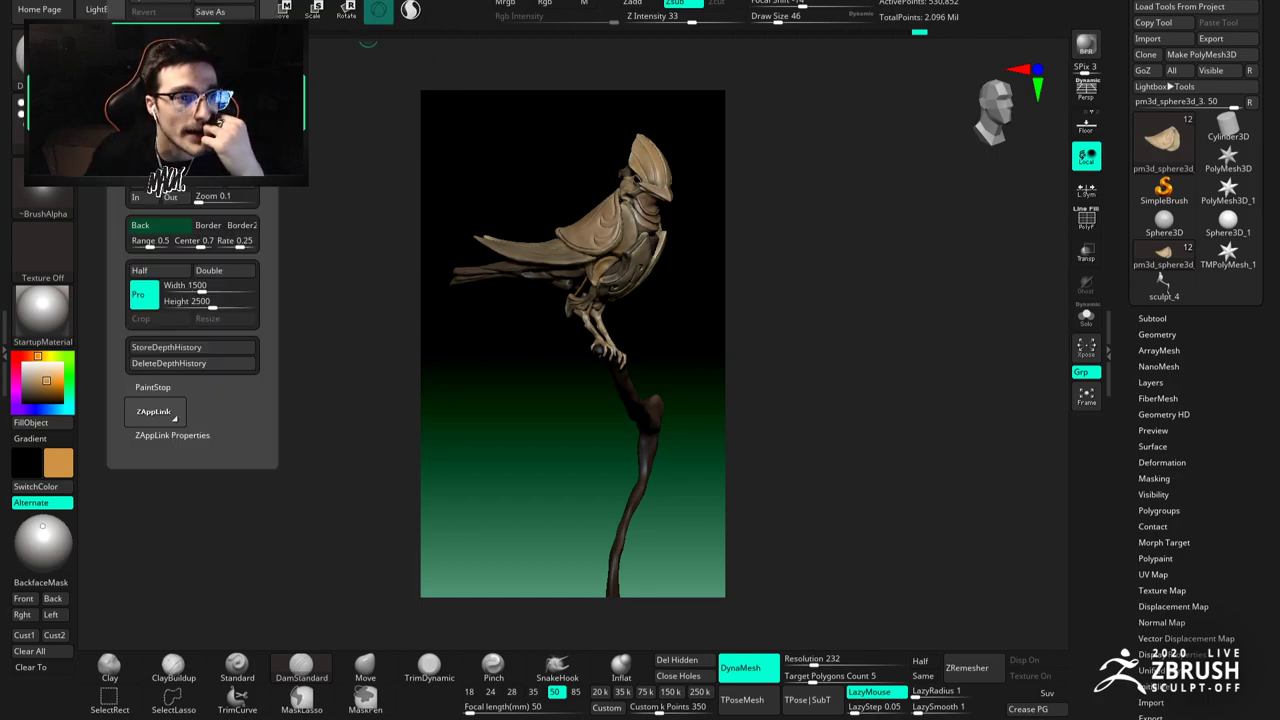
{"action": "left_click_drag", "start_coordinate": [155, 231], "coordinate": [43, 377]}
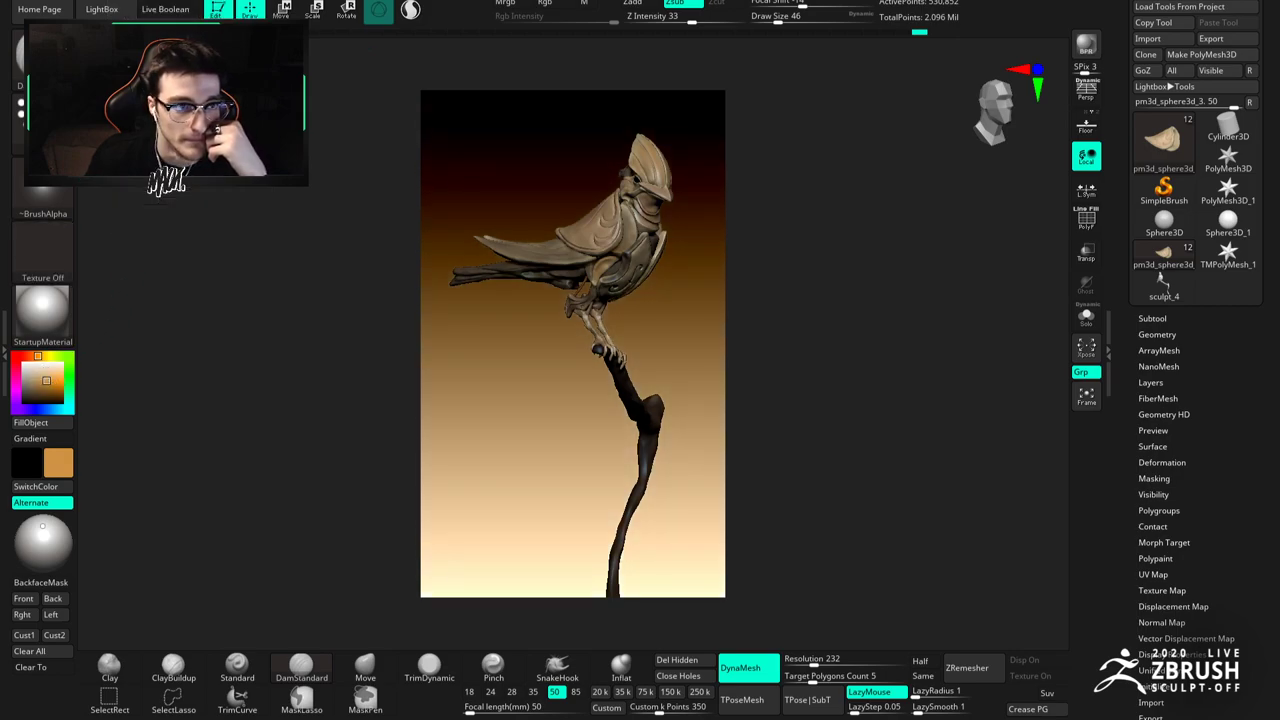
{"action": "left_click", "coordinate": [130, 1]}
{"action": "left_click_drag", "start_coordinate": [148, 242], "coordinate": [142, 243]}
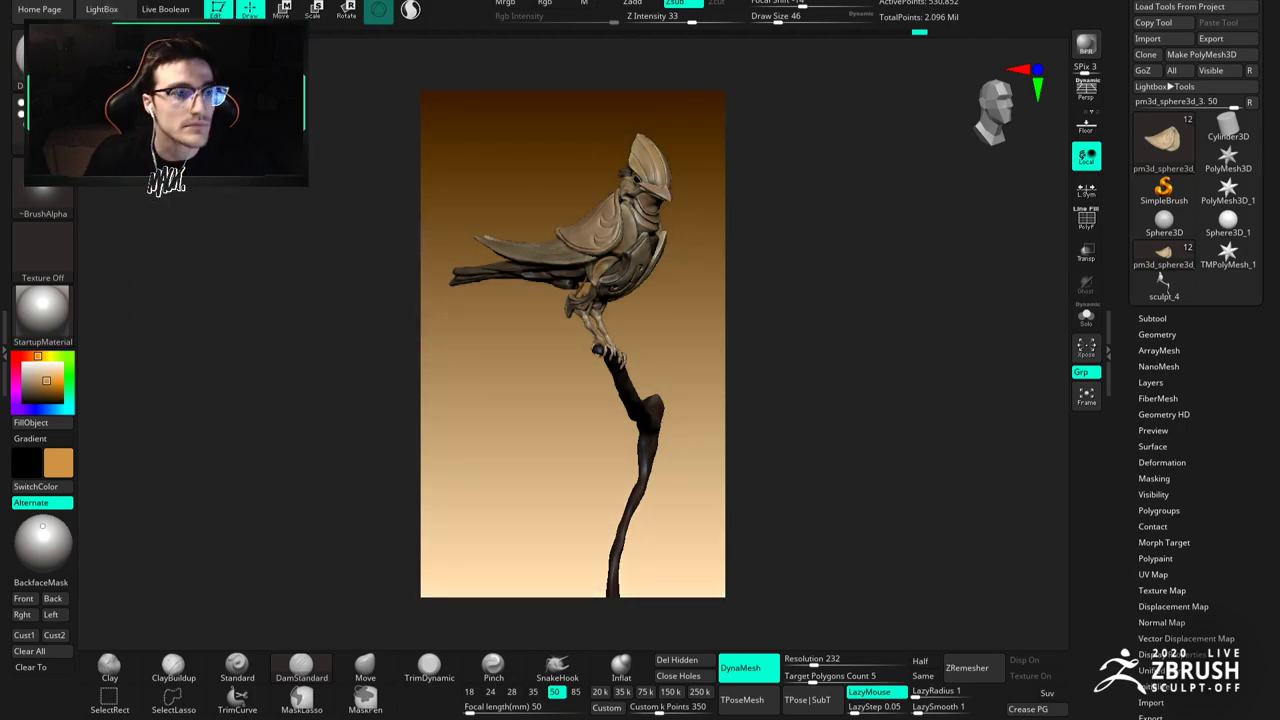
{"action": "left_click", "coordinate": [130, 1]}
{"action": "left_click_drag", "start_coordinate": [189, 243], "coordinate": [208, 246]}
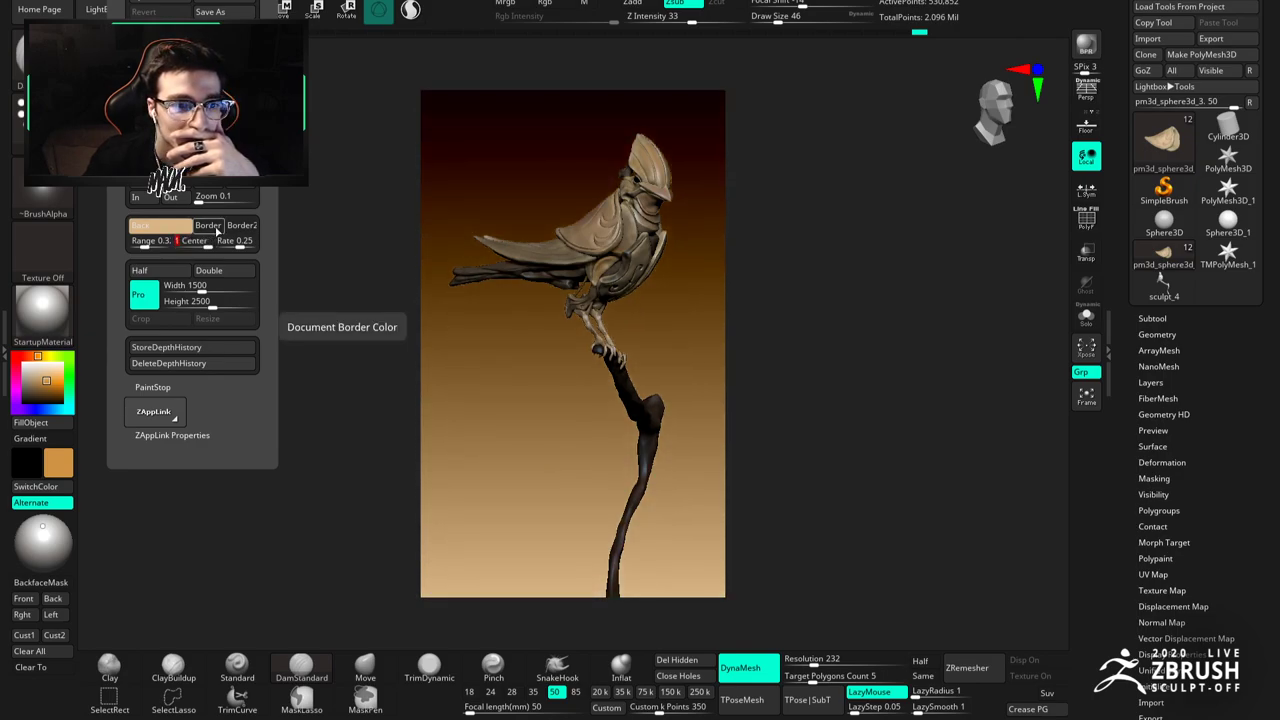
{"action": "mouse_move", "coordinate": [205, 243]}
{"action": "left_mouse_down"}
{"action": "mouse_move", "coordinate": [190, 243]}
{"action": "mouse_move", "coordinate": [207, 245]}
{"action": "left_mouse_up"}
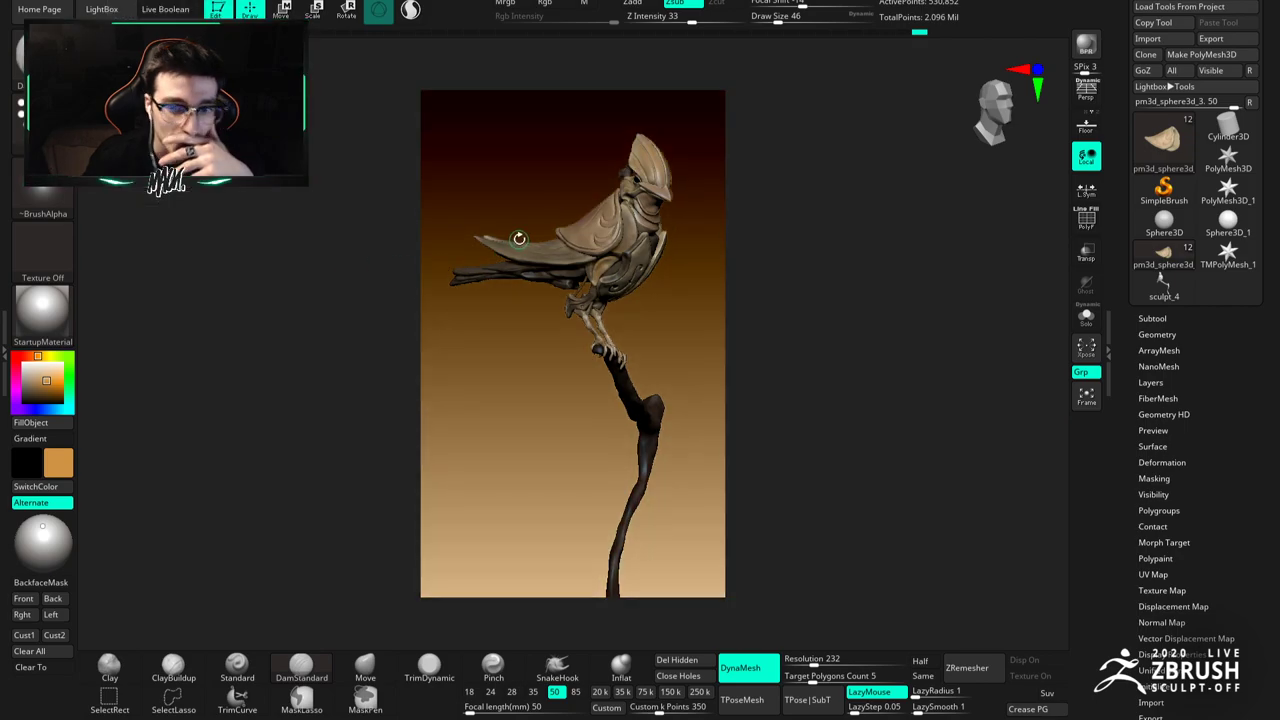
Step: Rotate the bird slightly and shift the main light so it shines from farther toward the upper left
{"action": "left_click_drag", "start_coordinate": [549, 237], "coordinate": [596, 241]}
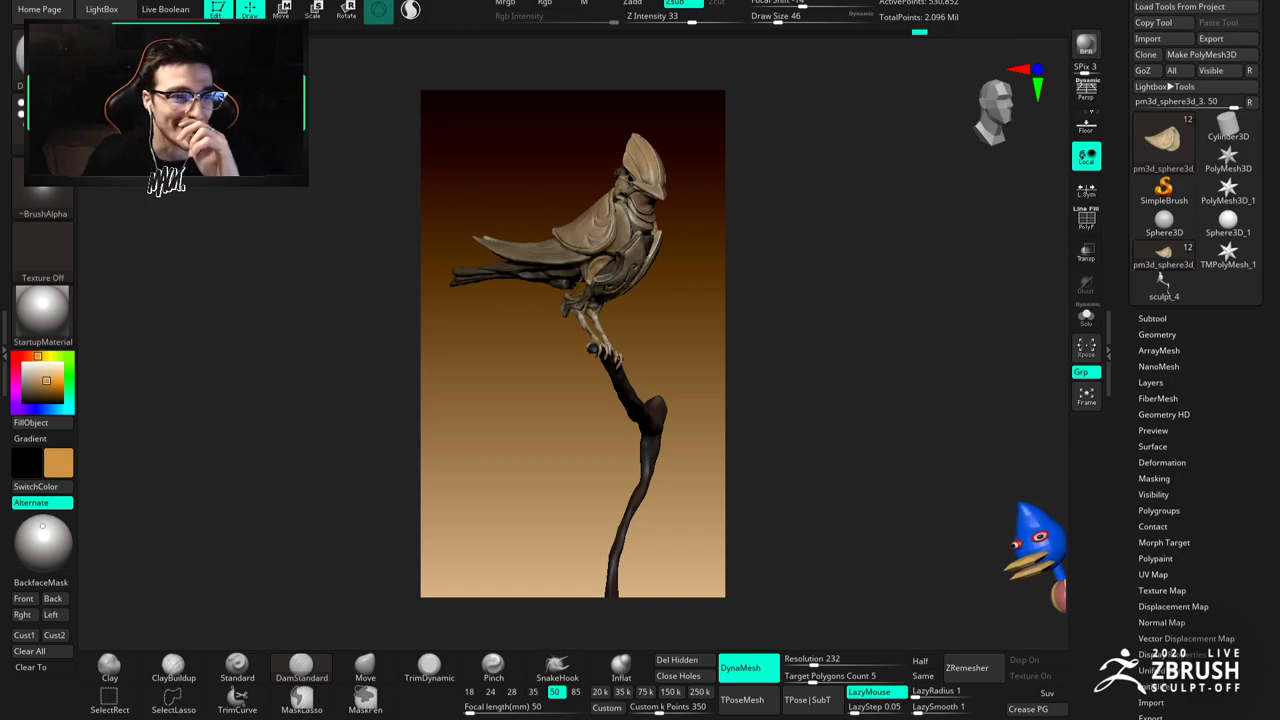
{"action": "mouse_move", "coordinate": [270, 2]}
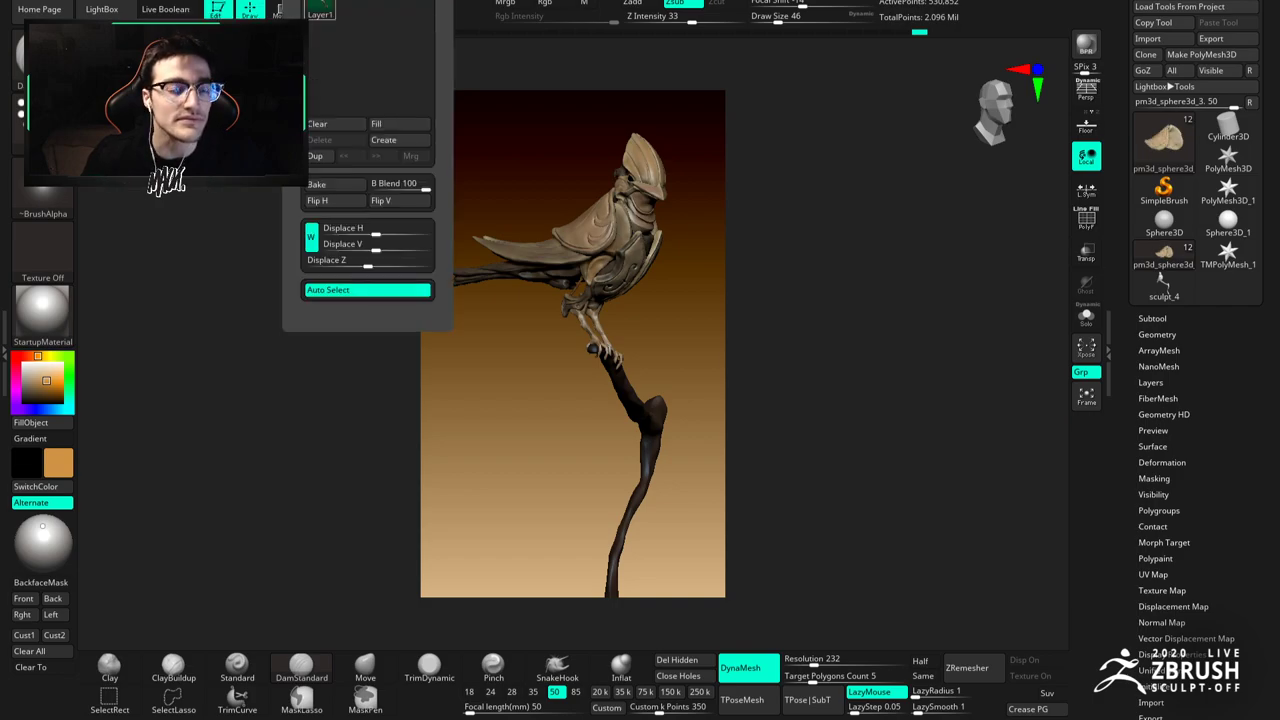
{"action": "mouse_move", "coordinate": [345, 2]}
{"action": "left_click_drag", "start_coordinate": [380, 31], "coordinate": [360, 26]}
{"action": "left_click", "coordinate": [360, 110]}
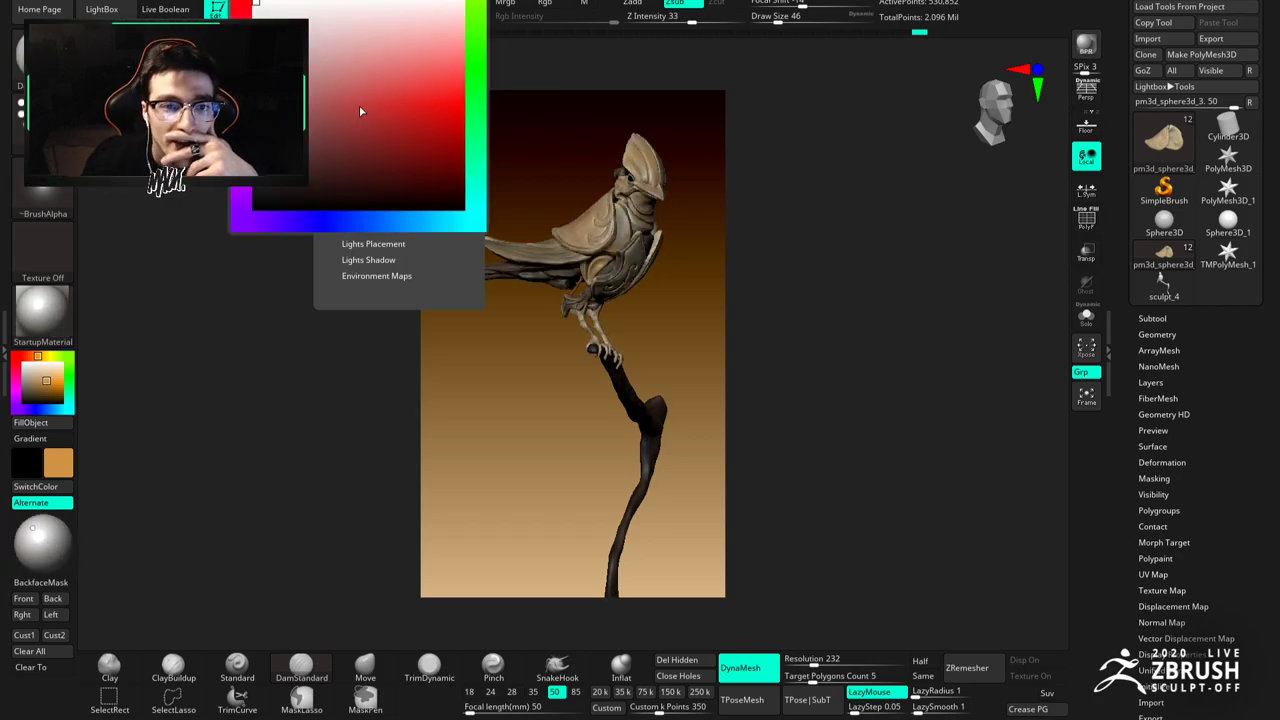
{"action": "left_click", "coordinate": [368, 1]}
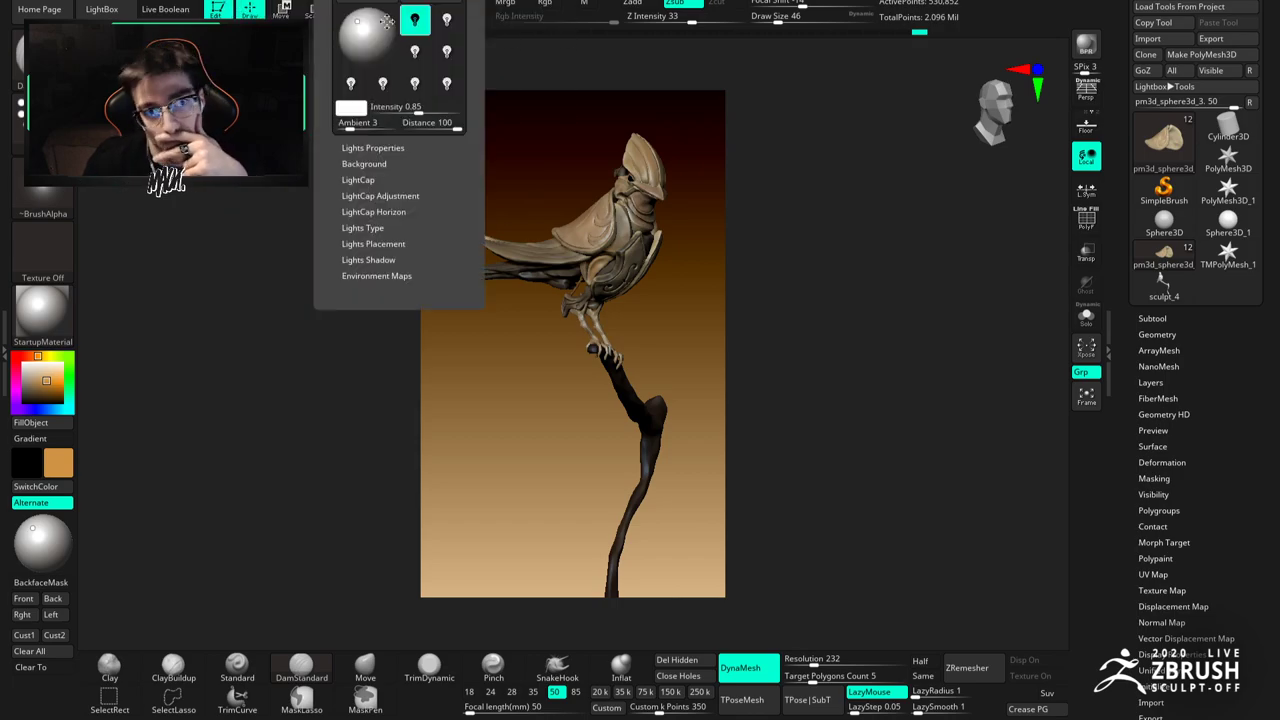
Step: Enable a second light, colour it orange, and raise its intensity to about 0.55
{"action": "left_click", "coordinate": [446, 20]}
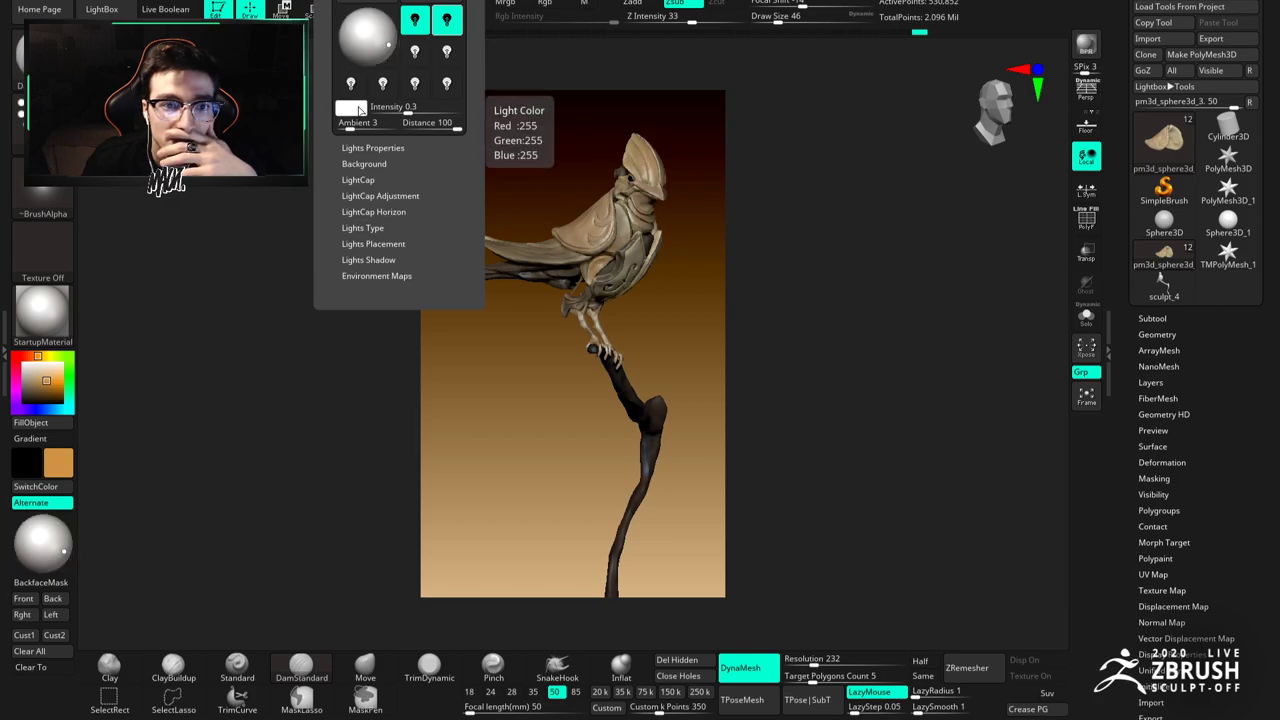
{"action": "left_click", "coordinate": [350, 107]}
{"action": "left_click_drag", "start_coordinate": [353, 1], "coordinate": [335, 1]}
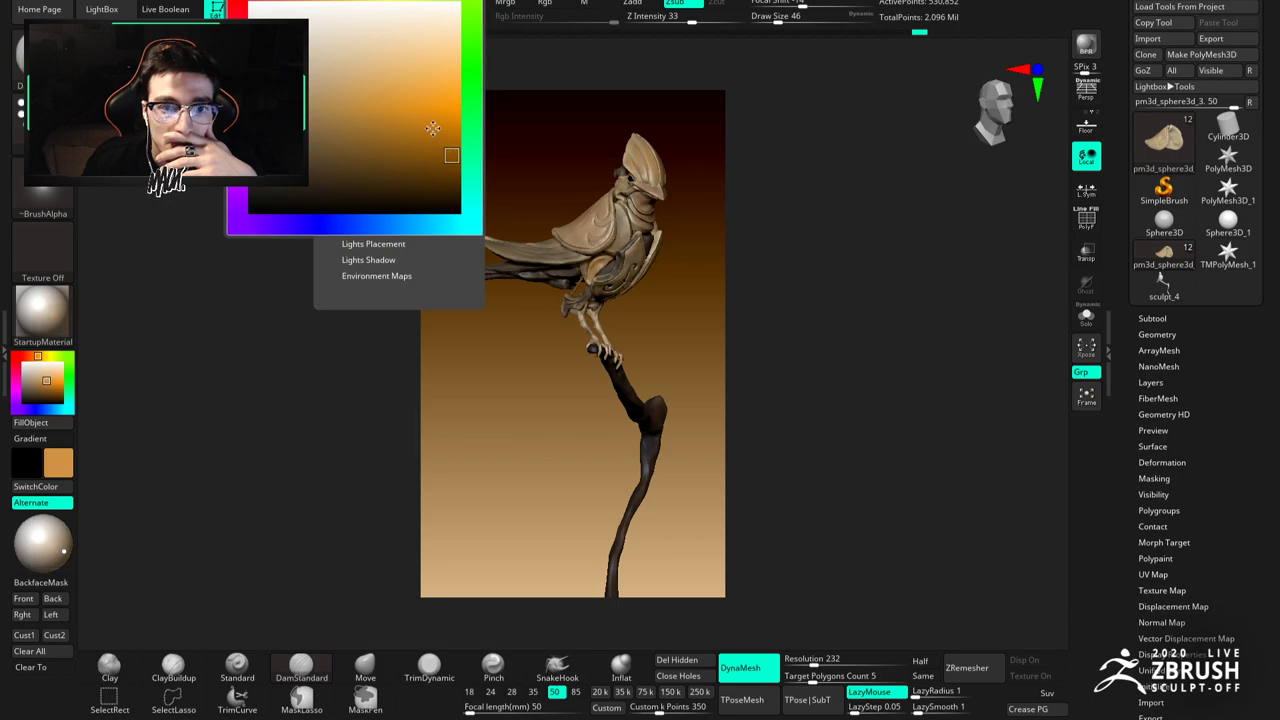
{"action": "left_click_drag", "start_coordinate": [347, 139], "coordinate": [447, 120]}
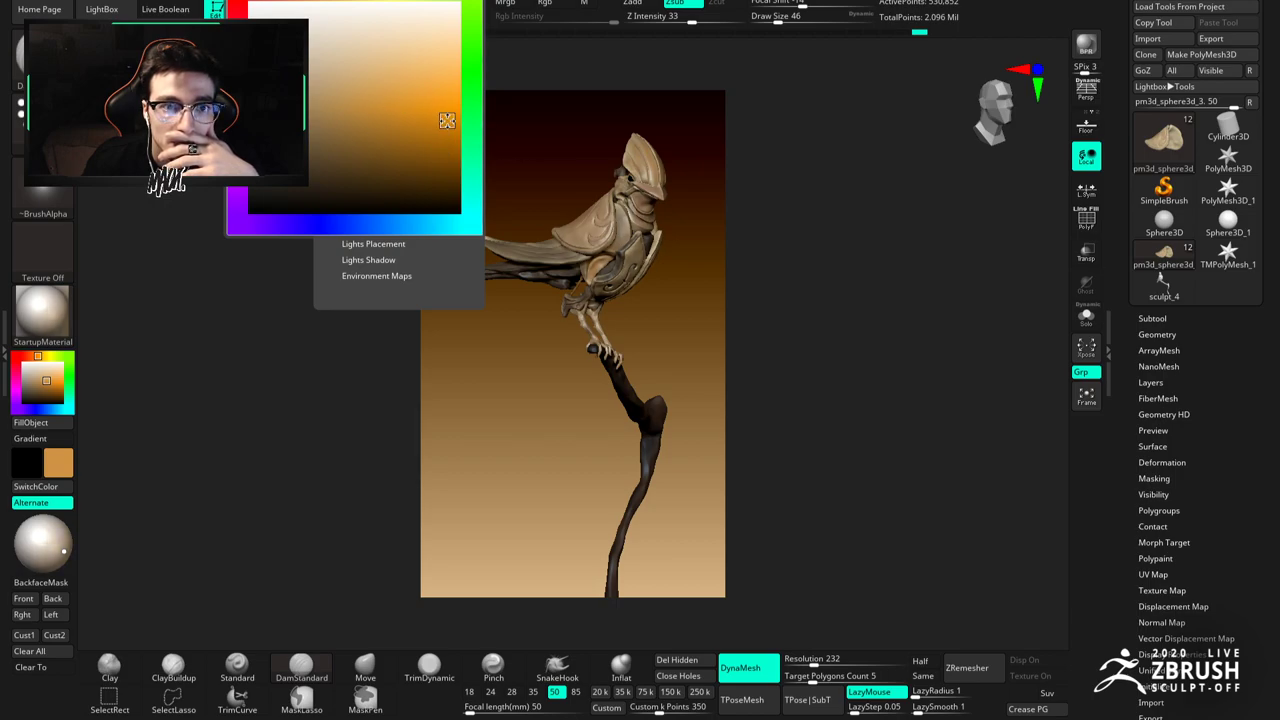
{"action": "left_click", "coordinate": [379, 12]}
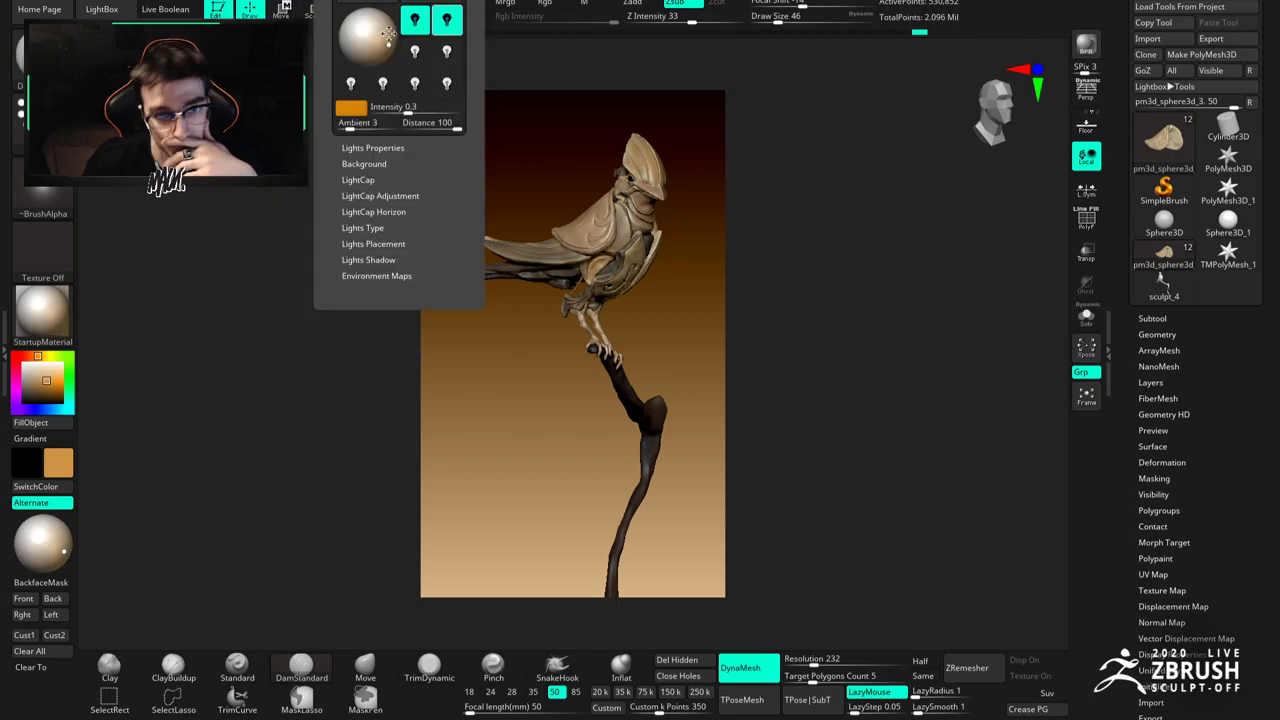
{"action": "left_click_drag", "start_coordinate": [408, 110], "coordinate": [413, 110]}
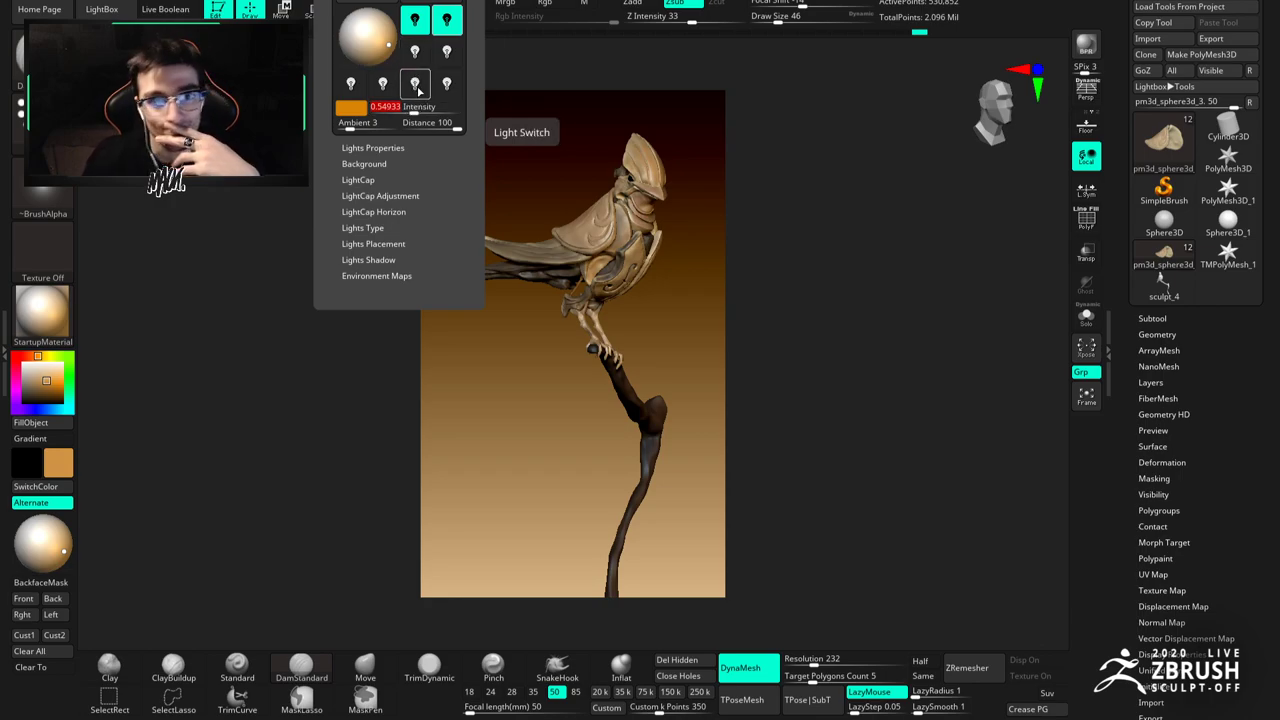
Step: Turn on a third white light, aim it at the bird from below, and reduce its intensity
{"action": "left_click", "coordinate": [417, 84]}
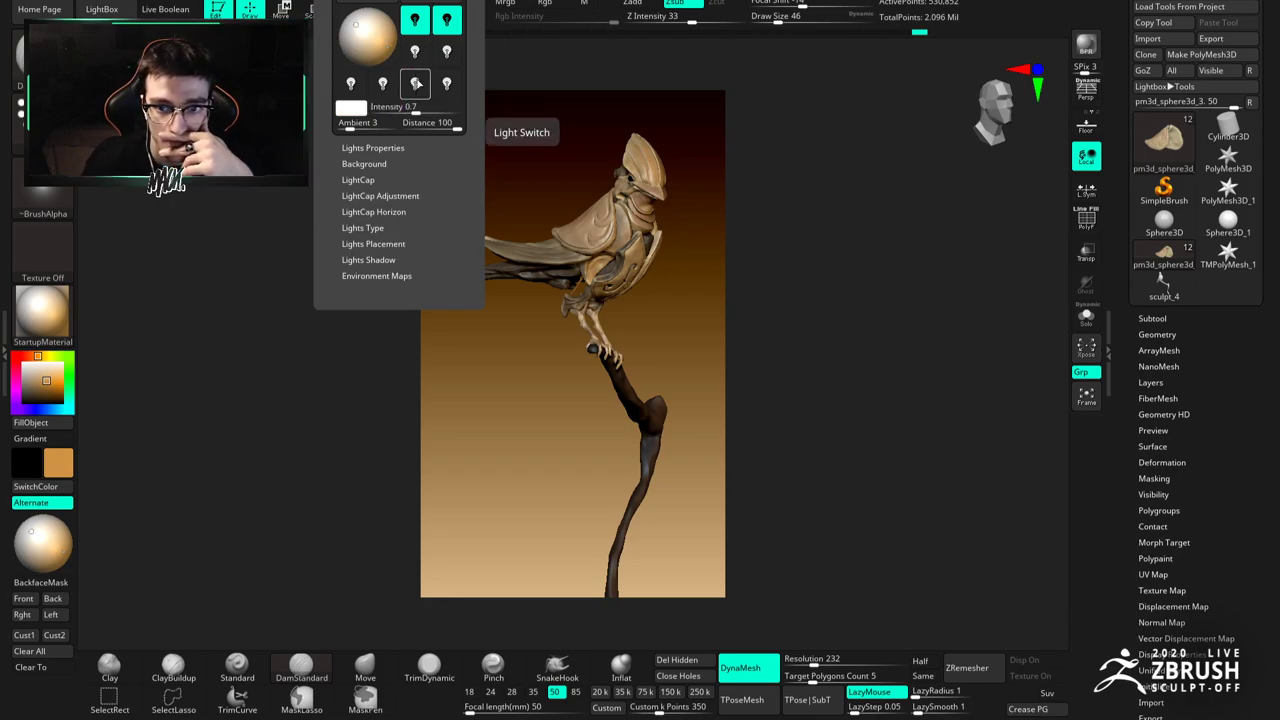
{"action": "left_click", "coordinate": [412, 88]}
{"action": "left_click", "coordinate": [412, 88]}
{"action": "left_click", "coordinate": [412, 88]}
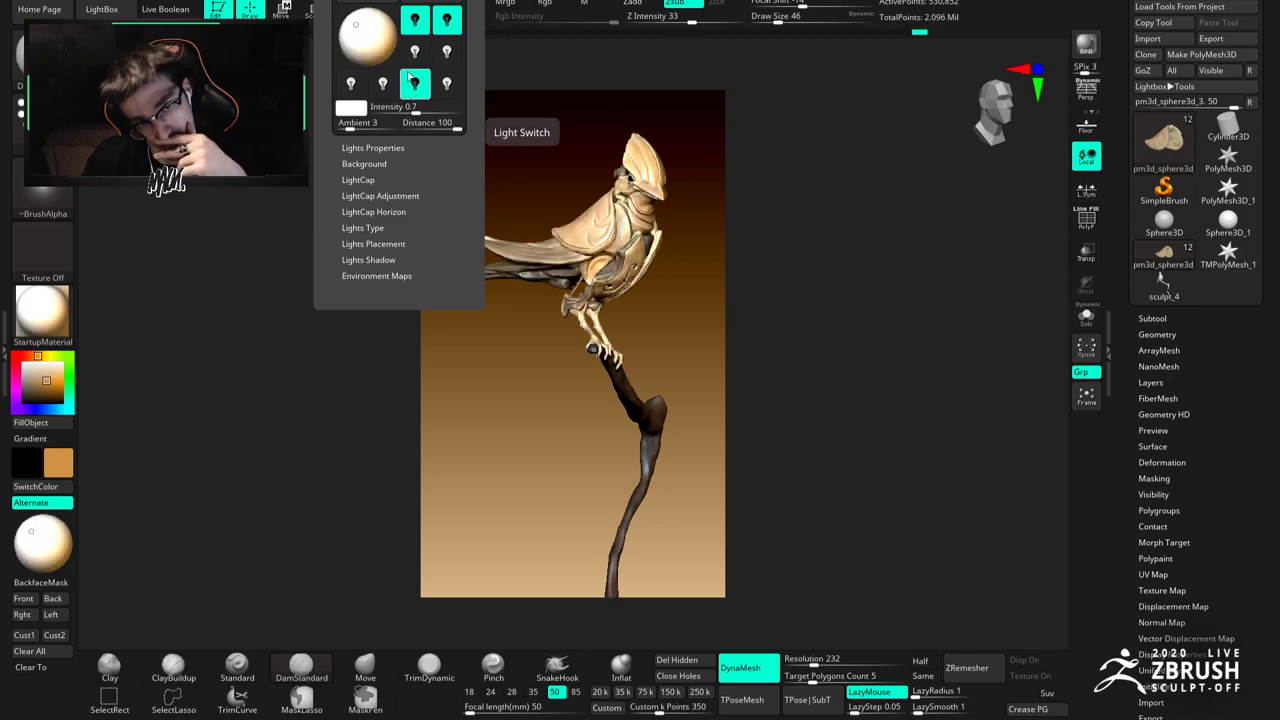
{"action": "left_click", "coordinate": [364, 48]}
{"action": "left_click_drag", "start_coordinate": [364, 48], "coordinate": [365, 53]}
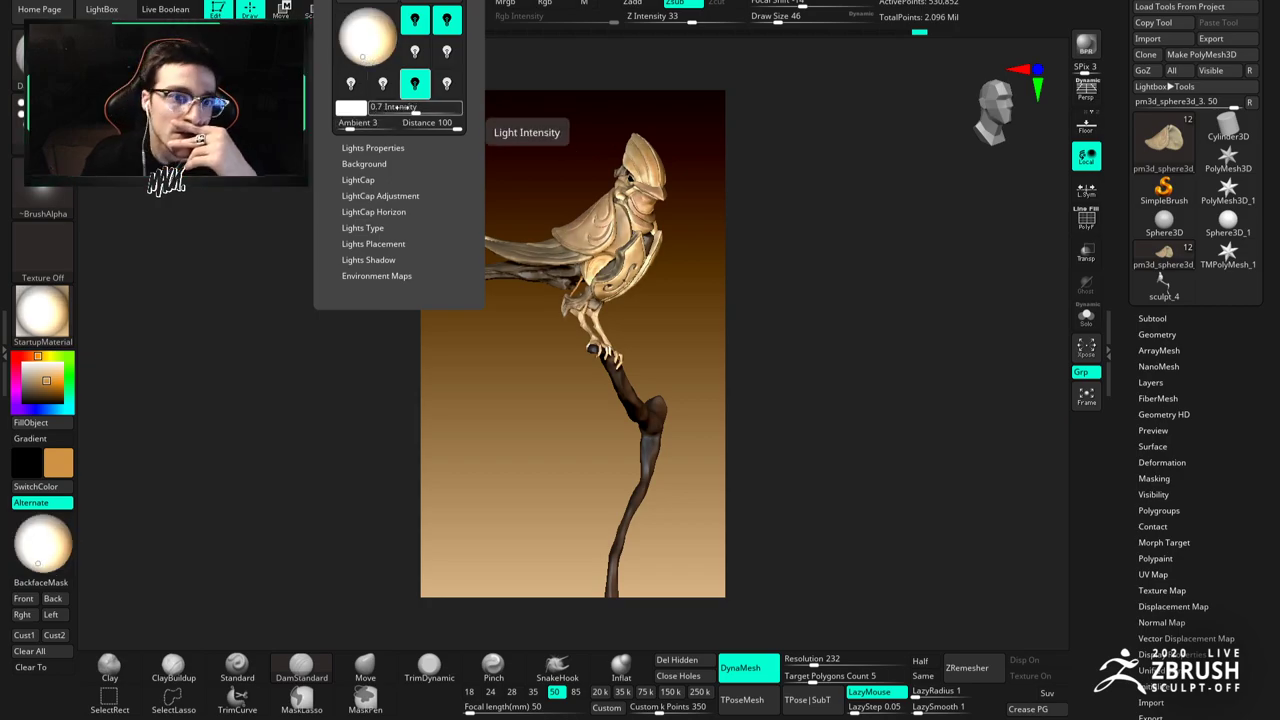
{"action": "left_click_drag", "start_coordinate": [399, 106], "coordinate": [406, 106]}
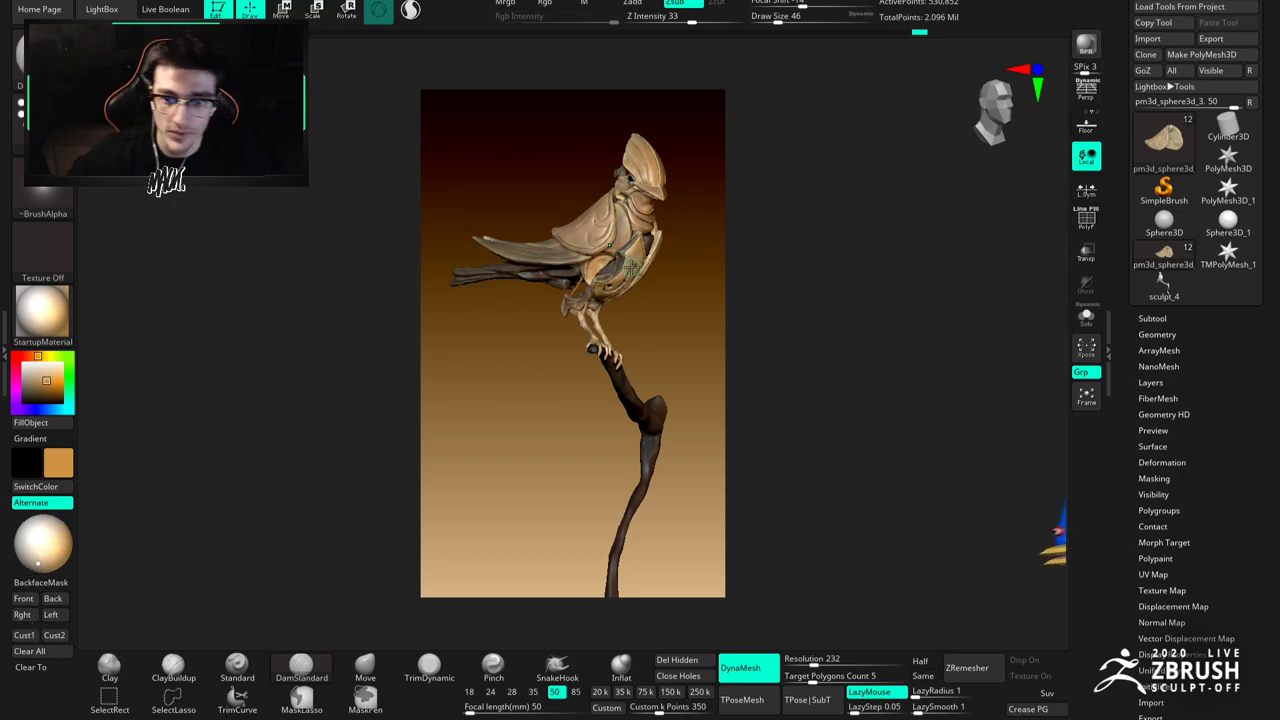
Step: Enlarge the document view, make the tail the active subtool, and select the Pinch brush
{"action": "mouse_move", "coordinate": [130, 1]}
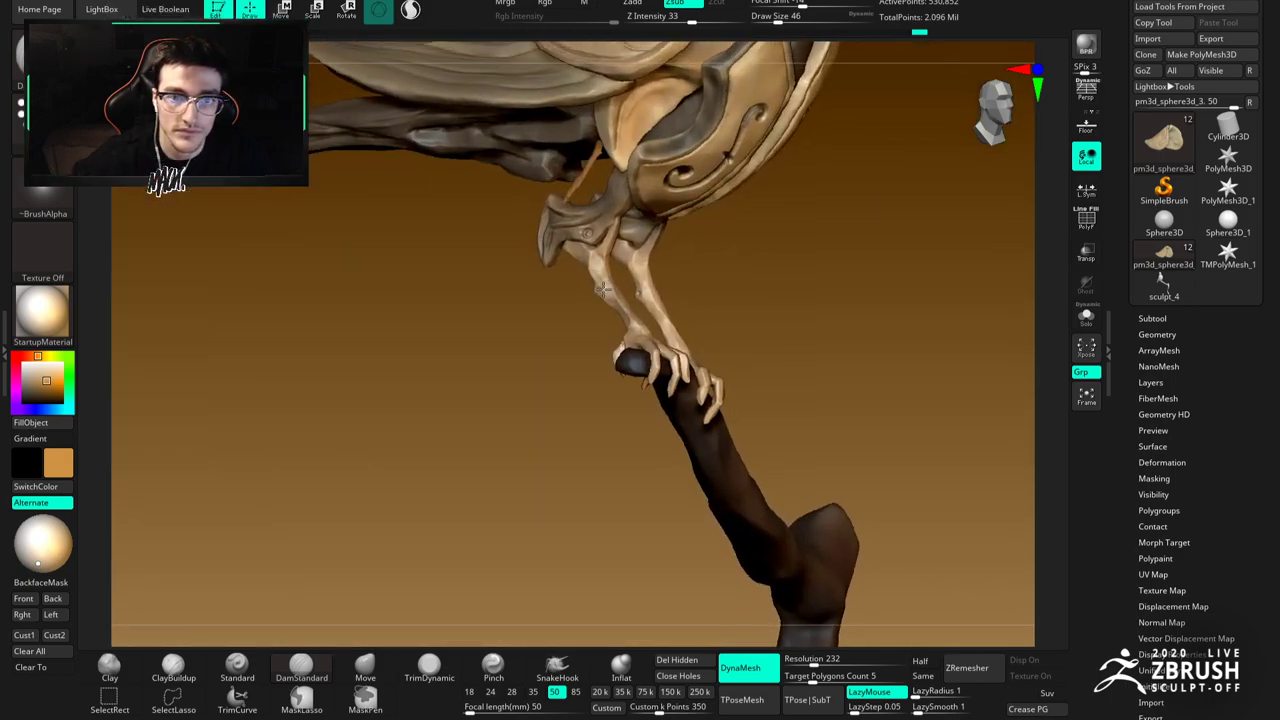
{"action": "left_click", "coordinate": [506, 284], "text": "alt"}
{"action": "right_click_drag", "start_coordinate": [472, 262], "coordinate": [433, 588], "text": "ctrl"}
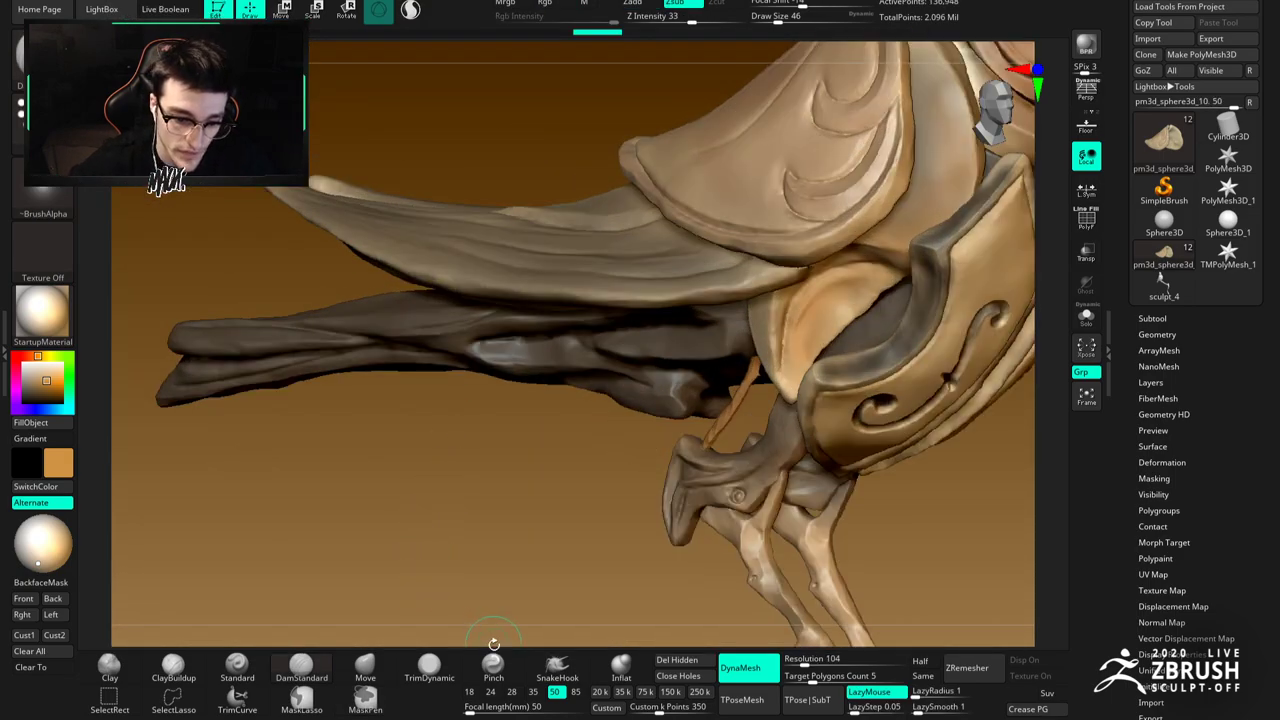
{"action": "left_click", "coordinate": [493, 667]}
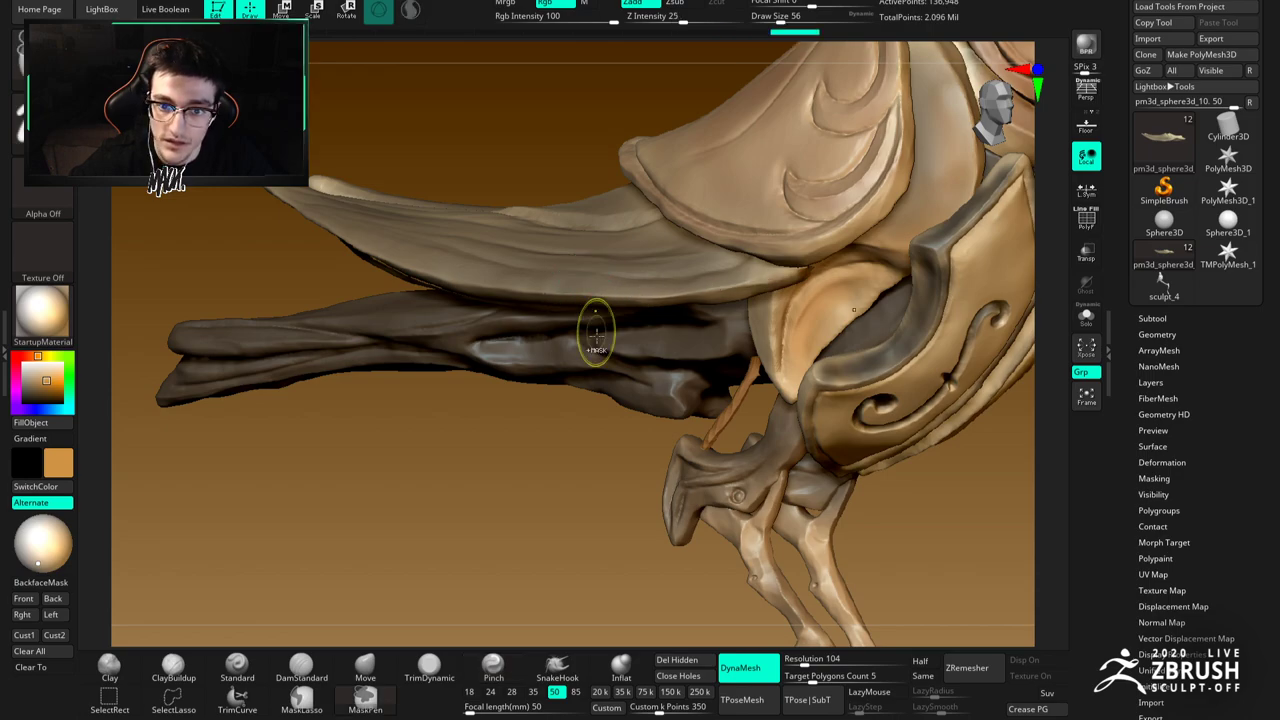
Step: Shrink the document back to the full portrait canvas, restore custom view 1, and fine-tune the bird's angle
{"action": "key", "text": "f"}
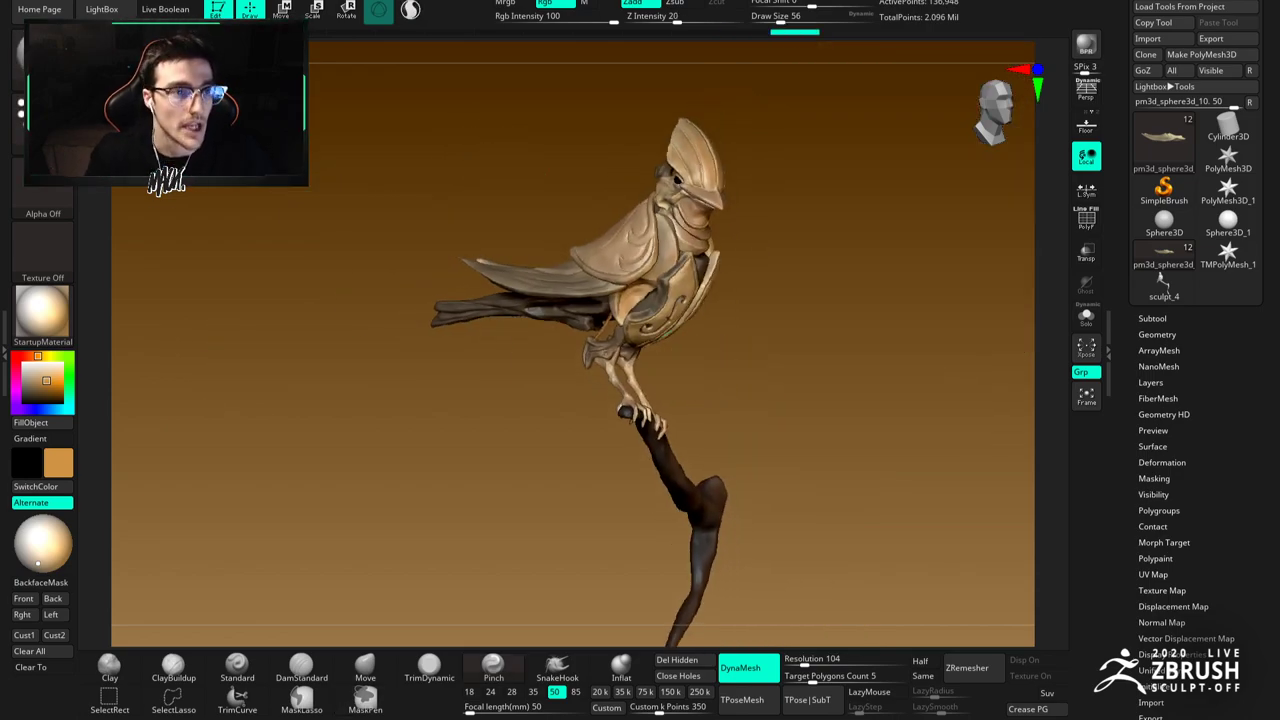
{"action": "left_click", "coordinate": [134, 1]}
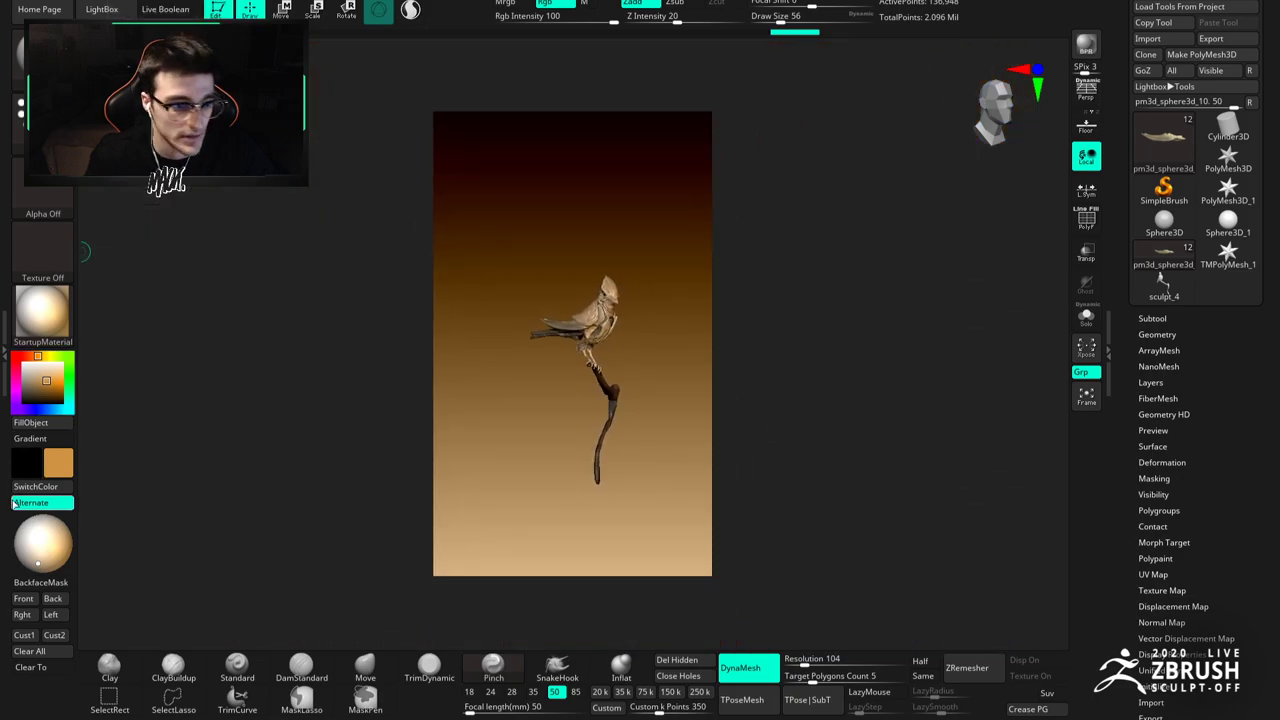
{"action": "left_click", "coordinate": [24, 636]}
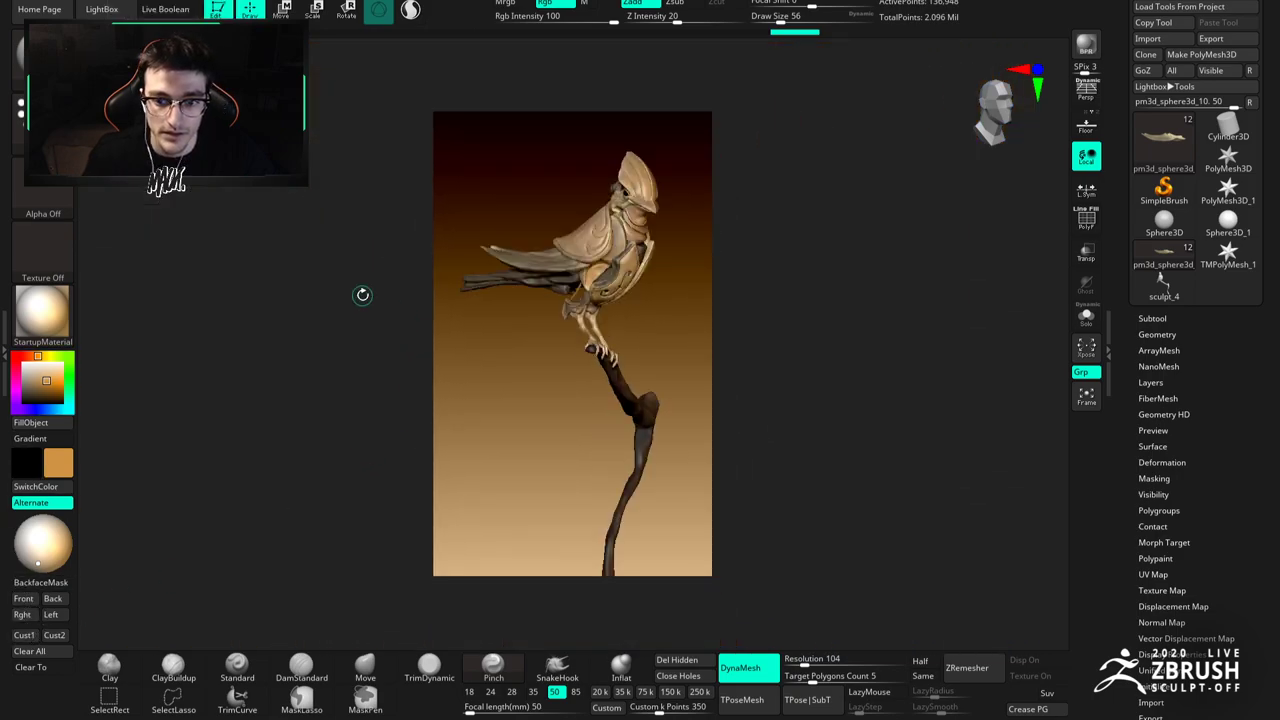
{"action": "right_click_drag", "start_coordinate": [610, 308], "coordinate": [614, 296]}
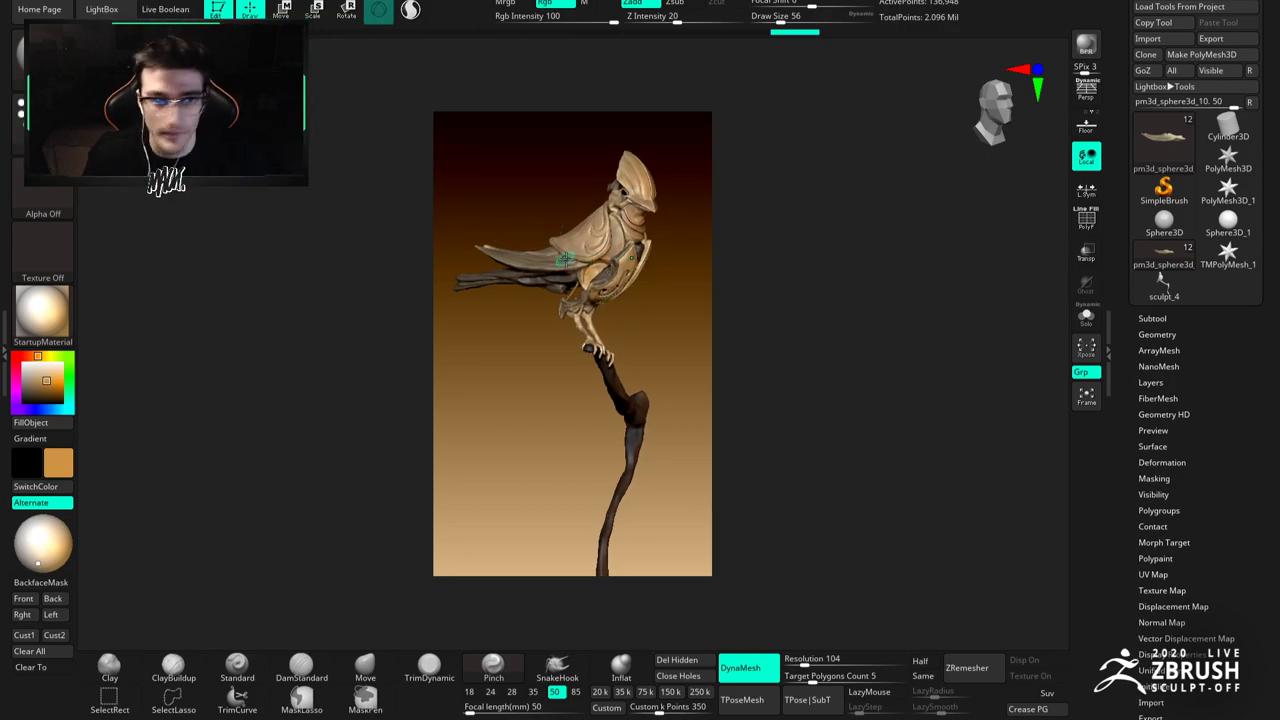
Step: Select the breast plates and paint their upper rear rim dark gray with the Standard brush at draw size 35
{"action": "right_click_drag", "start_coordinate": [609, 265], "coordinate": [697, 408], "text": "ctrl"}
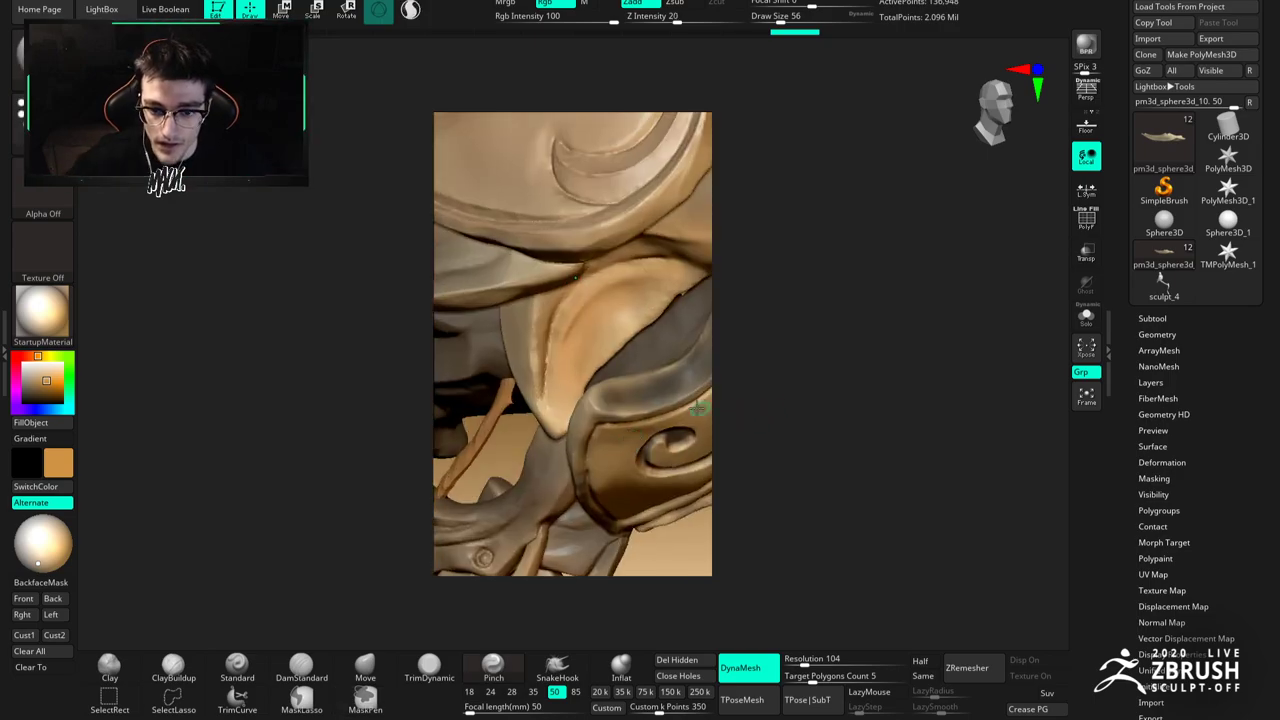
{"action": "left_click", "coordinate": [130, 1]}
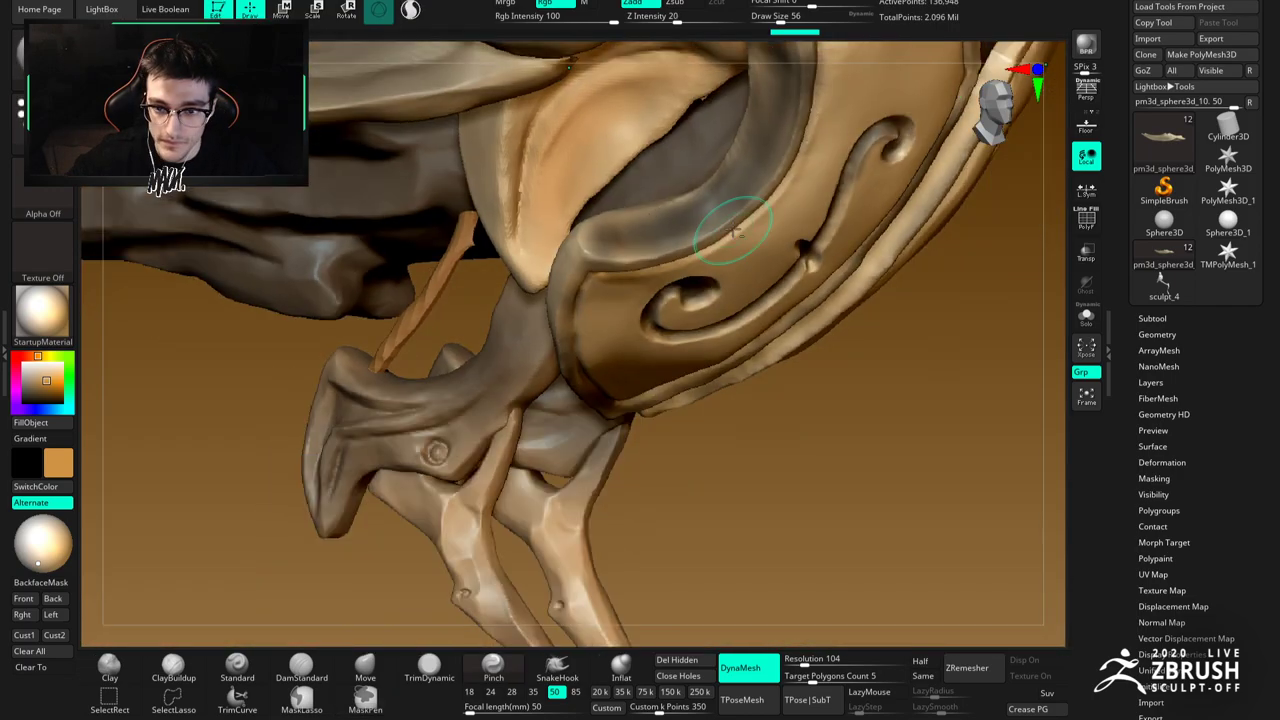
{"action": "right_click_drag", "start_coordinate": [470, 420], "coordinate": [505, 378]}
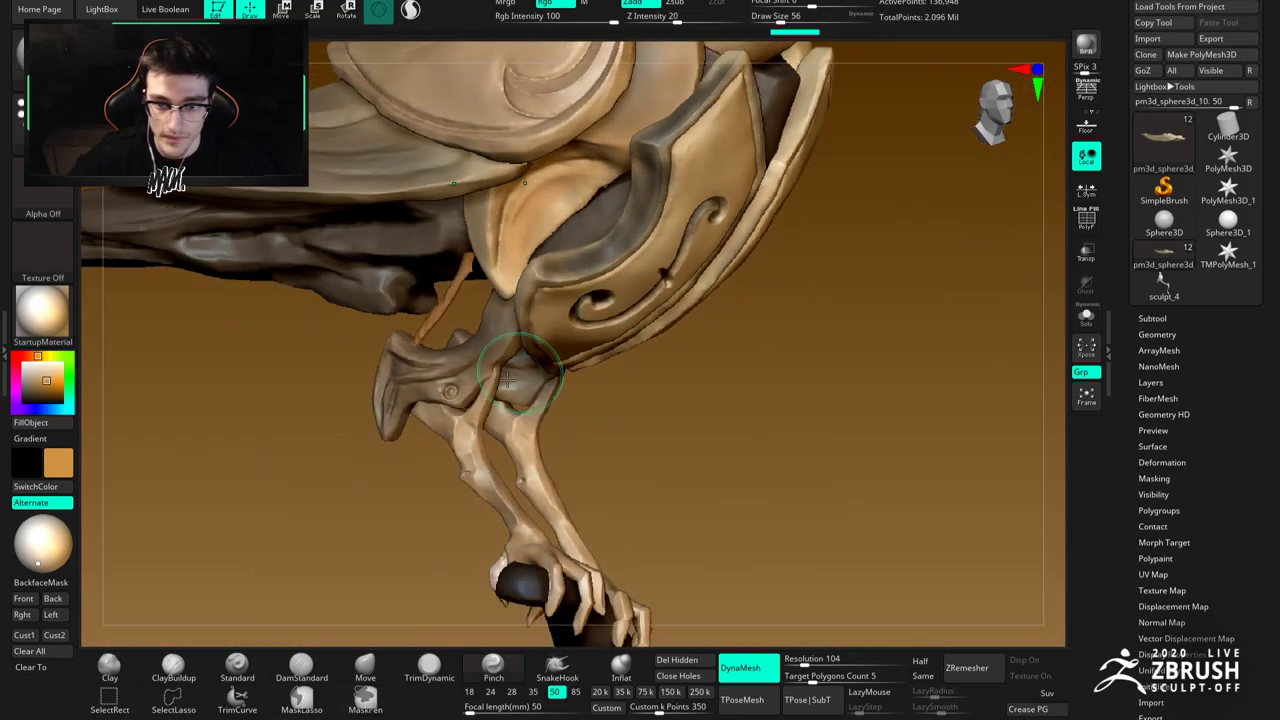
{"action": "left_click", "coordinate": [237, 663]}
{"action": "key", "text": "space"}
{"action": "left_click", "coordinate": [642, 203], "text": "alt"}
{"action": "left_click_drag", "start_coordinate": [38, 402], "coordinate": [24, 396]}
{"action": "mouse_move", "coordinate": [643, 180]}
{"action": "left_mouse_down"}
{"action": "mouse_move", "coordinate": [650, 162]}
{"action": "mouse_move", "coordinate": [619, 205]}
{"action": "left_mouse_up"}
{"action": "mouse_move", "coordinate": [601, 266]}
{"action": "left_mouse_down"}
{"action": "mouse_move", "coordinate": [545, 274]}
{"action": "mouse_move", "coordinate": [598, 248]}
{"action": "left_mouse_up"}
{"action": "right_click_drag", "start_coordinate": [598, 254], "coordinate": [573, 260]}
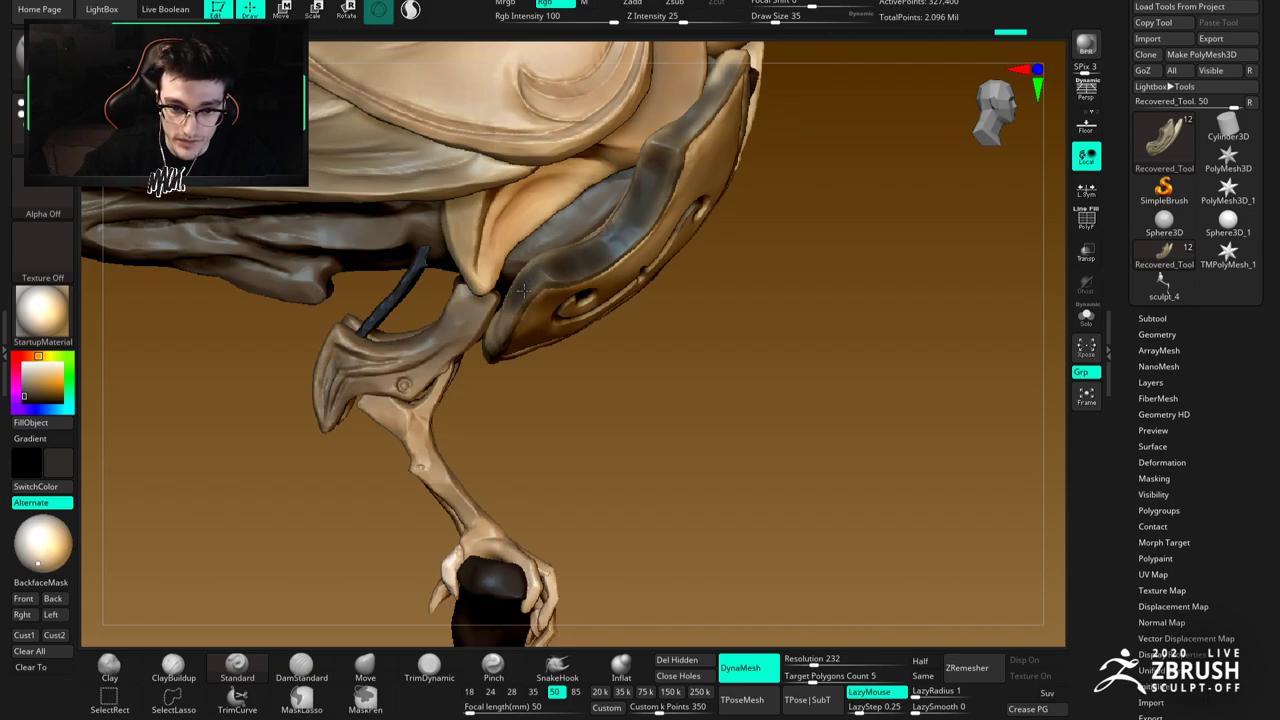
Step: Extend the dark gray paint along the breast plate's rear rim, from its lower corner to the upper tip
{"action": "mouse_move", "coordinate": [507, 308]}
{"action": "right_mouse_down"}
{"action": "mouse_move", "coordinate": [521, 300]}
{"action": "mouse_move", "coordinate": [500, 318]}
{"action": "right_mouse_up"}
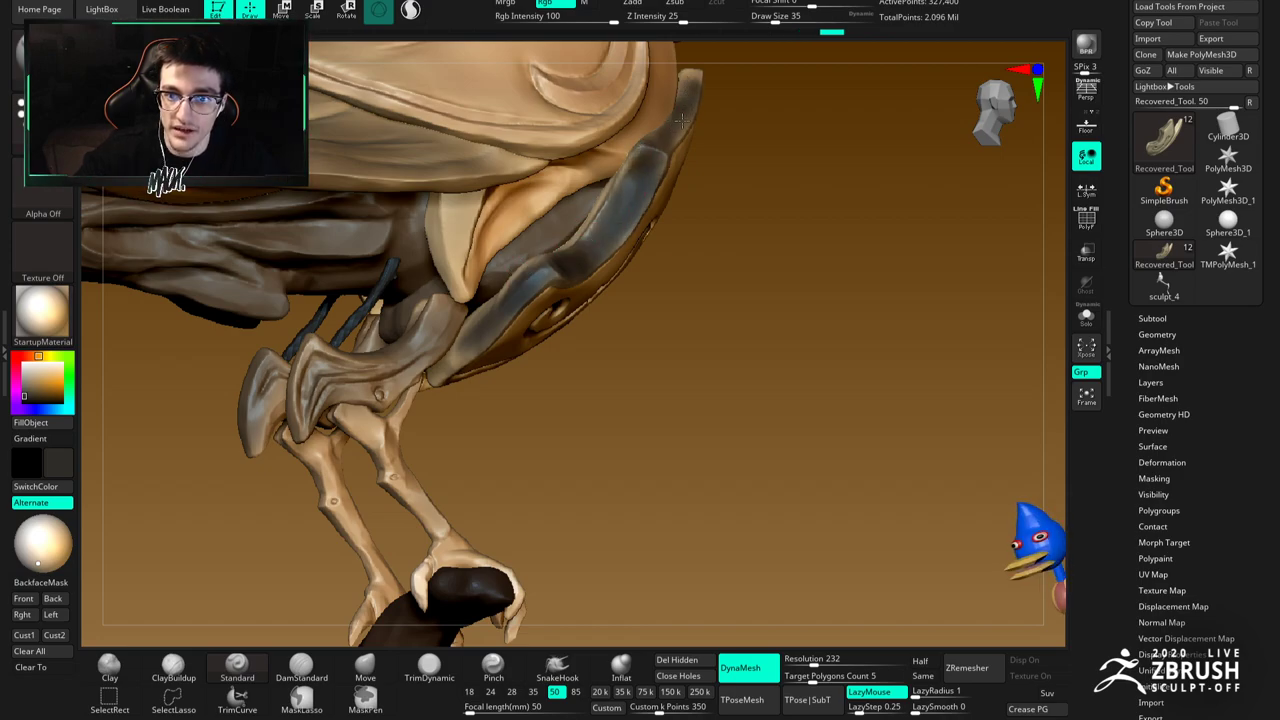
{"action": "right_click_drag", "start_coordinate": [693, 80], "coordinate": [636, 155]}
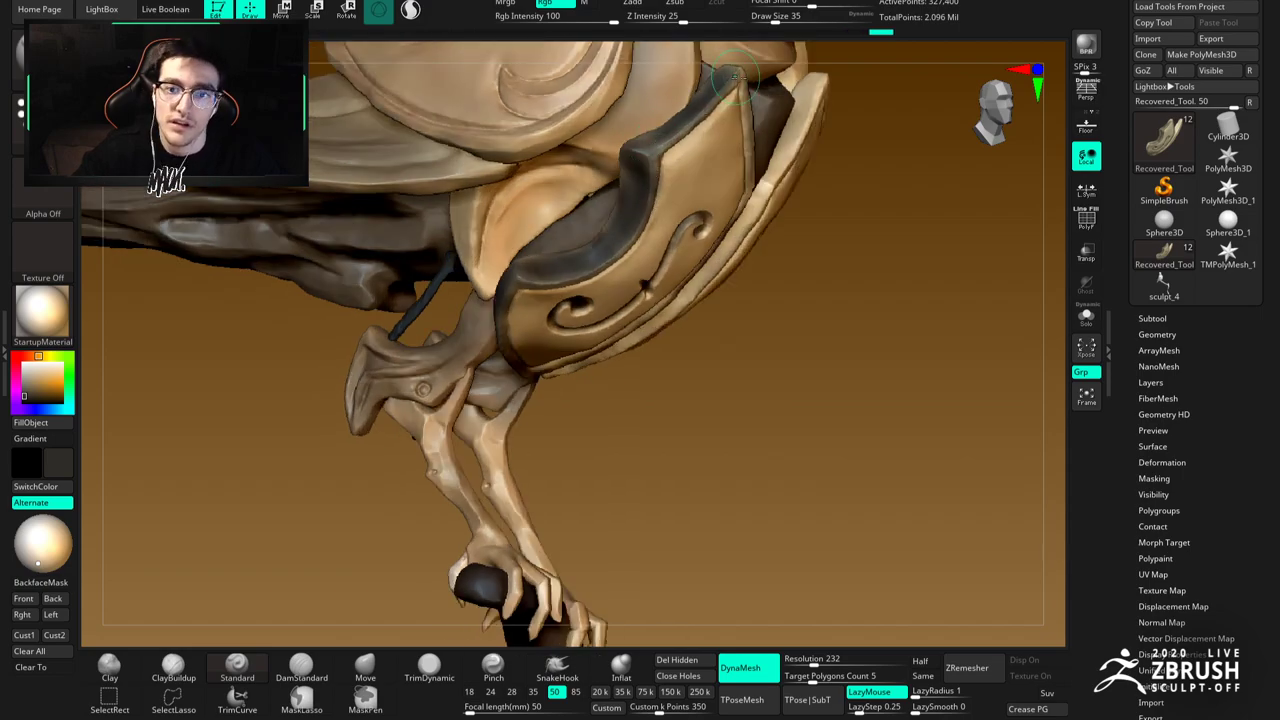
{"action": "right_click_drag", "start_coordinate": [742, 108], "coordinate": [740, 92]}
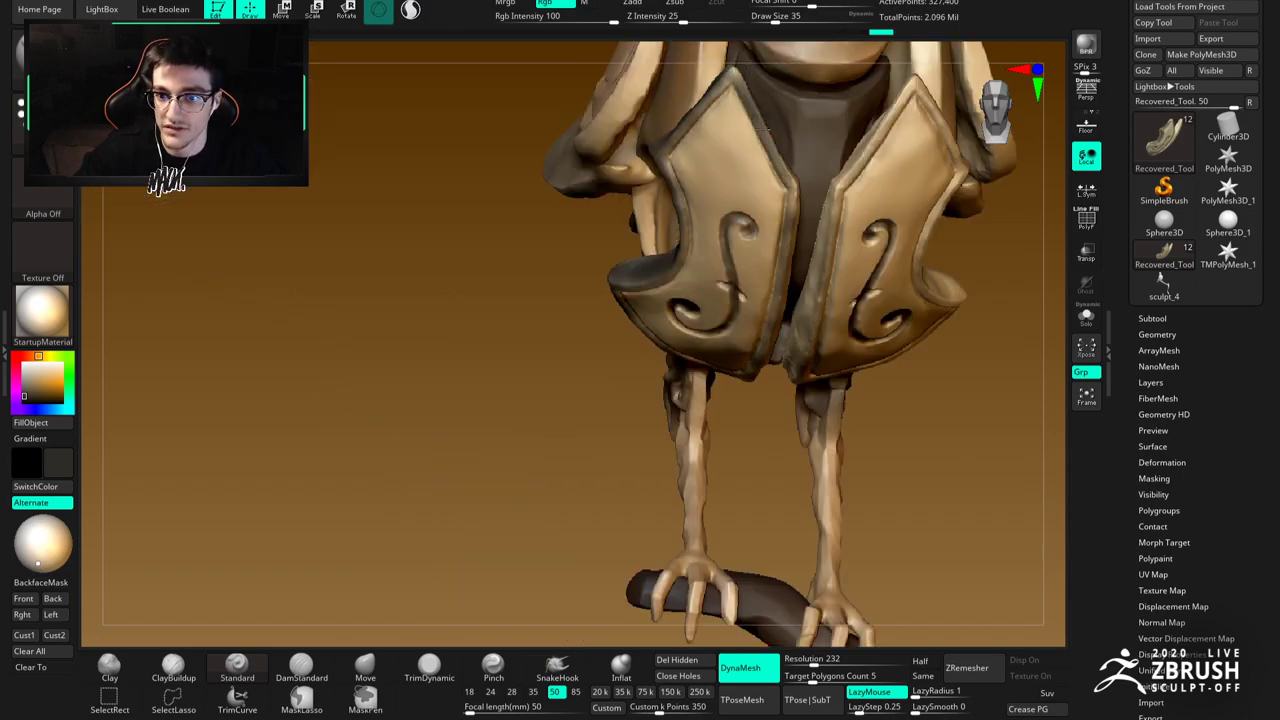
{"action": "right_click_drag", "start_coordinate": [714, 84], "coordinate": [697, 110]}
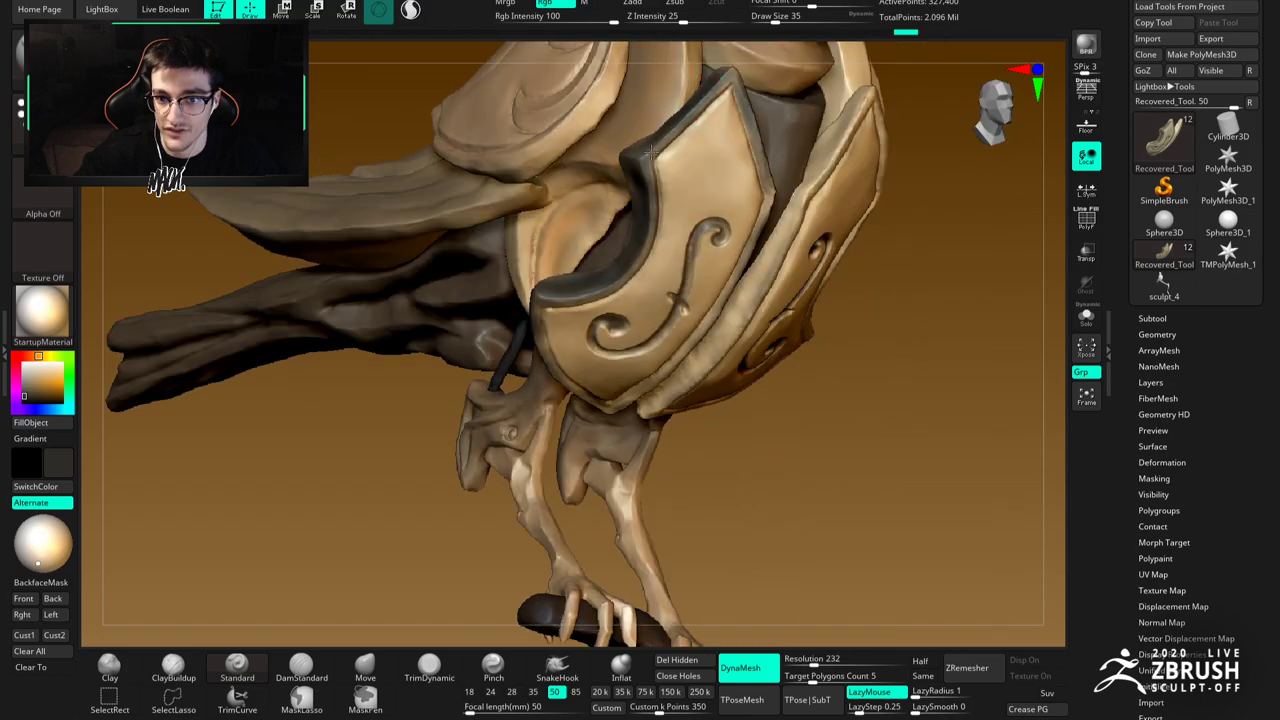
{"action": "left_click_drag", "start_coordinate": [638, 199], "coordinate": [630, 251]}
Step: Paint the inner front edges of the breast plates dark gray, from the upper tips down toward the belly
{"action": "mouse_move", "coordinate": [690, 290]}
{"action": "right_mouse_down", "text": "ctrl"}
{"action": "mouse_move", "coordinate": [700, 238]}
{"action": "mouse_move", "coordinate": [642, 247]}
{"action": "mouse_move", "coordinate": [726, 244]}
{"action": "mouse_move", "coordinate": [768, 200]}
{"action": "right_mouse_up", "text": "ctrl"}
{"action": "right_click_drag", "start_coordinate": [768, 200], "coordinate": [736, 182]}
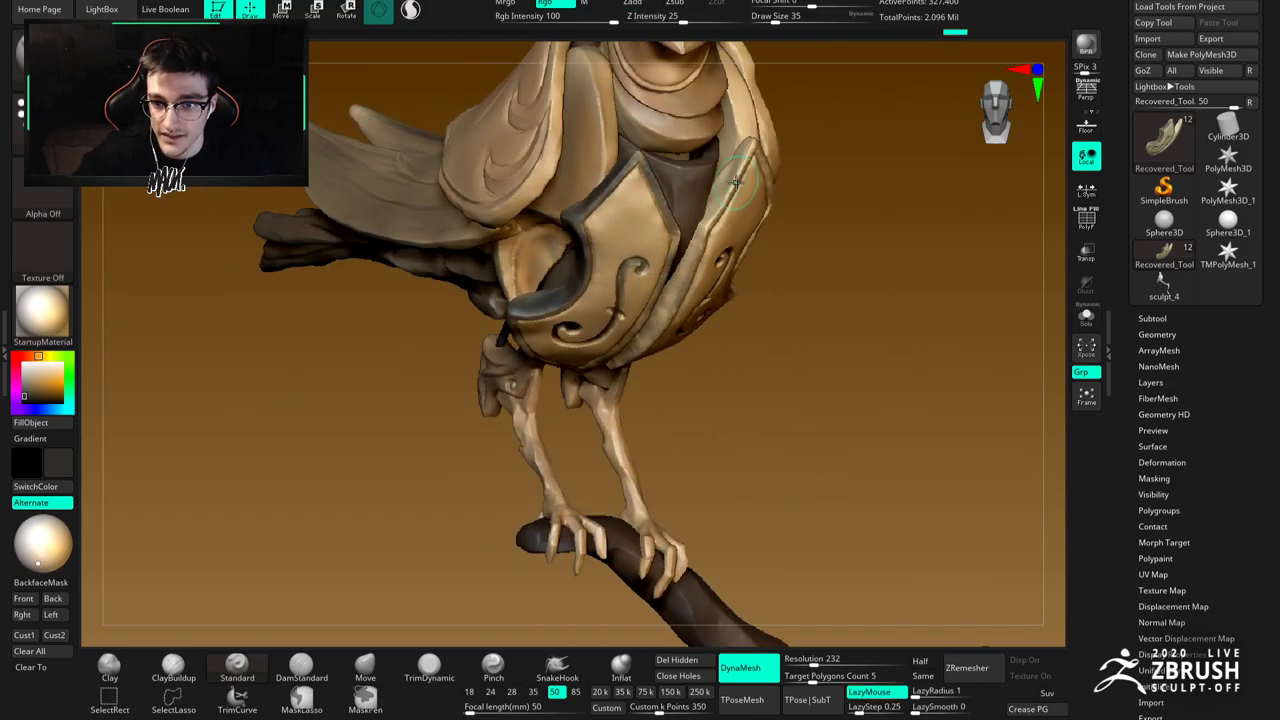
{"action": "mouse_move", "coordinate": [736, 182]}
{"action": "left_mouse_down"}
{"action": "mouse_move", "coordinate": [724, 192]}
{"action": "mouse_move", "coordinate": [735, 170]}
{"action": "mouse_move", "coordinate": [669, 309]}
{"action": "left_mouse_up"}
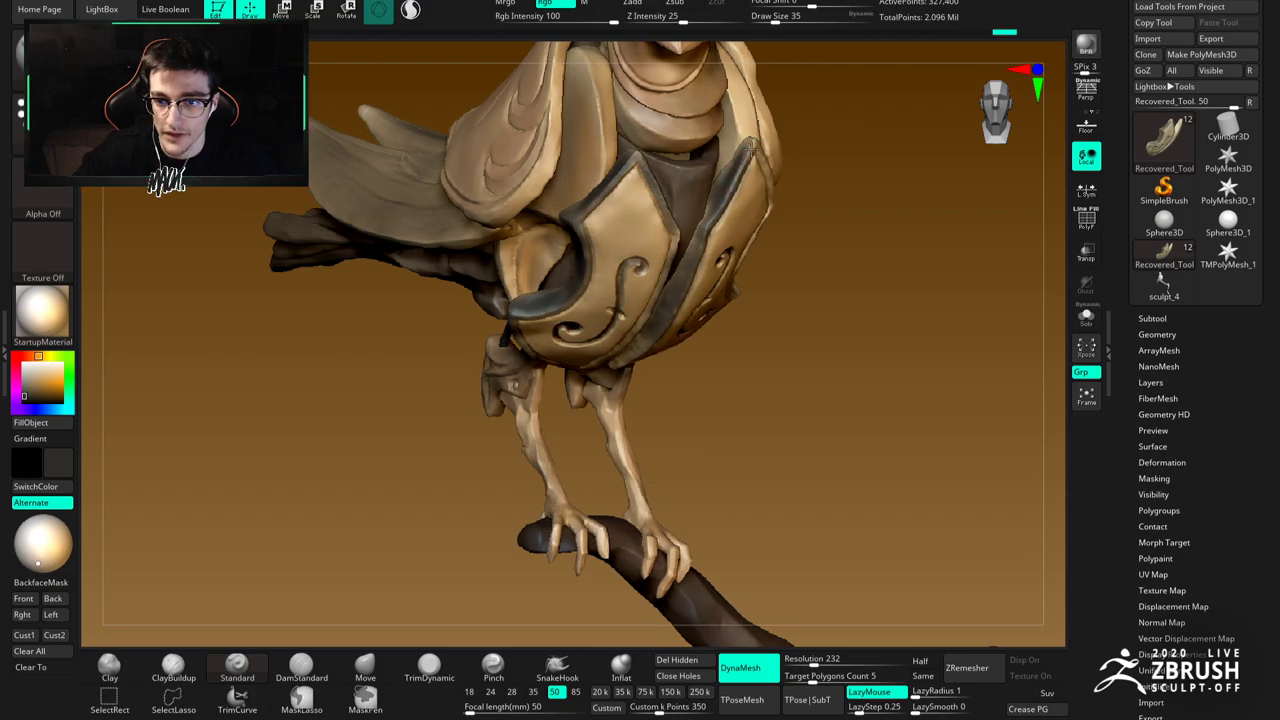
{"action": "right_click_drag", "start_coordinate": [724, 176], "coordinate": [763, 148]}
{"action": "right_click_drag", "start_coordinate": [842, 172], "coordinate": [800, 194]}
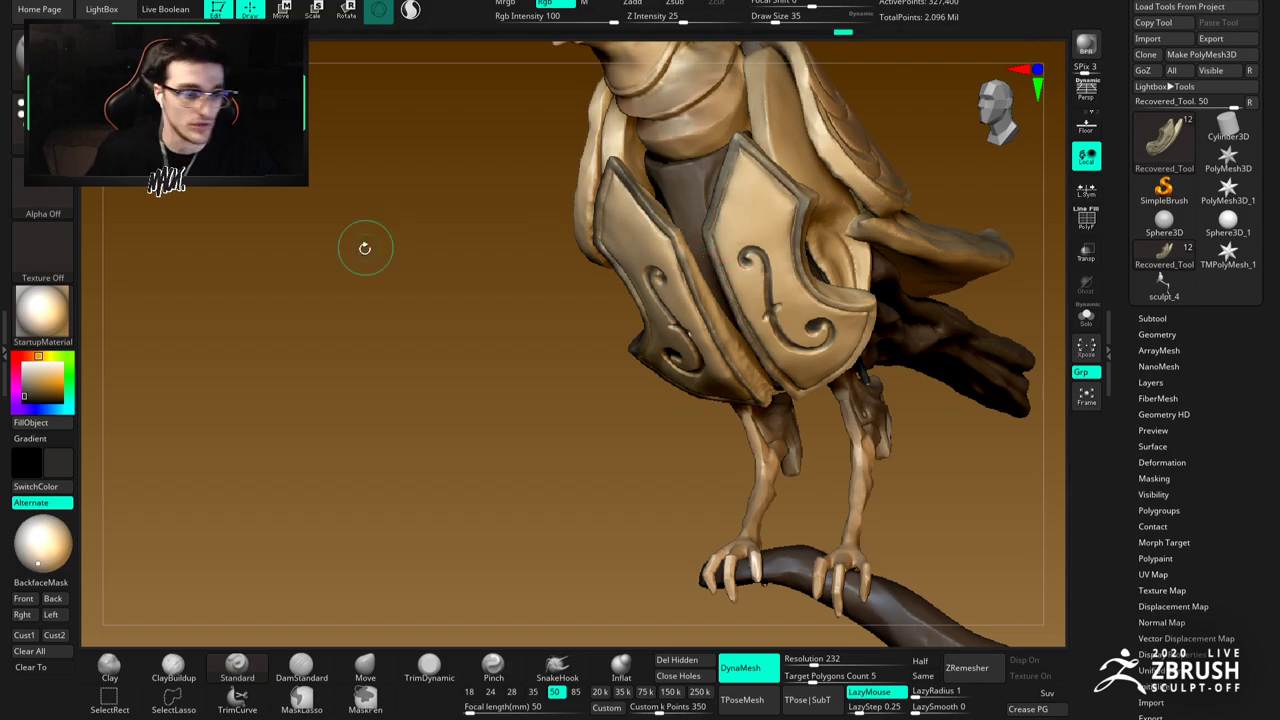
Step: Restore custom view 1 and zoom the document out until the whole portrait canvas shows
{"action": "left_click", "coordinate": [24, 635]}
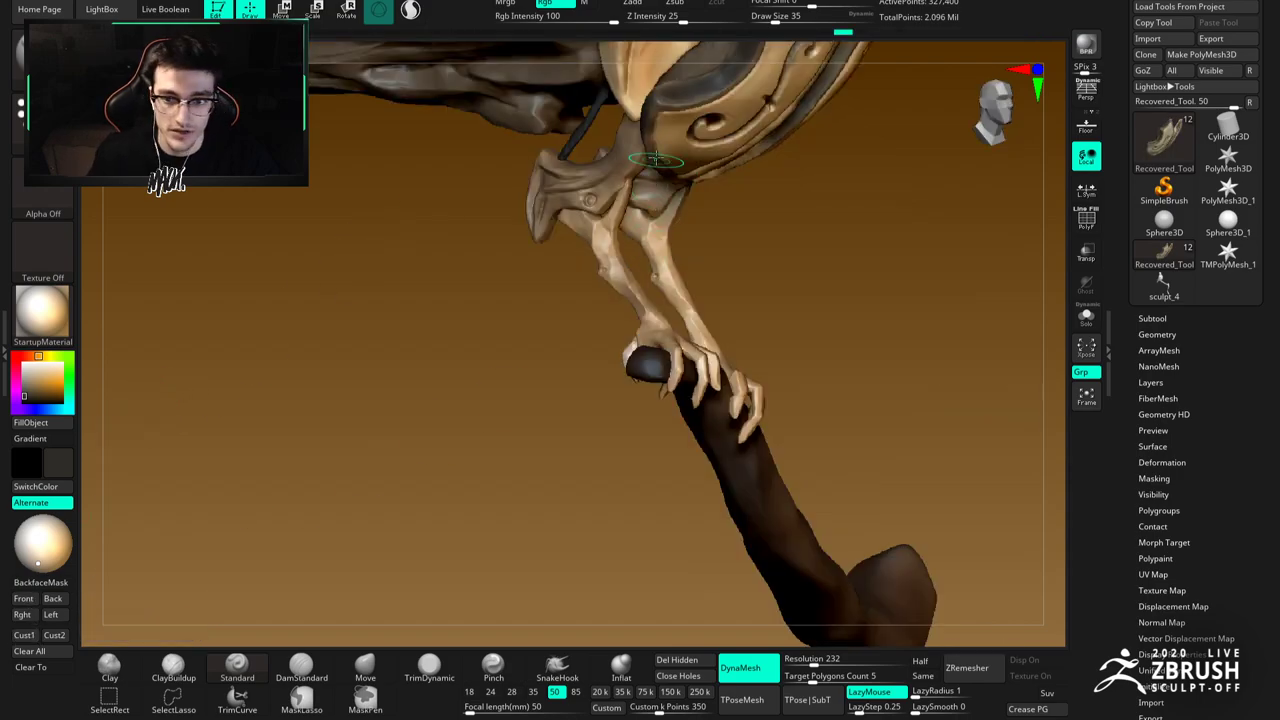
{"action": "left_click", "coordinate": [155, 2]}
{"action": "left_click_drag", "start_coordinate": [165, 182], "coordinate": [165, 126]}
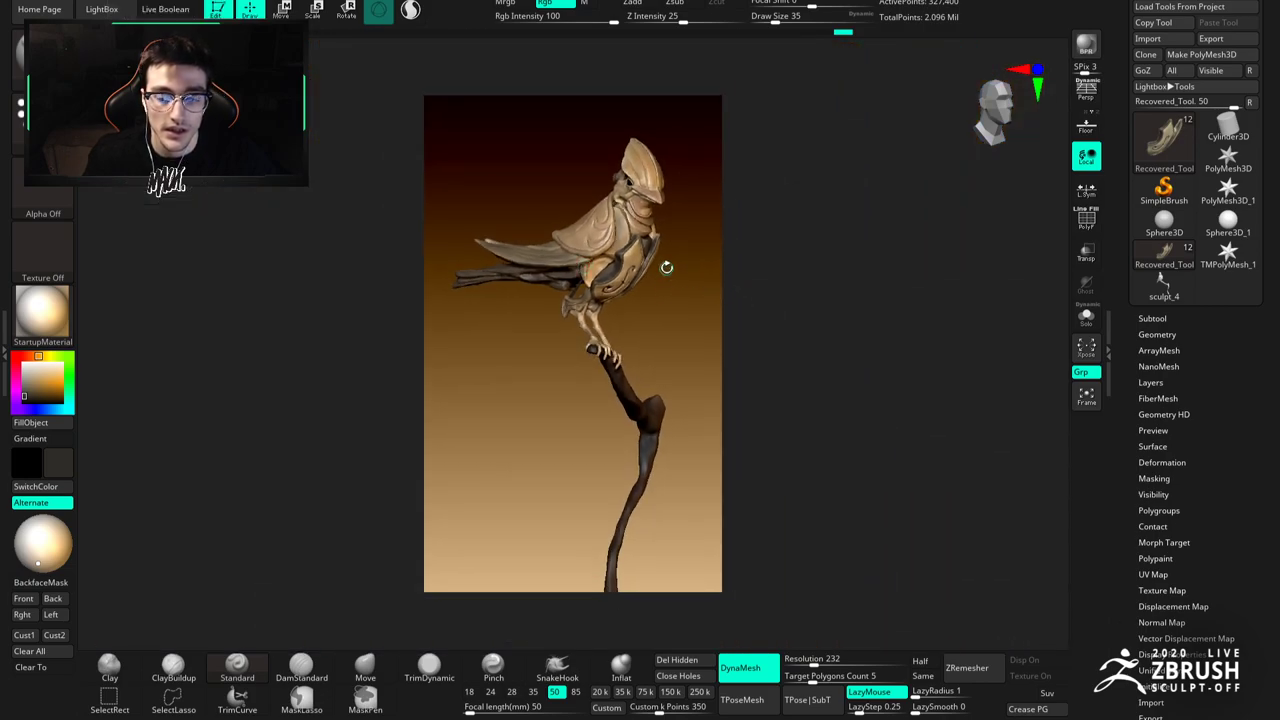
Step: Darken the far breast plate's edge from its upper tip to the lower end with the Standard brush at draw size 154
{"action": "right_click_drag", "start_coordinate": [656, 252], "coordinate": [688, 435], "text": "ctrl"}
{"action": "key", "text": "space"}
{"action": "left_click", "coordinate": [657, 189]}
{"action": "key", "text": "space"}
{"action": "key", "text": "space"}
{"action": "left_click_drag", "start_coordinate": [645, 186], "coordinate": [656, 184]}
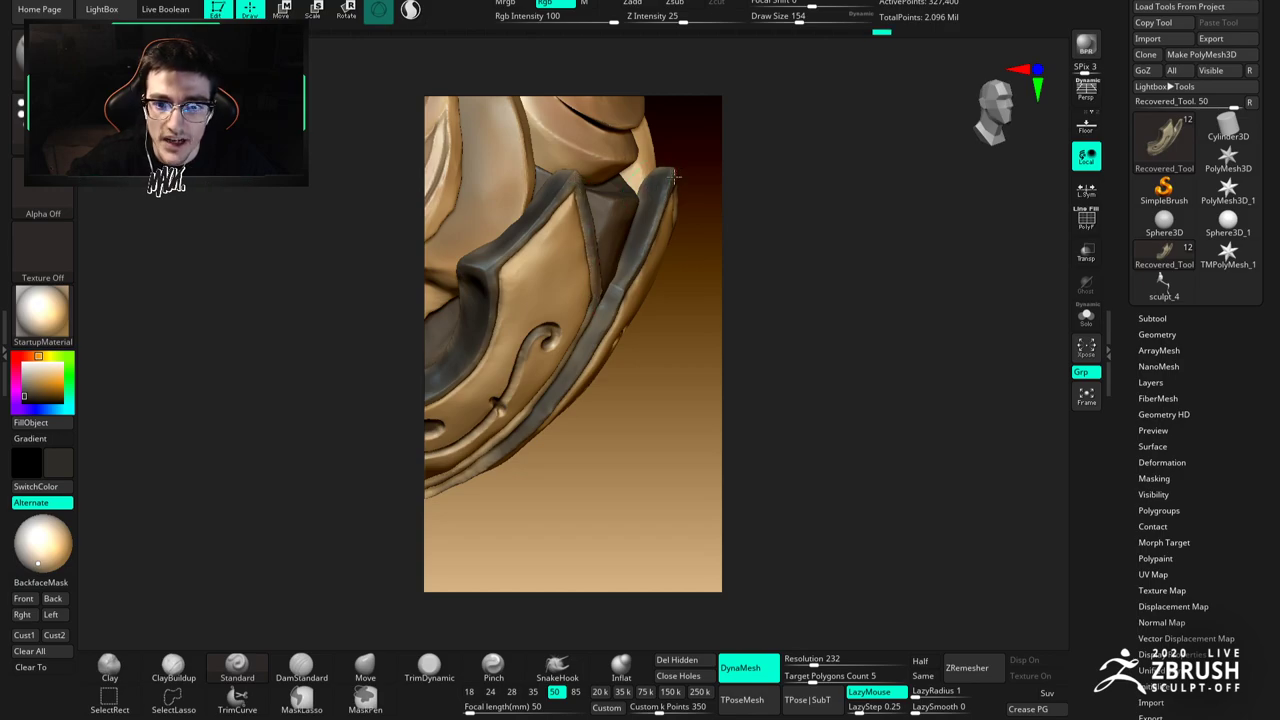
{"action": "left_click_drag", "start_coordinate": [457, 486], "coordinate": [554, 400]}
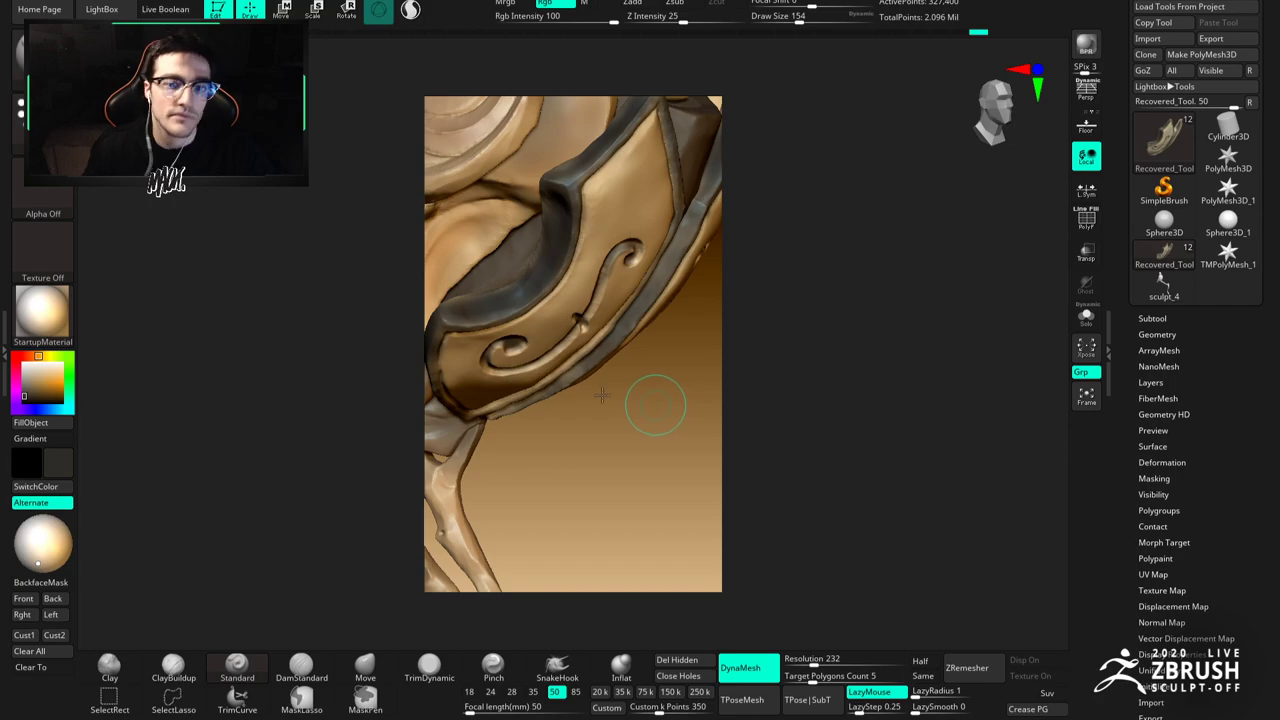
Step: Restore custom view 1 and make the branch active with the DamStandard brush at draw size 116
{"action": "left_click", "coordinate": [24, 635]}
{"action": "left_click", "coordinate": [24, 635]}
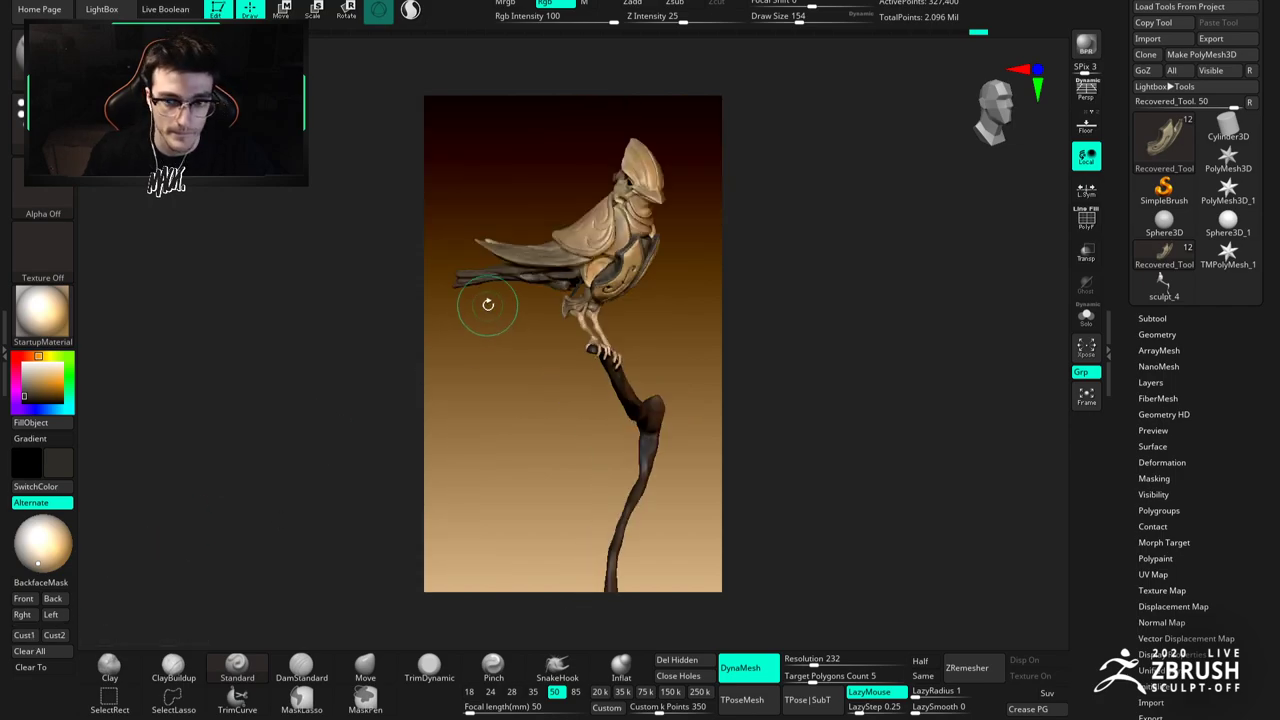
{"action": "left_click", "coordinate": [303, 667]}
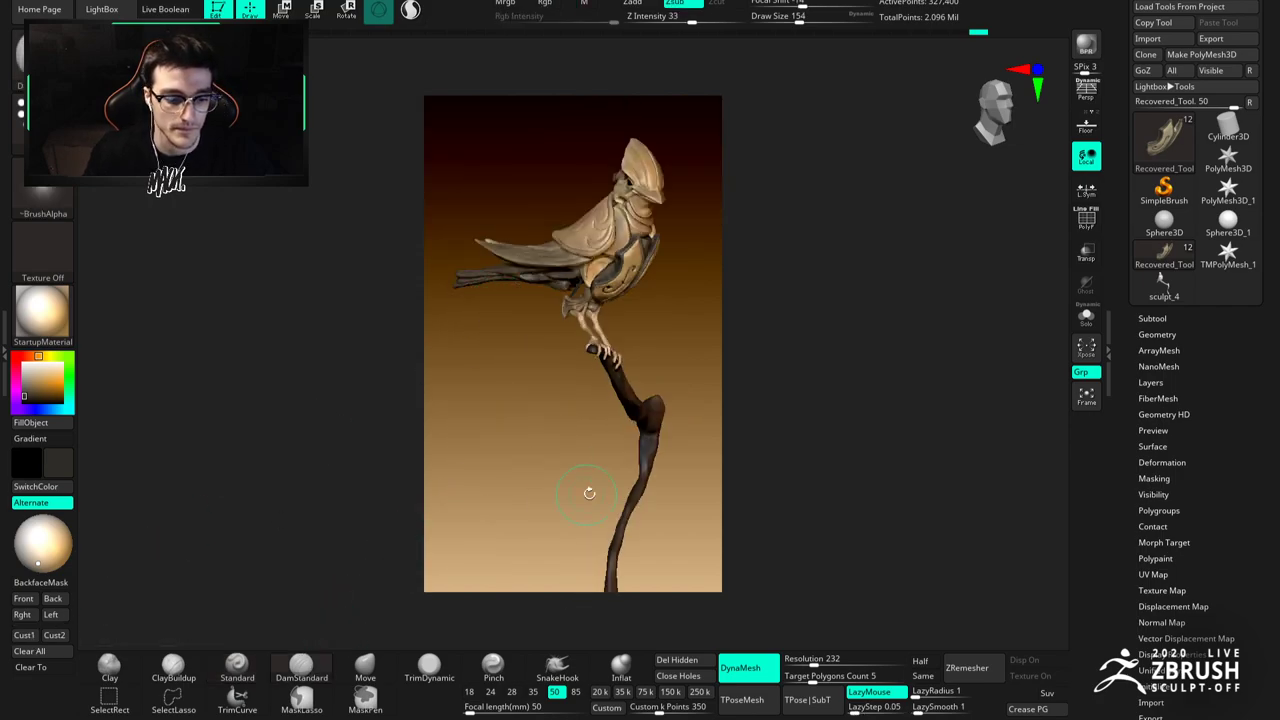
{"action": "left_click", "coordinate": [642, 428], "text": "alt"}
{"action": "key", "text": "space"}
{"action": "left_click_drag", "start_coordinate": [662, 434], "coordinate": [651, 434]}
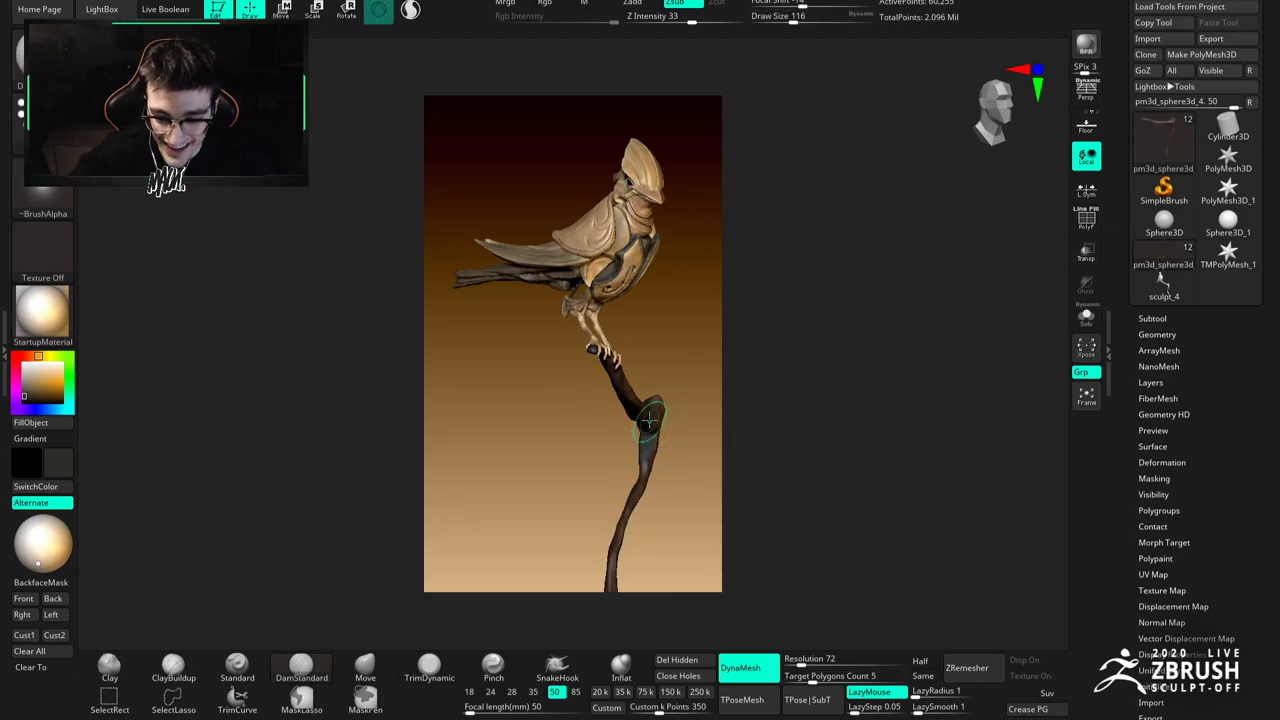
Step: Examine the branch from another angle and restore custom view 1
{"action": "left_click_drag", "start_coordinate": [648, 481], "coordinate": [645, 434]}
{"action": "mouse_move", "coordinate": [622, 575]}
{"action": "left_mouse_down"}
{"action": "mouse_move", "coordinate": [614, 592]}
{"action": "mouse_move", "coordinate": [650, 415]}
{"action": "left_mouse_up"}
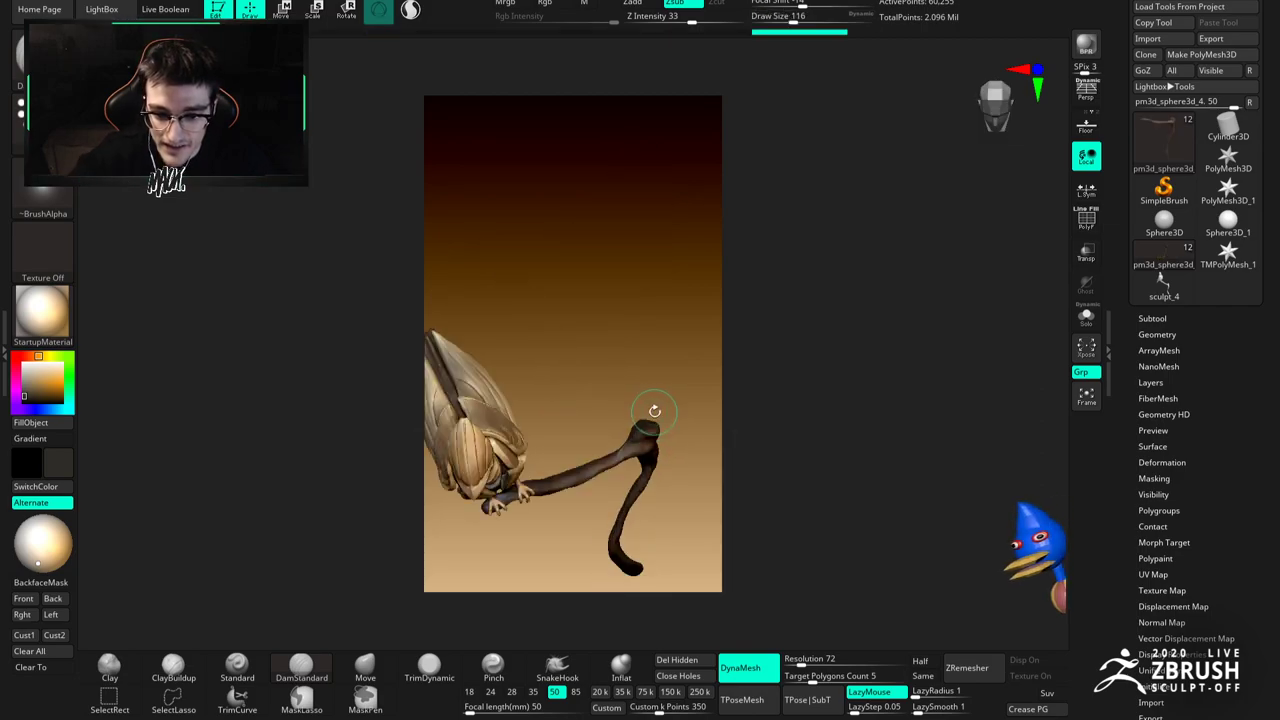
{"action": "left_click", "coordinate": [27, 636]}
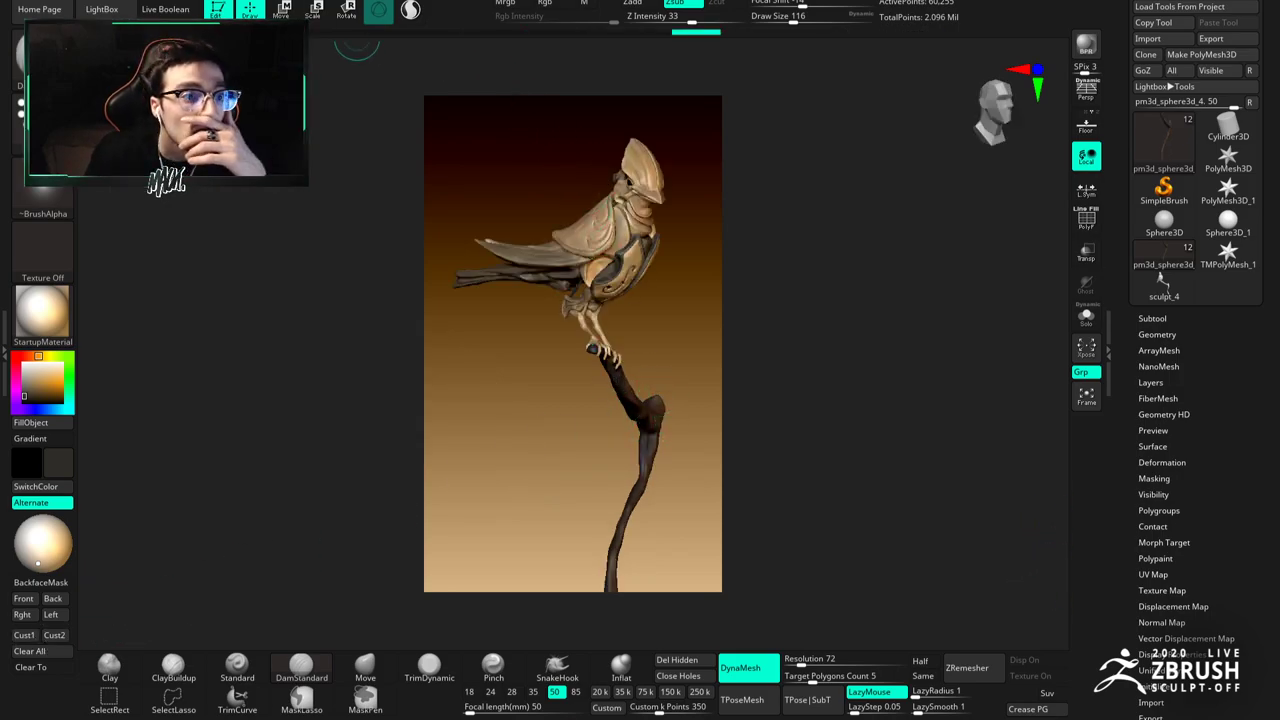
Step: Set the document background to a dark gray and adjust its gradient to Center 0.7 and Range about 0.22
{"action": "left_click", "coordinate": [130, 0]}
{"action": "left_click", "coordinate": [176, 228]}
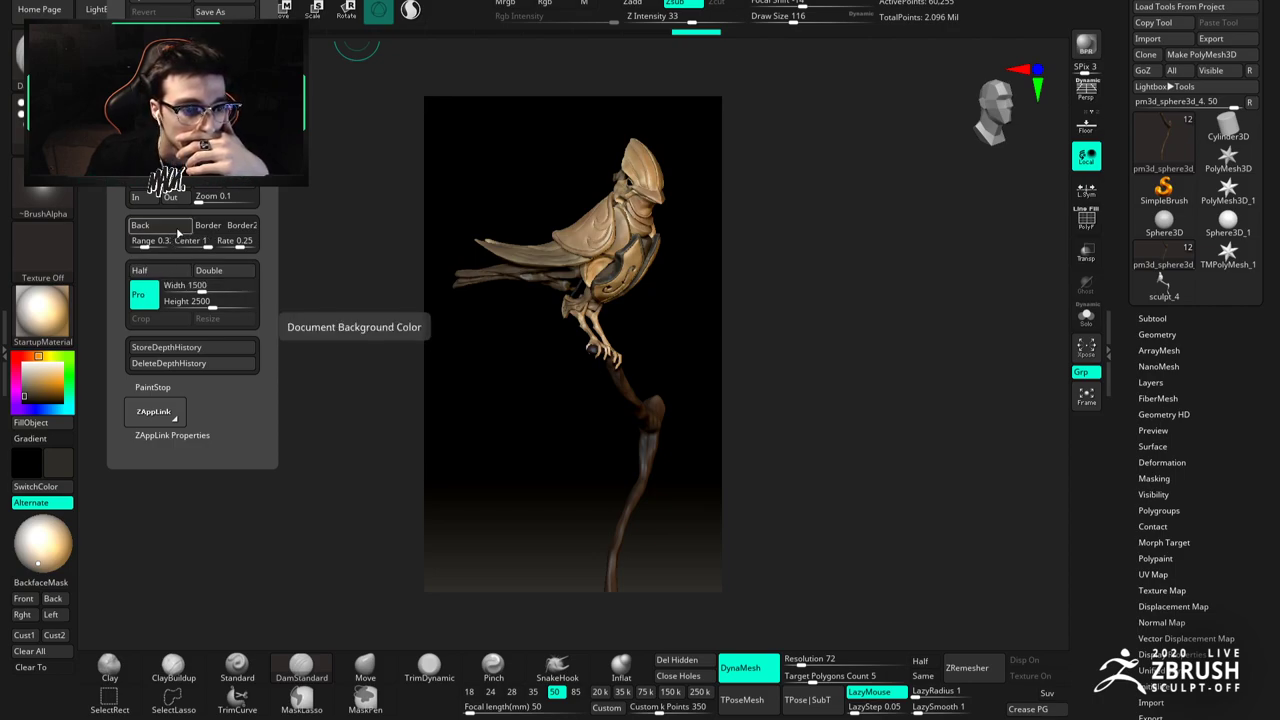
{"action": "left_click_drag", "start_coordinate": [178, 232], "coordinate": [24, 395]}
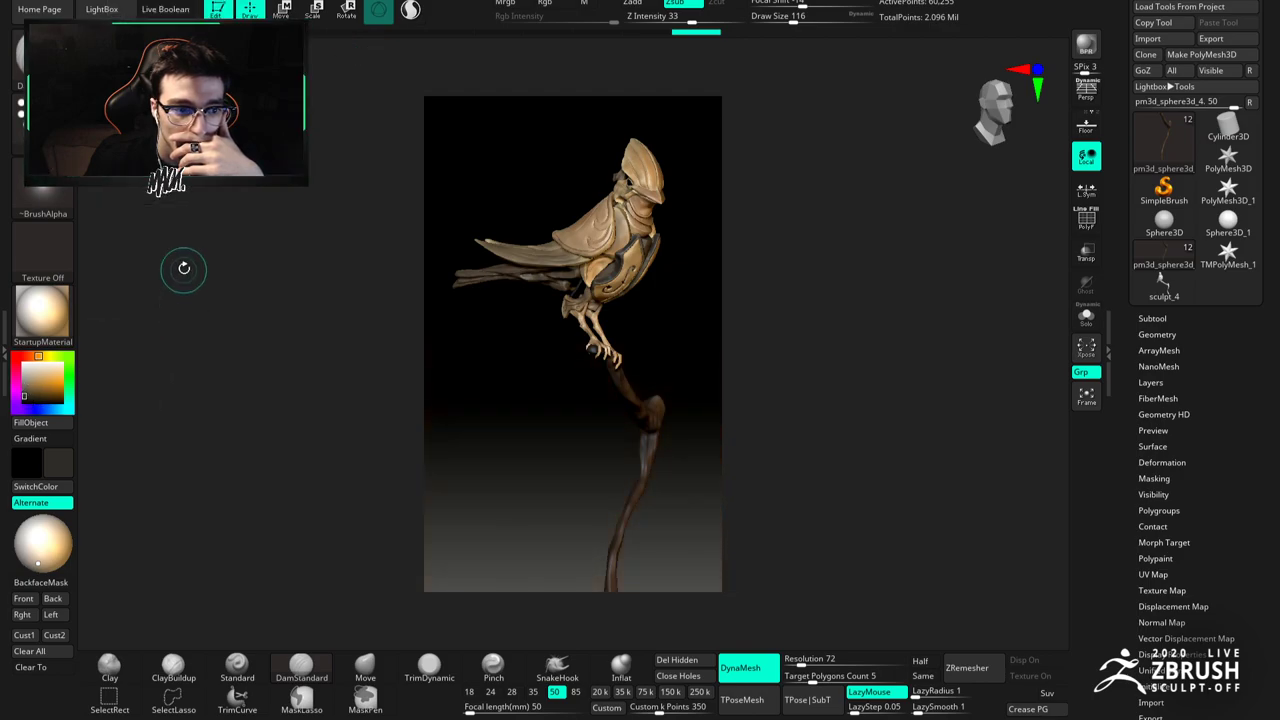
{"action": "left_click", "coordinate": [135, 1]}
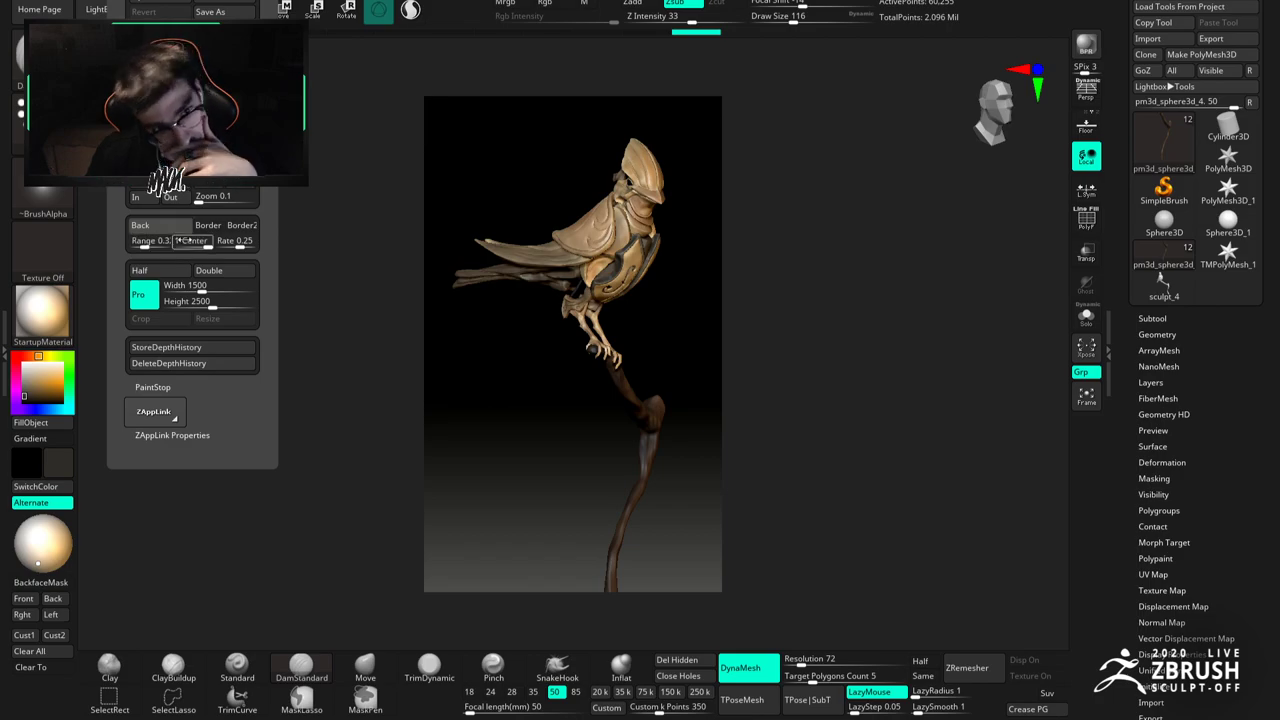
{"action": "left_click_drag", "start_coordinate": [190, 241], "coordinate": [138, 245]}
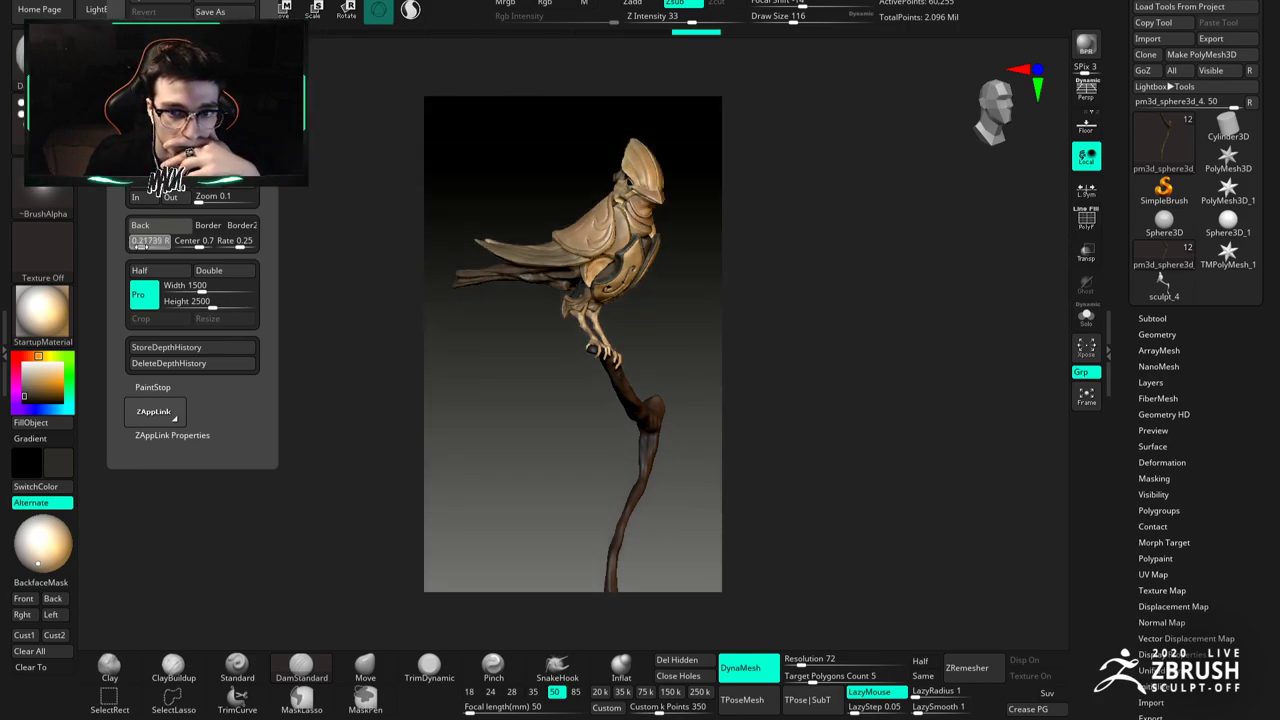
Step: Frame the bird larger on the canvas and set the BPR shadow Angle to about 11.6 and Blur to 5
{"action": "left_click_drag", "start_coordinate": [680, 311], "coordinate": [678, 308]}
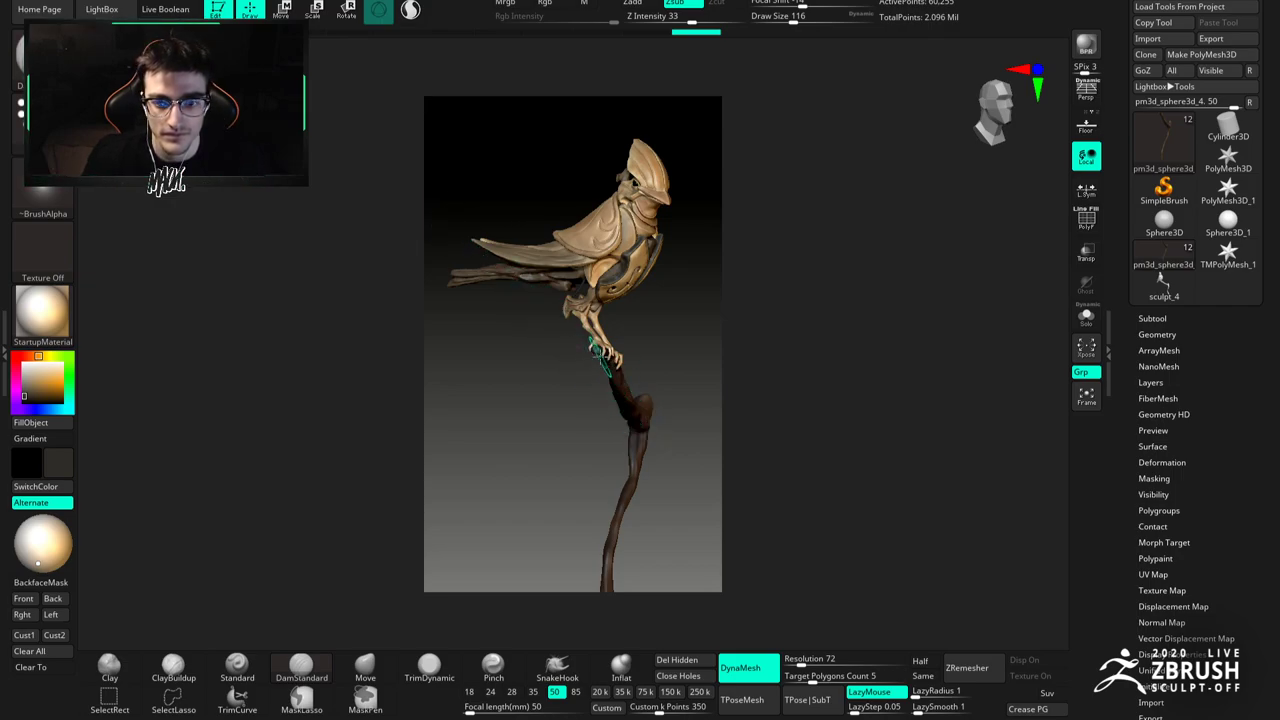
{"action": "mouse_move", "coordinate": [603, 336]}
{"action": "right_mouse_down", "text": "alt"}
{"action": "mouse_move", "coordinate": [603, 353]}
{"action": "mouse_move", "coordinate": [600, 312]}
{"action": "mouse_move", "coordinate": [596, 325]}
{"action": "mouse_move", "coordinate": [323, 177]}
{"action": "right_mouse_up", "text": "alt"}
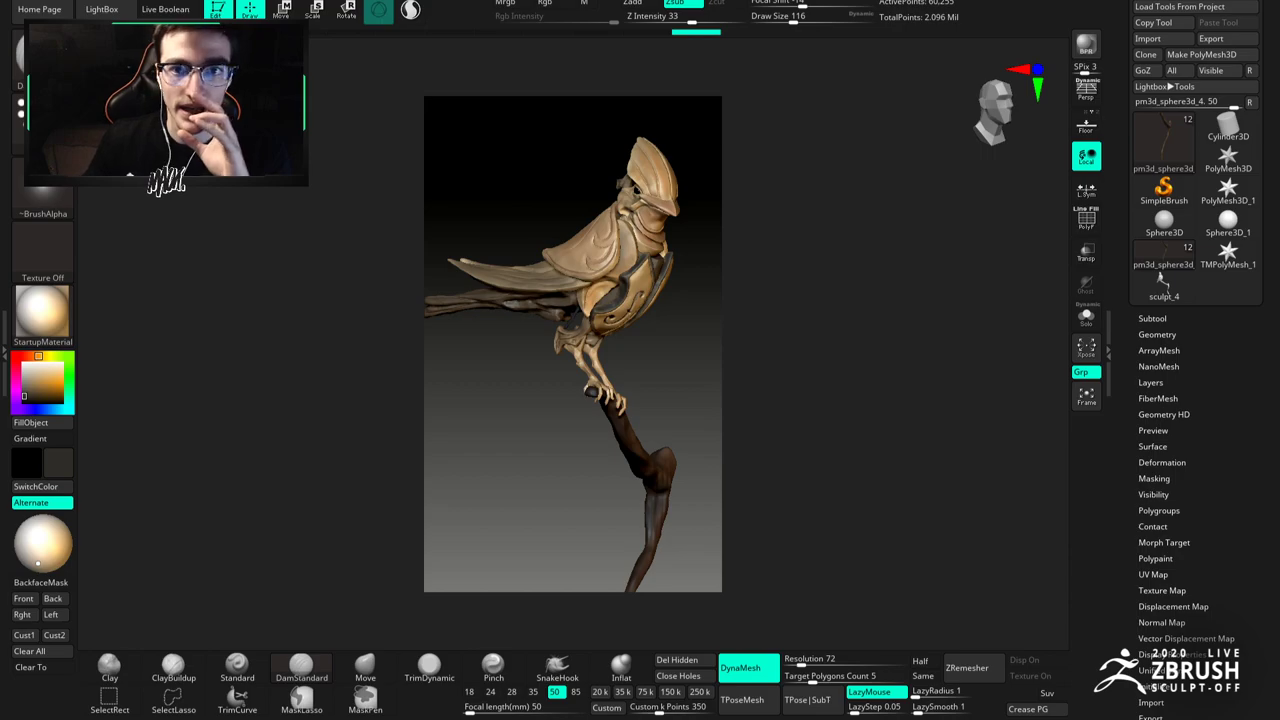
{"action": "left_click", "coordinate": [604, 1]}
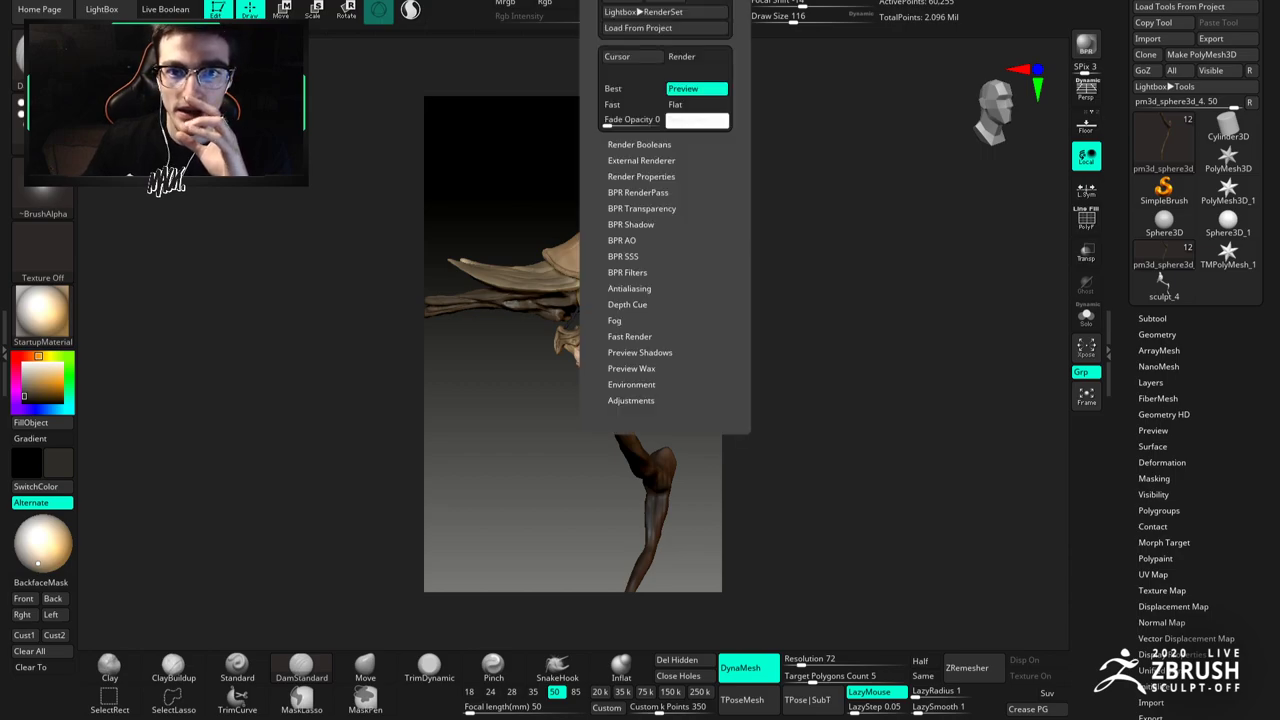
{"action": "left_click", "coordinate": [631, 225]}
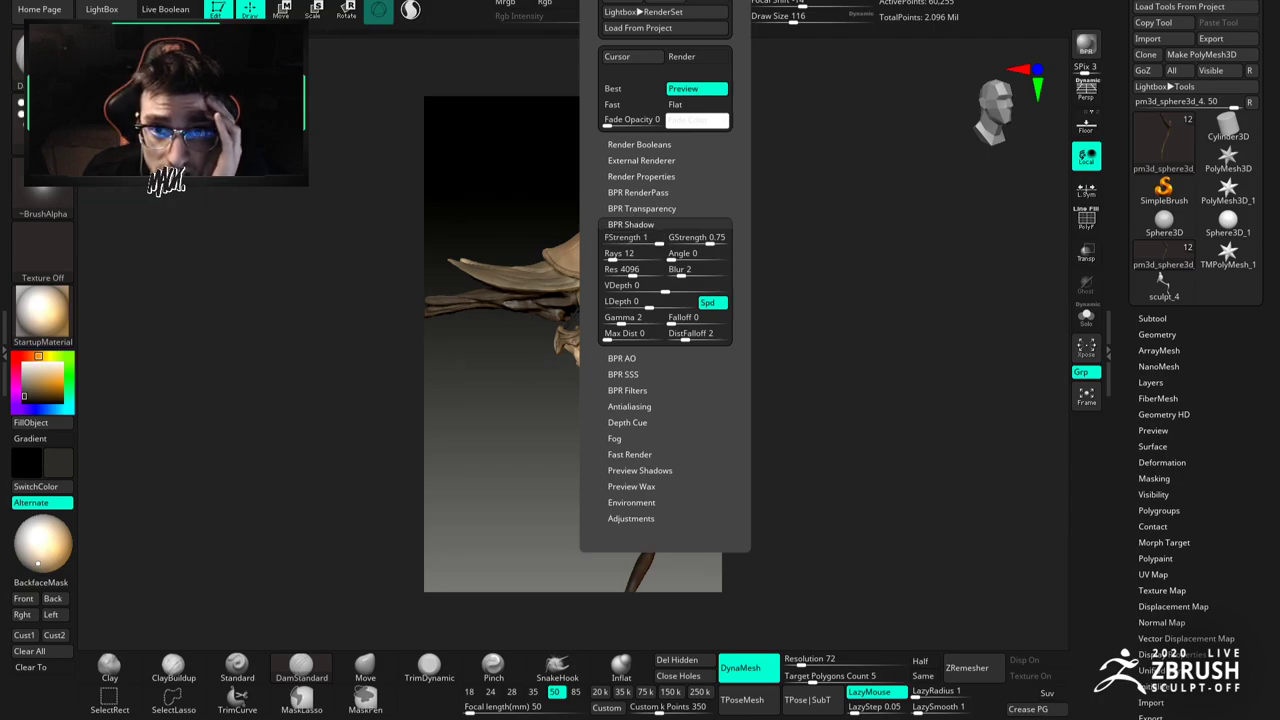
{"action": "left_click", "coordinate": [588, 1]}
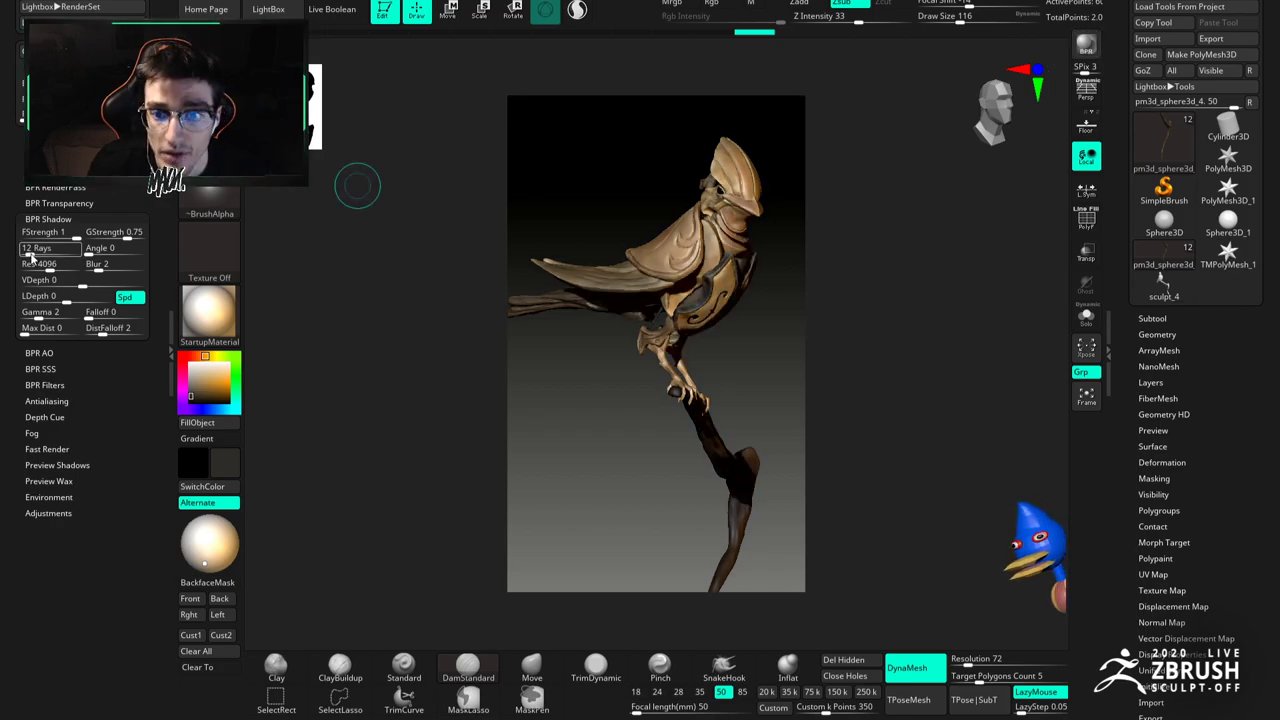
{"action": "left_click_drag", "start_coordinate": [88, 256], "coordinate": [97, 256]}
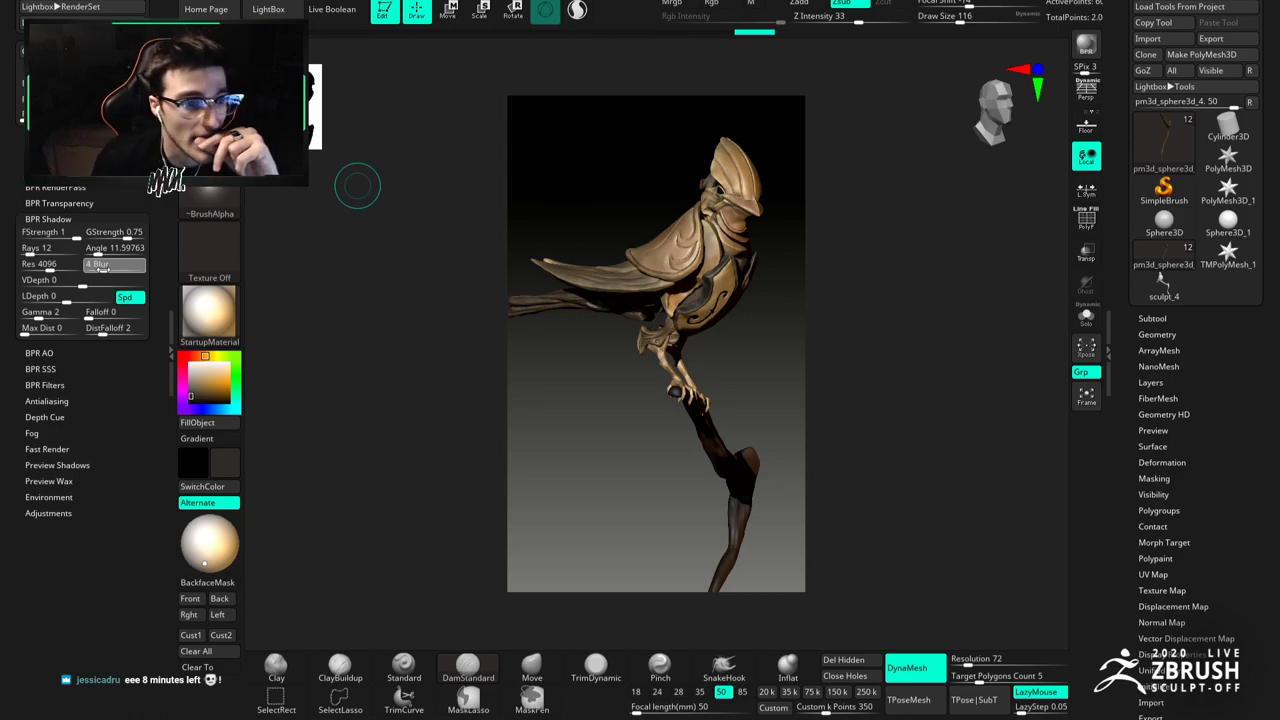
{"action": "left_click", "coordinate": [103, 268]}
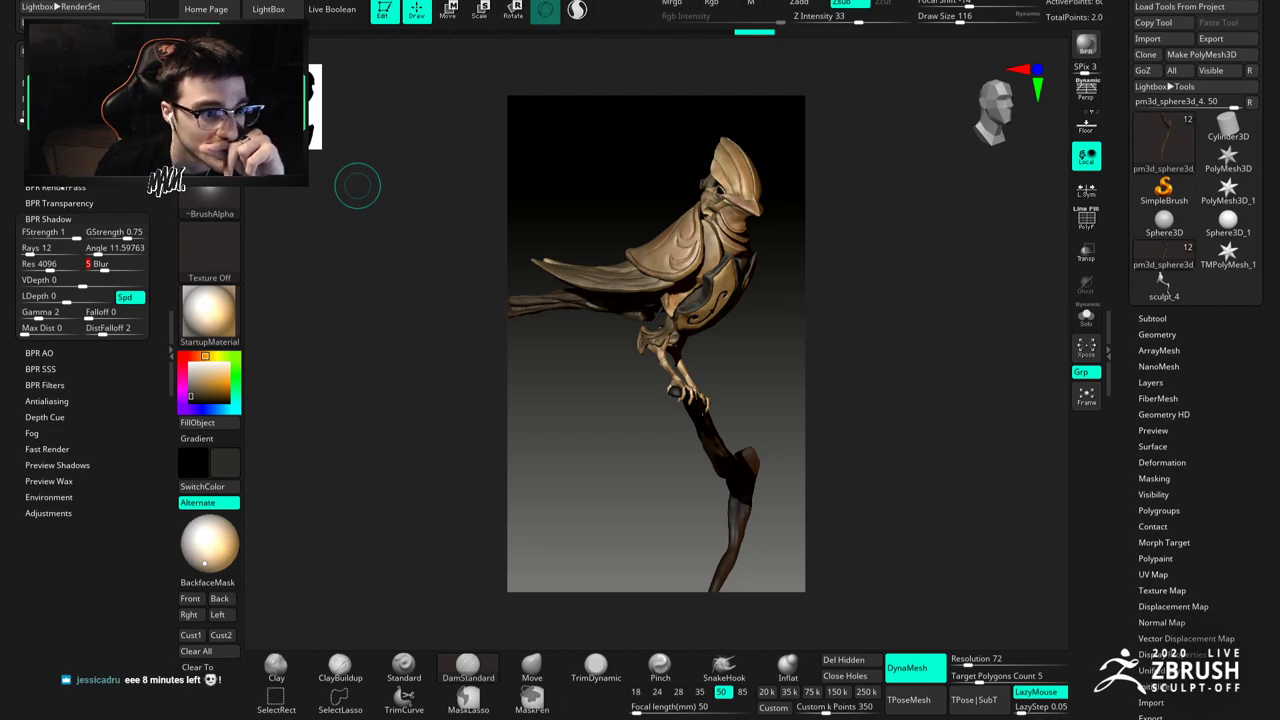
Step: Enable the first BPR filter slot with the Noise filter
{"action": "left_click", "coordinate": [62, 187]}
{"action": "left_click", "coordinate": [62, 187]}
{"action": "left_click", "coordinate": [60, 156]}
{"action": "left_click", "coordinate": [60, 156]}
{"action": "left_click", "coordinate": [53, 266]}
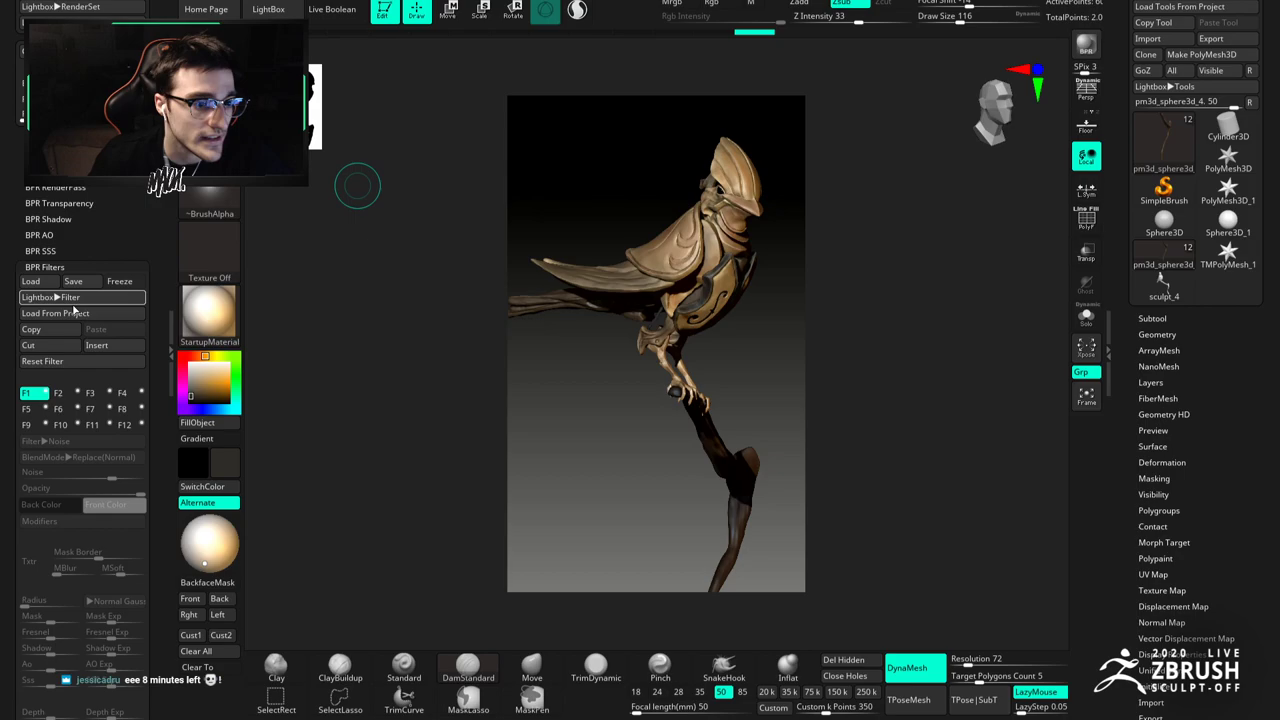
{"action": "left_click", "coordinate": [46, 393]}
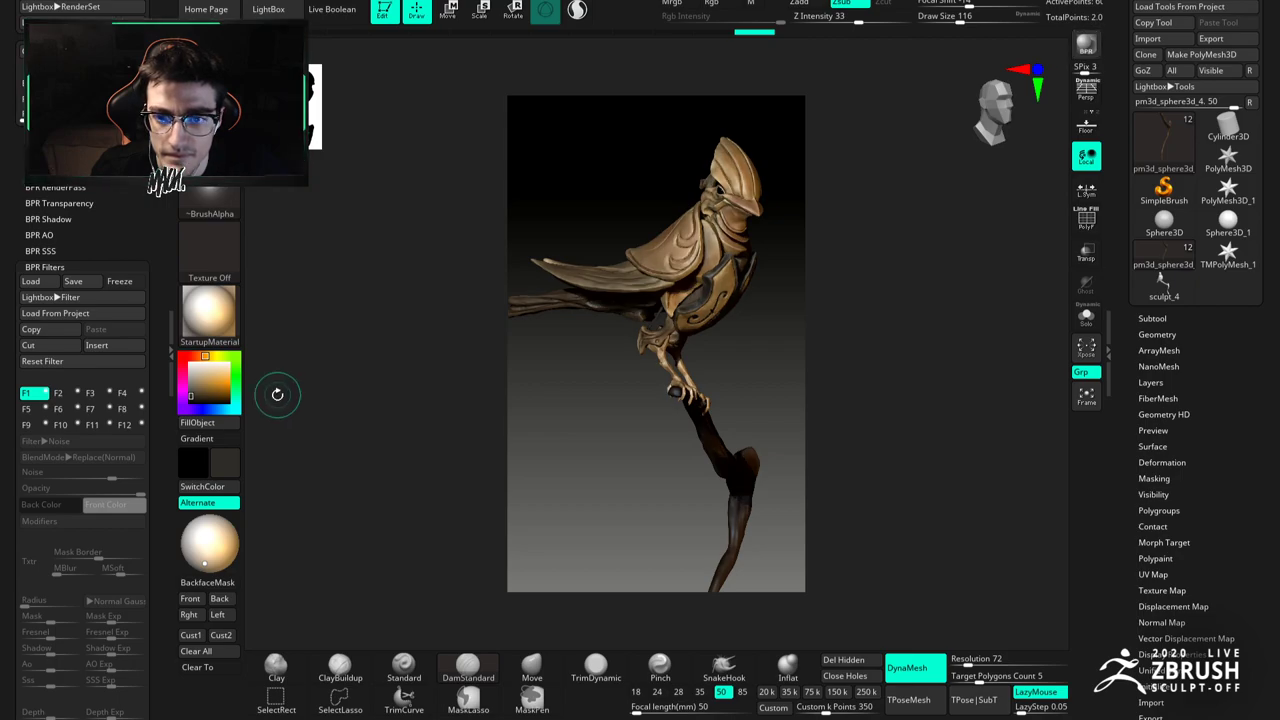
{"action": "left_click", "coordinate": [46, 393]}
{"action": "left_click", "coordinate": [46, 393]}
{"action": "left_click", "coordinate": [46, 393]}
Step: Set the Noise filter's strength to 25
{"action": "left_click", "coordinate": [77, 477]}
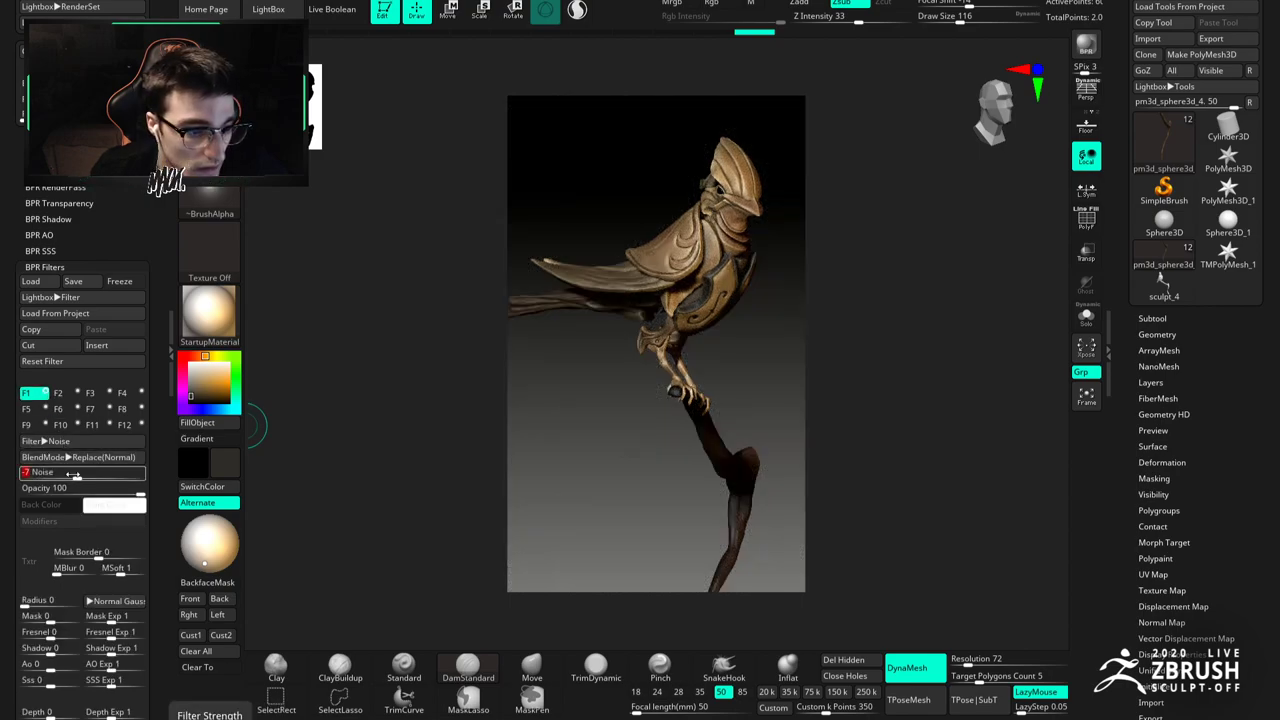
{"action": "left_click", "coordinate": [80, 477]}
{"action": "left_click", "coordinate": [97, 477]}
{"action": "left_click", "coordinate": [100, 477]}
{"action": "left_click_drag", "start_coordinate": [101, 477], "coordinate": [97, 477]}
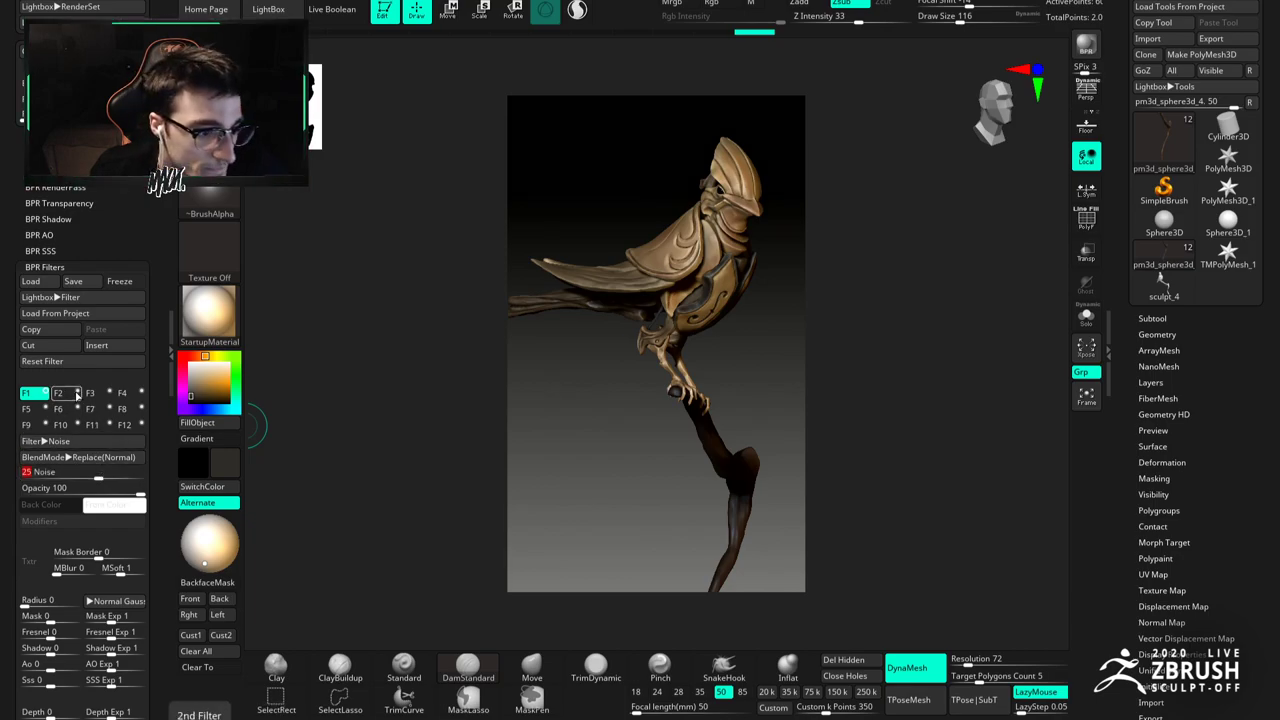
Step: Enable the second BPR filter slot and keep its blend mode at Replace(Normal)
{"action": "left_click", "coordinate": [72, 396]}
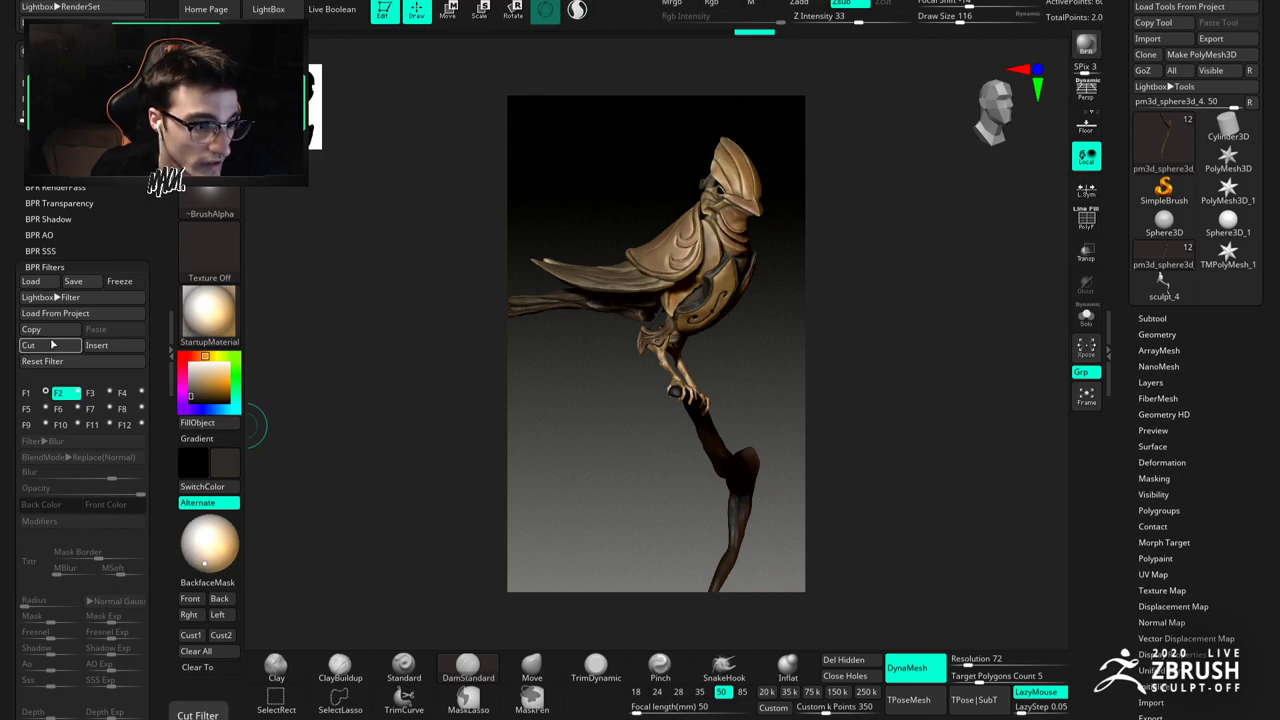
{"action": "left_click", "coordinate": [79, 393]}
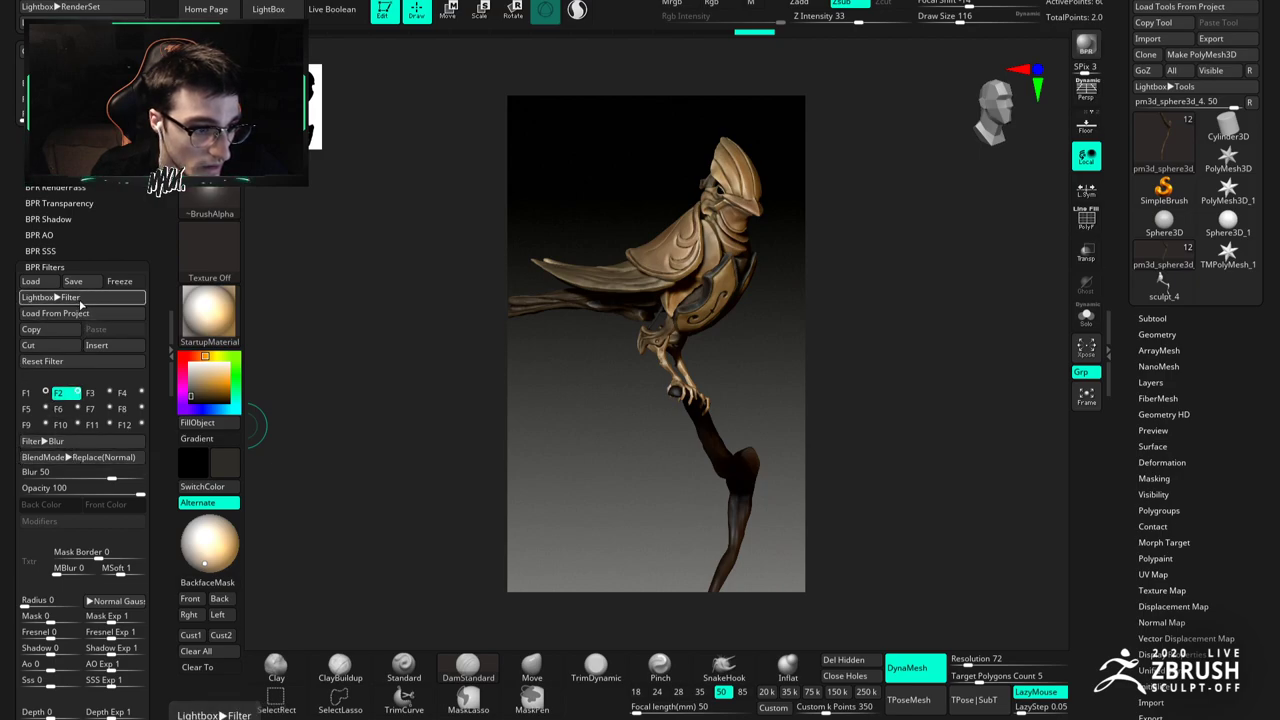
{"action": "left_click", "coordinate": [88, 298]}
{"action": "left_click", "coordinate": [89, 299]}
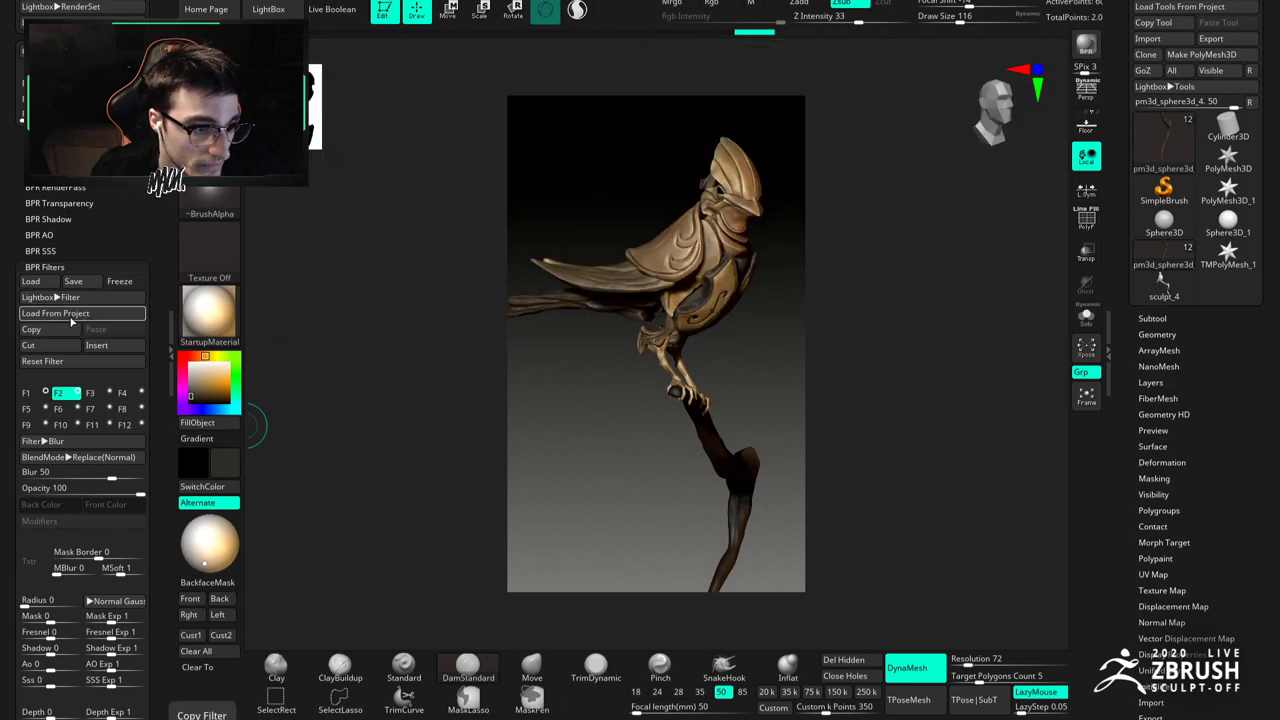
{"action": "left_click", "coordinate": [80, 457]}
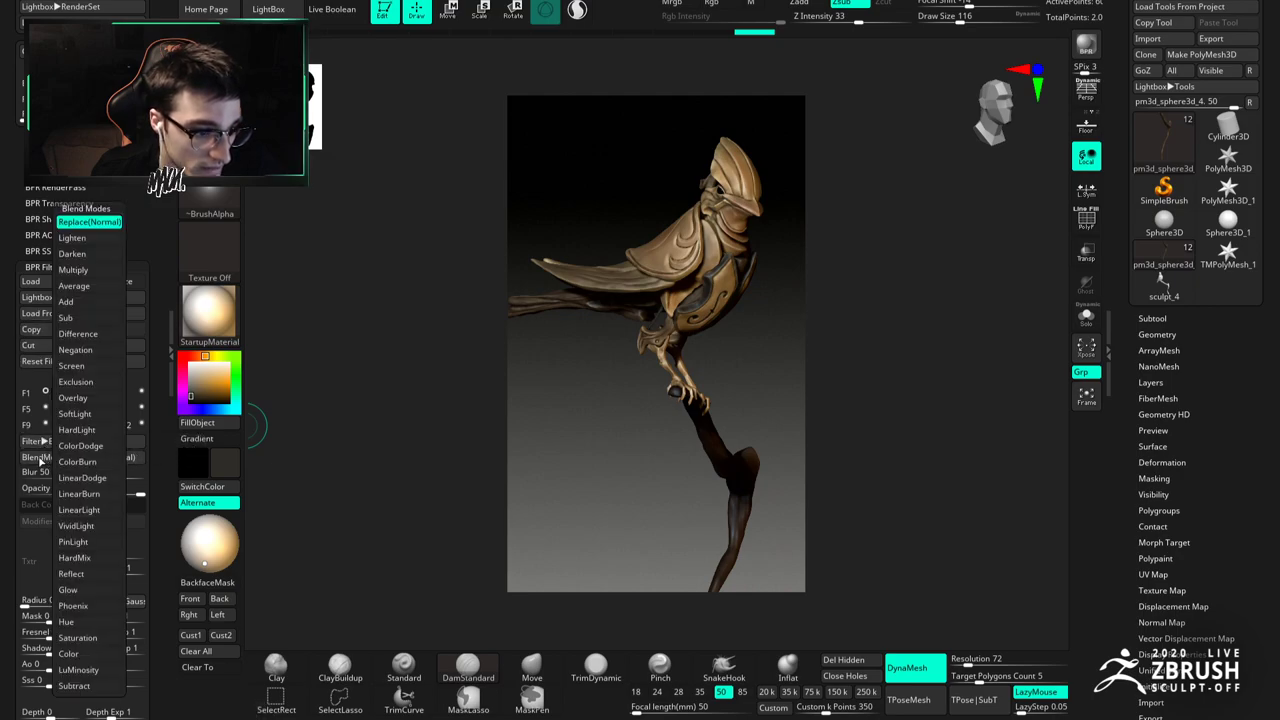
{"action": "left_click", "coordinate": [83, 226]}
Step: Try the Colorize filter type with a dark red back color in the second BPR filter slot
{"action": "left_click", "coordinate": [95, 441]}
{"action": "left_click", "coordinate": [95, 441]}
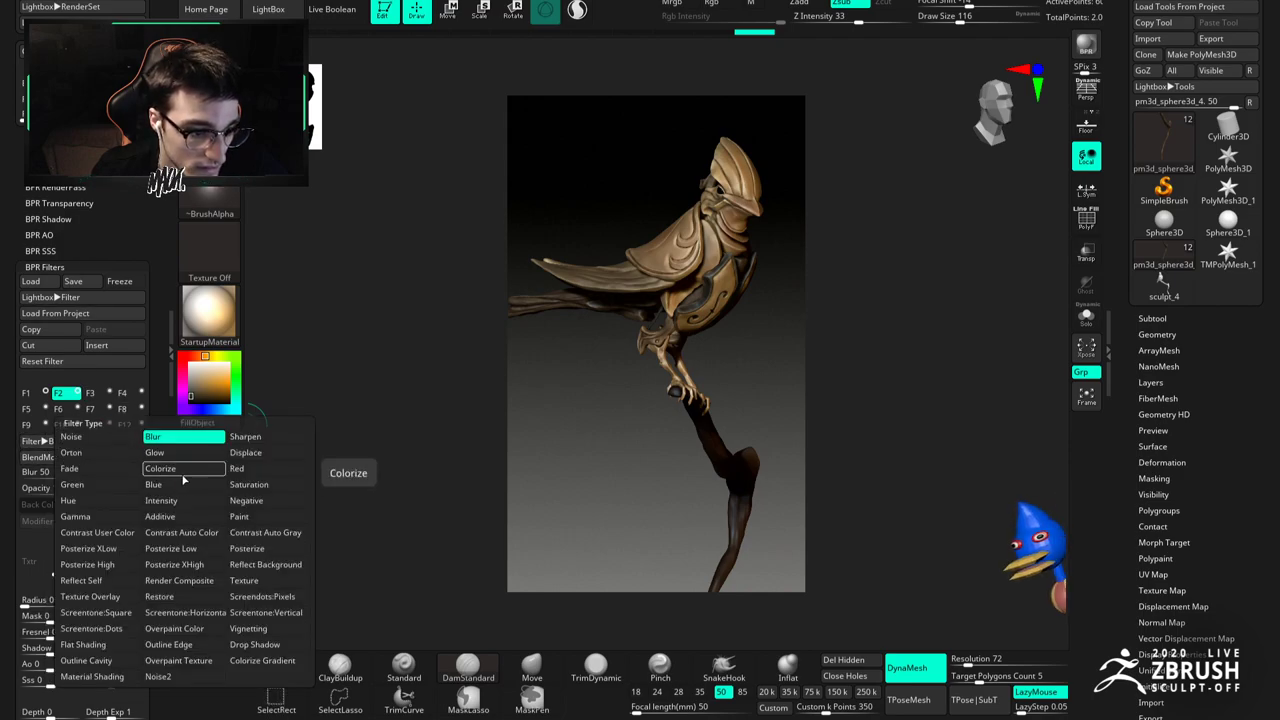
{"action": "left_click", "coordinate": [160, 468]}
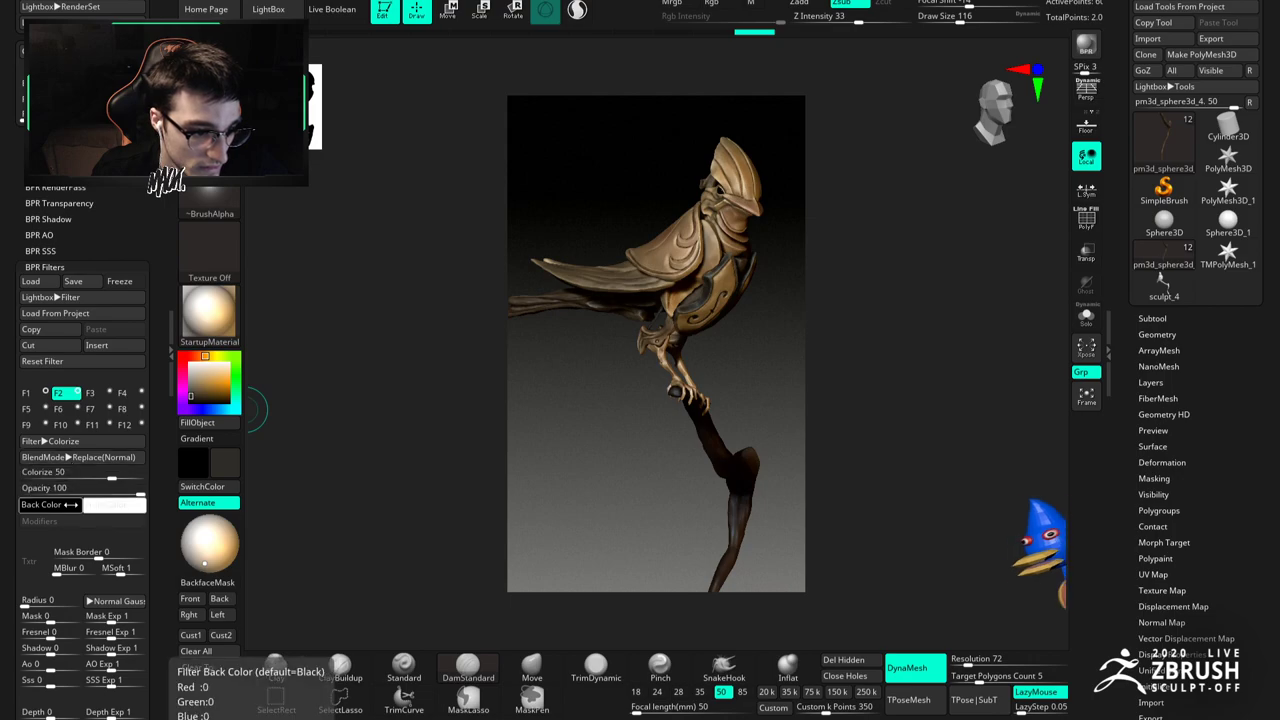
{"action": "left_click", "coordinate": [82, 503]}
{"action": "left_click", "coordinate": [217, 539]}
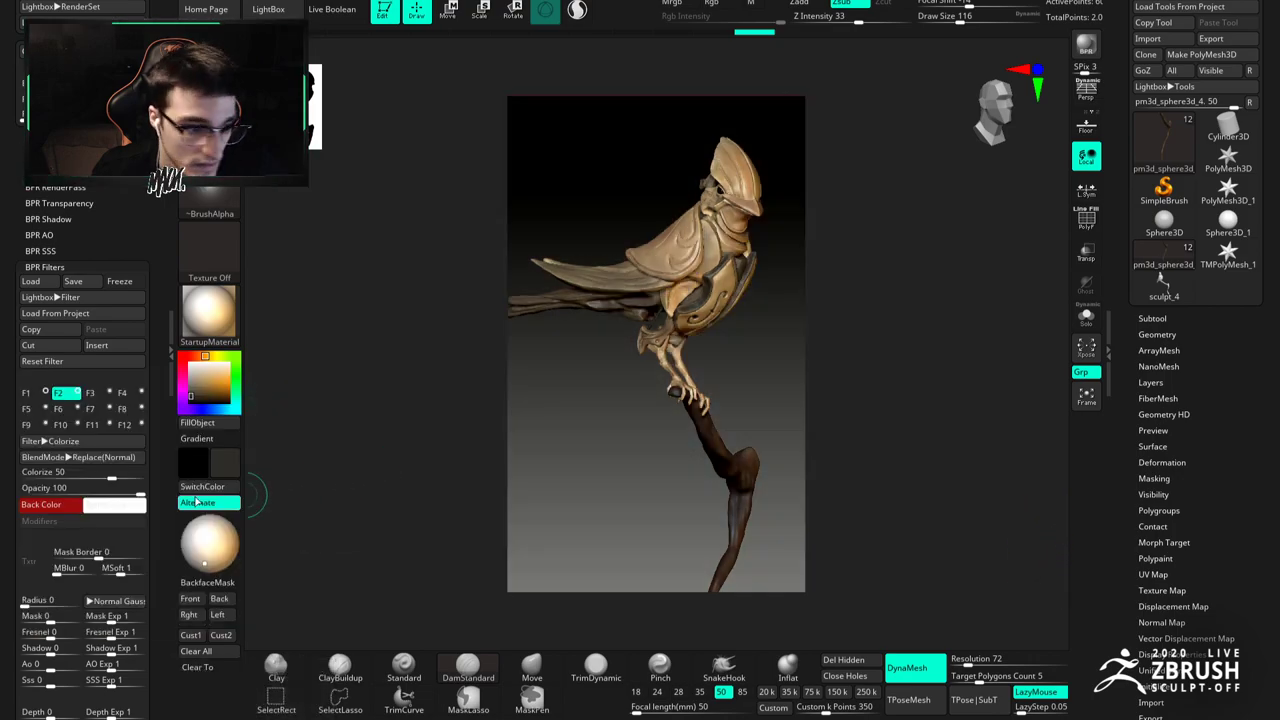
Step: Change the second BPR filter to Blur and set its strength to 75
{"action": "left_click", "coordinate": [50, 441]}
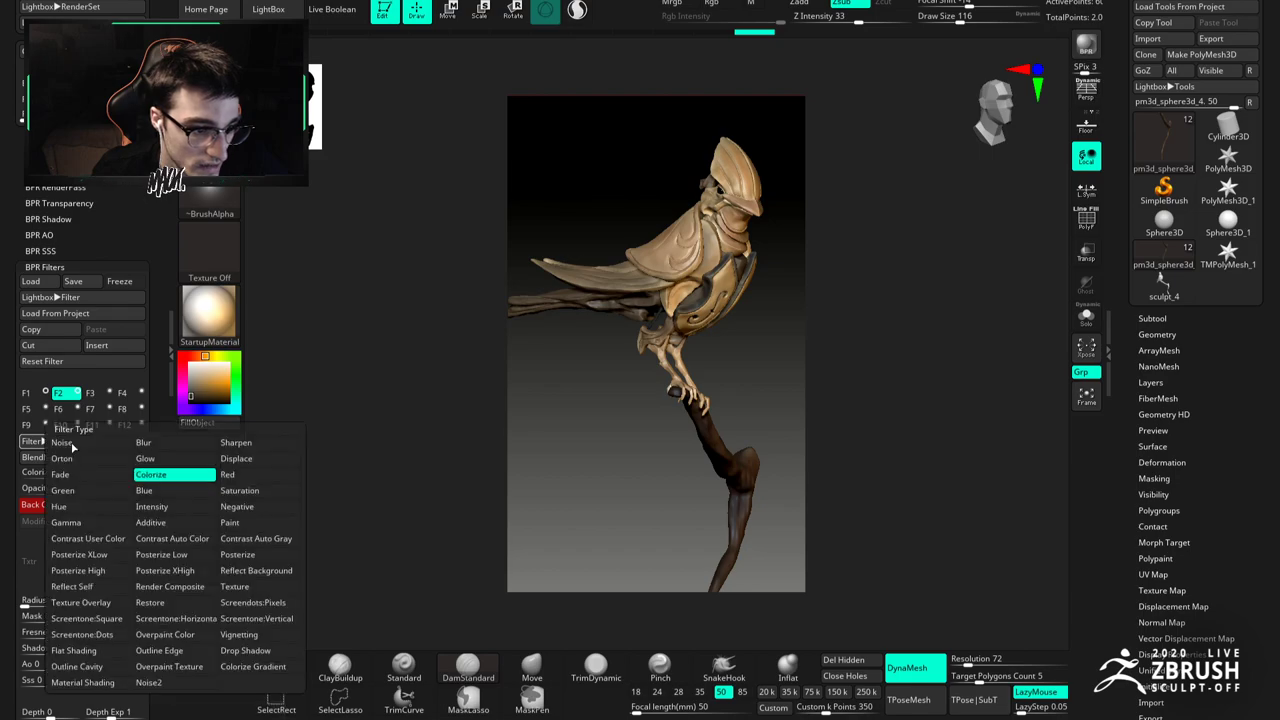
{"action": "left_click", "coordinate": [150, 443]}
{"action": "left_click", "coordinate": [107, 474]}
{"action": "left_click", "coordinate": [117, 474]}
{"action": "left_click", "coordinate": [126, 474]}
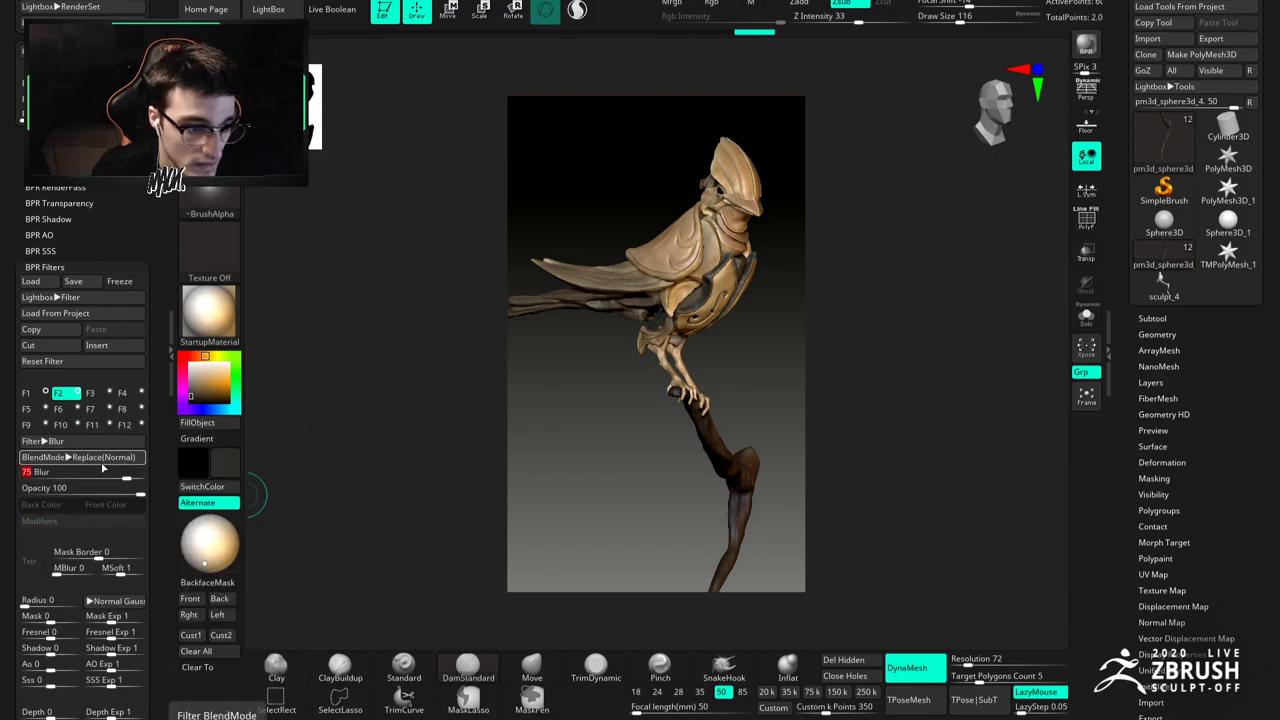
Step: Make the wing's cover plate active with the Standard brush at draw size 94
{"action": "right_click_drag", "start_coordinate": [602, 290], "coordinate": [660, 286]}
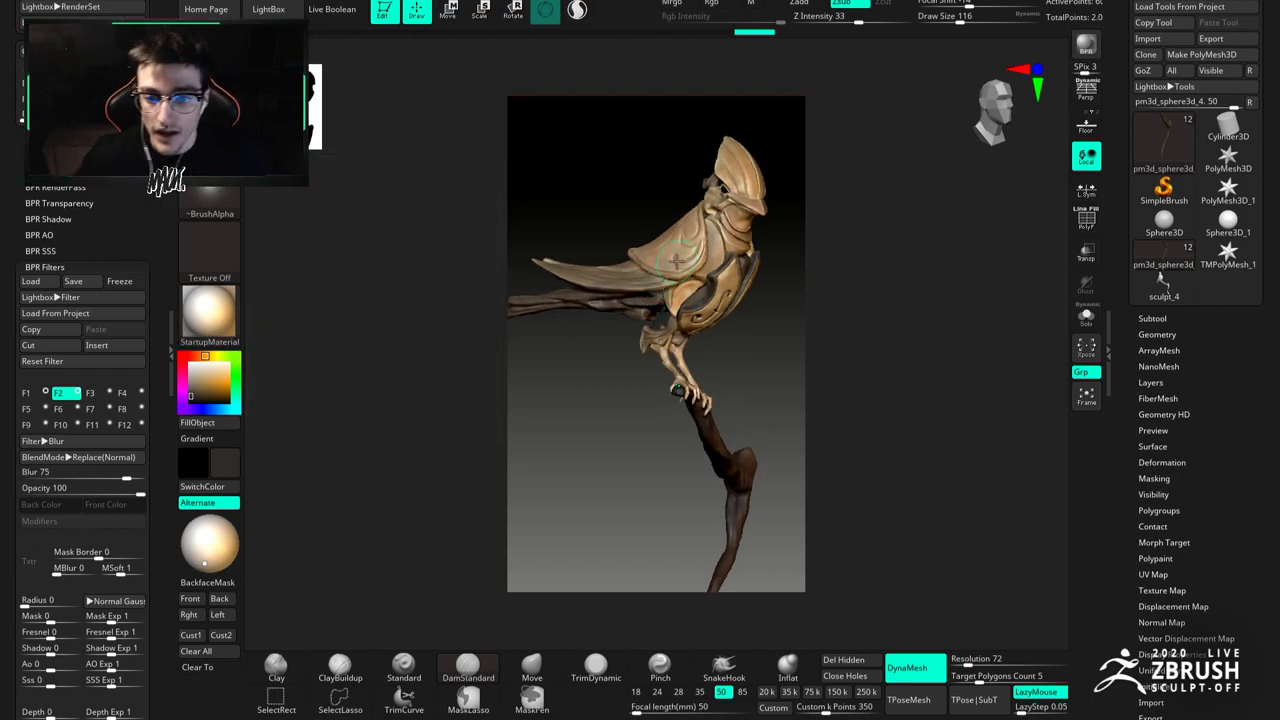
{"action": "left_click", "coordinate": [404, 666]}
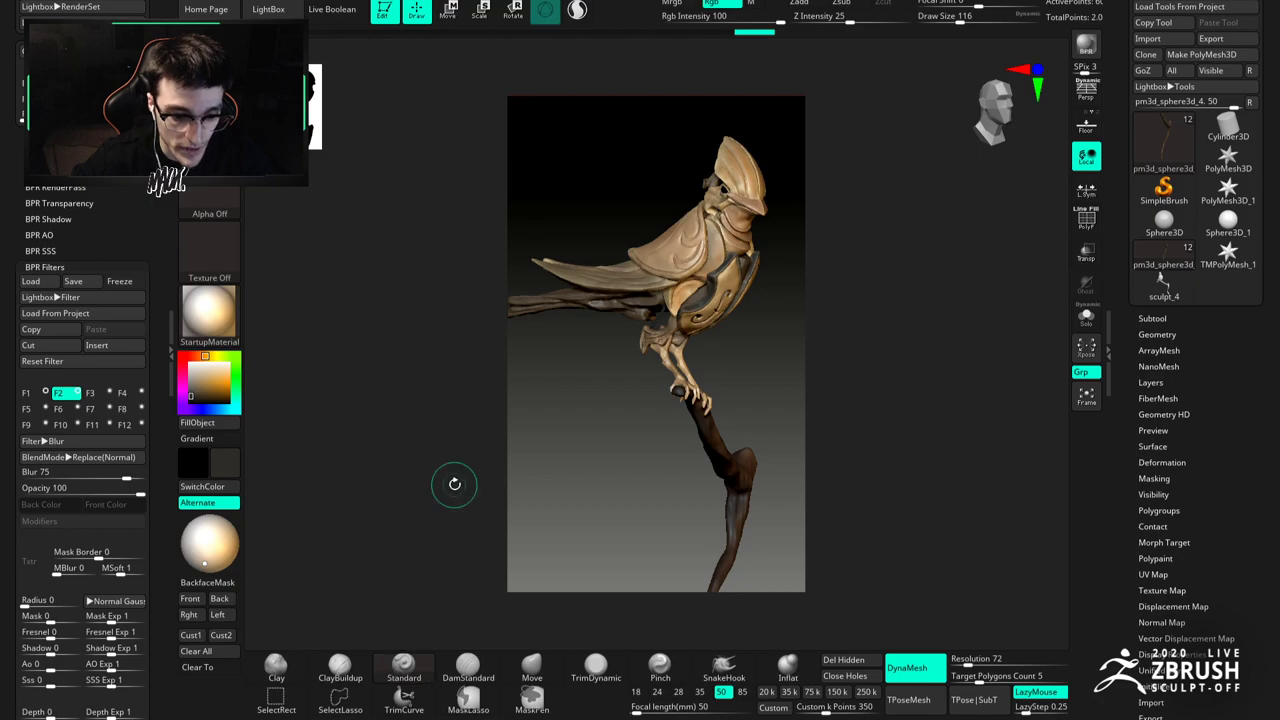
{"action": "key", "text": "space"}
{"action": "left_click_drag", "start_coordinate": [689, 247], "coordinate": [685, 246]}
{"action": "left_click", "coordinate": [699, 247], "text": "alt"}
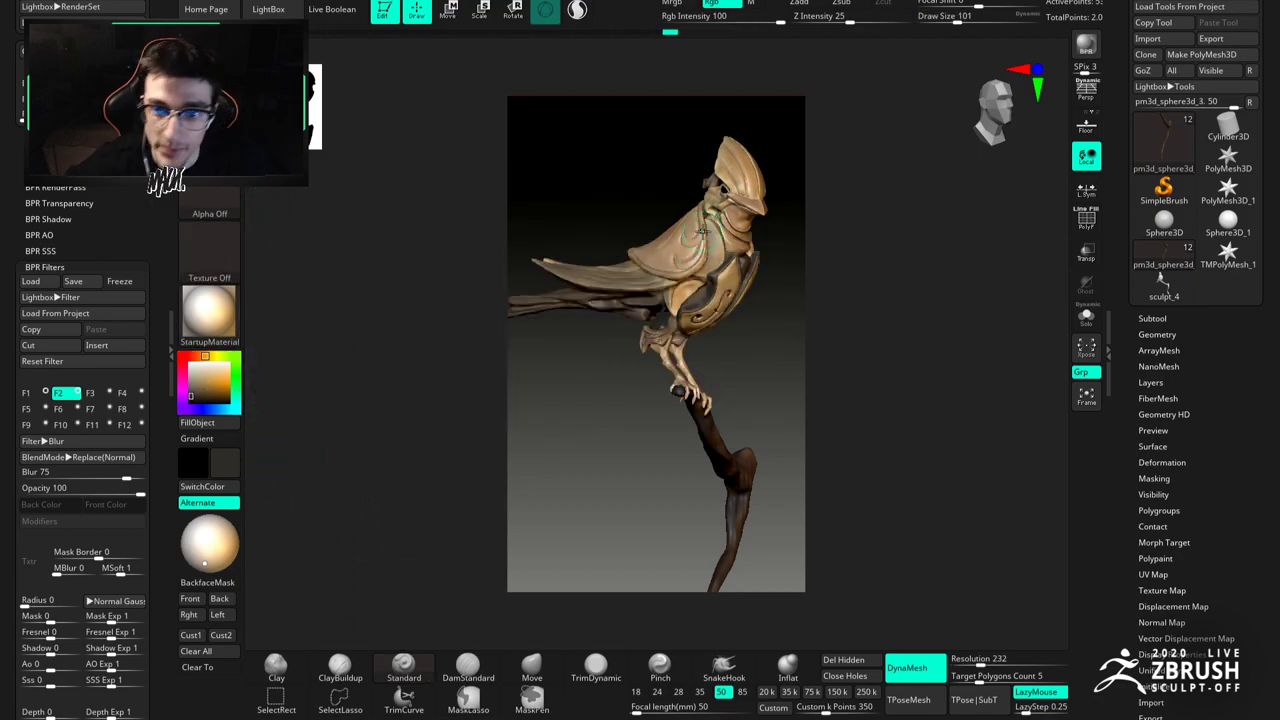
{"action": "key", "text": "bracketleft"}
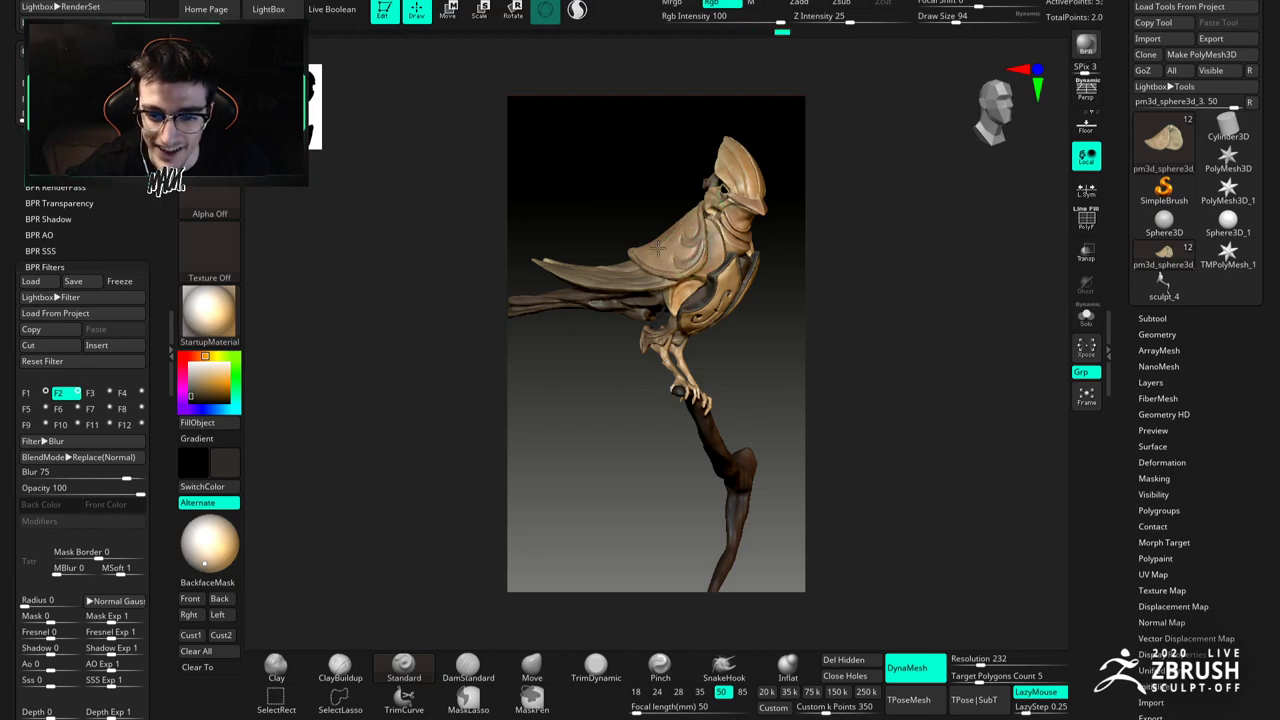
Step: Try the Hair2 material on the wing's cover plate, and switch back to StartupMaterial
{"action": "left_click", "coordinate": [619, 270], "text": "alt"}
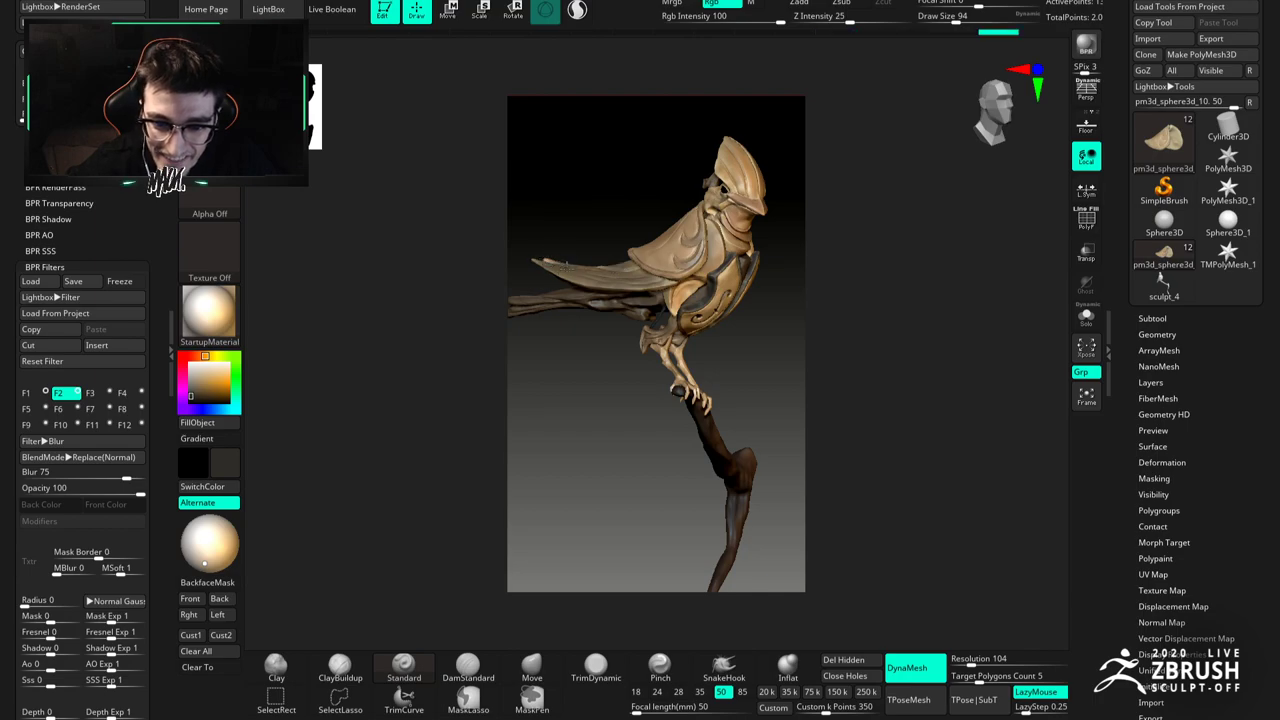
{"action": "left_click", "coordinate": [679, 258], "text": "alt"}
{"action": "left_click", "coordinate": [222, 322]}
{"action": "left_click", "coordinate": [354, 560]}
{"action": "left_click", "coordinate": [208, 312]}
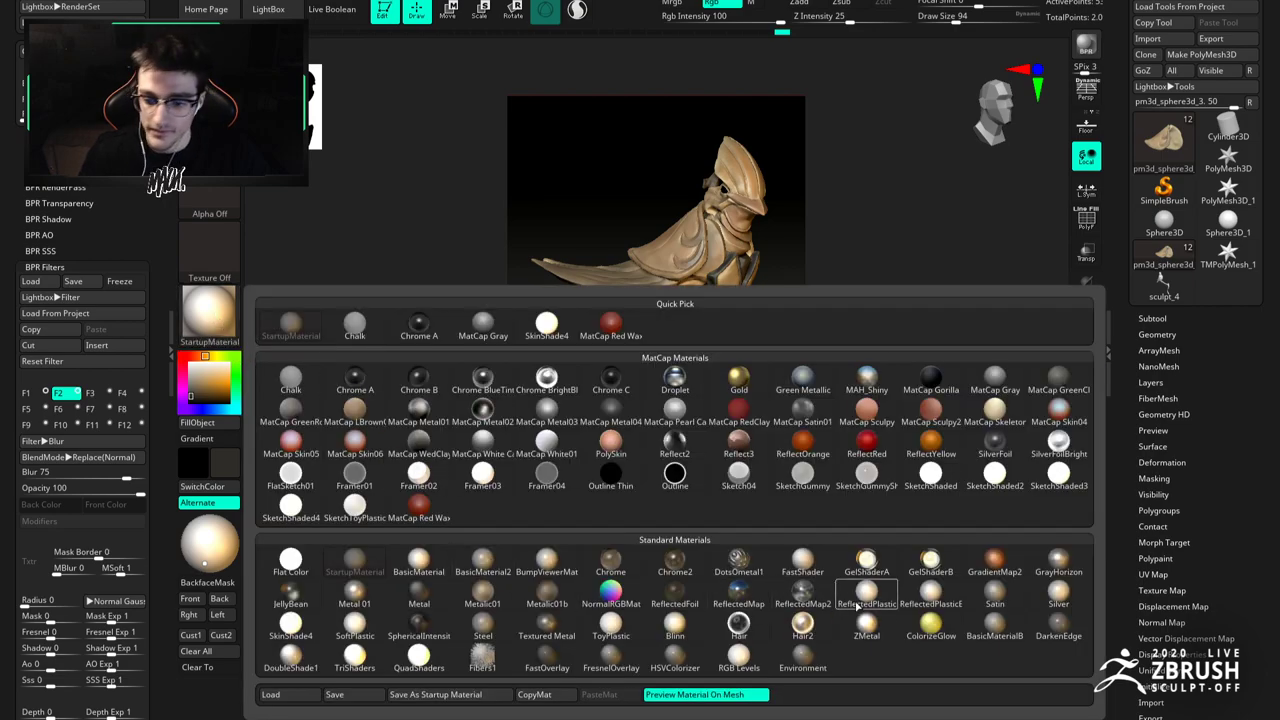
{"action": "left_click", "coordinate": [803, 620]}
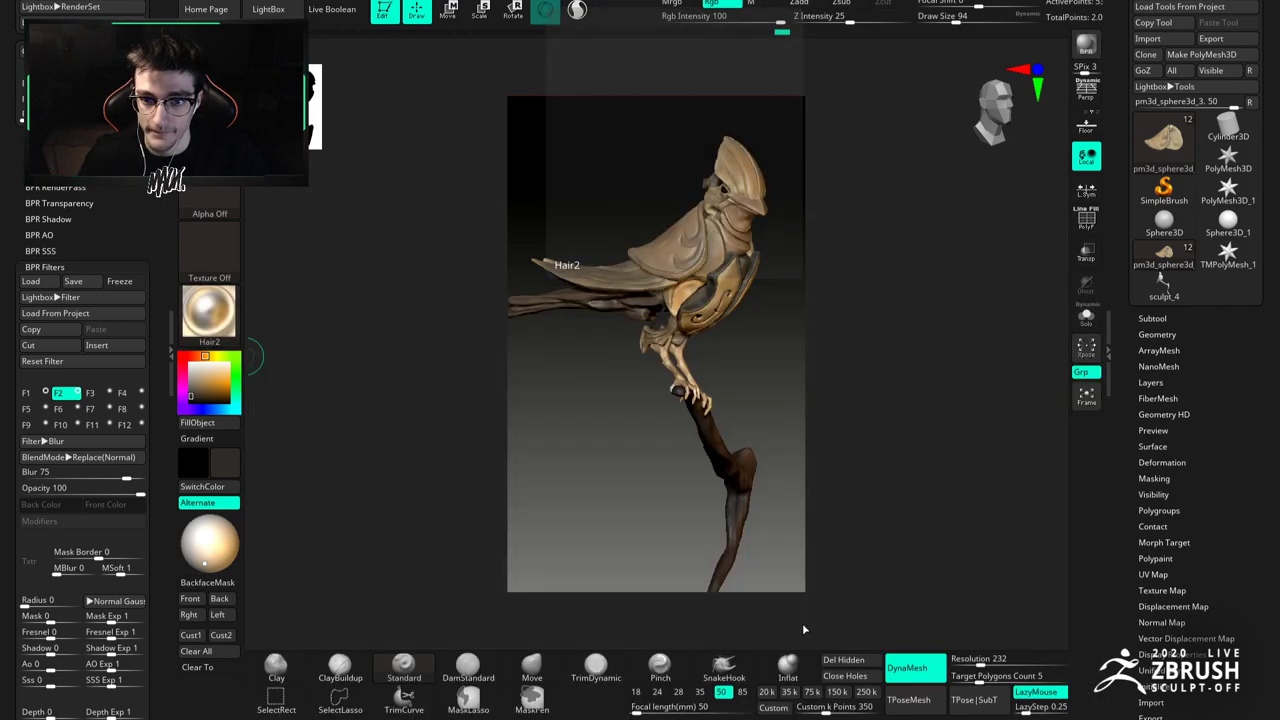
{"action": "left_click", "coordinate": [208, 312]}
{"action": "left_click", "coordinate": [354, 557]}
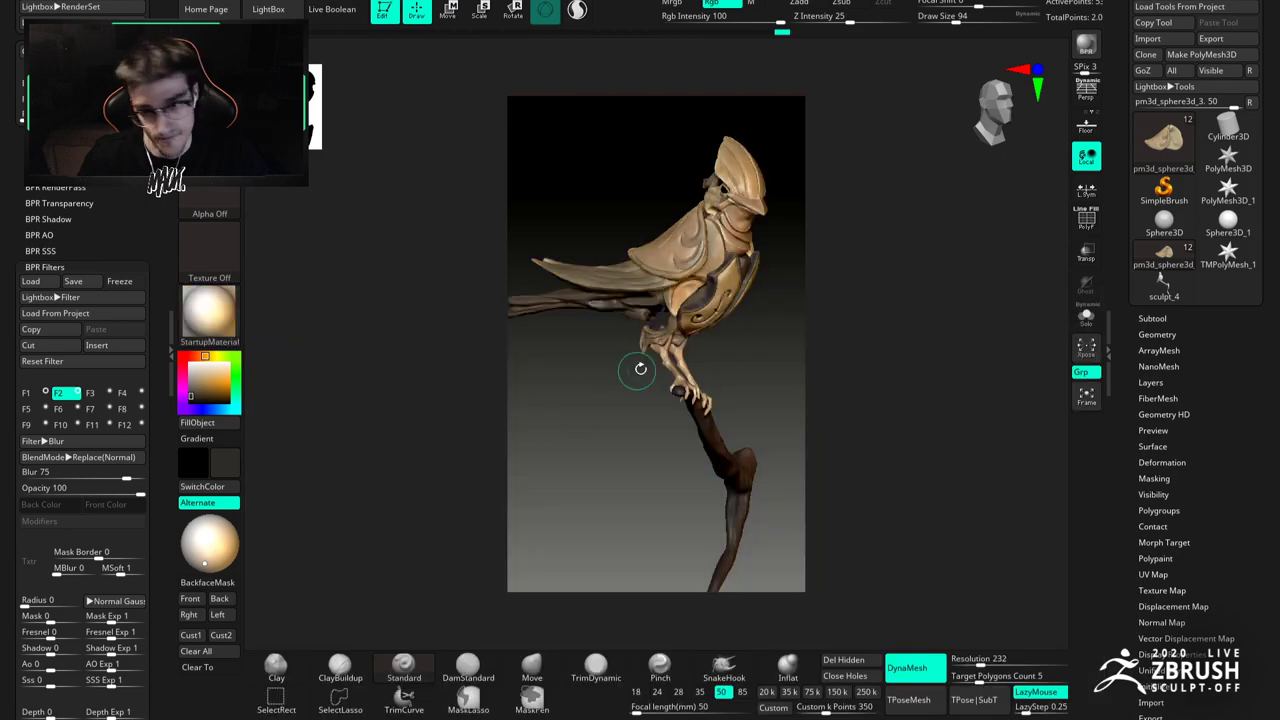
Step: Reframe the whole bird and branch inside the portrait document and make the breast armor piece active
{"action": "mouse_move", "coordinate": [717, 336]}
{"action": "right_mouse_down"}
{"action": "mouse_move", "coordinate": [680, 336]}
{"action": "mouse_move", "coordinate": [725, 329]}
{"action": "right_mouse_up"}
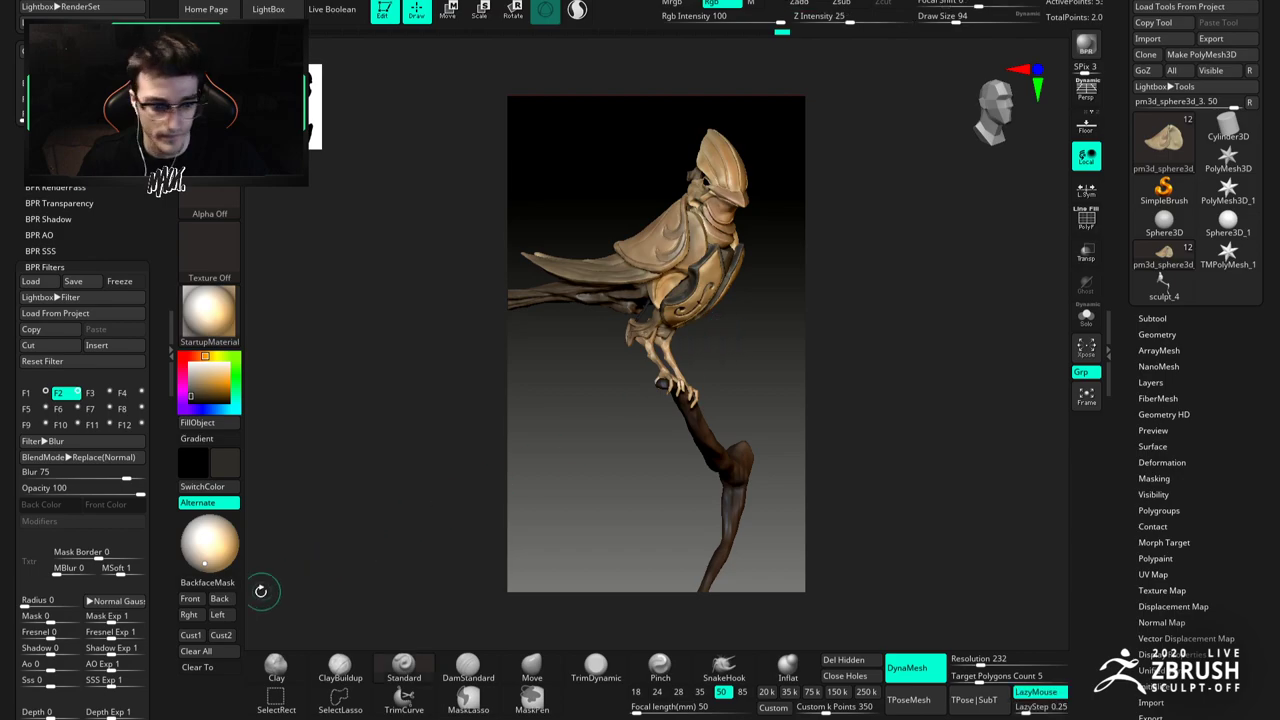
{"action": "left_click", "coordinate": [191, 635]}
{"action": "right_click_drag", "start_coordinate": [687, 322], "coordinate": [703, 298]}
{"action": "left_click", "coordinate": [706, 300], "text": "alt"}
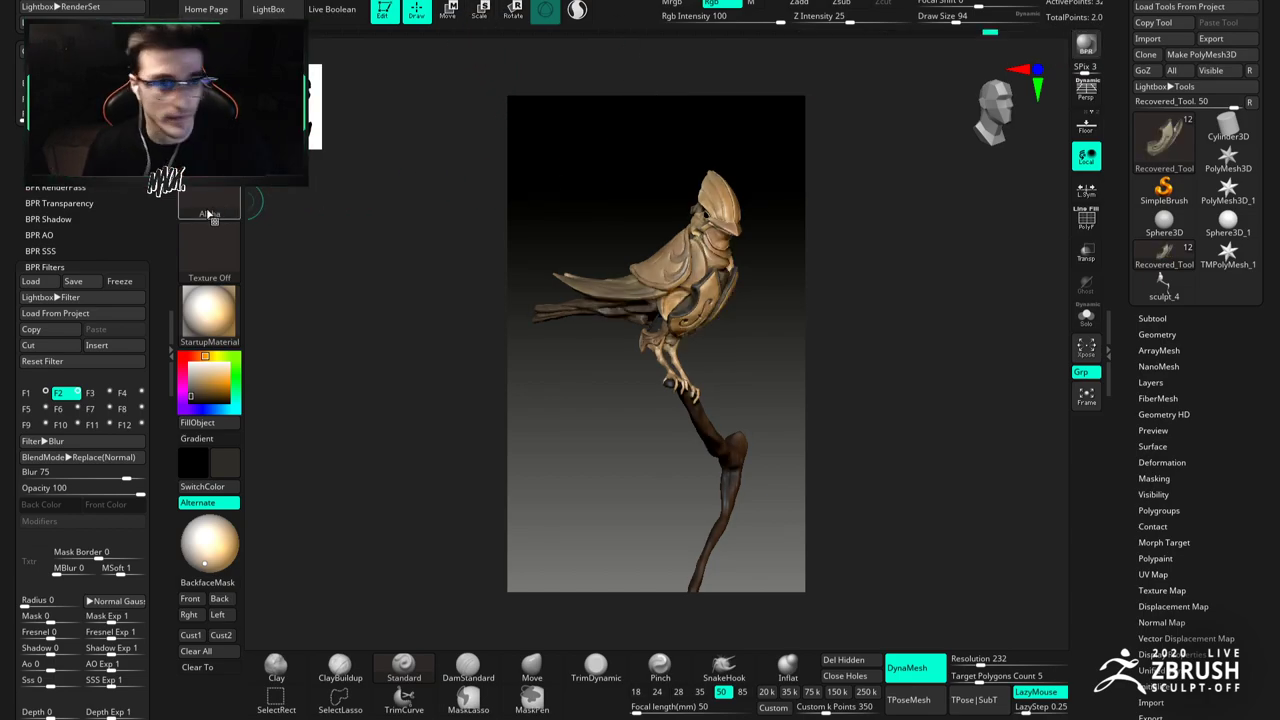
Step: Show the BPR Shadow settings and darken the document background color to a black-to-dark-gray gradient
{"action": "left_click", "coordinate": [70, 188]}
{"action": "left_click", "coordinate": [69, 188]}
{"action": "left_click", "coordinate": [50, 219]}
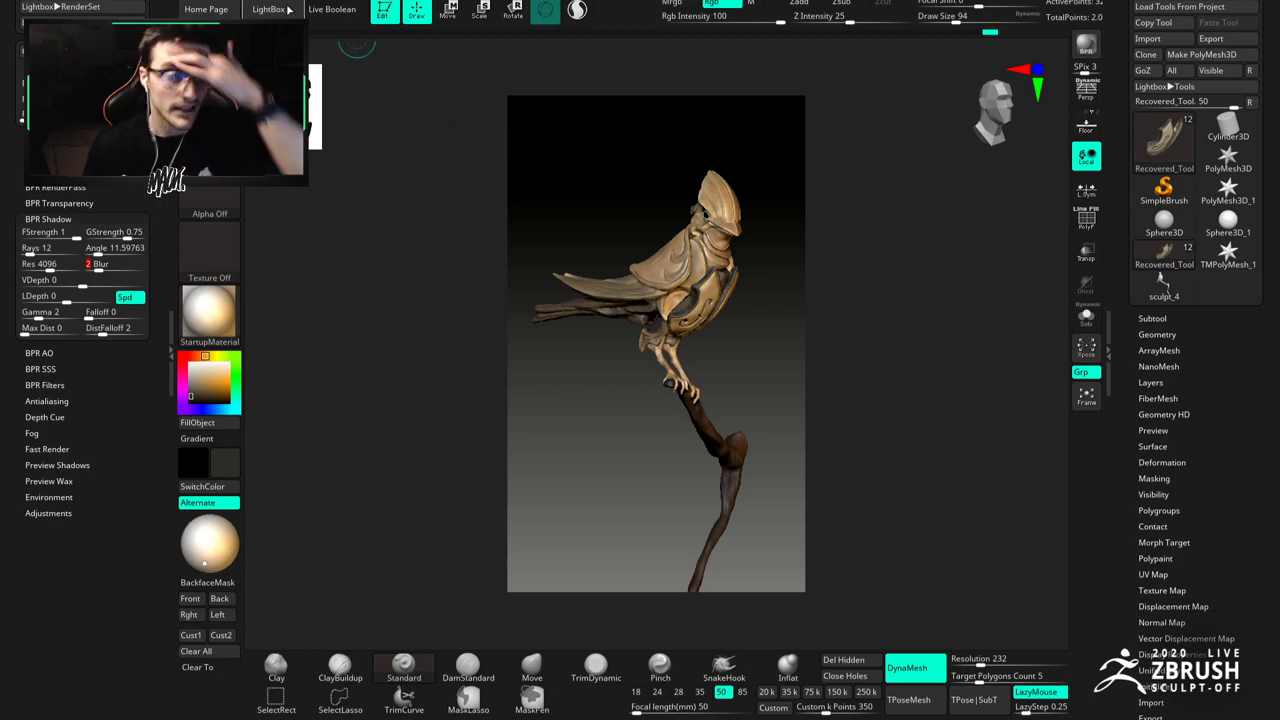
{"action": "left_click", "coordinate": [323, 22]}
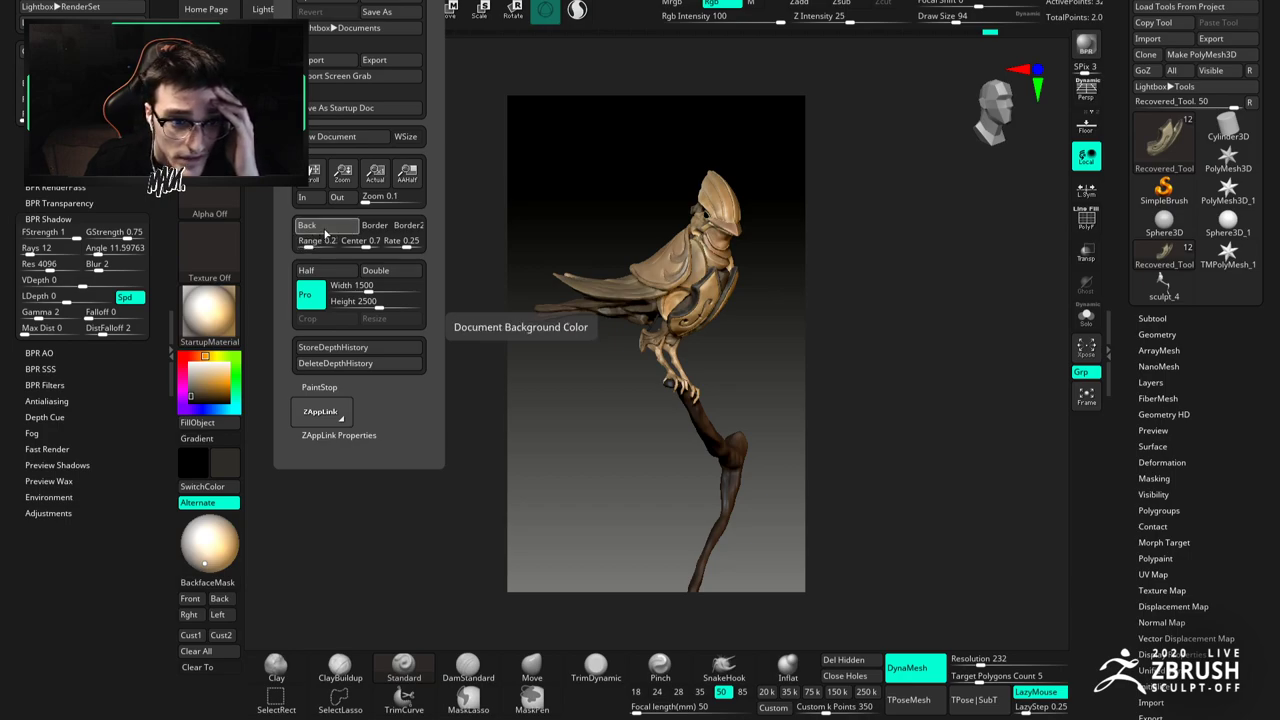
{"action": "left_click", "coordinate": [325, 232]}
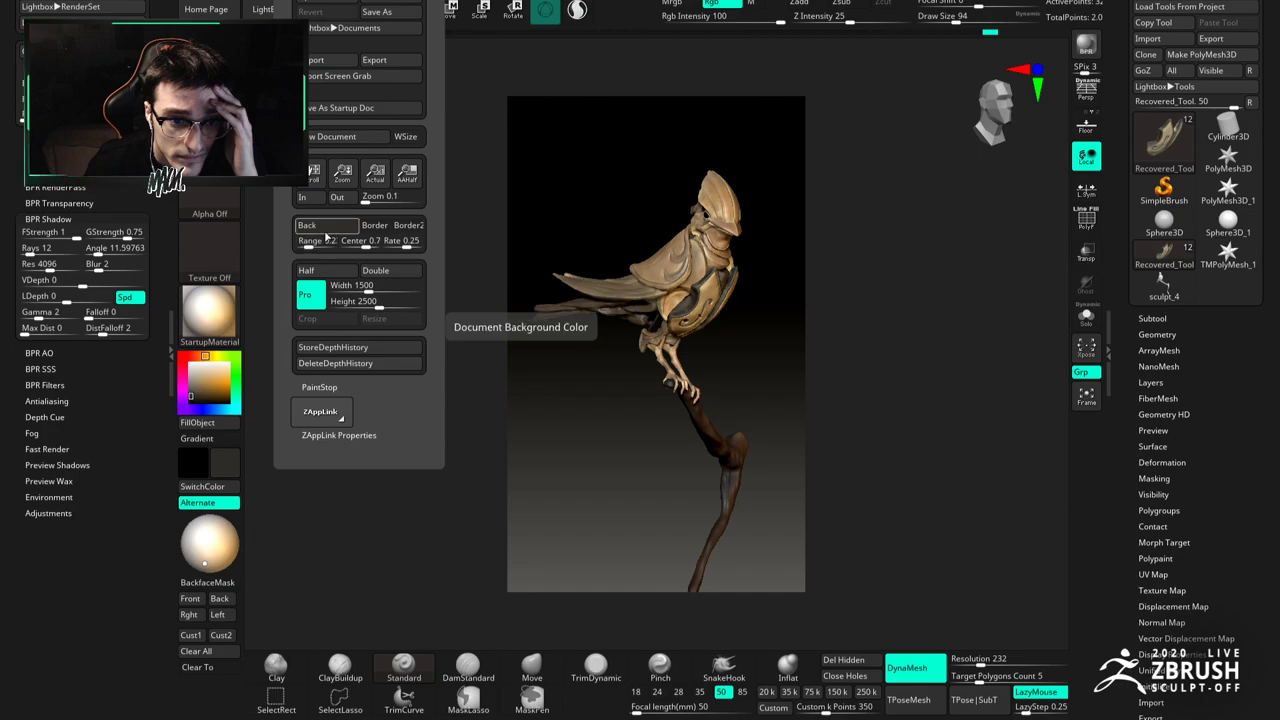
{"action": "left_click_drag", "start_coordinate": [326, 230], "coordinate": [190, 396]}
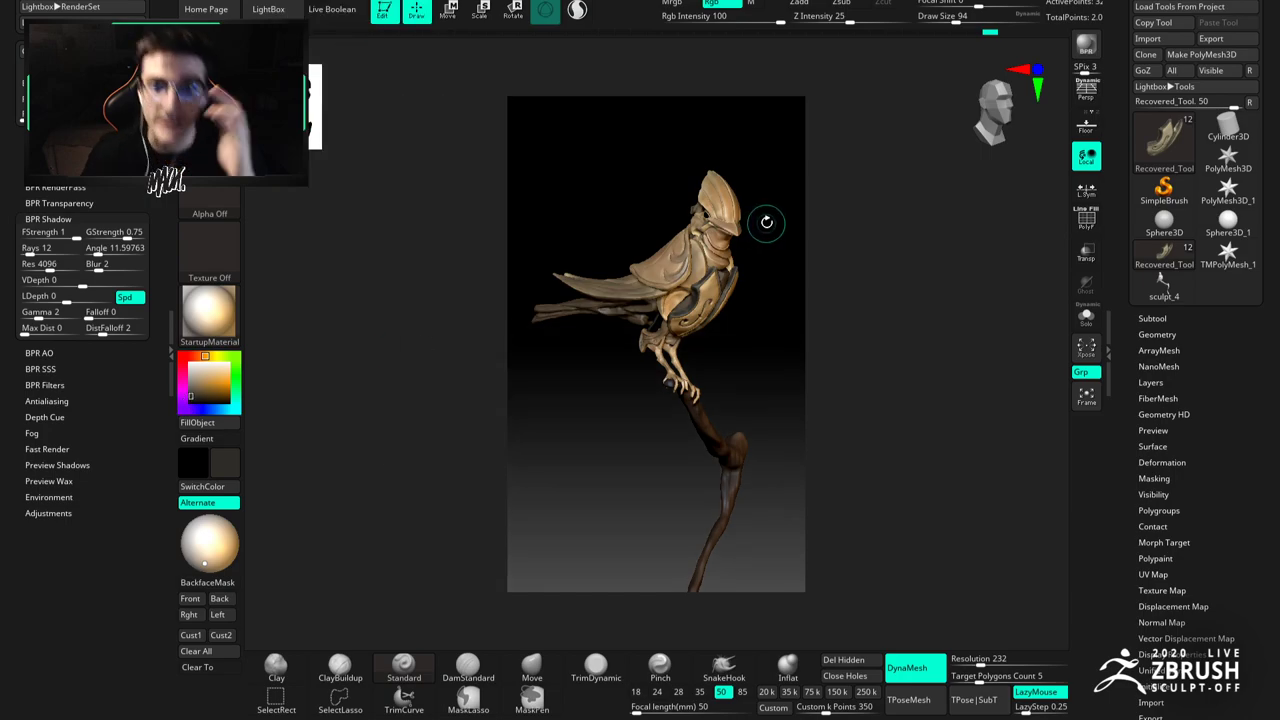
Step: Render the bird with BPR and export the composite render pass at the full 1500 x 2500 crop with quality 100
{"action": "left_click", "coordinate": [1085, 45]}
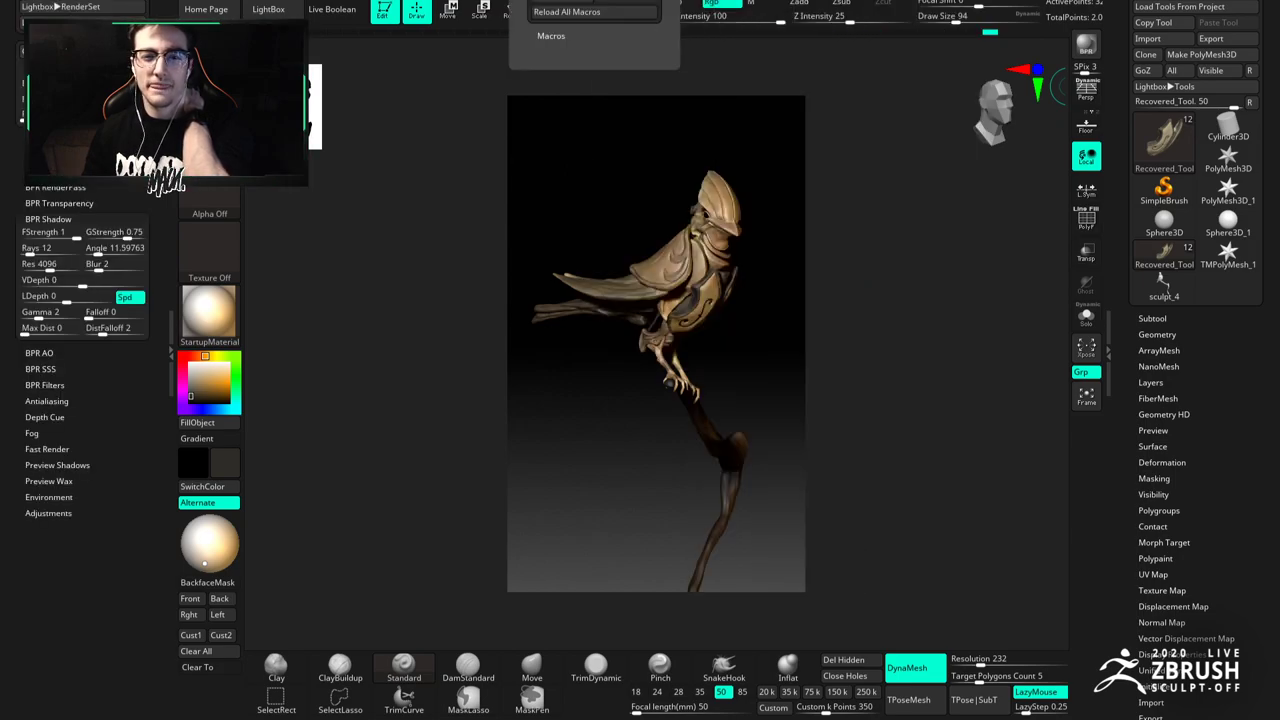
{"action": "left_click", "coordinate": [60, 155]}
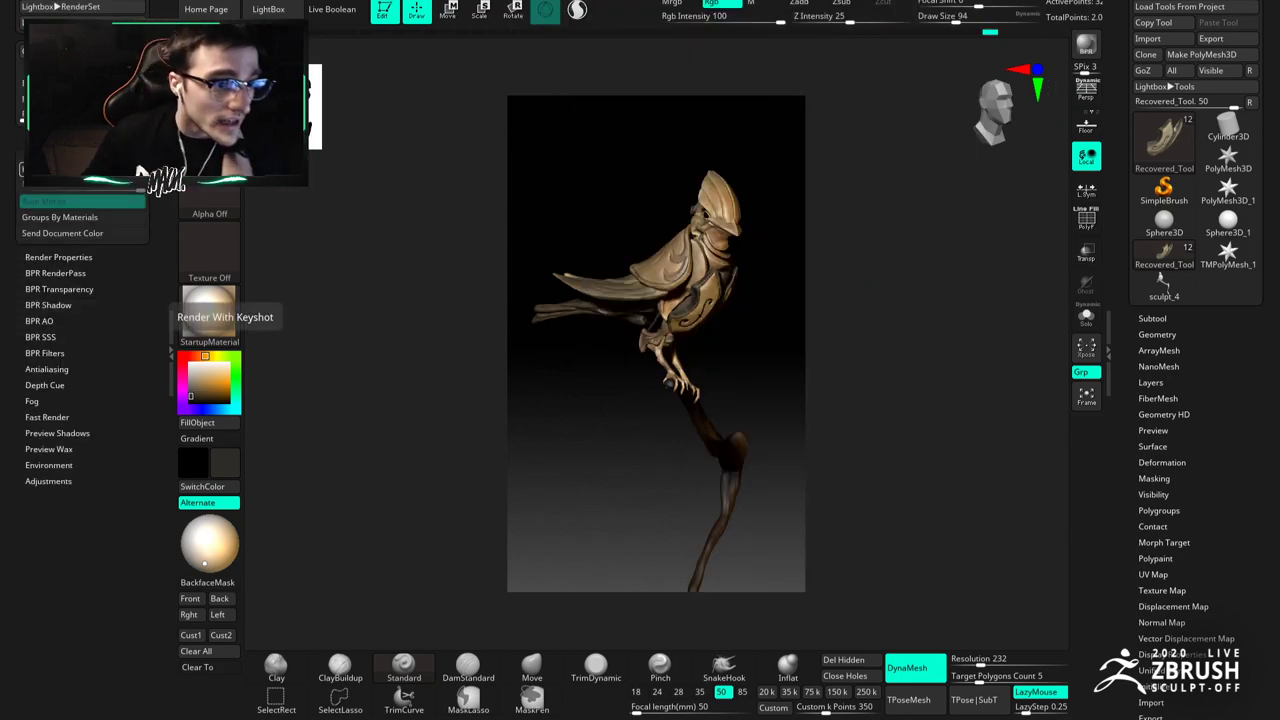
{"action": "left_click", "coordinate": [60, 155]}
{"action": "left_click", "coordinate": [60, 171]}
{"action": "left_click", "coordinate": [60, 171]}
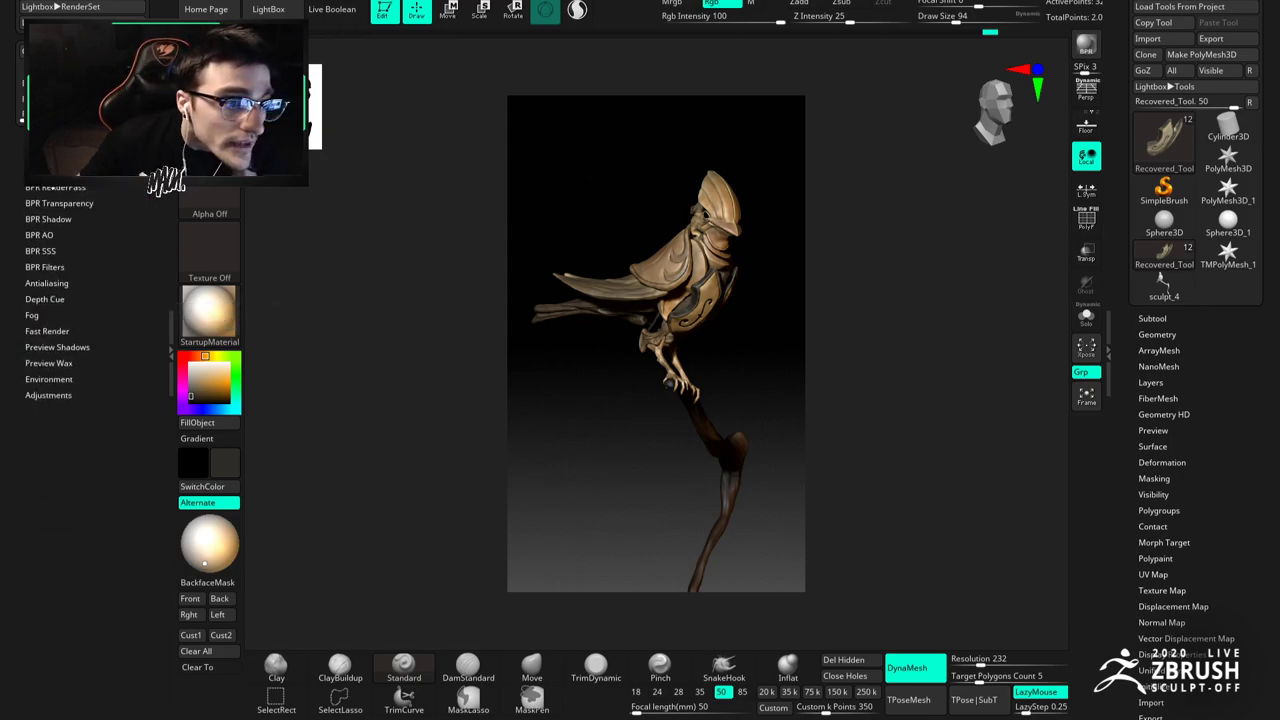
{"action": "left_click", "coordinate": [60, 187]}
{"action": "left_click", "coordinate": [37, 238]}
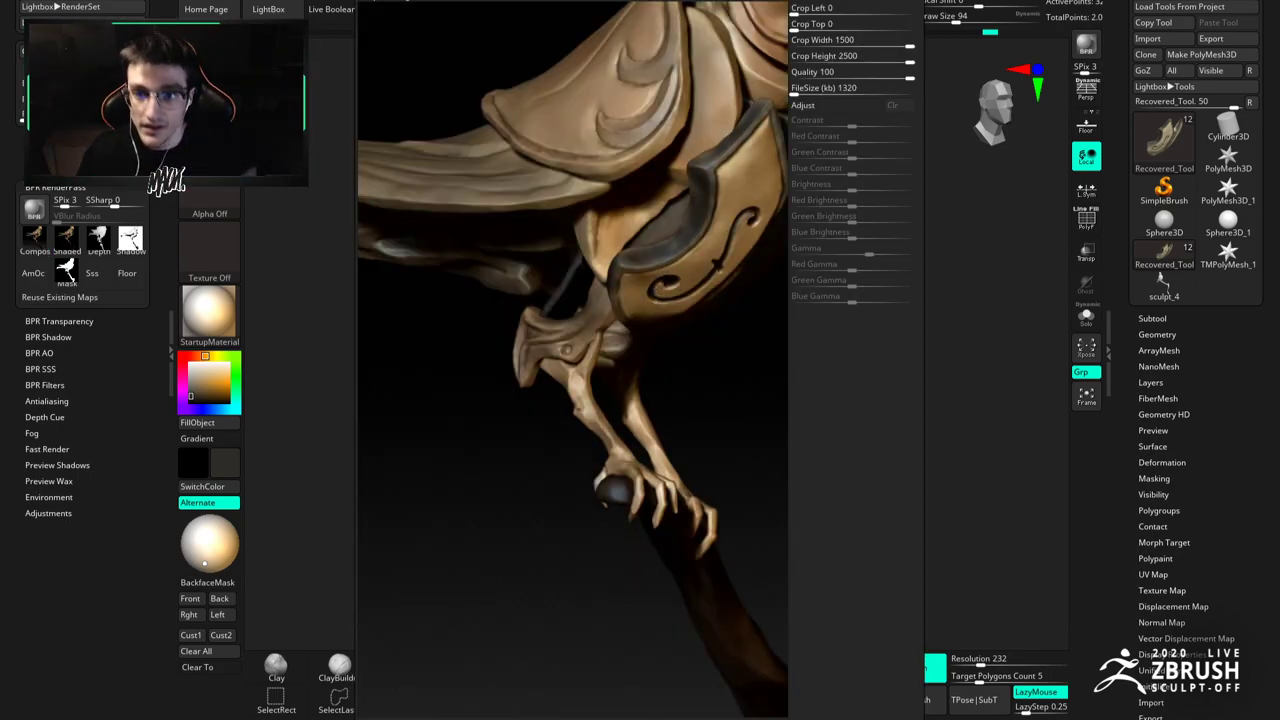
{"action": "key", "text": "Return"}
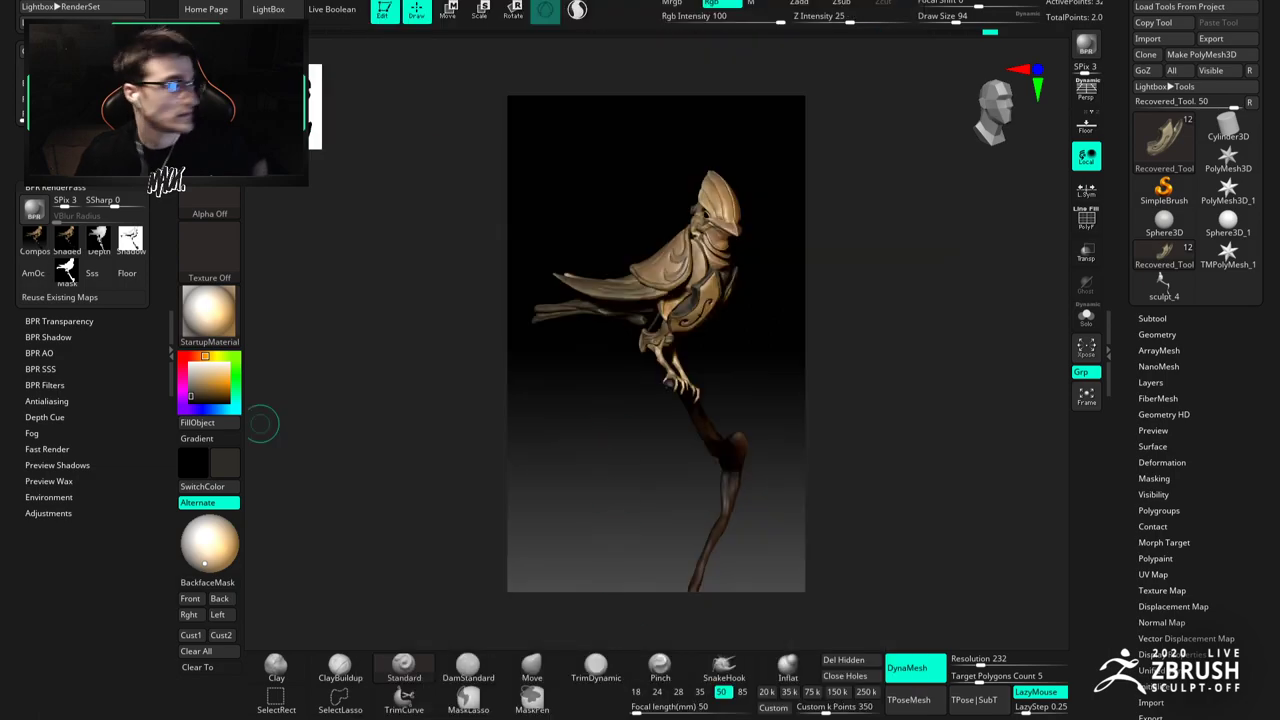